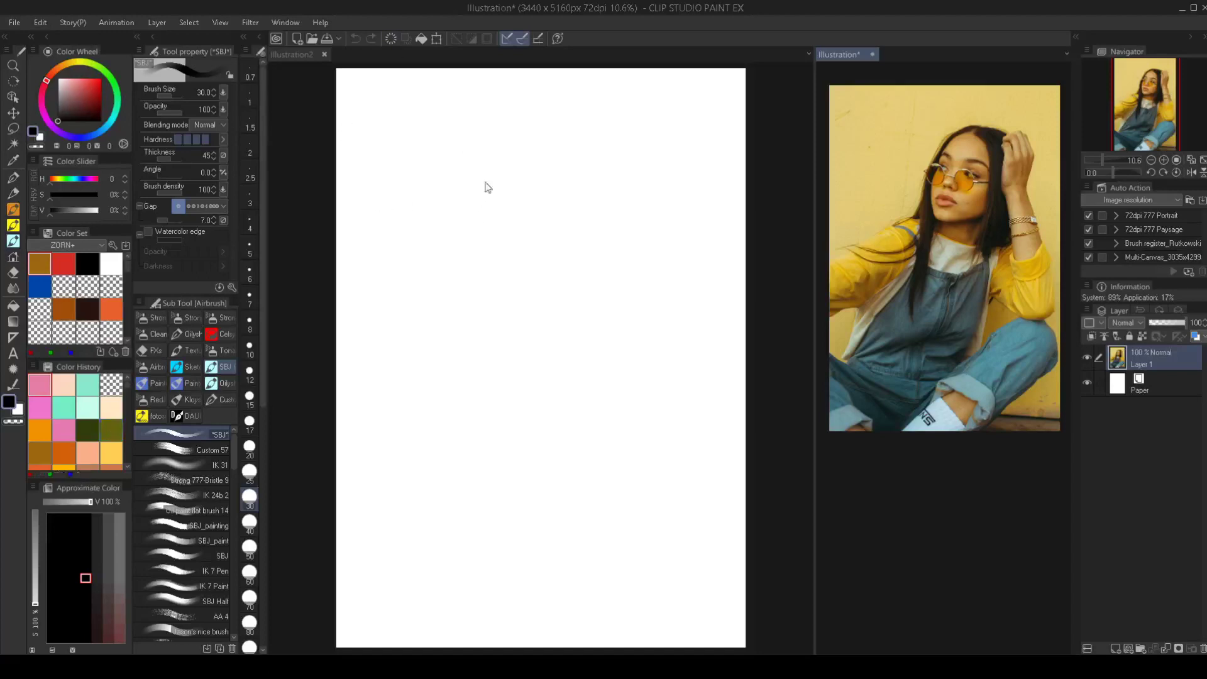
Set the brush size to 6 on the blank canvas and sketch the face's left side, jaw and crown
left_click(787, 90)
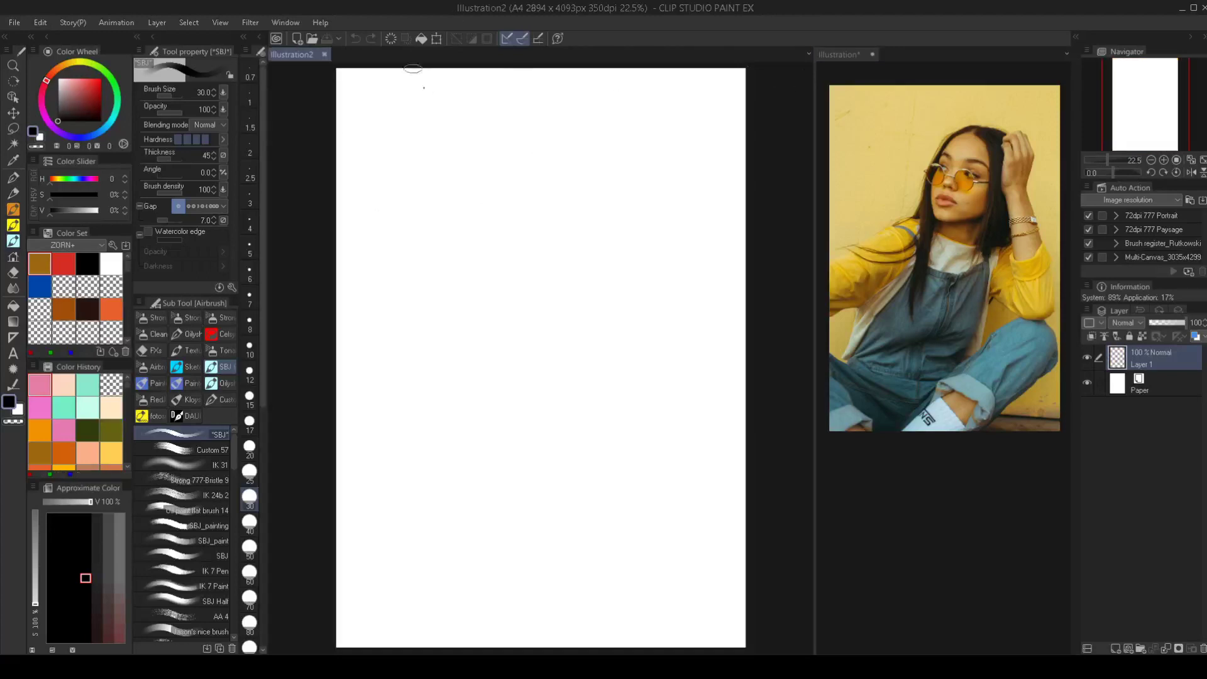
left_click_drag(475, 170, 460, 144)
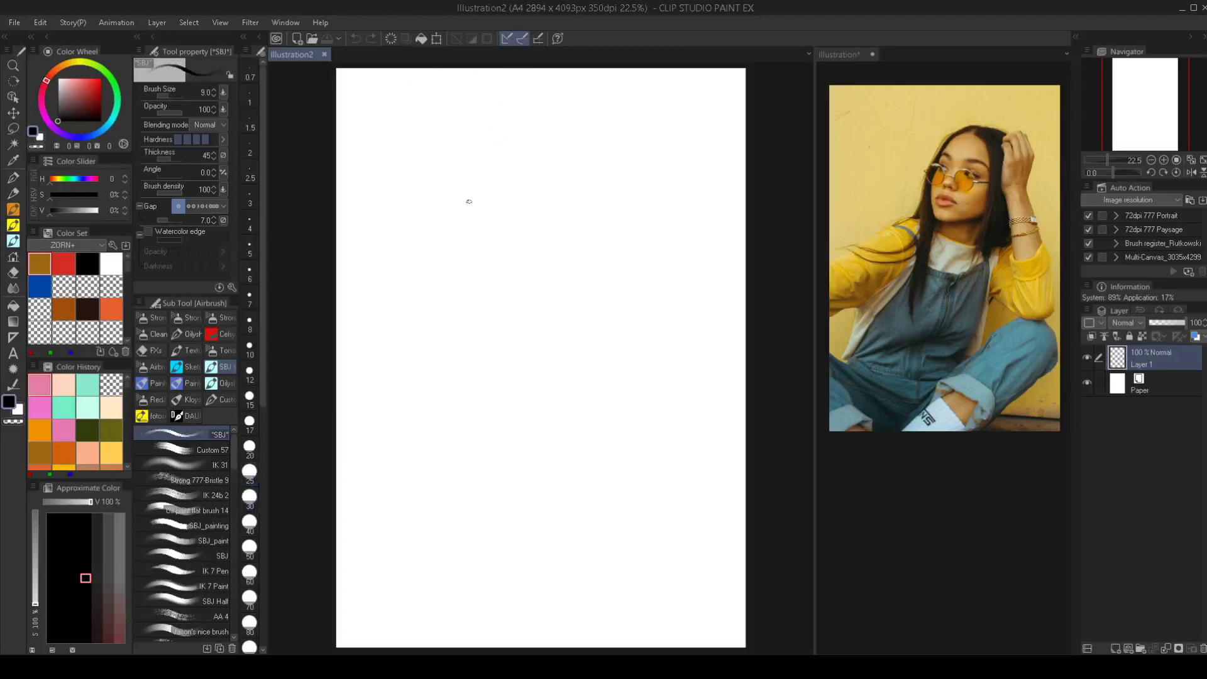
key("bracketleft")
key("bracketleft")
key("bracketleft")
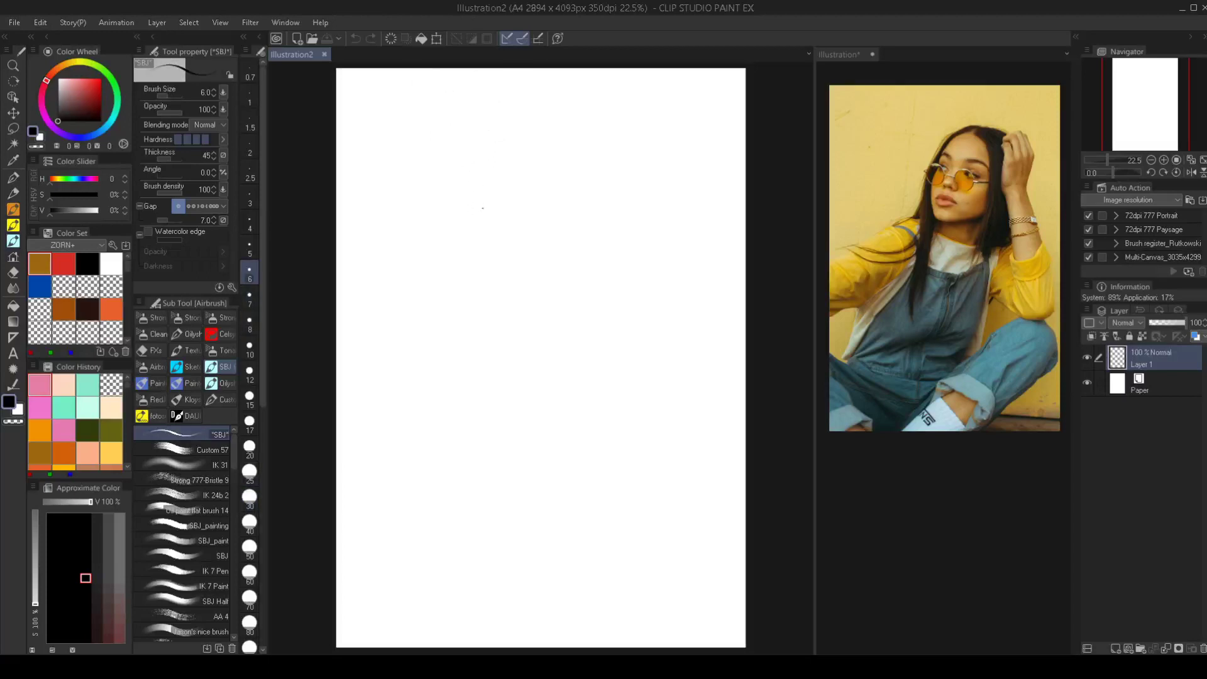
left_click_drag(471, 187, 479, 236)
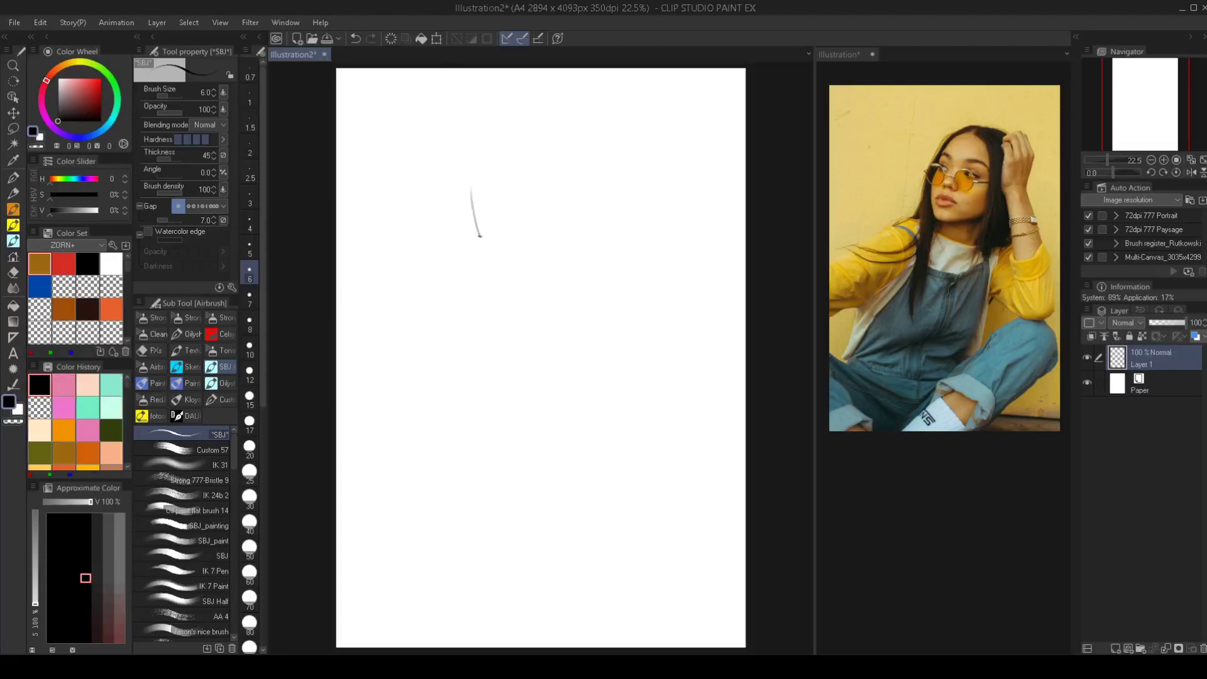
mouse_move(472, 190)
left_mouse_down()
mouse_move(486, 232)
mouse_move(547, 216)
mouse_move(534, 219)
left_mouse_up()
mouse_move(472, 171)
left_mouse_down()
mouse_move(493, 129)
mouse_move(536, 130)
left_mouse_up()
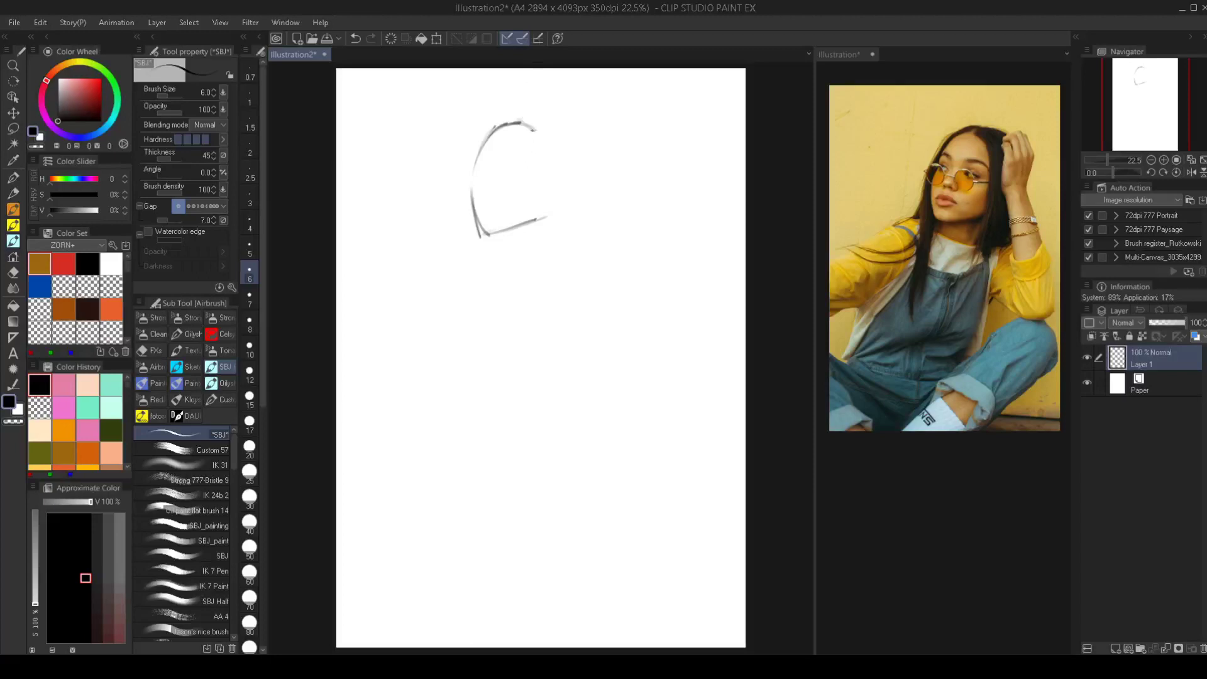
Reduce the brush size to 4.5 and close the face outline along the forehead and right side
key("bracketleft")
key("bracketleft")
left_click_drag(522, 123, 539, 132)
mouse_move(545, 149)
left_mouse_down()
mouse_move(539, 213)
mouse_move(541, 202)
left_mouse_up()
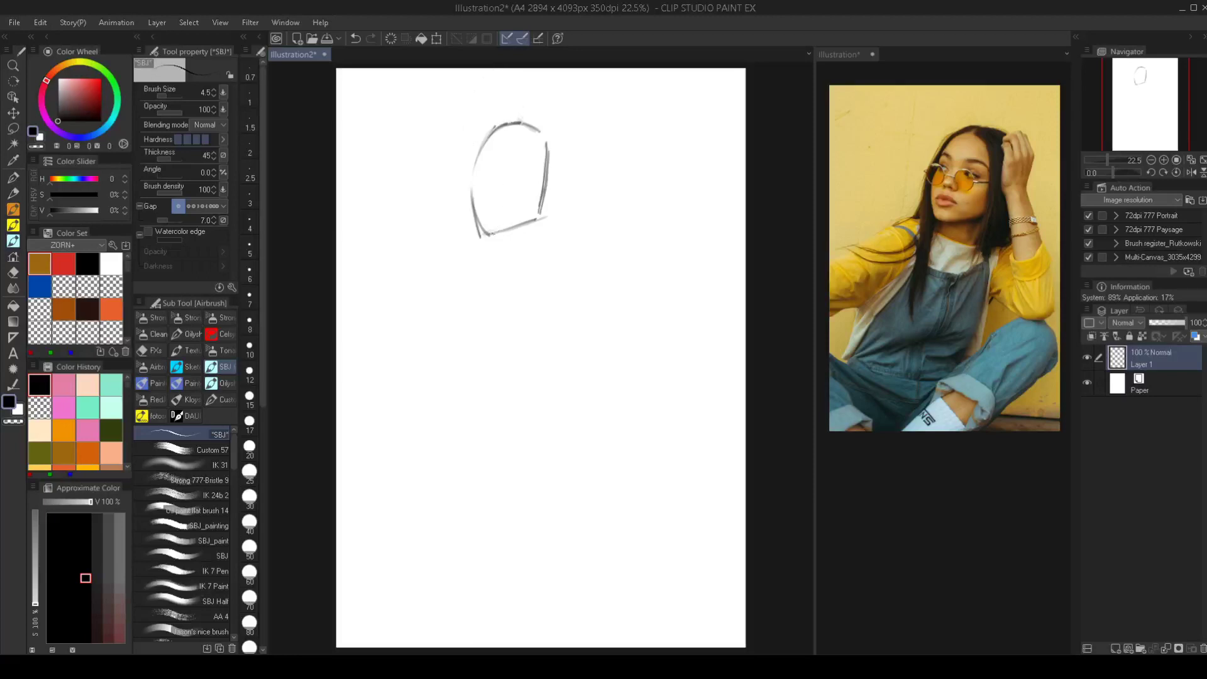
left_click_drag(478, 226, 535, 217)
key("ctrl+z")
Sketch the raised hand and wrist beside the right side of the head
mouse_move(556, 131)
left_mouse_down()
mouse_move(576, 127)
mouse_move(586, 155)
left_mouse_up()
left_click_drag(558, 168, 567, 190)
left_click_drag(585, 140, 584, 182)
mouse_move(589, 191)
left_mouse_down()
mouse_move(599, 214)
mouse_move(577, 222)
left_mouse_up()
Choose the Vector eraser and thin the outer edge of the line at the top of the head
key("e")
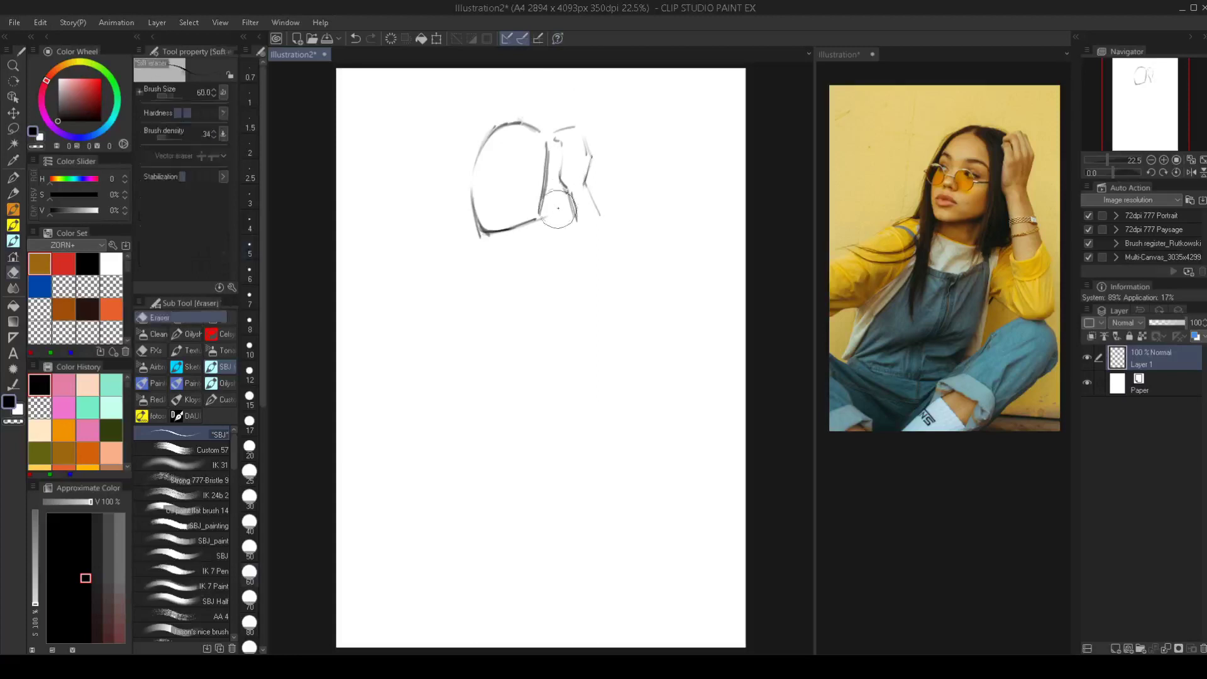
key("bracketleft")
key("bracketleft")
key("bracketleft")
key("bracketleft")
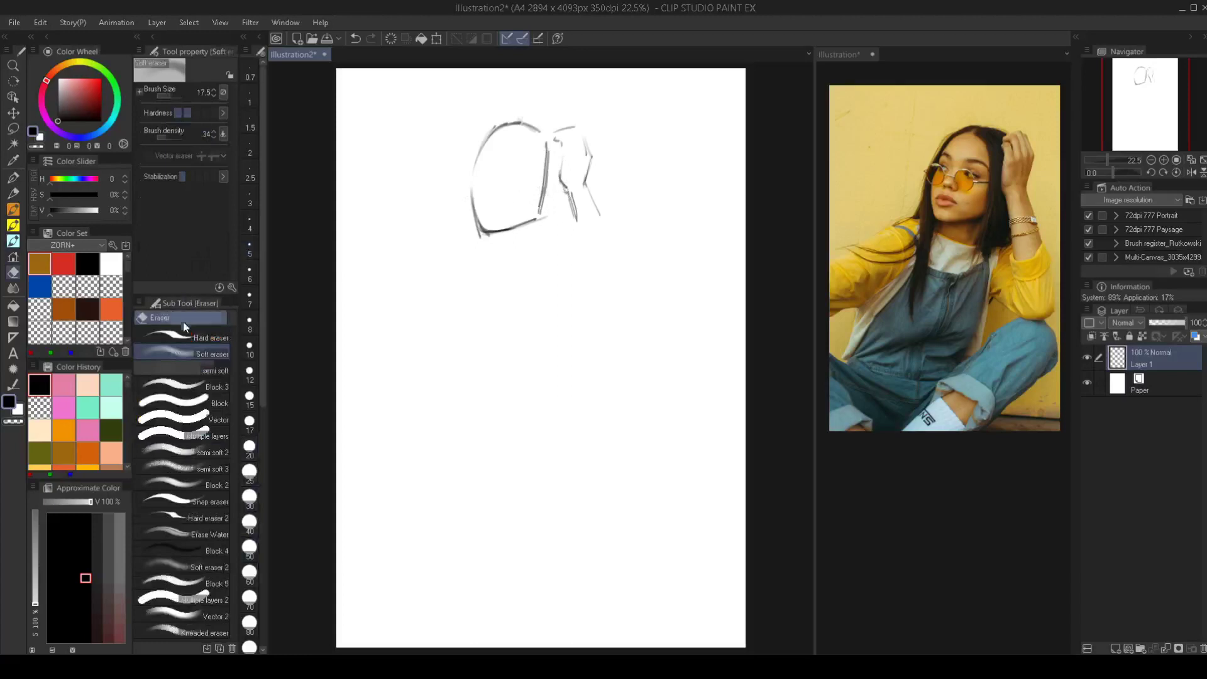
left_click(197, 415)
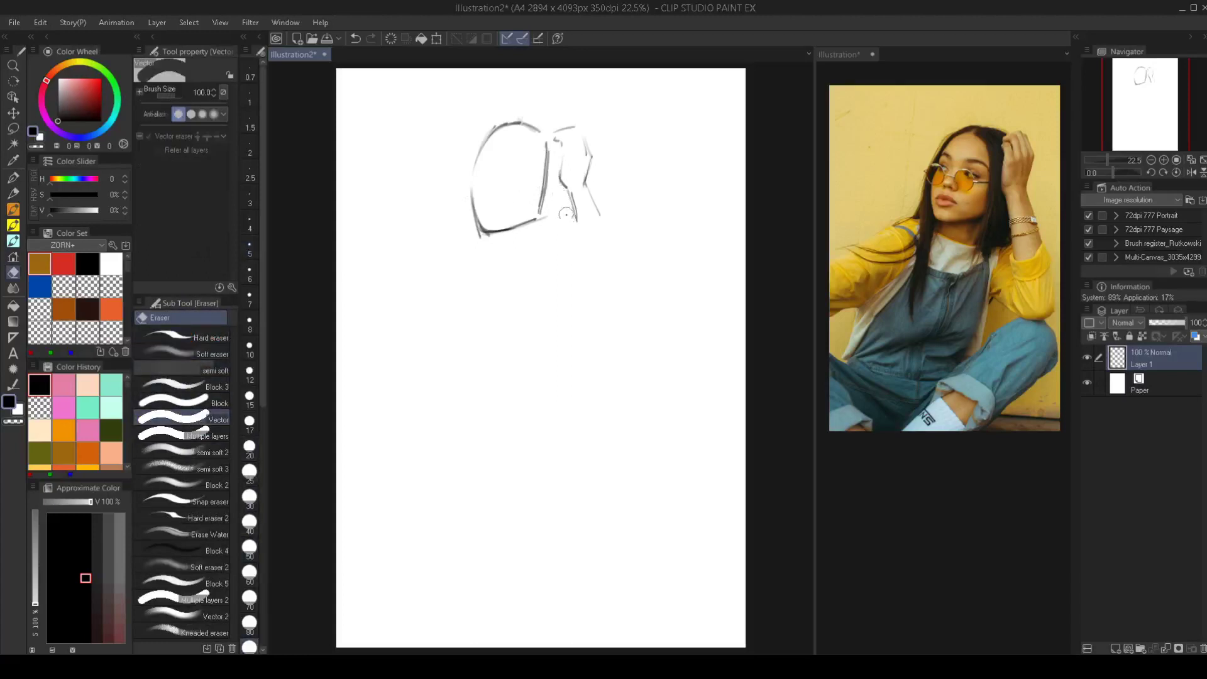
key("b")
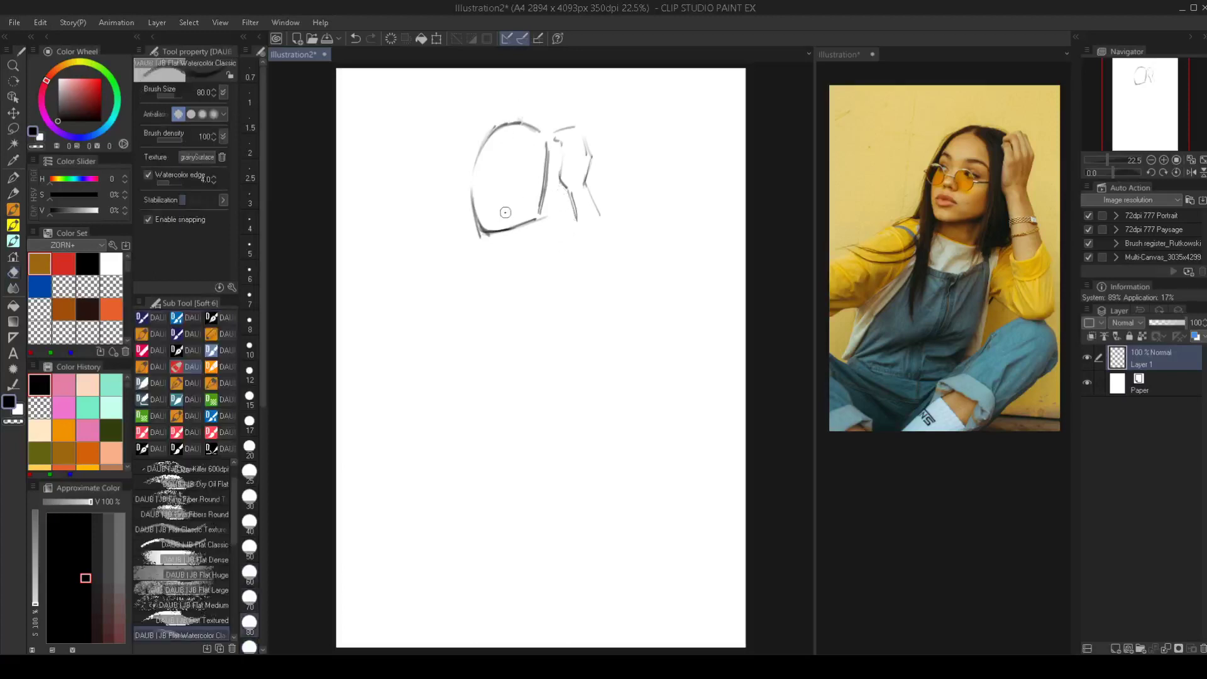
key("b")
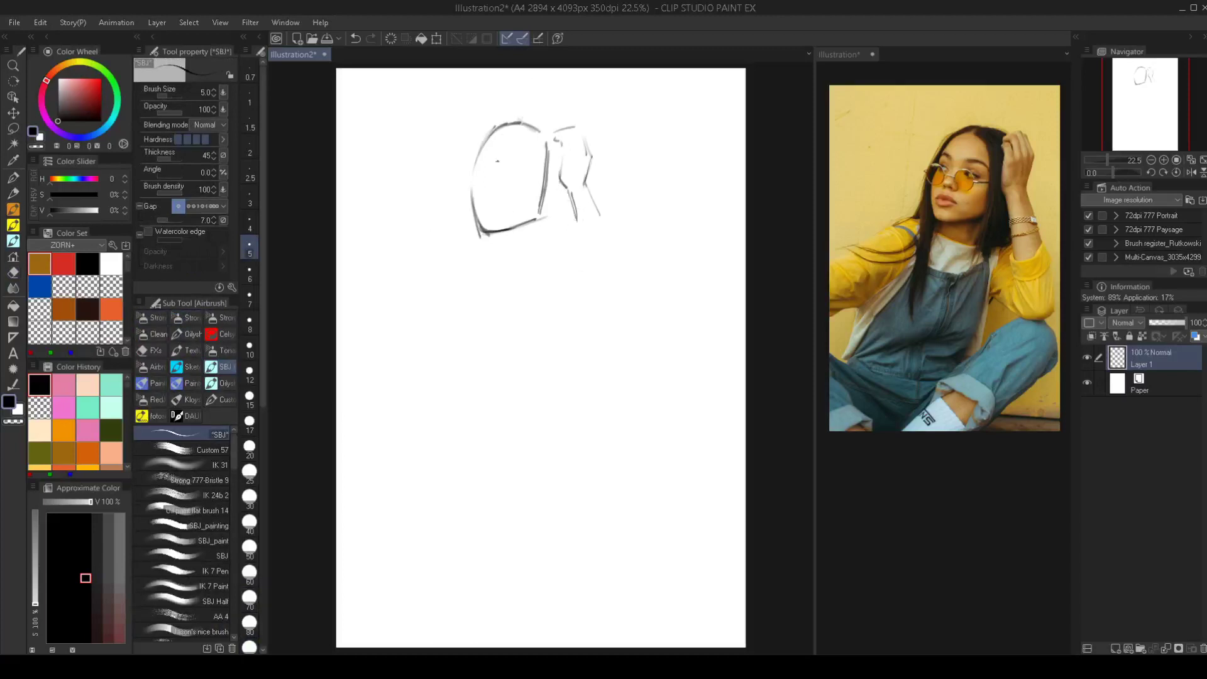
key("e")
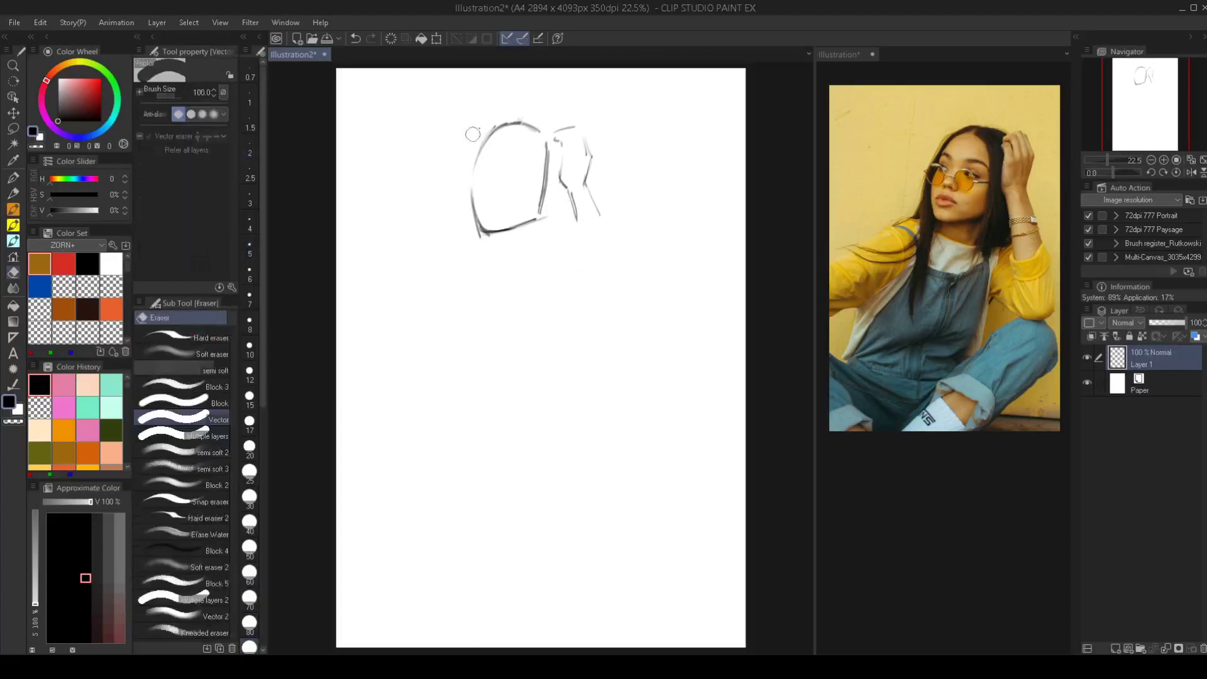
left_click_drag(493, 118, 528, 116)
key("b")
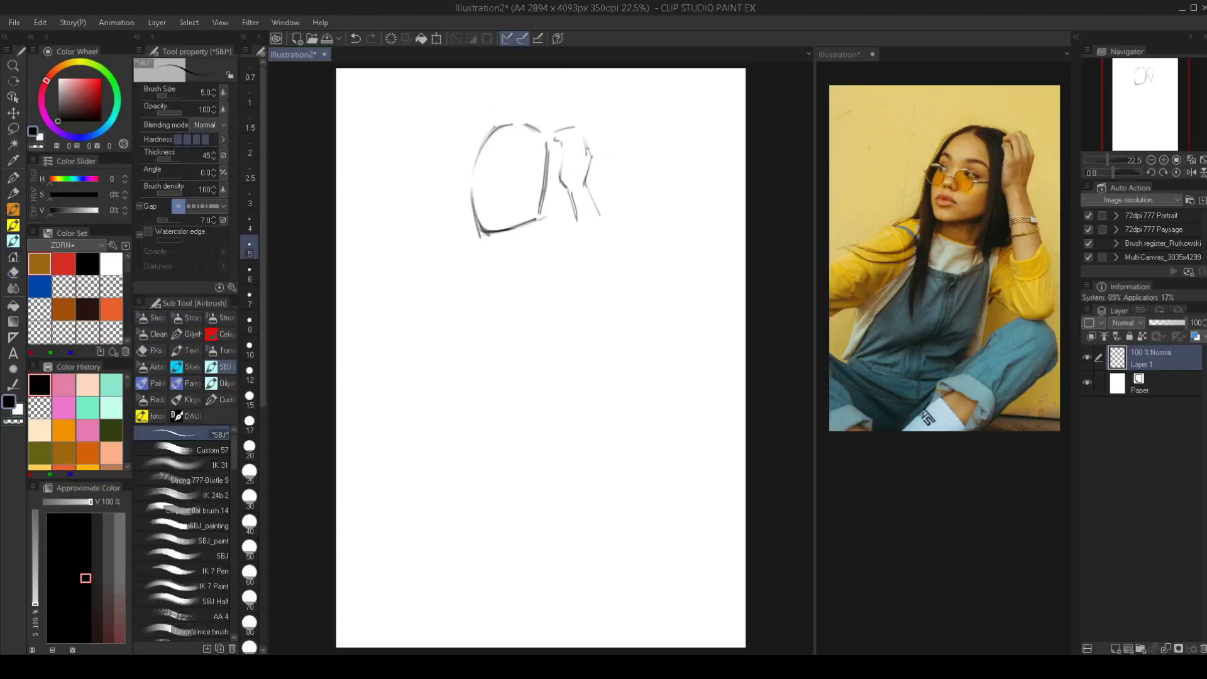
Complete the back of the hand, the inner forearm line and the hair's lower end beside the neck
mouse_move(580, 130)
left_mouse_down()
mouse_move(593, 152)
mouse_move(583, 181)
left_mouse_up()
mouse_move(533, 243)
left_mouse_down()
mouse_move(528, 266)
mouse_move(530, 254)
mouse_move(581, 247)
left_mouse_up()
left_click_drag(568, 194, 578, 249)
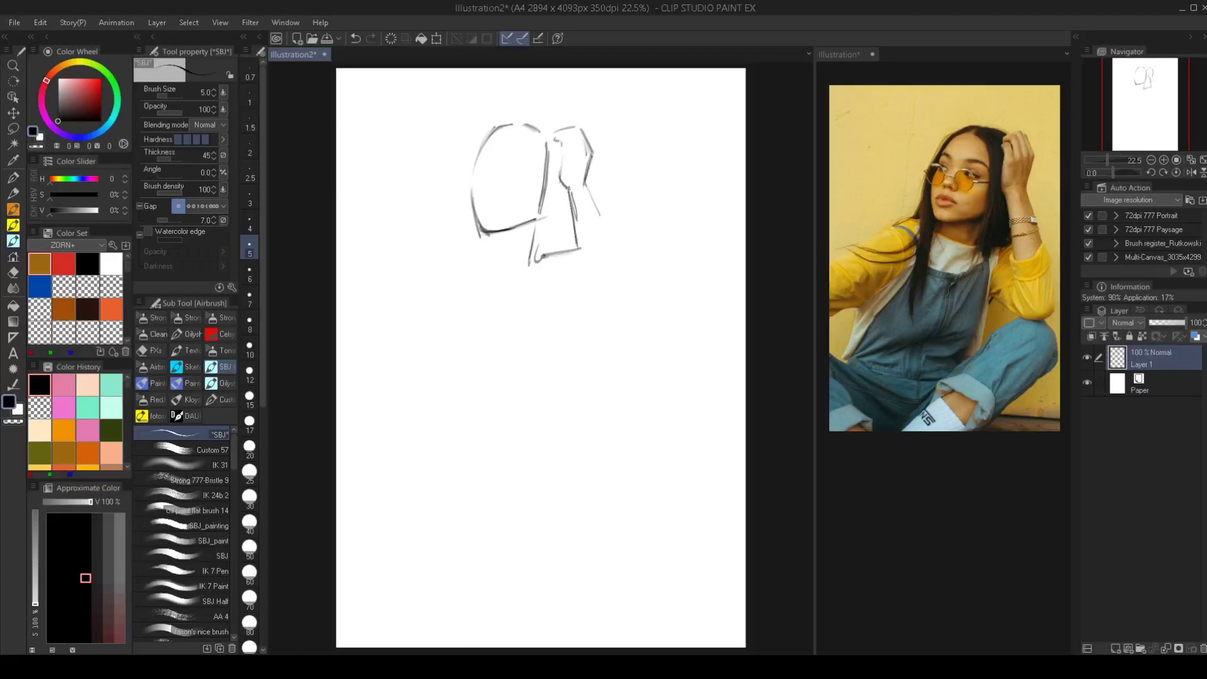
left_click_drag(559, 185, 569, 191)
key("e")
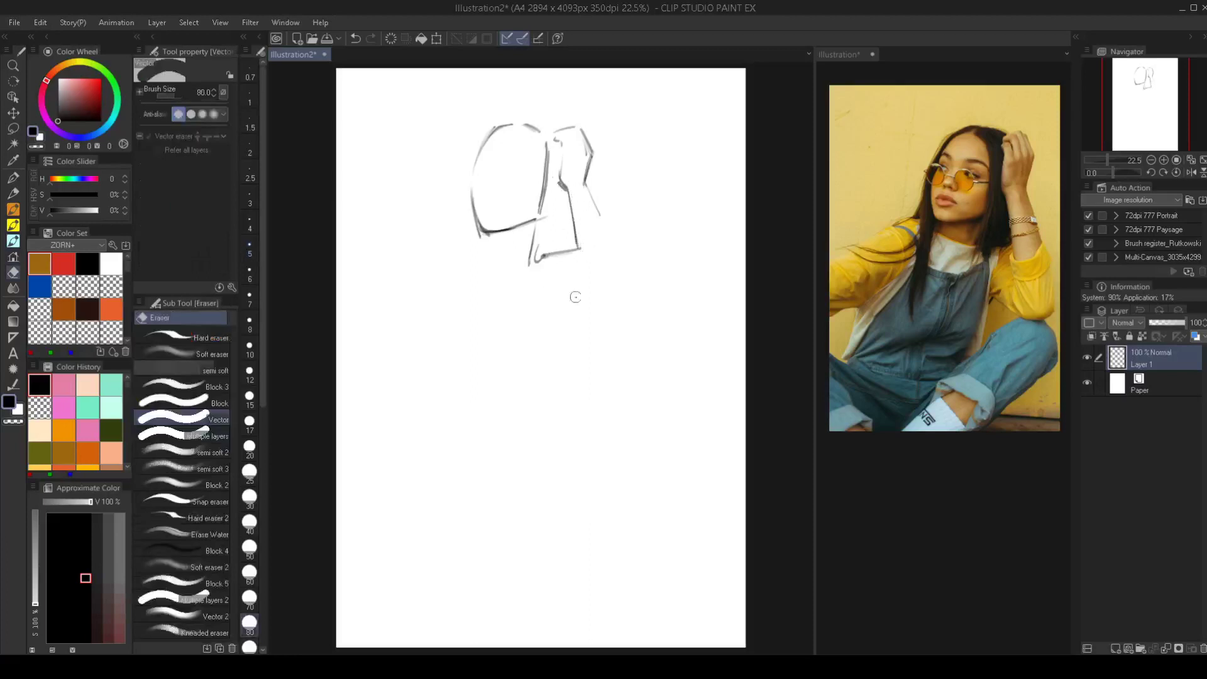
key("b")
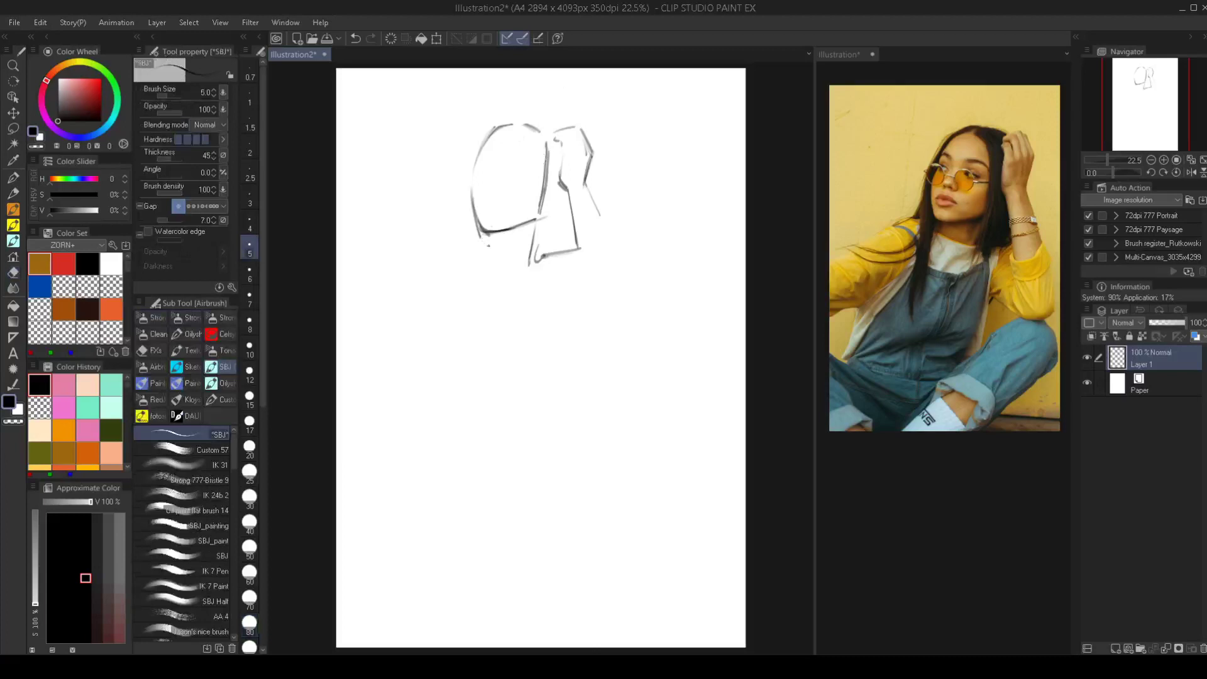
Set the brush size to 4.5, add the collar line below the chin and strengthen the upper hairline
left_click_drag(487, 244, 519, 257)
key("bracketleft")
left_click_drag(526, 125, 546, 136)
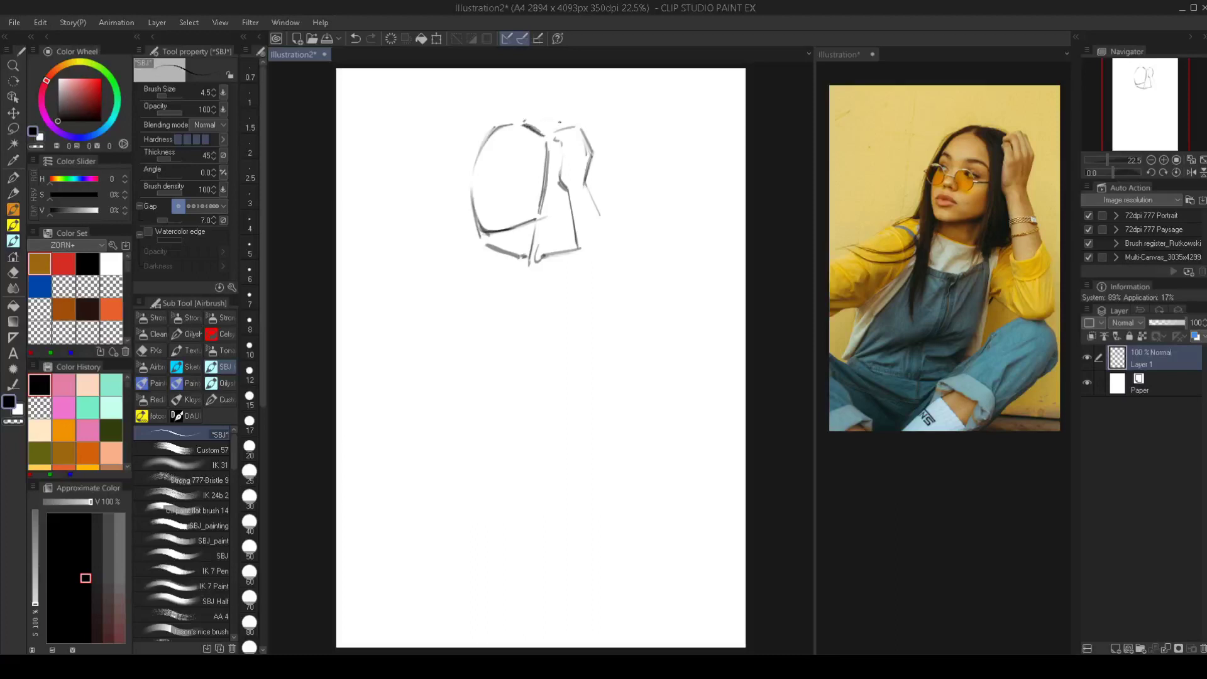
Outline the hair over the crown and down the left side, ending in a long pointed lock
mouse_move(532, 118)
left_mouse_down()
mouse_move(562, 125)
mouse_move(492, 121)
mouse_move(468, 156)
left_mouse_up()
key("ctrl+z")
left_click_drag(492, 122, 468, 159)
left_click_drag(461, 184, 457, 225)
left_click_drag(460, 180, 454, 225)
mouse_move(452, 276)
left_mouse_down()
mouse_move(454, 250)
mouse_move(452, 292)
left_mouse_up()
left_click_drag(457, 230, 450, 321)
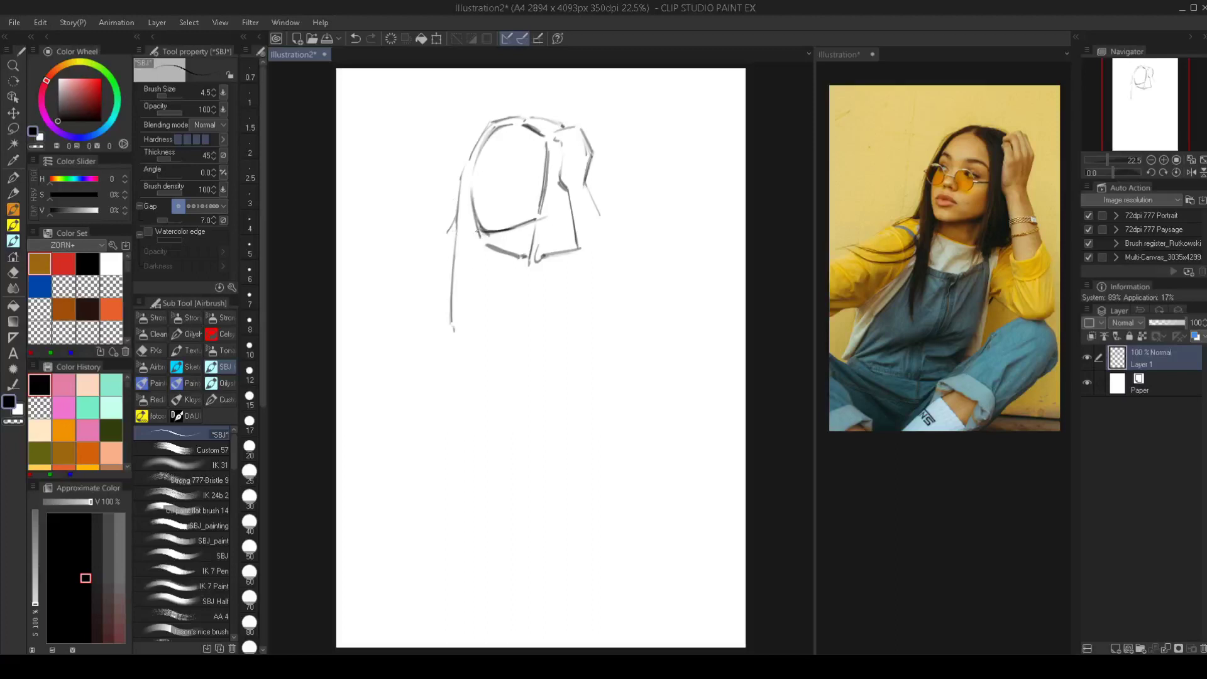
left_click_drag(478, 242, 464, 323)
mouse_move(469, 276)
left_mouse_down()
mouse_move(456, 346)
mouse_move(458, 320)
left_mouse_up()
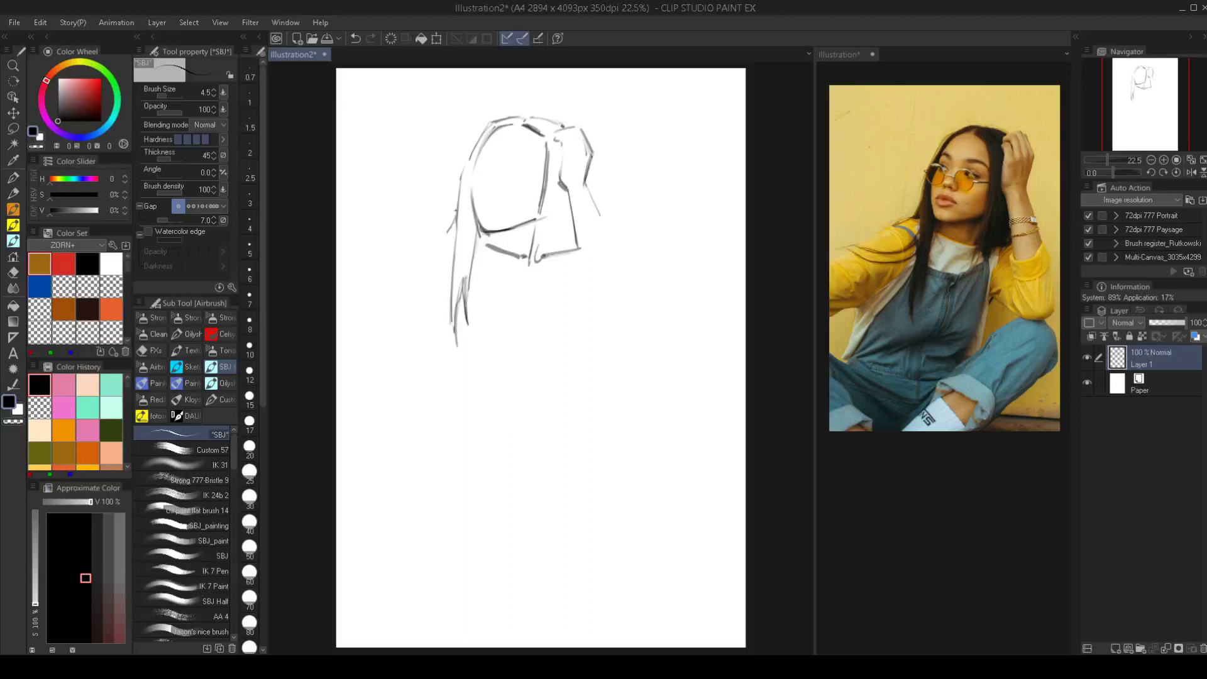
left_click_drag(455, 210, 441, 233)
mouse_move(443, 232)
left_mouse_down()
mouse_move(363, 287)
mouse_move(422, 239)
mouse_move(390, 267)
mouse_move(422, 245)
mouse_move(436, 269)
left_mouse_up()
left_click_drag(415, 262, 429, 286)
key("ctrl+z")
key("ctrl+z")
key("ctrl+z")
key("ctrl+z")
key("ctrl+z")
key("ctrl+z")
key("ctrl+z")
Sketch the left shoulder line and the raised arm's outer forearm edge with its sleeve cuff
mouse_move(439, 231)
left_mouse_down()
mouse_move(395, 264)
mouse_move(432, 247)
mouse_move(447, 270)
mouse_move(396, 263)
mouse_move(364, 288)
mouse_move(388, 283)
left_mouse_up()
mouse_move(577, 252)
left_mouse_down()
mouse_move(576, 264)
mouse_move(602, 269)
left_mouse_up()
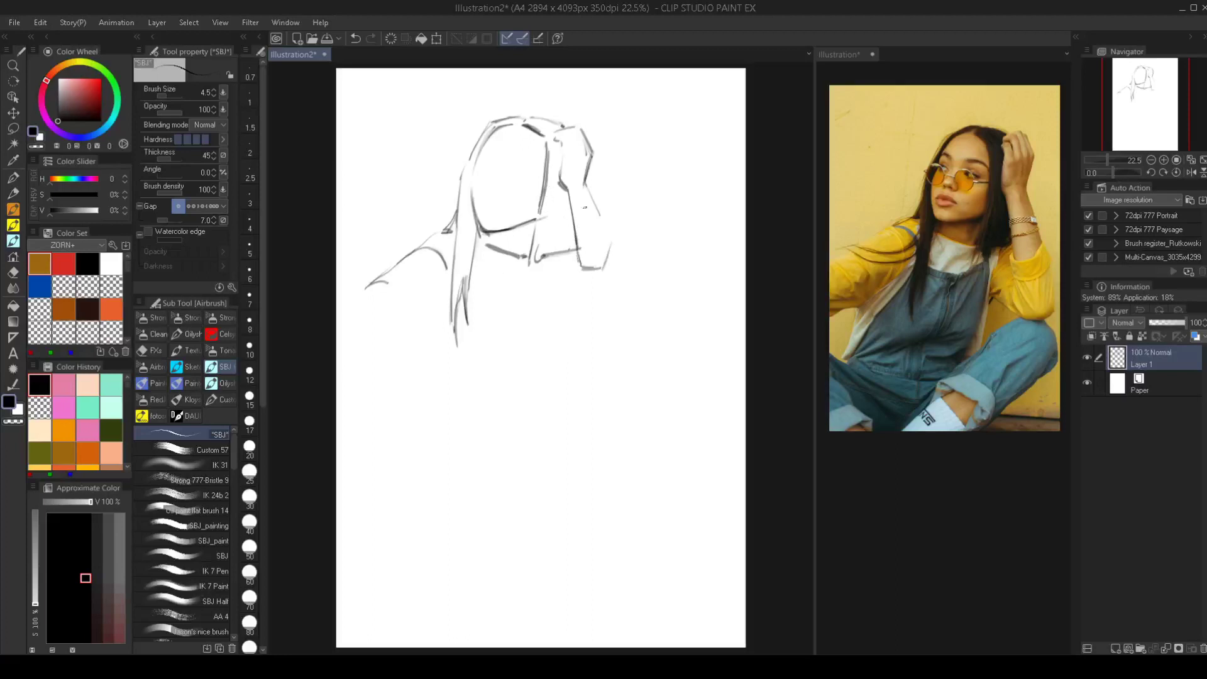
mouse_move(589, 187)
left_mouse_down()
mouse_move(621, 260)
mouse_move(615, 283)
left_mouse_up()
mouse_move(578, 260)
left_mouse_down()
mouse_move(580, 290)
mouse_move(613, 294)
mouse_move(624, 278)
left_mouse_up()
left_click_drag(627, 261, 614, 289)
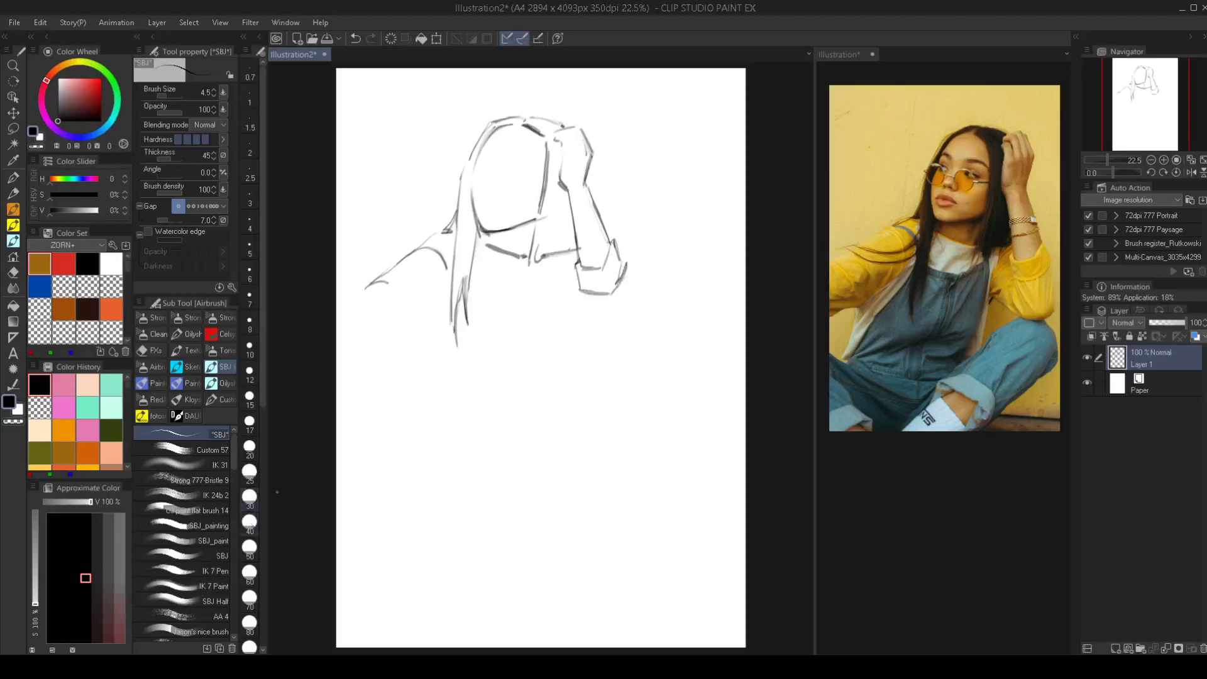
Shift the whole sketch slightly to the right and outline the sleeve below the cuff
left_click_drag(613, 242, 635, 245)
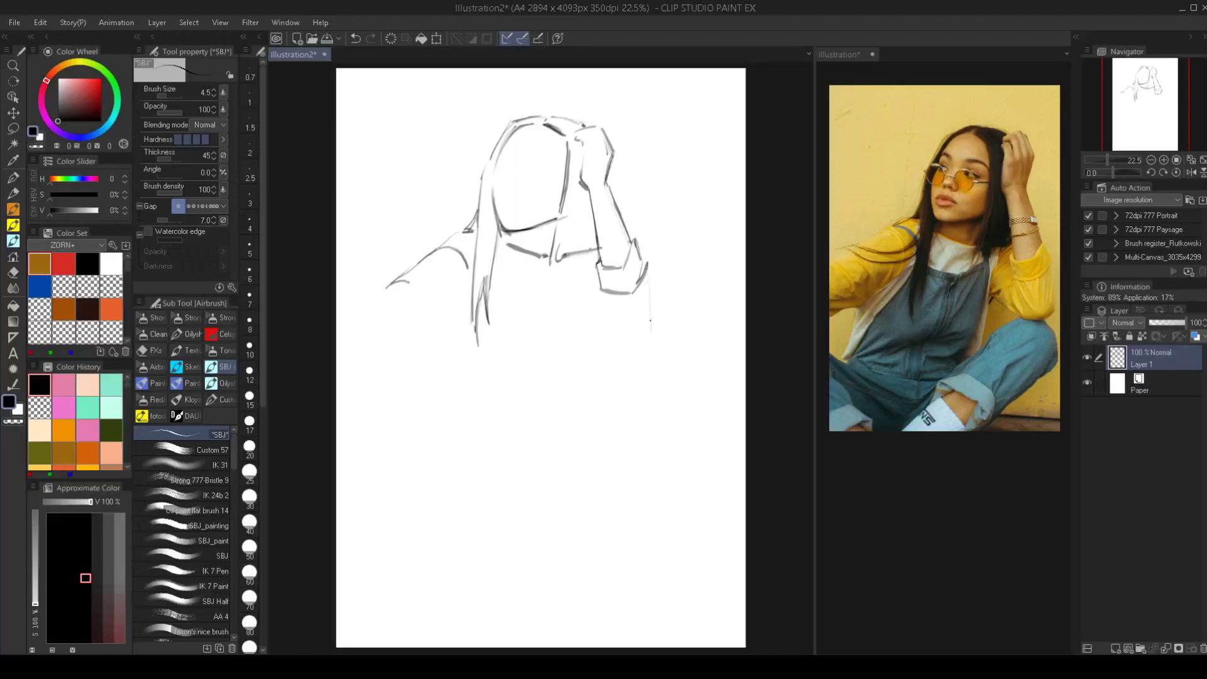
left_click_drag(651, 320, 625, 340)
mouse_move(599, 299)
left_mouse_down()
mouse_move(595, 326)
mouse_move(618, 341)
left_mouse_up()
mouse_move(602, 294)
left_mouse_down()
mouse_move(598, 325)
mouse_move(625, 343)
mouse_move(646, 331)
left_mouse_up()
Erase the outer edge of the raised forearm and redraw it with a lighter line
key("e")
left_click_drag(632, 242, 607, 179)
key("p")
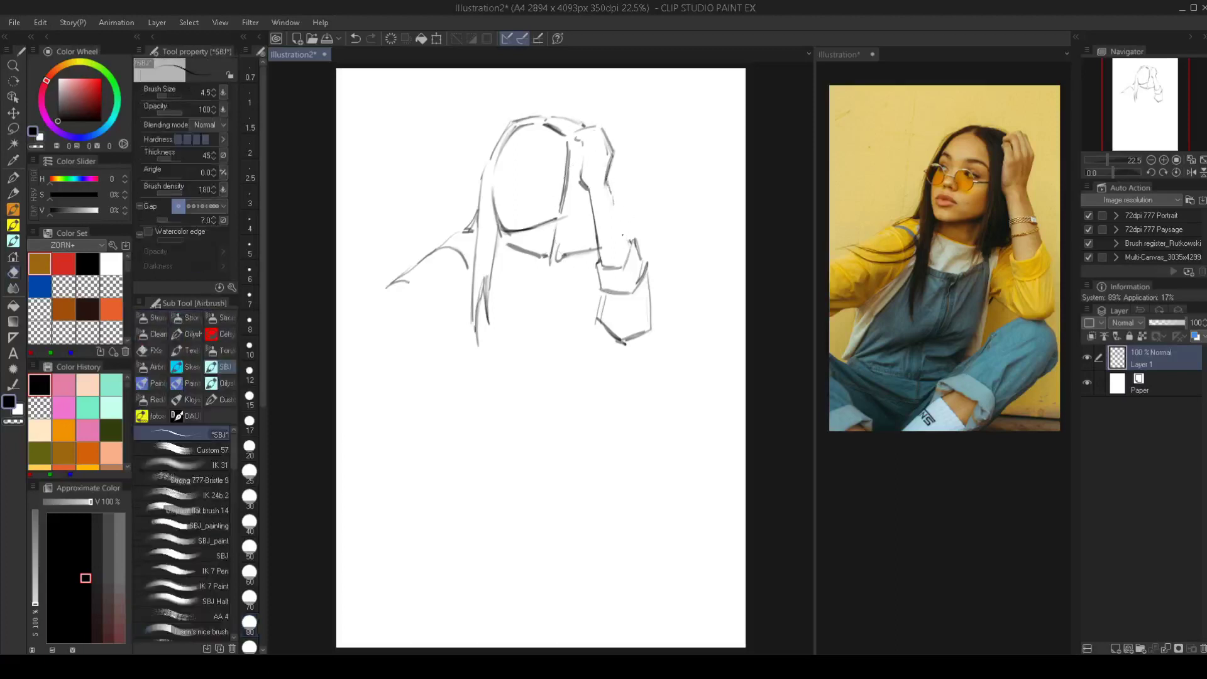
mouse_move(615, 208)
left_mouse_down()
mouse_move(629, 252)
mouse_move(619, 226)
left_mouse_up()
Erase the sleeve's outer edge below the cuff, redraw it slightly further in and clear its lower corner
key("e")
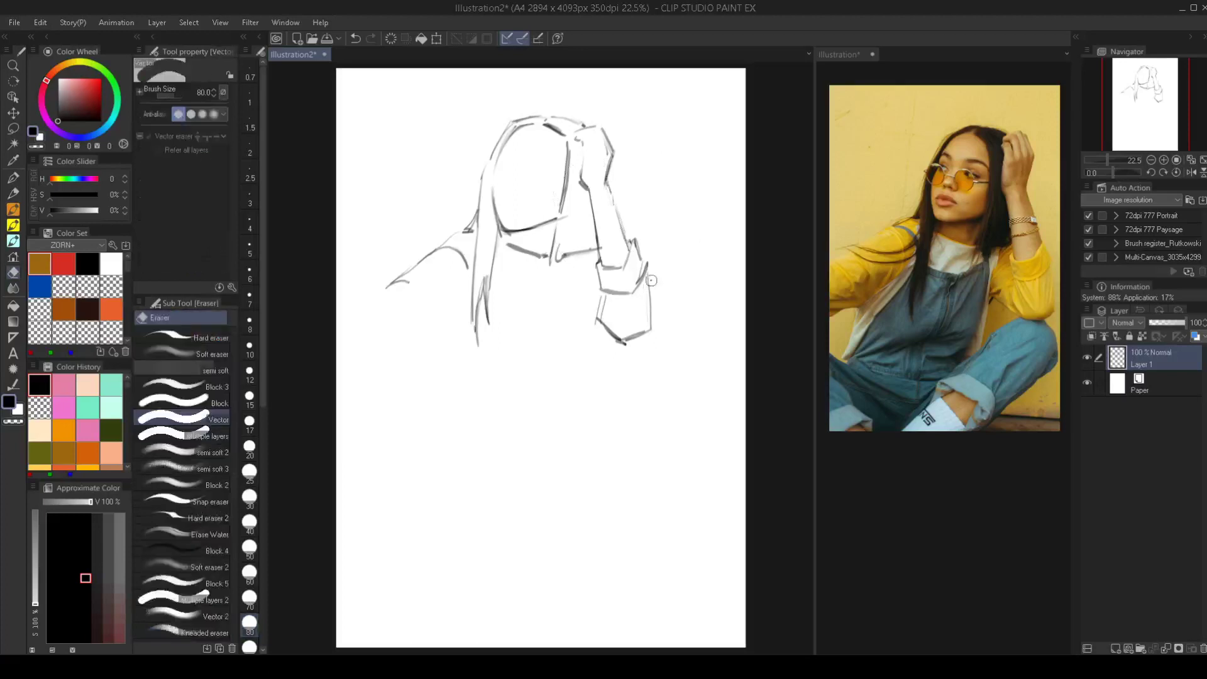
left_click_drag(649, 267, 649, 332)
key("p")
left_click_drag(633, 241, 642, 273)
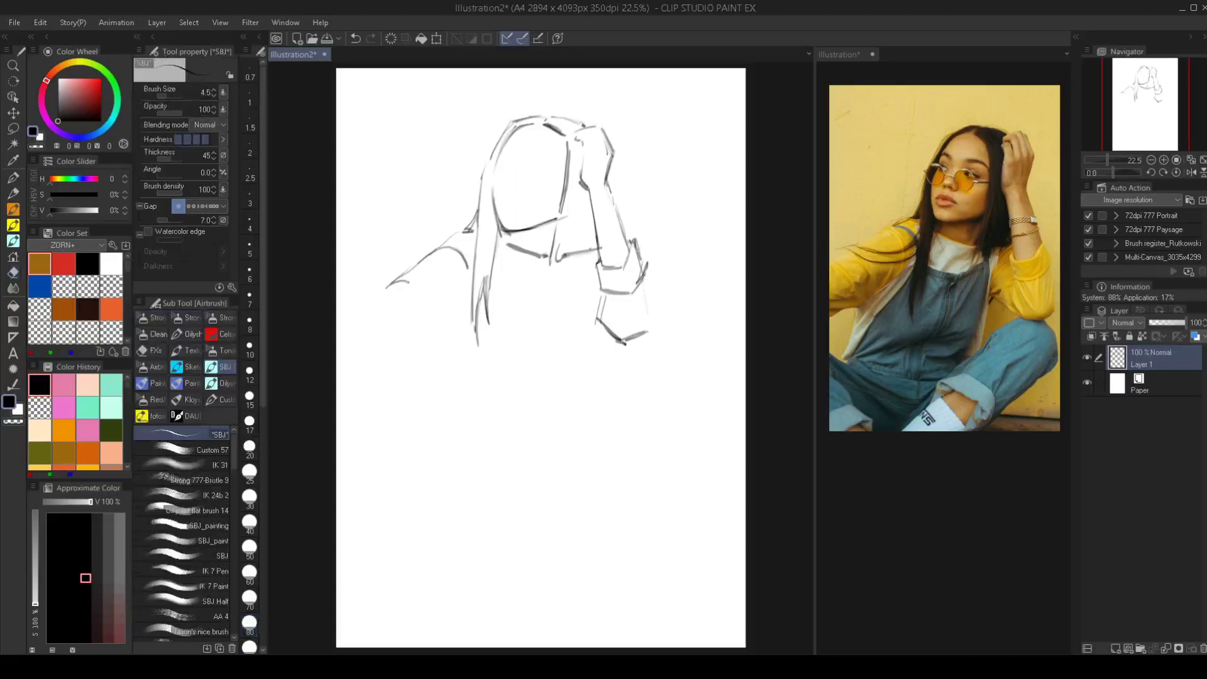
mouse_move(644, 281)
left_mouse_down()
mouse_move(650, 330)
mouse_move(631, 339)
left_mouse_up()
key("e")
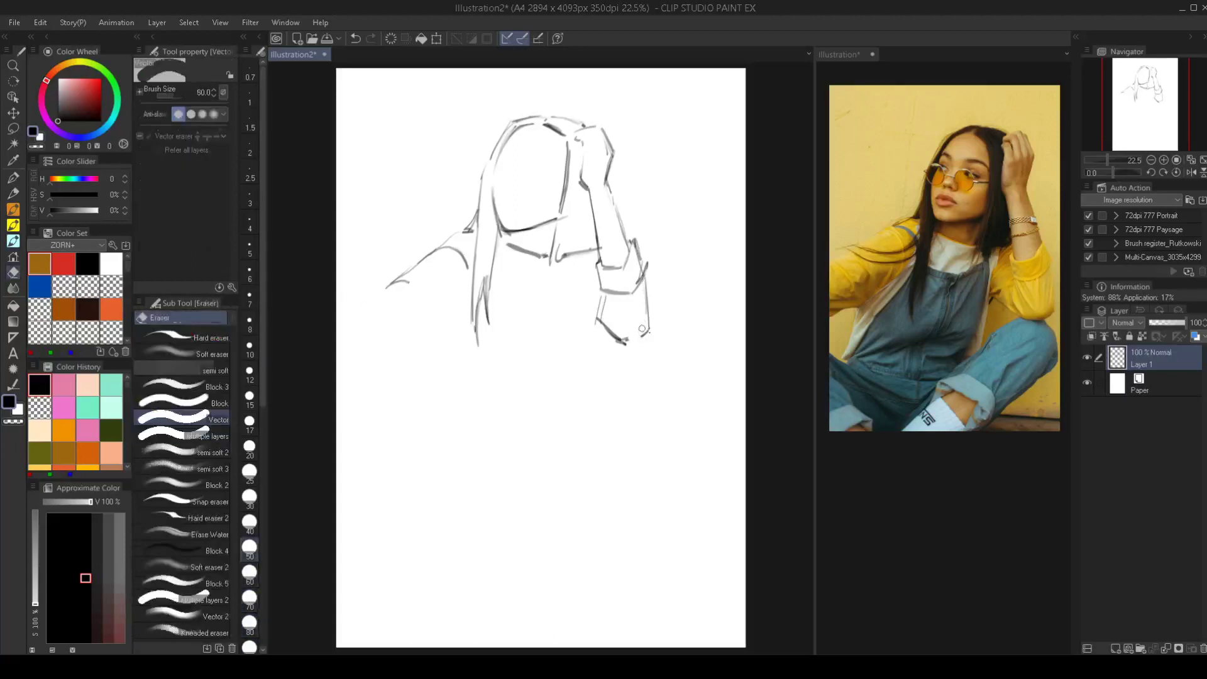
key("b")
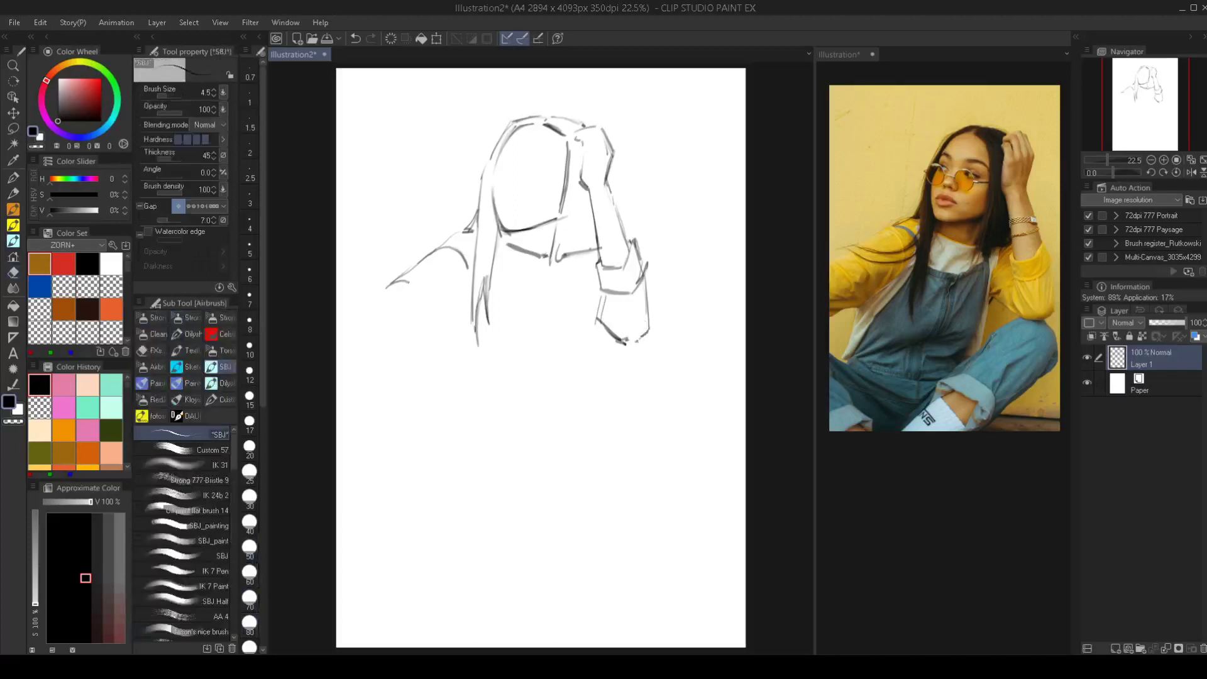
Draw the short sleeve fold below the outer edge, erase it and redraw it at a steeper angle
left_click_drag(639, 338, 653, 347)
key("e")
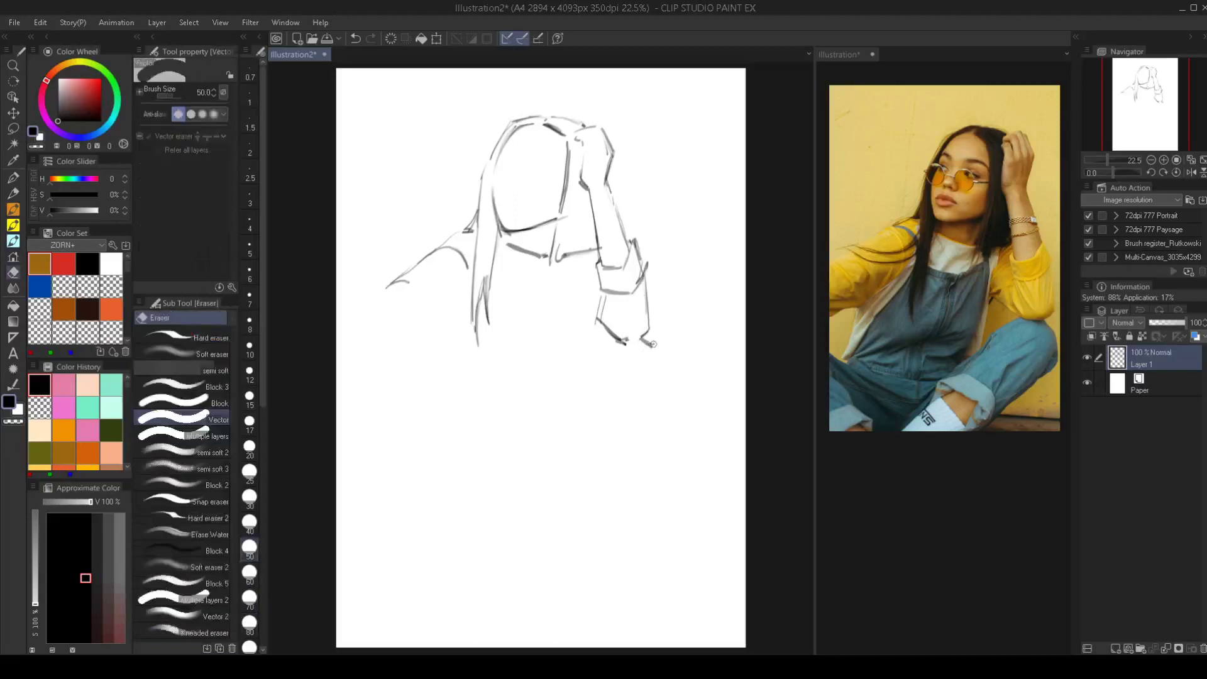
left_click(647, 343)
key("b")
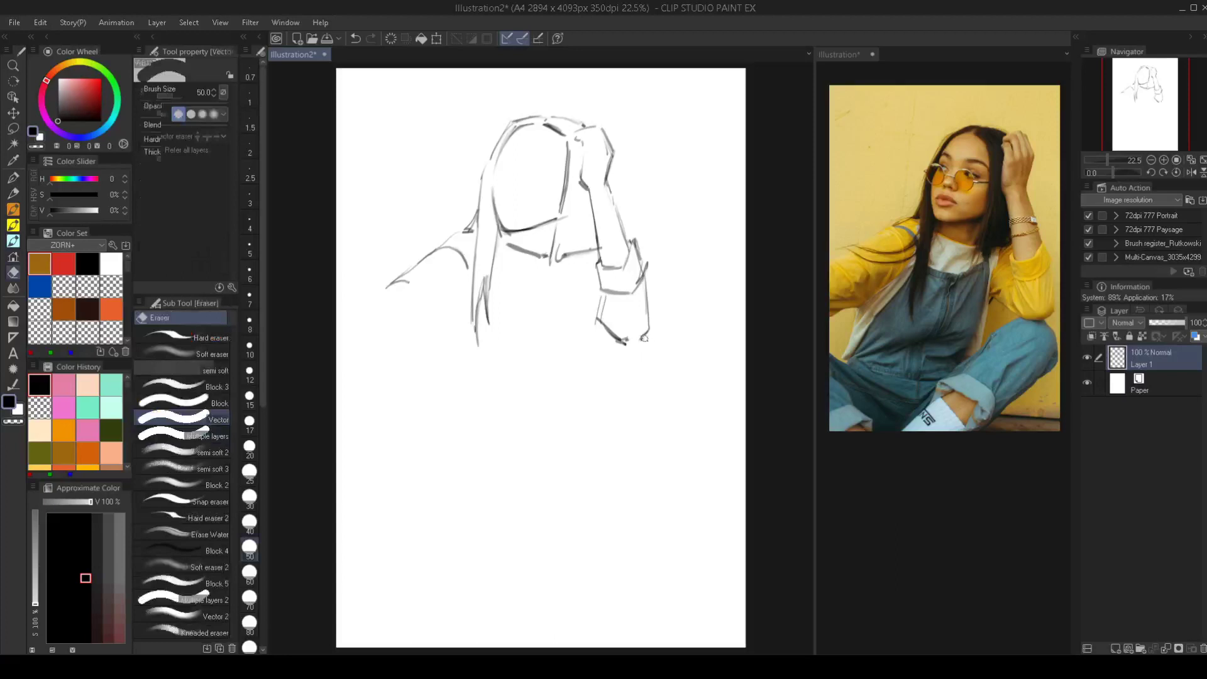
left_click_drag(642, 337, 653, 353)
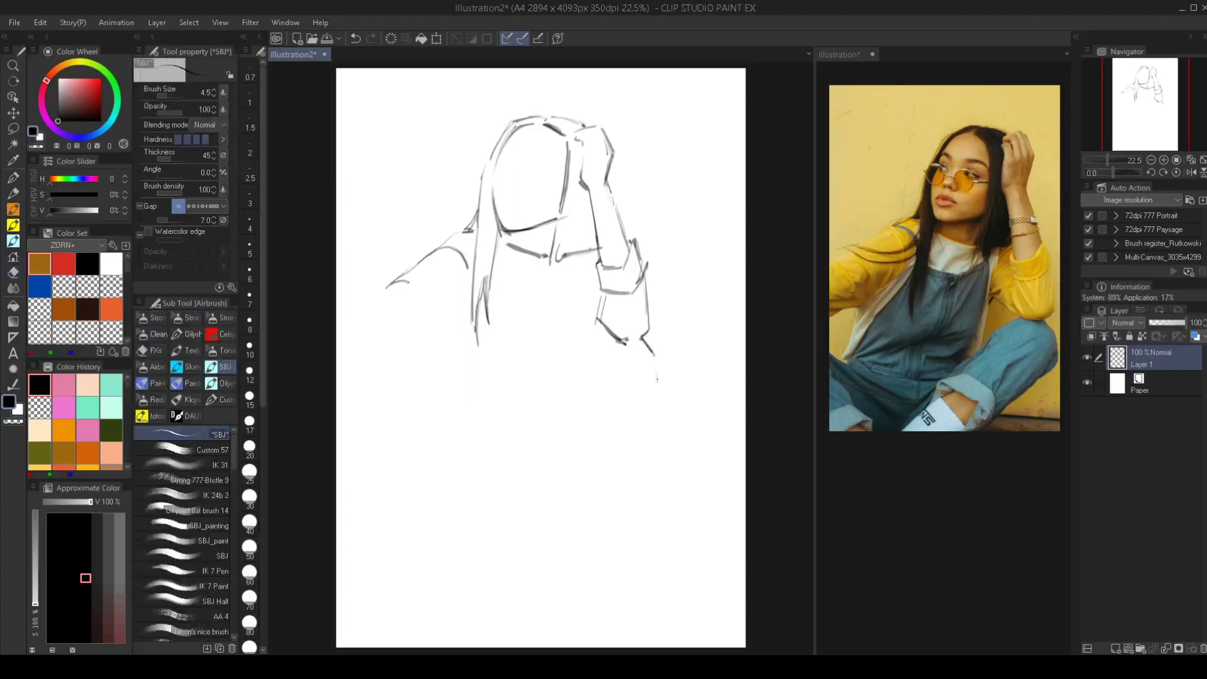
Continue the sleeve around the elbow and draw its lower edge diagonally back toward the torso
left_click_drag(654, 356, 649, 394)
left_click_drag(656, 390, 588, 446)
left_click_drag(636, 408, 579, 453)
left_click_drag(648, 397, 586, 444)
Sketch the fold at the inner elbow and the upper arm's inner edge down toward the torso
left_click_drag(621, 338, 589, 357)
mouse_move(598, 322)
left_mouse_down()
mouse_move(620, 341)
mouse_move(588, 356)
left_mouse_up()
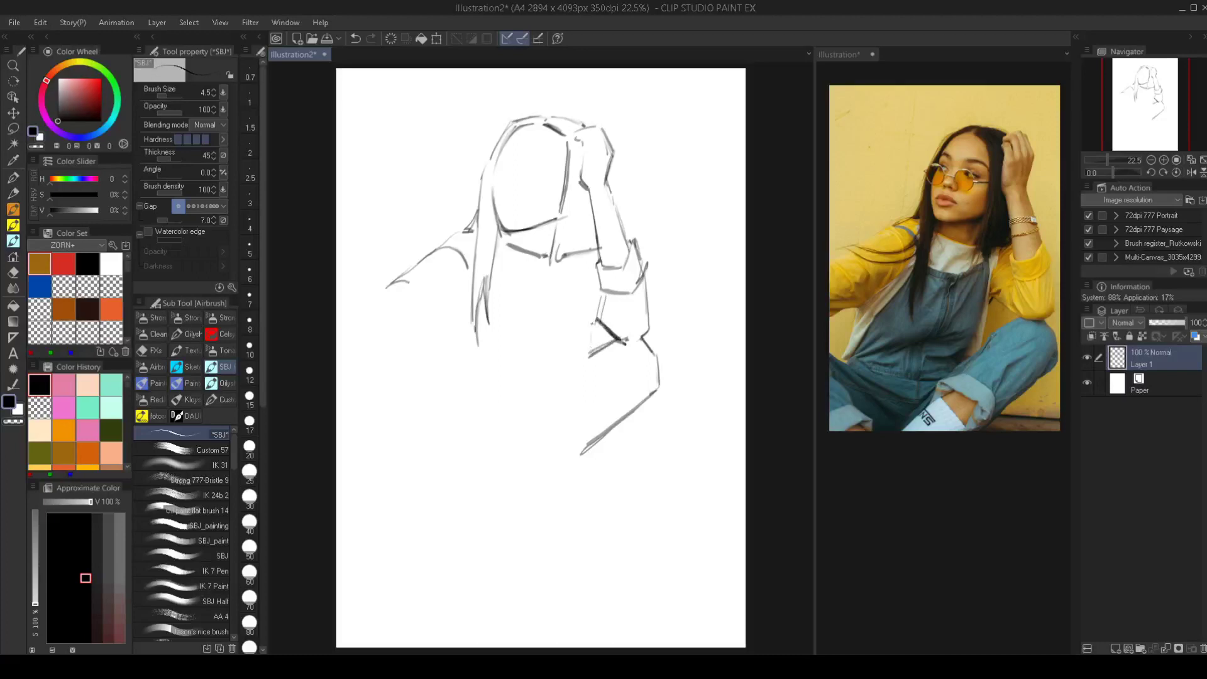
left_click_drag(591, 356, 593, 319)
key("ctrl+z")
left_click_drag(587, 354, 589, 355)
left_click_drag(589, 356, 541, 406)
Sketch the lower collar line across the chest and rework the lines where the hair meets the neck
mouse_move(468, 265)
left_mouse_down()
mouse_move(463, 281)
mouse_move(527, 290)
left_mouse_up()
left_click_drag(555, 251, 561, 263)
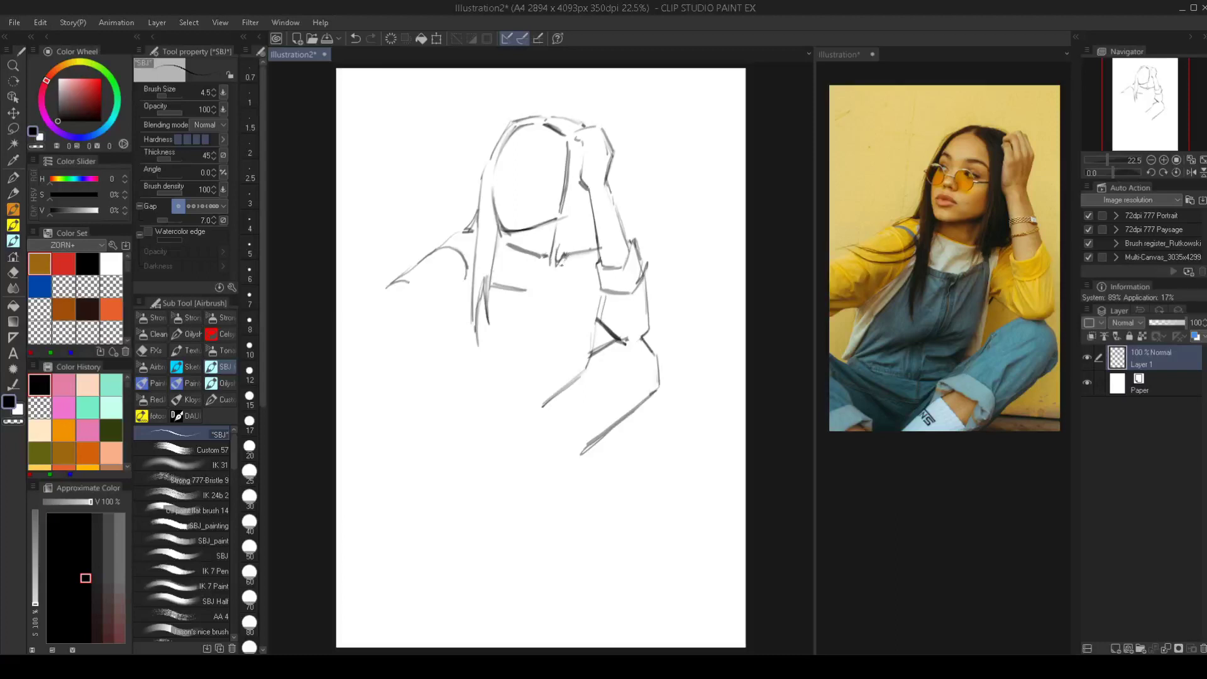
key("e")
mouse_move(547, 269)
left_mouse_down()
mouse_move(570, 247)
mouse_move(568, 274)
mouse_move(561, 251)
mouse_move(593, 250)
left_mouse_up()
key("b")
left_click_drag(567, 271, 572, 288)
Draw the long, near-parallel clothing edges running from the right side of the neck to the waist
left_click_drag(575, 305, 548, 377)
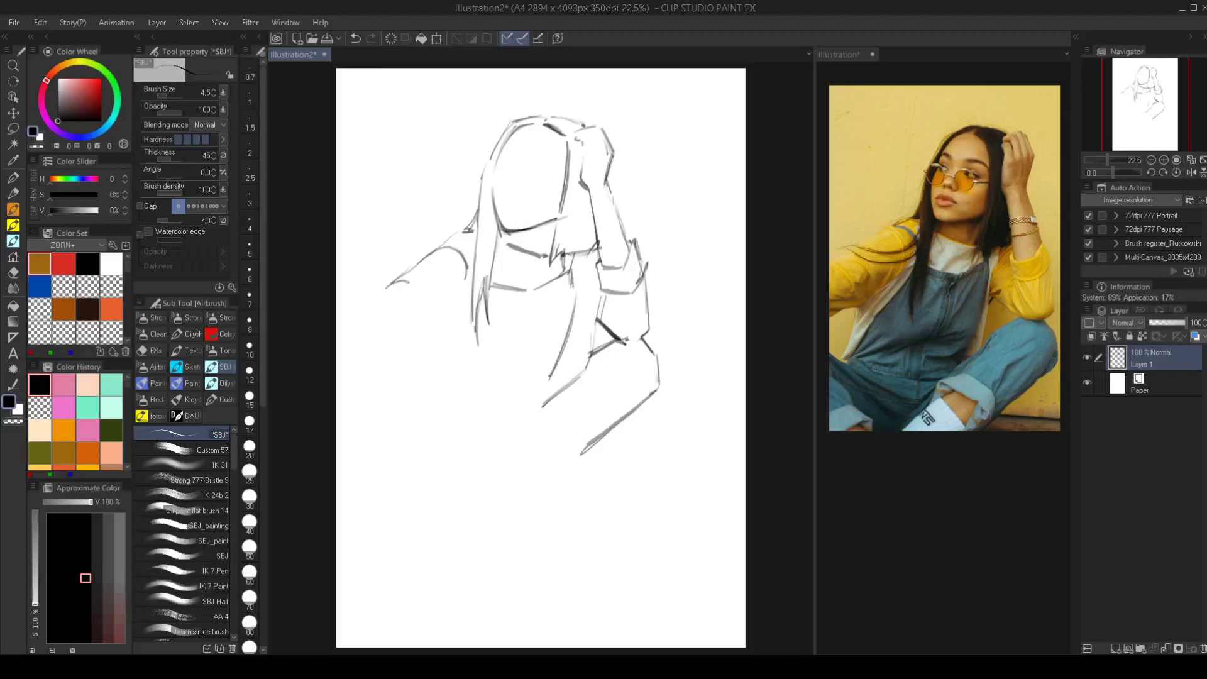
left_click_drag(574, 281, 567, 323)
left_click_drag(585, 252, 576, 297)
mouse_move(568, 354)
left_mouse_down()
mouse_move(575, 305)
mouse_move(569, 364)
left_mouse_up()
mouse_move(584, 289)
left_mouse_down()
mouse_move(576, 374)
mouse_move(585, 330)
mouse_move(598, 357)
mouse_move(579, 375)
left_mouse_up()
Erase the upper part of the sleeve's inner edge and redraw it up to the elbow fold
key("e")
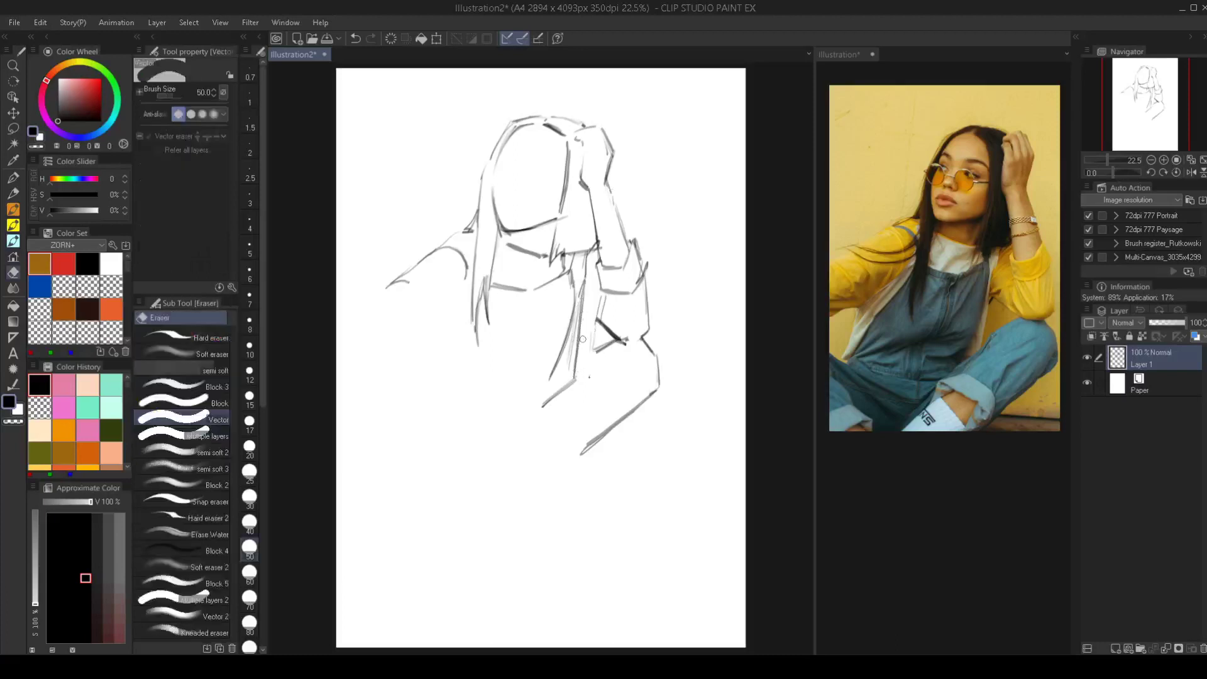
key("b")
key("b")
mouse_move(582, 373)
left_mouse_down()
mouse_move(572, 381)
mouse_move(611, 343)
left_mouse_up()
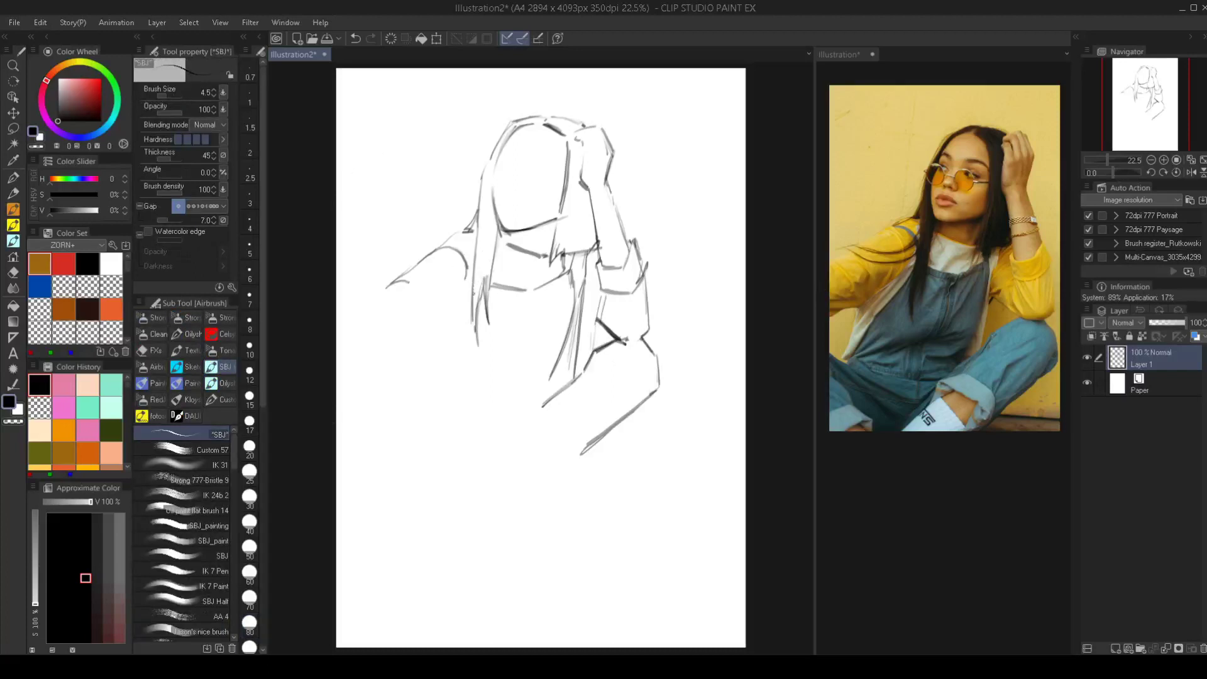
Draw the torso's side edge from the hair tips under the outstretched arm down to the hip
mouse_move(471, 293)
left_mouse_down()
mouse_move(426, 356)
mouse_move(470, 296)
mouse_move(423, 358)
mouse_move(471, 291)
mouse_move(396, 414)
left_mouse_up()
left_click_drag(427, 357, 403, 411)
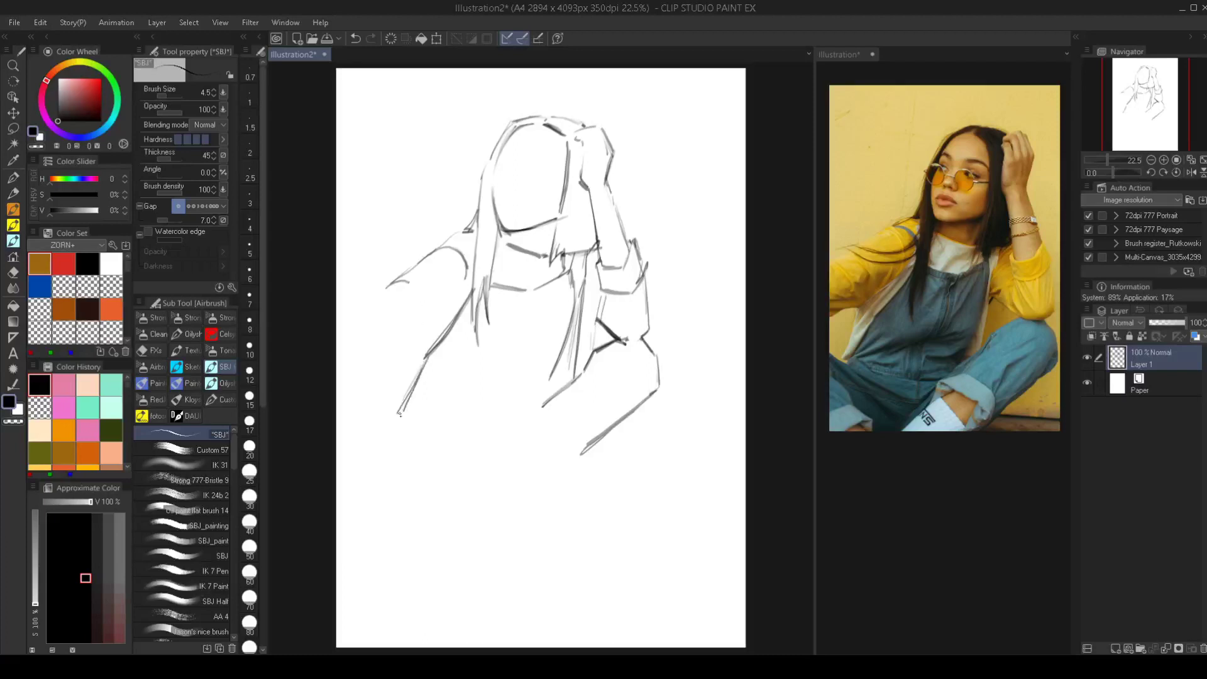
key("e")
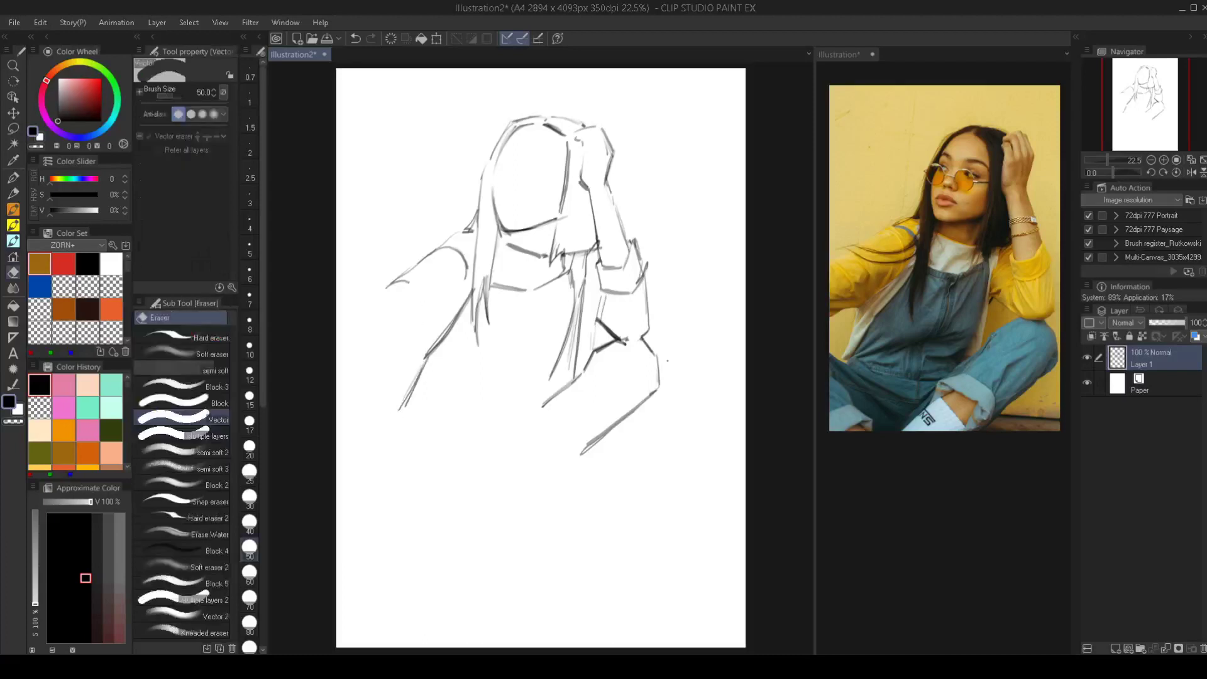
key("b")
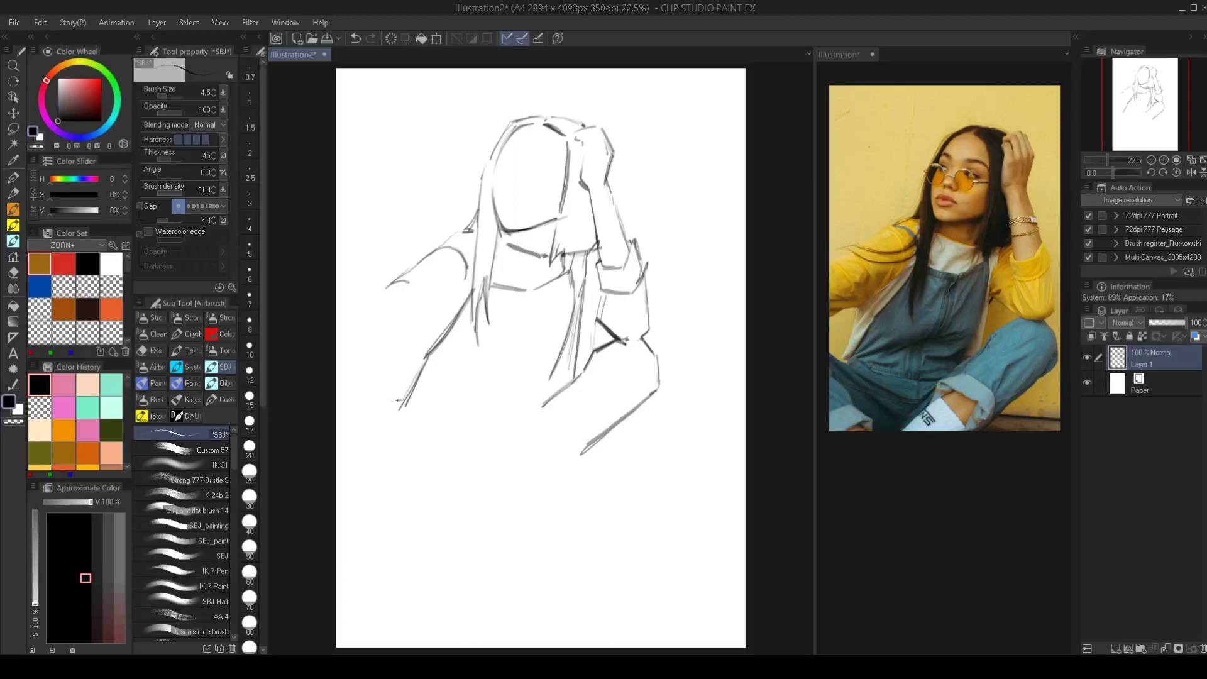
Sketch the outstretched sleeve's edges and the jacket's open edge, reworking the sleeve's underside, and draw the far thigh's upper edge
left_click_drag(407, 337, 397, 395)
left_click_drag(368, 337, 413, 334)
mouse_move(392, 280)
left_mouse_down()
mouse_move(352, 294)
mouse_move(385, 285)
left_mouse_up()
key("e")
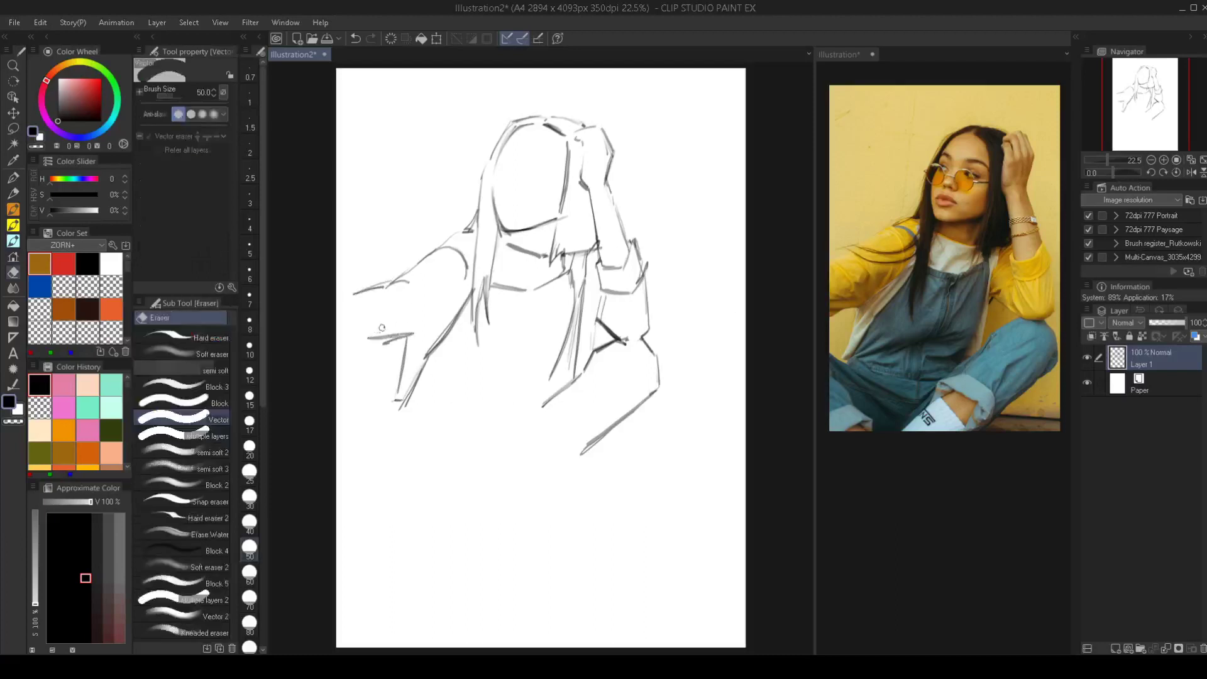
left_click_drag(380, 330, 363, 341)
key("b")
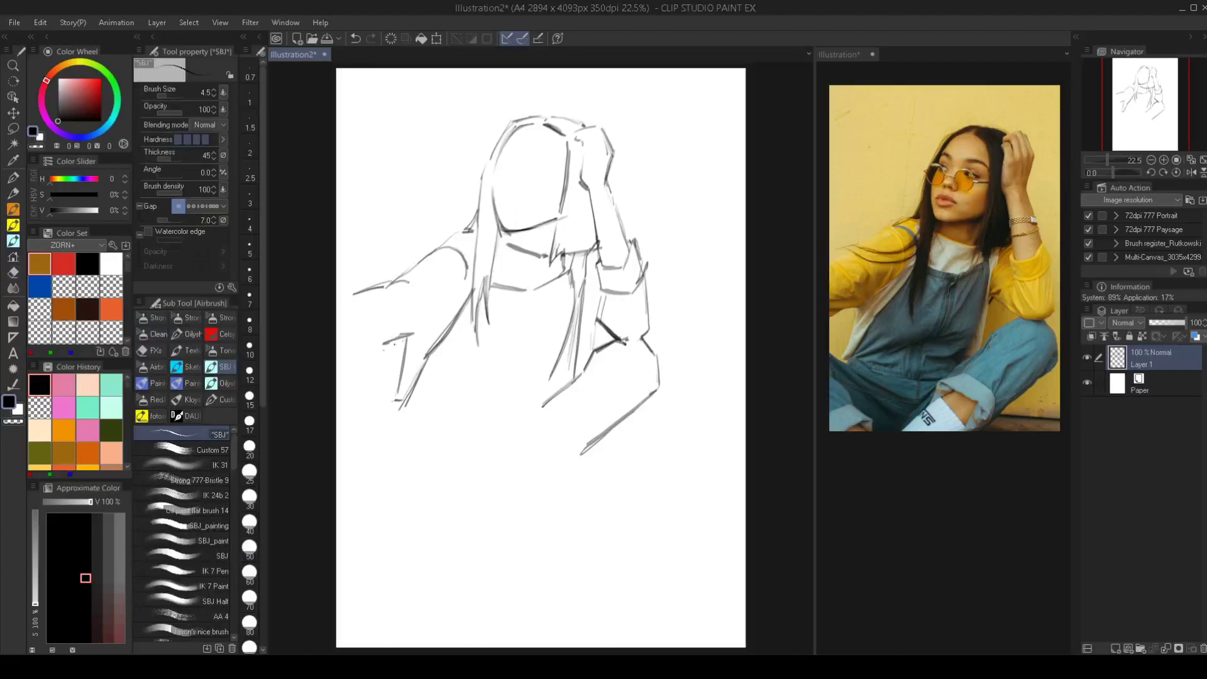
mouse_move(405, 338)
left_mouse_down()
mouse_move(366, 357)
mouse_move(398, 407)
mouse_move(372, 396)
left_mouse_up()
mouse_move(406, 403)
left_mouse_down()
mouse_move(398, 412)
mouse_move(484, 448)
mouse_move(465, 445)
left_mouse_up()
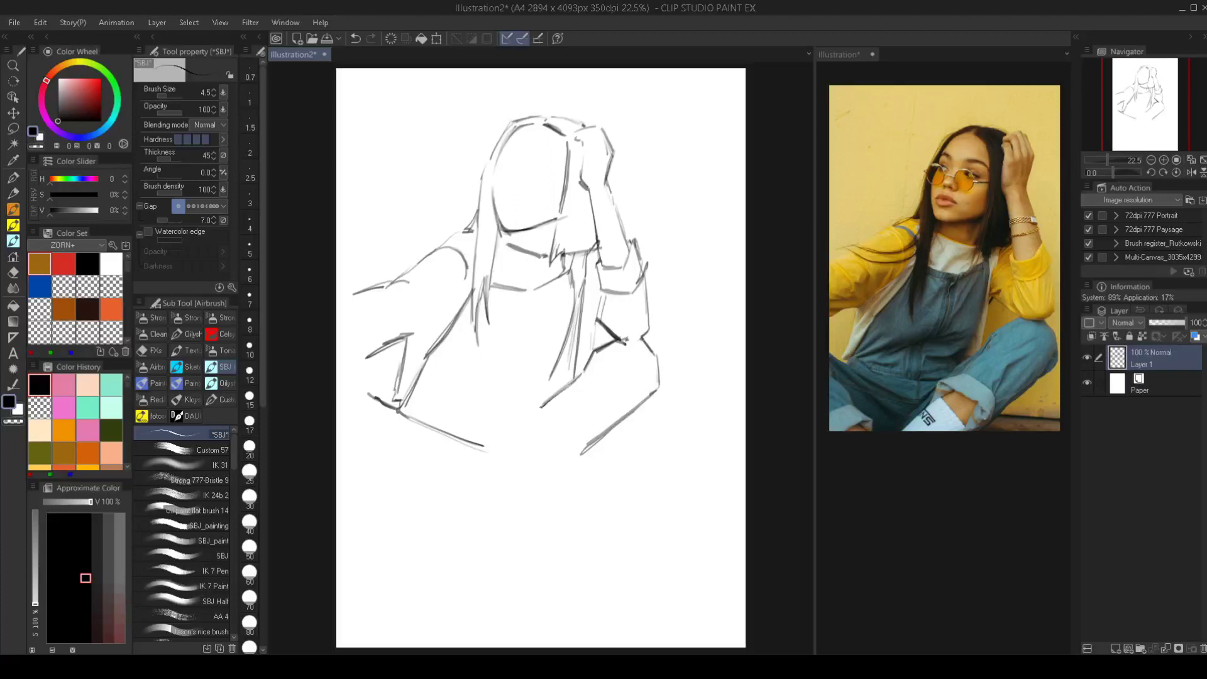
Sketch the rolled trouser cuff at the end of the raised leg and the lines of the ankle and sock below it
mouse_move(550, 408)
left_mouse_down()
mouse_move(528, 415)
mouse_move(583, 425)
mouse_move(580, 463)
left_mouse_up()
mouse_move(528, 415)
left_mouse_down()
mouse_move(524, 436)
mouse_move(544, 425)
mouse_move(530, 420)
mouse_move(569, 441)
left_mouse_up()
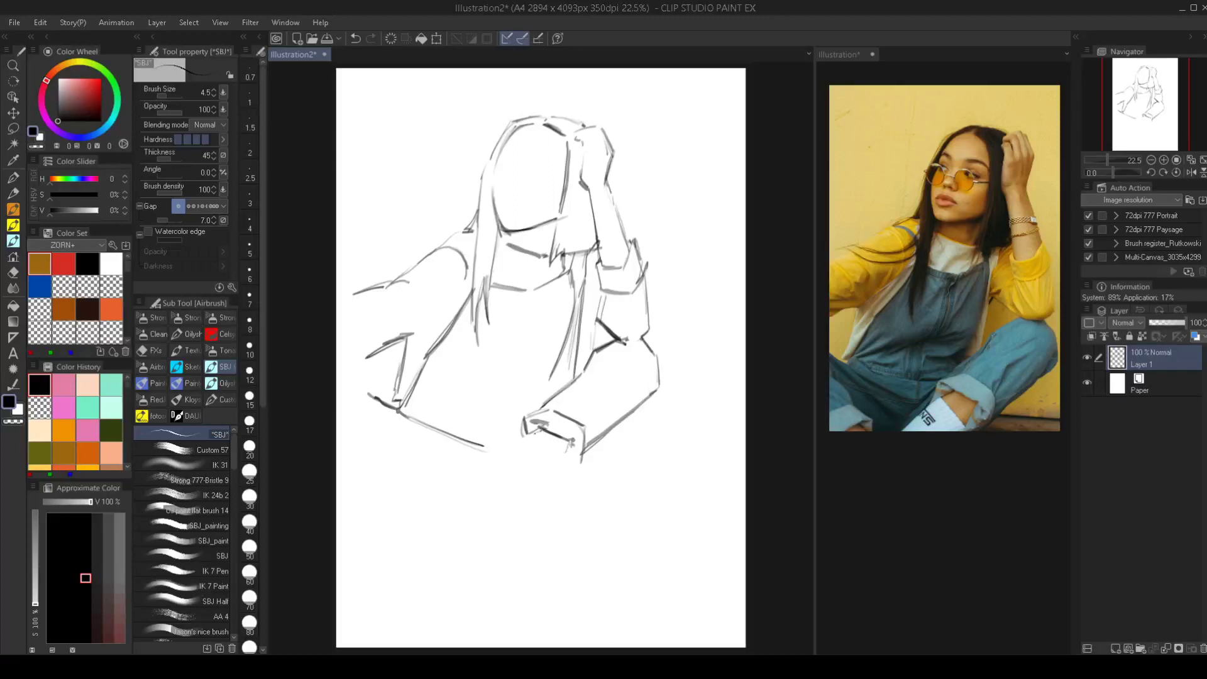
mouse_move(542, 429)
left_mouse_down()
mouse_move(568, 441)
mouse_move(557, 465)
mouse_move(523, 441)
mouse_move(486, 480)
left_mouse_up()
left_click_drag(521, 444, 484, 481)
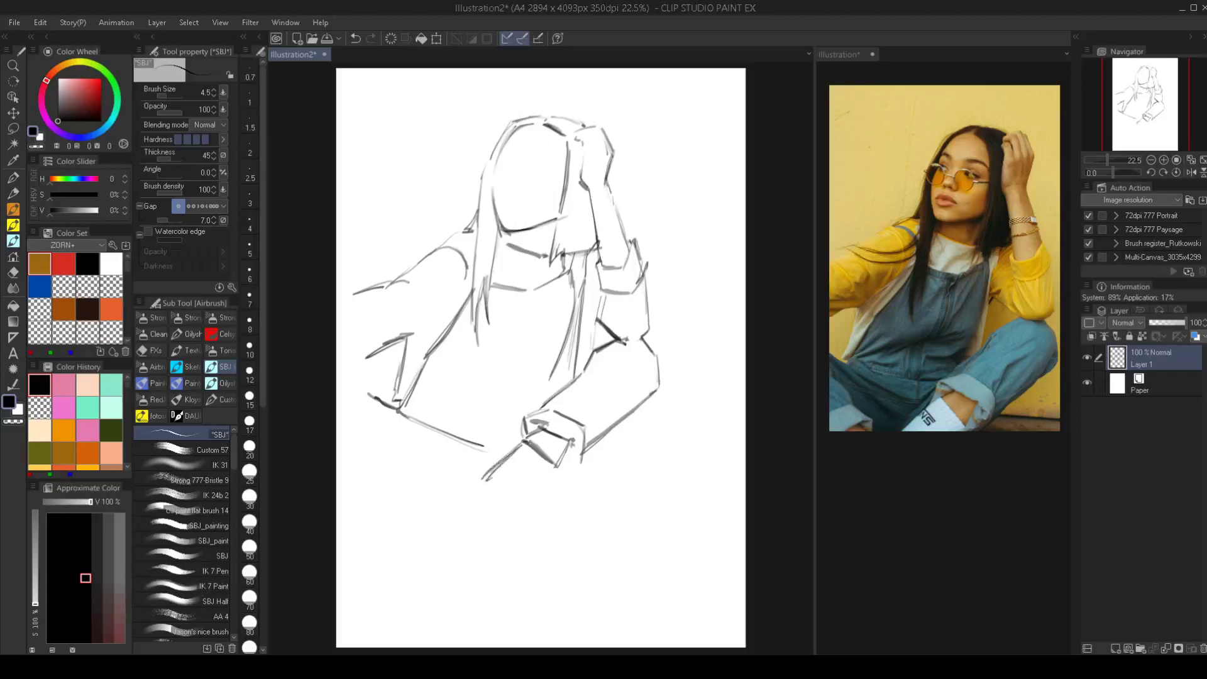
mouse_move(557, 460)
left_mouse_down()
mouse_move(553, 475)
mouse_move(582, 463)
mouse_move(651, 395)
mouse_move(591, 403)
mouse_move(585, 422)
left_mouse_up()
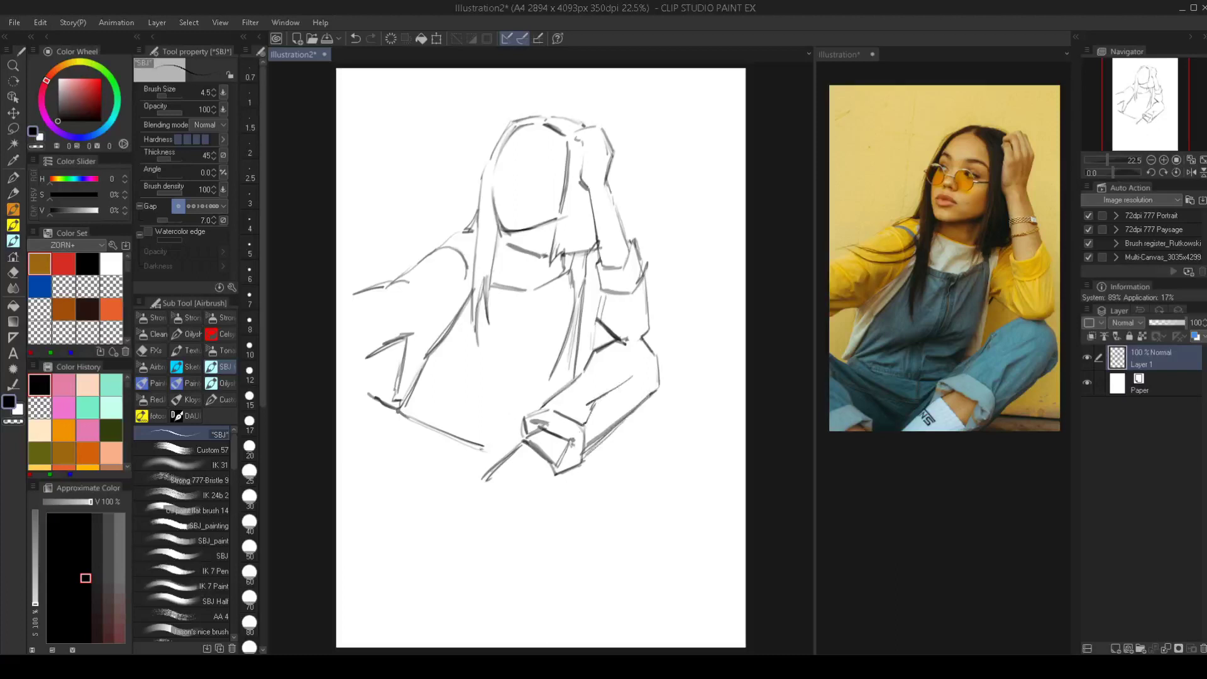
Extend the far thigh's upper edge to meet the sock and add a parallel line beneath it
mouse_move(484, 448)
left_mouse_down()
mouse_move(525, 430)
mouse_move(484, 451)
left_mouse_up()
mouse_move(403, 426)
left_mouse_down()
mouse_move(463, 468)
mouse_move(454, 461)
left_mouse_up()
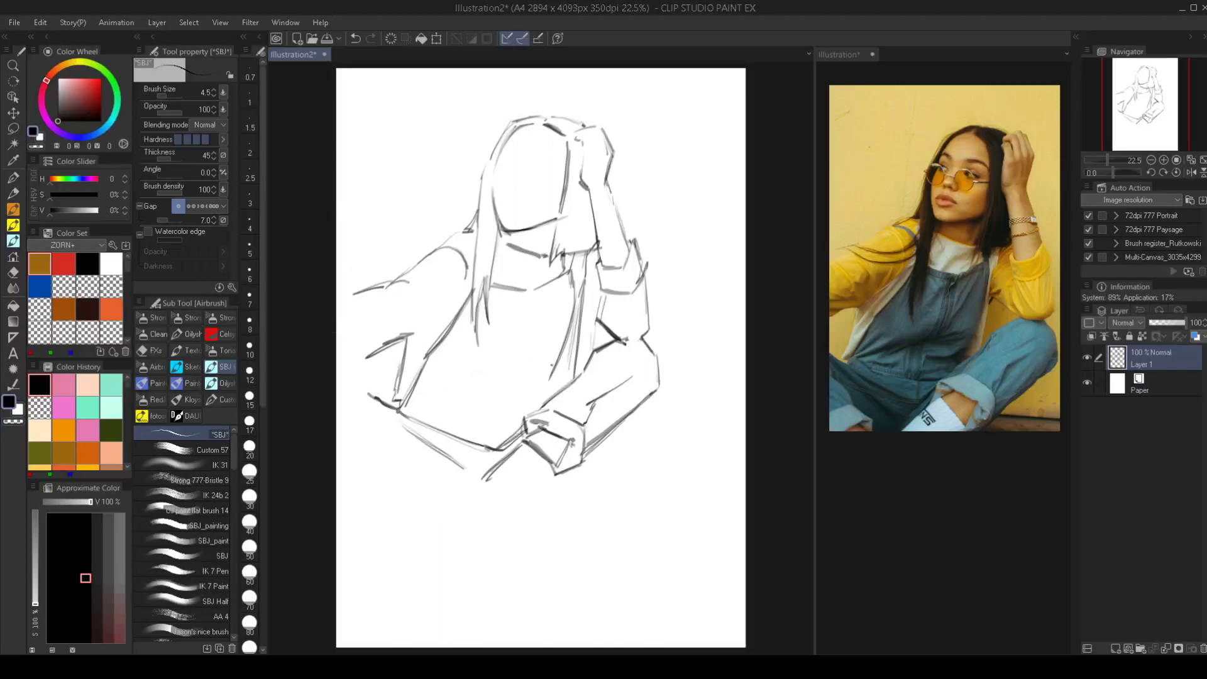
key("e")
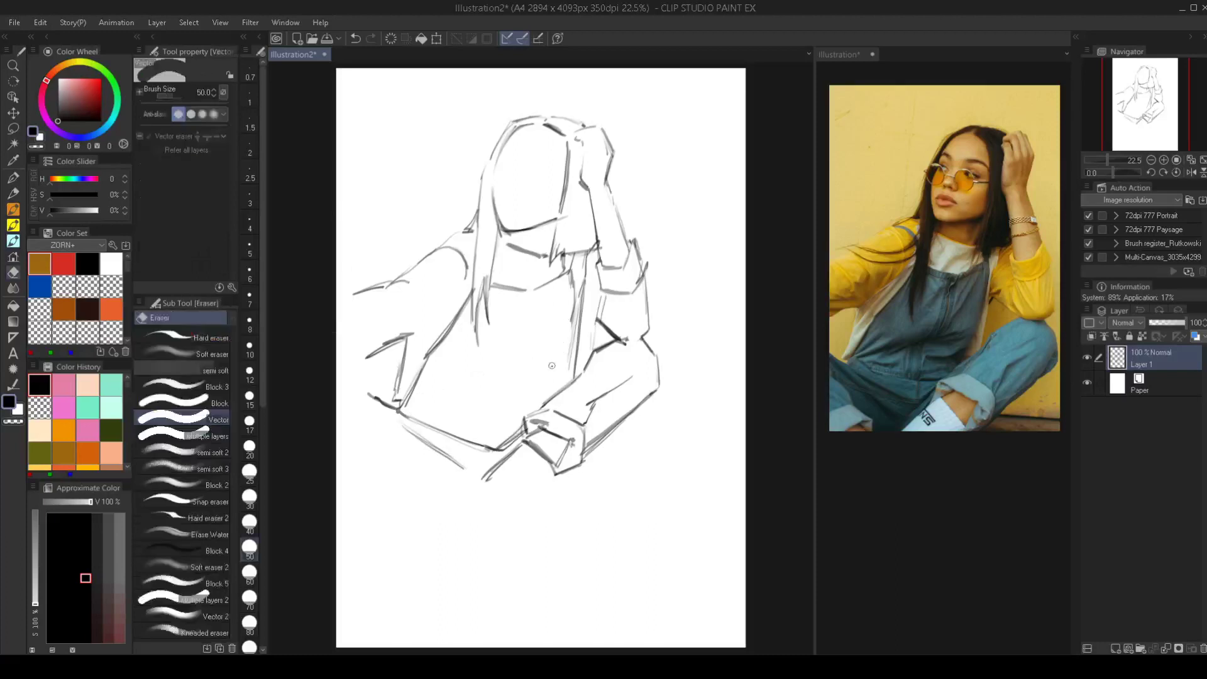
key("b")
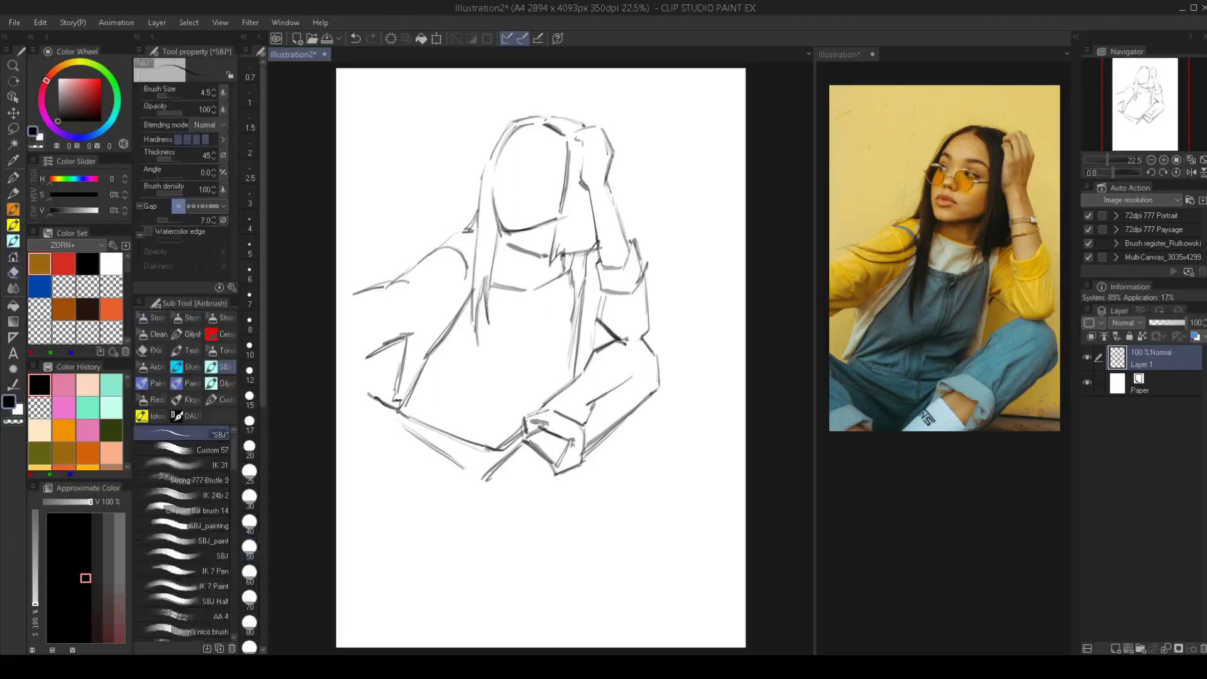
Rework the torso's edge where it meets the raised leg, erasing the overlapping strokes and redrawing the clothing edge down to the leg
left_click_drag(552, 393, 584, 372)
left_click_drag(572, 318, 550, 393)
key("r")
left_click_drag(560, 385, 543, 391)
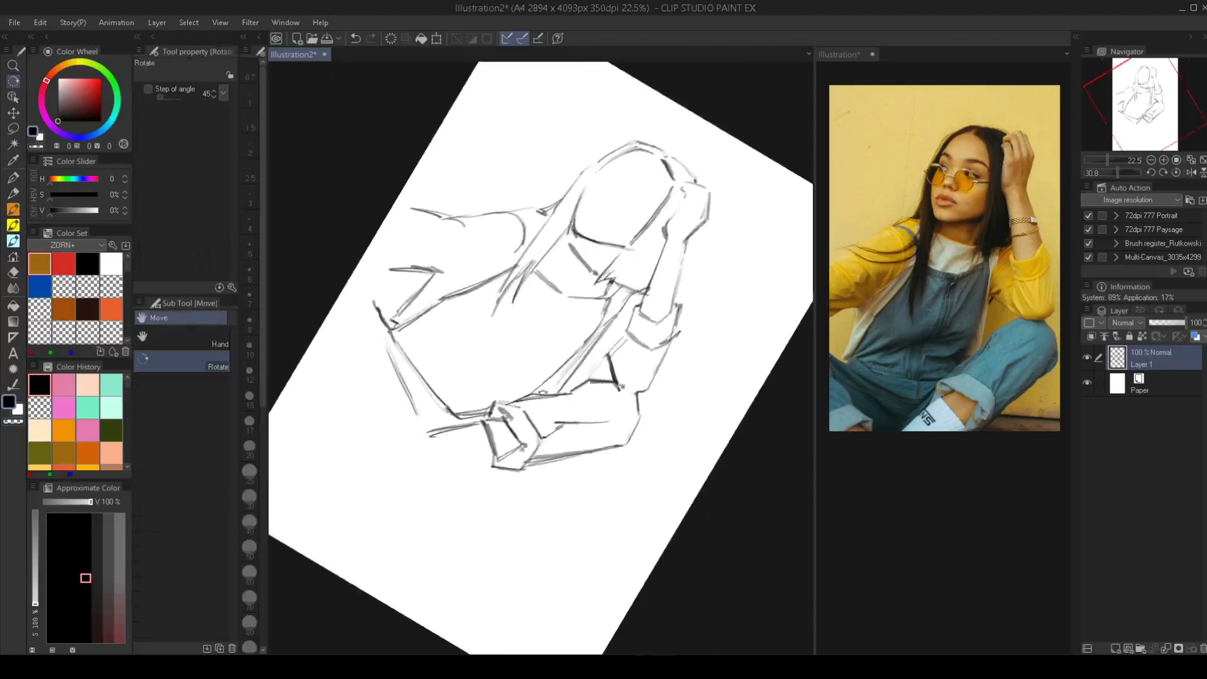
key("ctrl+z")
double_click(550, 371)
key("e")
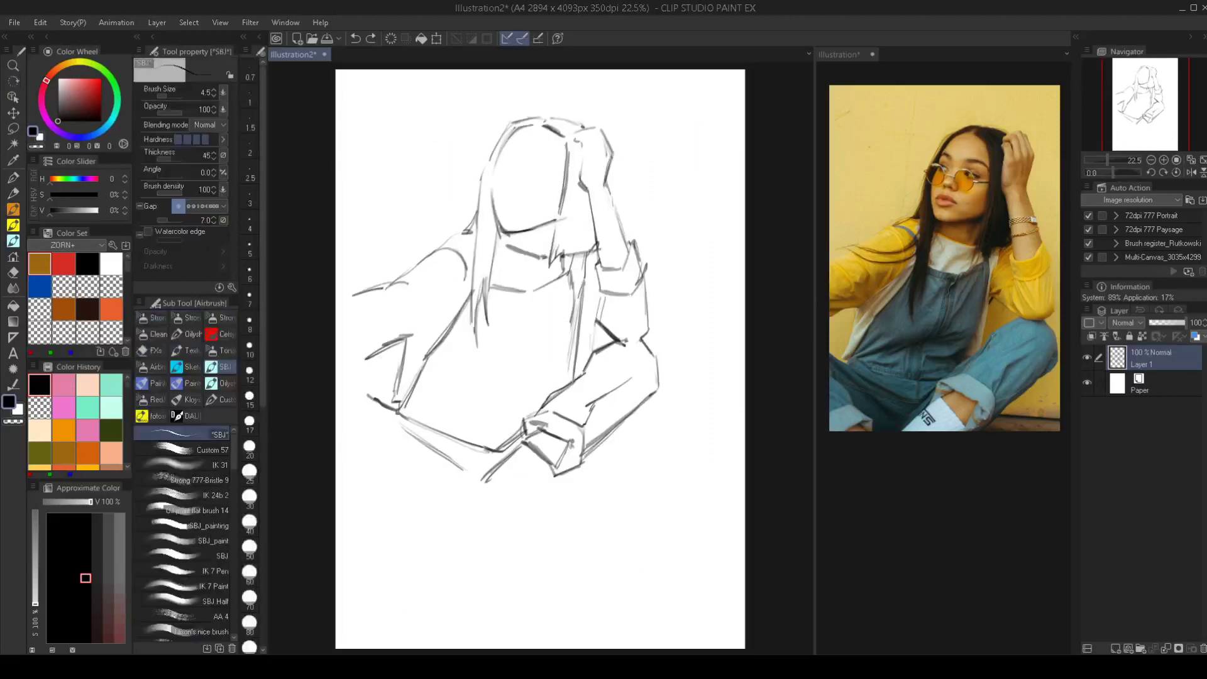
mouse_move(579, 373)
left_mouse_down()
mouse_move(542, 404)
mouse_move(543, 377)
mouse_move(580, 378)
mouse_move(555, 392)
left_mouse_up()
key("b")
left_click_drag(571, 339, 551, 396)
mouse_move(561, 300)
left_mouse_down()
mouse_move(541, 304)
mouse_move(565, 309)
left_mouse_up()
left_click_drag(540, 357, 555, 361)
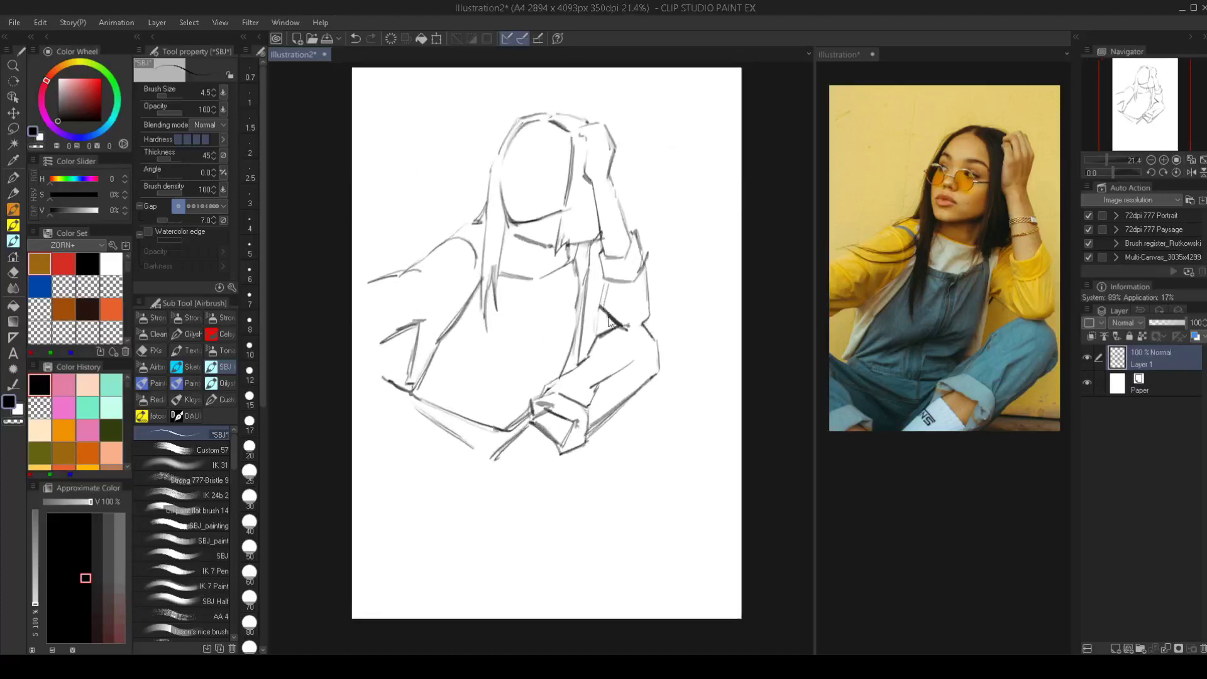
Draw both eyebrows inside the face oval, angled to match the turned head in the reference
left_click_drag(605, 314, 631, 334)
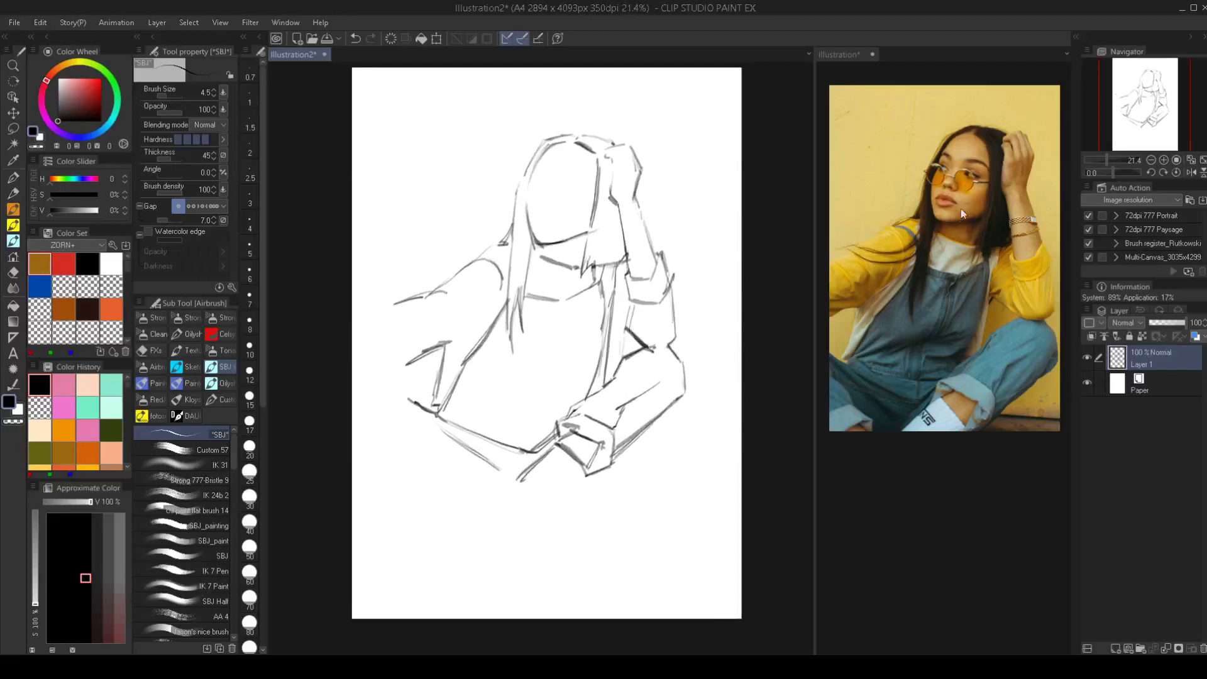
scroll(583, 191, "up", 3)
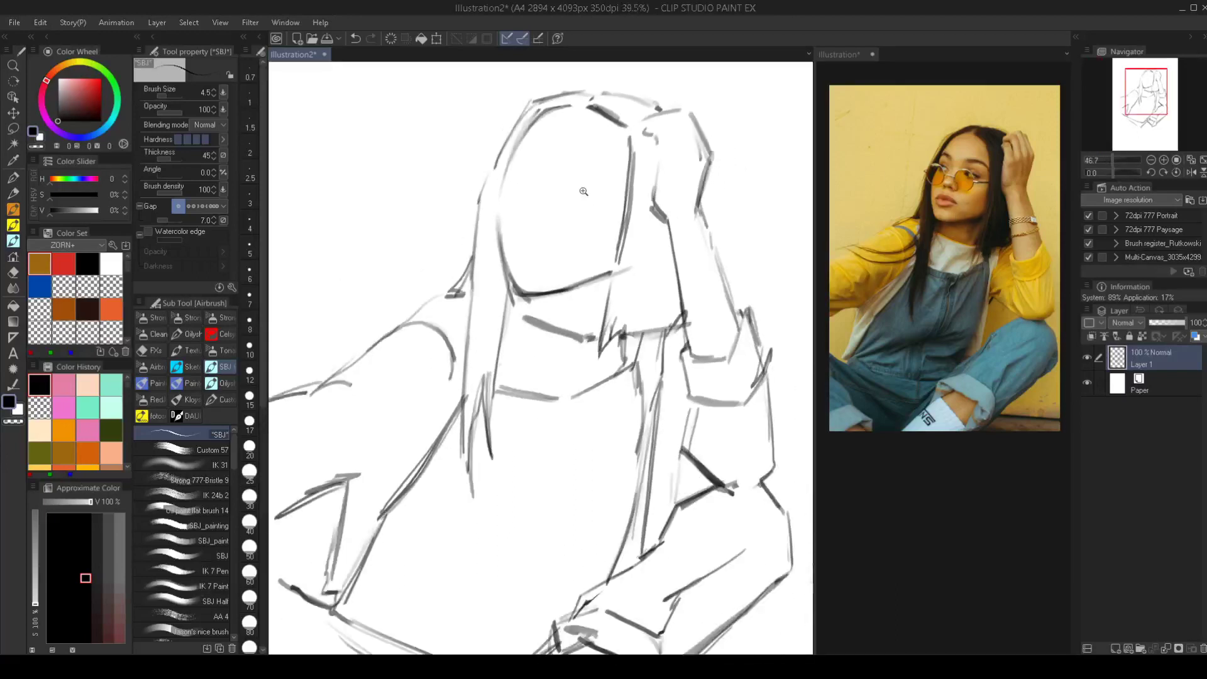
left_click_drag(575, 215, 580, 212)
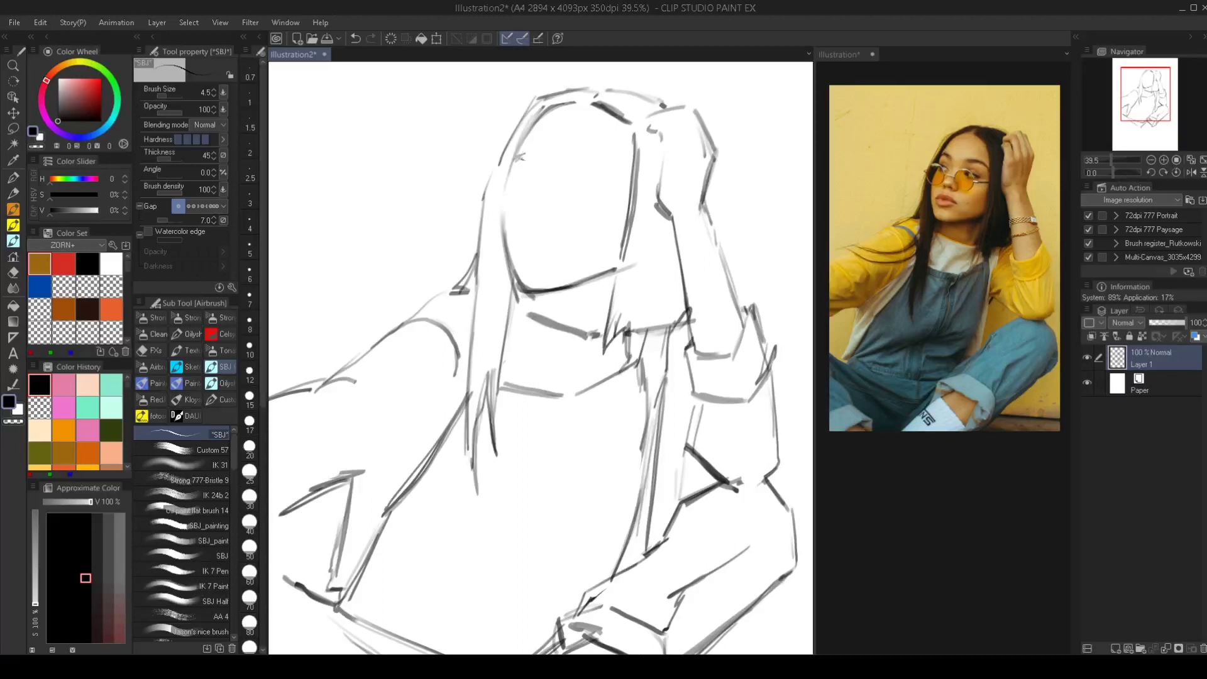
left_click_drag(520, 157, 536, 165)
left_click_drag(568, 173, 628, 189)
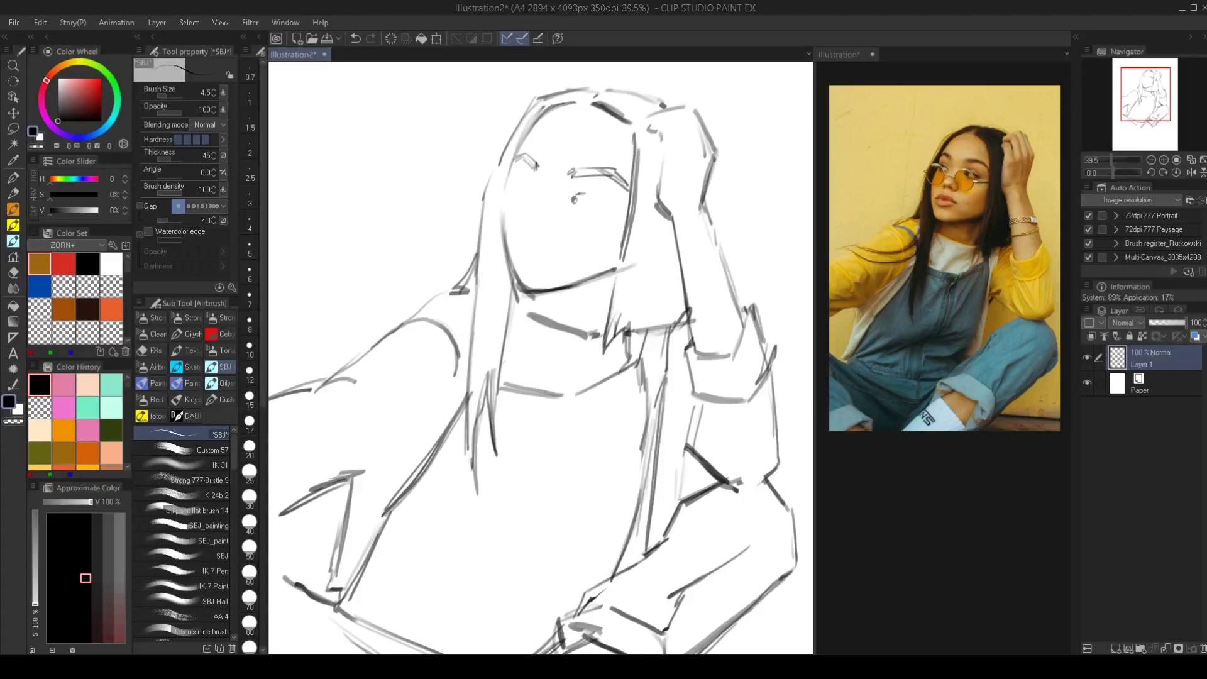
Sketch both eyes and the nose beneath the eyebrows, using brush size 4 for the finer lines
mouse_move(584, 194)
left_mouse_down()
mouse_move(614, 208)
mouse_move(580, 203)
left_mouse_up()
left_click(249, 224)
left_click_drag(589, 193, 613, 207)
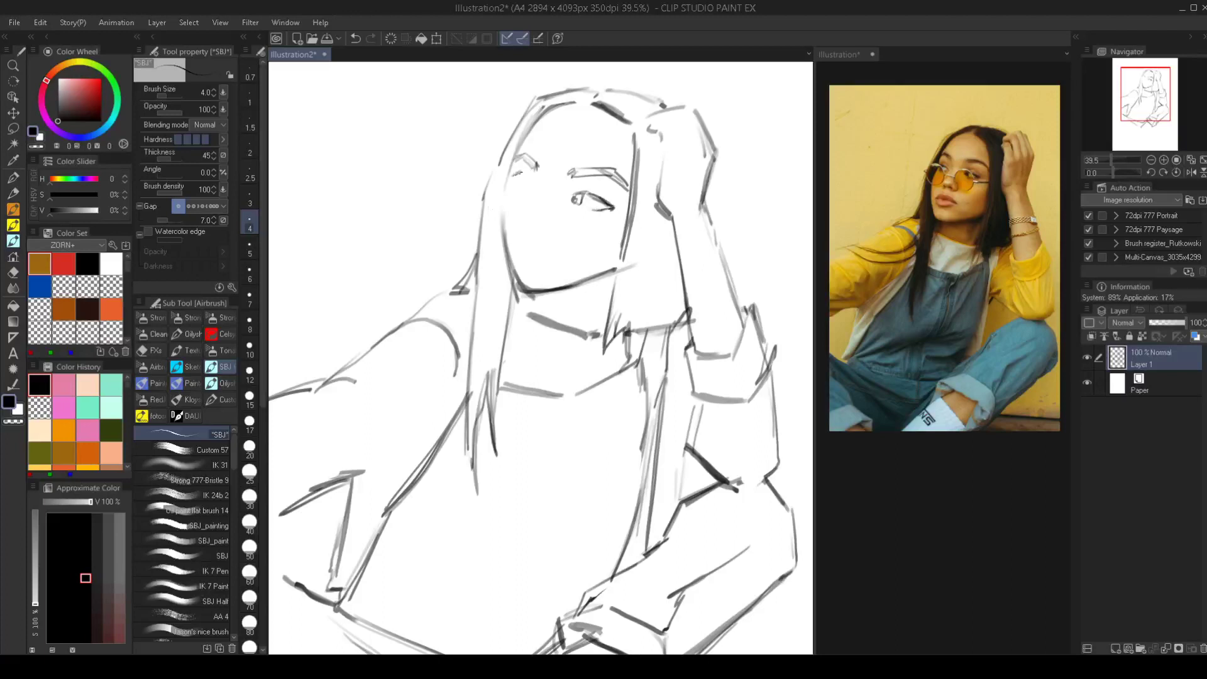
mouse_move(510, 179)
left_mouse_down()
mouse_move(536, 185)
mouse_move(518, 183)
left_mouse_up()
left_click_drag(525, 178, 535, 188)
left_click_drag(524, 216, 519, 227)
left_click_drag(532, 223, 547, 230)
Thin the chin and jaw line with the eraser at size 30 and touch up the jaw stroke
key("e")
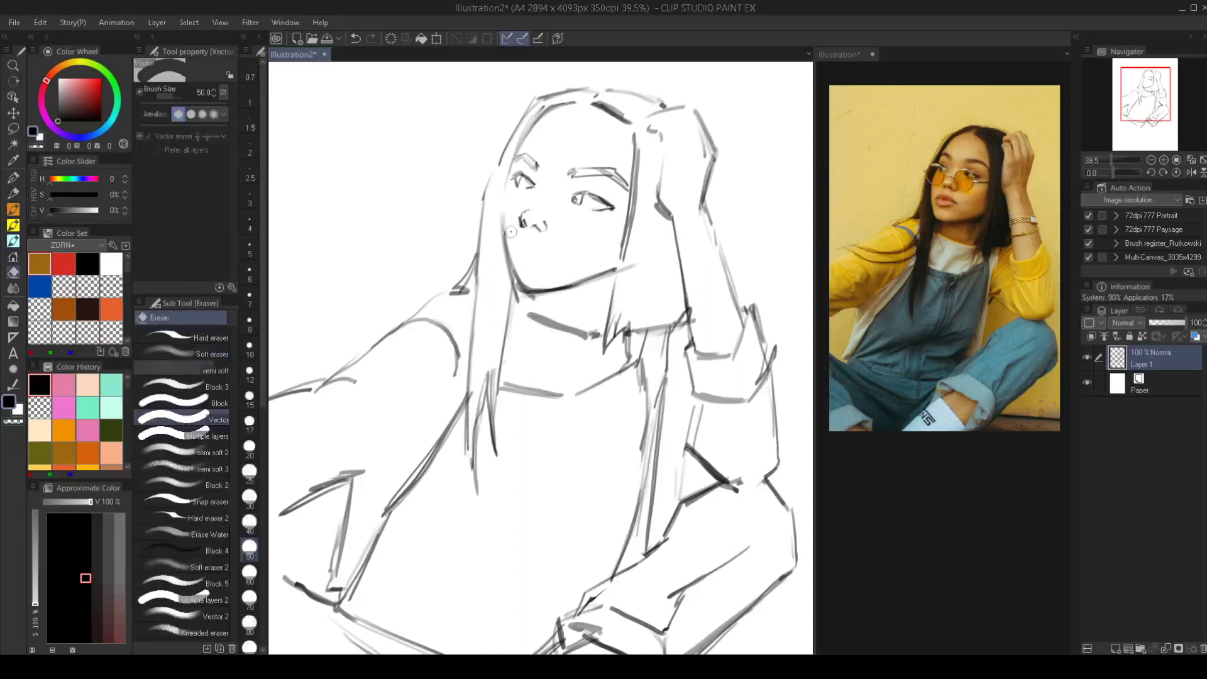
key("bracketleft")
mouse_move(512, 253)
left_mouse_down()
mouse_move(522, 282)
mouse_move(543, 287)
left_mouse_up()
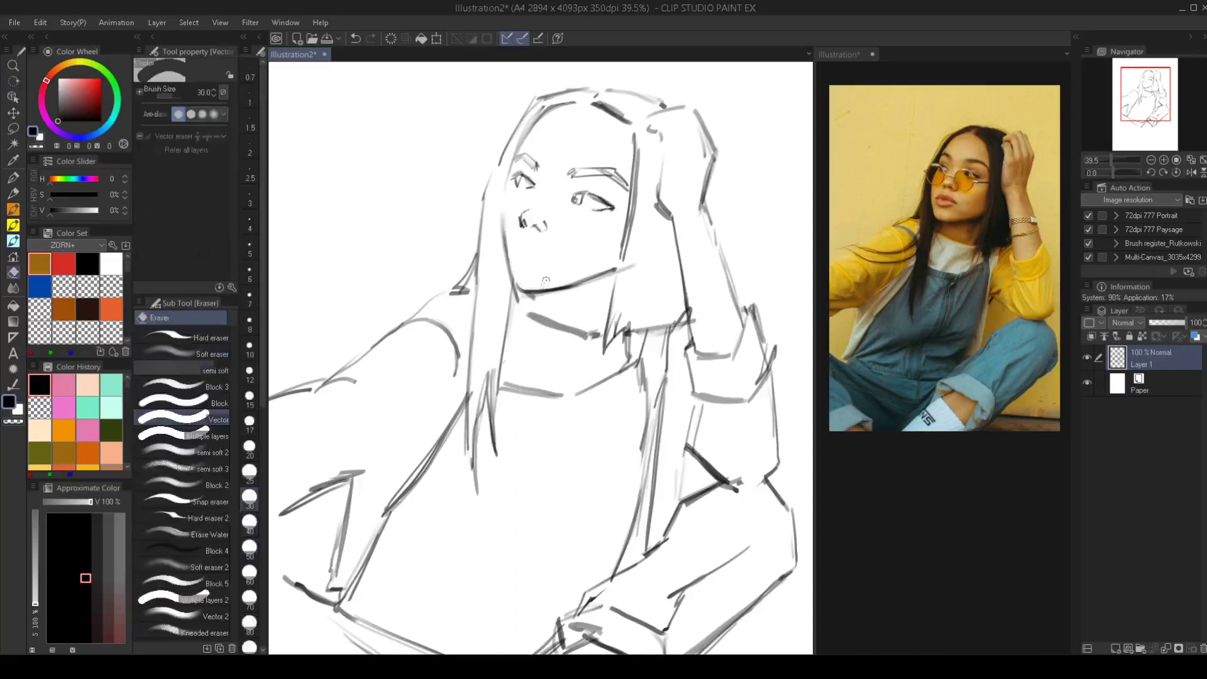
left_click_drag(527, 286, 613, 271)
key("b")
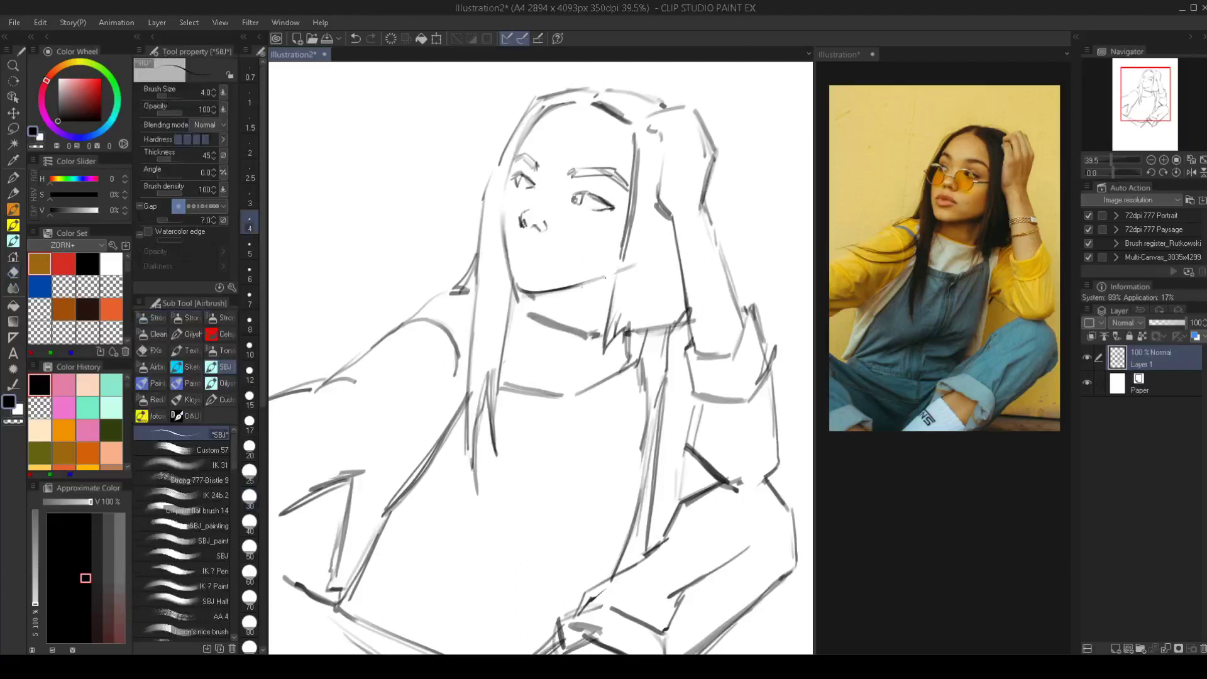
mouse_move(590, 285)
left_mouse_down()
mouse_move(614, 274)
mouse_move(569, 287)
left_mouse_up()
Sketch the upper and lower lips between the nose and chin
left_click_drag(536, 246, 551, 256)
left_click_drag(522, 264, 533, 268)
key("h")
key("h")
Draw the round glasses over the eyes and nose, with the bridge, both lenses and the temple arm
left_click_drag(524, 211, 577, 192)
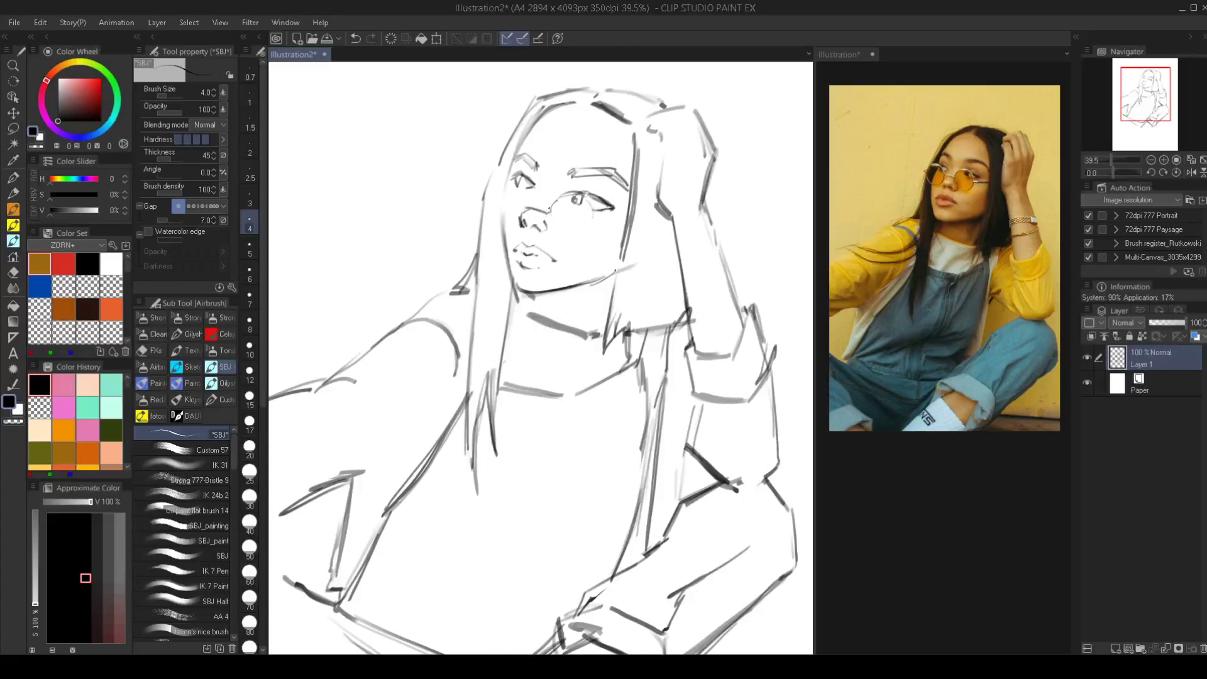
mouse_move(550, 212)
left_mouse_down()
mouse_move(545, 227)
mouse_move(568, 237)
left_mouse_up()
mouse_move(518, 182)
left_mouse_down()
mouse_move(531, 186)
mouse_move(520, 193)
left_mouse_up()
mouse_move(527, 193)
left_mouse_down()
mouse_move(521, 210)
mouse_move(523, 182)
mouse_move(495, 180)
mouse_move(493, 209)
left_mouse_up()
left_click_drag(497, 200, 500, 210)
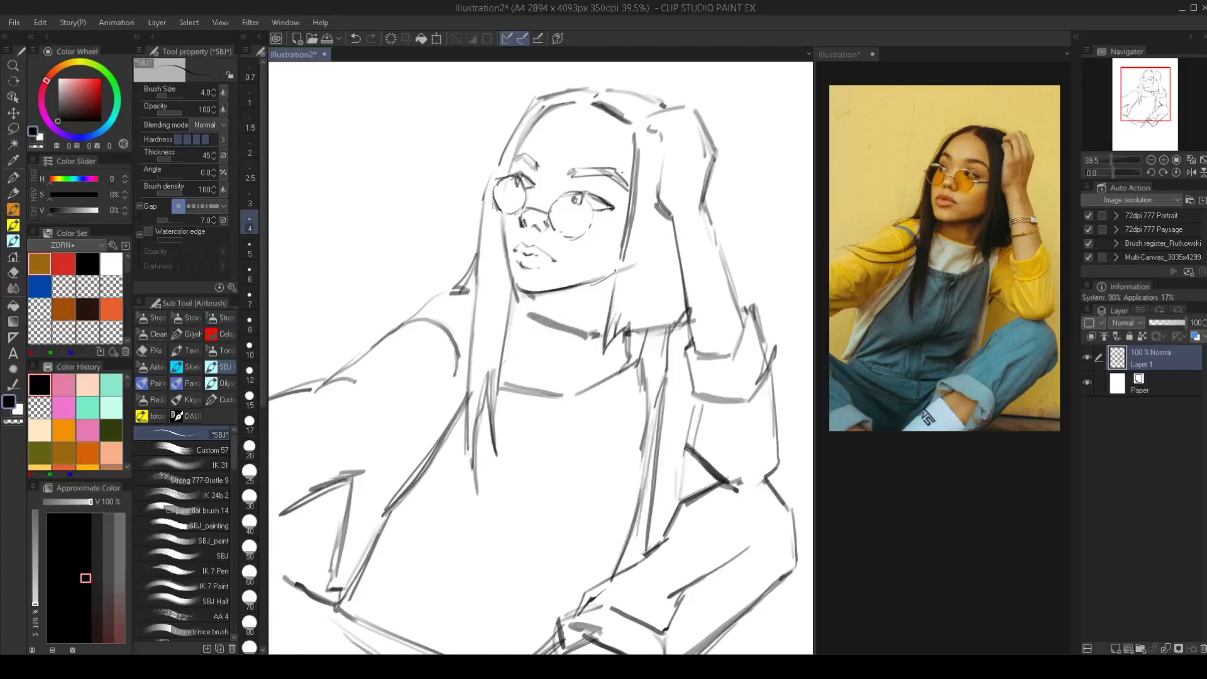
left_click_drag(591, 218, 628, 216)
Erase the rough hair outline at the crown and redraw it as a cleaner curve close to the forehead
scroll(600, 282, "down", 4)
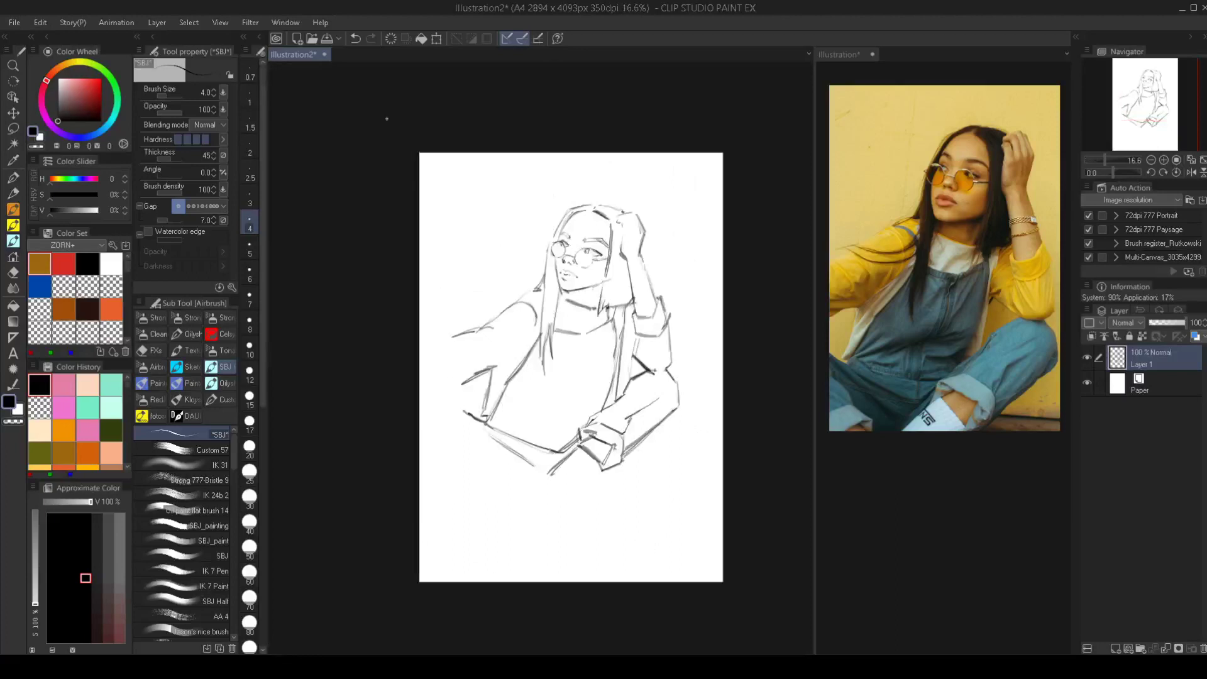
scroll(561, 217, "up", 4)
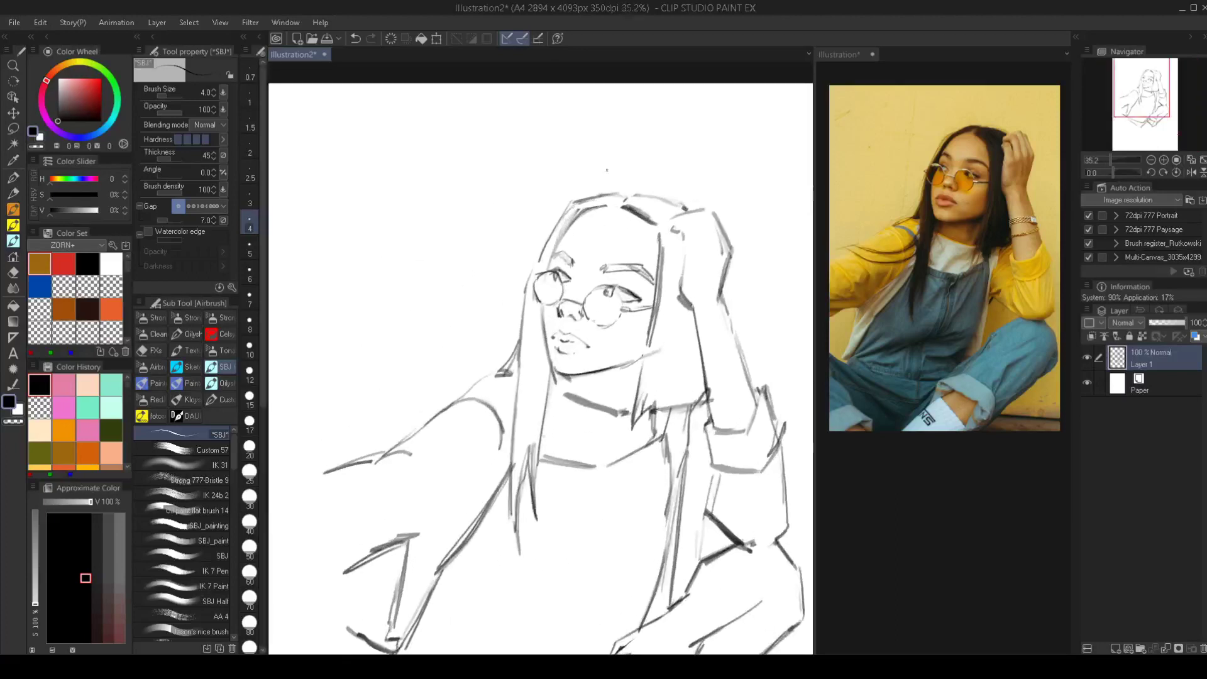
key("e")
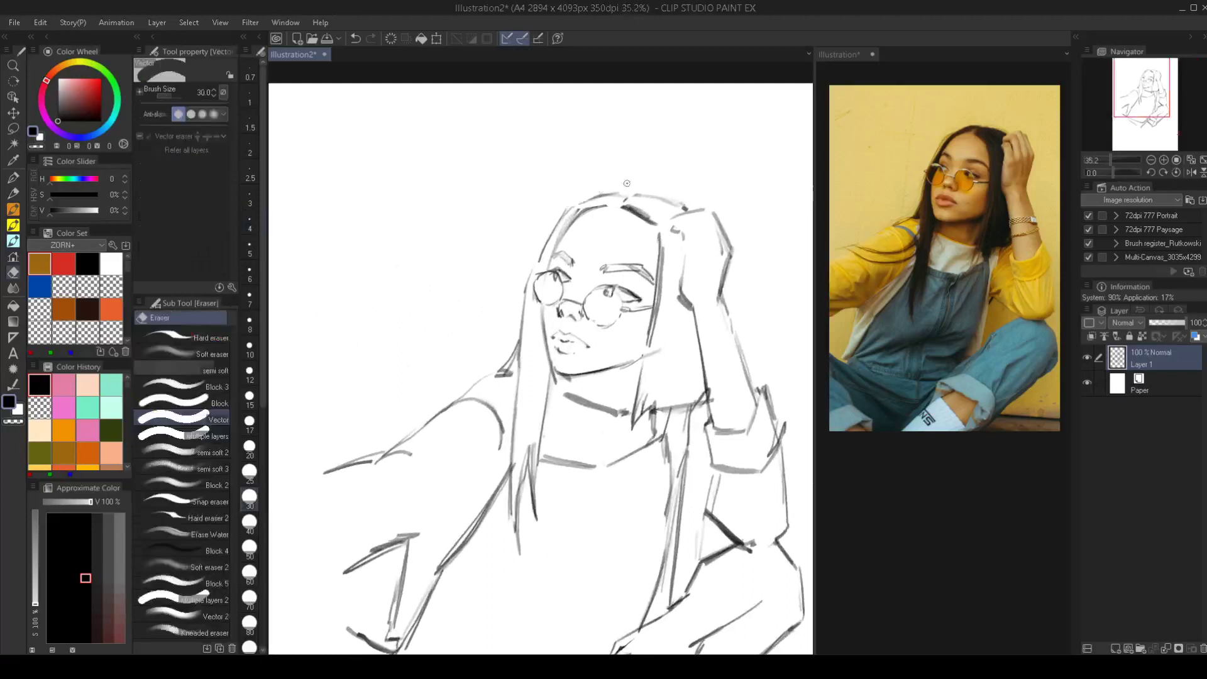
left_click_drag(621, 186, 601, 197)
left_click(590, 206)
key("b")
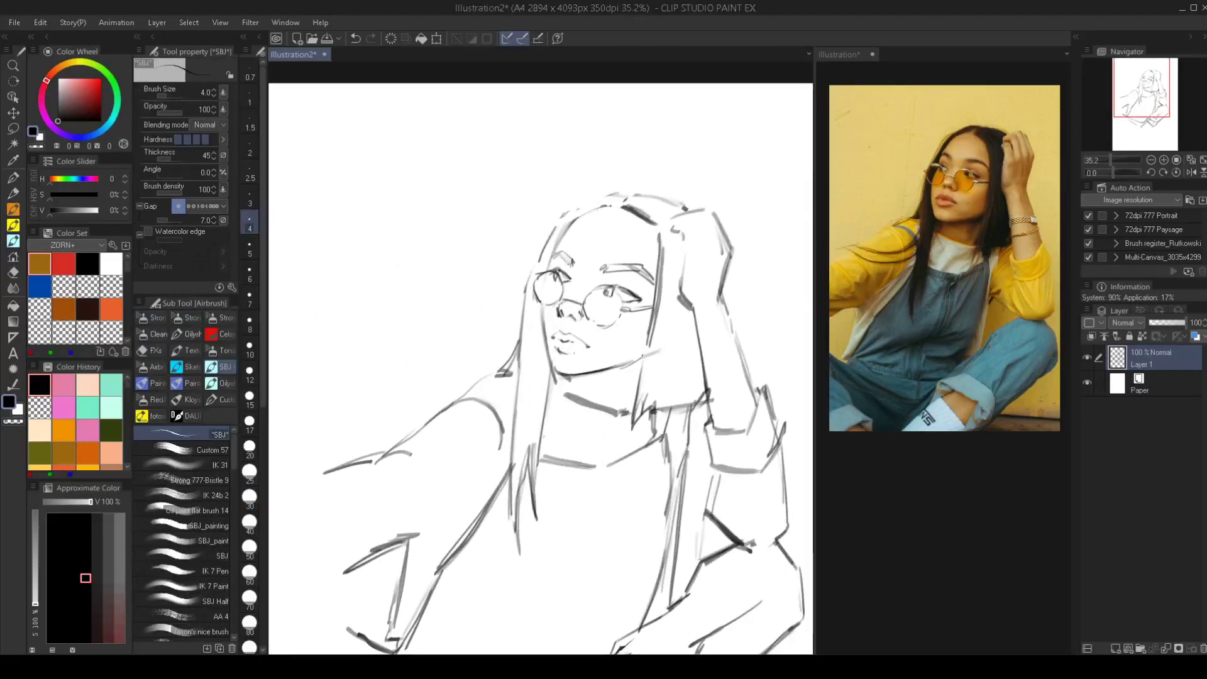
left_click_drag(577, 217, 616, 202)
left_click_drag(570, 211, 606, 195)
Erase the outer hair line on the far side of the face and redraw the strand down toward the shoulder at brush size 4.5
key("e")
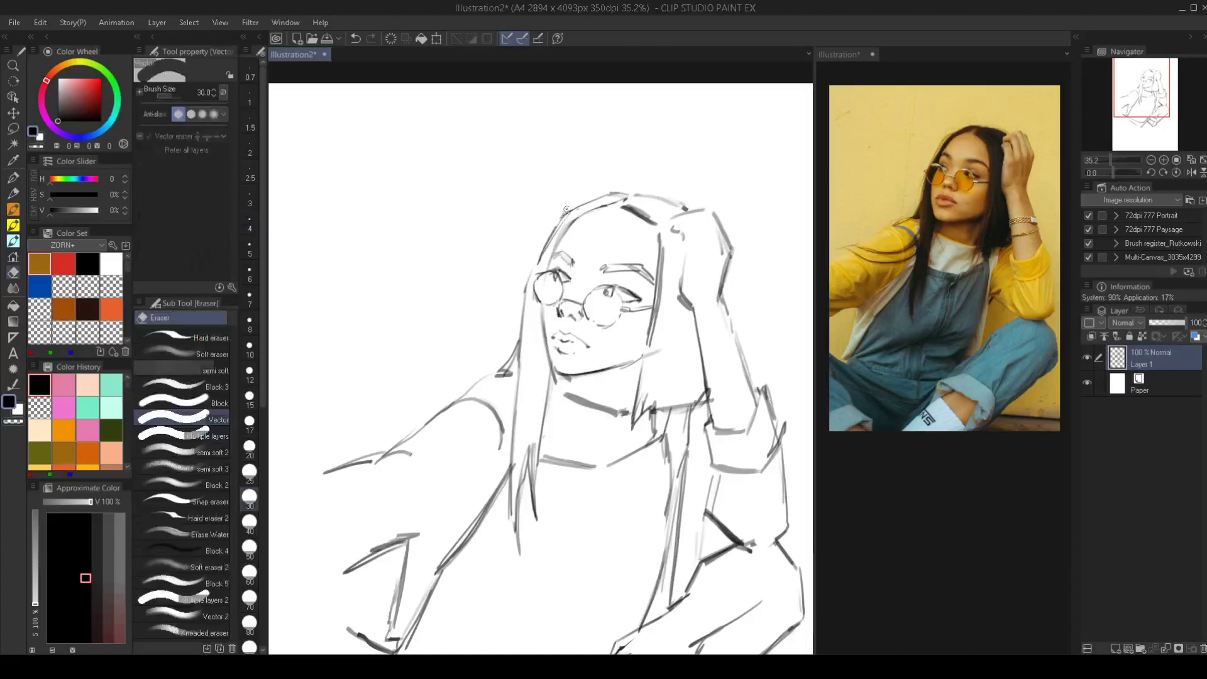
left_click_drag(563, 214, 541, 246)
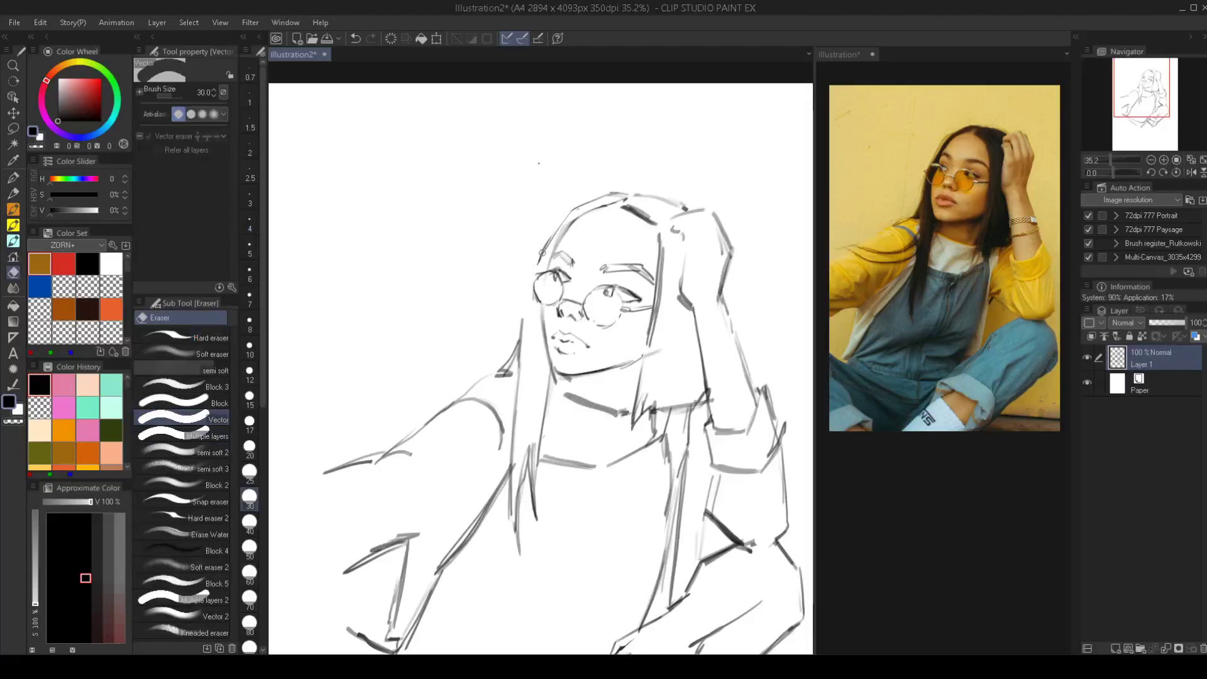
key("b")
key("bracketright")
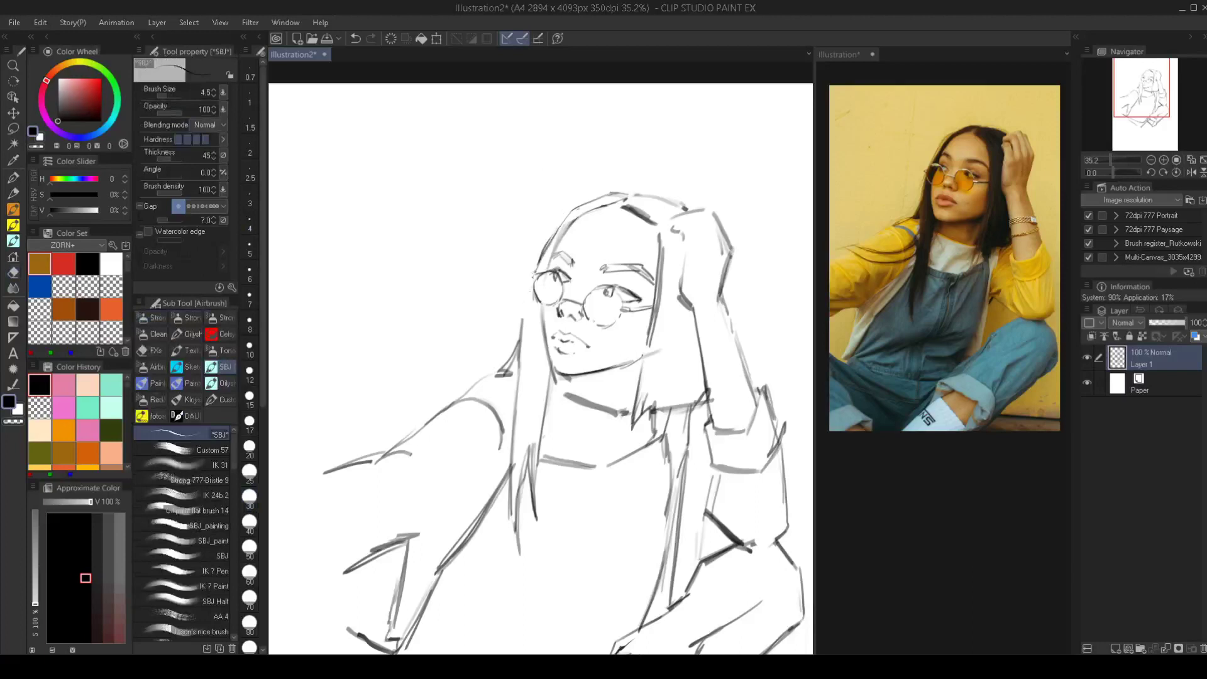
left_click_drag(530, 296, 517, 391)
Refine the far side of the face from brow to chin at brush size 4 and raise the brush size to 6
scroll(557, 378, "up", 4)
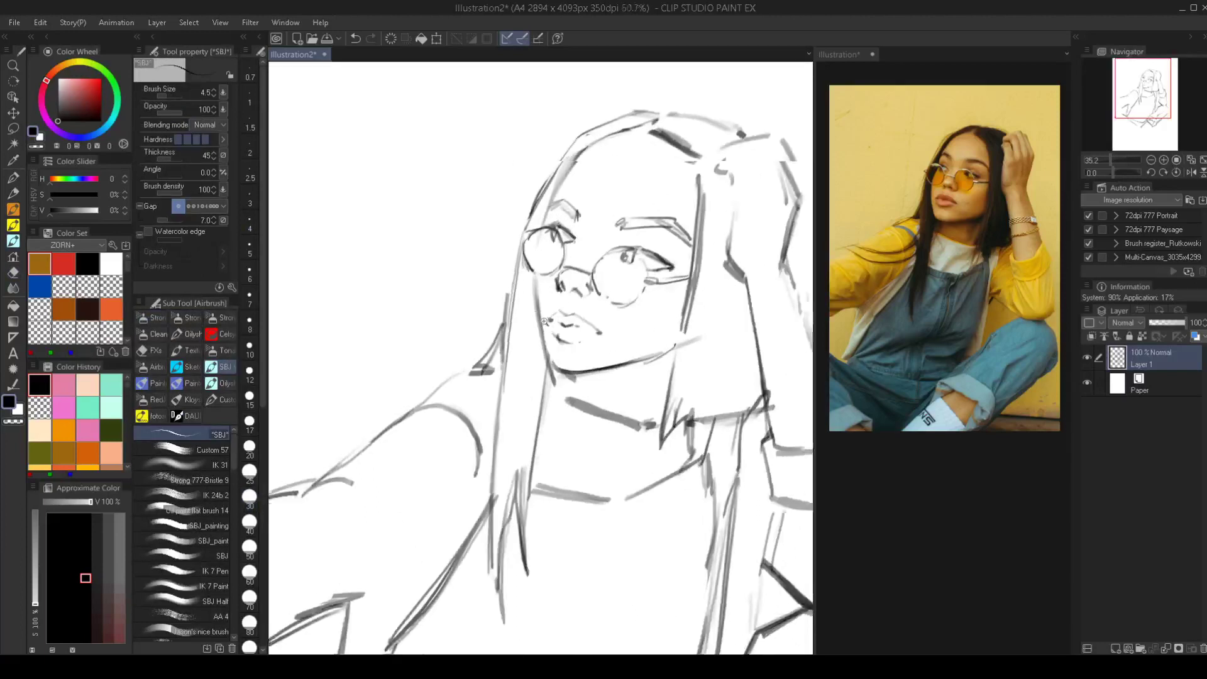
left_click(249, 221)
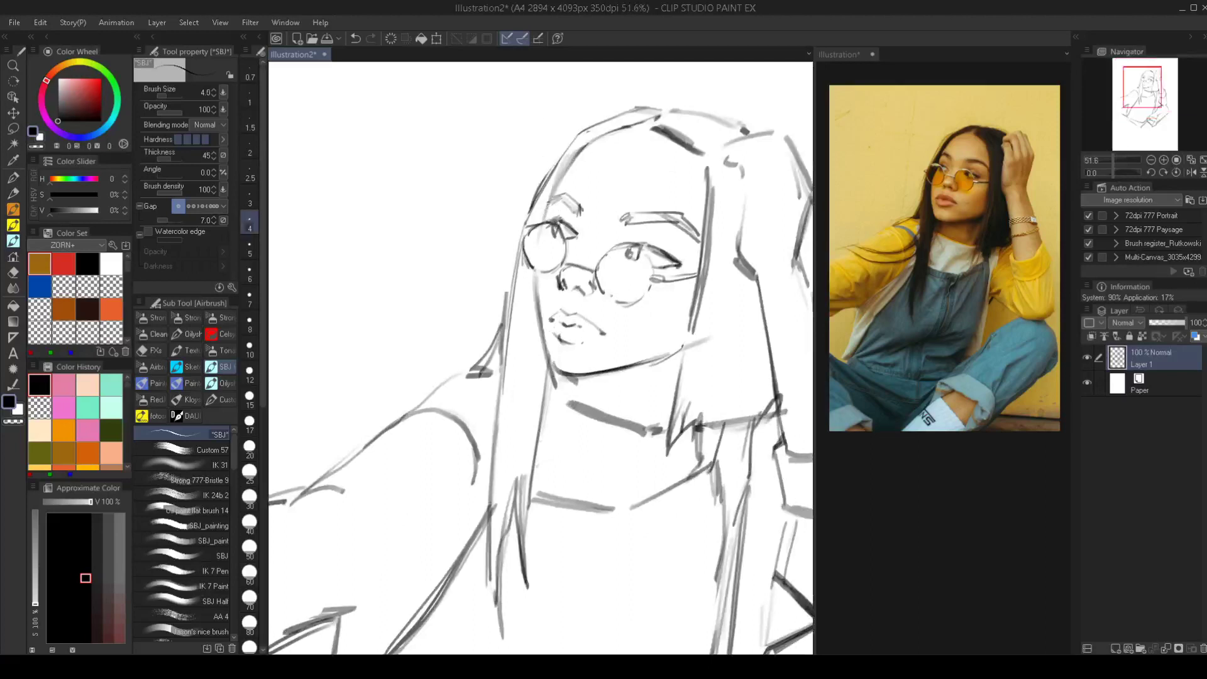
mouse_move(550, 199)
left_mouse_down()
mouse_move(532, 306)
mouse_move(558, 370)
left_mouse_up()
key("bracketright")
key("bracketright")
key("bracketright")
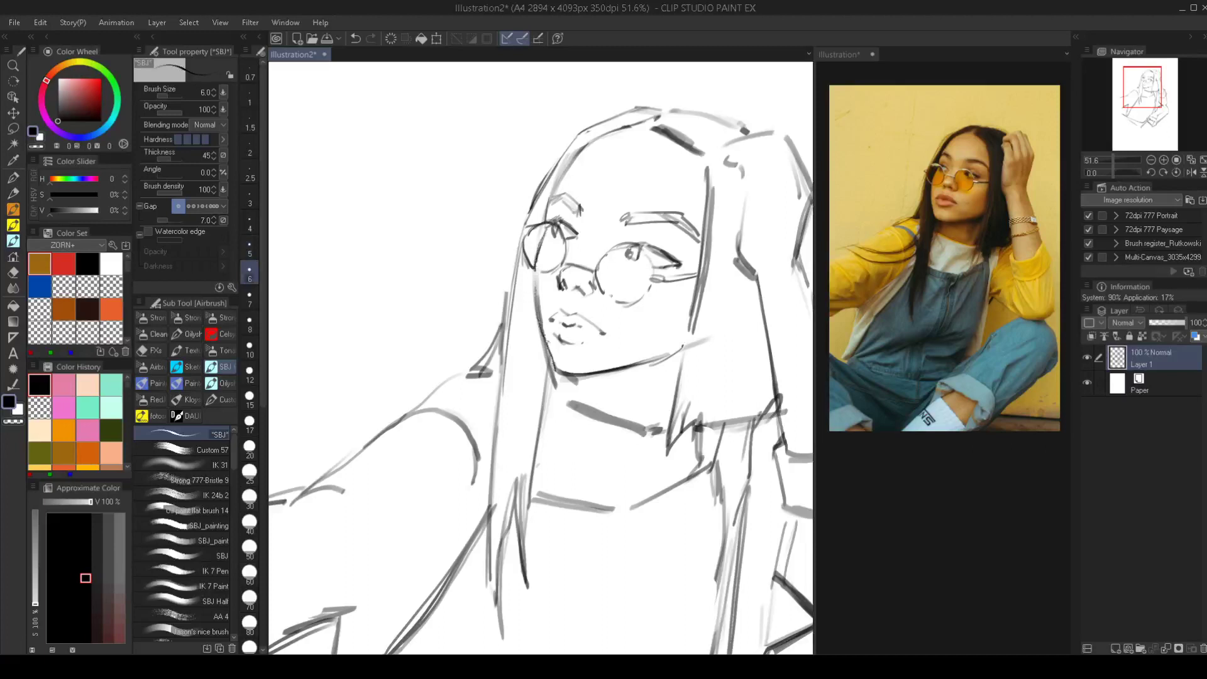
Redraw the contour of the far cheek from below the glasses down to the chin at brush size 6
left_click_drag(535, 277, 555, 355)
key("ctrl+z")
mouse_move(536, 287)
left_mouse_down()
mouse_move(551, 366)
mouse_move(565, 376)
left_mouse_up()
scroll(588, 340, "down", 2)
scroll(616, 319, "up", 2)
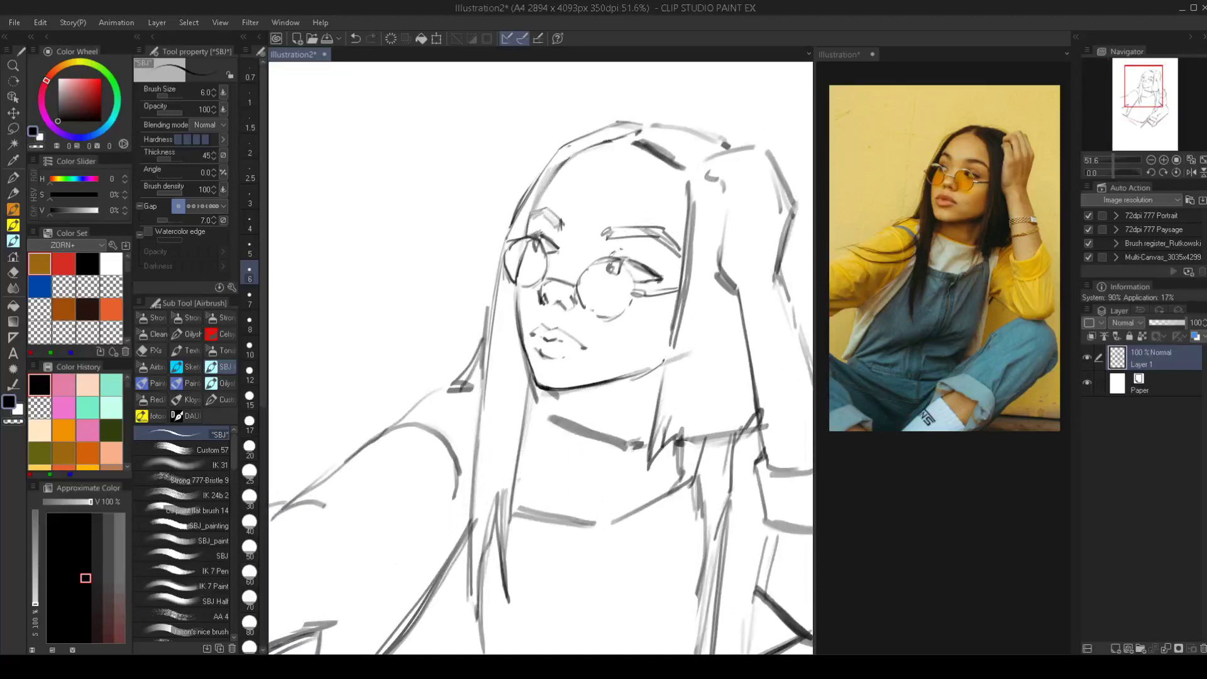
Add the eyelid crease above the near eye and touch up the far eyebrow at brush size 4.5
left_click_drag(620, 248, 656, 263)
key("bracketleft")
key("ctrl+z")
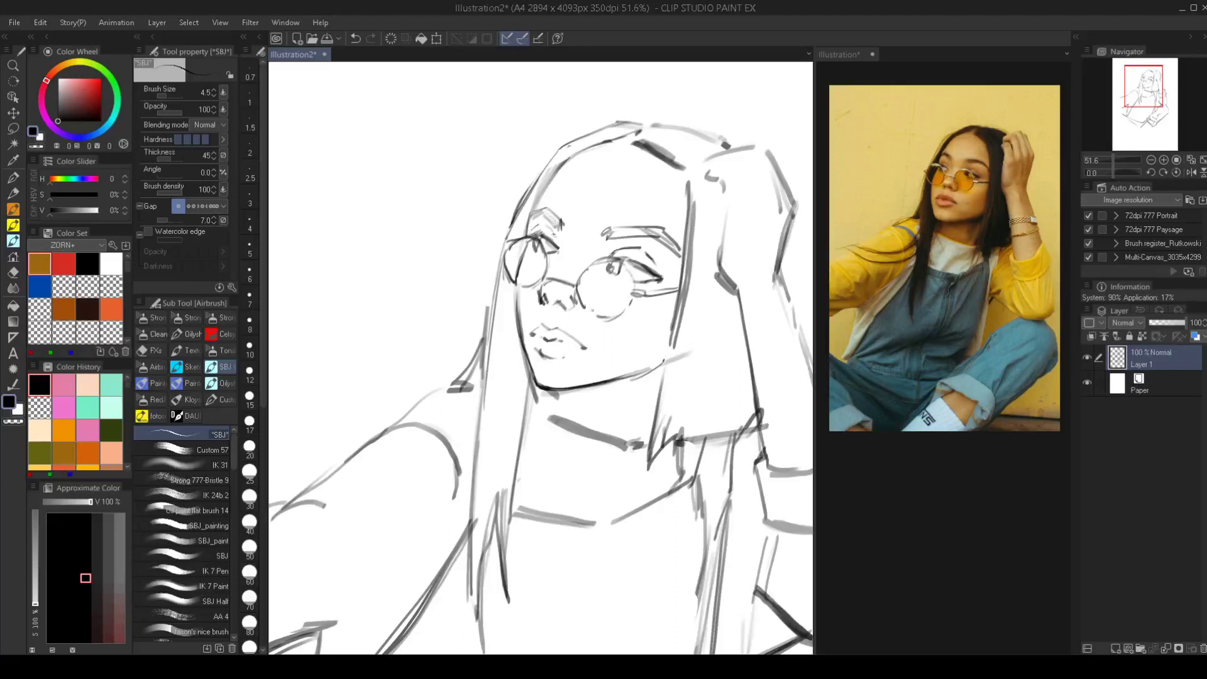
left_click_drag(556, 237, 535, 216)
Thin the heavy stroke at the hair parting and erase the top of the near hair strand at eraser size 25
key("e")
key("bracketleft")
key("bracketleft")
key("bracketleft")
key("bracketleft")
key("bracketleft")
key("bracketleft")
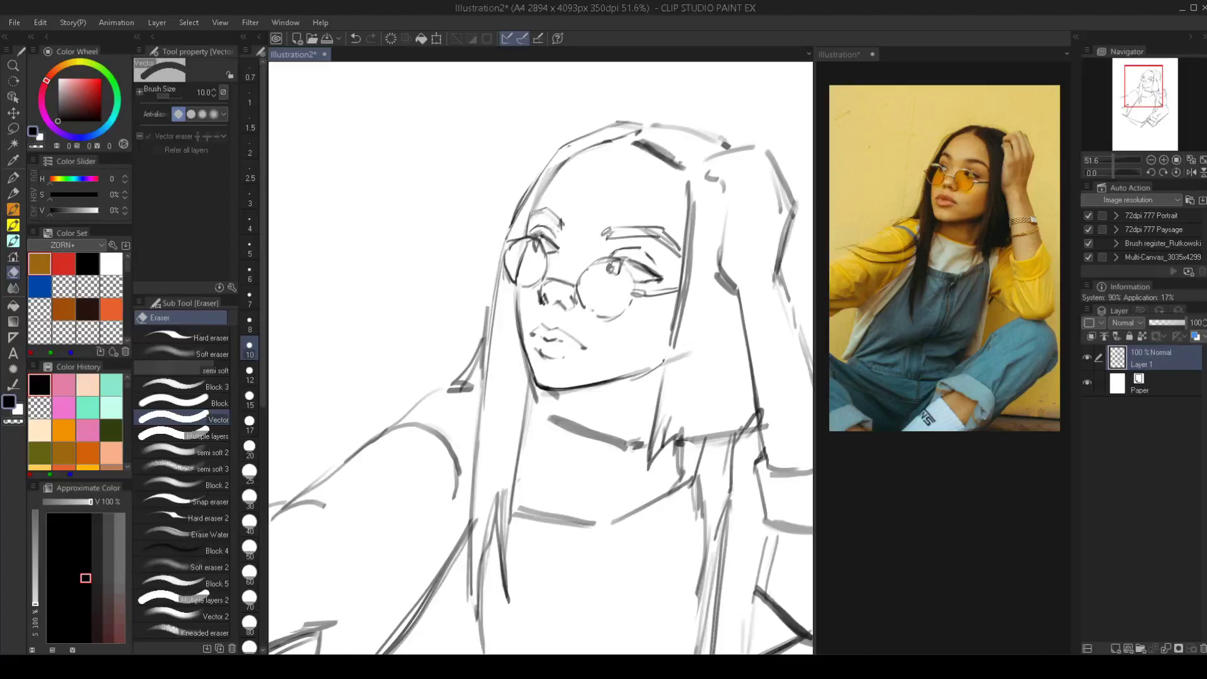
key("bracketright")
key("bracketright")
key("bracketright")
key("bracketright")
key("bracketright")
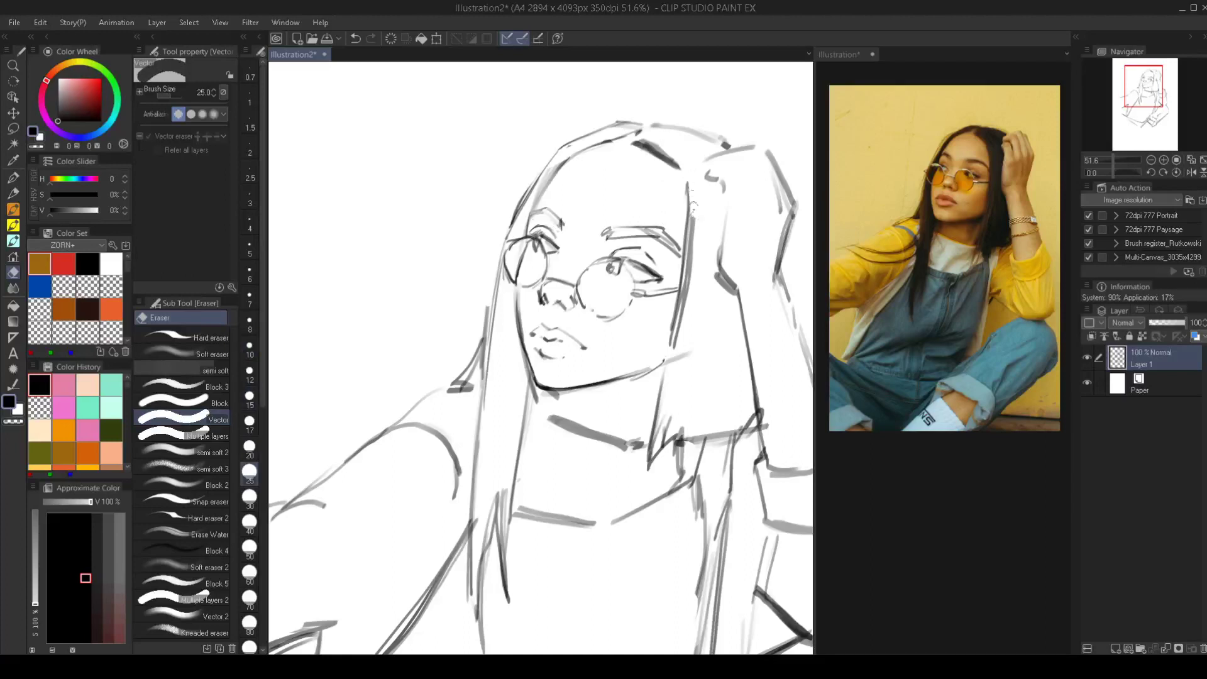
mouse_move(693, 206)
left_mouse_down()
mouse_move(680, 166)
mouse_move(643, 139)
mouse_move(678, 159)
mouse_move(636, 148)
mouse_move(677, 170)
left_mouse_up()
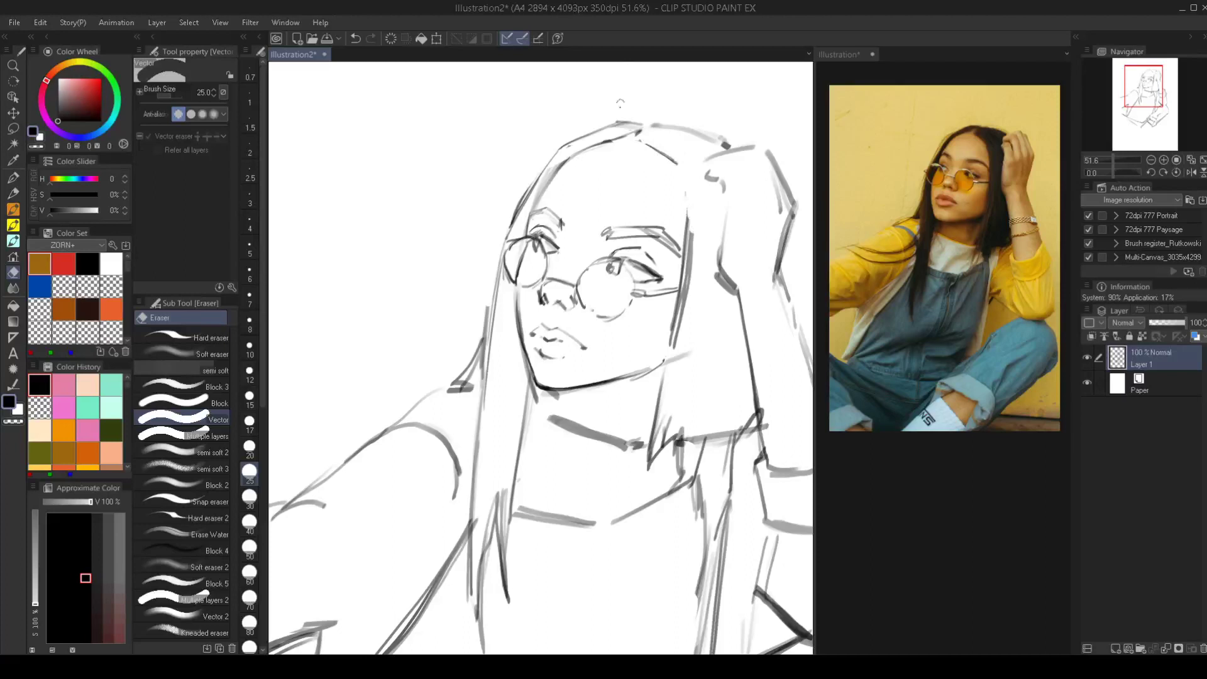
Redraw the hairline from the parting down the near side of the forehead and set the brush size to 5
key("b")
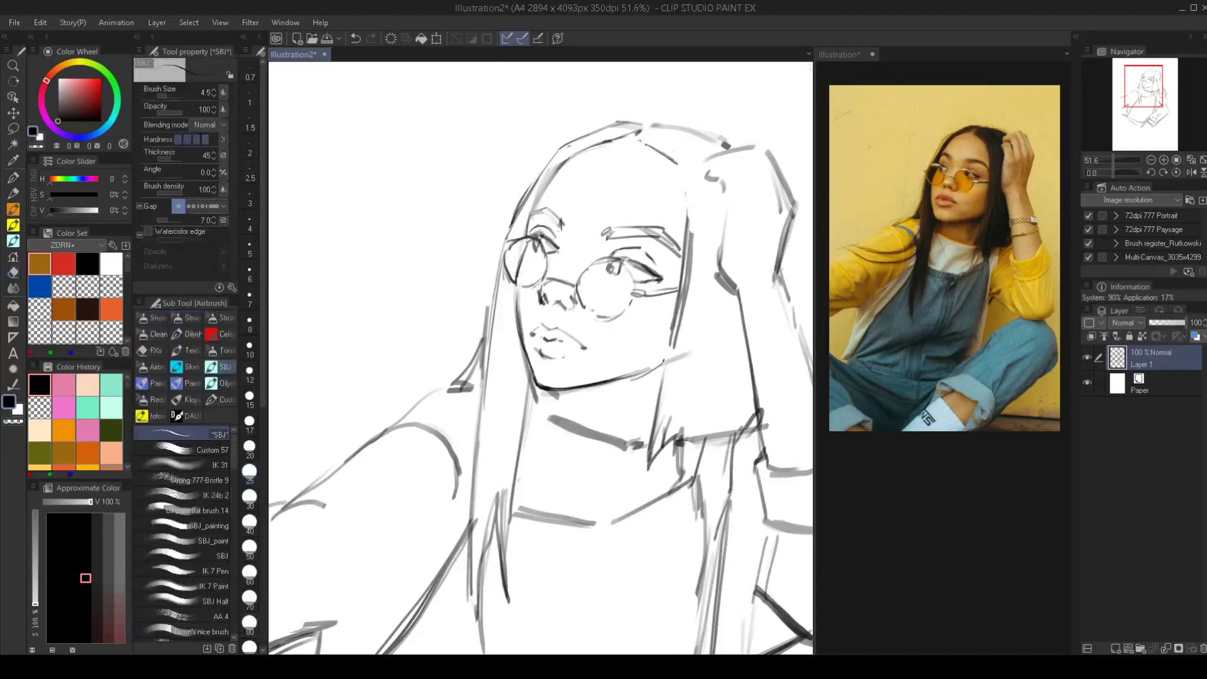
mouse_move(642, 143)
left_mouse_down()
mouse_move(674, 165)
mouse_move(685, 282)
mouse_move(433, 315)
mouse_move(470, 316)
left_mouse_up()
key("bracketright")
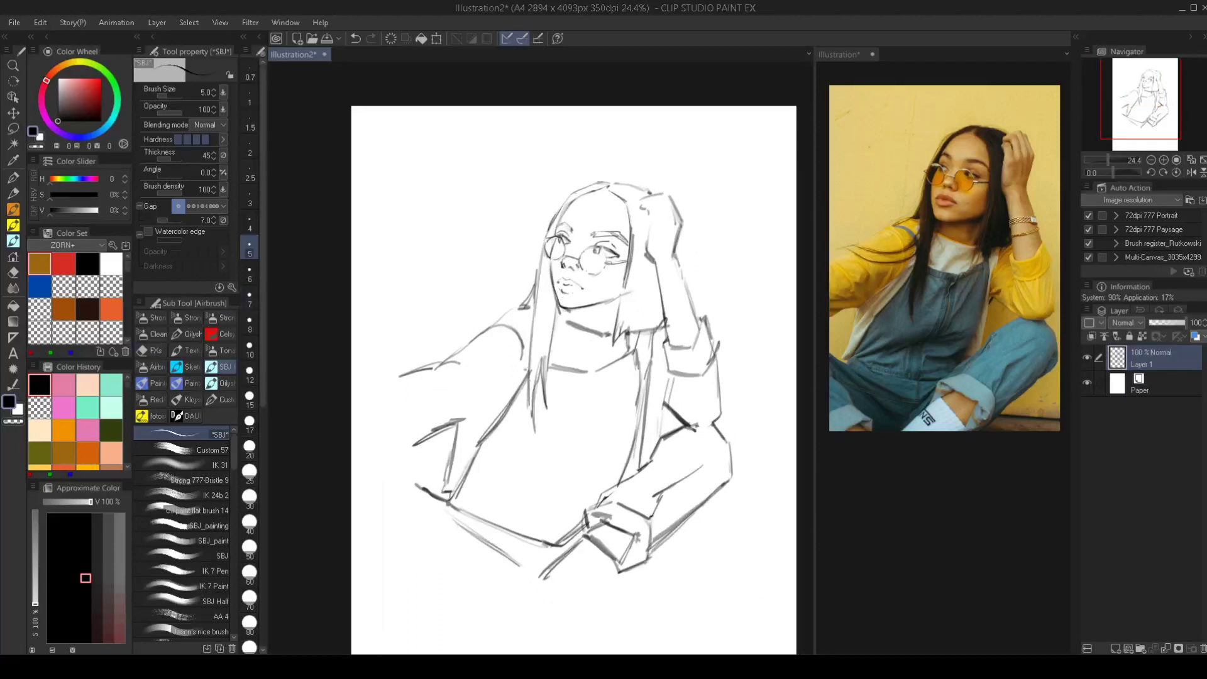
Erase the curved armhole line below the shoulder of the extended arm
left_click_drag(519, 450, 527, 421)
left_click(524, 439)
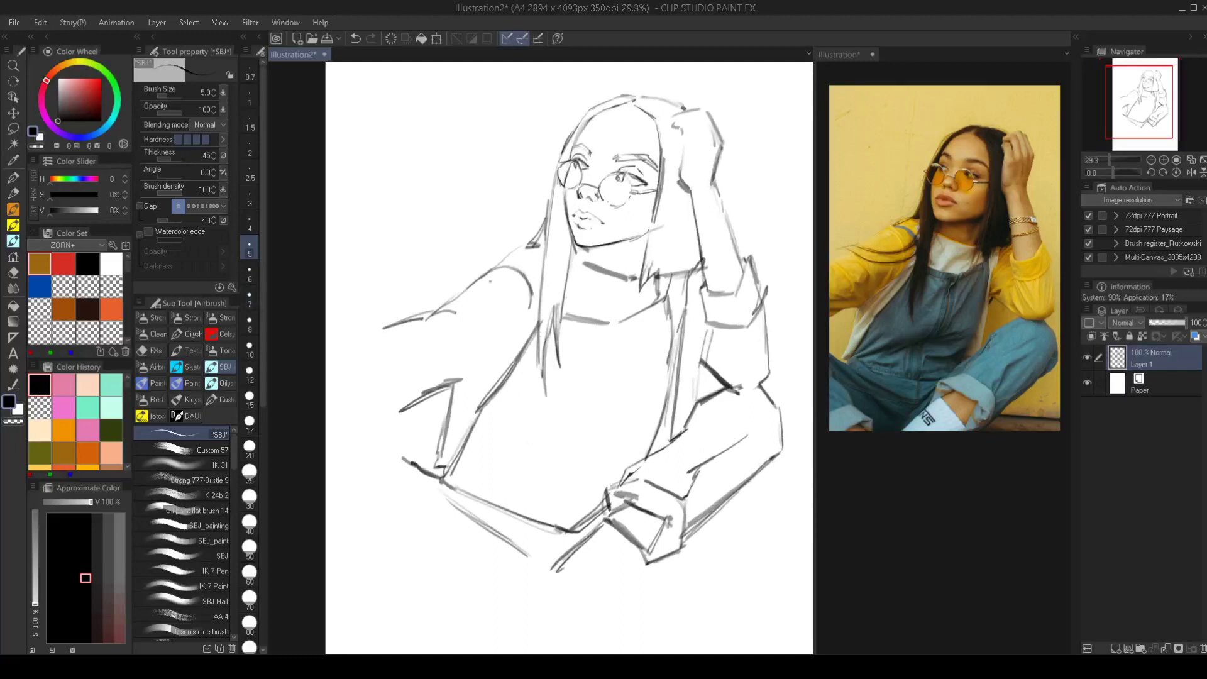
key("bracketright")
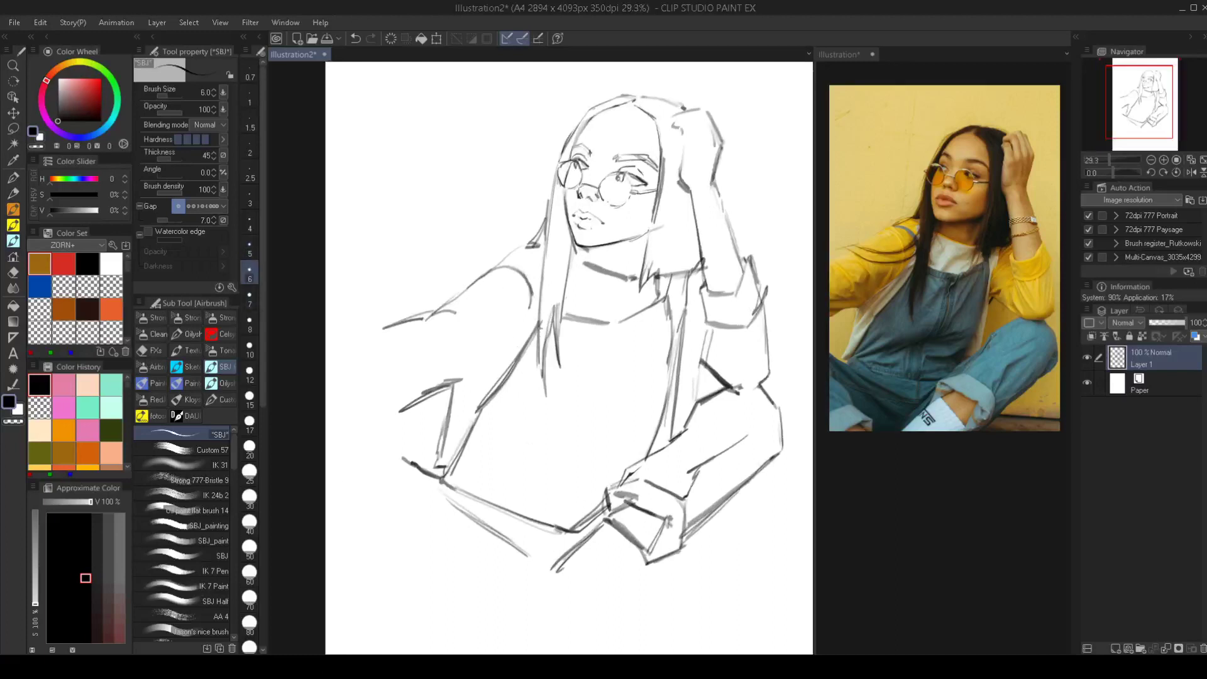
key("bracketright")
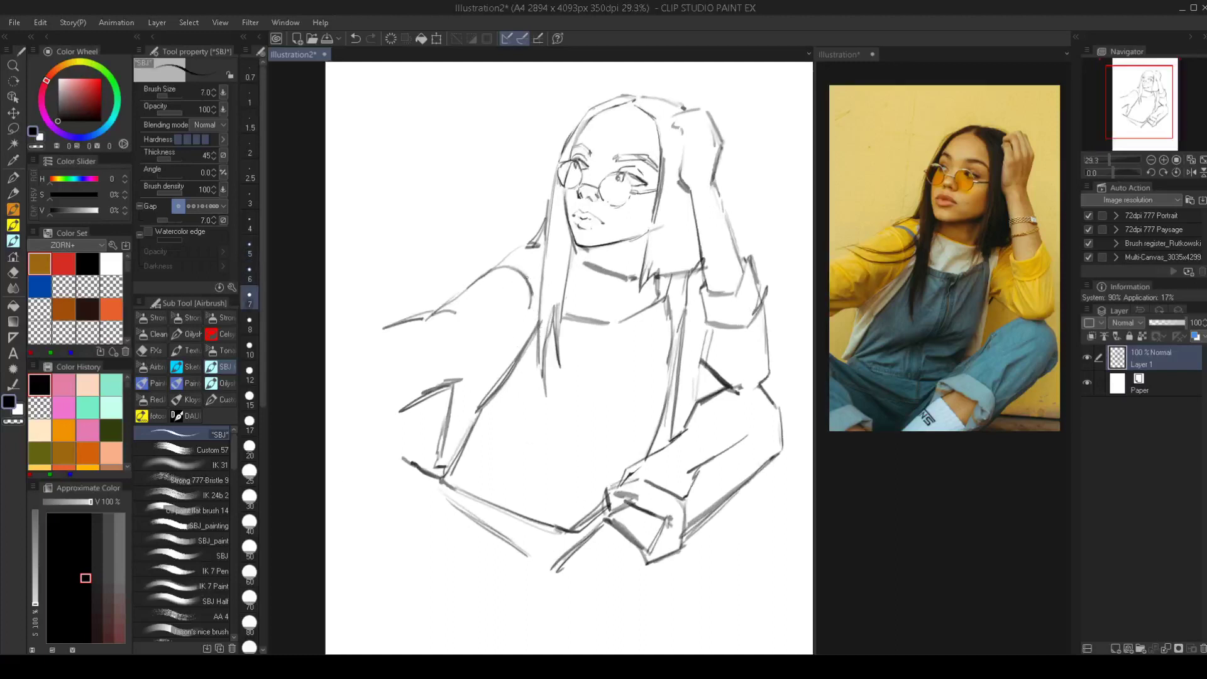
key("e")
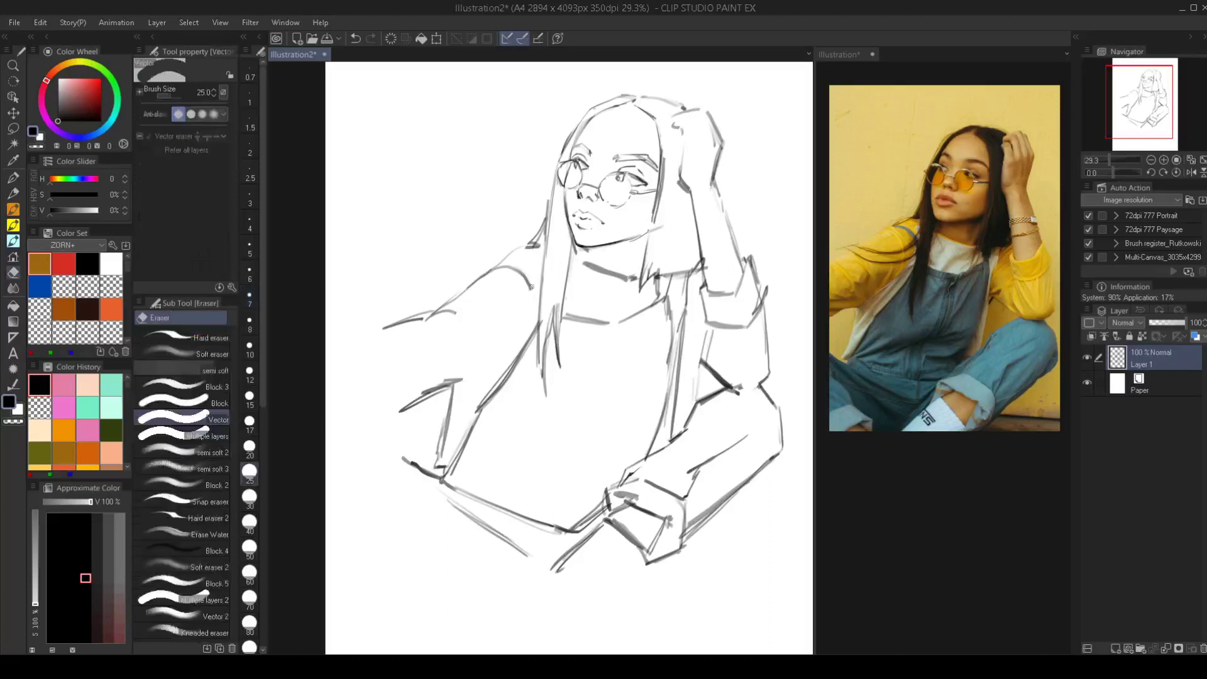
key("b")
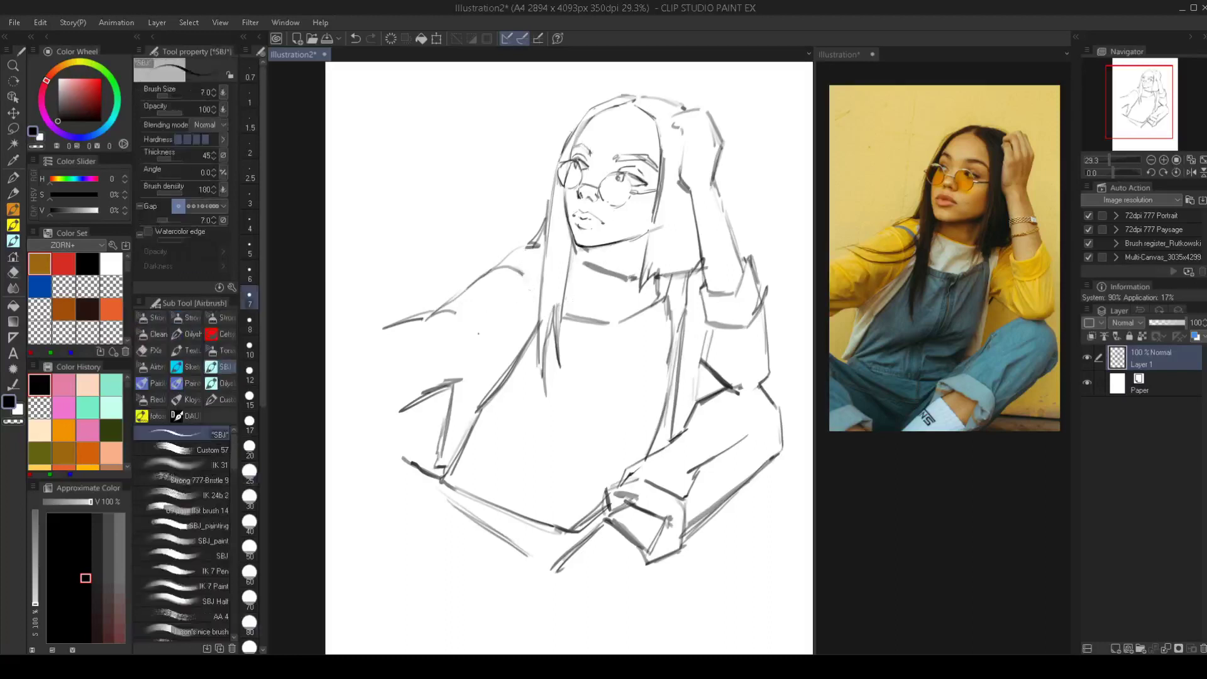
Draw the underside of the extended arm and a lighter armhole seam up to the shoulder at brush size 5
left_click_drag(450, 386, 472, 377)
key("bracketleft")
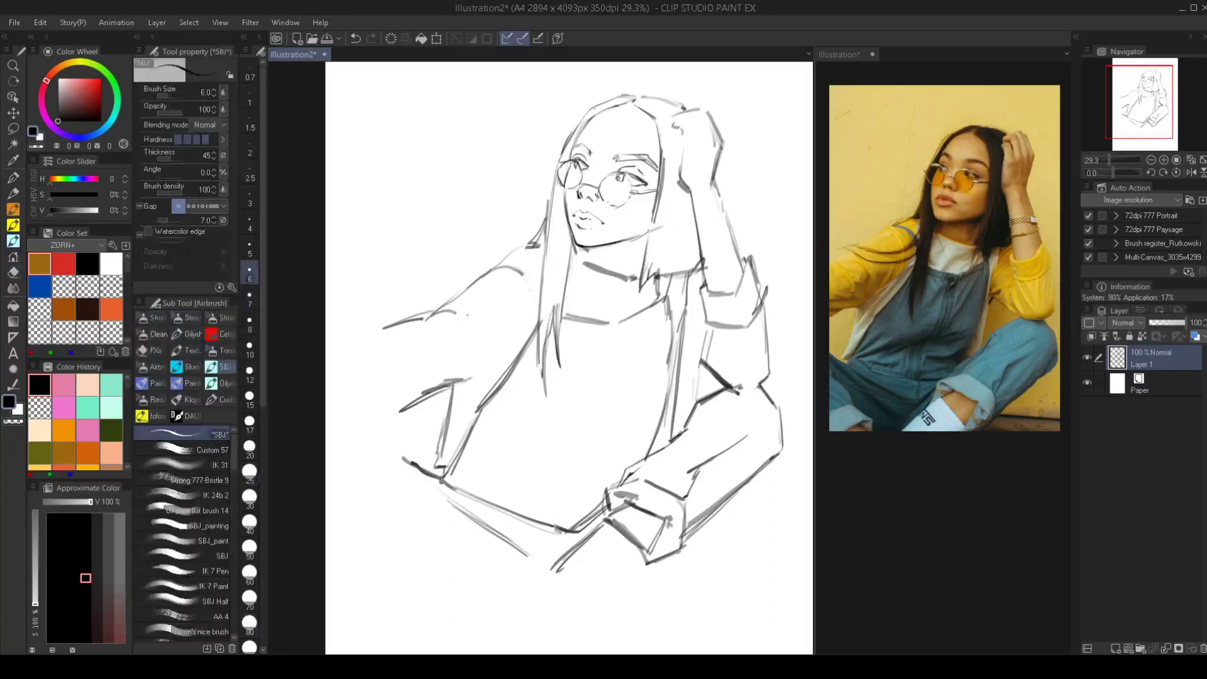
key("bracketleft")
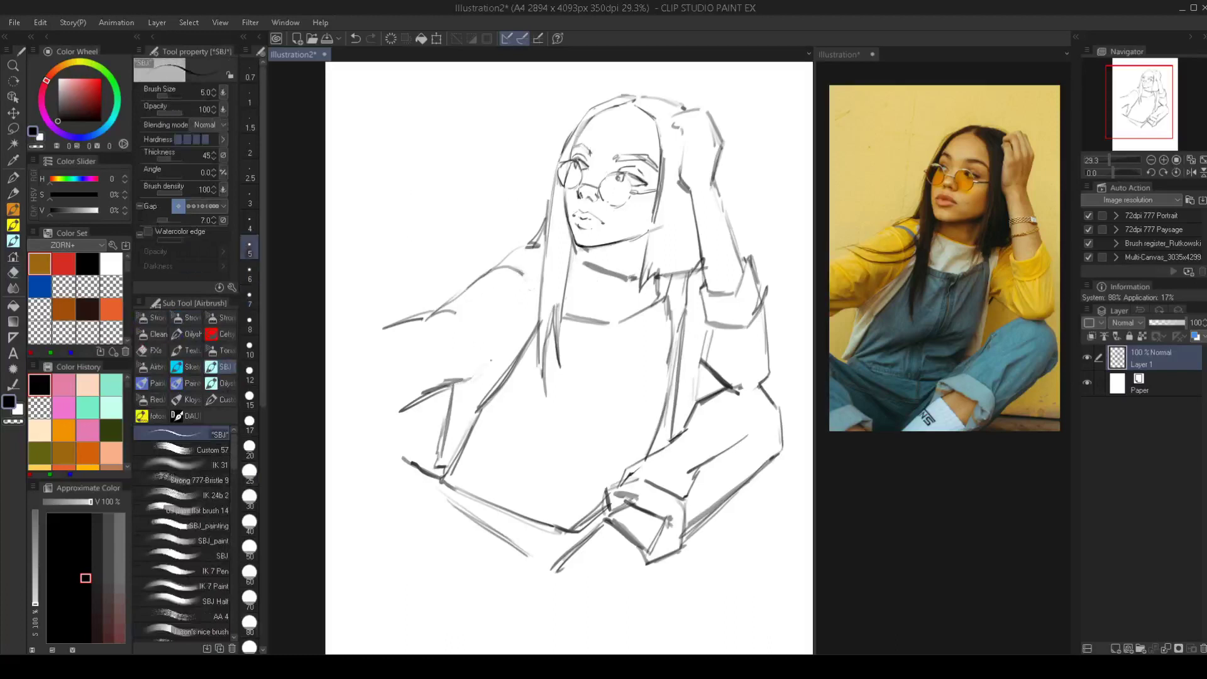
left_click_drag(473, 377, 540, 292)
key("ctrl+z")
mouse_move(510, 336)
left_mouse_down()
mouse_move(541, 304)
mouse_move(515, 267)
mouse_move(525, 289)
mouse_move(508, 339)
left_mouse_up()
left_click_drag(526, 296, 517, 329)
key("e")
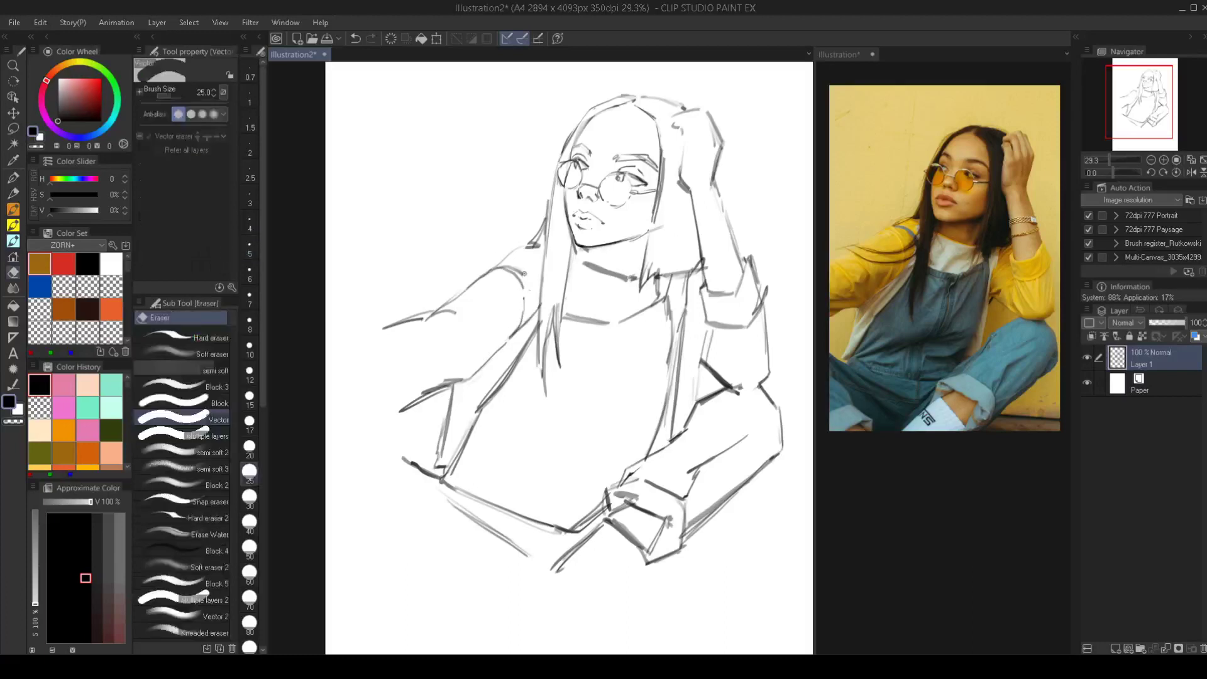
left_click_drag(525, 273, 506, 266)
key("b")
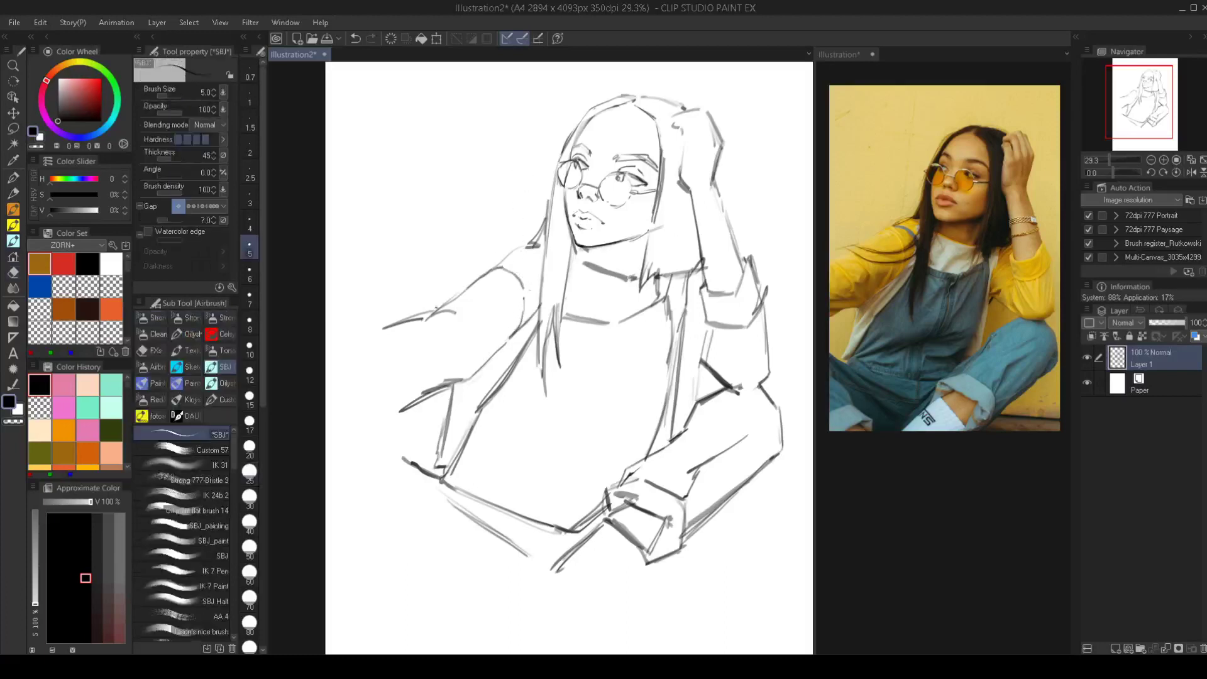
Erase the upper outline of the extended arm and its sleeve fold at eraser size 80
key("e")
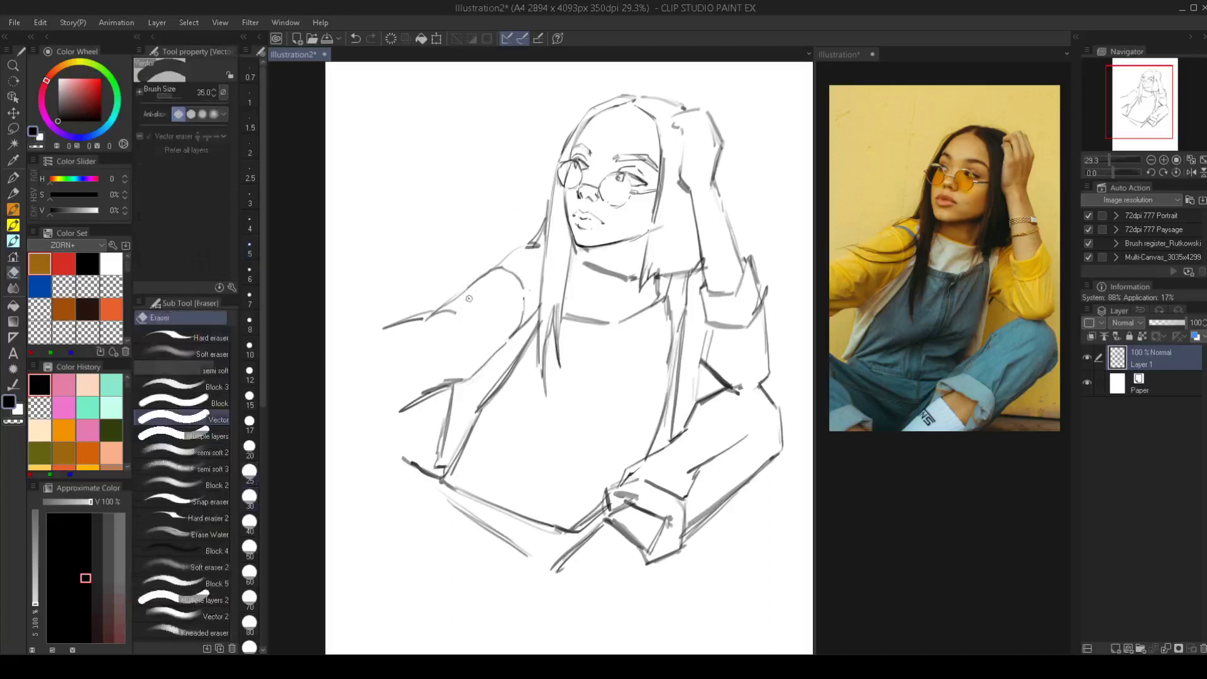
key("bracketright")
key("bracketright")
key("bracketright")
mouse_move(454, 311)
left_mouse_down()
mouse_move(401, 333)
mouse_move(481, 284)
left_mouse_up()
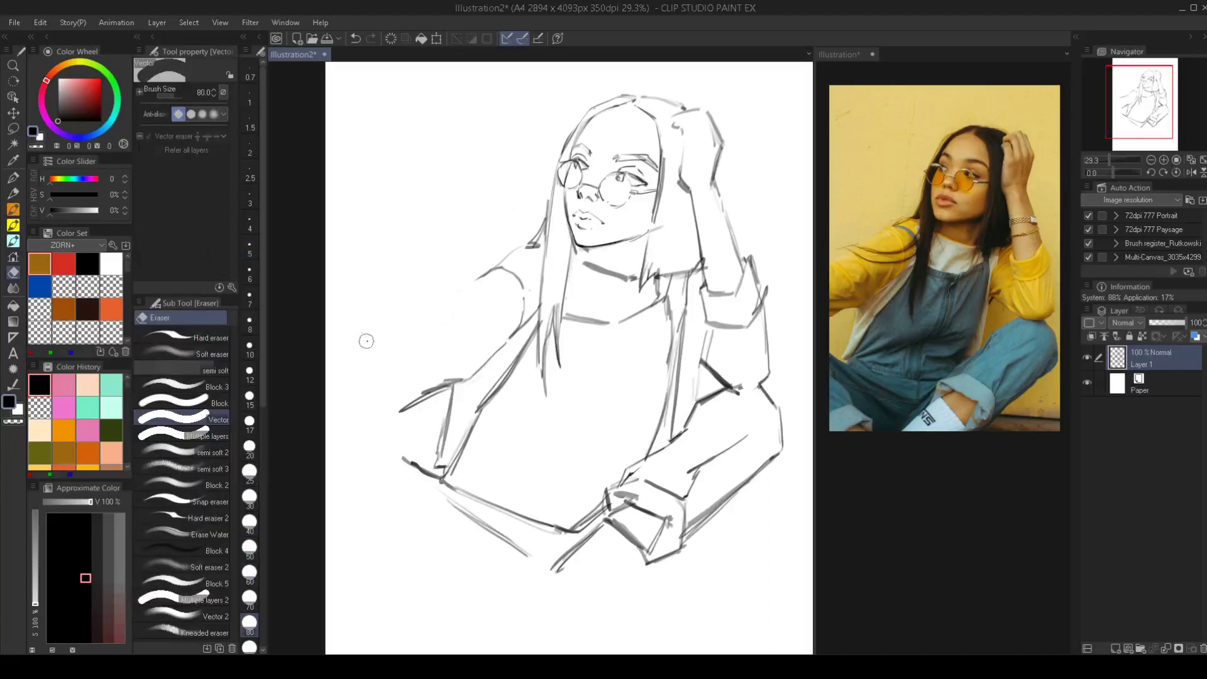
Redraw the upper outline of the extended arm as one cleaner line running up over the shoulder to the hair
key("b")
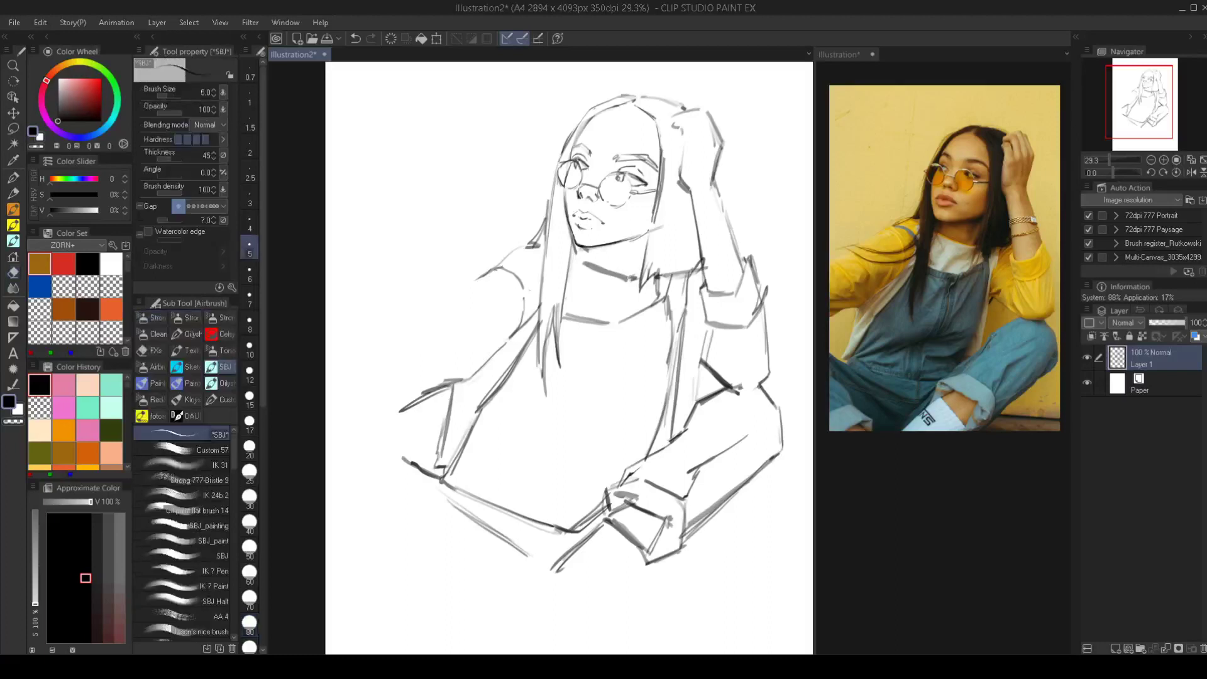
left_click_drag(477, 279, 376, 348)
left_click_drag(420, 319, 384, 343)
mouse_move(481, 284)
left_mouse_down()
mouse_move(376, 344)
mouse_move(545, 242)
left_mouse_up()
key("e")
key("b")
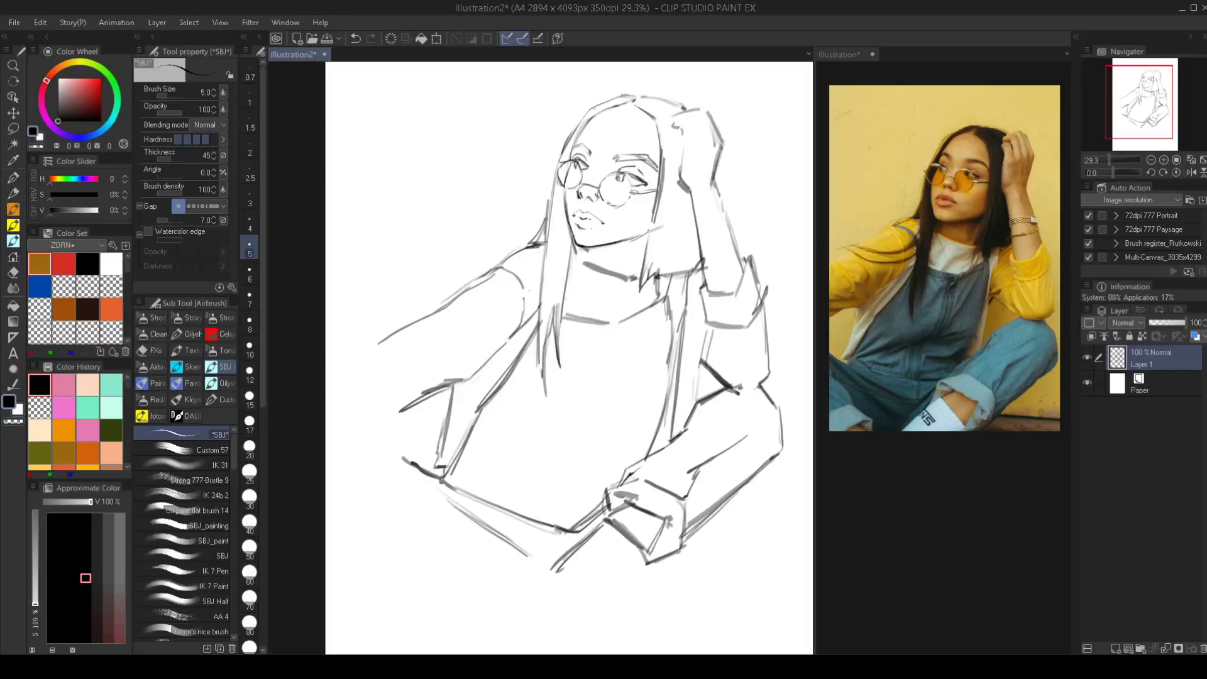
Sketch the neck line under the chin and a fold in the turtleneck collar at brush size 4.5
key("e")
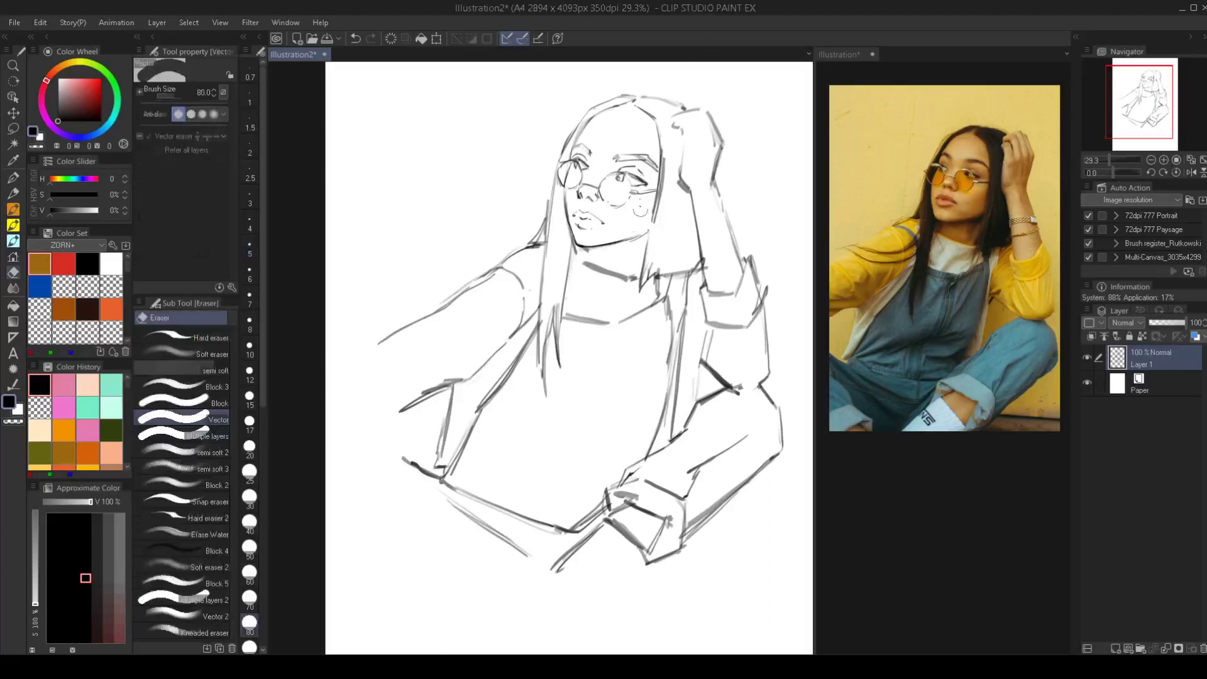
key("b")
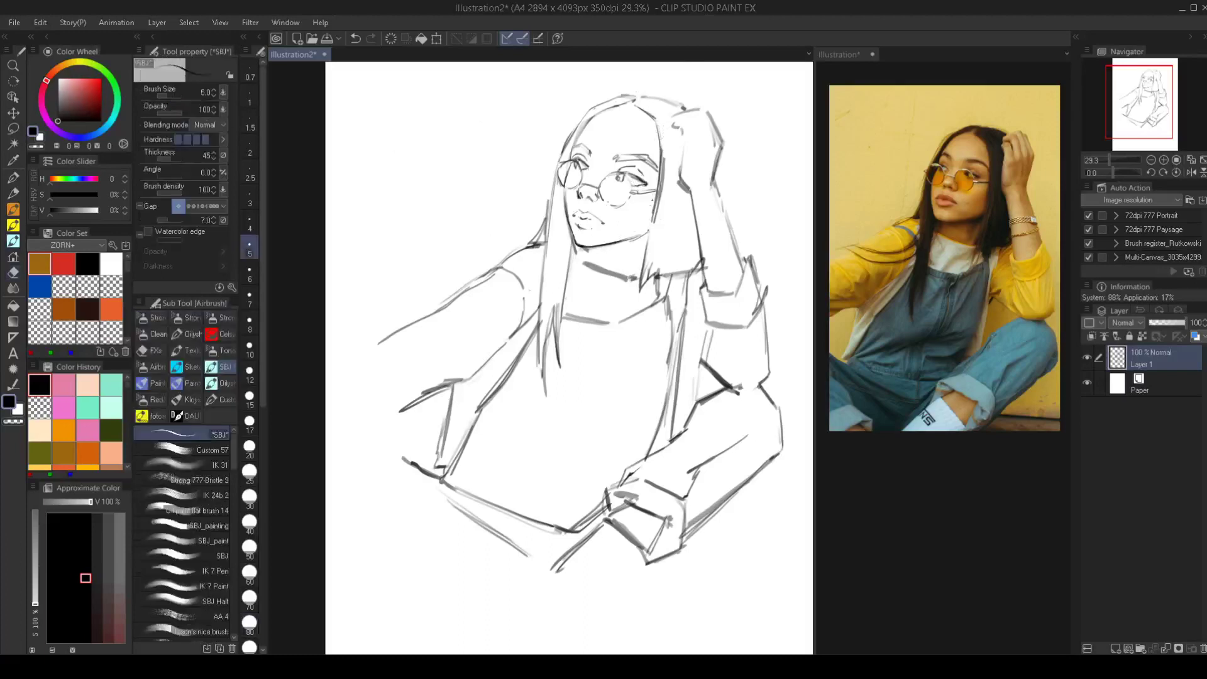
key("bracketright")
key("bracketright")
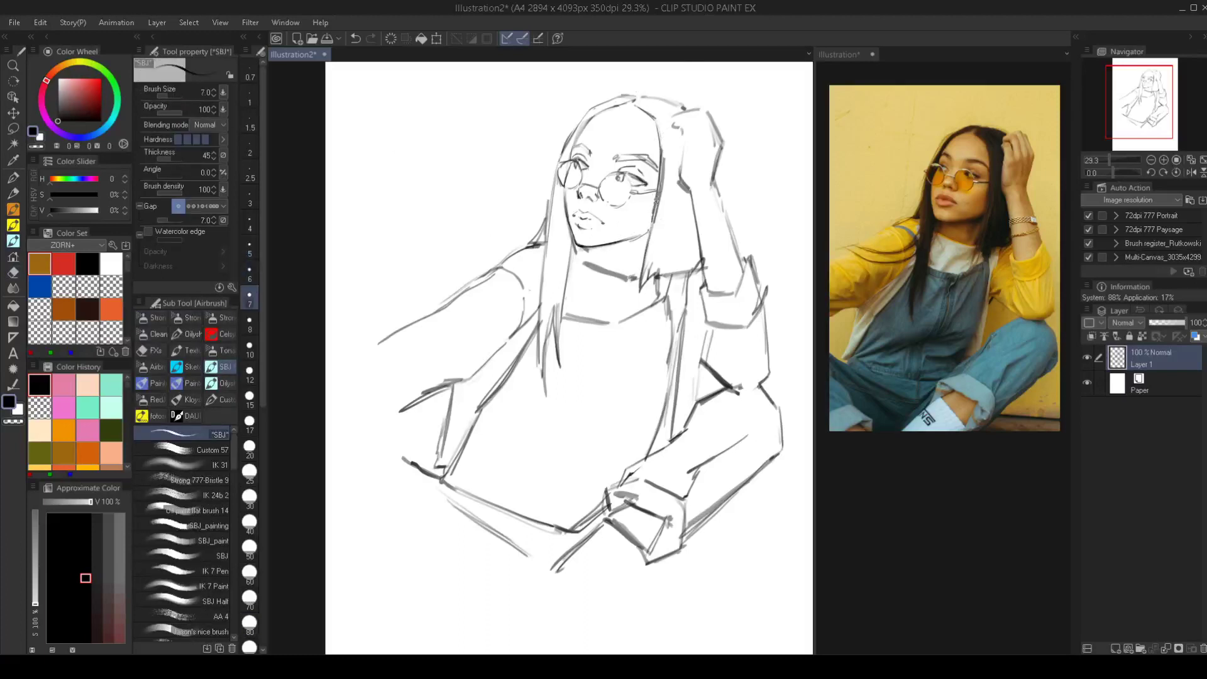
key("bracketleft")
key("bracketleft")
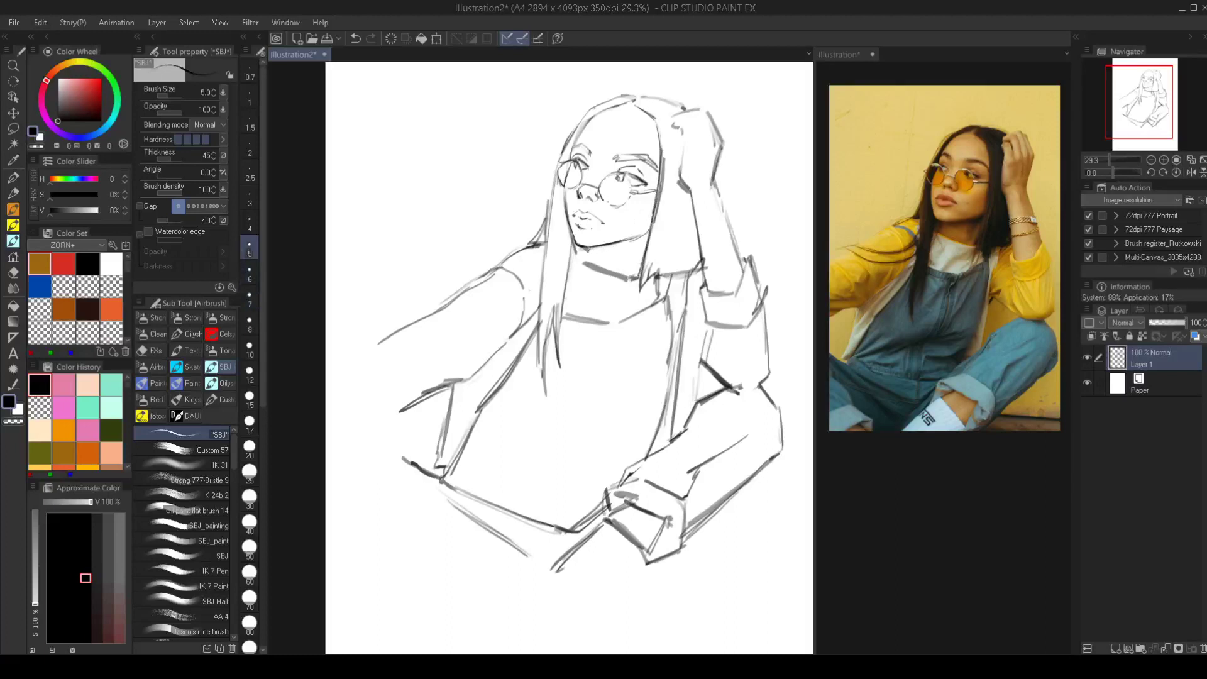
left_click_drag(586, 248, 593, 321)
key("ctrl+z")
key("ctrl+z")
key("bracketleft")
key("ctrl+z")
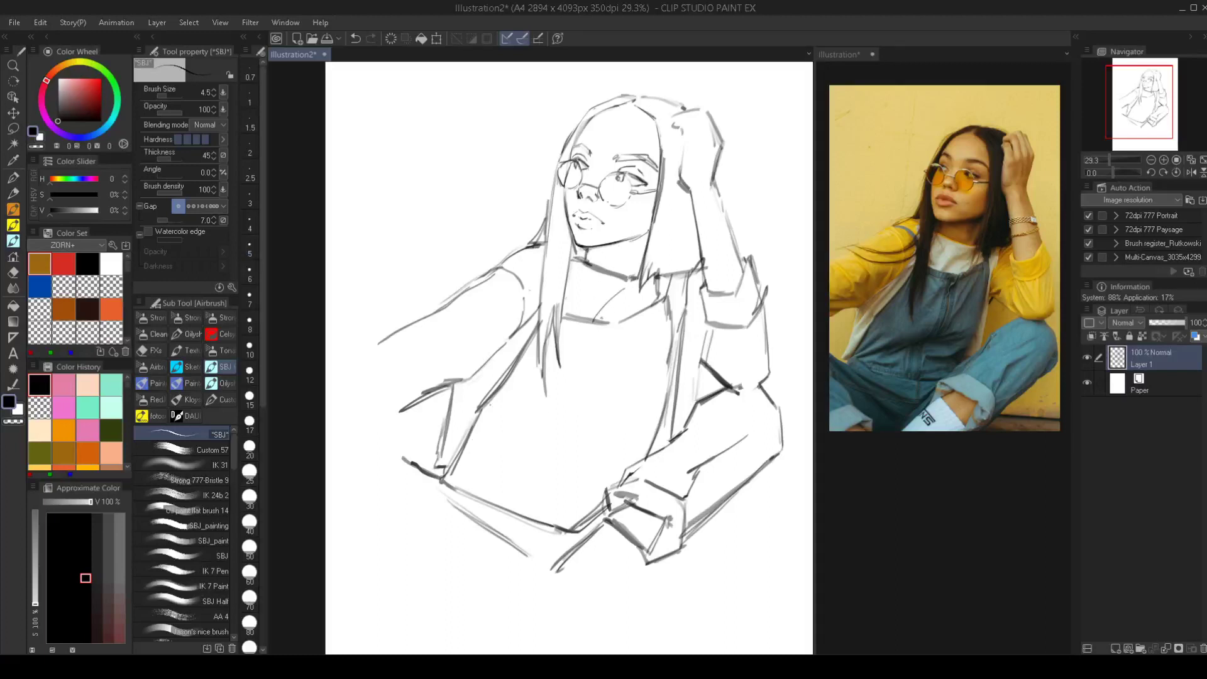
Draw fabric fold lines across the lower part of the overalls between the waist and the resting hand
left_click_drag(448, 468, 505, 420)
left_click_drag(452, 465, 611, 406)
mouse_move(610, 407)
left_mouse_down()
mouse_move(575, 435)
mouse_move(592, 457)
mouse_move(647, 445)
mouse_move(637, 457)
left_mouse_up()
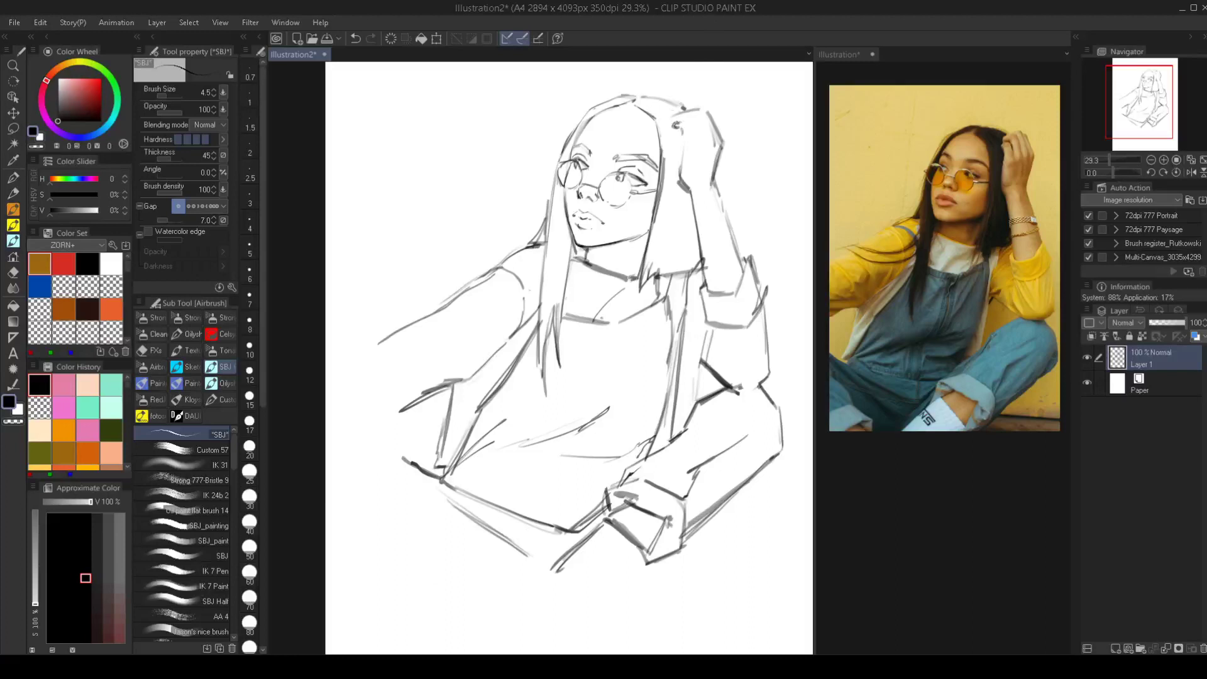
Draw the finger lines on the raised hand resting against the head
left_click_drag(691, 121, 694, 138)
mouse_move(702, 117)
left_mouse_down()
mouse_move(713, 130)
mouse_move(696, 148)
mouse_move(708, 145)
mouse_move(716, 161)
left_mouse_up()
key("h")
key("h")
Darken the upper lash lines and pupils of both eyes behind the glasses at brush size 4
scroll(673, 193, "up", 3)
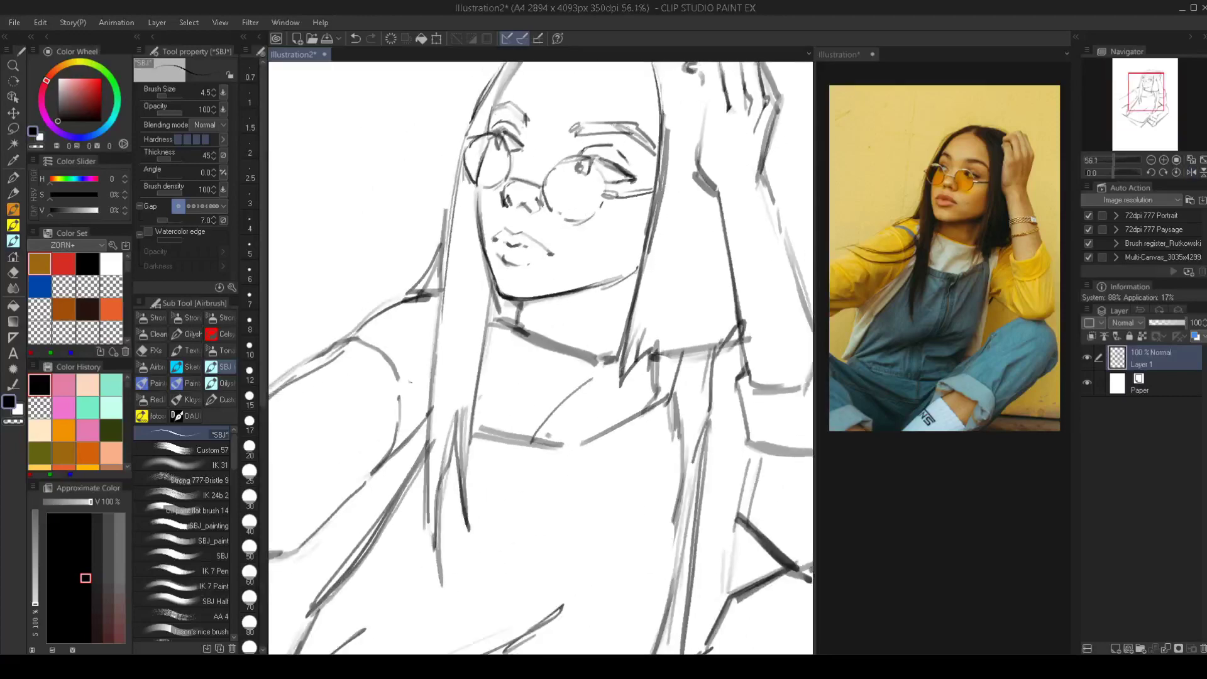
key("bracketleft")
mouse_move(626, 180)
left_mouse_down()
mouse_move(638, 182)
mouse_move(628, 168)
mouse_move(632, 180)
left_mouse_up()
key("bracketright")
key("bracketright")
key("ctrl+z")
left_click_drag(613, 161, 640, 178)
left_click(542, 131)
left_click_drag(490, 127, 503, 145)
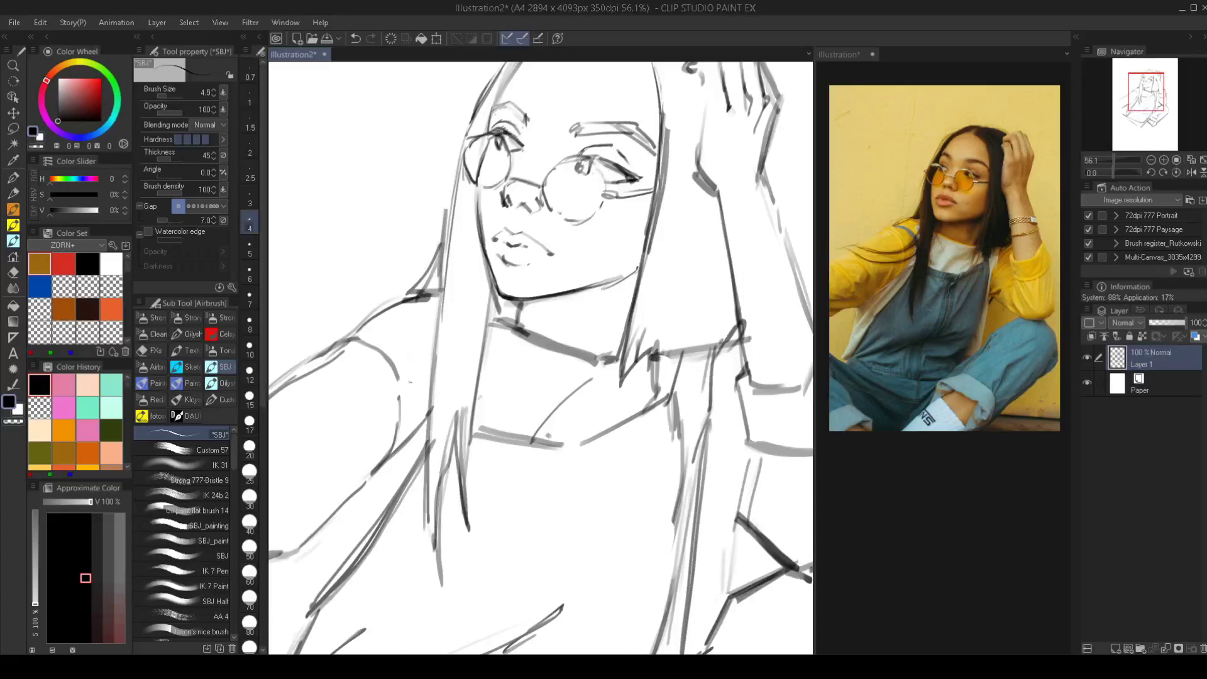
mouse_move(577, 164)
left_mouse_down()
mouse_move(588, 175)
mouse_move(587, 161)
left_mouse_up()
Lasso the mouth, scale it to 98% width and 91% height with a slight rotation, and deselect it
left_click_drag(578, 202, 432, 219)
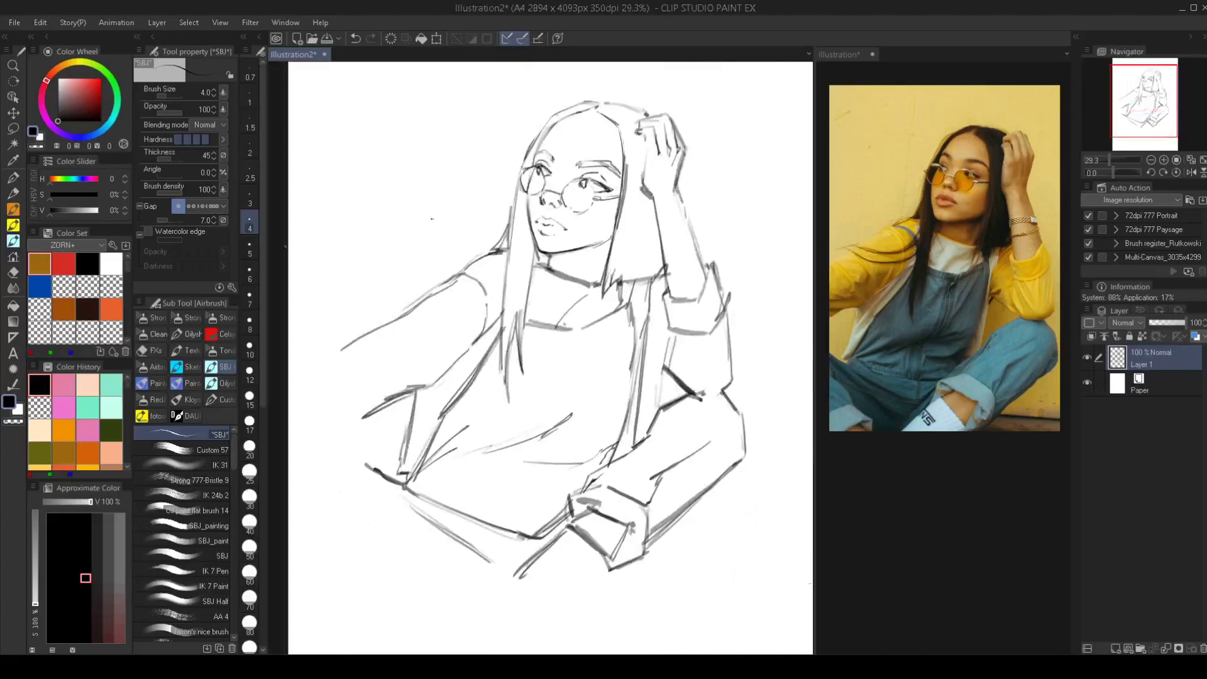
scroll(510, 188, "up", 2)
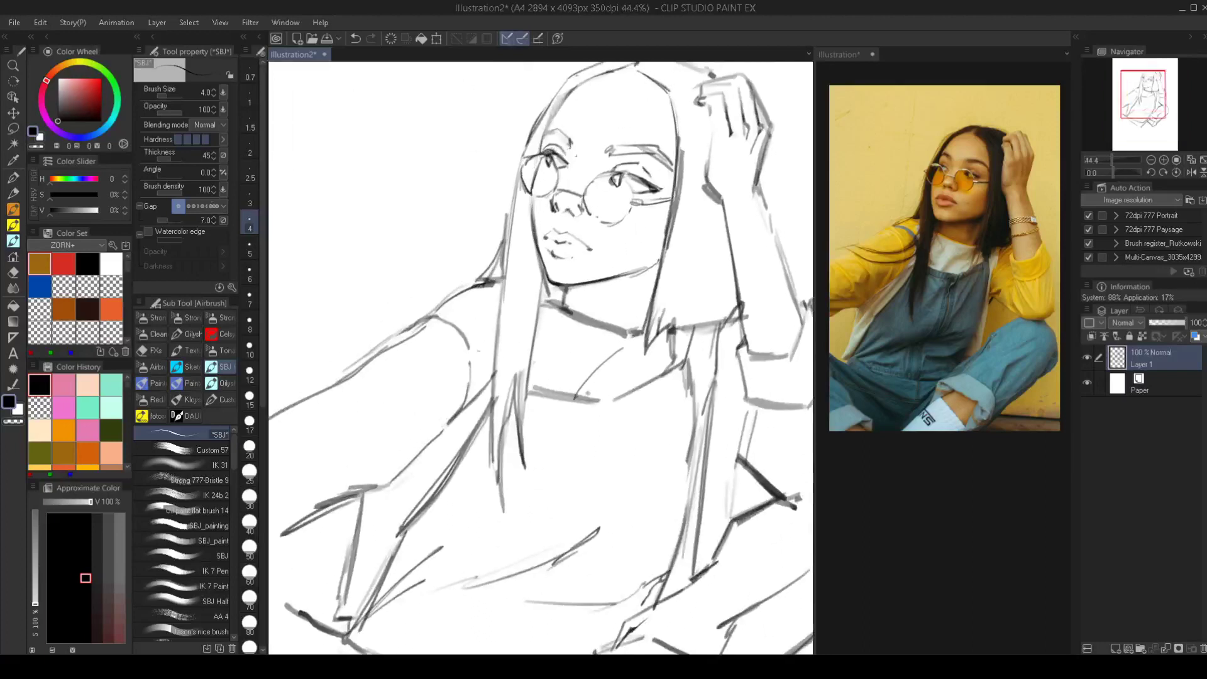
key("m")
mouse_move(545, 222)
left_mouse_down()
mouse_move(561, 261)
mouse_move(605, 240)
left_mouse_up()
key("ctrl+t")
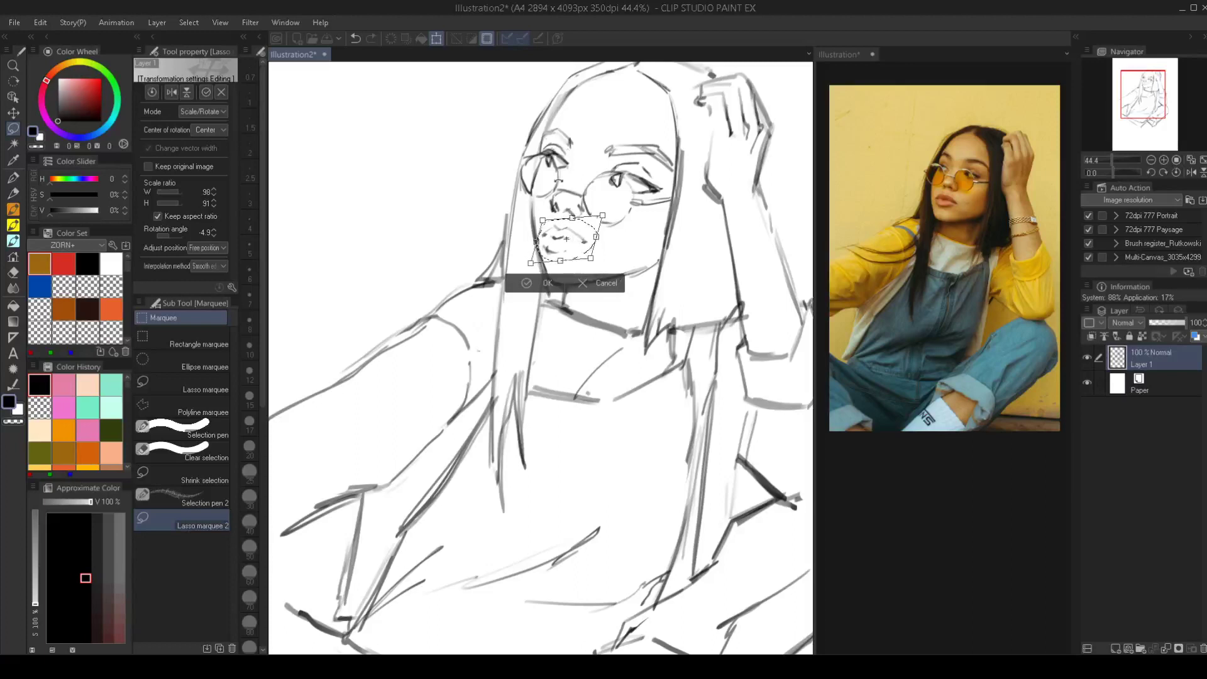
key("Return")
key("ctrl+d")
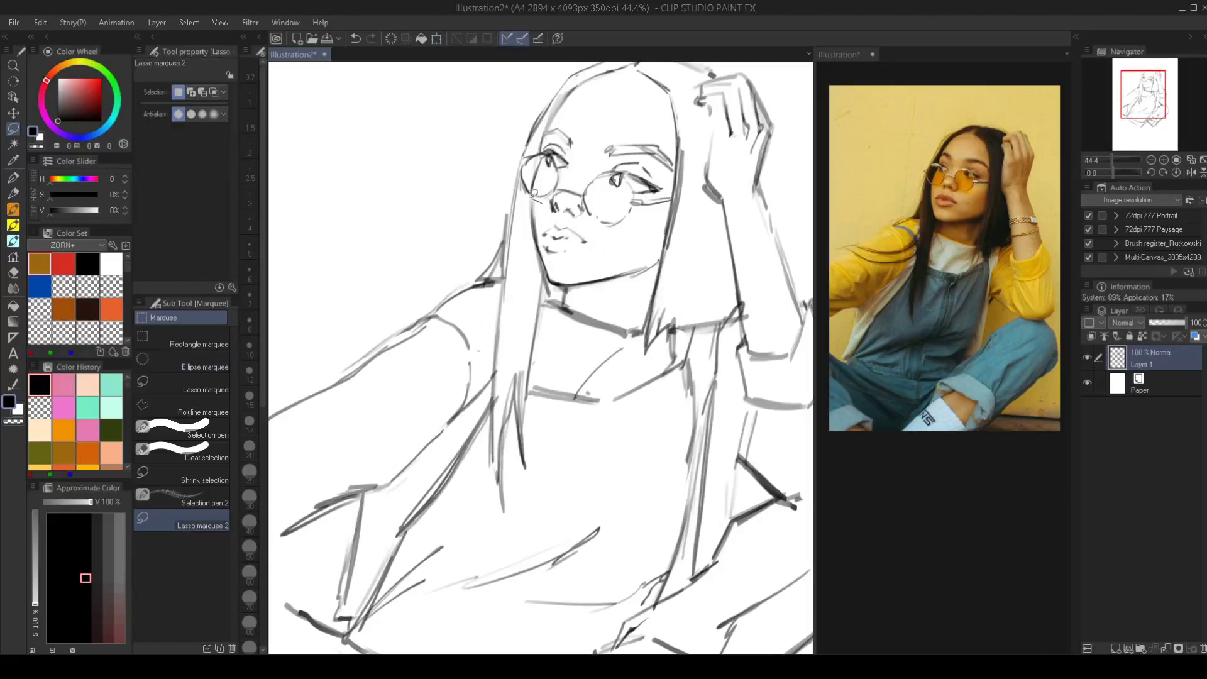
Lasso the far cheek and chin contour, scale it to 98% height with a slight inward shift, and deselect it
mouse_move(536, 264)
left_mouse_down()
mouse_move(556, 286)
mouse_move(570, 282)
left_mouse_up()
left_click_drag(546, 192, 531, 203)
key("ctrl+t")
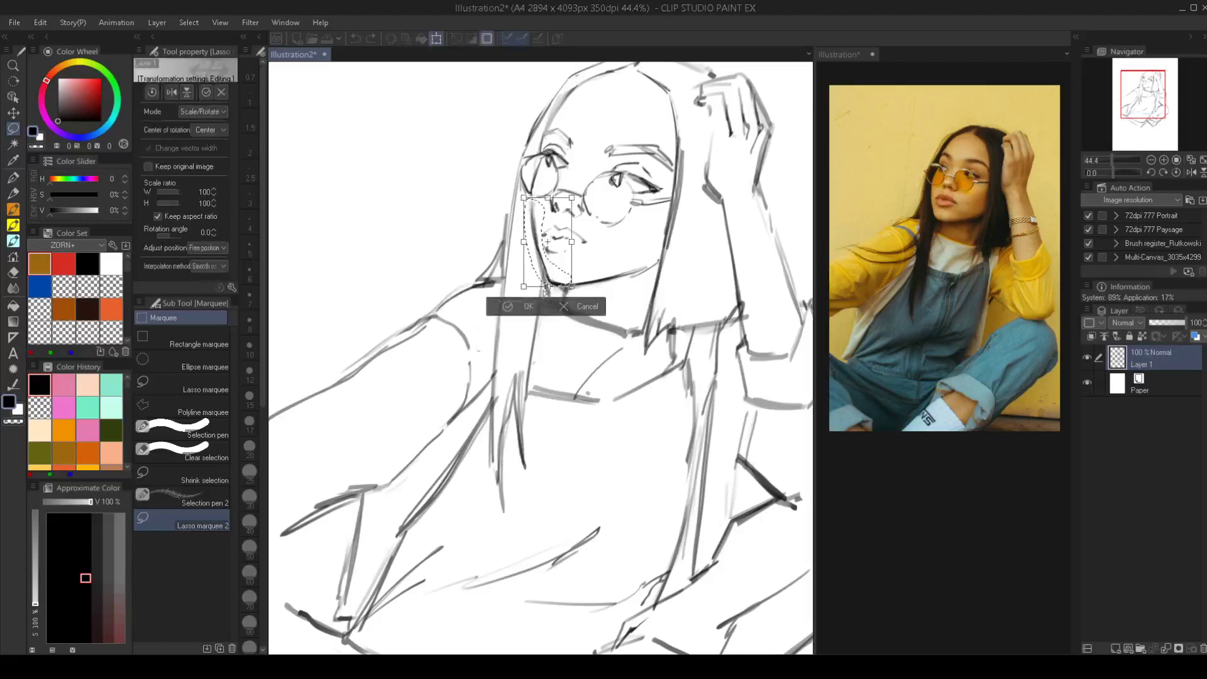
left_click_drag(548, 287, 543, 285)
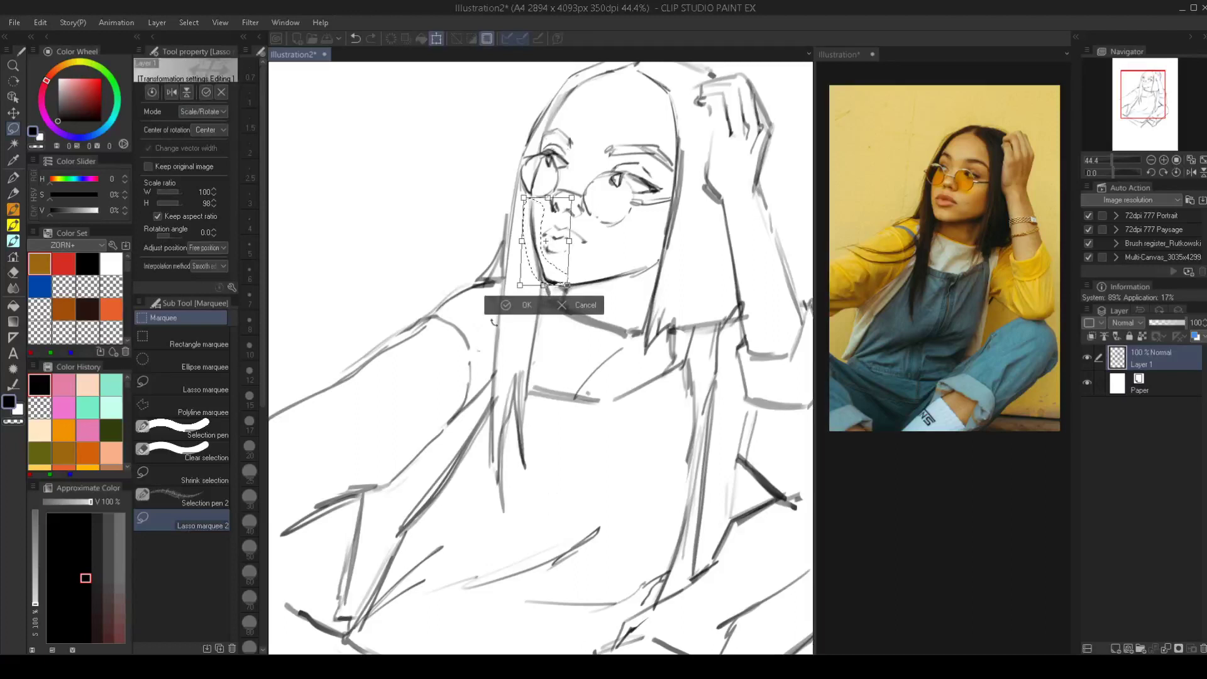
key("Return")
key("ctrl+d")
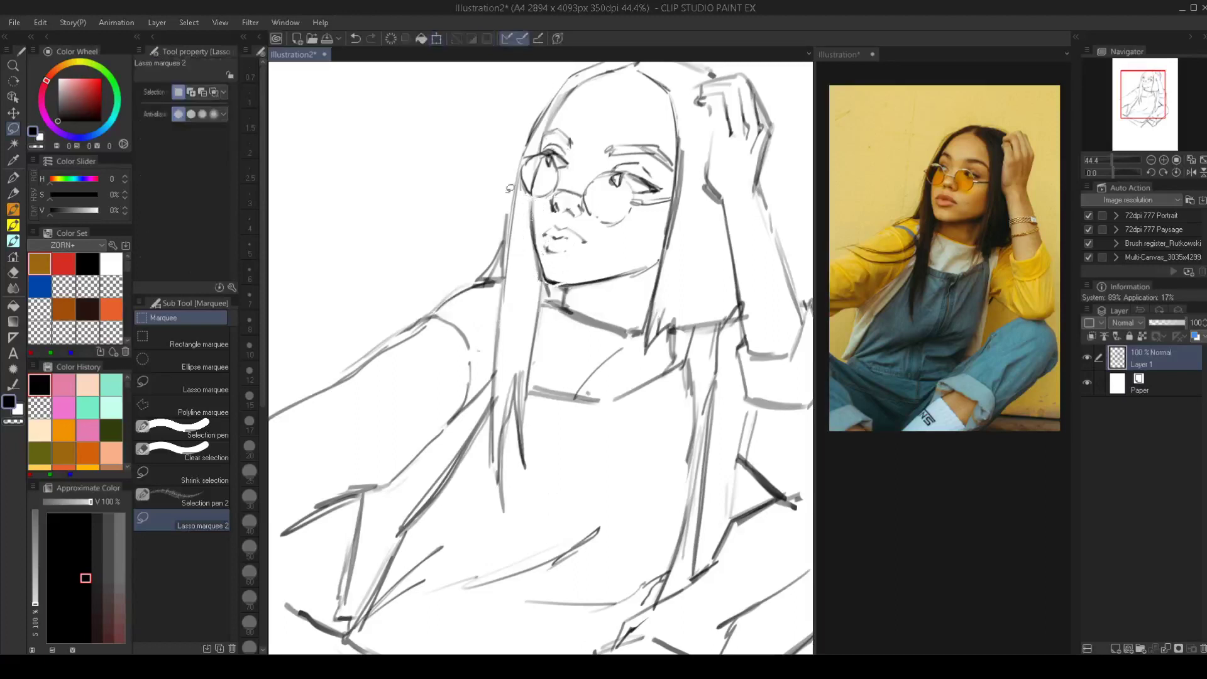
Lasso the raised hand and forearm, skew the upper end slightly toward the head, and deselect it
left_click_drag(596, 283, 524, 343)
key("h")
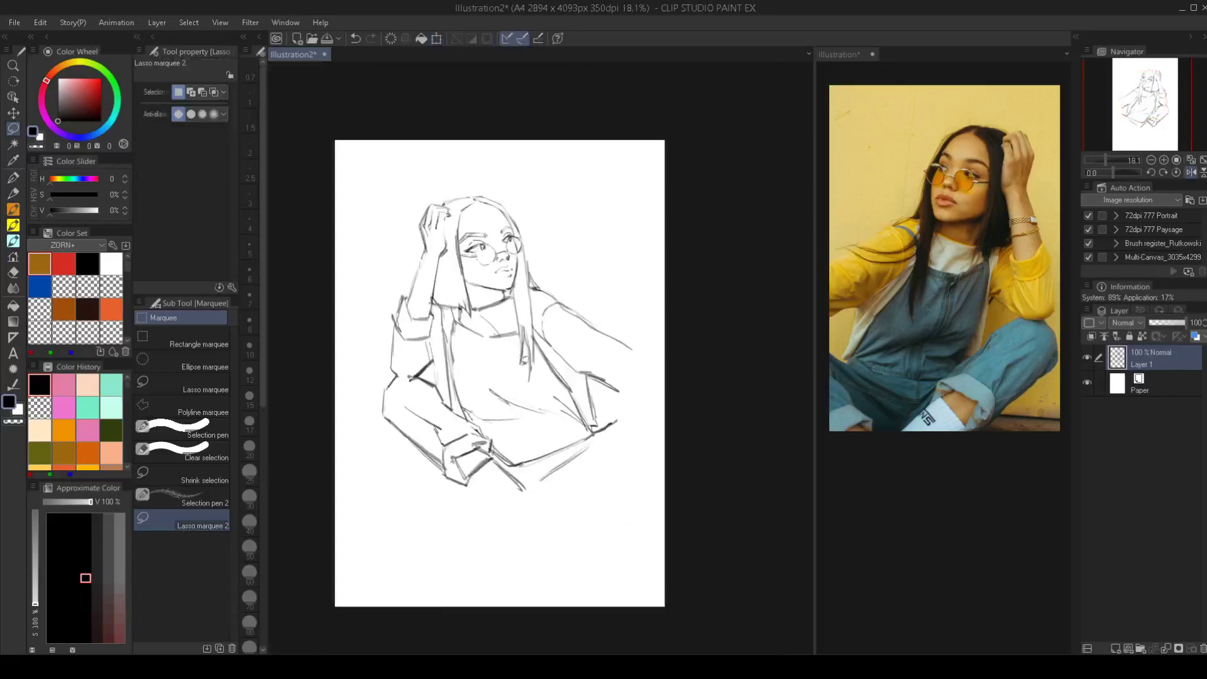
key("h")
left_click_drag(598, 286, 613, 323)
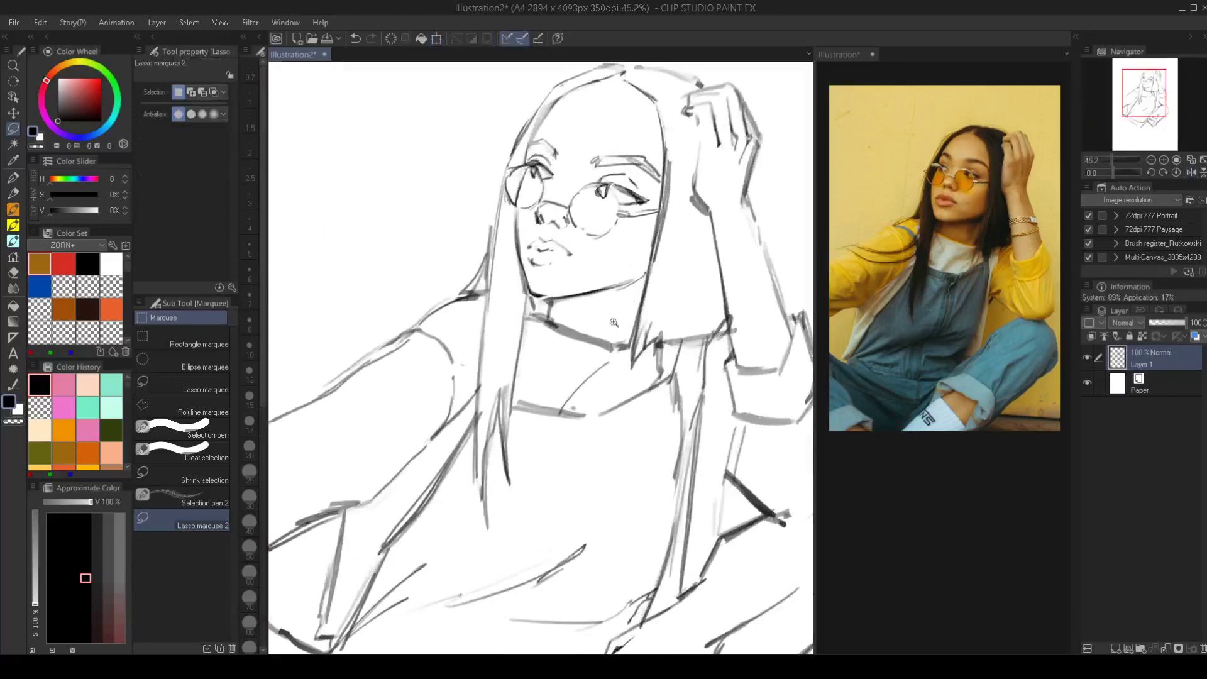
scroll(612, 327, "down", 4)
scroll(610, 342, "up", 2)
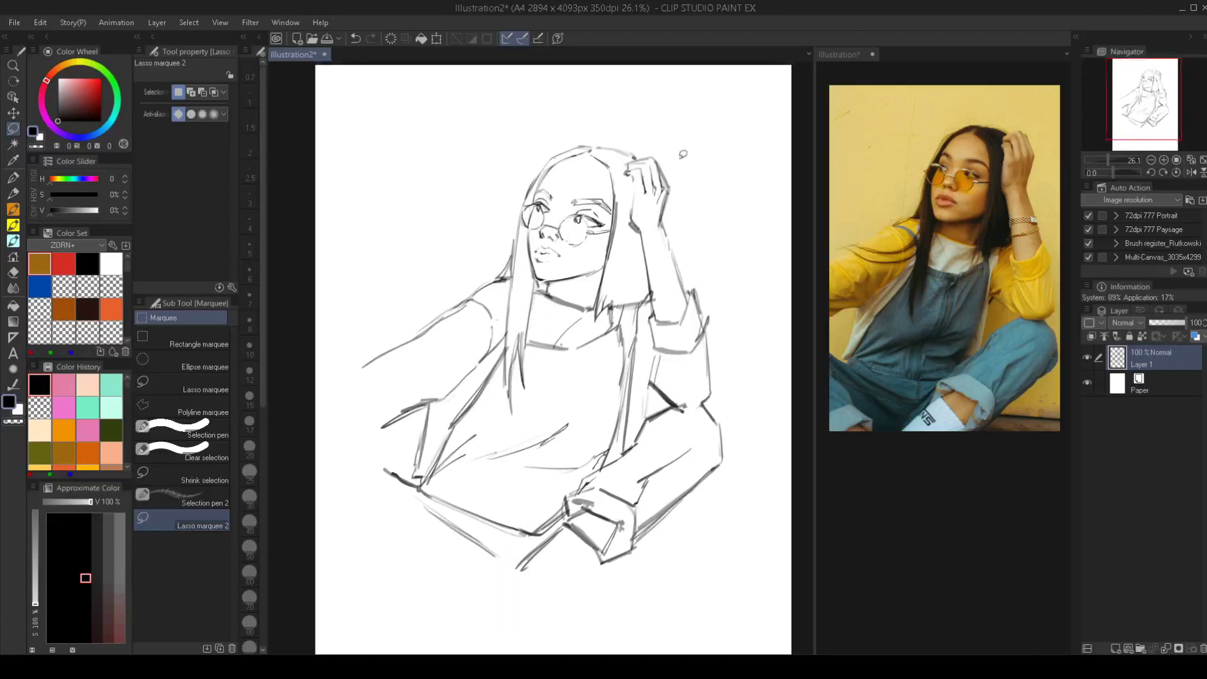
mouse_move(656, 149)
left_mouse_down()
mouse_move(633, 158)
mouse_move(627, 214)
left_mouse_up()
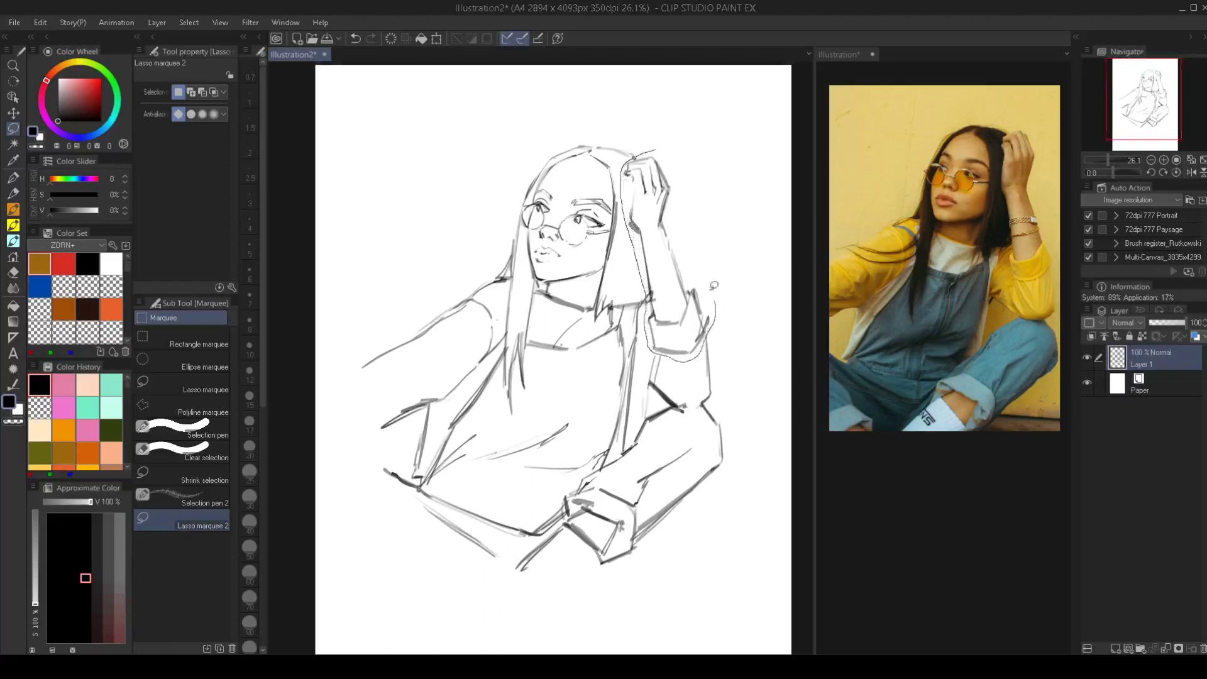
left_click_drag(714, 285, 691, 188)
key("ctrl+t")
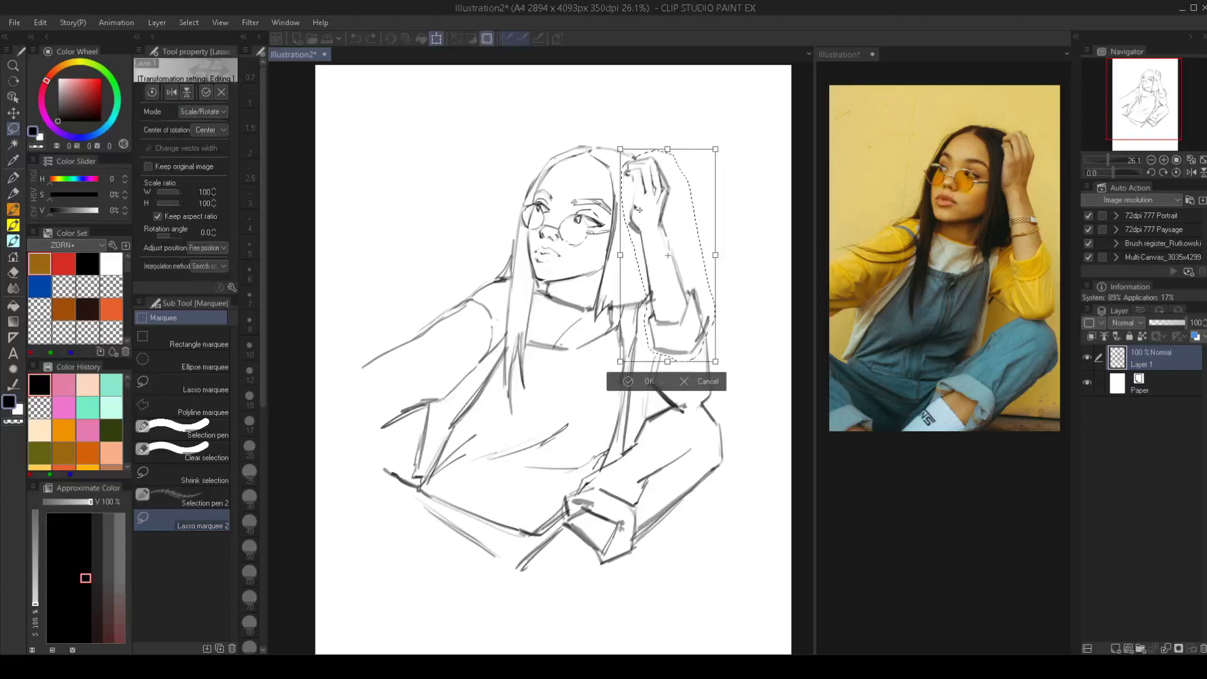
left_click_drag(667, 150, 664, 147)
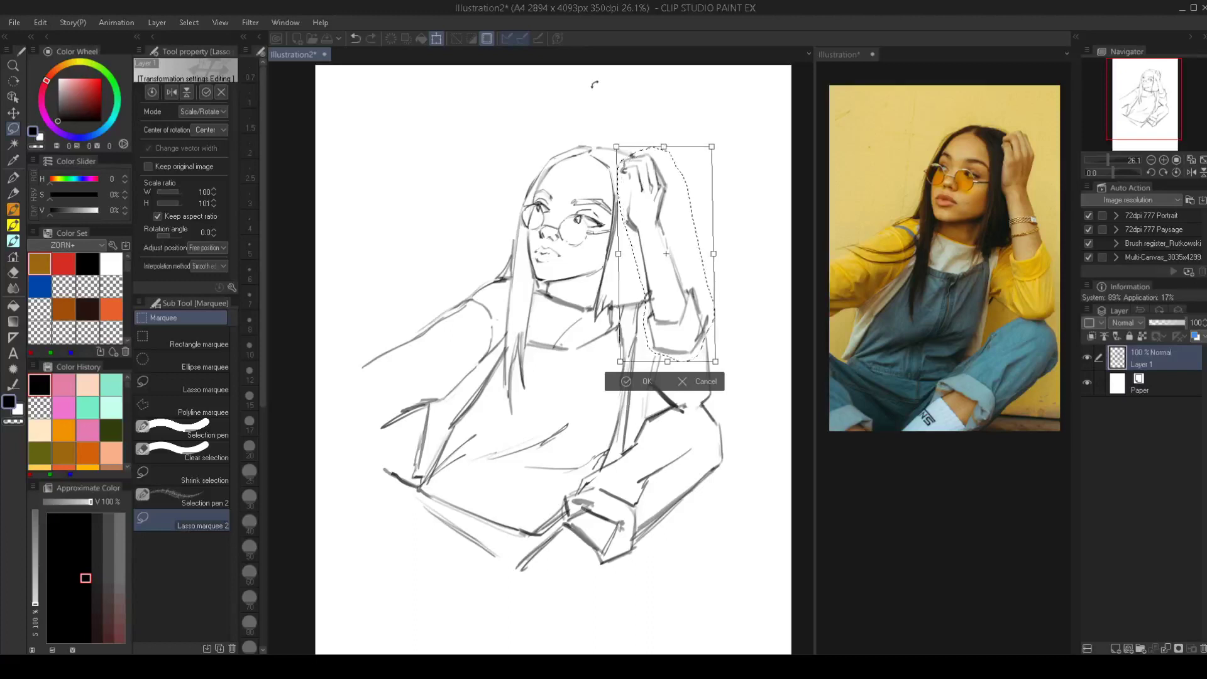
key("Return")
key("ctrl+d")
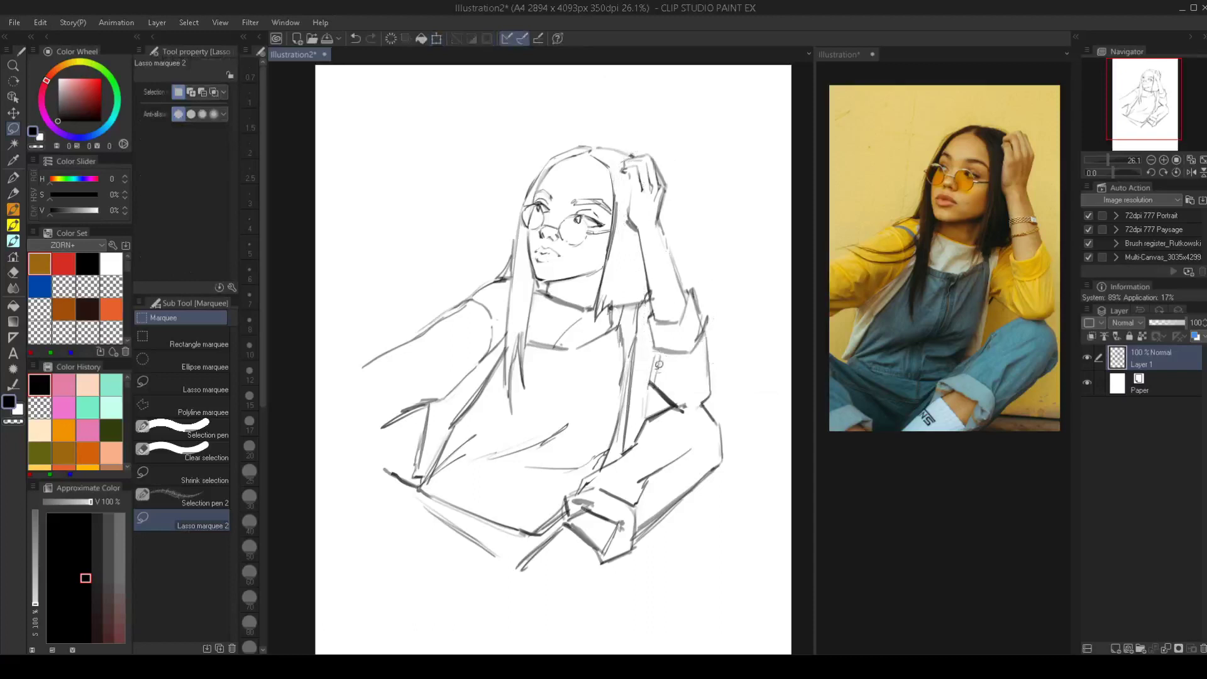
Erase part of the dark line between the raised arm's sleeve and the knee and redraw it at brush size 4
key("e")
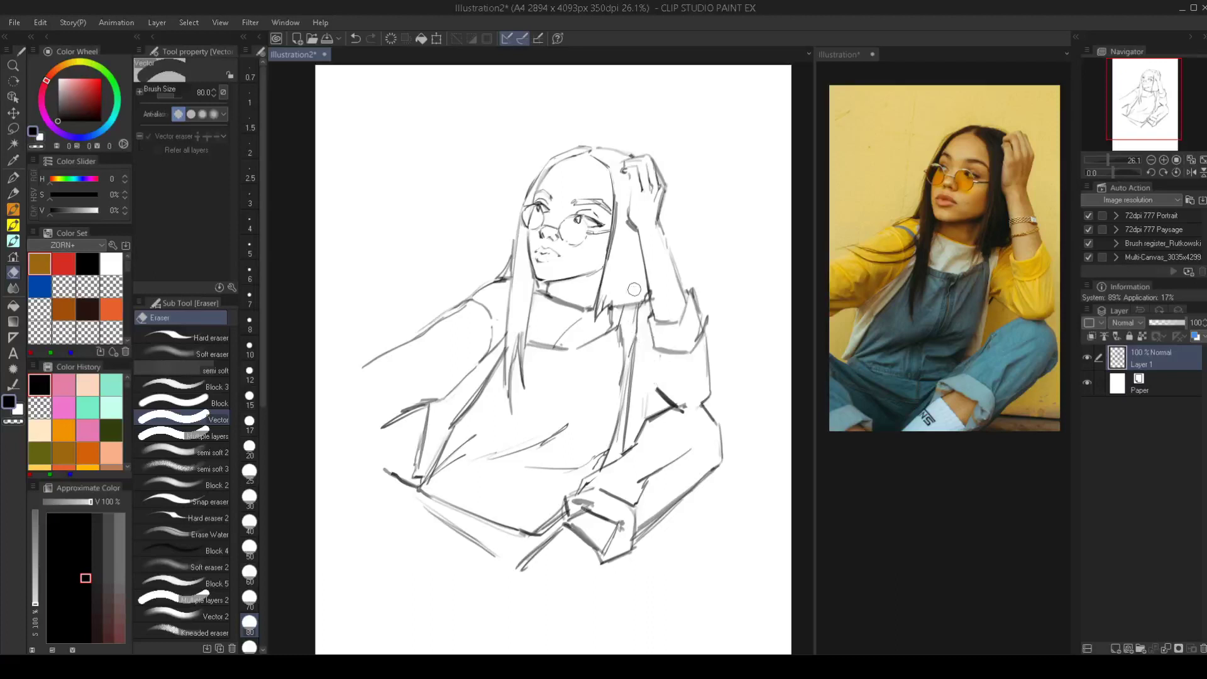
key("b")
left_click_drag(653, 390, 653, 363)
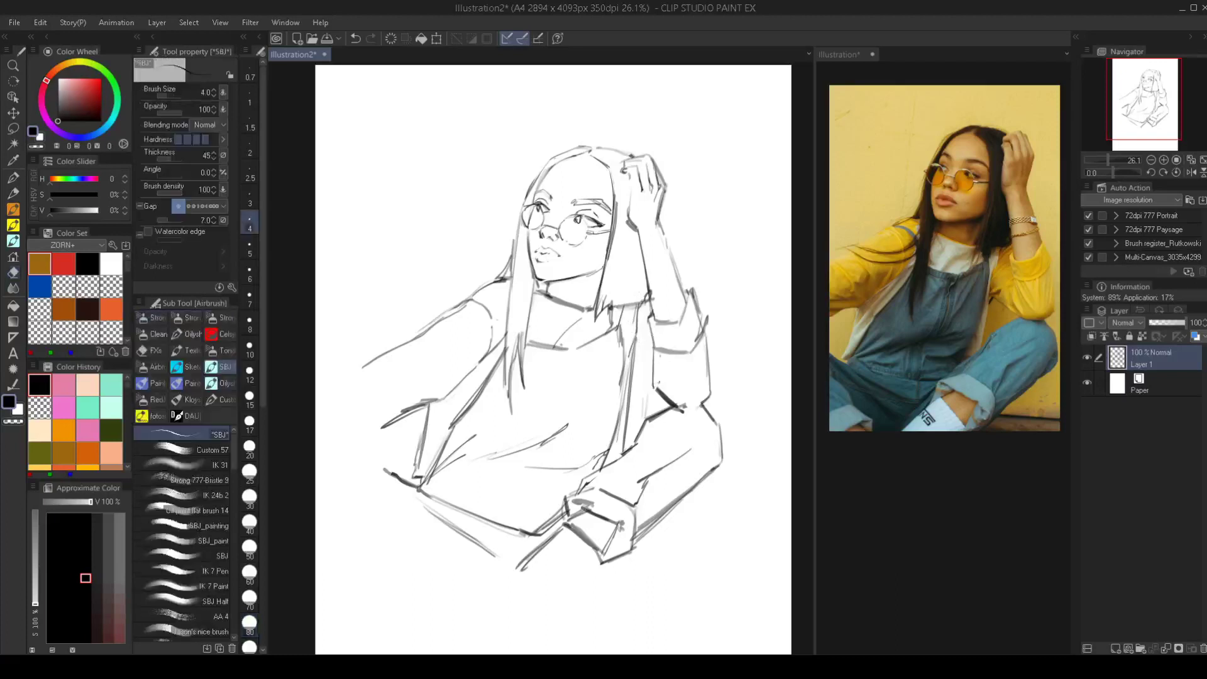
key("]")
key("[")
left_click_drag(638, 379, 660, 395)
Erase the old thigh line below the torso's lower edge and redraw the bent leg as an angular contour
left_click_drag(598, 316, 539, 327)
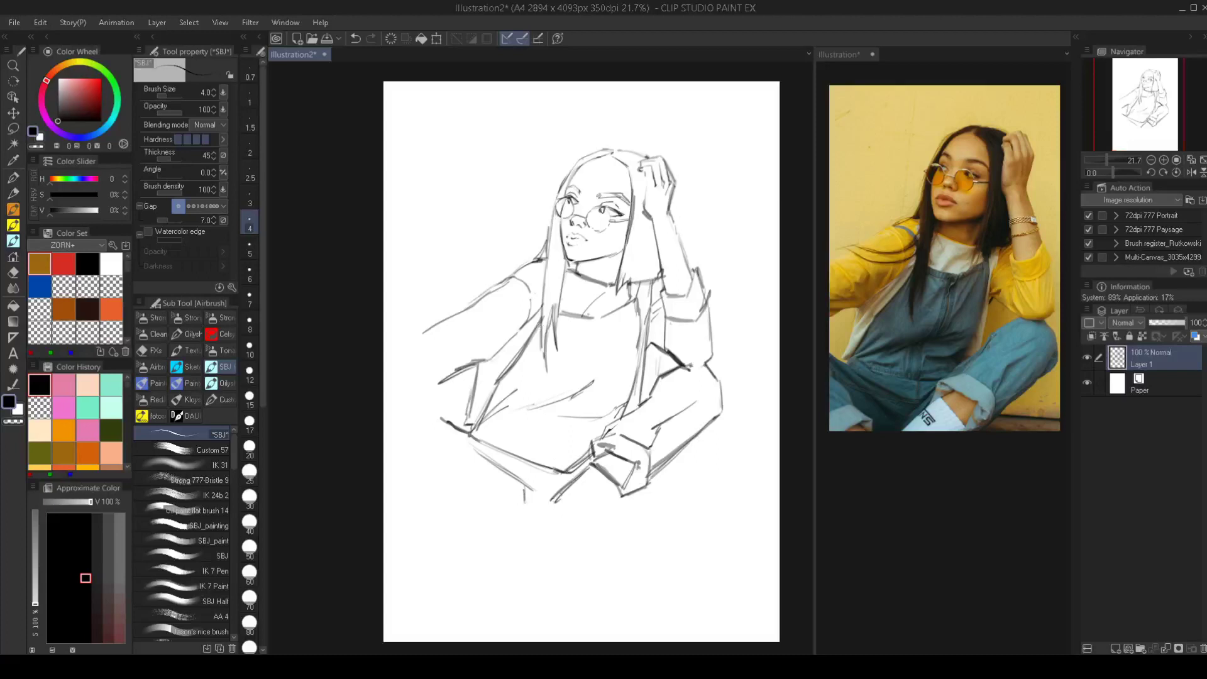
key("e")
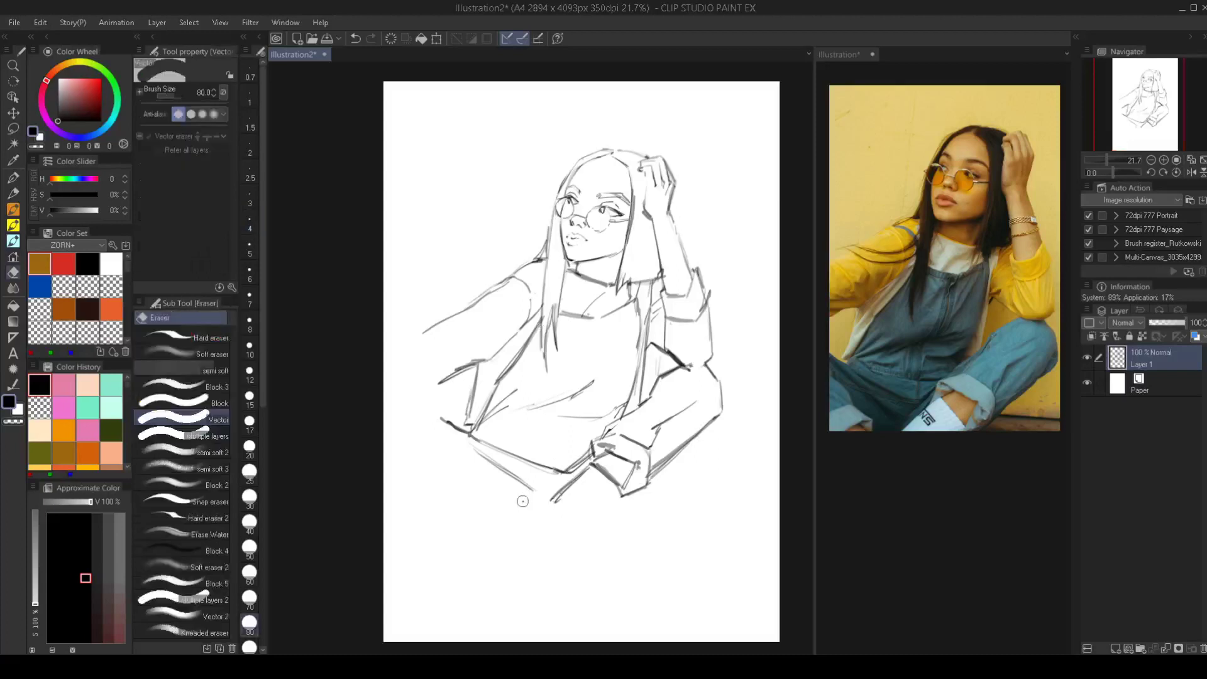
mouse_move(522, 501)
left_mouse_down()
mouse_move(525, 485)
mouse_move(472, 452)
left_mouse_up()
key("b")
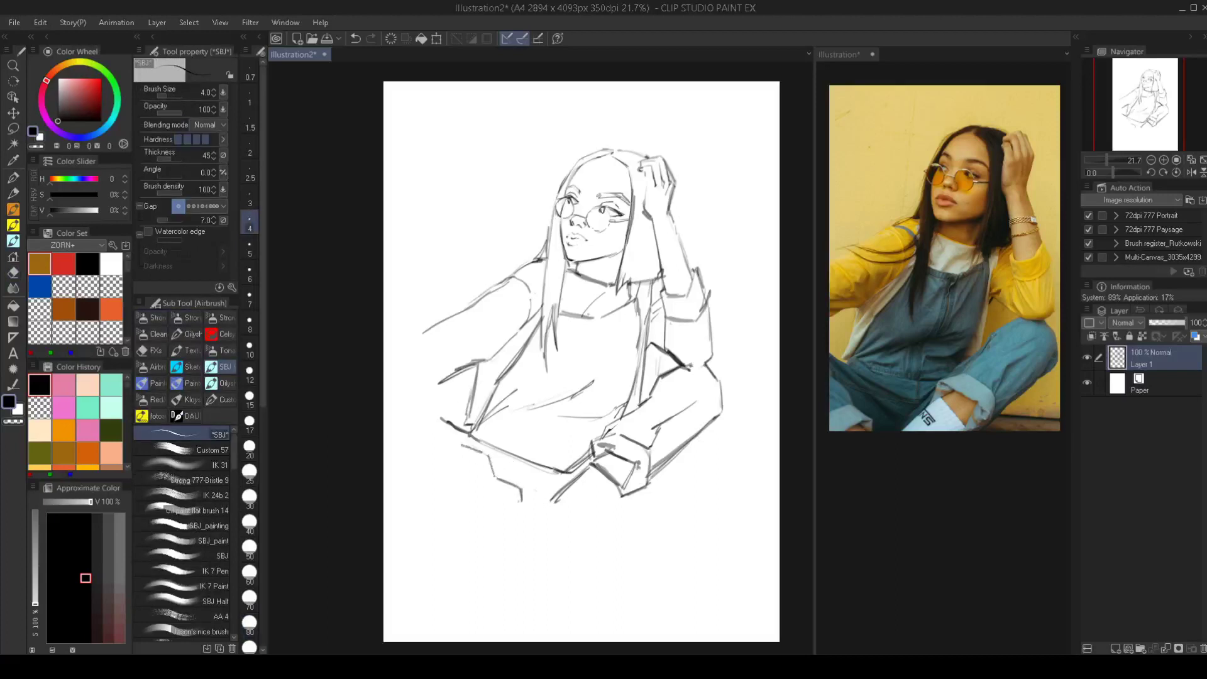
key("e")
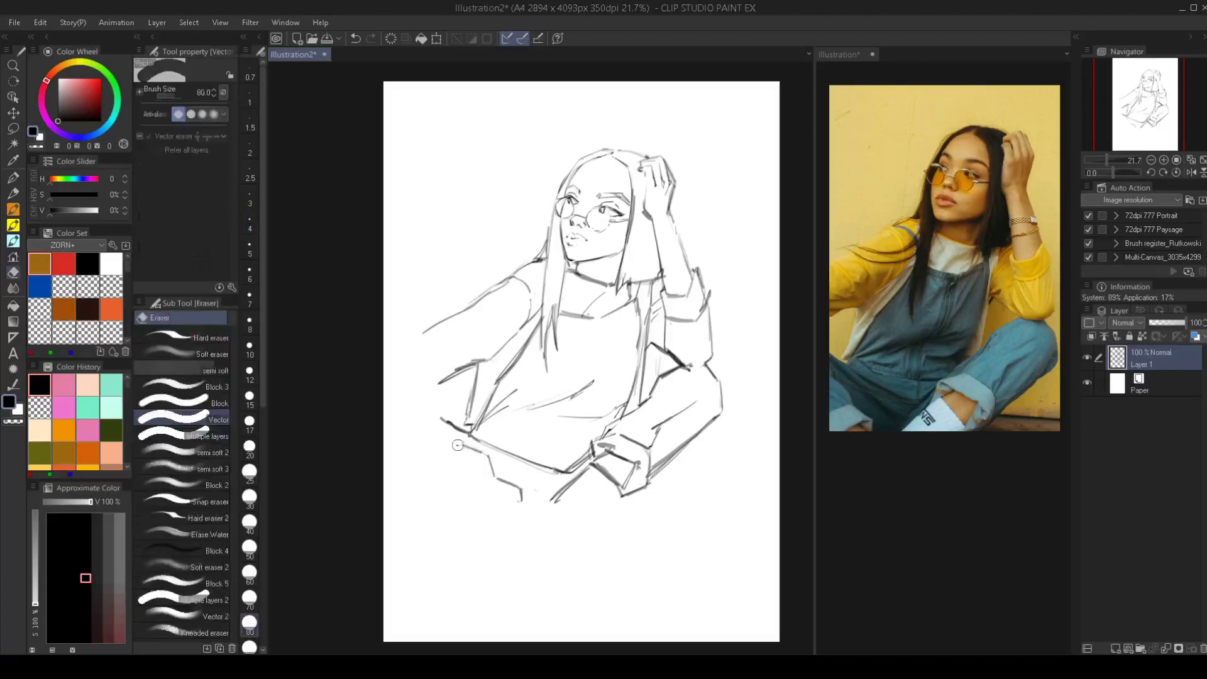
mouse_move(458, 445)
left_mouse_down()
mouse_move(490, 461)
mouse_move(521, 499)
left_mouse_up()
key("b")
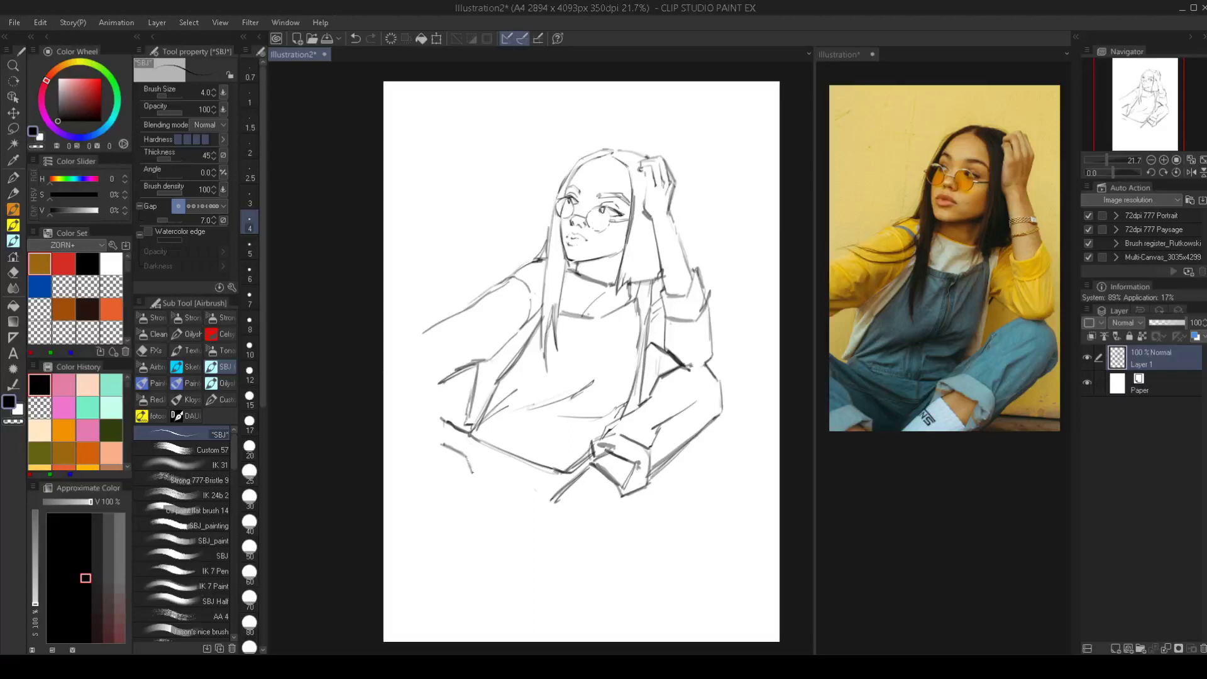
left_click_drag(443, 444, 474, 473)
Select the textured D 4 brush and a warm yellow with hue 43, saturation 67% and value 100%
left_click_drag(621, 438, 604, 465)
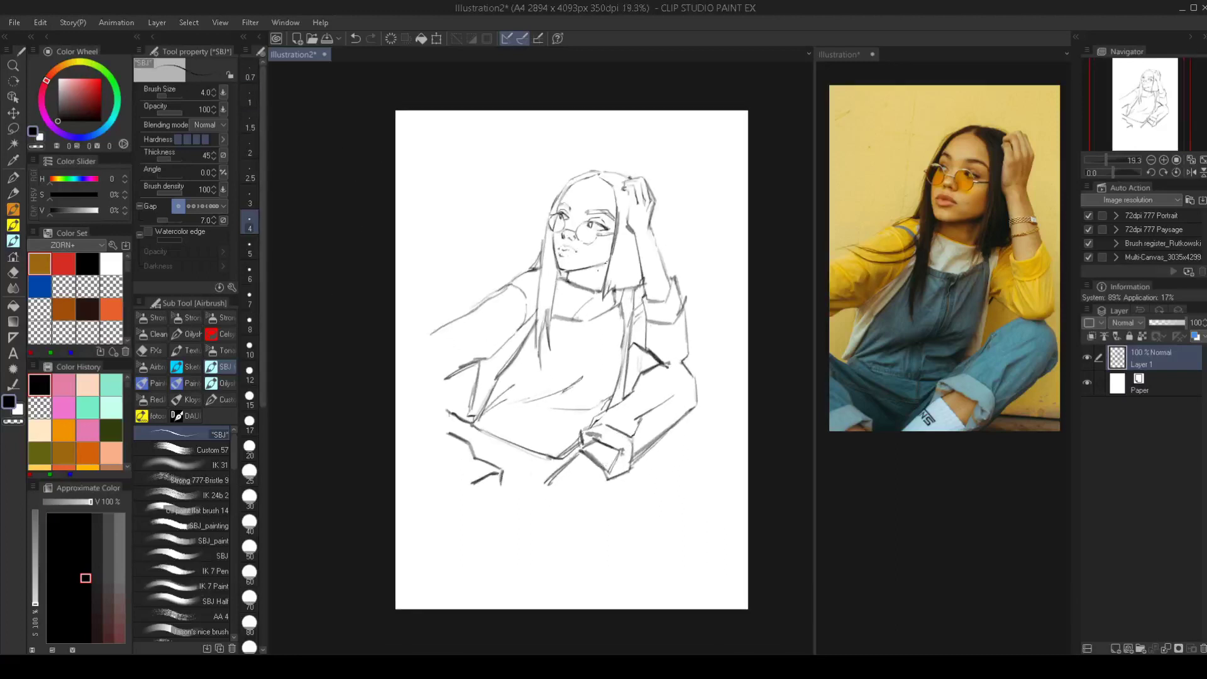
key("h")
key("h")
scroll(584, 348, "up", 1)
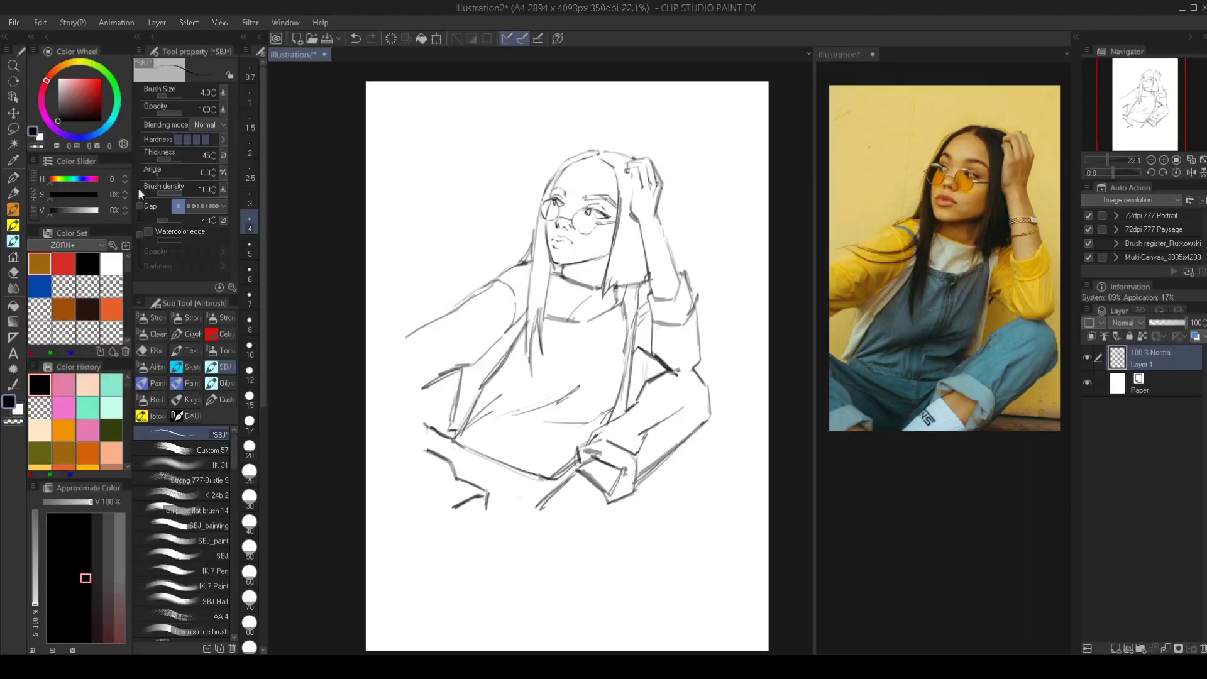
left_click(186, 350)
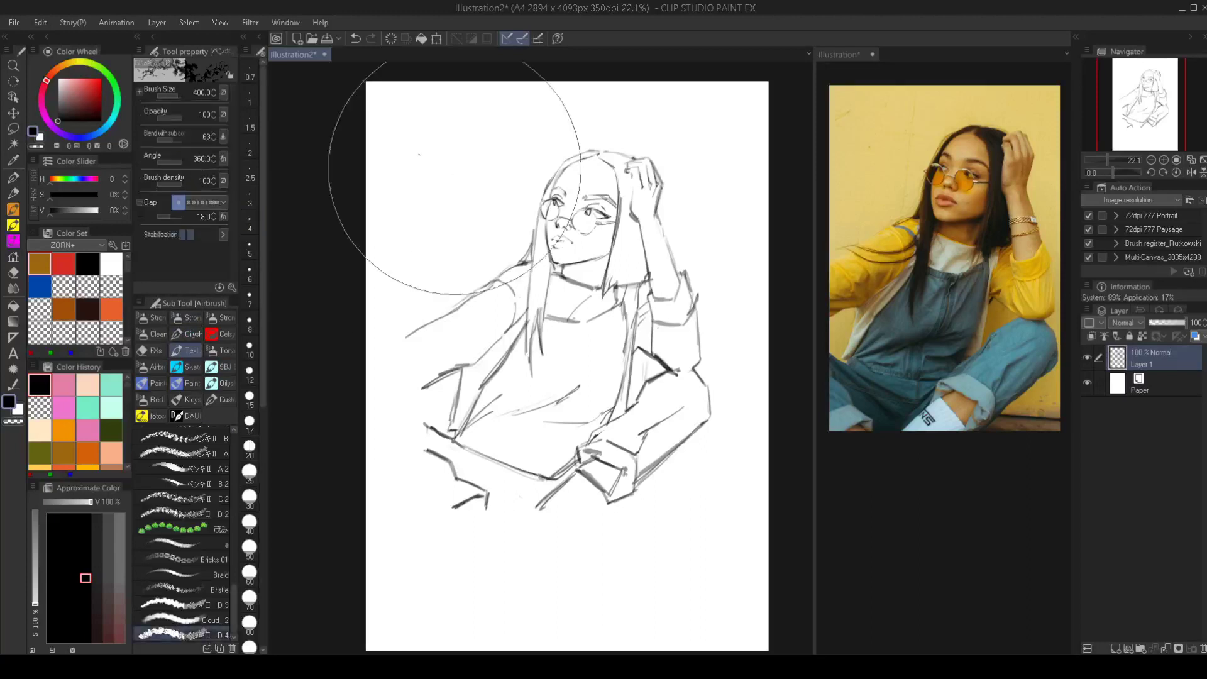
left_click(45, 466)
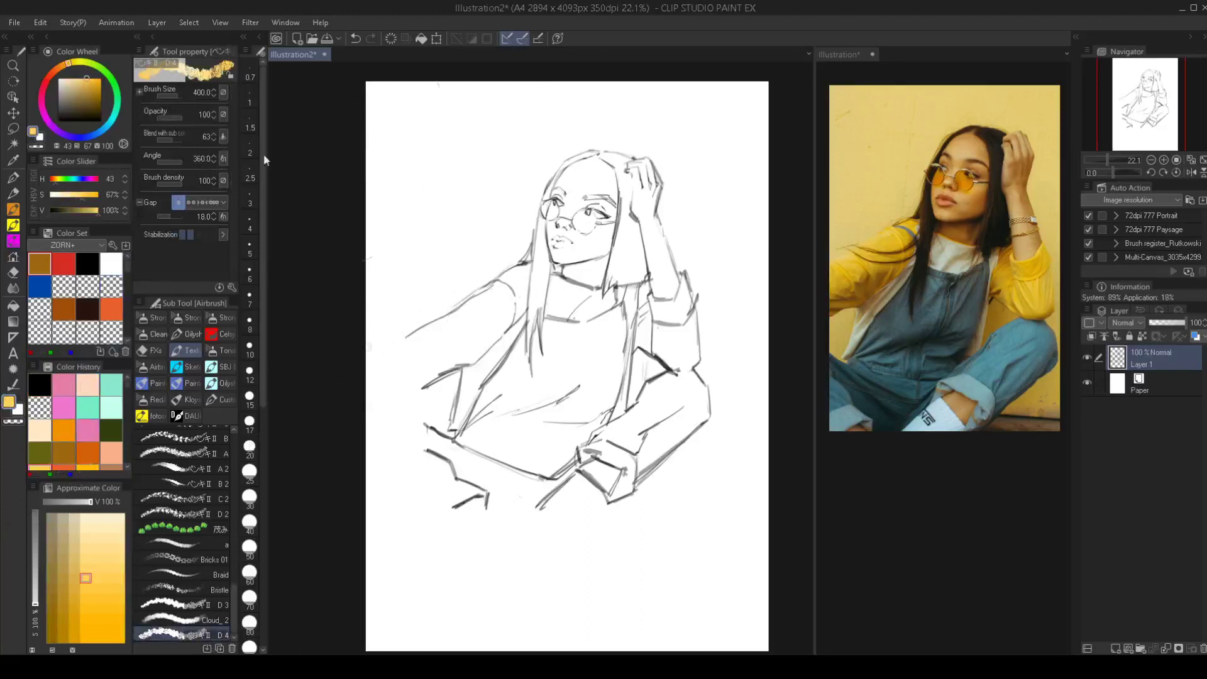
key("[")
key("[")
mouse_move(439, 176)
left_mouse_down()
mouse_move(421, 199)
mouse_move(476, 138)
mouse_move(388, 135)
mouse_move(365, 157)
left_mouse_up()
key("[")
key("bracketleft")
key("bracketleft")
key("bracketleft")
key("bracketleft")
key("ctrl+z")
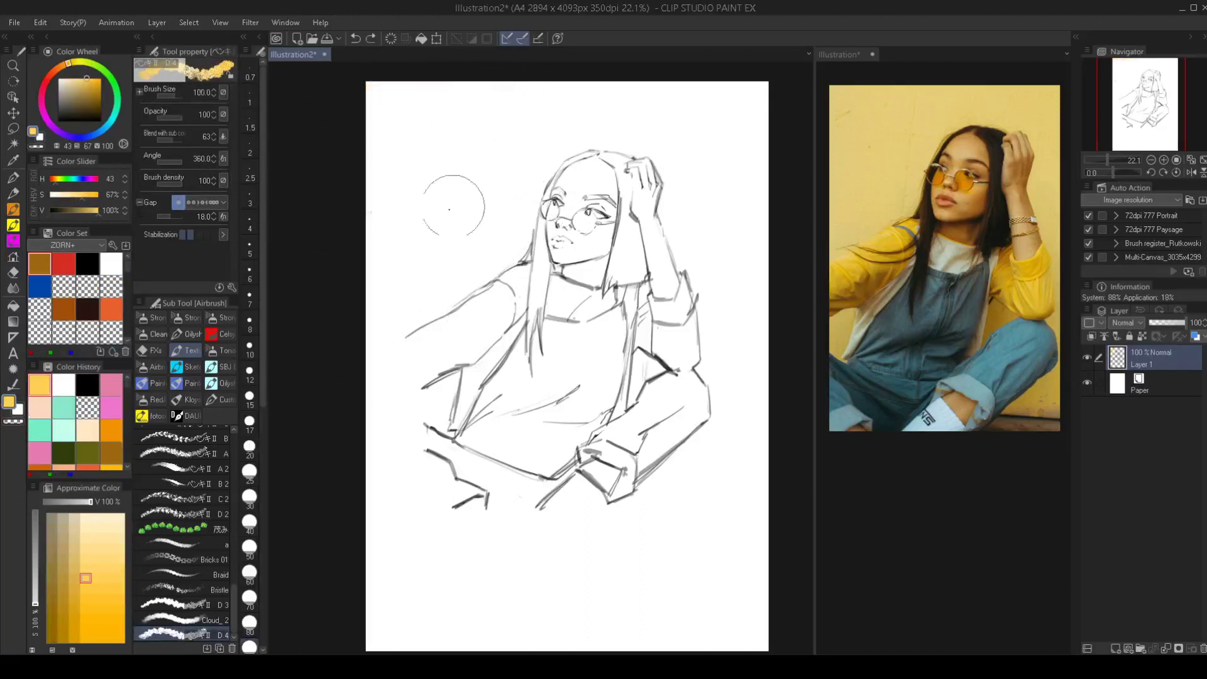
mouse_move(450, 202)
left_mouse_down()
mouse_move(490, 167)
mouse_move(580, 119)
mouse_move(444, 145)
mouse_move(296, 235)
left_mouse_up()
key("ctrl+z")
Set the textured brush to size 200 and add a new layer between the paper and the line art
key("bracketright")
key("bracketright")
key("bracketright")
key("bracketright")
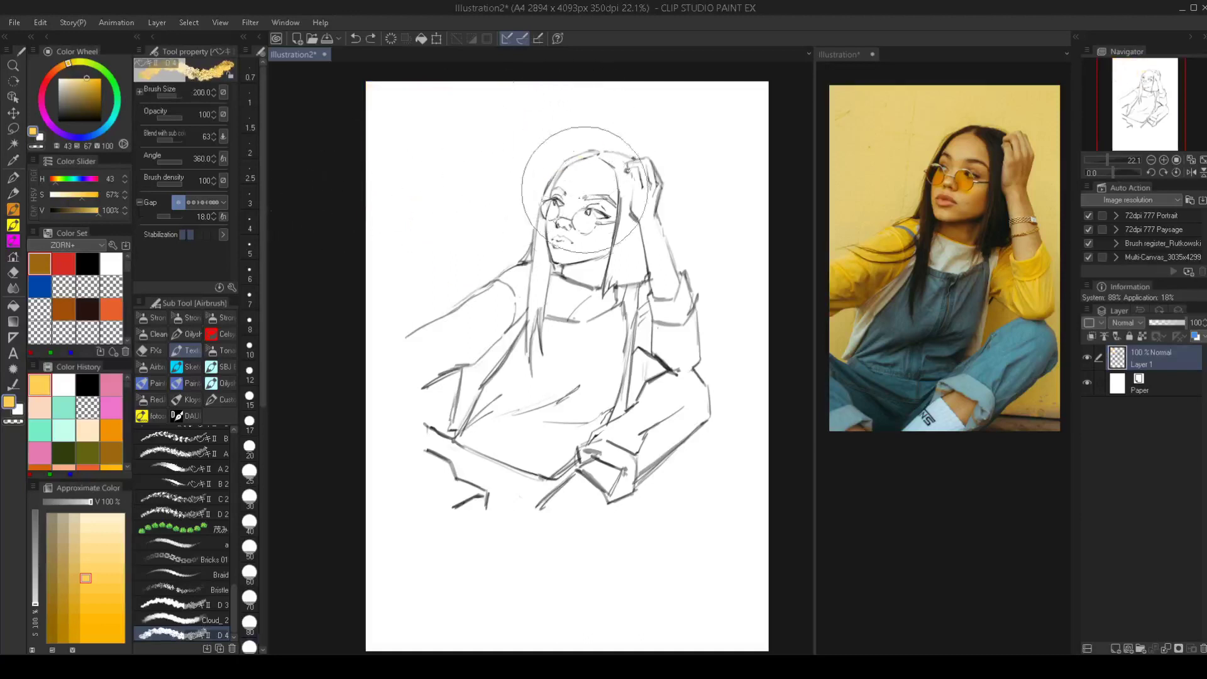
left_click_drag(566, 202, 574, 117)
key("ctrl+z")
left_click(1135, 389)
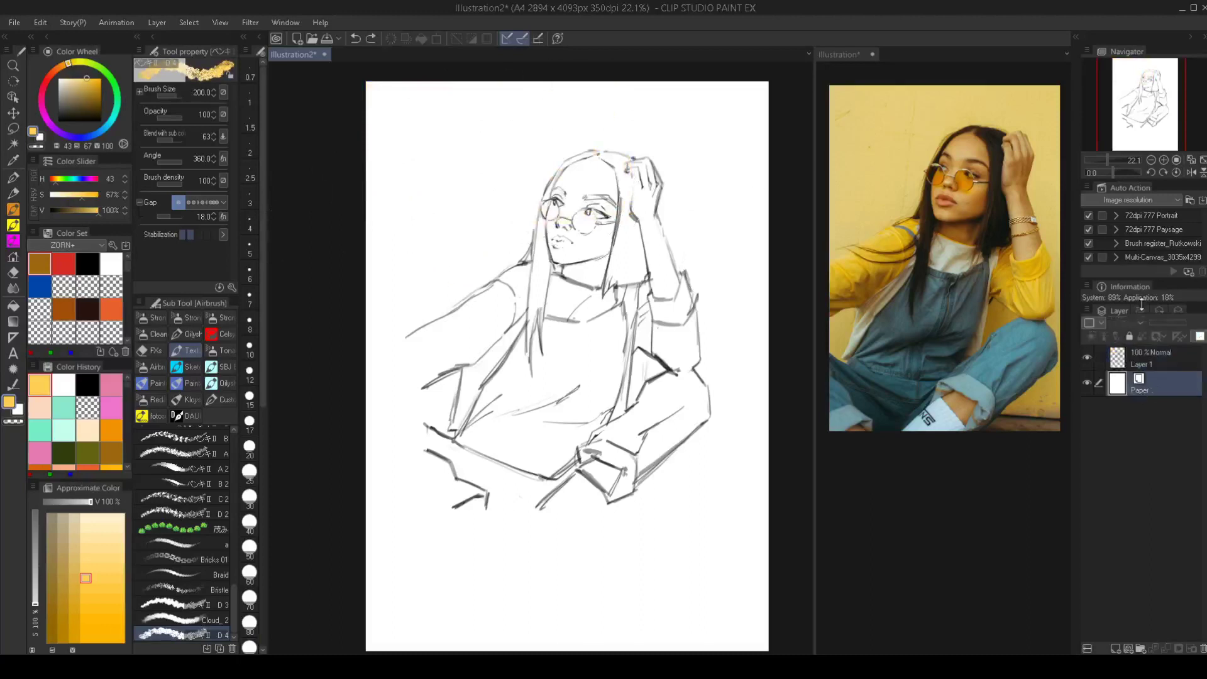
left_click(1142, 306)
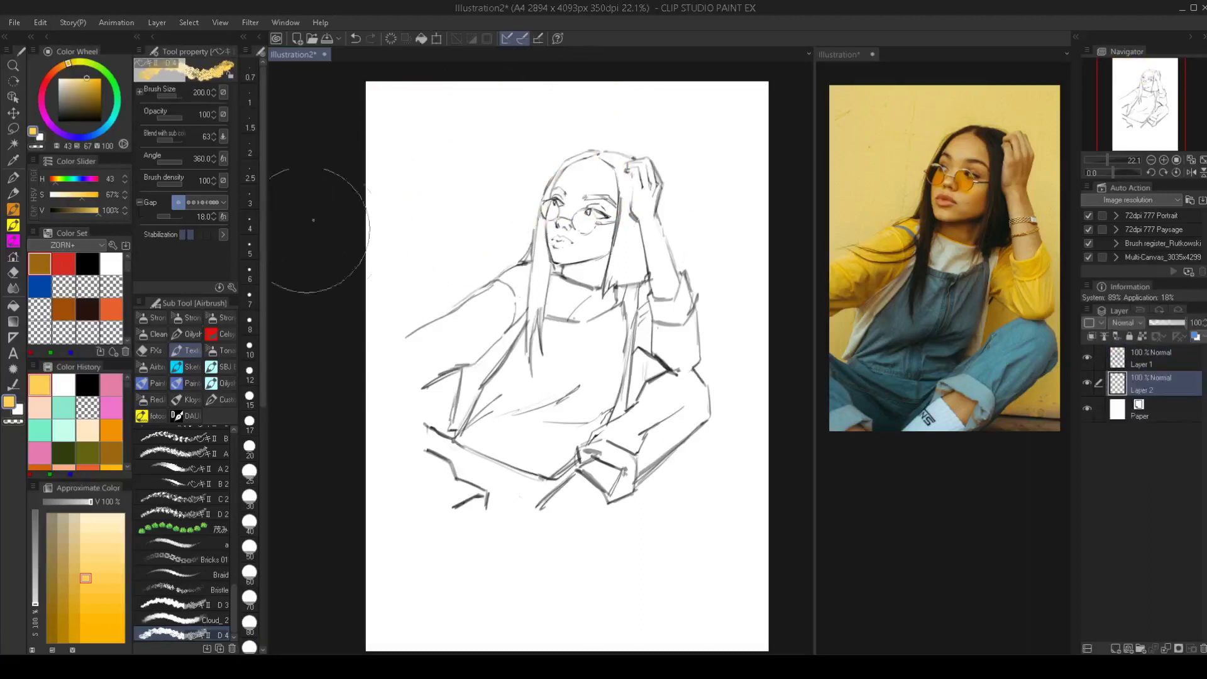
Set the line art layer to 63% opacity and Multiply blending
left_click(1156, 357)
left_click_drag(1183, 327, 1171, 326)
left_click(1126, 323)
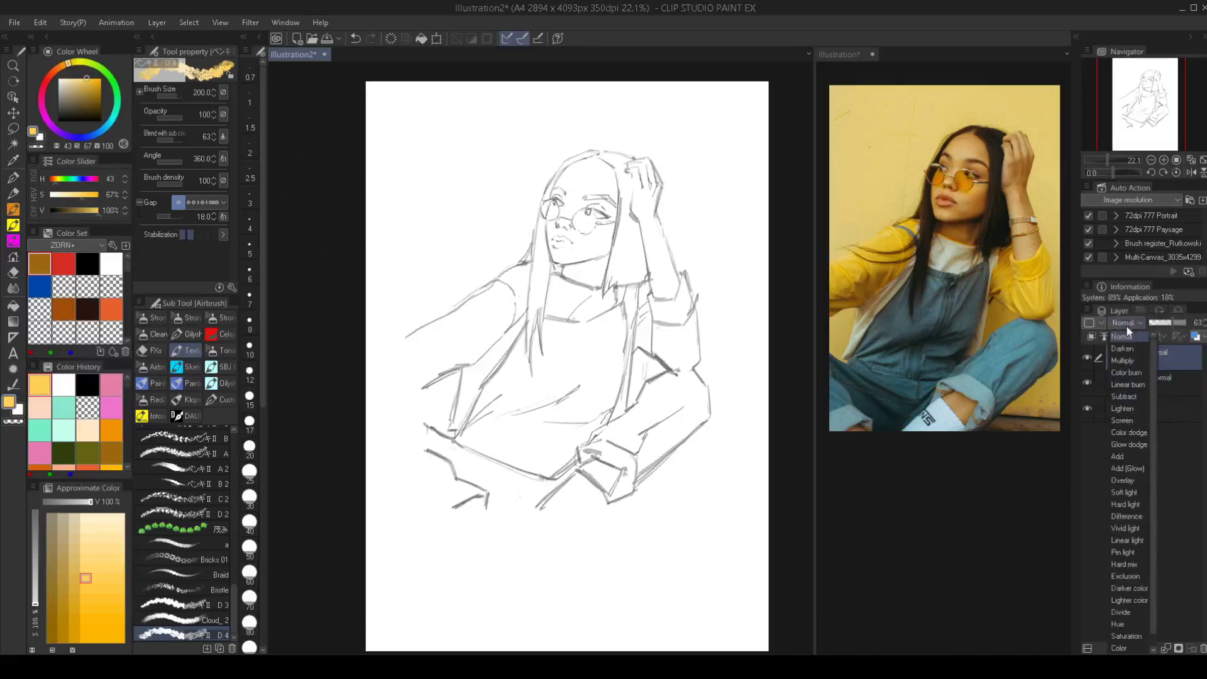
left_click(1124, 359)
Paint a textured yellow wash behind the figure on Layer 2, extended to the upper canvas edges, and shift the line art slightly right
left_click(1144, 383)
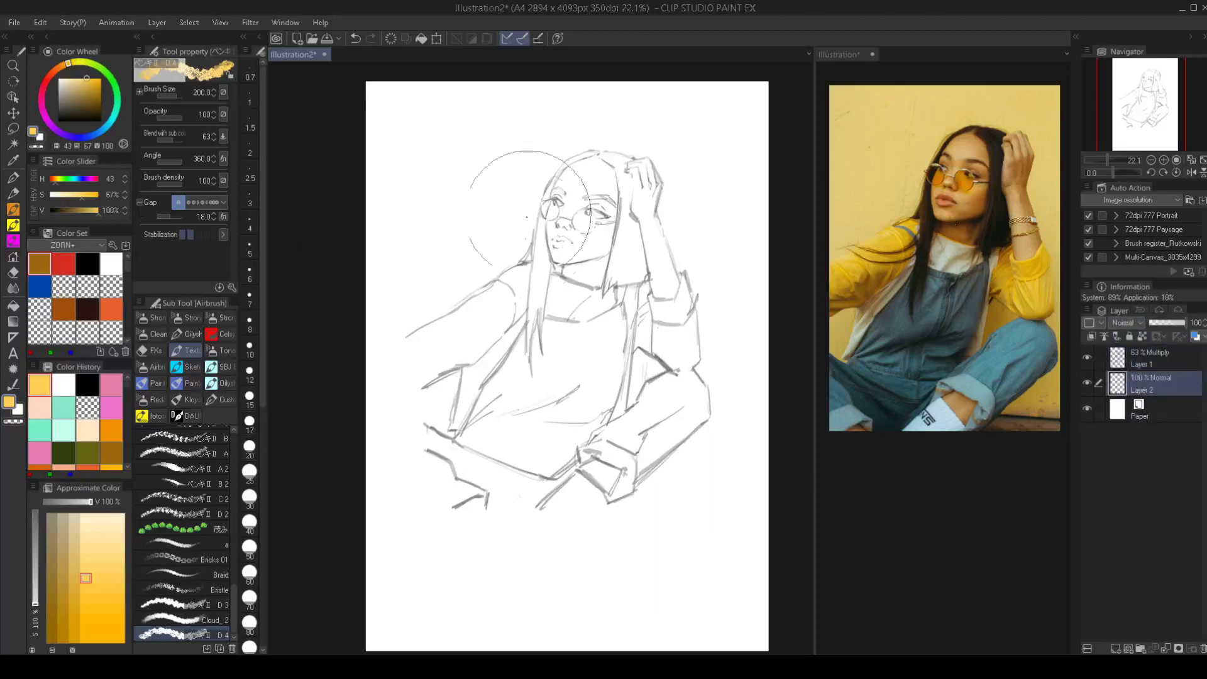
mouse_move(530, 209)
left_mouse_down()
mouse_move(560, 258)
mouse_move(576, 174)
mouse_move(610, 213)
mouse_move(657, 216)
mouse_move(595, 168)
mouse_move(556, 157)
mouse_move(579, 160)
mouse_move(466, 187)
mouse_move(478, 167)
mouse_move(628, 161)
mouse_move(660, 108)
mouse_move(702, 169)
mouse_move(716, 265)
mouse_move(717, 175)
mouse_move(575, 274)
mouse_move(546, 210)
mouse_move(441, 245)
mouse_move(503, 350)
mouse_move(519, 264)
mouse_move(435, 328)
mouse_move(428, 391)
mouse_move(568, 308)
mouse_move(671, 358)
mouse_move(730, 341)
mouse_move(729, 290)
mouse_move(697, 403)
mouse_move(669, 427)
mouse_move(547, 410)
mouse_move(489, 435)
mouse_move(472, 423)
mouse_move(469, 464)
mouse_move(426, 343)
mouse_move(442, 264)
mouse_move(436, 135)
mouse_move(625, 168)
mouse_move(739, 165)
mouse_move(717, 484)
mouse_move(677, 531)
mouse_move(410, 538)
mouse_move(423, 451)
mouse_move(498, 501)
mouse_move(651, 494)
mouse_move(682, 521)
mouse_move(607, 411)
mouse_move(618, 264)
mouse_move(583, 301)
mouse_move(556, 428)
mouse_move(630, 319)
mouse_move(715, 255)
mouse_move(753, 306)
mouse_move(724, 533)
mouse_move(607, 534)
mouse_move(478, 400)
mouse_move(410, 427)
mouse_move(461, 508)
mouse_move(575, 364)
mouse_move(431, 510)
mouse_move(391, 499)
mouse_move(492, 554)
mouse_move(628, 377)
mouse_move(616, 239)
mouse_move(635, 308)
mouse_move(688, 269)
left_mouse_up()
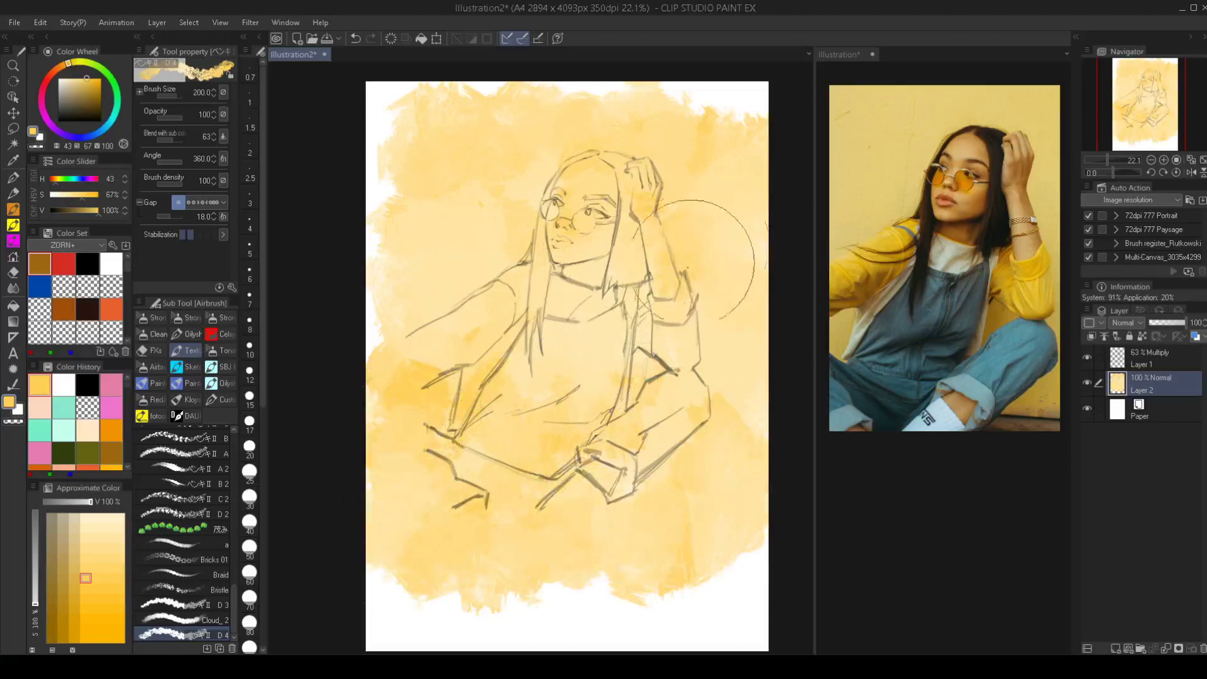
left_click(663, 362, "ctrl+shift")
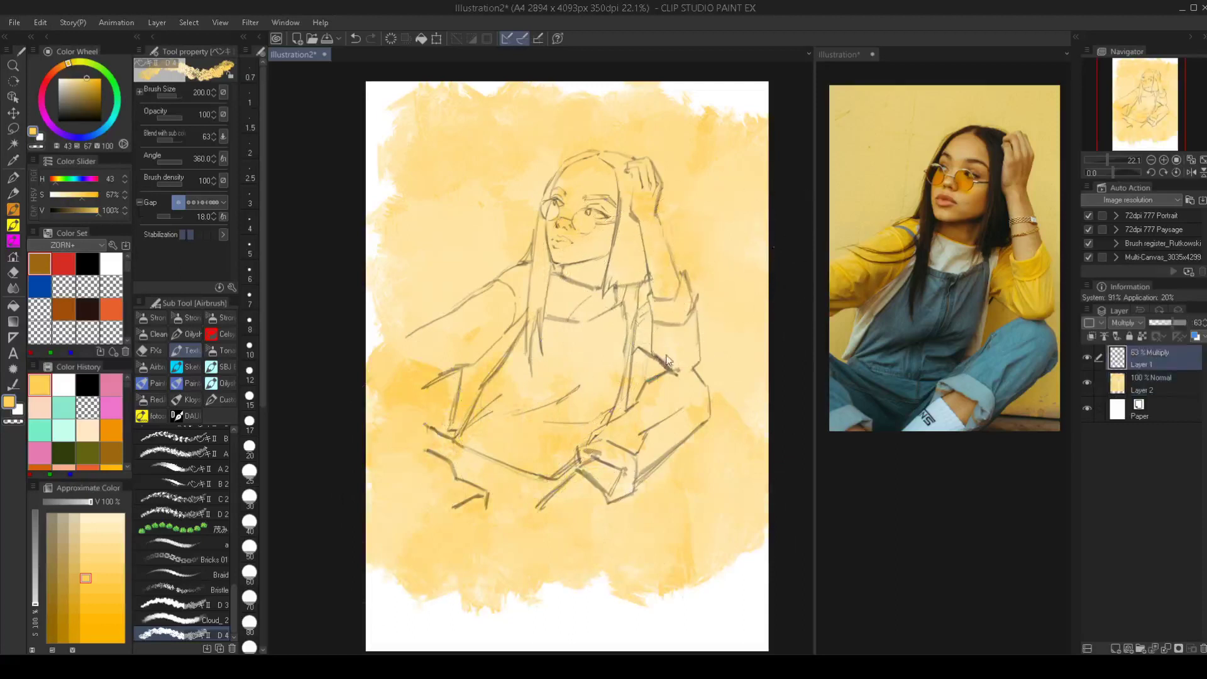
left_click_drag(659, 359, 672, 357)
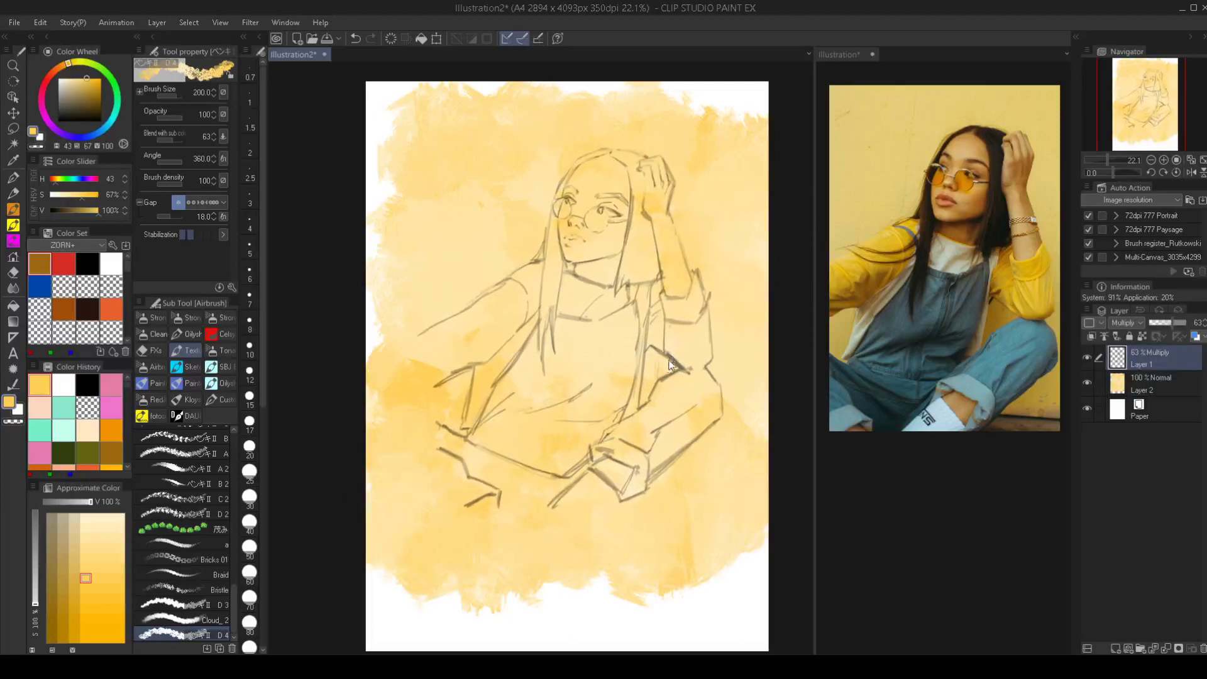
left_click(1167, 393)
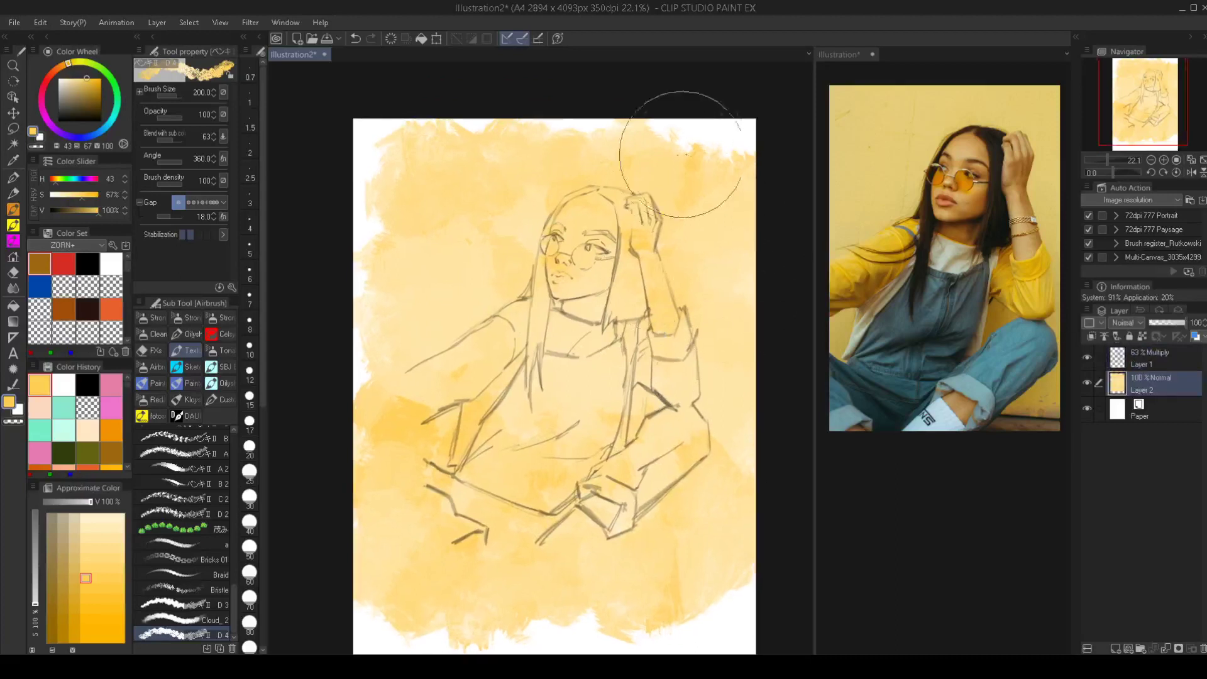
mouse_move(689, 140)
left_mouse_down()
mouse_move(735, 162)
mouse_move(659, 125)
mouse_move(352, 145)
mouse_move(337, 289)
mouse_move(365, 300)
mouse_move(364, 417)
left_mouse_up()
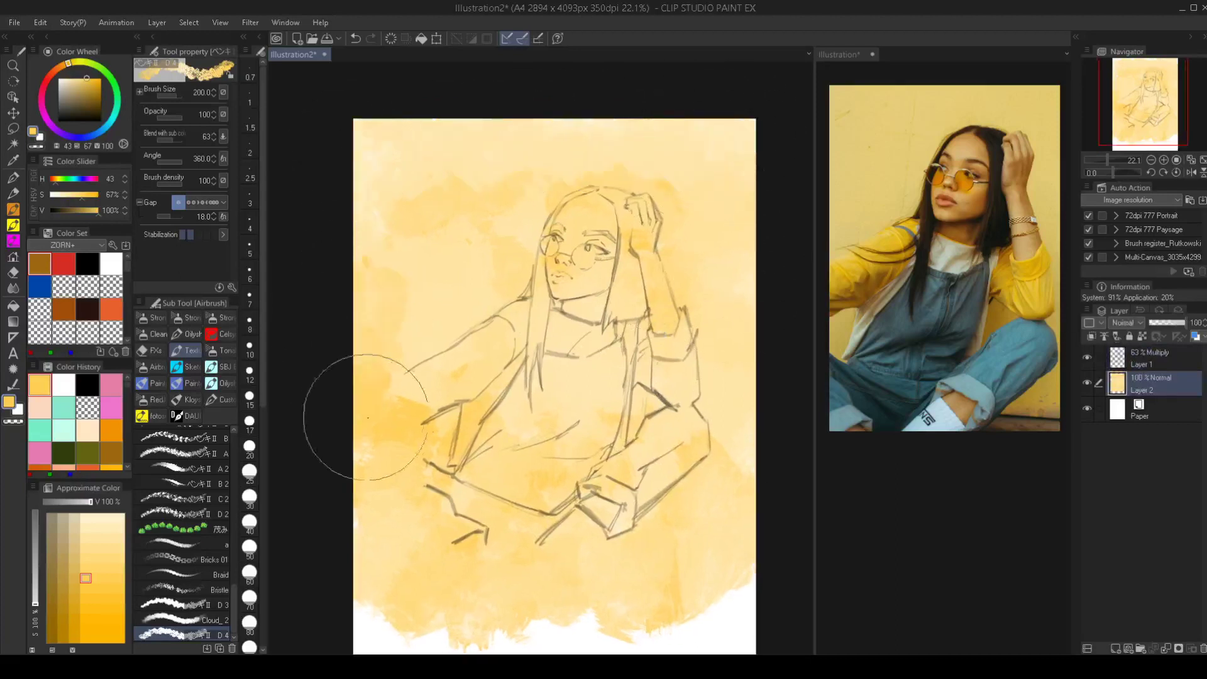
Crop the canvas around the sketched figure to 2040 × 3013 px, trimming the empty margins on all sides
left_click_drag(557, 417, 551, 374)
mouse_move(551, 374)
left_mouse_down()
mouse_move(490, 374)
mouse_move(522, 374)
left_mouse_up()
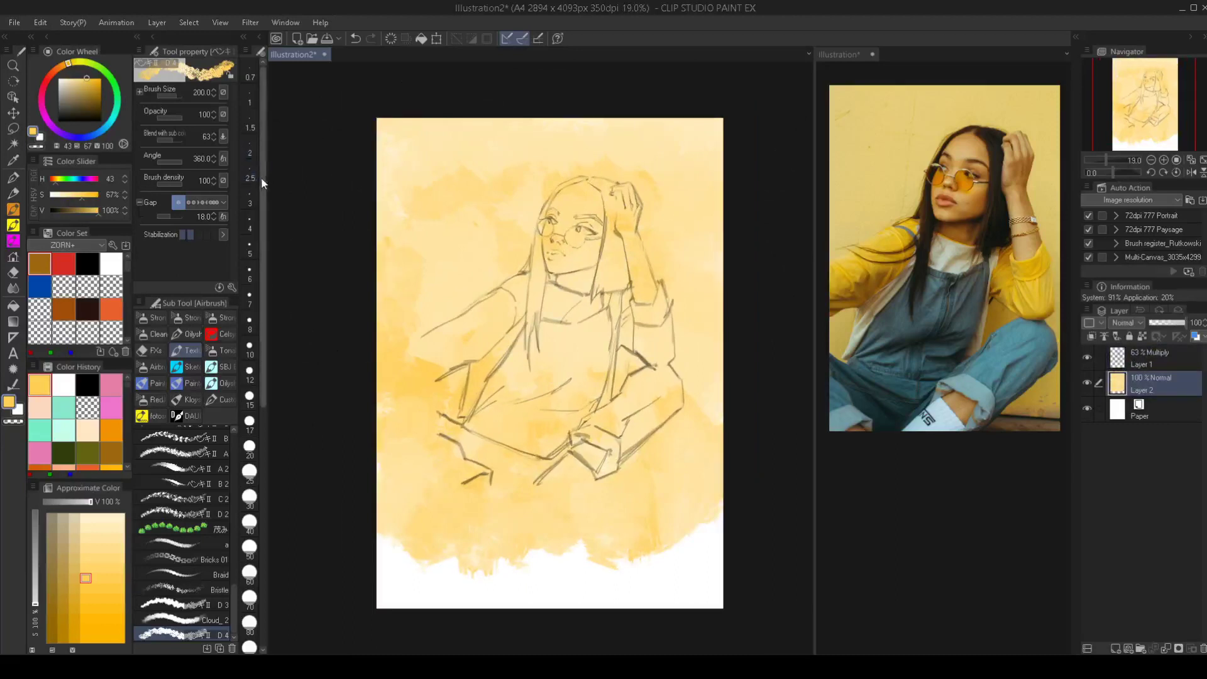
left_click(40, 23)
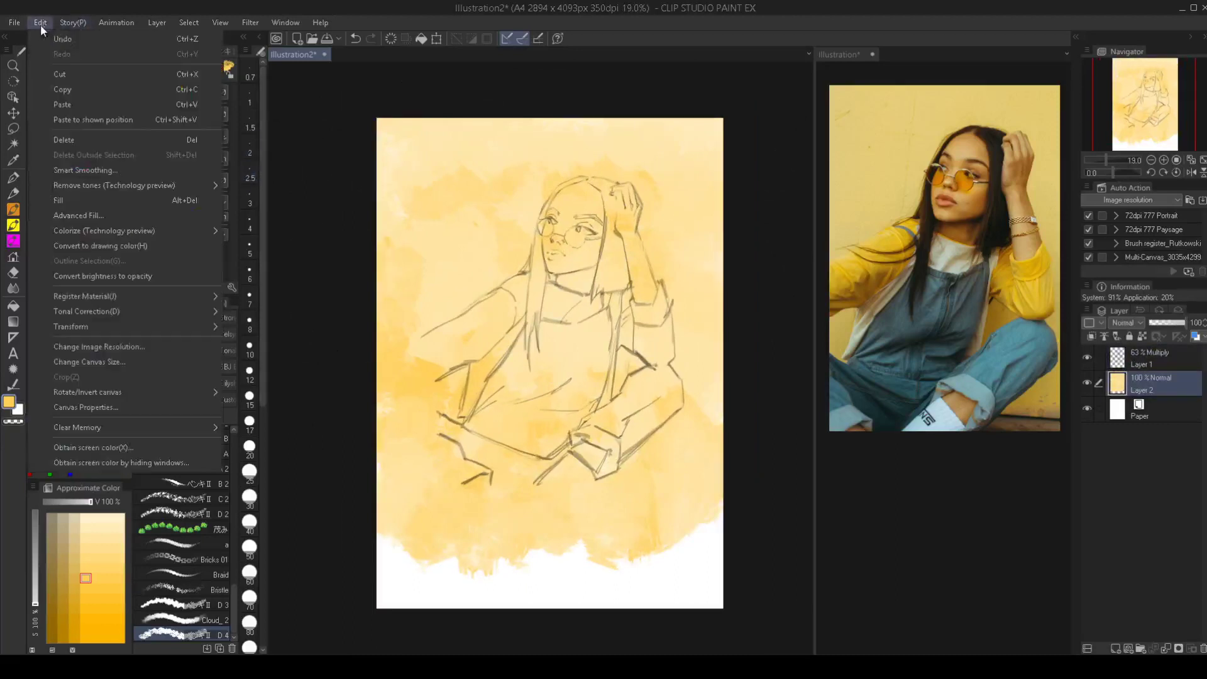
left_click(91, 362)
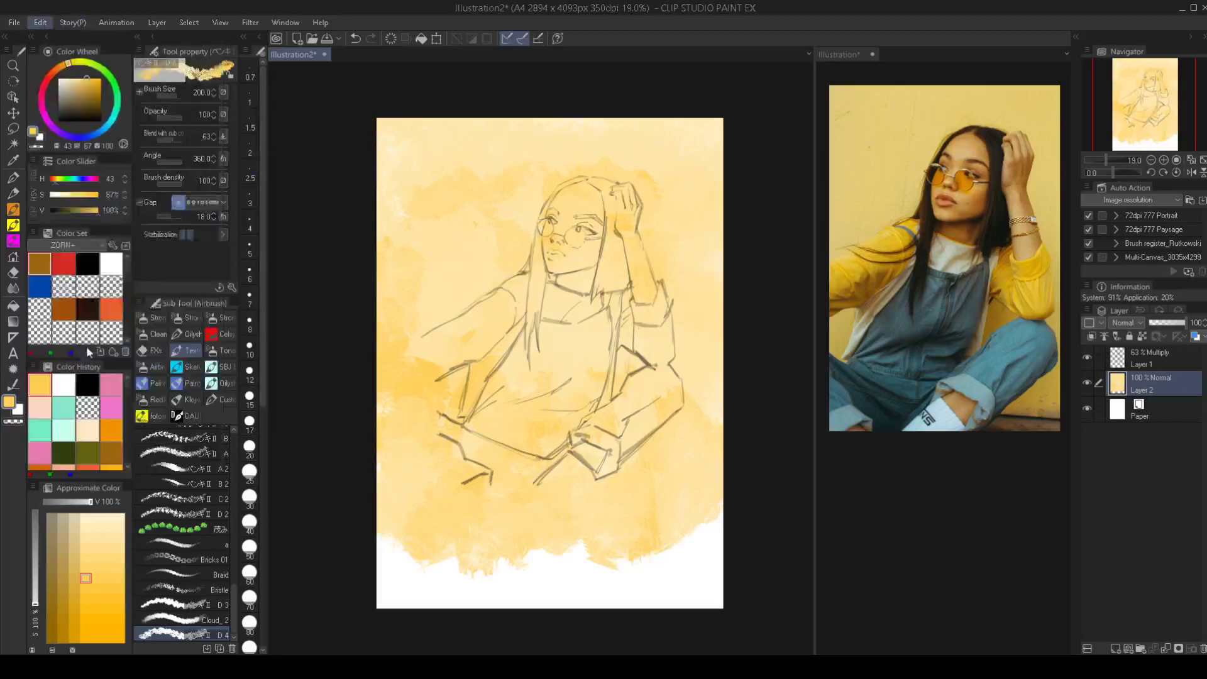
left_click_drag(377, 363, 440, 363)
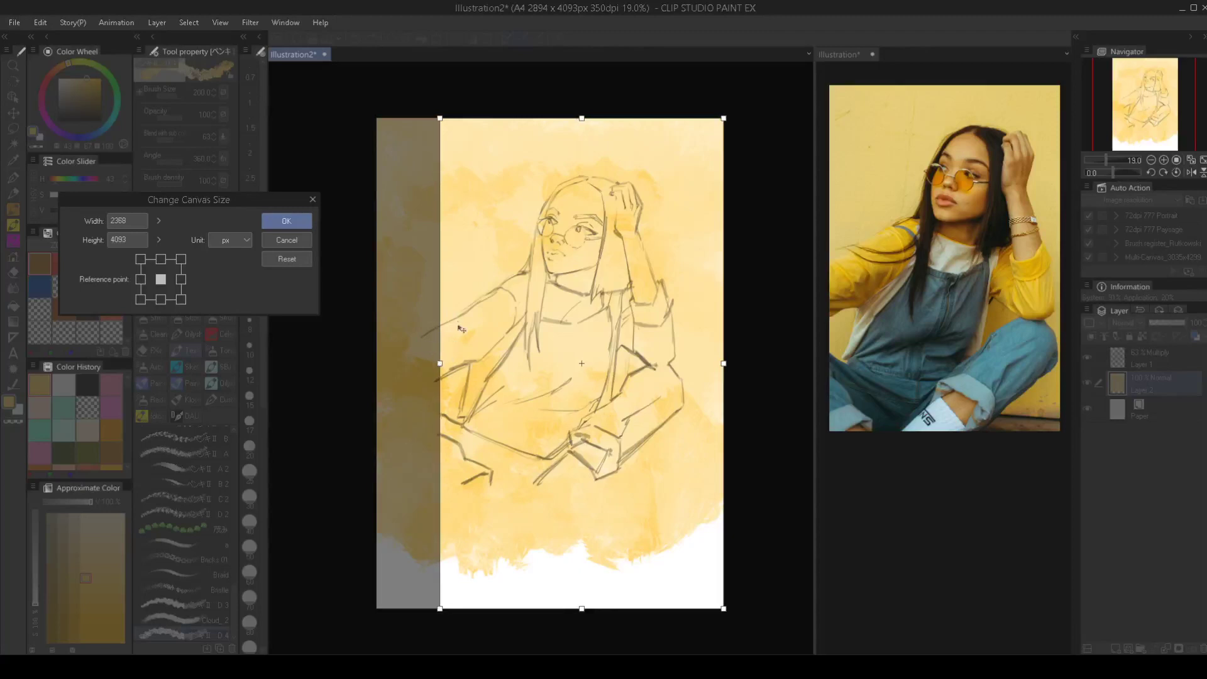
left_click_drag(582, 608, 594, 485)
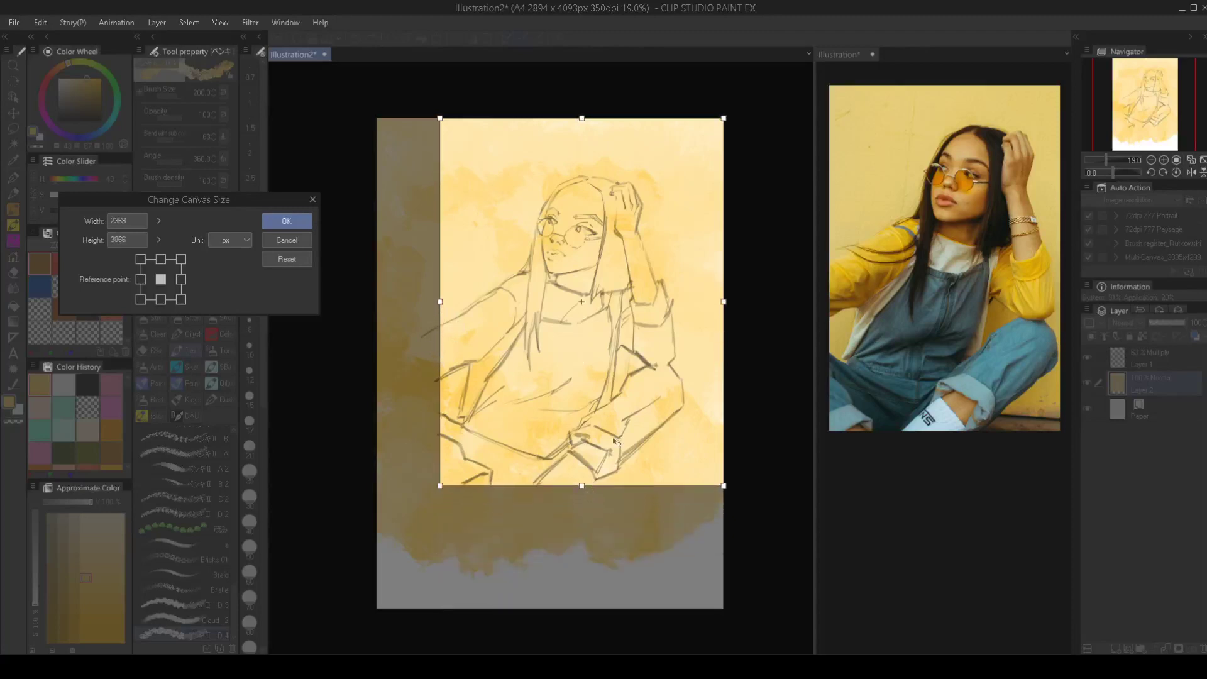
left_click_drag(723, 303, 687, 303)
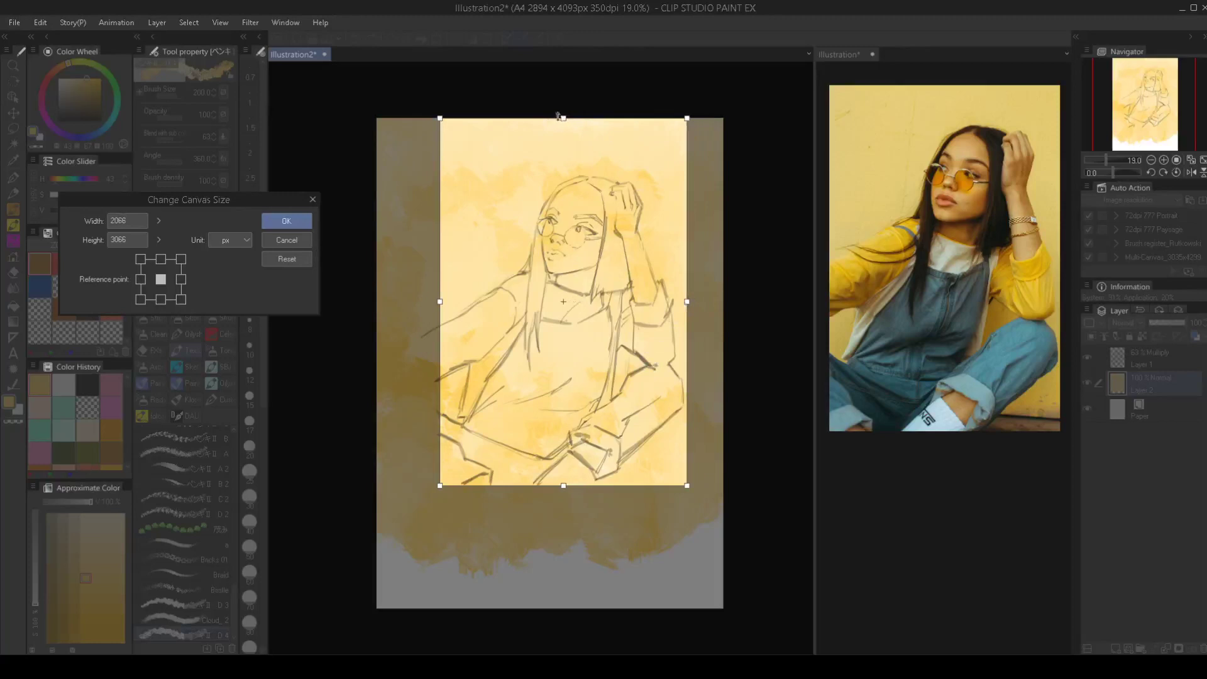
left_click_drag(563, 116, 563, 124)
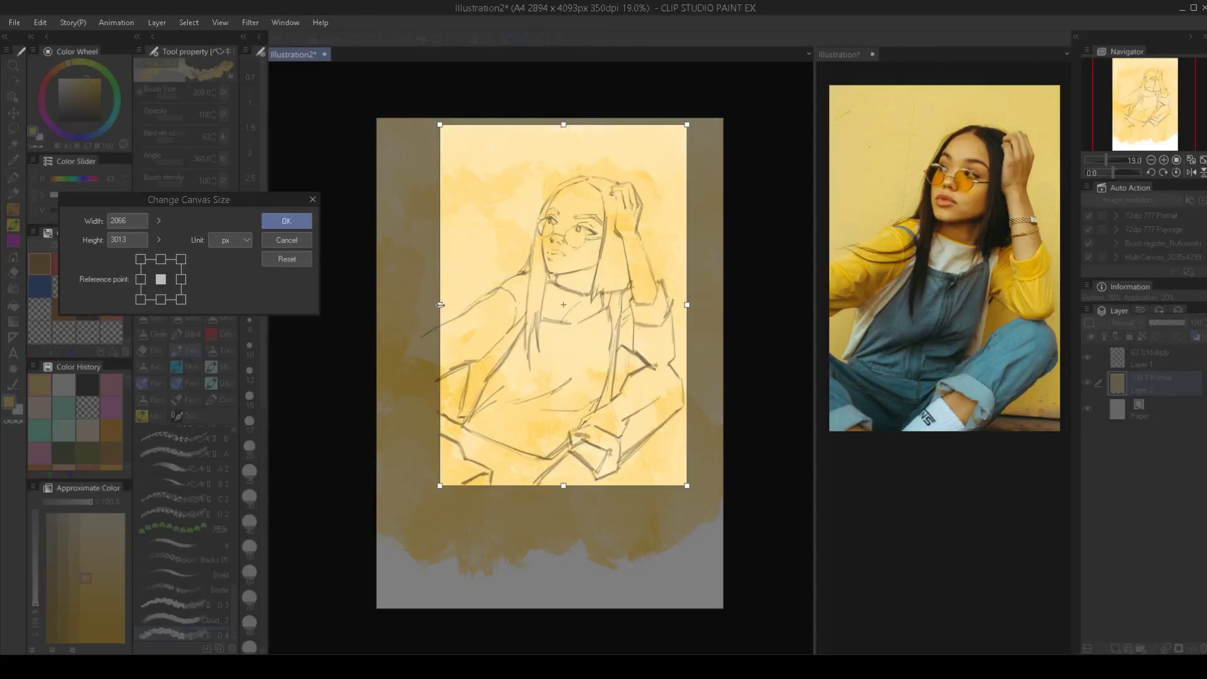
left_click_drag(440, 304, 442, 305)
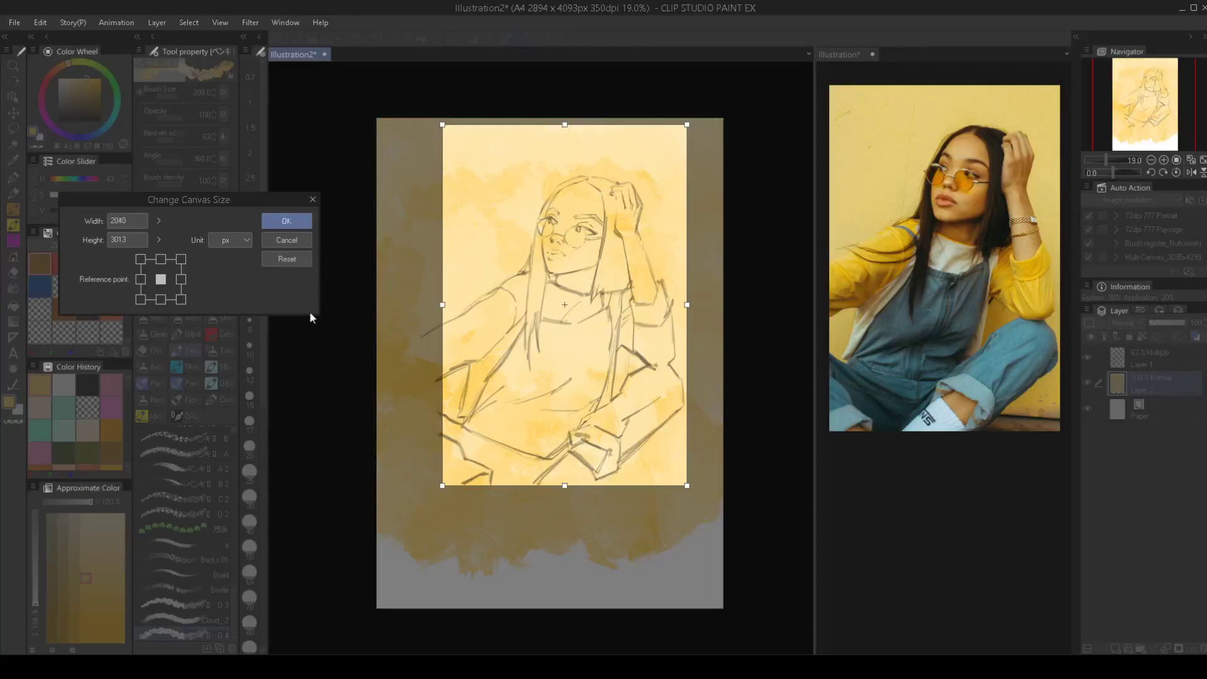
key("Return")
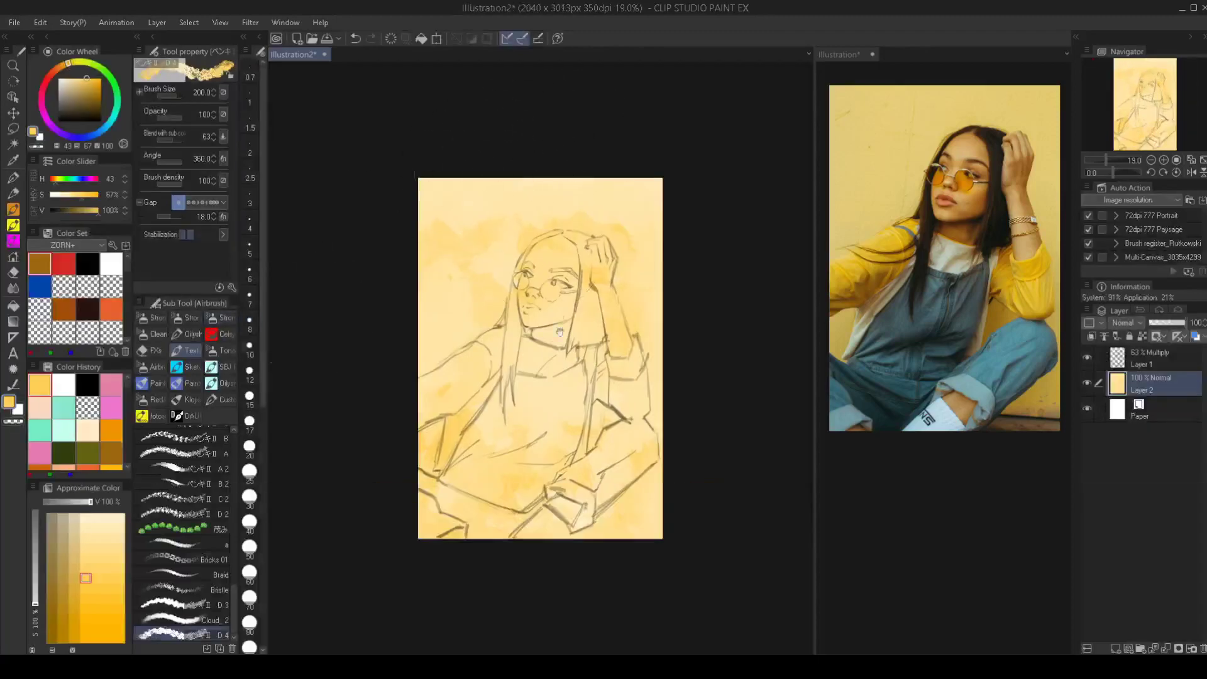
Add a new layer between the yellow wash and the line art and set its blending to Multiply
left_click_drag(534, 405, 554, 378)
scroll(555, 378, "up", 1)
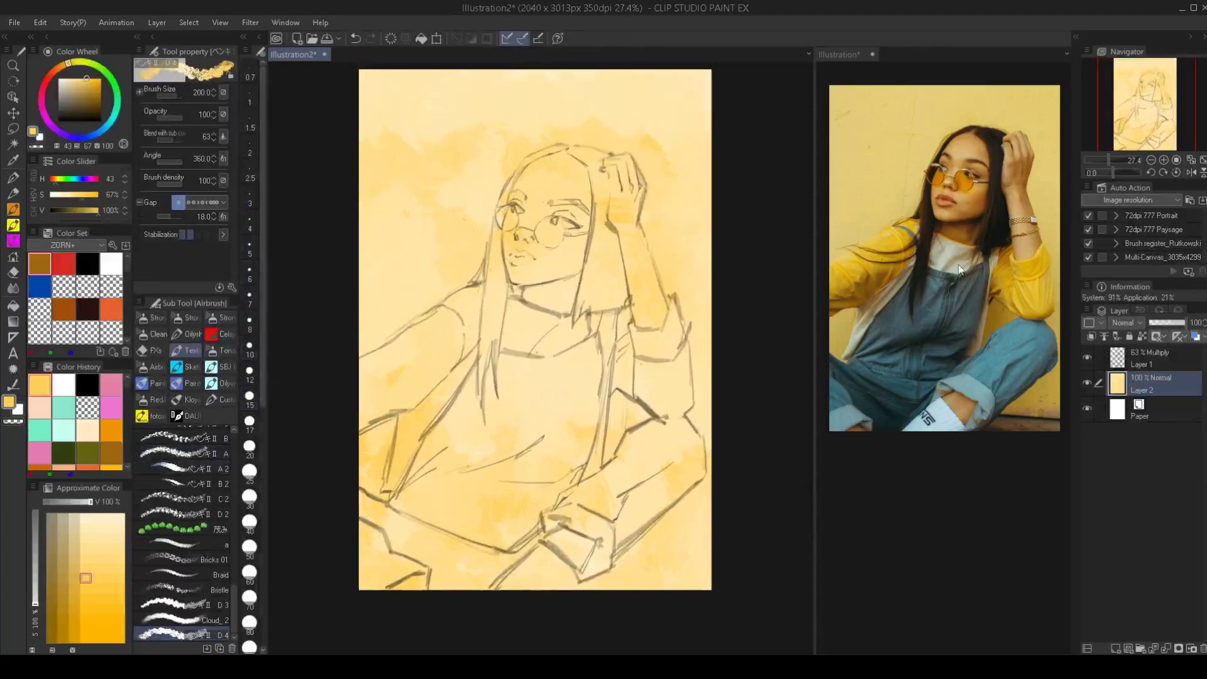
key("ctrl+shift+n")
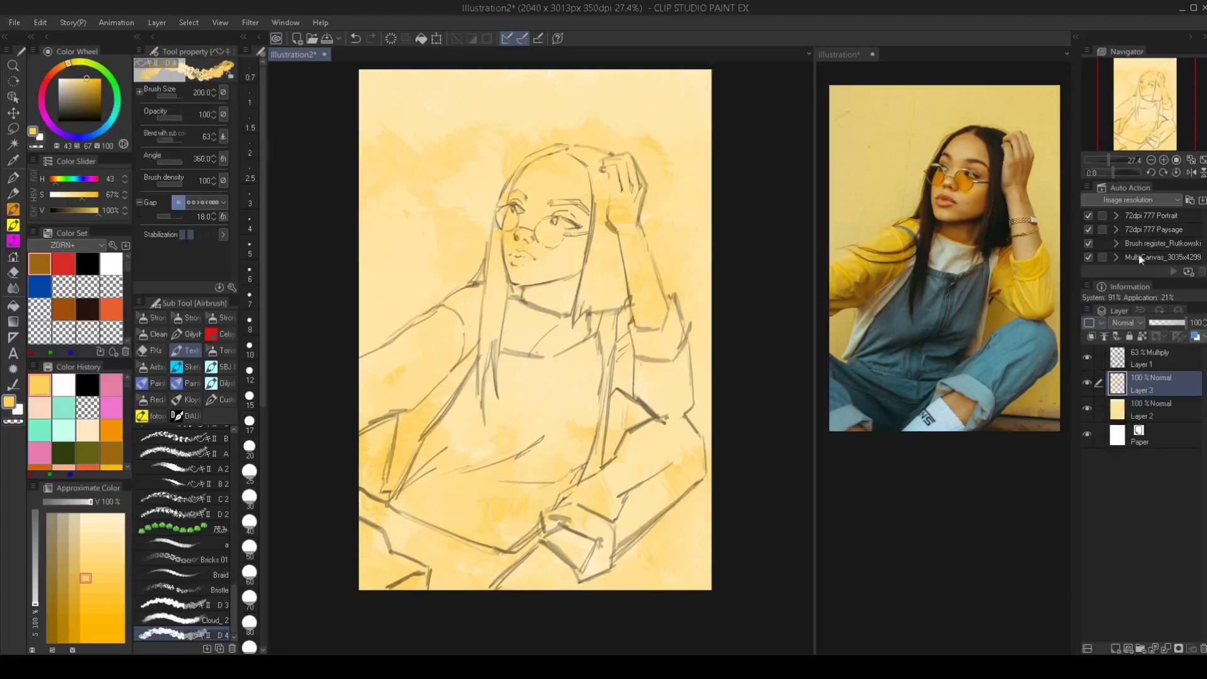
left_click(1121, 322)
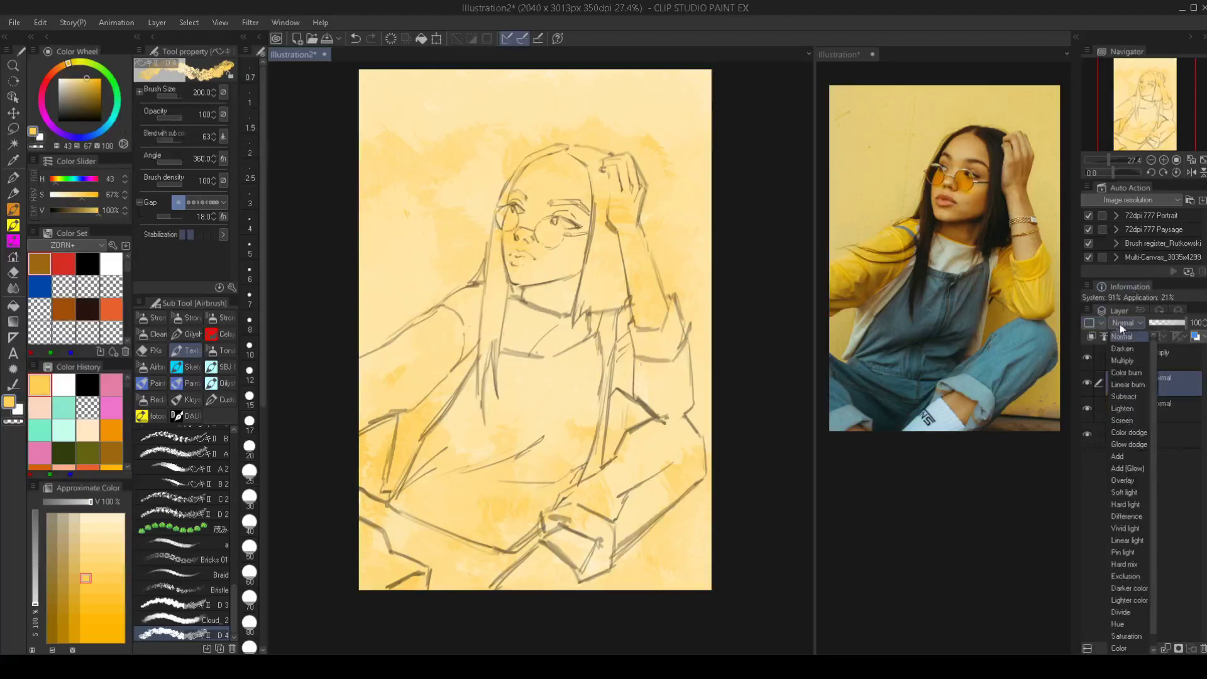
left_click(1133, 360)
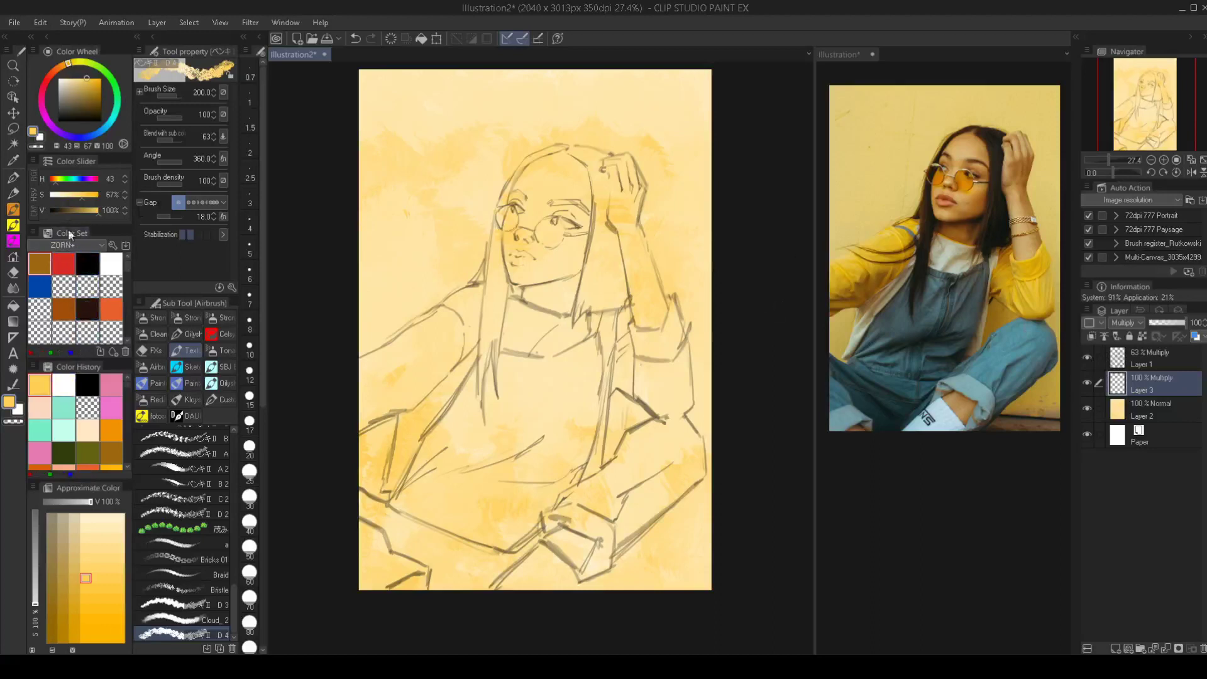
Select the IK 31 brush at size 500 and a grey with saturation 0% and value 62%
left_click_drag(77, 94, 58, 95)
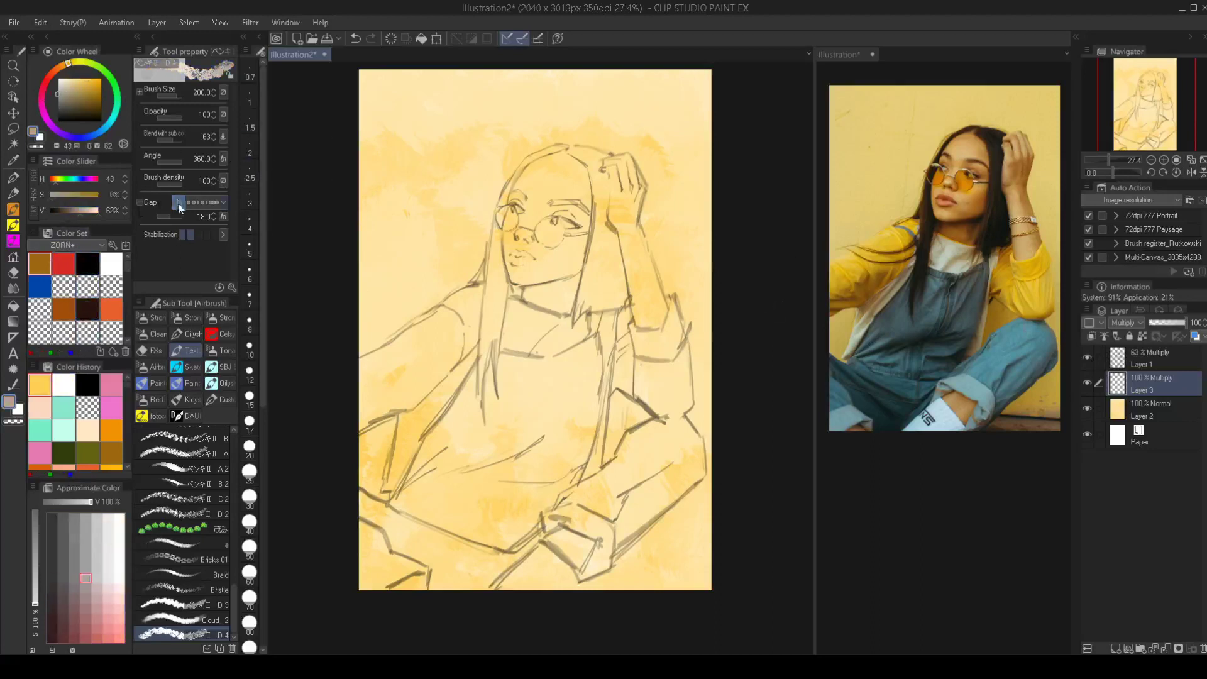
left_click(221, 350)
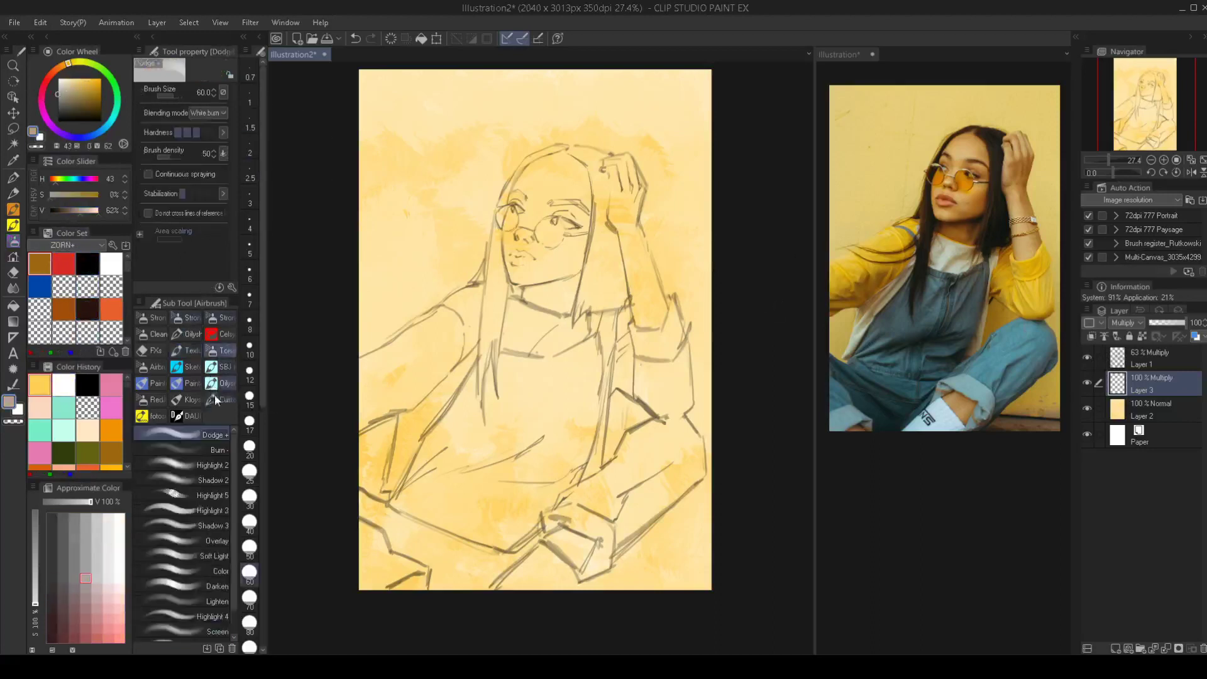
left_click(223, 369)
left_click(189, 465)
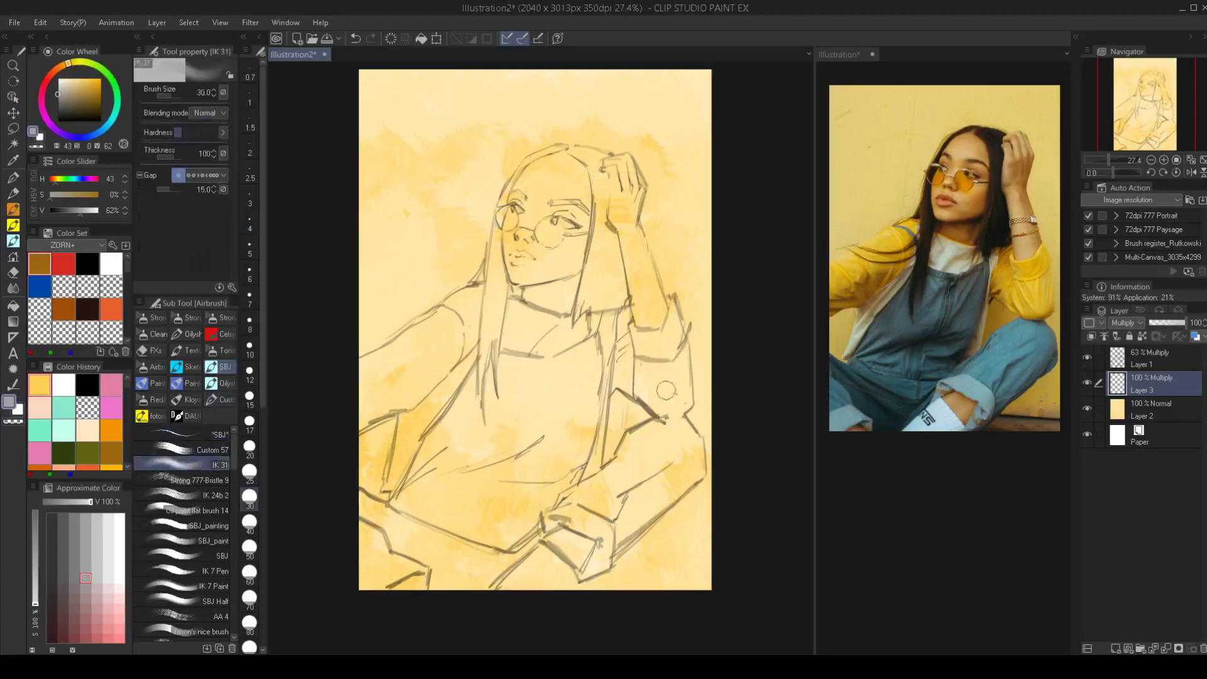
key("bracketright")
key("bracketright")
key("bracketright")
key("bracketright")
key("bracketright")
key("bracketright")
key("bracketright")
key("bracketright")
key("bracketright")
key("bracketright")
key("bracketright")
key("bracketright")
key("bracketright")
key("bracketright")
key("bracketright")
key("bracketright")
key("bracketleft")
key("bracketleft")
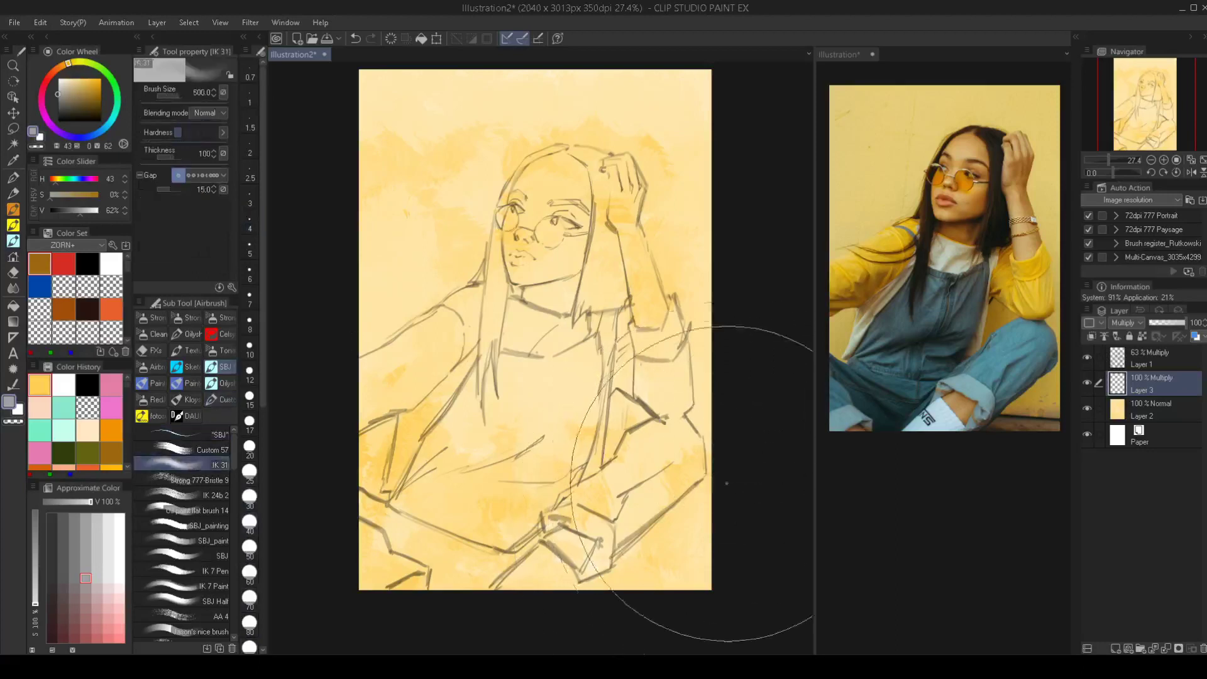
Try soft shading over the underpainting in grey and in a tan with hue 43, saturation 40% and value 65%
mouse_move(727, 535)
left_mouse_down()
mouse_move(628, 556)
mouse_move(653, 440)
mouse_move(805, 431)
mouse_move(807, 404)
mouse_move(712, 358)
mouse_move(522, 63)
mouse_move(428, 434)
left_mouse_up()
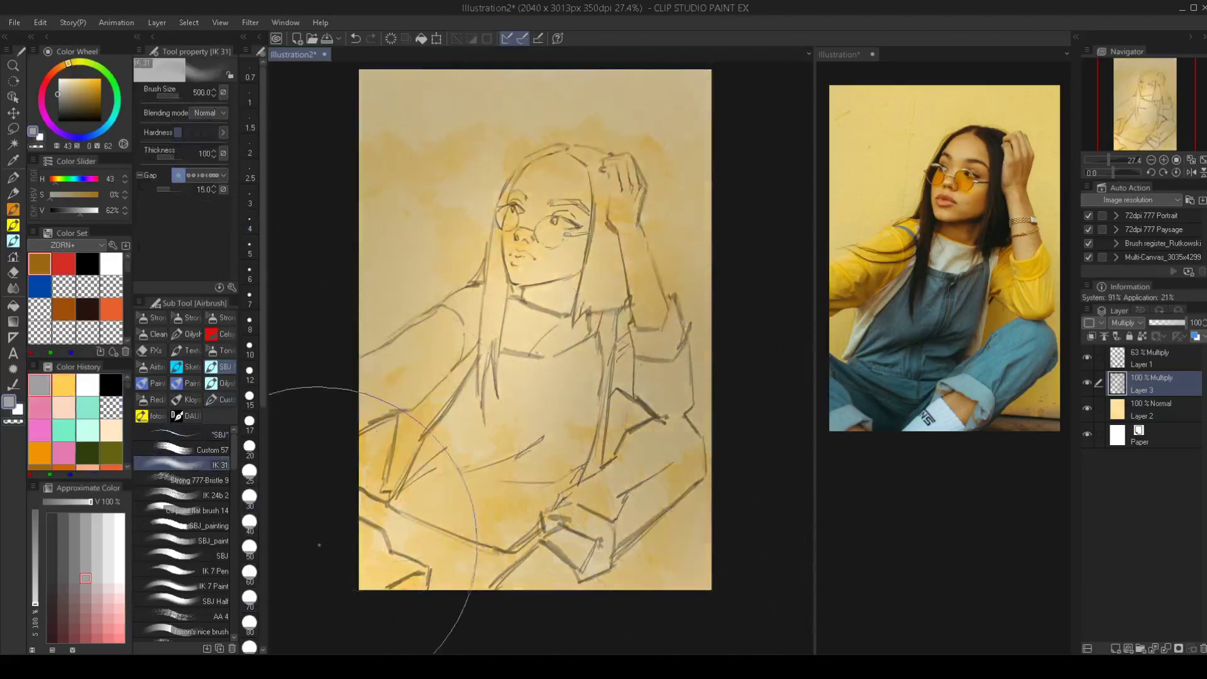
key("ctrl+z")
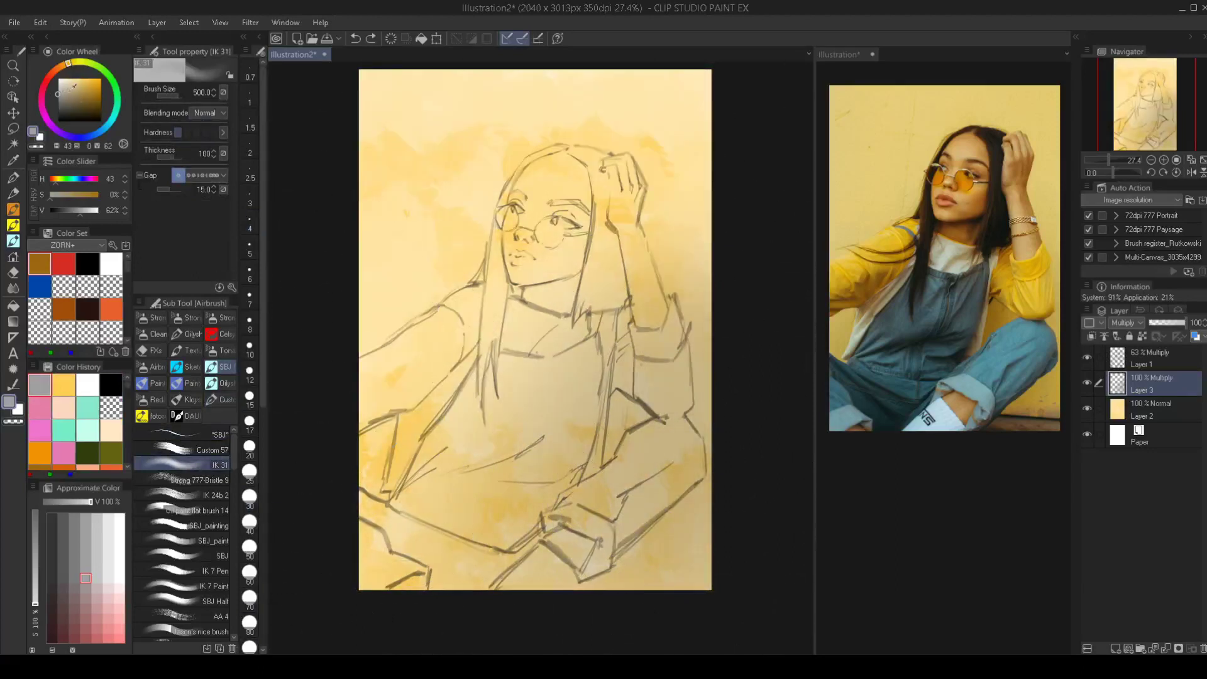
left_click(74, 93)
mouse_move(451, 83)
left_mouse_down()
mouse_move(555, 107)
mouse_move(699, 206)
mouse_move(670, 465)
mouse_move(509, 543)
mouse_move(446, 237)
left_mouse_up()
key("ctrl+z")
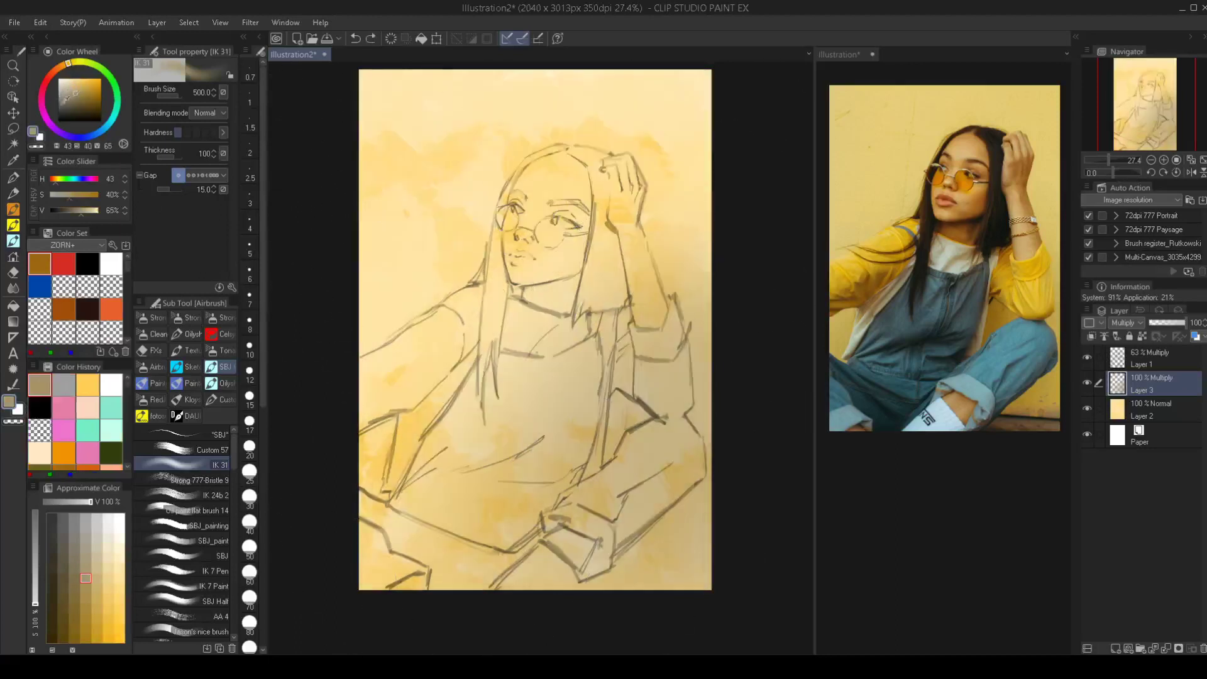
Glaze the underpainting on the Multiply layer with a soft yellow of hue 57, saturation 51% and value 95%
left_click_drag(69, 64, 78, 63)
mouse_move(355, 274)
left_mouse_down()
mouse_move(622, 72)
mouse_move(687, 578)
left_mouse_up()
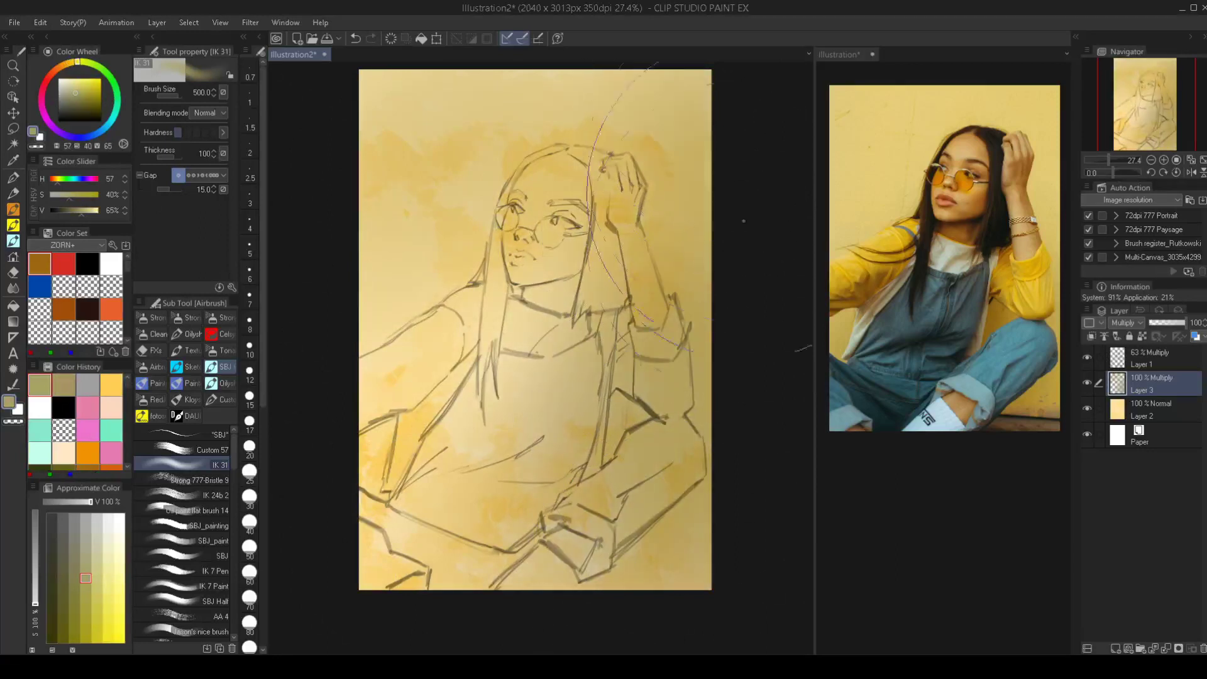
left_click(84, 77)
left_click_drag(80, 82, 80, 79)
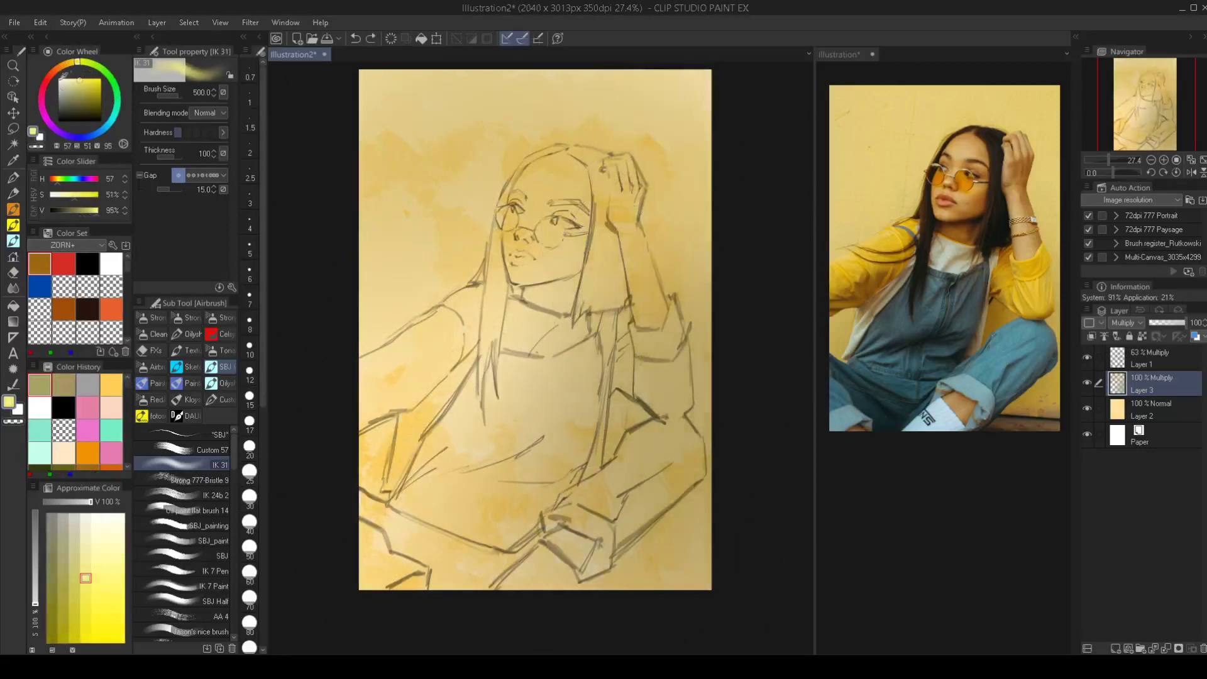
key("ctrl+z")
mouse_move(484, 283)
left_mouse_down()
mouse_move(619, 37)
mouse_move(687, 578)
left_mouse_up()
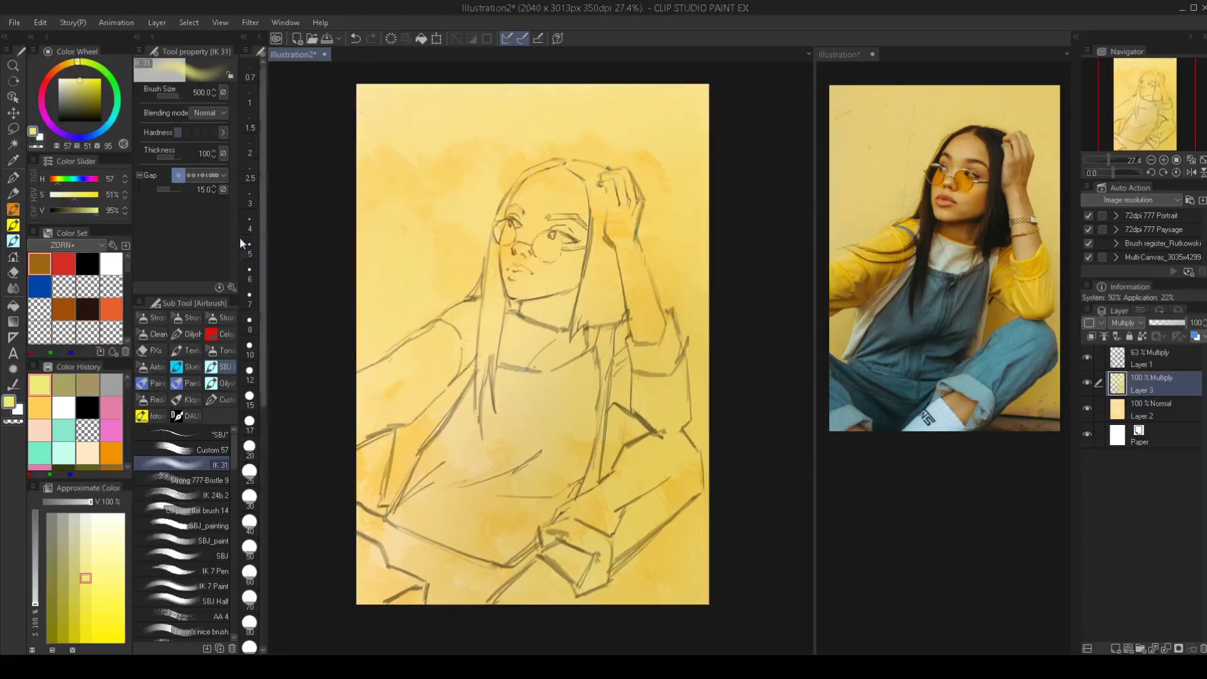
Select the Custom 57 brush and a brown with hue 28, saturation 94% and value 63%
left_click(65, 302)
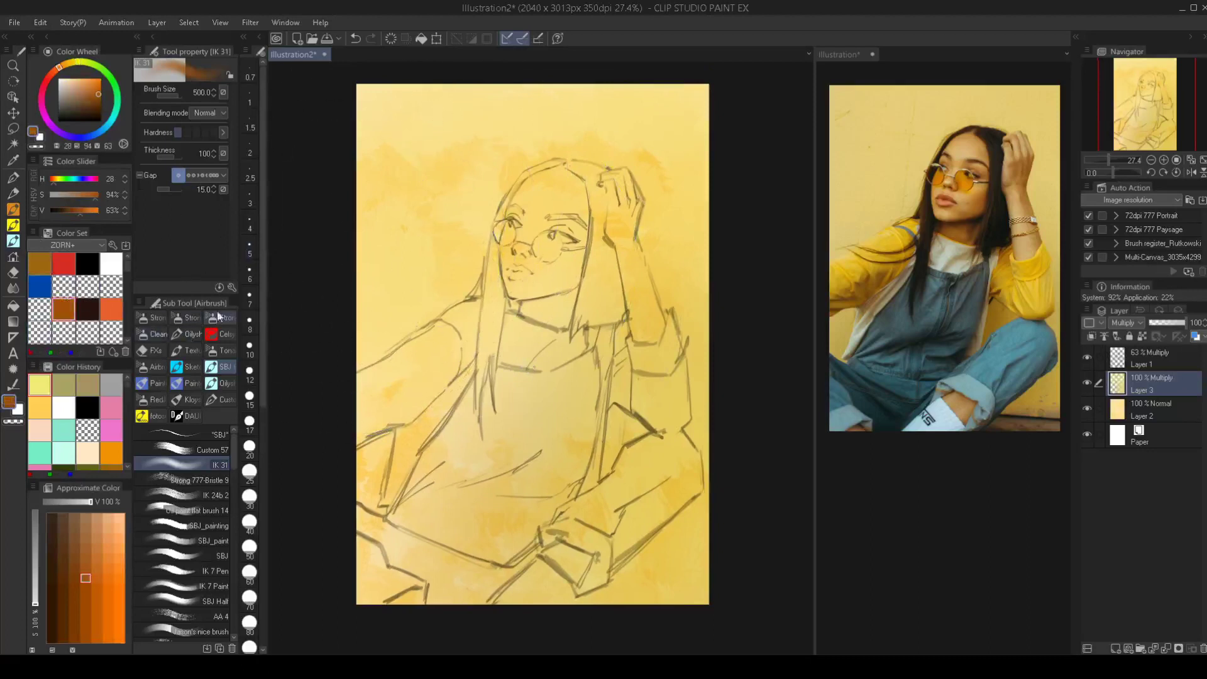
left_click(190, 447)
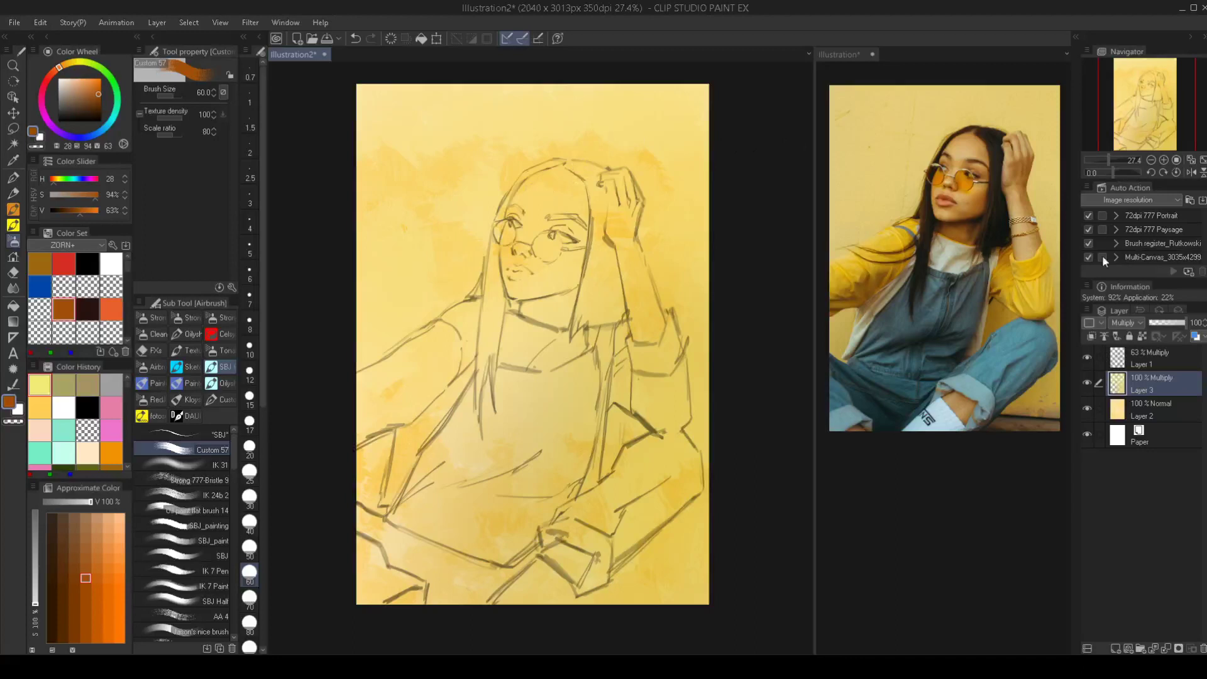
Merge the Multiply glaze into the yellow wash layer and add a new layer above it
key("ctrl+e")
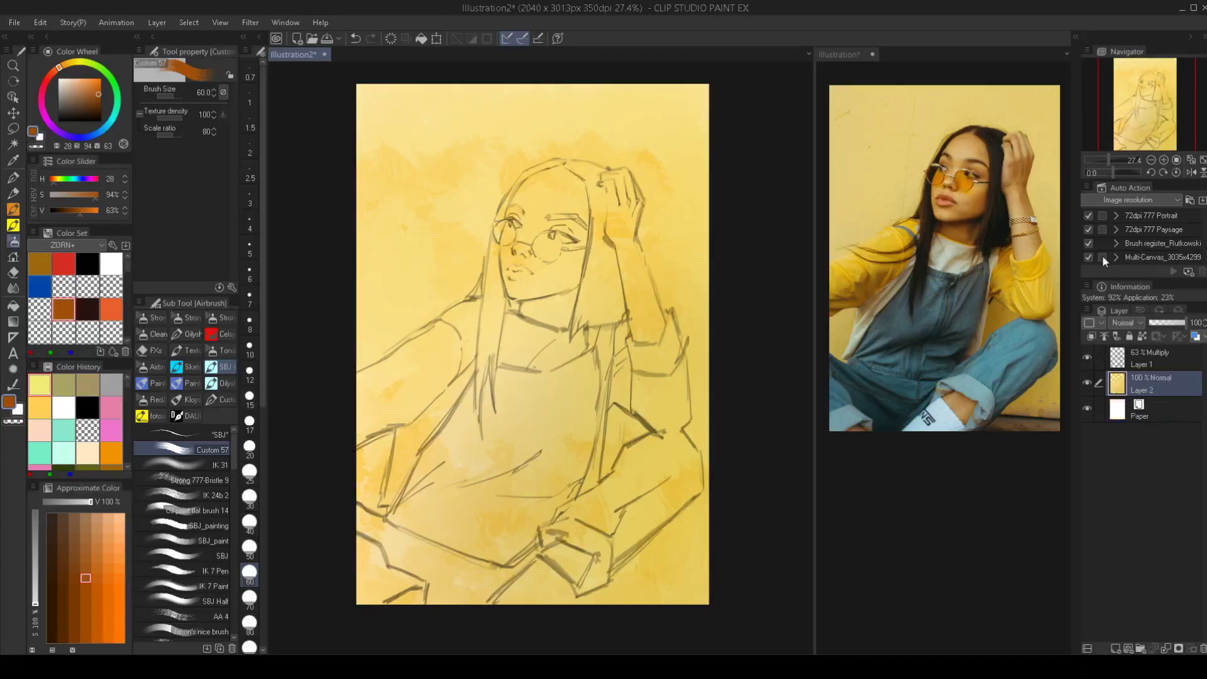
key("ctrl+shift+n")
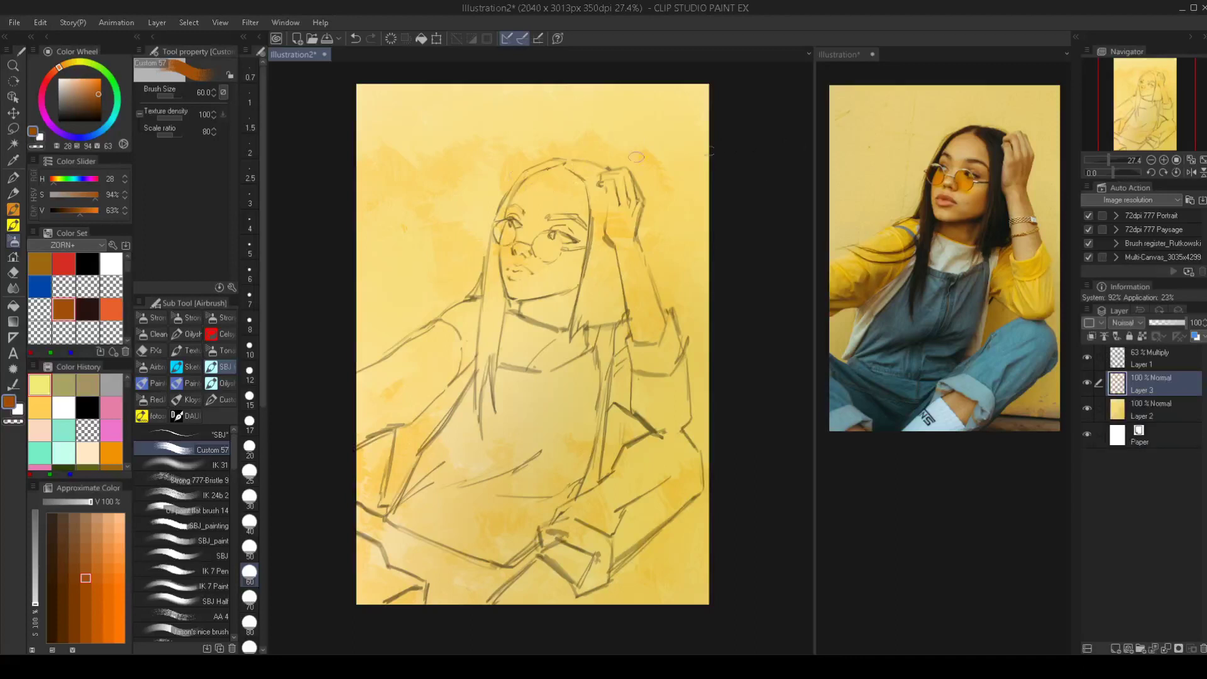
Set the Custom 57 brush size to 175
key("]")
key("]")
key("]")
key("]")
key("]")
key("]")
key("]")
key("]")
key("]")
key("[")
key("[")
key("[")
key("[")
Undo the last layer creation and merge, then merge the Multiply glaze down into Layer 2 again and add a new raster layer
key("ctrl+z")
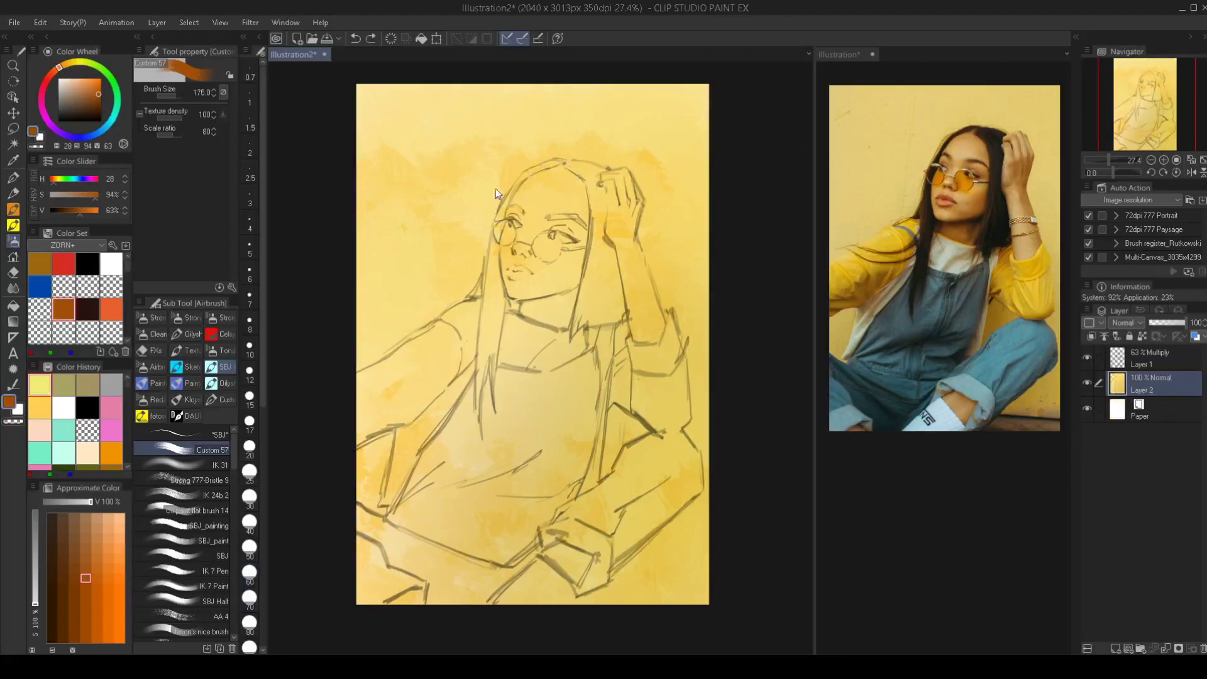
key("ctrl+y")
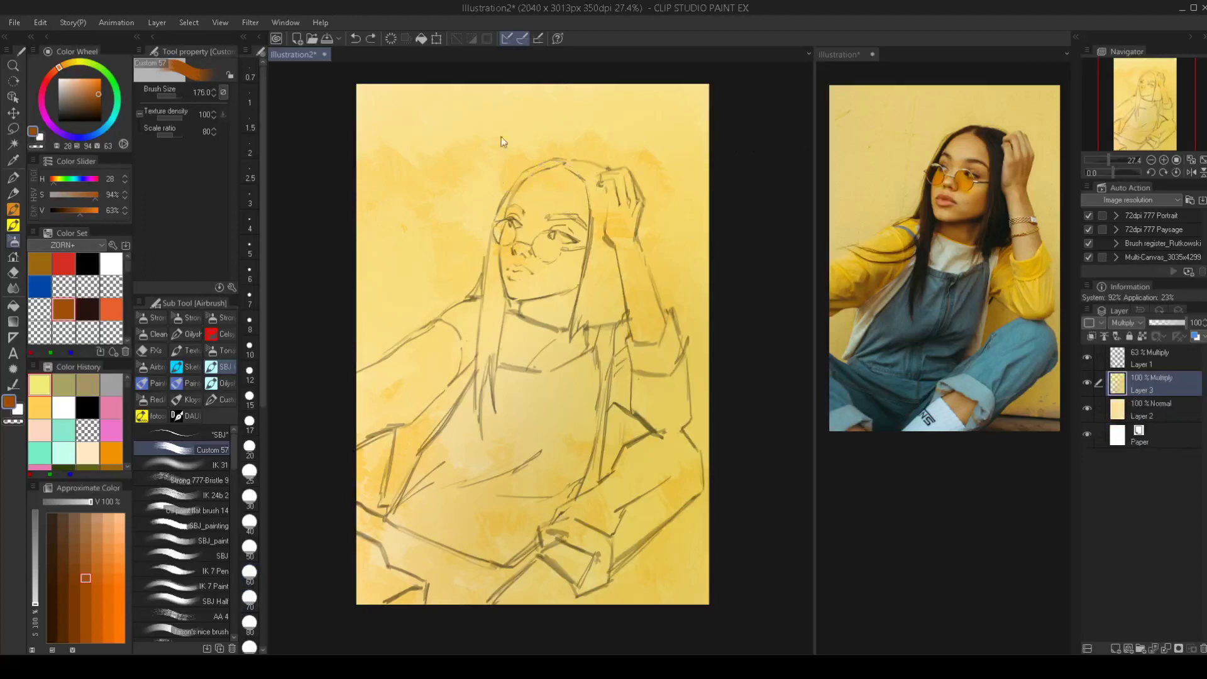
right_click(1155, 386)
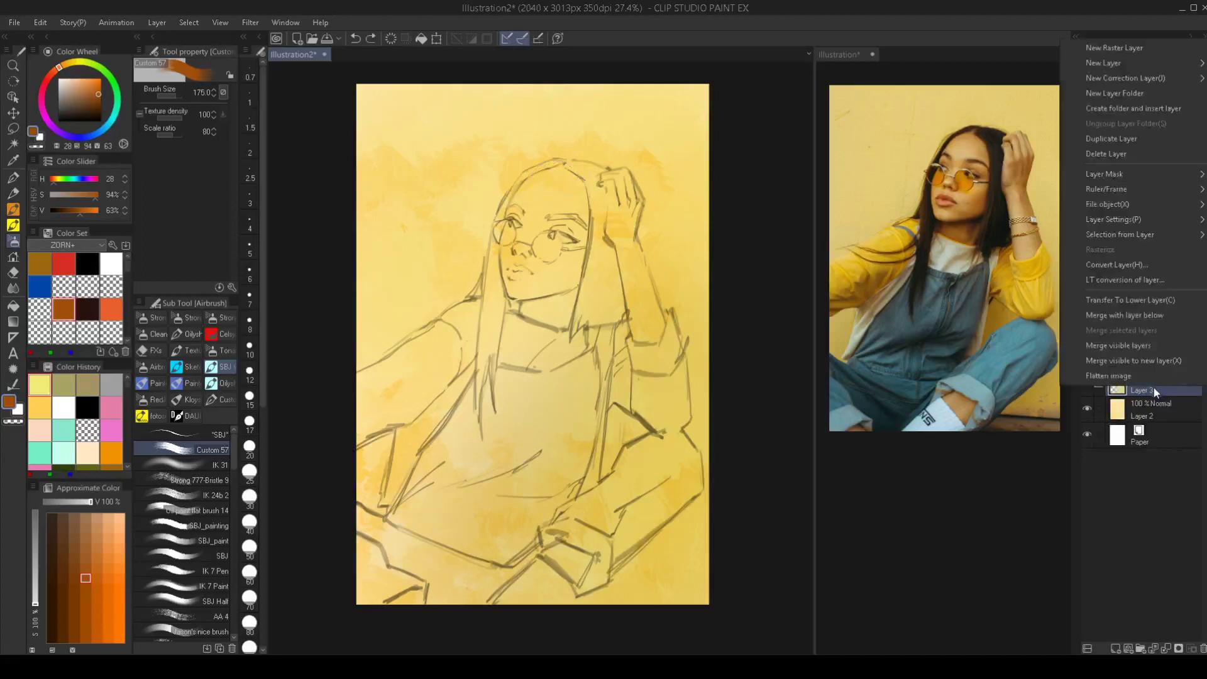
left_click(1147, 315)
key("ctrl+e")
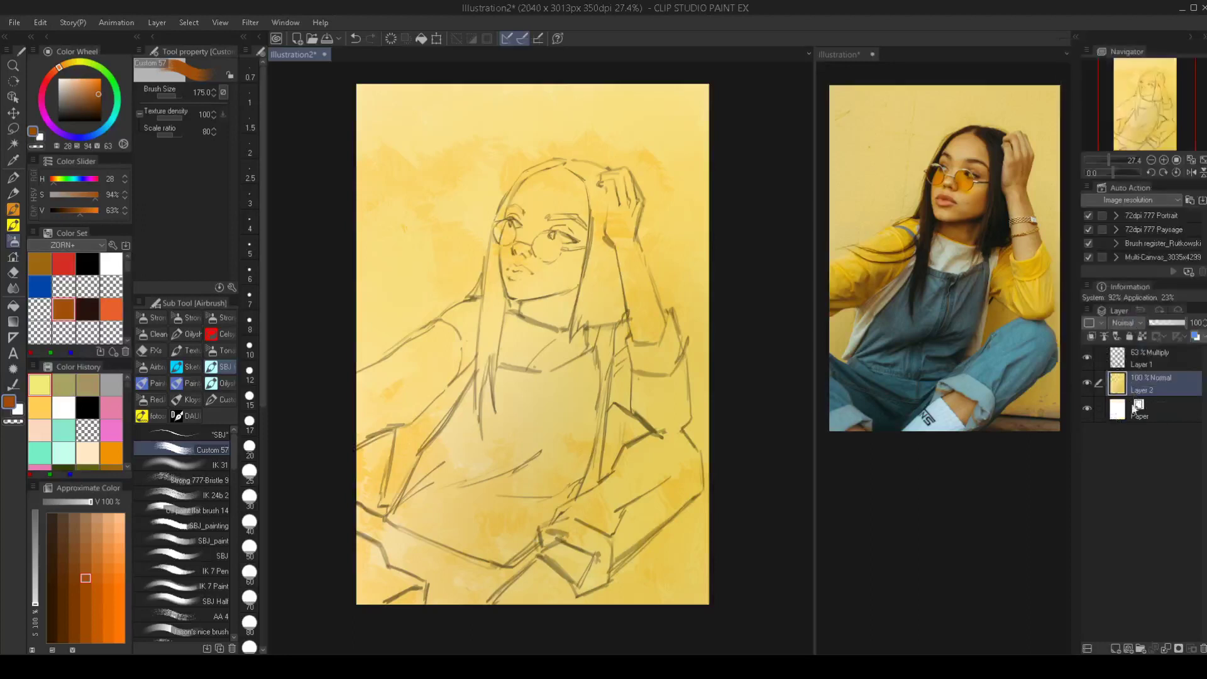
left_click(1114, 650)
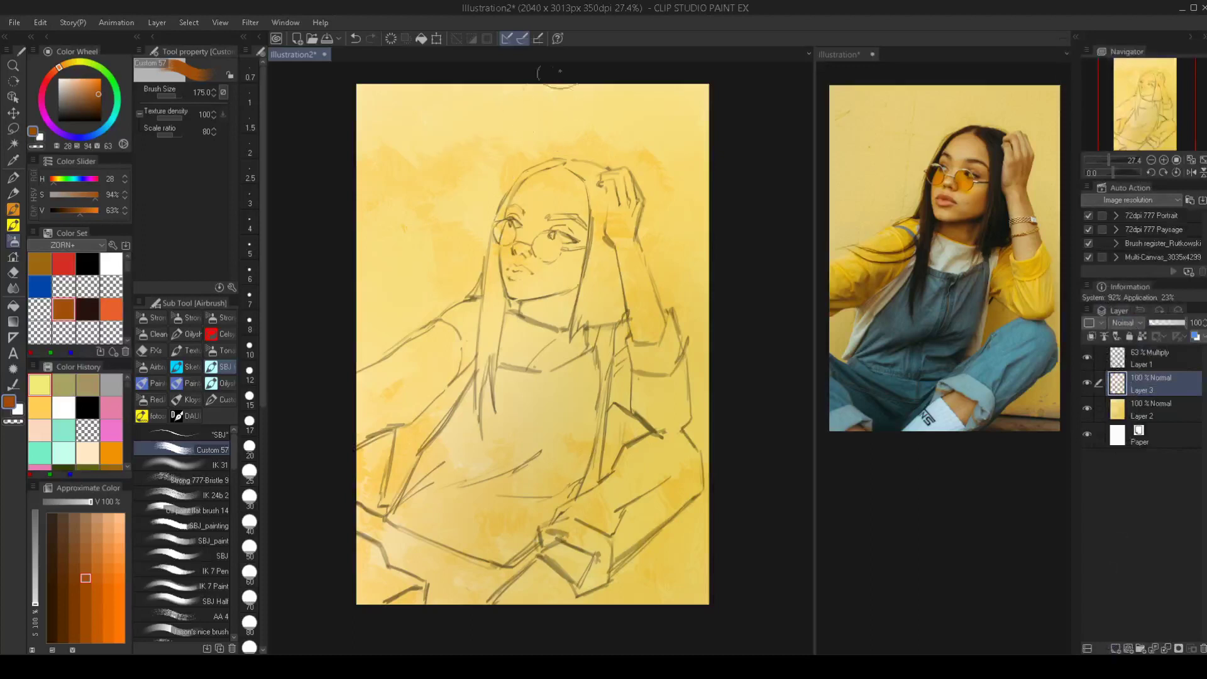
Block in the woman's face and neck with flat brown on the new layer and reduce the brush size to 50
mouse_move(528, 199)
left_mouse_down()
mouse_move(568, 178)
mouse_move(530, 189)
mouse_move(511, 255)
mouse_move(514, 295)
mouse_move(543, 294)
mouse_move(532, 314)
mouse_move(553, 316)
mouse_move(577, 231)
mouse_move(574, 175)
mouse_move(556, 183)
mouse_move(535, 273)
mouse_move(563, 239)
mouse_move(566, 208)
mouse_move(566, 251)
mouse_move(567, 220)
mouse_move(532, 293)
mouse_move(533, 254)
mouse_move(510, 277)
mouse_move(522, 250)
mouse_move(511, 215)
mouse_move(540, 170)
left_mouse_up()
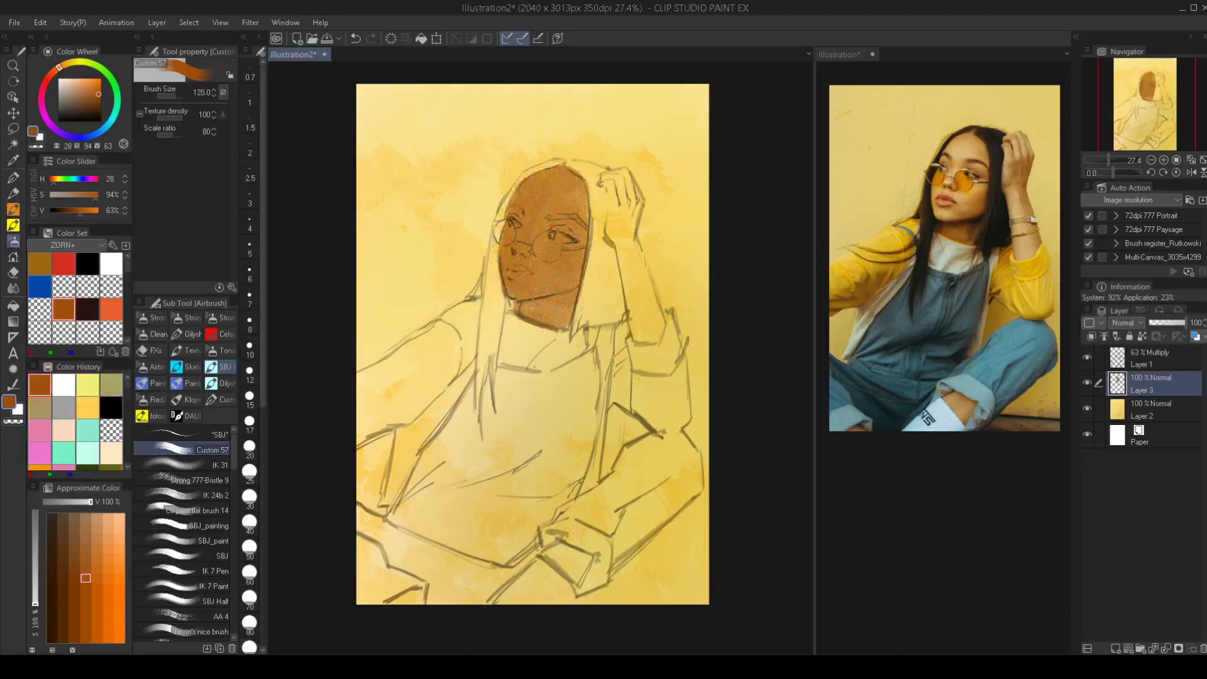
mouse_move(529, 305)
left_mouse_down()
mouse_move(545, 307)
mouse_move(541, 322)
mouse_move(564, 314)
mouse_move(558, 297)
mouse_move(541, 299)
mouse_move(557, 307)
mouse_move(582, 290)
mouse_move(559, 330)
mouse_move(524, 307)
left_mouse_up()
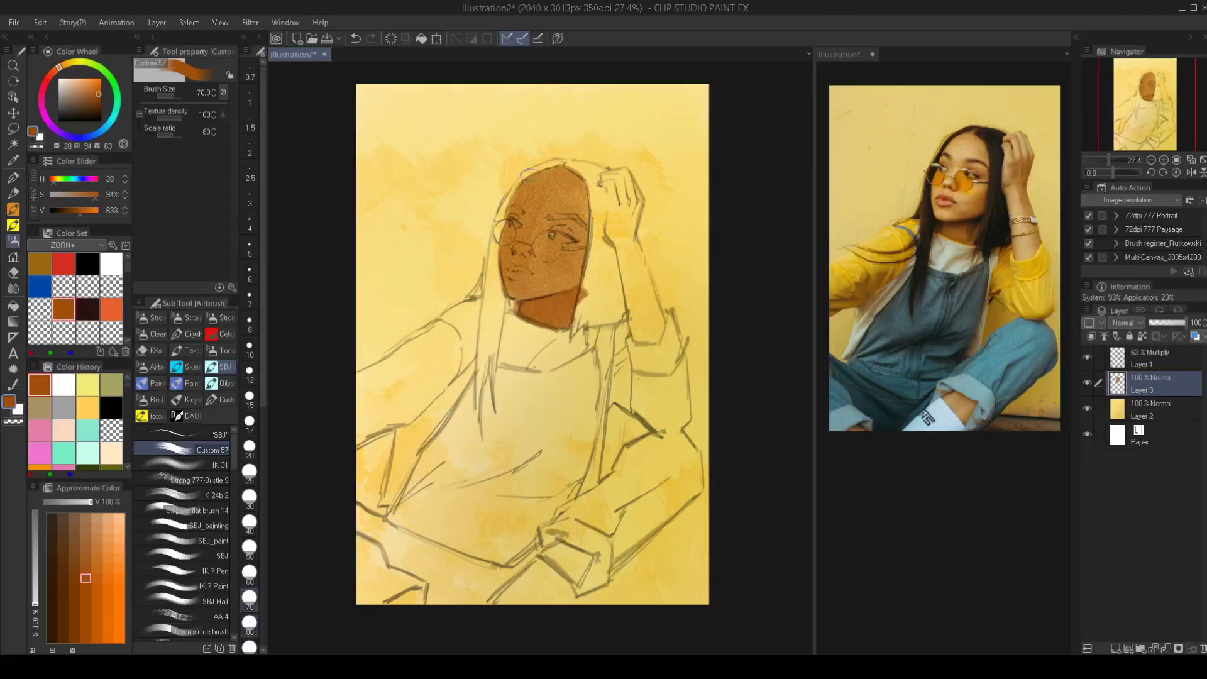
left_click(249, 547)
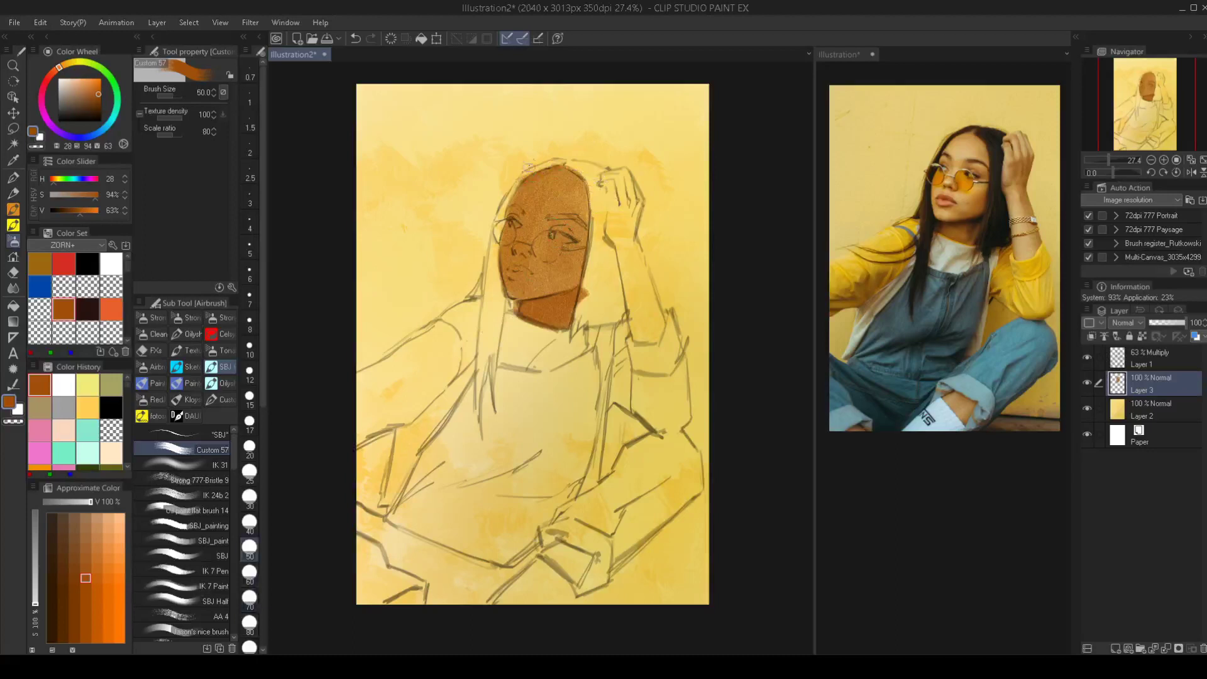
Work more brown into the top of the woman's forehead at the hairline with brush size 90
key("bracketright")
key("bracketright")
key("bracketright")
key("bracketright")
left_click_drag(565, 182, 585, 172)
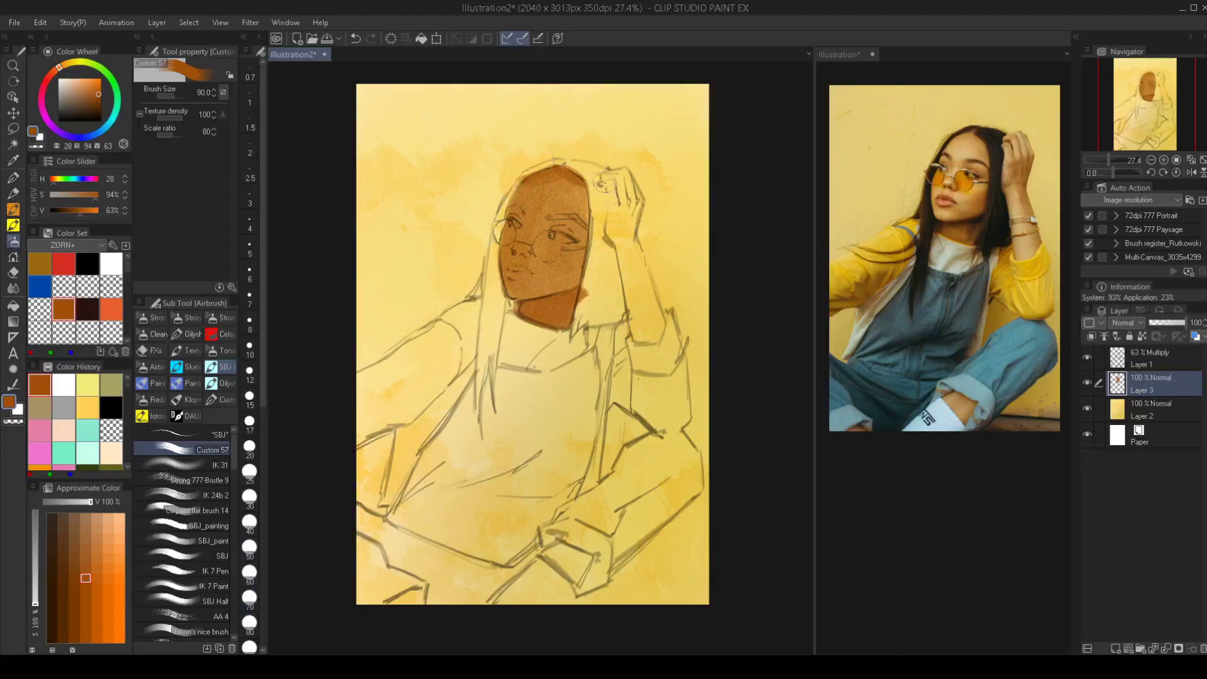
Paint the woman's eyebrows and eye shadows in the brown with a smaller brush, then set the brush size to 70
key("bracketleft")
key("bracketleft")
key("bracketleft")
key("bracketleft")
key("bracketleft")
key("bracketleft")
key("bracketright")
key("bracketright")
key("bracketright")
key("bracketright")
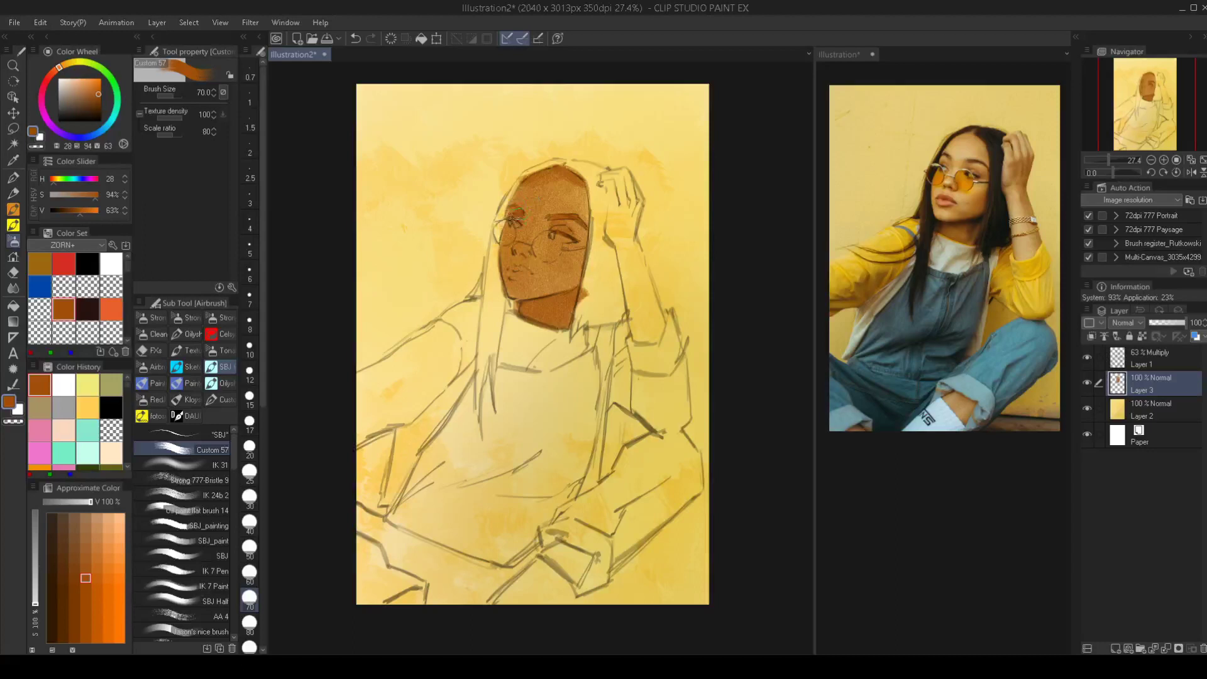
Shade the lips and the underside of the nose in brown with the brush size reduced to 35
key("bracketleft")
key("bracketleft")
key("bracketleft")
key("bracketleft")
key("h")
key("h")
mouse_move(545, 334)
left_mouse_down()
mouse_move(551, 291)
mouse_move(545, 321)
left_mouse_up()
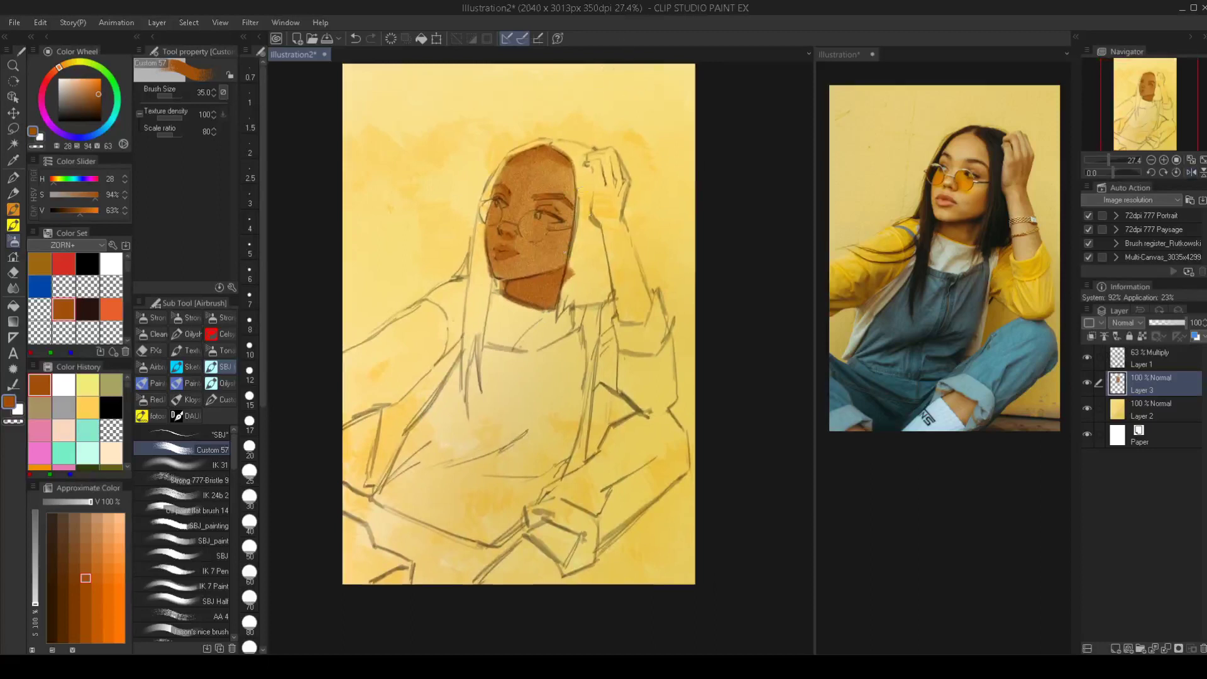
Try a lighter tan with hue 31, saturation 55 and value 74 on the woman's forehead
scroll(589, 216, "up", 2)
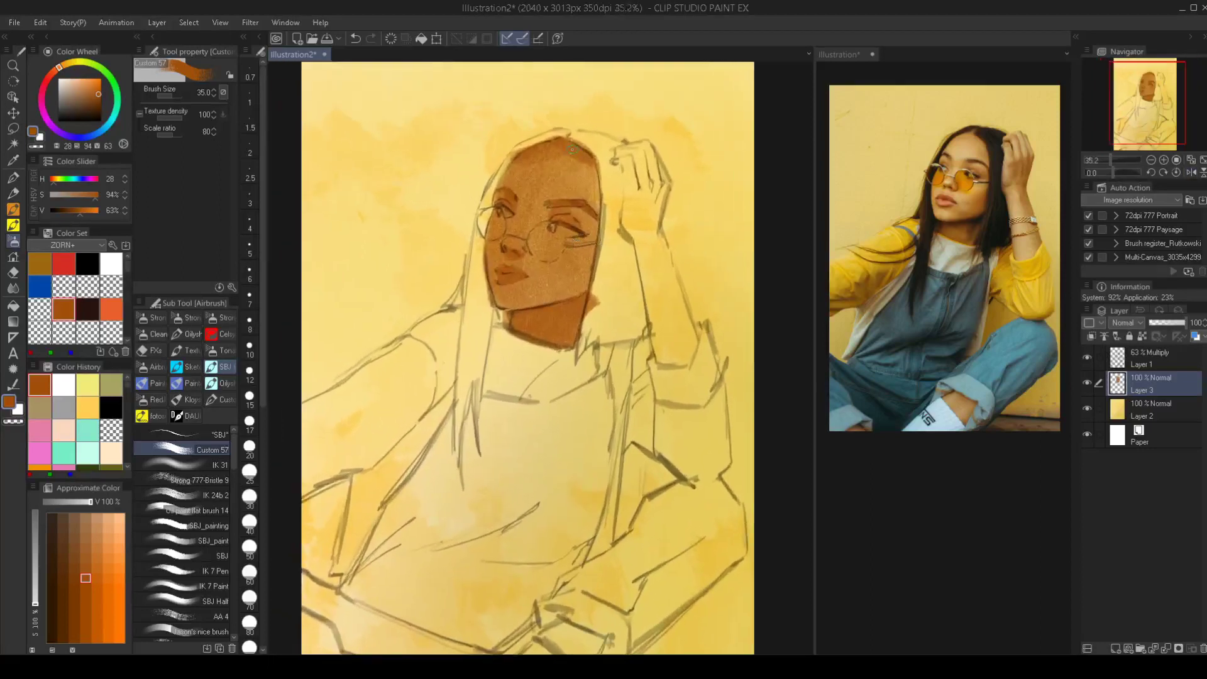
left_click(81, 89)
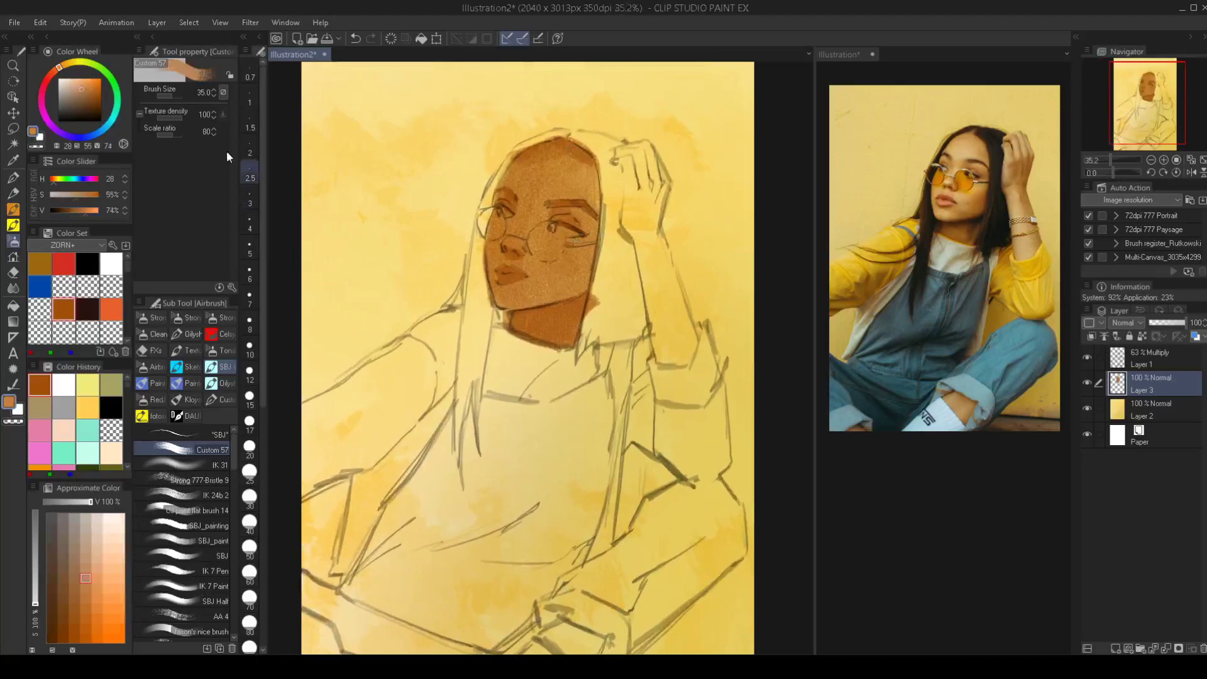
left_click(30, 134)
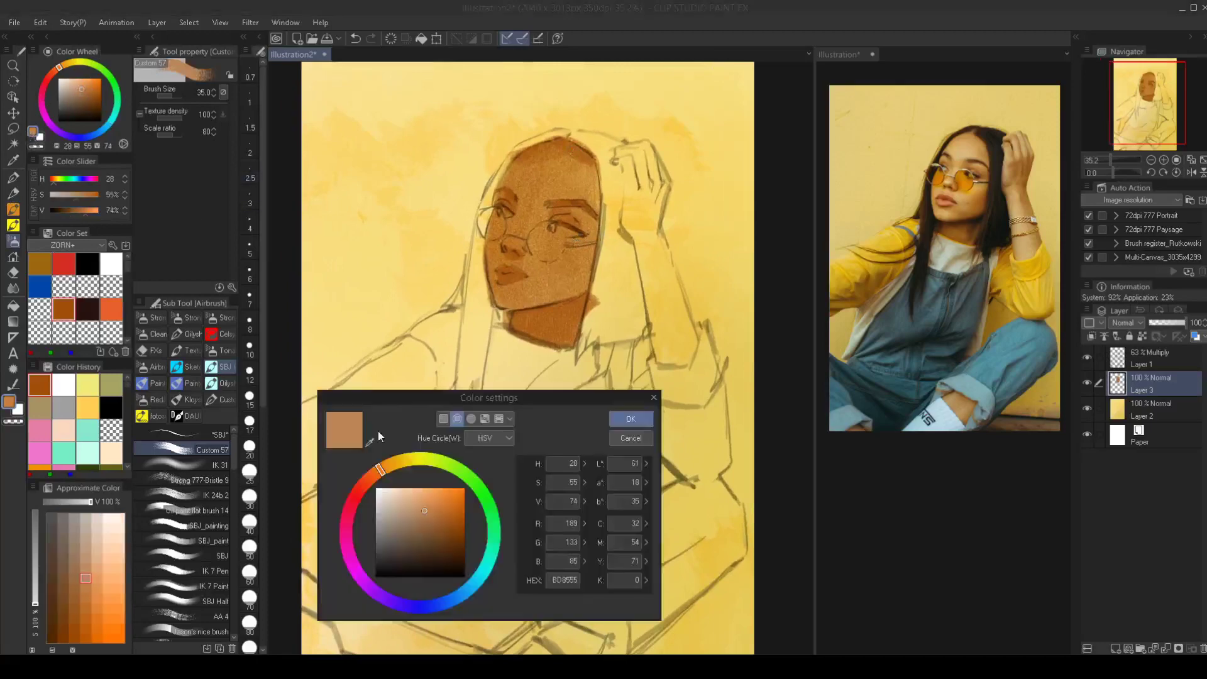
left_click(386, 469)
left_click(631, 418)
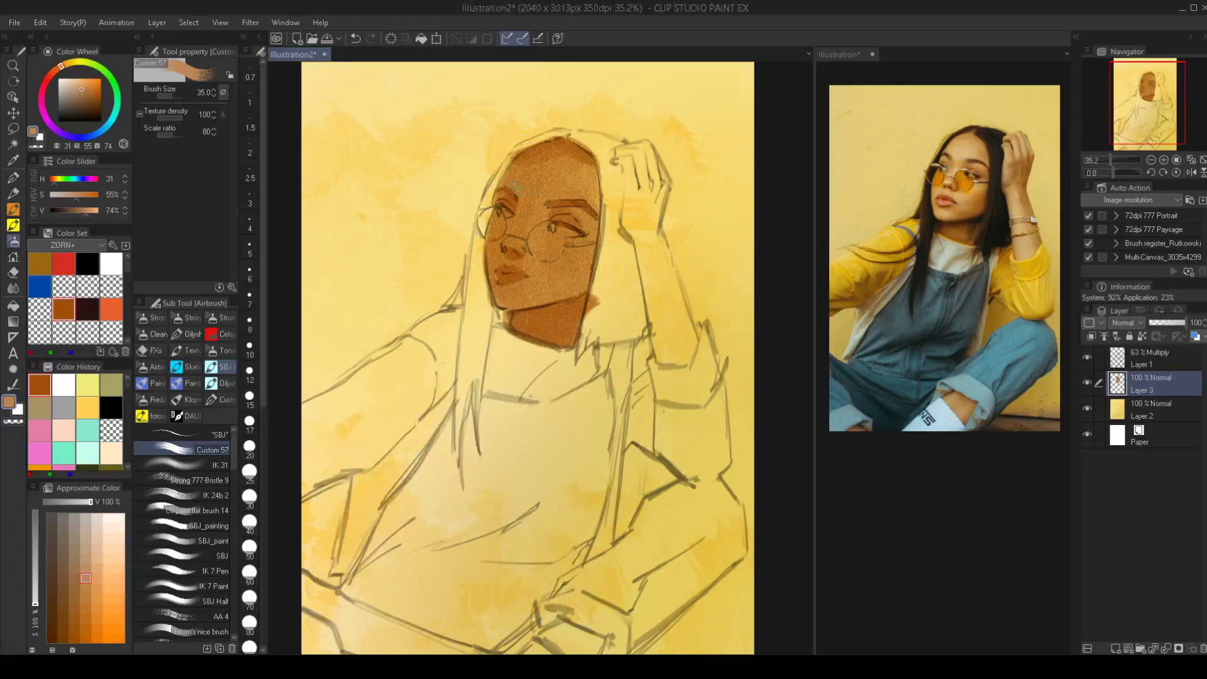
left_click_drag(515, 184, 534, 174)
key("ctrl+z")
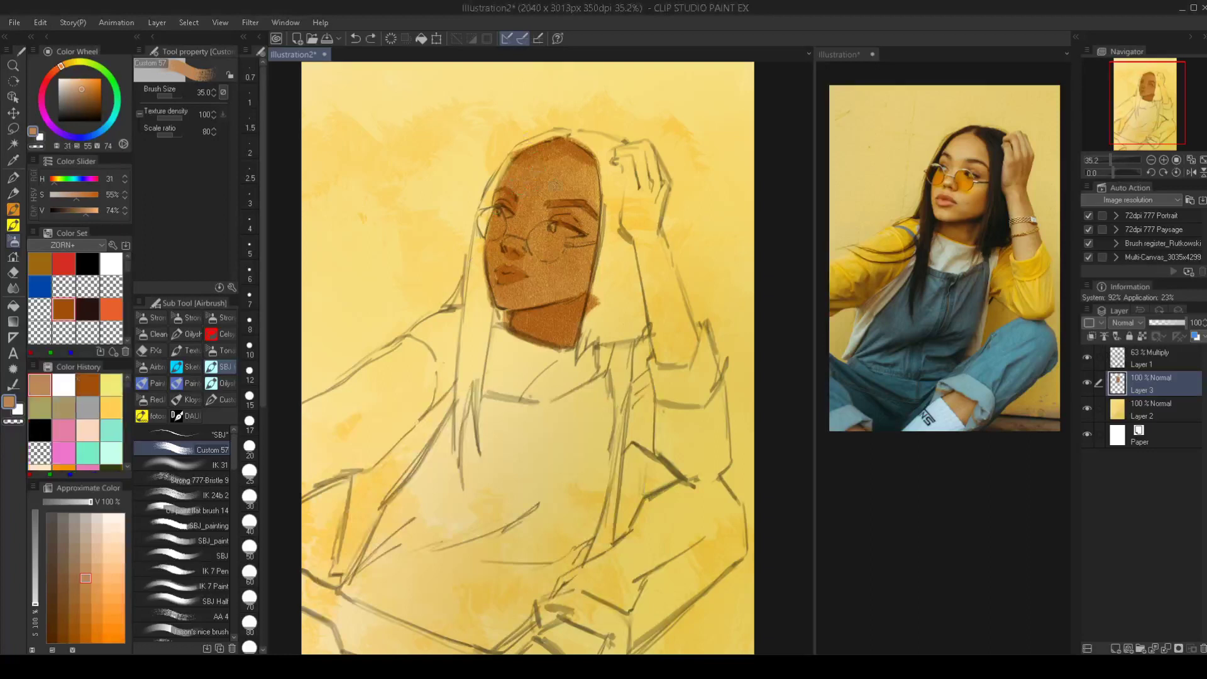
Mix a light tan with hue 33, saturation 59 and value 82 and paint the forehead's lit area at brush size 50
left_click(543, 170, "alt")
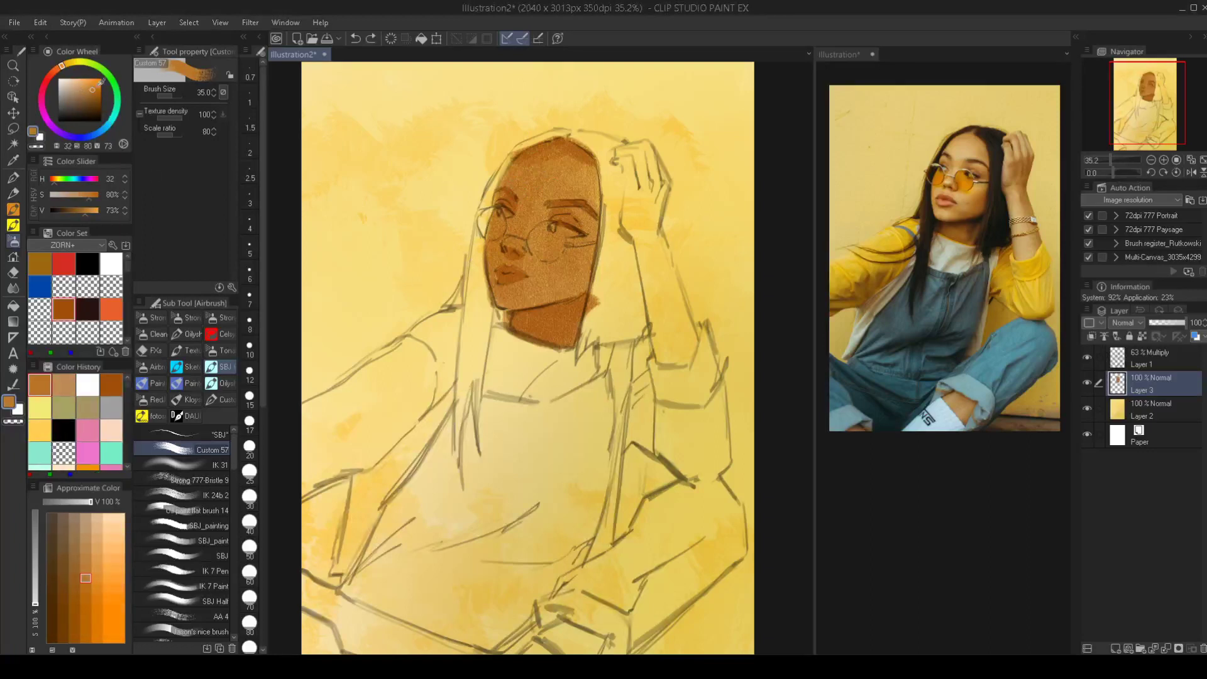
left_click(32, 131)
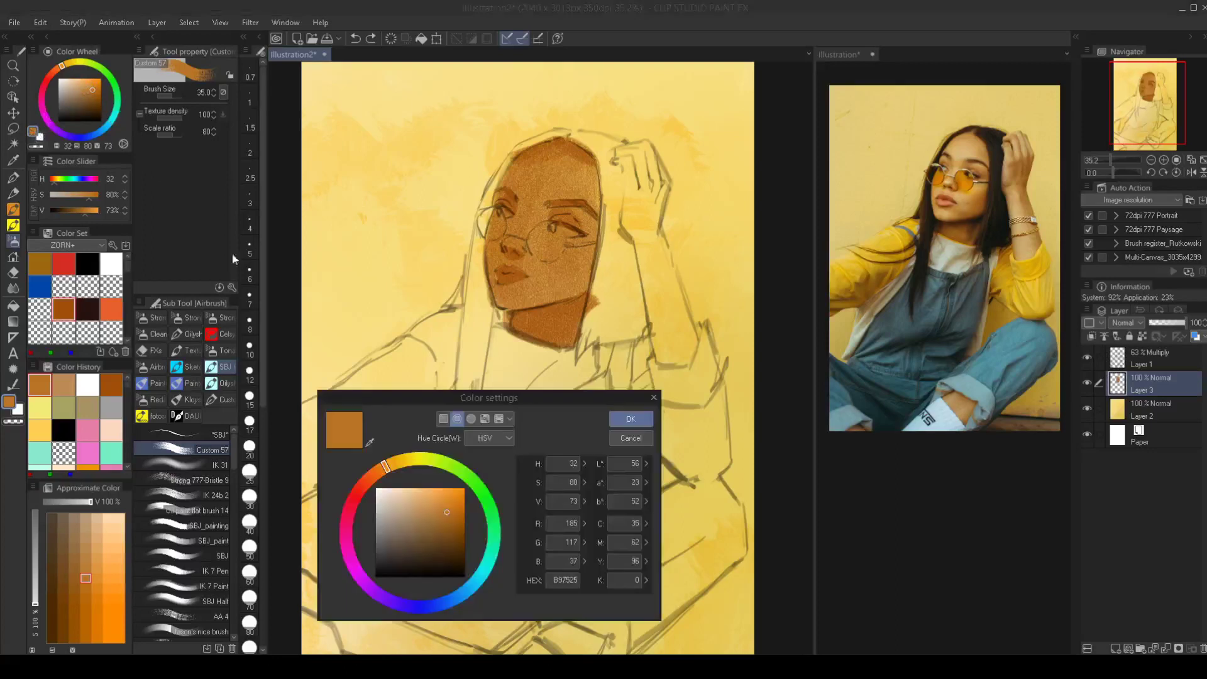
left_click(428, 503)
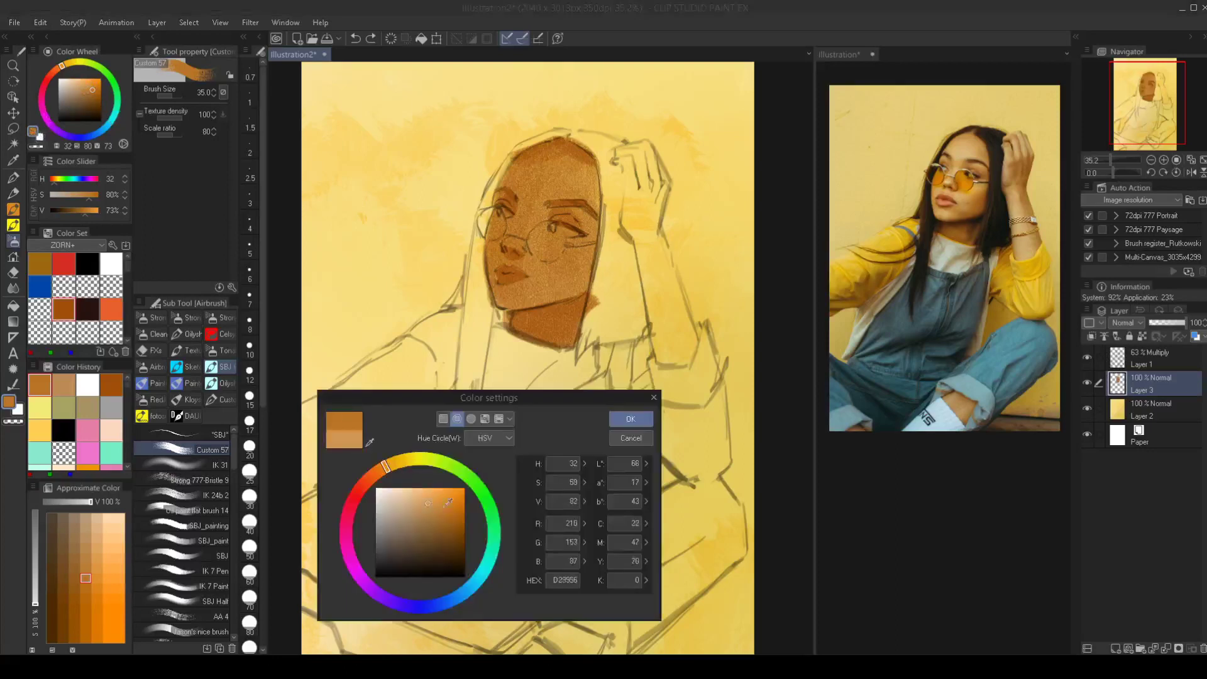
left_click(387, 467)
left_click(616, 421)
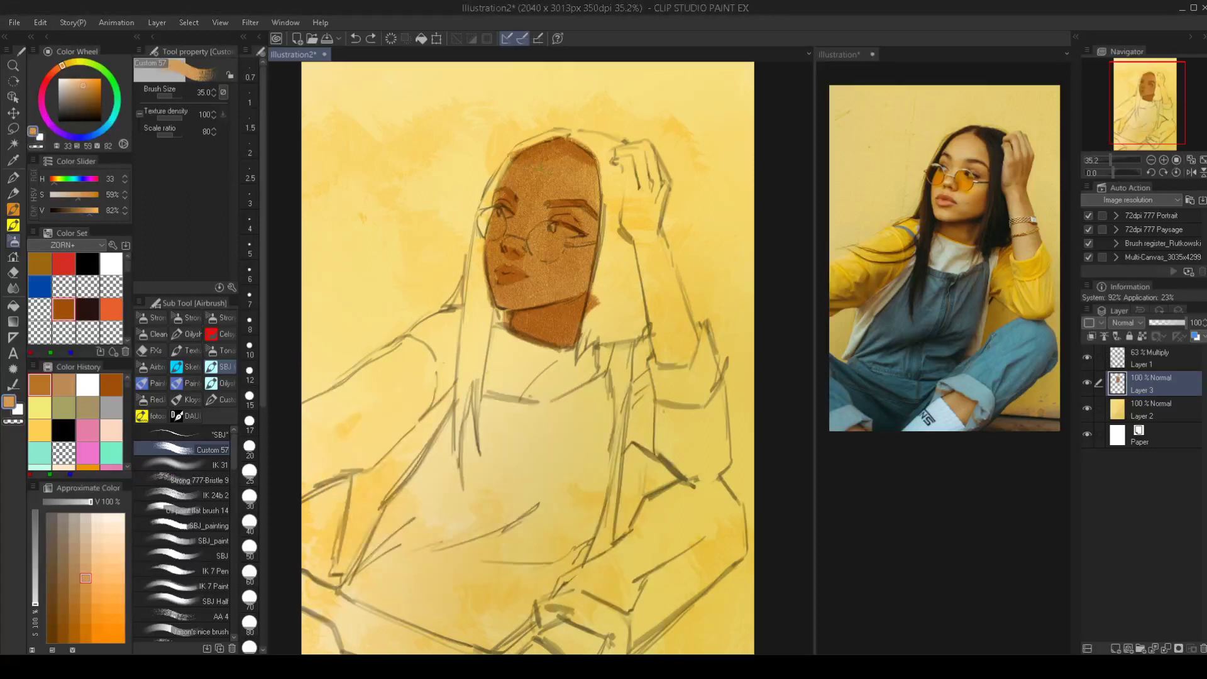
left_click(249, 547)
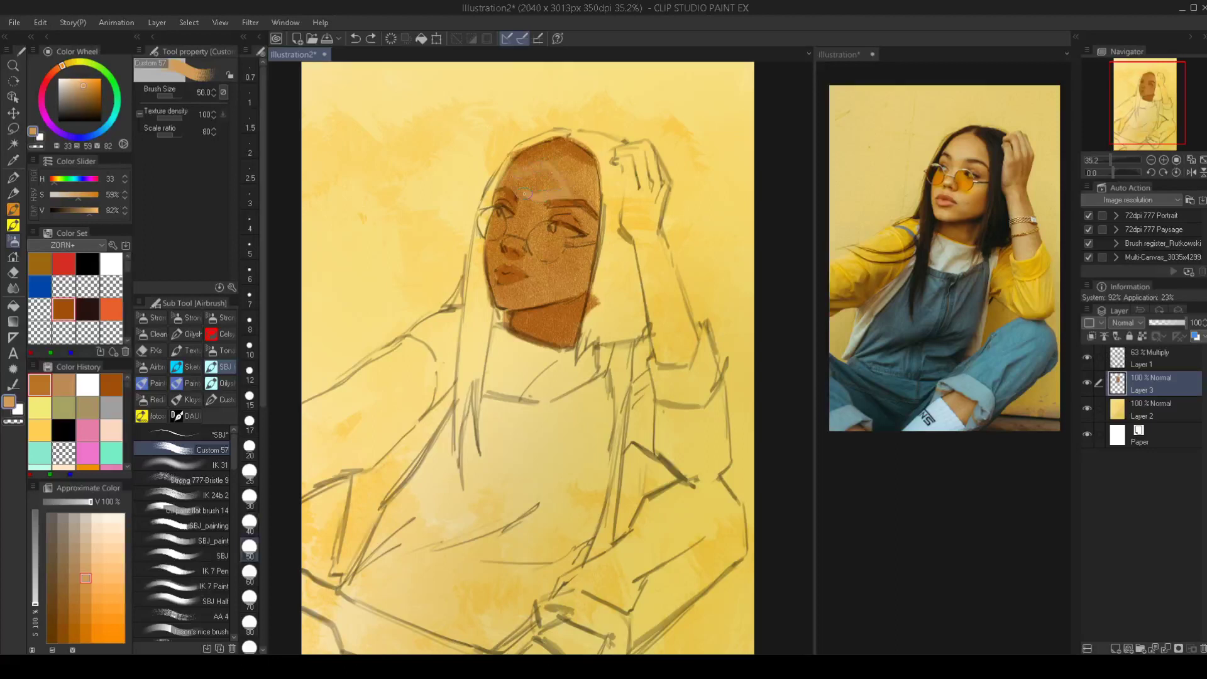
left_click_drag(516, 183, 559, 189)
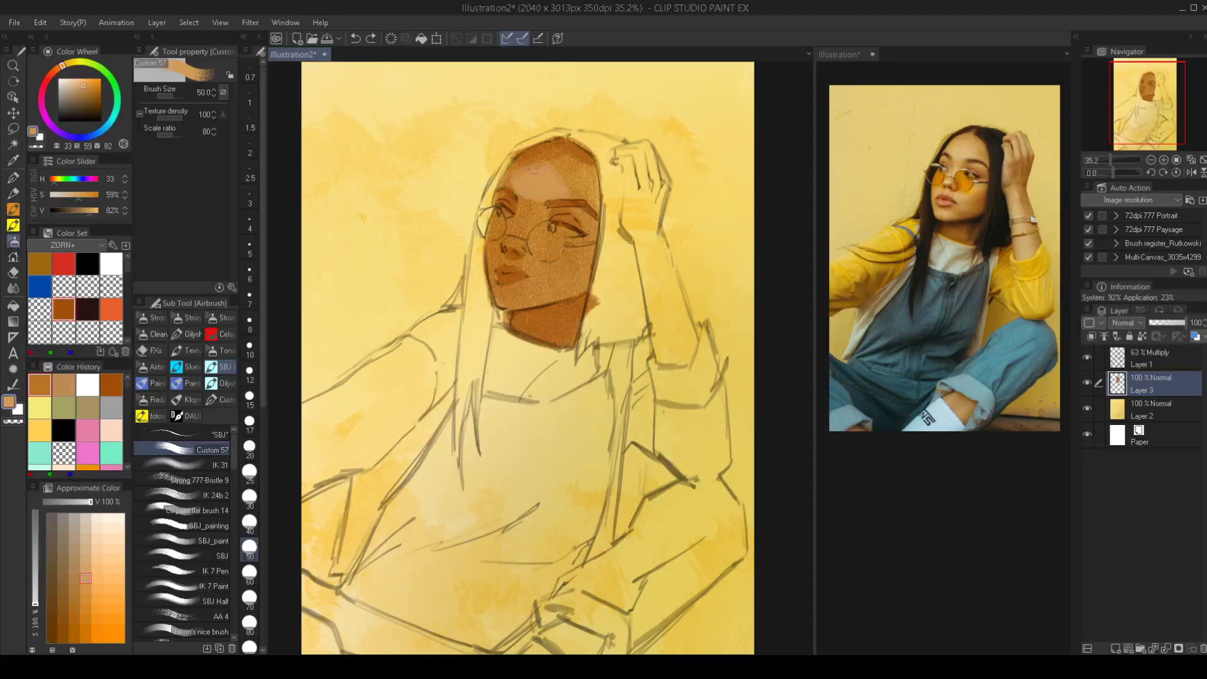
left_click(534, 169)
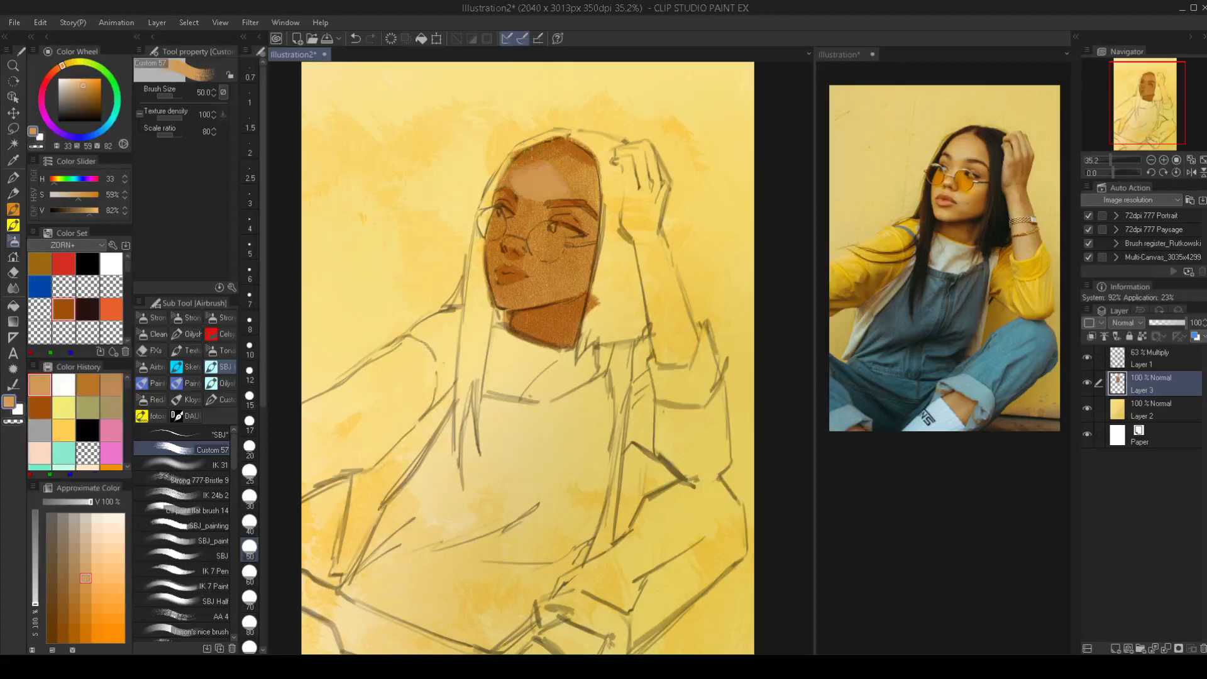
Paint light tan on the cheeks, nose, upper lip and chin with brush sizes between 35 and 20
key("bracketleft")
key("bracketleft")
key("bracketleft")
key("bracketleft")
key("bracketleft")
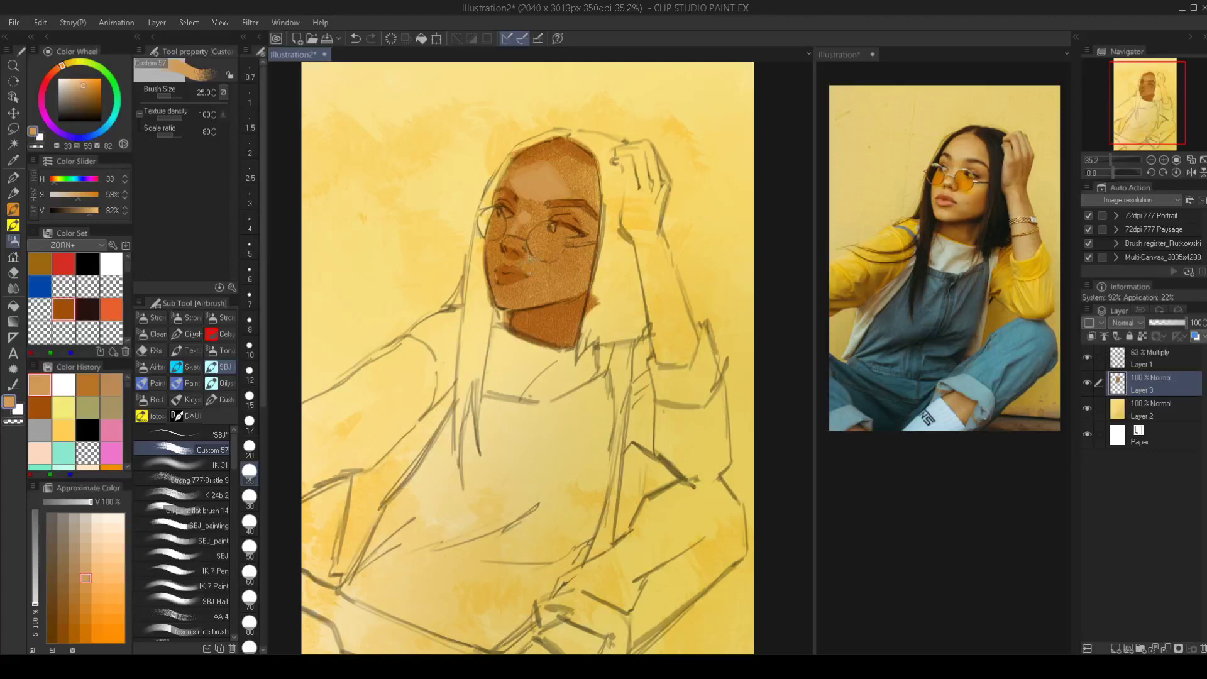
key("bracketright")
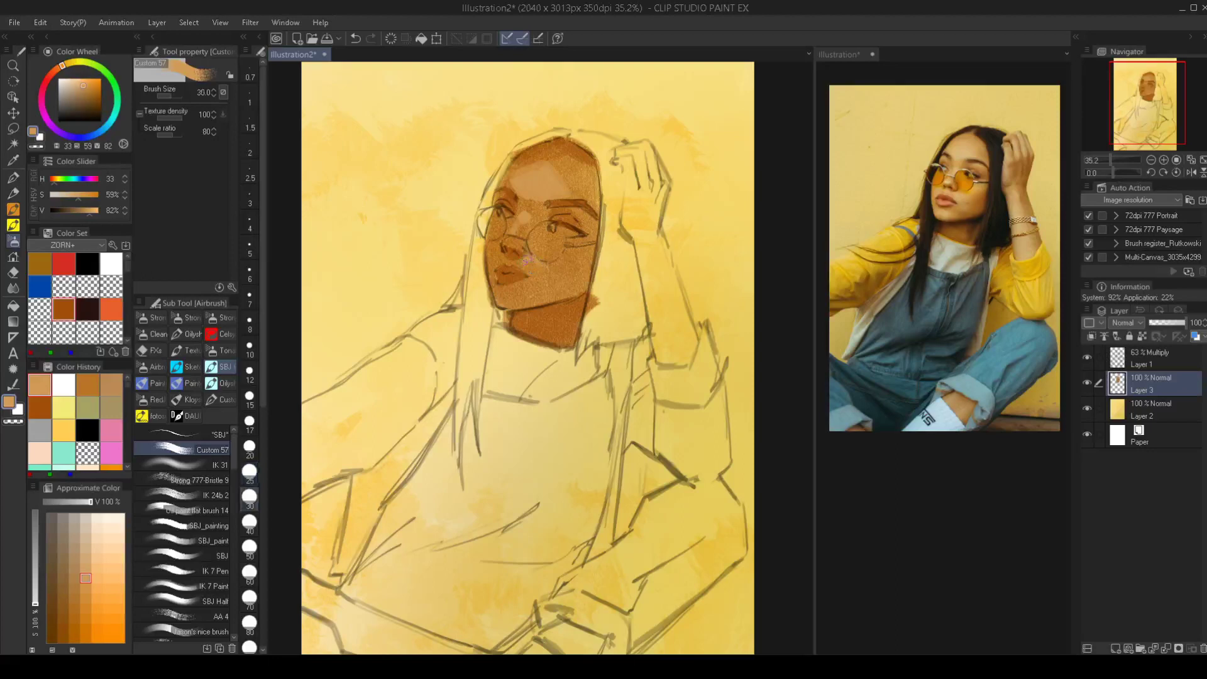
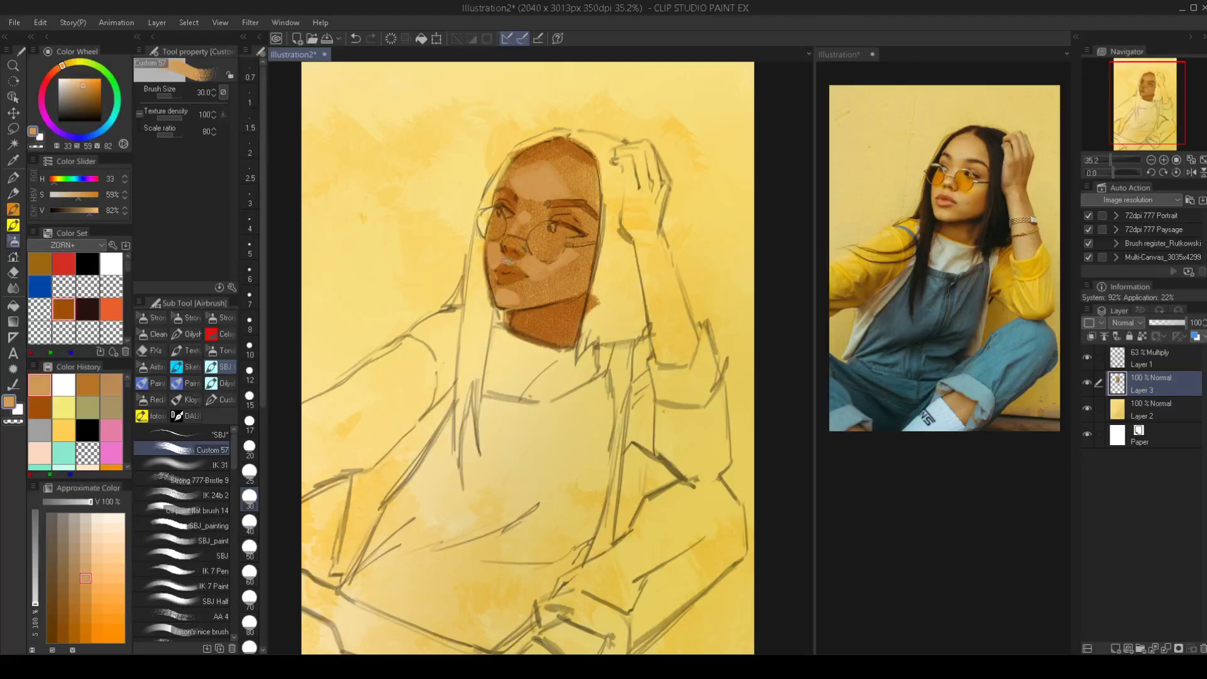
key("bracketleft")
key("bracketleft")
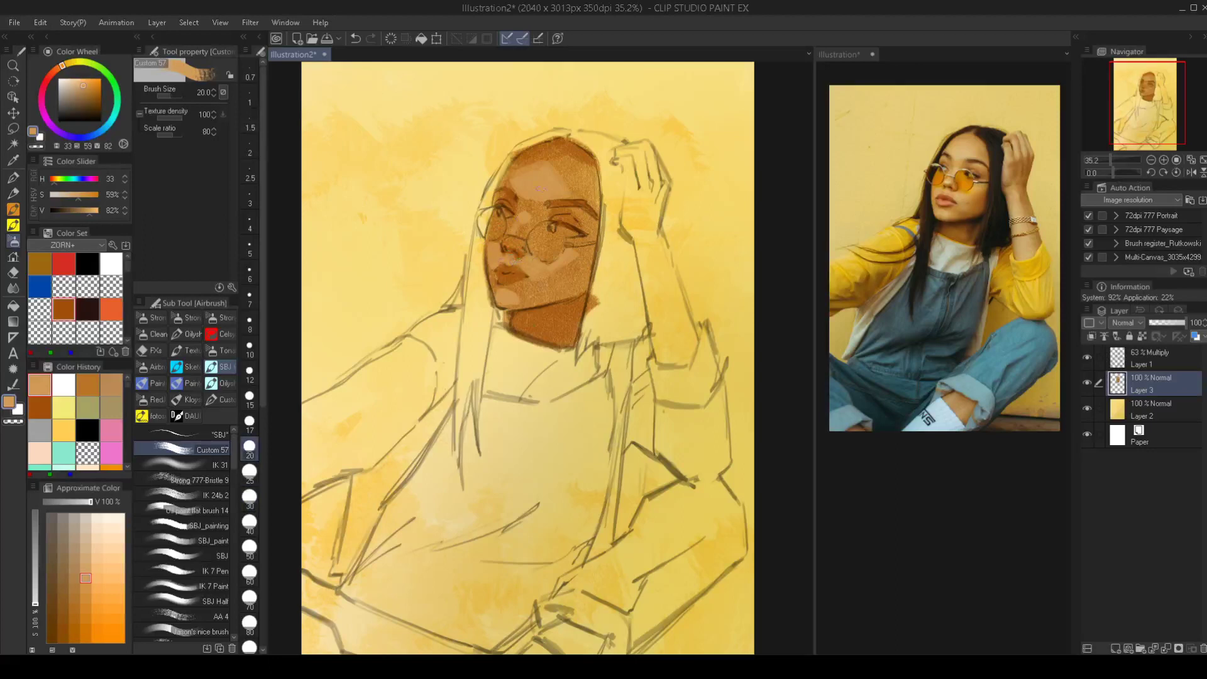
Raise the brush size to 50 and dab light tan on the bridge of the nose between the eyes
key("bracketright")
key("bracketright")
key("bracketright")
key("bracketright")
key("bracketright")
key("bracketleft")
key("bracketleft")
key("bracketleft")
key("bracketright")
key("bracketright")
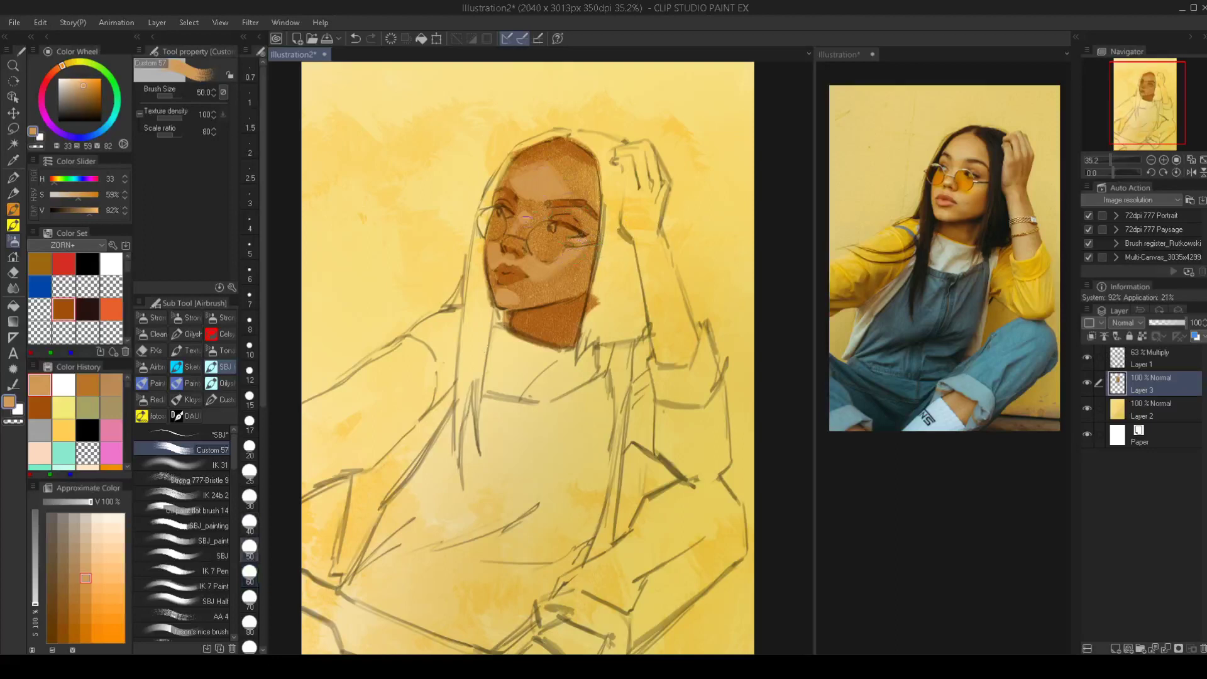
left_click_drag(523, 224, 526, 226)
Sample the light tan from the cheek and touch up the skin around the woman's left eye at brush size 30
left_click(87, 309)
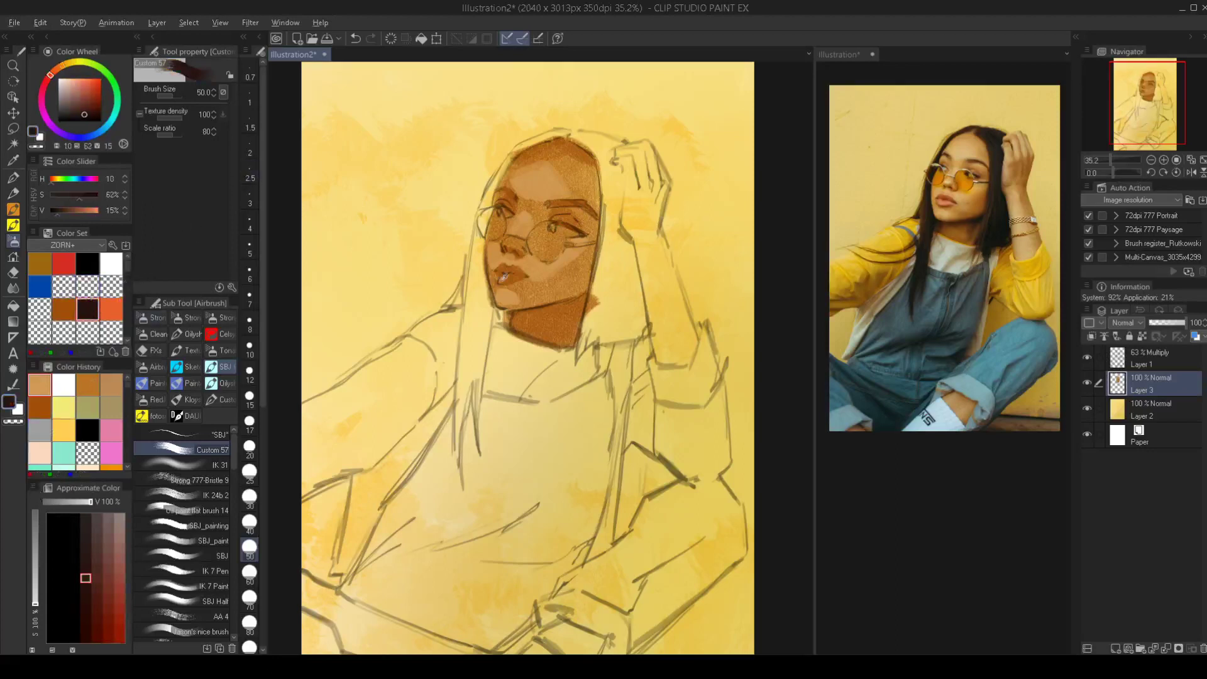
left_click(522, 276, "alt")
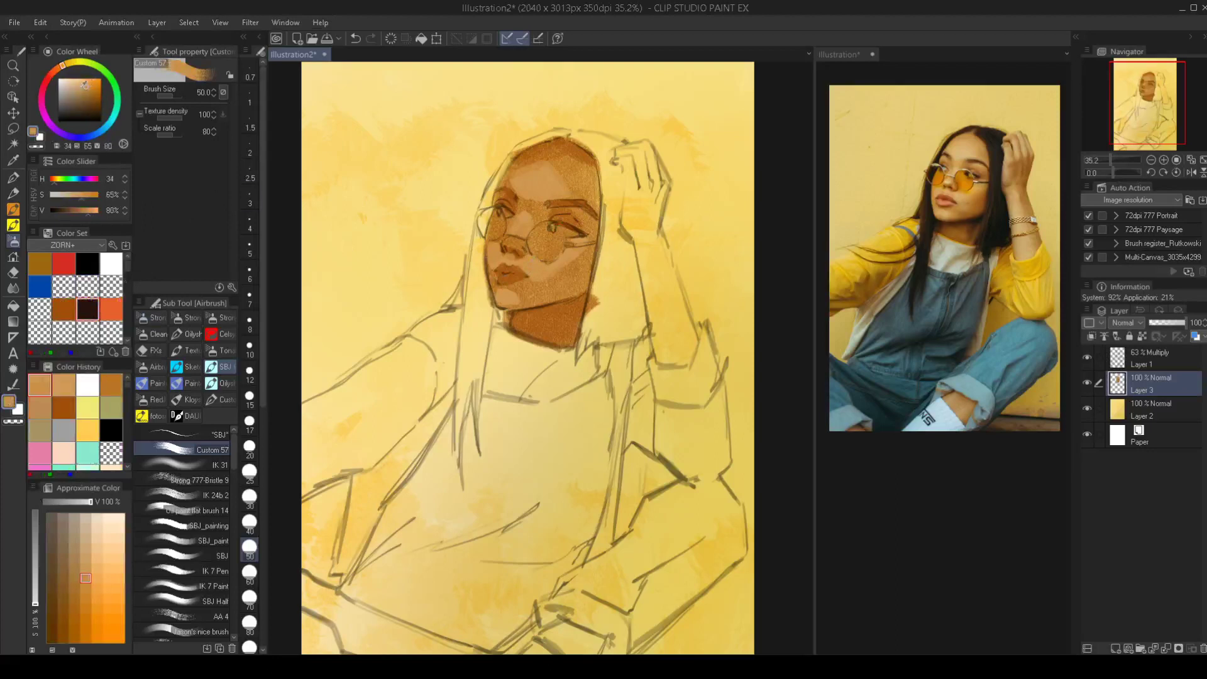
left_click(522, 264, "alt")
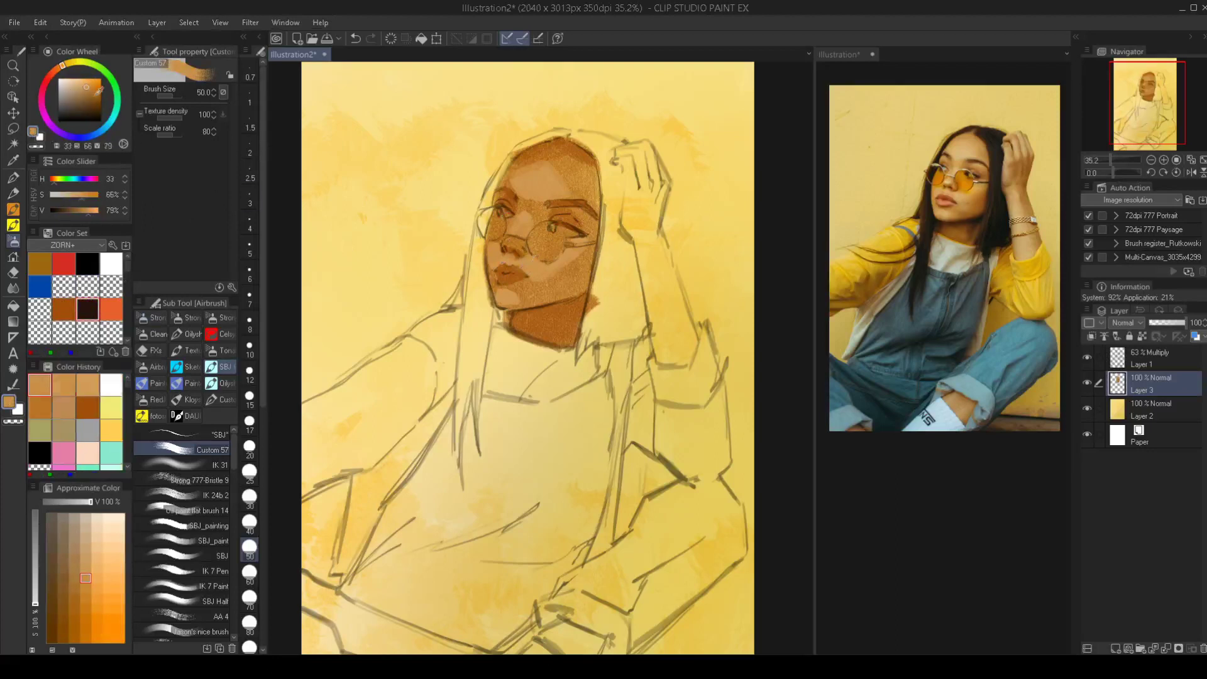
left_click(532, 257, "alt")
key("bracketleft")
key("bracketleft")
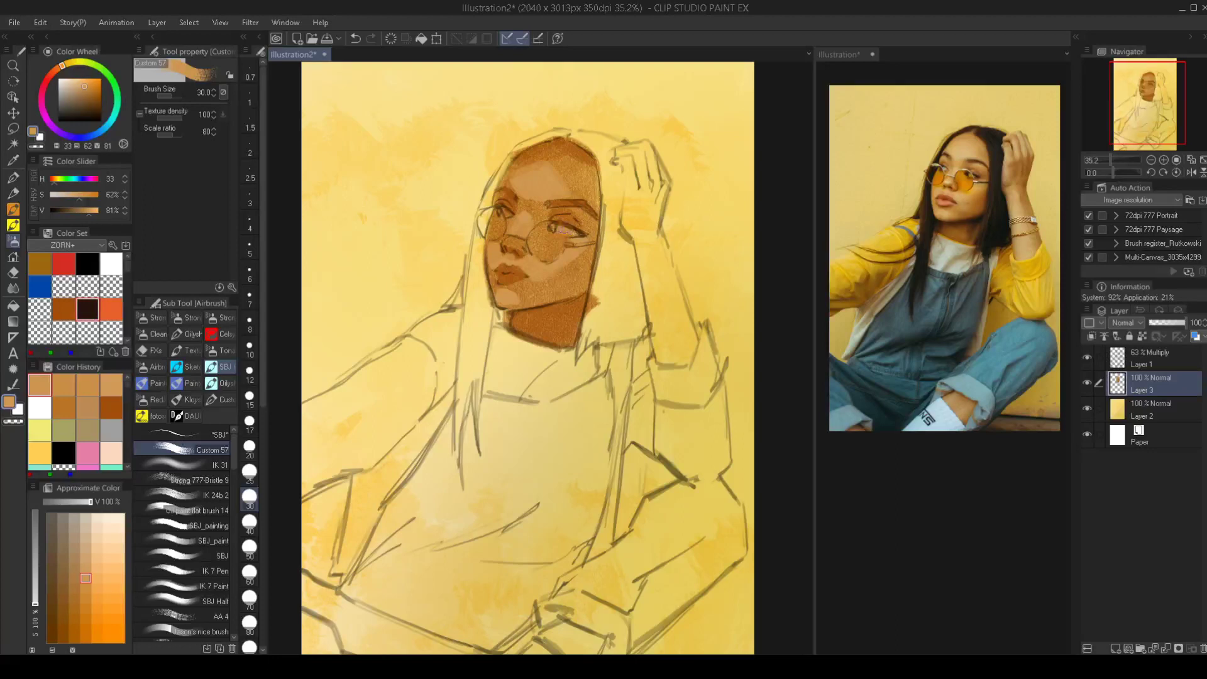
Paint the white of the woman's right eye in pale beige with saturation 36 and value 81 at brush size 17.5
key("bracketleft")
key("bracketleft")
key("bracketleft")
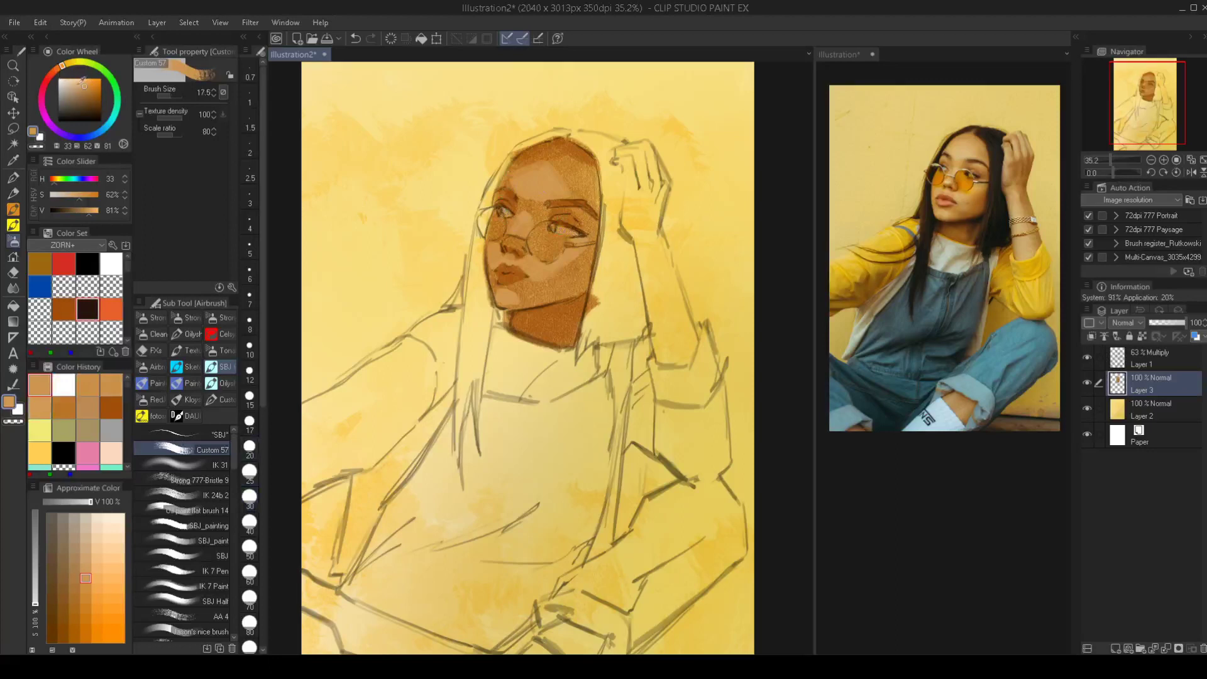
left_click(73, 85)
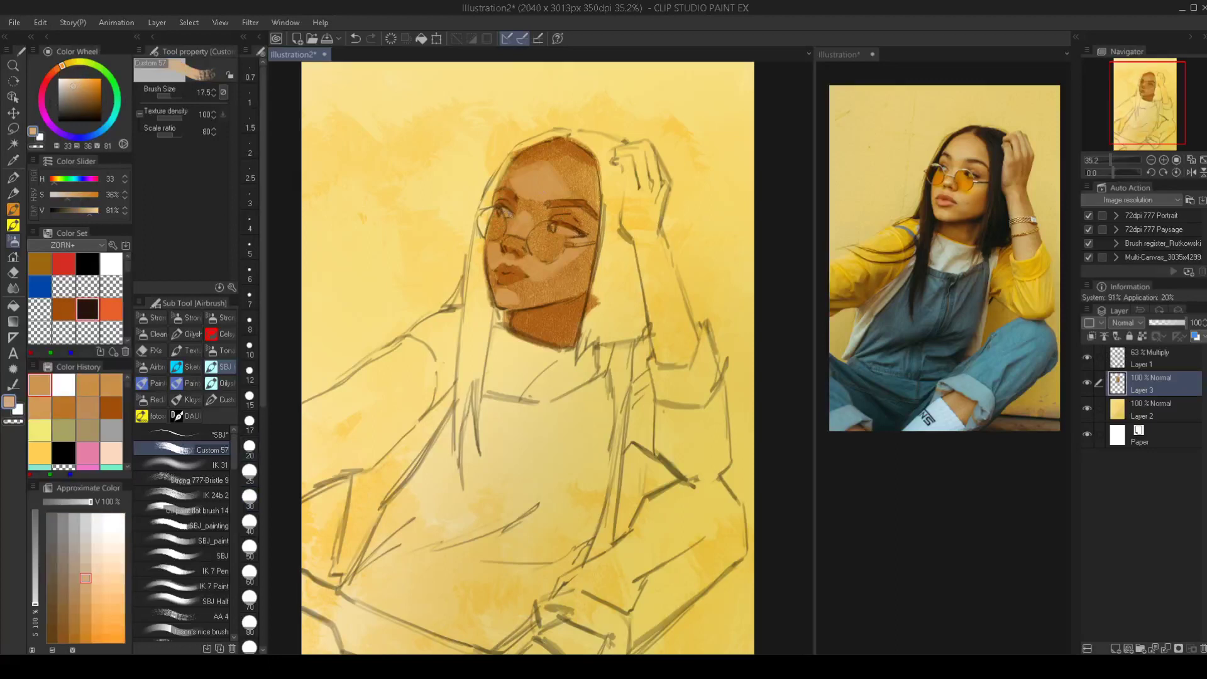
left_click(507, 212)
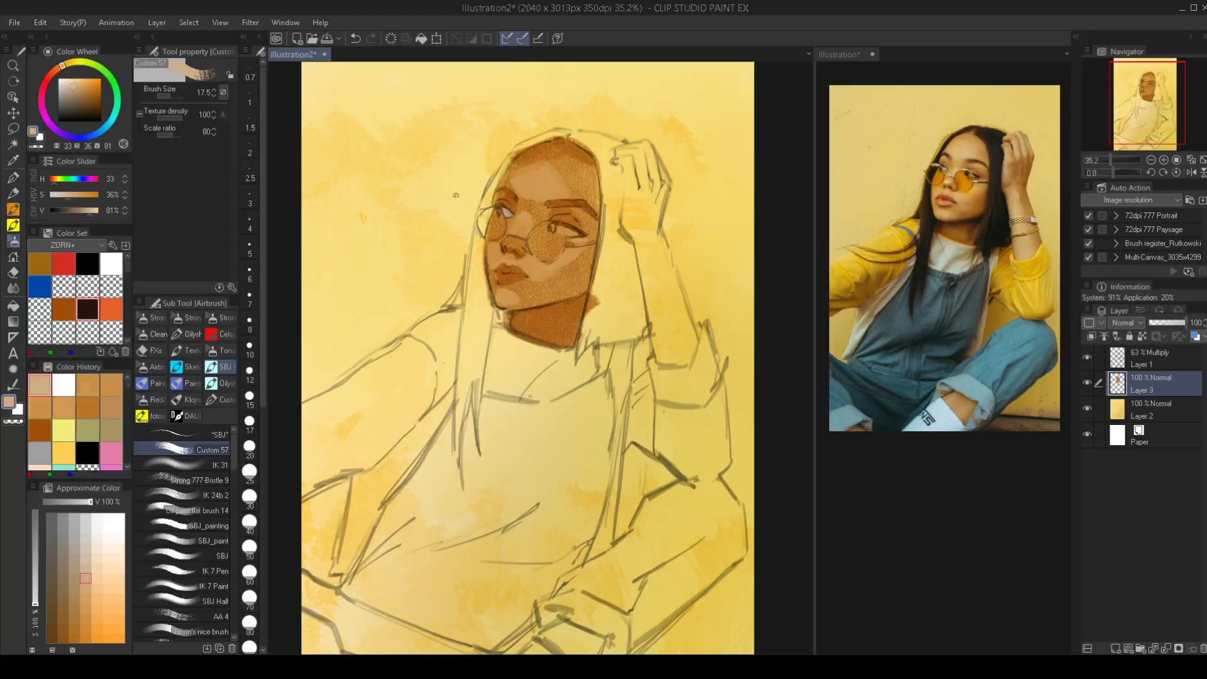
Pick a near-black brown with hue 10, saturation 46 and value 8 and paint over the woman's left eyebrow
left_click(88, 307)
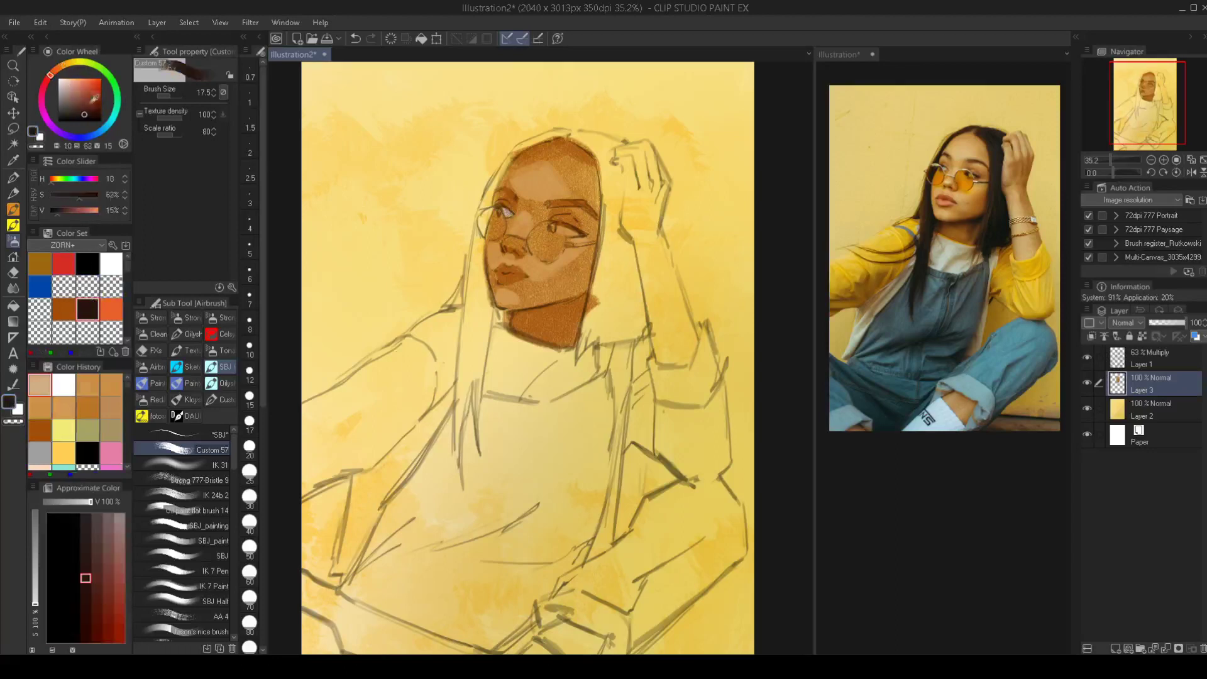
left_click(77, 117)
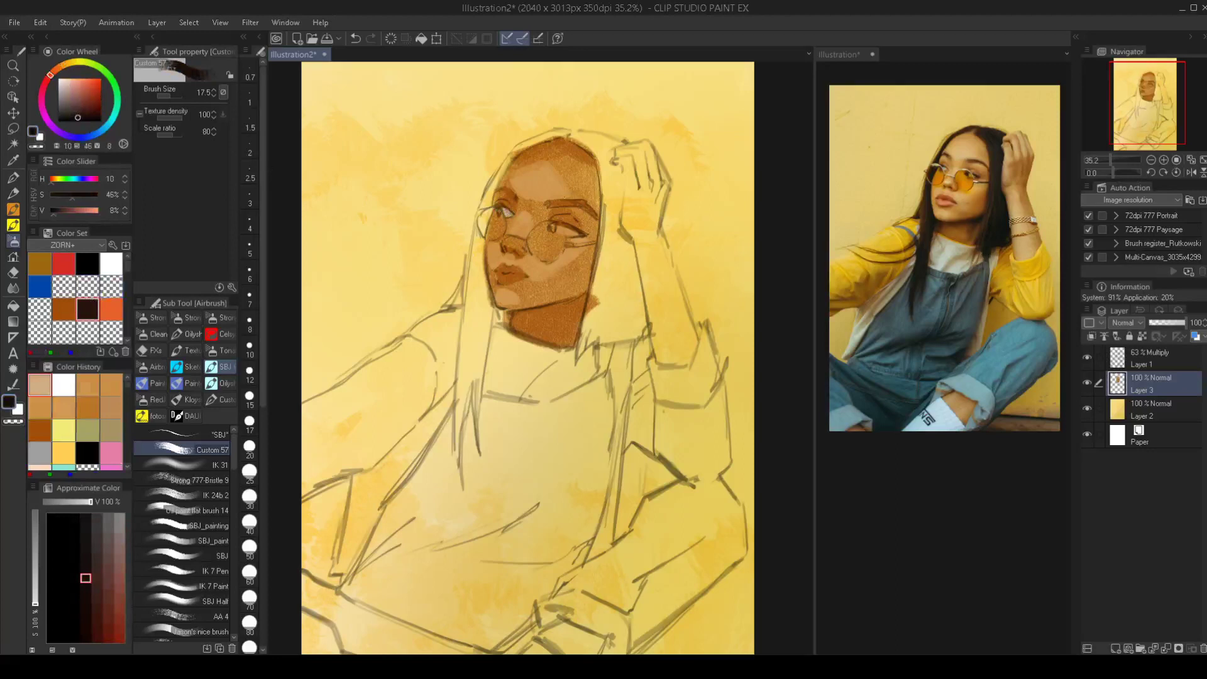
key("bracketright")
key("bracketright")
key("bracketright")
key("bracketright")
left_click_drag(549, 204, 583, 205)
Extend the outer end of the left eyebrow and paint the right eyebrow near-black with brush sizes 15 and 17.5
key("bracketleft")
key("bracketleft")
key("bracketleft")
key("bracketleft")
key("bracketleft")
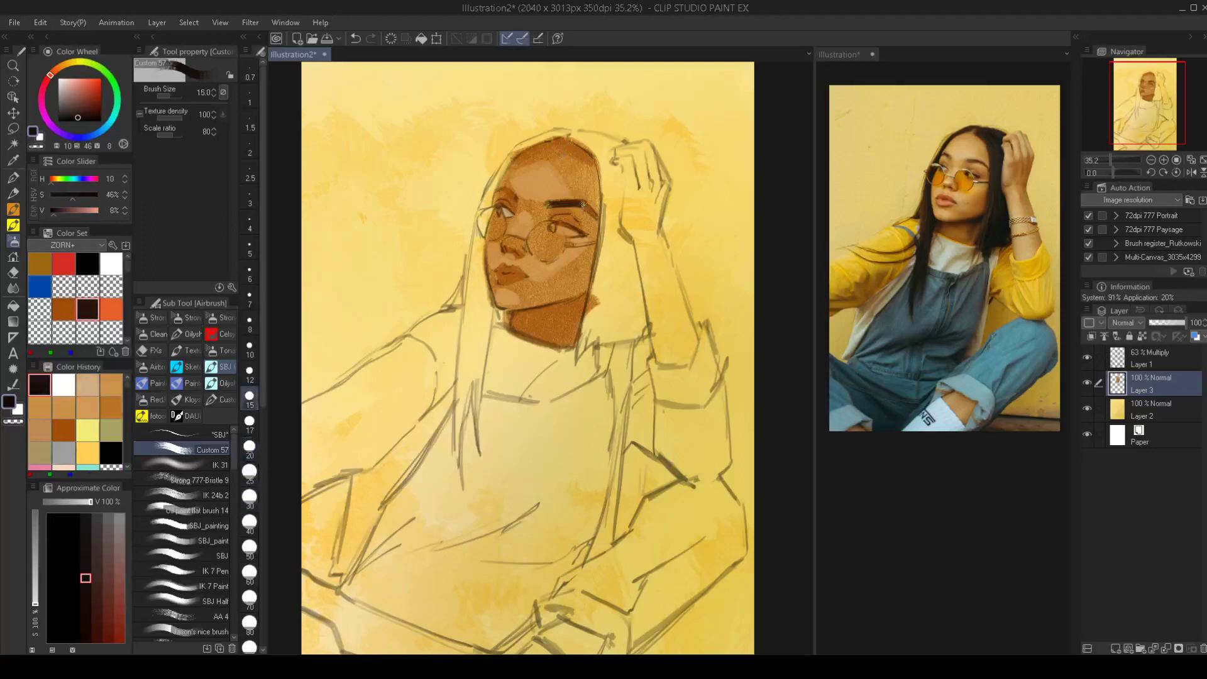
left_click_drag(590, 212, 584, 205)
key("bracketright")
left_click_drag(592, 215, 579, 202)
left_click_drag(514, 198, 509, 190)
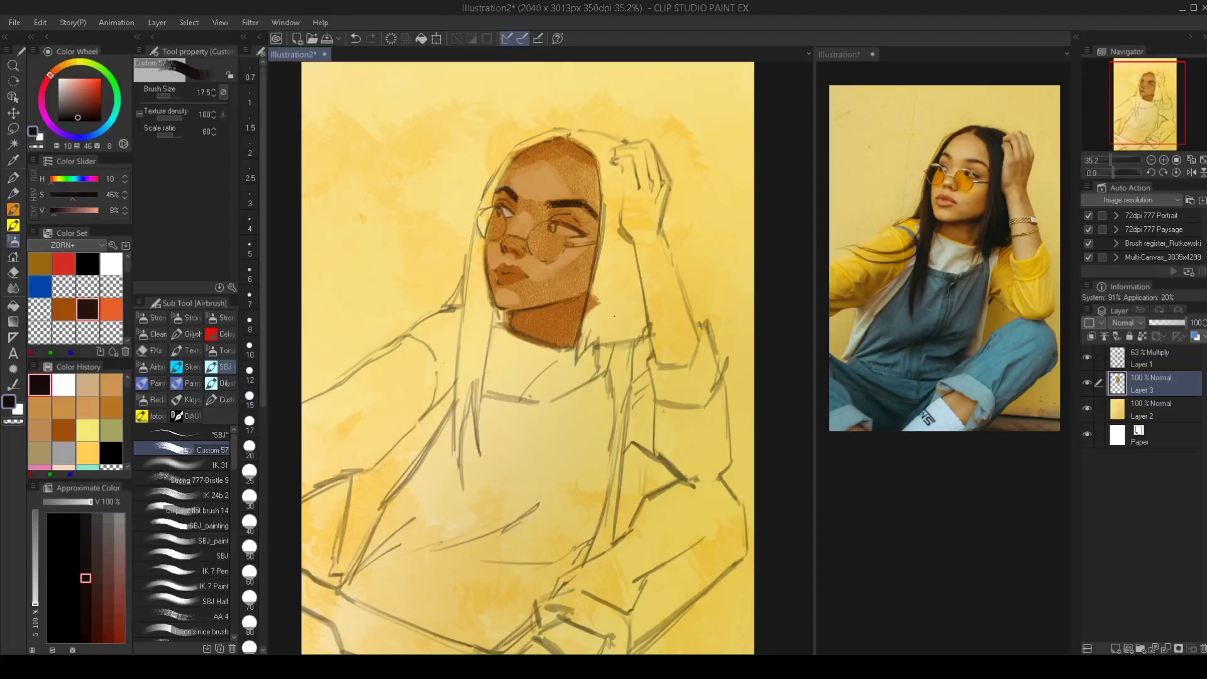
Paint the dark irises of both eyes in near-black brown, reducing the brush size to 9
left_click_drag(592, 340, 560, 340)
mouse_move(581, 255)
left_mouse_down()
mouse_move(581, 229)
mouse_move(564, 253)
mouse_move(580, 249)
mouse_move(549, 226)
left_mouse_up()
key("bracketleft")
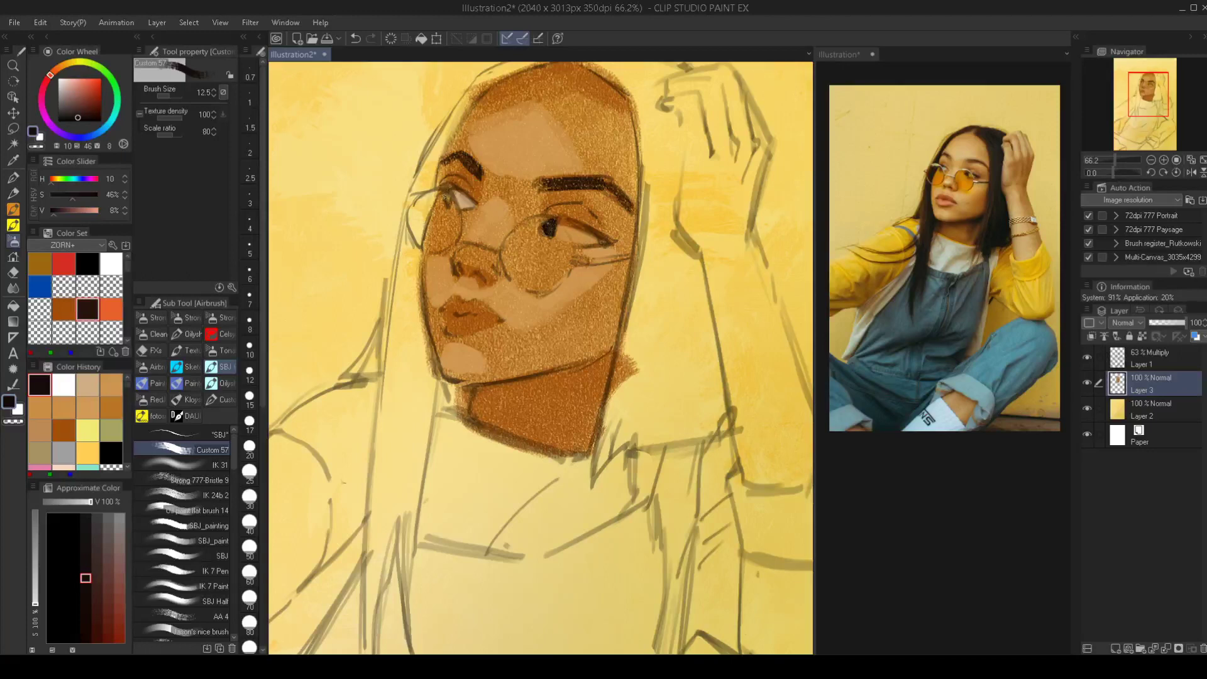
key("bracketleft")
key("bracketleft")
mouse_move(446, 197)
left_mouse_down()
mouse_move(478, 197)
mouse_move(435, 223)
left_mouse_up()
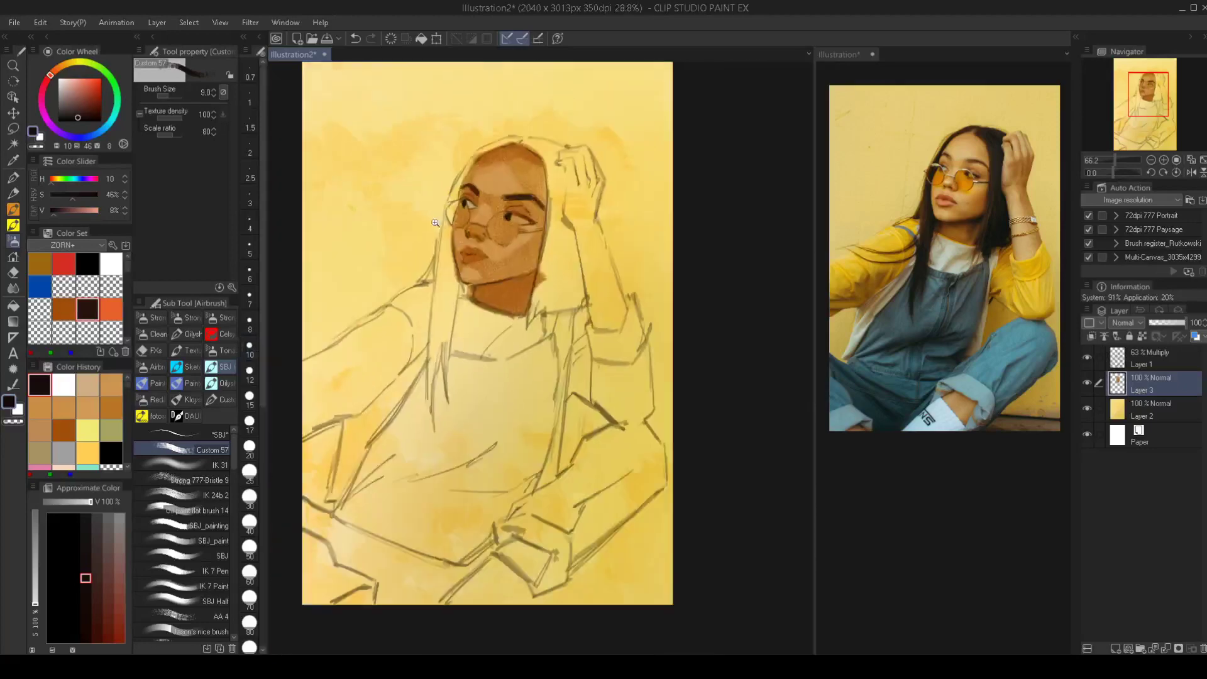
scroll(435, 223, "up", 3)
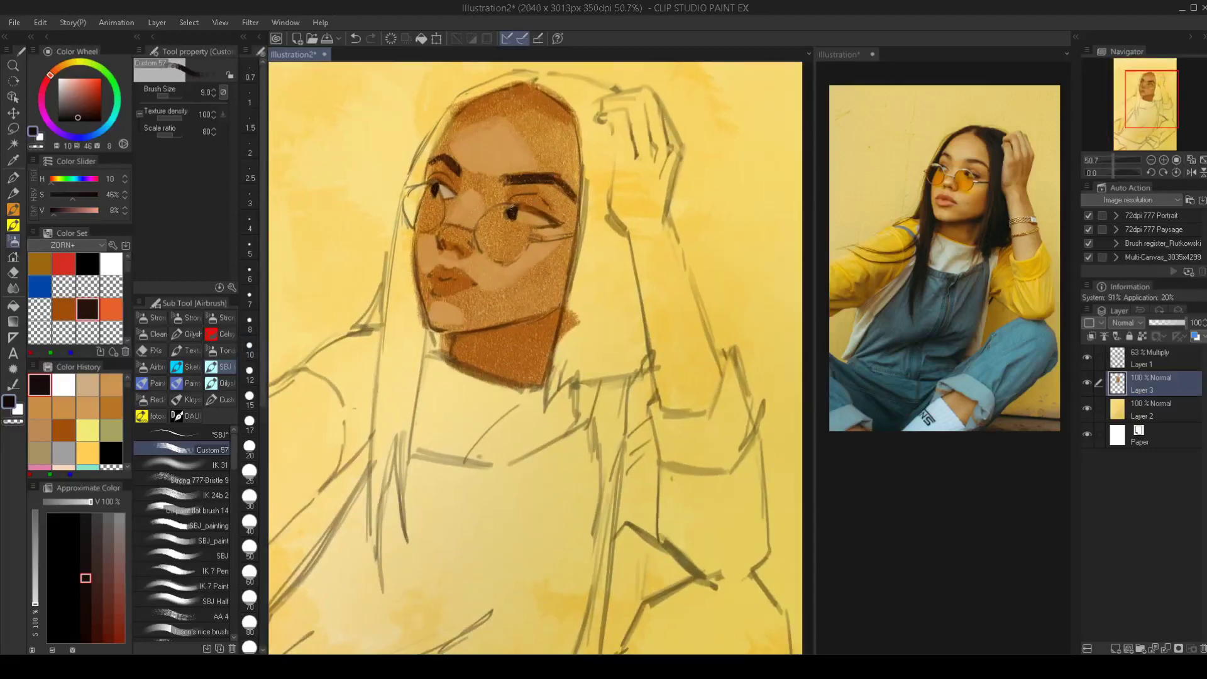
Darken the upper lash line of the woman's left eye and raise the brush size to 20
left_click_drag(514, 206, 532, 212)
key("bracketright")
key("bracketright")
key("bracketright")
key("bracketright")
key("bracketright")
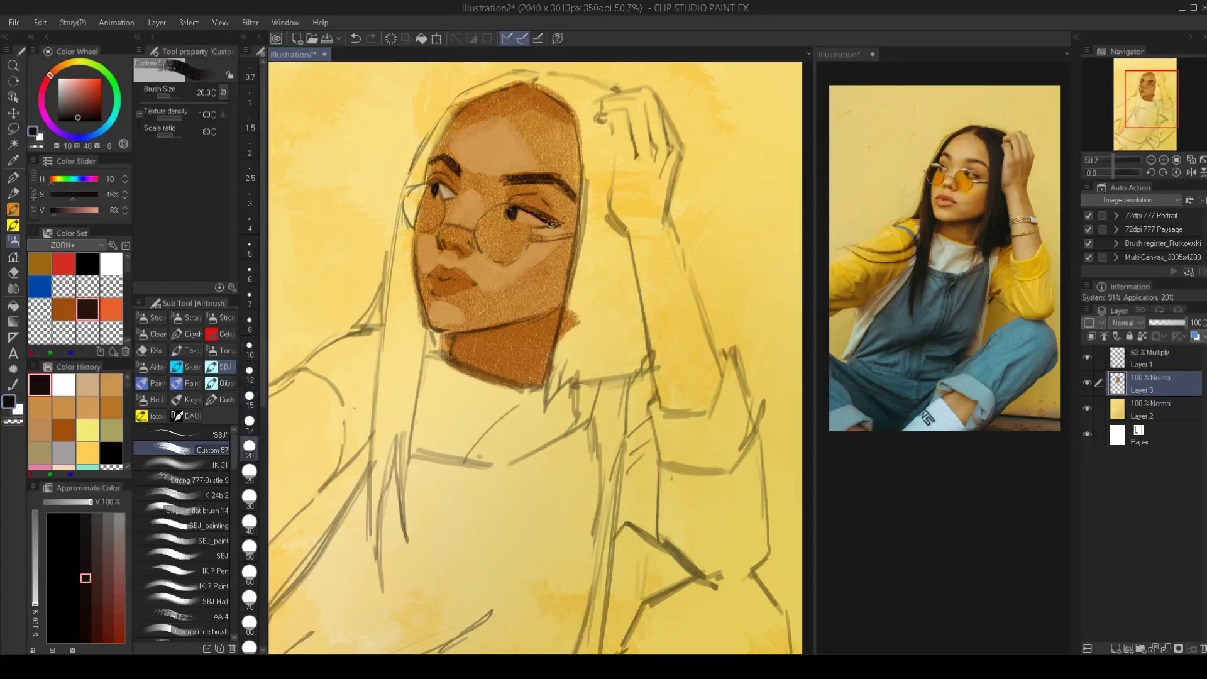
Undo the last lash stroke and repaint the upper lash lines of both eyes in near-black with brush size 15
key("ctrl+z")
key("bracketleft")
key("bracketleft")
left_click_drag(539, 212, 549, 225)
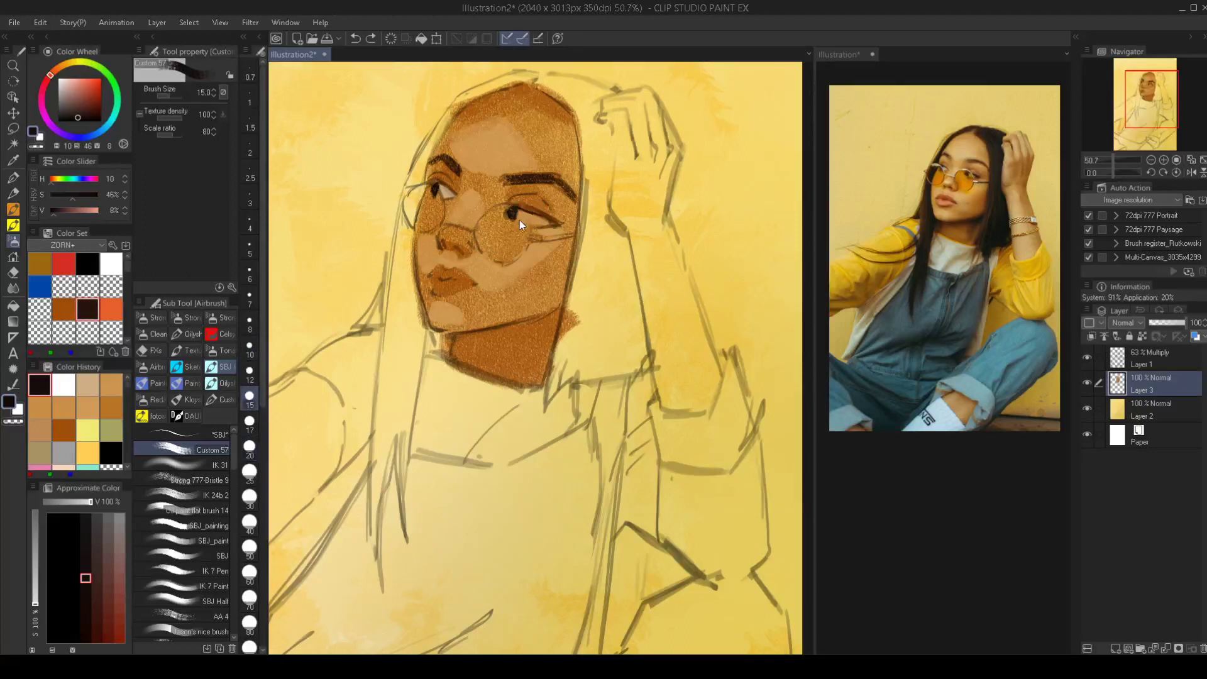
left_click_drag(517, 207, 553, 224)
left_click_drag(431, 182, 451, 191)
scroll(474, 228, "down", 3)
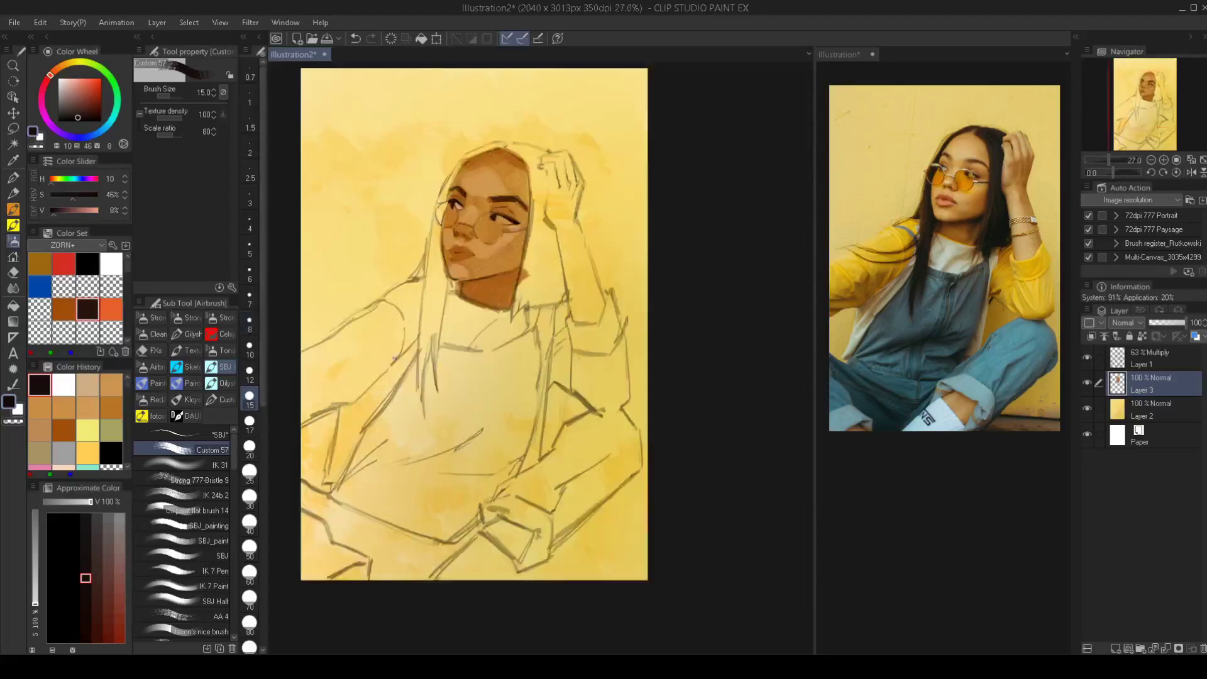
Mix a muted reddish-brown lip colour with hue 14, saturation 60 and value 61, starting from the sampled lip tone
scroll(452, 252, "up", 4)
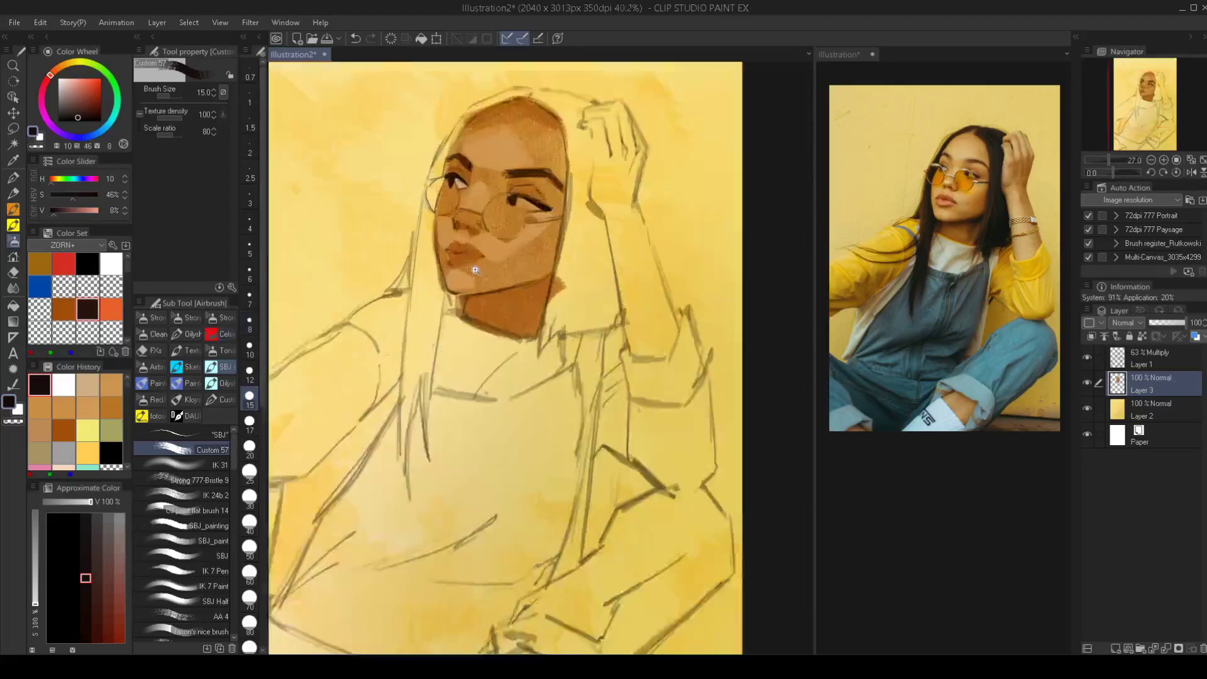
left_click_drag(491, 290, 500, 297)
left_click(476, 261, "alt")
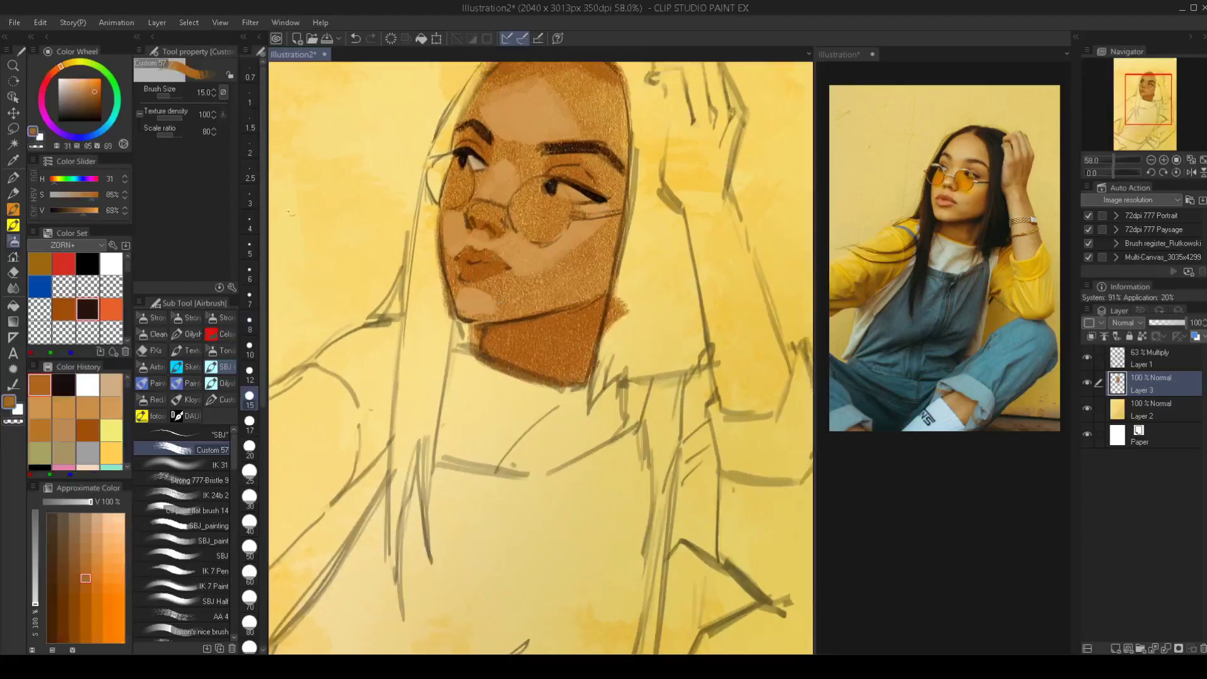
left_click_drag(58, 68, 54, 70)
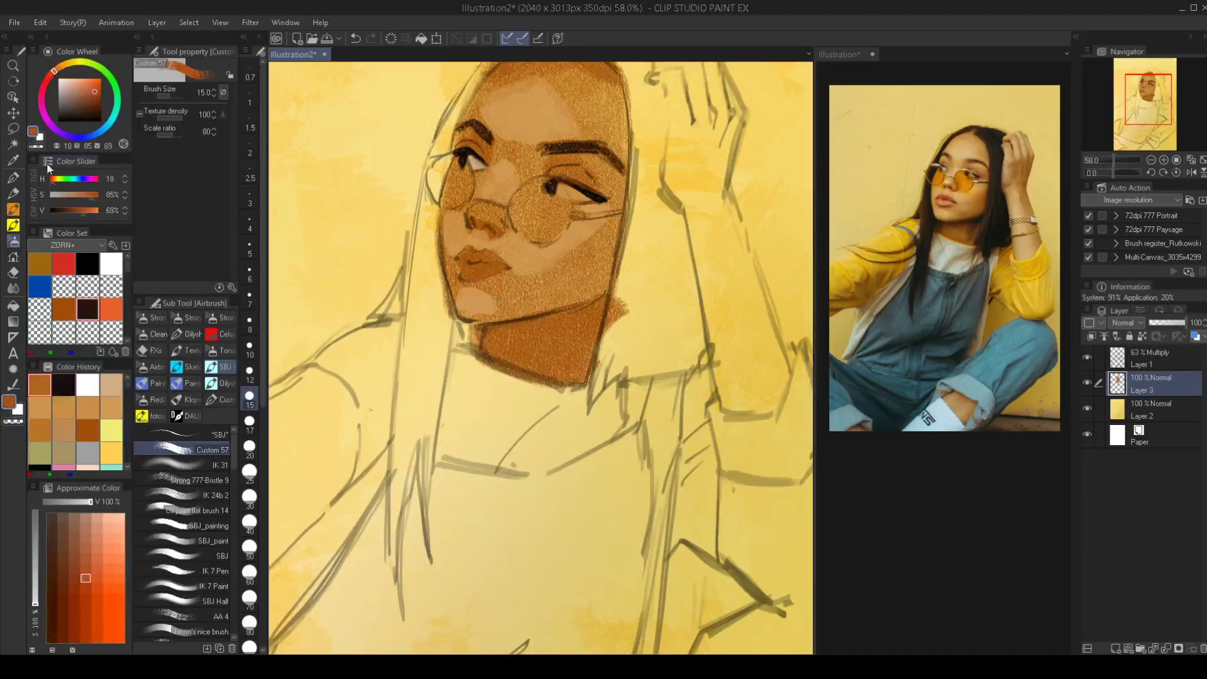
left_click(32, 133)
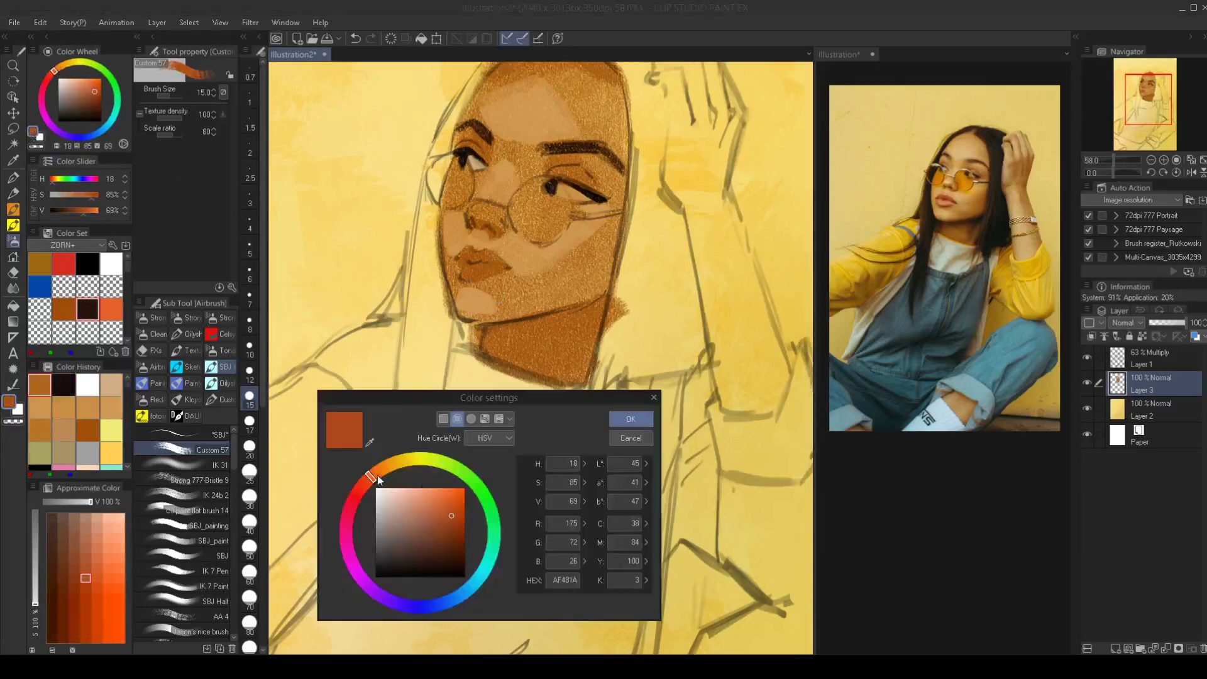
left_click_drag(370, 482, 366, 482)
left_click_drag(450, 514, 432, 519)
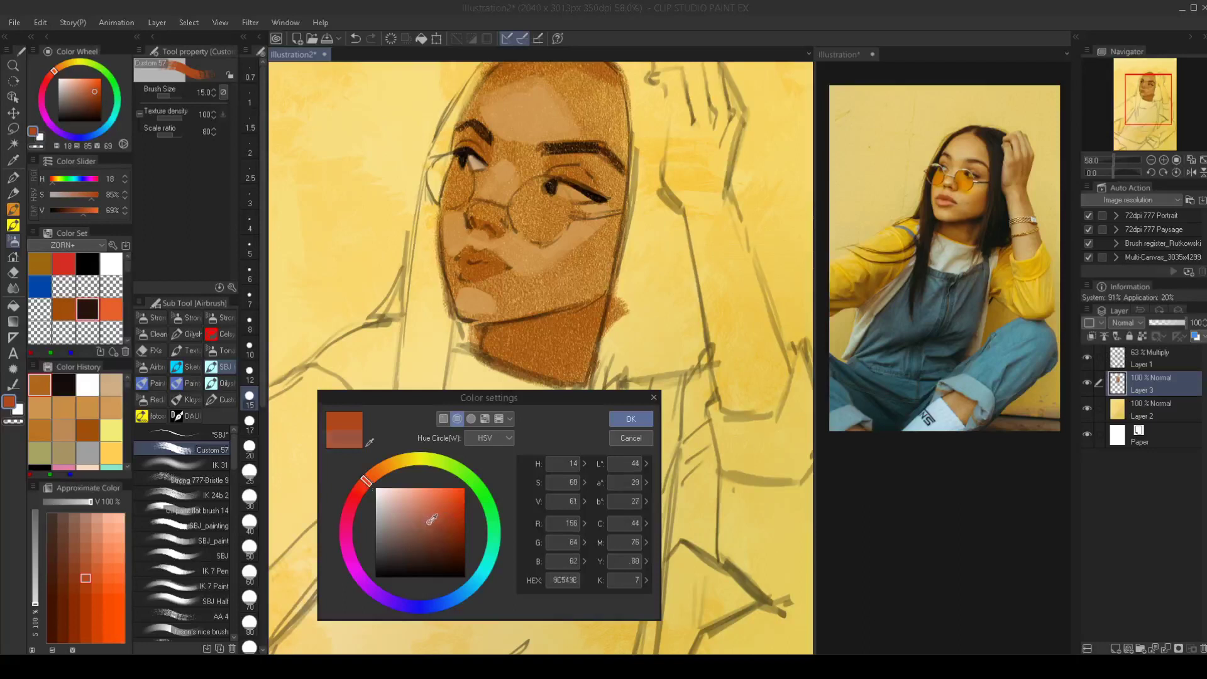
left_click(631, 419)
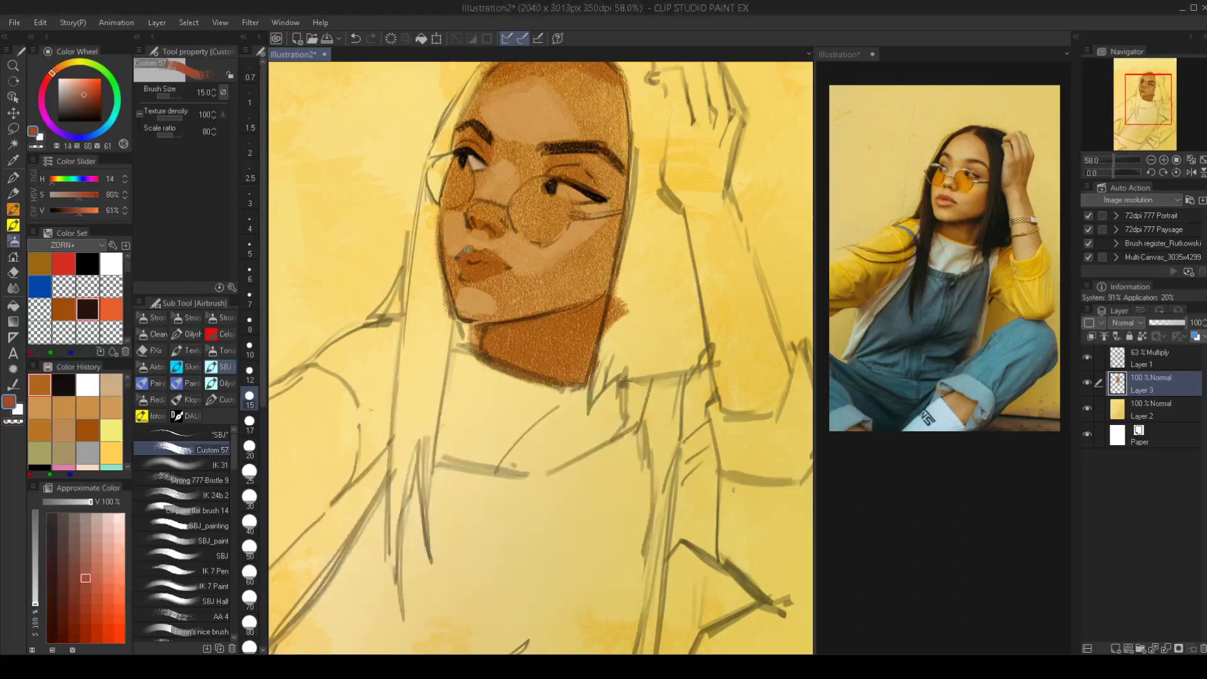
Paint the upper and lower lips in the reddish brown with brush sizes 20 and 25
key("]")
key("]")
left_click_drag(466, 254, 496, 264)
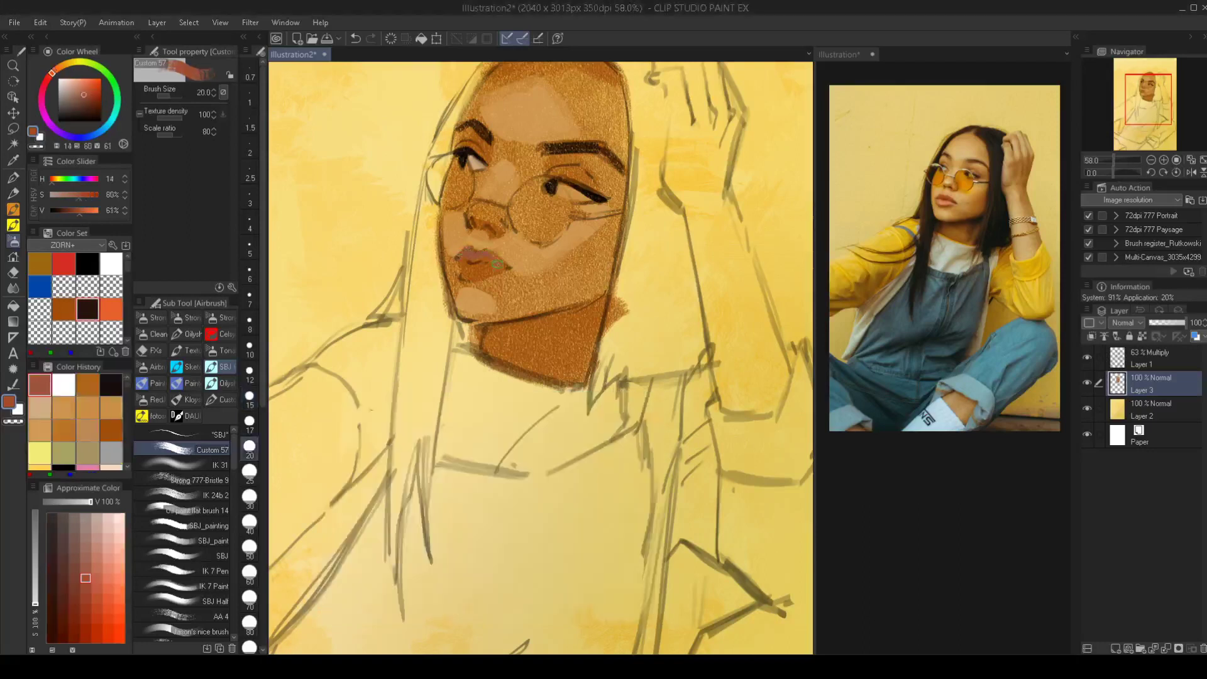
key("bracketright")
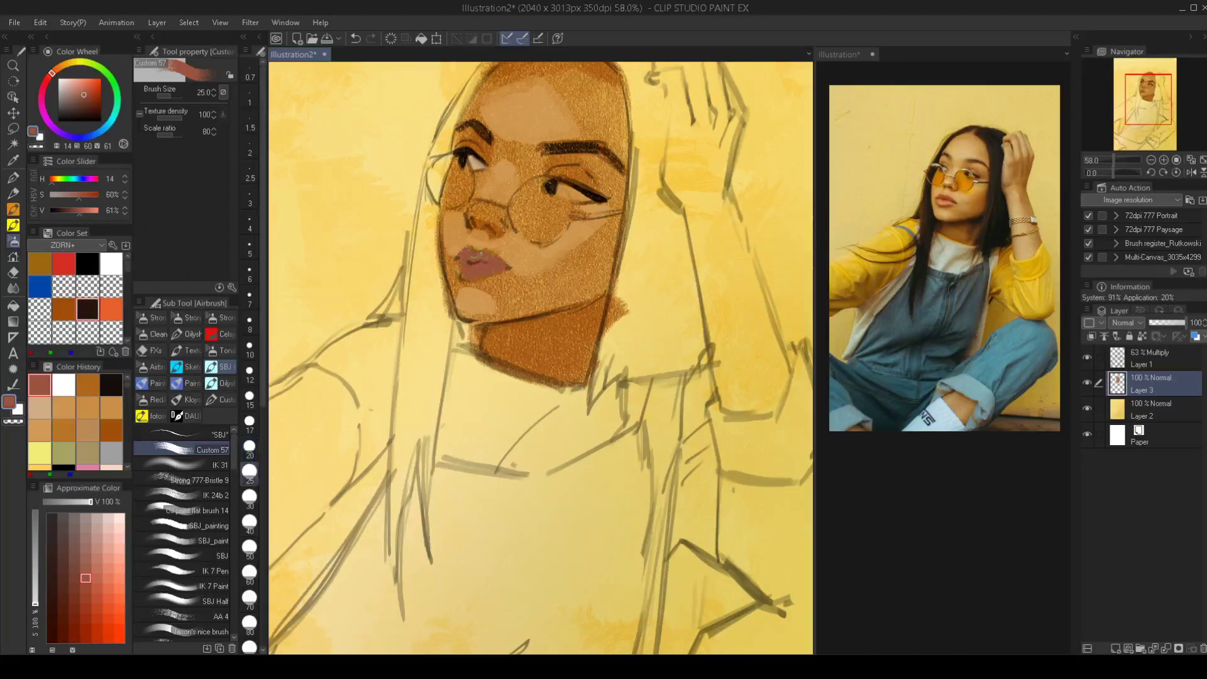
Refine the lips with sampled skin and lip tones at brush size 15, evening out the reddish-brown fill
key("bracketleft")
key("bracketleft")
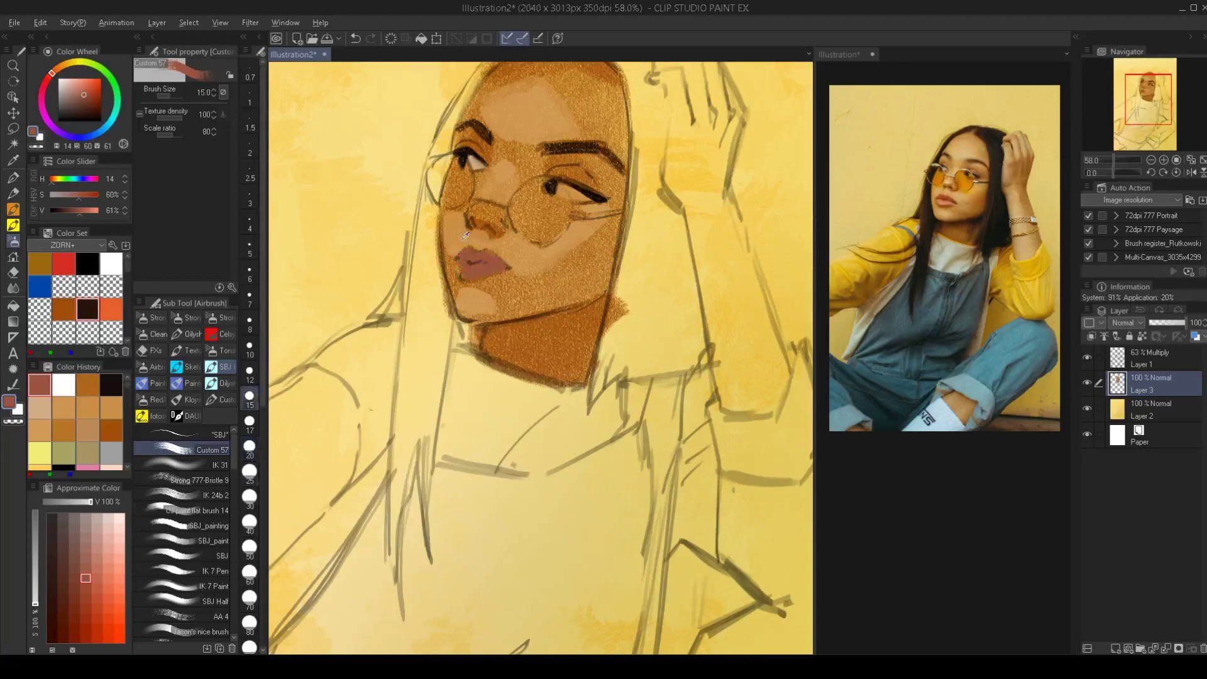
left_click(469, 236, "alt")
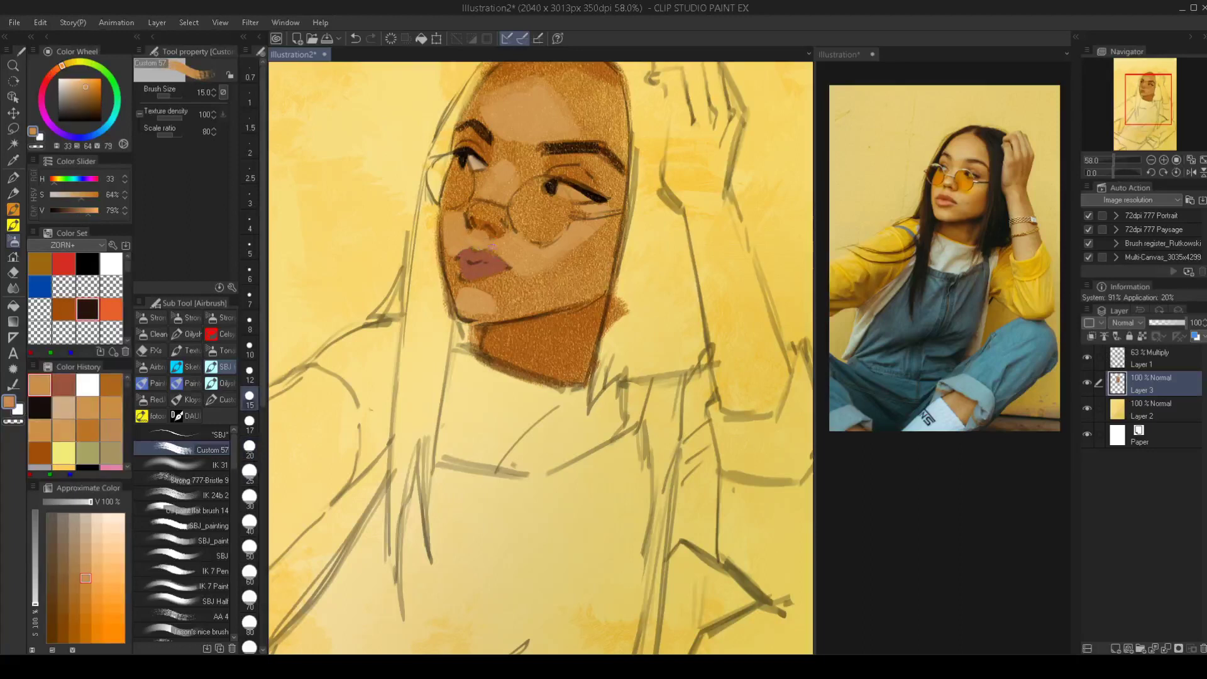
scroll(506, 276, "down", 4)
scroll(494, 302, "up", 4)
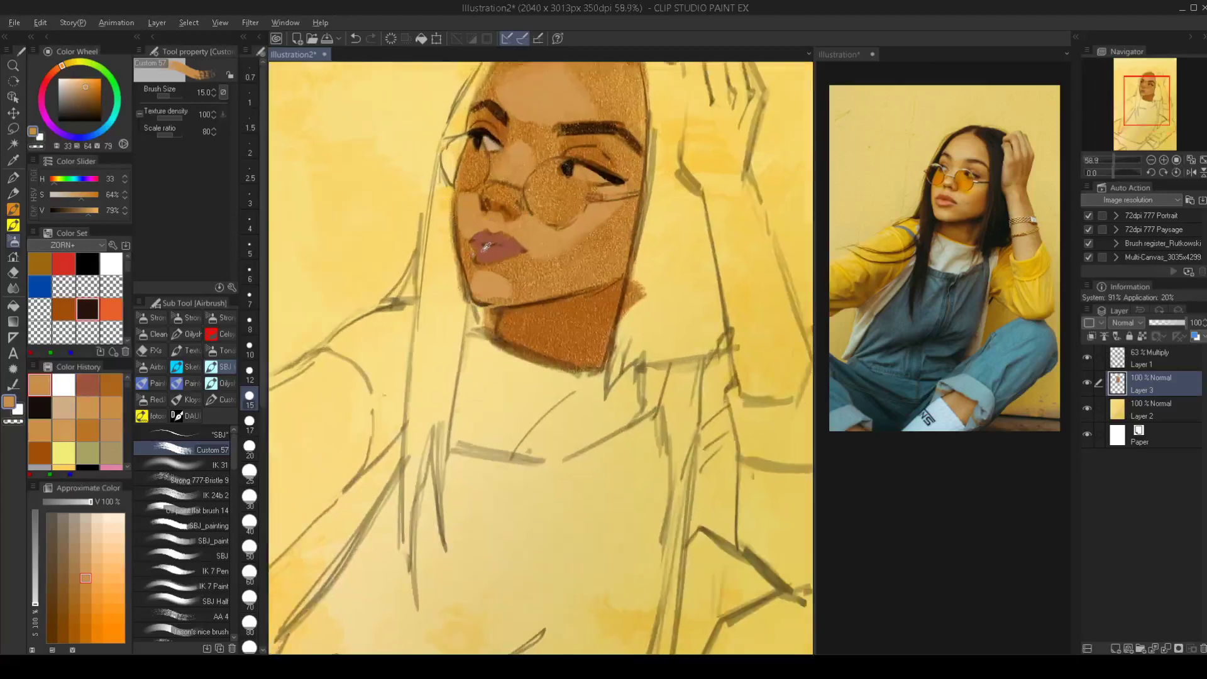
left_click(473, 241, "alt")
left_click_drag(474, 255, 514, 251)
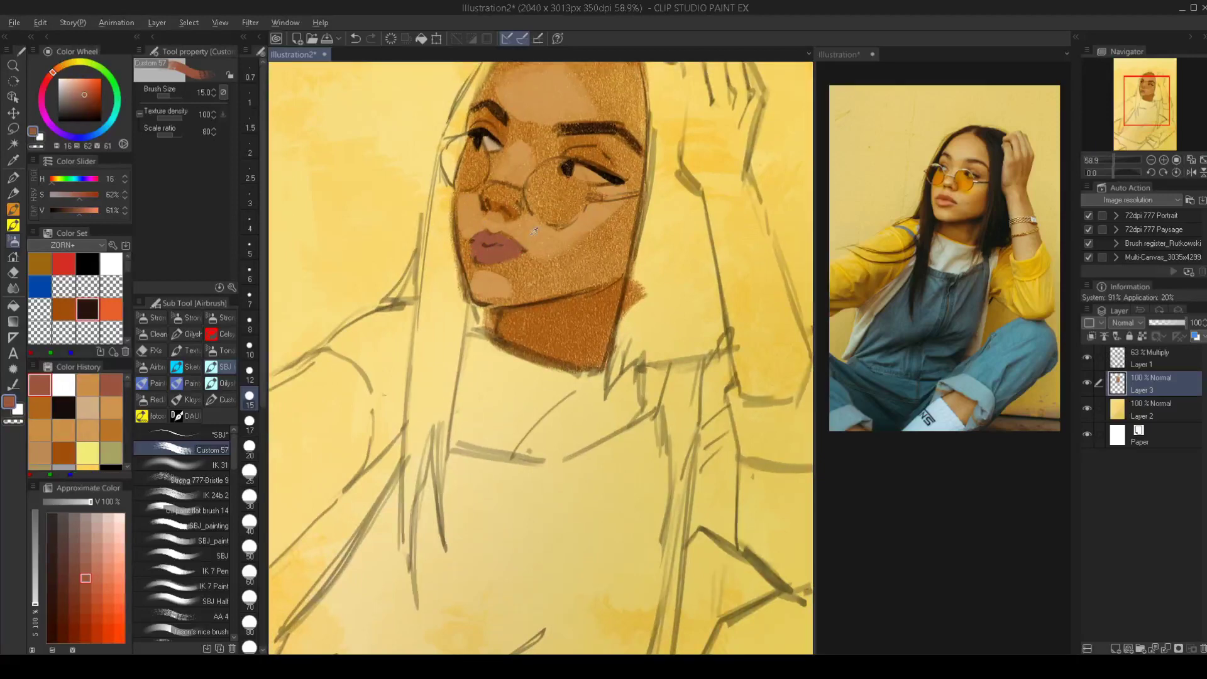
left_click(502, 249, "alt")
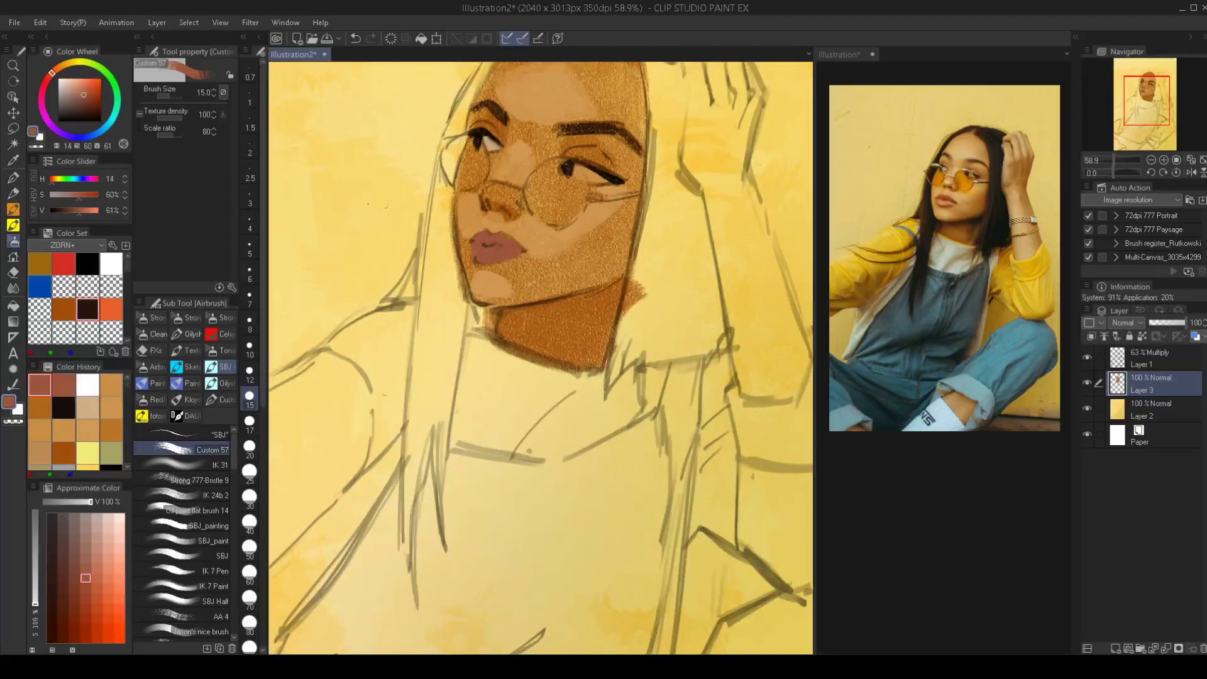
Pick a lighter pink with hue 17, saturation 40 and value 80 and lighten the lips at brush size 25
left_click(33, 132)
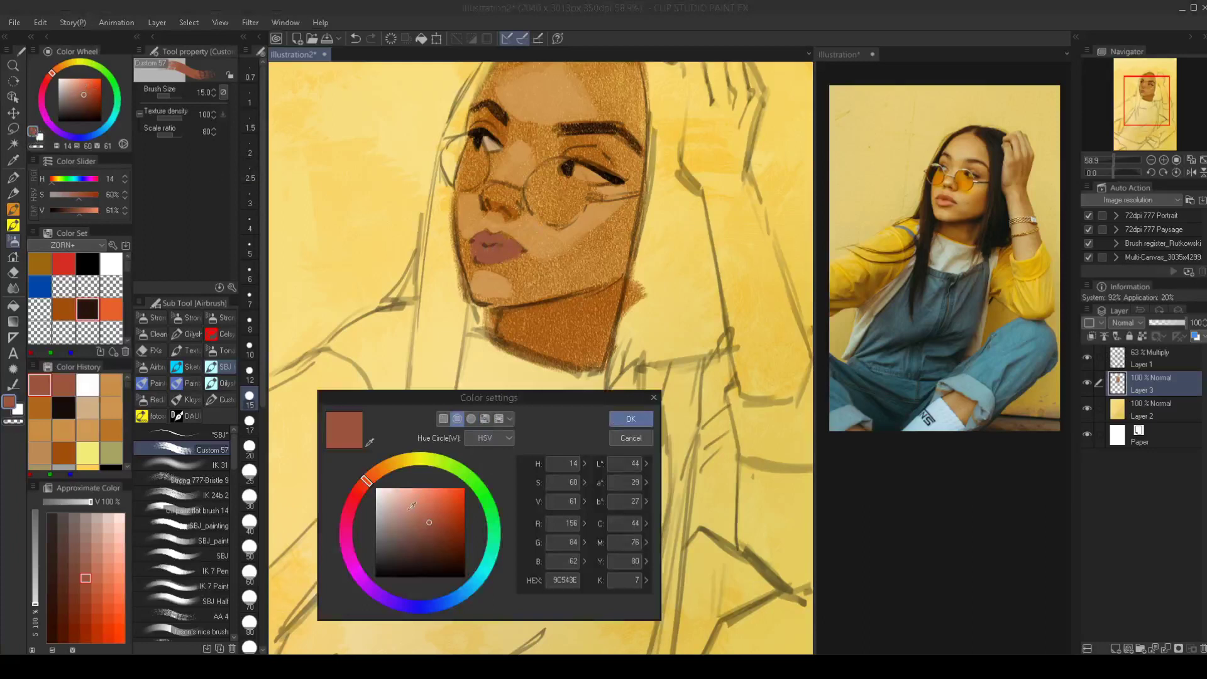
left_click_drag(412, 505, 370, 478)
left_click(618, 418)
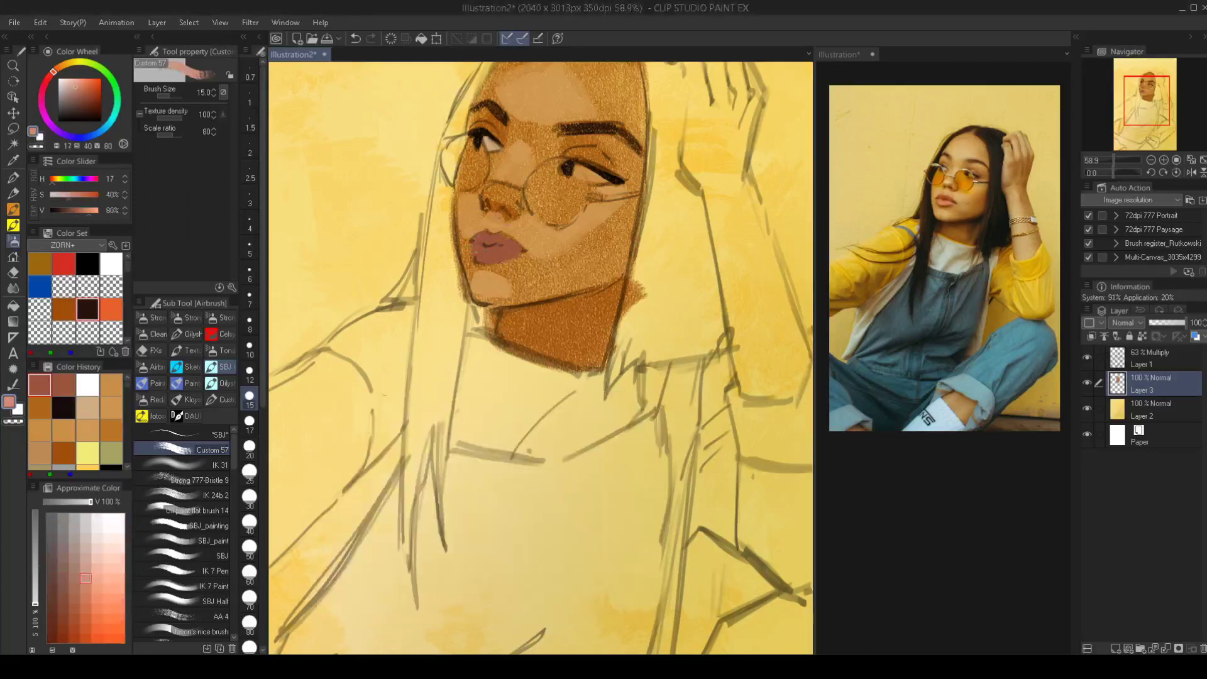
left_click(250, 472)
mouse_move(477, 244)
left_mouse_down()
mouse_move(508, 249)
mouse_move(487, 275)
mouse_move(408, 319)
left_mouse_up()
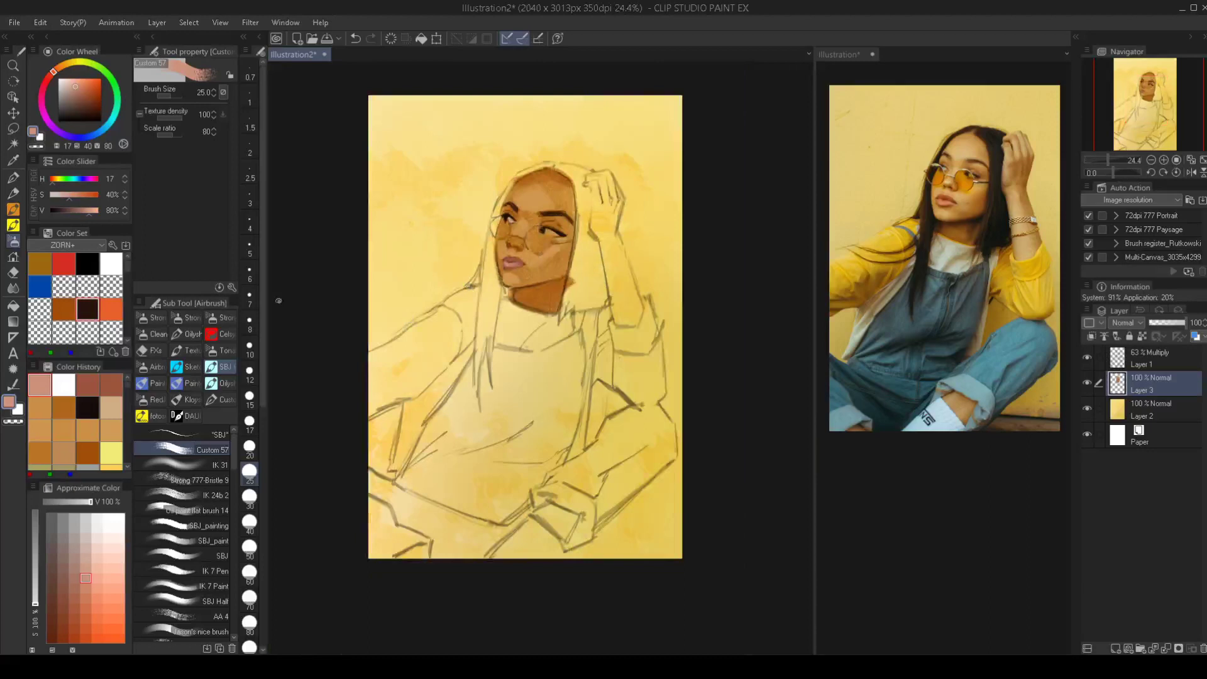
scroll(519, 290, "up", 3)
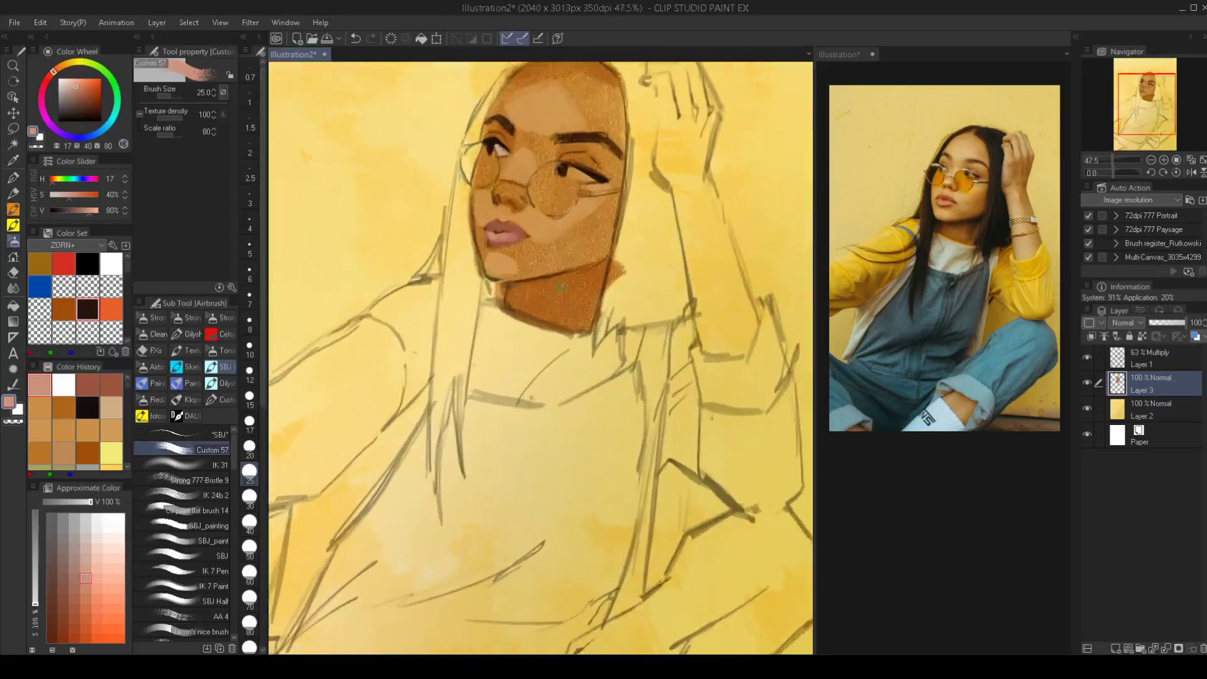
Mix a dark brown with hue 25, saturation 93 and value 21 and block in the neck shadow with a larger brush
left_click(553, 281, "alt")
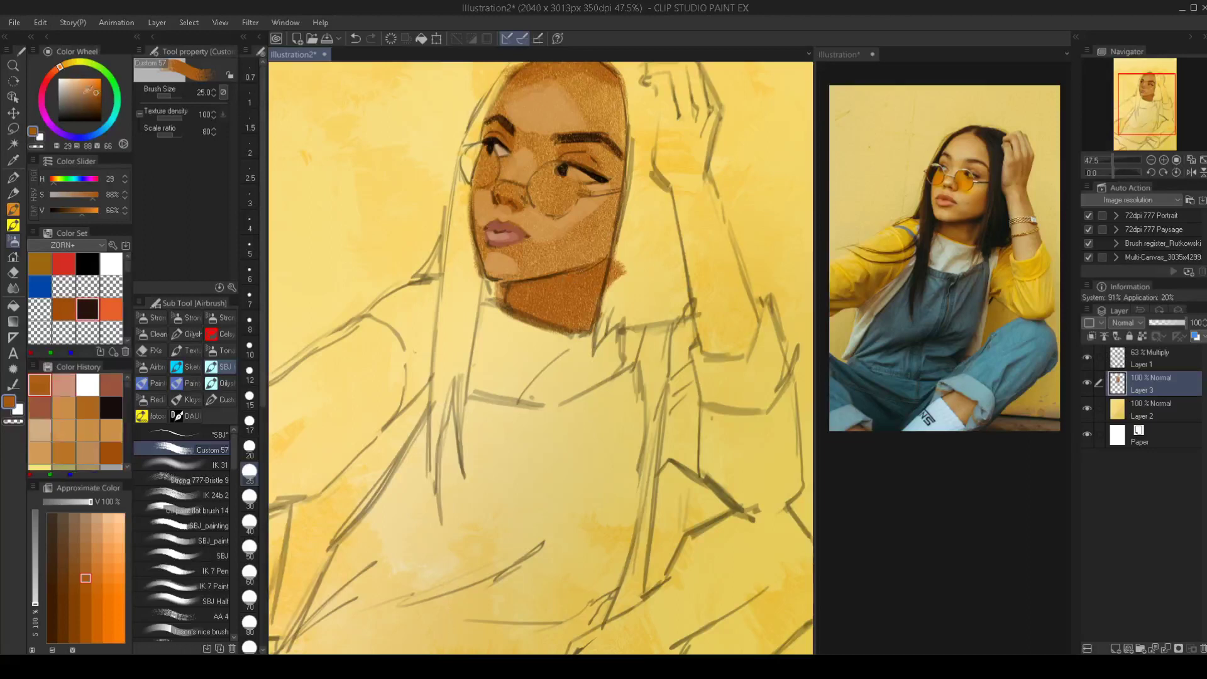
left_click(32, 133)
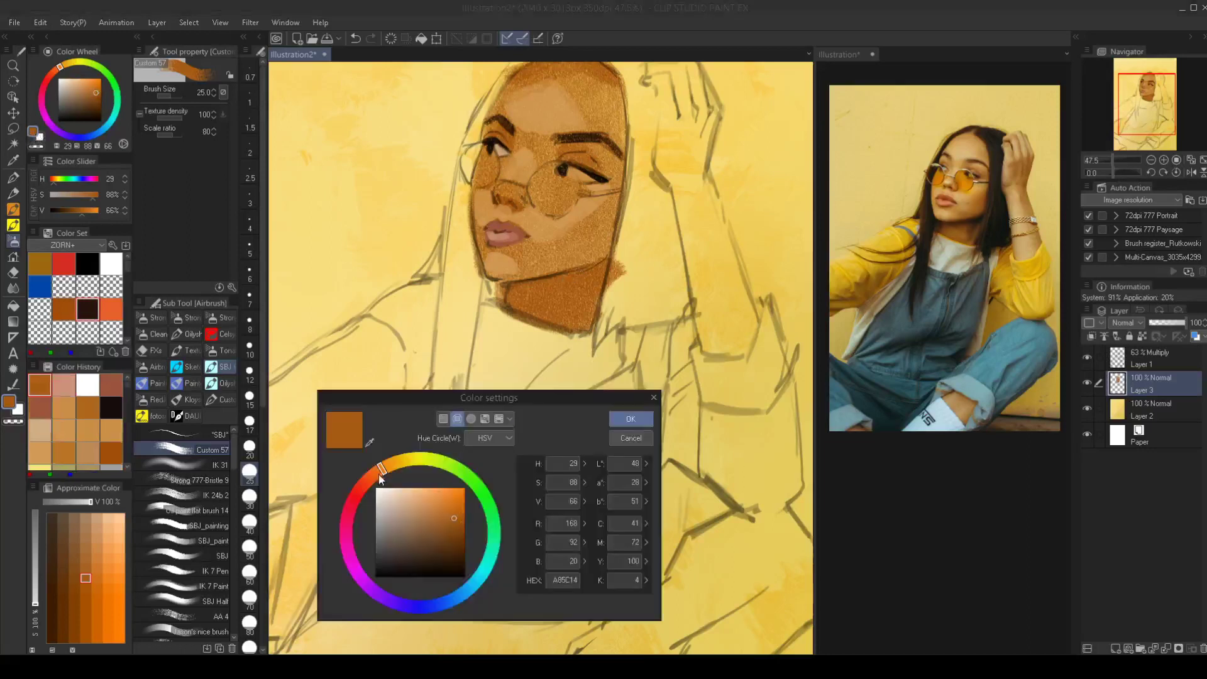
left_click_drag(379, 473, 377, 471)
left_click(459, 557)
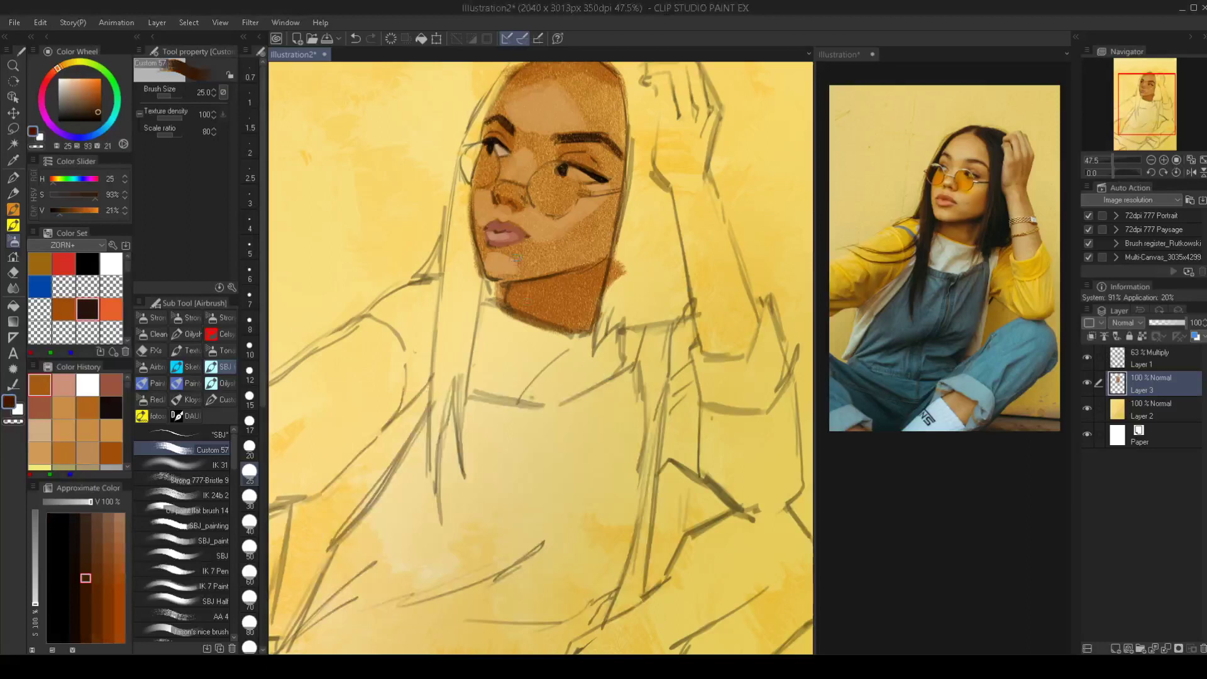
key("bracketright")
key("bracketright")
key("bracketright")
key("bracketright")
mouse_move(515, 299)
left_mouse_down()
mouse_move(508, 284)
mouse_move(603, 261)
mouse_move(594, 308)
mouse_move(563, 330)
mouse_move(512, 311)
mouse_move(556, 314)
mouse_move(594, 272)
mouse_move(572, 315)
left_mouse_up()
Deepen the dark brown shadow under the jawline and across the neck with brush size 40
key("bracketleft")
key("bracketleft")
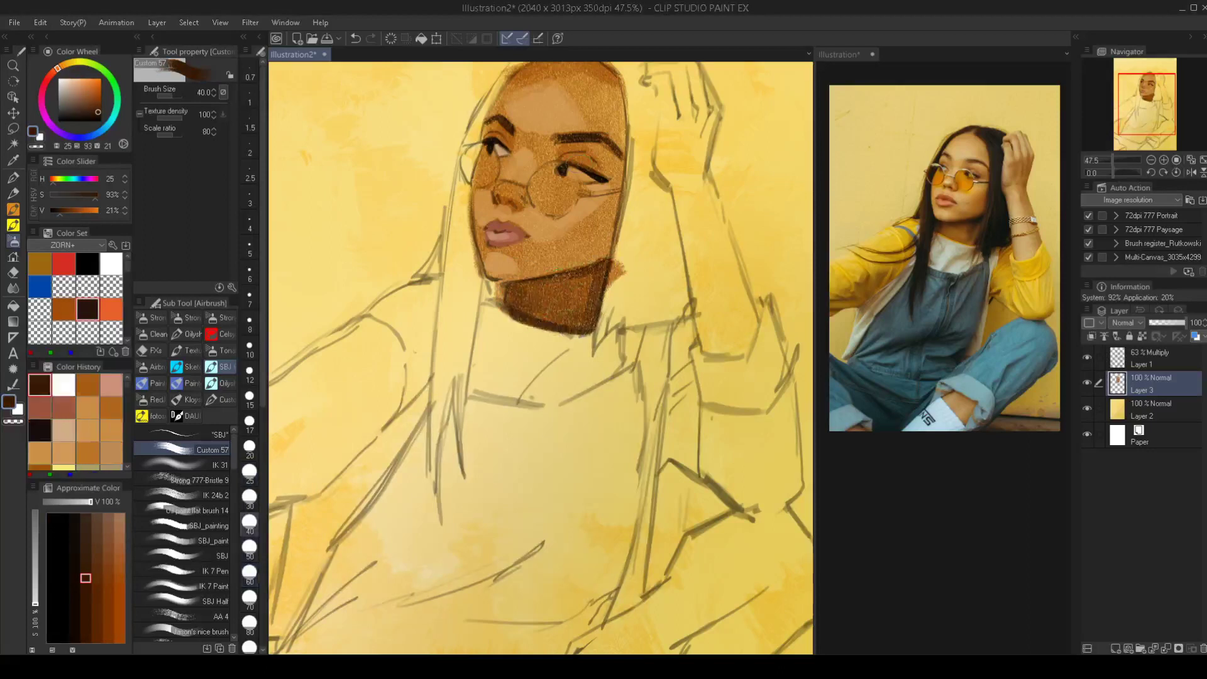
left_click_drag(510, 286, 578, 273)
left_click_drag(507, 287, 602, 267)
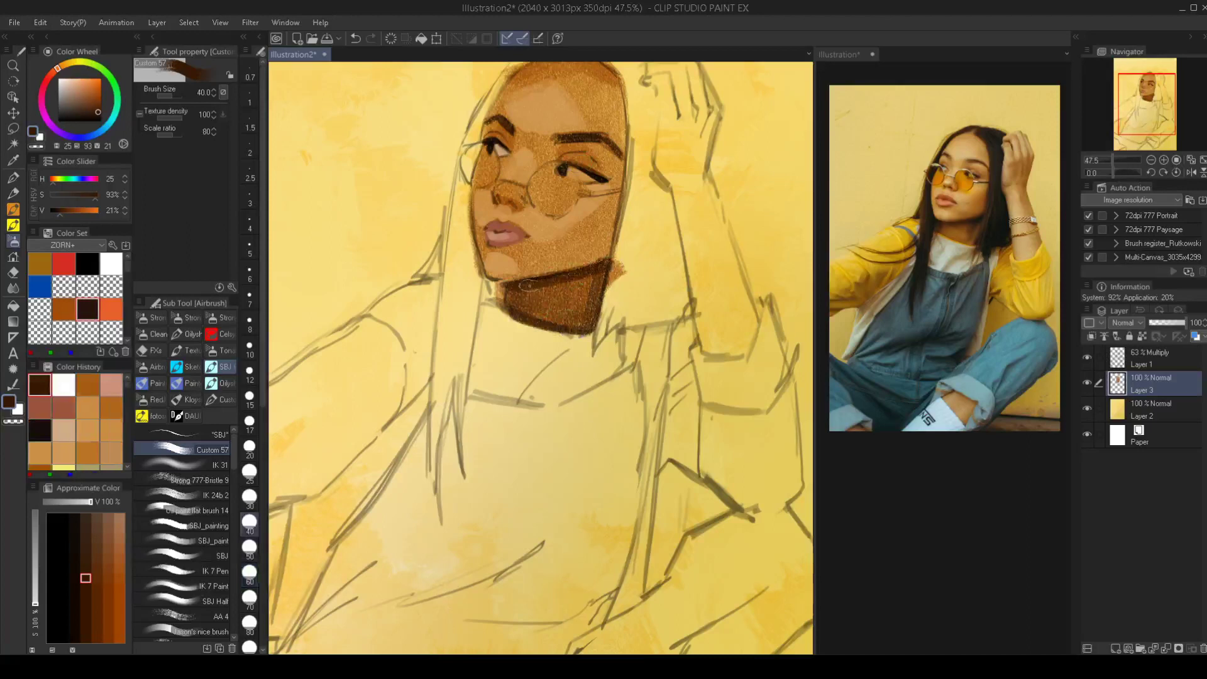
mouse_move(527, 284)
left_mouse_down()
mouse_move(601, 267)
mouse_move(556, 324)
left_mouse_up()
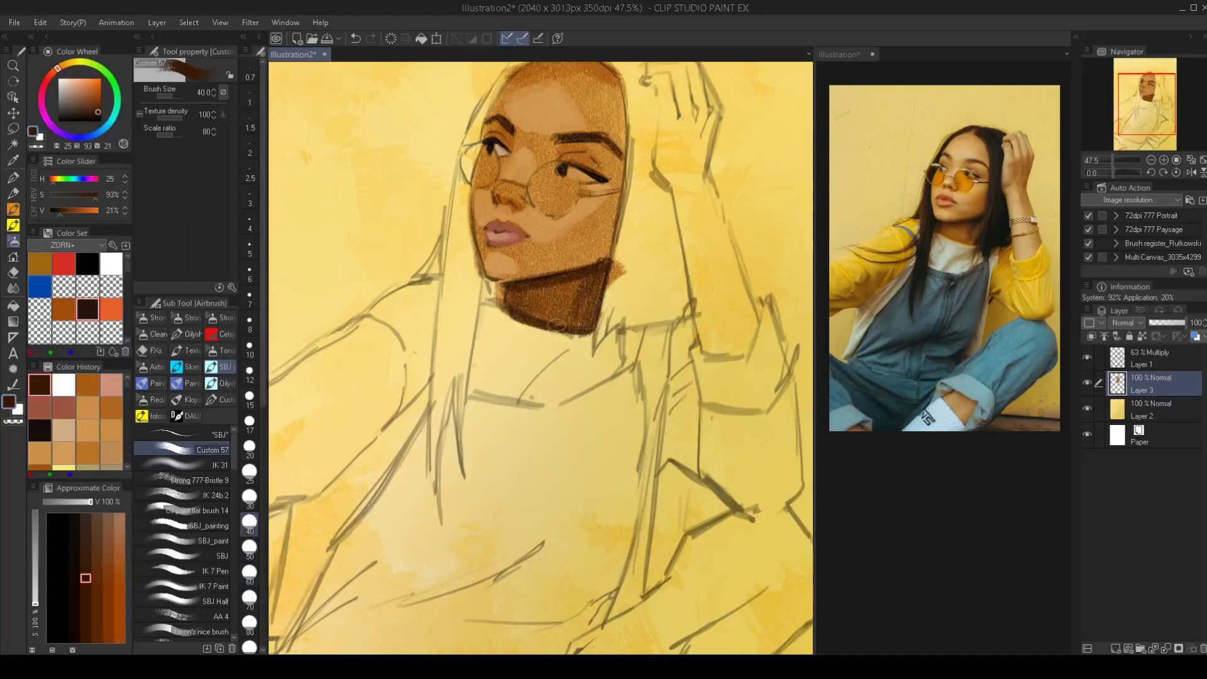
scroll(557, 324, "down", 5)
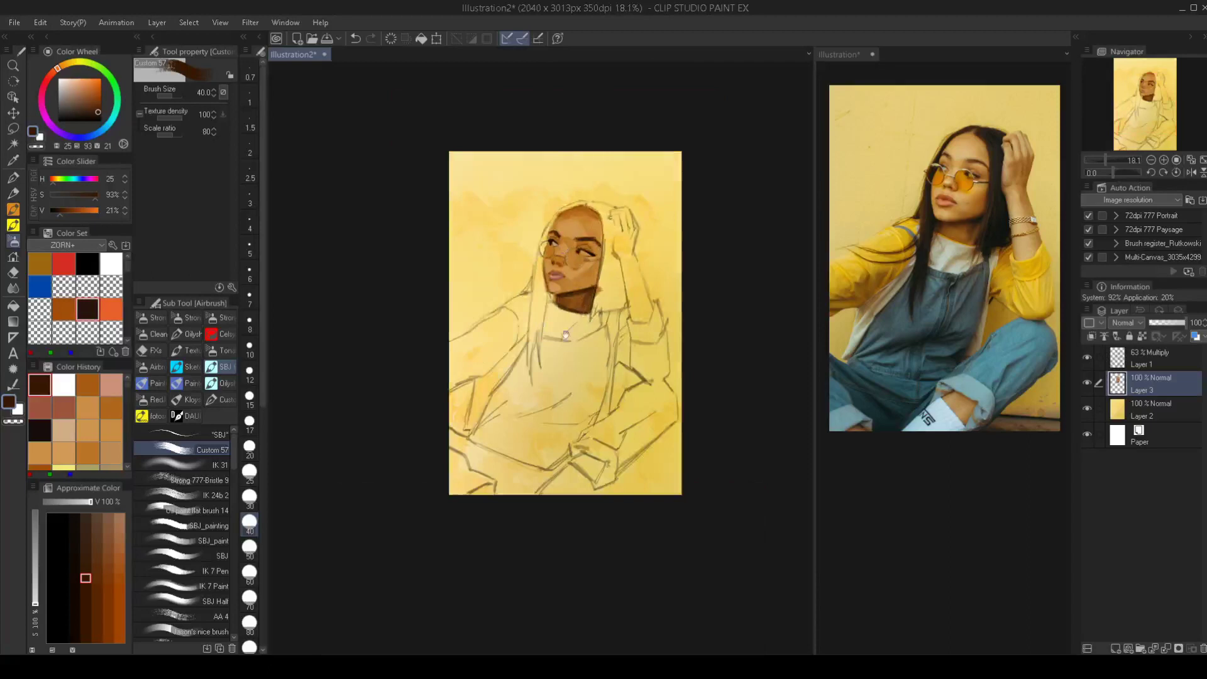
mouse_move(565, 335)
left_mouse_down()
mouse_move(561, 296)
mouse_move(585, 284)
left_mouse_up()
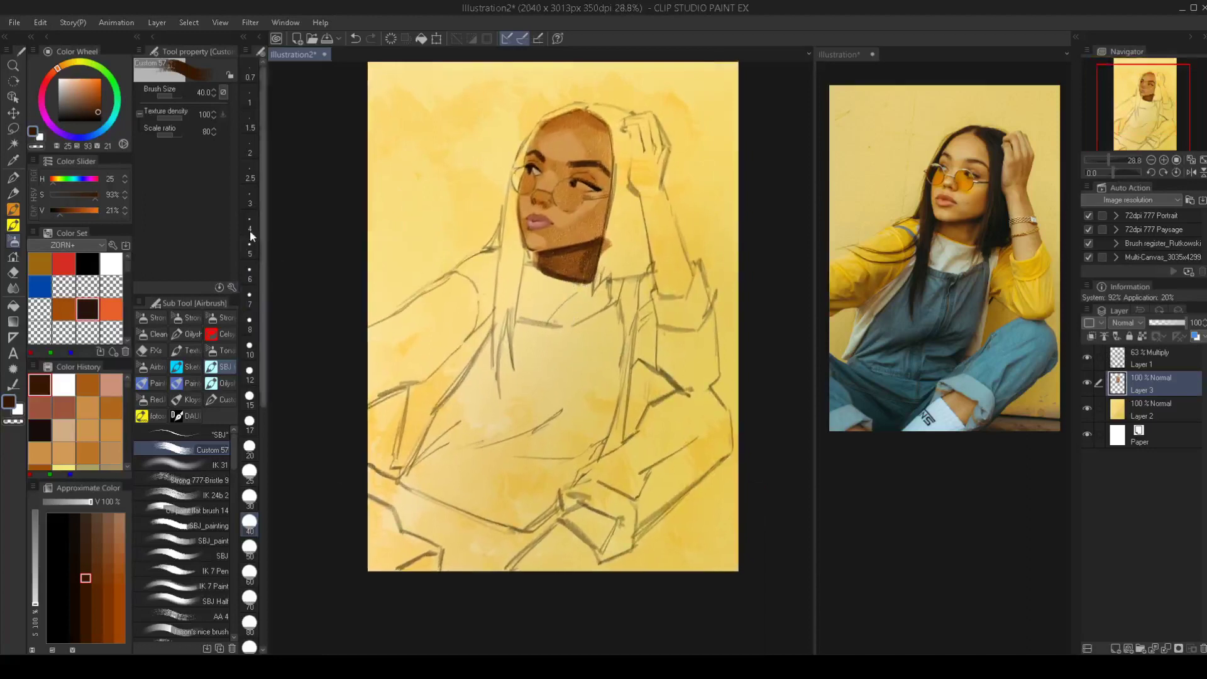
Lighten the lit areas of the woman's face and soften the neck shadow using the Dodge airbrush at size 80
left_click(223, 350)
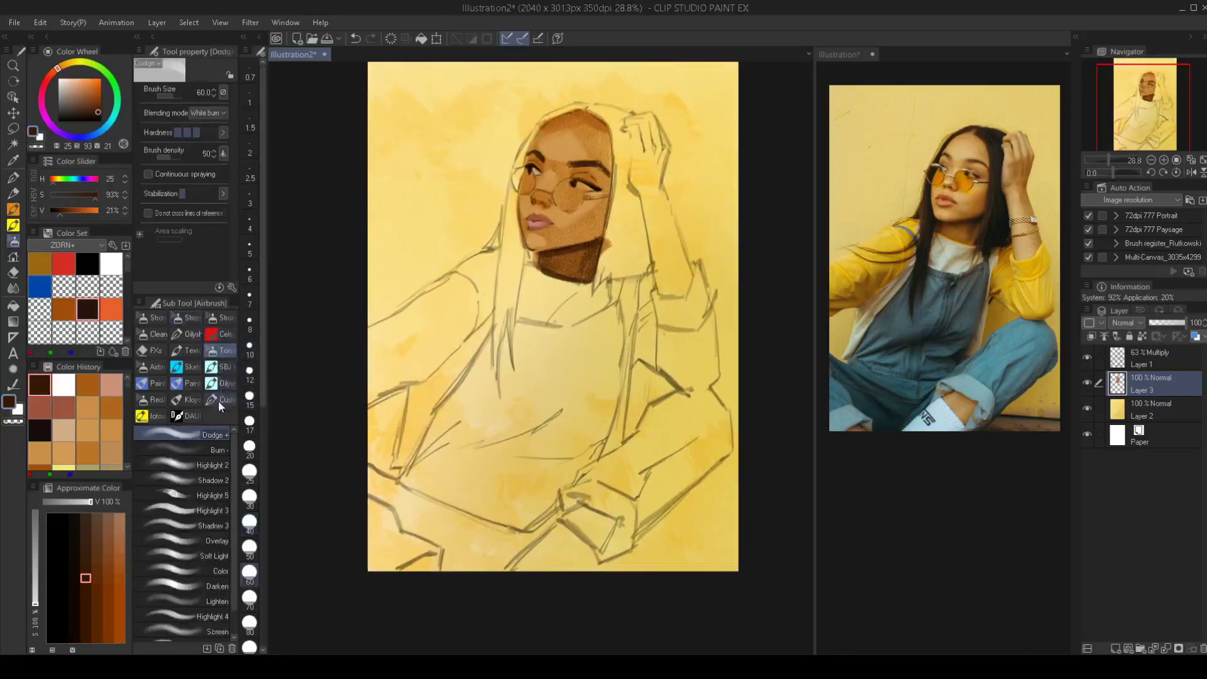
key("bracketright")
key("bracketright")
mouse_move(588, 141)
left_mouse_down()
mouse_move(561, 145)
mouse_move(531, 210)
mouse_move(555, 176)
mouse_move(580, 173)
mouse_move(594, 201)
left_mouse_up()
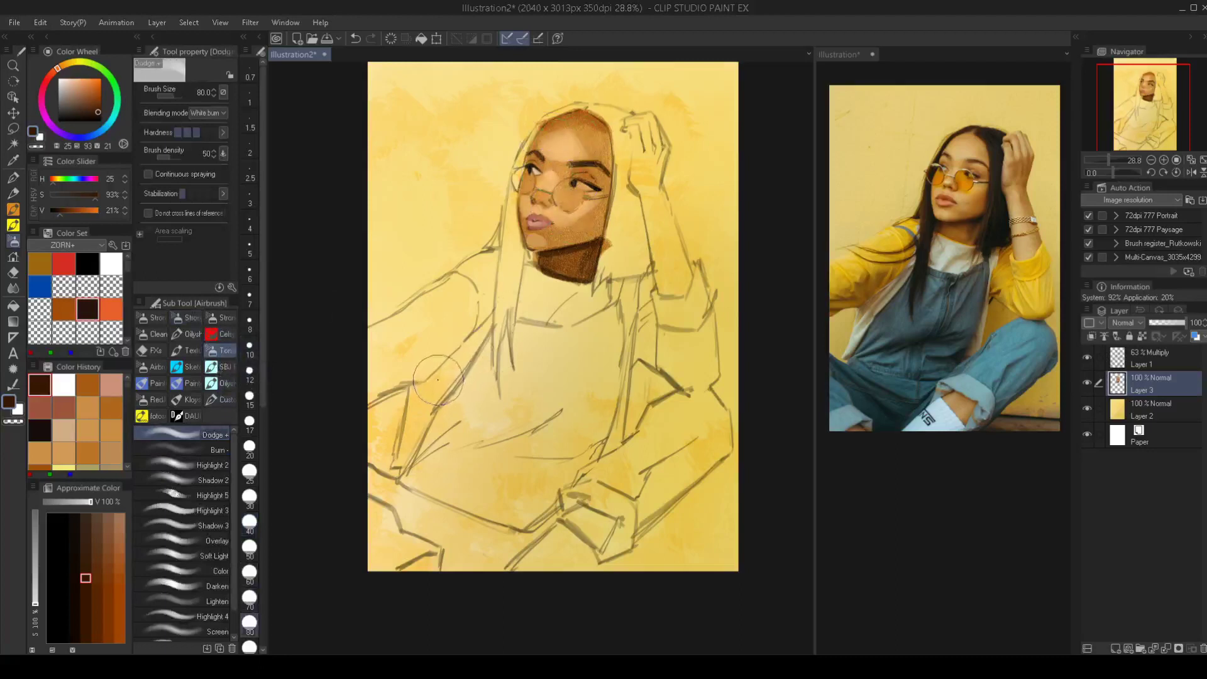
left_click_drag(564, 256, 559, 262)
scroll(558, 261, "down", 3)
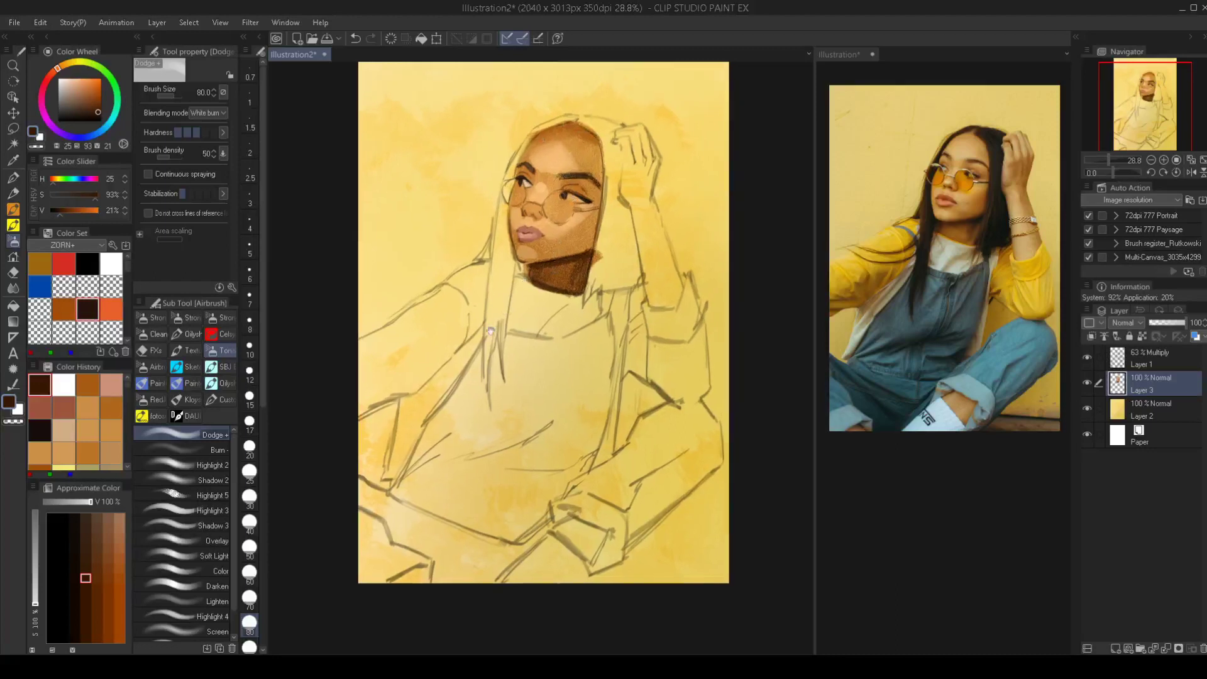
scroll(554, 265, "up", 3)
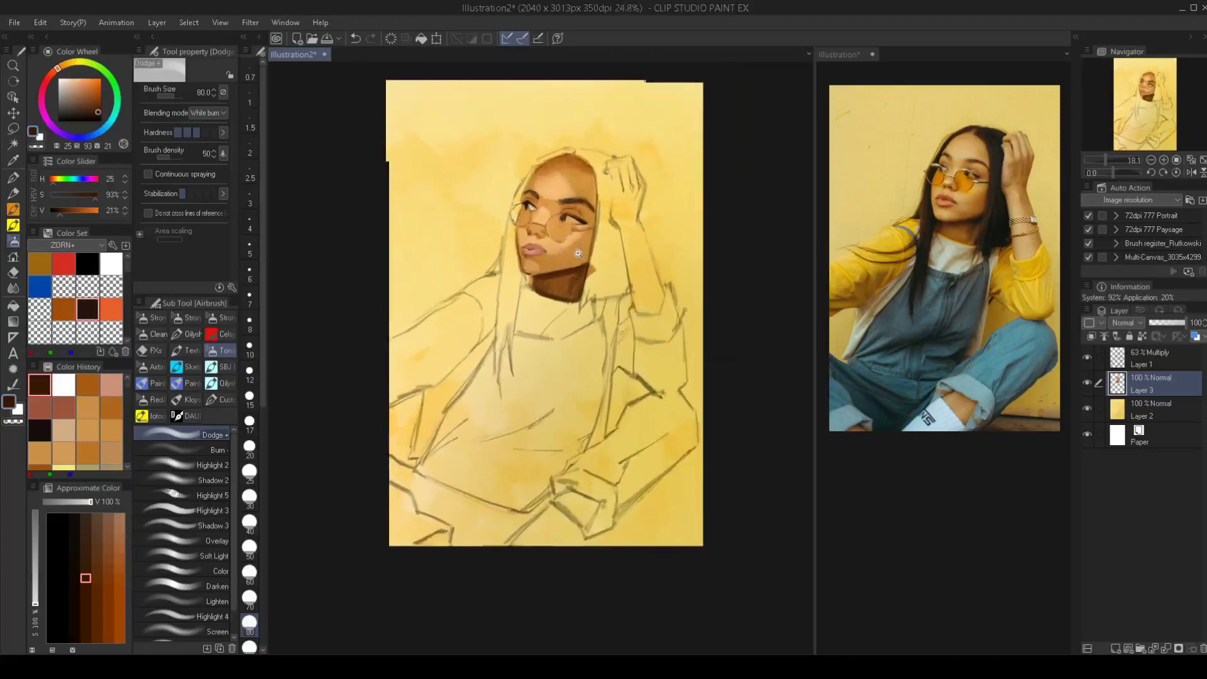
scroll(593, 254, "up", 4)
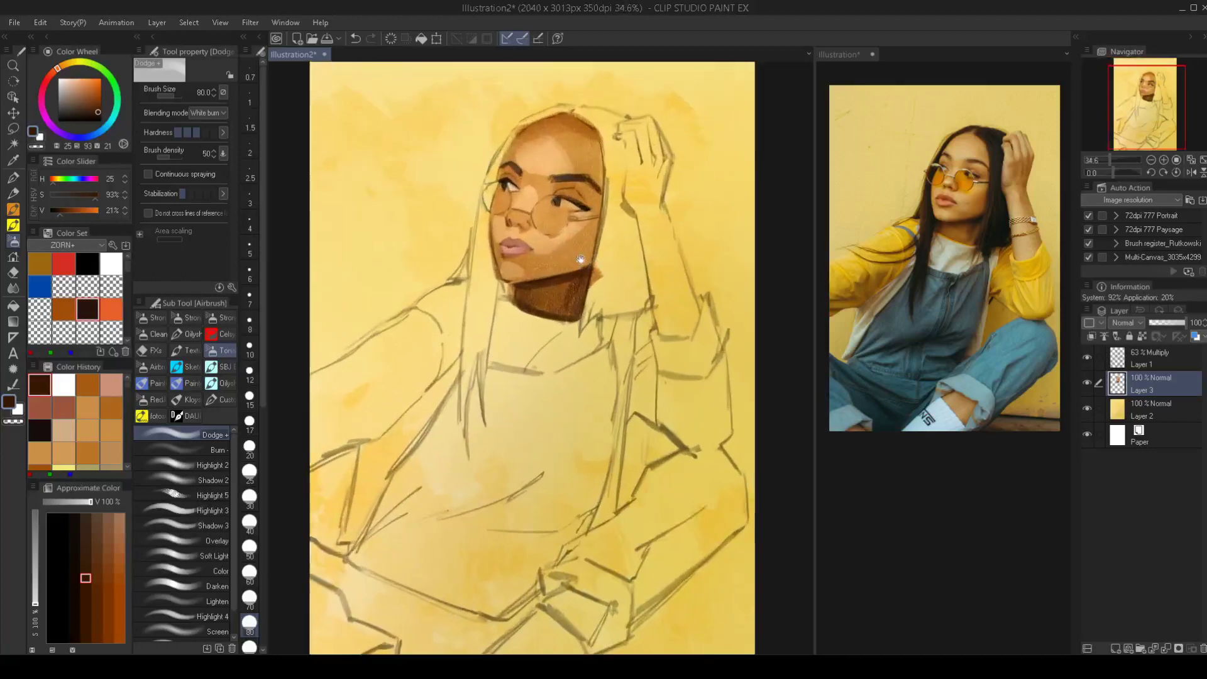
mouse_move(582, 255)
left_mouse_down()
mouse_move(557, 254)
mouse_move(581, 250)
left_mouse_up()
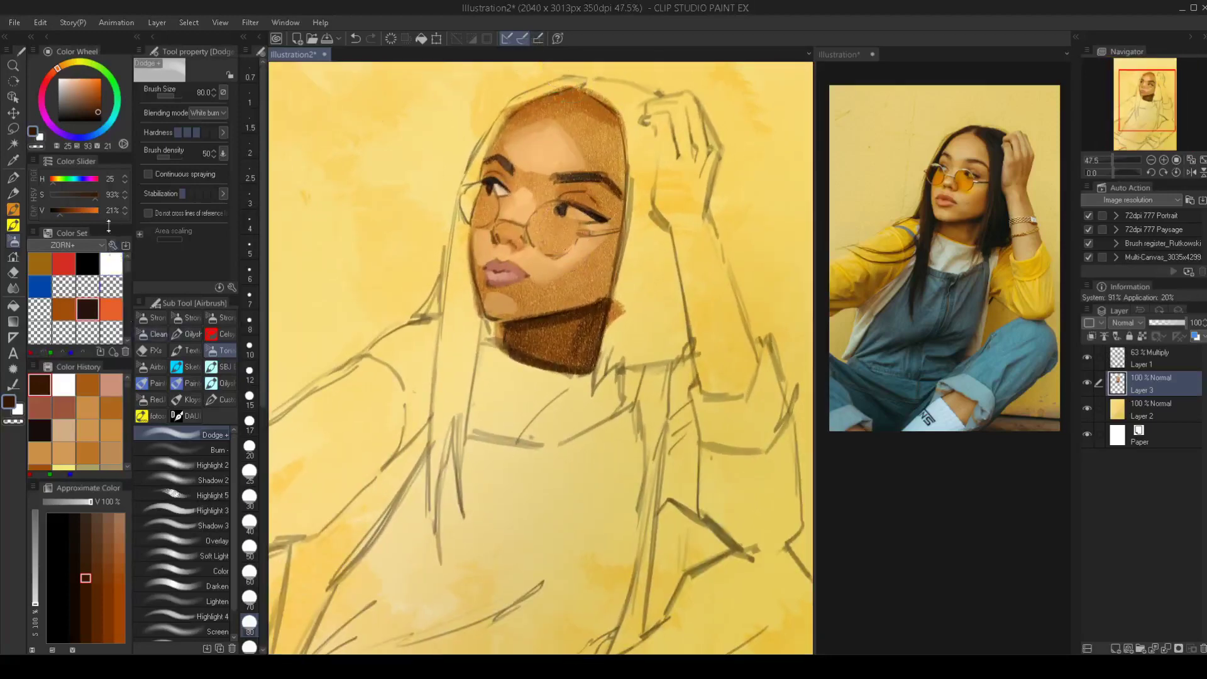
Set the painting colour to a near-black brown with hue 25, saturation 43 and value 5
left_click(34, 132)
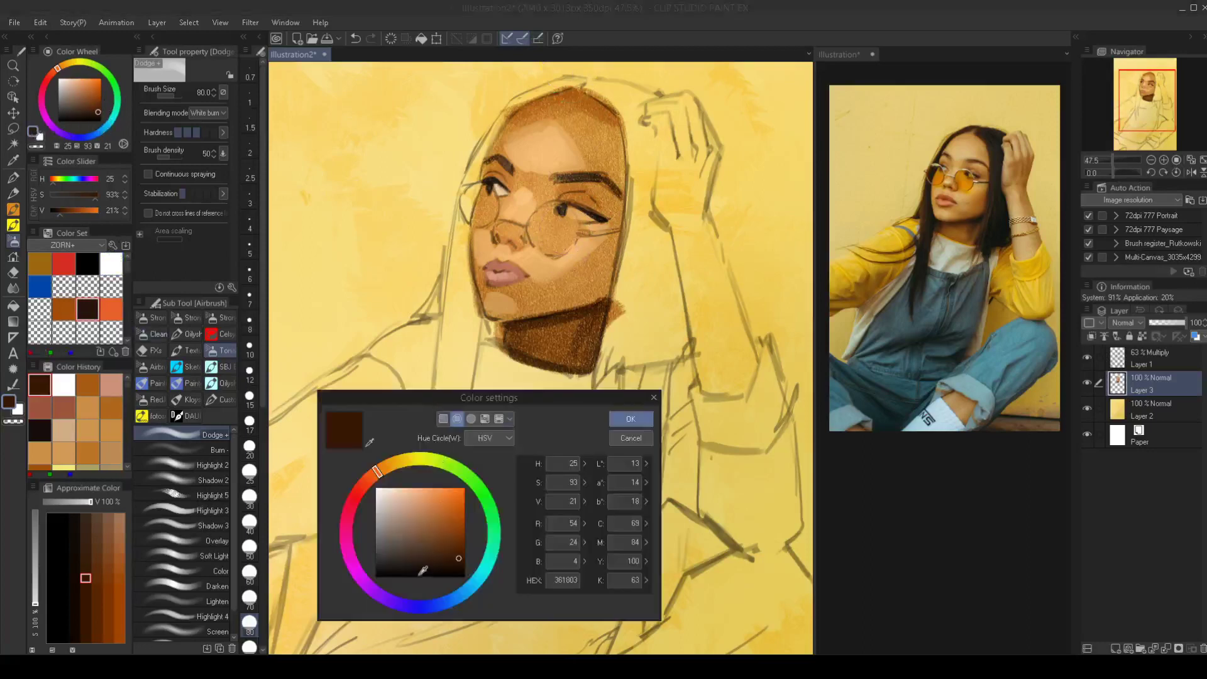
left_click(419, 573)
left_click(629, 421)
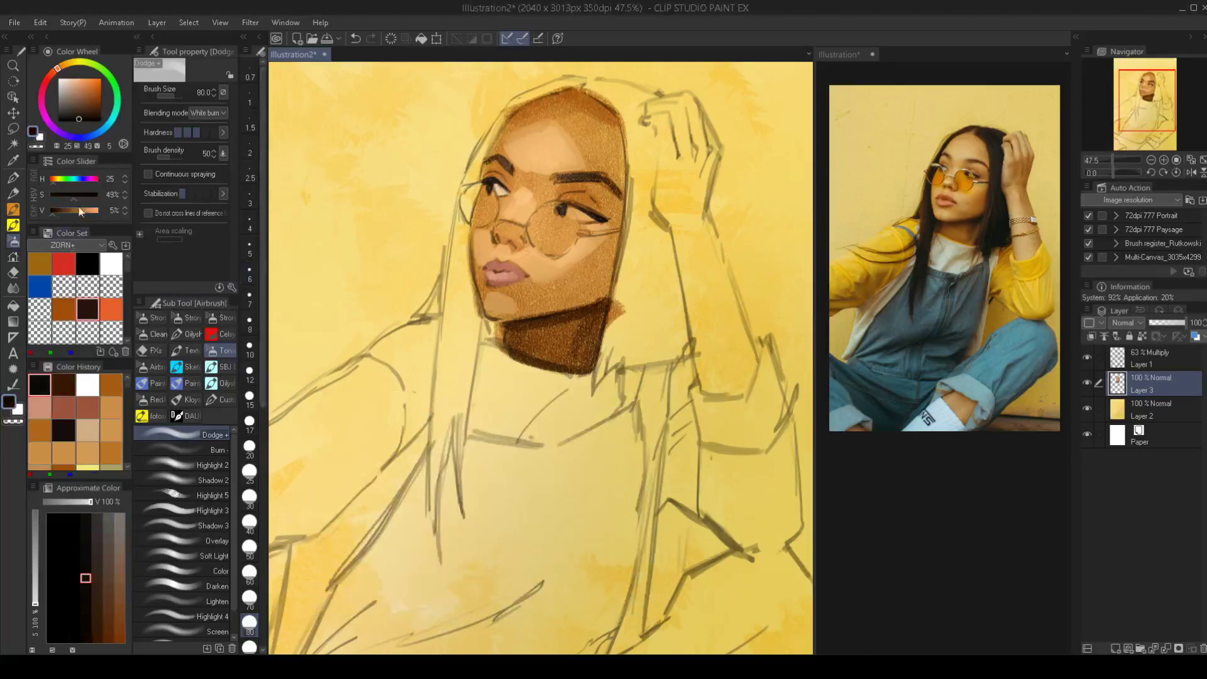
Set the painting colour to a golden yellow with hue 41, saturation 90 and value 90
left_click(39, 261)
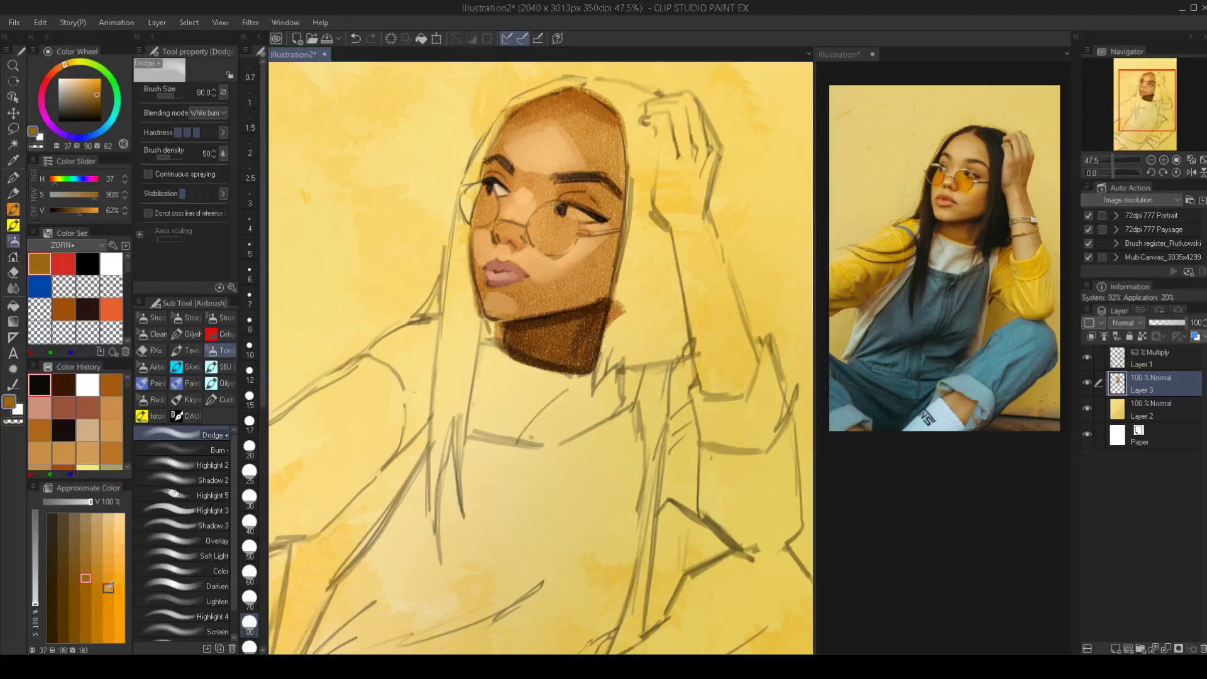
left_click(72, 67)
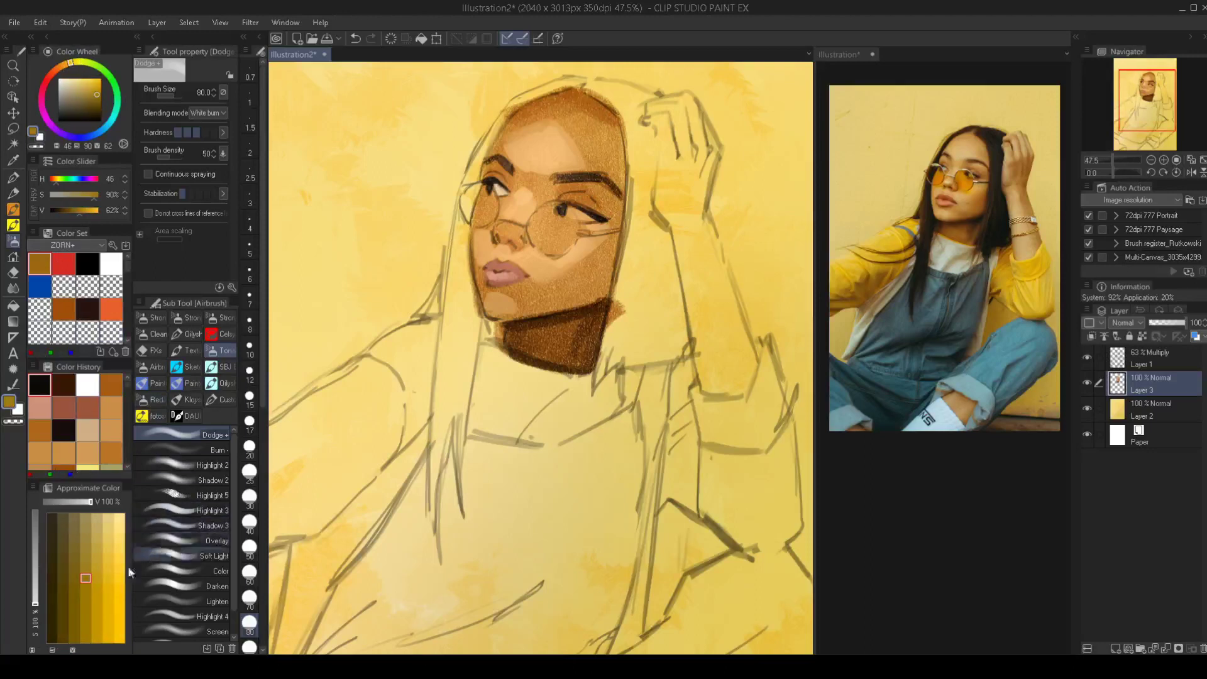
left_click(68, 65)
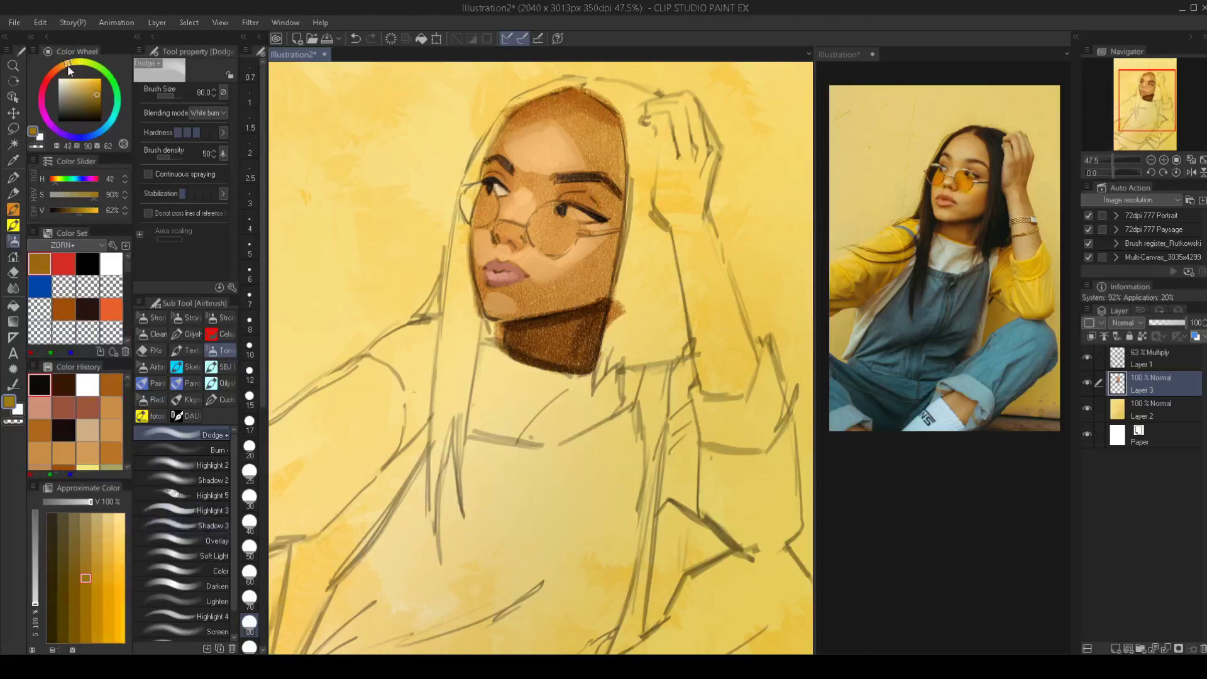
left_click(108, 576)
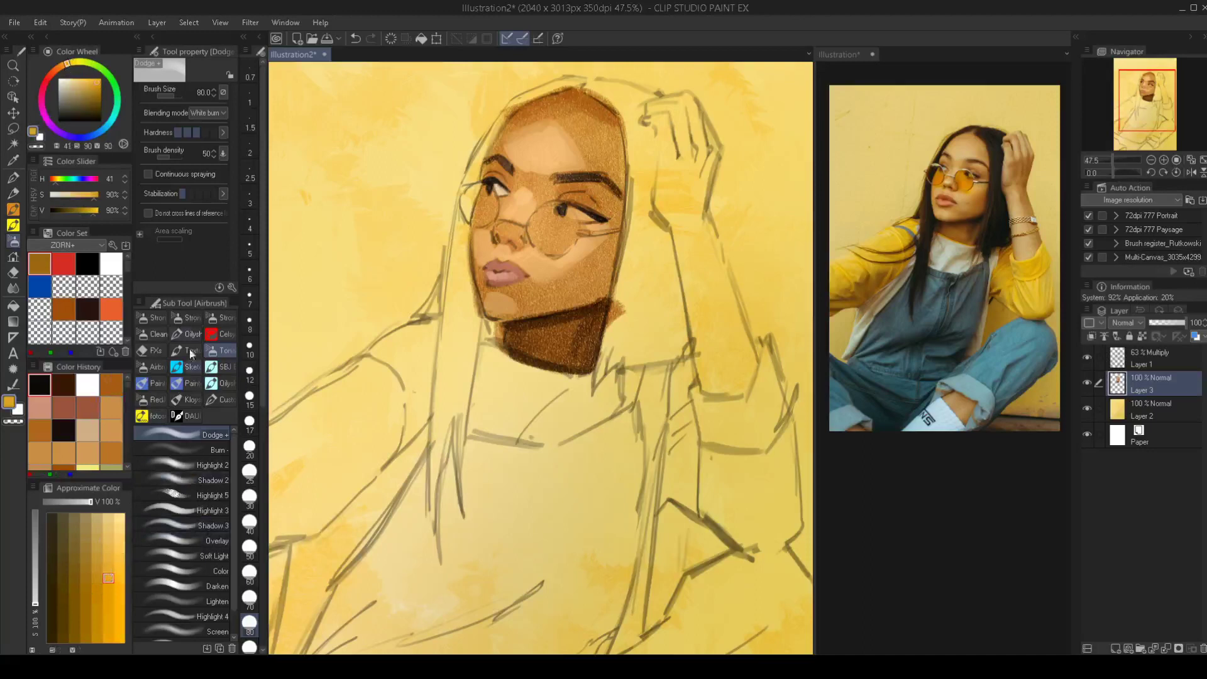
scroll(521, 348, "down", 2)
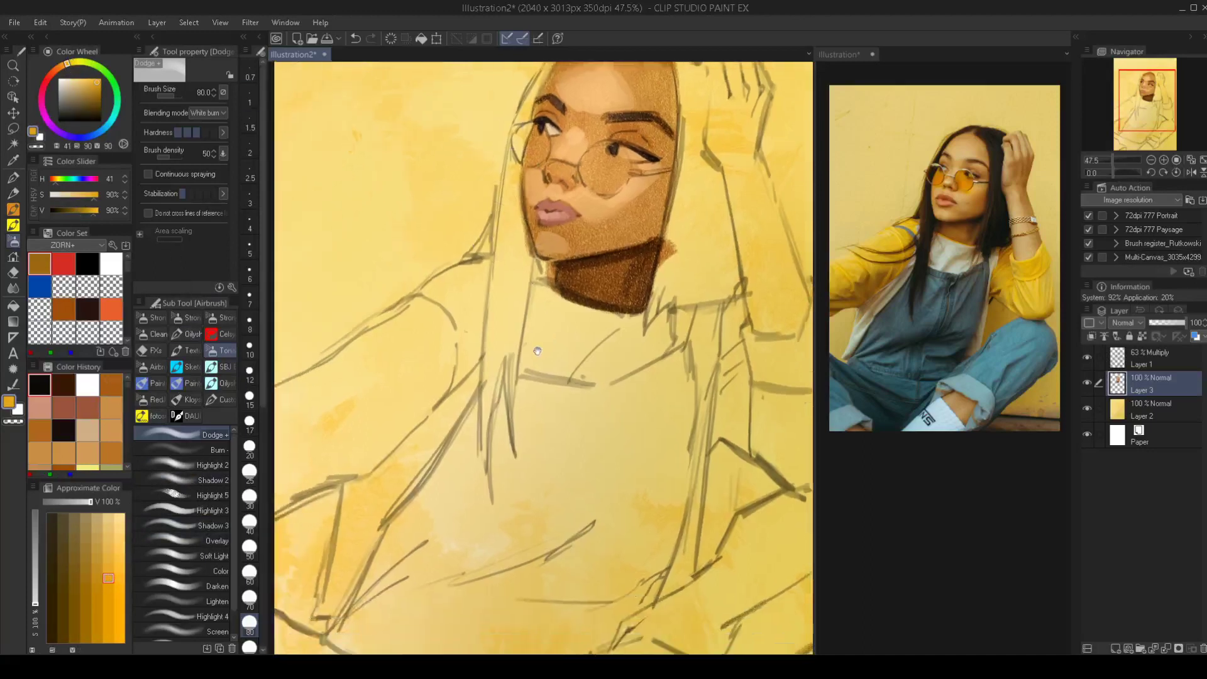
left_click_drag(521, 349, 528, 349)
key("bracketleft")
key("bracketleft")
key("bracketleft")
key("bracketleft")
key("bracketleft")
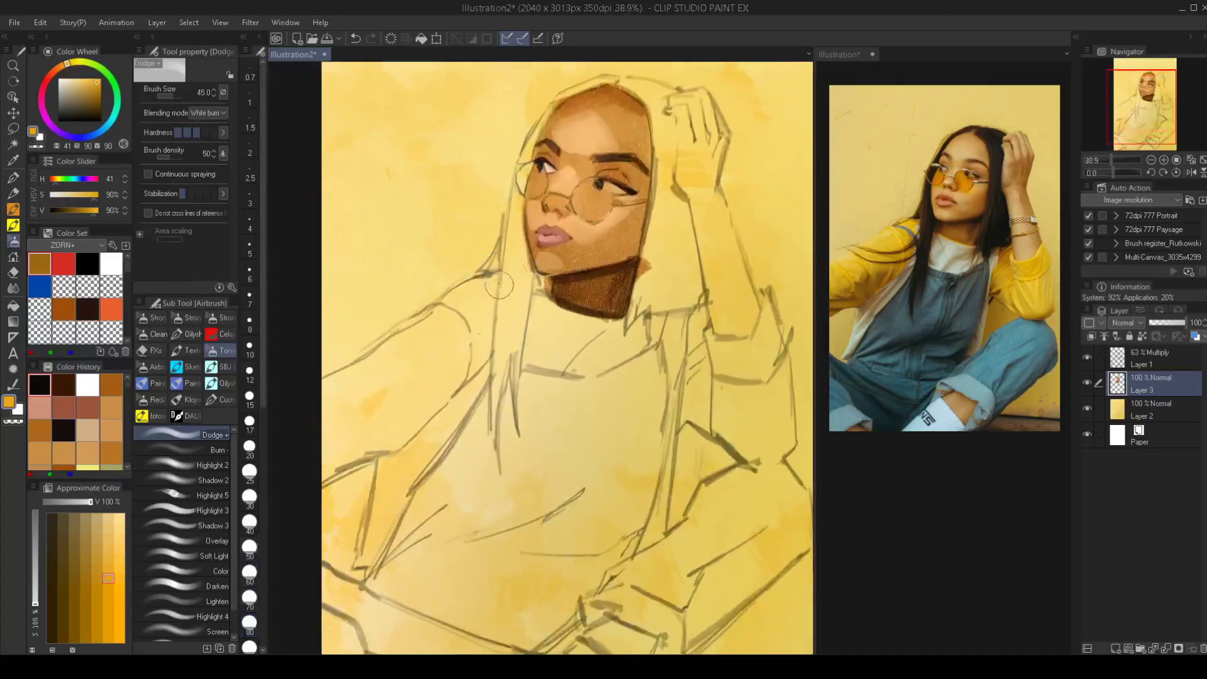
left_click_drag(500, 283, 475, 290)
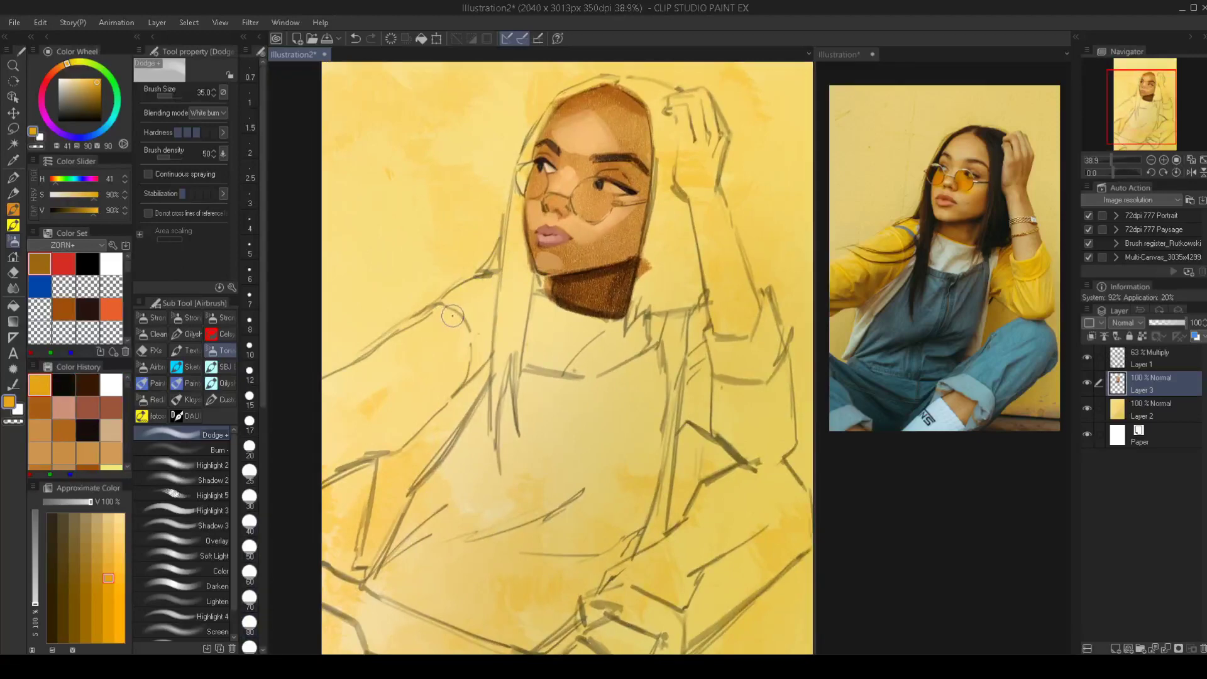
Add a new empty layer directly above Layer 2, beneath the face painting
key("b")
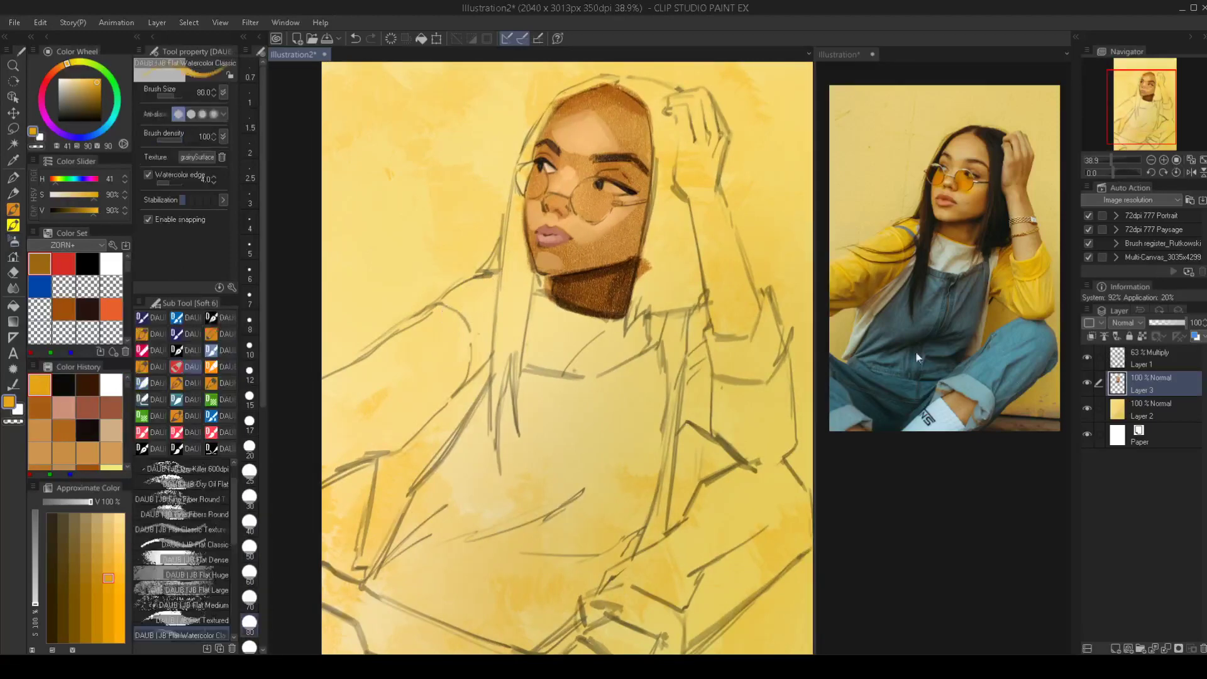
left_click(1158, 413)
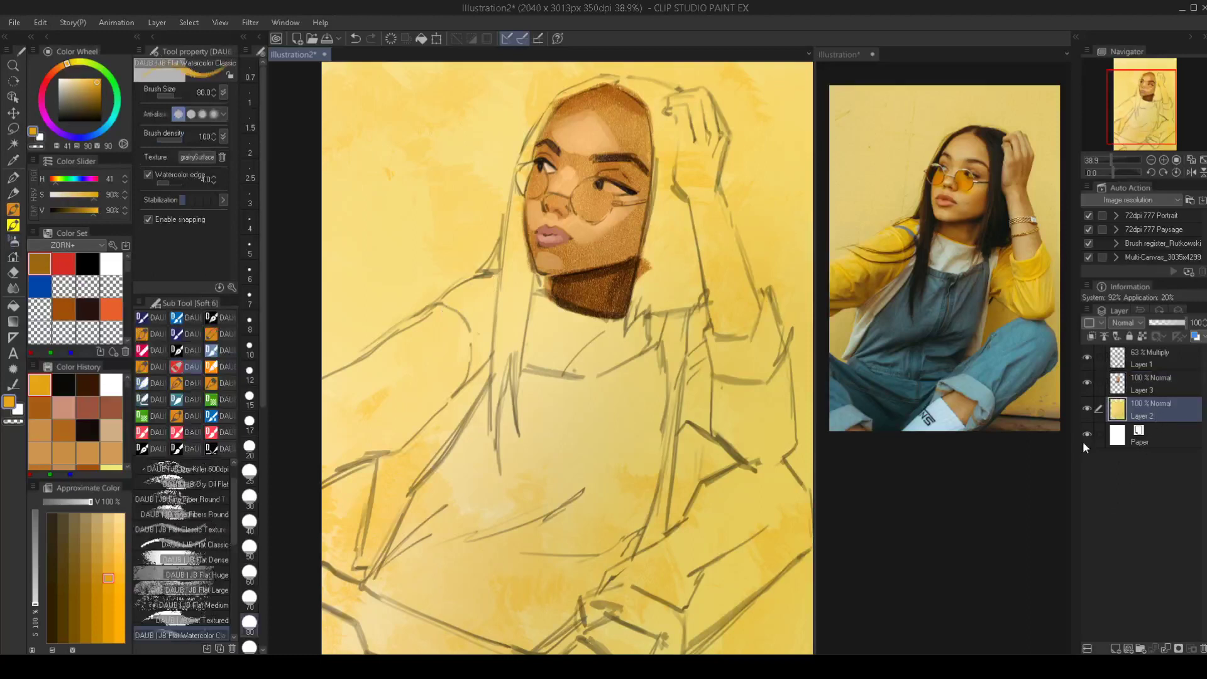
key("ctrl+shift+n")
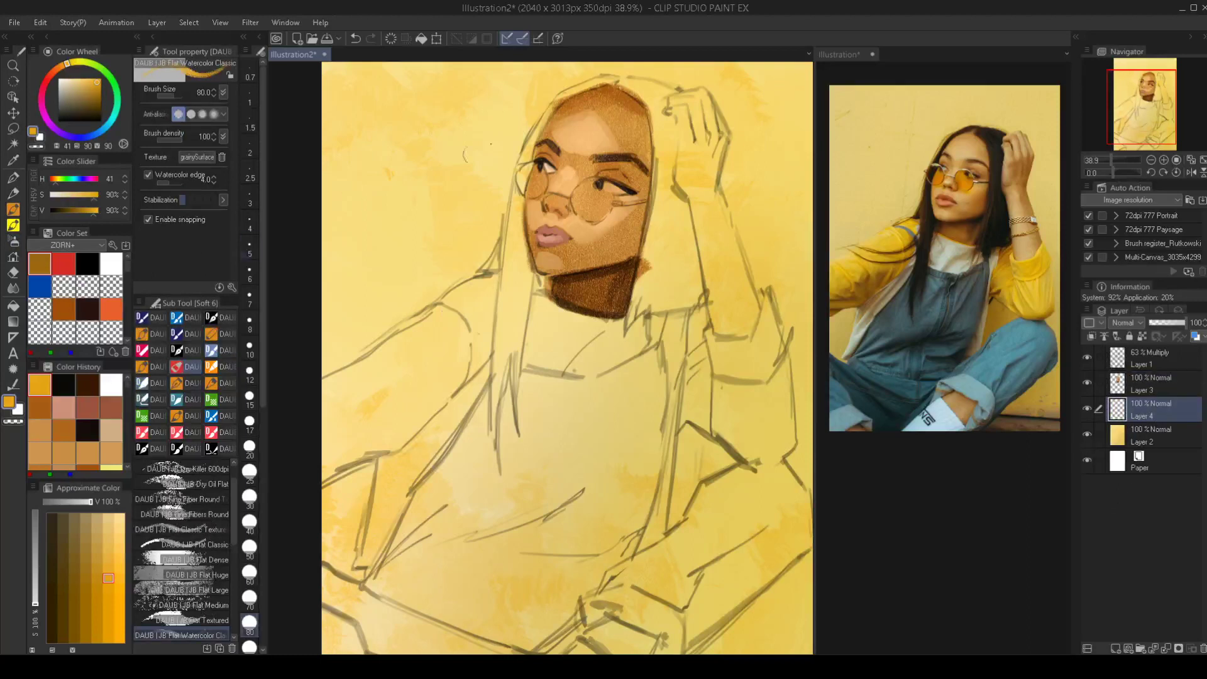
mouse_move(494, 285)
left_mouse_down()
mouse_move(473, 288)
mouse_move(483, 284)
left_mouse_up()
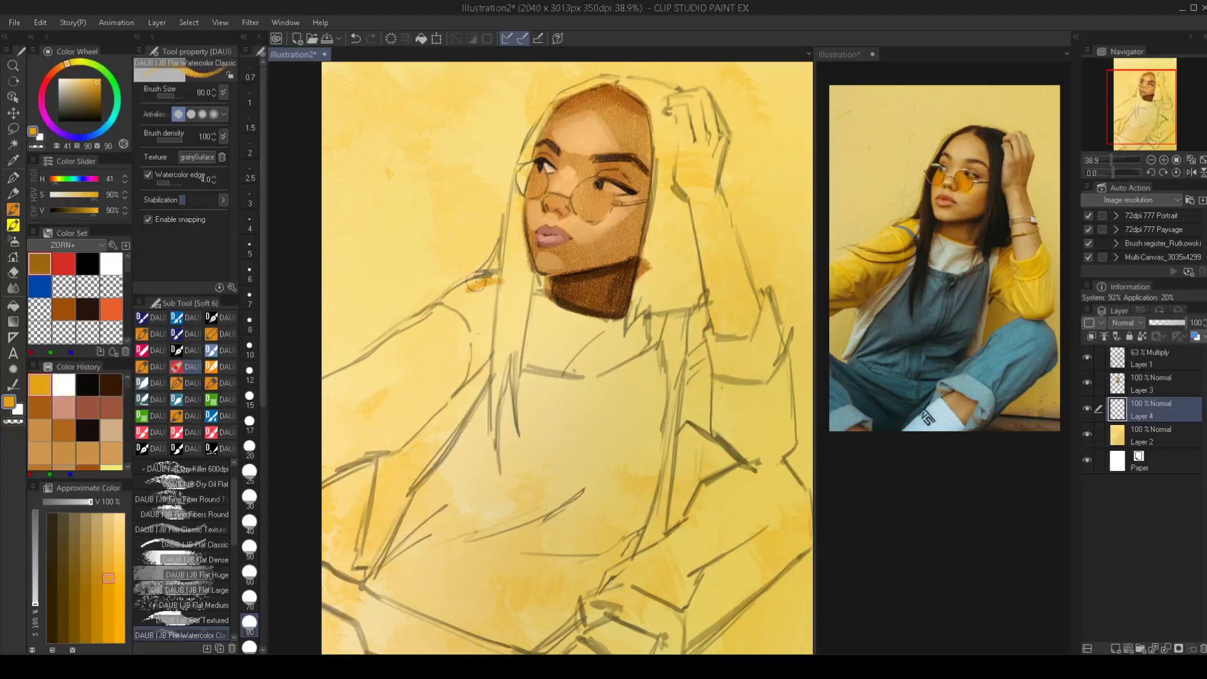
key("ctrl+z")
key("b")
key("b")
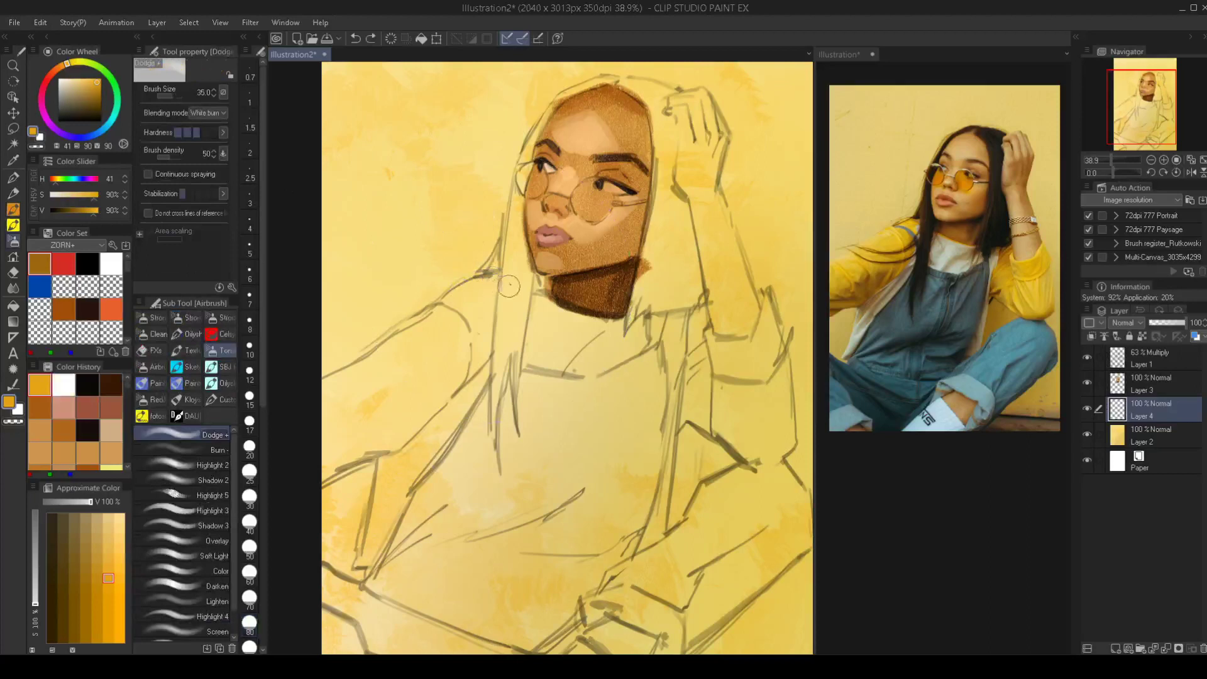
Block in the shoulder and upper sleeve of the outstretched arm in golden yellow with the Custom 57 brush at size 70
left_click(211, 366)
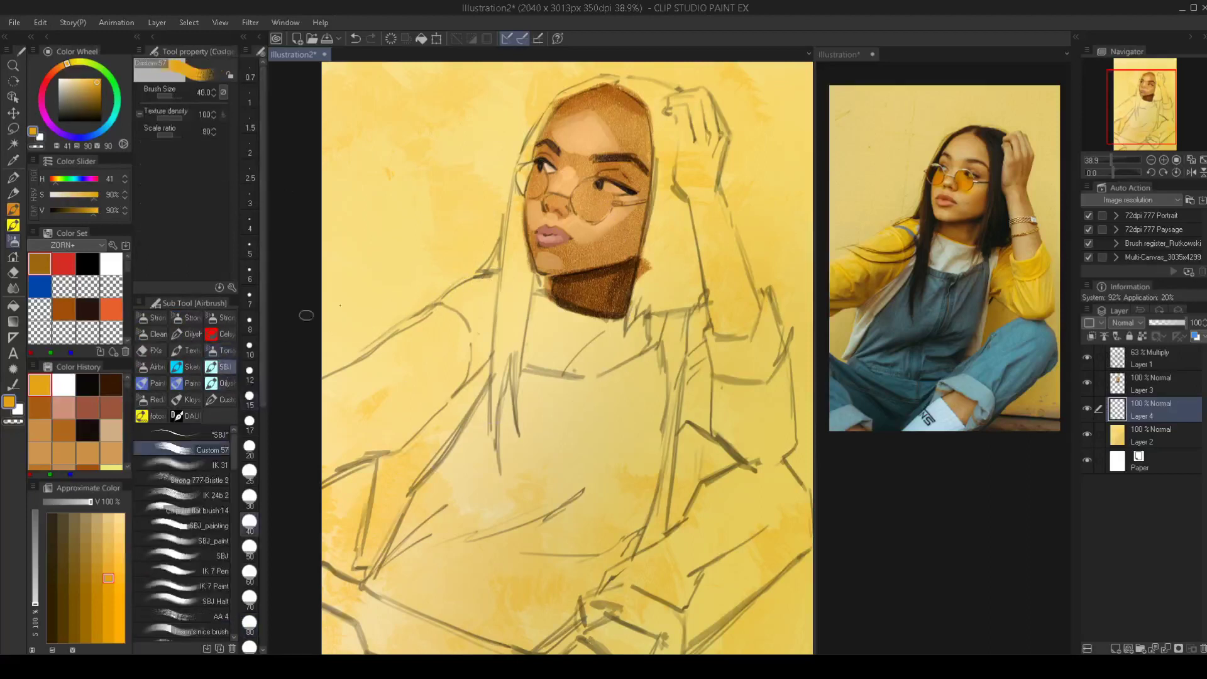
key("bracketright")
key("bracketright")
key("bracketright")
mouse_move(506, 277)
left_mouse_down()
mouse_move(443, 305)
mouse_move(431, 326)
mouse_move(451, 303)
mouse_move(384, 340)
mouse_move(467, 318)
mouse_move(496, 286)
mouse_move(458, 377)
mouse_move(481, 349)
mouse_move(451, 385)
left_mouse_up()
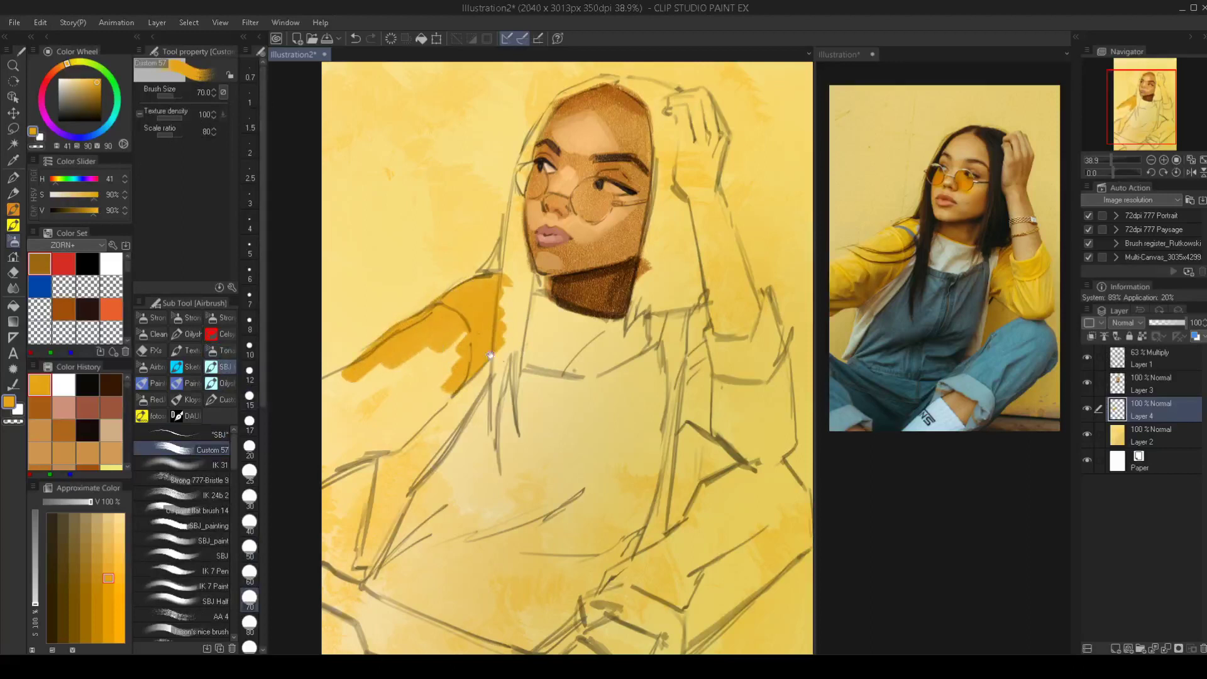
Fill the rest of the outstretched sleeve down to the canvas edge with golden yellow at brush size 90
scroll(490, 355, "down", 2)
key("bracketright")
key("bracketright")
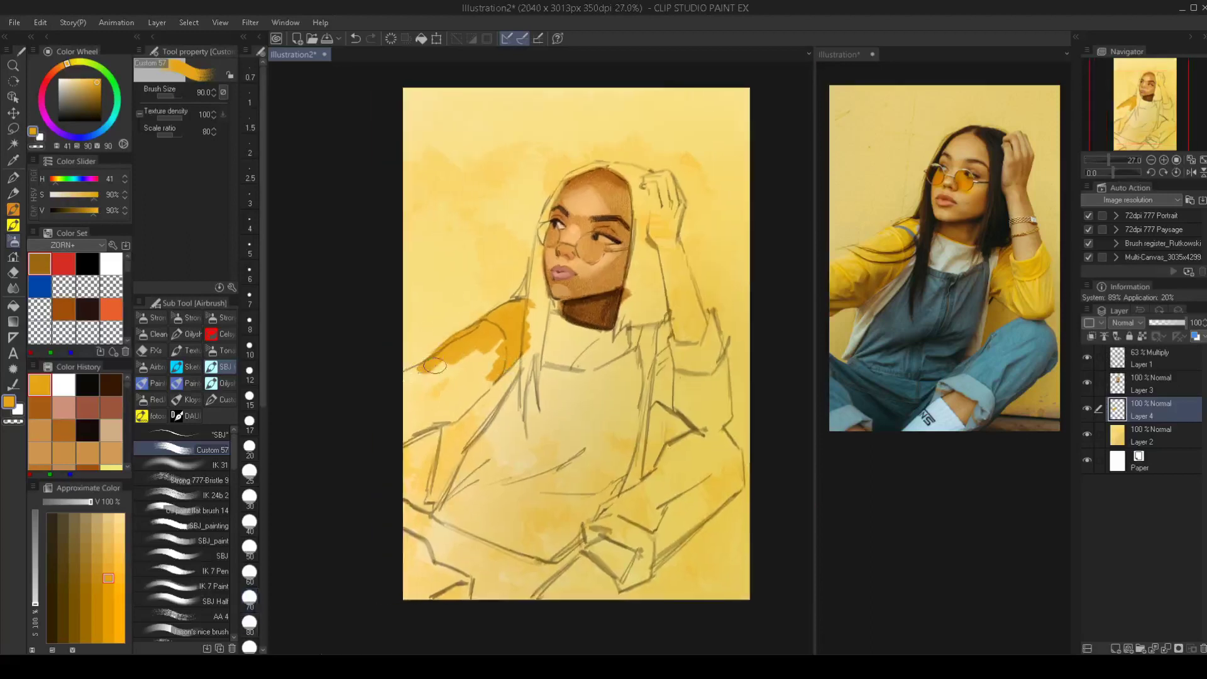
mouse_move(434, 365)
left_mouse_down()
mouse_move(399, 380)
mouse_move(440, 364)
mouse_move(391, 431)
mouse_move(440, 418)
mouse_move(387, 445)
mouse_move(456, 412)
mouse_move(499, 368)
mouse_move(478, 352)
mouse_move(434, 388)
left_mouse_up()
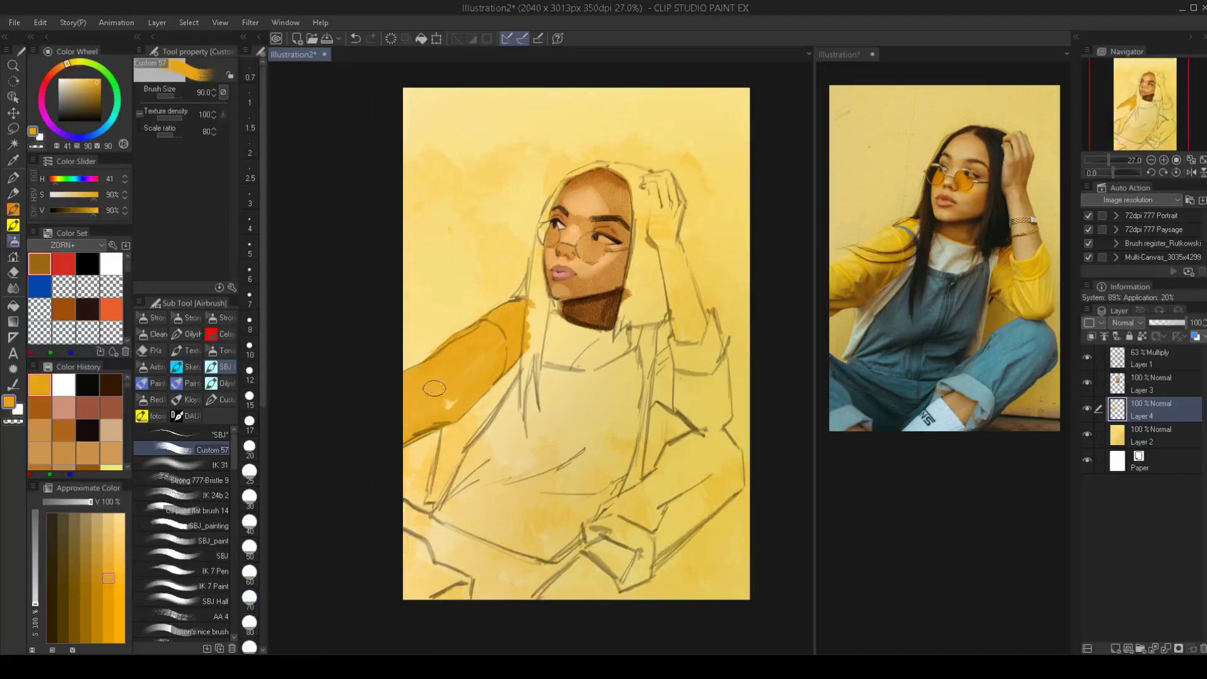
Paint the inner strip of the jacket beneath the raised arm in golden yellow at brush size 60
mouse_move(544, 416)
left_mouse_down()
mouse_move(540, 382)
mouse_move(528, 382)
left_mouse_up()
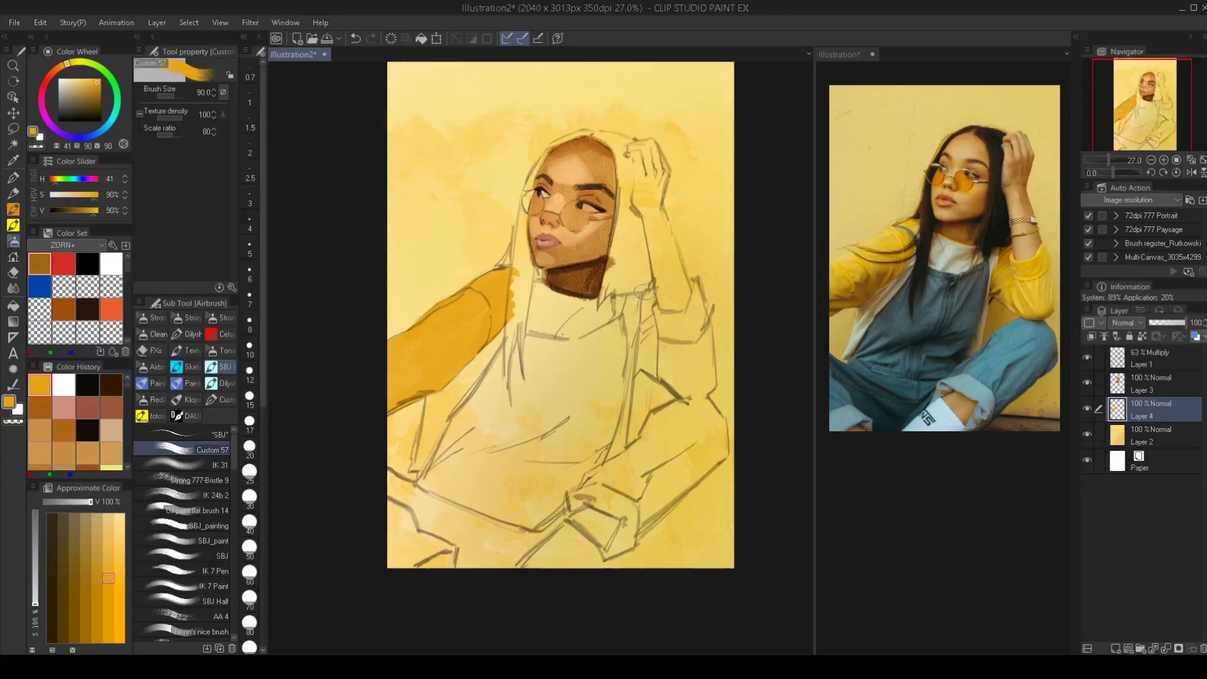
key("bracketleft")
key("bracketleft")
key("bracketleft")
mouse_move(651, 317)
left_mouse_down()
mouse_move(638, 373)
mouse_move(659, 377)
mouse_move(655, 345)
left_mouse_up()
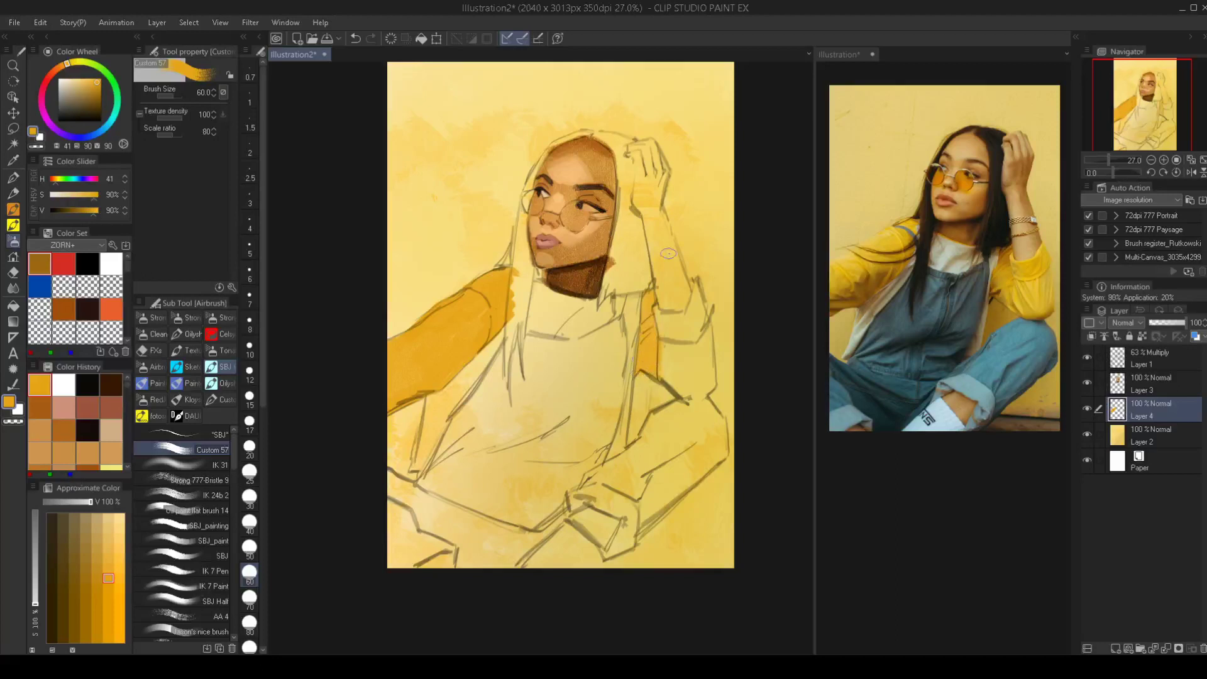
Paint golden yellow sleeve edges around the bent elbow of the raised arm, reducing the brush size to 35 for the cuff
key("bracketright")
key("bracketright")
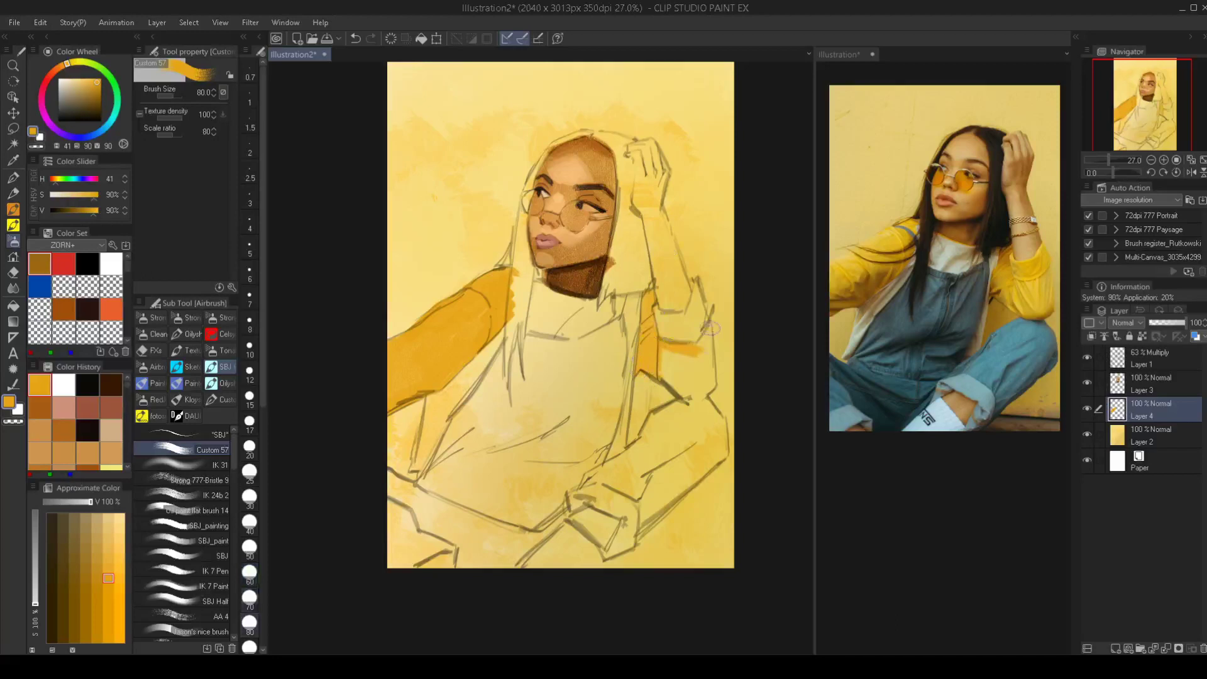
key("bracketleft")
key("bracketleft")
key("bracketleft")
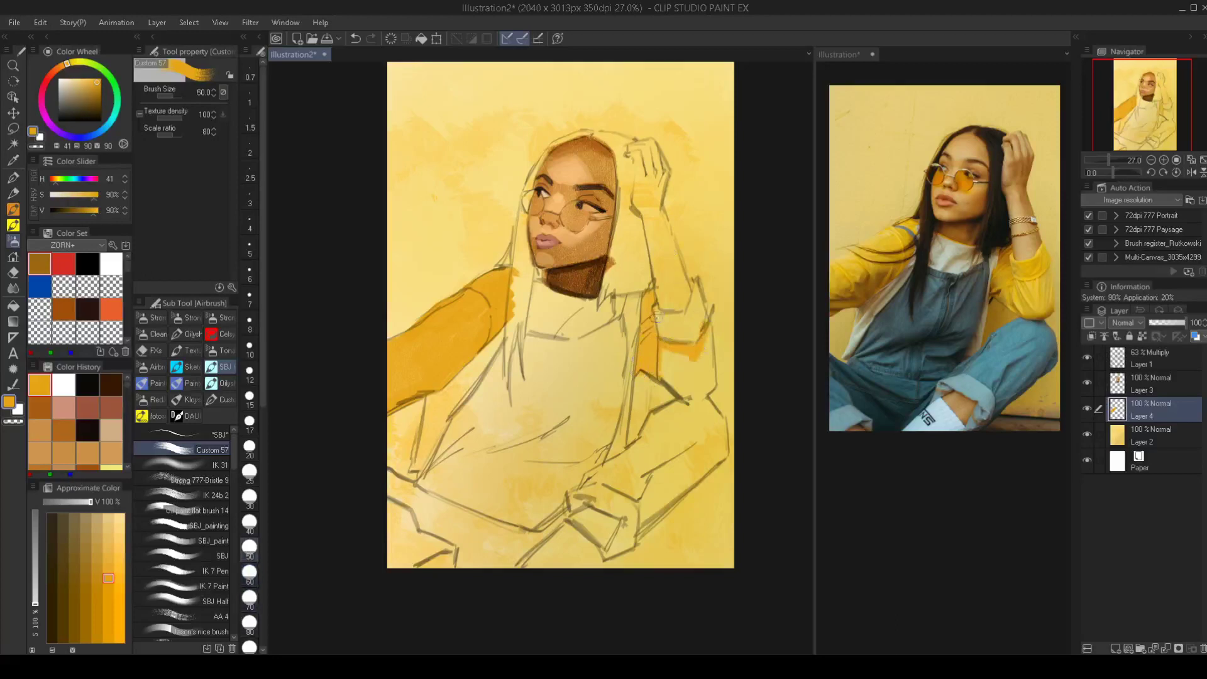
key("bracketleft")
key("bracketleft")
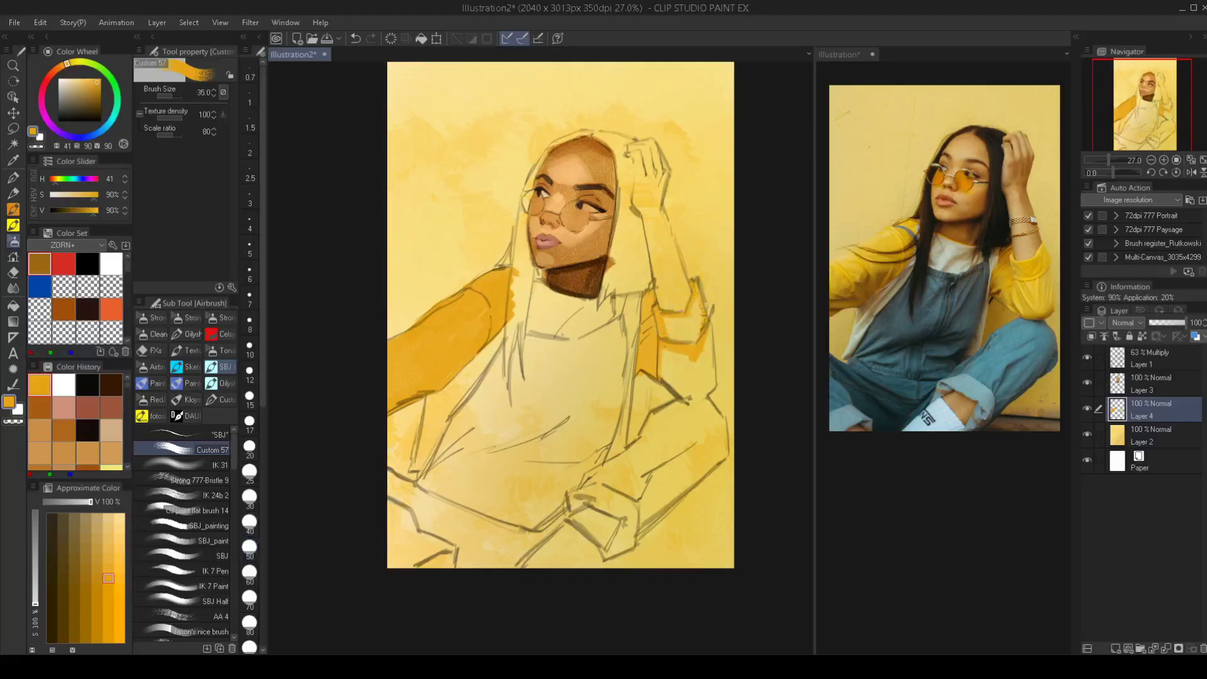
Fill the bunched sleeve below the raised elbow with golden yellow at brush size 70, closing the remaining gaps at size 60
key("bracketright")
key("bracketright")
key("bracketright")
key("bracketright")
mouse_move(684, 333)
left_mouse_down()
mouse_move(697, 300)
mouse_move(696, 331)
mouse_move(667, 372)
mouse_move(666, 359)
mouse_move(680, 379)
mouse_move(647, 370)
mouse_move(709, 388)
left_mouse_up()
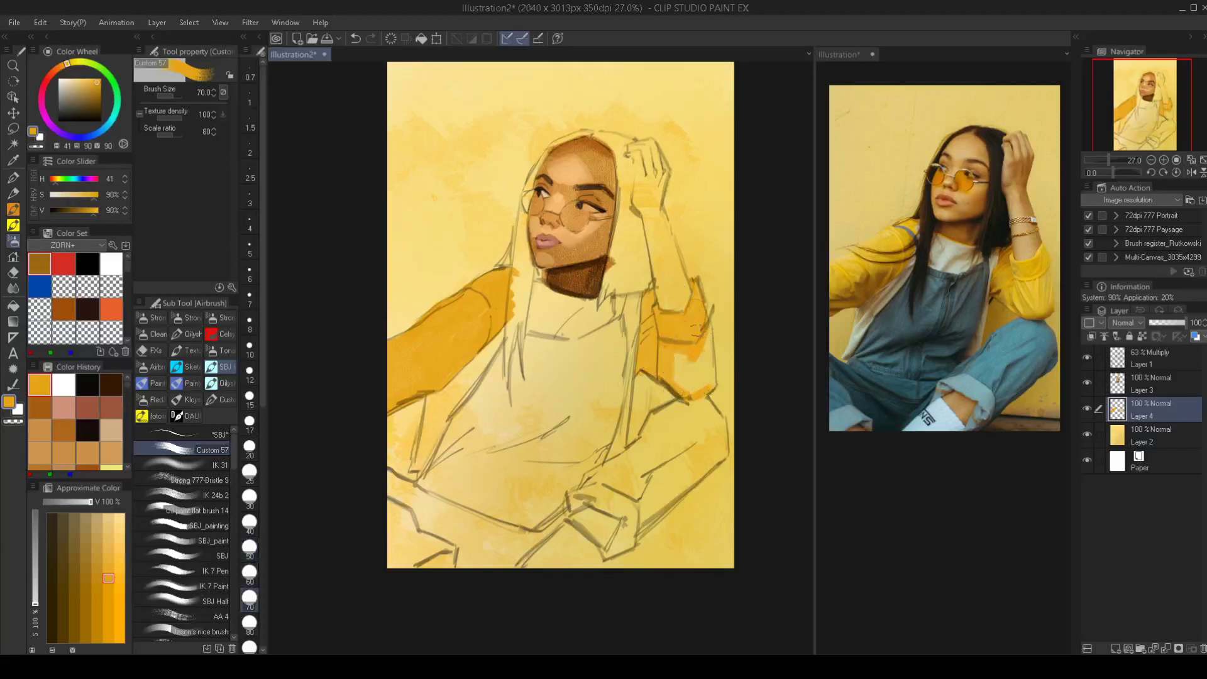
key("bracketleft")
mouse_move(708, 327)
left_mouse_down()
mouse_move(711, 387)
mouse_move(680, 379)
mouse_move(693, 360)
left_mouse_up()
key("bracketright")
key("bracketright")
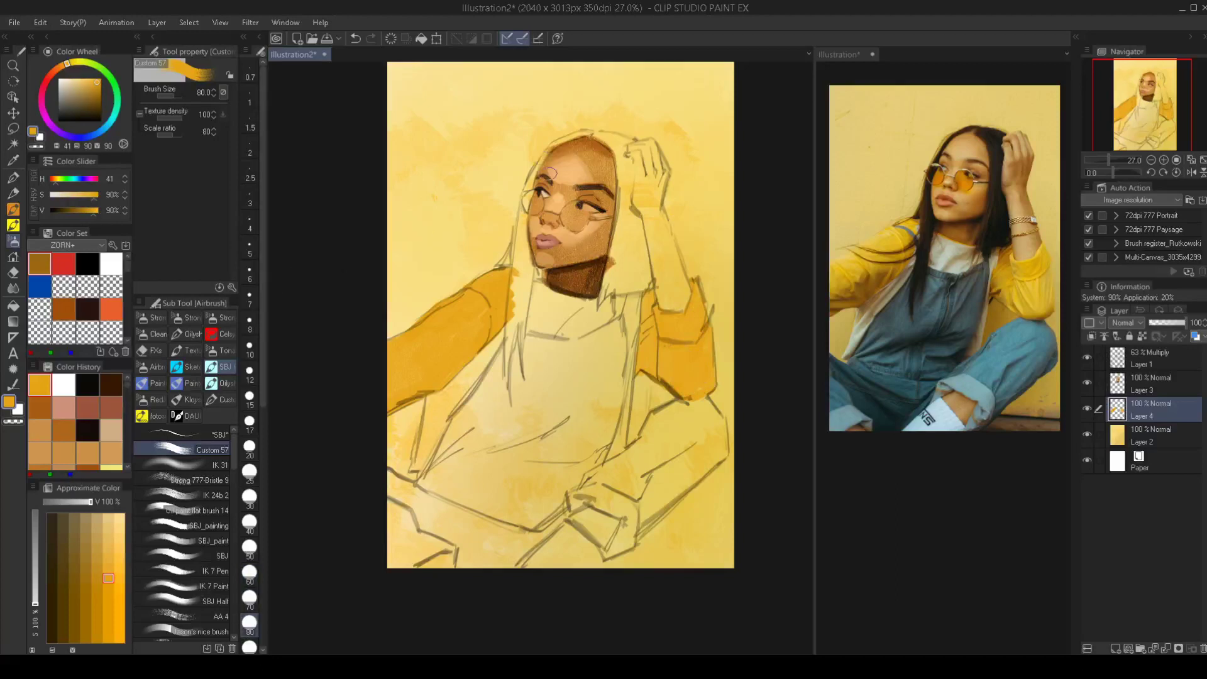
Sample the canvas yellow and shift it to a pale beige with hue 39, saturation 19 and value 87
left_click_drag(523, 404, 547, 358)
left_click_drag(550, 396, 568, 396)
left_click(474, 319, "alt")
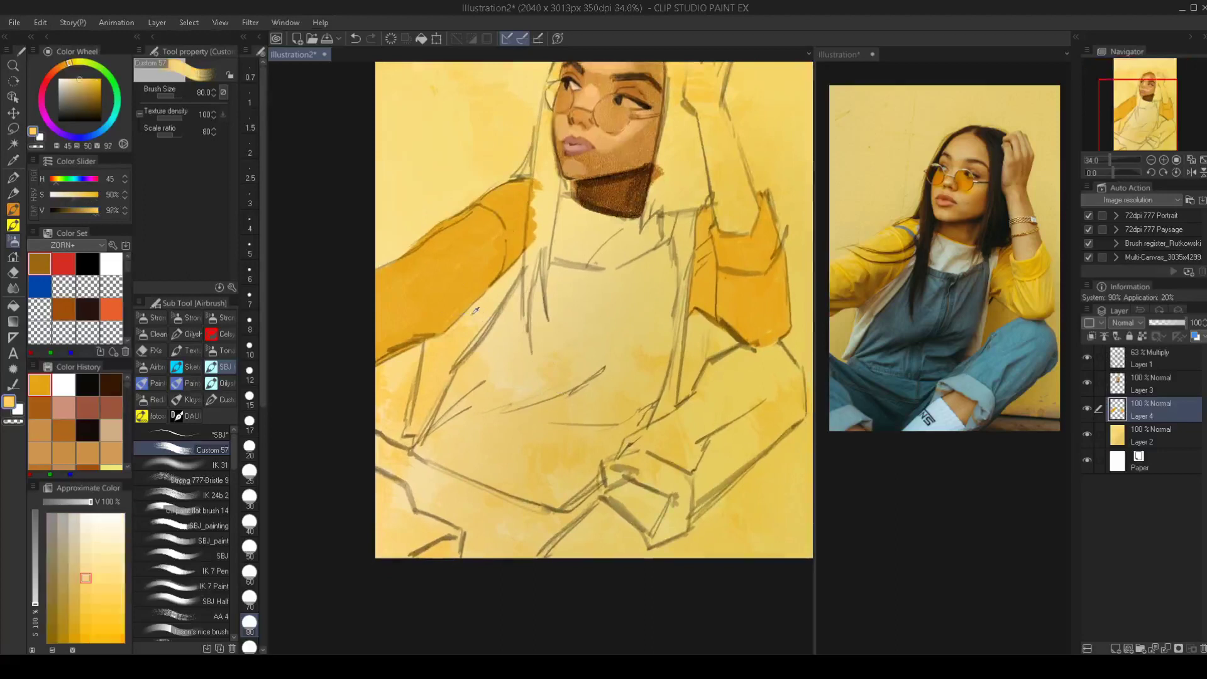
left_click(69, 81)
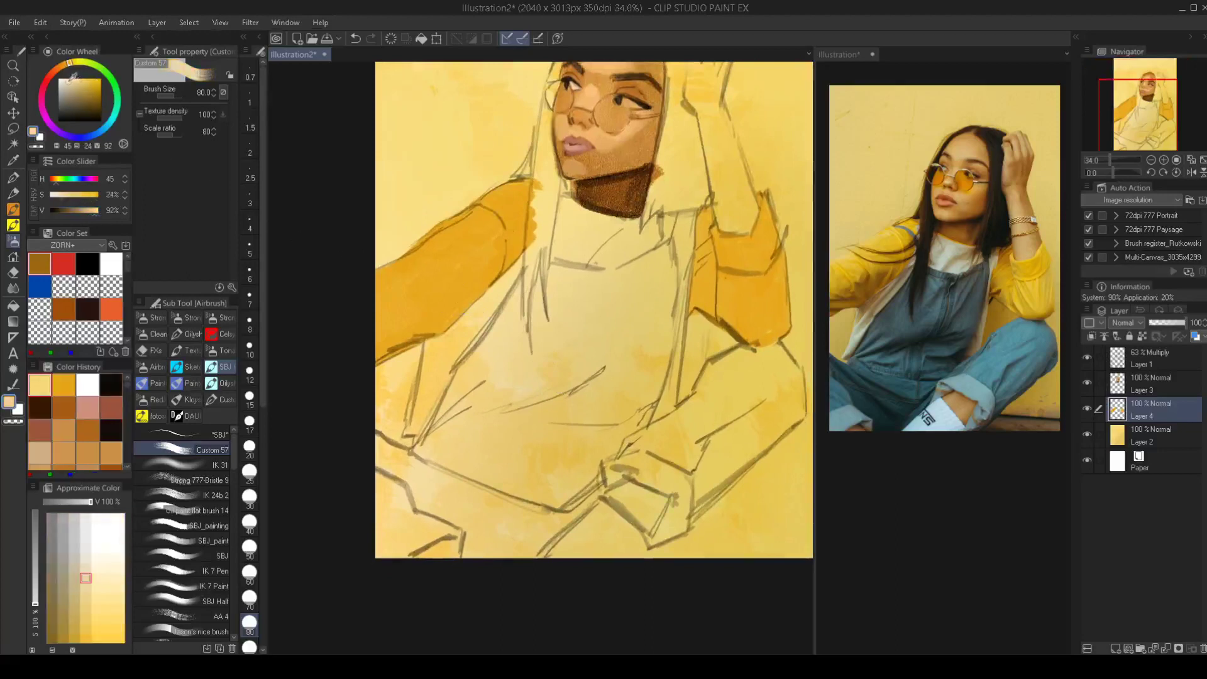
left_click_drag(68, 83, 68, 67)
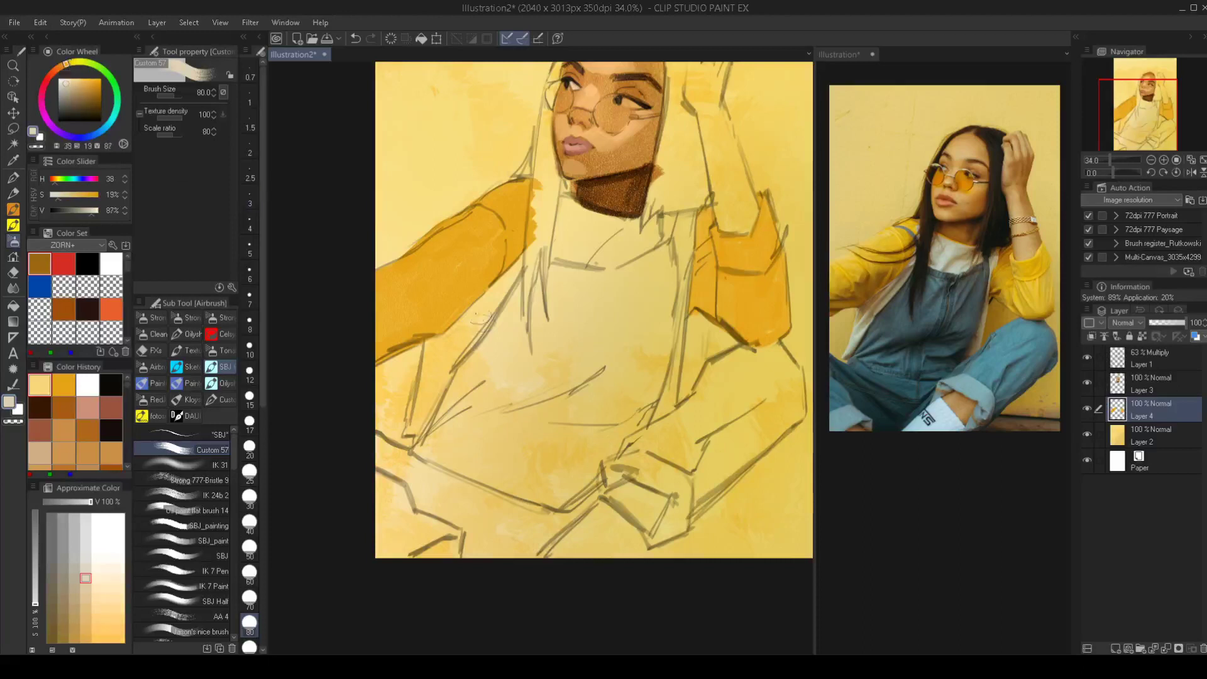
Paint the pale jacket panel below the outstretched sleeve at brush size 60 and refine its edges at size 40
key("bracketleft")
key("bracketleft")
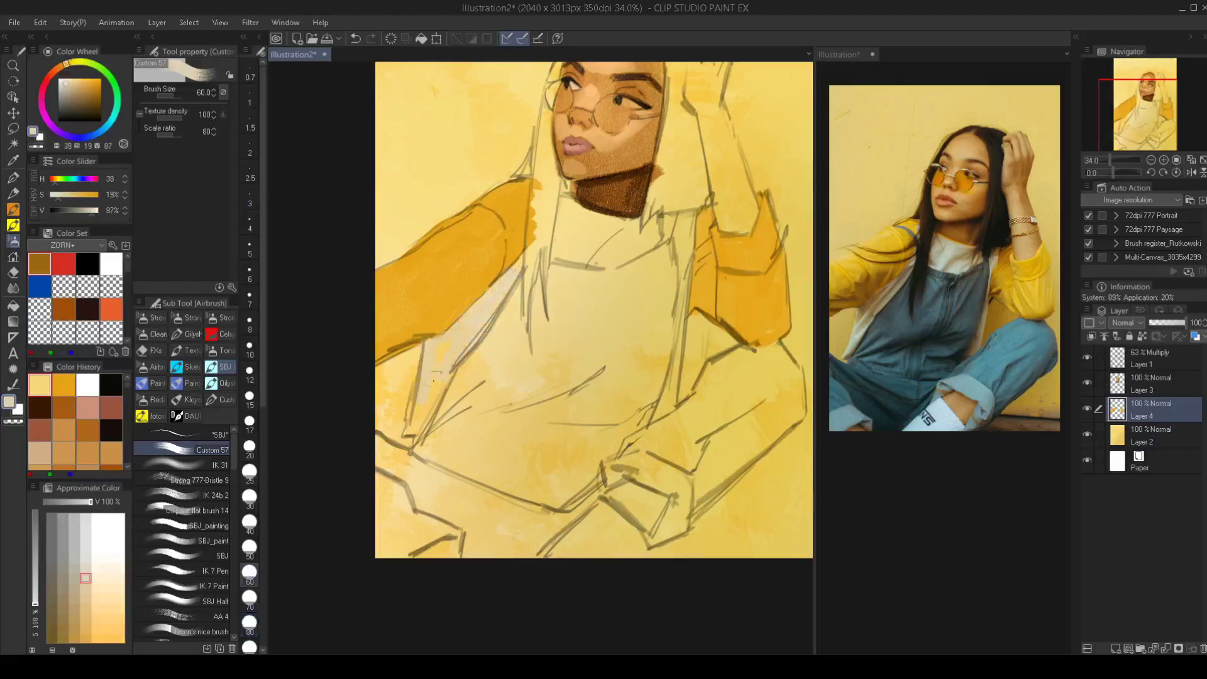
left_click_drag(413, 425, 419, 442)
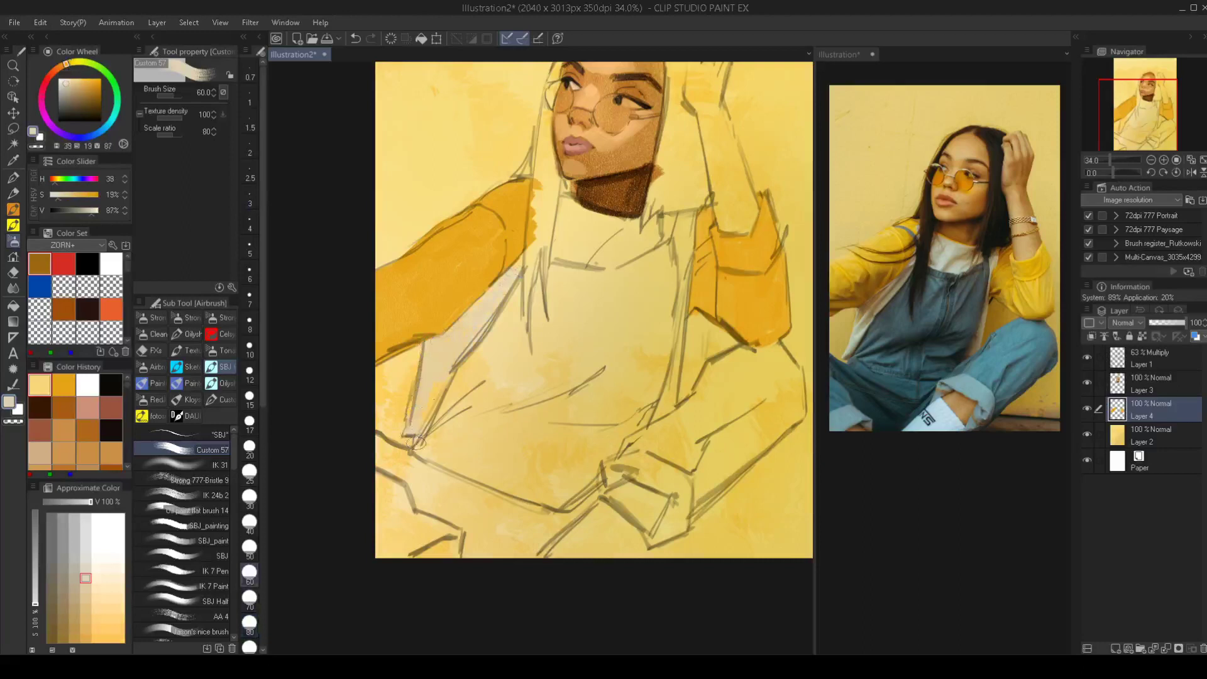
key("bracketleft")
key("bracketleft")
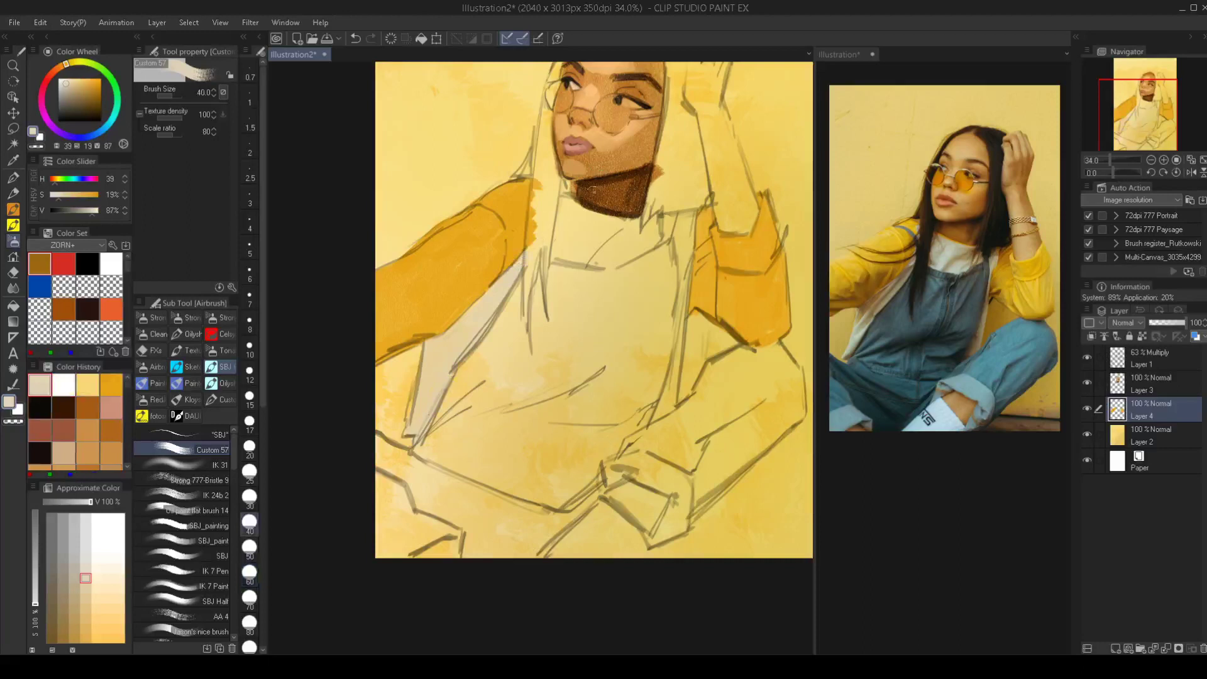
Block in the turtleneck at brush size 50 and the narrow jacket panel on the raised-arm side at sizes 45 and 40 in pale beige
key("bracketright")
mouse_move(582, 207)
left_mouse_down()
mouse_move(654, 217)
mouse_move(651, 244)
mouse_move(615, 265)
mouse_move(555, 254)
mouse_move(568, 198)
mouse_move(566, 254)
mouse_move(579, 219)
mouse_move(584, 254)
mouse_move(585, 217)
mouse_move(602, 221)
mouse_move(600, 266)
mouse_move(619, 224)
mouse_move(631, 249)
mouse_move(652, 230)
mouse_move(695, 250)
left_mouse_up()
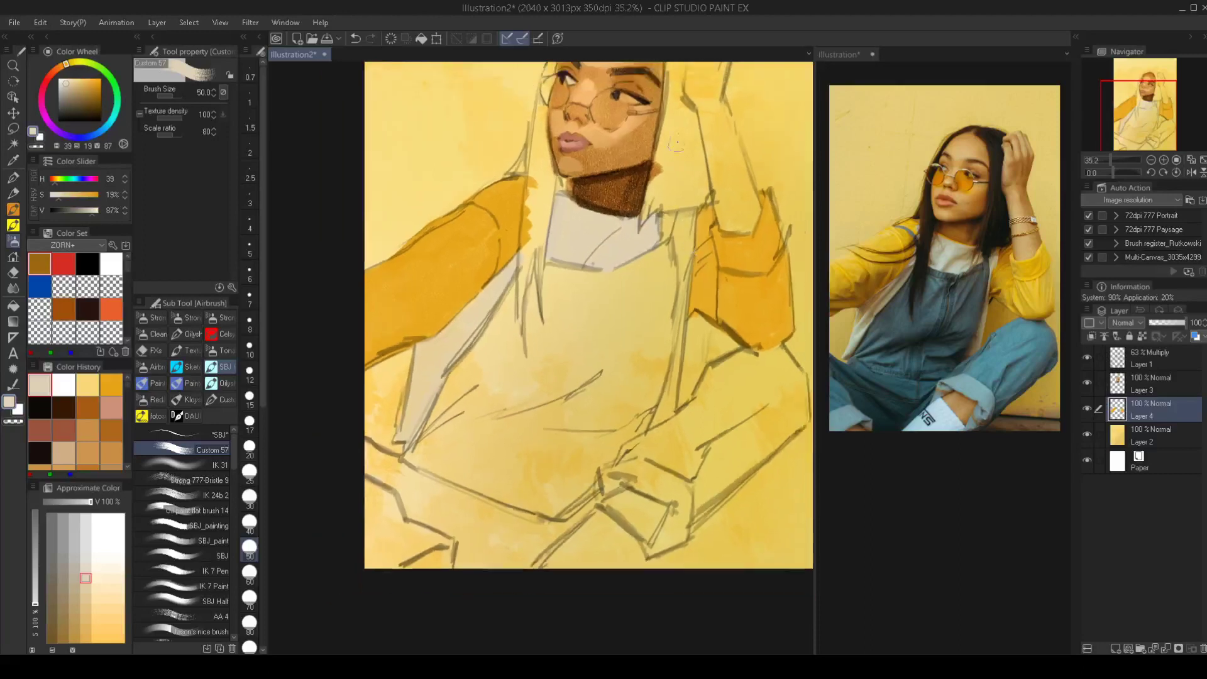
key("bracketleft")
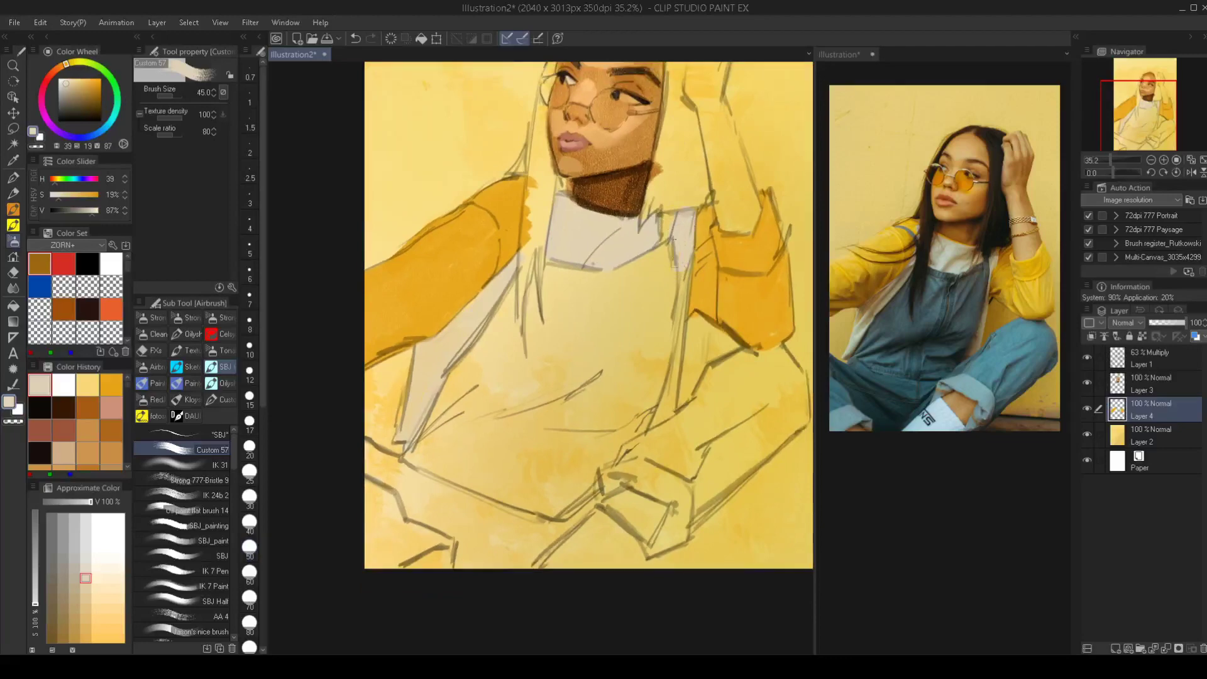
left_click_drag(672, 239, 657, 192)
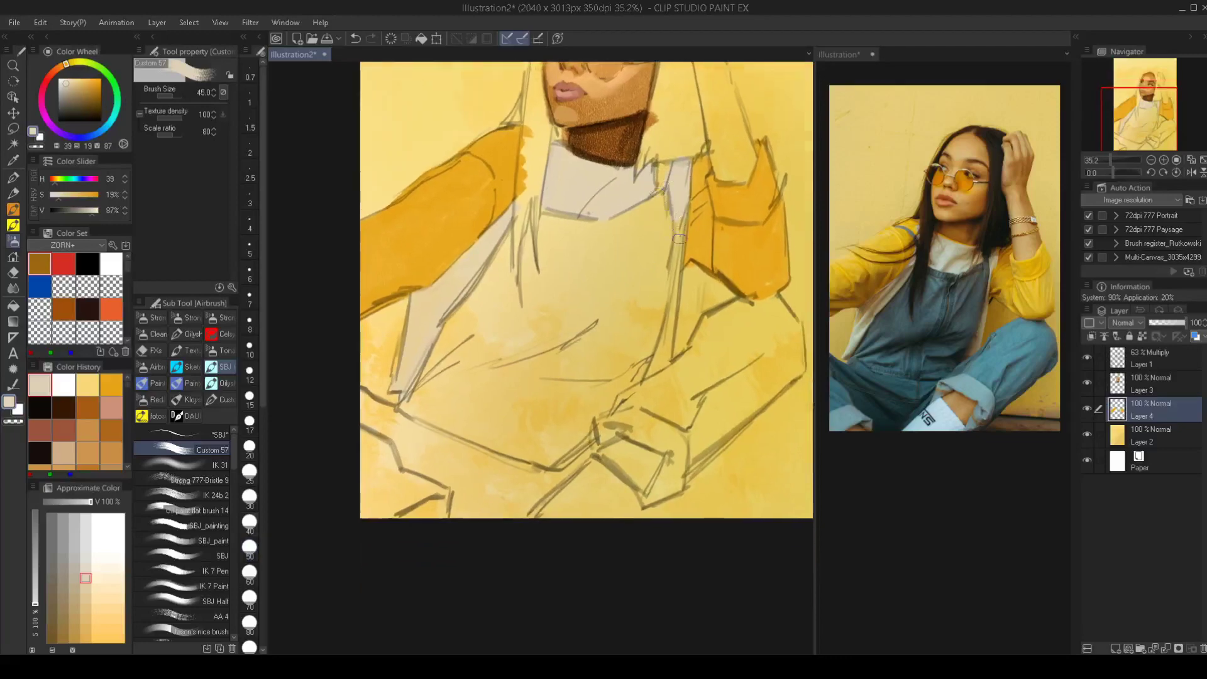
key("bracketleft")
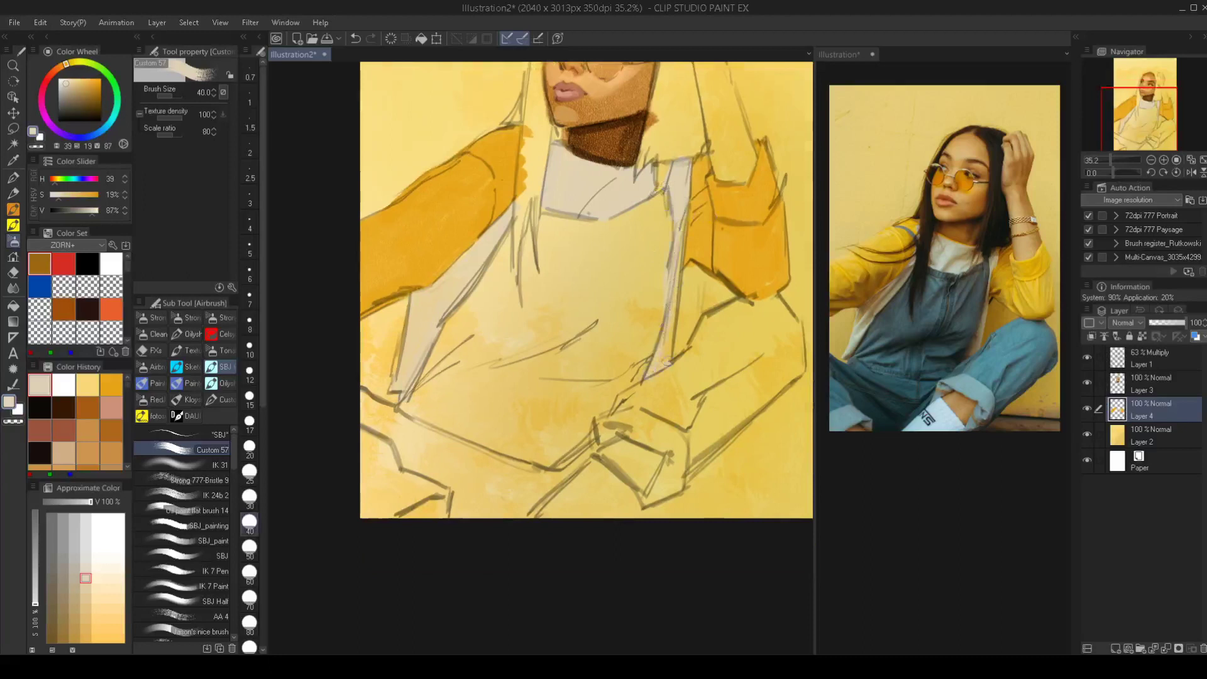
scroll(676, 324, "down", 2)
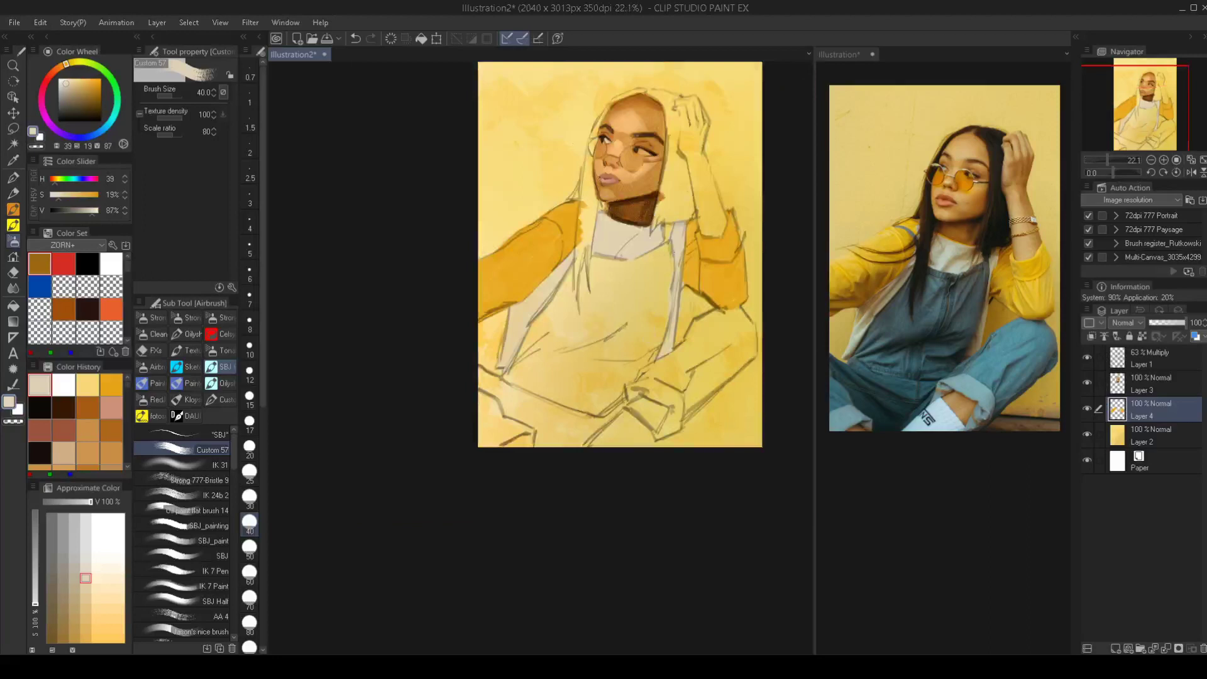
scroll(612, 365, "up", 2)
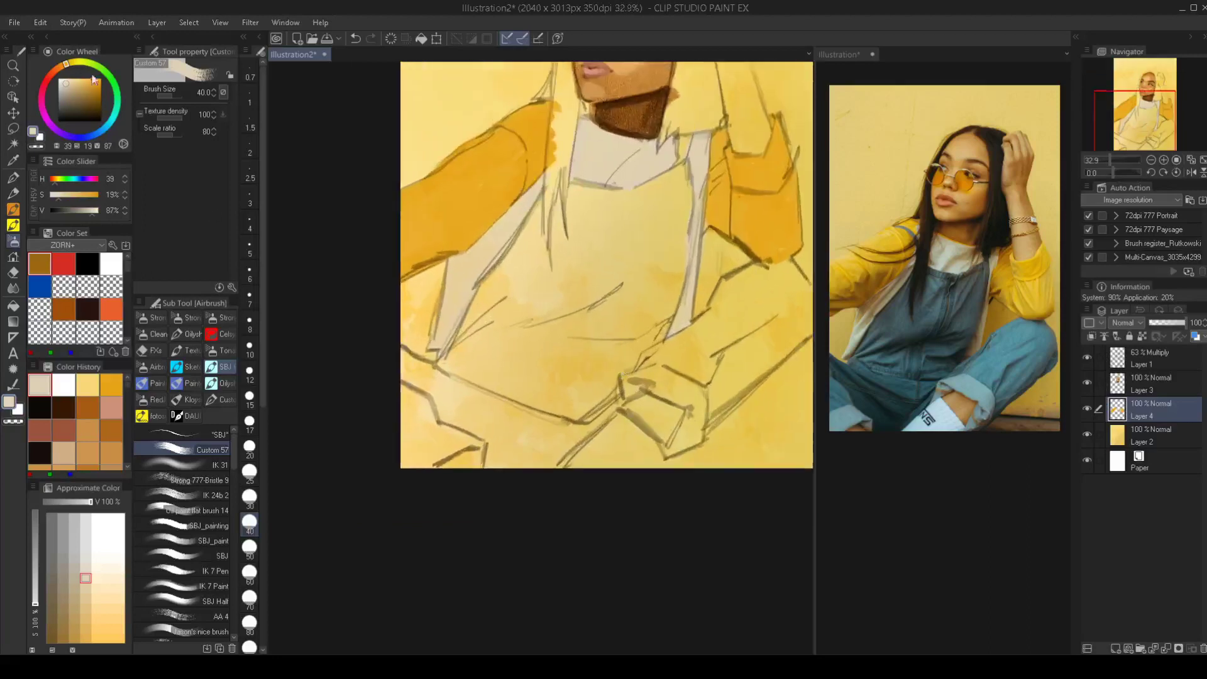
Block in the sock below the trouser cuff in pale blue, hue 217, saturation 13 and value 86, at brush size 70
left_click(92, 134)
left_click_drag(66, 83, 63, 82)
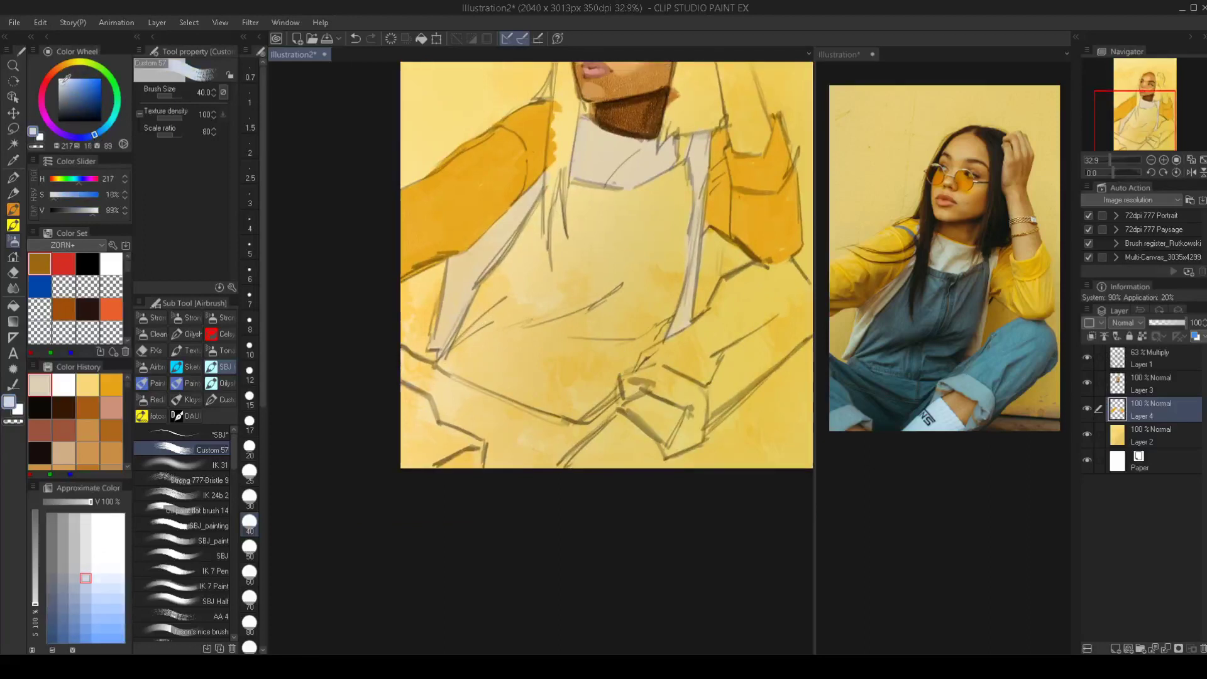
key("bracketright")
key("bracketright")
key("bracketright")
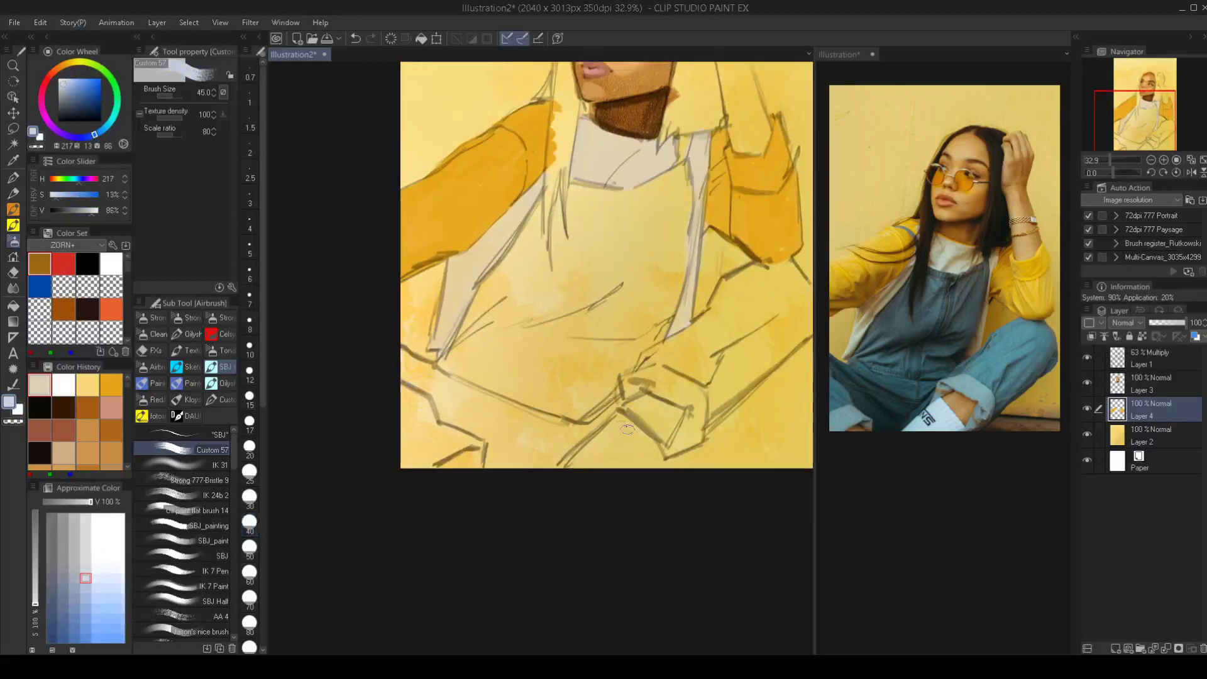
mouse_move(609, 429)
left_mouse_down()
mouse_move(581, 465)
mouse_move(622, 420)
mouse_move(660, 465)
mouse_move(582, 467)
mouse_move(582, 444)
left_mouse_up()
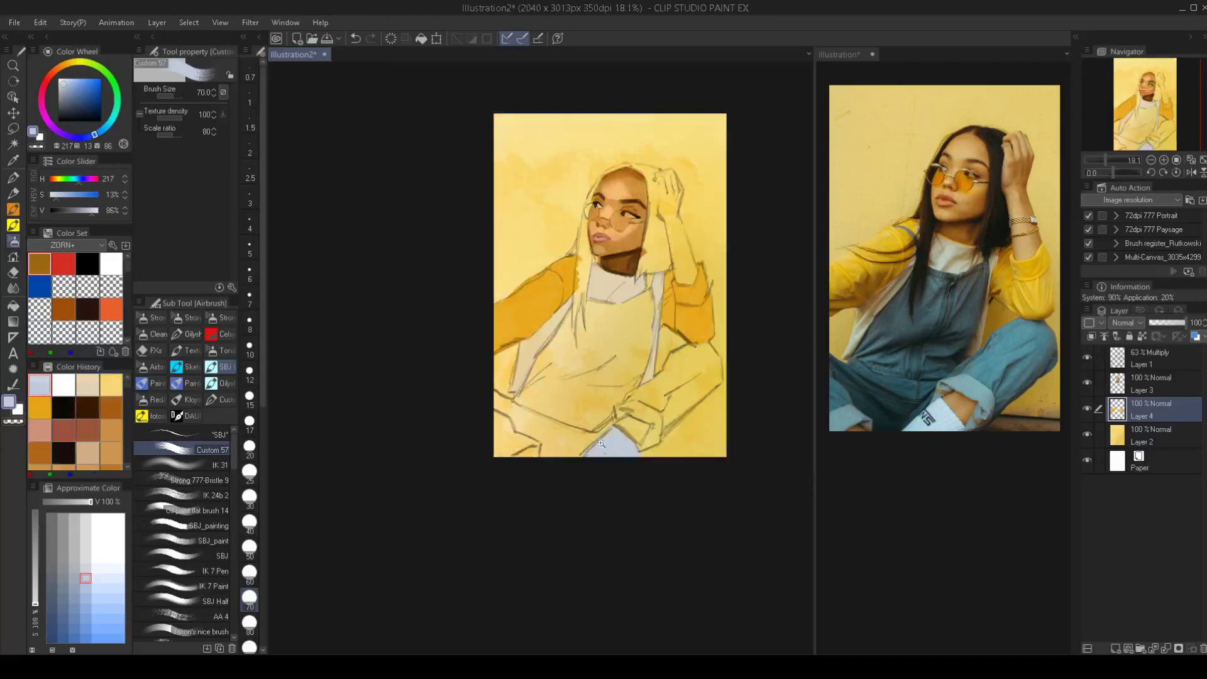
scroll(583, 444, "up", 3)
left_click_drag(615, 489, 591, 524)
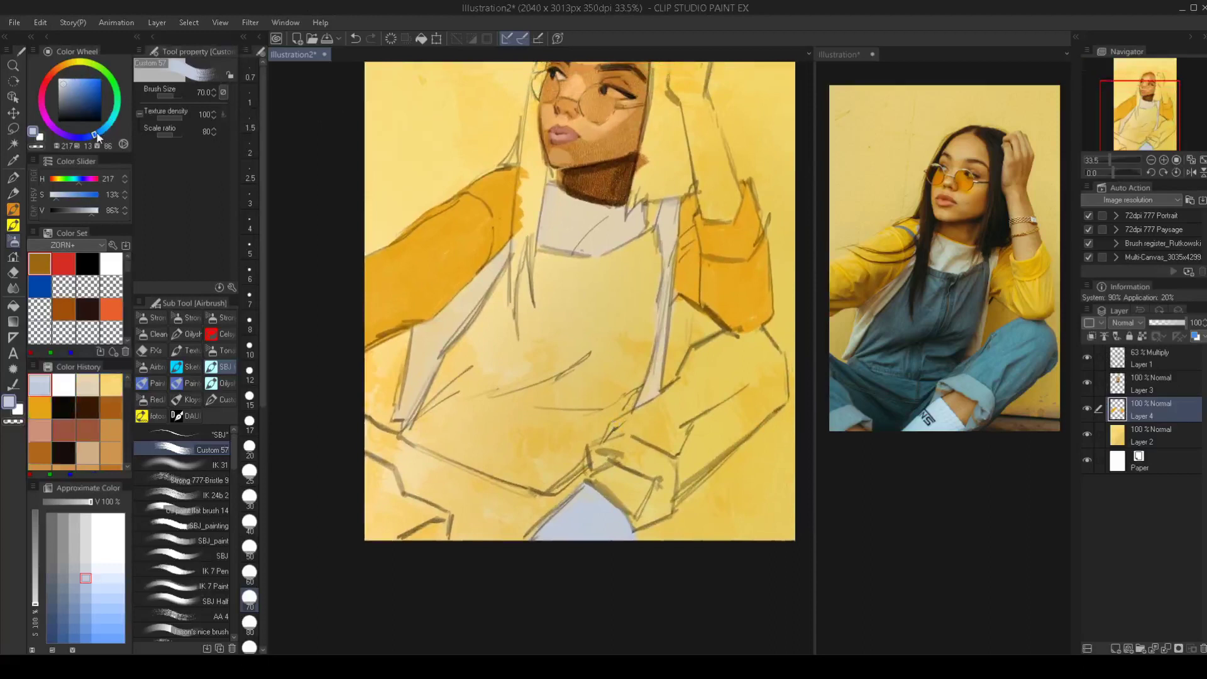
Mix a muted blue with hue 208, saturation 29 and value 73, and dab it on the raised knee at brush size 90
left_click_drag(97, 134, 102, 131)
left_click_drag(71, 81, 73, 86)
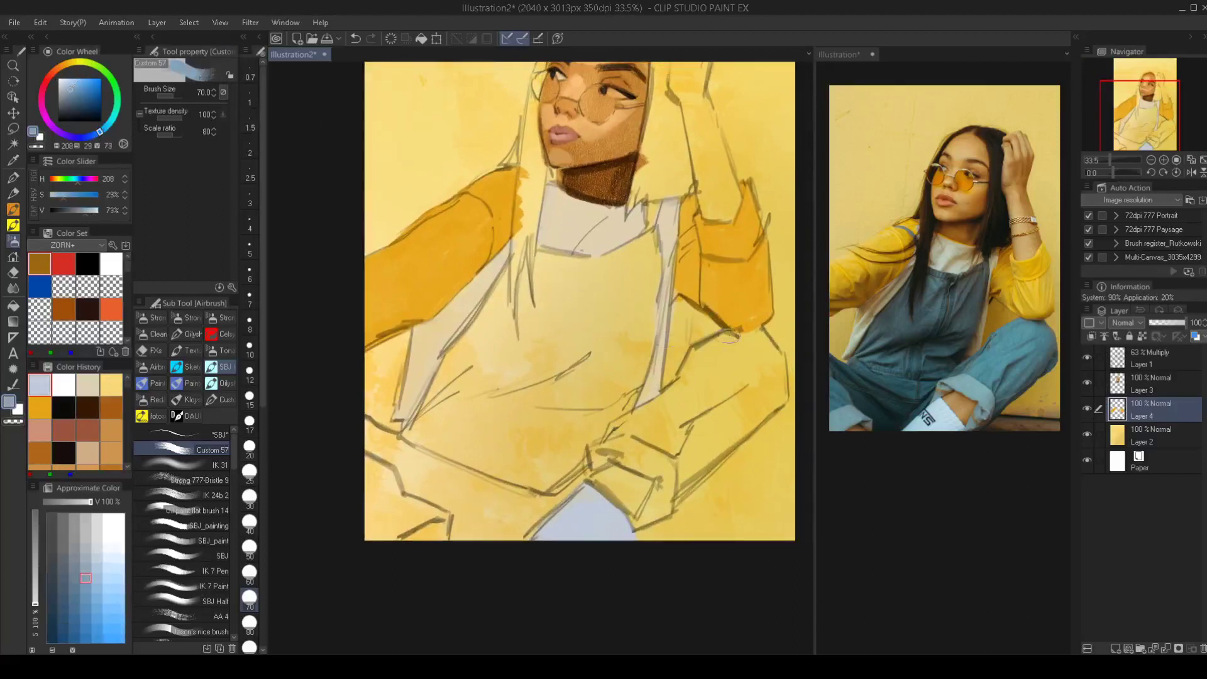
key("]")
key("]")
mouse_move(708, 375)
left_mouse_down()
mouse_move(726, 355)
mouse_move(708, 362)
mouse_move(703, 344)
left_mouse_up()
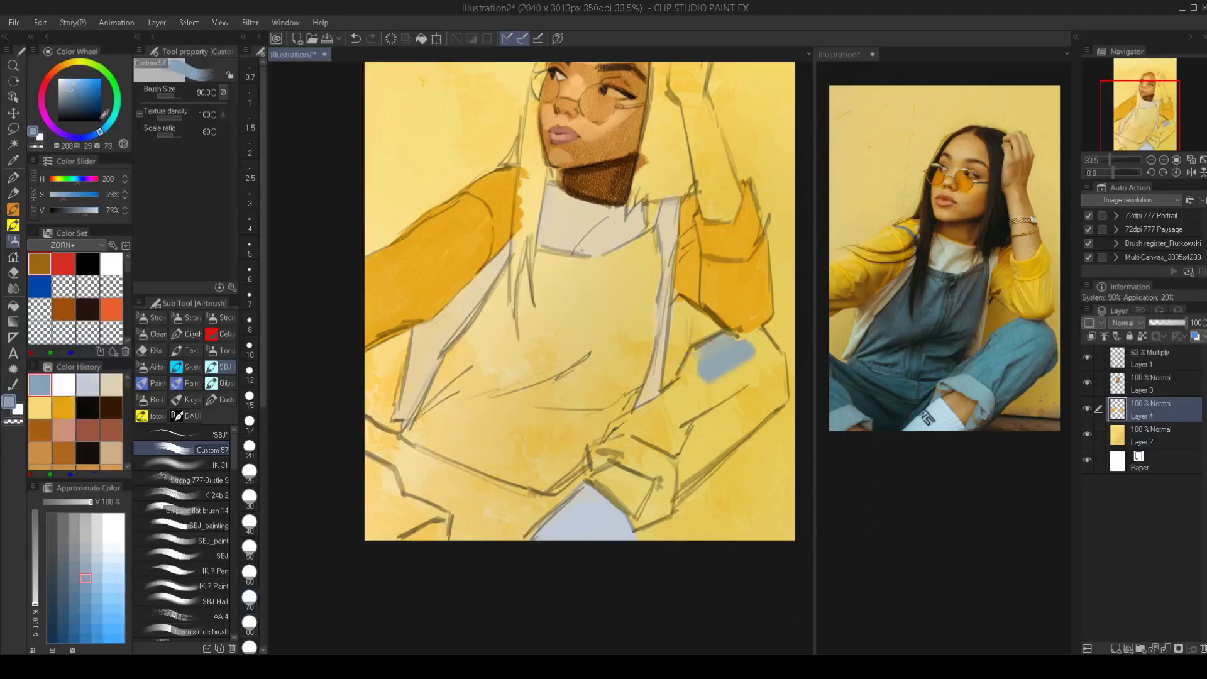
Shift the blue to hue 190 and block in the raised knee and leg towards the cuff
left_click(106, 127)
mouse_move(713, 366)
left_mouse_down()
mouse_move(738, 345)
mouse_move(710, 370)
mouse_move(699, 355)
left_mouse_up()
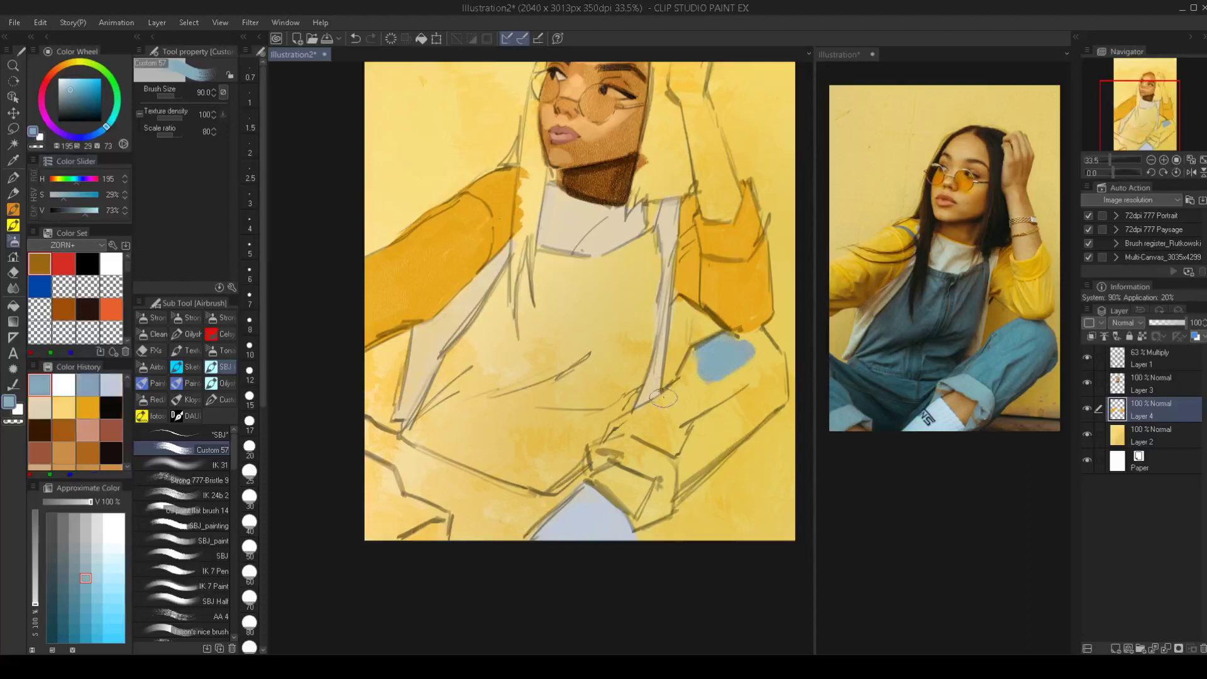
left_click(107, 129)
mouse_move(704, 374)
left_mouse_down()
mouse_move(682, 388)
mouse_move(631, 422)
mouse_move(681, 388)
mouse_move(669, 398)
mouse_move(710, 411)
mouse_move(701, 440)
mouse_move(764, 401)
mouse_move(717, 446)
mouse_move(763, 404)
left_mouse_up()
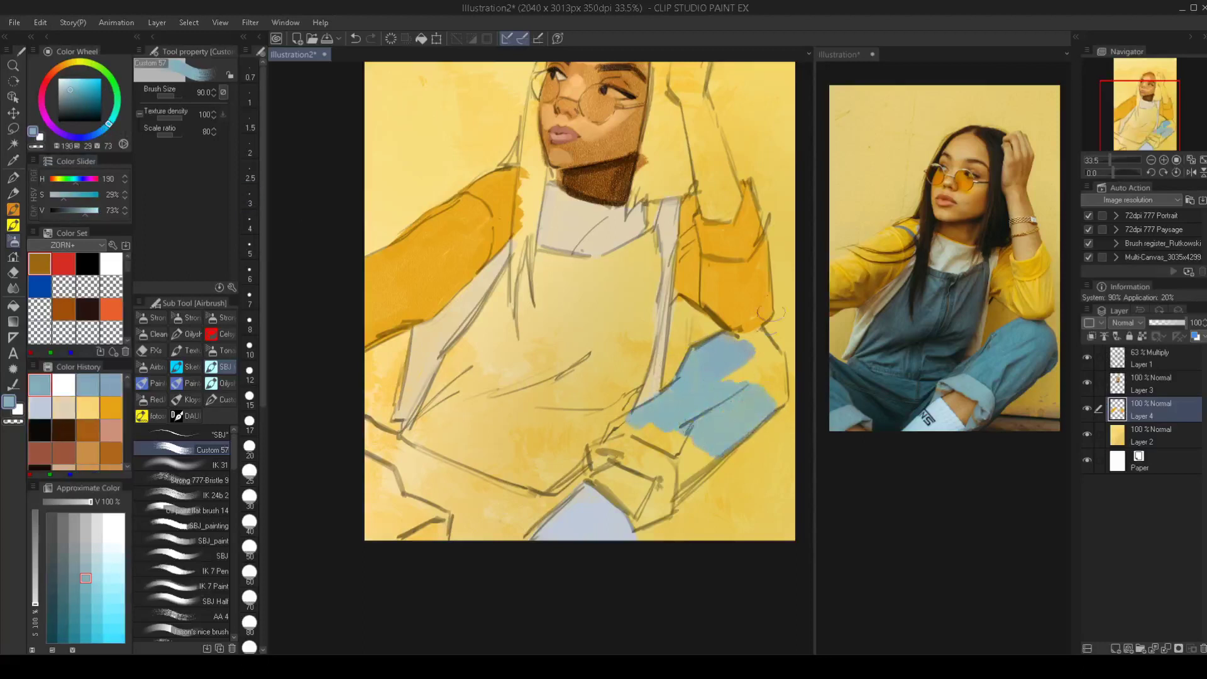
Fill the remaining gaps and define the outer edge of the raised knee at brush size 60
key("[")
key("[")
key("[")
mouse_move(727, 340)
left_mouse_down()
mouse_move(761, 332)
mouse_move(733, 341)
mouse_move(773, 333)
mouse_move(758, 333)
mouse_move(779, 352)
mouse_move(784, 396)
mouse_move(763, 412)
mouse_move(760, 386)
mouse_move(749, 389)
mouse_move(774, 359)
mouse_move(761, 343)
mouse_move(725, 370)
mouse_move(729, 391)
mouse_move(741, 385)
mouse_move(715, 387)
left_mouse_up()
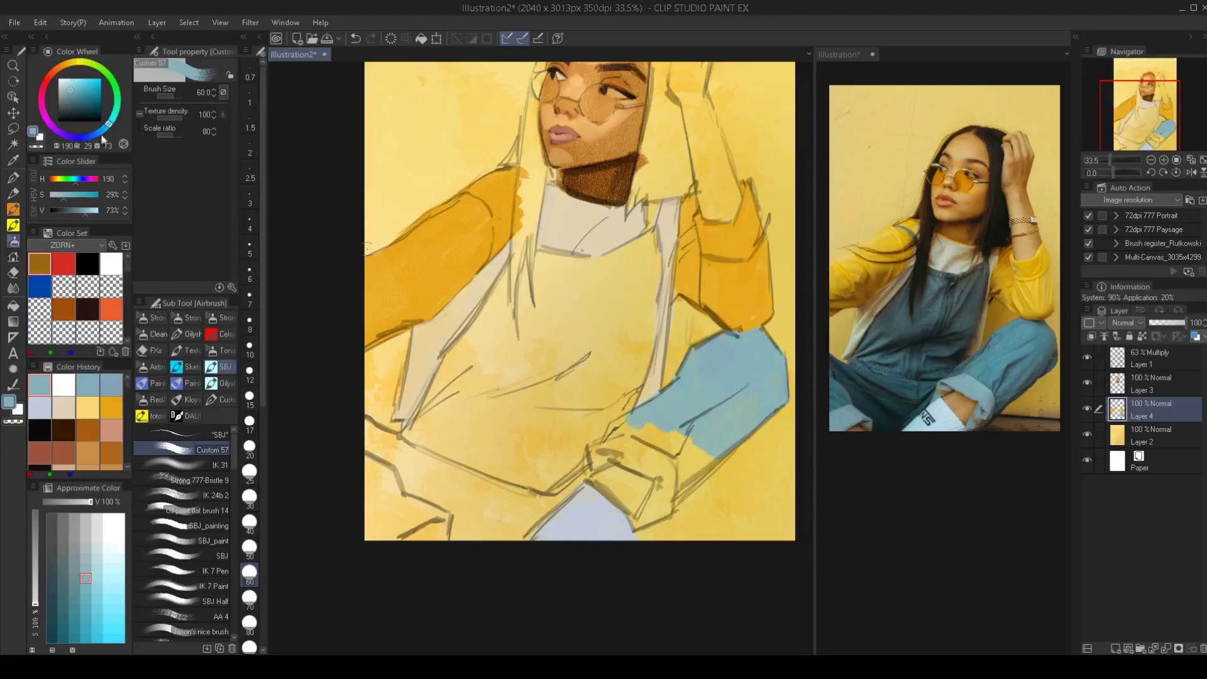
Repaint the raised leg down to the cuff in a richer blue, saturation 39 and value 71, at brush size 90
left_click(78, 93)
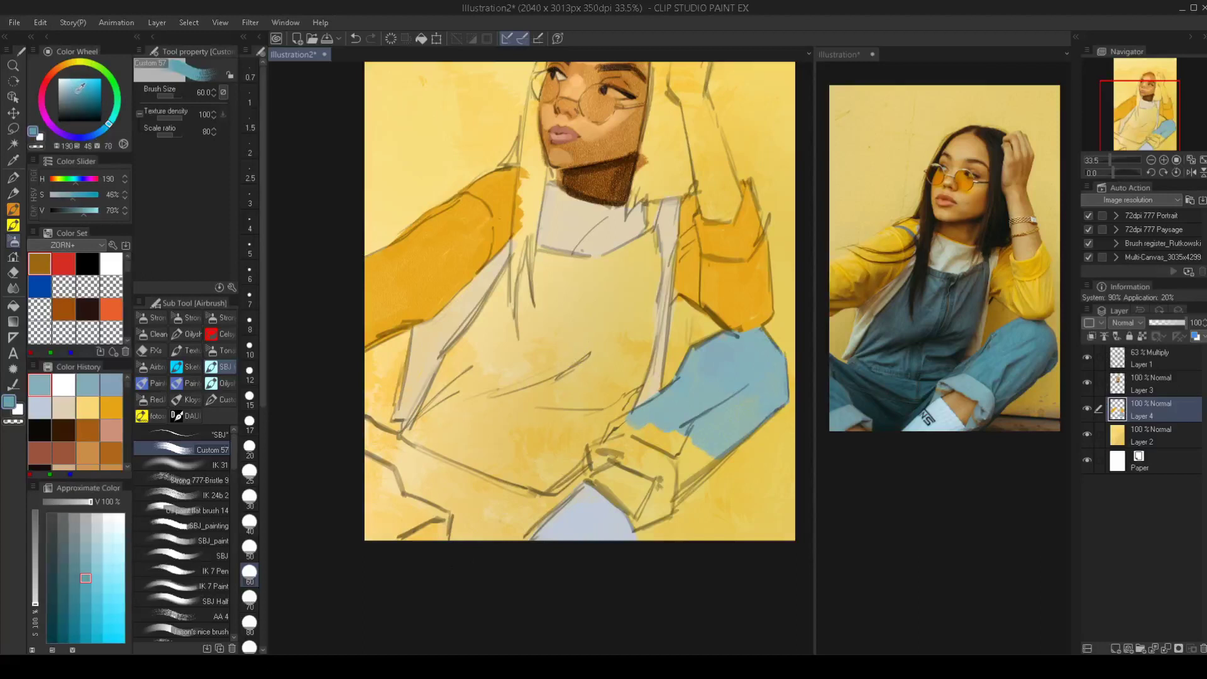
left_click(75, 91)
key("bracketright")
key("bracketright")
key("bracketright")
mouse_move(722, 346)
left_mouse_down()
mouse_move(691, 355)
mouse_move(710, 378)
mouse_move(757, 335)
left_mouse_up()
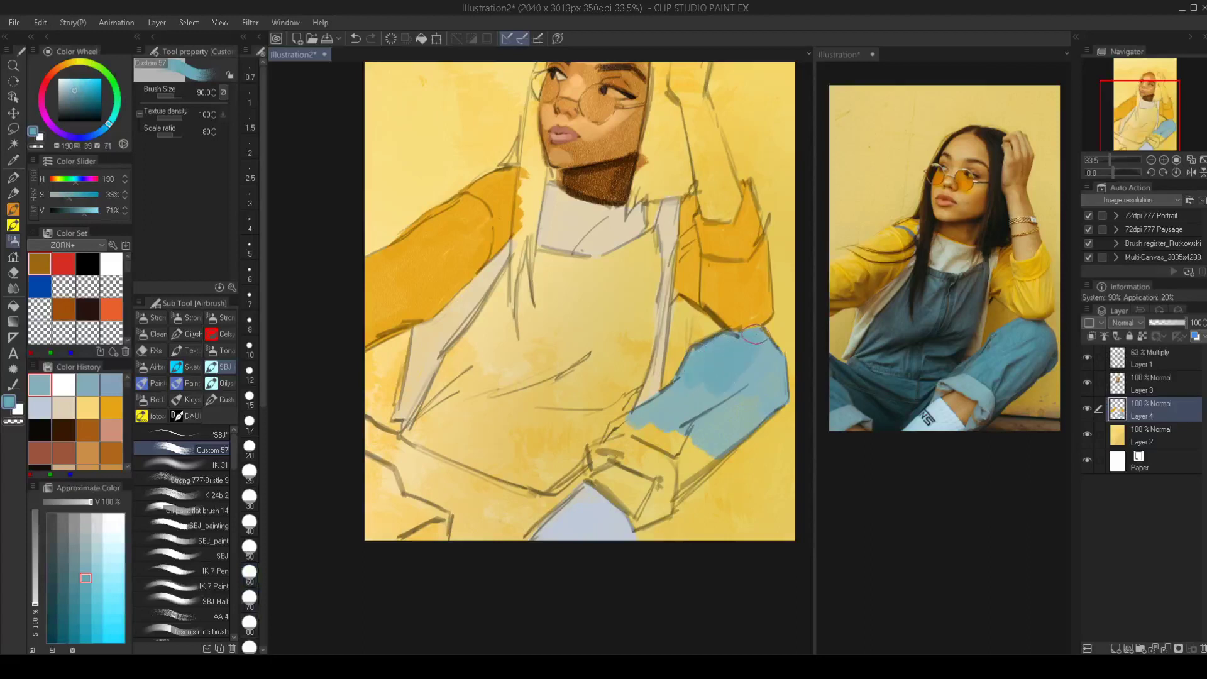
mouse_move(777, 378)
left_mouse_down()
mouse_move(720, 401)
mouse_move(760, 409)
mouse_move(679, 484)
mouse_move(703, 441)
mouse_move(628, 436)
mouse_move(641, 416)
mouse_move(609, 445)
mouse_move(670, 416)
mouse_move(649, 418)
mouse_move(628, 434)
mouse_move(705, 434)
left_mouse_up()
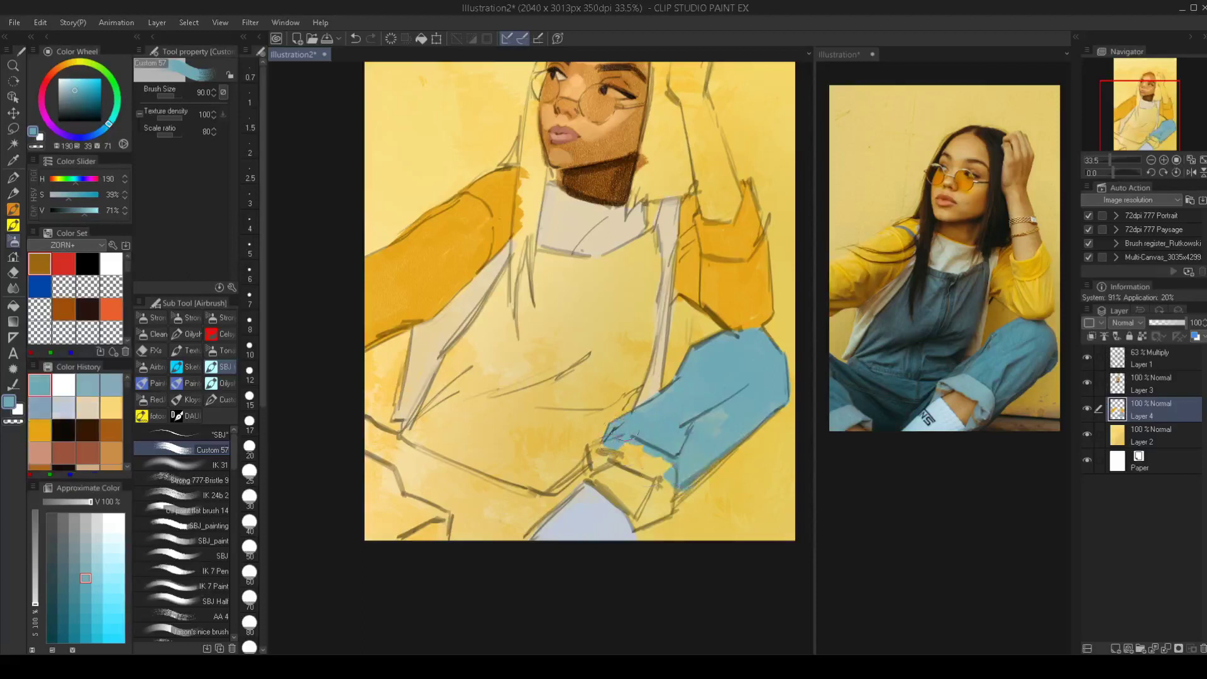
Paint the upper band of the rolled cuff in greyed blue, hue 194, saturation 21 and value 74, at brush sizes 90 and 50
left_click_drag(570, 426, 586, 386)
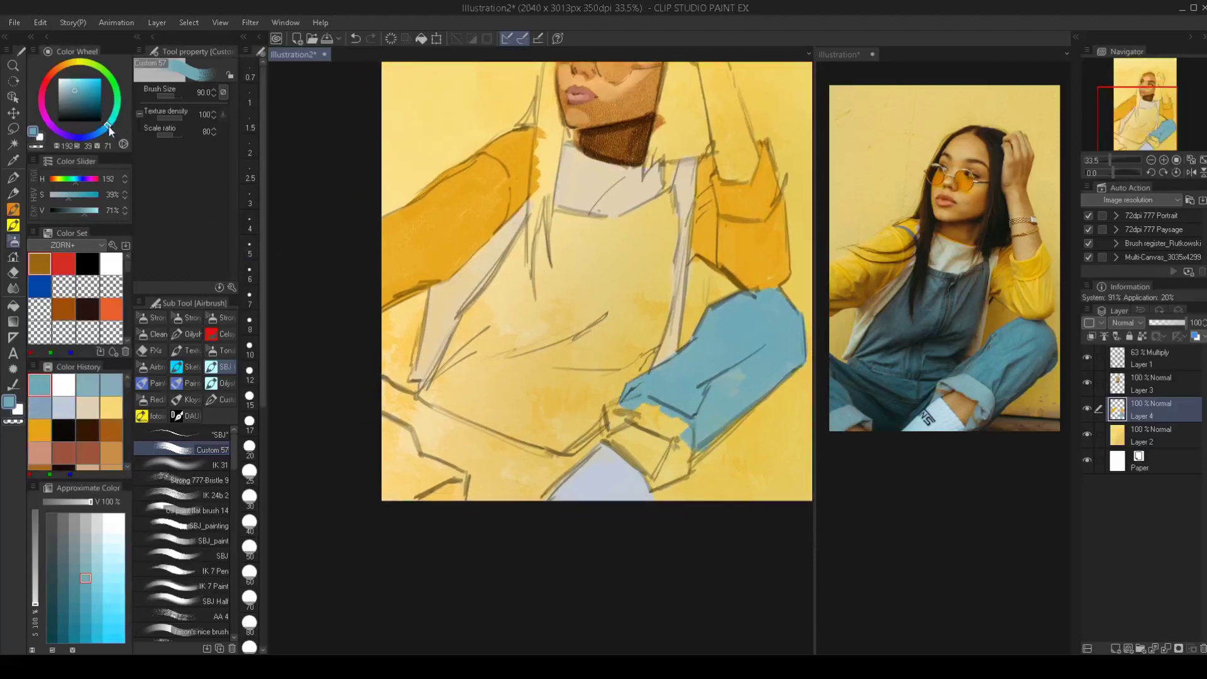
left_click(71, 84)
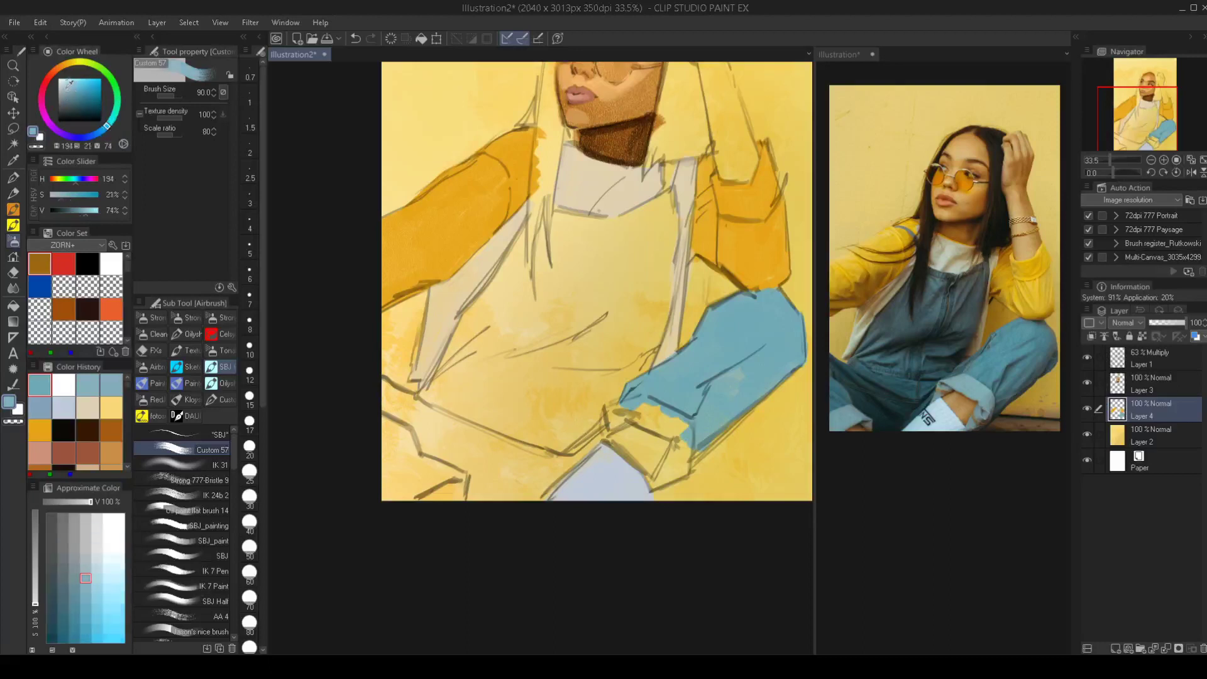
left_click_drag(649, 404, 617, 423)
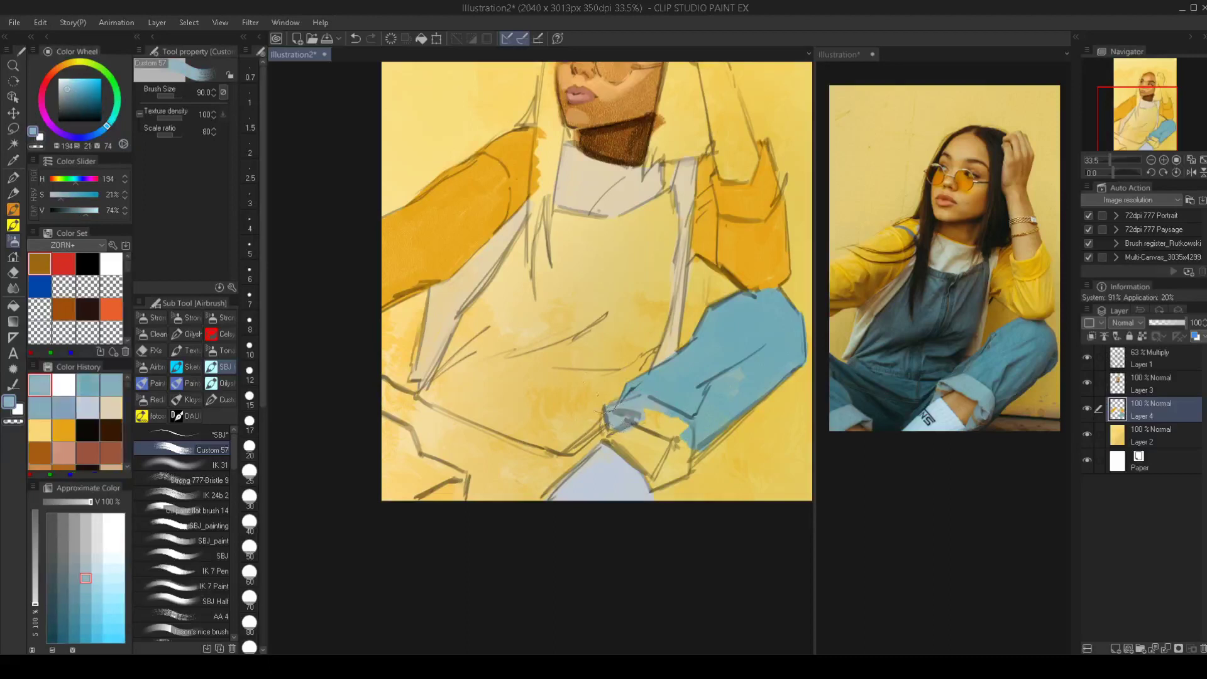
key("bracketleft")
key("bracketleft")
key("bracketleft")
key("bracketleft")
mouse_move(625, 421)
left_mouse_down()
mouse_move(609, 436)
mouse_move(677, 420)
mouse_move(670, 439)
left_mouse_up()
Paint the cuff's lit faces in light blue, saturation 23 and value 87, at brush size 70, refining the edges at size 50
key("bracketright")
key("bracketright")
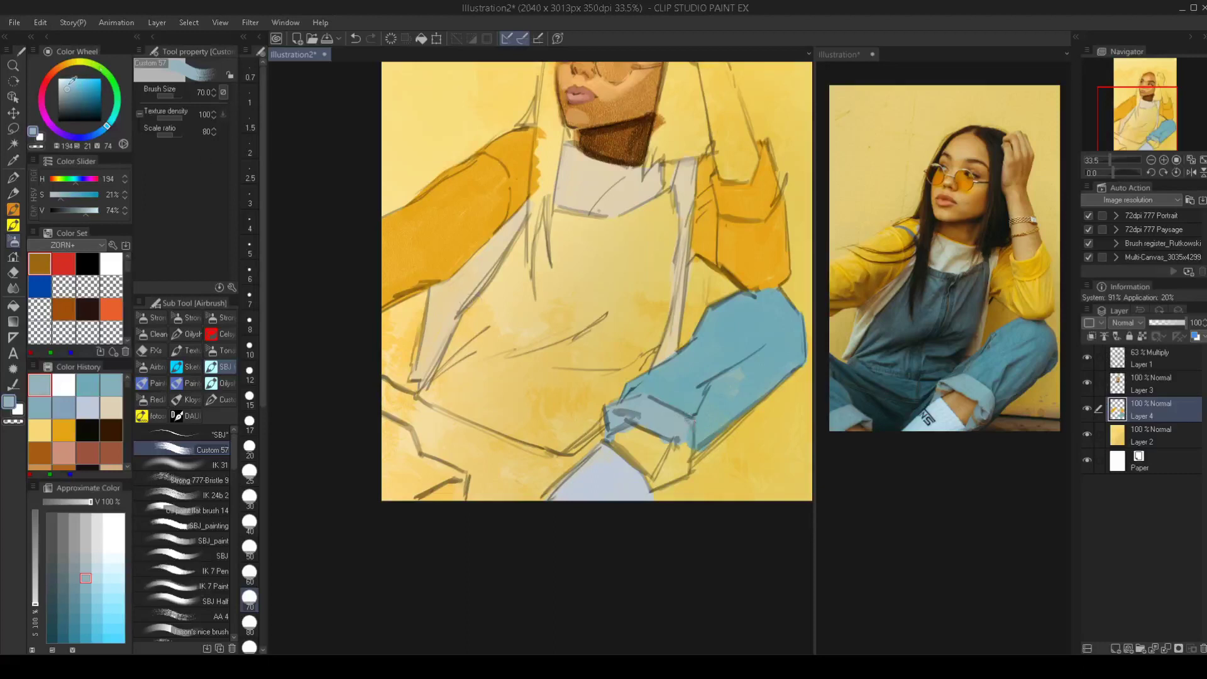
left_click_drag(68, 88, 68, 83)
mouse_move(647, 408)
left_mouse_down()
mouse_move(669, 412)
mouse_move(657, 420)
mouse_move(685, 446)
mouse_move(663, 475)
left_mouse_up()
key("bracketleft")
key("bracketleft")
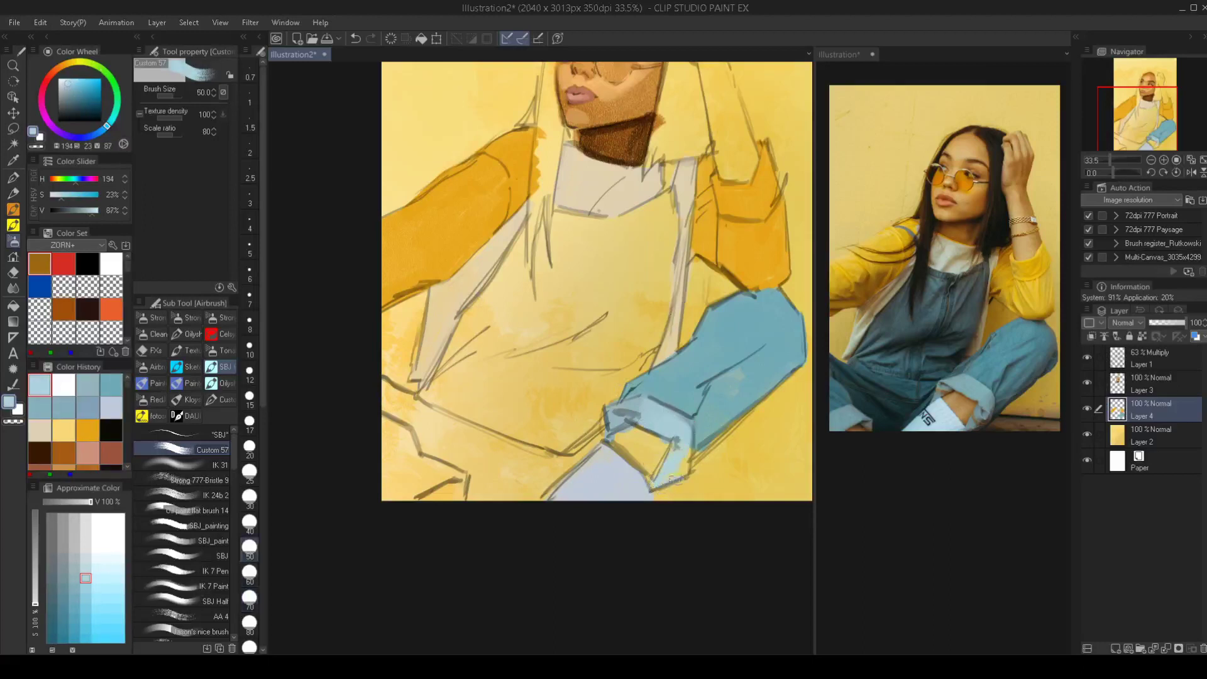
mouse_move(674, 479)
left_mouse_down()
mouse_move(687, 448)
mouse_move(666, 479)
mouse_move(684, 425)
mouse_move(611, 420)
mouse_move(632, 406)
mouse_move(612, 425)
left_mouse_up()
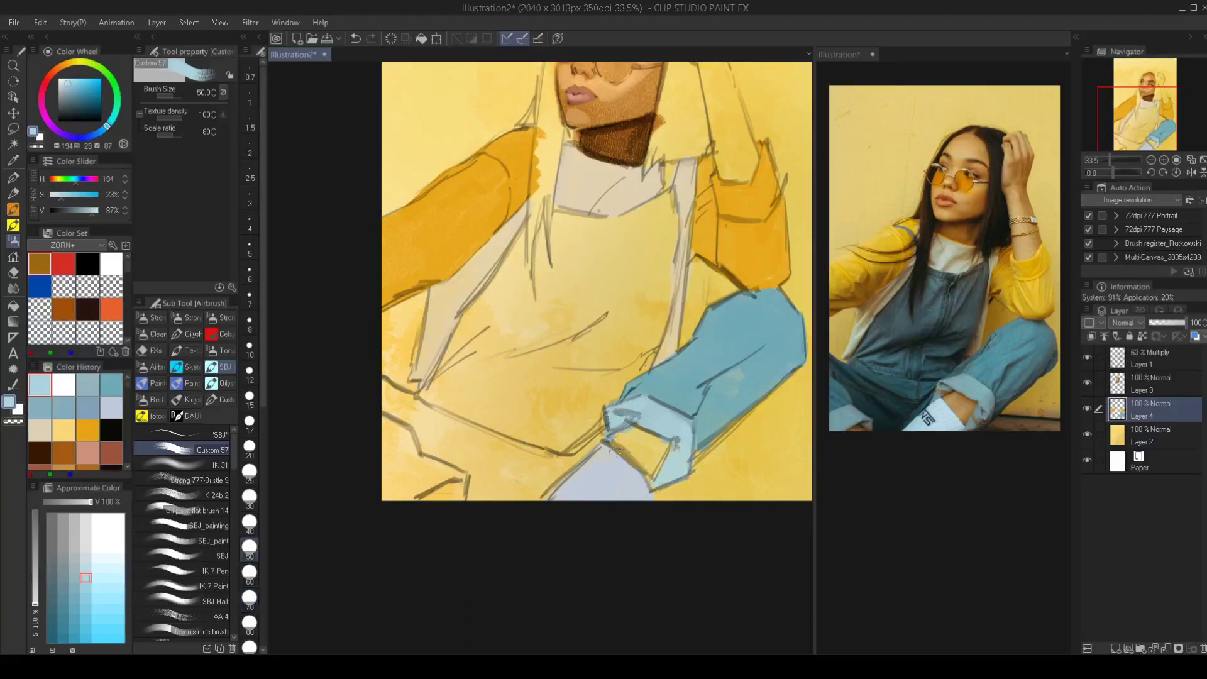
Sample the leg's blue and darken it to a shadow blue with hue 197, saturation 43 and value 46
scroll(694, 390, "down", 2)
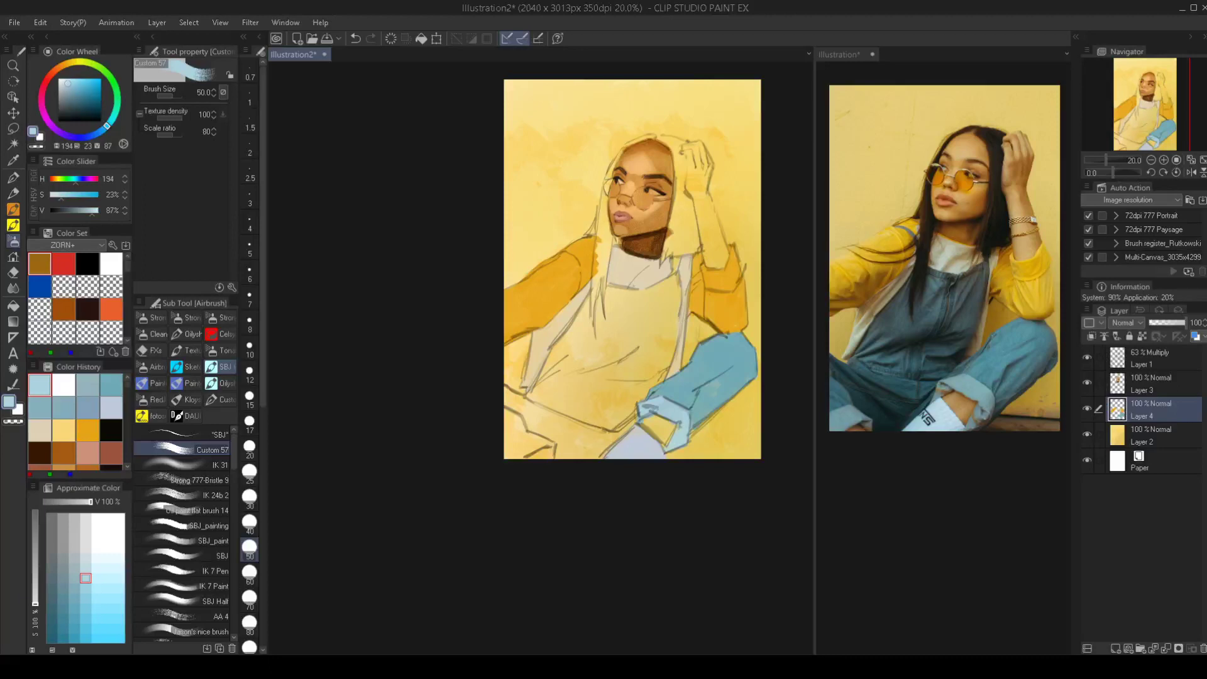
scroll(719, 407, "up", 2)
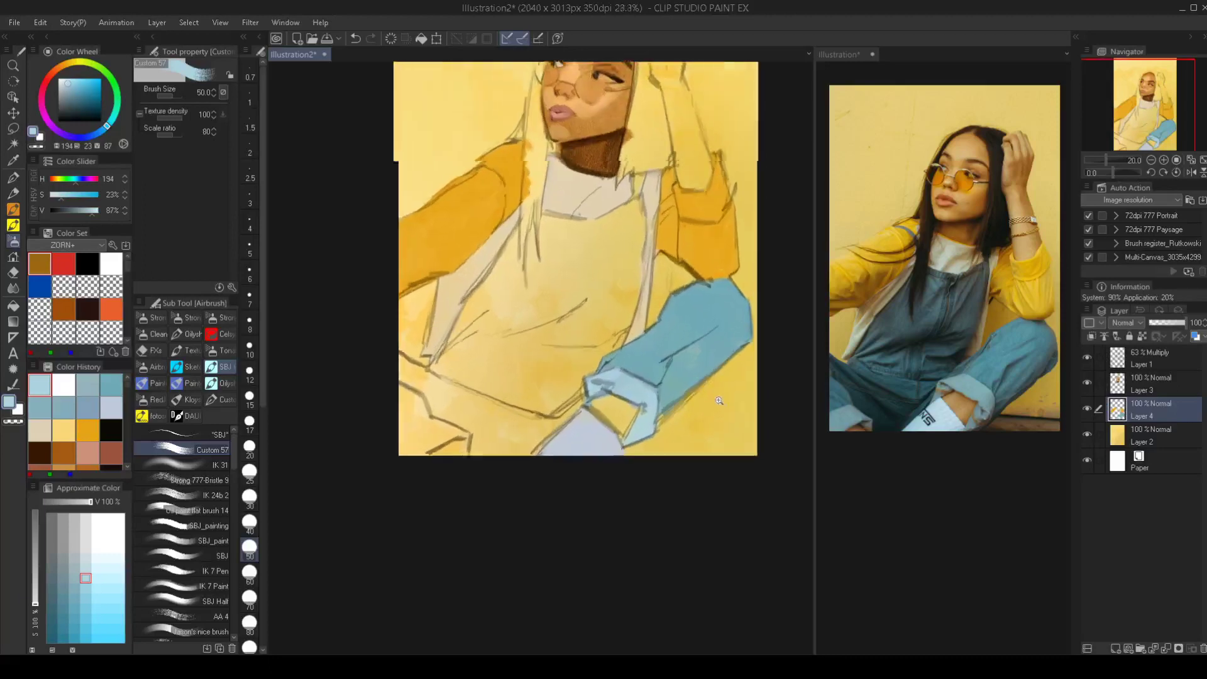
left_click(744, 328, "alt")
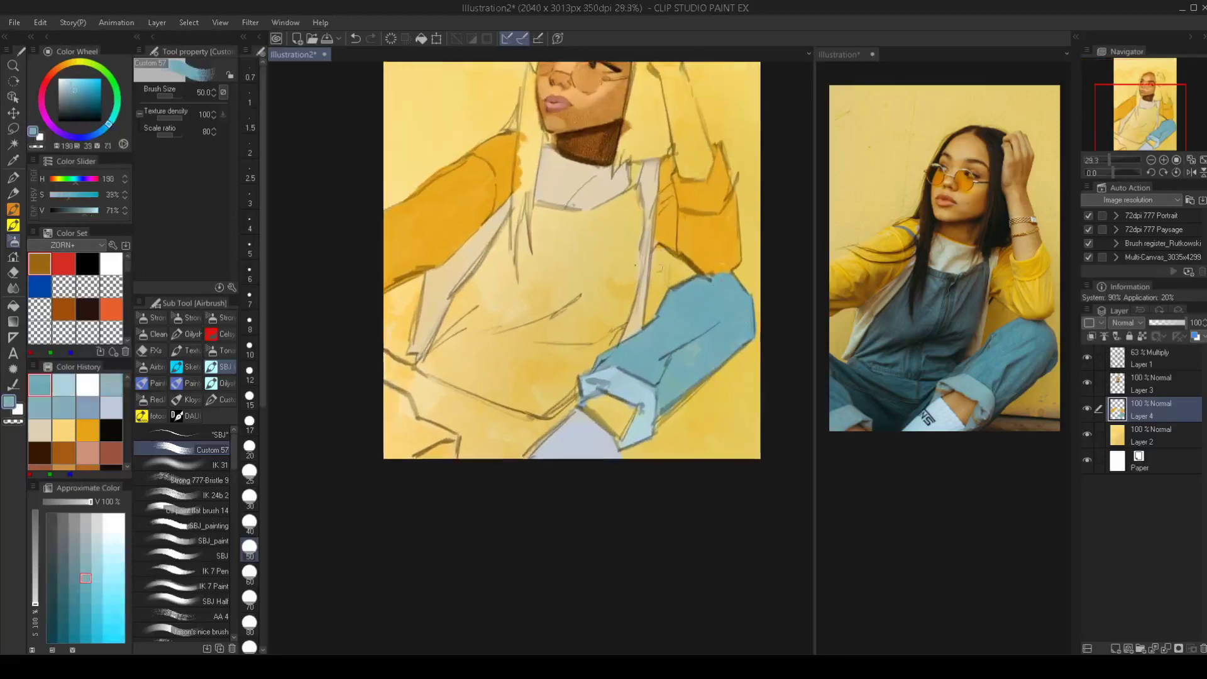
left_click(106, 131)
left_click(35, 132)
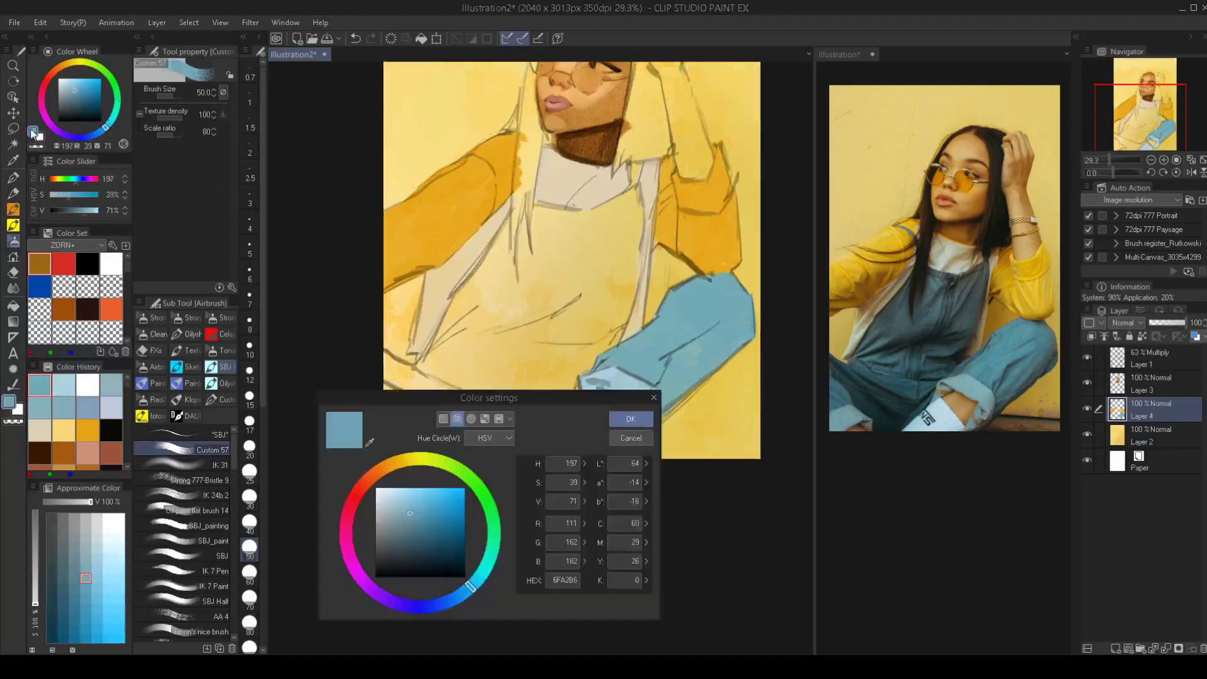
left_click(416, 531)
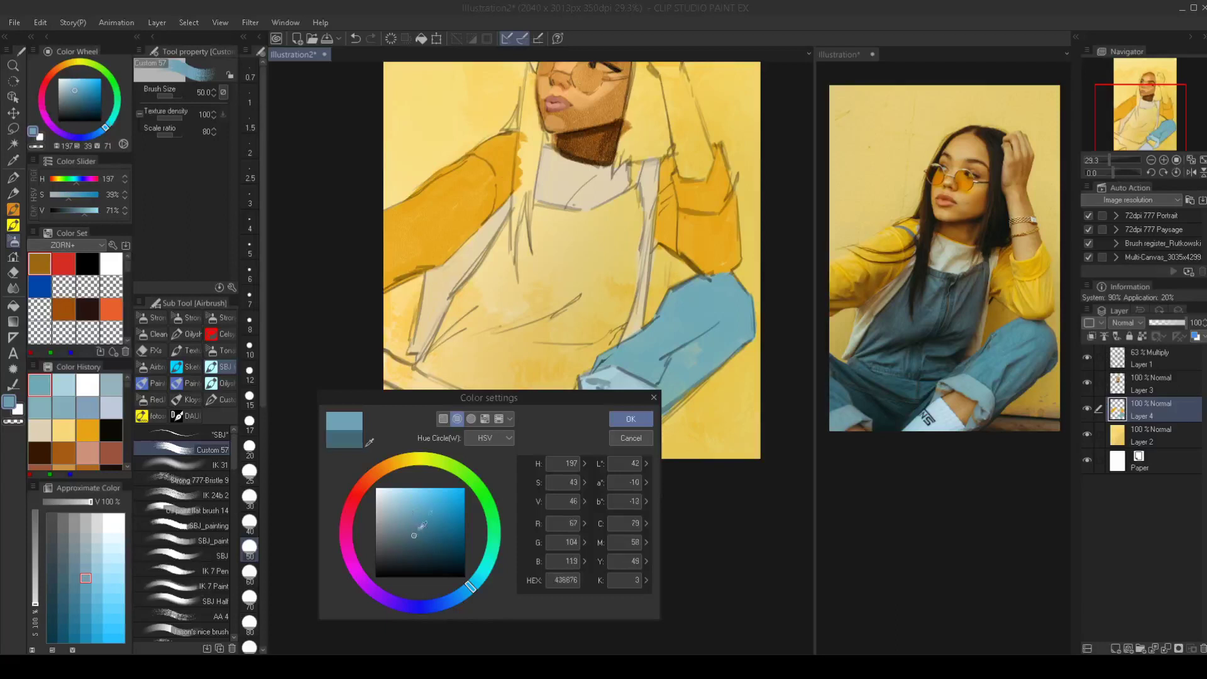
left_click(630, 419)
Shade the outer side of the raised knee with the dark blue at brush sizes 70 and 90
key("bracketright")
key("bracketright")
key("bracketright")
key("bracketright")
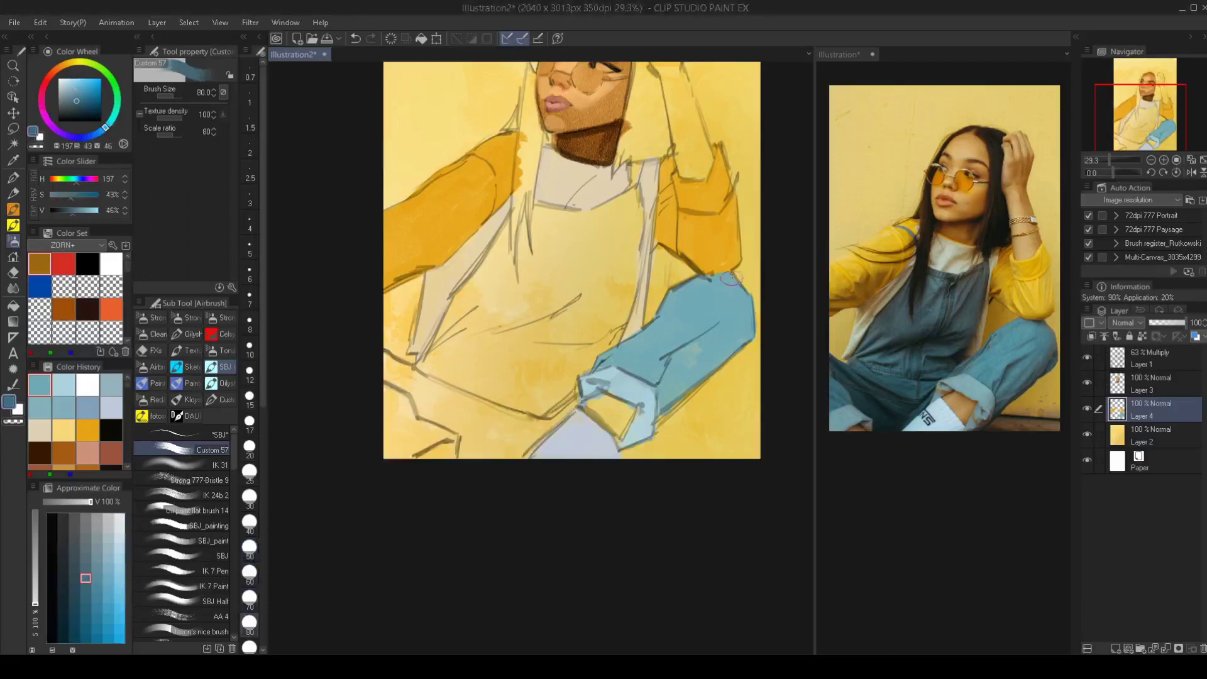
key("bracketleft")
key("bracketleft")
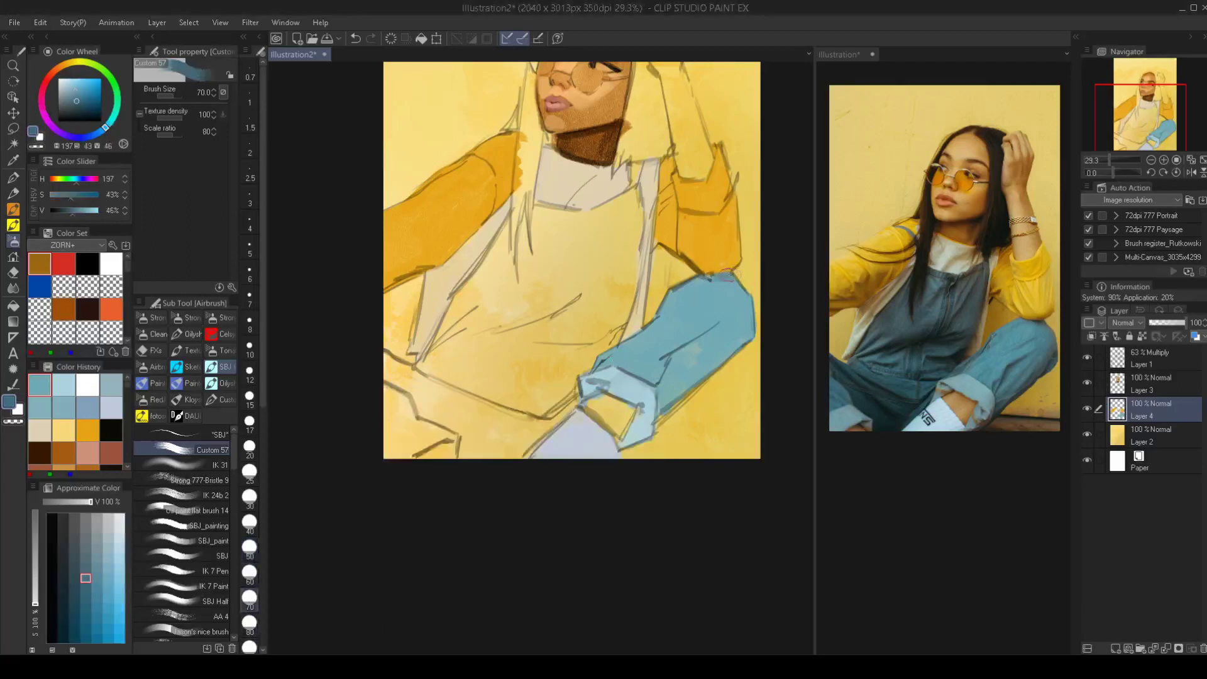
key("bracketright")
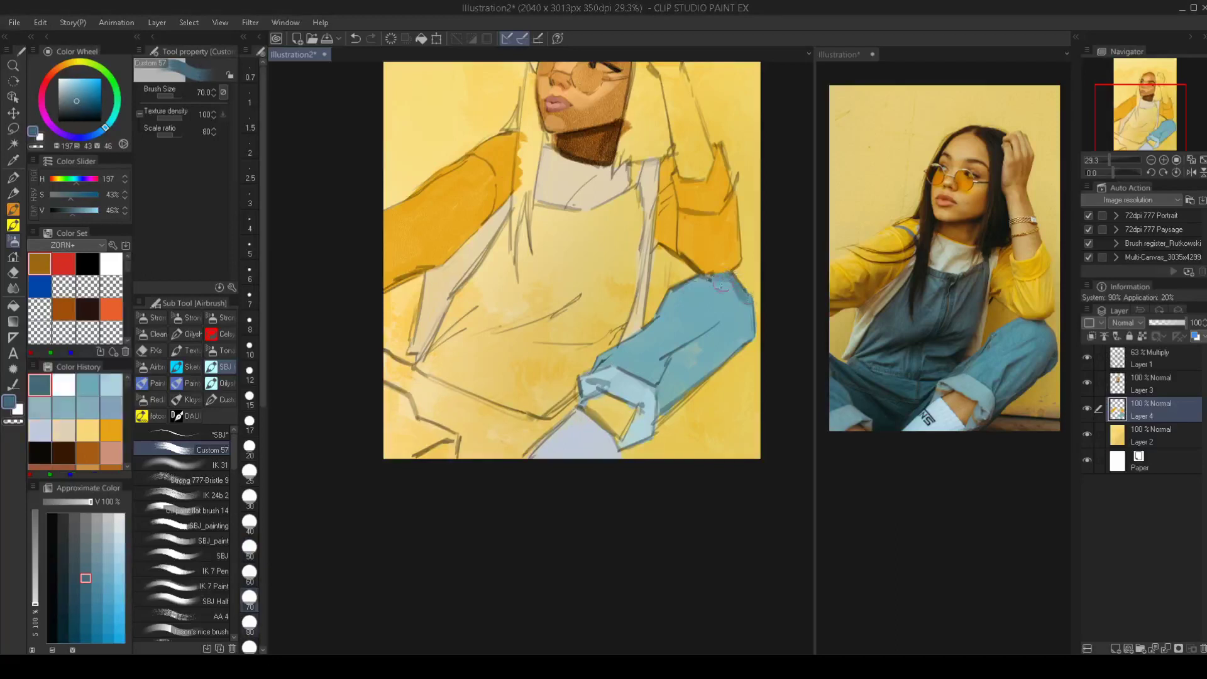
left_click_drag(744, 299, 738, 345)
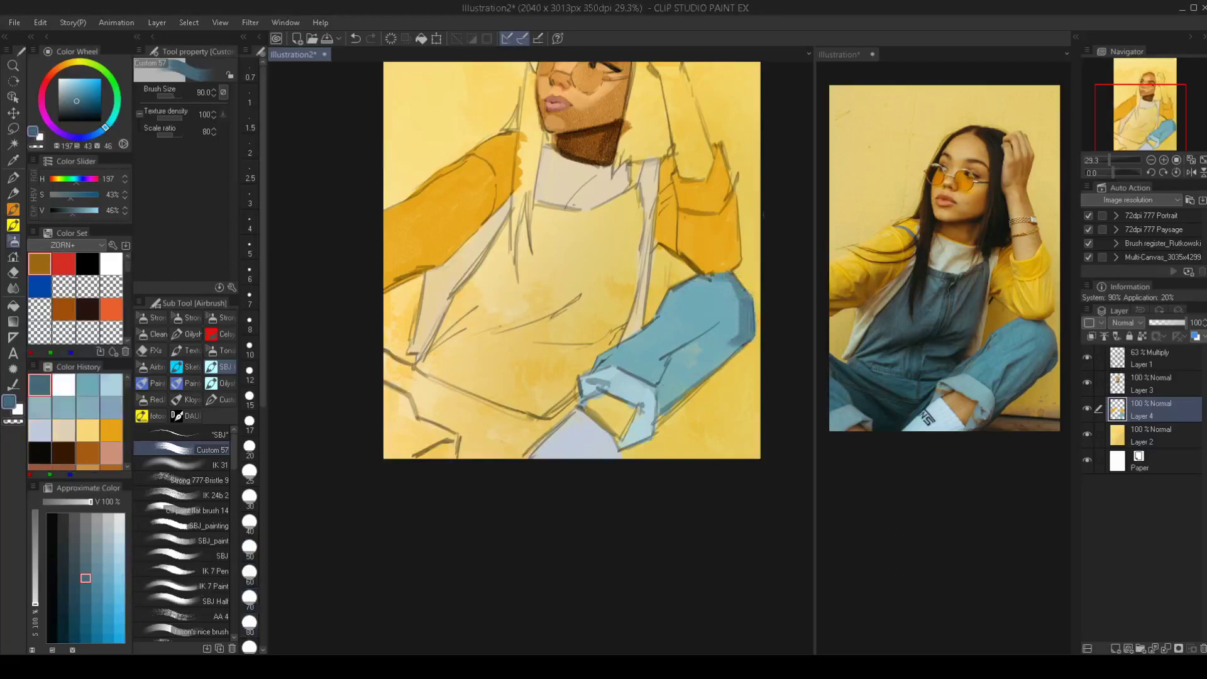
key("bracketright")
key("bracketright")
mouse_move(728, 298)
left_mouse_down()
mouse_move(715, 351)
mouse_move(724, 337)
left_mouse_up()
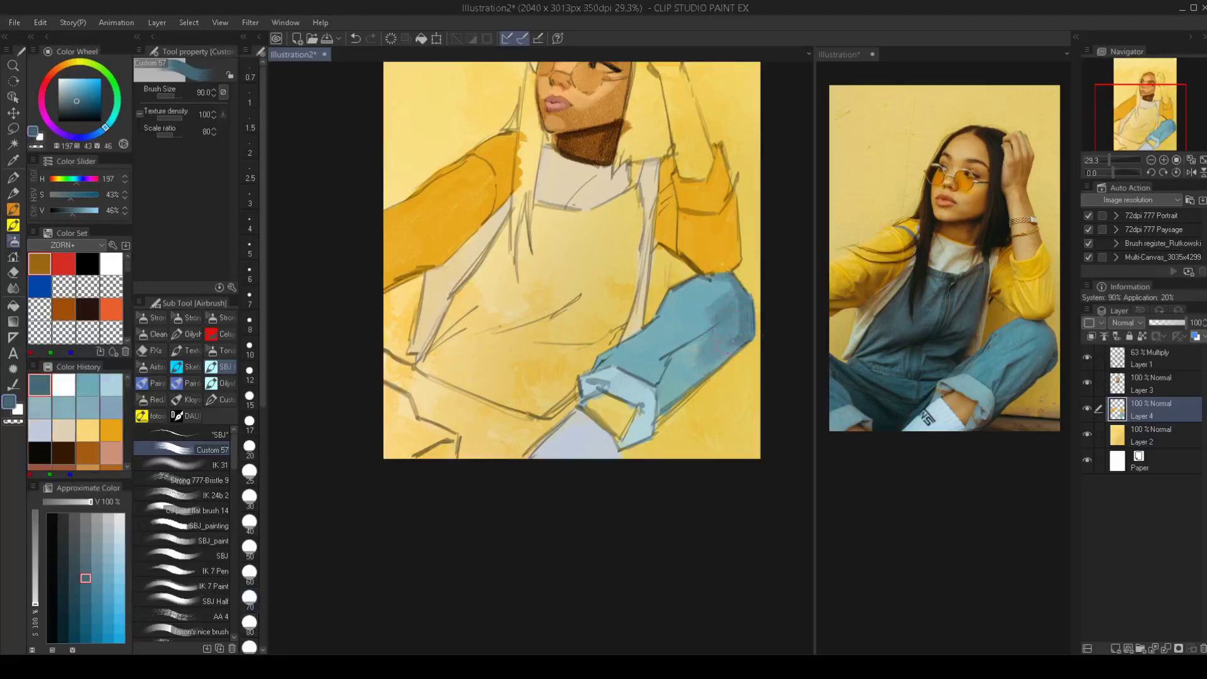
Add shadow folds along the lower leg at brush size 70 and smaller knee accents at size 40
key("bracketleft")
key("bracketleft")
mouse_move(651, 416)
left_mouse_down()
mouse_move(689, 357)
mouse_move(657, 385)
mouse_move(681, 350)
mouse_move(672, 355)
mouse_move(725, 319)
left_mouse_up()
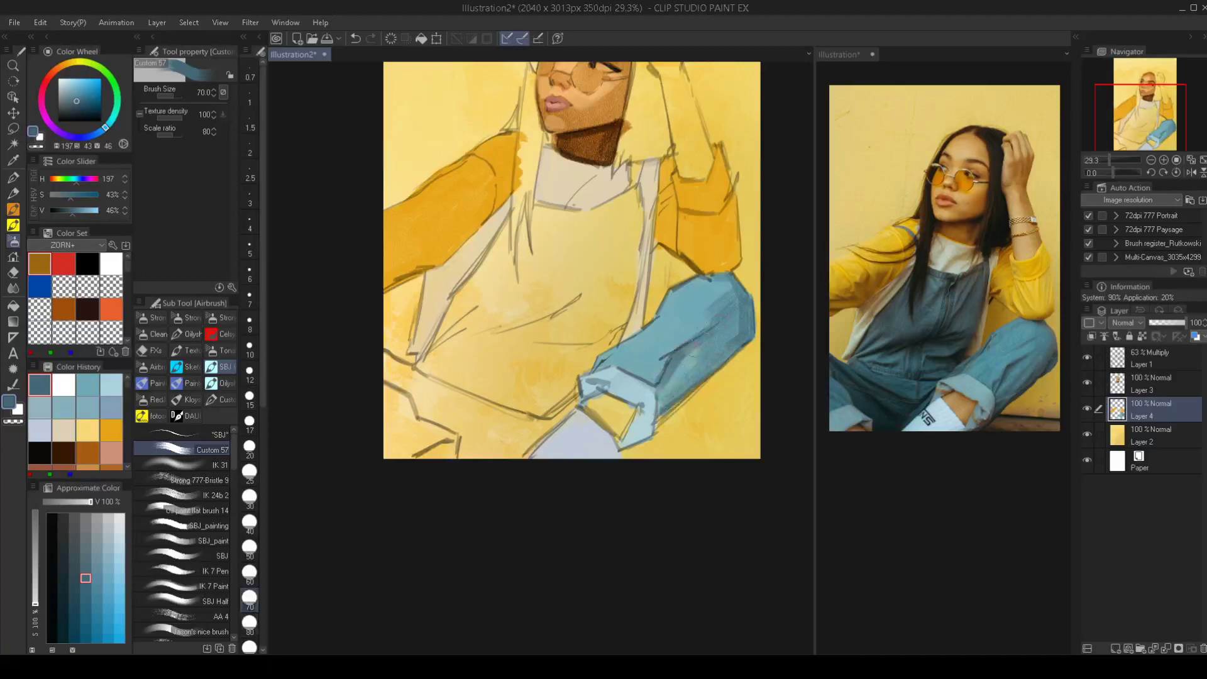
key("bracketleft")
key("bracketleft")
key("bracketleft")
left_click_drag(707, 322, 710, 324)
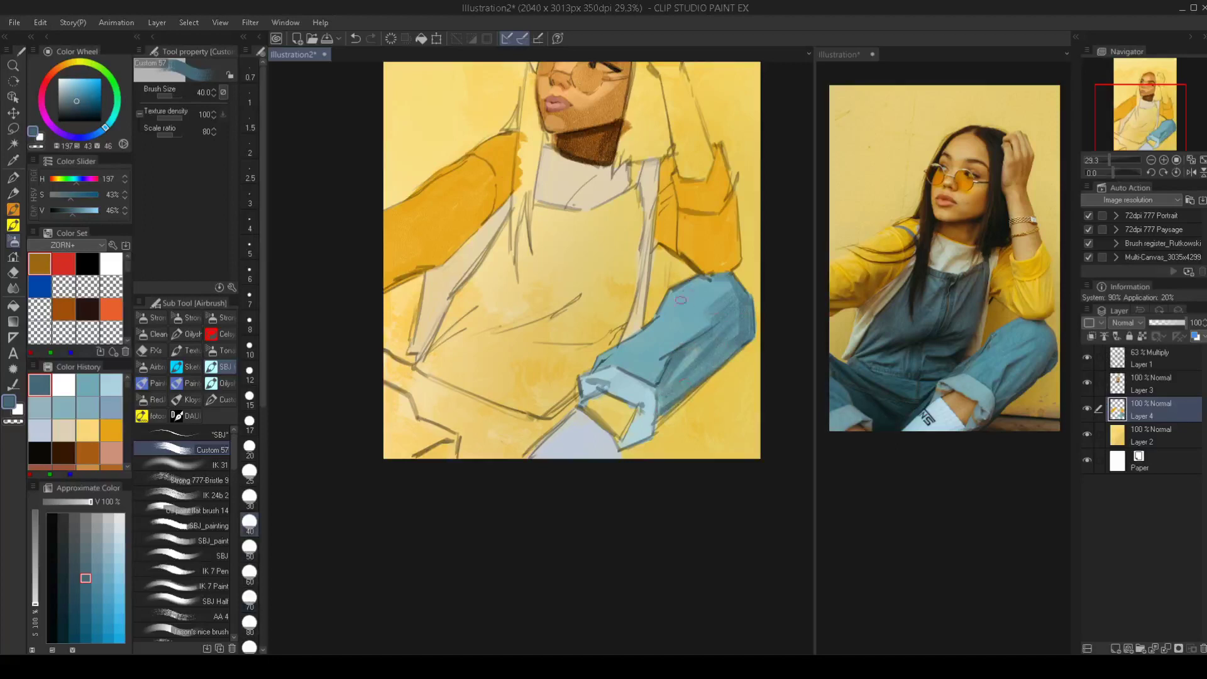
Shade the top of the knee at brush size 70, then sample the lighter leg blue and soften the area at size 50
key("bracketright")
key("bracketright")
key("bracketright")
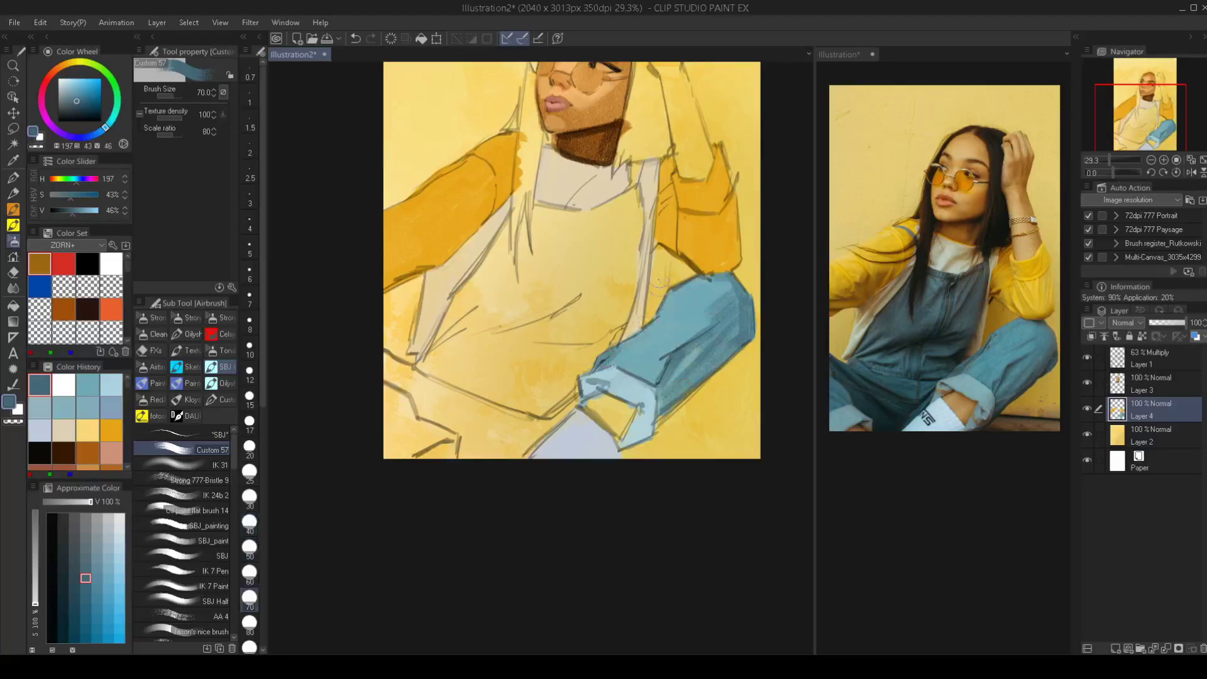
left_click_drag(709, 282, 684, 293)
left_click(684, 293, "alt")
key("bracketleft")
key("bracketleft")
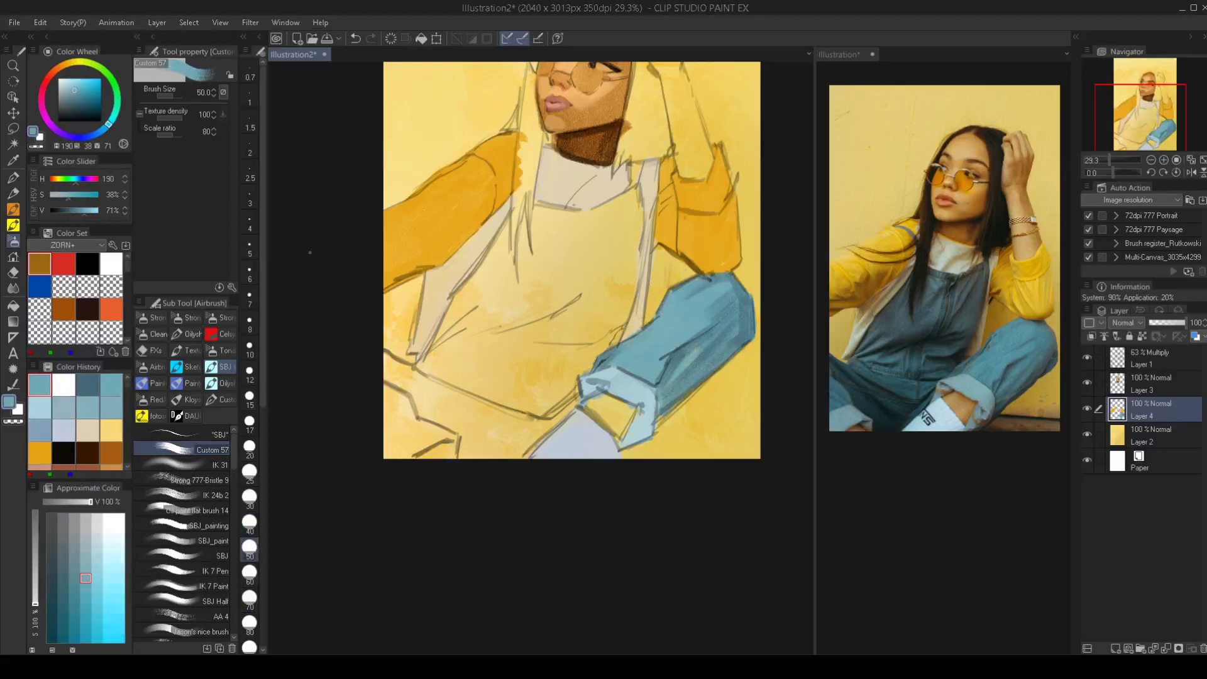
Reuse the recent dark blue and shade from above the cuff up to the knee with an enlarged brush
left_click(87, 384)
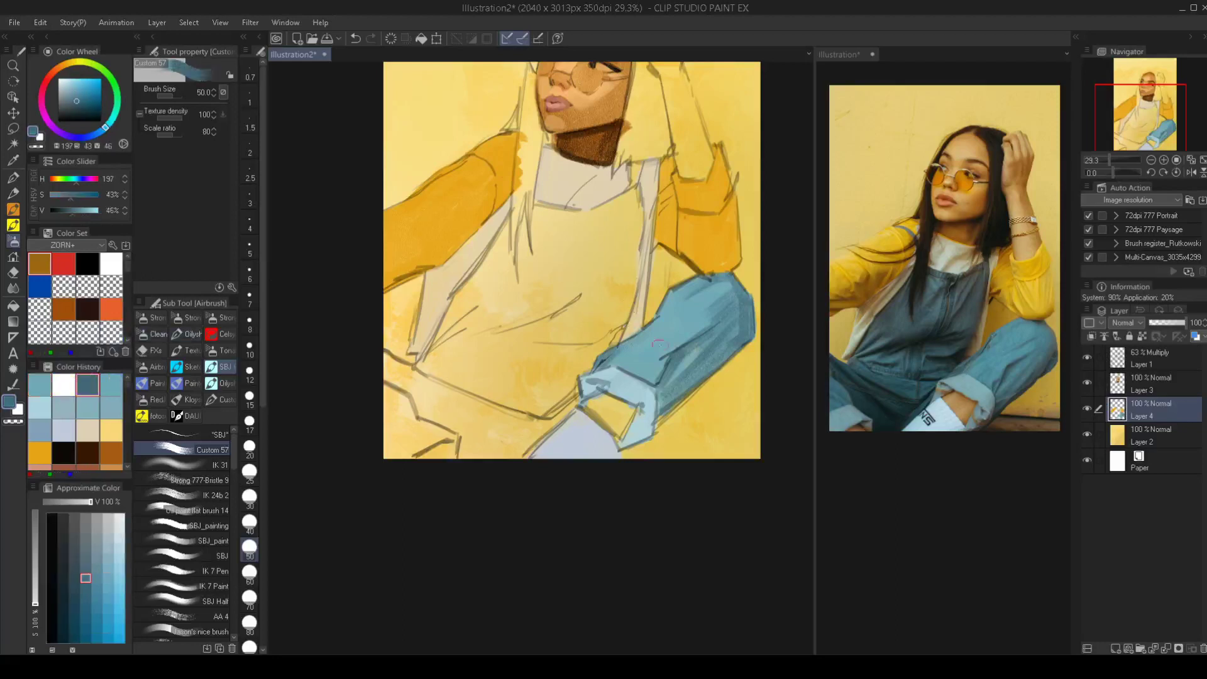
key("bracketright")
key("bracketright")
key("bracketright")
key("bracketright")
key("bracketright")
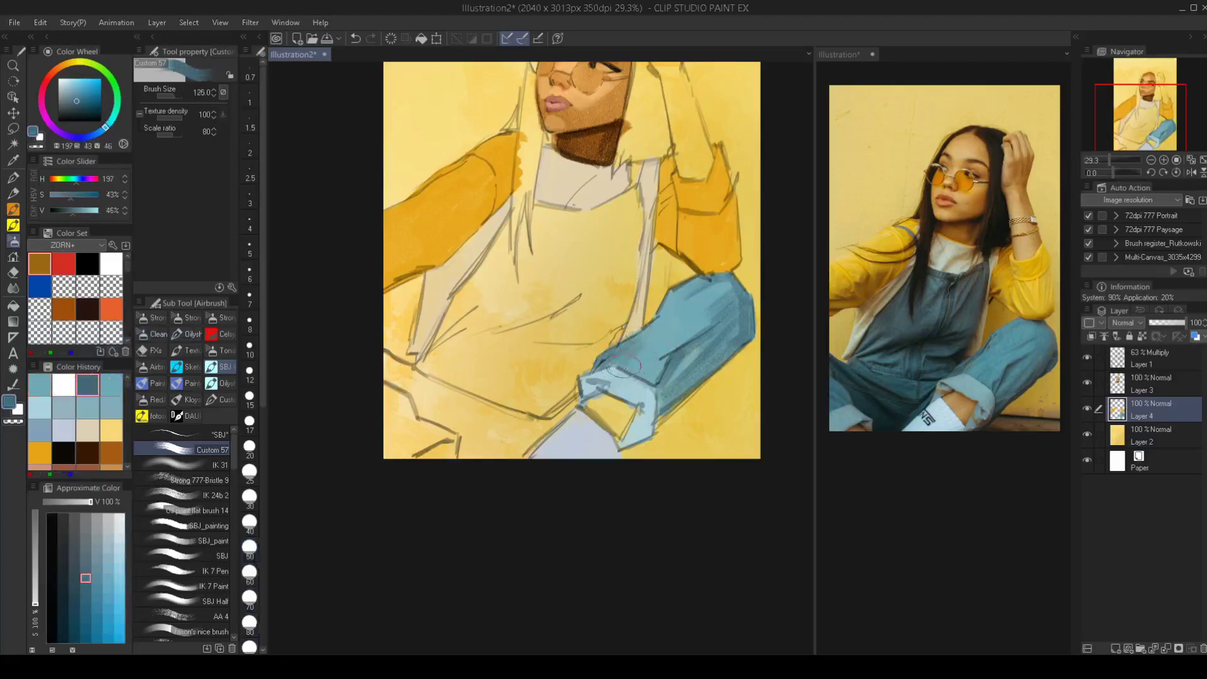
mouse_move(624, 366)
left_mouse_down()
mouse_move(654, 388)
mouse_move(679, 313)
mouse_move(714, 294)
mouse_move(710, 365)
mouse_move(738, 304)
mouse_move(728, 285)
mouse_move(717, 314)
mouse_move(728, 330)
mouse_move(744, 282)
left_mouse_up()
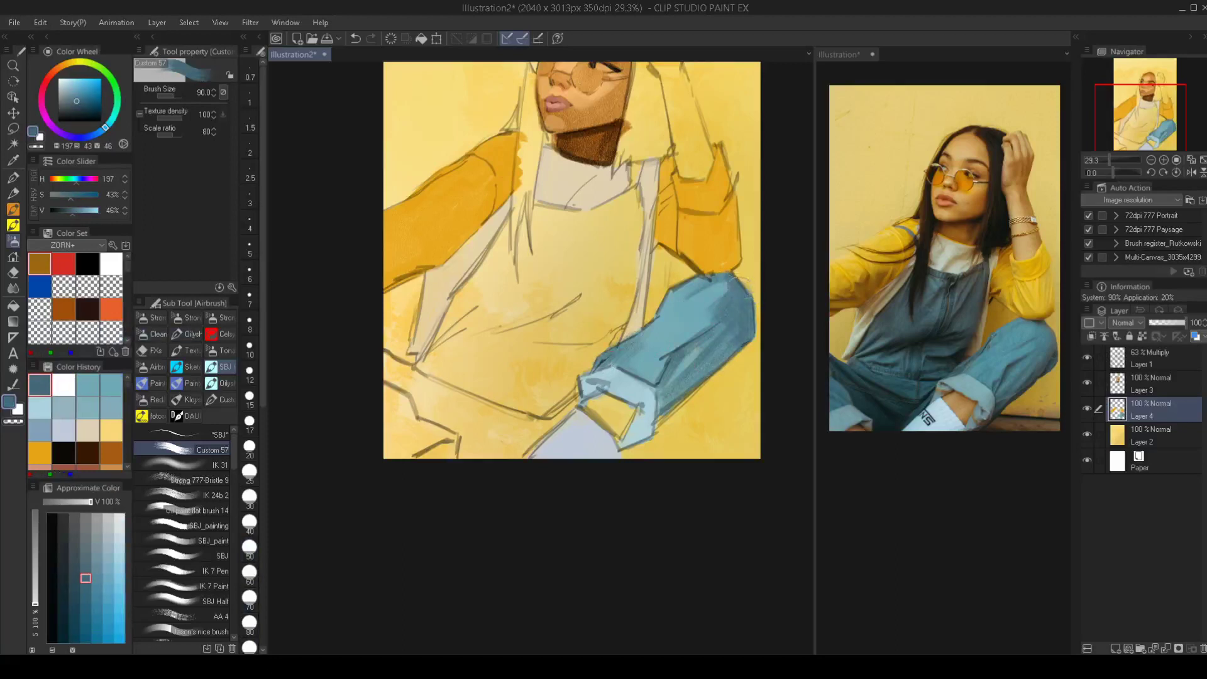
Change the painting colour to a dark teal with hue 190, saturation 46 and value 35 for the overalls
scroll(723, 327, "down", 3)
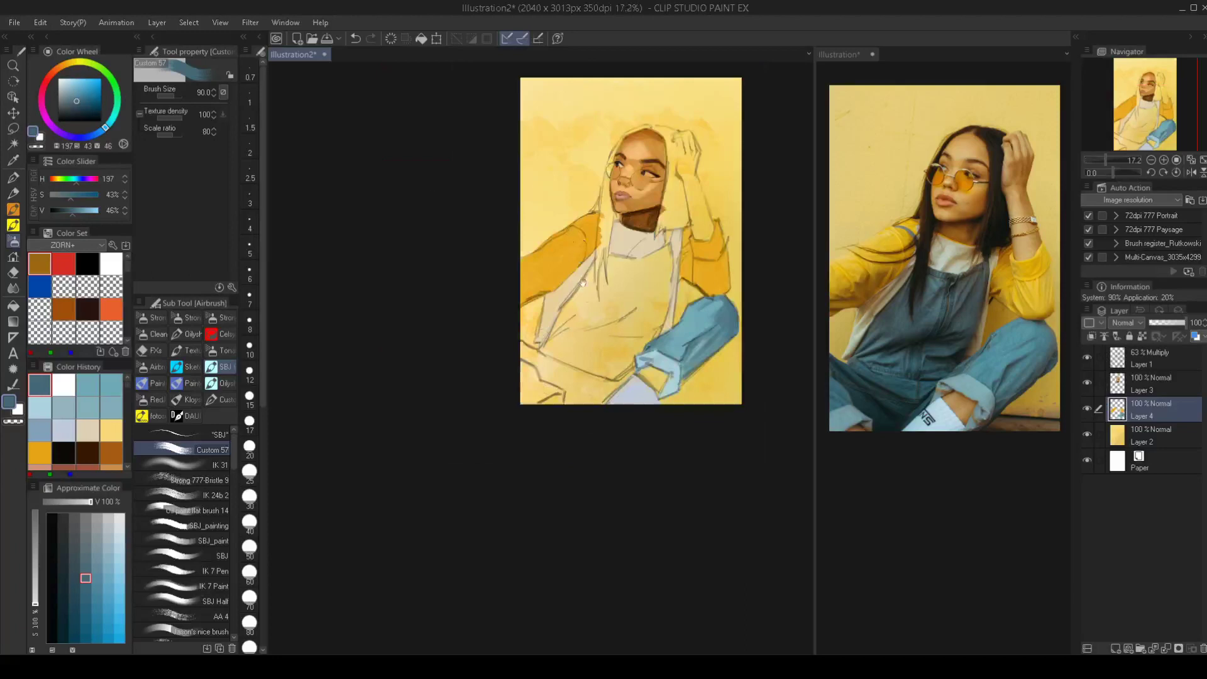
scroll(583, 283, "up", 4)
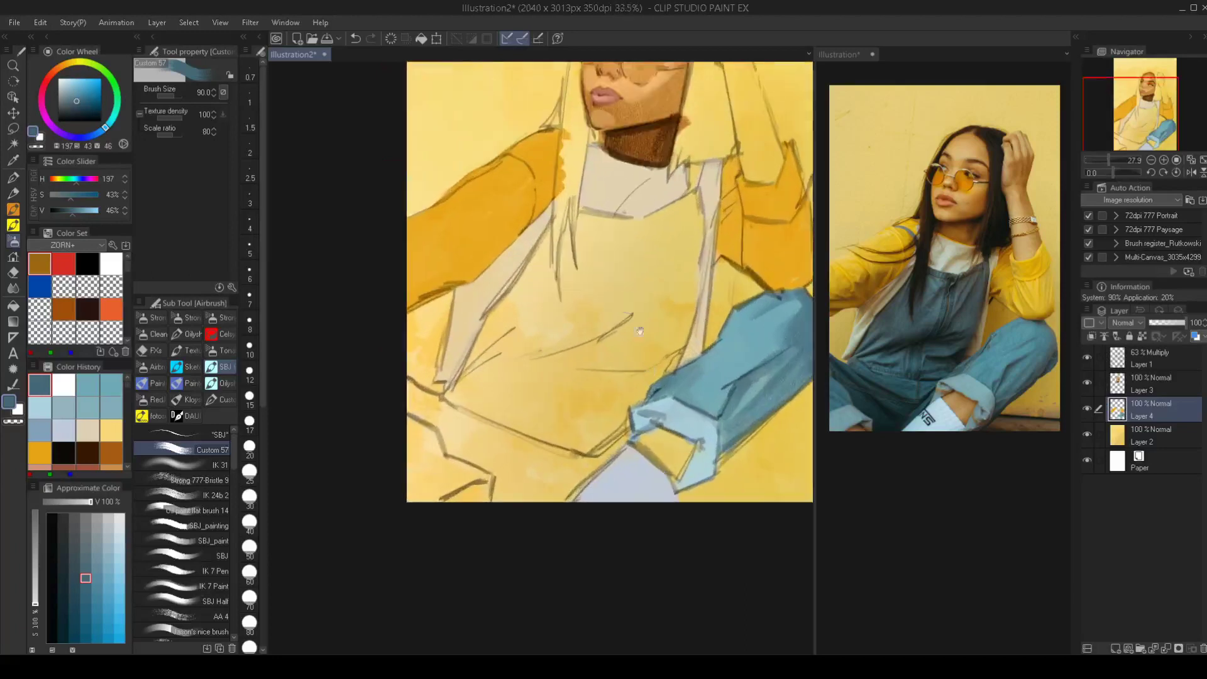
left_click(34, 134)
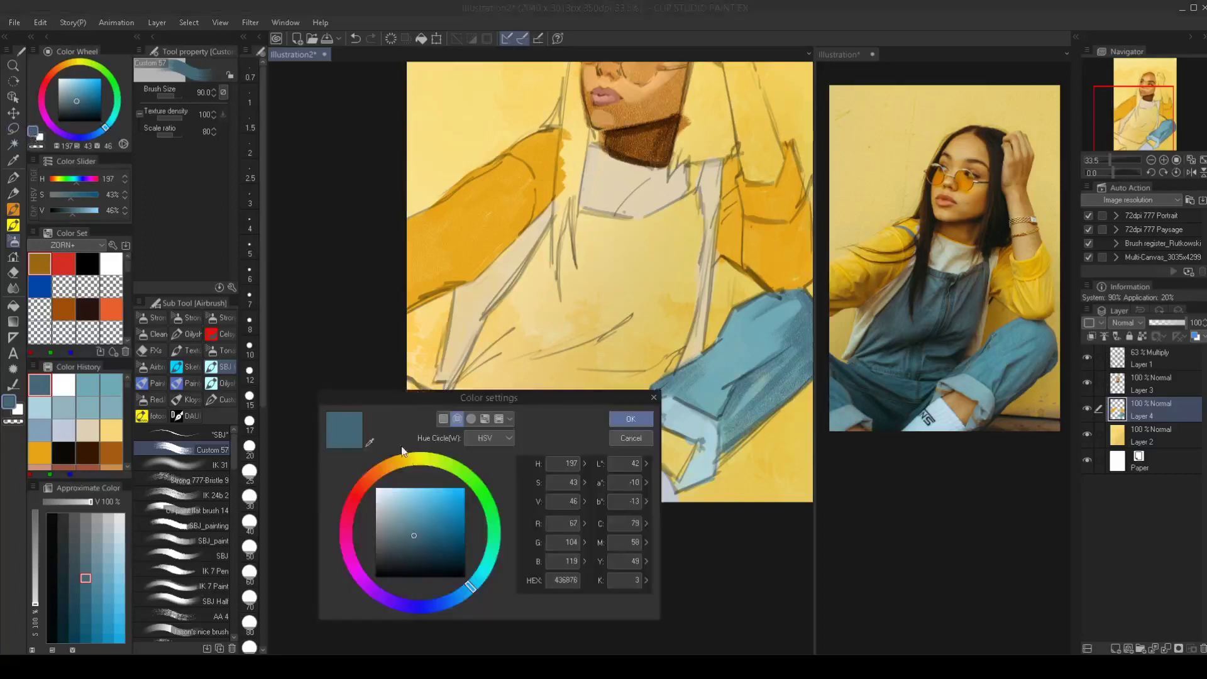
left_click_drag(477, 586, 477, 580)
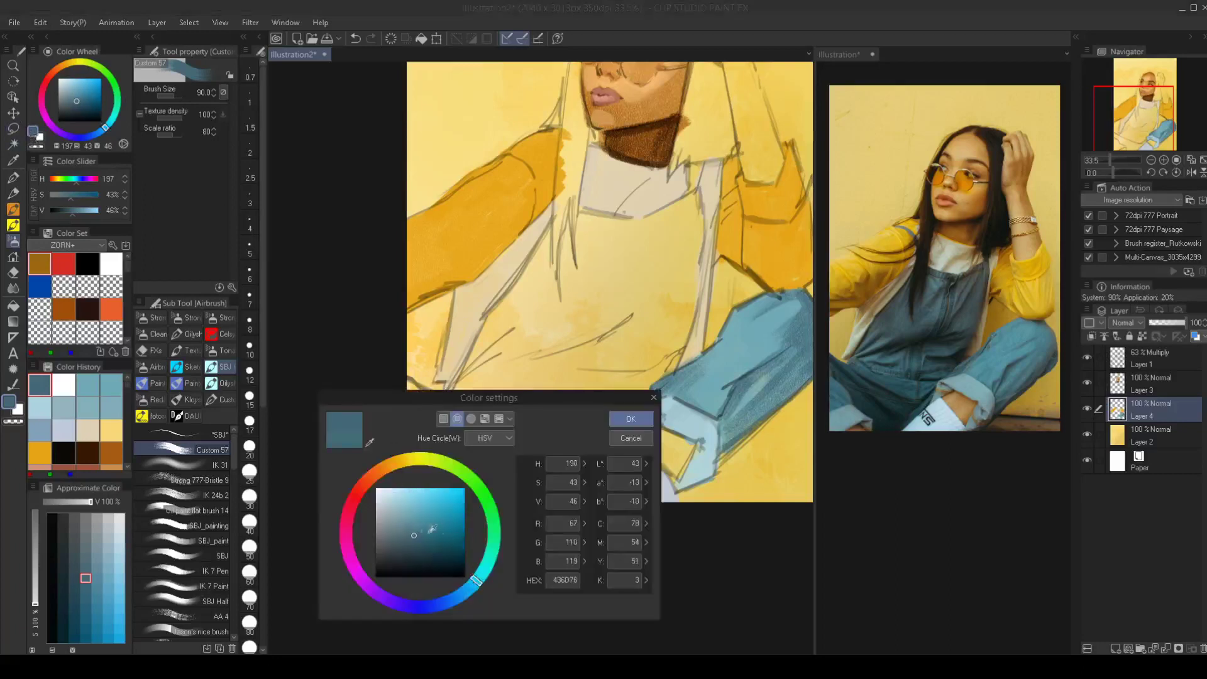
left_click(416, 542)
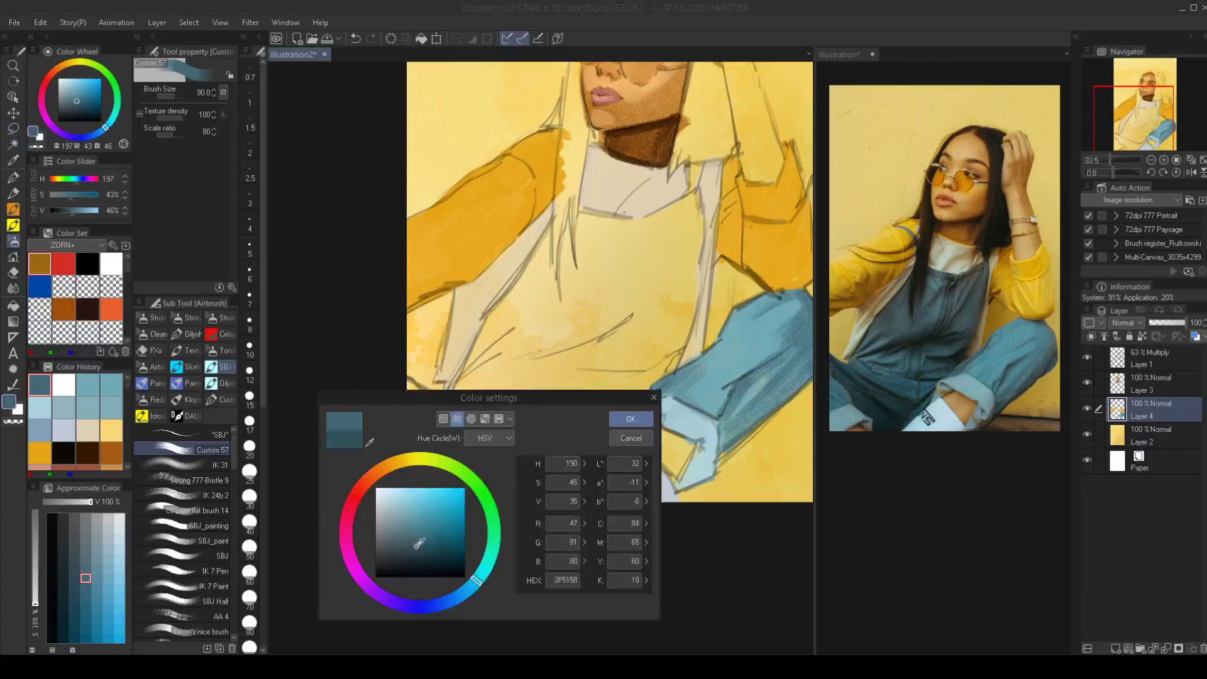
left_click(628, 420)
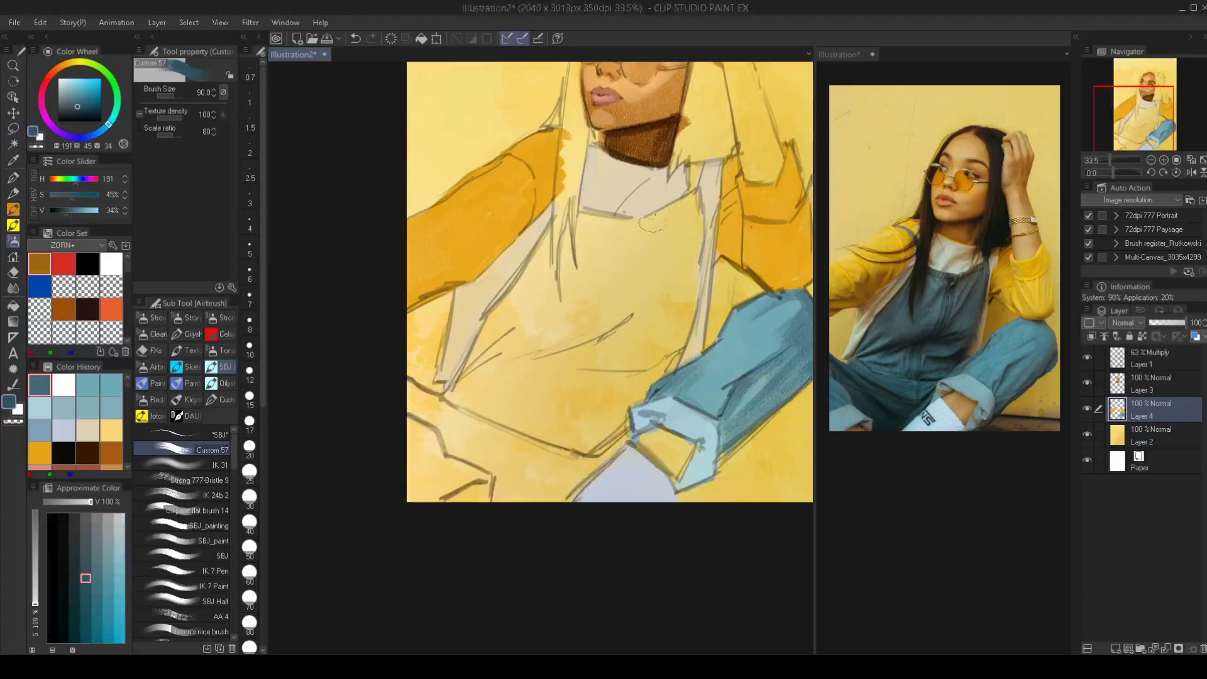
Block in the top of the overalls' bib below the turtleneck, finishing its outer edge at brush size 60
key("bracketleft")
key("bracketleft")
key("bracketleft")
key("bracketleft")
mouse_move(692, 190)
left_mouse_down()
mouse_move(690, 235)
mouse_move(656, 212)
mouse_move(625, 226)
mouse_move(580, 211)
mouse_move(635, 223)
mouse_move(575, 208)
mouse_move(578, 232)
left_mouse_up()
key("bracketright")
key("bracketright")
key("bracketright")
key("bracketright")
mouse_move(688, 204)
left_mouse_down()
mouse_move(663, 268)
mouse_move(660, 226)
mouse_move(583, 222)
mouse_move(595, 222)
mouse_move(577, 268)
mouse_move(605, 296)
mouse_move(654, 299)
left_mouse_up()
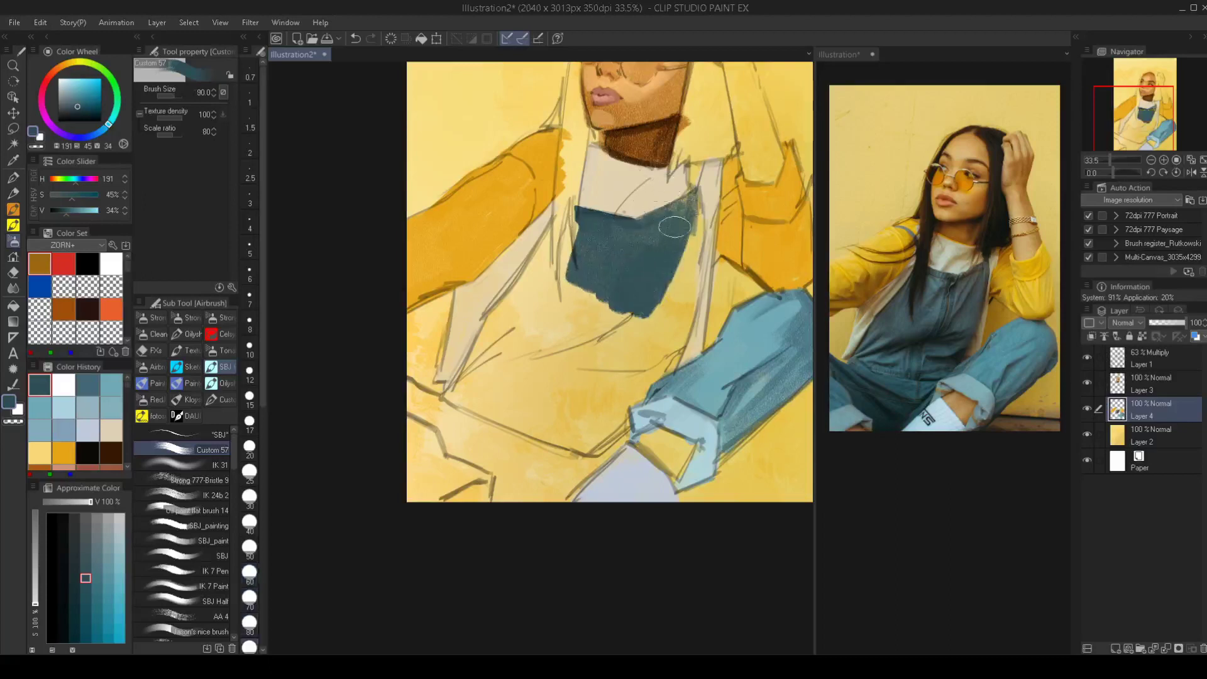
key("bracketleft")
key("bracketleft")
key("bracketleft")
mouse_move(693, 197)
left_mouse_down()
mouse_move(698, 230)
mouse_move(696, 211)
mouse_move(672, 308)
left_mouse_up()
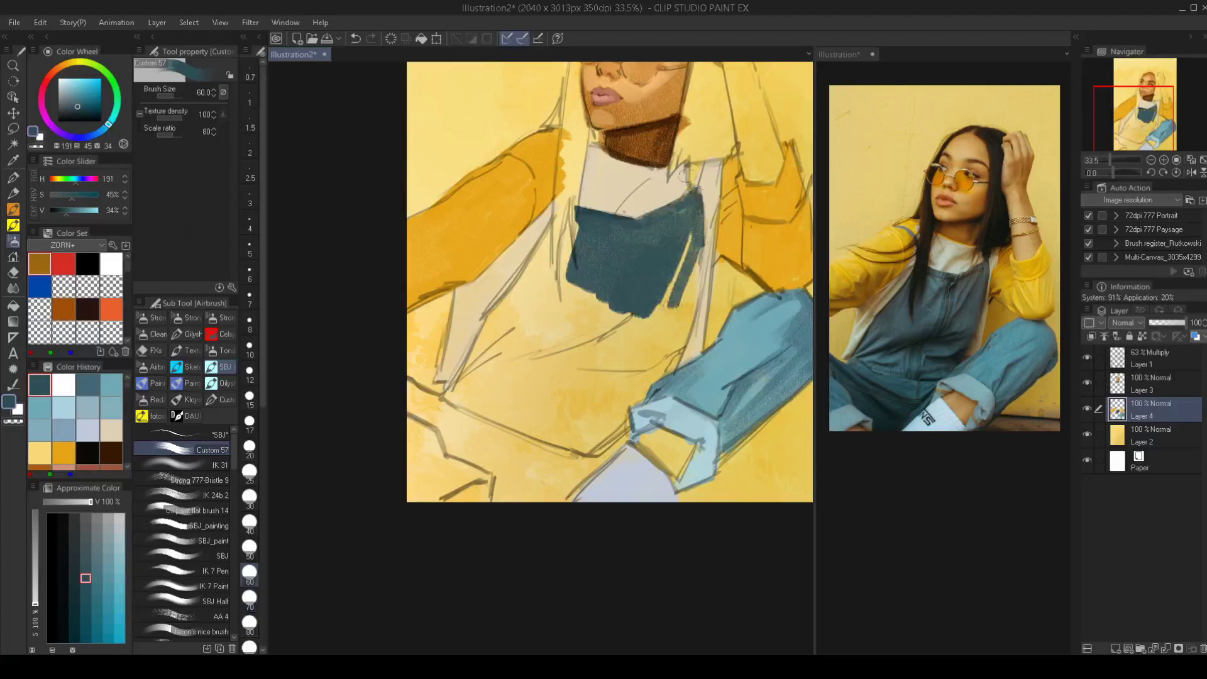
Mute the teal to saturation 38 and value 34 and extend the bib downward at brush size 80
left_click(32, 135)
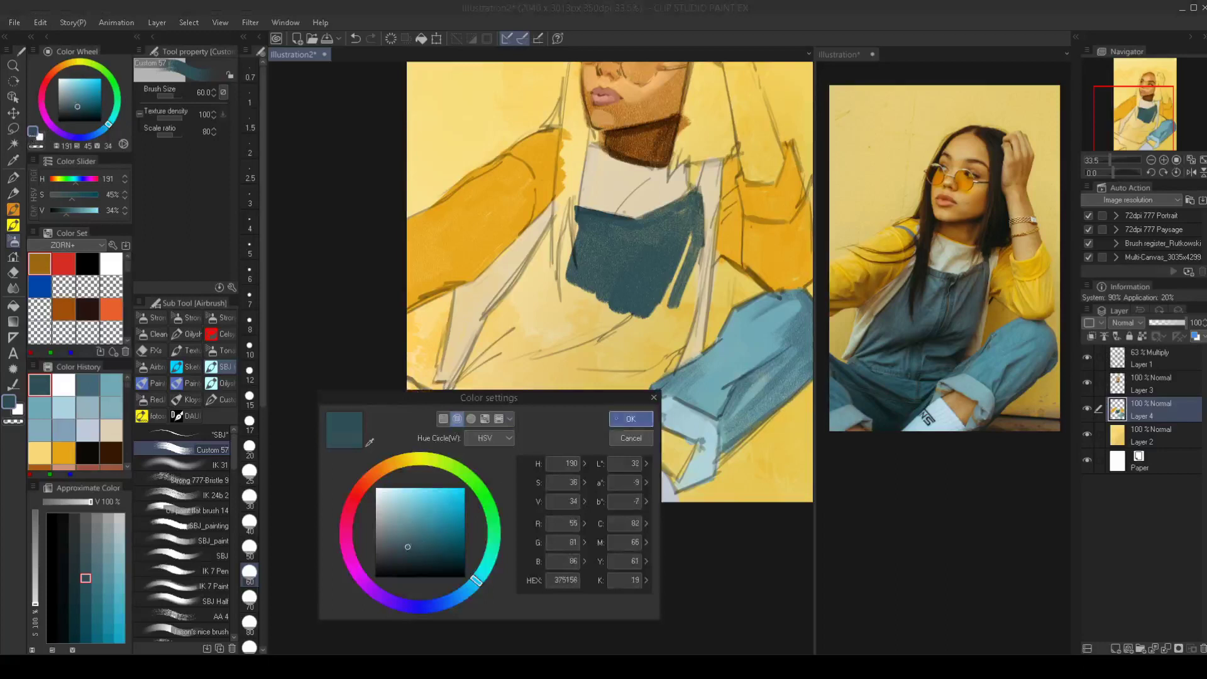
left_click(616, 419)
key("bracketright")
key("bracketright")
left_click_drag(678, 248, 661, 303)
mouse_move(682, 244)
left_mouse_down()
mouse_move(644, 320)
mouse_move(591, 330)
left_mouse_up()
mouse_move(589, 288)
left_mouse_down()
mouse_move(553, 327)
mouse_move(533, 325)
left_mouse_up()
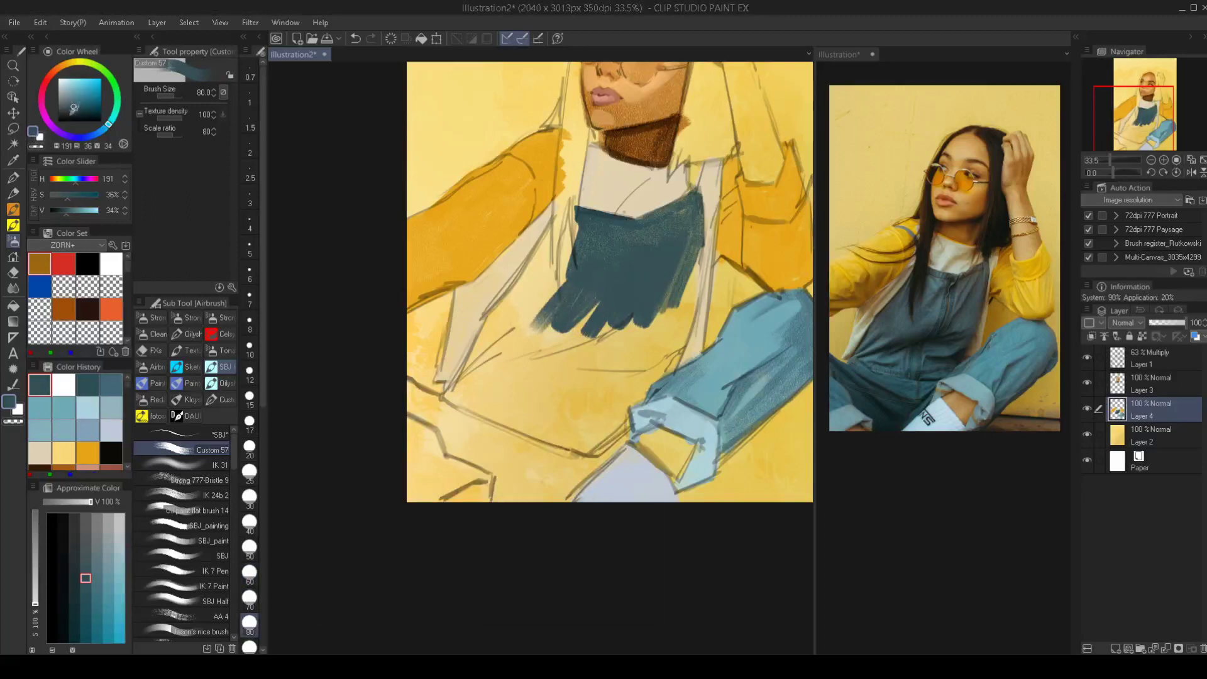
Lighten the teal to saturation 32 and value 42 and paint the bib's middle and inner side toward the hip at brush size 100
left_click(33, 133)
left_click(406, 537)
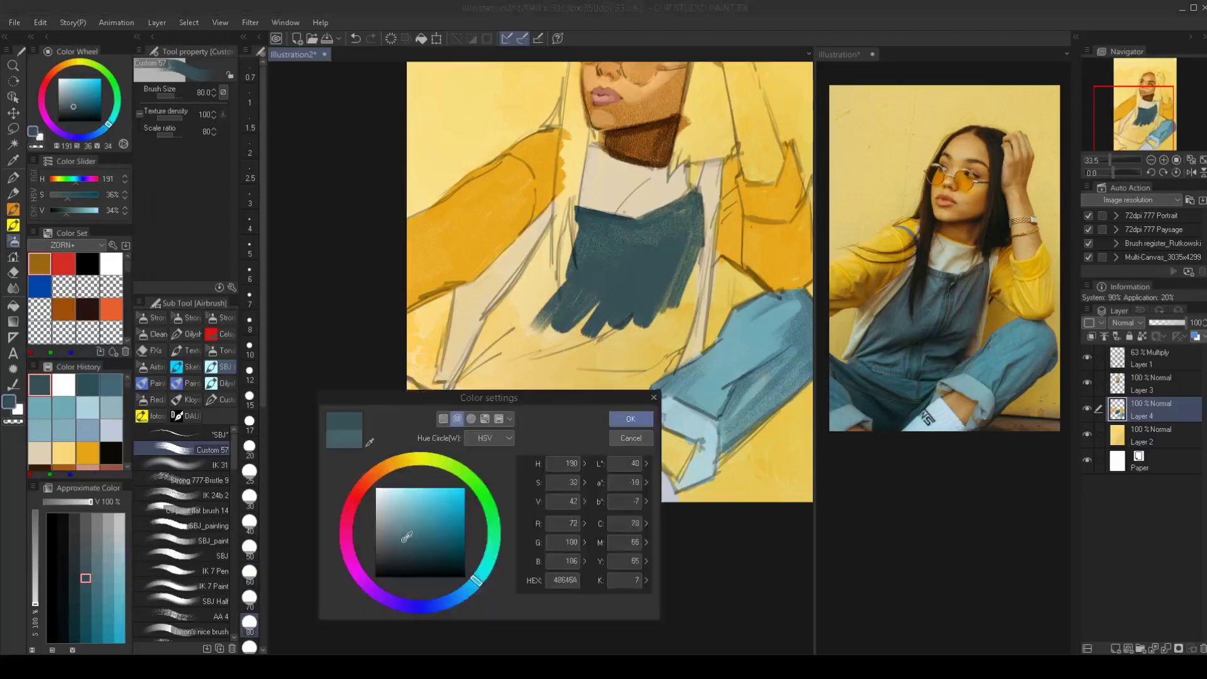
left_click(630, 419)
key("bracketright")
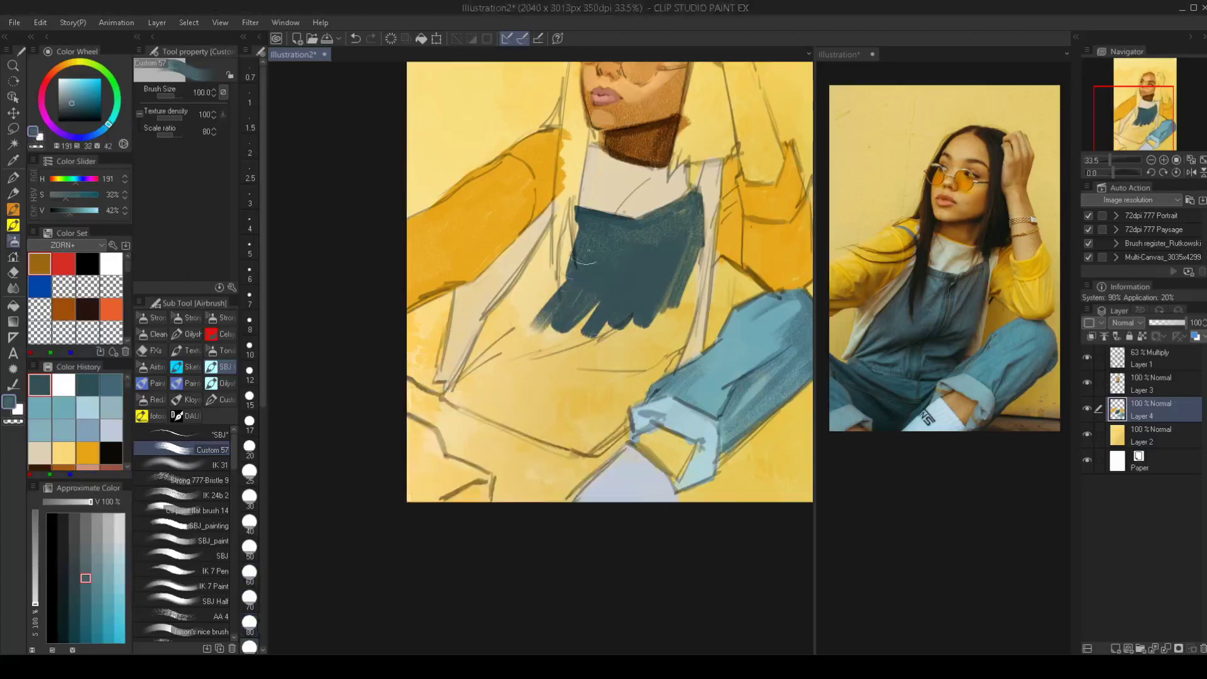
left_click_drag(583, 258, 542, 319)
left_click_drag(594, 280, 569, 338)
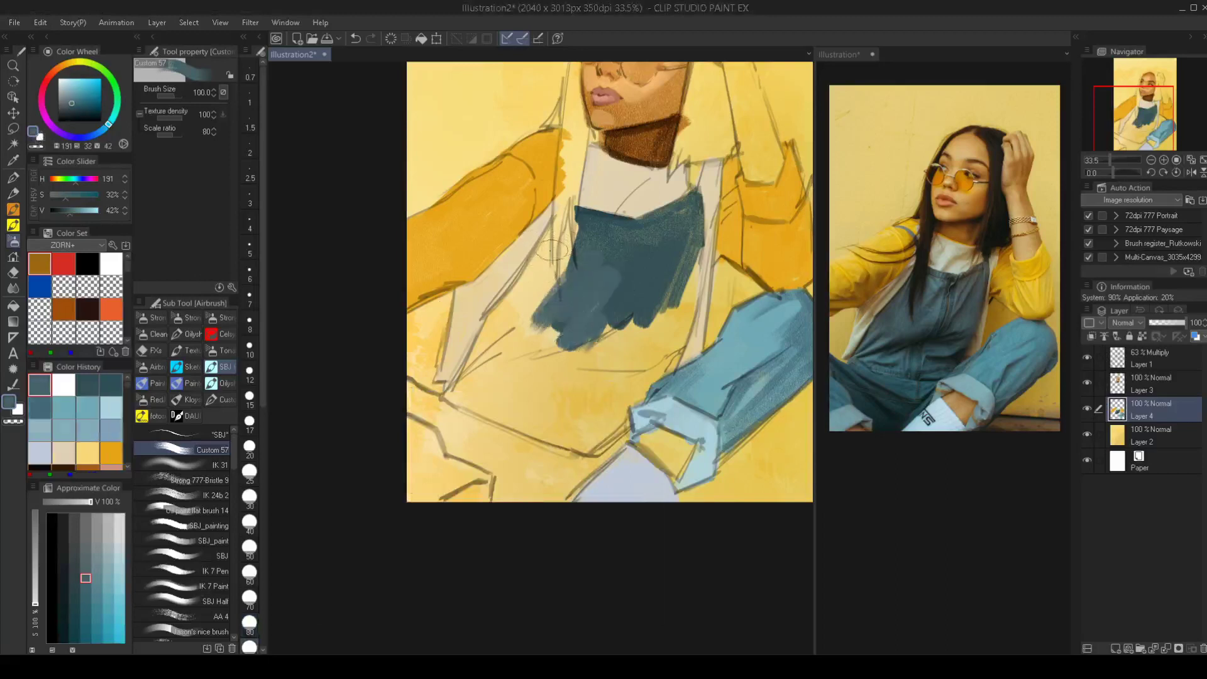
mouse_move(553, 250)
left_mouse_down()
mouse_move(491, 324)
mouse_move(575, 228)
mouse_move(531, 270)
left_mouse_up()
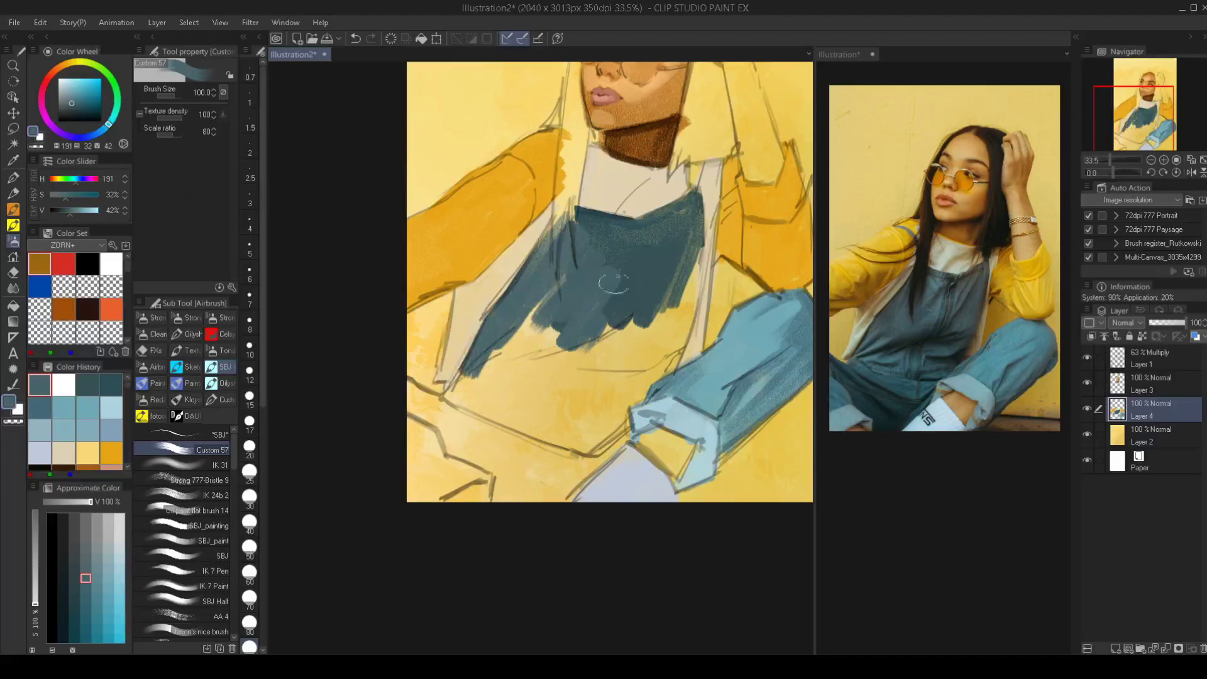
Paint the overalls' edge beside the raised leg at brush size 90, then around the cuff and sock at size 70
key("bracketleft")
mouse_move(689, 220)
left_mouse_down()
mouse_move(679, 333)
mouse_move(691, 271)
mouse_move(663, 371)
mouse_move(669, 339)
mouse_move(632, 390)
left_mouse_up()
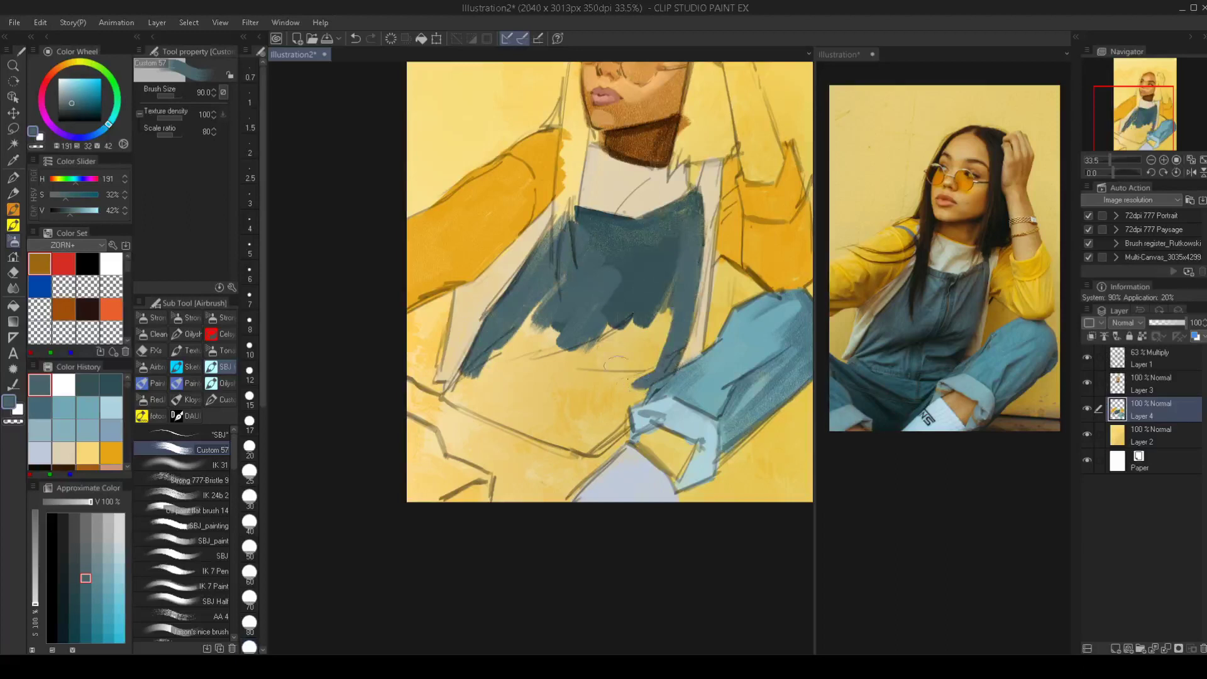
key("bracketleft")
key("bracketleft")
mouse_move(637, 396)
left_mouse_down()
mouse_move(622, 424)
mouse_move(584, 458)
left_mouse_up()
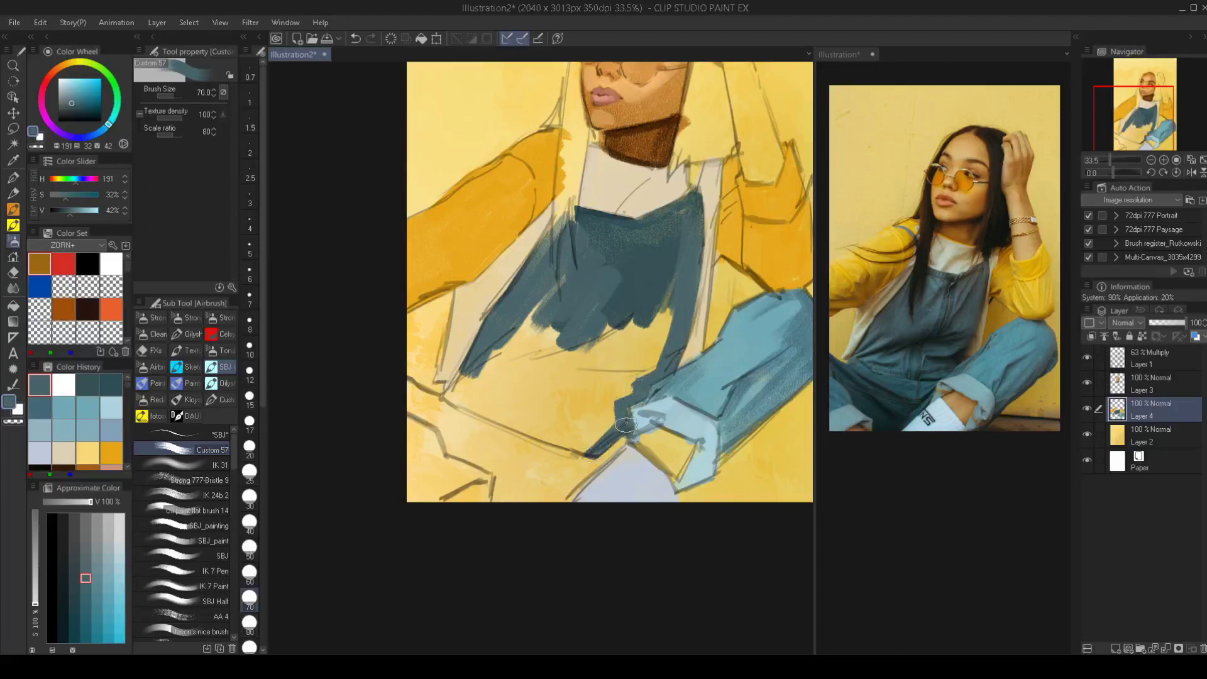
mouse_move(626, 433)
left_mouse_down()
mouse_move(553, 501)
mouse_move(584, 475)
mouse_move(547, 493)
left_mouse_up()
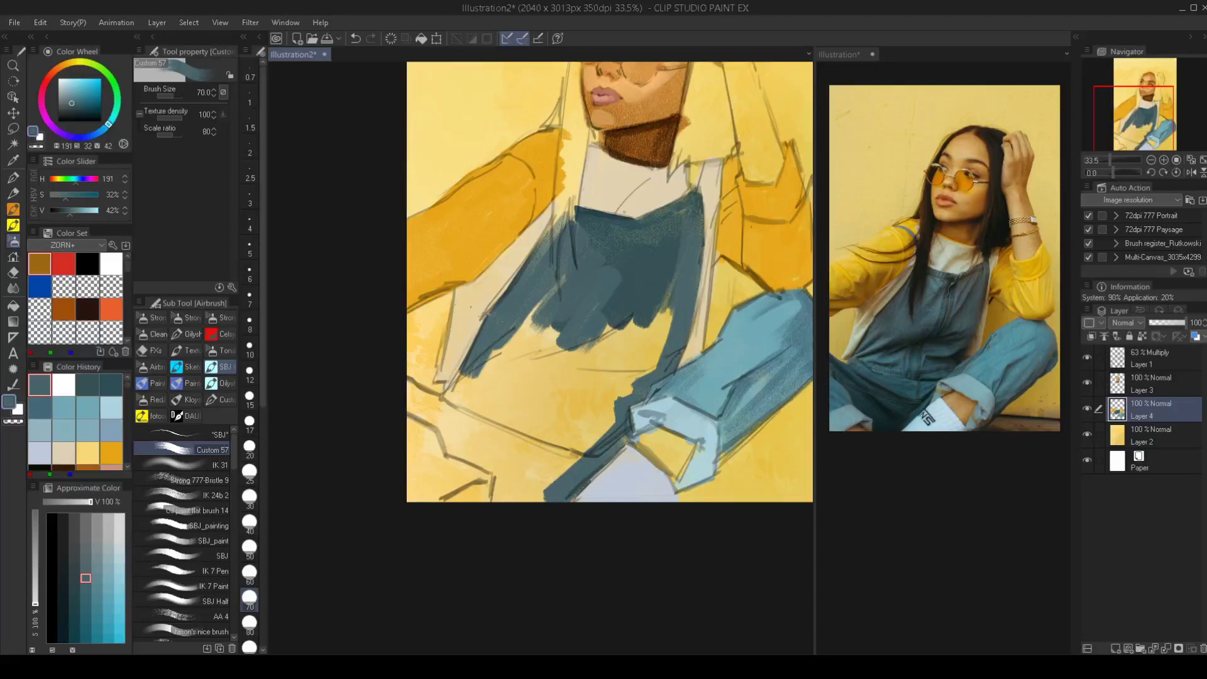
Block in the folded leg at brush size 90 and fill the rest of the overalls at size 150
key("bracketright")
key("bracketright")
mouse_move(385, 381)
left_mouse_down()
mouse_move(461, 412)
mouse_move(416, 396)
mouse_move(342, 412)
left_mouse_up()
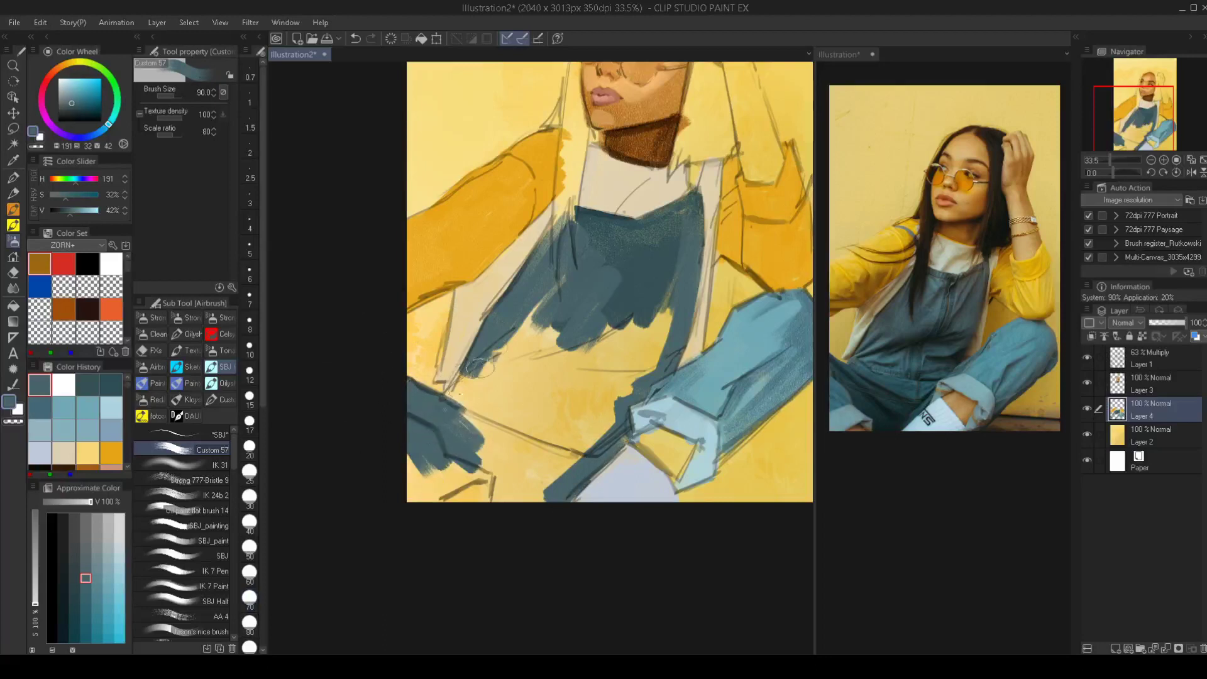
mouse_move(448, 398)
left_mouse_down()
mouse_move(568, 281)
mouse_move(499, 404)
mouse_move(654, 295)
mouse_move(635, 364)
mouse_move(597, 403)
mouse_move(616, 359)
mouse_move(577, 360)
mouse_move(552, 458)
mouse_move(602, 407)
mouse_move(538, 494)
mouse_move(500, 456)
mouse_move(431, 512)
mouse_move(415, 440)
mouse_move(494, 427)
left_mouse_up()
key("bracketright")
key("bracketright")
key("bracketright")
mouse_move(450, 466)
left_mouse_down()
mouse_move(533, 445)
mouse_move(538, 469)
left_mouse_up()
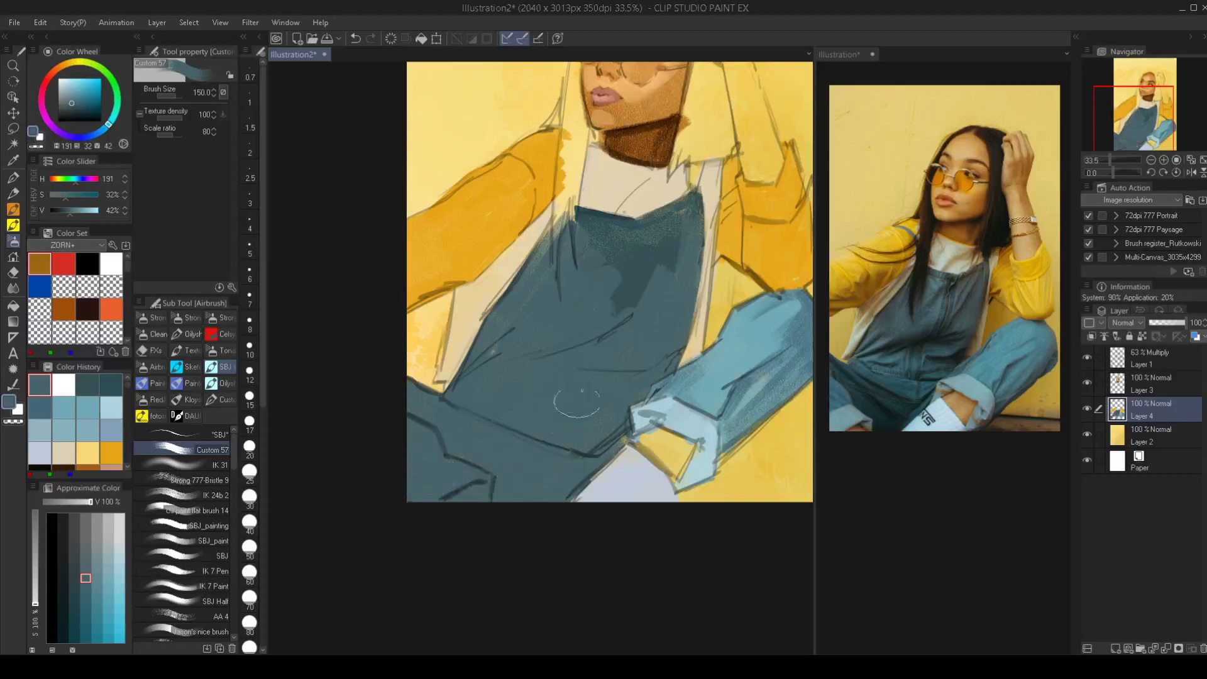
left_click_drag(586, 393, 571, 390)
Sample the face's skin tone and paint the skin at the canvas's lower edge at brush size 80 and inside the cuff at 70
scroll(613, 314, "up", 2)
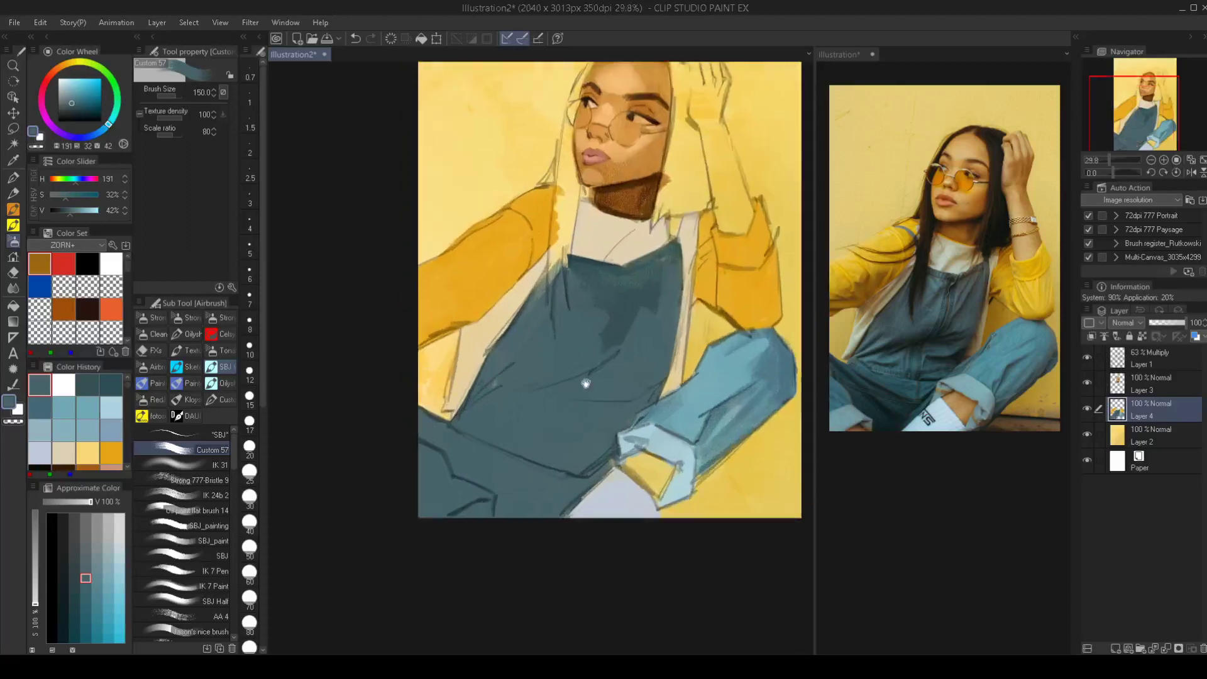
left_click(627, 166, "alt")
key("[")
key("[")
key("[")
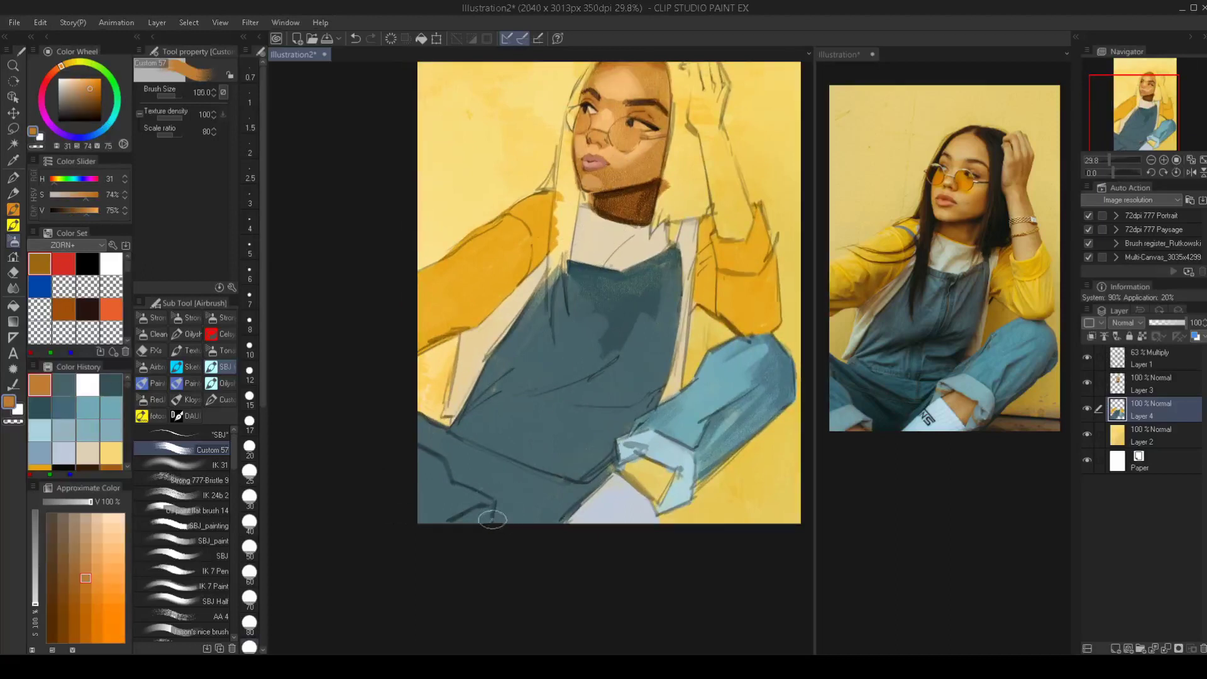
mouse_move(472, 513)
left_mouse_down()
mouse_move(482, 519)
mouse_move(464, 528)
left_mouse_up()
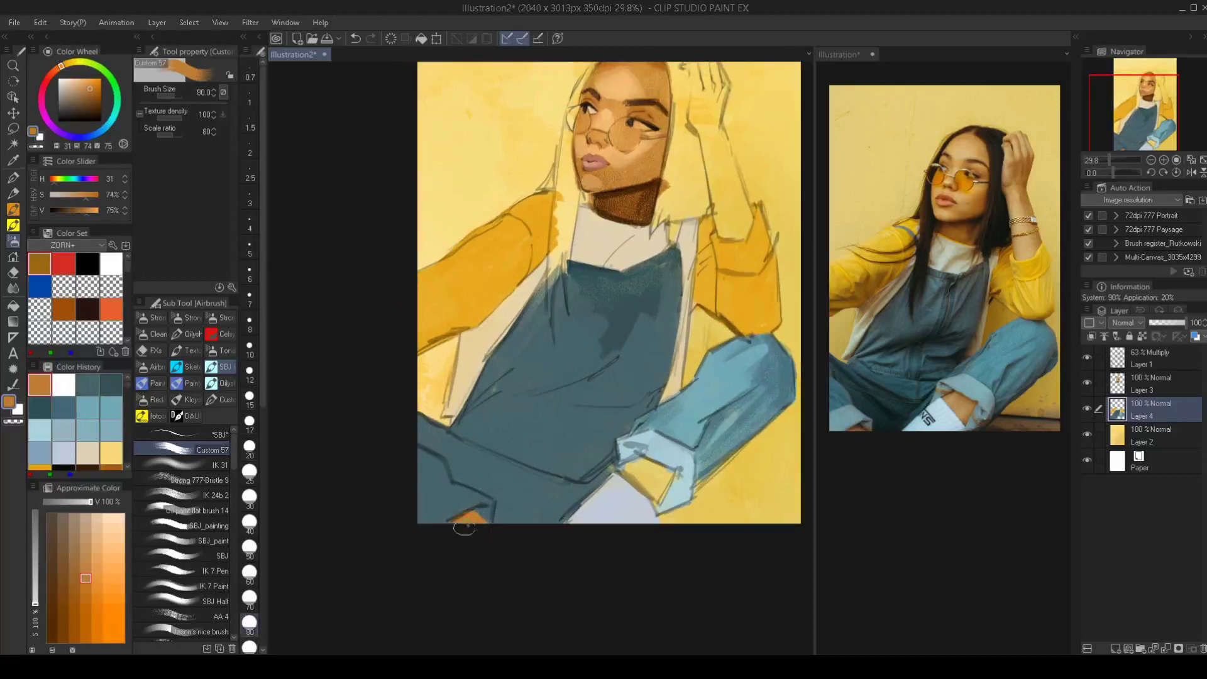
key("[")
mouse_move(637, 459)
left_mouse_down()
mouse_move(630, 467)
mouse_move(661, 468)
mouse_move(663, 482)
mouse_move(643, 472)
left_mouse_up()
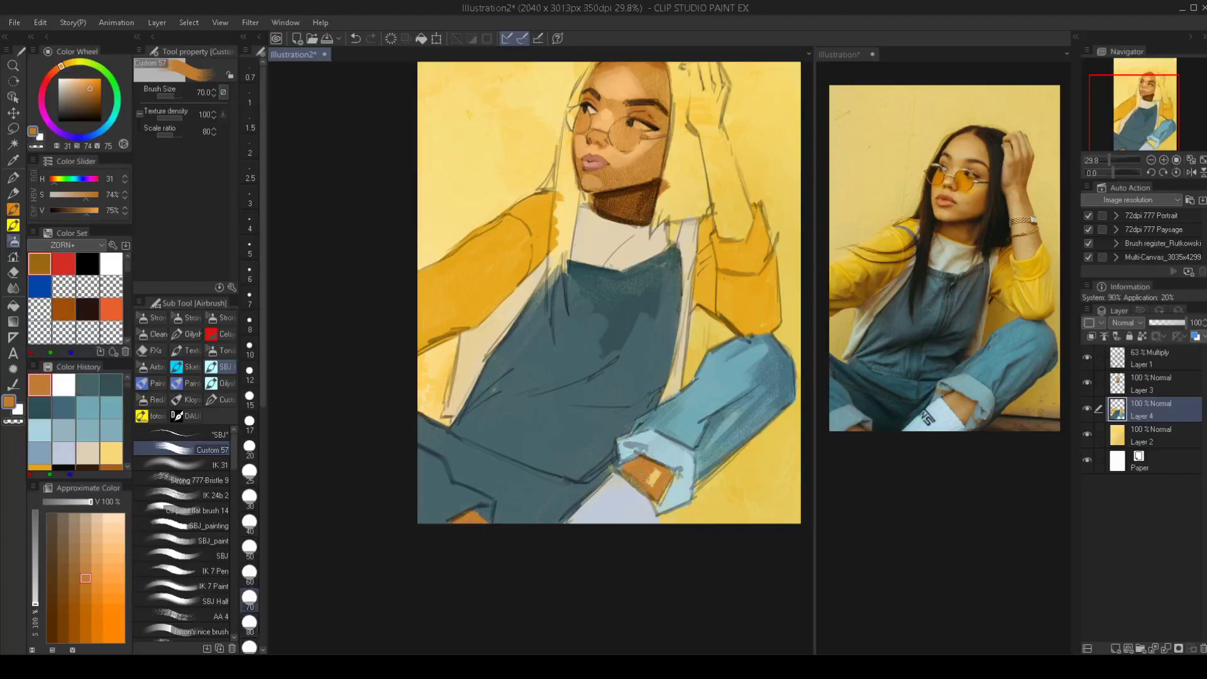
Sample the dark brown of the neck shadow and mute it to saturation 58 and value 24
scroll(682, 462, "down", 3)
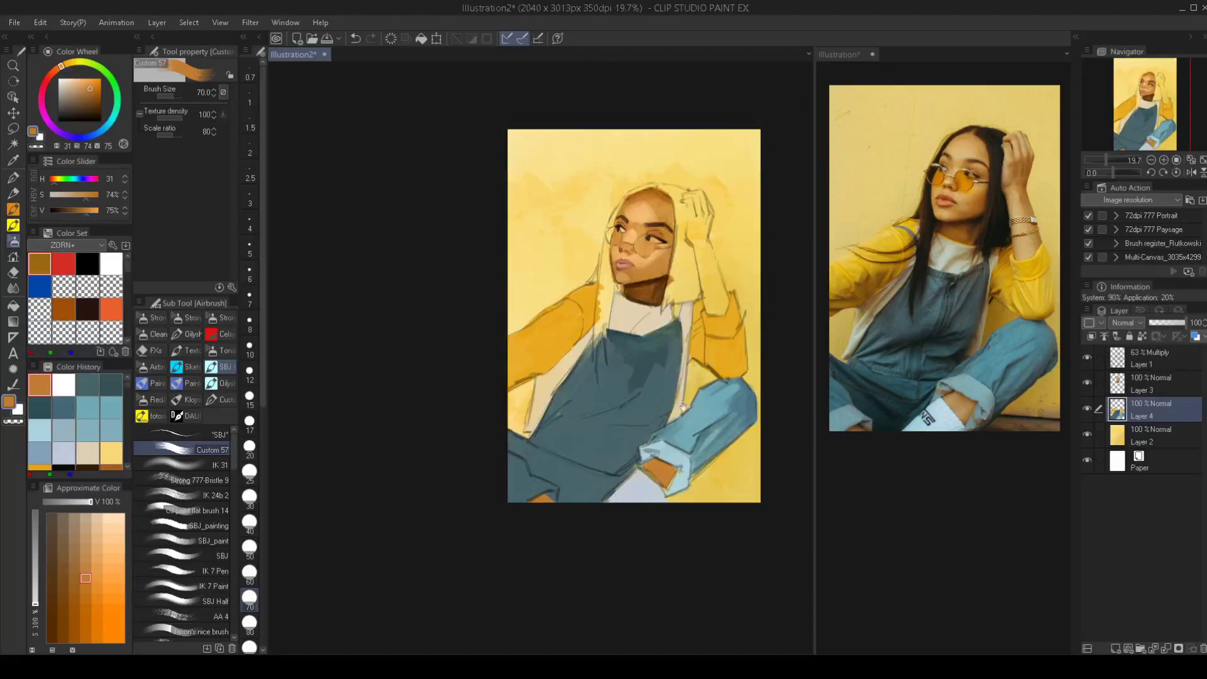
scroll(682, 408, "up", 2)
left_click(621, 238, "alt")
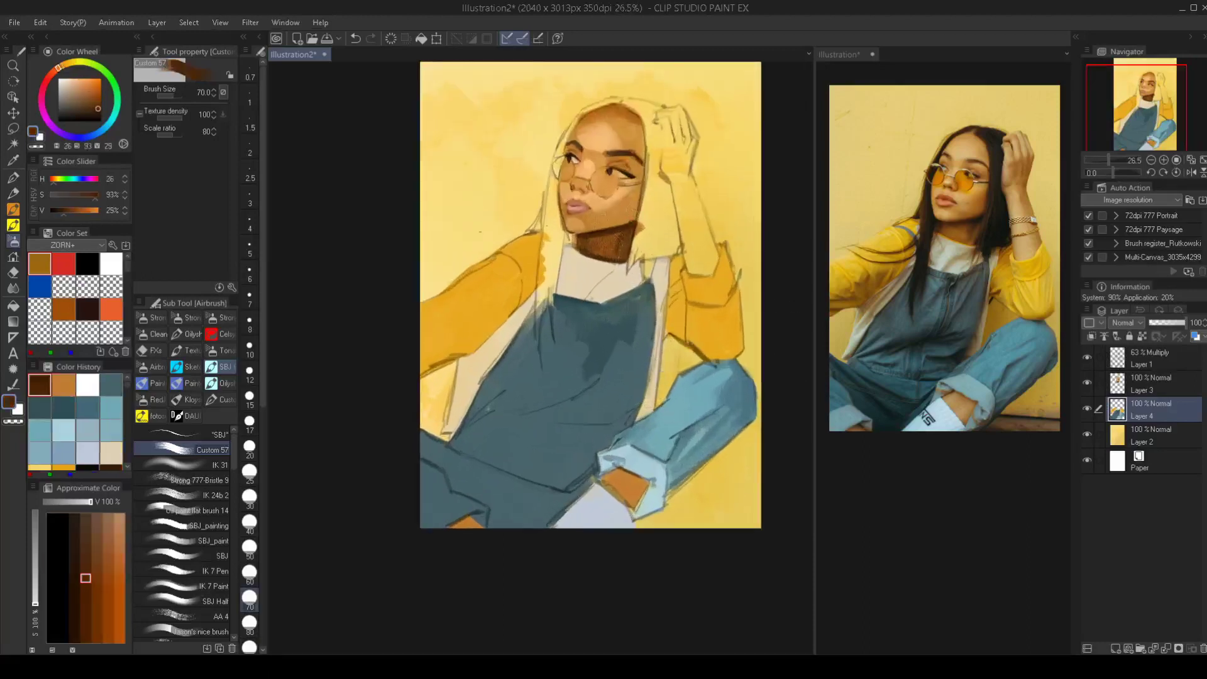
left_click(82, 111)
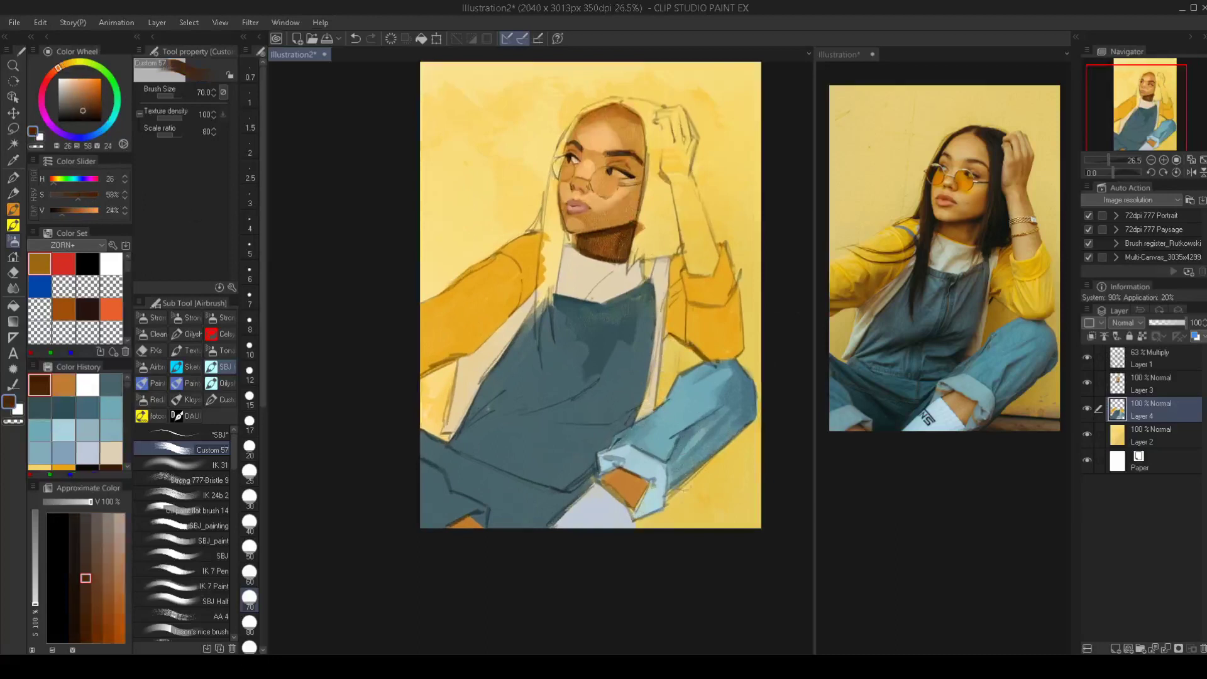
left_click_drag(668, 505, 777, 514)
key("ctrl+z")
key("ctrl+z")
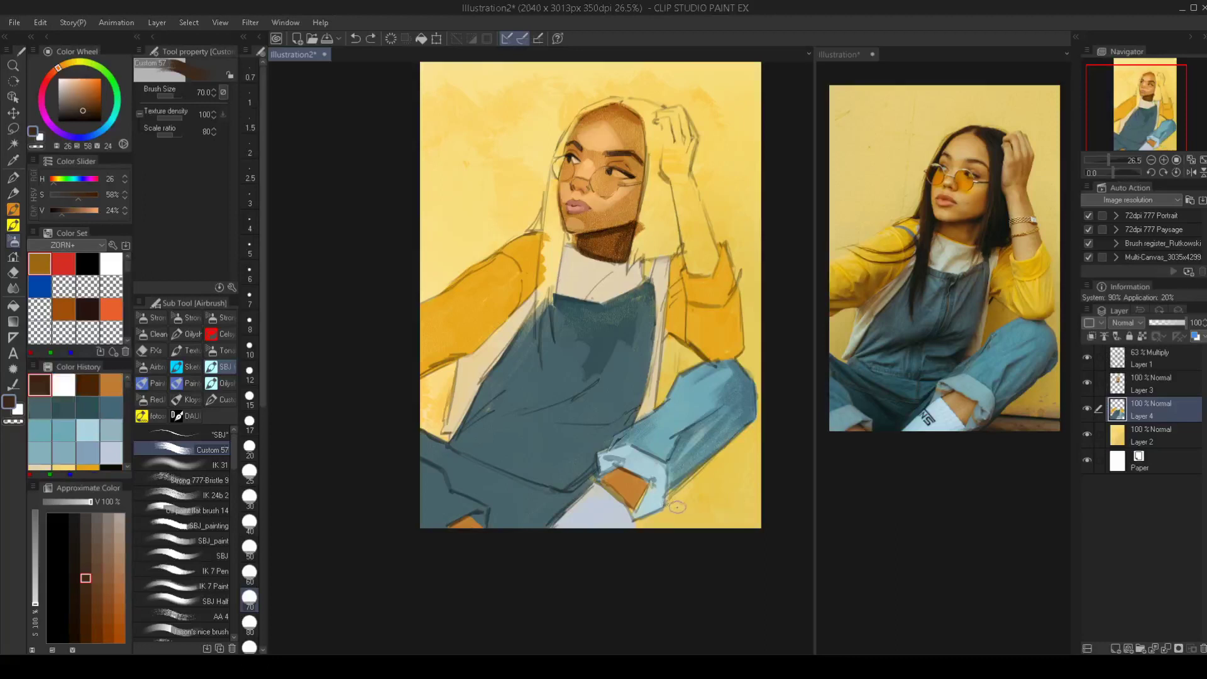
Draw a thin dark brown ground line from the cuff to the canvas edge at brush size 30
key("bracketleft")
key("bracketleft")
key("bracketleft")
key("bracketleft")
left_click_drag(665, 501, 771, 513)
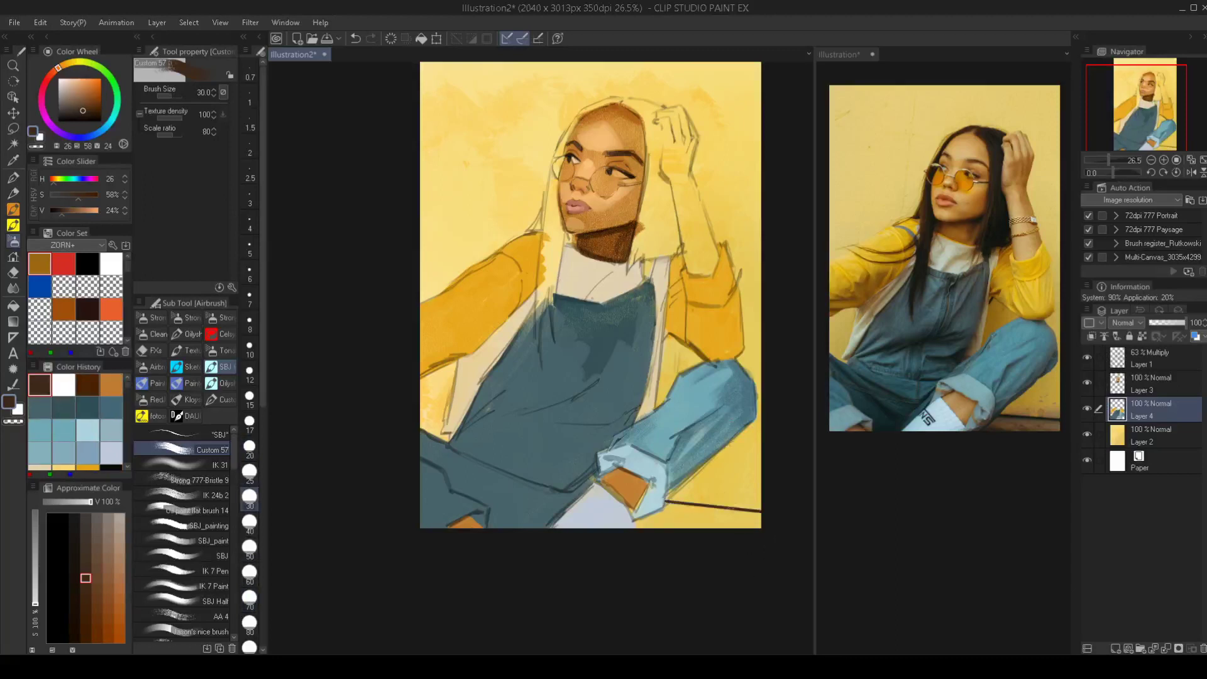
key("bracketright")
Reduce the canvas height to 3005 px, keeping the width at 2040 px
left_click(46, 22)
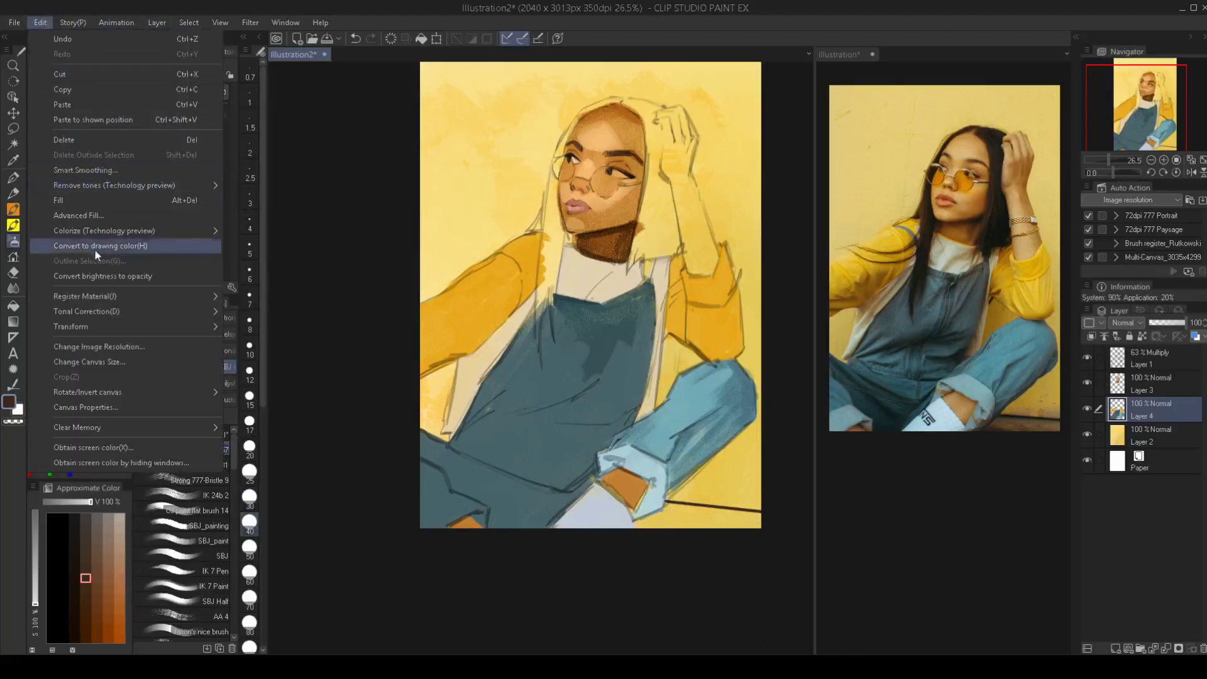
left_click(93, 361)
left_click_drag(589, 530, 590, 527)
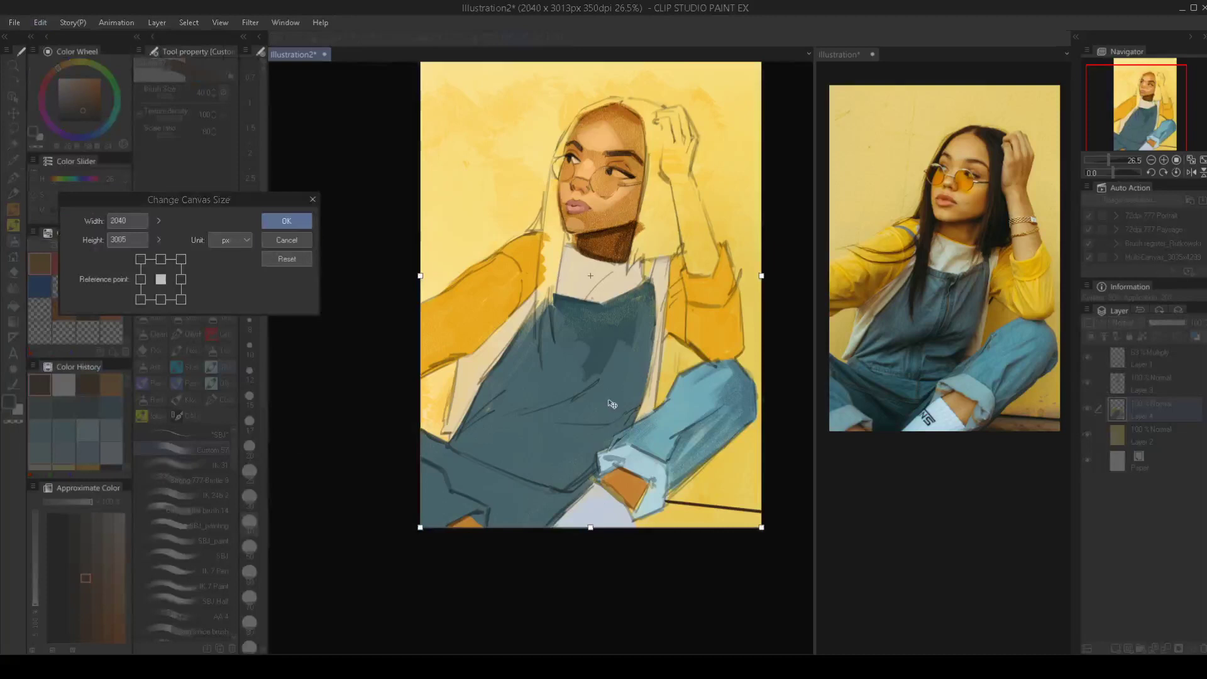
key("Return")
Sample the cuff's light blue and extend the cuff's outer edge over the ground line at brush size 40
left_click_drag(537, 403, 549, 341)
left_click(616, 519, "alt")
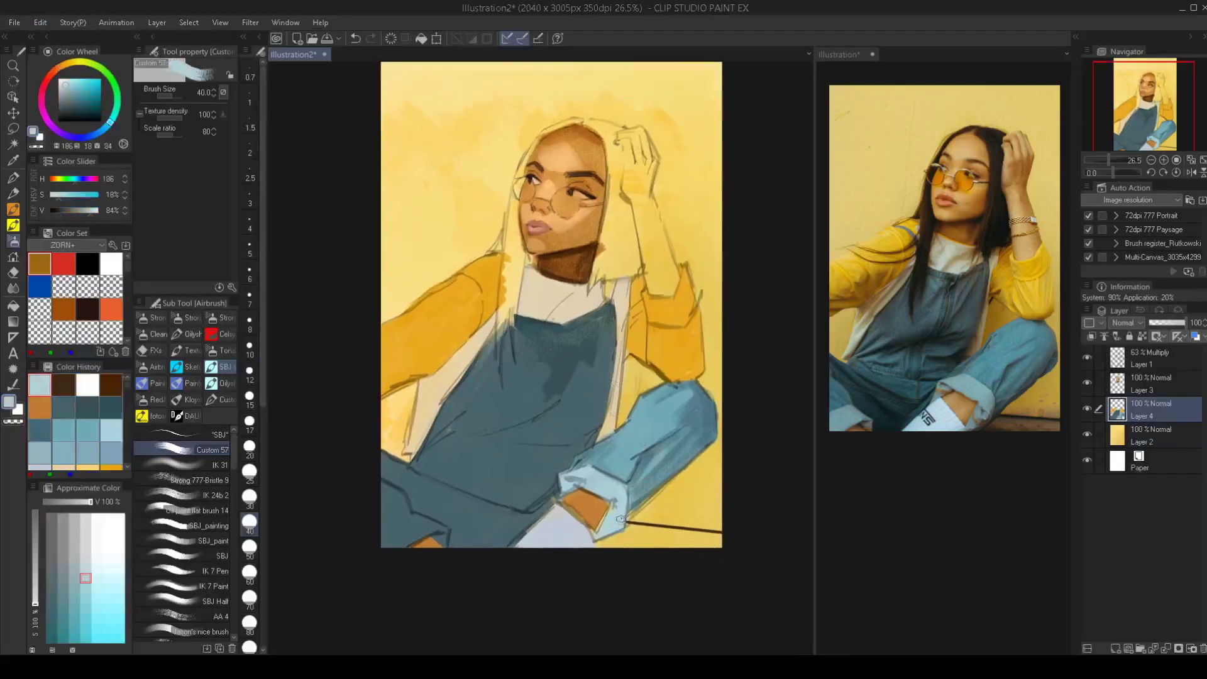
left_click_drag(624, 499, 623, 495)
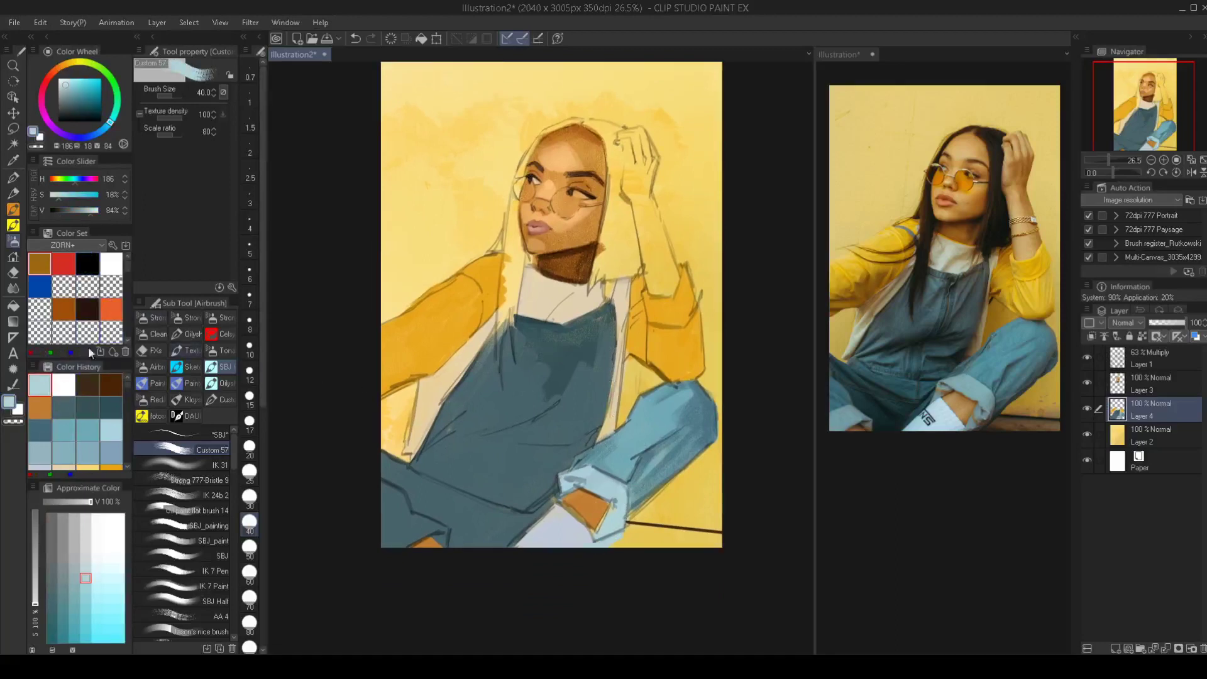
Sample the denim blue-grey from the raised leg and redefine its lower edge above the cuff at brush size 35
left_click(91, 377)
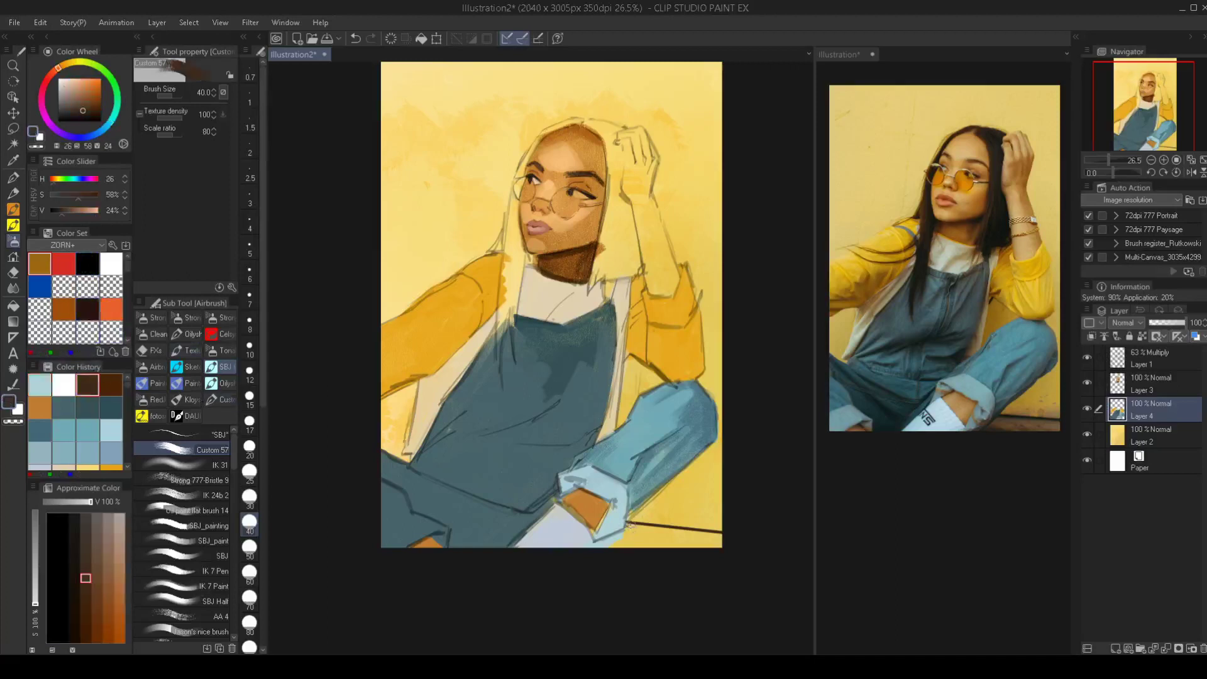
key("bracketright")
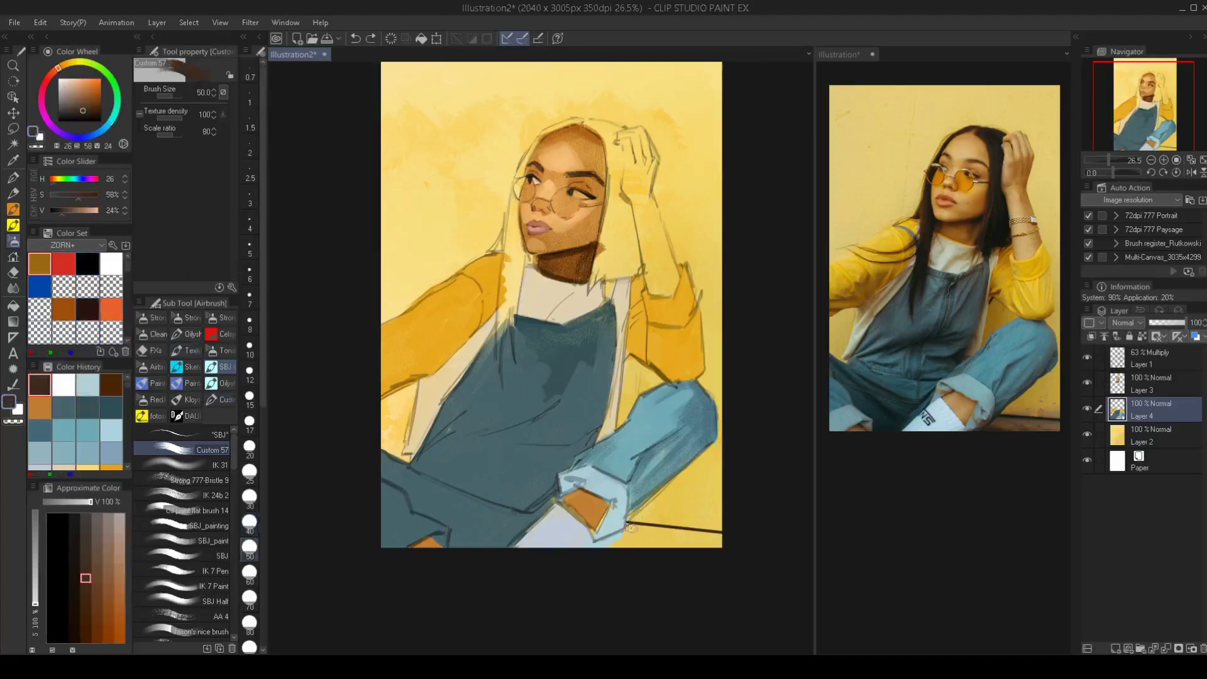
left_click(643, 494, "alt")
key("bracketleft")
key("bracketleft")
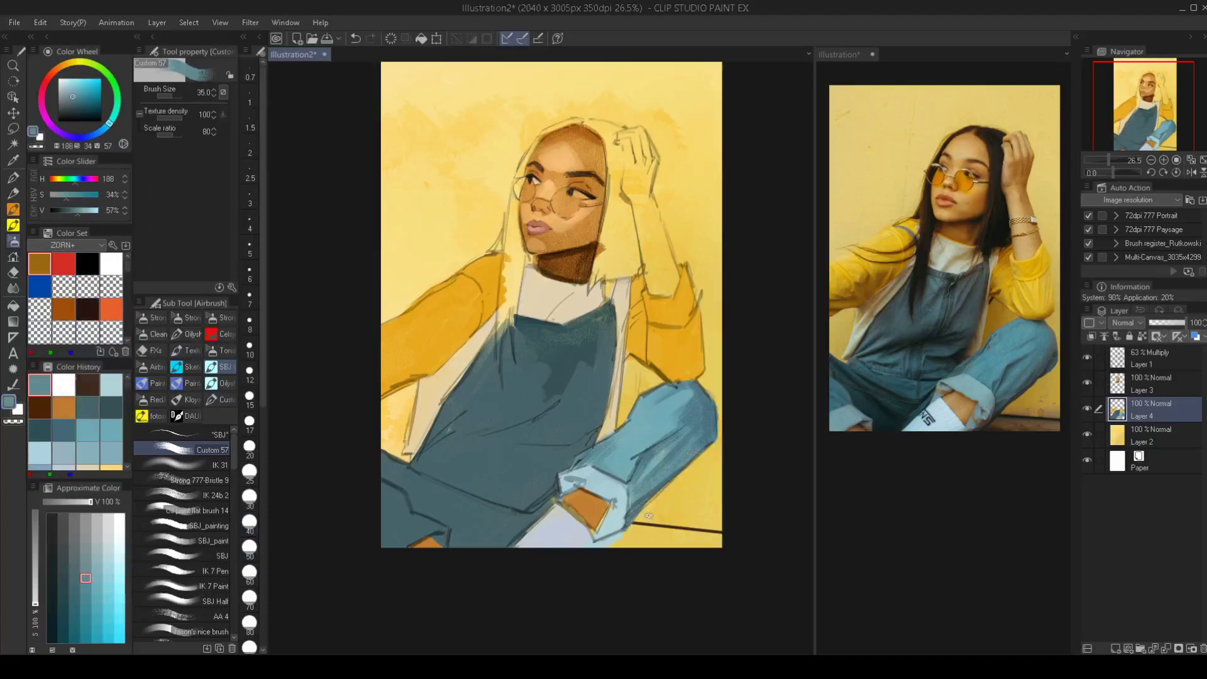
Fill the floor below the ground line with the dark brown from earlier, enlarging the brush to size 80
left_click(84, 384)
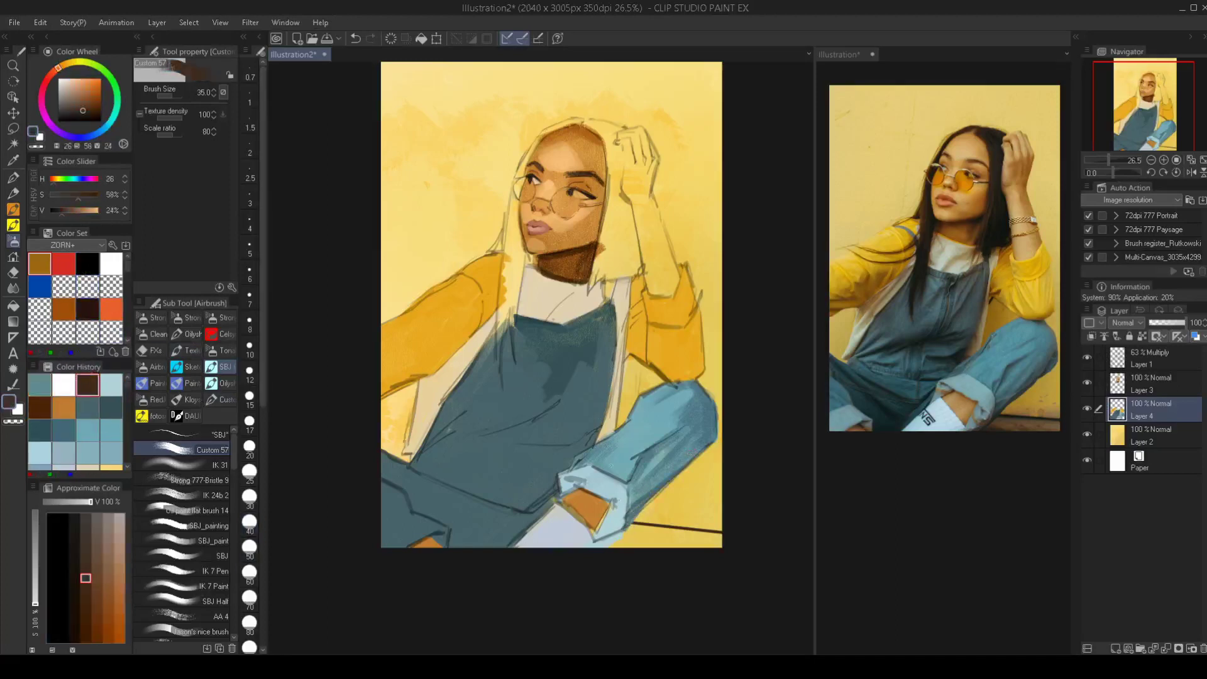
mouse_move(608, 549)
left_mouse_down()
mouse_move(669, 504)
mouse_move(653, 537)
mouse_move(619, 549)
mouse_move(672, 549)
mouse_move(624, 538)
mouse_move(637, 534)
mouse_move(735, 543)
mouse_move(632, 539)
mouse_move(725, 537)
left_mouse_up()
key("bracketright")
key("bracketright")
key("bracketright")
key("bracketright")
mouse_move(639, 532)
left_mouse_down()
mouse_move(717, 544)
mouse_move(640, 531)
mouse_move(670, 534)
mouse_move(653, 550)
mouse_move(663, 537)
mouse_move(714, 538)
mouse_move(622, 547)
mouse_move(637, 538)
mouse_move(612, 555)
mouse_move(627, 539)
mouse_move(658, 548)
left_mouse_up()
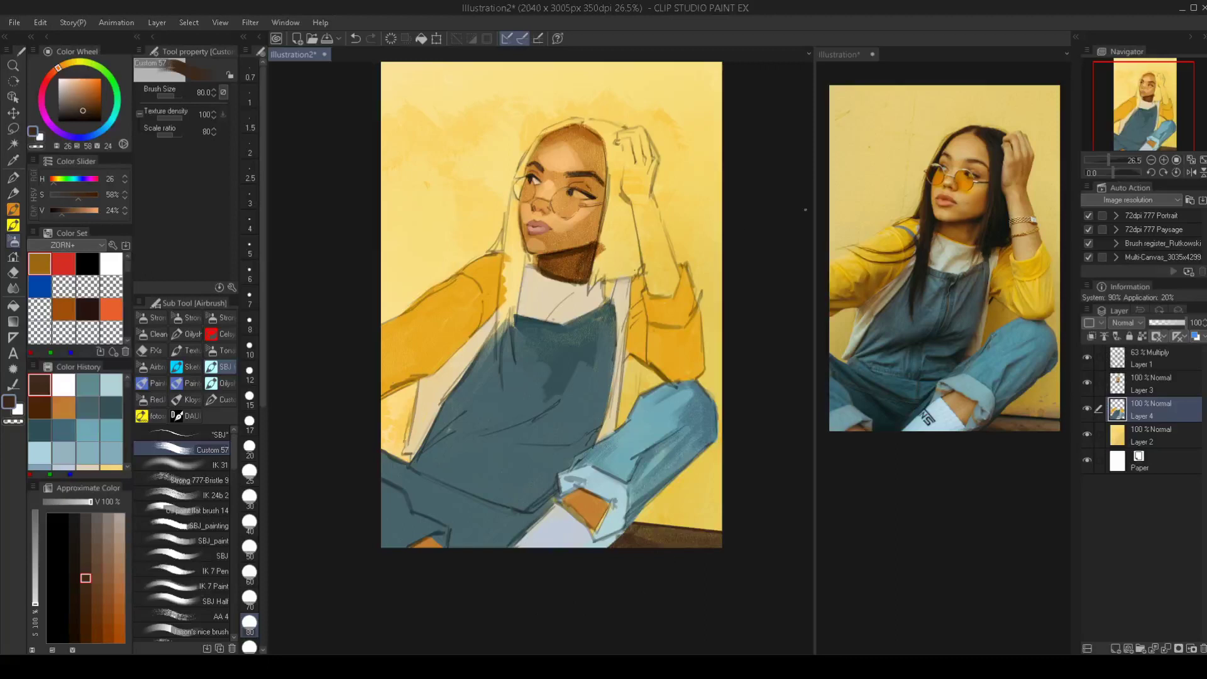
On Layer 2 with the IK 24b 2 brush, sample the wall yellow and darken it to hue 44, saturation 62, value 66
left_click(1170, 440)
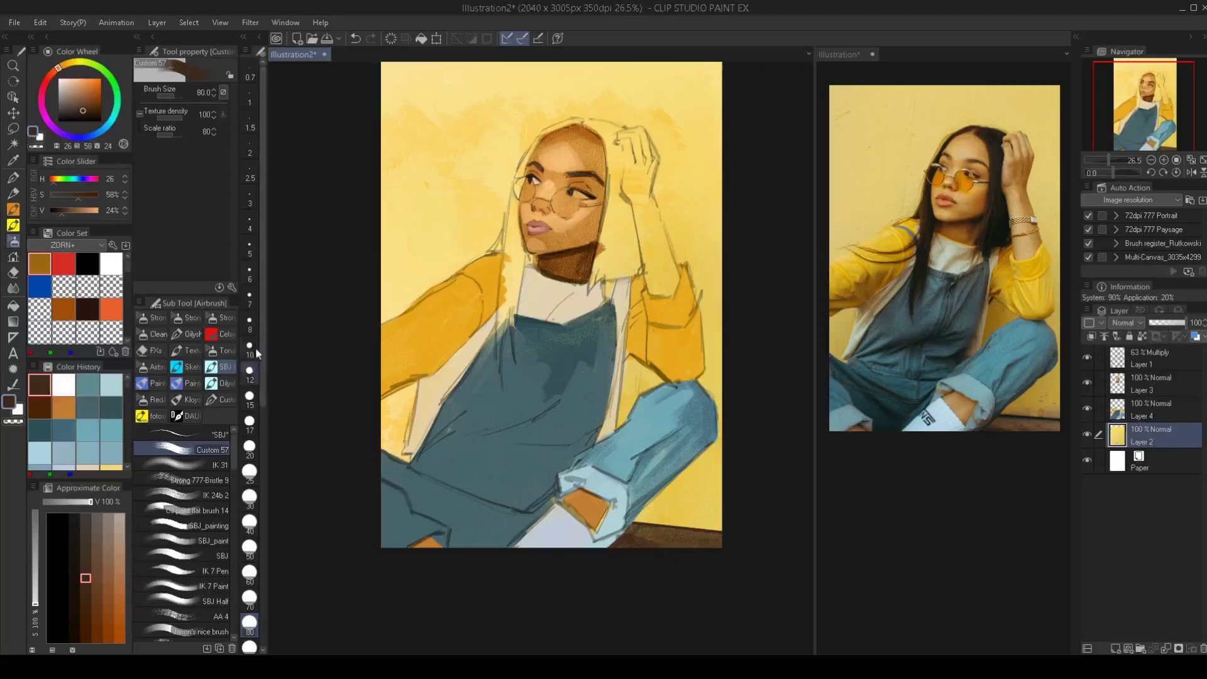
left_click(181, 495)
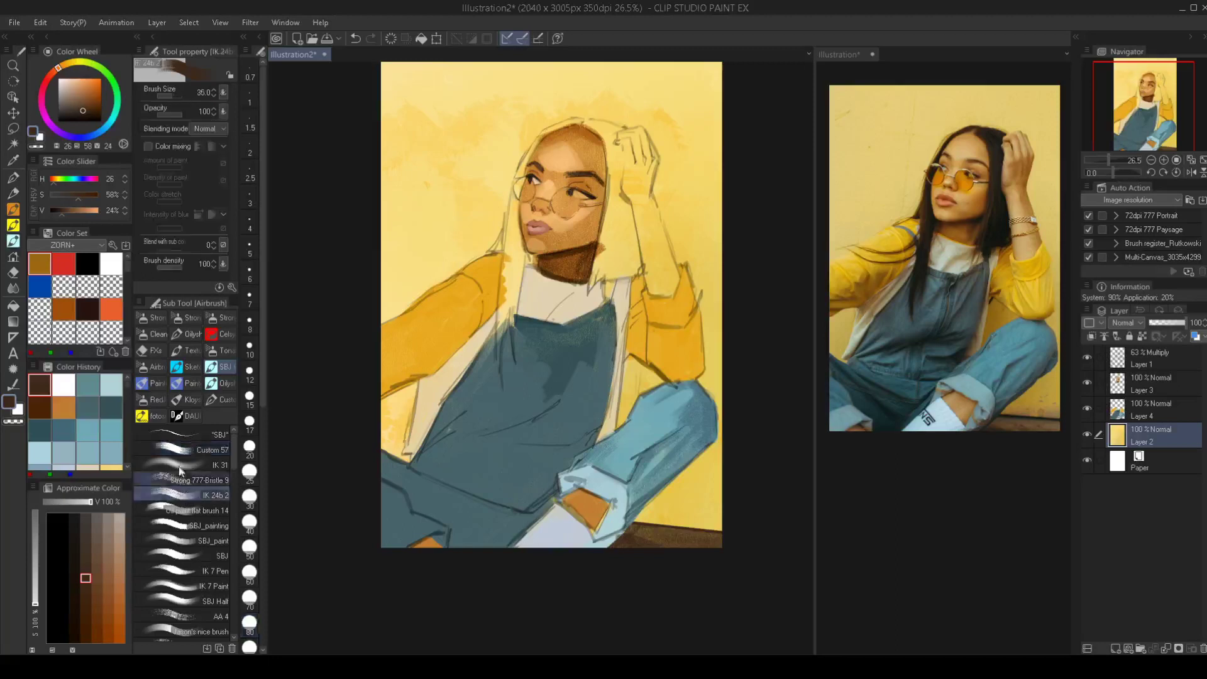
left_click(697, 488, "alt")
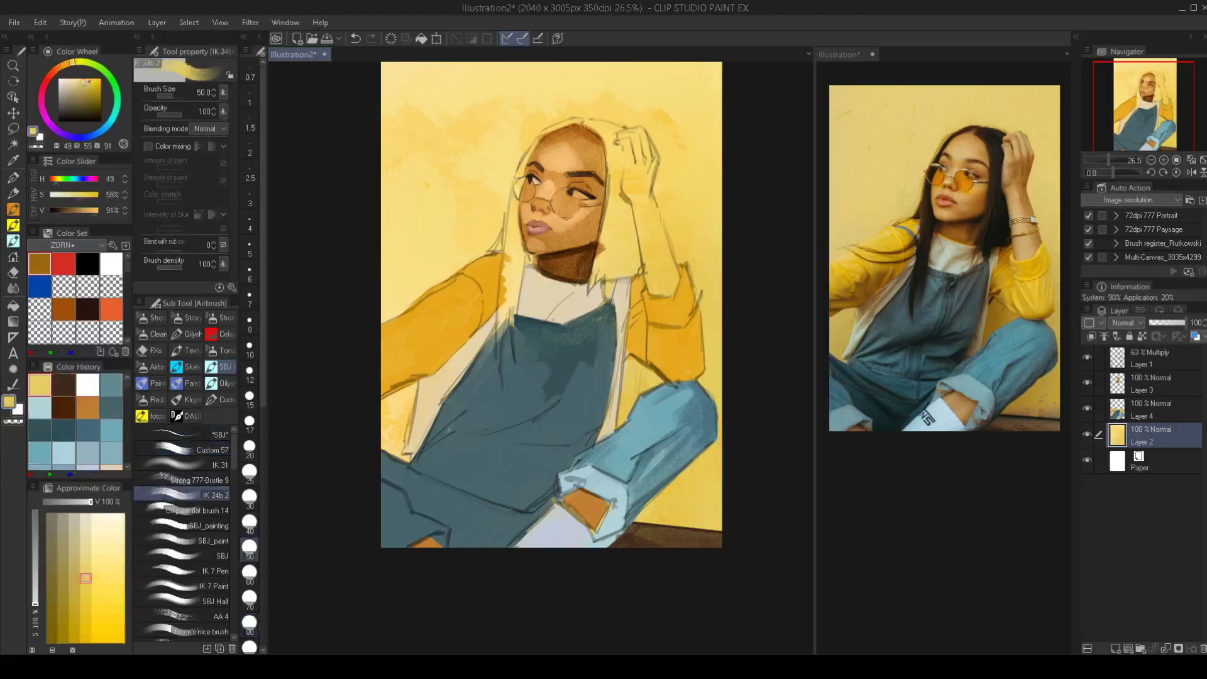
left_click(70, 66)
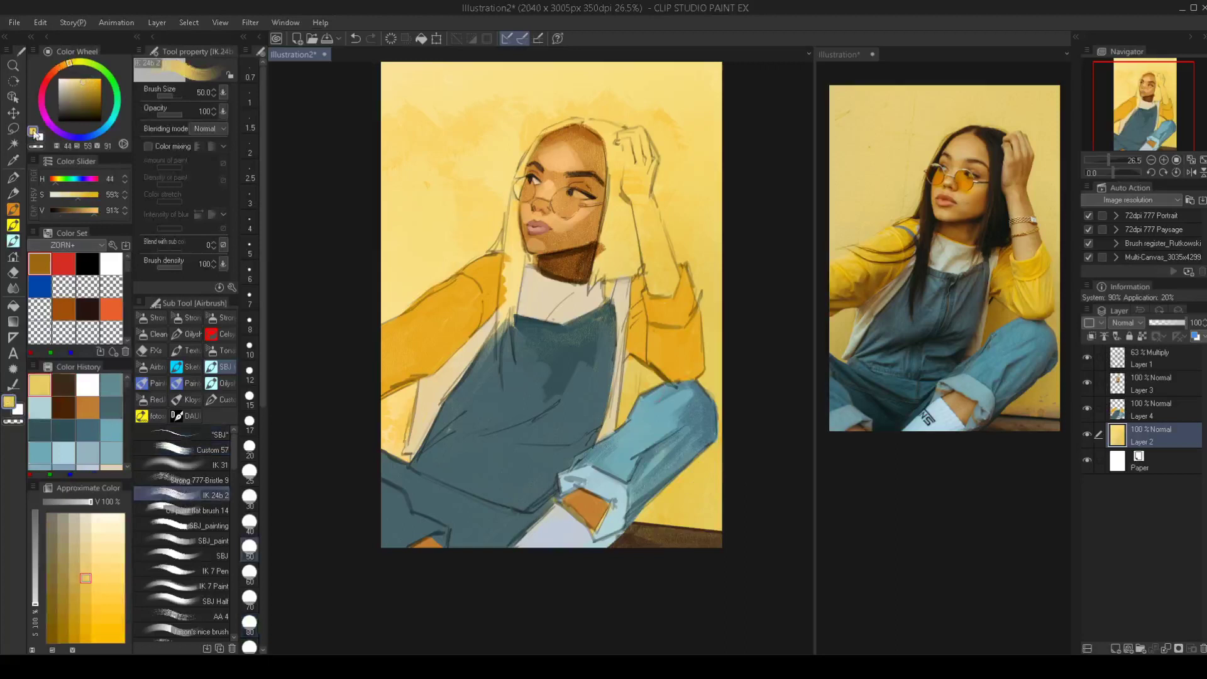
left_click(33, 132)
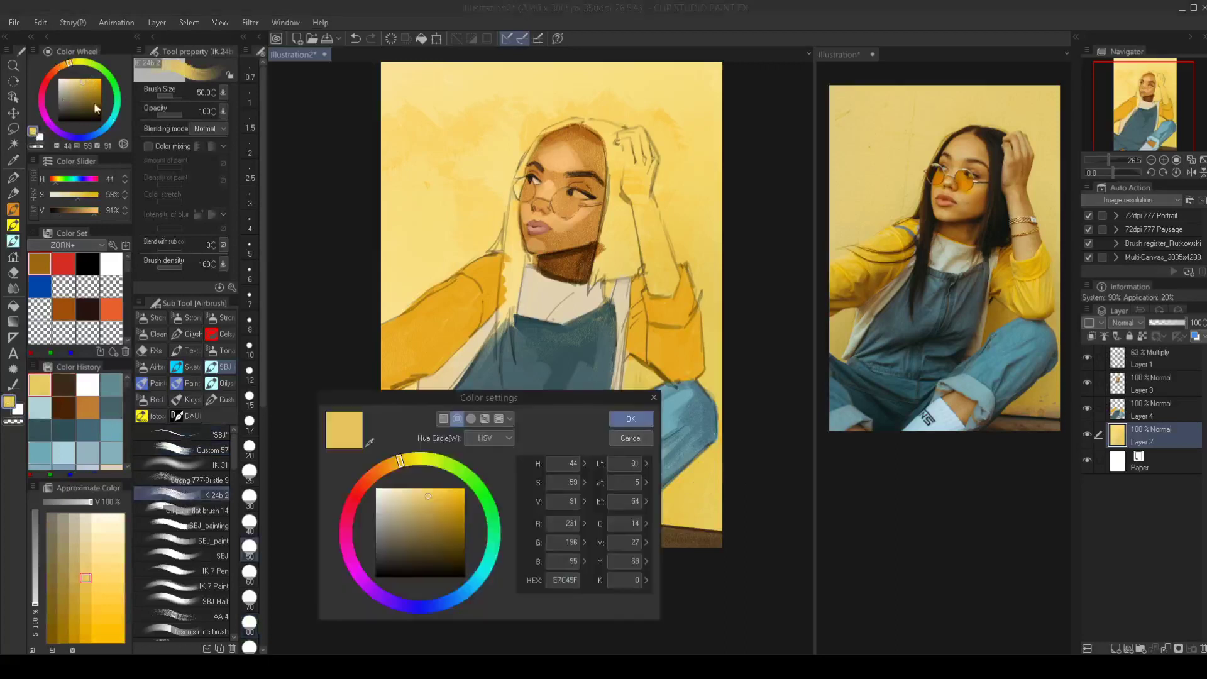
left_click(435, 521)
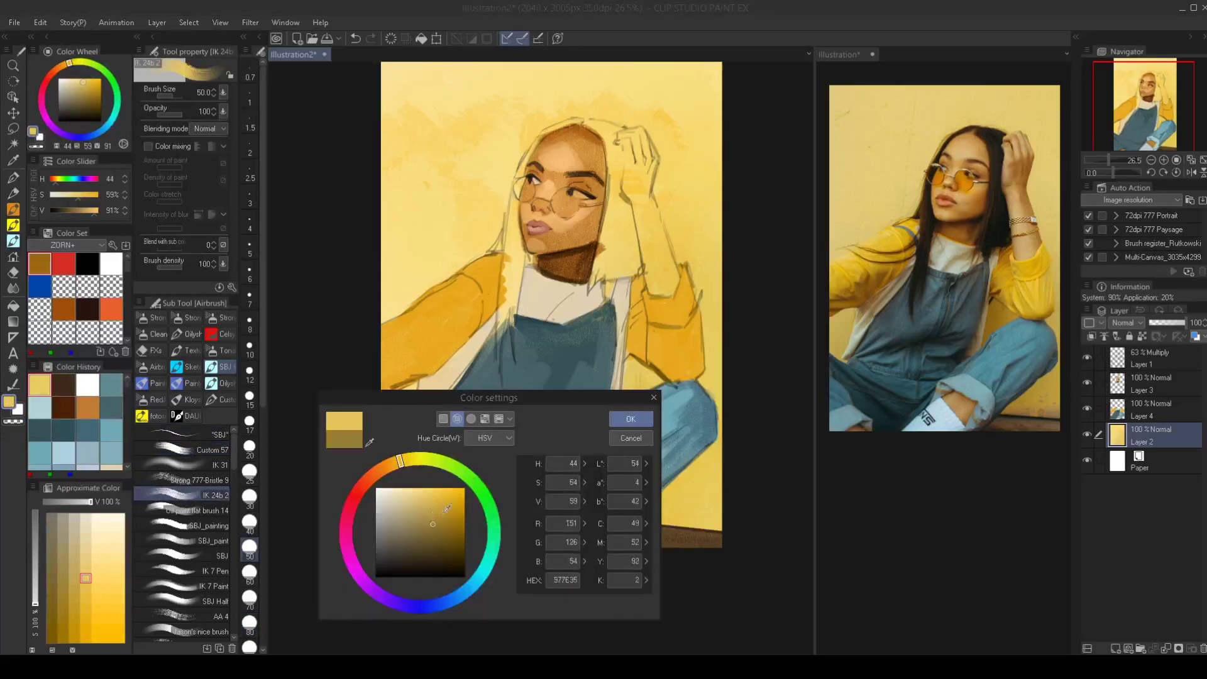
left_click(629, 418)
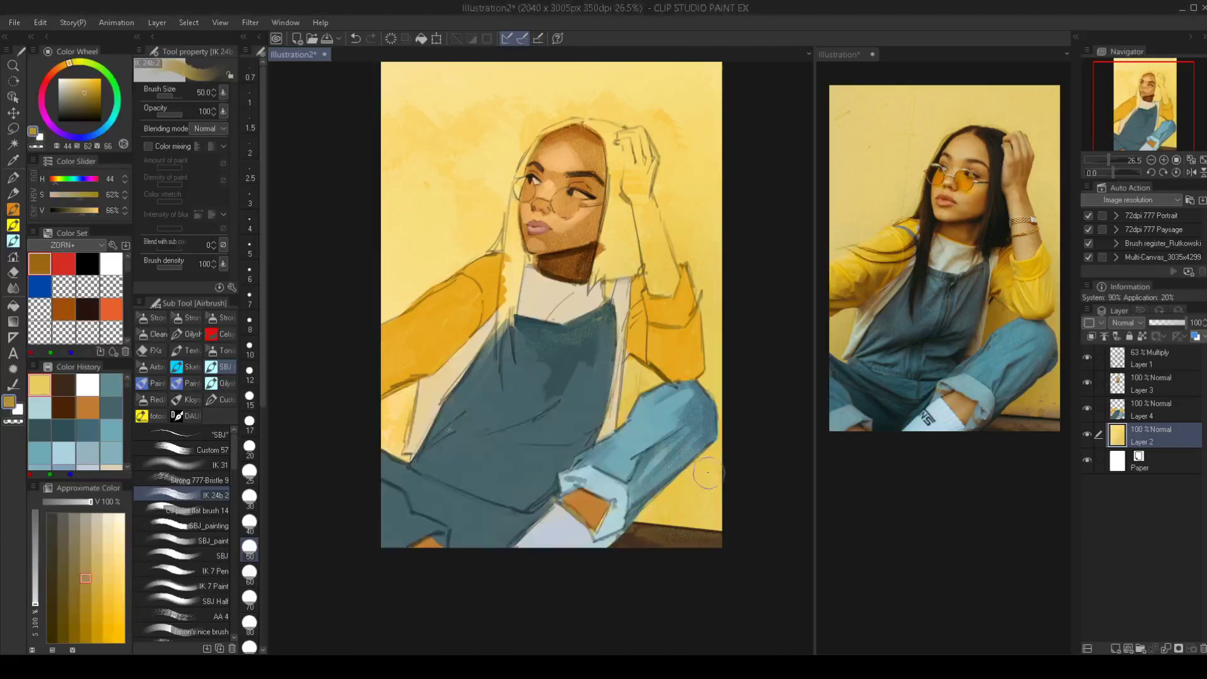
Paint ochre cast shadows on the wall beneath the raised leg and between torso and knee, at brush sizes 50 to 60
mouse_move(729, 455)
left_mouse_down()
mouse_move(715, 492)
mouse_move(743, 513)
mouse_move(624, 520)
mouse_move(732, 514)
mouse_move(699, 479)
mouse_move(713, 457)
mouse_move(712, 518)
mouse_move(725, 525)
mouse_move(690, 507)
left_mouse_up()
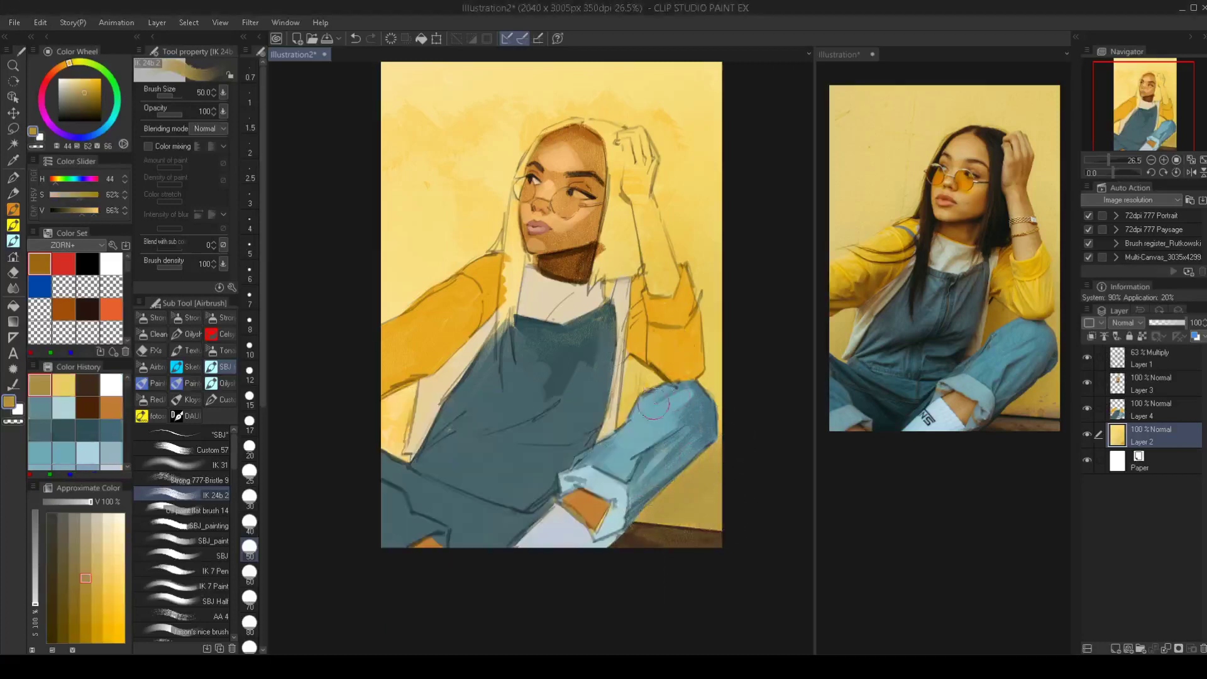
key("]")
mouse_move(632, 377)
left_mouse_down()
mouse_move(620, 421)
mouse_move(631, 375)
mouse_move(646, 408)
mouse_move(624, 343)
mouse_move(624, 362)
mouse_move(655, 390)
mouse_move(661, 375)
mouse_move(628, 423)
mouse_move(668, 355)
left_mouse_up()
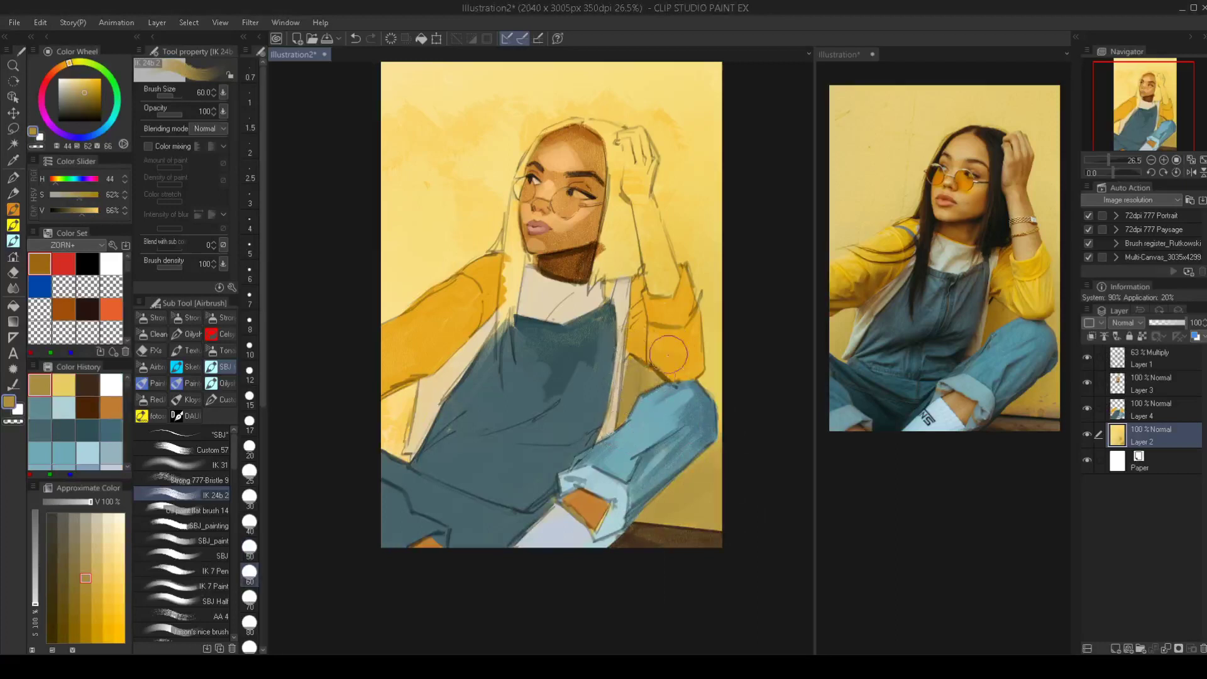
Deepen the wall shadow between torso and knee with richer ochres, ending at hue 42, saturation 86, value 60
left_click(92, 93)
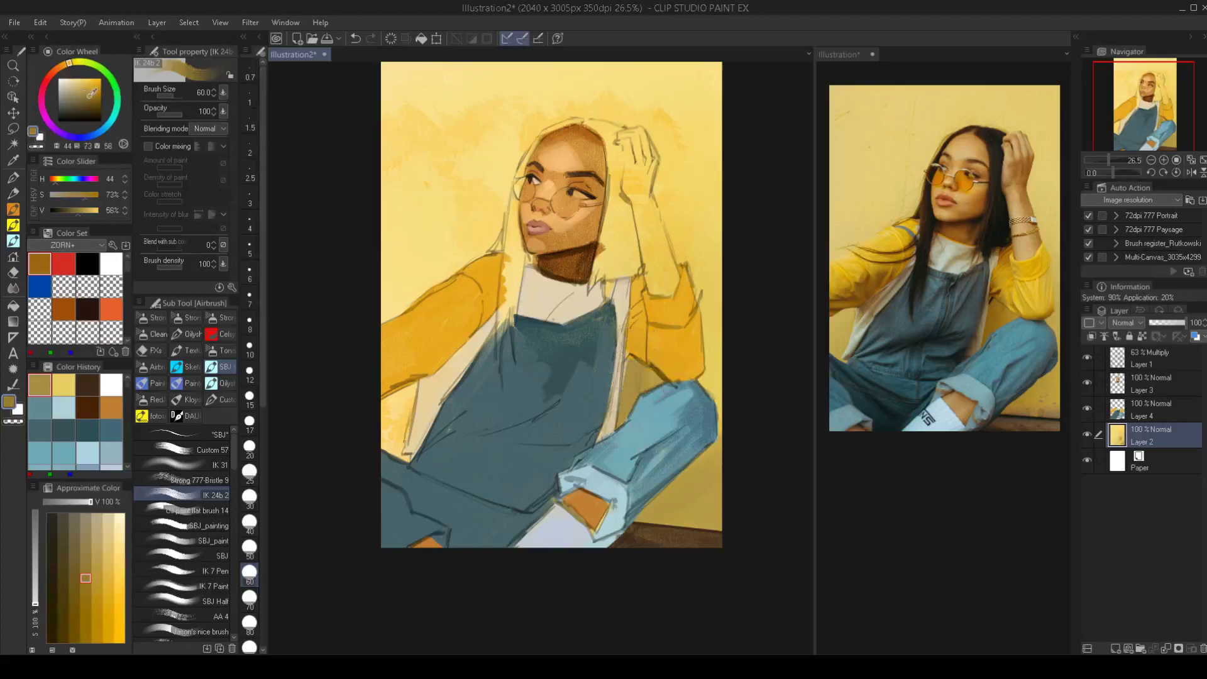
left_click_drag(74, 71, 69, 69)
mouse_move(626, 359)
left_mouse_down()
mouse_move(648, 378)
mouse_move(631, 423)
left_mouse_up()
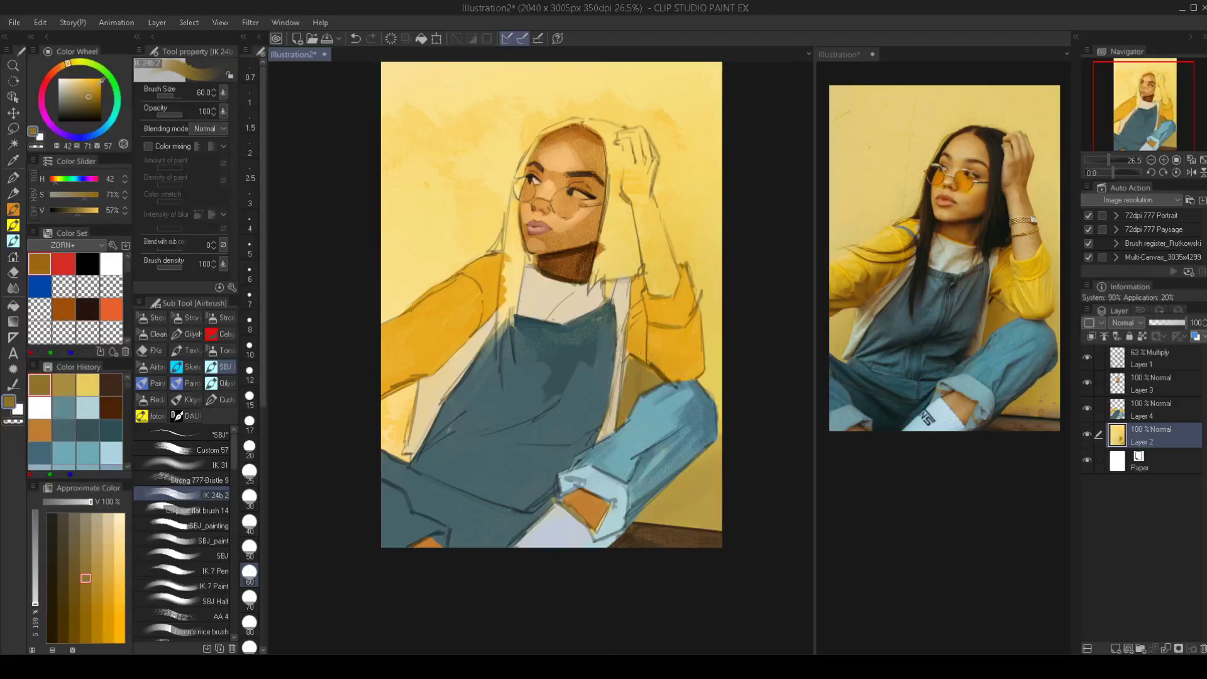
left_click(98, 93)
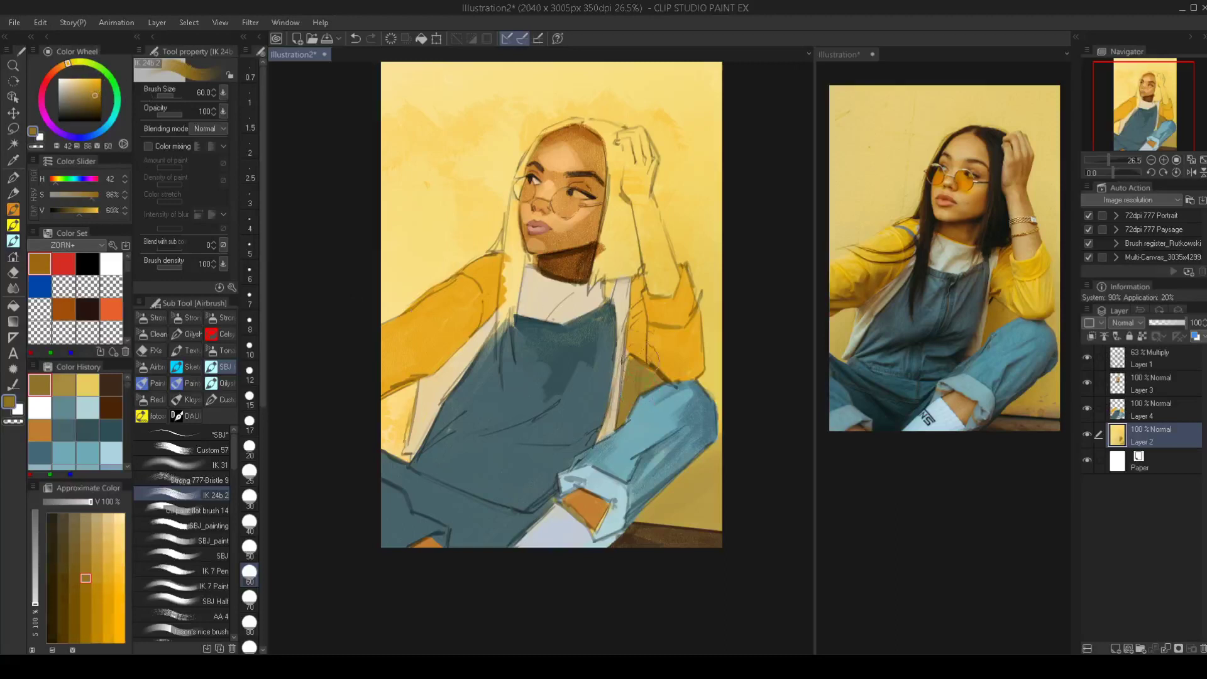
left_click_drag(652, 403, 657, 396)
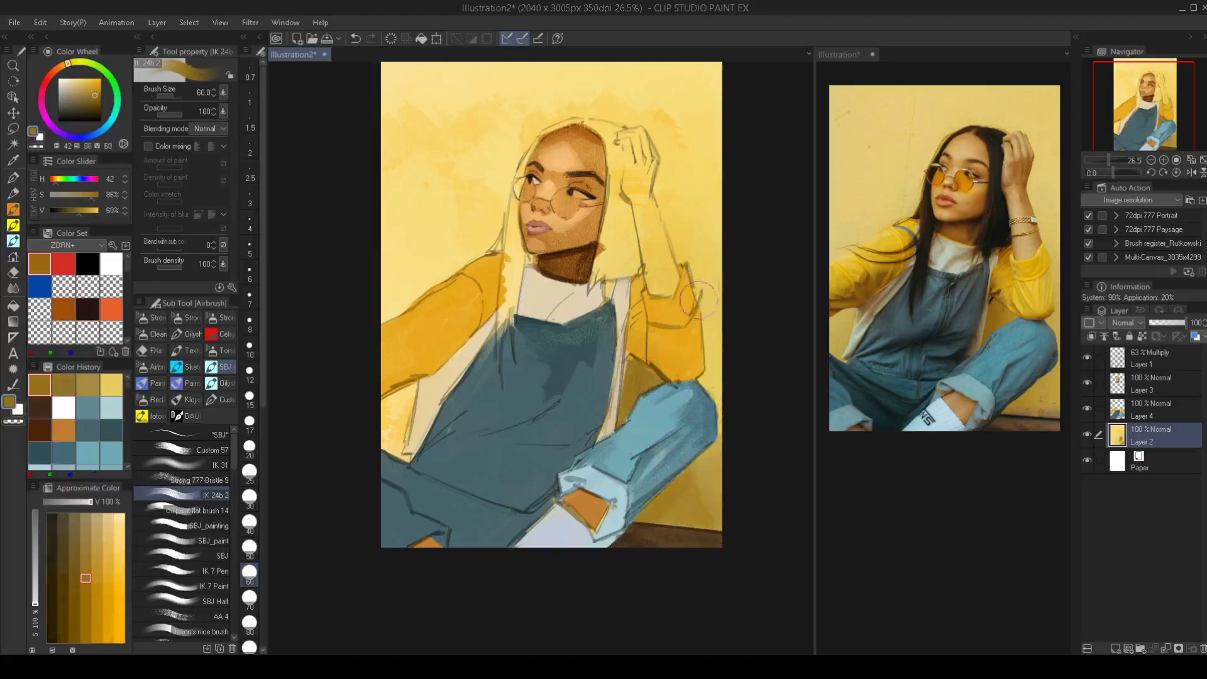
Try large ochre strokes on the wall beside the head up to brush size 80 and undo them
mouse_move(432, 147)
left_mouse_down()
mouse_move(459, 179)
mouse_move(456, 138)
mouse_move(412, 243)
left_mouse_up()
key("ctrl+z")
key("bracketright")
key("bracketright")
key("bracketright")
key("ctrl+z")
key("ctrl+z")
key("bracketleft")
mouse_move(458, 143)
left_mouse_down()
mouse_move(439, 166)
mouse_move(439, 209)
left_mouse_up()
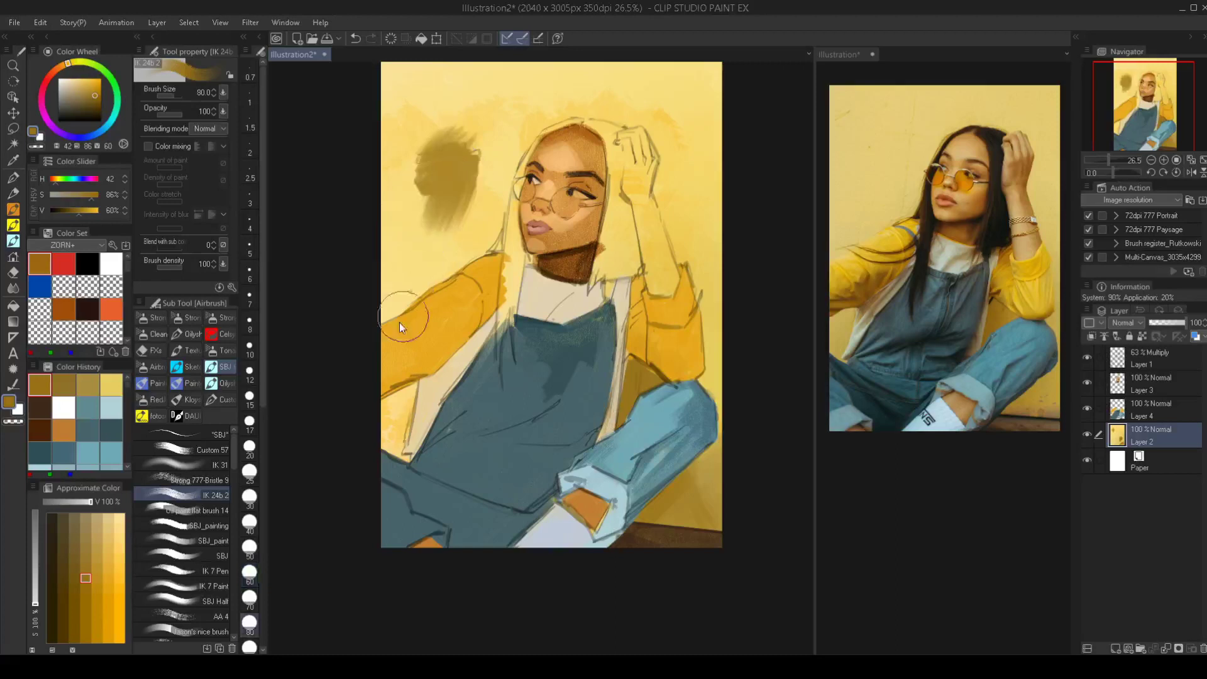
key("ctrl+z")
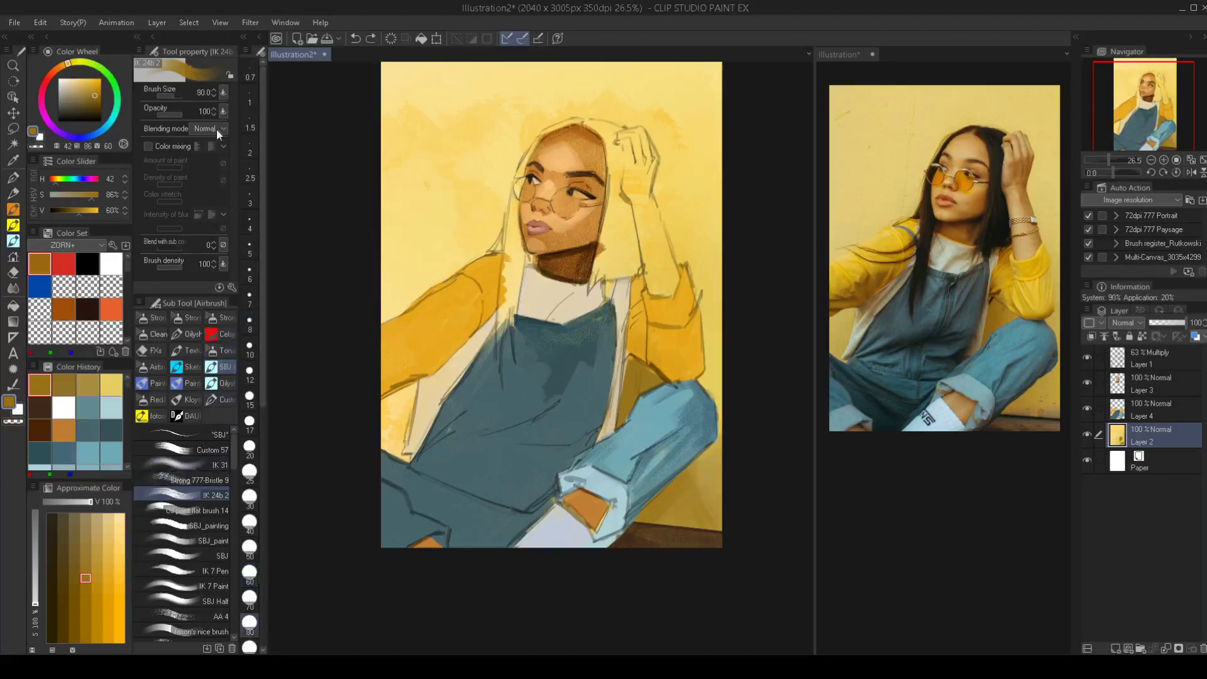
Expose the brush tip's Angle setting in the tool properties of IK 24b 2 and make the angle Random
left_click(231, 287)
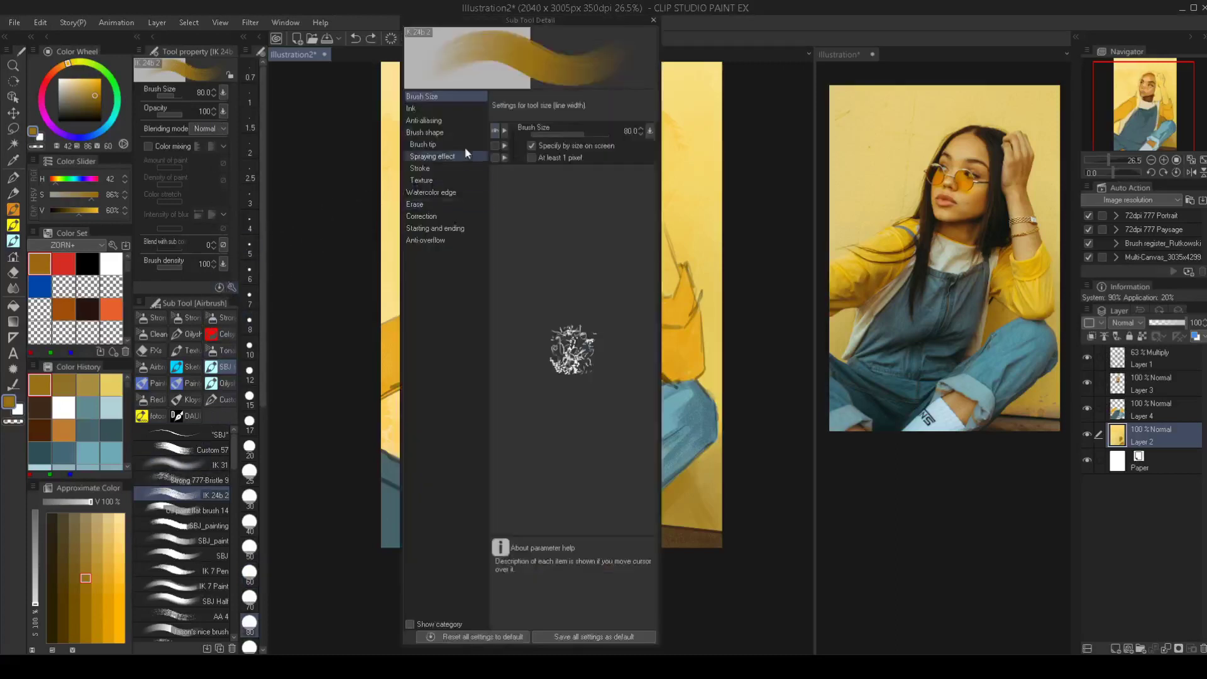
left_click(443, 145)
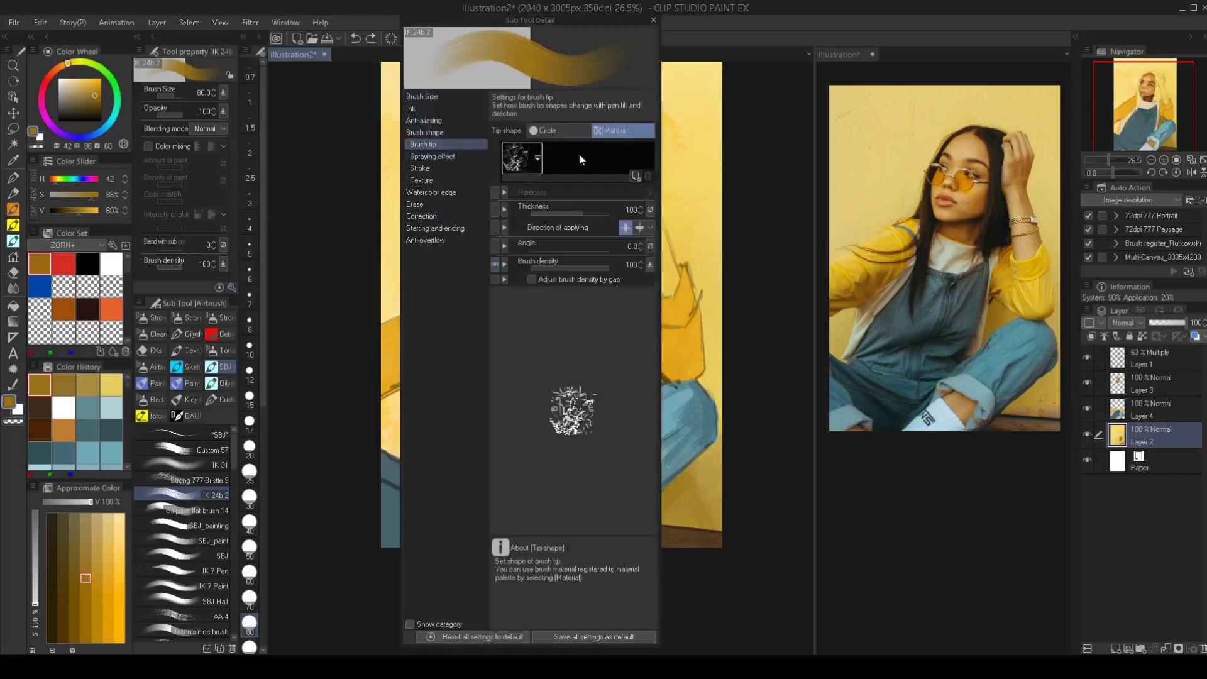
left_click(495, 246)
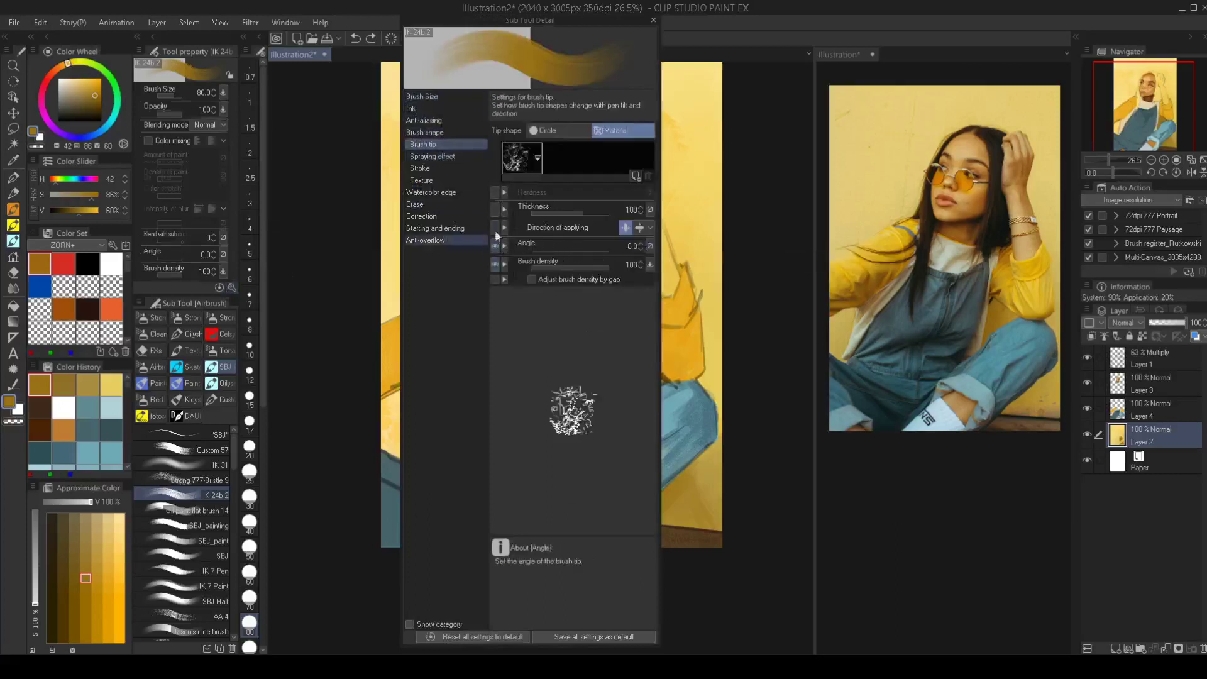
left_click(653, 24)
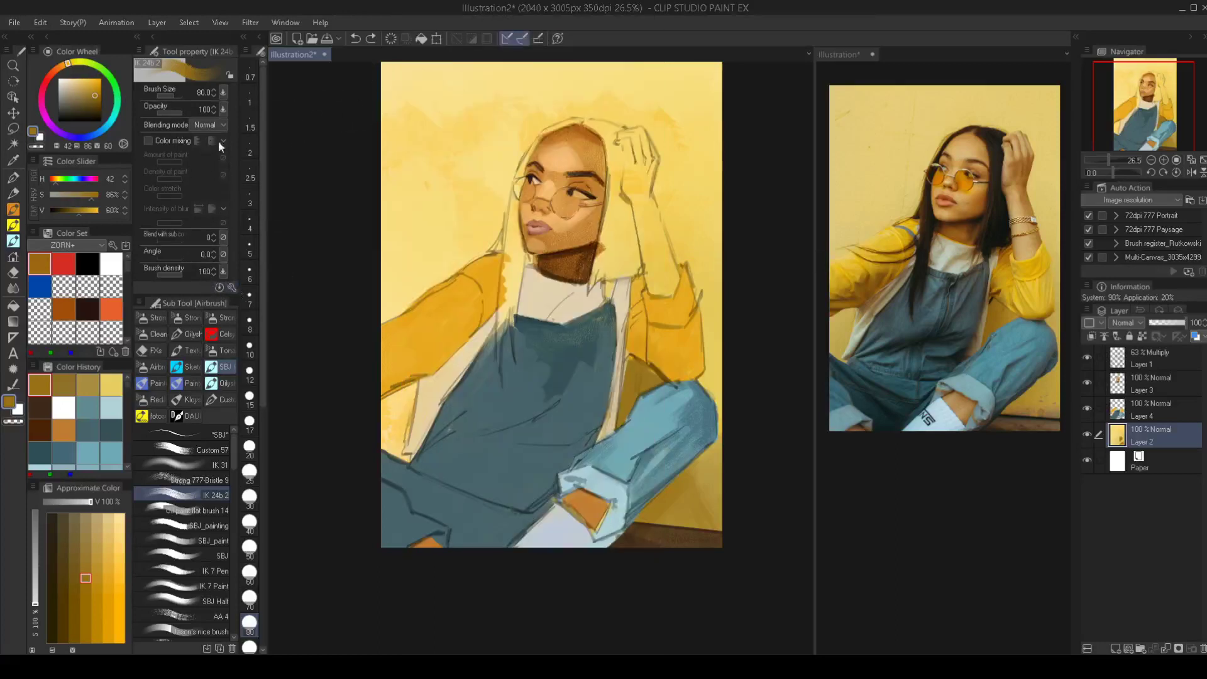
left_click(224, 253)
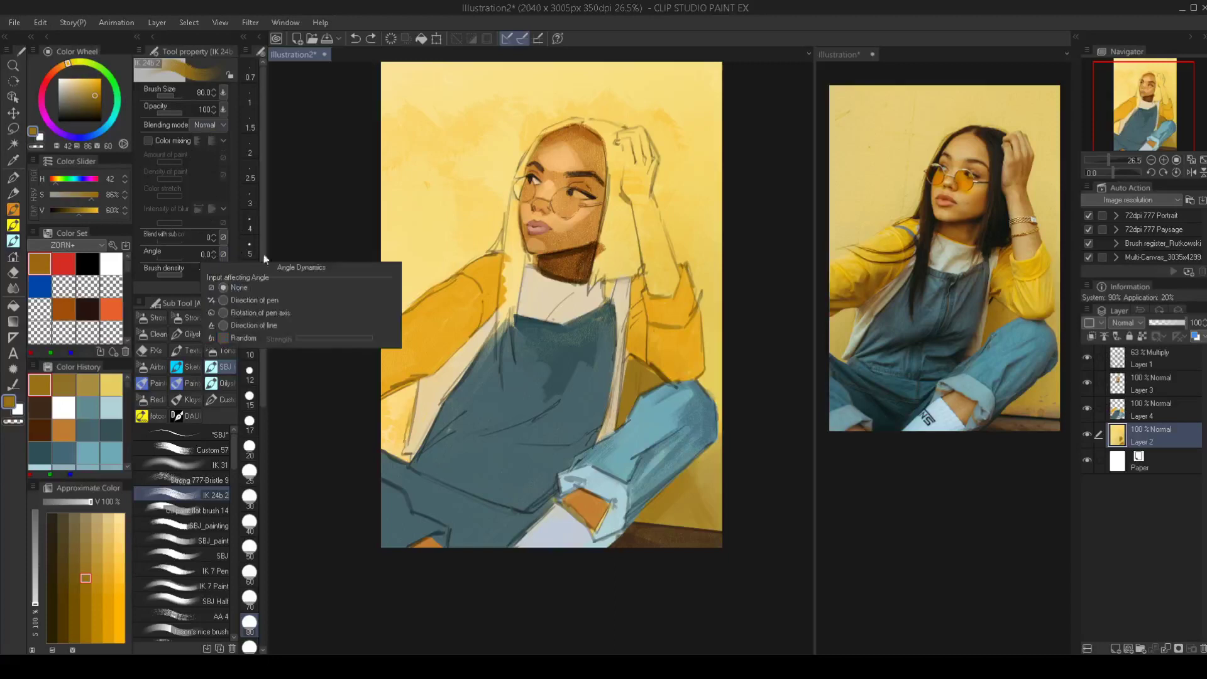
left_click(235, 338)
Test the randomised brush on the wall at sizes 80 and 60, undoing each trial stroke
left_click(436, 176)
mouse_move(463, 151)
left_mouse_down()
mouse_move(415, 192)
mouse_move(416, 255)
left_mouse_up()
scroll(438, 184, "up", 3)
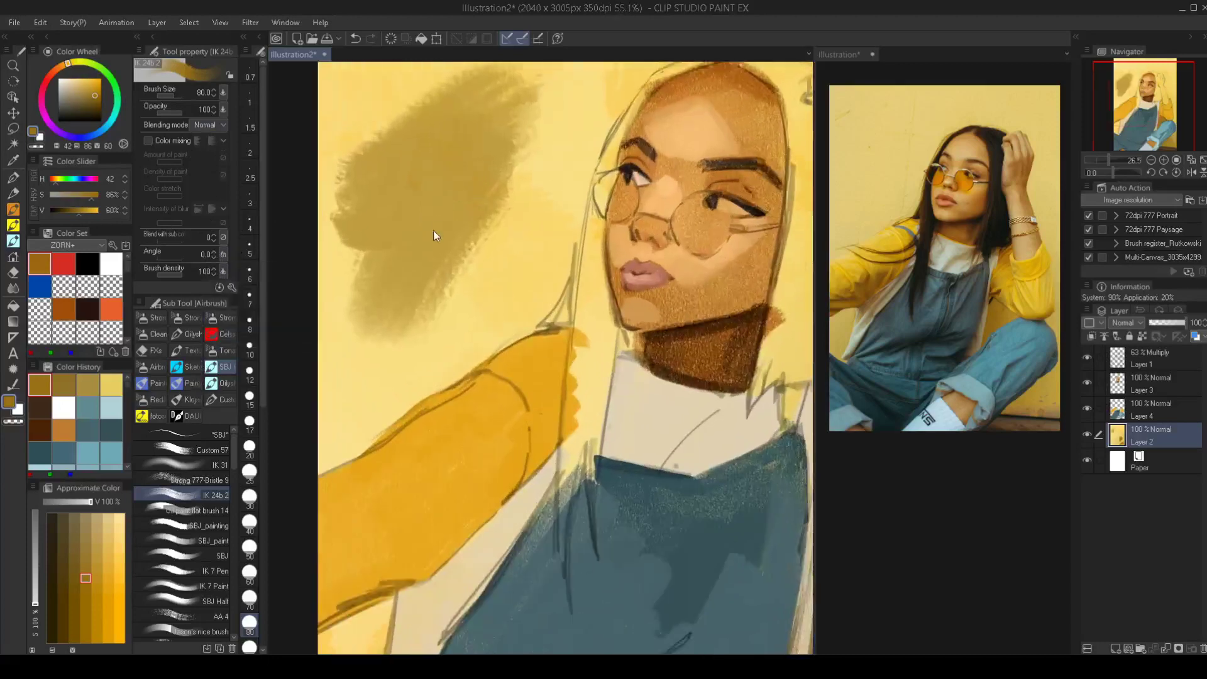
key("ctrl+z")
key("bracketleft")
key("bracketleft")
mouse_move(471, 185)
left_mouse_down()
mouse_move(390, 253)
mouse_move(435, 311)
left_mouse_up()
key("ctrl+z")
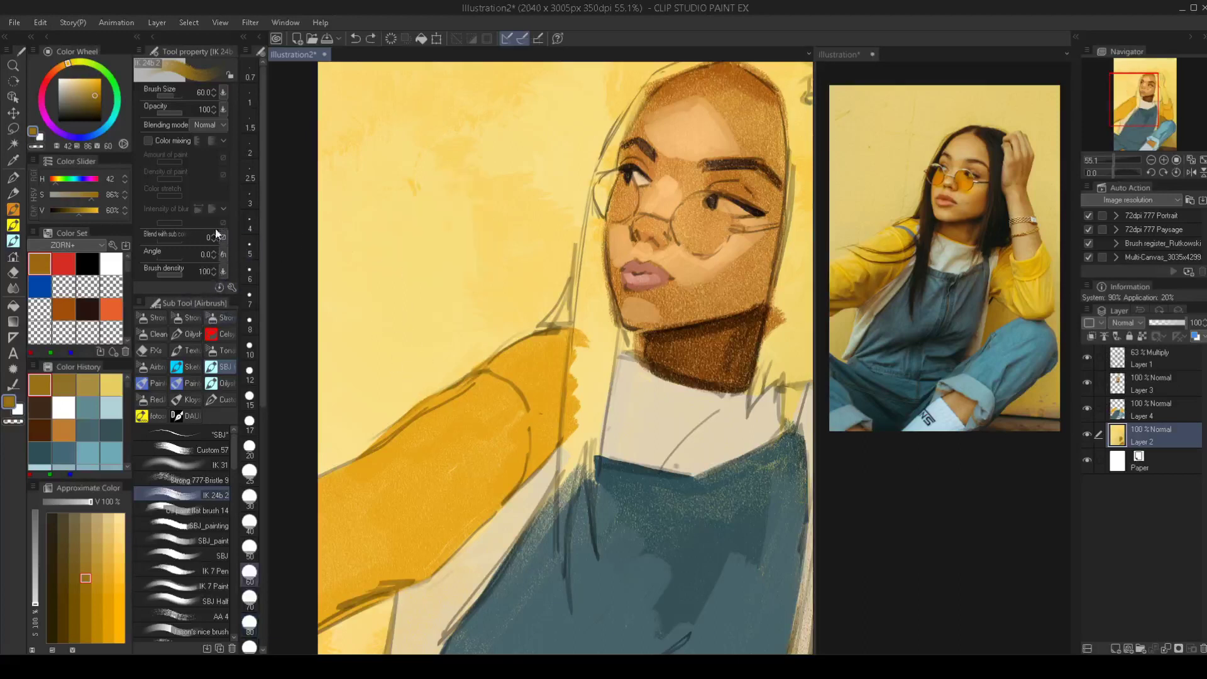
Toggle the brush's Random angle dynamics off and back on, and paint an ochre test stroke on the wall at size 60
left_click(223, 254)
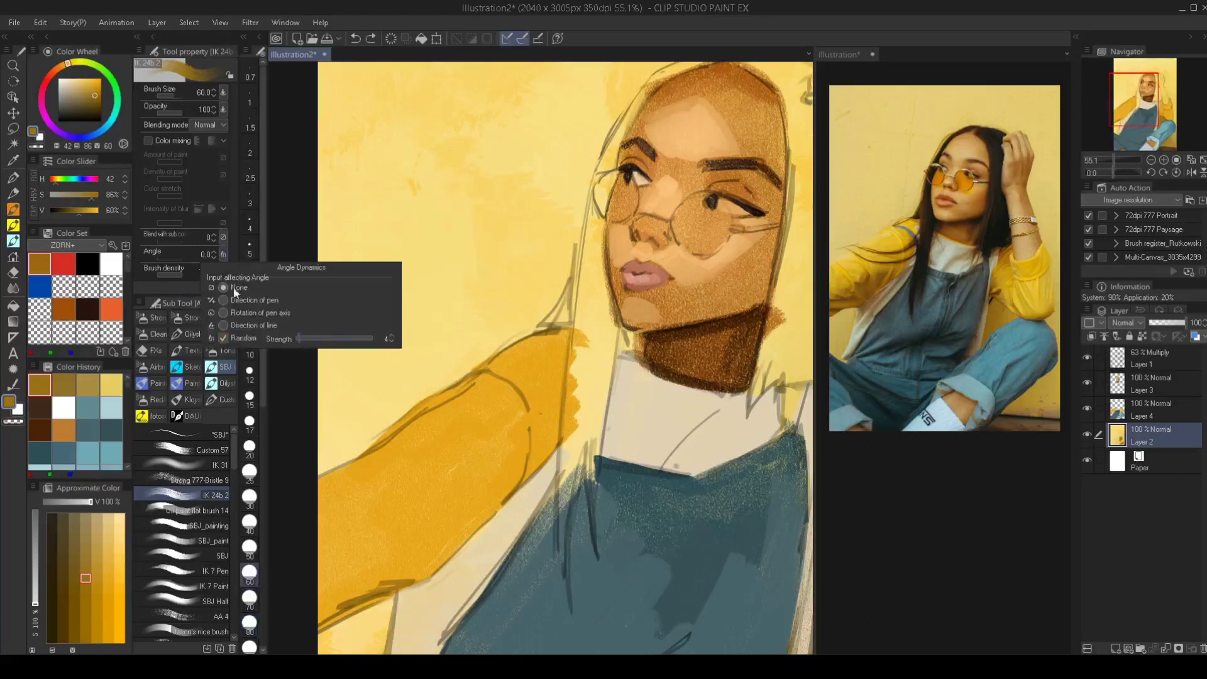
left_click(223, 338)
left_click(225, 336)
left_click(450, 170)
mouse_move(454, 175)
left_mouse_down()
mouse_move(403, 223)
mouse_move(395, 324)
left_mouse_up()
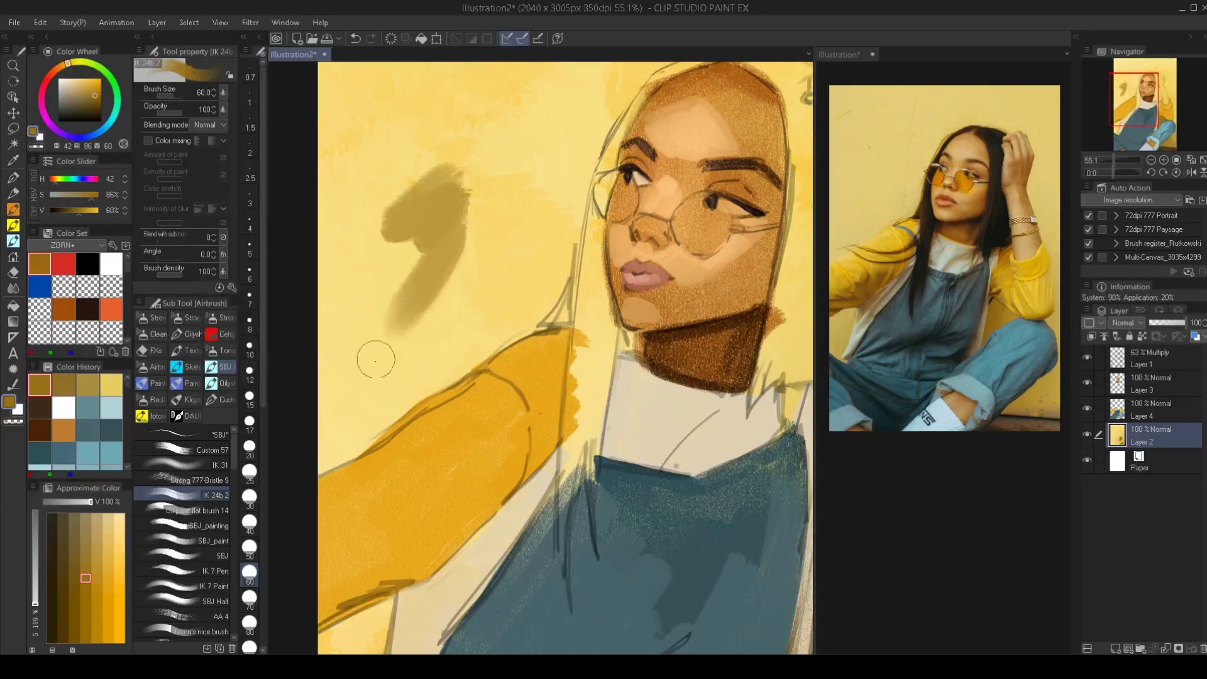
Undo the old test stroke, enlarge the brush to 80 and try it on the yellow background, undoing the stroke
key("ctrl+z")
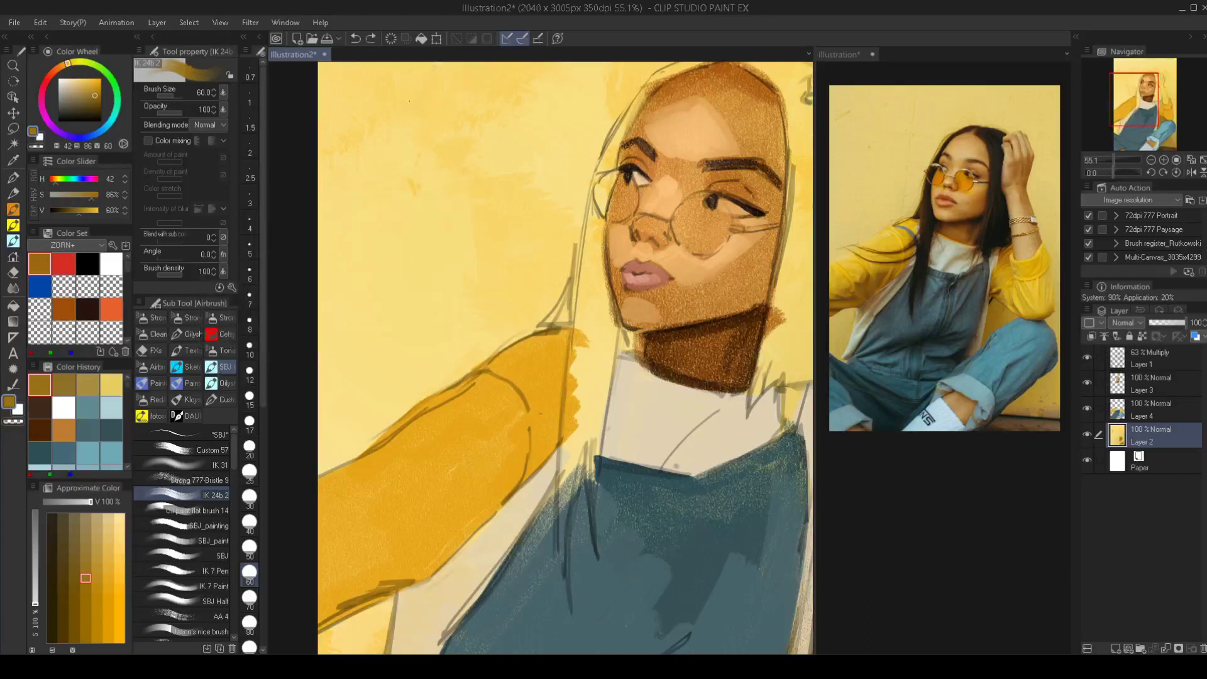
key("bracketright")
key("bracketright")
key("bracketright")
mouse_move(372, 288)
left_mouse_down()
mouse_move(404, 239)
mouse_move(461, 200)
left_mouse_up()
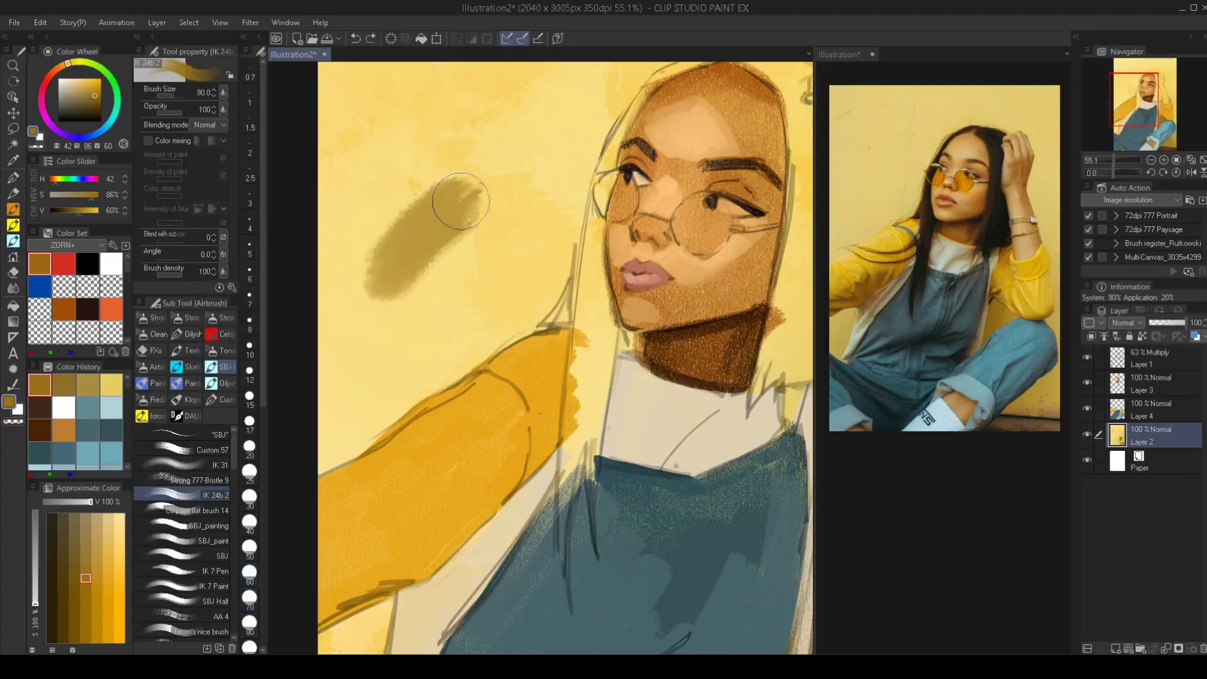
key("ctrl+z")
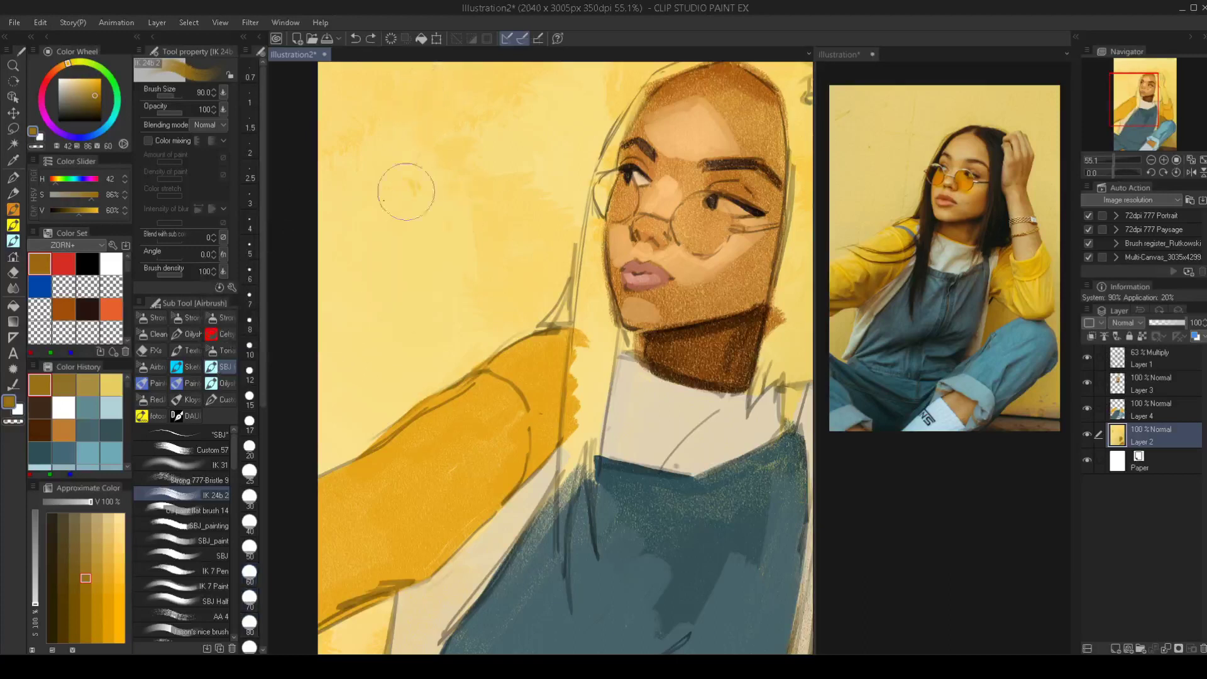
Set the brush angle's random strength to 100 and try it with test strokes on the background, undoing them
left_click(224, 255)
left_click_drag(321, 345, 382, 350)
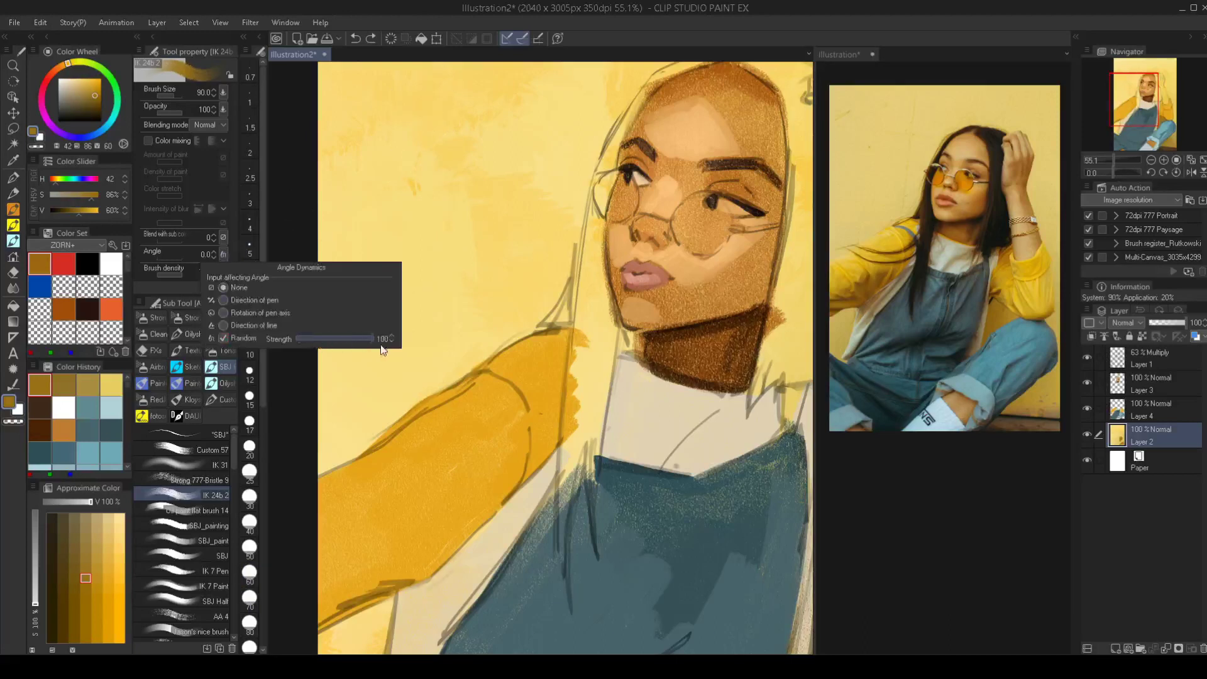
mouse_move(377, 203)
left_mouse_down()
mouse_move(465, 183)
mouse_move(377, 276)
left_mouse_up()
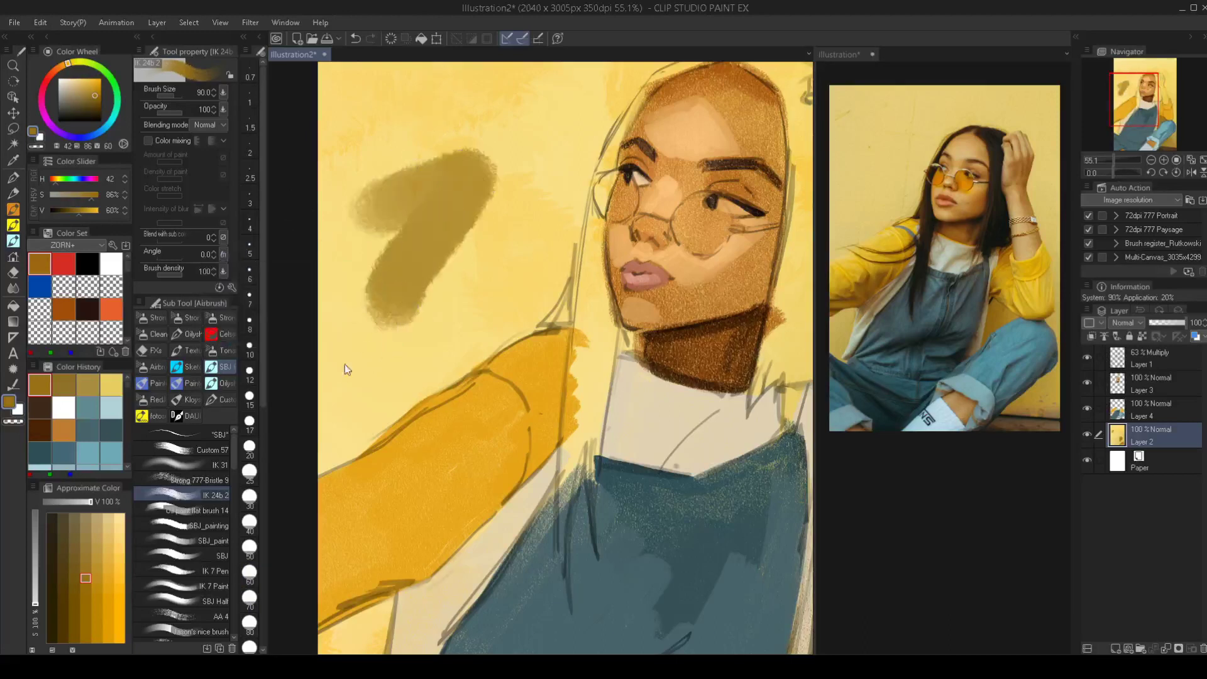
key("ctrl+z")
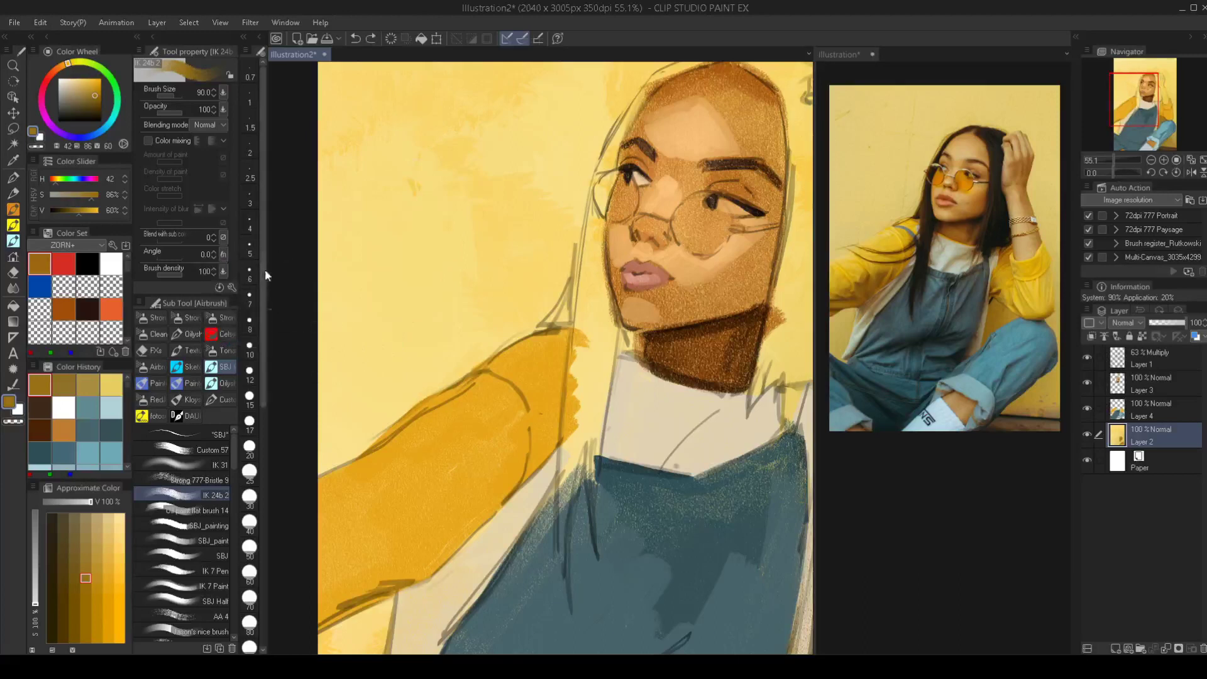
Set the brush angle's random strength to 4, revisit the angle dynamics and try test strokes on the background, undoing each
left_click(224, 253)
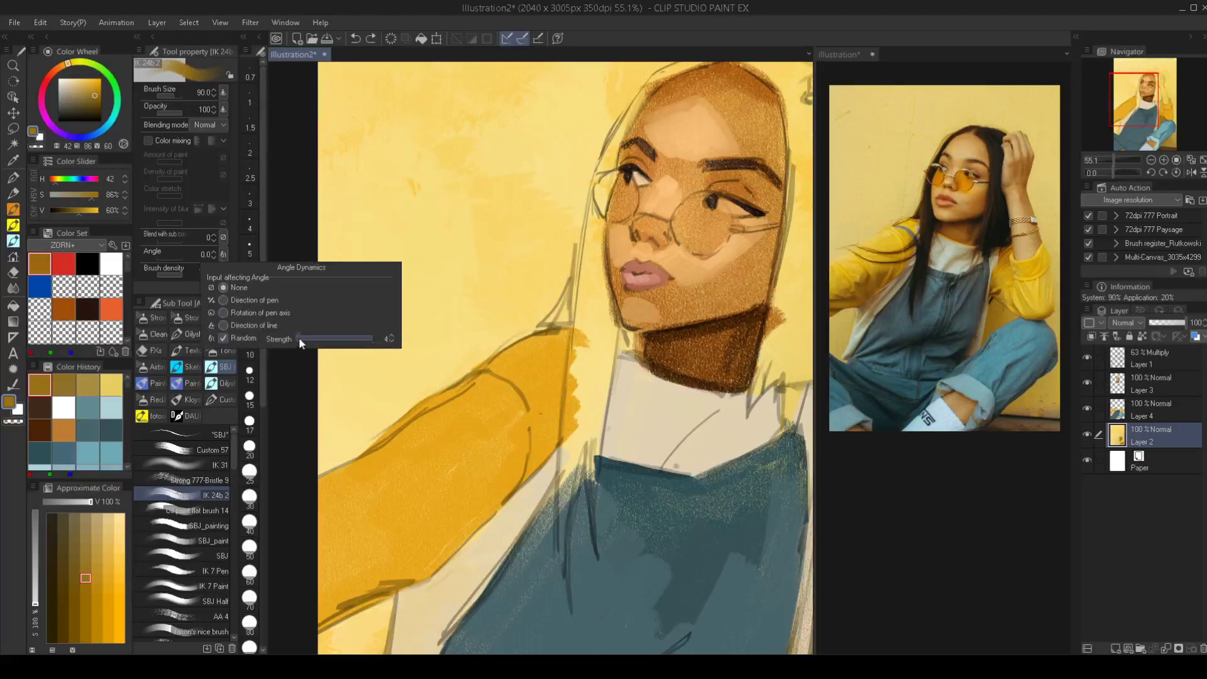
left_click_drag(431, 180, 438, 220)
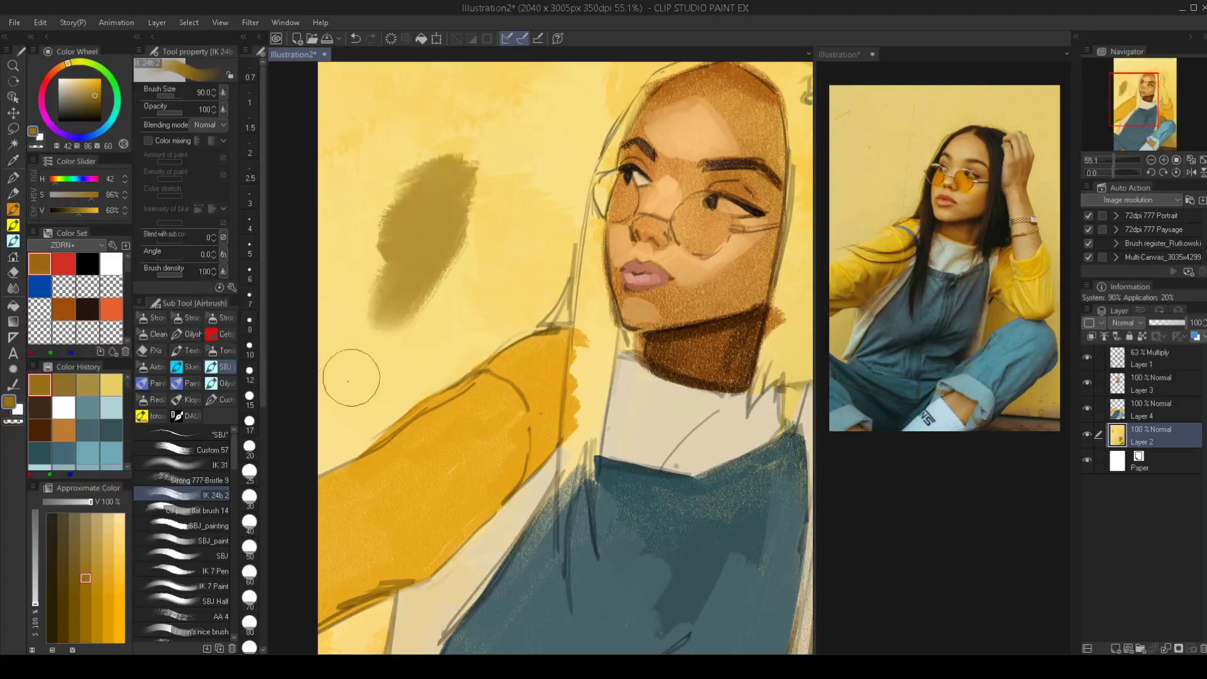
key("ctrl+z")
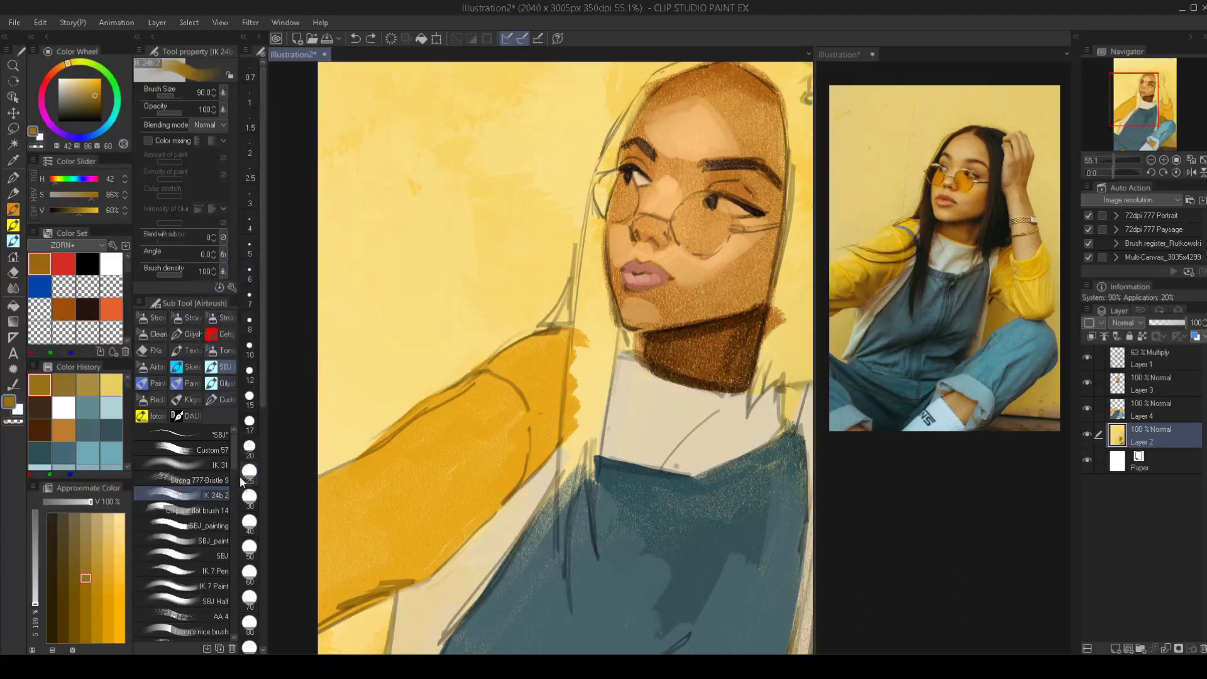
left_click(222, 253)
mouse_move(496, 156)
left_mouse_down()
mouse_move(386, 257)
mouse_move(404, 297)
left_mouse_up()
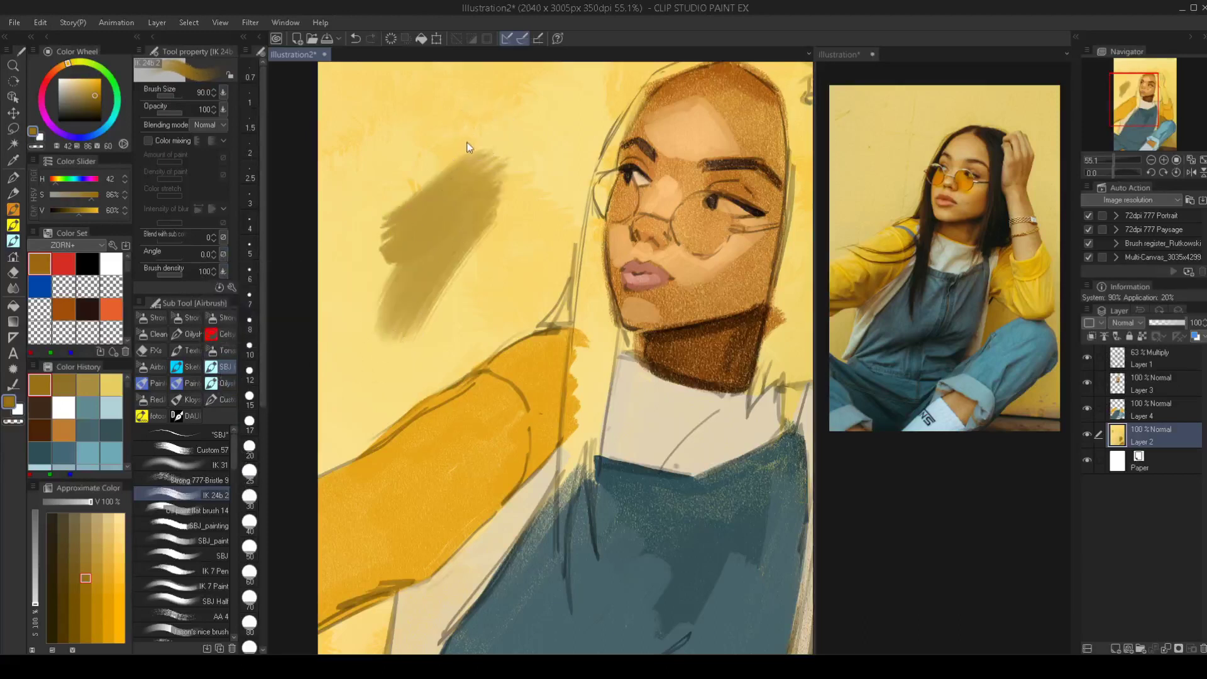
key("ctrl+z")
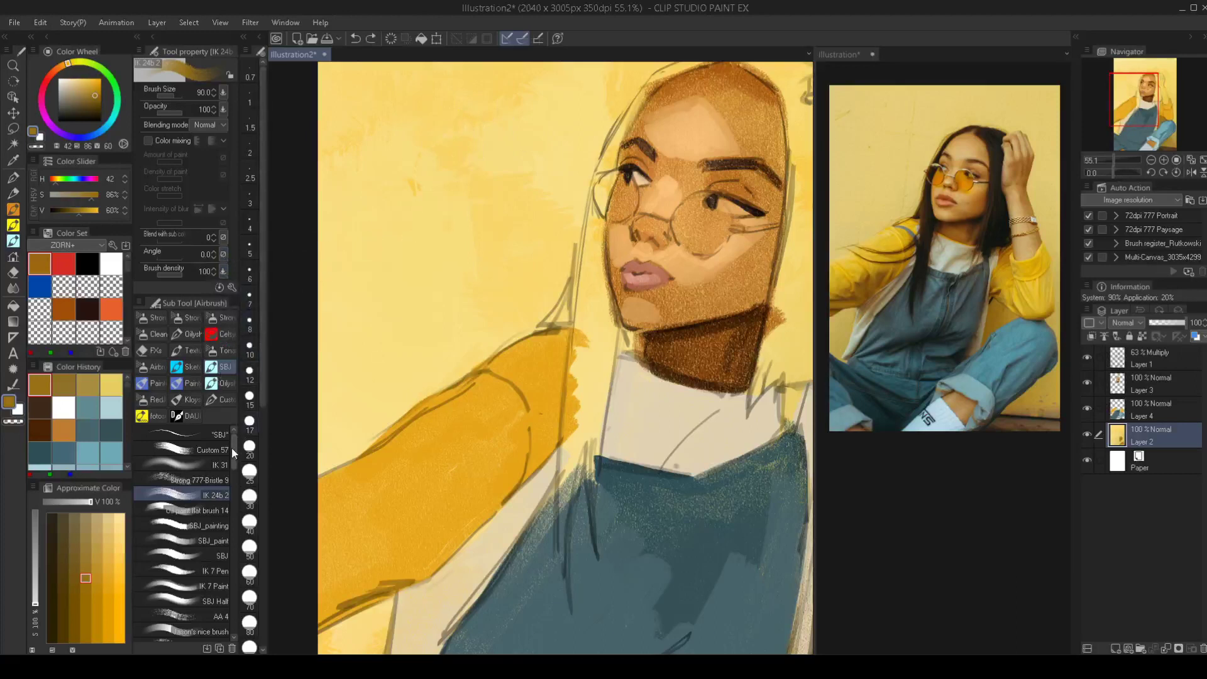
Switch to the IK 24 brush at size 80 and try it with a stroke on the background, undoing it
left_click_drag(231, 447, 235, 553)
left_click(210, 515)
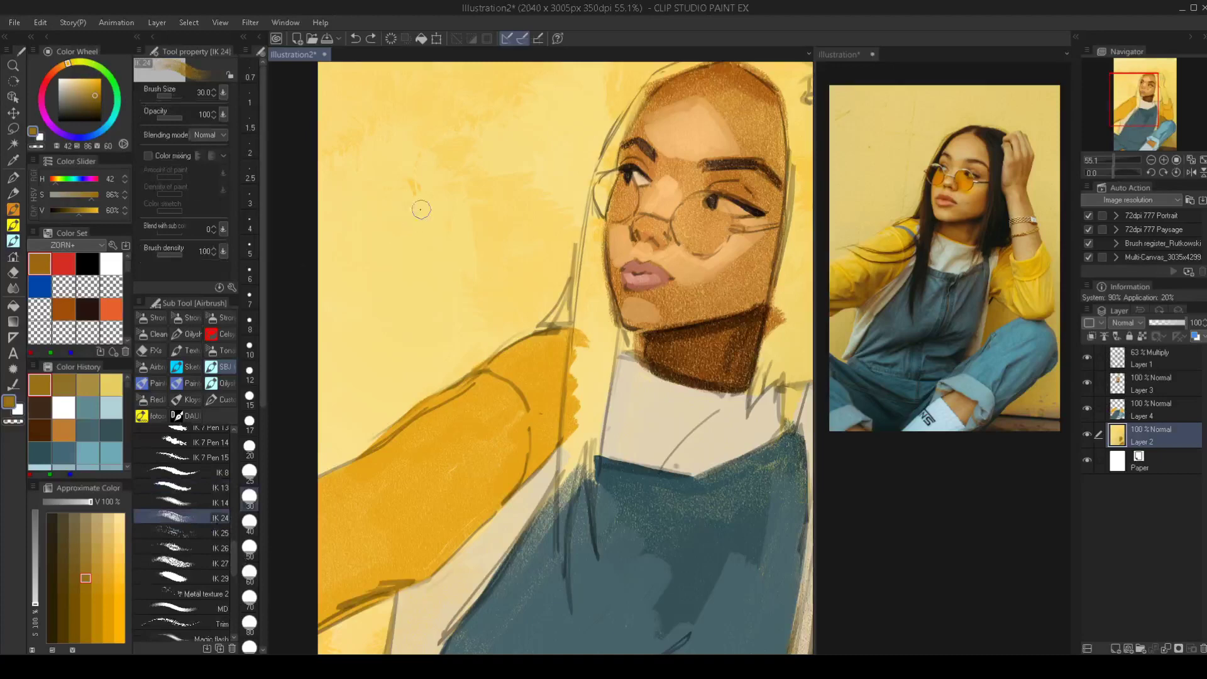
left_click_drag(463, 201, 377, 290)
key("ctrl+z")
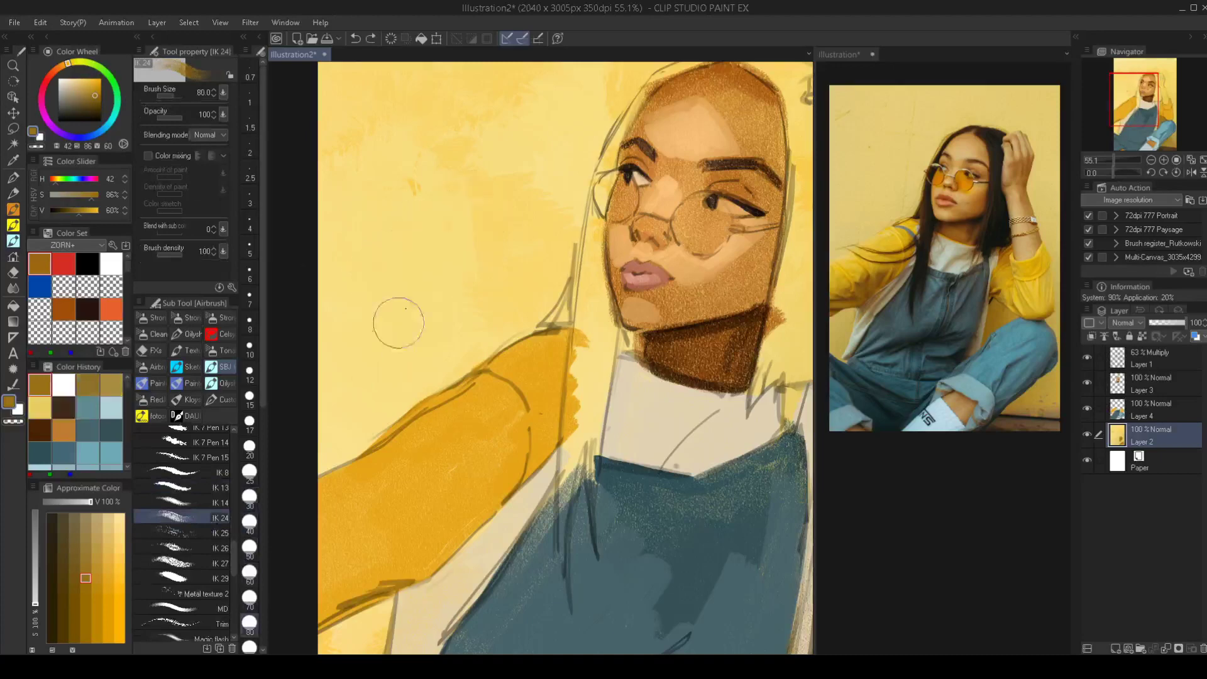
Examine the IK 24 brush tip's angle dynamics in its detailed settings
scroll(439, 261, "down", 2)
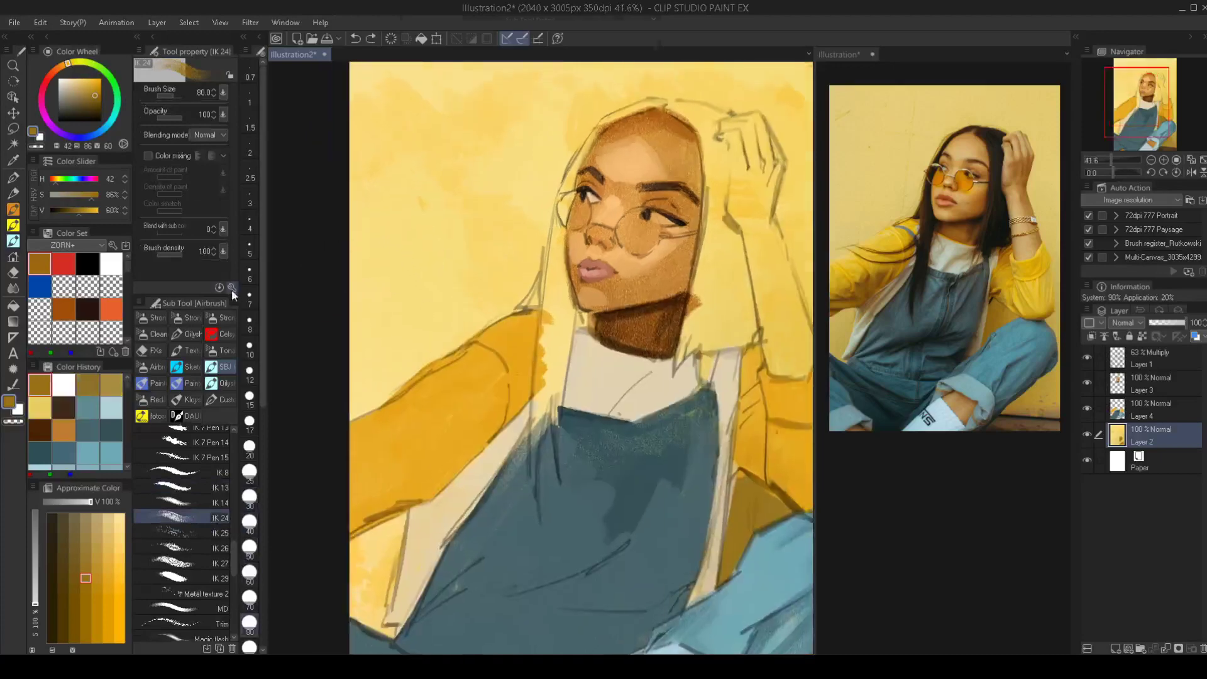
left_click(232, 287)
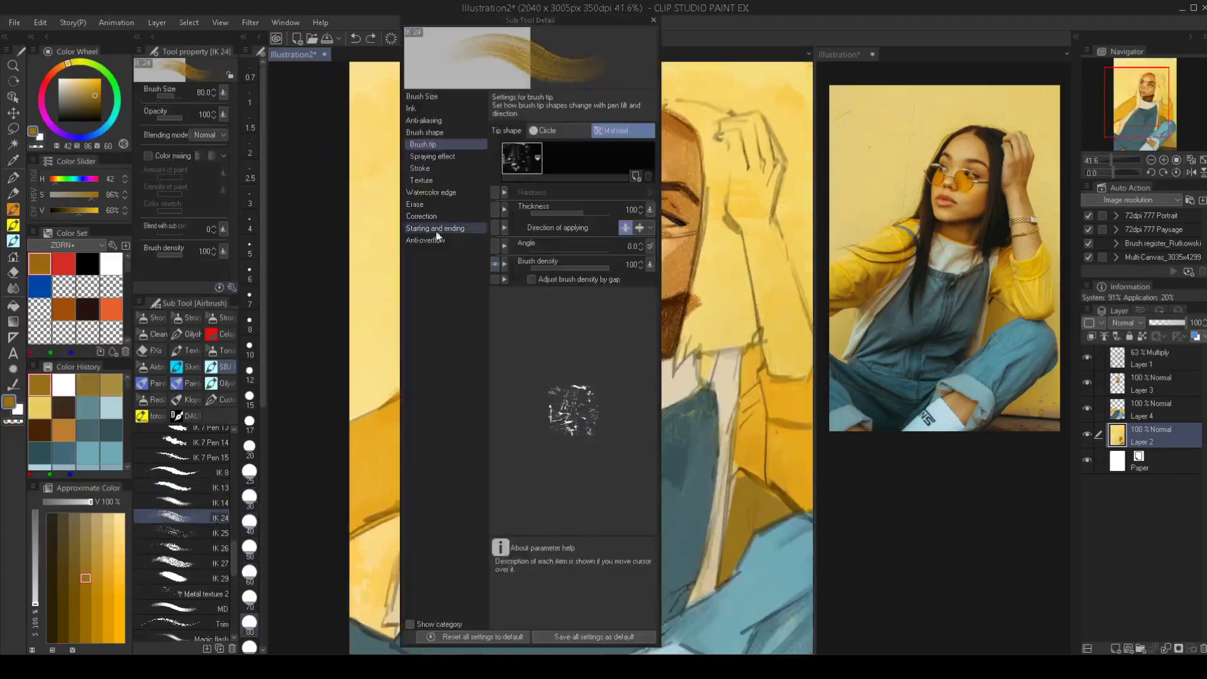
left_click(648, 246)
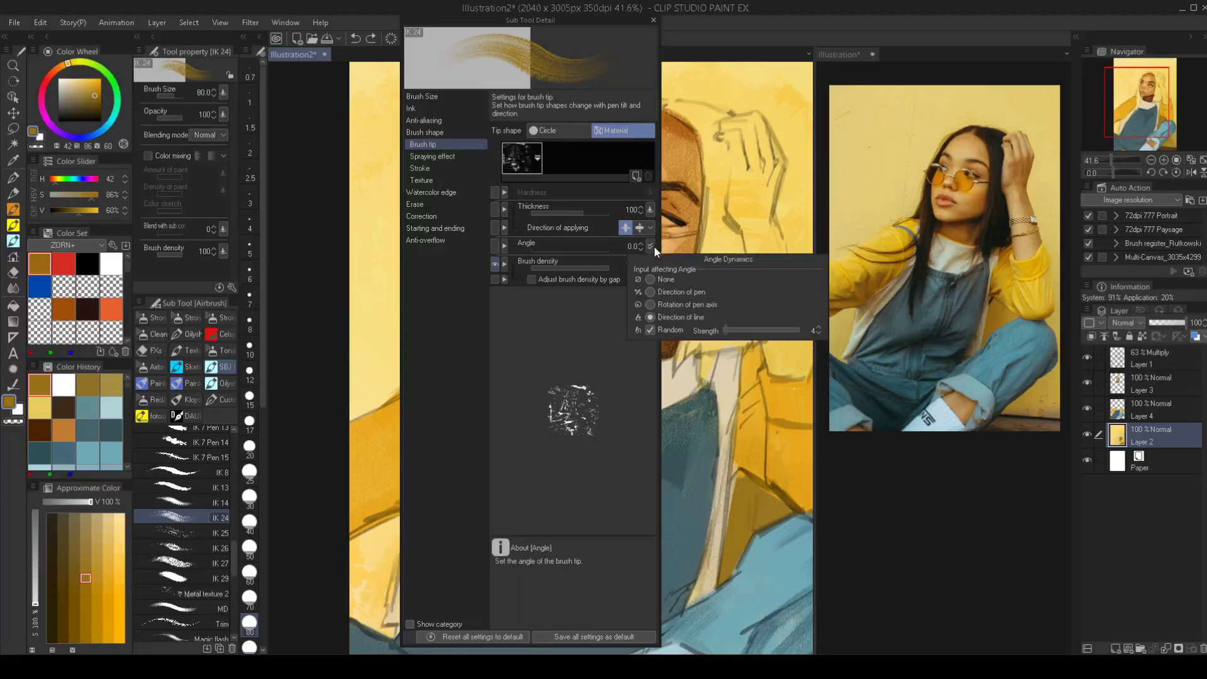
left_click(653, 20)
Try two diagonal IK 24 strokes on the yellow background beside the head and undo them
left_click_drag(487, 135, 405, 242)
left_click_drag(503, 154, 422, 280)
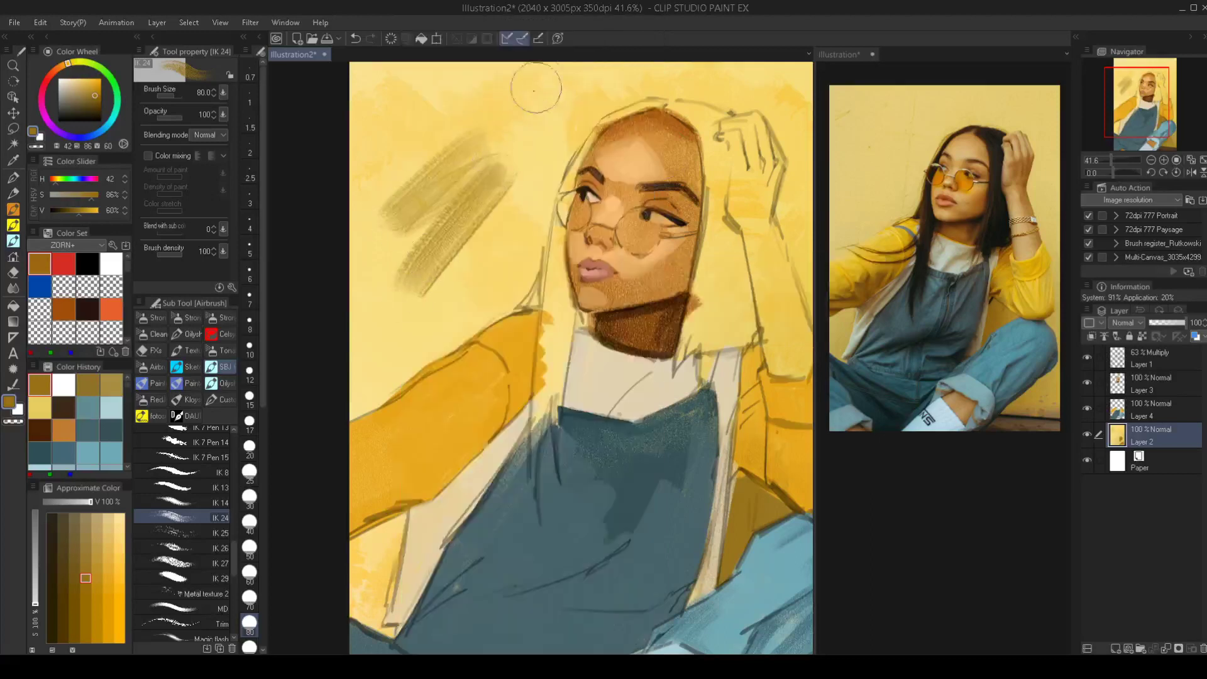
key("ctrl+z")
key("ctrl+z")
Brush ochre texture with IK 24 onto the background just below the outstretched sleeve
mouse_move(526, 214)
left_mouse_down()
mouse_move(493, 229)
mouse_move(489, 268)
left_mouse_up()
scroll(489, 267, "up", 2)
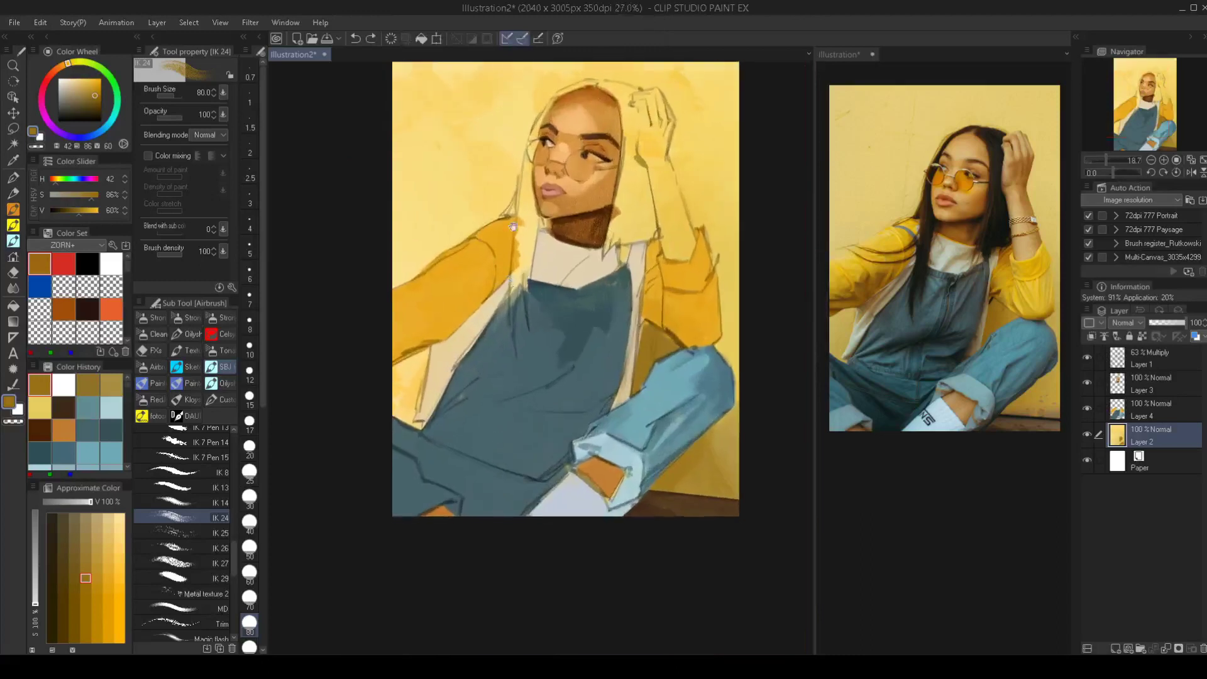
mouse_move(402, 386)
left_mouse_down()
mouse_move(401, 417)
mouse_move(424, 381)
left_mouse_up()
left_click_drag(517, 295, 512, 329)
scroll(512, 329, "down", 1)
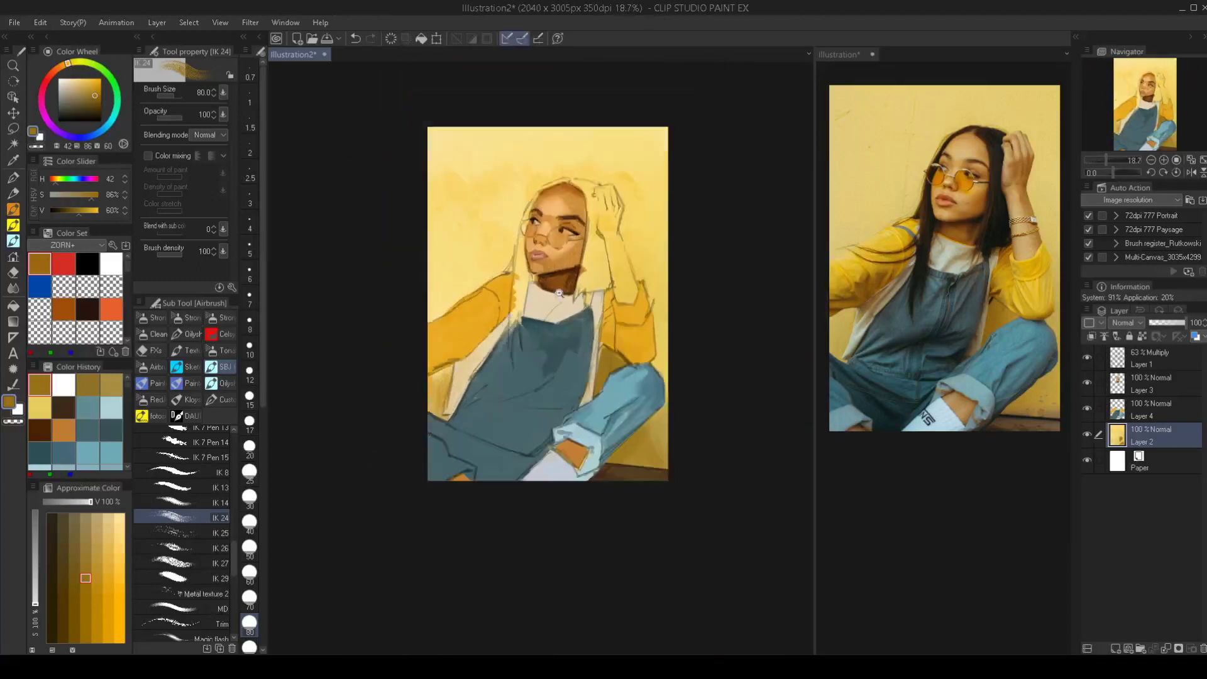
scroll(513, 328, "up", 1)
left_click_drag(524, 131, 527, 159)
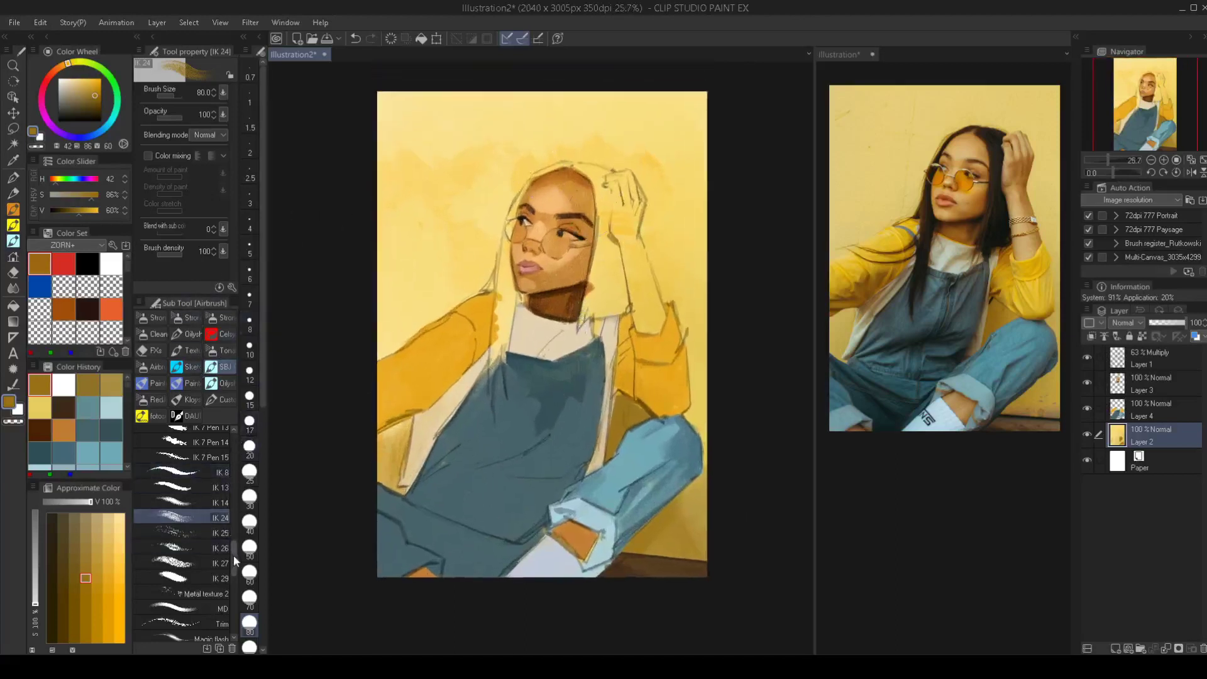
Switch to the Custom 57 brush and pick the very dark brown swatch from the color set
left_click_drag(232, 554, 240, 440)
left_click(189, 449)
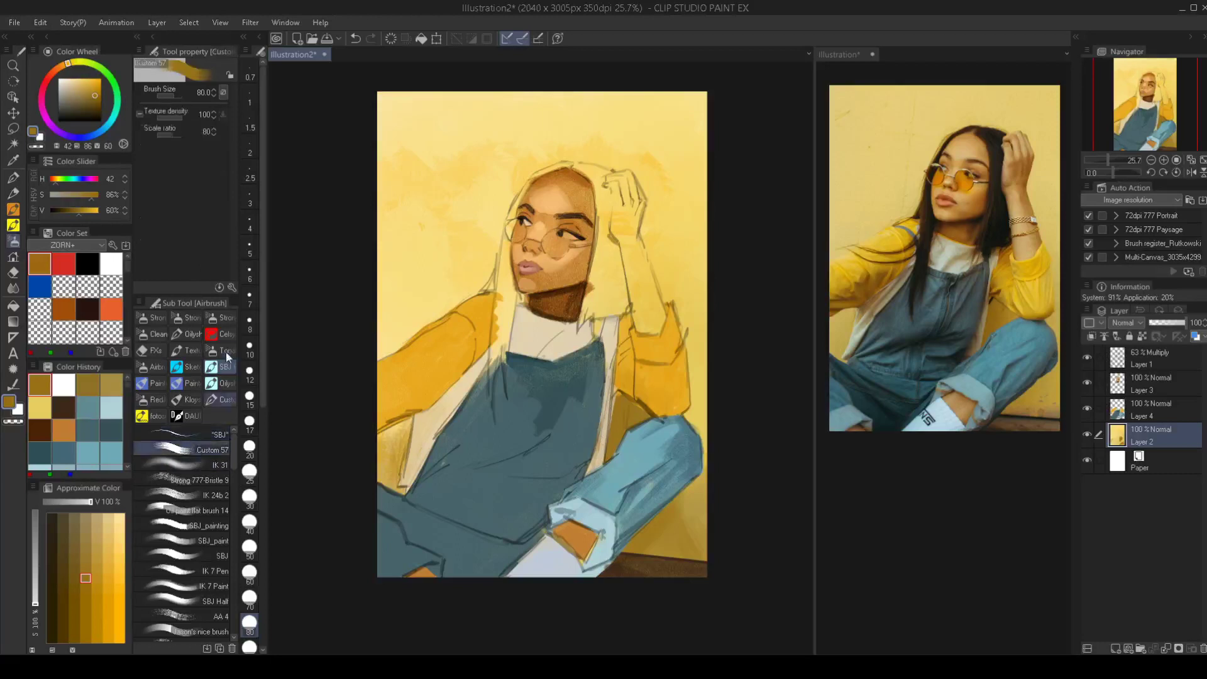
scroll(531, 352, "up", 1)
scroll(531, 354, "up", 1)
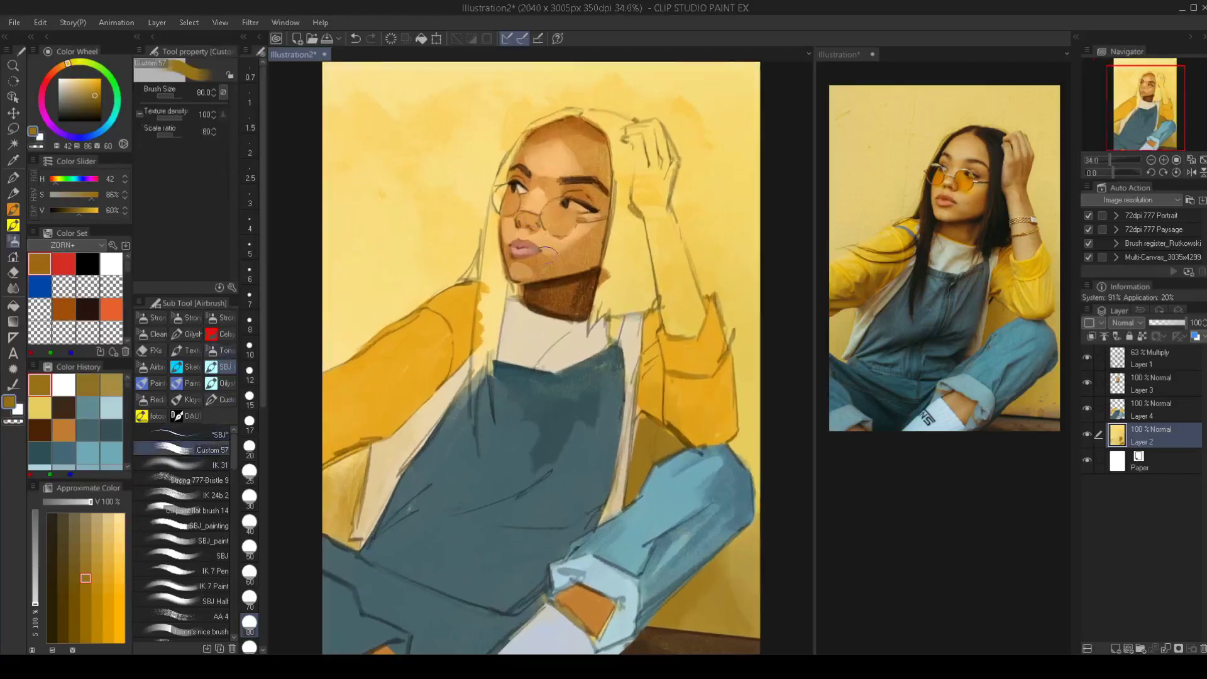
left_click(89, 308)
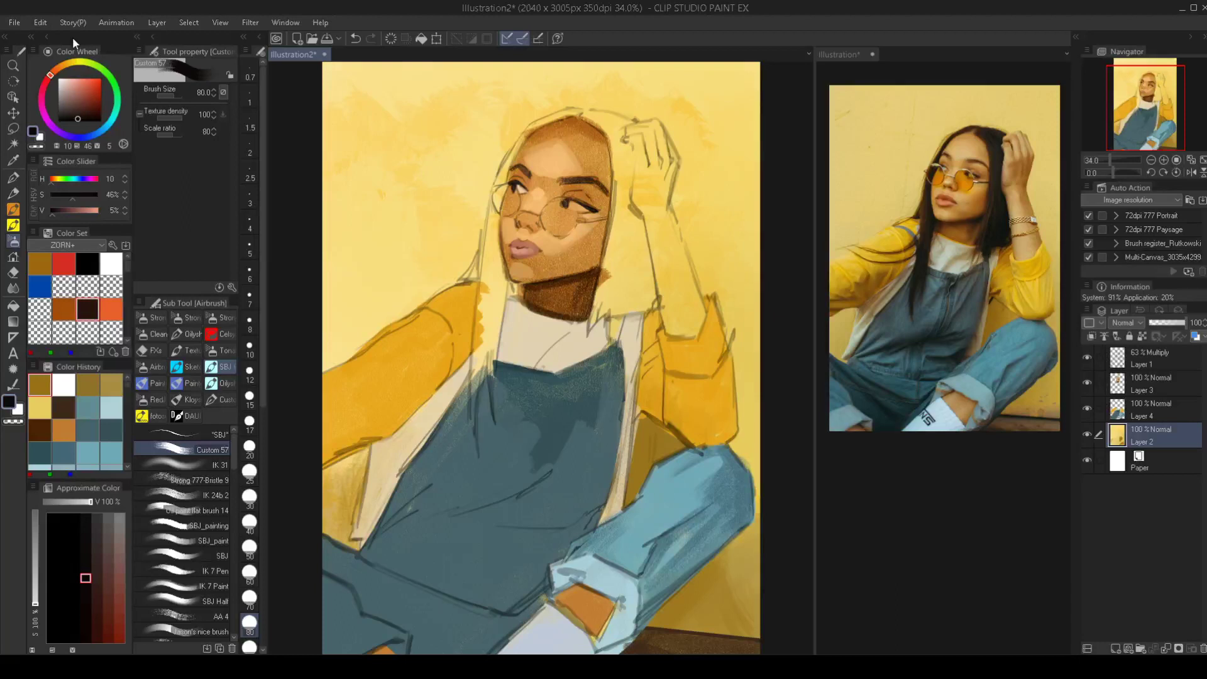
Add a new layer directly above Layer 3
left_click(1145, 411)
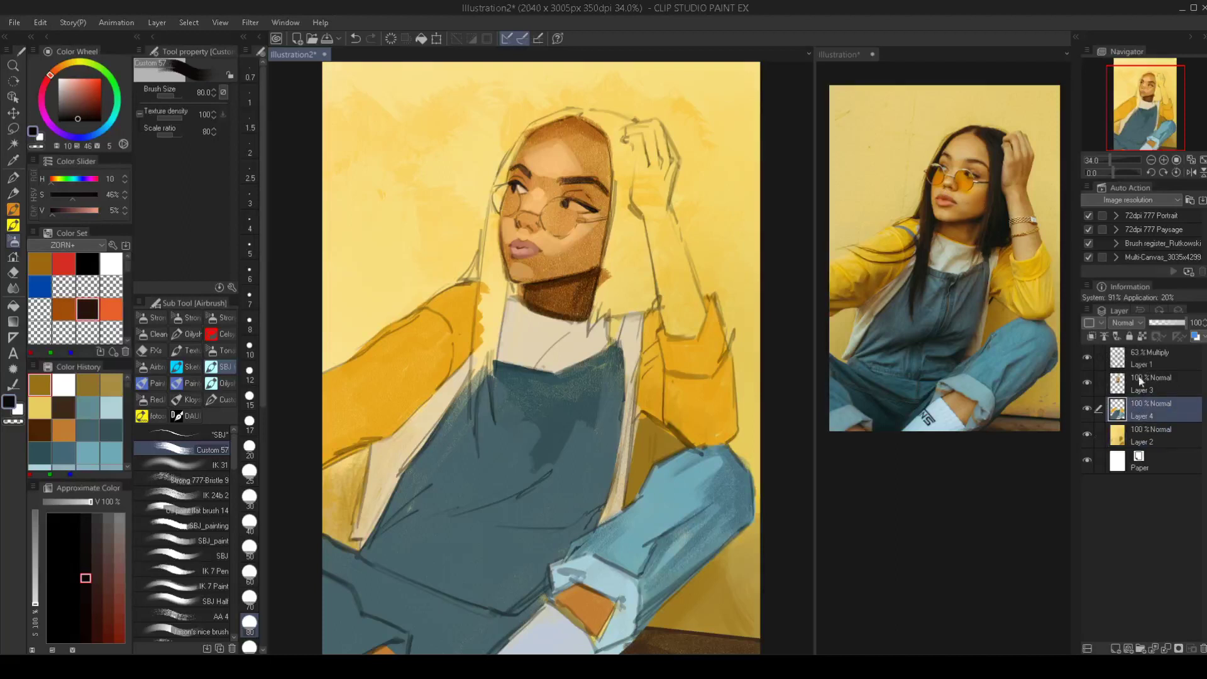
left_click(1144, 383)
key("ctrl+shift+n")
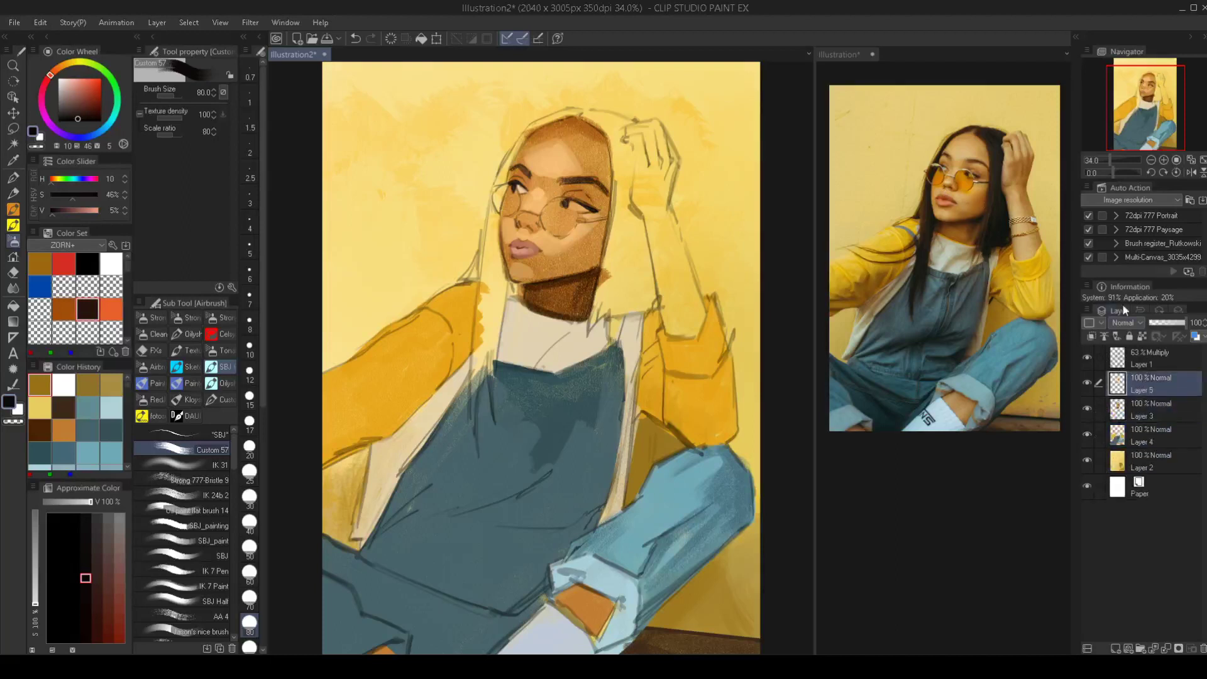
Reduce the brush to size 30 and paint dark hair along the hairline from the forehead to the temple beside the glasses
key("bracketleft")
key("bracketleft")
key("bracketleft")
key("bracketleft")
mouse_move(517, 122)
left_mouse_down()
mouse_move(525, 137)
mouse_move(501, 179)
left_mouse_up()
key("bracketleft")
key("ctrl+z")
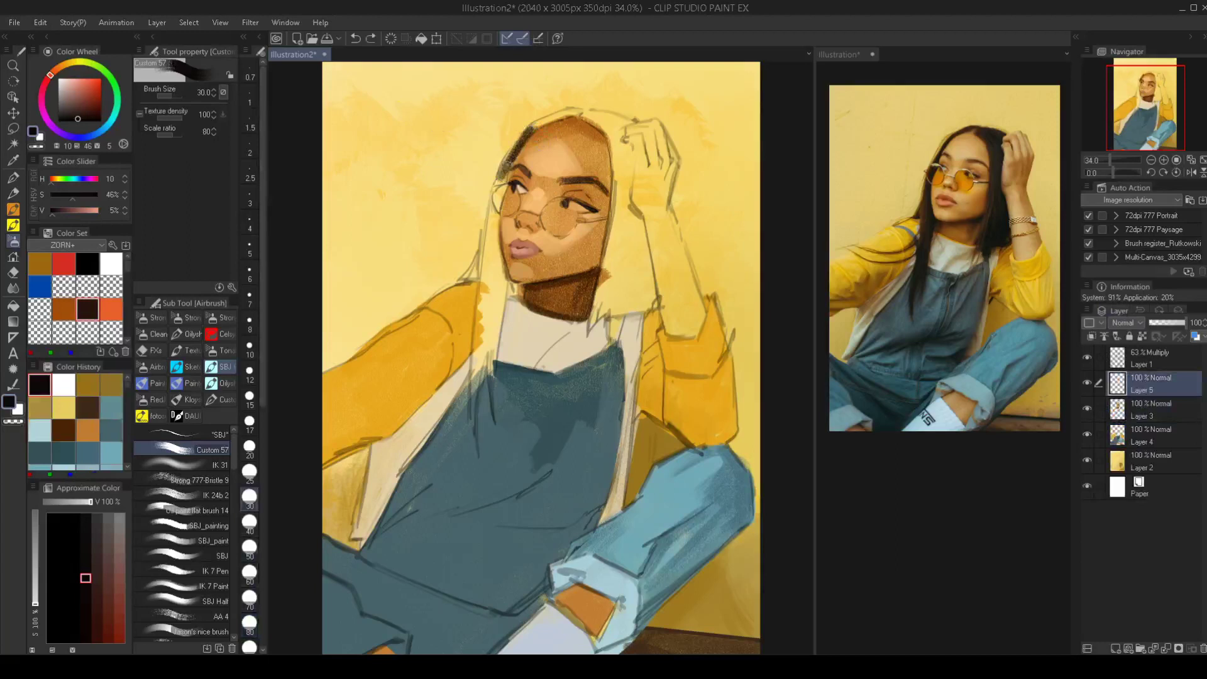
left_click_drag(504, 183, 494, 212)
Change the hair color to H 16, S 48, V 11 and extend the hair down along the cheek to below the chin
left_click(80, 115)
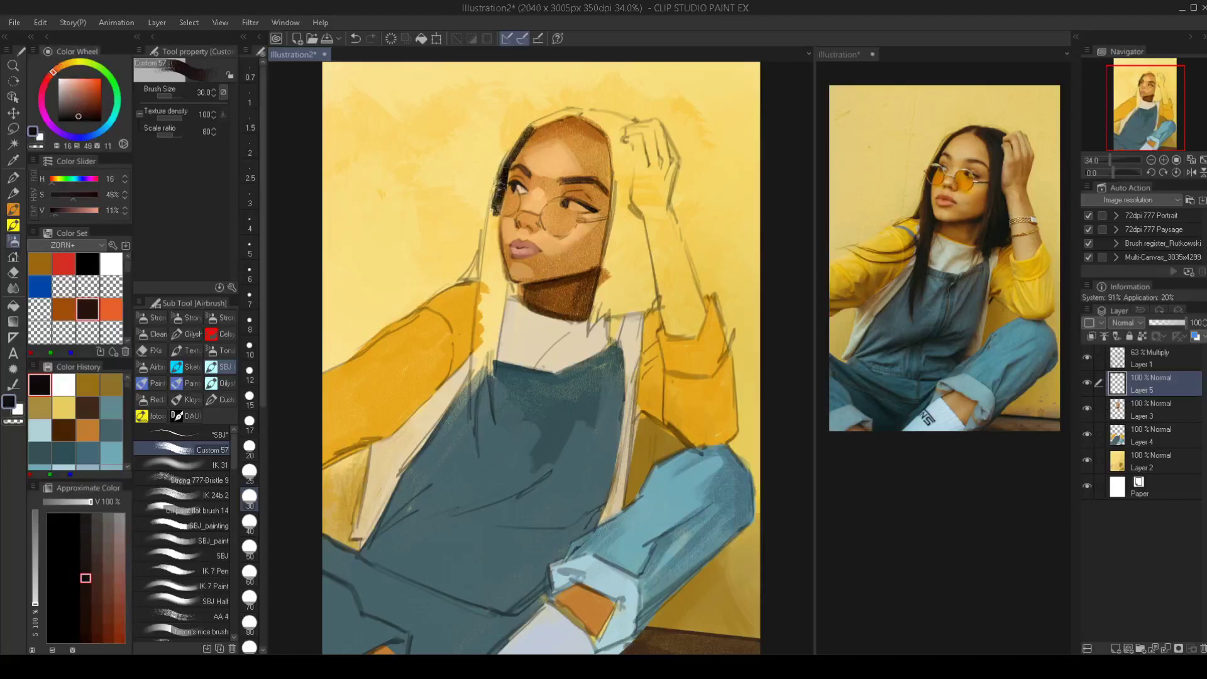
left_click_drag(502, 173, 490, 237)
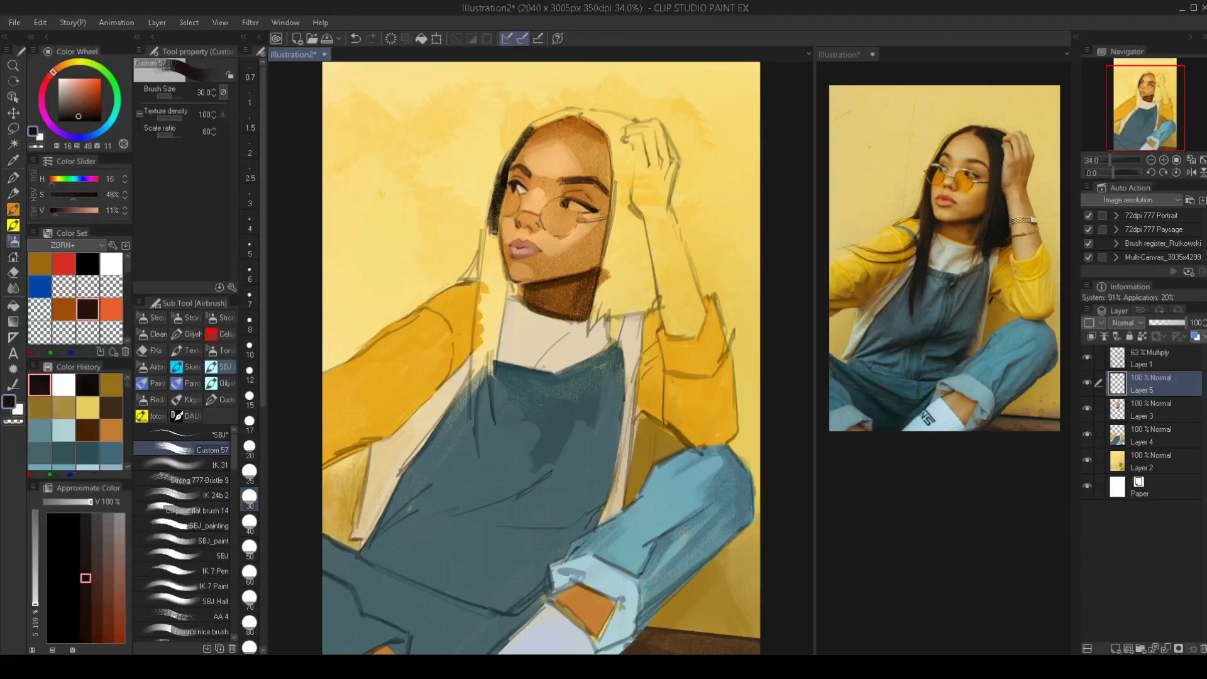
scroll(461, 164, "up", 4)
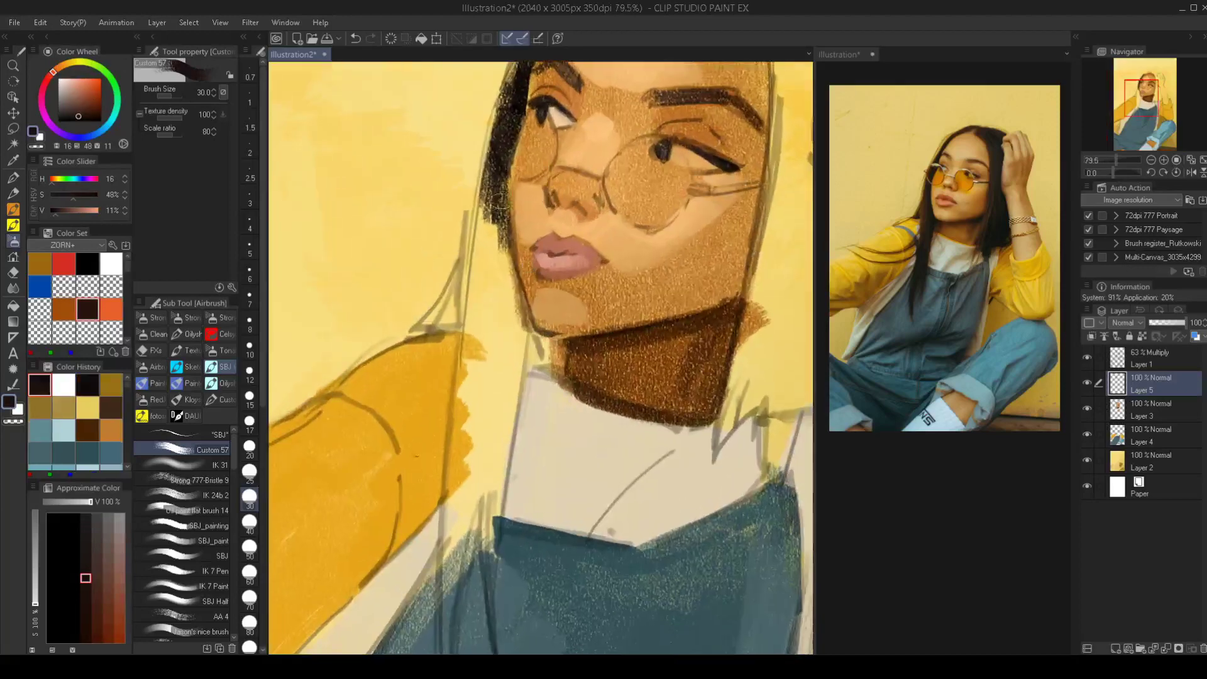
left_click_drag(499, 181, 504, 286)
left_click_drag(502, 239, 519, 314)
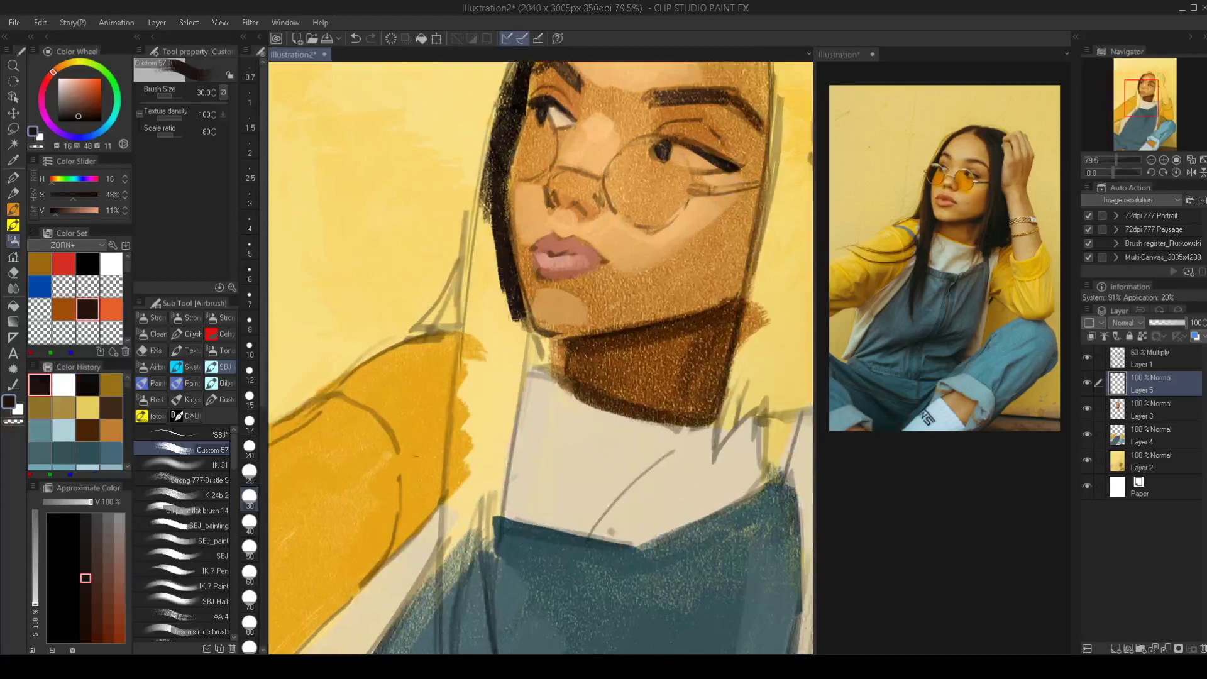
left_click_drag(510, 273, 515, 365)
left_click_drag(521, 317, 527, 347)
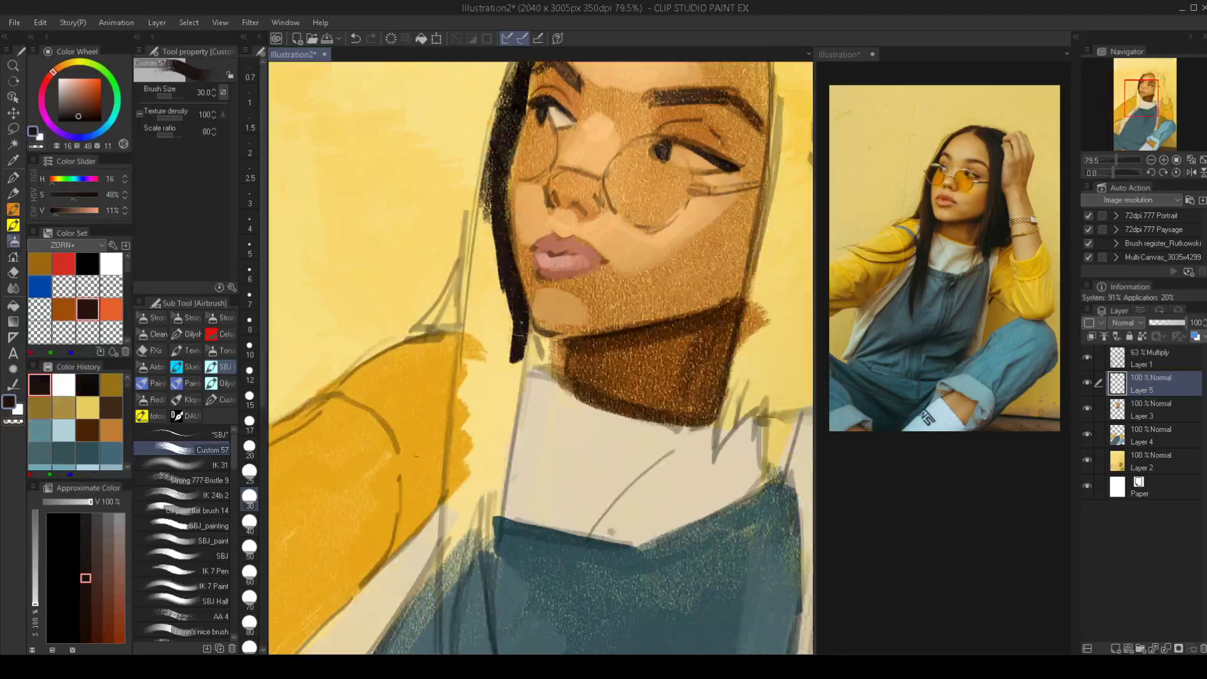
Enlarge the brush to 40 and paint outer hair strands beside the cheek down to shoulder level
key("]")
left_click_drag(494, 146, 474, 295)
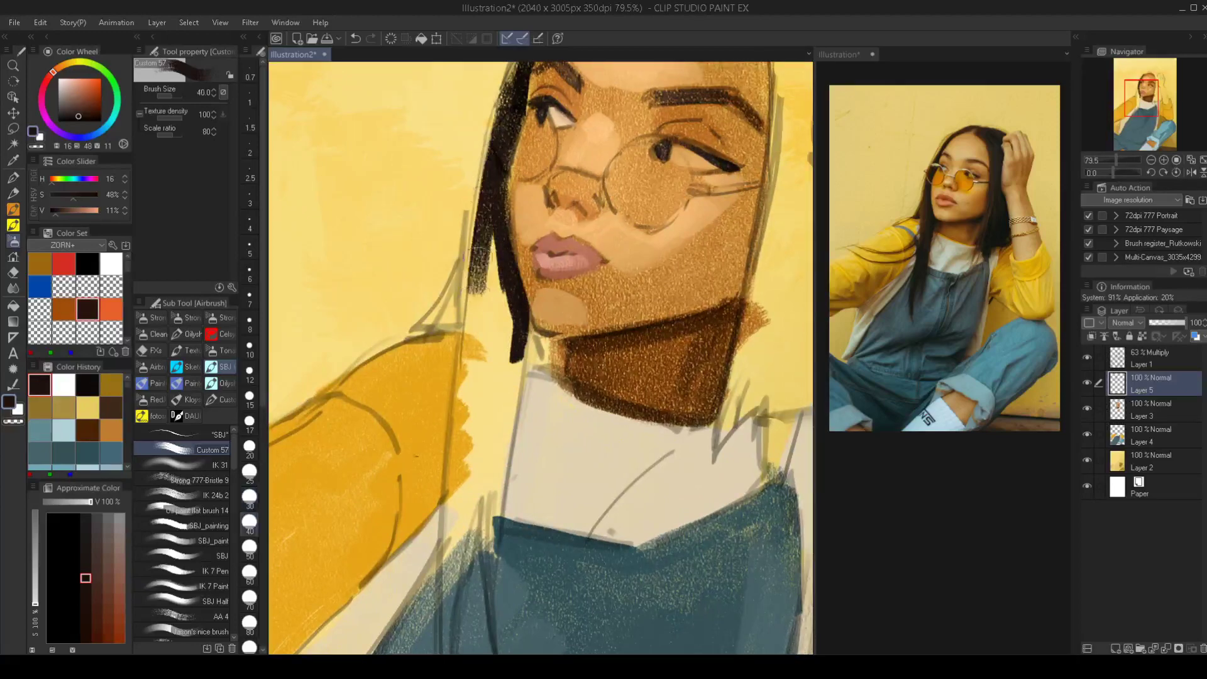
mouse_move(484, 223)
left_mouse_down()
mouse_move(484, 330)
mouse_move(505, 361)
left_mouse_up()
left_click_drag(498, 304, 493, 370)
scroll(531, 271, "down", 4)
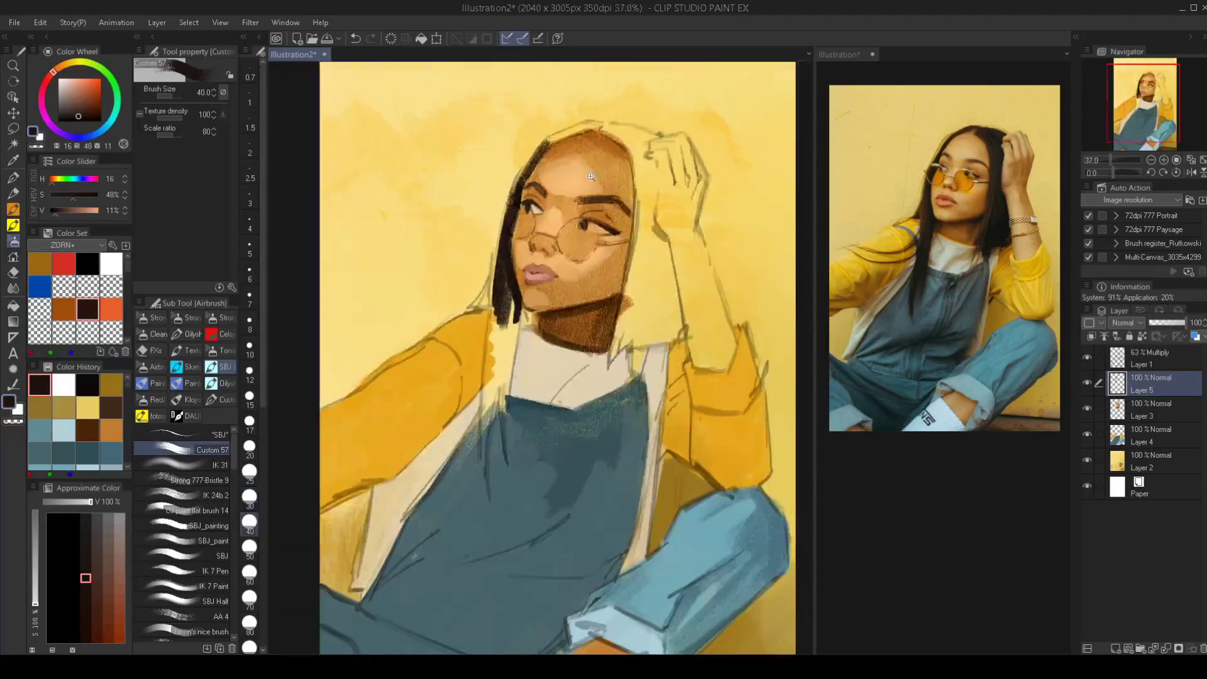
Reduce the brush to 25 and fill the gaps between the dark hair strands beside the cheek
scroll(539, 237, "up", 4)
key("bracketleft")
key("bracketleft")
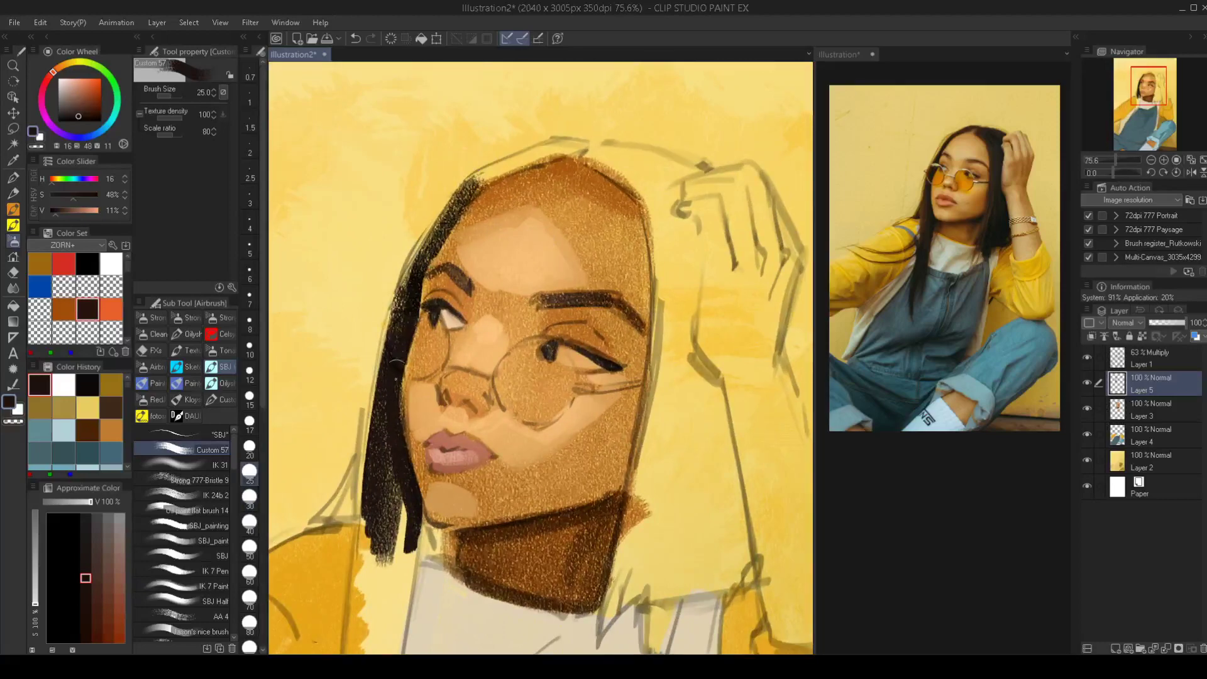
left_click_drag(400, 362, 402, 468)
key("ctrl+z")
left_click_drag(397, 368, 404, 466)
left_click_drag(395, 409, 408, 488)
left_click_drag(440, 406, 385, 340)
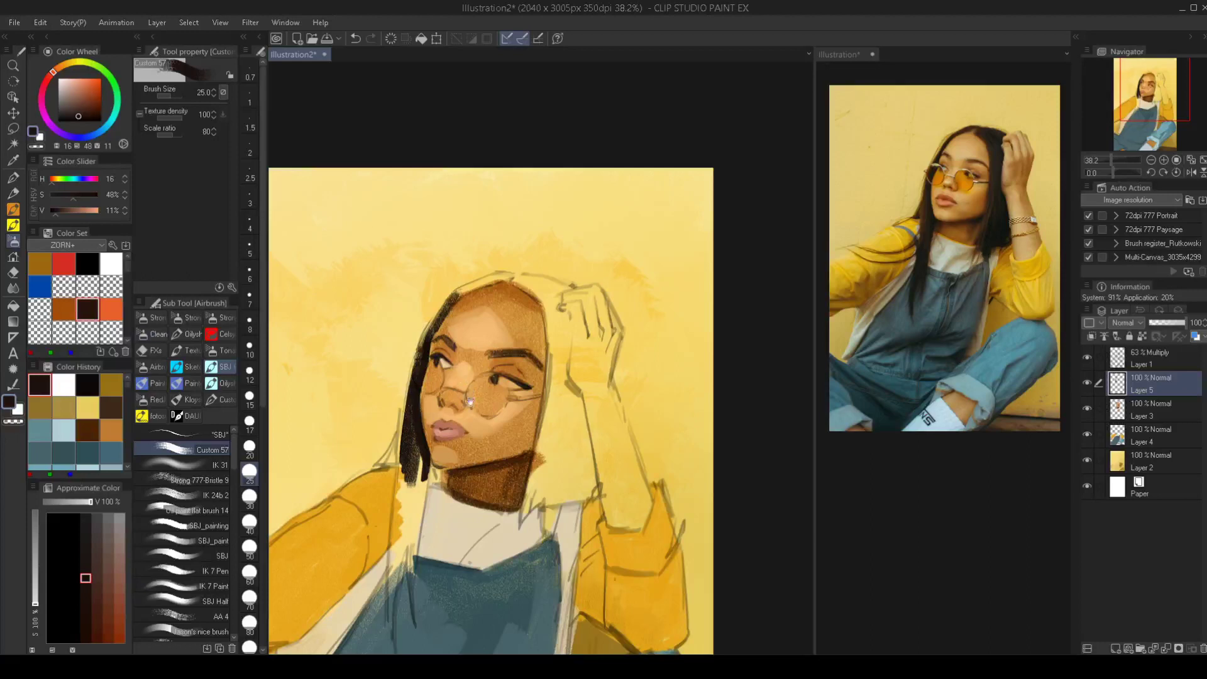
On Layer 3, sample brown H 27, S 89, V 37 from the neck and paint beneath the chin beside the hair at brush size 30
scroll(464, 422, "up", 3)
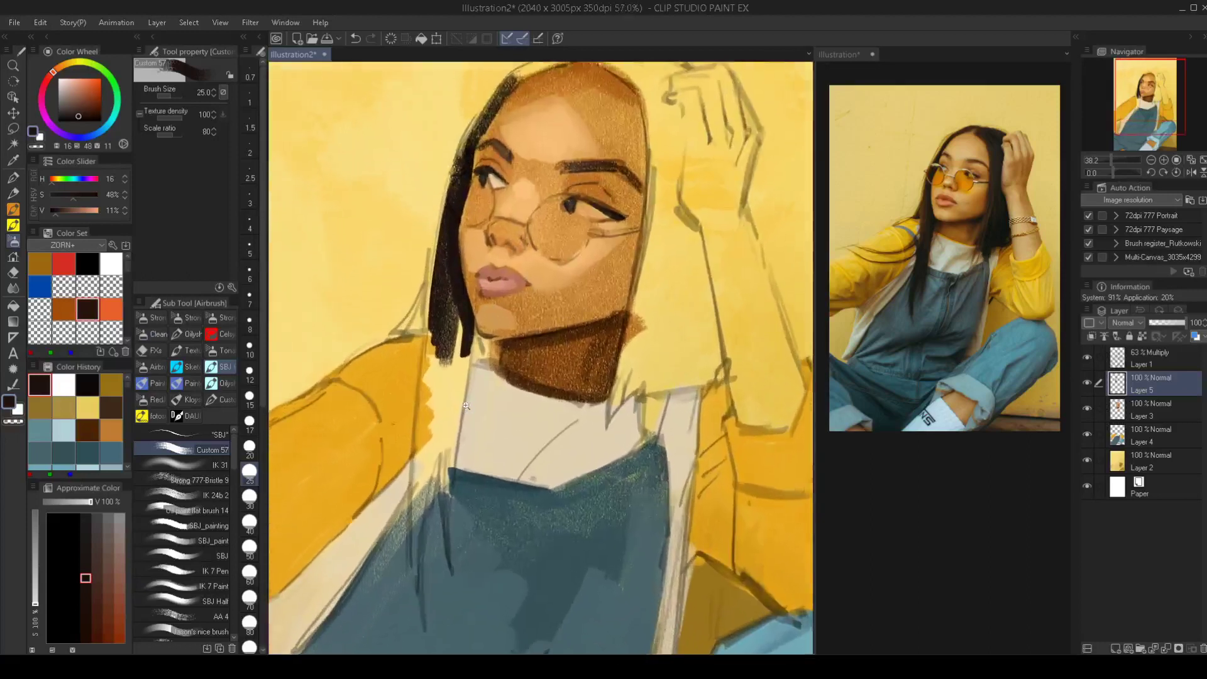
left_click(1137, 406)
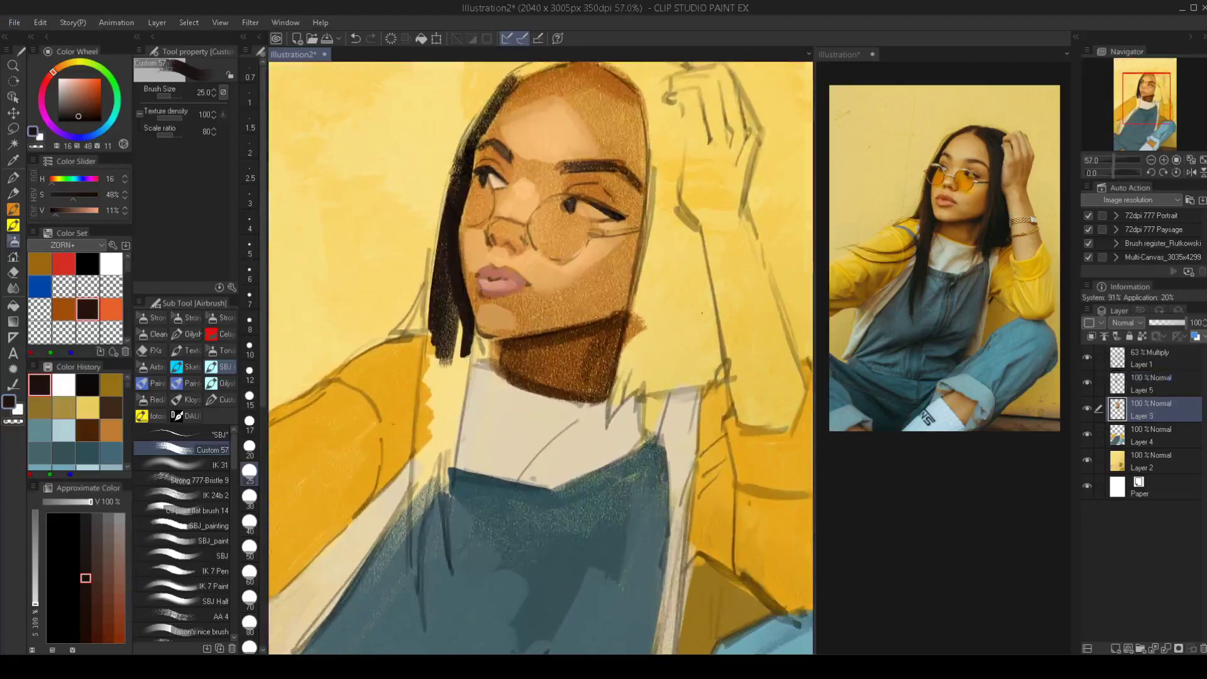
left_click(518, 354, "alt")
key("bracketright")
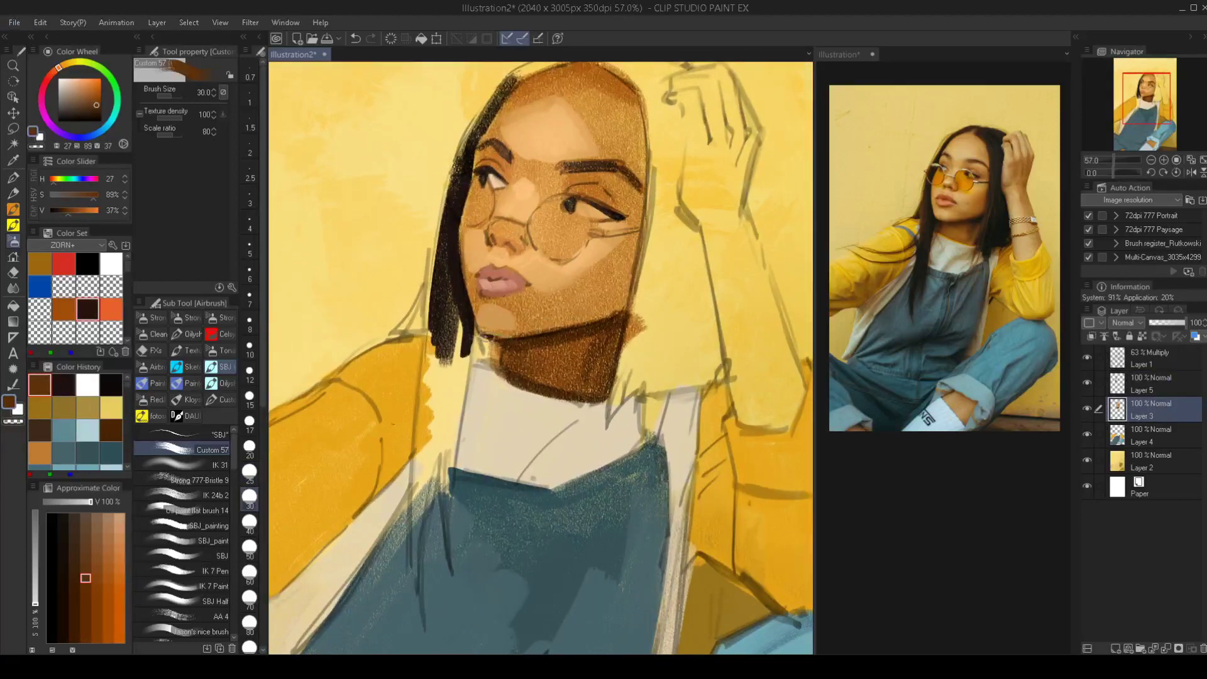
mouse_move(470, 320)
left_mouse_down()
mouse_move(474, 358)
mouse_move(532, 334)
mouse_move(508, 343)
mouse_move(473, 332)
mouse_move(539, 328)
mouse_move(474, 335)
mouse_move(474, 348)
mouse_move(493, 358)
left_mouse_up()
Enlarge the brush to 35 and shade the neck beneath the chin with sampled dark and medium browns
left_click(528, 338, "alt")
key("bracketright")
left_click(537, 334, "alt")
mouse_move(582, 358)
left_mouse_down()
mouse_move(558, 378)
mouse_move(550, 366)
left_mouse_up()
scroll(550, 366, "up", 1)
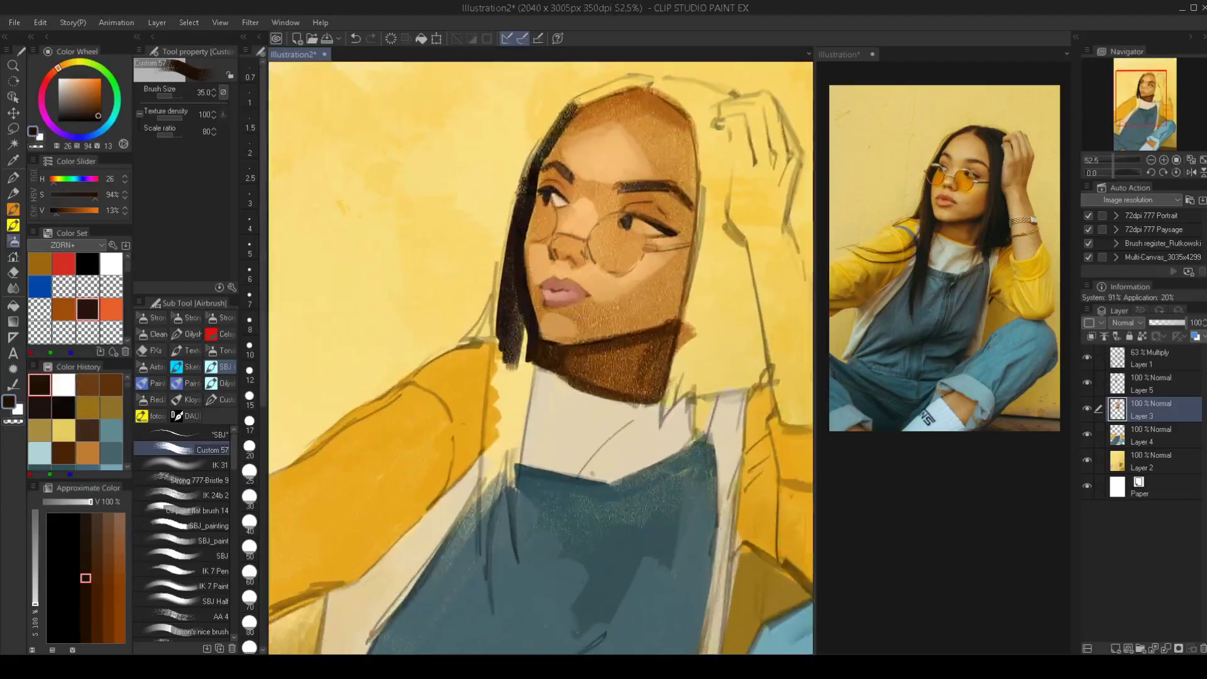
left_click(590, 347, "alt")
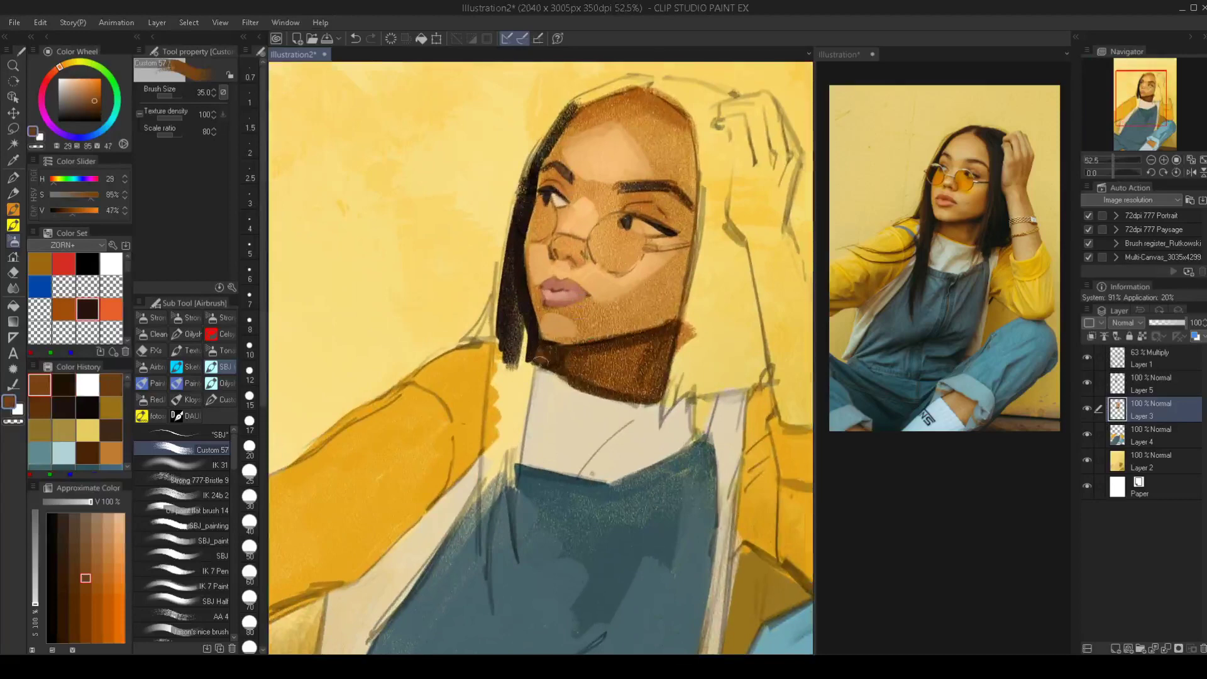
left_click_drag(547, 357, 556, 372)
scroll(615, 359, "down", 2)
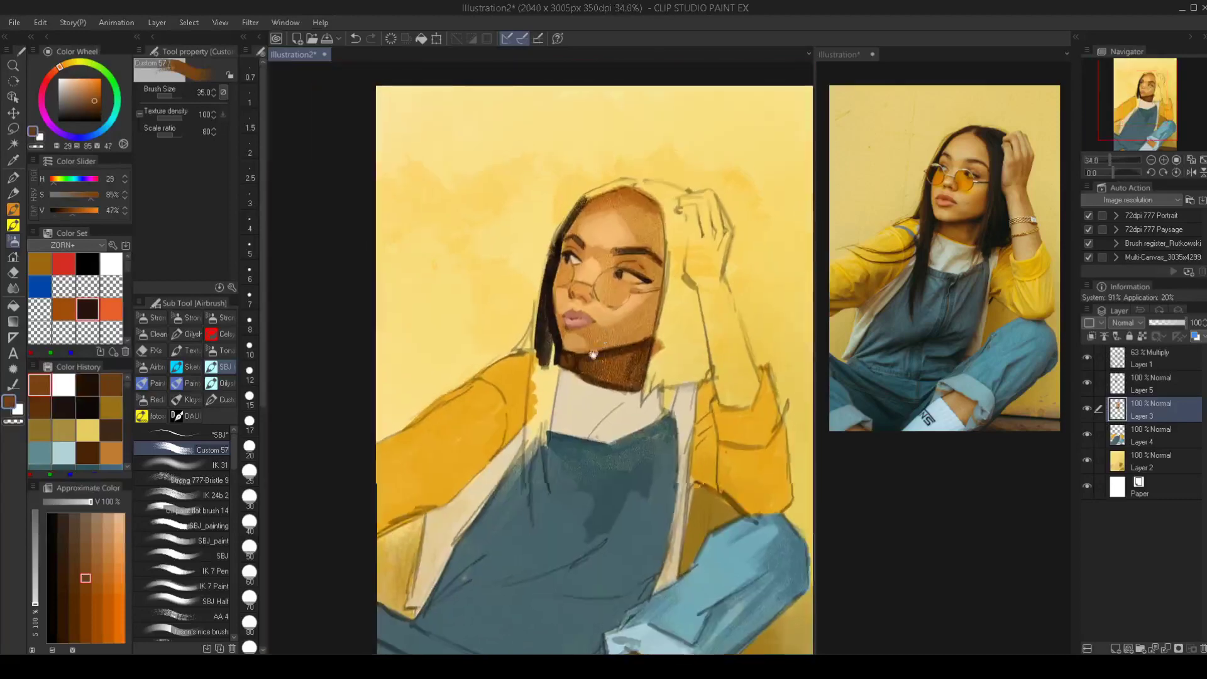
Switch to dark brown H 26, S 94, V 13 and refine the hair edge along the forehead and temple at brush size 15
left_click(89, 380)
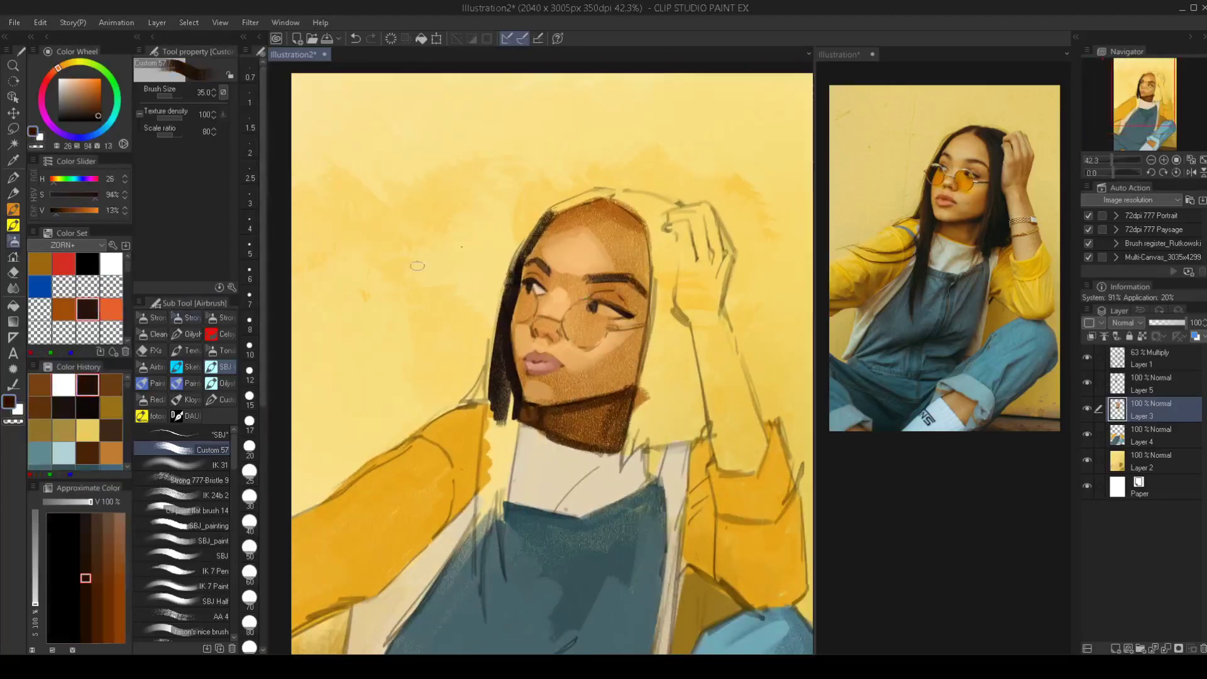
scroll(581, 183, "up", 2)
key("[")
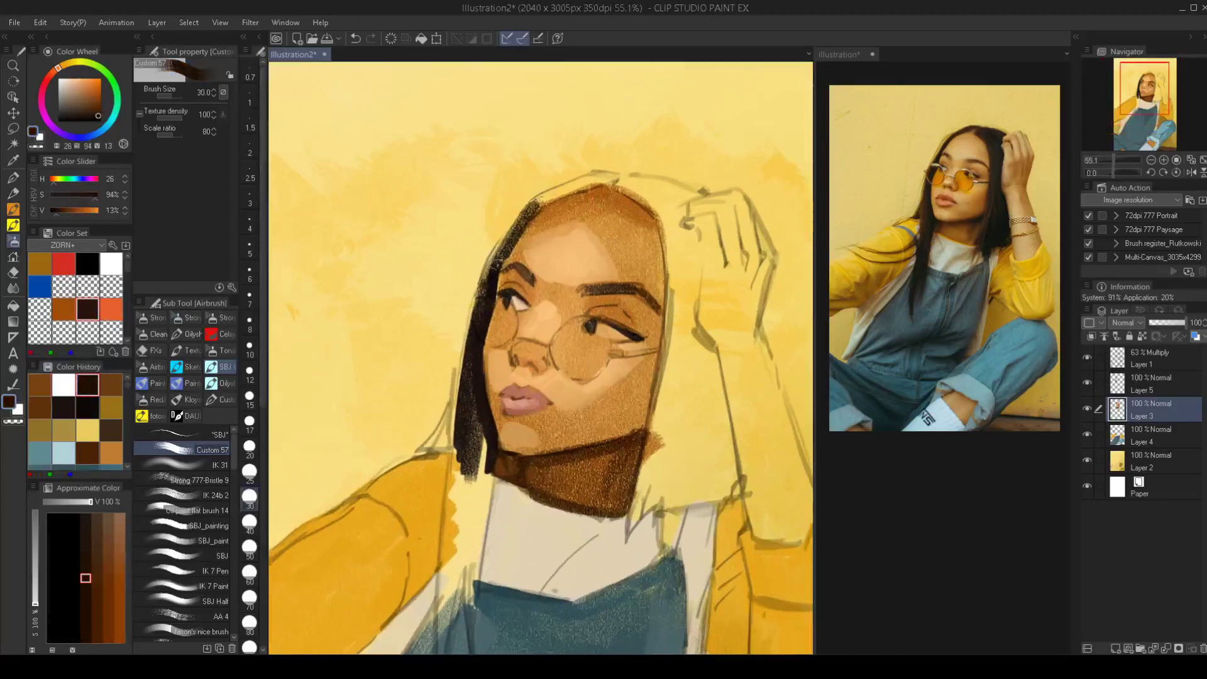
left_click_drag(497, 266, 533, 216)
key("ctrl+z")
key("bracketleft")
key("bracketleft")
key("bracketleft")
key("bracketleft")
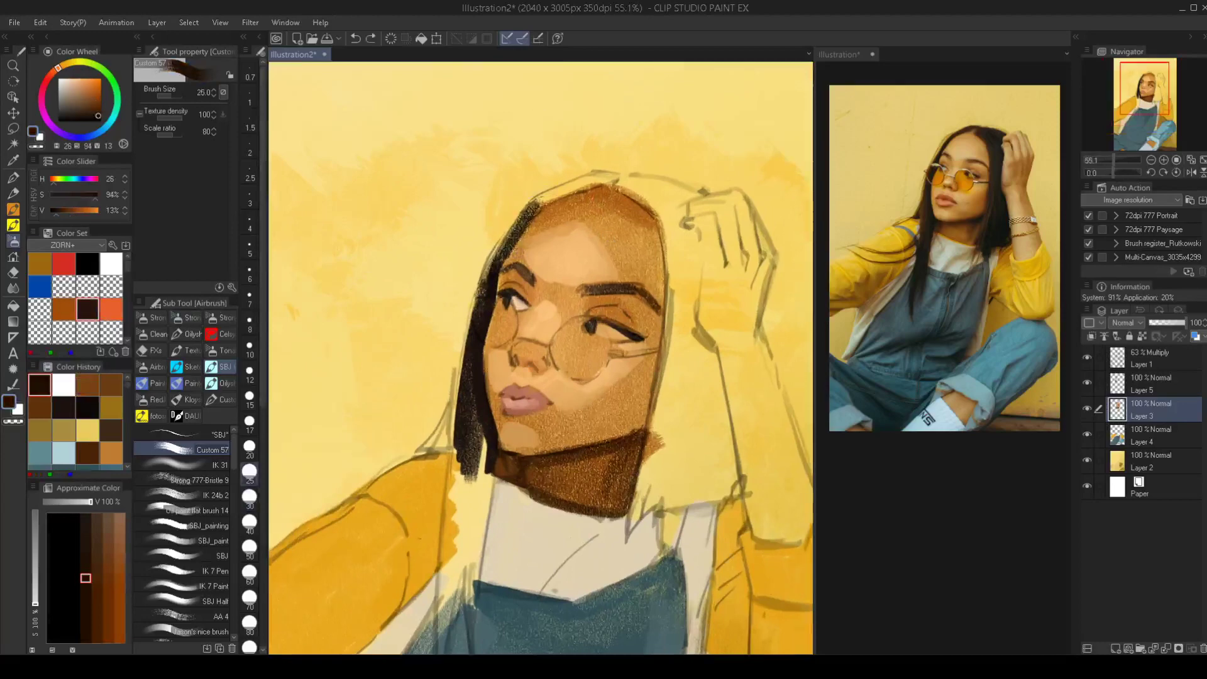
left_click_drag(513, 244, 534, 206)
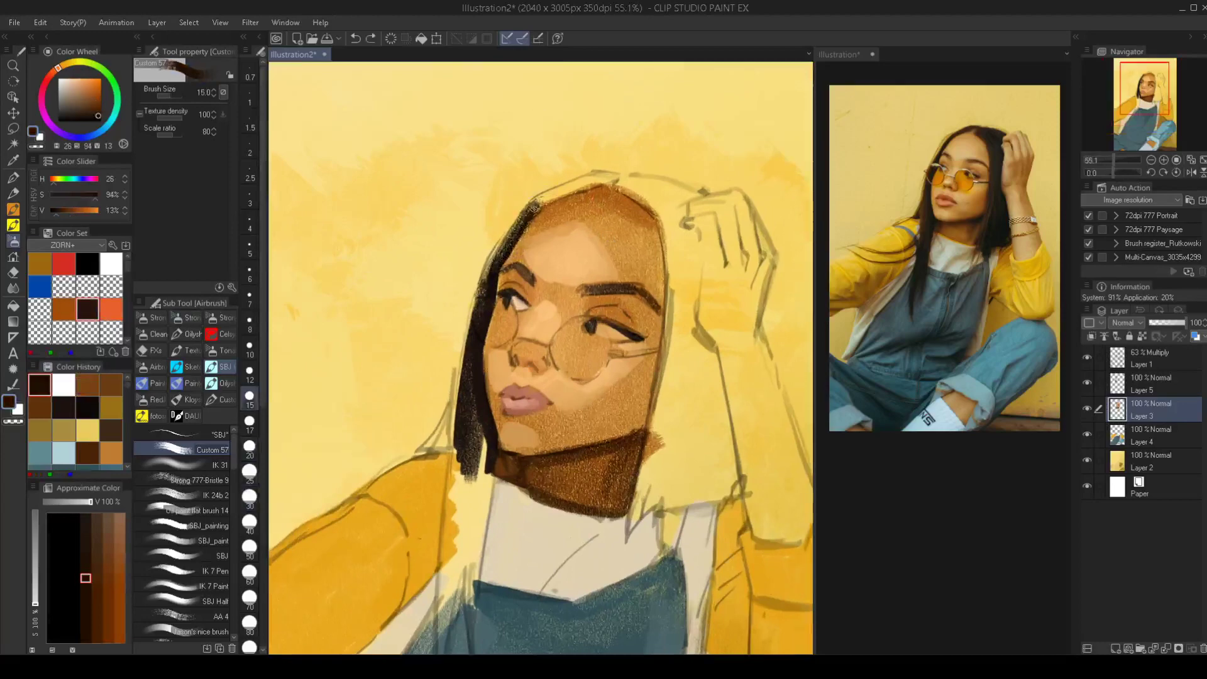
left_click_drag(485, 280, 514, 234)
Enlarge the brush to 20 and paint the dark hair over the top of the forehead up to the parting
key("bracketright")
key("bracketright")
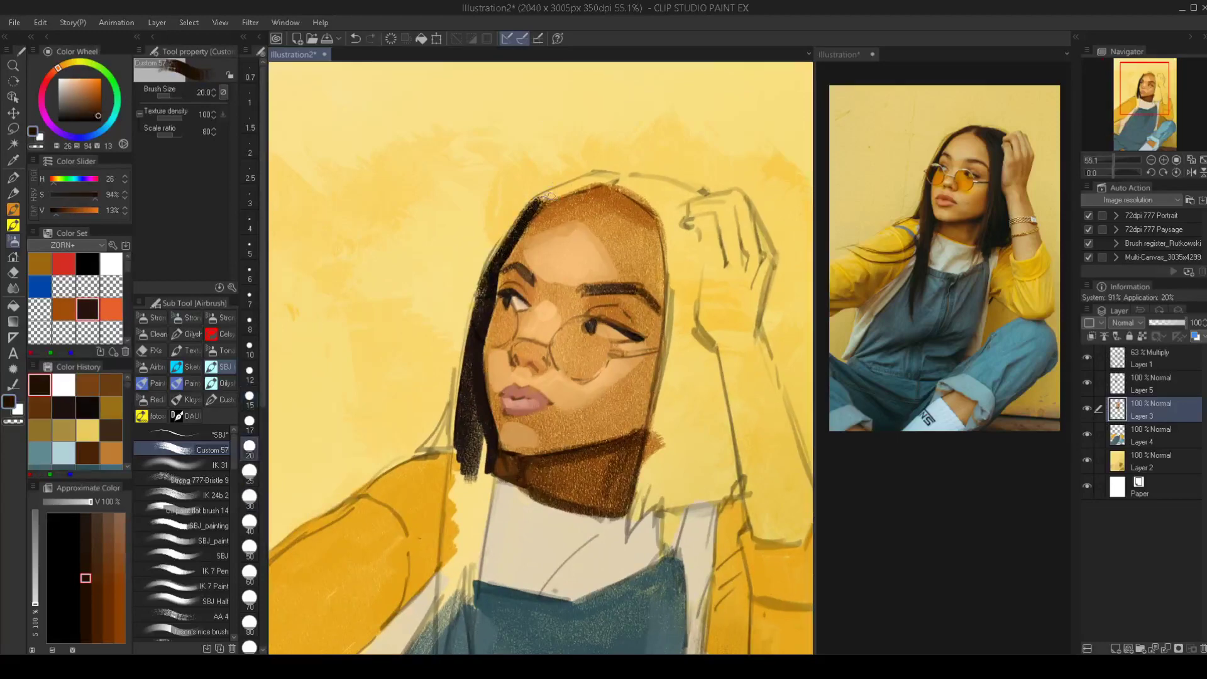
mouse_move(533, 208)
left_mouse_down()
mouse_move(597, 172)
mouse_move(555, 195)
mouse_move(606, 174)
left_mouse_up()
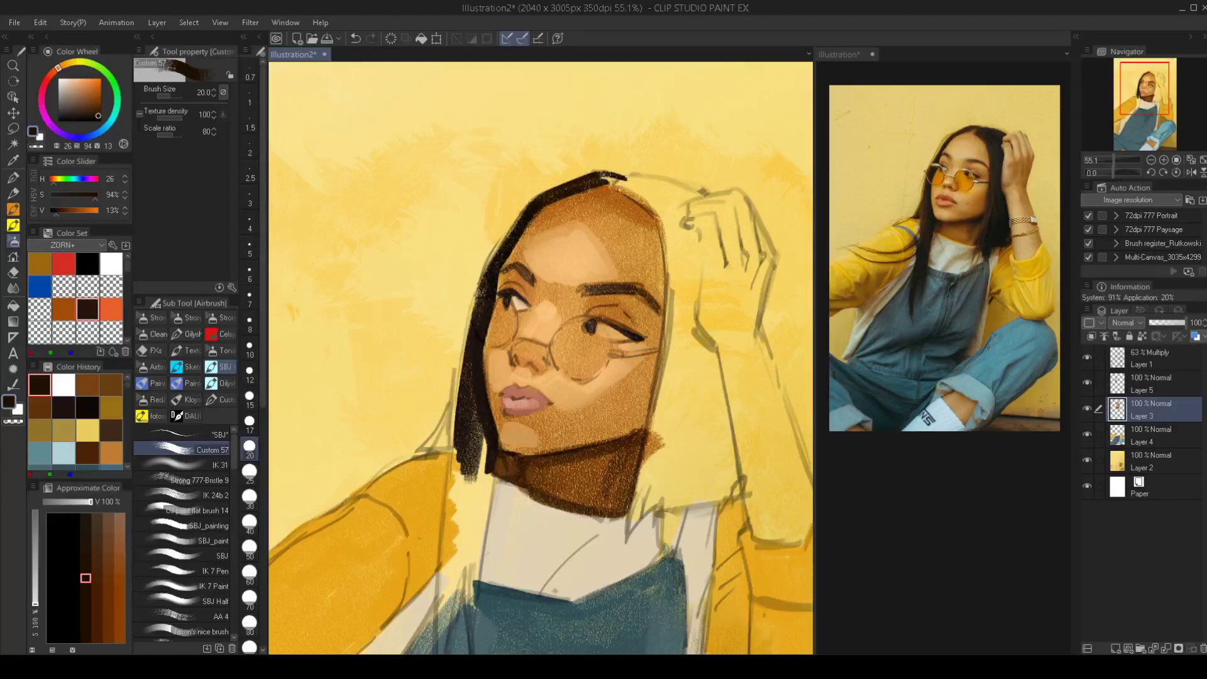
mouse_move(553, 192)
left_mouse_down()
mouse_move(600, 172)
mouse_move(612, 180)
left_mouse_up()
Return to dark brown H 26, S 94, V 13 and paint the hair from the parting toward the raised hand and temple
left_click(624, 181, "alt")
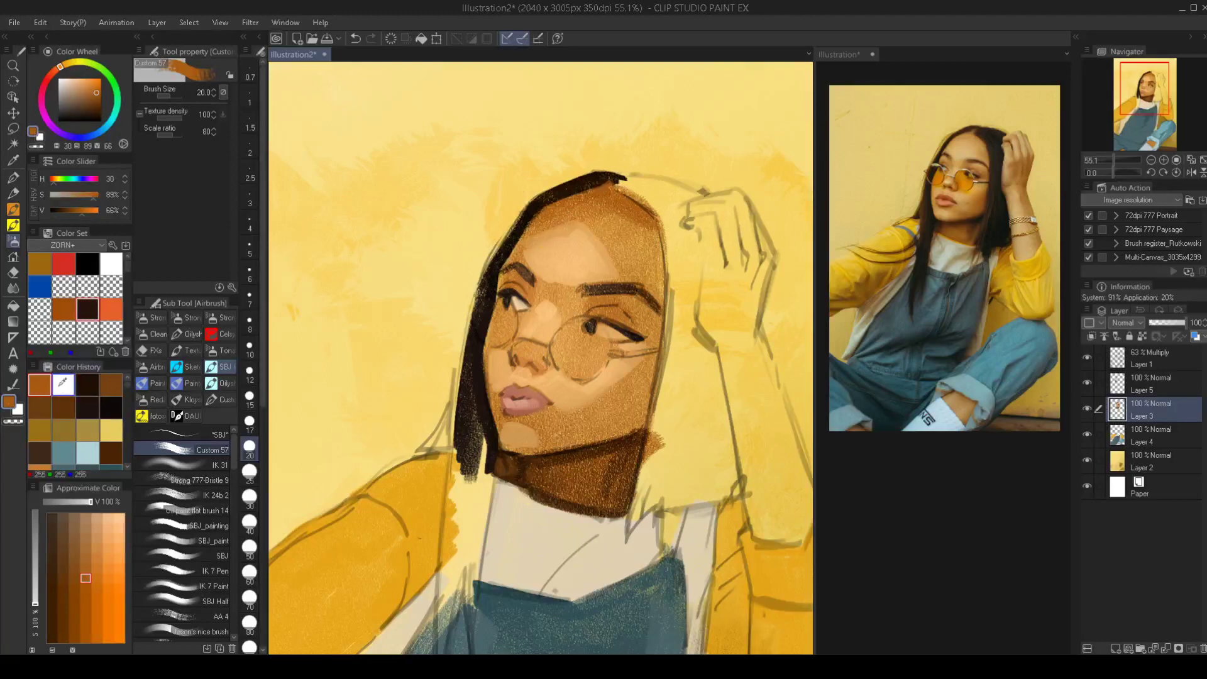
left_click(87, 384)
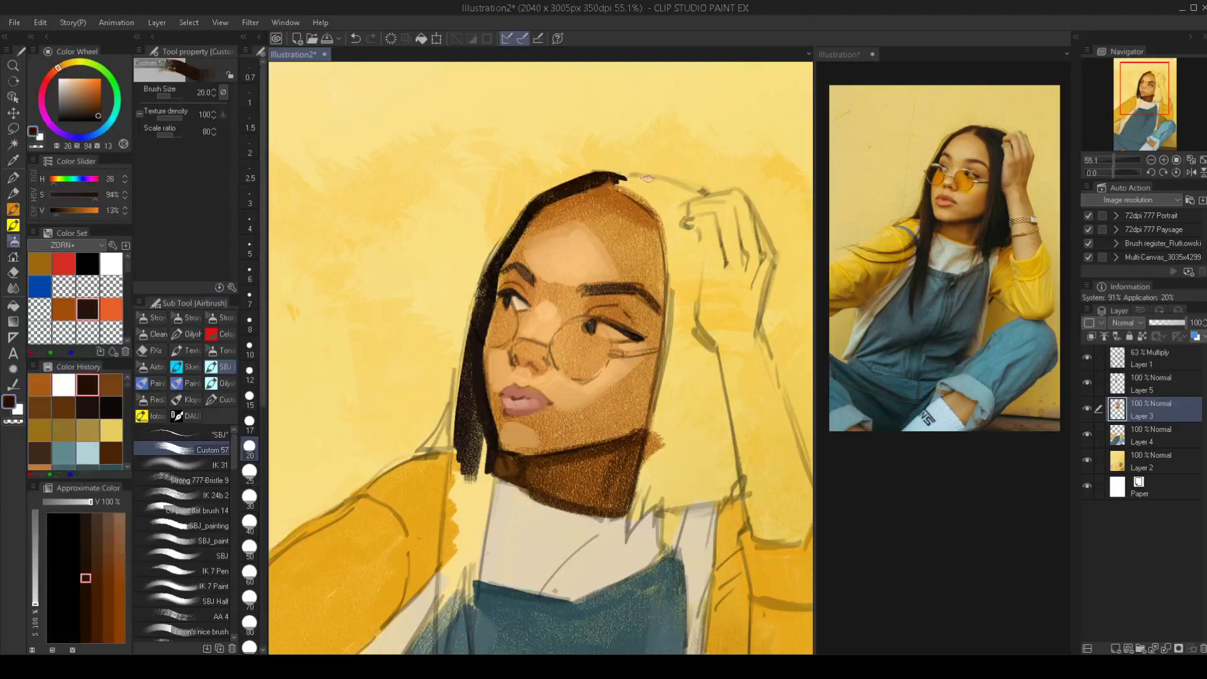
key("bracketright")
mouse_move(613, 181)
left_mouse_down()
mouse_move(702, 196)
mouse_move(678, 184)
mouse_move(698, 197)
mouse_move(620, 190)
mouse_move(660, 213)
mouse_move(629, 192)
mouse_move(657, 206)
mouse_move(694, 196)
mouse_move(665, 209)
mouse_move(645, 180)
mouse_move(606, 191)
mouse_move(655, 208)
mouse_move(638, 197)
mouse_move(661, 221)
mouse_move(666, 209)
mouse_move(677, 243)
mouse_move(678, 218)
mouse_move(673, 277)
left_mouse_up()
Enlarge the brush to 45 and extend the dark hair down between the temple and the raised hand
key("]")
key("bracketright")
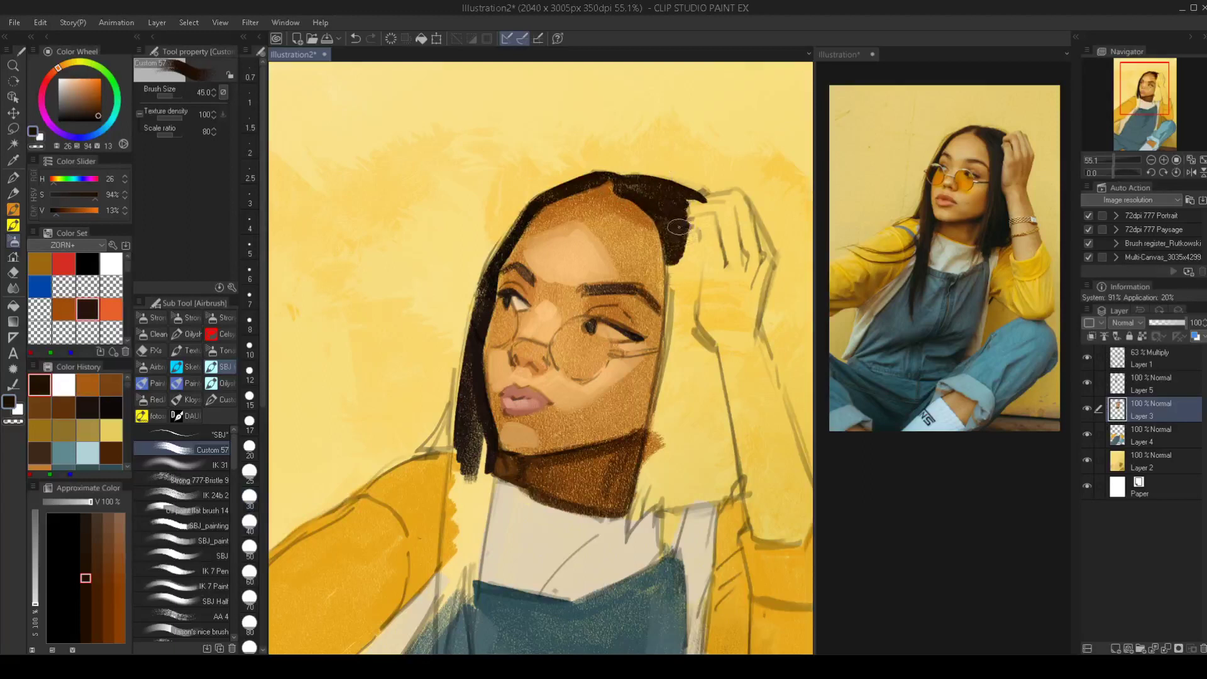
mouse_move(672, 220)
left_mouse_down()
mouse_move(699, 225)
mouse_move(694, 294)
left_mouse_up()
mouse_move(689, 262)
left_mouse_down()
mouse_move(679, 236)
mouse_move(672, 304)
mouse_move(667, 262)
left_mouse_up()
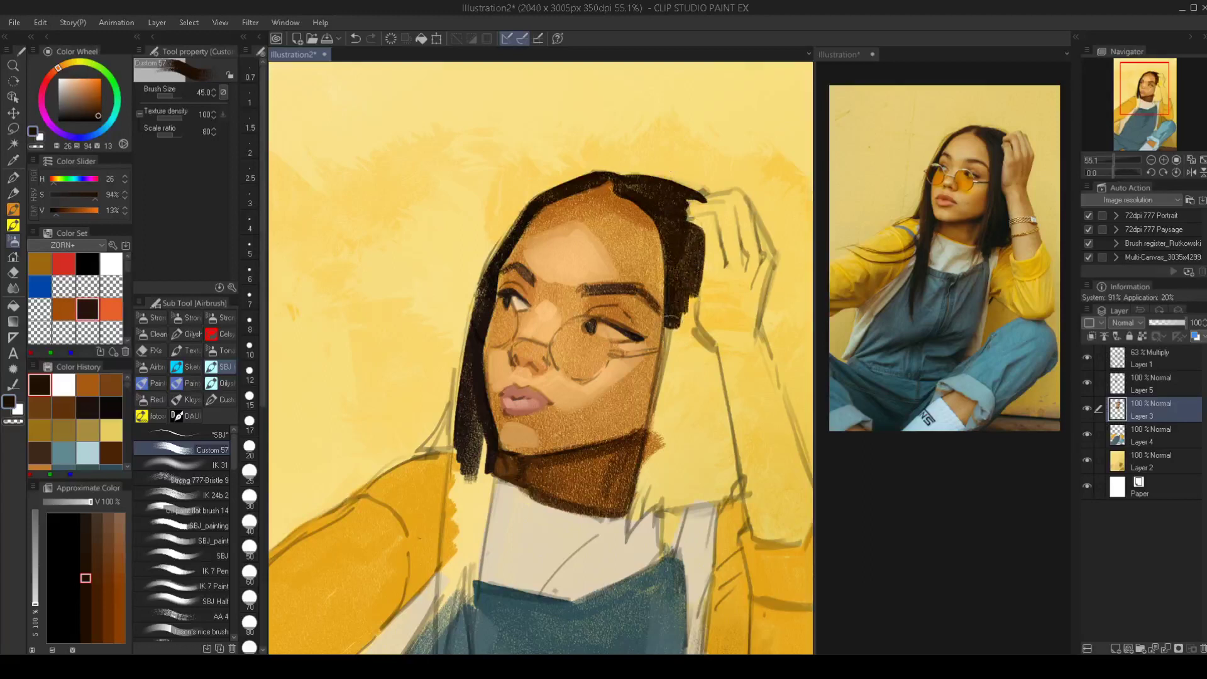
mouse_move(672, 316)
left_mouse_down()
mouse_move(675, 286)
mouse_move(664, 377)
mouse_move(688, 295)
mouse_move(678, 371)
mouse_move(651, 314)
left_mouse_up()
Block in the wide hair mass beside the glasses and cheek down to the neck with a progressively larger brush
key("bracketright")
key("bracketright")
mouse_move(661, 251)
left_mouse_down()
mouse_move(667, 221)
mouse_move(662, 308)
mouse_move(667, 264)
mouse_move(691, 298)
mouse_move(669, 267)
mouse_move(681, 319)
mouse_move(688, 289)
mouse_move(698, 393)
mouse_move(667, 314)
mouse_move(655, 376)
left_mouse_up()
key("bracketright")
mouse_move(649, 319)
left_mouse_down()
mouse_move(643, 377)
mouse_move(625, 393)
left_mouse_up()
left_click_drag(641, 317, 609, 453)
Reduce the brush to 50 and paint hair strands over the neck's edge down onto the white collar
key("bracketleft")
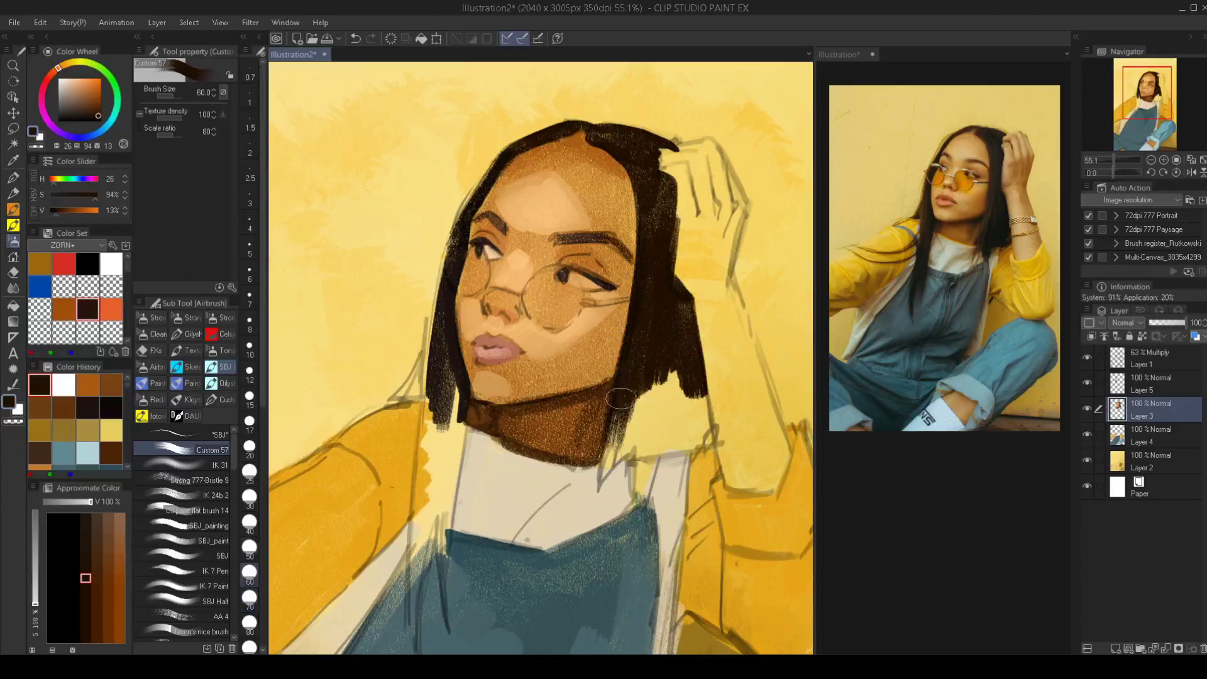
key("bracketleft")
mouse_move(620, 398)
left_mouse_down()
mouse_move(594, 493)
mouse_move(606, 465)
left_mouse_up()
left_click_drag(660, 408, 613, 466)
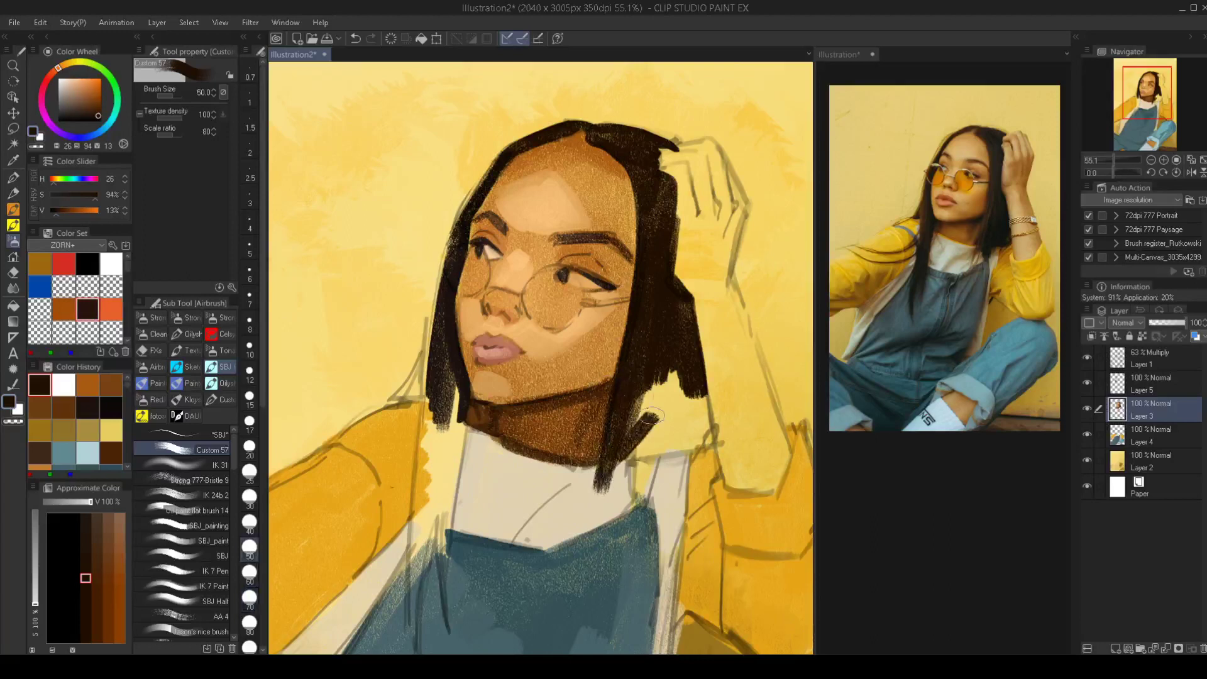
Shape and fill the lower ends of the hair mass between the neck and the raised arm
key("bracketleft")
mouse_move(653, 417)
left_mouse_down()
mouse_move(636, 433)
mouse_move(634, 506)
mouse_move(652, 431)
left_mouse_up()
mouse_move(653, 431)
left_mouse_down()
mouse_move(638, 498)
mouse_move(665, 420)
mouse_move(672, 457)
mouse_move(710, 443)
mouse_move(697, 371)
mouse_move(667, 396)
mouse_move(647, 377)
mouse_move(654, 440)
mouse_move(684, 435)
mouse_move(702, 399)
left_mouse_up()
key("bracketright")
key("bracketright")
scroll(702, 398, "down", 5)
left_click_drag(659, 501, 611, 423)
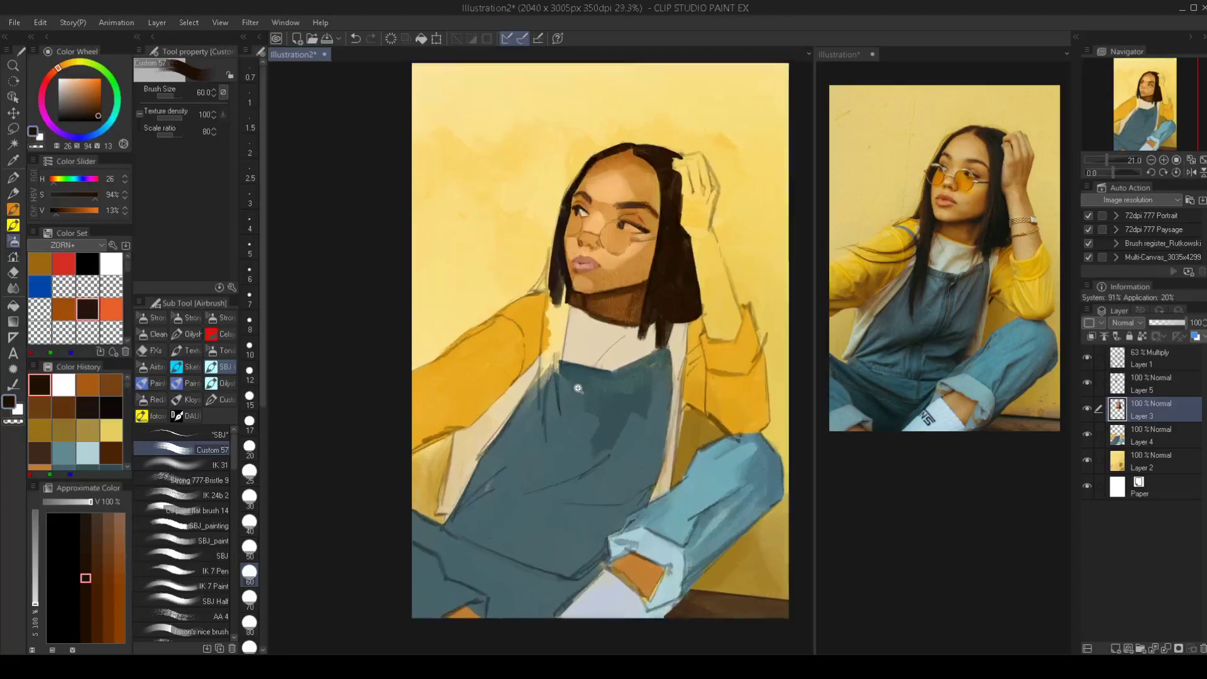
Set the brush to 45 and extend the hair strands on the far side of the face down over the shoulder
scroll(582, 363, "up", 3)
left_click_drag(590, 361, 586, 361)
key("[")
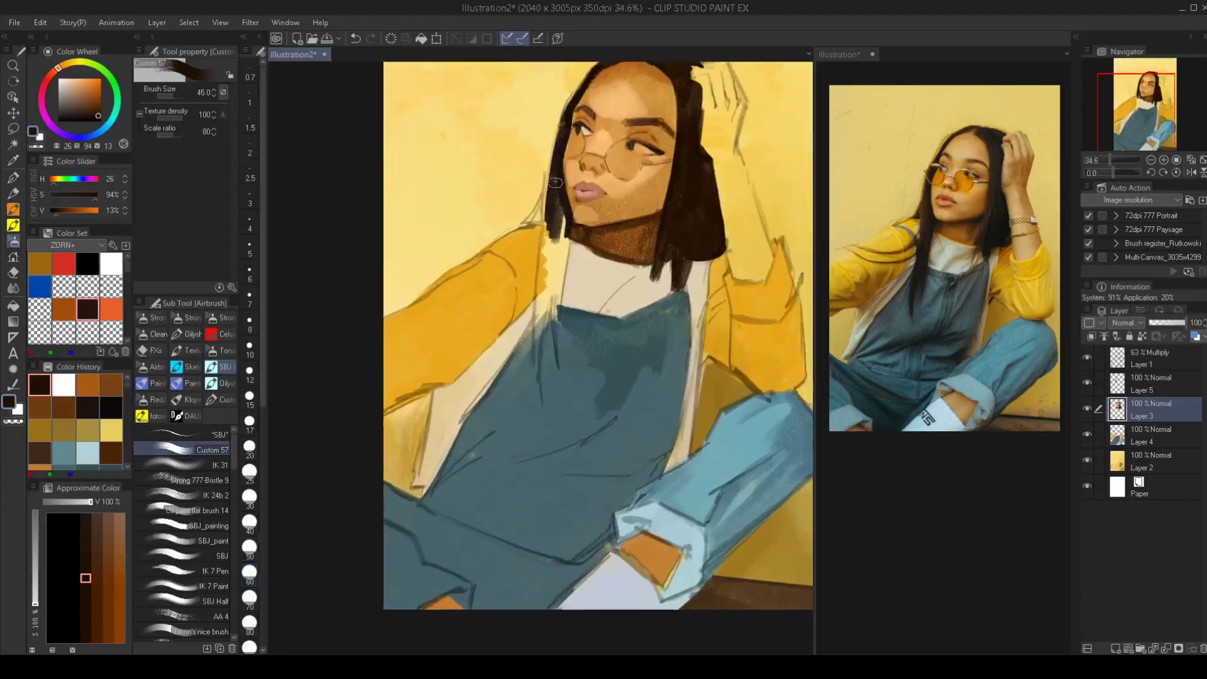
mouse_move(555, 183)
left_mouse_down()
mouse_move(544, 273)
mouse_move(543, 259)
left_mouse_up()
left_click_drag(561, 141, 541, 283)
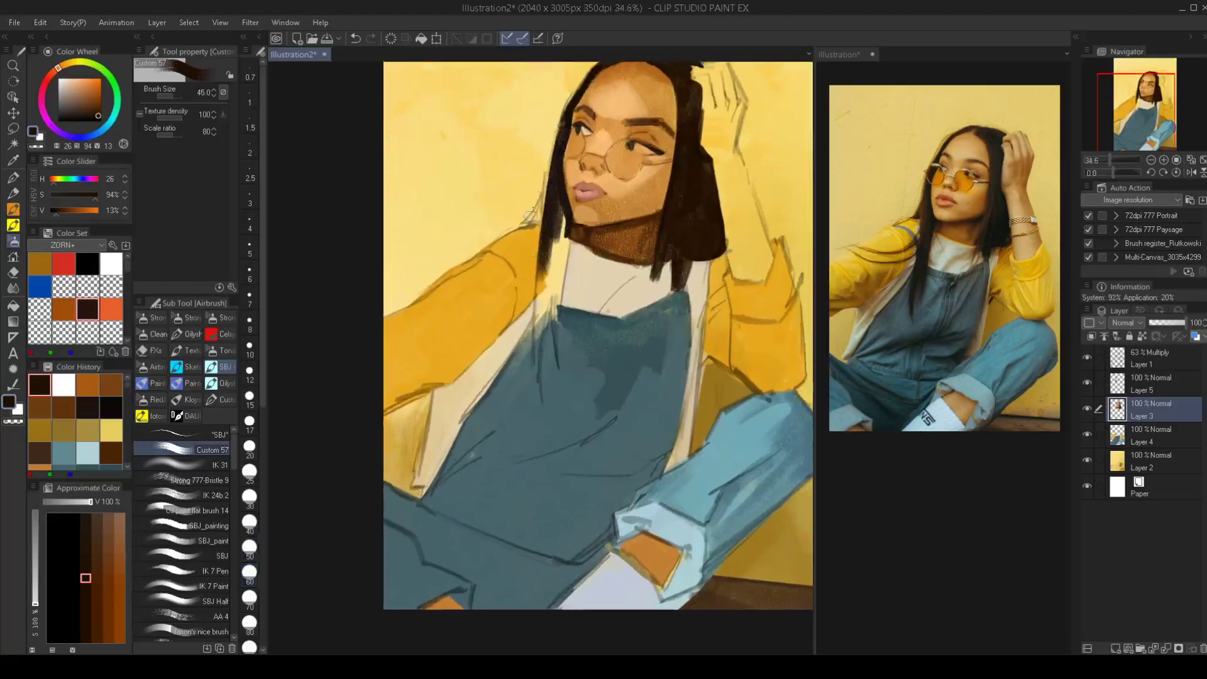
Paint the outer hair flaring from the cheek to the yellow shoulder, and reduce the brush to 30
key("bracketleft")
left_click_drag(555, 162, 525, 224)
key("bracketleft")
key("bracketleft")
key("bracketleft")
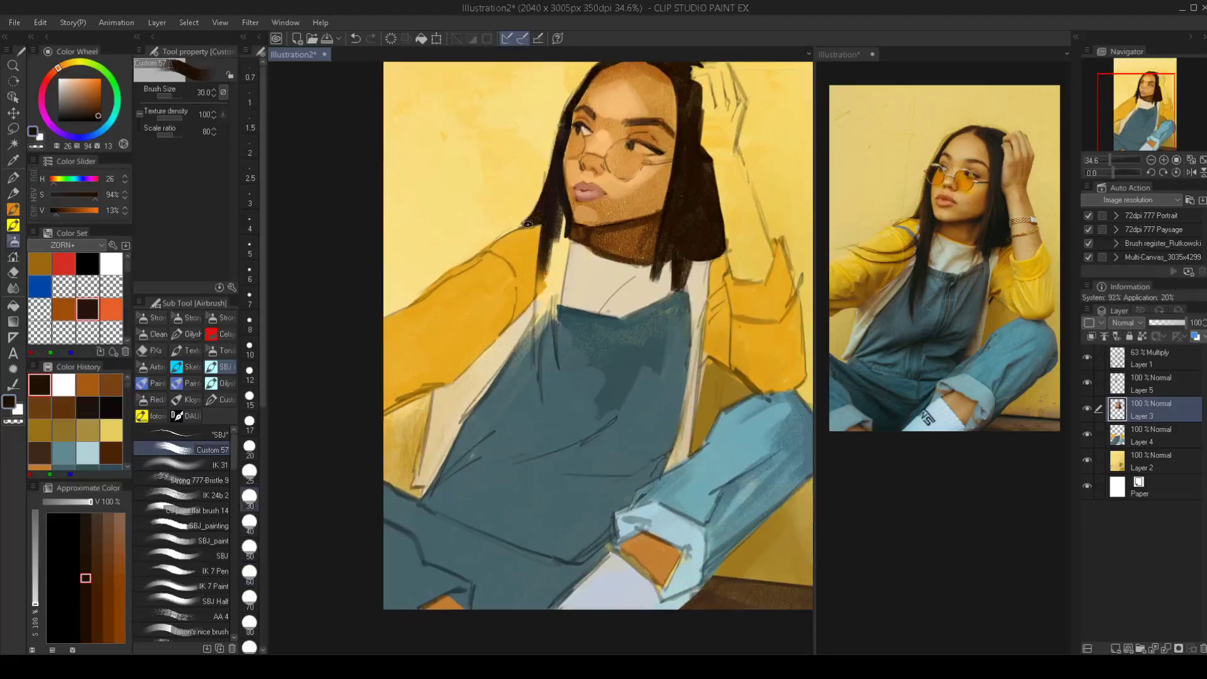
Enlarge the brush to 50 and fill the long hair lock from the chin down to the top of the overalls
key("bracketright")
key("bracketright")
key("bracketright")
key("bracketright")
key("bracketright")
key("bracketright")
left_click_drag(556, 222, 555, 308)
left_click_drag(550, 246, 548, 306)
left_click_drag(545, 242, 539, 327)
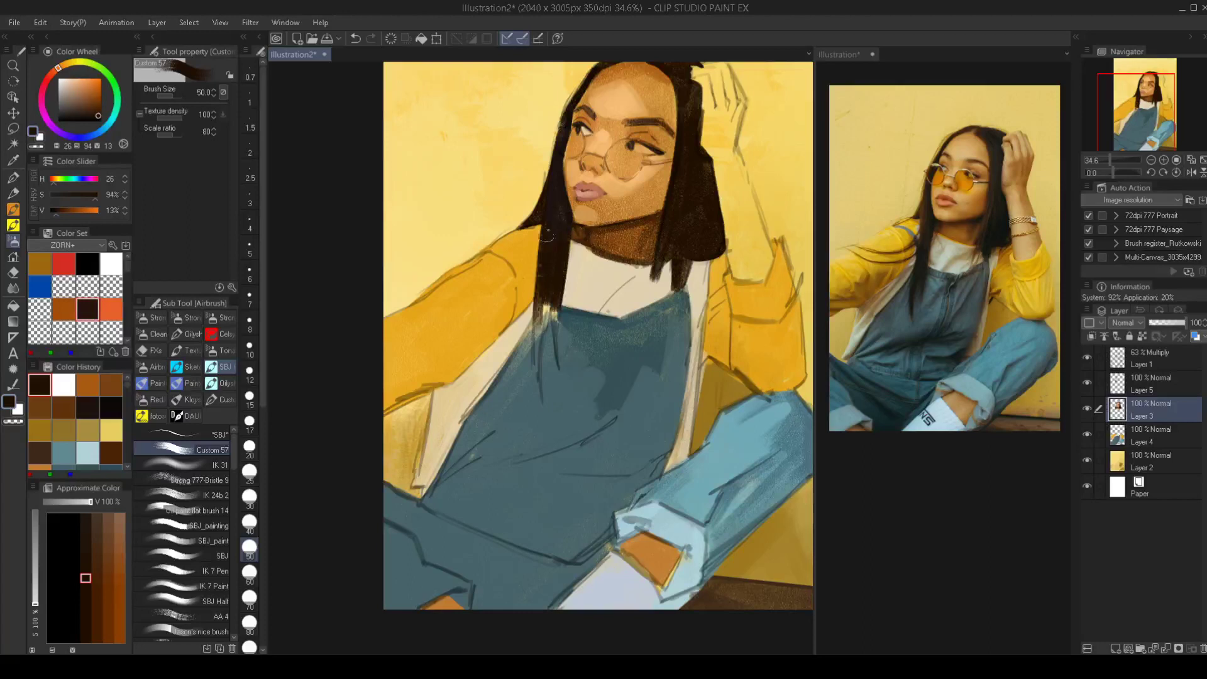
Lengthen the hair lock down over the overalls' bib and taper it to a thin point
left_click_drag(544, 264, 538, 340)
key("bracketleft")
left_click_drag(554, 287, 539, 362)
left_click_drag(544, 264, 538, 381)
left_click_drag(542, 317, 545, 426)
Set the brush to 35 and thicken the long hair lock over the overalls with extra tapered strands
key("bracketleft")
key("bracketright")
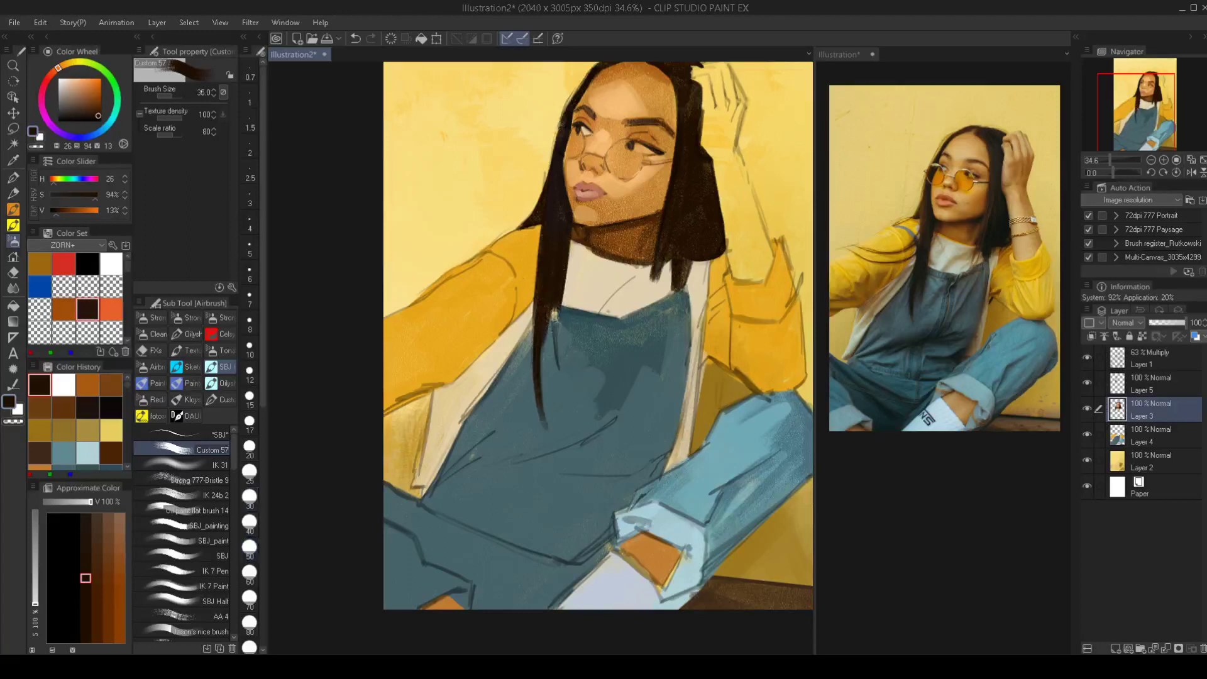
left_click_drag(551, 304, 541, 391)
left_click_drag(548, 326, 543, 395)
left_click_drag(554, 305, 550, 371)
left_click_drag(560, 271, 553, 388)
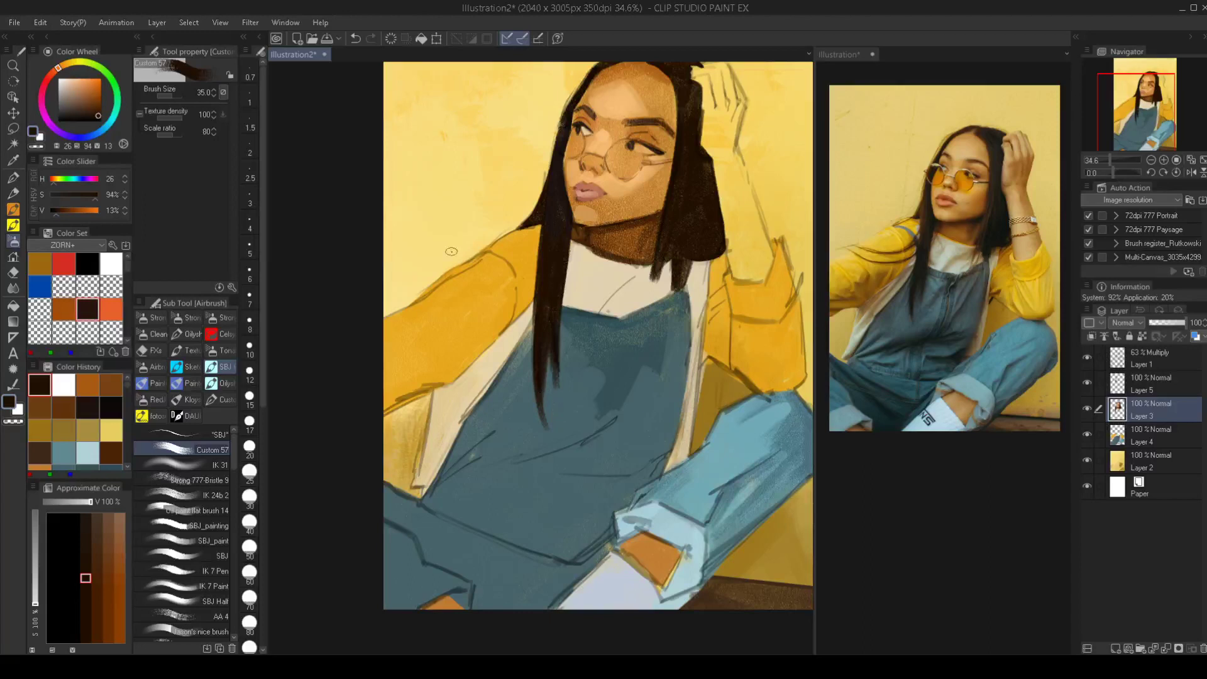
Reduce the brush to 25 and retouch the hair ends beside the neck, alternating between transparent color and dark brown
key("bracketleft")
key("bracketleft")
key("c")
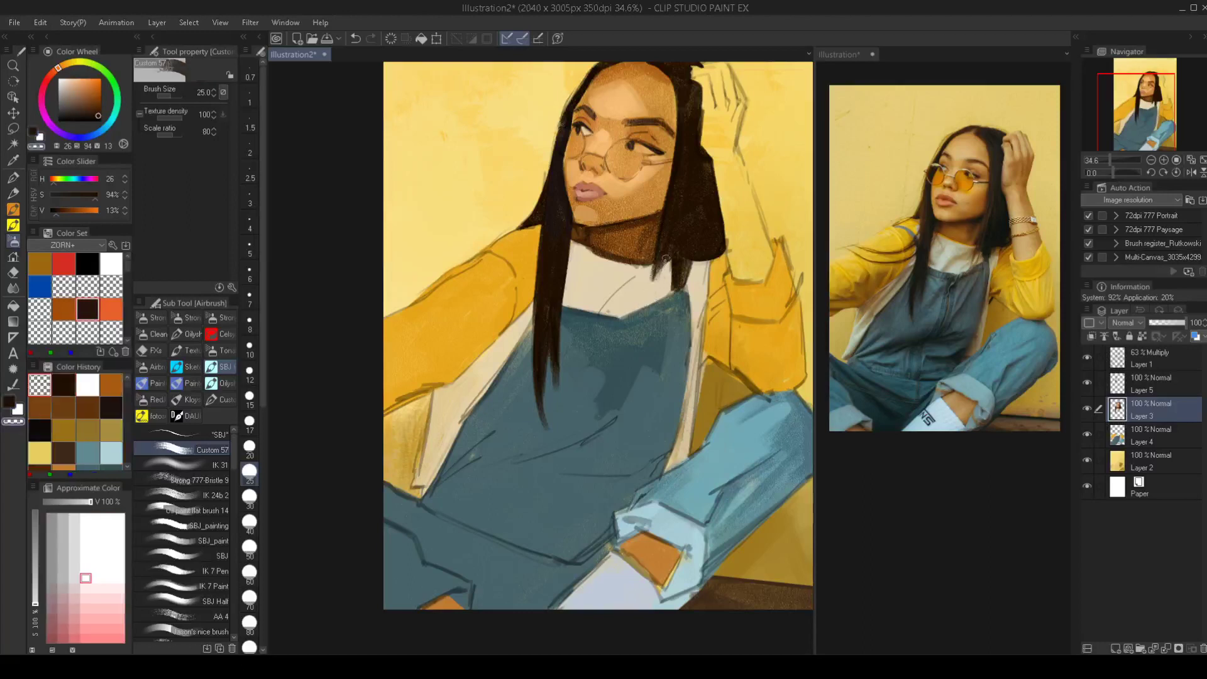
key("c")
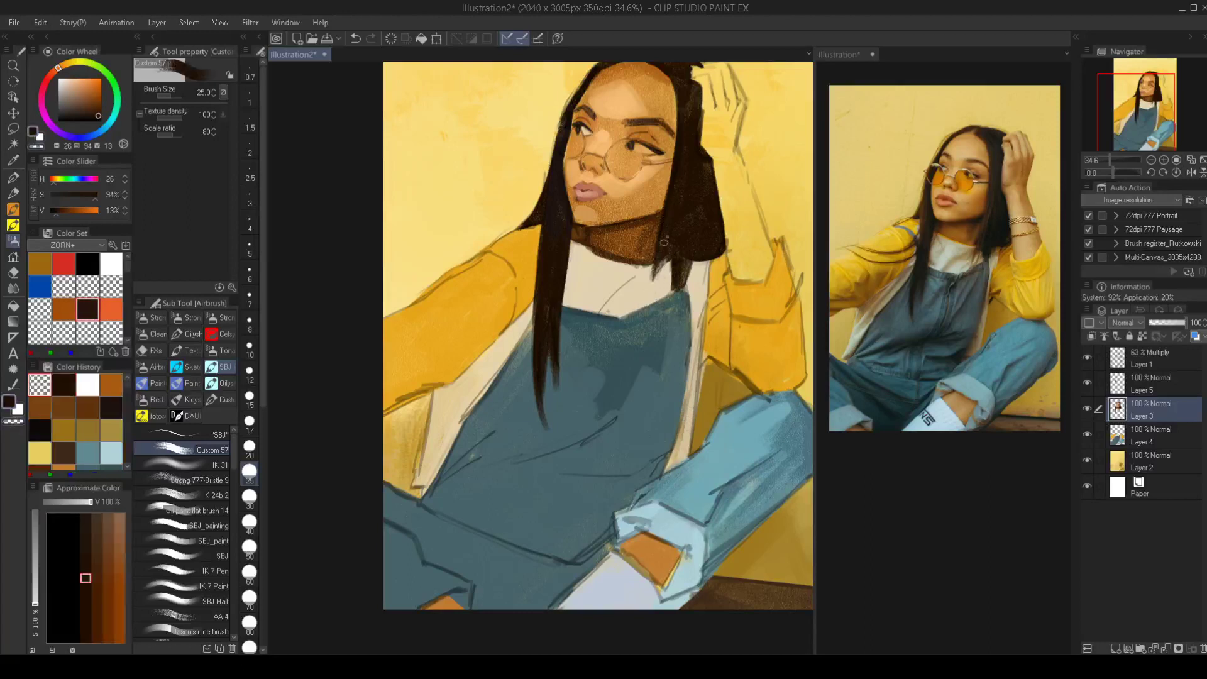
mouse_move(695, 264)
left_mouse_down()
mouse_move(679, 315)
mouse_move(654, 279)
mouse_move(707, 281)
left_mouse_up()
scroll(707, 283, "up", 2)
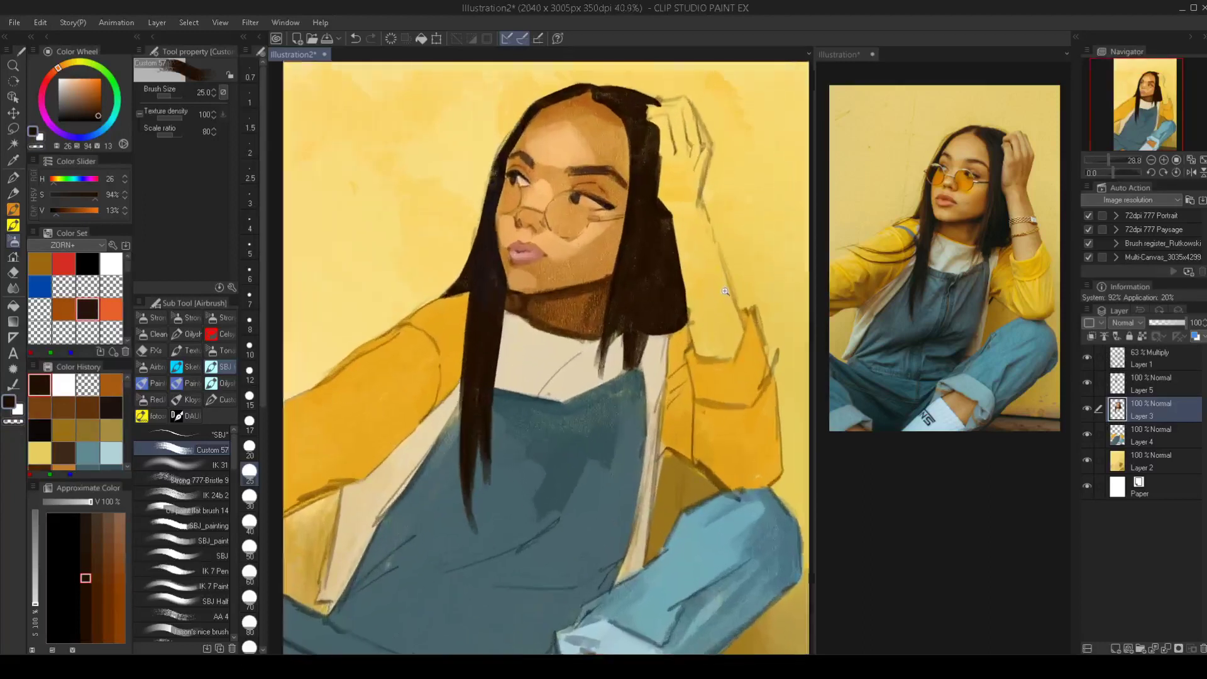
Sample tan H 37, S 68, V 83 from the face, set the brush to 45 and make Layer 5 active
left_click(598, 129, "alt")
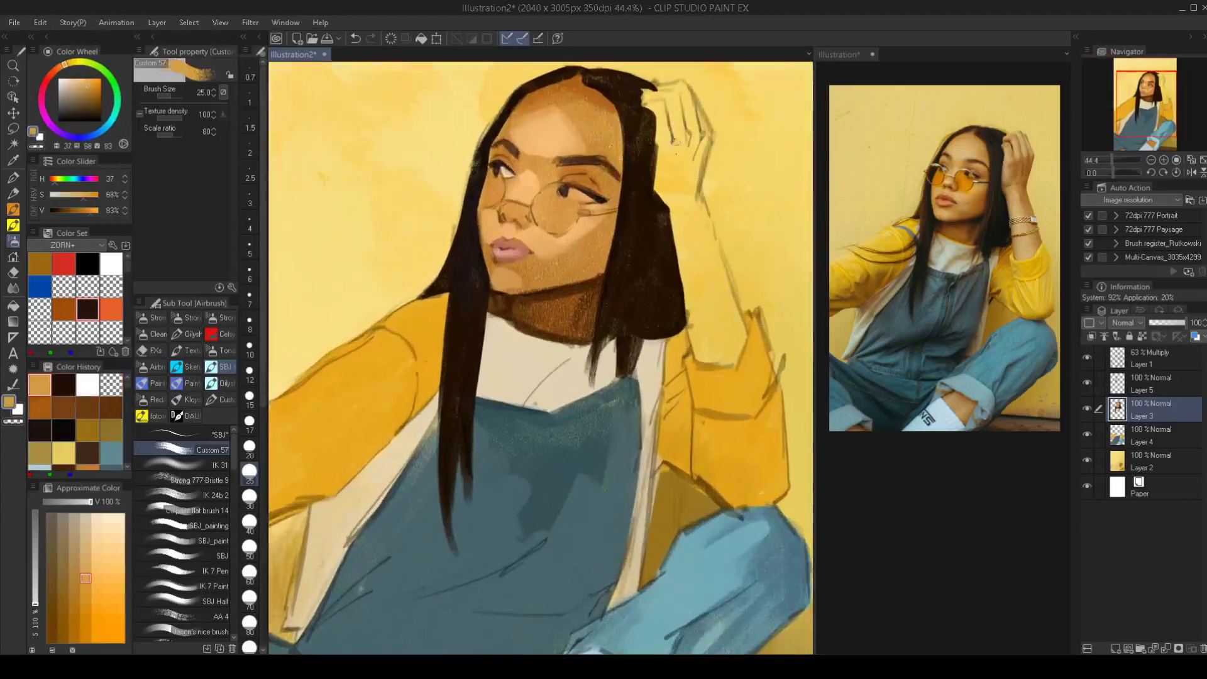
key("bracketright")
key("bracketright")
key("bracketright")
key("bracketright")
left_click(1085, 380)
left_click(1087, 382)
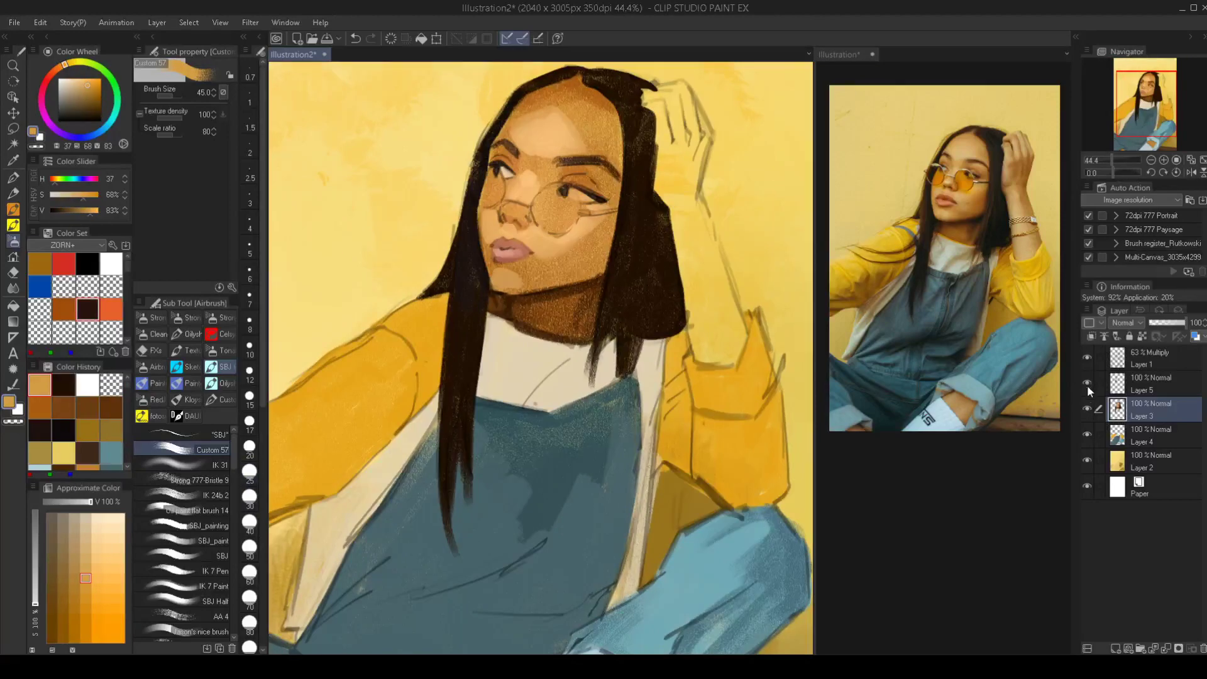
left_click(1139, 384)
key("ctrl+e")
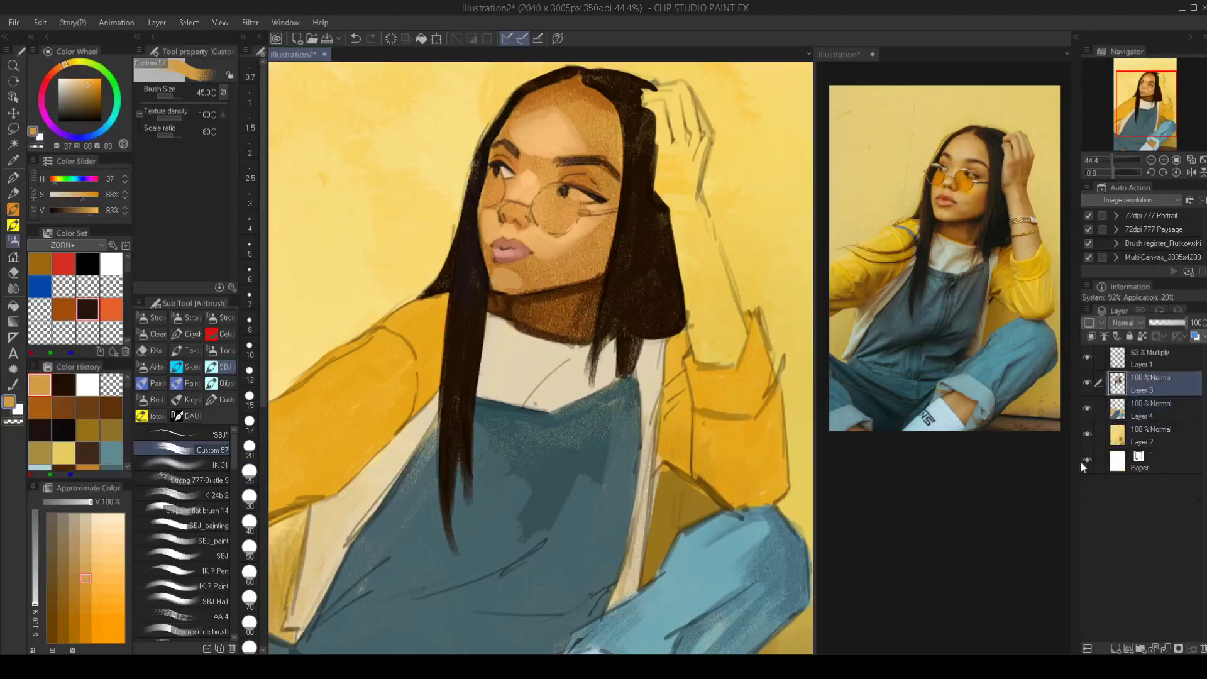
key("ctrl+z")
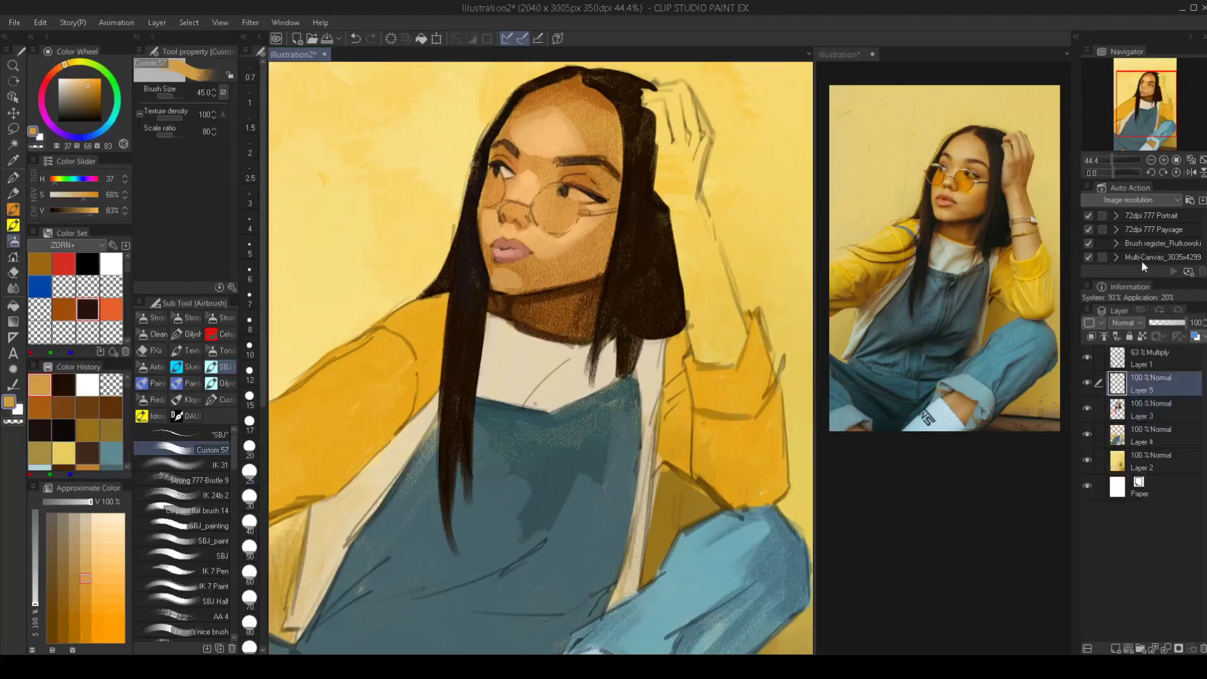
Block in the raised hand and wrist with the tan skin color on Layer 5, using brush sizes 60 and 45
left_click_drag(624, 200, 583, 259)
key("]")
key("]")
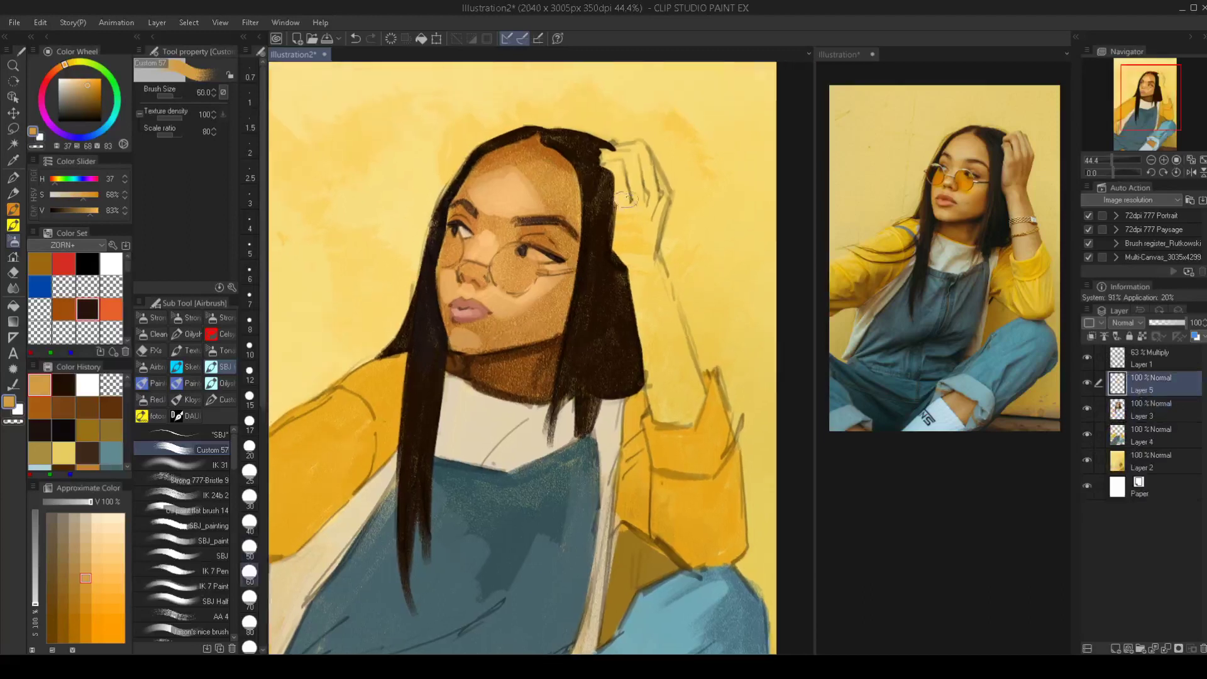
mouse_move(627, 175)
left_mouse_down()
mouse_move(620, 247)
mouse_move(640, 273)
mouse_move(619, 226)
mouse_move(618, 246)
mouse_move(638, 273)
mouse_move(625, 256)
mouse_move(637, 269)
mouse_move(663, 203)
mouse_move(638, 149)
mouse_move(633, 237)
left_mouse_up()
key("[")
key("[")
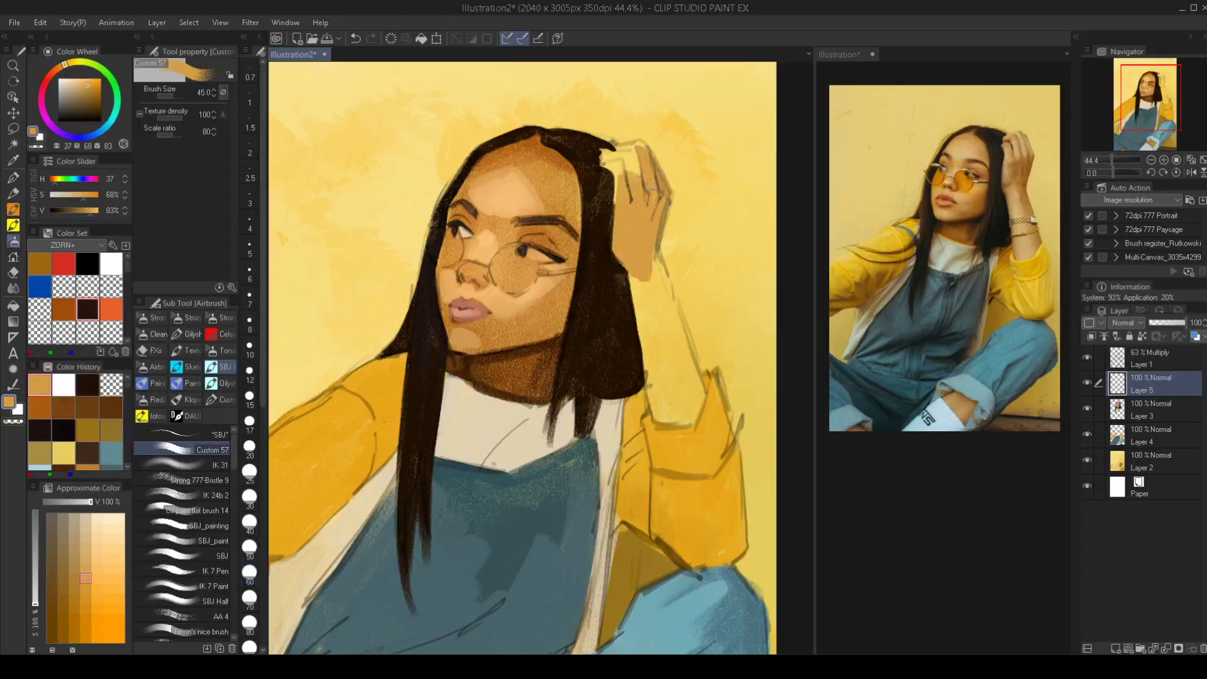
mouse_move(654, 186)
left_mouse_down()
mouse_move(638, 112)
mouse_move(636, 274)
mouse_move(628, 264)
left_mouse_up()
Set the brush to 50 and fill the raised forearm with tan from the wrist to the sleeve cuff
key("]")
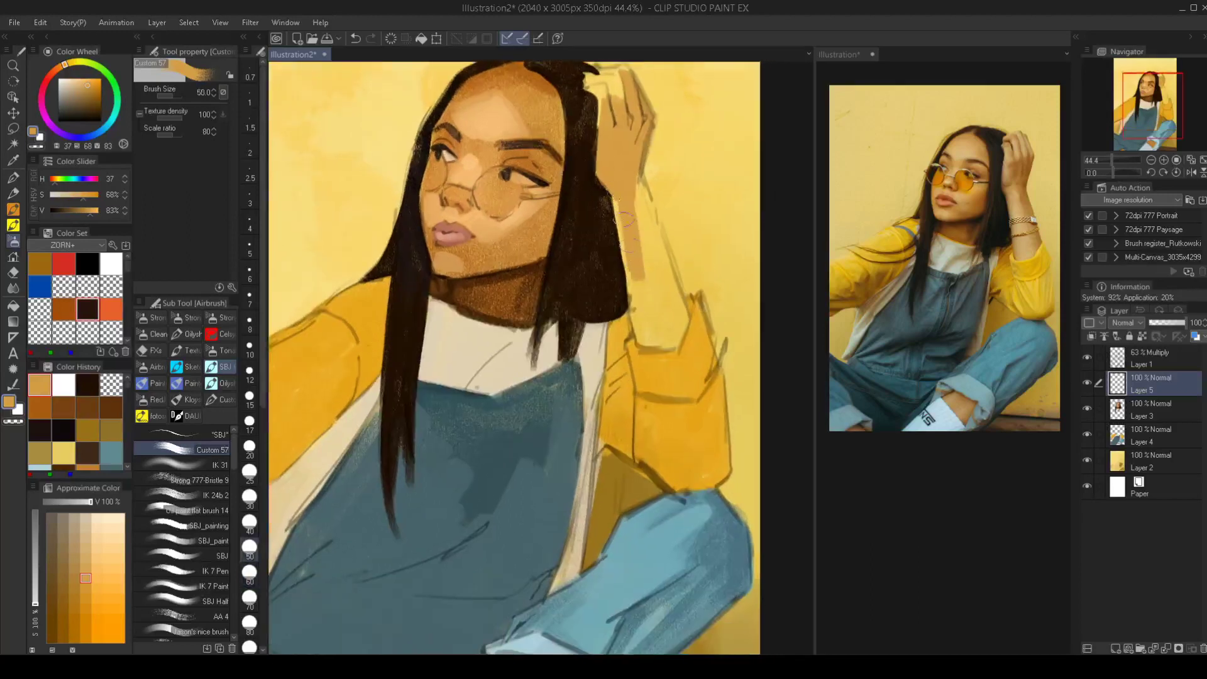
mouse_move(625, 218)
left_mouse_down()
mouse_move(633, 290)
mouse_move(625, 205)
mouse_move(644, 344)
mouse_move(669, 341)
mouse_move(672, 302)
left_mouse_up()
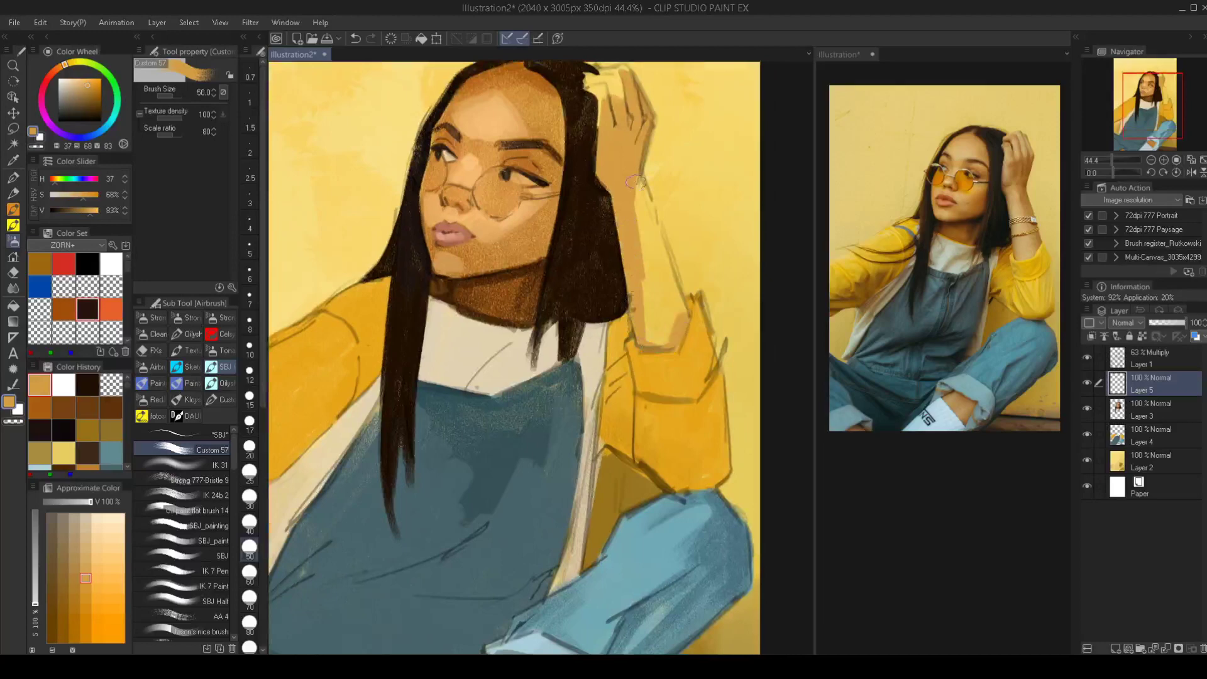
mouse_move(636, 181)
left_mouse_down()
mouse_move(653, 240)
mouse_move(632, 174)
mouse_move(675, 311)
left_mouse_up()
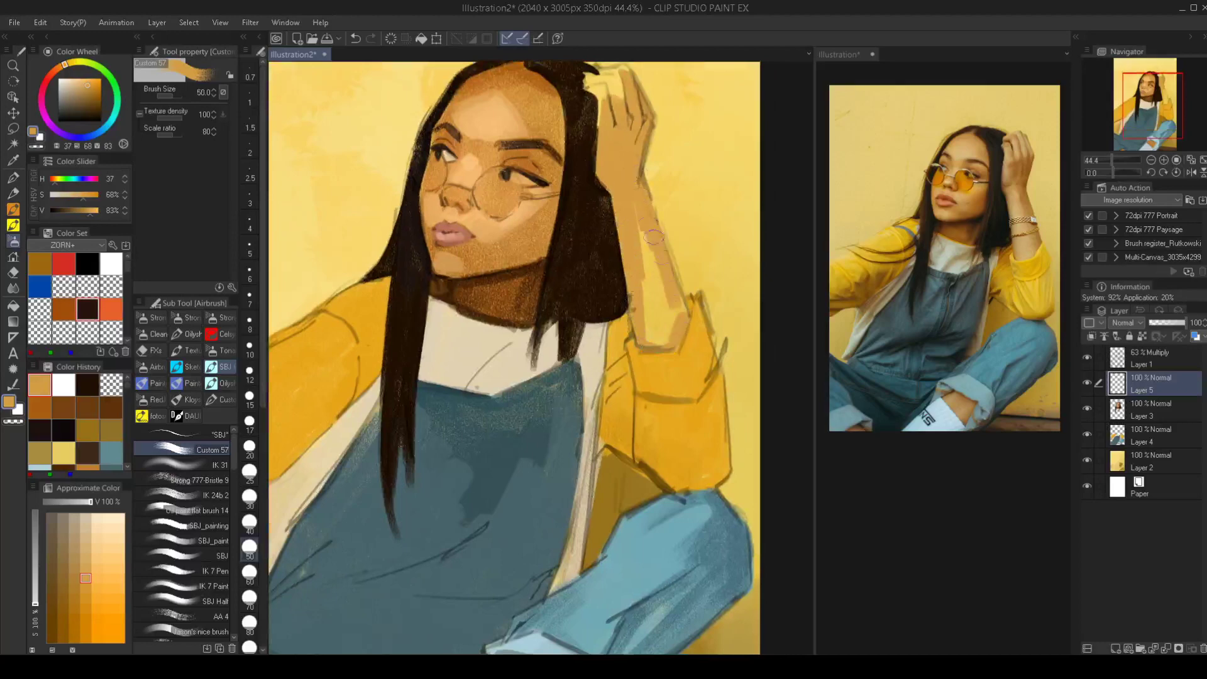
mouse_move(654, 237)
left_mouse_down()
mouse_move(680, 317)
mouse_move(628, 185)
mouse_move(659, 304)
mouse_move(647, 340)
mouse_move(666, 298)
left_mouse_up()
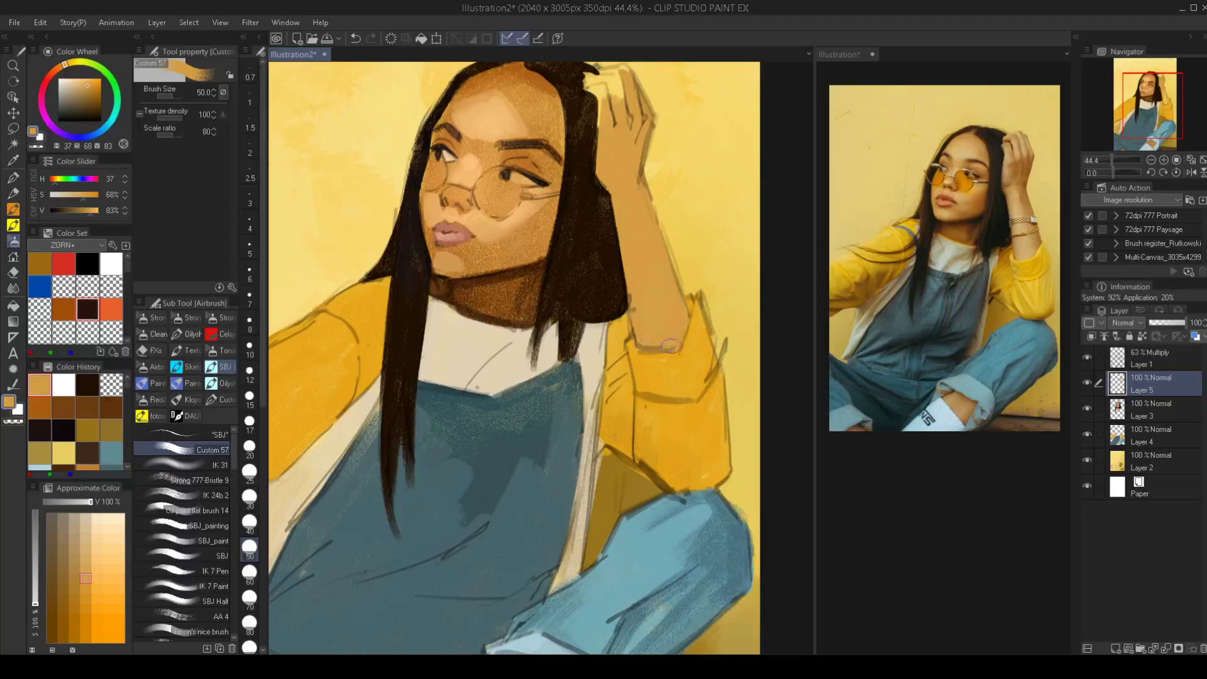
mouse_move(670, 346)
left_mouse_down()
mouse_move(687, 315)
mouse_move(673, 285)
left_mouse_up()
left_click_drag(647, 220, 671, 367)
Reduce the brush to 30, paint the fingertips and hand edge beside the hair in tan, and trim the edge with transparent color
scroll(643, 263, "up", 2)
key("bracketleft")
key("bracketleft")
key("bracketleft")
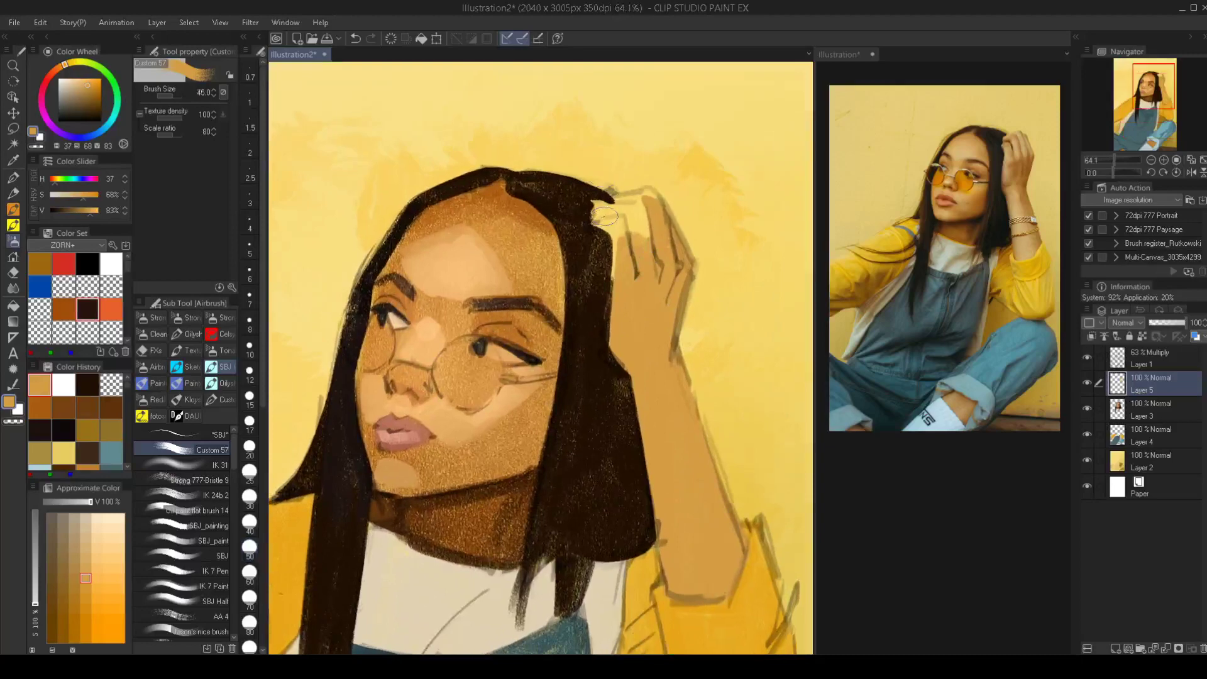
key("bracketleft")
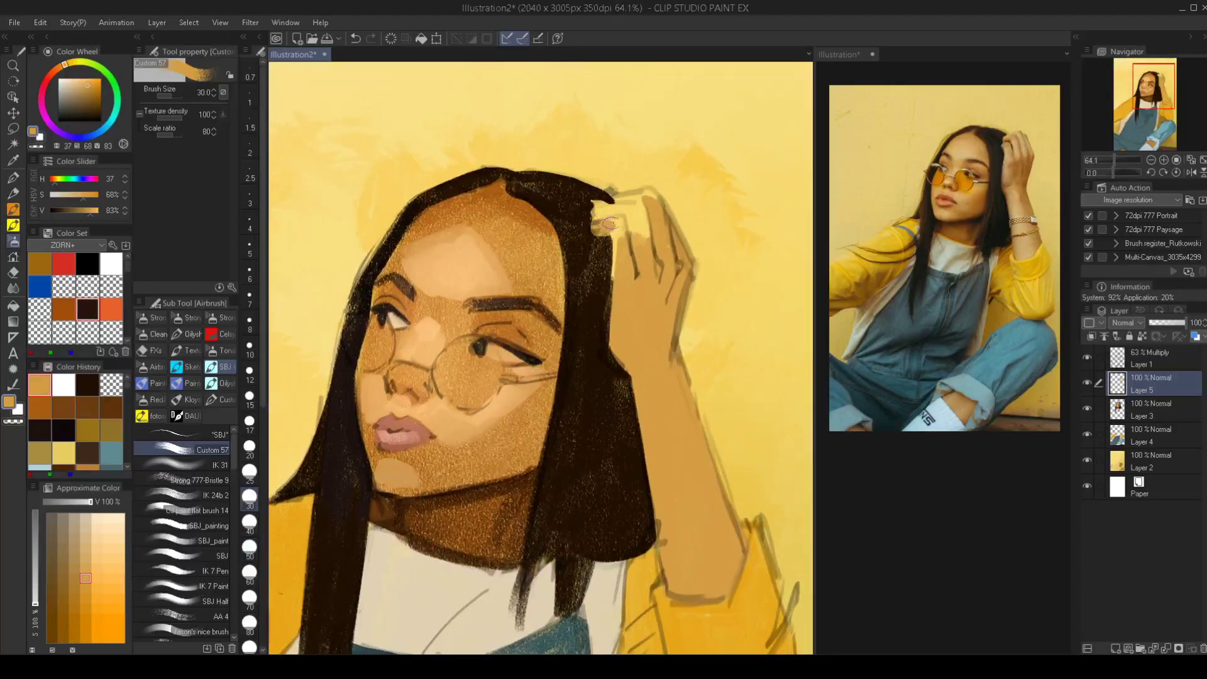
mouse_move(610, 226)
left_mouse_down()
mouse_move(618, 289)
mouse_move(613, 245)
mouse_move(596, 286)
left_mouse_up()
left_click_drag(594, 333, 597, 273)
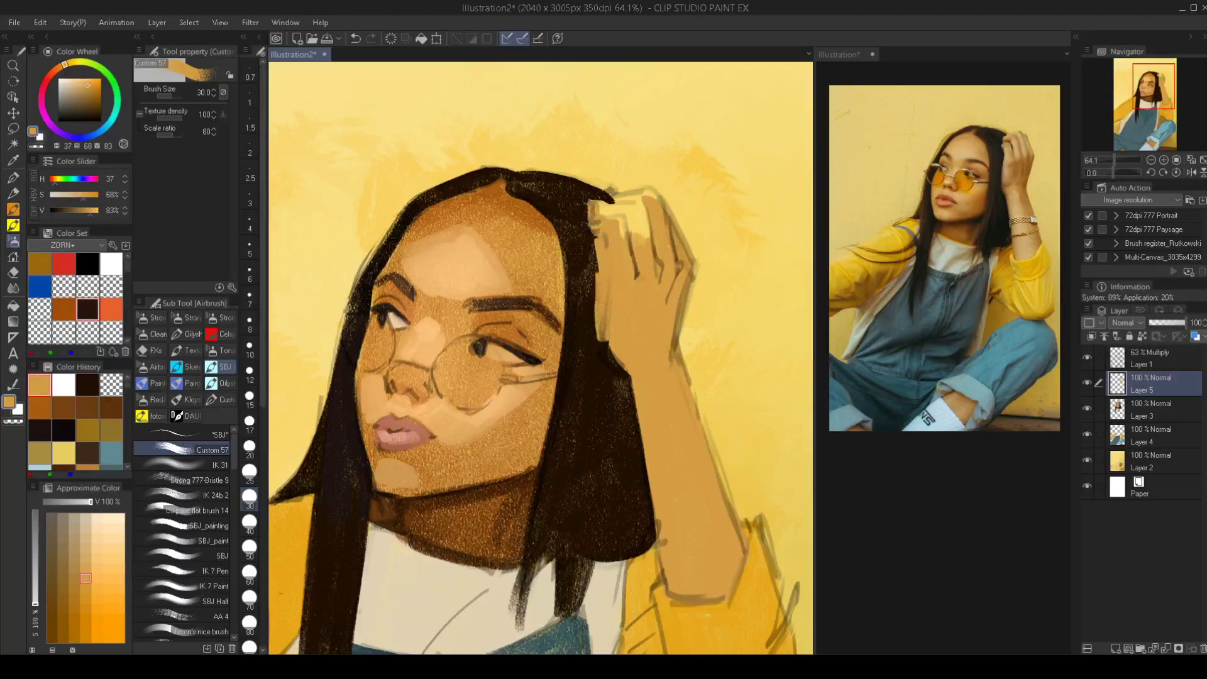
mouse_move(595, 230)
left_mouse_down()
mouse_move(617, 194)
mouse_move(648, 194)
mouse_move(656, 205)
mouse_move(621, 199)
mouse_move(654, 254)
mouse_move(676, 254)
mouse_move(643, 192)
mouse_move(658, 202)
mouse_move(629, 242)
mouse_move(616, 227)
mouse_move(587, 230)
mouse_move(588, 196)
mouse_move(585, 218)
mouse_move(598, 195)
mouse_move(582, 229)
mouse_move(591, 237)
mouse_move(580, 220)
mouse_move(601, 263)
mouse_move(597, 345)
mouse_move(586, 227)
left_mouse_up()
key("c")
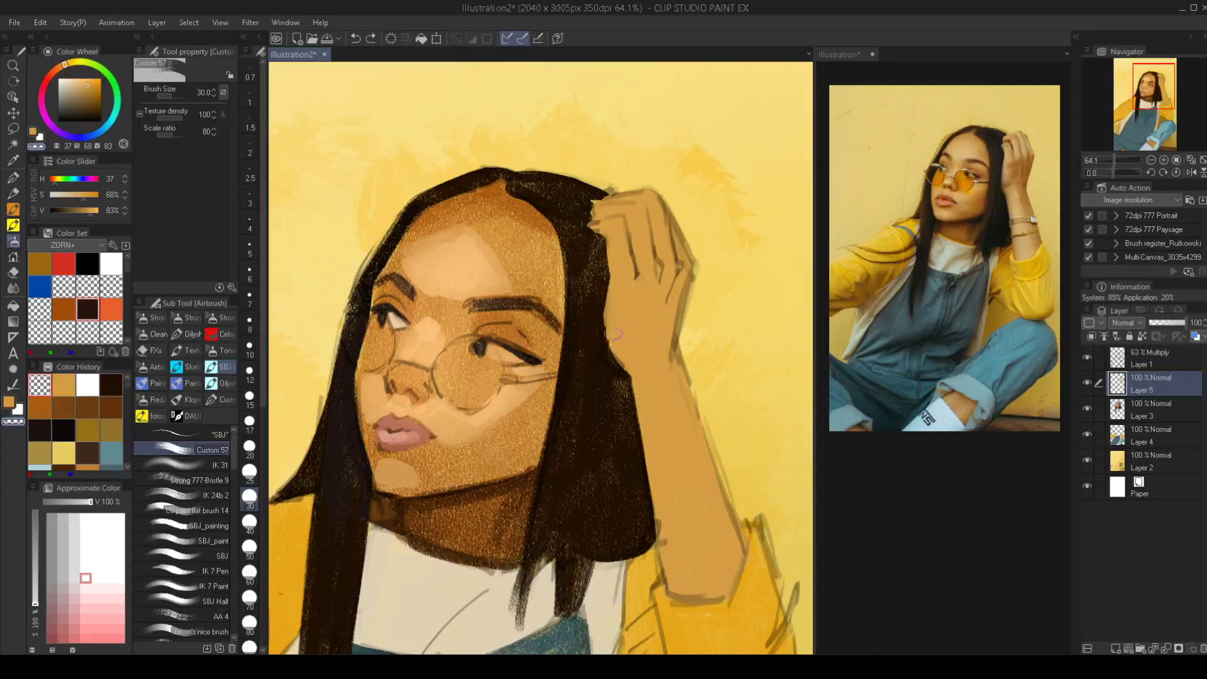
left_click_drag(609, 324, 615, 348)
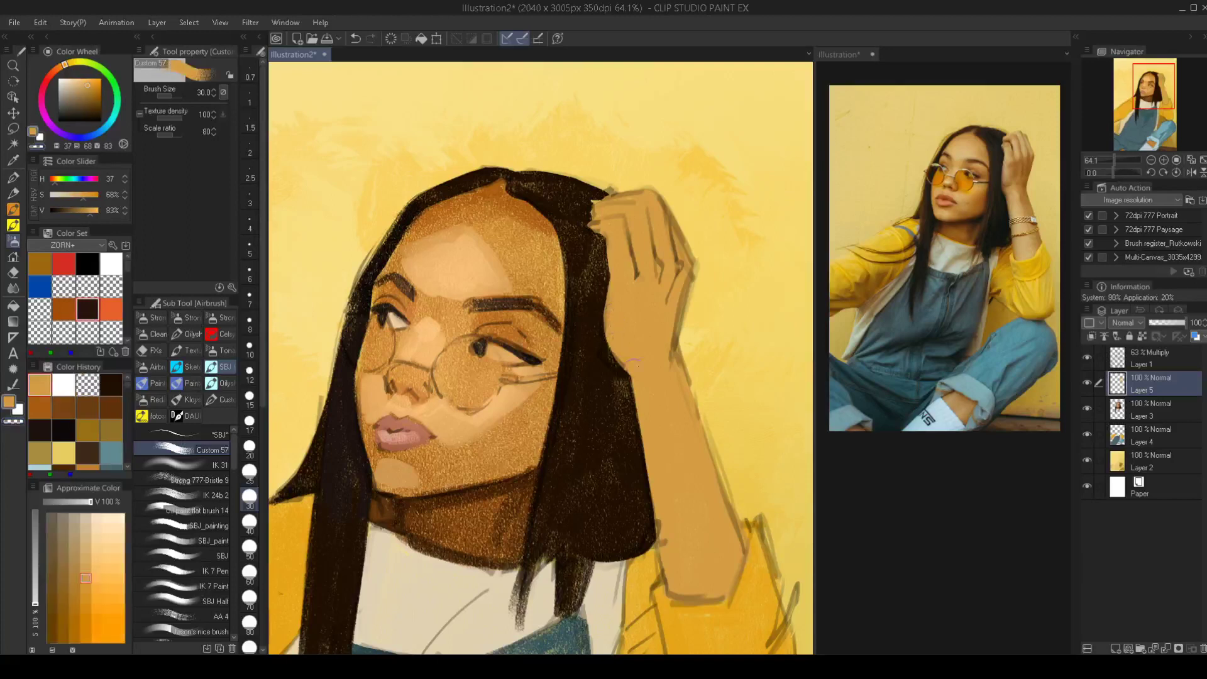
Darken the background on Layer 2 by setting its luminosity to -10
scroll(648, 363, "down", 5)
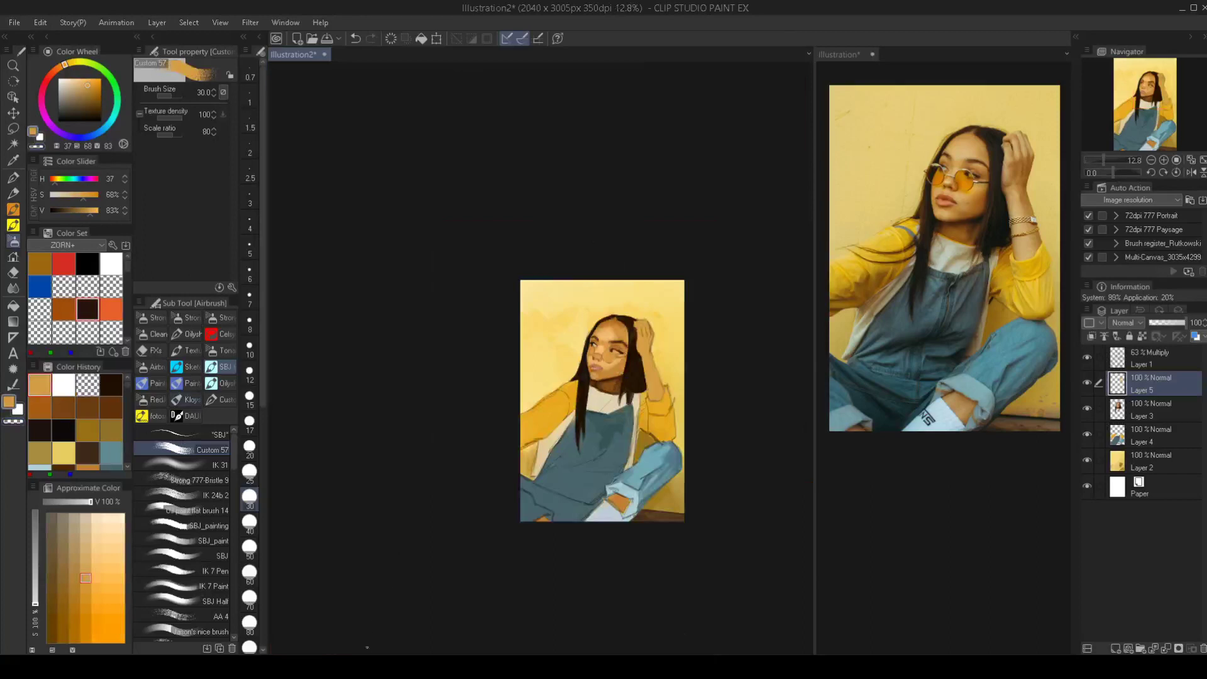
scroll(671, 286, "up", 3)
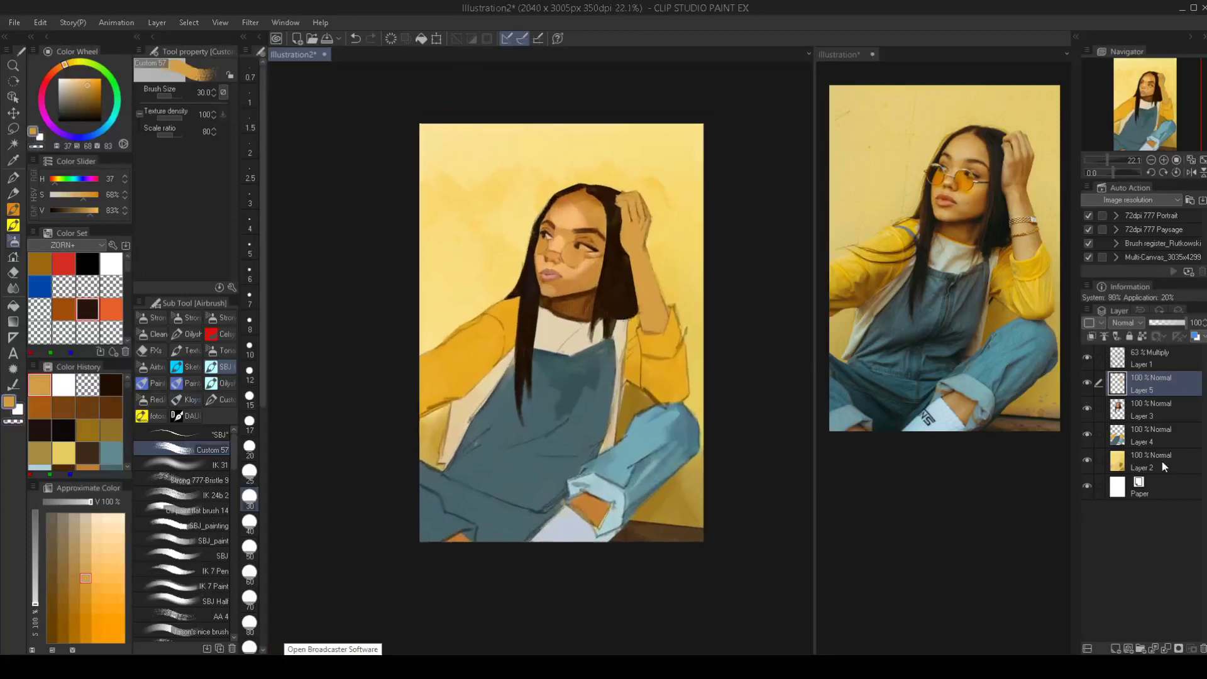
left_click(1163, 465)
key("ctrl+u")
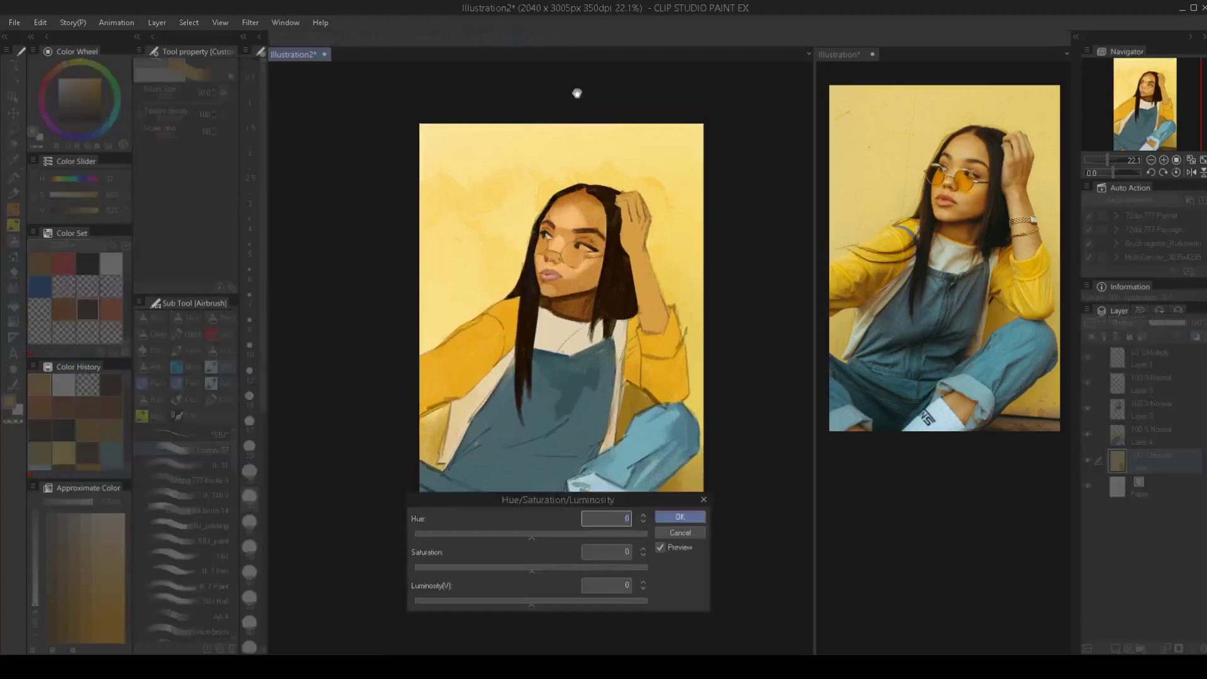
left_click_drag(531, 606, 520, 607)
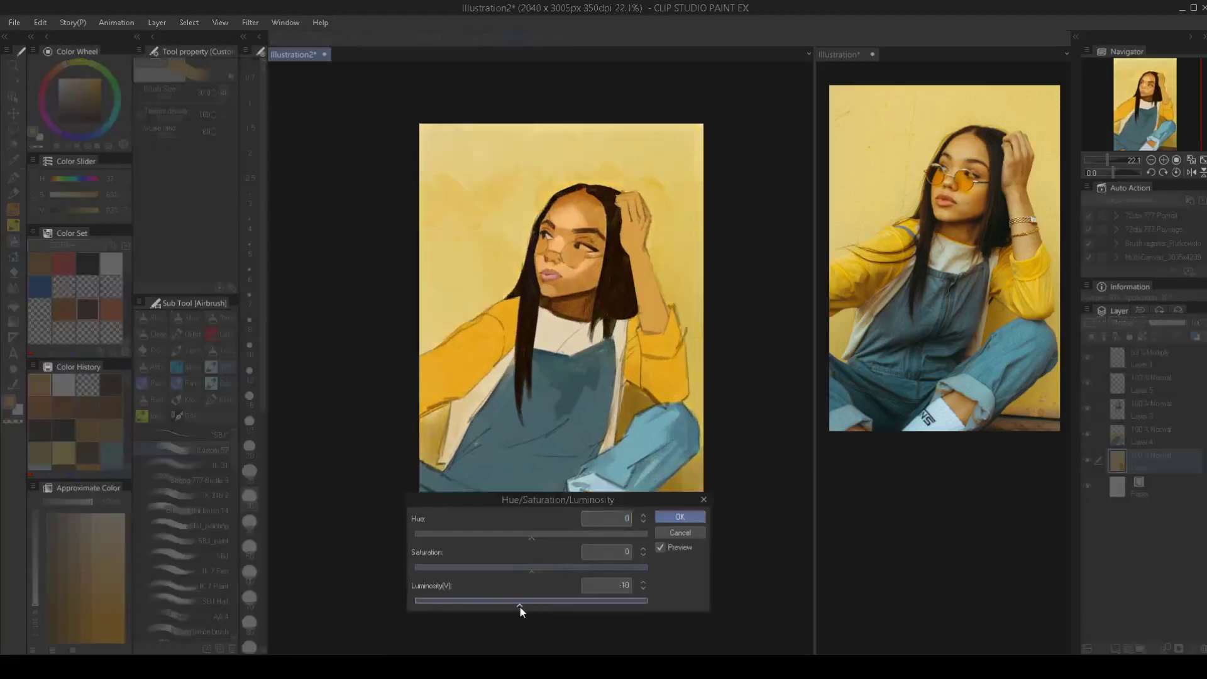
left_click(677, 522)
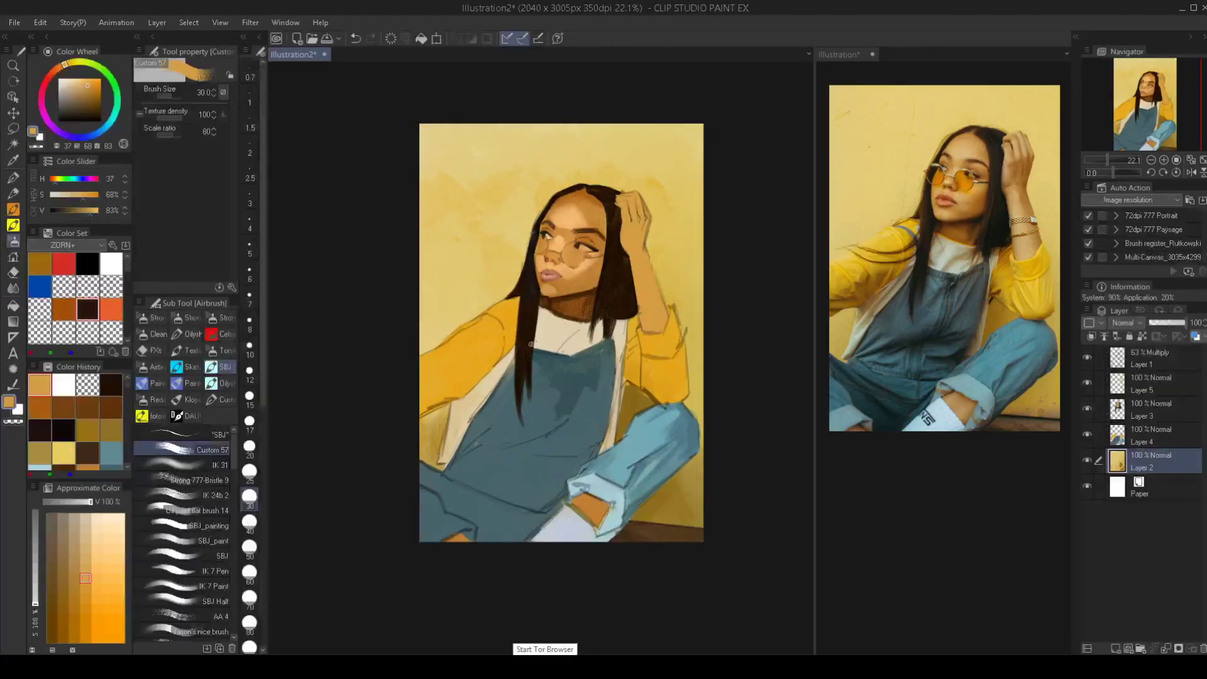
Make Layer 5 active again and mix the brown H 27, S 77, V 59 as the drawing color
left_click_drag(527, 435, 555, 389)
left_click_drag(472, 401, 530, 407)
left_click_drag(570, 371, 562, 372)
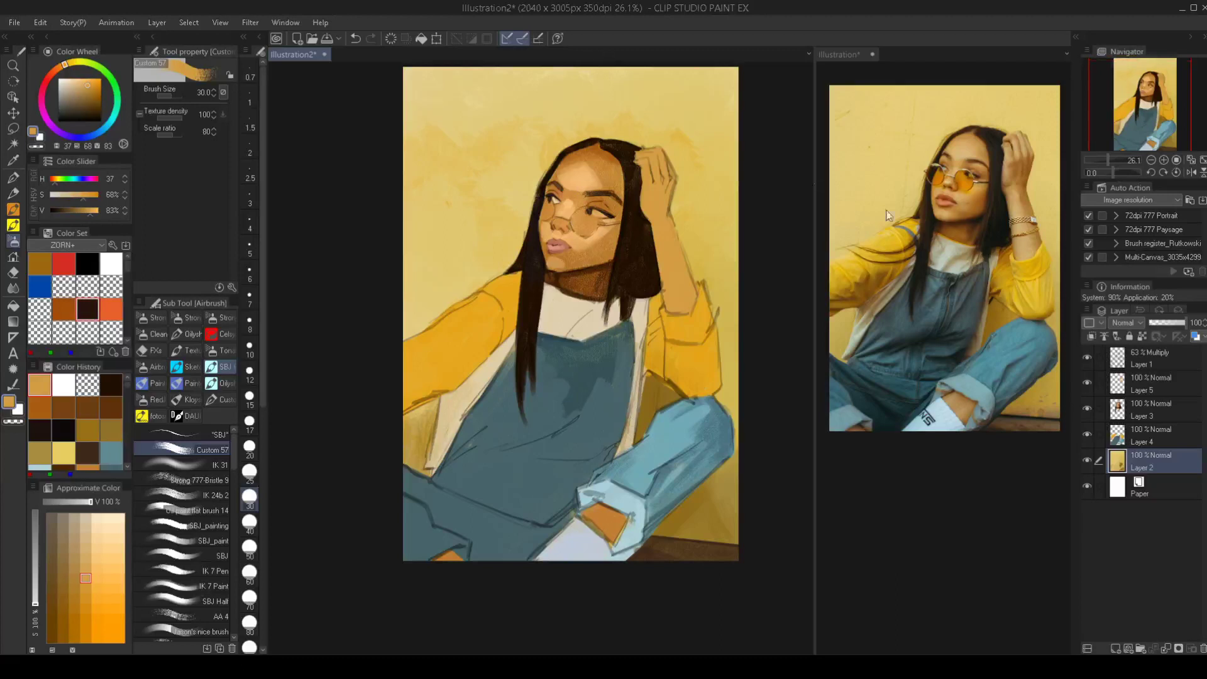
left_click(1143, 386)
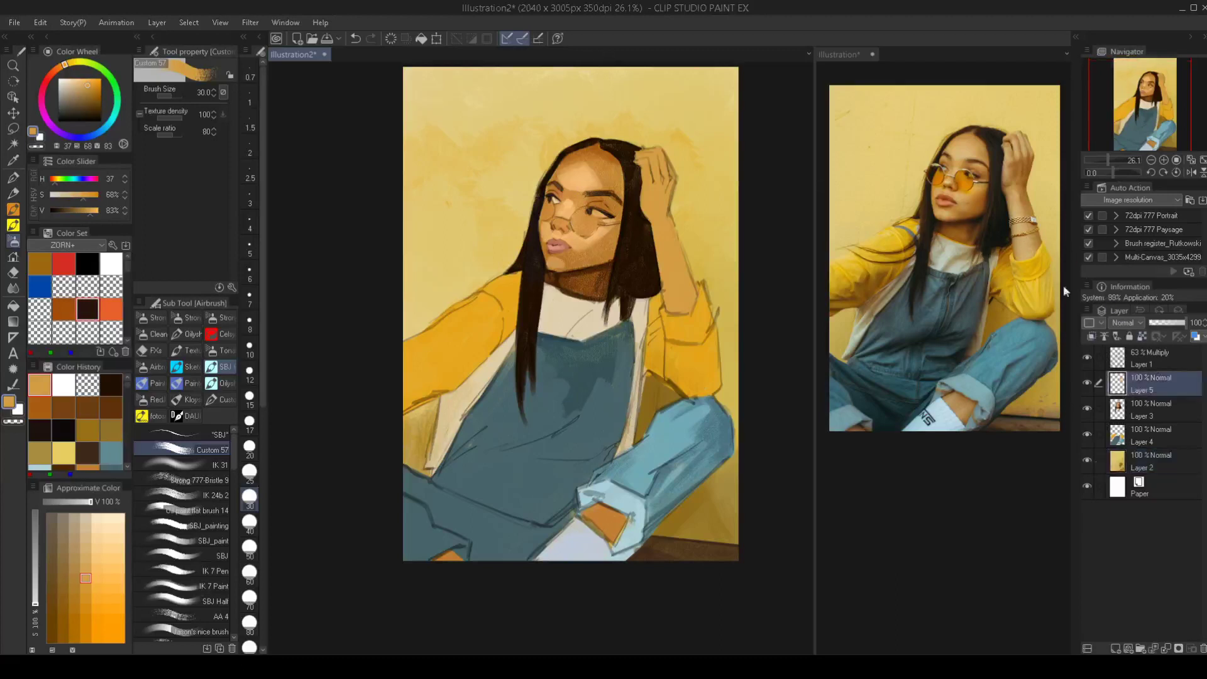
key("b")
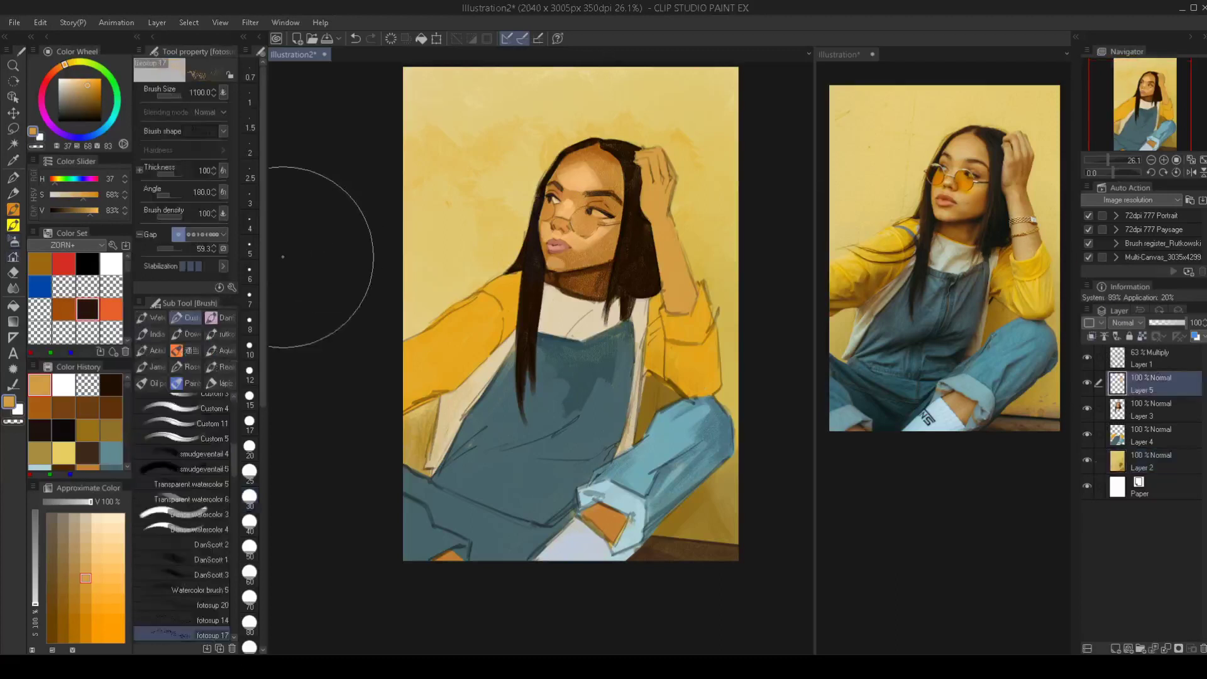
key("b")
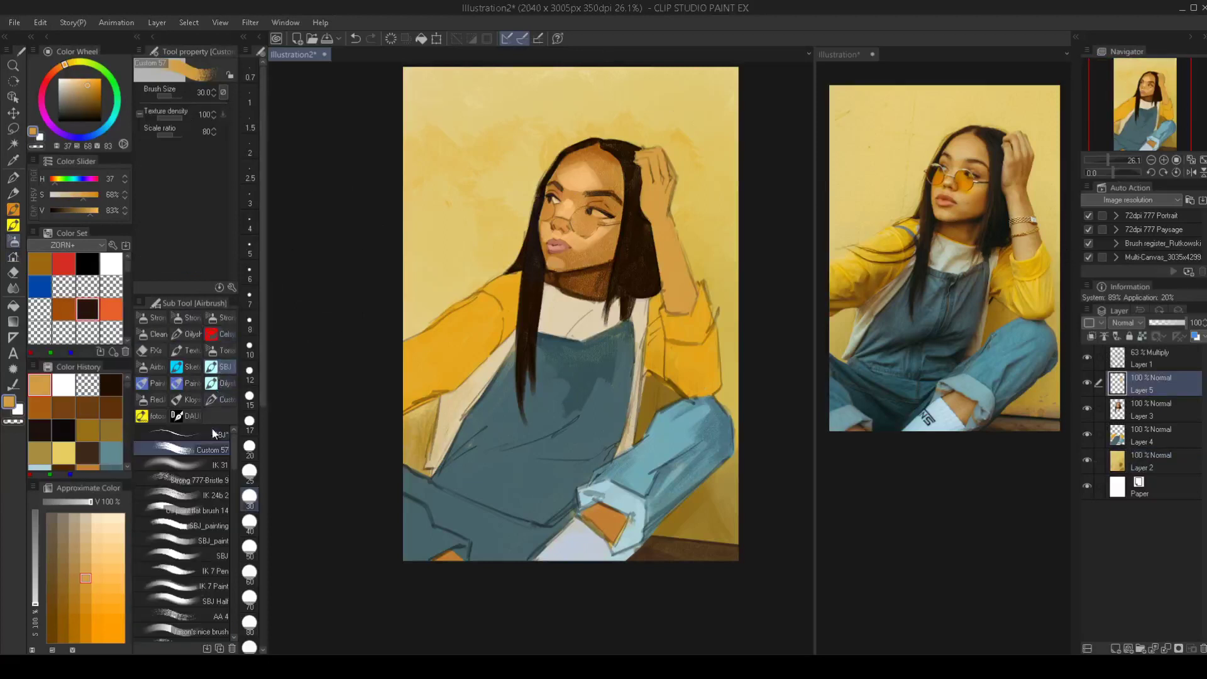
scroll(650, 182, "up", 3)
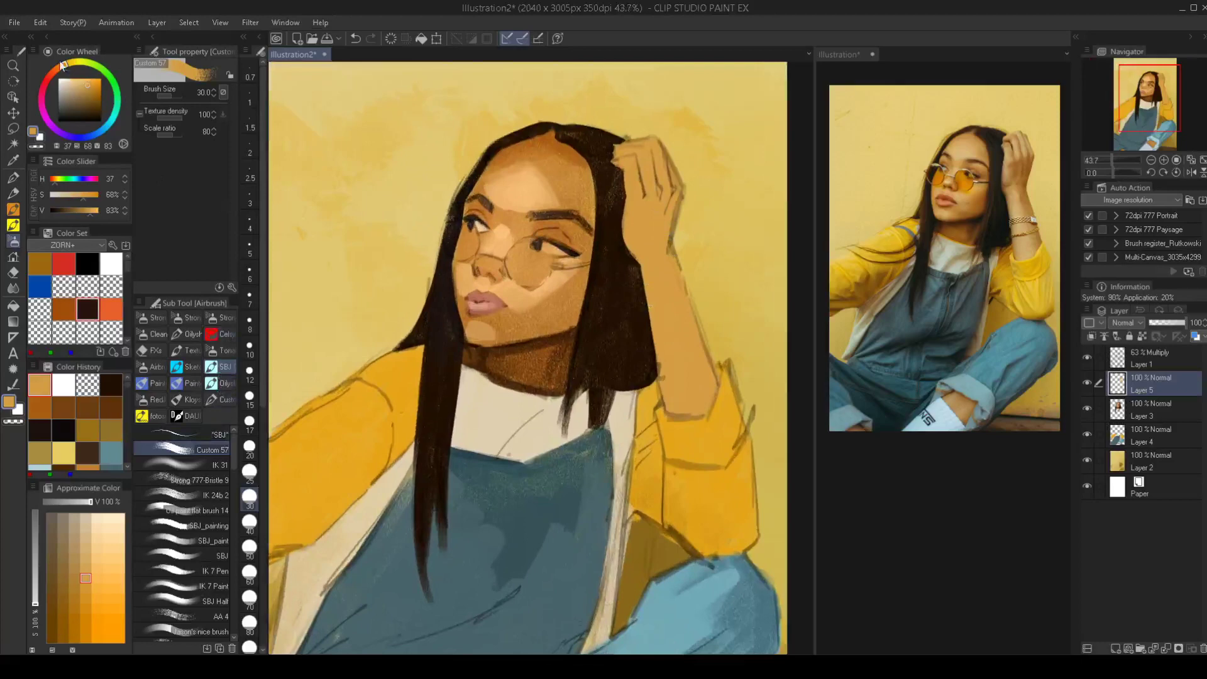
left_click(35, 133)
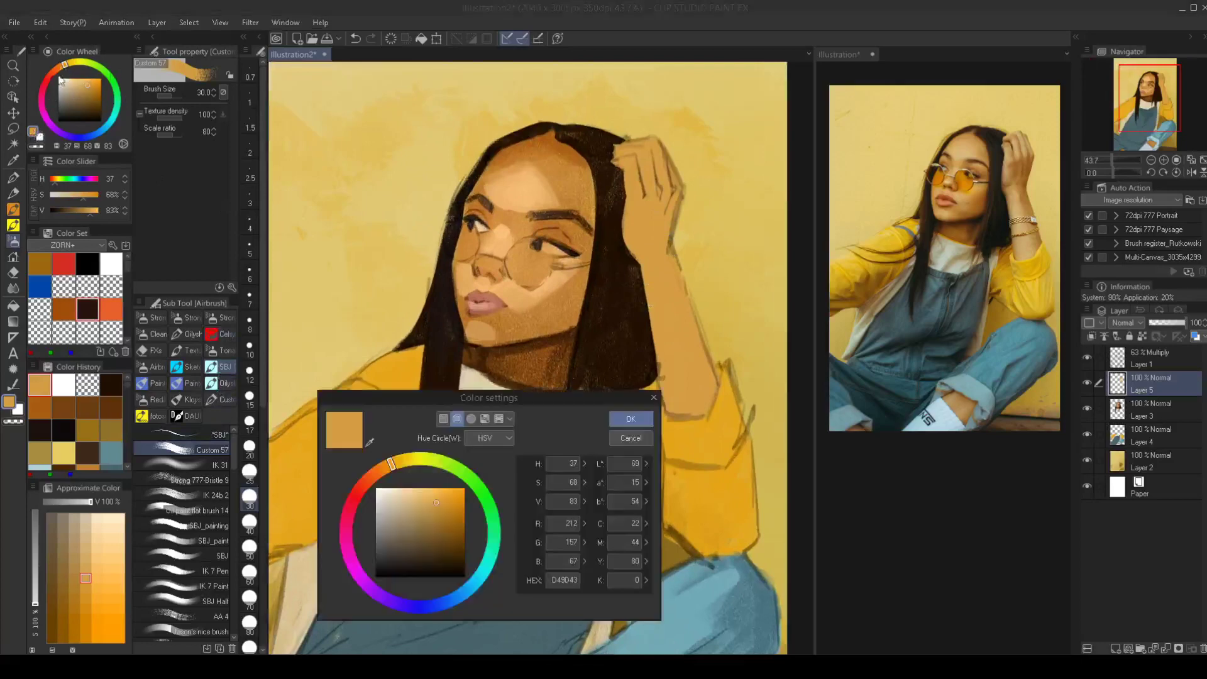
left_click(384, 469)
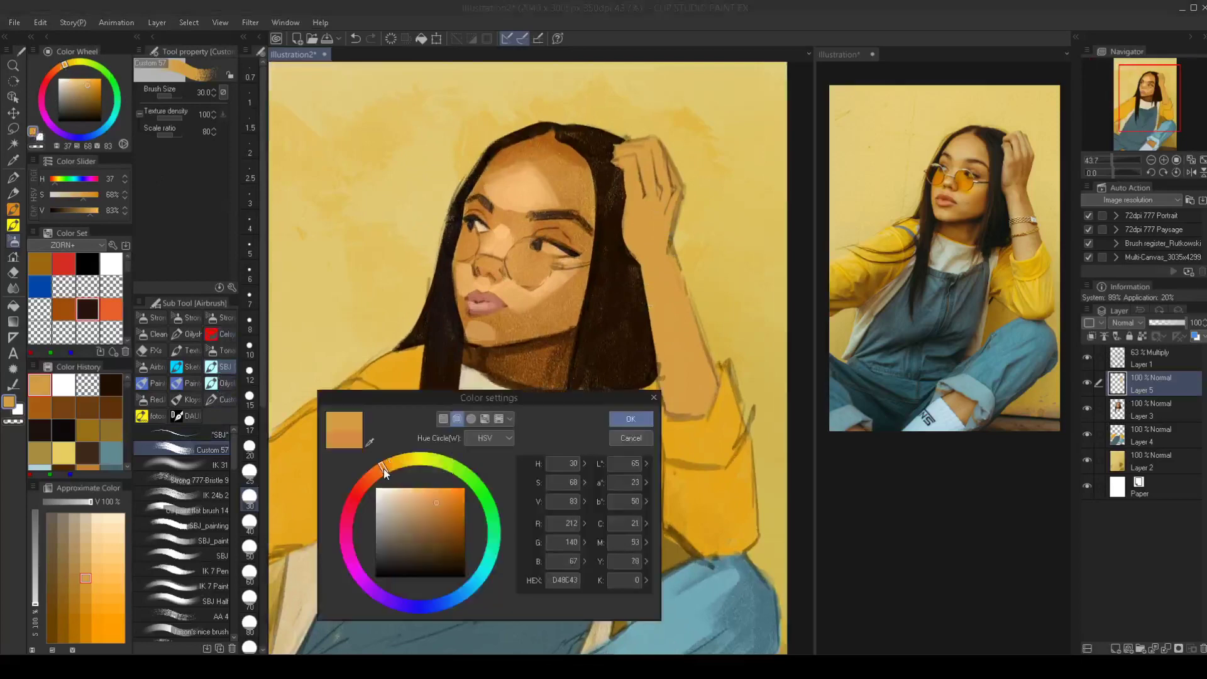
left_click_drag(379, 476, 379, 470)
left_click(449, 530)
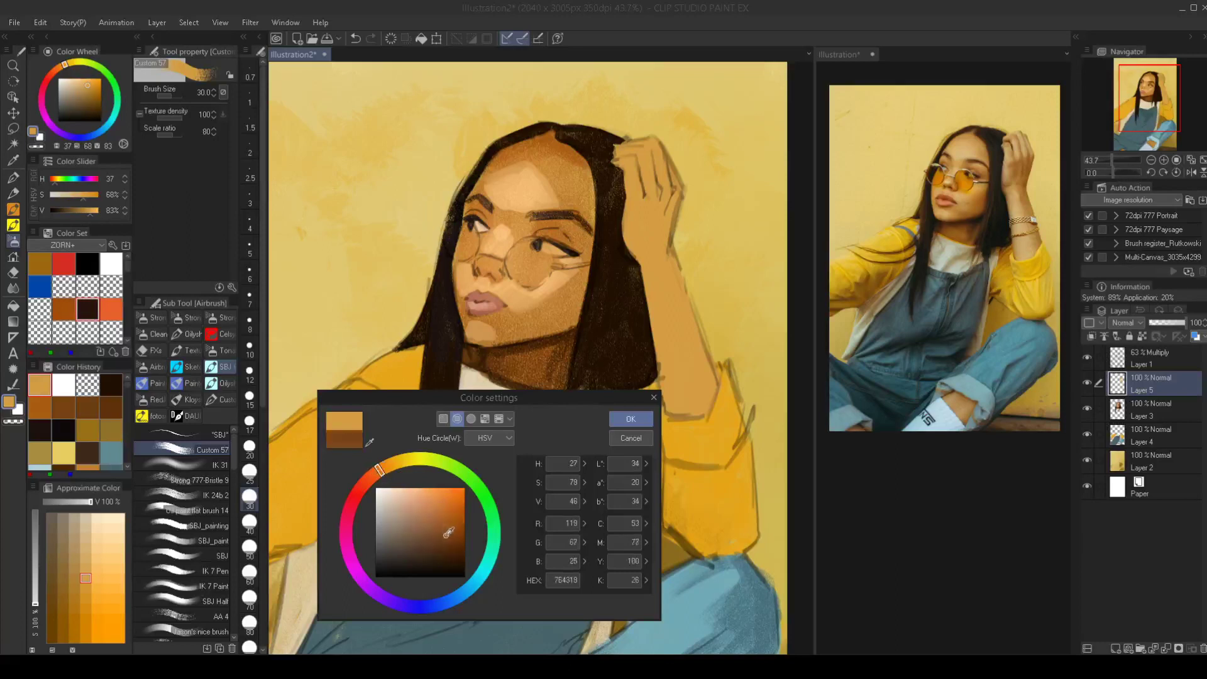
left_click_drag(449, 532, 447, 523)
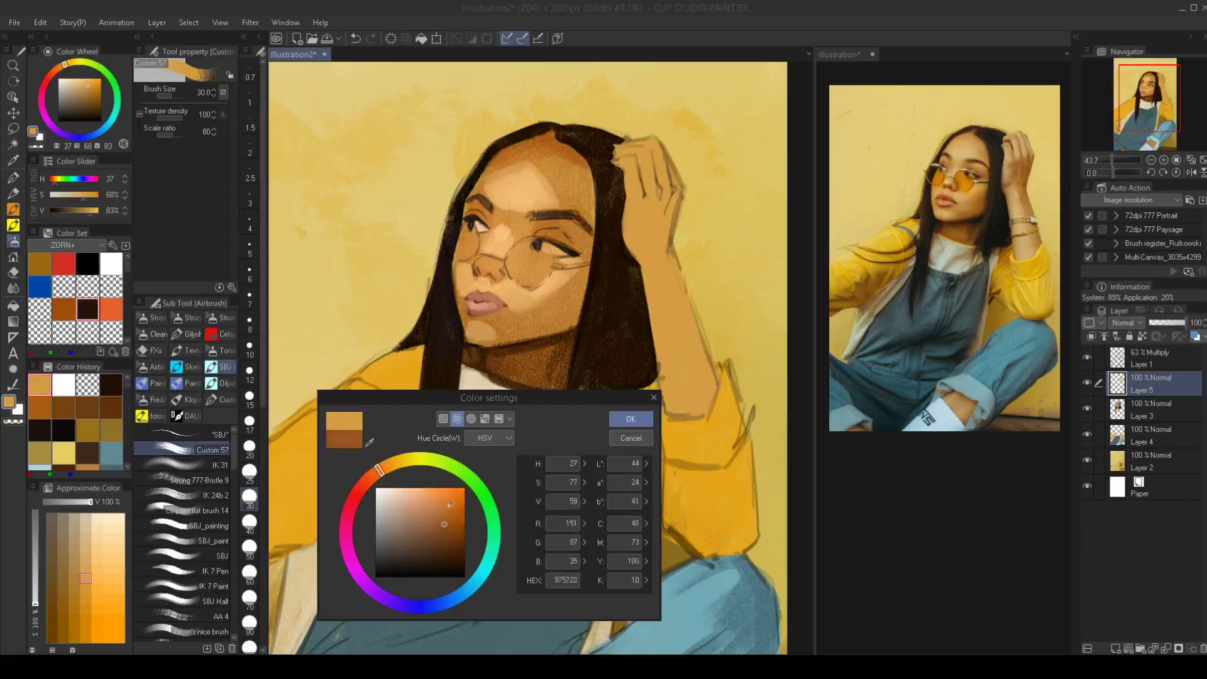
left_click(630, 420)
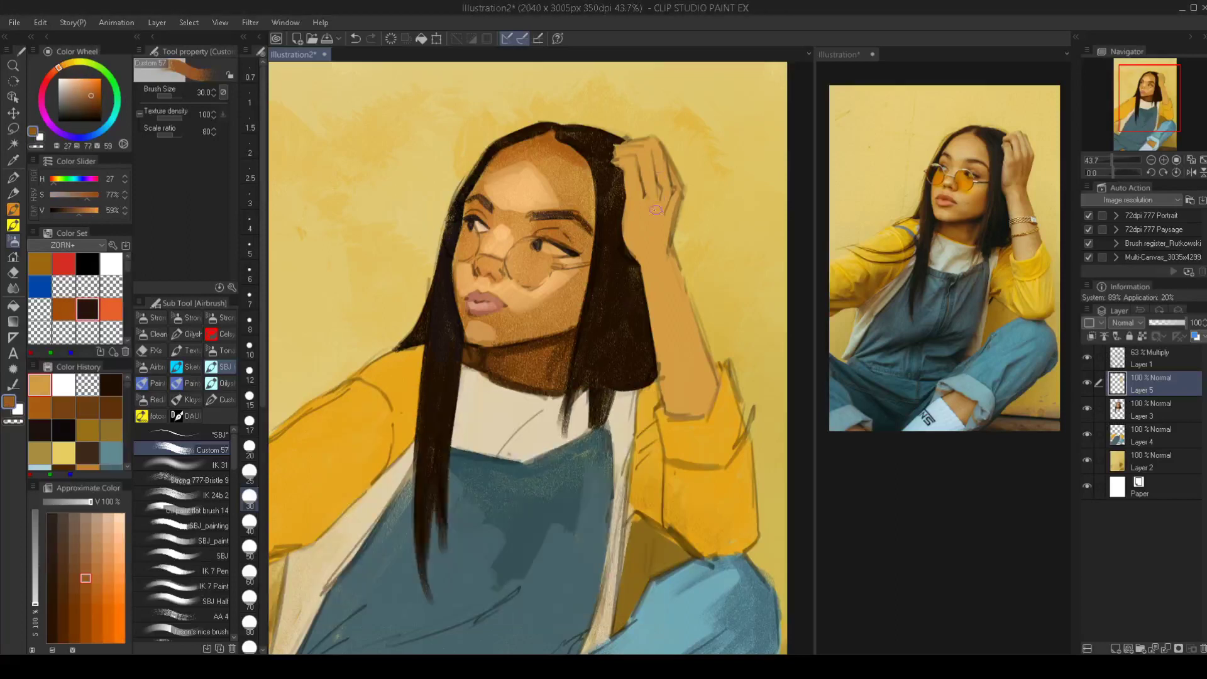
Shade the back of the raised hand, wrist and upper forearm in brown, enlarging the brush from 30 to 50
mouse_move(639, 198)
left_mouse_down()
mouse_move(644, 224)
mouse_move(653, 208)
mouse_move(667, 222)
mouse_move(660, 242)
mouse_move(647, 232)
mouse_move(655, 247)
mouse_move(669, 240)
left_mouse_up()
key("]")
key("]")
left_click_drag(667, 303, 679, 312)
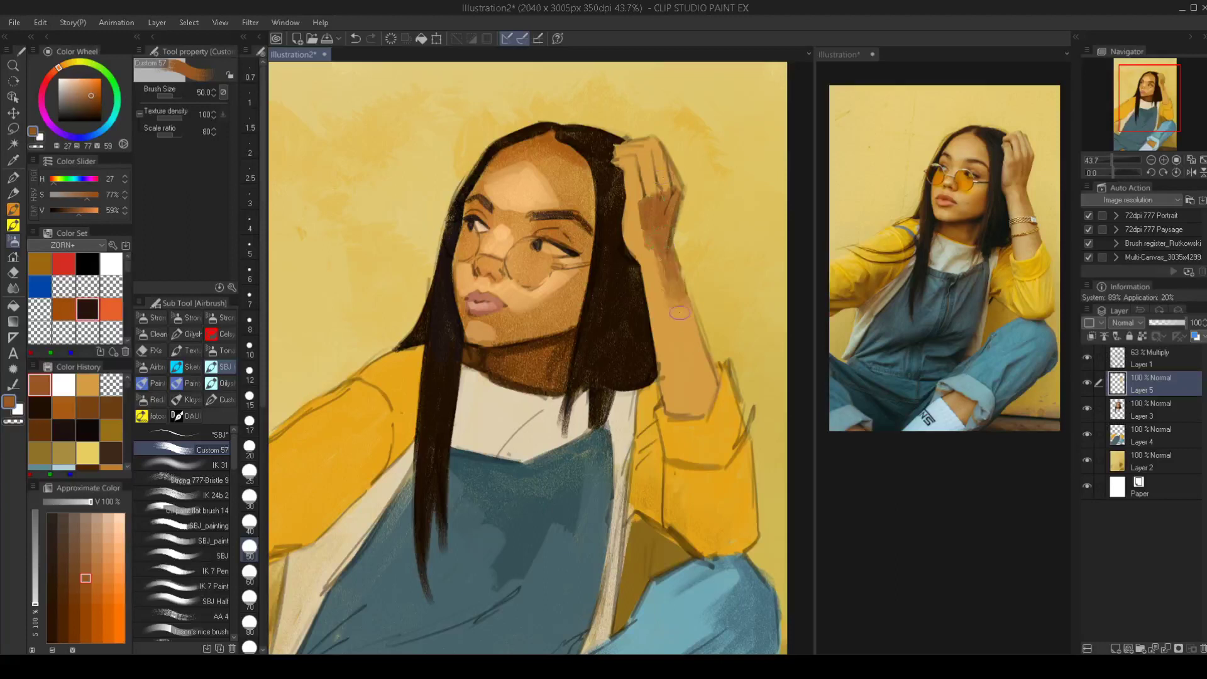
Reduce the brush to about 15 and paint thin brown shadows along and between the fingers of the raised hand
key("bracketleft")
key("bracketleft")
key("bracketleft")
key("bracketleft")
key("bracketleft")
key("bracketleft")
key("bracketleft")
key("bracketleft")
key("bracketright")
key("bracketright")
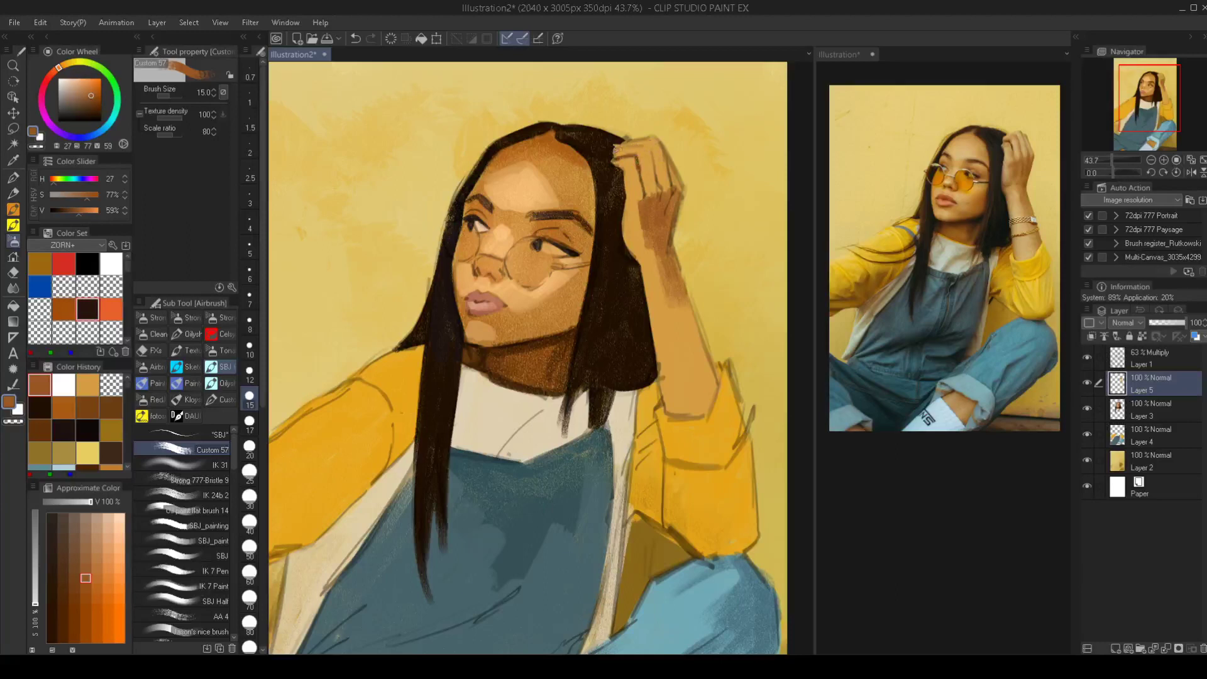
left_click_drag(645, 149, 655, 171)
key("bracketright")
left_click_drag(663, 158, 669, 184)
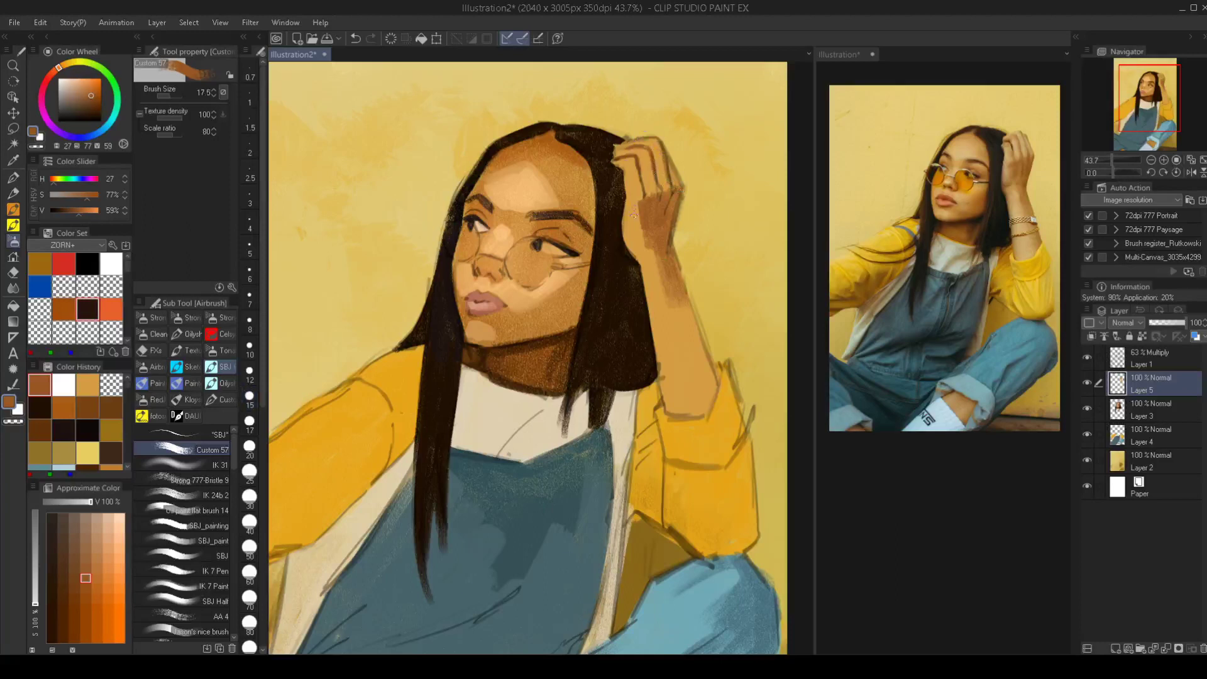
Enlarge the brush to 70 and merge Layer 5 down into Layer 3
left_click_drag(625, 303, 651, 262)
key("bracketright")
key("bracketright")
key("bracketright")
key("bracketright")
key("bracketright")
key("bracketright")
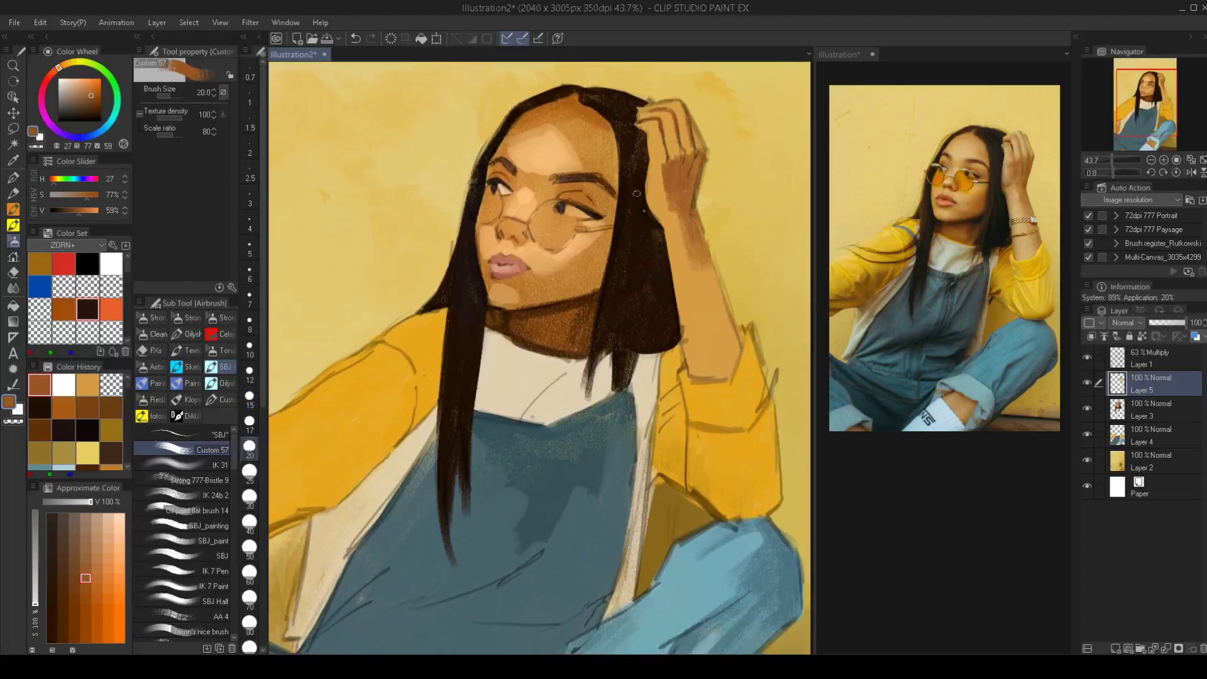
key("bracketright")
key("bracketright")
key("bracketright")
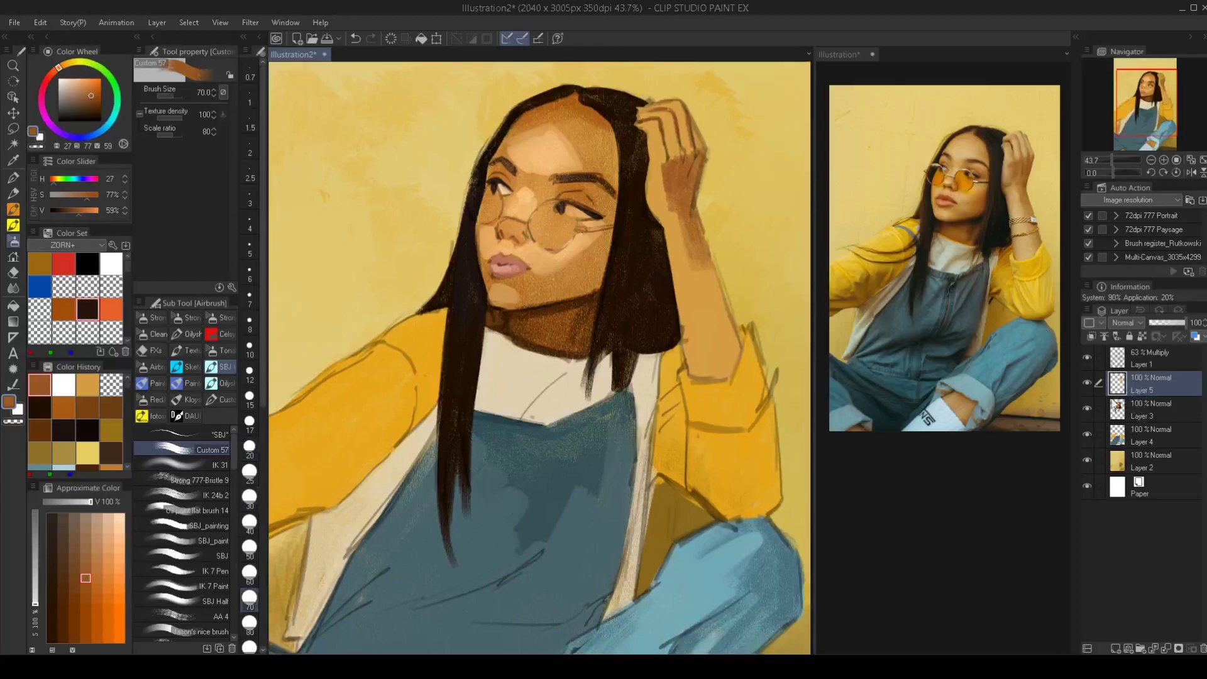
key("ctrl+e")
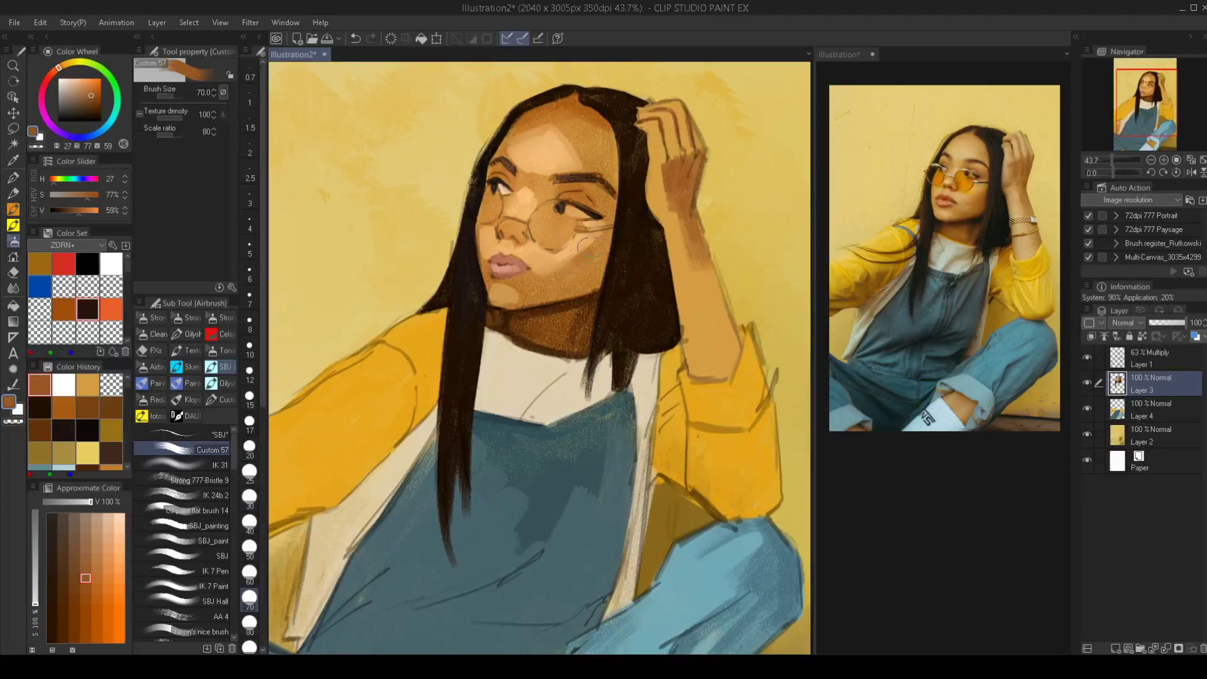
Shade the cheek below the glasses in brown and sample the reddish tone H 14, S 50, V 74 from the lip area
mouse_move(583, 251)
left_mouse_down()
mouse_move(605, 240)
mouse_move(597, 264)
mouse_move(571, 273)
left_mouse_up()
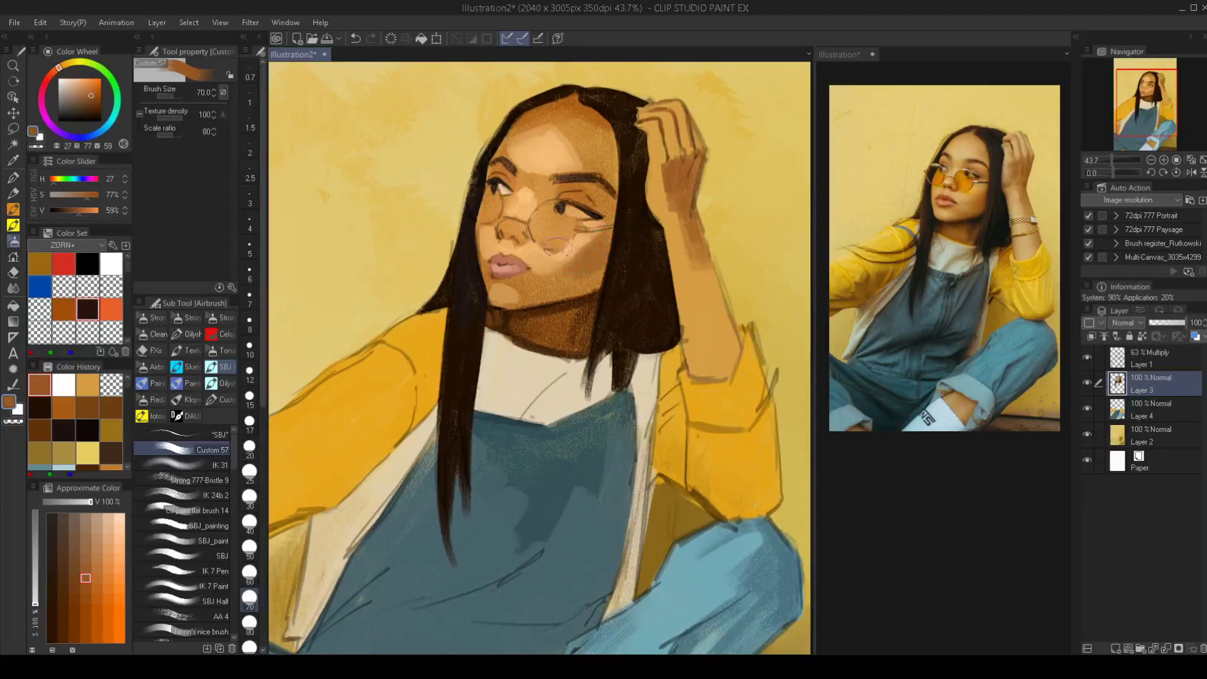
left_click_drag(615, 326, 644, 329)
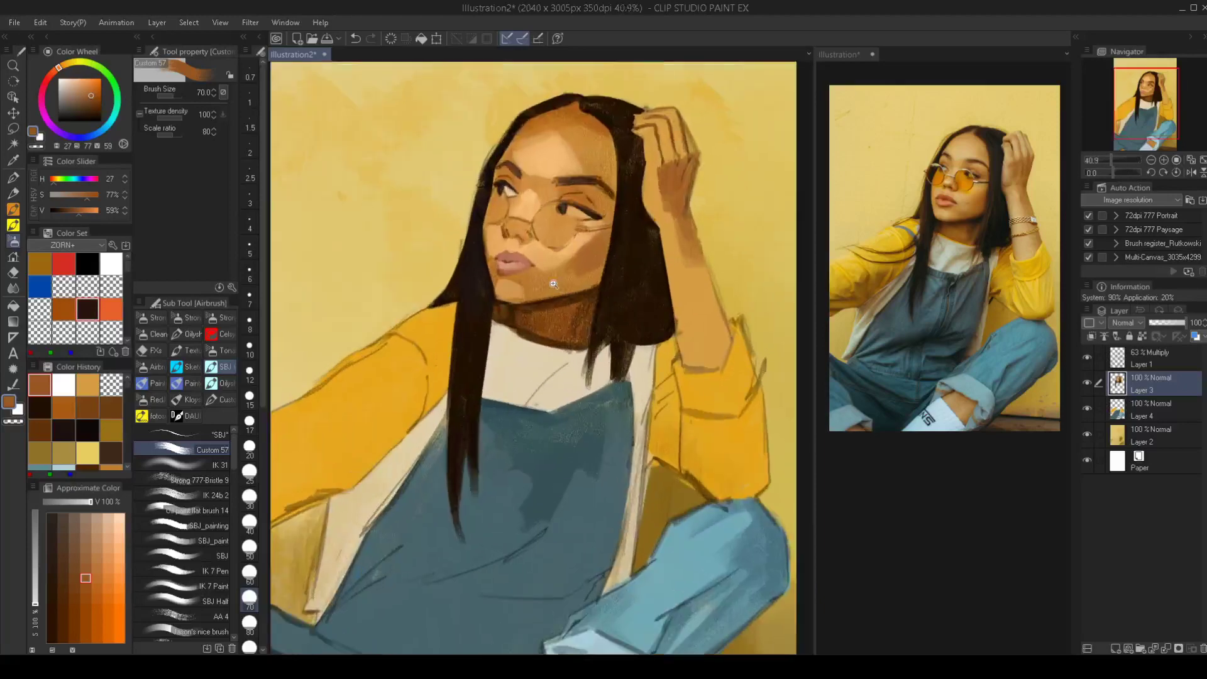
scroll(553, 284, "up", 2)
left_click(506, 244, "alt")
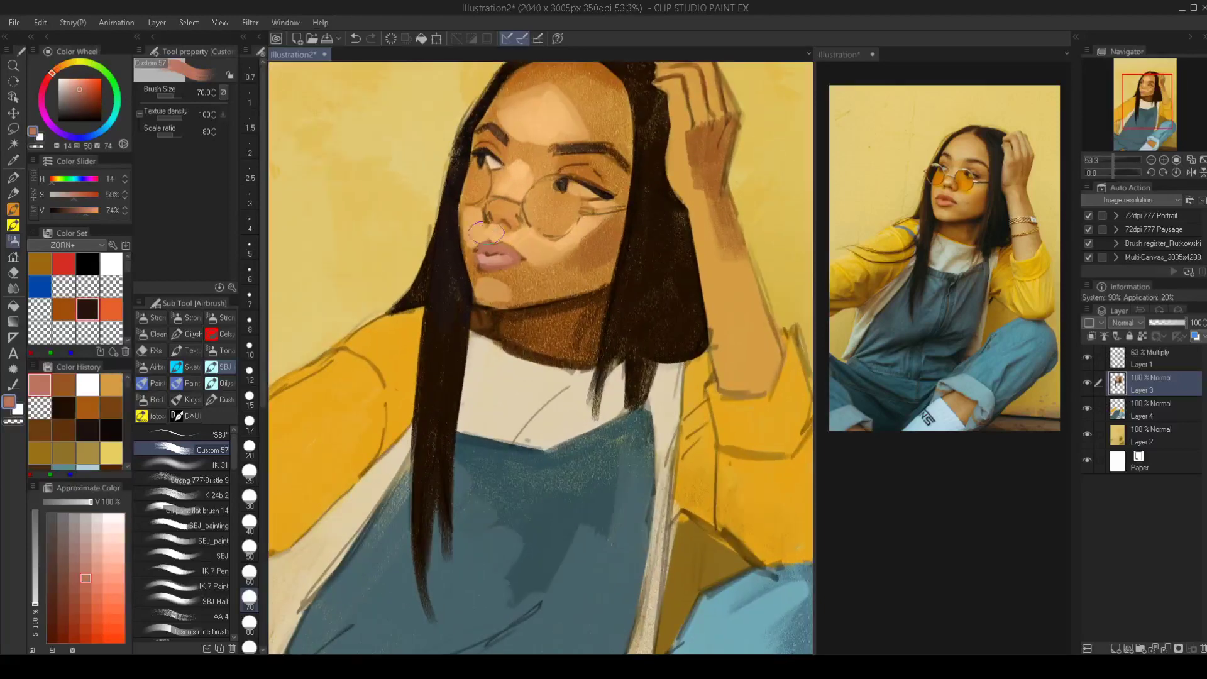
Darken the reddish tone to H 14, S 63, V 55, reduce the brush to 20 and shade the upper lip
left_click(87, 92)
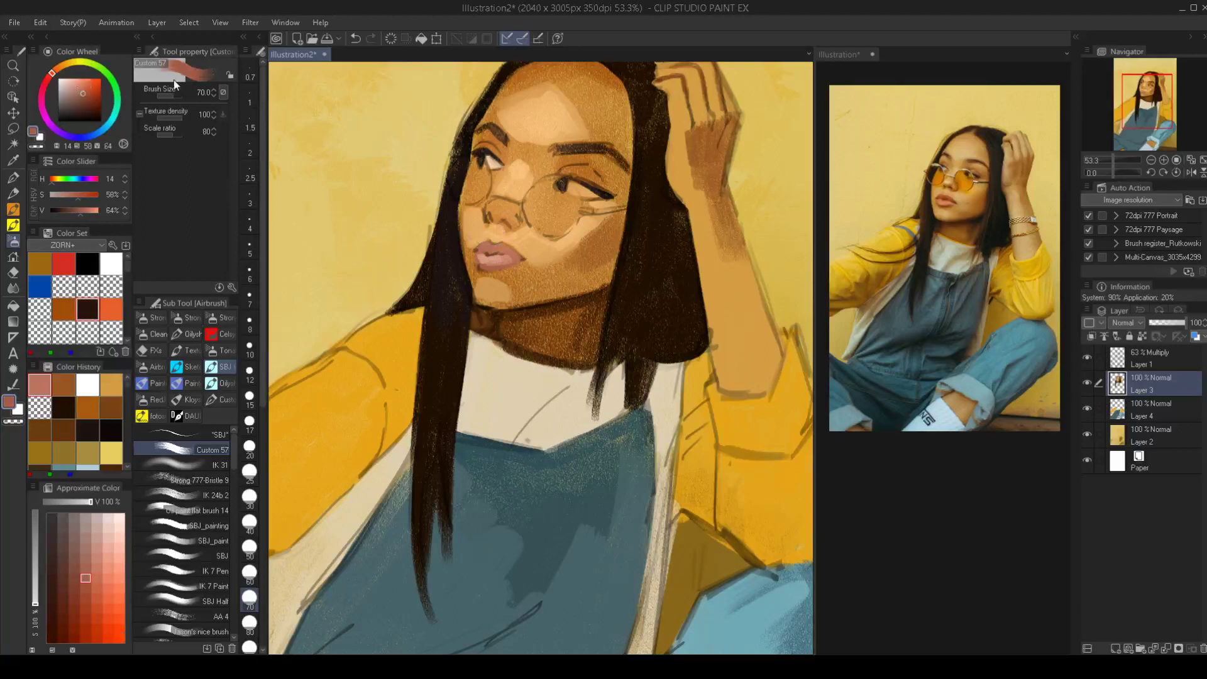
double_click(32, 132)
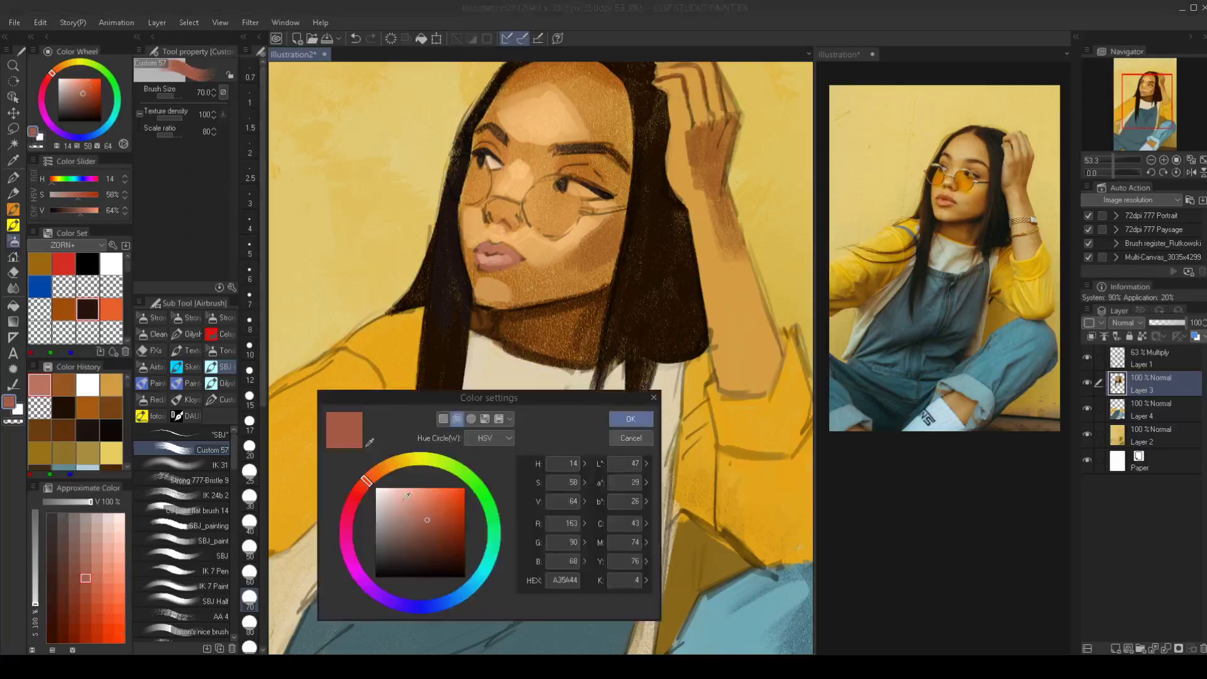
left_click_drag(427, 520, 431, 527)
left_click(630, 418)
key("bracketleft")
key("bracketleft")
key("bracketleft")
key("bracketleft")
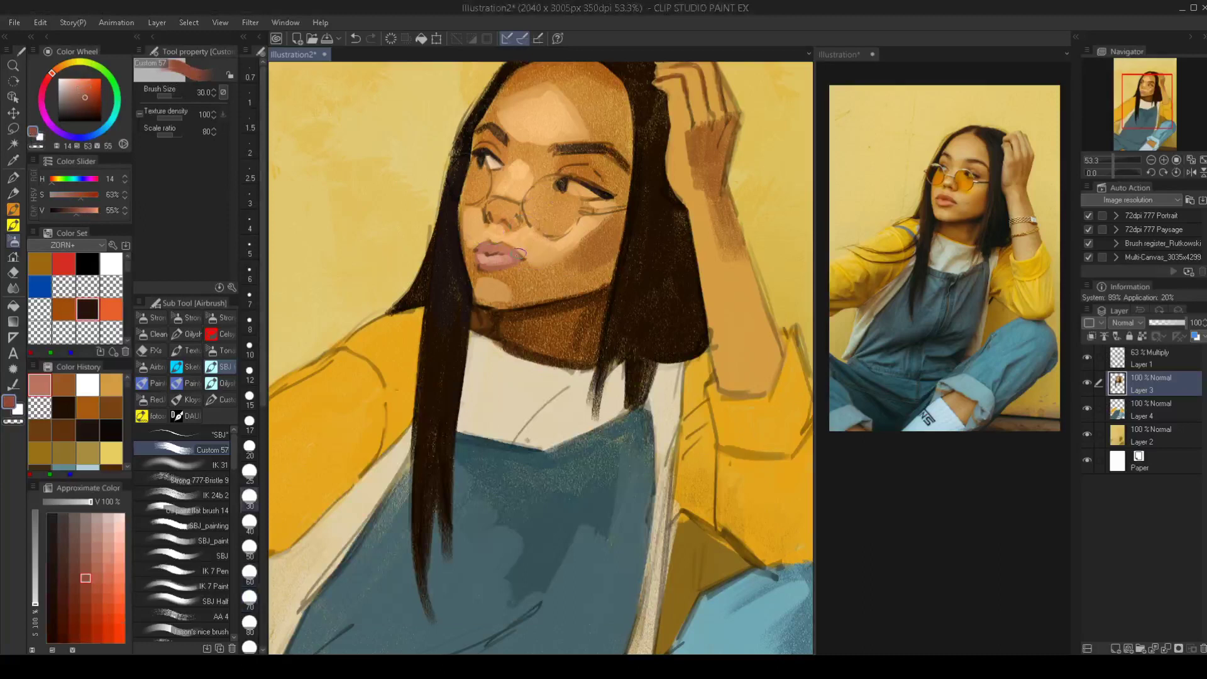
key("bracketleft")
key("bracketleft")
left_click_drag(506, 242, 522, 257)
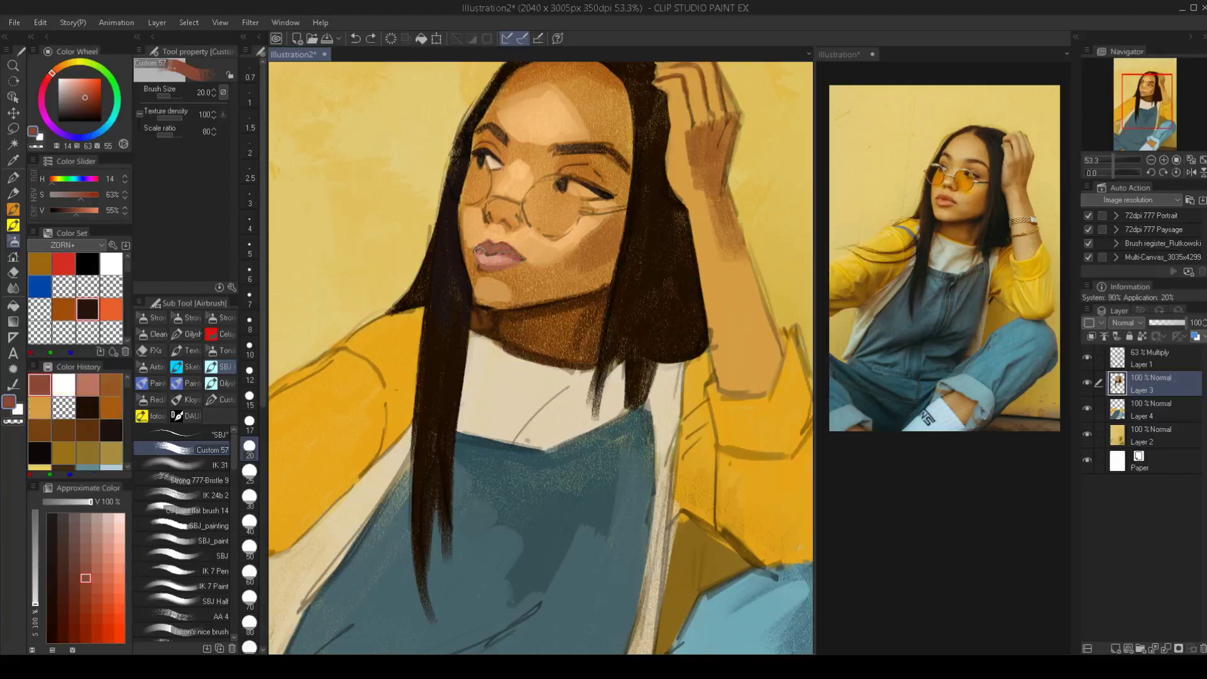
scroll(489, 250, "down", 3)
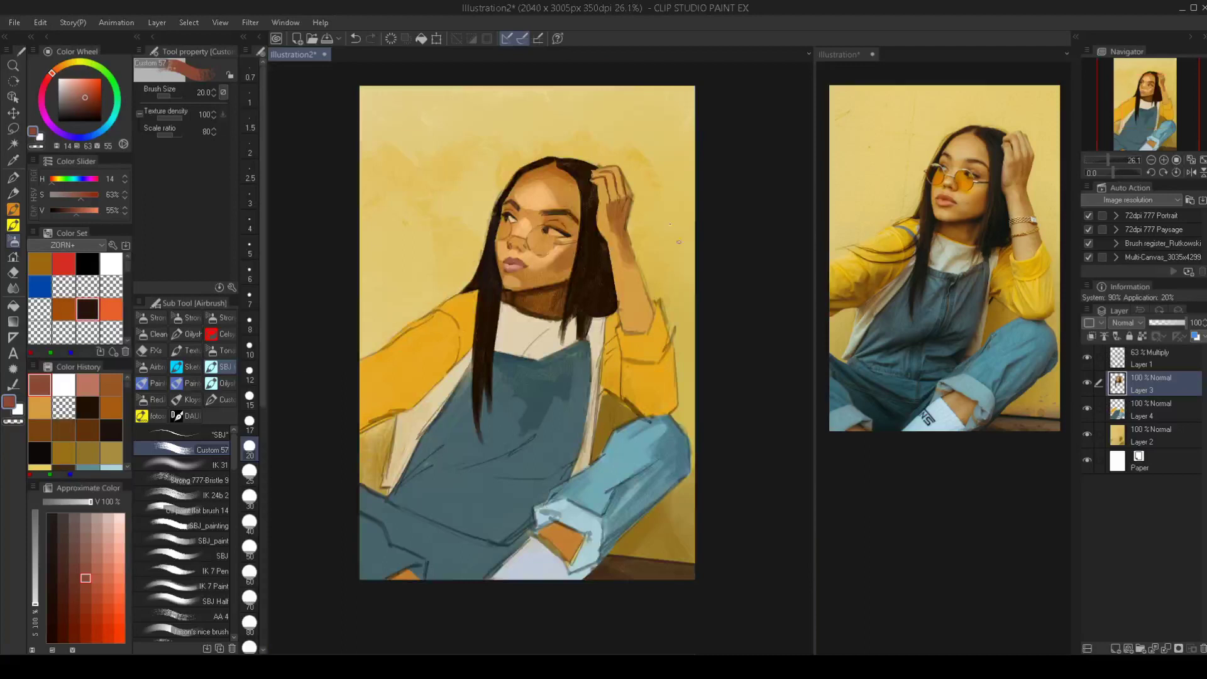
Sample the dark hair colour H 19, S 48, V 13 and repaint the hair edge beside the cheek and jaw with a small brush
scroll(499, 253, "up", 3)
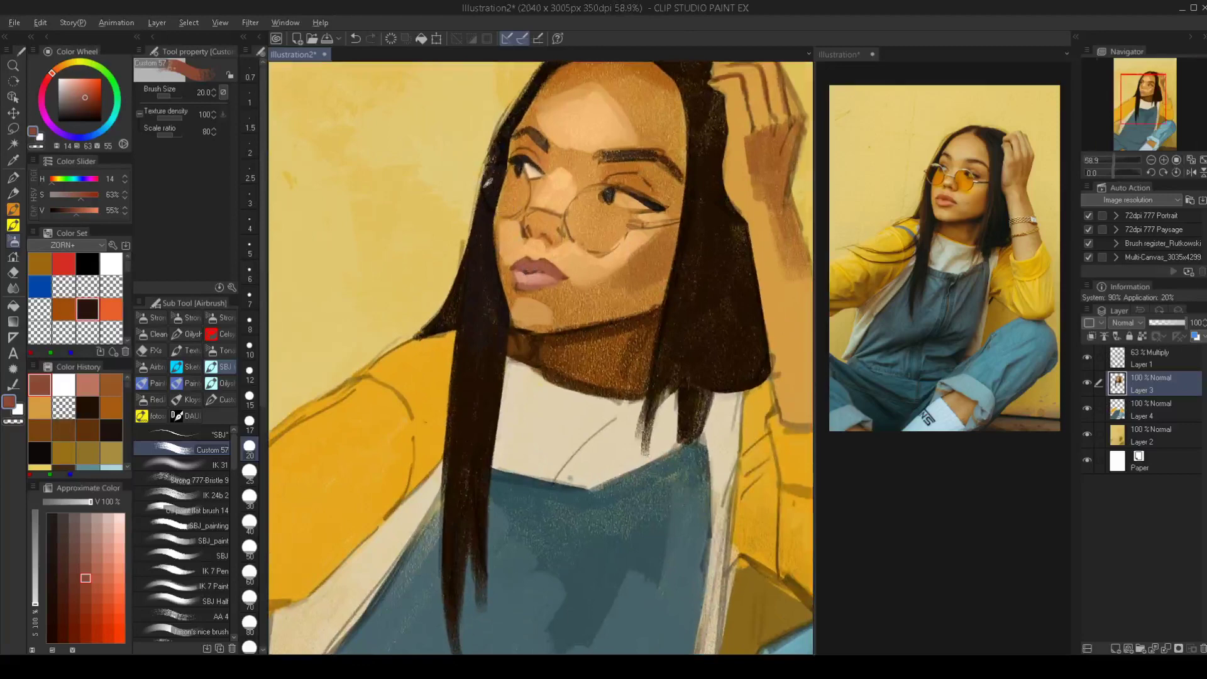
left_click(495, 192, "alt")
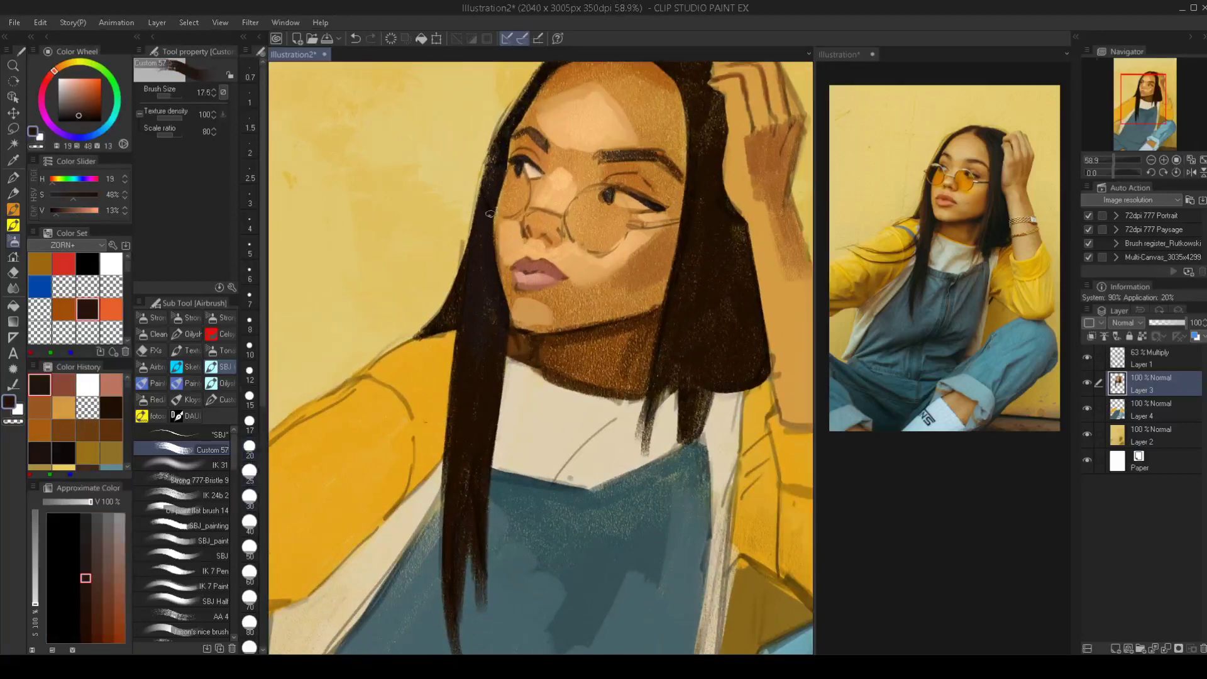
key("bracketleft")
key("bracketleft")
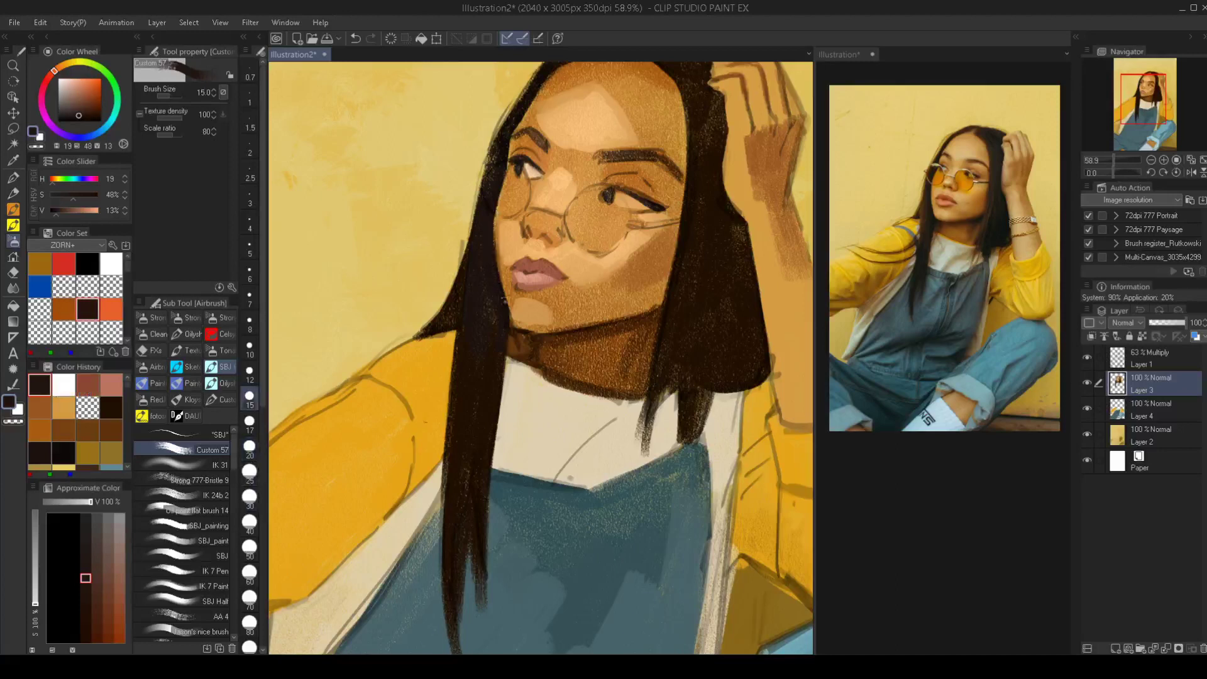
key("bracketright")
key("bracketright")
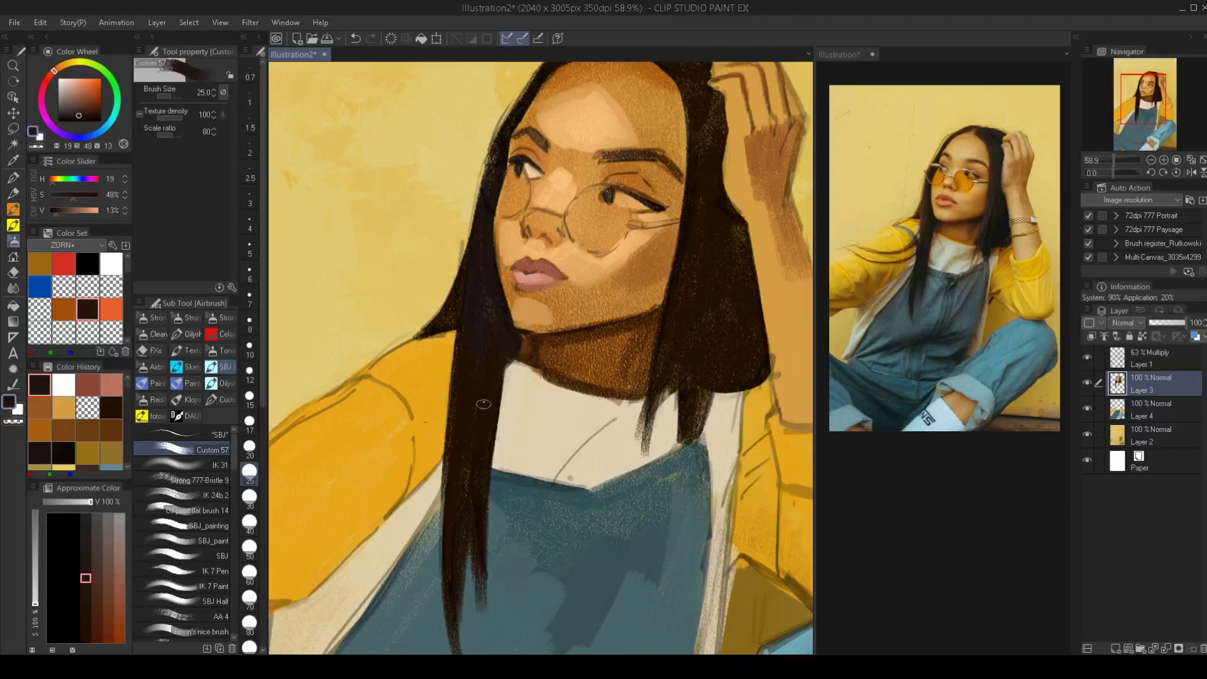
Undo the last hair stroke and refine the long strand beside the jaw and neck with a smaller brush
key("ctrl+z")
key("bracketleft")
key("bracketleft")
key("bracketleft")
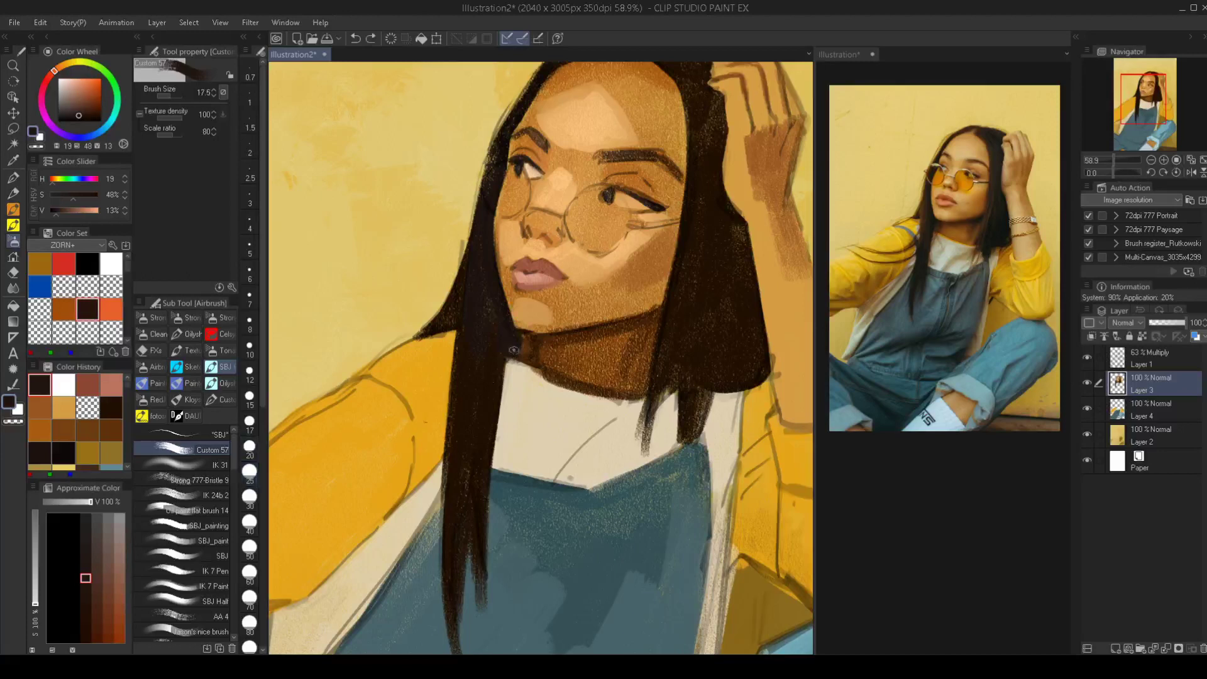
left_click_drag(537, 342, 455, 431)
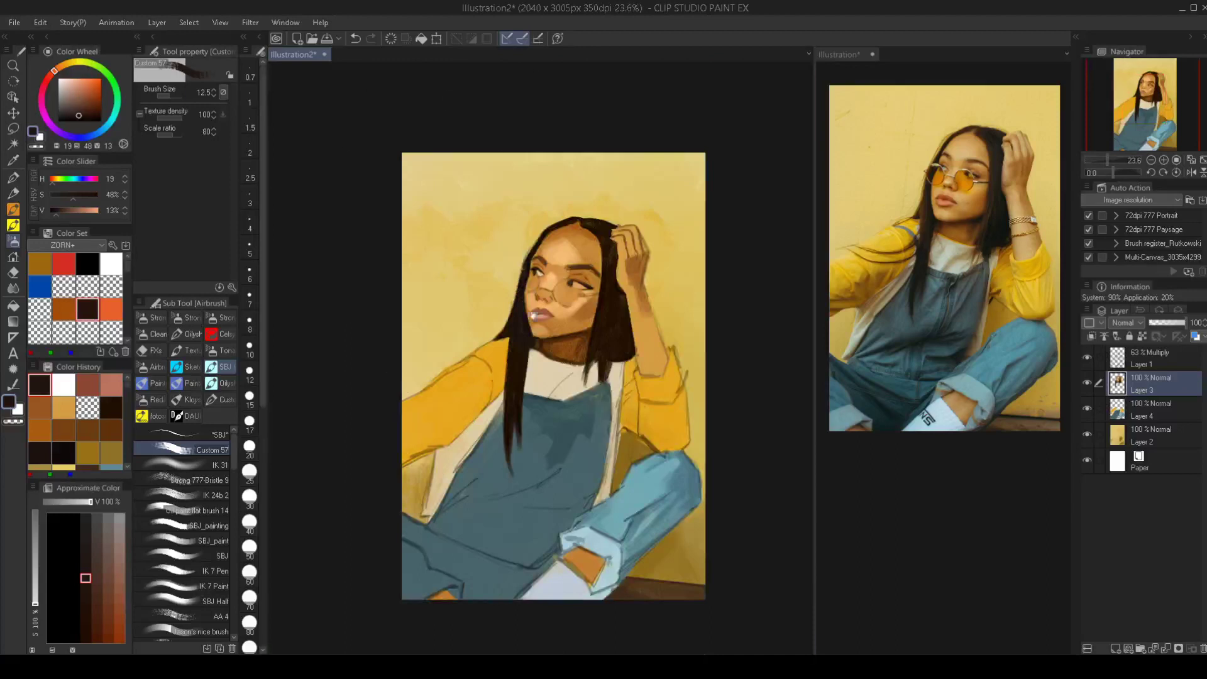
Sample the yellow of the extended sleeve and darken it to an olive brown of H 45, S 92, V 35
left_click_drag(524, 357, 550, 272)
scroll(519, 330, "up", 3)
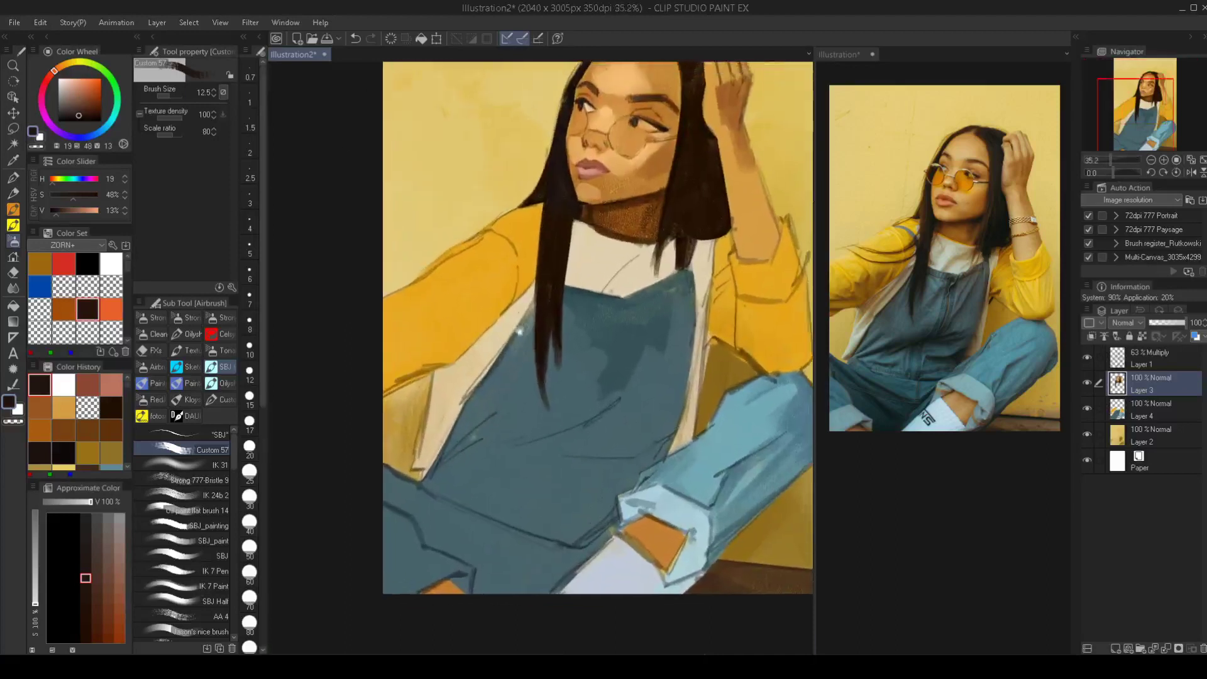
left_click(447, 325, "alt")
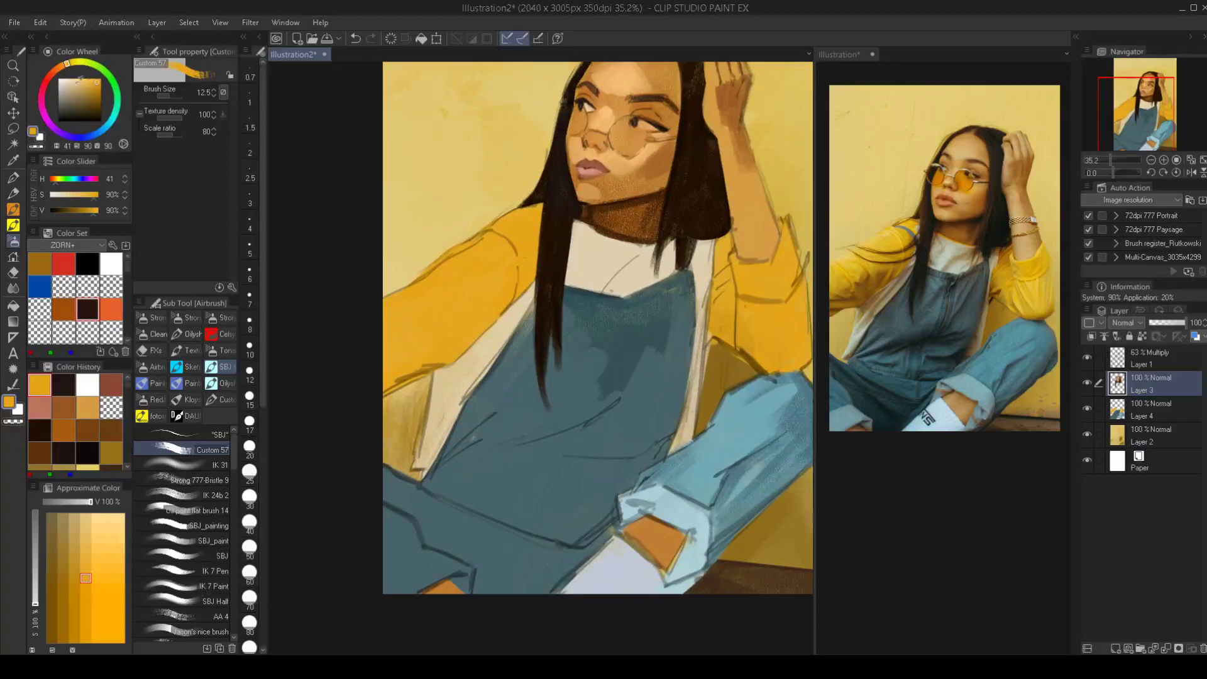
double_click(32, 130)
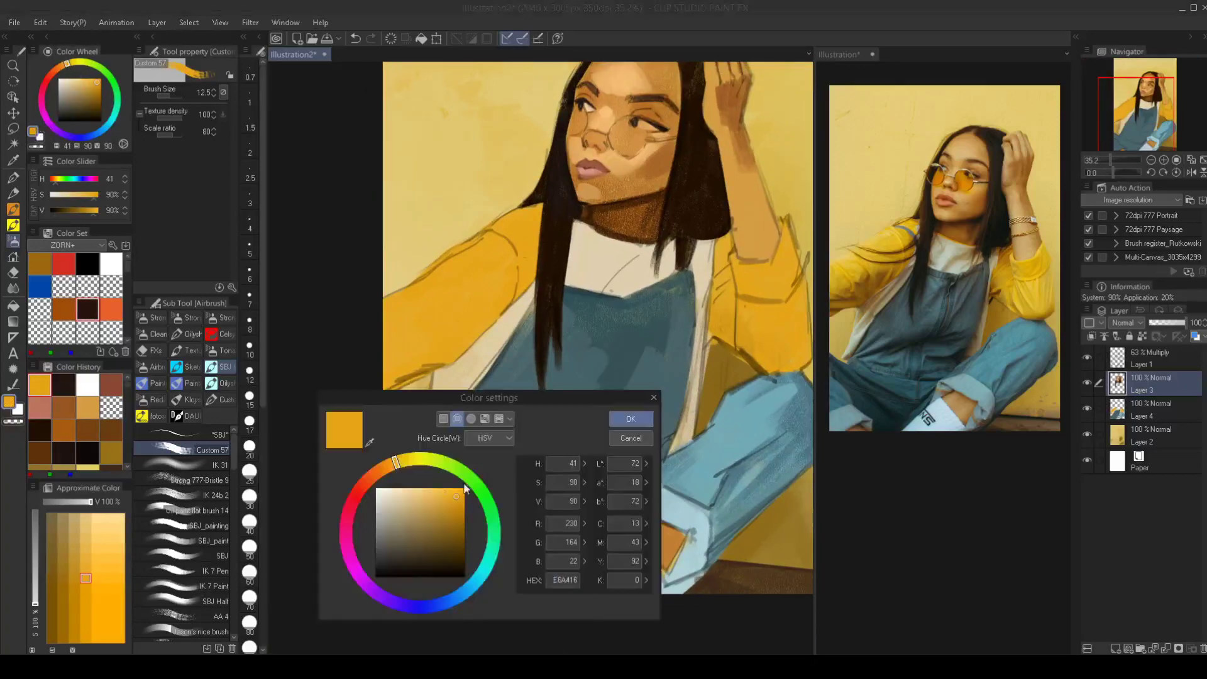
left_click_drag(399, 465, 401, 463)
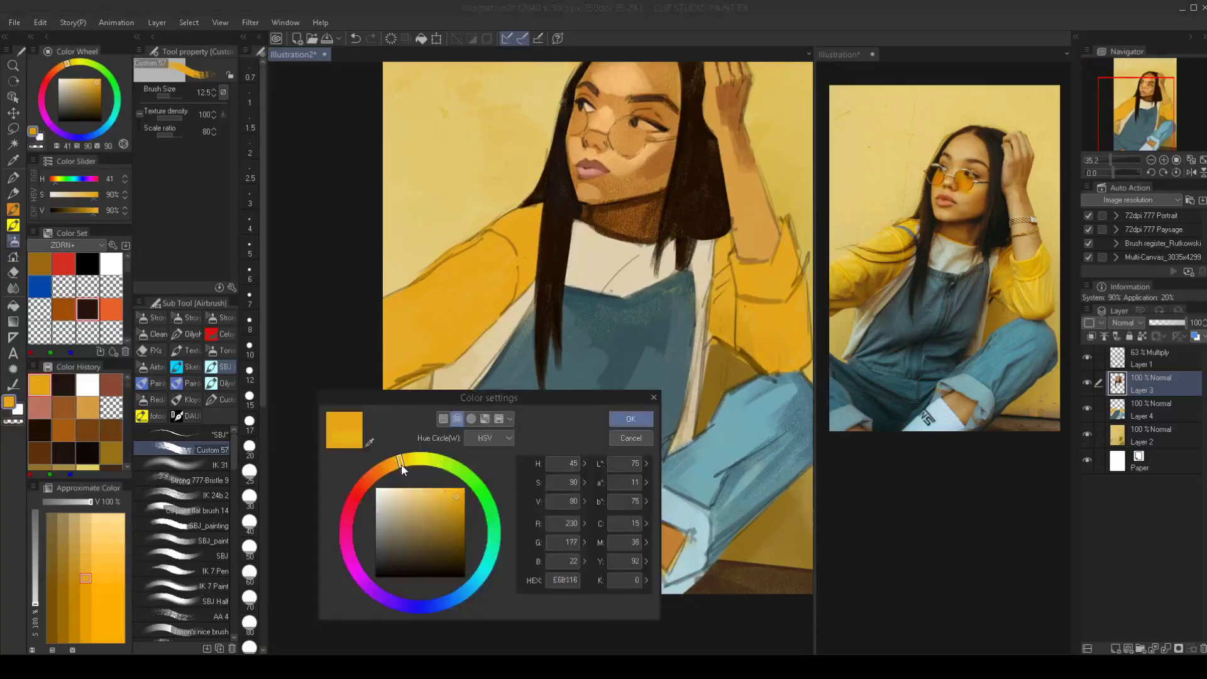
left_click(460, 542)
left_click_drag(457, 546, 458, 545)
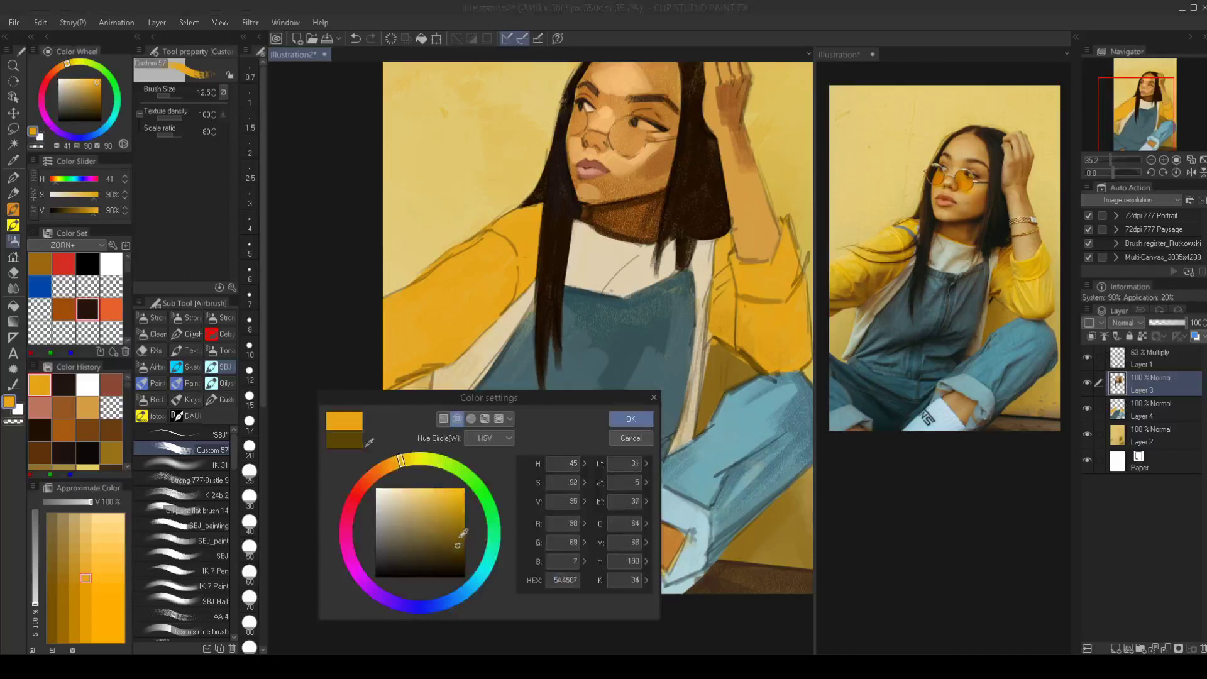
left_click(616, 420)
Enlarge the brush to 80 and shade the underside of the extended yellow sleeve in olive brown
key("bracketright")
key("bracketright")
key("bracketright")
key("bracketright")
key("bracketright")
key("bracketright")
key("bracketright")
key("bracketright")
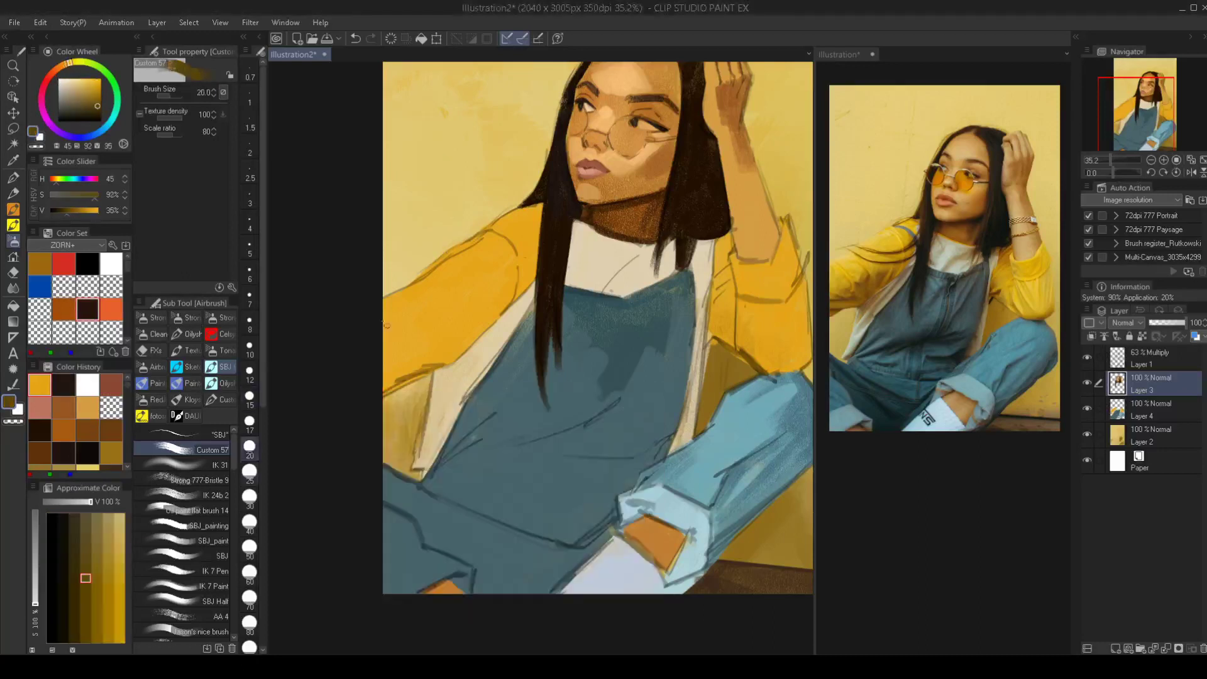
key("bracketright")
key("bracketright")
mouse_move(381, 381)
left_mouse_down()
mouse_move(439, 363)
mouse_move(443, 312)
mouse_move(453, 344)
mouse_move(432, 359)
mouse_move(499, 306)
left_mouse_up()
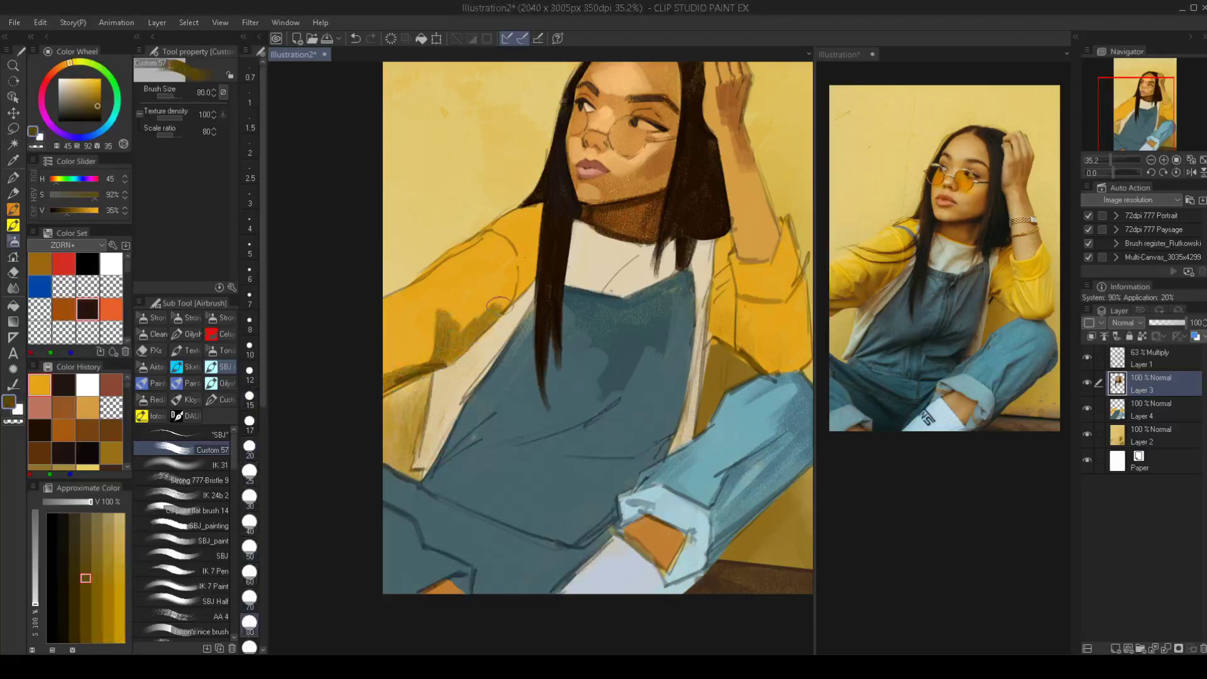
Reduce the brush to 70 and paint fold shadows on the upper part of the extended sleeve near the hair
key("bracketleft")
key("bracketleft")
key("bracketright")
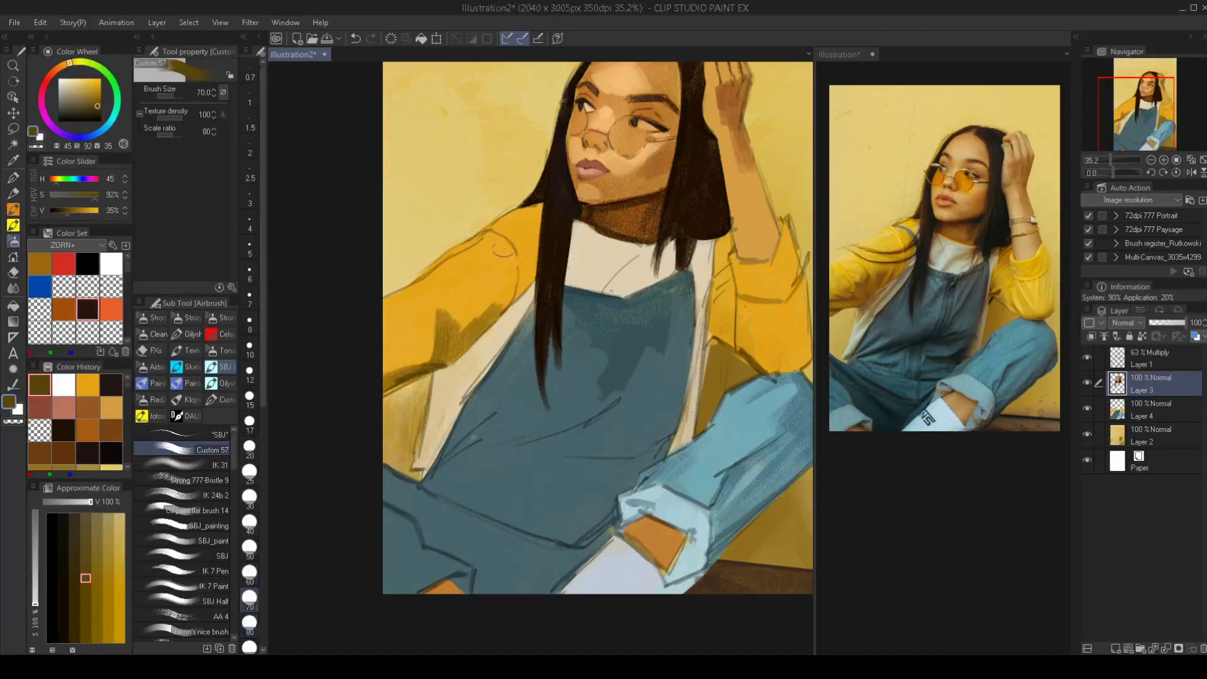
mouse_move(516, 272)
left_mouse_down()
mouse_move(506, 299)
mouse_move(526, 267)
mouse_move(497, 294)
mouse_move(486, 278)
mouse_move(476, 305)
mouse_move(475, 278)
mouse_move(460, 323)
left_mouse_up()
Enlarge the brush to 100 and shade the forearm part of the extended sleeve at the canvas edge
key("bracketright")
key("bracketright")
key("bracketright")
key("bracketright")
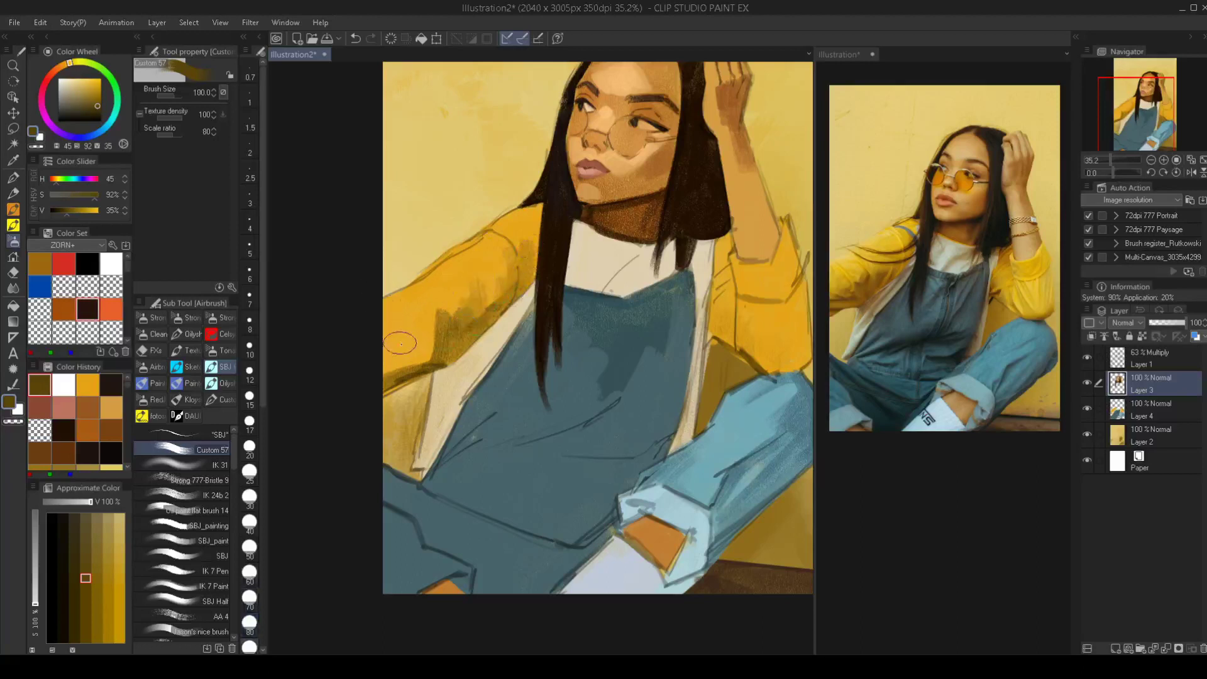
mouse_move(386, 347)
left_mouse_down()
mouse_move(420, 352)
mouse_move(377, 374)
mouse_move(416, 340)
mouse_move(413, 287)
left_mouse_up()
Set the brush to 90 and extend the olive shadows across the middle of the extended sleeve
key("bracketleft")
key("bracketleft")
key("bracketleft")
key("bracketleft")
key("bracketleft")
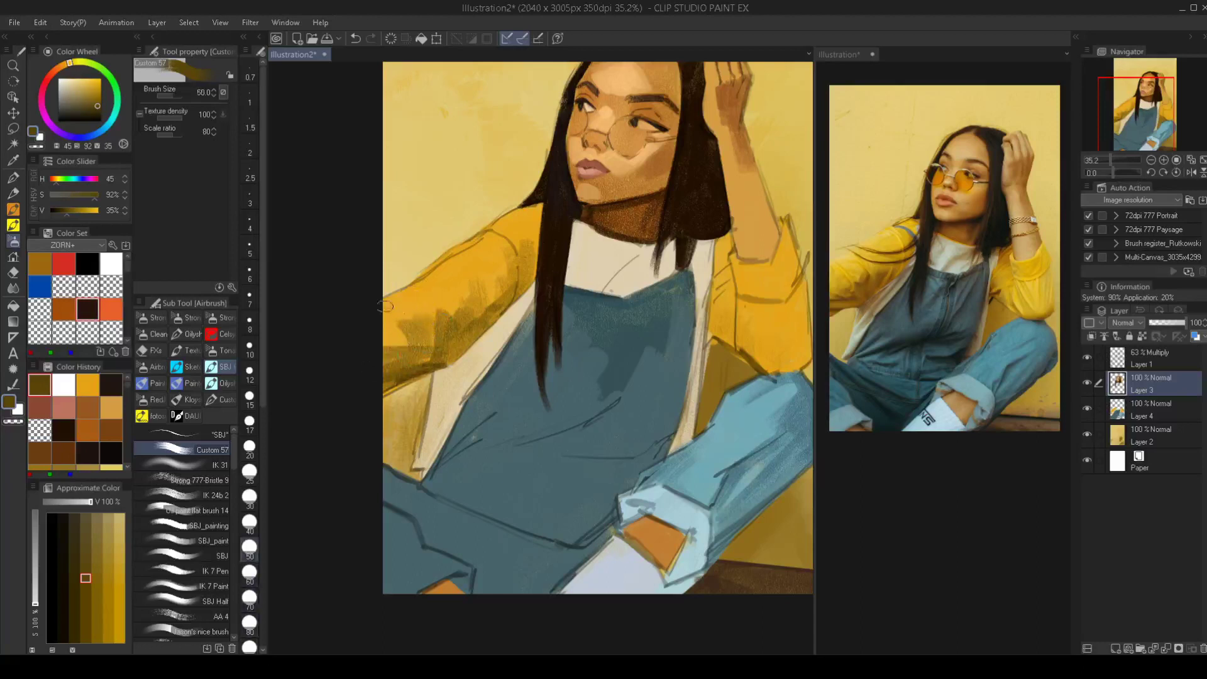
key("bracketright")
key("bracketright")
key("bracketright")
mouse_move(492, 275)
left_mouse_down()
mouse_move(487, 303)
mouse_move(443, 351)
left_mouse_up()
Blend the shading on the cheek below the glasses with the Finger tip 14 tool at size 60
scroll(528, 305, "down", 3)
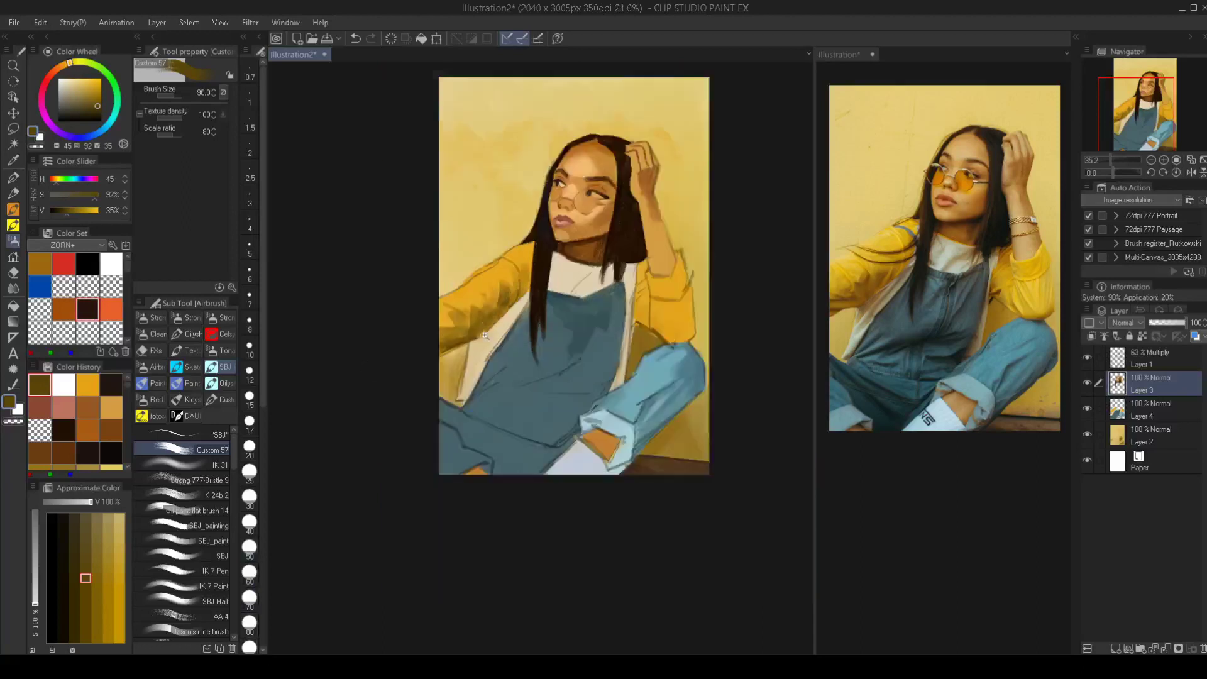
scroll(544, 311, "up", 2)
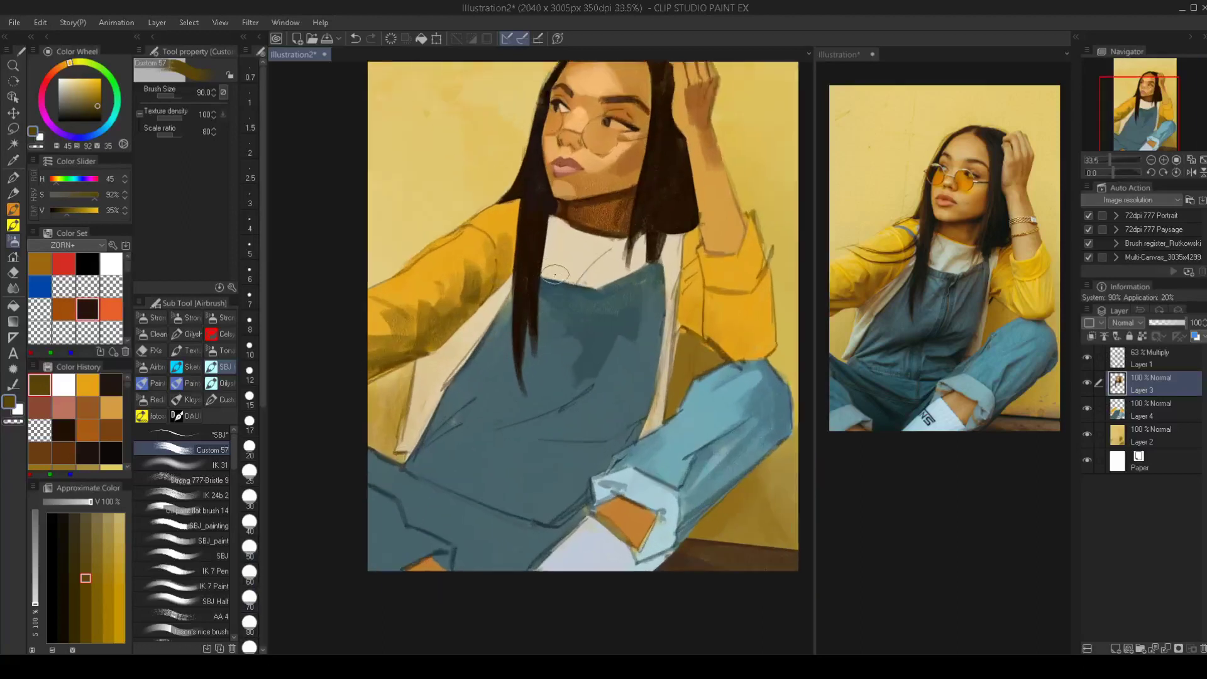
left_click_drag(582, 260, 573, 325)
scroll(560, 189, "up", 2)
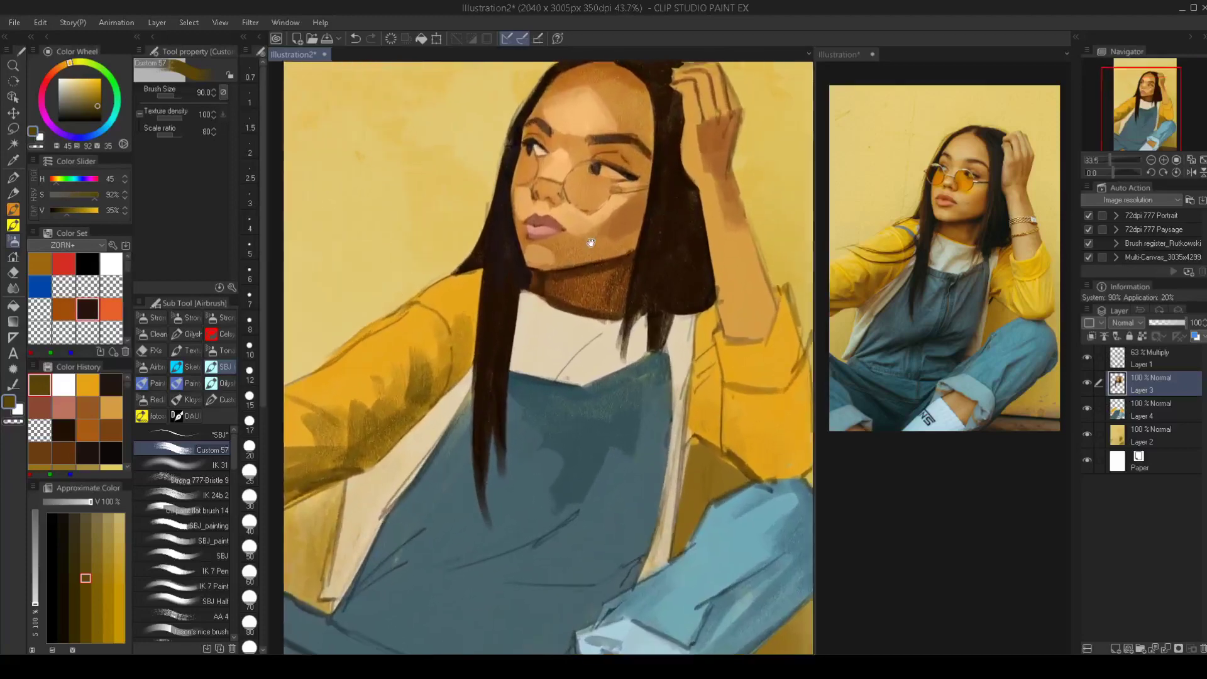
mouse_move(558, 128)
left_mouse_down()
mouse_move(548, 151)
mouse_move(537, 112)
mouse_move(534, 135)
mouse_move(504, 160)
mouse_move(566, 146)
left_mouse_up()
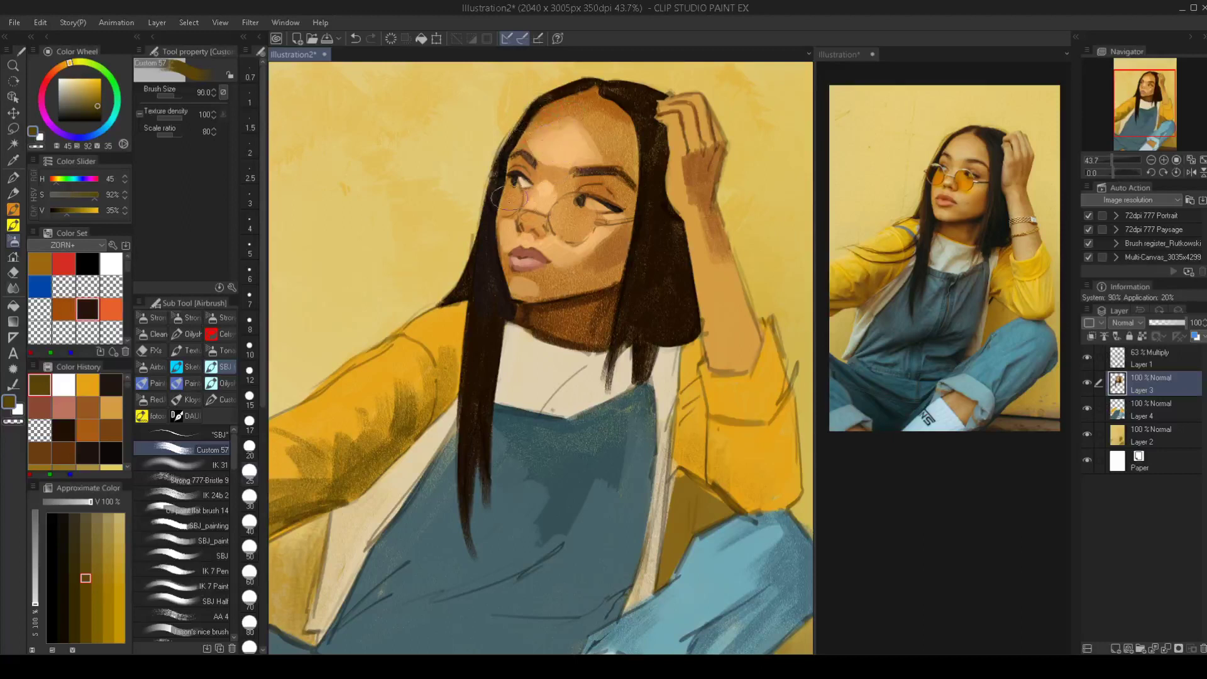
key("j")
key("bracketright")
key("bracketright")
key("bracketright")
key("bracketright")
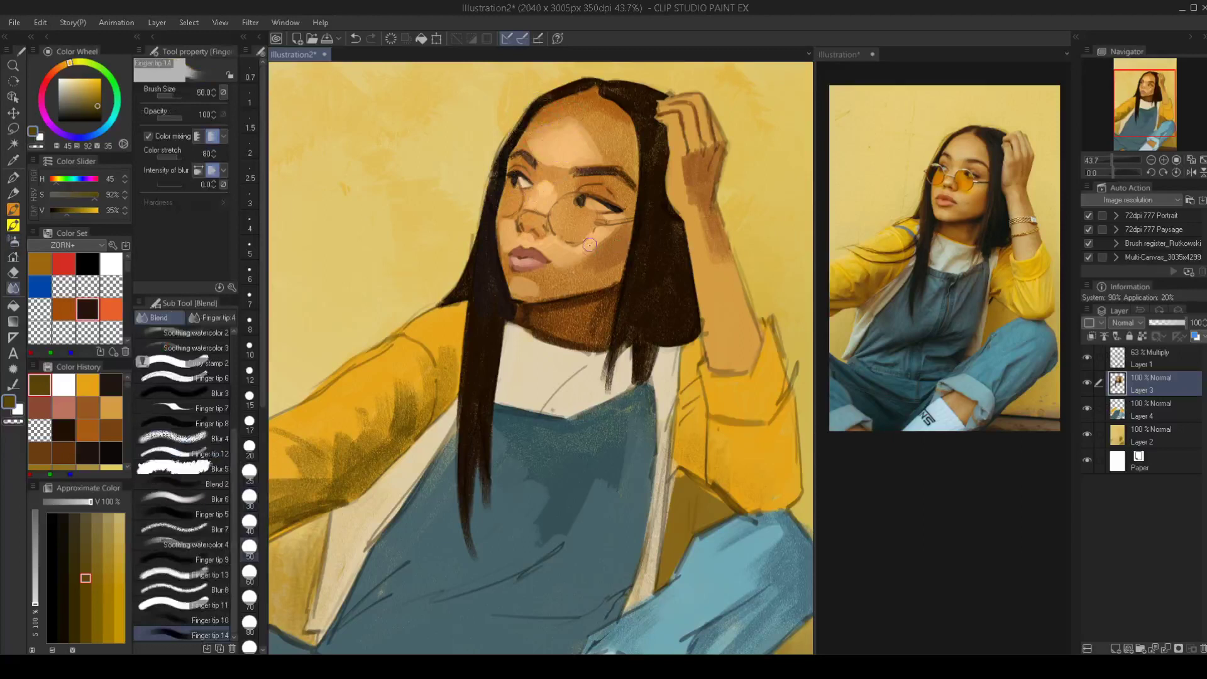
mouse_move(599, 244)
left_mouse_down()
mouse_move(616, 227)
mouse_move(597, 254)
left_mouse_up()
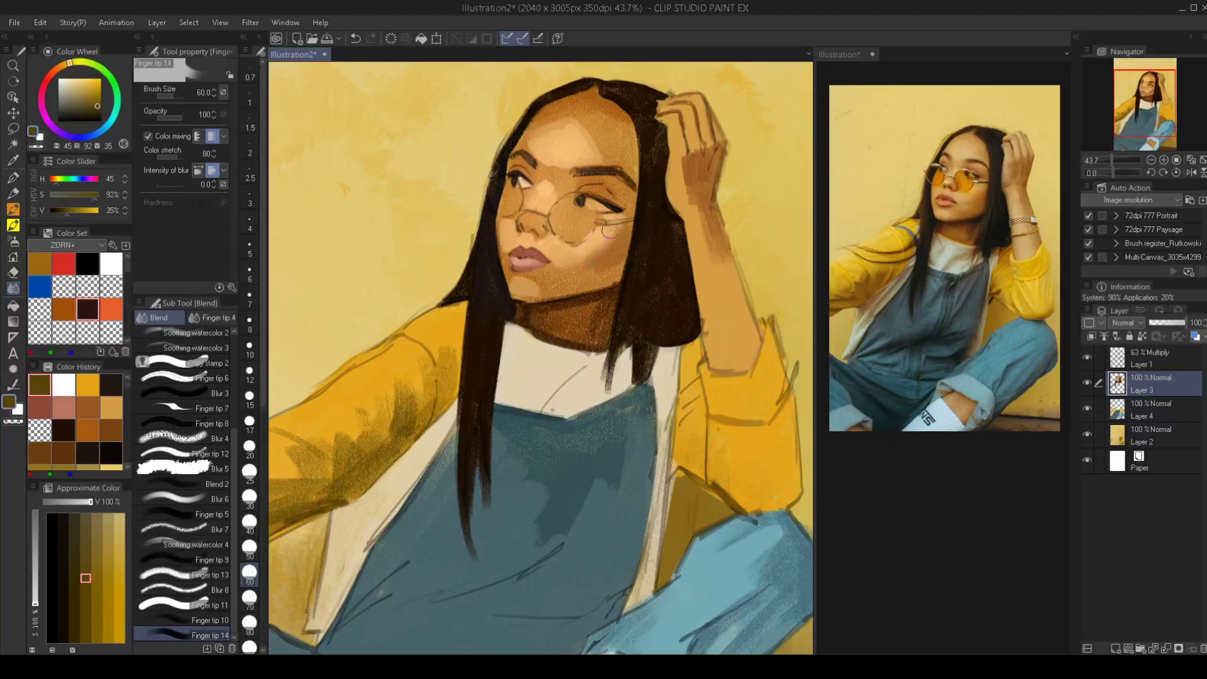
Enlarge the blending brush to 70 to smooth the cheek and jaw, and soften the chin with a smaller size
key("bracketright")
left_click_drag(589, 255, 611, 236)
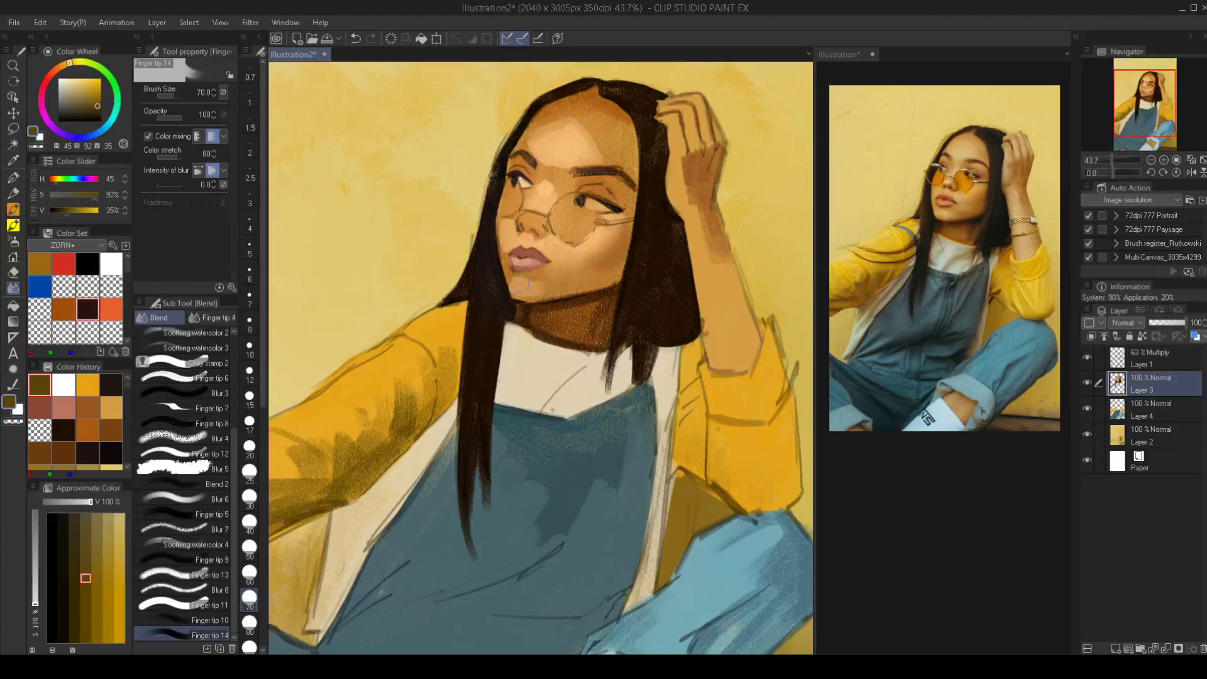
key("bracketleft")
key("bracketleft")
key("bracketleft")
Return to the Custom 57 brush, sample the light forehead tone H 34, S 52, V 95 and touch up the nose at size 25
key("b")
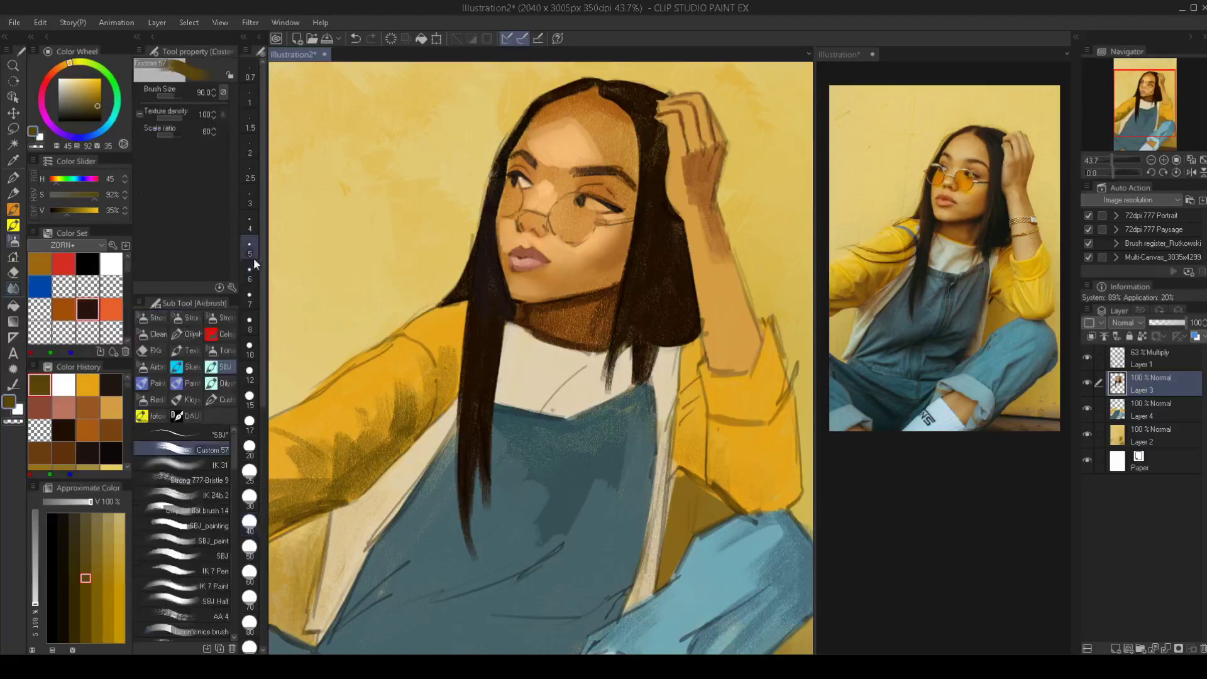
left_click(565, 145, "alt")
key("bracketleft")
key("bracketleft")
key("bracketleft")
key("bracketleft")
key("bracketleft")
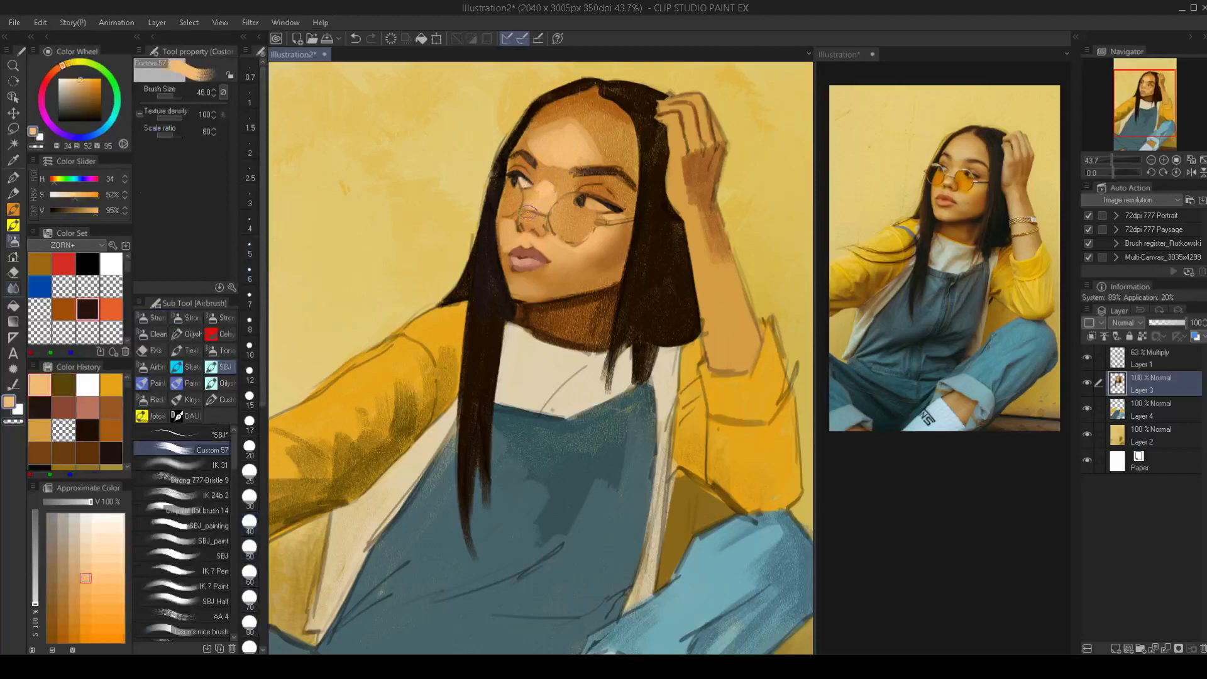
key("bracketleft")
key("bracketleft")
left_click(528, 220)
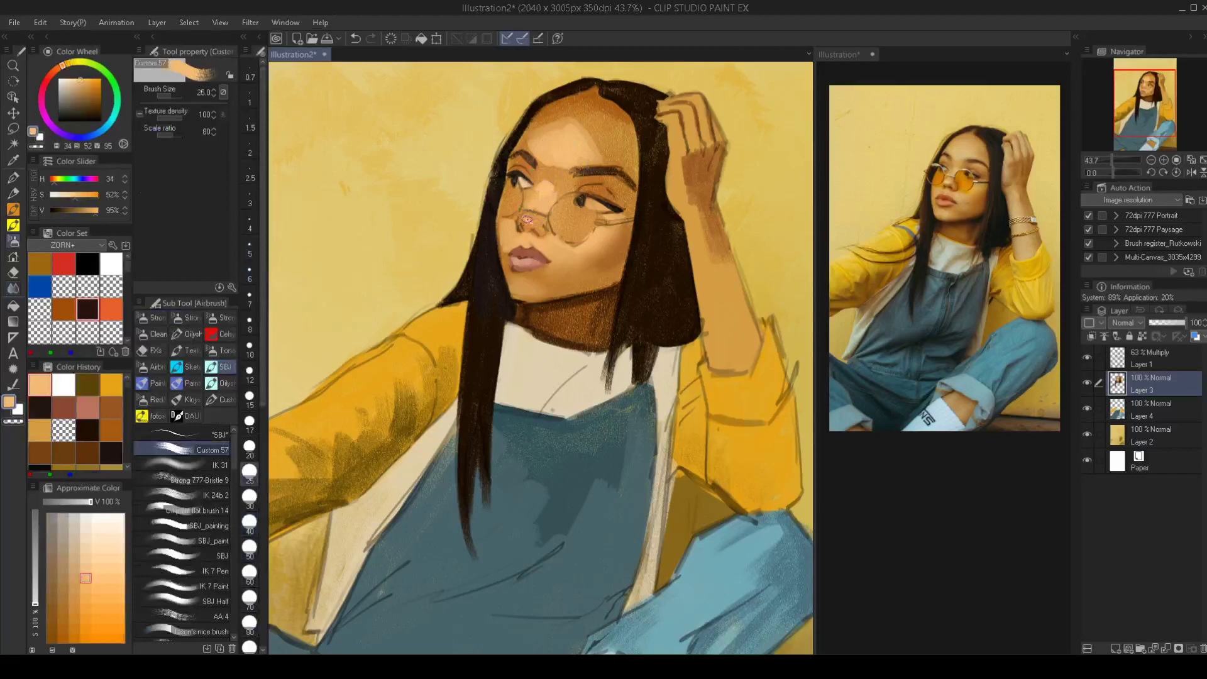
scroll(566, 254, "down", 3)
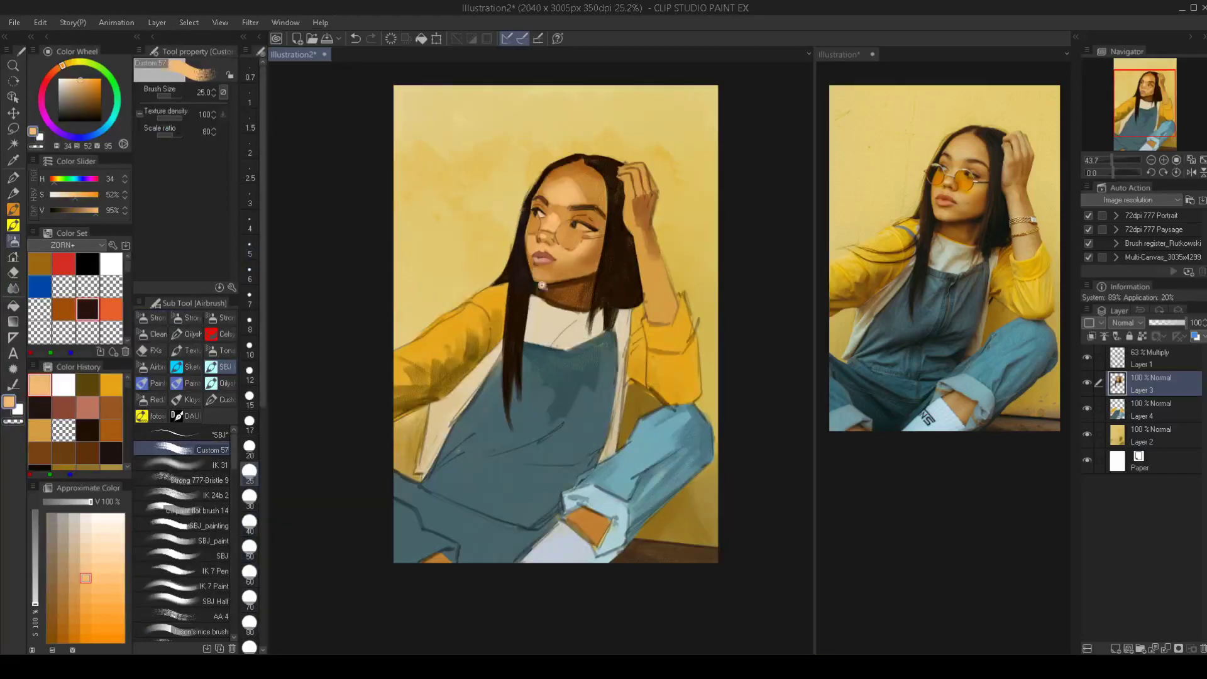
Sample the light cheek tone H 33, S 54, V 93 and touch up the cheek just below the glasses lens
scroll(575, 264, "up", 3)
left_click(579, 241, "alt")
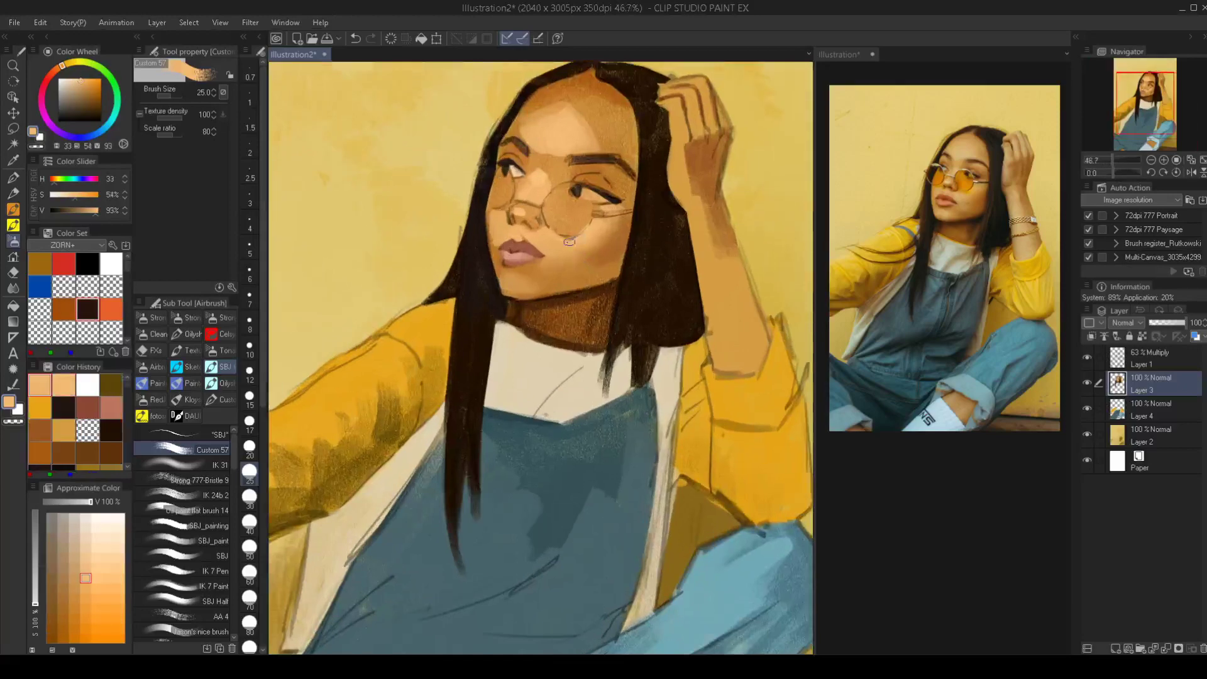
left_click_drag(572, 241, 579, 264)
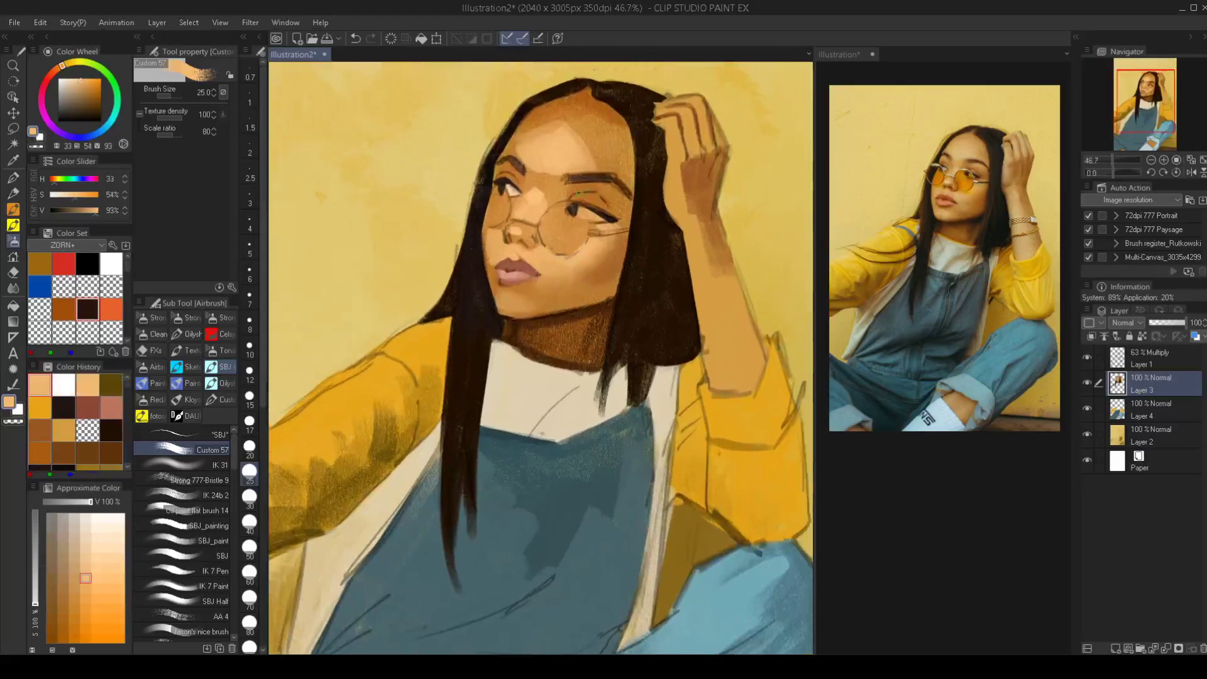
Sample the near-black eyeliner tone and redraw the round glasses frames with the Custom 57 brush at about size 10
left_click(610, 214, "alt")
key("bracketleft")
key("bracketleft")
key("bracketleft")
key("bracketleft")
key("bracketleft")
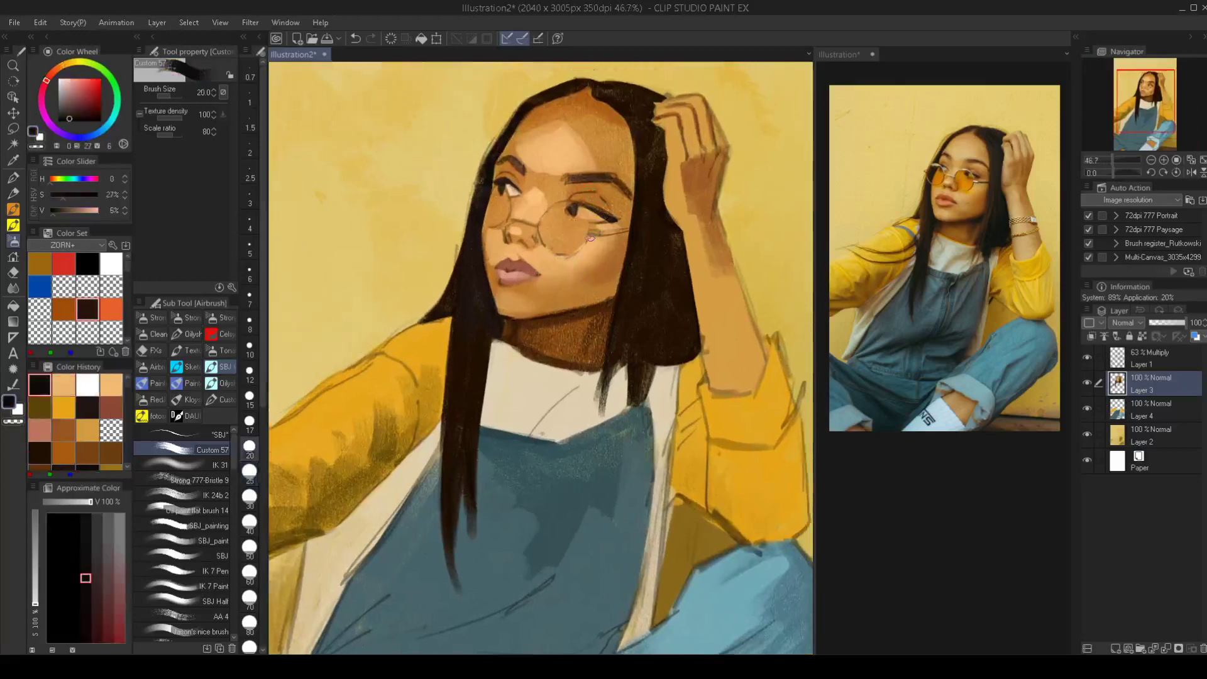
key("bracketright")
left_click_drag(556, 254, 588, 239)
key("ctrl+z")
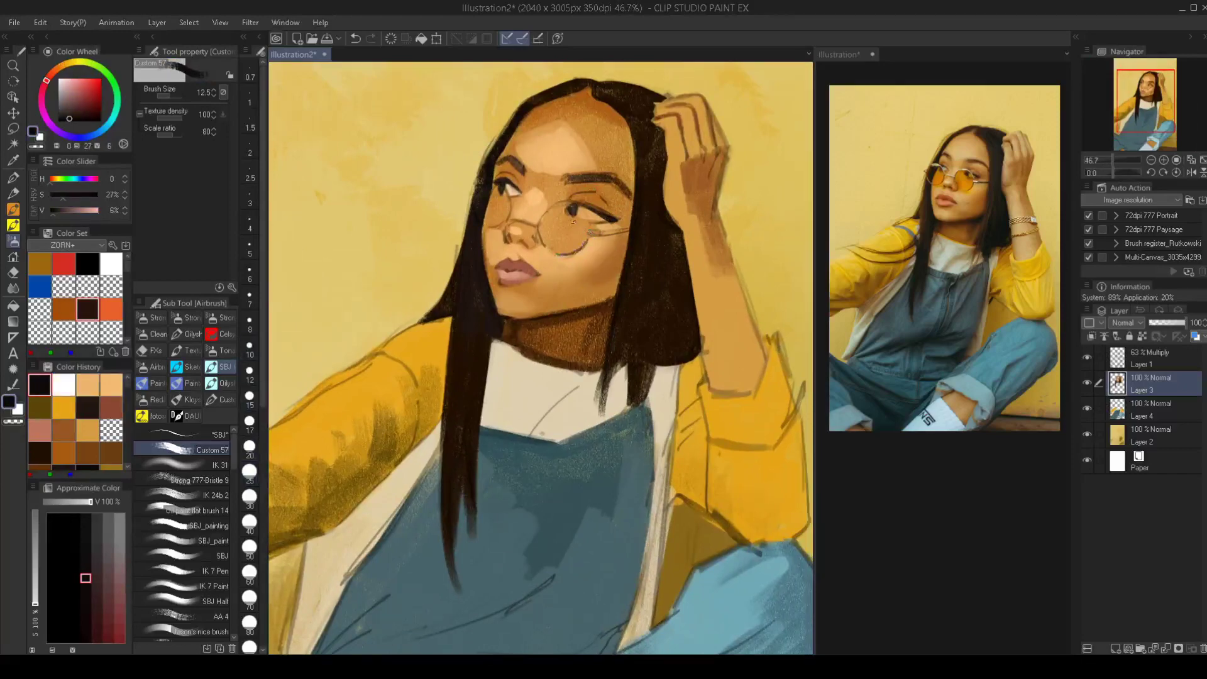
key("bracketleft")
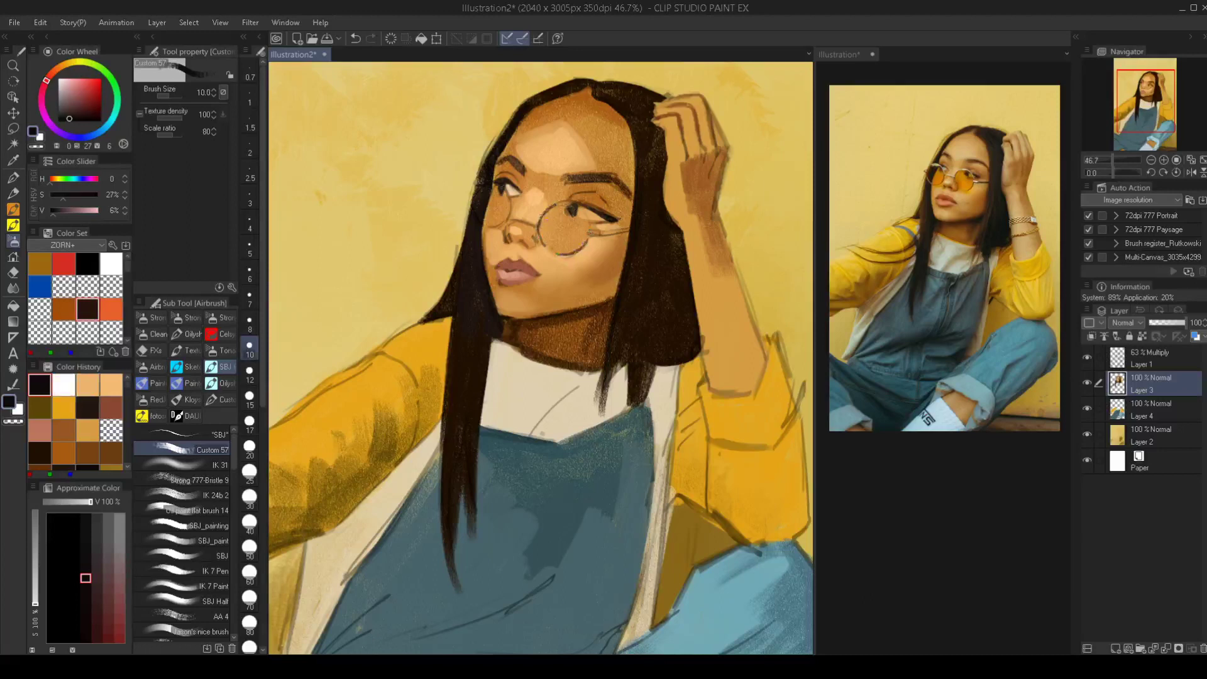
key("bracketleft")
left_click_drag(511, 203, 499, 220)
left_click_drag(575, 249, 581, 237)
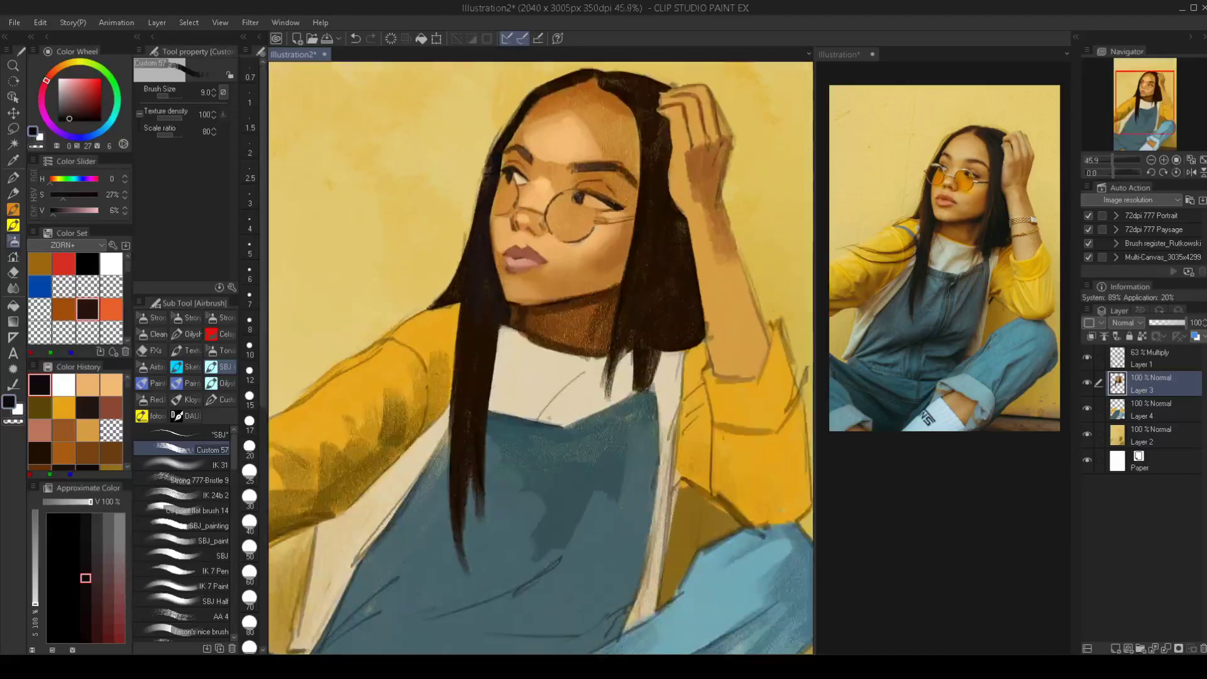
Sample the yellow of the raised sleeve and shift it to a deeper orange, H 36, S 96, V 77
left_click(711, 367, "alt")
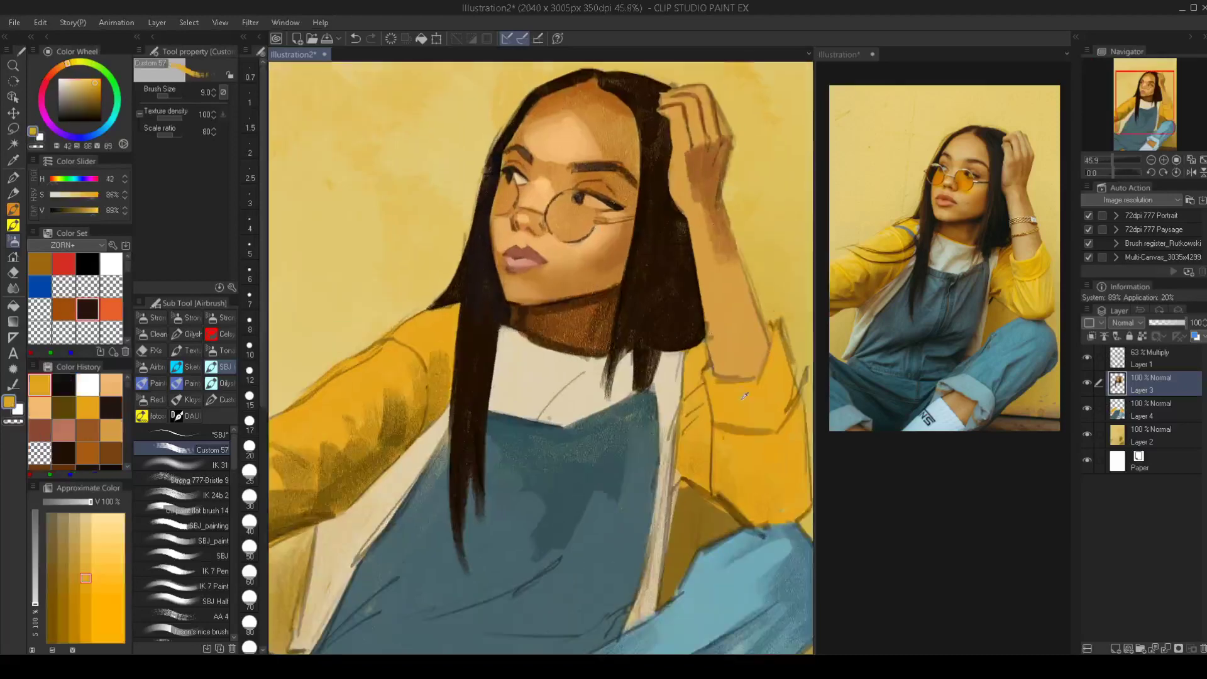
left_click(64, 67)
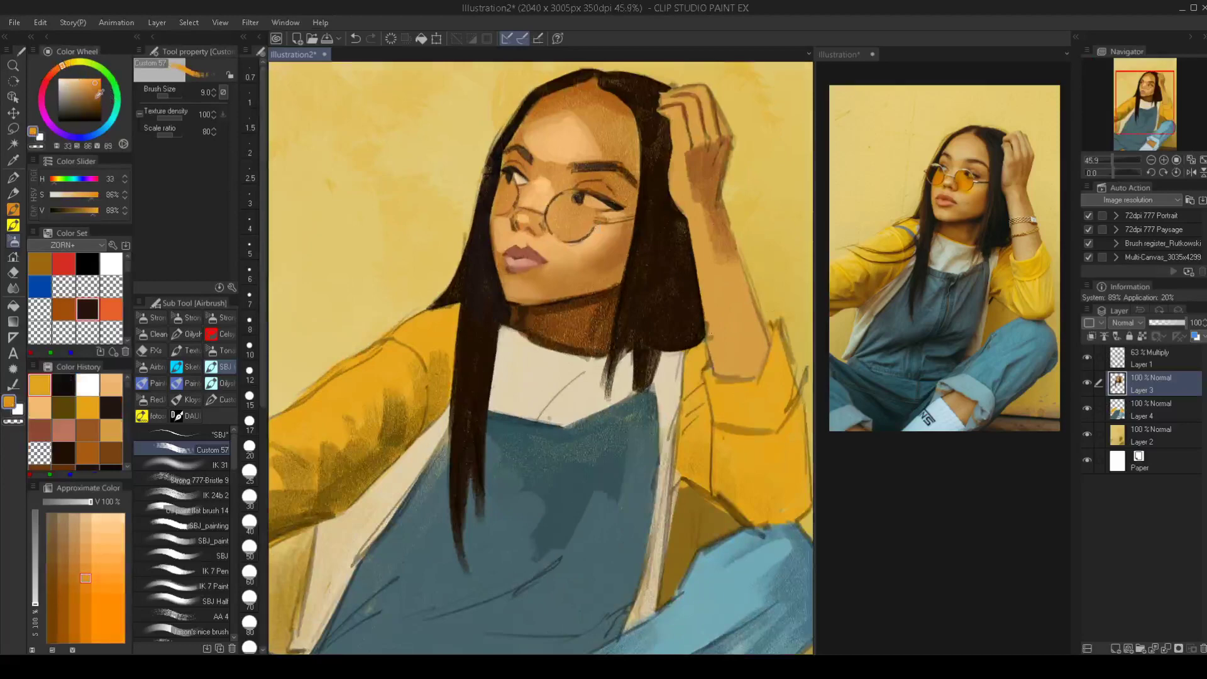
left_click(99, 94)
left_click_drag(100, 94, 101, 86)
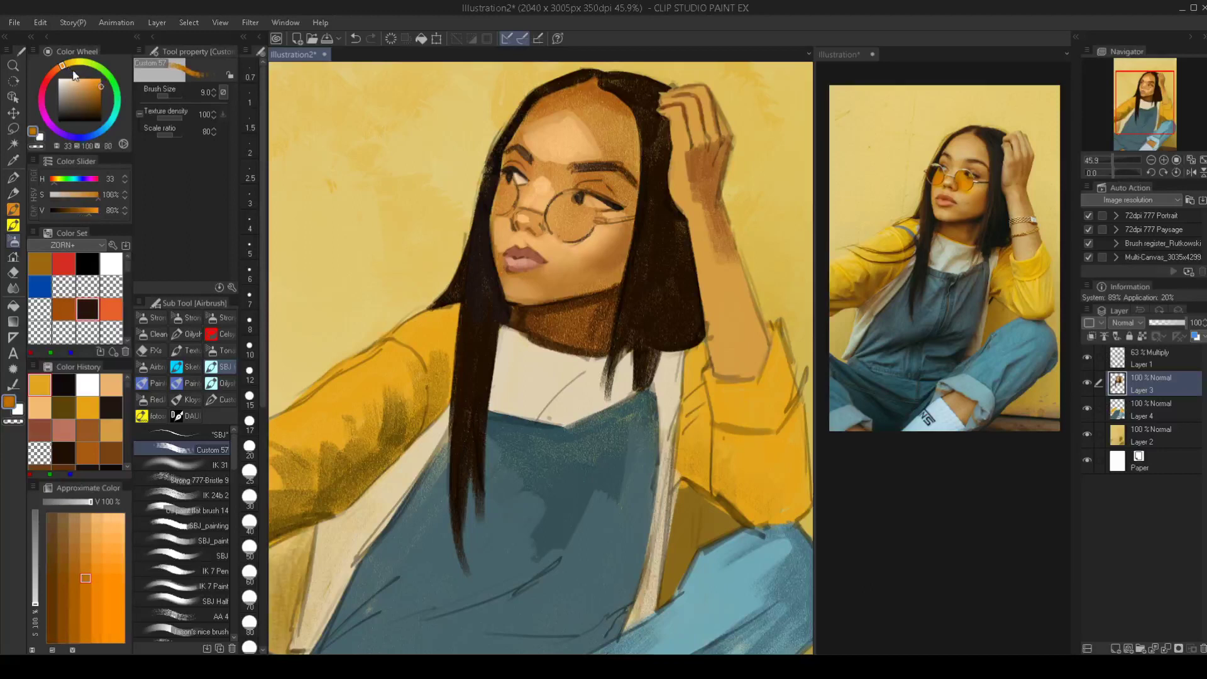
left_click(99, 88)
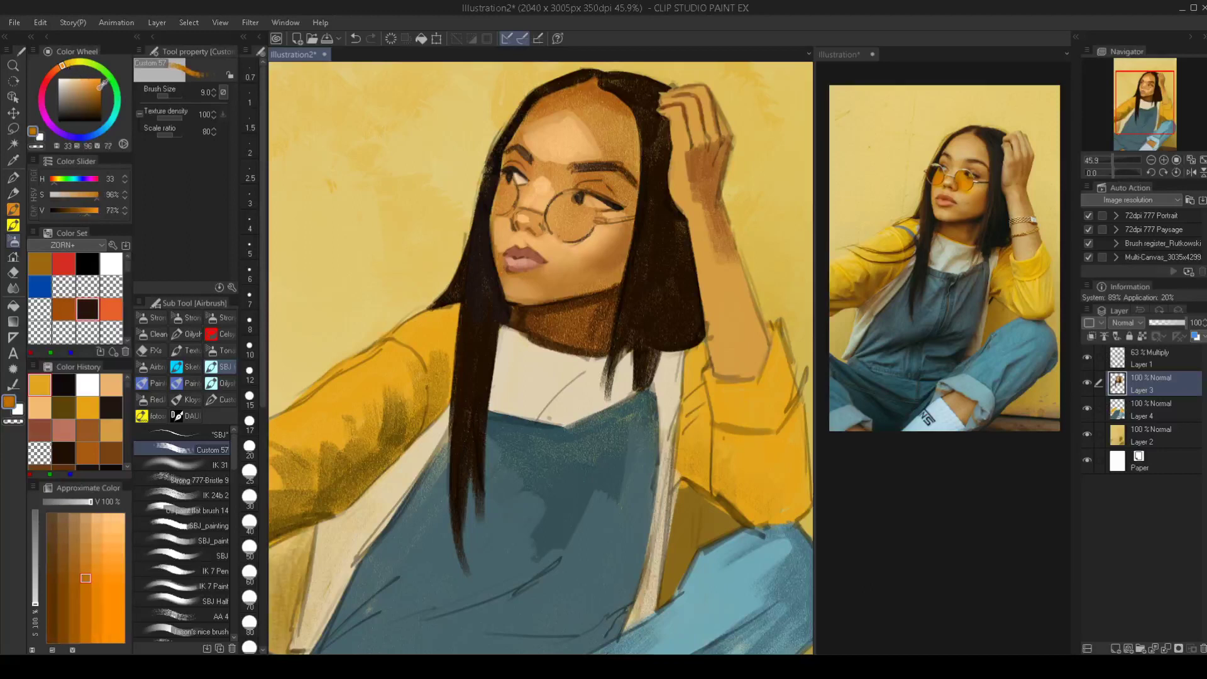
left_click(64, 64)
Fill both glasses lenses with the orange at brush sizes up to 35, reducing to 25 for the smaller lens
key("]")
key("]")
key("]")
key("]")
key("]")
key("]")
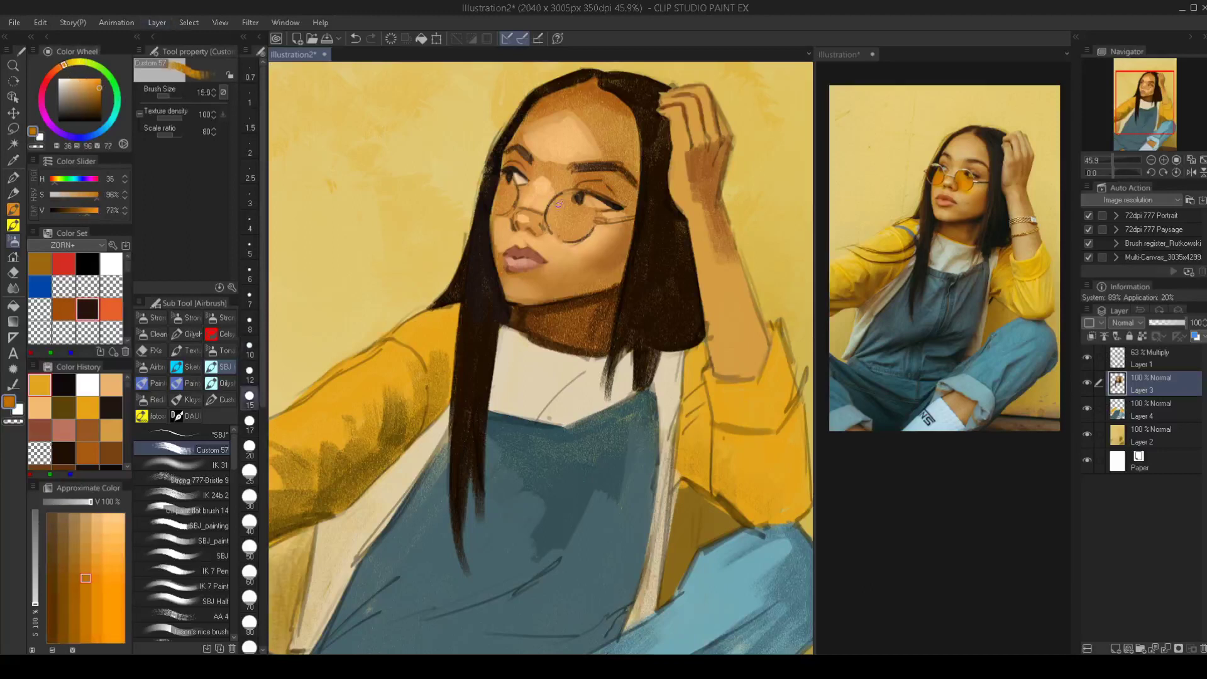
mouse_move(553, 203)
left_mouse_down()
mouse_move(561, 239)
mouse_move(551, 236)
mouse_move(586, 223)
mouse_move(571, 219)
left_mouse_up()
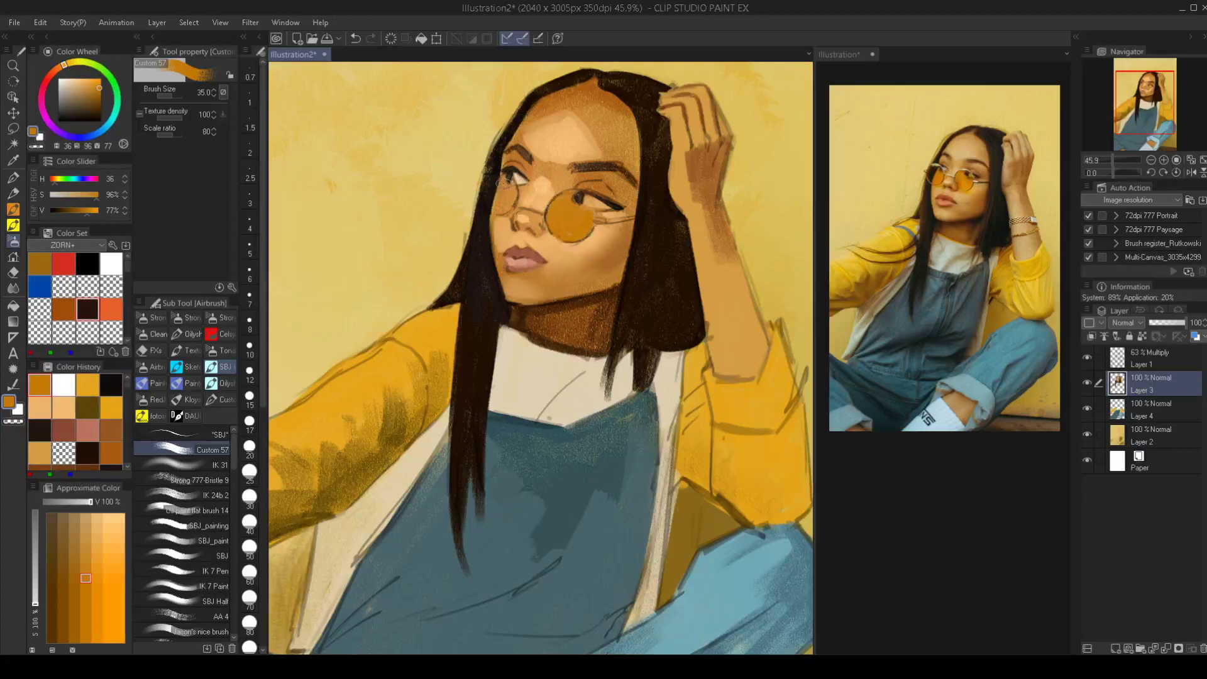
left_click_drag(507, 193, 509, 209)
key("bracketleft")
key("bracketleft")
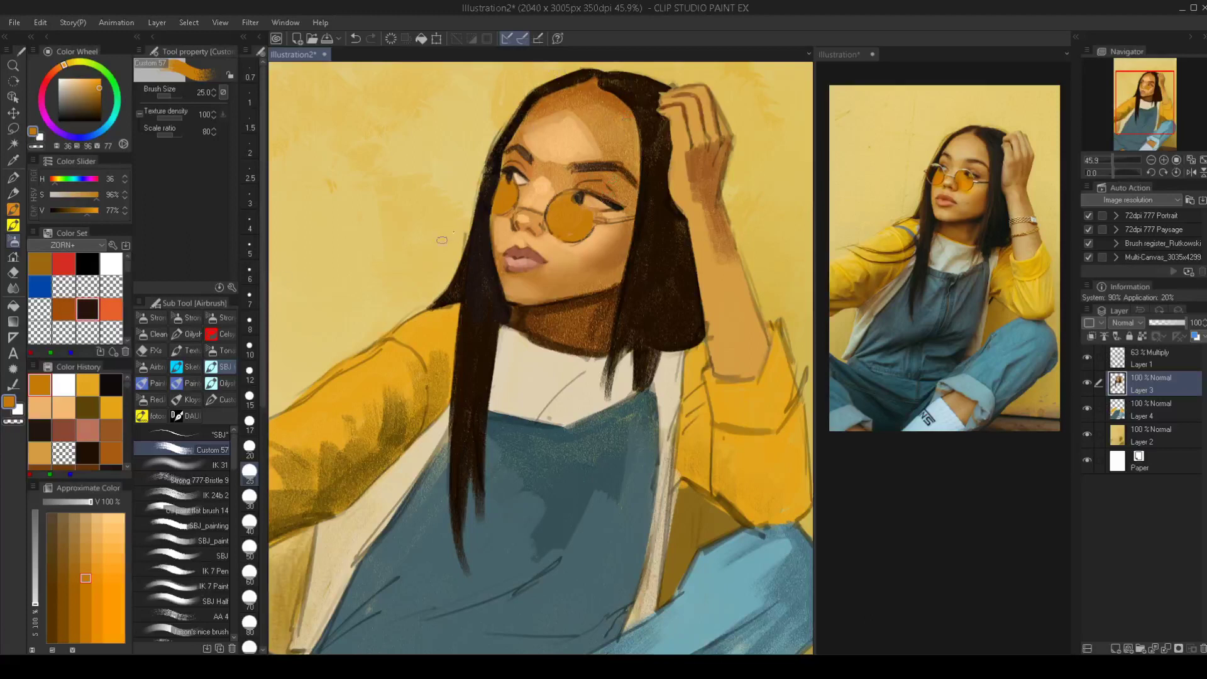
Smooth the forehead shading with the Finger tip 14 tool at size 90, finishing with the size reduced to 30
key("j")
key("bracketright")
key("bracketright")
key("bracketright")
key("bracketright")
key("bracketright")
mouse_move(565, 121)
left_mouse_down()
mouse_move(532, 141)
mouse_move(582, 108)
mouse_move(608, 149)
mouse_move(571, 113)
mouse_move(537, 111)
mouse_move(576, 94)
mouse_move(573, 107)
mouse_move(604, 108)
mouse_move(598, 129)
mouse_move(624, 151)
left_mouse_up()
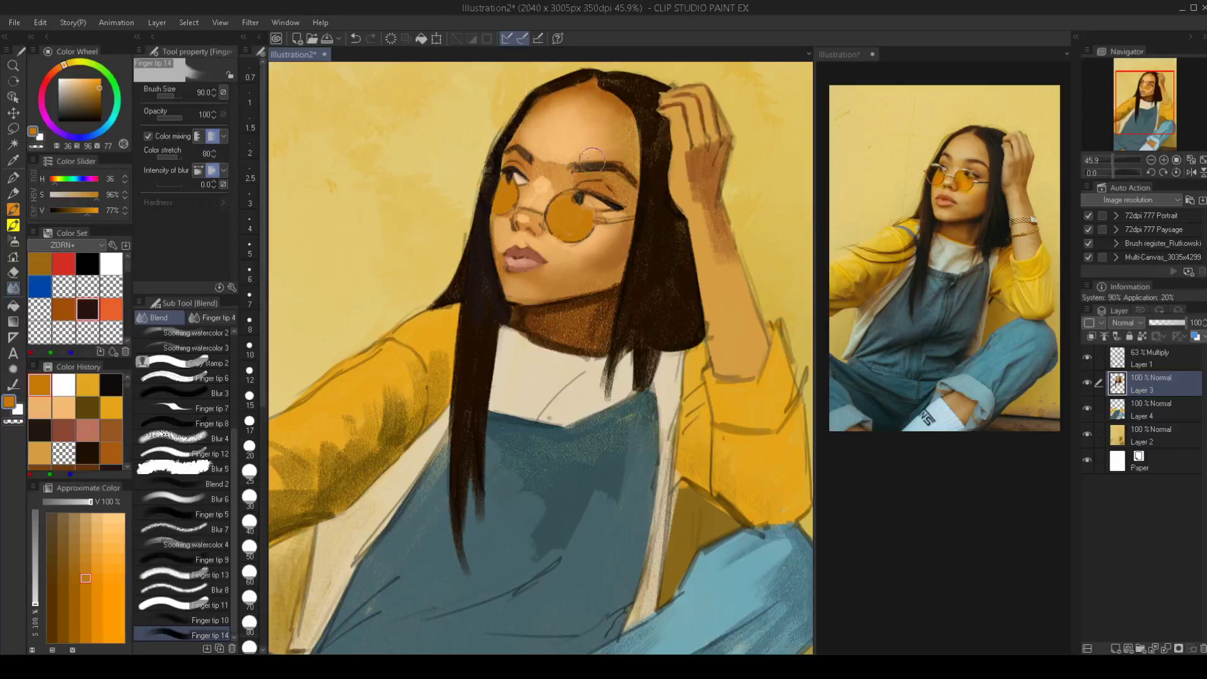
key("bracketleft")
key("bracketleft")
key("bracketleft")
key("bracketleft")
key("bracketleft")
key("bracketleft")
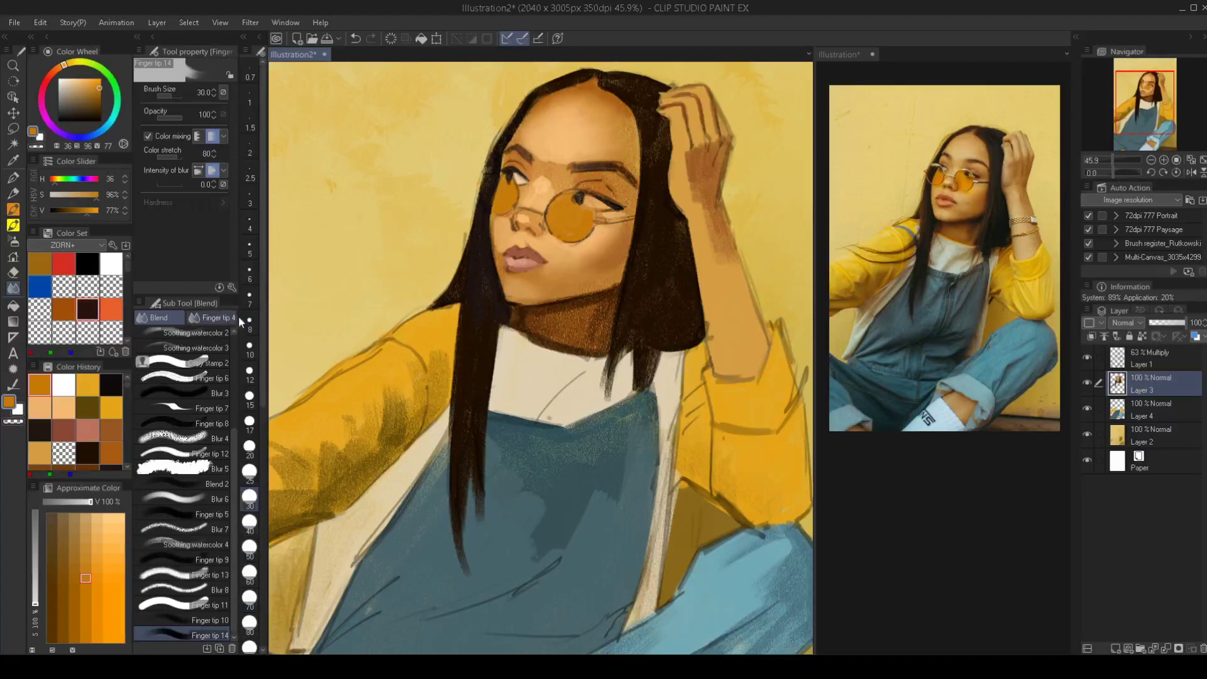
Return to the Custom 57 brush, sample the forehead tone H 34, S 54, V 94 and touch up the brow area at sizes 20 to 40
key("b")
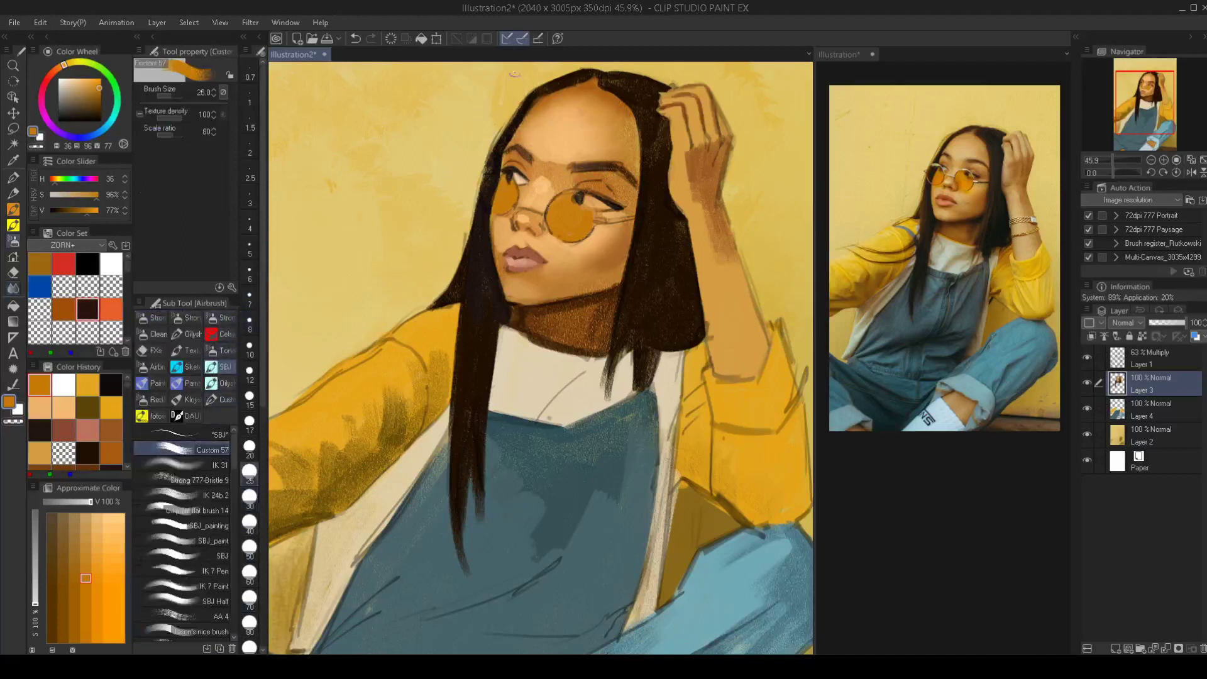
left_click(562, 128, "alt")
key("bracketleft")
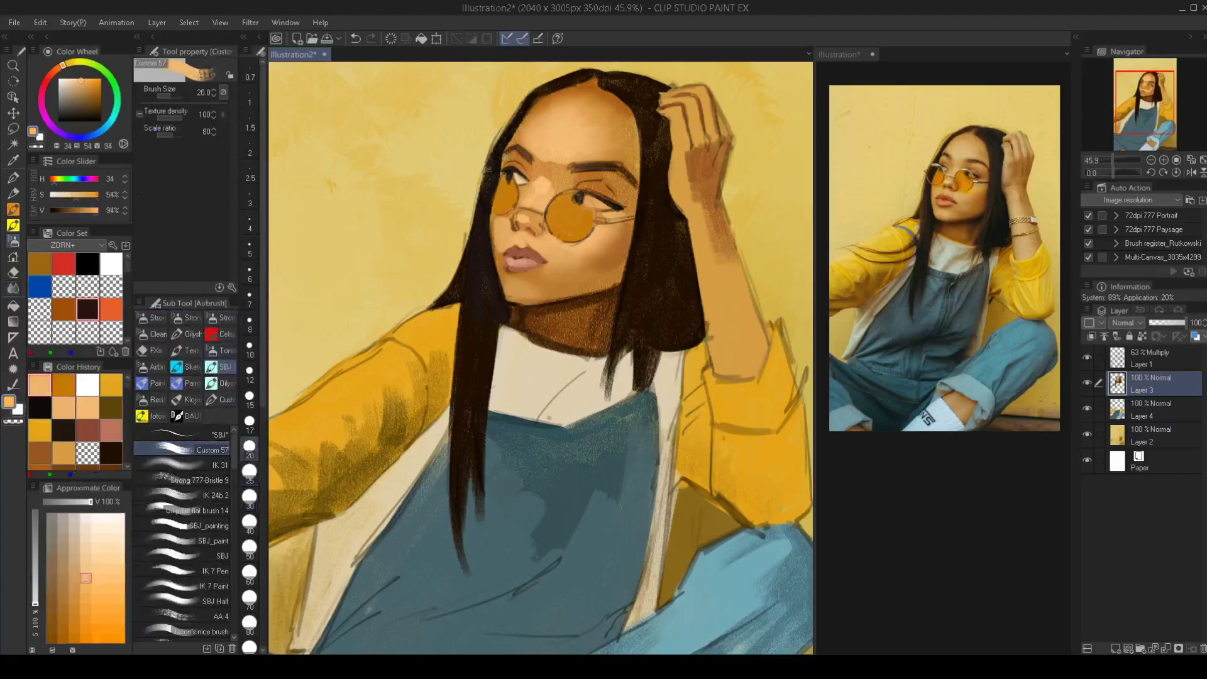
key("bracketright")
key("bracketright")
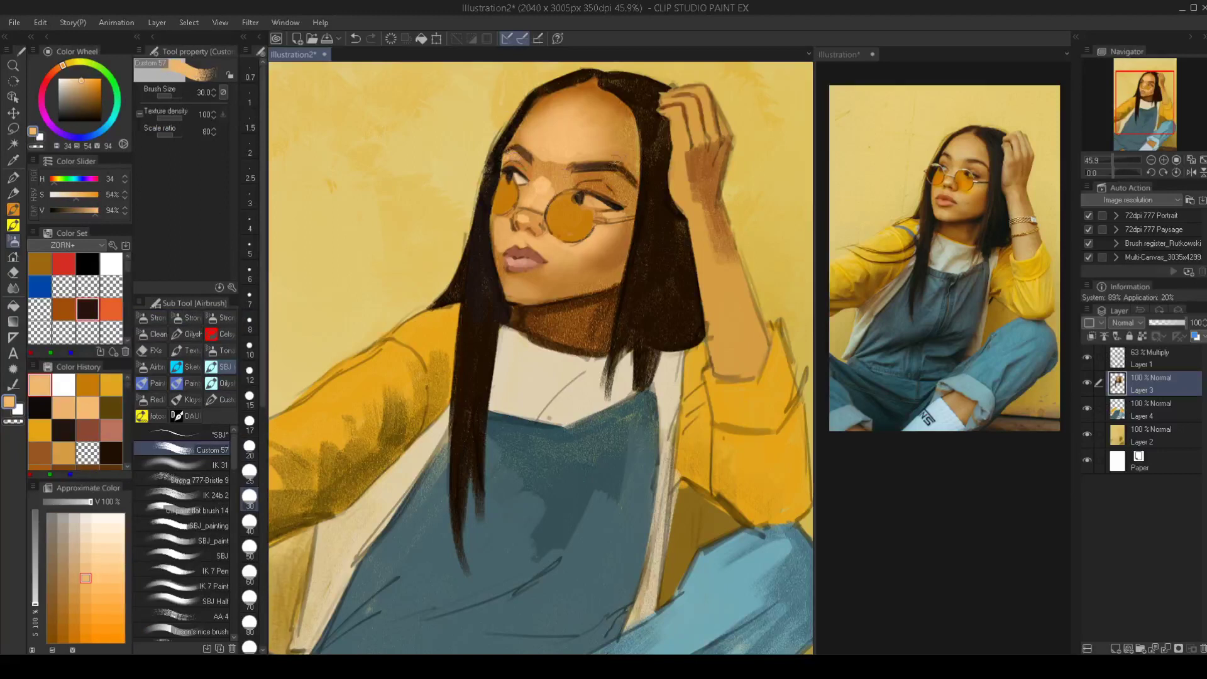
key("bracketright")
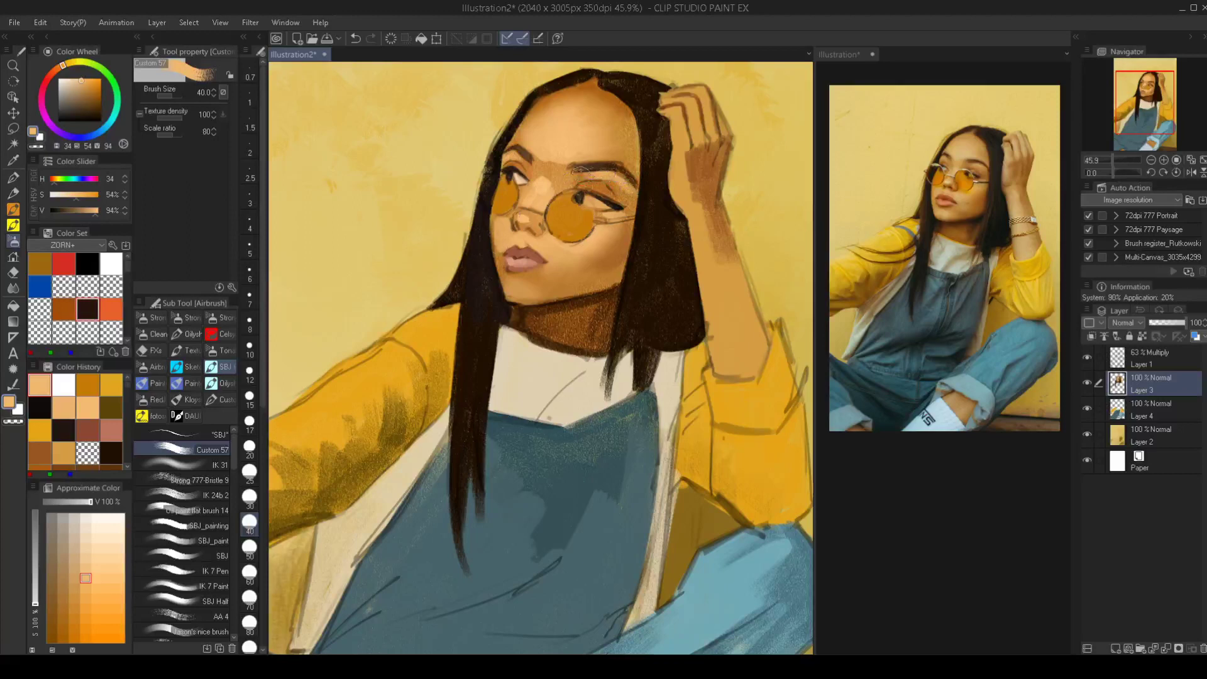
Blend the skin between the eyebrows with the Finger tip 14 tool at sizes 50 and 60, ending at 45
key("j")
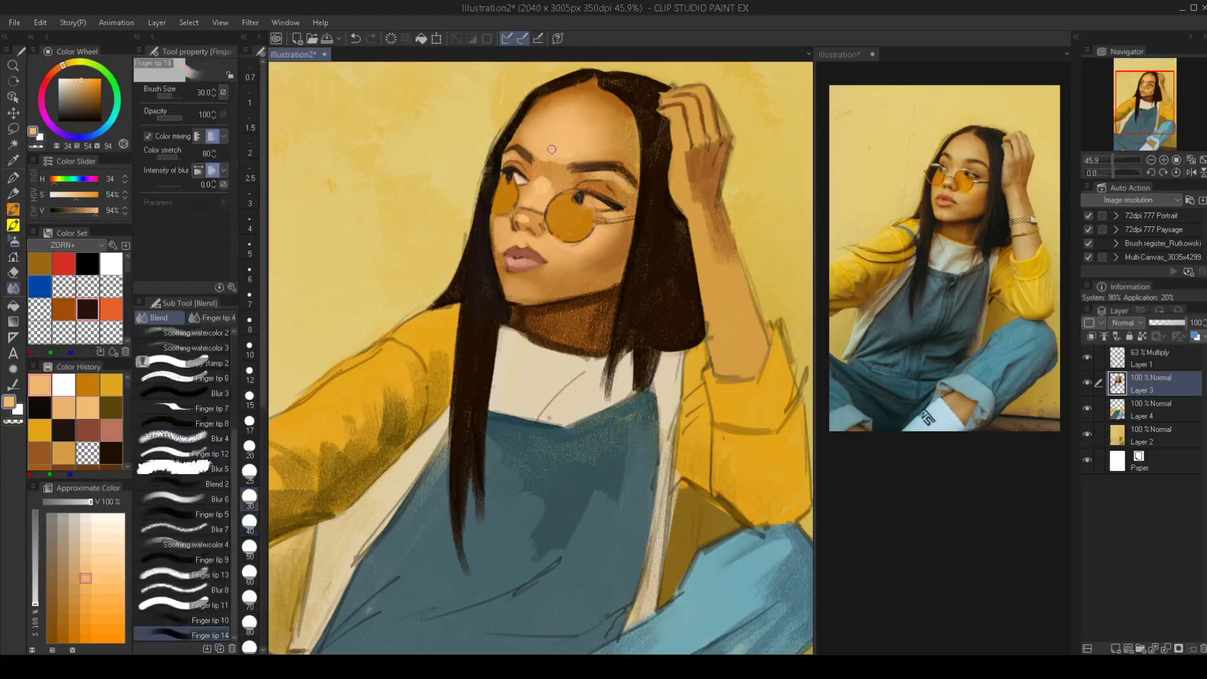
key("bracketright")
key("bracketright")
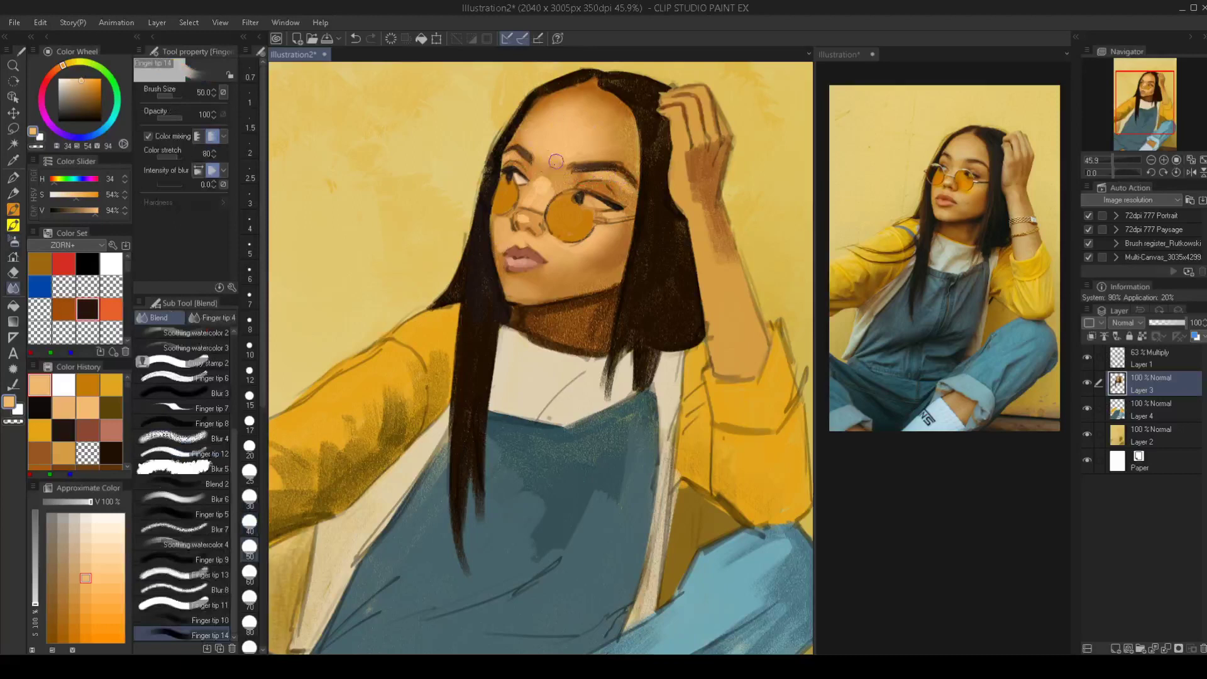
key("bracketright")
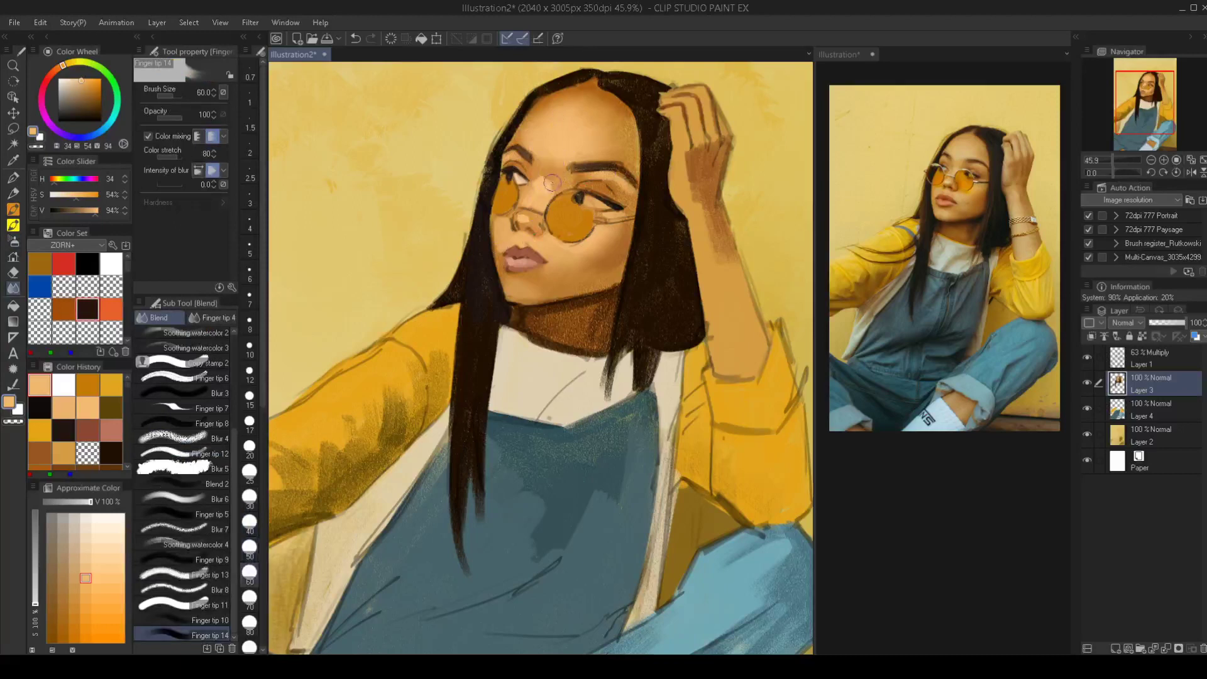
key("bracketleft")
key("bracketleft")
Merge the visible layers into a new layer above Layer 1 and add a second merged copy, leaving its blending mode at Normal
scroll(537, 277, "down", 4)
scroll(543, 253, "up", 2)
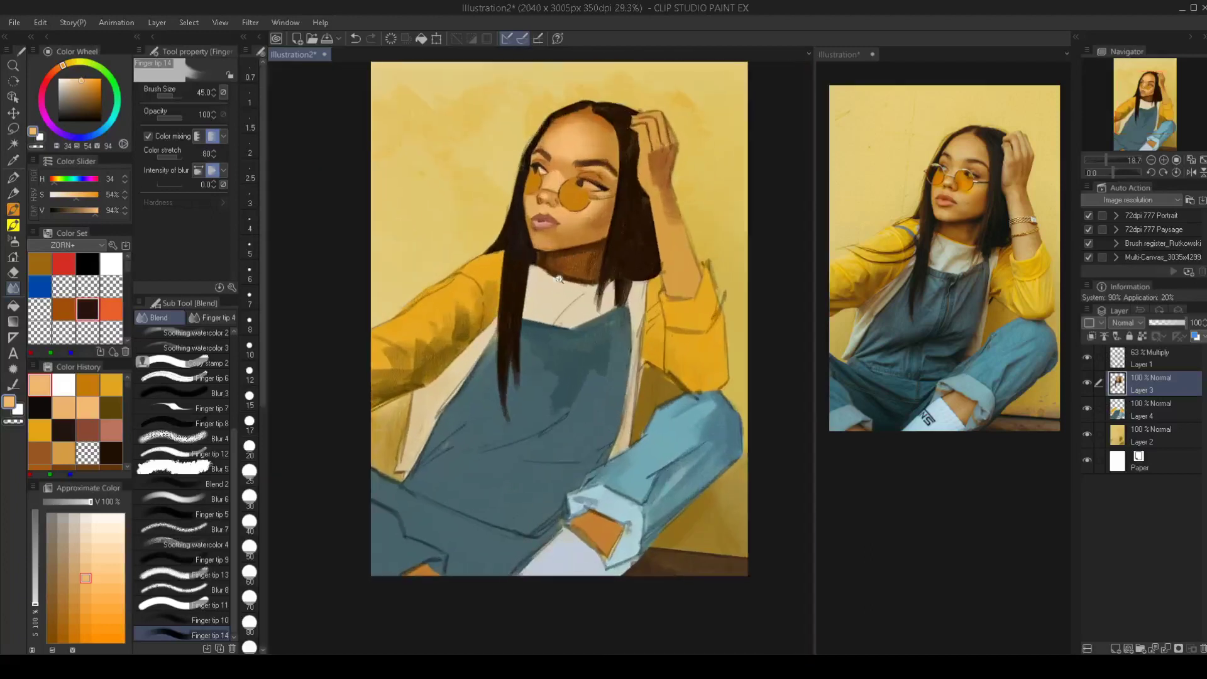
left_click(1162, 357)
right_click(1152, 354)
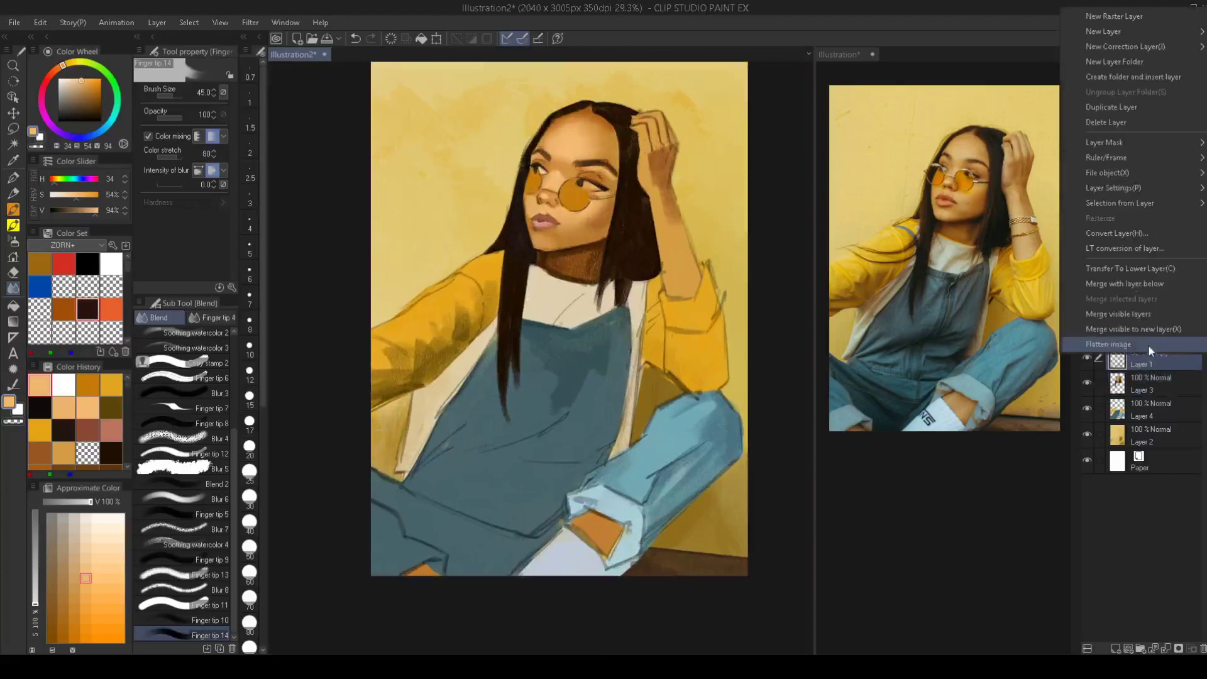
left_click(1145, 328)
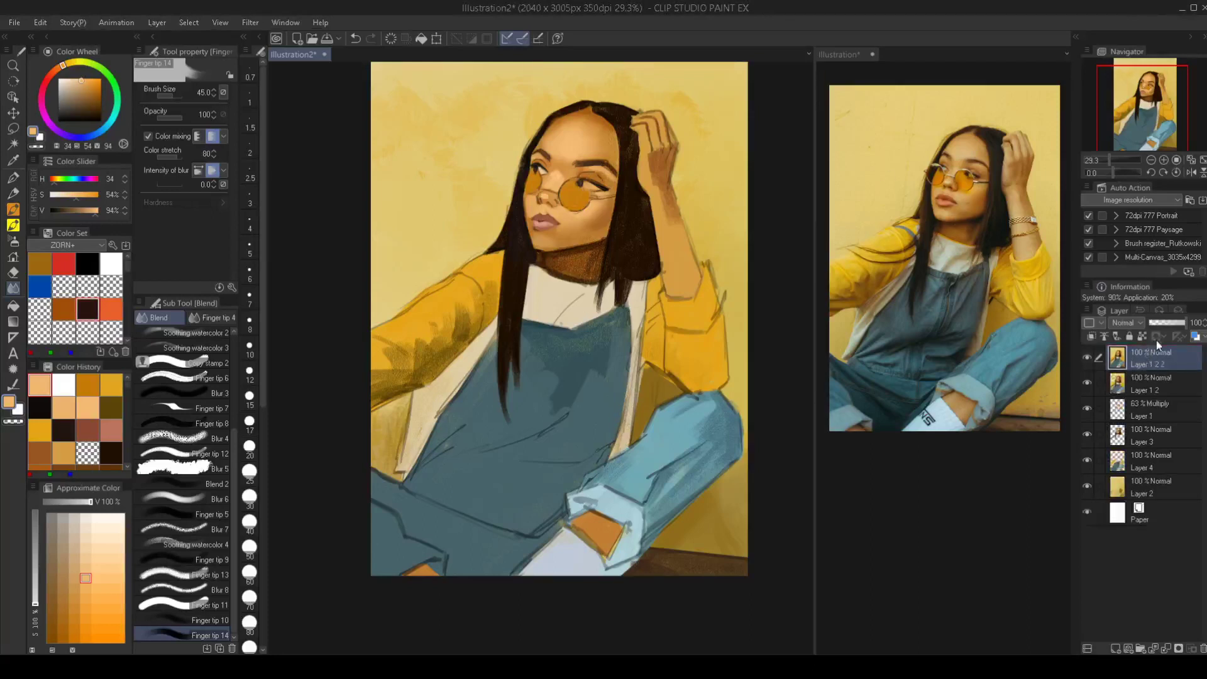
left_click(1126, 321)
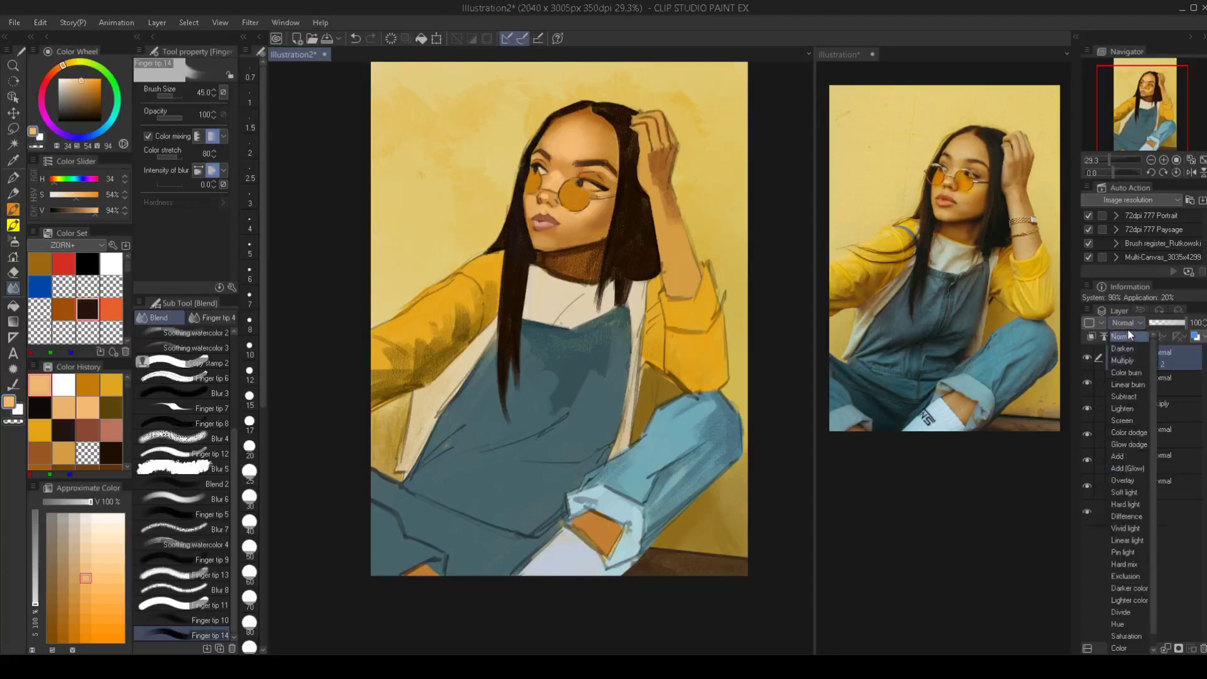
left_click(1129, 324)
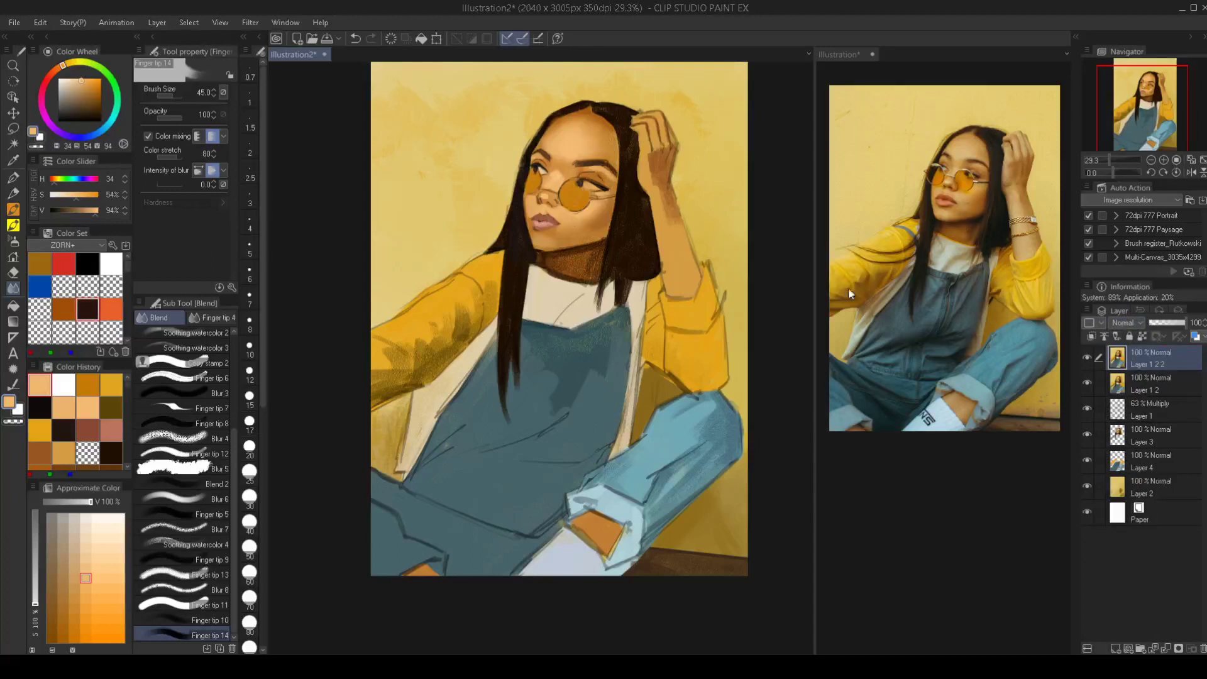
Apply a Level Correction to the top merged copy, raising the black input point slightly to deepen the shadows
left_click(42, 23)
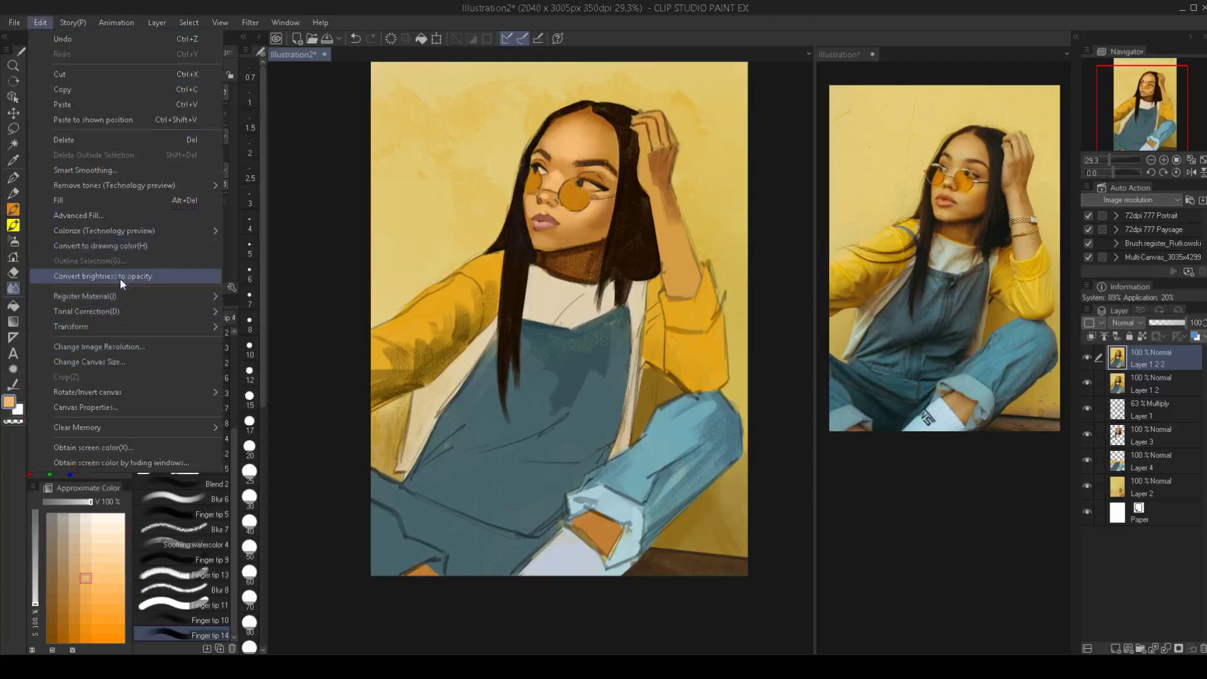
mouse_move(175, 310)
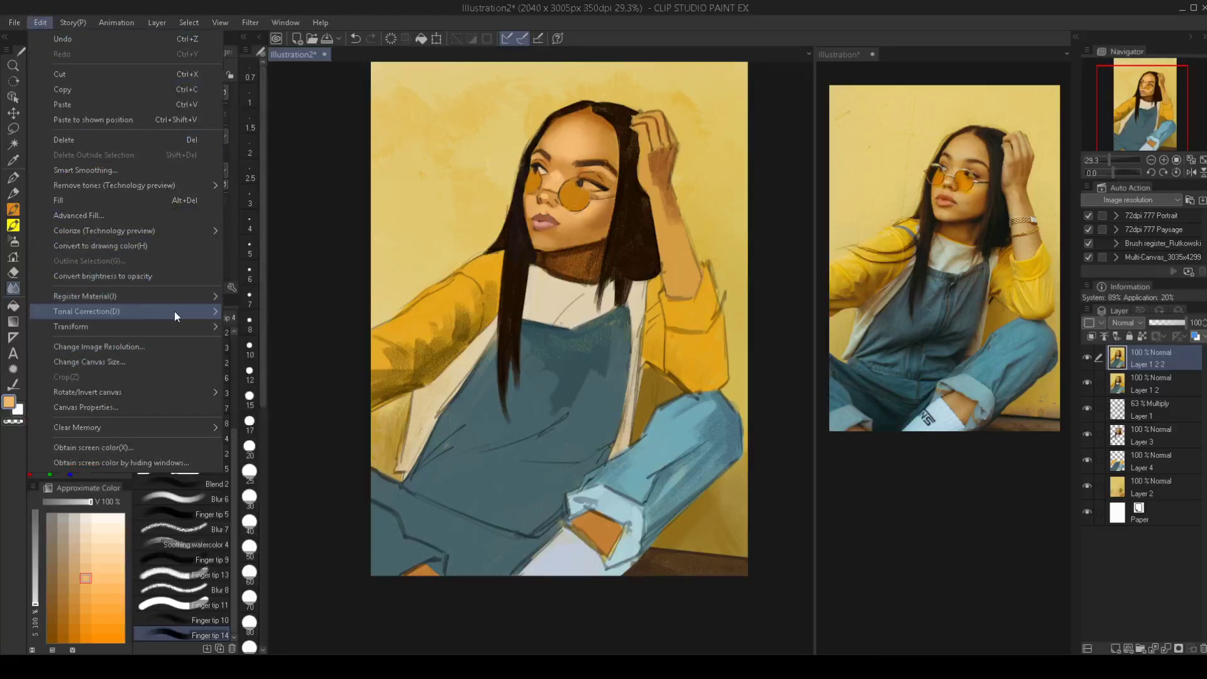
left_click(291, 374)
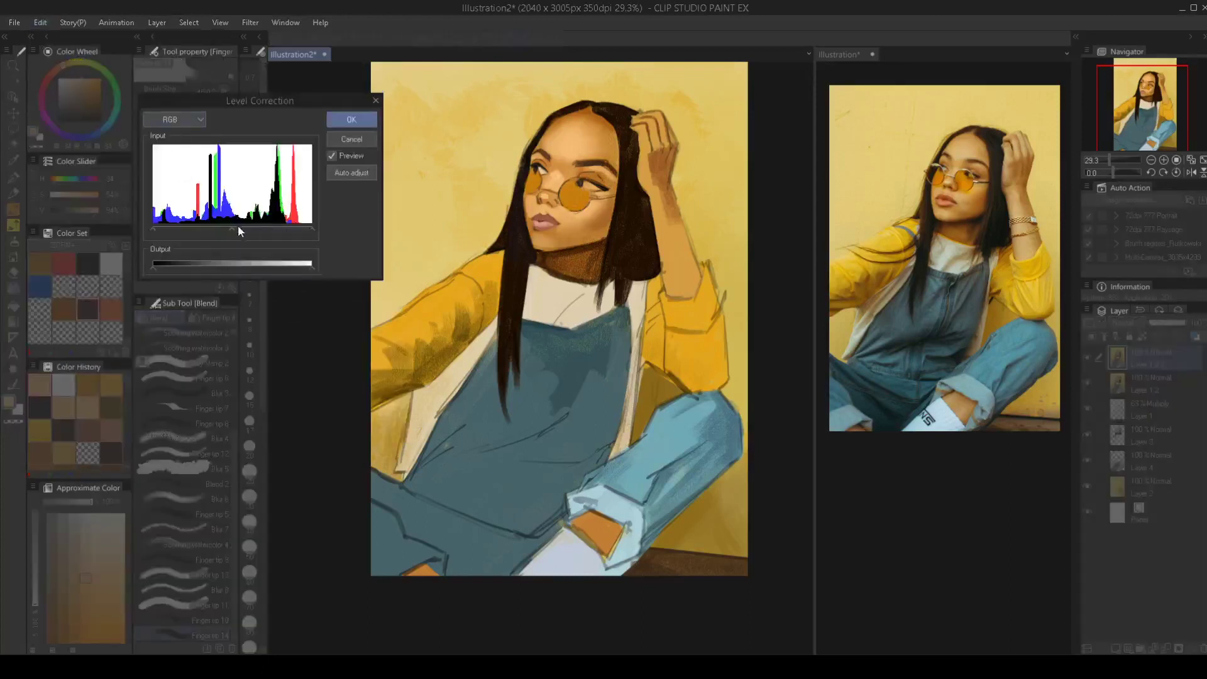
left_click_drag(231, 229, 238, 230)
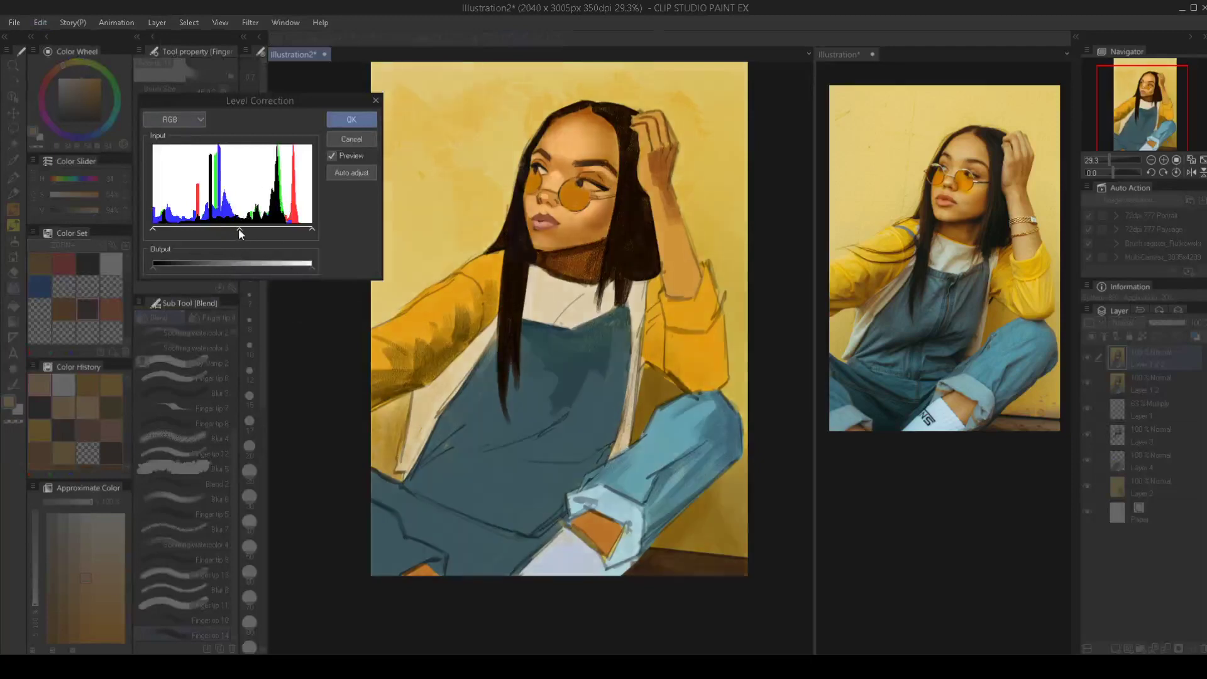
left_click_drag(153, 230, 180, 233)
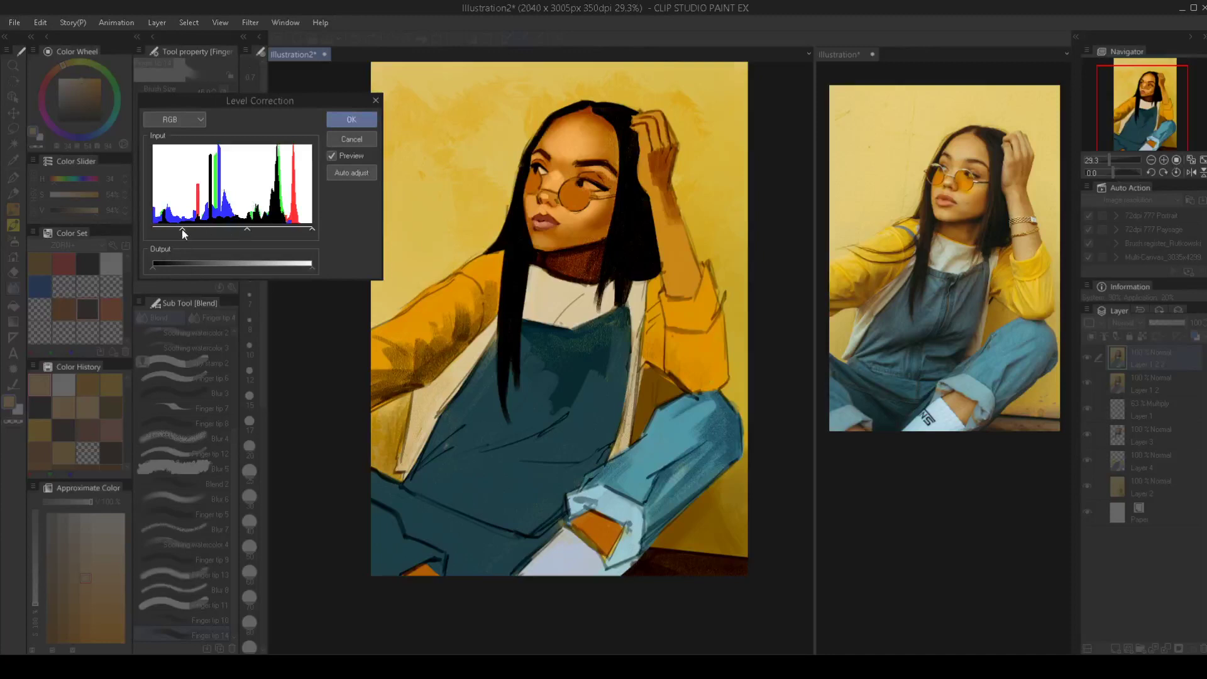
left_click_drag(182, 229, 169, 230)
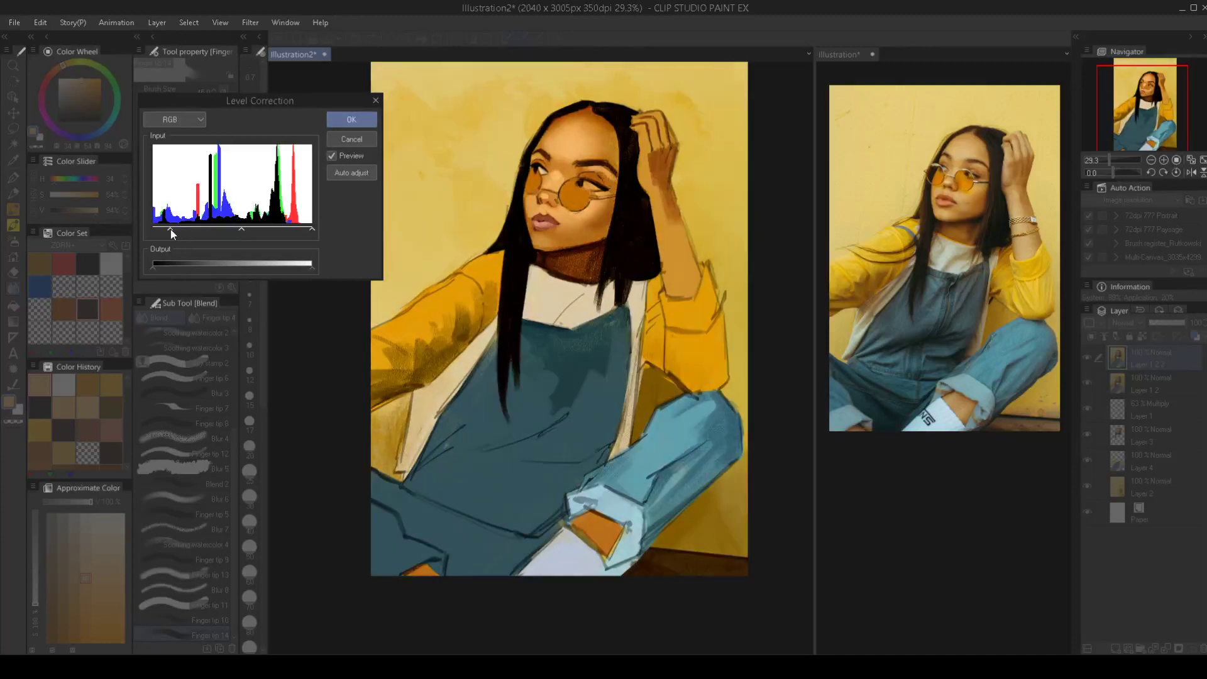
left_click(351, 120)
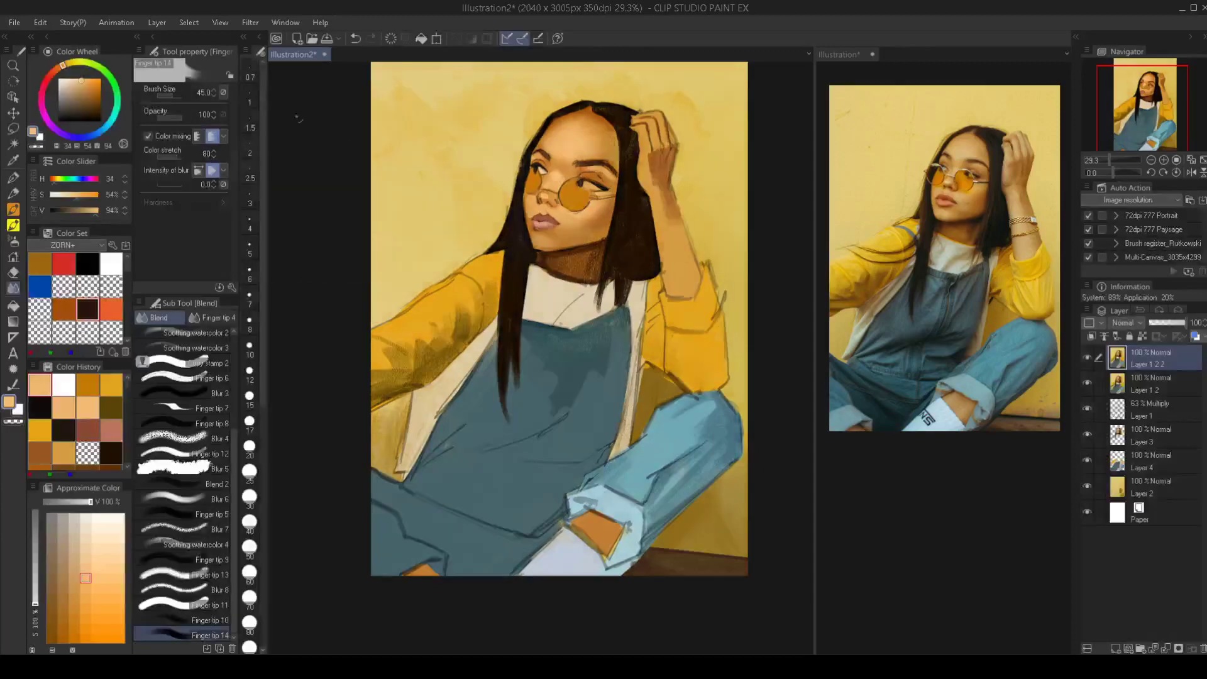
left_click(39, 22)
mouse_move(176, 310)
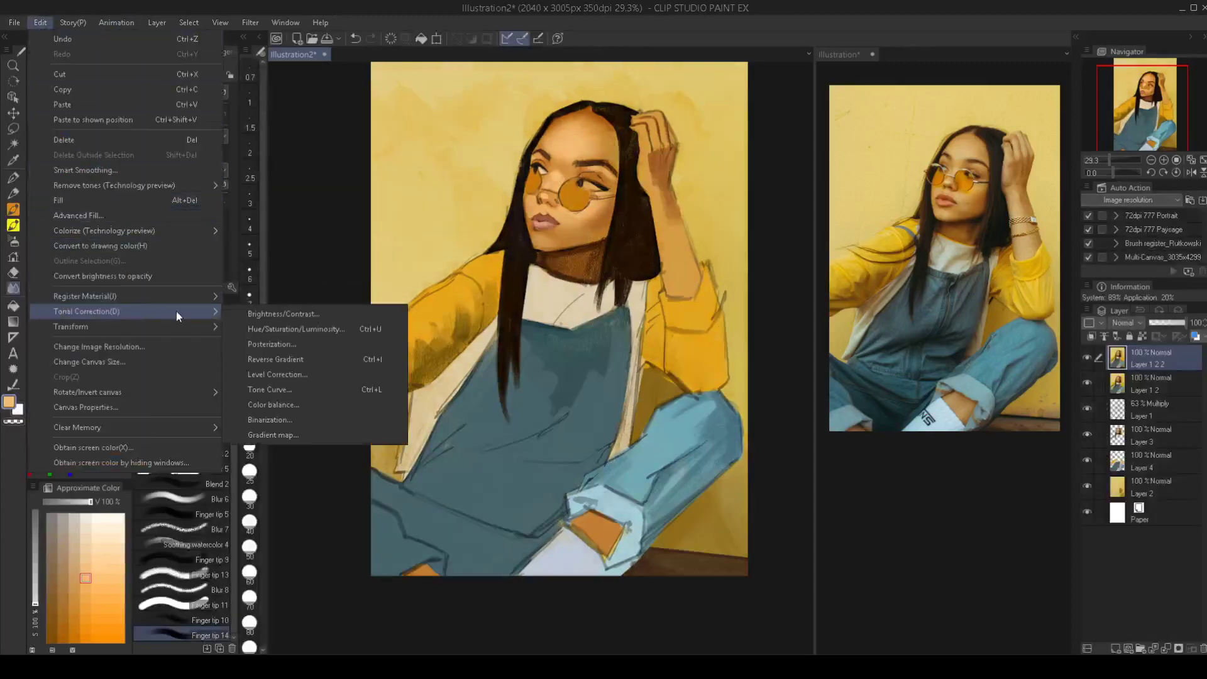
left_click(283, 327)
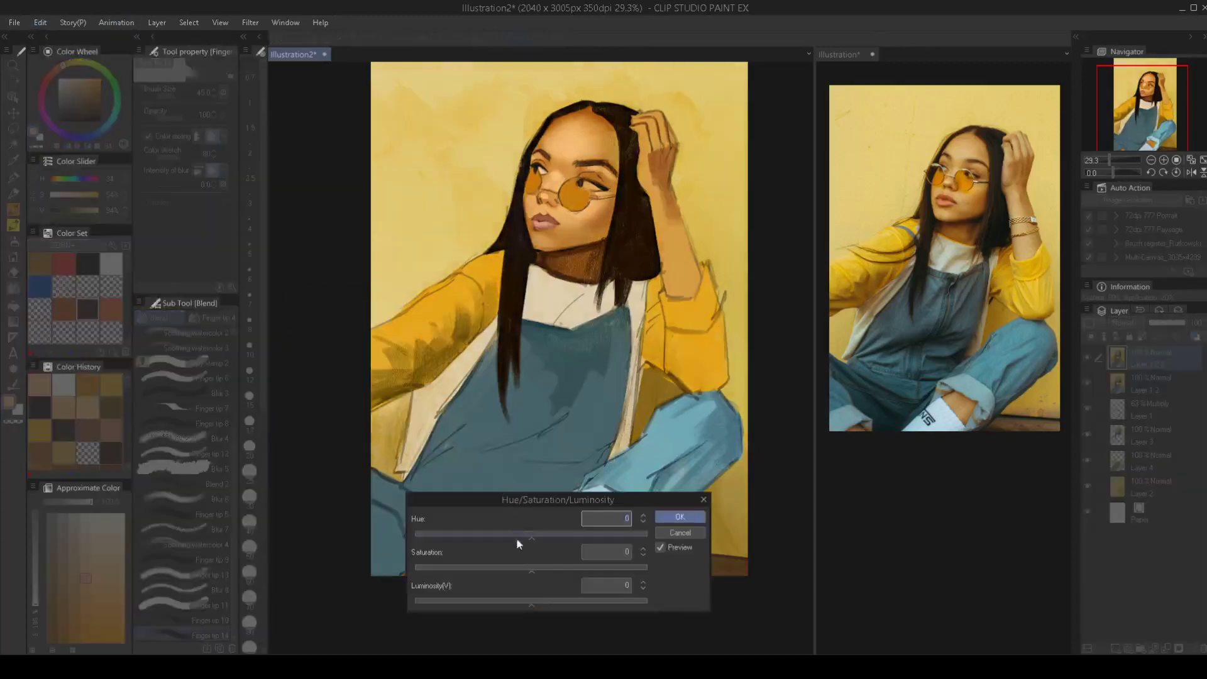
left_click_drag(532, 604, 538, 571)
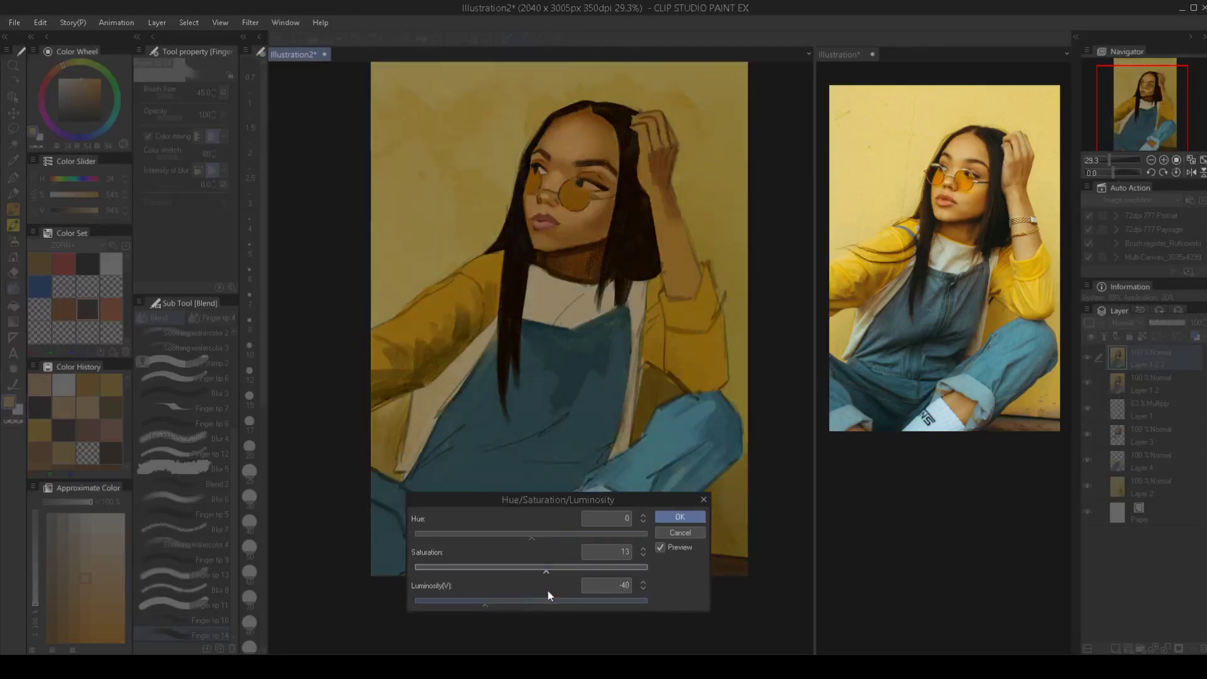
left_click(676, 532)
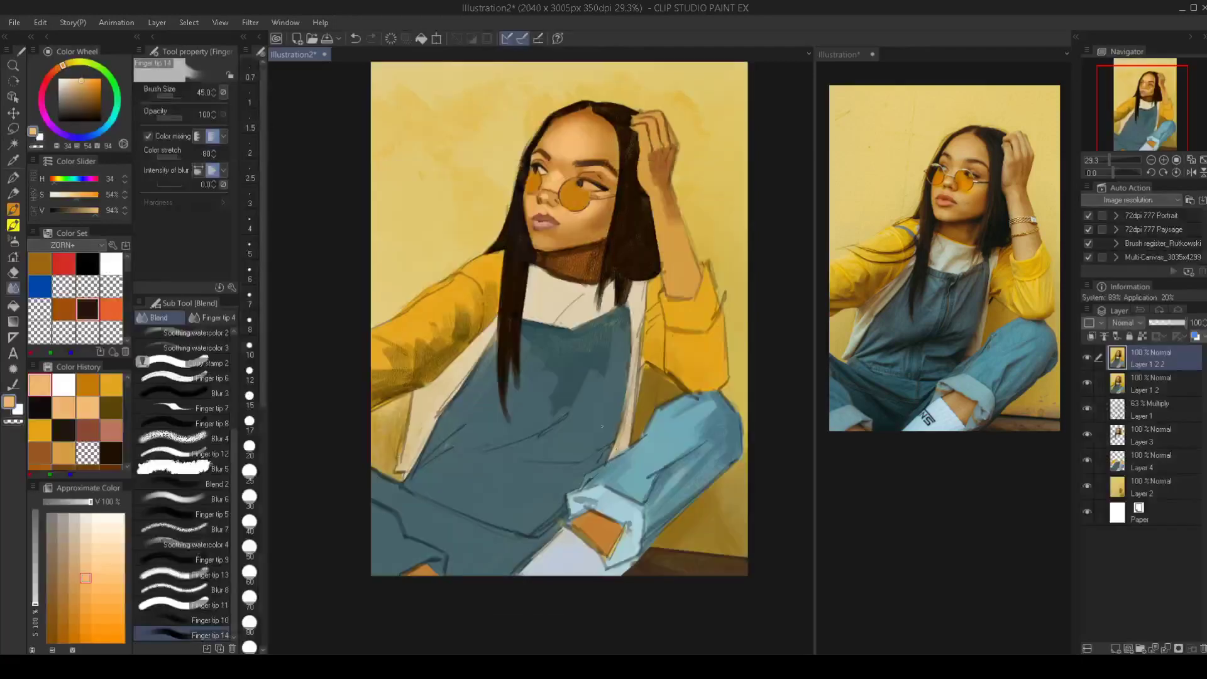
Darken the top merged copy strongly with a Level Correction, raising the black point and midtone, and hide it behind an inverted layer mask
left_click(41, 23)
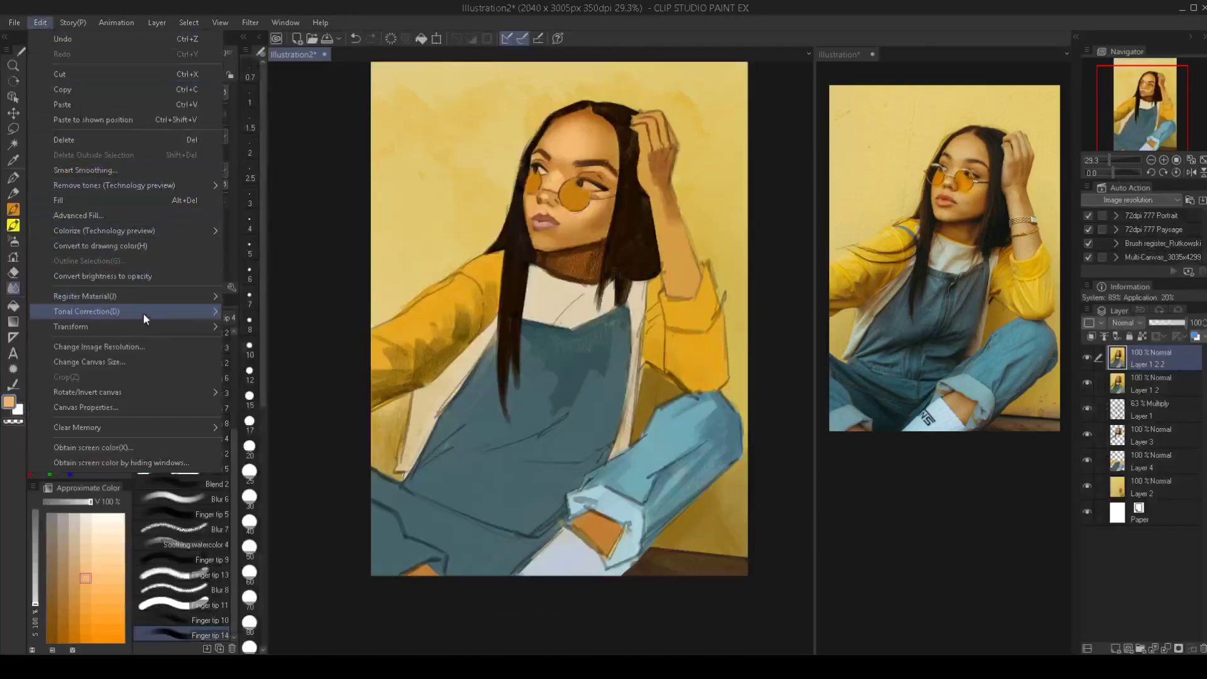
mouse_move(143, 311)
left_click(300, 374)
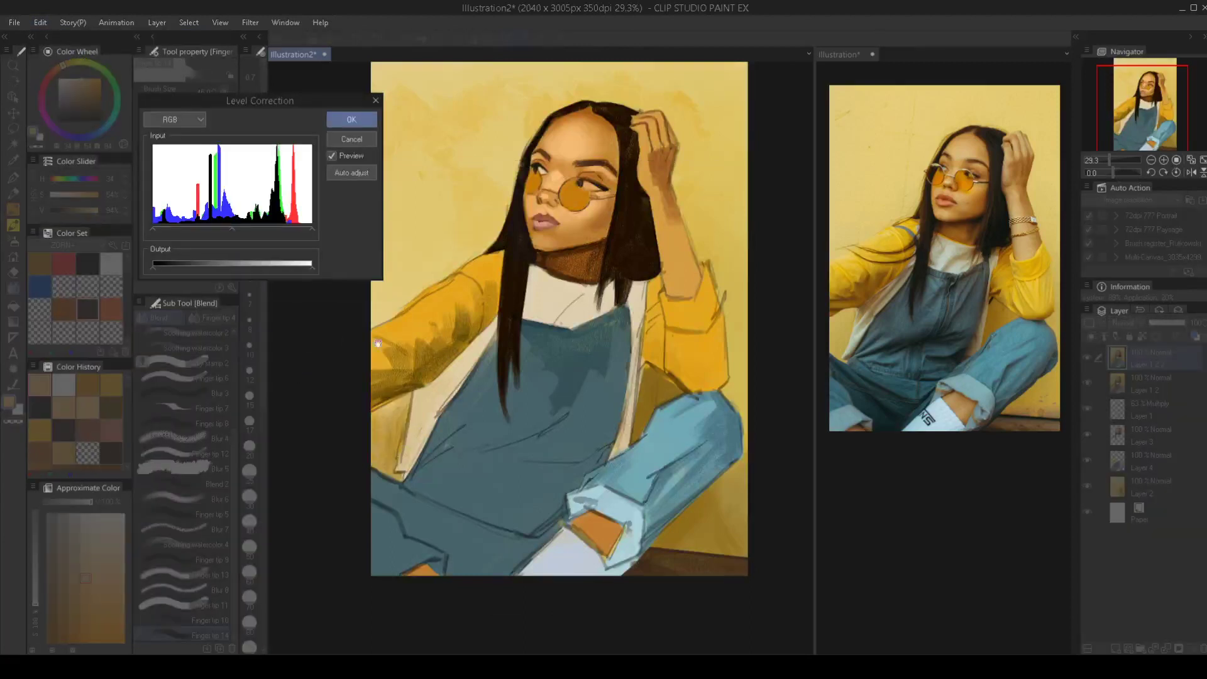
left_click_drag(152, 228, 185, 232)
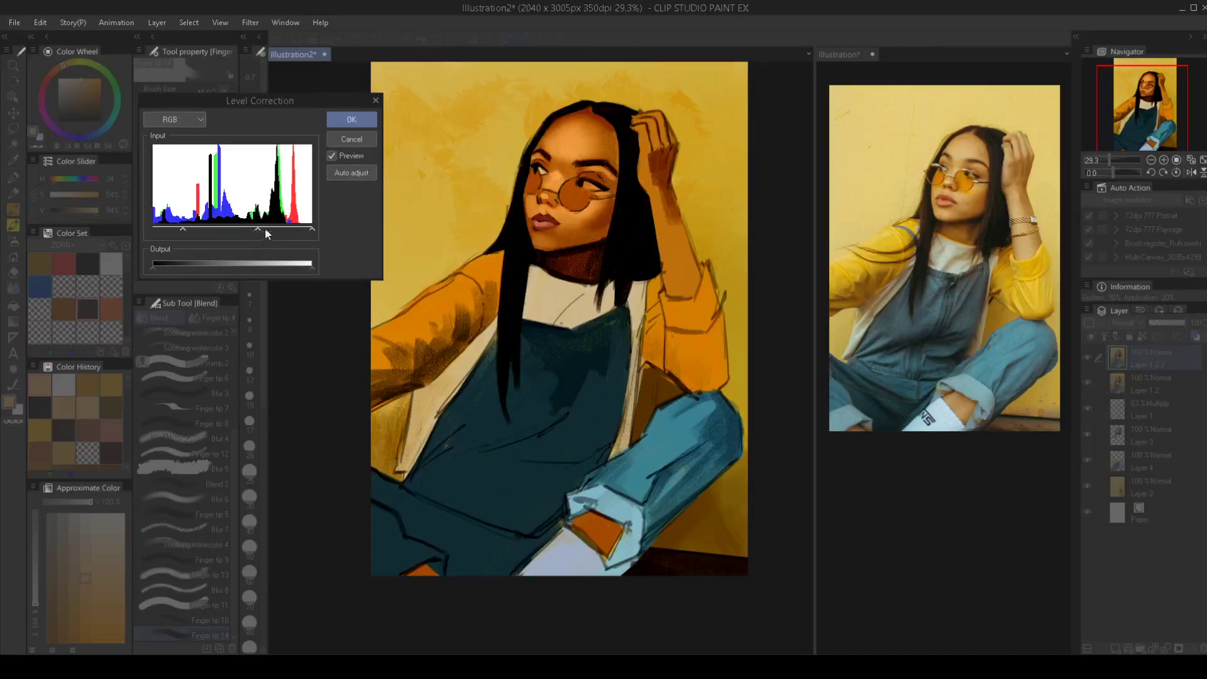
left_click(362, 139)
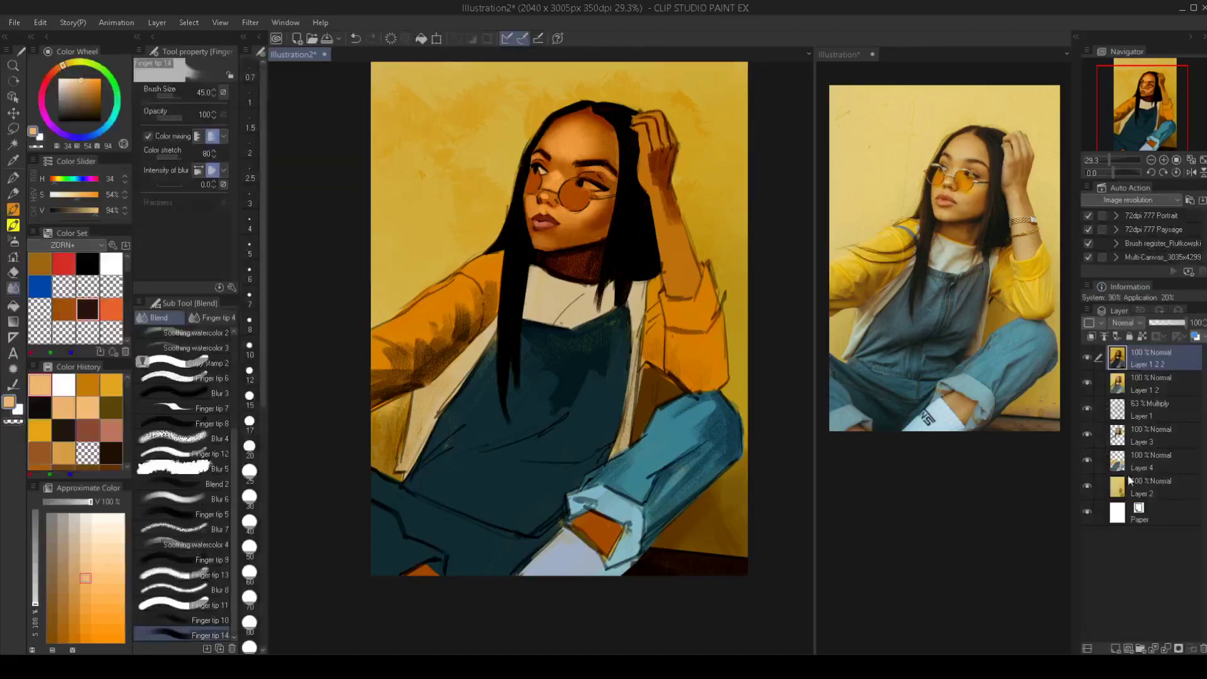
left_click(1177, 648)
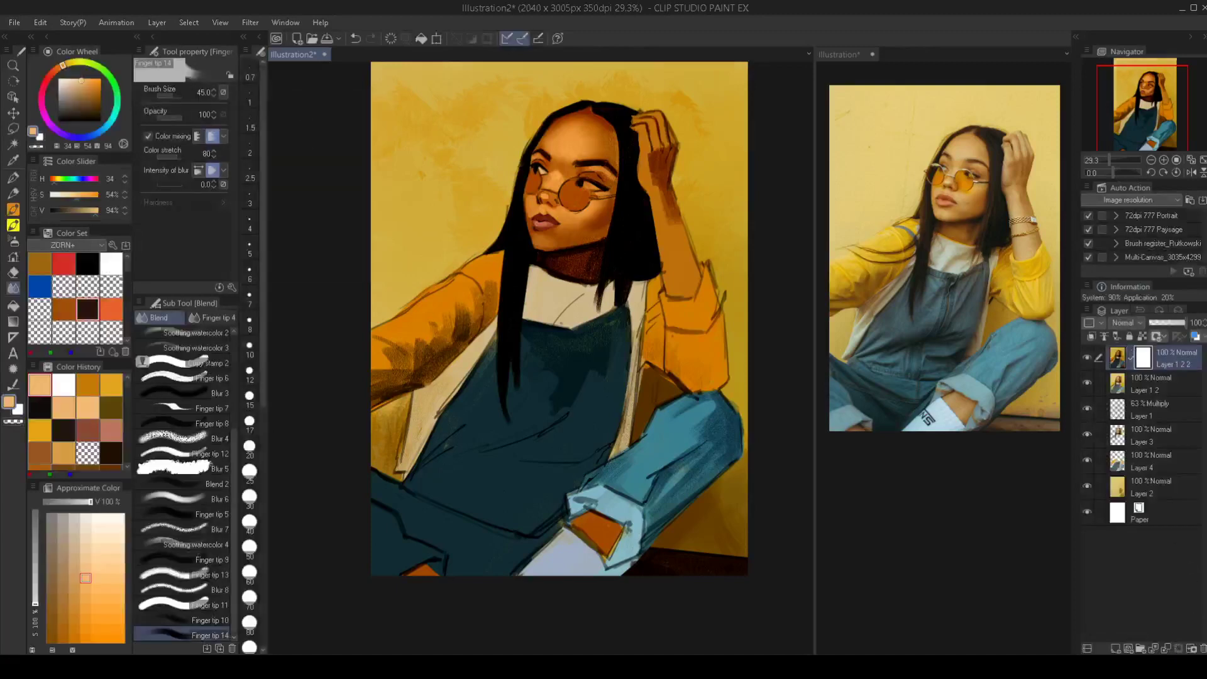
key("ctrl+i")
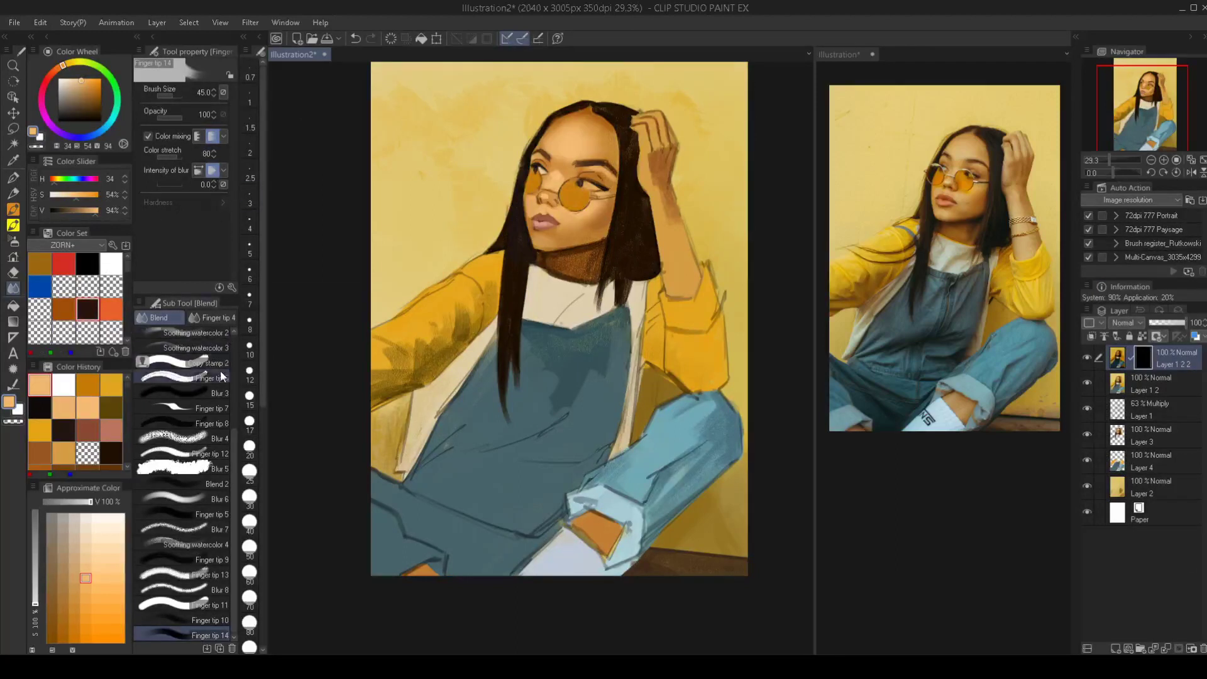
Paint on the mask with the IK 31 brush at sizes 50 to 90 to reveal the darker tones across the overalls' bib
key("b")
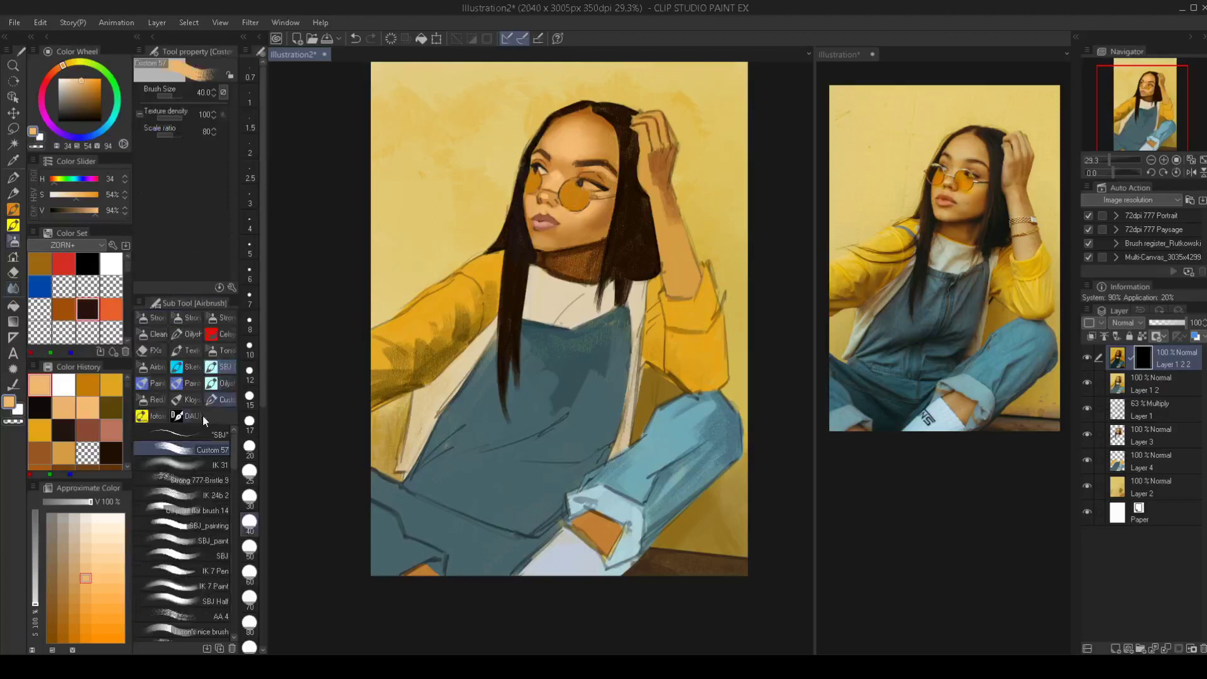
left_click(188, 464)
key("bracketleft")
key("bracketleft")
key("bracketleft")
key("bracketleft")
key("bracketleft")
key("bracketleft")
key("bracketleft")
key("bracketleft")
key("bracketleft")
key("bracketleft")
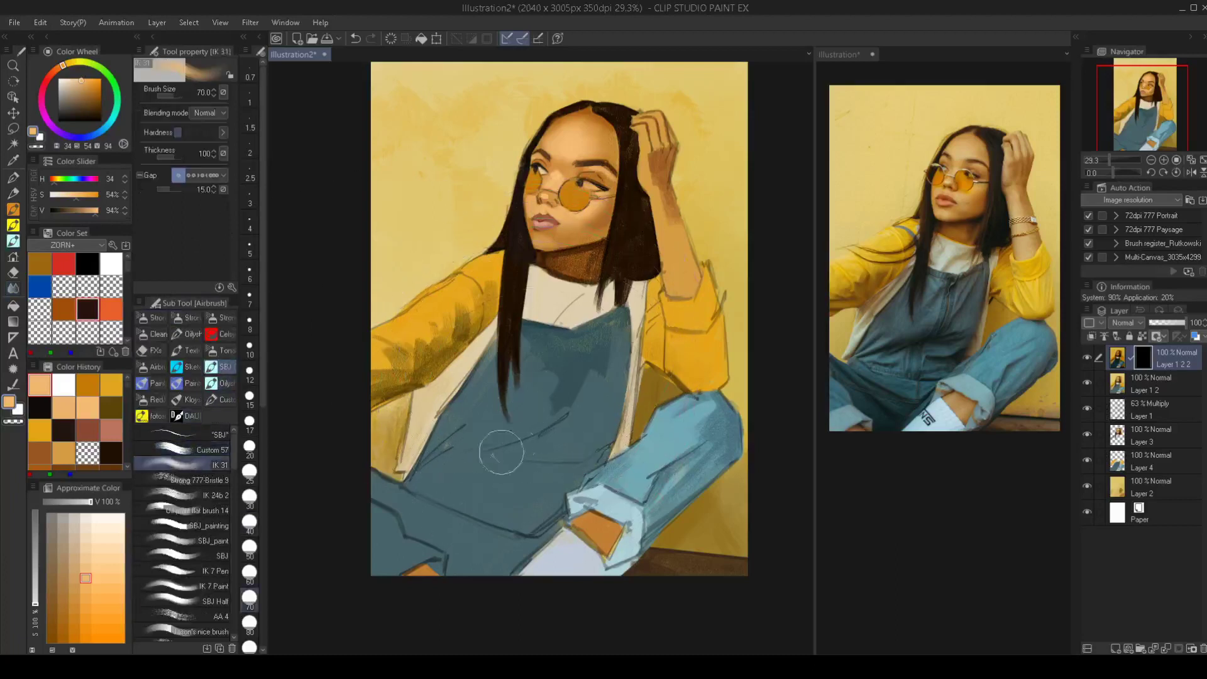
left_click_drag(503, 453, 550, 430)
key("bracketleft")
key("bracketleft")
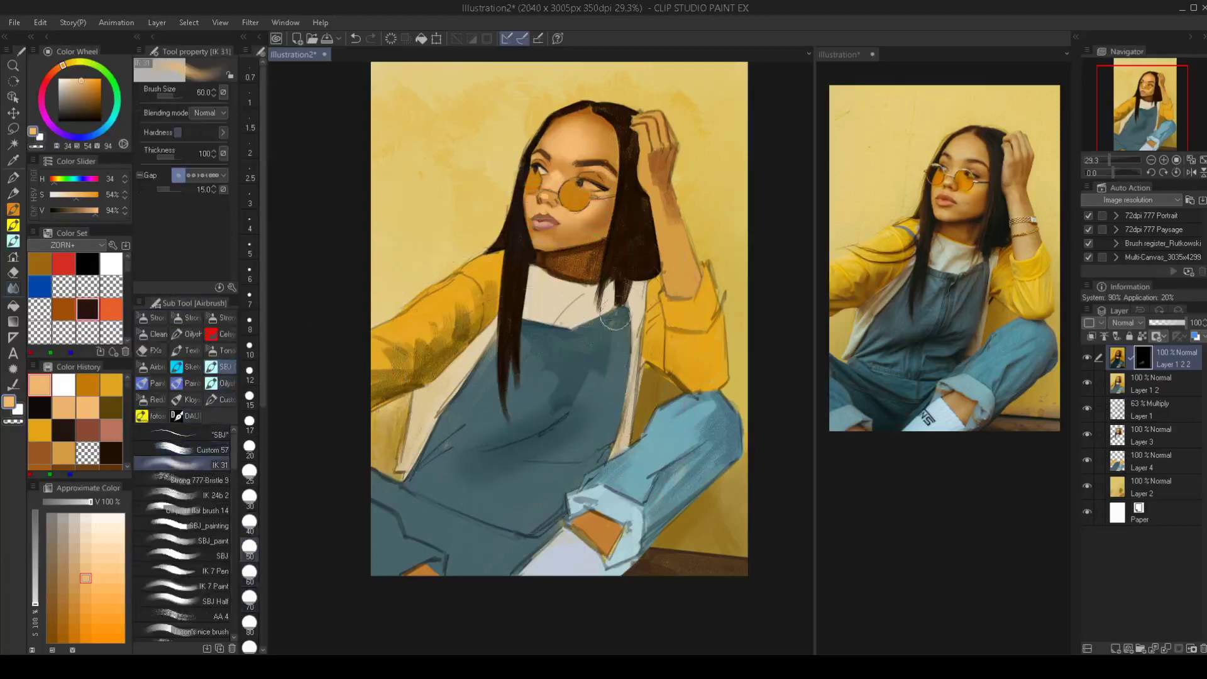
mouse_move(615, 323)
left_mouse_down()
mouse_move(605, 437)
mouse_move(618, 349)
mouse_move(598, 451)
mouse_move(611, 368)
mouse_move(596, 449)
mouse_move(509, 520)
left_mouse_up()
key("bracketright")
key("bracketright")
key("bracketright")
mouse_move(558, 391)
left_mouse_down()
mouse_move(496, 371)
mouse_move(440, 450)
mouse_move(478, 497)
mouse_move(515, 496)
mouse_move(560, 440)
left_mouse_up()
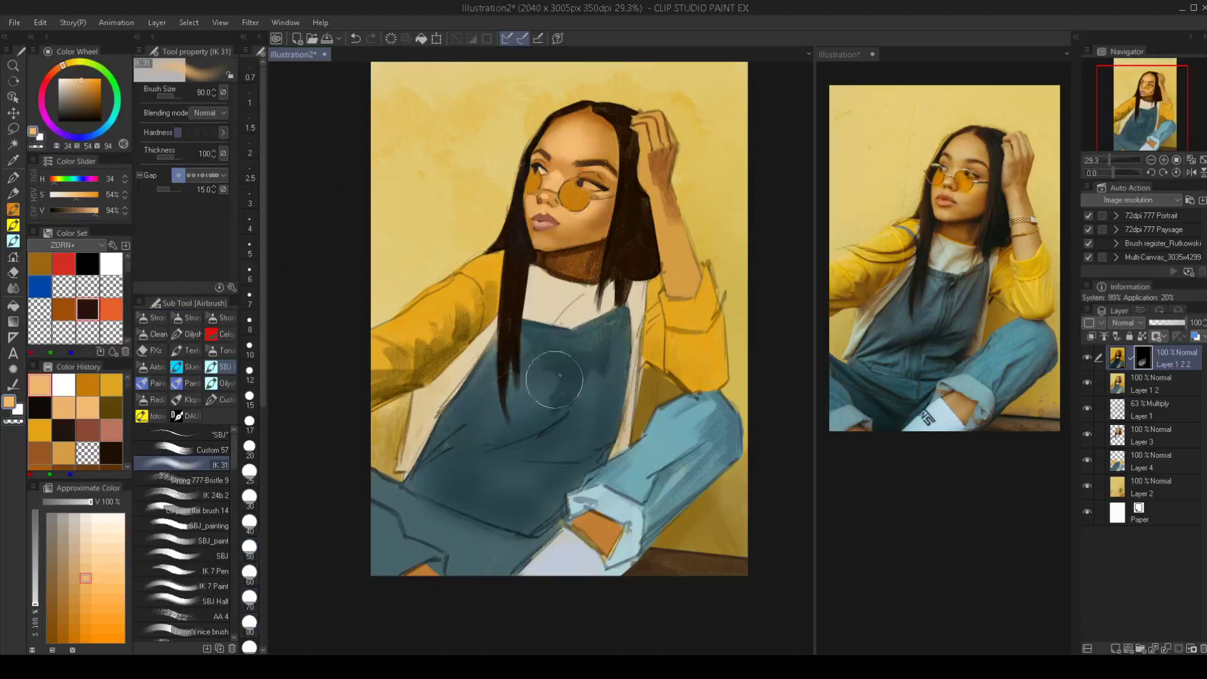
Deepen the shadows along the bib's folds, the hair and the jacket's inner edge on the mask at sizes 40 and 50
key("bracketleft")
key("bracketleft")
key("bracketleft")
key("bracketleft")
mouse_move(479, 458)
left_mouse_down()
mouse_move(579, 404)
mouse_move(583, 354)
mouse_move(615, 334)
mouse_move(553, 324)
mouse_move(619, 280)
mouse_move(588, 292)
mouse_move(616, 239)
left_mouse_up()
key("bracketleft")
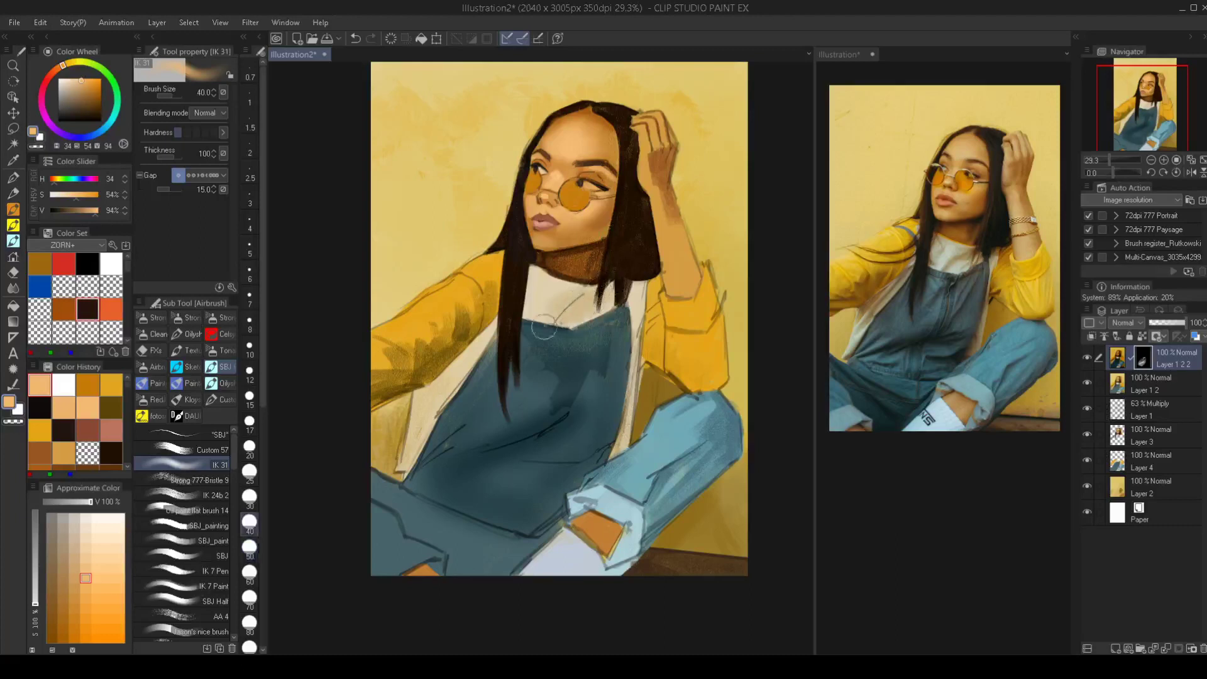
mouse_move(667, 307)
left_mouse_down()
mouse_move(655, 293)
mouse_move(653, 326)
left_mouse_up()
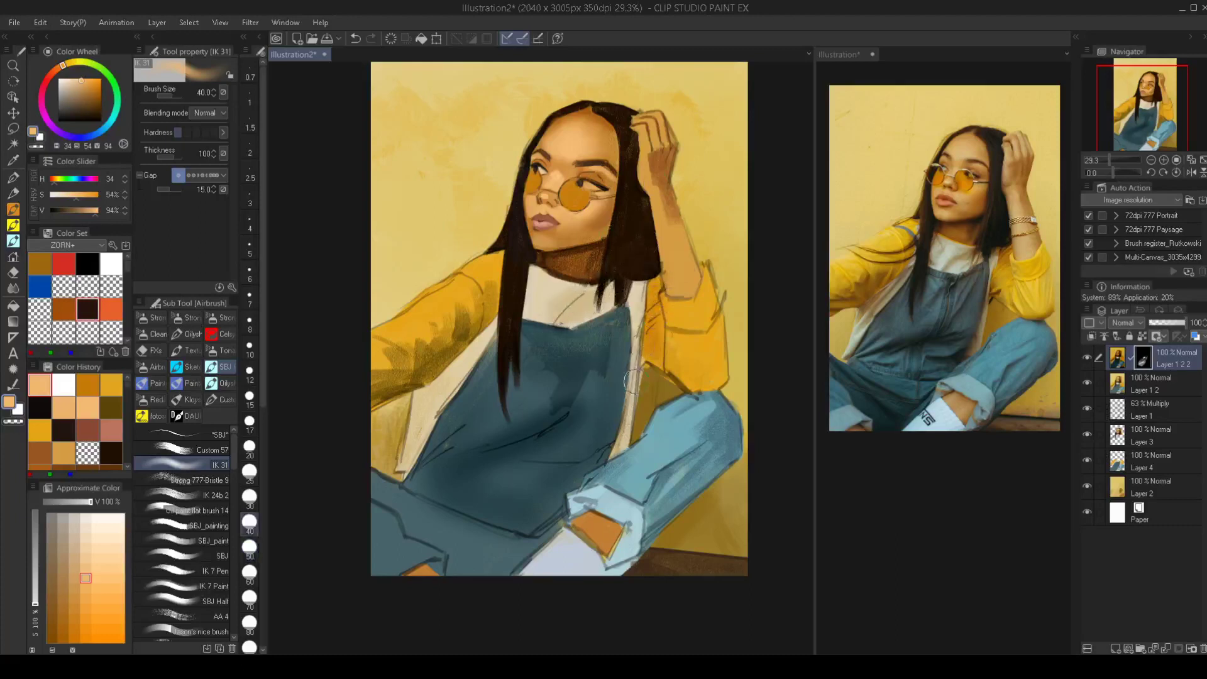
left_click_drag(605, 454, 627, 293)
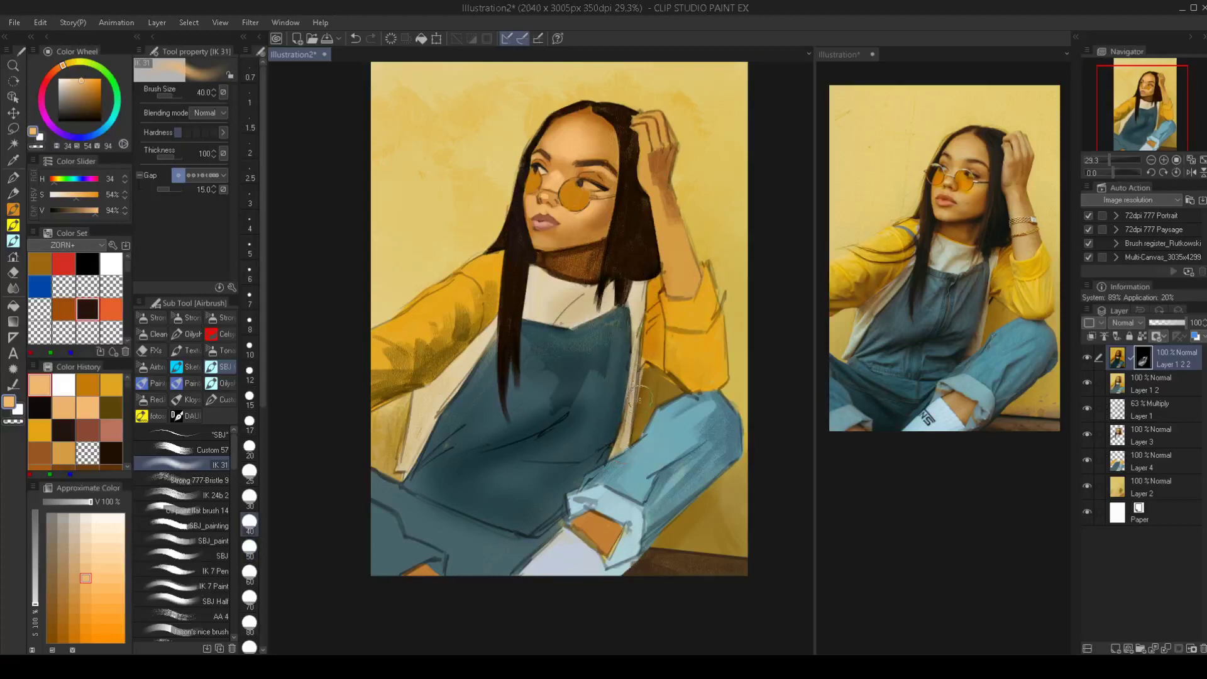
Reveal darker shadows on the raised knee and leg of the jeans at sizes 45 to 70, undoing the stroke on the cuff
key("bracketright")
key("bracketright")
key("bracketright")
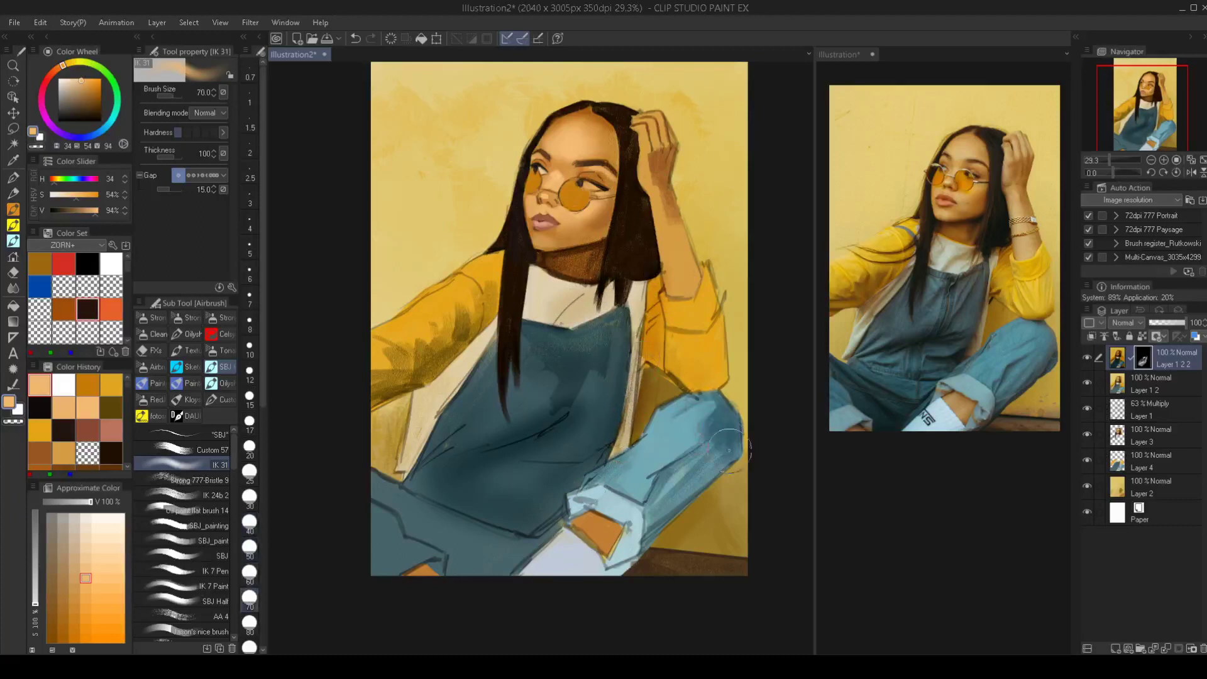
mouse_move(729, 449)
left_mouse_down()
mouse_move(715, 419)
mouse_move(660, 506)
mouse_move(721, 455)
mouse_move(658, 506)
mouse_move(674, 485)
mouse_move(599, 487)
mouse_move(639, 456)
left_mouse_up()
key("bracketleft")
key("bracketleft")
key("bracketleft")
key("bracketright")
key("bracketright")
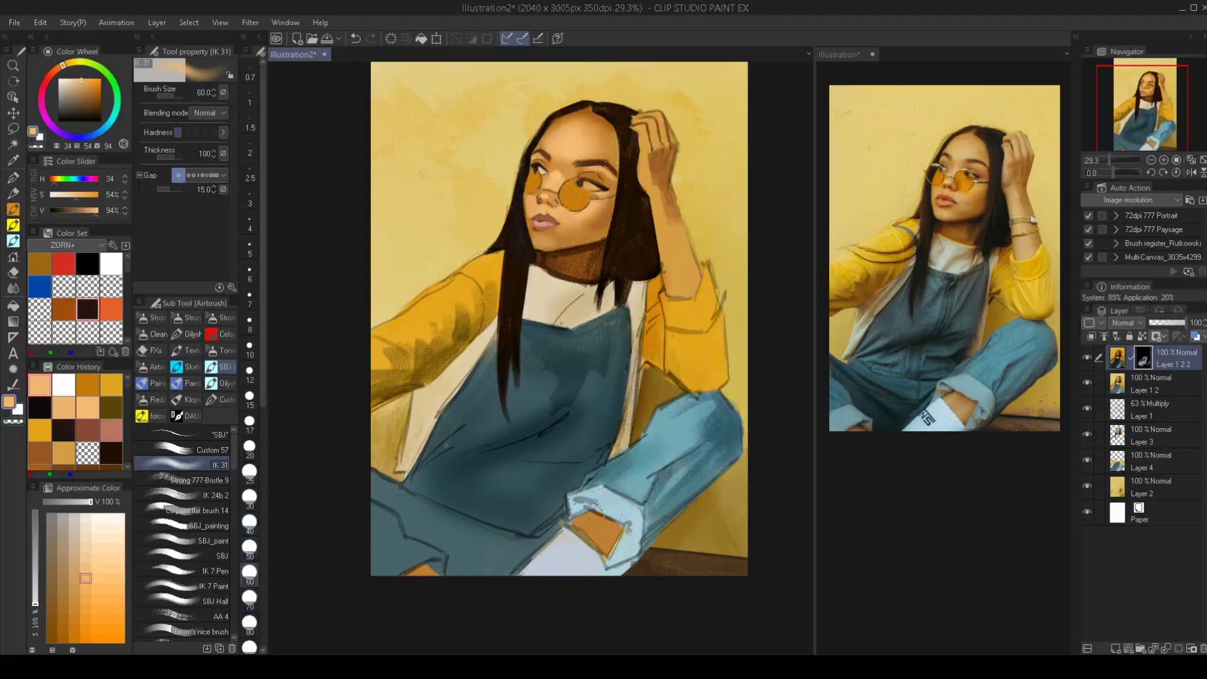
mouse_move(606, 506)
left_mouse_down()
mouse_move(571, 519)
mouse_move(618, 515)
mouse_move(597, 544)
mouse_move(586, 503)
mouse_move(611, 530)
left_mouse_up()
key("ctrl+z")
key("bracketleft")
key("bracketleft")
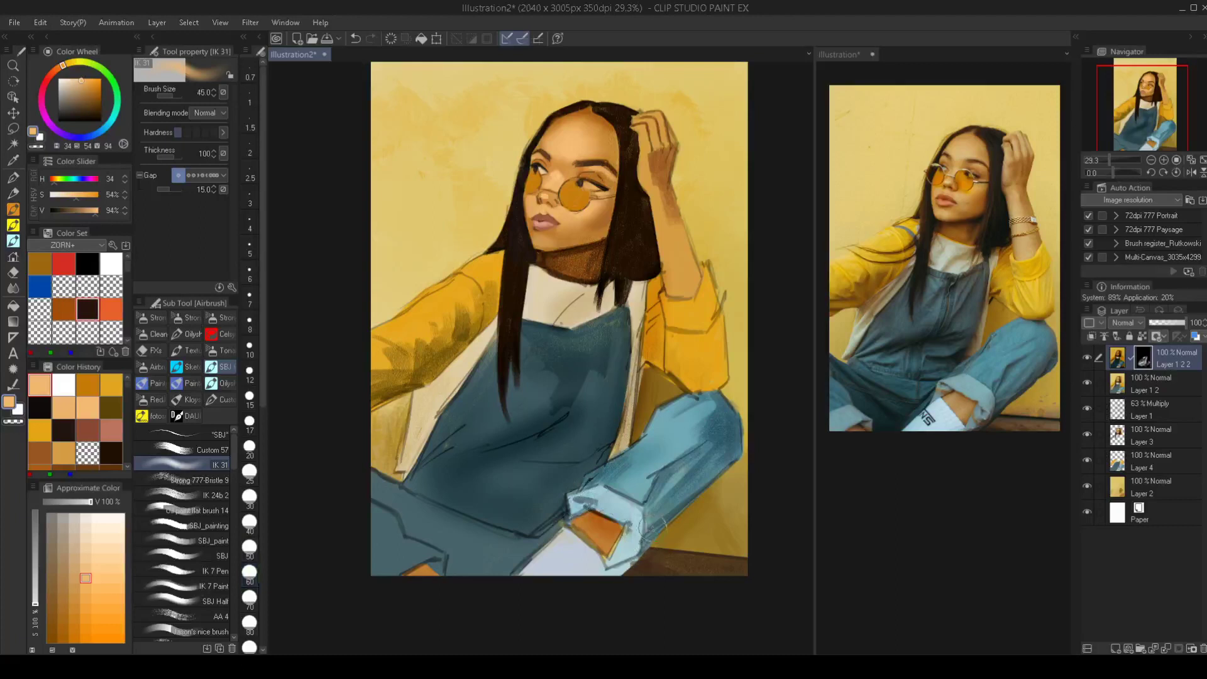
Paint the mask over the lower overalls at size 70 and the shadow folds of the extended yellow sleeve at size 60
key("bracketright")
key("bracketright")
key("bracketright")
mouse_move(449, 532)
left_mouse_down()
mouse_move(496, 550)
mouse_move(355, 496)
mouse_move(371, 477)
mouse_move(416, 529)
mouse_move(337, 460)
mouse_move(398, 507)
mouse_move(484, 538)
left_mouse_up()
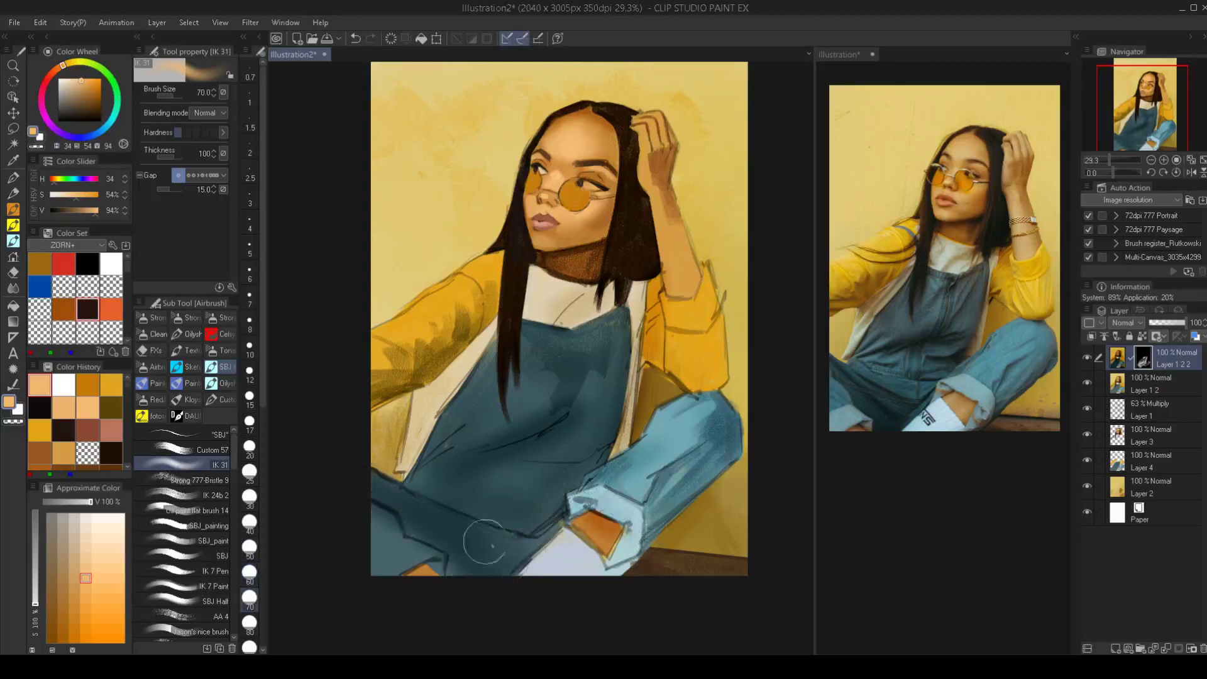
key("bracketleft")
mouse_move(428, 380)
left_mouse_down()
mouse_move(483, 333)
mouse_move(420, 428)
mouse_move(502, 304)
mouse_move(318, 401)
mouse_move(414, 376)
mouse_move(494, 272)
mouse_move(418, 350)
left_mouse_up()
key("bracketright")
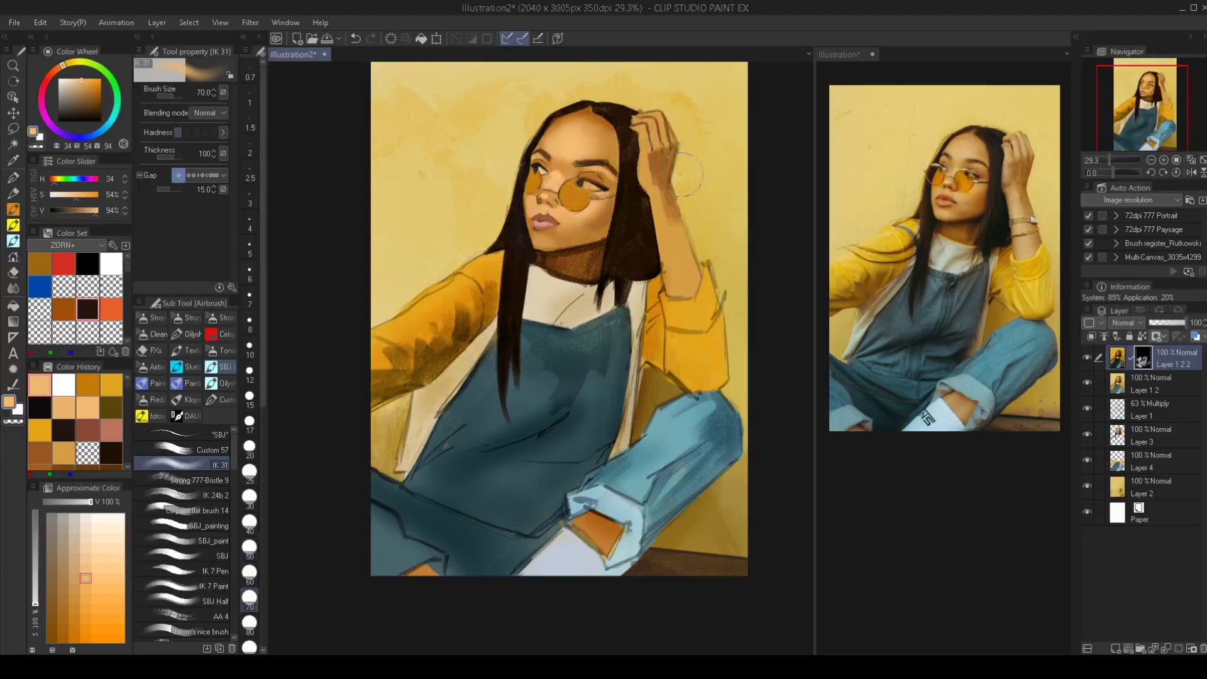
Deepen the shading along the raised forearm at size 40 and compare the painting with and without the masked layer
key("bracketleft")
key("bracketleft")
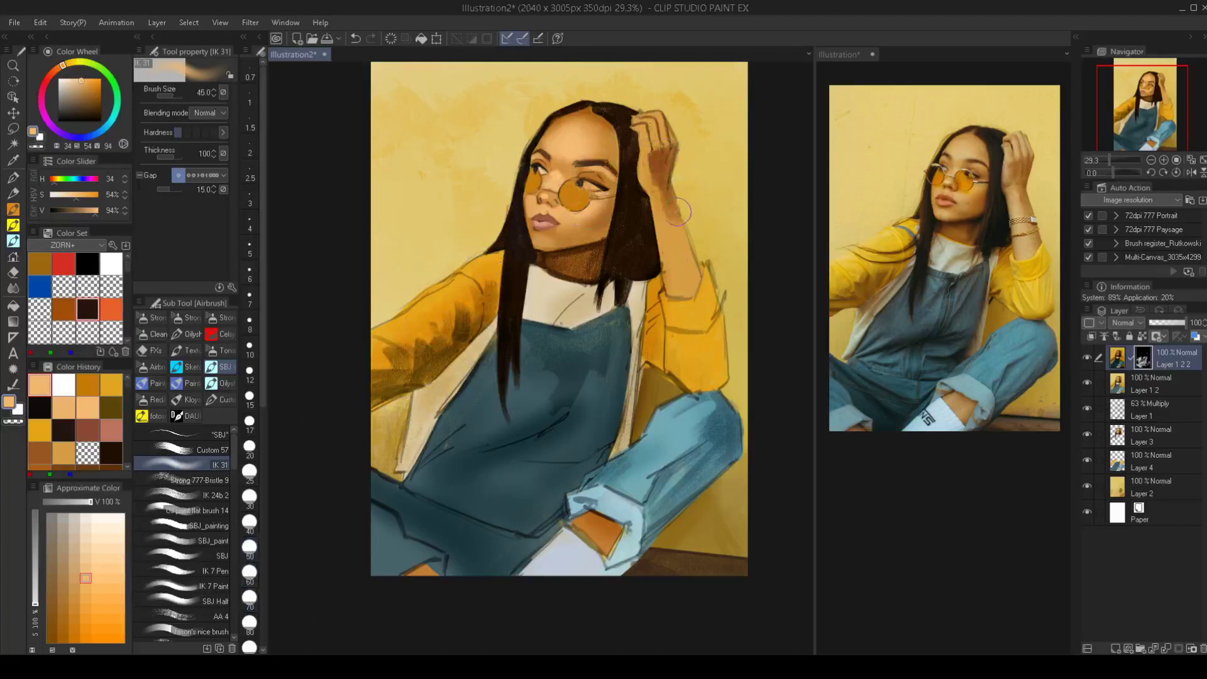
key("bracketleft")
left_click_drag(668, 196, 692, 293)
left_click_drag(659, 217, 695, 315)
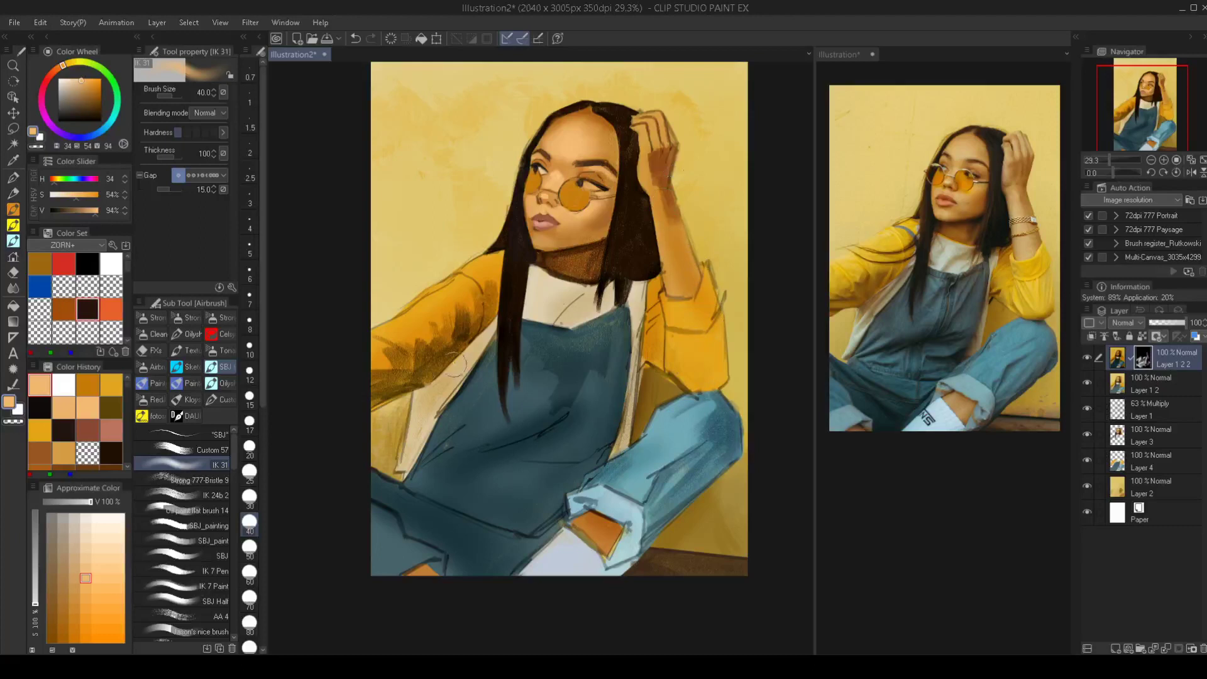
left_click(1088, 357)
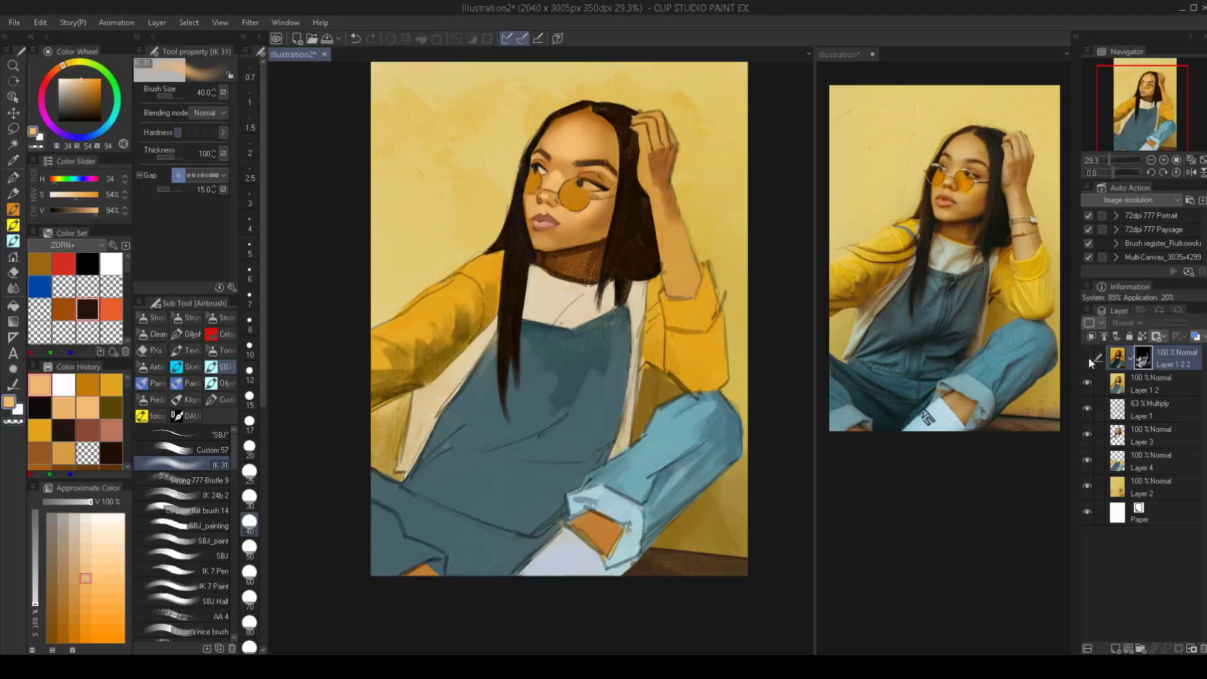
left_click(1088, 357)
left_click(1087, 357)
left_click(1087, 358)
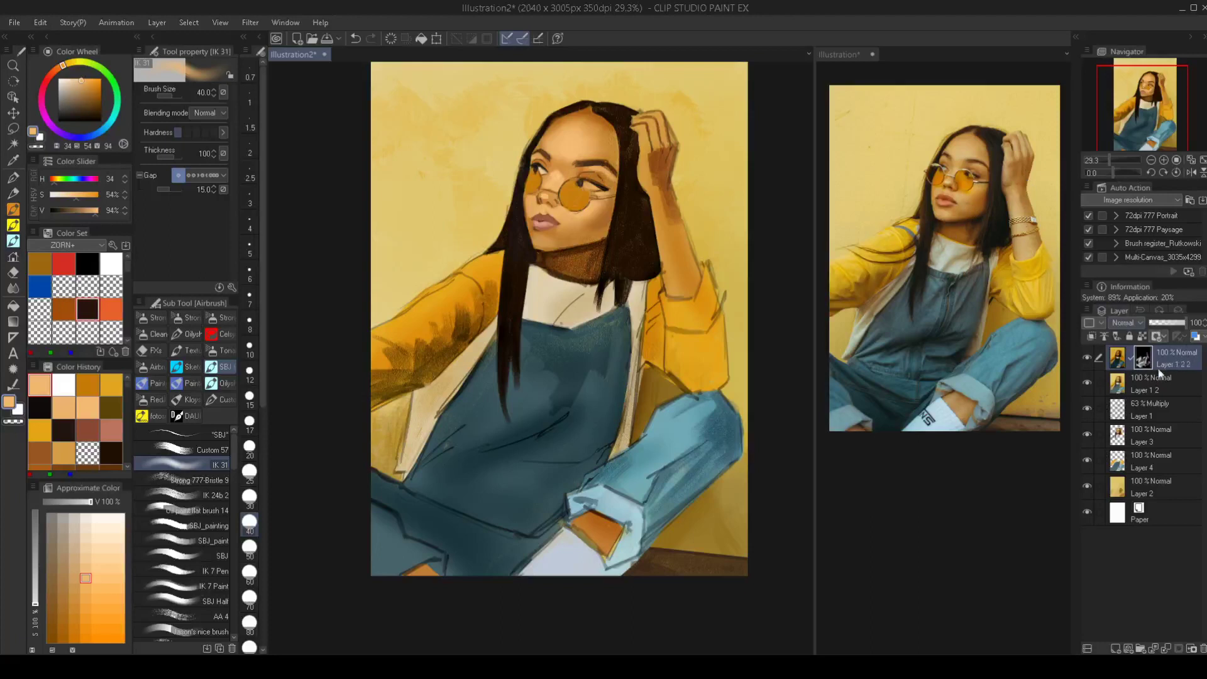
Duplicate Layer 1 2 to the top of the stack and shift it to hue -11, saturation 3 and a much lower luminosity
left_click(1171, 376)
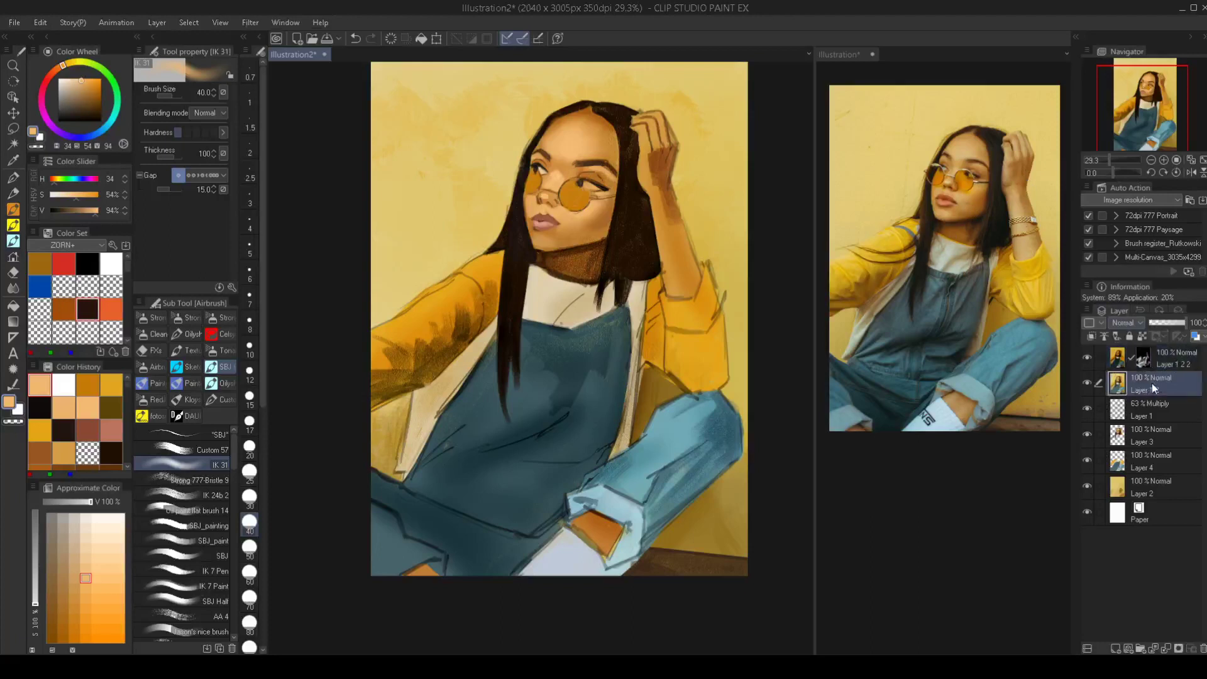
left_click_drag(1151, 383, 1158, 348, "alt")
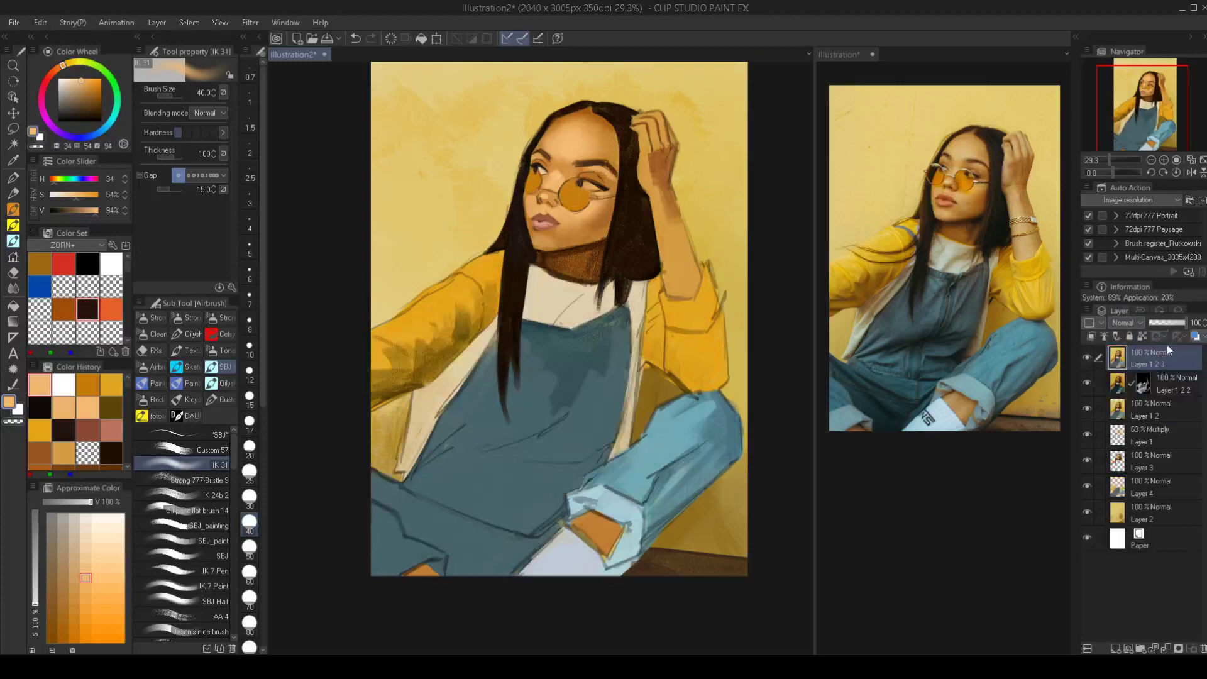
key("ctrl+u")
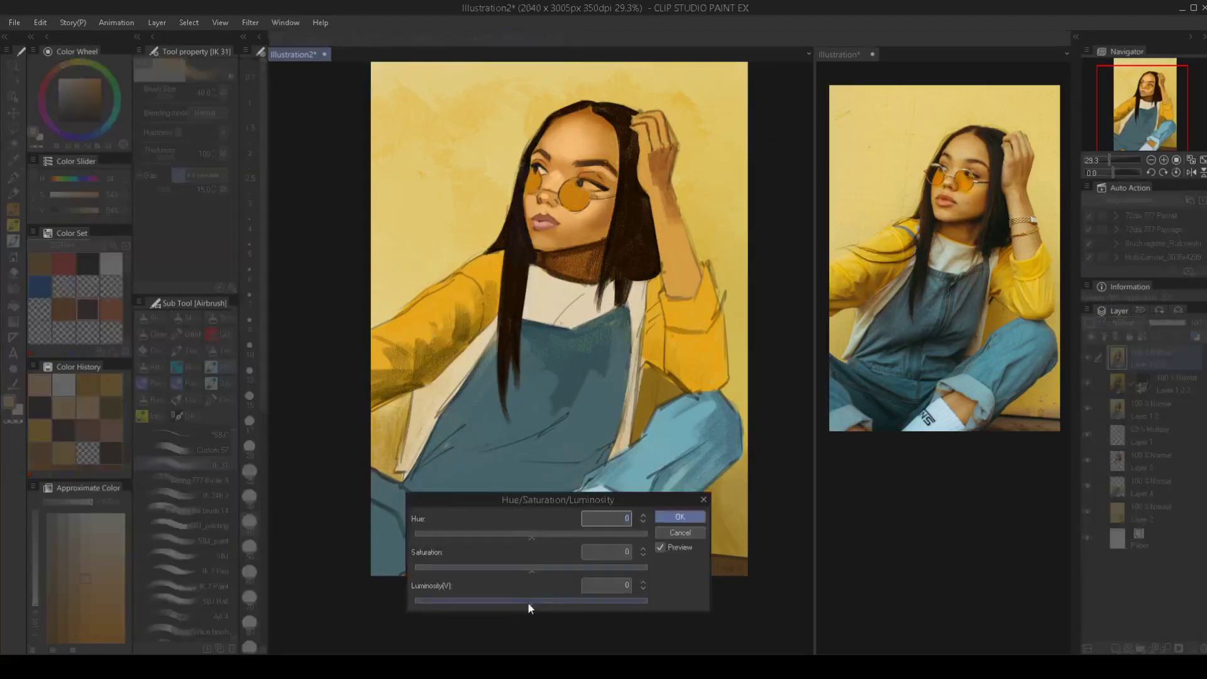
left_click_drag(528, 601, 507, 606)
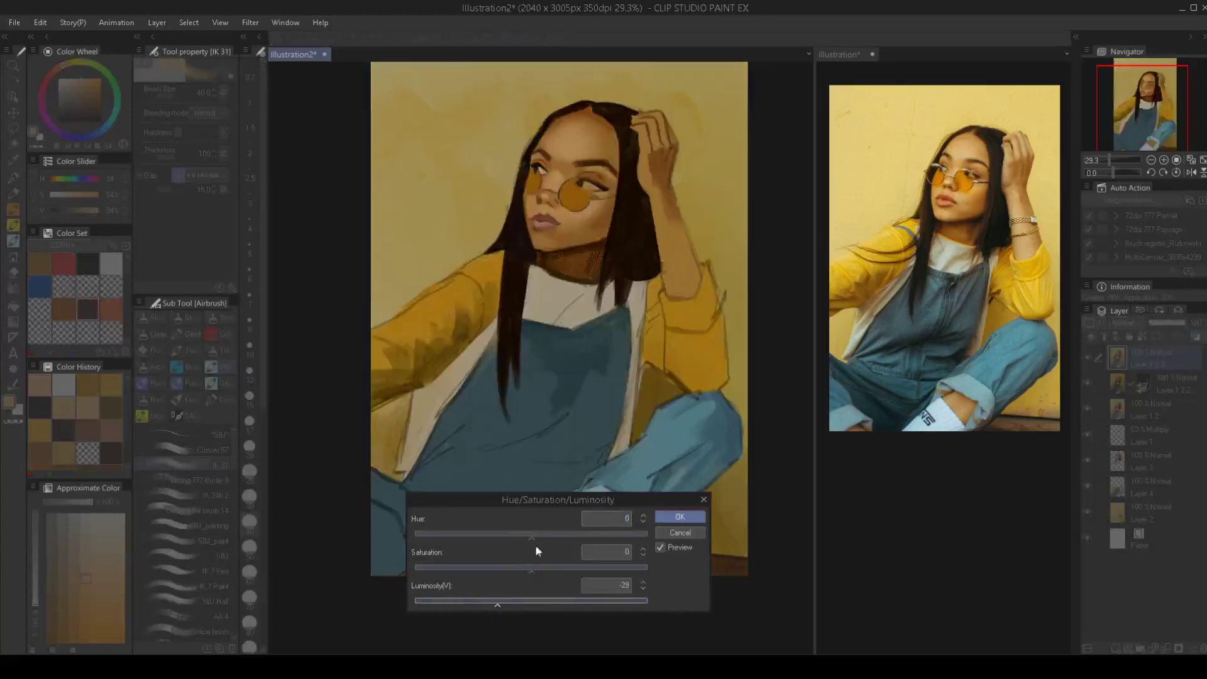
left_click_drag(518, 582, 583, 573)
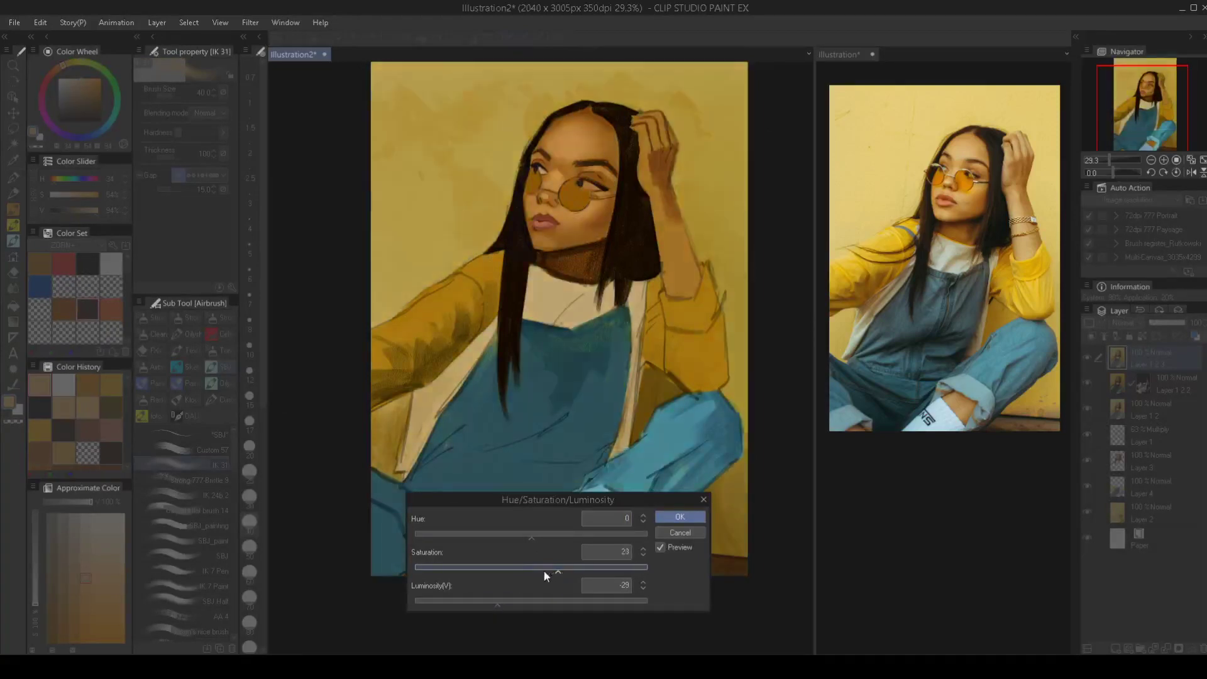
mouse_move(532, 538)
left_mouse_down()
mouse_move(543, 537)
mouse_move(524, 538)
left_mouse_up()
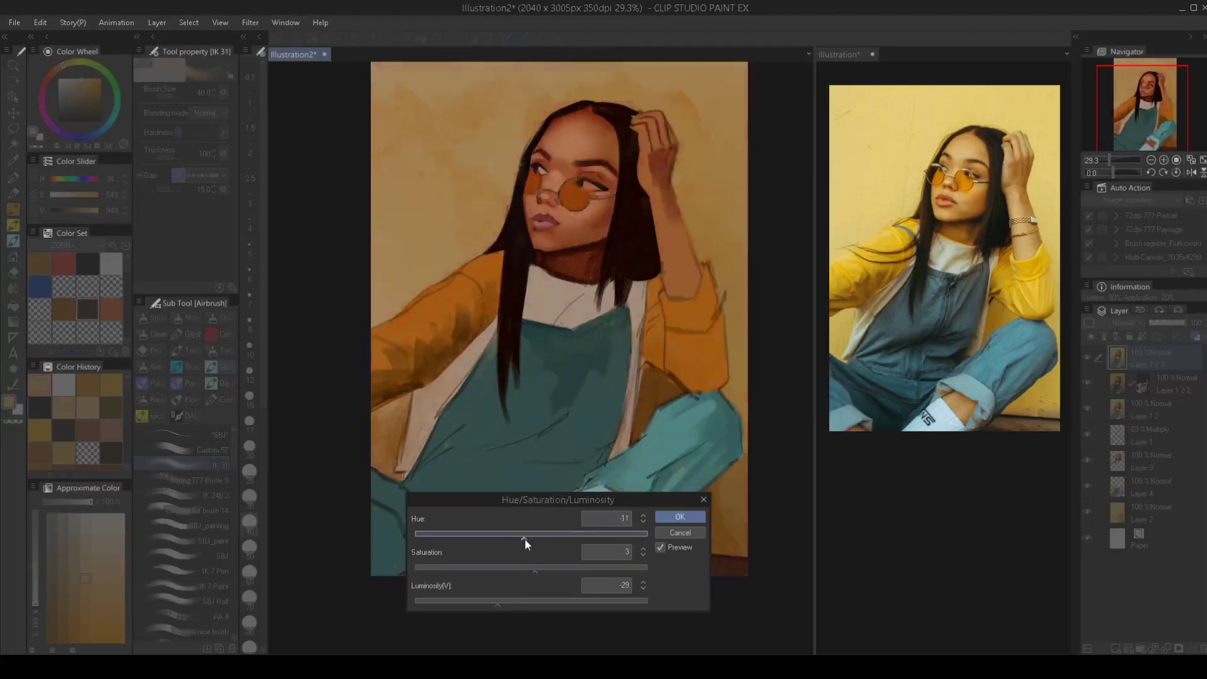
left_click_drag(496, 604, 473, 605)
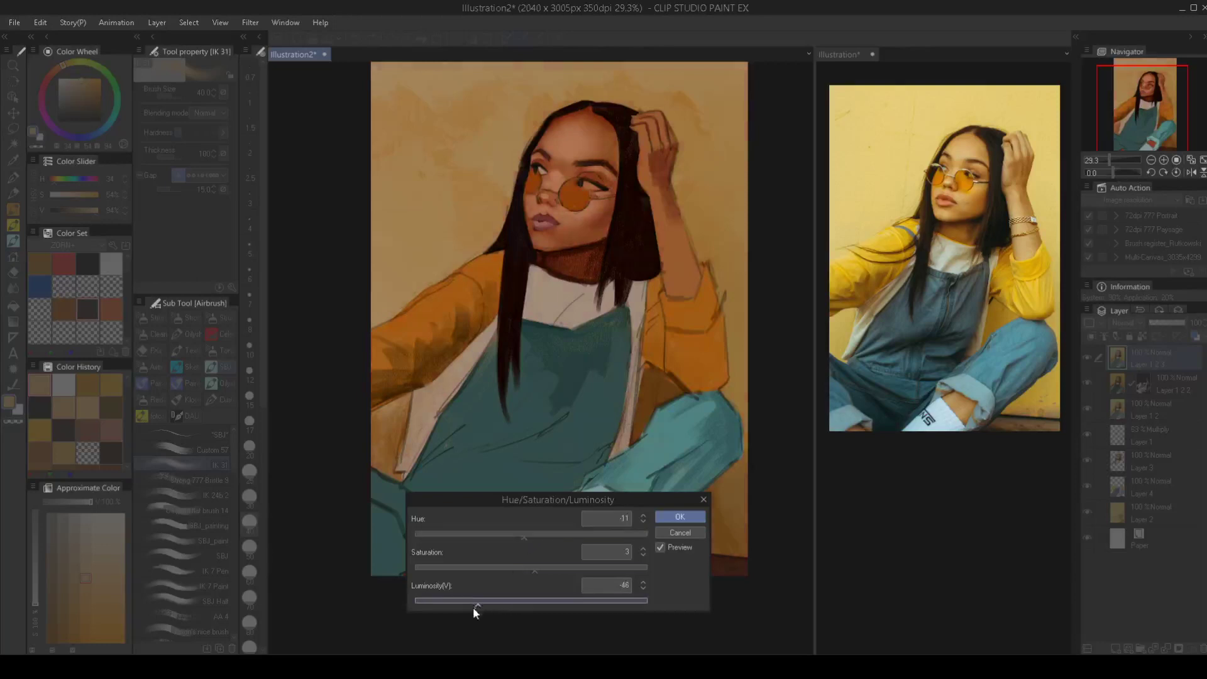
left_click(667, 517)
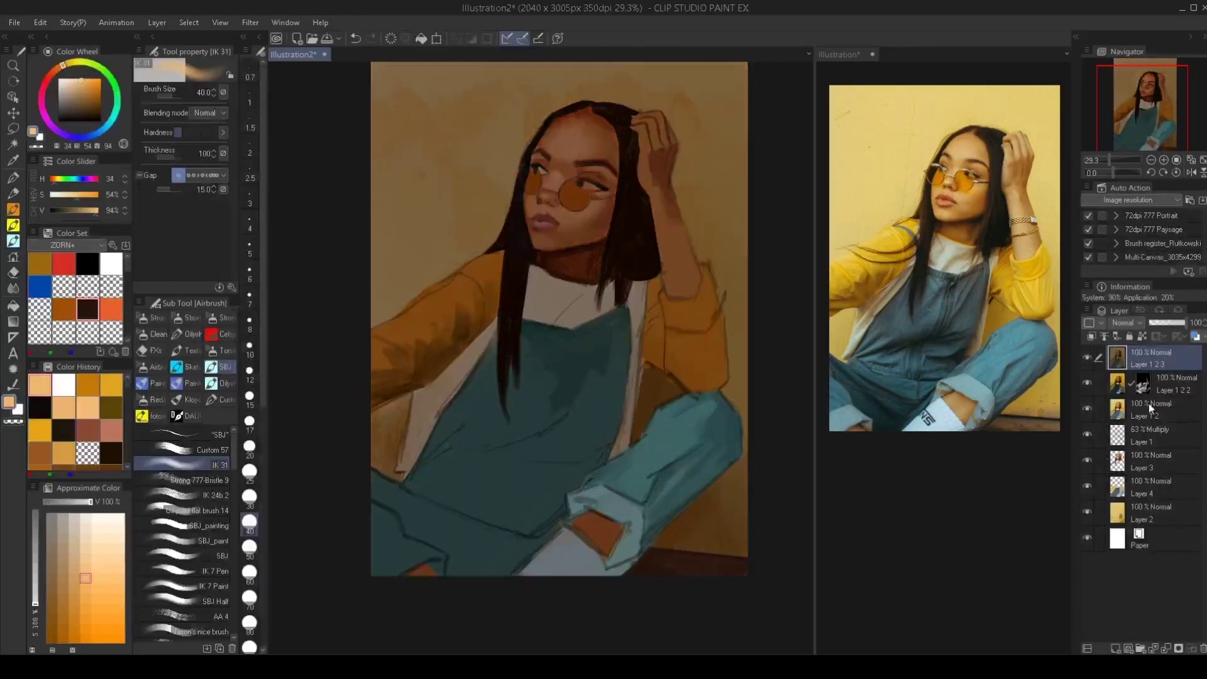
Add an inverted mask to Layer 1 2 3 and reveal darker shading along the white lining beside the extended sleeve at size 15
left_click(1175, 646)
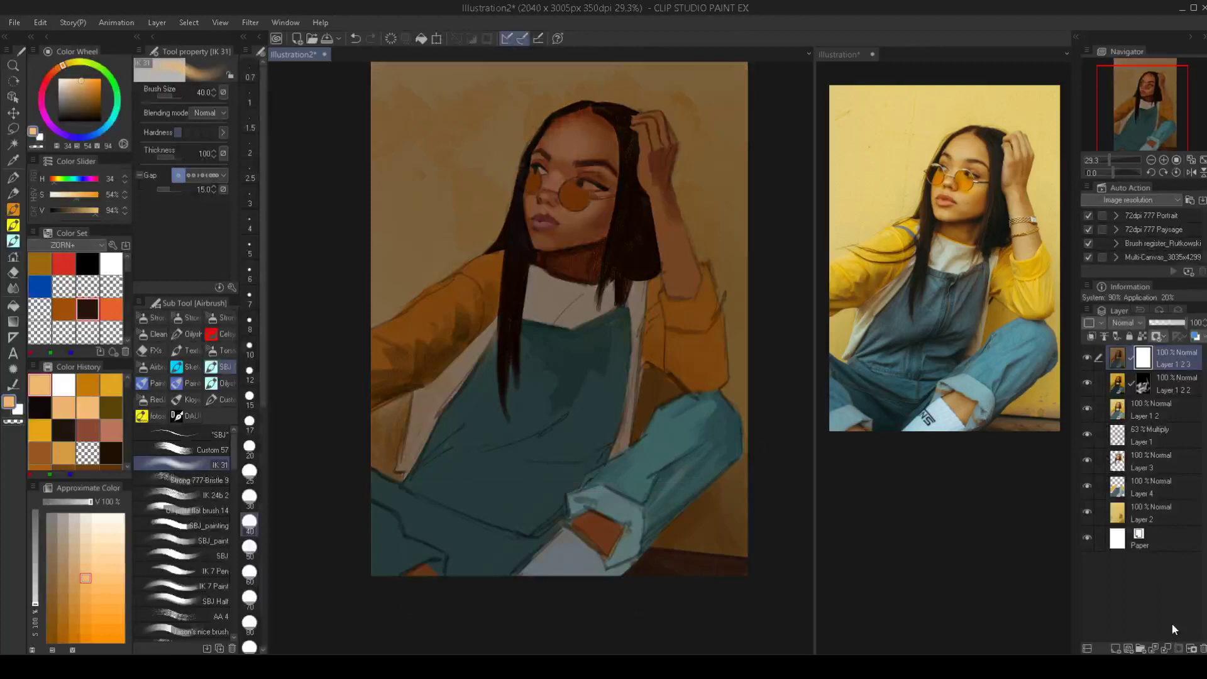
key("ctrl+i")
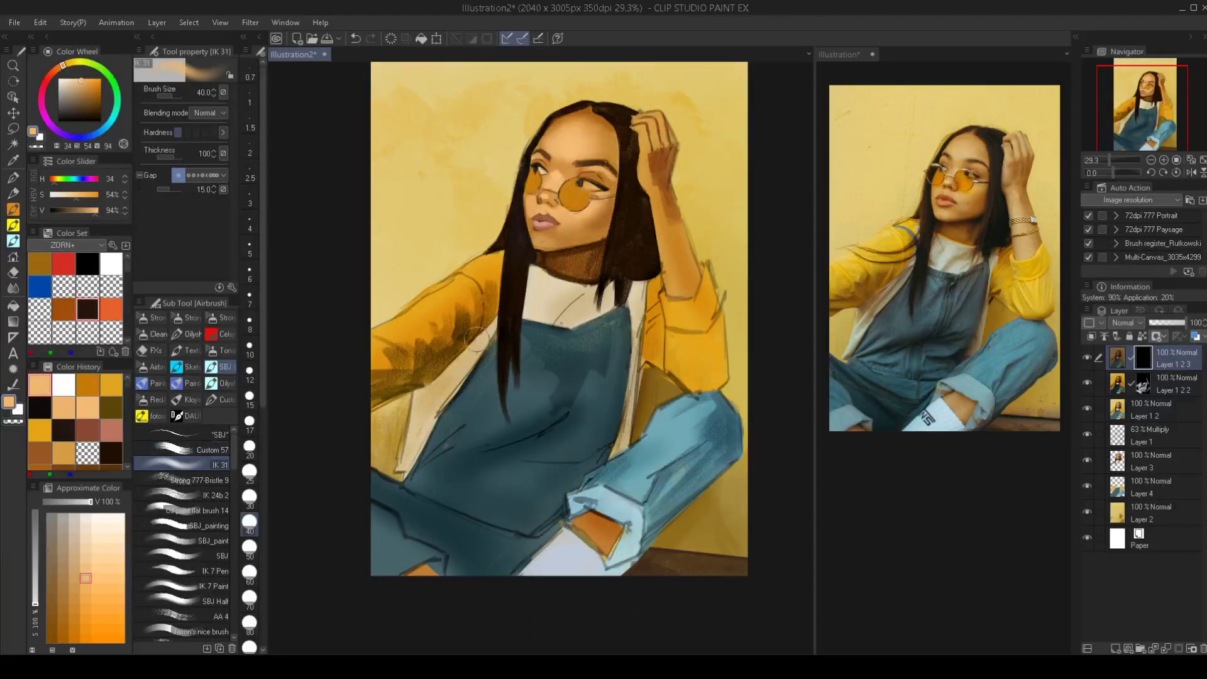
mouse_move(473, 333)
left_mouse_down()
mouse_move(439, 388)
mouse_move(440, 373)
mouse_move(473, 355)
mouse_move(436, 406)
left_mouse_up()
key("bracketleft")
key("bracketleft")
key("bracketleft")
key("bracketleft")
key("bracketleft")
key("bracketleft")
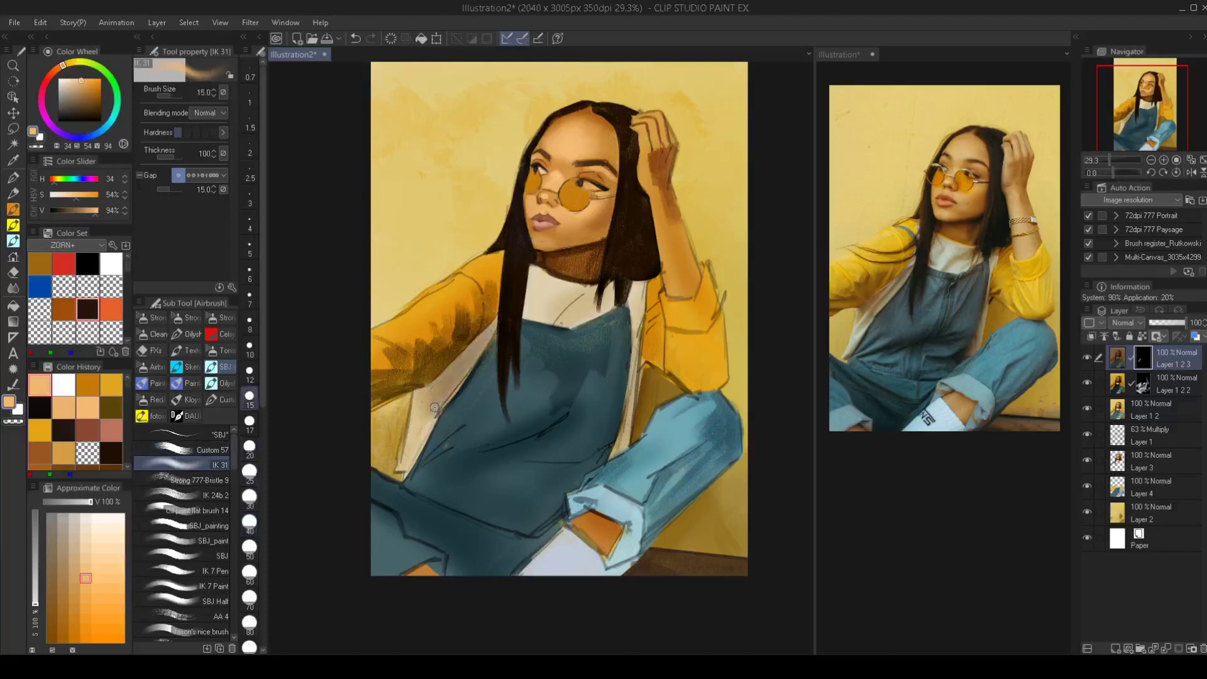
key("bracketright")
key("bracketright")
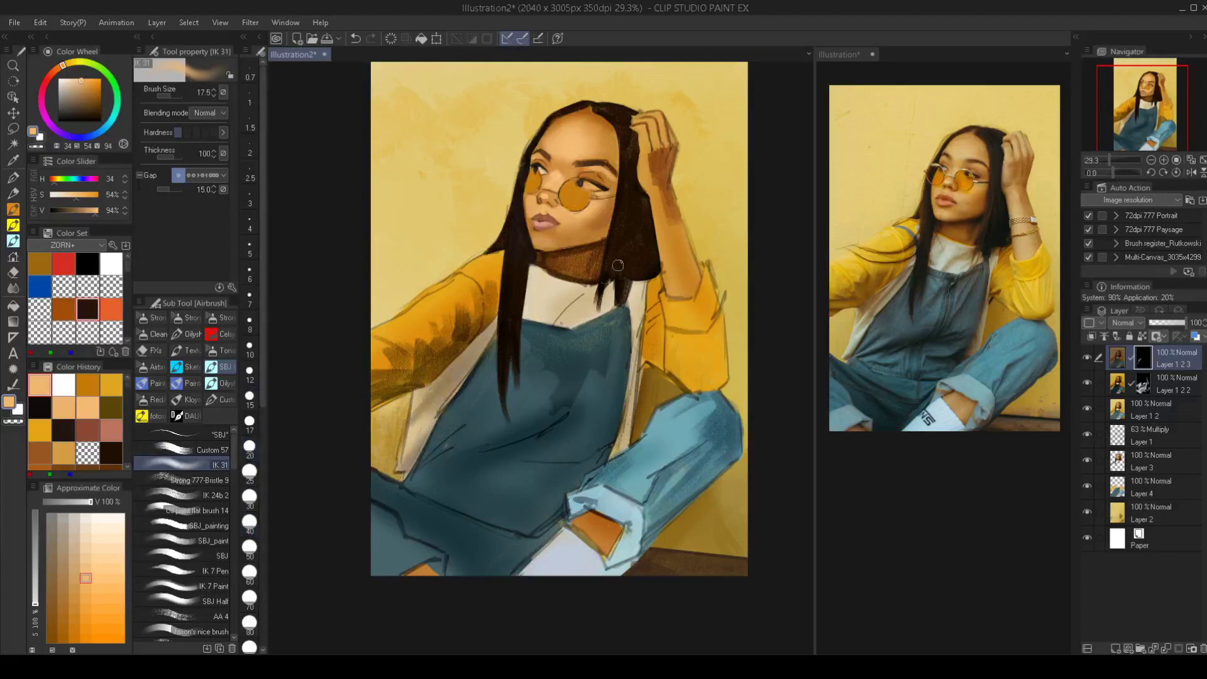
Reveal shadows on the white turtleneck and down the pale lining beside the bent arm at sizes 15 to 20
left_click_drag(589, 293, 554, 321)
key("bracketright")
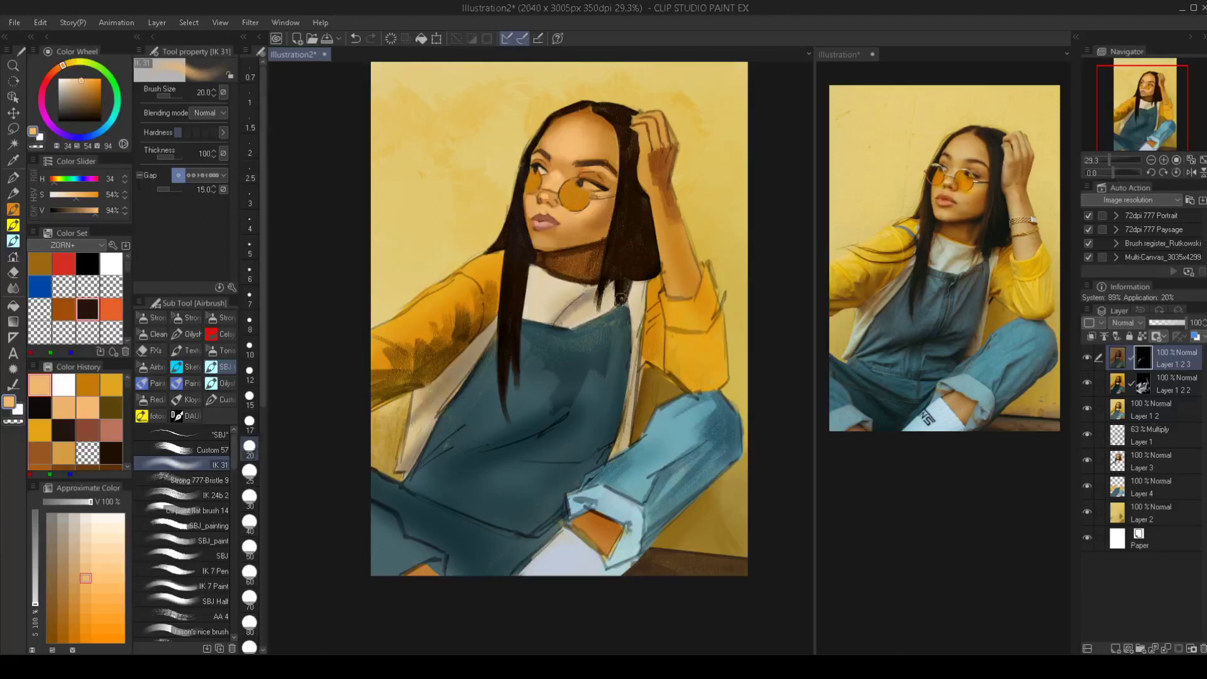
mouse_move(641, 277)
left_mouse_down()
mouse_move(621, 299)
mouse_move(629, 334)
mouse_move(637, 309)
mouse_move(626, 420)
left_mouse_up()
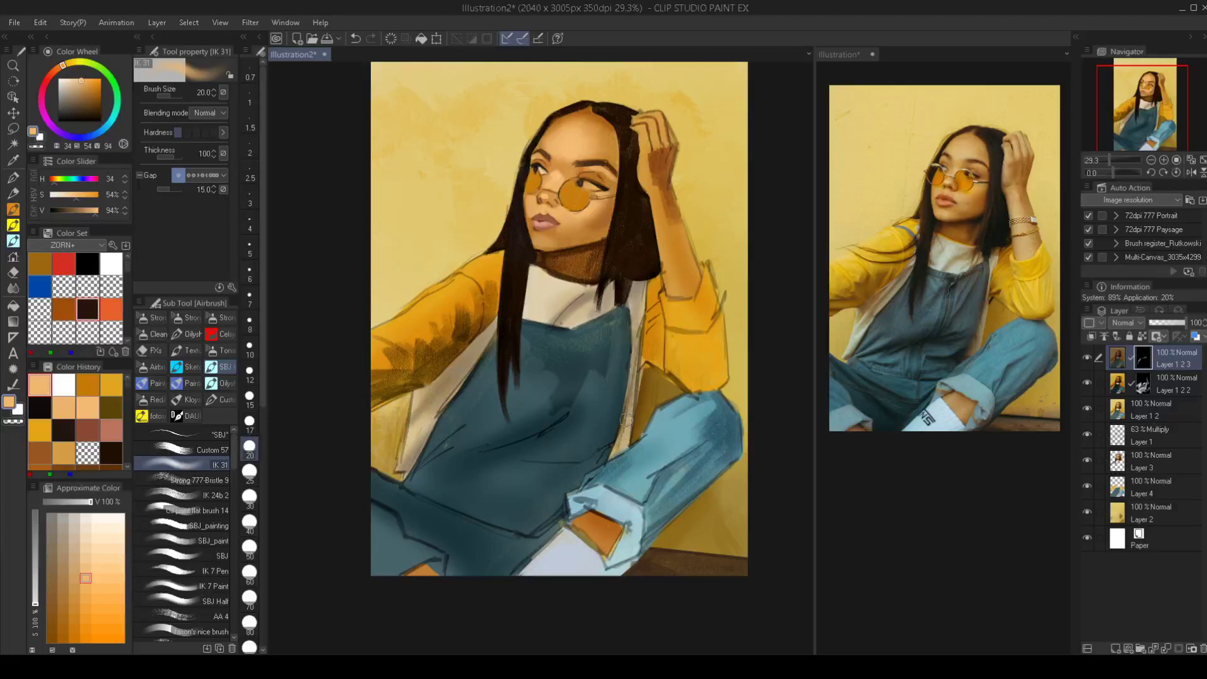
left_click_drag(638, 325, 621, 437)
key("bracketleft")
key("bracketleft")
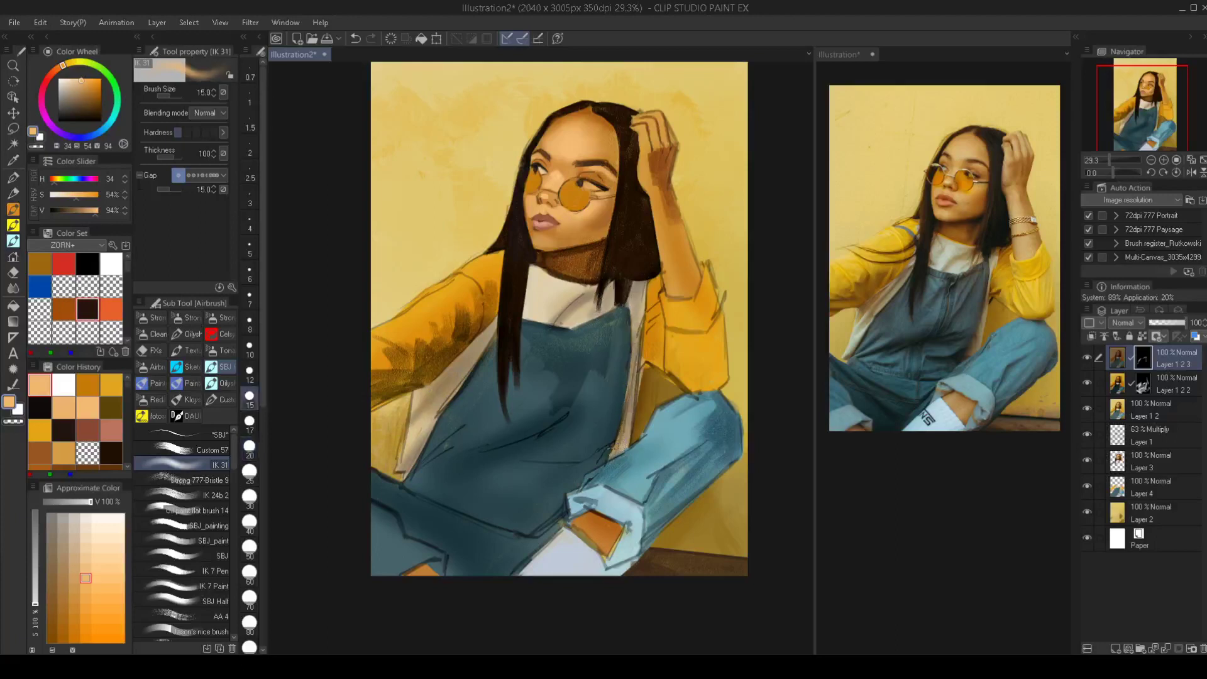
mouse_move(630, 396)
left_mouse_down()
mouse_move(627, 430)
mouse_move(605, 456)
left_mouse_up()
Deepen the shading on the rolled cuff and underside of the raised jeans leg at size 40
key("bracketright")
key("bracketright")
key("bracketright")
key("bracketright")
key("bracketright")
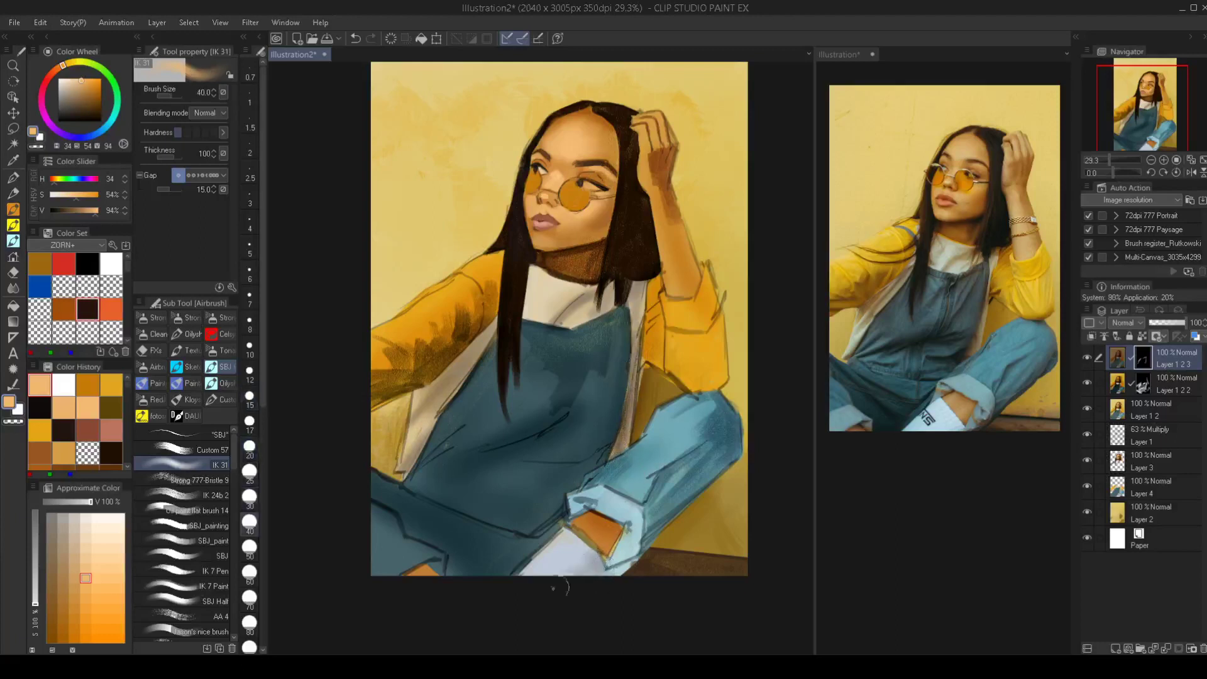
left_click_drag(631, 520, 614, 578)
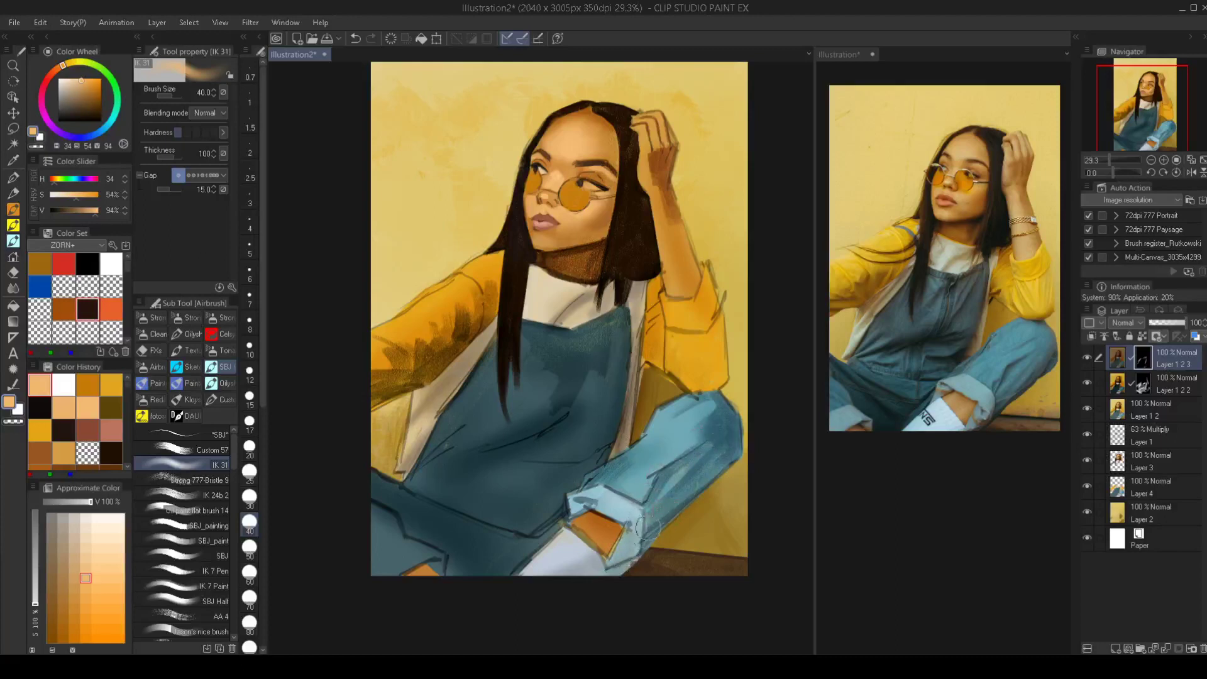
mouse_move(672, 497)
left_mouse_down()
mouse_move(639, 557)
mouse_move(696, 467)
left_mouse_up()
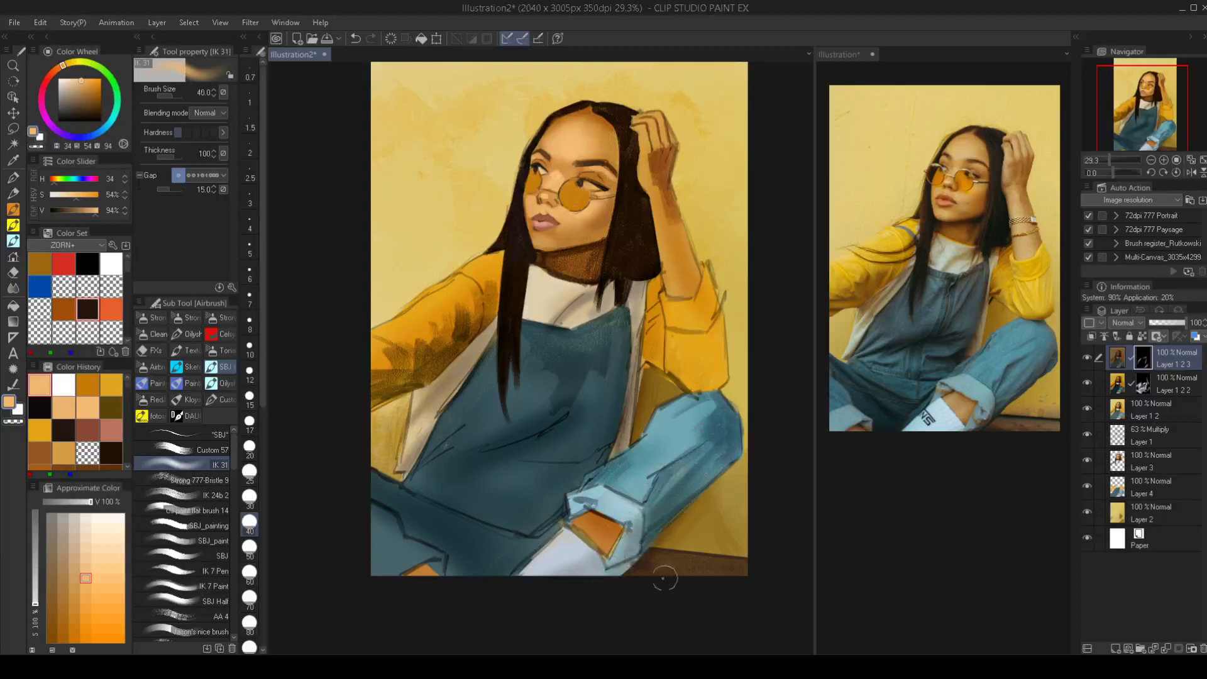
key("bracketright")
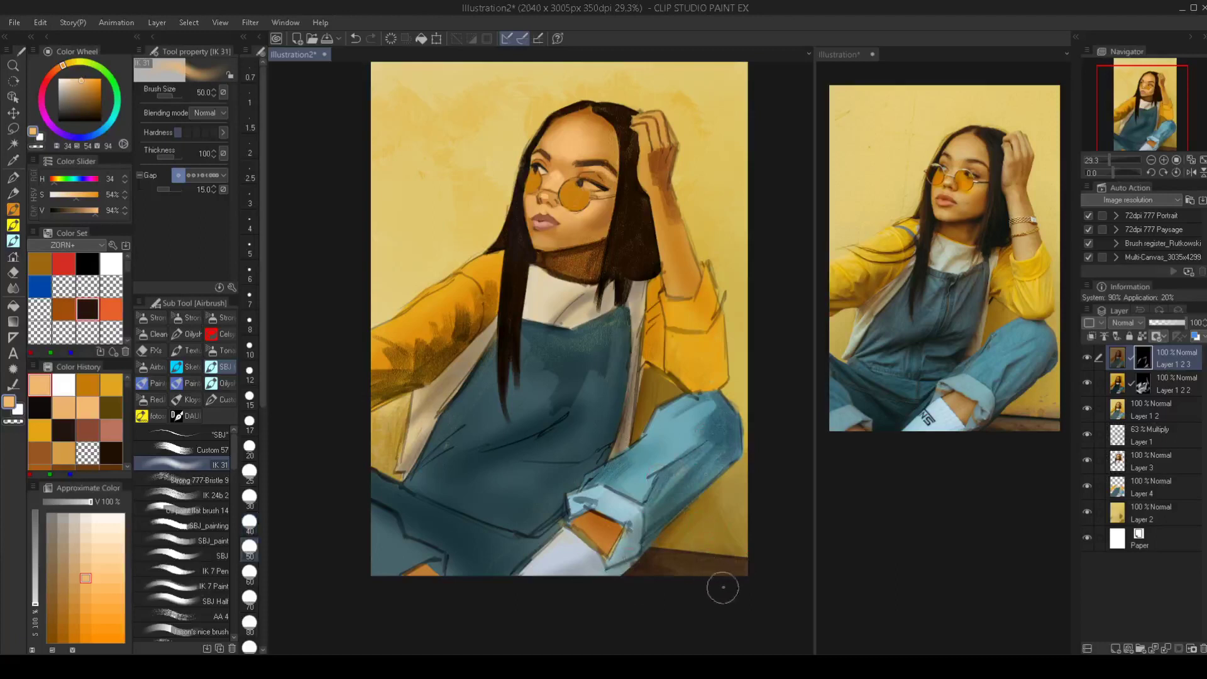
Darken the yellow shoulder beside the hanging hair and the hair next to the cheek through the mask at size 35
key("bracketleft")
key("bracketleft")
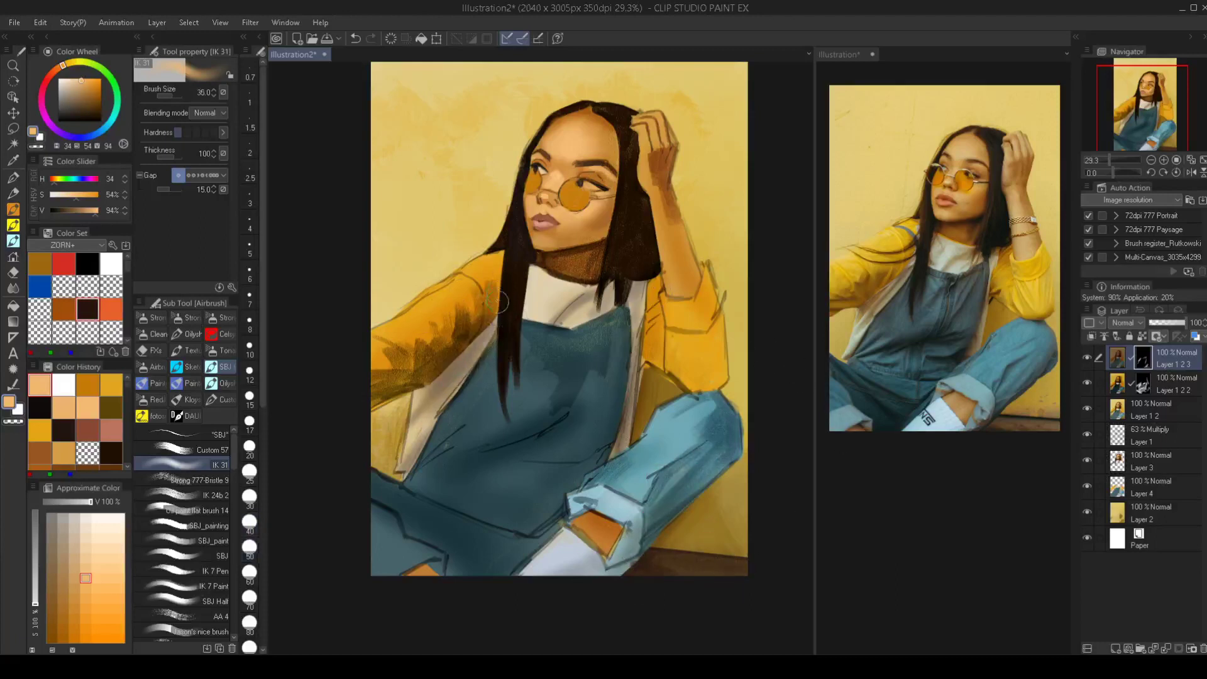
left_click_drag(492, 277, 489, 309)
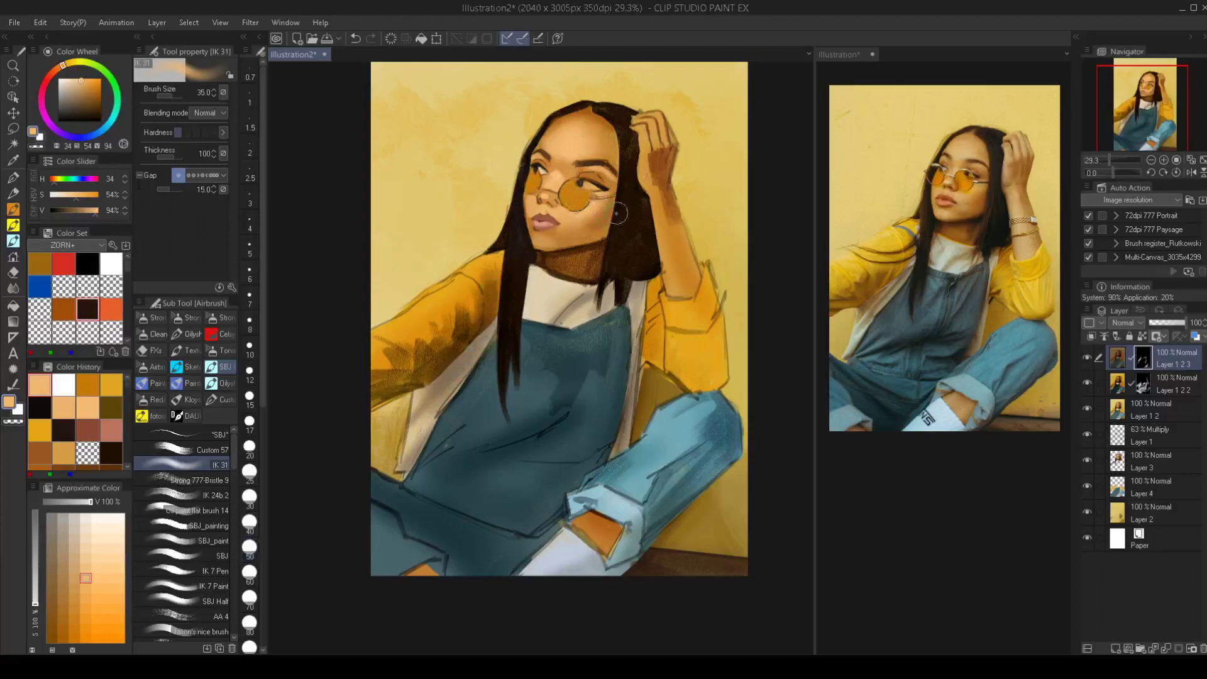
key("bracketleft")
key("bracketright")
key("bracketright")
key("bracketleft")
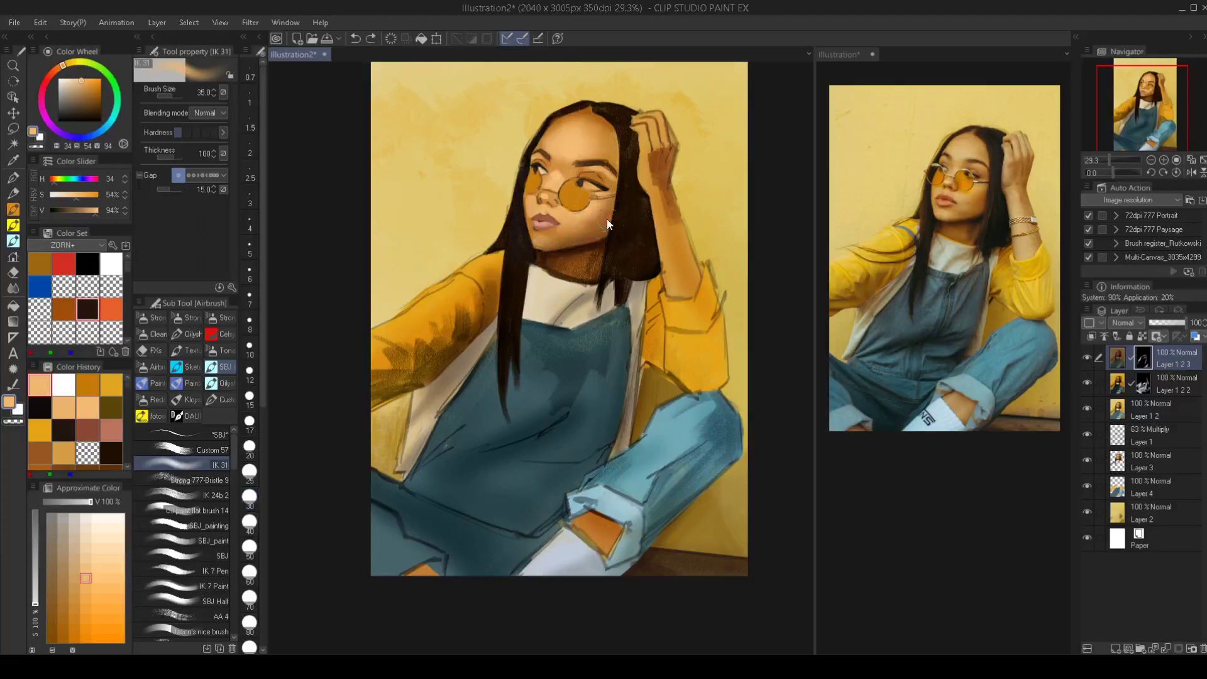
key("bracketright")
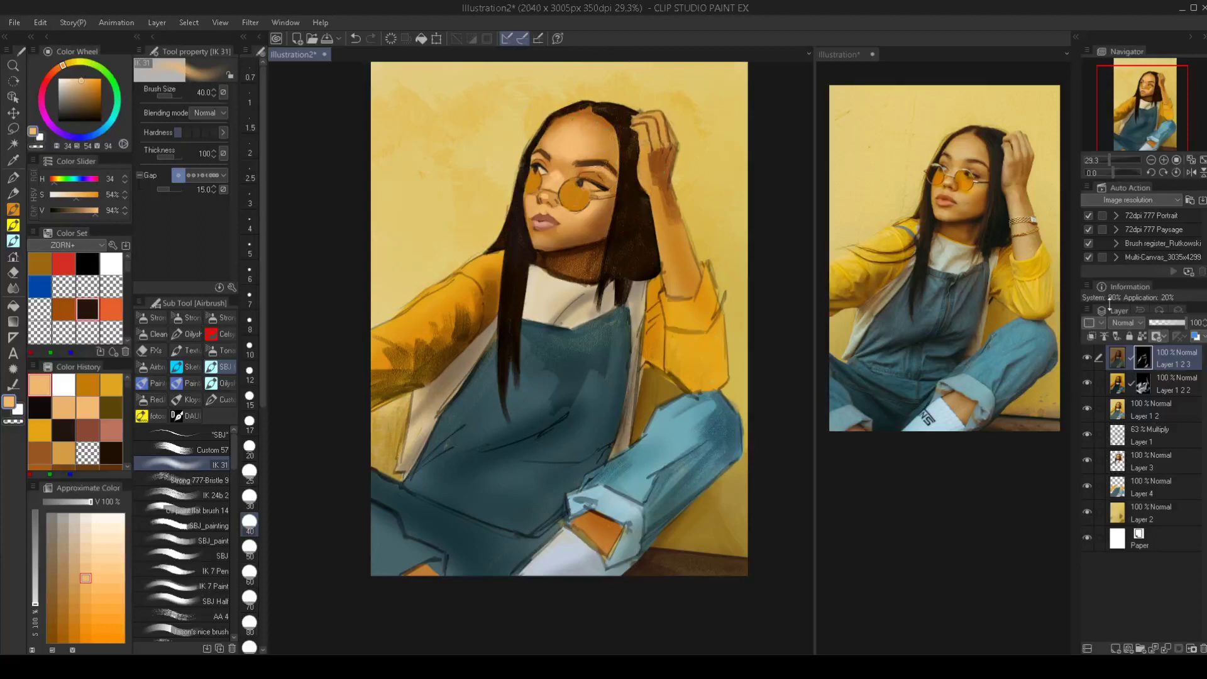
Create a new layer above the masked copies, switch to the Custom 57 brush and sample the light skin tone from the forehead
key("ctrl+shift+n")
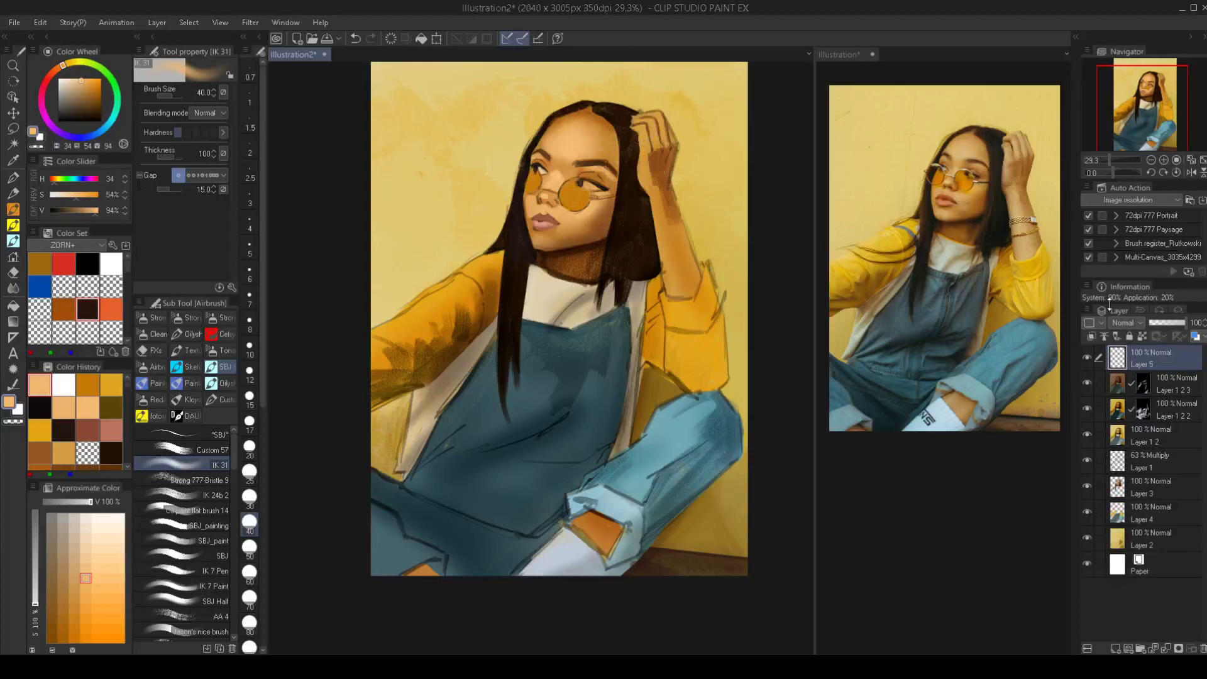
left_click(189, 450)
left_click_drag(604, 236, 598, 271)
left_click_drag(597, 271, 666, 270)
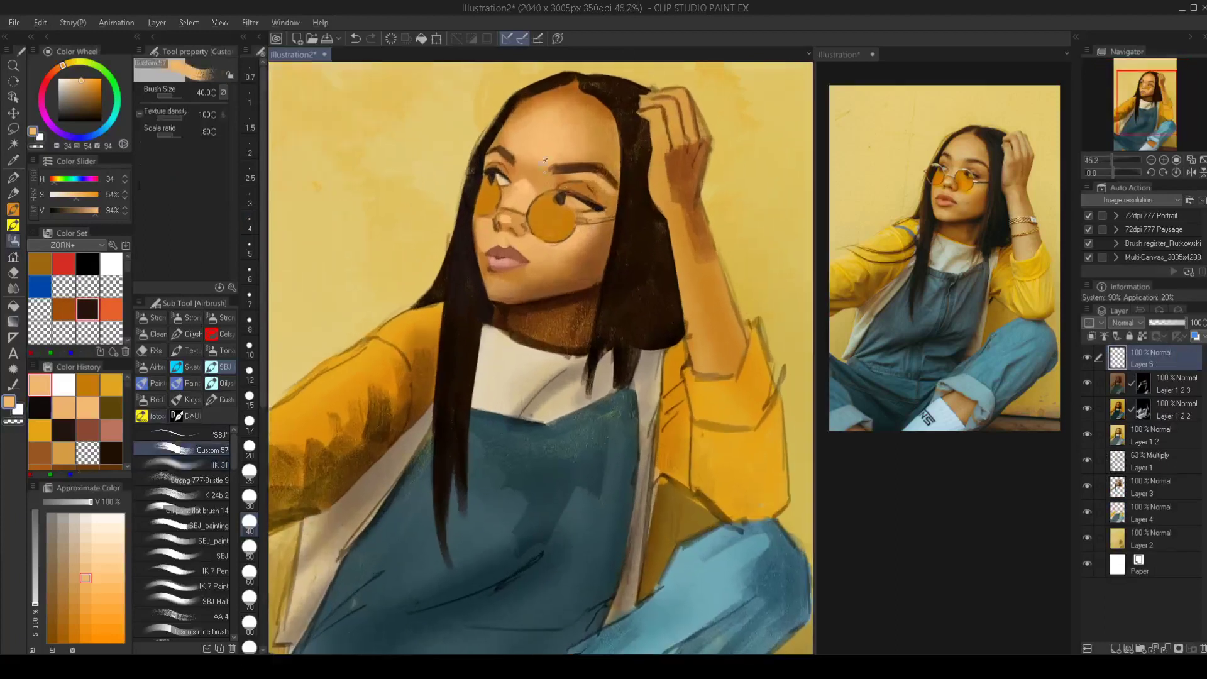
left_click(545, 134, "alt")
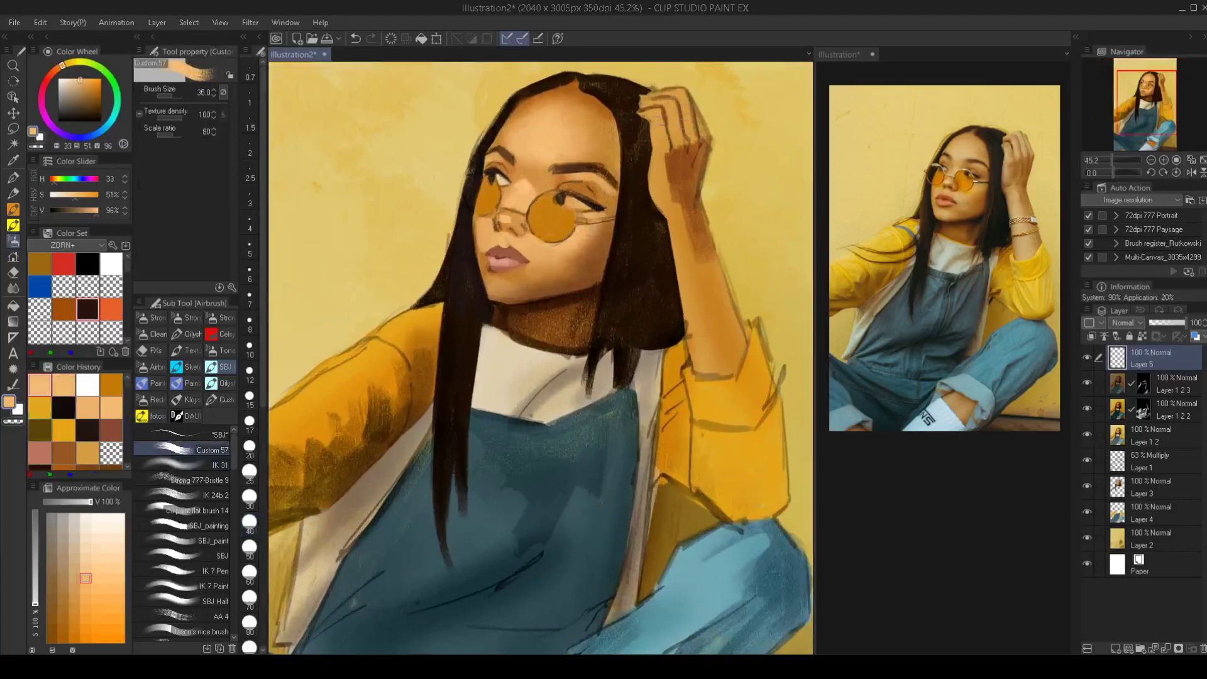
Paint light skin tones over the raised fingers and hand with a small brush, undoing one stroke
left_click(249, 473)
mouse_move(648, 115)
left_mouse_down()
mouse_move(653, 132)
mouse_move(689, 133)
left_mouse_up()
key("bracketleft")
key("bracketleft")
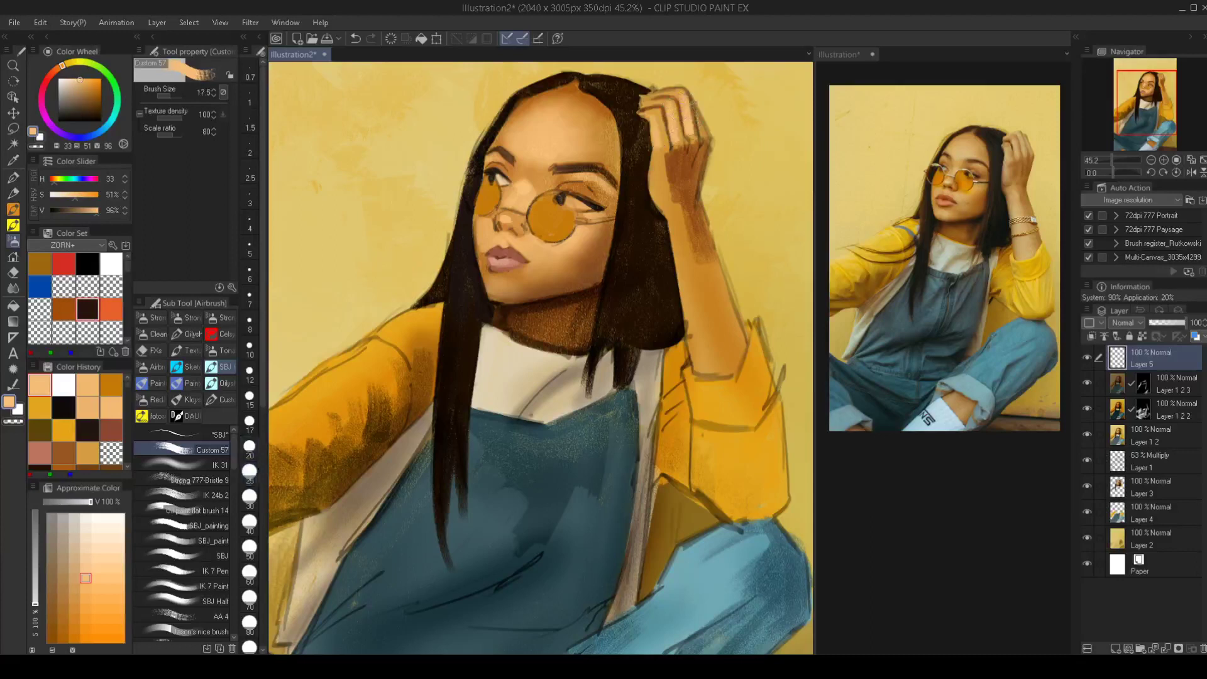
key("ctrl+z")
key("bracketright")
key("bracketright")
key("bracketright")
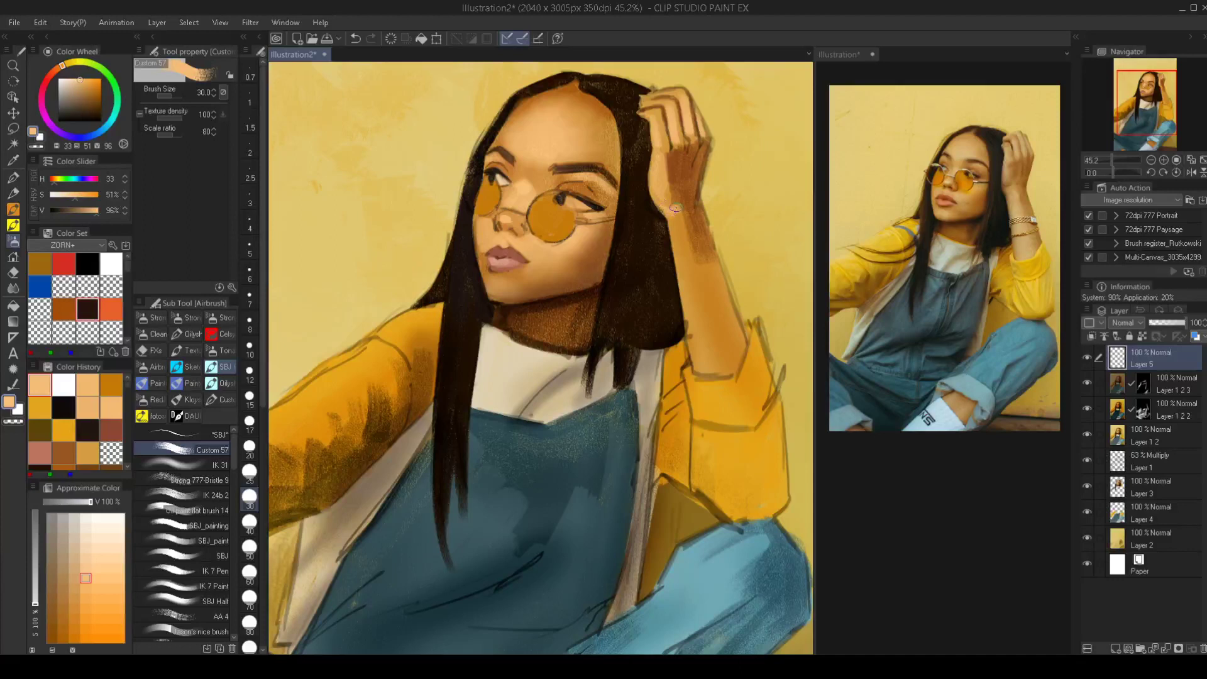
Paint the light skin tone down the raised forearm from wrist to elbow at sizes 30 to 60
mouse_move(677, 206)
left_mouse_down()
mouse_move(684, 286)
mouse_move(710, 333)
left_mouse_up()
key("]")
key("]")
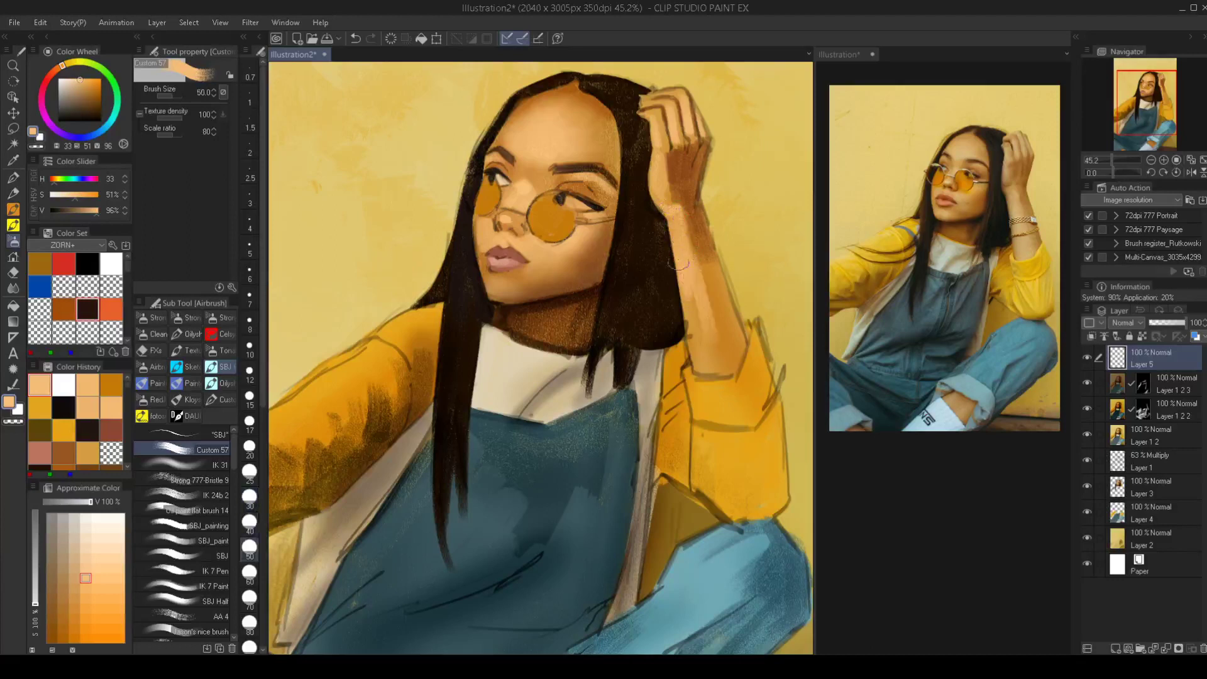
key("]")
left_click_drag(685, 264, 700, 360)
mouse_move(711, 356)
left_mouse_down()
mouse_move(709, 315)
mouse_move(722, 352)
left_mouse_up()
left_click_drag(716, 301, 724, 374)
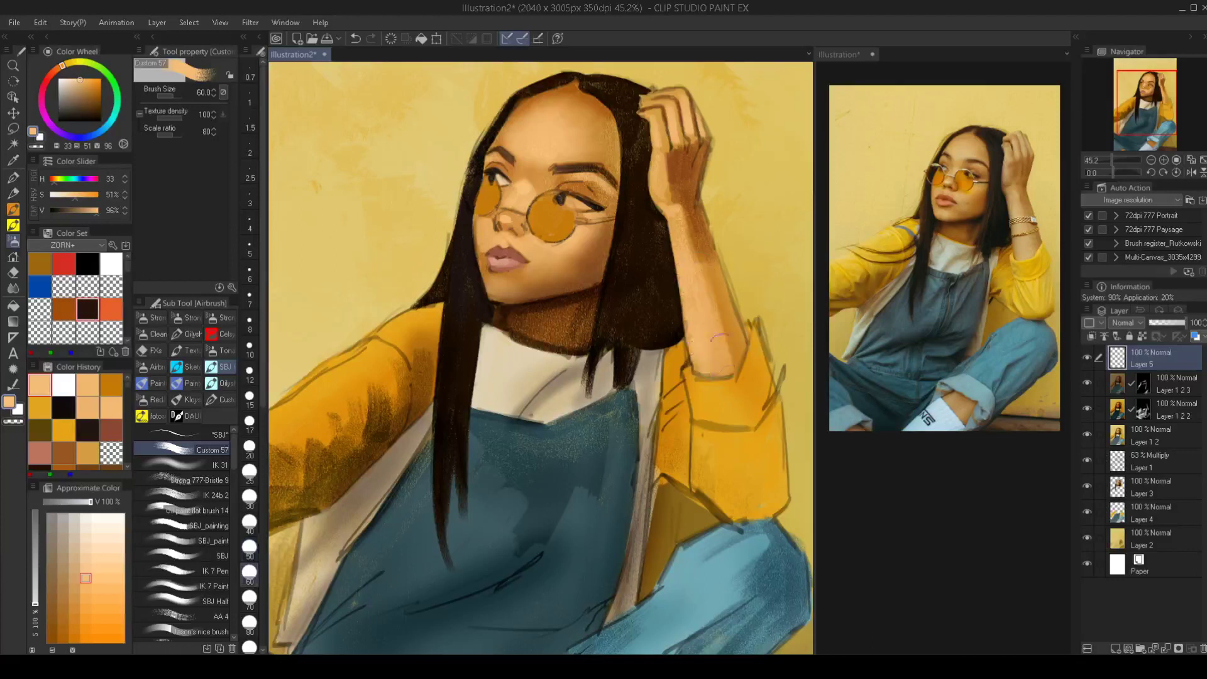
Shade the outer edge of the raised forearm down to the elbow at size 45 with darker browns sampled from the arm and hand
scroll(729, 317, "down", 4)
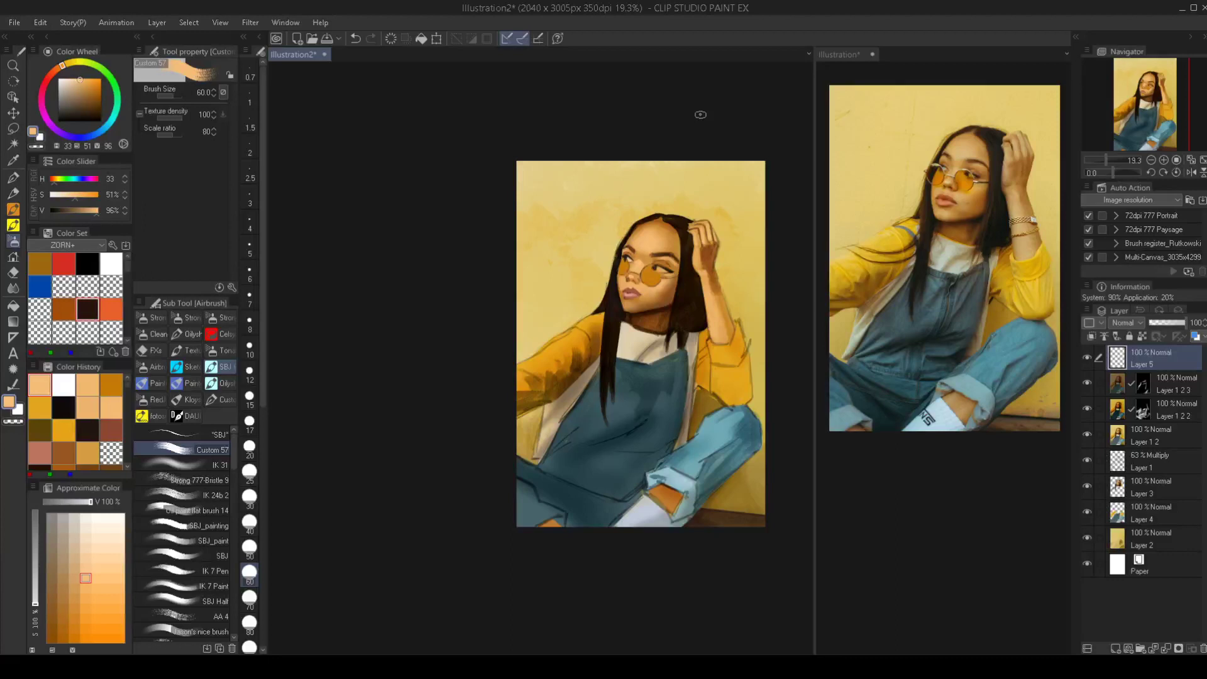
scroll(735, 304, "up", 4)
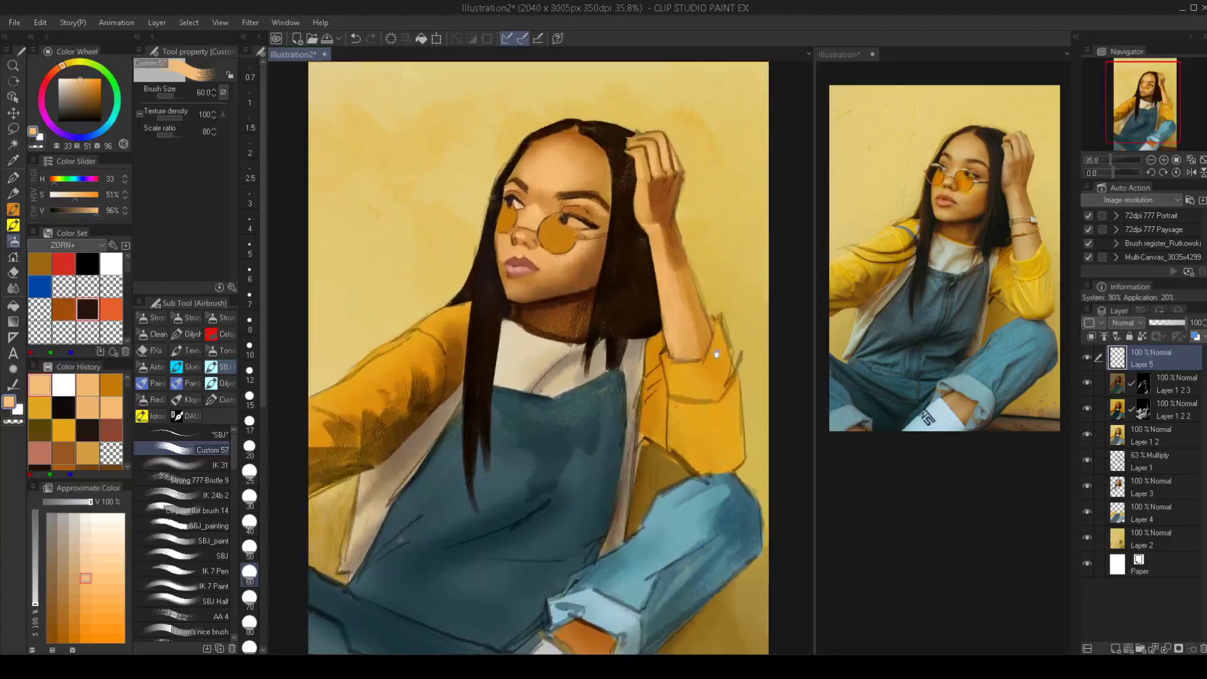
left_click(671, 233, "alt")
key("bracketleft")
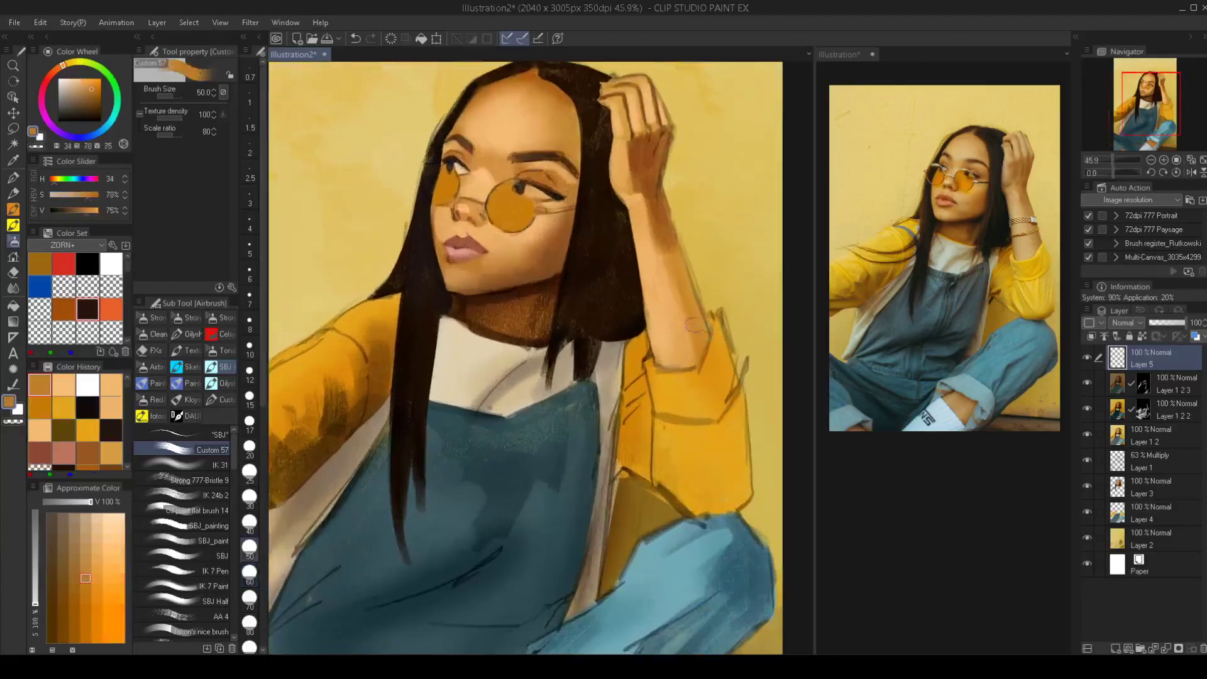
key("bracketleft")
mouse_move(698, 350)
left_mouse_down()
mouse_move(704, 331)
mouse_move(694, 361)
left_mouse_up()
left_click(647, 165, "alt")
key("bracketright")
left_click_drag(677, 279, 699, 343)
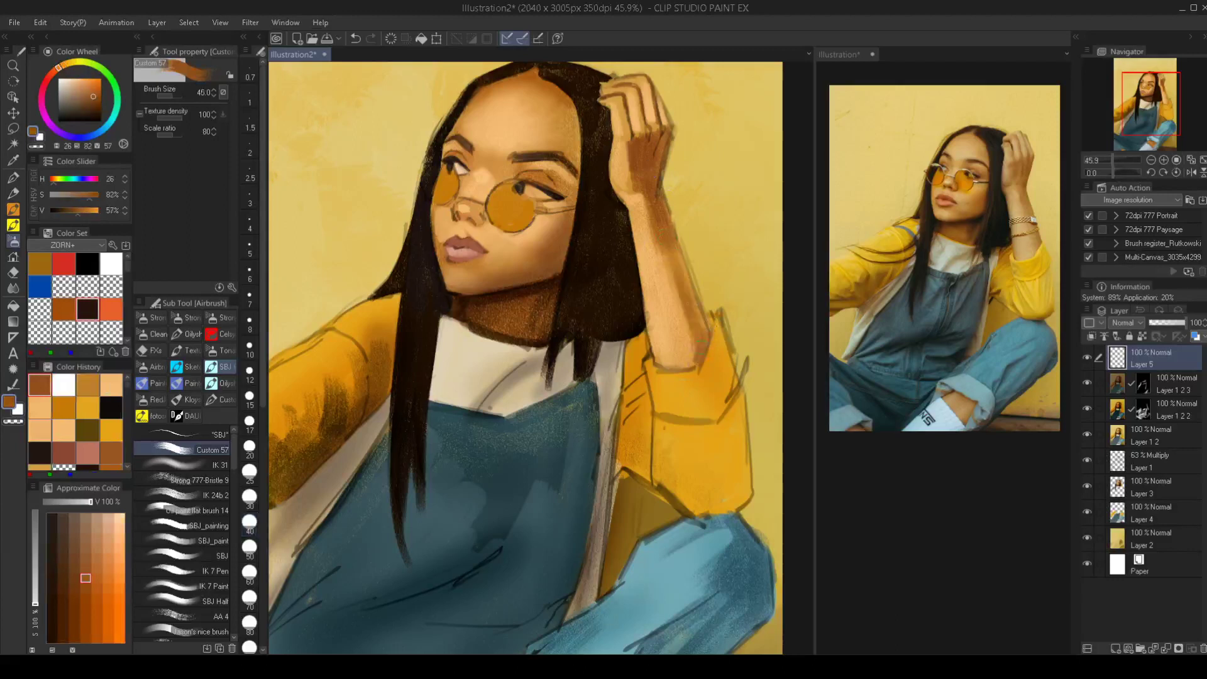
left_click_drag(670, 255, 705, 336)
left_click_drag(672, 282, 688, 333)
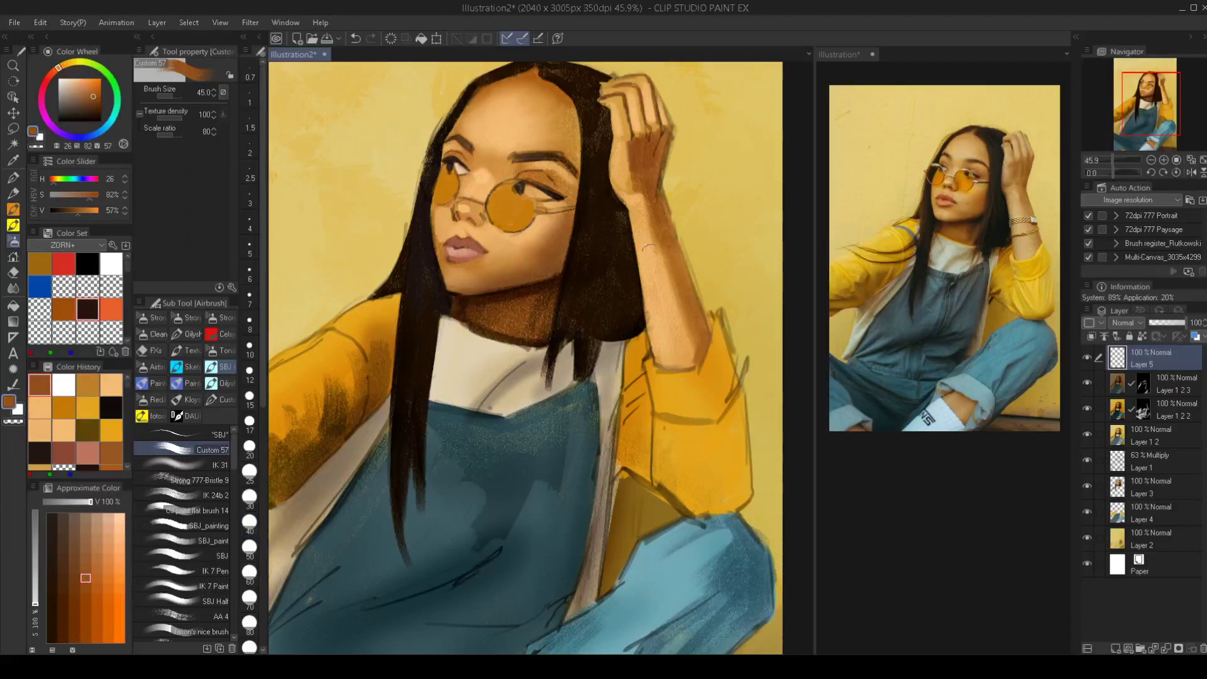
mouse_move(680, 295)
left_mouse_down()
mouse_move(692, 355)
mouse_move(655, 249)
left_mouse_up()
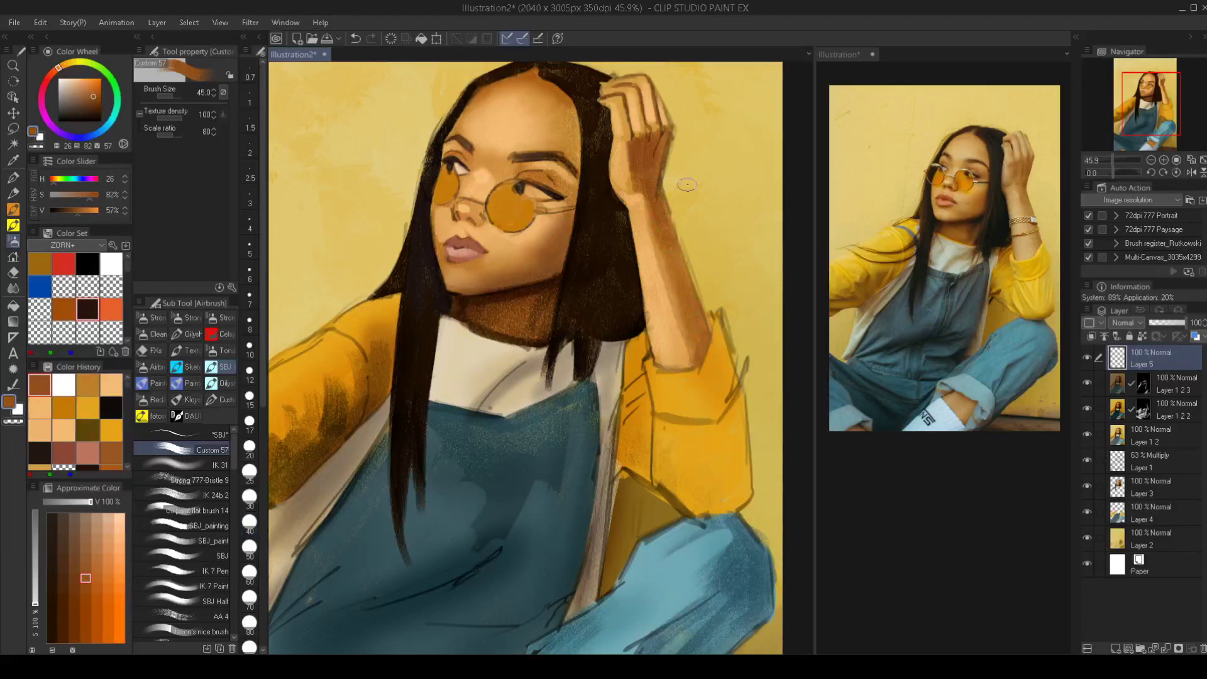
Sample the extended sleeve's yellow and adjust the drawing color to hue 46, saturation 82 and value 96
scroll(687, 184, "down", 2)
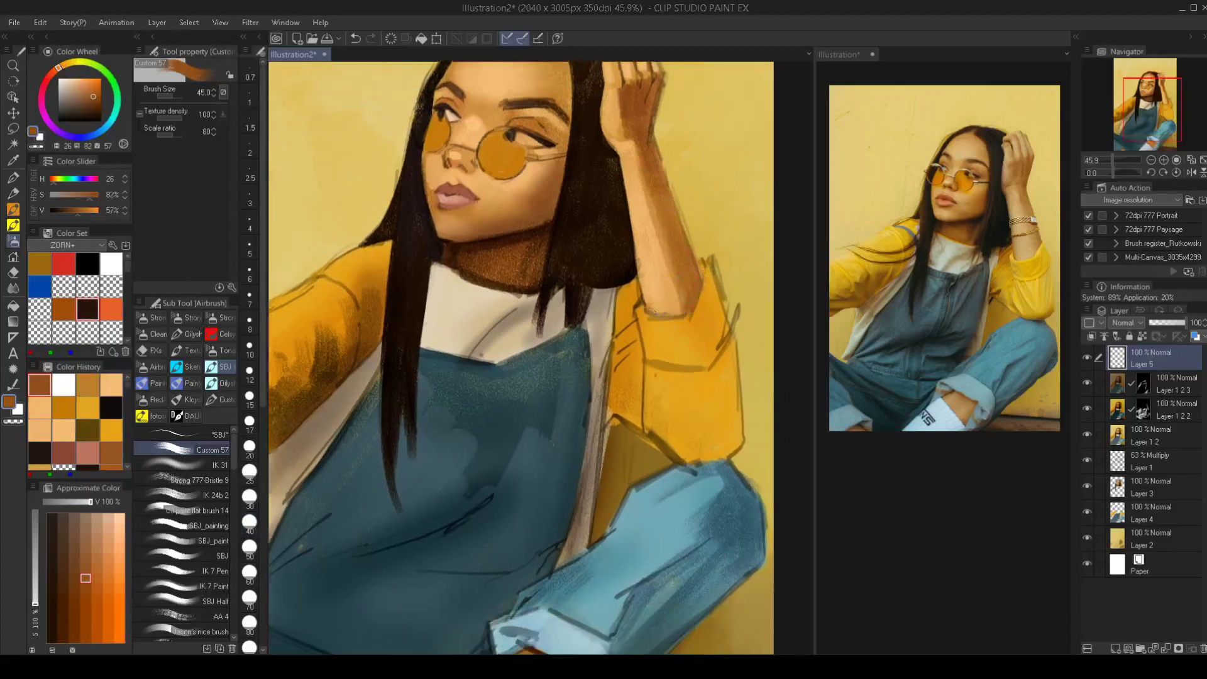
scroll(596, 372, "down", 3)
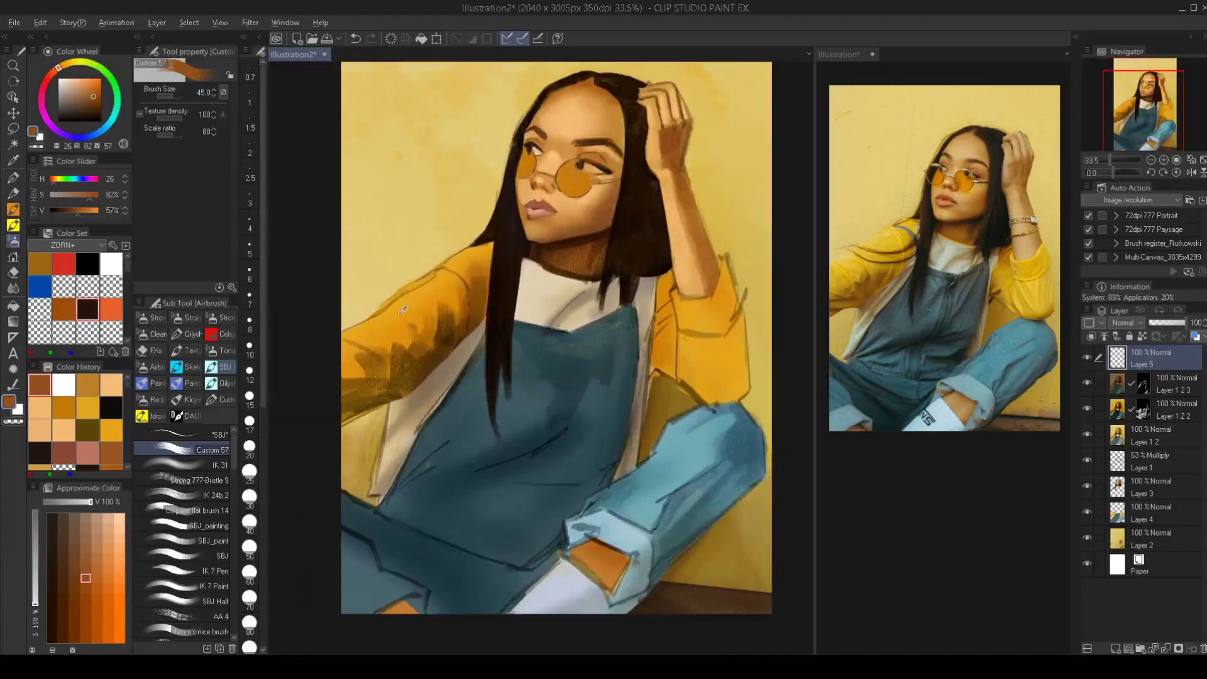
left_click(373, 301, "alt")
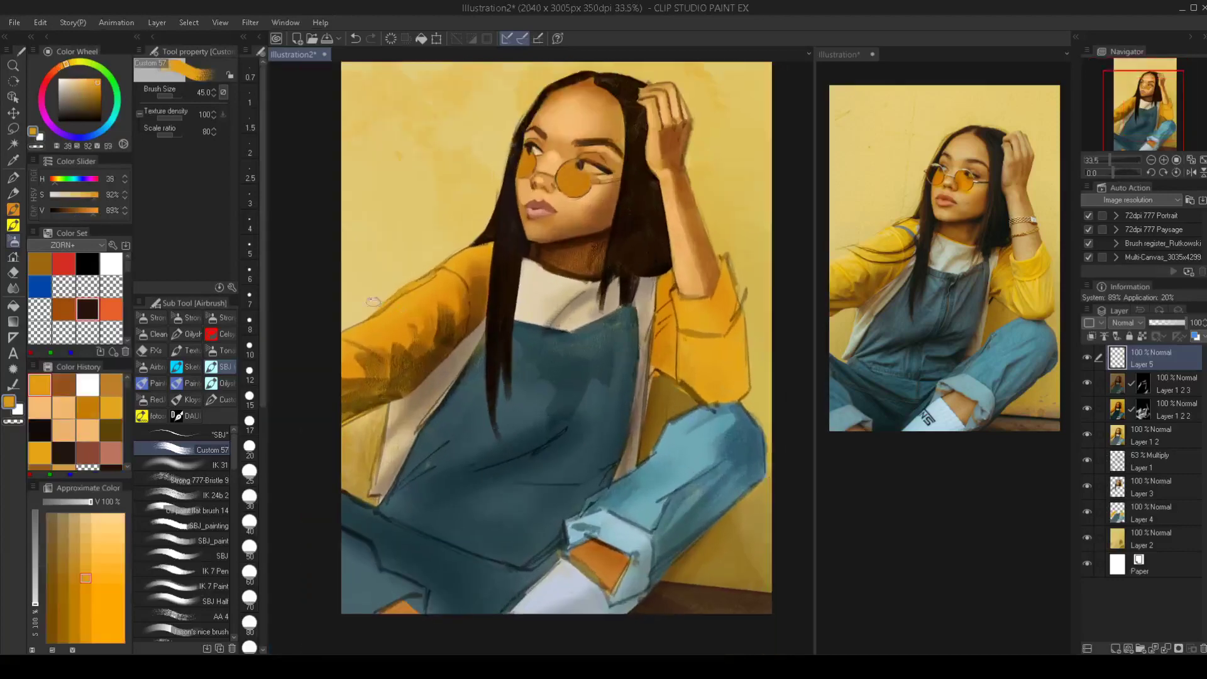
left_click(75, 63)
left_click(72, 62)
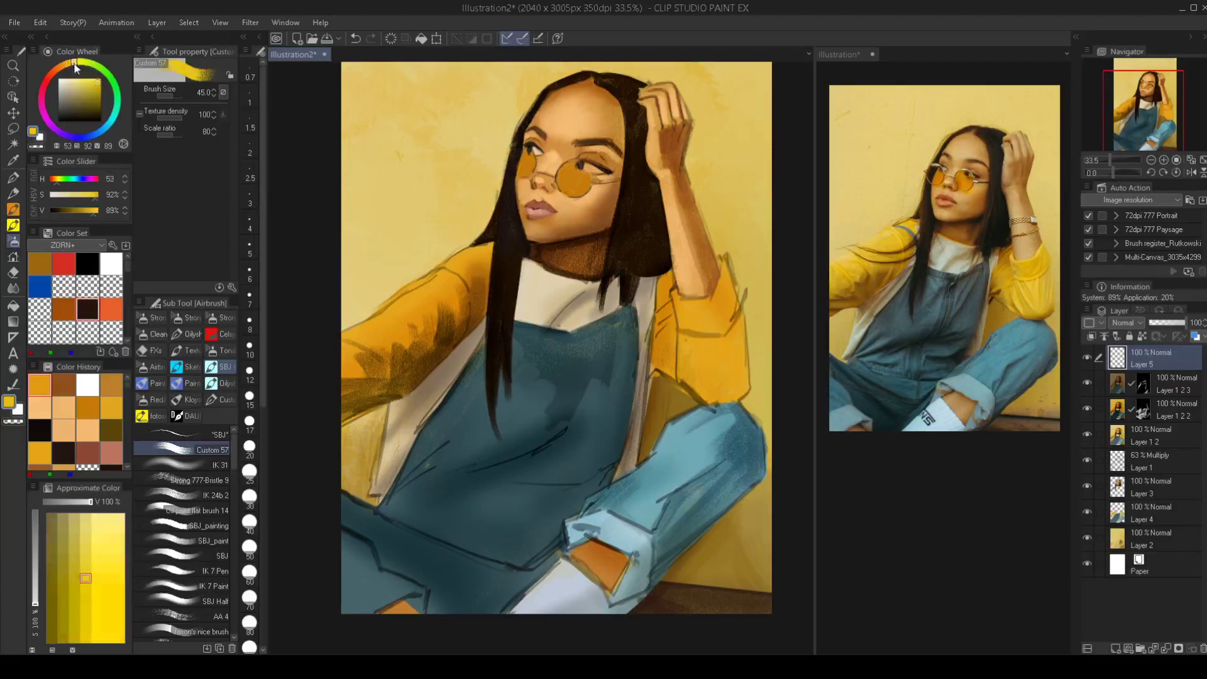
double_click(33, 132)
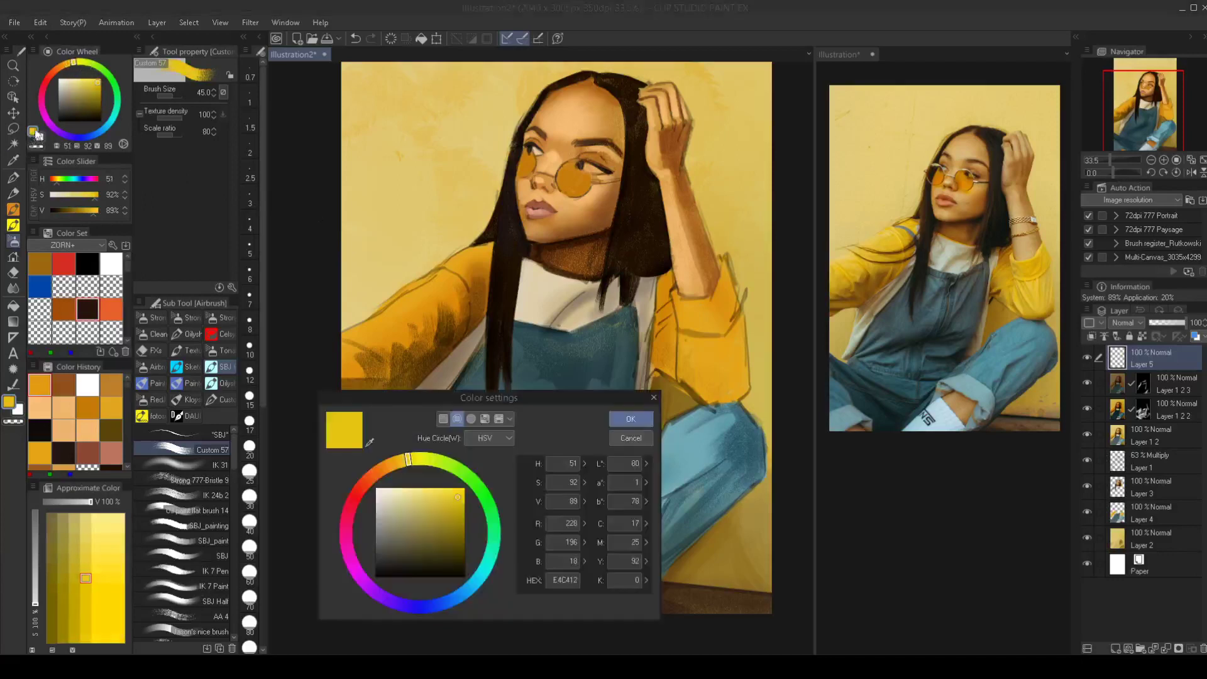
left_click(402, 463)
left_click_drag(420, 494, 452, 488)
left_click(630, 419)
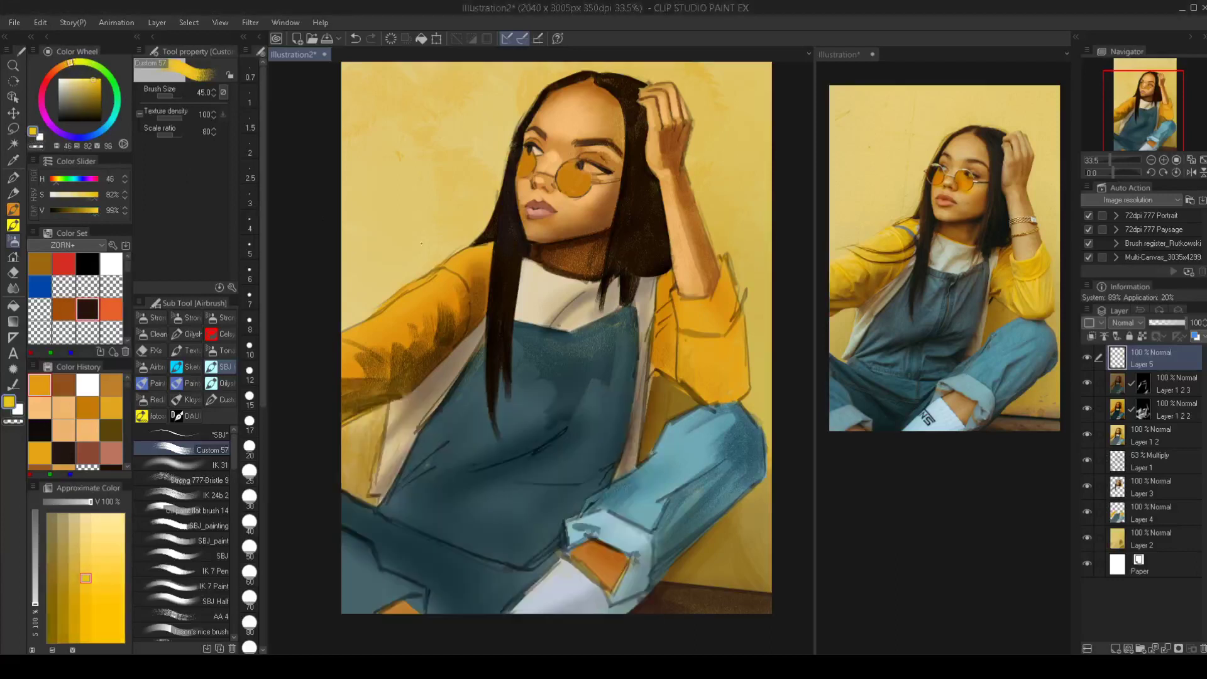
Paint yellow light over the extended sleeve from shoulder to forearm, enlarging the brush to size 70 for the broader strokes
key("[")
key("[")
mouse_move(492, 242)
left_mouse_down()
mouse_move(348, 338)
mouse_move(389, 361)
left_mouse_up()
key("bracketright")
key("bracketright")
key("bracketright")
key("bracketleft")
key("bracketleft")
key("]")
key("]")
key("]")
key("]")
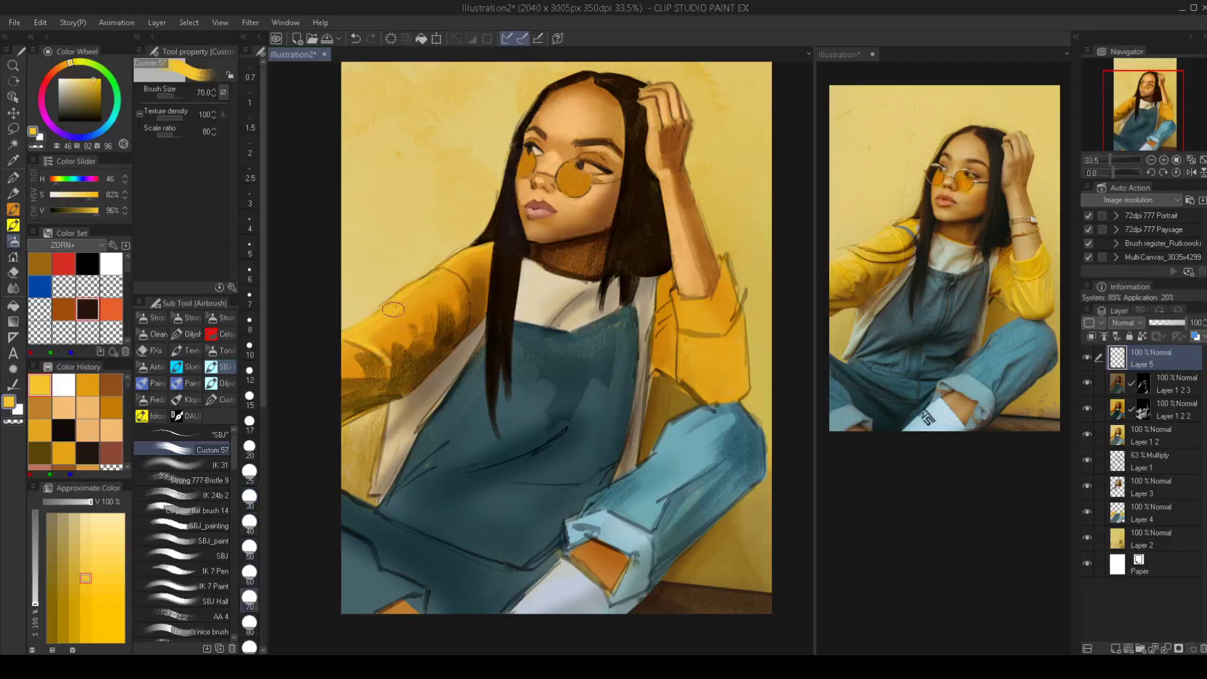
mouse_move(400, 316)
left_mouse_down()
mouse_move(448, 269)
mouse_move(443, 296)
mouse_move(448, 279)
mouse_move(436, 278)
mouse_move(436, 344)
left_mouse_up()
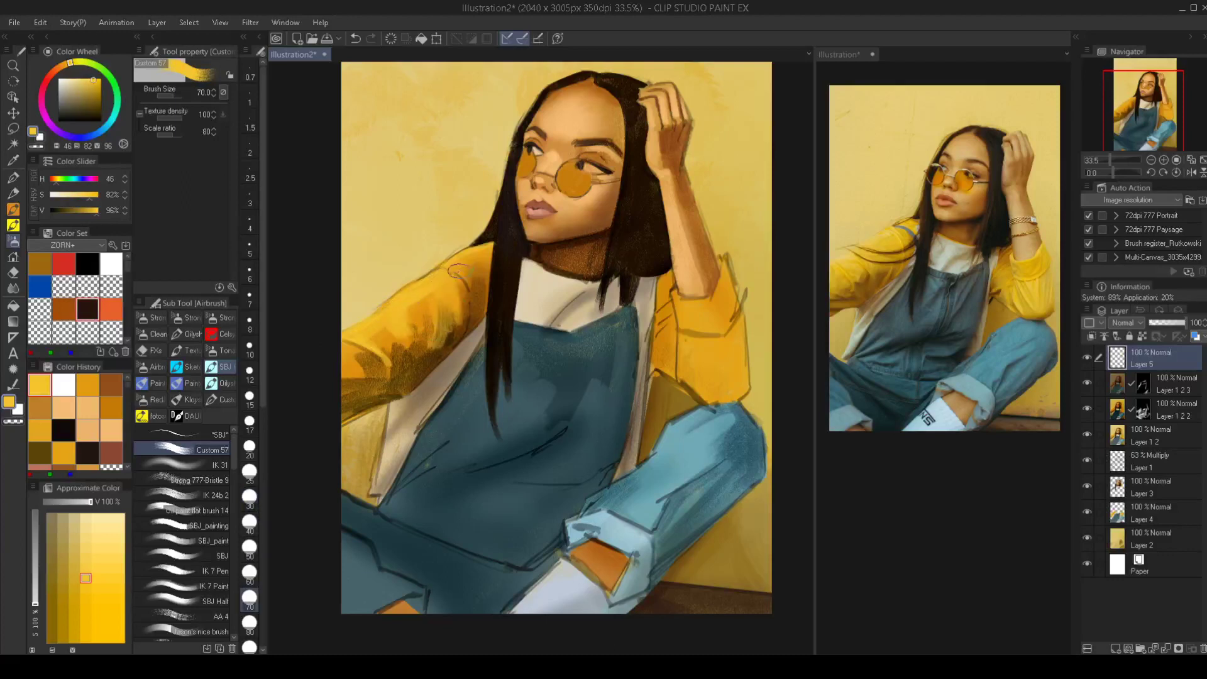
mouse_move(451, 264)
left_mouse_down()
mouse_move(476, 287)
mouse_move(411, 293)
mouse_move(412, 312)
mouse_move(421, 291)
mouse_move(406, 332)
mouse_move(384, 318)
mouse_move(394, 345)
mouse_move(352, 339)
mouse_move(339, 352)
mouse_move(363, 367)
left_mouse_up()
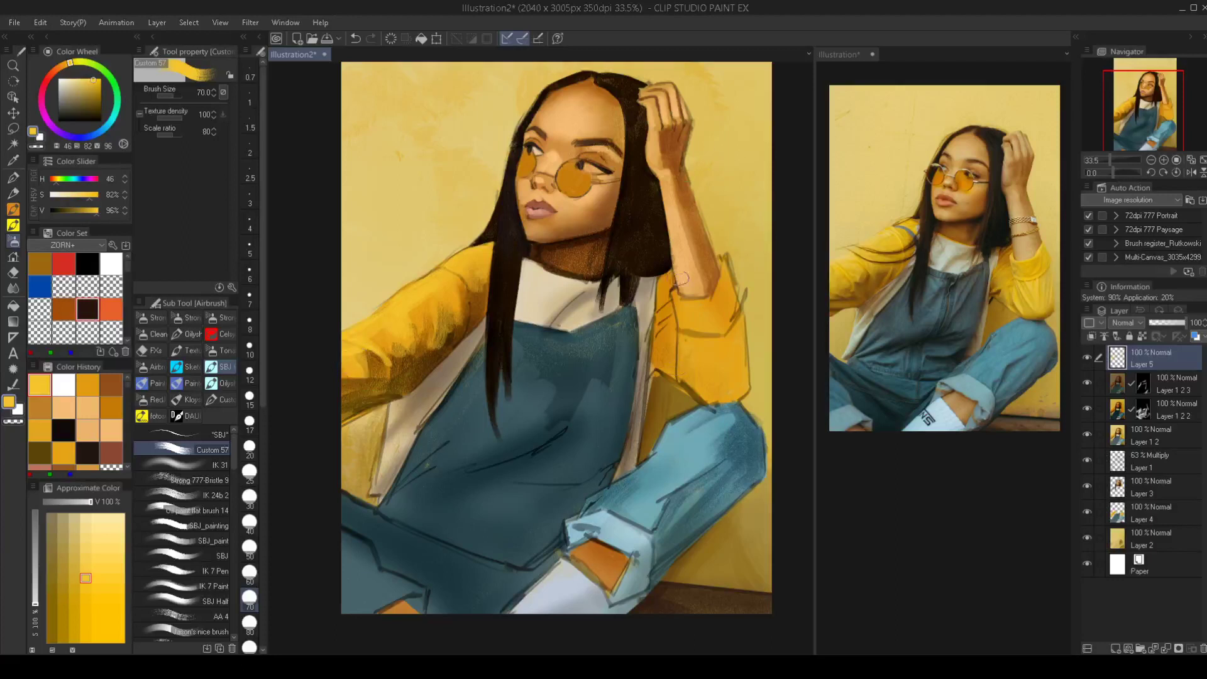
Paint yellow along the bent sleeve's cuff edge around the raised elbow, reducing the brush to sizes 25 and 15
key("bracketleft")
key("bracketleft")
key("bracketleft")
key("bracketleft")
left_click_drag(683, 288, 674, 292)
key("bracketleft")
key("bracketleft")
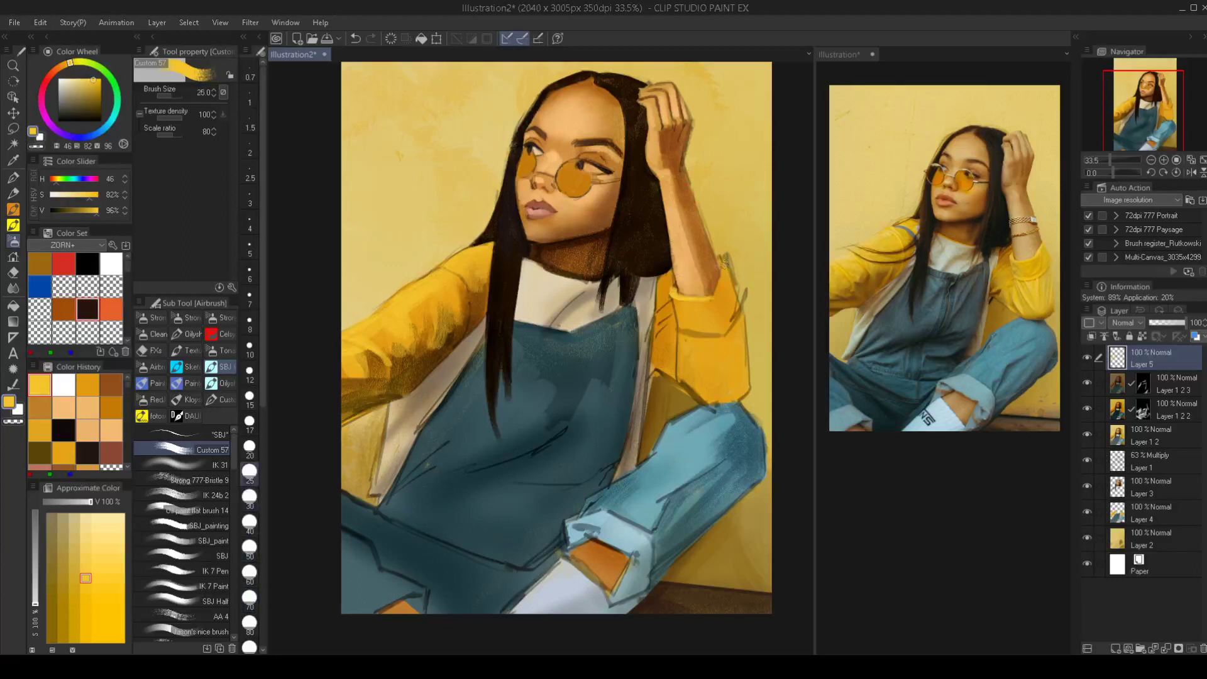
key("bracketleft")
key("bracketleft")
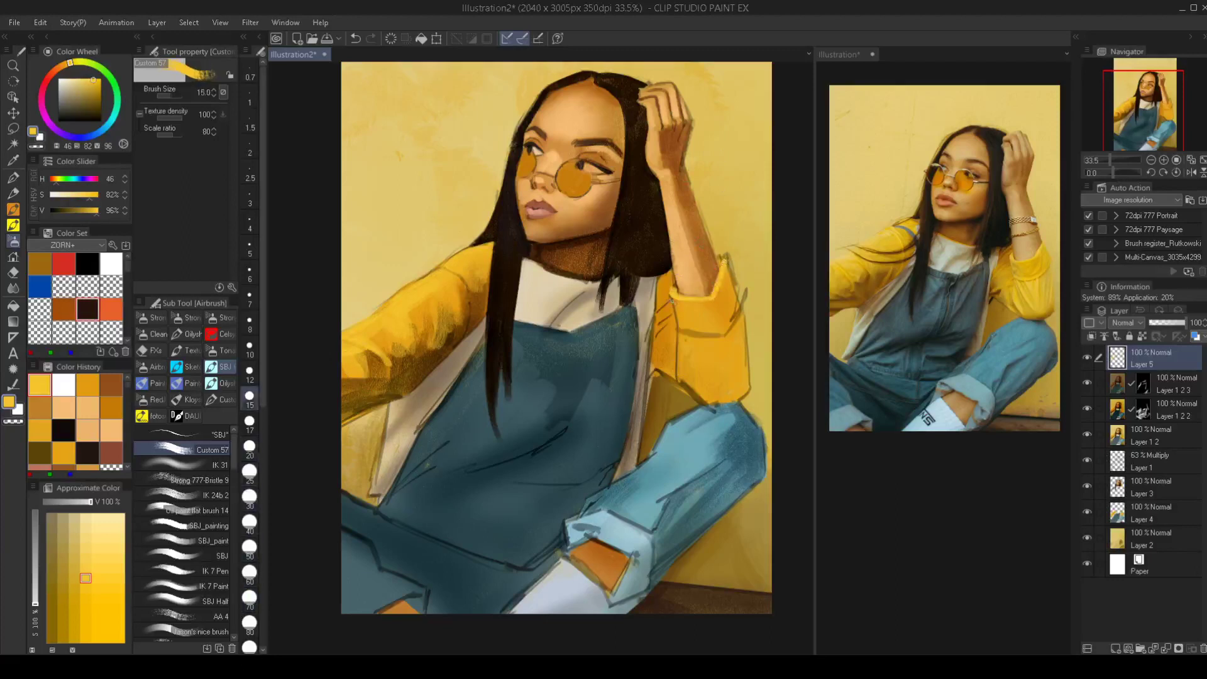
Brighten the folds across the bent sleeve's cuff with yellow strokes at sizes 25 and 35
key("bracketright")
key("bracketright")
key("bracketright")
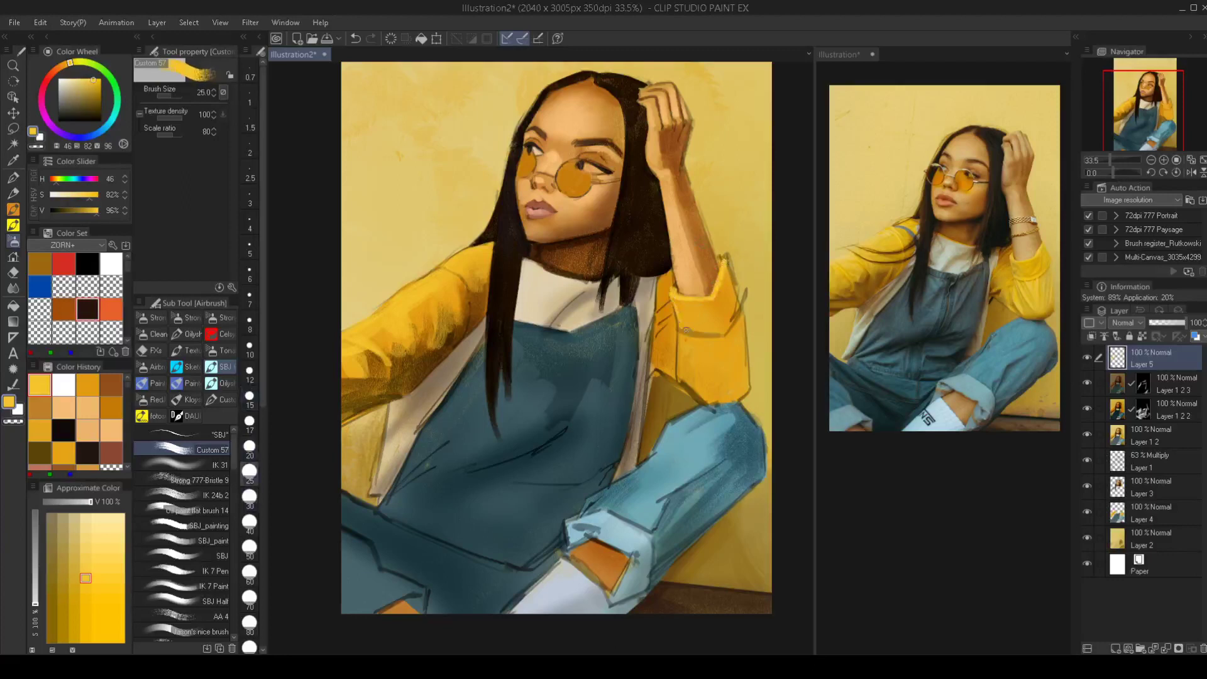
key("bracketright")
key("bracketright")
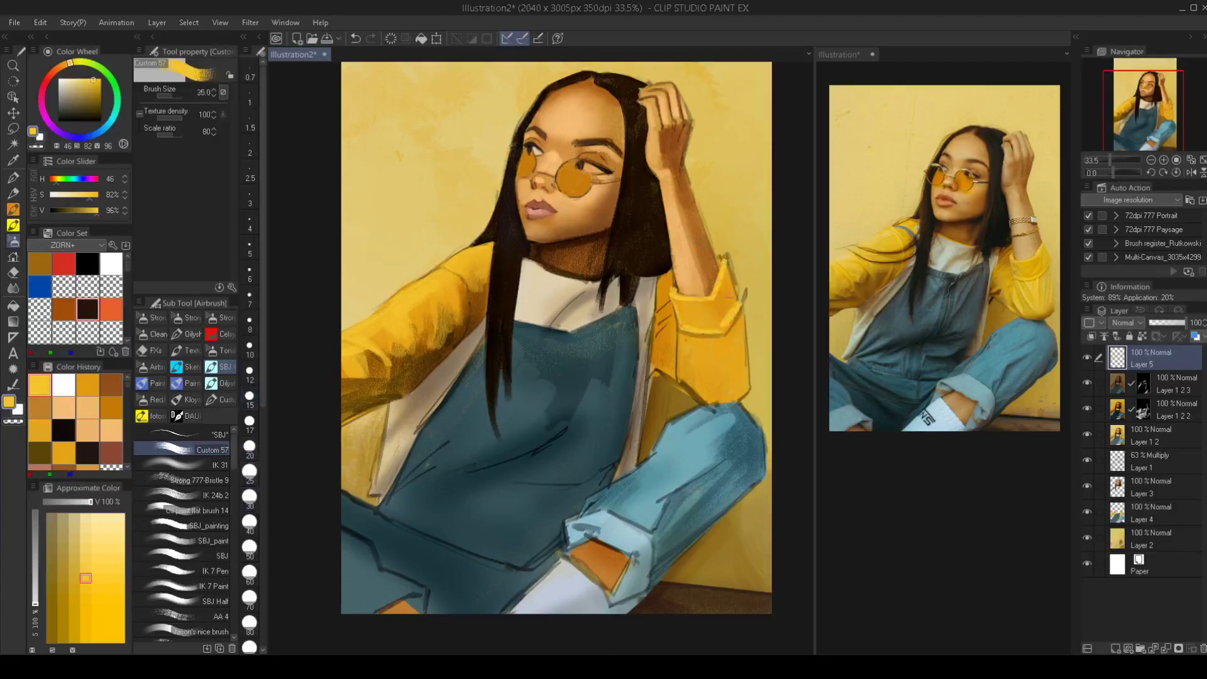
left_click_drag(724, 273, 726, 319)
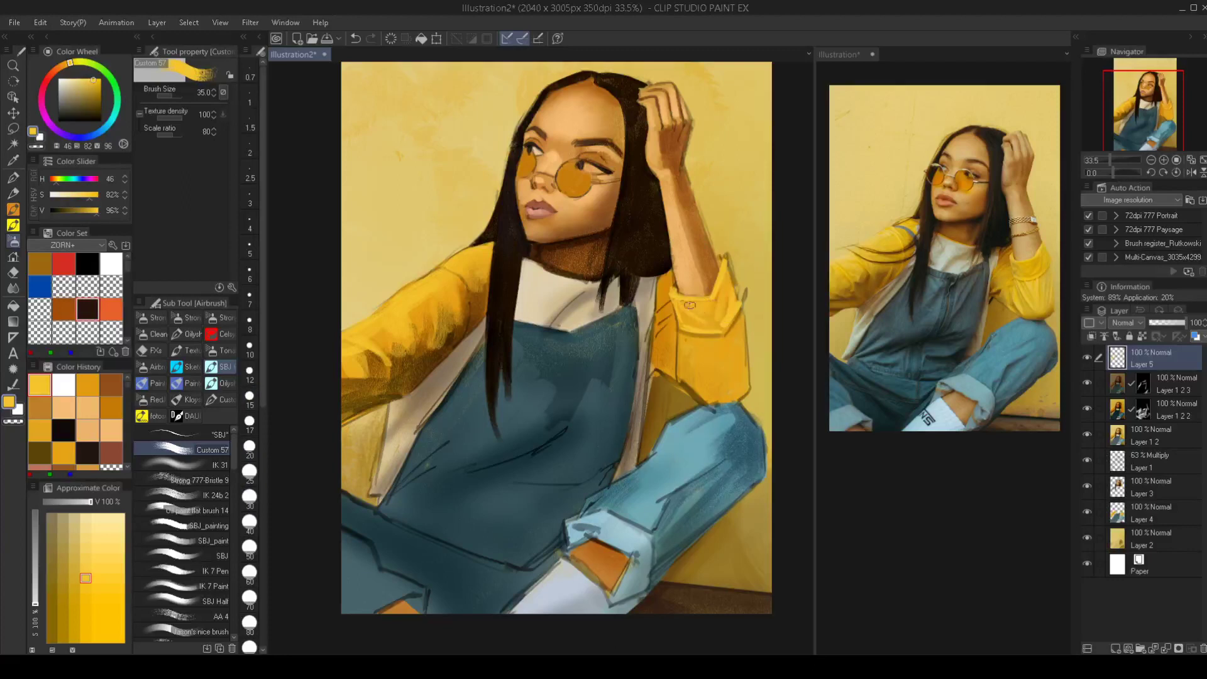
Cover the part of the bent sleeve below the cuff with yellow at sizes 25 and 35
key("bracketleft")
key("bracketleft")
left_click_drag(730, 322, 715, 368)
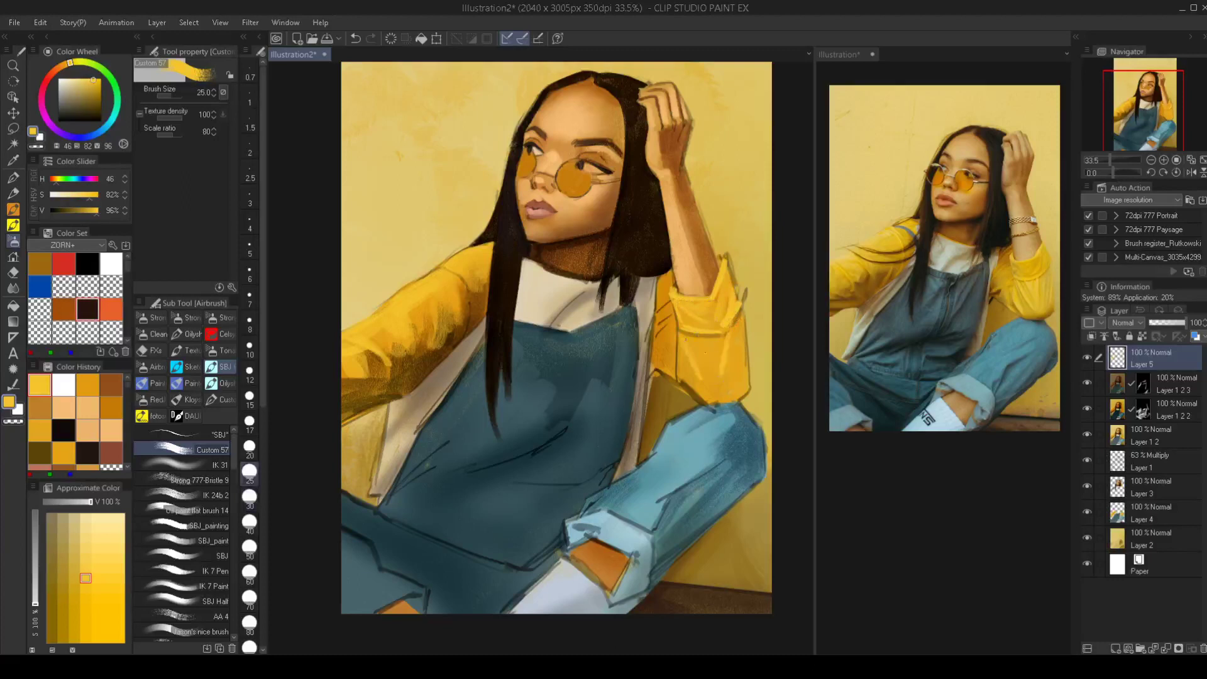
key("bracketright")
key("bracketright")
left_click_drag(679, 356, 712, 404)
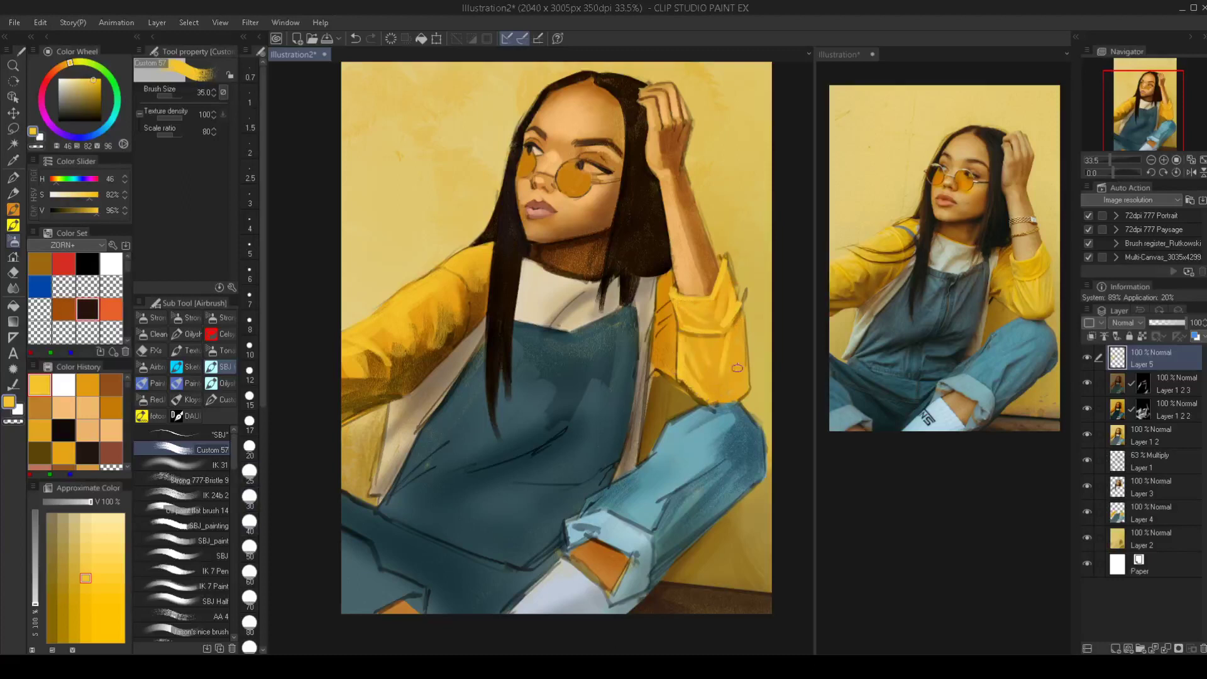
Refine the small folds in the lower part of the bent sleeve with yellow at sizes 25 and 20
key("bracketleft")
key("bracketleft")
key("bracketleft")
key("bracketright")
key("bracketright")
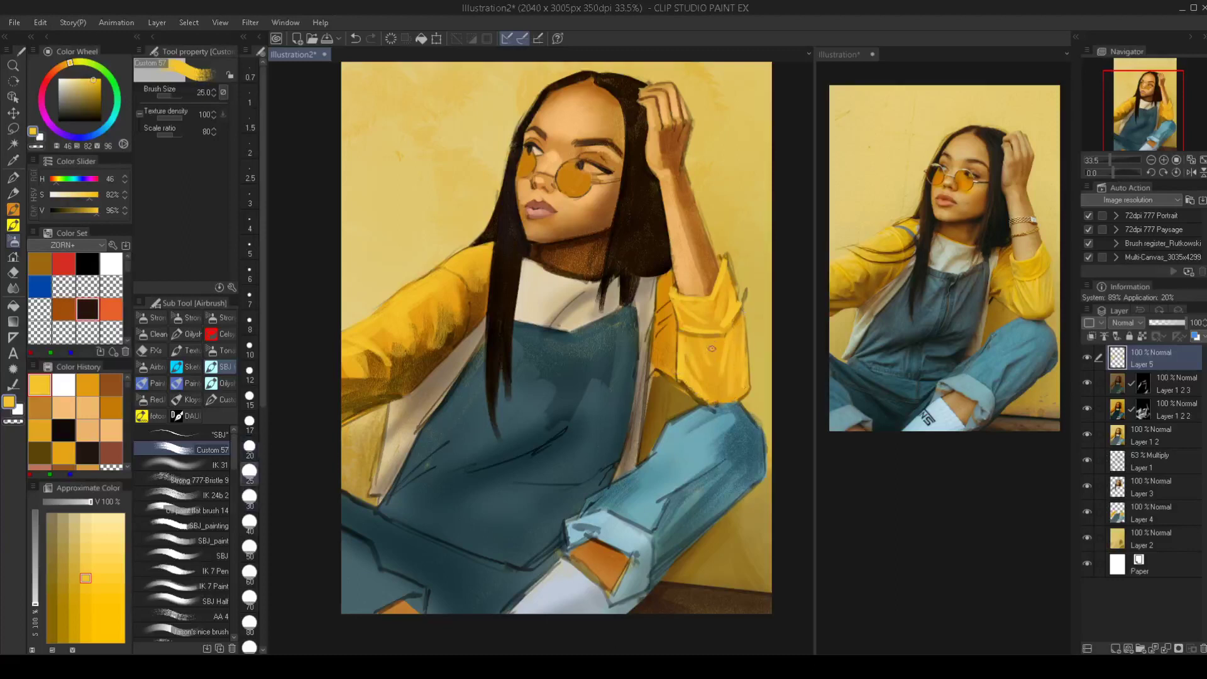
key("bracketleft")
key("bracketleft")
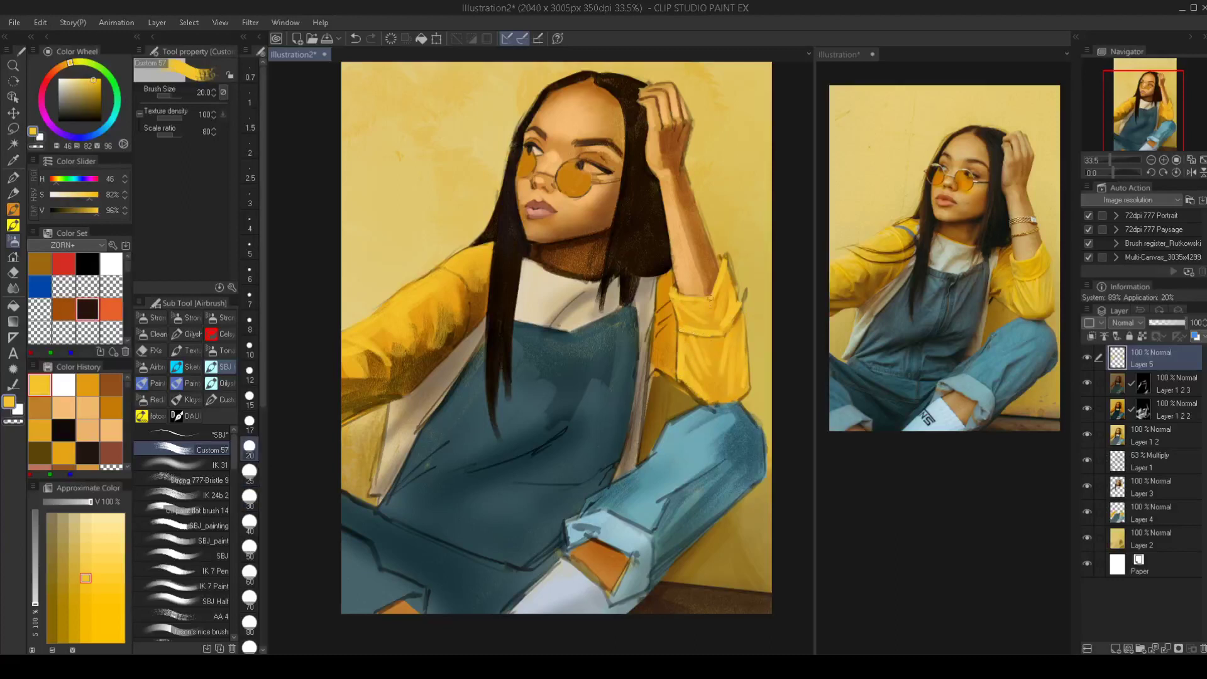
Try a size 50 yellow stroke along the inner edge of the bent sleeve's lower part
key("bracketright")
key("bracketright")
key("bracketright")
key("bracketright")
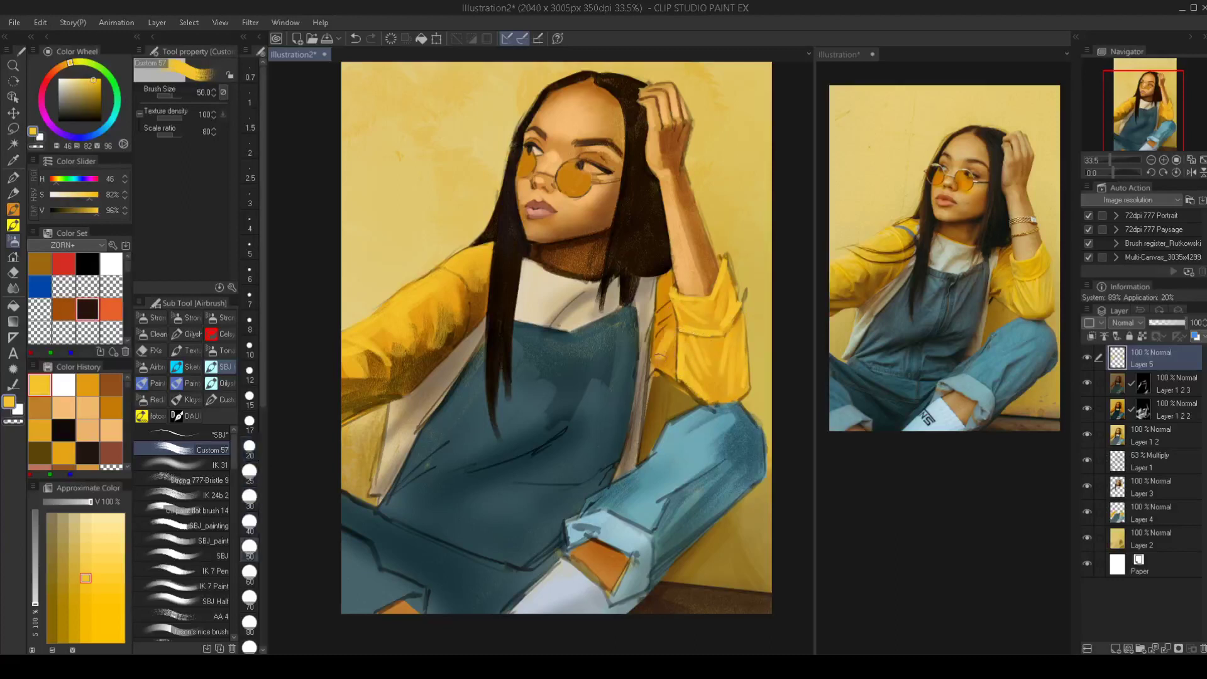
mouse_move(672, 377)
left_mouse_down()
mouse_move(673, 353)
mouse_move(663, 361)
left_mouse_up()
key("ctrl+z")
Sample the overalls' blue and lighten the drawing color to hue 186, saturation 30 and value 55
key("bracketleft")
scroll(669, 377, "down", 4)
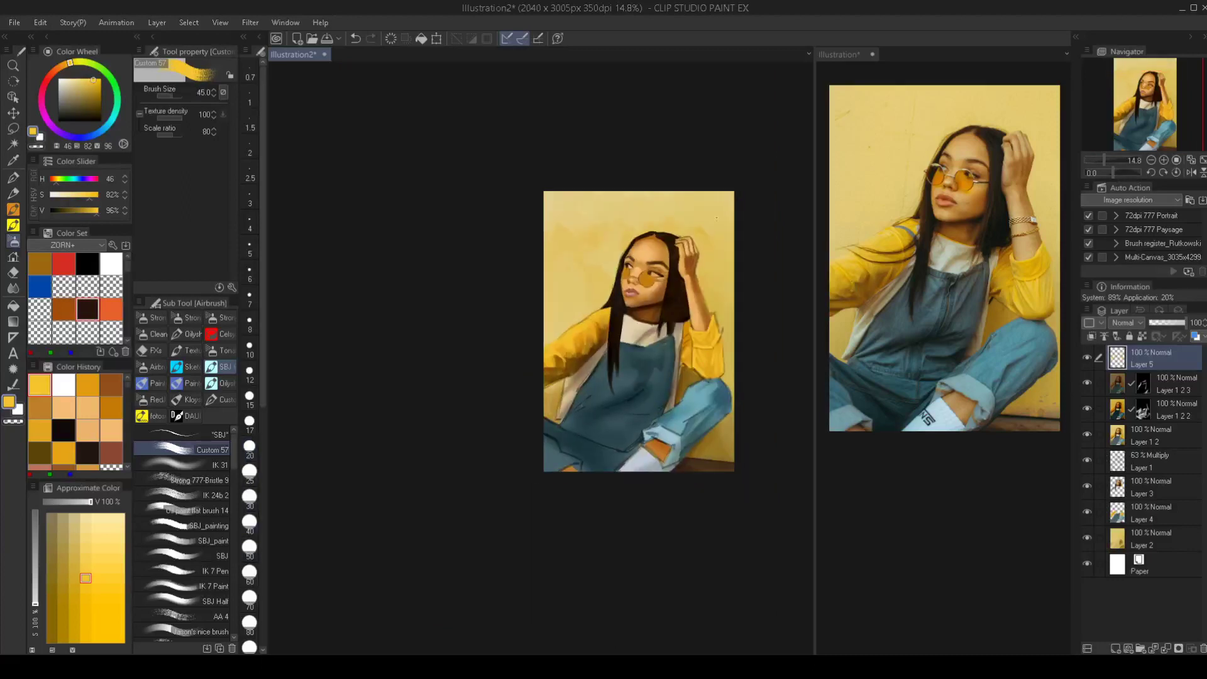
scroll(657, 402, "up", 4)
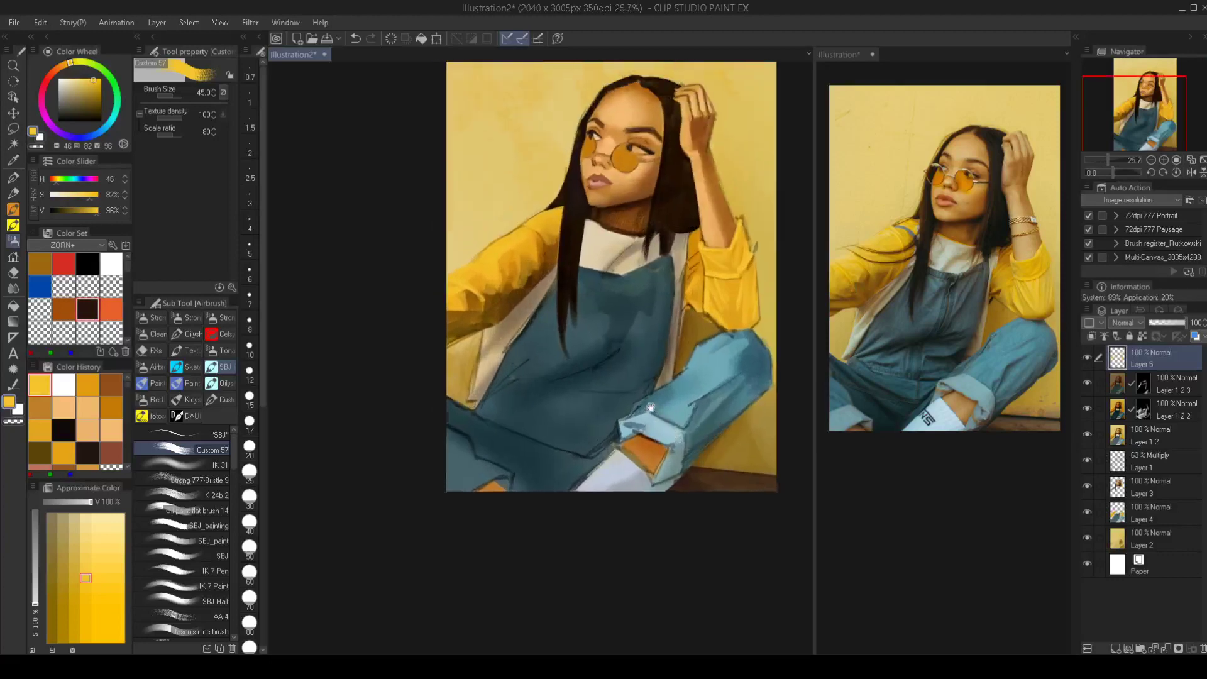
left_click_drag(651, 408, 670, 433)
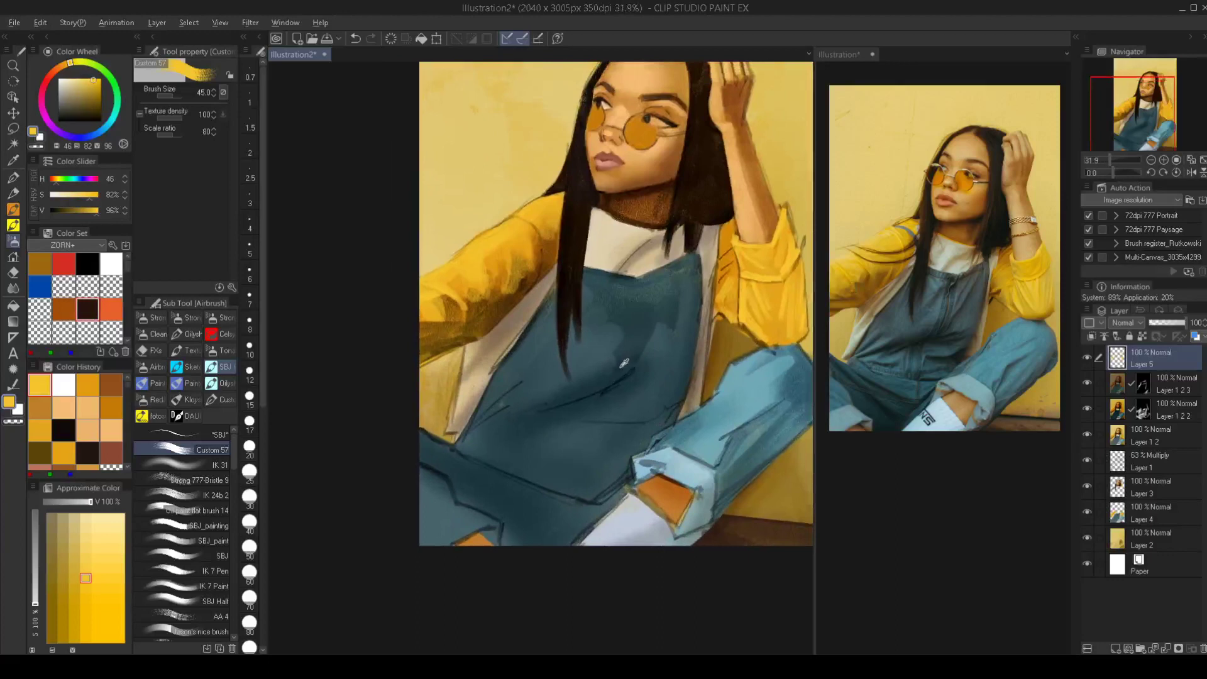
left_click(611, 324, "alt")
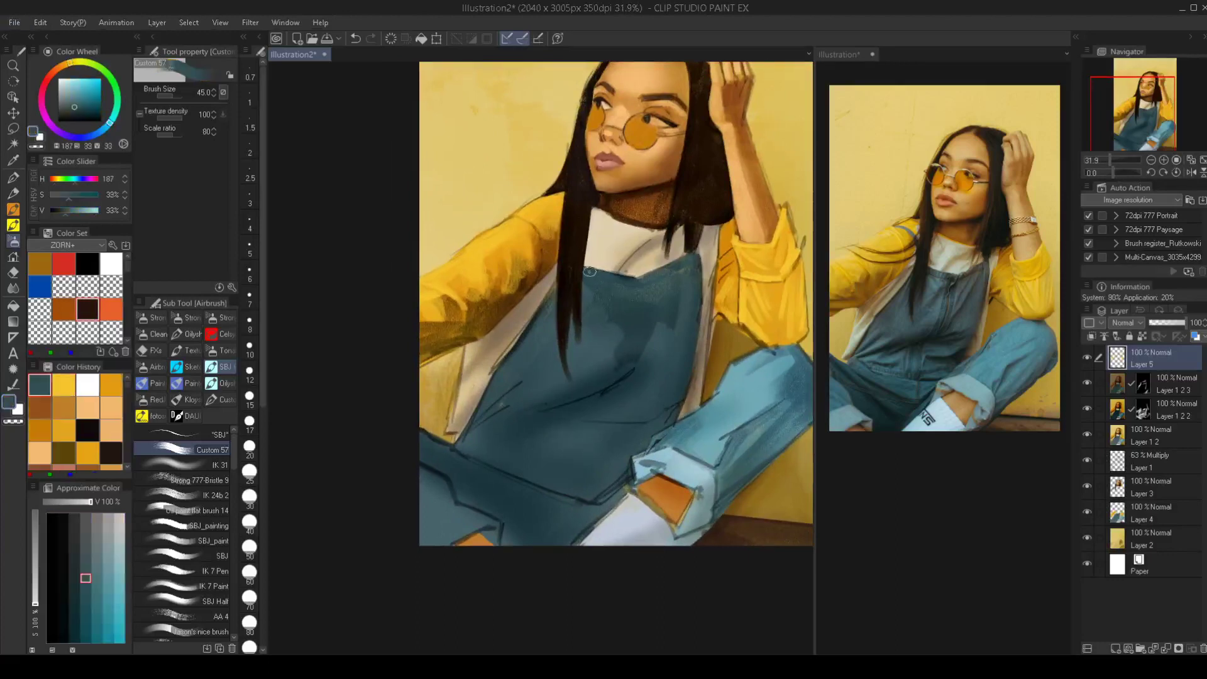
left_click(556, 364, "alt")
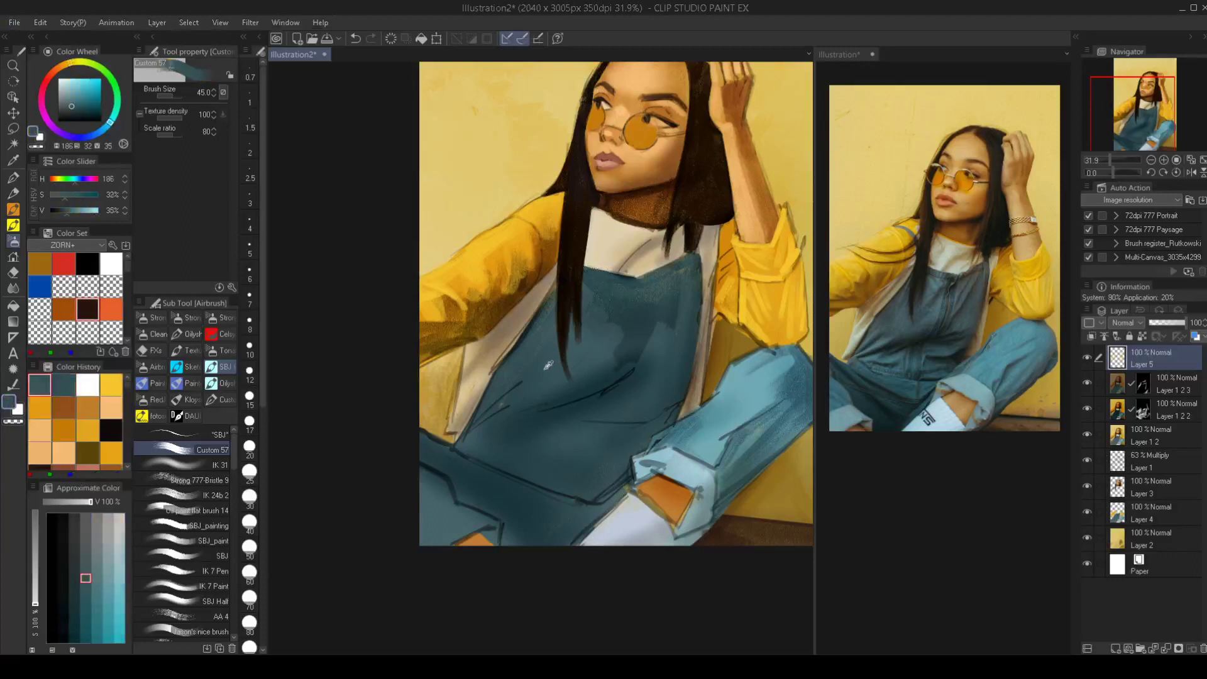
left_click(71, 98)
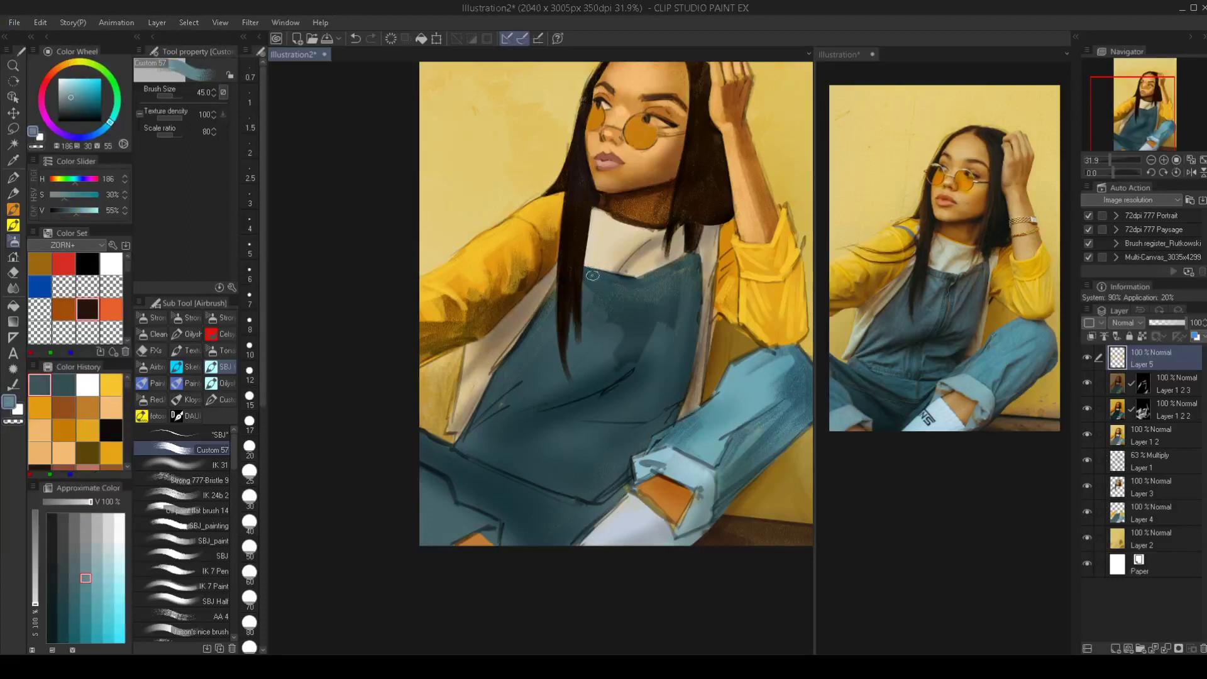
Paint light blue highlights along the bib's upper edge and down its chest folds at size 35
left_click(590, 274)
key("[")
key("[")
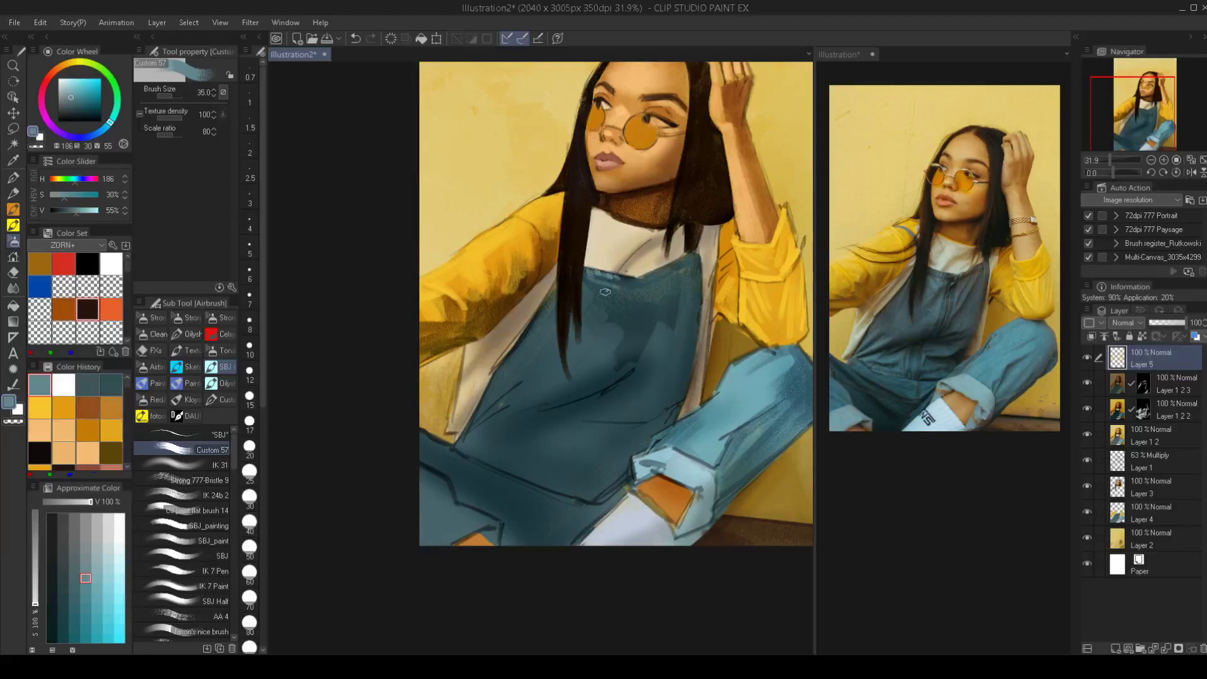
mouse_move(611, 287)
left_mouse_down()
mouse_move(598, 296)
mouse_move(597, 285)
left_mouse_up()
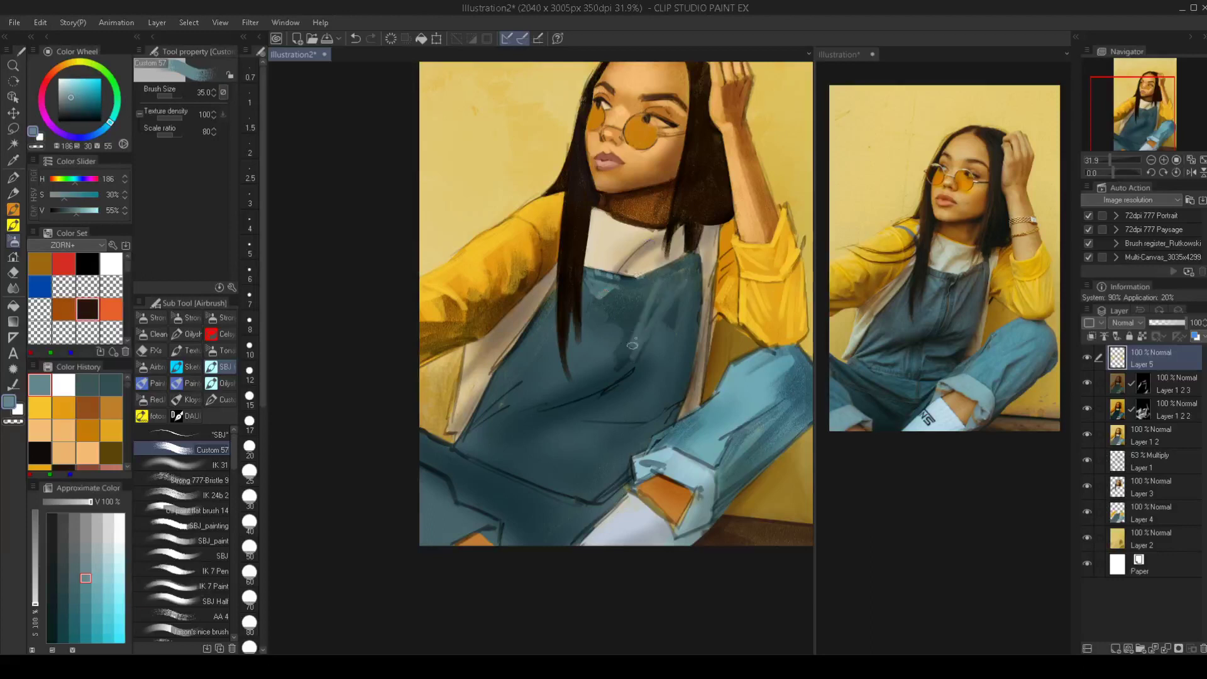
Add light blue strokes to the overalls' side beside the white jacket lining at size 35
scroll(628, 305, "down", 2)
key("]")
key("]")
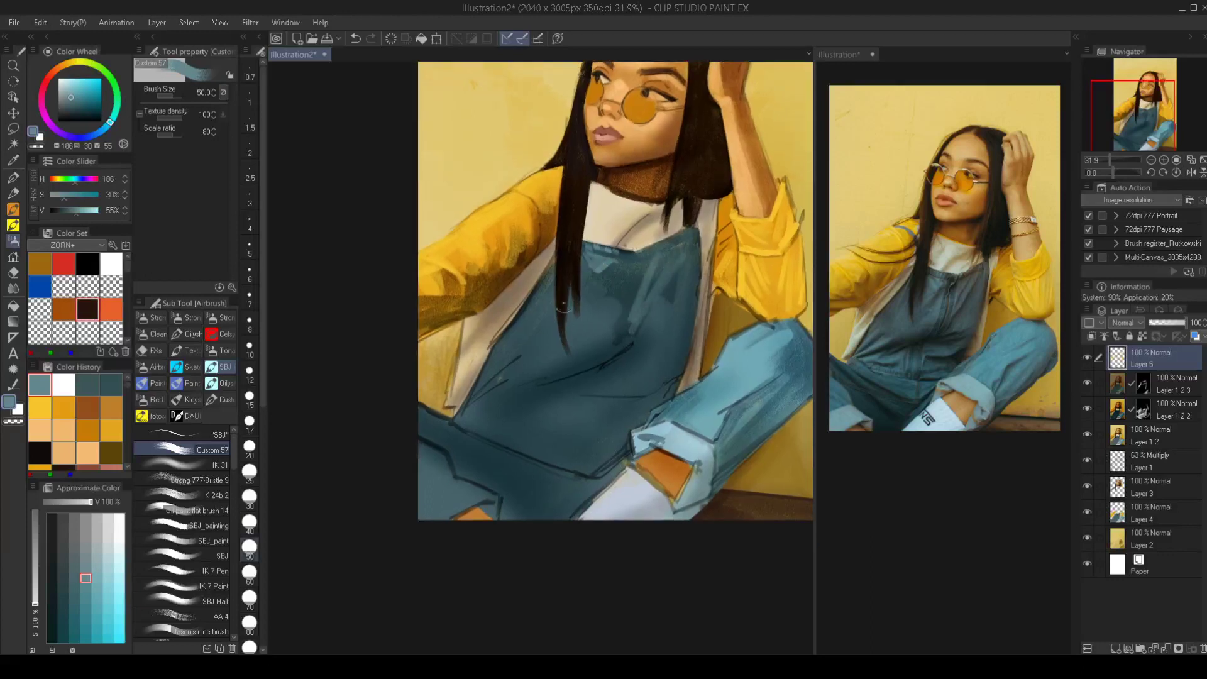
key("[")
key("[")
mouse_move(467, 402)
left_mouse_down()
mouse_move(518, 352)
mouse_move(466, 406)
mouse_move(512, 377)
mouse_move(472, 402)
left_mouse_up()
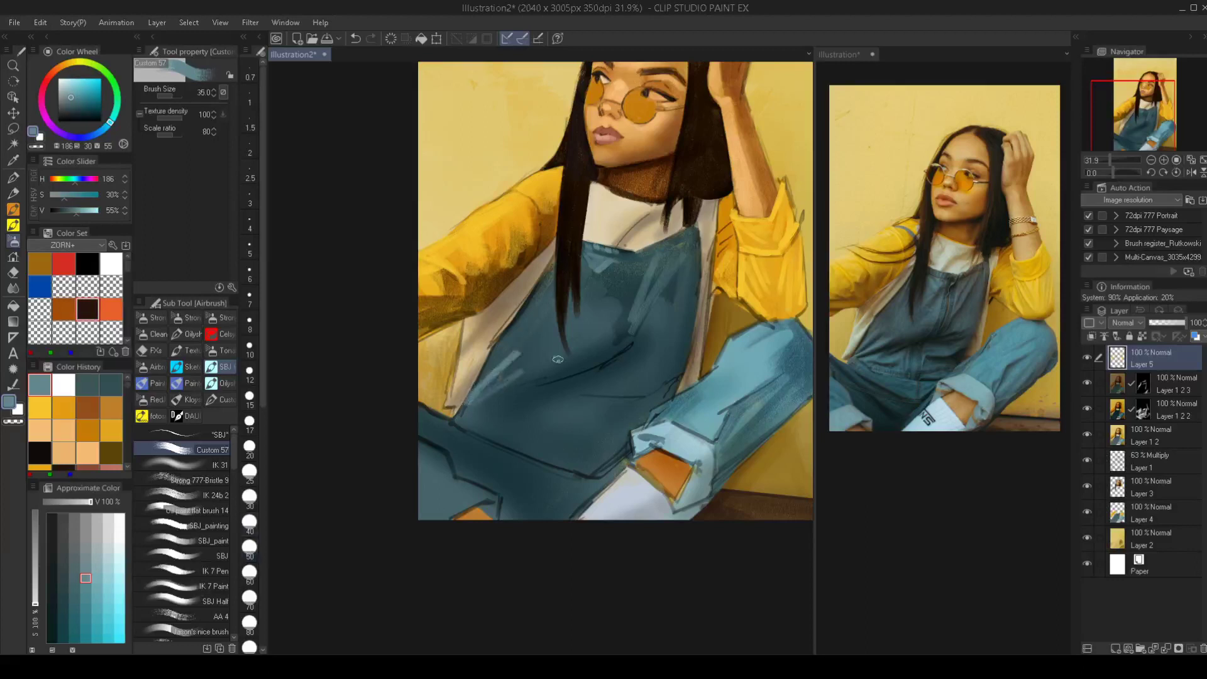
Paint light blue folds across the overalls' waist toward the raised knee with a larger brush
key("bracketright")
key("bracketright")
key("bracketright")
mouse_move(591, 393)
left_mouse_down()
mouse_move(638, 394)
mouse_move(674, 372)
left_mouse_up()
mouse_move(591, 378)
left_mouse_down()
mouse_move(653, 389)
mouse_move(665, 366)
mouse_move(669, 400)
mouse_move(678, 378)
mouse_move(644, 402)
mouse_move(597, 396)
mouse_move(644, 407)
mouse_move(675, 382)
mouse_move(656, 406)
left_mouse_up()
Pick a very dark blue (hue 191, saturation 70, value 9) and paint fold shadows down the bib with a small brush
left_click(631, 344, "alt")
key("bracketleft")
key("bracketleft")
key("bracketleft")
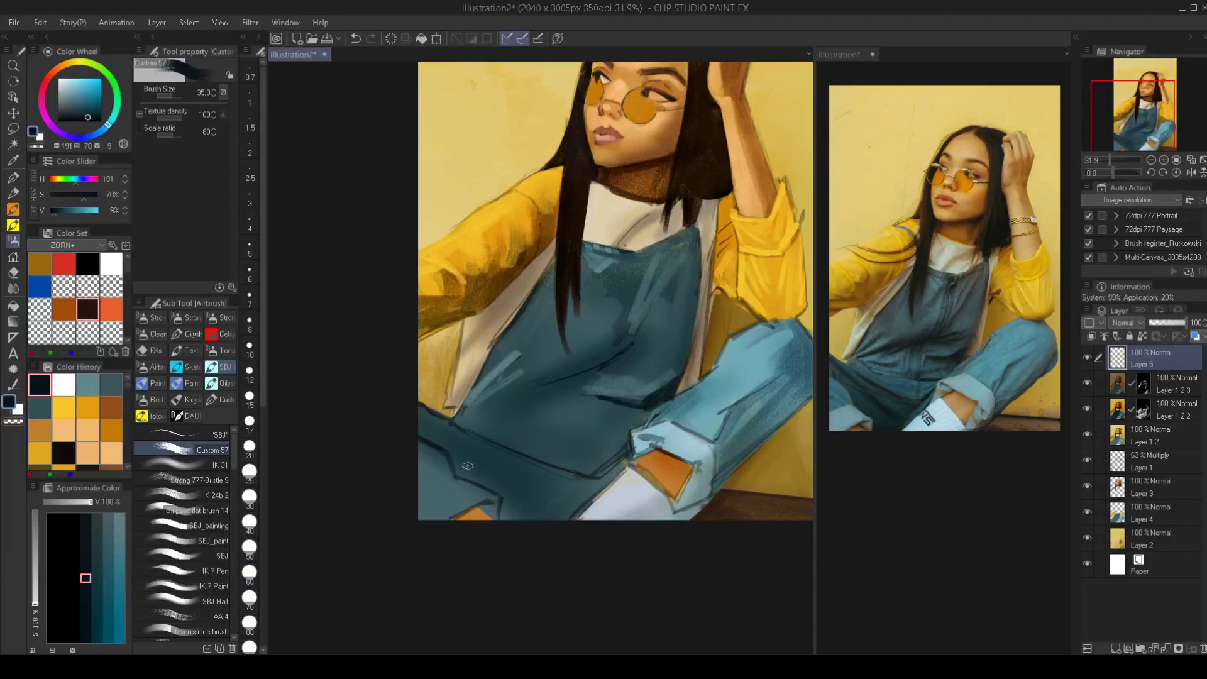
key("bracketleft")
key("bracketleft")
key("bracketright")
key("bracketleft")
left_click_drag(662, 292, 632, 344)
key("bracketright")
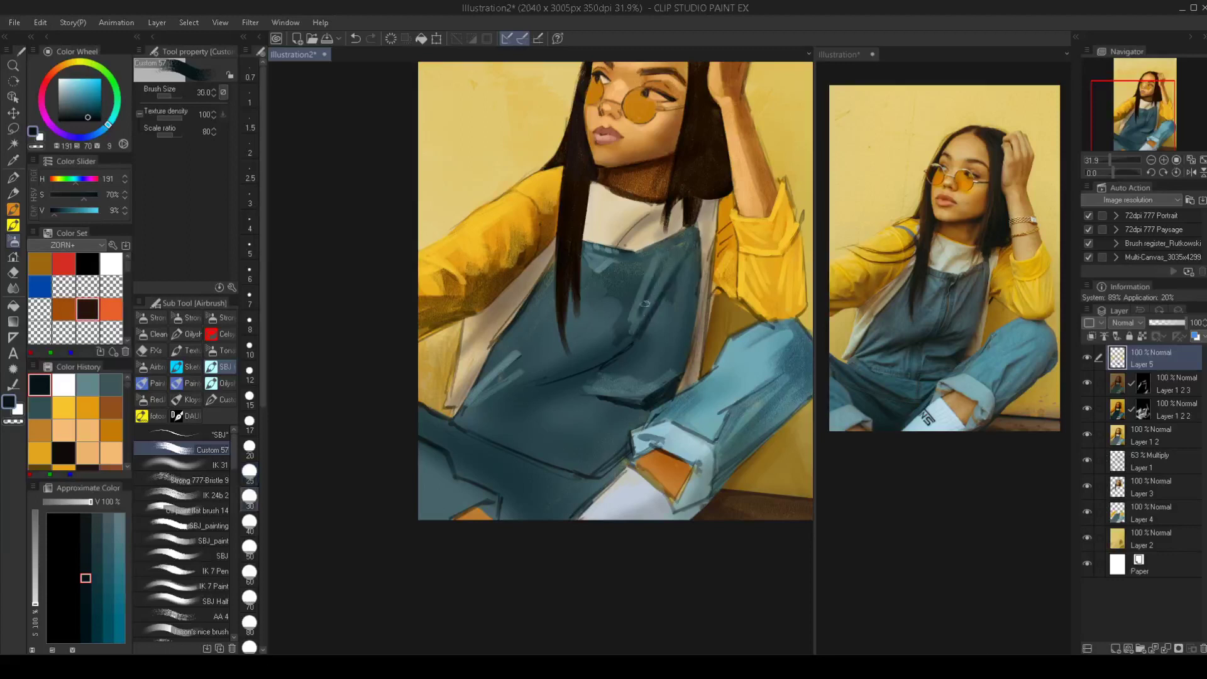
mouse_move(619, 365)
left_mouse_down()
mouse_move(606, 356)
mouse_move(623, 356)
left_mouse_up()
Paint dark blue shadows along the overalls' lower edge beside the rolled cuff and sock at sizes 40 and 50
scroll(621, 349, "down", 3)
scroll(621, 349, "up", 2)
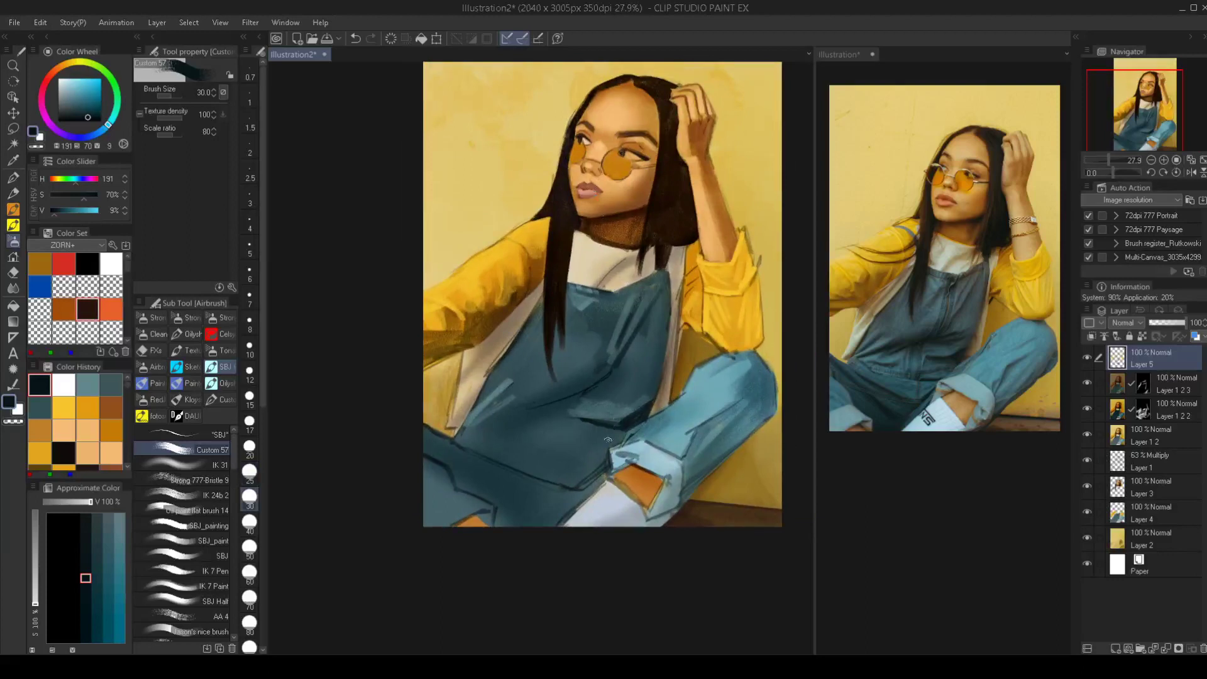
key("bracketleft")
key("bracketleft")
key("bracketright")
key("bracketright")
key("bracketright")
key("bracketright")
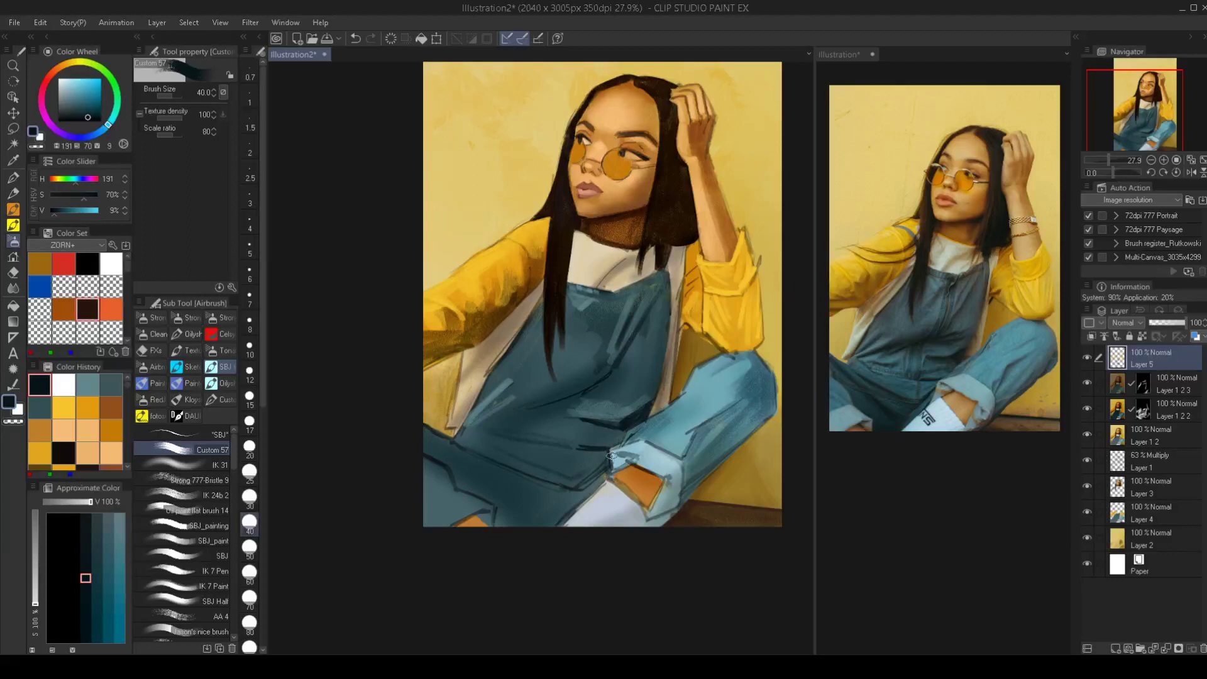
left_click_drag(608, 458, 572, 490)
key("bracketright")
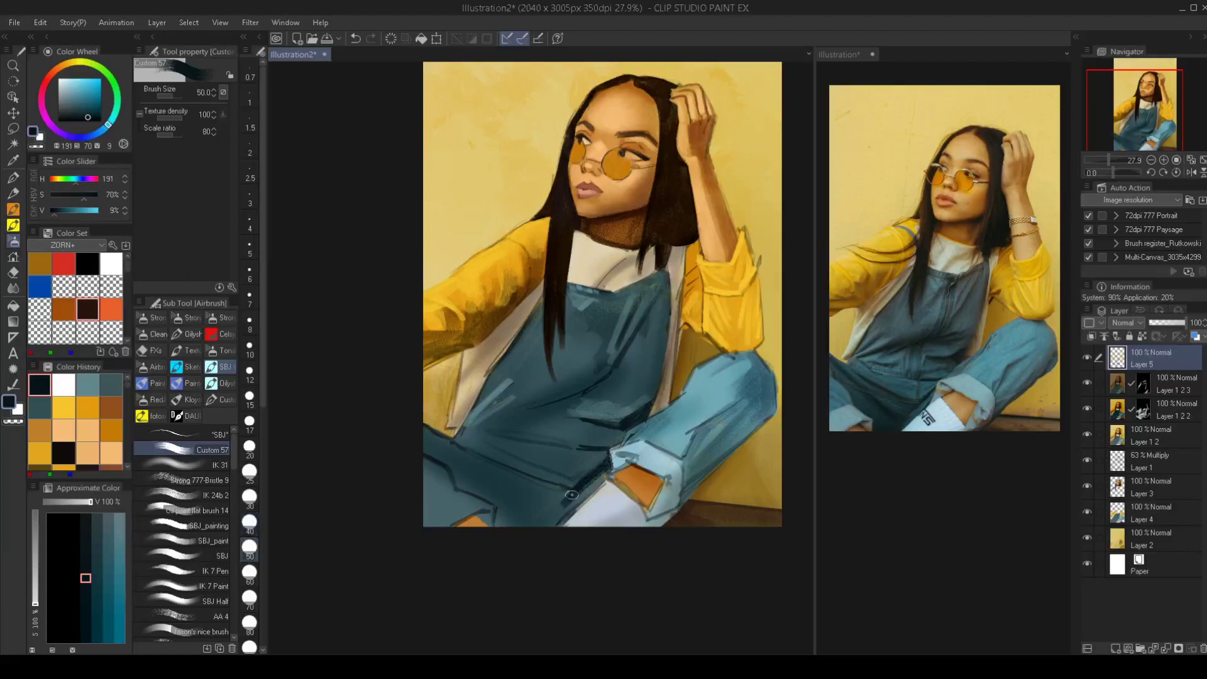
left_click_drag(587, 480, 555, 511)
Darken the seam along the lowered thigh and the lap at the canvas's lower edge, using size 50 and up to 80
mouse_move(432, 441)
left_mouse_down()
mouse_move(449, 449)
mouse_move(469, 465)
mouse_move(460, 486)
mouse_move(494, 502)
left_mouse_up()
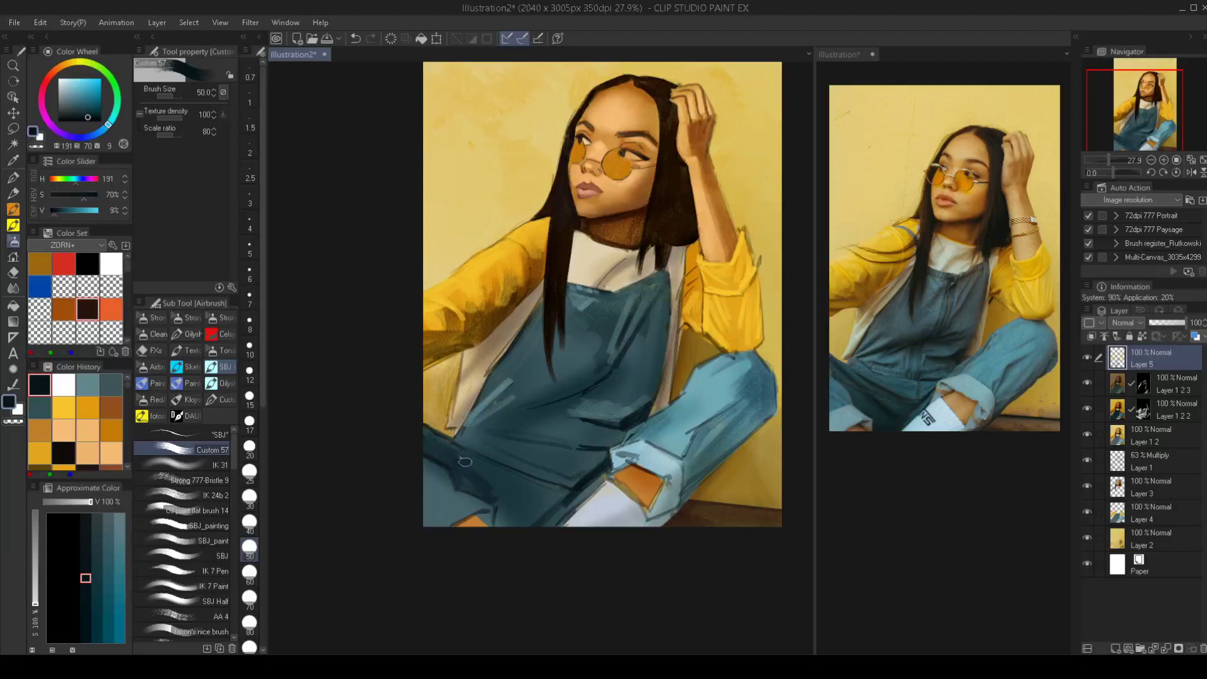
mouse_move(501, 503)
left_mouse_down()
mouse_move(501, 528)
mouse_move(530, 506)
mouse_move(553, 525)
left_mouse_up()
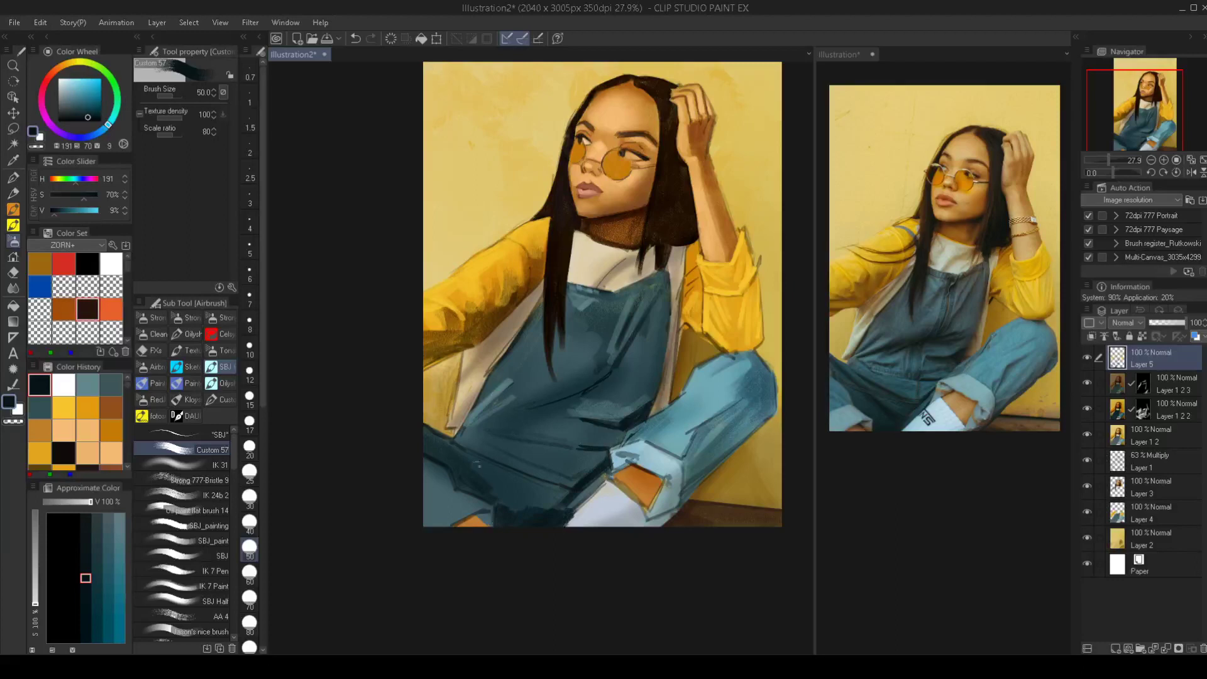
key("bracketright")
key("bracketright")
key("bracketright")
key("bracketright")
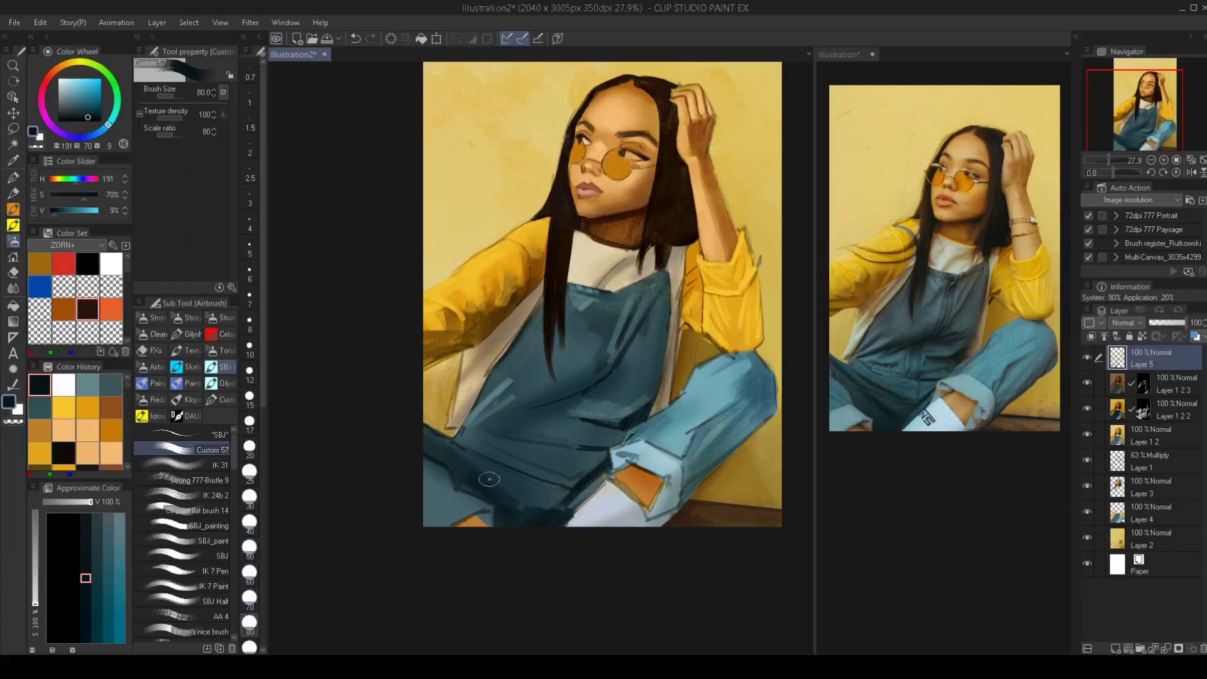
Shade the overalls' lap and waist with broad dark blue strokes at sizes 175 and 90
key("bracketright")
key("bracketright")
key("bracketright")
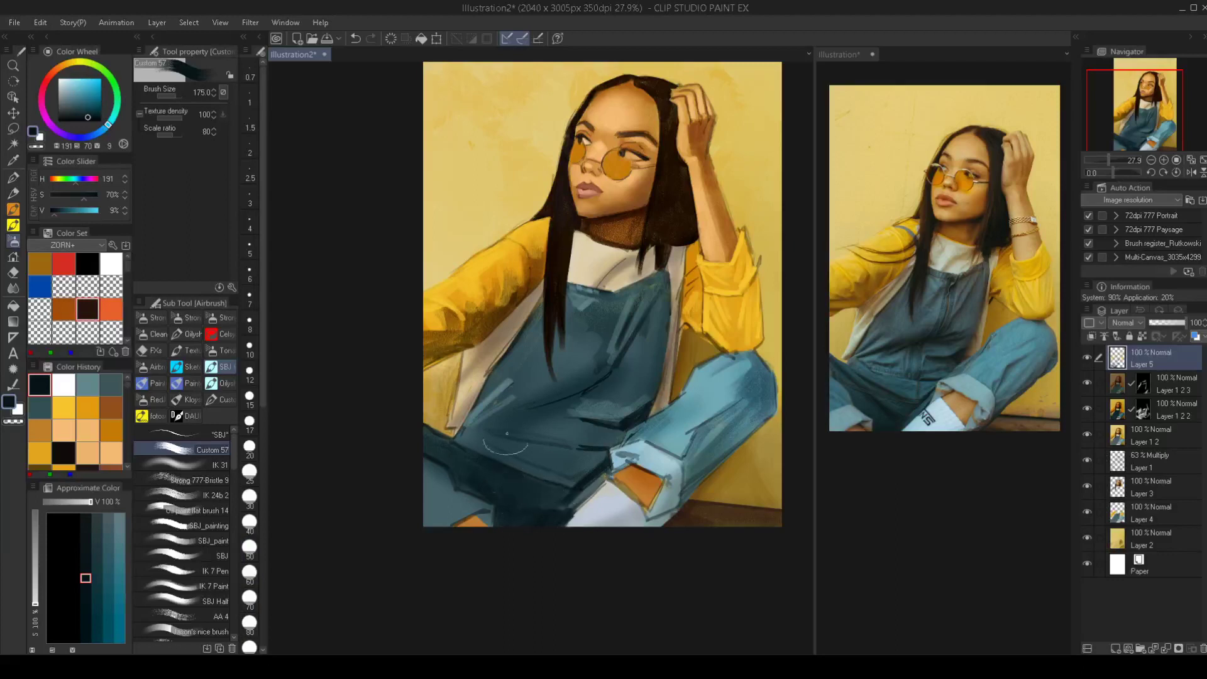
key("bracketleft")
key("bracketleft")
key("bracketleft")
key("bracketleft")
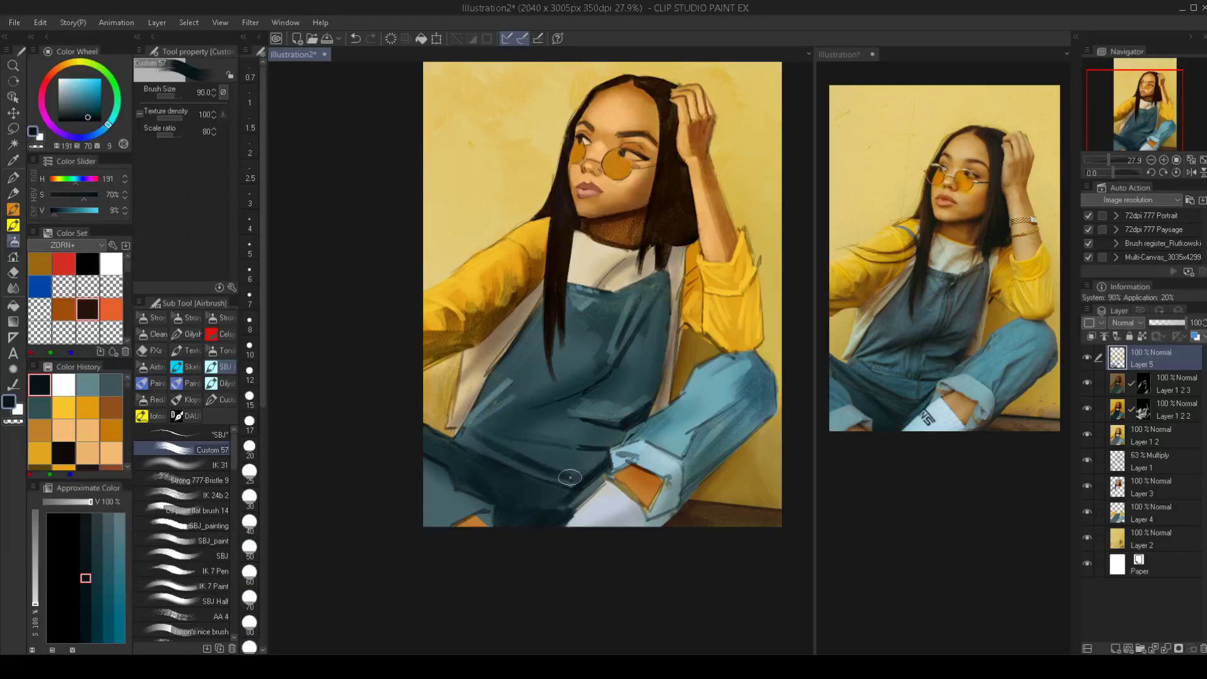
Sample a mid blue from the overalls (hue 191, saturation 46, value 29) and blend the waist folds at size 50
key("bracketleft")
key("bracketleft")
left_click(572, 449, "alt")
key("bracketleft")
key("bracketleft")
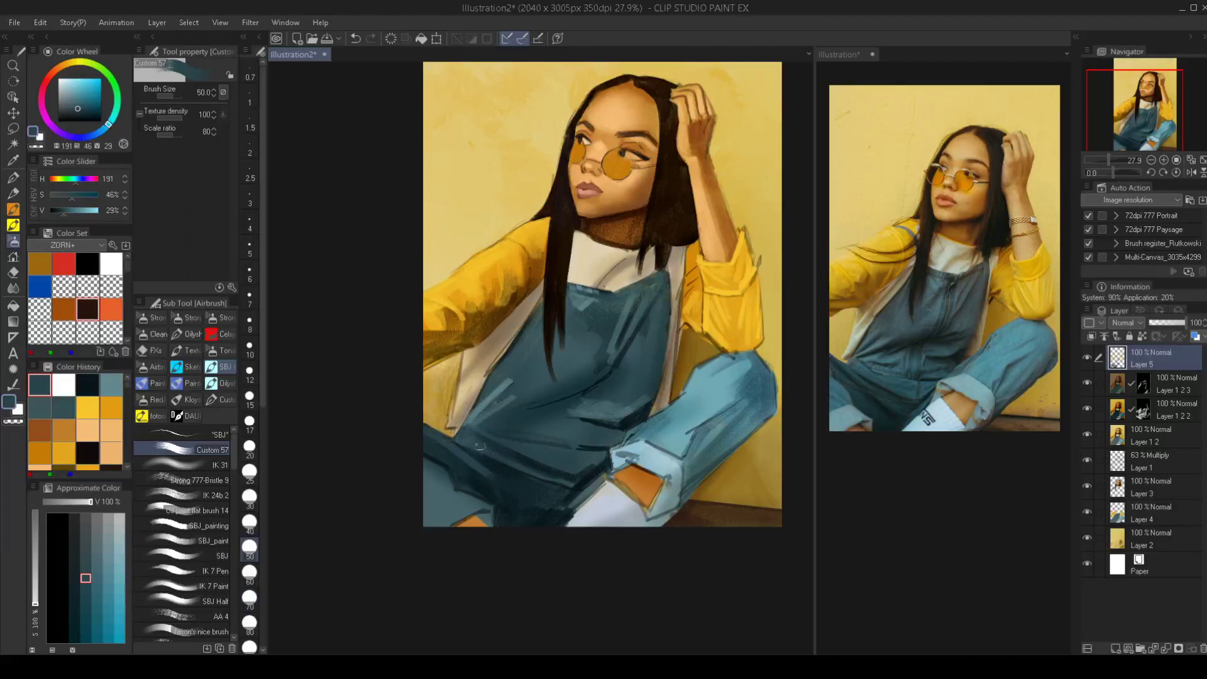
Sample the lap's darker blue (hue 190, saturation 47, value 26) and smooth the lap with strokes at size 90
key("bracketright")
key("bracketright")
key("bracketright")
key("bracketright")
left_click(509, 469, "alt")
left_click_drag(540, 489, 496, 472)
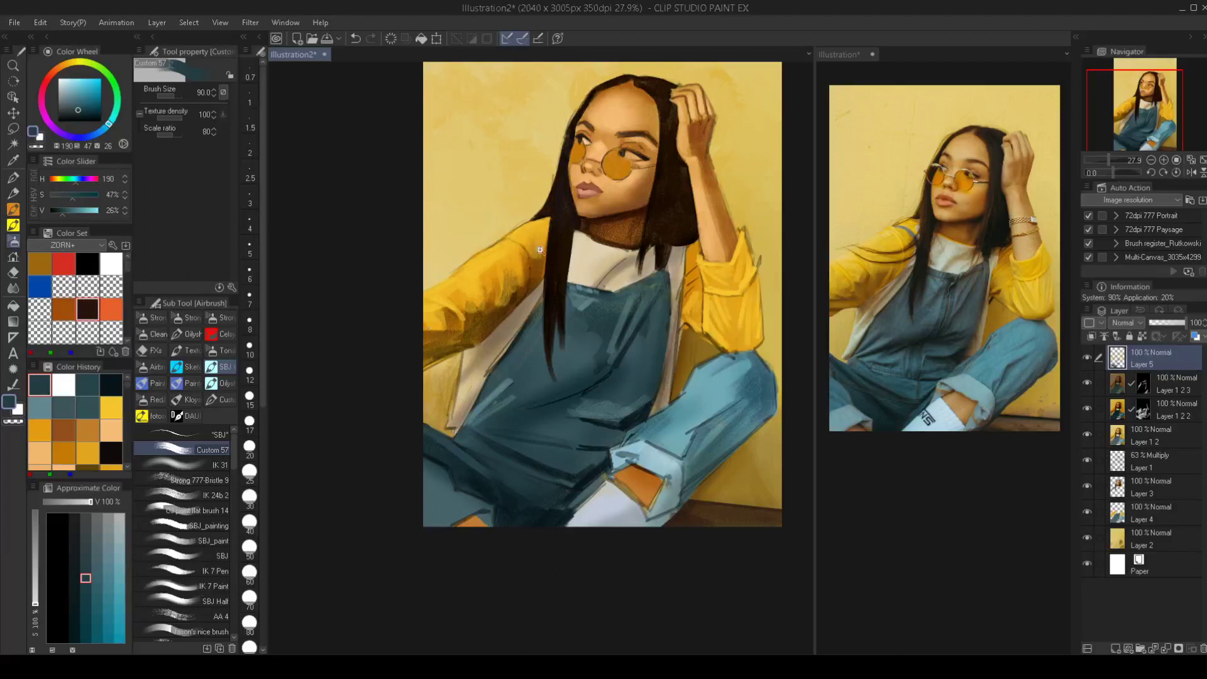
Sample the bib's light blue (hue 187, saturation 31, value 54) and brush diagonal highlights down the overalls' front at size 50
left_click_drag(595, 339, 610, 304)
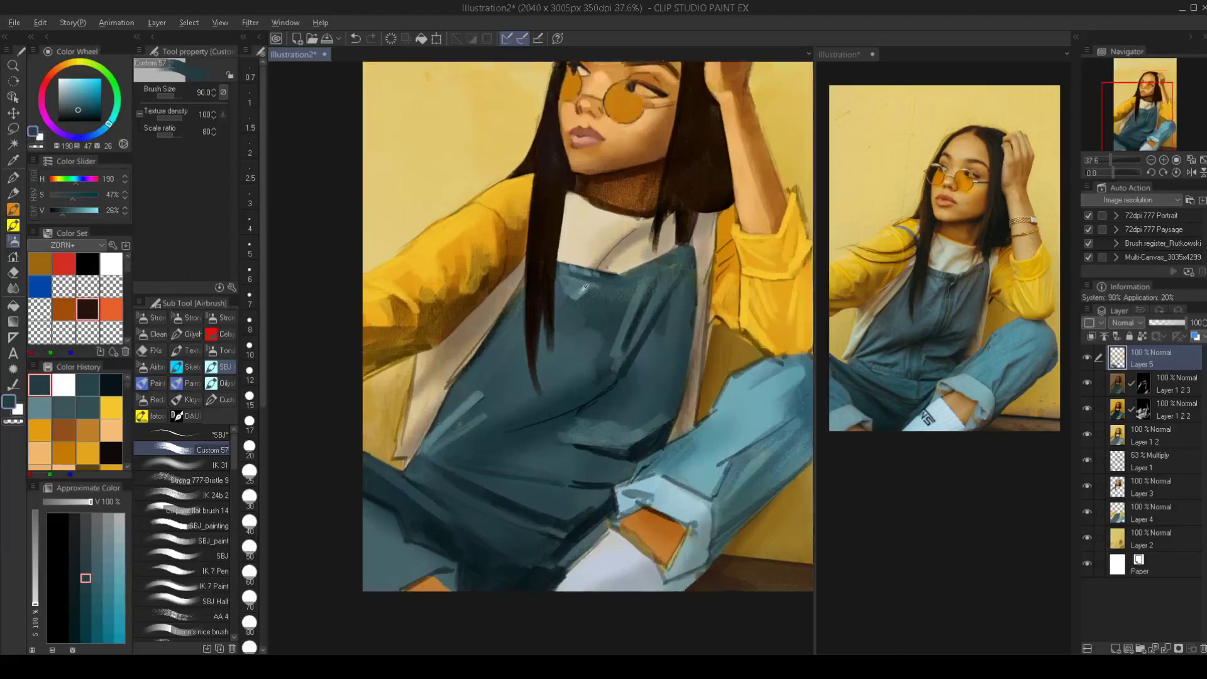
left_click(583, 288, "alt")
key("bracketleft")
key("bracketleft")
key("bracketleft")
key("bracketleft")
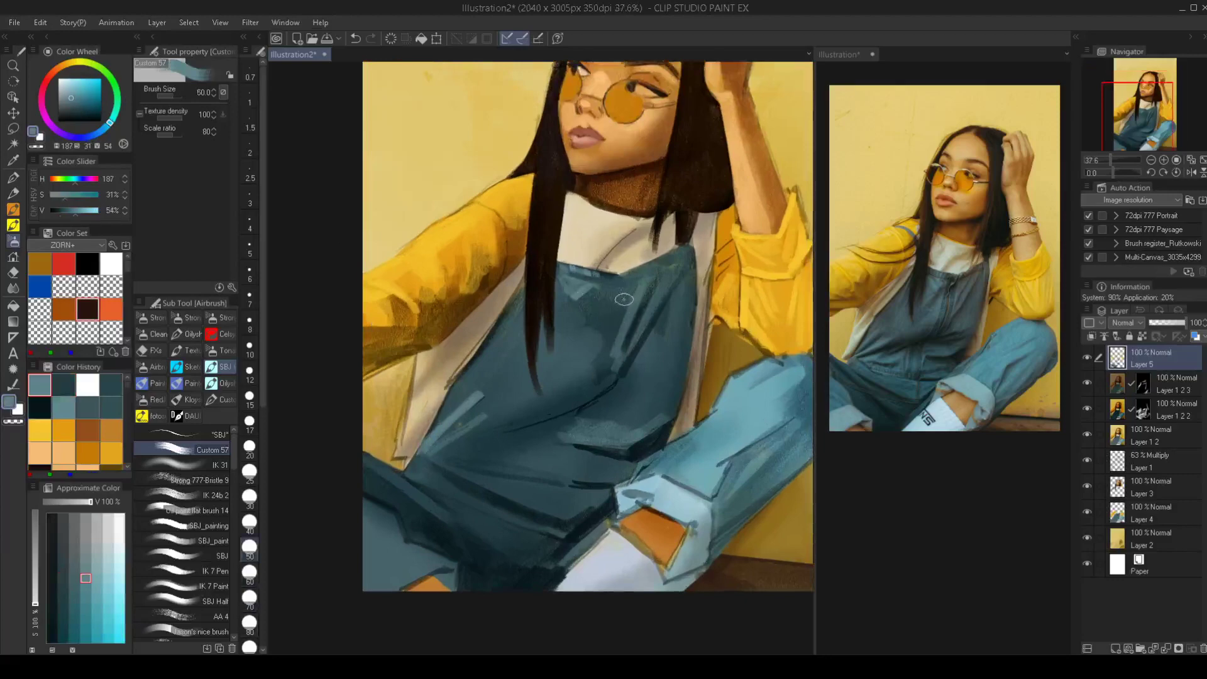
left_click_drag(631, 298, 563, 367)
mouse_move(613, 322)
left_mouse_down()
mouse_move(564, 364)
mouse_move(605, 352)
mouse_move(540, 396)
left_mouse_up()
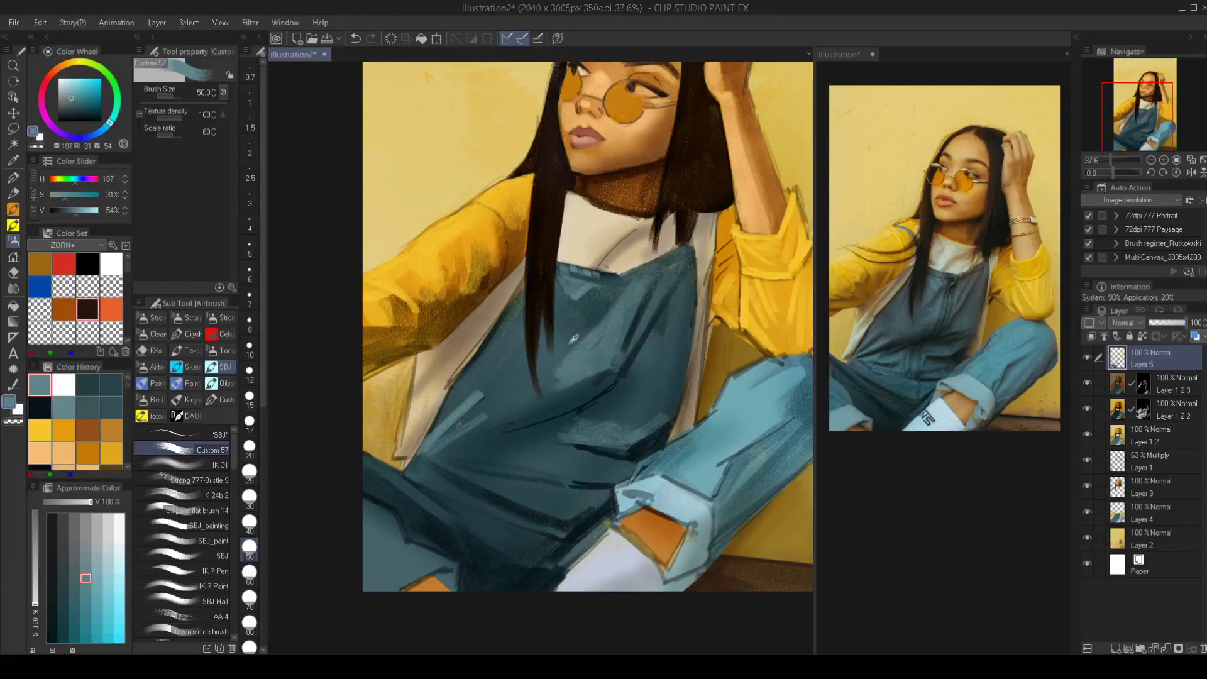
Sample a muted blue (hue 191, saturation 37, value 36) and blend the bib's diagonal highlights at size 70
left_click(571, 342, "alt")
key("bracketright")
key("bracketright")
left_click_drag(569, 353, 540, 395)
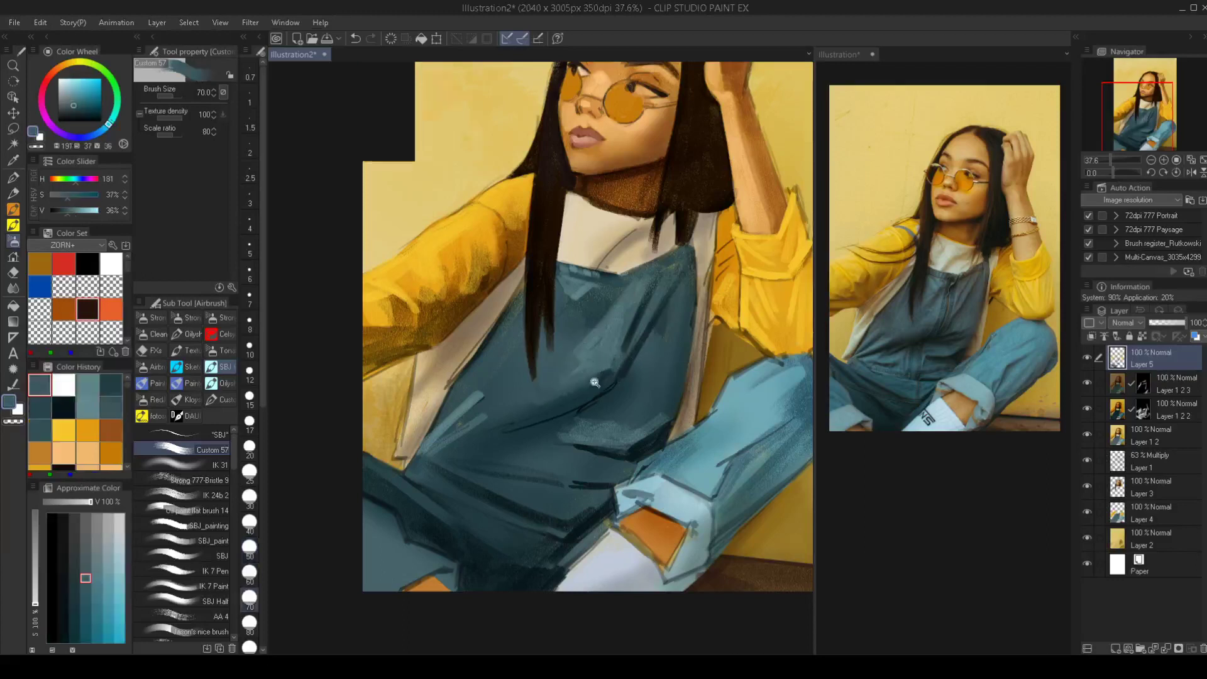
scroll(594, 382, "down", 1)
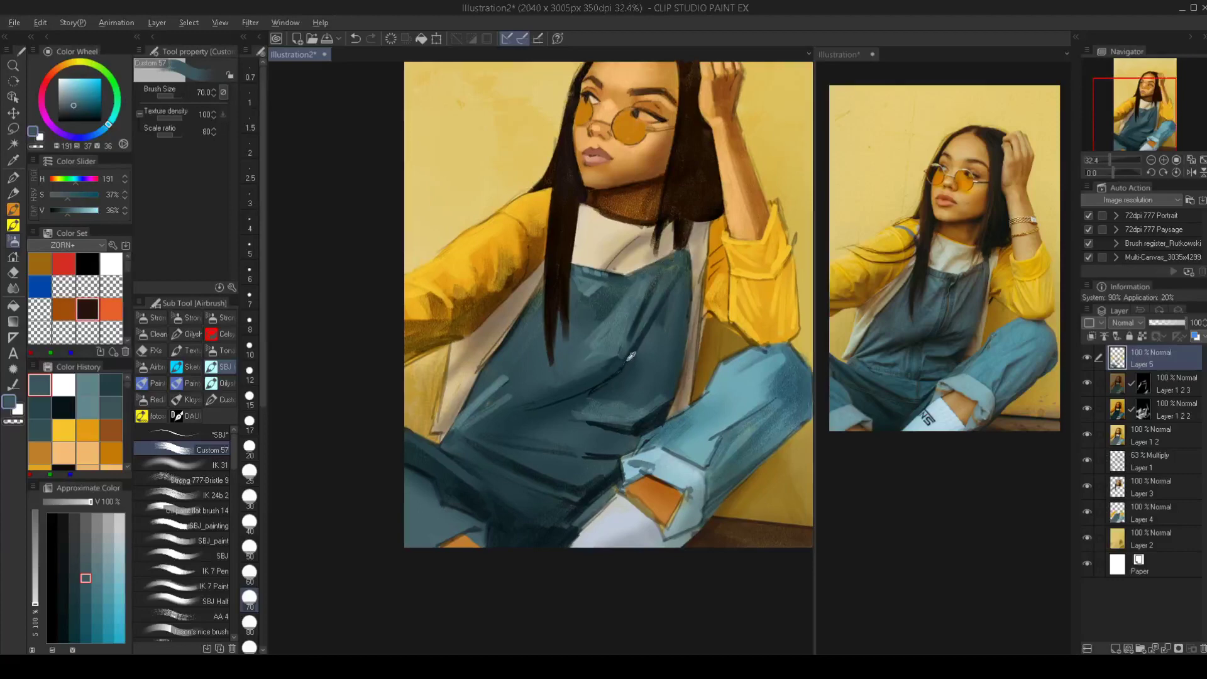
Refine the bib's central fold at size 70 using sampled near-black (191, 58, 7) and mid blue (191, 43, 31)
left_click(630, 356, "alt")
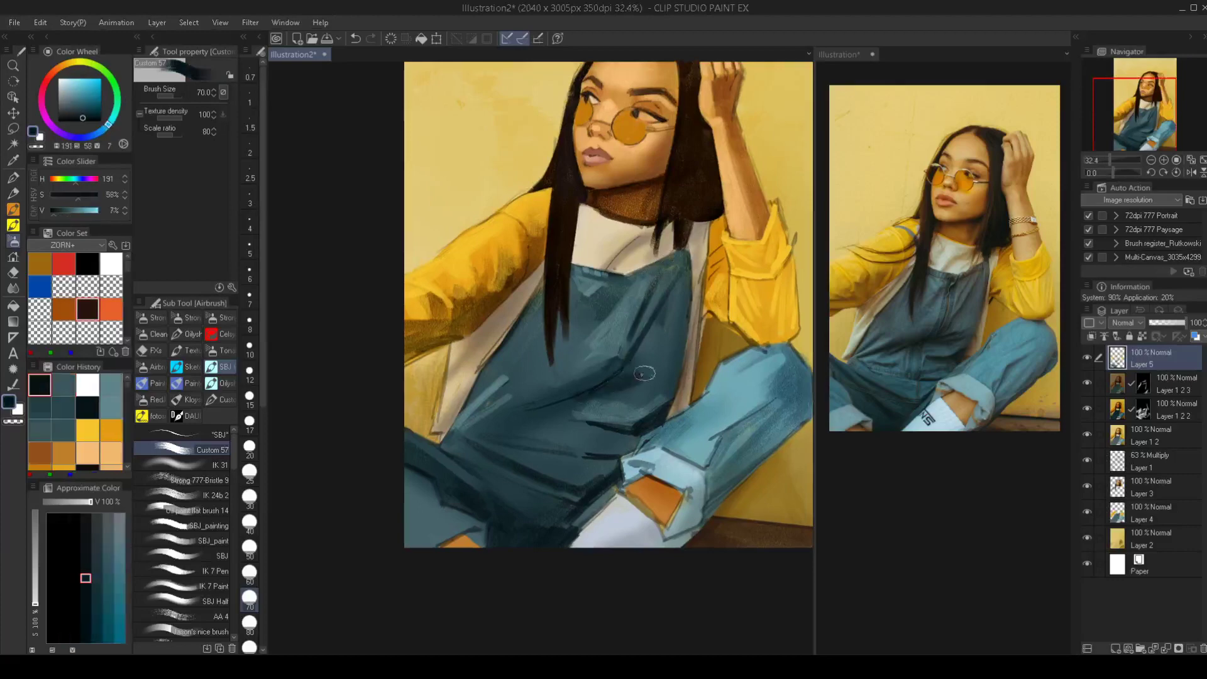
left_click(609, 380, "alt")
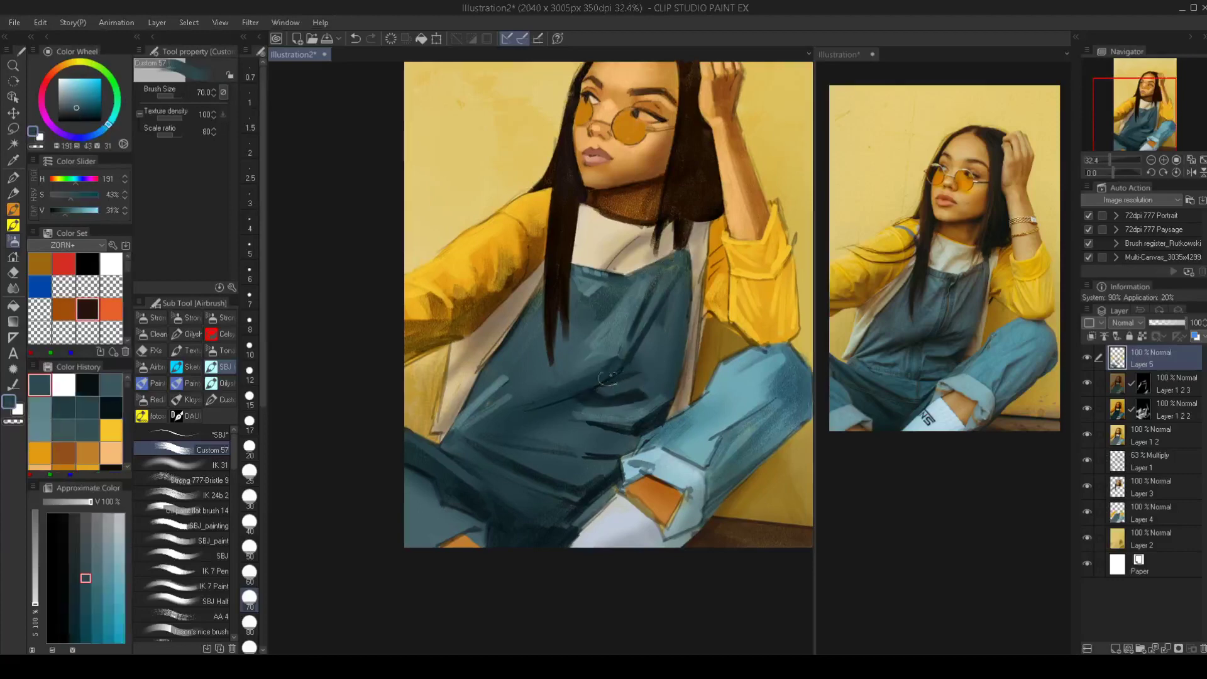
scroll(608, 378, "down", 2)
scroll(607, 427, "up", 1)
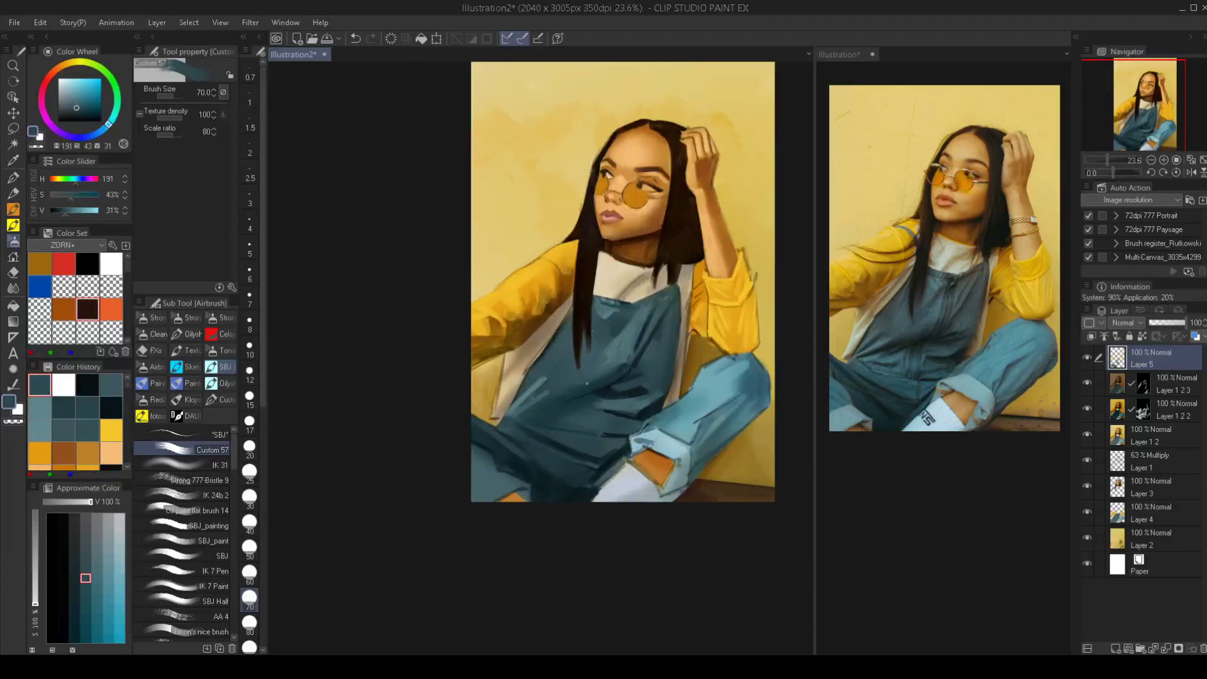
Switch to the "SBJ" brush, sample sleeve yellow (hue 45, saturation 83, value 95), and refine the upper sleeve at sizes 7 and 5
scroll(585, 377, "up", 2)
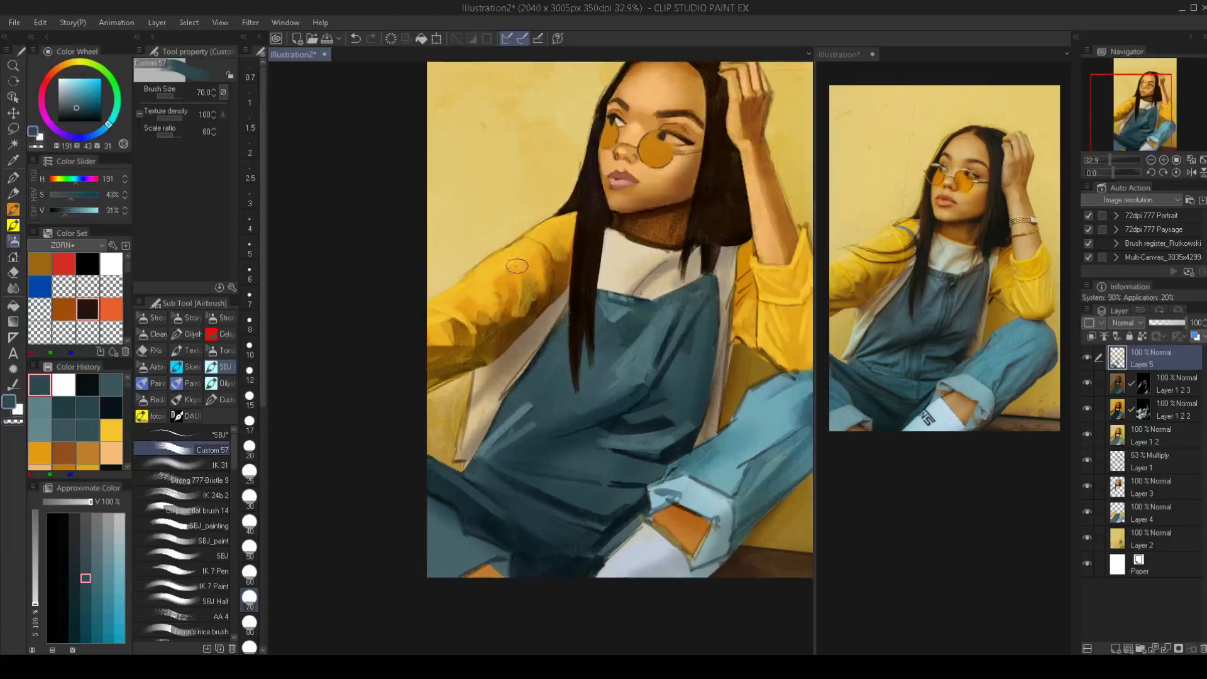
left_click(187, 435)
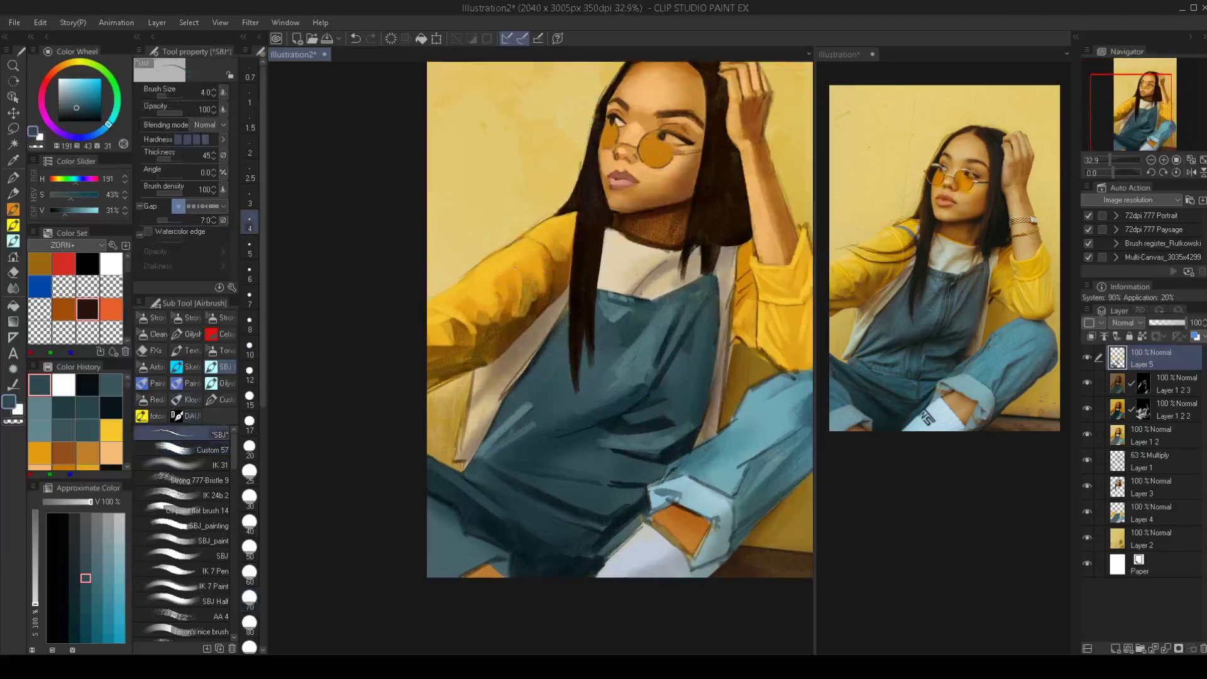
key("bracketright")
key("bracketright")
key("bracketright")
key("bracketright")
left_click(521, 257, "alt")
left_click(513, 250)
key("bracketleft")
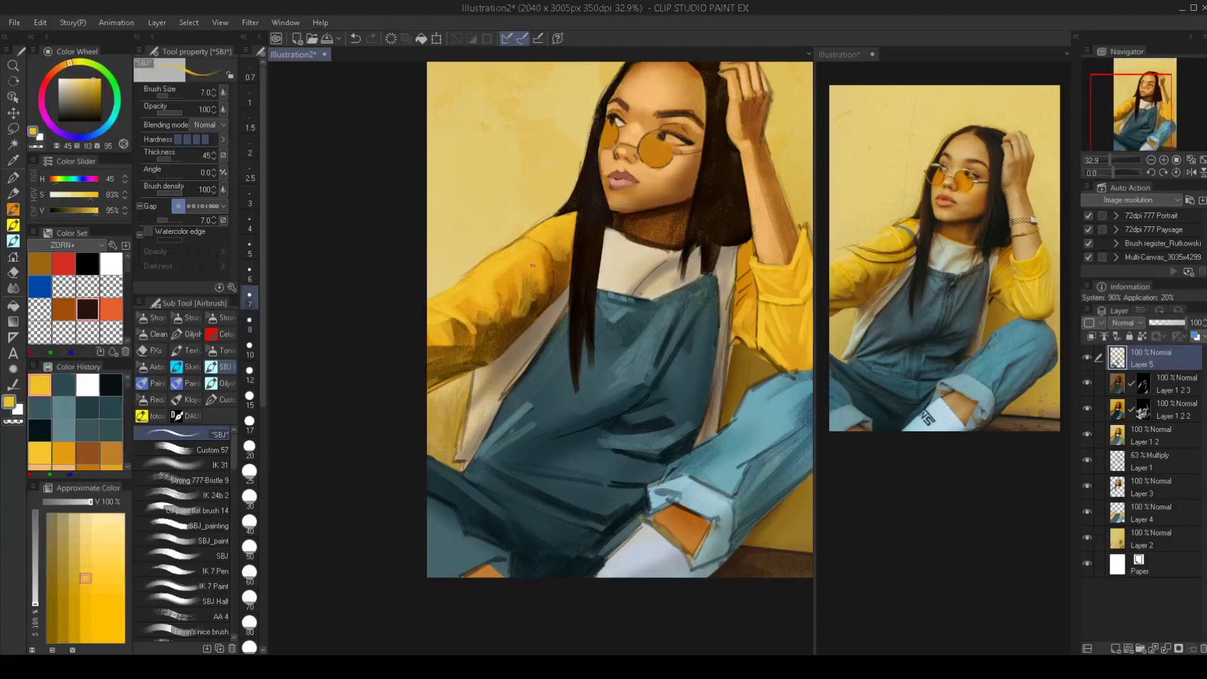
key("bracketleft")
key("bracketleft")
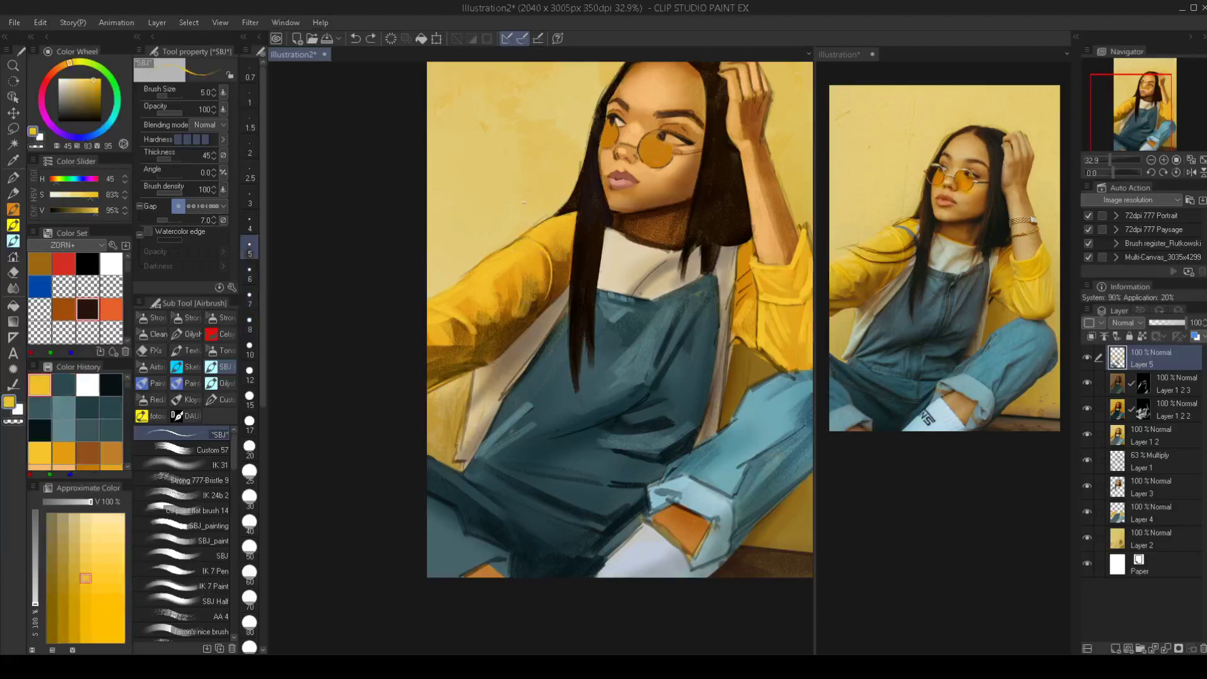
Sample a golden yellow from the lowered sleeve (hue 42, saturation 87, value 93) and paint its forearm at sizes 15 and 25
key("bracketright")
key("bracketright")
key("bracketright")
key("bracketright")
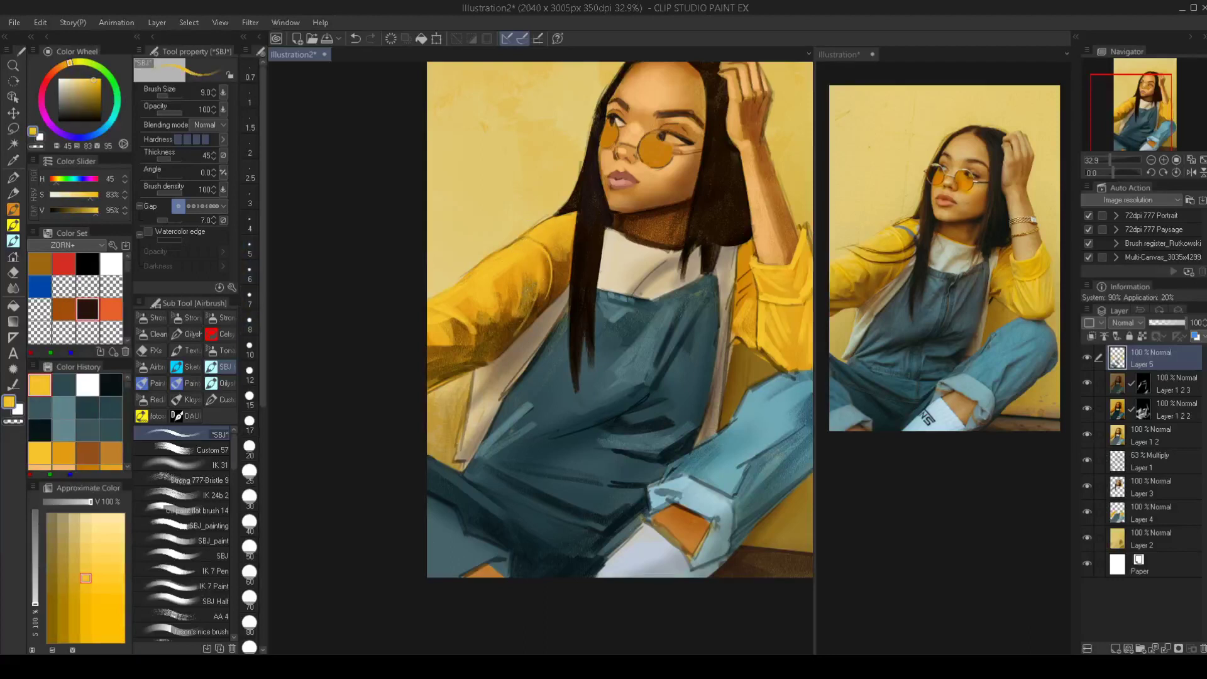
key("bracketright")
key("bracketright")
left_click(455, 340, "alt")
key("bracketright")
key("bracketright")
key("bracketright")
key("bracketright")
key("bracketright")
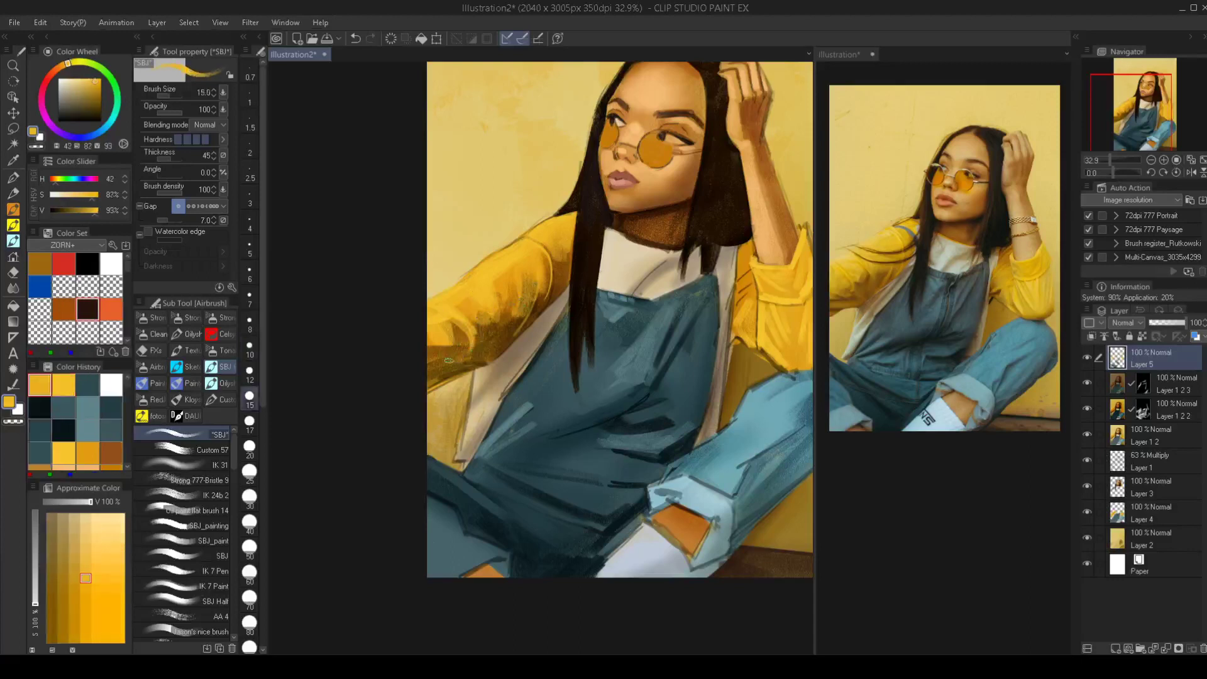
key("bracketleft")
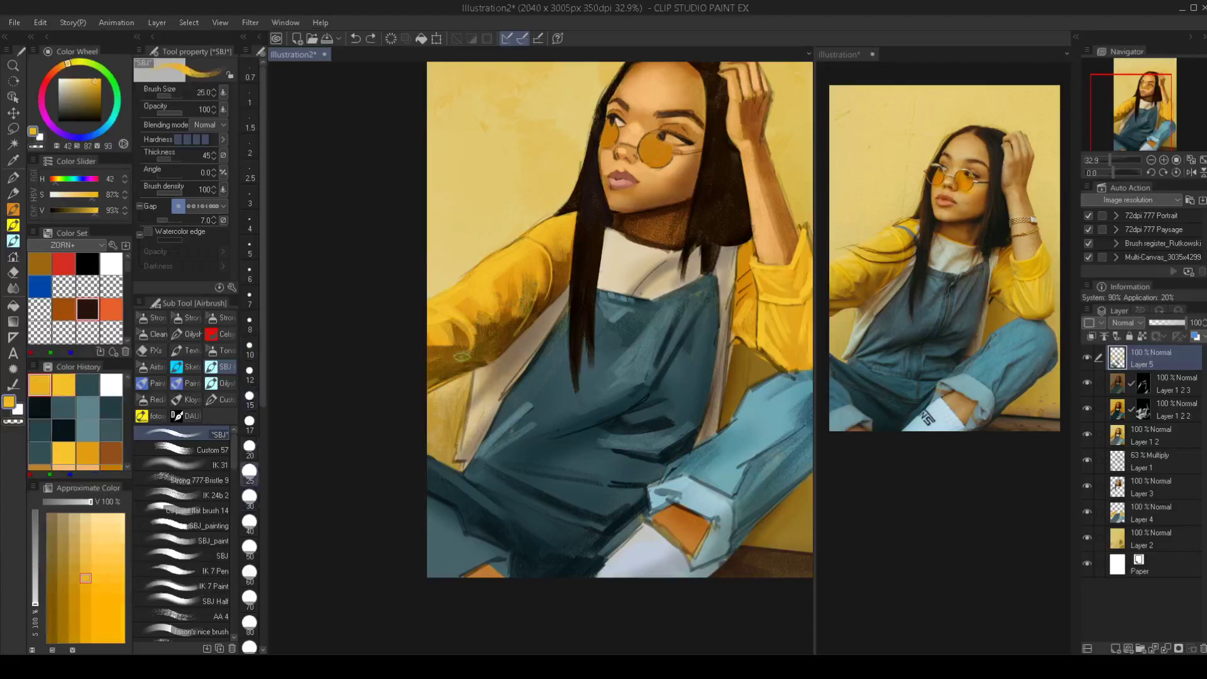
Work golden yellow into the shaded folds of the lowered sleeve, reducing the brush from size 25 to 15
left_click(542, 299, "alt")
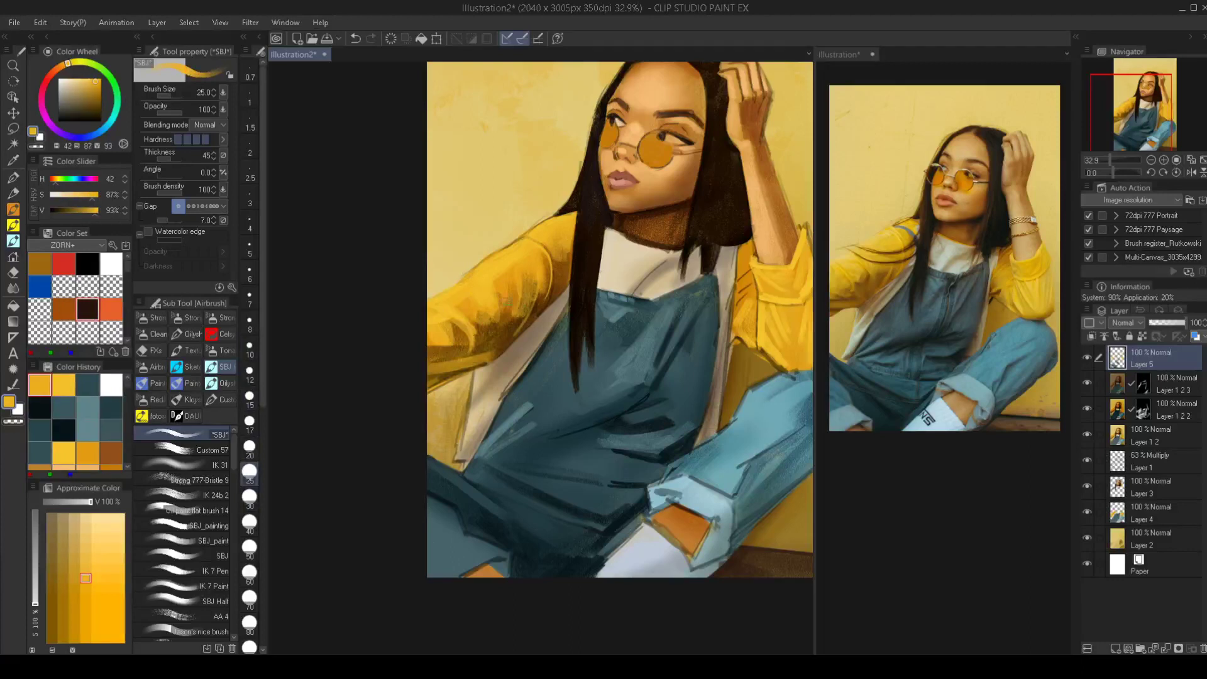
key("bracketleft")
key("bracketleft")
key("bracketleft")
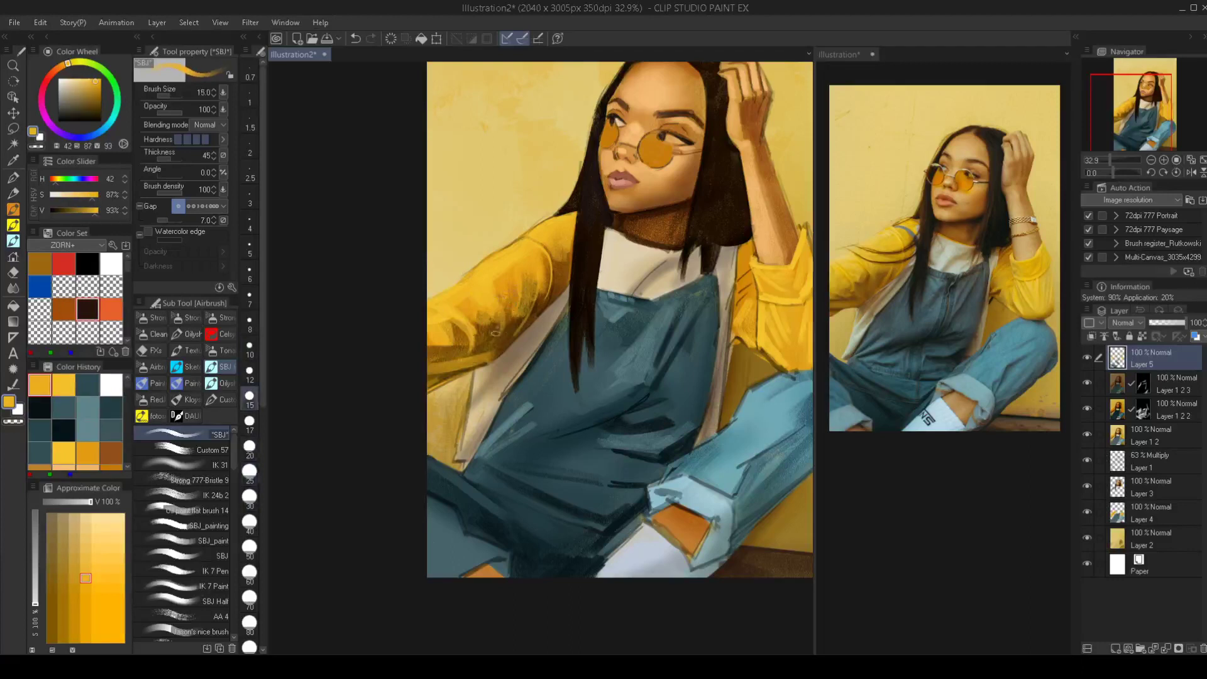
scroll(538, 325, "down", 4)
scroll(535, 317, "up", 4)
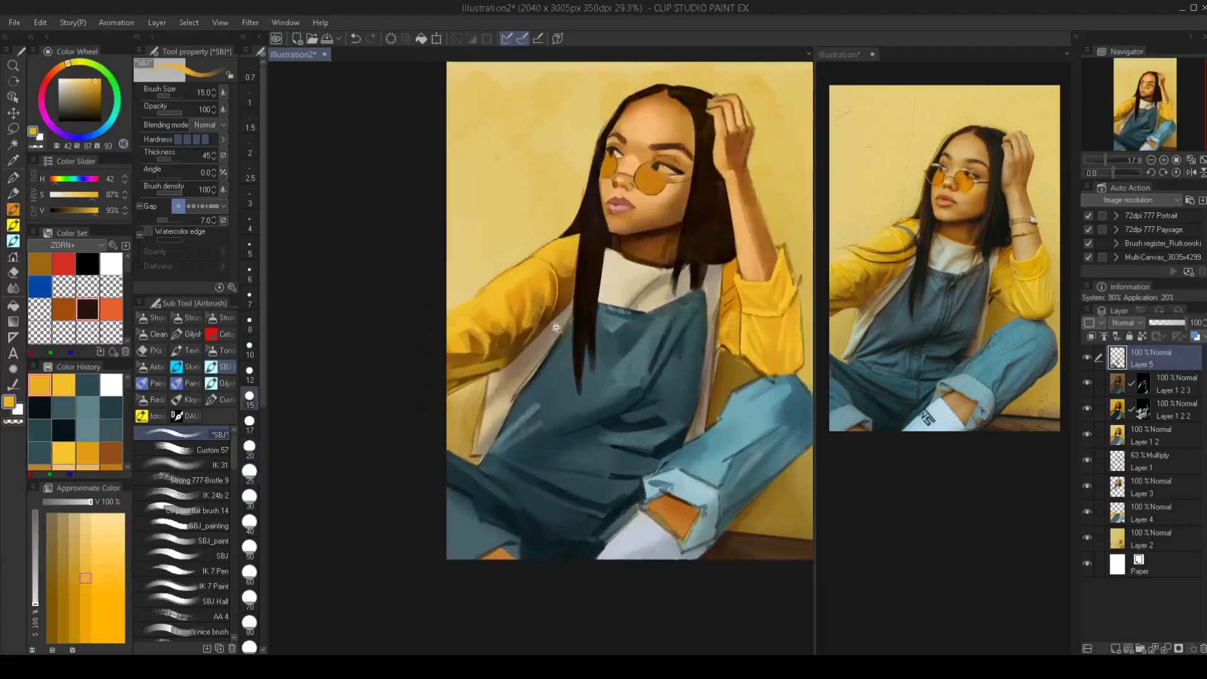
Sample the wall's pale yellows (46, 47, 88 and 44, 50, 87) and clean up the background below the lowered sleeve at up to size 25
left_click(478, 282, "alt")
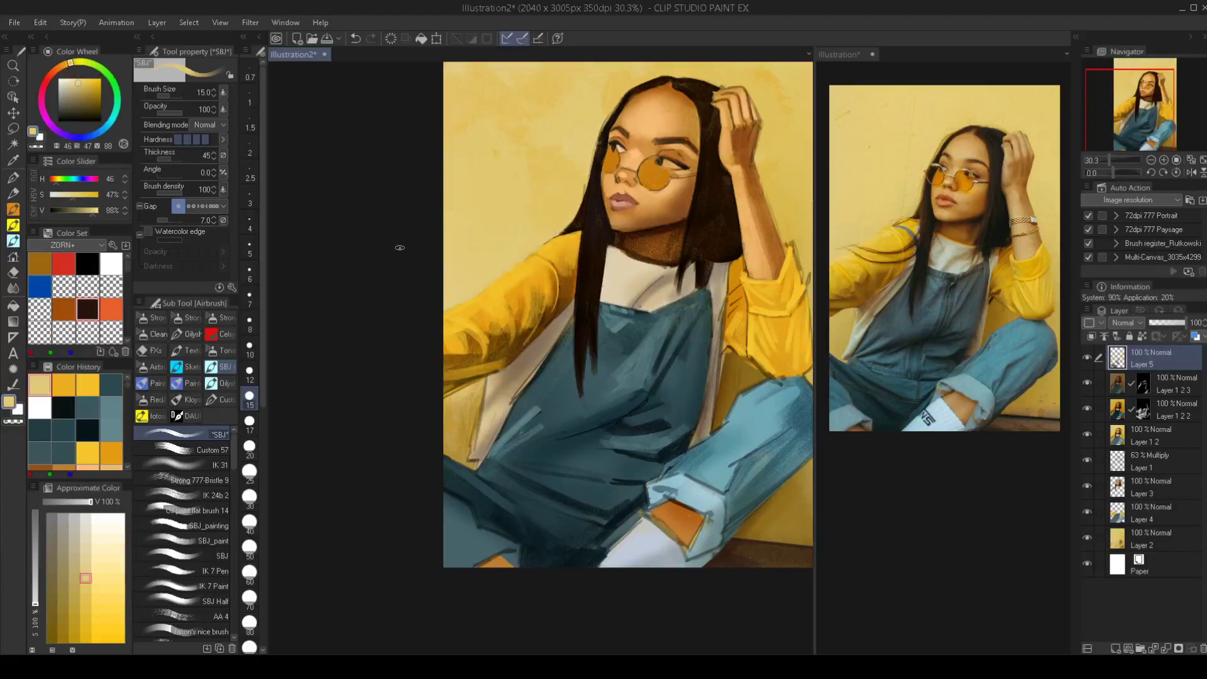
left_click(459, 396, "alt")
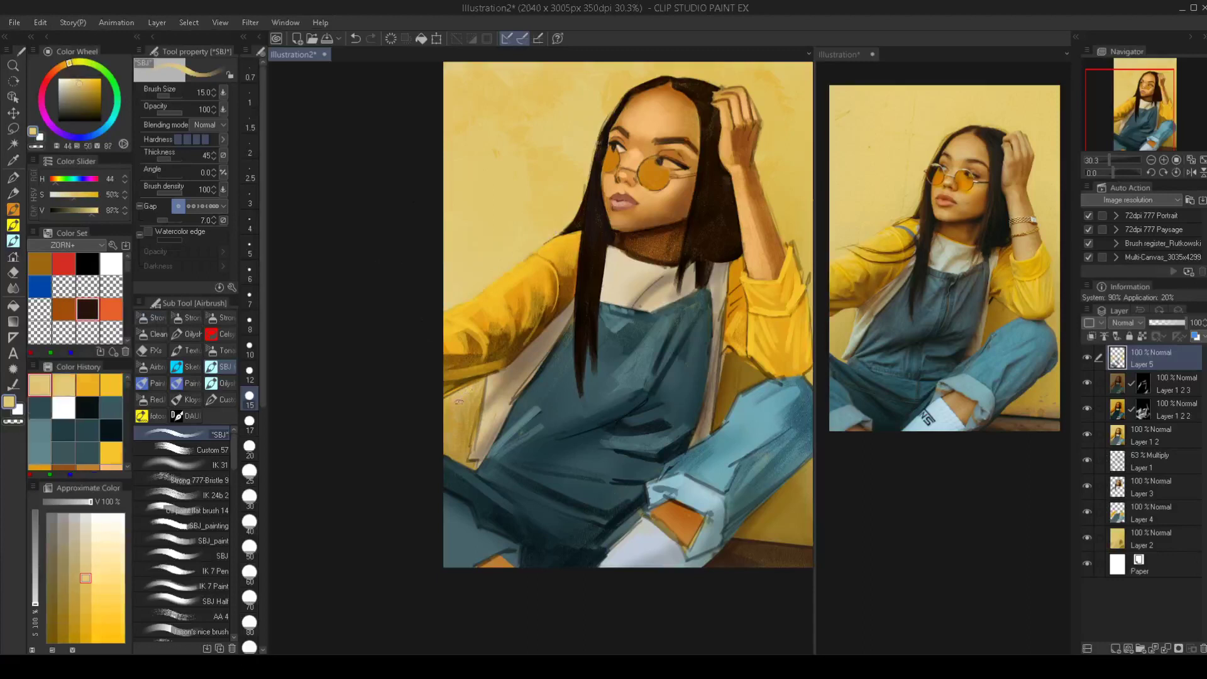
key("bracketright")
key("bracketright")
key("bracketleft")
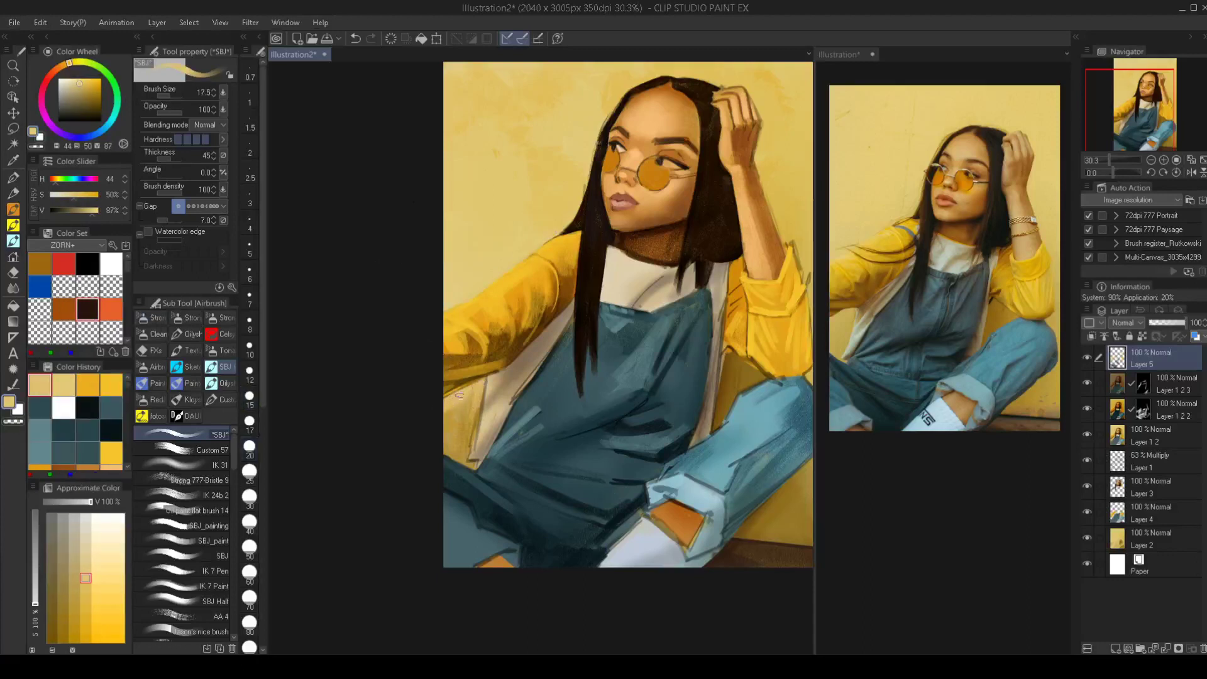
key("bracketright")
key("bracketright")
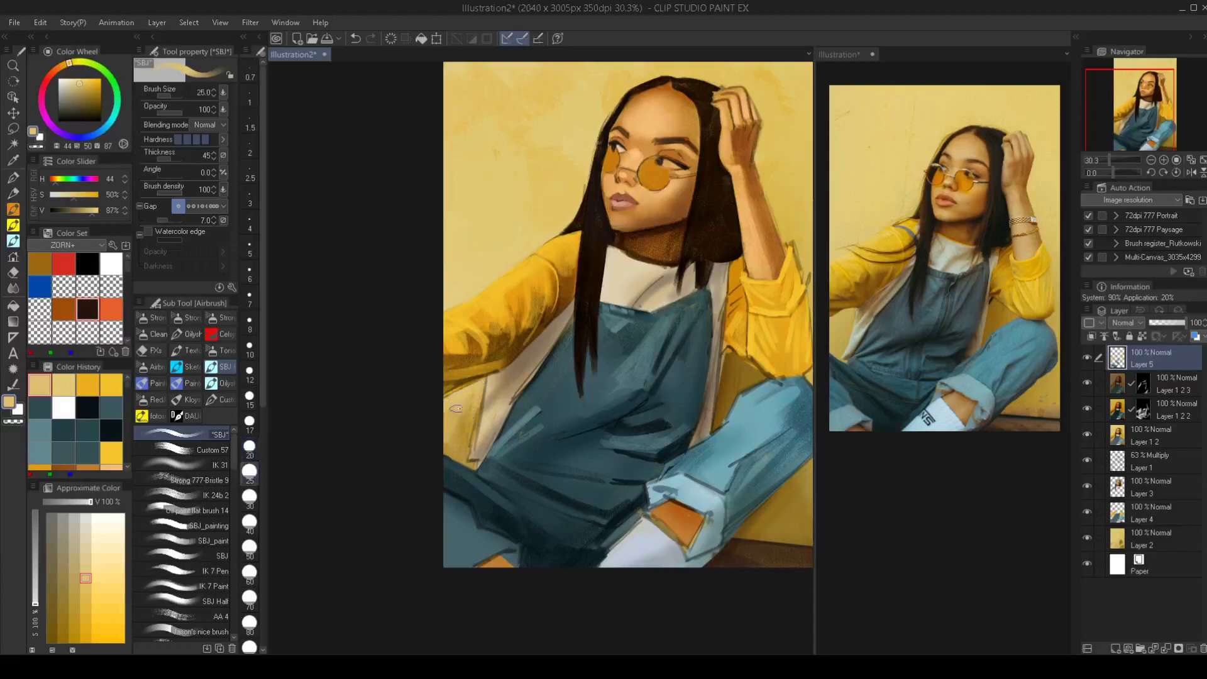
left_click_drag(454, 445, 474, 403)
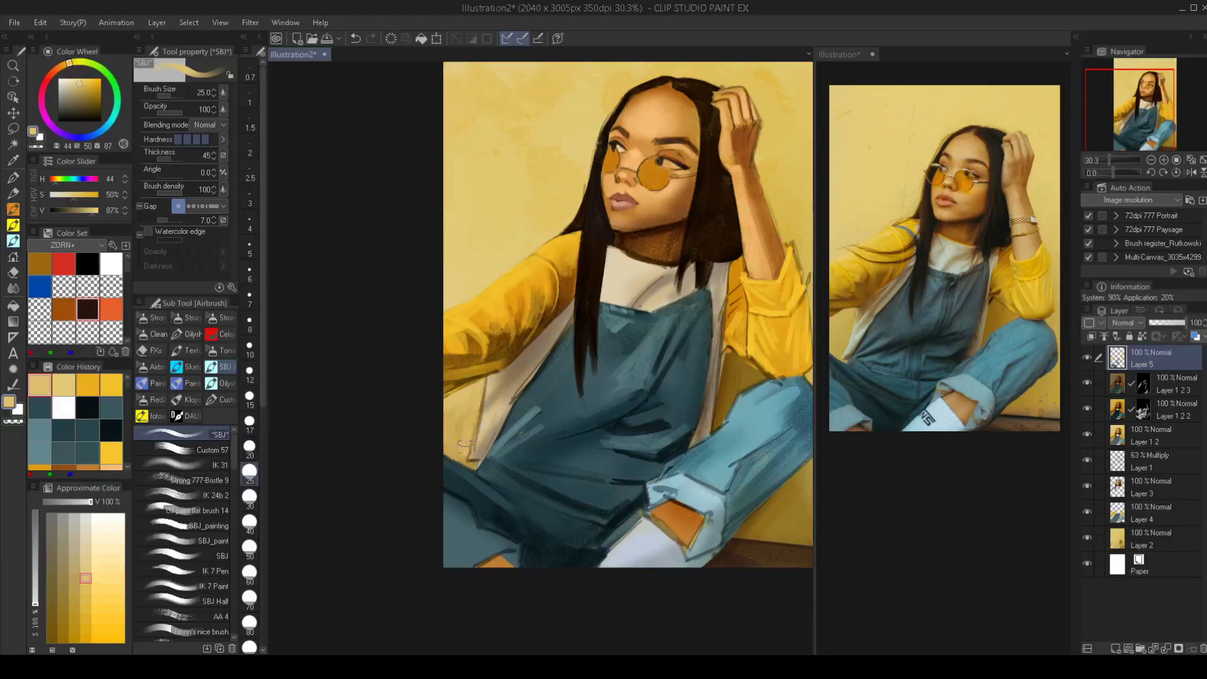
Paint the jacket's pale lining beside the overalls with warm grey (hue 60, saturation 7, value 77) at sizes 10 and 17.5
left_click(630, 539, "alt")
key("bracketleft")
key("bracketleft")
key("bracketleft")
key("bracketleft")
key("bracketleft")
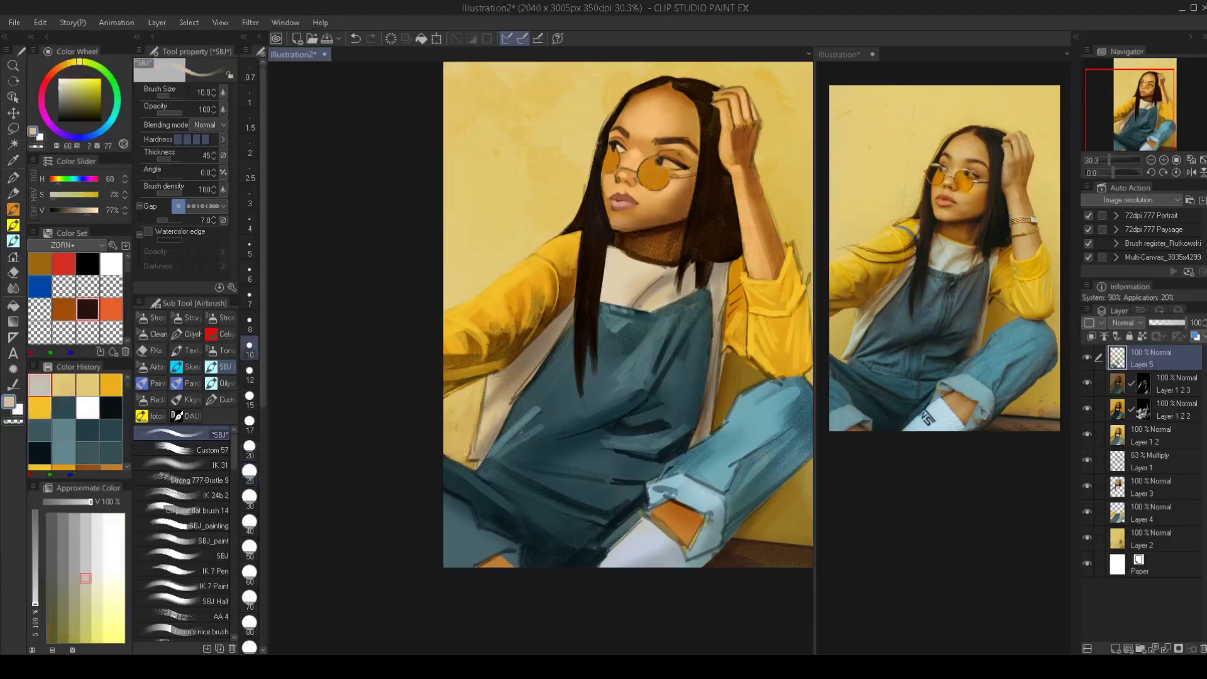
left_click_drag(513, 368, 474, 438)
key("bracketright")
key("bracketright")
key("bracketright")
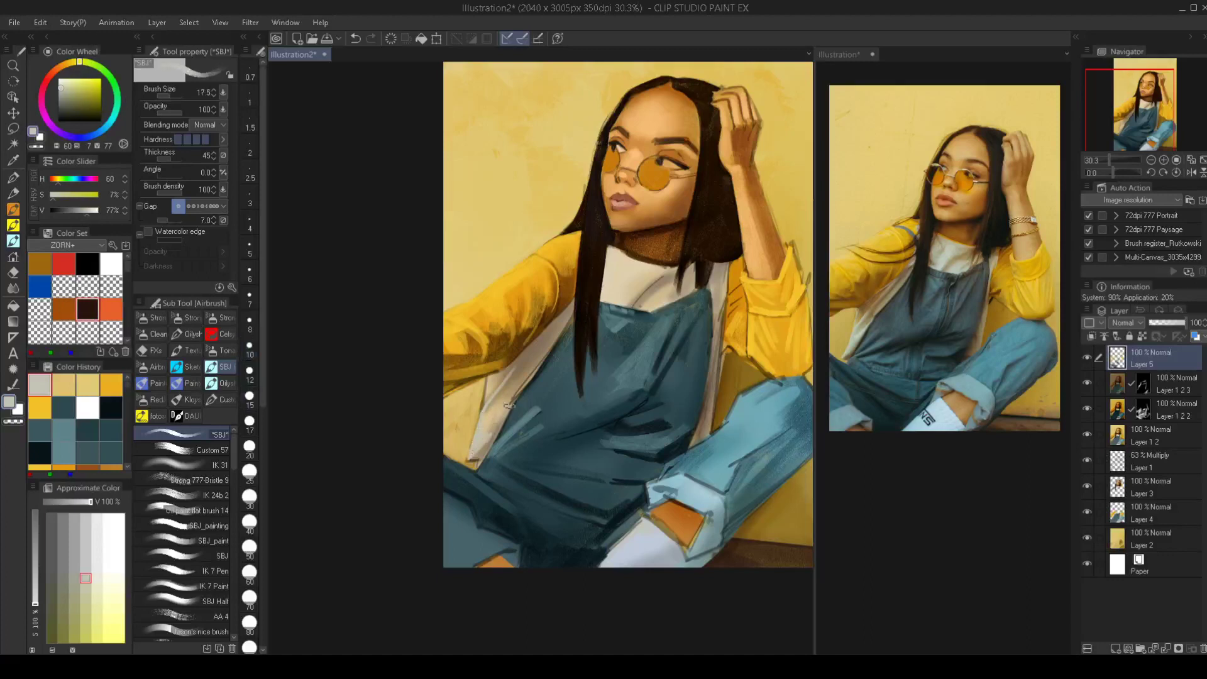
left_click_drag(482, 435, 503, 414)
Sample a lighter off-white (hue 51, saturation 8, value 86) and brighten the jacket lining's edge at sizes 10 to 15
mouse_move(566, 376)
left_mouse_down()
mouse_move(563, 393)
mouse_move(603, 335)
mouse_move(531, 322)
mouse_move(473, 372)
left_mouse_up()
left_click(479, 356, "alt")
key("bracketleft")
key("bracketleft")
key("bracketleft")
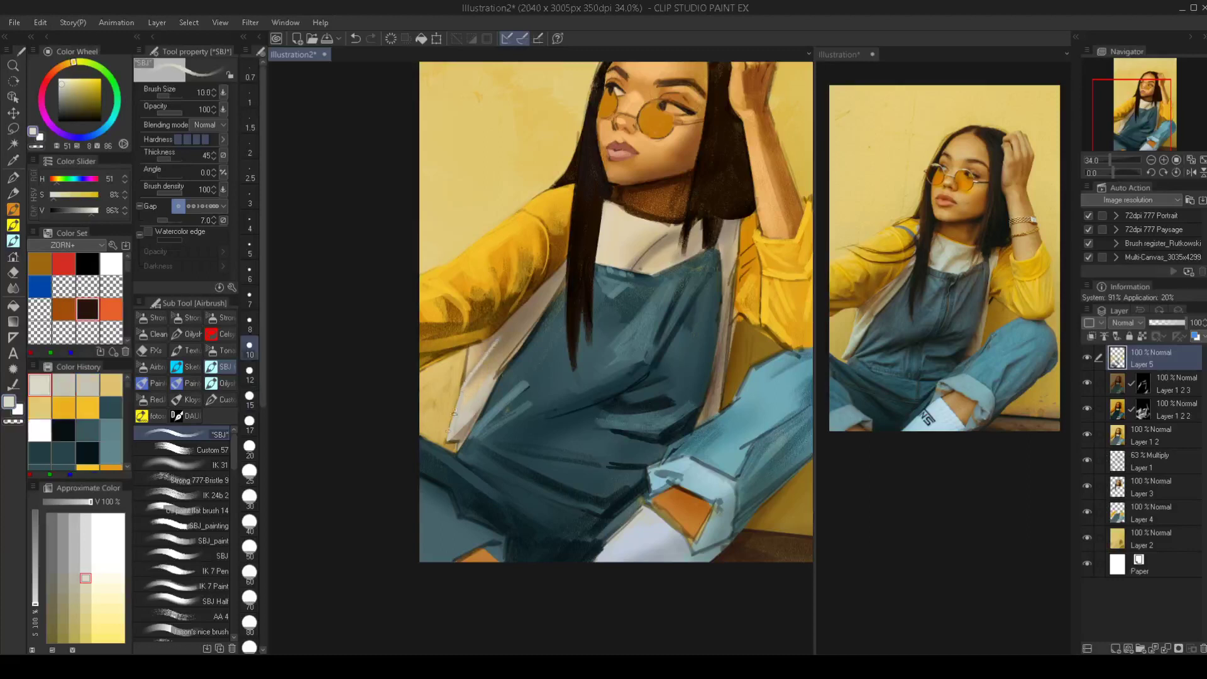
key("bracketright")
key("bracketright")
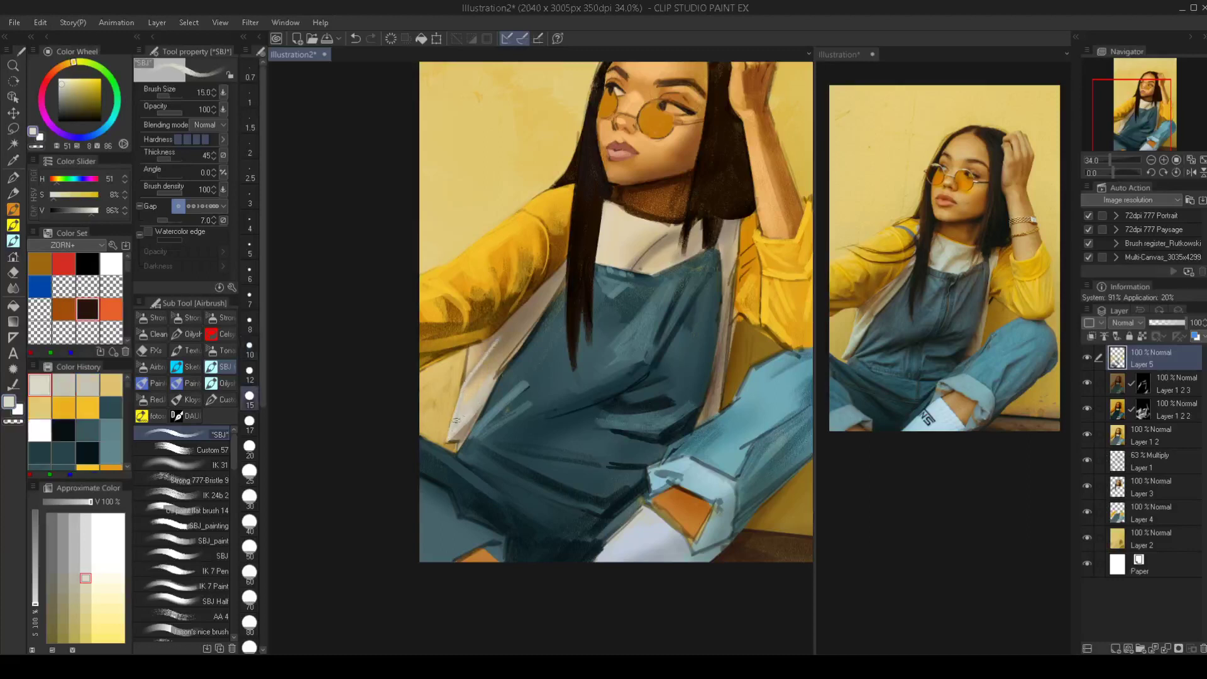
scroll(531, 376, "down", 1)
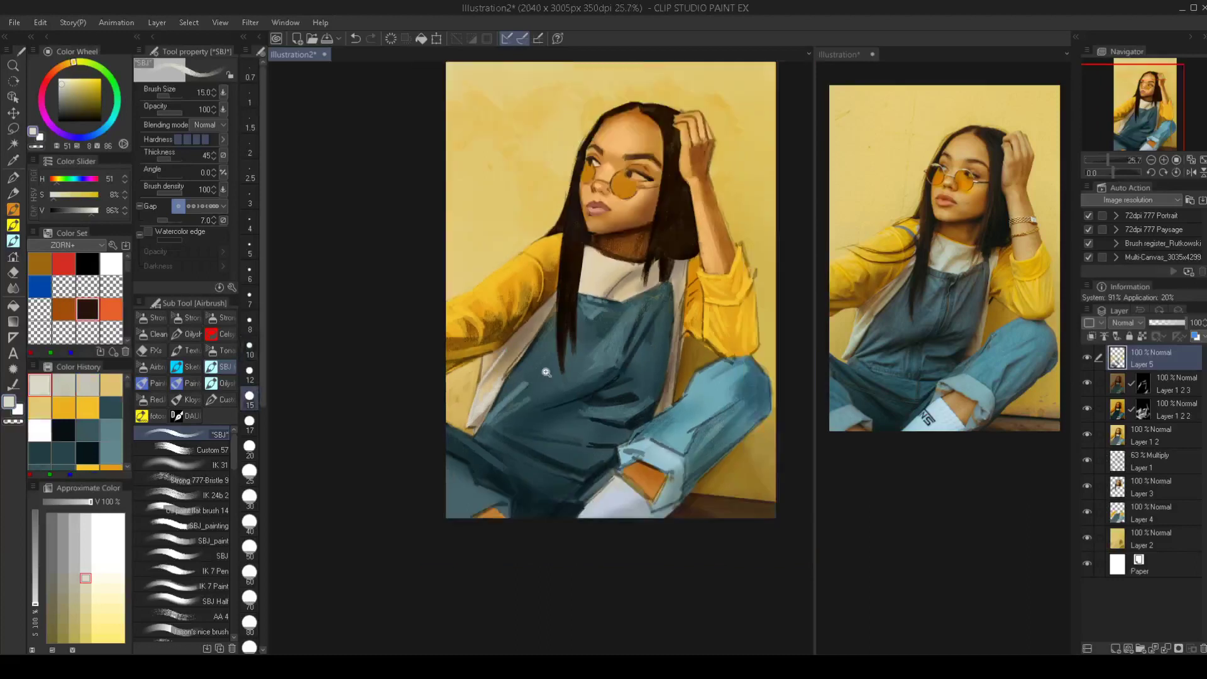
scroll(550, 374, "up", 1)
scroll(576, 310, "up", 1)
key("bracketleft")
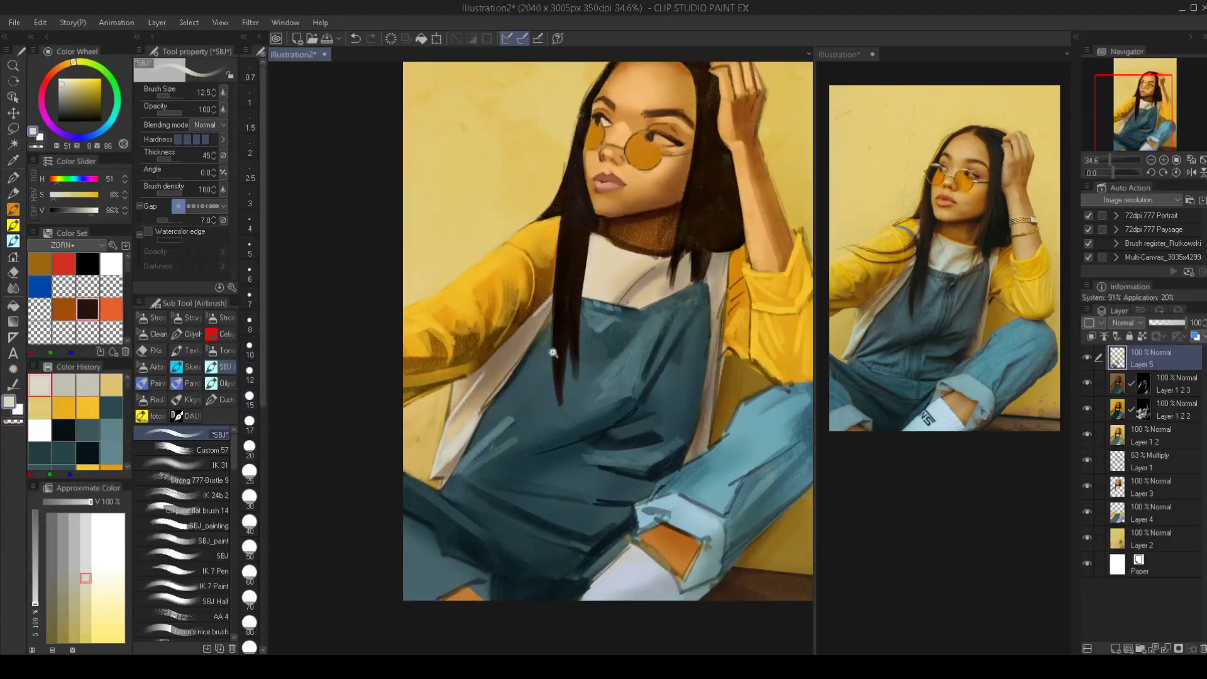
Merge all visible layers to a new layer above Layer 5
scroll(553, 353, "down", 2)
scroll(603, 247, "up", 2)
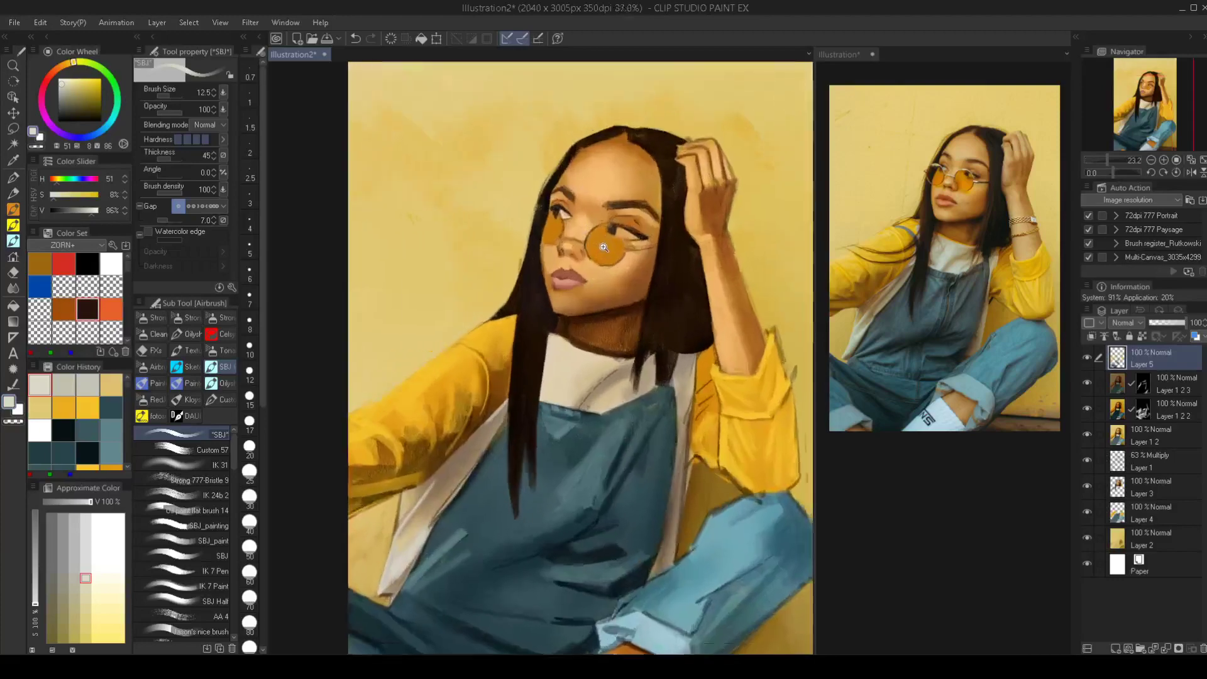
scroll(603, 247, "up", 5)
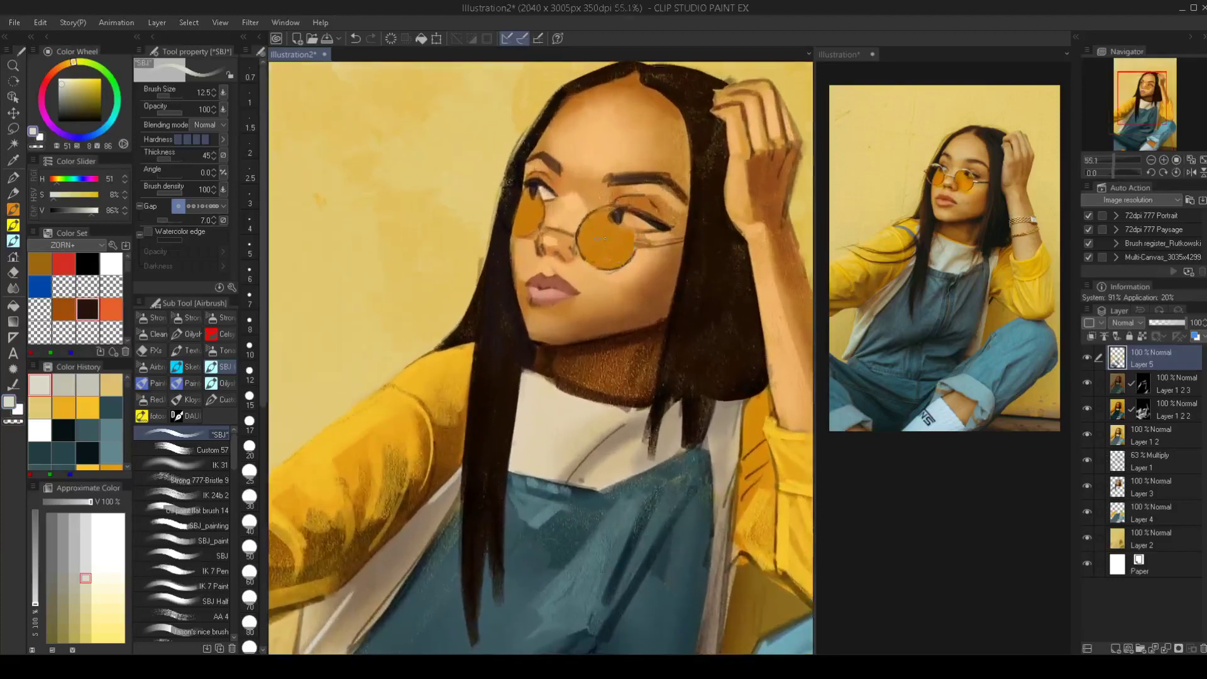
right_click(1150, 358)
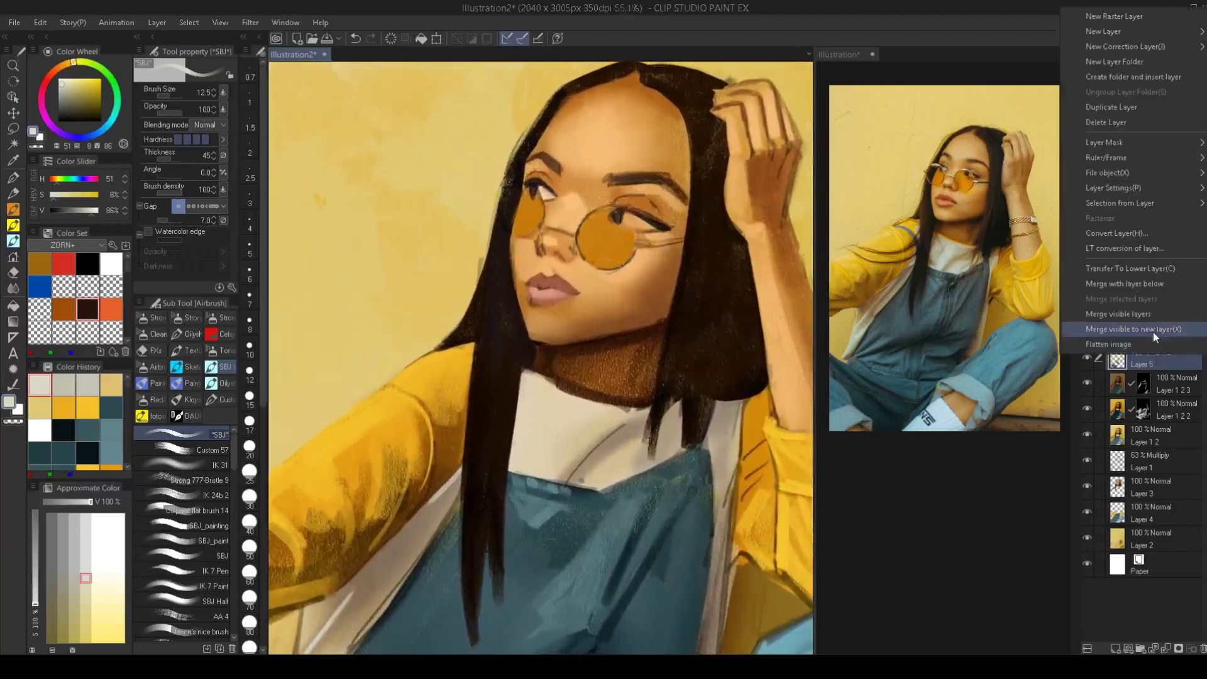
left_click(1152, 332)
left_click_drag(580, 306, 548, 320)
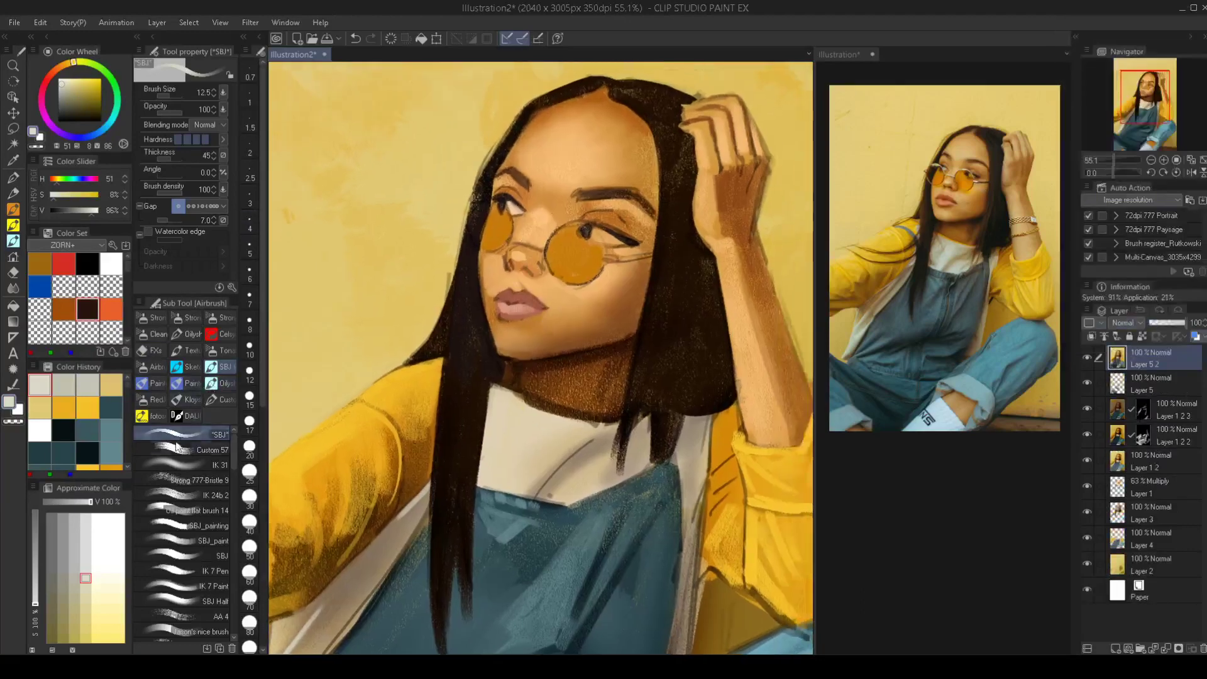
Blend the eyebrows and the upper eyelid with the Finger tip 14 blender at sizes 40 to 50
key("j")
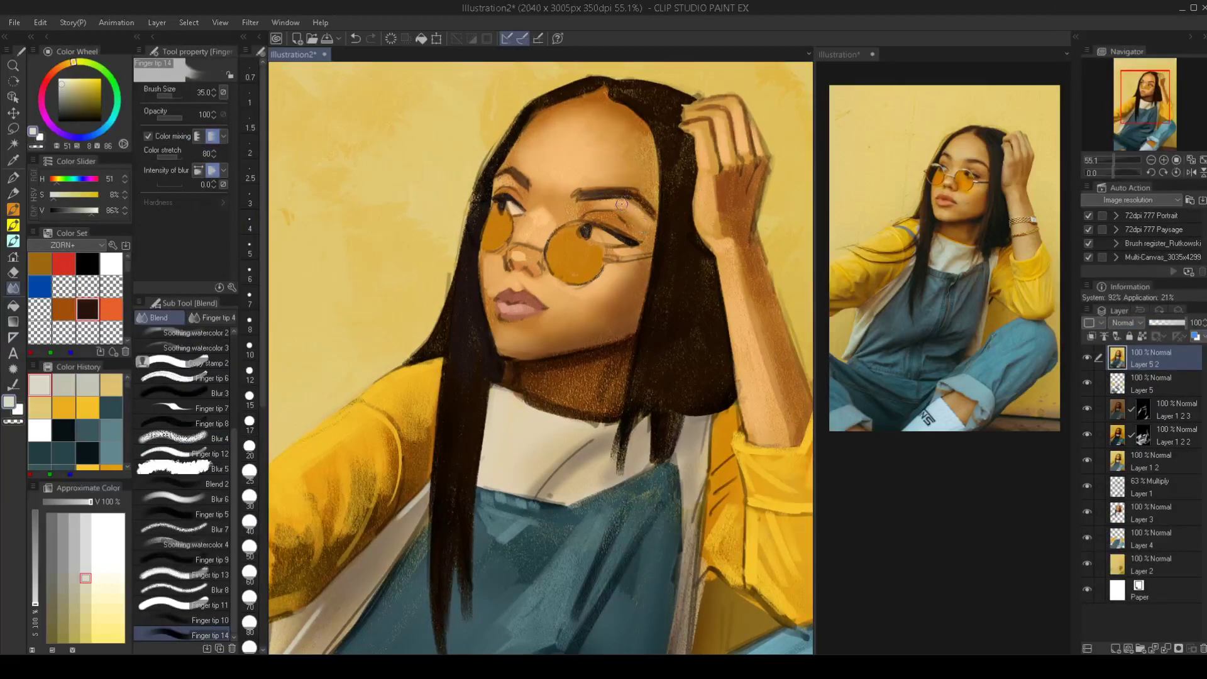
key("bracketright")
key("bracketright")
left_click_drag(578, 188, 610, 196)
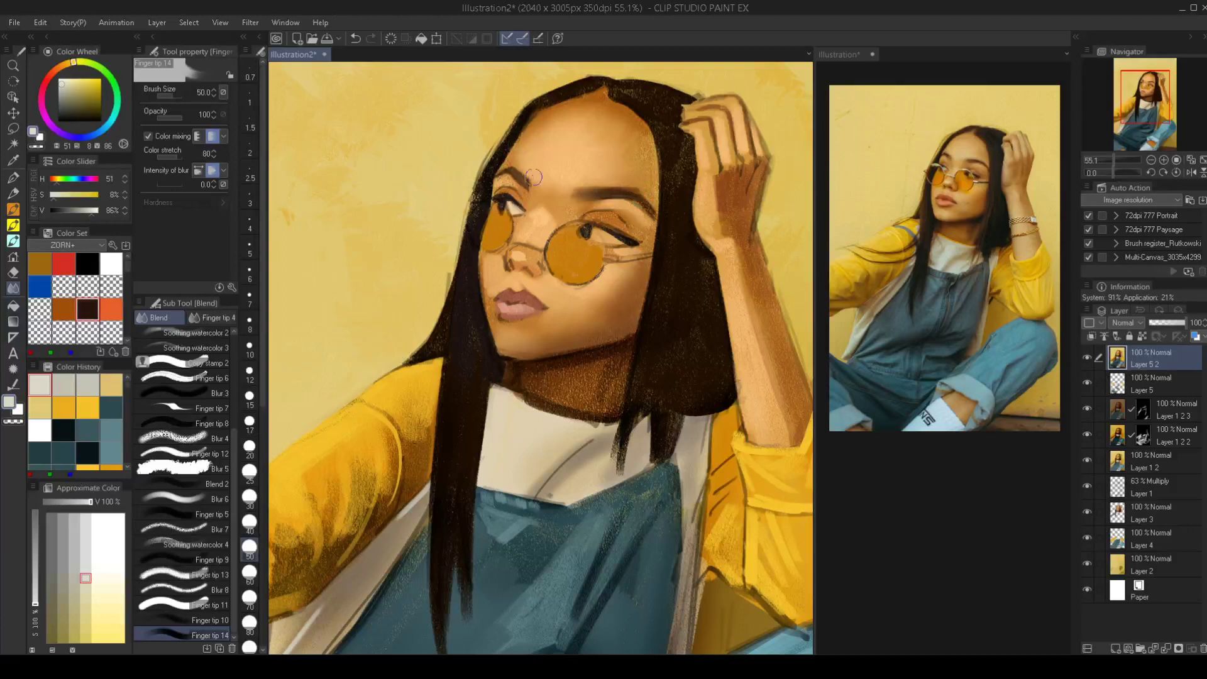
mouse_move(534, 177)
left_mouse_down()
mouse_move(524, 179)
mouse_move(538, 187)
left_mouse_up()
key("bracketleft")
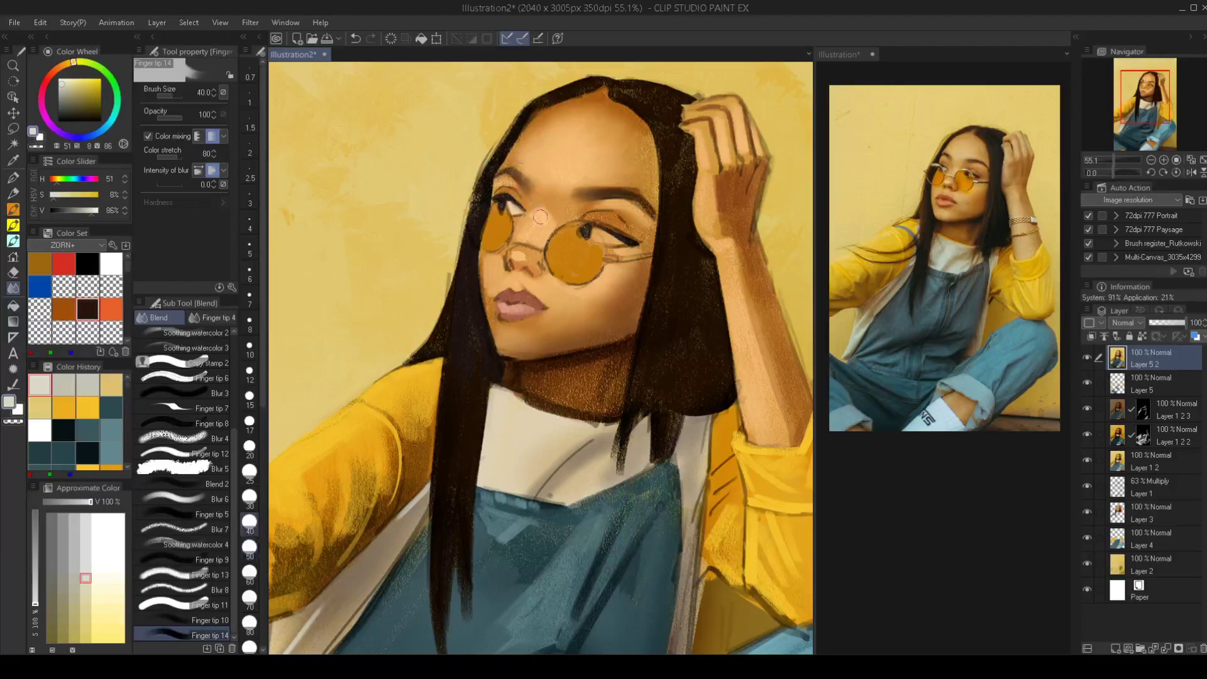
mouse_move(597, 236)
left_mouse_down()
mouse_move(565, 237)
mouse_move(623, 205)
mouse_move(613, 212)
left_mouse_up()
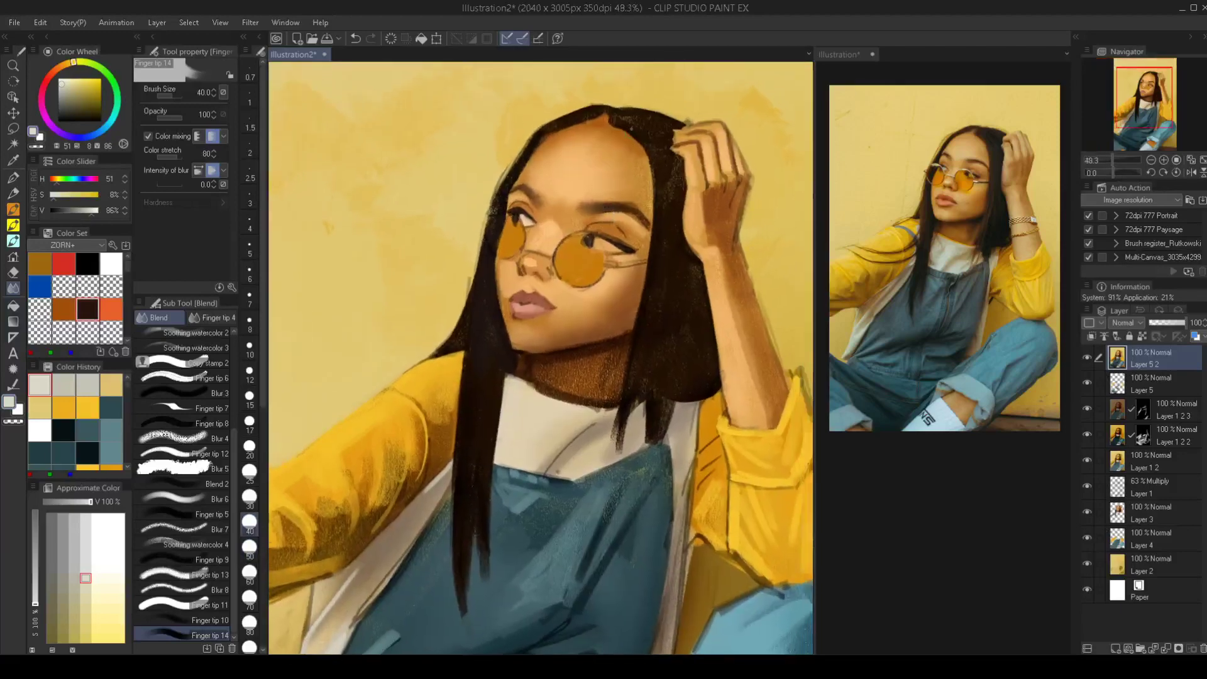
Smooth the hair between the parting and the raised hand with the blender at size 50
key("bracketright")
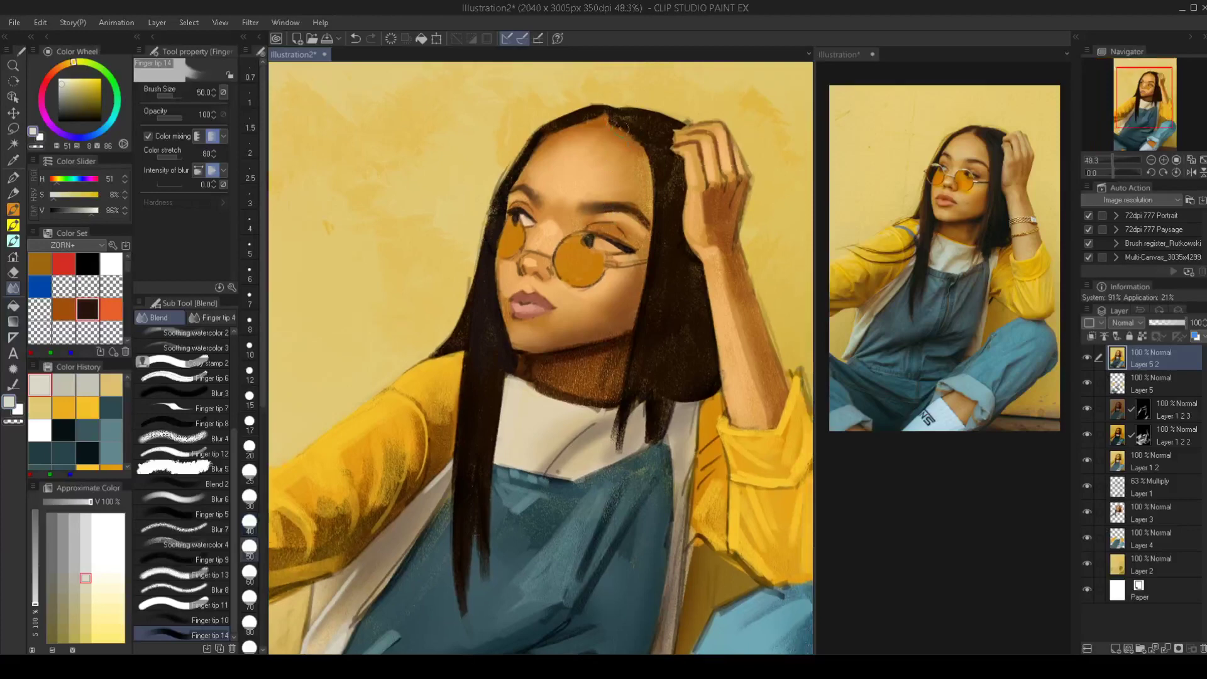
mouse_move(617, 123)
left_mouse_down()
mouse_move(652, 124)
mouse_move(646, 138)
mouse_move(666, 173)
mouse_move(675, 132)
mouse_move(660, 145)
mouse_move(676, 152)
mouse_move(671, 169)
mouse_move(669, 134)
mouse_move(673, 181)
left_mouse_up()
key("bracketleft")
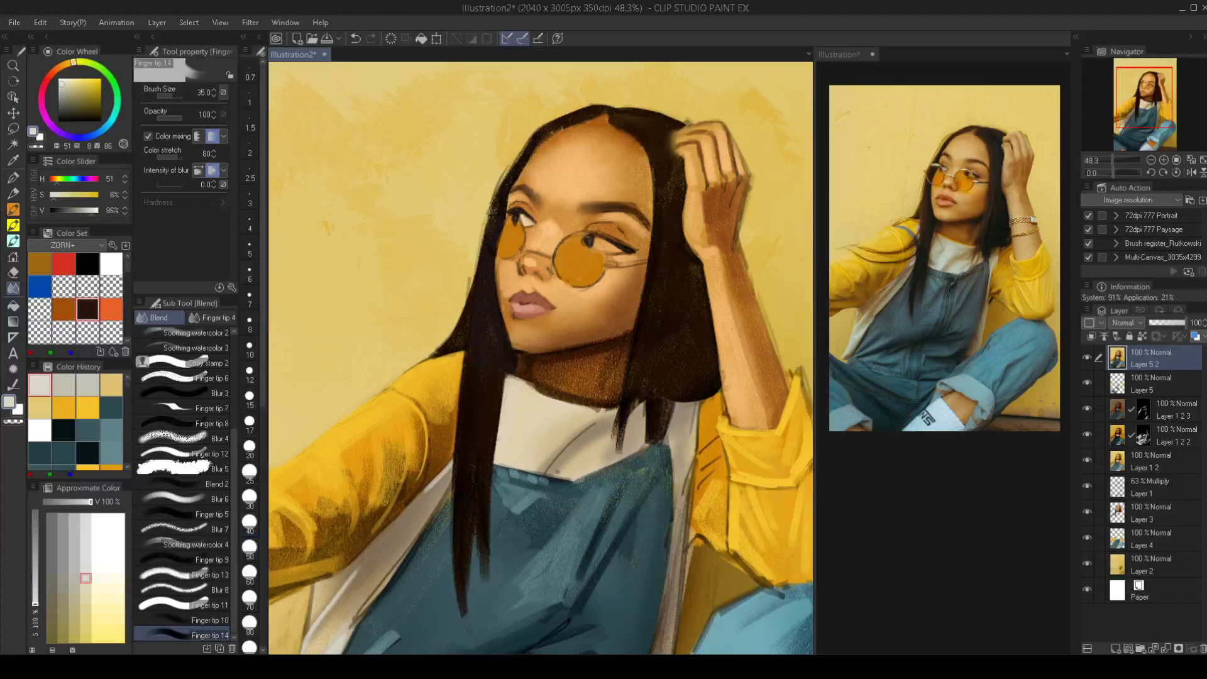
Soften the forehead's hairline and the surrounding hair with the blender at sizes from 20 to 70
key("bracketleft")
key("bracketleft")
key("bracketleft")
key("bracketright")
key("bracketright")
key("bracketright")
key("bracketright")
key("bracketright")
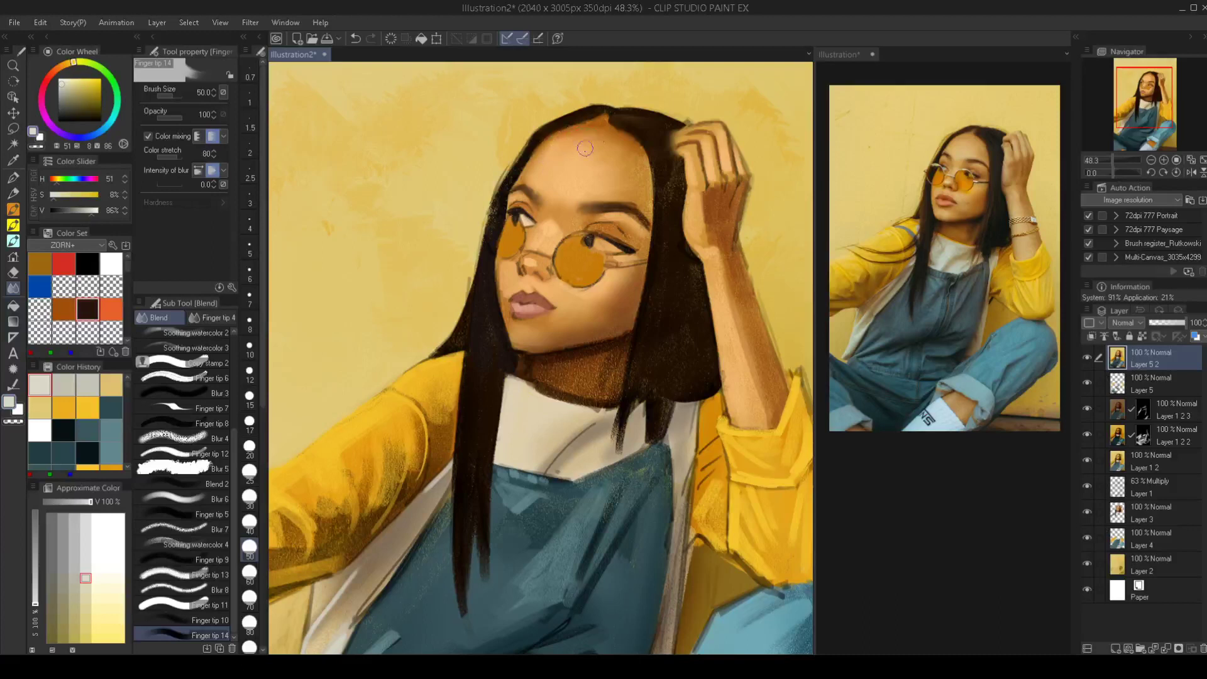
key("bracketright")
key("bracketright")
Enlarge the face in the reference photo and soften the painted face's transitions with the blender at sizes 15 to 30
left_click(931, 167)
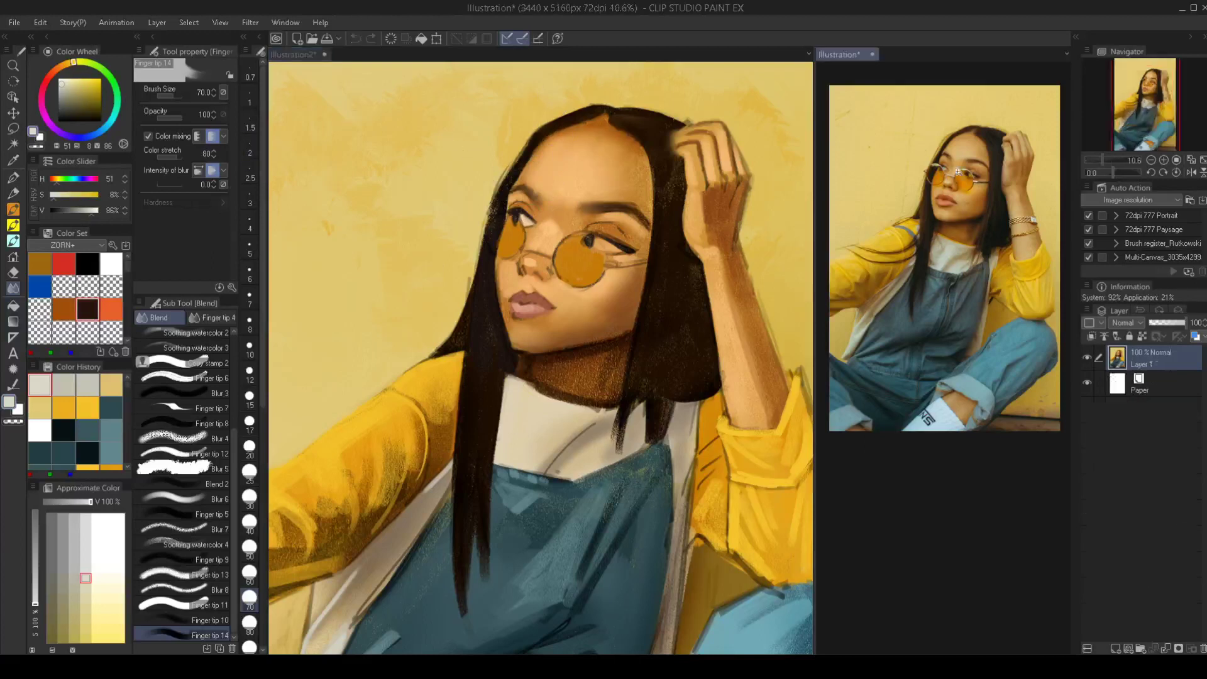
left_click_drag(974, 194, 1059, 306)
left_click_drag(964, 168, 964, 187)
left_click(580, 255)
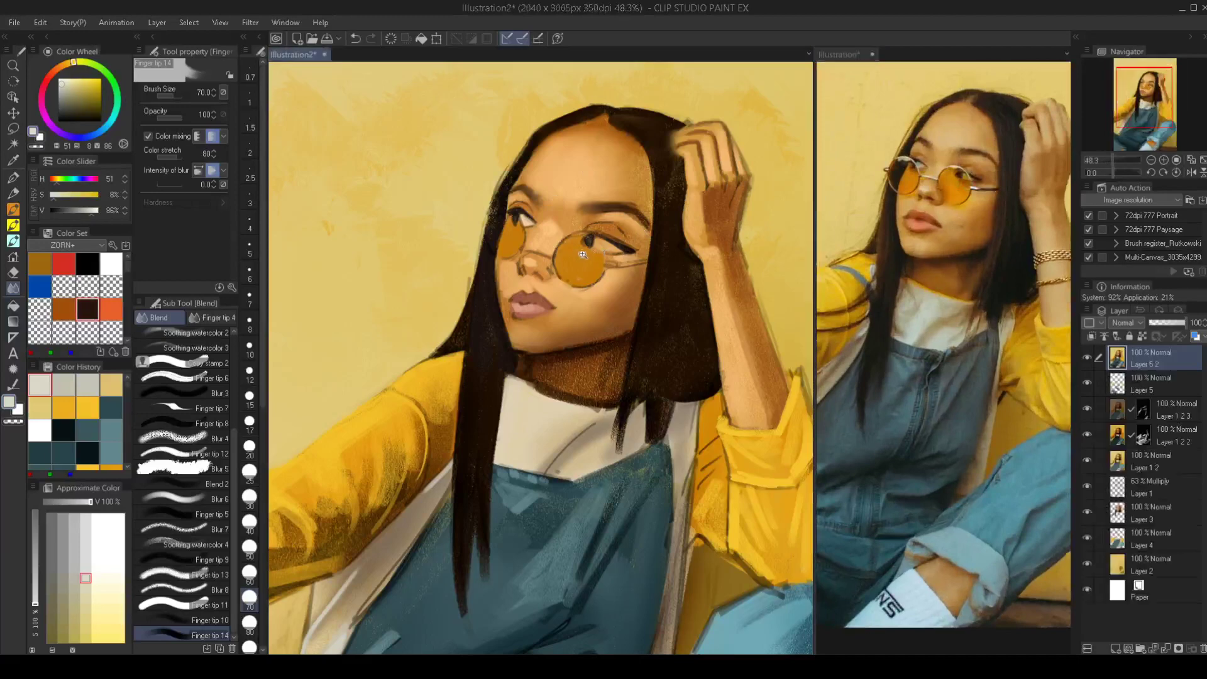
mouse_move(584, 264)
left_mouse_down()
mouse_move(629, 264)
mouse_move(607, 264)
left_mouse_up()
key("bracketleft")
key("bracketleft")
key("bracketleft")
key("bracketleft")
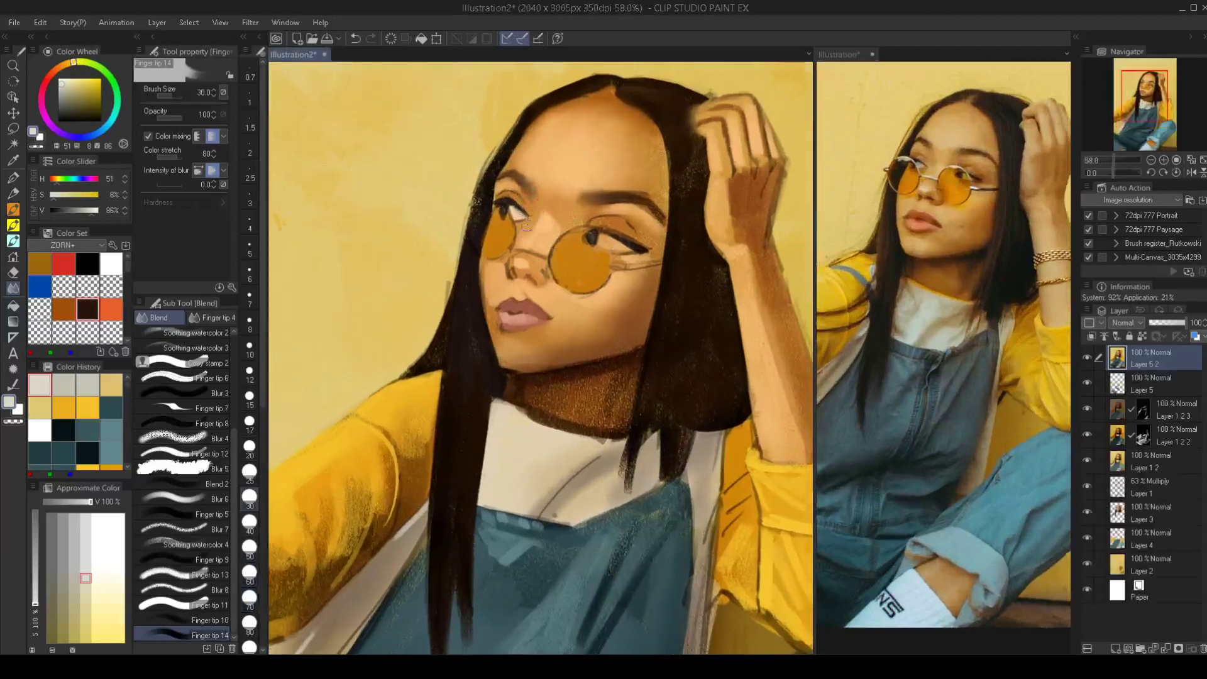
key("bracketleft")
key("bracketleft")
key("bracketleft")
key("bracketright")
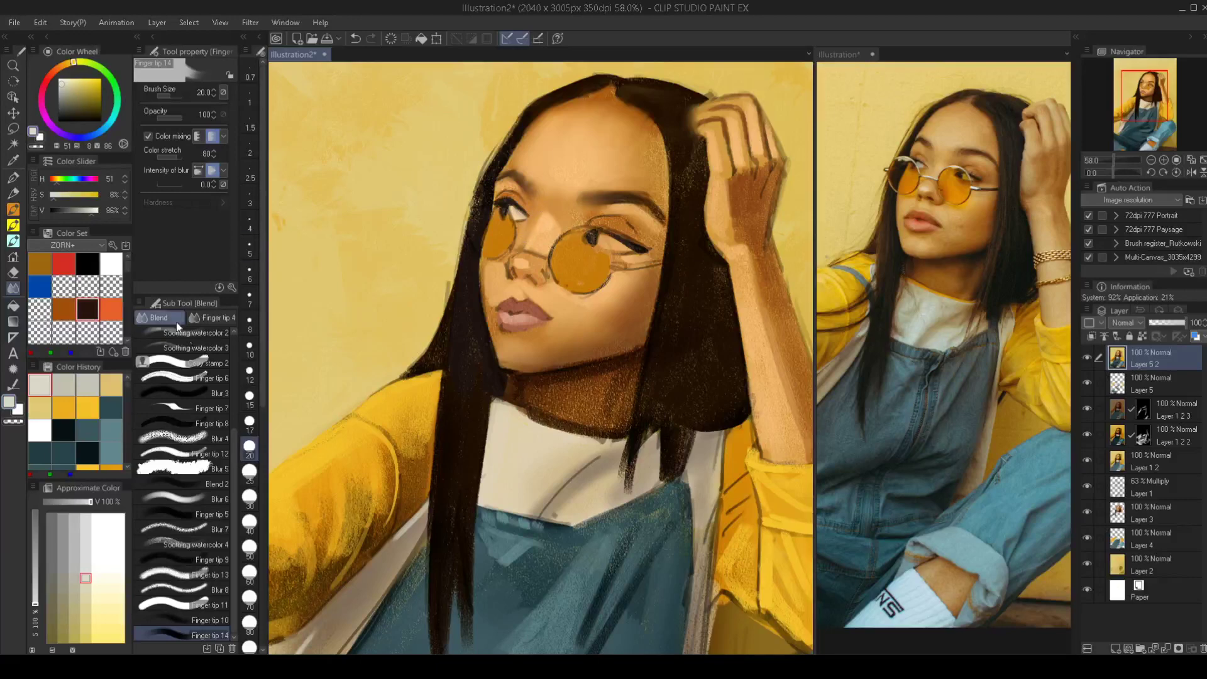
Sample a light skin tone (37, 58, 89) with the SBJ airbrush and refine the inner eye and nose bridge at sizes 10 to 20
key("b")
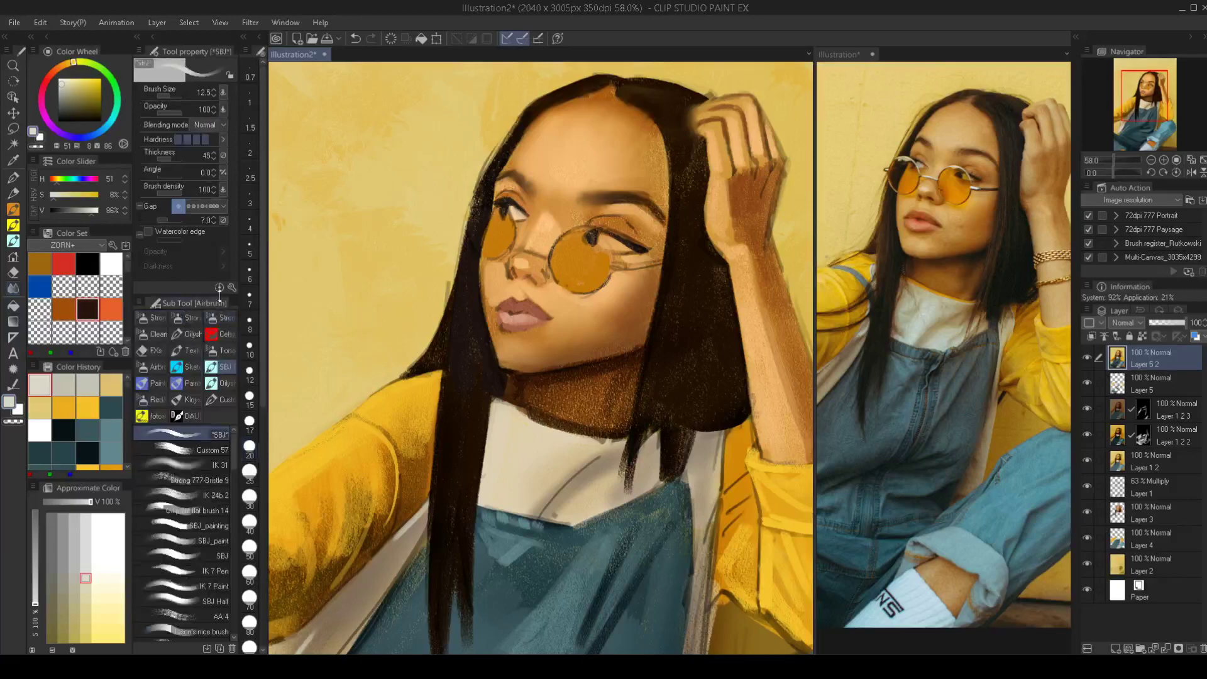
left_click(538, 235, "alt")
key("bracketright")
key("bracketright")
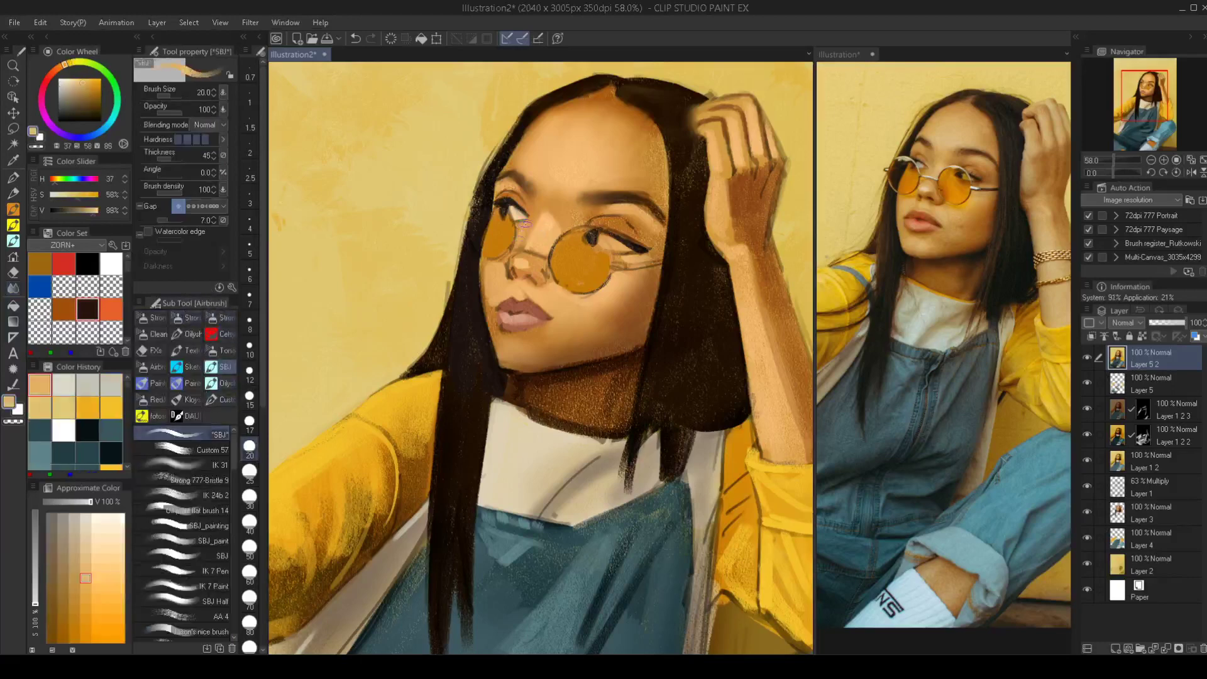
key("bracketleft")
key("bracketleft")
key("bracketleft")
key("bracketleft")
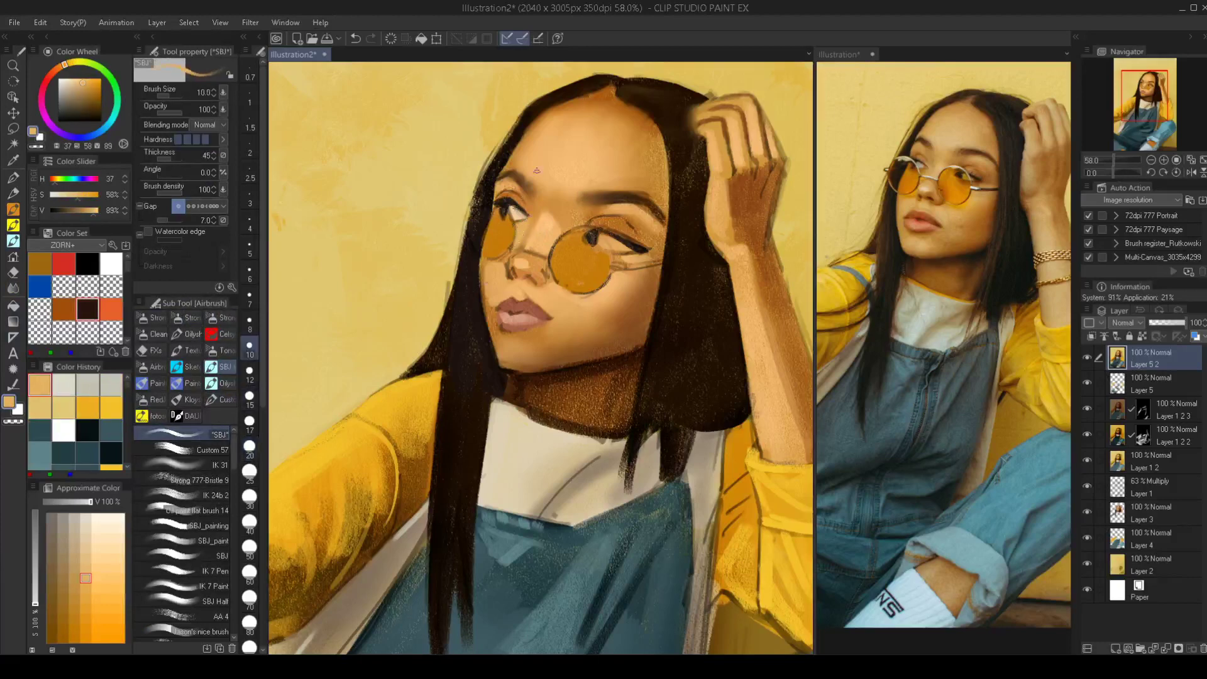
Sample skin oranges (32, 70, 82; 33, 49, 100; 33, 68, 82), model the nose bridge at sizes 17.5 to 20, and check it mirrored
key("bracketright")
key("bracketright")
key("bracketright")
key("bracketright")
left_click(545, 204, "alt")
key("bracketleft")
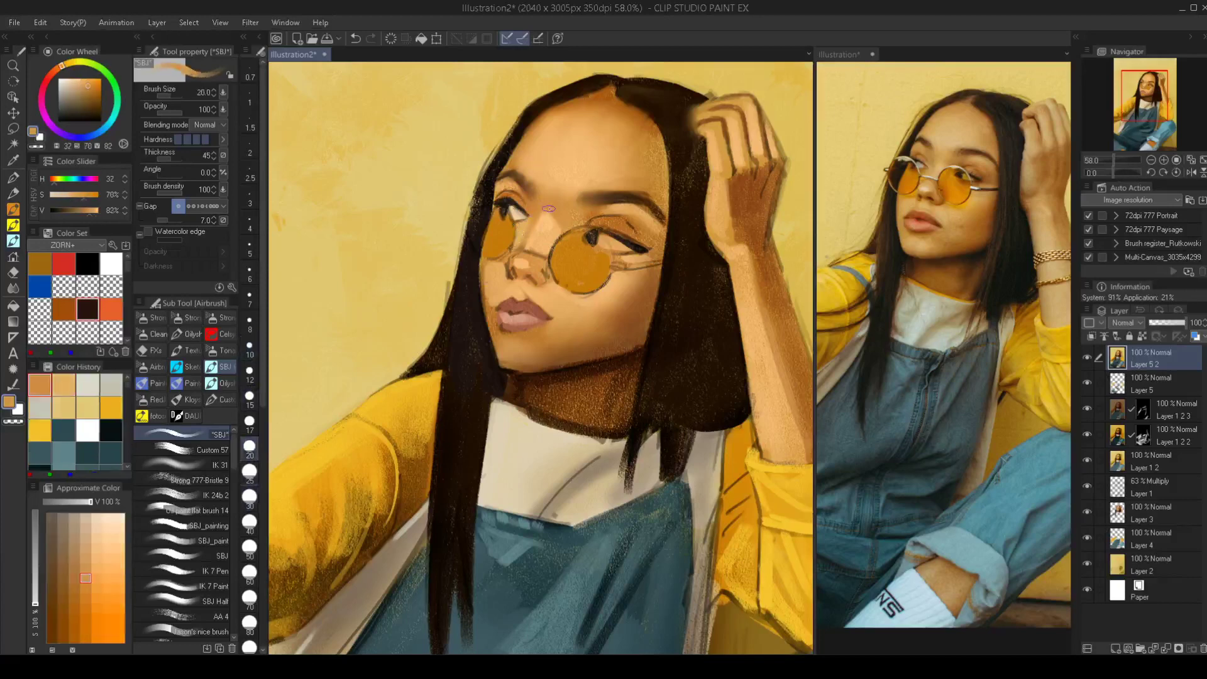
left_click_drag(552, 213, 553, 219)
left_click(547, 221, "alt")
key("bracketleft")
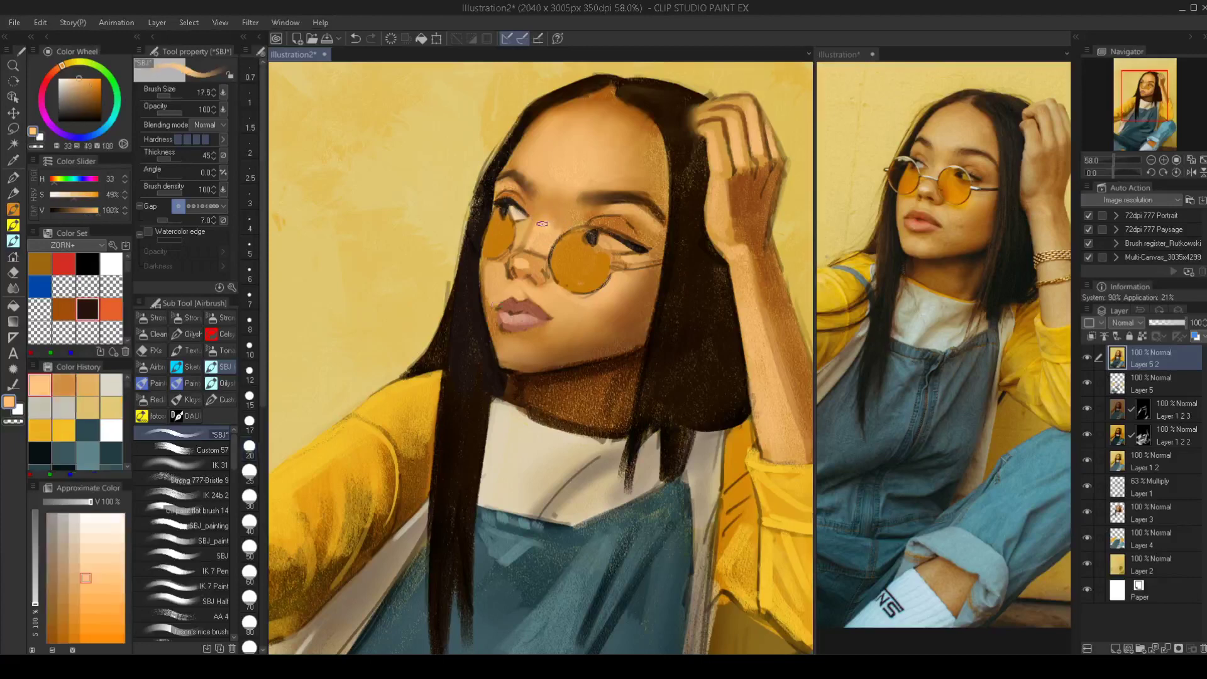
left_click(548, 219, "alt")
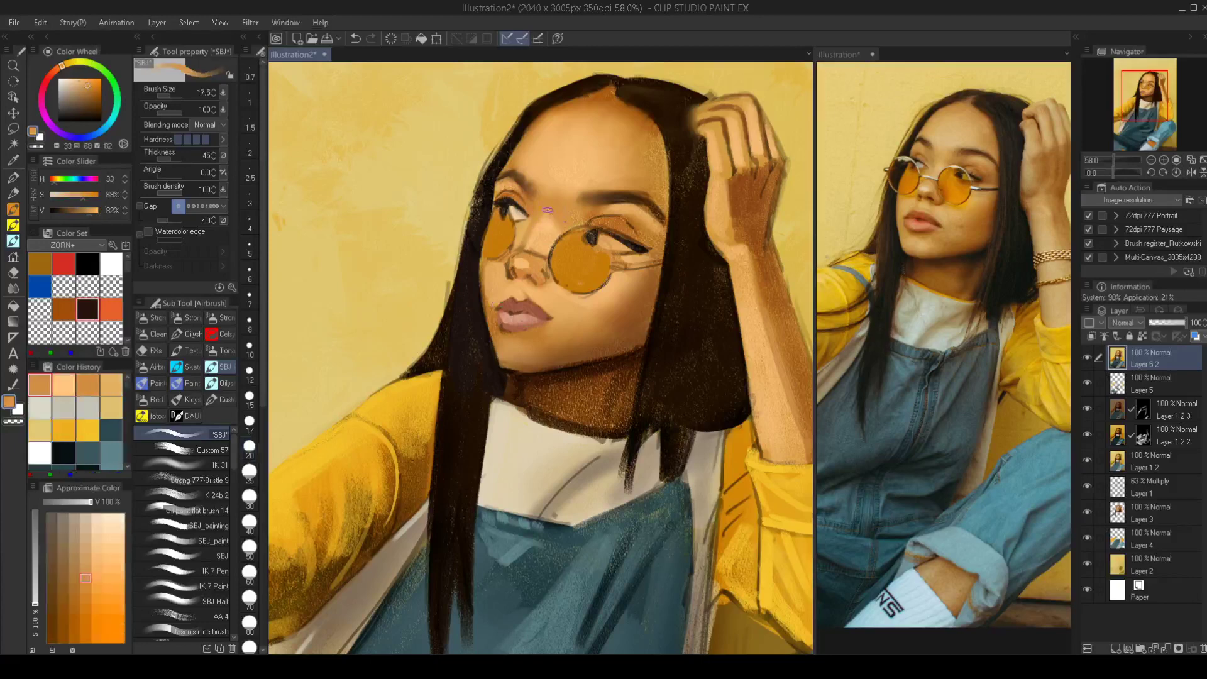
key("h")
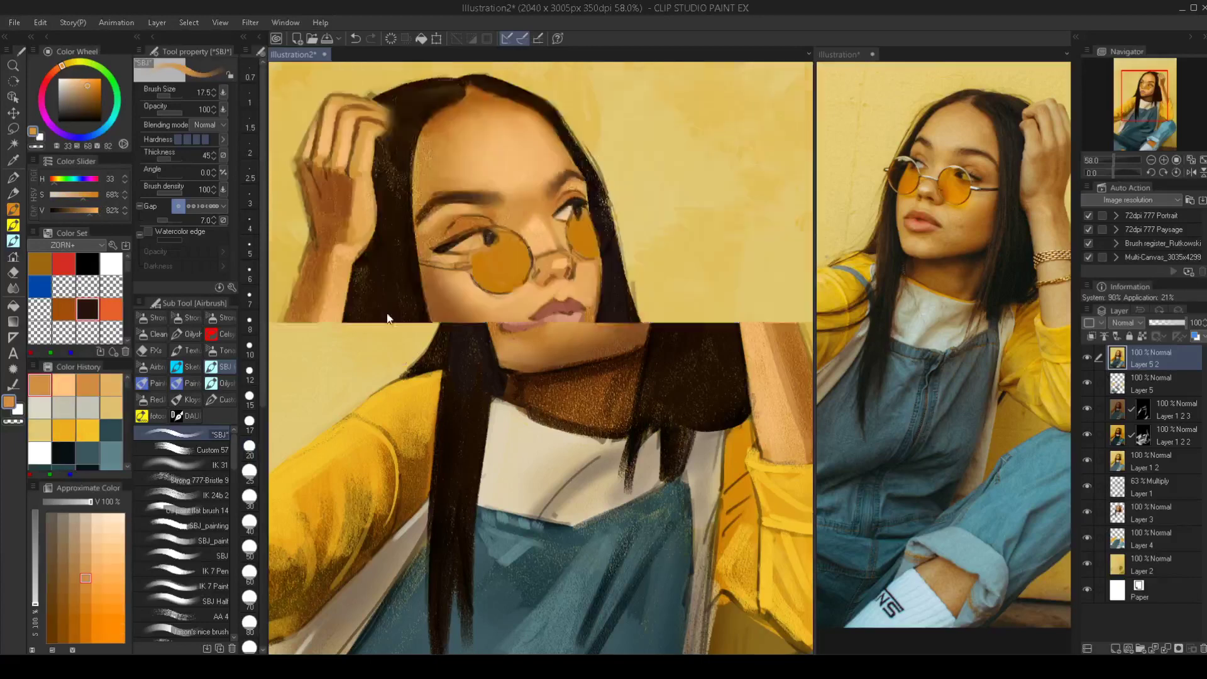
key("h")
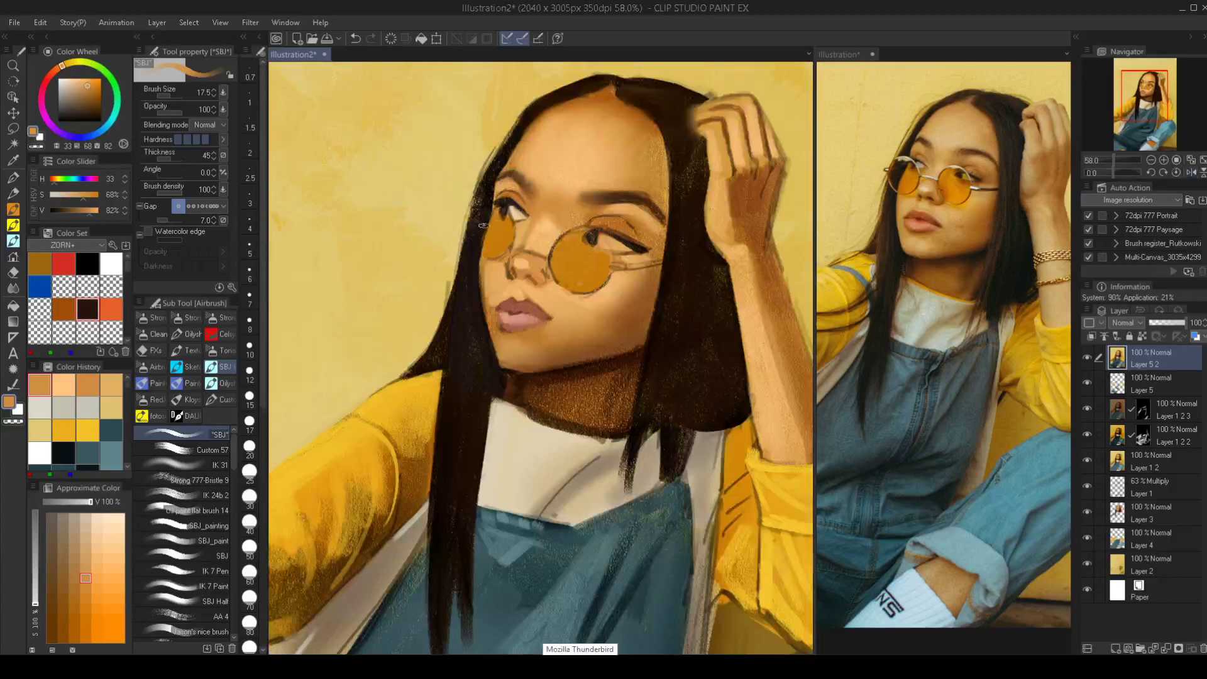
Sample the lens amber (36, 95, 77) and cheek browns (35, 73, 67; 32, 77, 54) and refine the far lens and cheek edge up to size 17.5
left_click(494, 226, "alt")
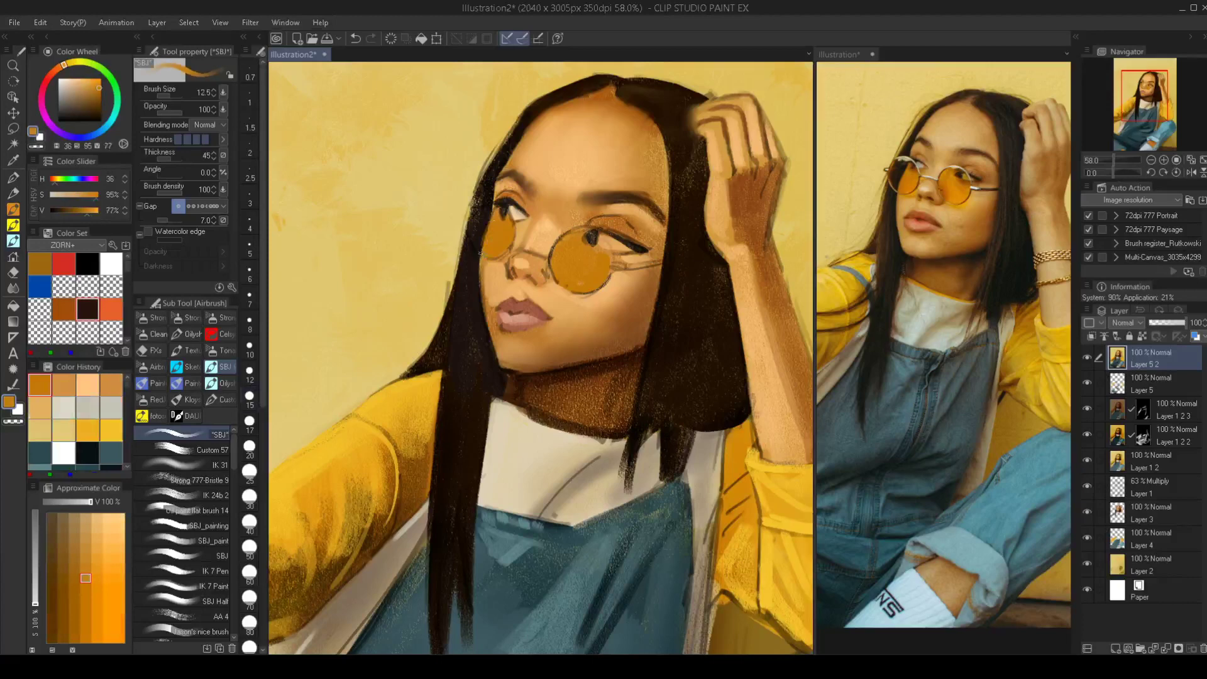
key("bracketleft")
key("bracketleft")
key("ctrl+z")
left_click(487, 267, "alt")
key("bracketright")
key("bracketright")
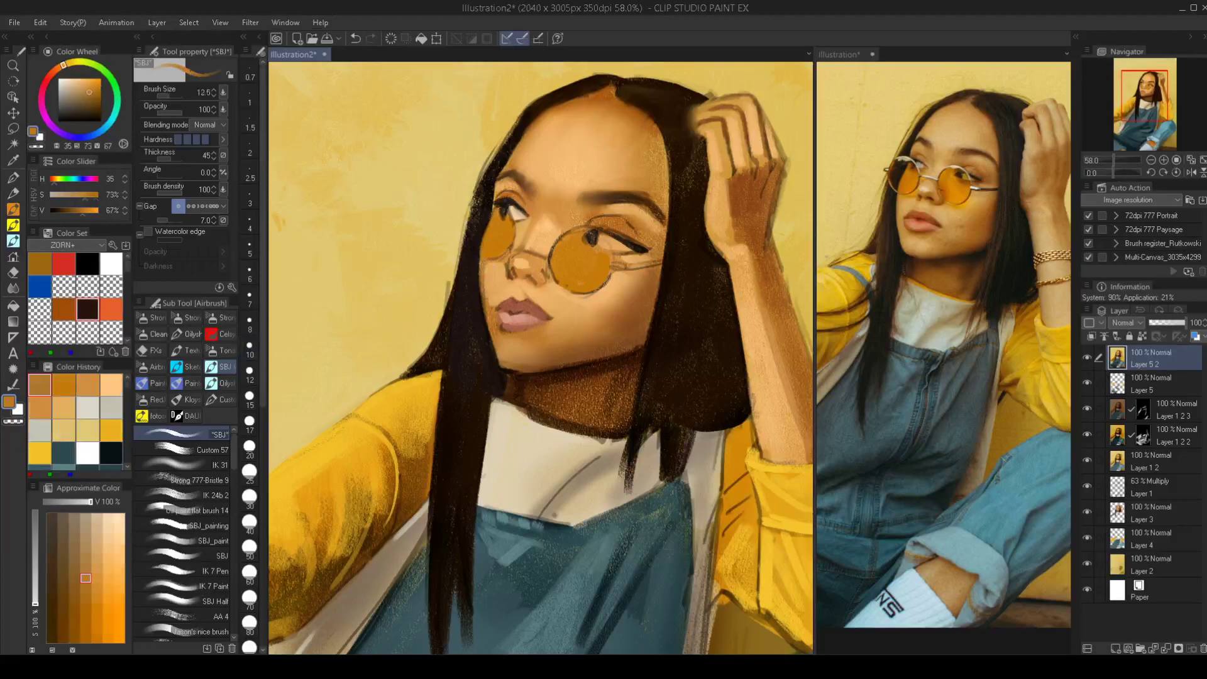
left_click(488, 301, "alt")
key("bracketright")
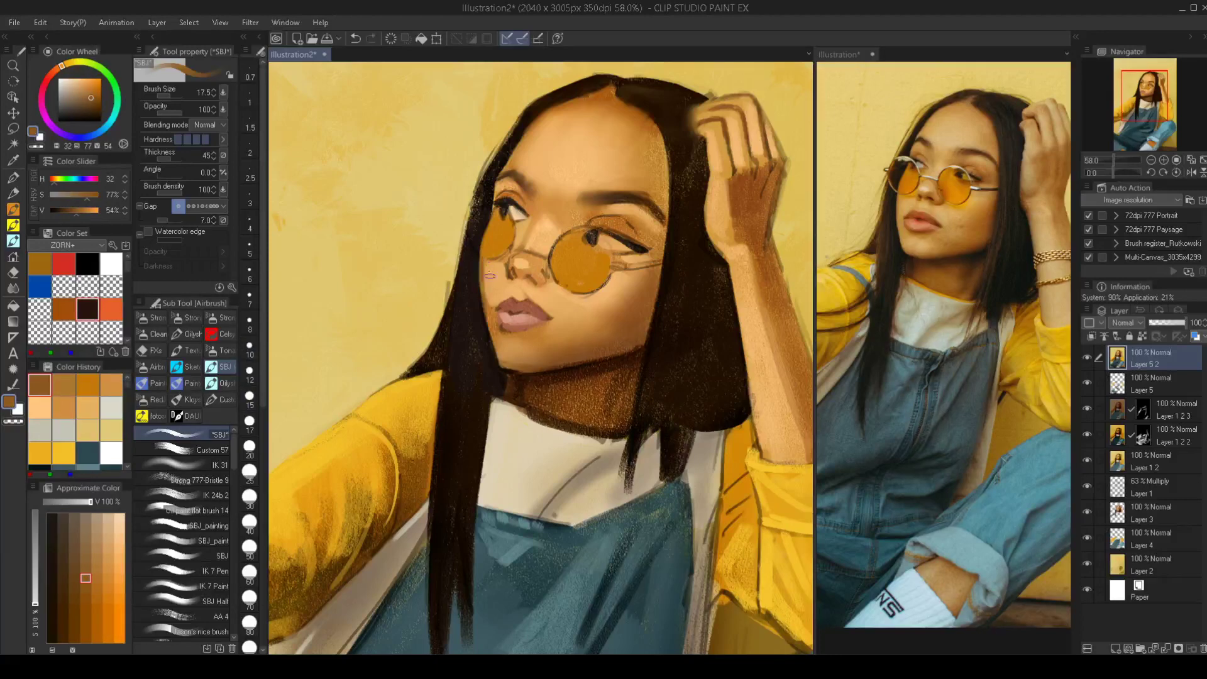
Sample the hair's dark browns (20, 47, 13 and 32, 78, 14) and rework the hair beside the far cheek at sizes 17.5 to 30
left_click(472, 279, "alt")
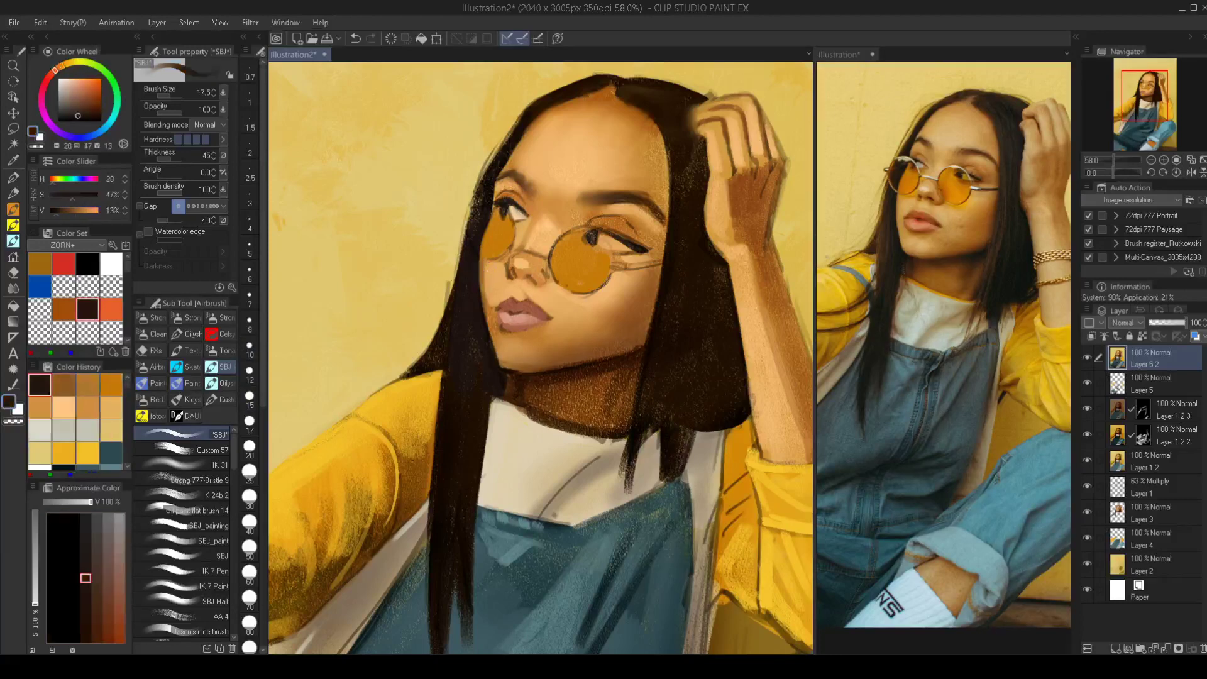
left_click(447, 342, "alt")
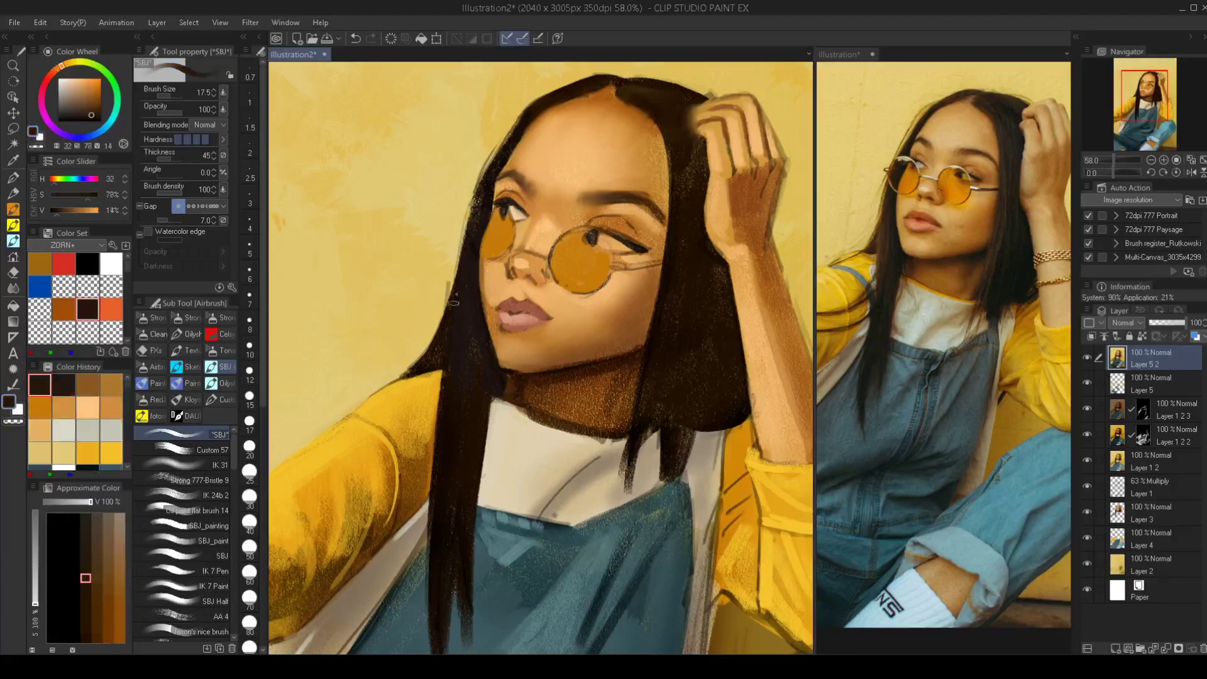
key("bracketright")
key("bracketright")
key("bracketright")
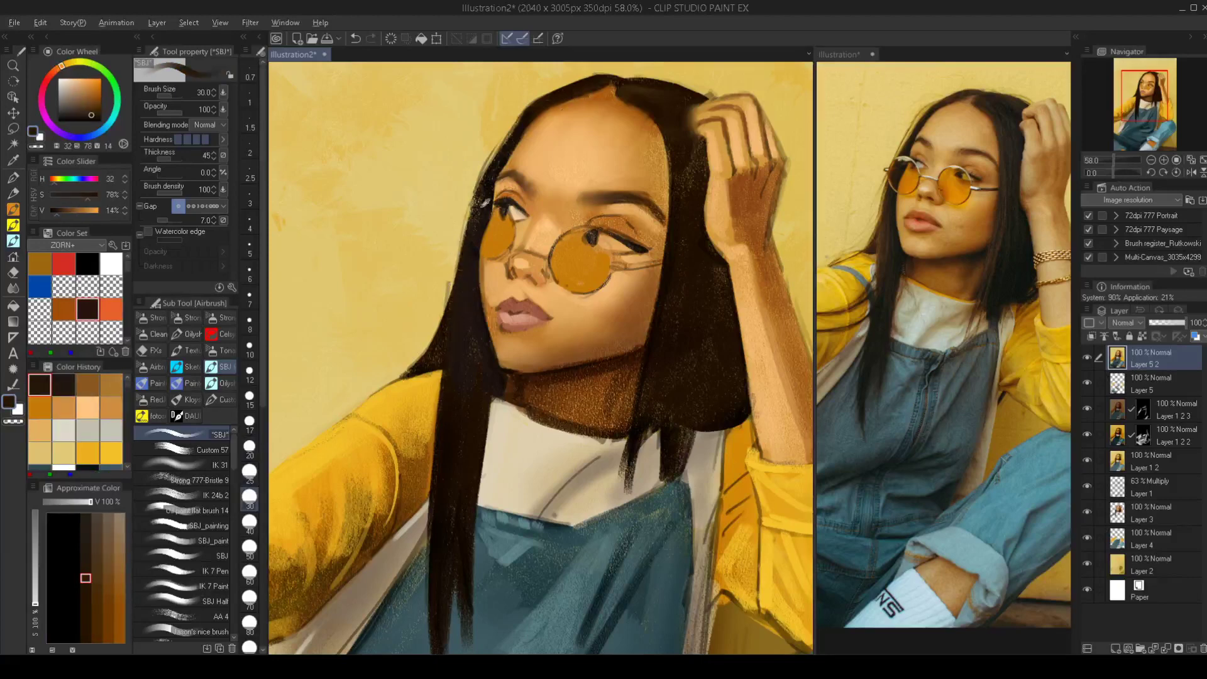
Sample a lighter brown (33, 73, 24) and paint long strands down the hair beside the far cheek at size 17.5
left_click(440, 343, "alt")
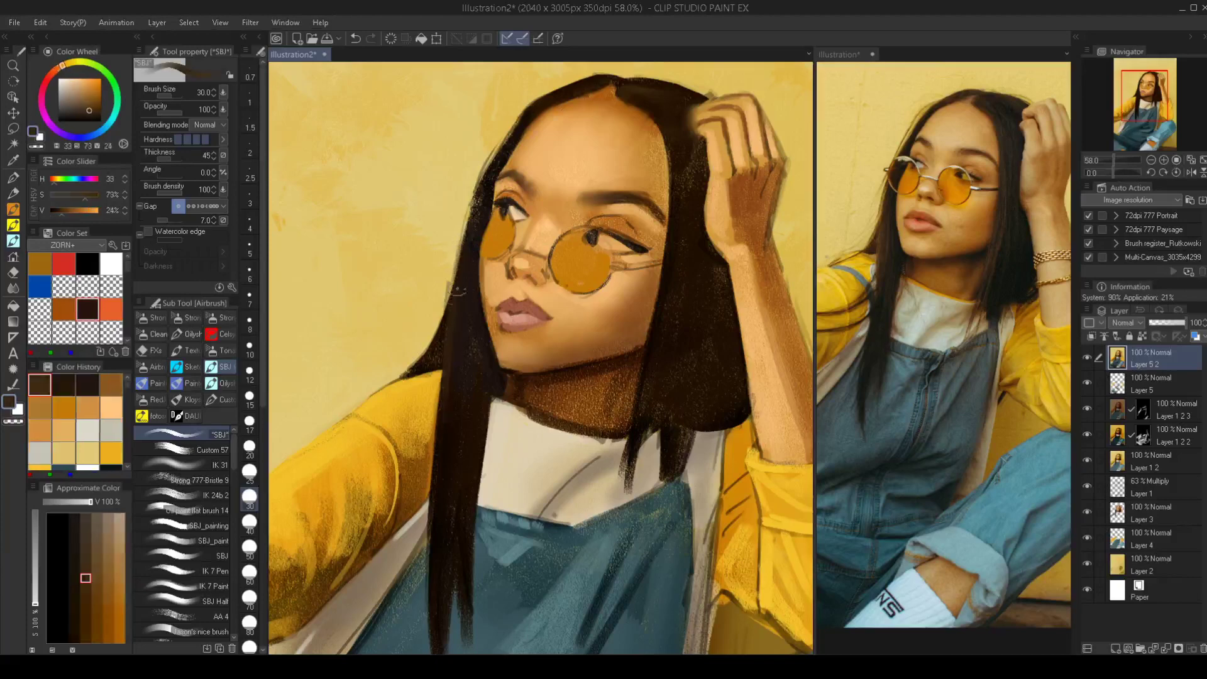
key("bracketleft")
key("bracketleft")
mouse_move(475, 198)
left_mouse_down()
mouse_move(452, 339)
mouse_move(455, 410)
left_mouse_up()
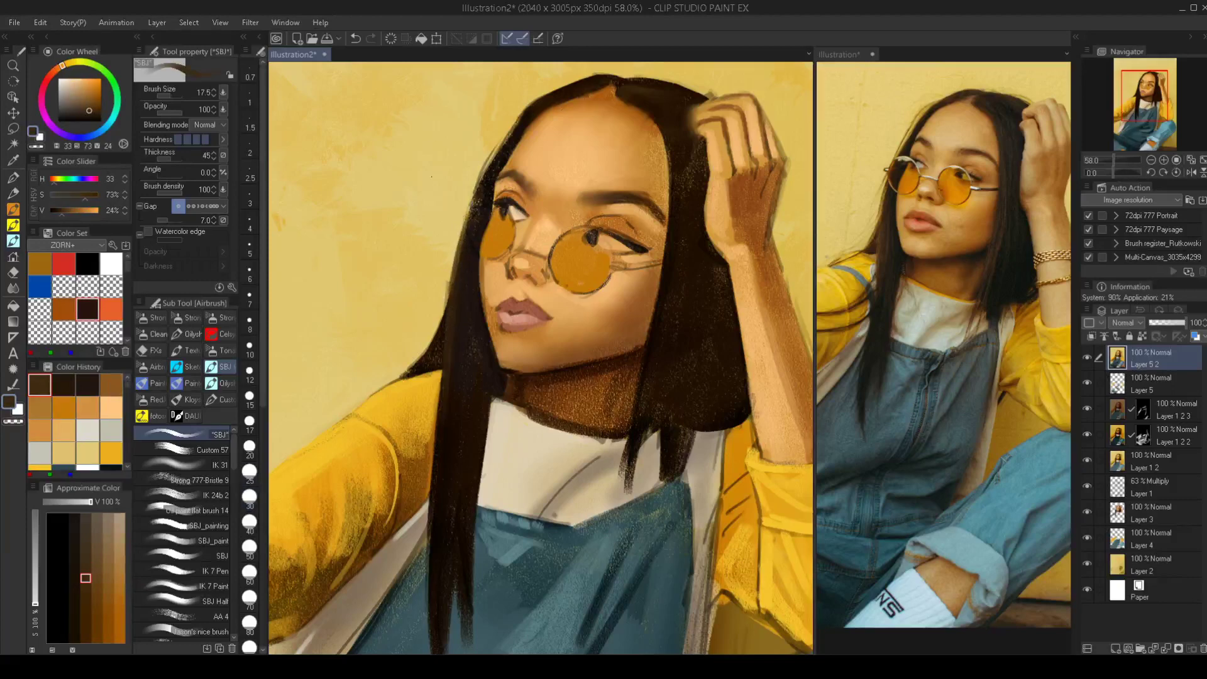
Sample the neck's reddish brown (25, 93, 38) and add warm highlights along the long front lock at sizes 17.5 to 45
left_click(580, 373, "alt")
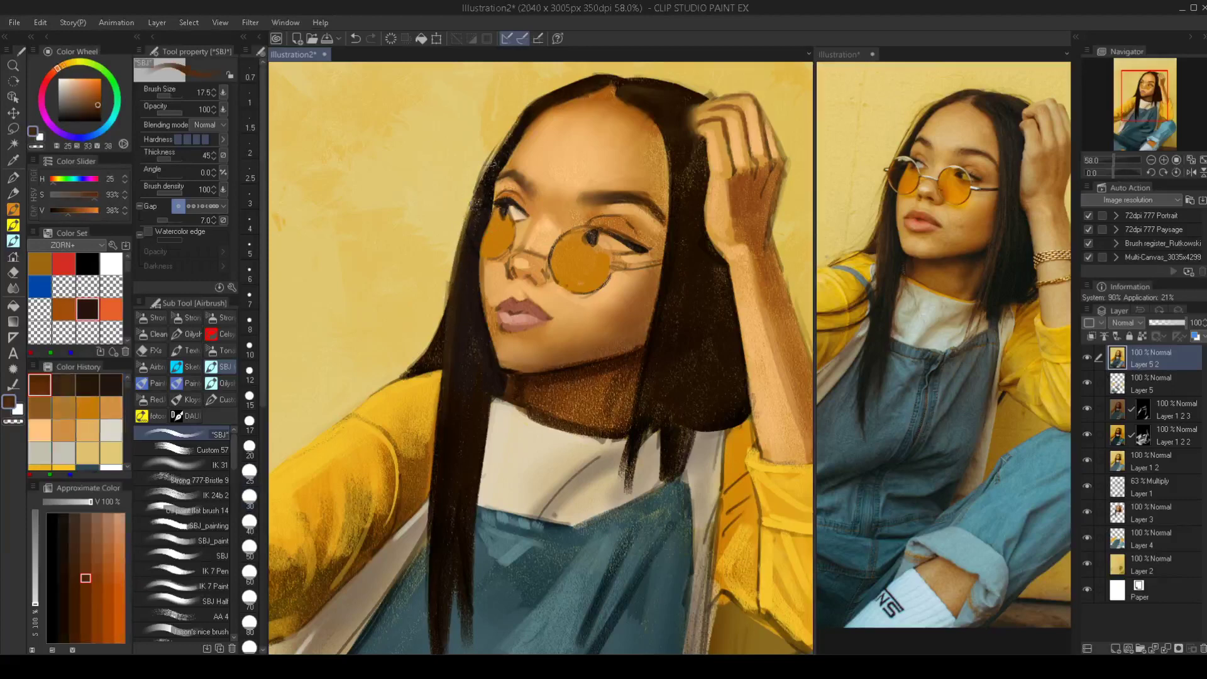
left_click_drag(468, 208, 448, 373)
key("bracketright")
key("bracketright")
key("bracketright")
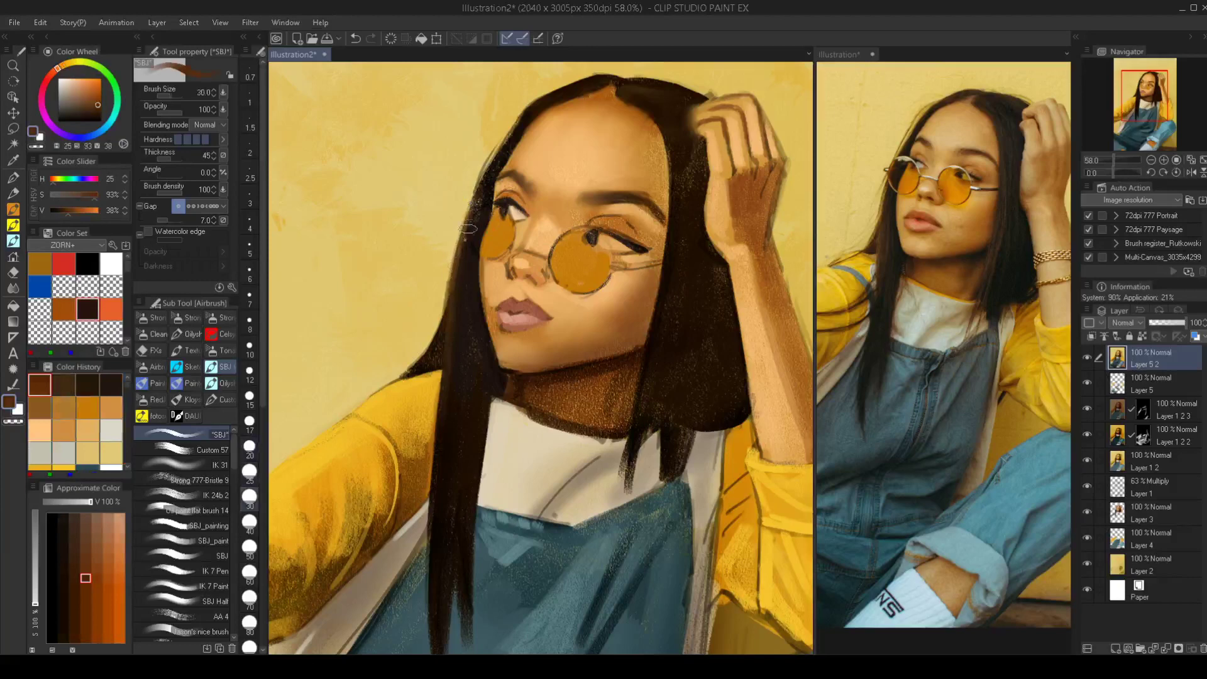
left_click_drag(457, 284, 452, 432)
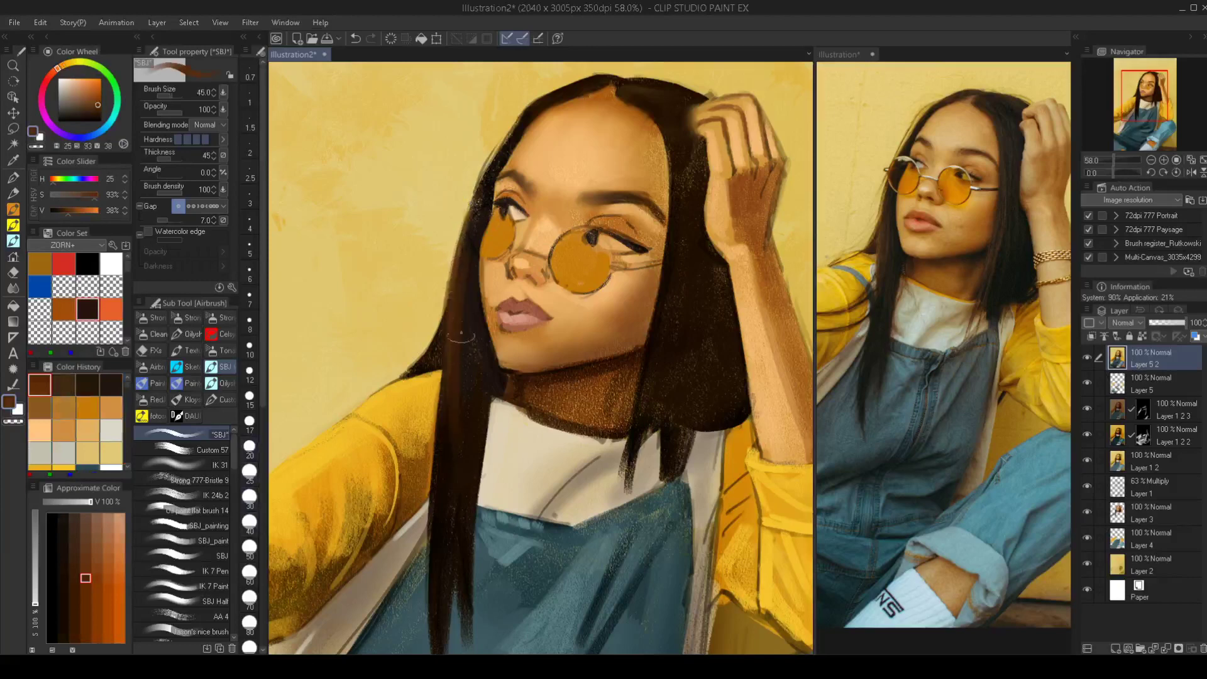
key("ctrl+z")
left_click_drag(461, 307, 443, 521)
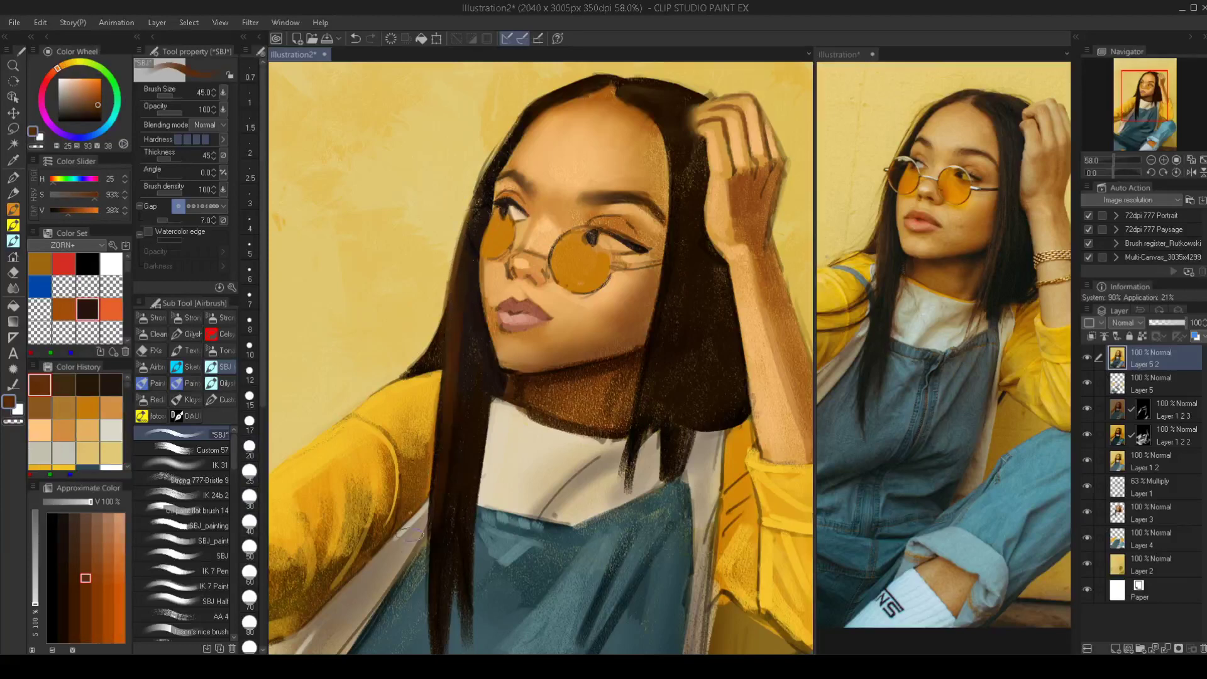
Sample near-black browns (20, 53, 11 and 26, 72, 15) and darken the long front lock at sizes 30 to 40
left_click(461, 334, "alt")
key("bracketleft")
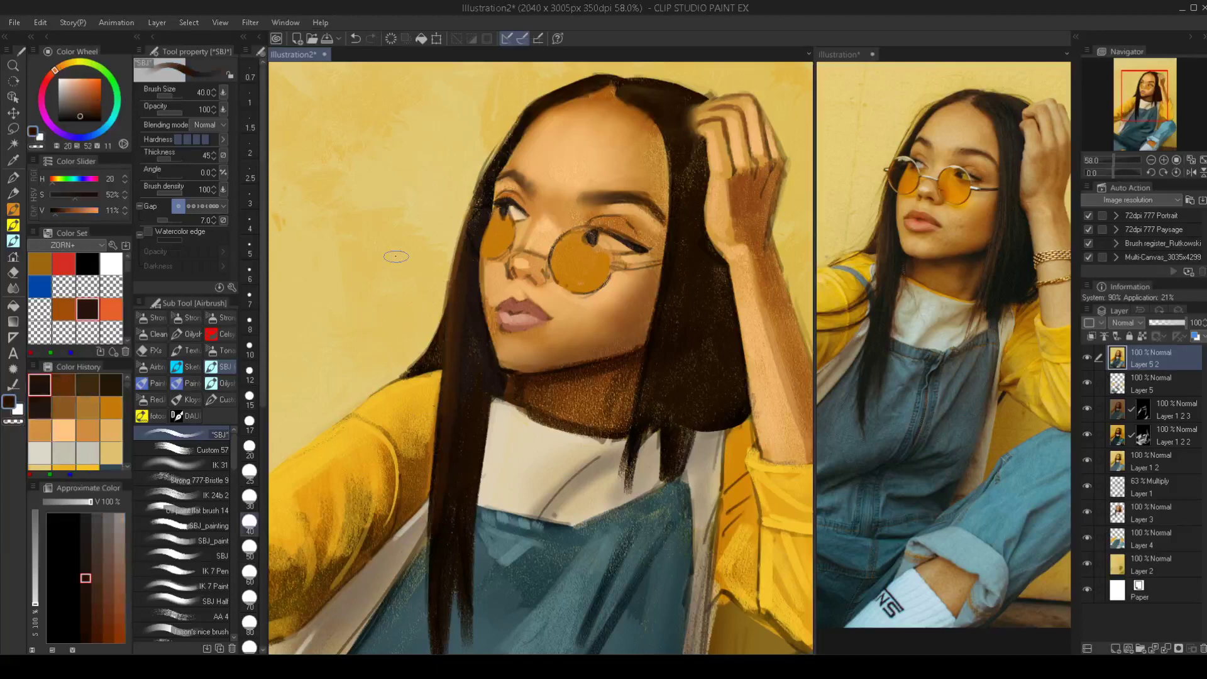
left_click(470, 246, "alt")
key("bracketleft")
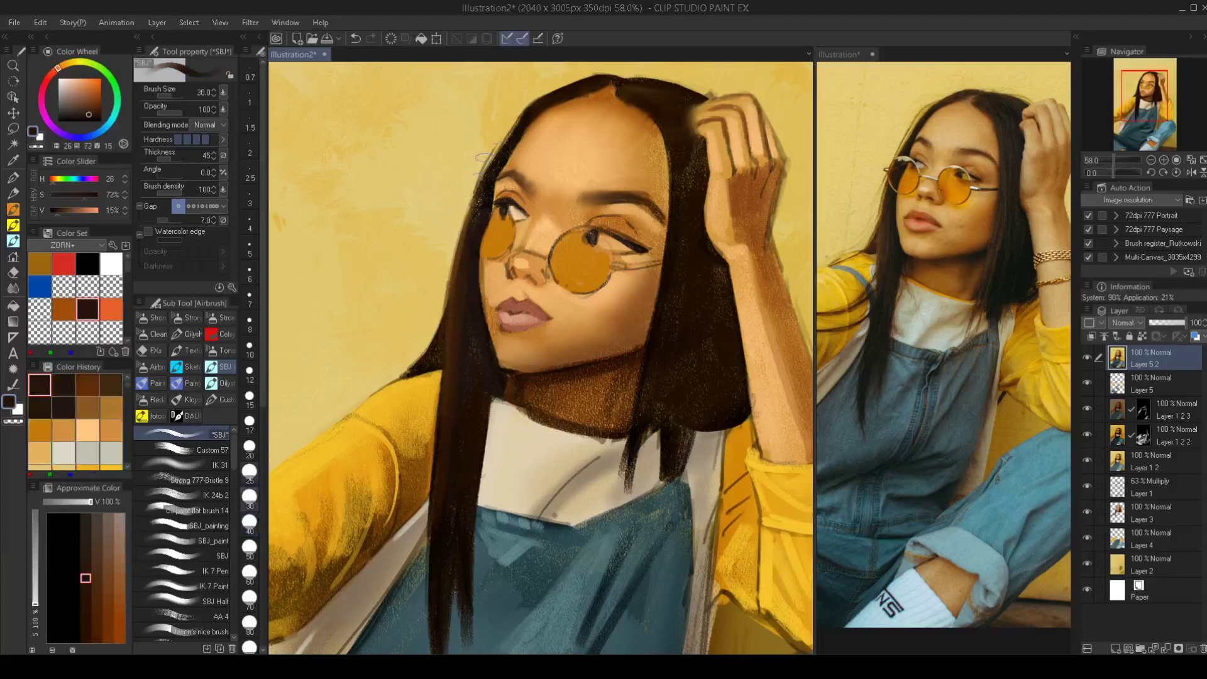
Paint thin flyaway hairs along the outer hair edge beside the far temple with the dark brown at sizes 6 to 9
key("bracketleft")
key("bracketleft")
key("bracketleft")
key("bracketleft")
key("bracketleft")
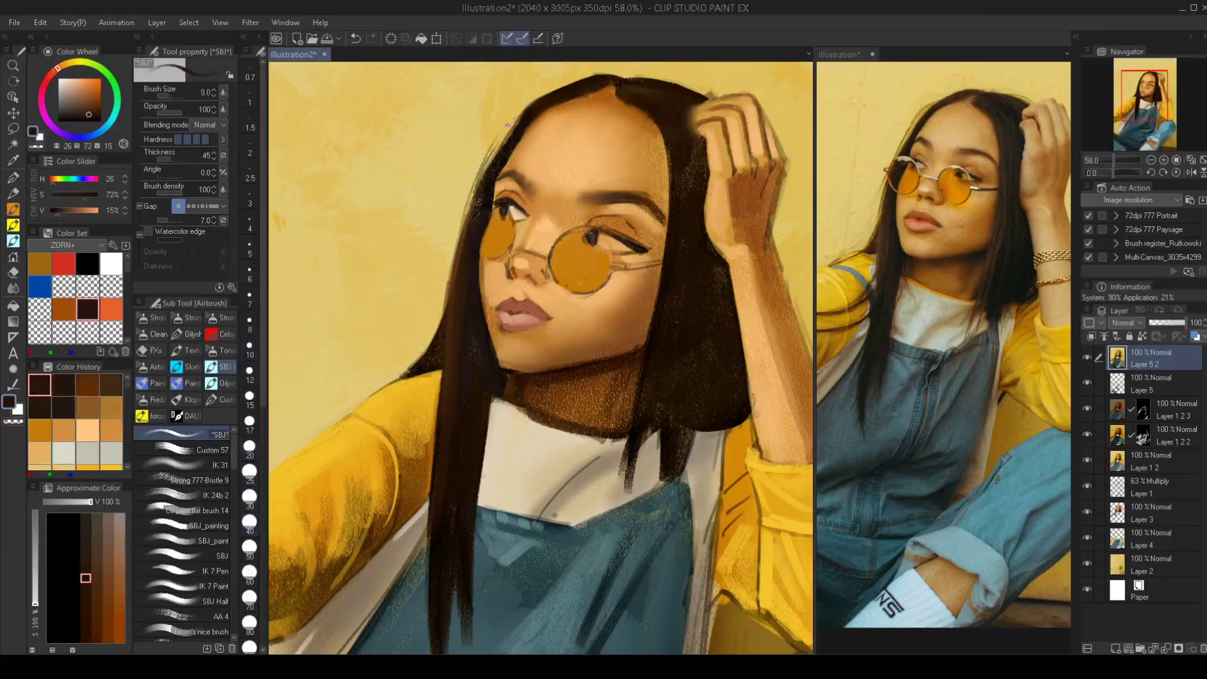
key("bracketleft")
key("bracketleft")
left_click_drag(476, 187, 516, 124)
key("bracketleft")
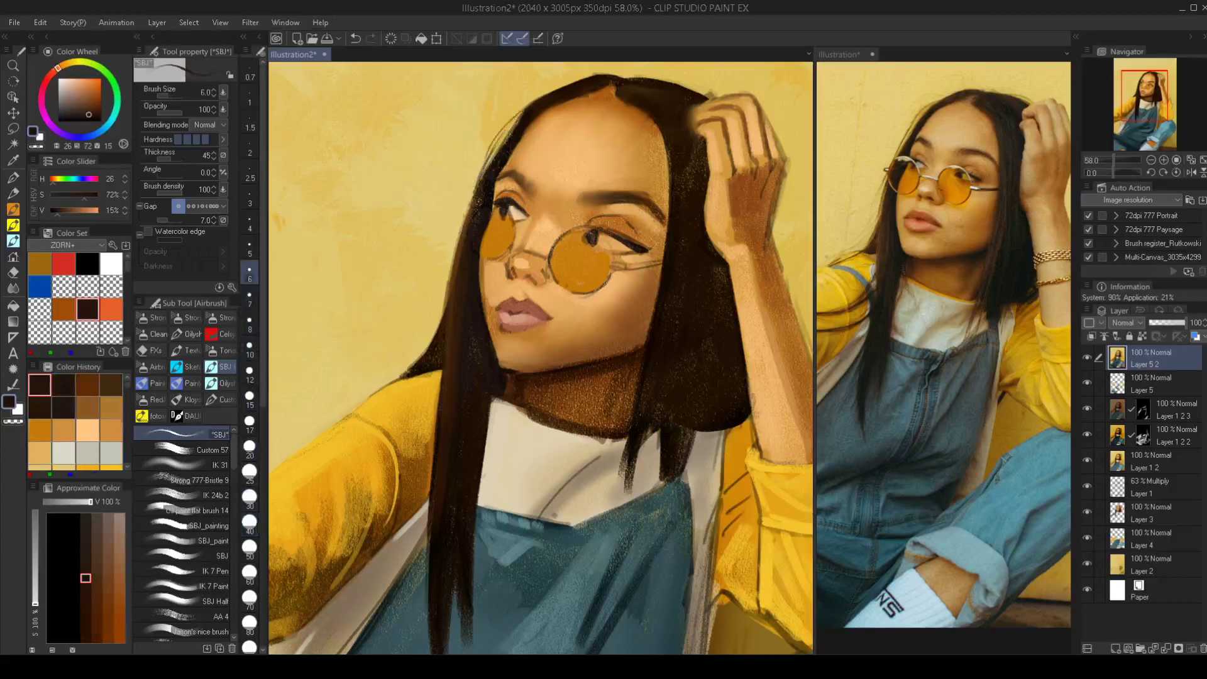
Paint fine dark hairs along the outer hair edge beside the forehead at size 6, sampling a deeper brown (27, 92, 9)
left_click_drag(475, 205, 510, 120)
key("ctrl+z")
left_click_drag(480, 178, 527, 109)
key("ctrl+z")
key("ctrl+y")
left_click(521, 122, "alt")
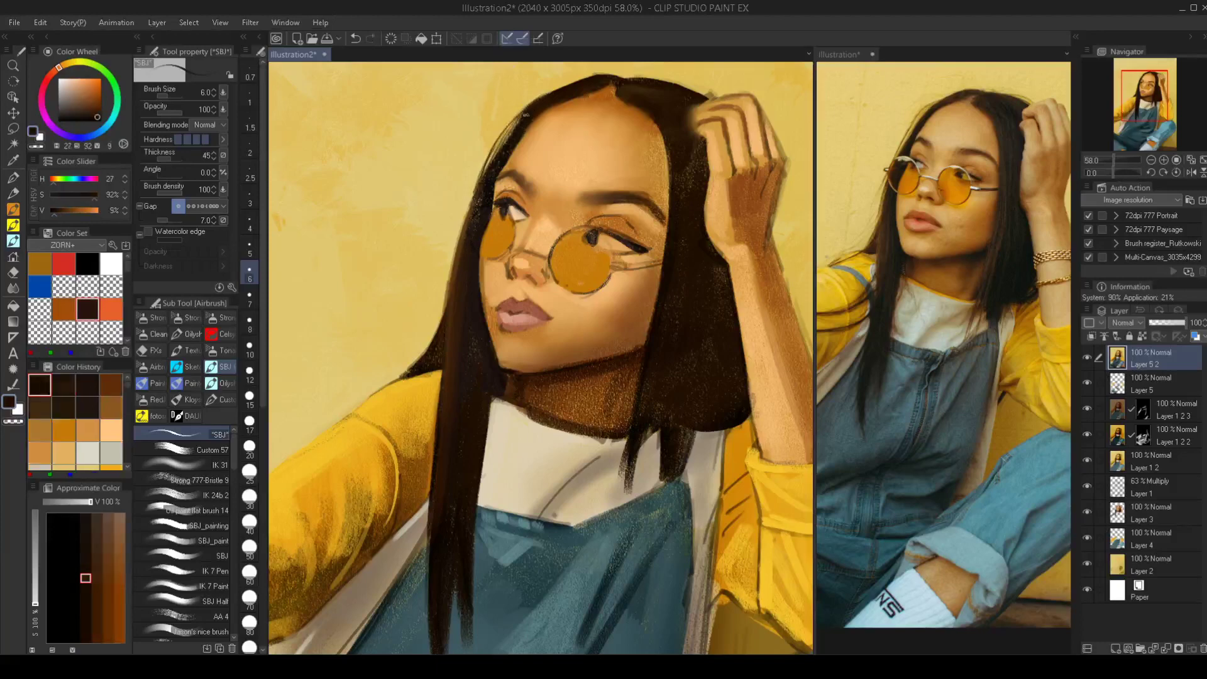
mouse_move(521, 125)
left_mouse_down()
mouse_move(534, 125)
mouse_move(481, 194)
mouse_move(506, 141)
left_mouse_up()
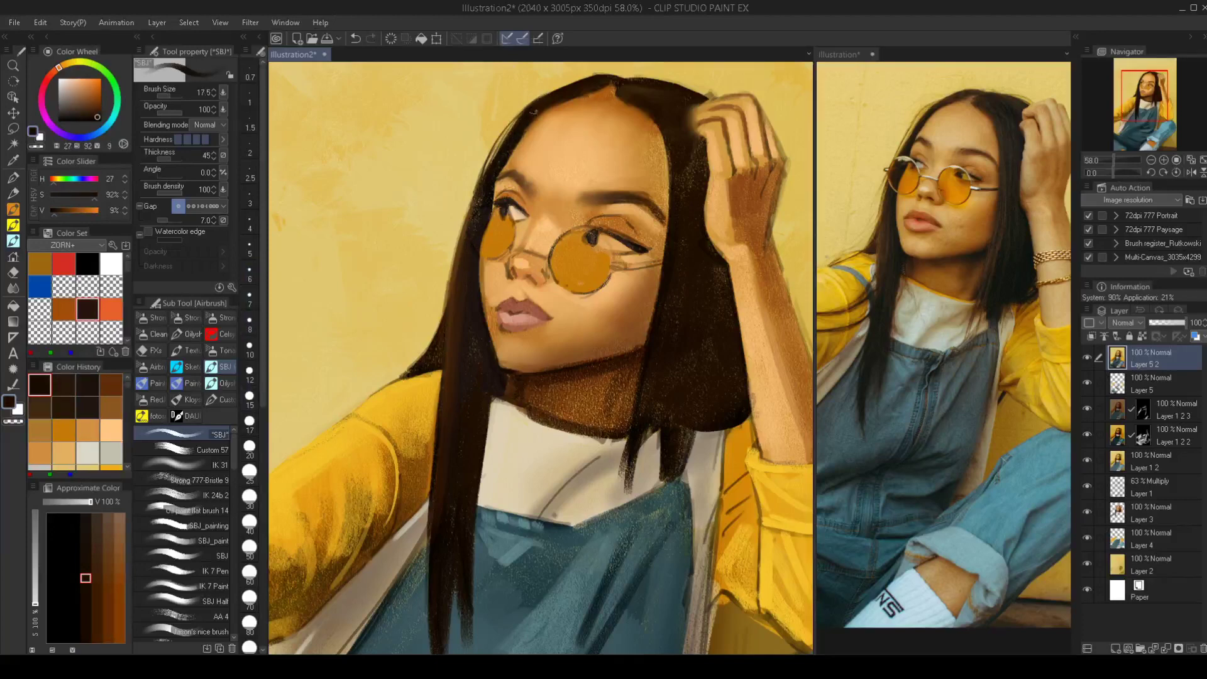
Sample the background yellow (44, 63, 88) and trim the hair's outer outline above the forehead at size 15
left_click(521, 97, "alt")
key("bracketleft")
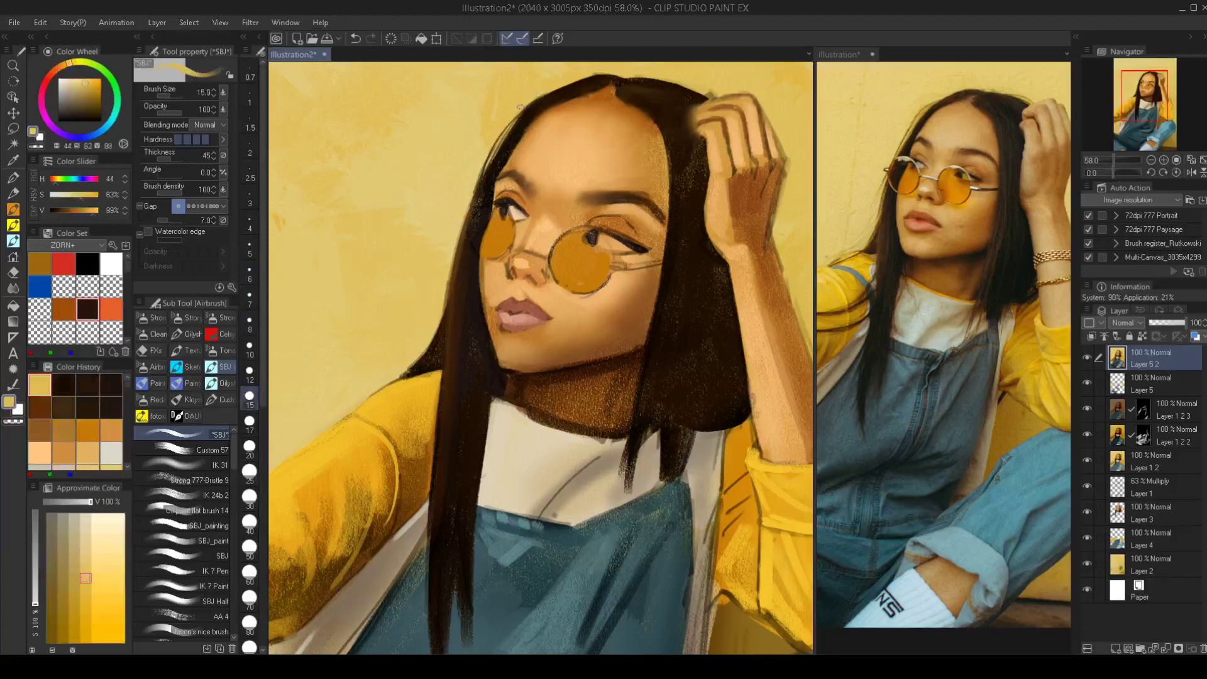
left_click_drag(543, 95, 524, 107)
scroll(527, 135, "down", 3)
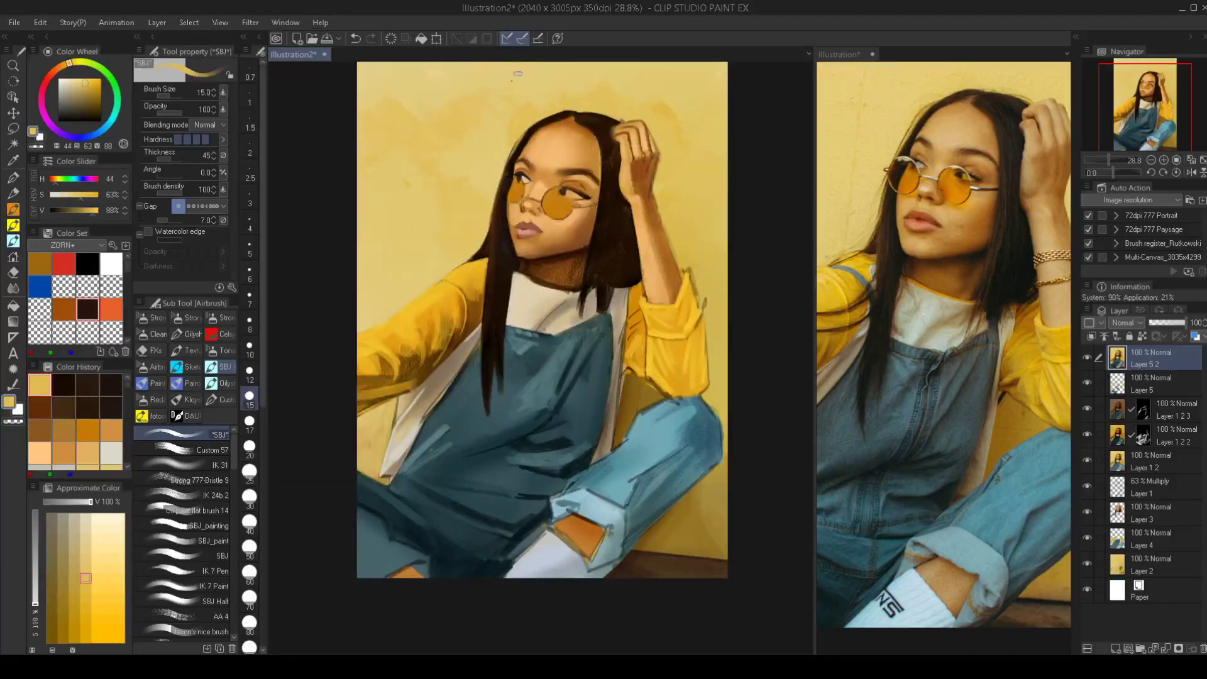
Lasso the near eye above the glasses lens, blur the selection border, and copy and paste the eye onto a new layer
scroll(547, 227, "up", 4)
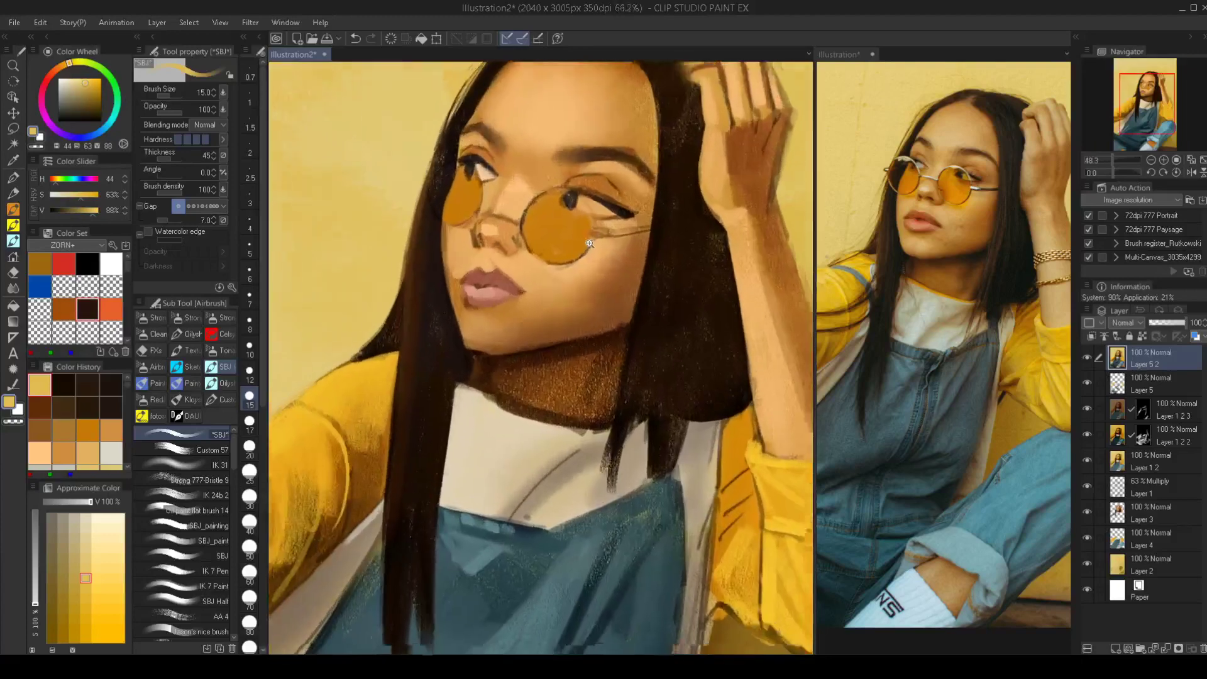
key("m")
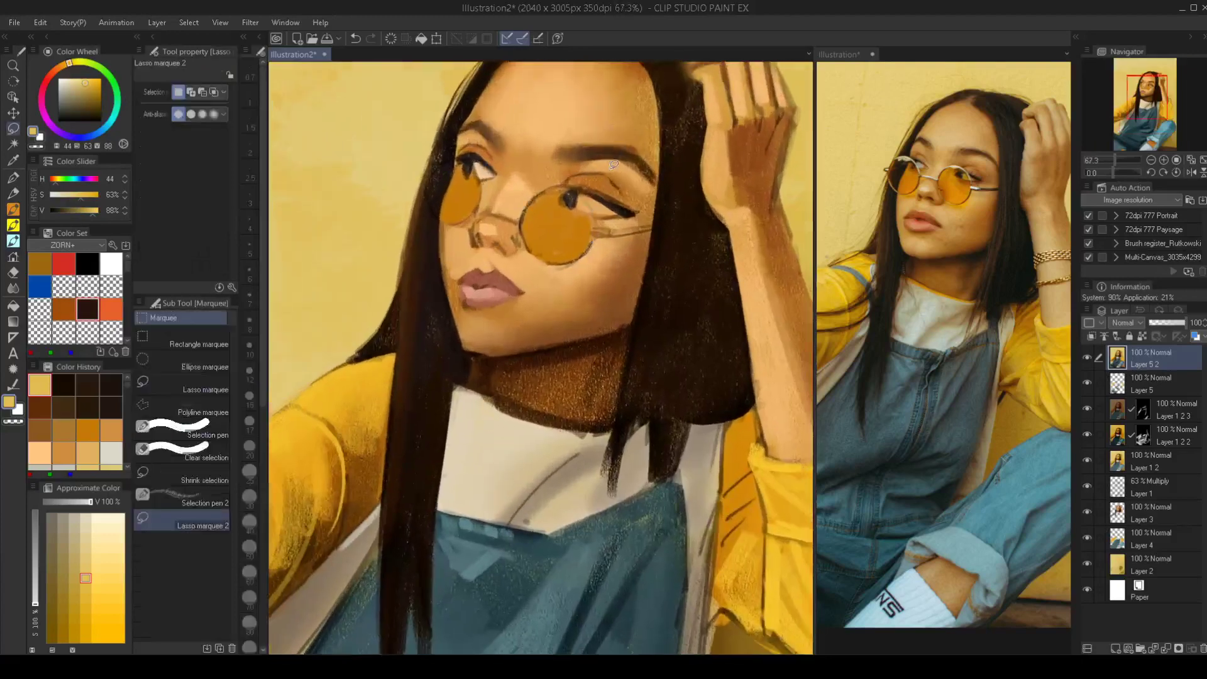
mouse_move(629, 178)
left_mouse_down()
mouse_move(588, 161)
mouse_move(567, 171)
mouse_move(561, 191)
mouse_move(574, 213)
mouse_move(646, 208)
left_mouse_up()
left_click(190, 23)
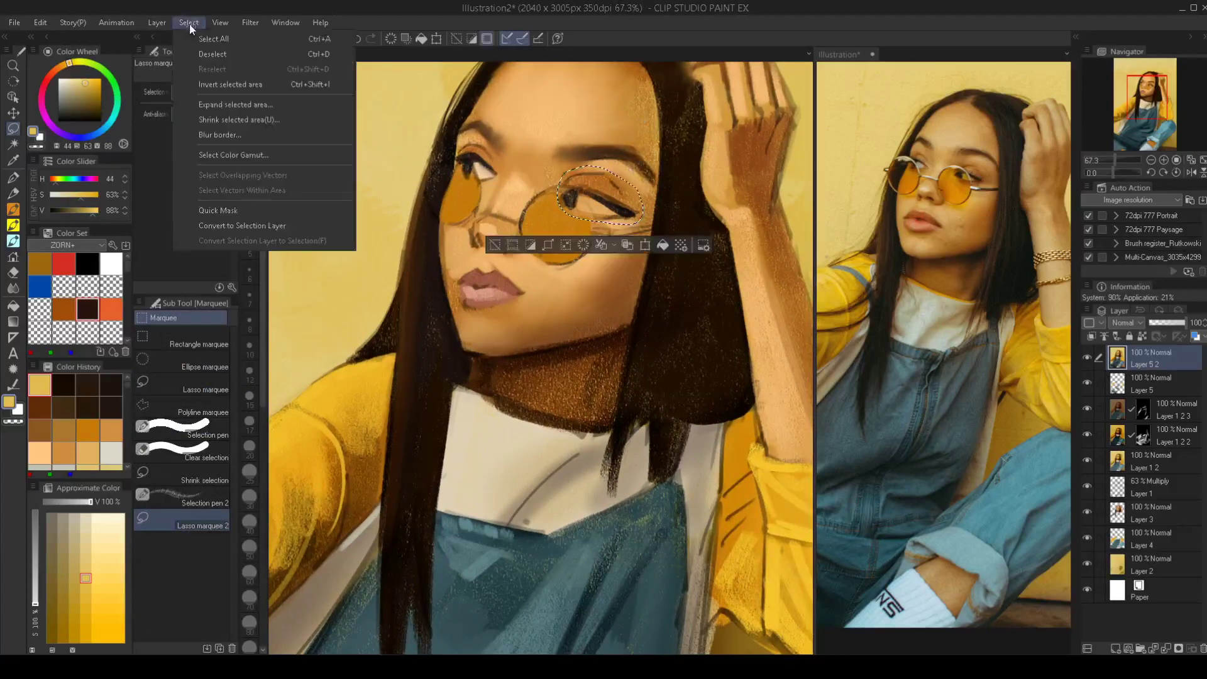
left_click(212, 137)
left_click(629, 295)
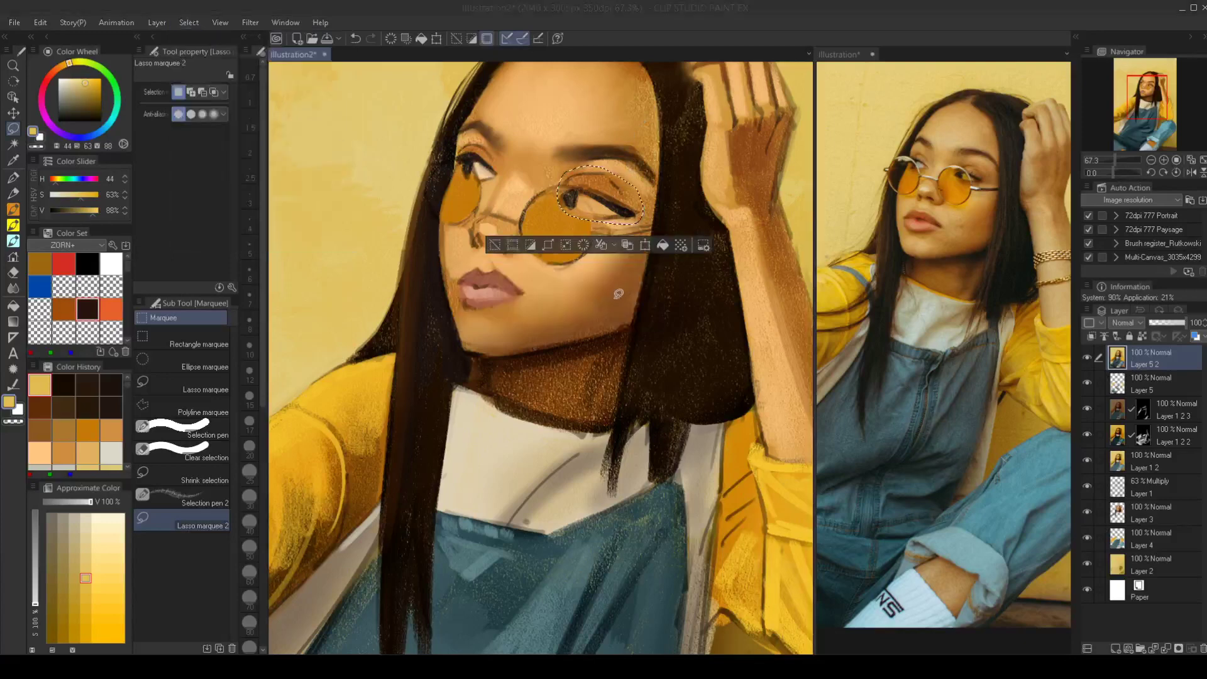
key("ctrl+c")
key("ctrl+v")
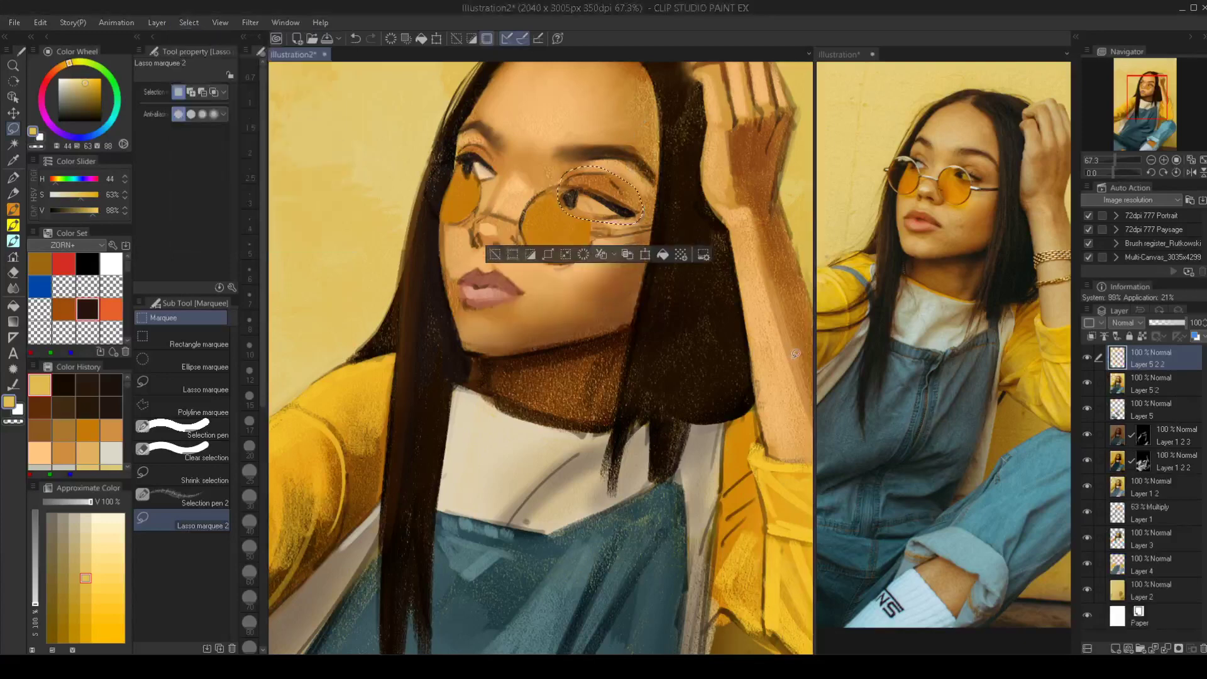
Reshape the copied eye's outer corner with a mesh transformation and merge it into the painting layer below
key("ctrl+d")
key("ctrl+shift+t")
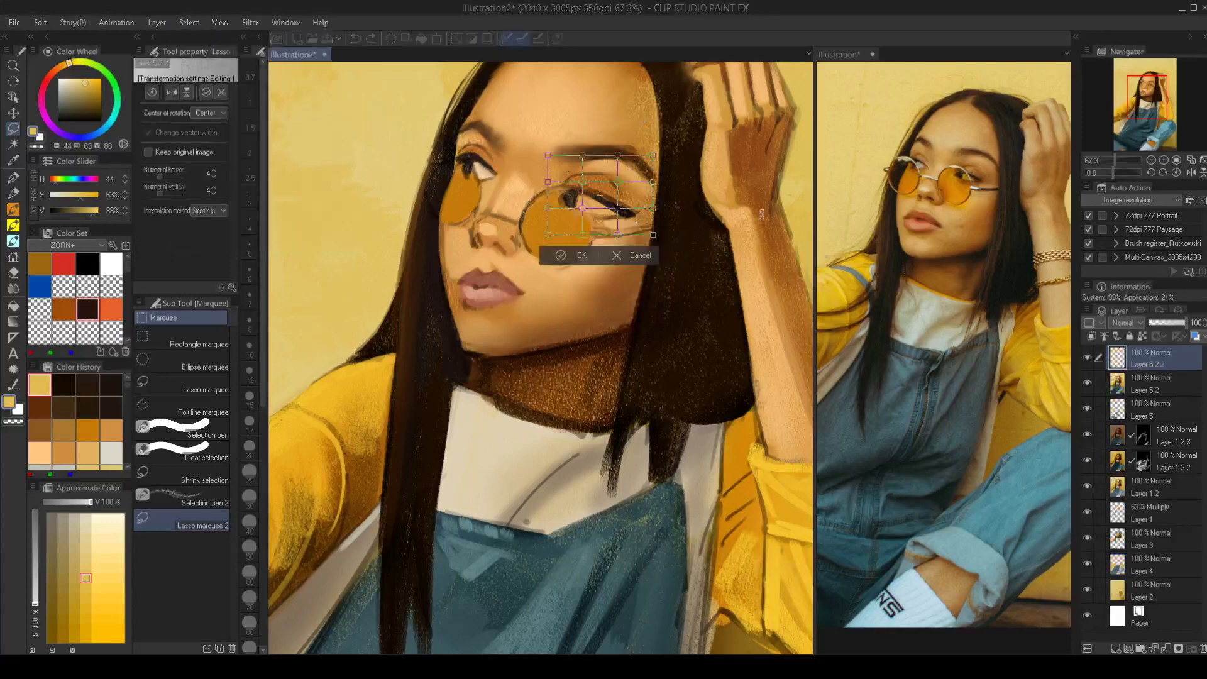
left_click_drag(653, 208, 634, 234)
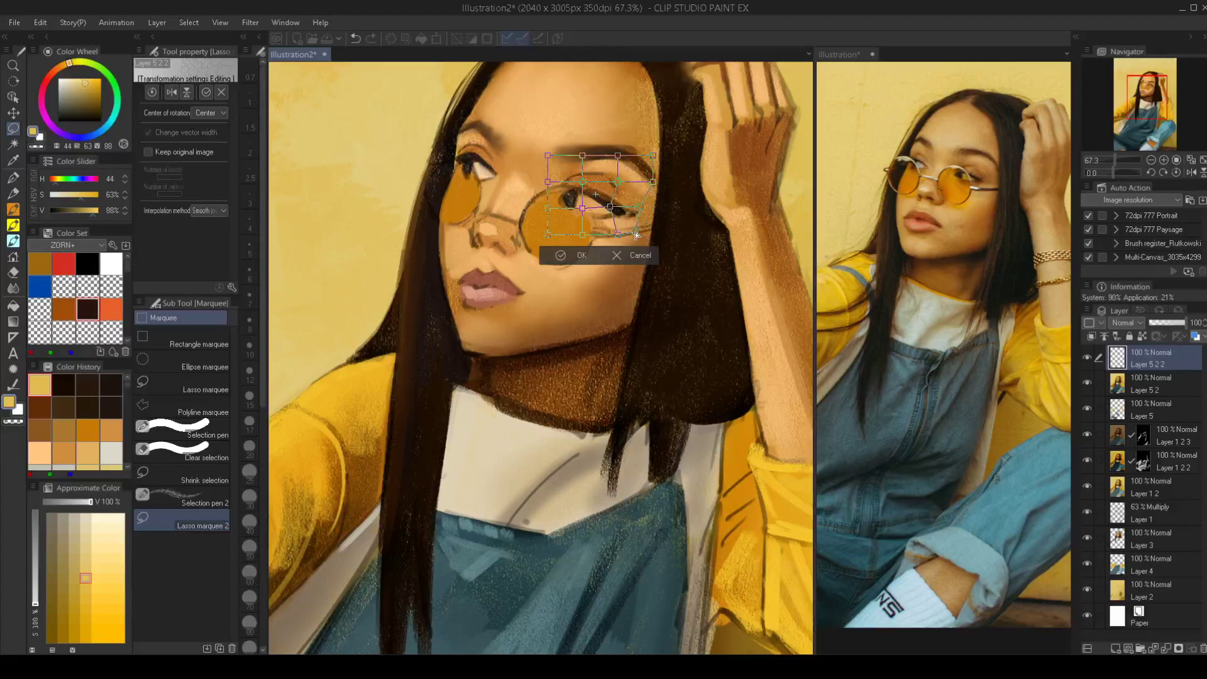
key("Return")
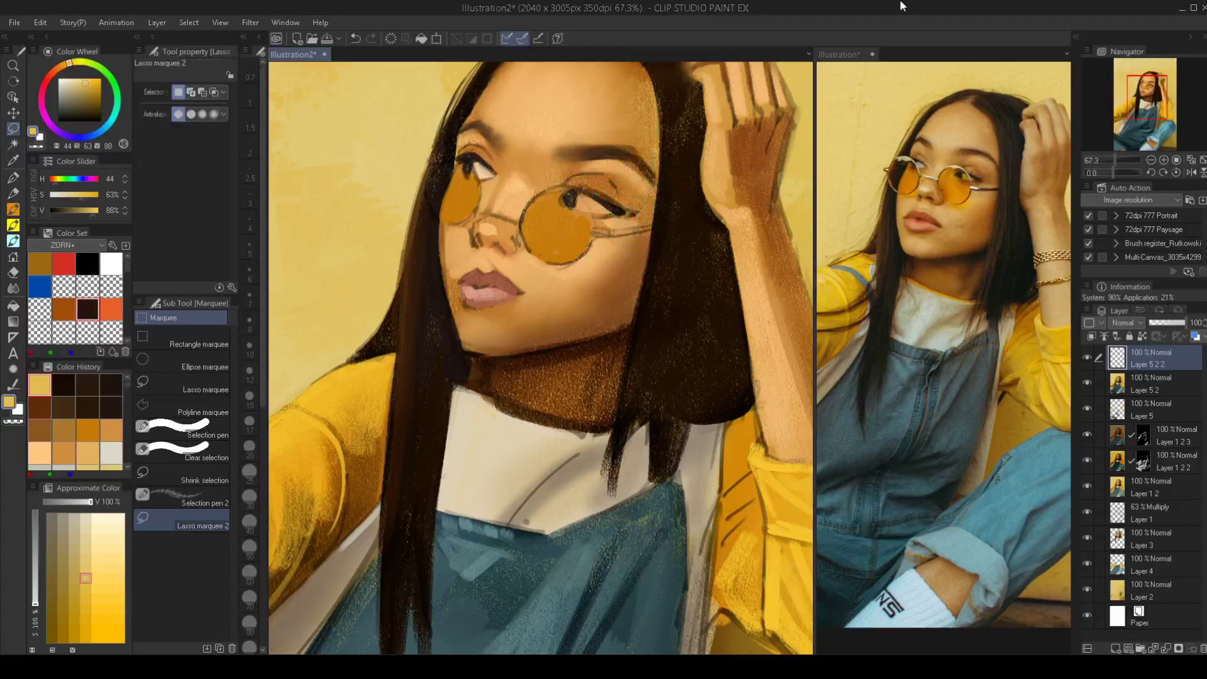
scroll(531, 322, "down", 4)
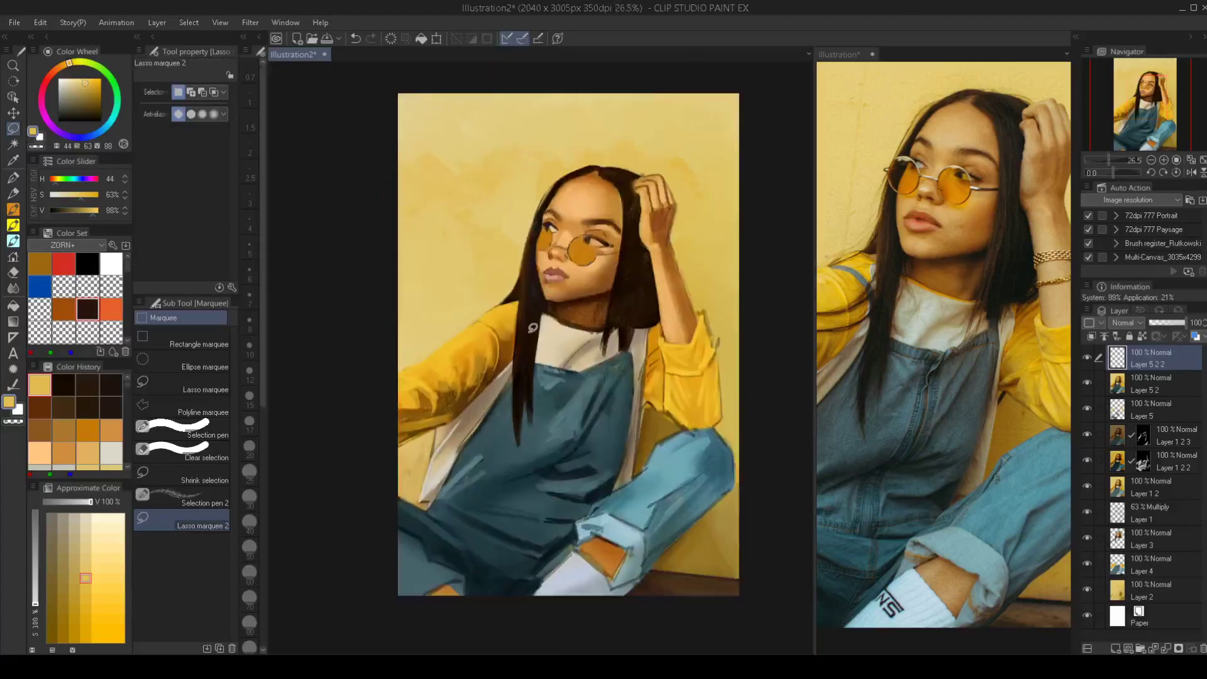
scroll(531, 323, "up", 5)
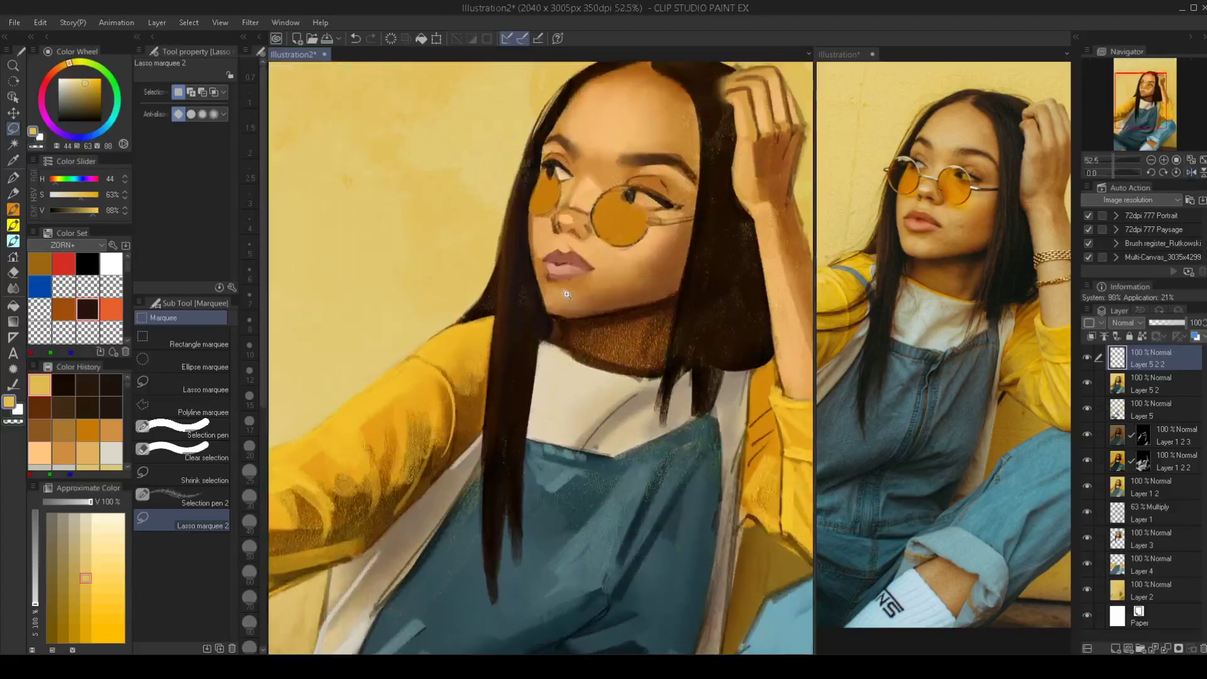
key("j")
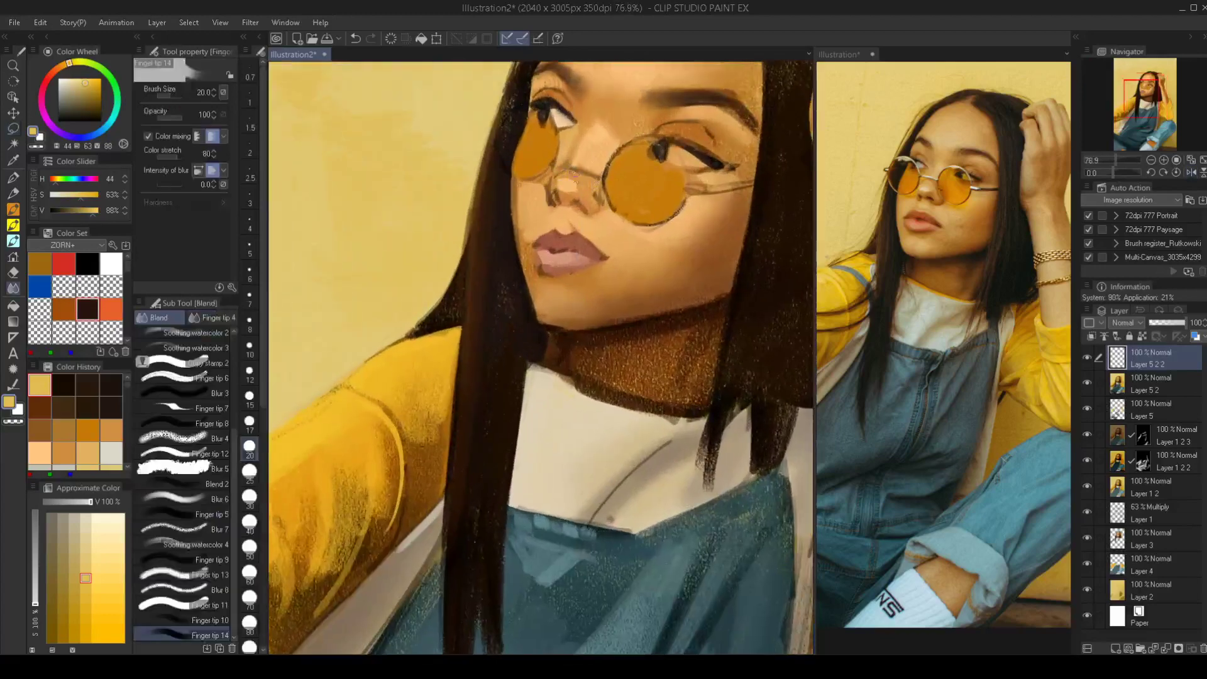
key("ctrl+e")
Smudge the far cheek's edge and the area below the nose with the Finger tip 14 brush at about size 30
key("bracketright")
key("bracketright")
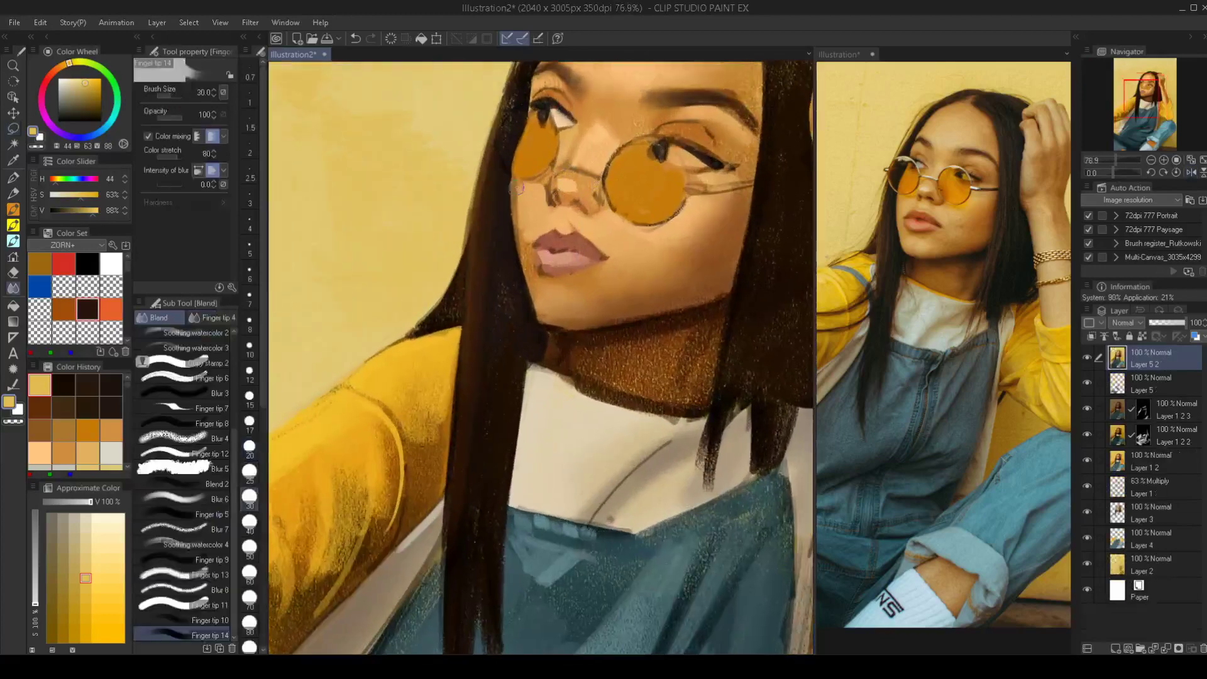
left_click_drag(515, 198, 519, 244)
left_click_drag(593, 218, 575, 231)
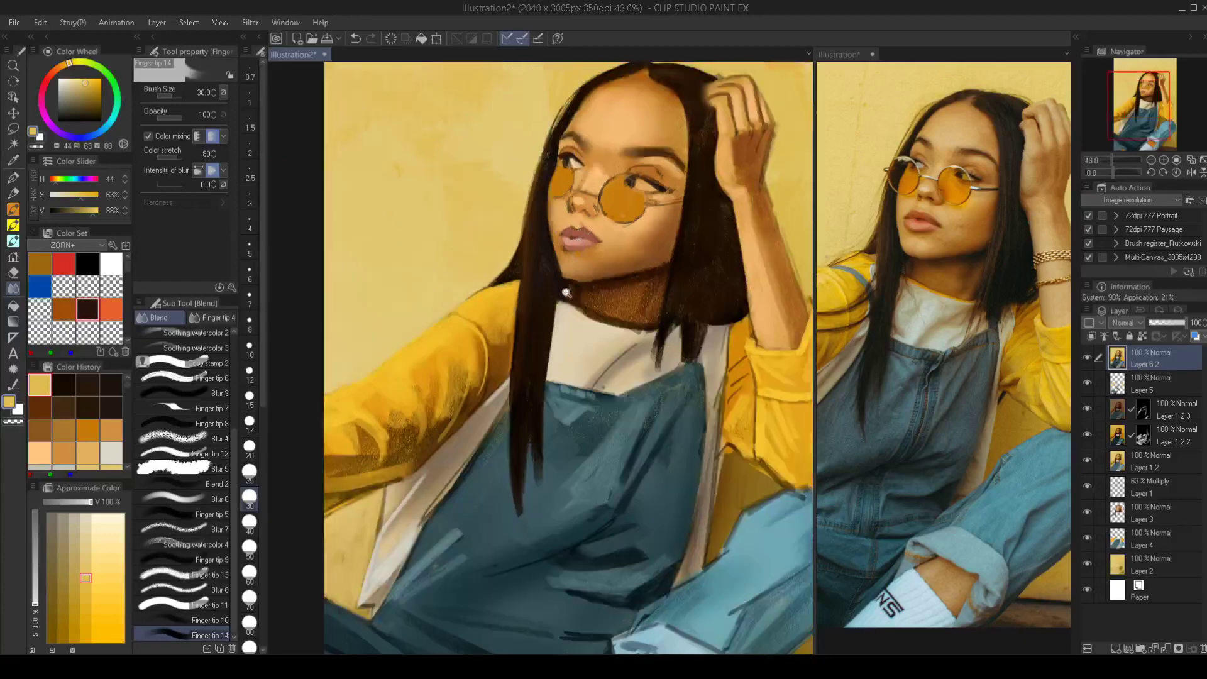
Reduce the Finger tip 14 brush to size 12.5 and soften the edge between the far cheek and the hair
left_click_drag(569, 294, 583, 301)
key("[")
key("[")
key("[")
key("[")
key("[")
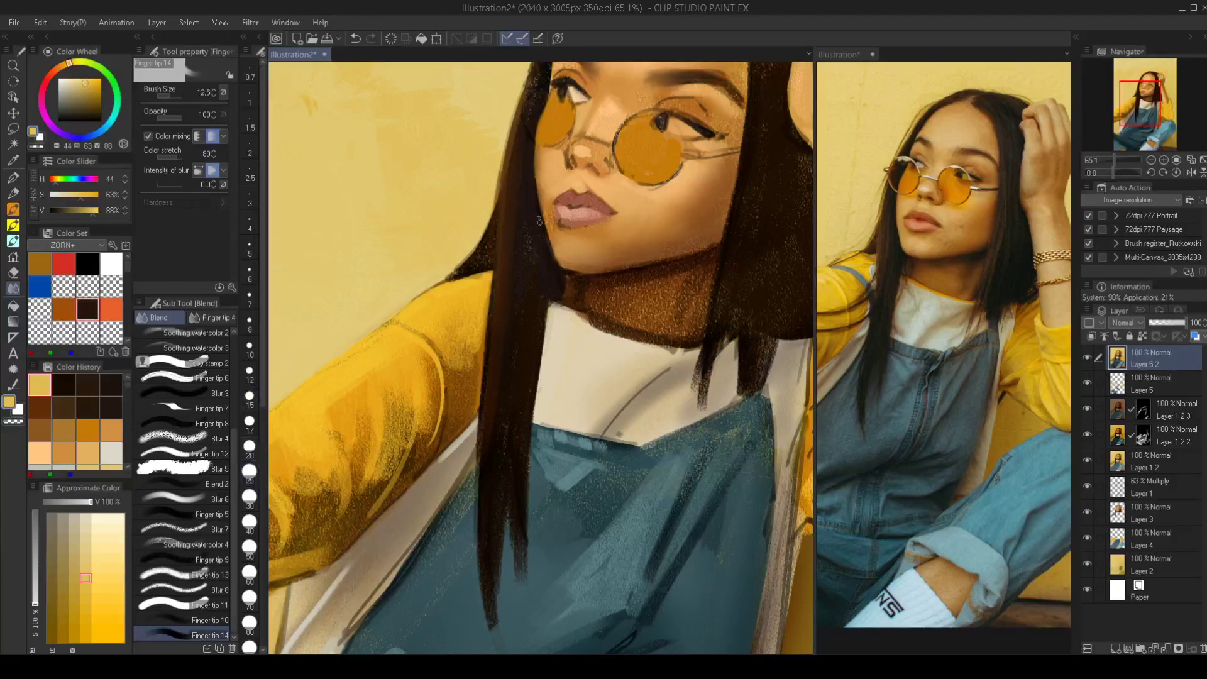
Blend the grainy skin texture on the shadowed neck with the Finger tip 14 brush at sizes 40 to 50
key("bracketright")
key("bracketright")
key("bracketright")
key("bracketright")
key("bracketright")
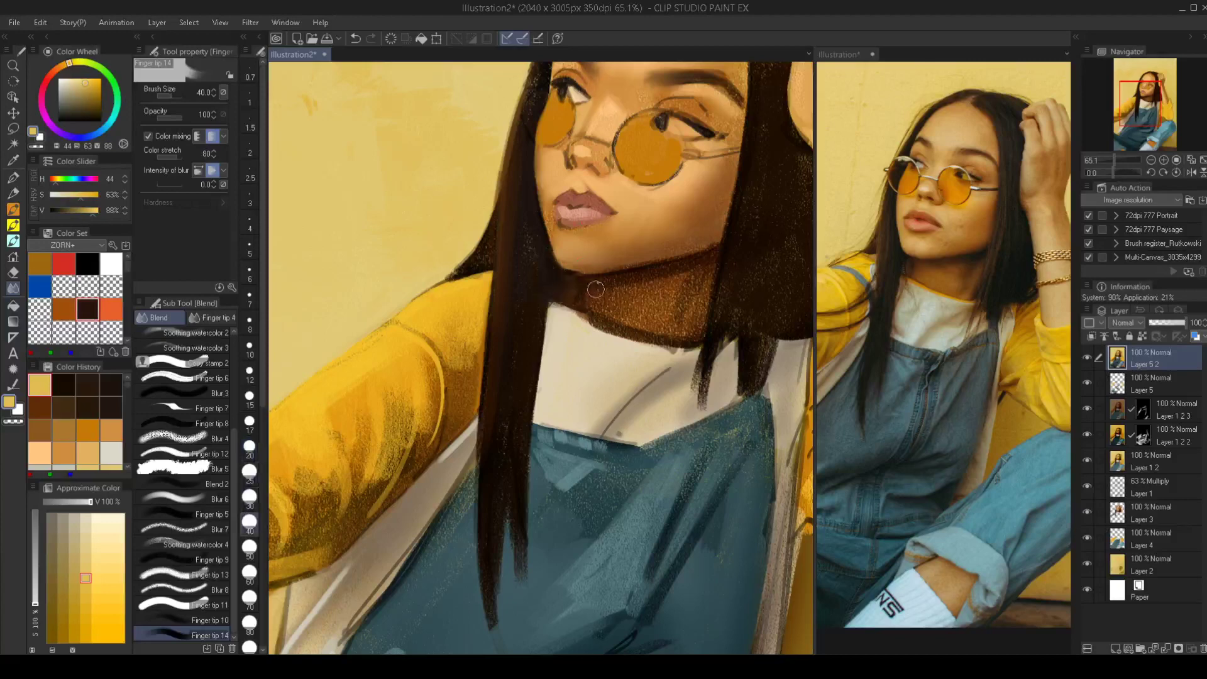
key("bracketright")
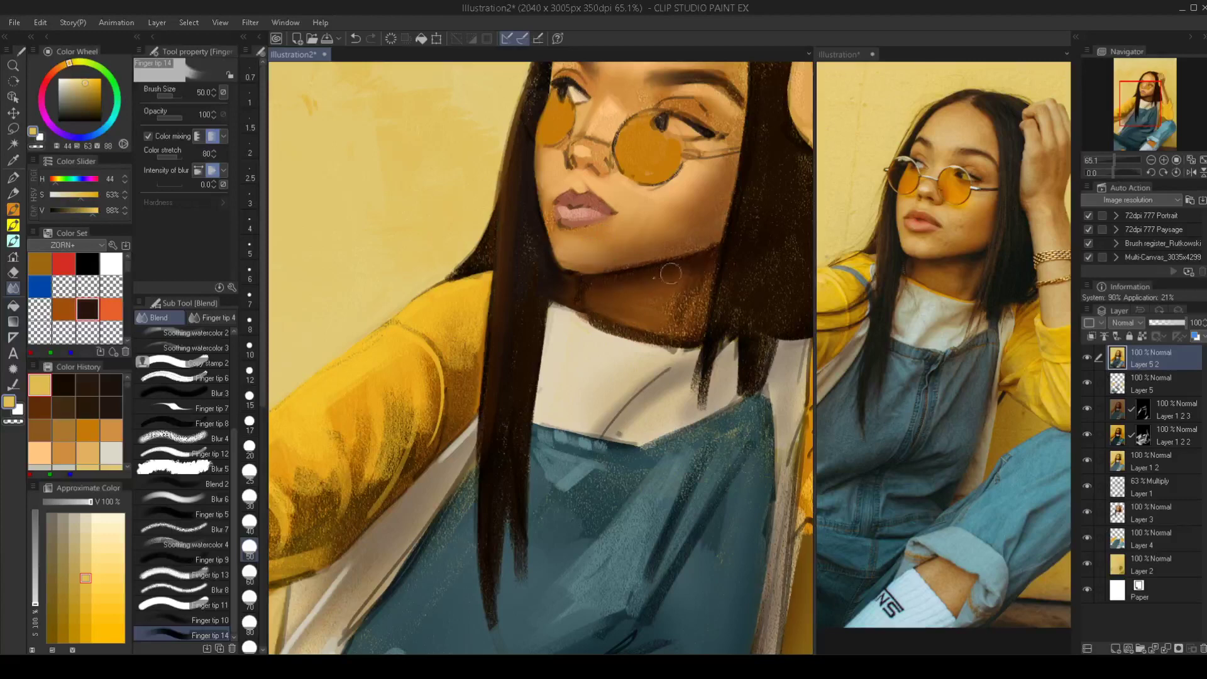
Smooth the shadow transition beneath the chin and jaw with the Finger tip 14 brush, varying its size around 30
key("bracketleft")
key("bracketleft")
key("bracketright")
key("bracketright")
key("bracketleft")
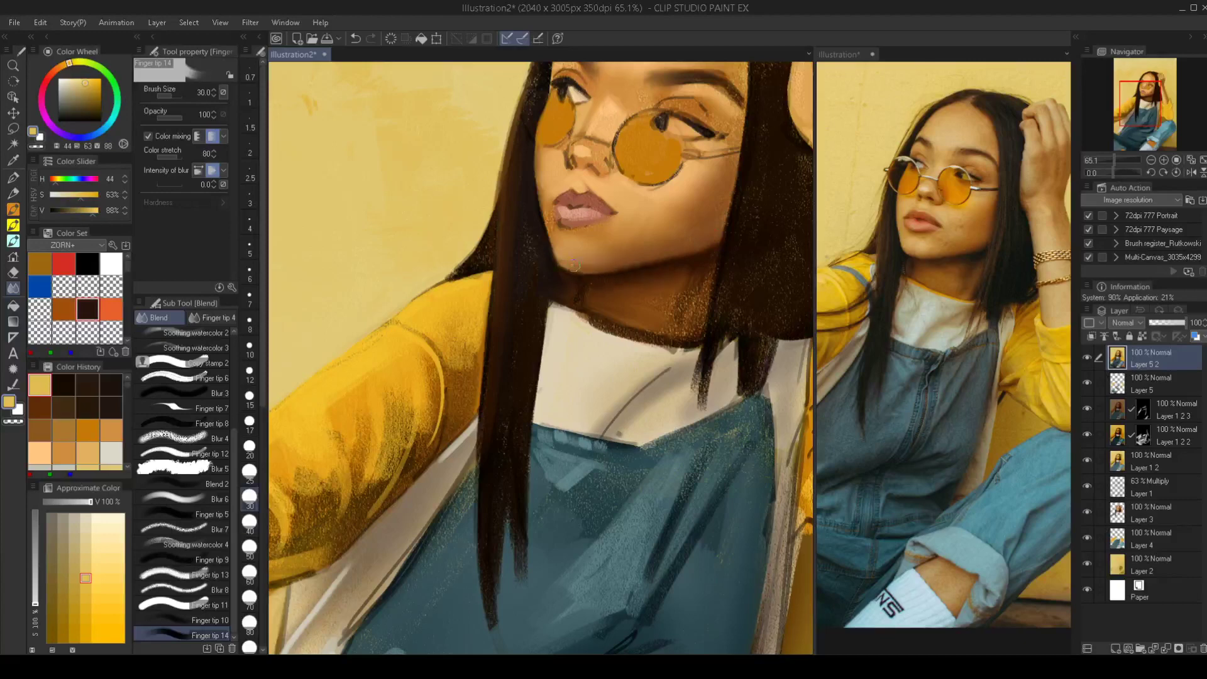
key("bracketleft")
key("bracketleft")
key("bracketright")
key("bracketright")
Sample the hair's near-black brown (26, 88, 13) and refine the hair edge beside the chin at sizes 20 to 12.5
key("b")
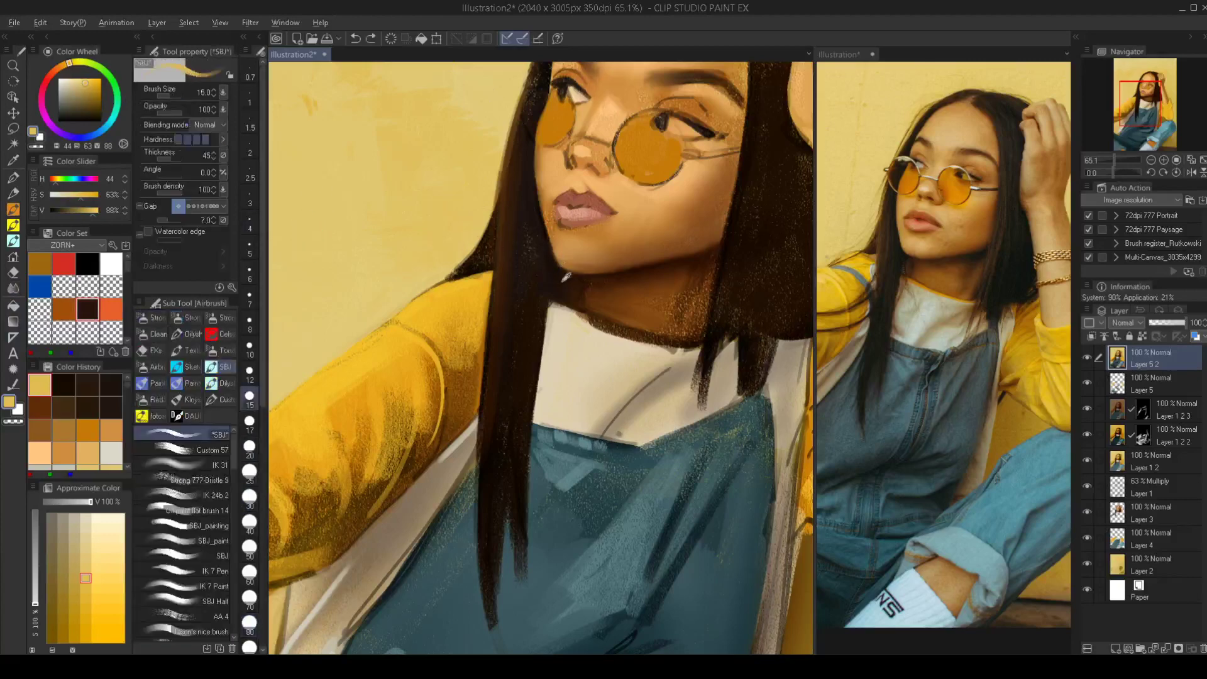
left_click(560, 254, "alt")
key("bracketright")
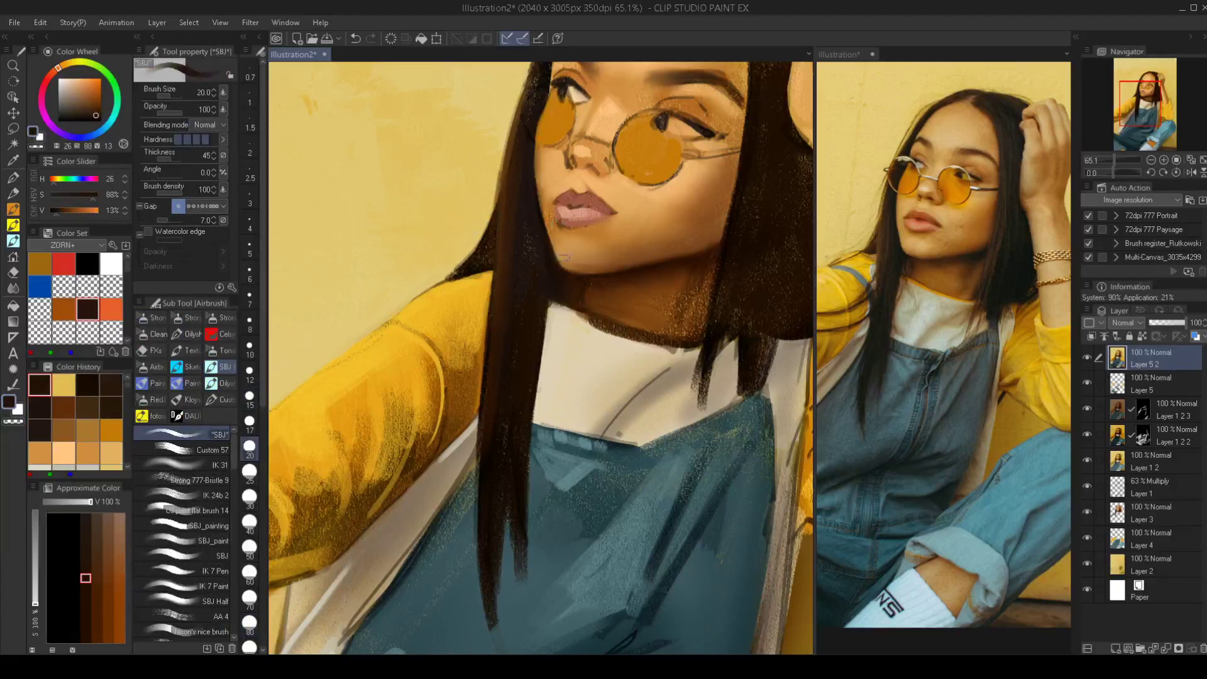
key("bracketleft")
key("bracketleft")
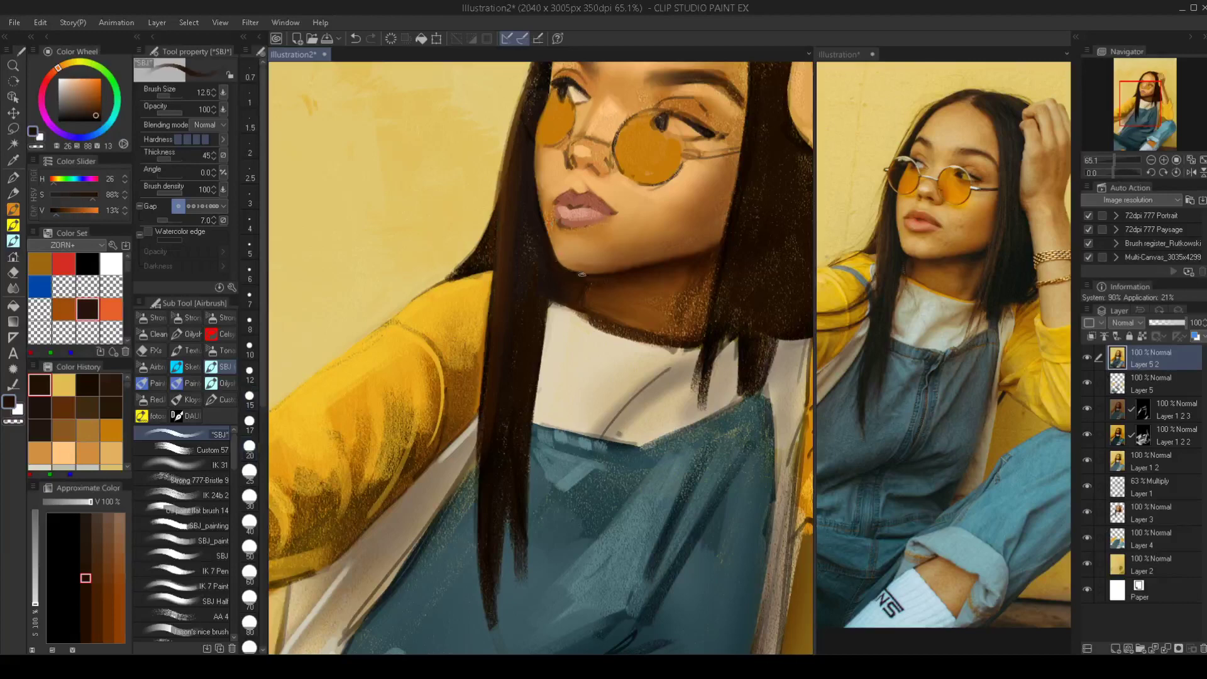
Sample a mid brown (28, 77, 53) from the chin and refine its lower edge against the neck at size 9
left_click(588, 271, "alt")
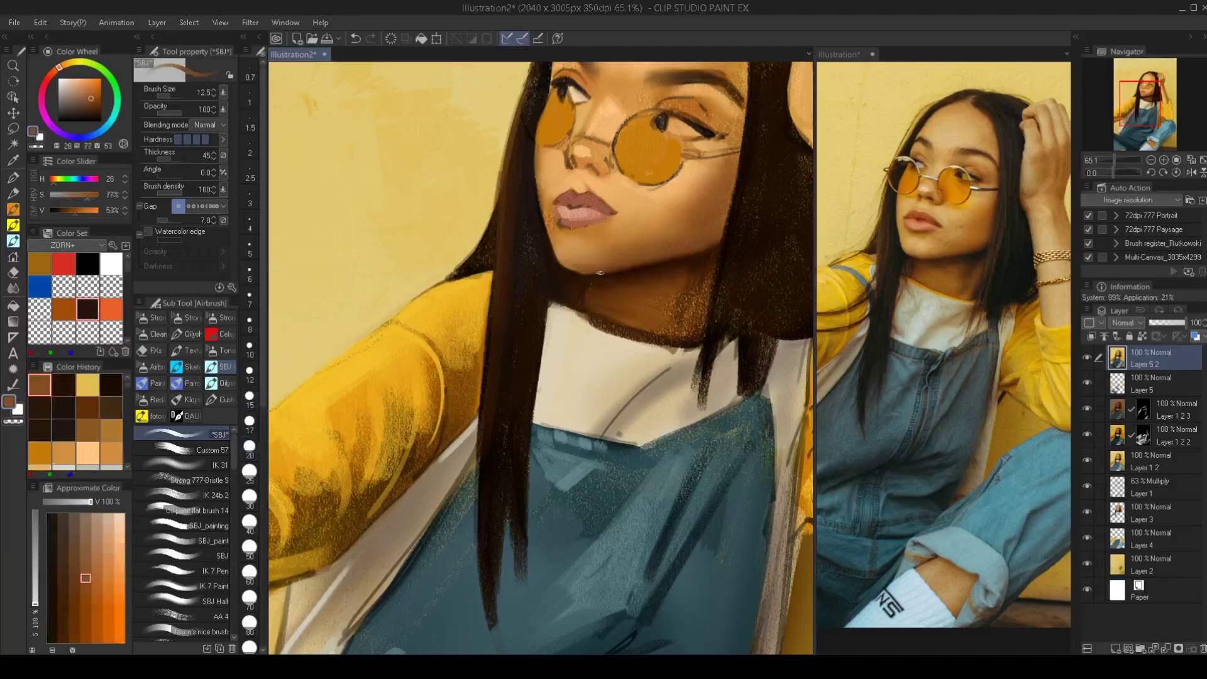
left_click_drag(600, 272, 585, 271, "ctrl+alt")
scroll(581, 272, "down", 3)
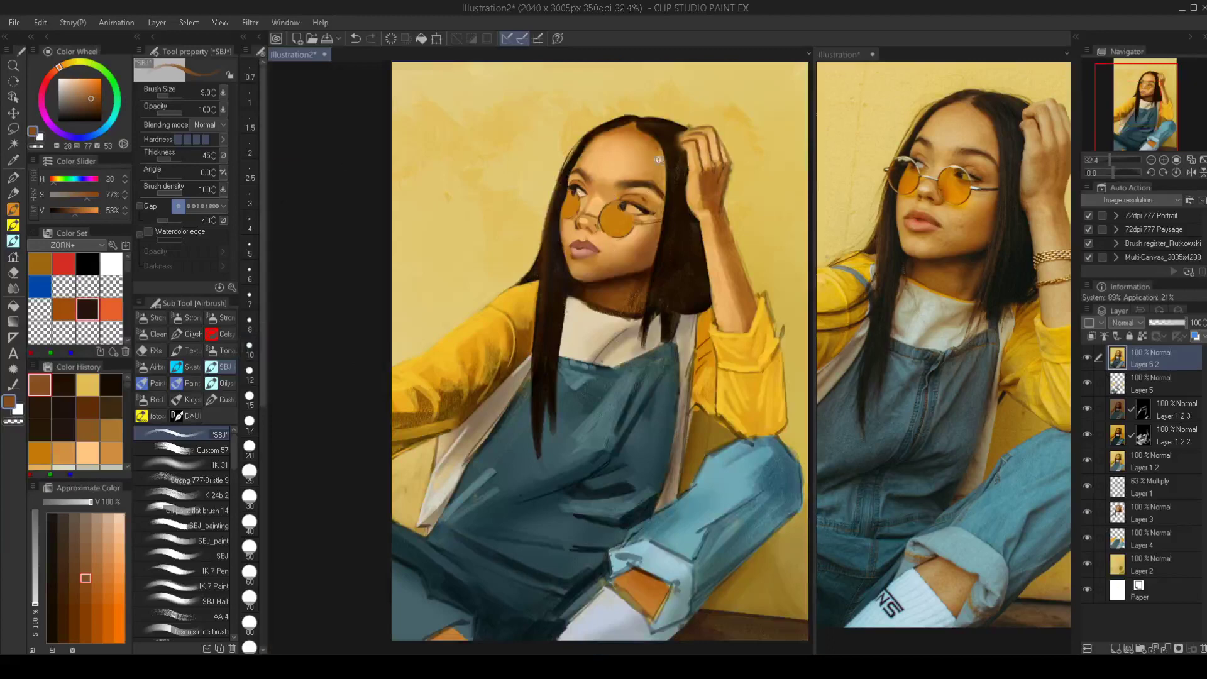
scroll(611, 301, "down", 1)
scroll(604, 300, "up", 2)
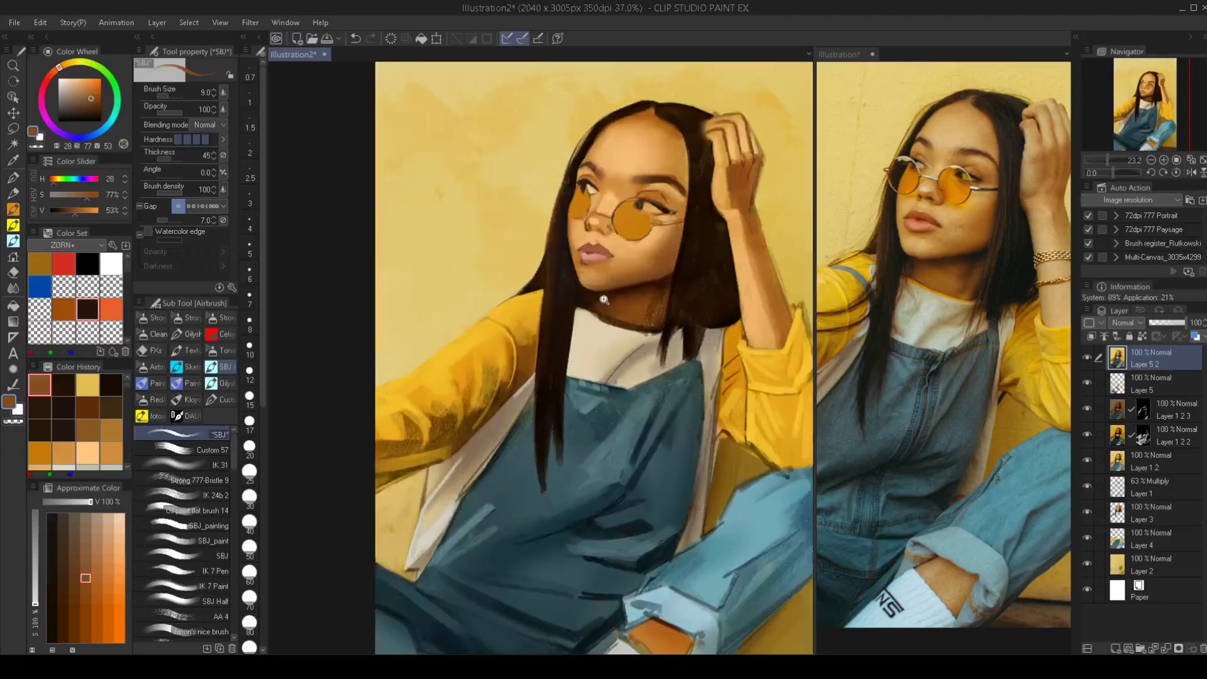
Switch from the painting brush to the Dodge brush at size 35
scroll(604, 300, "up", 4)
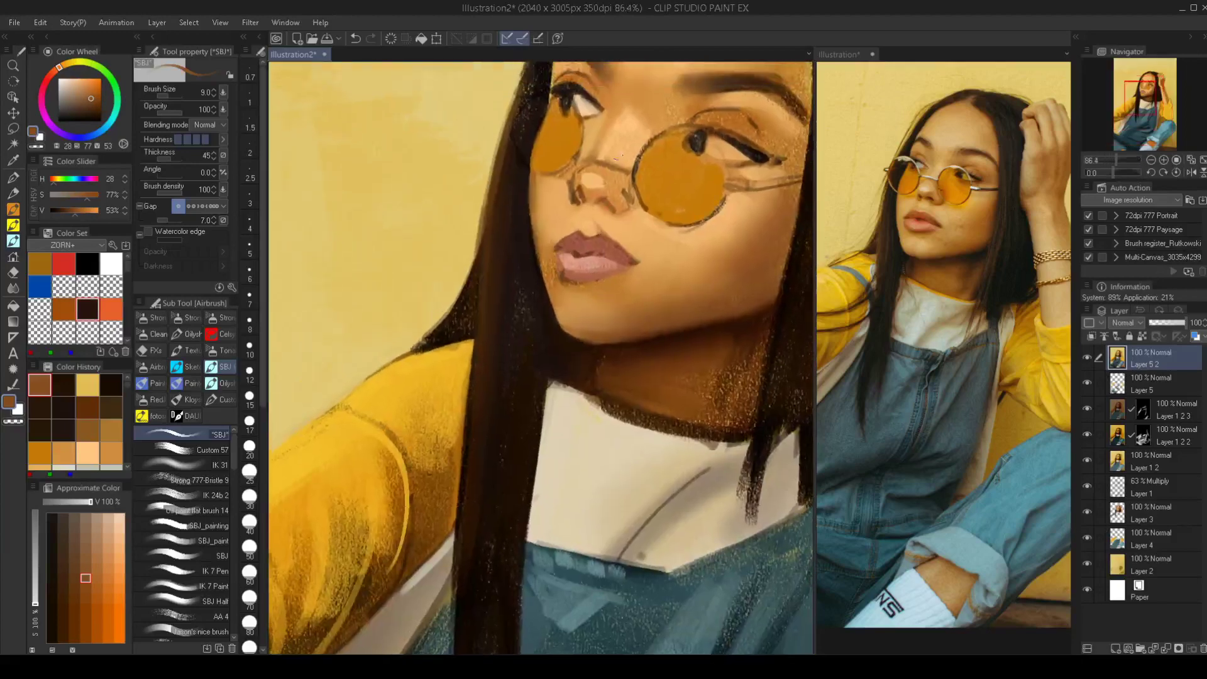
left_click_drag(626, 221, 615, 235)
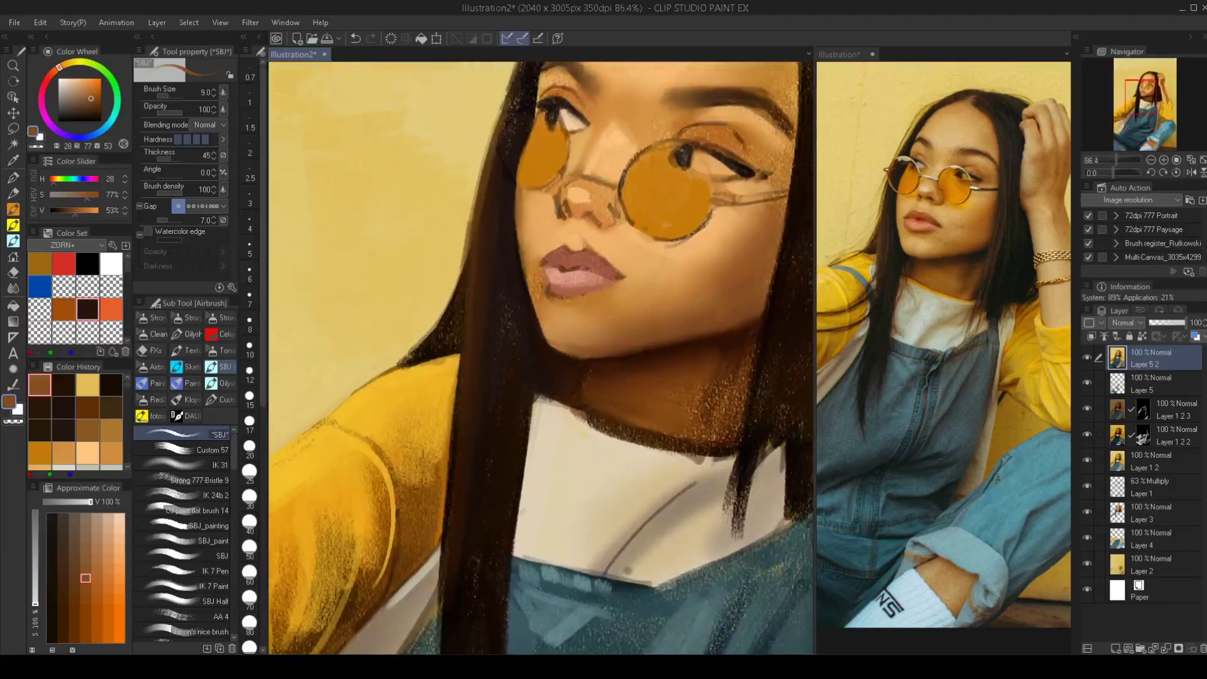
left_click(219, 350)
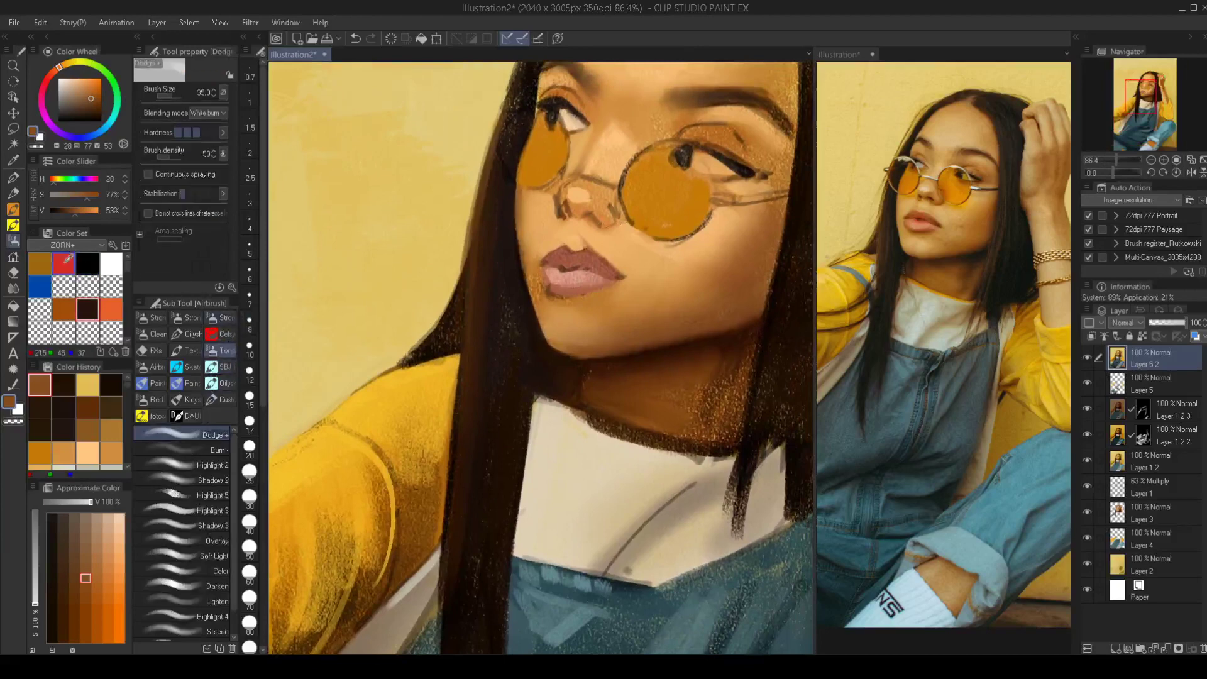
Tint the lips with the palette's bright red using the Overlay tone brush at size 45
left_click(68, 264)
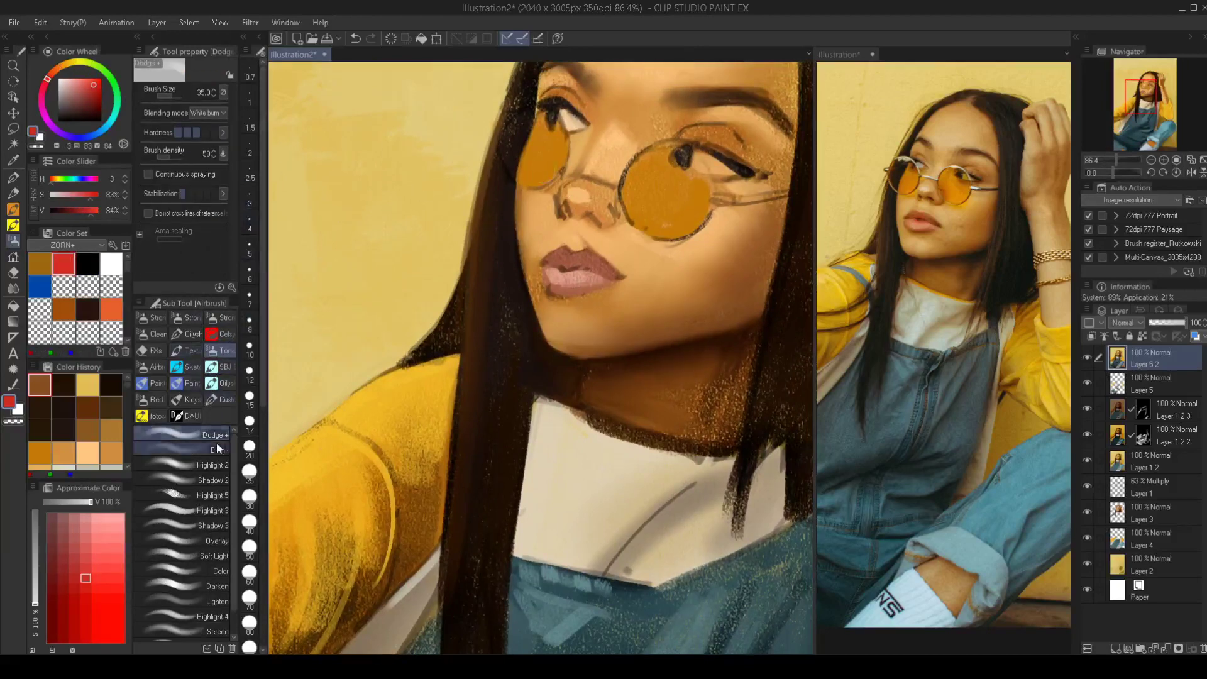
scroll(235, 471, "down", 2)
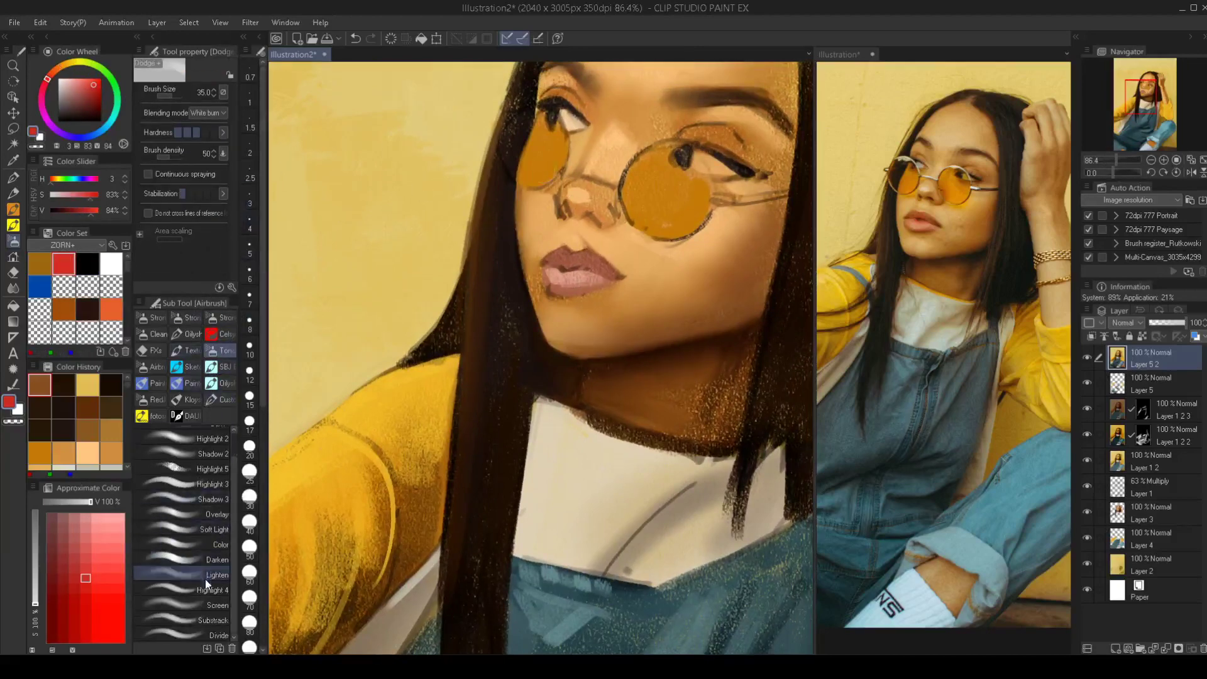
left_click(216, 514)
mouse_move(548, 250)
left_mouse_down()
mouse_move(564, 248)
mouse_move(554, 305)
mouse_move(617, 263)
left_mouse_up()
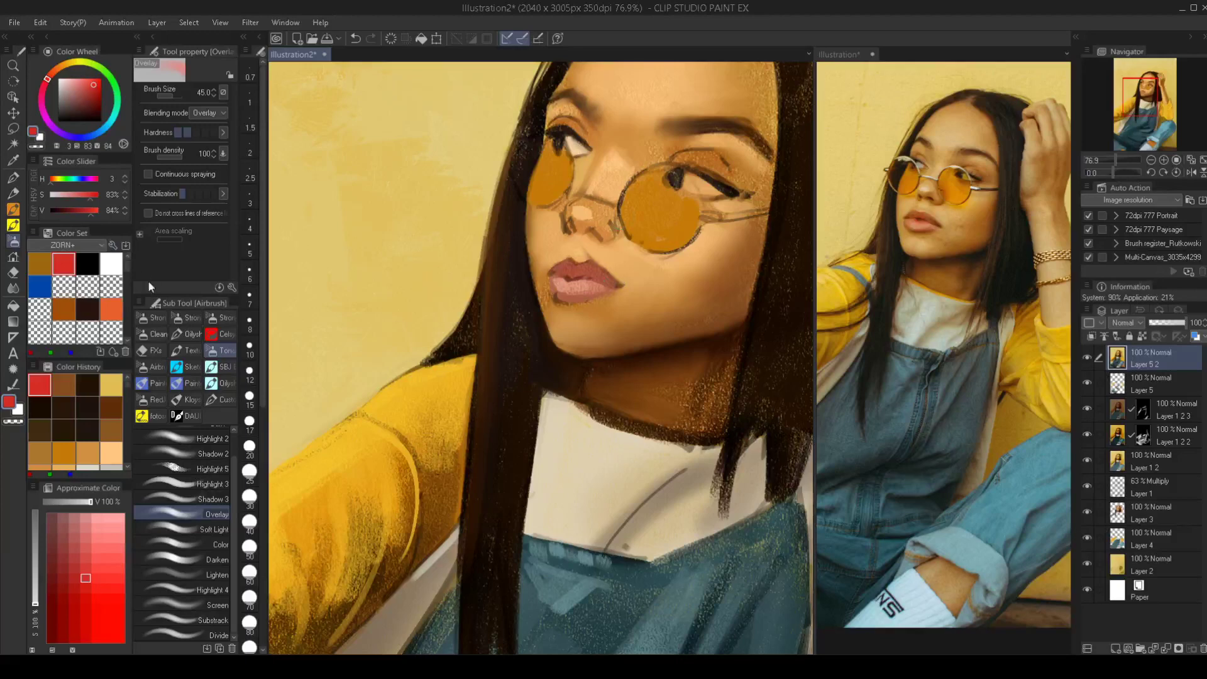
Switch to the *SBJ* painting brush and enlarge it to size 17.5
left_click(221, 366)
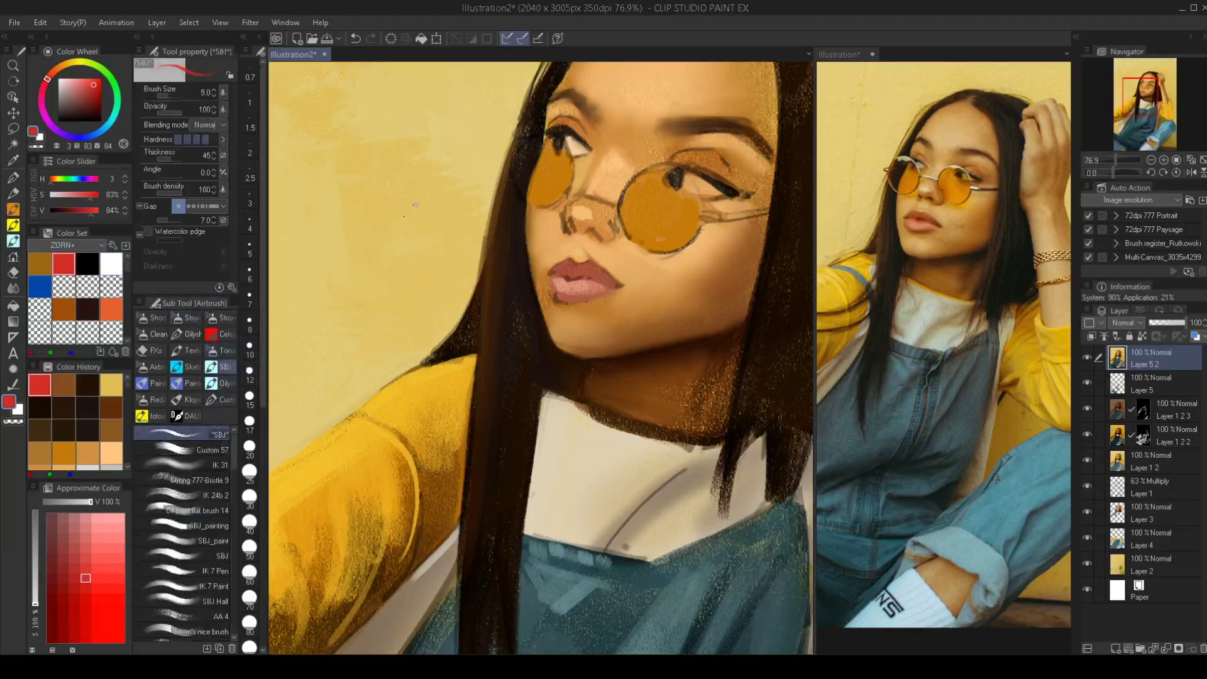
key("]")
key("]")
key("]")
key("]")
left_click_drag(418, 255, 415, 289)
key("ctrl+z")
key("ctrl+z")
left_click_drag(403, 303, 440, 286)
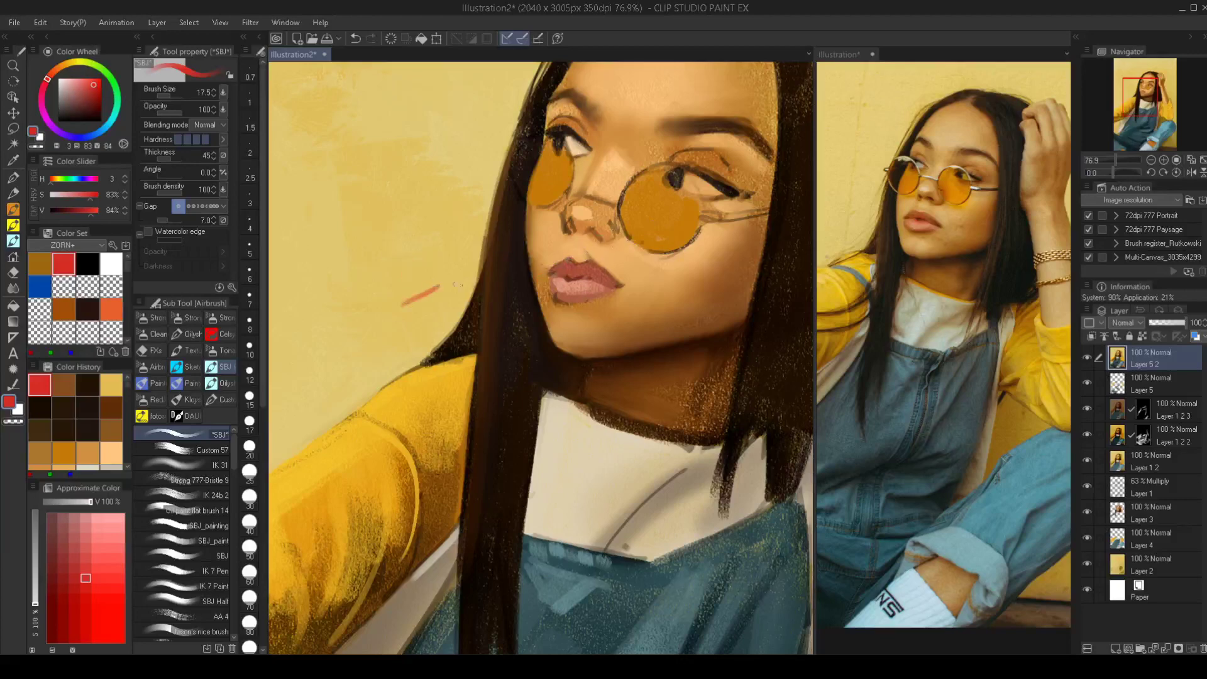
key("ctrl+z")
Paint over the upper lip with a reddish brown sampled from the lips at brush size 17.5
left_click(573, 268, "alt")
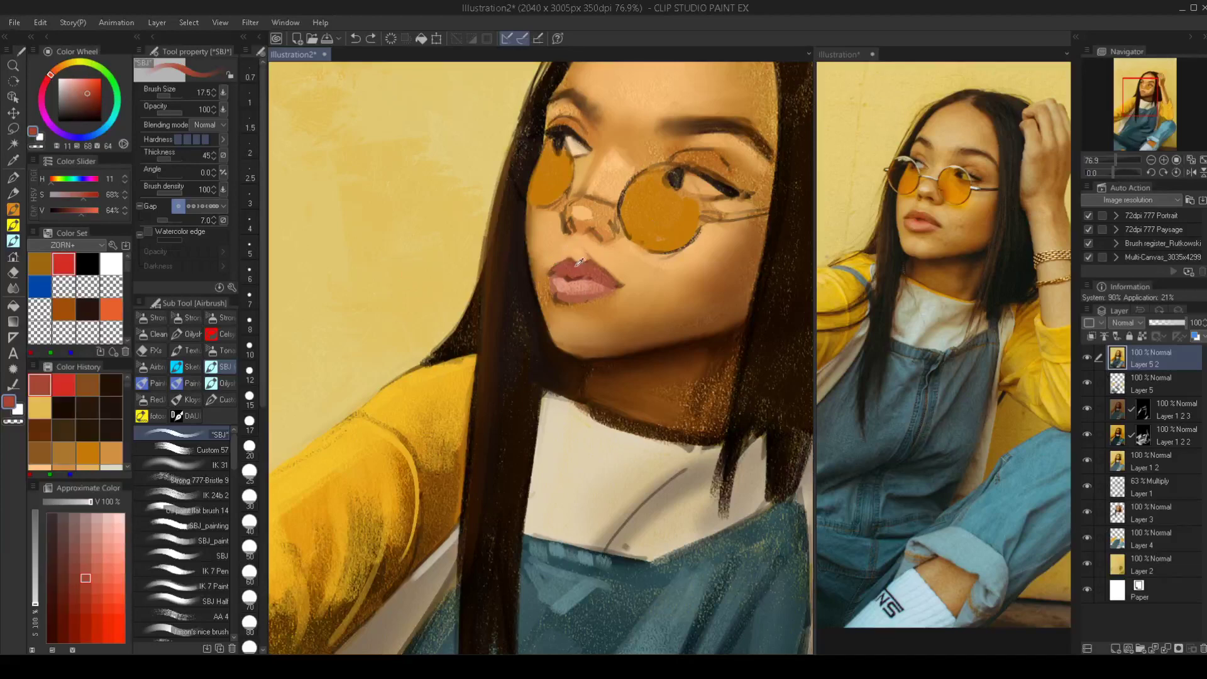
key("bracketright")
key("bracketleft")
left_click_drag(577, 272, 584, 270)
Refine the upper lip's contour with the light skin tone sampled above it and lip reds, using brush sizes 12.5 and 15
left_click(590, 254, "alt")
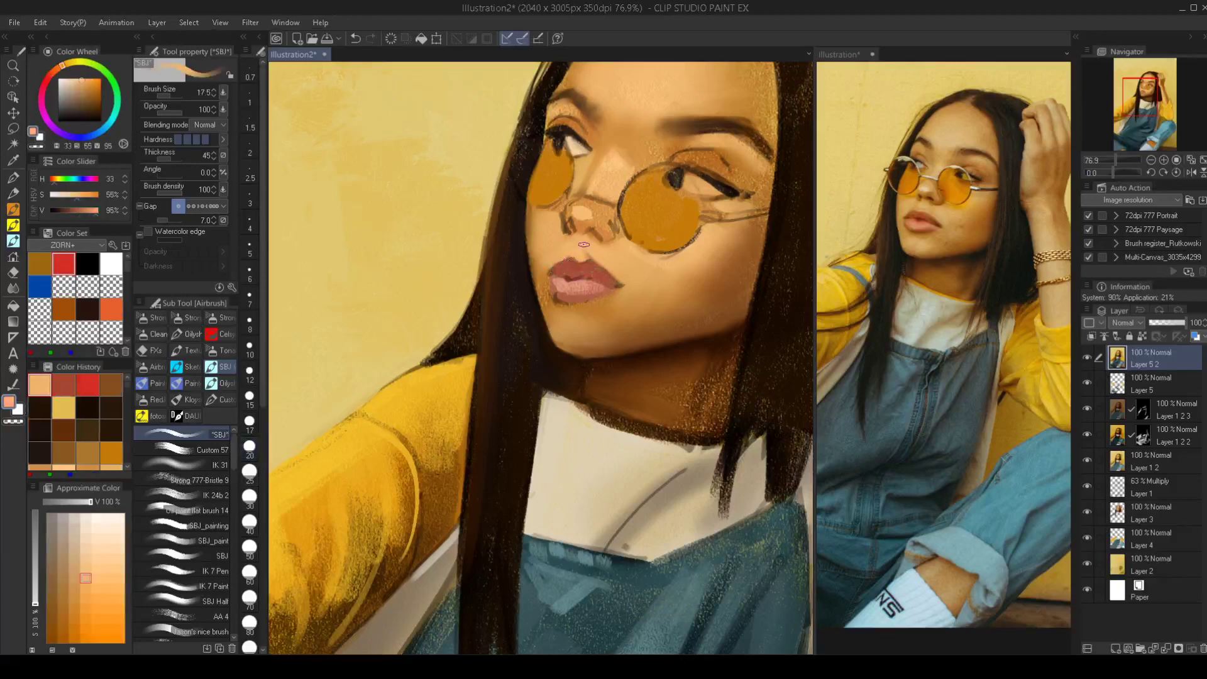
key("bracketleft")
key("bracketleft")
left_click(581, 262, "alt")
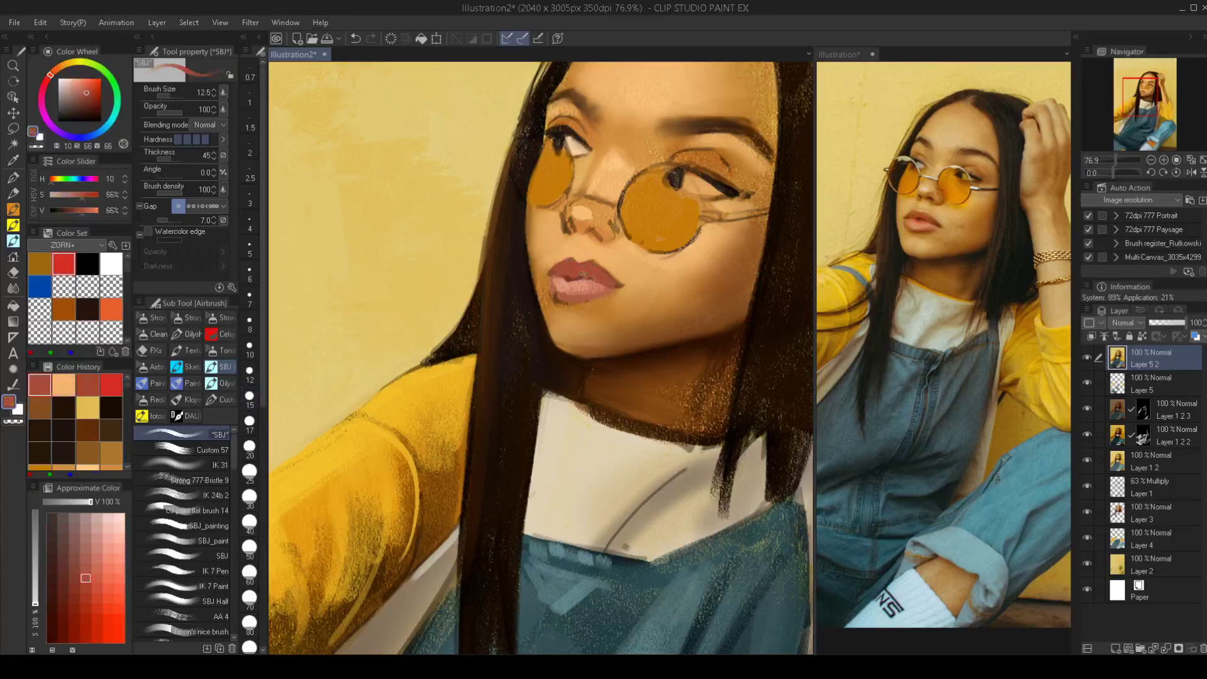
key("bracketright")
left_click(601, 266, "alt")
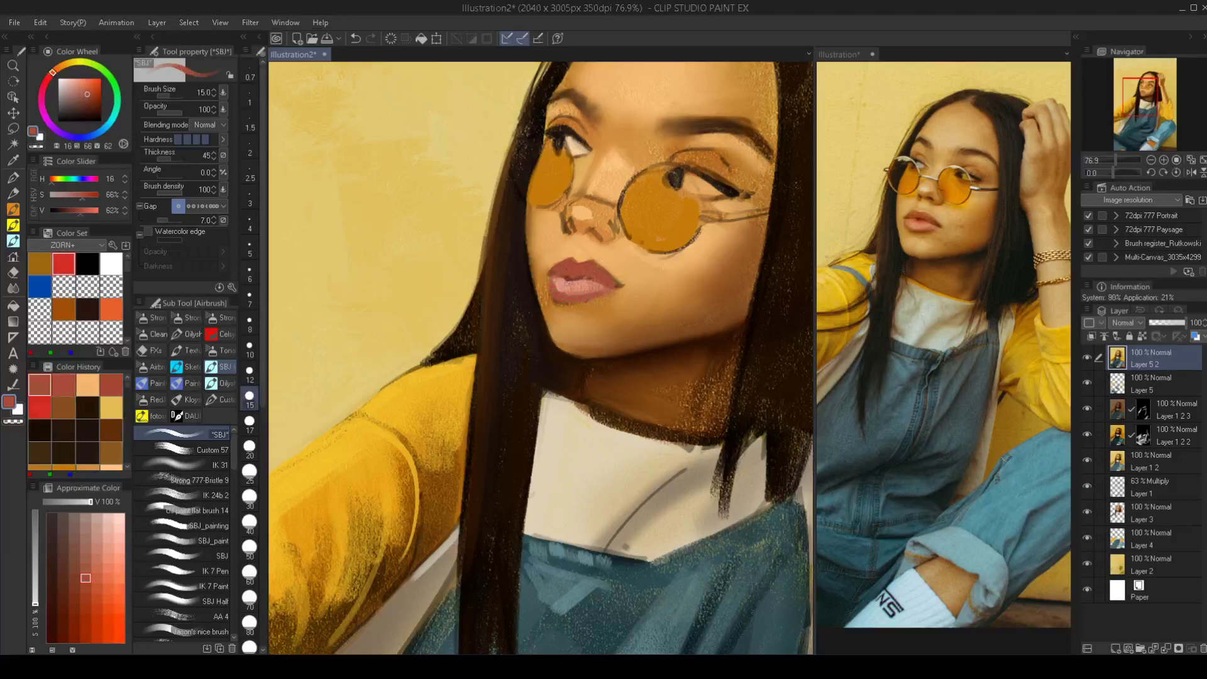
Refine the line where the lips meet with sampled dark reds and pinks, reducing the brush to size 9
left_click(573, 275, "alt")
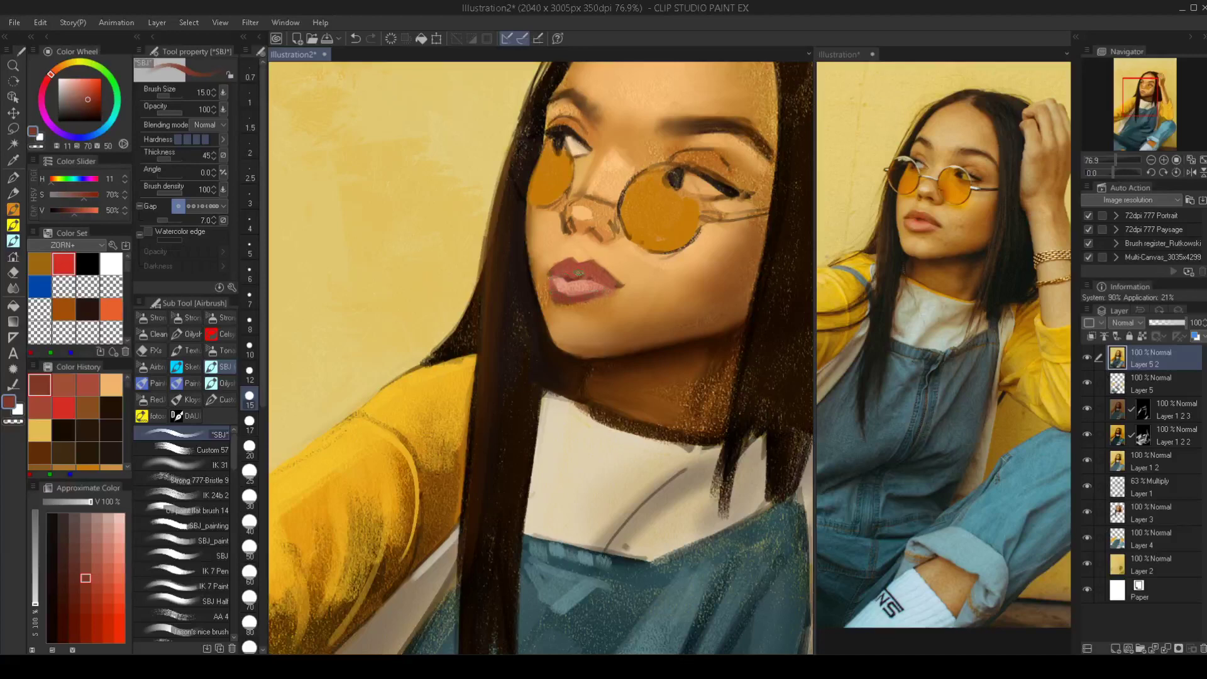
key("bracketleft")
key("bracketleft")
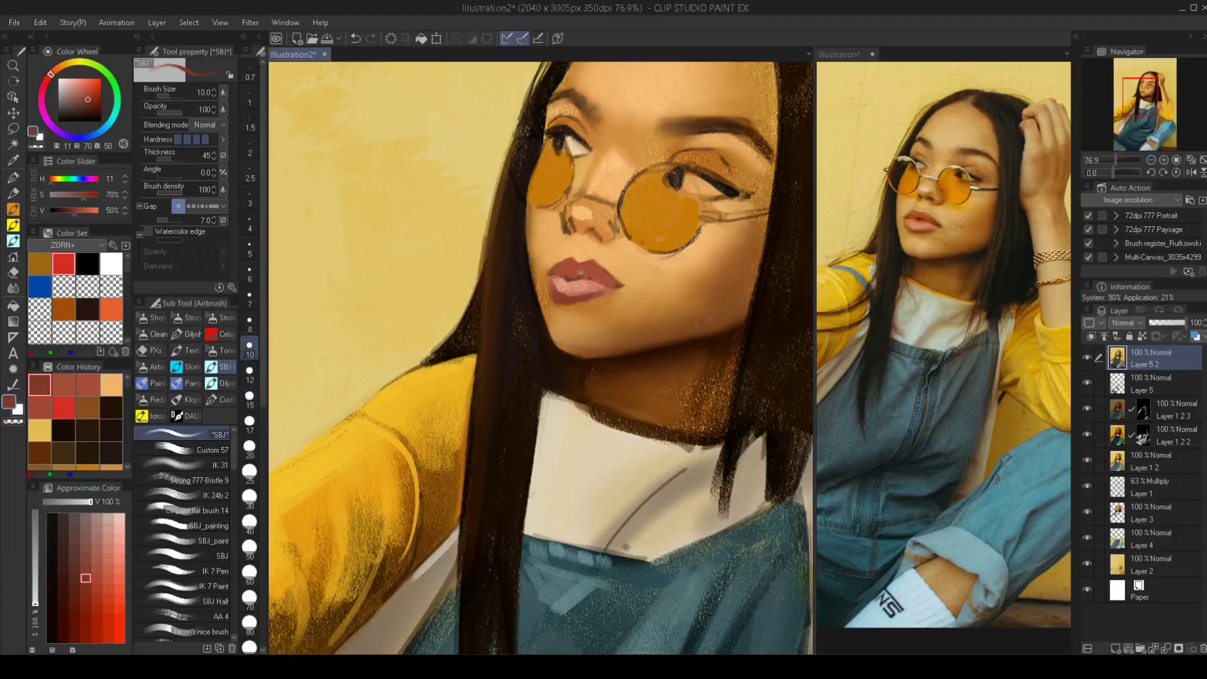
left_click(579, 272, "alt")
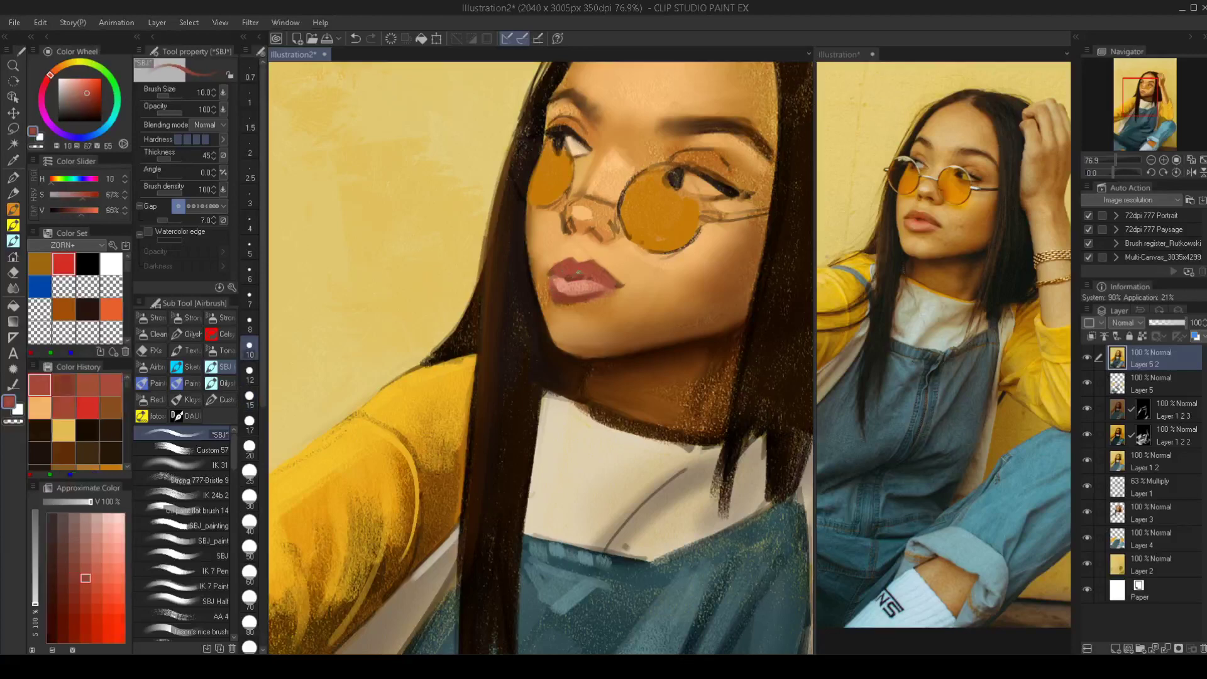
left_click(573, 274, "alt")
key("bracketleft")
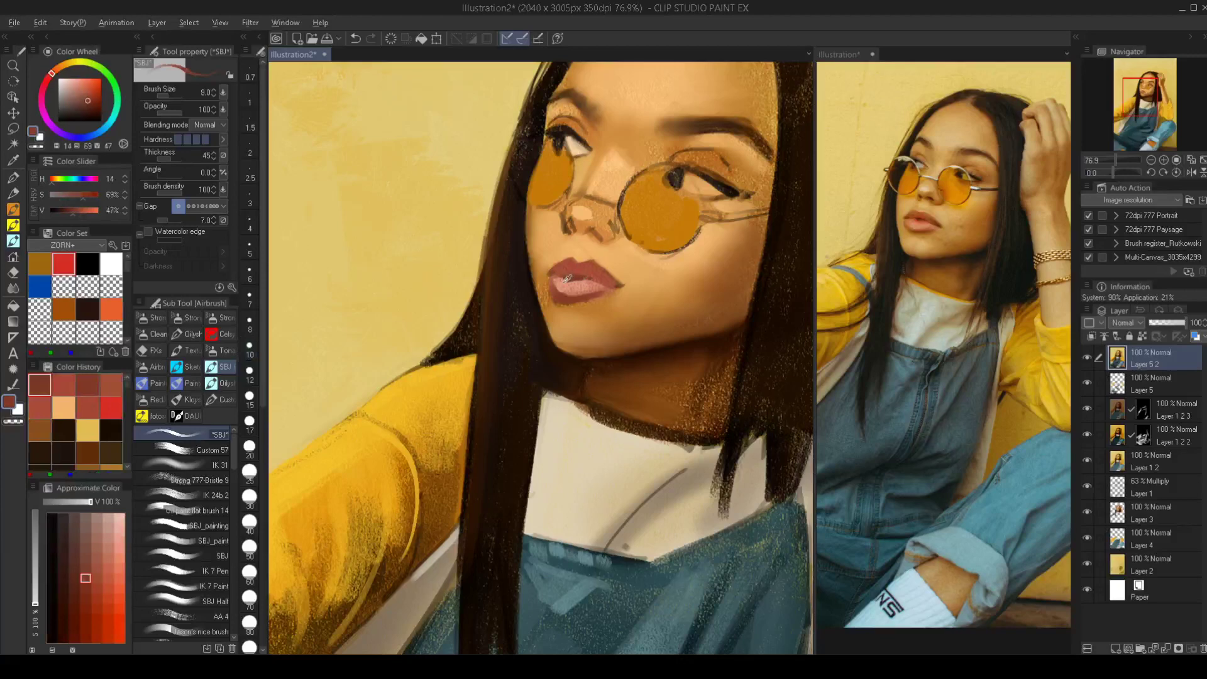
left_click(563, 279, "alt")
left_click(576, 271, "alt")
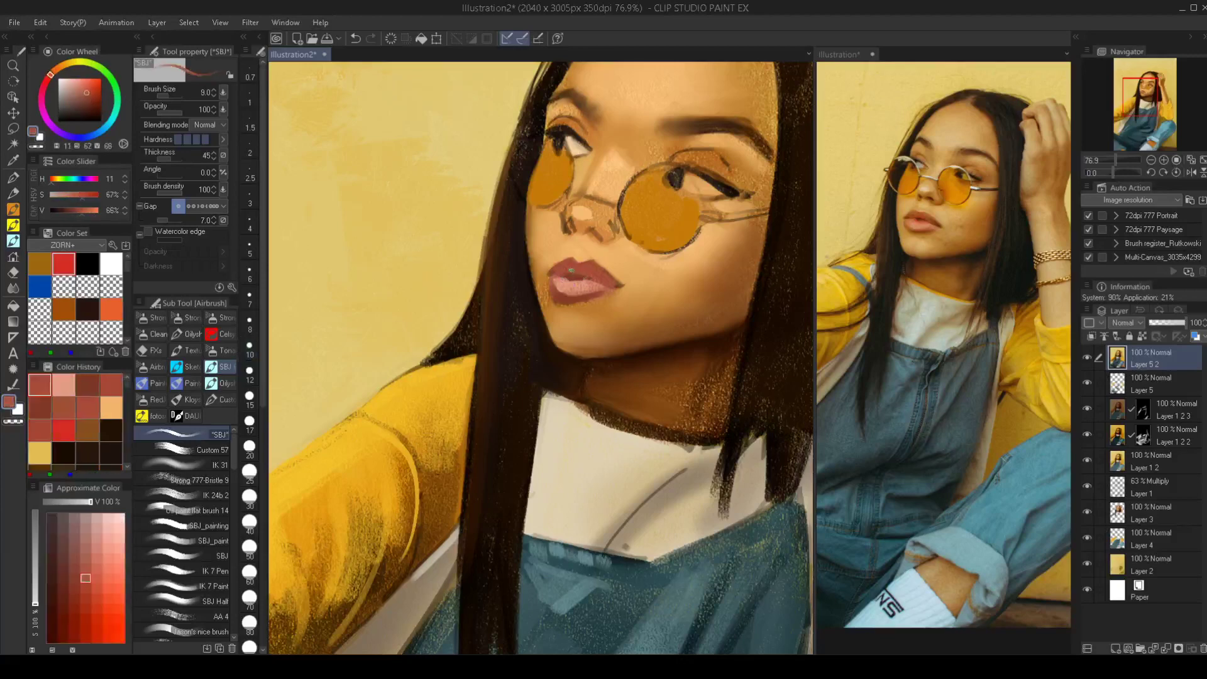
left_click(568, 270, "alt")
Mirror the whole portrait horizontally to check its proportions and restore the original orientation
left_click_drag(606, 295, 552, 313)
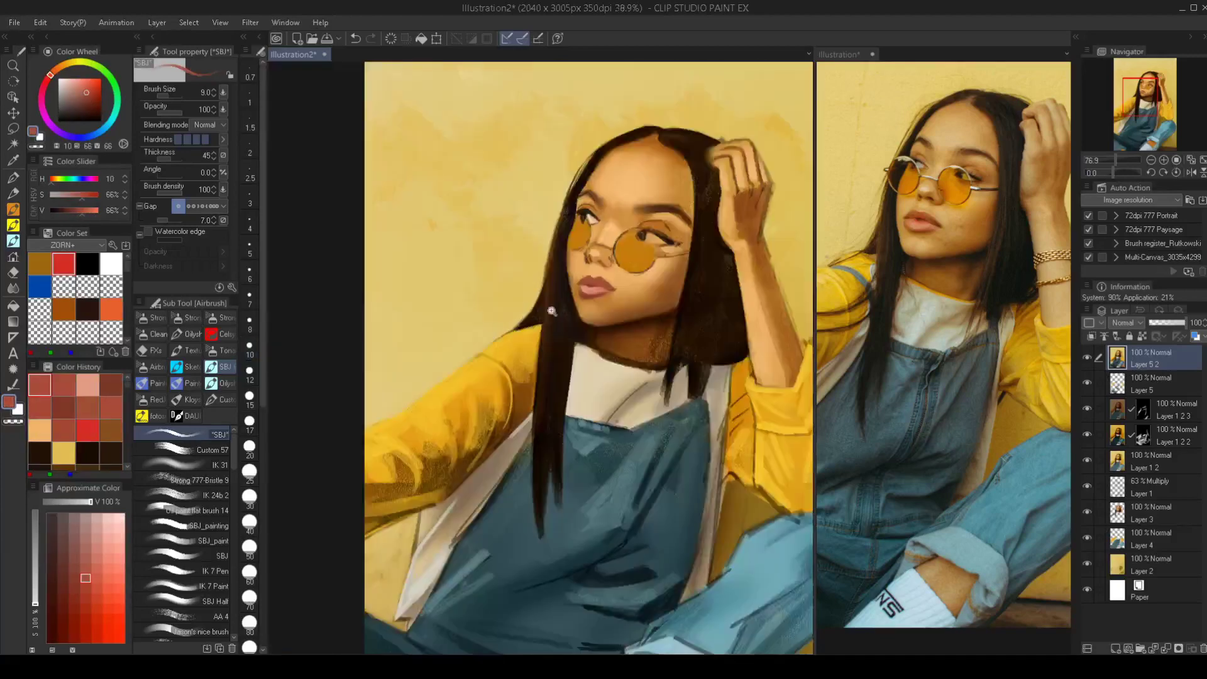
key("h")
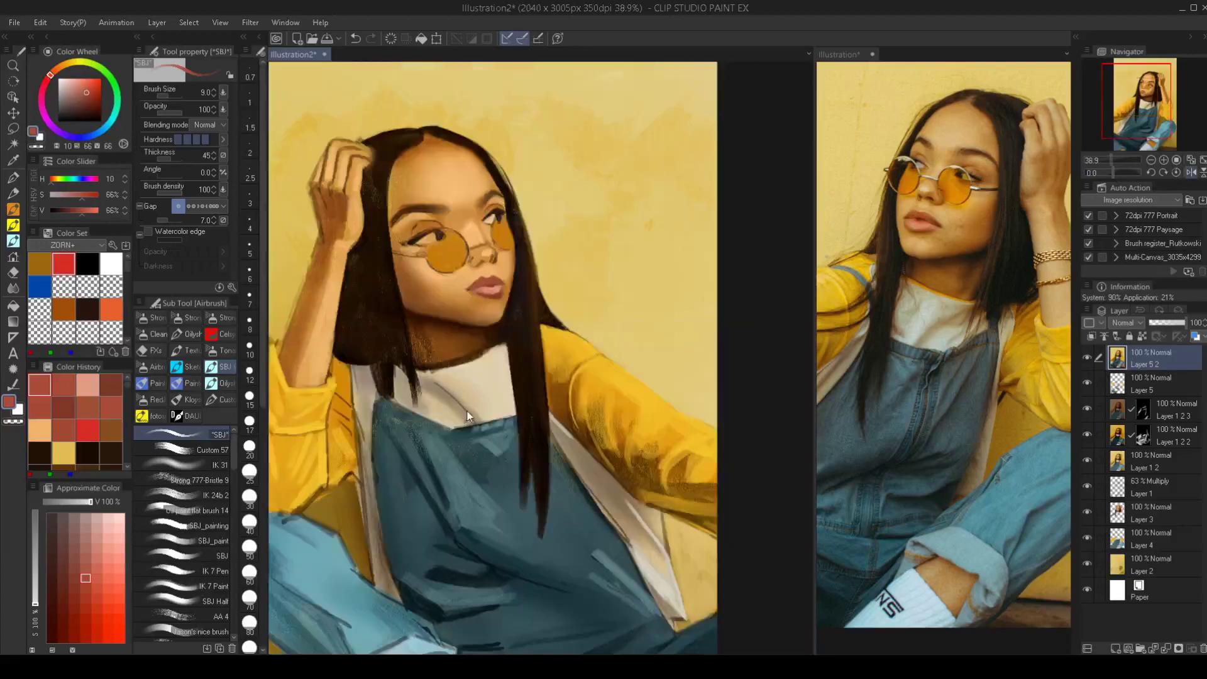
key("h")
left_click_drag(645, 321, 645, 342)
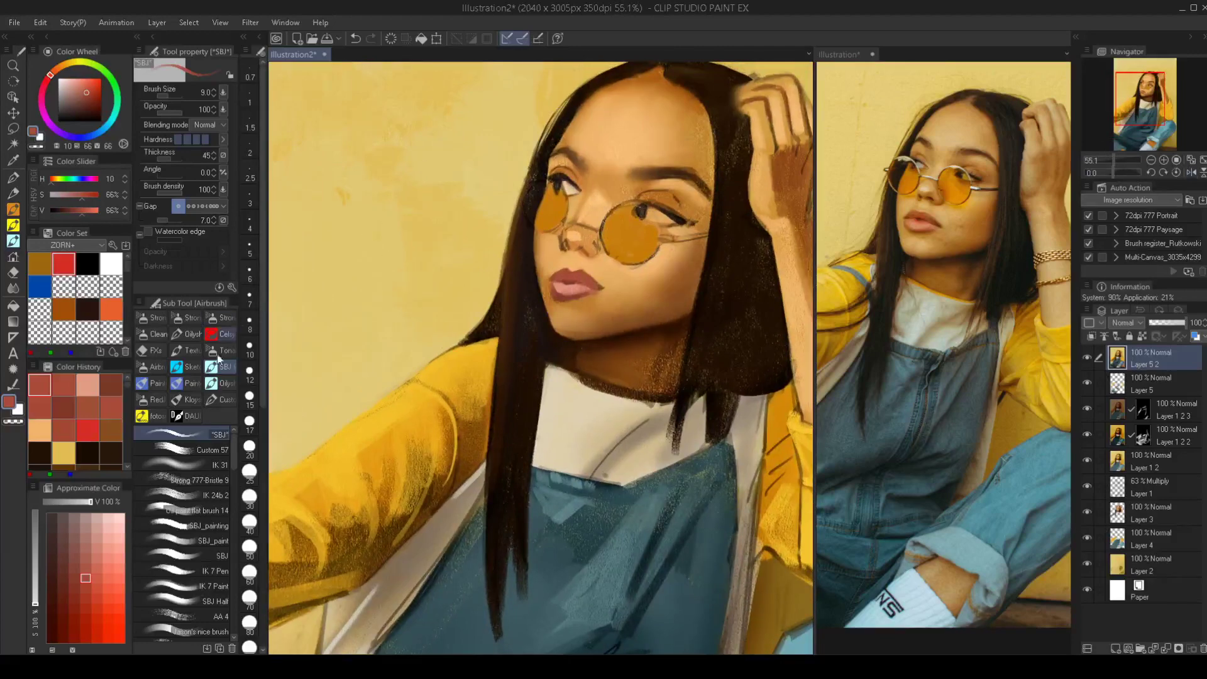
Repaint the long hair lock falling over the overalls with the IK 24b 2 brush at size 45 in sampled dark brown
left_click(198, 491)
left_click(511, 289, "alt")
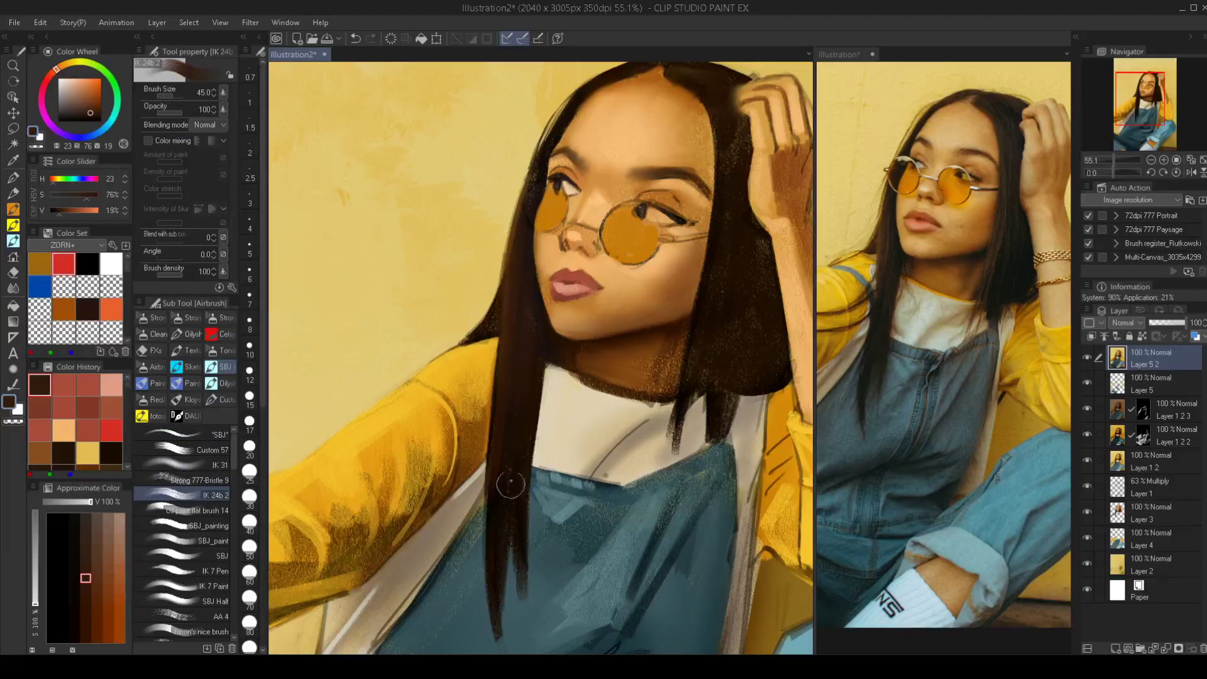
left_click_drag(518, 410, 559, 341)
scroll(560, 342, "up", 2)
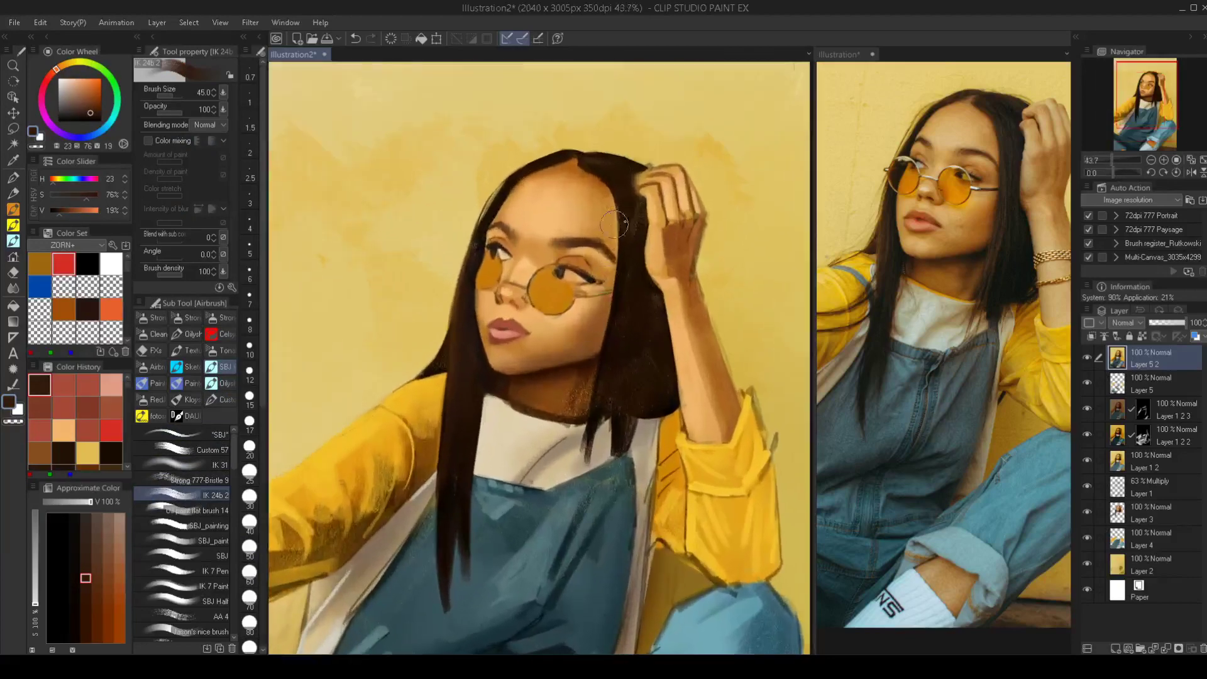
Paint long strokes down the hair between the face and raised arm in a slightly lighter brown than the sampled hair colour
left_click(631, 199, "alt")
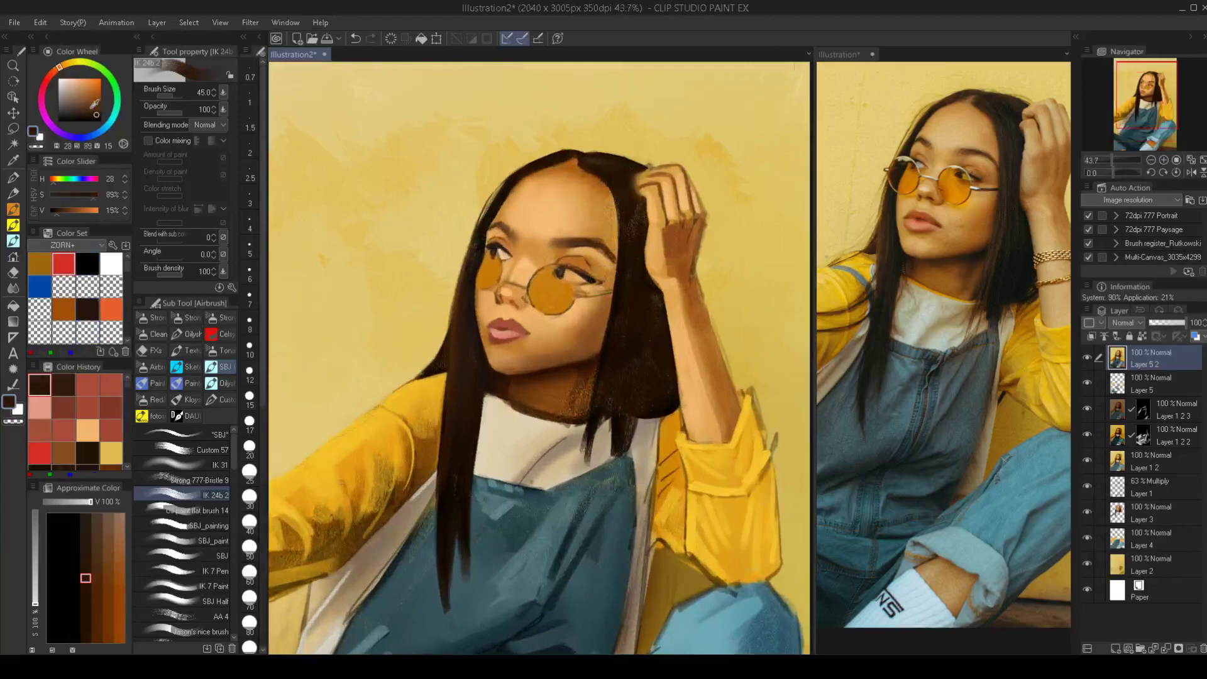
left_click(90, 110)
key("bracketleft")
key("bracketleft")
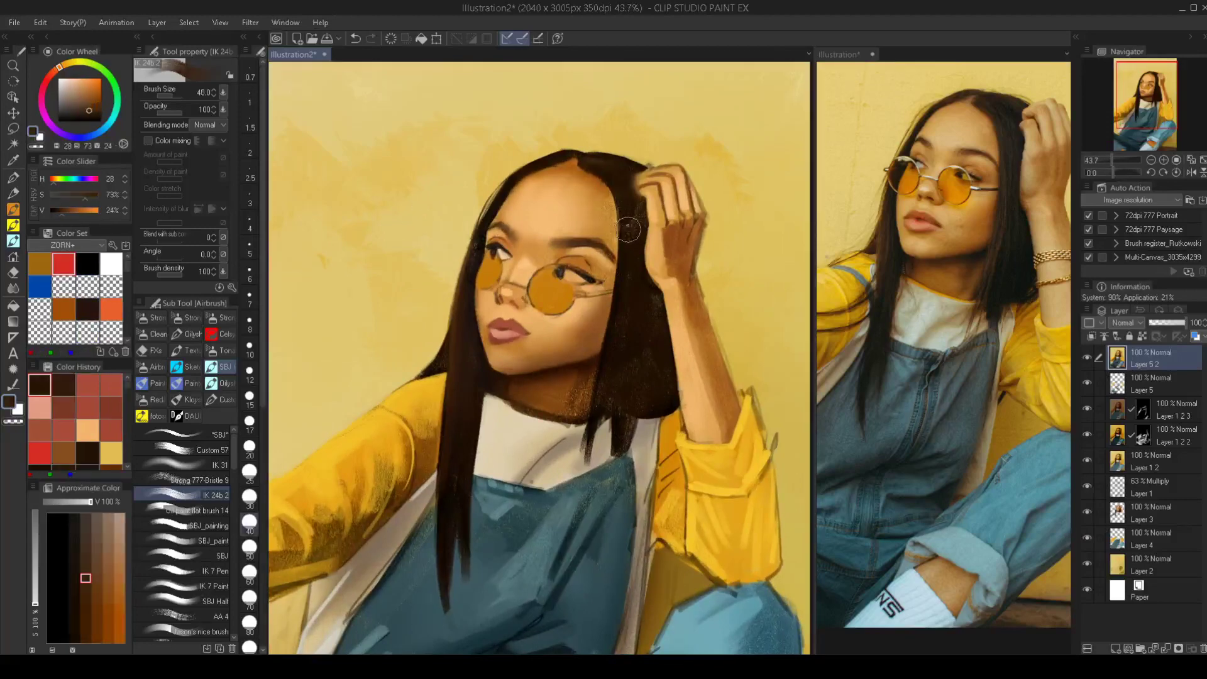
left_click_drag(630, 234, 614, 362)
key("bracketright")
key("bracketright")
left_click_drag(628, 291, 619, 400)
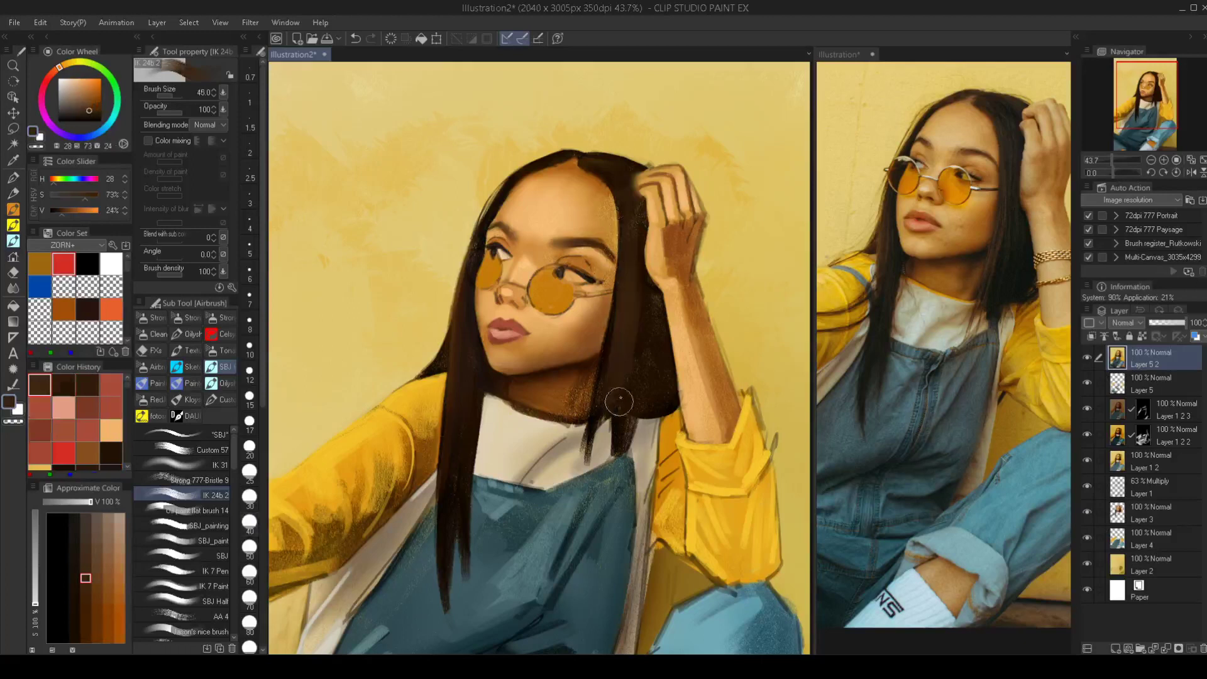
left_click_drag(645, 311, 638, 380)
left_click_drag(757, 238, 728, 358)
key("ctrl+z")
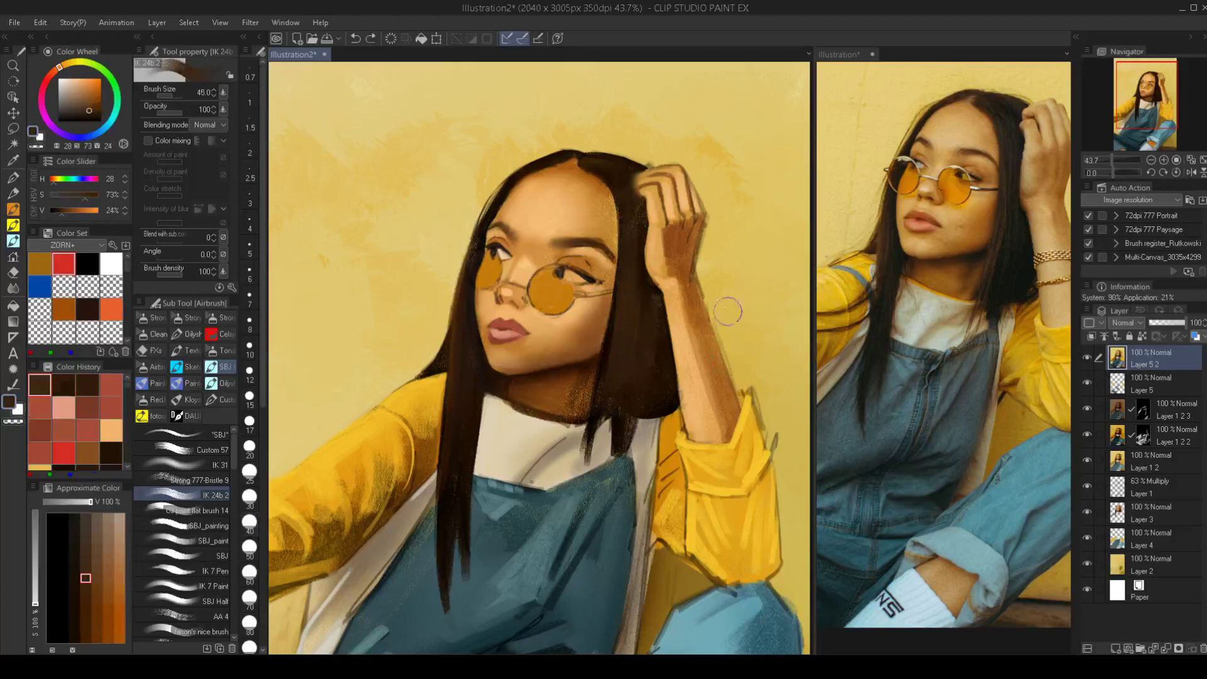
key("ctrl+z")
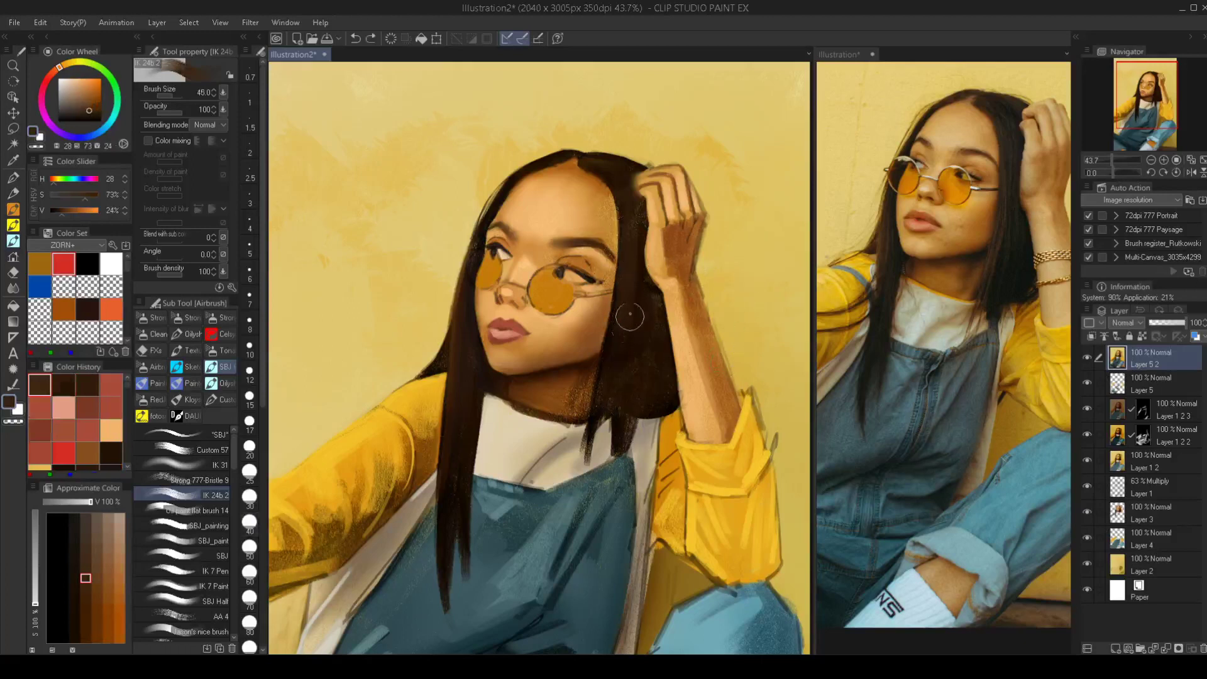
Paint thin brown hair strands falling from beside the neck over the white shirt with the brush at size 15
key("bracketleft")
key("bracketleft")
key("bracketleft")
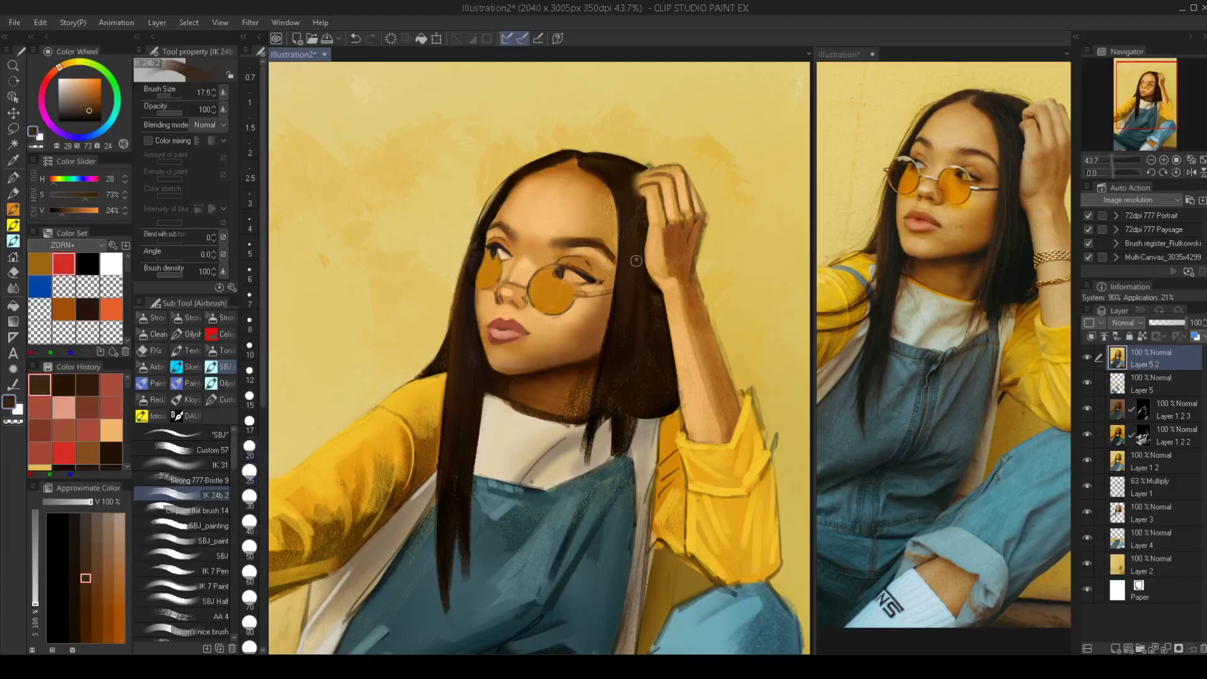
key("bracketleft")
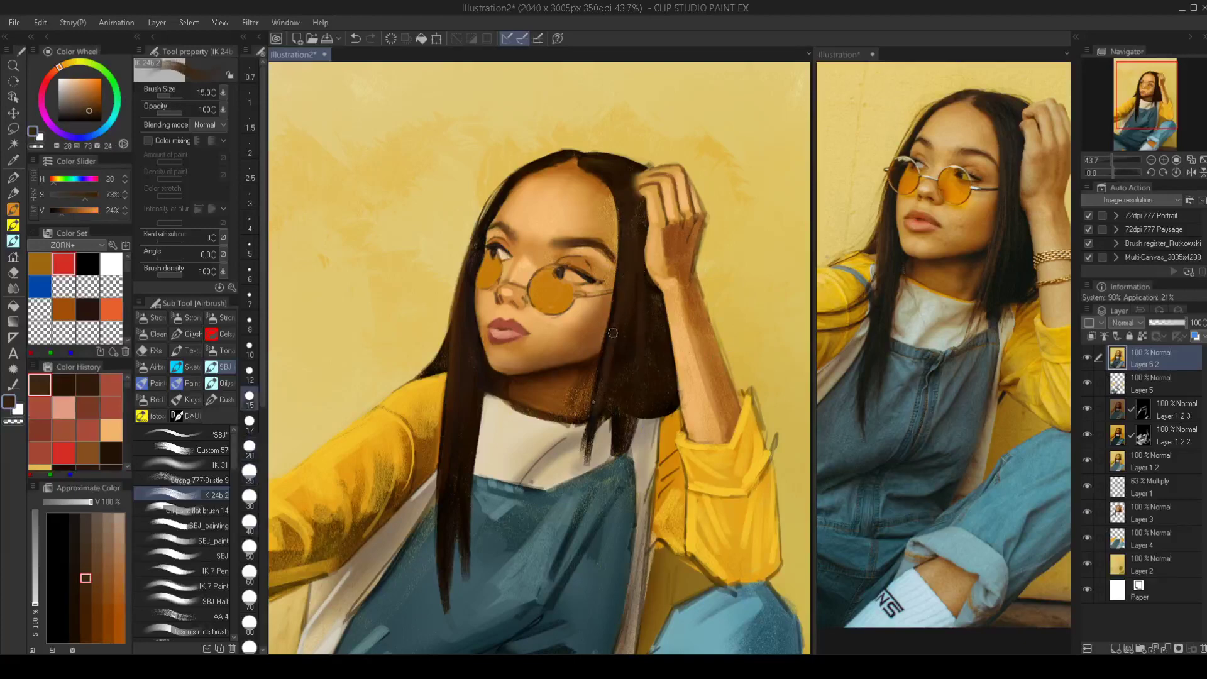
left_click_drag(597, 396, 579, 462)
key("ctrl+z")
mouse_move(613, 346)
left_mouse_down()
mouse_move(575, 492)
mouse_move(591, 468)
left_mouse_up()
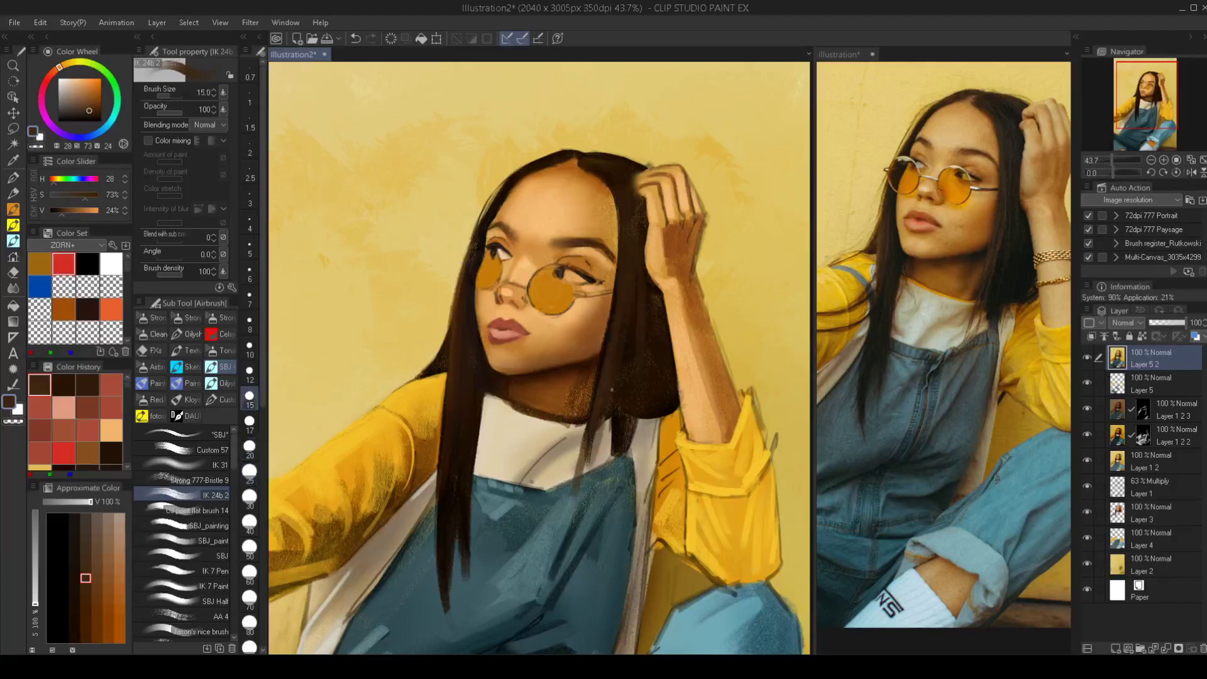
key("bracketleft")
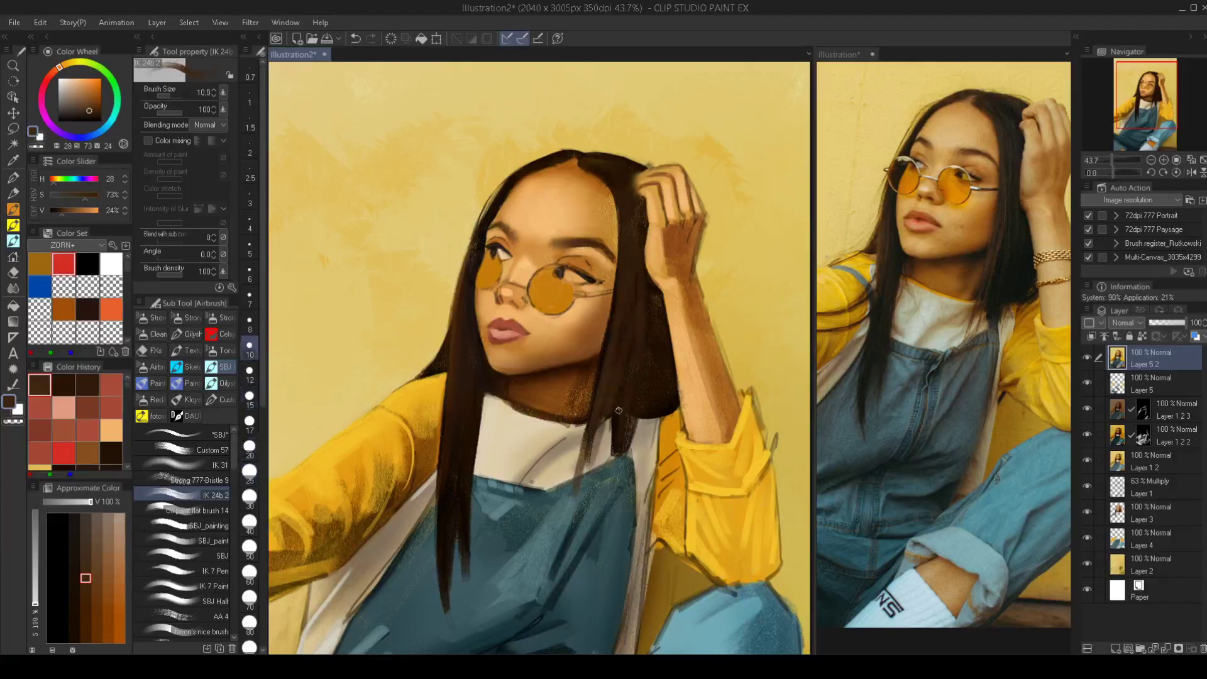
Deepen the hair between the neck and raised arm with a sampled near-black at brush size 30
left_click(619, 424, "alt")
key("bracketright")
key("bracketright")
key("bracketright")
key("bracketright")
key("bracketright")
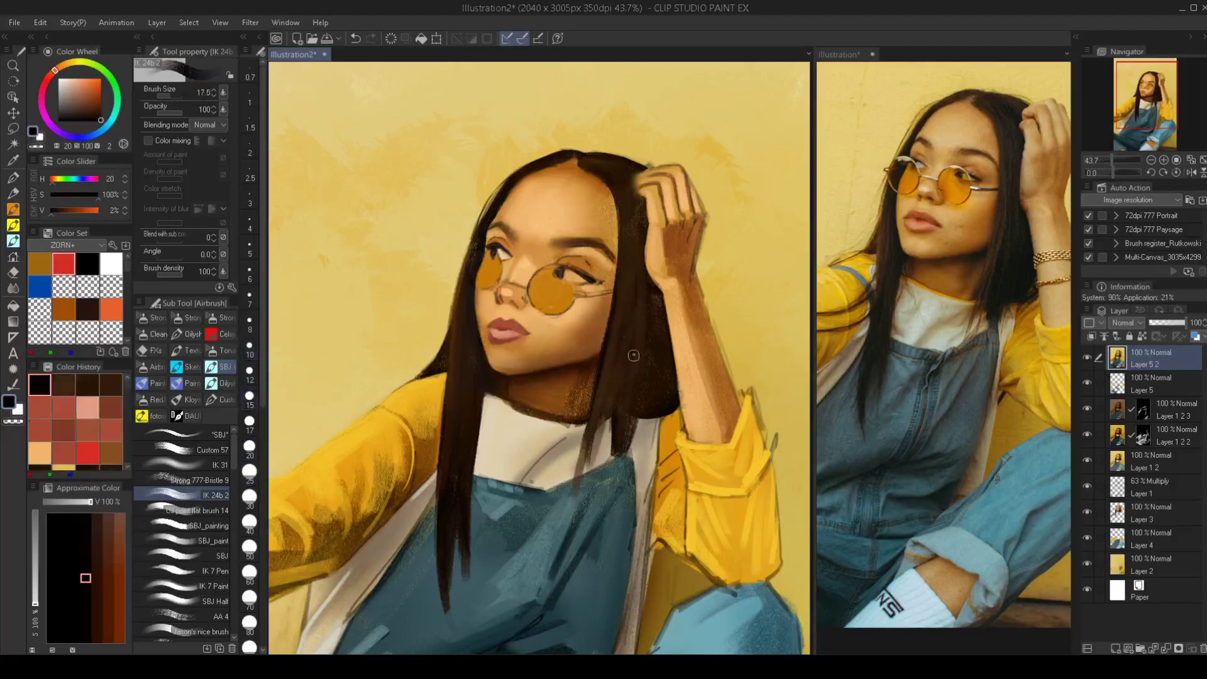
key("bracketright")
mouse_move(650, 326)
left_mouse_down()
mouse_move(655, 383)
mouse_move(657, 333)
mouse_move(665, 399)
mouse_move(658, 321)
mouse_move(644, 408)
left_mouse_up()
mouse_move(654, 366)
left_mouse_down()
mouse_move(649, 340)
mouse_move(623, 434)
left_mouse_up()
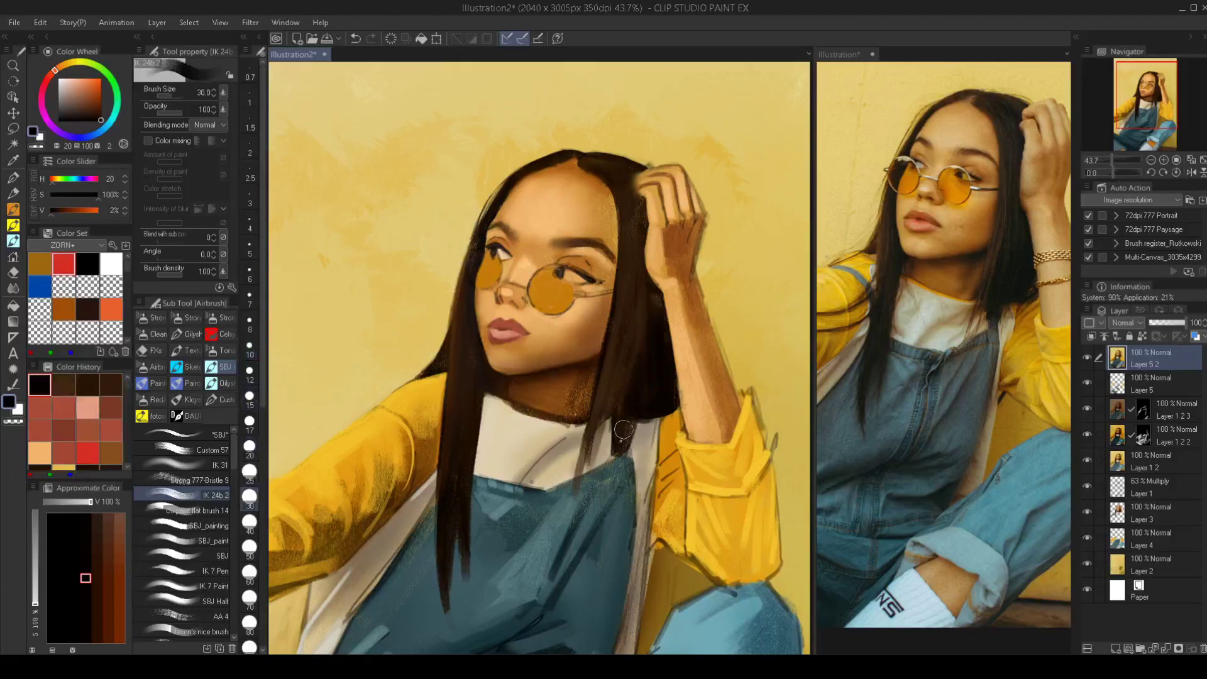
left_click_drag(647, 290, 644, 393)
left_click_drag(646, 300, 627, 362)
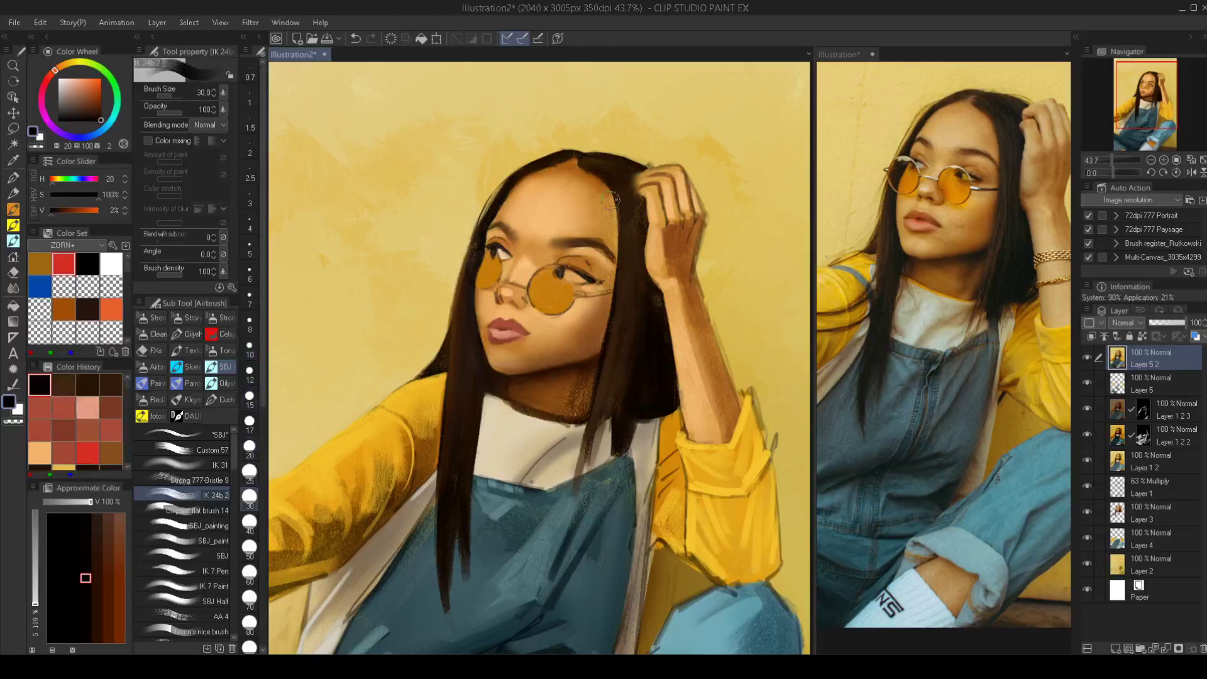
left_click_drag(637, 215, 605, 346)
Repaint the edge of the jaw beside the long hair lock with the "SBJ" brush at size 9 in a sampled skin tone
left_click_drag(605, 346, 583, 296)
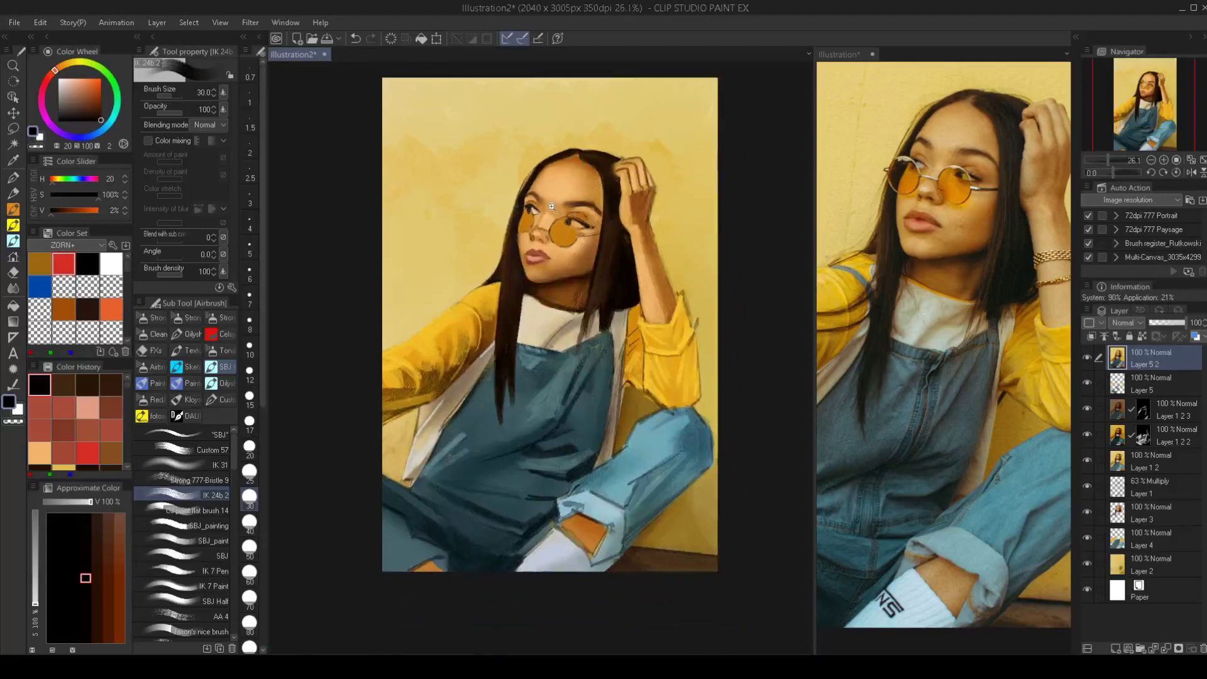
scroll(551, 206, "up", 2)
scroll(535, 332, "up", 1)
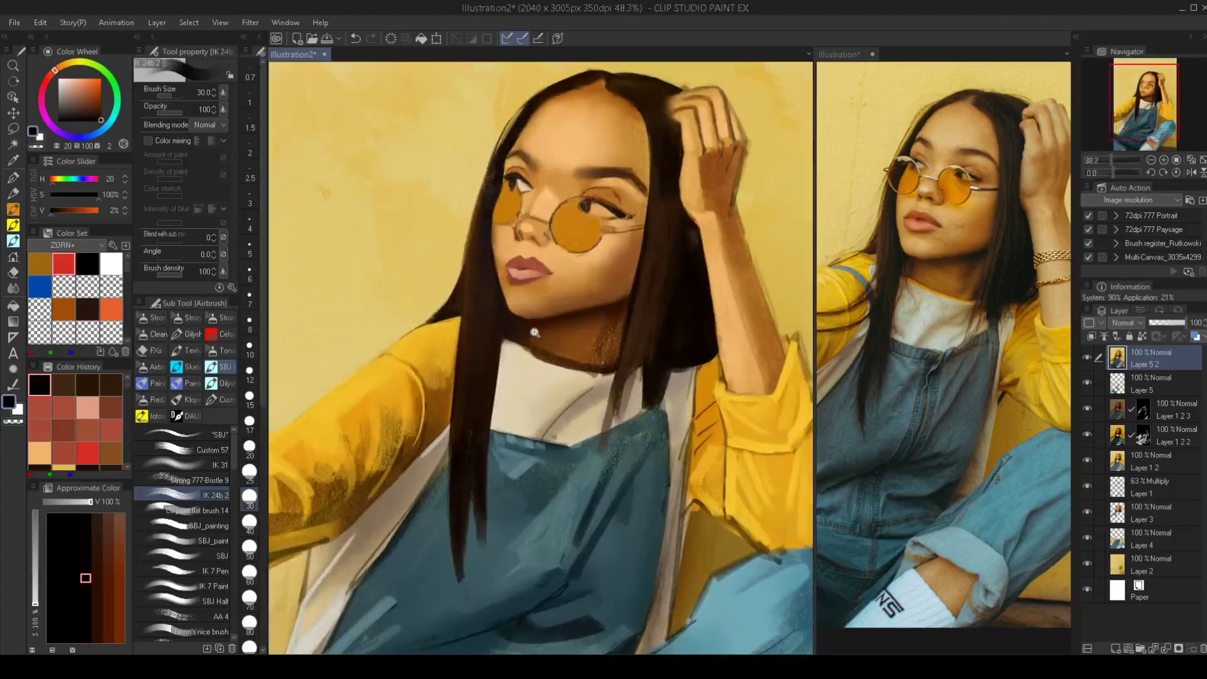
scroll(533, 327, "up", 2)
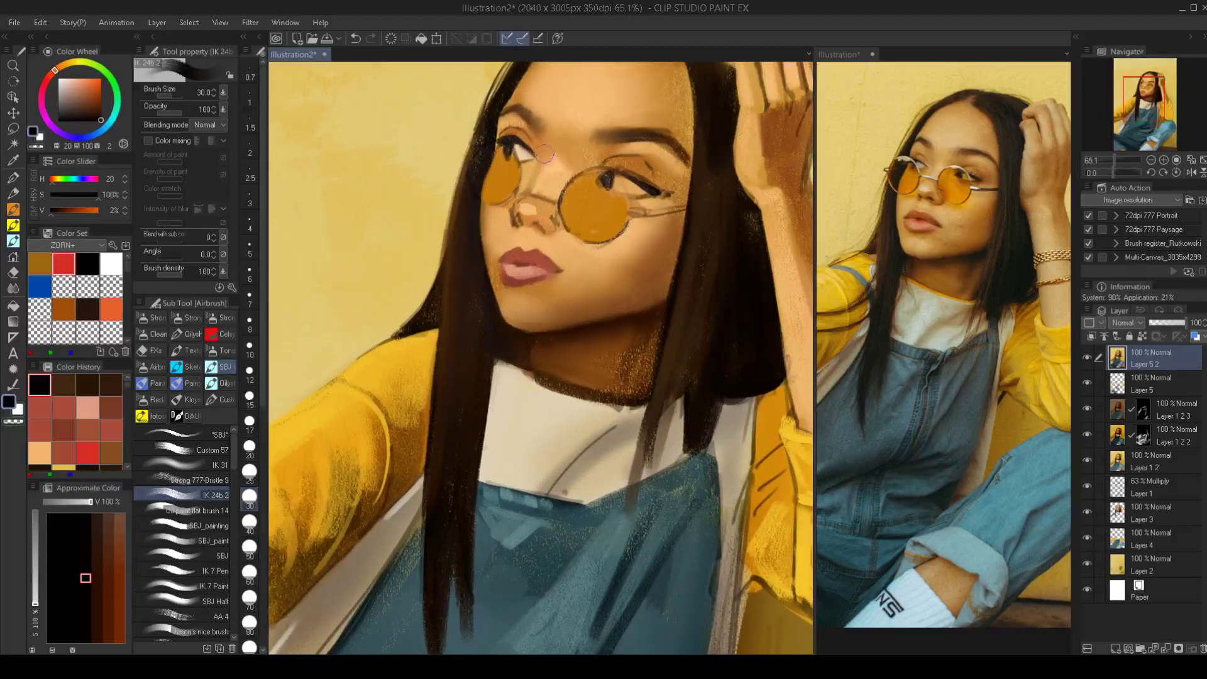
left_click(205, 436)
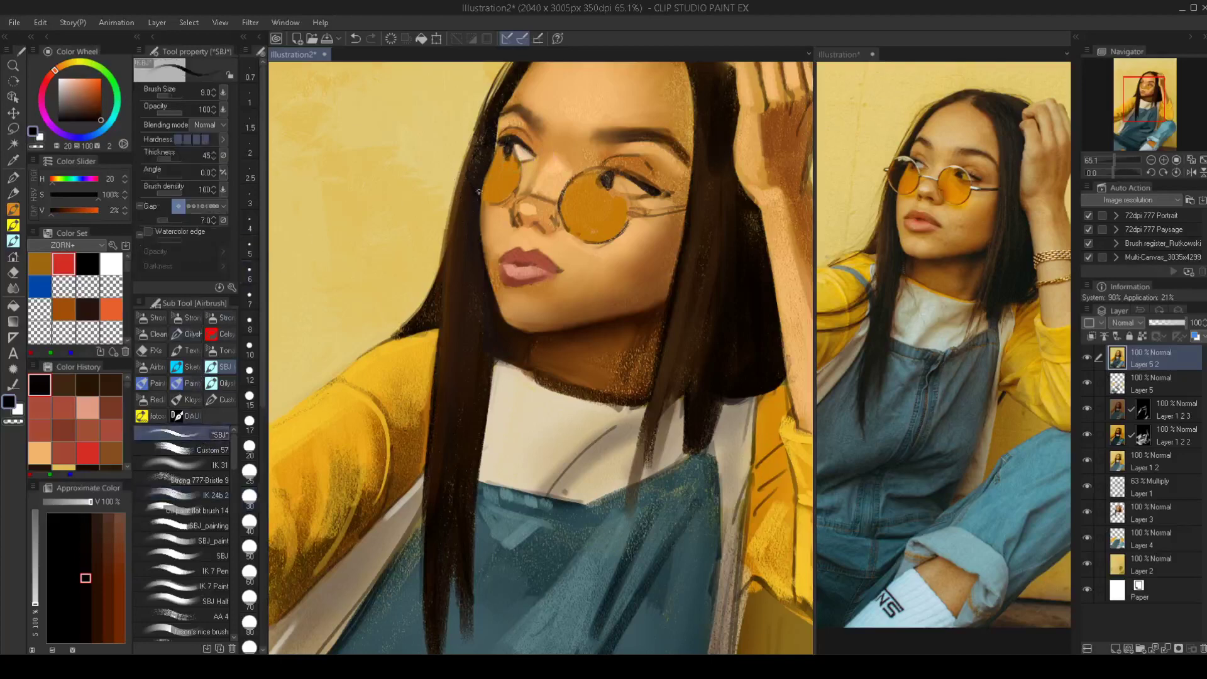
left_click(490, 249, "alt")
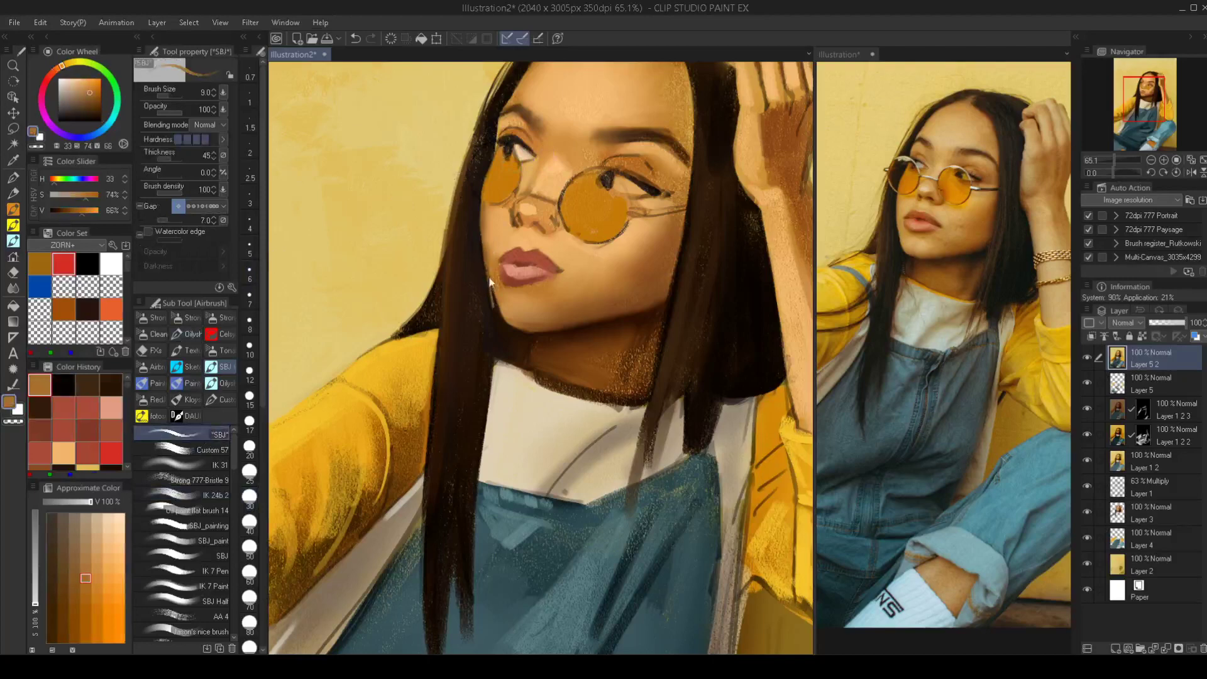
key("ctrl+z")
mouse_move(503, 324)
left_mouse_down()
mouse_move(525, 330)
mouse_move(491, 288)
left_mouse_up()
scroll(532, 293, "down", 3)
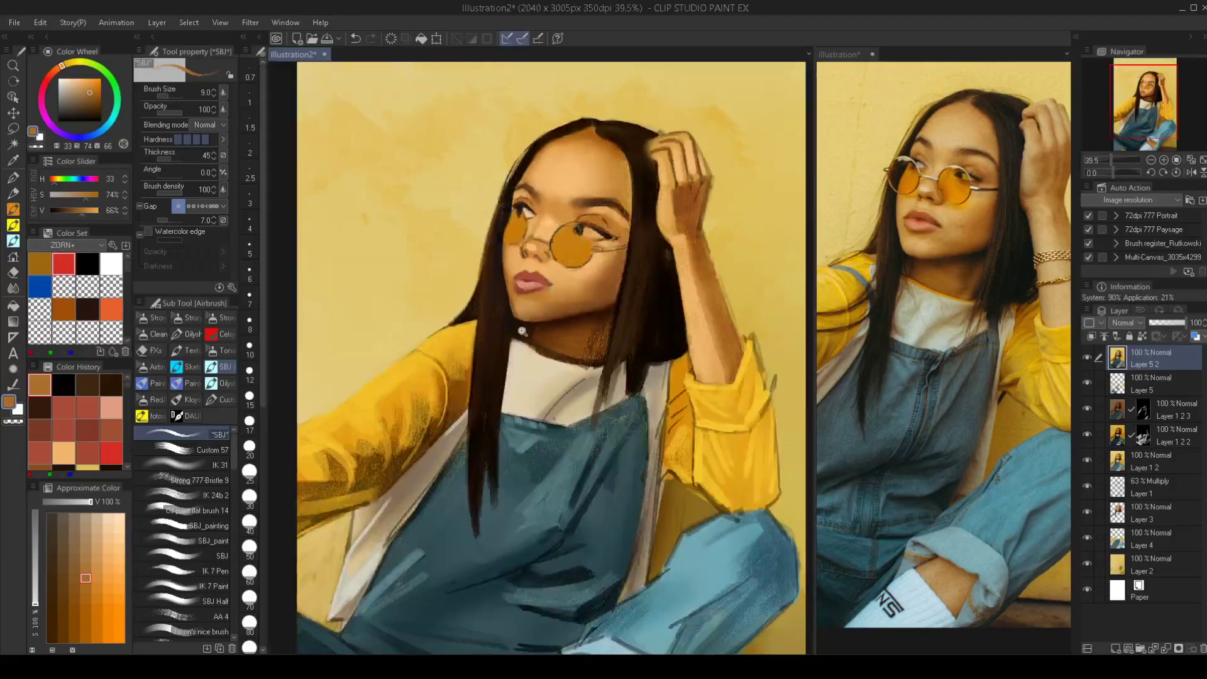
Define the shadow under the chin with a sampled dark brown at brush size 10
scroll(525, 330, "up", 3)
key("bracketright")
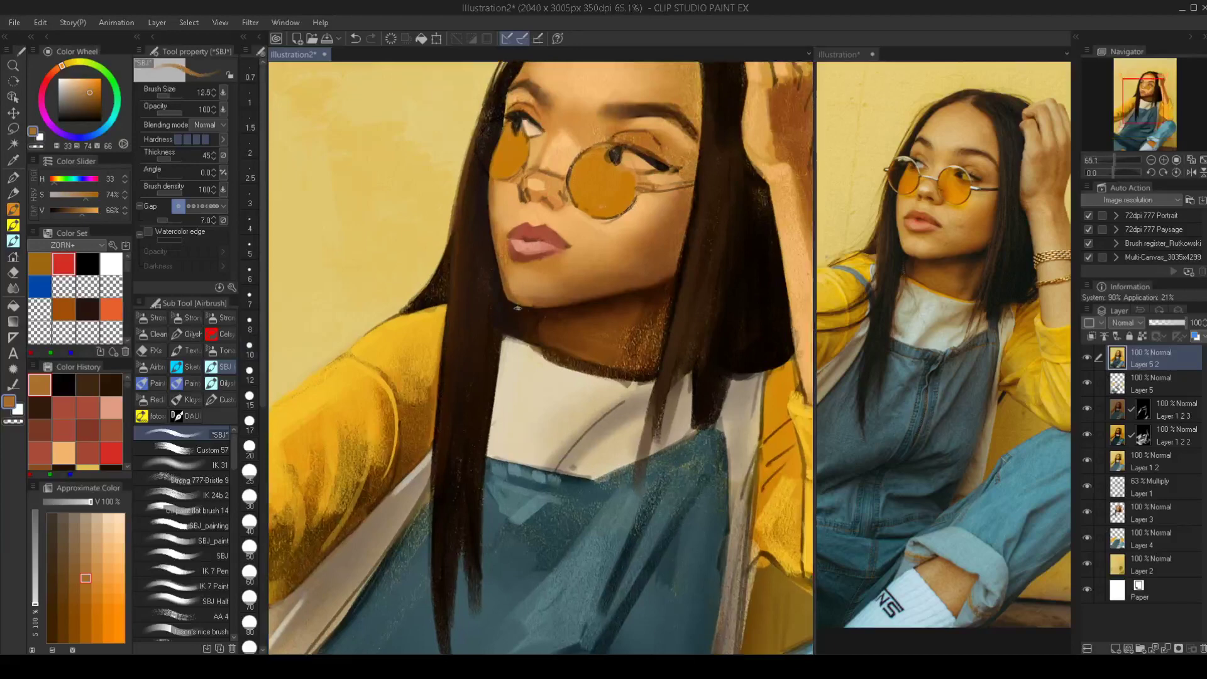
left_click(516, 306, "alt")
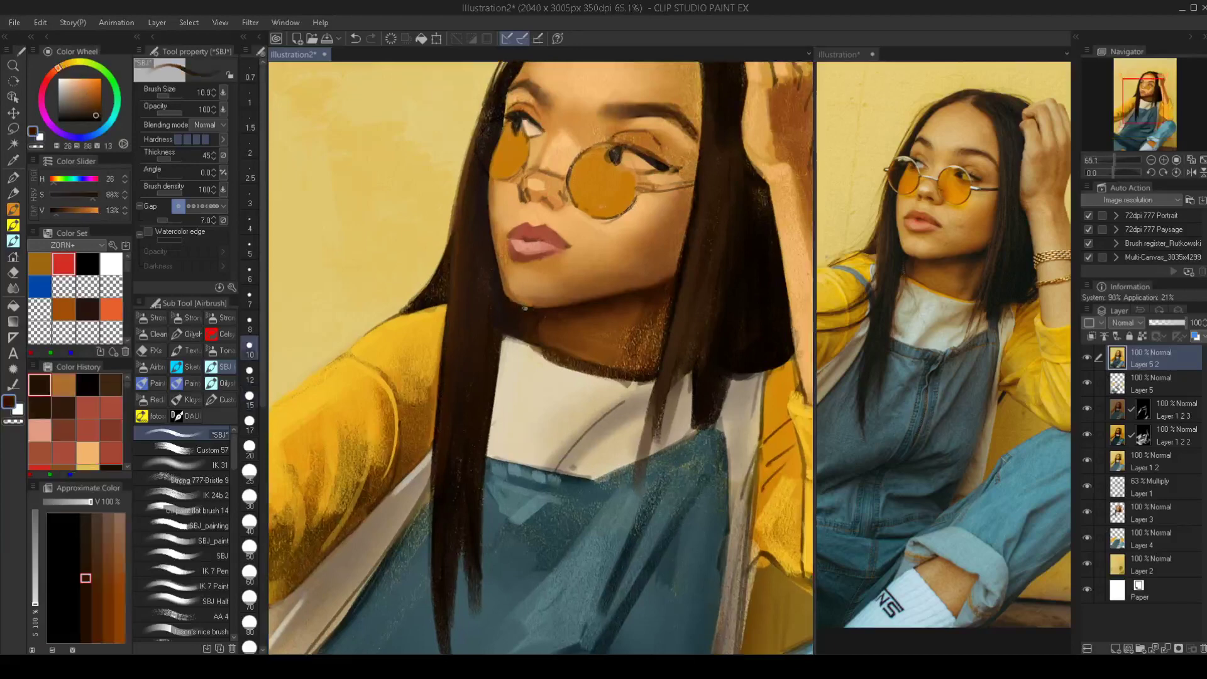
Paint lighter sampled skin tones over the chin and the area below the lips at brush sizes 20 and 35
left_click(525, 281, "alt")
key("bracketright")
key("bracketright")
key("bracketright")
key("bracketright")
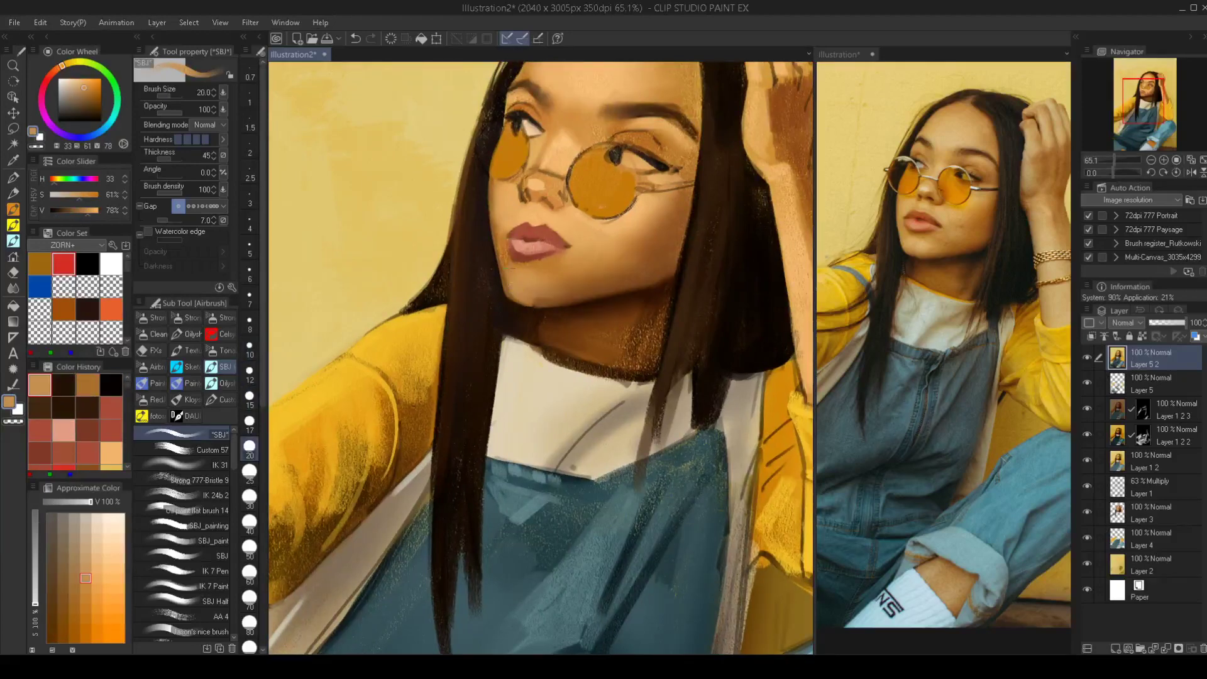
key("bracketright")
left_click(506, 217, "alt")
key("bracketright")
key("bracketright")
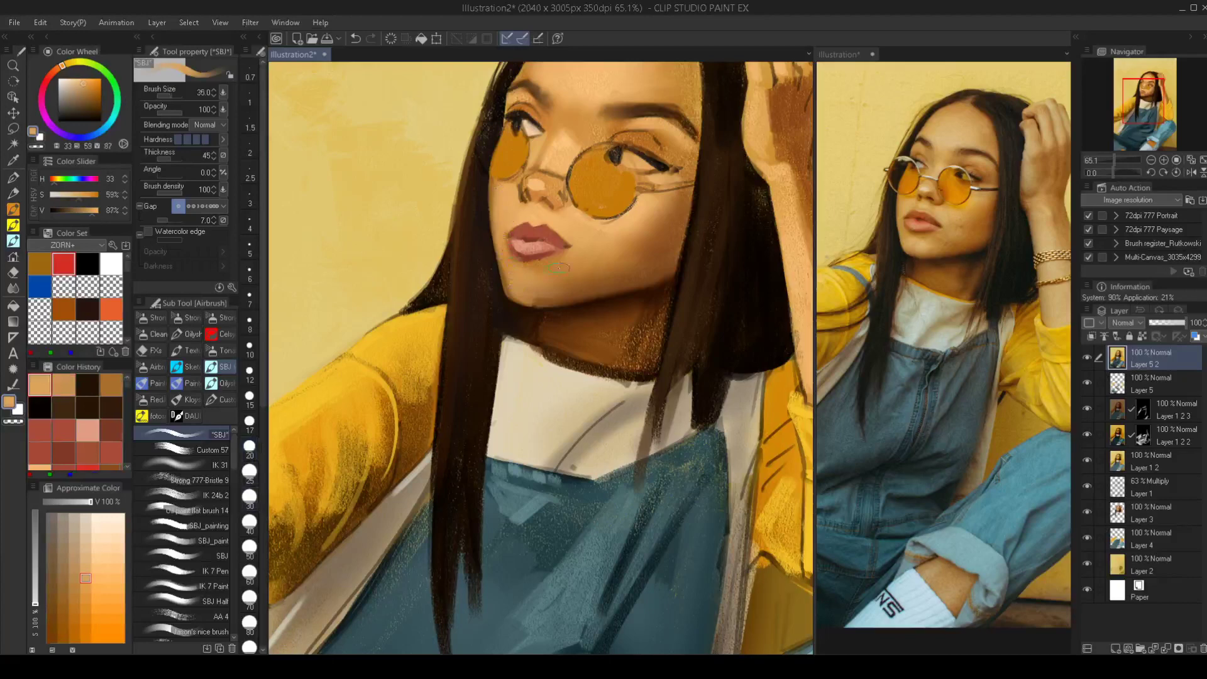
Blend the skin of the chin and jaw below the lips with Finger tip 14 at sizes 20 to 25
key("ctrl+0")
left_click_drag(545, 273, 551, 304)
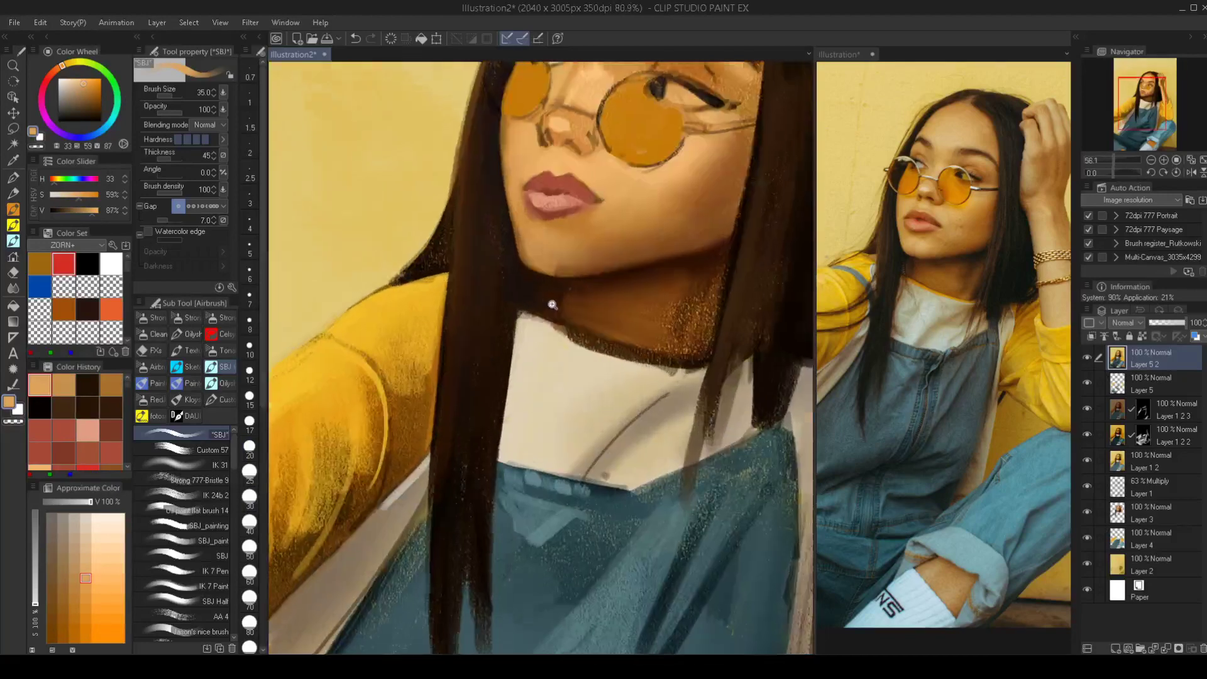
scroll(552, 304, "up", 3)
key("j")
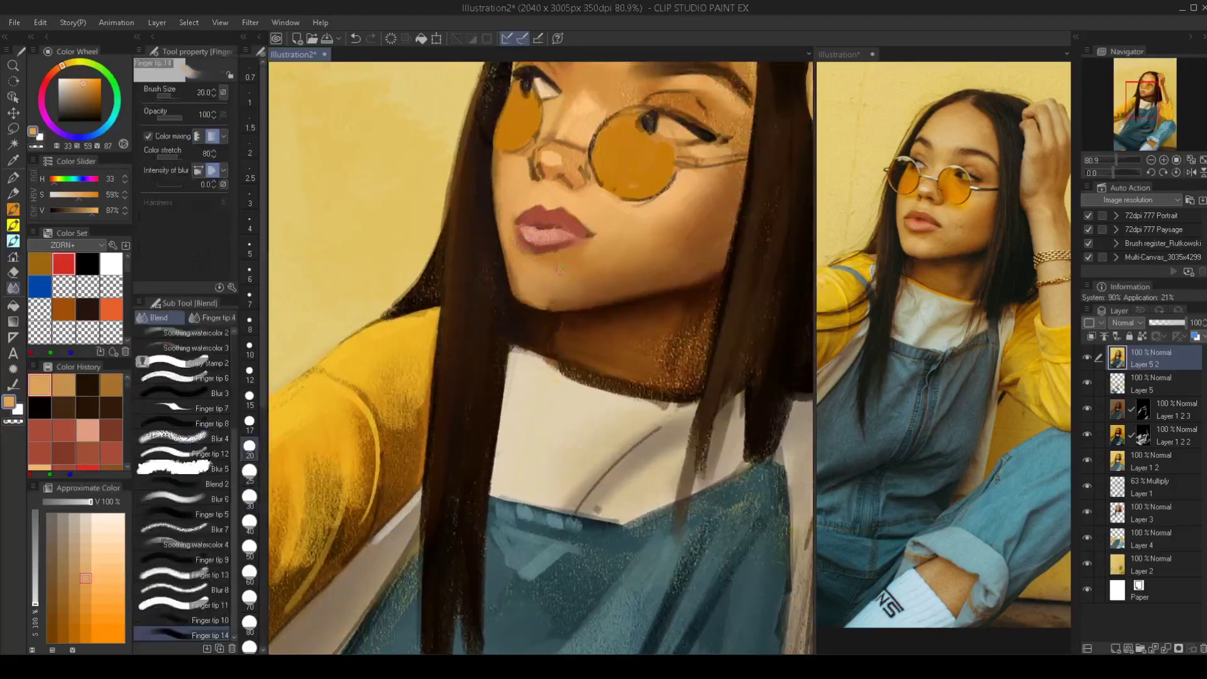
key("bracketleft")
key("bracketright")
key("bracketright")
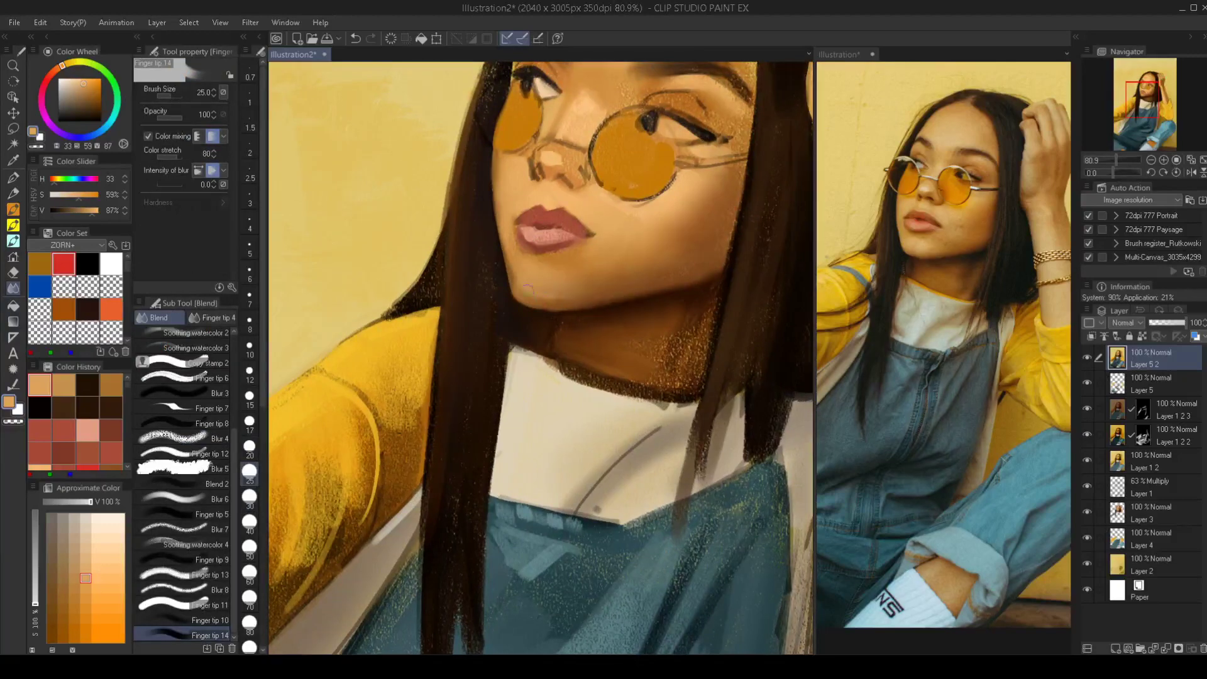
key("bracketright")
key("bracketright")
key("bracketleft")
key("bracketleft")
key("bracketleft")
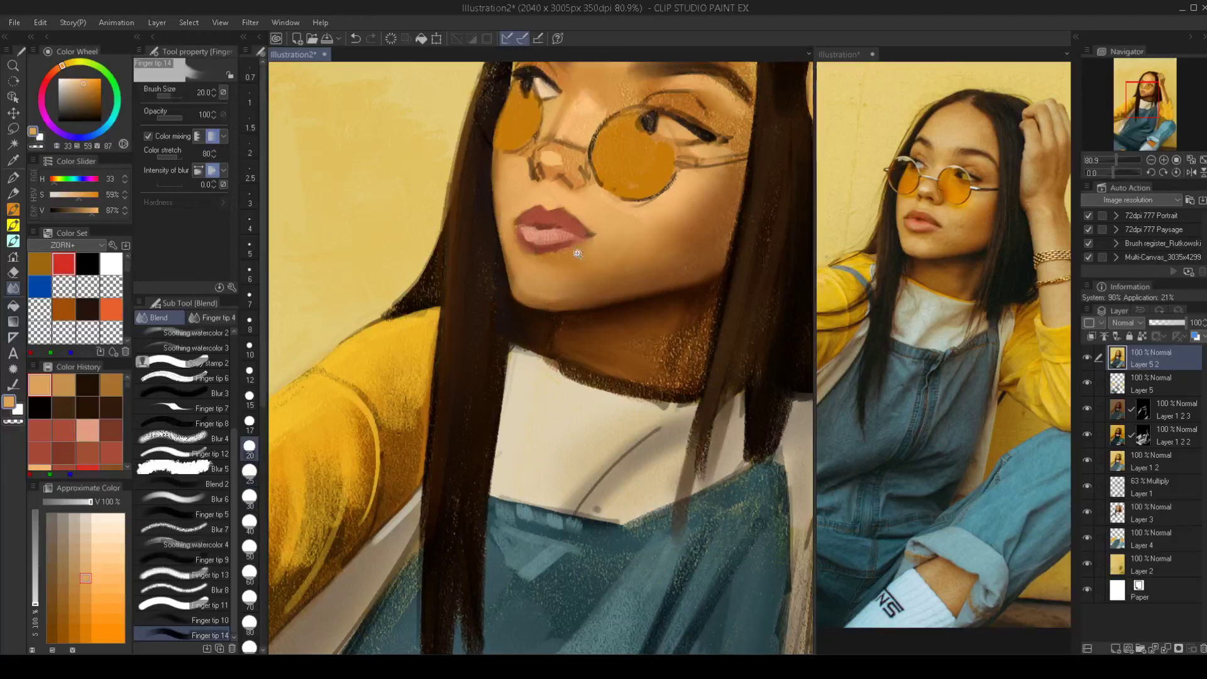
Blend the dark nose contours into the skin with Finger tip 14 at sizes 15 and 12.5, checking the face in a mirrored view
scroll(510, 245, "down", 4)
left_click_drag(590, 239, 584, 268)
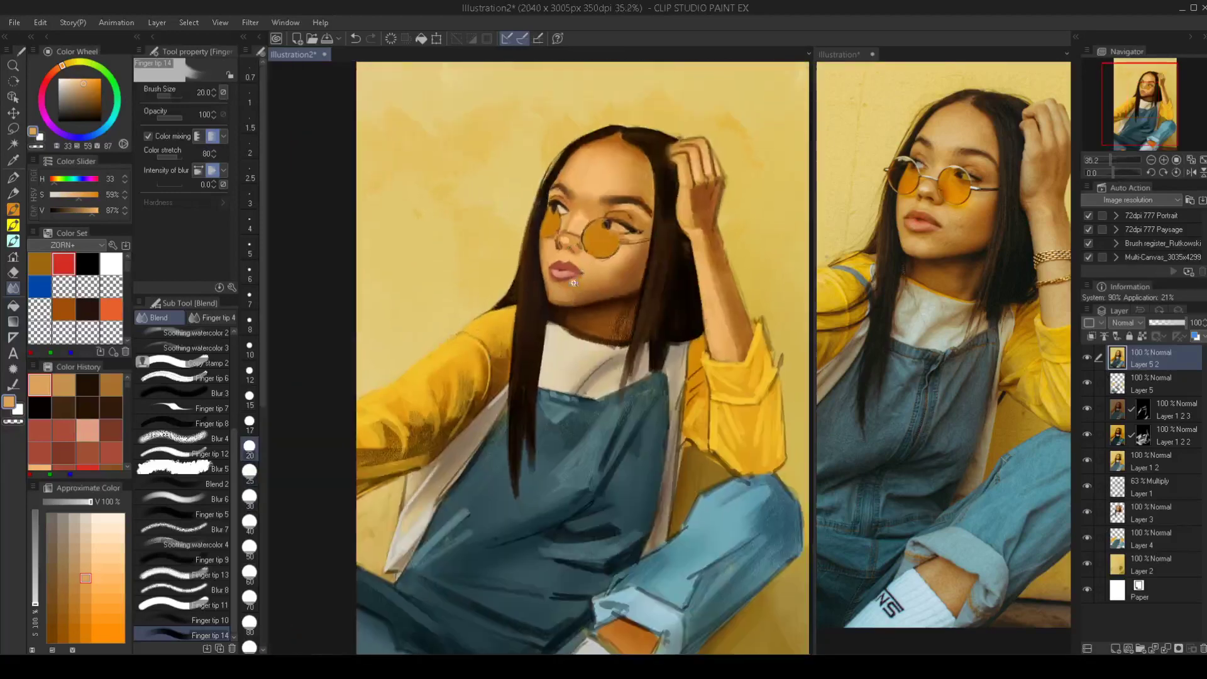
scroll(584, 267, "up", 4)
scroll(567, 312, "up", 1)
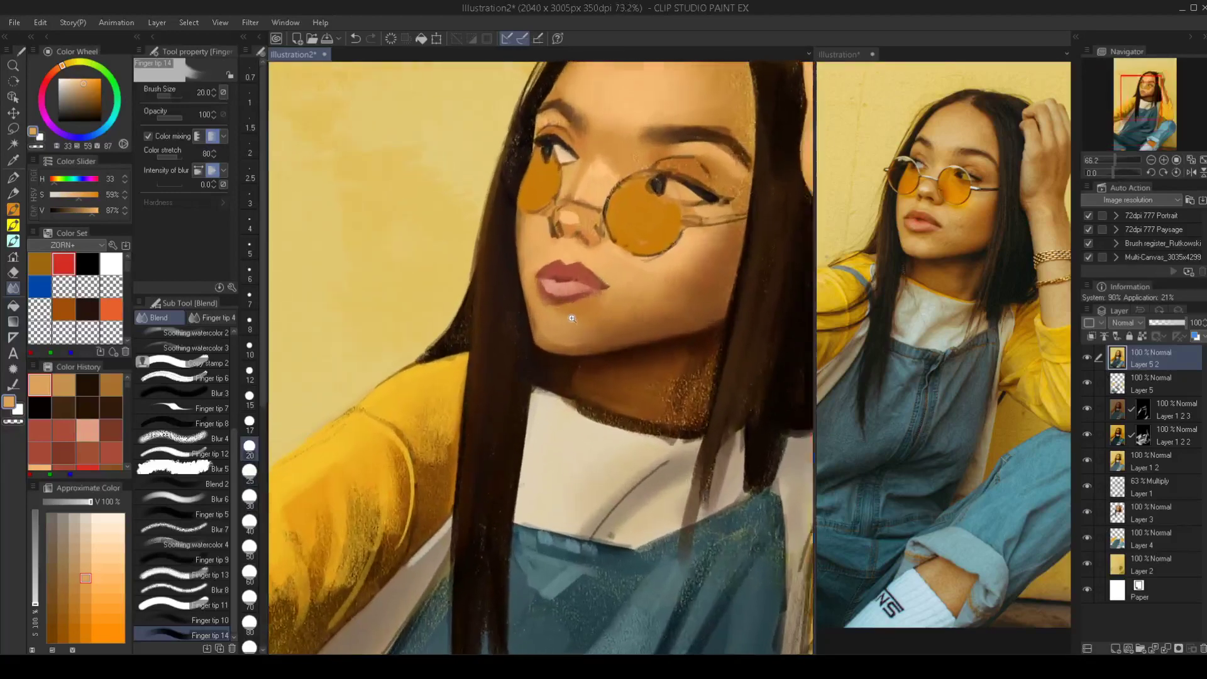
scroll(594, 238, "up", 1)
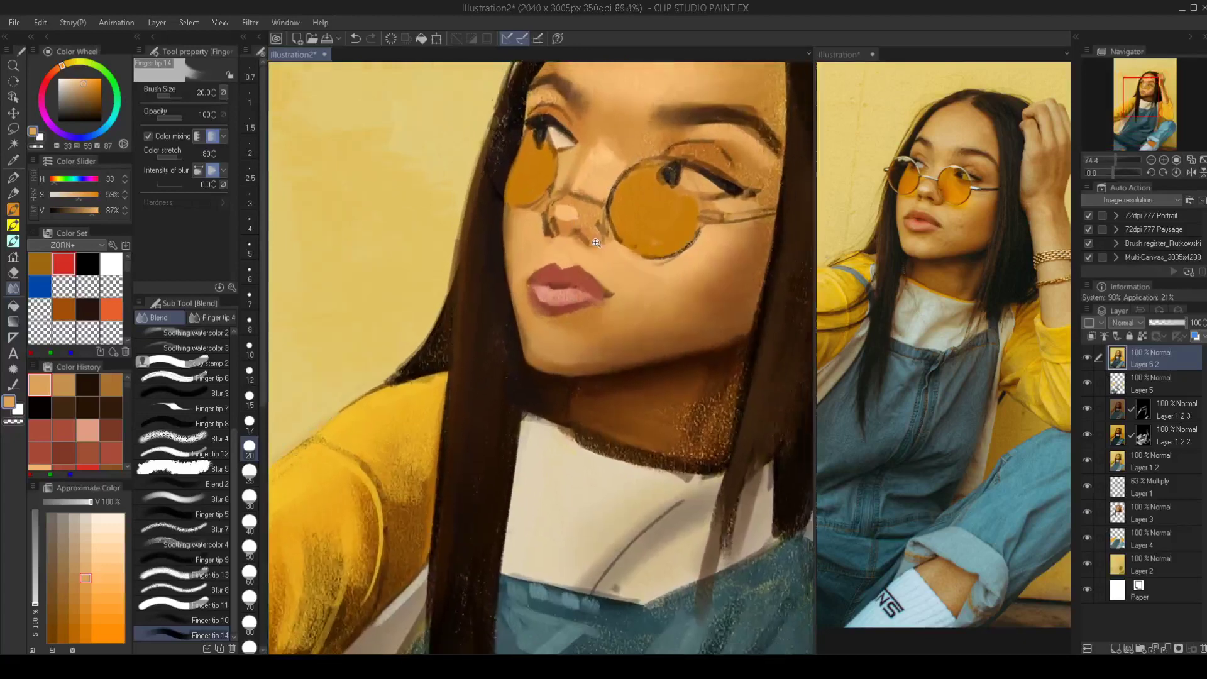
key("bracketleft")
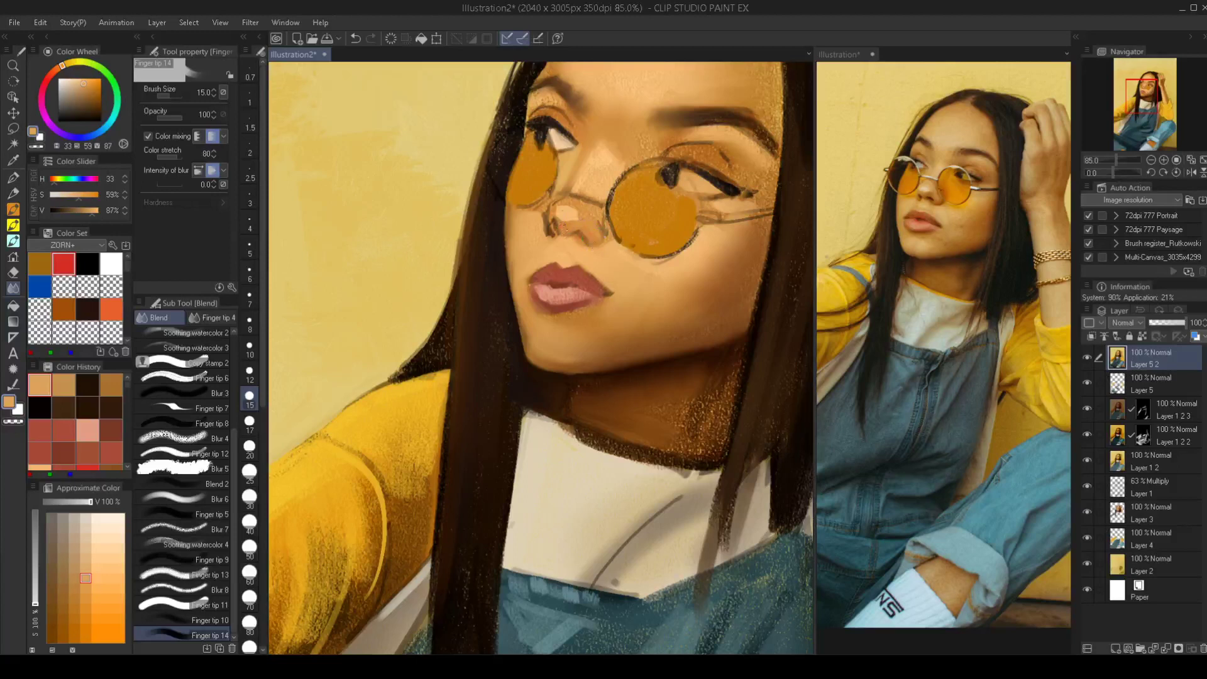
key("bracketleft")
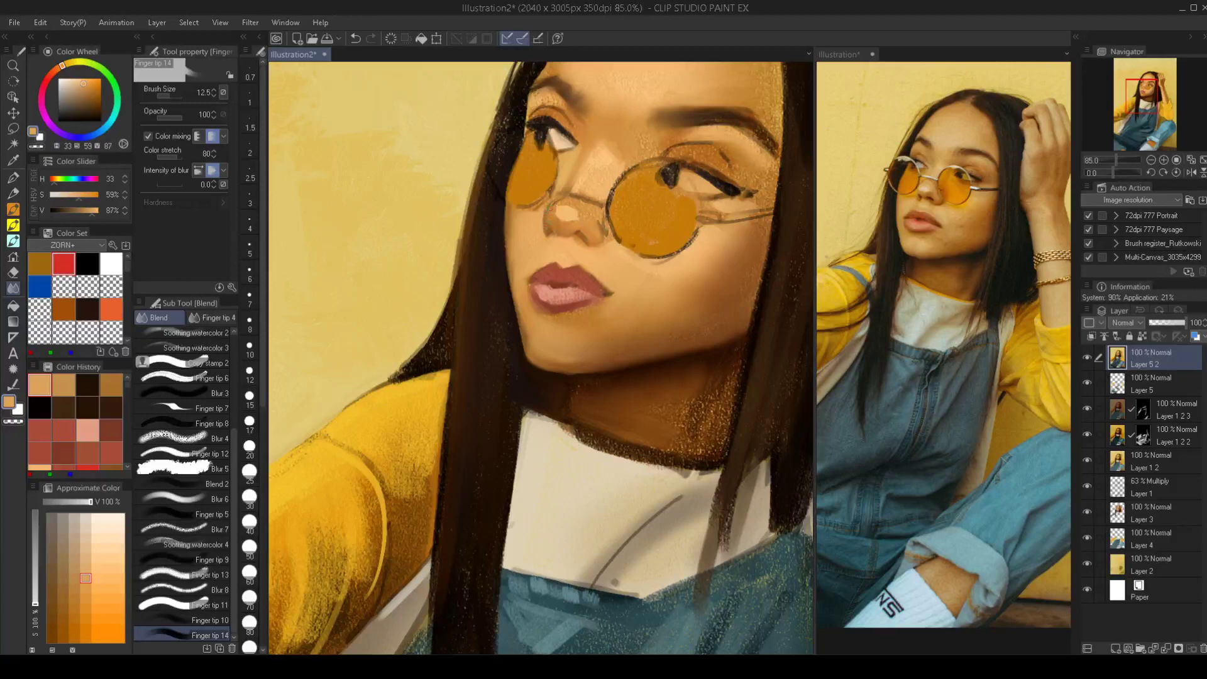
key("]")
scroll(592, 239, "down", 3)
key("h")
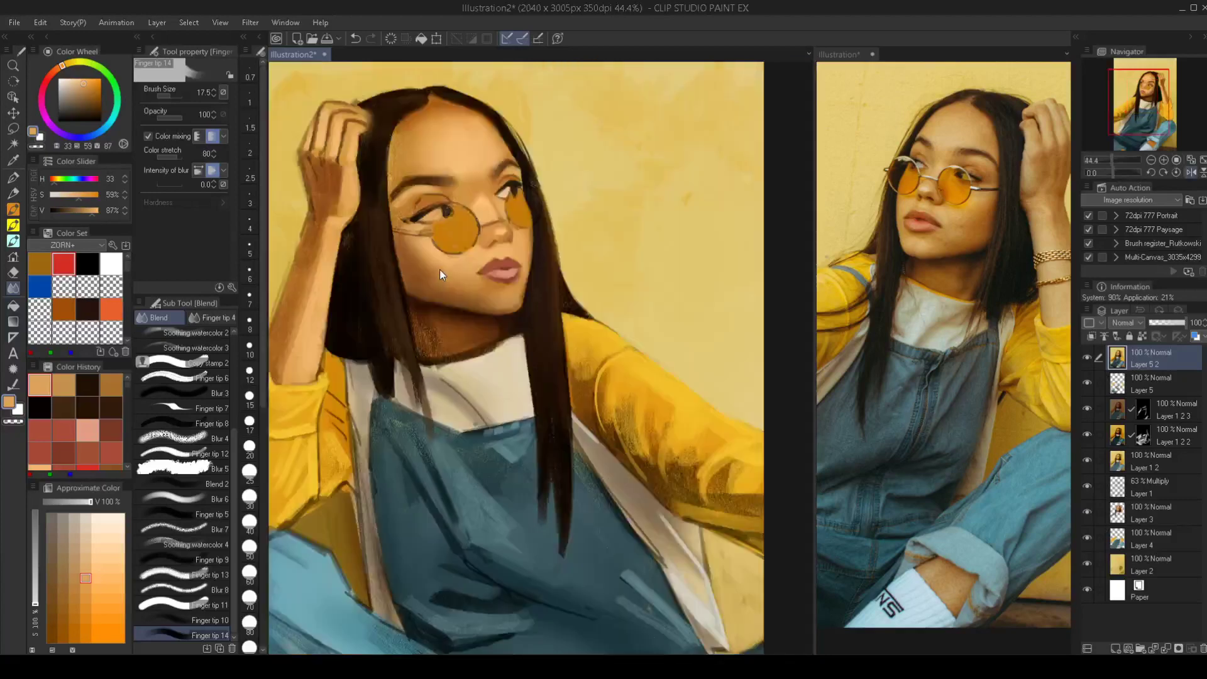
key("h")
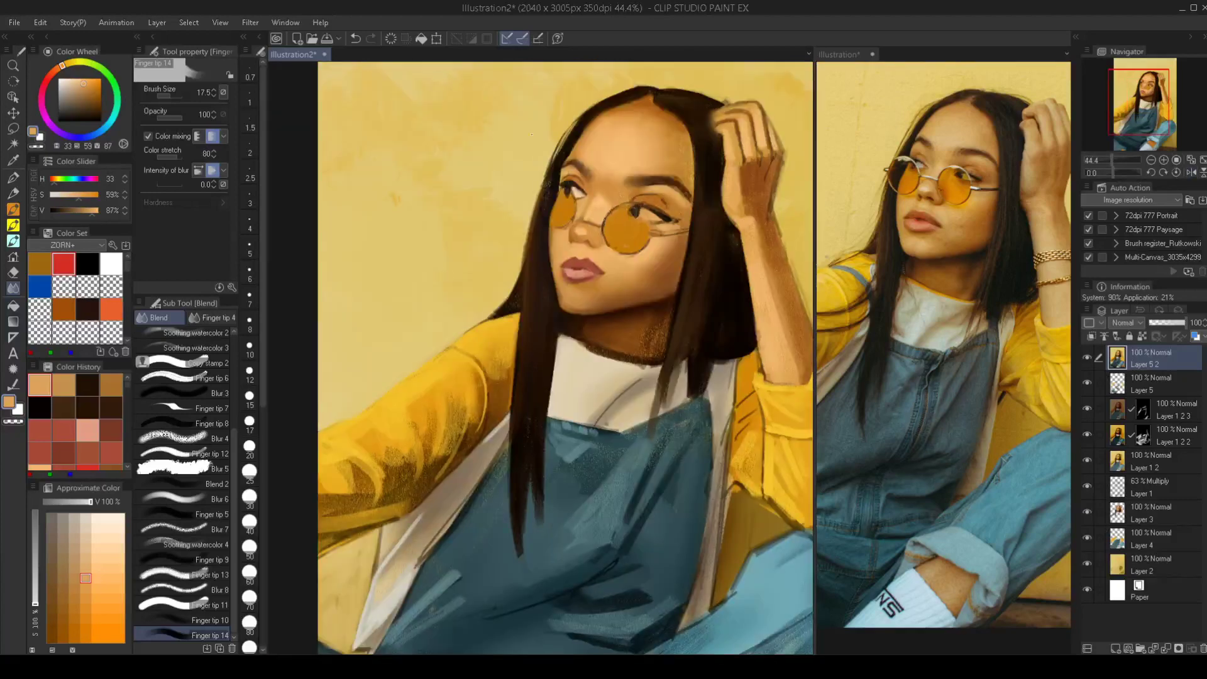
Soften the small edges around the nostrils with Finger tip 14 at sizes 15 and 10
scroll(593, 245, "up", 5)
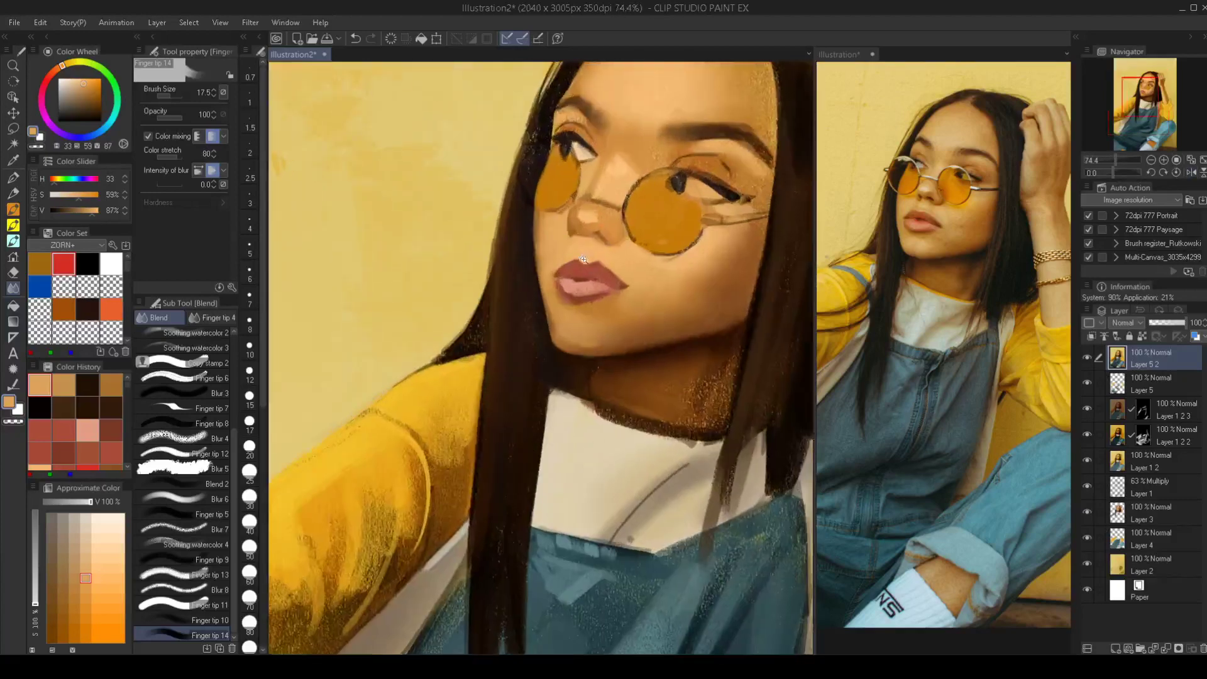
key("bracketleft")
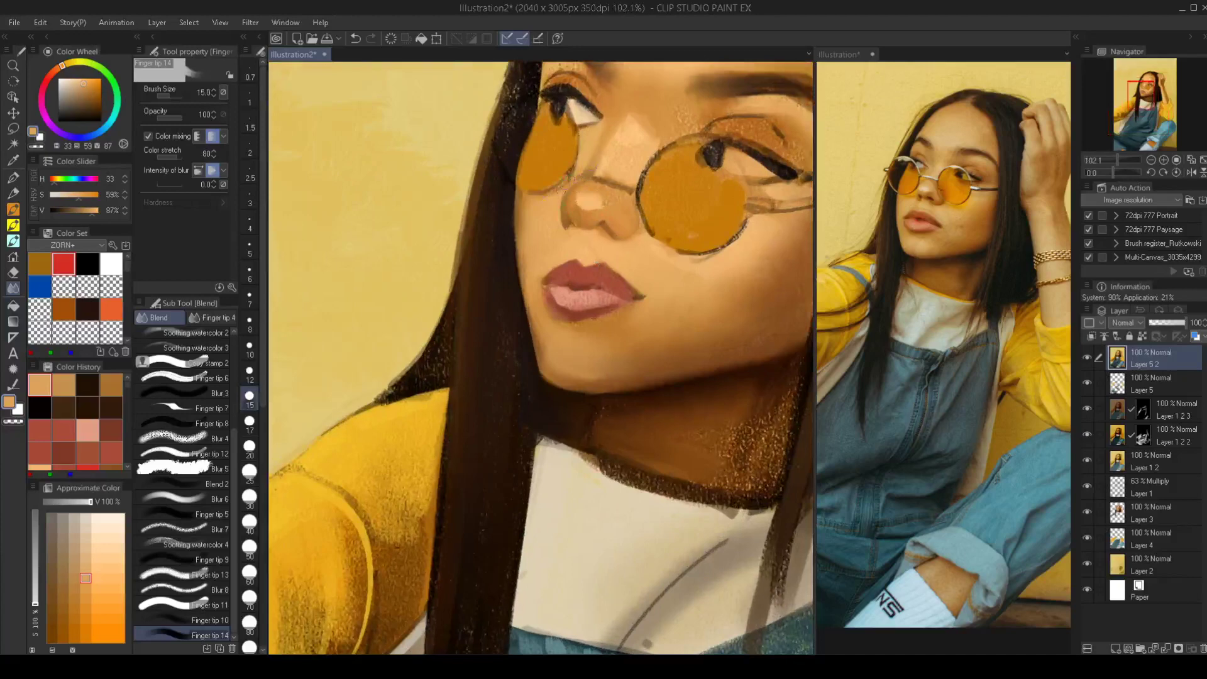
key("bracketleft")
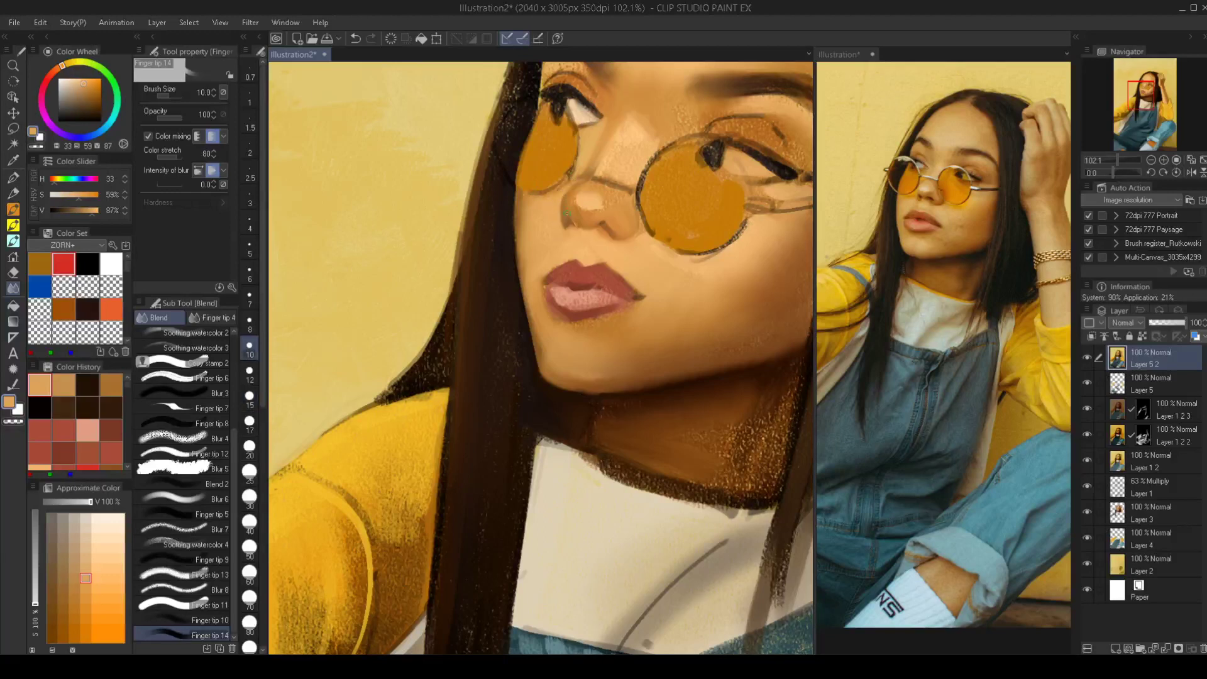
key("bracketleft")
Smooth the nose tip and its side below the glasses bridge with Finger tip 14 at size 20, refining the nostril edge at smaller sizes
key("bracketright")
key("bracketright")
key("bracketright")
key("bracketright")
key("bracketright")
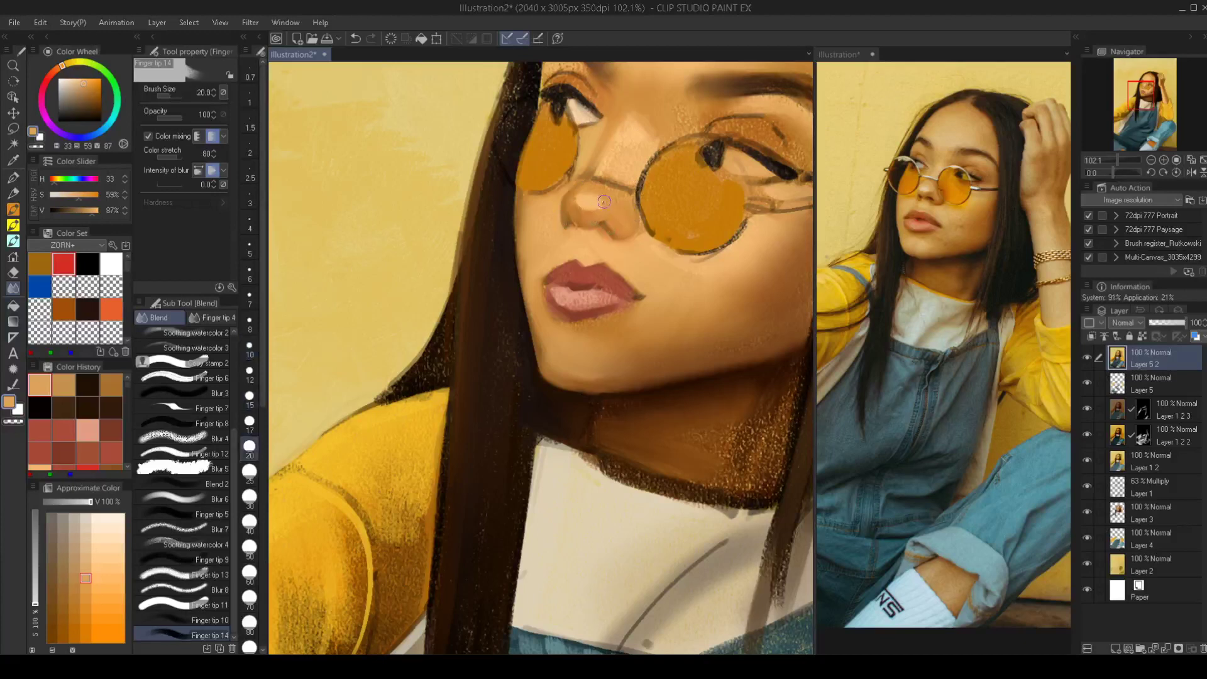
mouse_move(610, 196)
left_mouse_down()
mouse_move(575, 196)
mouse_move(608, 201)
mouse_move(573, 212)
left_mouse_up()
key("bracketleft")
key("bracketleft")
key("bracketleft")
mouse_move(574, 232)
left_mouse_down()
mouse_move(596, 230)
mouse_move(582, 234)
left_mouse_up()
scroll(414, 273, "down", 3)
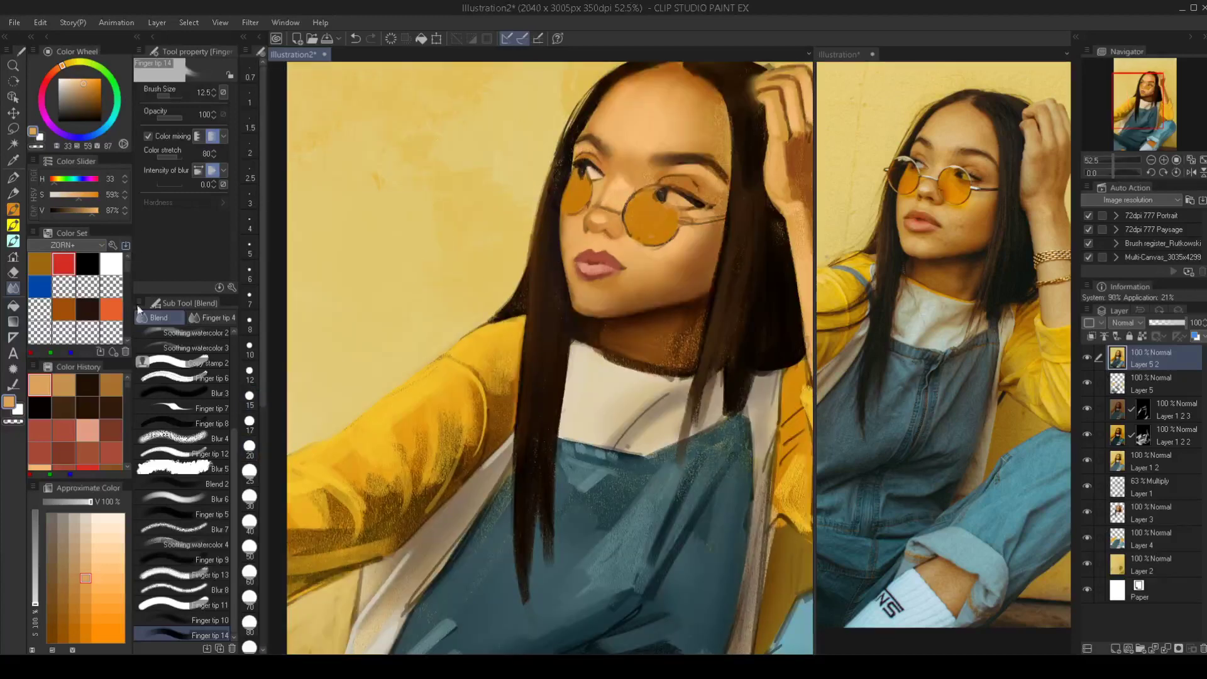
Return to the "SBJ" brush at size 15 and mix a dark brown (H 21, S 85, V 18) from the skin tone sampled beside the nostril
key("b")
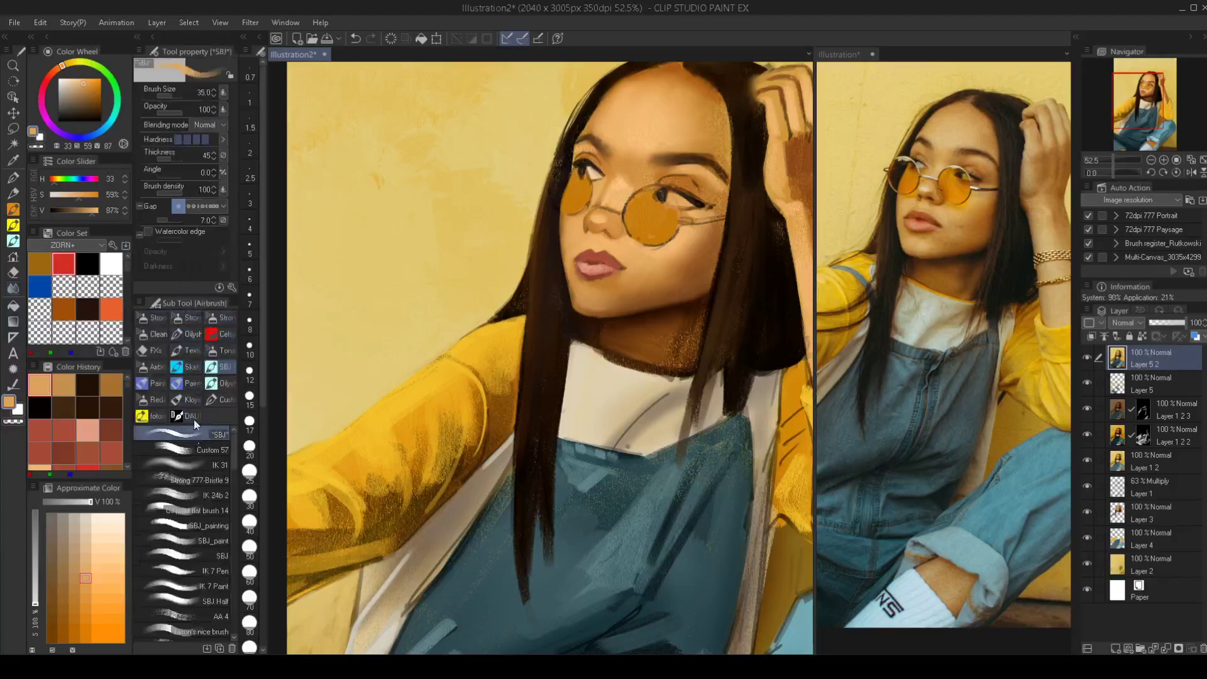
mouse_move(589, 234)
left_mouse_down()
mouse_move(625, 208)
mouse_move(638, 157)
left_mouse_up()
left_click_drag(638, 158, 581, 183)
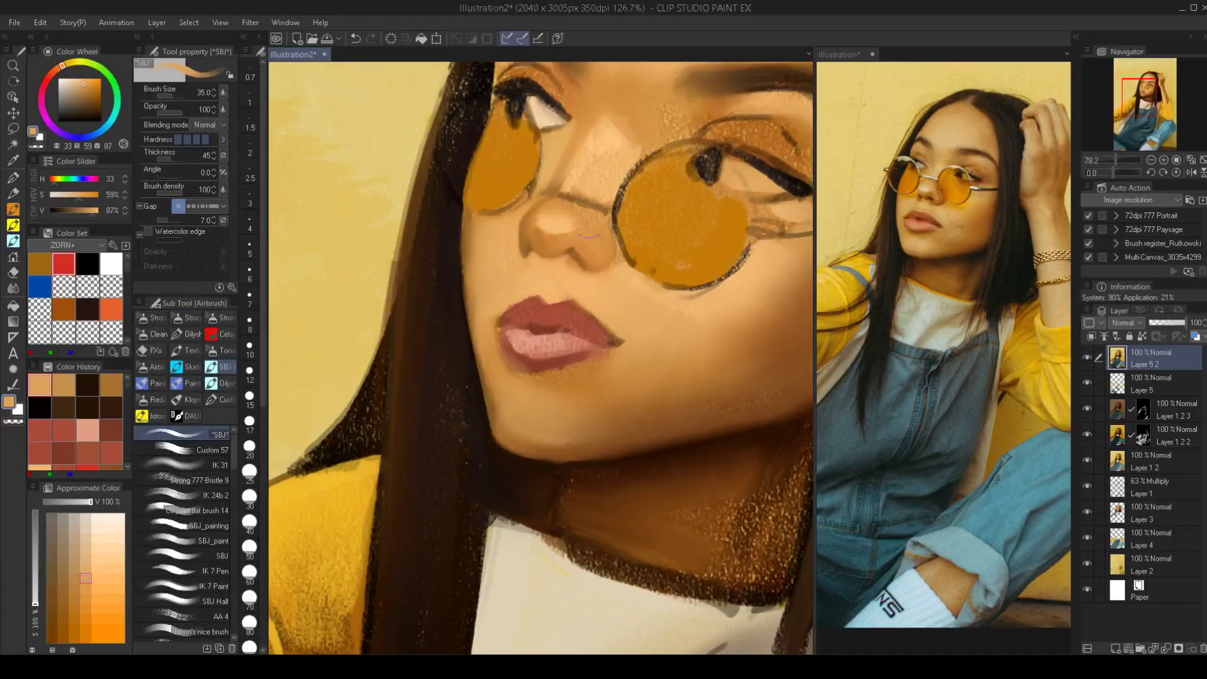
key("[")
key("[")
key("[")
key("bracketleft")
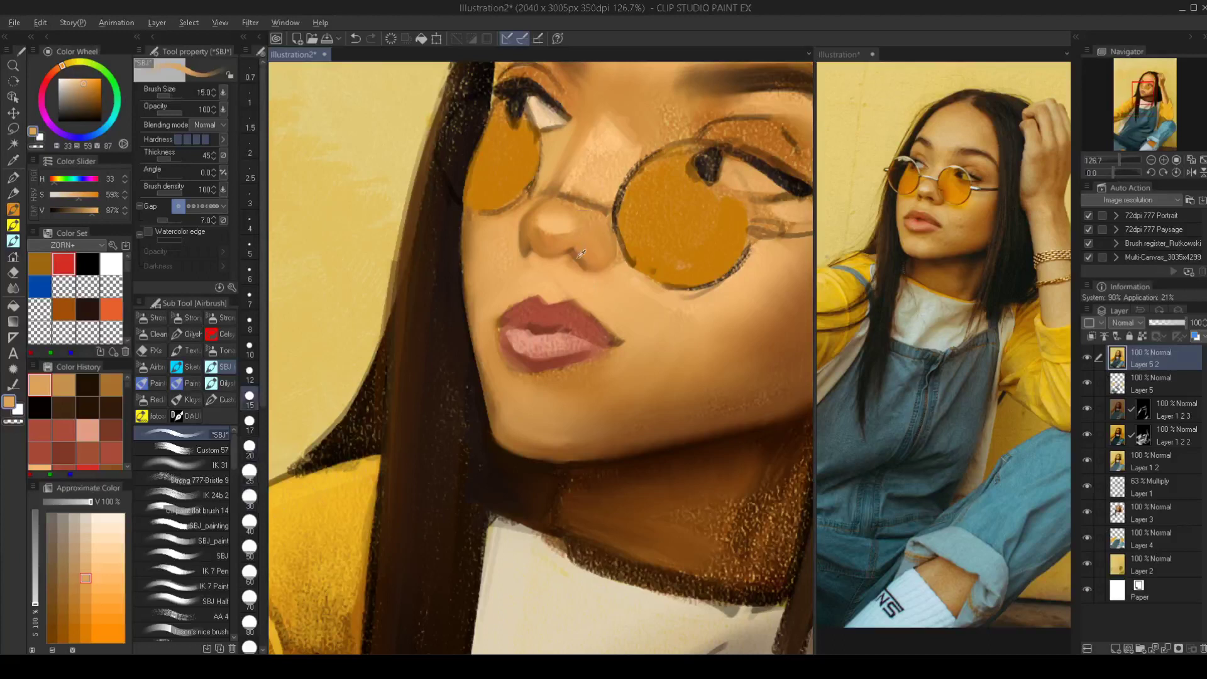
left_click(582, 253, "alt")
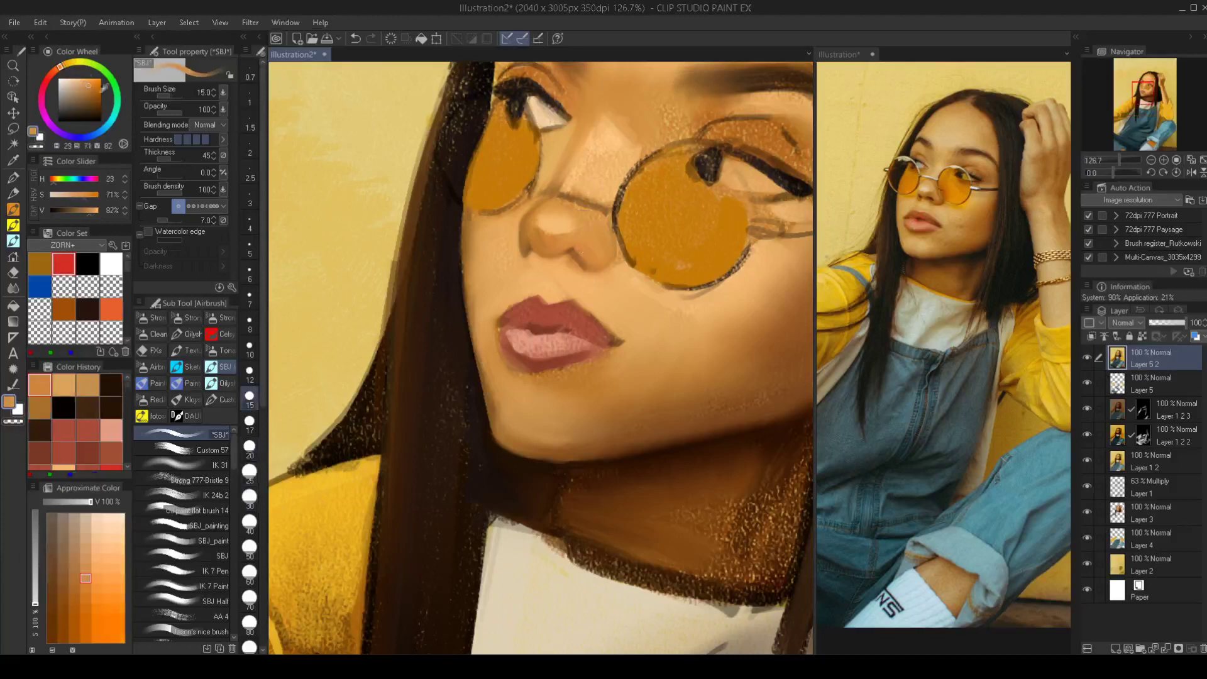
left_click(33, 132)
left_click(375, 474)
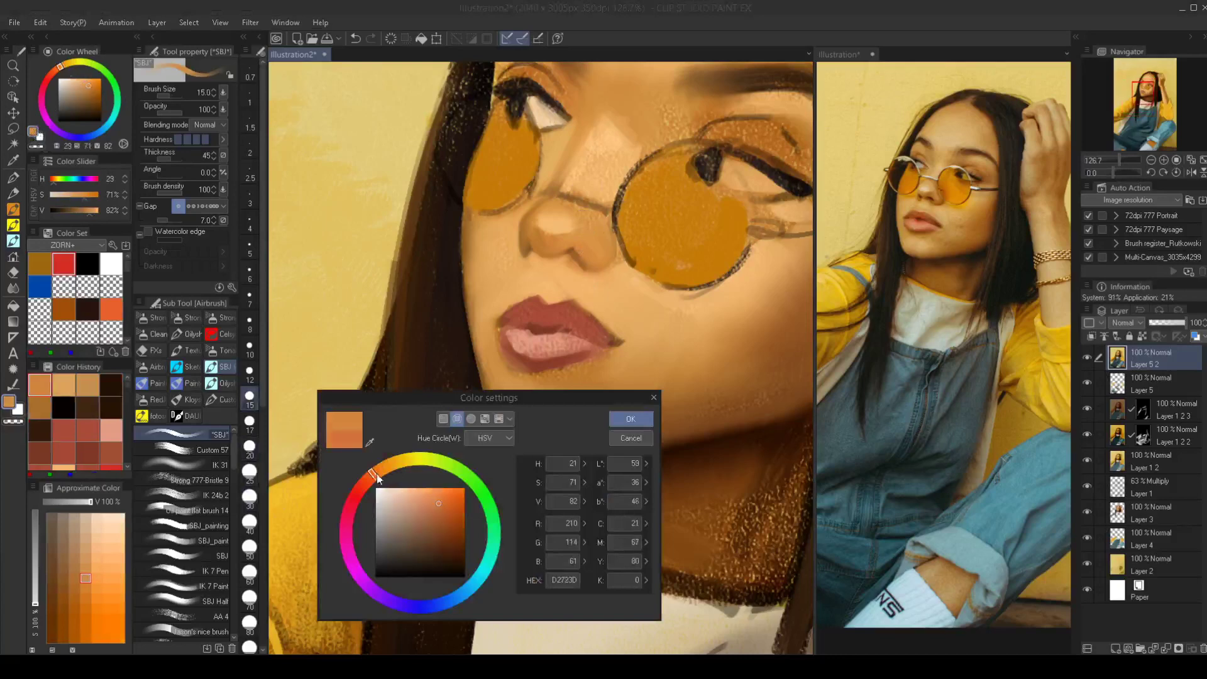
left_click_drag(461, 533, 450, 561)
left_click(630, 419)
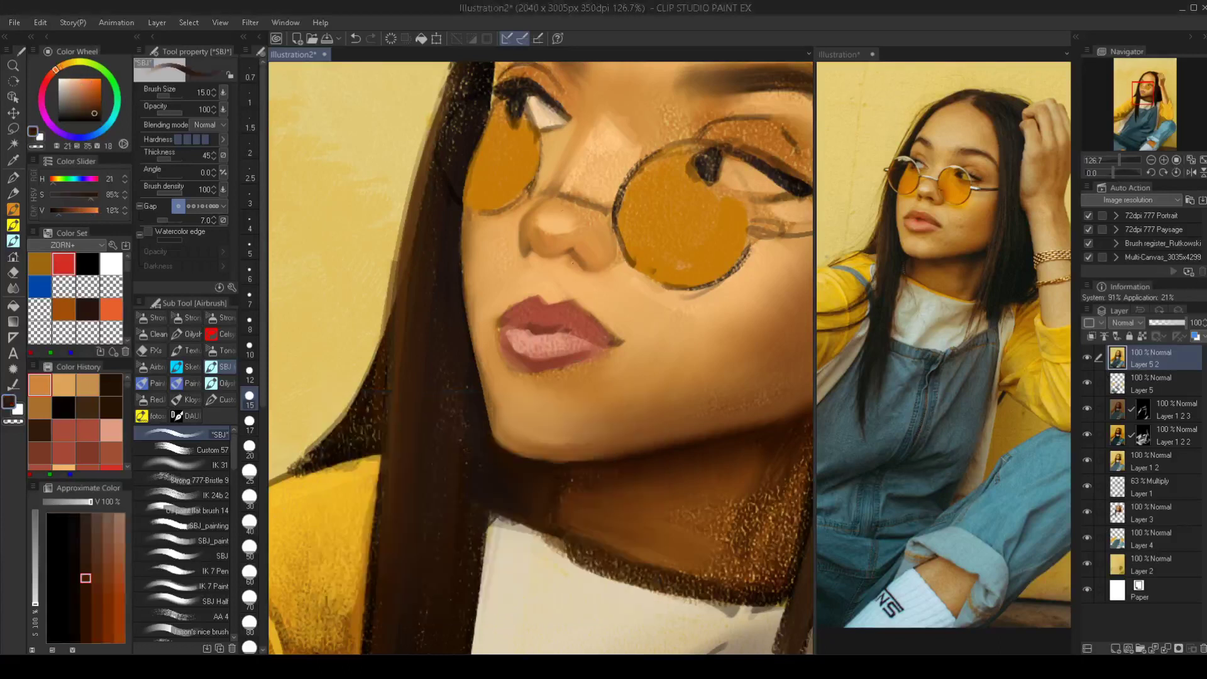
Try a dark brown stroke in the nostril at brush size 10
key("bracketleft")
key("bracketleft")
key("bracketleft")
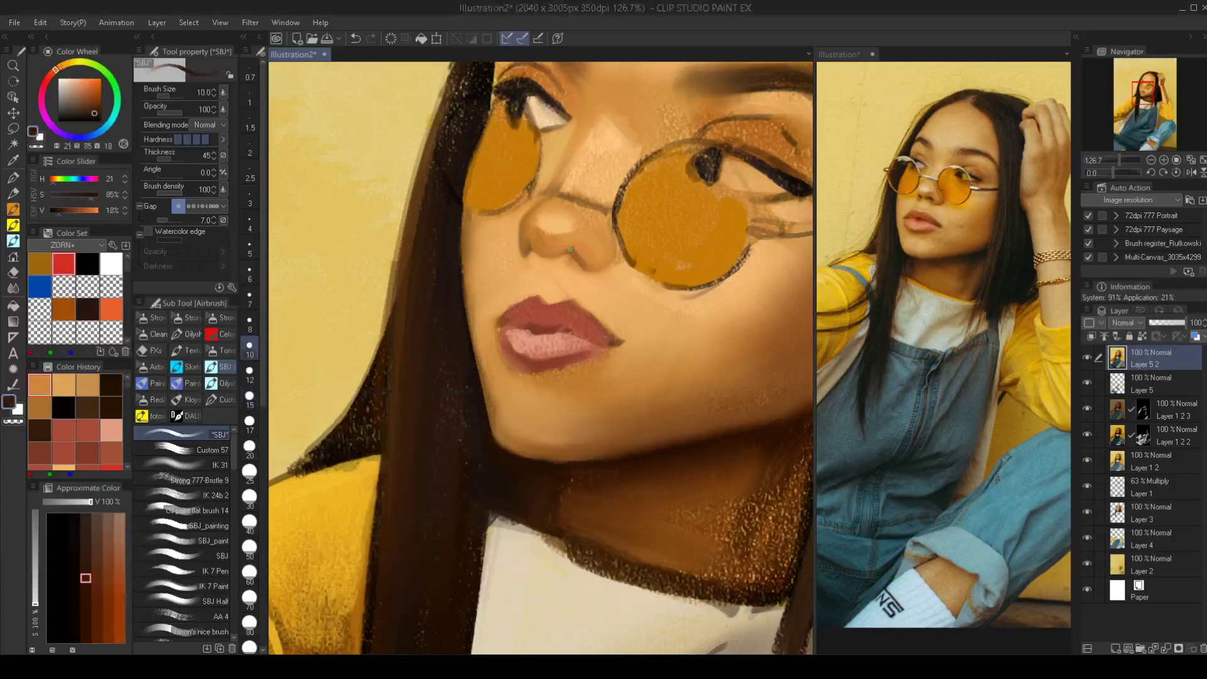
left_click_drag(569, 250, 579, 256)
key("ctrl+z")
Try dark brown test strokes below the nose at brush sizes 5 and 30
key("bracketleft")
key("bracketleft")
key("bracketleft")
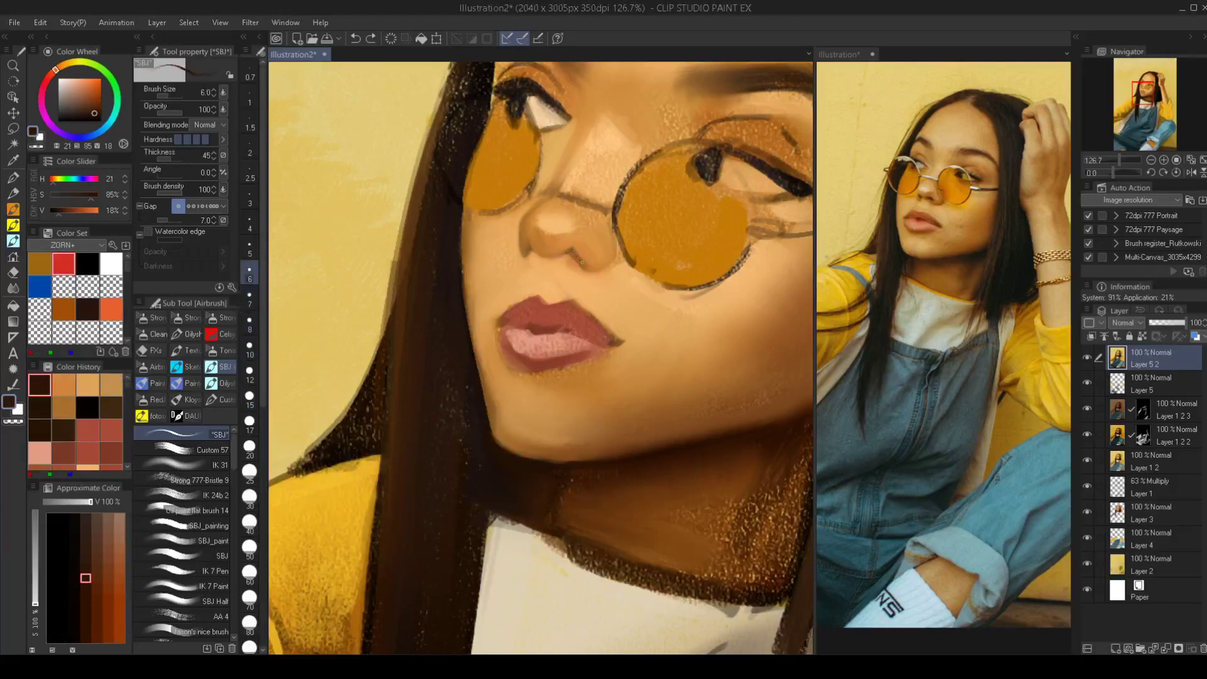
left_click_drag(584, 263, 584, 265)
key("bracketleft")
scroll(587, 286, "up", 3)
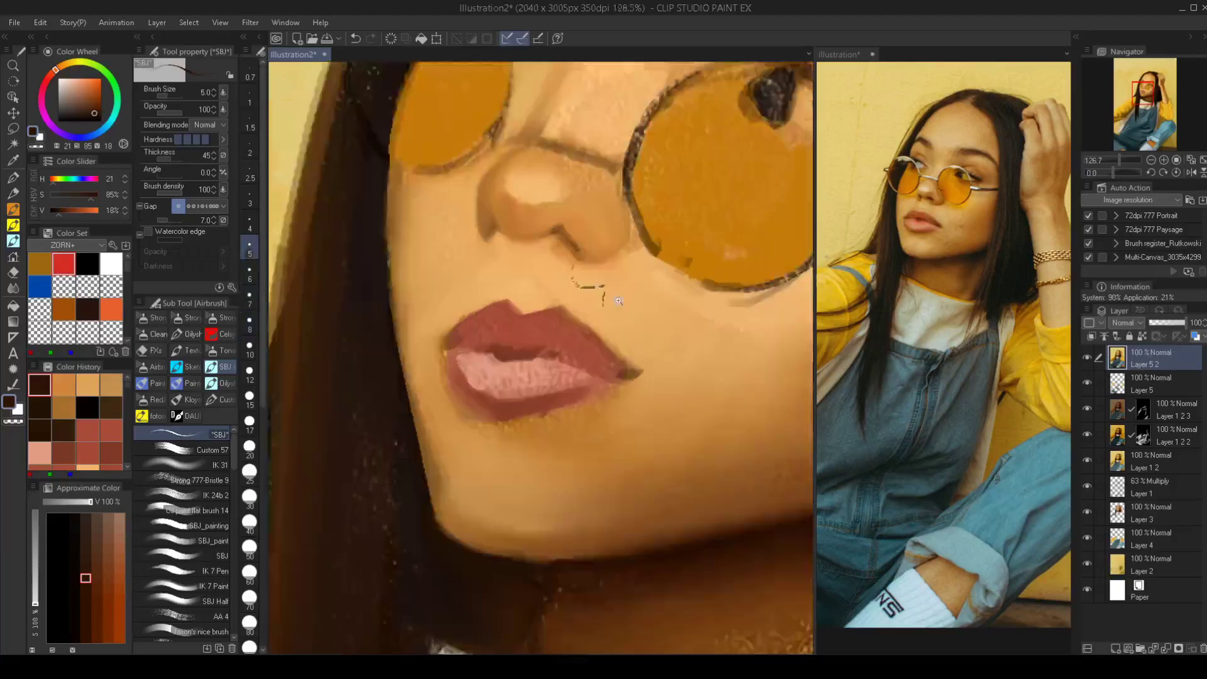
key("bracketright")
key("bracketright")
key("bracketright")
key("bracketright")
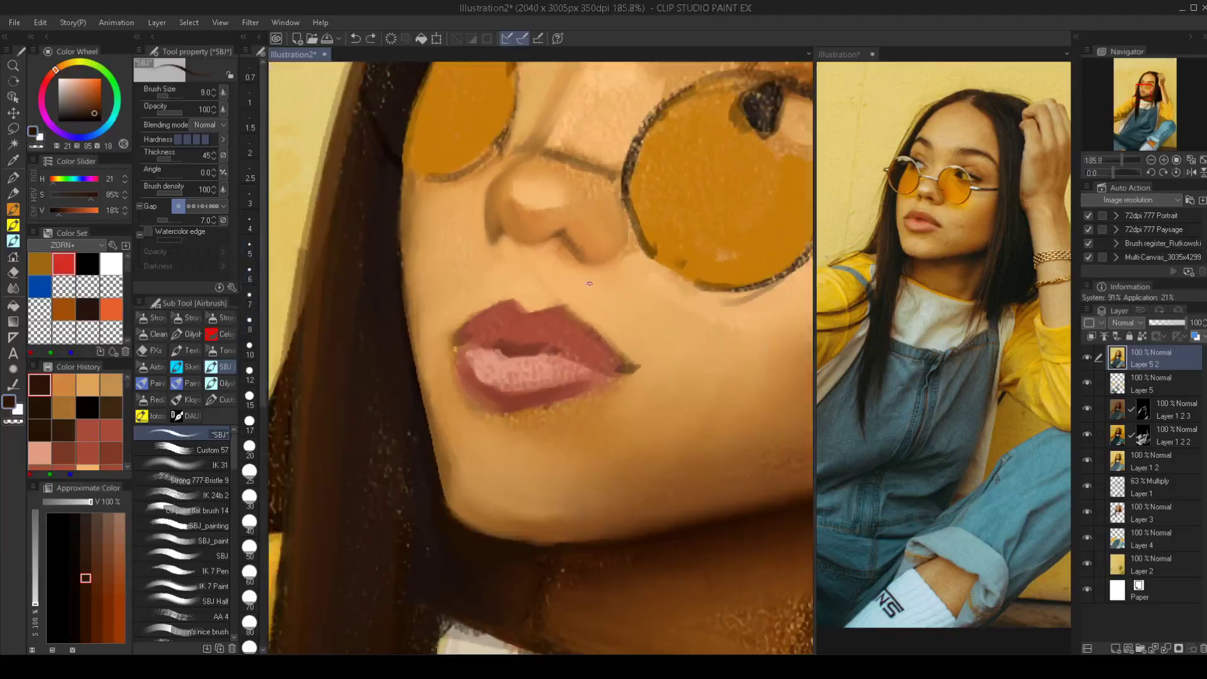
key("bracketright")
key("bracketright")
key("bracketright")
key("bracketright")
key("bracketright")
key("bracketright")
key("bracketright")
mouse_move(544, 267)
left_mouse_down()
mouse_move(565, 289)
mouse_move(550, 273)
mouse_move(622, 305)
left_mouse_up()
key("ctrl+z")
key("bracketleft")
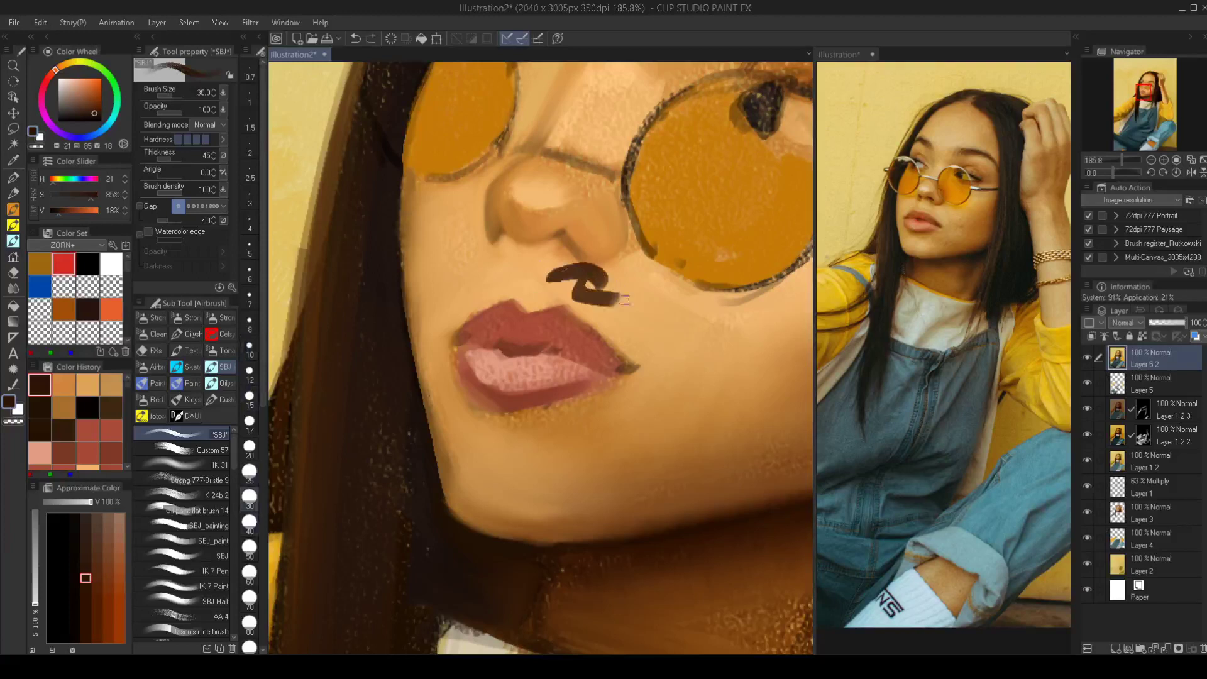
key("ctrl+z")
key("bracketleft")
key("bracketleft")
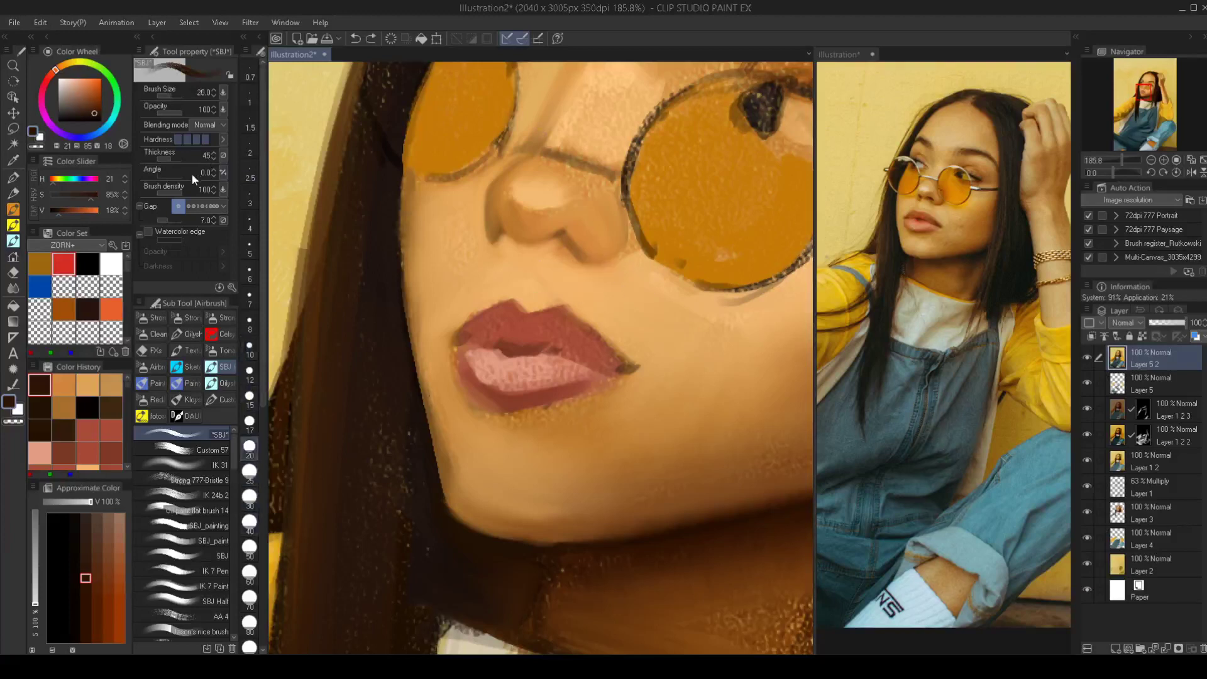
Set the brush thickness to 100 and reduce the brush size to 3 for fine detail
left_click(204, 155)
type("100")
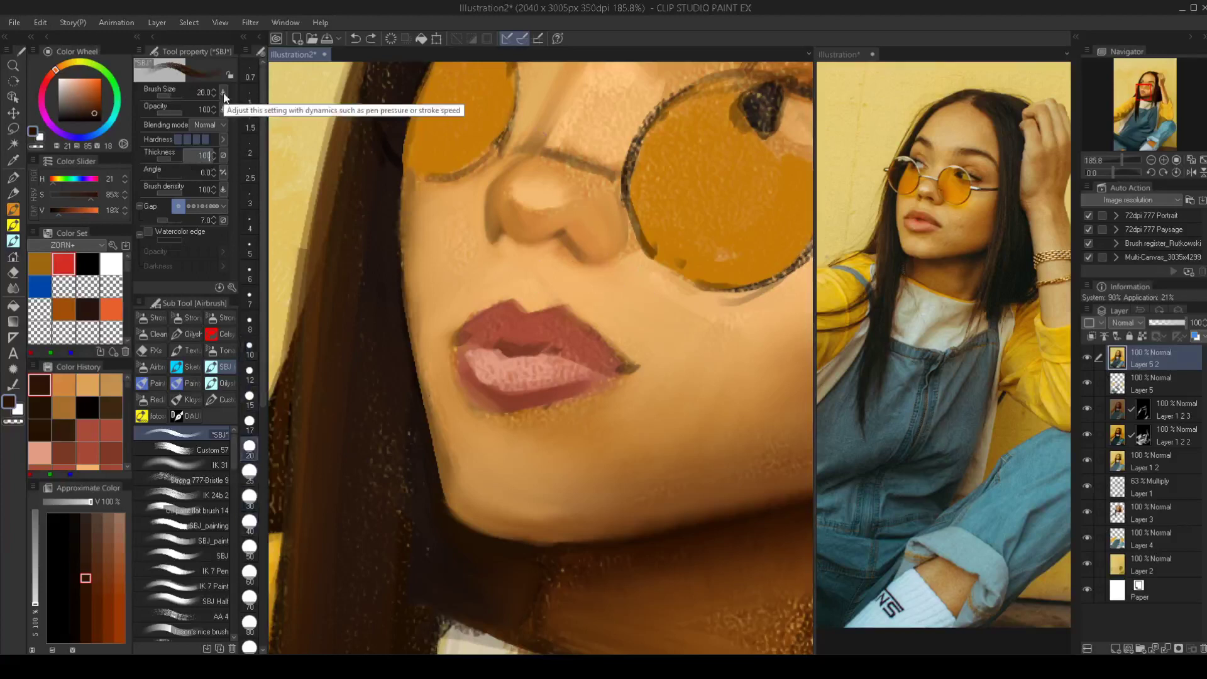
key("Return")
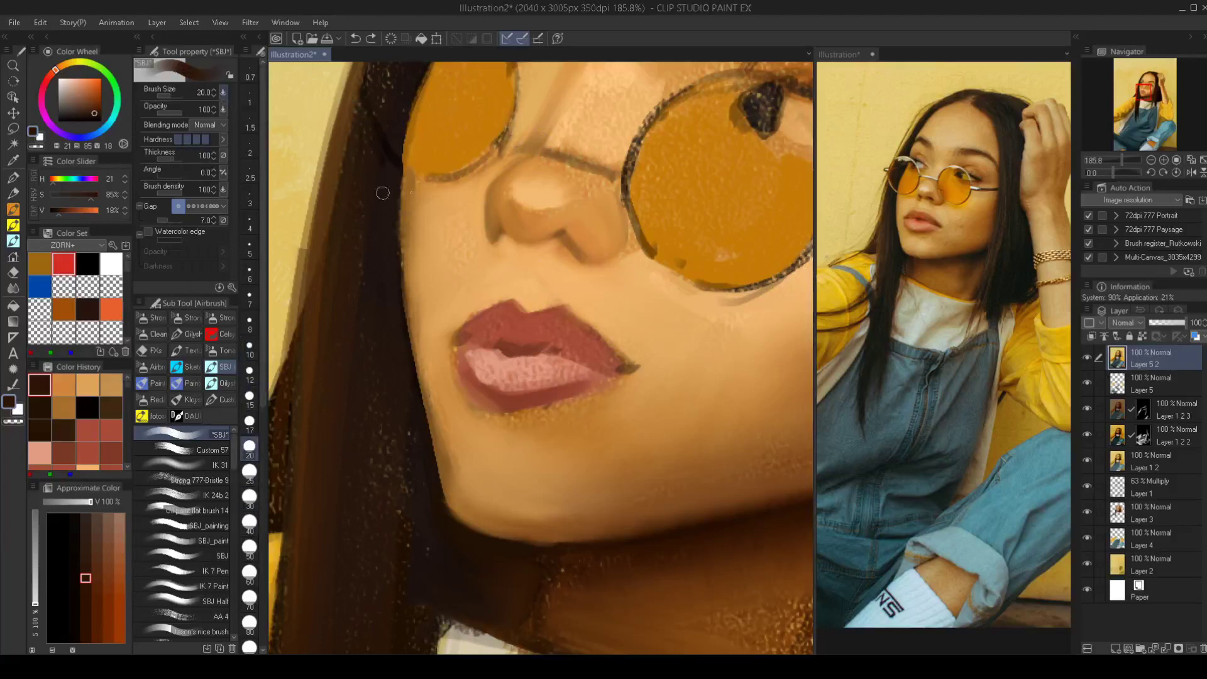
key("bracketleft")
key("bracketleft")
key("bracketleft")
key("bracketleft")
key("bracketleft")
key("bracketleft")
key("bracketleft")
key("bracketleft")
key("bracketleft")
key("bracketleft")
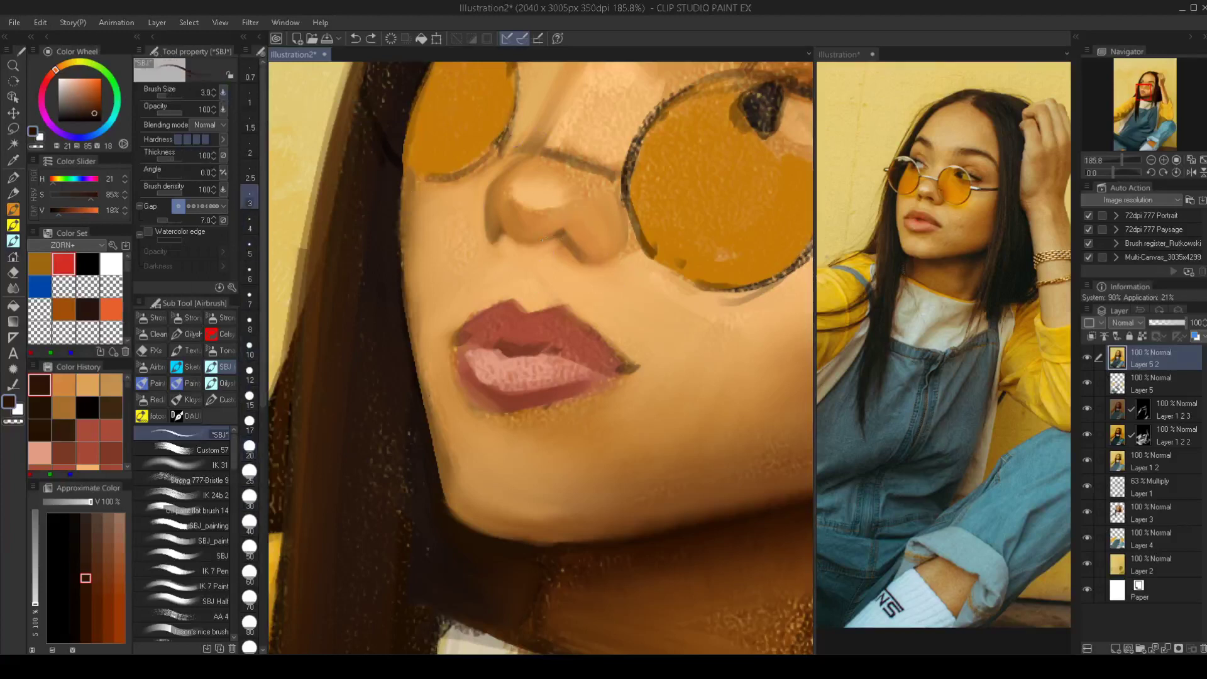
Paint both nostril openings in dark brown at brush sizes 3 and 4.5
mouse_move(541, 240)
left_mouse_down()
mouse_move(579, 252)
mouse_move(547, 237)
mouse_move(571, 246)
left_mouse_up()
key("bracketright")
key("bracketright")
key("bracketright")
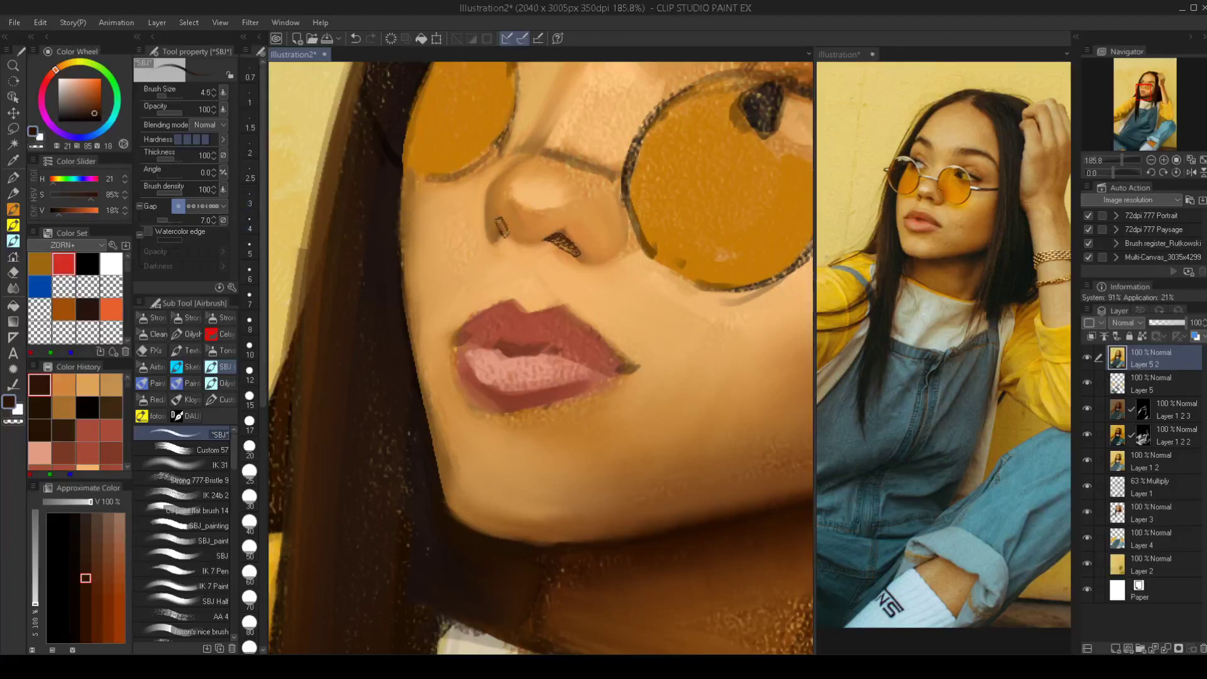
left_click_drag(498, 220, 505, 233)
mouse_move(566, 233)
left_mouse_down()
mouse_move(544, 241)
mouse_move(578, 251)
mouse_move(563, 243)
mouse_move(507, 315)
left_mouse_up()
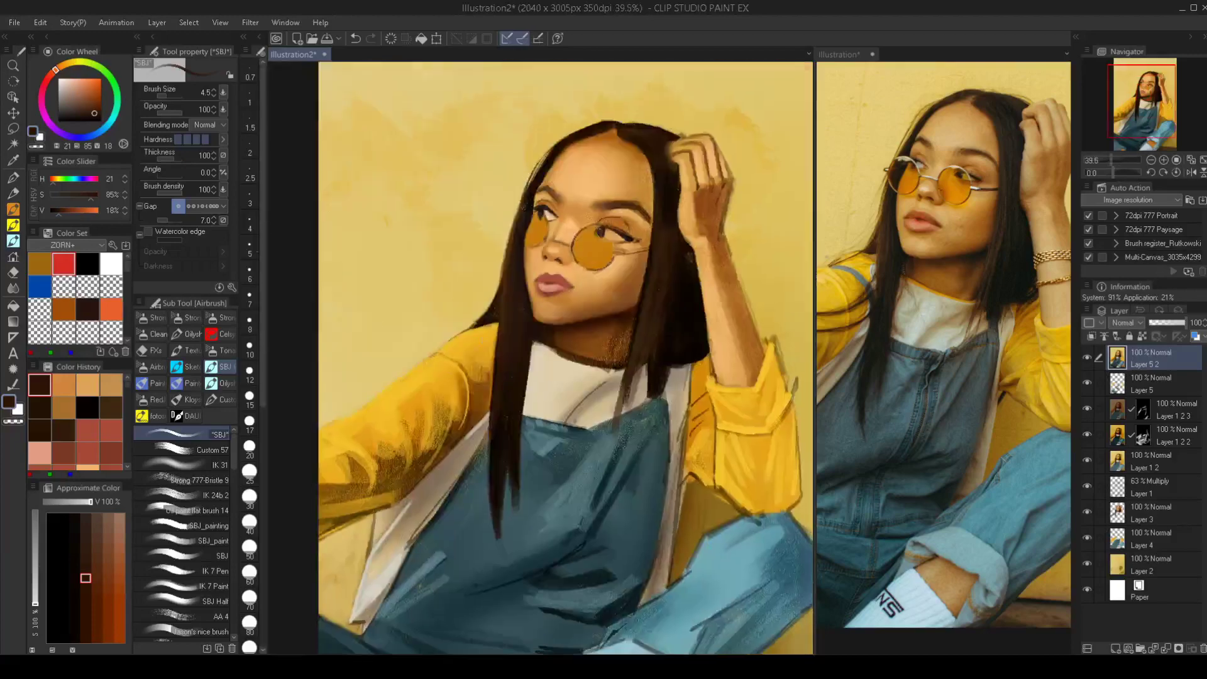
Darken the sampled lip red to H 13, S 89, V 21 and paint the opening between the lips at brush size 4
scroll(551, 318, "up", 2)
scroll(555, 288, "up", 1)
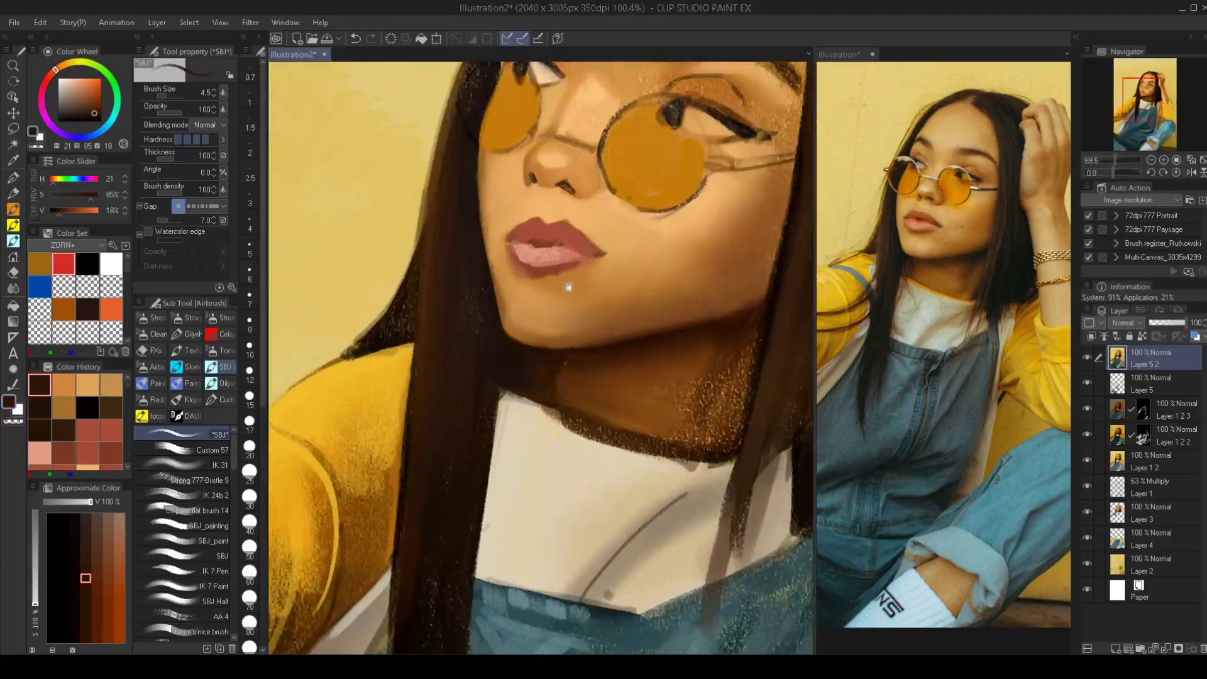
left_click(544, 263, "alt")
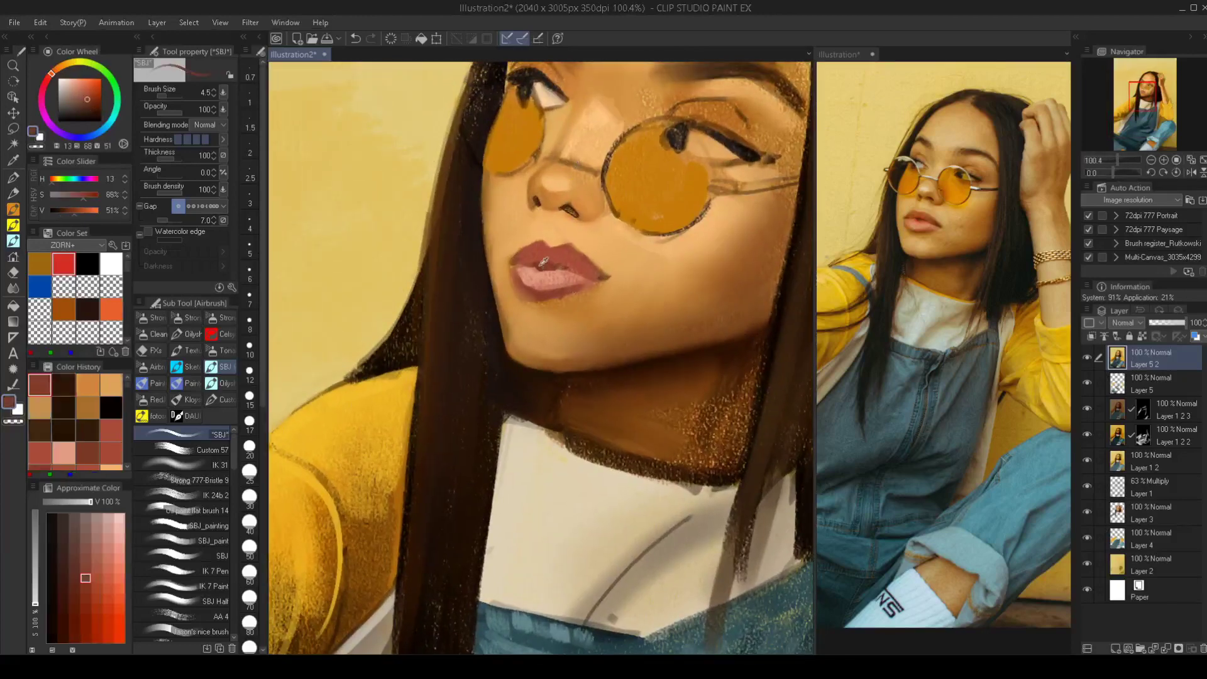
left_click(96, 112)
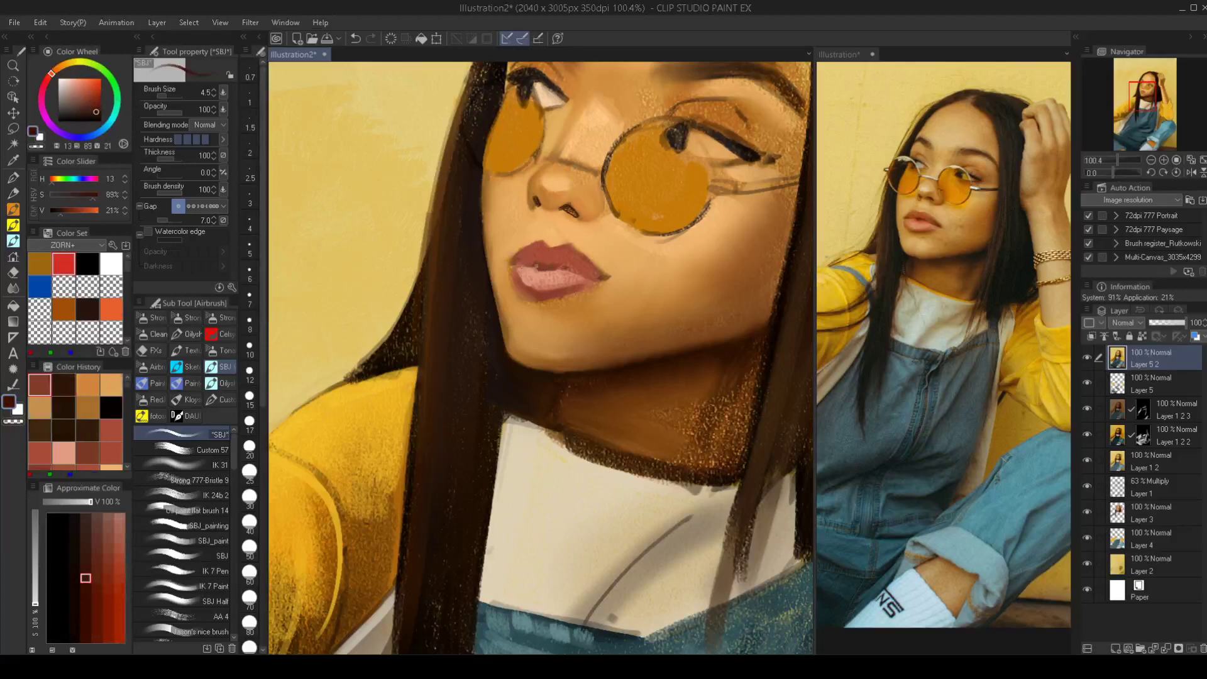
key("ctrl+z")
key("[")
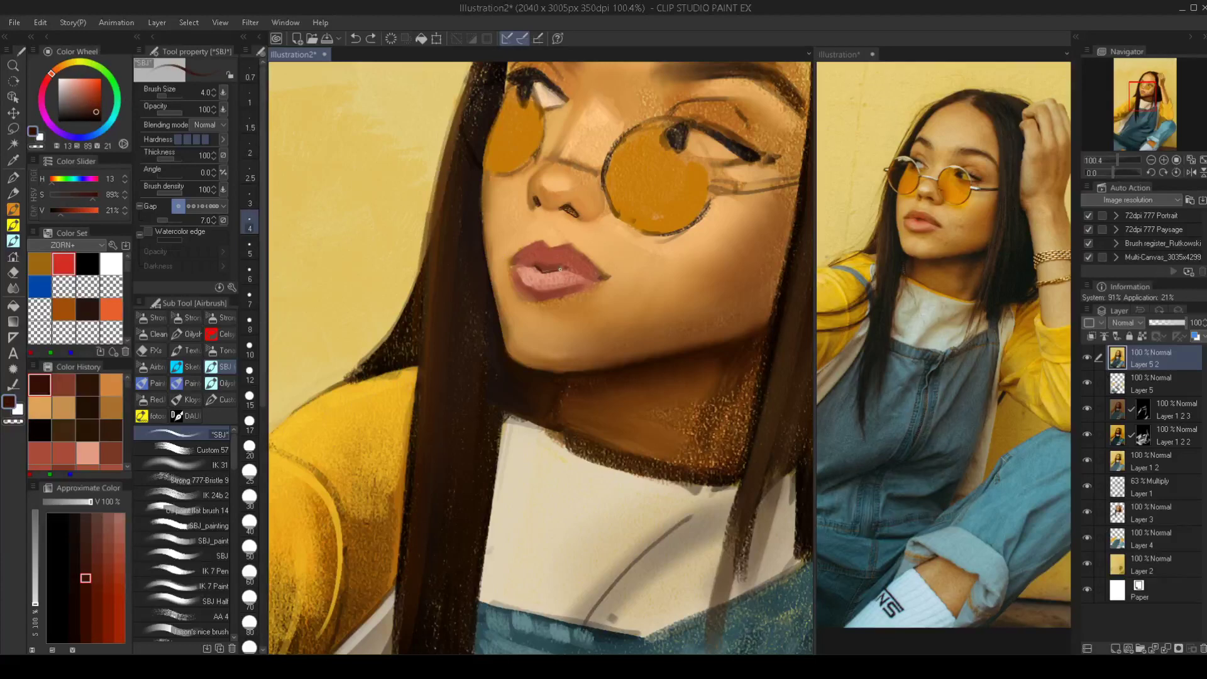
left_click_drag(560, 269, 552, 267)
left_click_drag(562, 286, 537, 338)
left_click_drag(558, 283, 553, 290)
Clean up the skin around the dark mouth corner on the cheek side with the skin tone sampled beside it, enlarging the brush to 15
scroll(553, 289, "up", 3)
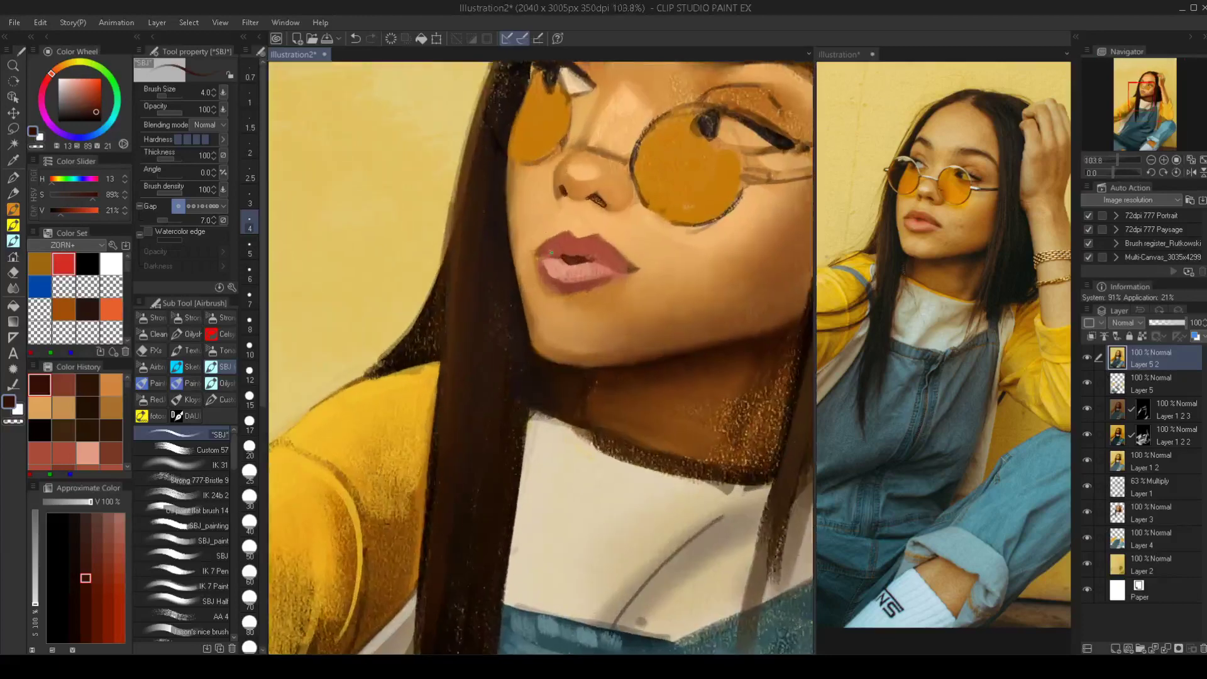
key("]")
key("[")
left_click(641, 250, "alt")
key("]")
key("]")
key("]")
key("]")
key("]")
key("]")
key("]")
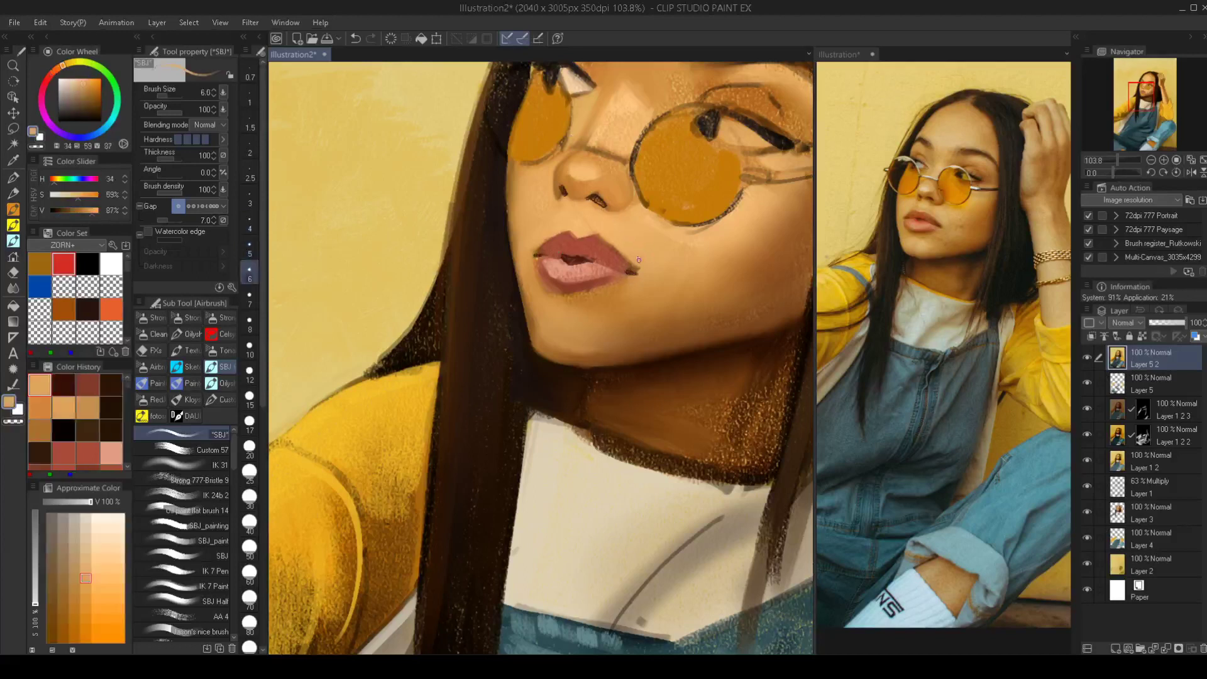
left_click_drag(636, 271, 596, 232)
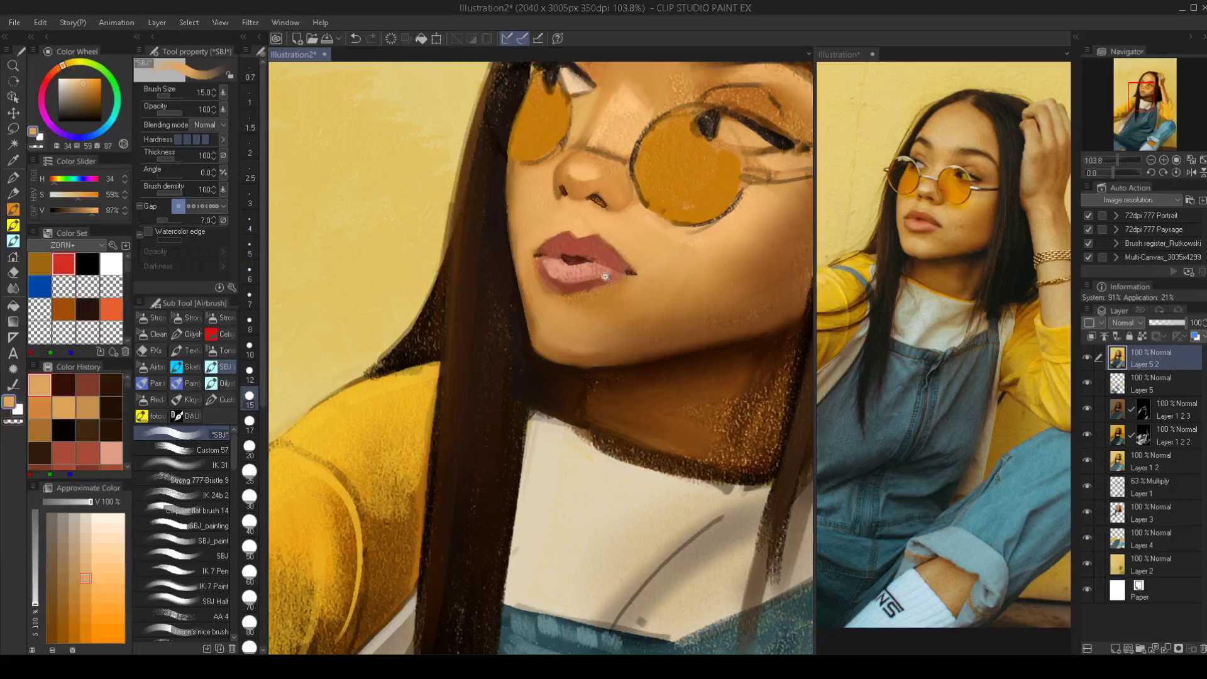
Refine the lip contours with the sampled lip red at size 10 and the neighbouring skin tone at size 15
scroll(629, 274, "down", 5)
scroll(652, 277, "up", 5)
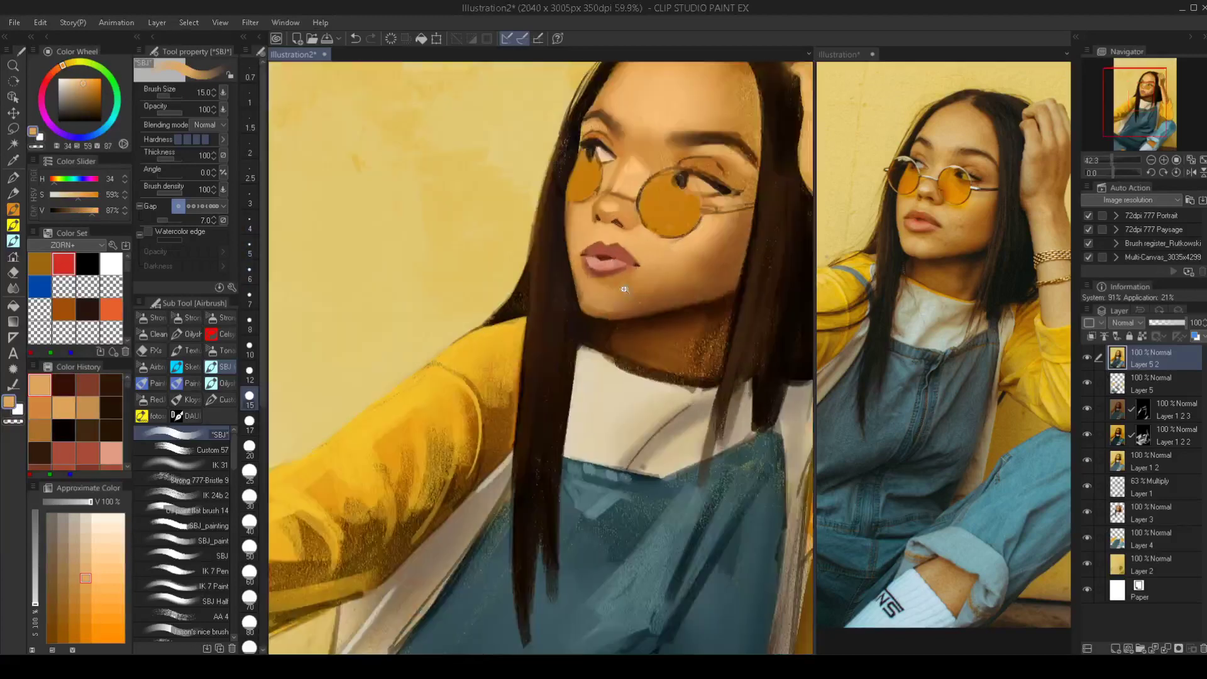
left_click(591, 263, "alt")
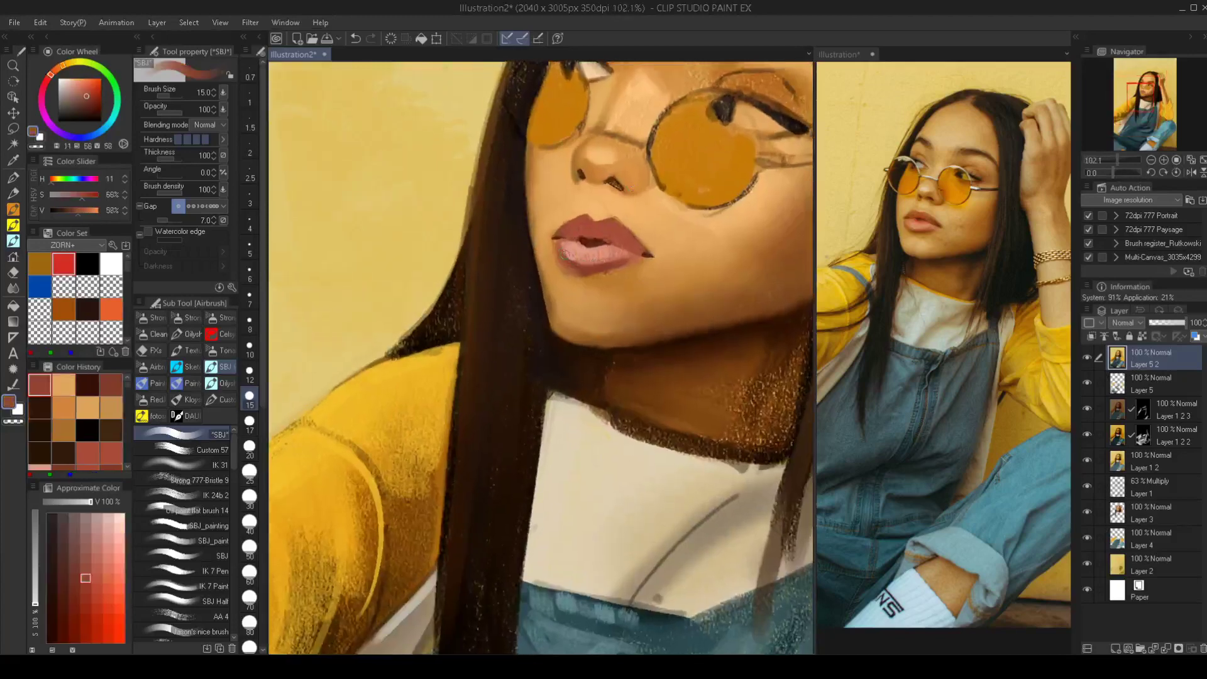
key("bracketleft")
key("bracketleft")
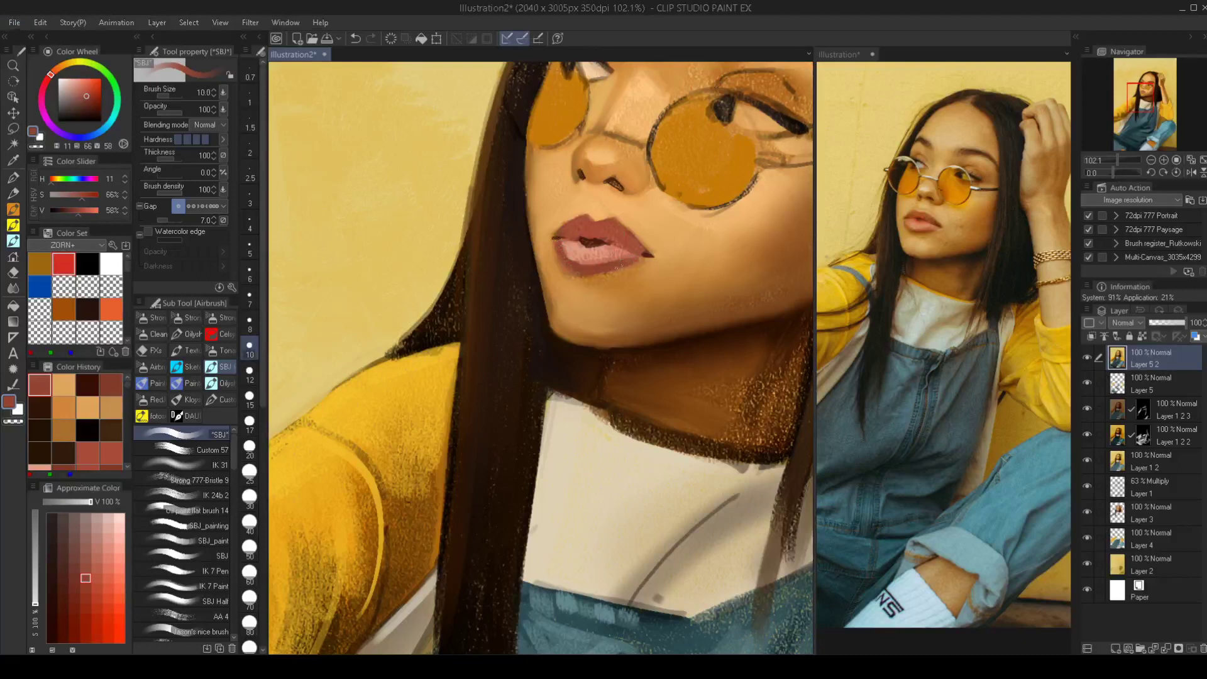
left_click(549, 244, "alt")
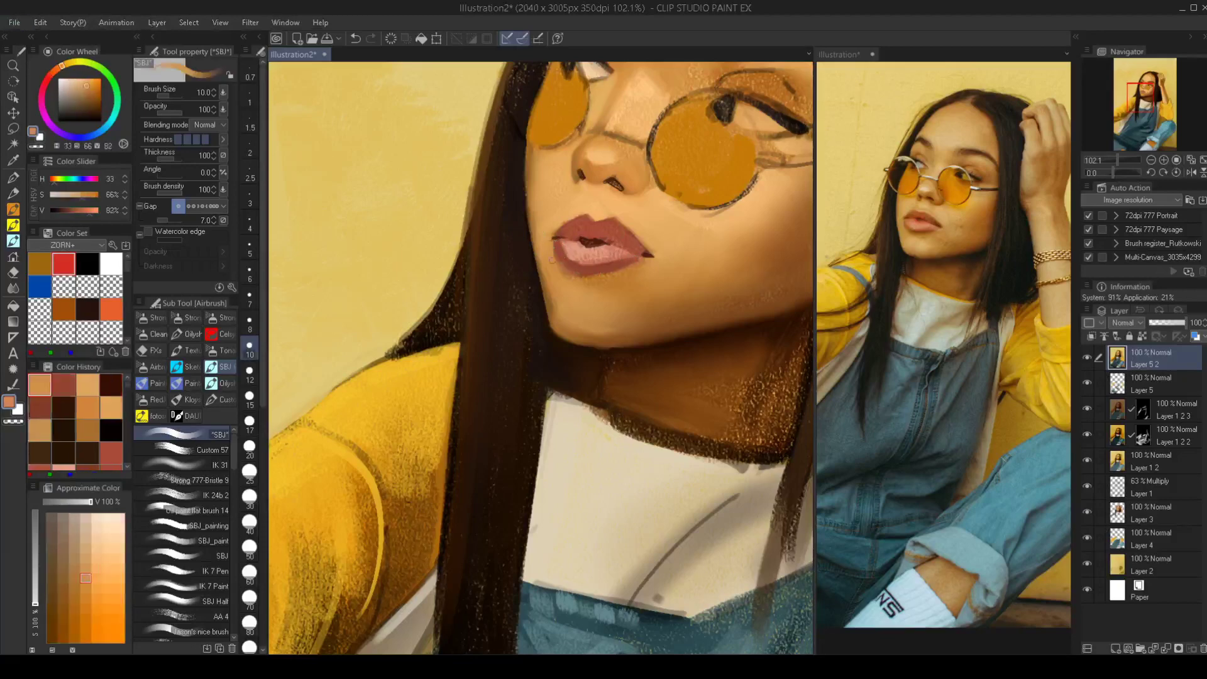
key("bracketright")
key("bracketright")
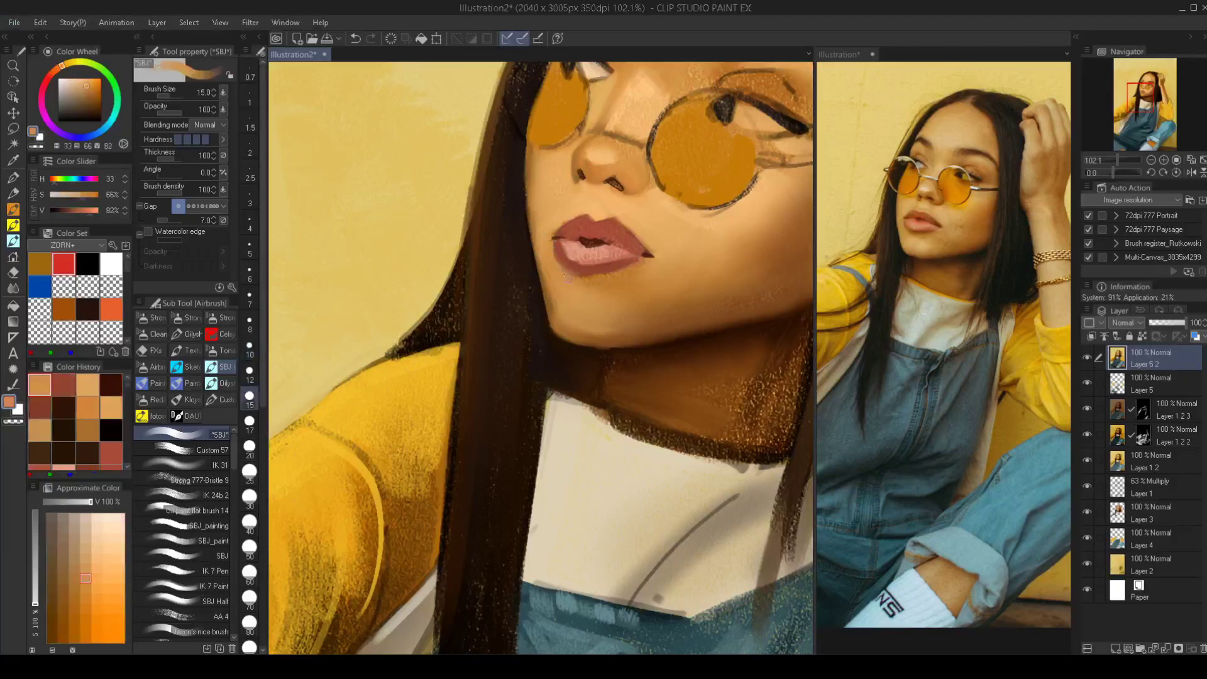
Reshape the lower lip's edge near the hair-side mouth corner with the sampled lip red, then sample the skin tone under the lip
left_click(565, 264, "alt")
key("bracketleft")
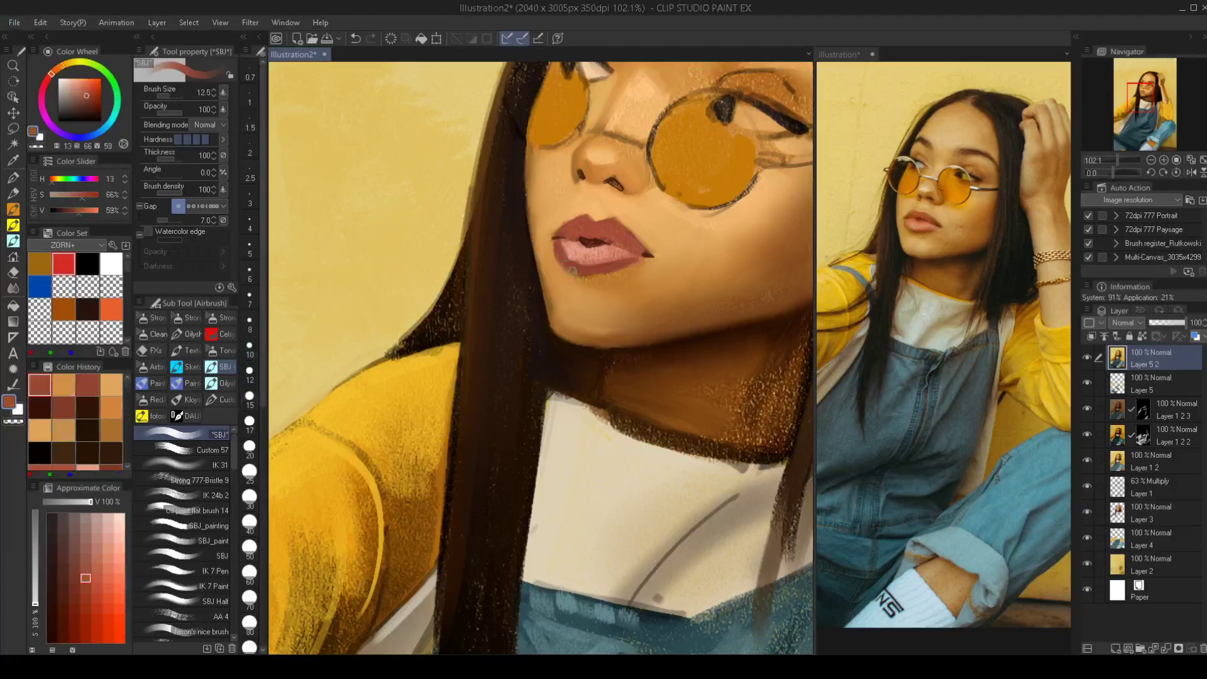
left_click_drag(572, 271, 568, 264)
key("bracketleft")
key("bracketleft")
left_click(591, 280, "alt")
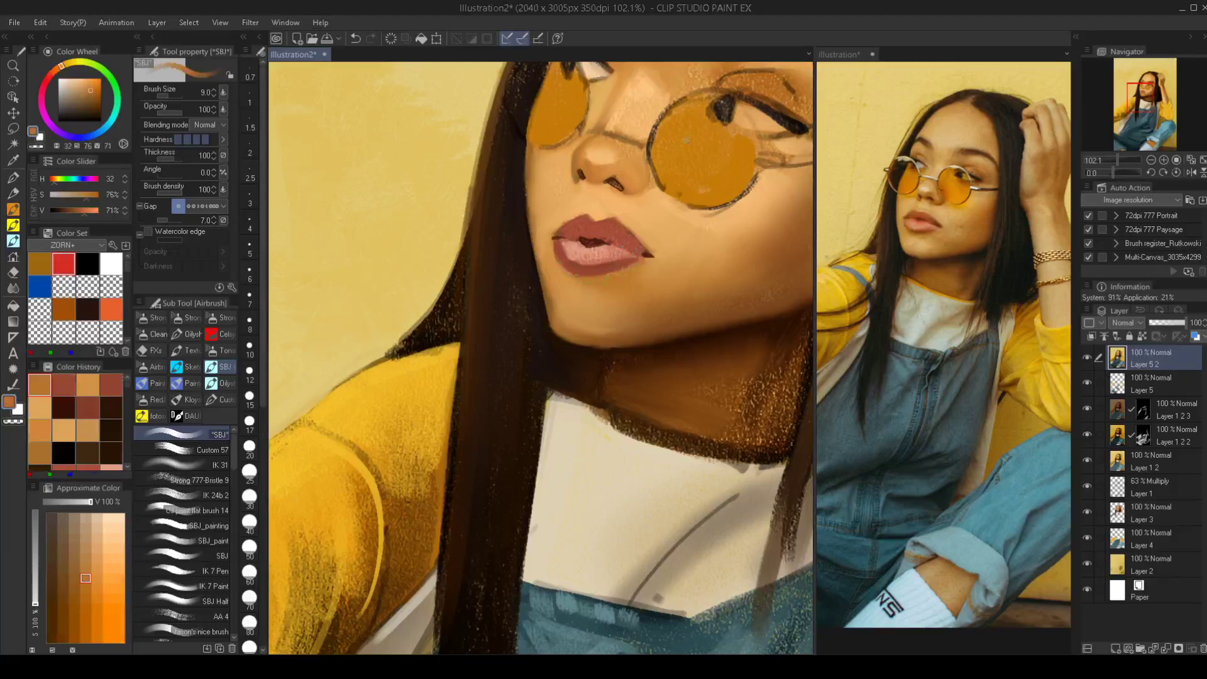
Blend the lip colours and edges smoothly with Finger tip 14 at sizes 20 and 12.5
key("j")
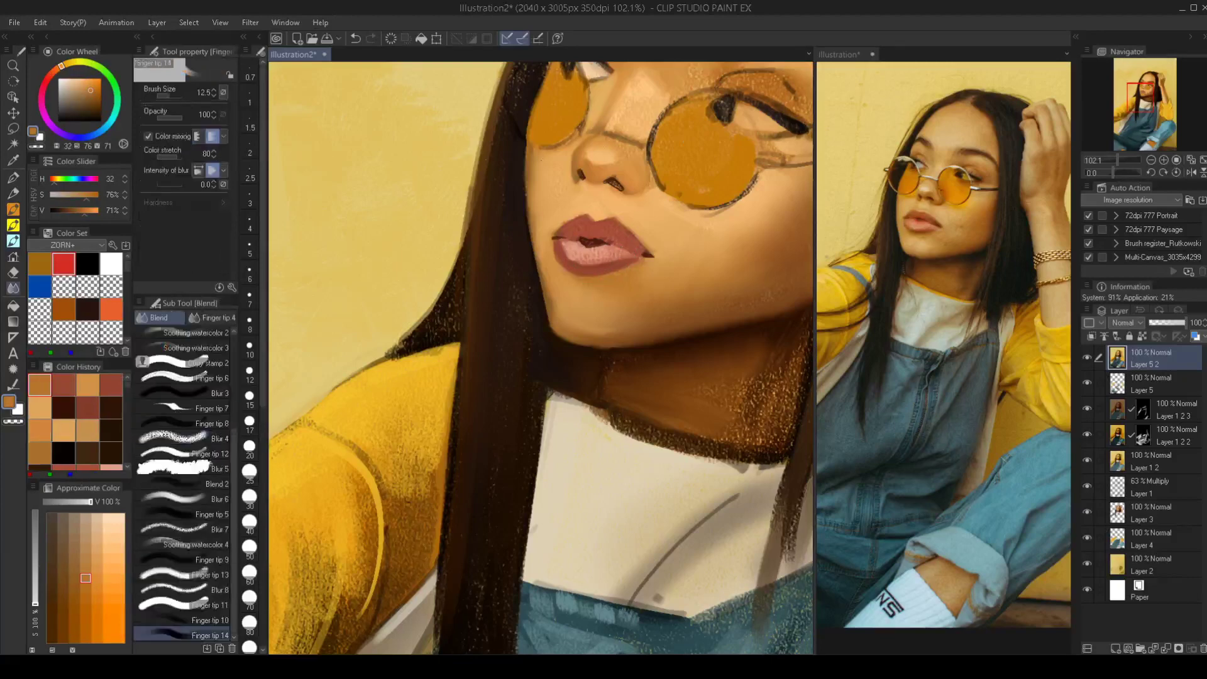
key("bracketright")
key("bracketright")
key("bracketright")
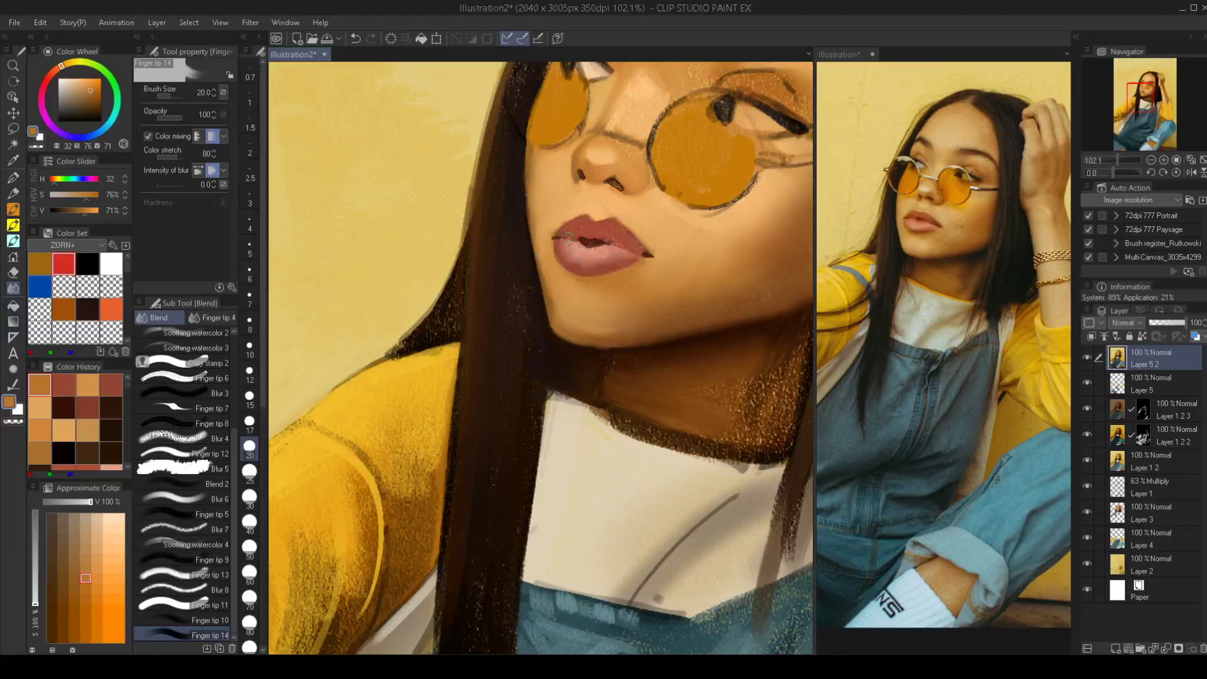
key("bracketleft")
key("bracketleft")
key("bracketleft")
scroll(625, 242, "down", 3)
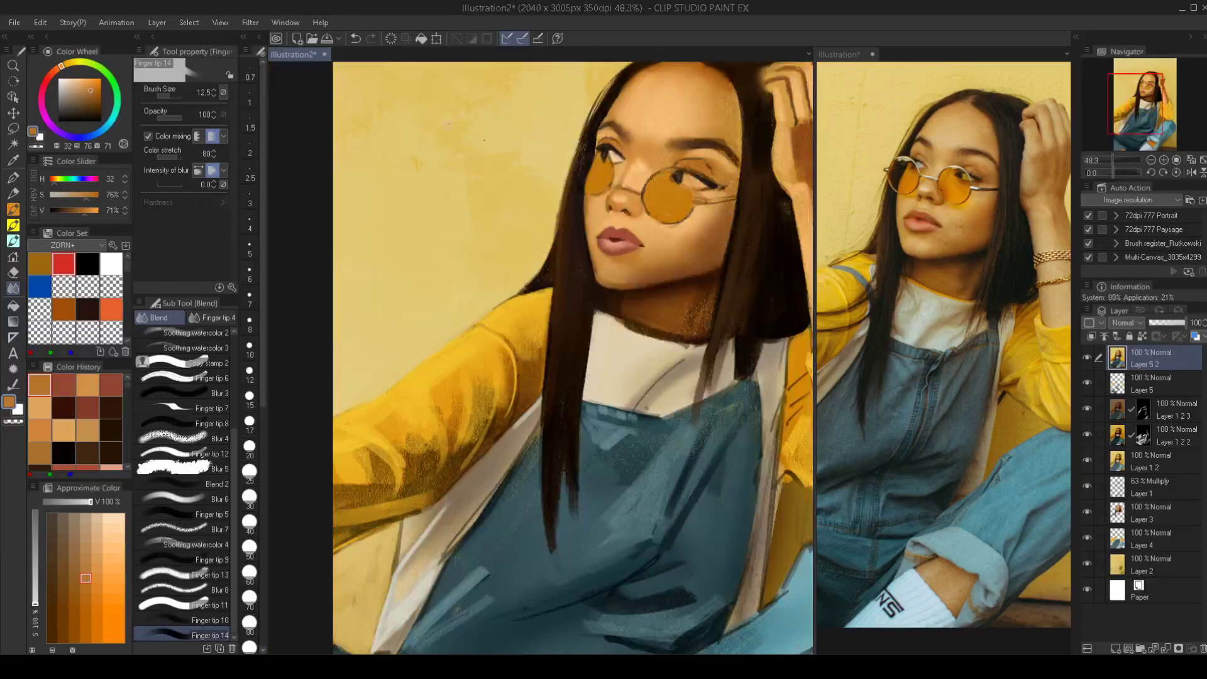
Select the mouth and a margin of skin around it with a freehand lasso and soften the selection's border
scroll(610, 226, "up", 2)
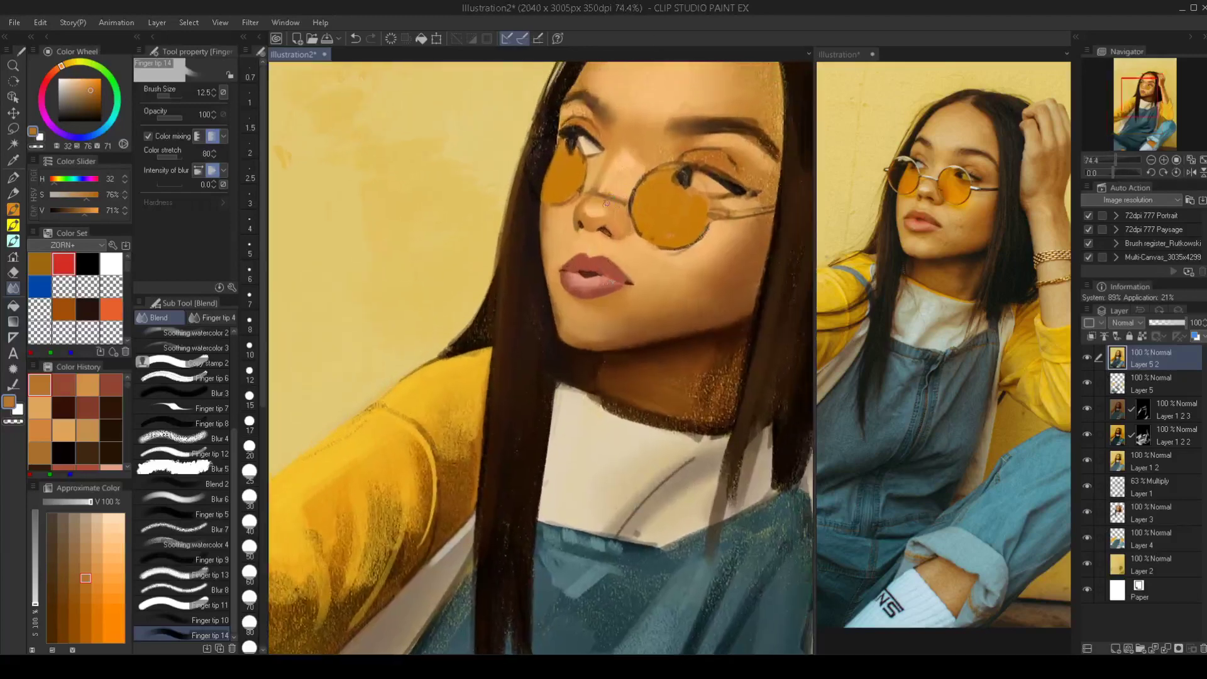
key("m")
mouse_move(576, 241)
left_mouse_down()
mouse_move(553, 274)
mouse_move(586, 305)
mouse_move(650, 264)
mouse_move(577, 242)
left_mouse_up()
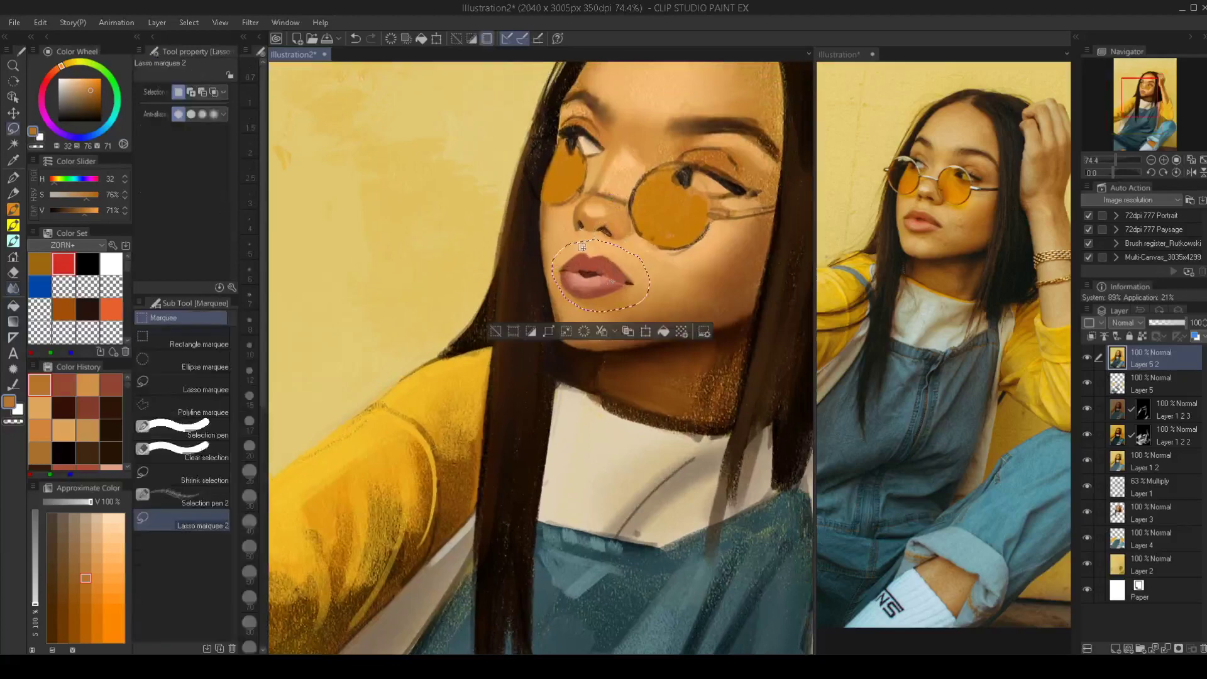
left_click(189, 22)
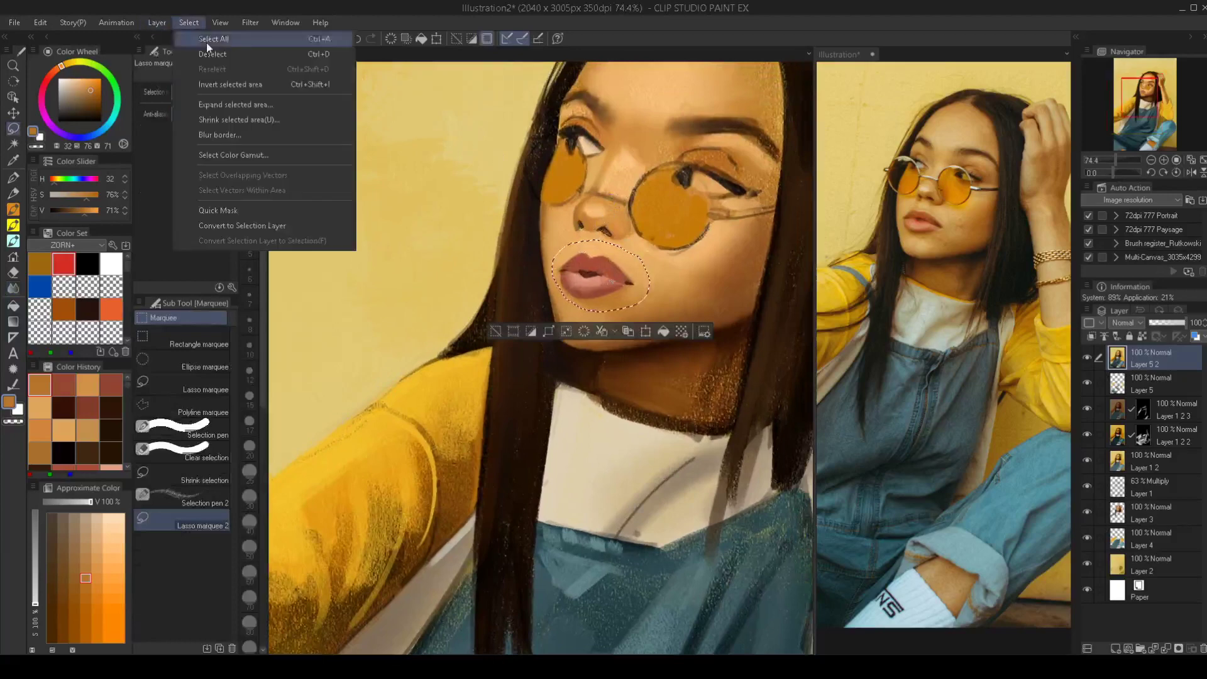
left_click(224, 104)
left_click(632, 286)
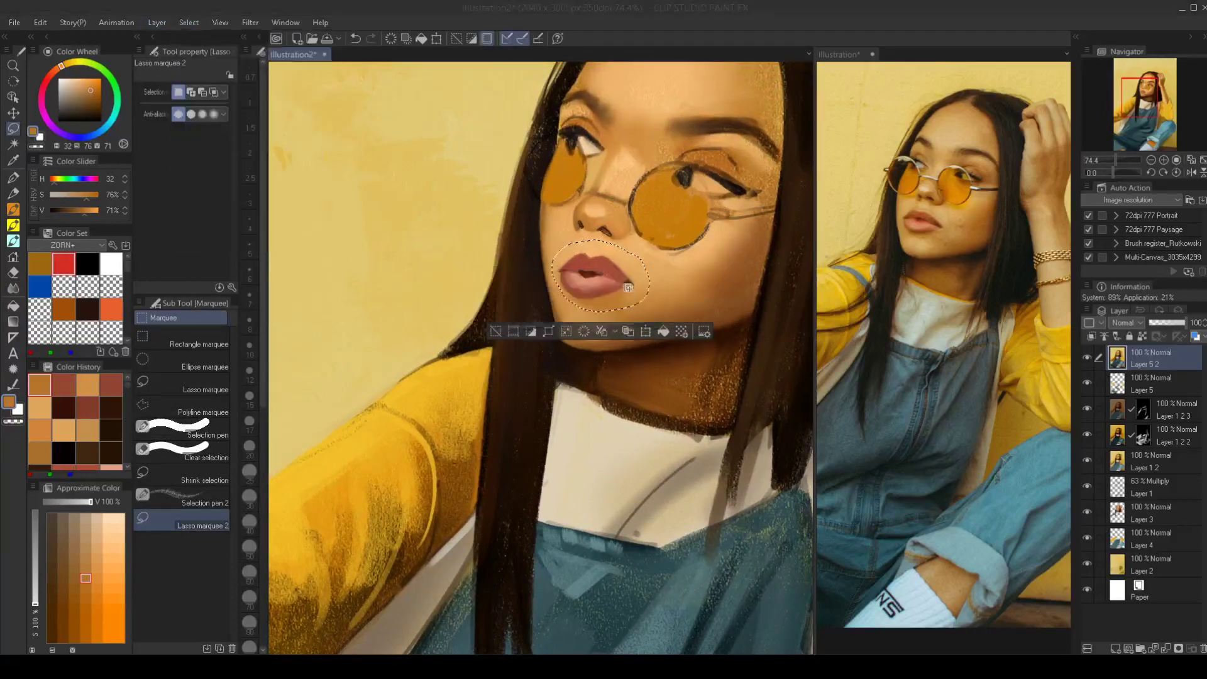
Duplicate the selected mouth area onto its own layer
key("ctrl+c")
key("ctrl+v")
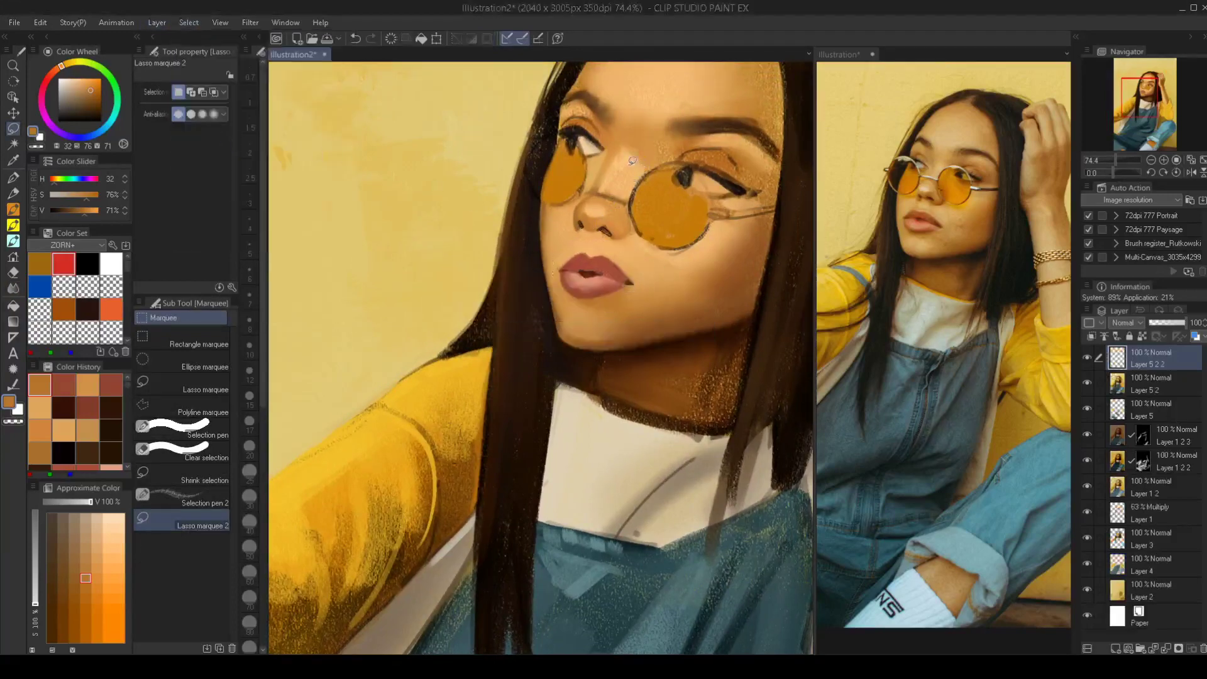
key("ctrl+t")
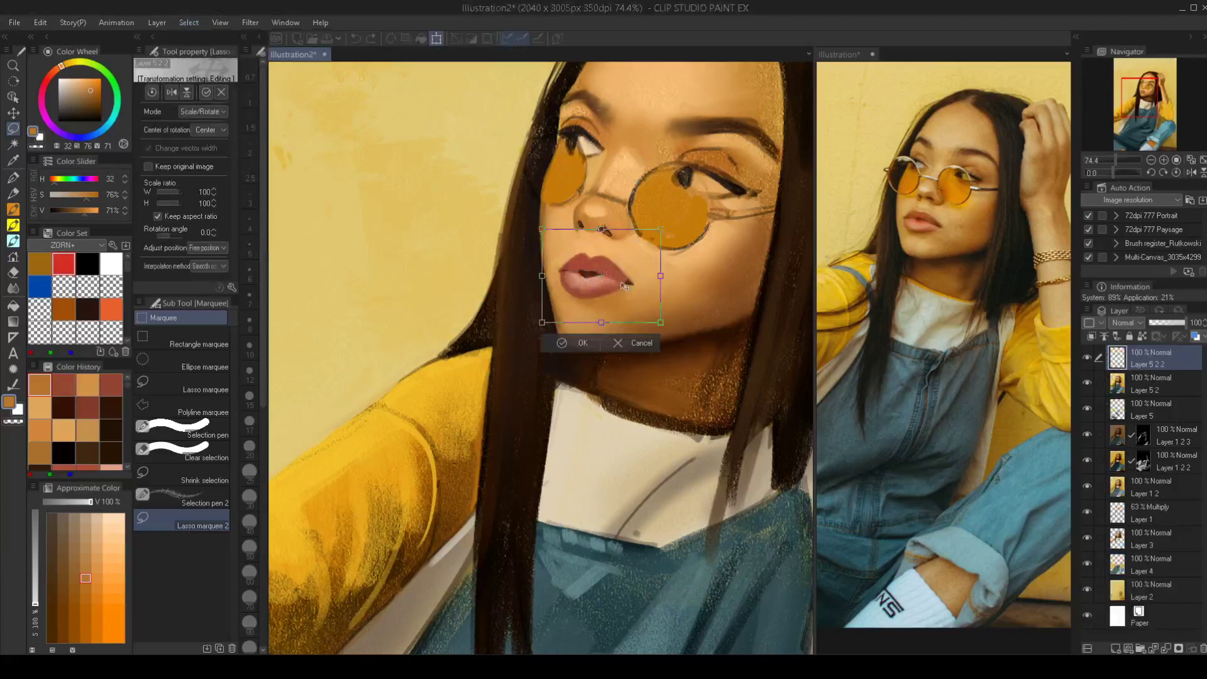
key("Return")
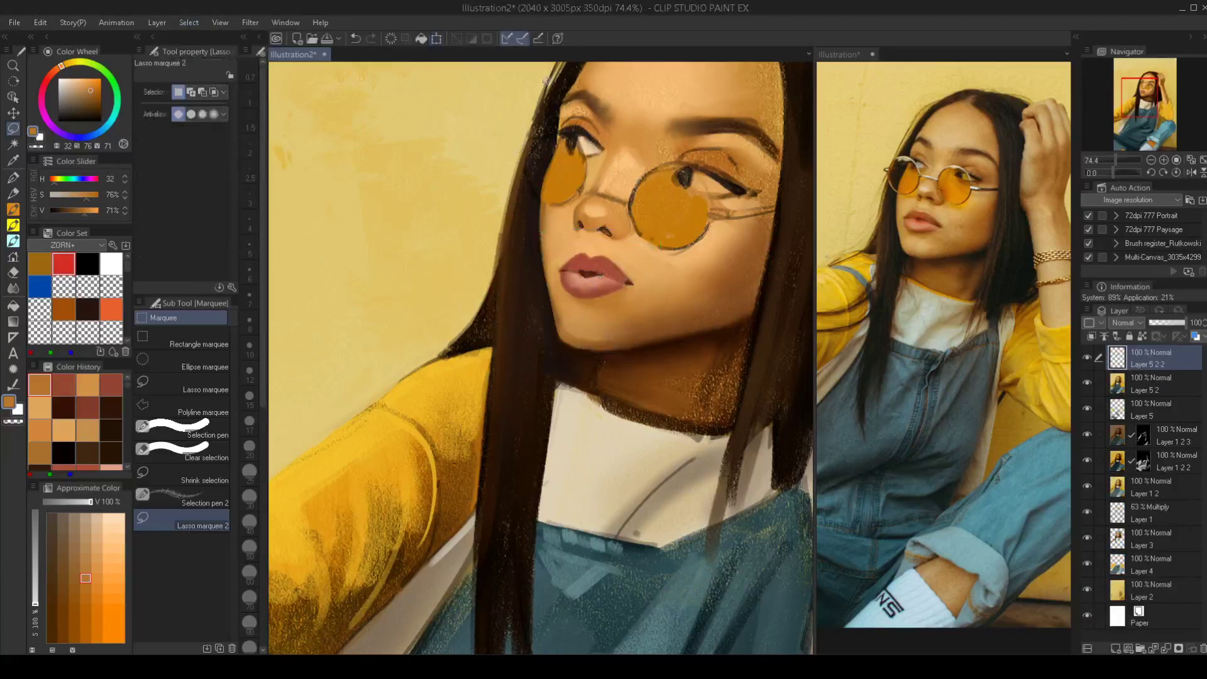
Tilt and subtly reshape the duplicated mouth with a 4 by 4 mesh transformation
left_click(40, 22)
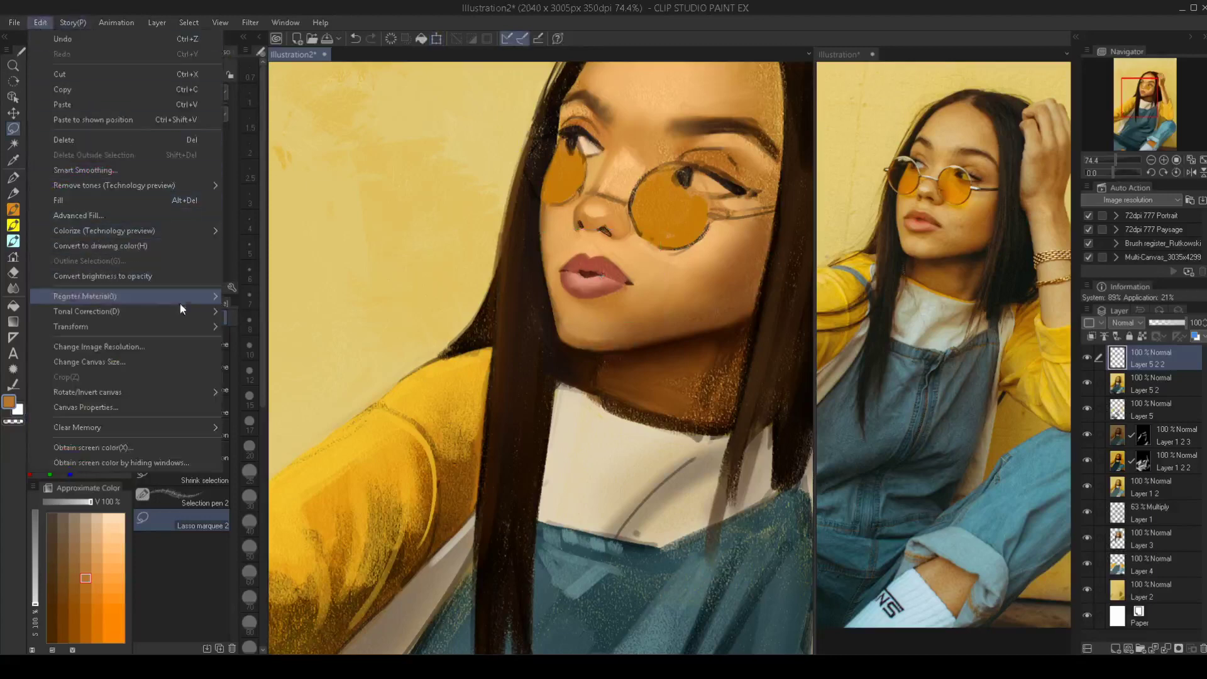
mouse_move(190, 326)
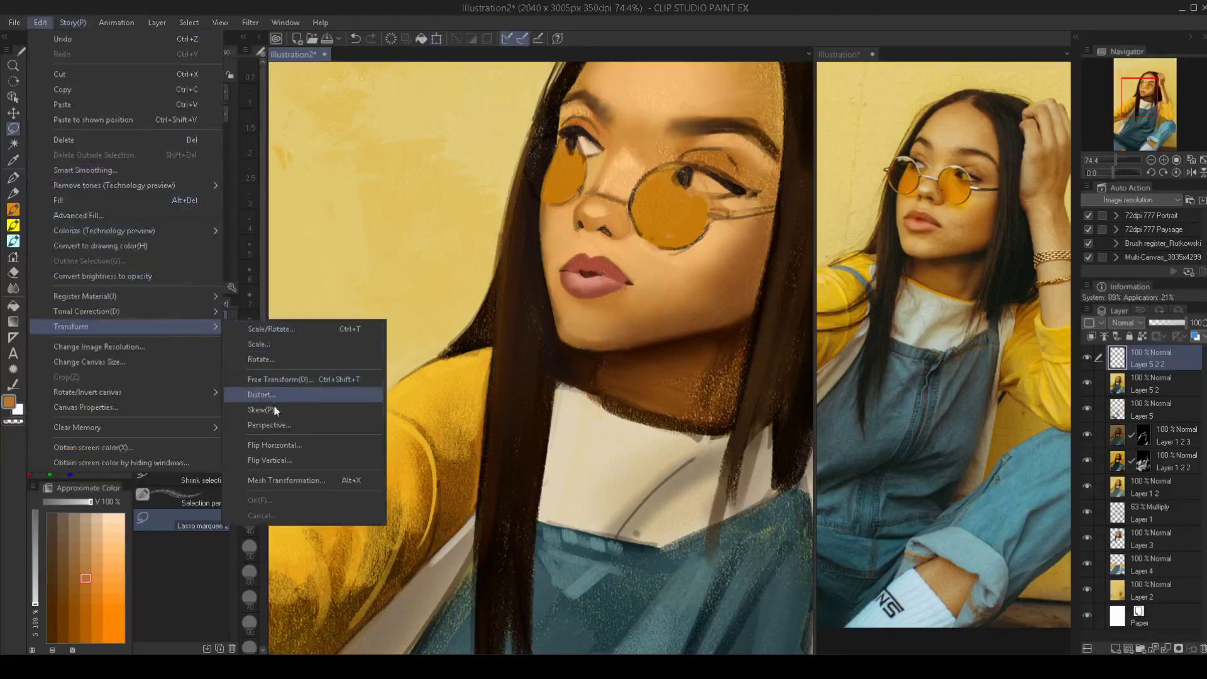
left_click(272, 480)
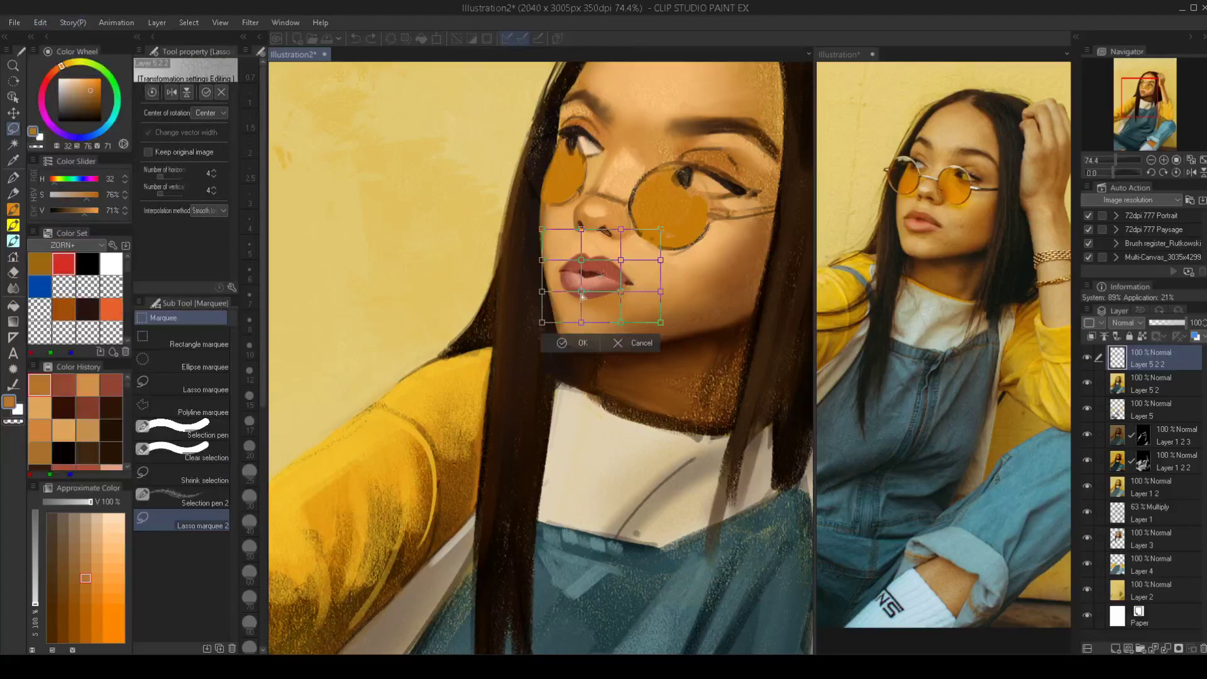
left_click_drag(581, 292, 529, 261)
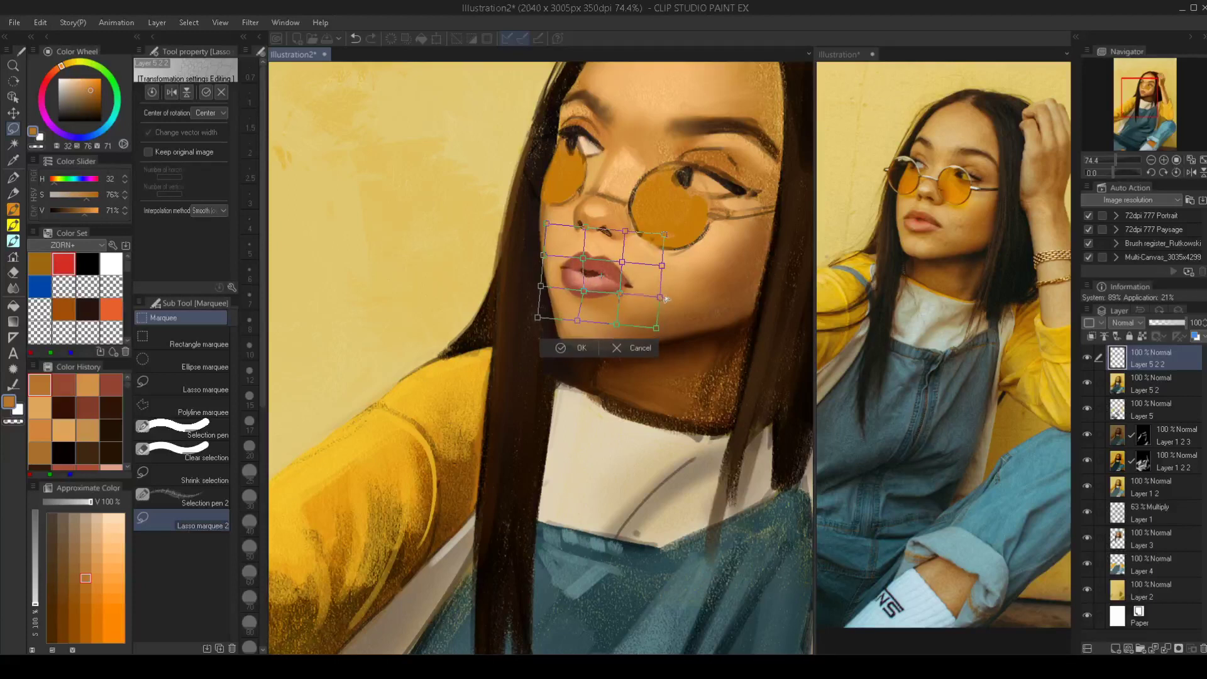
left_click_drag(660, 297, 666, 294)
key("Return")
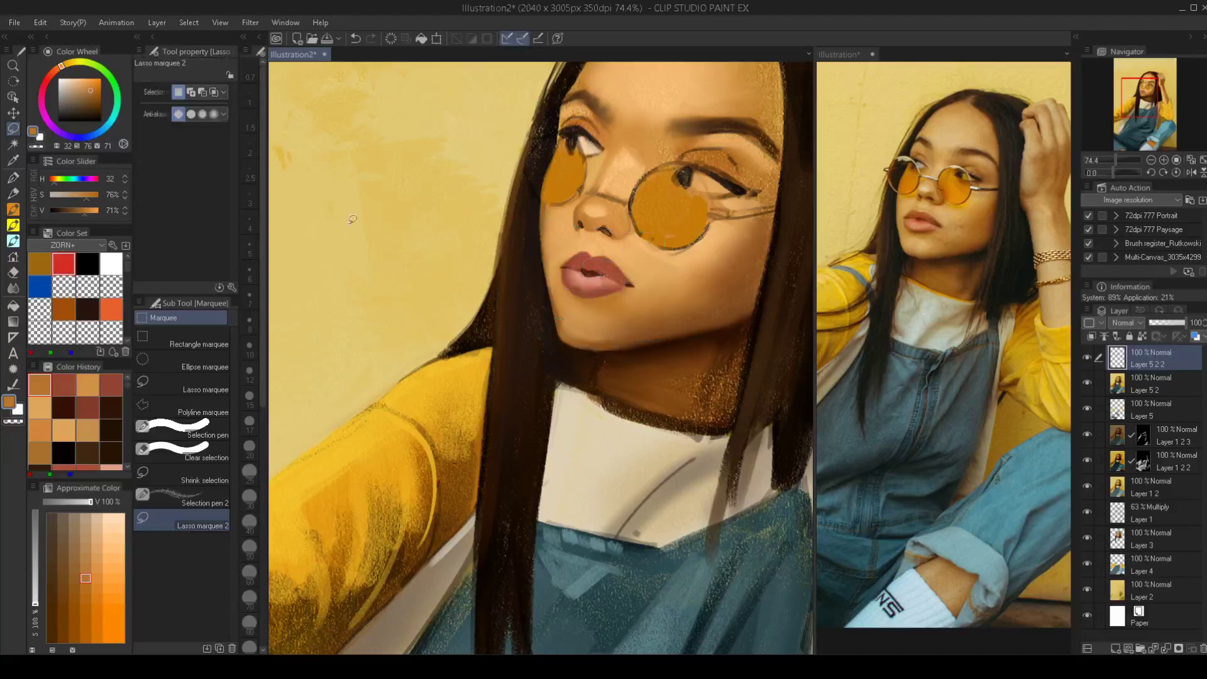
Paint fine eyelashes on both eyes with the SBJ brush at size 2.5 in the dark colour sampled from the lash line
scroll(583, 280, "down", 5)
scroll(583, 280, "up", 3)
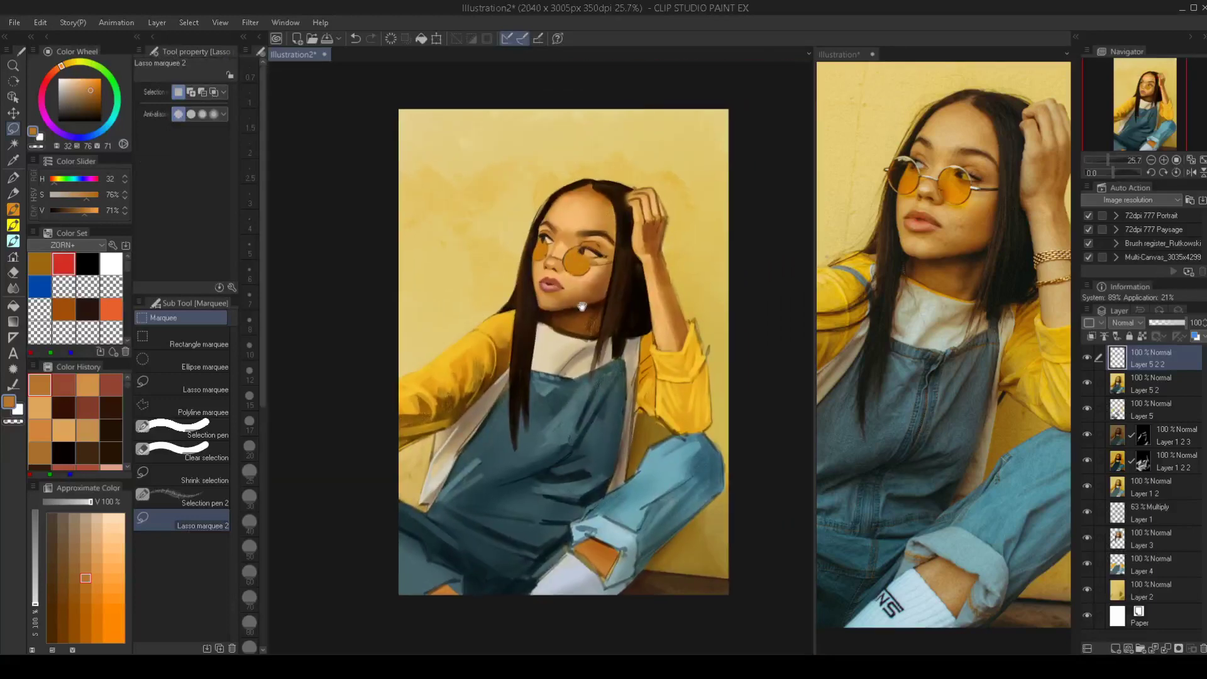
scroll(550, 258, "up", 5)
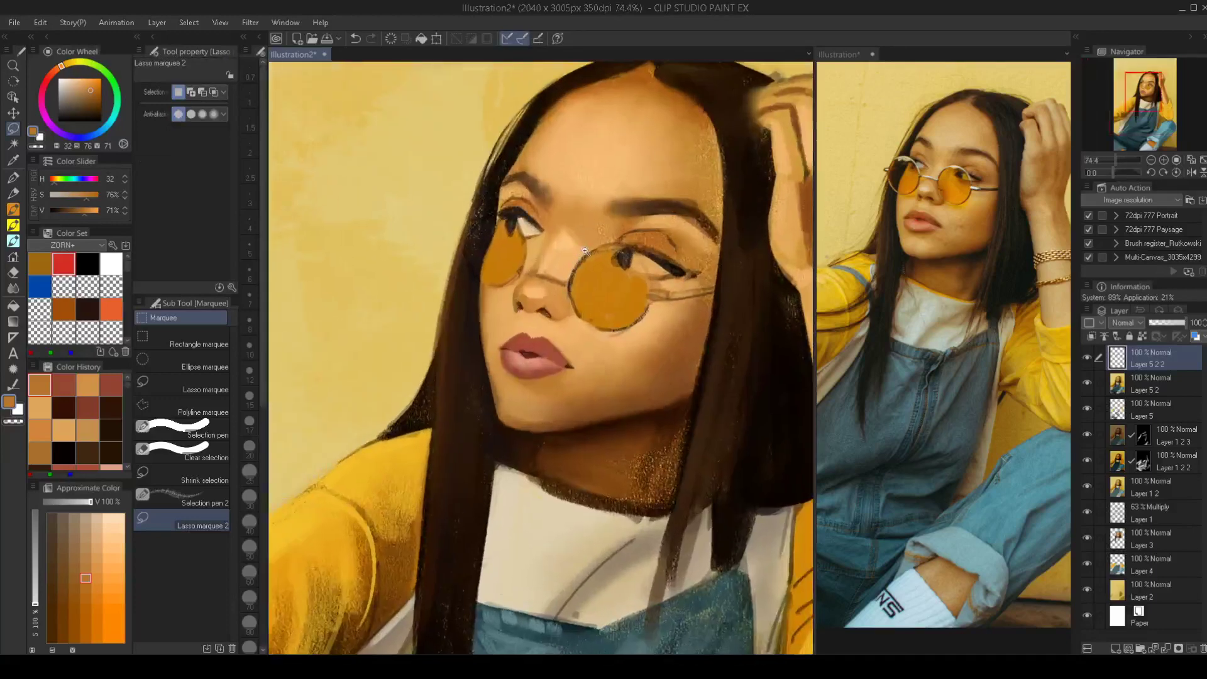
left_click_drag(624, 301, 601, 299)
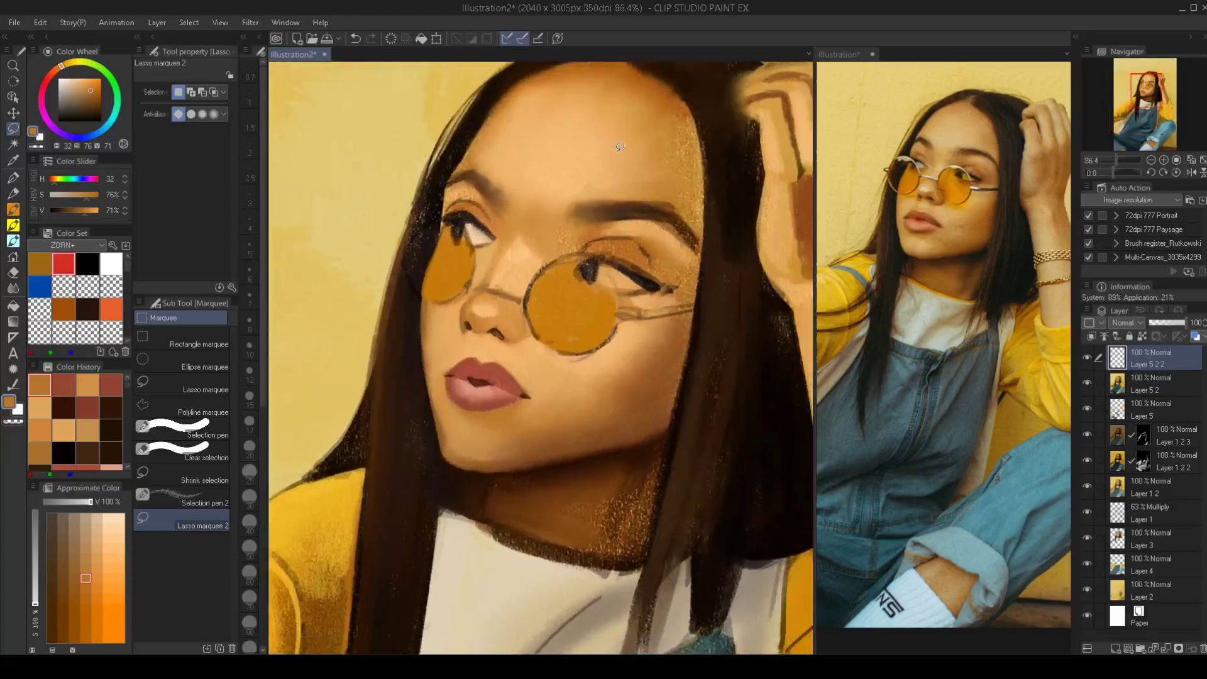
key("b")
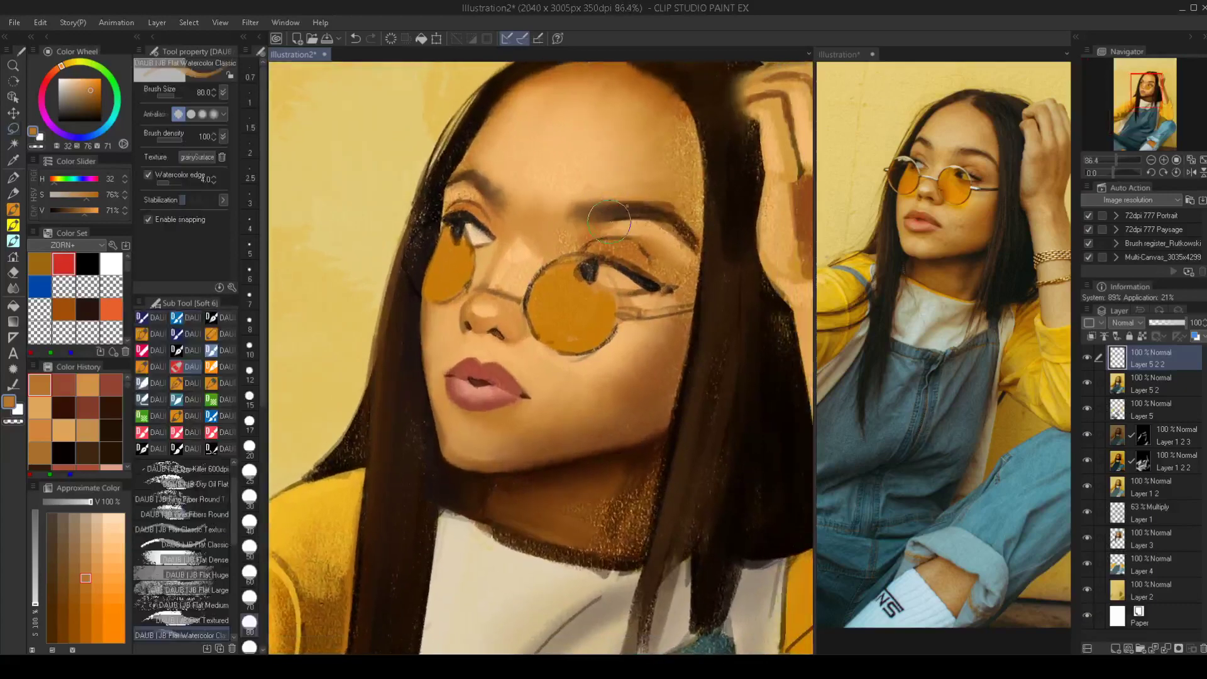
key("b")
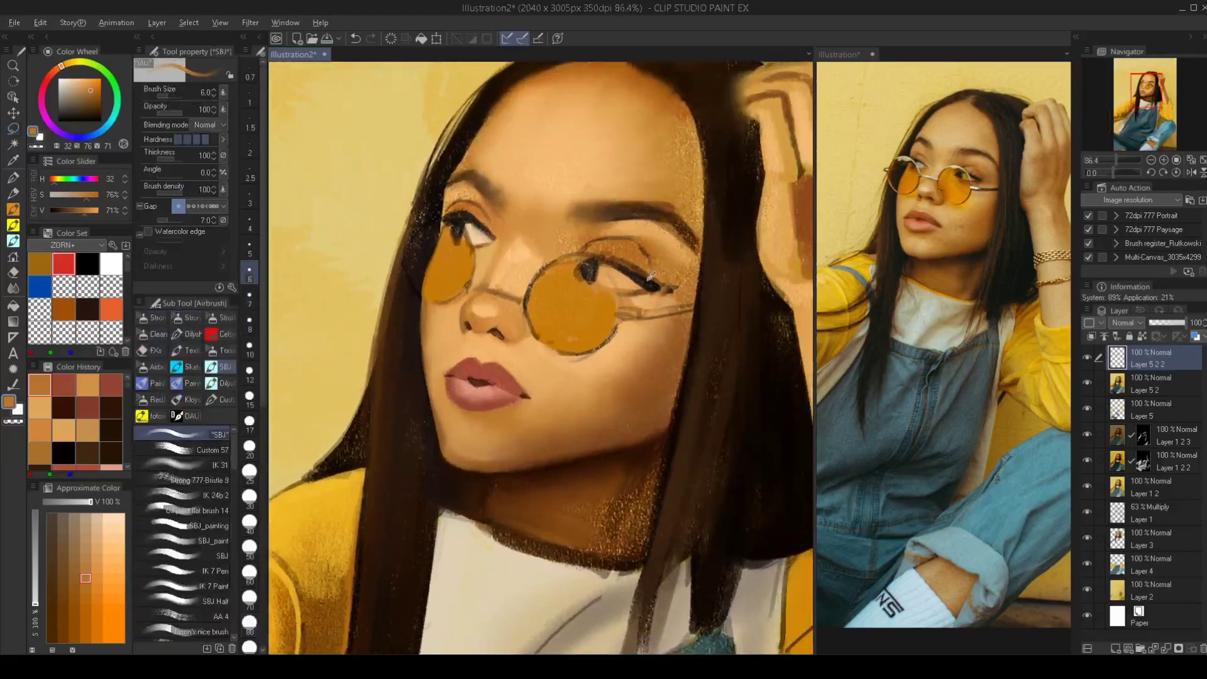
left_click(645, 281, "alt")
key("bracketleft")
key("bracketleft")
key("bracketleft")
key("bracketleft")
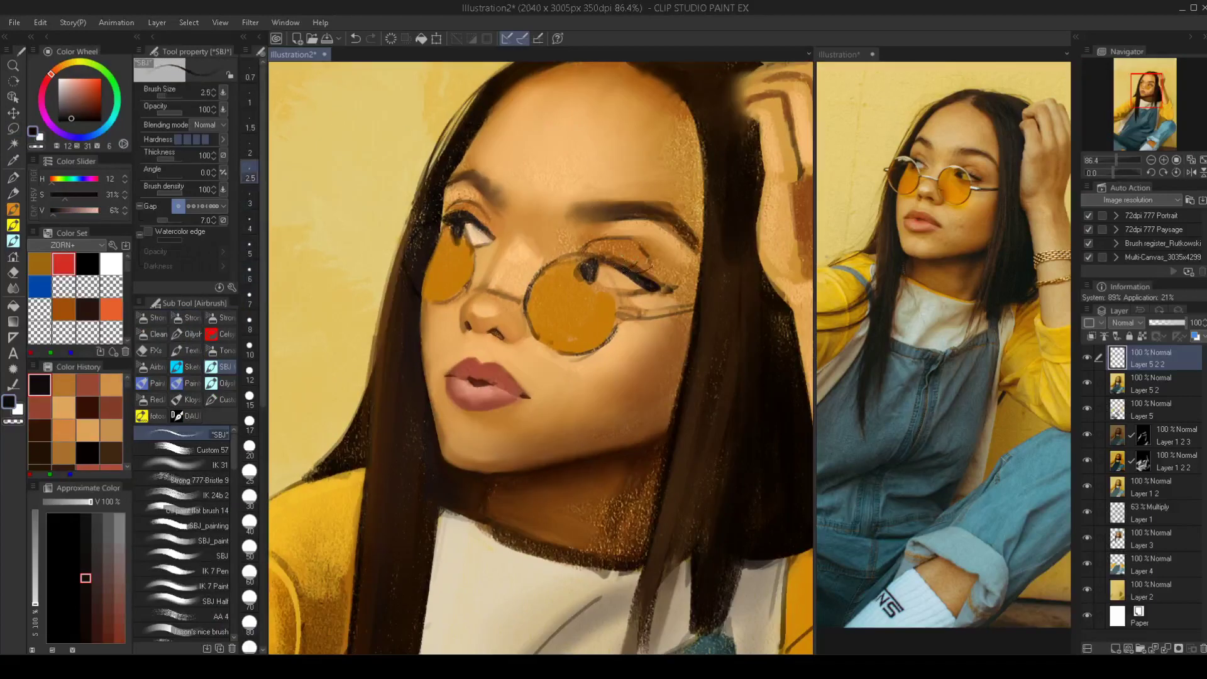
left_click_drag(640, 277, 664, 271)
left_click_drag(647, 284, 658, 280)
left_click_drag(453, 217, 458, 202)
Merge the mouth and lash layer into the painting layer below and lasso the chin and jaw area
scroll(500, 242, "down", 4)
left_click_drag(538, 310, 562, 305)
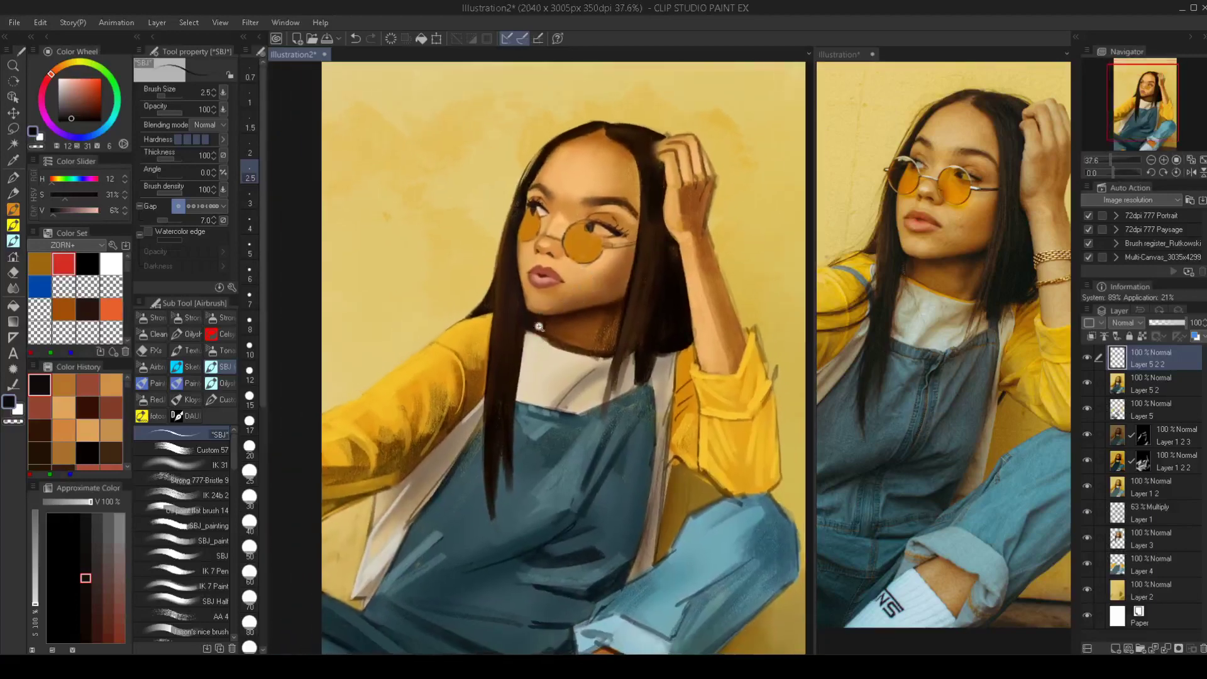
scroll(539, 326, "up", 3)
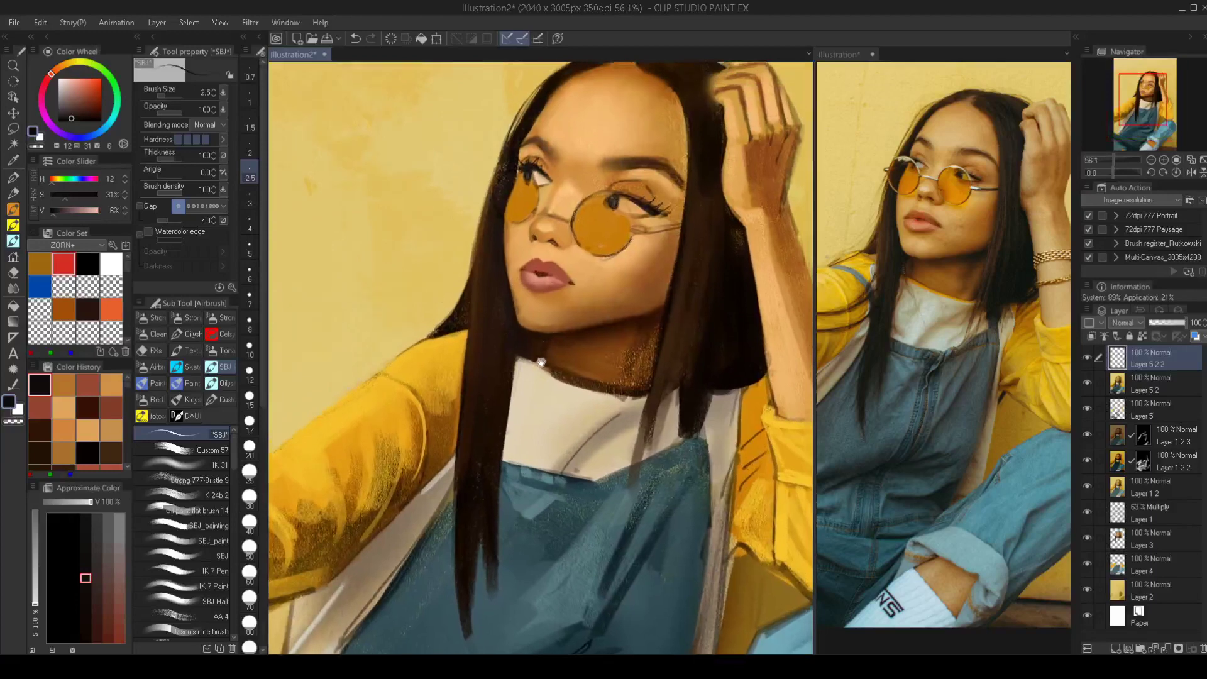
left_click_drag(541, 363, 551, 389)
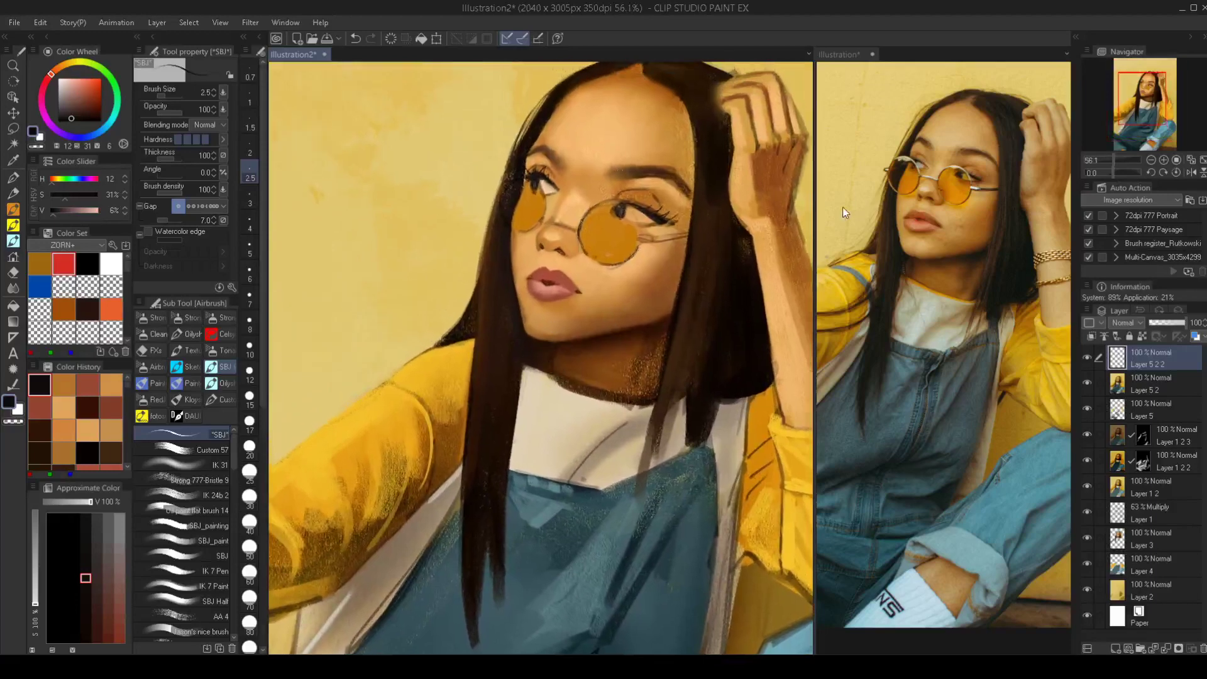
key("ctrl+e")
key("m")
mouse_move(546, 298)
left_mouse_down()
mouse_move(613, 291)
mouse_move(533, 291)
mouse_move(517, 250)
mouse_move(501, 253)
mouse_move(502, 298)
mouse_move(524, 336)
mouse_move(601, 367)
mouse_move(673, 316)
mouse_move(677, 281)
left_mouse_up()
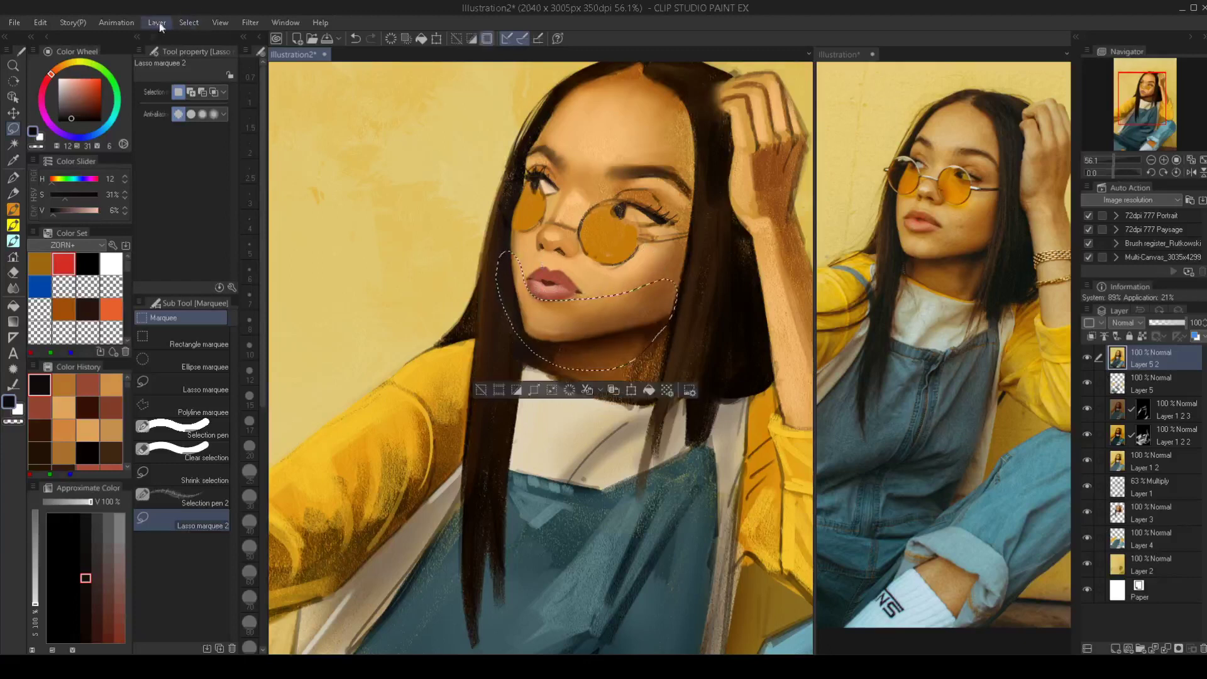
Blur the border of the jaw selection, duplicate the area onto a new layer and clear the selection
left_click(190, 22)
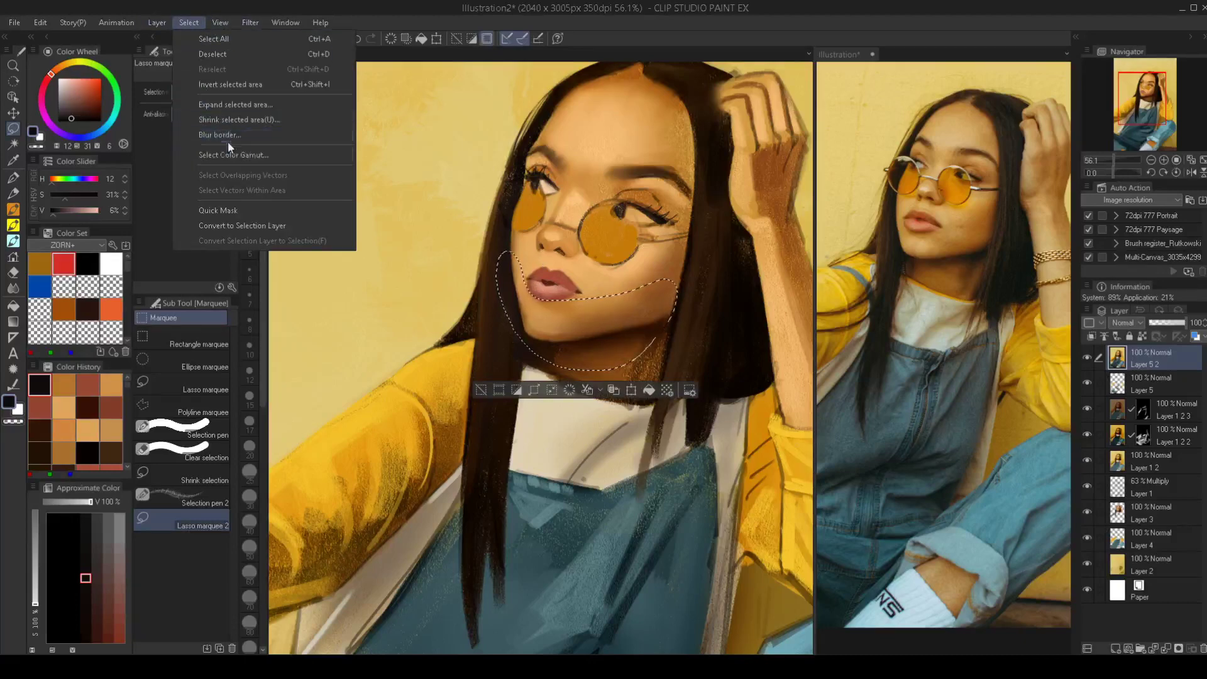
left_click(226, 137)
left_click(624, 295)
key("ctrl+c")
key("ctrl+v")
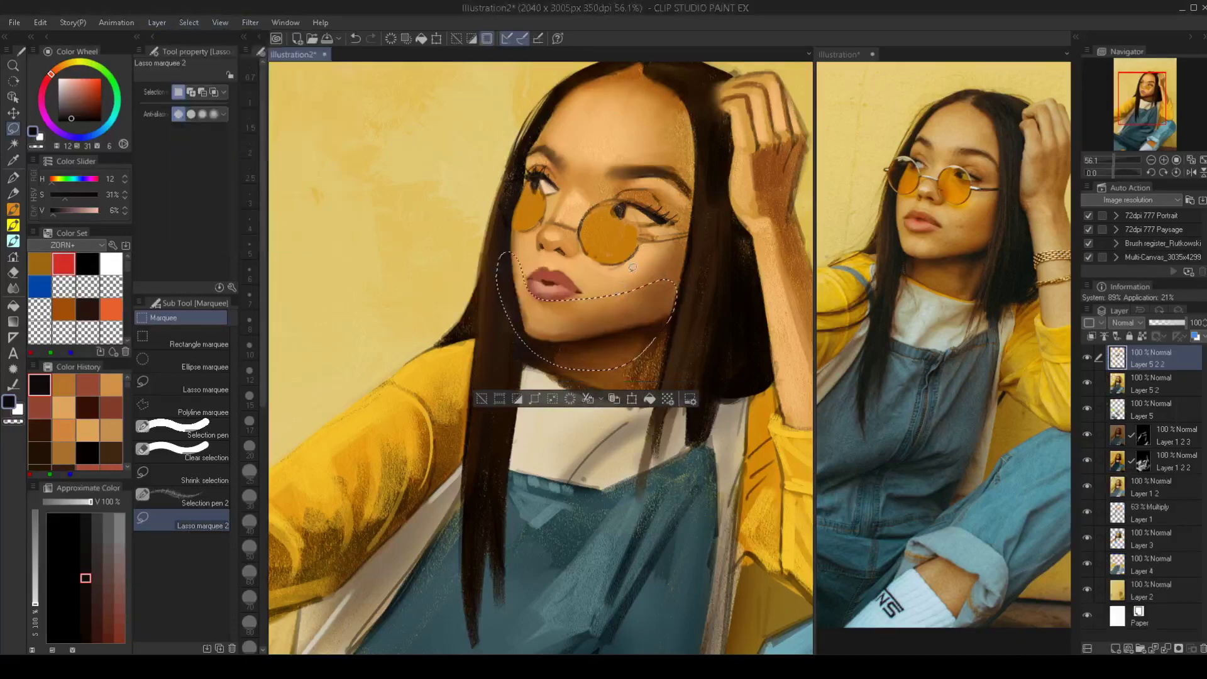
key("ctrl+d")
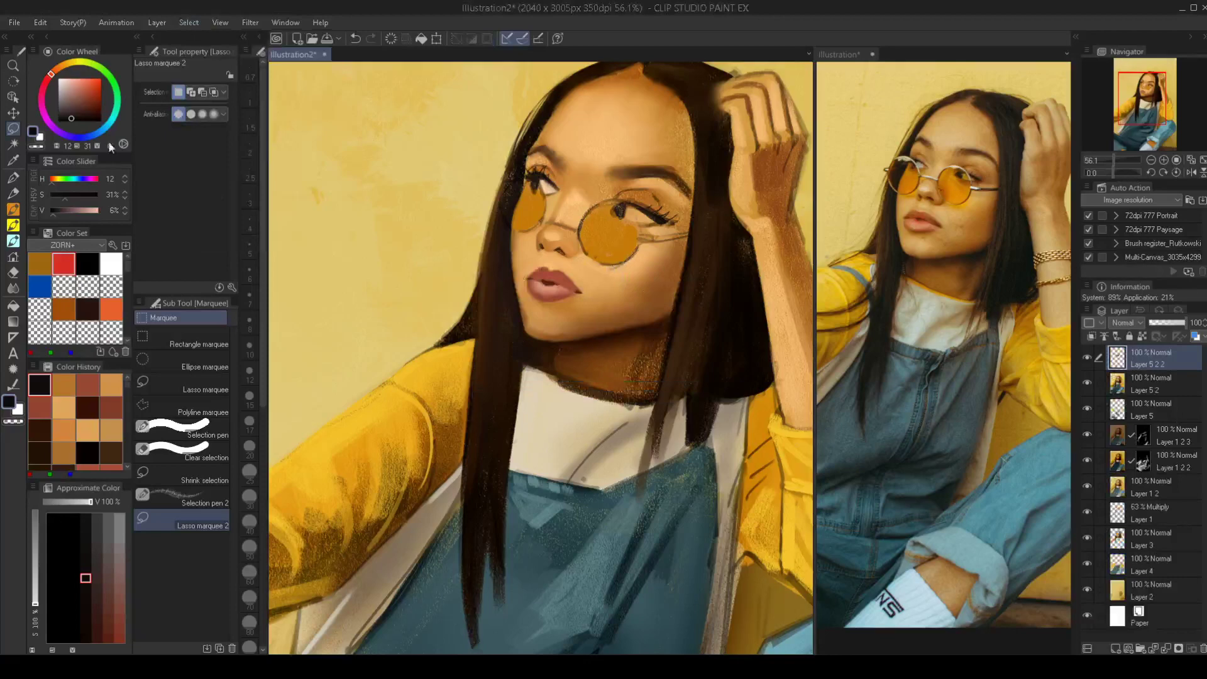
Raise the far side of the jaw and chin slightly with a 4 by 4 mesh transformation
left_click(41, 22)
mouse_move(186, 326)
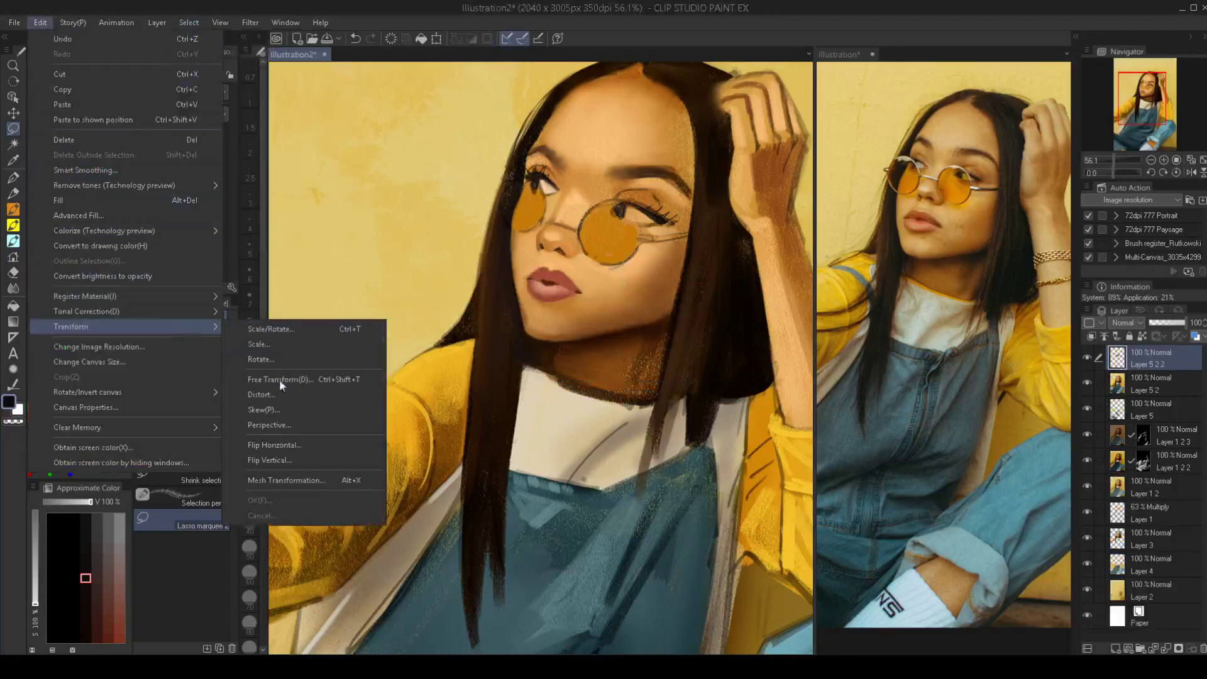
left_click(259, 478)
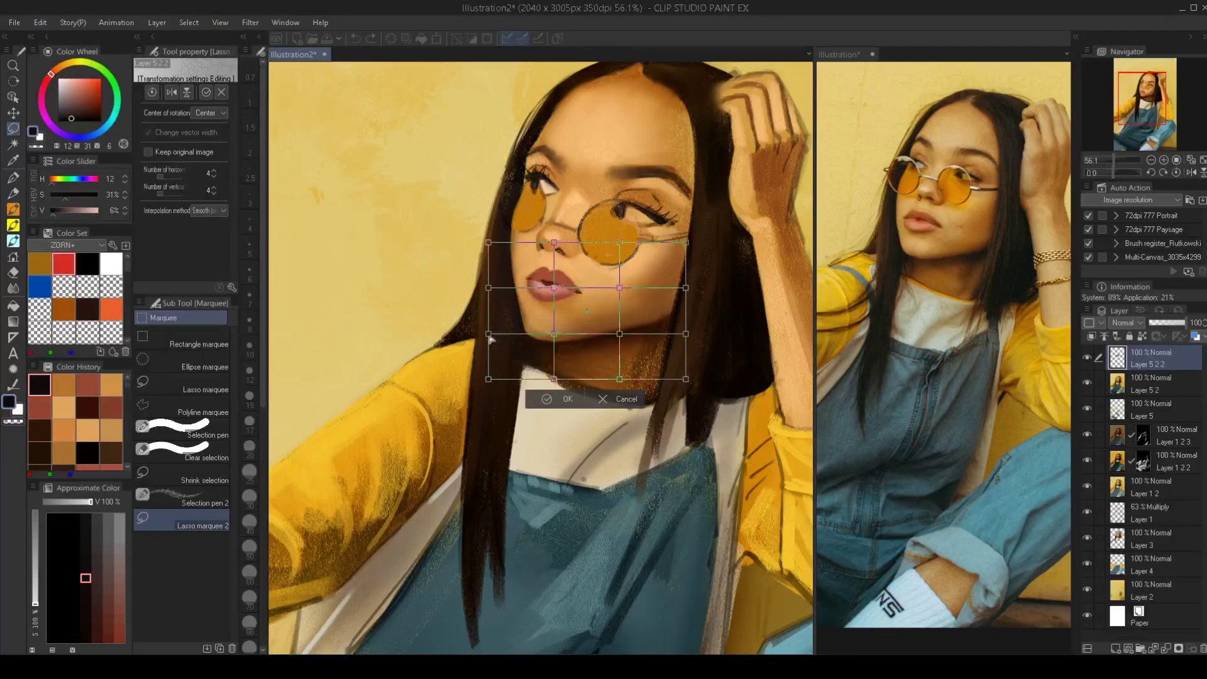
left_click_drag(488, 334, 486, 318)
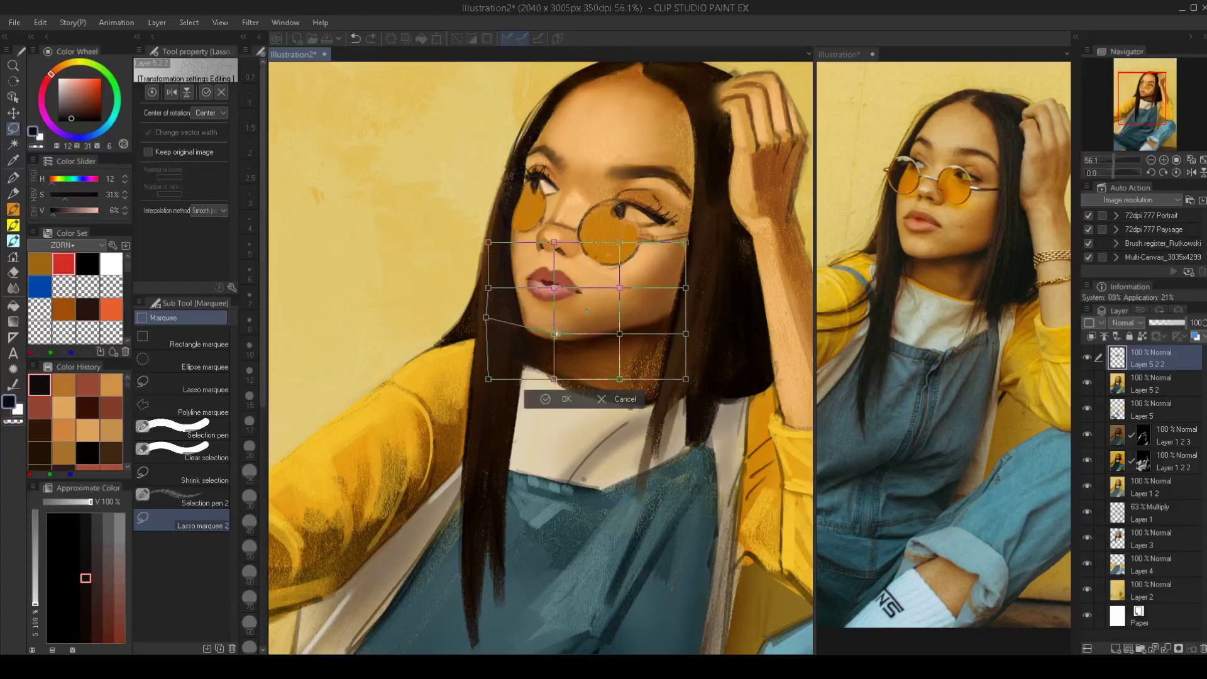
left_click_drag(556, 335, 557, 330)
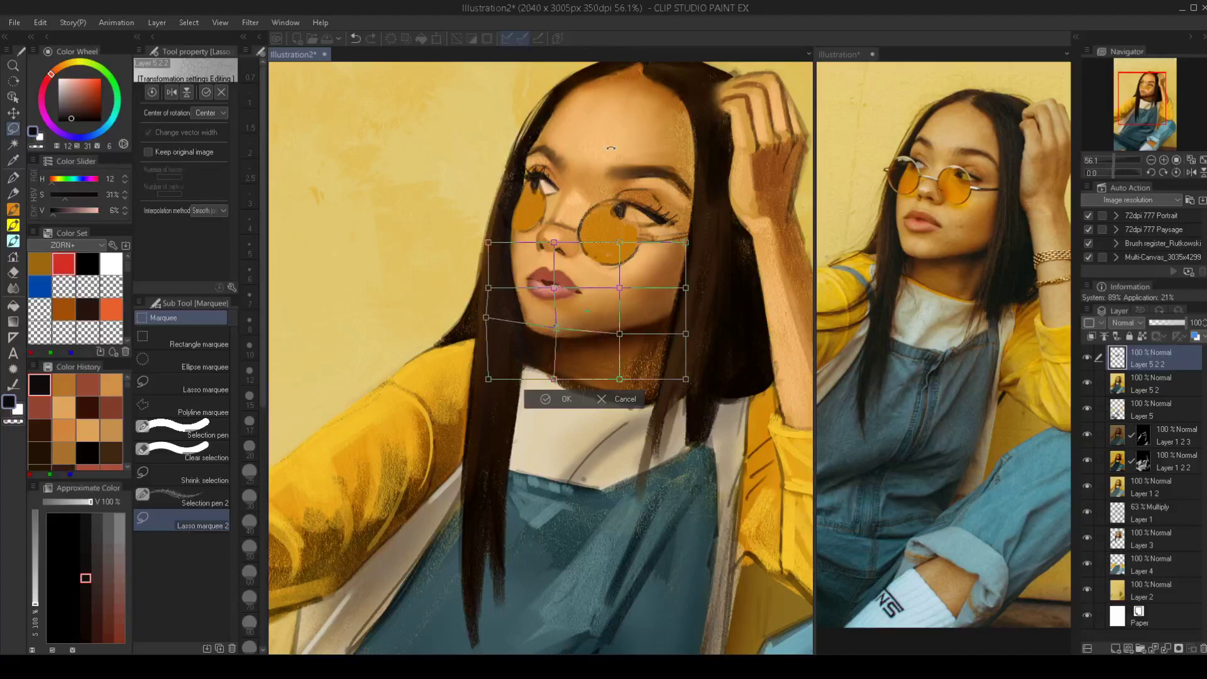
key("Return")
Paint thin white highlights along the upper and side rims of both sunglass lenses with the SBJ brush at sizes 2.5 and 3
mouse_move(617, 293)
left_mouse_down()
mouse_move(553, 290)
mouse_move(622, 283)
left_mouse_up()
left_click(620, 285)
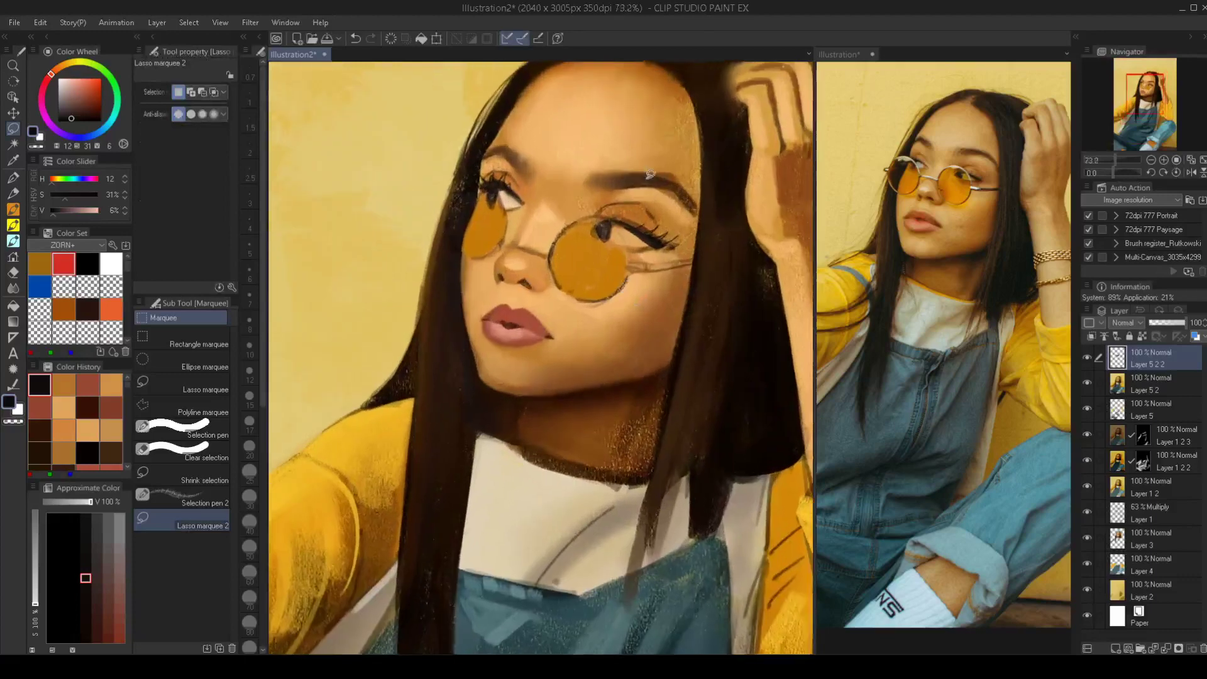
key("b")
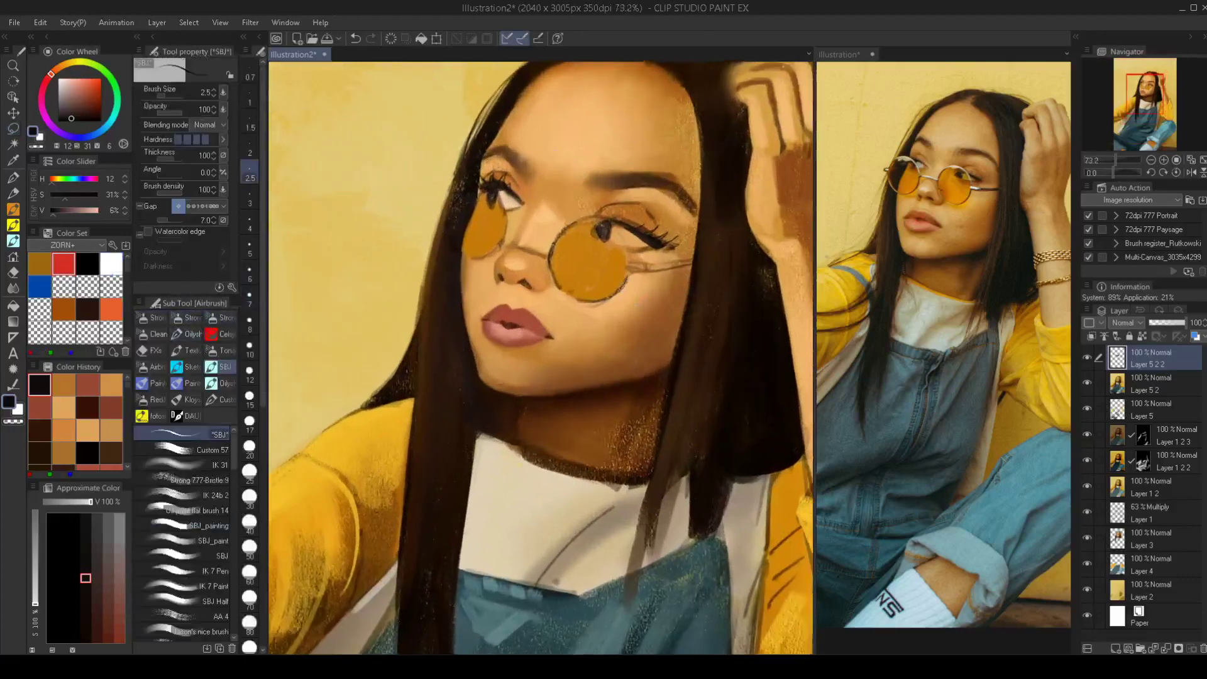
left_click(110, 263)
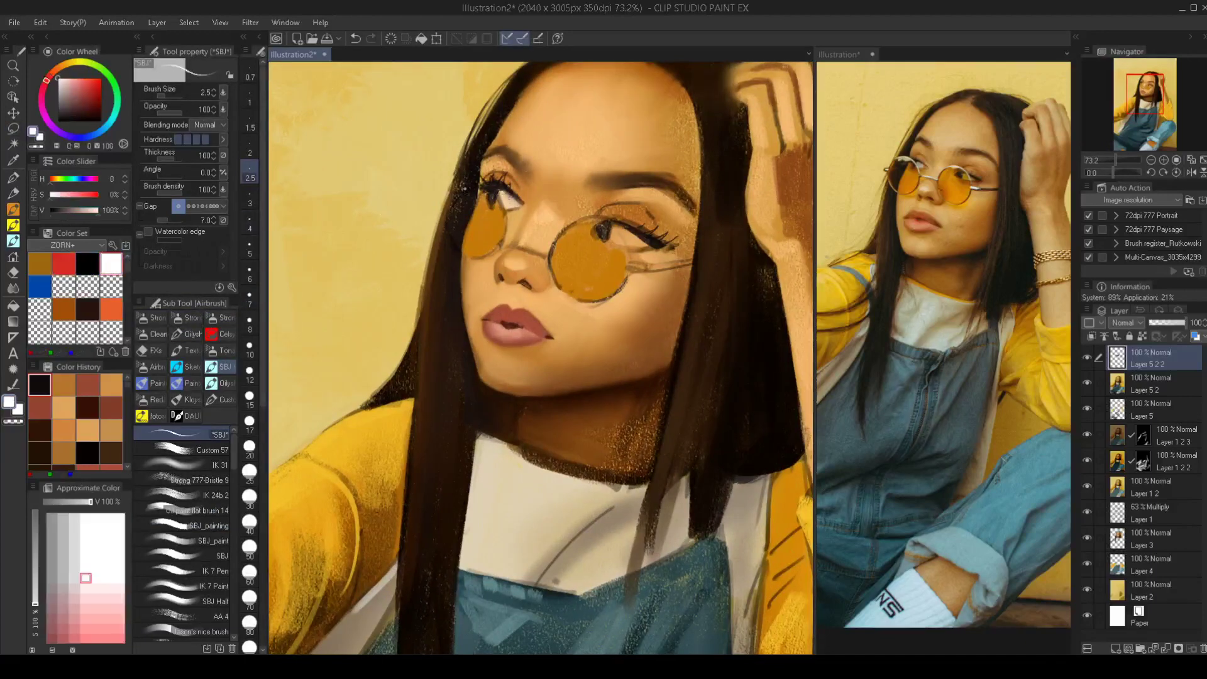
mouse_move(464, 190)
left_mouse_down()
mouse_move(478, 187)
mouse_move(462, 193)
left_mouse_up()
key("]")
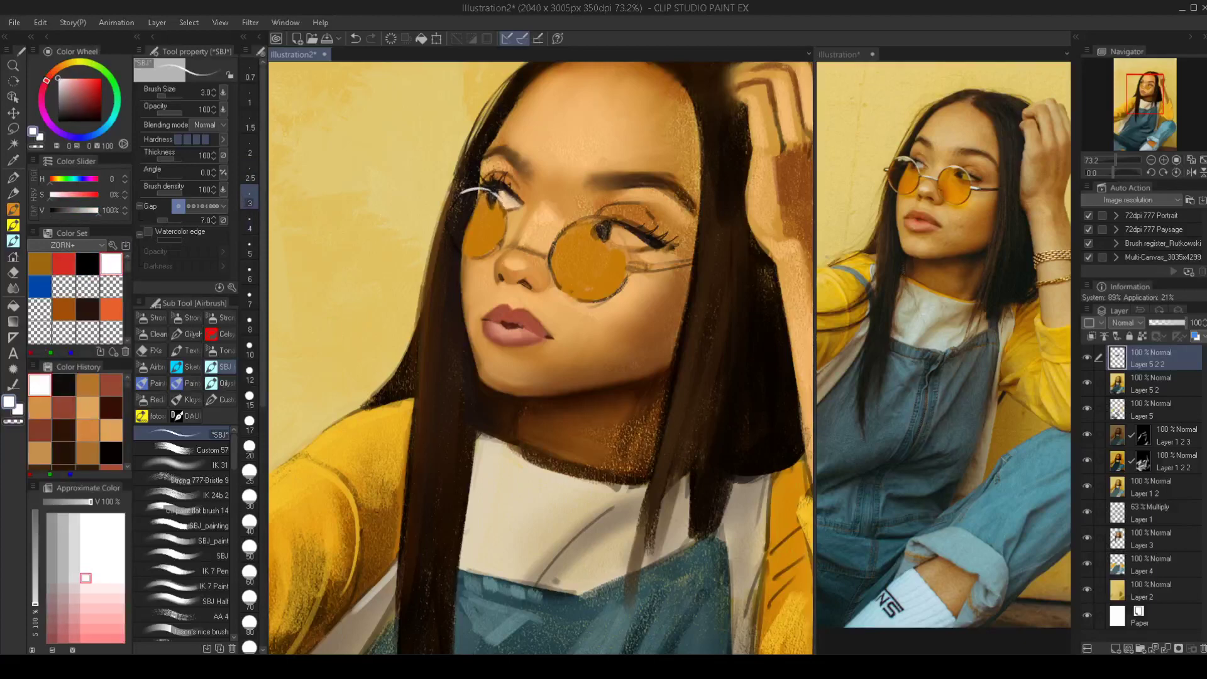
left_click_drag(501, 200, 508, 232)
left_click_drag(556, 232, 607, 216)
left_click_drag(631, 259, 621, 227)
mouse_move(586, 321)
left_mouse_down()
mouse_move(556, 327)
mouse_move(638, 334)
left_mouse_up()
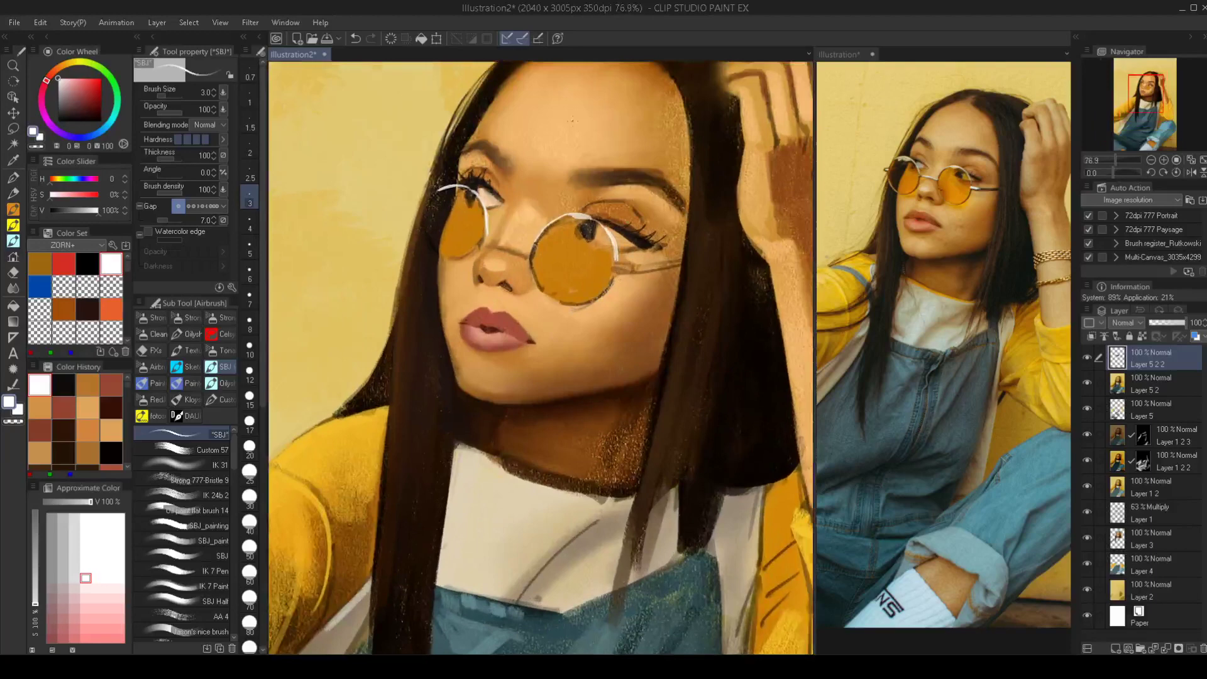
Enlarge the brush to size 10 and add thicker white glints on the upper rim of the far lens
key("bracketright")
key("bracketright")
key("bracketright")
key("bracketright")
key("bracketright")
key("bracketright")
key("bracketright")
key("bracketright")
key("bracketright")
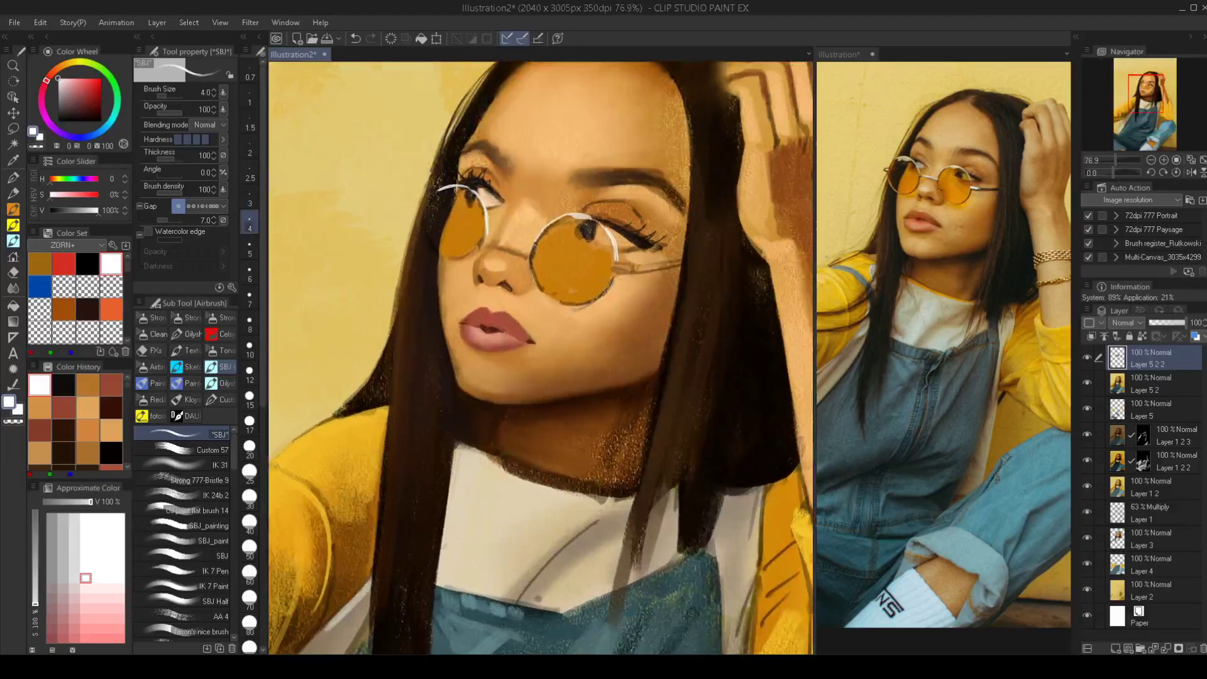
key("bracketright")
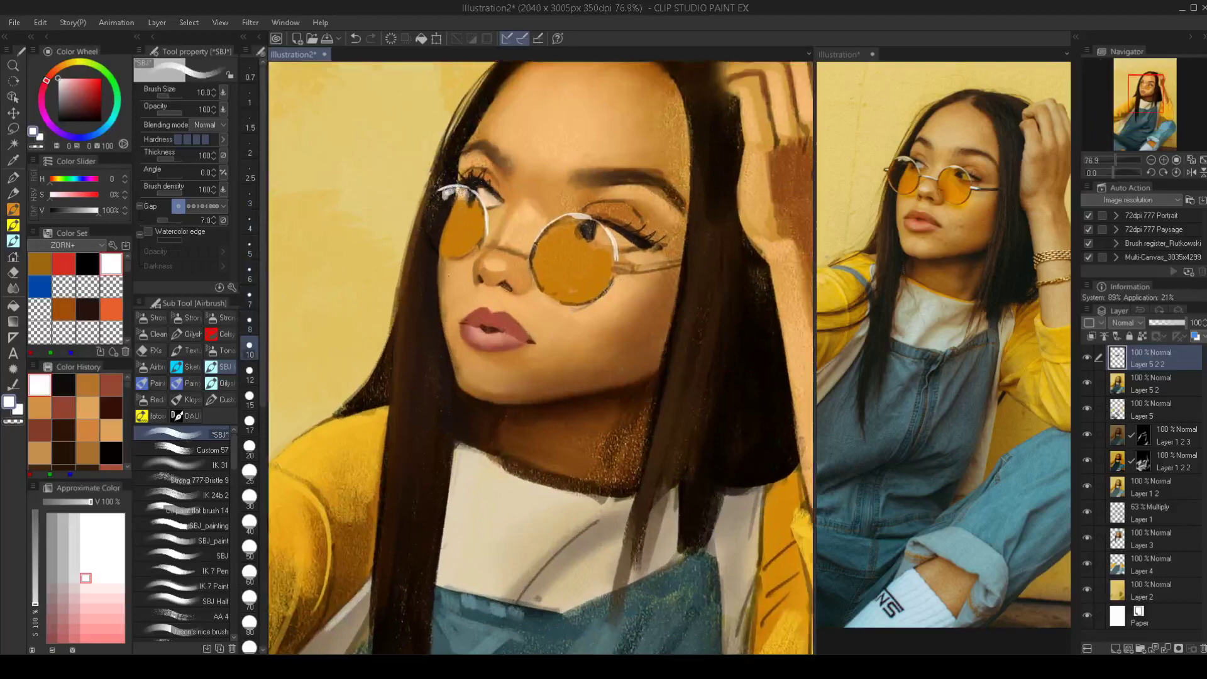
Add a white glint at the hinge of the near lens with the brush at size 7, undoing an unwanted stroke
scroll(464, 195, "down", 3)
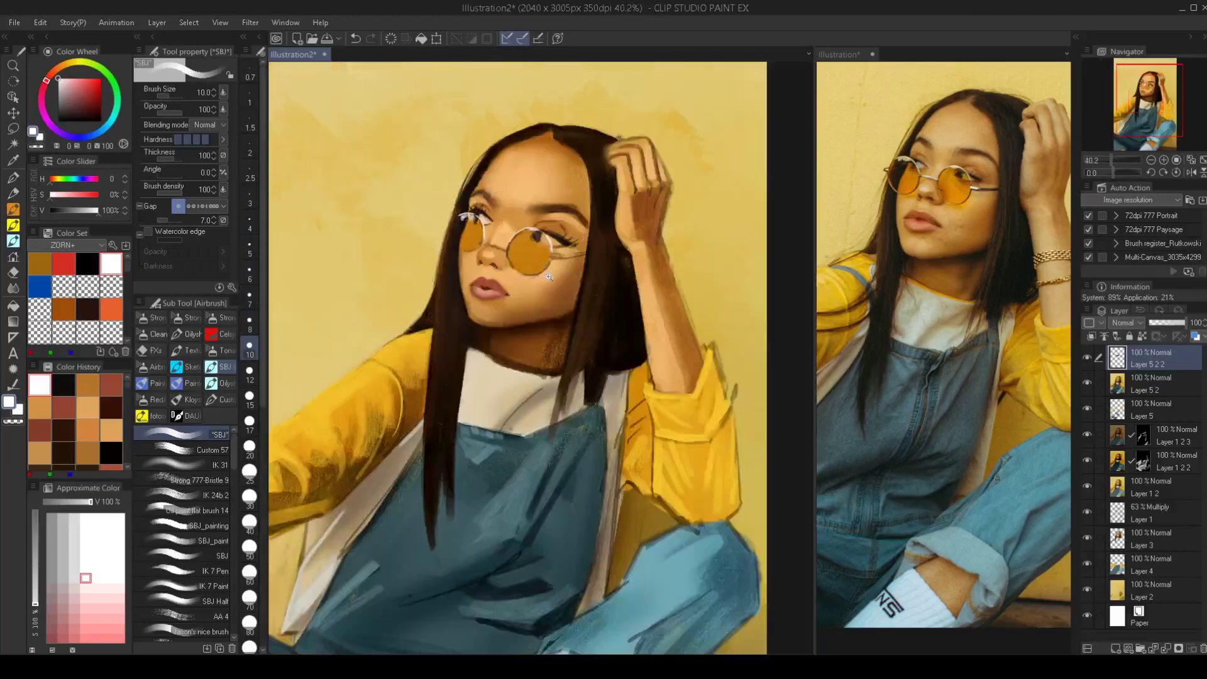
scroll(579, 242, "up", 3)
key("bracketleft")
key("bracketleft")
key("bracketleft")
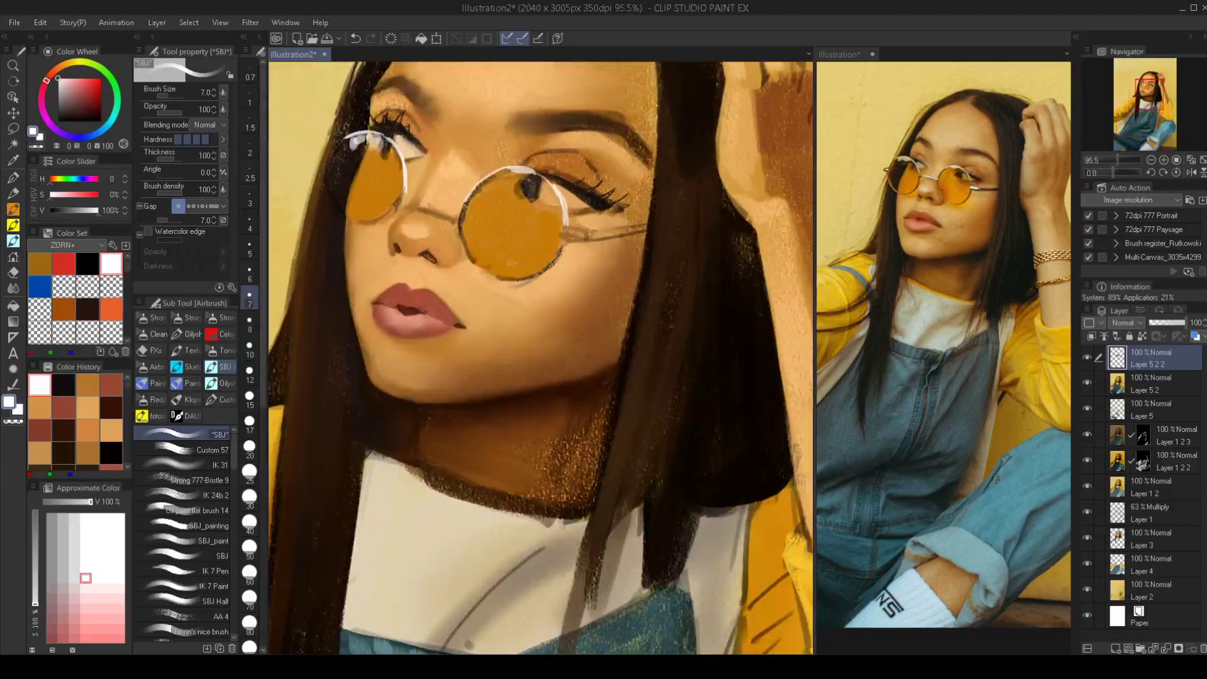
left_click_drag(566, 231, 575, 232)
key("ctrl+z")
scroll(569, 252, "down", 3)
scroll(569, 269, "up", 4)
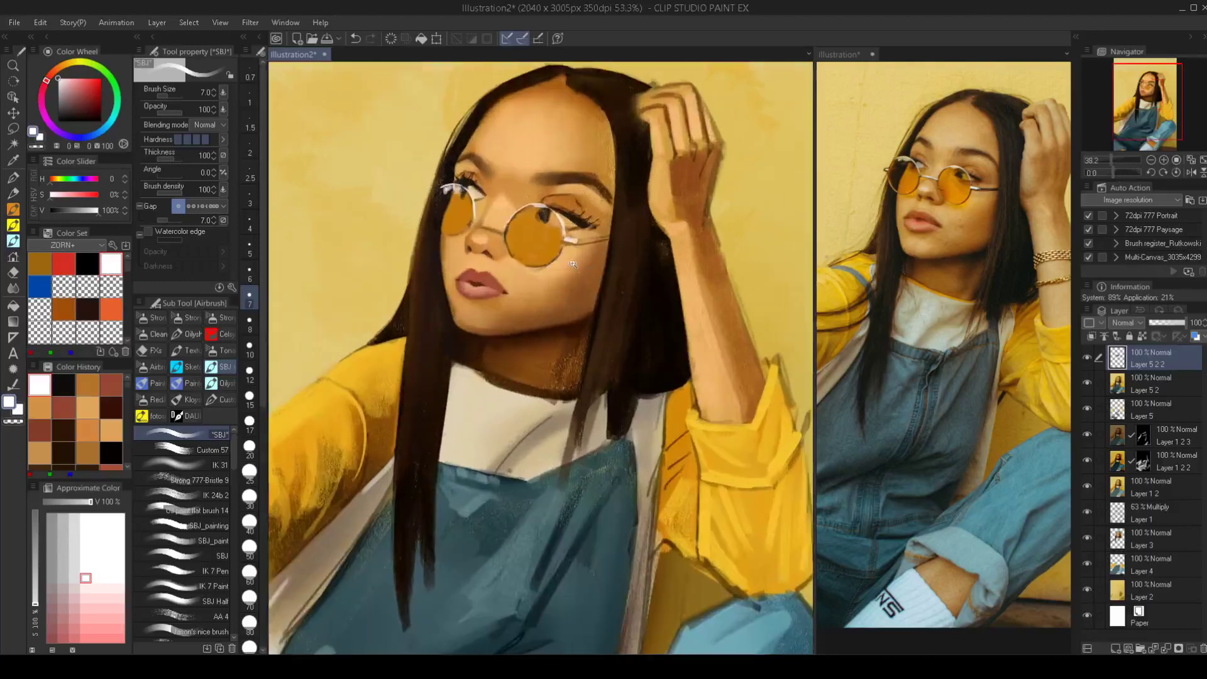
Sample a dark tone and paint over the glasses' near temple arm between the hinge and the hair
left_click(579, 200, "alt")
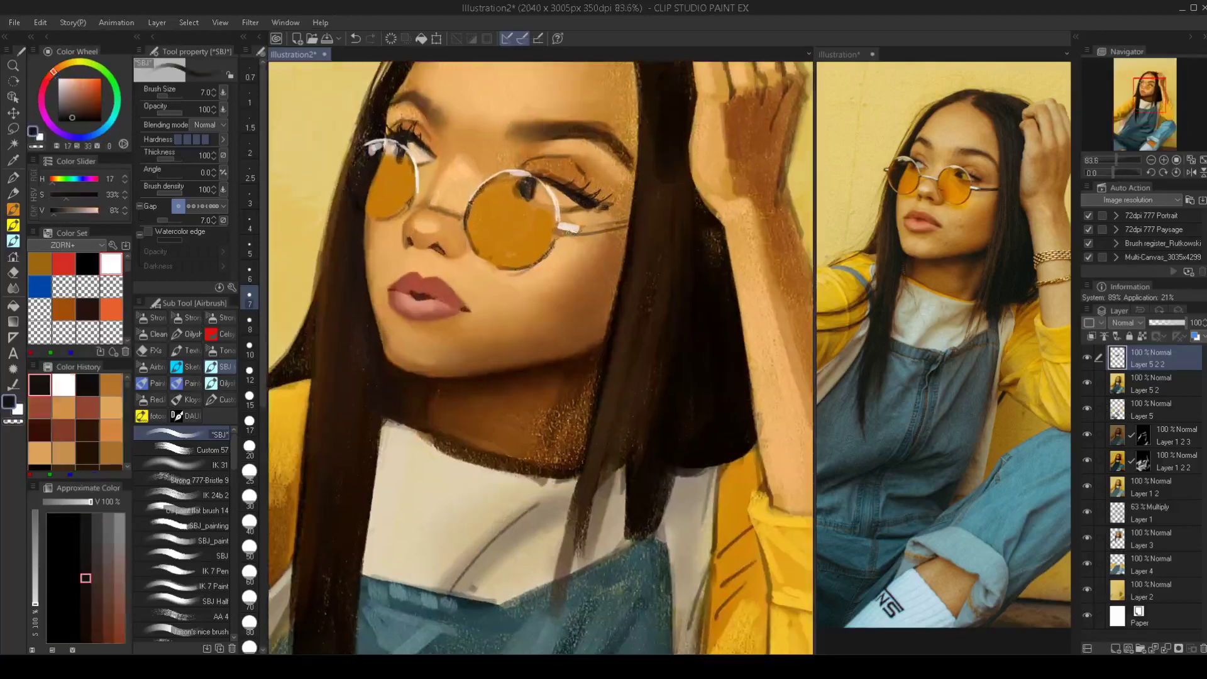
left_click_drag(557, 230, 627, 222)
key("]")
key("]")
key("]")
key("[")
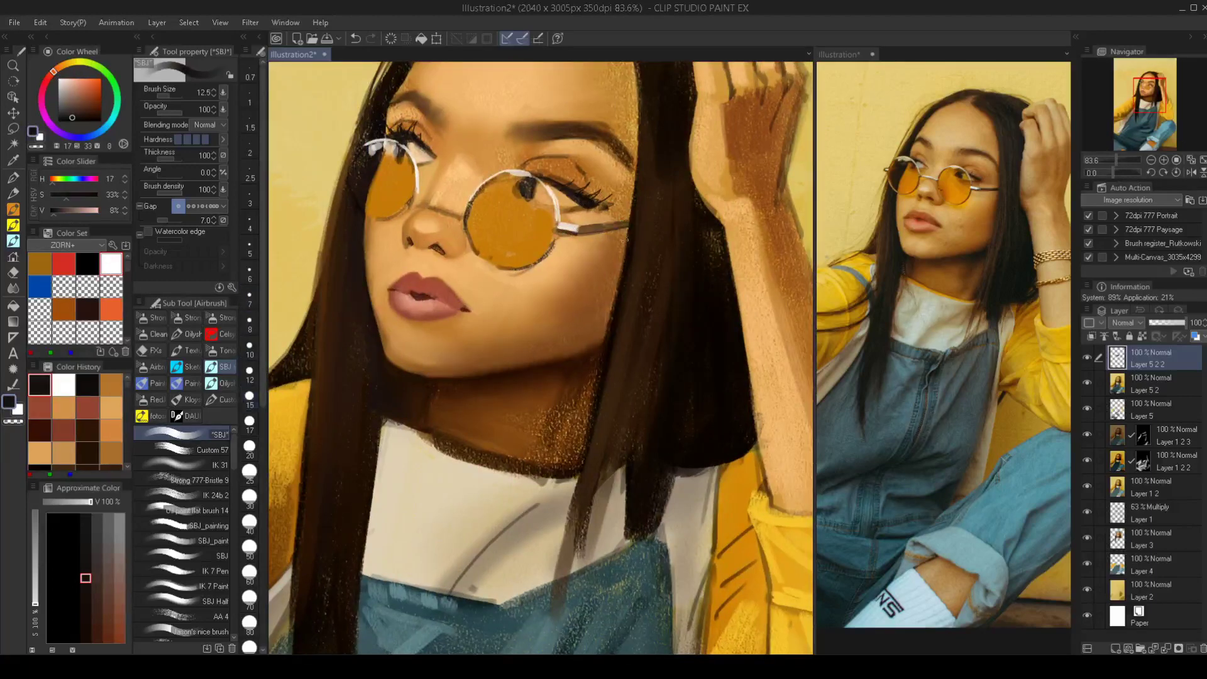
scroll(600, 236, "down", 4)
scroll(584, 241, "up", 4)
Darken the nose-side rim of the near lens with a smaller SBJ brush, and tidy its edge with sampled skin tone at size 5
key("bracketleft")
key("bracketleft")
key("bracketleft")
key("bracketleft")
key("bracketleft")
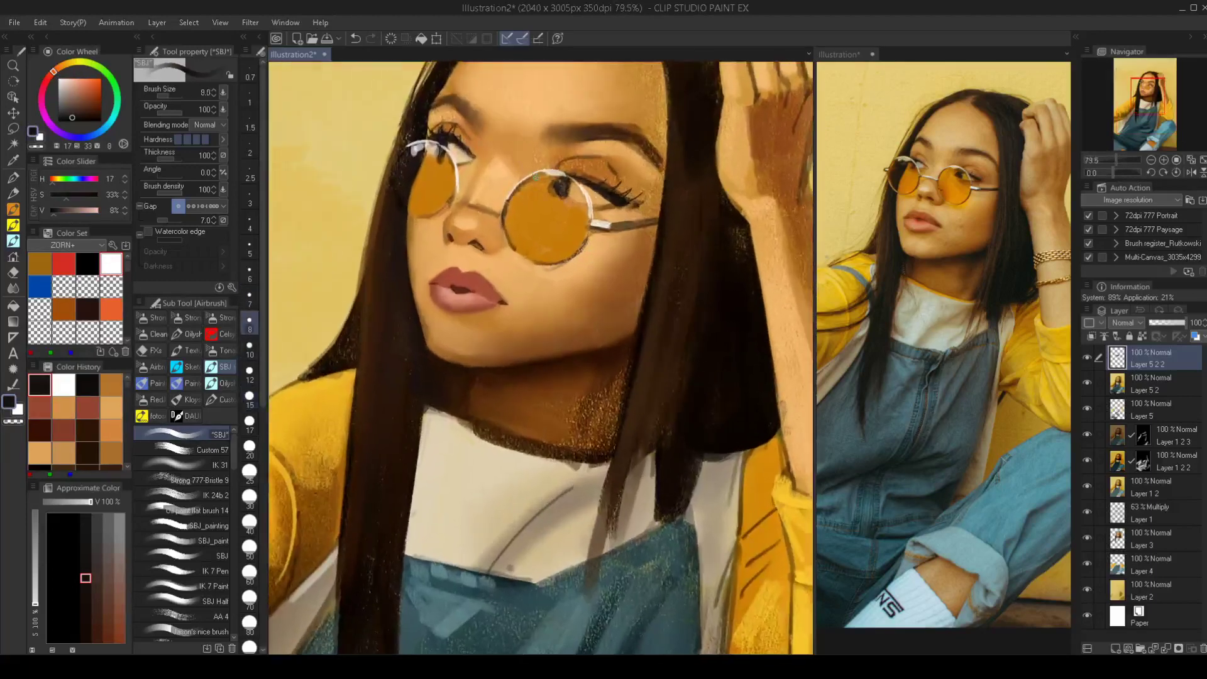
left_click_drag(531, 176, 502, 232)
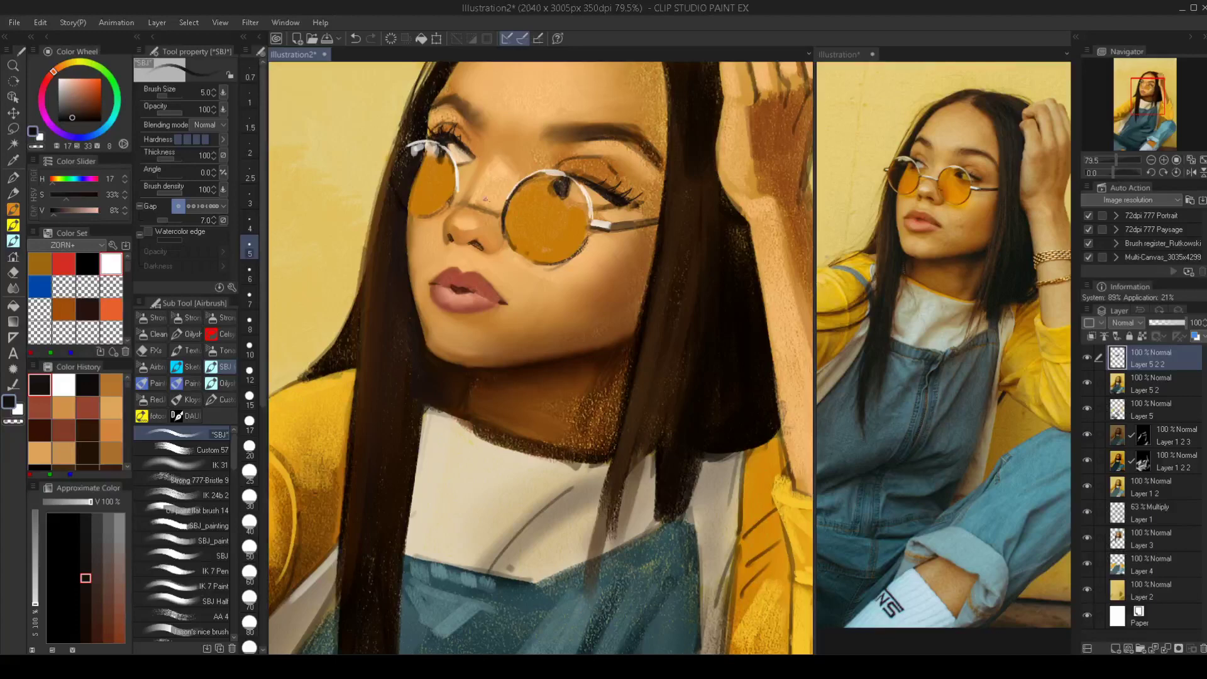
left_click(569, 189, "alt")
left_click_drag(505, 230, 515, 249)
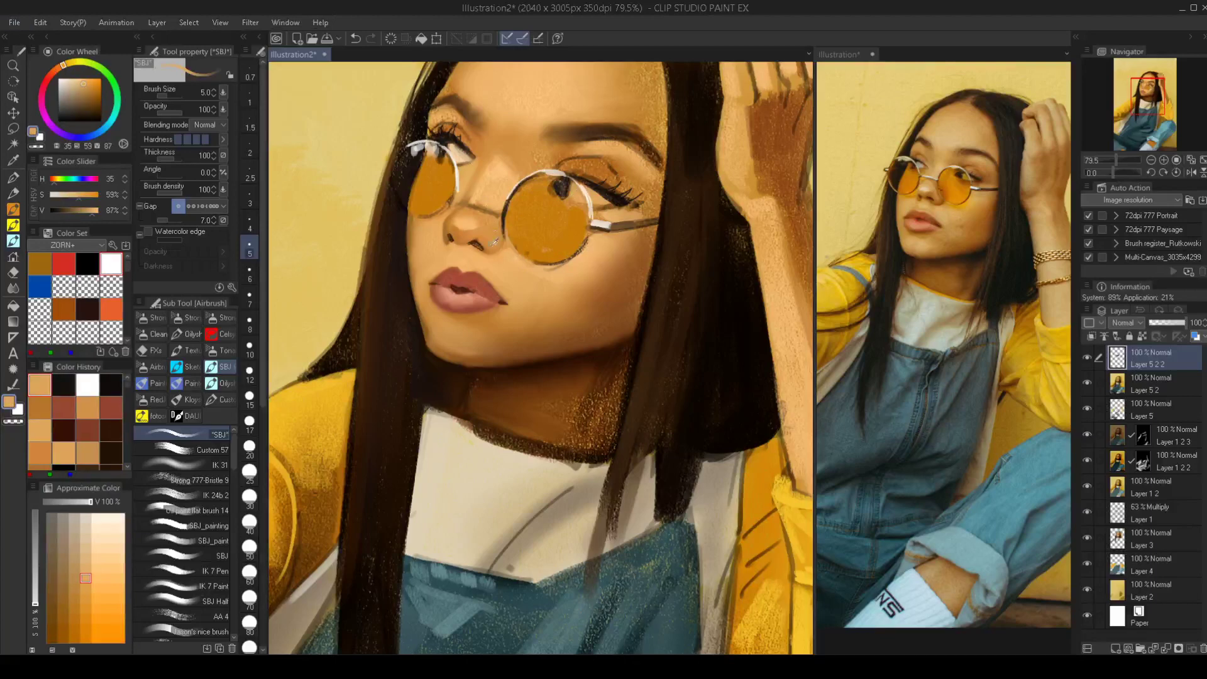
Mix a darker brown from the sampled skin tone and paint a shadow around the near nostril at brush size 9
left_click(500, 242, "alt")
left_click_drag(63, 72, 58, 68)
left_click(33, 132)
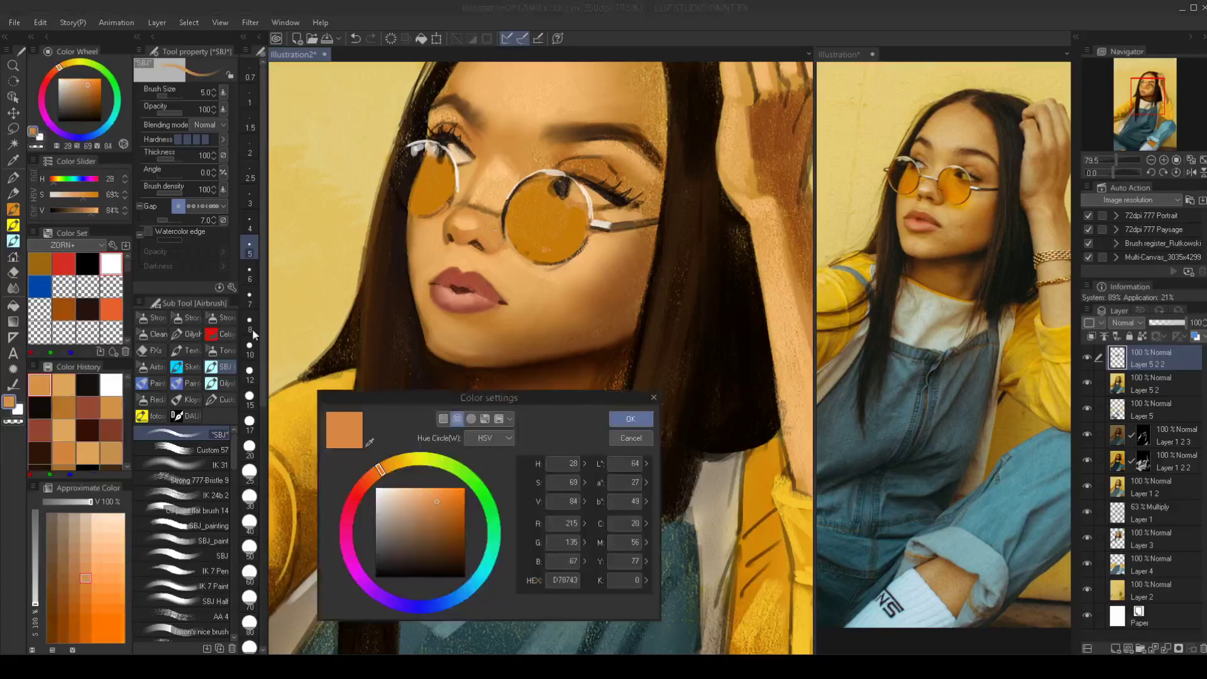
left_click(448, 534)
left_click(630, 419)
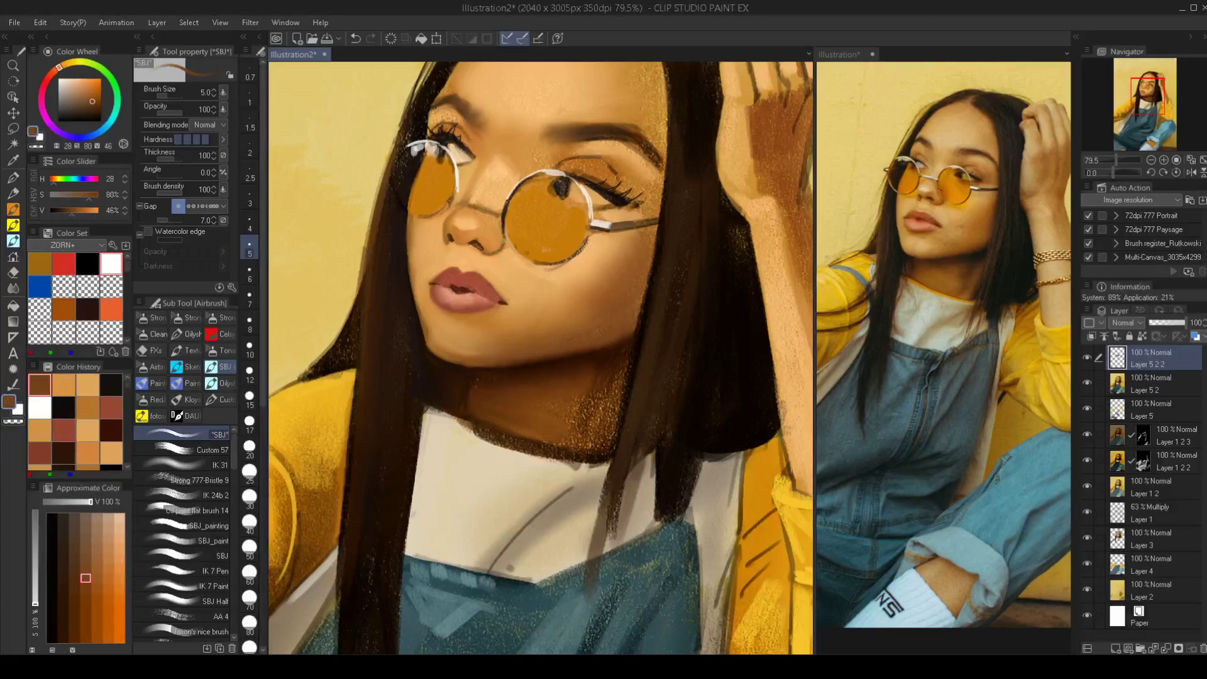
left_click(250, 320)
left_click_drag(480, 254, 503, 239)
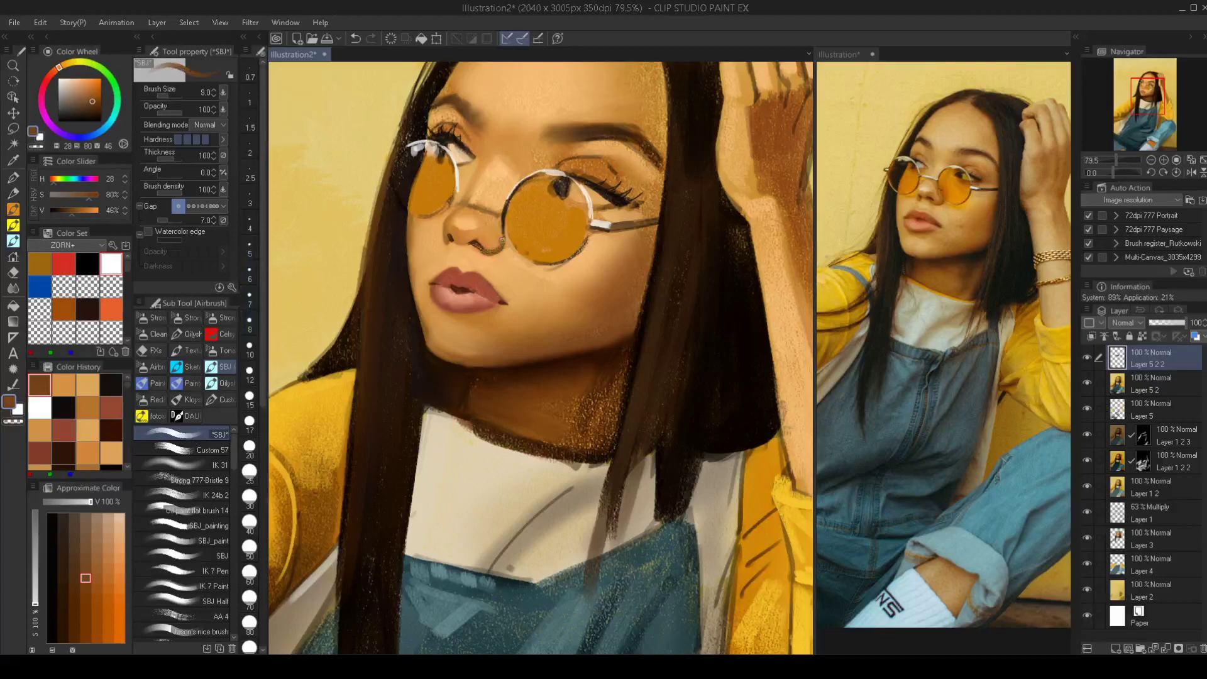
Soften the shadow around the near nostril with the Finger tip 14 blend tool at size 17.5
key("j")
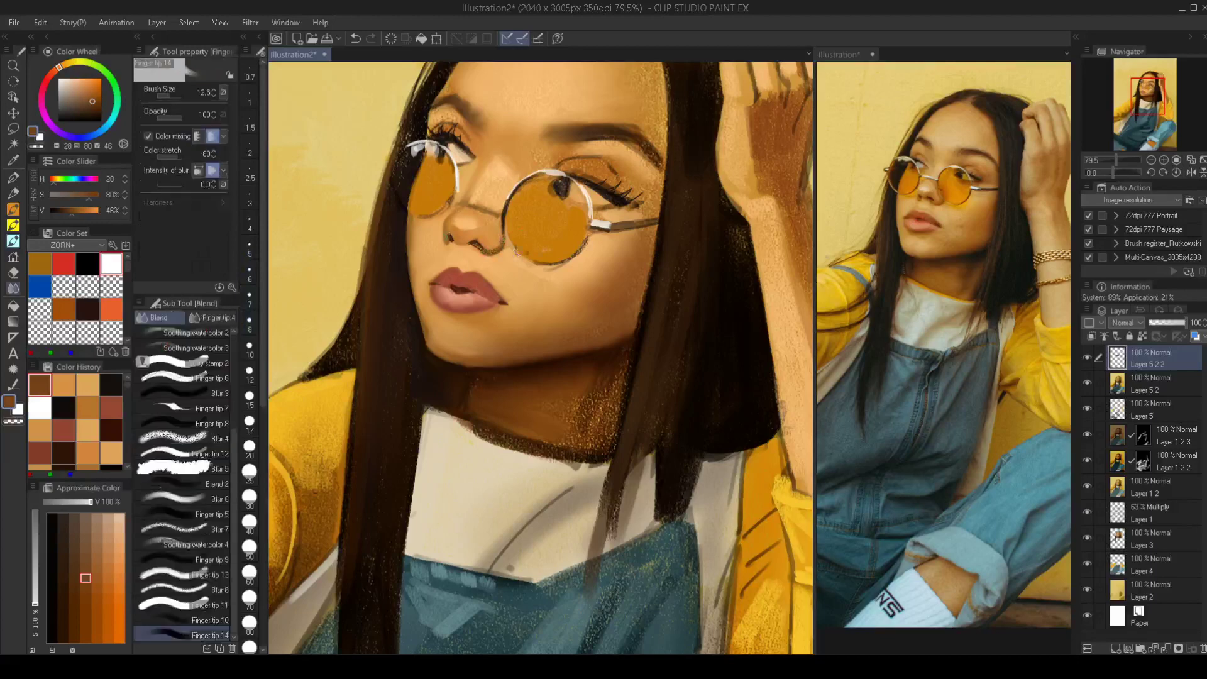
left_click(249, 395)
scroll(471, 280, "down", 2)
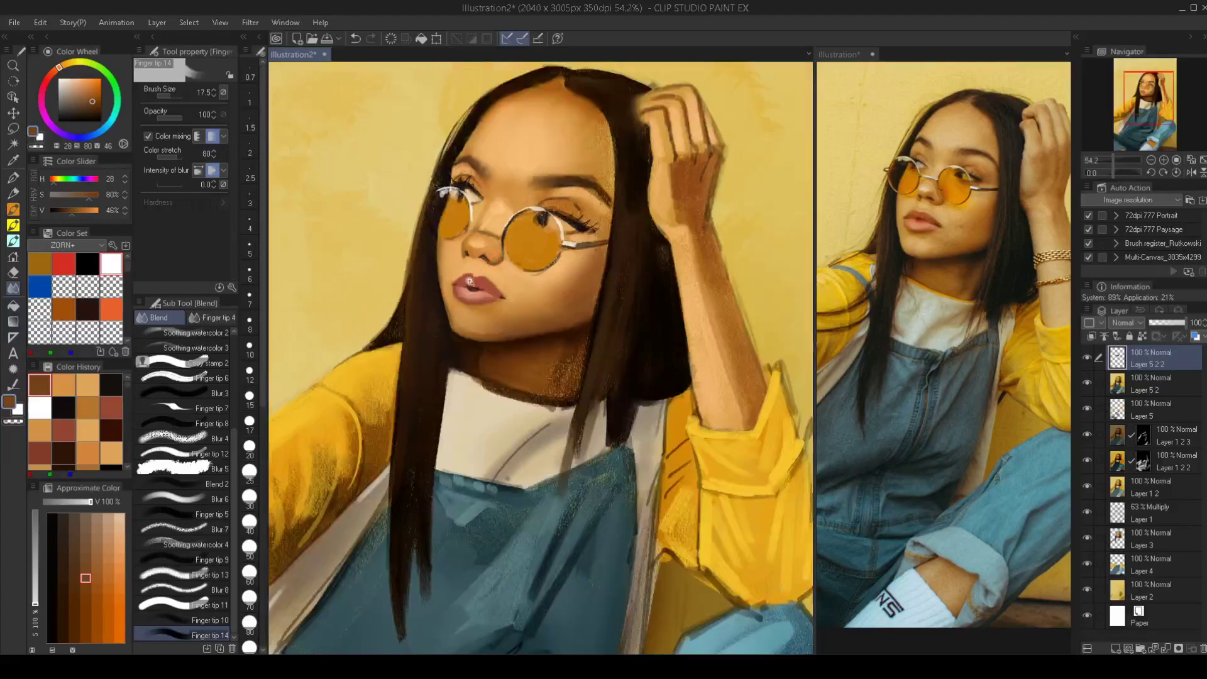
scroll(469, 281, "down", 2)
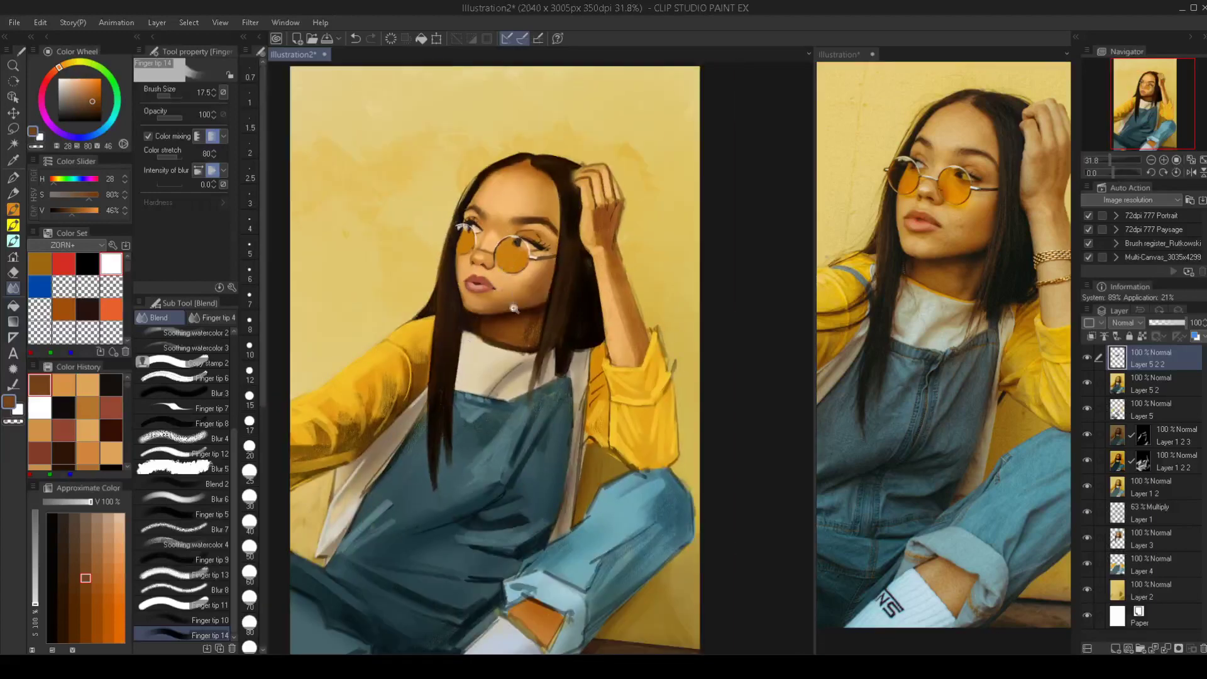
scroll(513, 308, "up", 4)
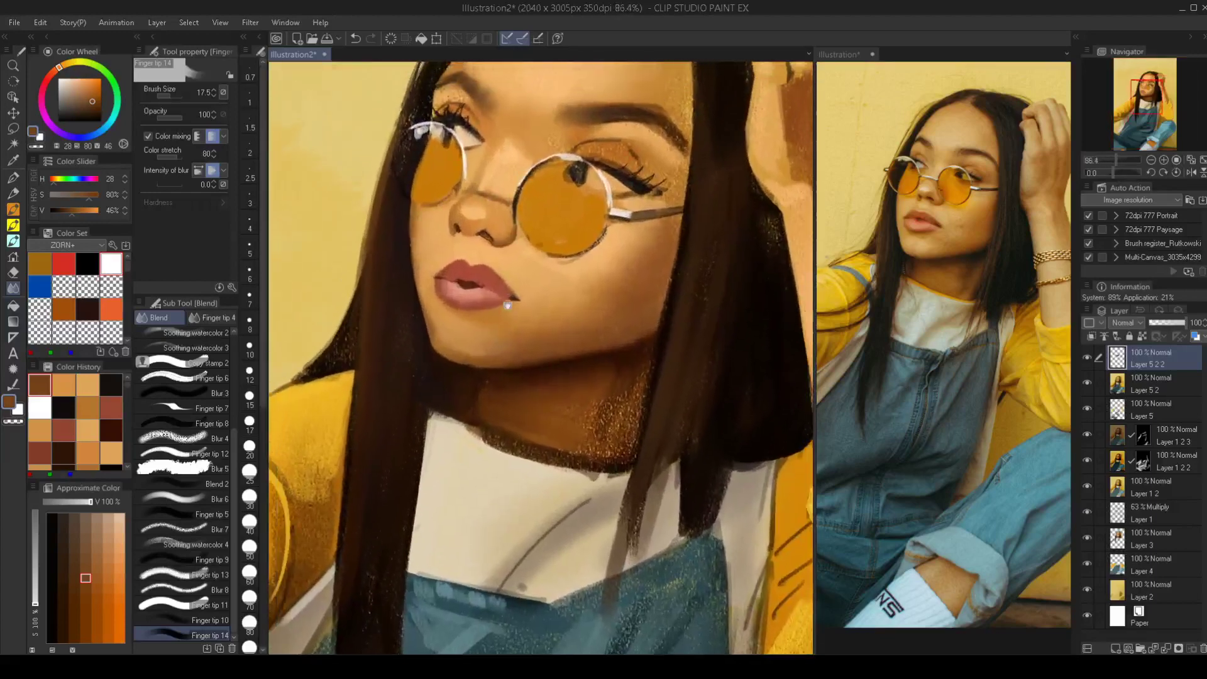
Return to the SBJ brush and dab sampled light skin tone beside the eye inside the near lens at size 7
key("b")
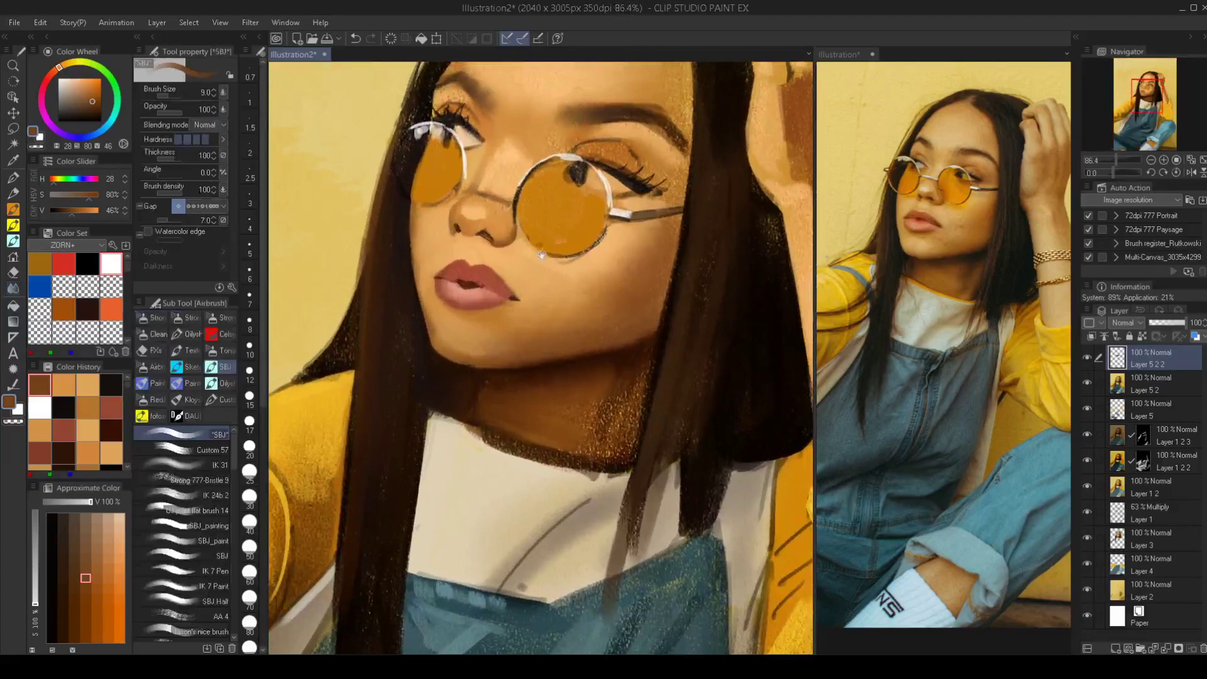
left_click_drag(549, 293, 503, 326)
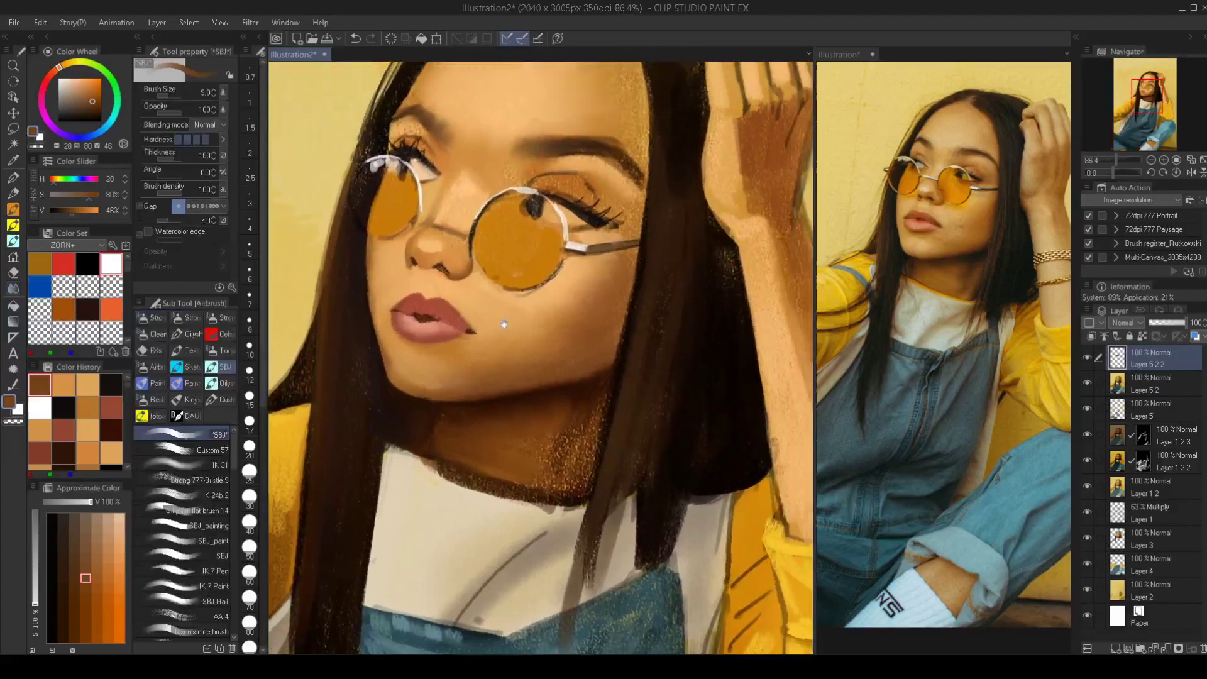
left_click(550, 207, "alt")
left_click(74, 81)
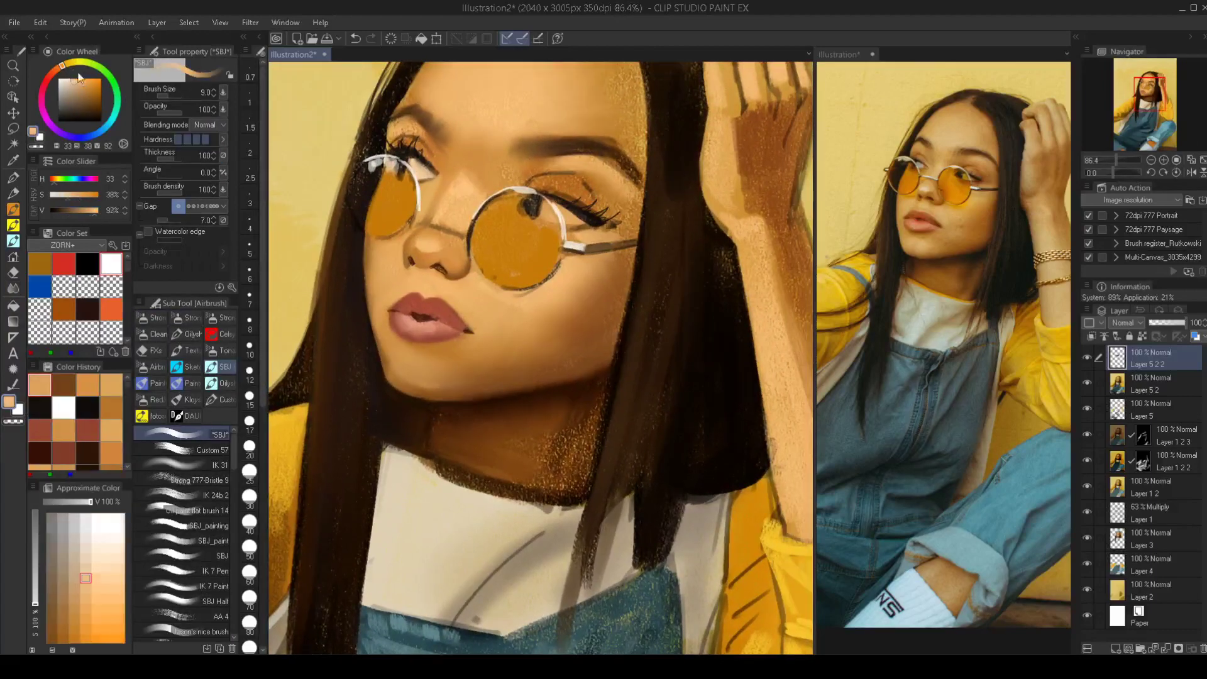
key("bracketleft")
key("bracketleft")
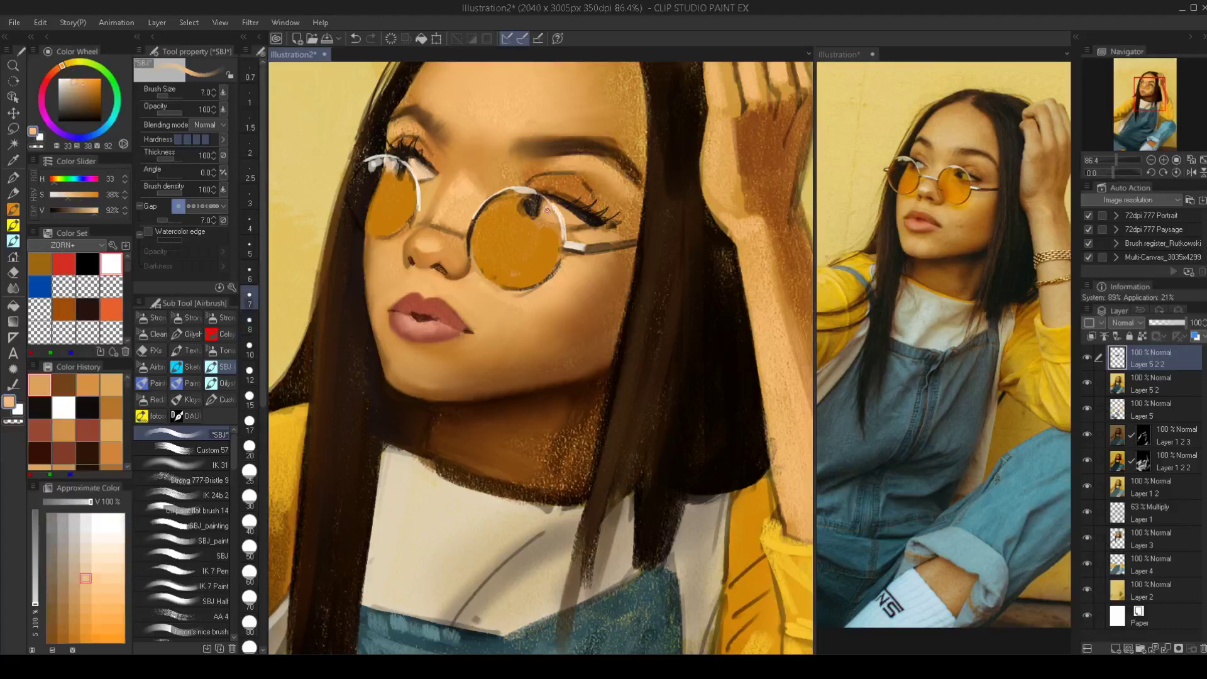
left_click(546, 210)
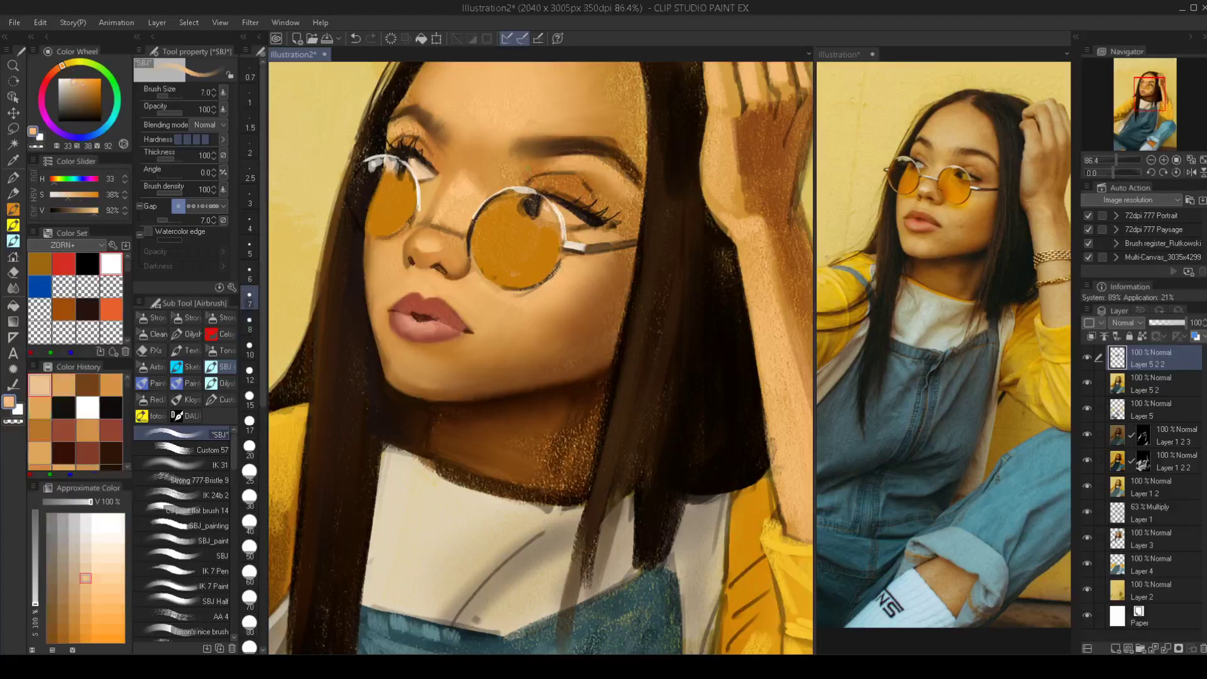
Repaint the dark iris at the upper edge of the near lens with a sampled dark tone at brush size 5
left_click(519, 195, "alt")
key("bracketleft")
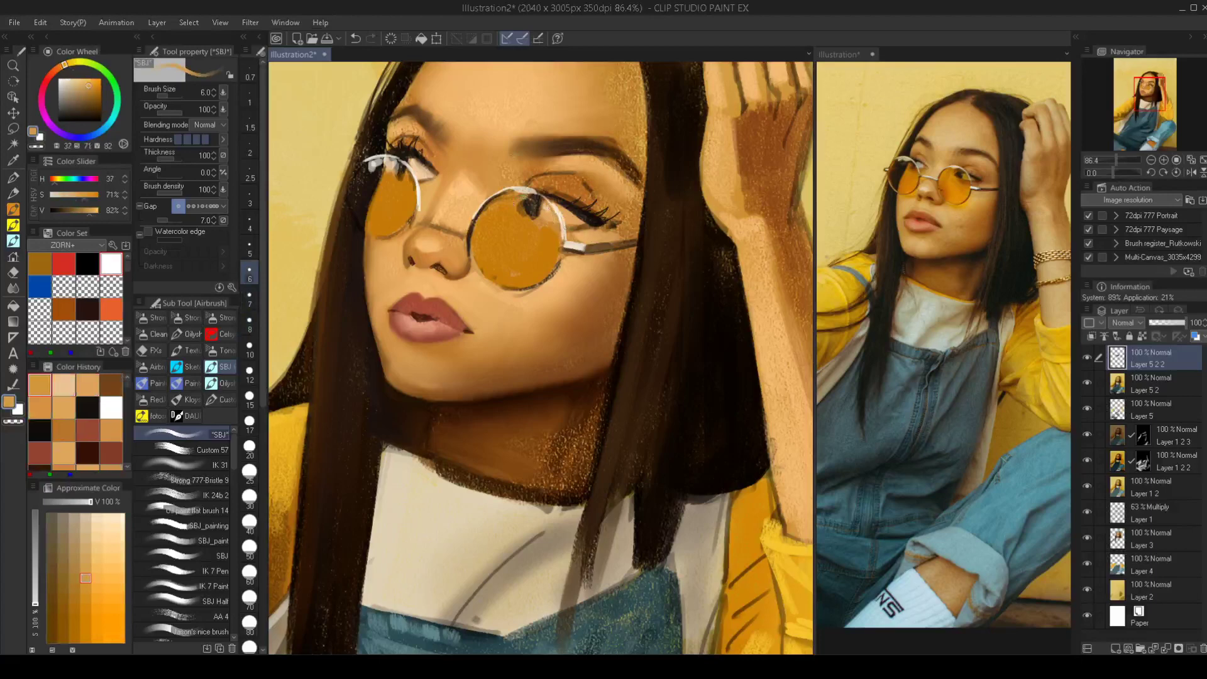
left_click(538, 200, "alt")
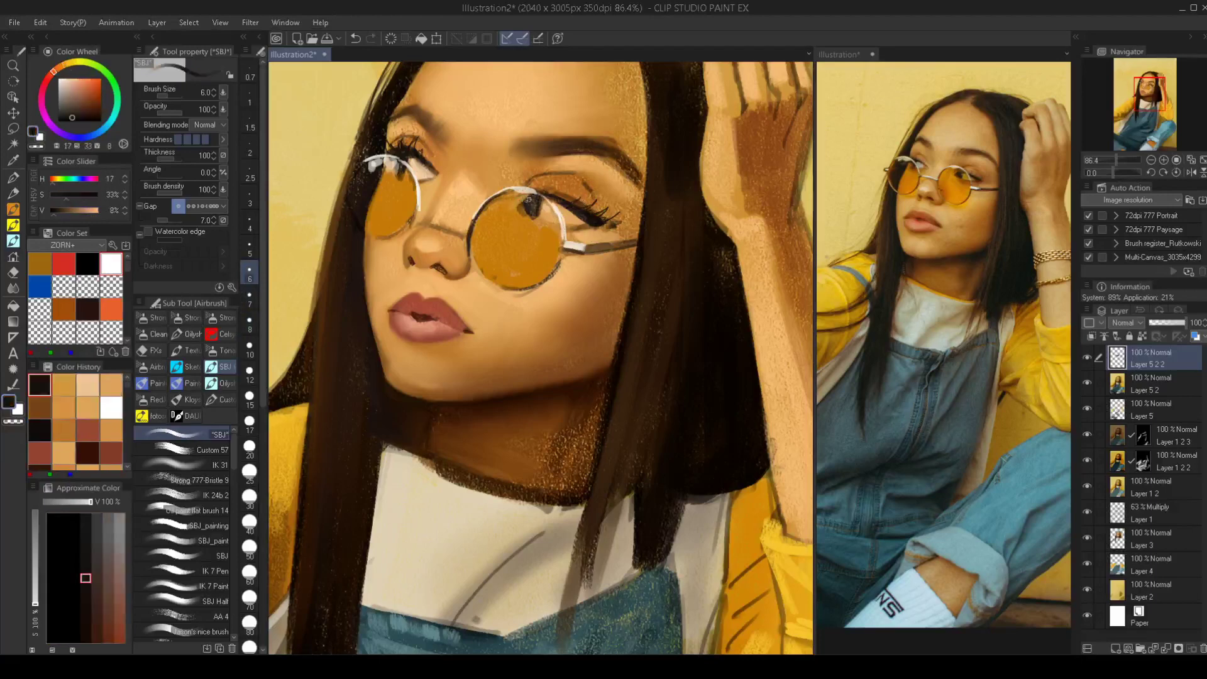
key("bracketleft")
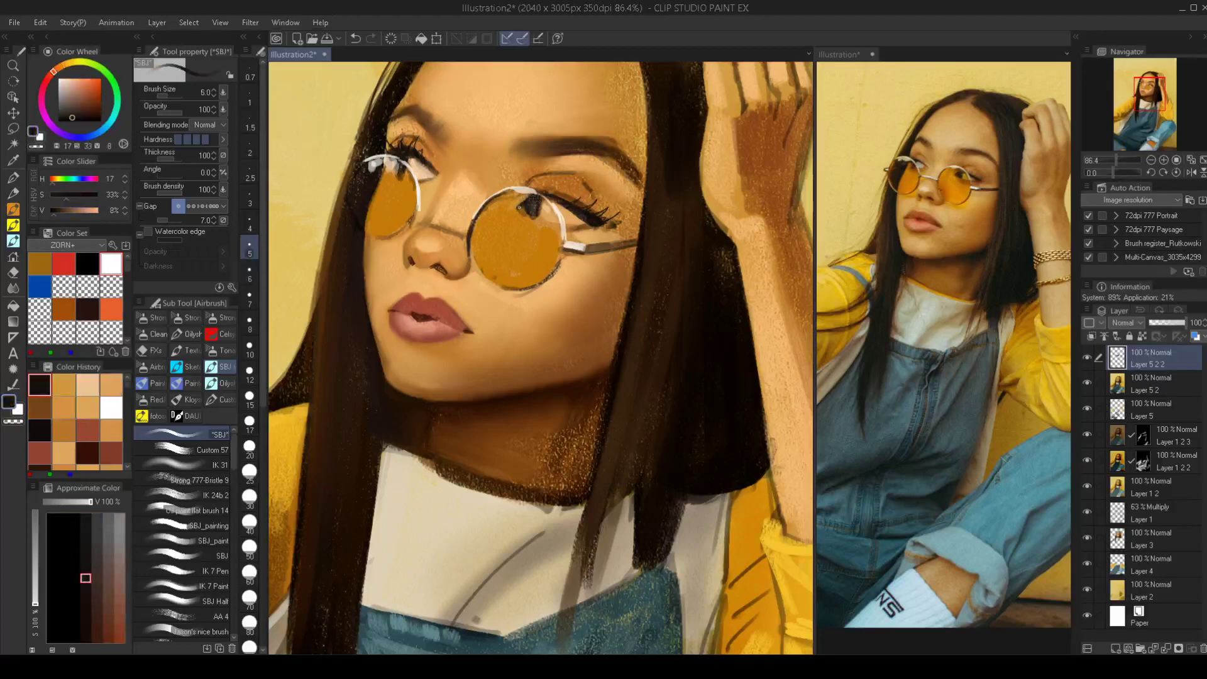
left_click_drag(519, 208, 537, 212)
Clean up around the iris with the sampled lens orange at brush size 9, and check the face in a mirrored view
left_click(526, 217, "alt")
key("bracketright")
key("bracketright")
key("bracketright")
key("bracketright")
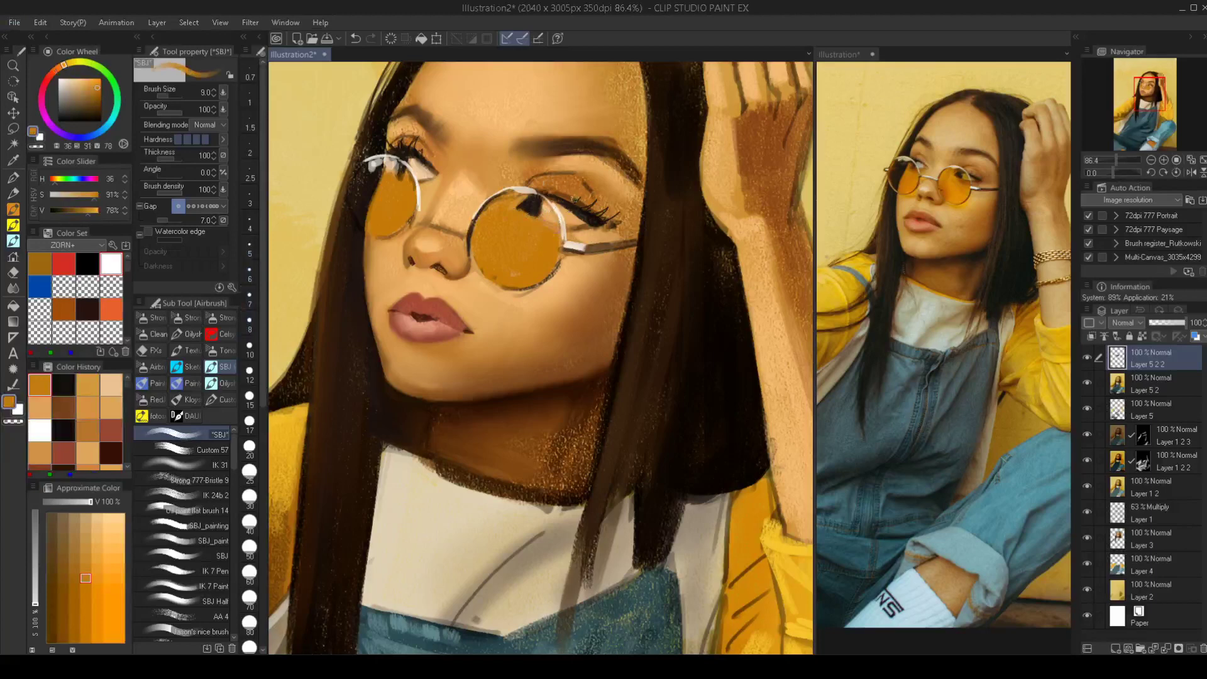
key("h")
left_click_drag(564, 209, 520, 222)
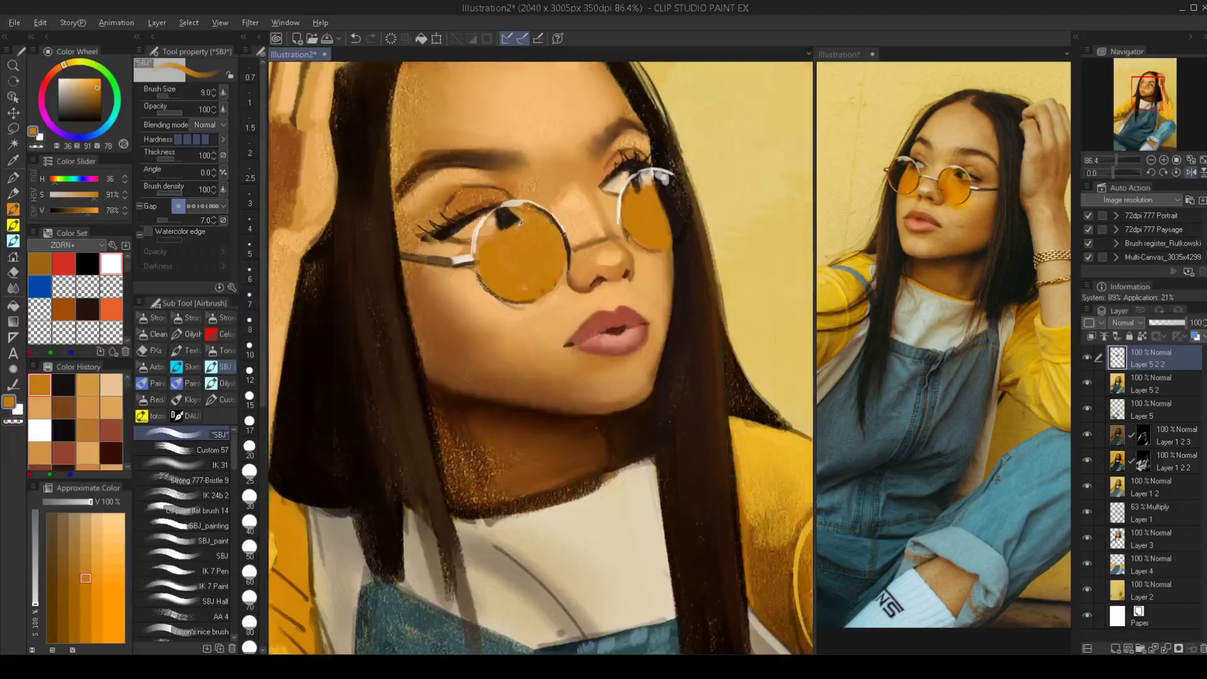
key("h")
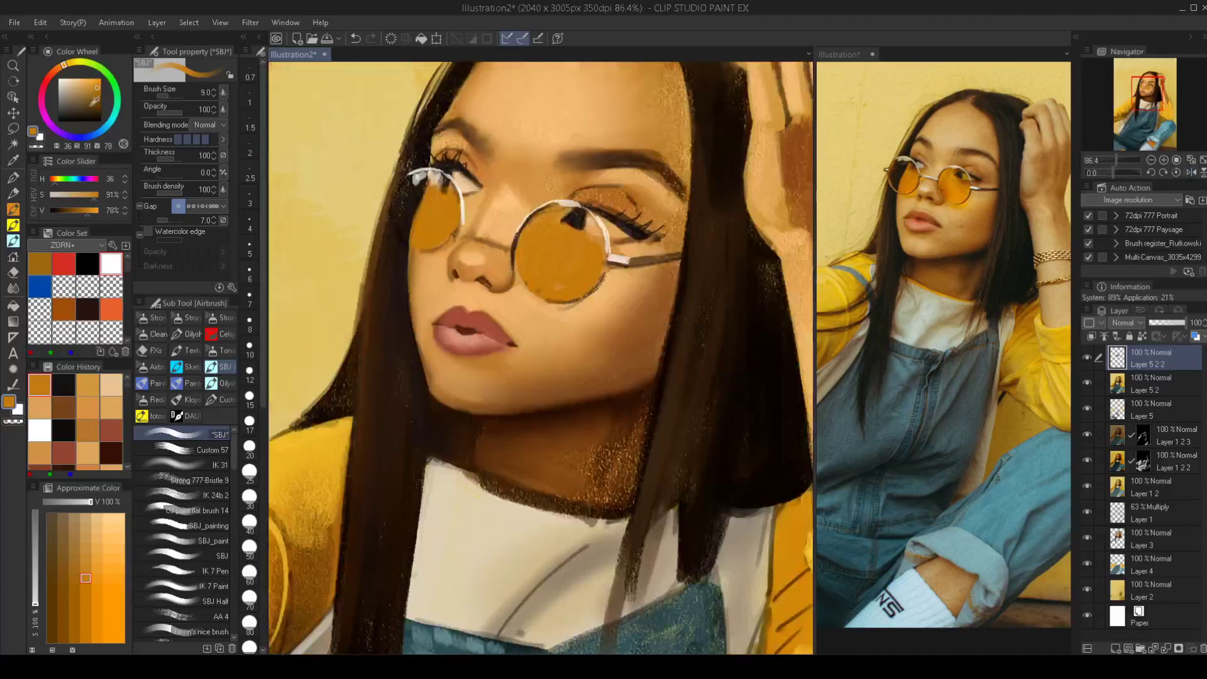
Choose a dark orange-brown and shade below the eye inside the near lens at brush size 17.5, undoing an unwanted first stroke
left_click(59, 68)
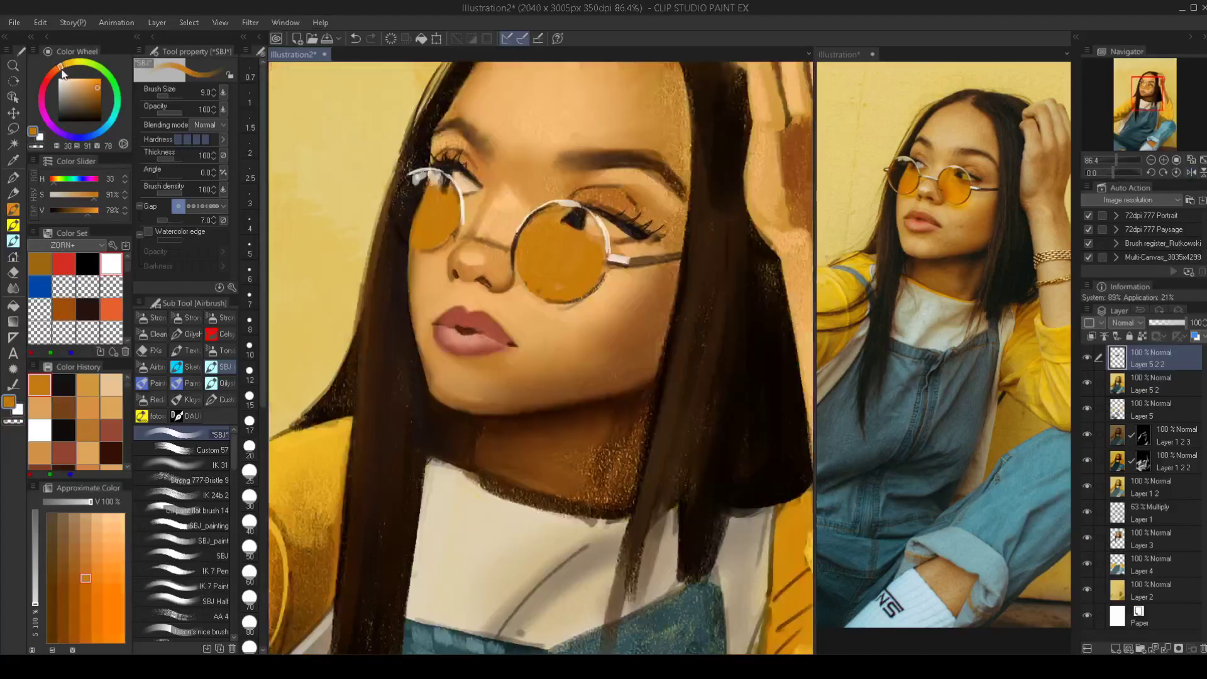
left_click(98, 99)
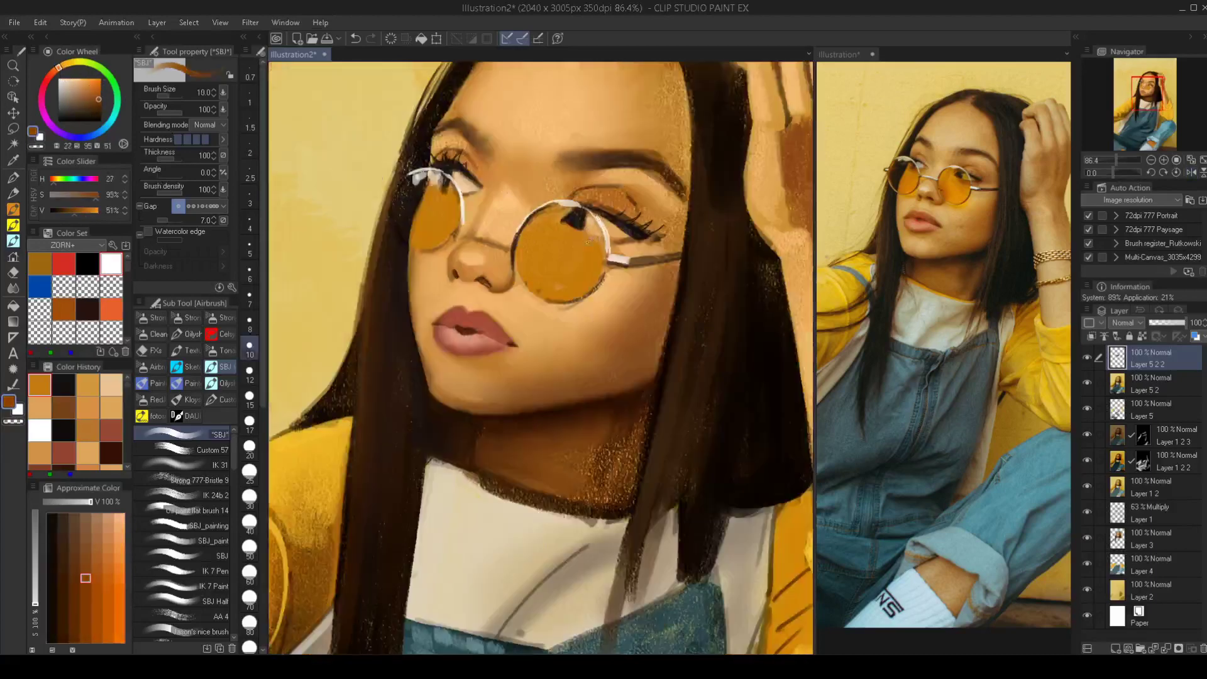
left_click(249, 447)
left_click_drag(575, 233, 598, 243)
key("ctrl+z")
key("bracketleft")
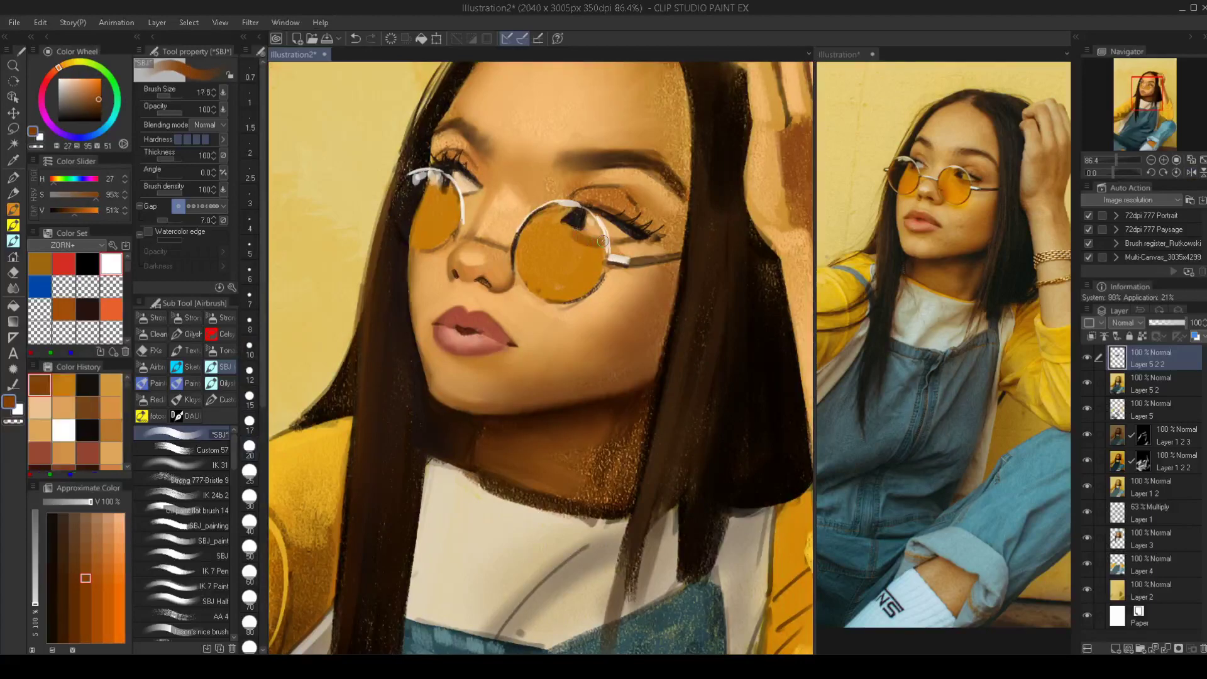
mouse_move(610, 247)
left_mouse_down()
mouse_move(644, 239)
mouse_move(569, 310)
left_mouse_up()
left_click_drag(578, 264, 623, 272)
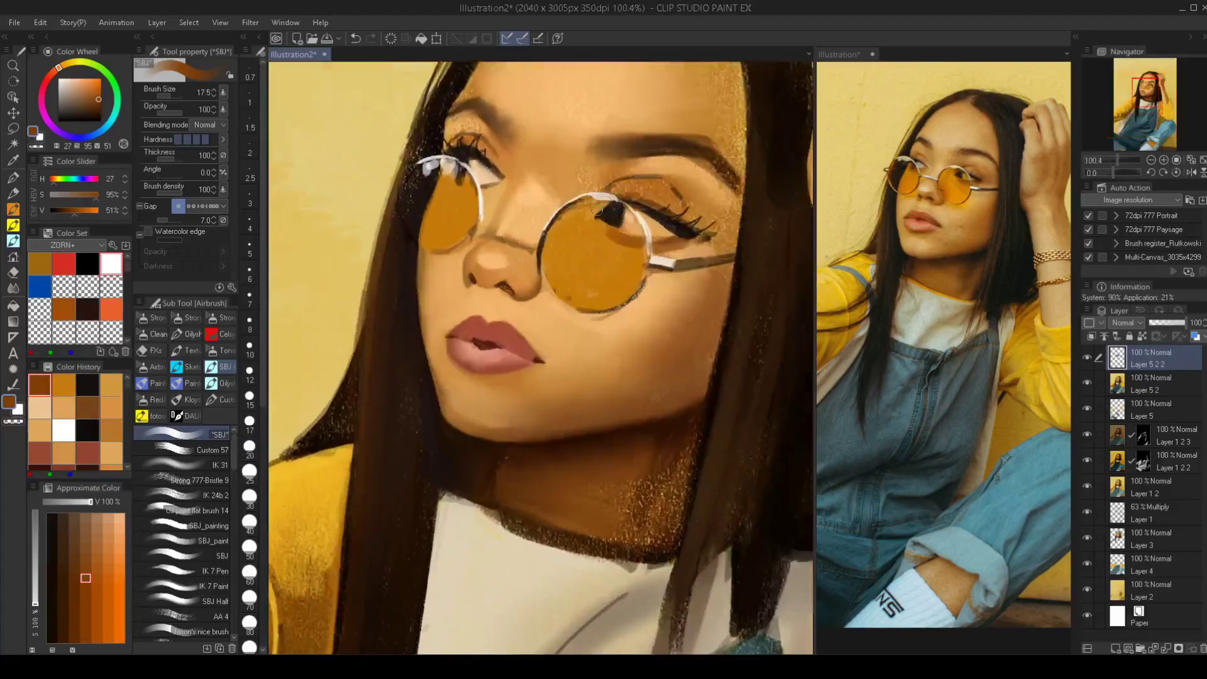
Undo the last shading stroke, continue the brown lens shading at brush size 17.5, and check the whole portrait mirrored
left_click(249, 496)
key("ctrl+z")
left_click(249, 430)
mouse_move(463, 188)
left_mouse_down()
mouse_move(475, 194)
mouse_move(407, 286)
left_mouse_up()
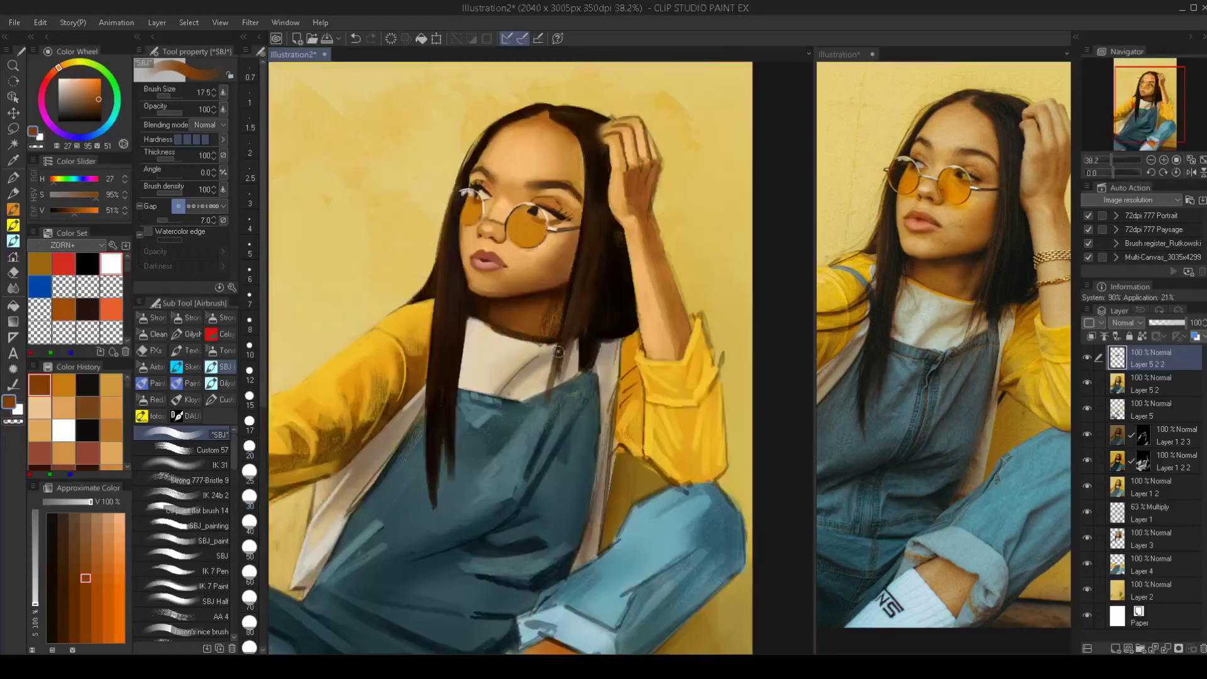
key("h")
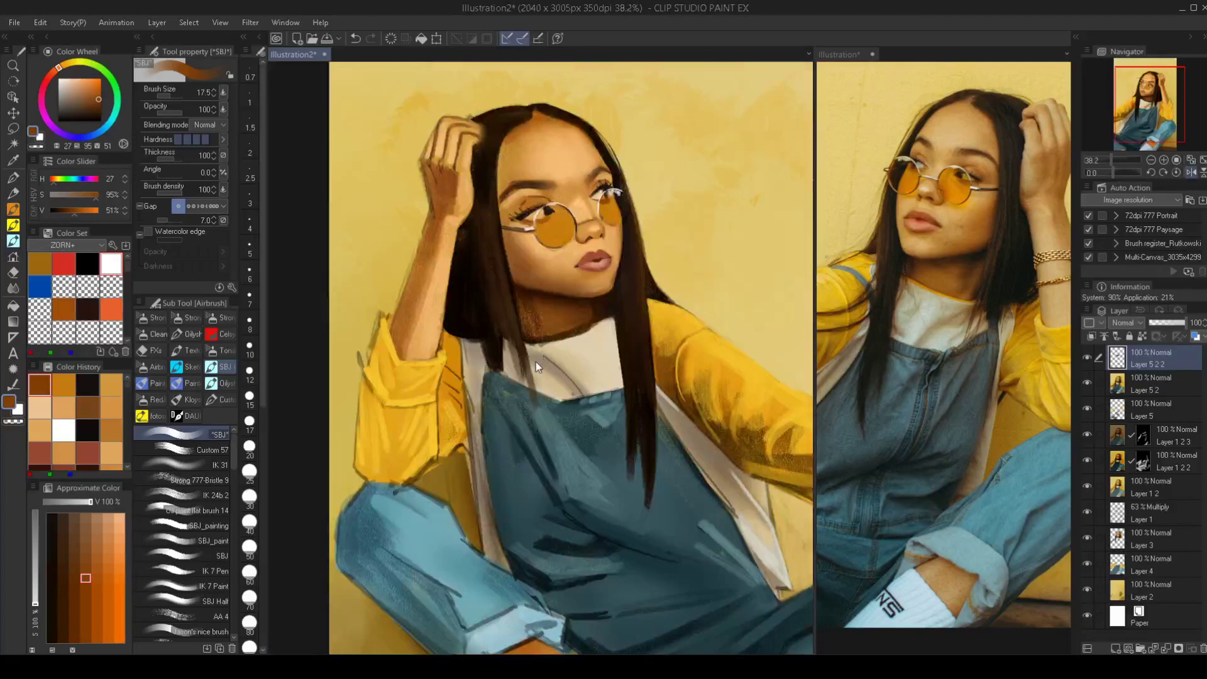
key("h")
scroll(547, 242, "up", 2)
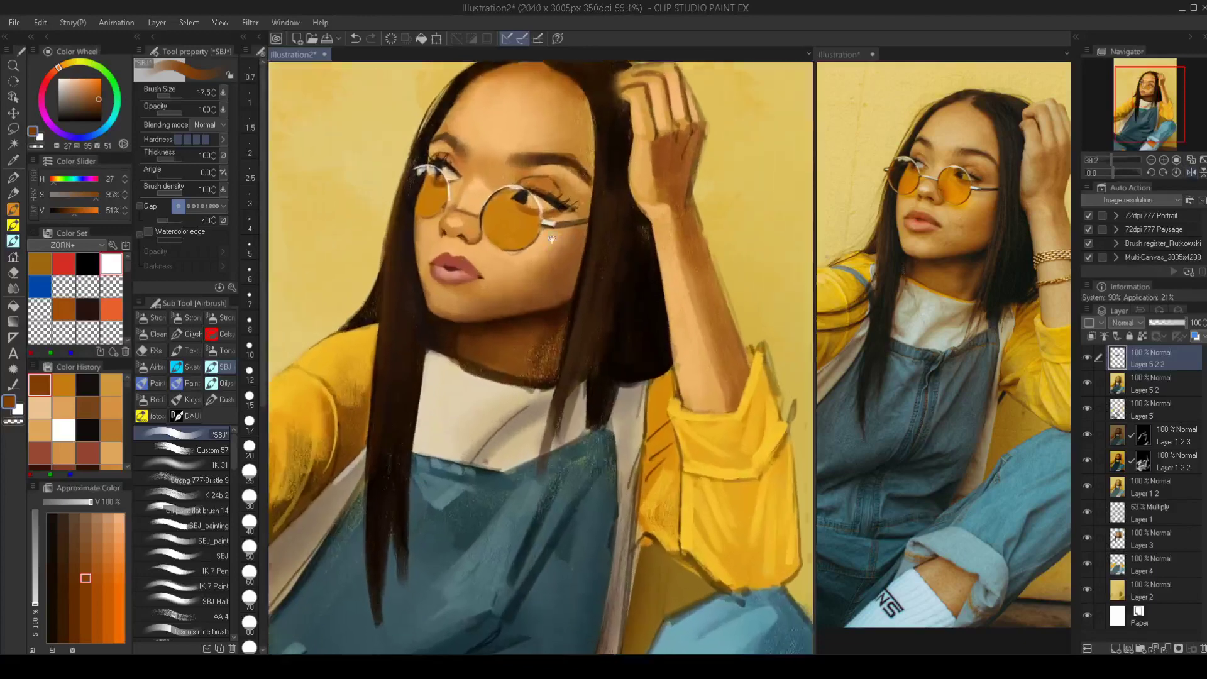
Trim the tail of the near eyebrow with sampled skin tone at brush size 10
left_click_drag(551, 239, 592, 285)
left_click(612, 192, "alt")
key("bracketleft")
key("bracketleft")
key("bracketleft")
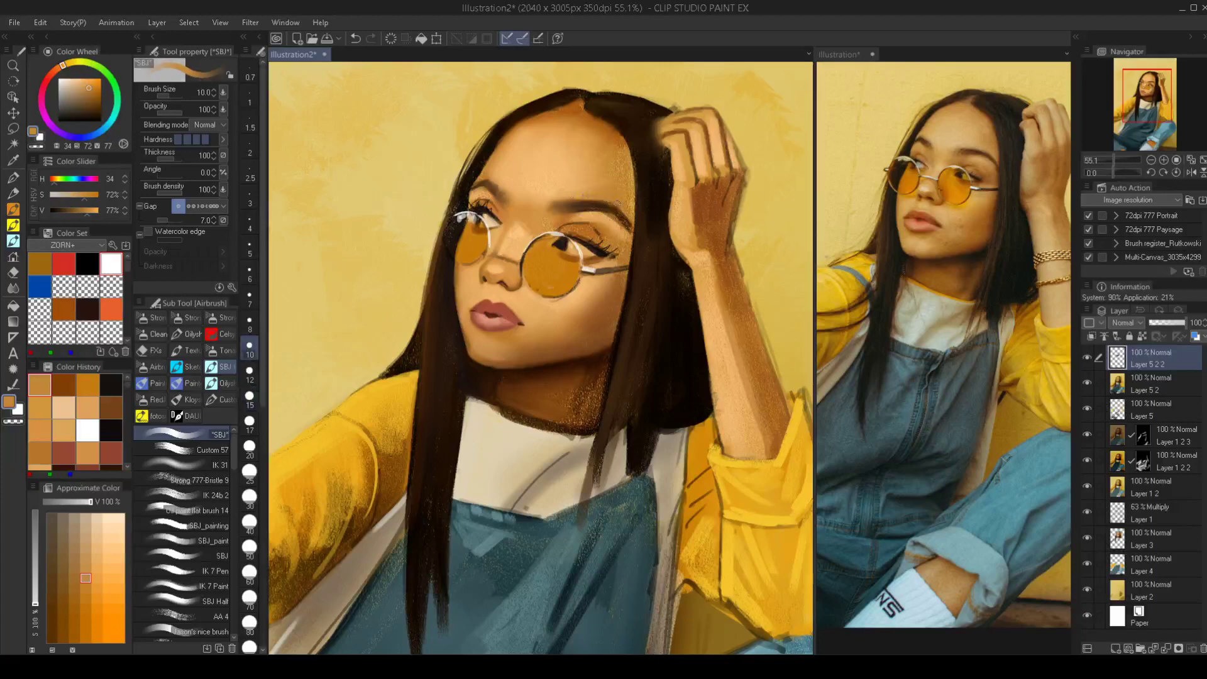
left_click(610, 217, "alt")
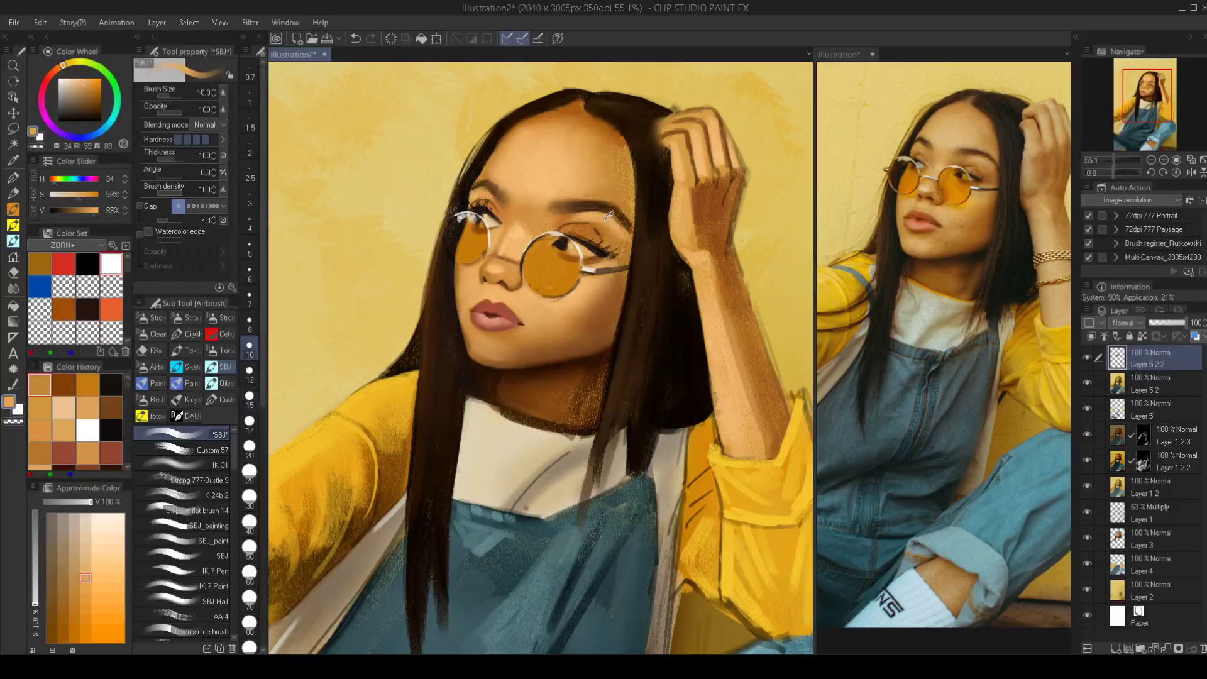
left_click_drag(600, 213, 625, 228)
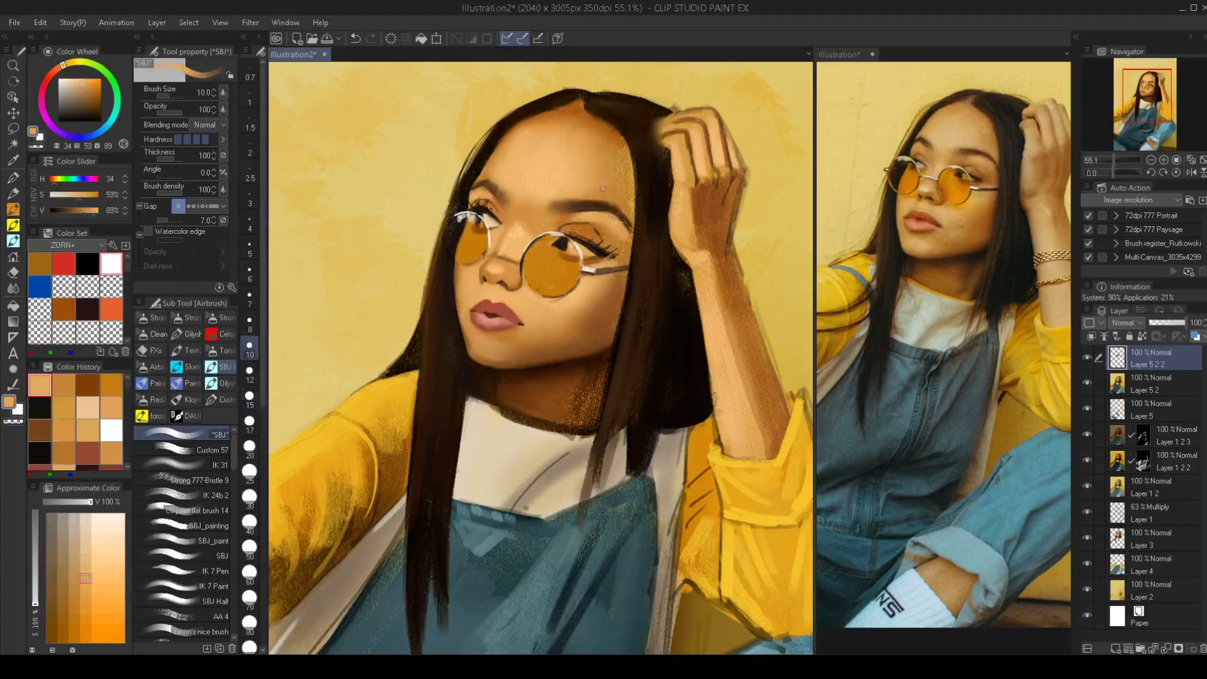
Refine the skin at the outer end of the near eyebrow with a darker sampled tone at brush size 8
key("bracketleft")
left_click(627, 216, "alt")
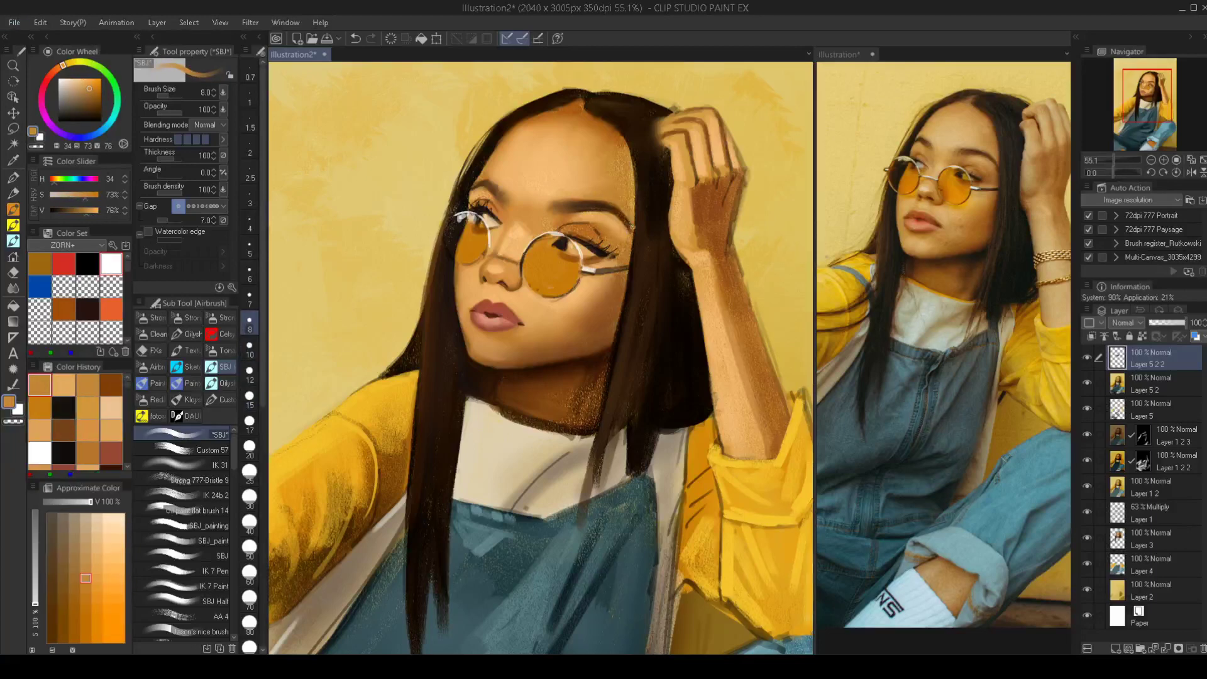
left_click_drag(617, 208, 627, 221)
Try to darken the hairline beside the near temple with sampled dark browns at brush size 12.5, checking it mirrored
left_click(649, 188, "alt")
key("bracketright")
key("bracketright")
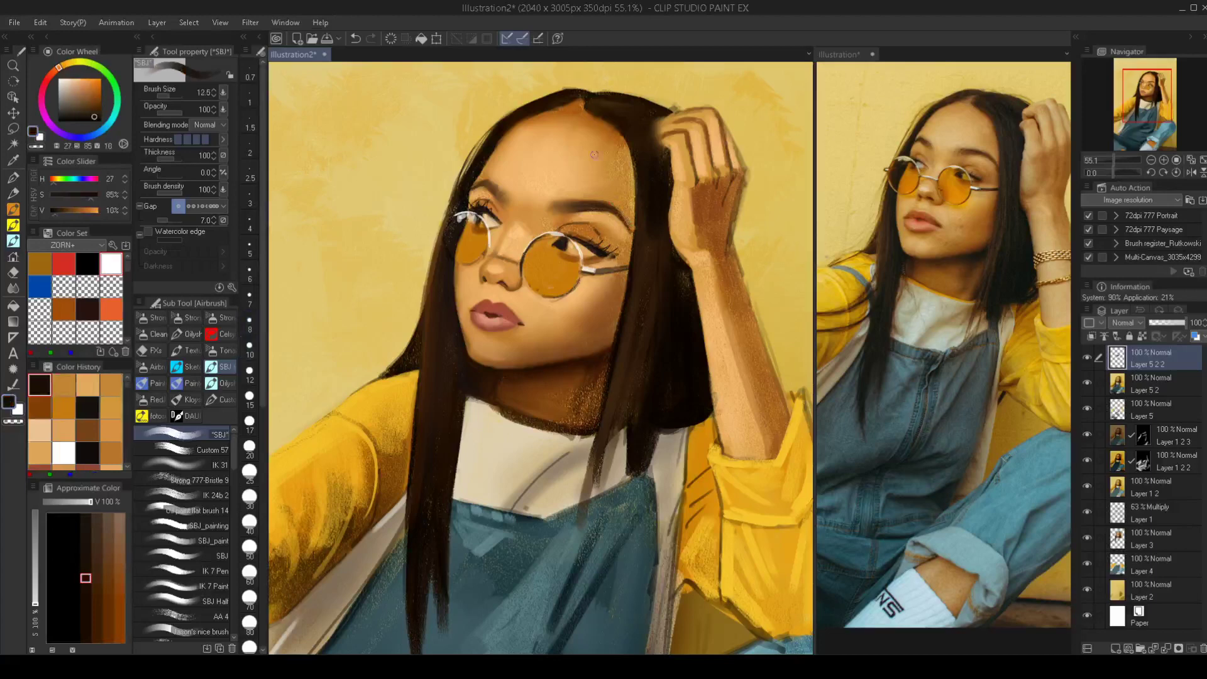
left_click_drag(634, 168, 635, 255)
left_click_drag(634, 165, 631, 151)
key("h")
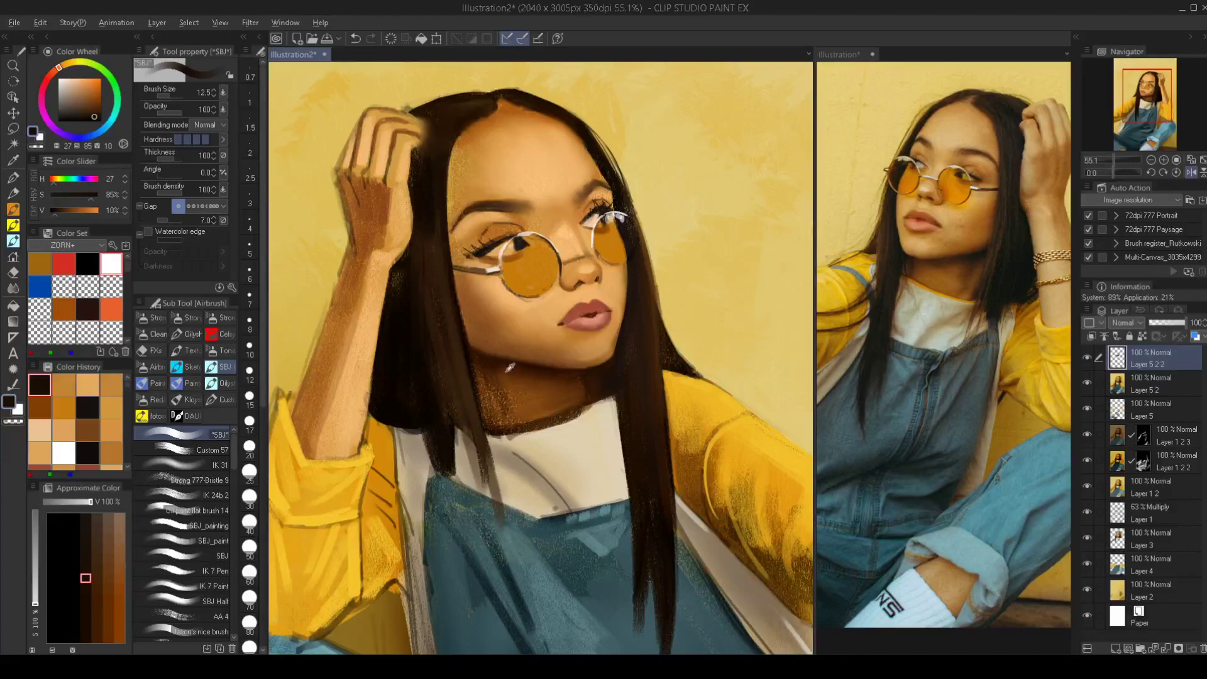
left_click(506, 371, "alt")
left_click_drag(450, 184, 455, 140)
left_click_drag(449, 229, 455, 140)
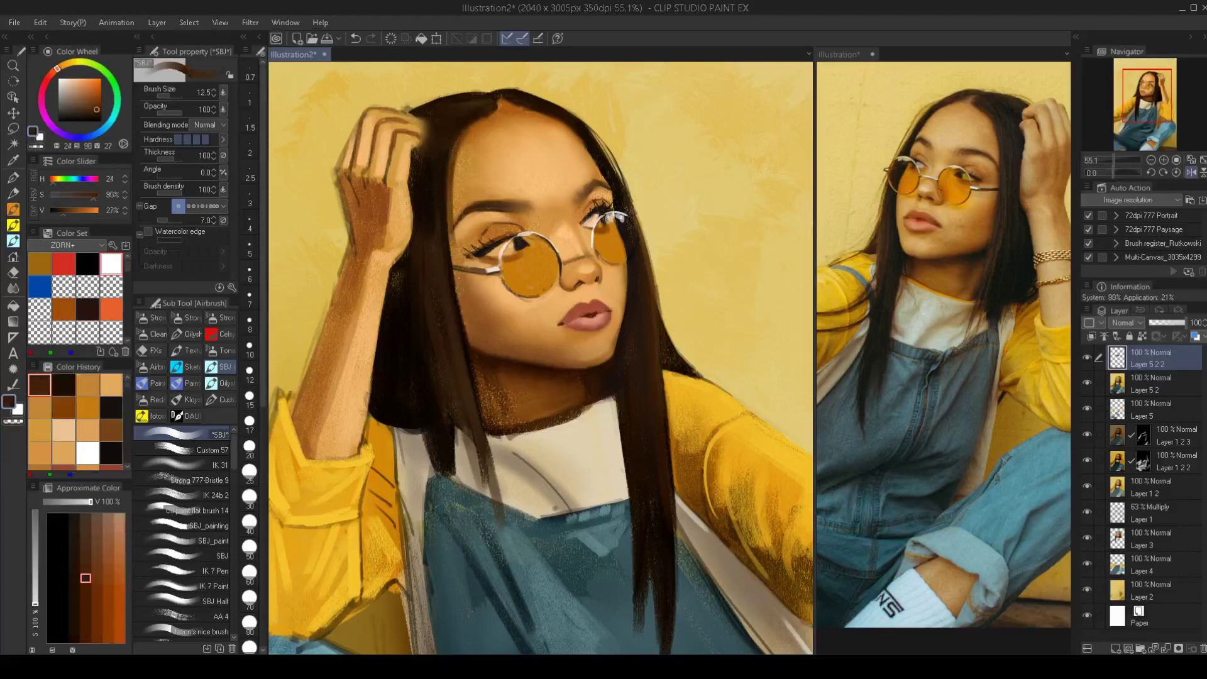
key("h")
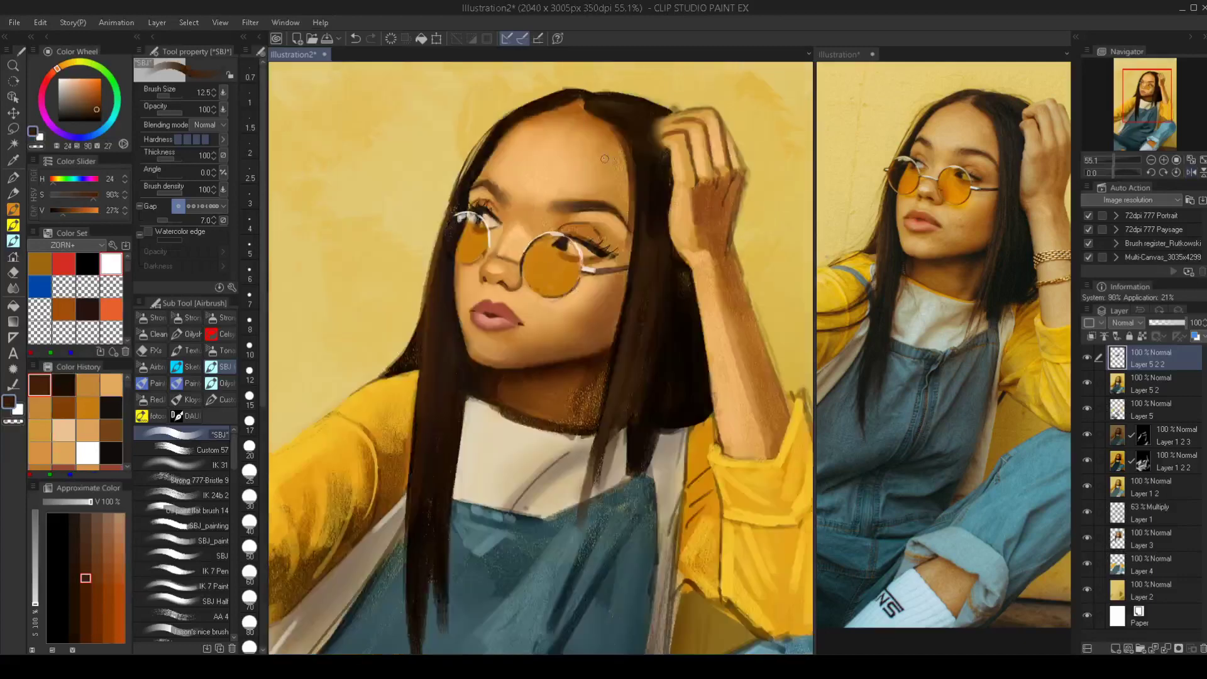
Undo the recent hairline strokes beside the near temple
key("j")
key("ctrl+z")
key("ctrl+z")
key("ctrl+z")
key("ctrl+z")
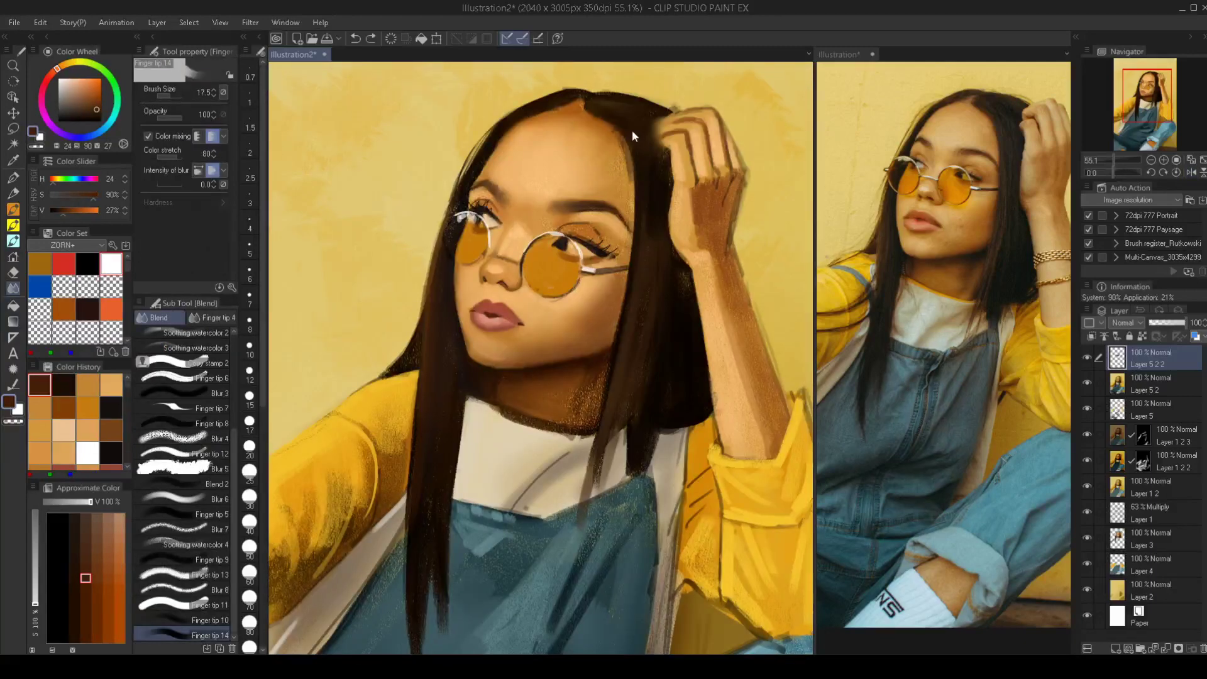
key("ctrl+z")
key("ctrl+z")
On a new layer in the mirrored view, paint the near temple's hairline in dark reddish brown (H 19, S 100, V 27) at brush size 12.5
key("ctrl+shift+n")
key("h")
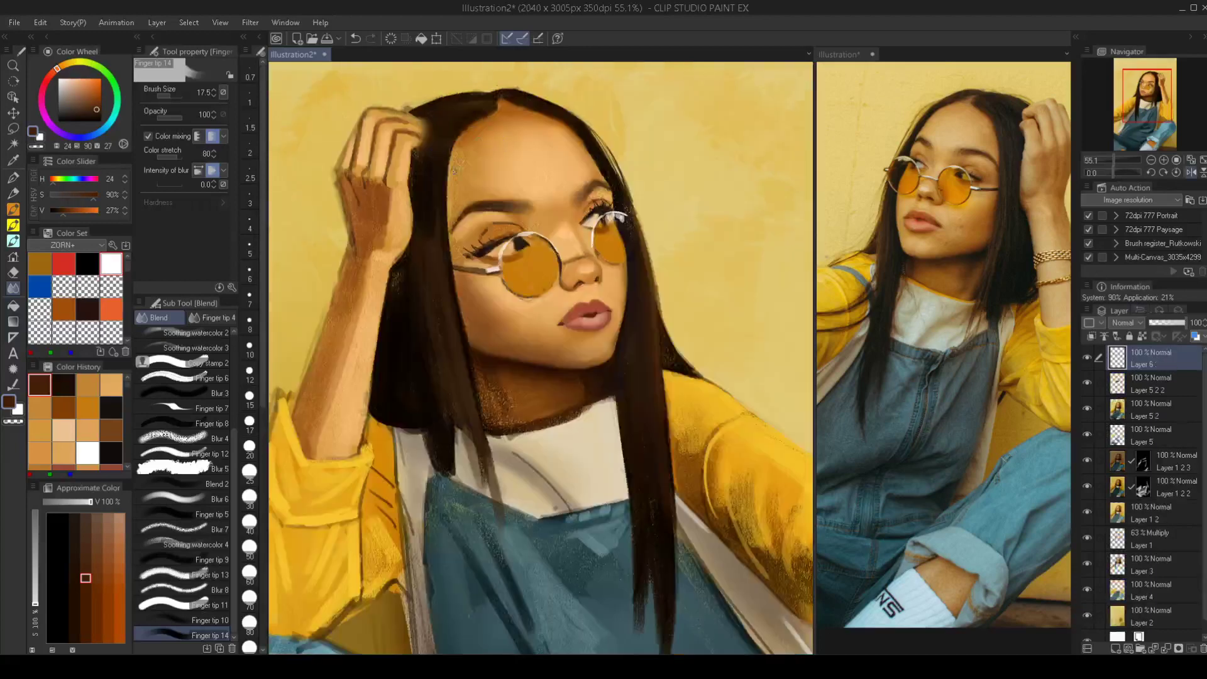
left_click(479, 124, "alt")
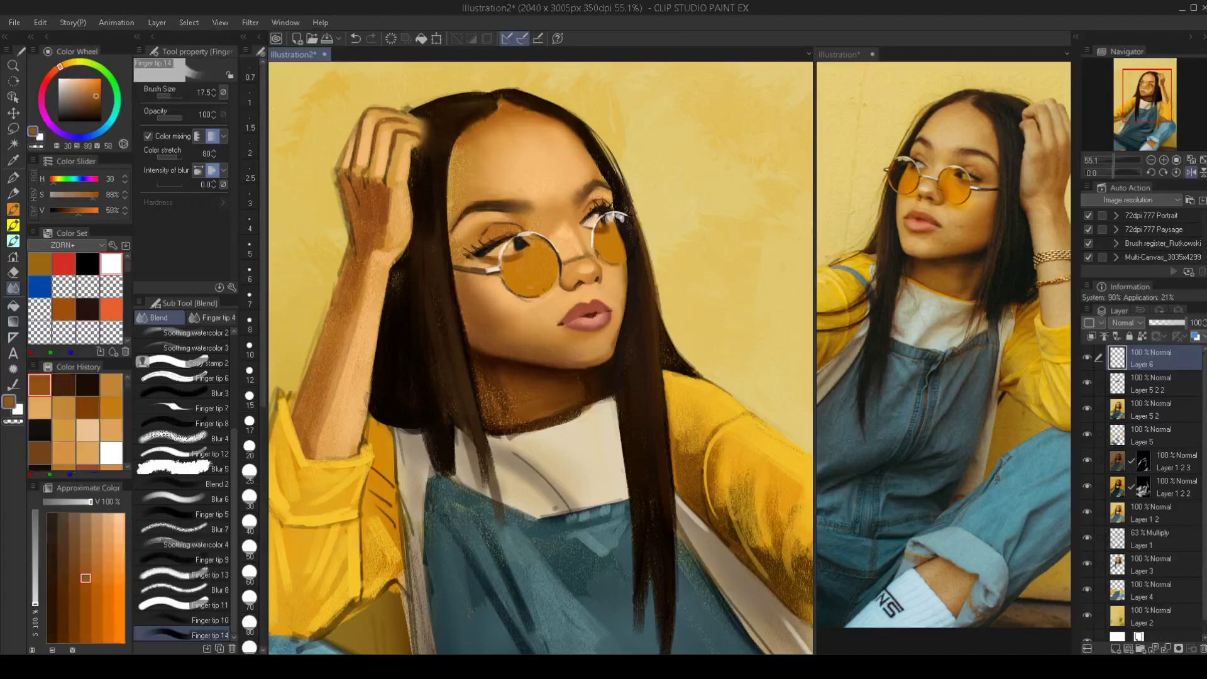
left_click(56, 72)
left_click_drag(98, 95, 102, 109)
key("]")
key("]")
key("]")
key("]")
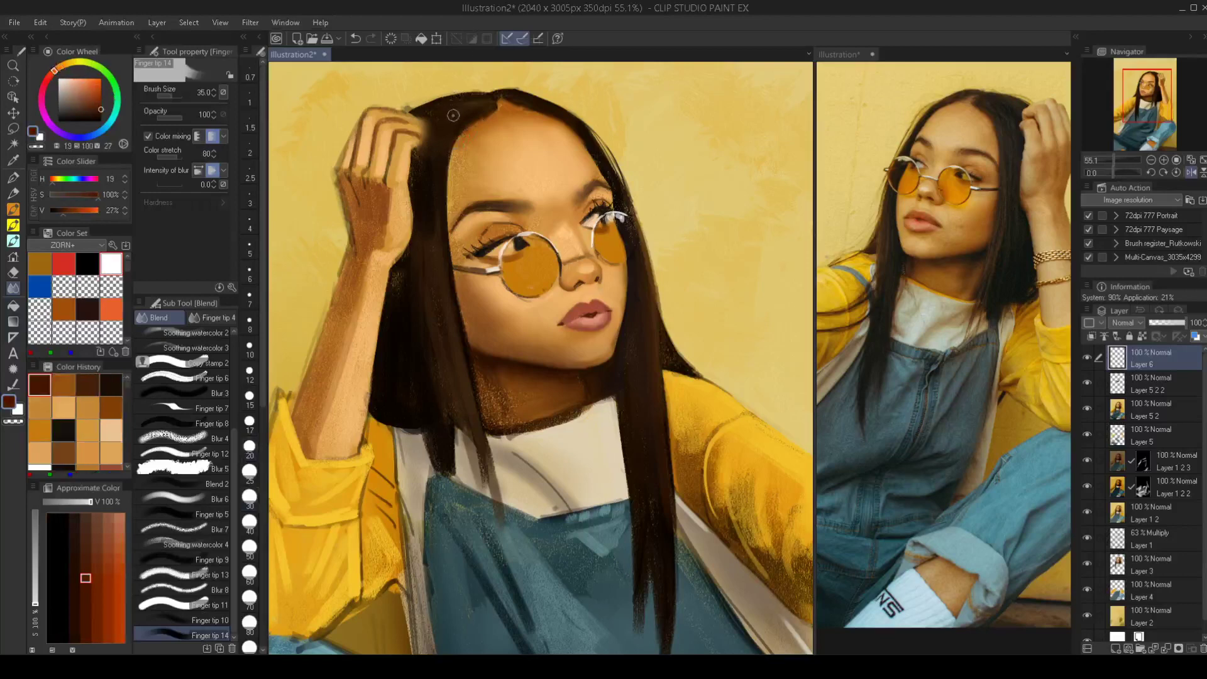
key("b")
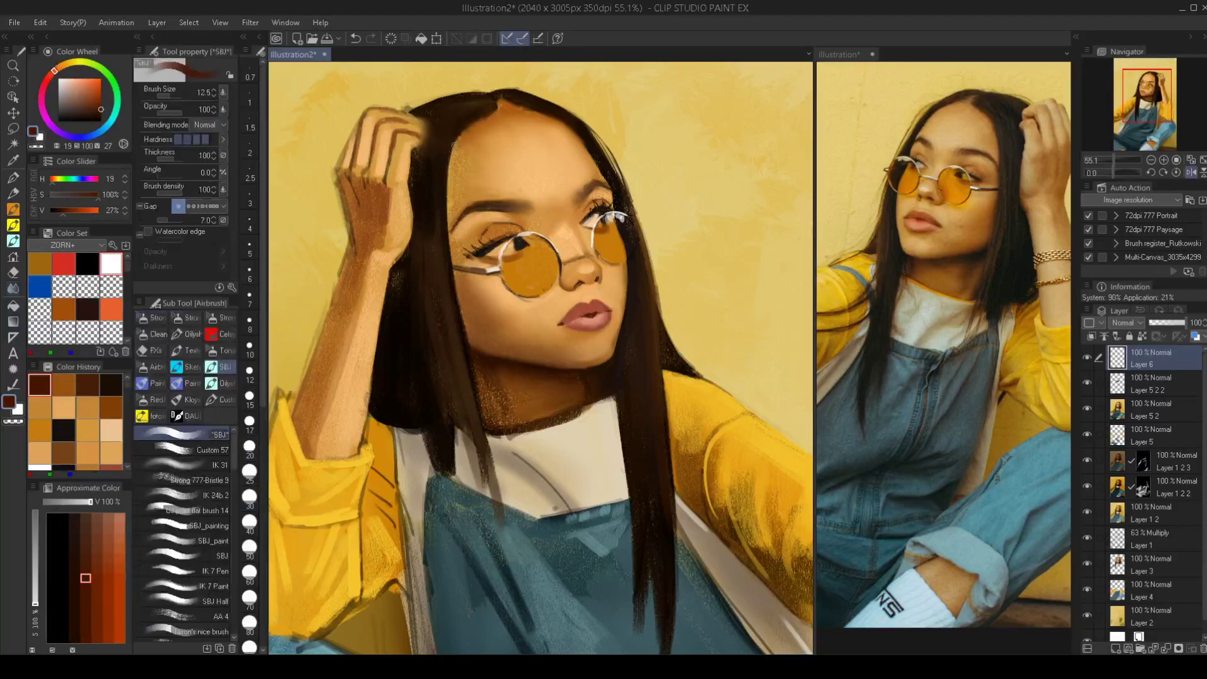
left_click_drag(465, 133, 452, 237)
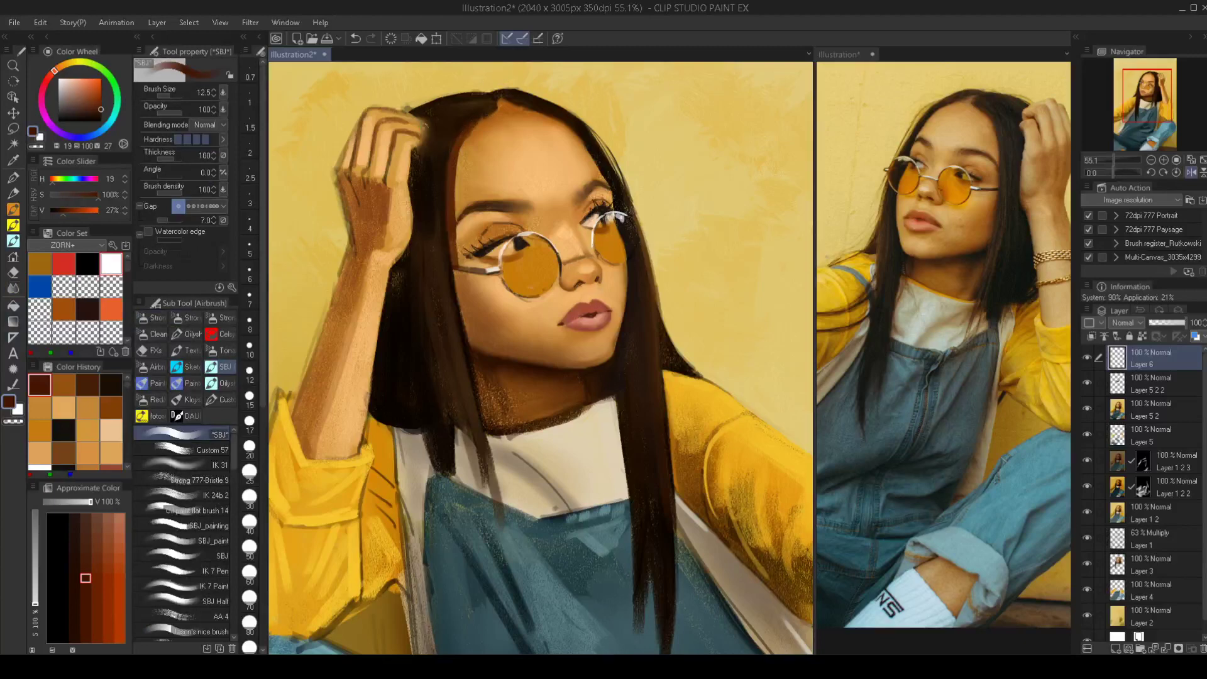
Soften the reddish hairline stroke using the IK 31 brush with transparent colour at size 20, and check the whole portrait in both orientations
key("e")
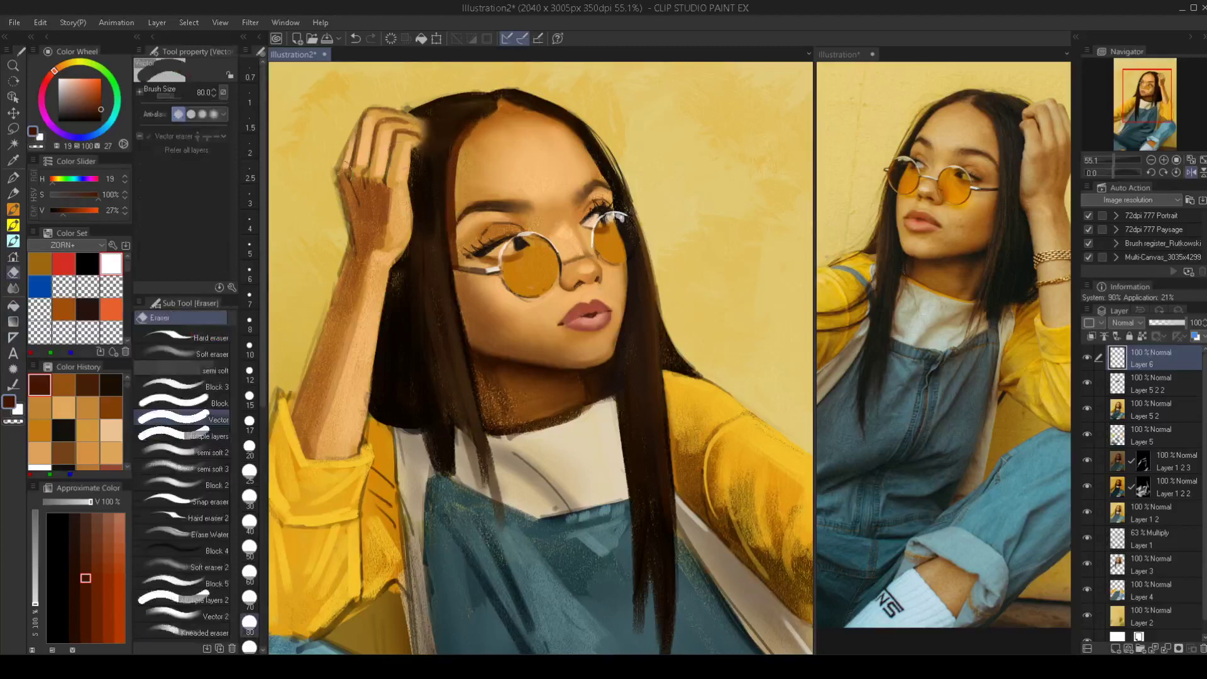
key("b")
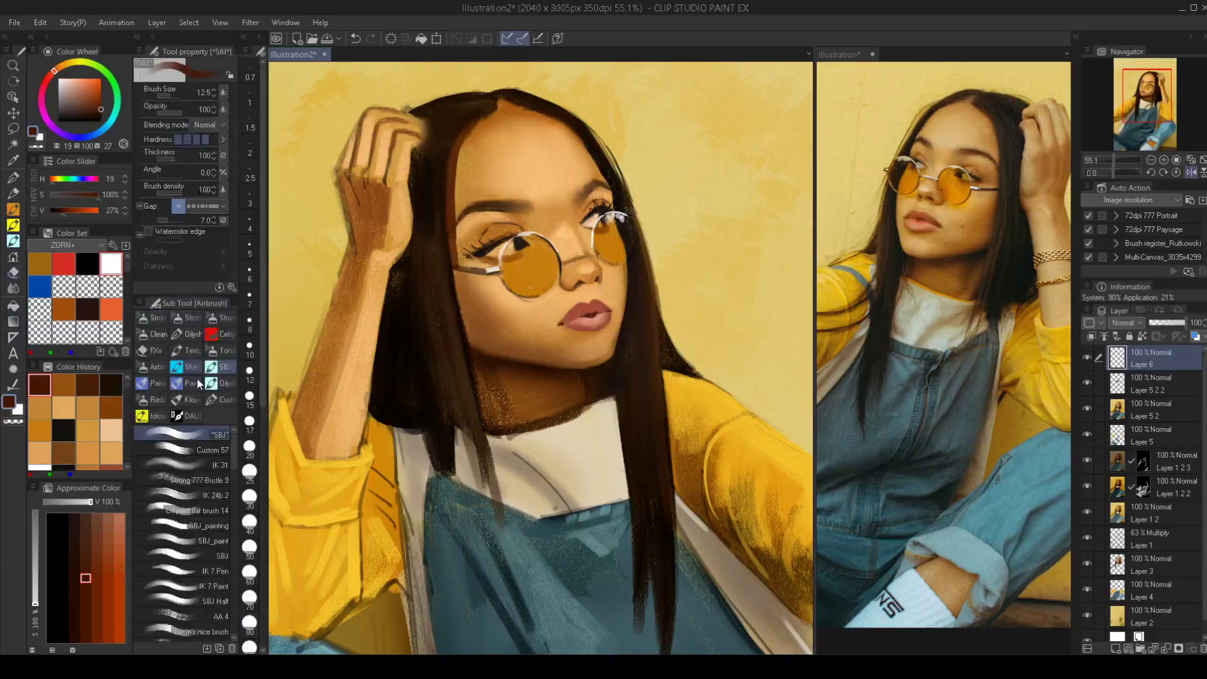
left_click(201, 464)
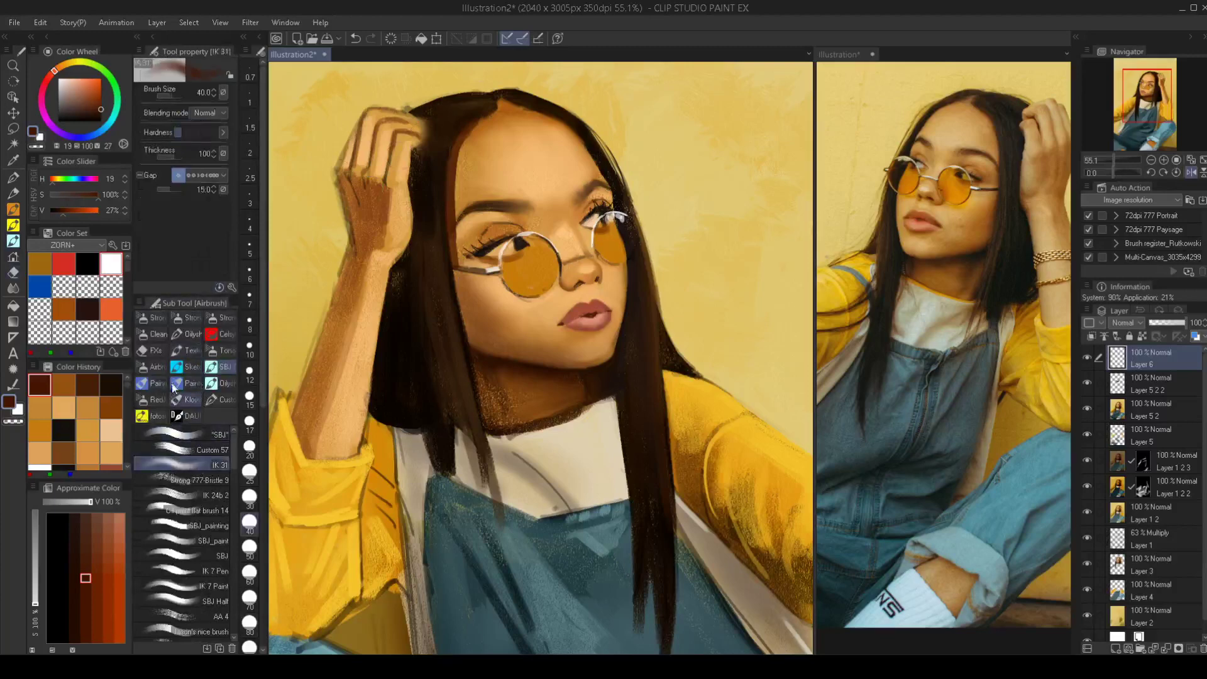
left_click(18, 411)
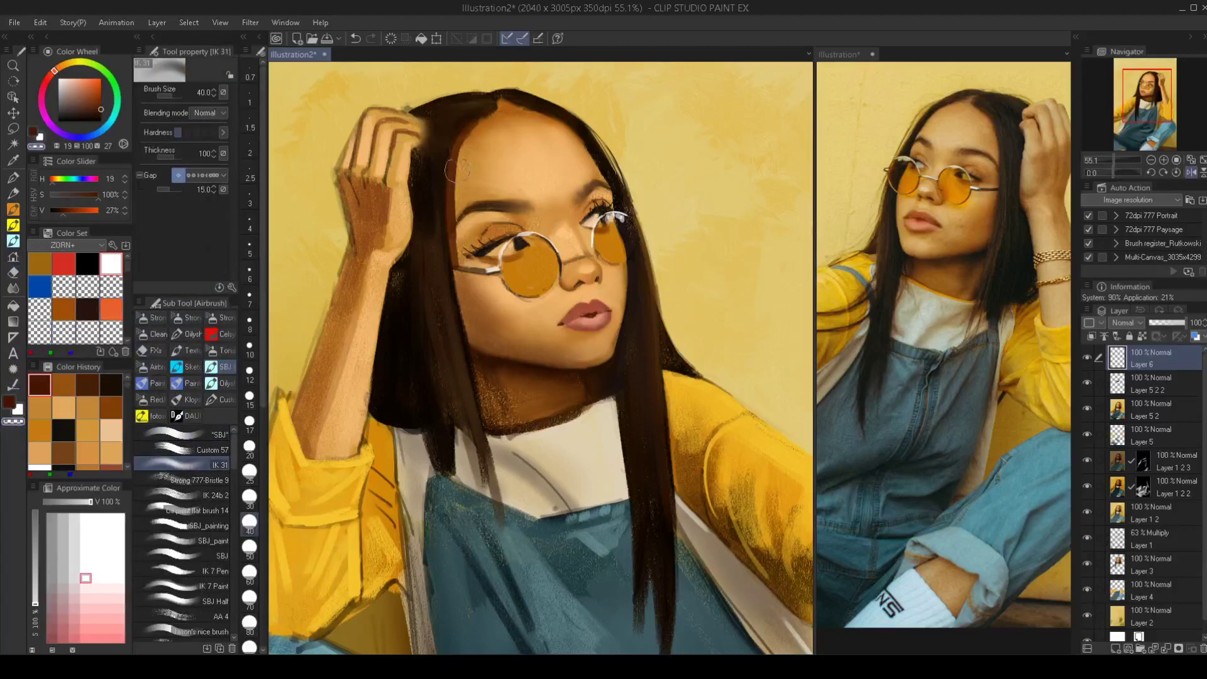
key("bracketleft")
key("bracketleft")
key("bracketleft")
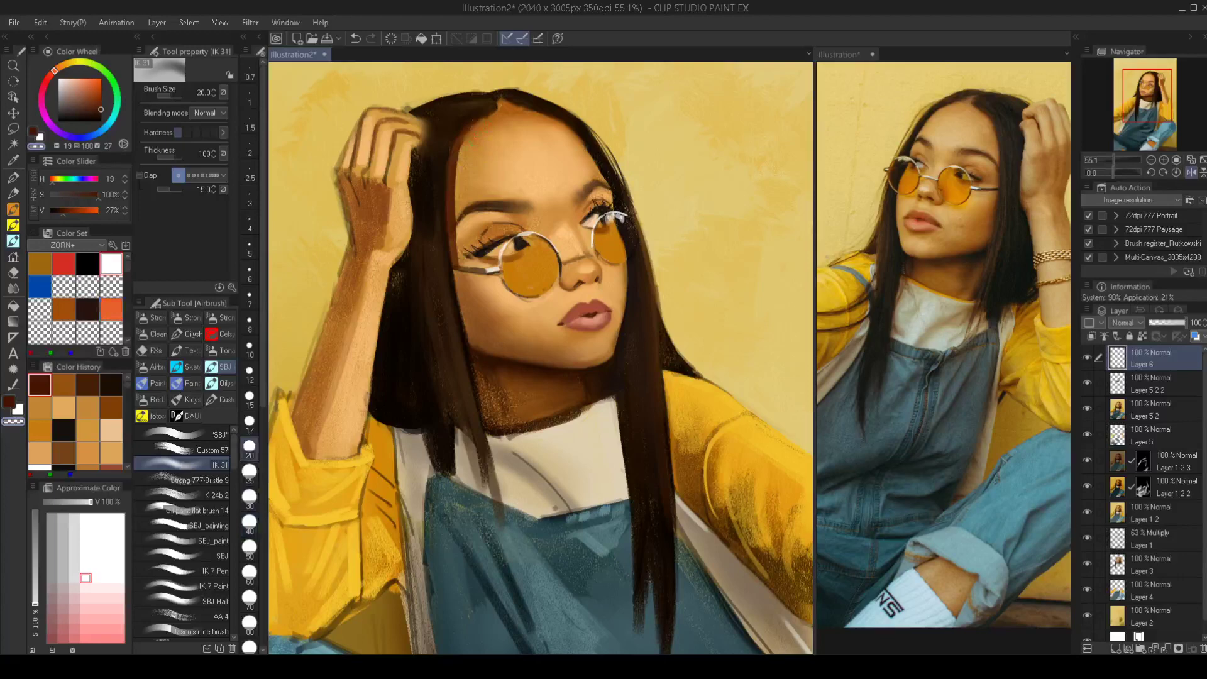
left_click_drag(479, 120, 453, 209)
left_click_drag(455, 167, 453, 240)
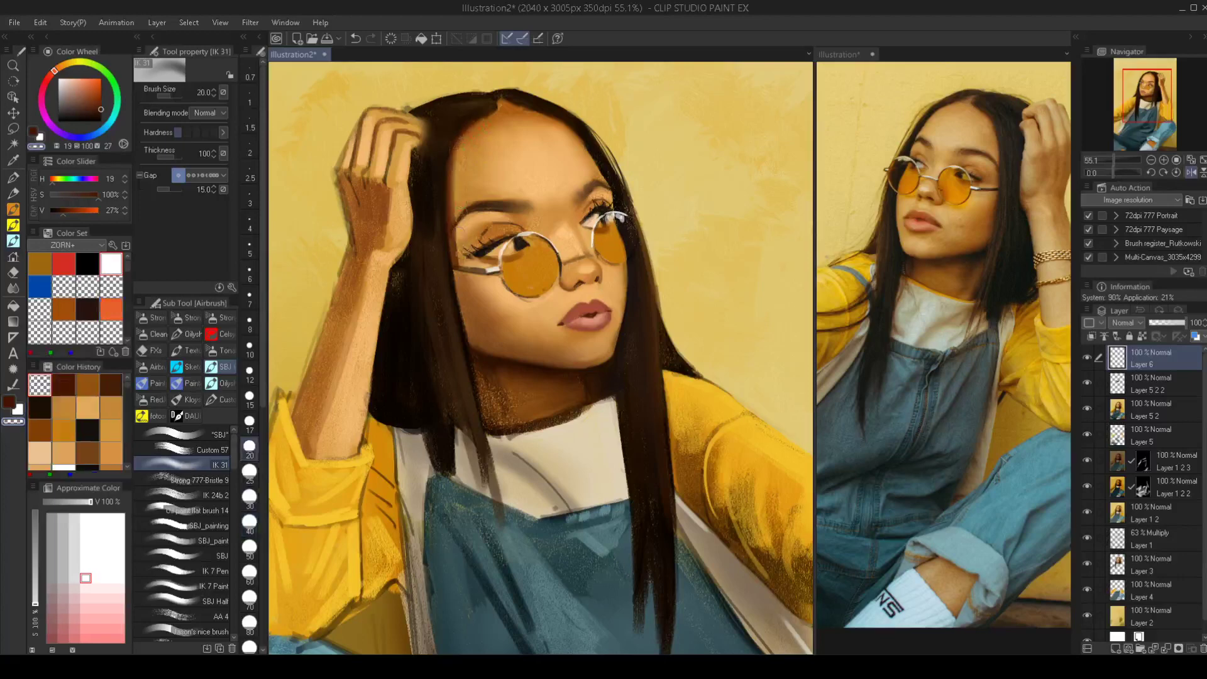
left_click_drag(456, 141, 458, 273)
scroll(484, 150, "down", 2)
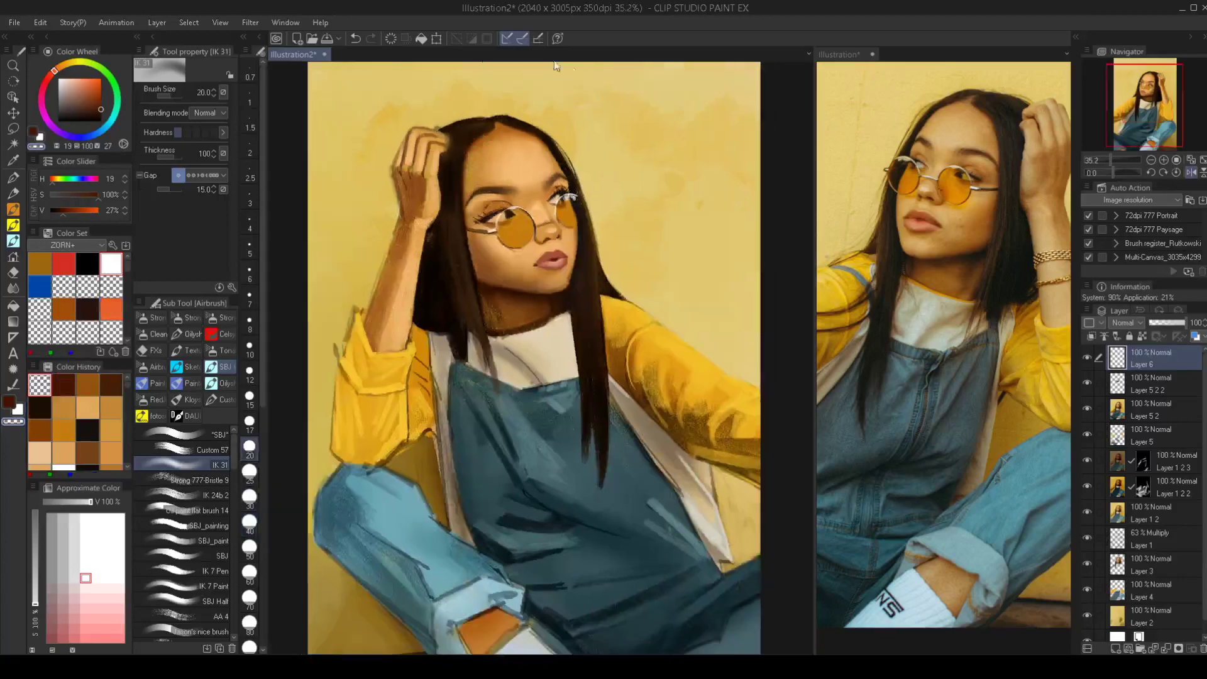
key("h")
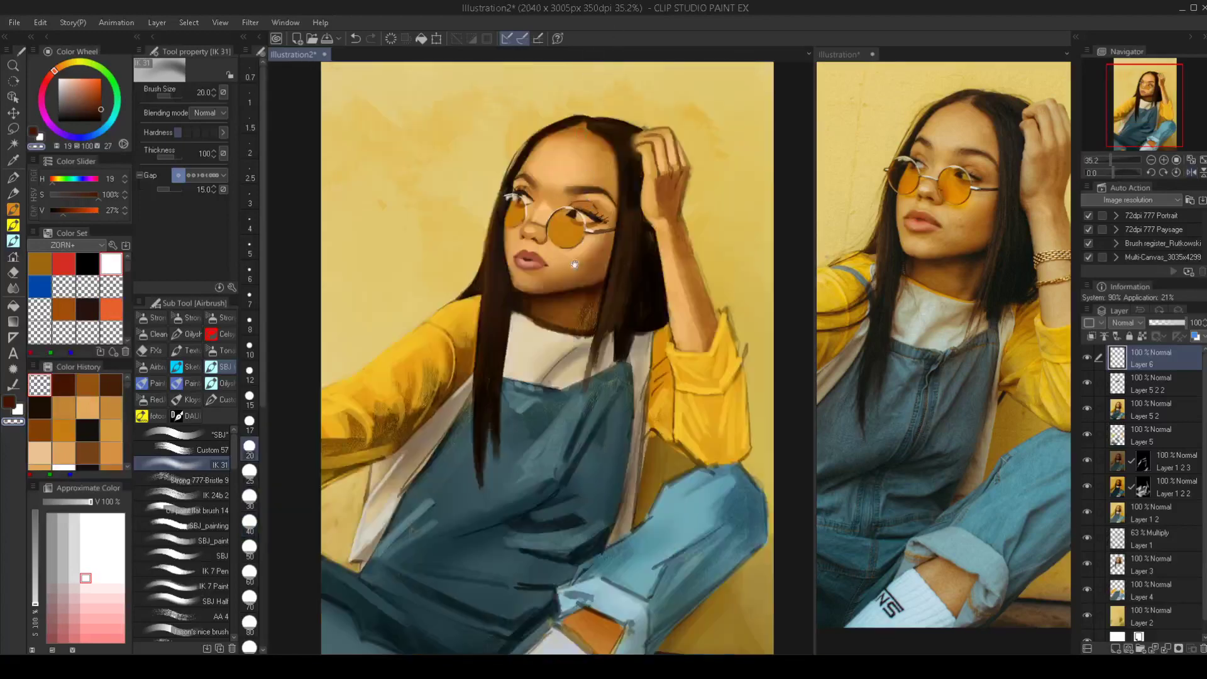
Shade the lower lip's bottom edge with the SBJ brush in dark red-brown (H 12, S 73, V 39), undoing the size 8 stroke and reducing to size 7
scroll(591, 242, "up", 2)
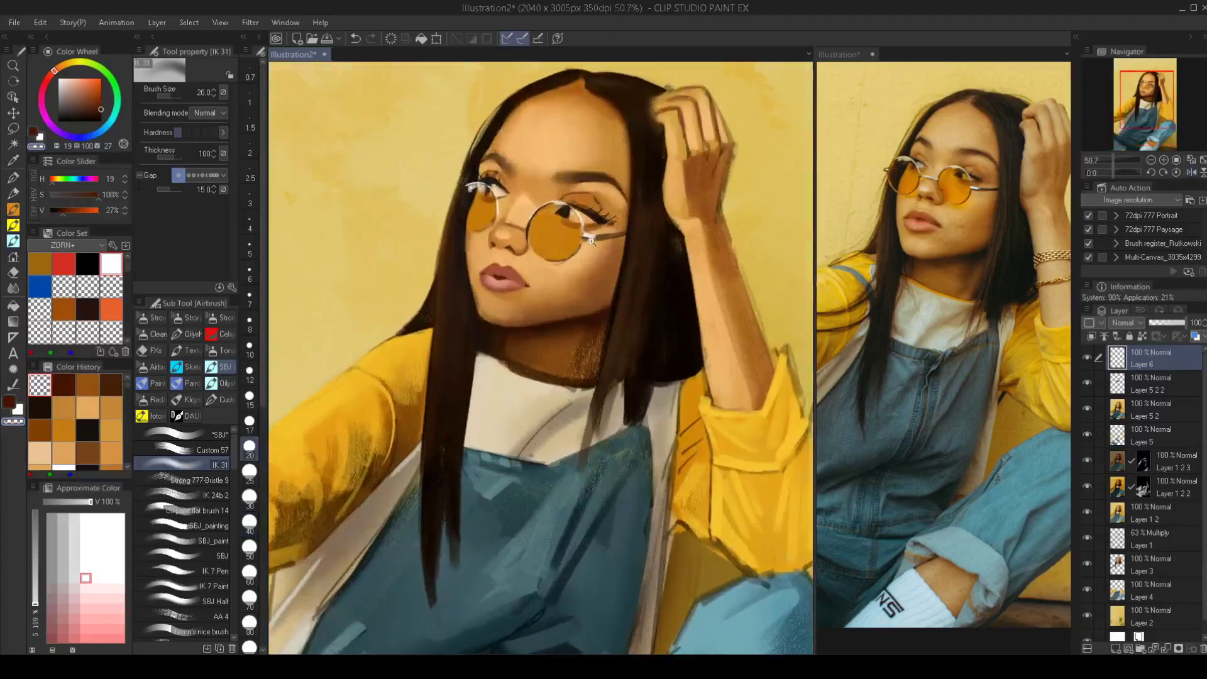
left_click_drag(577, 233, 547, 302)
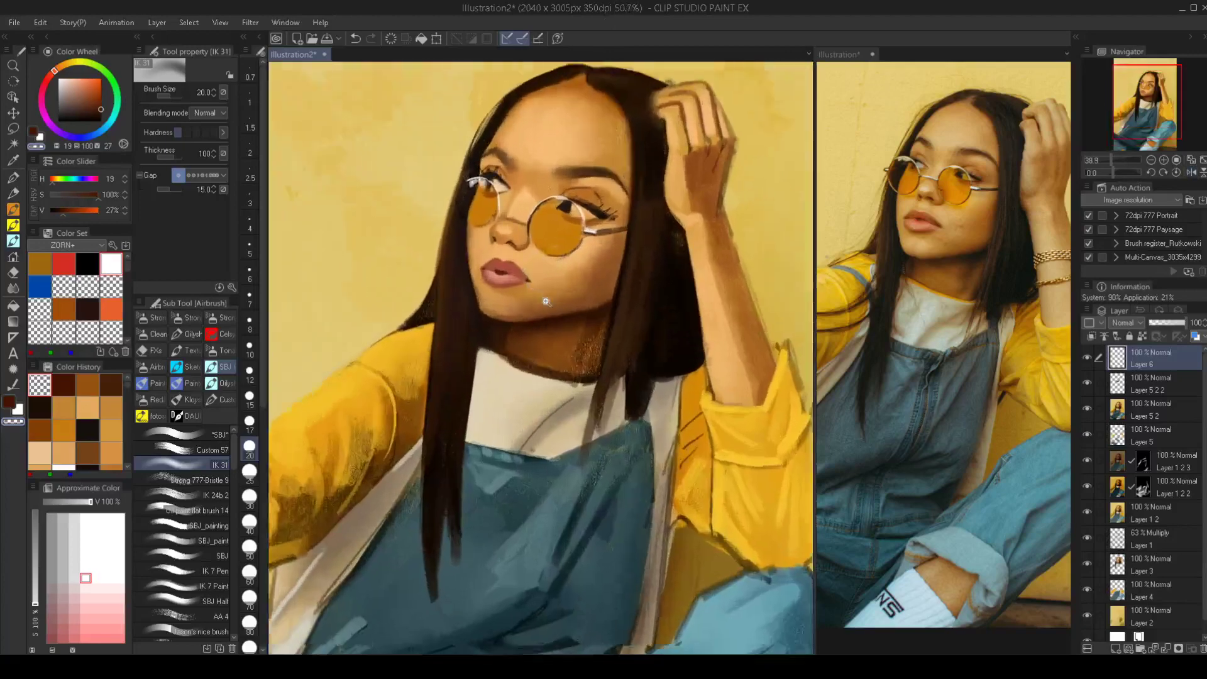
scroll(546, 301, "up", 3)
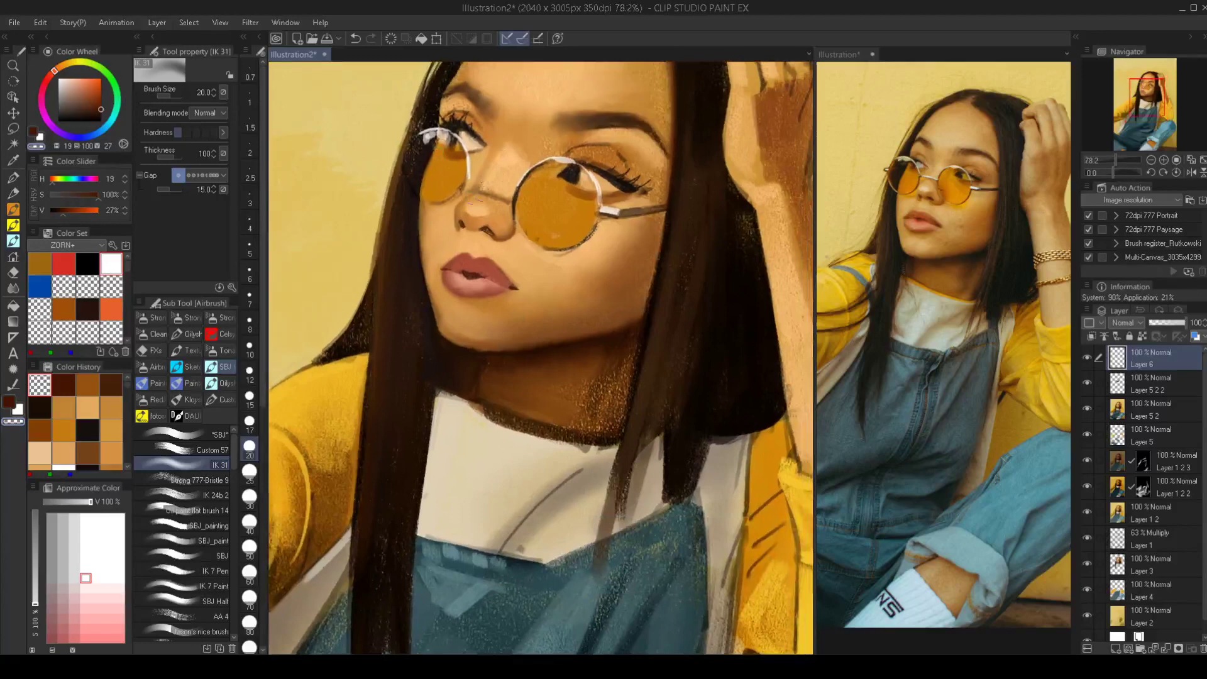
left_click(182, 434)
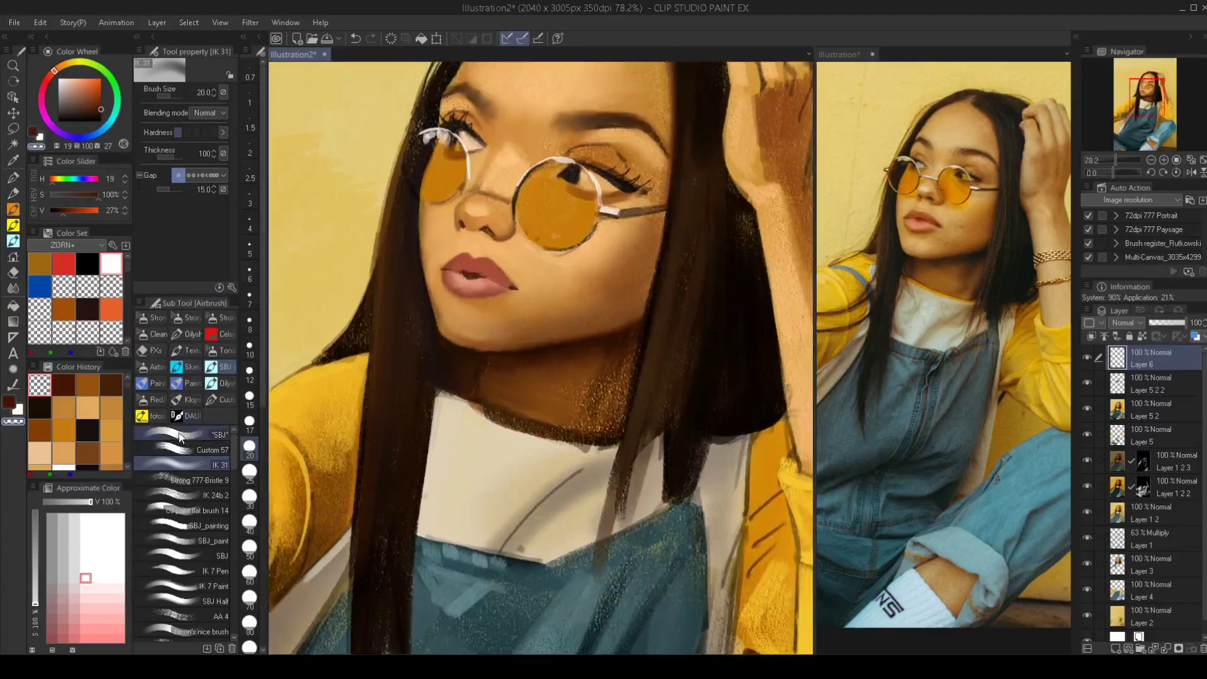
left_click(9, 402)
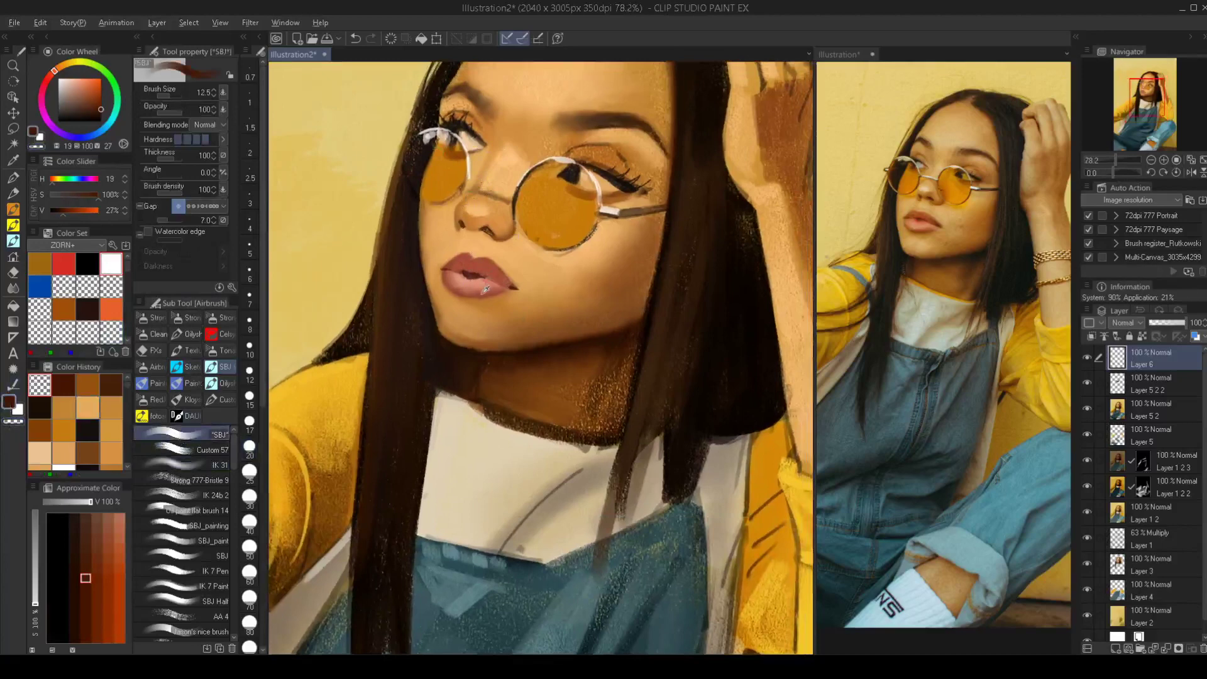
left_click(485, 289, "alt")
left_click(89, 103)
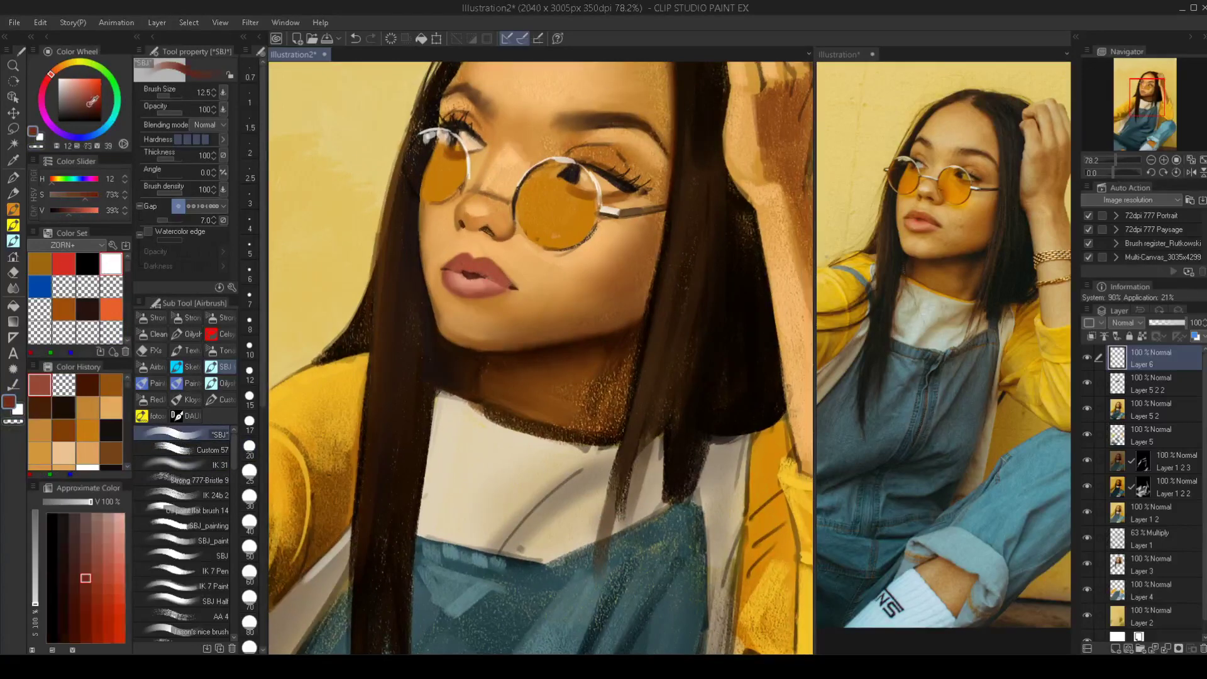
key("bracketleft")
key("bracketleft")
left_click_drag(495, 296, 458, 294)
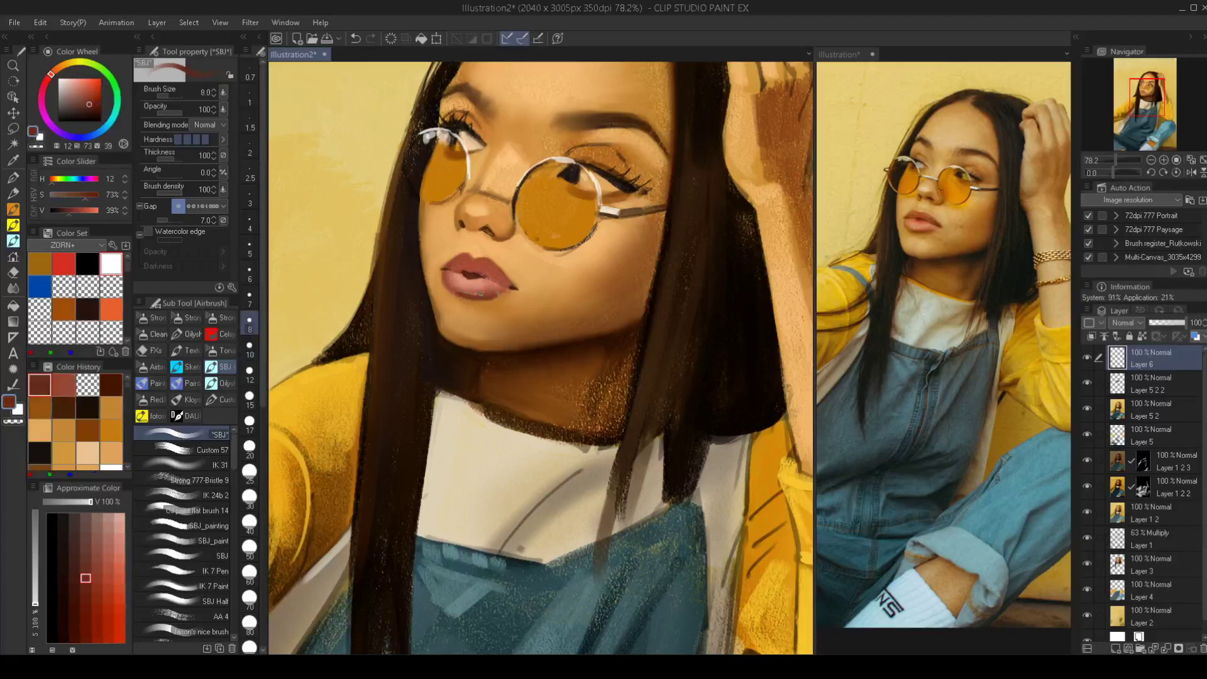
key("ctrl+z")
key("bracketleft")
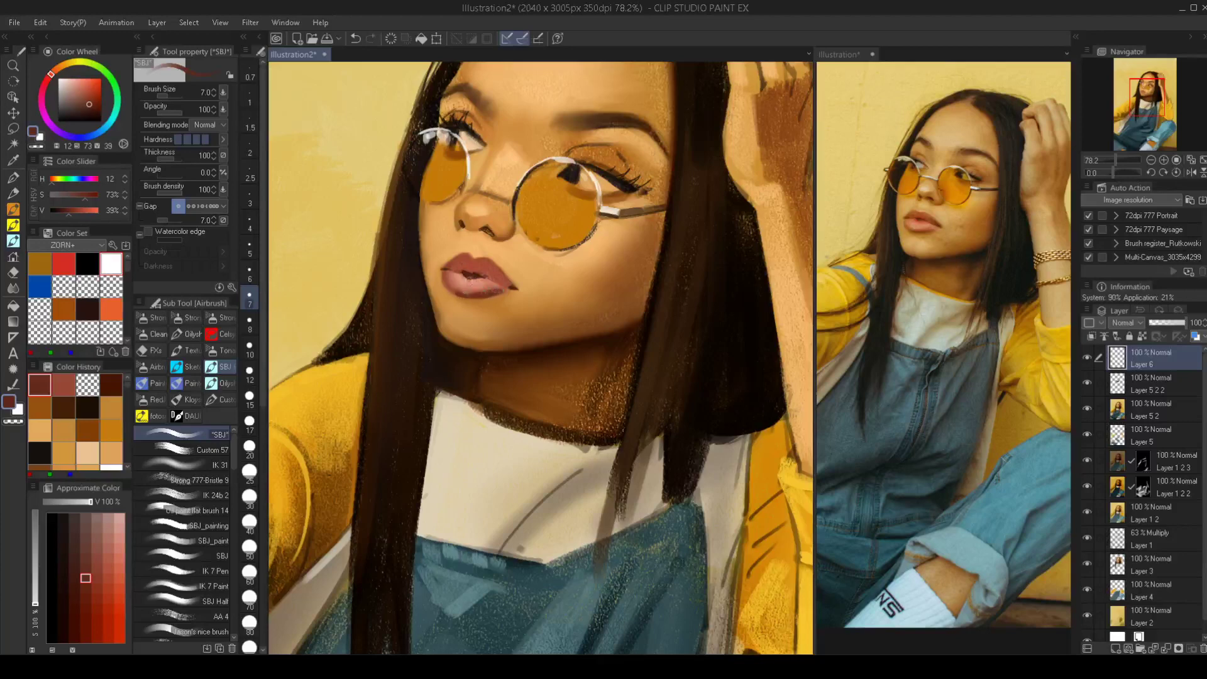
Switch to the Finger tip 14 blending tool and combine a copy of the visible layers into a new layer above Layer 6
key("j")
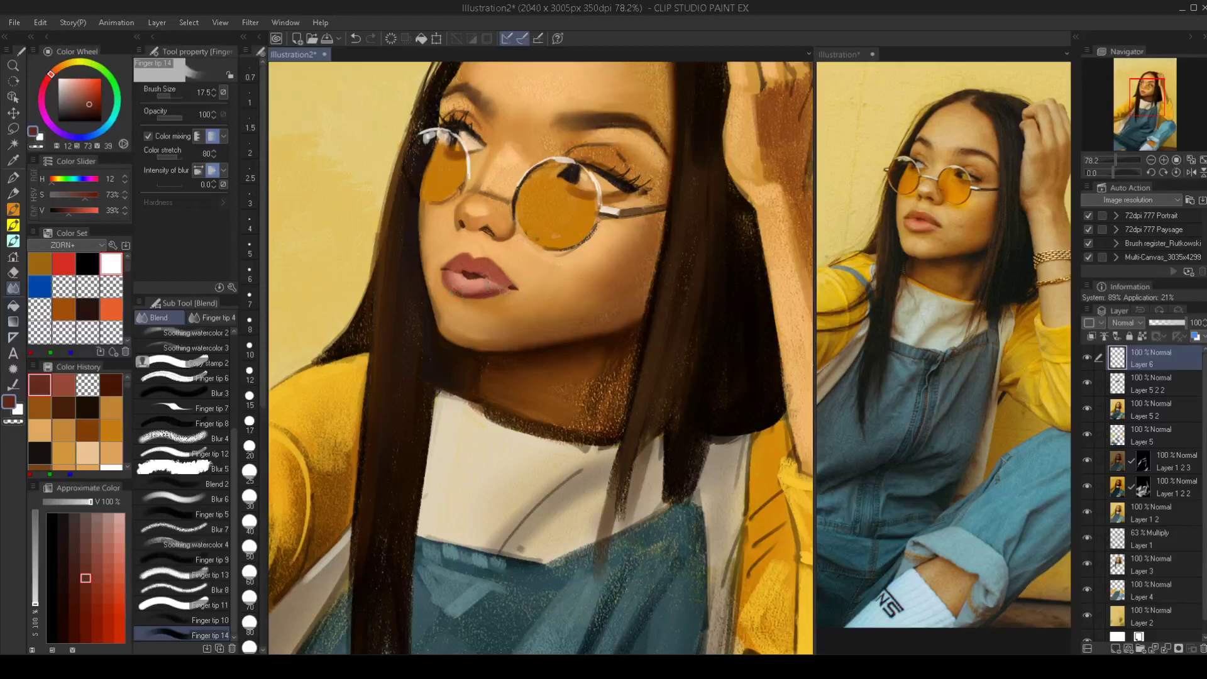
right_click(1145, 371)
left_click(1144, 345)
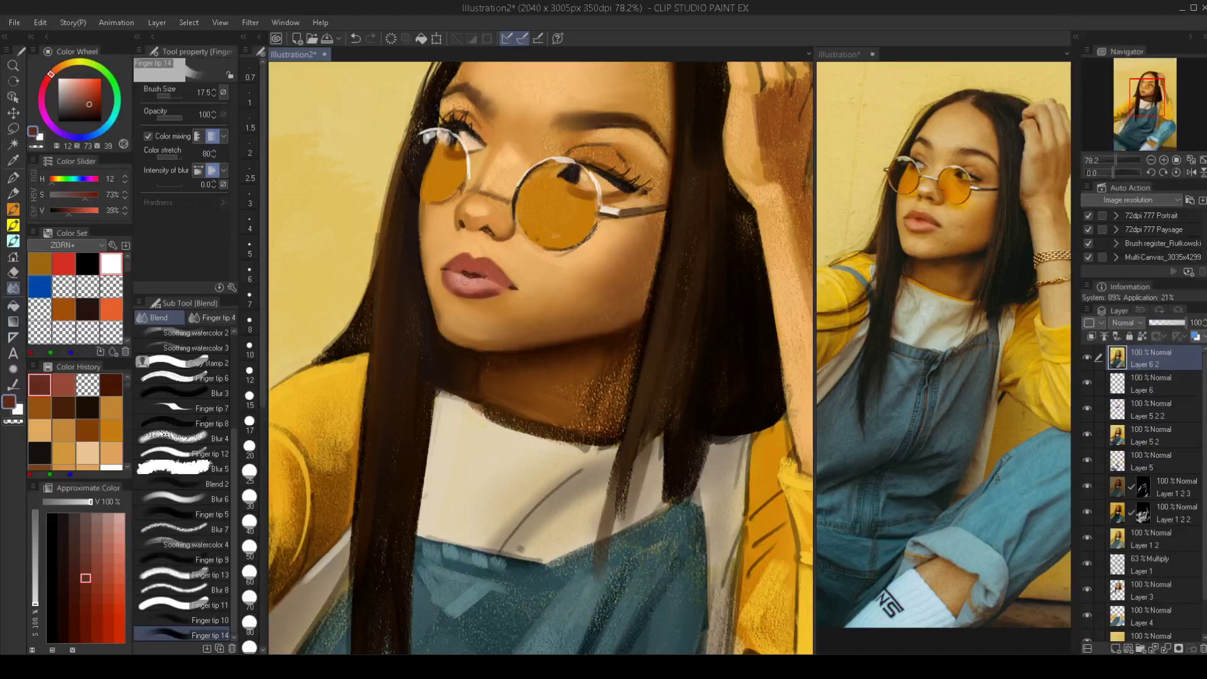
Add a small pale peach highlight (H 23, S 19, V 100) to the lower lip with the SBJ brush at size 5
left_click_drag(488, 283, 443, 366)
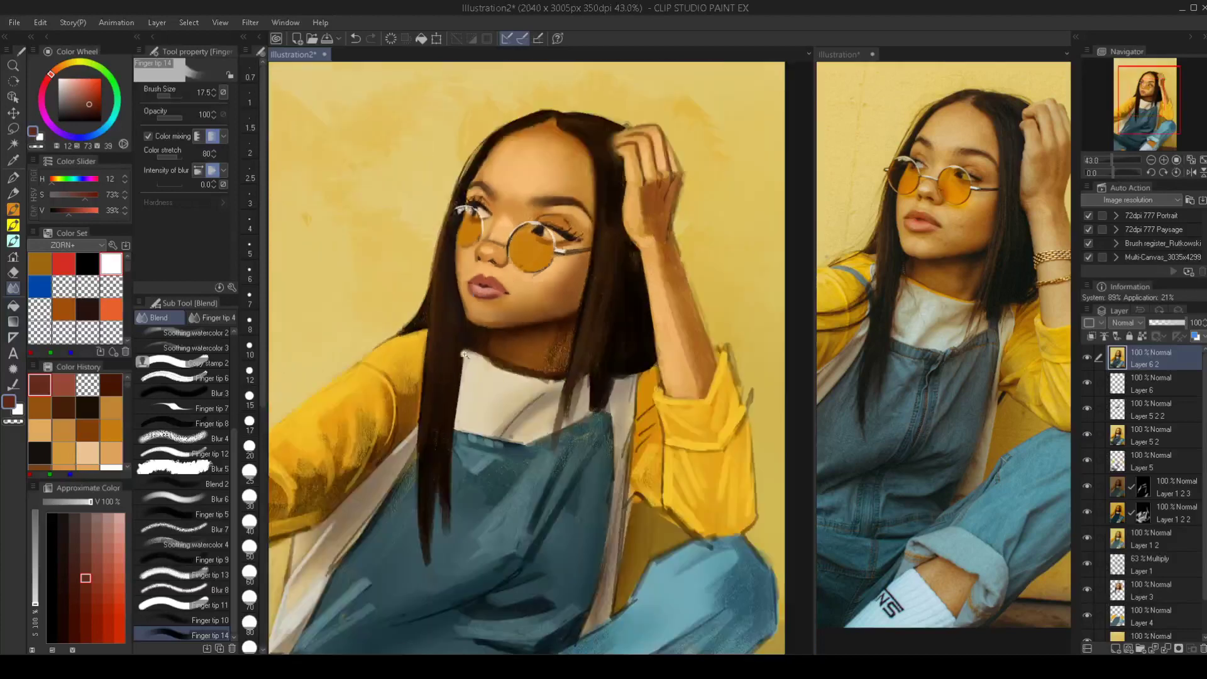
left_click_drag(496, 293, 522, 221)
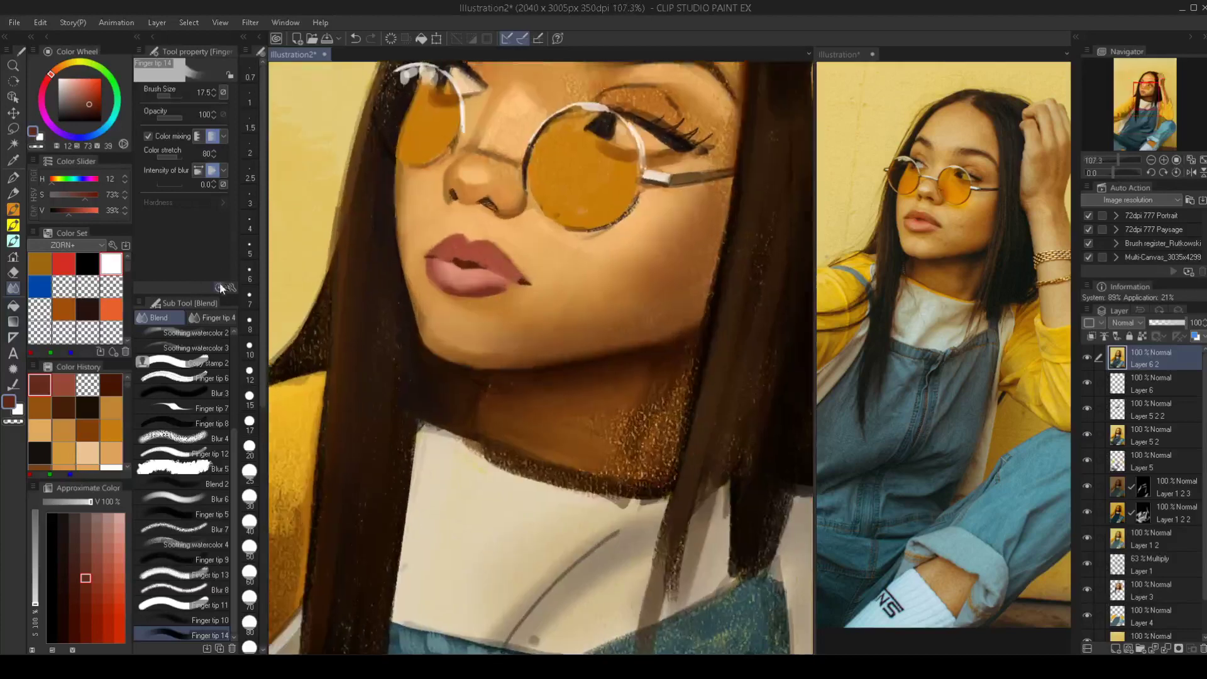
key("b")
left_click(465, 268, "alt")
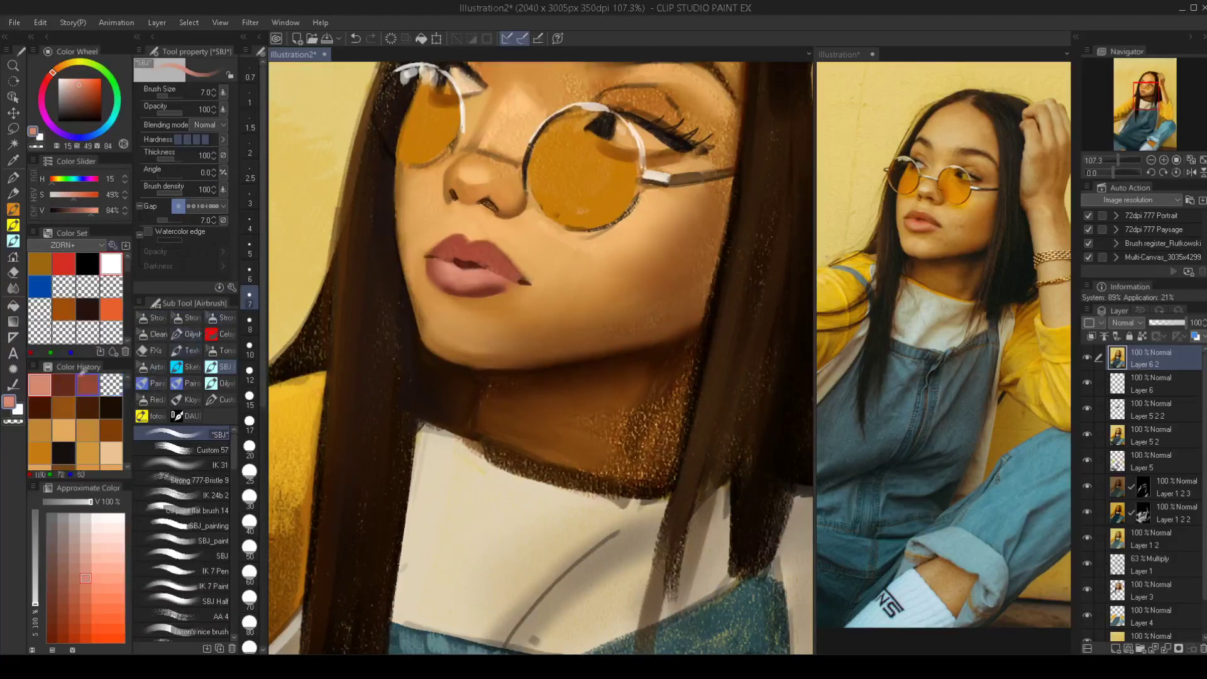
left_click_drag(72, 74, 66, 78)
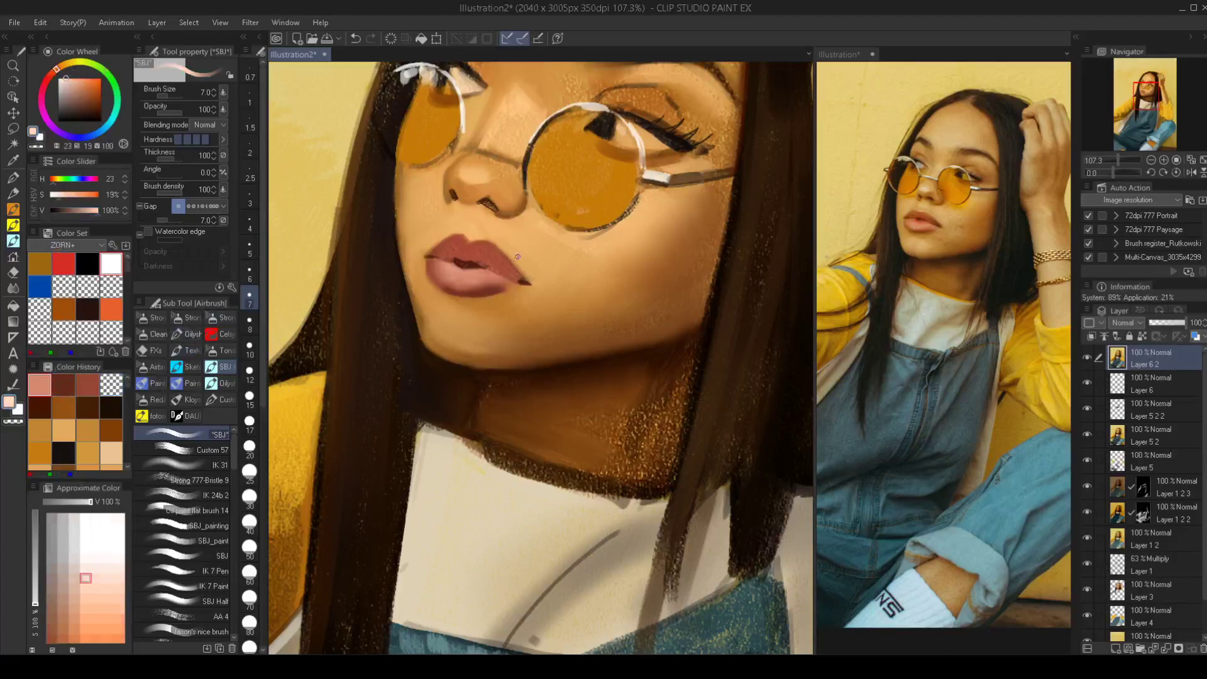
left_click(249, 248)
left_click(481, 277)
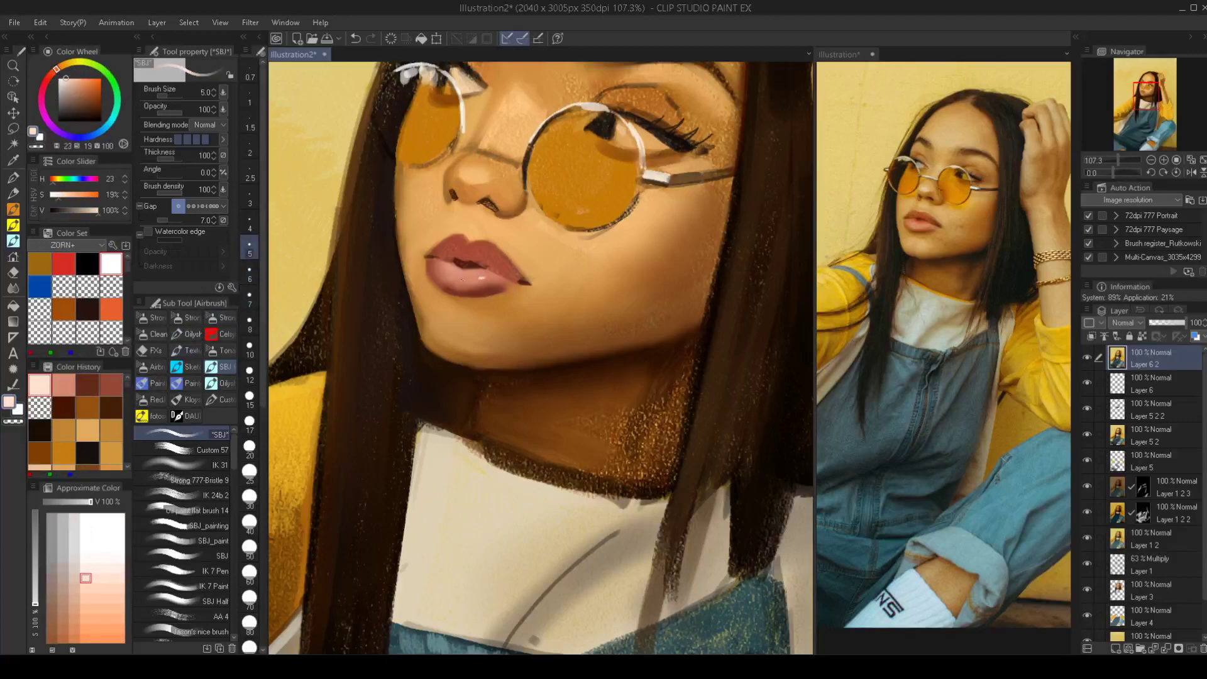
left_click_drag(489, 293, 475, 351)
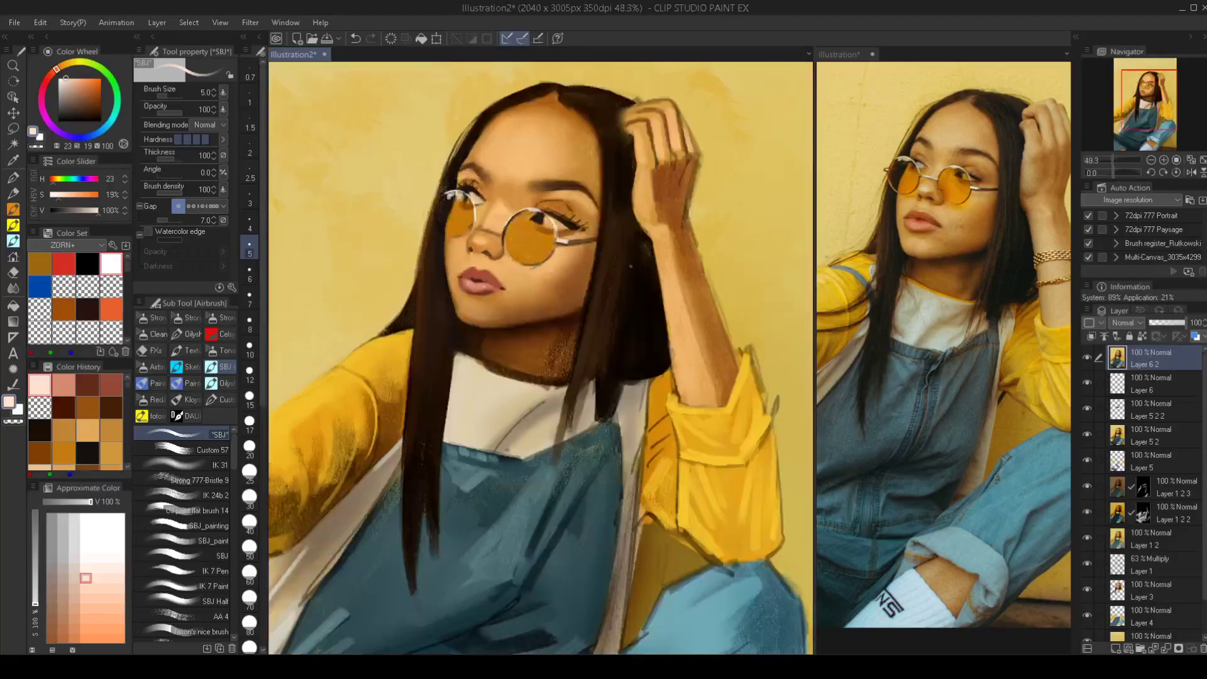
scroll(513, 231, "up", 3)
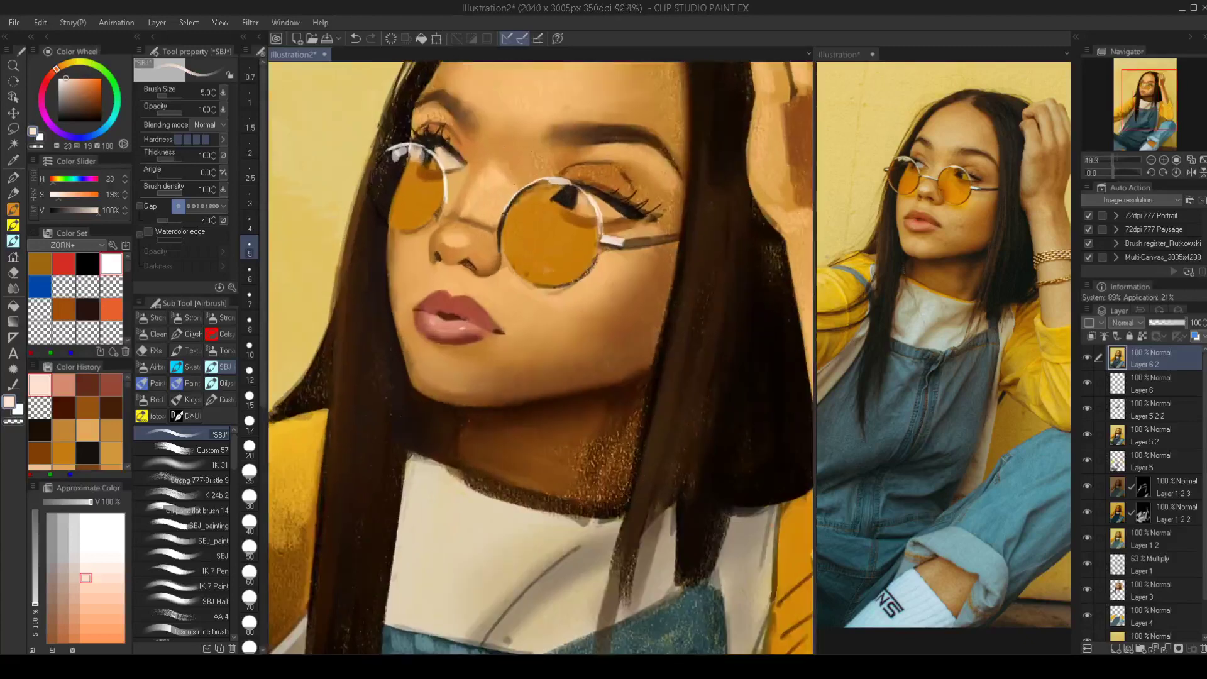
Switch to the IK 31 brush, sample orange from the larger lens, and darken it to H 20, S 93, V 51
mouse_move(553, 227)
left_mouse_down()
mouse_move(509, 228)
mouse_move(528, 228)
left_mouse_up()
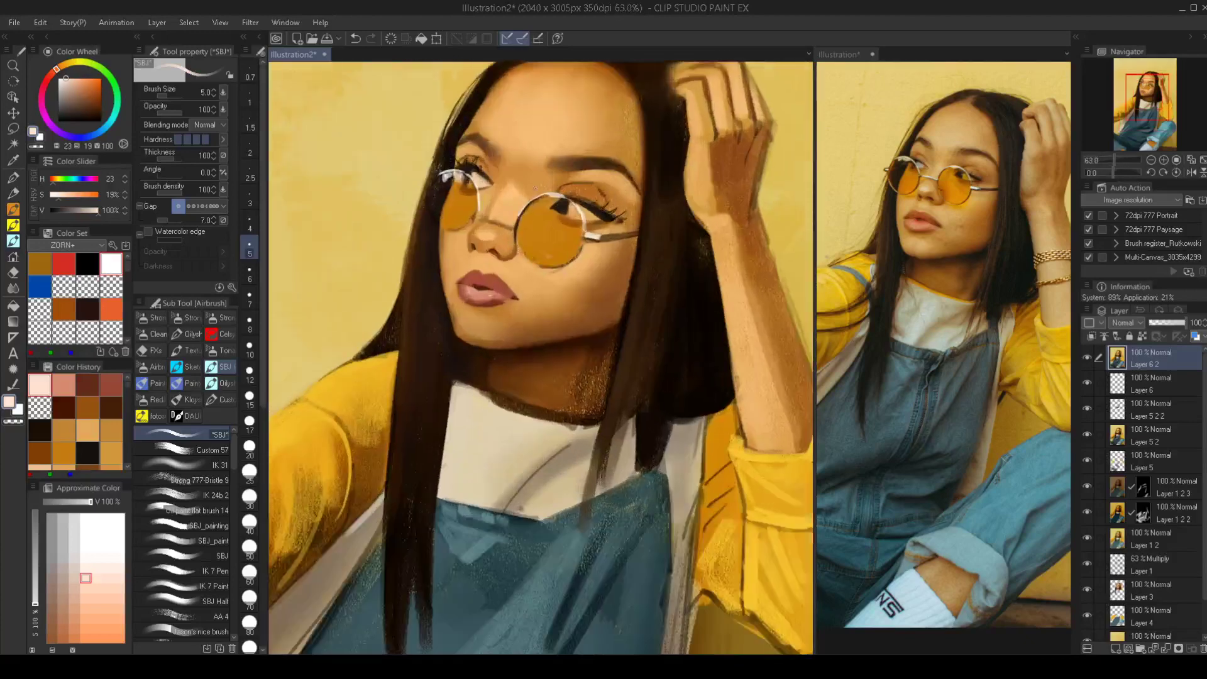
left_click(211, 464)
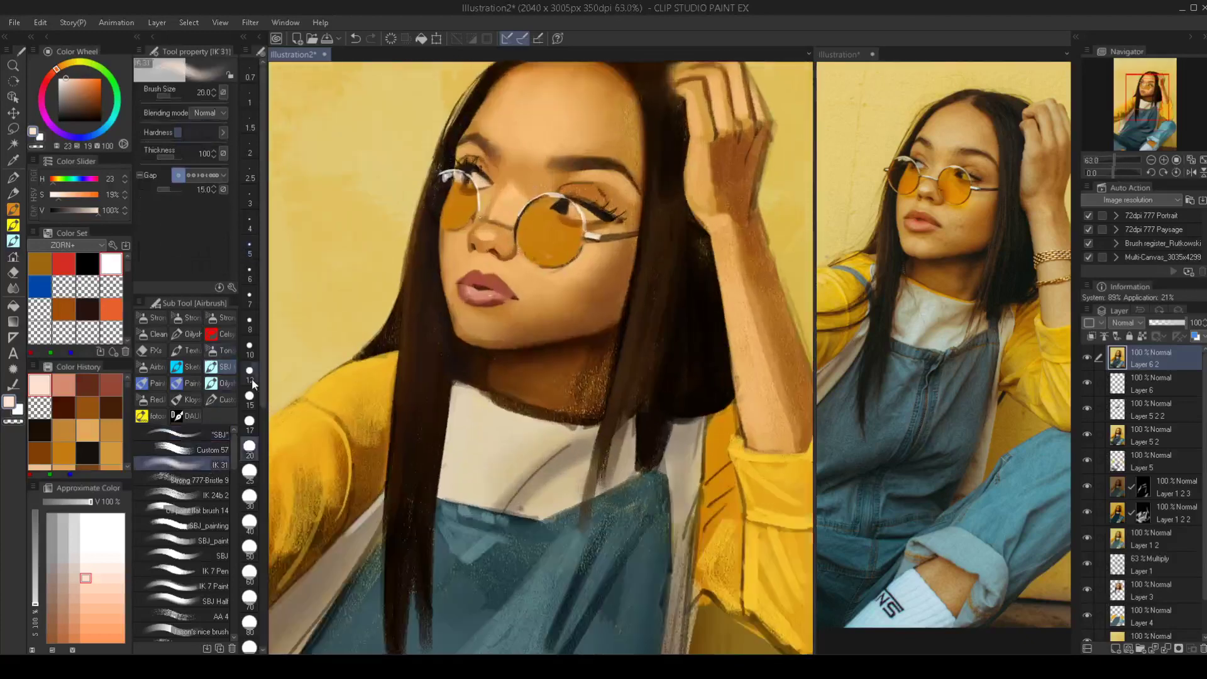
left_click(531, 235, "alt")
left_click_drag(63, 66, 55, 70)
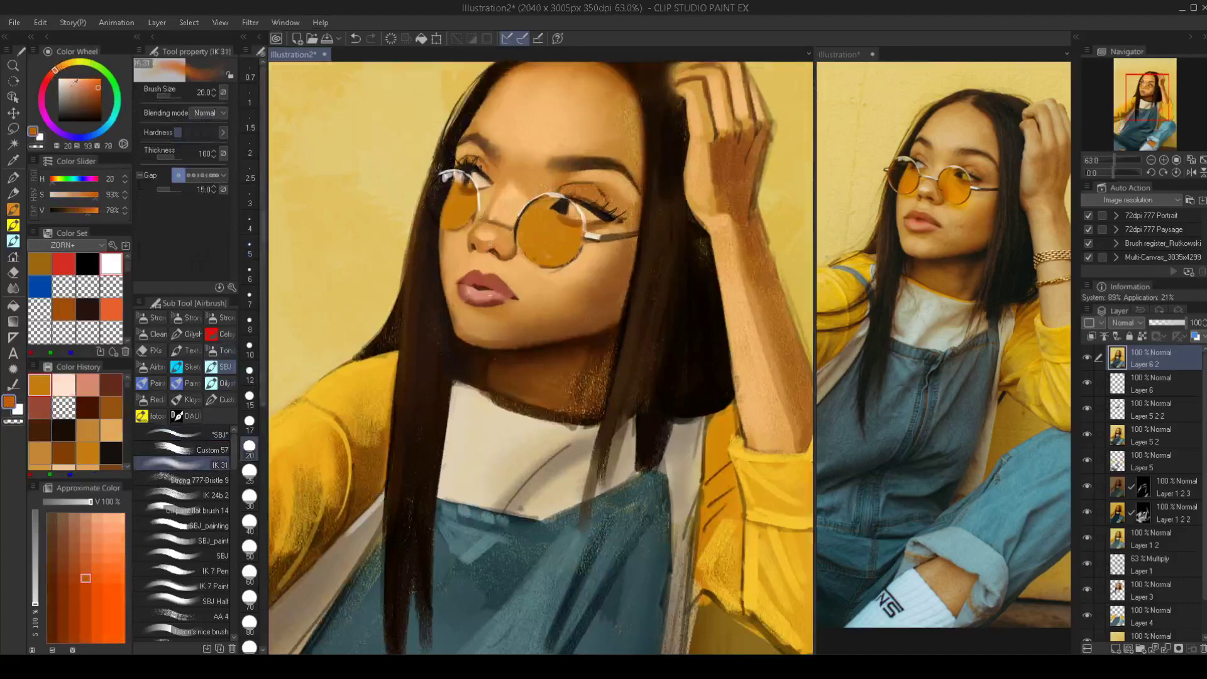
left_click(98, 98)
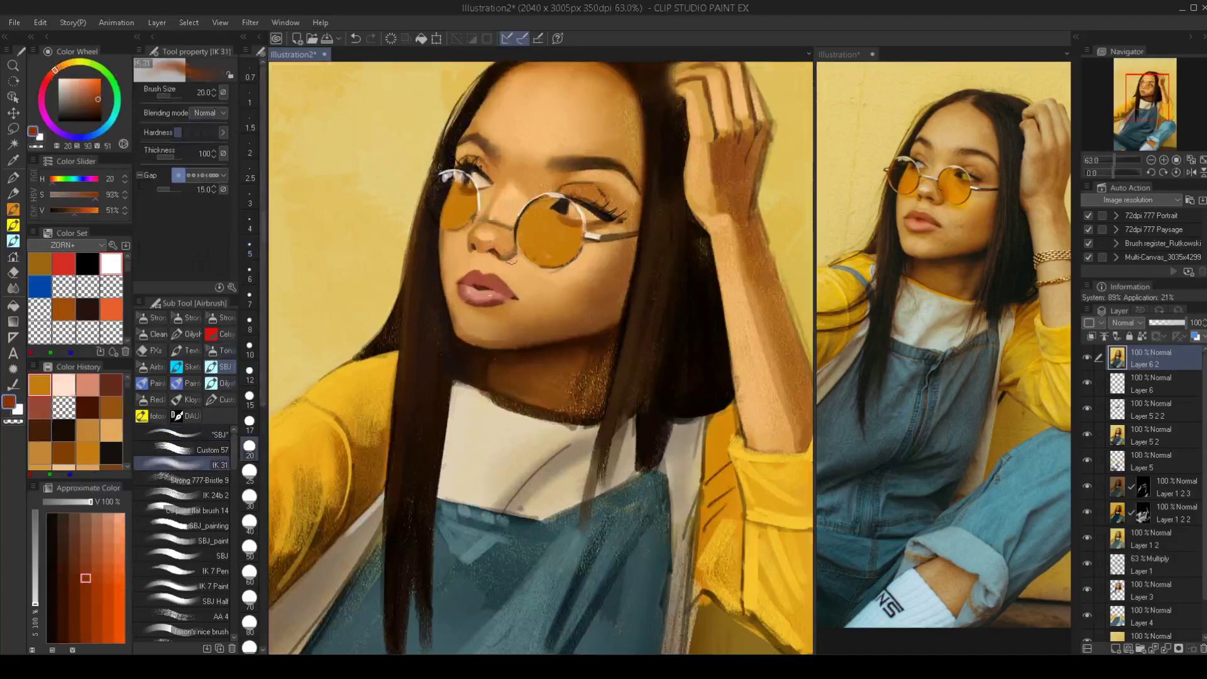
Try shading the inner edge of the larger lens with a soft dark orange stroke at brush size 45
key("]")
key("]")
key("]")
key("]")
key("]")
key("]")
key("[")
mouse_move(523, 252)
left_mouse_down()
mouse_move(529, 225)
mouse_move(532, 248)
left_mouse_up()
key("ctrl+z")
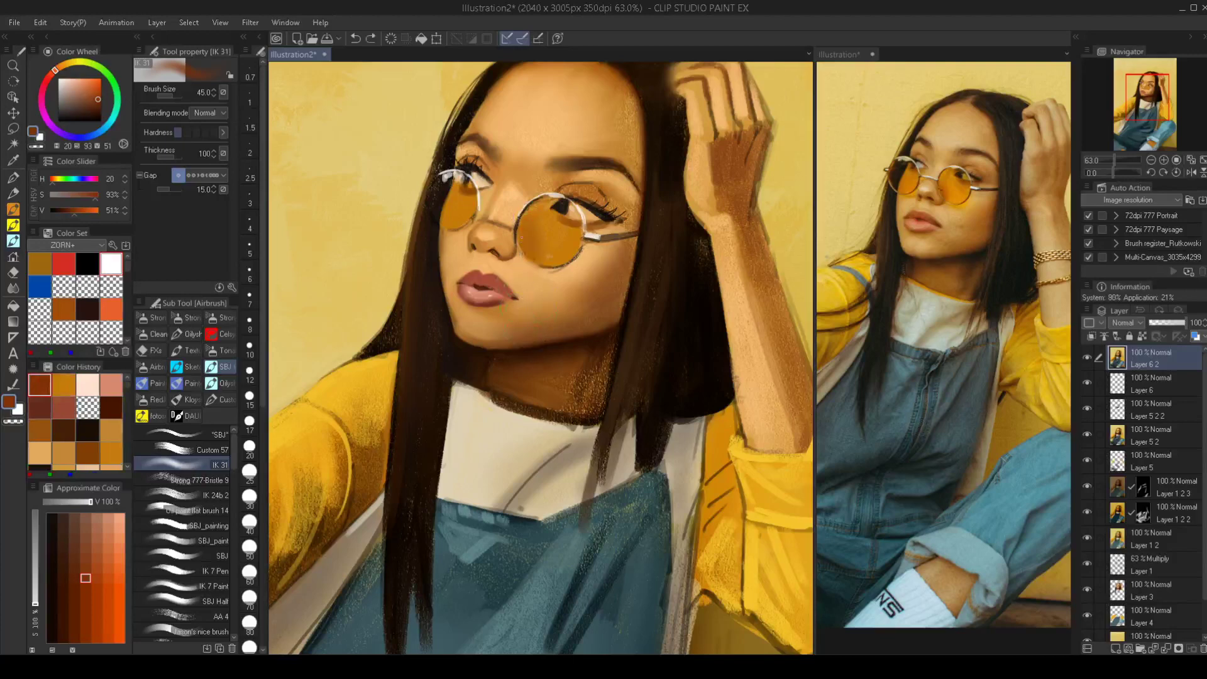
Shade the upper part of the larger lens with the dark orange at brush size 20
key("bracketleft")
key("bracketleft")
key("bracketleft")
key("bracketleft")
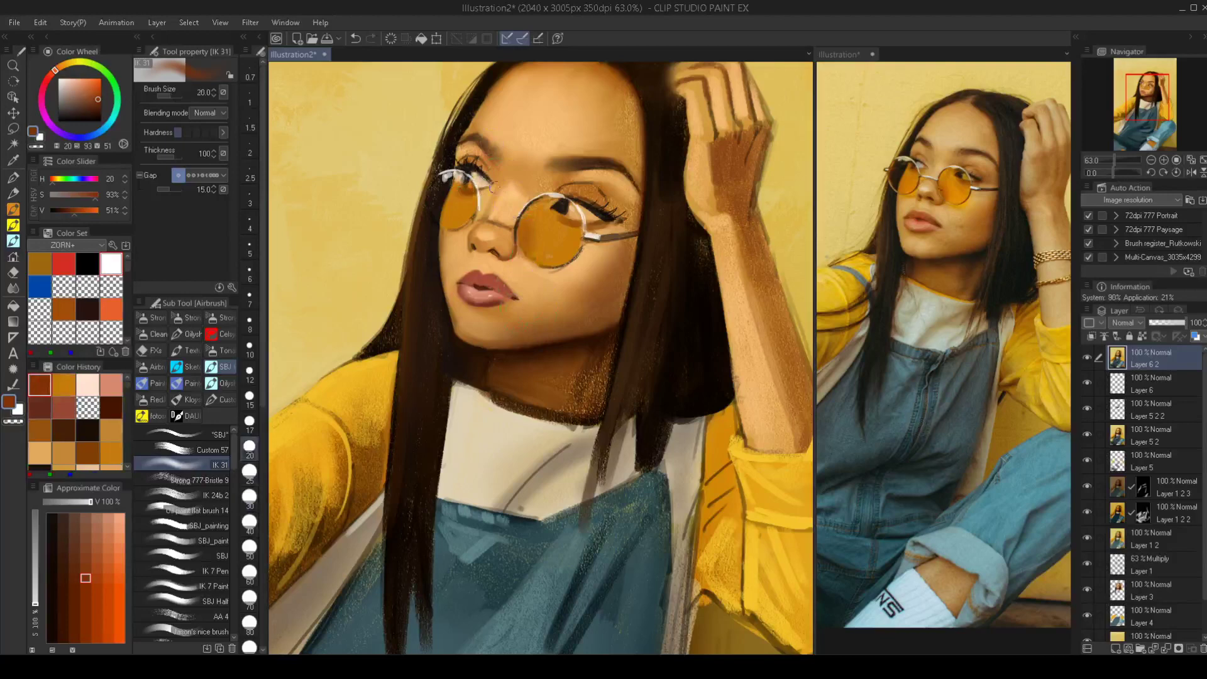
left_click_drag(556, 218, 569, 226)
scroll(591, 236, "down", 5)
scroll(591, 222, "up", 4)
Try adding soft dark orange shading around the nose at brush size 50
key("bracketright")
key("bracketright")
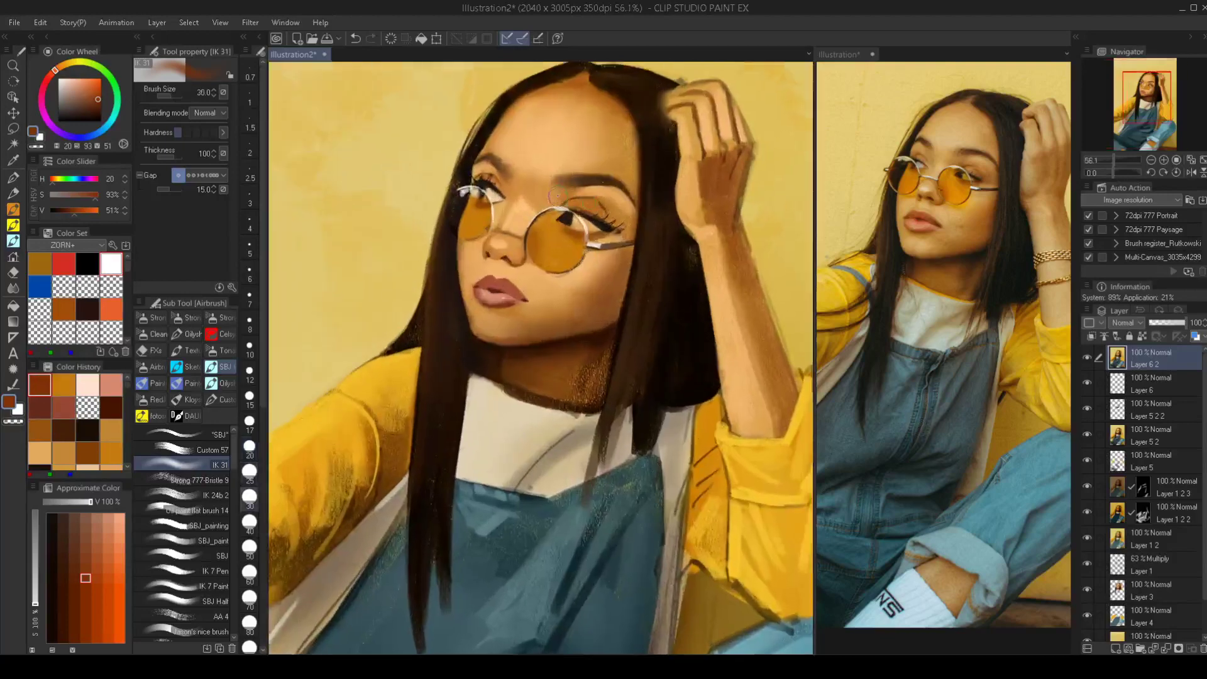
key("bracketright")
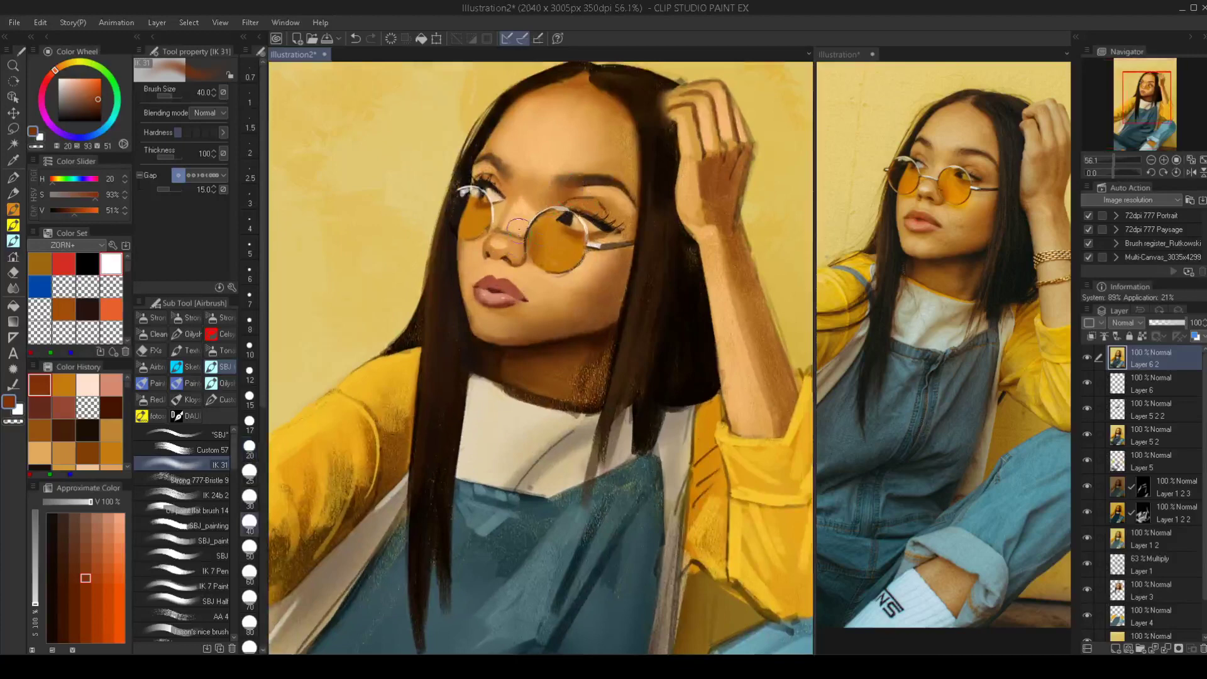
key("bracketright")
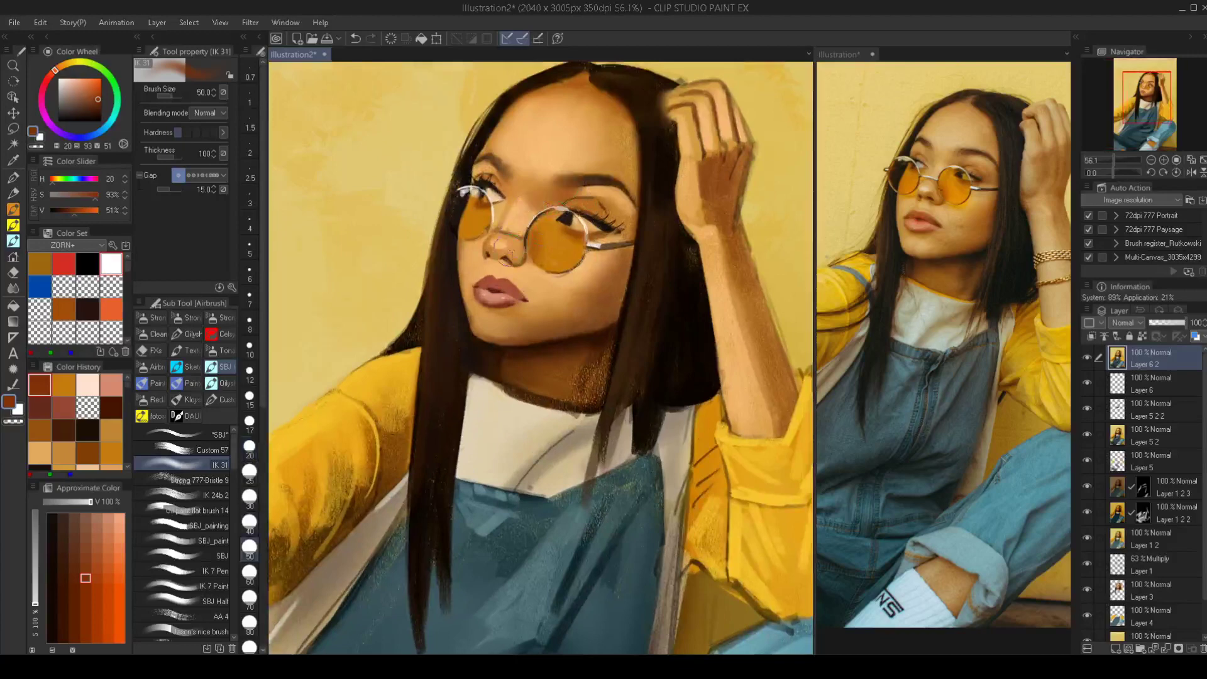
key("ctrl+z")
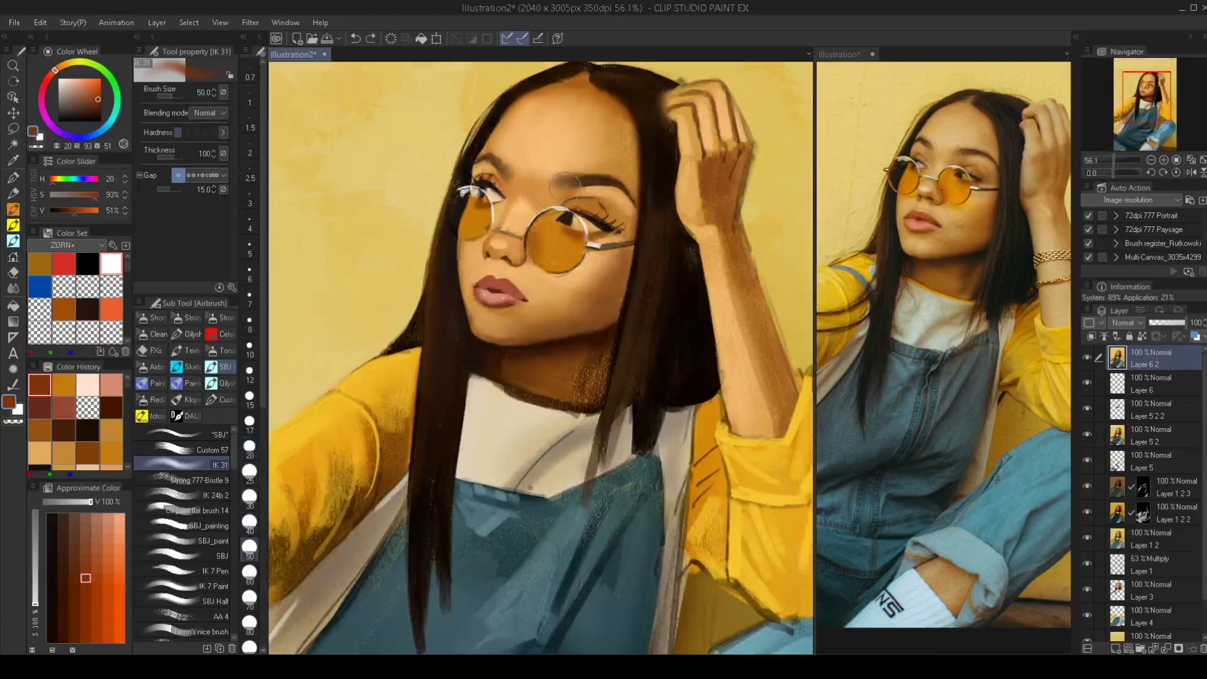
Reduce the brush size to 35 and check the whole portrait in both orientations
key("bracketleft")
key("bracketleft")
key("bracketleft")
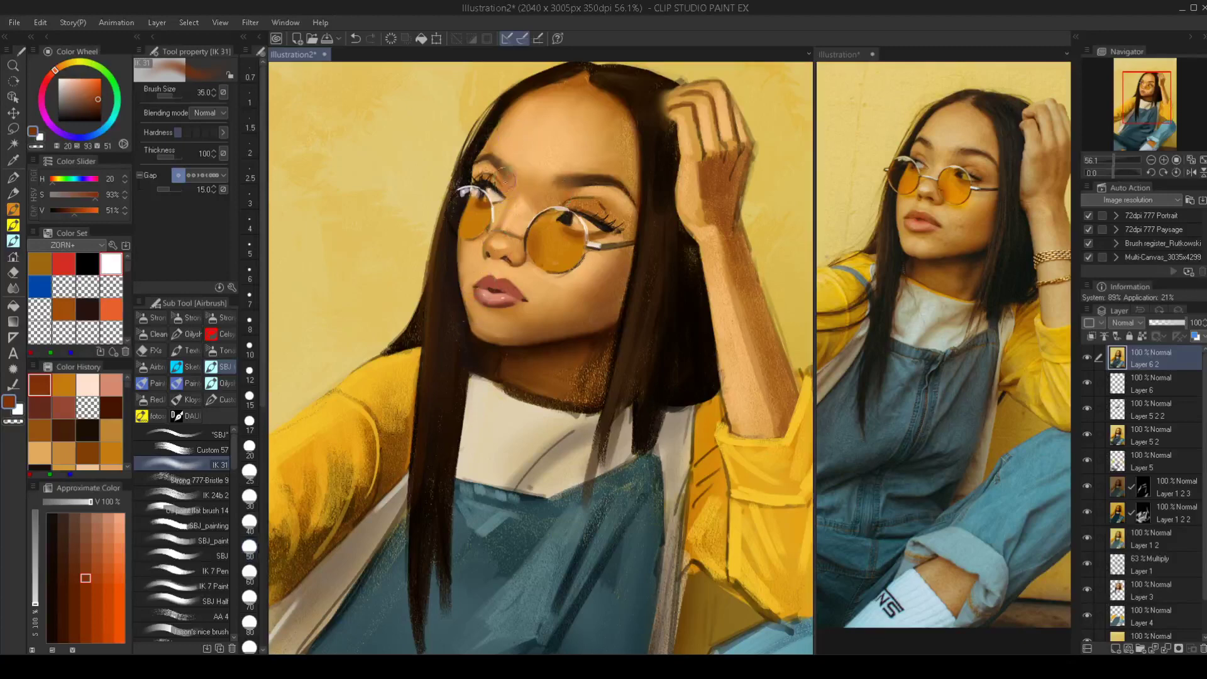
scroll(511, 224, "down", 3)
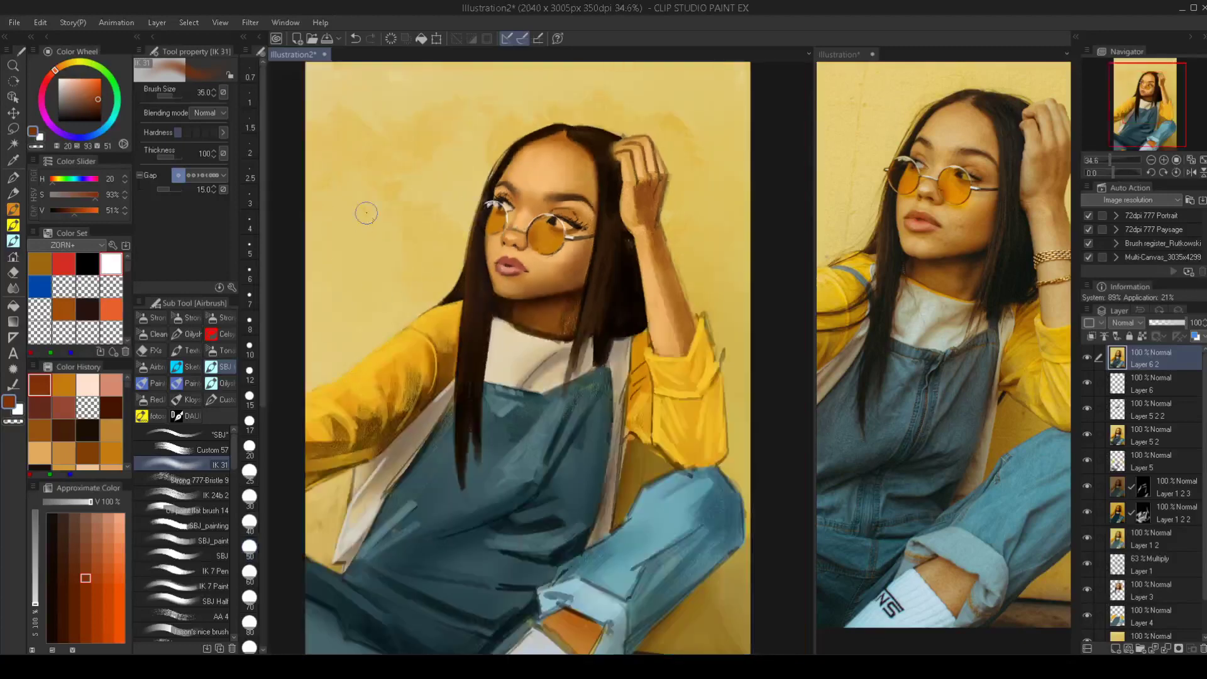
key("h")
key("h")
scroll(519, 377, "up", 2)
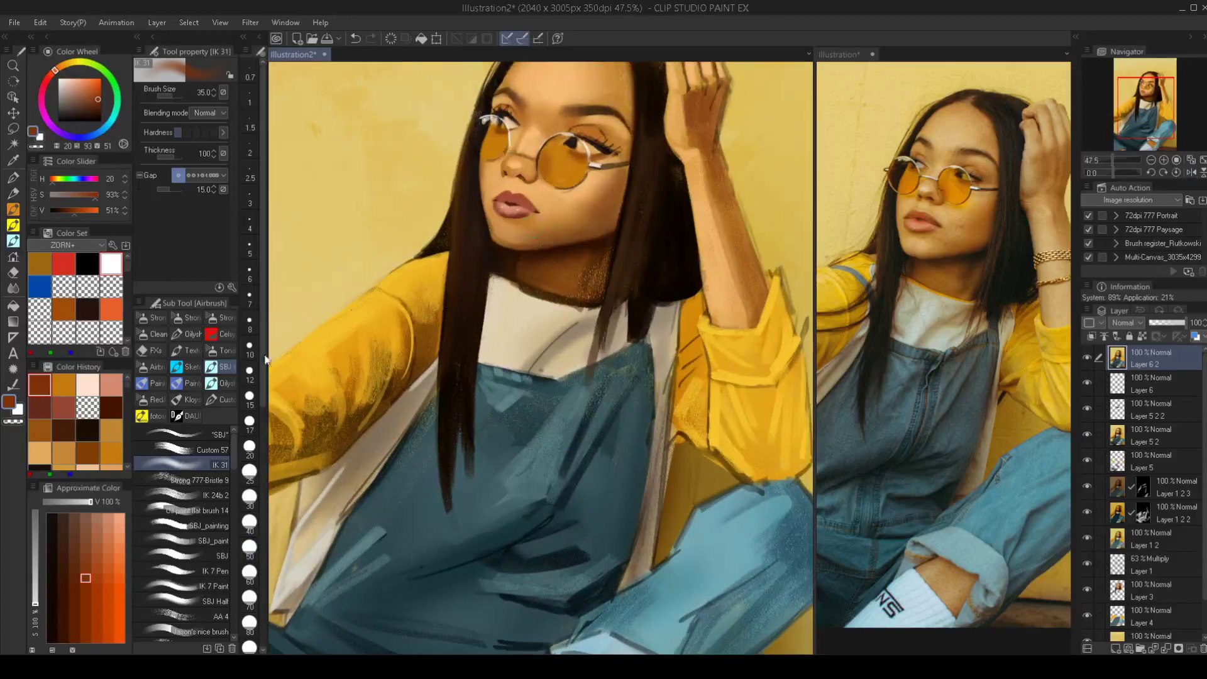
Shade folds on the white turtleneck with the SBJ brush in sampled grey-beige (H 35, S 25, V 61) at size 40, undoing the first strokes
left_click(201, 433)
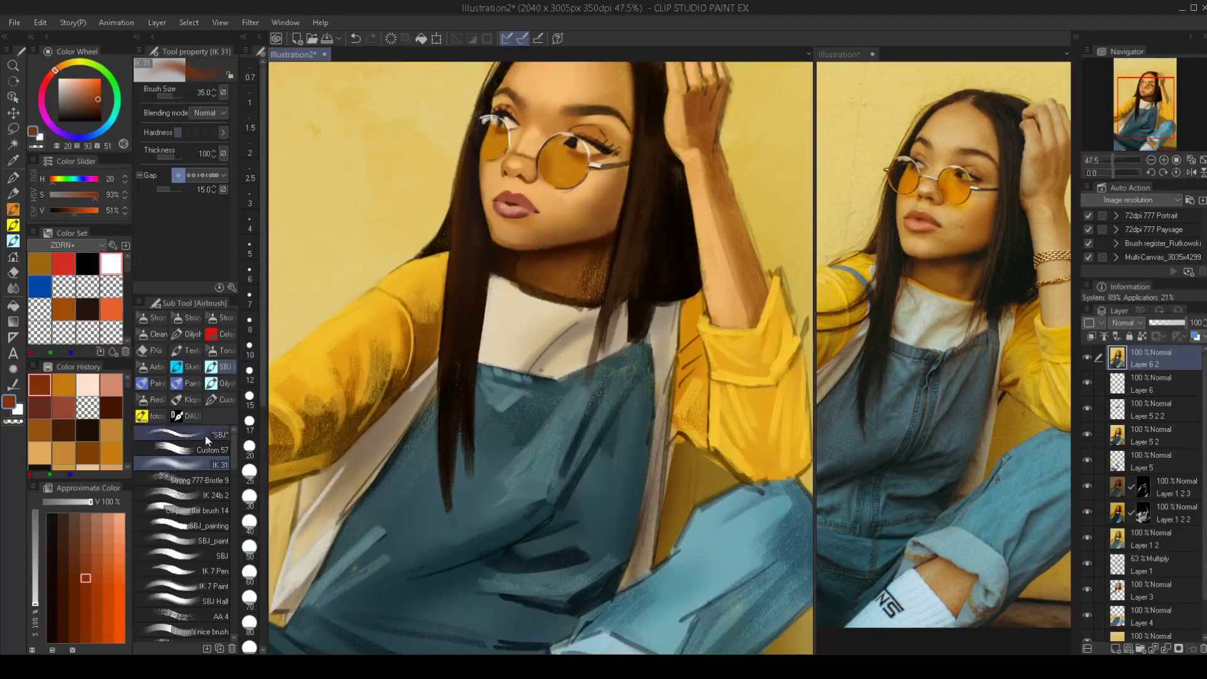
left_click(562, 342, "alt")
key("bracketright")
key("bracketright")
key("bracketright")
key("bracketright")
key("bracketright")
key("bracketright")
key("bracketright")
key("bracketright")
key("bracketright")
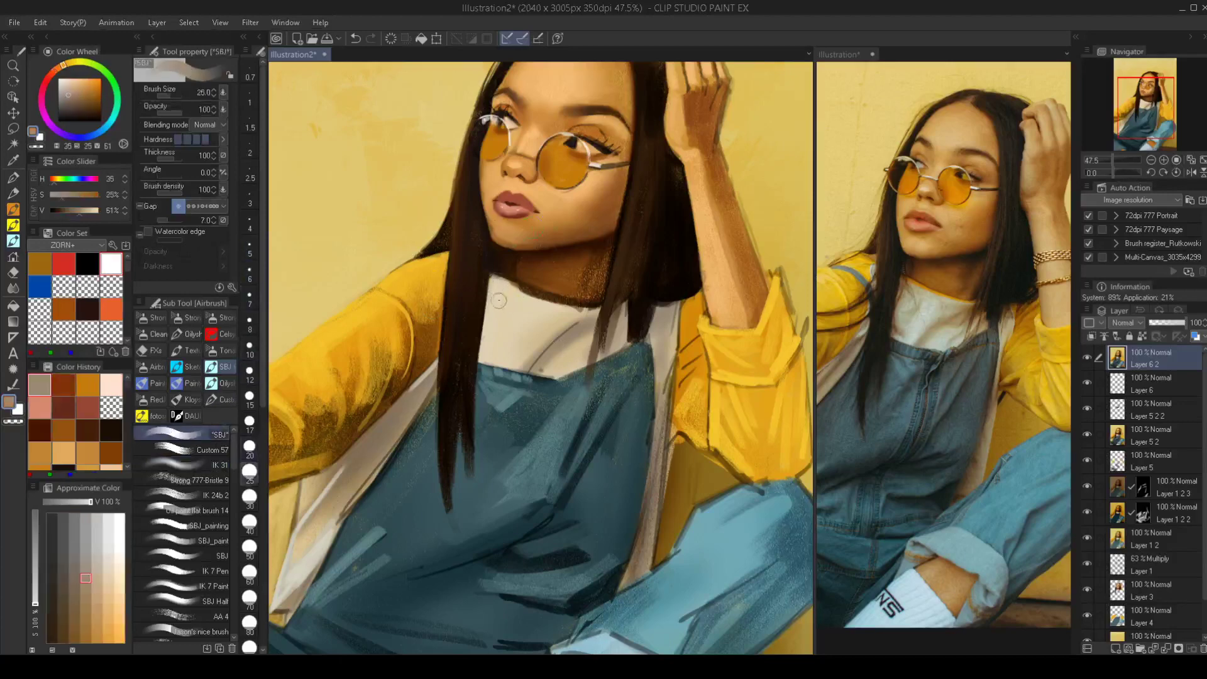
key("bracketright")
key("bracketright")
key("bracketright")
mouse_move(492, 286)
left_mouse_down()
mouse_move(521, 322)
mouse_move(502, 311)
mouse_move(491, 354)
left_mouse_up()
key("ctrl+z")
key("ctrl+z")
key("bracketleft")
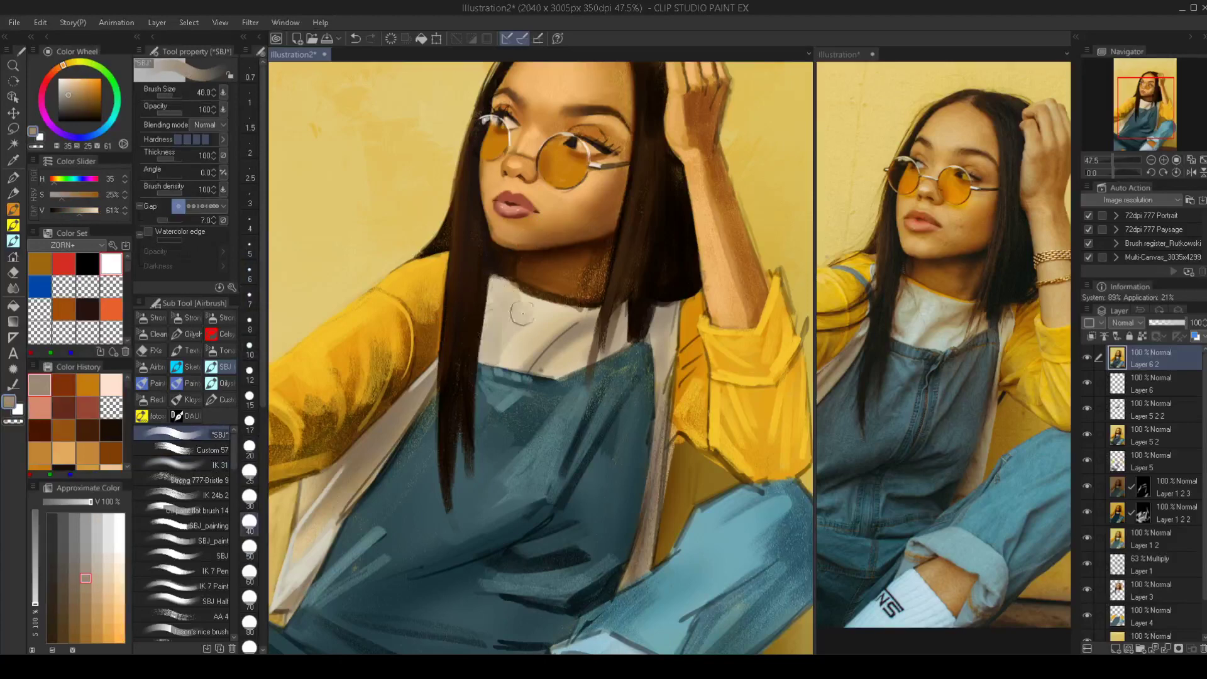
left_click_drag(522, 313, 514, 343)
Texture the hair's outer edge from temple to shoulder with the IK 25 brush in dark brown (H 24, S 73, V 16) at size 60, undoing rejected strokes
scroll(569, 361, "down", 3)
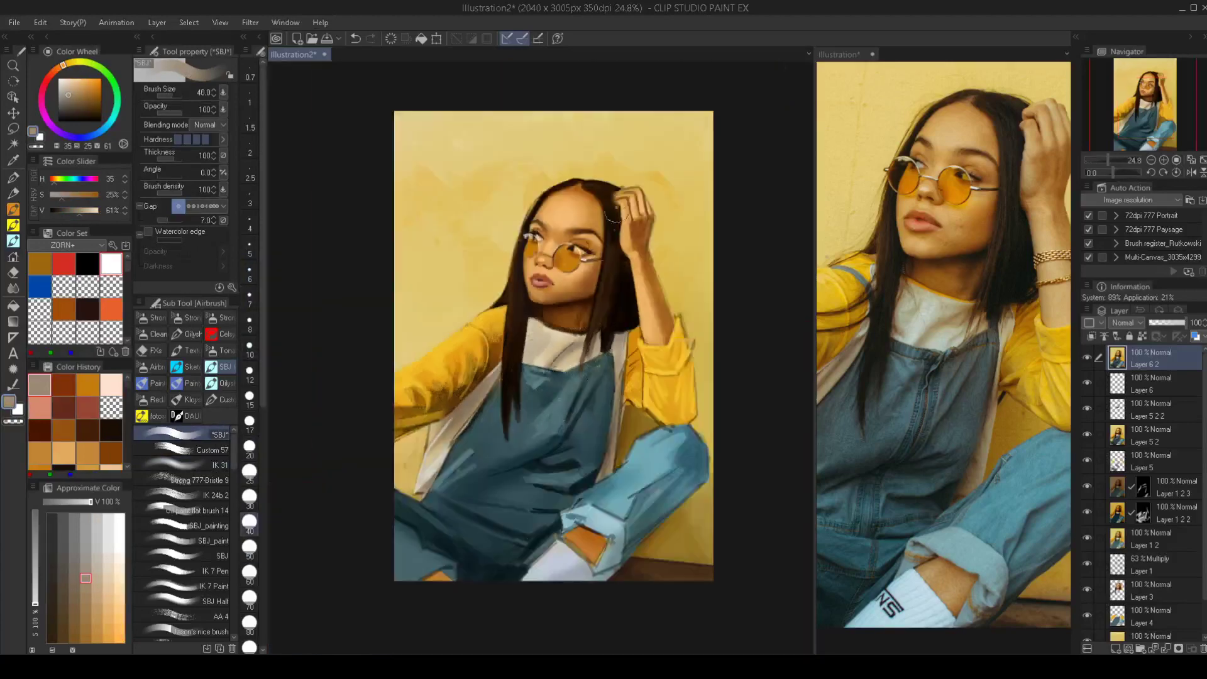
left_click_drag(579, 384, 573, 345)
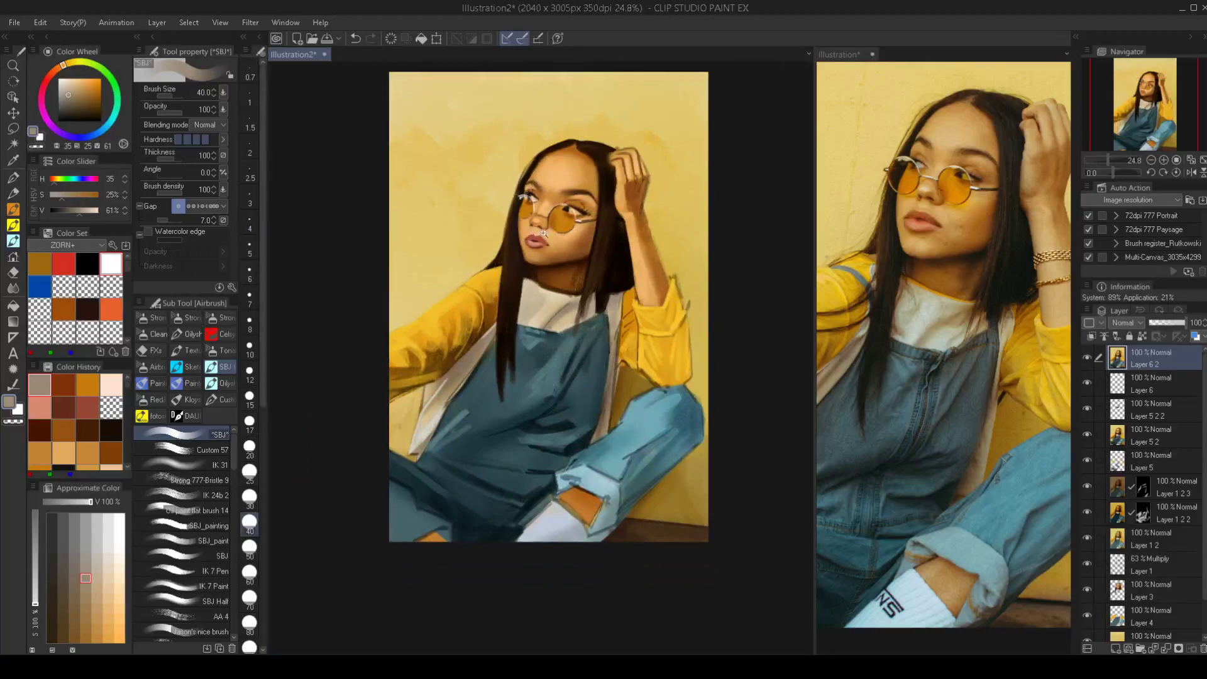
scroll(543, 233, "up", 2)
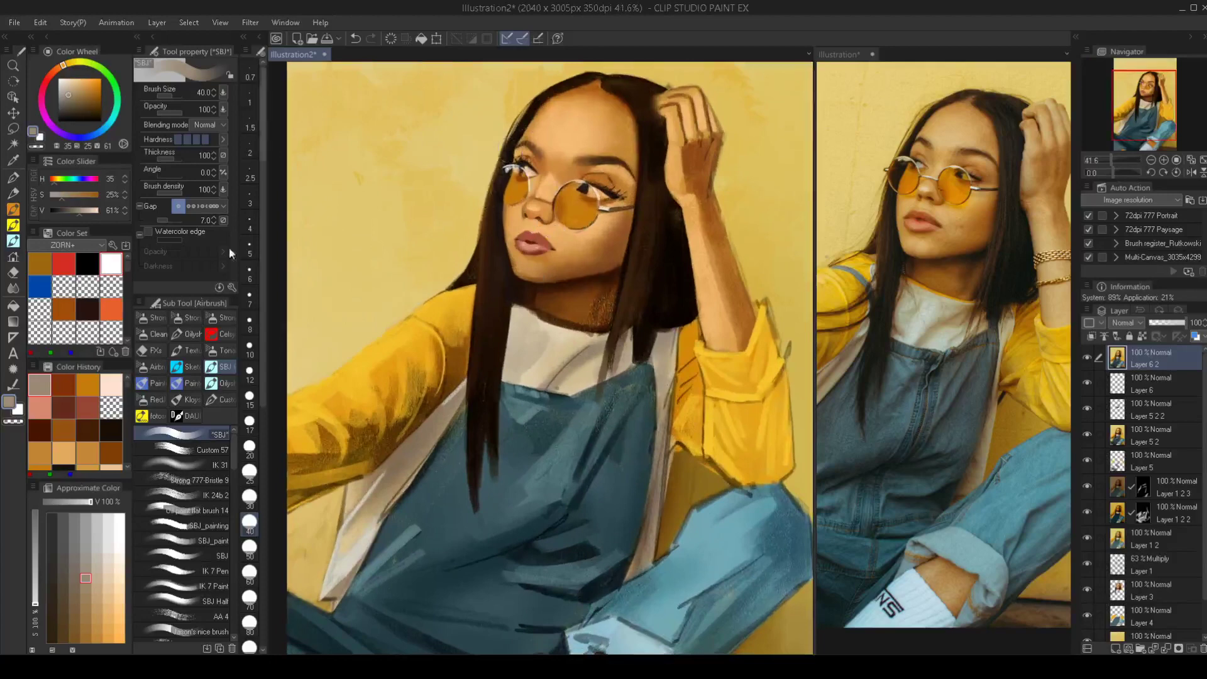
left_click_drag(237, 449, 240, 555)
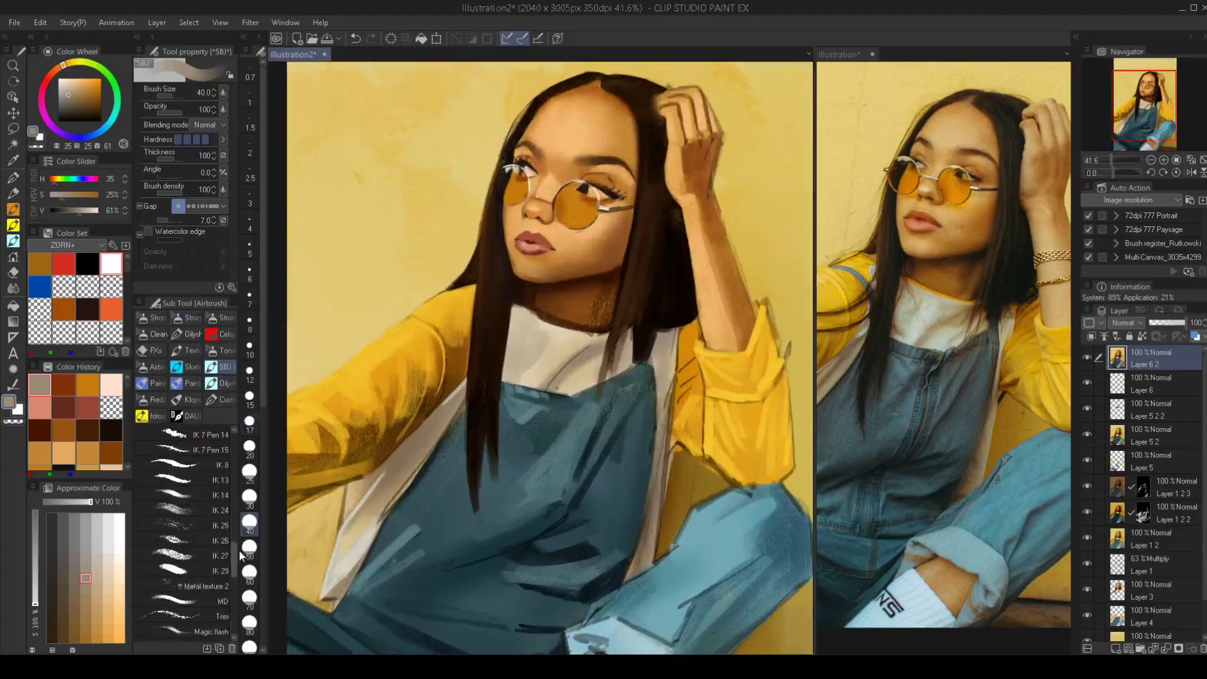
left_click(189, 525)
left_click(495, 184, "alt")
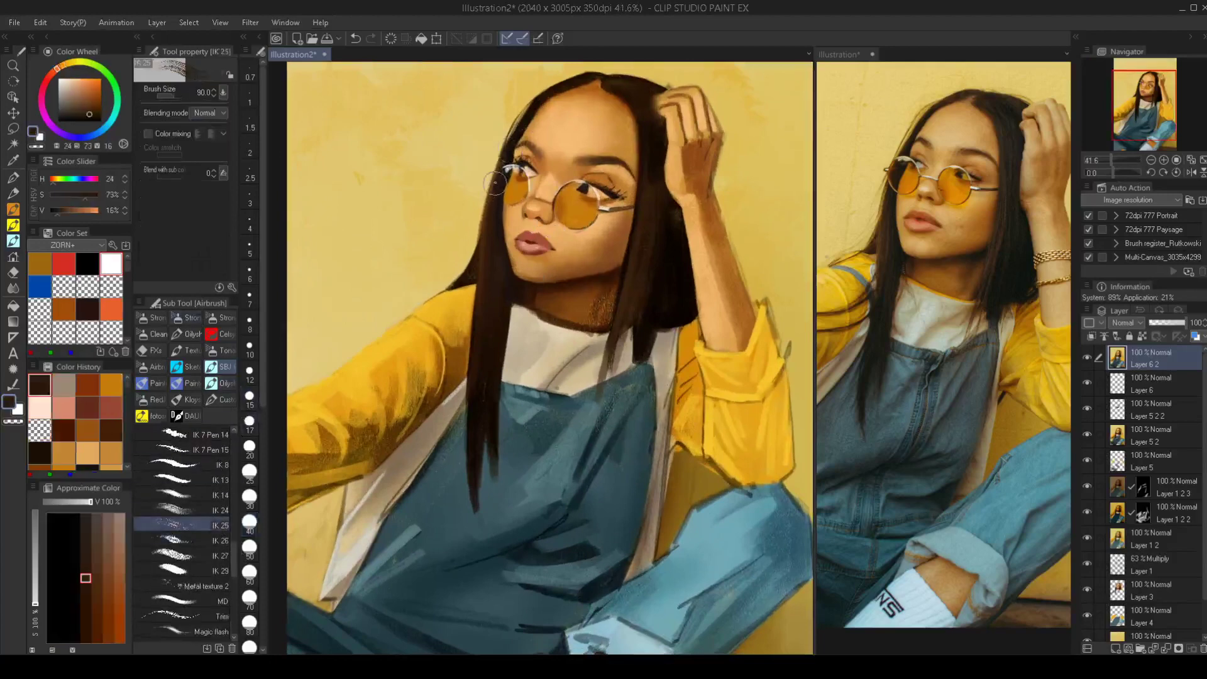
key("bracketleft")
key("bracketleft")
key("bracketleft")
left_click_drag(506, 150, 464, 278)
key("ctrl+z")
left_click_drag(511, 138, 472, 294)
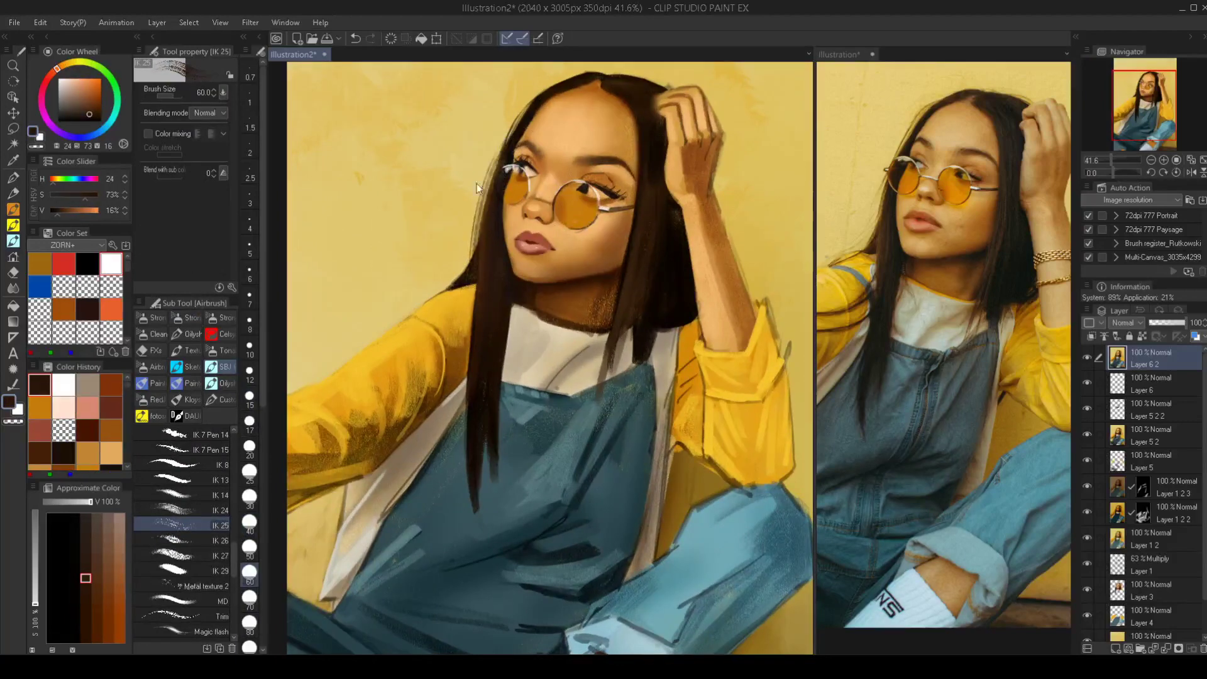
key("ctrl+z")
mouse_move(506, 148)
left_mouse_down()
mouse_move(474, 257)
mouse_move(476, 307)
left_mouse_up()
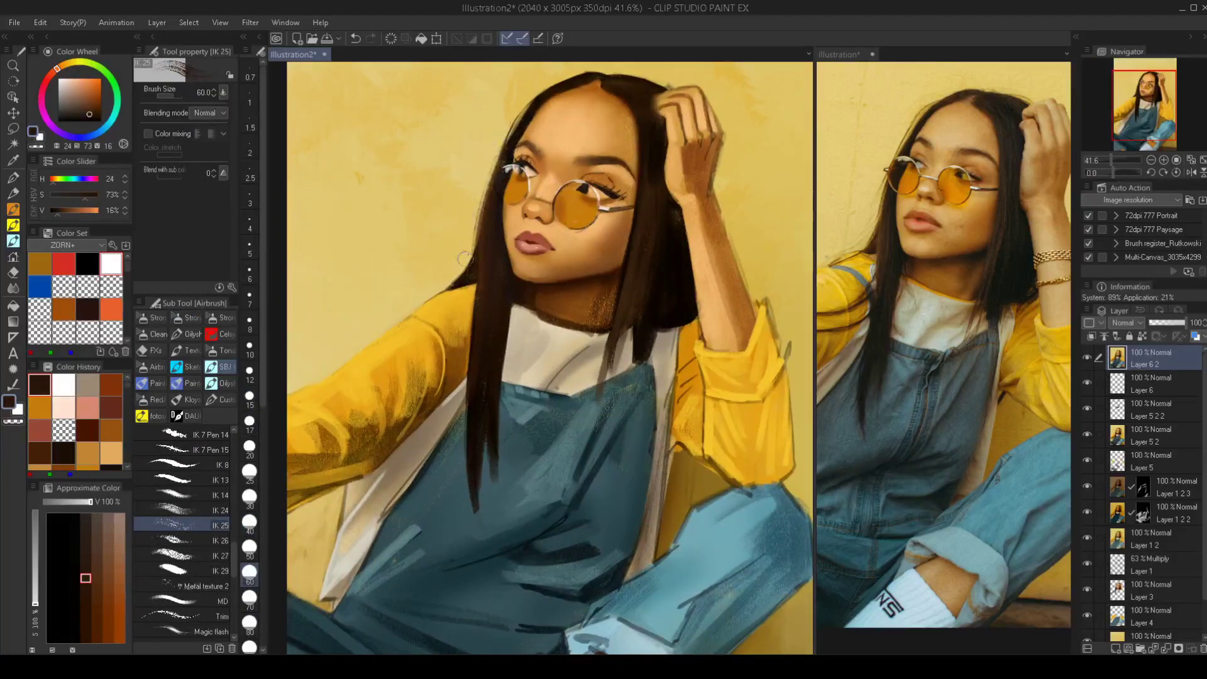
Try painting loose dark strands from the hair's outer edge across the yellow shoulder
left_click_drag(479, 250, 428, 305)
left_click_drag(457, 281, 409, 333)
key("ctrl+z")
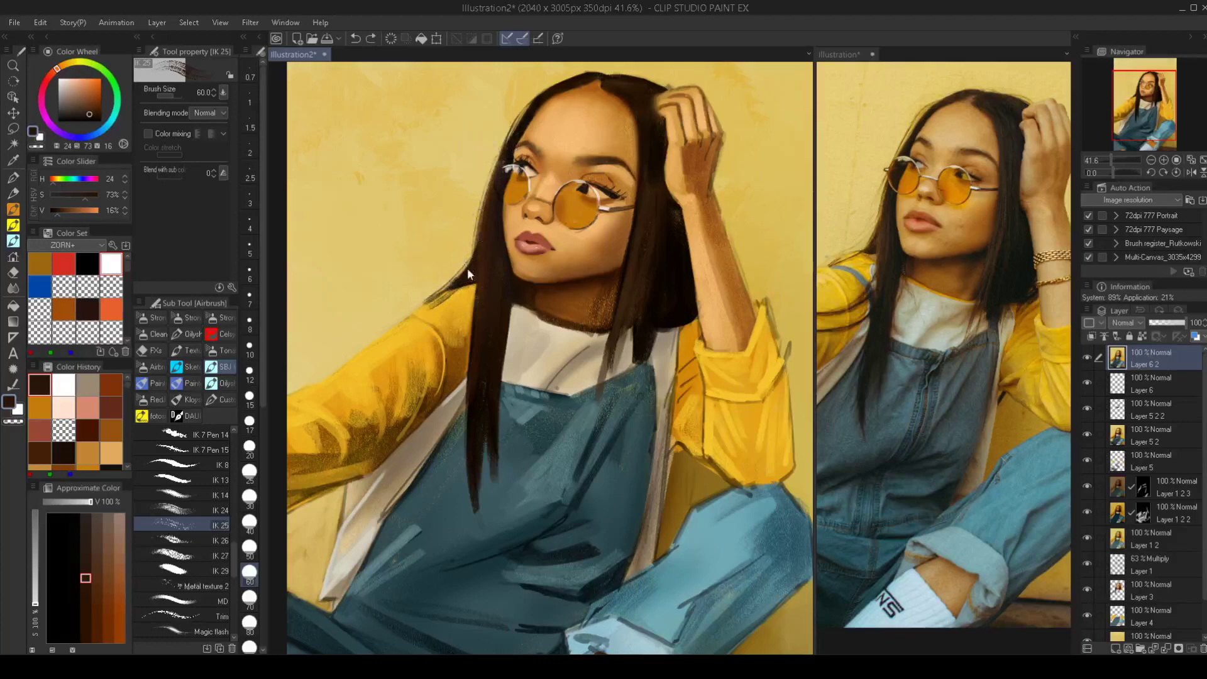
key("ctrl+z")
Shape the loose strands over the shoulder, alternating sampled sleeve yellow (H 42, S 87, V 92) and dark brown (H 27, S 72, V 16)
left_click(435, 310, "alt")
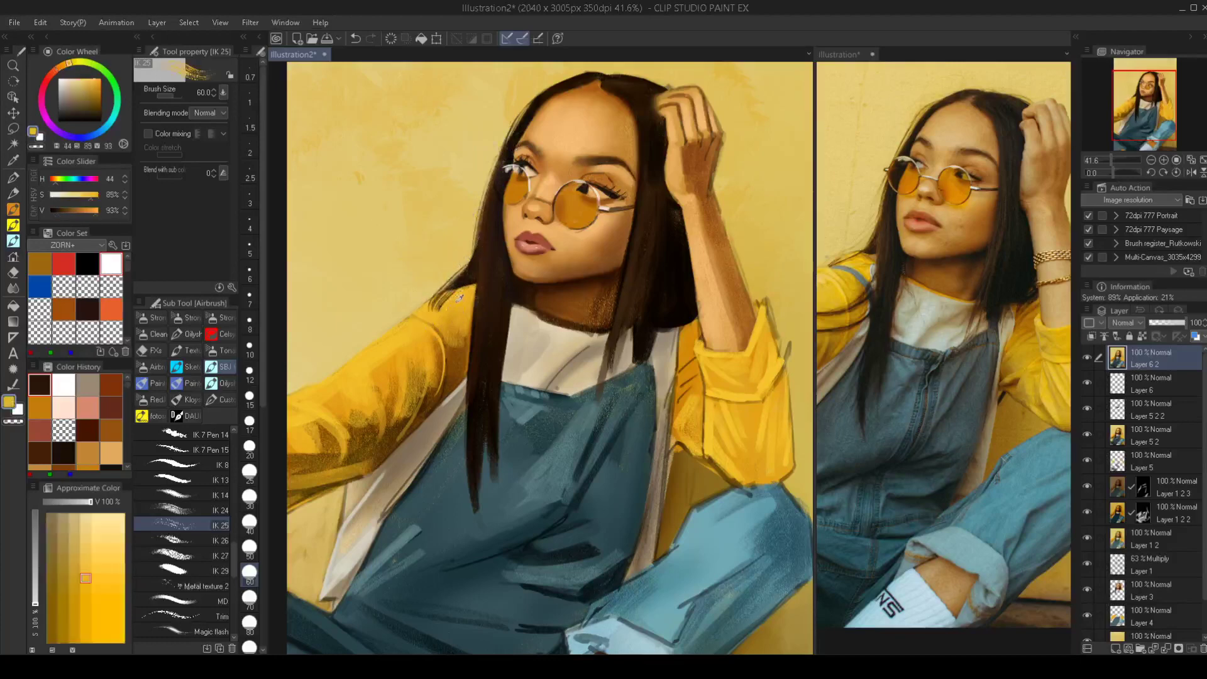
left_click(472, 273, "alt")
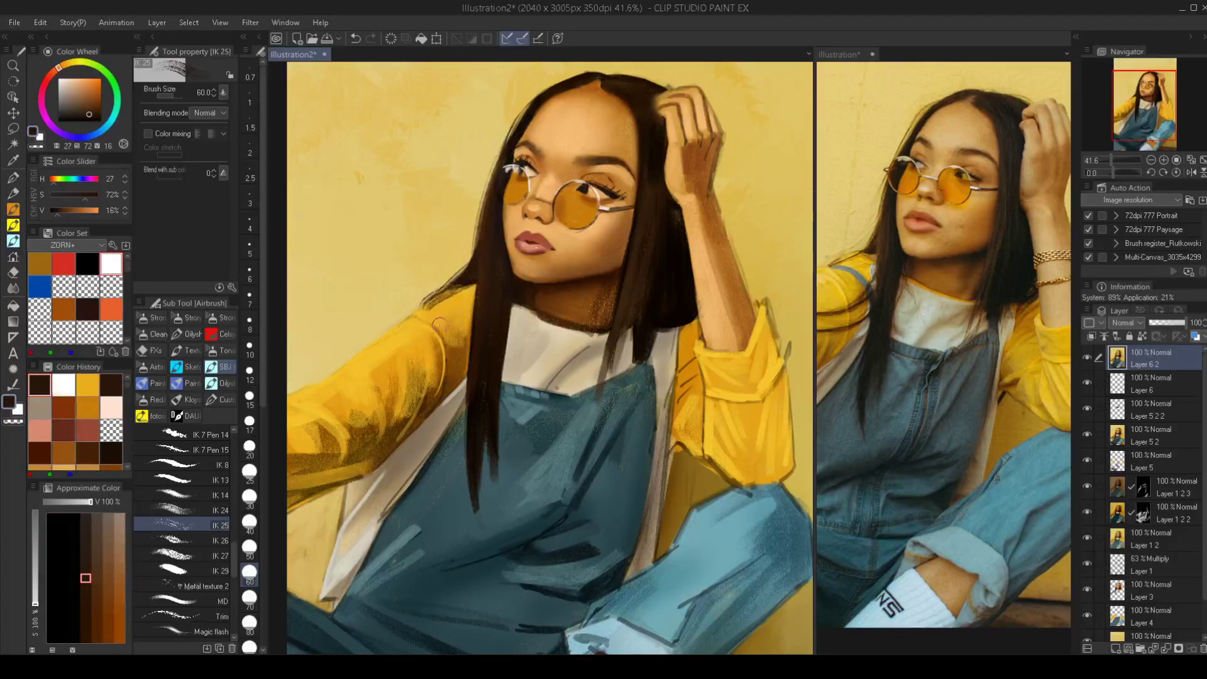
left_click(437, 317, "alt")
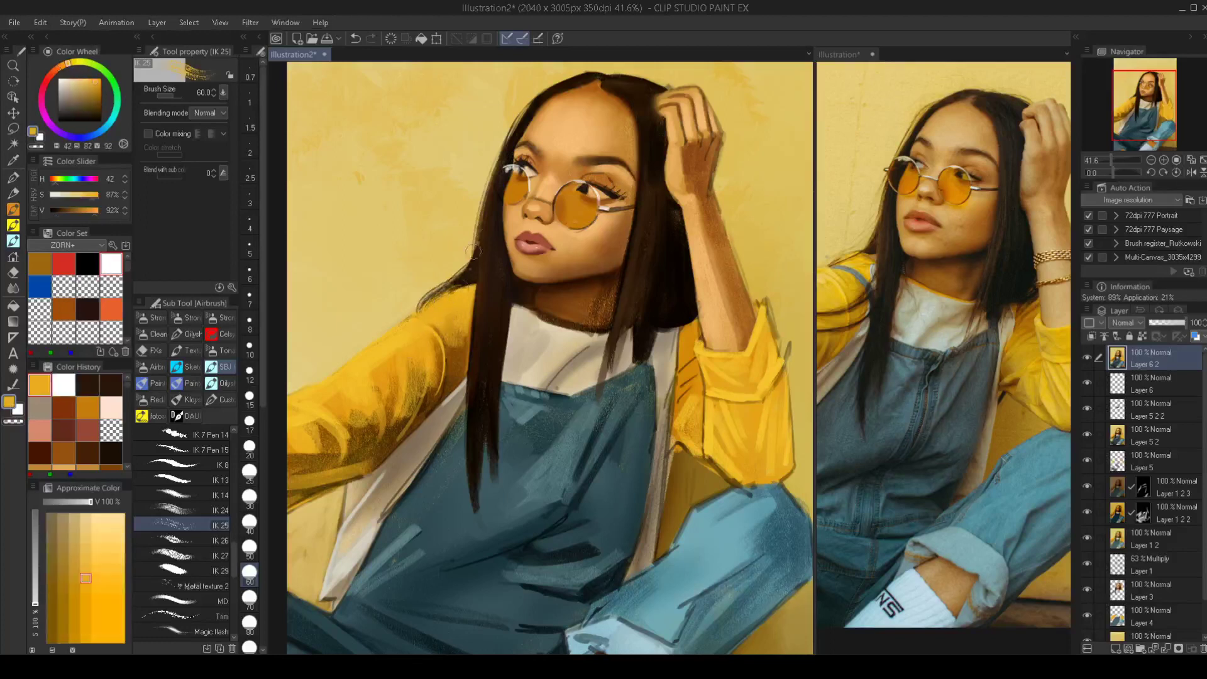
Brush the hair lock beside the cheek down over the overalls in sampled brown (H 27, S 75, V 21) at size 80, redoing the first stroke
left_click_drag(568, 350, 550, 325)
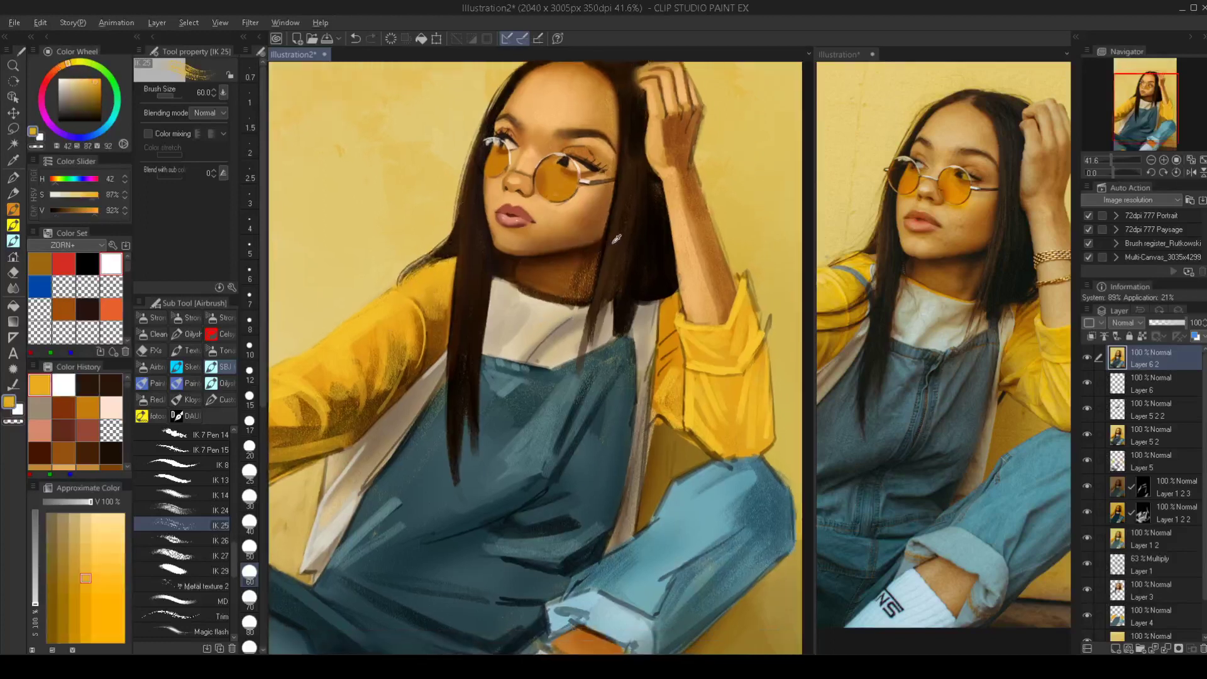
left_click(614, 238, "alt")
key("bracketright")
key("bracketright")
left_click_drag(624, 181, 555, 379)
key("ctrl+z")
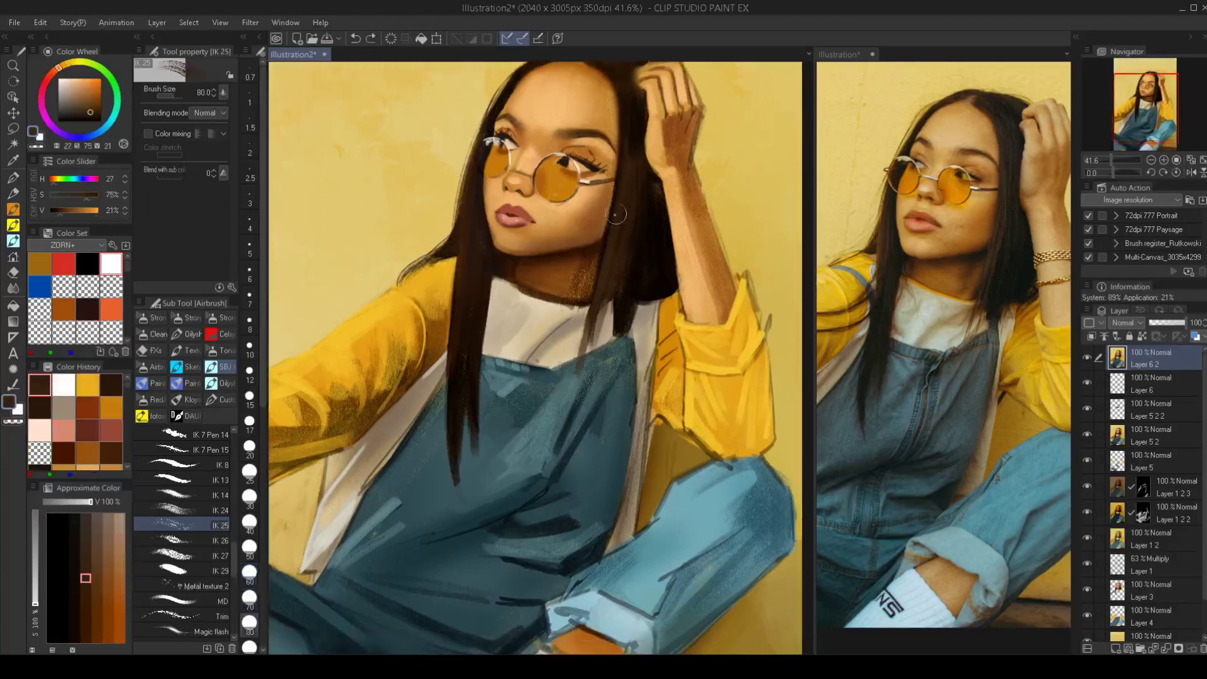
left_click_drag(617, 215, 562, 421)
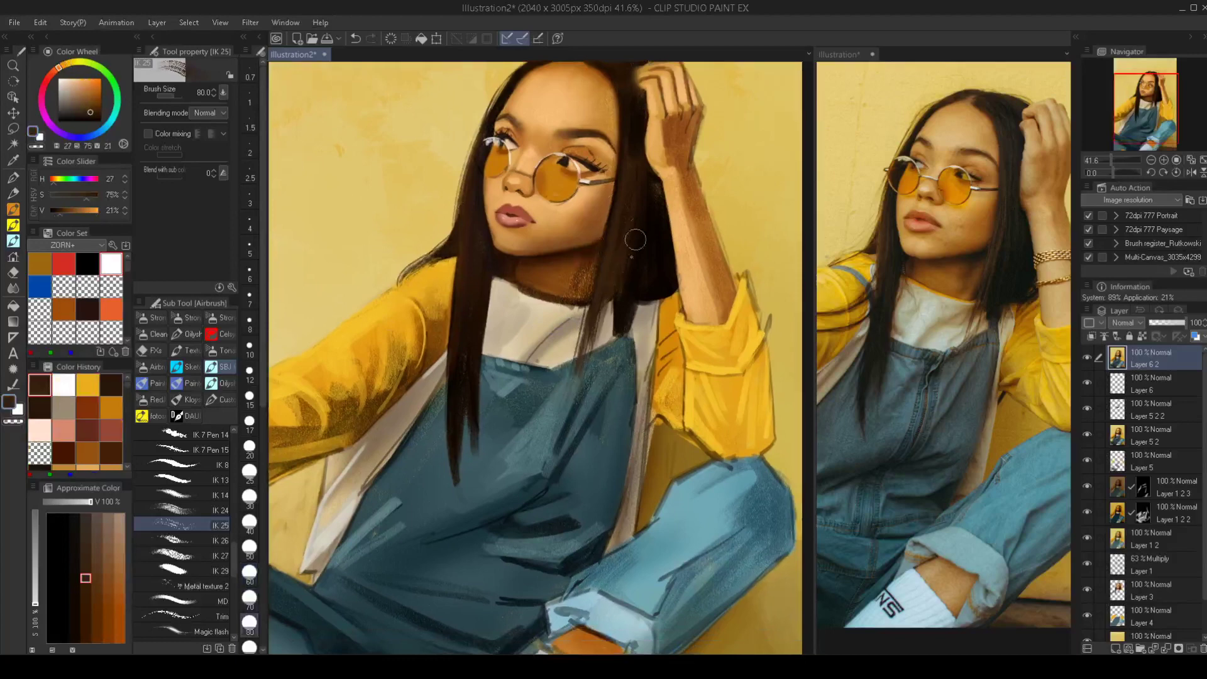
Darken the hair ends over the shirt beside the neck with a sampled near-black brown
left_click(622, 317, "alt")
key("x")
key("x")
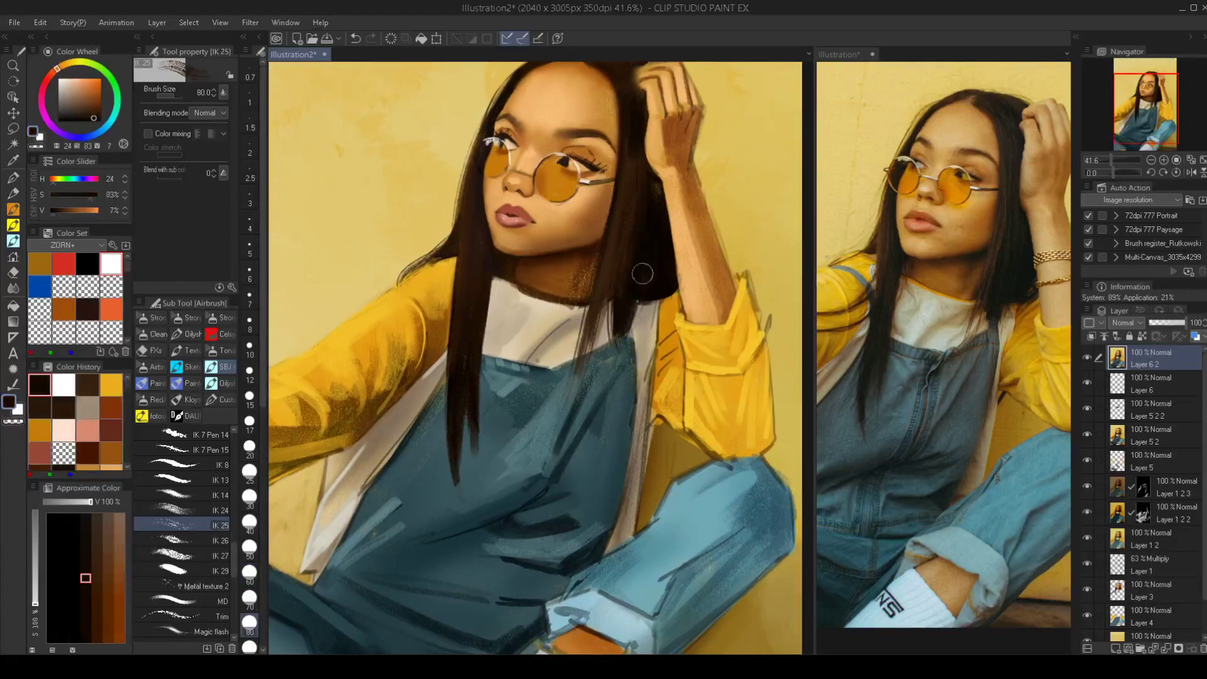
Break up the hair's lower edge near the raised arm, alternating sampled grey-beige (H 38, S 27, V 63) and near-black brown (H 22, S 89, V 4)
left_click(642, 328, "alt")
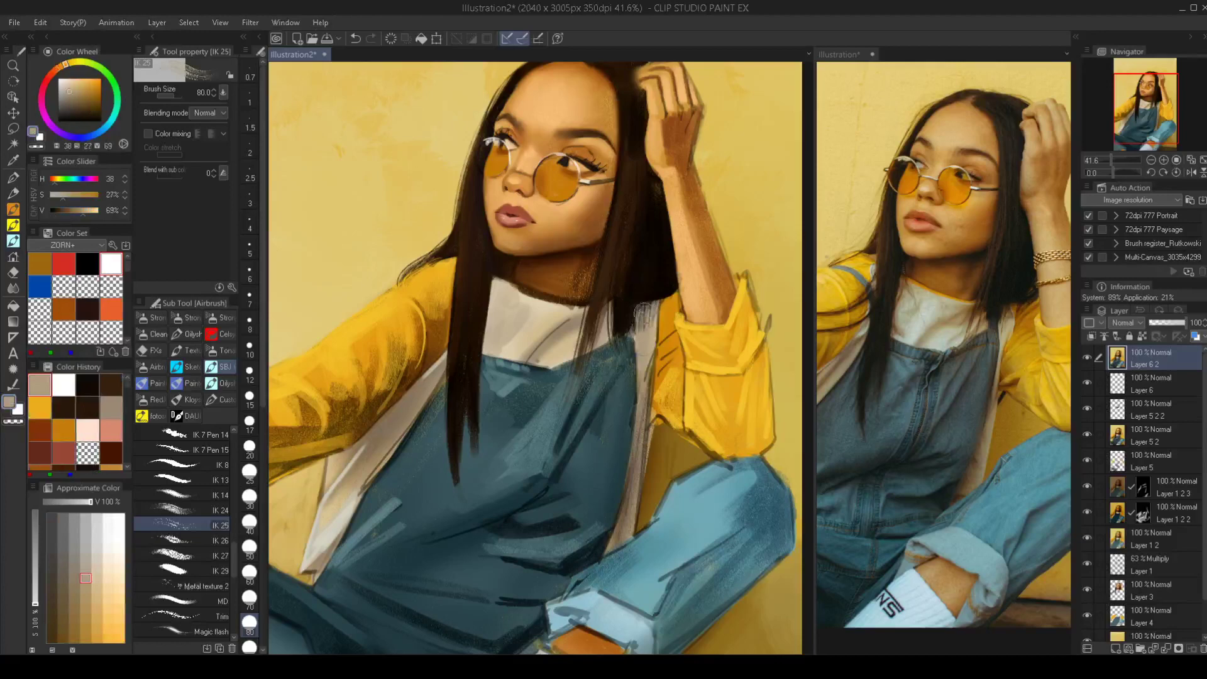
left_click(647, 292, "alt")
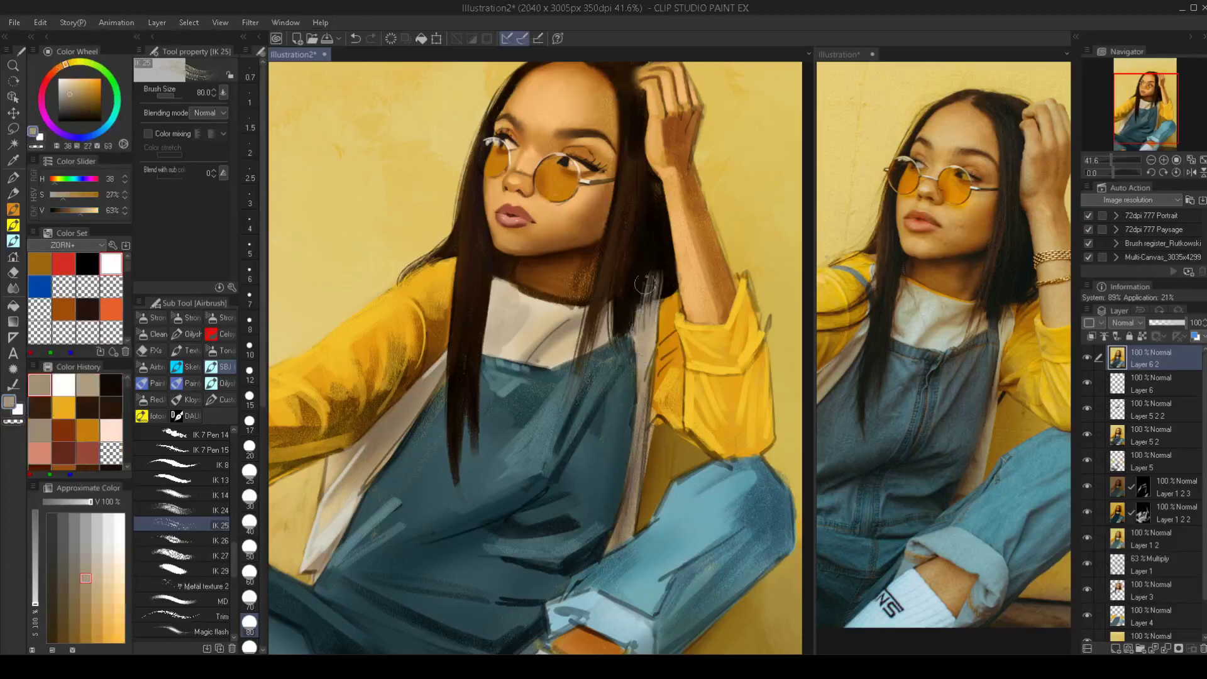
left_click(642, 333, "alt")
left_click_drag(652, 270, 643, 324)
left_click(662, 251, "alt")
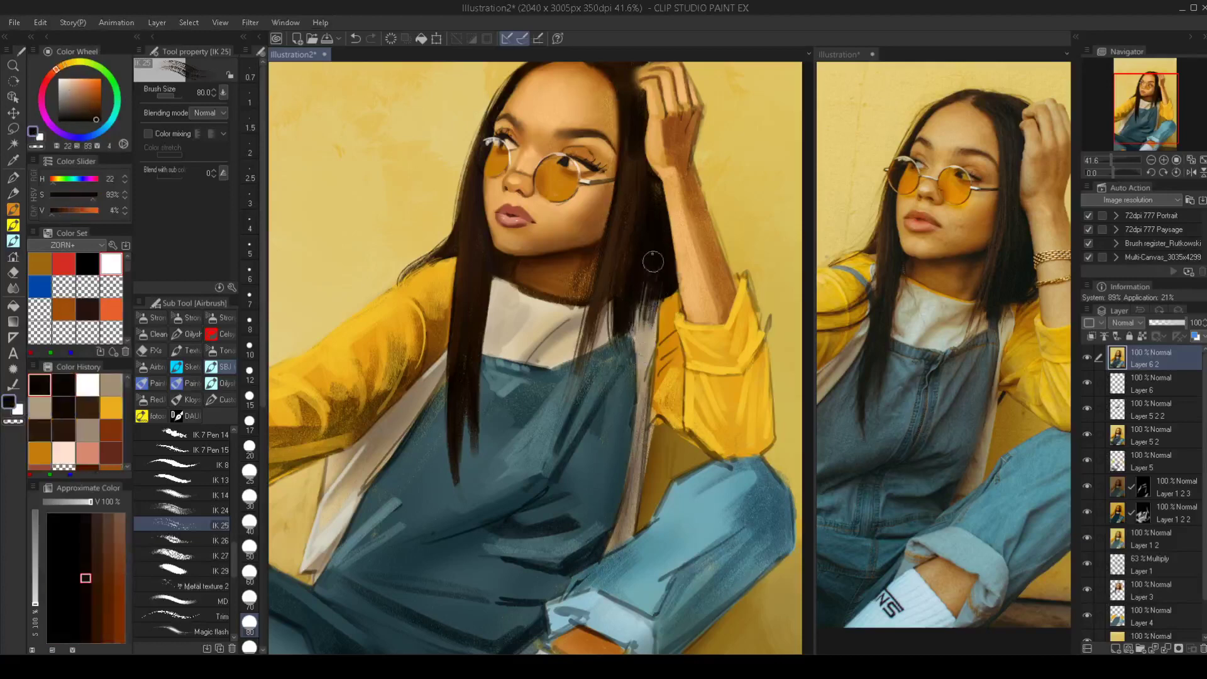
mouse_move(652, 264)
left_mouse_down()
mouse_move(638, 352)
mouse_move(667, 247)
left_mouse_up()
scroll(629, 397, "down", 2)
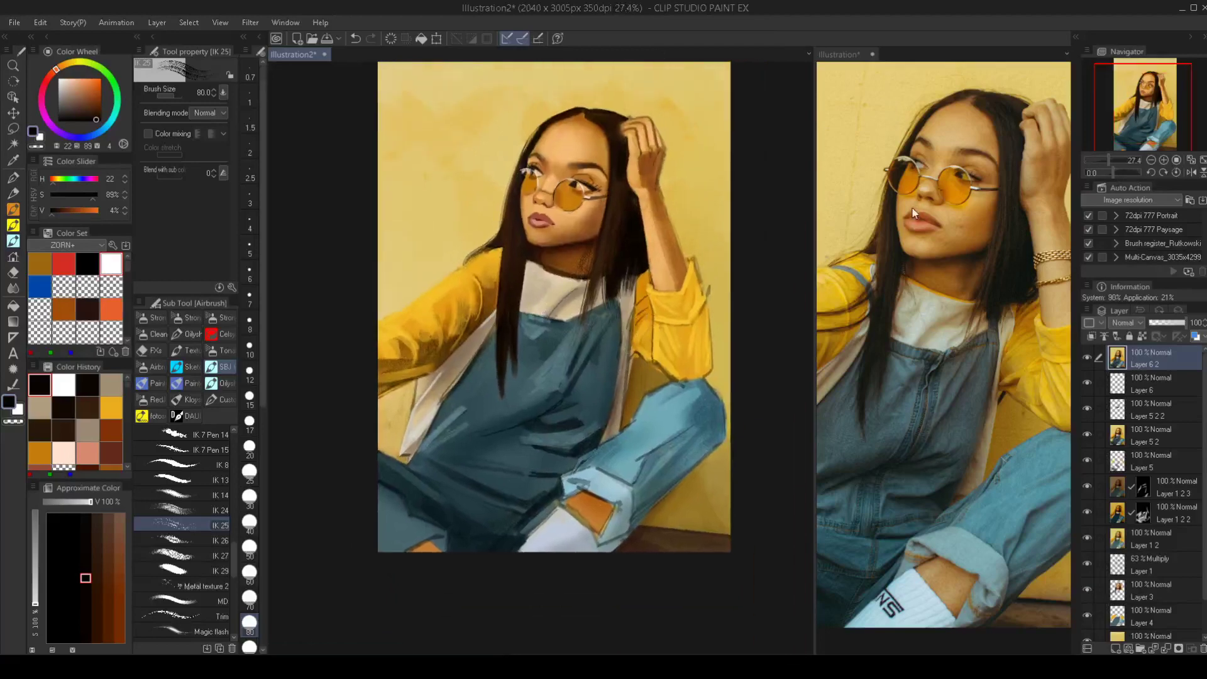
Sharpen the upper edge of the white collar with the SBJ brush in sampled light beige (H 40, S 18, V 87) at size 15
left_click(930, 224)
scroll(930, 224, "down", 3)
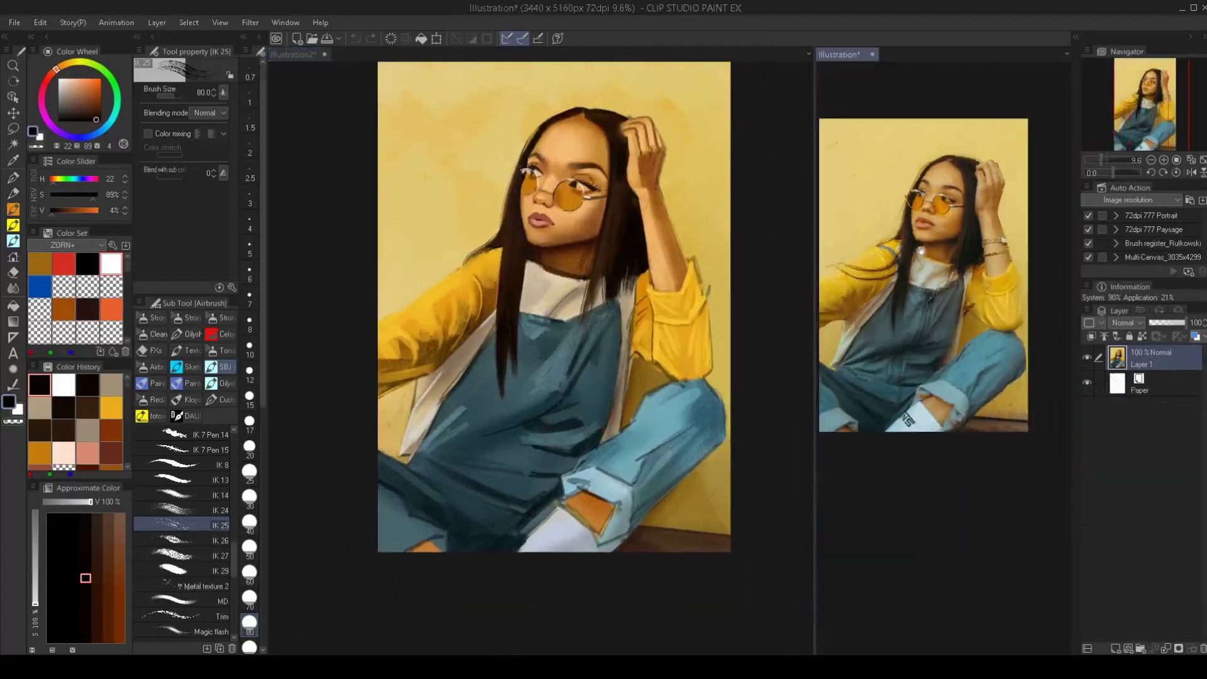
left_click_drag(930, 225, 919, 232)
left_click(619, 302)
scroll(599, 289, "up", 3)
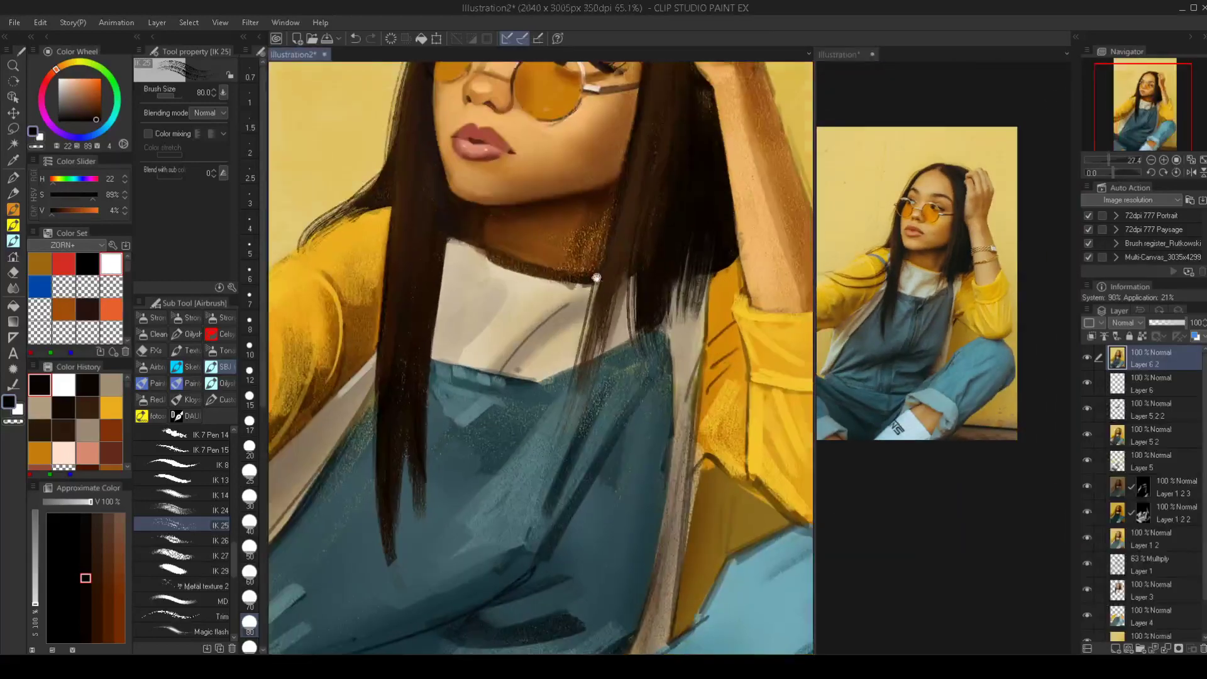
key("j")
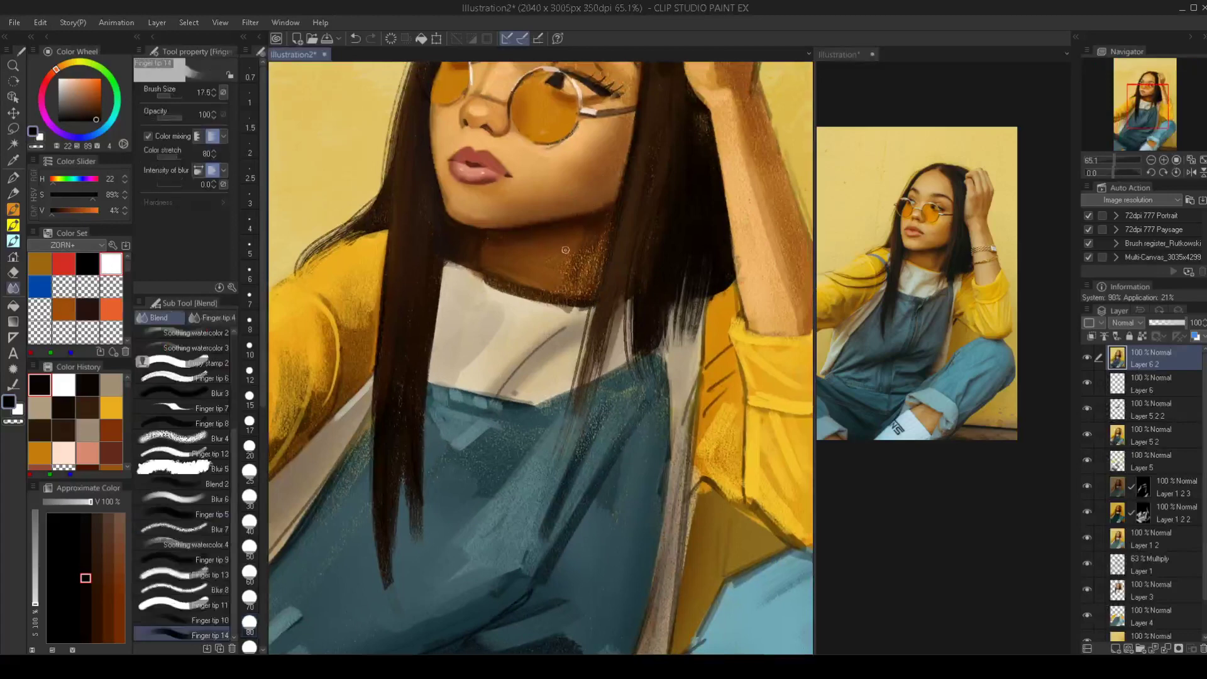
key("b")
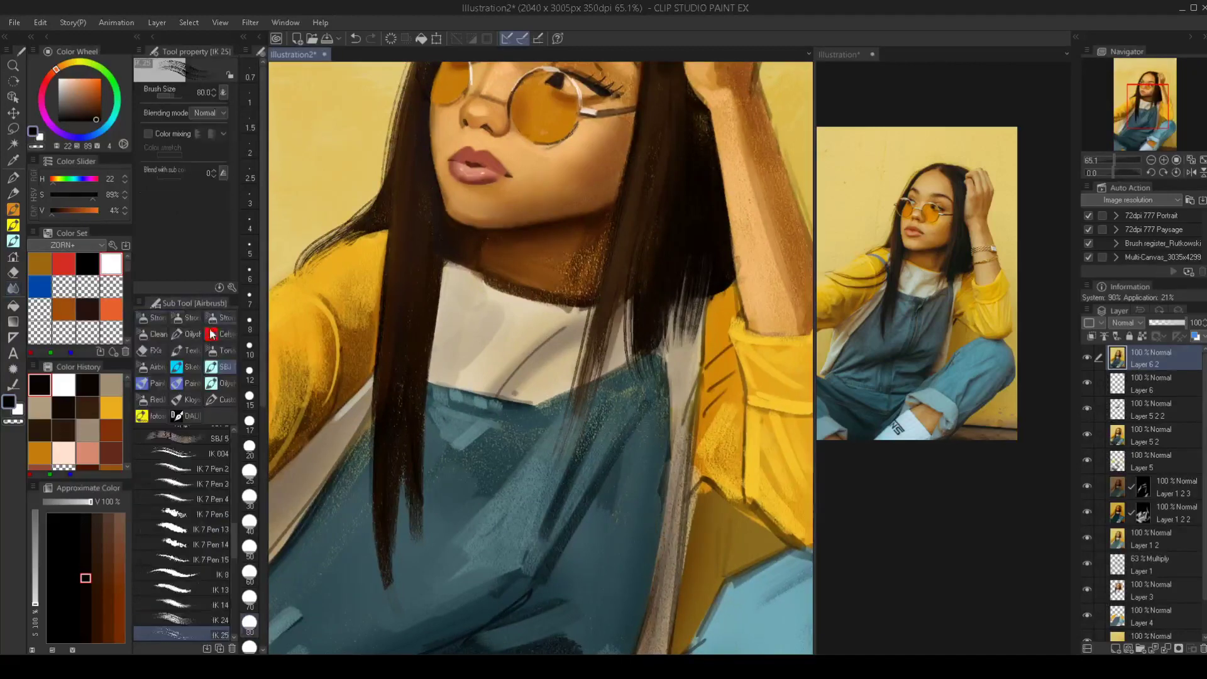
left_click_drag(234, 543, 234, 439)
left_click(214, 433)
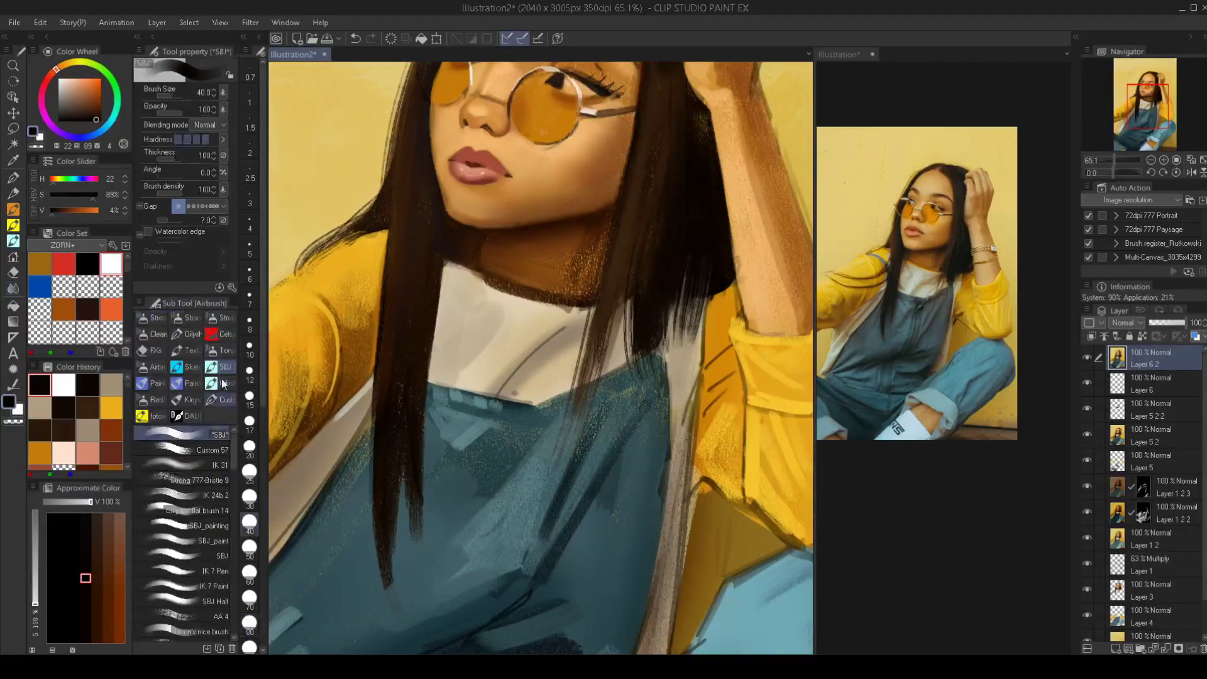
key("h")
left_click(573, 292, "alt")
key("[")
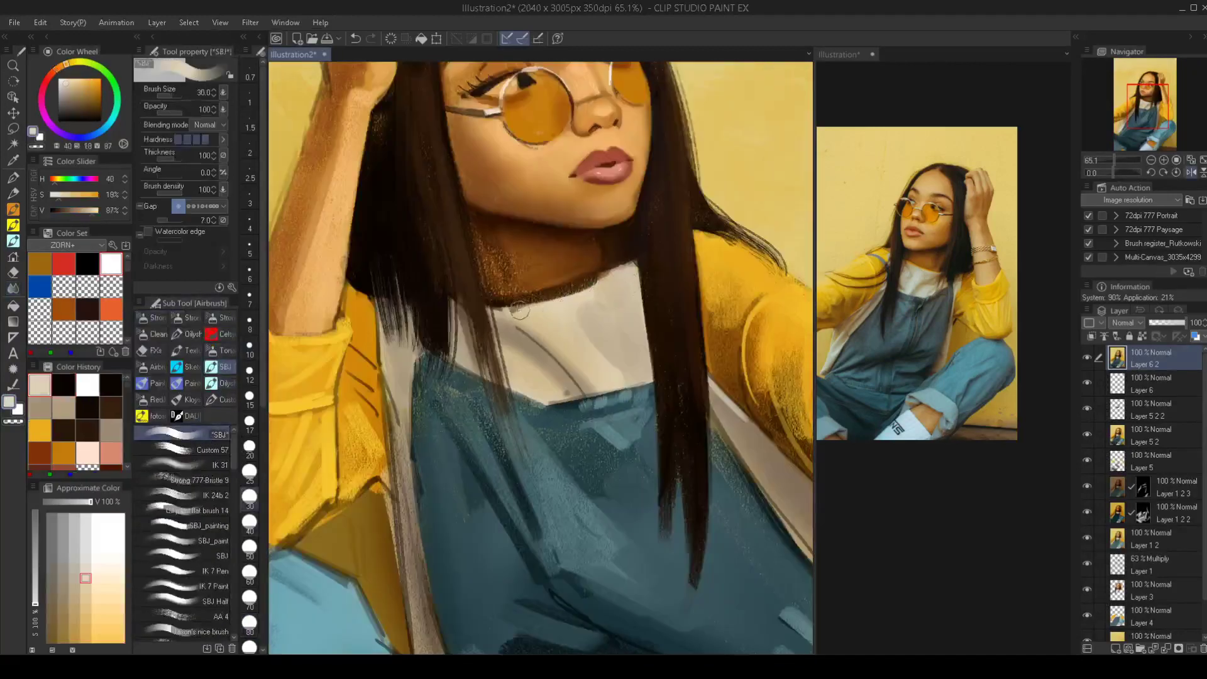
key("bracketleft")
key("bracketleft")
key("bracketleft")
mouse_move(513, 309)
left_mouse_down()
mouse_move(577, 293)
mouse_move(528, 308)
left_mouse_up()
key("ctrl+z")
left_click_drag(600, 282, 512, 309)
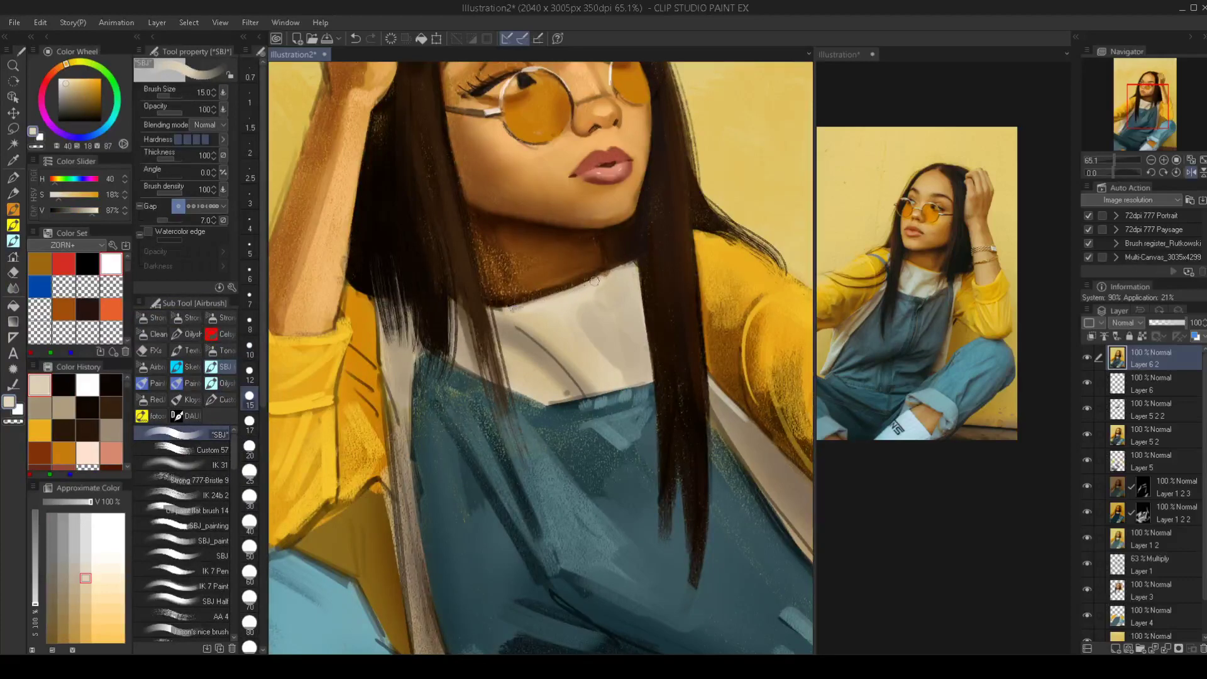
mouse_move(597, 279)
left_mouse_down()
mouse_move(513, 307)
mouse_move(607, 275)
mouse_move(500, 311)
mouse_move(553, 295)
left_mouse_up()
Trace the collar's neckline with a thin line of sampled mustard yellow (H 42, S 85, V 79) at size 9
left_click(509, 311, "alt")
key("h")
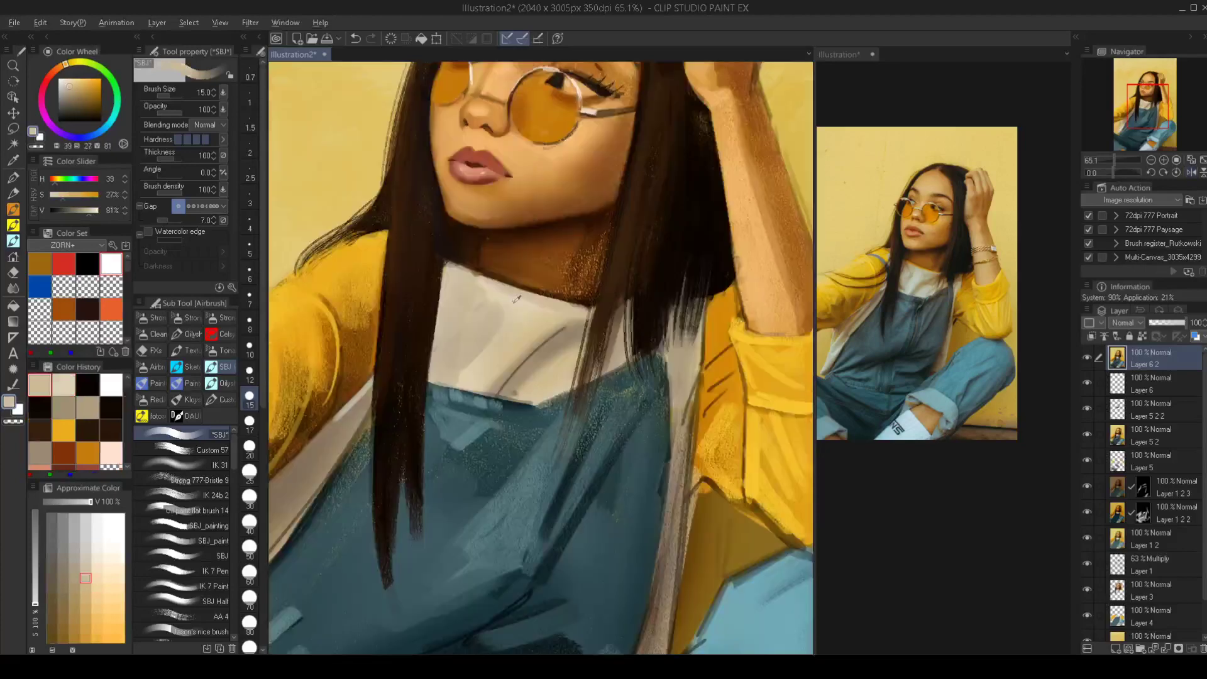
left_click(370, 313, "alt")
key("h")
key("[")
key("[")
key("[")
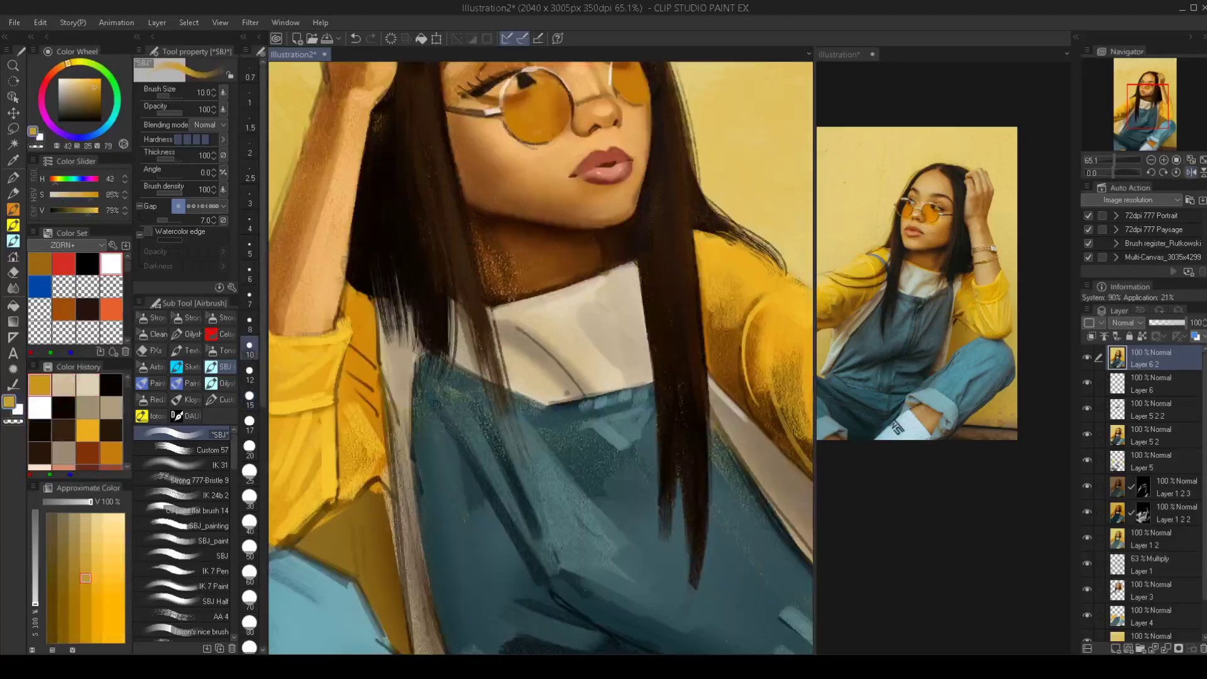
left_click_drag(484, 308, 635, 259)
scroll(622, 268, "down", 3)
key("h")
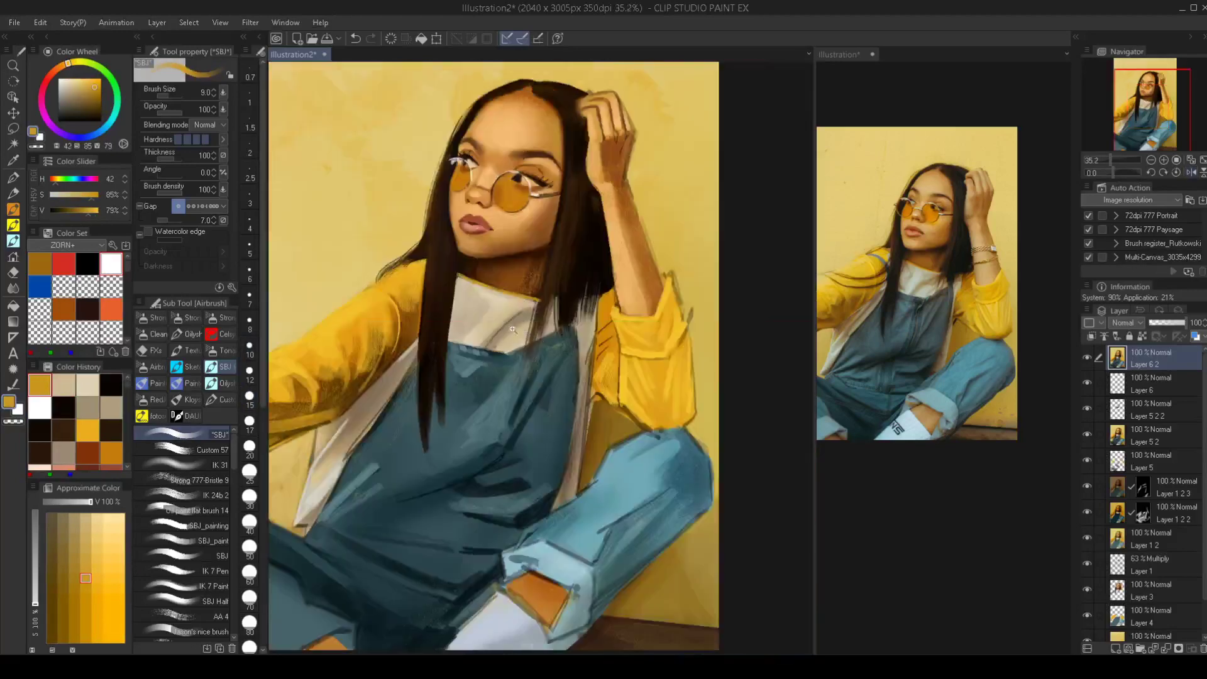
Switch to the IK 004 brush at size 90 with a dark brown (H 38, S 93, V 32) sampled from the outstretched sleeve
scroll(548, 267, "up", 3)
left_click(566, 264, "alt")
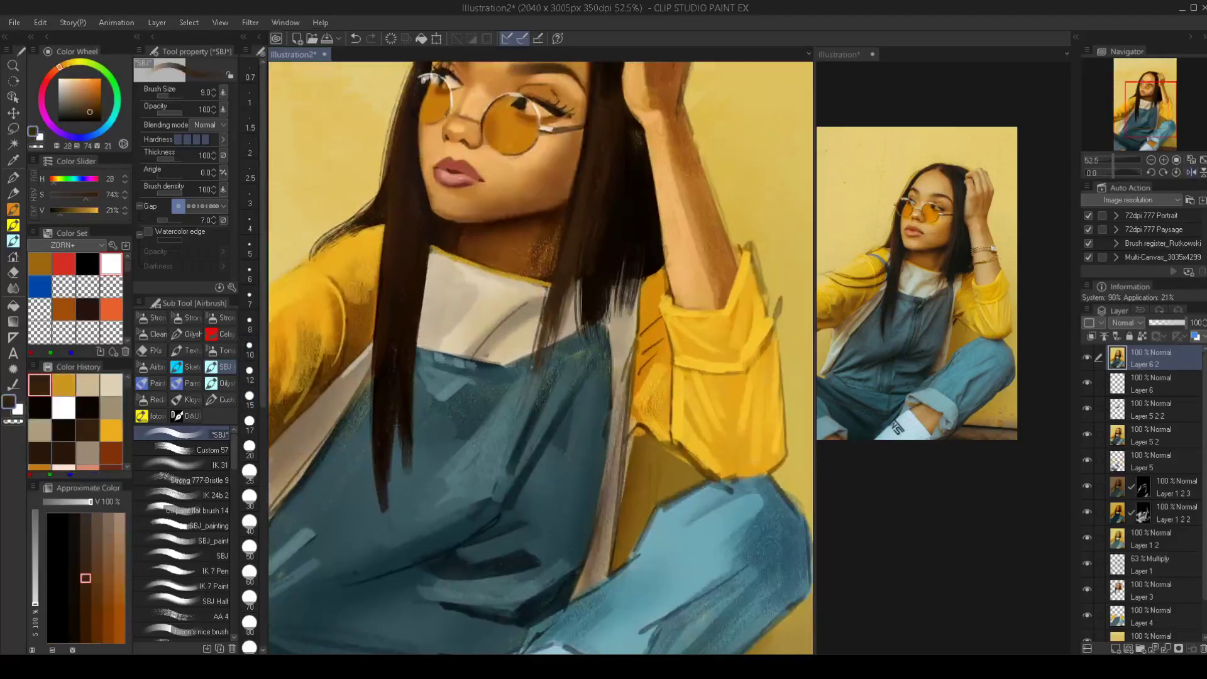
scroll(550, 328, "down", 2)
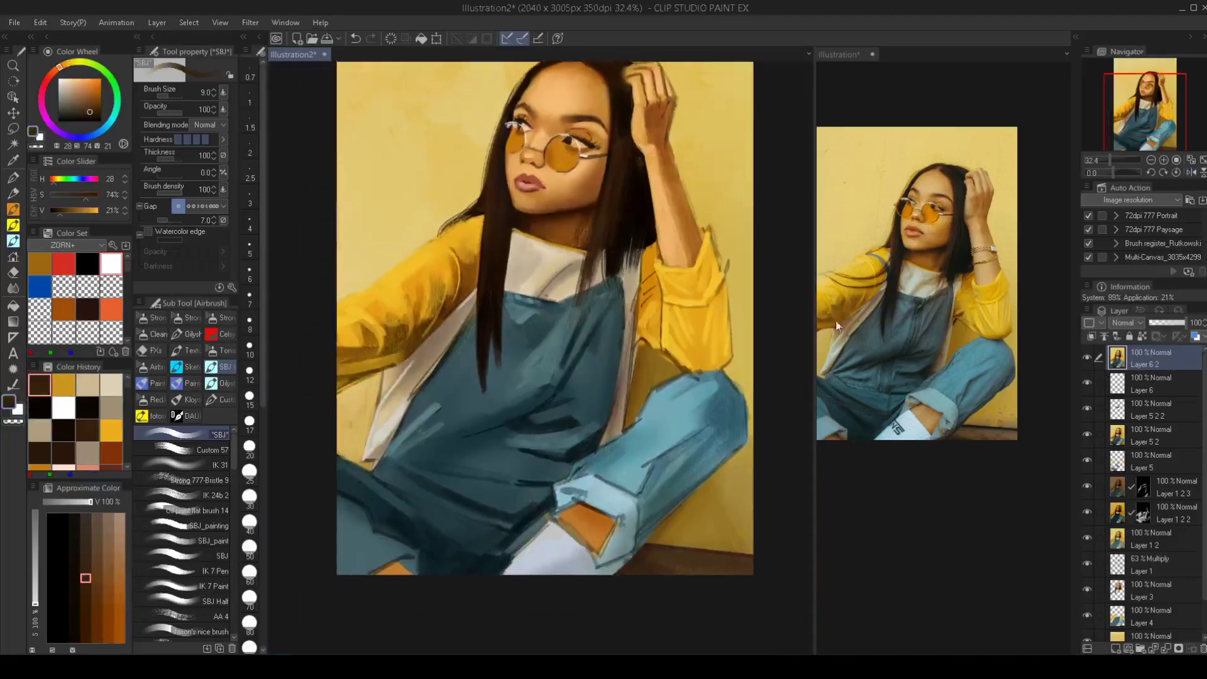
left_click_drag(232, 458, 235, 523)
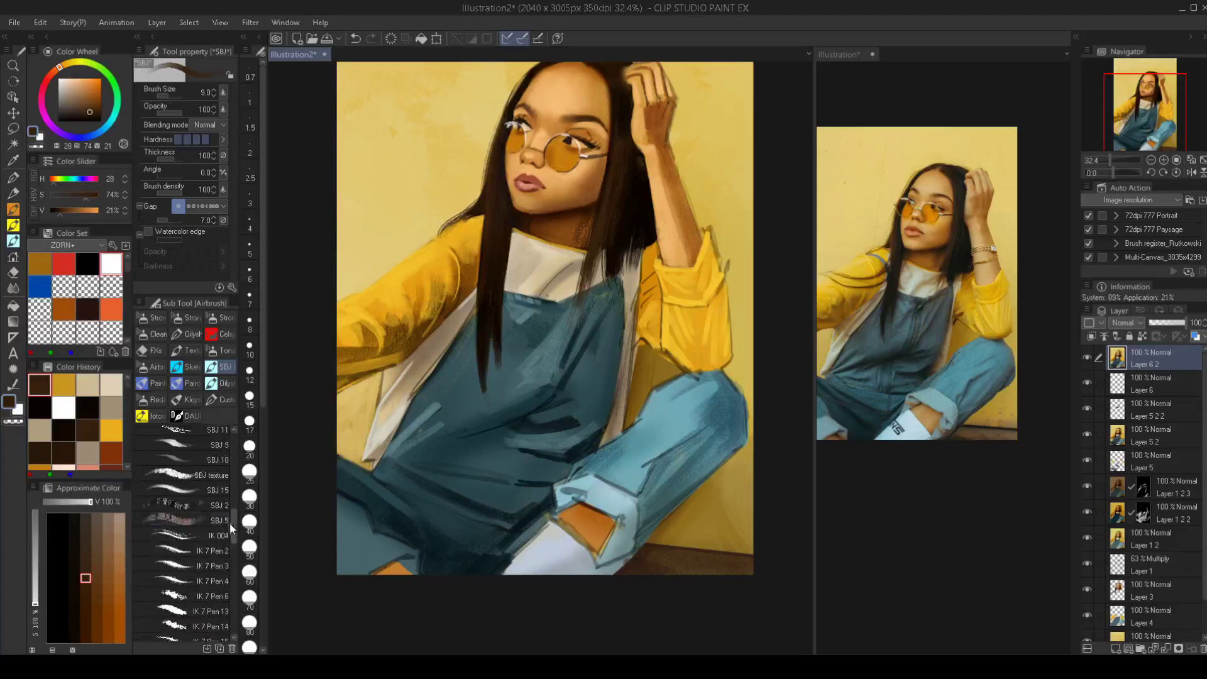
left_click(211, 529)
left_click_drag(418, 339, 454, 337)
scroll(456, 355, "up", 1)
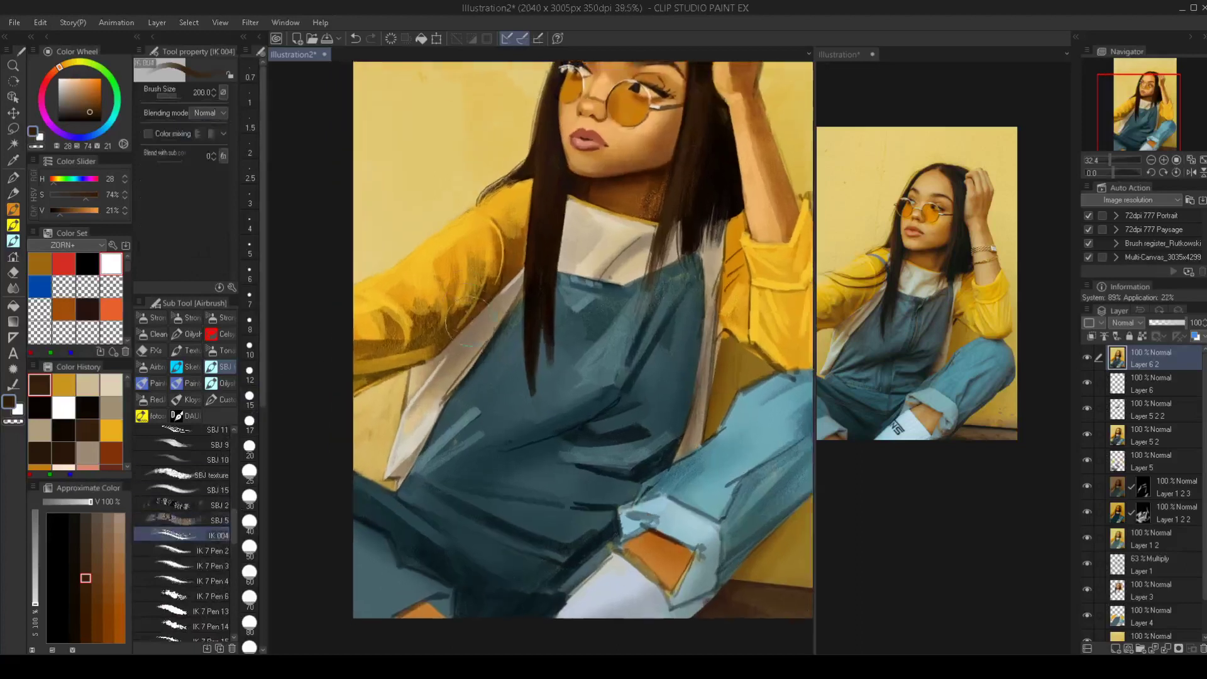
left_click(436, 307, "alt")
key("bracketleft")
key("bracketleft")
key("bracketleft")
key("bracketleft")
key("bracketleft")
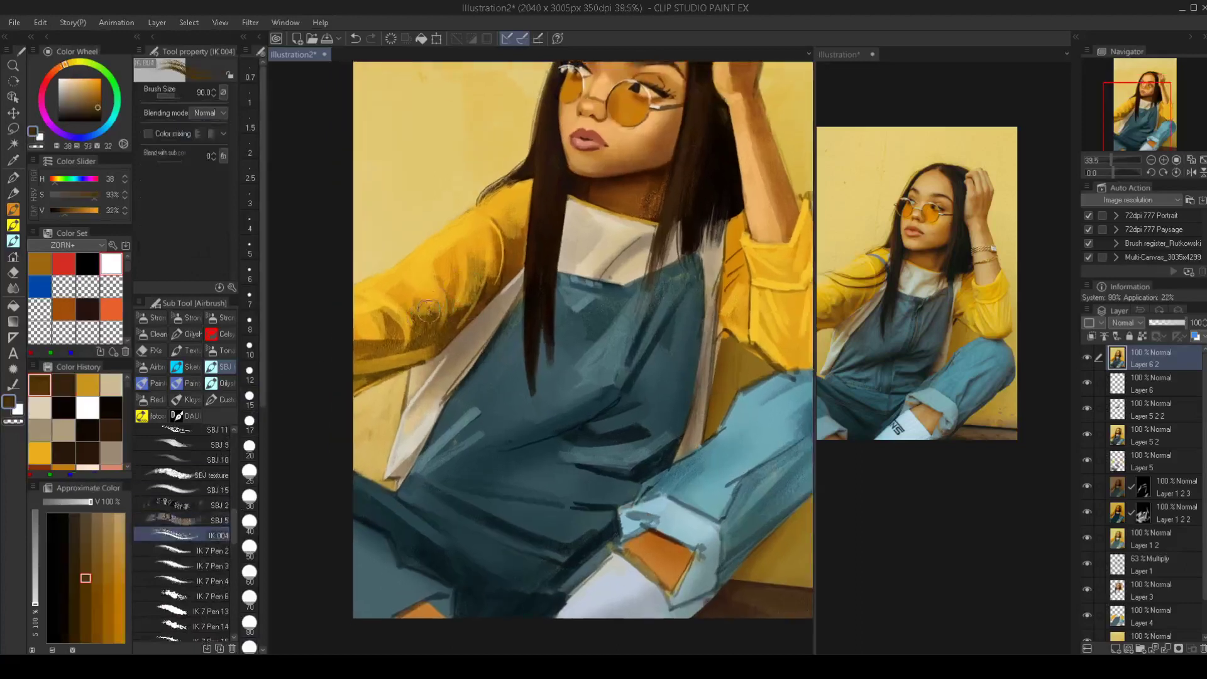
Cover the dark folds of the outstretched sleeve with sampled yellow (H 41, S 88, V 85) at size 80, redoing the first stroke
mouse_move(431, 298)
left_mouse_down()
mouse_move(431, 334)
mouse_move(420, 333)
mouse_move(432, 339)
left_mouse_up()
key("alt")
key("ctrl+z")
left_click(432, 286, "alt")
left_click(439, 308, "alt")
left_click(413, 285, "alt")
mouse_move(412, 285)
left_mouse_down()
mouse_move(442, 308)
mouse_move(455, 300)
mouse_move(466, 245)
mouse_move(479, 254)
mouse_move(472, 312)
left_mouse_up()
left_click_drag(484, 246, 489, 291)
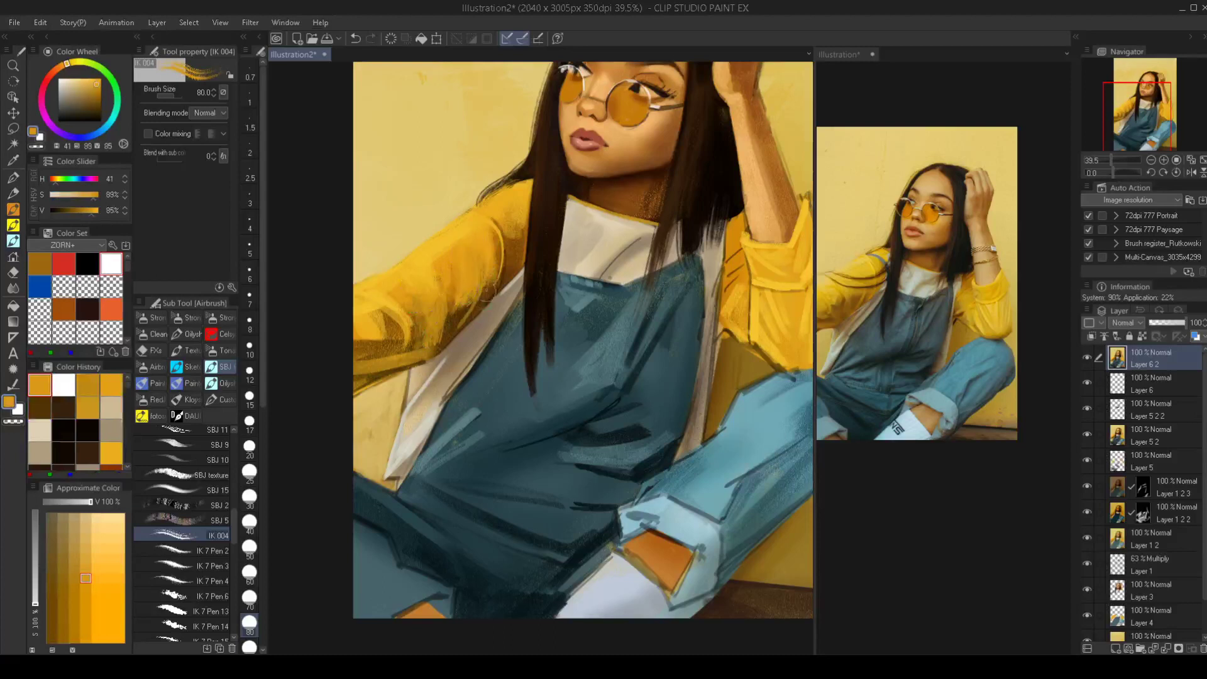
Brighten the outstretched sleeve from the shoulder down to the forearm with sampled golden yellow (H 42, S 87, V 92)
mouse_move(515, 195)
left_mouse_down()
mouse_move(513, 257)
mouse_move(516, 223)
mouse_move(526, 233)
mouse_move(517, 259)
mouse_move(511, 194)
mouse_move(511, 218)
mouse_move(517, 199)
mouse_move(521, 209)
mouse_move(506, 224)
mouse_move(506, 279)
left_mouse_up()
left_click(520, 251, "alt")
left_click(513, 219, "alt")
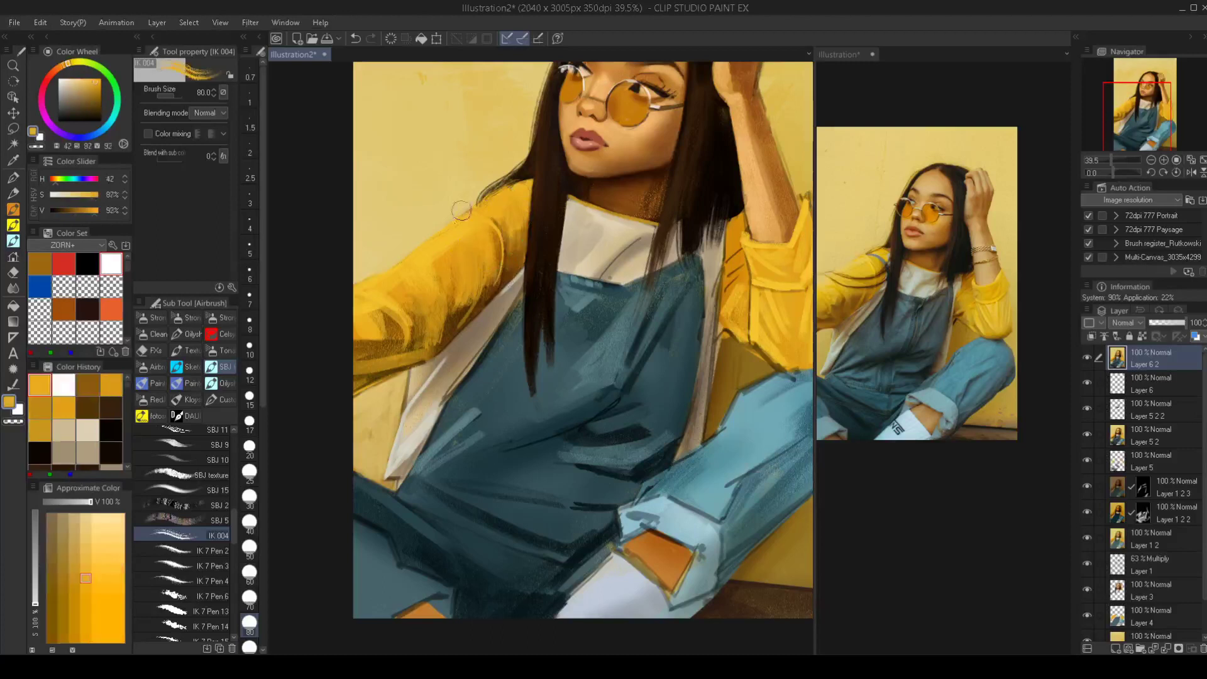
left_click_drag(386, 291, 393, 304)
Enable color mixing for the brush and blend the outstretched sleeve's strokes together at size 100
left_click(144, 134)
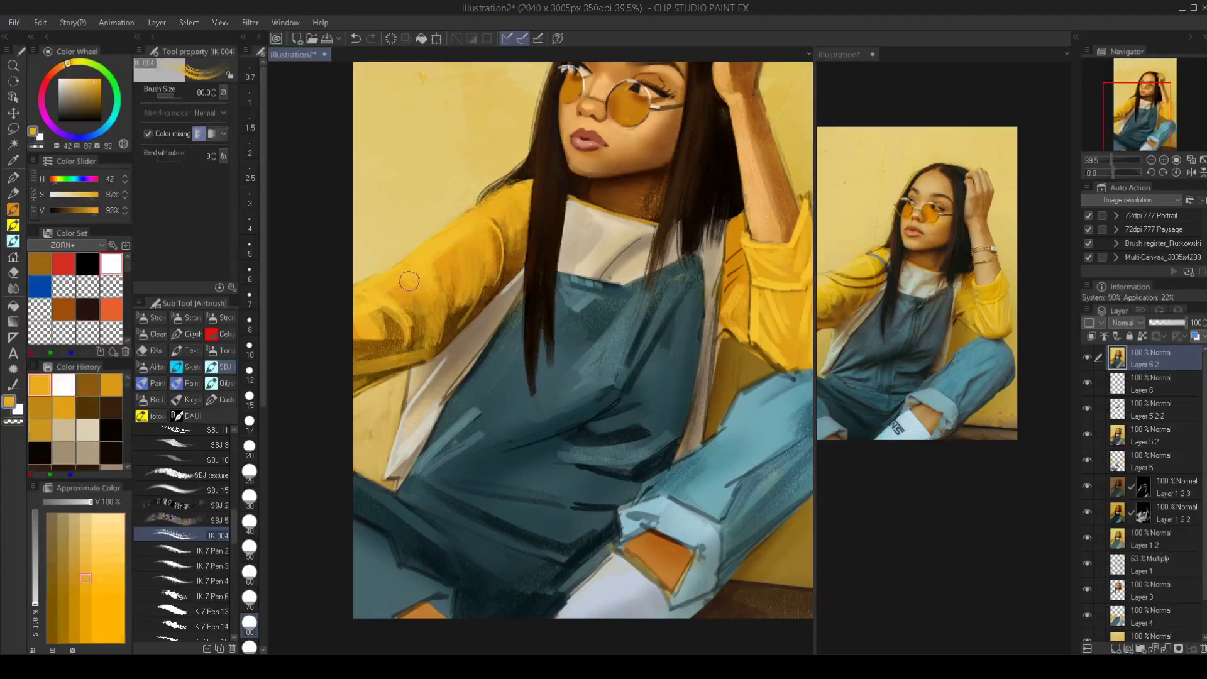
key("bracketright")
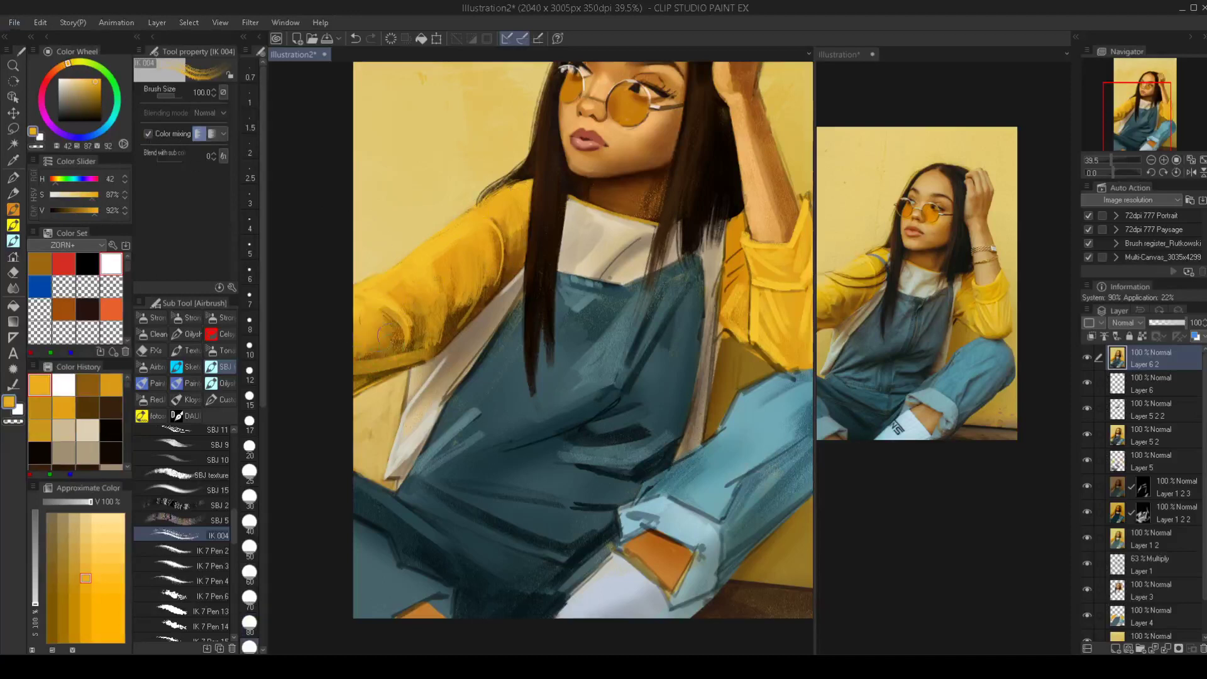
mouse_move(389, 333)
left_mouse_down()
mouse_move(363, 350)
mouse_move(405, 345)
mouse_move(440, 274)
mouse_move(462, 290)
mouse_move(444, 339)
mouse_move(434, 306)
mouse_move(394, 371)
mouse_move(351, 387)
mouse_move(506, 255)
mouse_move(496, 250)
mouse_move(509, 275)
mouse_move(531, 225)
mouse_move(520, 255)
mouse_move(400, 321)
mouse_move(488, 349)
mouse_move(509, 242)
mouse_move(481, 211)
mouse_move(498, 285)
mouse_move(471, 271)
left_mouse_up()
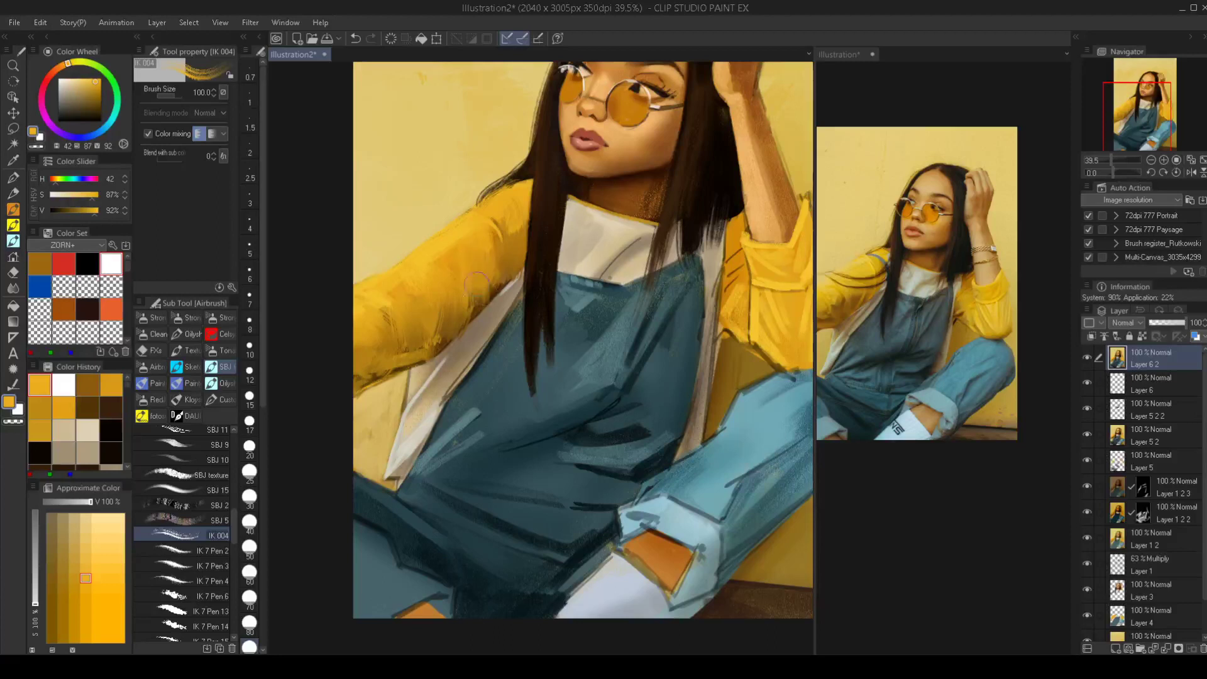
Smooth the folds along the side and front of the overalls with sampled dark teal (H 192, S 40, V 33), redoing the first stroke
left_click(513, 354, "alt")
left_click_drag(449, 436, 479, 408)
key("ctrl+z")
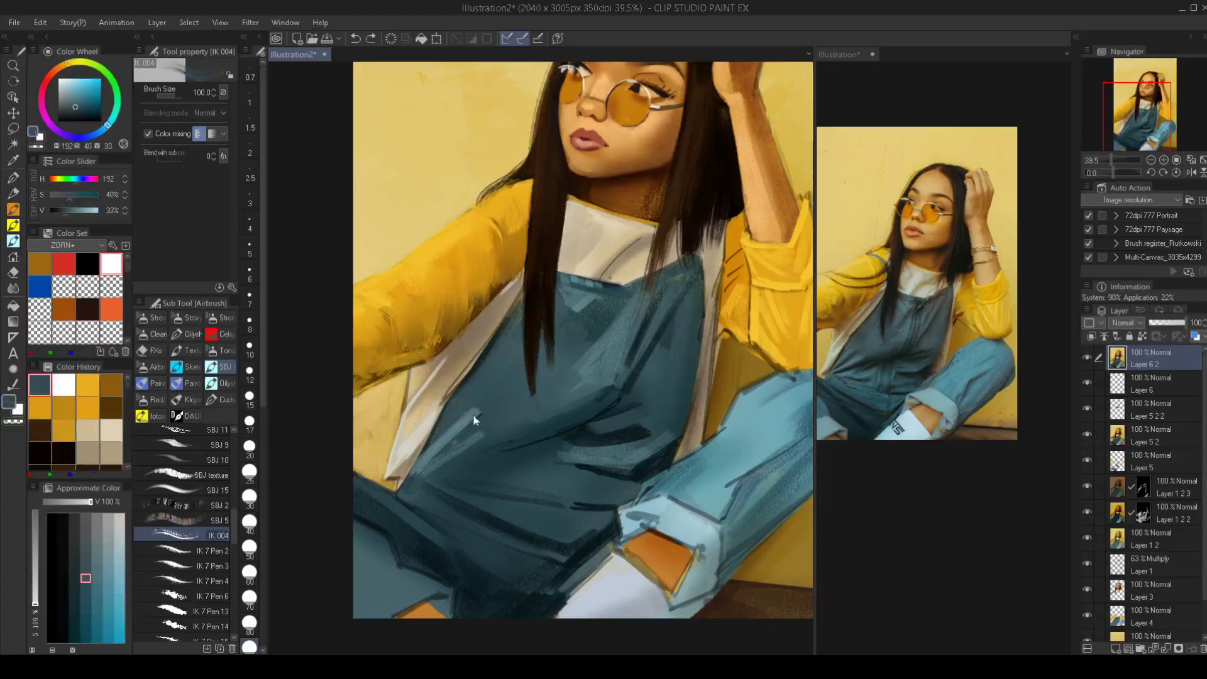
mouse_move(447, 440)
left_mouse_down()
mouse_move(464, 403)
mouse_move(484, 396)
left_mouse_up()
mouse_move(501, 443)
left_mouse_down()
mouse_move(548, 418)
mouse_move(534, 433)
mouse_move(512, 427)
mouse_move(559, 393)
mouse_move(540, 428)
mouse_move(611, 322)
left_mouse_up()
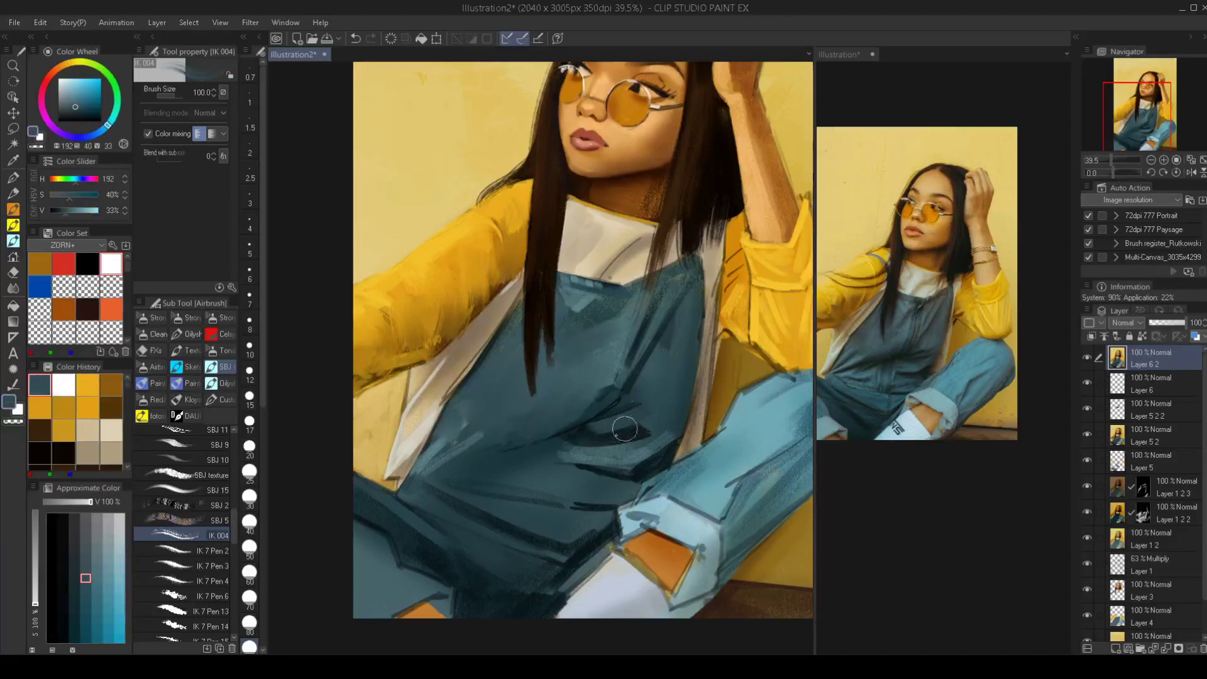
Soften the dark creases at the overalls' waist with the same dark teal at size 125
key("bracketright")
mouse_move(603, 454)
left_mouse_down()
mouse_move(554, 454)
mouse_move(630, 454)
mouse_move(664, 438)
left_mouse_up()
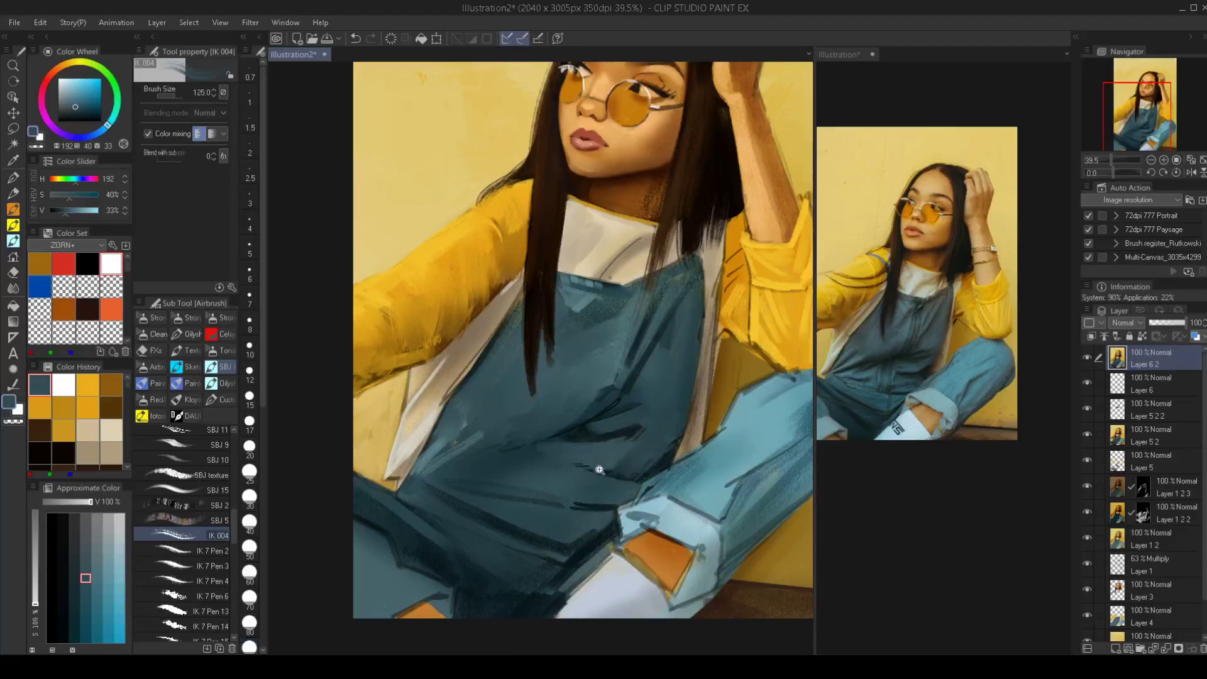
left_click_drag(598, 469, 572, 485)
Blend the raised leg's thigh and shin with sampled light blues such as H 190, S 39, V 71, undoing one stroke
mouse_move(660, 481)
left_mouse_down()
mouse_move(707, 479)
mouse_move(744, 422)
left_mouse_up()
mouse_move(648, 480)
left_mouse_down()
mouse_move(707, 441)
mouse_move(692, 429)
mouse_move(680, 461)
mouse_move(717, 411)
mouse_move(707, 448)
mouse_move(684, 460)
mouse_move(734, 408)
mouse_move(756, 434)
left_mouse_up()
key("ctrl+z")
left_click(702, 432, "alt")
mouse_move(667, 503)
left_mouse_down()
mouse_move(714, 471)
mouse_move(653, 484)
mouse_move(706, 459)
left_mouse_up()
left_click(671, 475, "alt")
left_click_drag(685, 507, 680, 545)
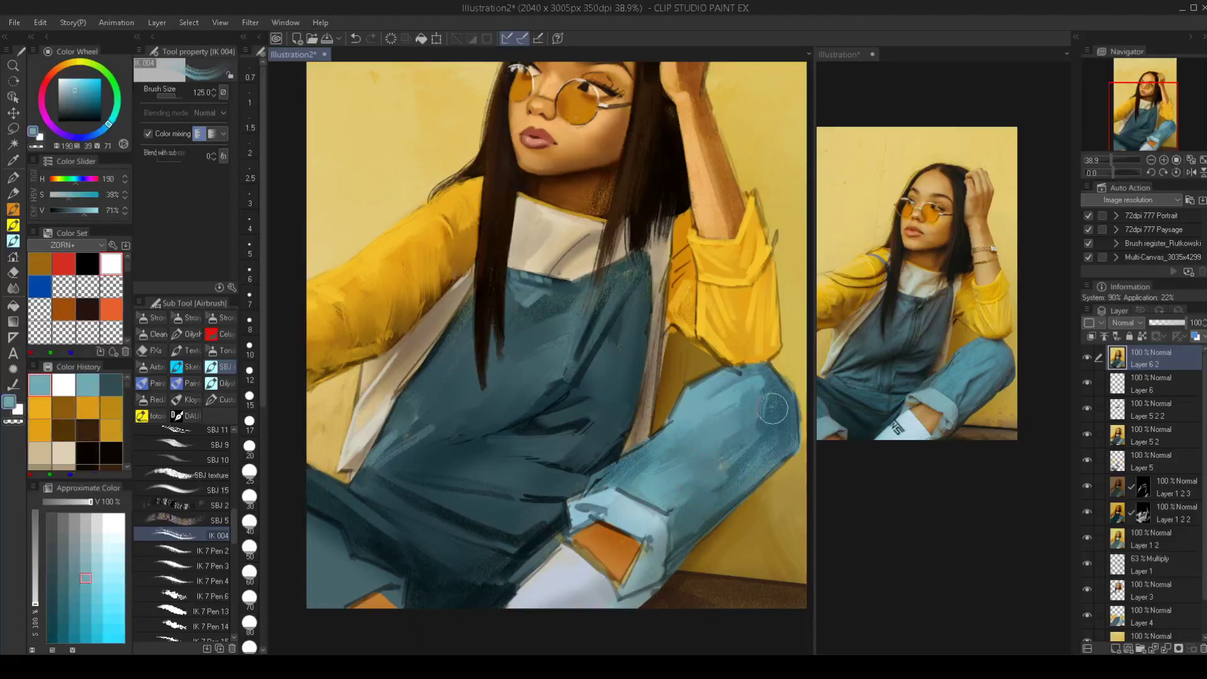
Blend the shading from the raised knee down the leg in sampled blue at size 80
key("[")
left_click(774, 409, "alt")
key("[")
mouse_move(765, 428)
left_mouse_down()
mouse_move(671, 475)
mouse_move(741, 447)
mouse_move(685, 509)
mouse_move(697, 468)
left_mouse_up()
left_click(686, 452, "alt")
Smooth the rolled cuff and white sock of the raised leg with sampled pale tones, including grey-white (H 55, S 13, V 77)
left_click(628, 455, "alt")
mouse_move(628, 449)
left_mouse_down()
mouse_move(588, 452)
mouse_move(647, 465)
mouse_move(637, 460)
mouse_move(664, 486)
mouse_move(657, 510)
mouse_move(669, 492)
mouse_move(671, 518)
mouse_move(636, 537)
mouse_move(671, 454)
left_mouse_up()
left_click(620, 445, "alt")
mouse_move(598, 440)
left_mouse_down()
mouse_move(540, 478)
mouse_move(566, 497)
mouse_move(607, 467)
left_mouse_up()
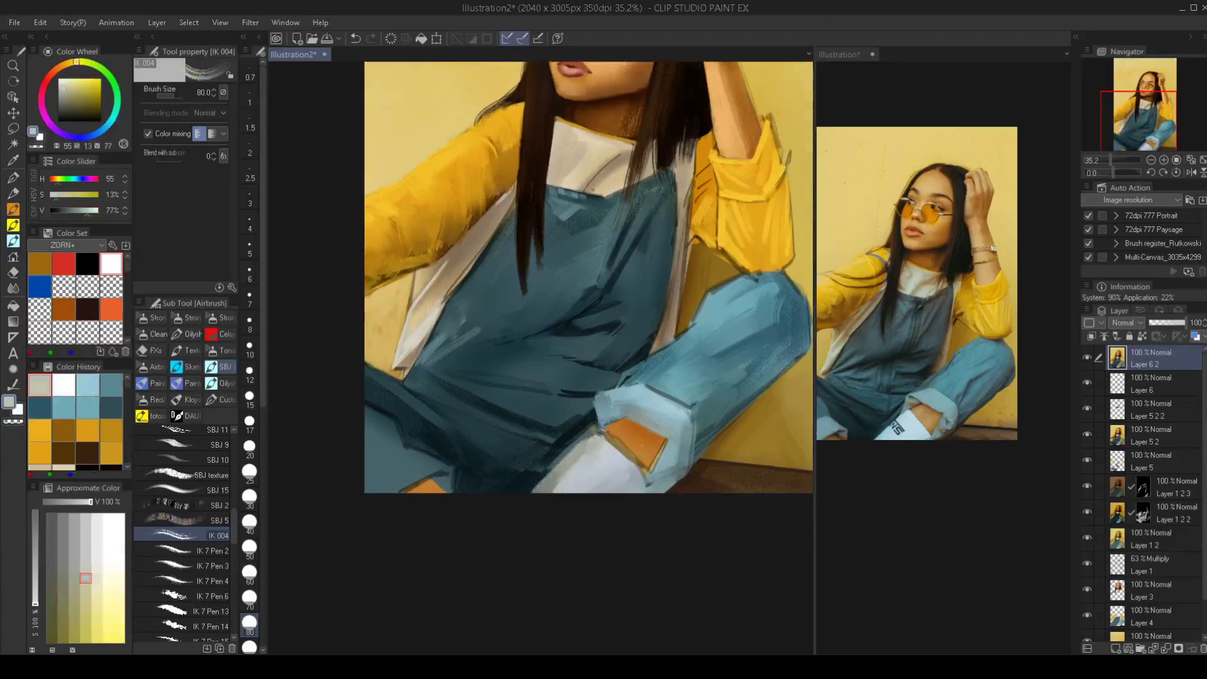
Blend the cuff of the other leg in the canvas's lower corner with the same grey-white
left_click_drag(647, 406, 679, 438)
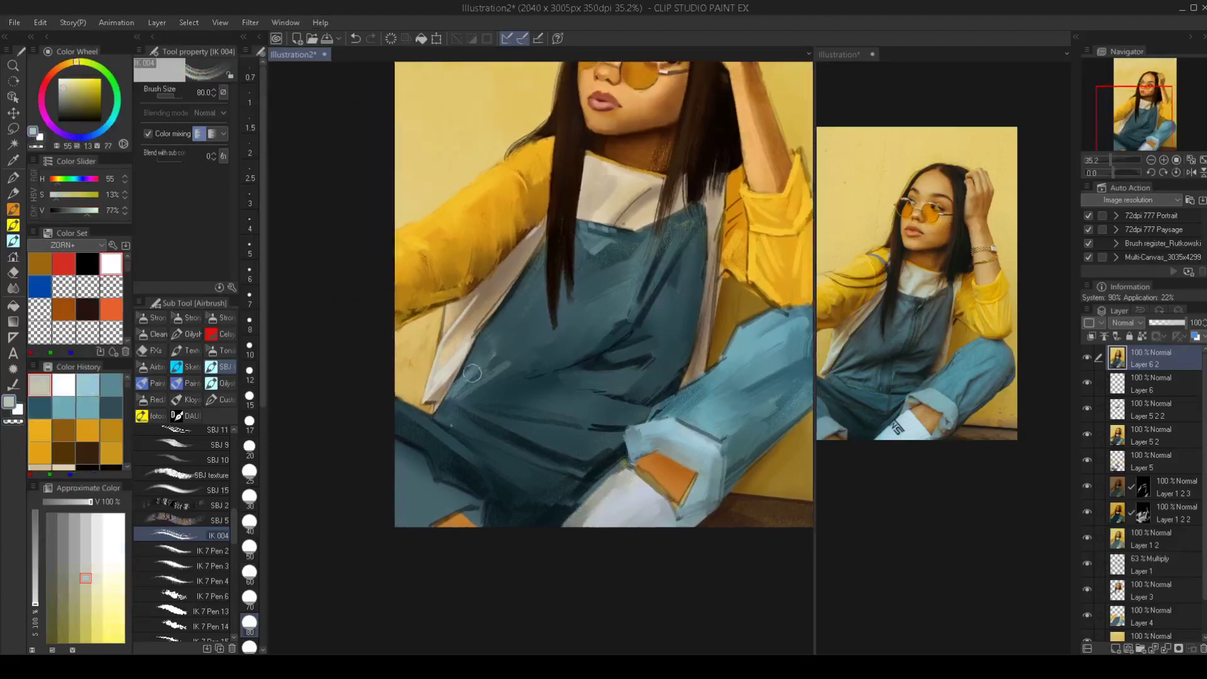
mouse_move(387, 511)
left_mouse_down()
mouse_move(436, 490)
mouse_move(423, 515)
mouse_move(441, 492)
mouse_move(432, 485)
mouse_move(435, 514)
left_mouse_up()
scroll(493, 534, "down", 2)
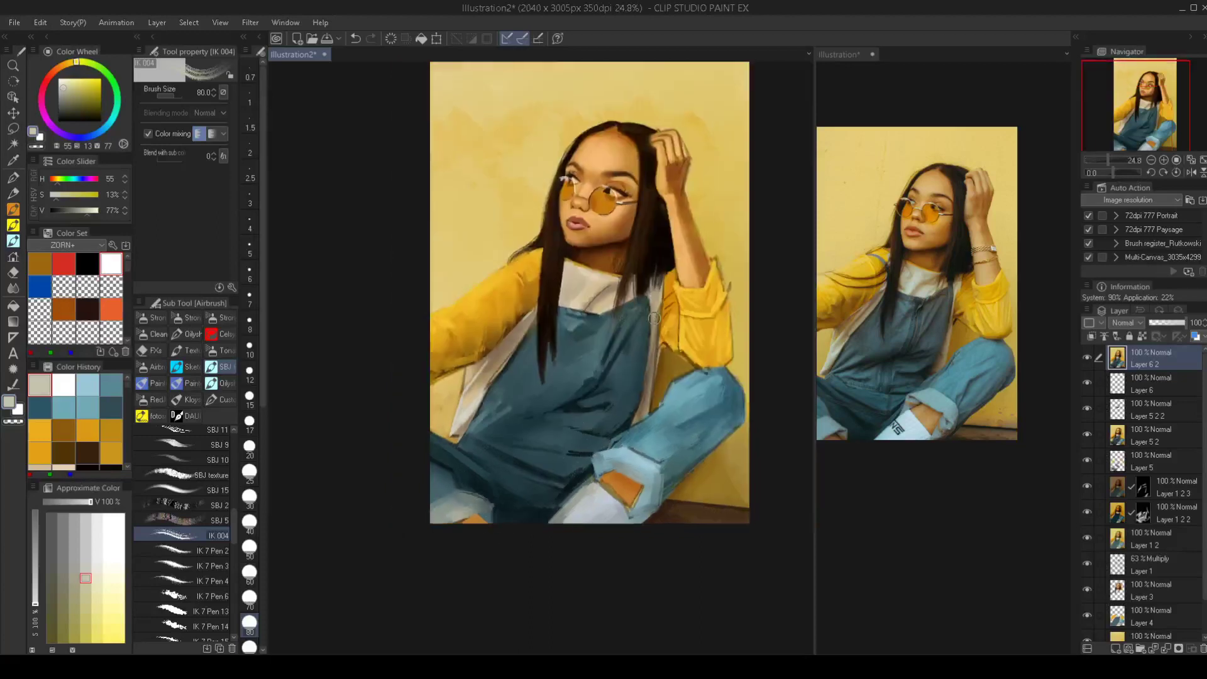
Blend the folds of the raised arm's sleeve with sampled bright yellow (H 44, S 85, V 94) at size 60
scroll(673, 327, "up", 2)
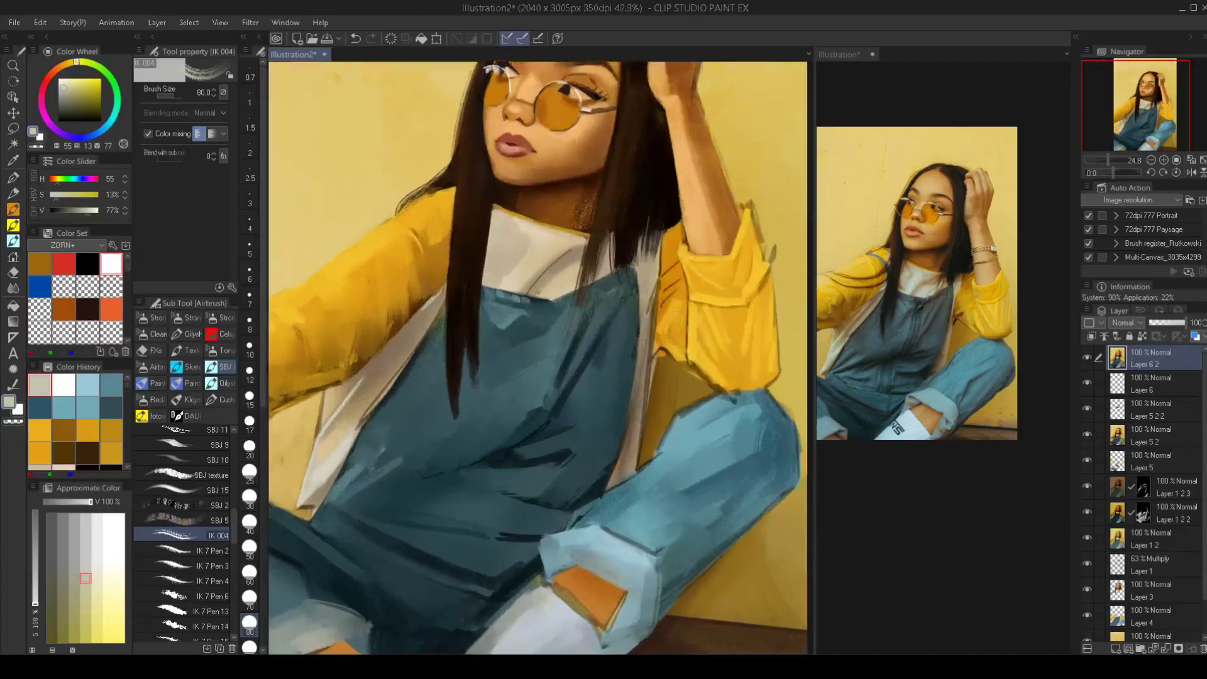
left_click(666, 328, "alt")
key("bracketleft")
key("bracketleft")
mouse_move(667, 327)
left_mouse_down()
mouse_move(674, 295)
mouse_move(678, 347)
mouse_move(664, 347)
mouse_move(676, 348)
mouse_move(683, 316)
mouse_move(694, 335)
mouse_move(694, 319)
mouse_move(728, 375)
left_mouse_up()
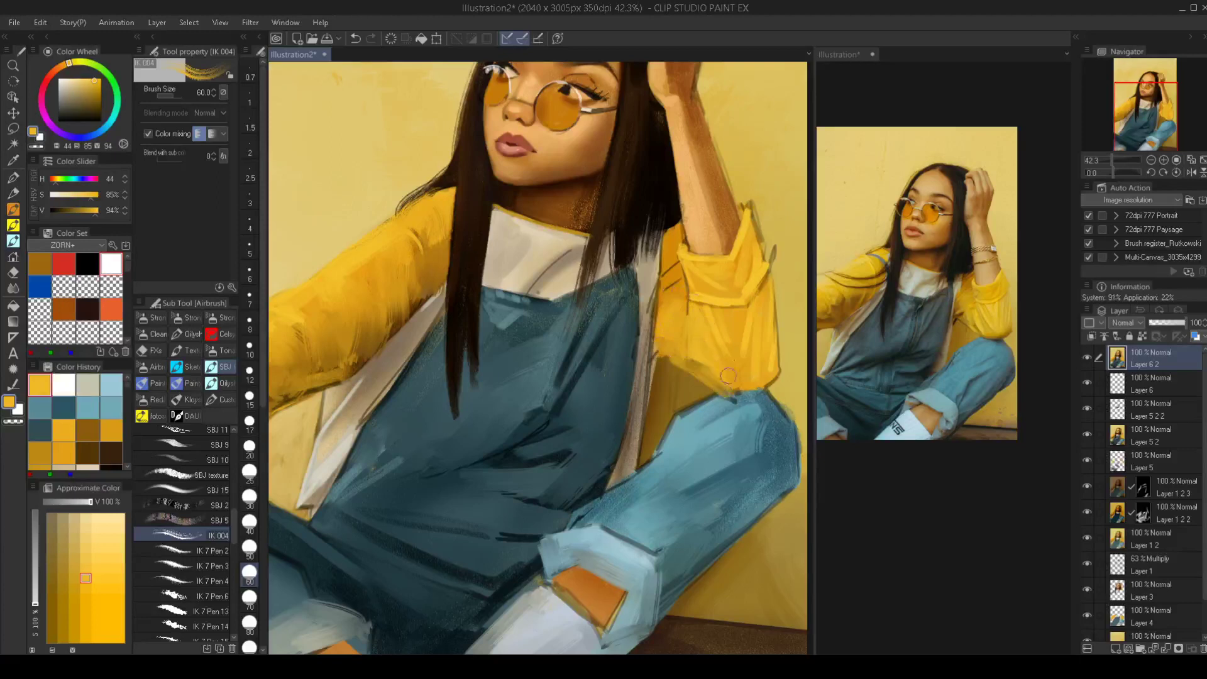
mouse_move(672, 270)
left_mouse_down()
mouse_move(670, 221)
mouse_move(674, 244)
mouse_move(657, 227)
mouse_move(669, 264)
mouse_move(676, 225)
mouse_move(666, 291)
mouse_move(643, 327)
mouse_move(631, 296)
mouse_move(643, 268)
mouse_move(623, 302)
mouse_move(647, 284)
mouse_move(638, 258)
mouse_move(652, 279)
left_mouse_up()
Soften the hair edge beside the raised forearm with sampled near-black brown (H 22, S 89, V 4) and blend the forearm in sampled tan (H 37, S 75, V 82)
left_click(639, 259, "alt")
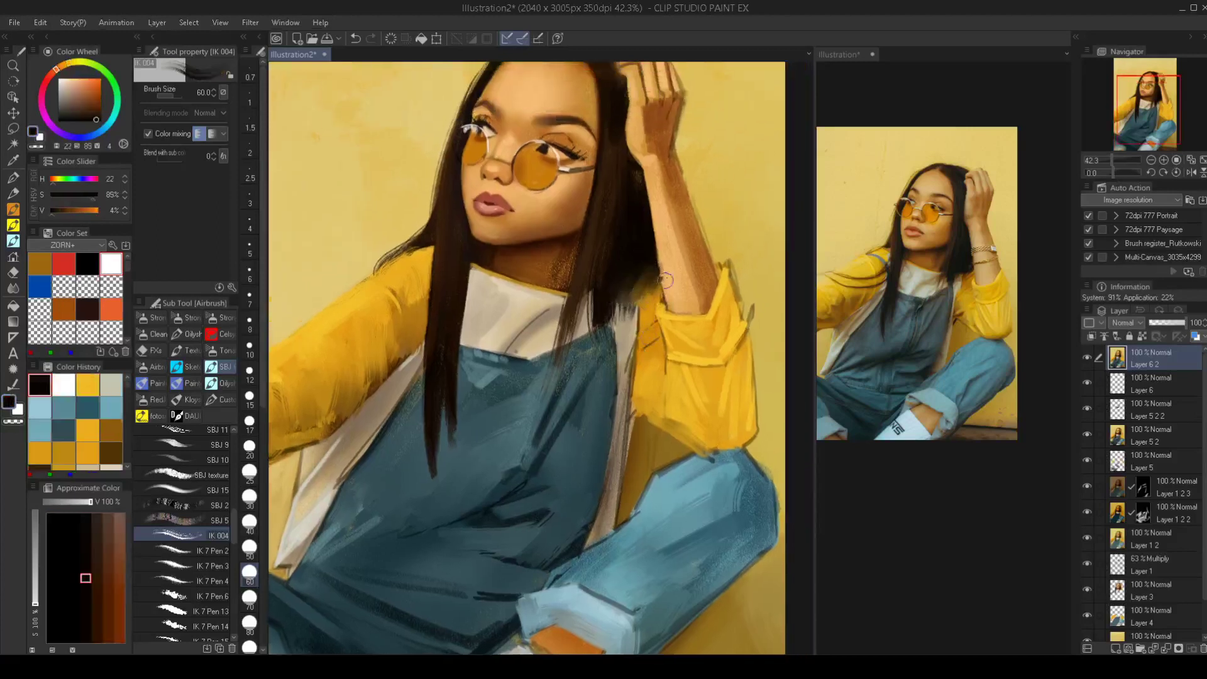
left_click(670, 184, "alt")
mouse_move(651, 157)
left_mouse_down()
mouse_move(692, 283)
mouse_move(682, 254)
left_mouse_up()
left_click_drag(676, 214, 697, 309)
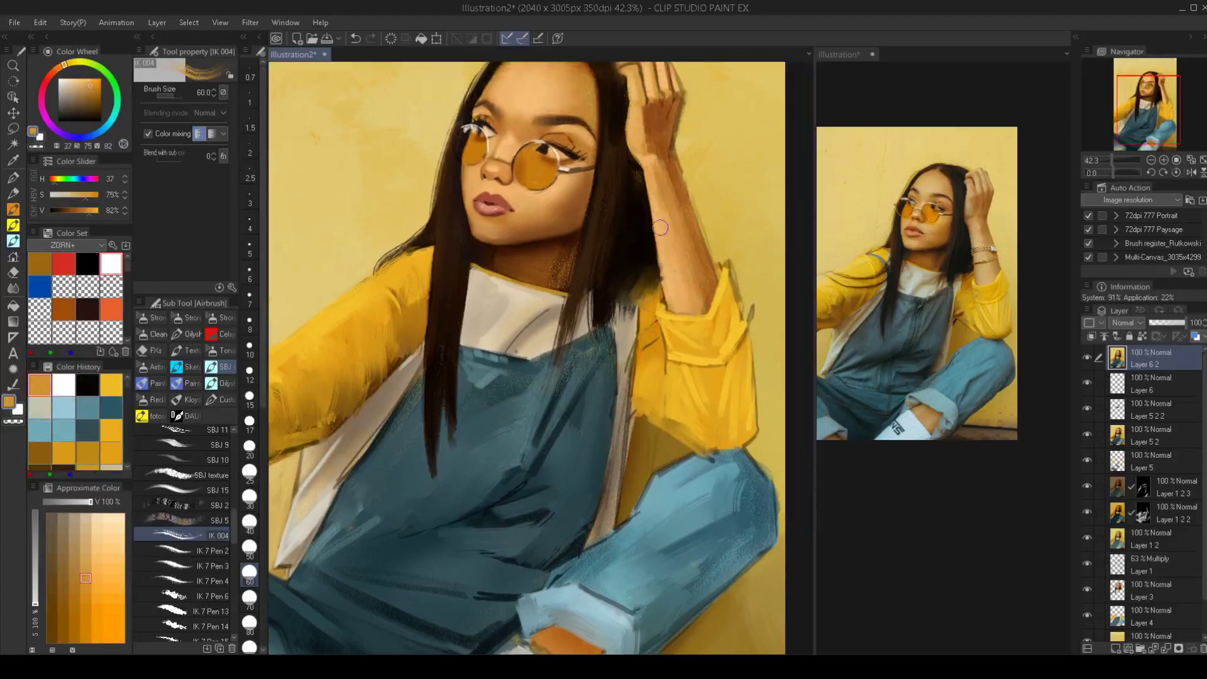
left_click_drag(659, 231, 668, 306)
mouse_move(690, 247)
left_mouse_down()
mouse_move(698, 293)
mouse_move(673, 291)
mouse_move(668, 304)
left_mouse_up()
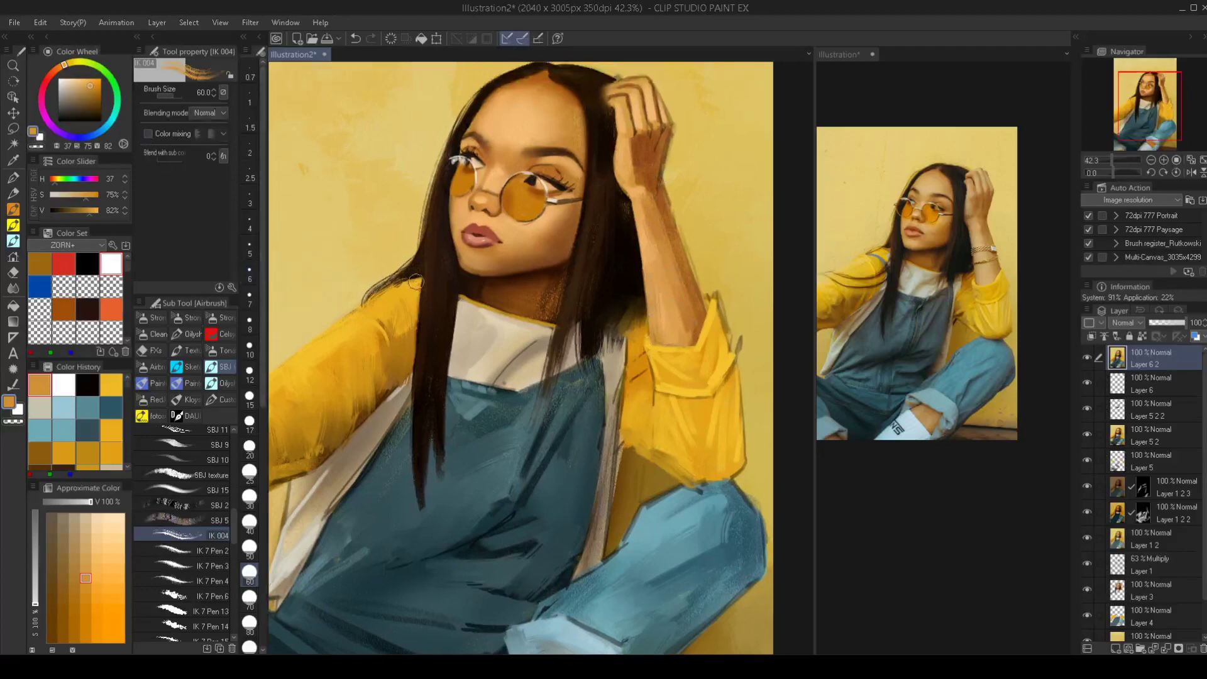
Smudge the raised forearm's shading smooth with the Finger tip 14 blend tool at size 70, checking the portrait mirrored
key("j")
key("bracketright")
key("bracketright")
key("bracketright")
key("bracketright")
key("bracketright")
key("bracketright")
key("bracketright")
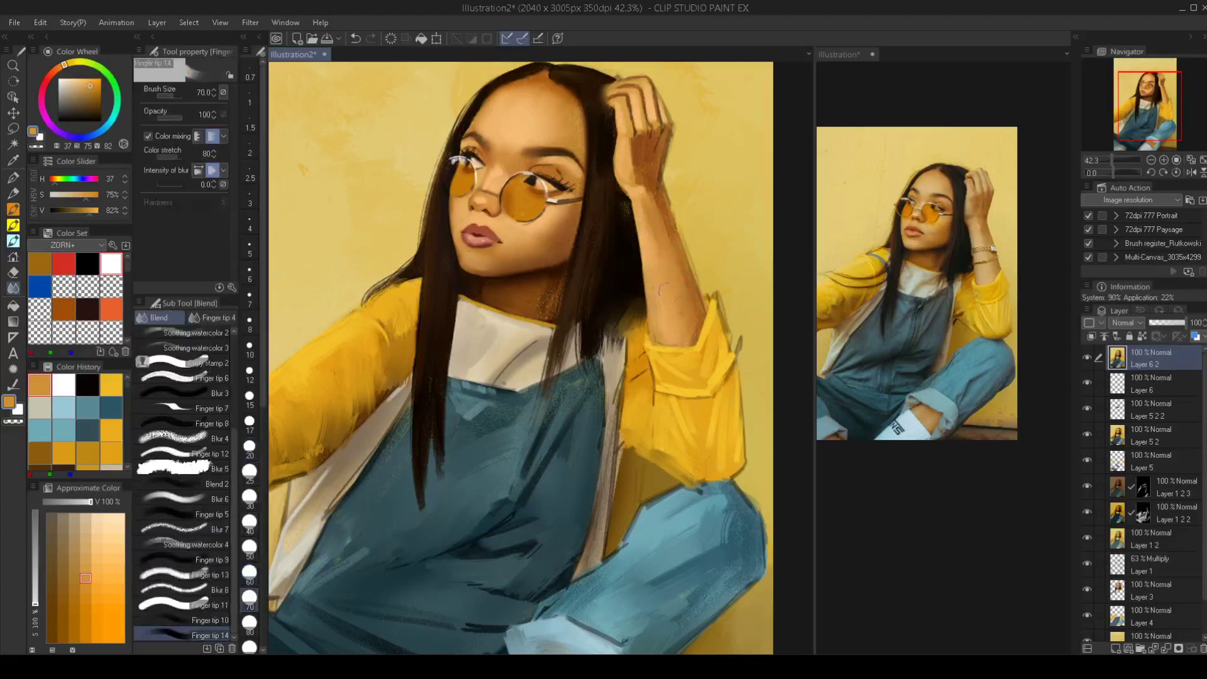
left_click_drag(682, 320, 638, 359)
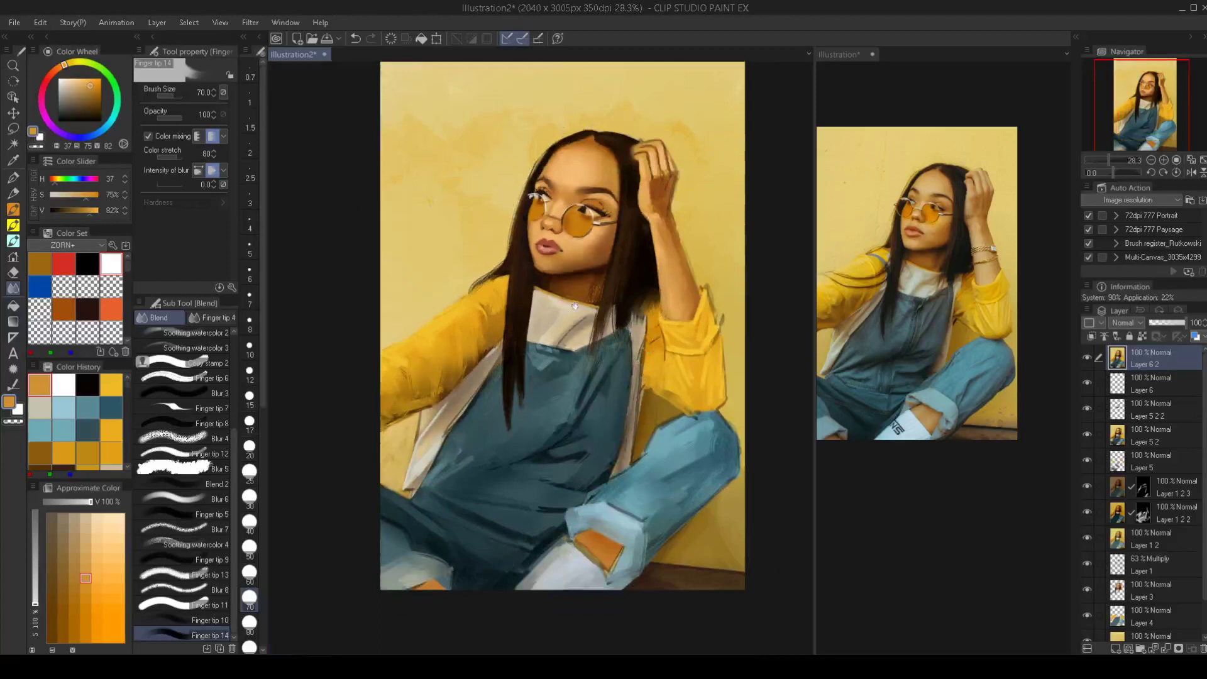
left_click_drag(575, 306, 576, 339)
key("h")
key("h")
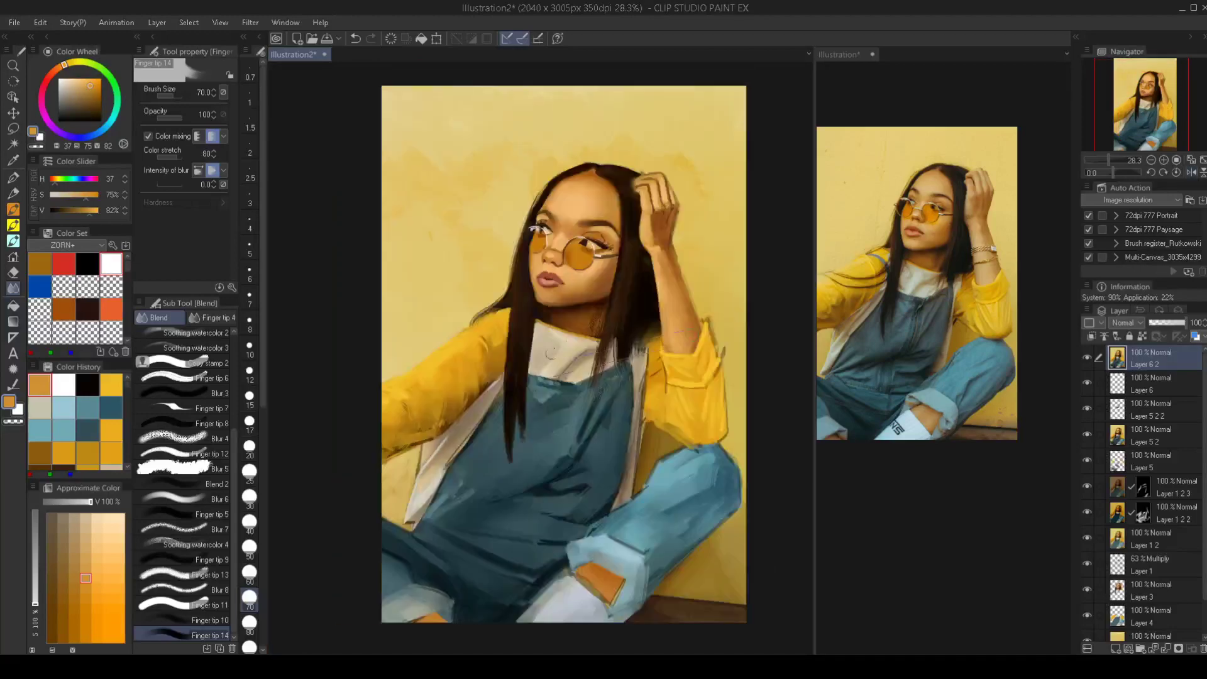
Smudge the fingers and knuckles of the raised hand smooth with Finger tip 14 at size 25
left_click_drag(581, 341, 573, 366)
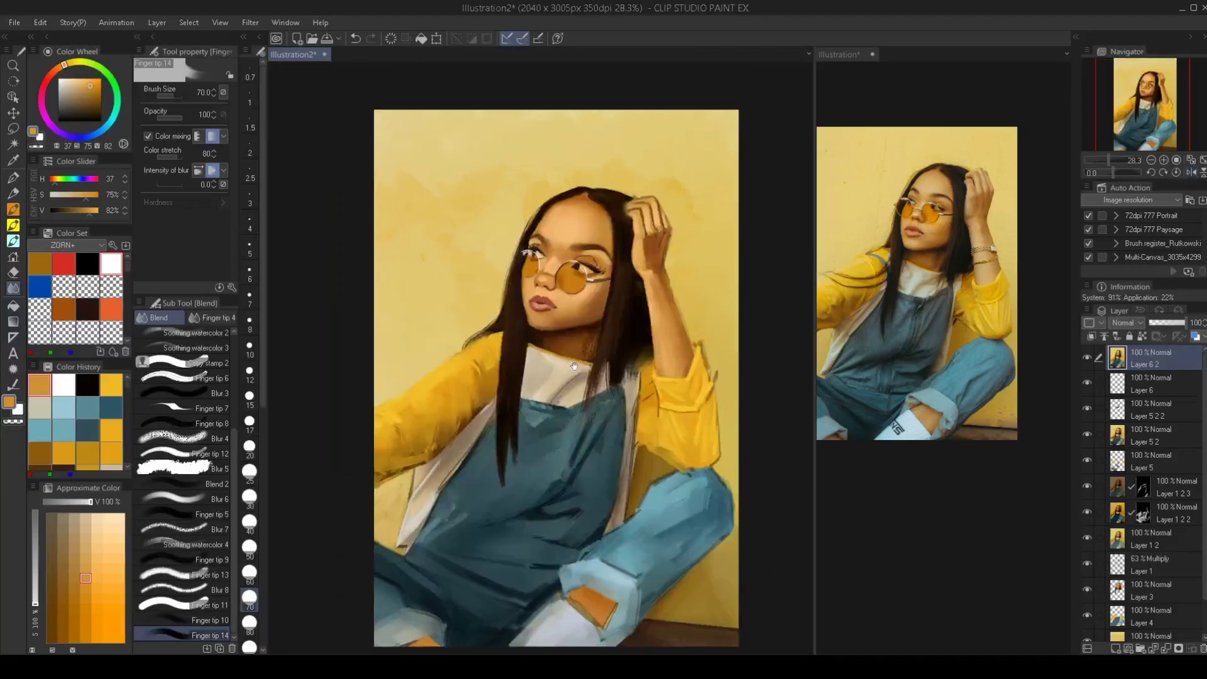
left_click(628, 264)
left_click(628, 263)
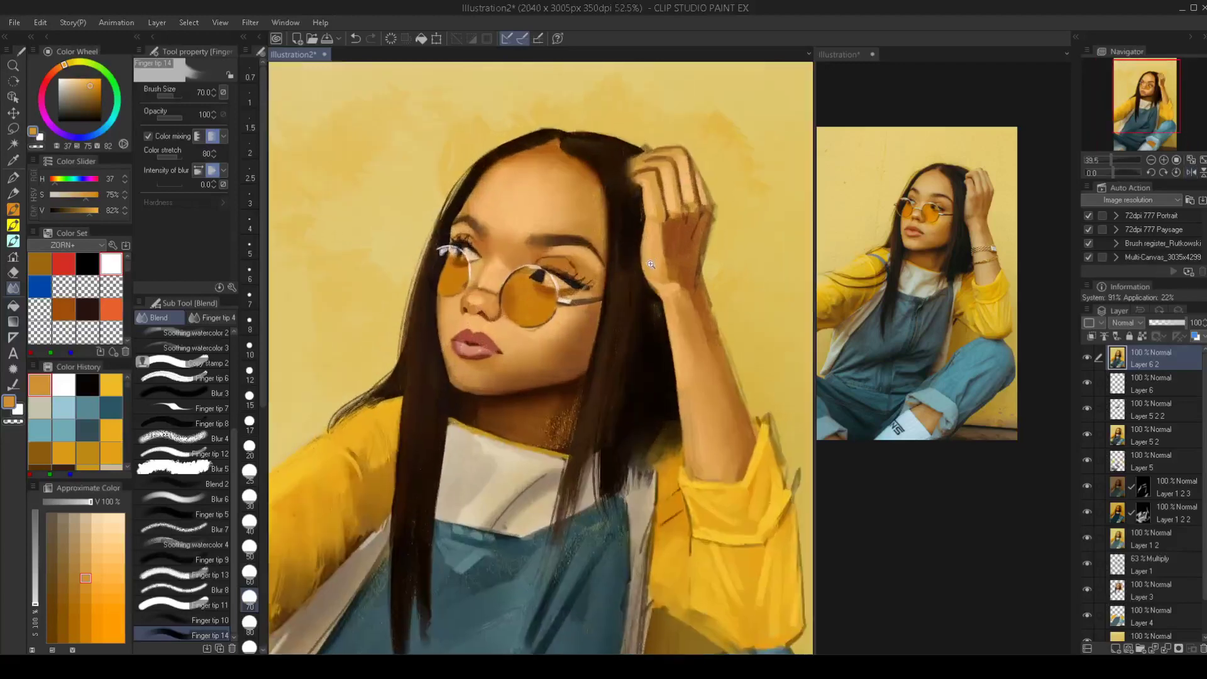
key("bracketleft")
key("bracketleft")
key("bracketleft")
key("bracketleft")
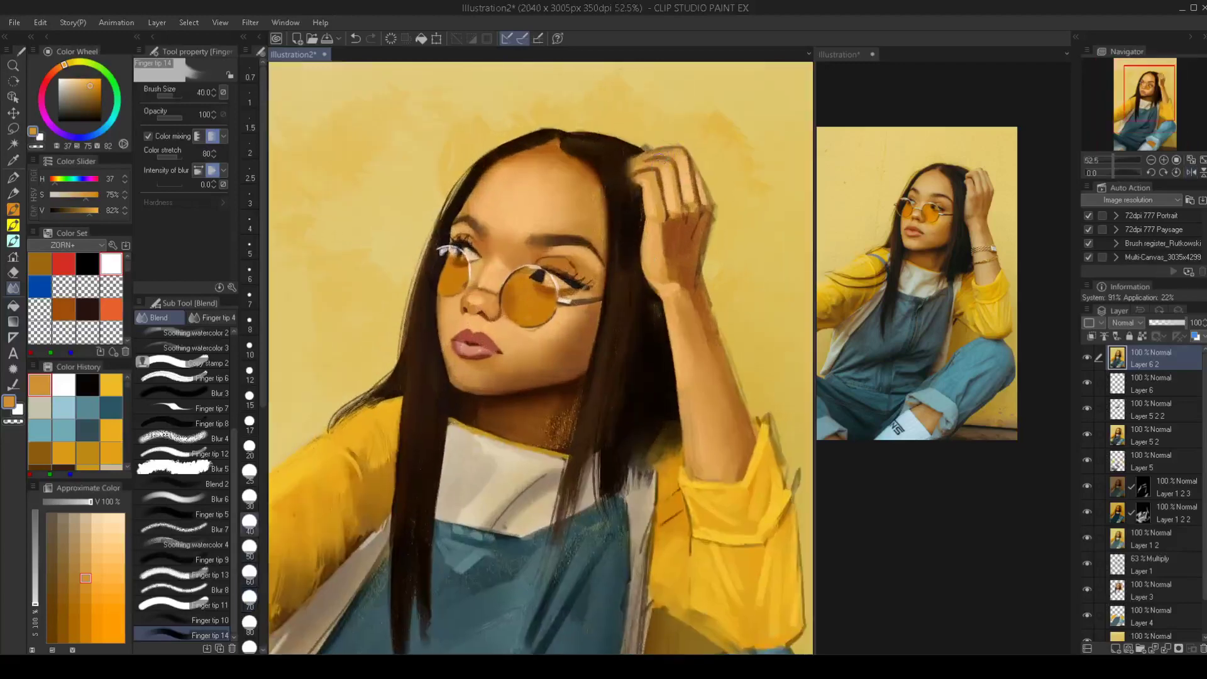
key("bracketleft")
key("bracketleft")
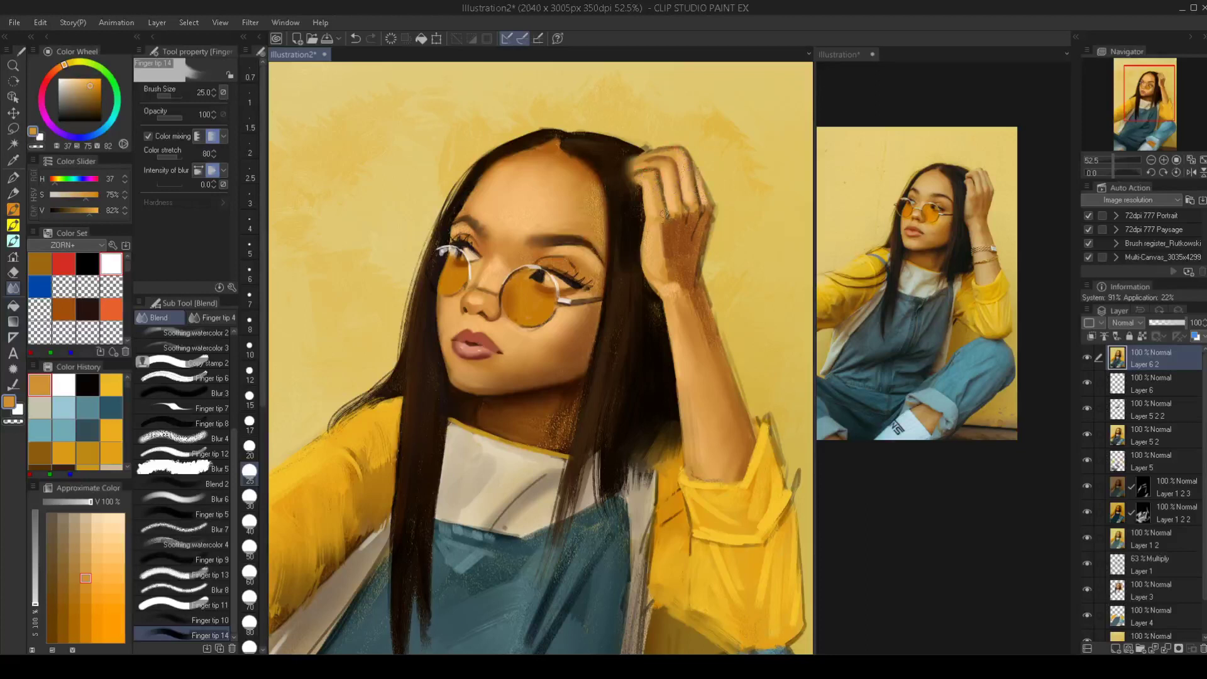
Blend the back of the raised hand and the wrist with Finger tip 14 at sizes 40 to 50
key("bracketright")
key("bracketright")
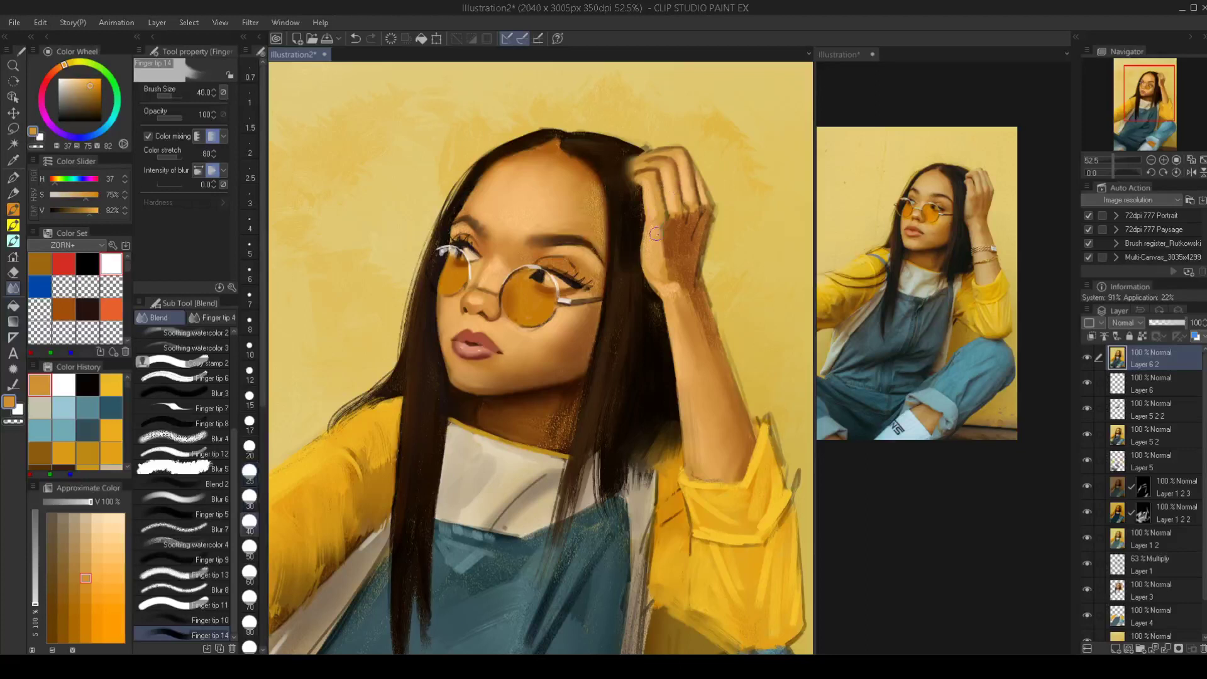
key("bracketright")
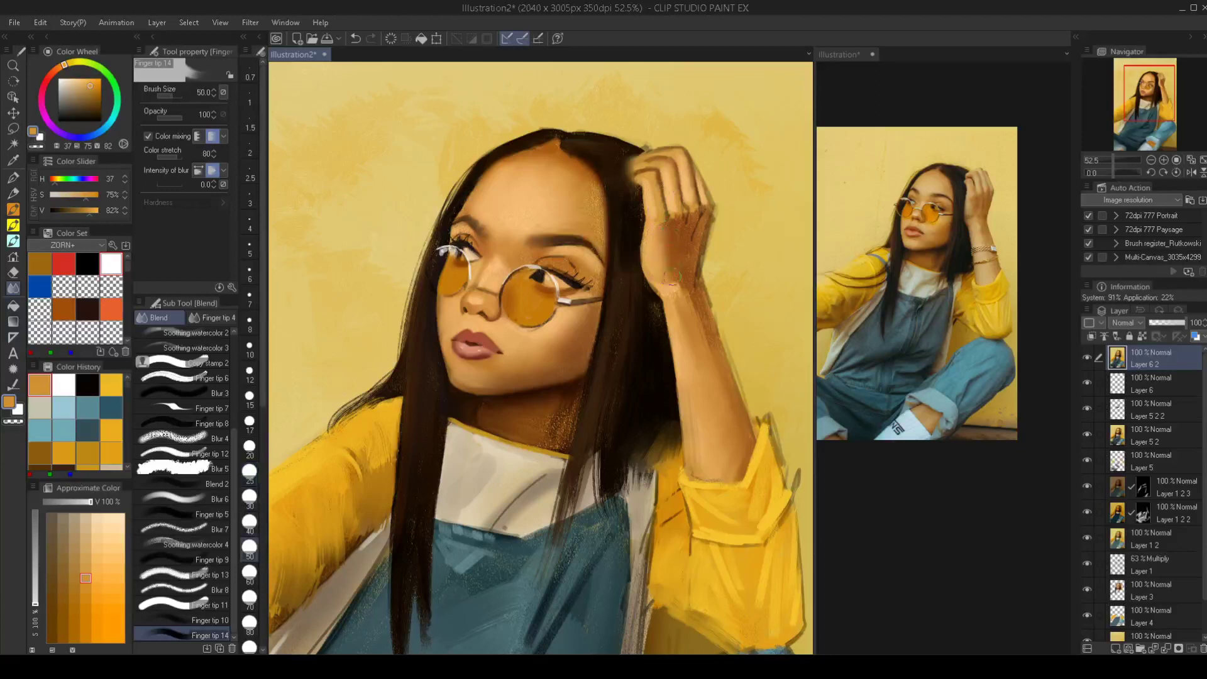
key("bracketleft")
scroll(524, 209, "down", 3)
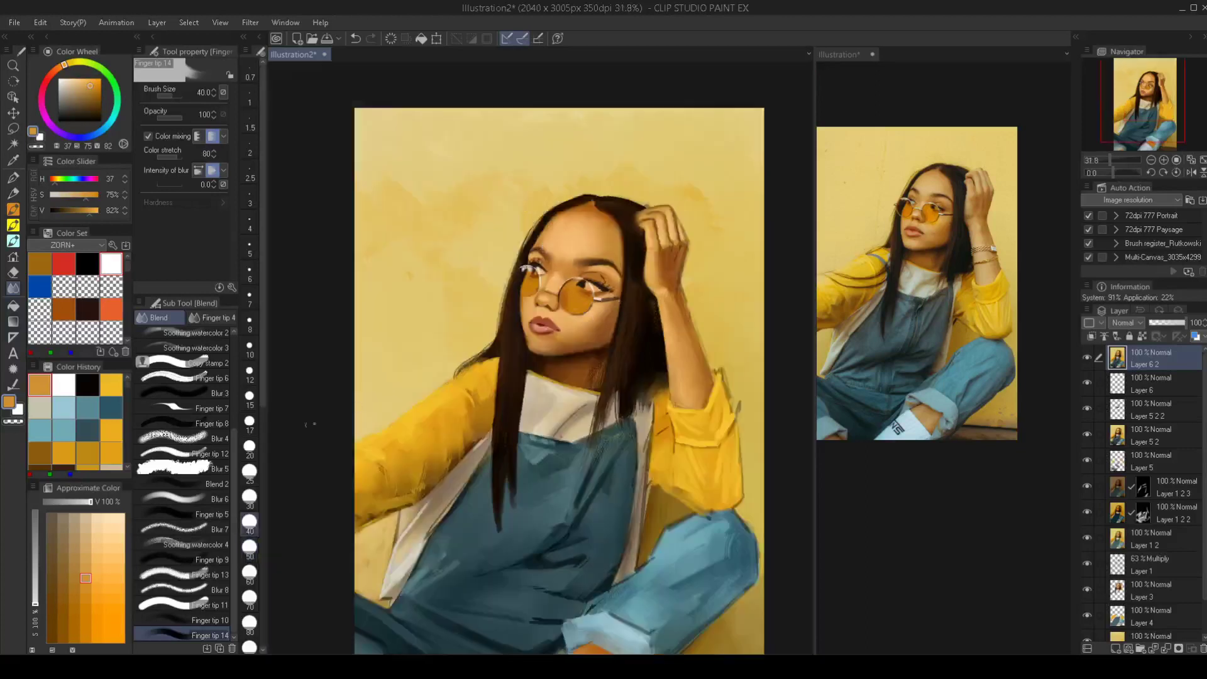
Switch to the IK 004 brush and turn on its color mixing
left_click_drag(537, 450, 564, 427)
scroll(560, 371, "up", 2)
scroll(577, 437, "down", 3)
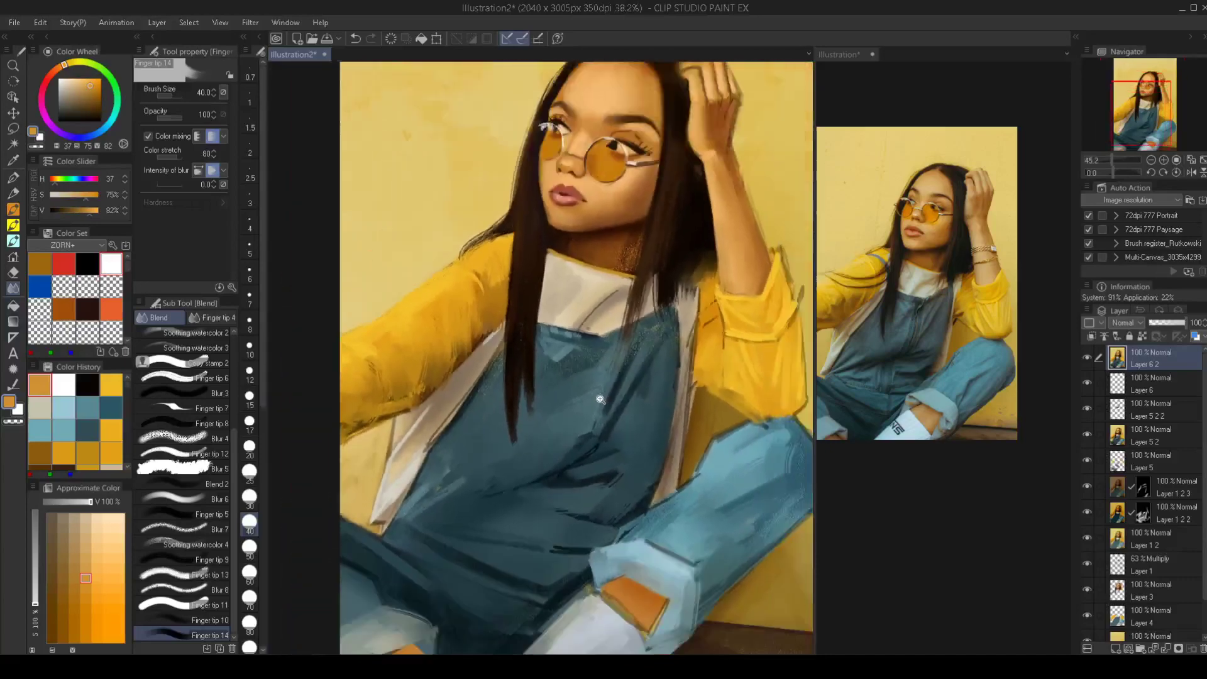
mouse_move(566, 443)
left_mouse_down()
mouse_move(563, 462)
mouse_move(565, 438)
mouse_move(579, 466)
mouse_move(590, 447)
mouse_move(591, 465)
mouse_move(587, 422)
left_mouse_up()
left_click_drag(568, 461, 572, 448)
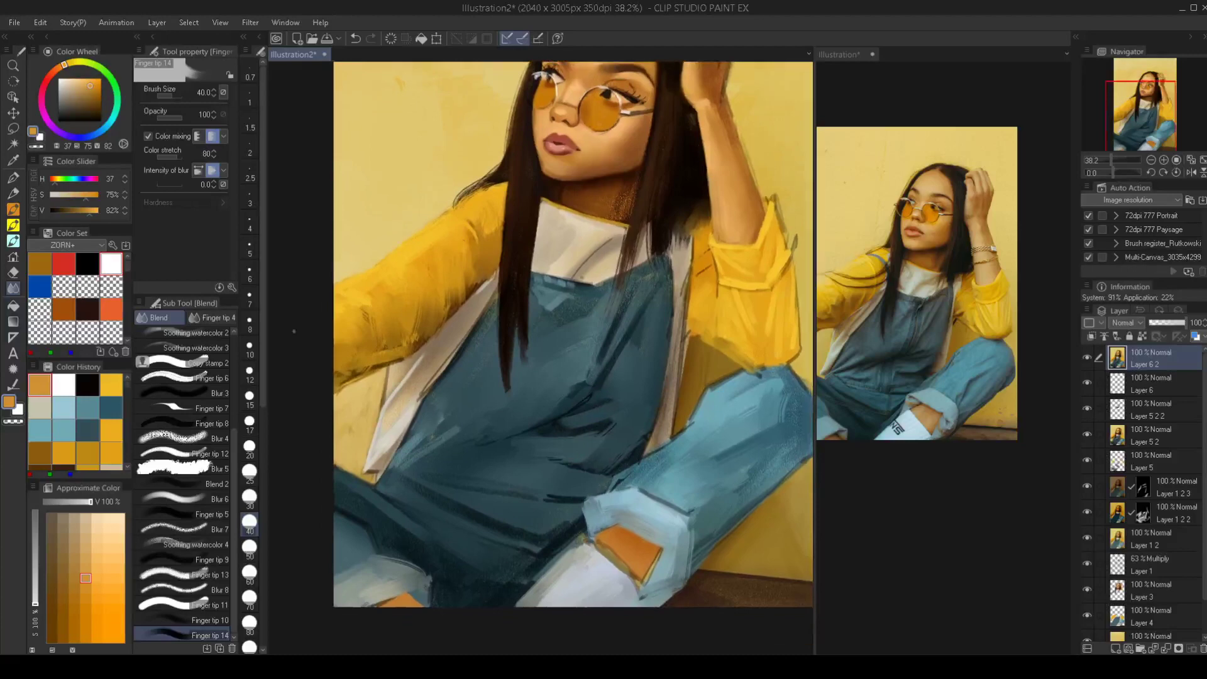
key("b")
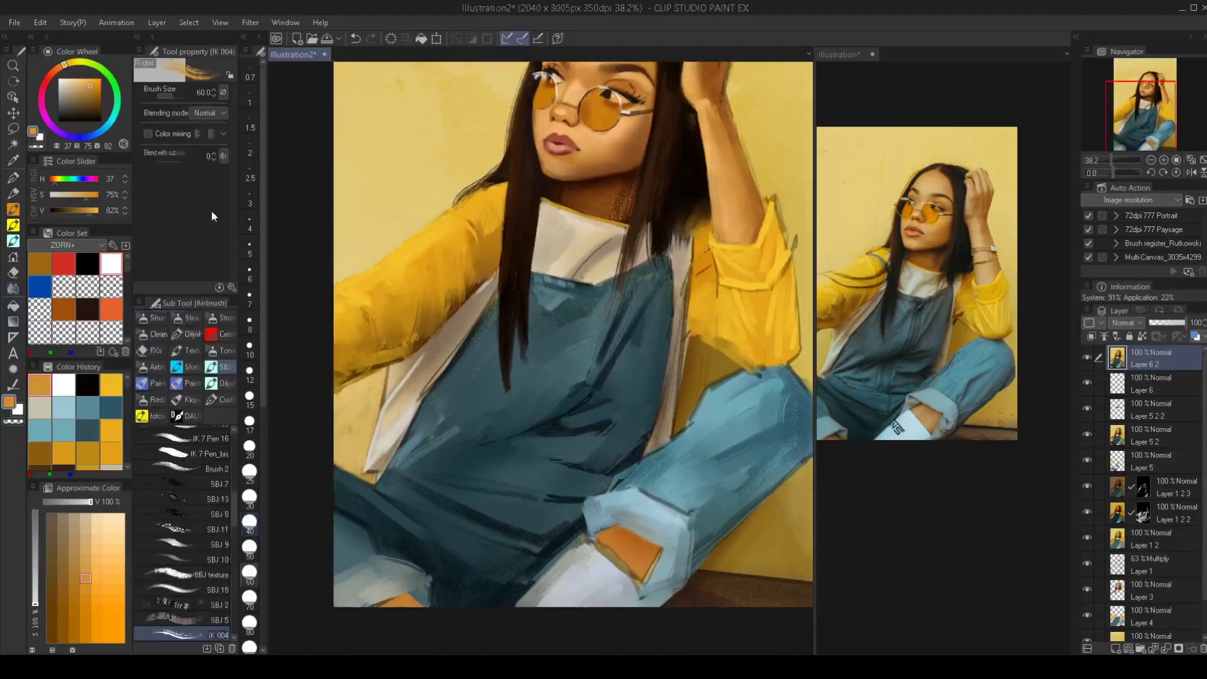
left_click(149, 136)
left_click_drag(503, 425, 512, 390)
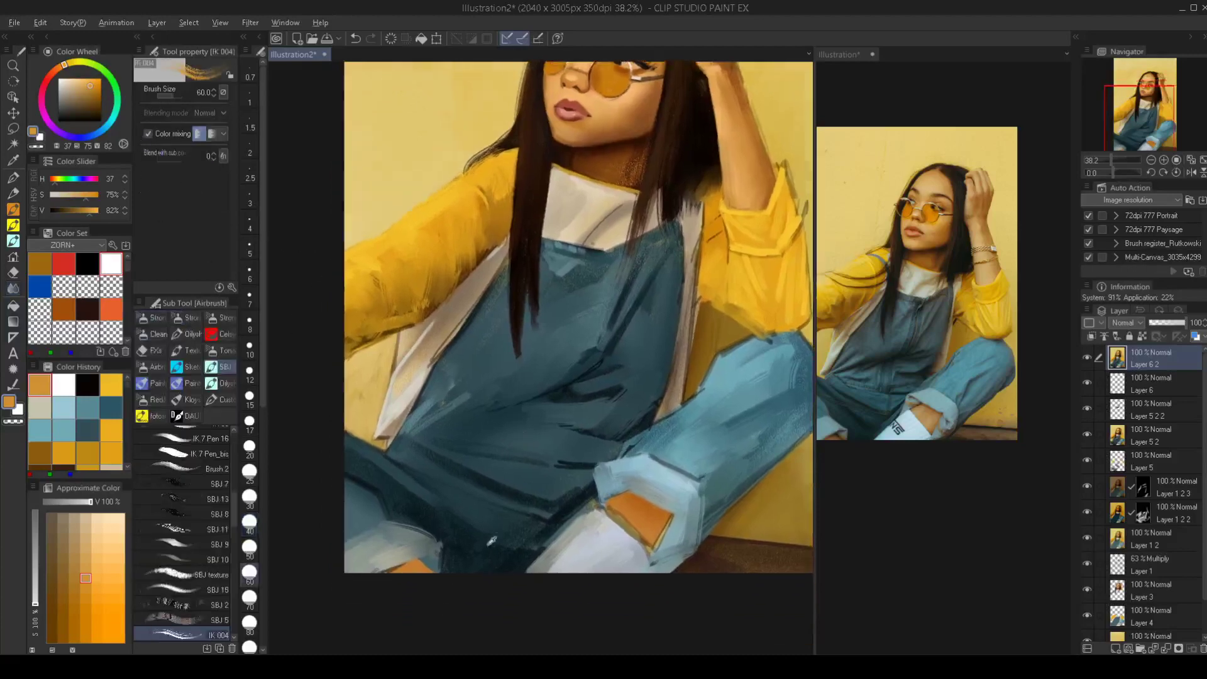
Darken the overalls' shadow between the legs with sampled near-black teal (H 191, S 71, V 9) at size 120
left_click(518, 560, "alt")
key("bracketright")
key("bracketright")
key("bracketright")
key("bracketright")
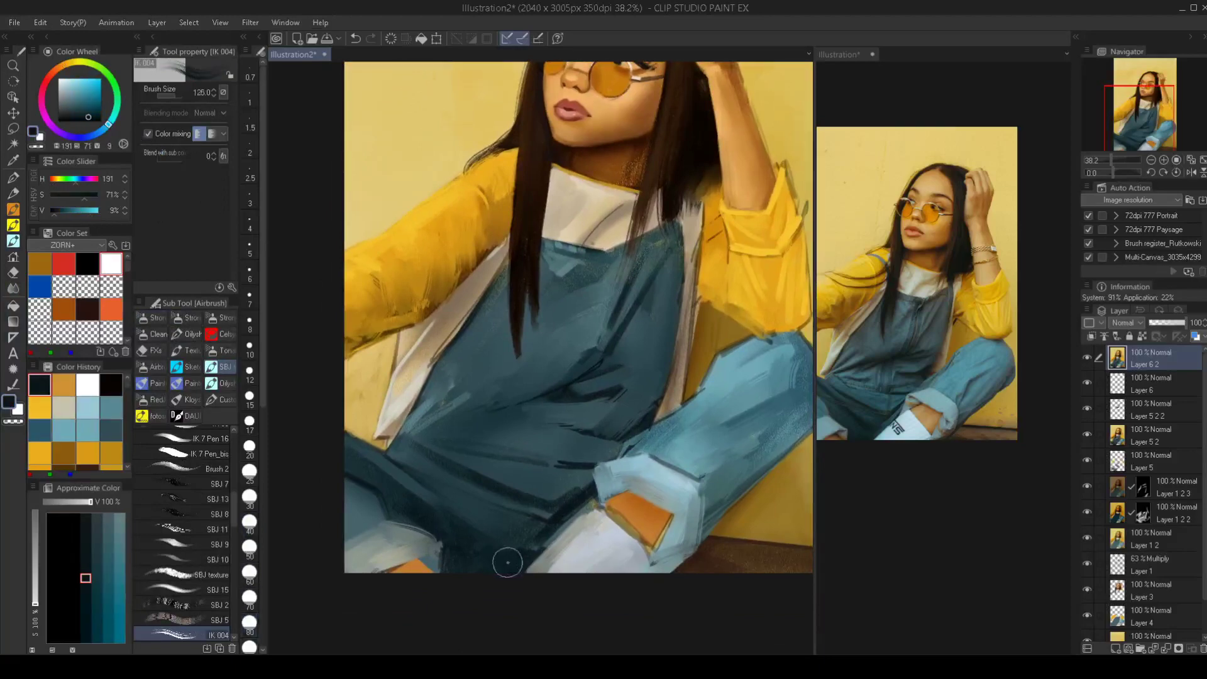
mouse_move(506, 560)
left_mouse_down()
mouse_move(446, 499)
mouse_move(503, 530)
mouse_move(454, 524)
mouse_move(419, 500)
mouse_move(437, 522)
left_mouse_up()
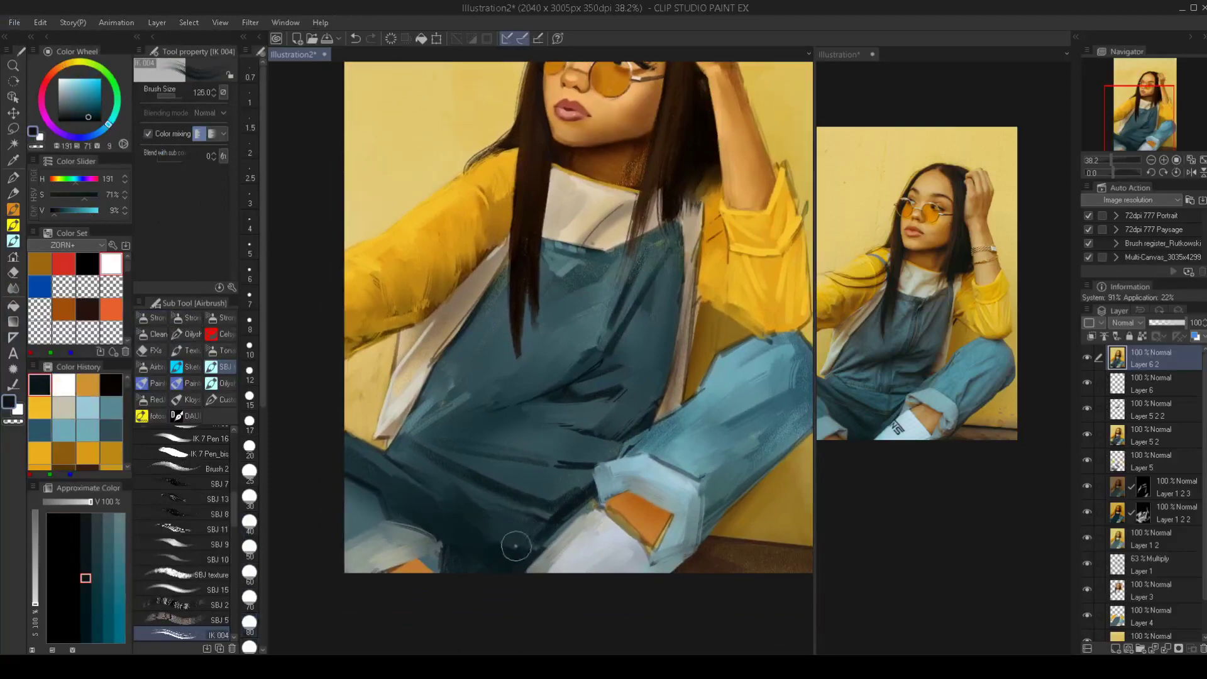
Refine the shadow shapes between the legs with smaller strokes, sampling dark teal (H 191, V 15) at size 80
key("bracketleft")
key("bracketleft")
key("bracketleft")
key("bracketleft")
key("bracketleft")
left_click(549, 511, "alt")
key("bracketright")
mouse_move(499, 560)
left_mouse_down()
mouse_move(506, 541)
mouse_move(496, 567)
left_mouse_up()
key("bracketright")
left_click(474, 513, "alt")
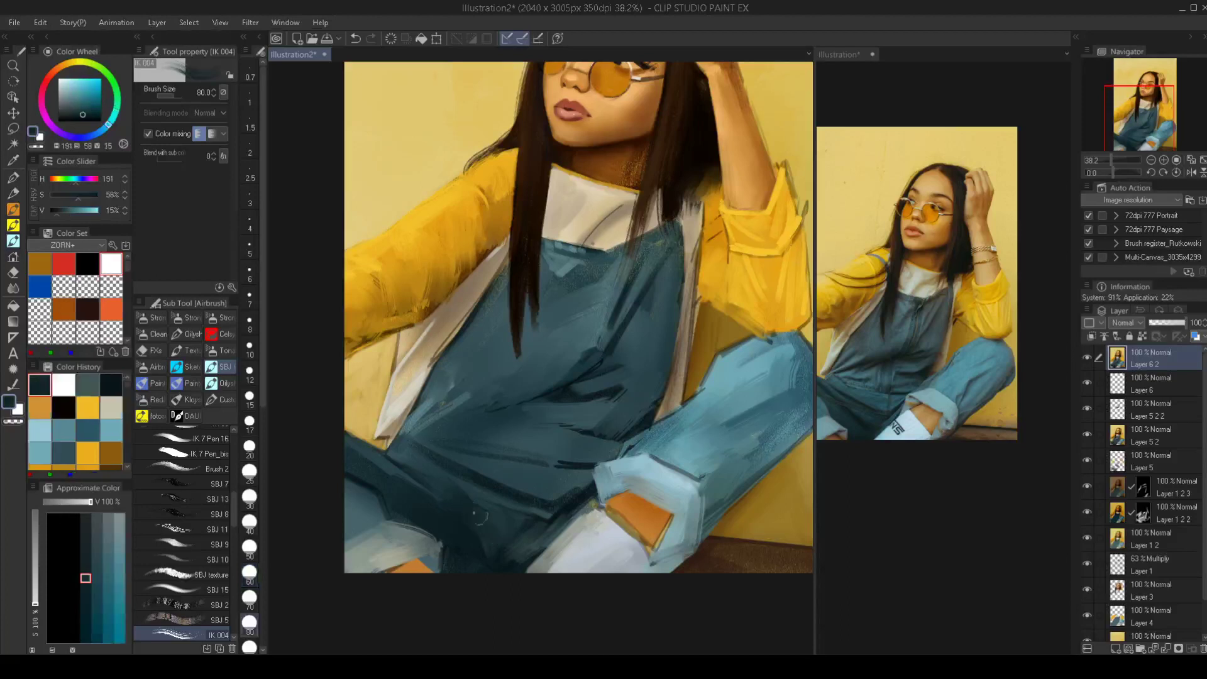
Blend the folds across the overalls' lower front with sampled teal (H 192, S 46, V 29) at size 100
key("bracketright")
left_click(554, 481, "alt")
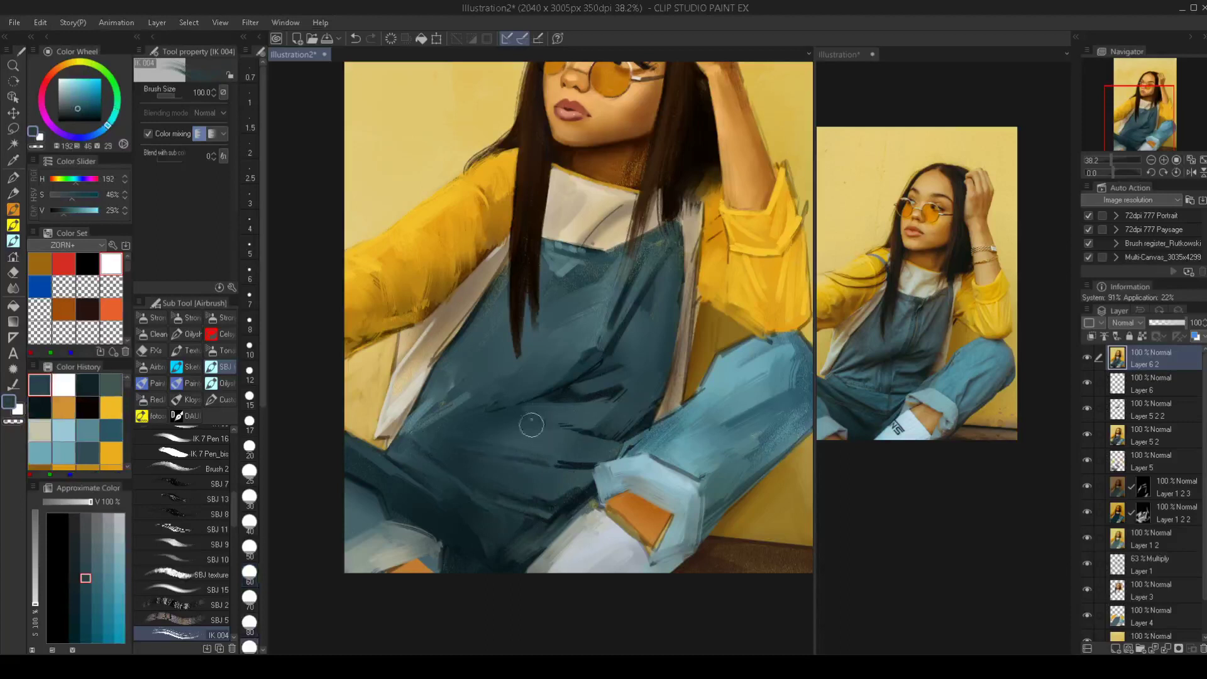
left_click(573, 386, "alt")
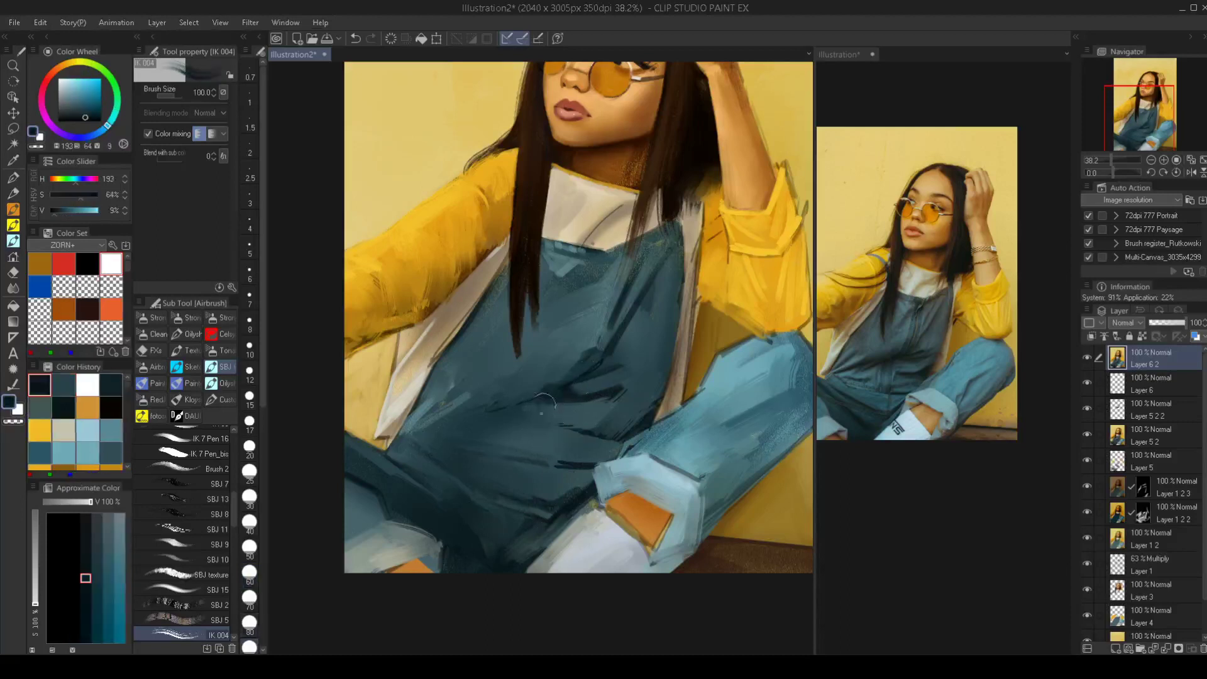
key("ctrl+z")
key("]")
left_click_drag(539, 416, 533, 458)
key("ctrl+z")
key("bracketleft")
key("bracketleft")
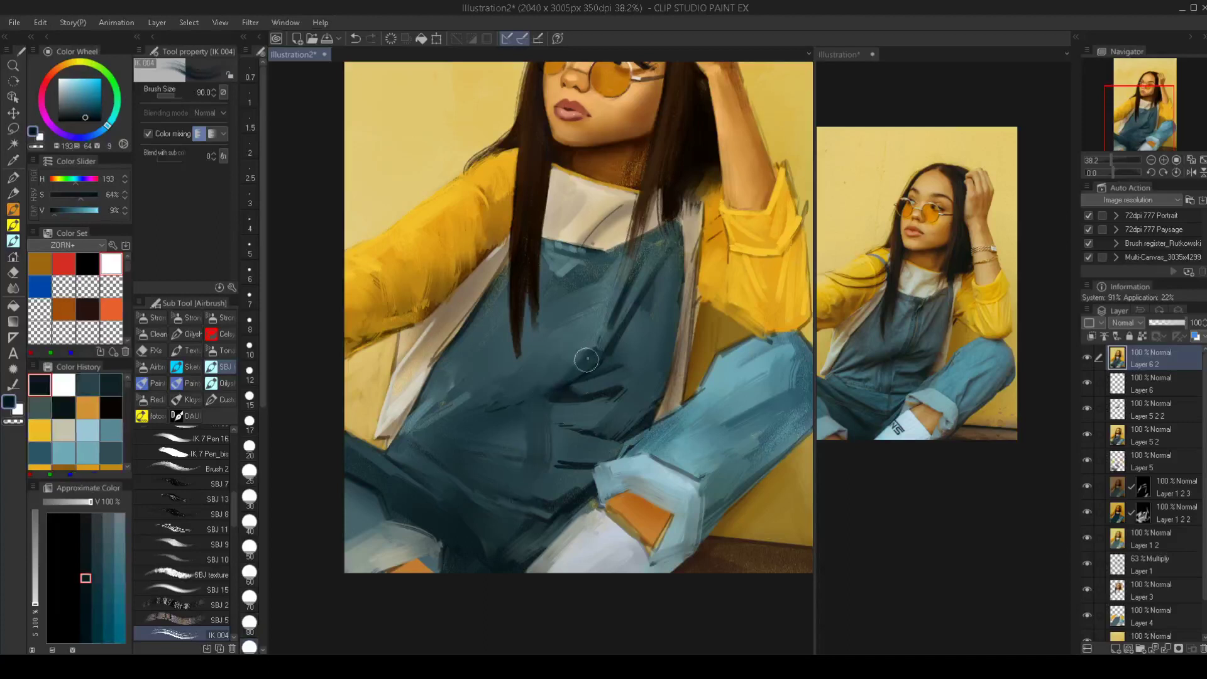
Paint the dark fold up the overalls' bib and blend it with sampled teal (H 190, S 43, V 21)
left_click_drag(582, 353, 604, 254)
key("ctrl+z")
left_click_drag(568, 375, 615, 218)
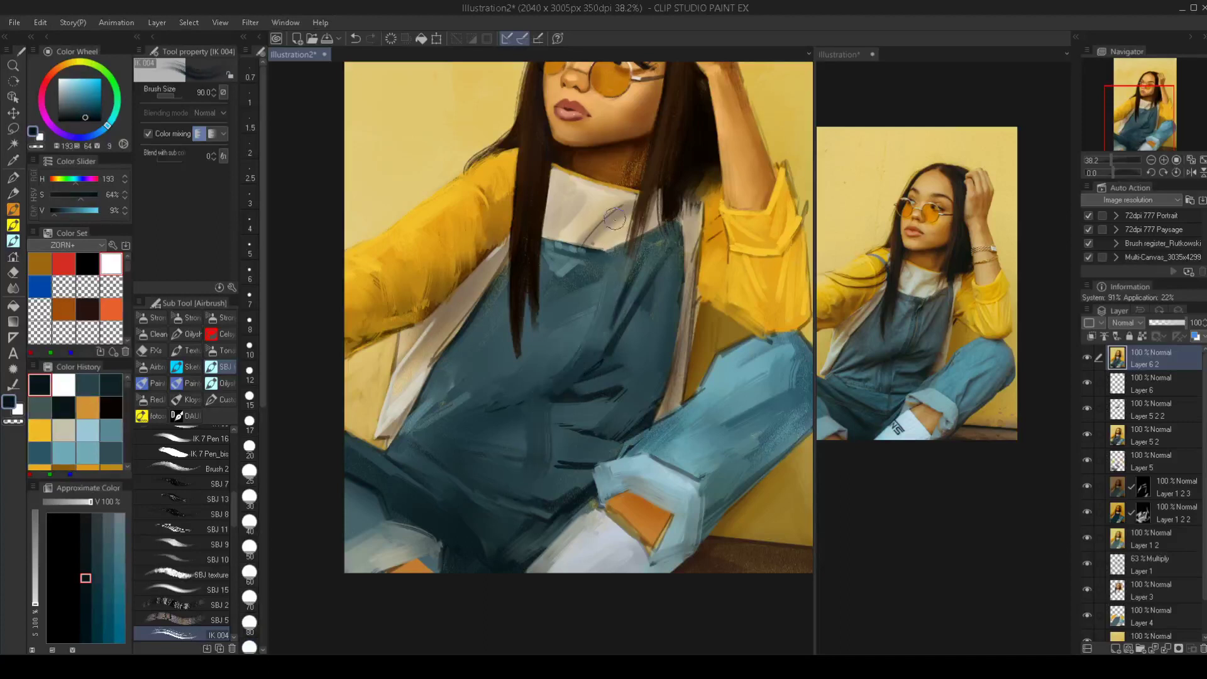
left_click(624, 299, "alt")
mouse_move(572, 363)
left_mouse_down()
mouse_move(609, 249)
mouse_move(569, 380)
mouse_move(522, 340)
left_mouse_up()
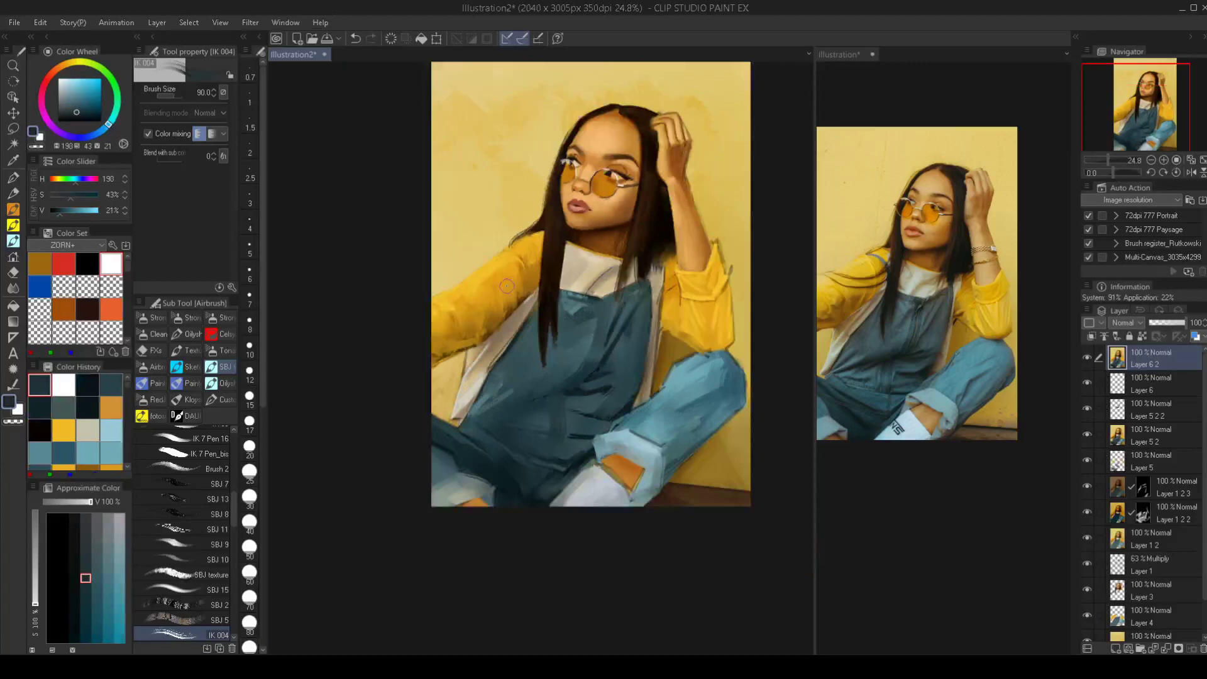
Repaint the floor beside the rolled jeans cuff with sampled dark brown (H 22, S 59, V 20) at size 150
left_click_drag(612, 338, 610, 321)
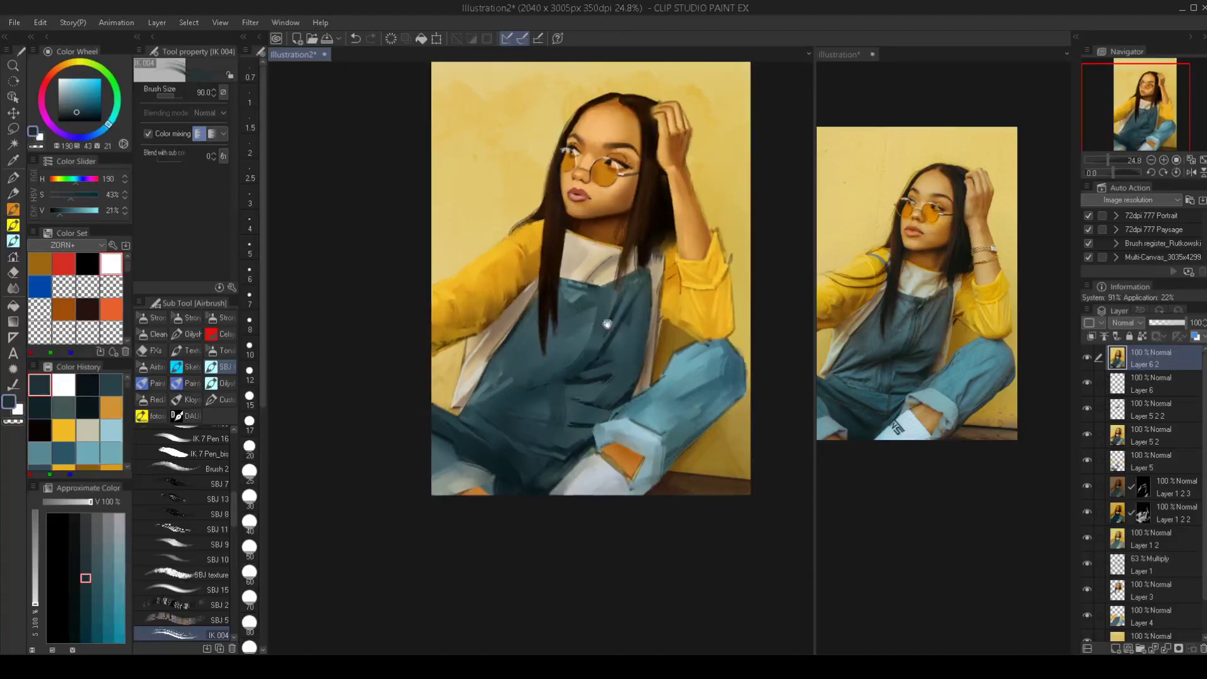
scroll(656, 399, "up", 1)
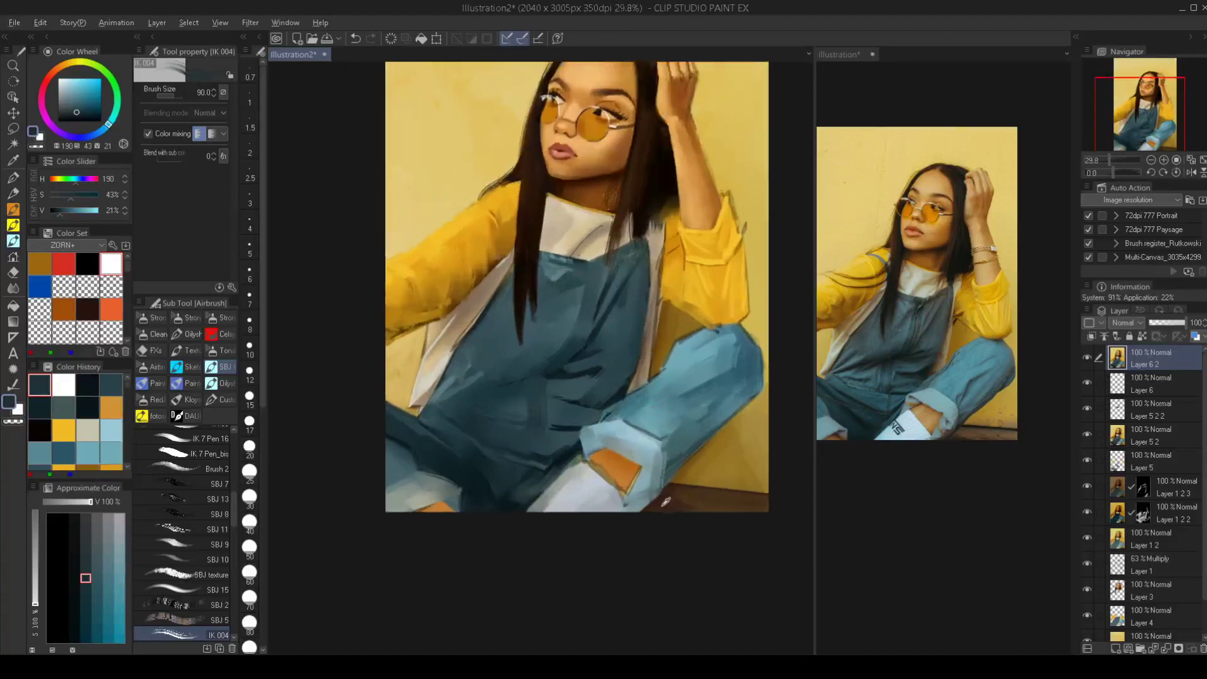
left_click(663, 505, "alt")
mouse_move(668, 501)
left_mouse_down()
mouse_move(636, 507)
mouse_move(699, 503)
mouse_move(651, 502)
mouse_move(697, 502)
mouse_move(656, 488)
mouse_move(636, 508)
mouse_move(683, 492)
mouse_move(713, 509)
mouse_move(649, 494)
mouse_move(720, 490)
left_mouse_up()
key("ctrl+z")
key("bracketleft")
key("bracketleft")
key("ctrl+z")
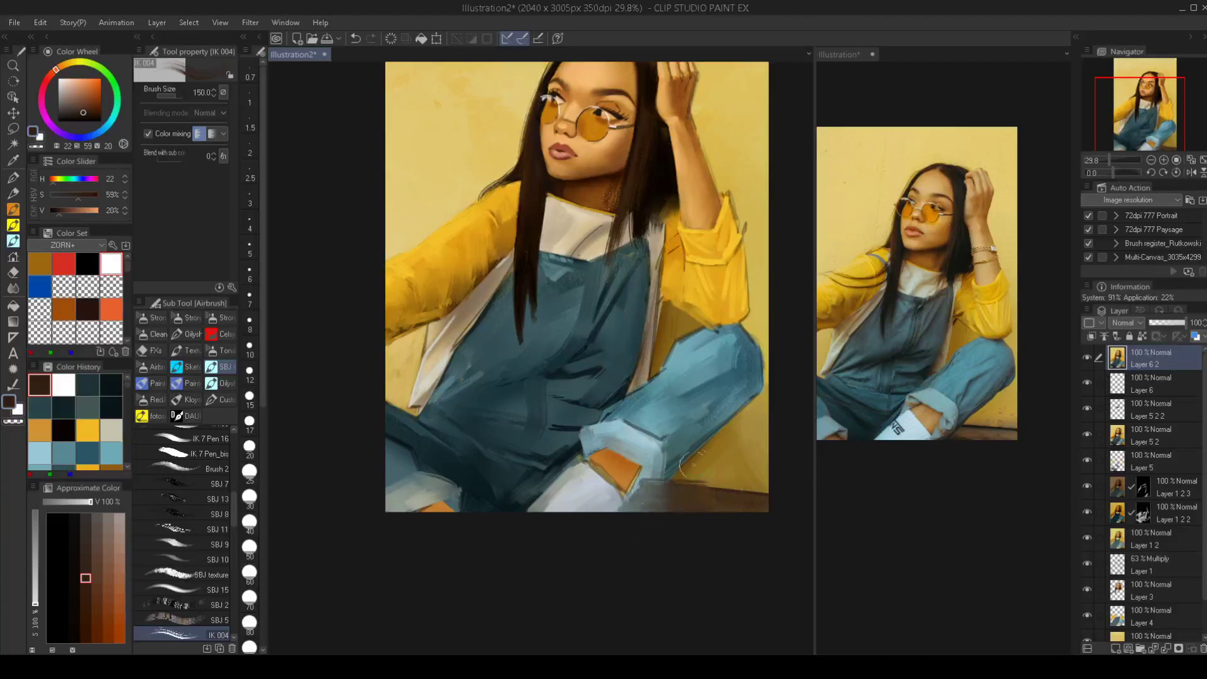
Paint the wall beneath the bent leg with sampled golden yellow (H 42, S 85, V 89) at size 200
key("alt")
left_click(721, 283, "alt")
mouse_move(729, 438)
left_mouse_down()
mouse_move(748, 416)
mouse_move(711, 450)
left_mouse_up()
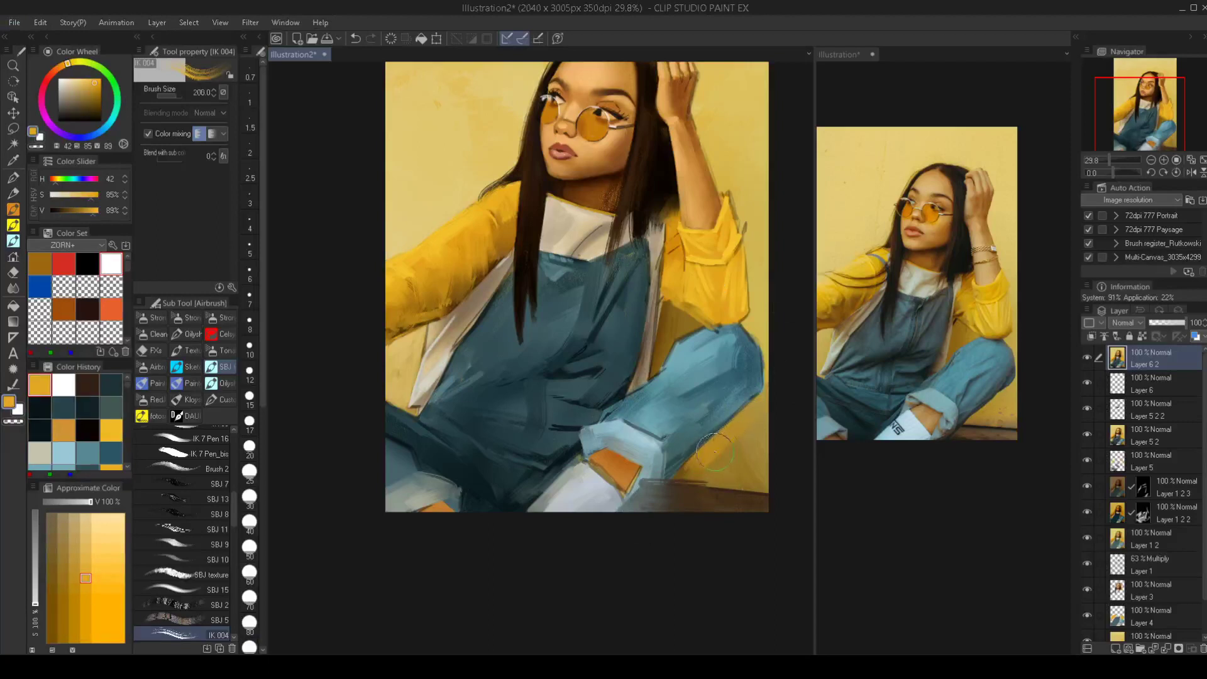
Soften the underside edge of the bent leg with sampled grey-green (H 168, S 31, V 37) at size 100
scroll(696, 476, "up", 1)
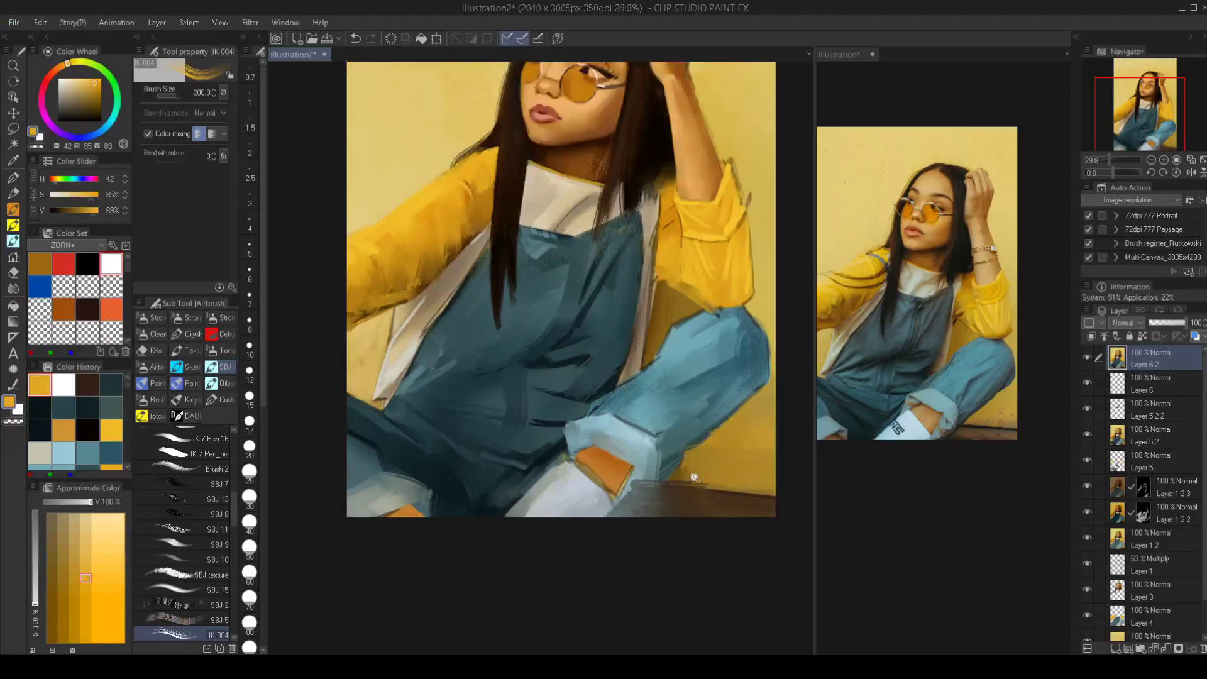
left_click(696, 431, "alt")
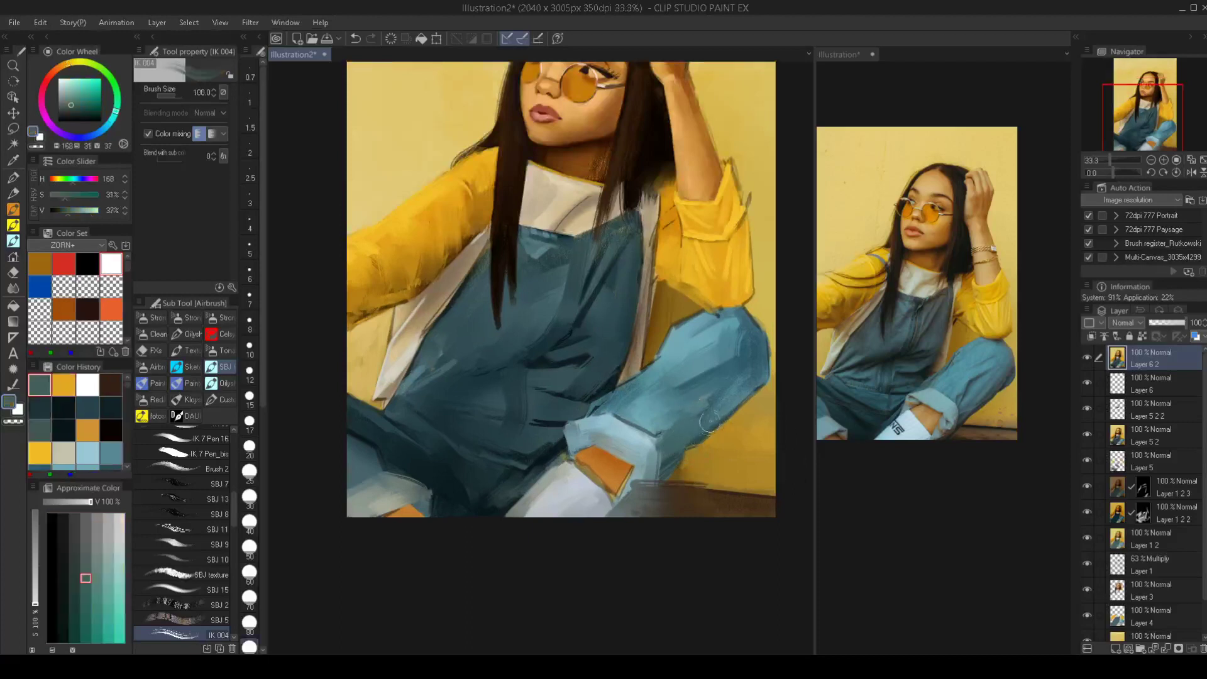
left_click_drag(709, 422, 673, 466)
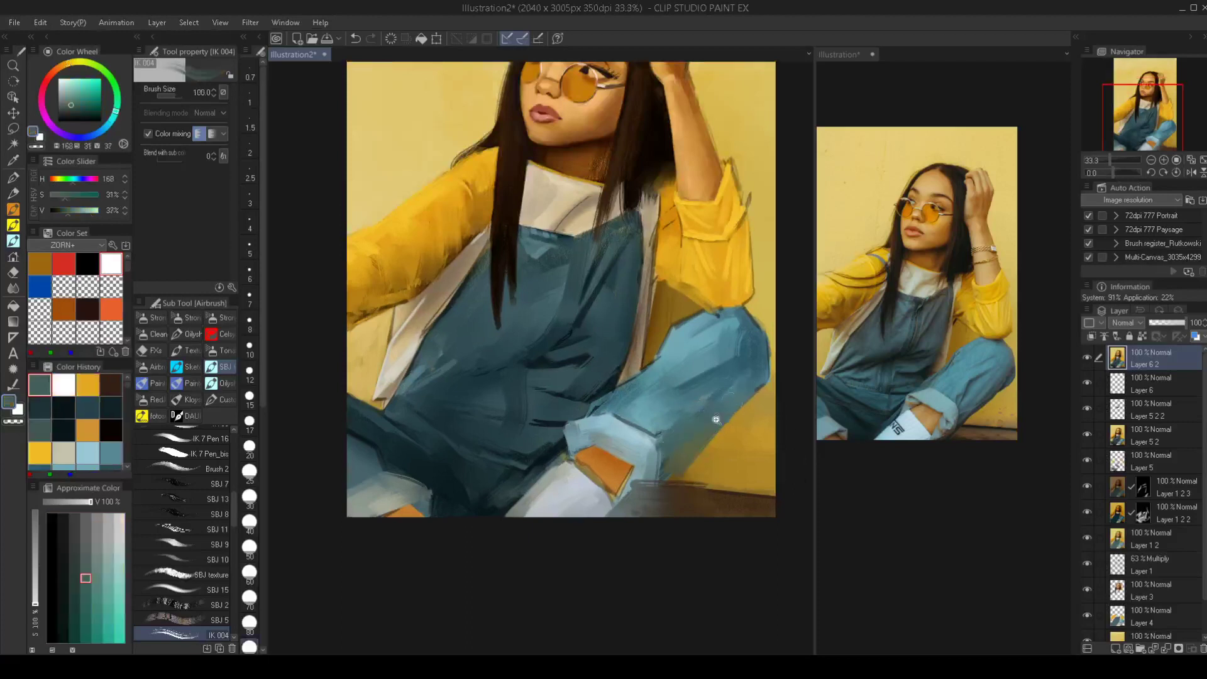
Select the fotosup 17 texture brush and set the colour to dark brown (H 10, S 62, V 15) from the ZORN+ set
scroll(715, 420, "down", 3)
mouse_move(588, 453)
left_mouse_down()
mouse_move(603, 422)
mouse_move(601, 445)
left_mouse_up()
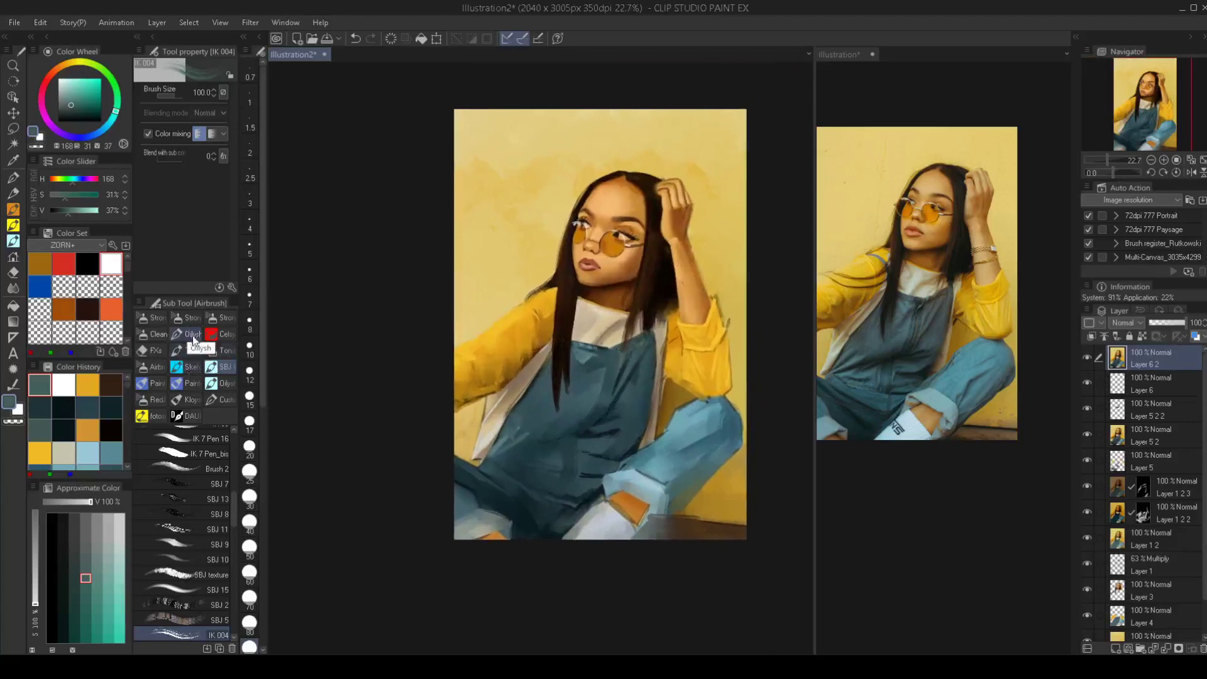
key("b")
key("b")
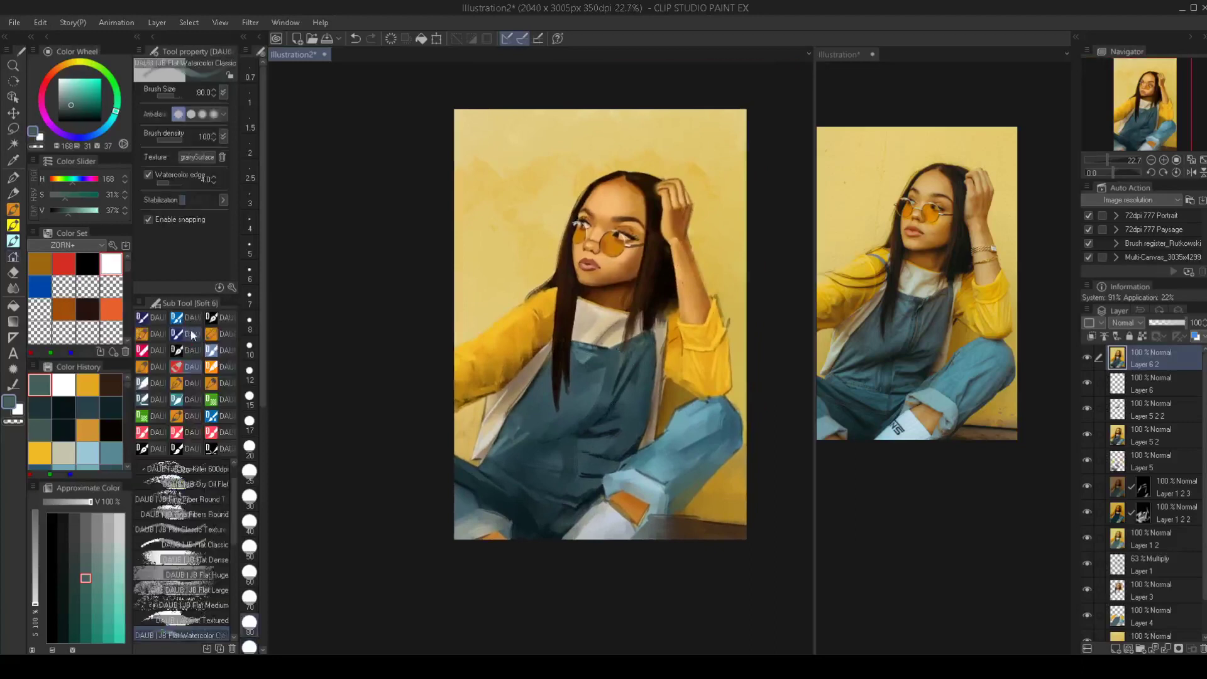
key("b")
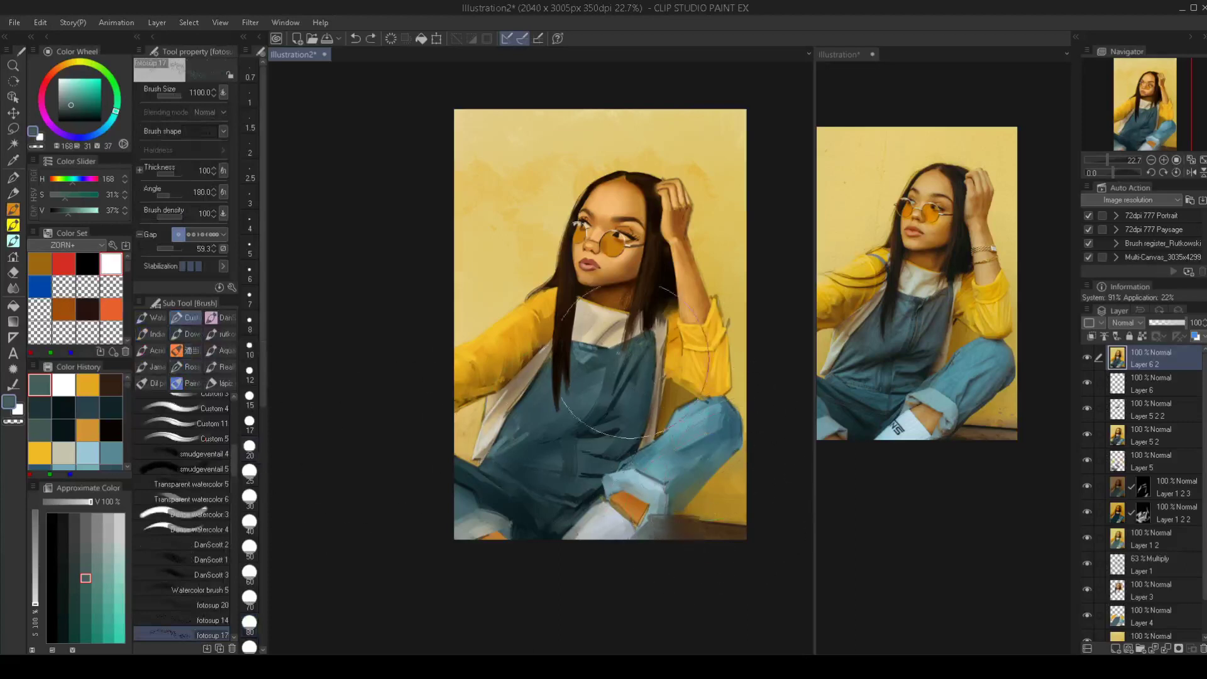
key("ctrl+z")
left_click(714, 533, "alt")
left_click(90, 308)
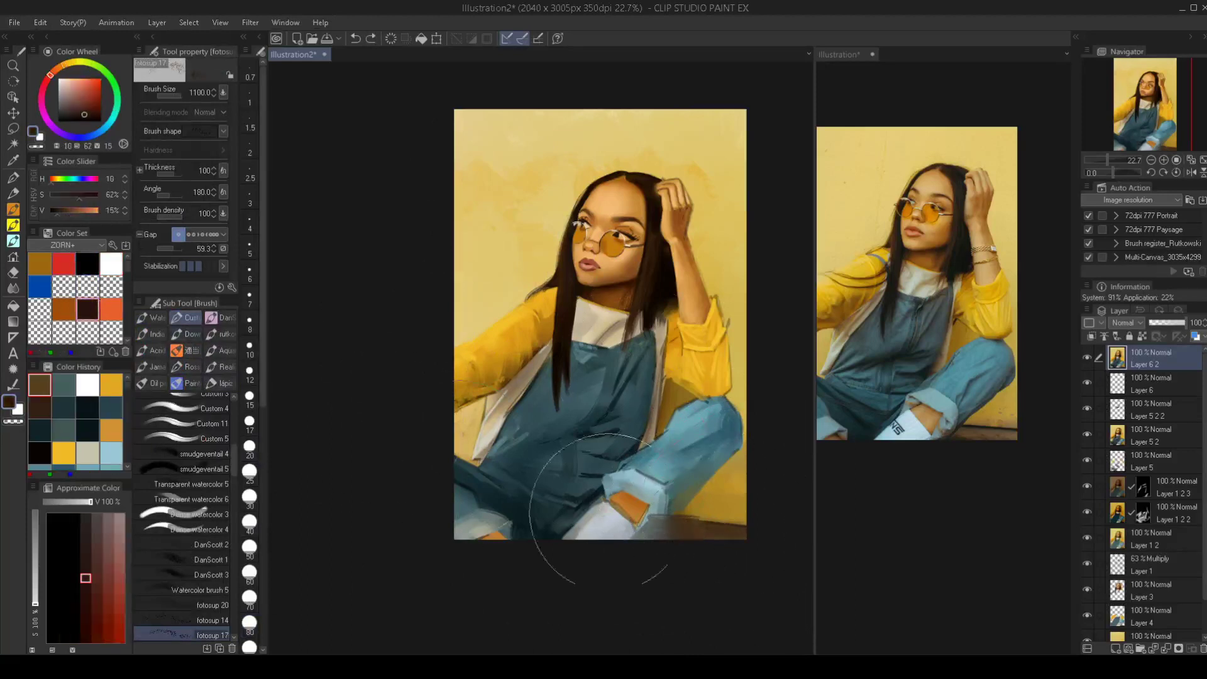
Texture the floor corner in dark brown with the fotosup 17 brush, reducing it to size 700
left_click(763, 560)
key("[")
key("[")
key("[")
key("[")
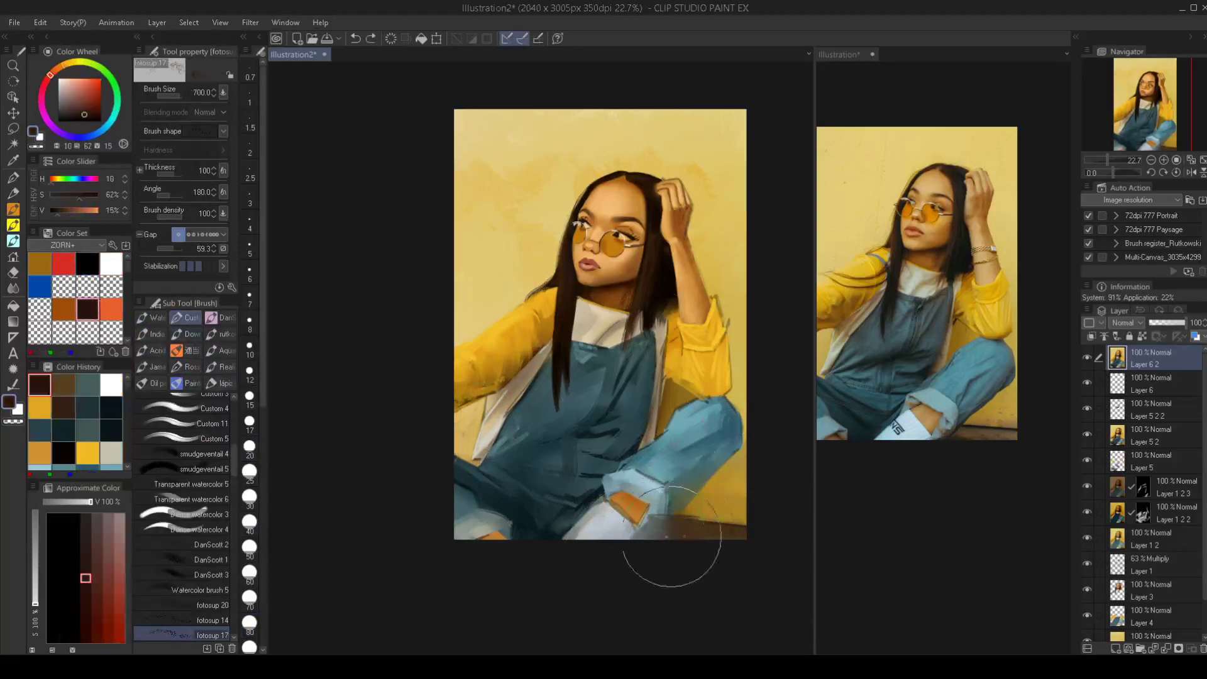
left_click(762, 540)
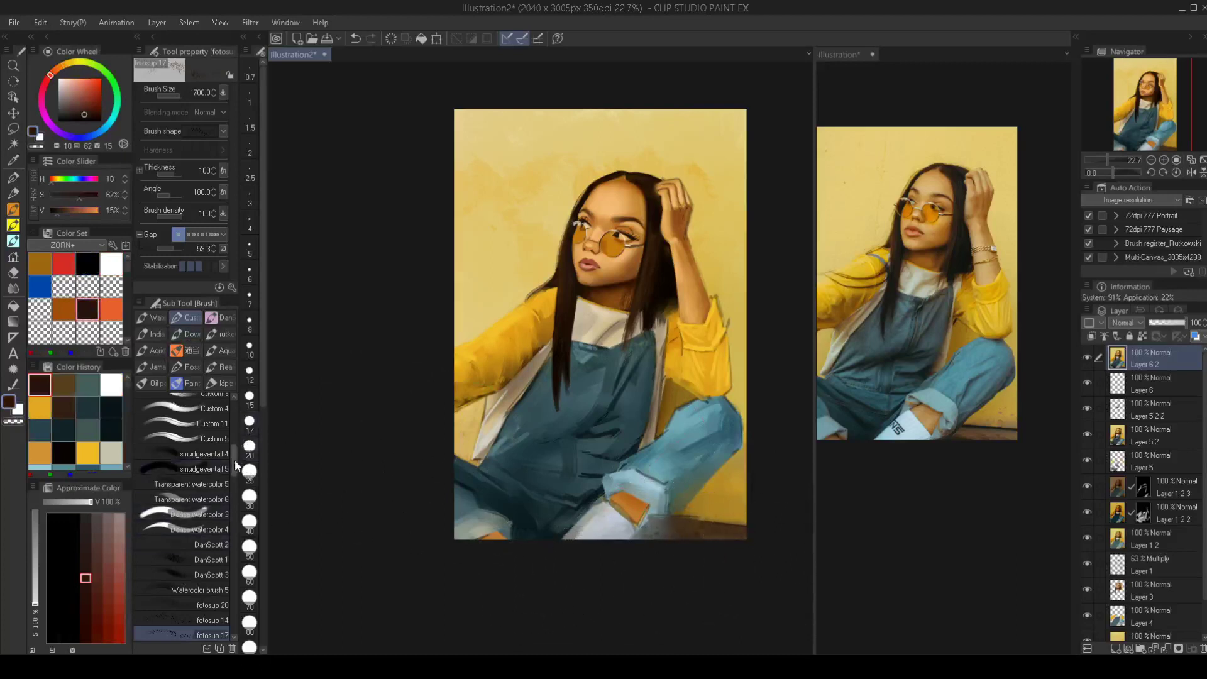
Select the fotosup 14 texture brush, sample pale beige (H 42, S 30, V 85) from the jacket, and set its size to 80
scroll(239, 464, "down", 2)
left_click(184, 566)
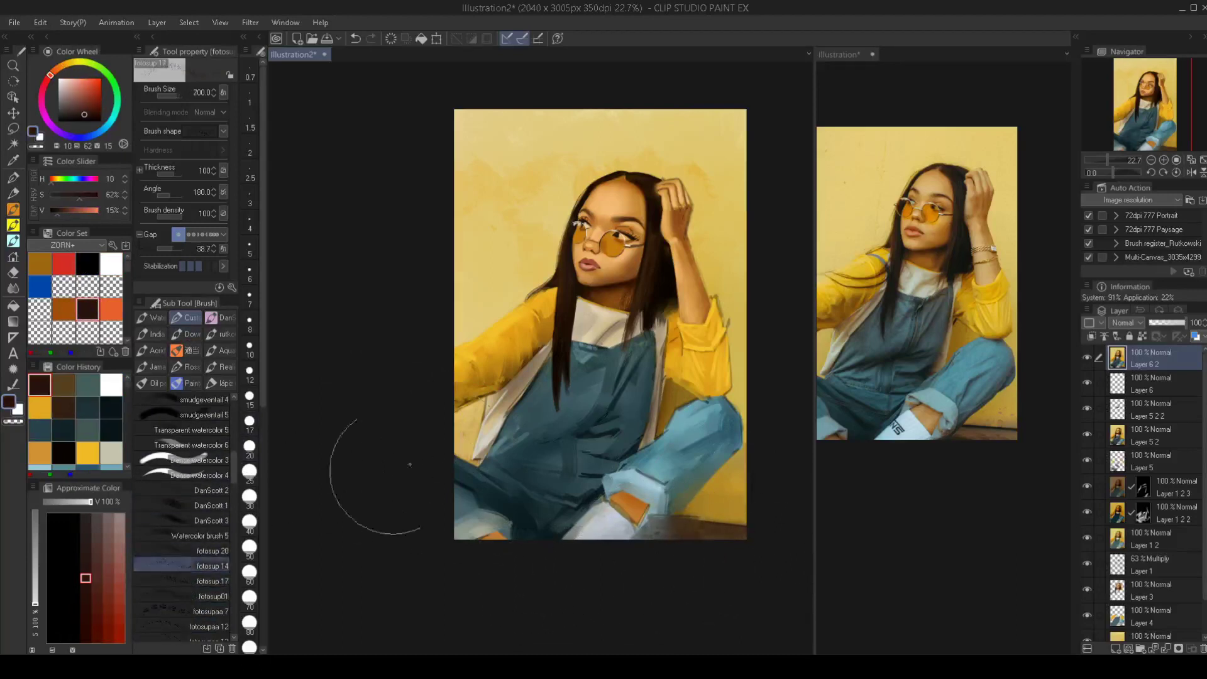
left_click(493, 426, "alt")
left_click(478, 398)
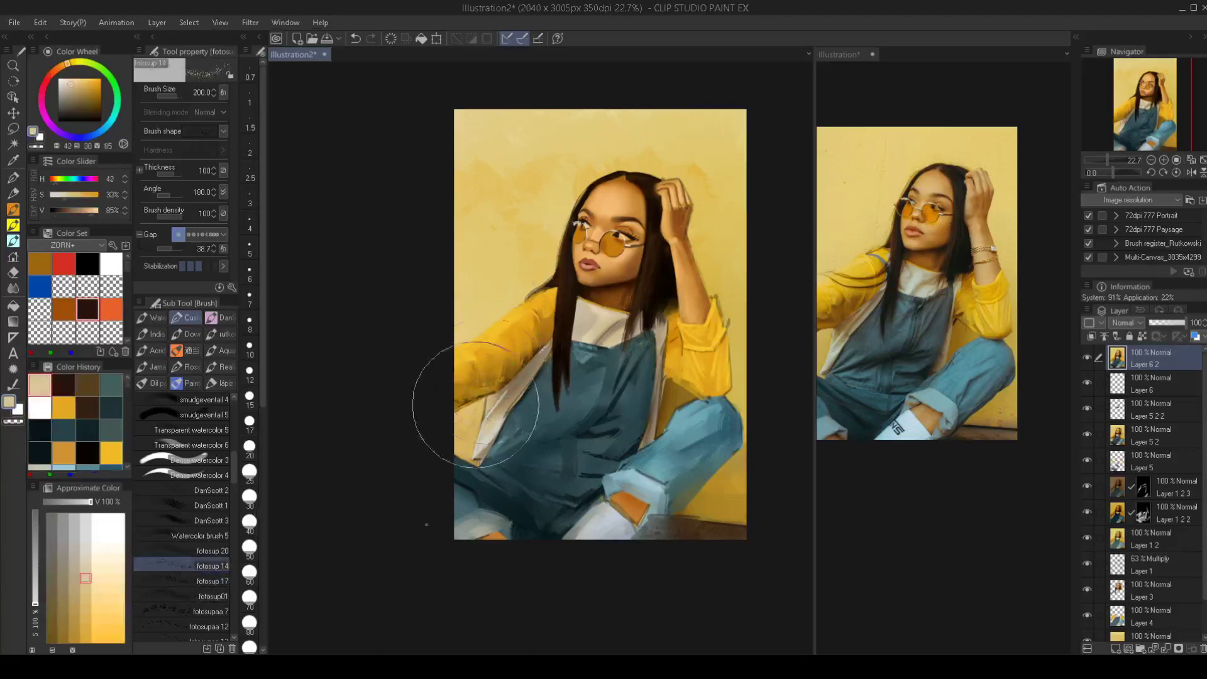
key("ctrl+z")
key("[")
key("[")
key("[")
key("[")
key("bracketleft")
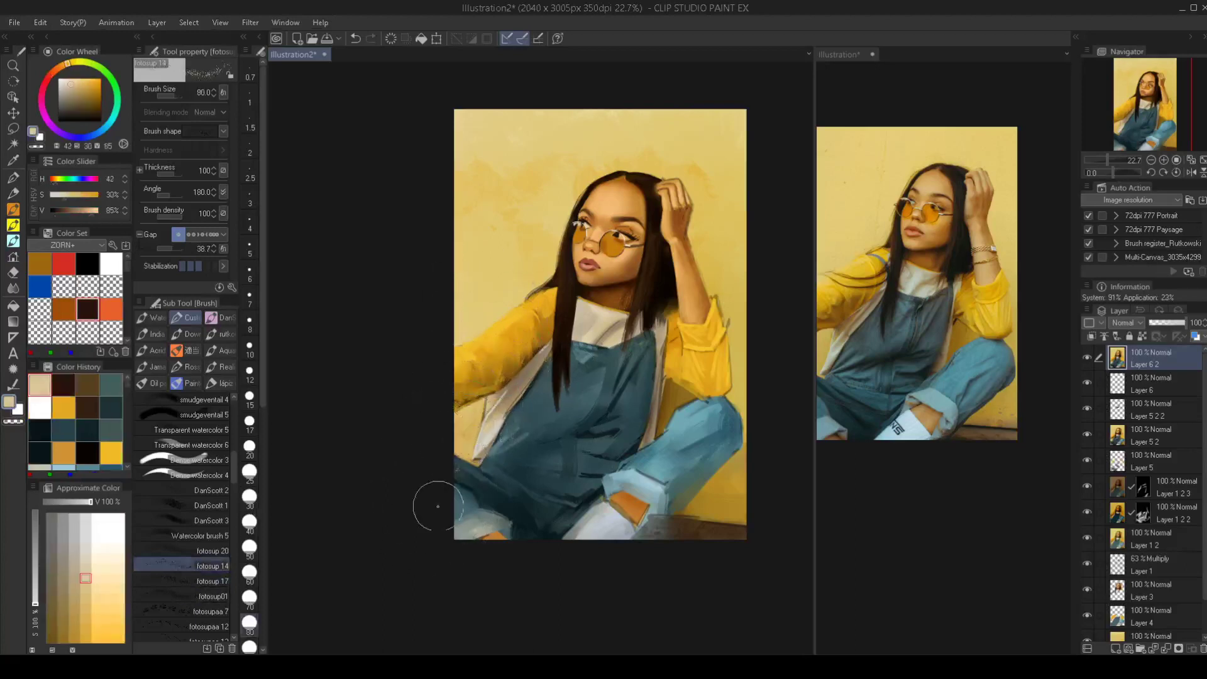
Texture the floor edge with sampled dark brown and the underside of the bent leg with sampled blue, enlarging the brush to size 100
left_click(689, 523, "alt")
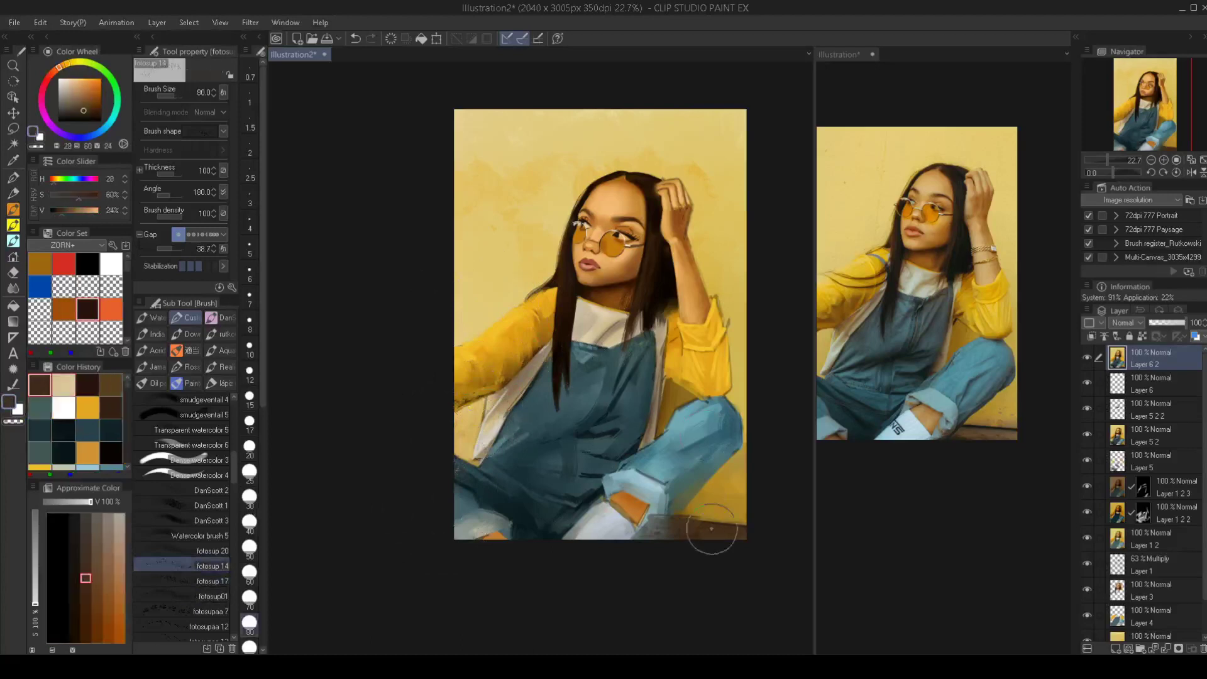
key("bracketright")
left_click(718, 464, "alt")
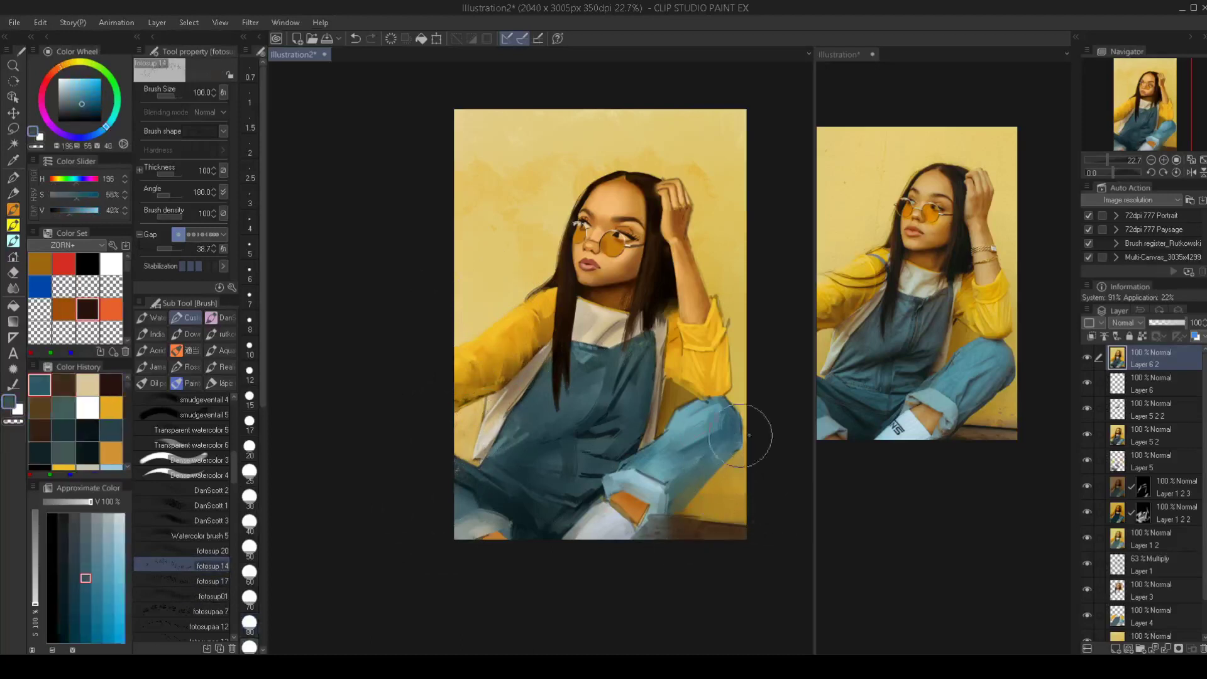
left_click_drag(748, 437, 671, 523)
Texture the hair ends, jacket opening and raised arm's sleeve with fotosup 14 in sampled hair brown (H 28, S 87, V 15) at size 90
key("bracketright")
key("bracketright")
left_click(653, 178, "alt")
key("bracketleft")
key("bracketleft")
key("bracketleft")
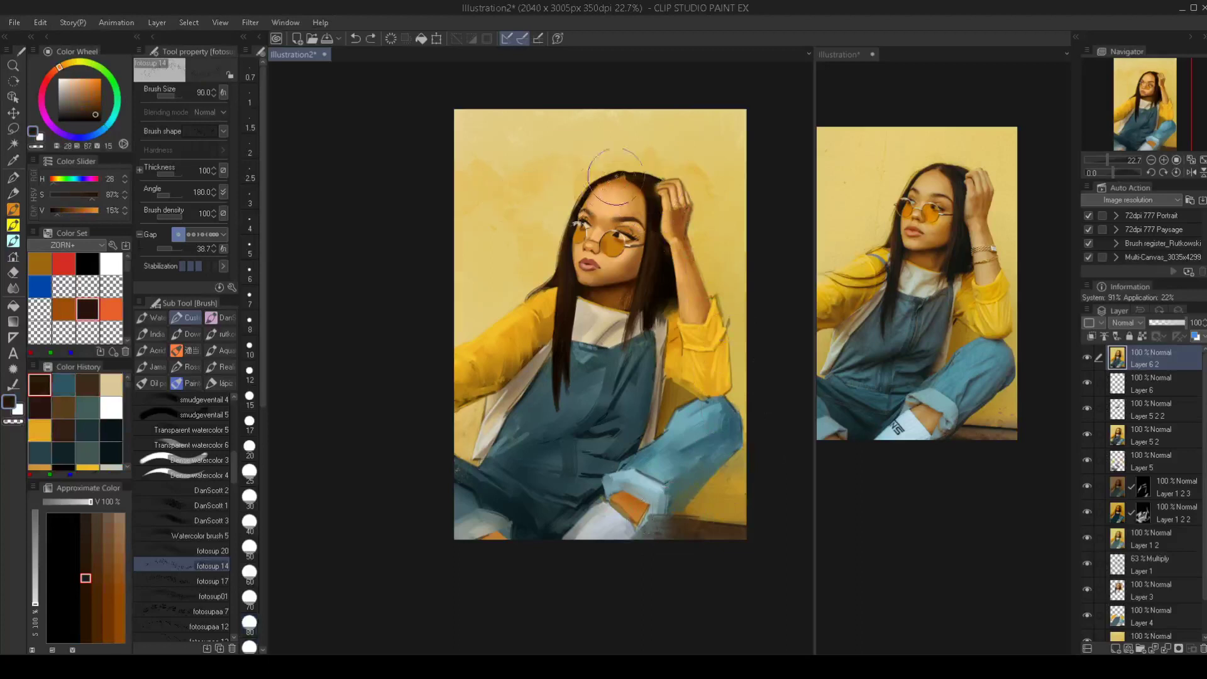
key("ctrl+z")
left_click_drag(667, 268, 648, 383)
left_click_drag(688, 320, 711, 300)
scroll(710, 300, "down", 3)
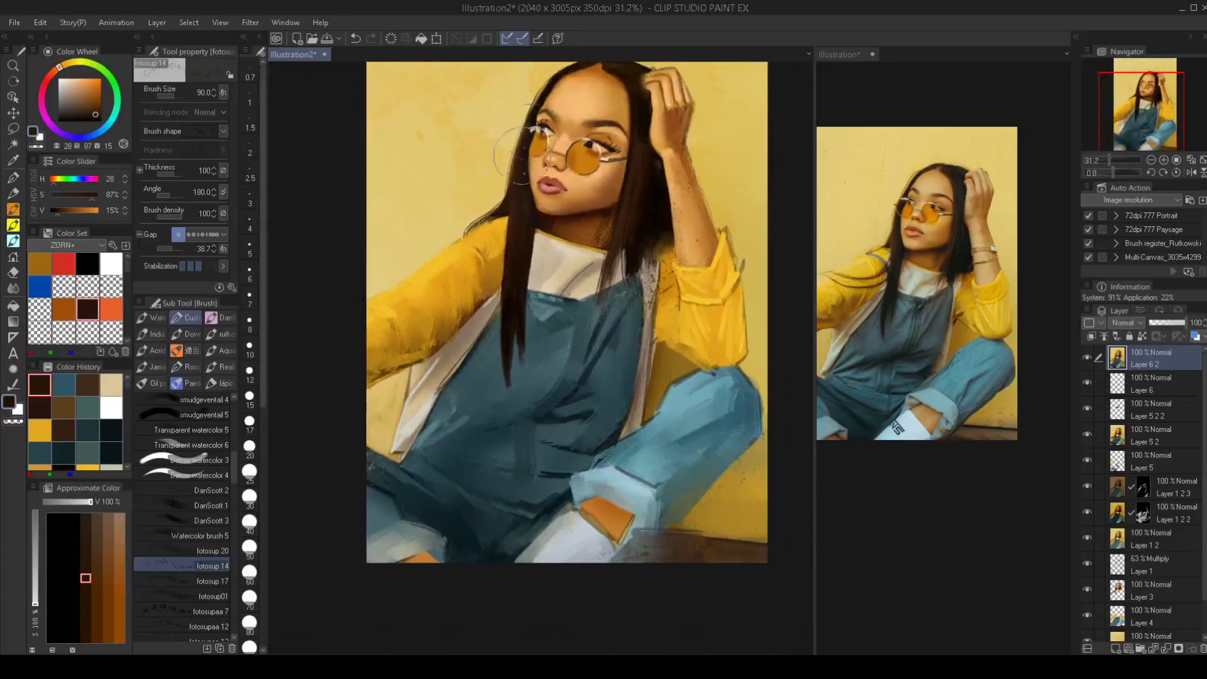
left_click_drag(634, 281, 626, 318)
scroll(586, 289, "up", 2)
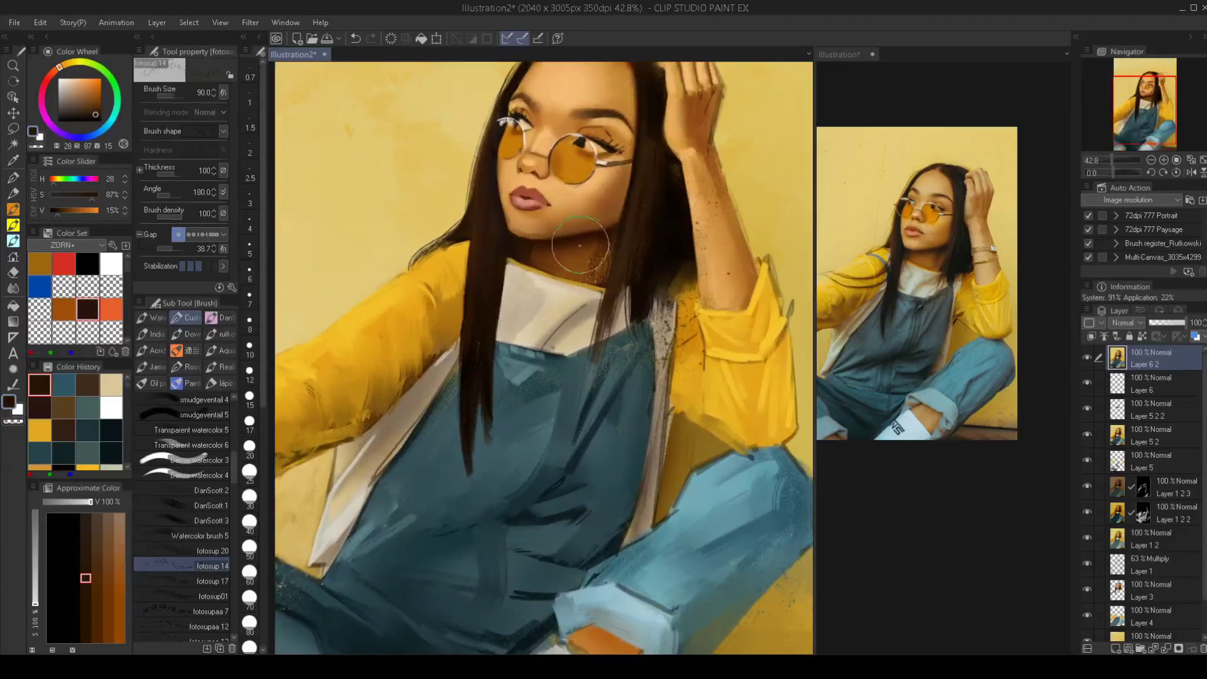
Smooth the dark speckles on the neck with the Finger tip 14 blender, setting its size to 60
key("j")
key("bracketright")
key("bracketright")
key("bracketright")
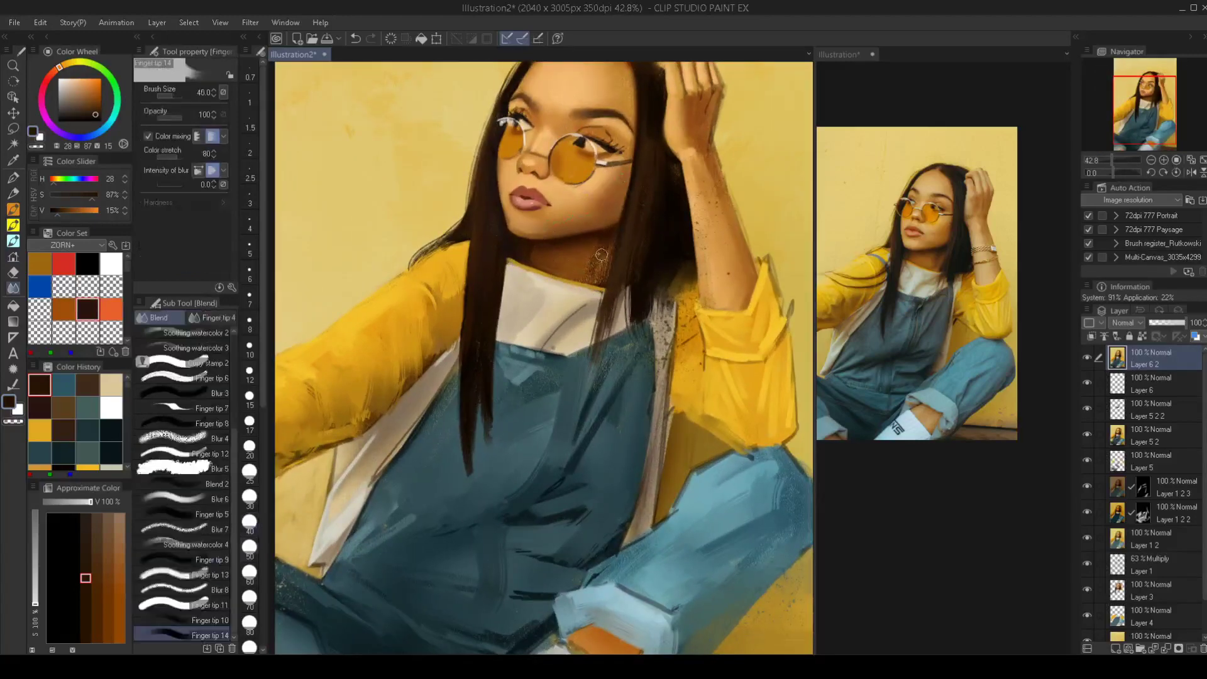
key("bracketleft")
scroll(583, 333, "down", 2)
left_click_drag(557, 376, 559, 351)
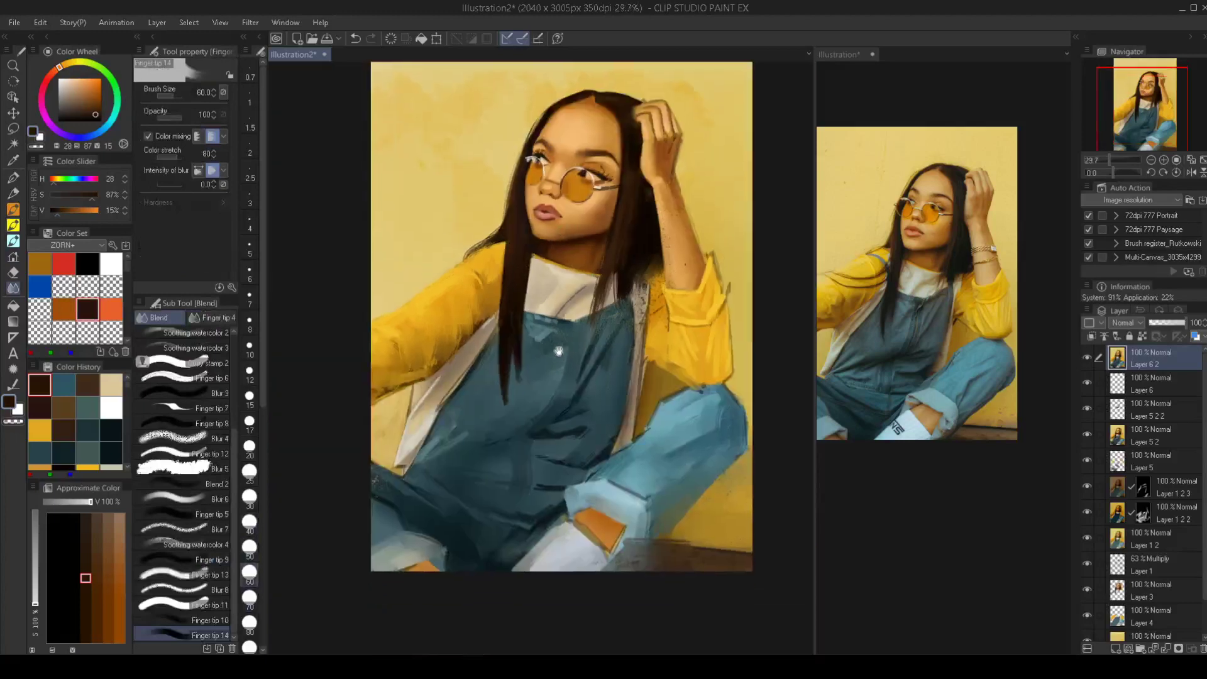
Blend the jacket edge under the outstretched sleeve and the speckled jacket beside the hair with Finger tip 10, enlarging it to size 200
key("bracketright")
key("bracketright")
left_click(188, 619)
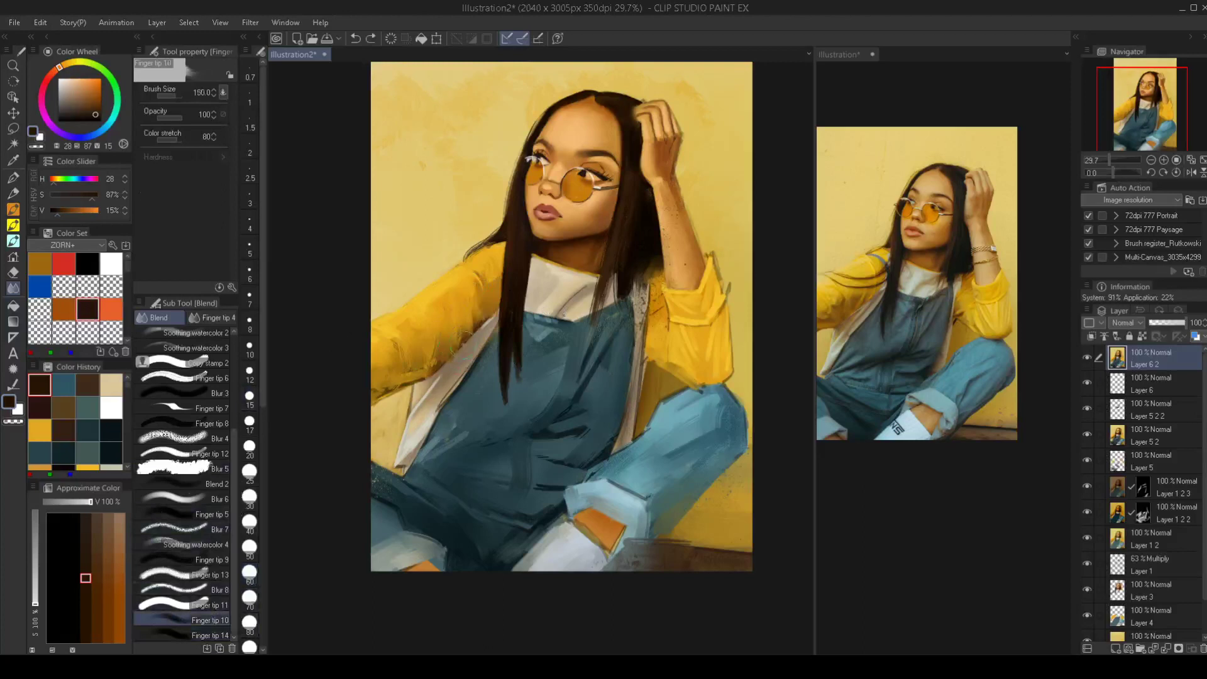
mouse_move(479, 340)
left_mouse_down()
mouse_move(490, 400)
mouse_move(455, 372)
mouse_move(420, 402)
left_mouse_up()
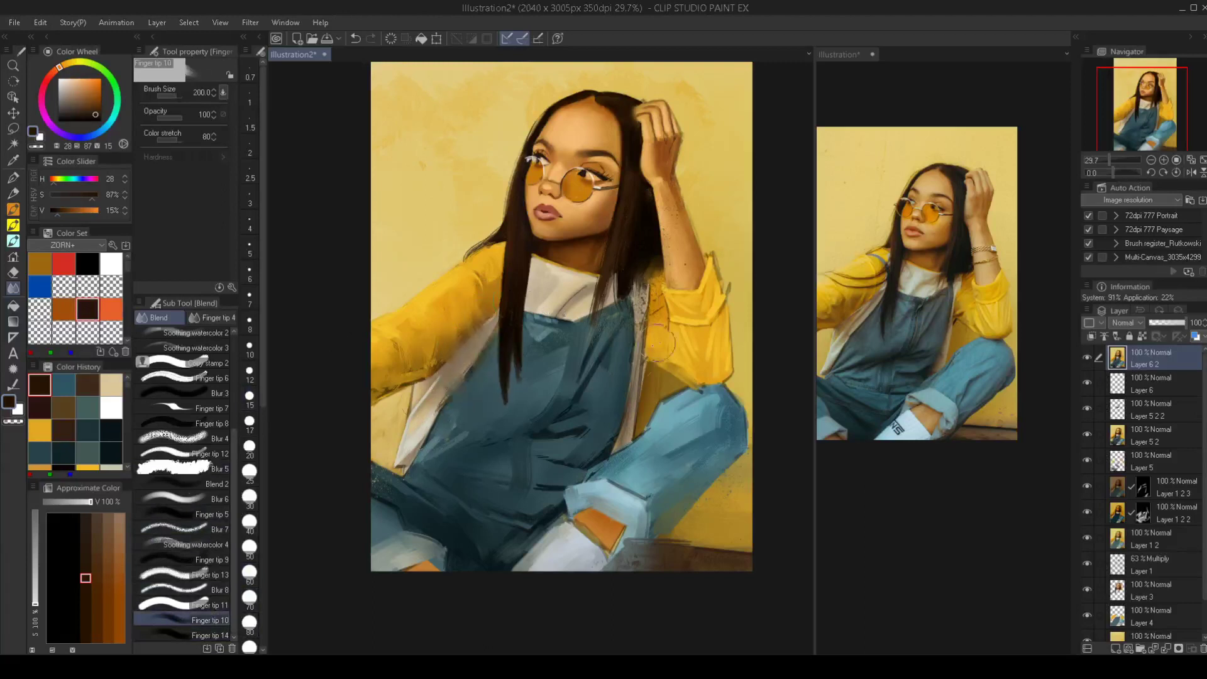
mouse_move(631, 360)
left_mouse_down()
mouse_move(670, 349)
mouse_move(625, 340)
mouse_move(671, 280)
left_mouse_up()
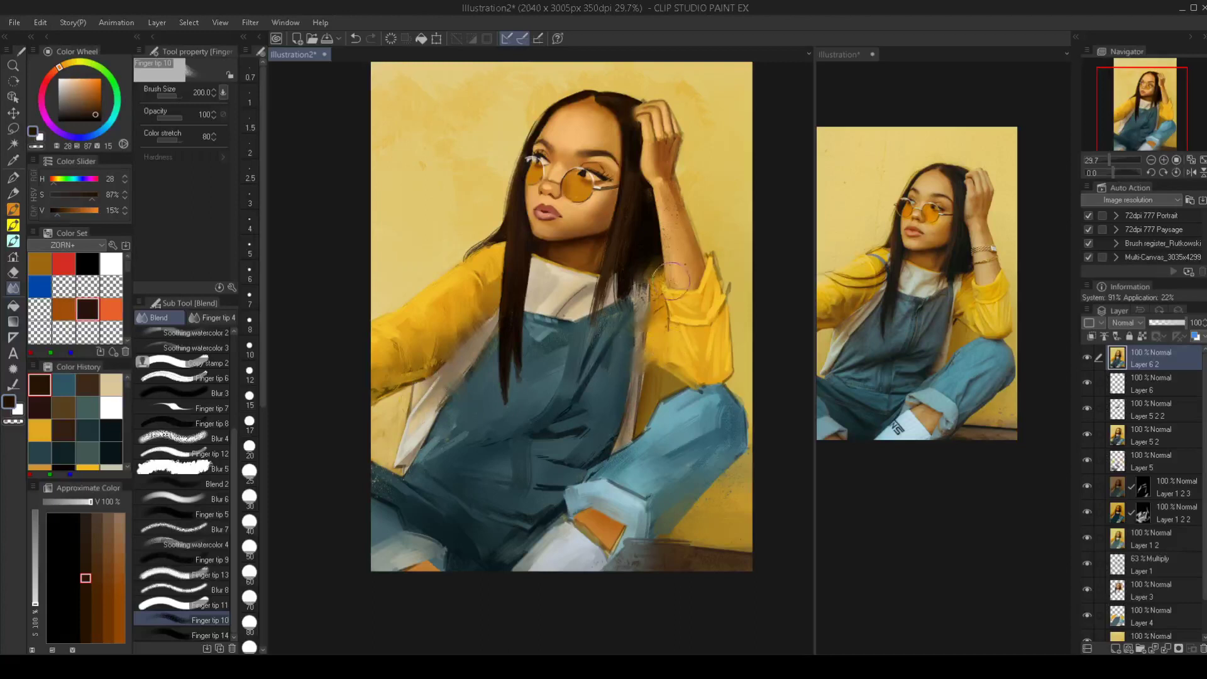
Soften the hair's outer edge near the raised hand with Finger tip 10 at size 175, undoing the first stroke
mouse_move(602, 197)
left_mouse_down()
mouse_move(598, 251)
mouse_move(608, 247)
mouse_move(589, 244)
mouse_move(615, 240)
mouse_move(615, 200)
mouse_move(645, 204)
left_mouse_up()
key("ctrl+z")
key("[")
mouse_move(609, 107)
left_mouse_down()
mouse_move(604, 116)
mouse_move(632, 94)
left_mouse_up()
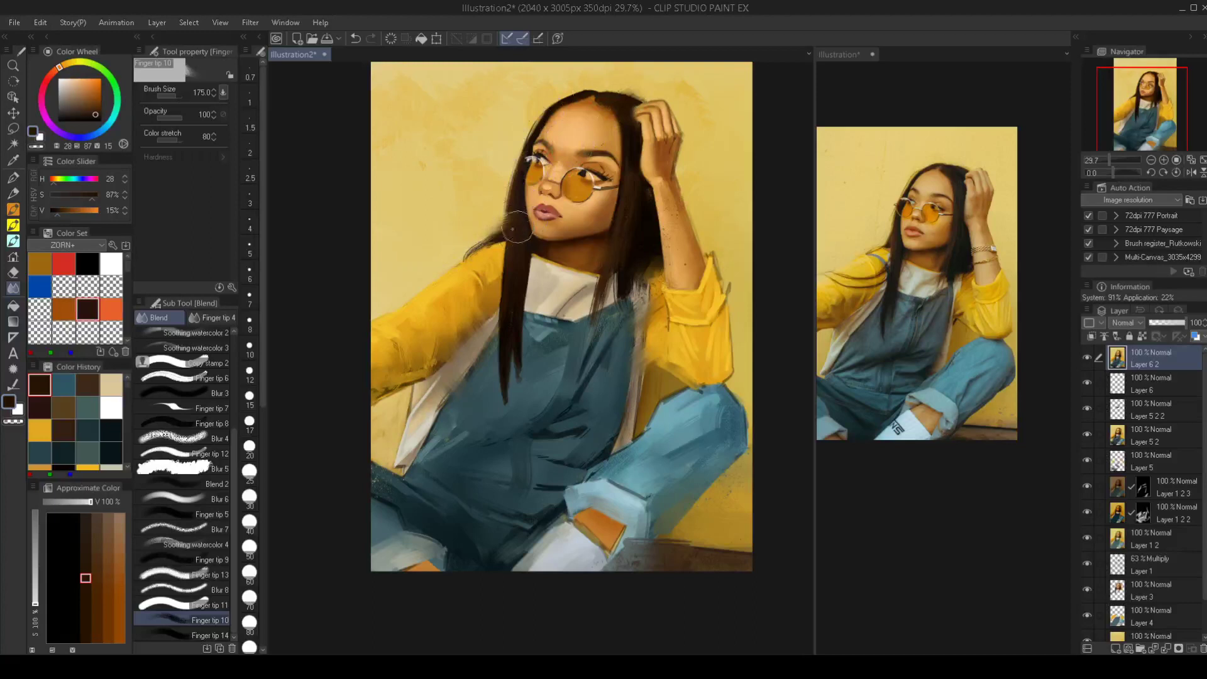
Blend the elbow into the knee and soften the bent leg's outer edge and cuff with Finger tip 10, enlarging it to size 300
scroll(689, 373, "down", 1)
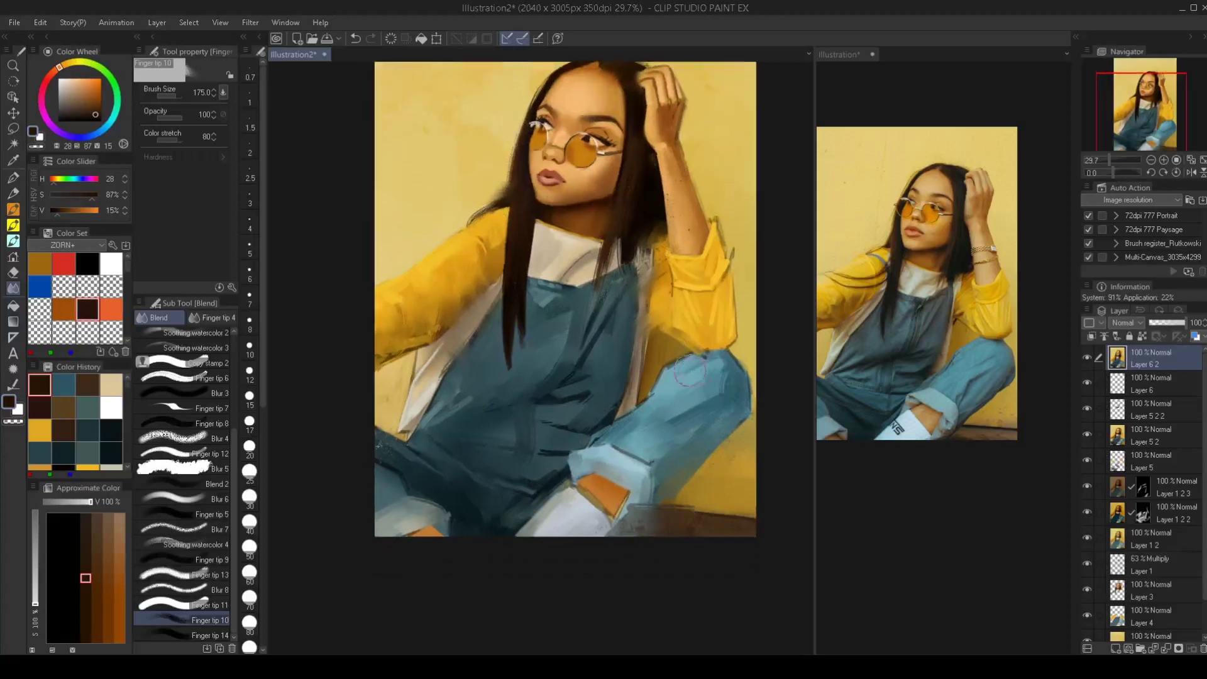
mouse_move(708, 345)
left_mouse_down()
mouse_move(722, 370)
mouse_move(717, 436)
mouse_move(728, 353)
mouse_move(716, 327)
left_mouse_up()
scroll(697, 399, "down", 2)
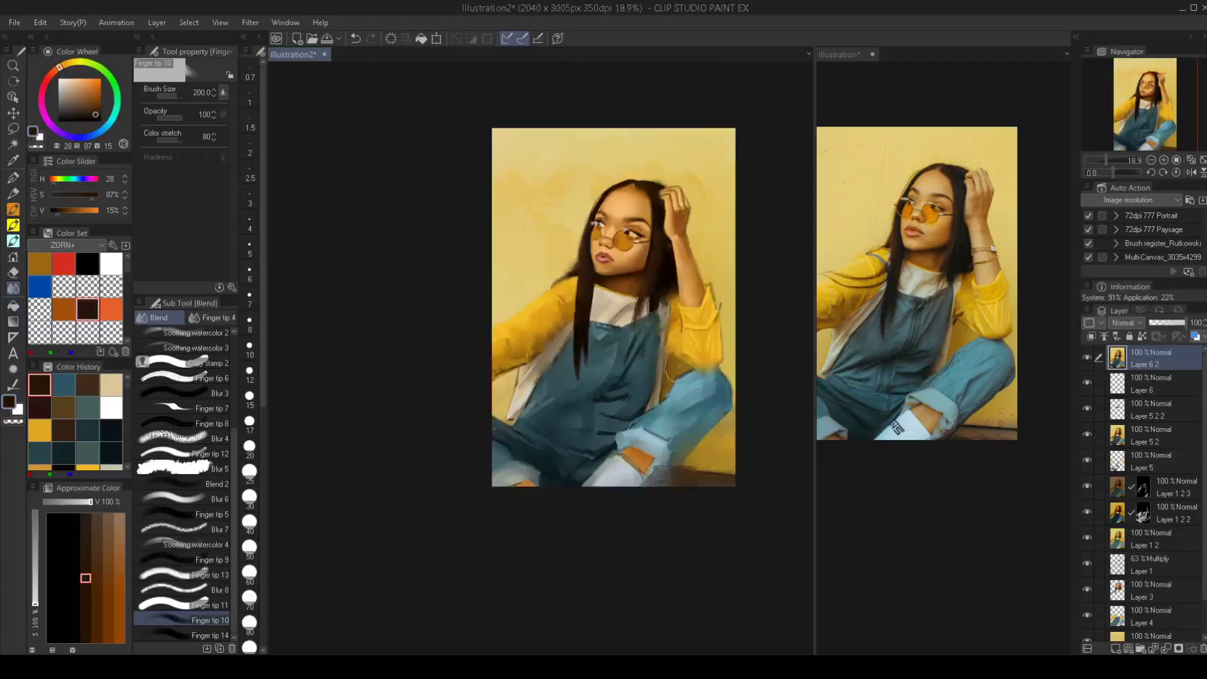
scroll(703, 421, "up", 2)
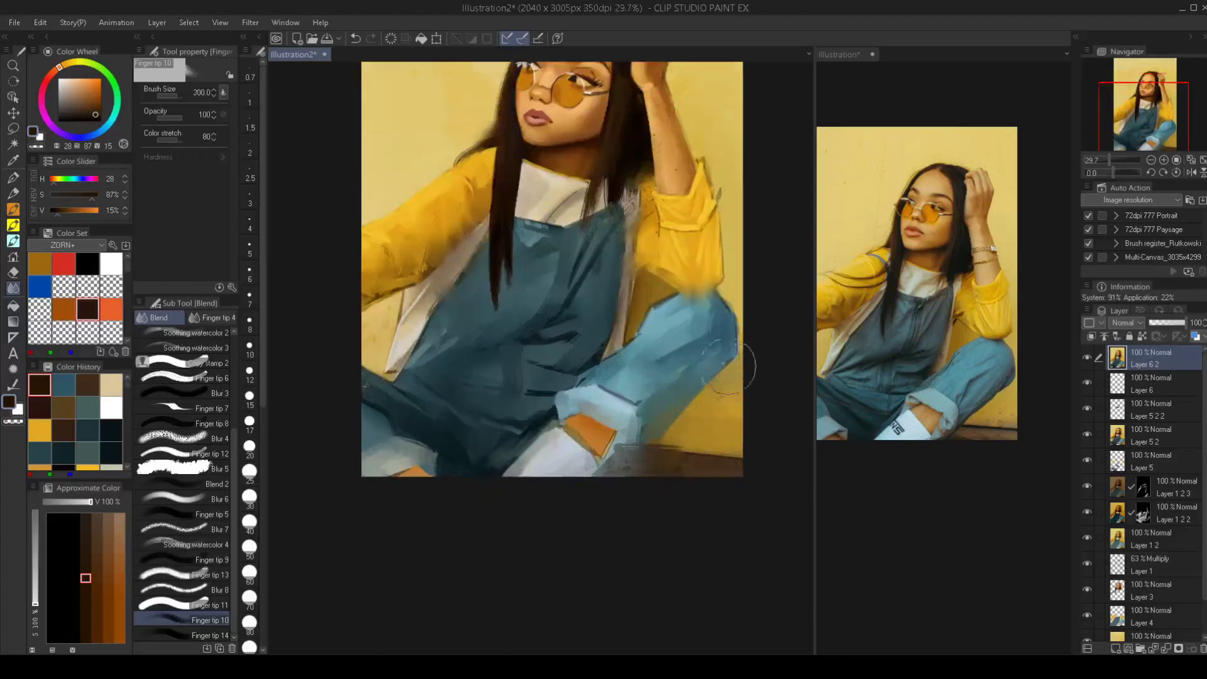
mouse_move(742, 382)
left_mouse_down()
mouse_move(682, 332)
mouse_move(707, 378)
left_mouse_up()
left_click_drag(602, 398, 615, 447)
Blur the outstretched yellow sleeve and the pale jacket edge below it with Finger tip 10 at size 300
mouse_move(443, 245)
left_mouse_down()
mouse_move(382, 276)
mouse_move(392, 299)
mouse_move(407, 257)
left_mouse_up()
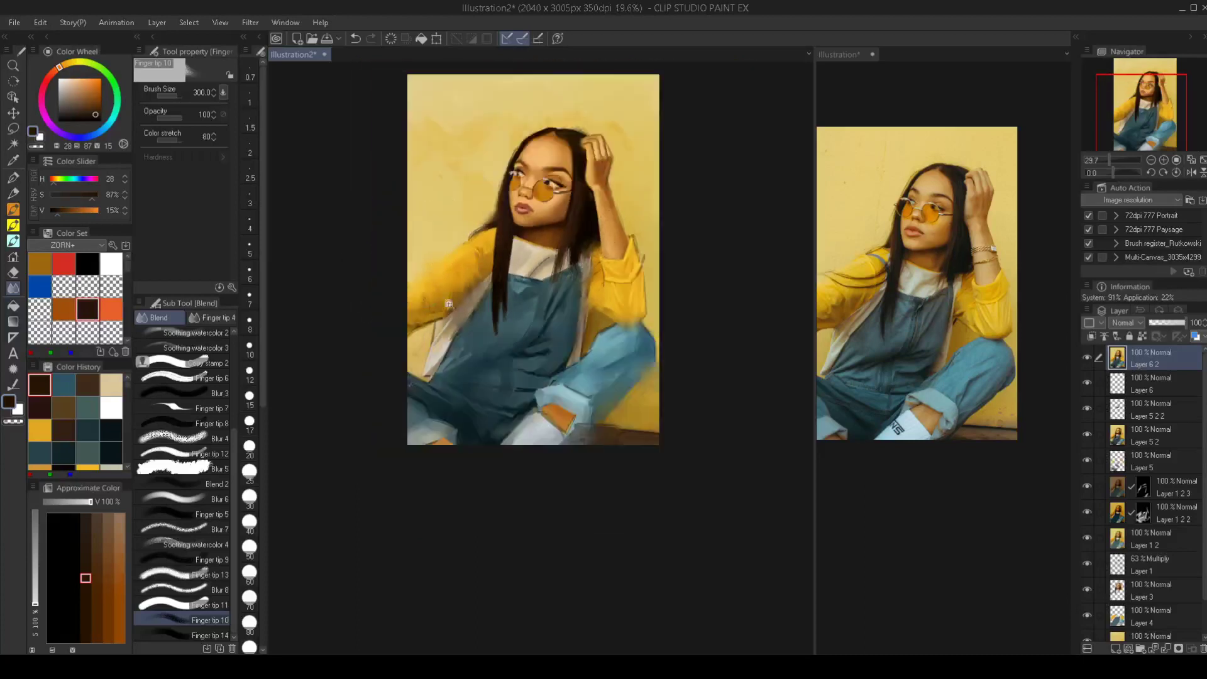
scroll(465, 283, "down", 2)
scroll(449, 364, "up", 2)
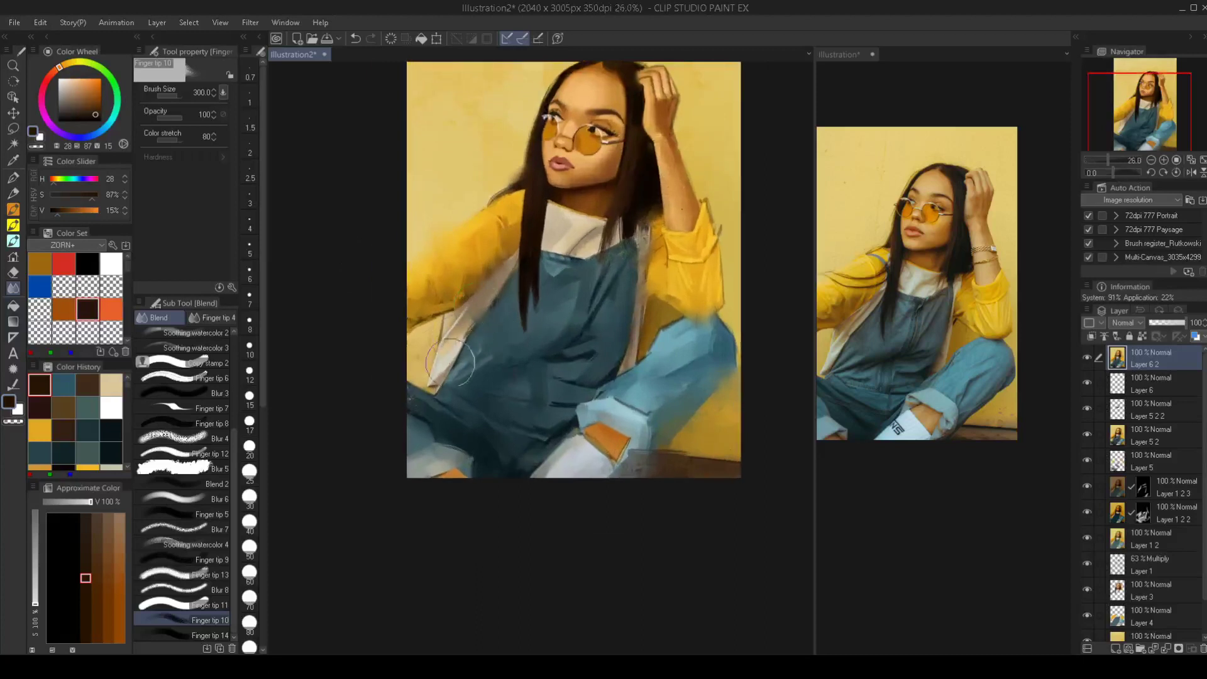
left_click_drag(429, 342, 406, 344)
Blend the brushwork on the lower front of the overalls with Finger tip 10 at size 200
key("[")
left_click_drag(546, 350, 565, 323)
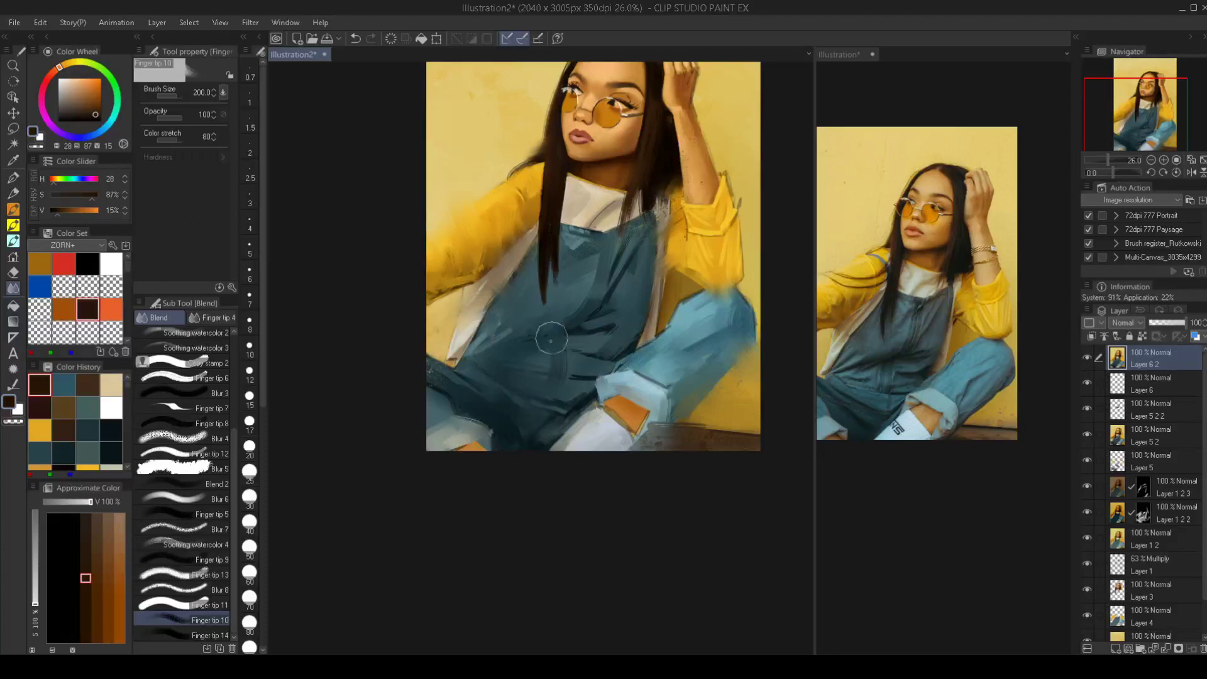
left_click_drag(546, 363, 542, 379)
Review the whole painting and the face up close, including a horizontally mirrored view
scroll(568, 377, "down", 3)
left_click_drag(633, 320, 629, 330)
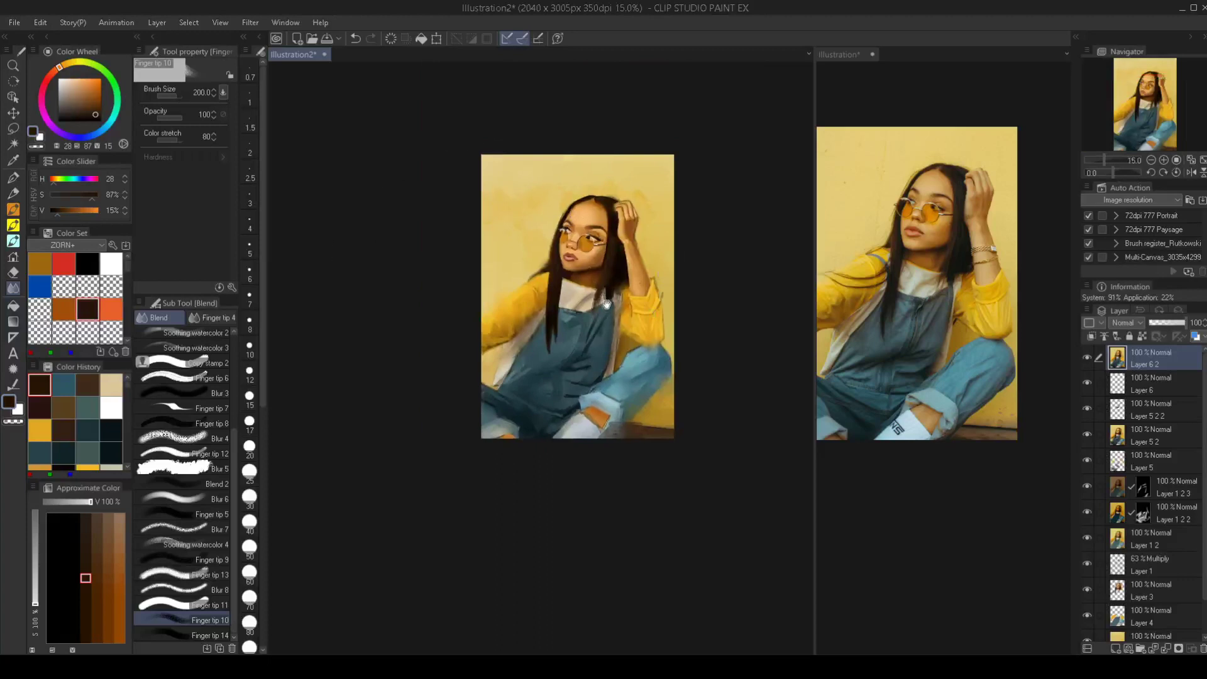
scroll(607, 304, "up", 5)
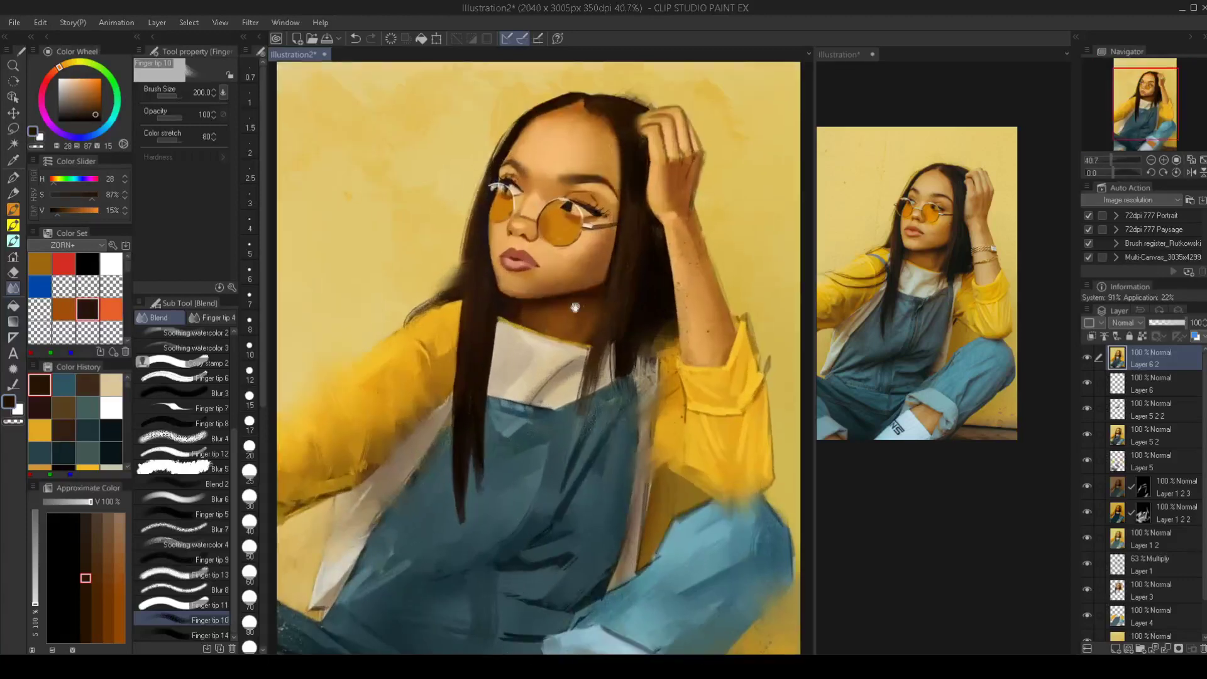
scroll(609, 312, "down", 2)
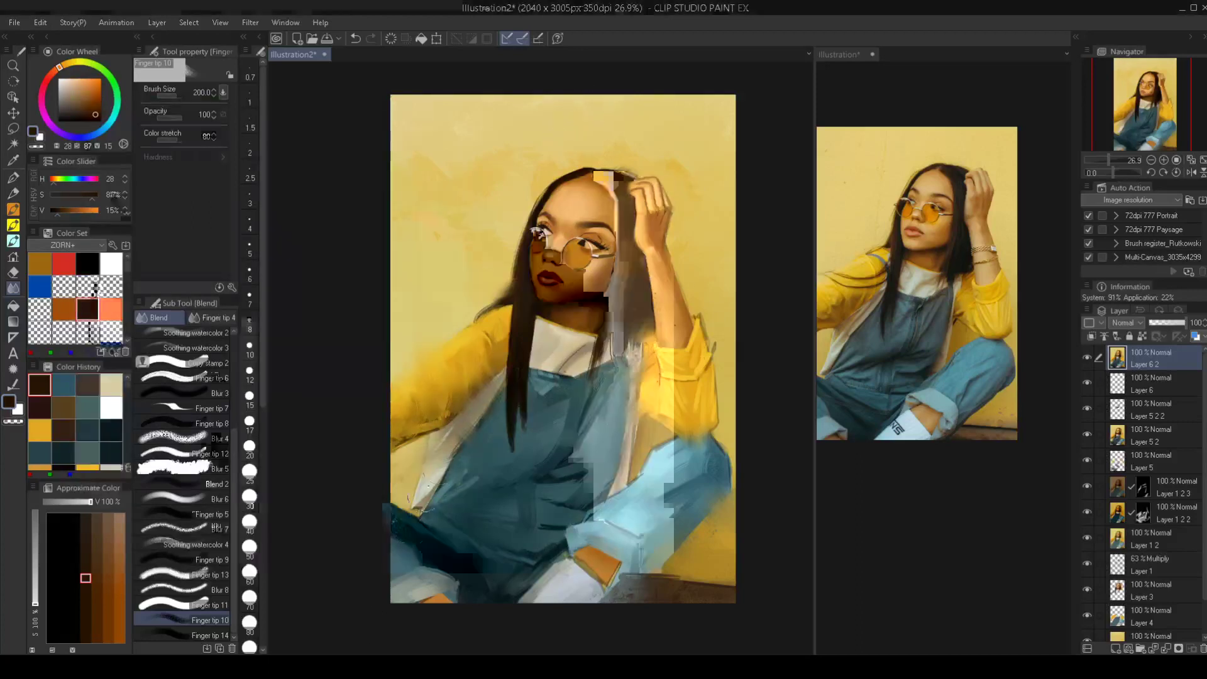
key("h")
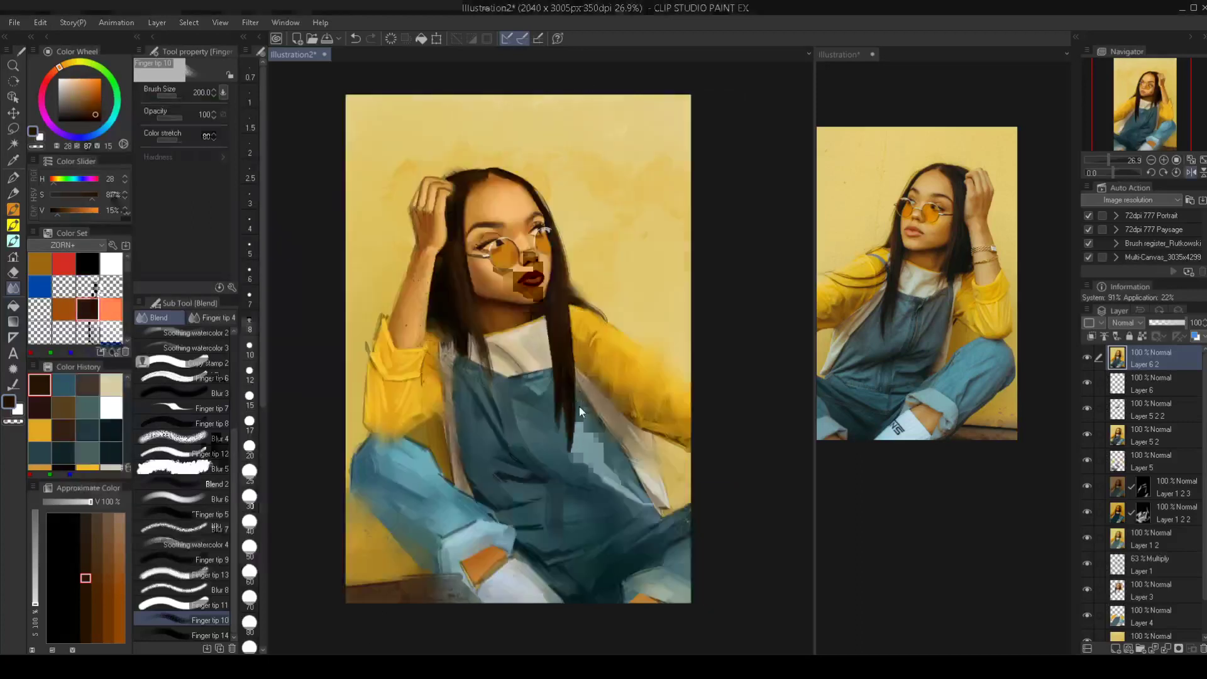
key("h")
left_click_drag(575, 287, 584, 283)
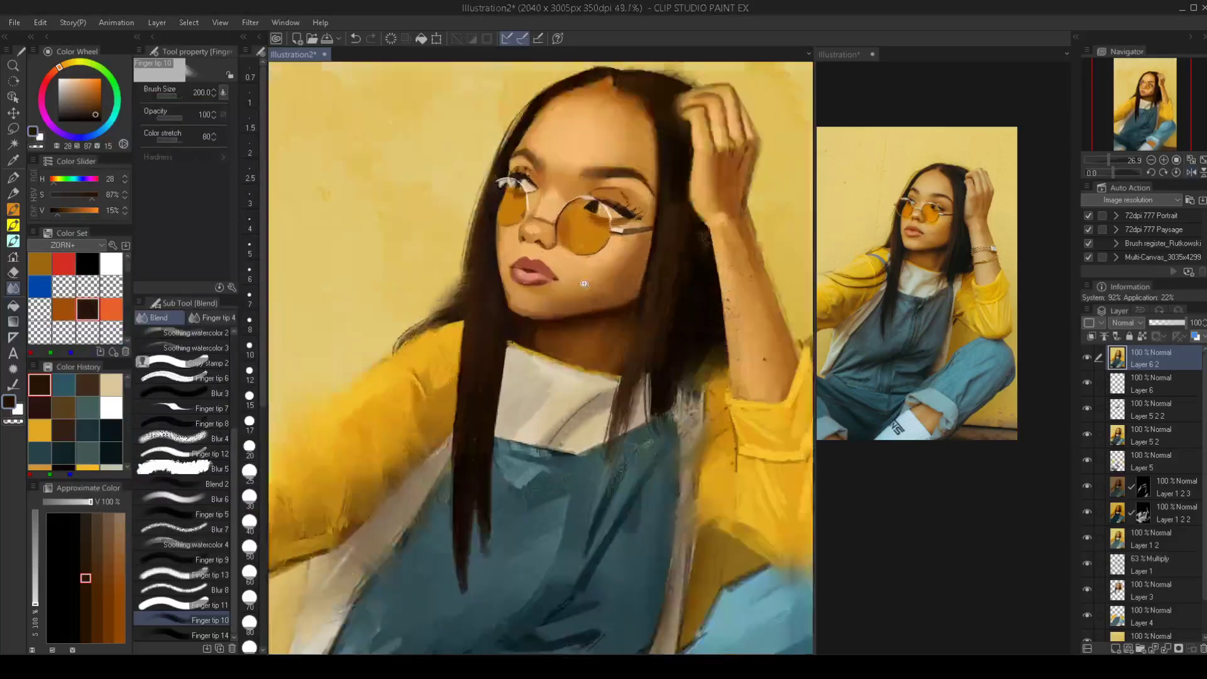
left_click(584, 284)
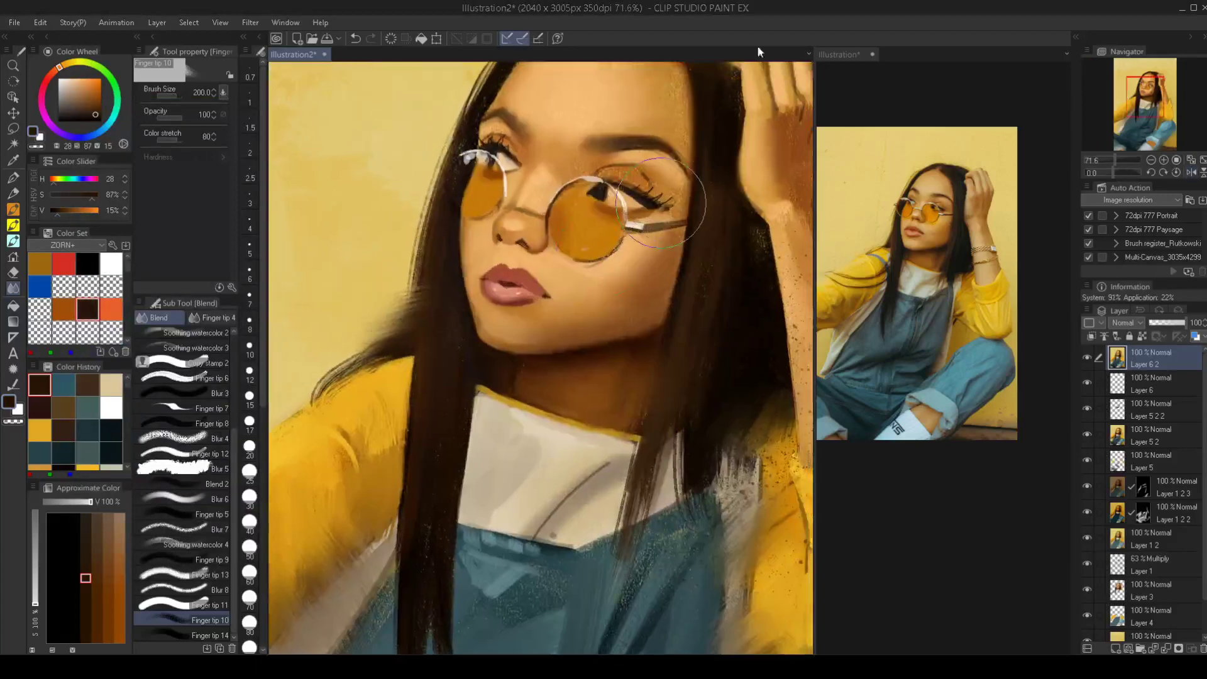
Enlarge the reference photo on the face and compare it with the painted face
left_click(933, 215)
left_click_drag(961, 226, 931, 233)
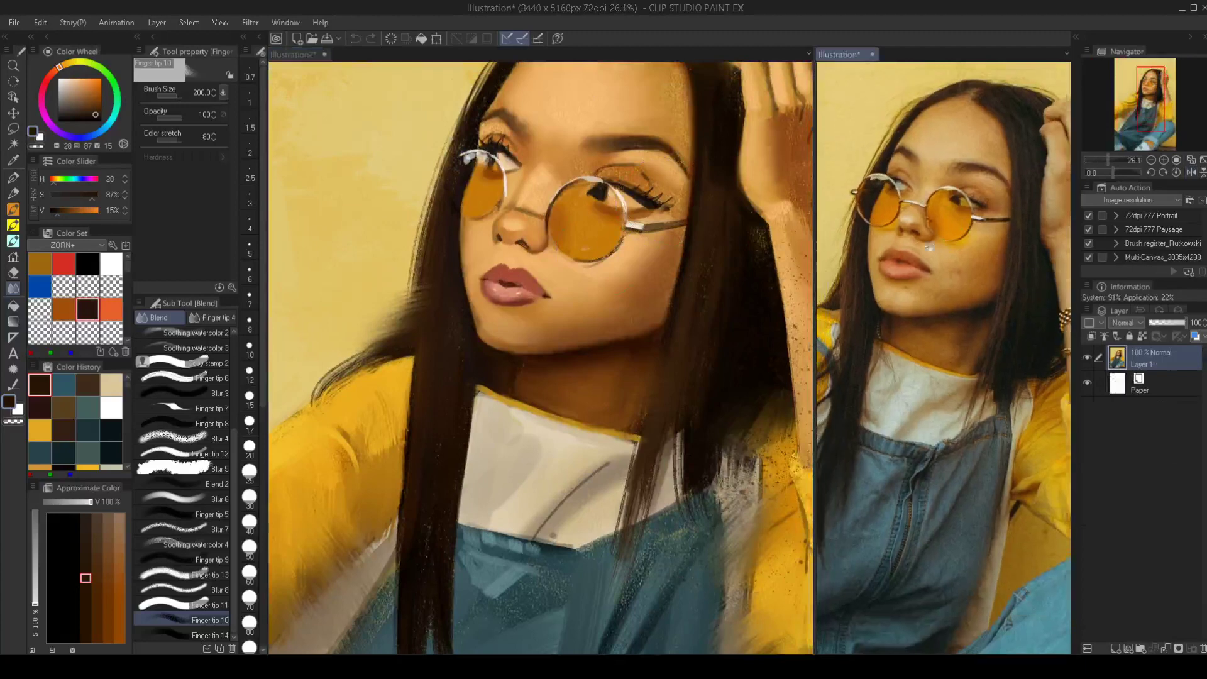
left_click_drag(549, 285, 543, 288)
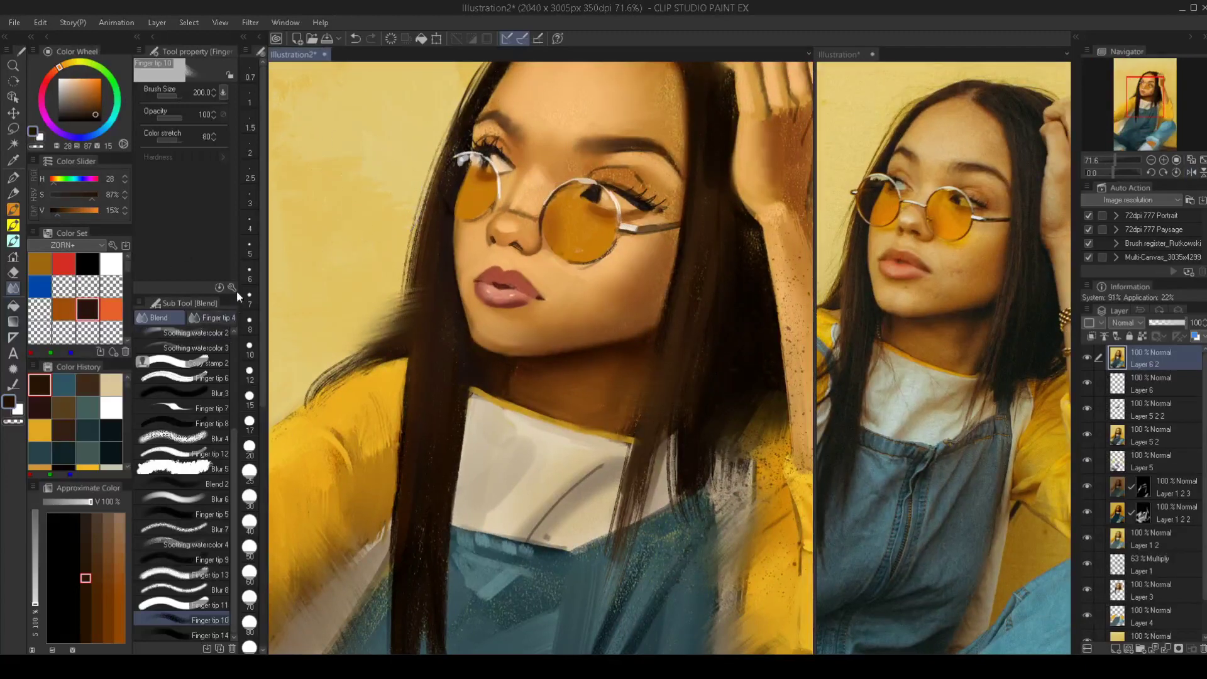
Switch to the SBJ brushes, turn off color mixing for the IK 004 brush, and select the SBJ texture brush
key("b")
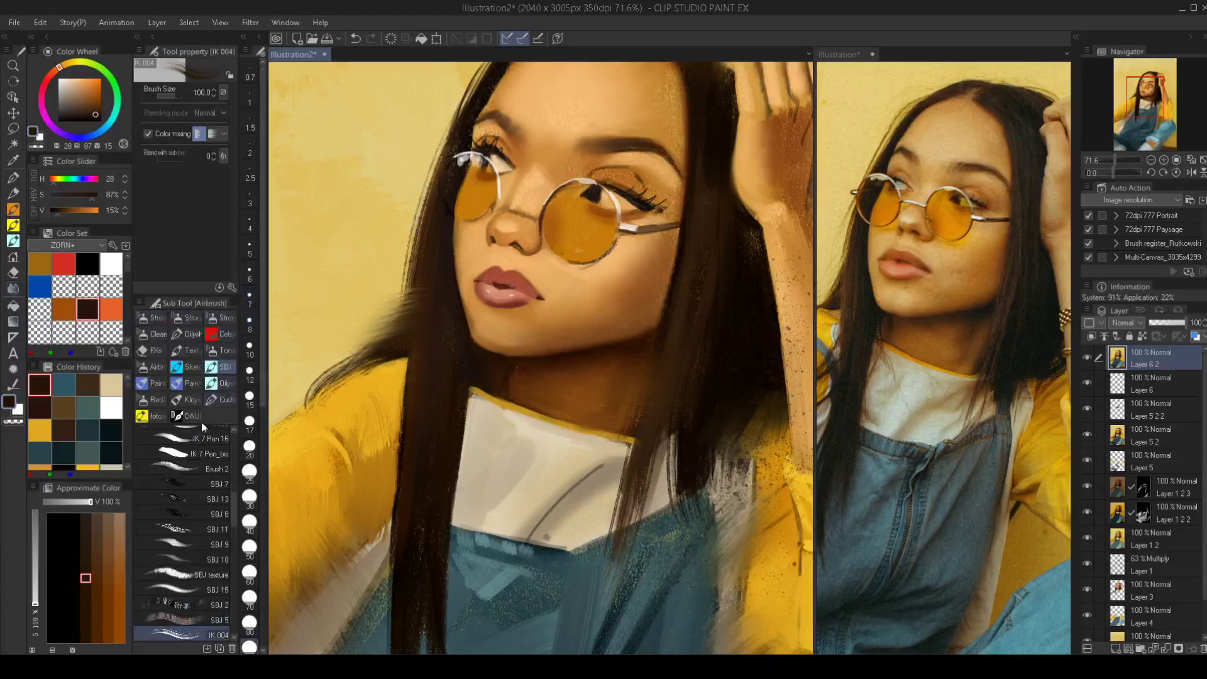
mouse_move(235, 502)
left_mouse_down()
mouse_move(236, 451)
mouse_move(235, 517)
left_mouse_up()
left_click(147, 133)
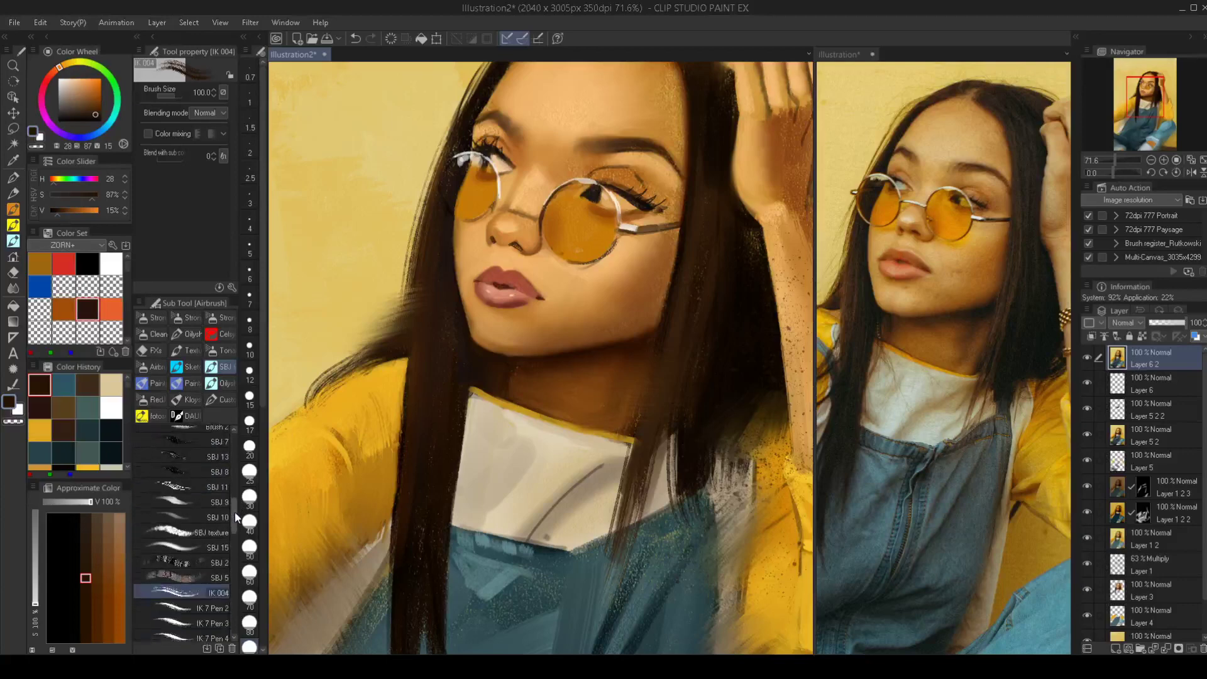
left_click(209, 530)
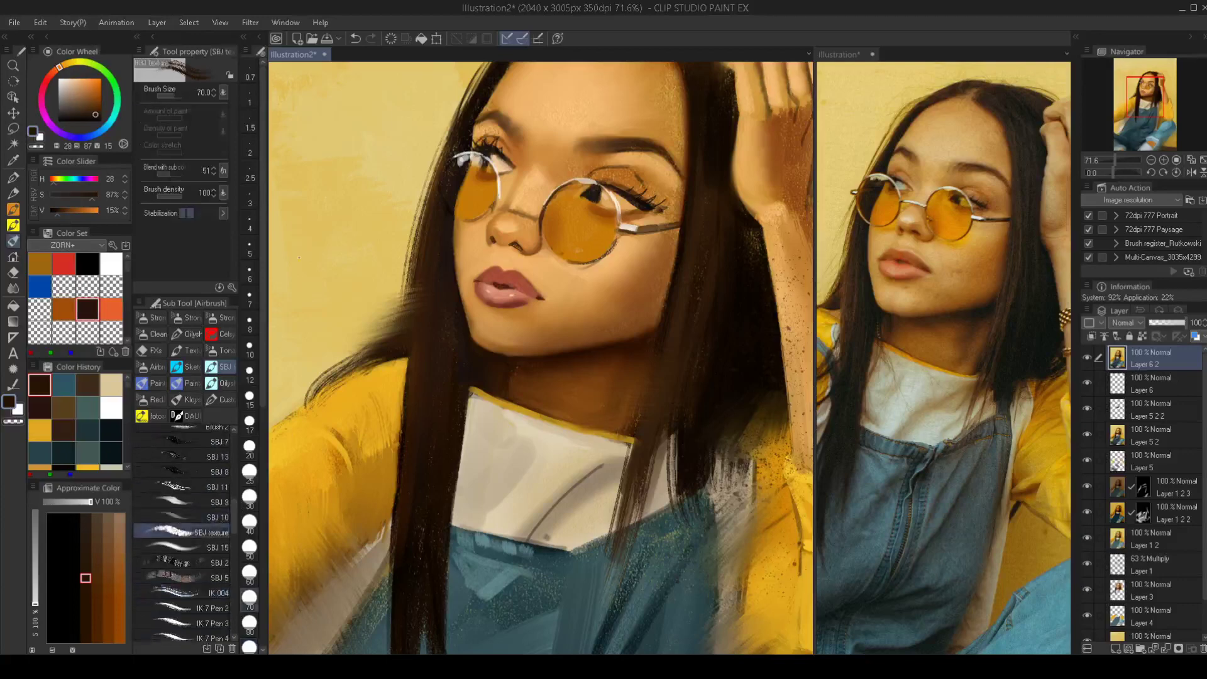
Test the SBJ texture brush on the wall beside the face, enlarging it to size 175, and undo the strokes
left_click_drag(343, 207, 333, 286)
key("ctrl+z")
key("[")
key("[")
key("ctrl+z")
key("]")
key("]")
key("]")
key("]")
key("]")
key("]")
key("]")
key("]")
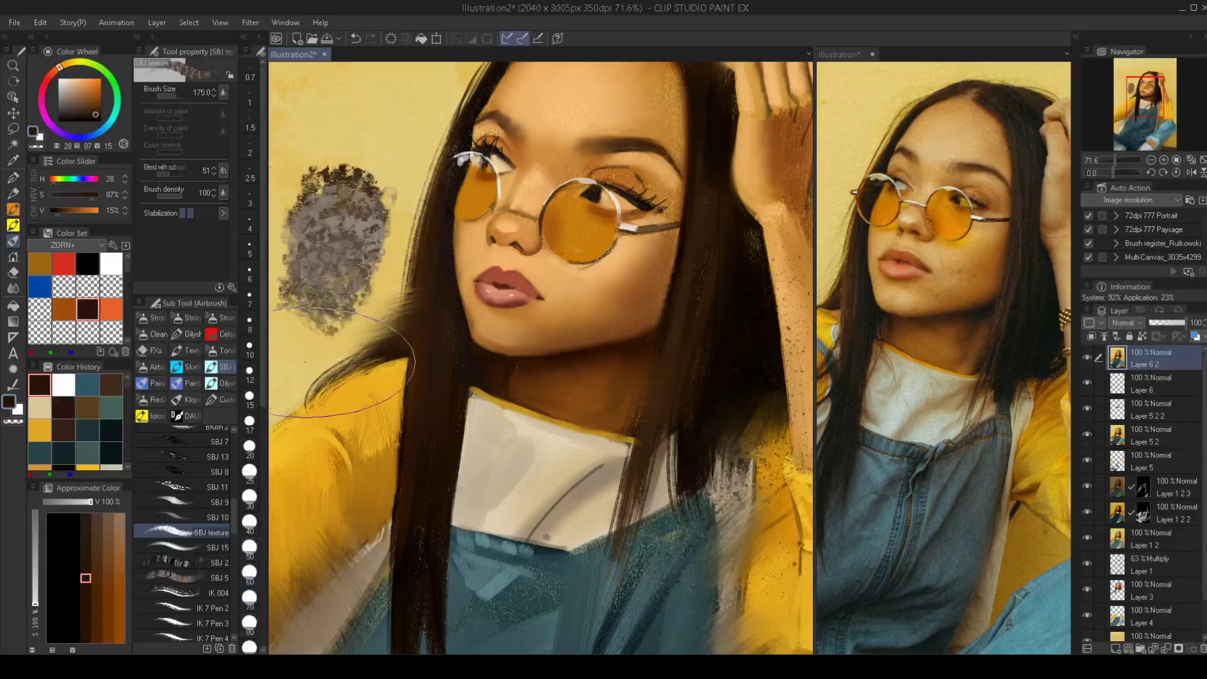
key("ctrl+z")
Select the SBJ_painting brush, undo a test stroke on the wall, and reduce its size to 35
left_click_drag(234, 521, 236, 440)
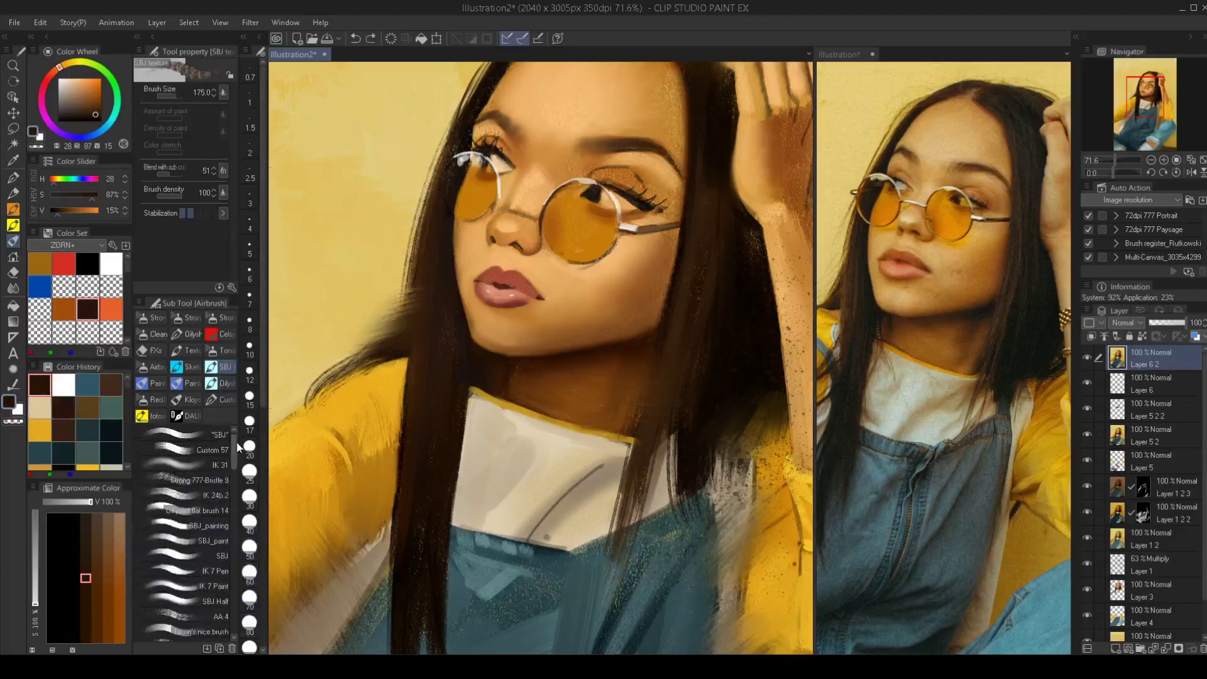
left_click(208, 525)
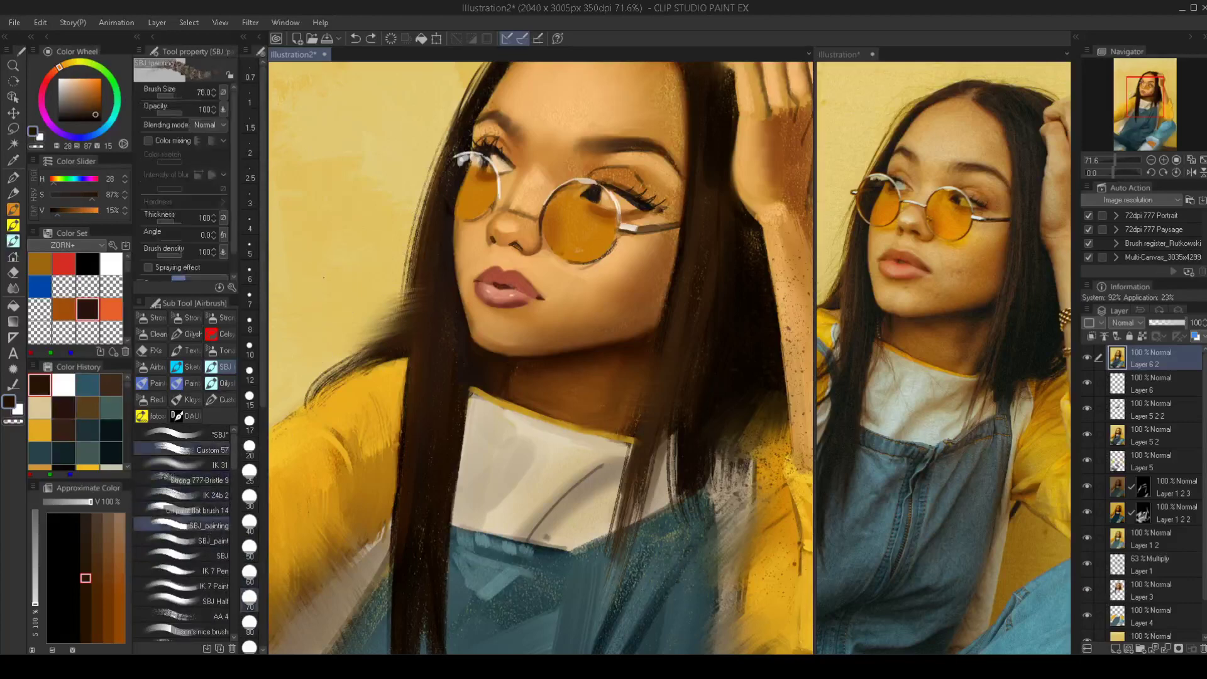
left_click_drag(324, 277, 339, 229)
key("ctrl+z")
key("[")
key("[")
key("[")
key("[")
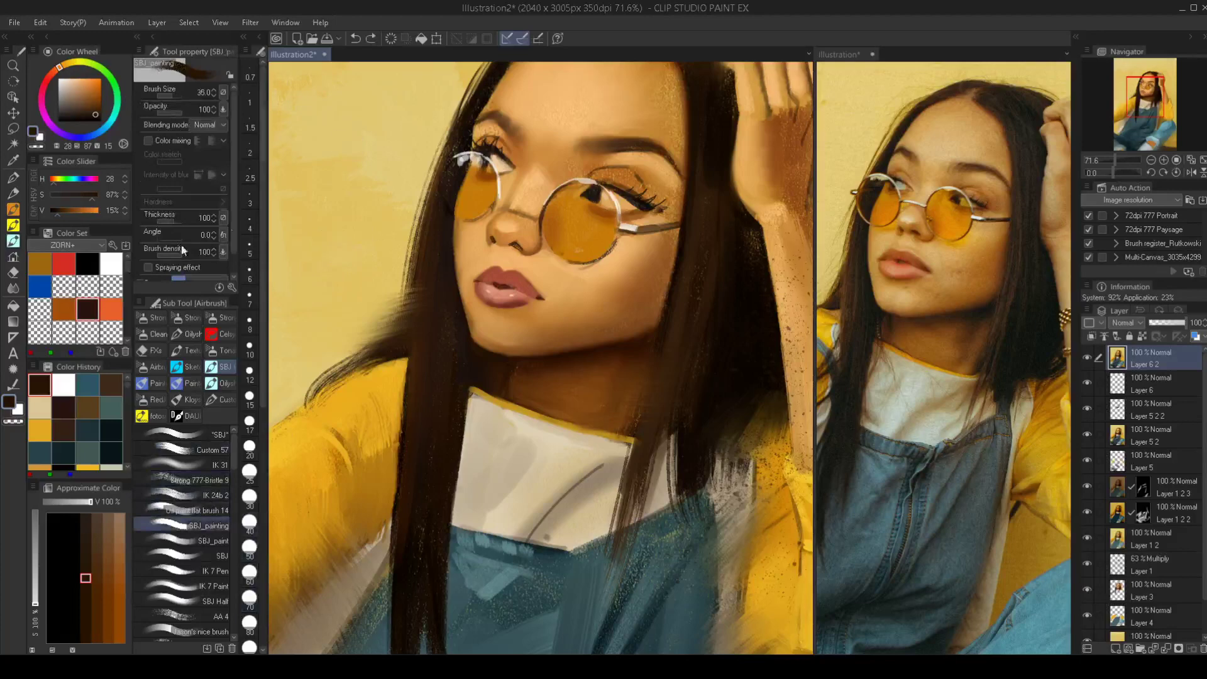
Sample the nose's skin tone, lighten it to pale cream, and paint a highlight on the nose tip with a 12.5 brush
left_click(512, 205, "alt")
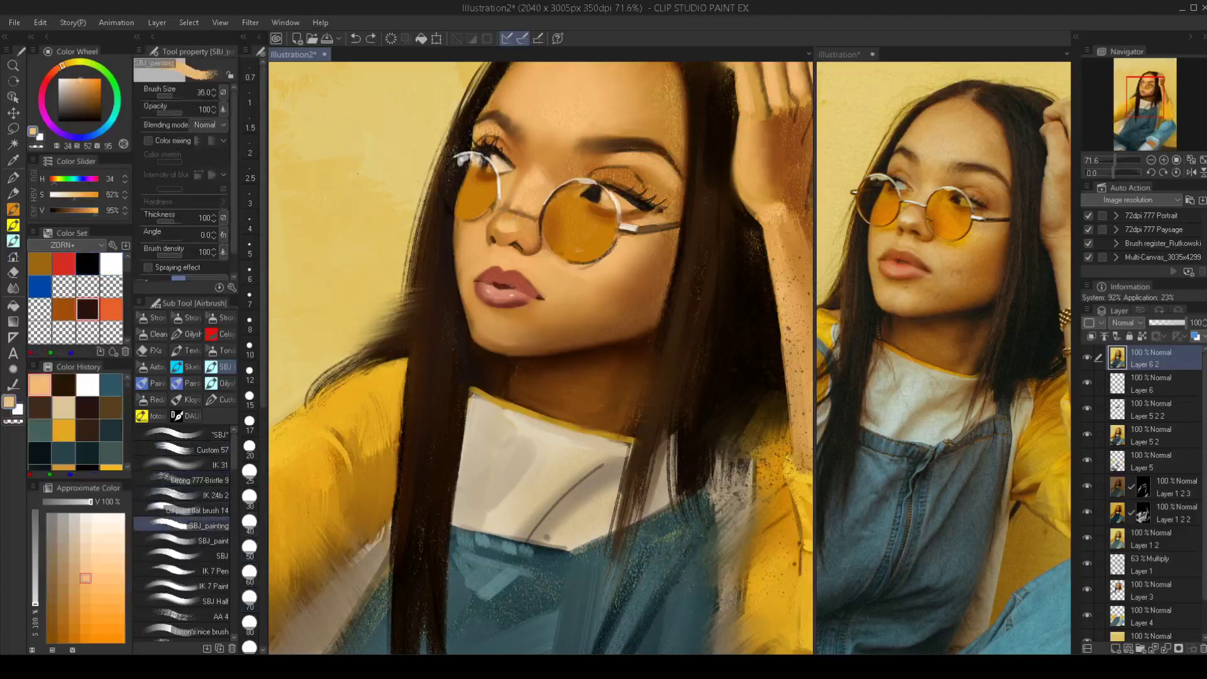
left_click(66, 77)
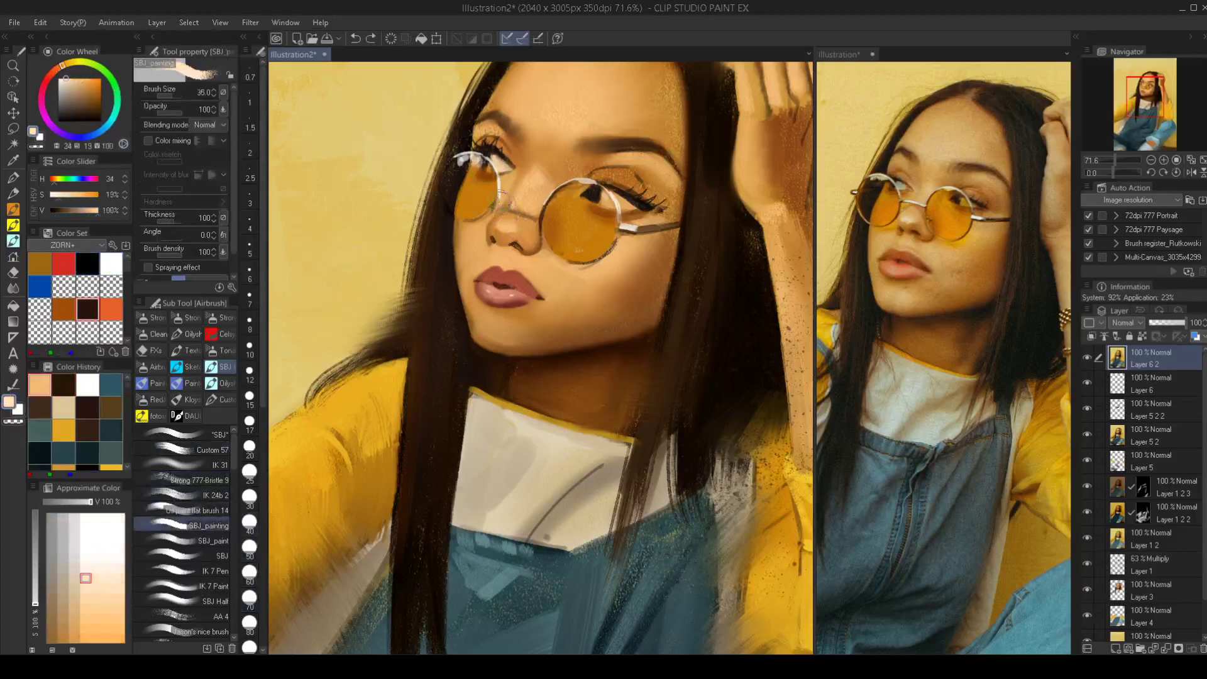
key("[")
key("[")
key("bracketleft")
key("bracketleft")
key("bracketleft")
left_click_drag(499, 224, 514, 229)
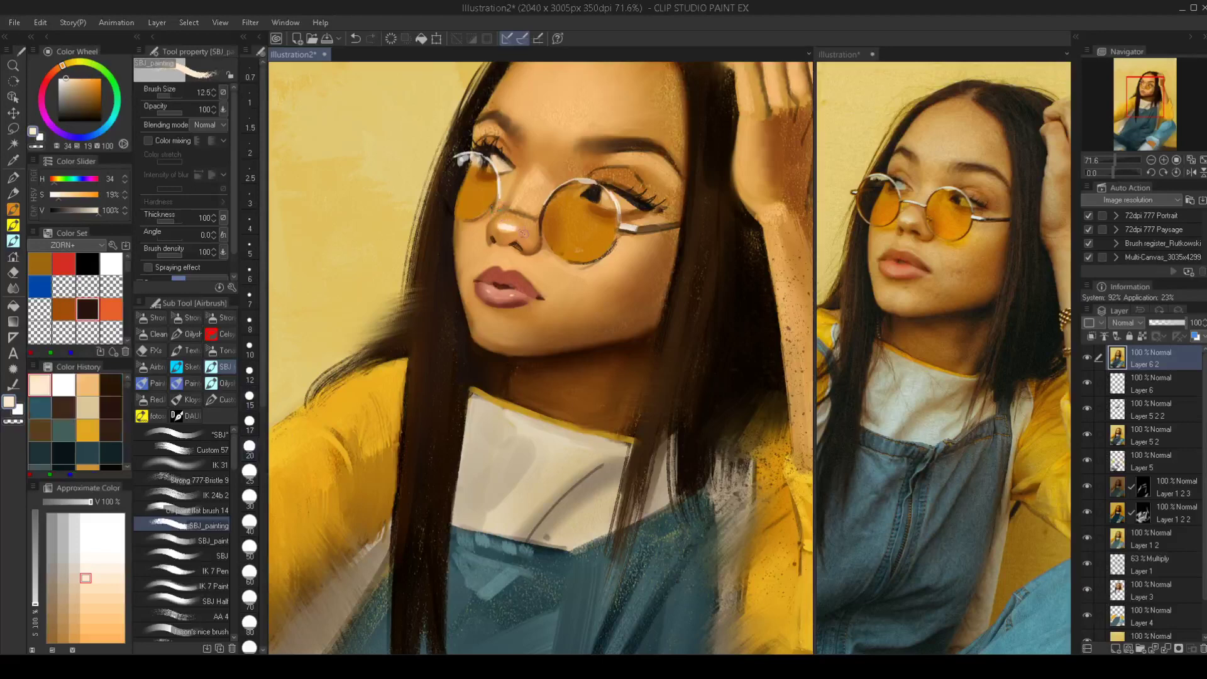
Undo the nose highlight, try it again with the brush at size 25, and undo that stroke too
key("bracketright")
key("bracketright")
key("bracketright")
key("bracketright")
key("bracketright")
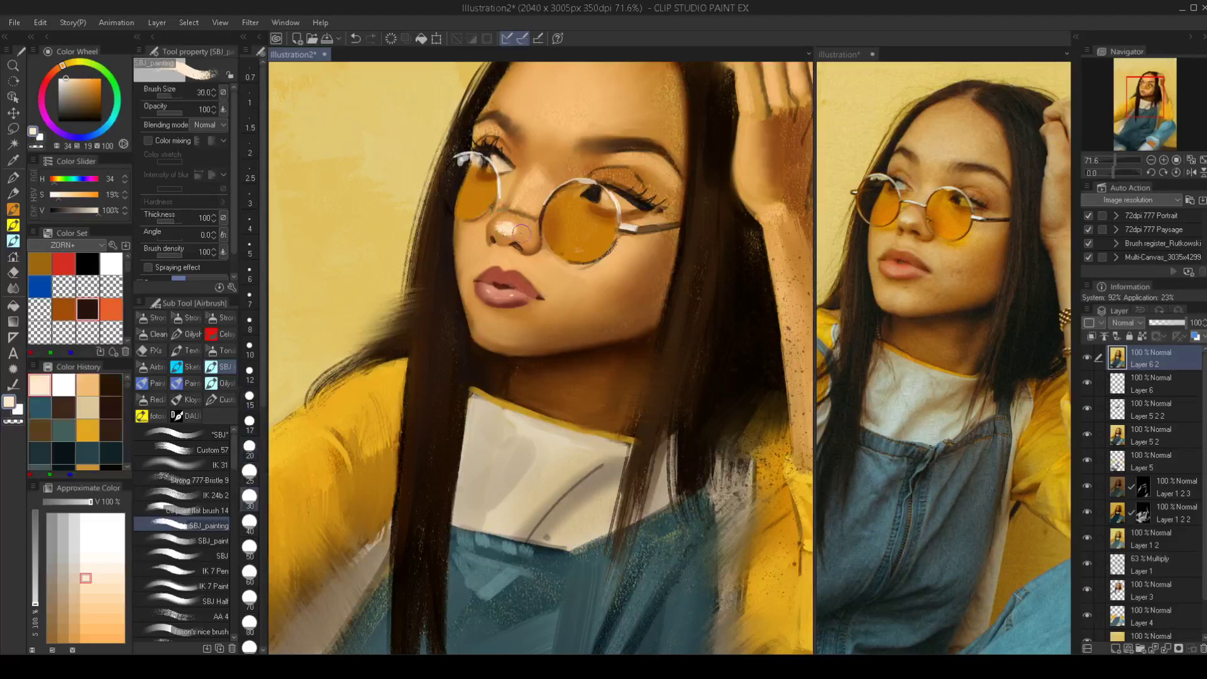
key("ctrl+z")
key("bracketleft")
left_click_drag(501, 226, 517, 228)
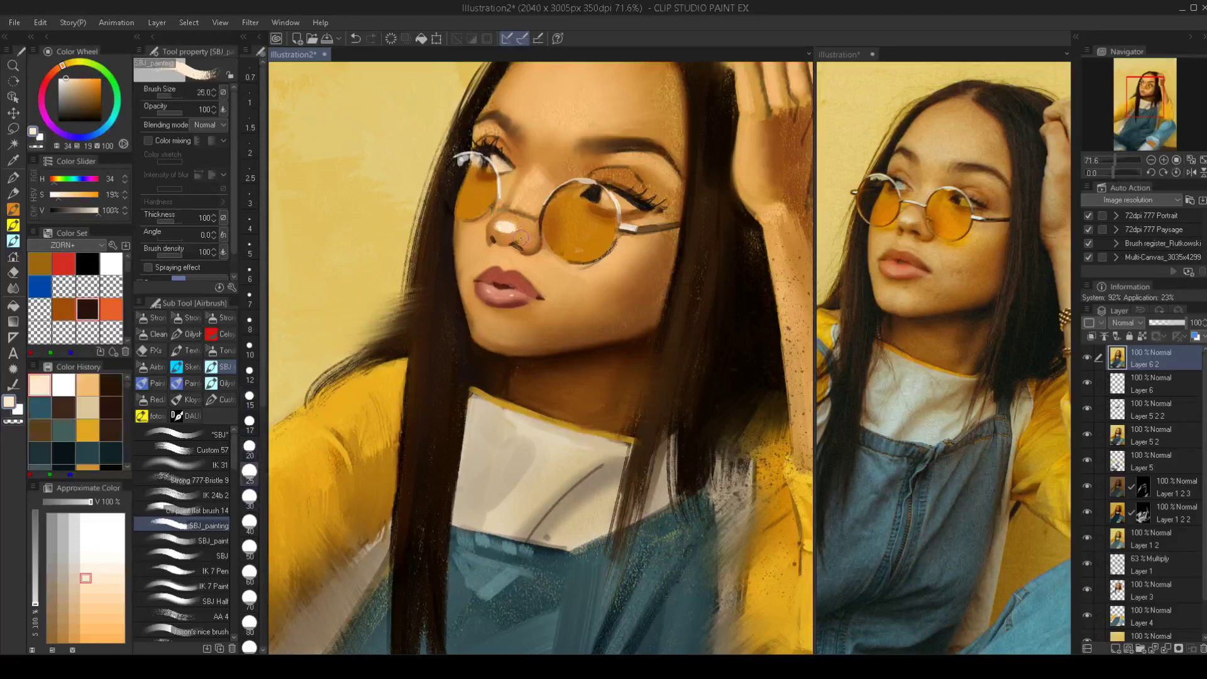
key("ctrl+z")
Add a new layer, paint the pale nose-tip highlight on it, and switch the brush to transparent color
key("ctrl+shift+n")
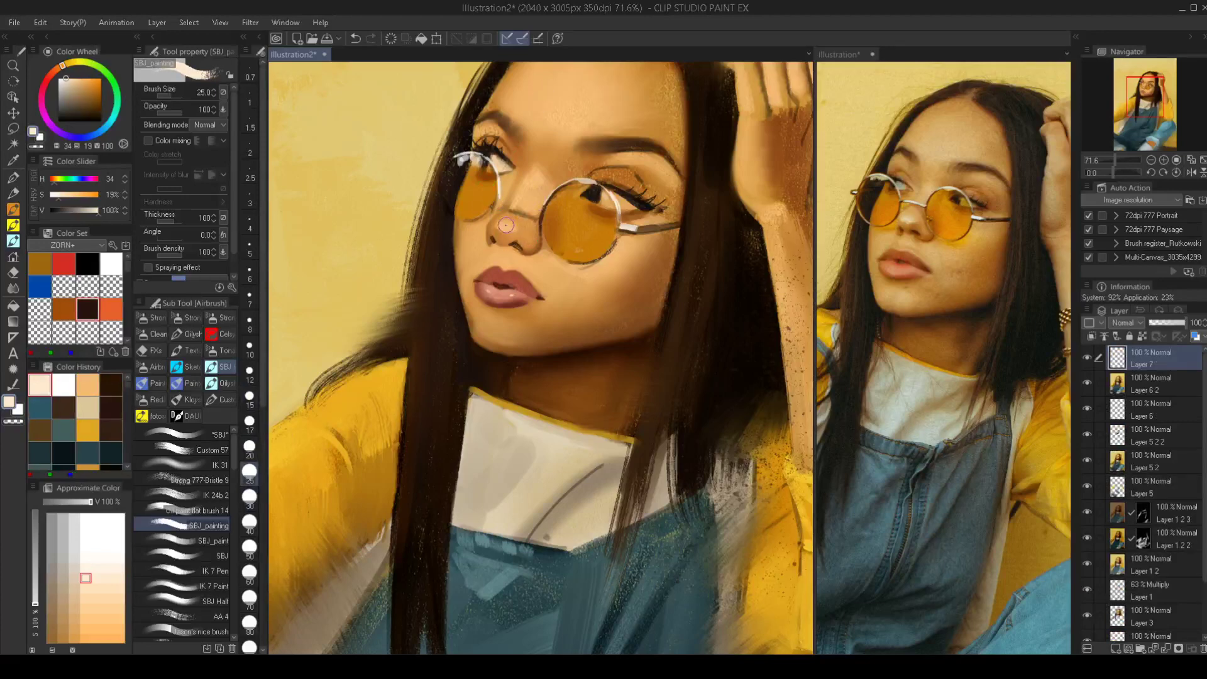
mouse_move(506, 225)
left_mouse_down()
mouse_move(516, 229)
mouse_move(507, 226)
left_mouse_up()
key("c")
scroll(521, 252, "down", 3)
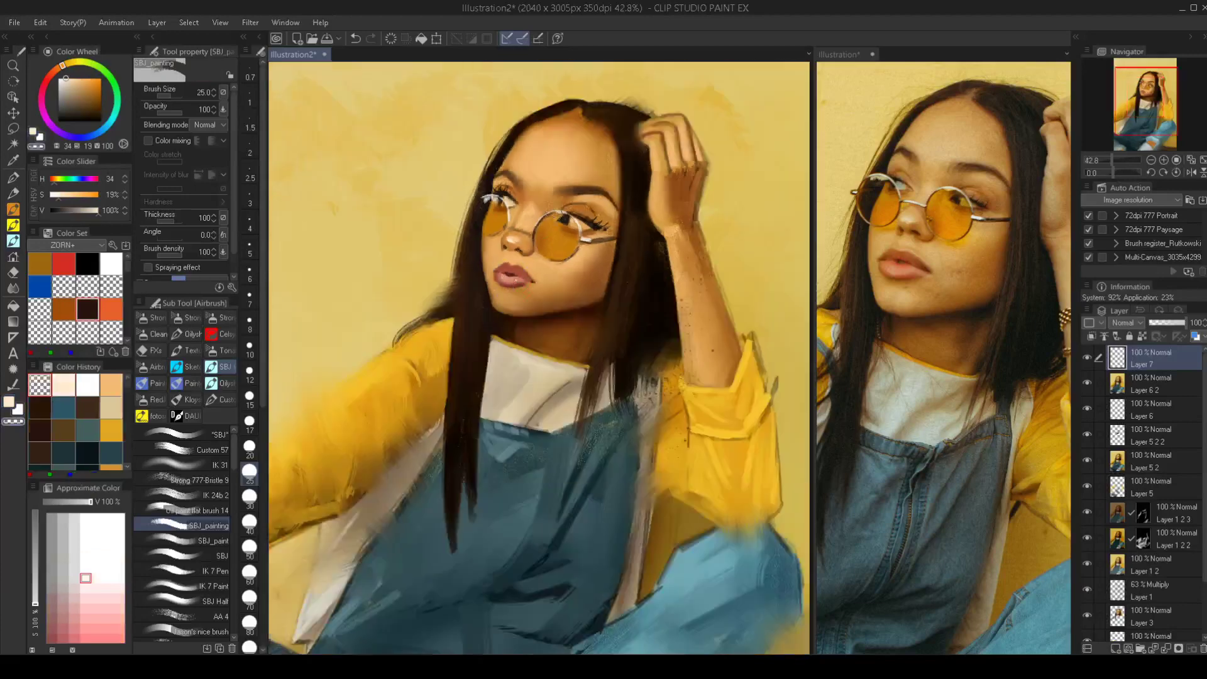
scroll(553, 272, "up", 3)
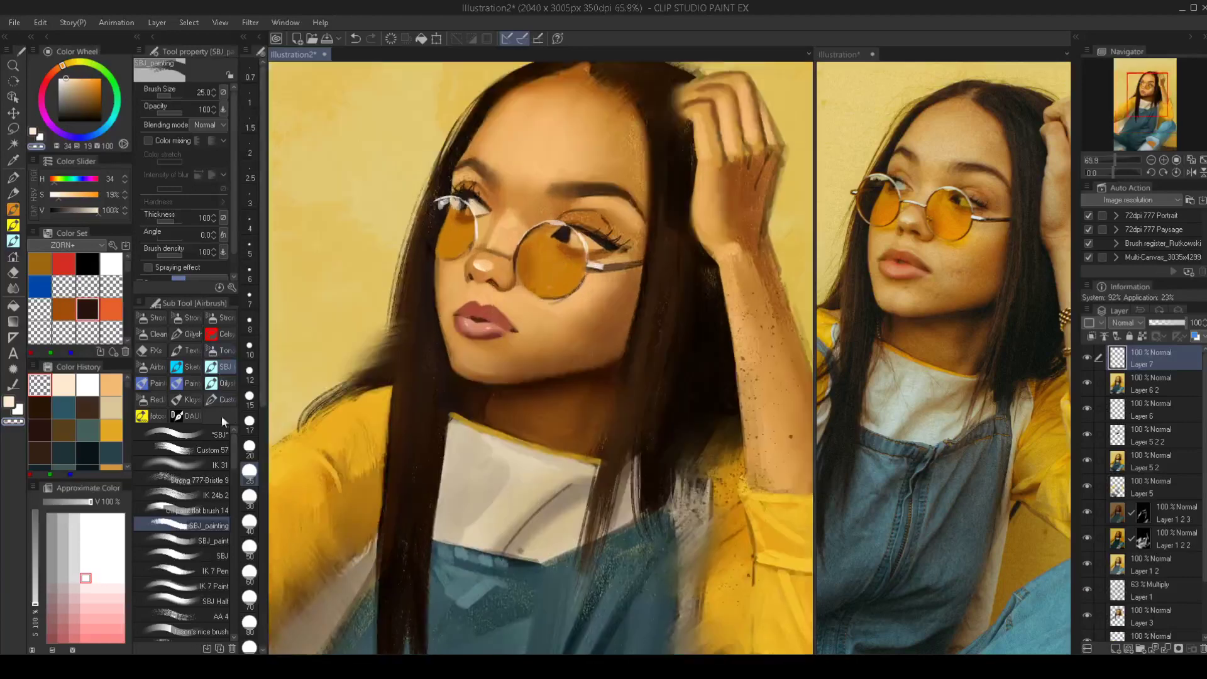
Select the IK 31 brush with white, try a soft glow on the smaller lens's rim, and undo it
left_click(187, 463)
left_click(111, 263)
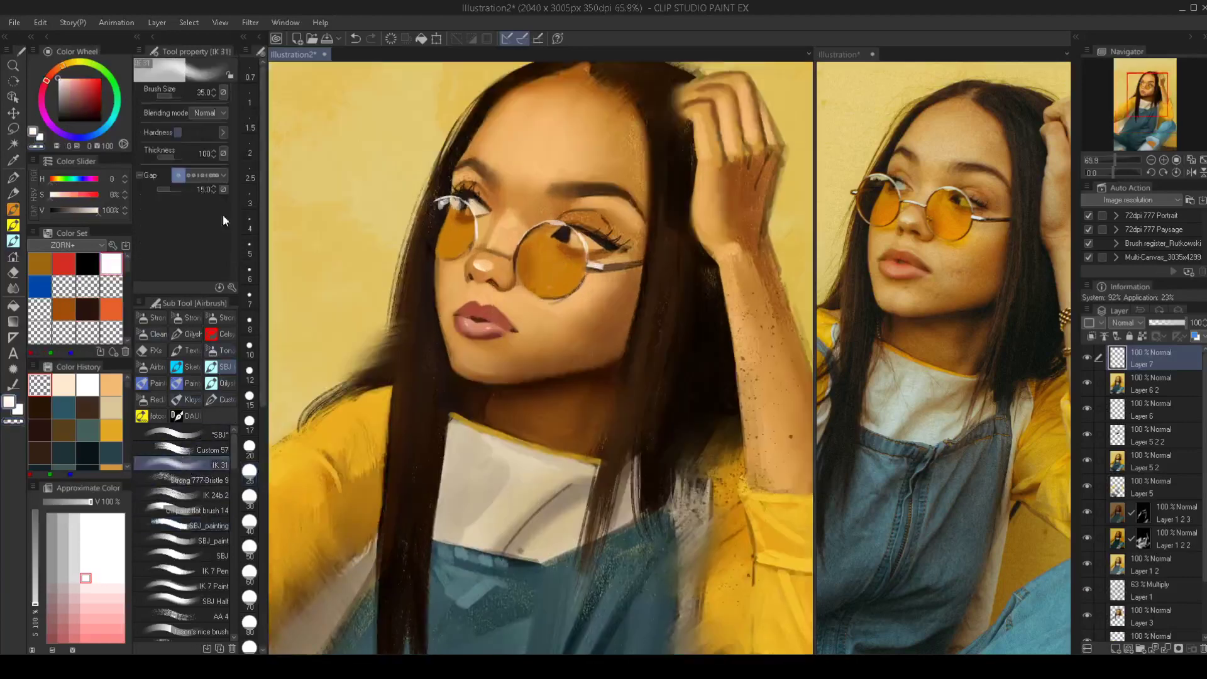
key("[")
key("[")
mouse_move(438, 202)
left_mouse_down()
mouse_move(474, 208)
mouse_move(448, 202)
left_mouse_up()
key("ctrl+z")
Paint soft white glows along the upper rims of both lenses with the brush at size 17.5
key("[")
key("[")
key("[")
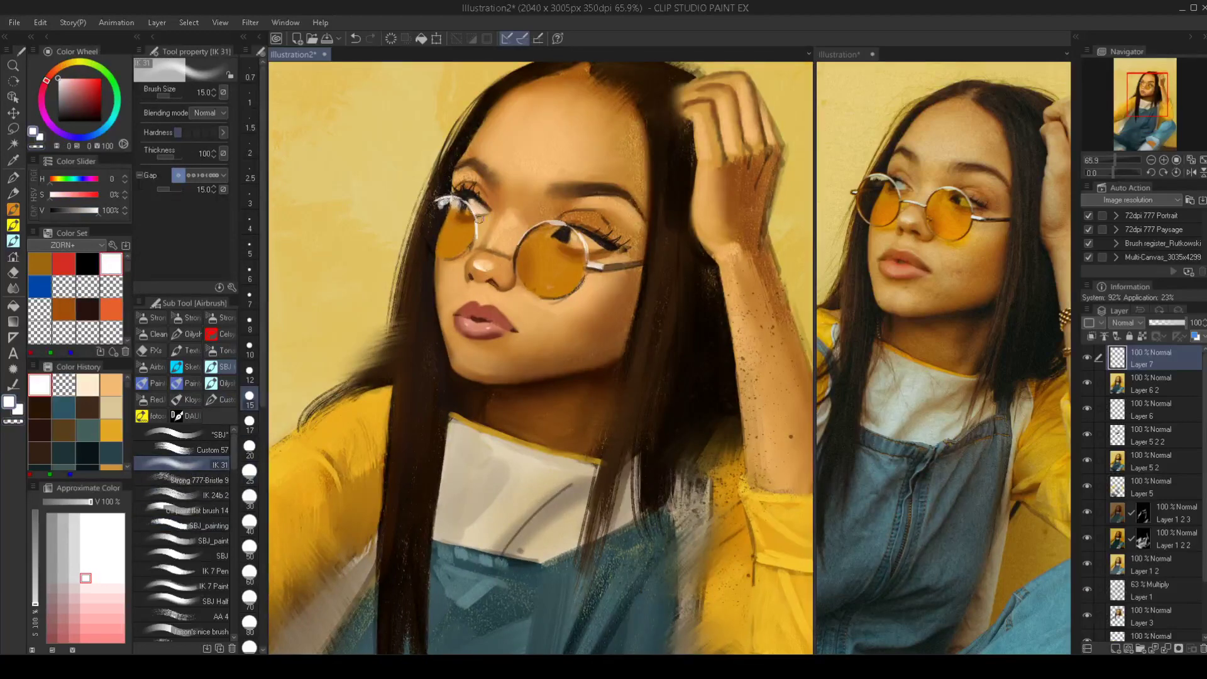
key("]")
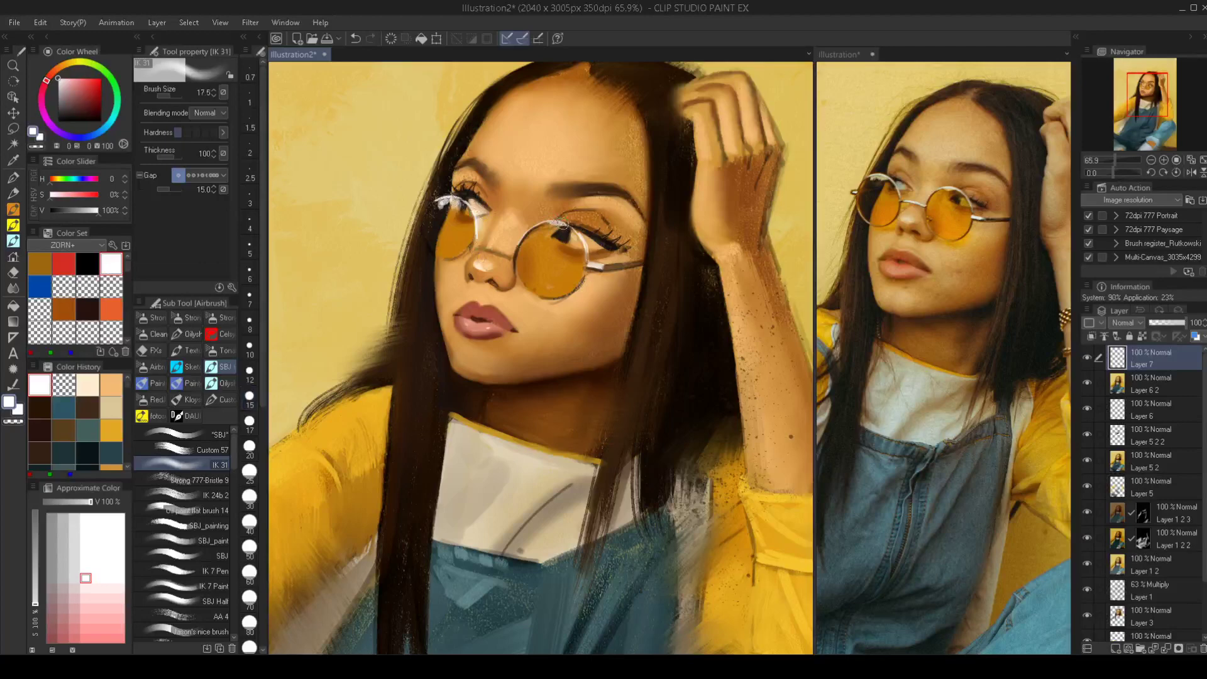
left_click_drag(564, 224, 542, 221)
scroll(580, 300, "down", 3)
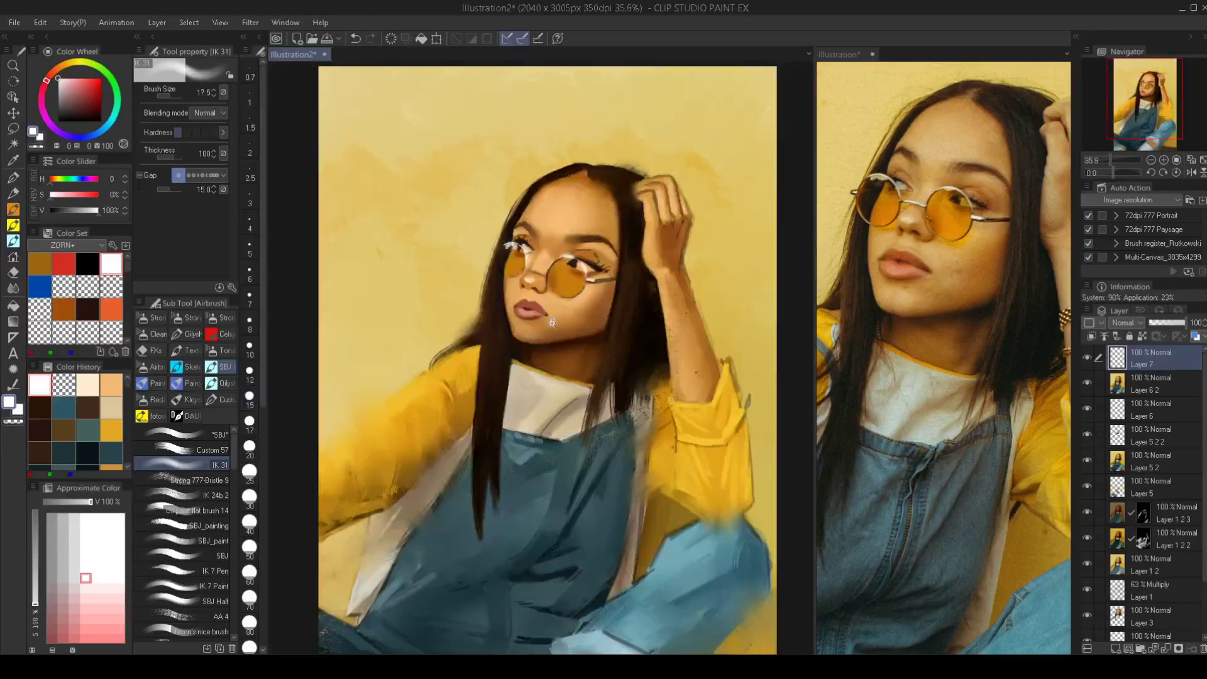
scroll(583, 295, "up", 2)
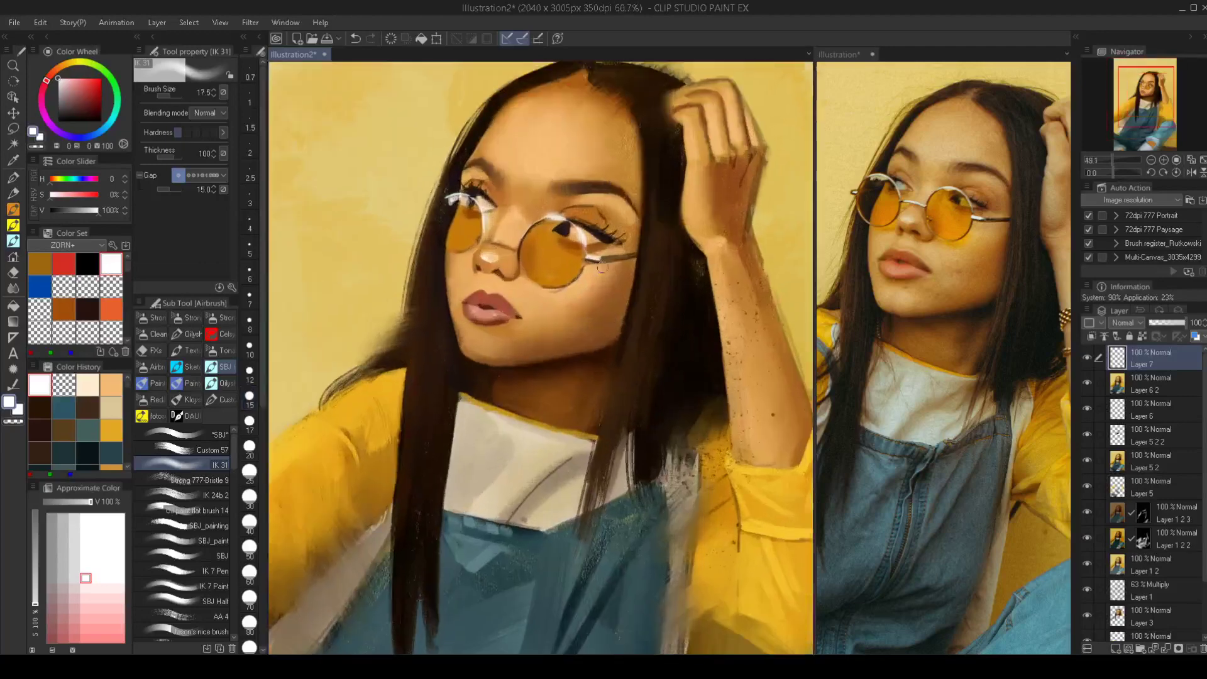
scroll(612, 291, "down", 4)
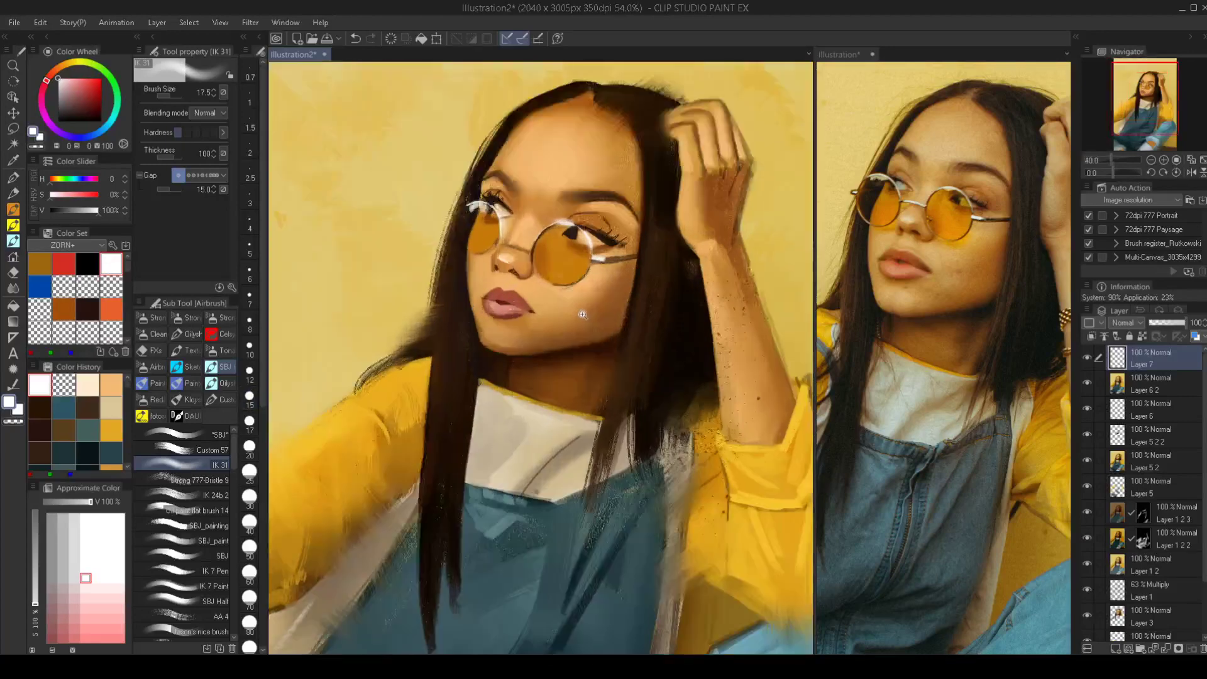
scroll(547, 301, "up", 4)
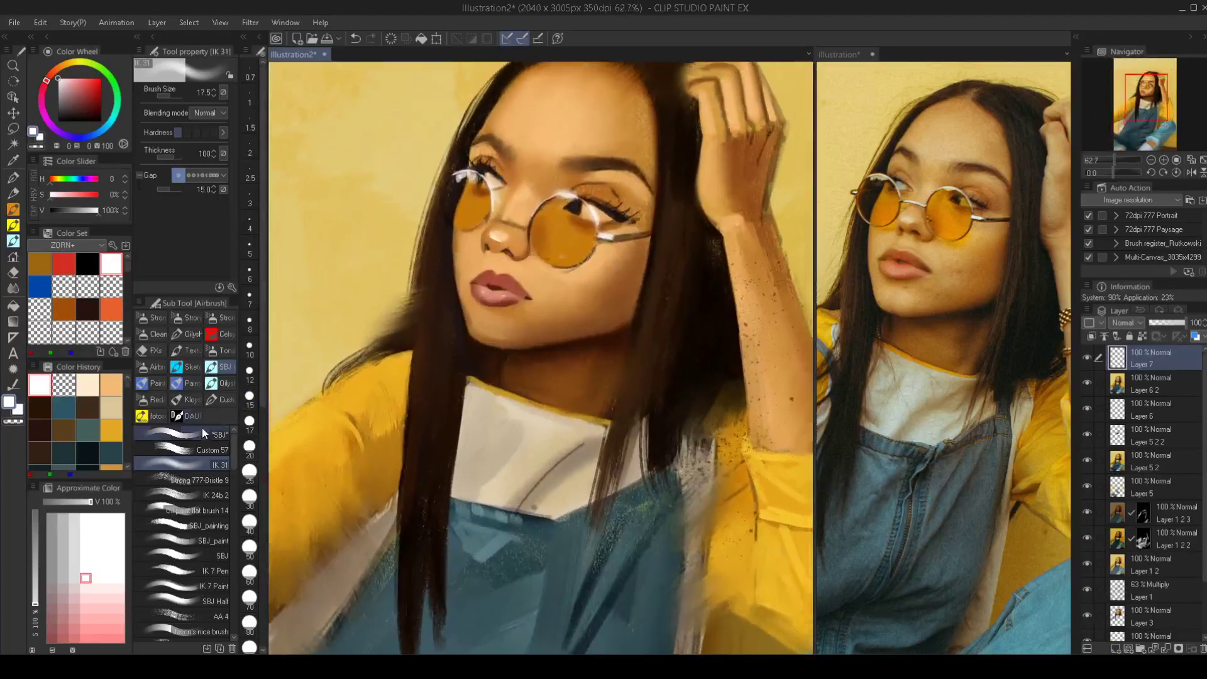
Select the *SBJ* brush at size 9 and sharpen the white highlight on the larger lens's upper rim
left_click(202, 434)
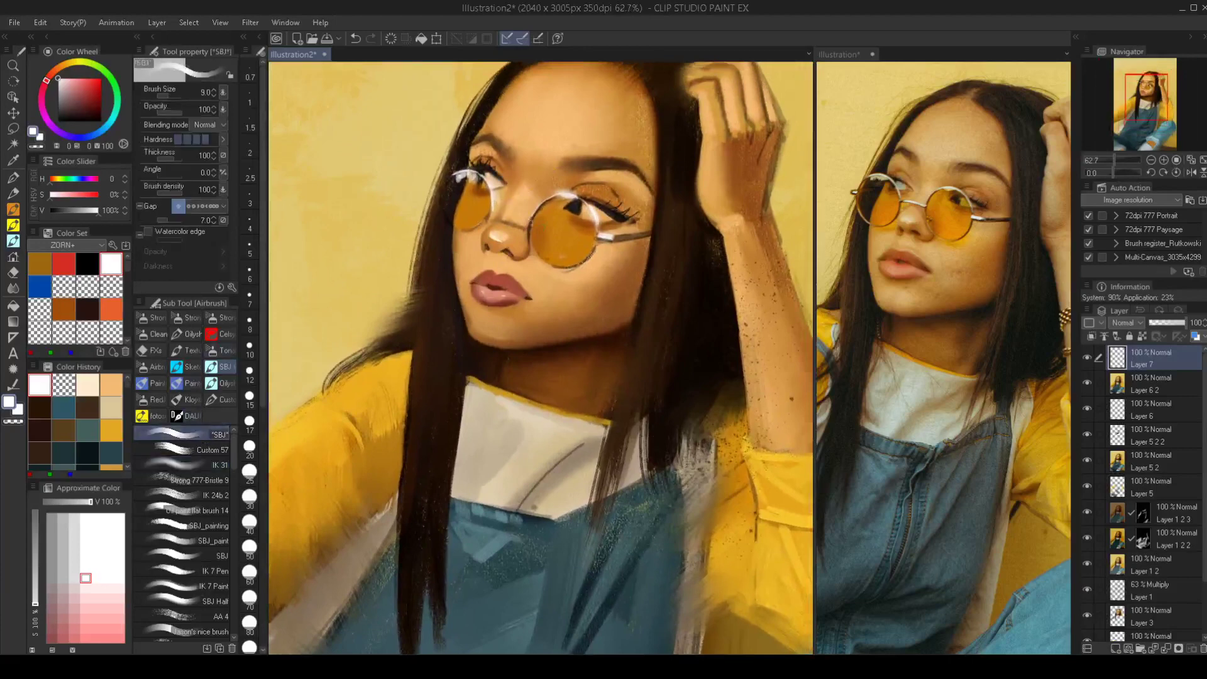
left_click_drag(571, 201, 569, 209)
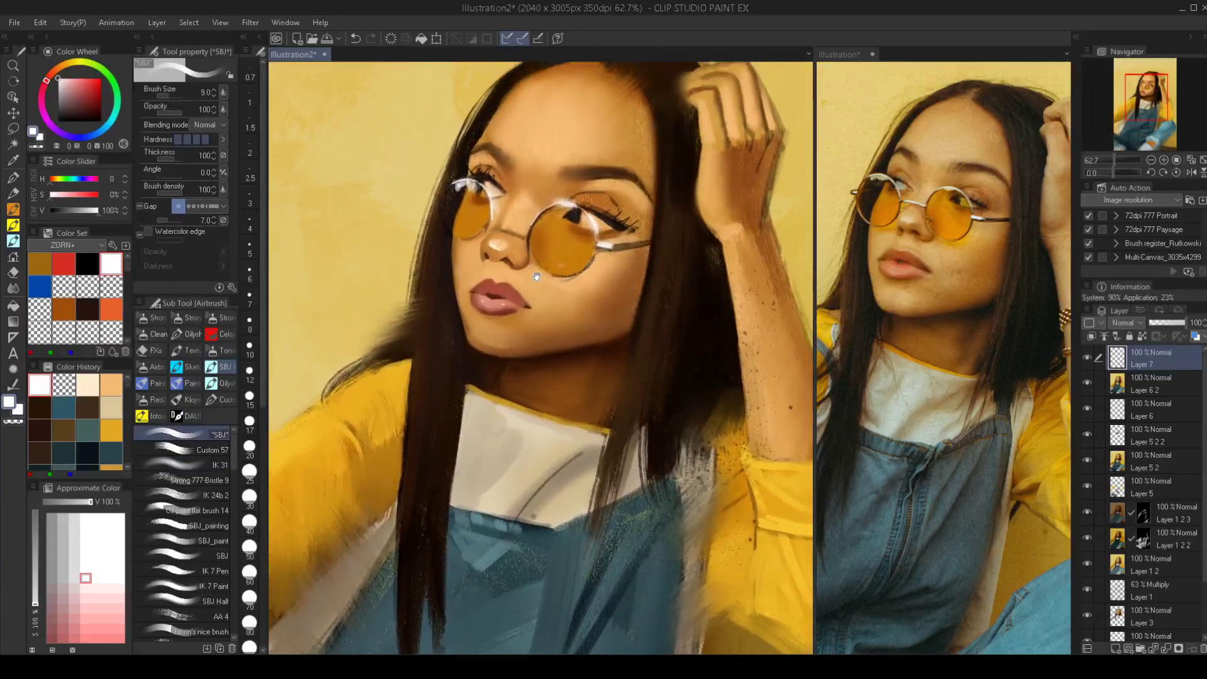
key("alt")
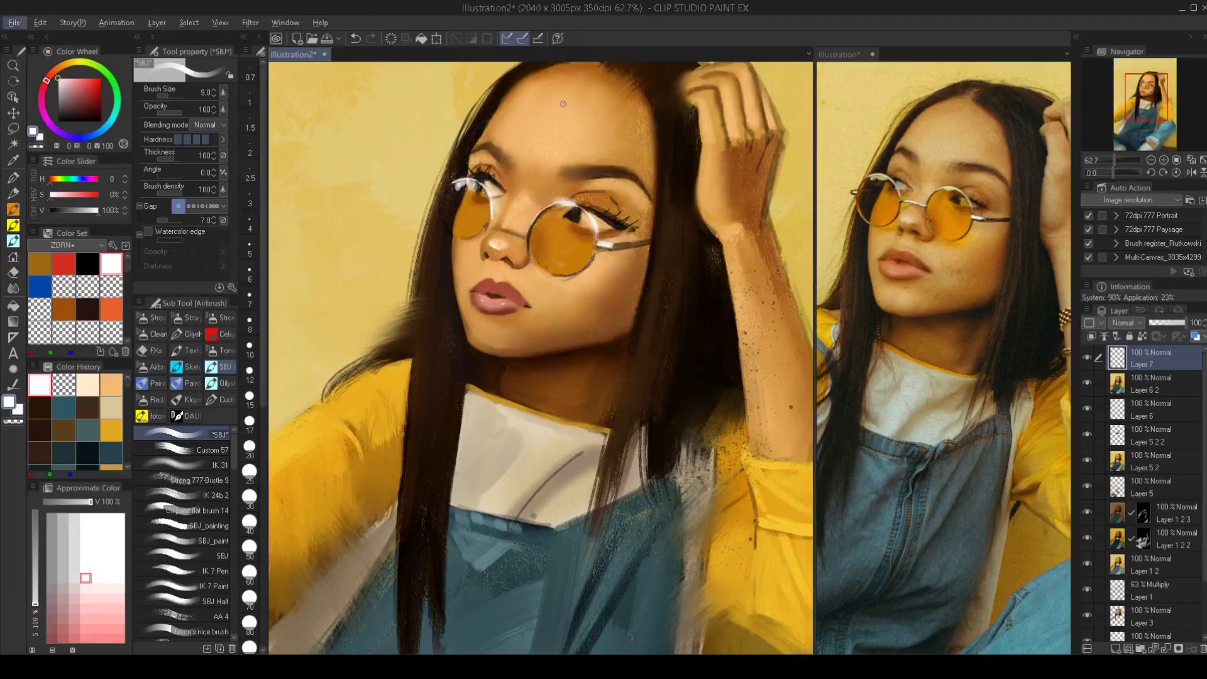
Sample the rim's pale highlight color, brighten the glasses' bridge with the brush at size 5, and check the portrait mirrored
key("h")
left_click(521, 198, "alt")
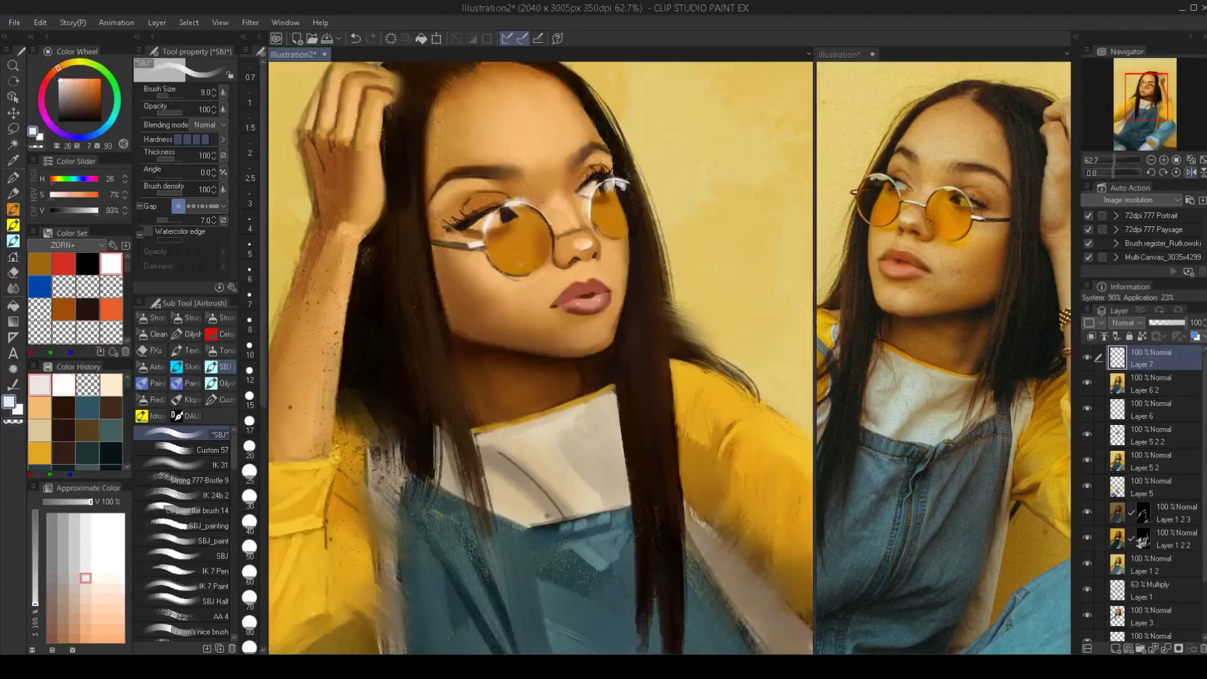
key("bracketleft")
key("bracketleft")
key("bracketleft")
key("bracketleft")
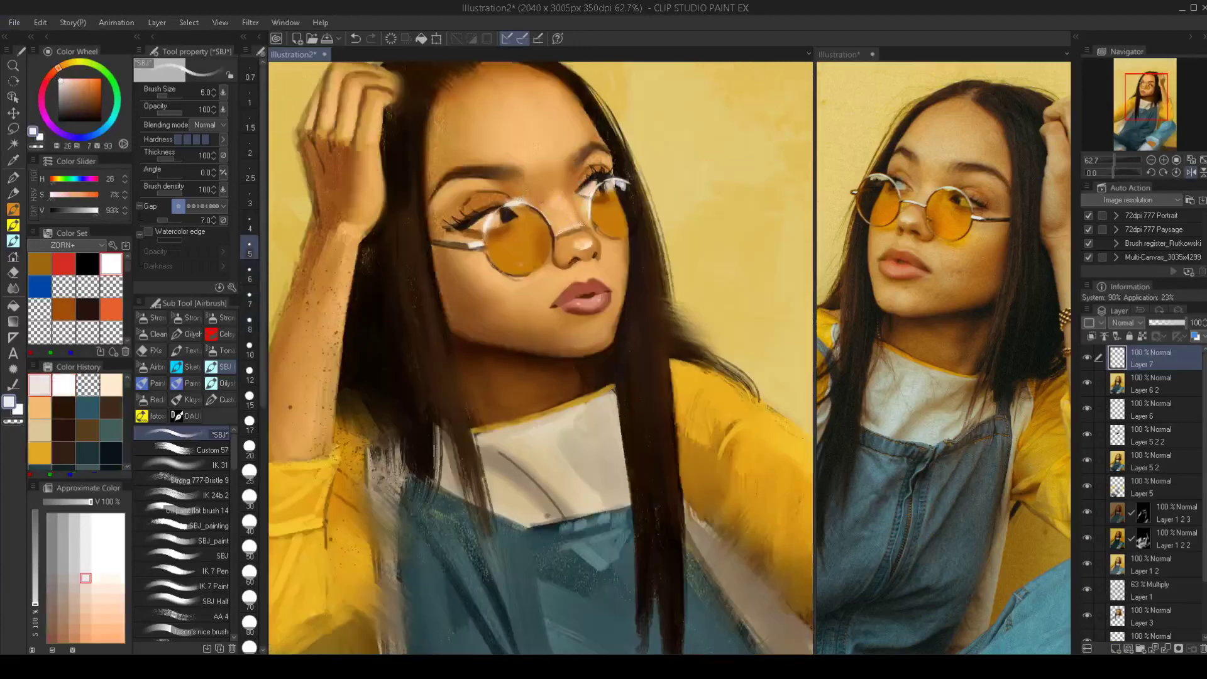
scroll(575, 255, "down", 3)
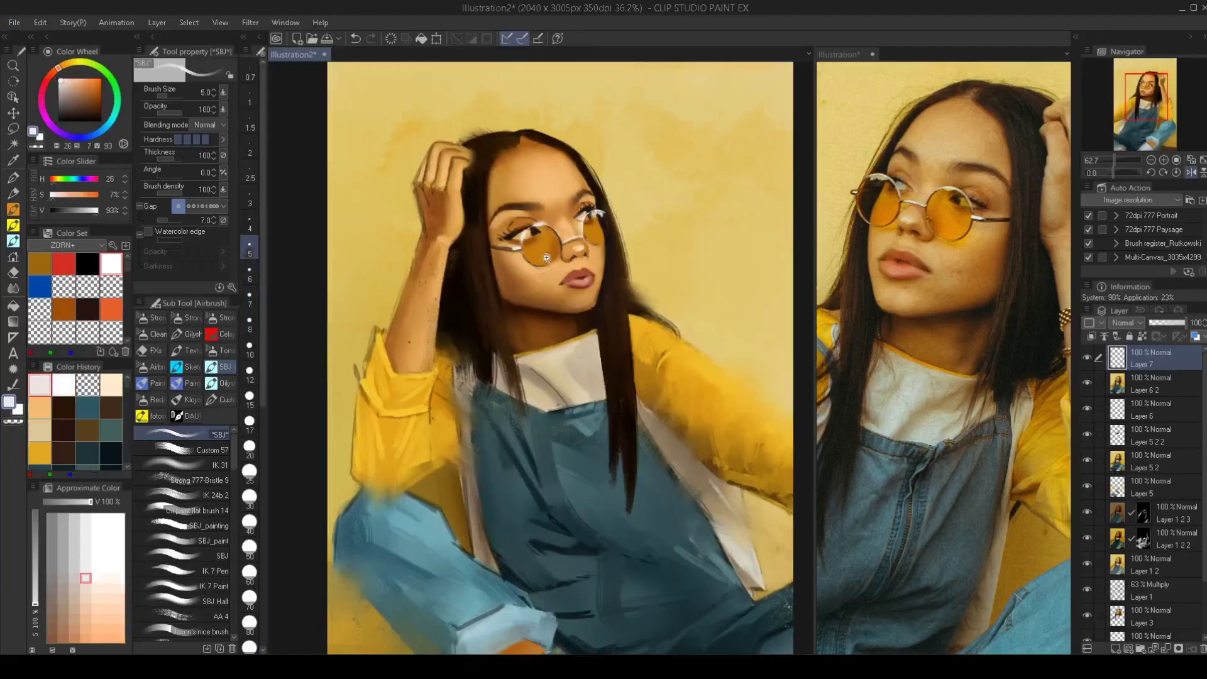
key("h")
left_click_drag(537, 274, 616, 284)
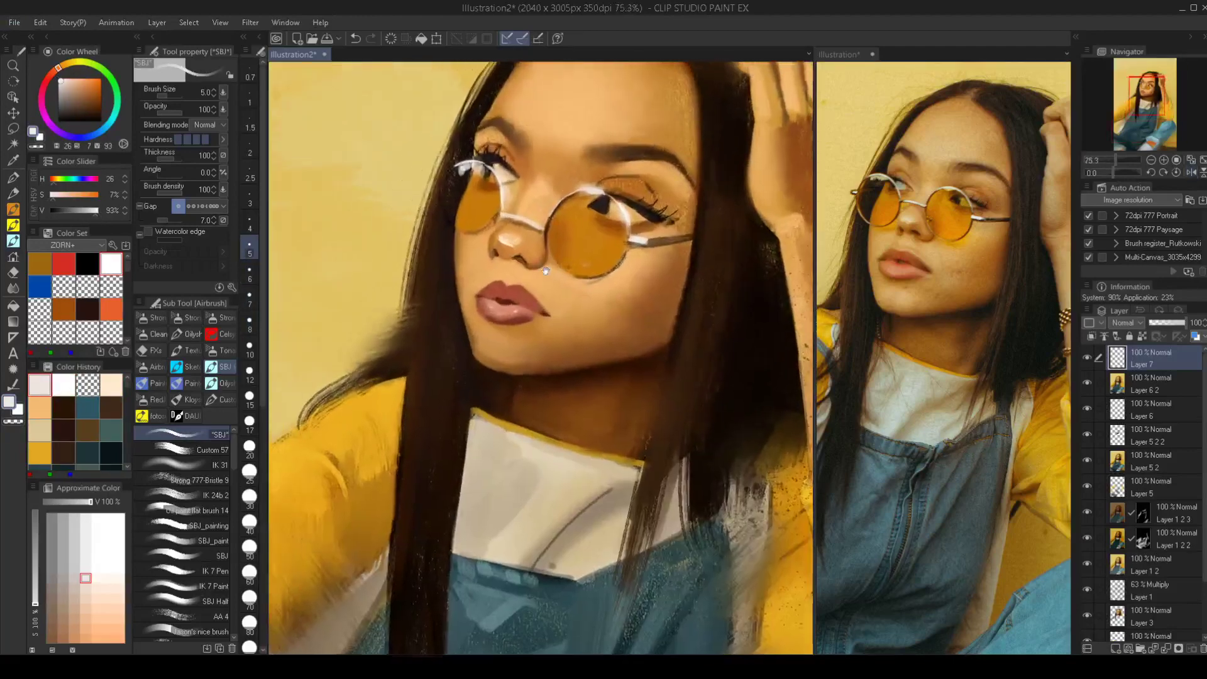
Define the shading around the glasses' bridge and the larger lens's inner rim in sampled browns, using brush sizes 7 and 3.5
left_click(533, 223, "alt")
key("bracketright")
key("bracketright")
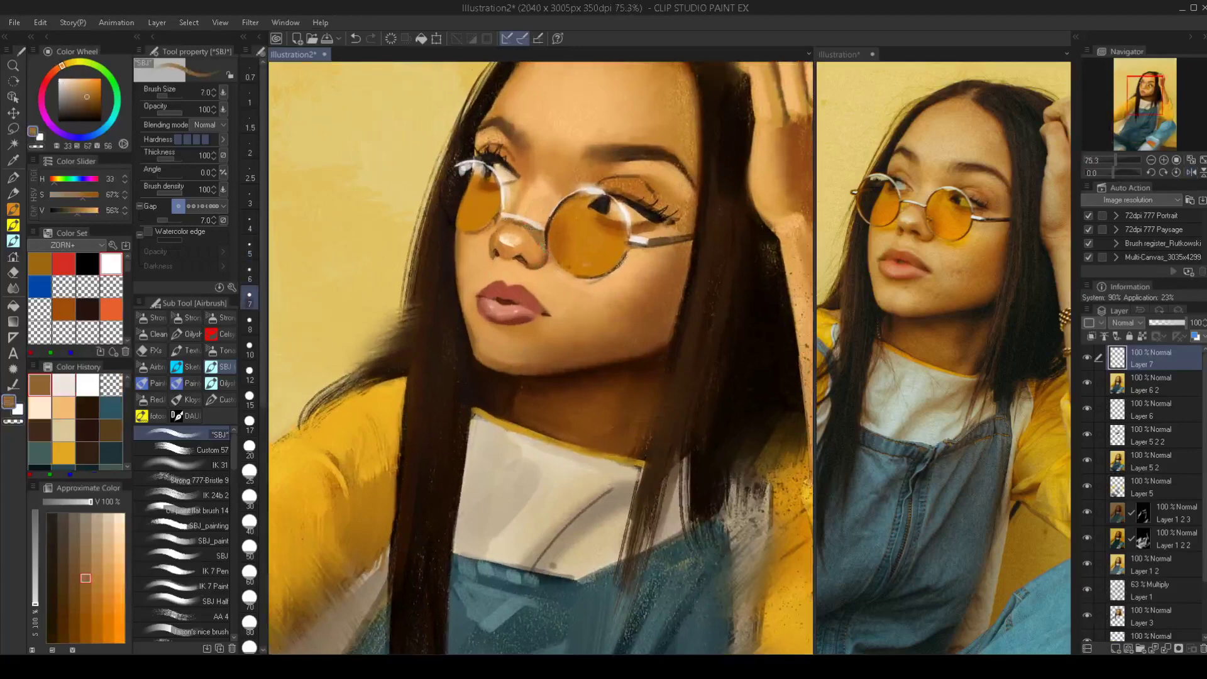
left_click(551, 230, "alt")
key("bracketleft")
key("bracketleft")
key("bracketleft")
key("bracketleft")
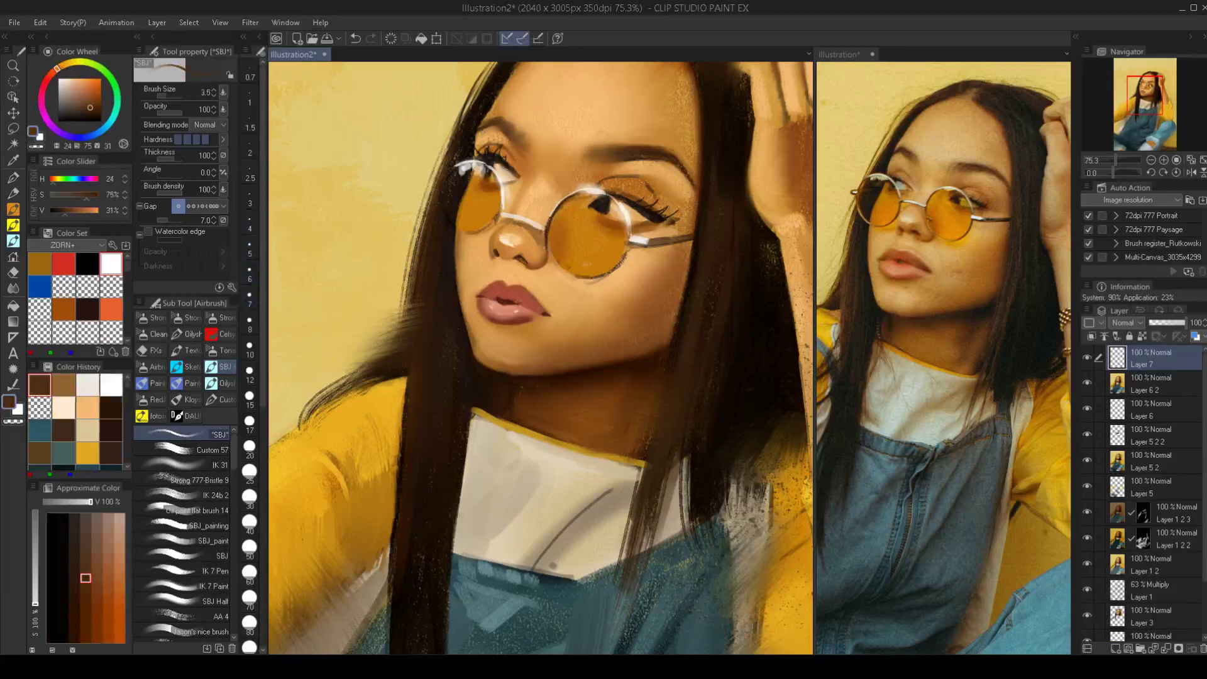
Clean up the larger lens's lower rim with sampled skin tones, reducing the brush to size 2.5
left_click(556, 250, "alt")
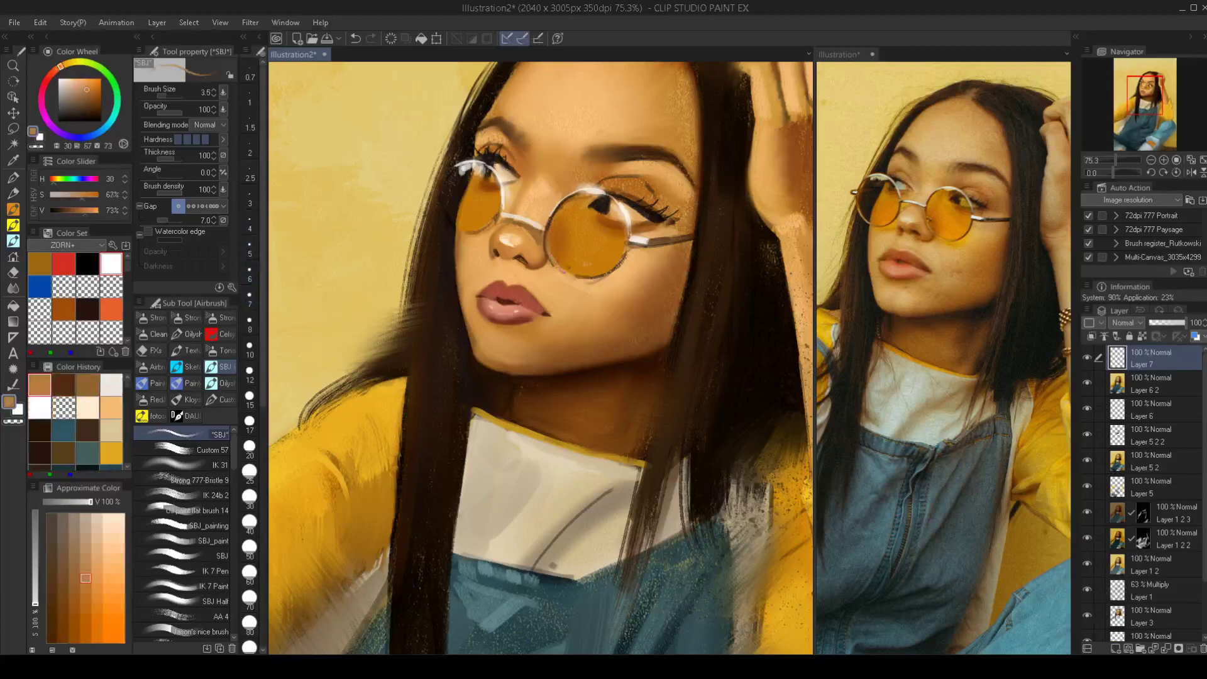
left_click(567, 275, "alt")
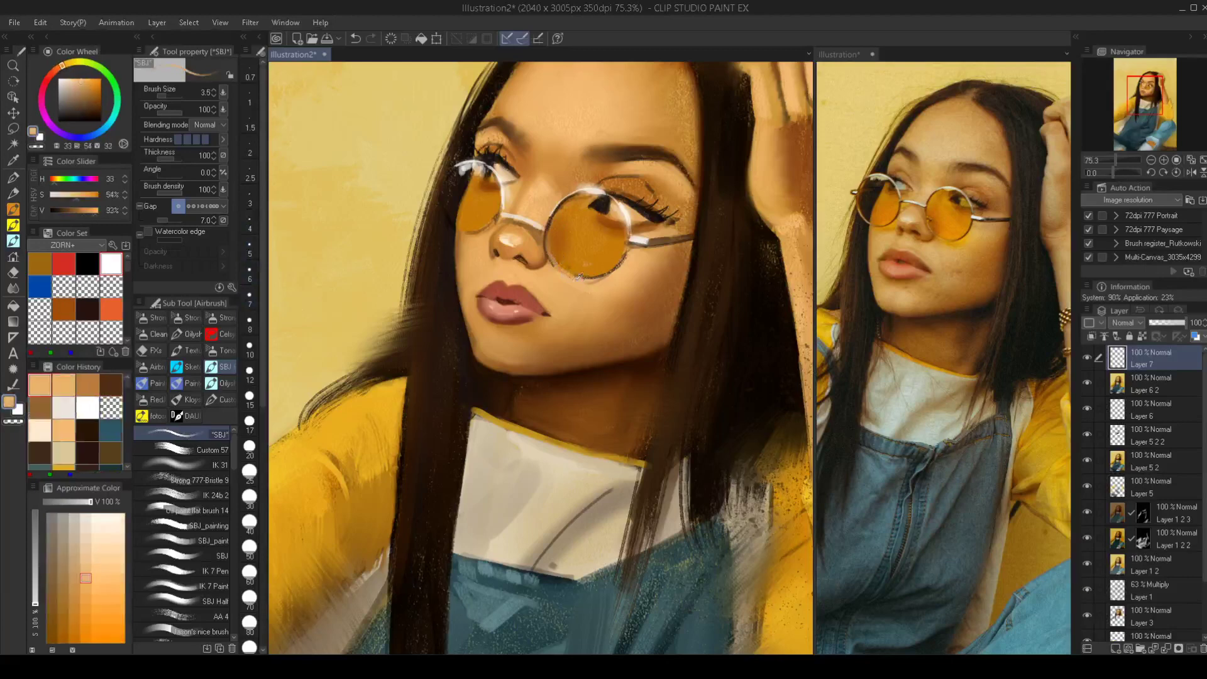
key("bracketleft")
key("bracketleft")
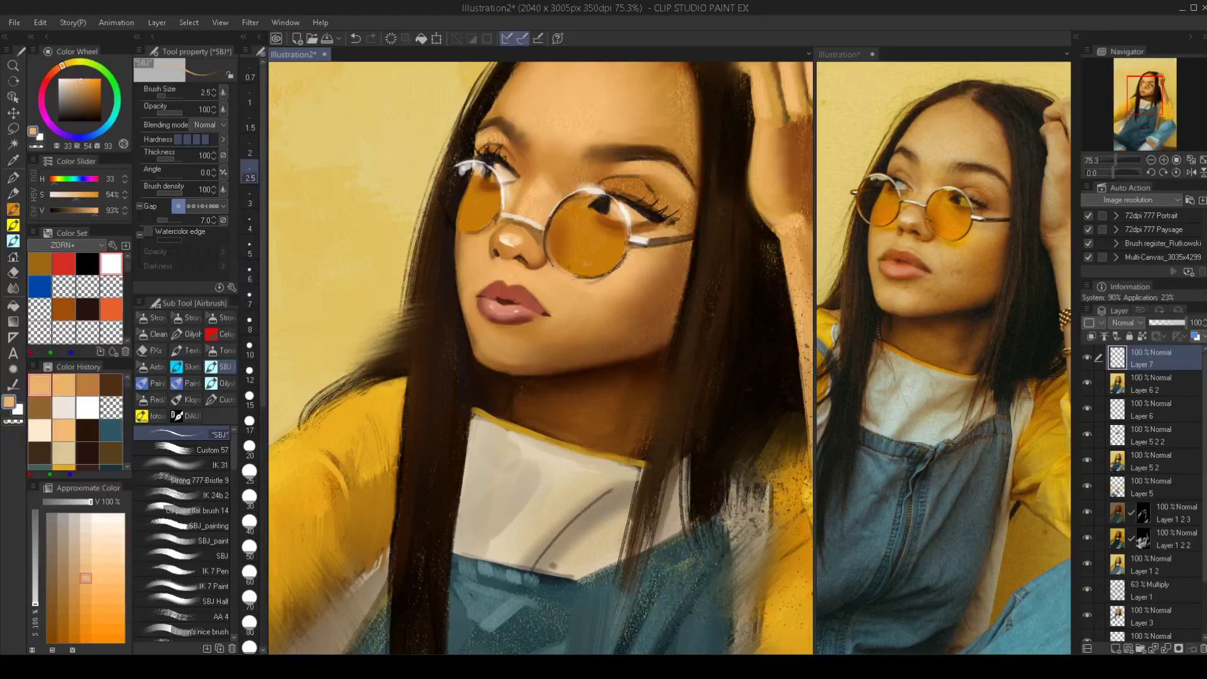
mouse_move(583, 280)
left_mouse_down()
mouse_move(569, 283)
mouse_move(586, 256)
left_mouse_up()
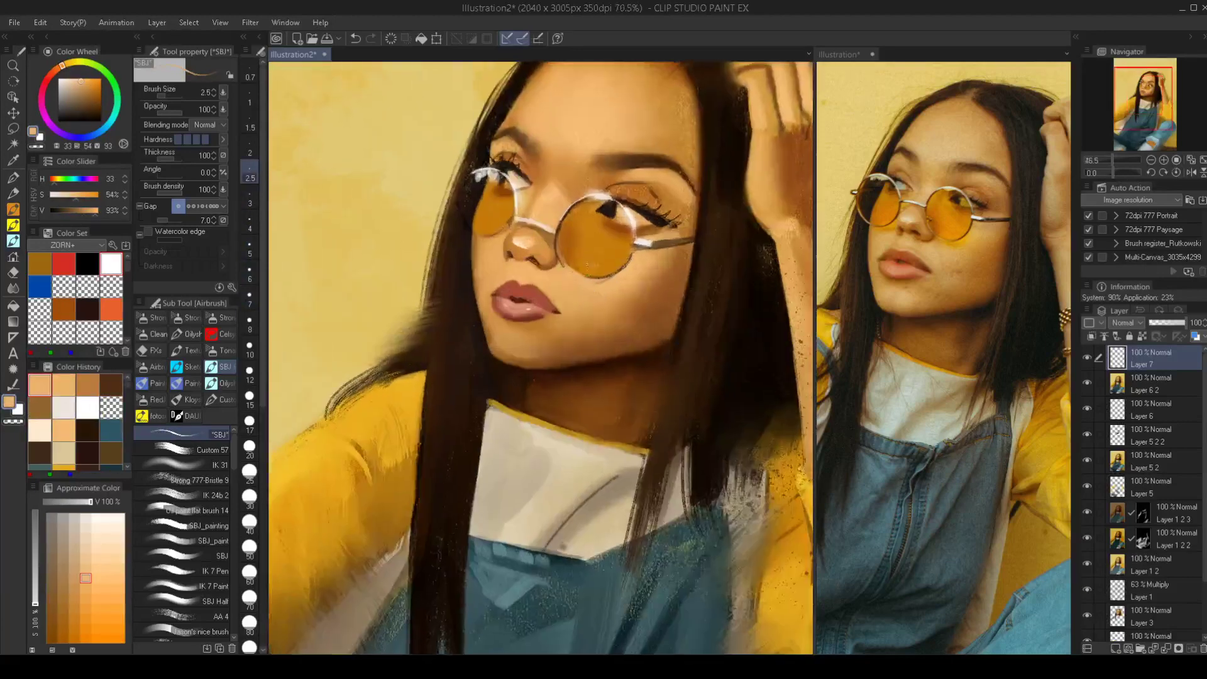
Sample a grayish brown, redefine the lower rims of the glasses with thin strokes, and check the portrait mirrored
left_click(606, 275, "alt")
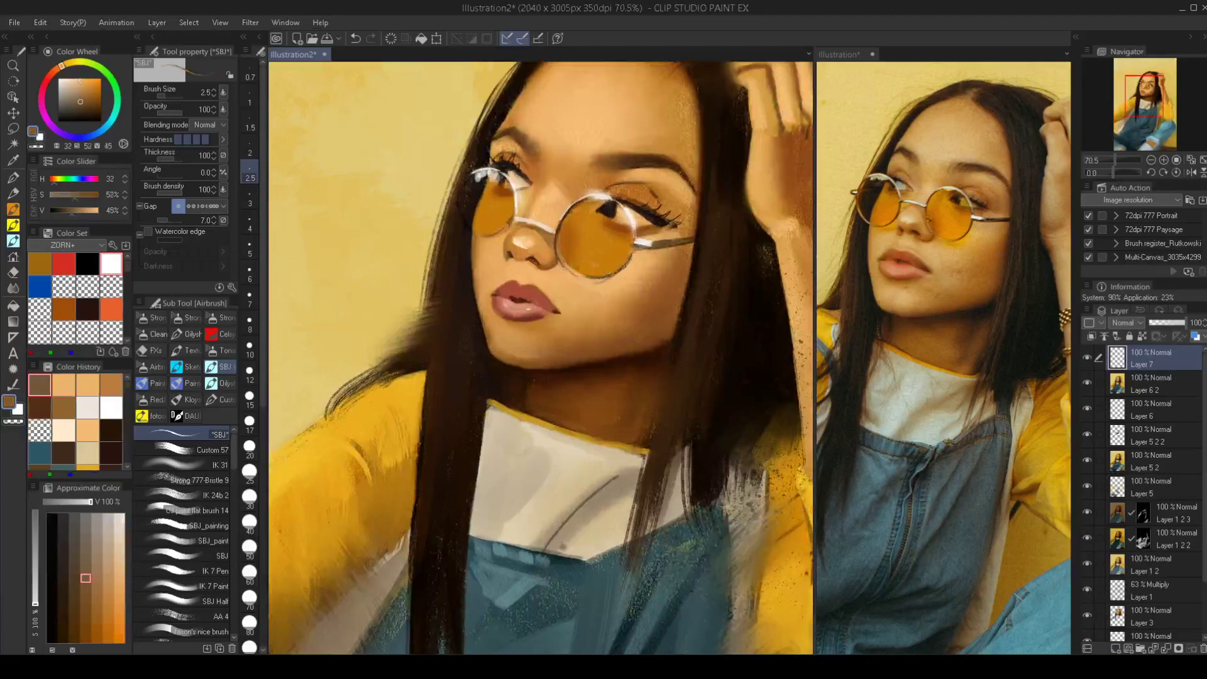
left_click_drag(589, 283, 540, 255)
key("h")
key("h")
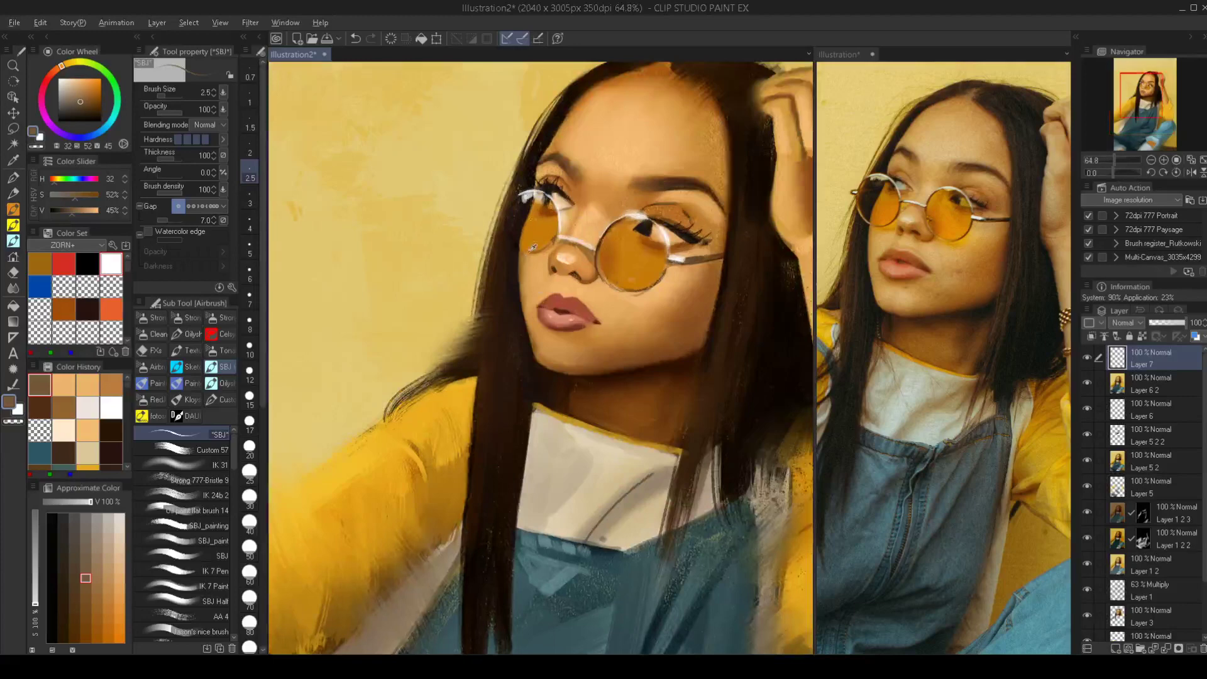
Sample the smaller lens's orange and touch up the bottom of that lens with the brush at size 8
key("alt")
left_click(551, 228, "alt")
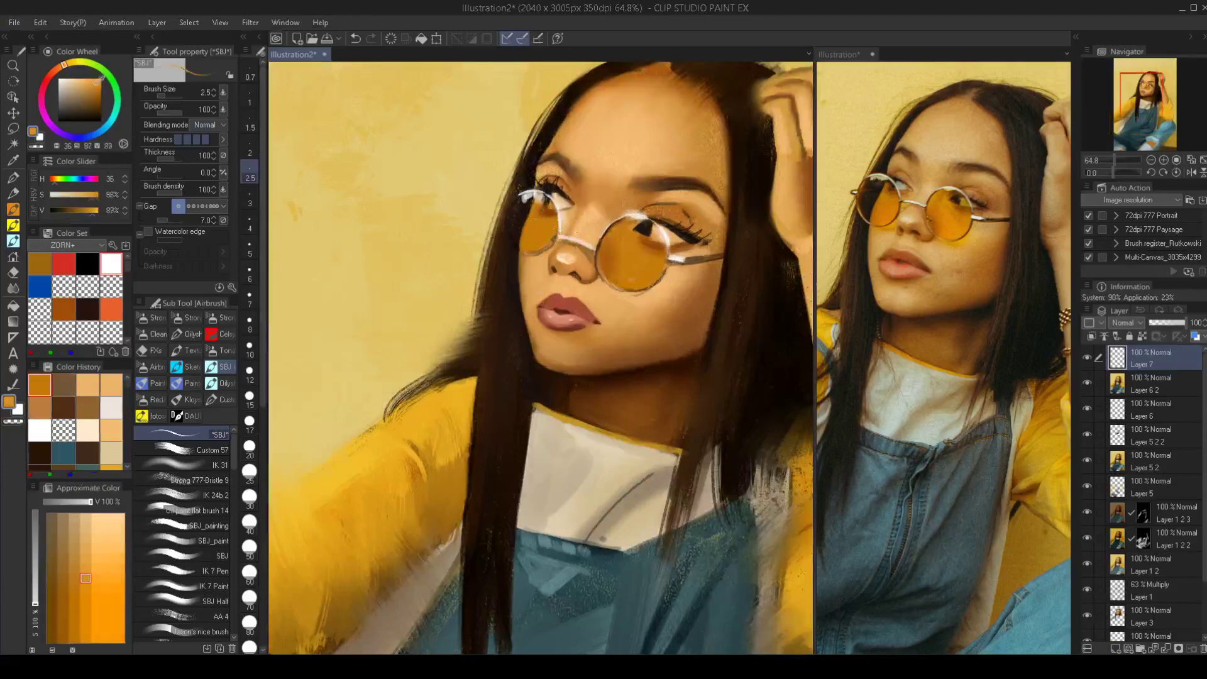
key("bracketright")
key("bracketright")
key("bracketright")
key("bracketright")
key("bracketright")
left_click(537, 258)
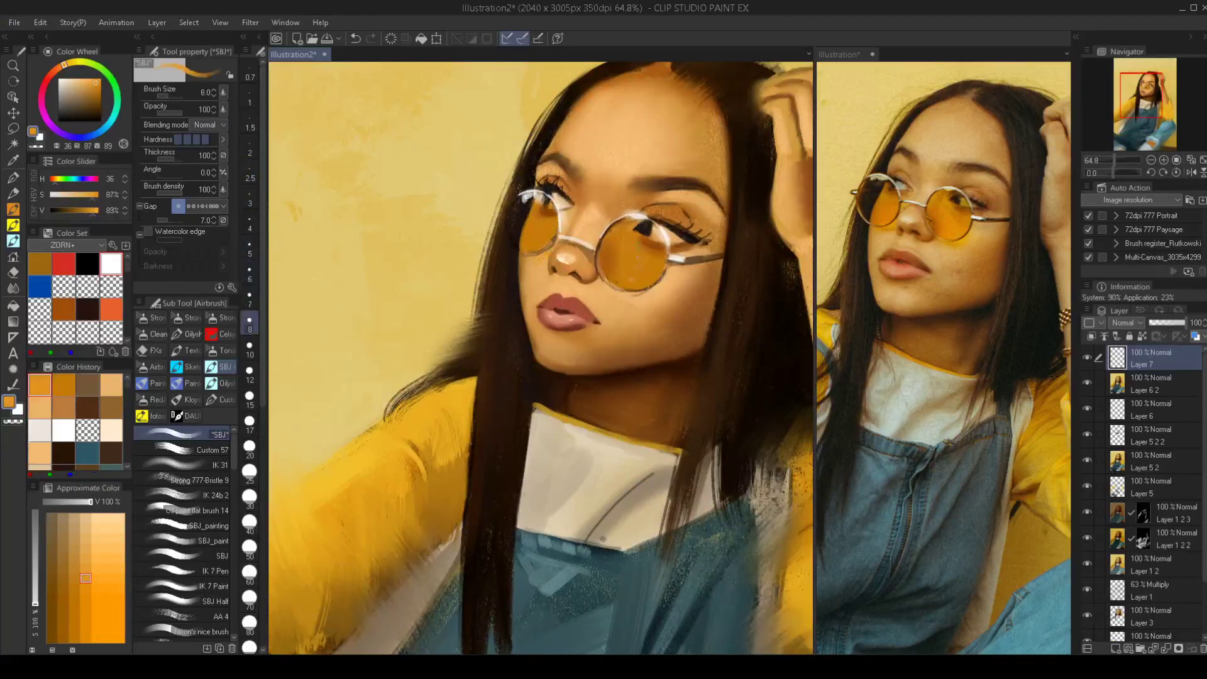
Enlarge the brush to size 12.5 and paint an orange tint on the cheek just below the larger lens
key("bracketright")
key("bracketright")
left_click_drag(614, 291, 637, 293)
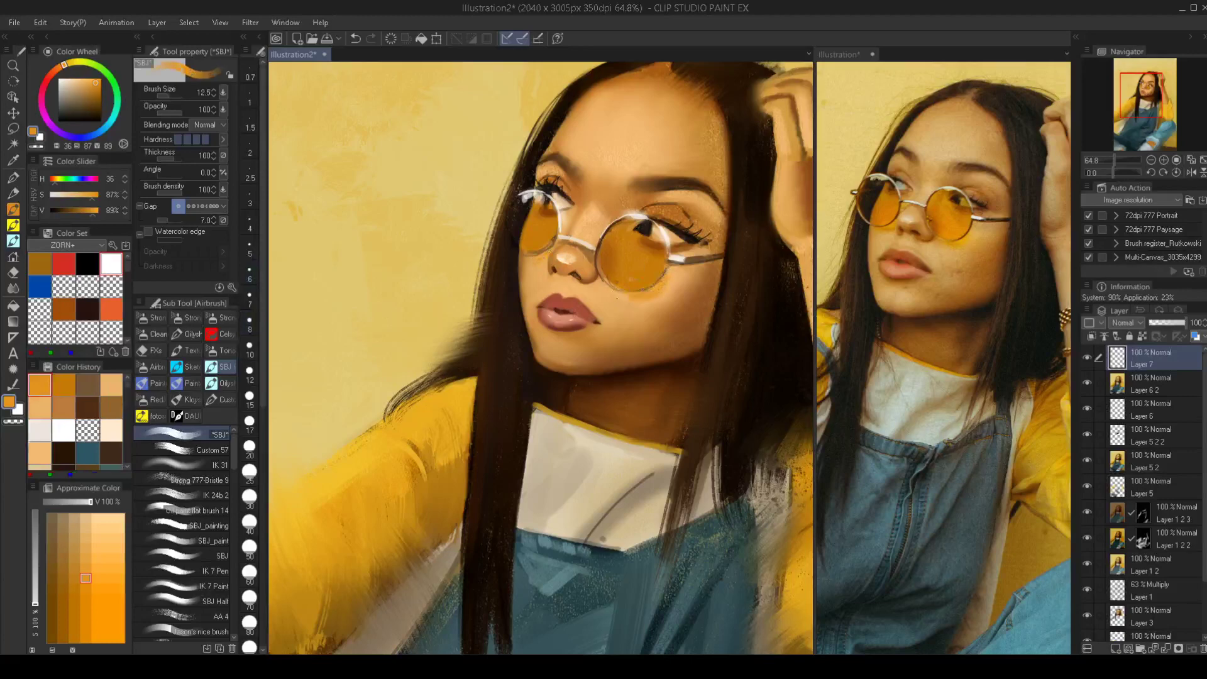
Blend the skin tones around the chin with the Finger tip 10 blending brush at size 50
key("j")
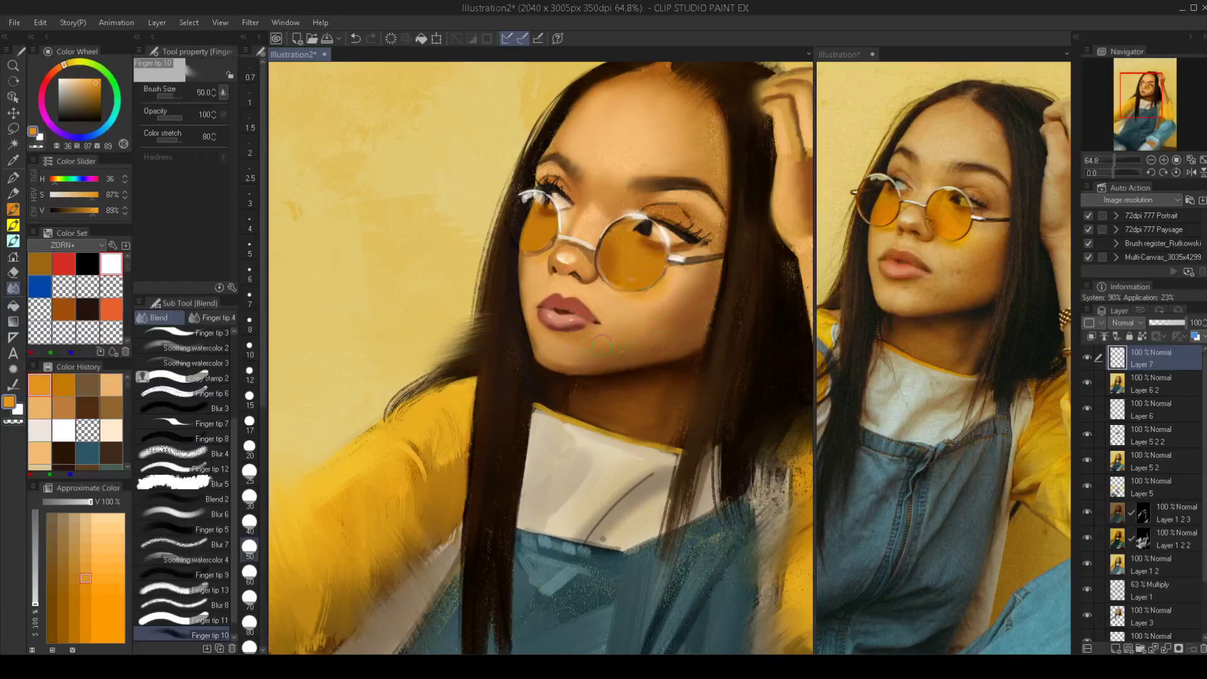
scroll(601, 344, "down", 3)
left_click_drag(620, 327, 578, 298)
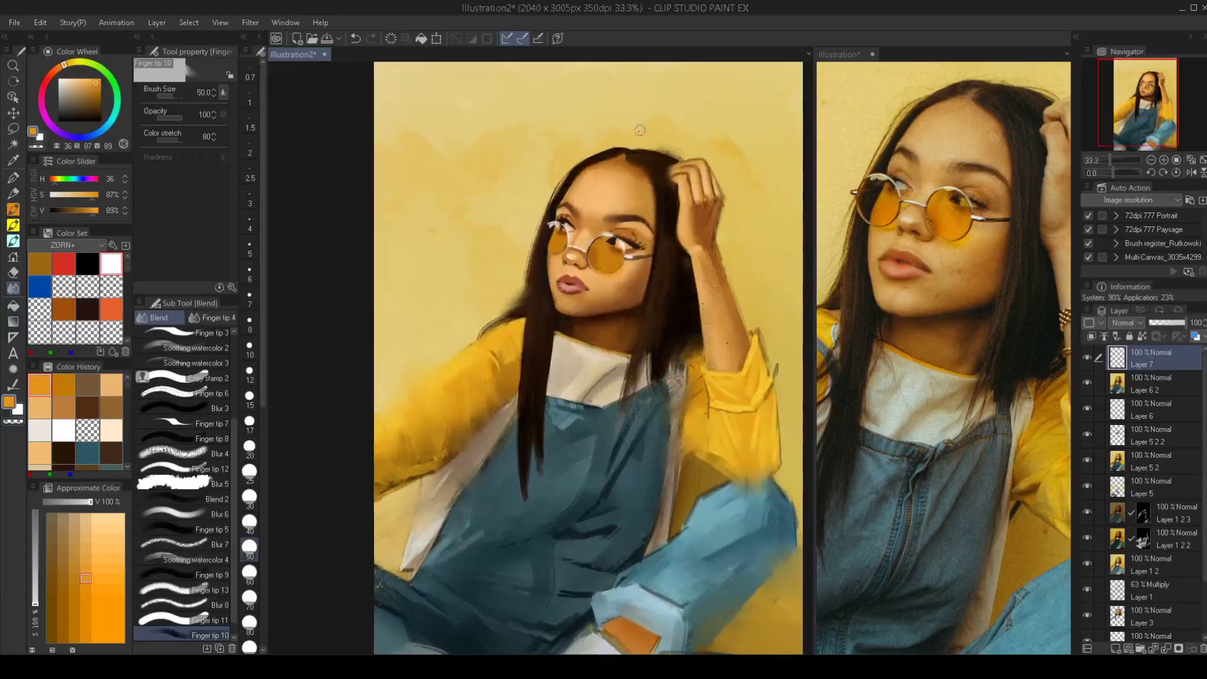
Paint over the hair parting above the forehead with the size 10 SBJ brush in dark brown sampled from the hair
scroll(640, 130, "up", 3)
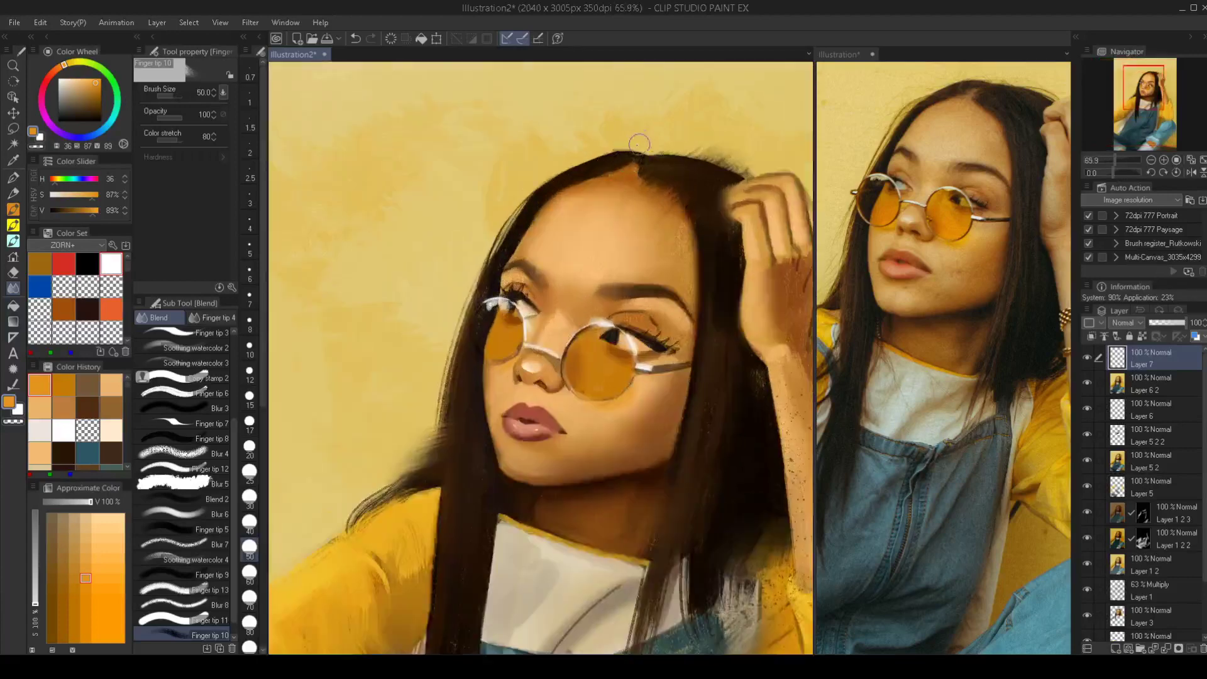
key("b")
left_click(605, 166, "alt")
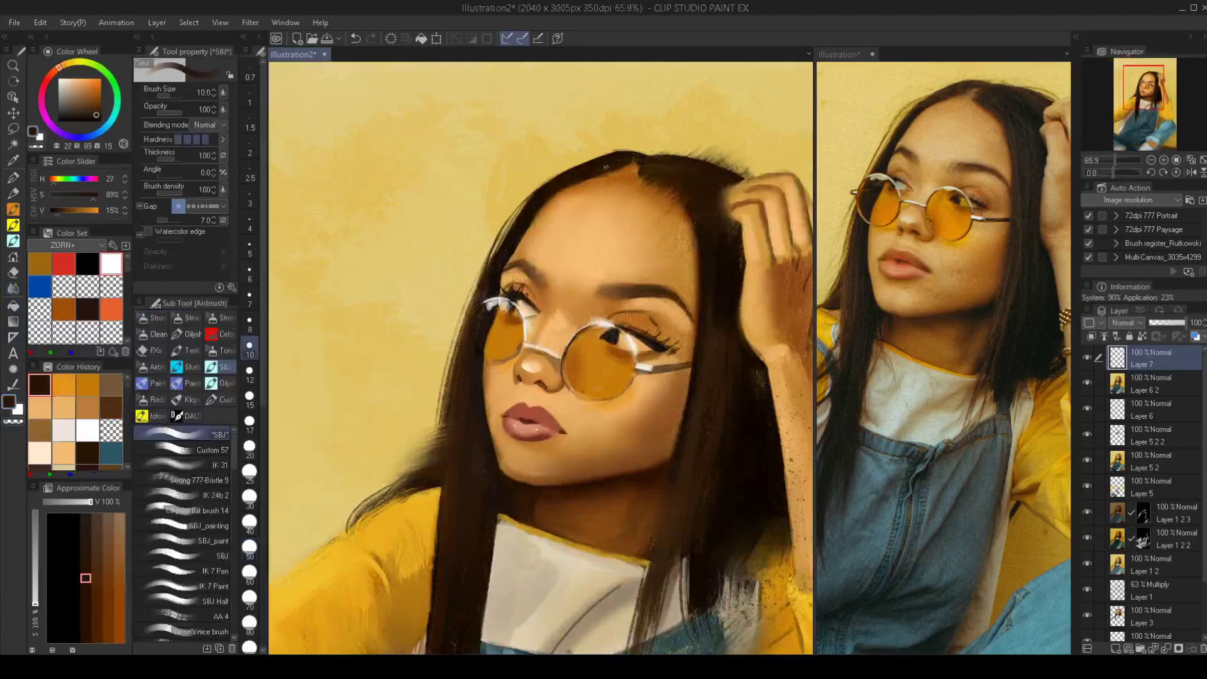
left_click_drag(612, 167, 637, 169)
left_click(651, 164, "alt")
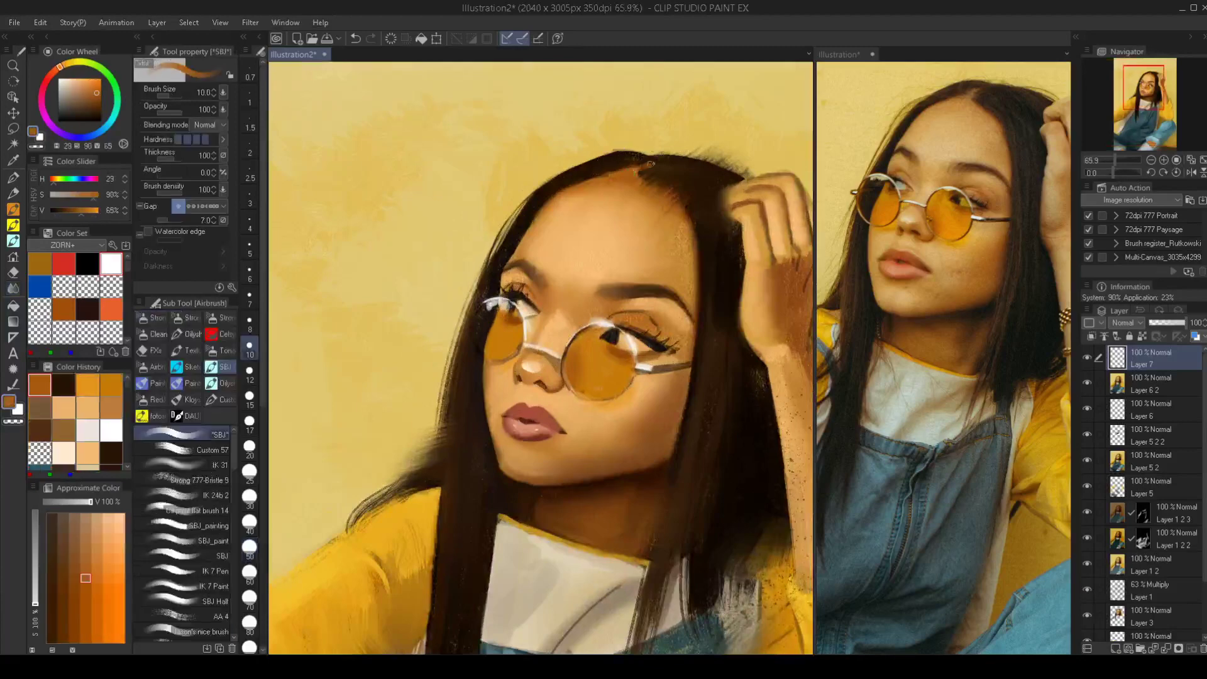
Refine the crown and hairline with a dark brown sampled at the parting, enlarging the SBJ brush to size 20
left_click(644, 168, "alt")
key("]")
key("]")
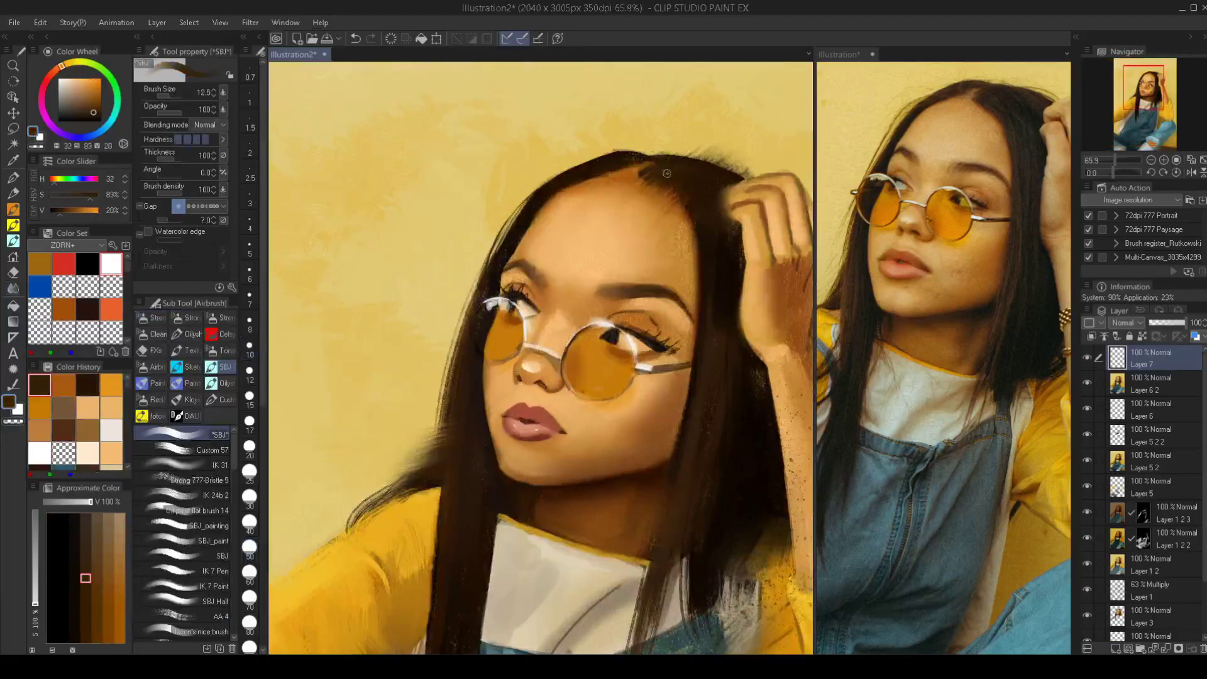
left_click_drag(645, 193, 611, 241)
left_click_drag(611, 241, 586, 220)
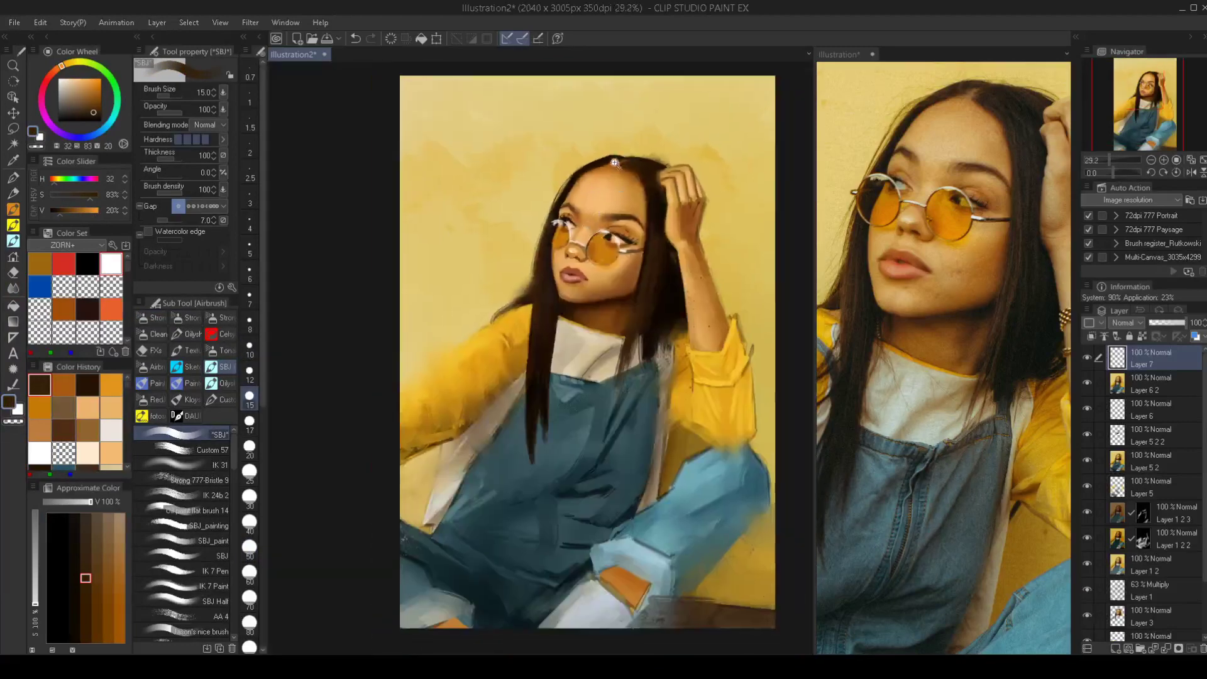
scroll(616, 162, "up", 3)
key("bracketright")
key("bracketright")
left_click_drag(643, 152, 574, 159)
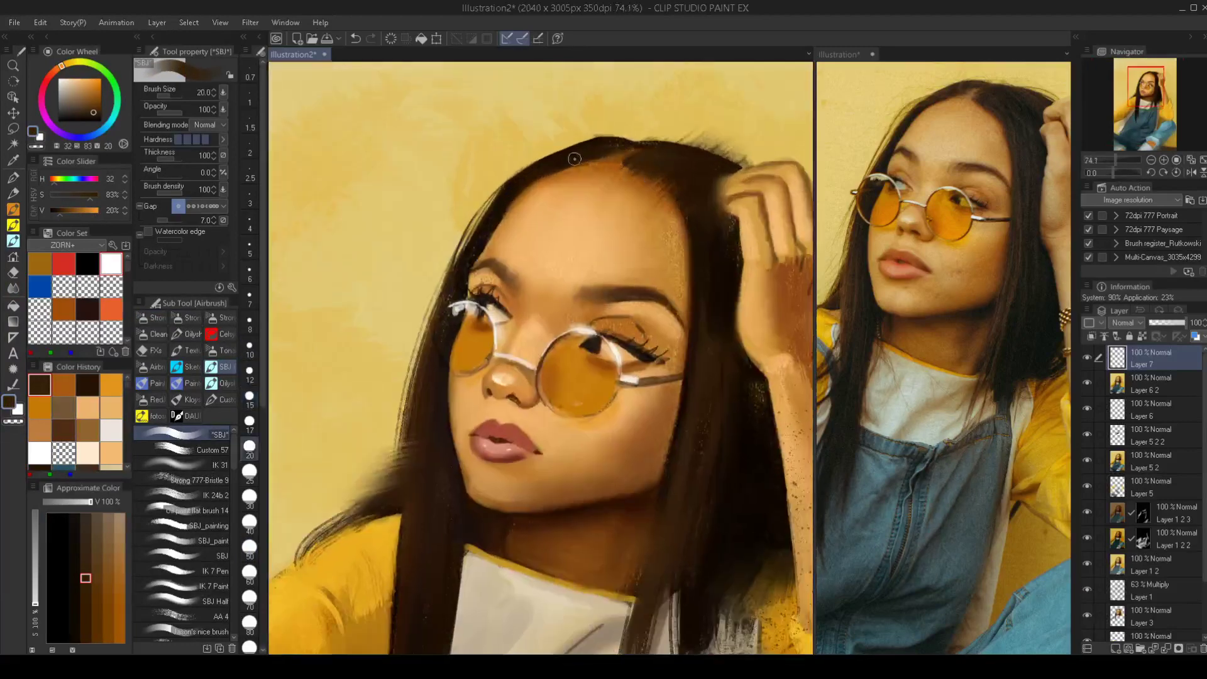
scroll(578, 245, "down", 3)
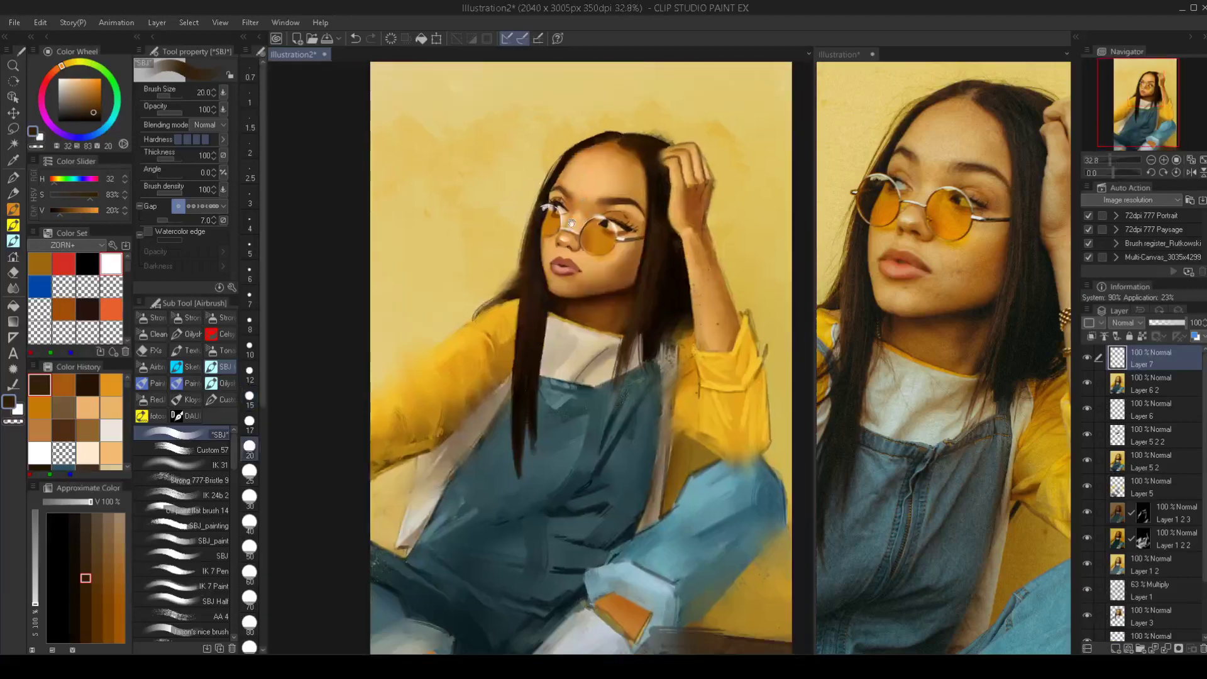
Lasso-select the round sunglasses lens nearest the viewer, including its rim
left_click_drag(578, 245, 573, 234)
left_click_drag(558, 277, 553, 275)
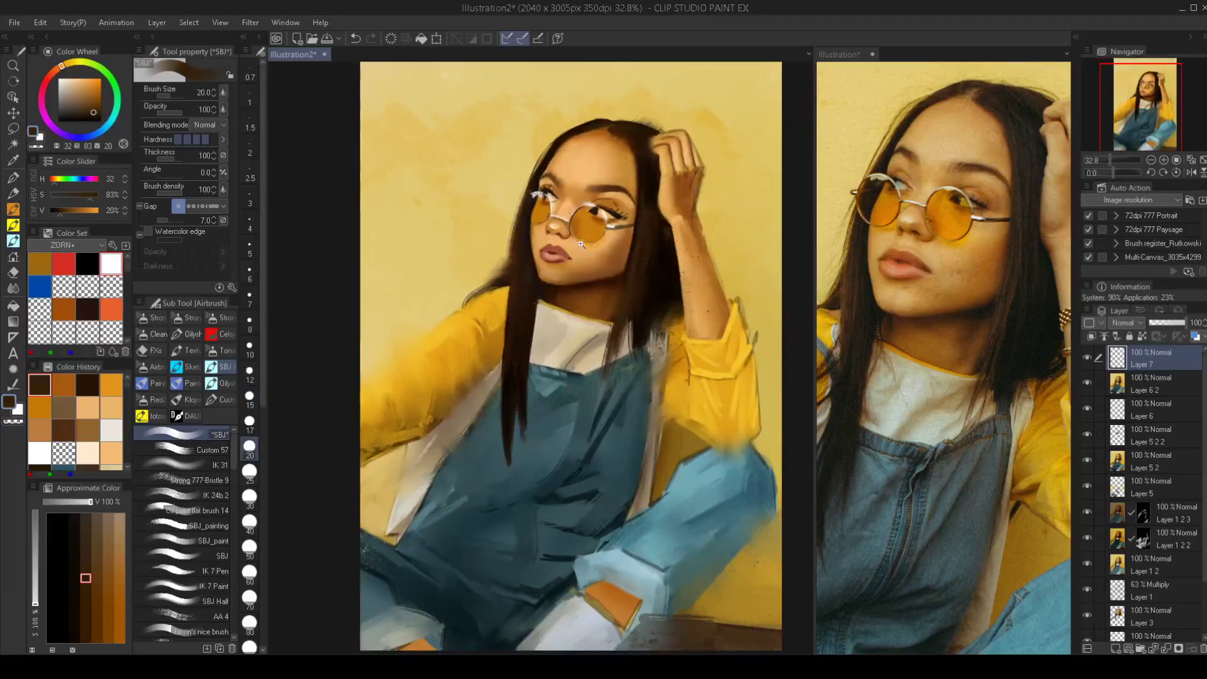
scroll(581, 244, "up", 3)
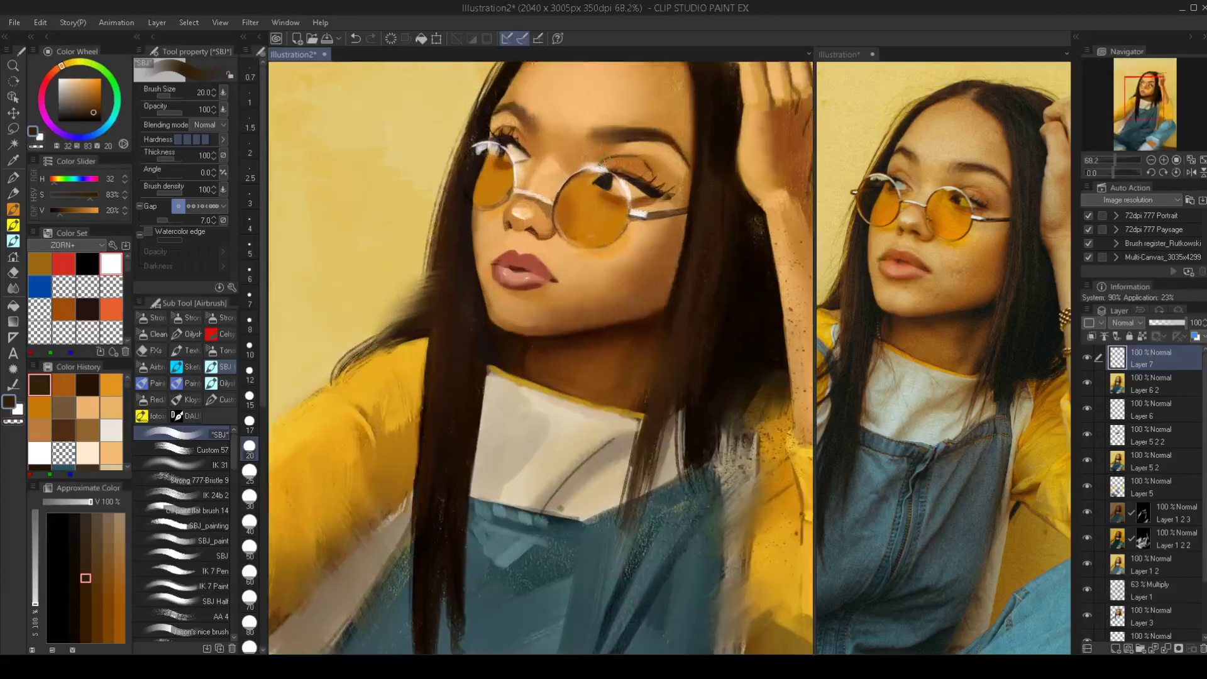
key("m")
mouse_move(557, 183)
left_mouse_down()
mouse_move(557, 224)
mouse_move(587, 251)
mouse_move(641, 207)
mouse_move(587, 161)
left_mouse_up()
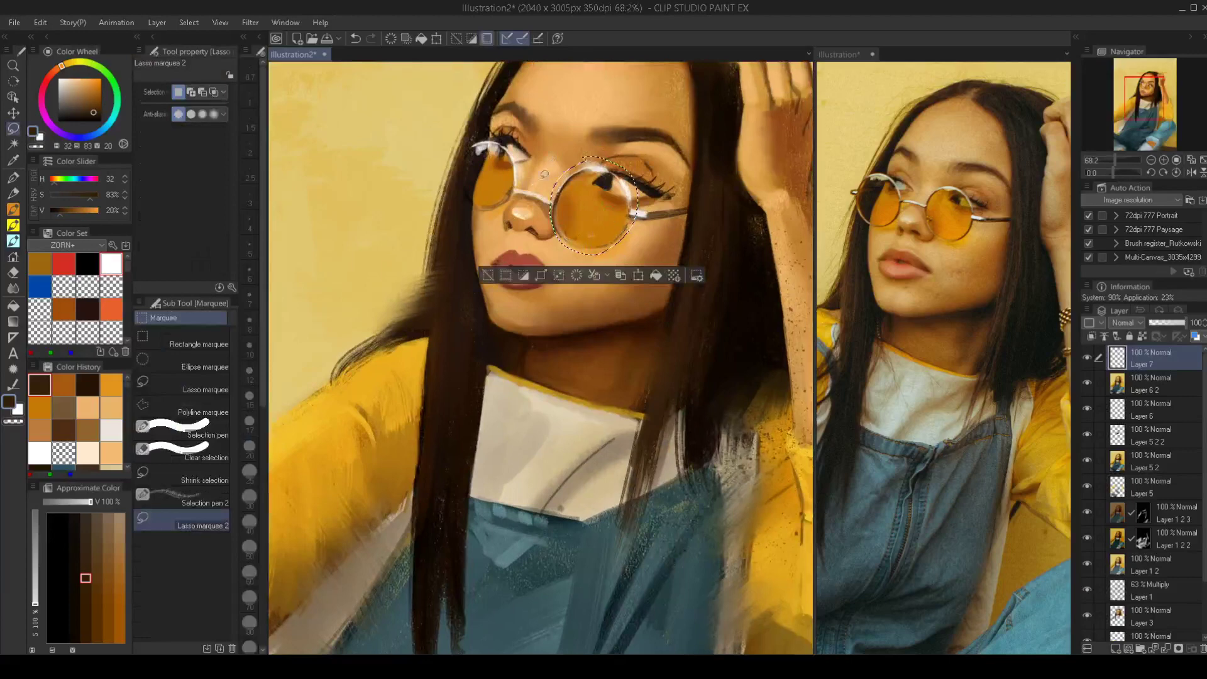
Merge Layer 7 into Layer 6 2 and copy the selected lens onto its own new layer
key("ctrl+e")
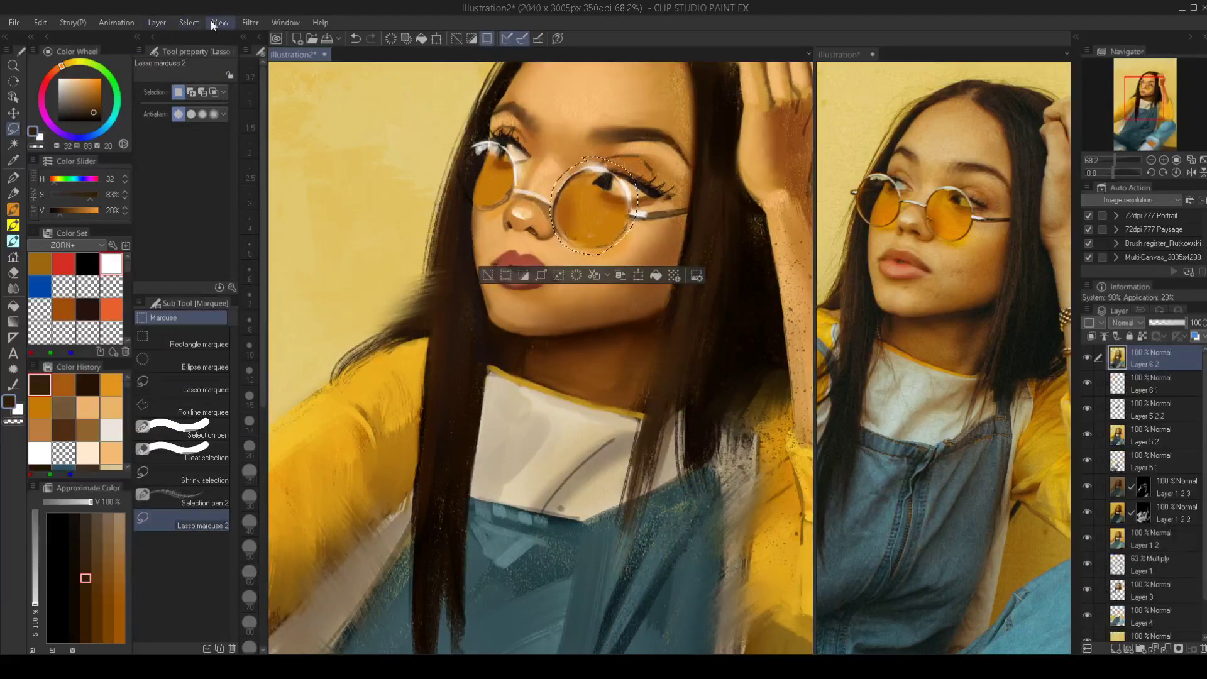
key("ctrl+v")
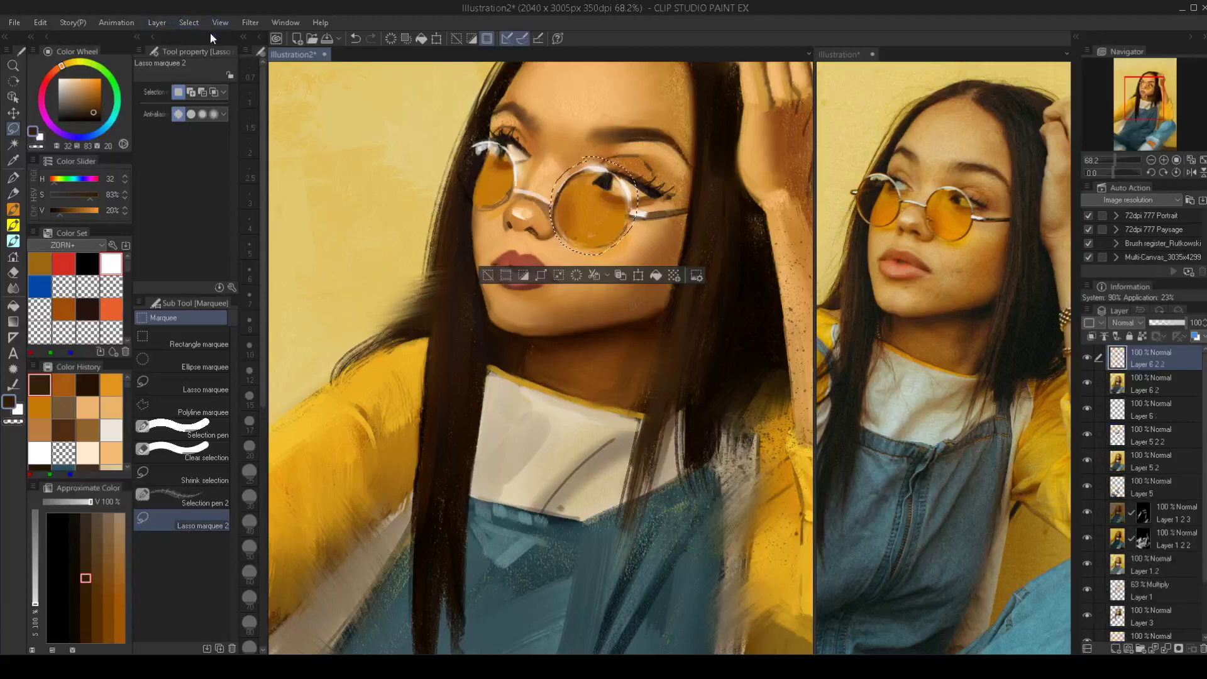
key("ctrl+z")
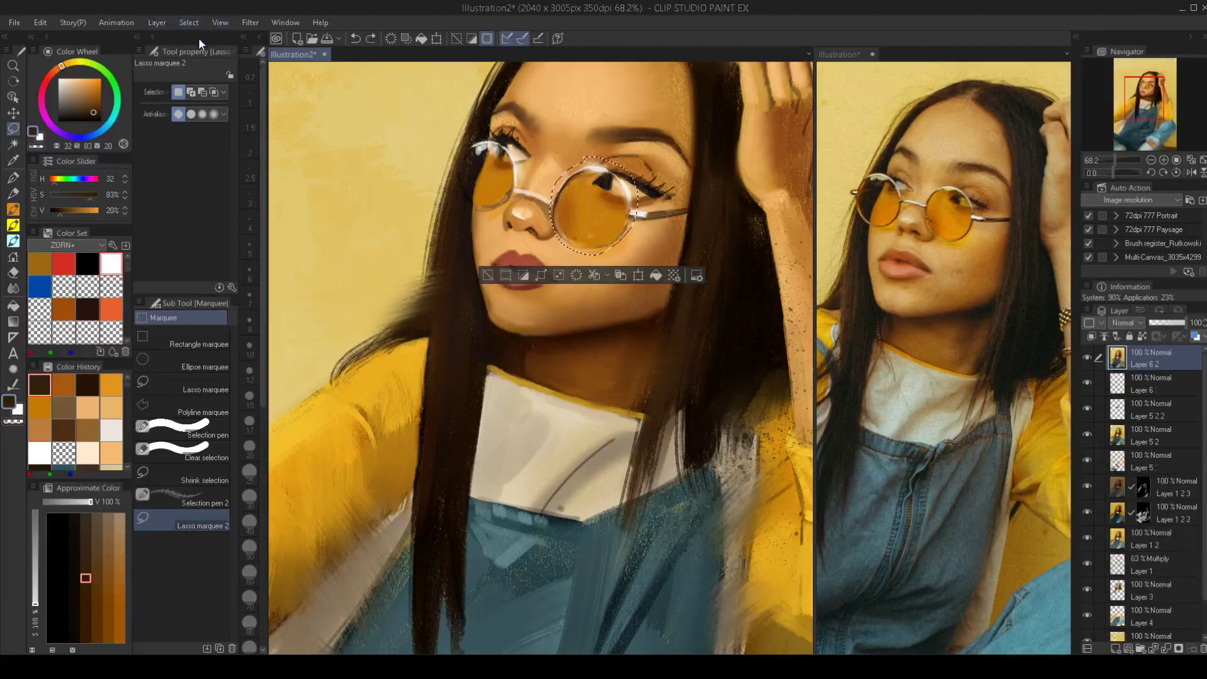
key("ctrl+v")
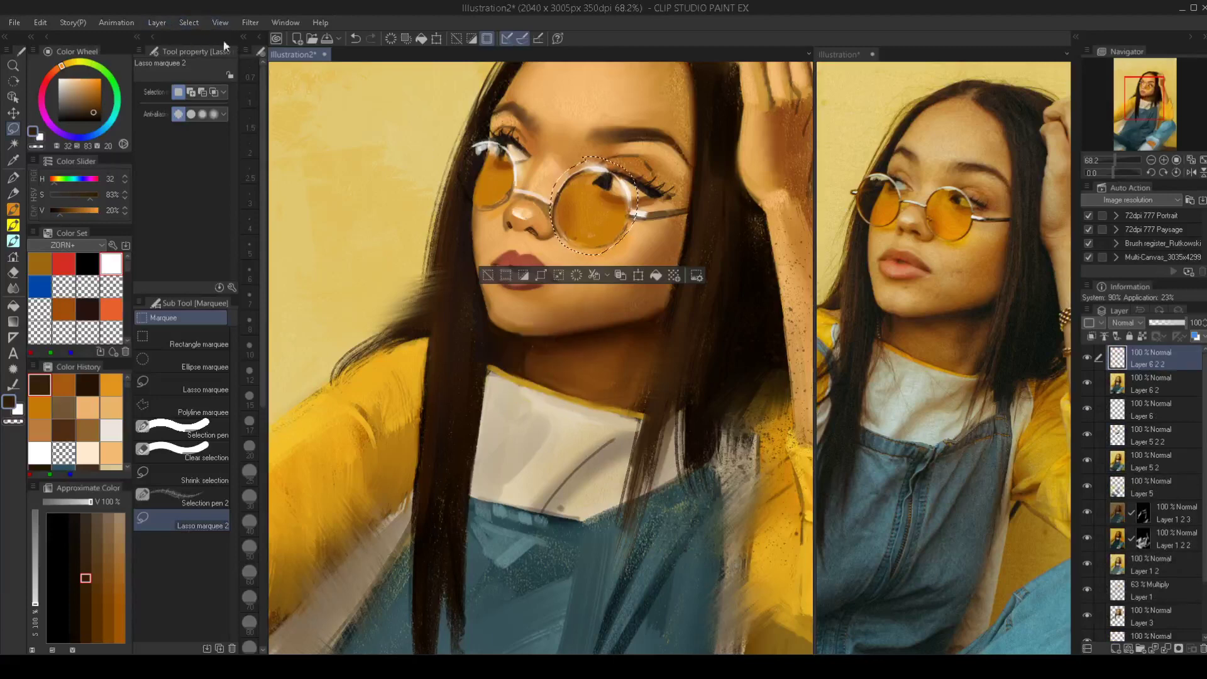
key("ctrl+d")
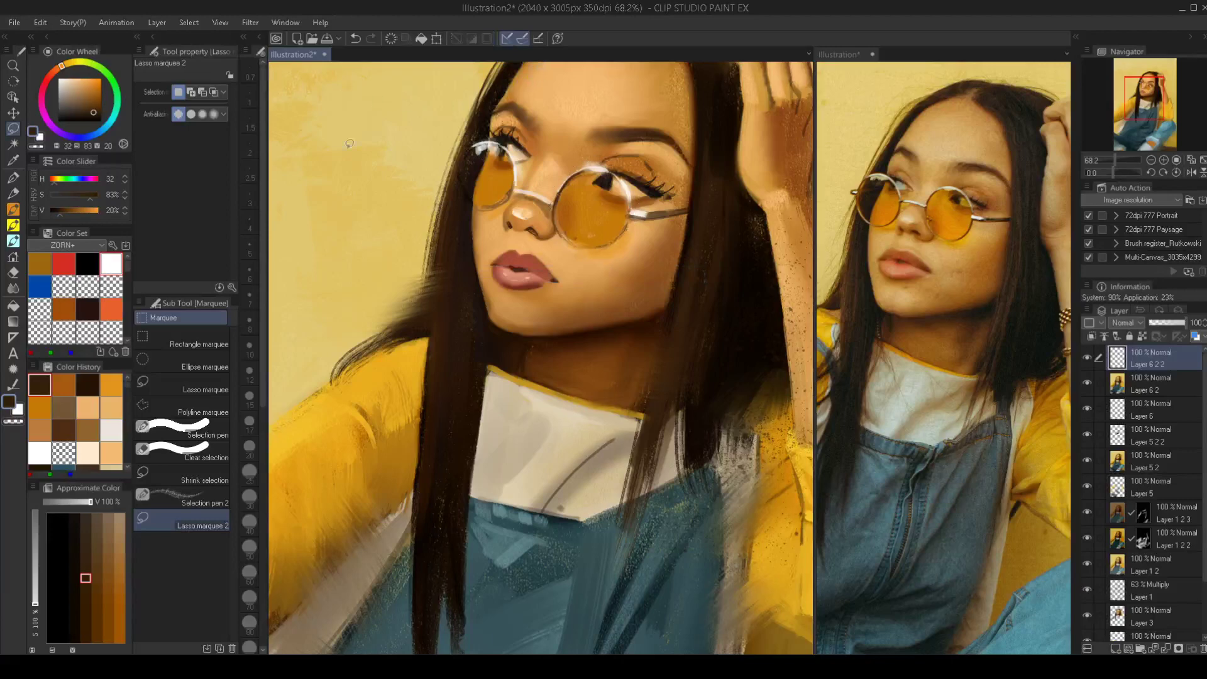
Reshape the copied lens with Mesh Transformation, pulling its upper corners and lower inner edge, and apply the warp
left_click(47, 25)
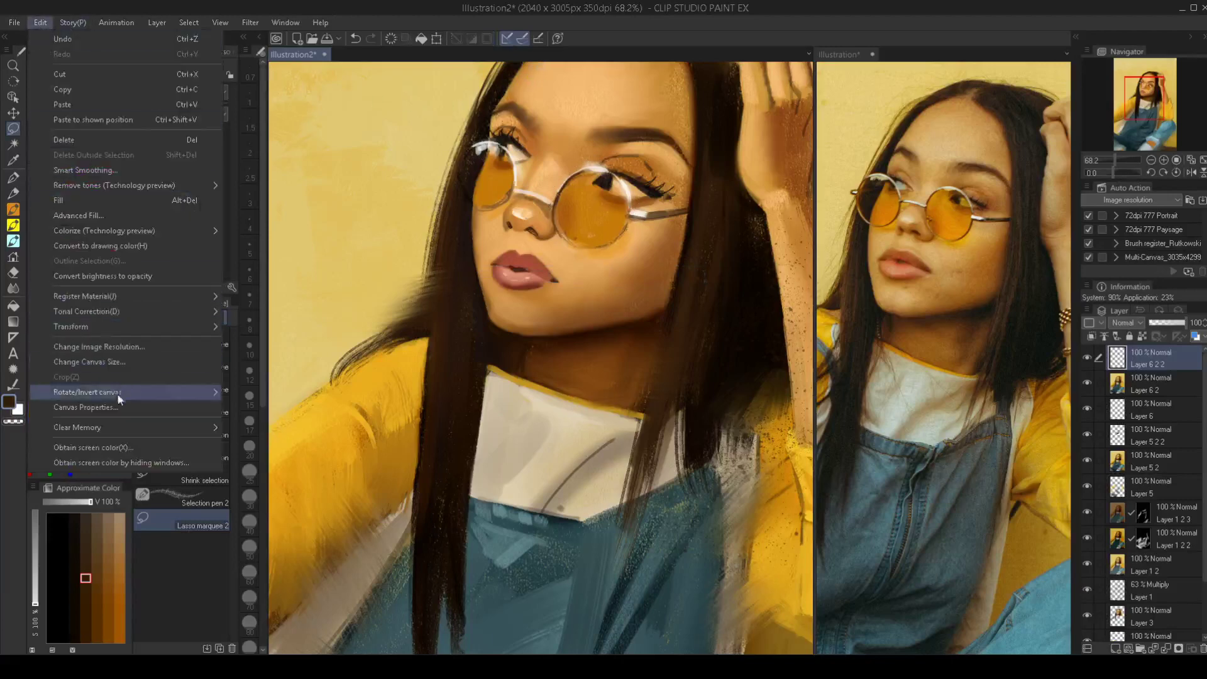
mouse_move(135, 326)
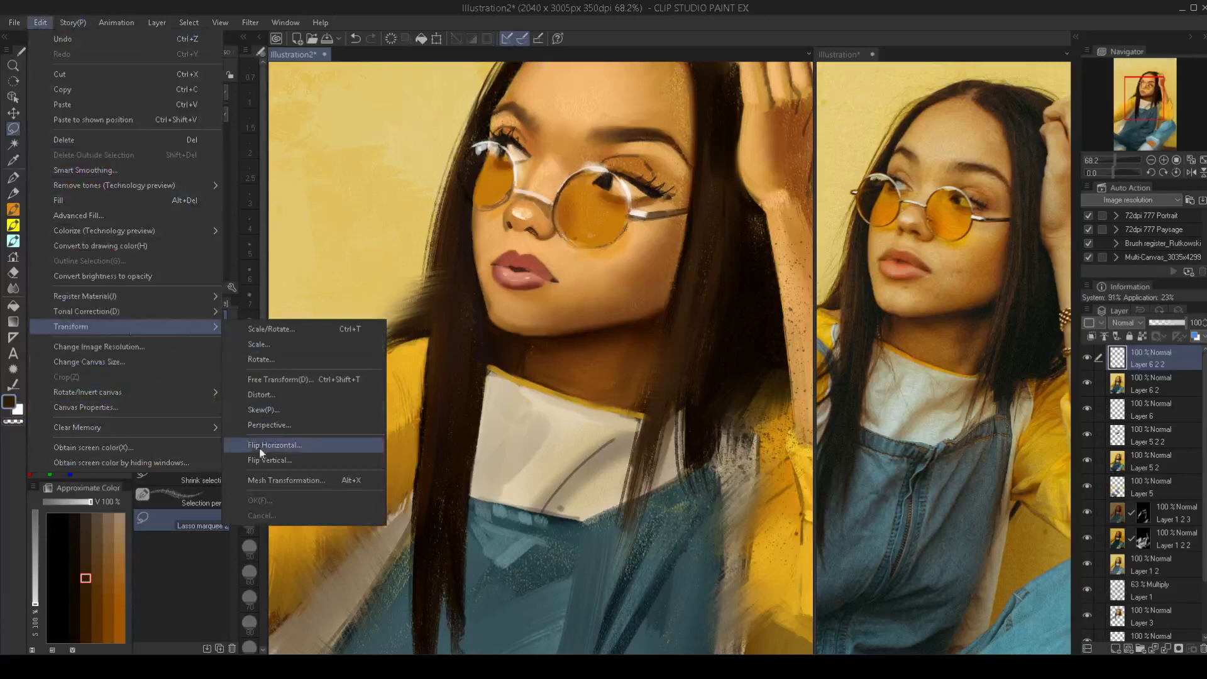
left_click(270, 480)
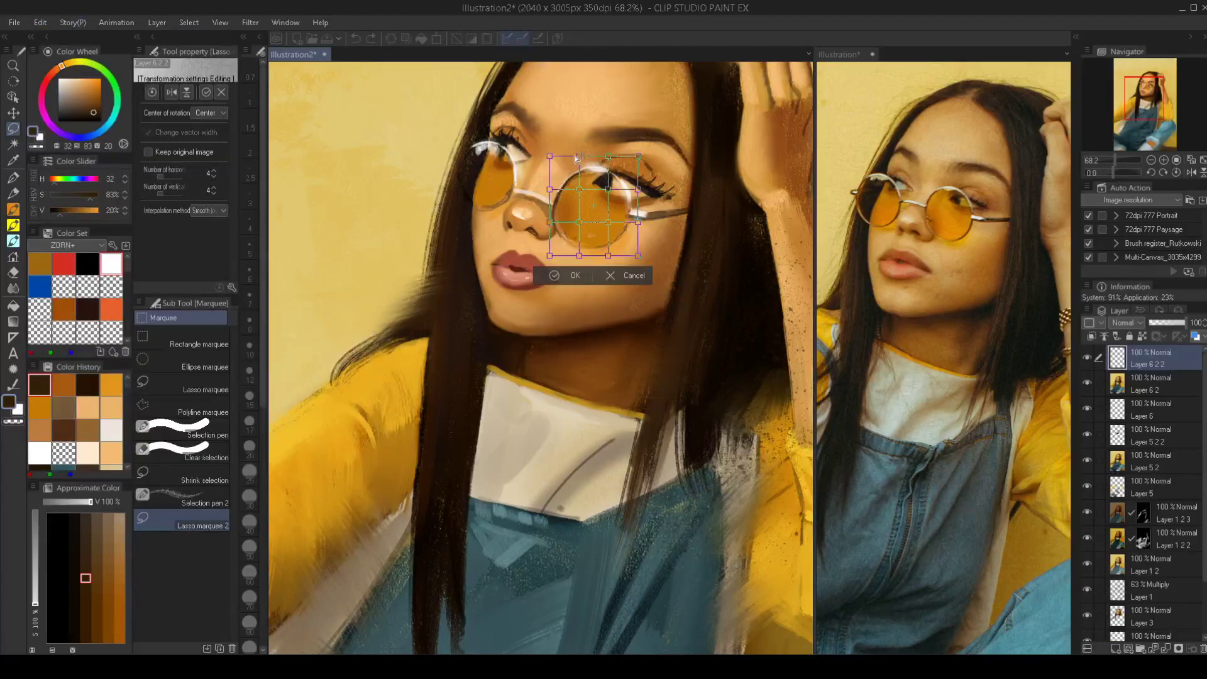
left_click_drag(577, 157, 544, 188)
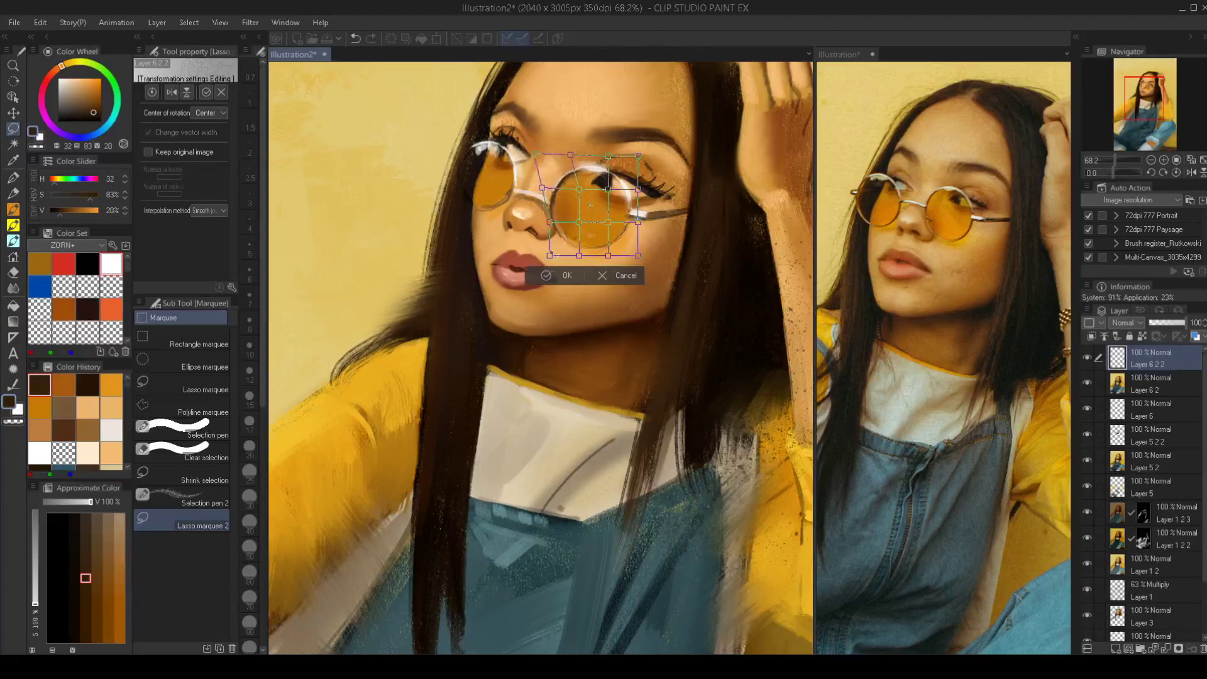
left_click_drag(637, 188, 627, 157)
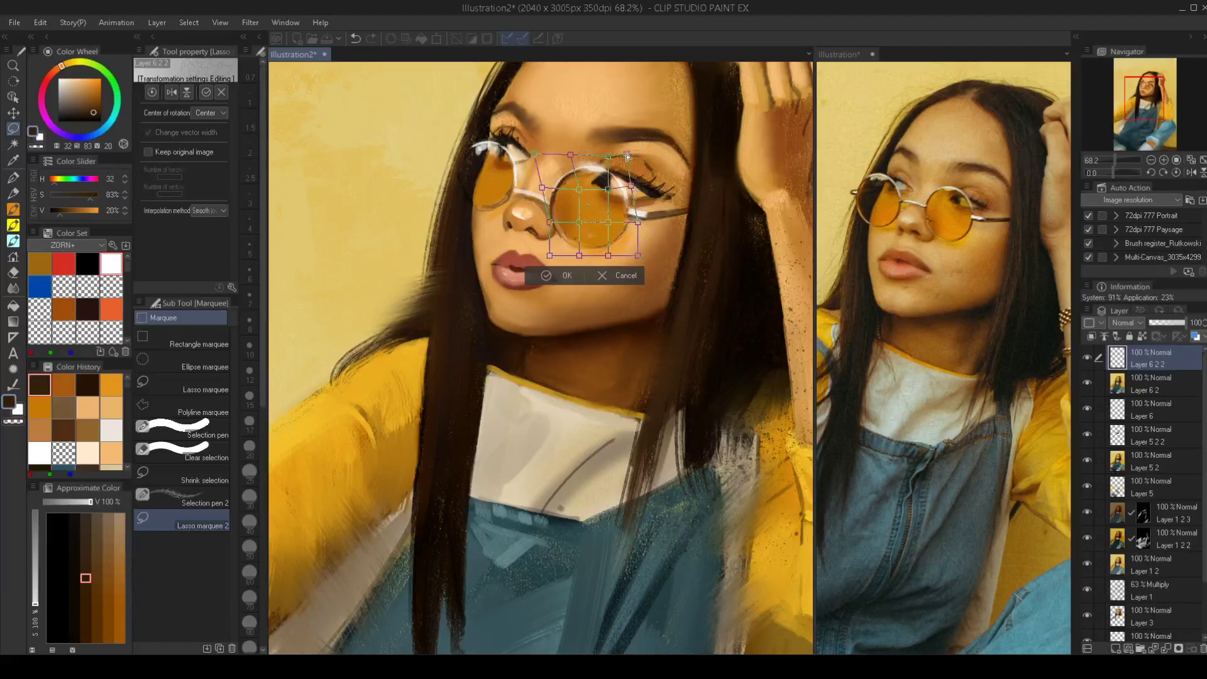
left_click_drag(551, 223, 558, 253)
key("Return")
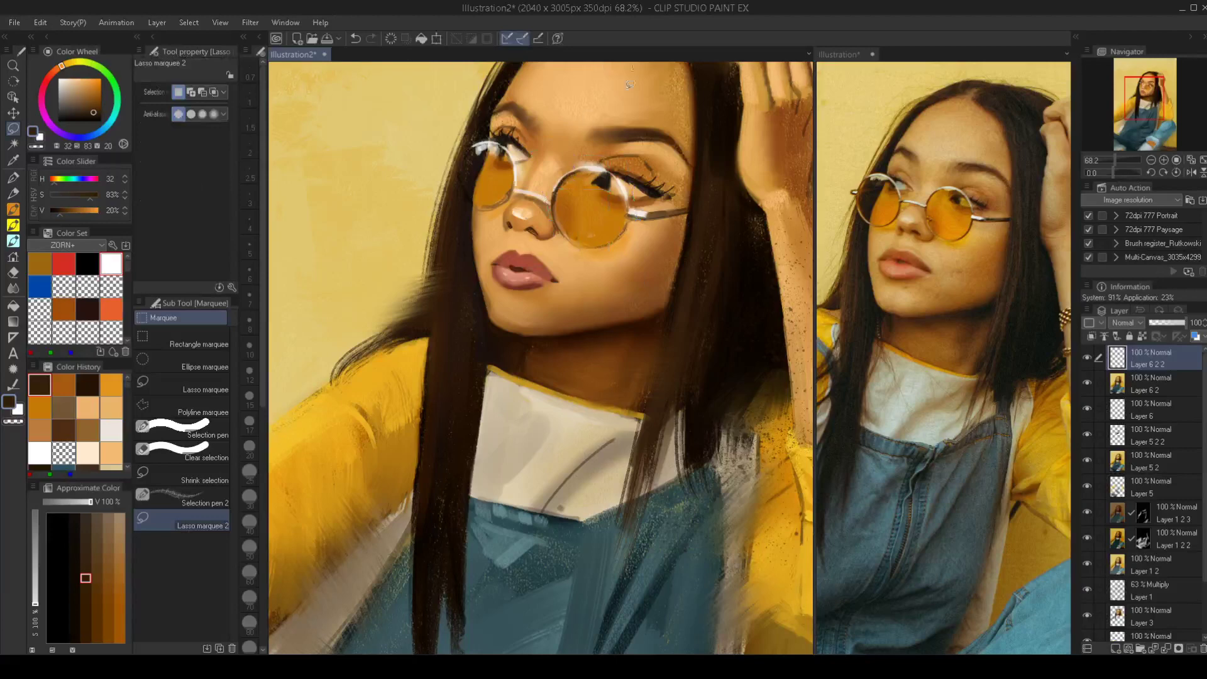
Refine fine details around the eyes and glasses with the SBJ brush at size 2 in a dark greyish brown sampled near the far eye
scroll(586, 212, "down", 4)
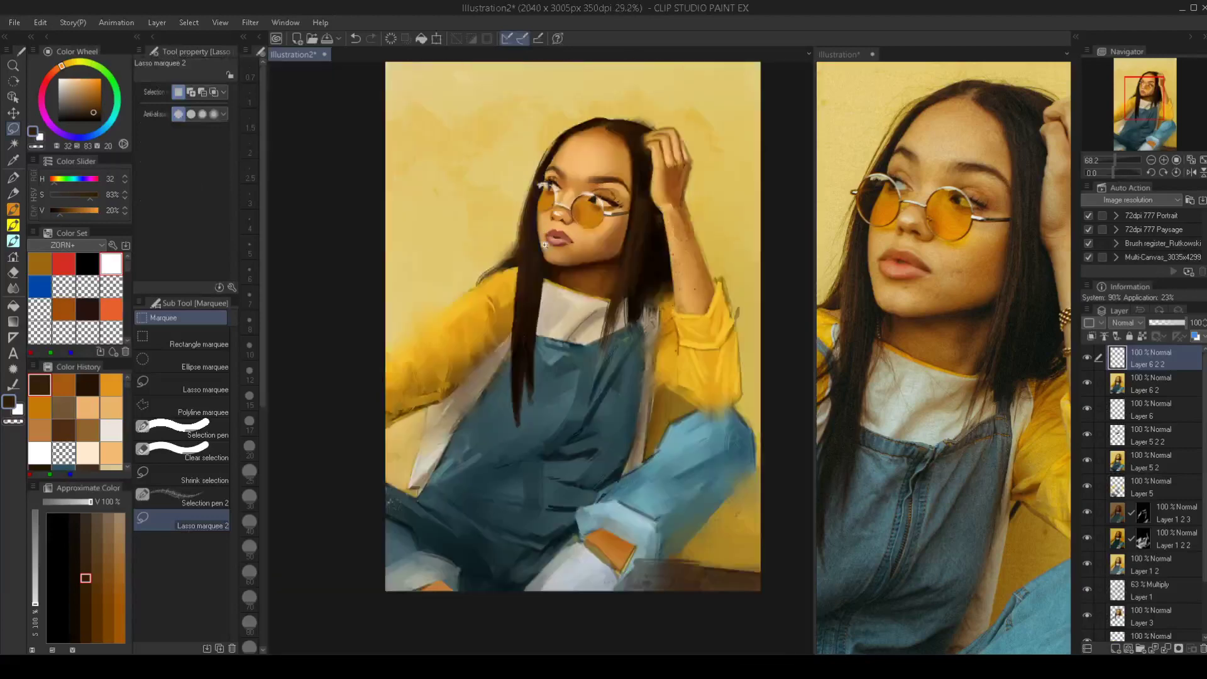
key("h")
key("h")
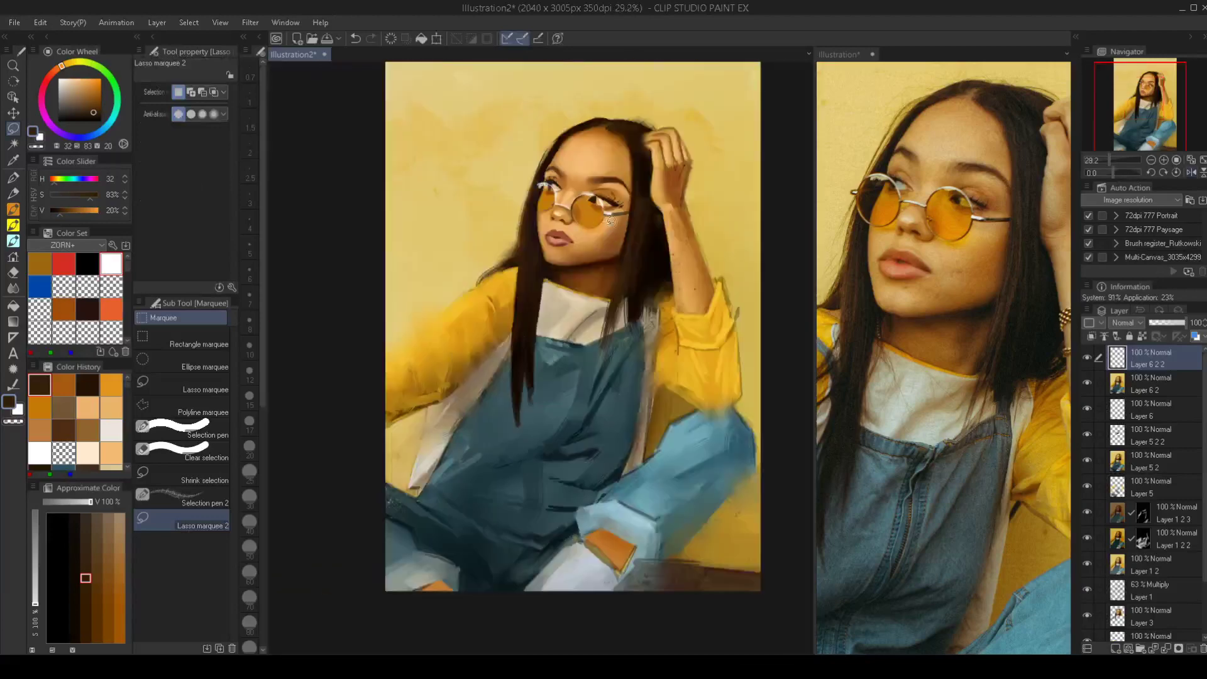
scroll(578, 220, "up", 3)
left_click_drag(597, 243, 602, 254)
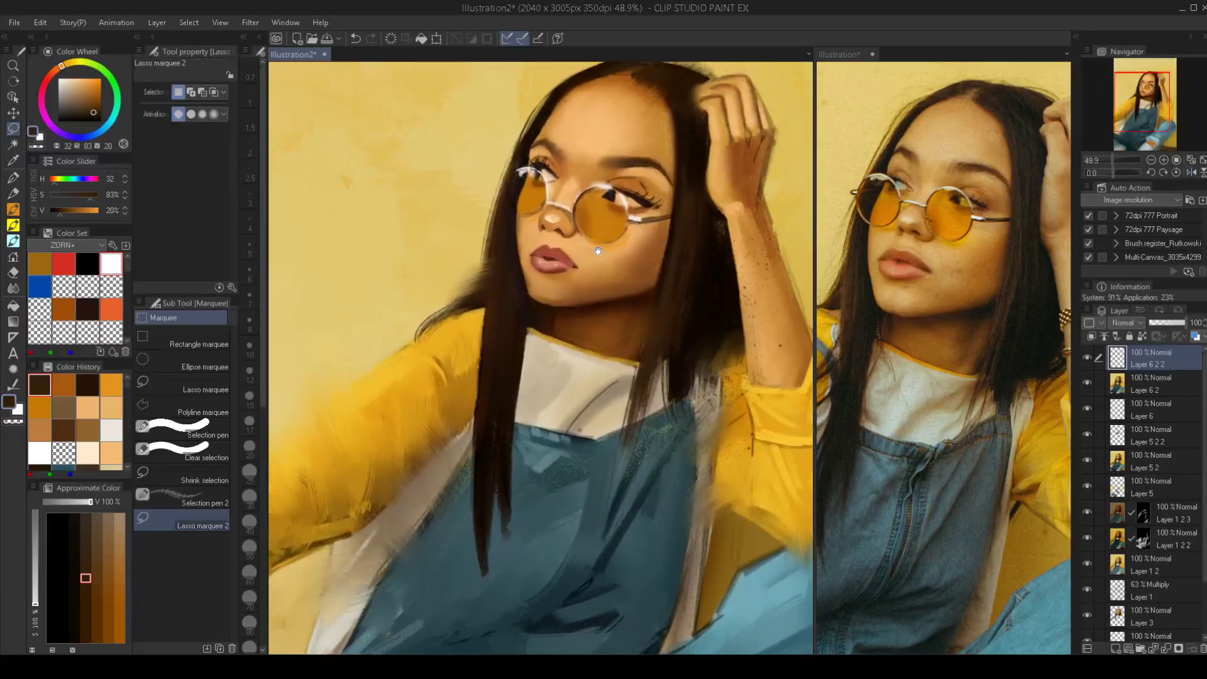
scroll(570, 179, "up", 1)
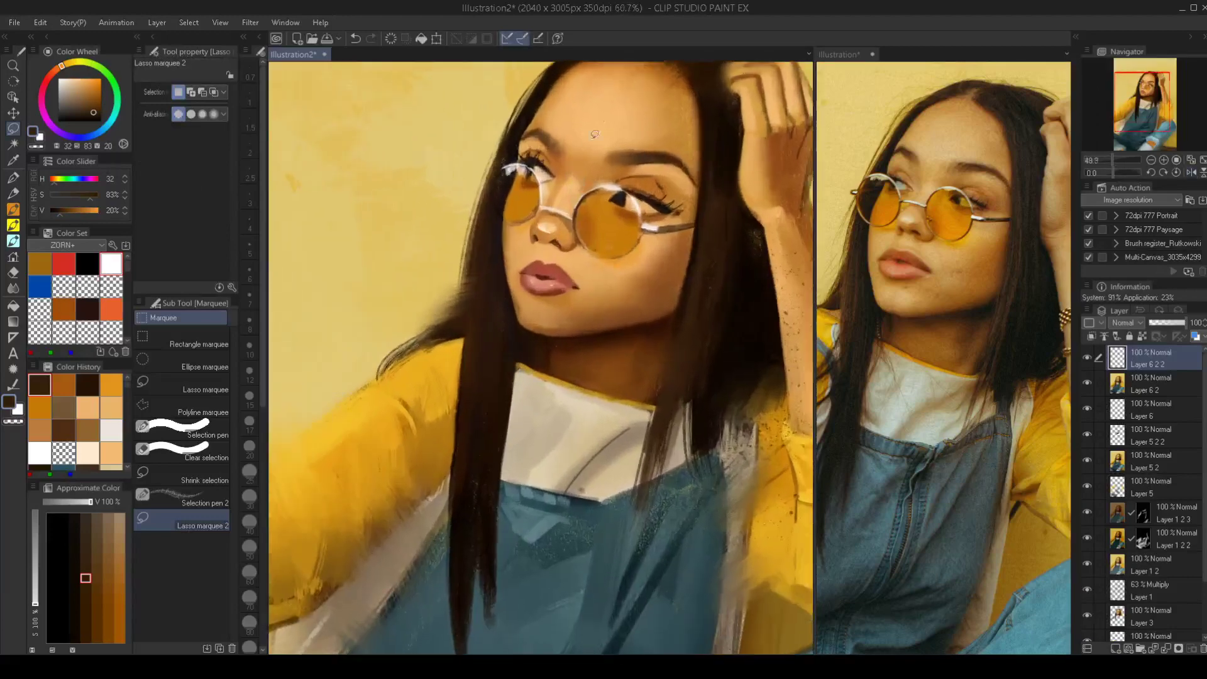
key("b")
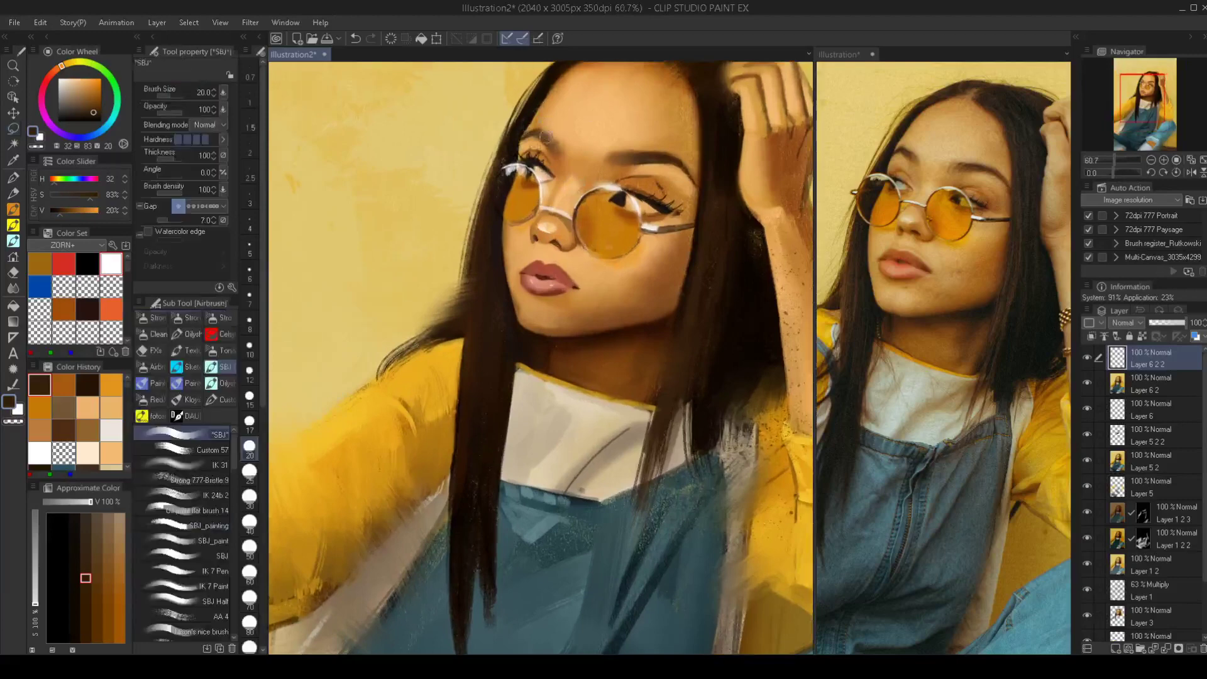
key("bracketleft")
key("bracketleft")
key("bracketleft")
key("bracketleft")
key("bracketleft")
key("bracketleft")
key("bracketleft")
key("bracketleft")
key("bracketleft")
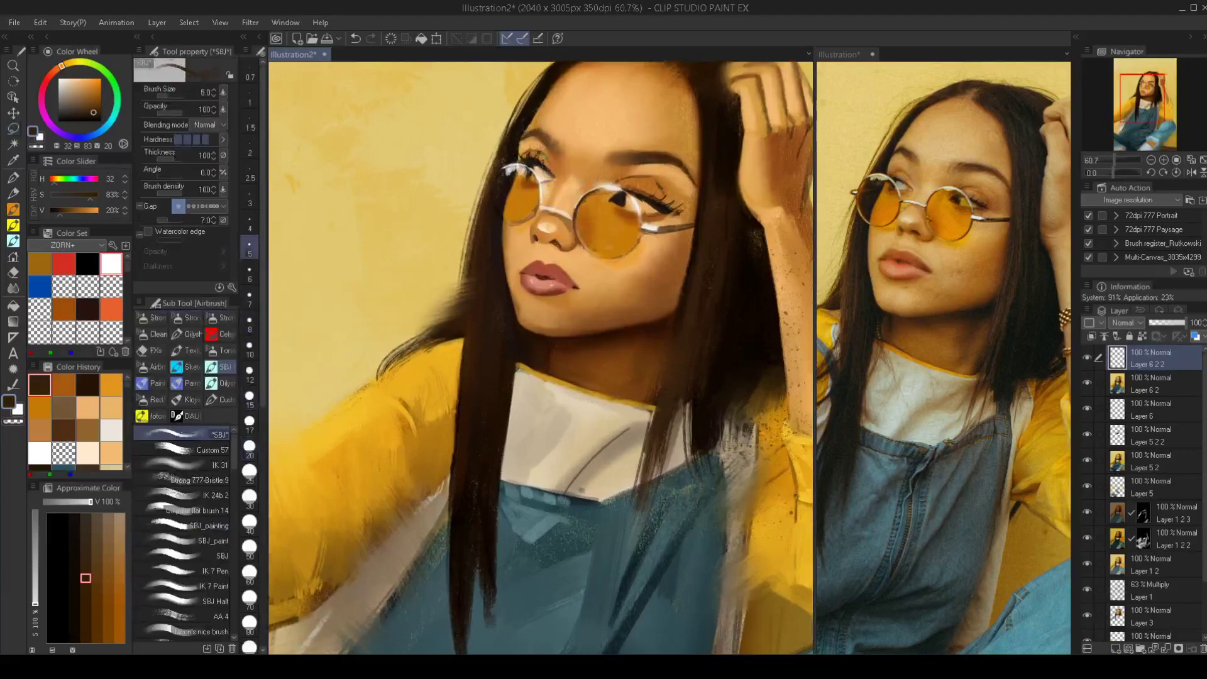
left_click(545, 168, "alt")
key("bracketleft")
key("bracketleft")
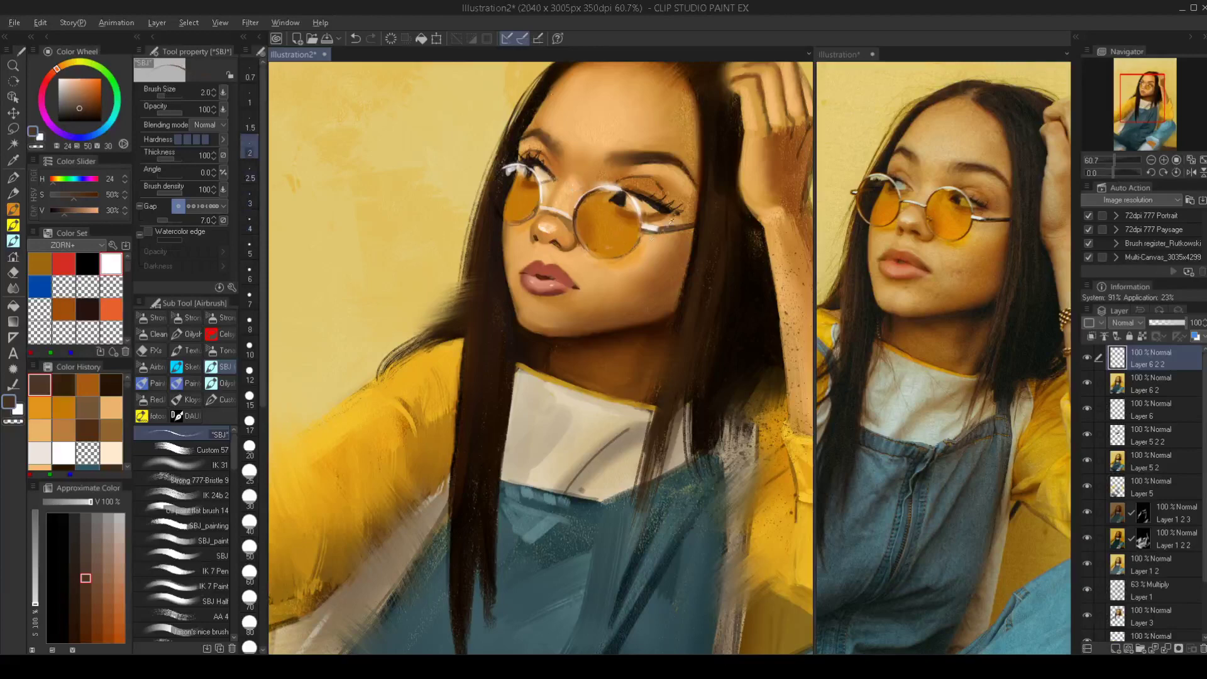
Touch up the outer eye corner beside the glasses' temple with a sampled mid-brown at brush size 3, checking the painting mirrored
left_click(662, 214, "alt")
key("bracketright")
key("bracketright")
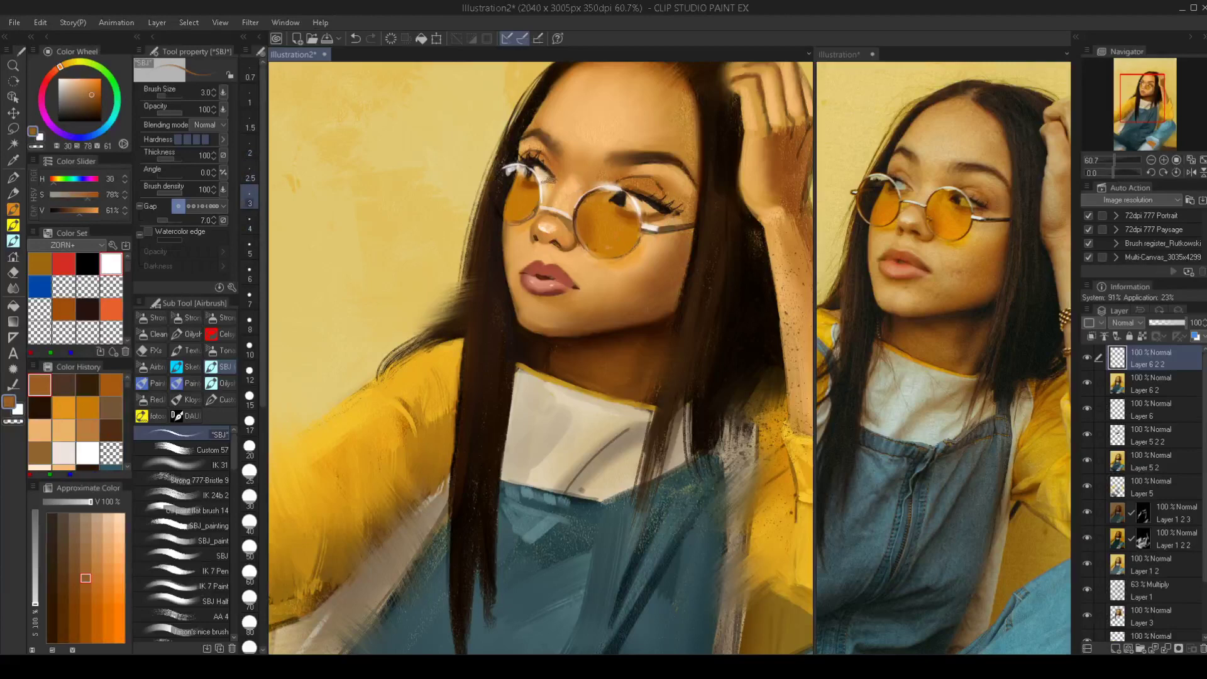
scroll(574, 191, "down", 3)
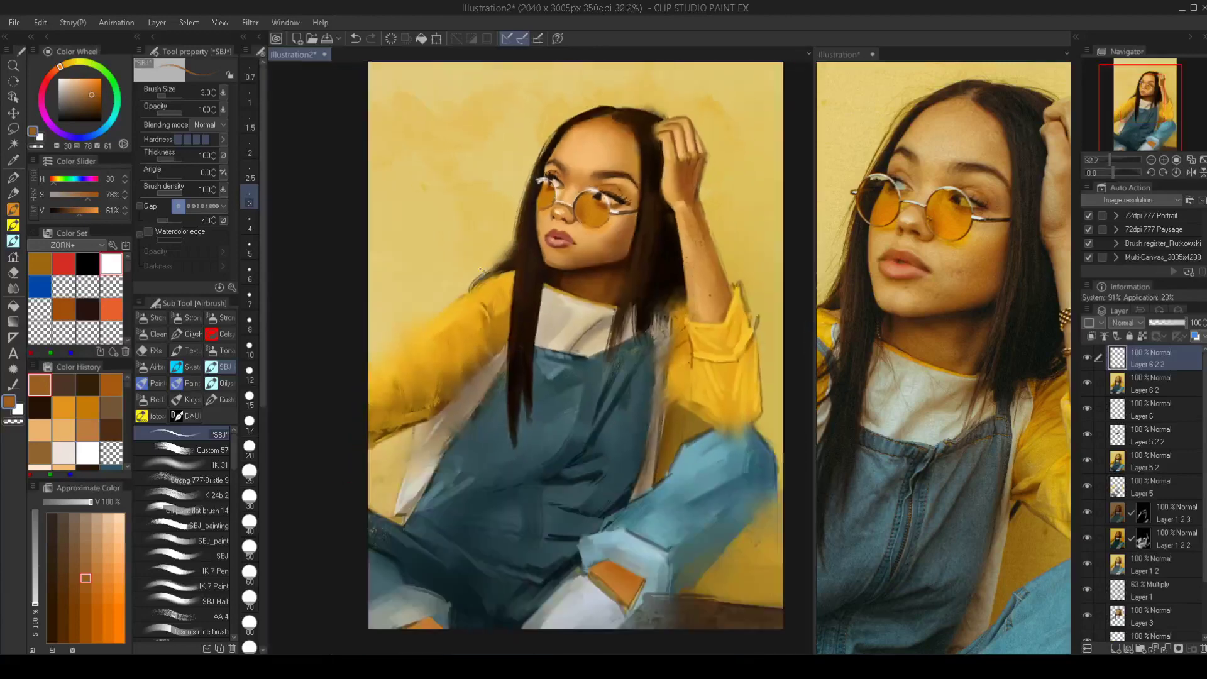
key("h")
key("h")
Smooth the cheek beside the mouth with the Strong 777-Bristle 9 brush at size 70 in sampled skin tones
left_click_drag(580, 282, 585, 222)
scroll(585, 223, "up", 2)
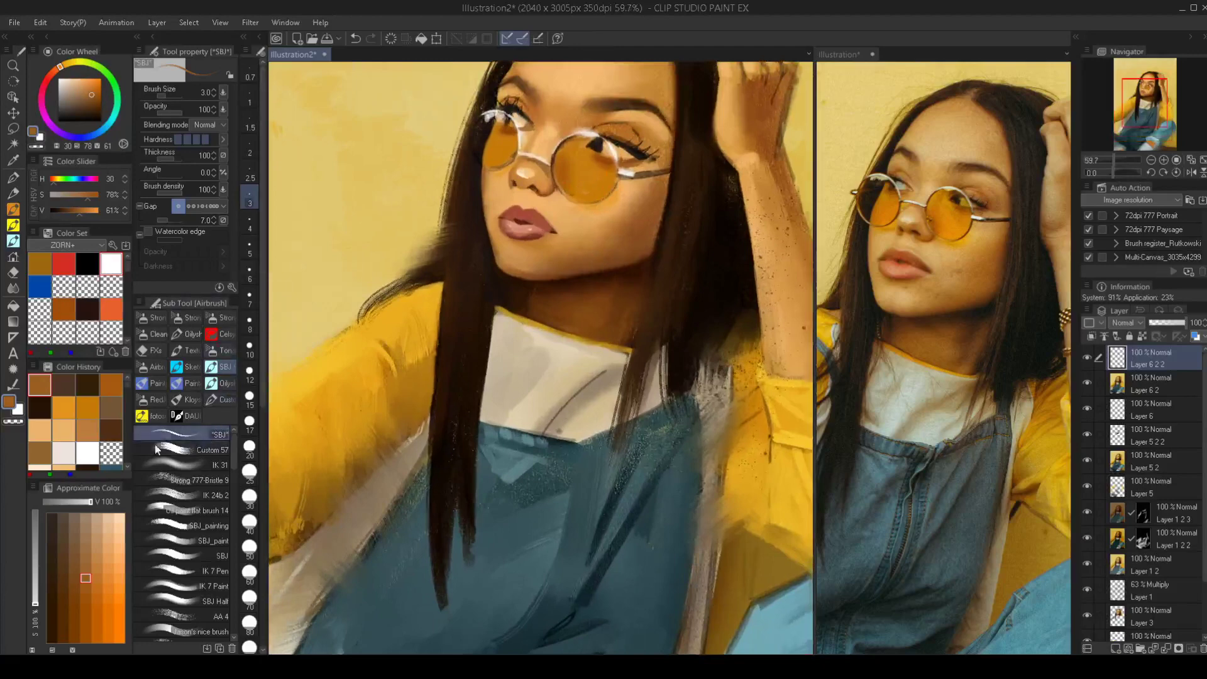
left_click(179, 479)
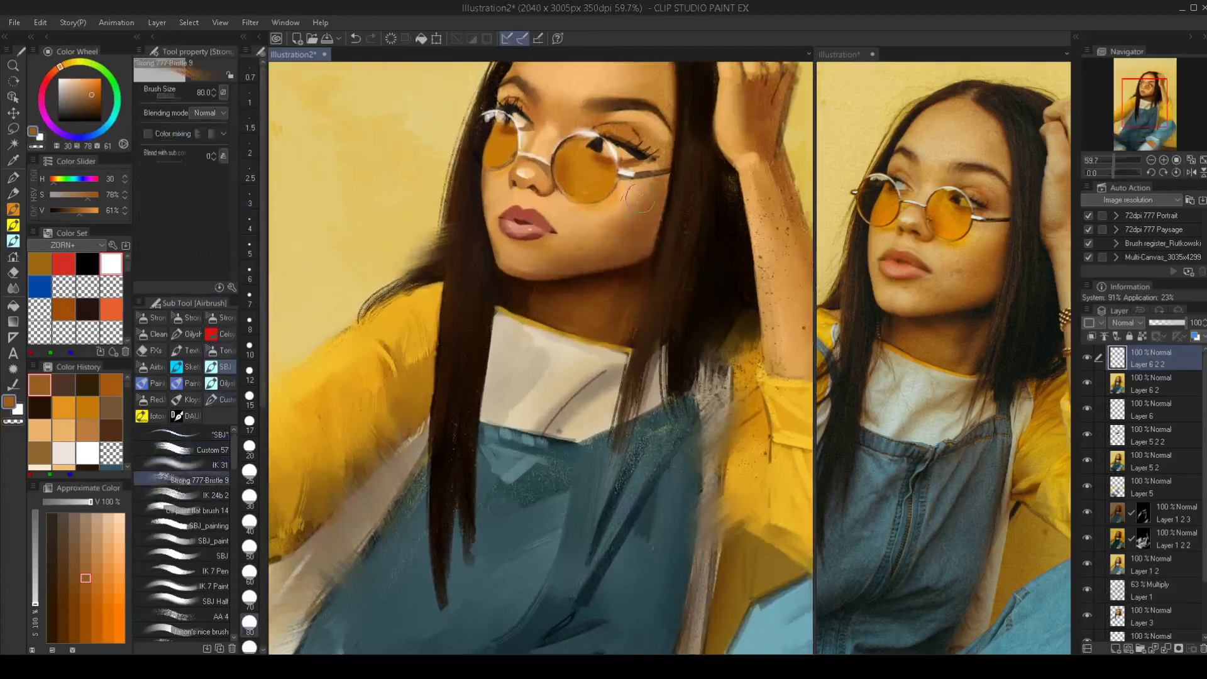
left_click(582, 220, "alt")
key("[")
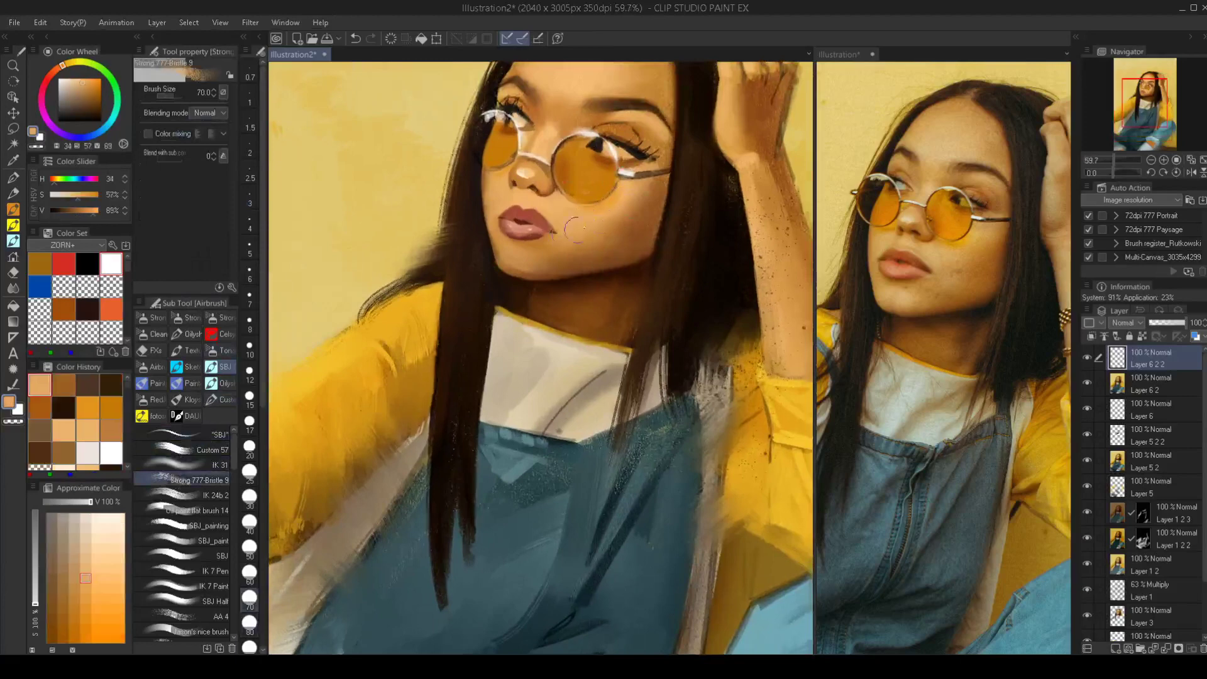
left_click_drag(577, 230, 562, 262)
left_click(597, 244, "alt")
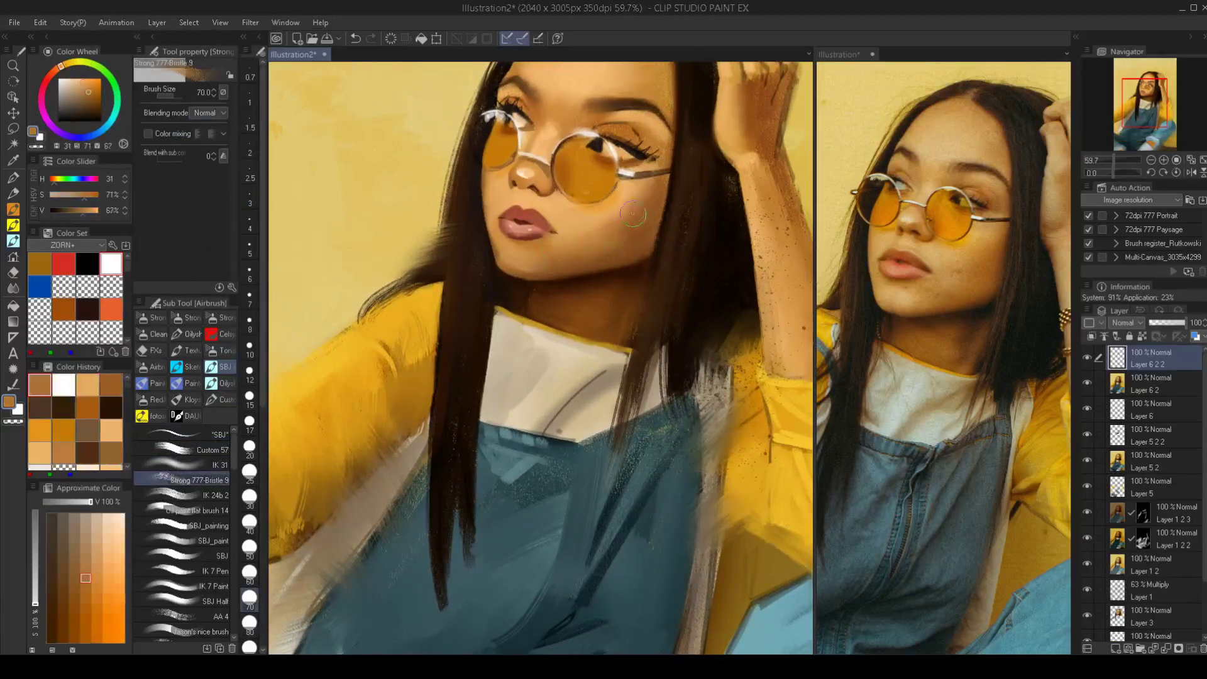
Blend the cheek below the near lens with sampled light skin tones at brush size 50
left_click(614, 215, "alt")
key("bracketleft")
key("bracketleft")
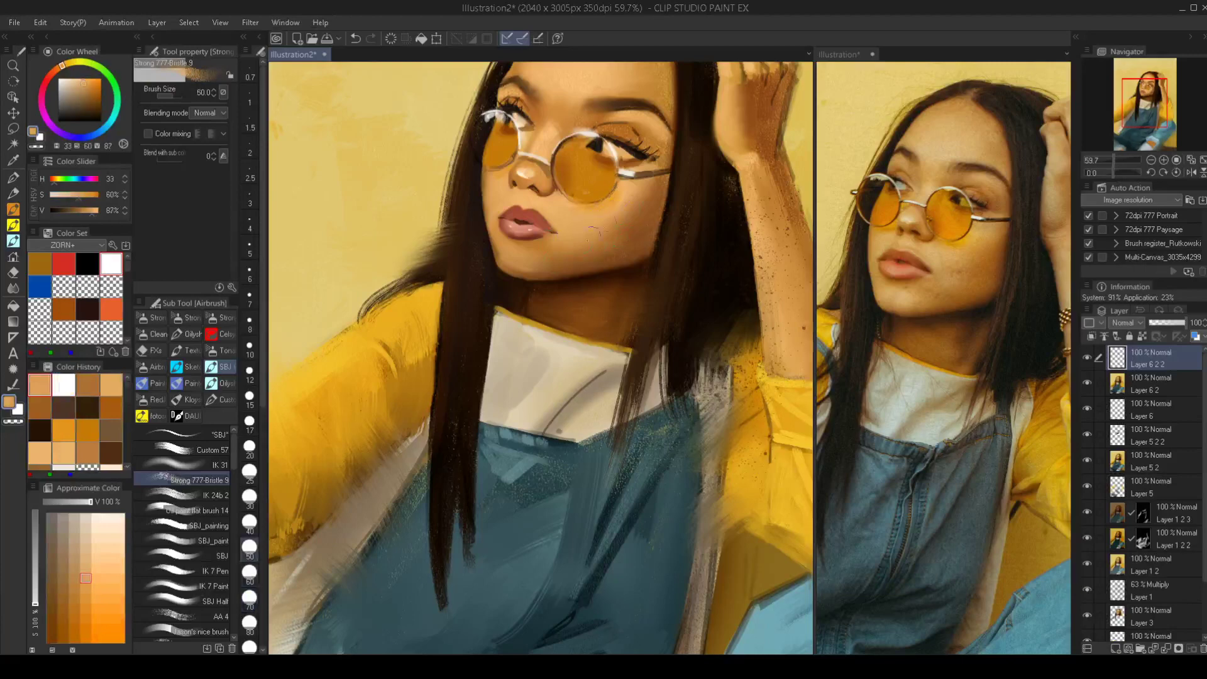
left_click(568, 247, "alt")
Even out the cheek and jaw in the mirrored view, using sampled light and mid browns at brush sizes 50 and 40
key("h")
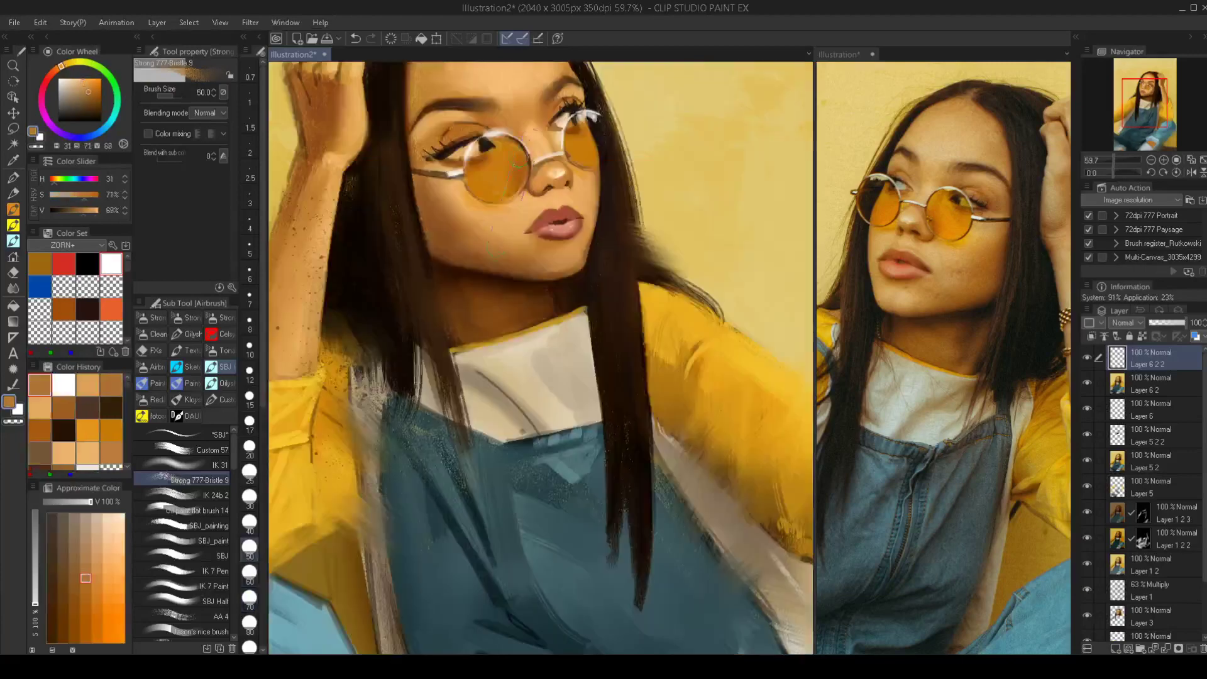
left_click(458, 222, "alt")
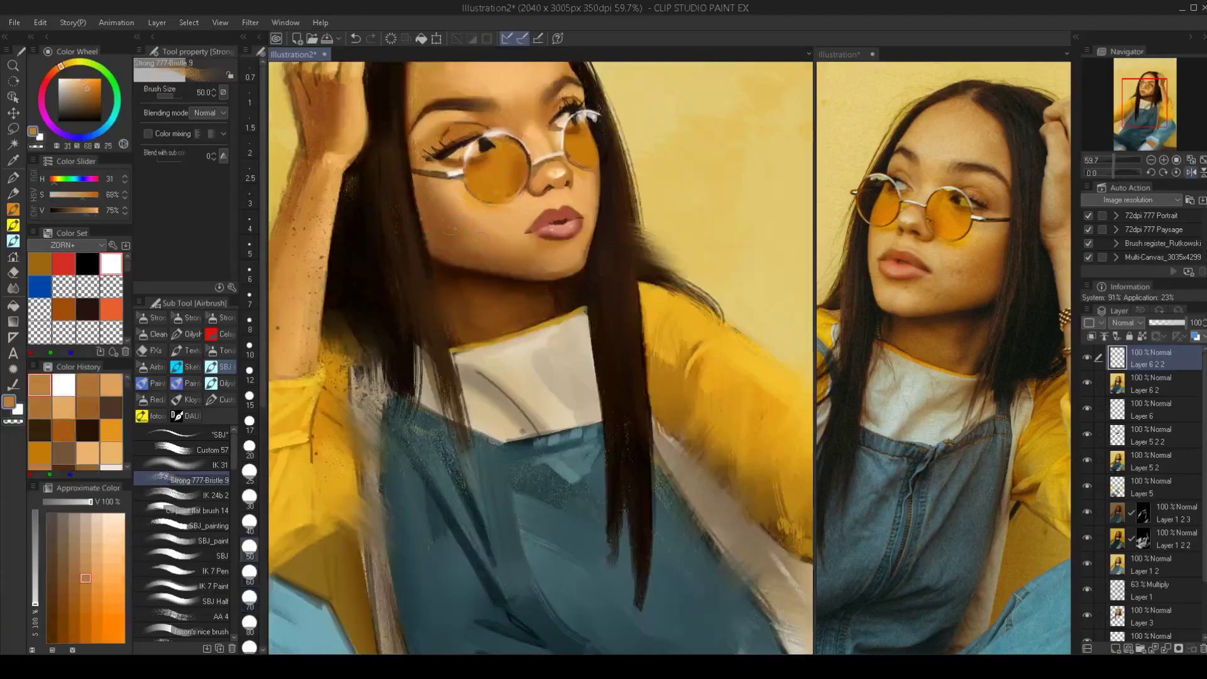
left_click(470, 245, "alt")
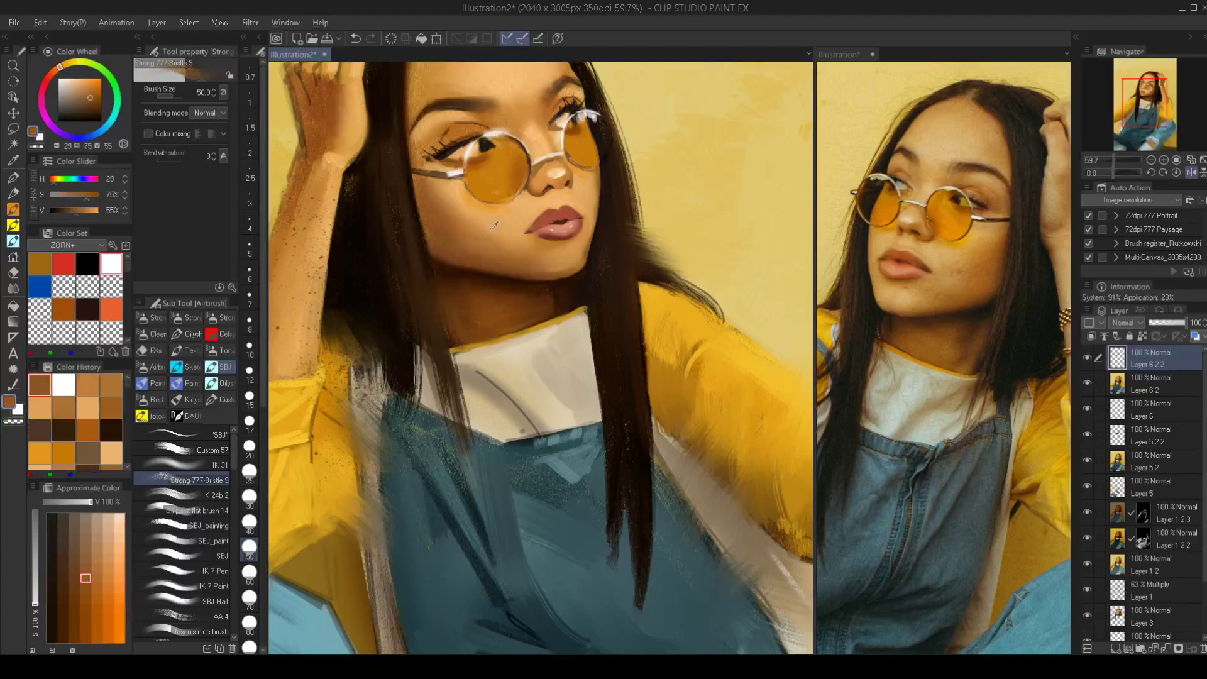
left_click(472, 215, "alt")
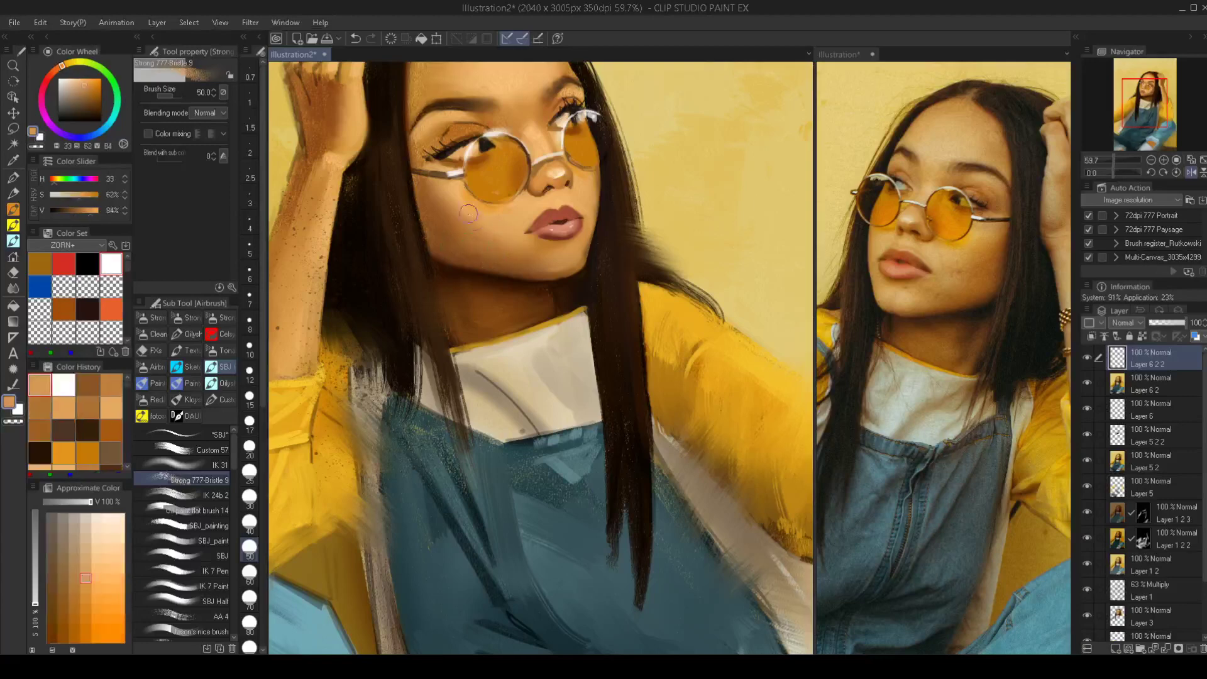
left_click(502, 252, "alt")
key("bracketleft")
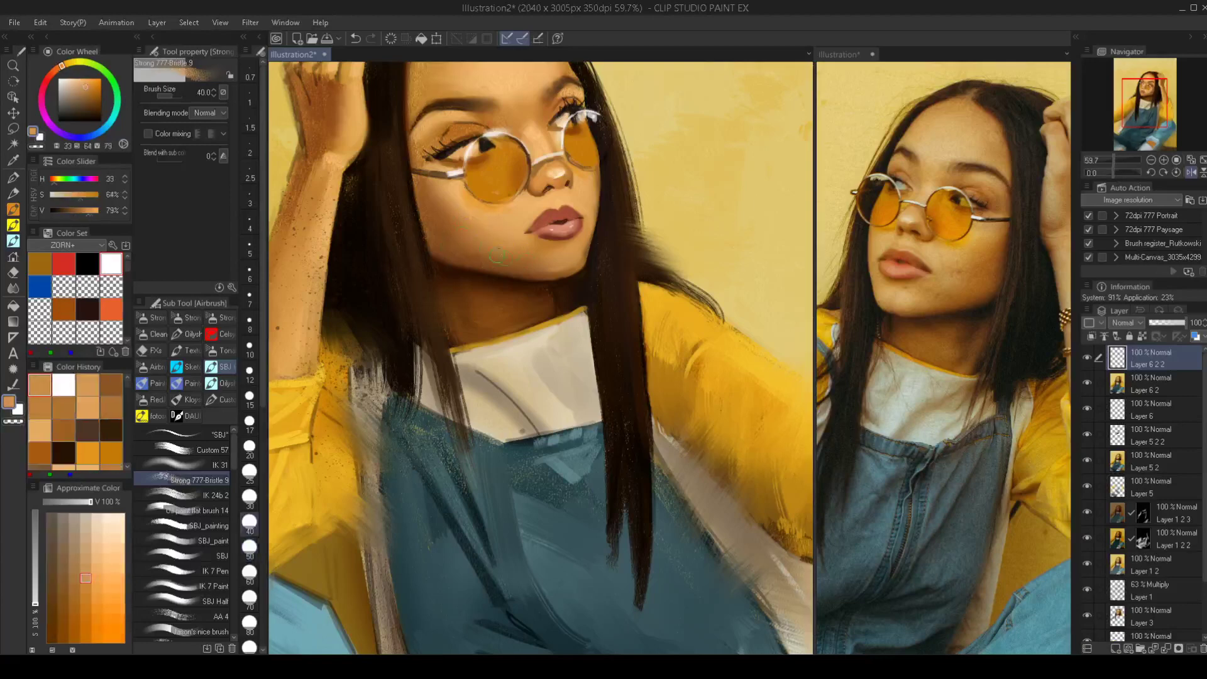
left_click(486, 249, "alt")
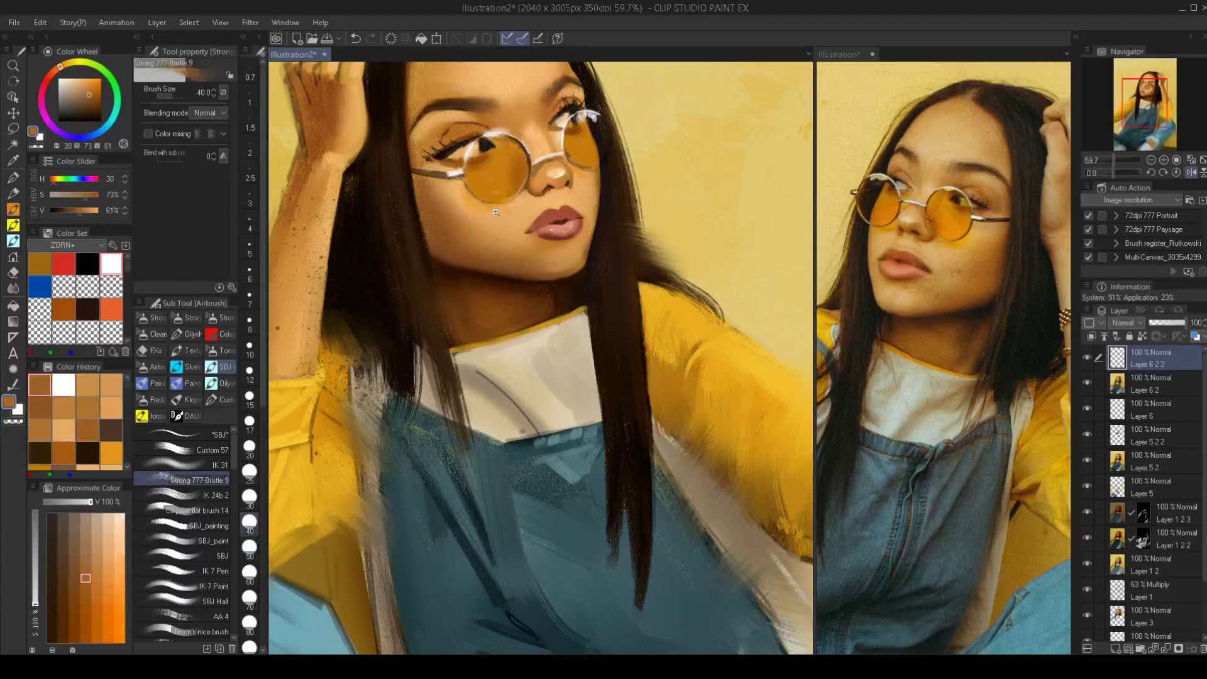
left_click_drag(495, 211, 375, 51)
key("h")
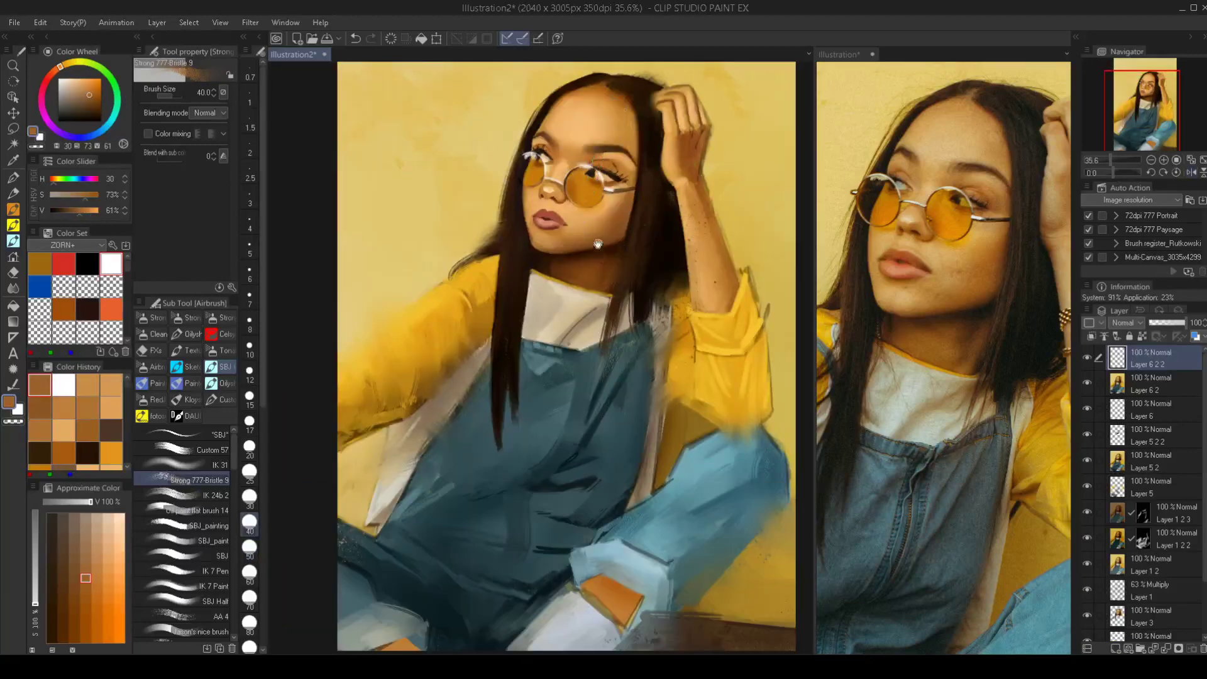
Blend the skin between the lower lip and chin with a sampled skin tone at brush size 30
left_click_drag(597, 244, 609, 257)
scroll(458, 112, "up", 4)
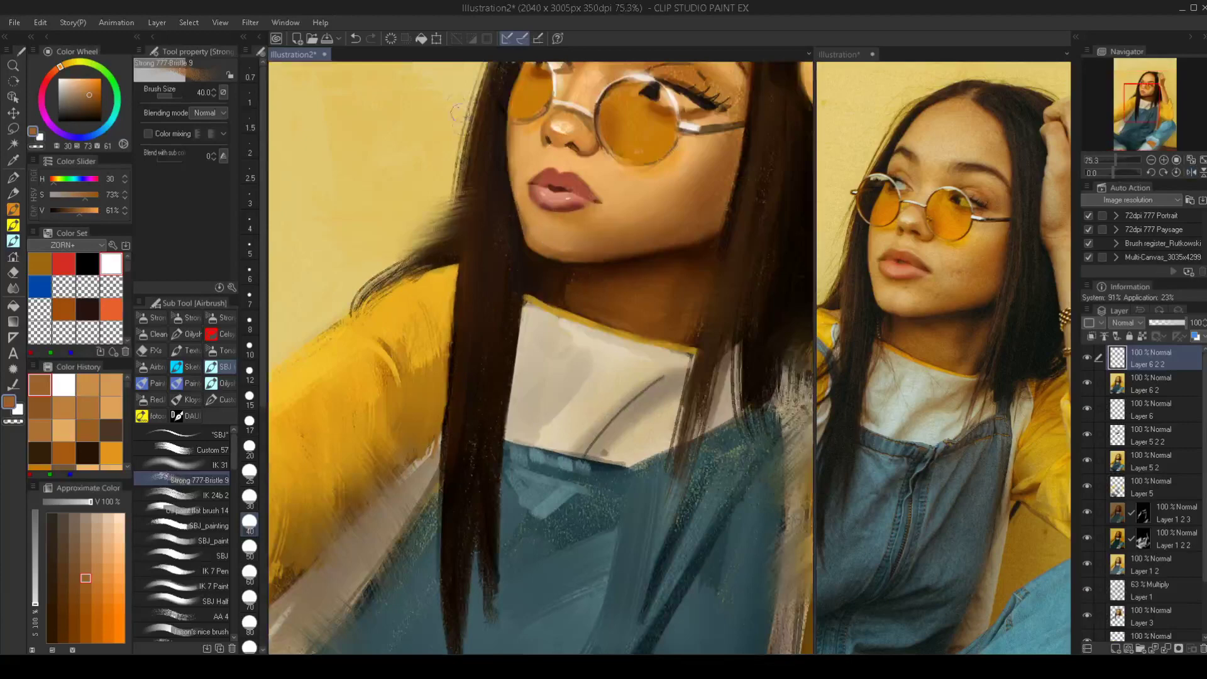
left_click(543, 231, "alt")
key("bracketleft")
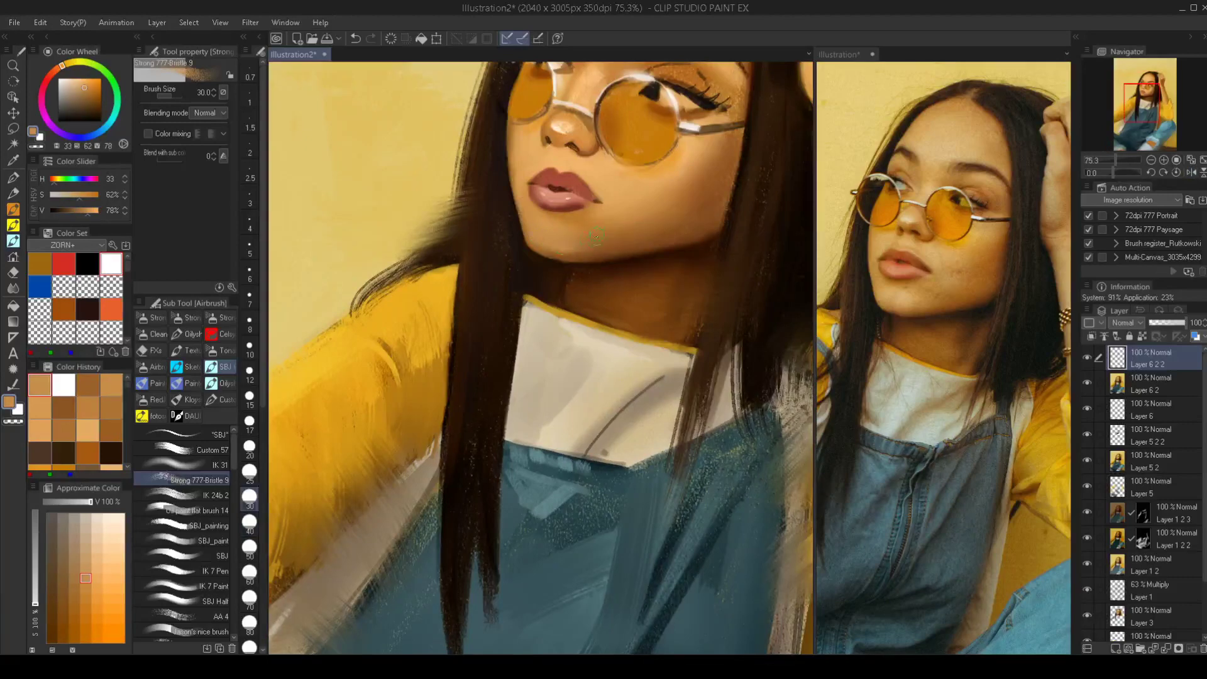
key("bracketright")
scroll(621, 215, "down", 5)
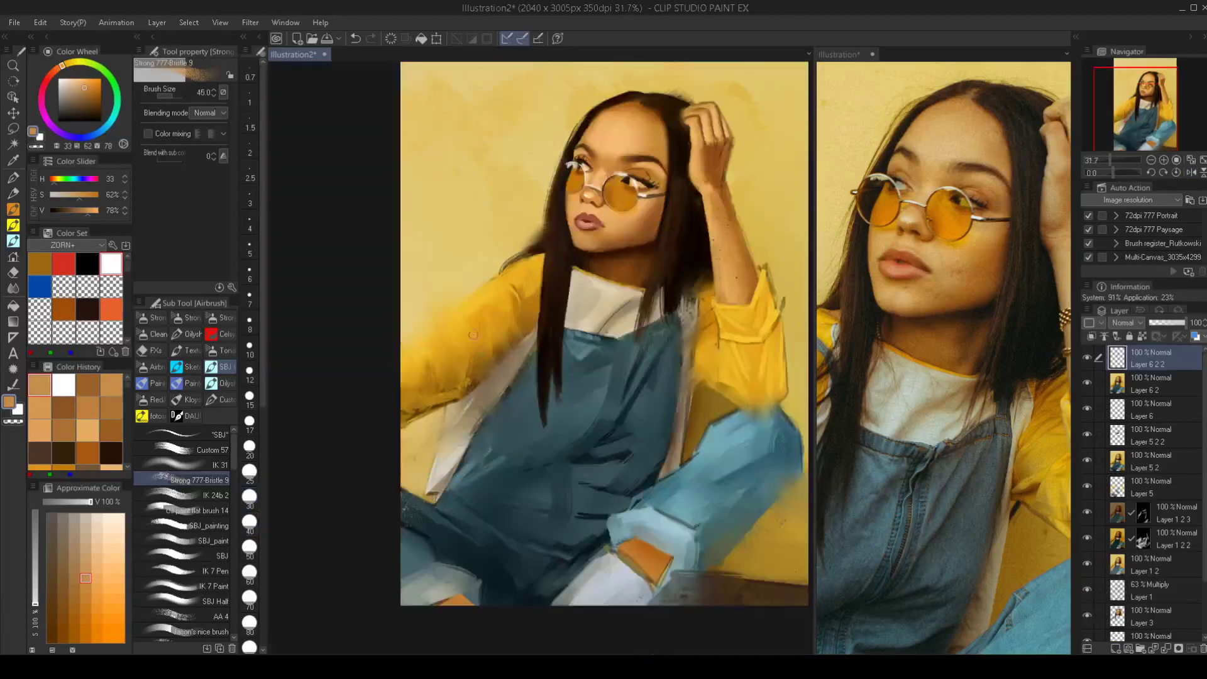
Define the far eye's lash line with the SBJ brush in a sampled near-black, working in the mirrored view at sizes 1.5 to 3.5
scroll(521, 126, "up", 6)
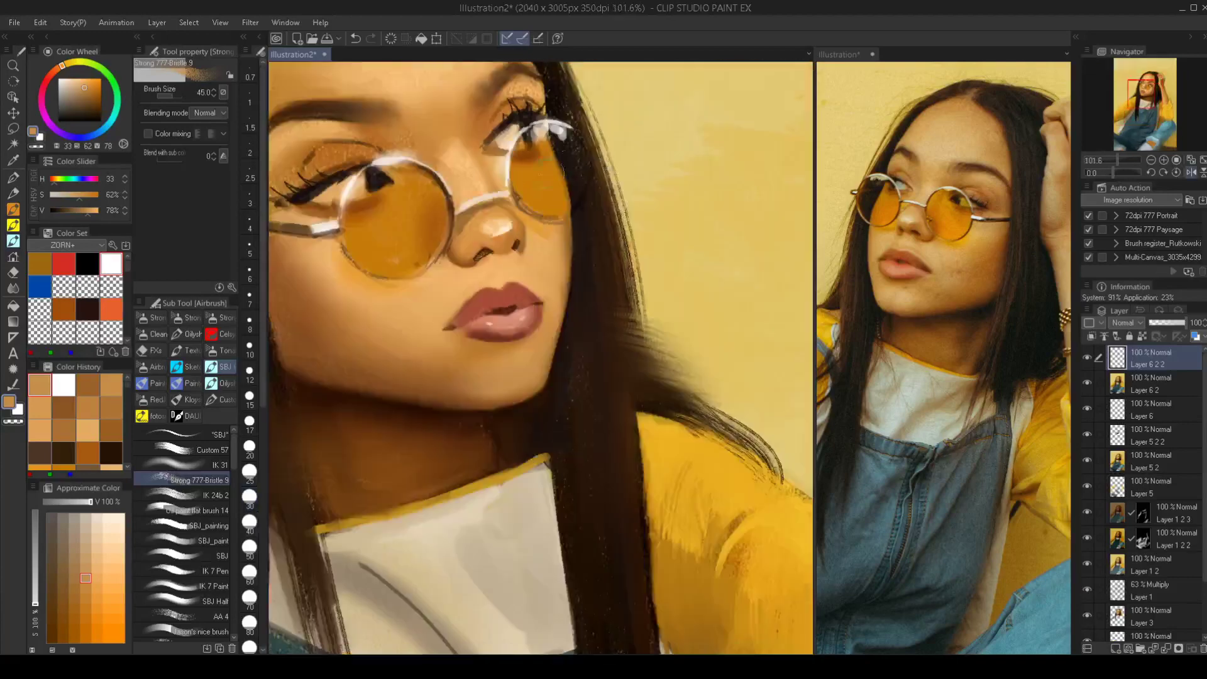
left_click_drag(548, 173, 628, 222)
left_click(189, 433)
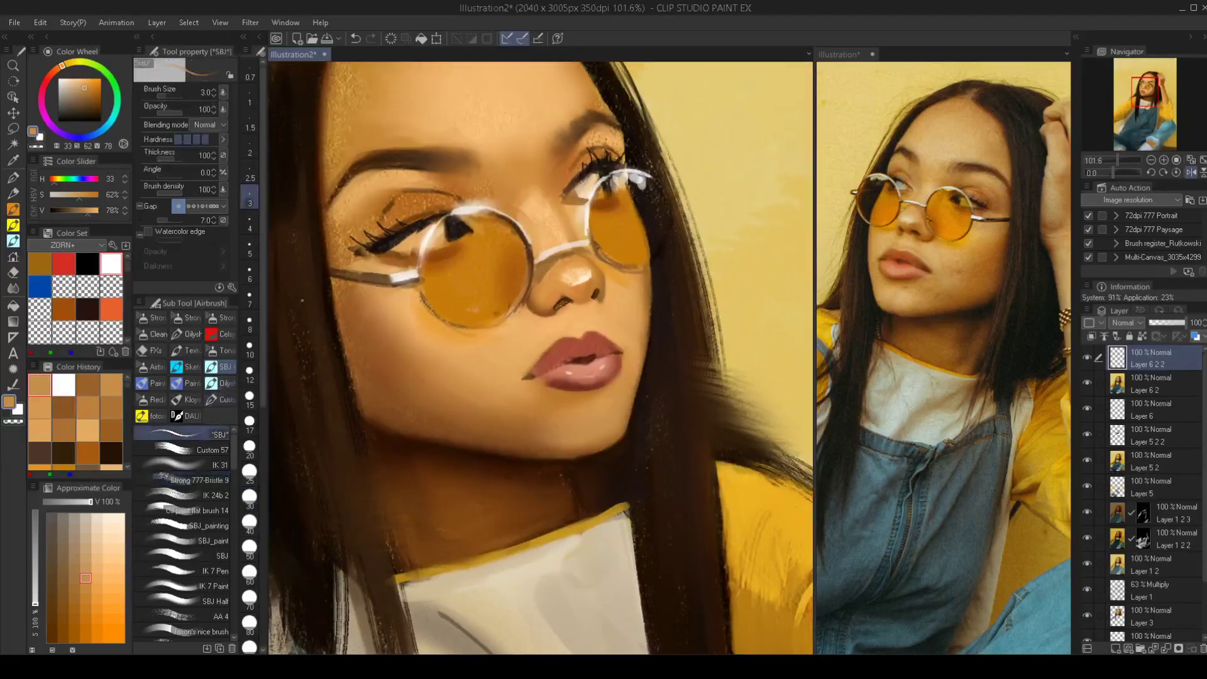
left_click(593, 168, "alt")
key("[")
key("[")
key("[")
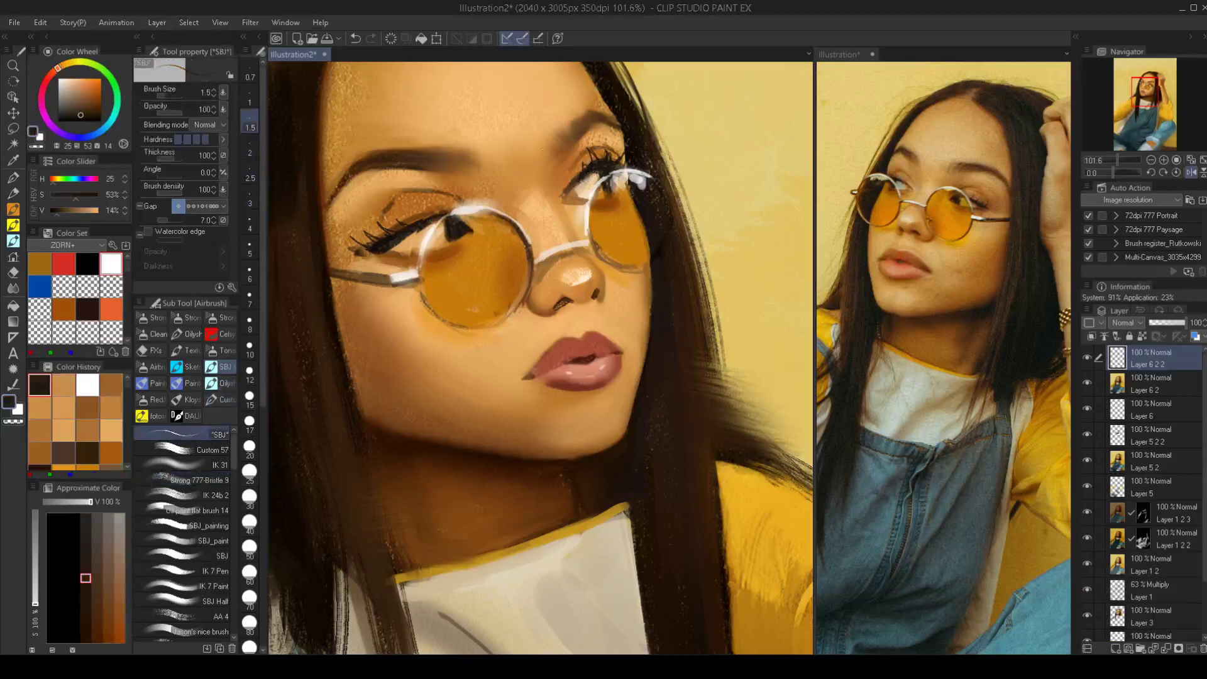
key("bracketright")
key("bracketright")
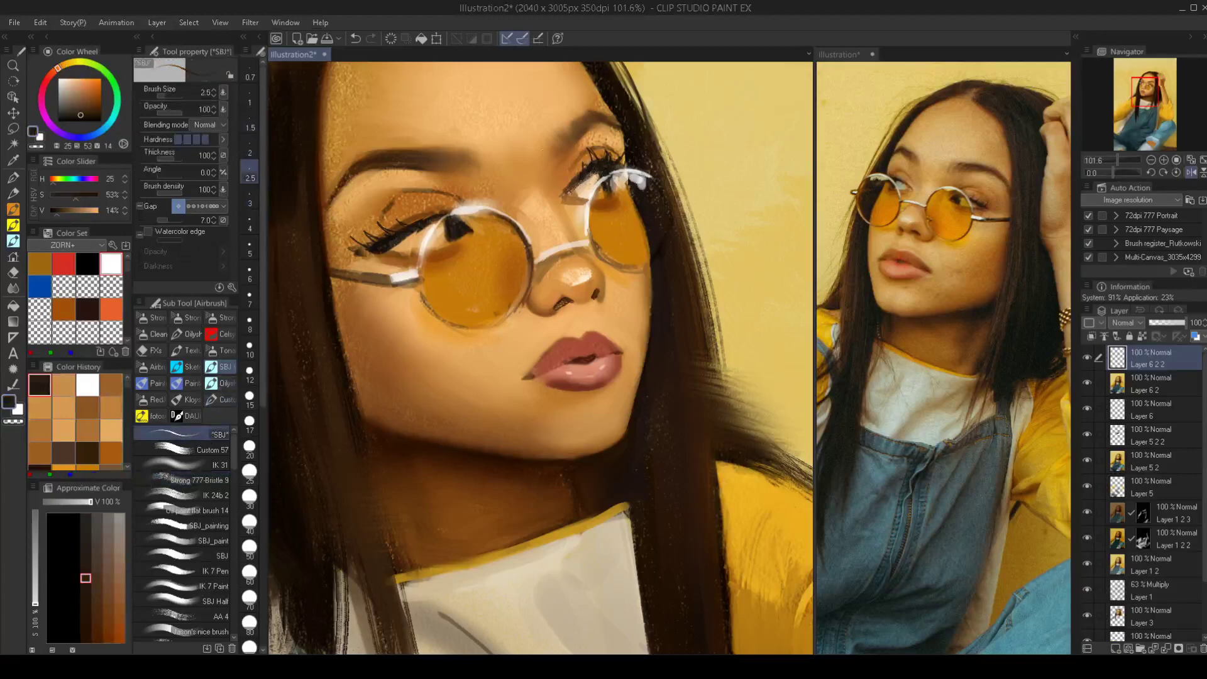
left_click_drag(569, 193, 599, 172)
key("bracketright")
key("bracketright")
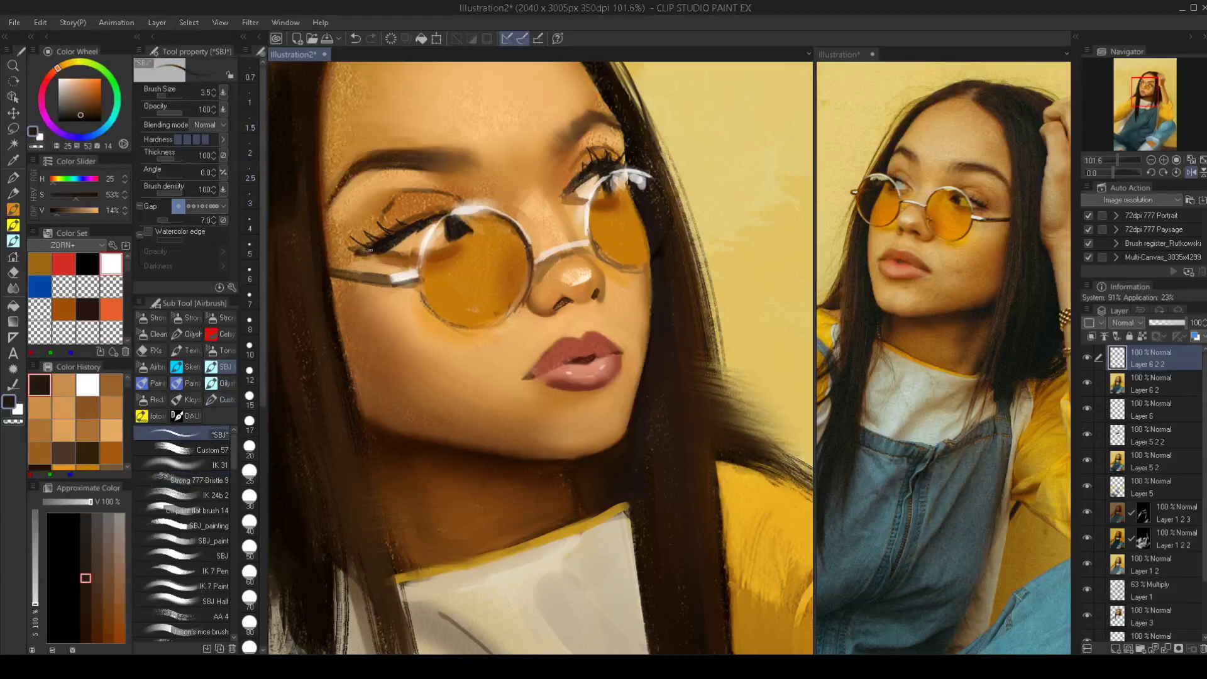
Clean up the skin around the near eye's outer lashes with sampled mid-browns at brush sizes 10 to 20
left_click(350, 244, "alt")
key("bracketright")
key("bracketright")
key("bracketright")
key("bracketright")
key("bracketright")
key("bracketright")
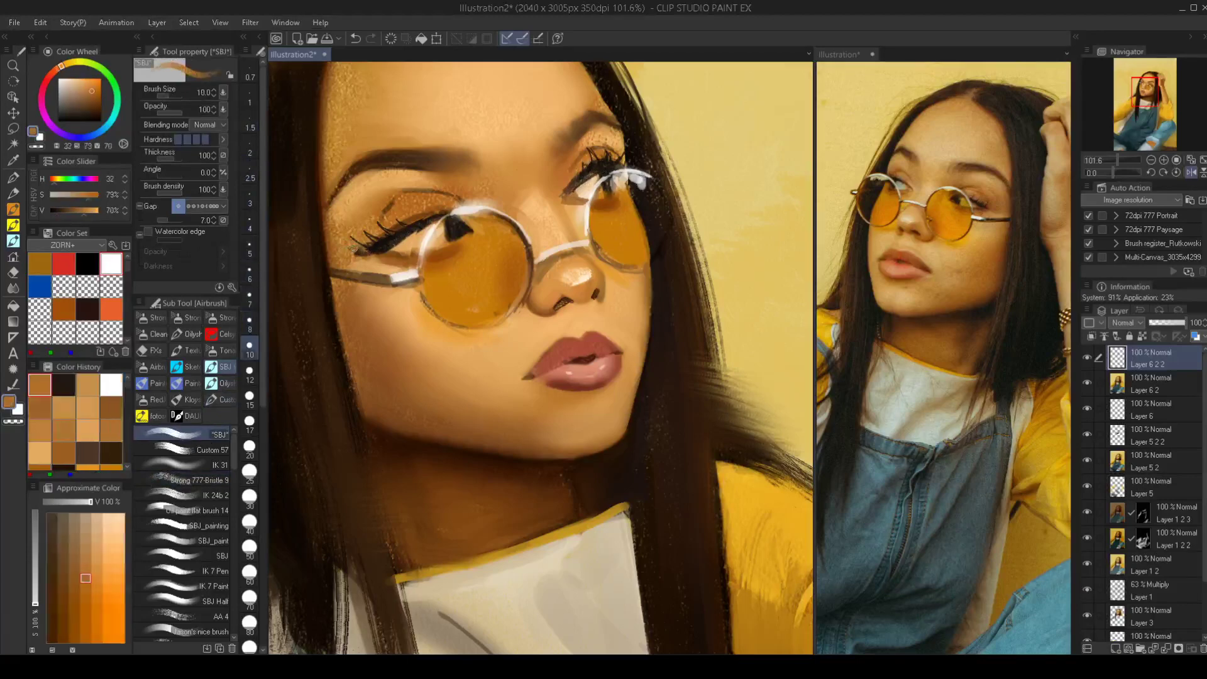
key("bracketright")
key("bracketright")
left_click(349, 248, "alt")
key("bracketright")
key("bracketright")
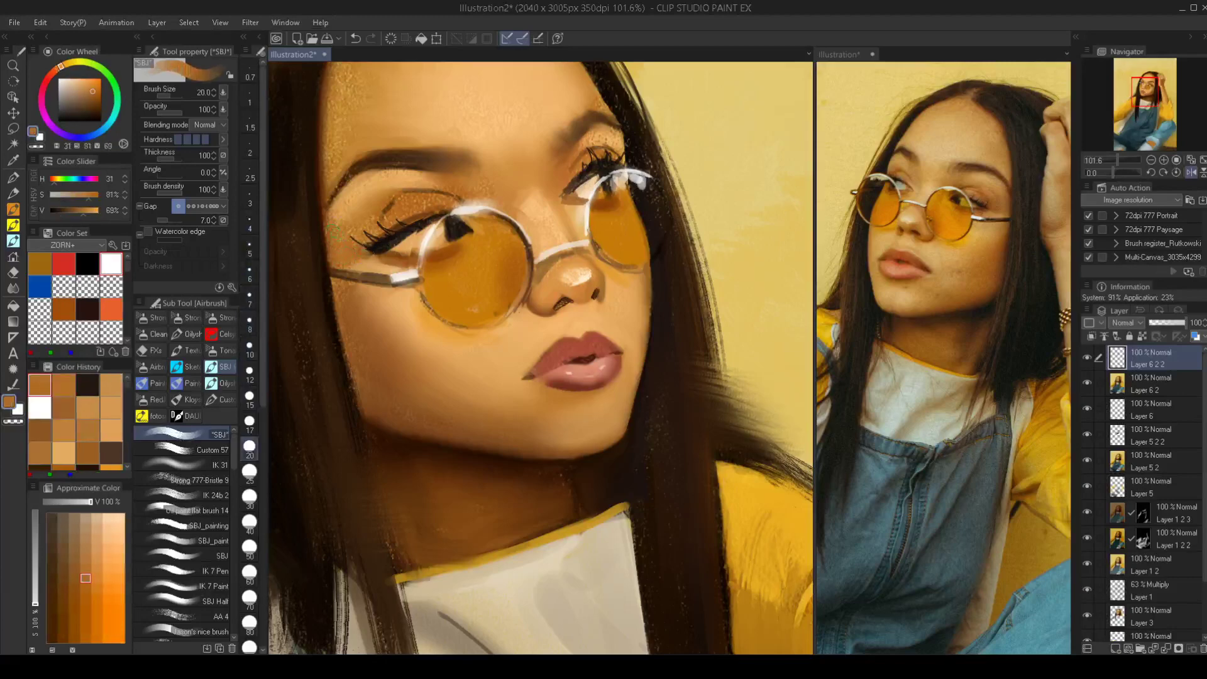
Strengthen the near eye's upper lash line in a sampled dark brown at brush size 7, checking it unmirrored
left_click(428, 218, "alt")
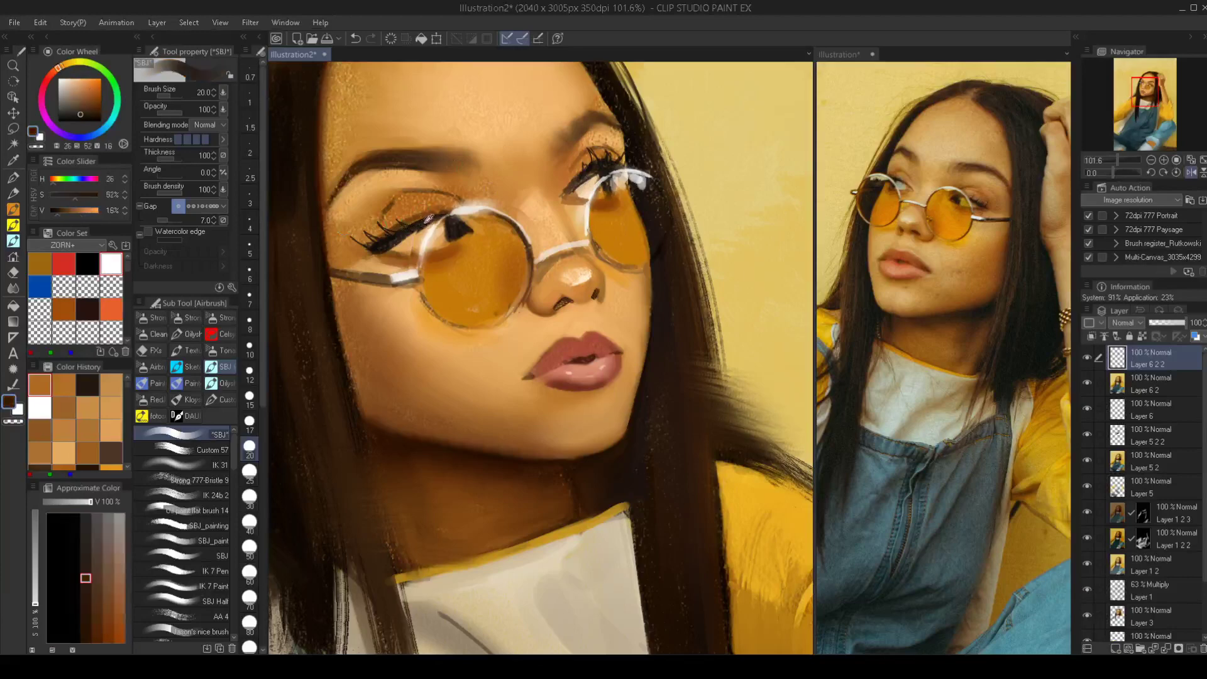
key("bracketleft")
key("bracketleft")
key("bracketleft")
key("bracketleft")
key("bracketleft")
key("bracketleft")
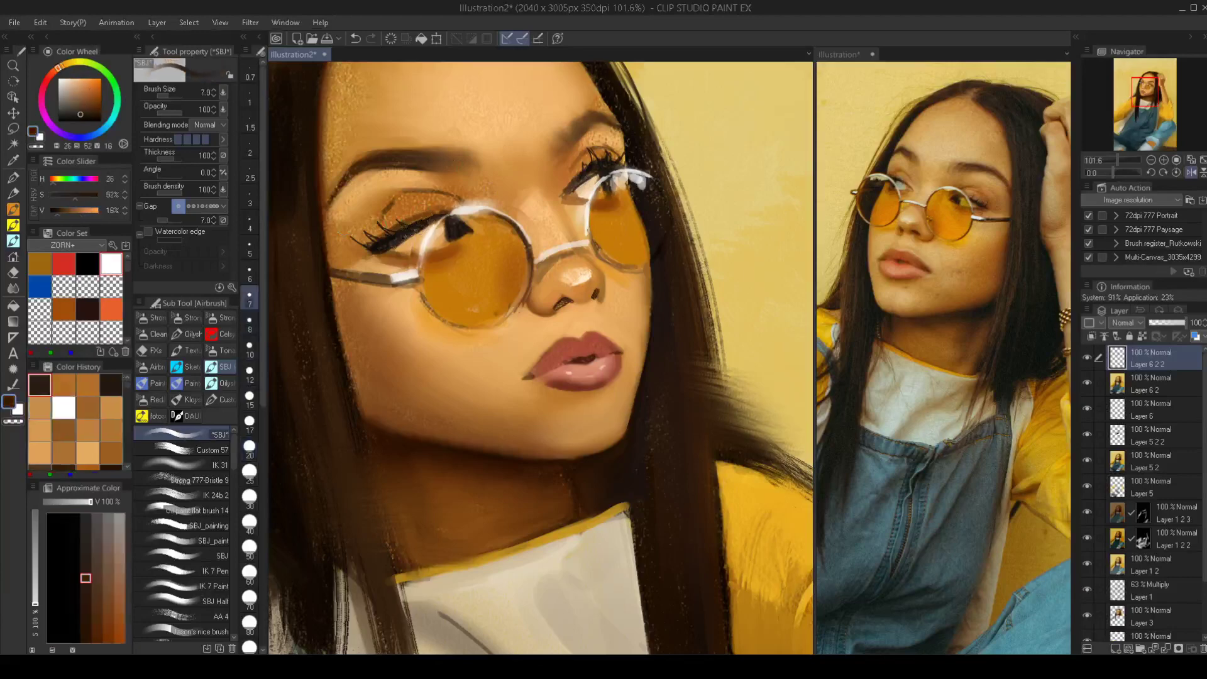
key("h")
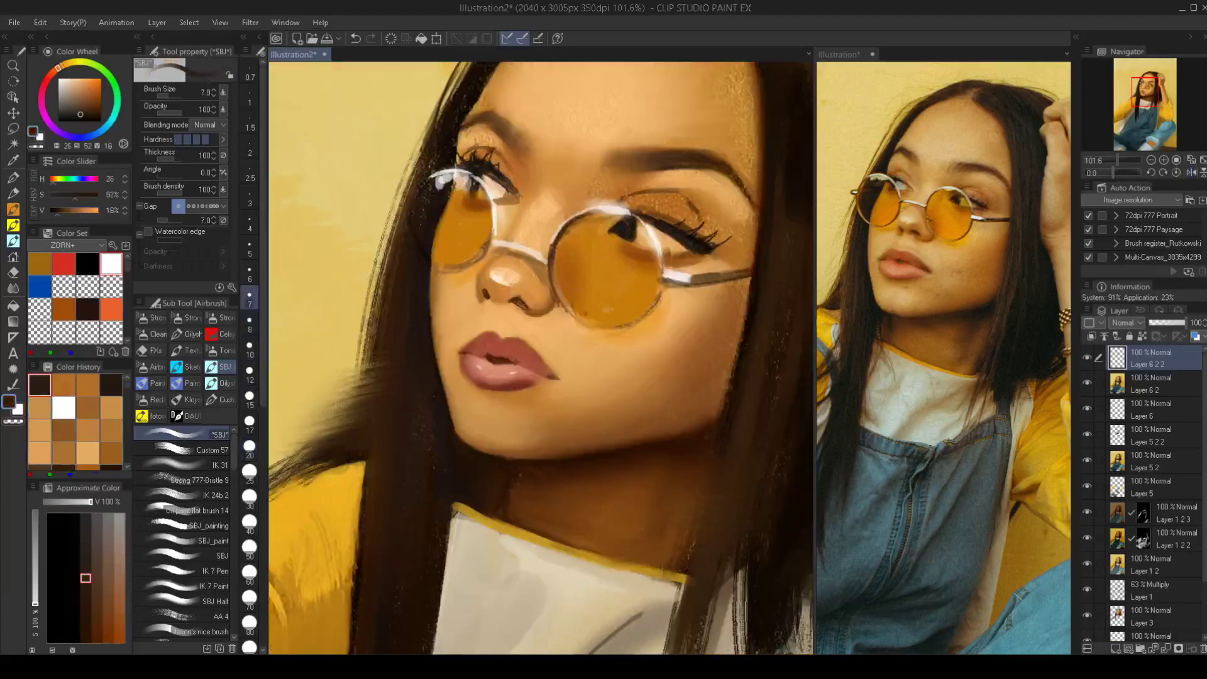
Refine the outer tip of the near eye's lash line in dark brown at brush sizes 4.5 and 4, undoing a stray stroke
left_click_drag(719, 244, 686, 249)
key("bracketleft")
key("bracketleft")
key("bracketleft")
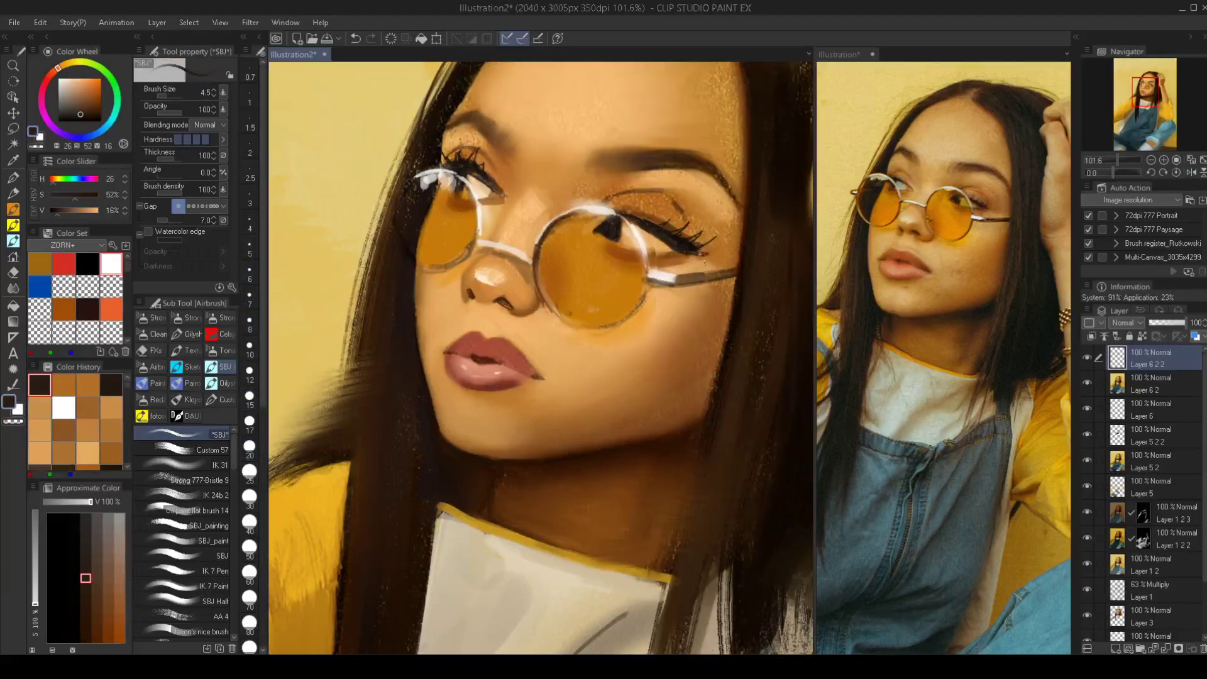
key("ctrl+z")
key("[")
key("bracketright")
left_click_drag(680, 252, 659, 254)
Lighten the area under the near eye's lash line with a sampled light skin tone at brush size 6
left_click(661, 241, "alt")
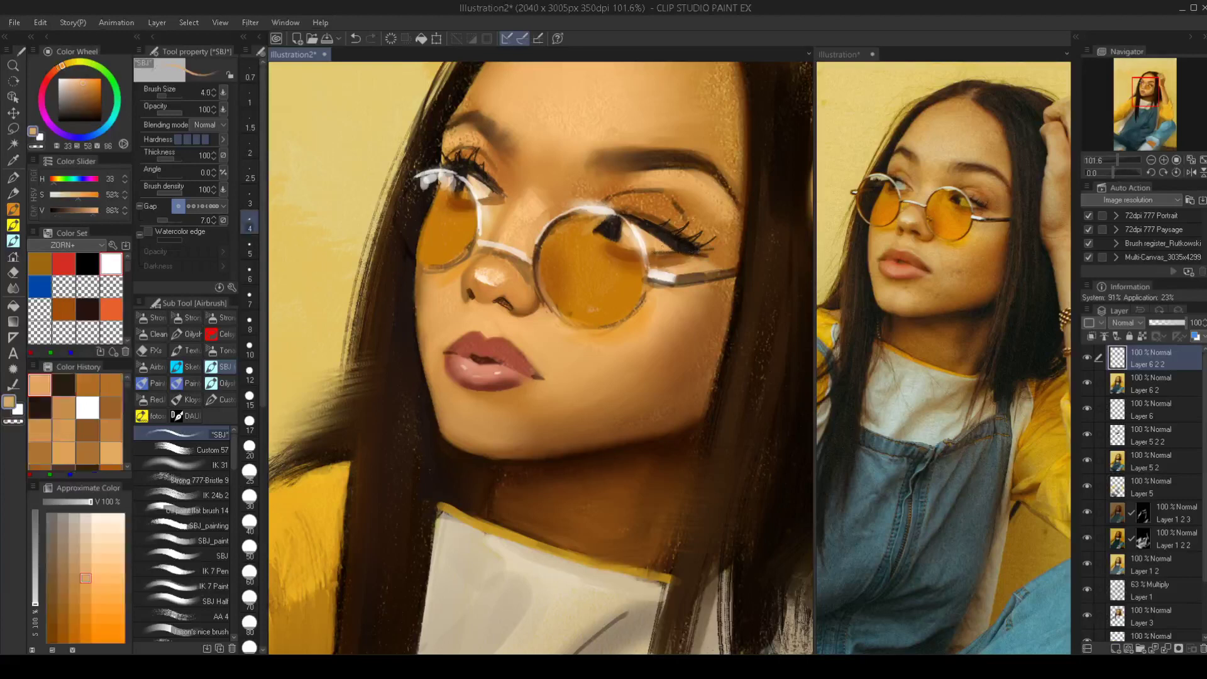
key("]")
key("]")
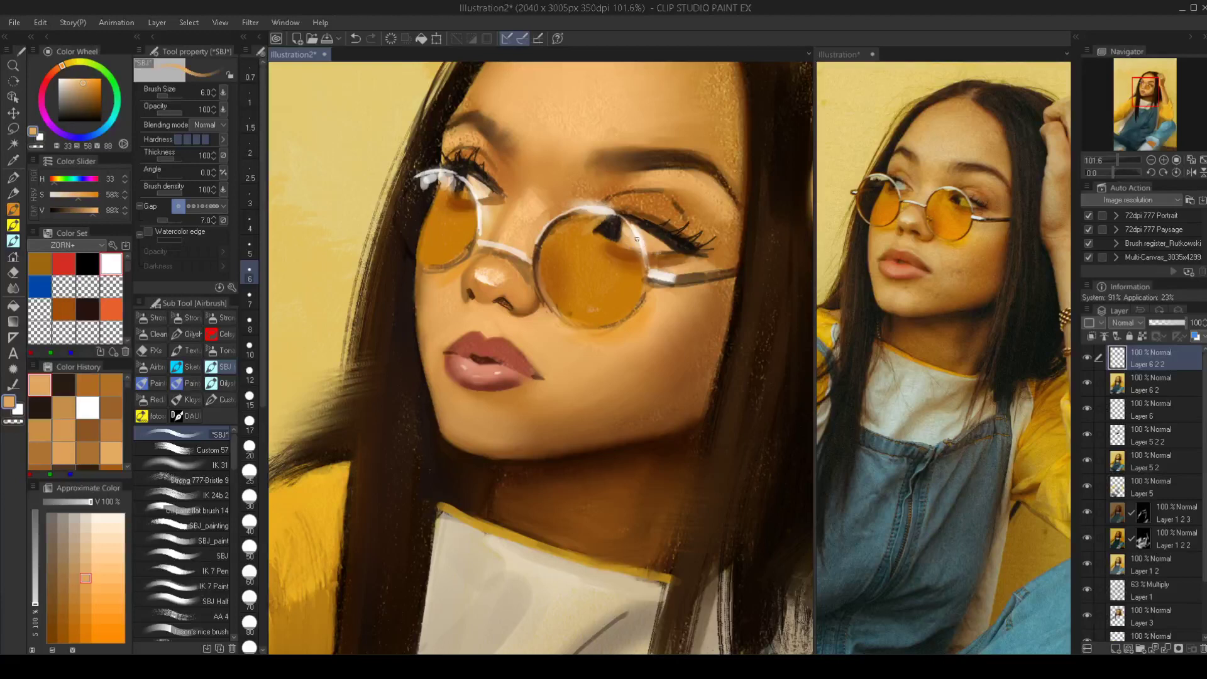
mouse_move(681, 256)
left_mouse_down()
mouse_move(691, 244)
mouse_move(615, 242)
left_mouse_up()
Touch up the near eye's dark lash edge with a sampled dark brown at brush size 5
left_click(677, 244, "alt")
key("bracketleft")
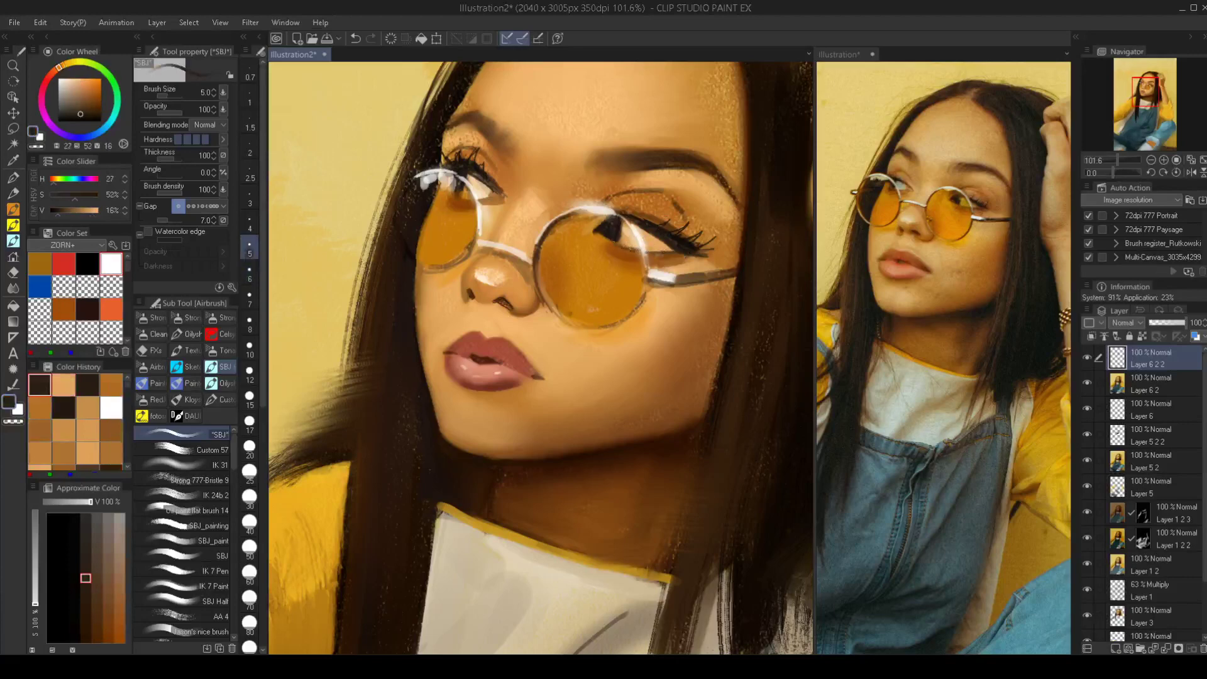
scroll(632, 264, "down", 3)
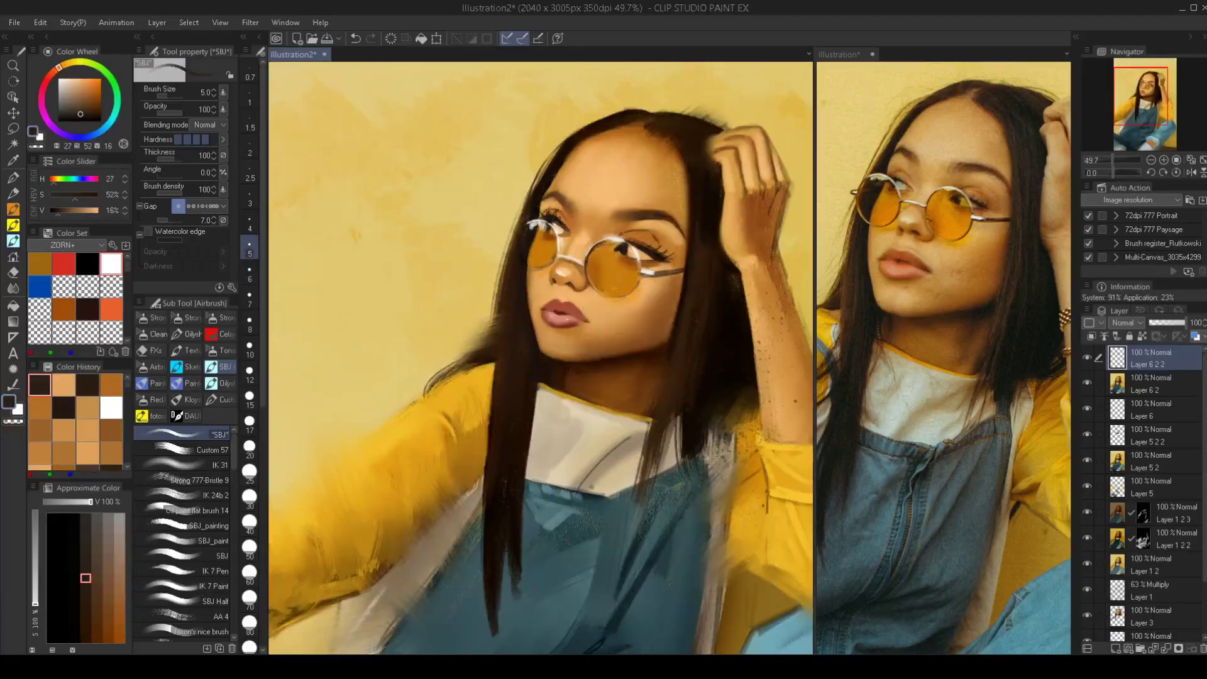
Brighten the white of the near eye beside the iris with a sampled near-white at brush sizes 6 and 7
scroll(631, 268, "up", 3)
left_click(625, 231, "alt")
key("]")
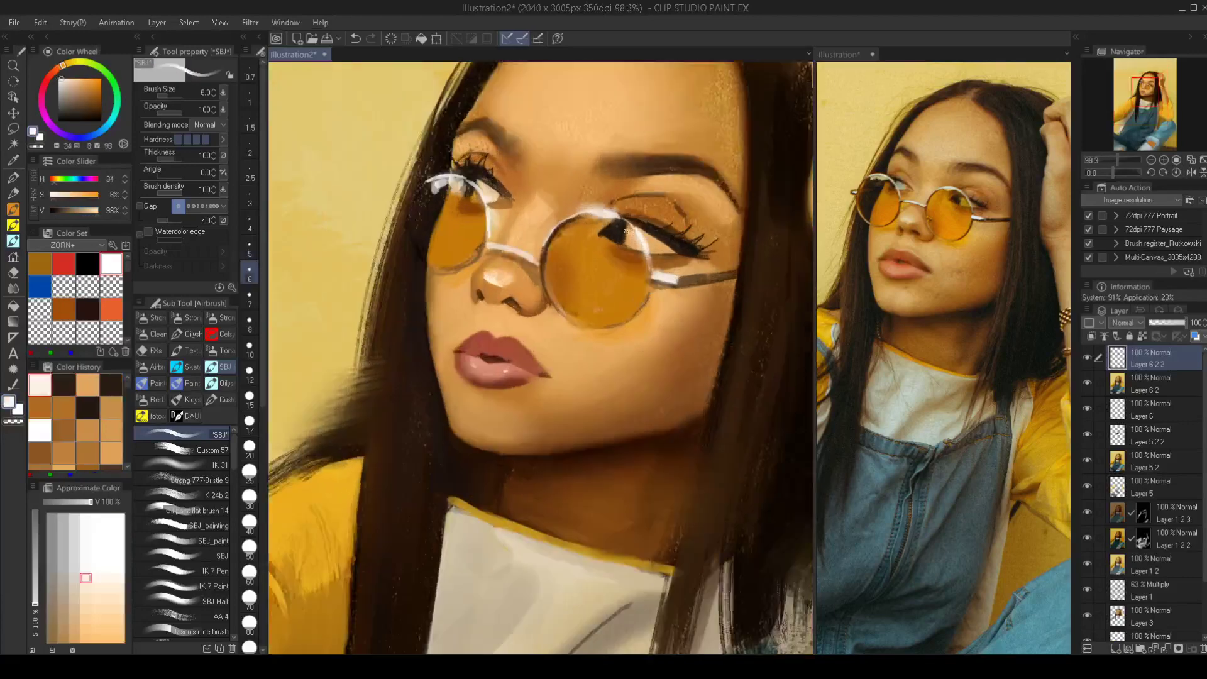
key("]")
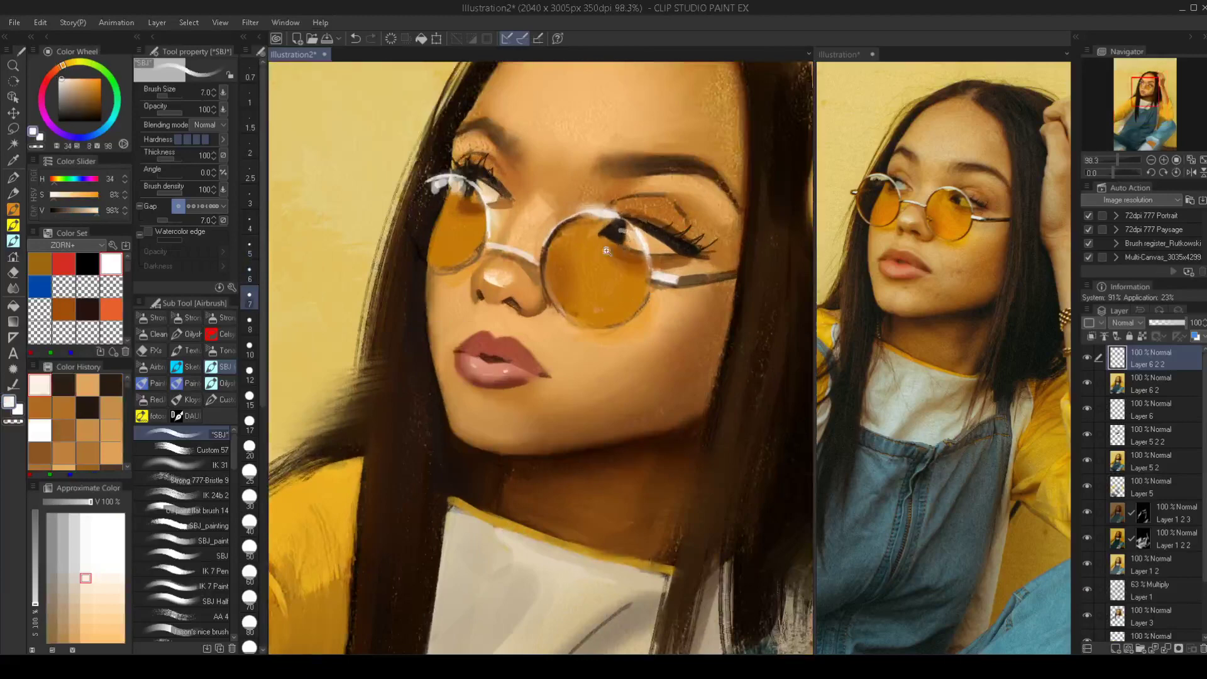
scroll(613, 251, "down", 2)
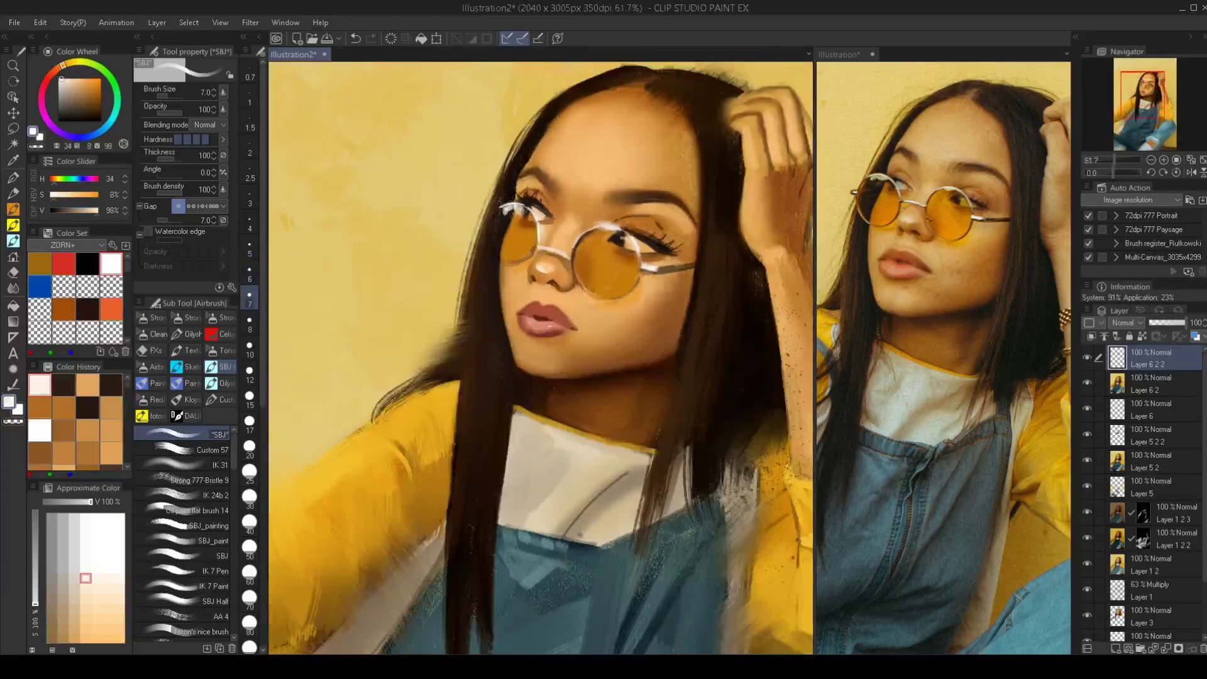
Refine the far eye's dark lash line with a sampled dark brown at brush sizes 4 and 3
scroll(513, 222, "up", 3)
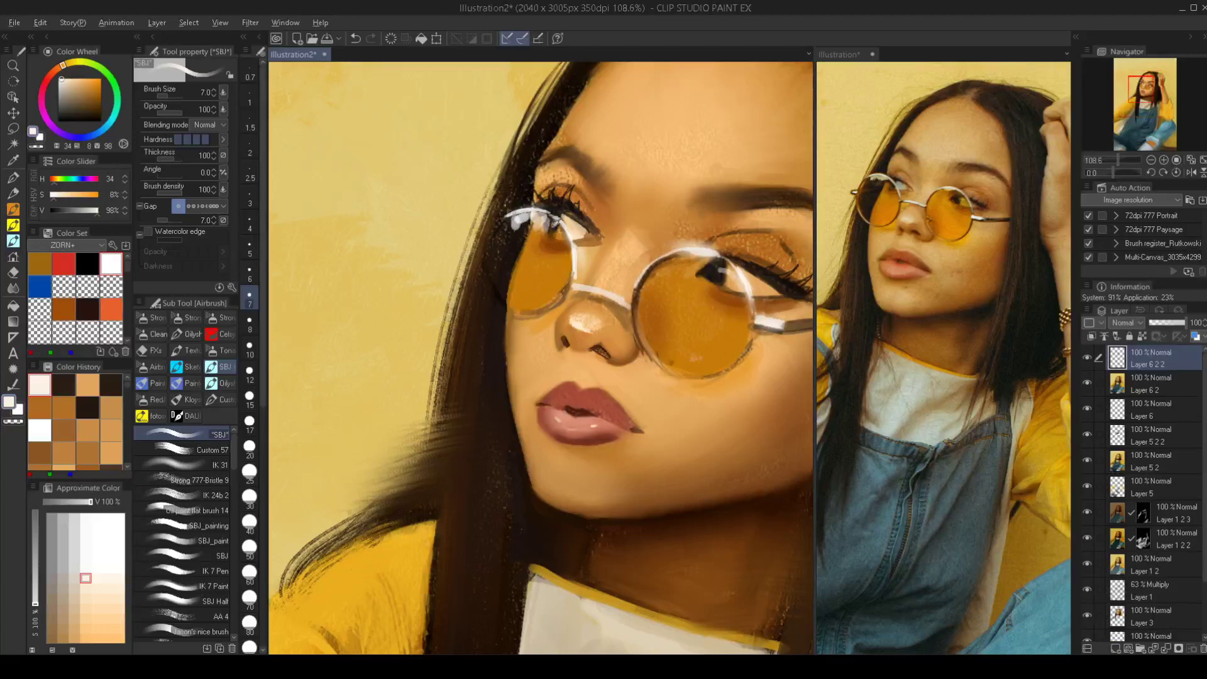
left_click(557, 222, "alt")
key("bracketleft")
key("bracketleft")
key("bracketleft")
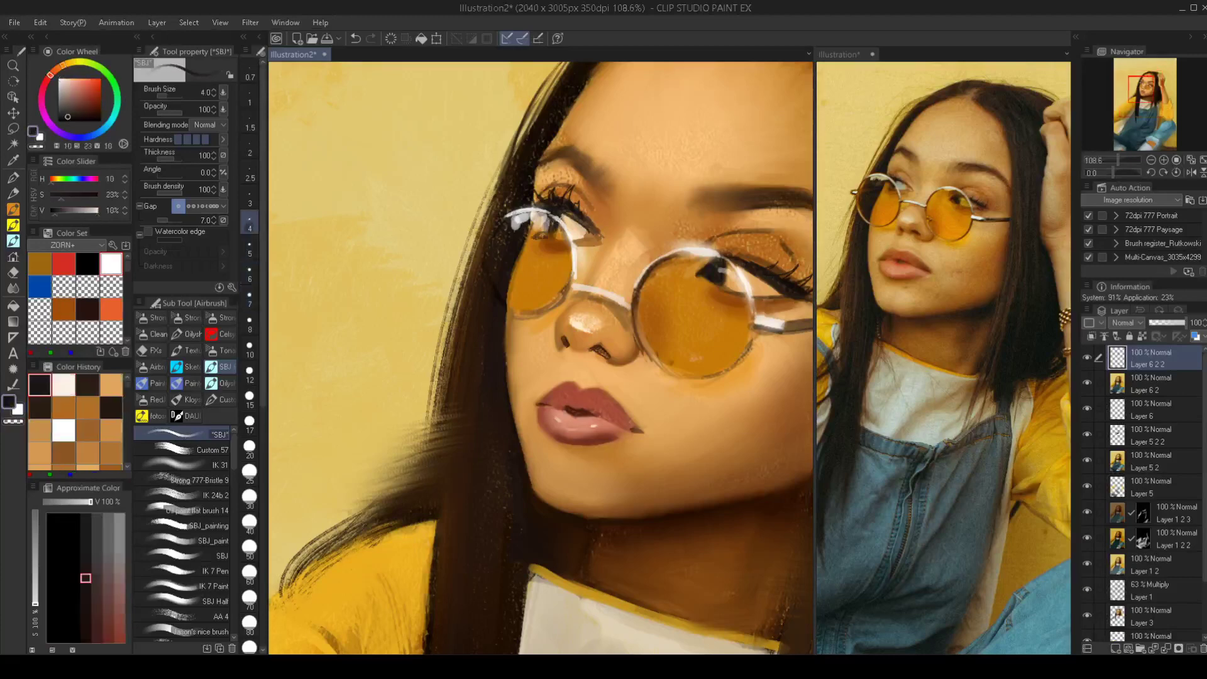
scroll(628, 269, "down", 3)
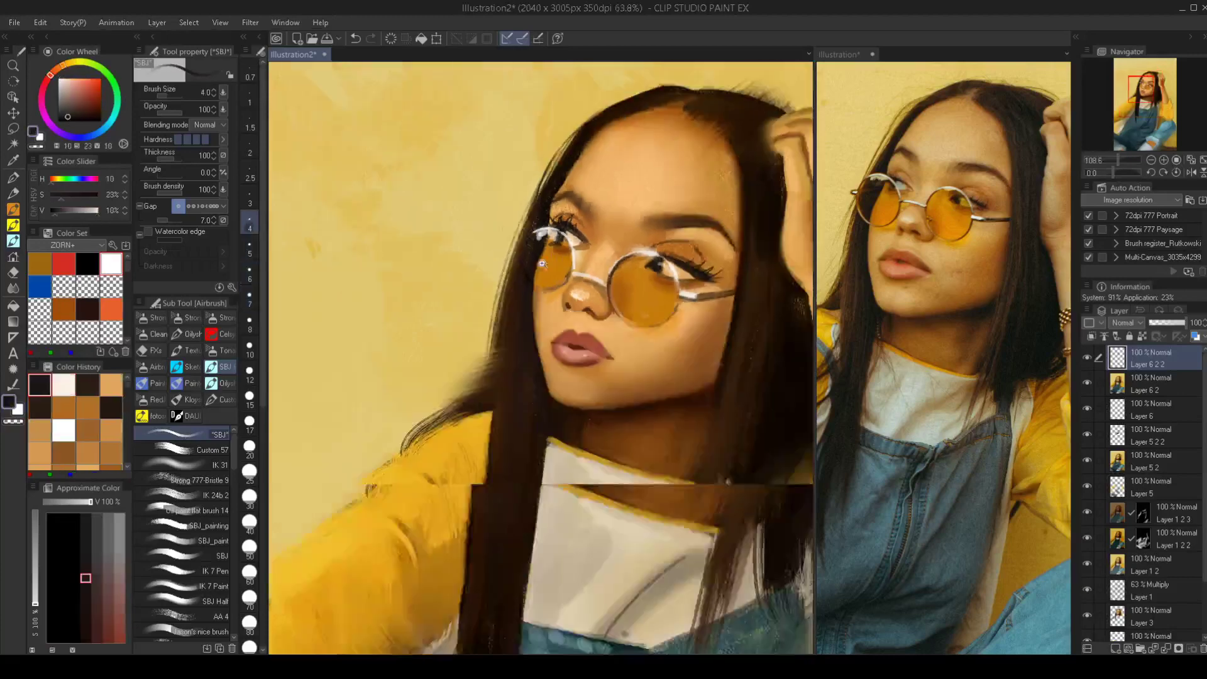
scroll(629, 269, "up", 2)
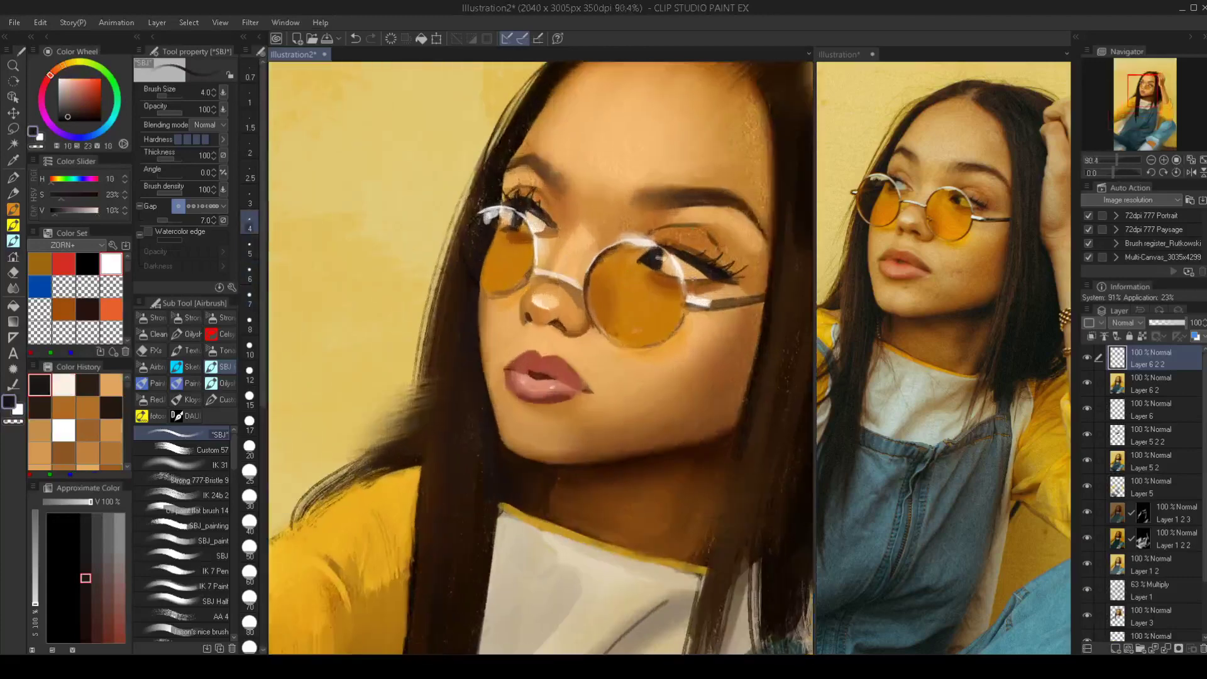
key("bracketleft")
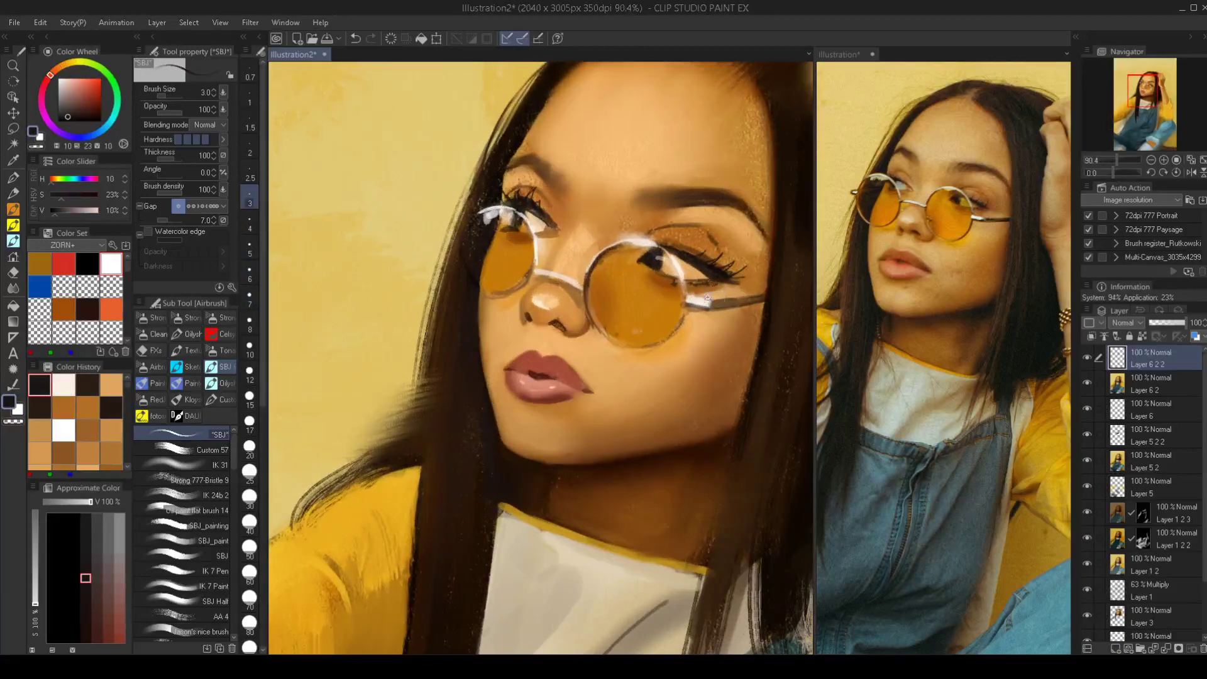
Check the face in mirrored view and touch up the far eye's fine dark details at brush size 2.5
scroll(707, 297, "down", 2)
key("h")
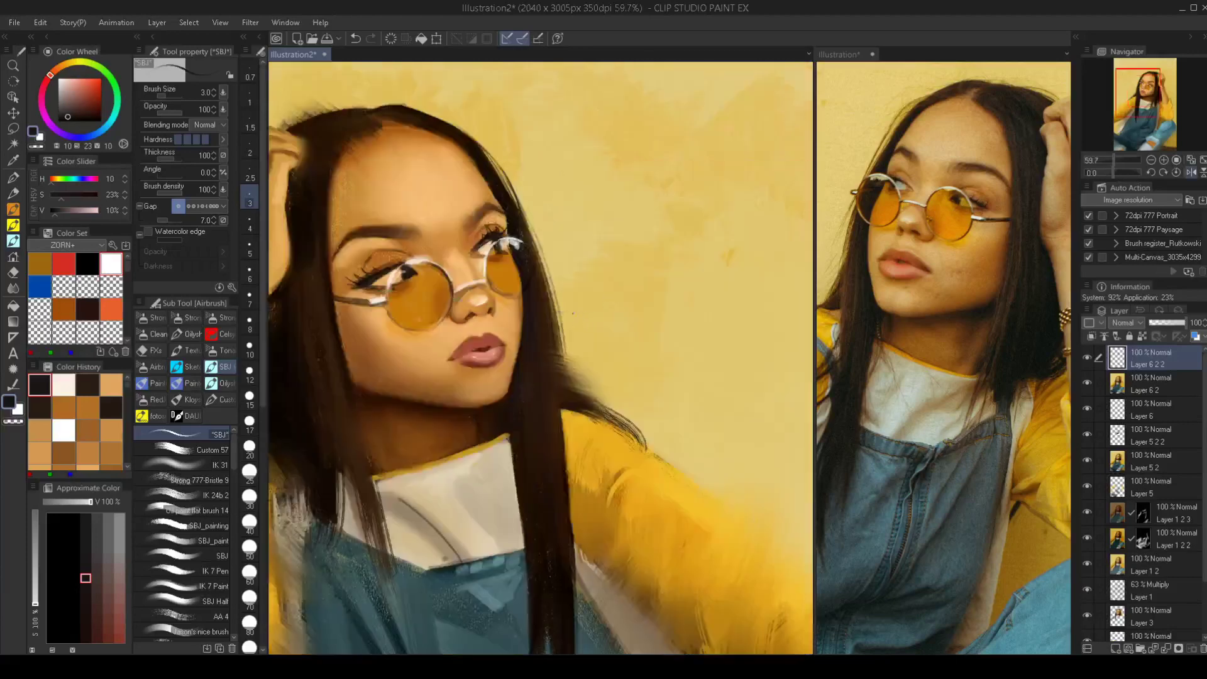
key("h")
scroll(614, 280, "up", 2)
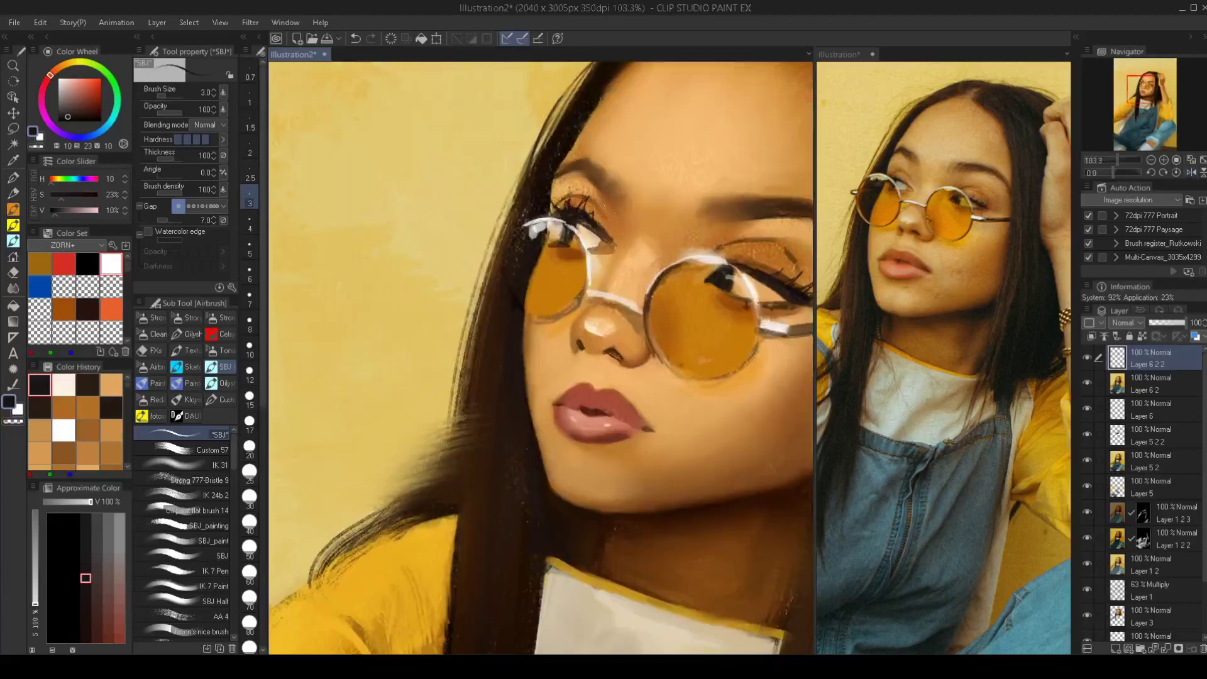
key("bracketleft")
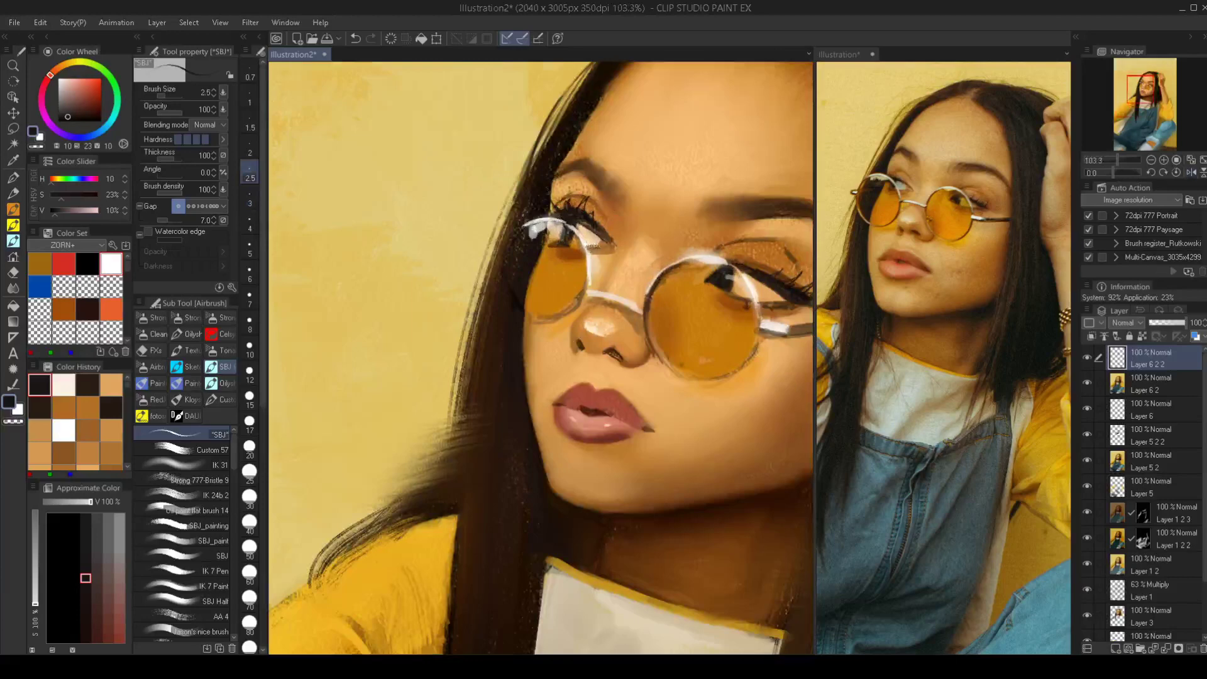
scroll(606, 260, "down", 4)
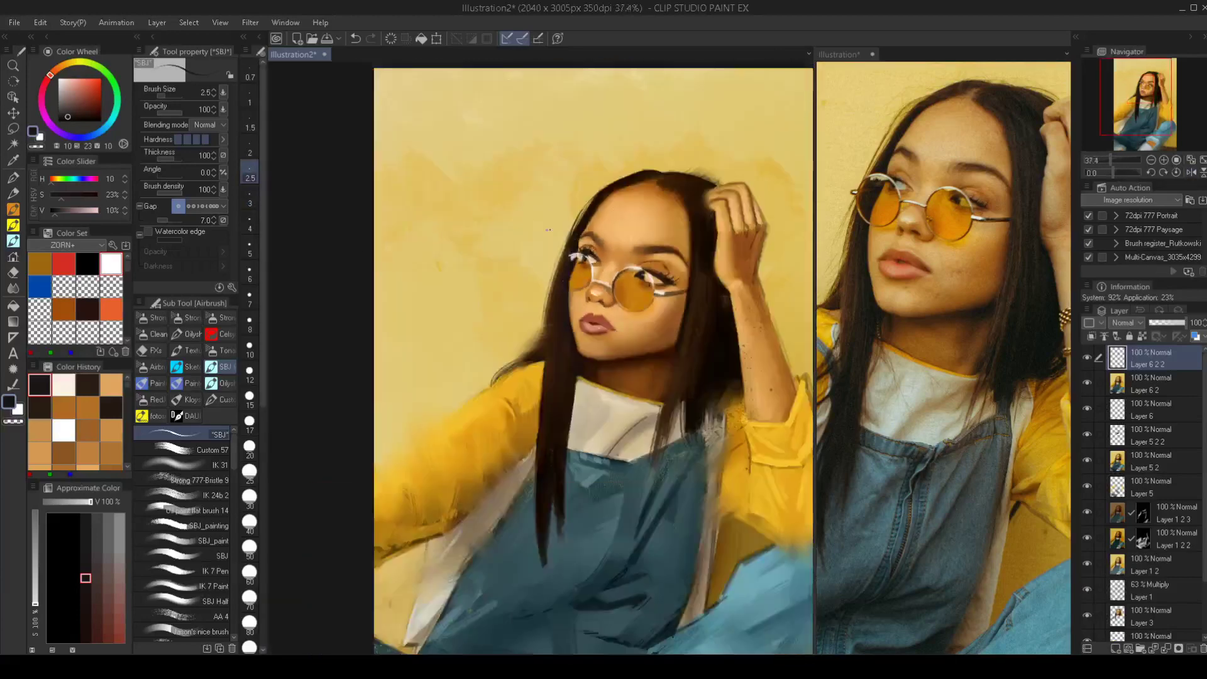
scroll(591, 321, "up", 4)
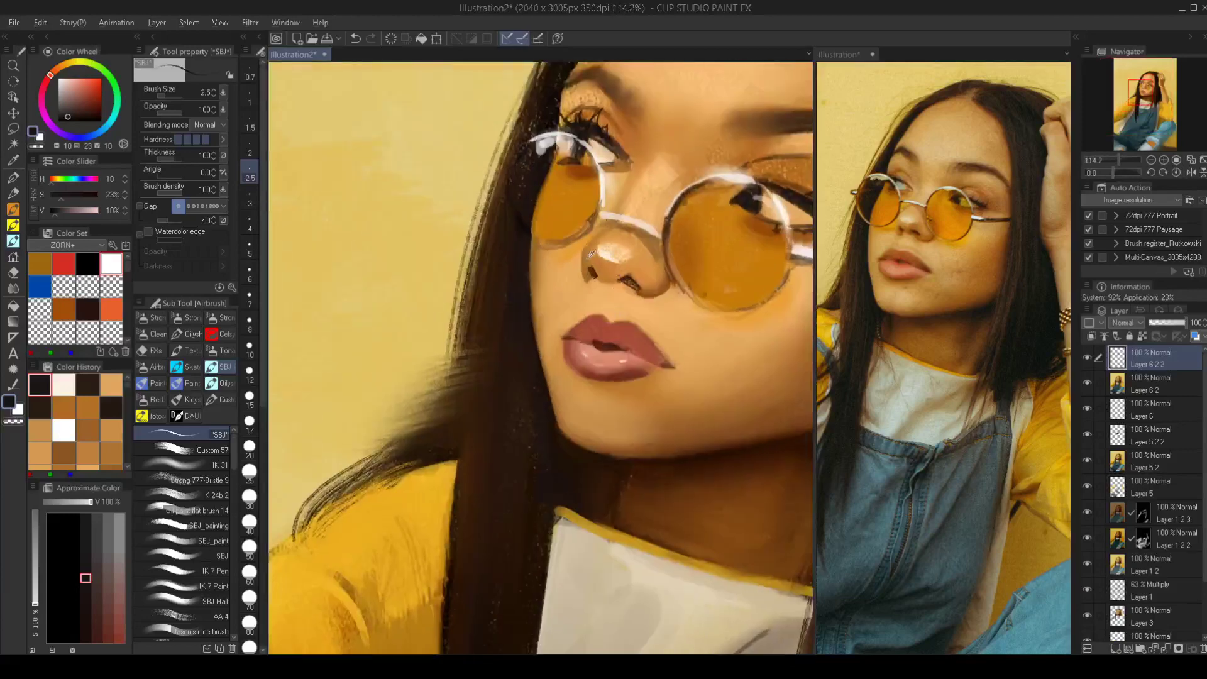
Mix an orange-brown of hue 29, saturation 87, value 62 from the nose colour and try a size 17.5 stroke under the nose
left_click(594, 254, "alt")
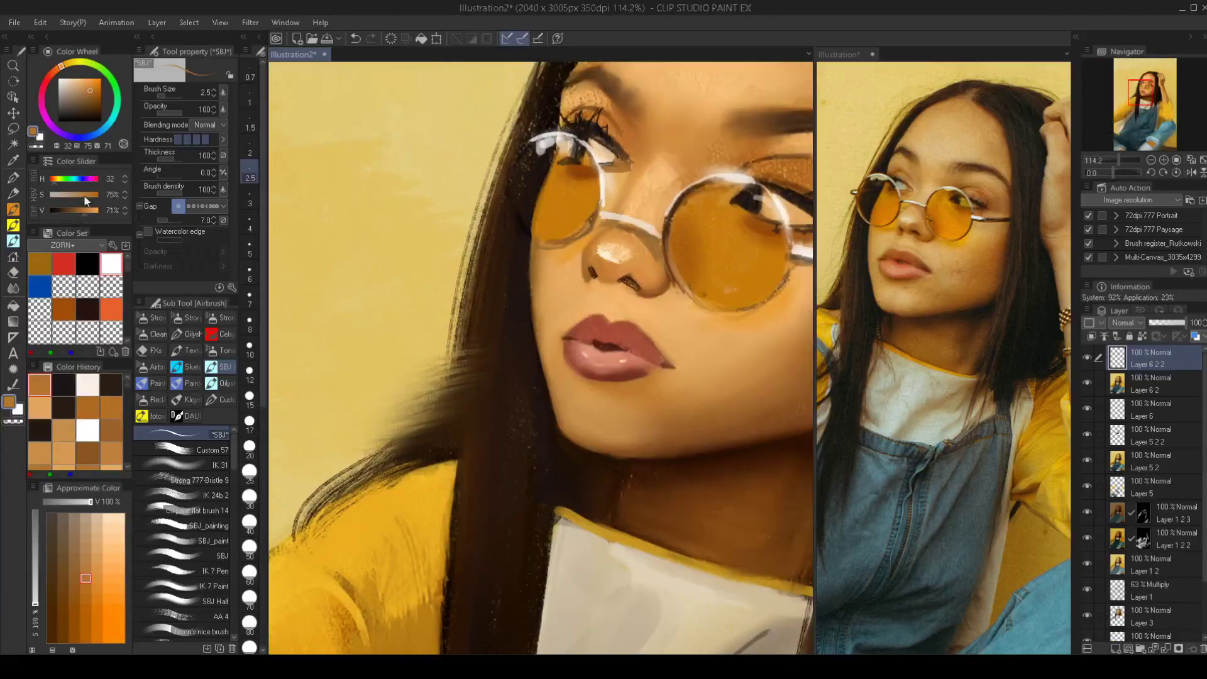
left_click_drag(87, 200, 91, 201)
left_click_drag(58, 68, 59, 66)
left_click(96, 94)
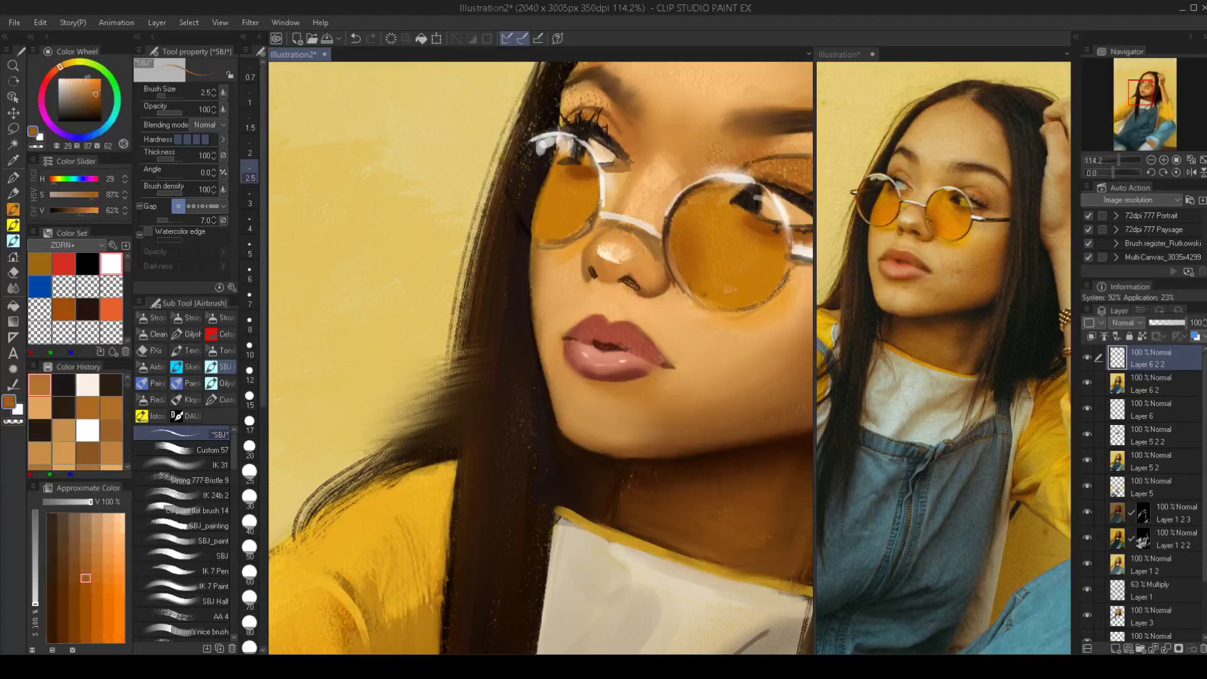
left_click_drag(591, 270, 619, 271, "ctrl+alt")
key("bracketright")
key("bracketright")
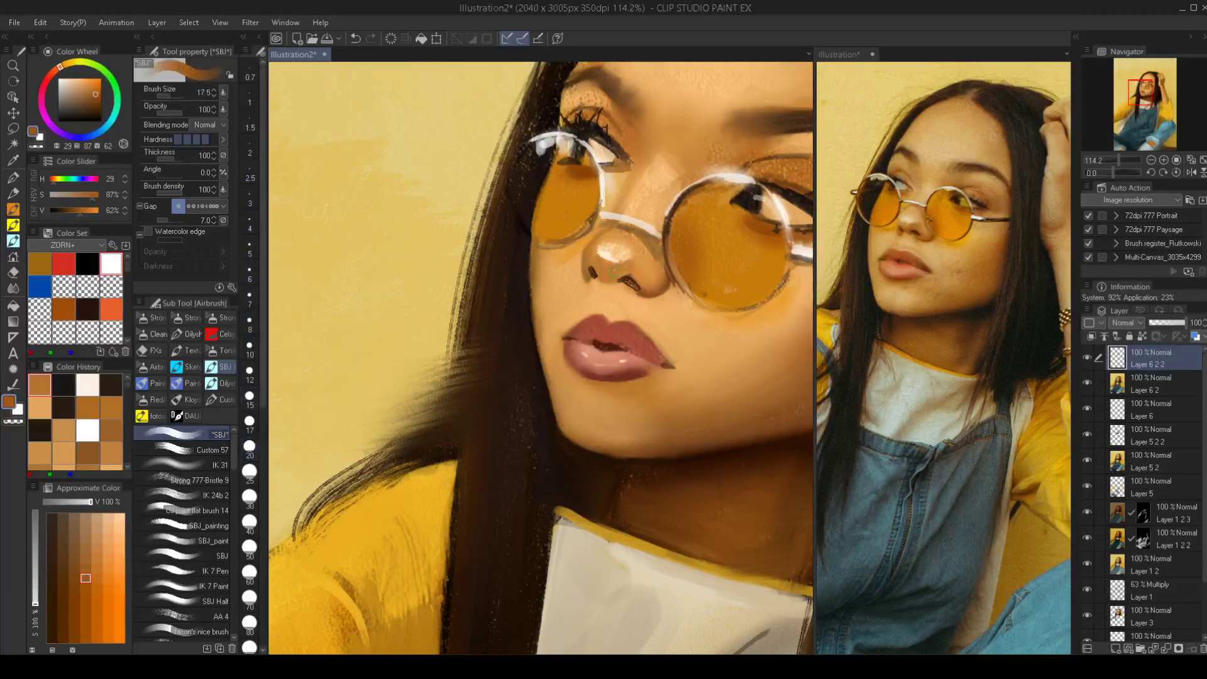
left_click_drag(629, 268, 619, 272)
key("ctrl+z")
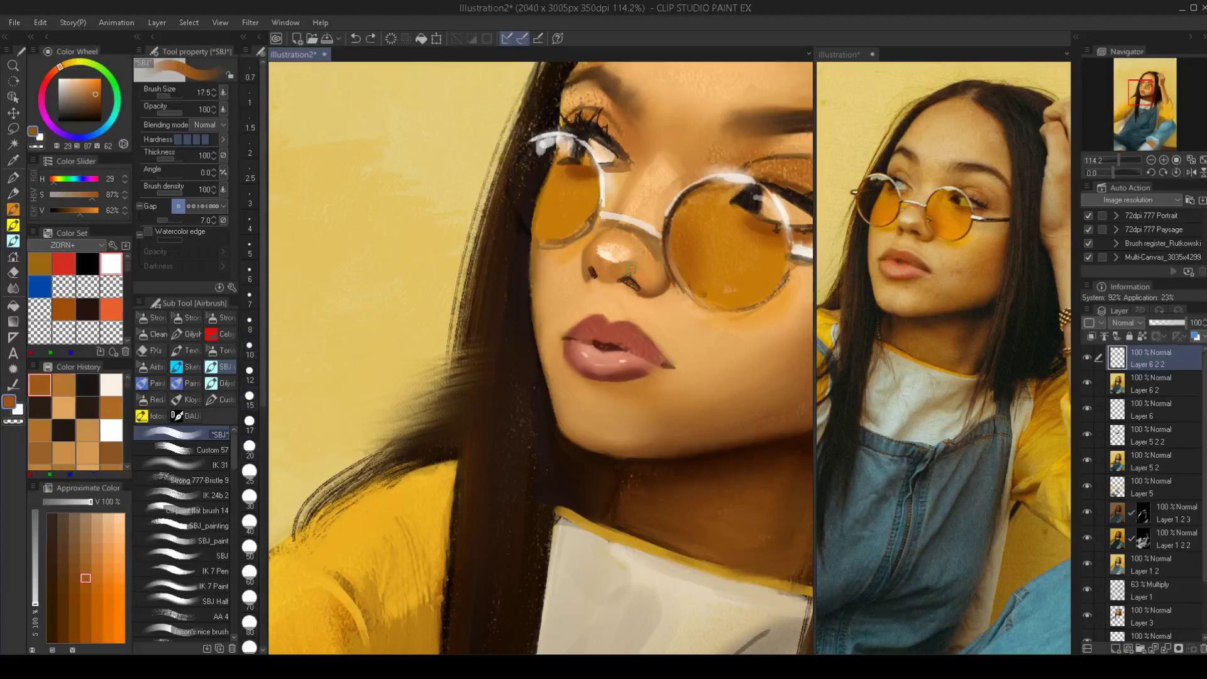
Warm the shadow on the nose's underside with the orange-brown at brush size 12.5, checking the face in mirrored view
key("bracketleft")
key("bracketleft")
left_click_drag(614, 279, 610, 264)
scroll(607, 276, "down", 3)
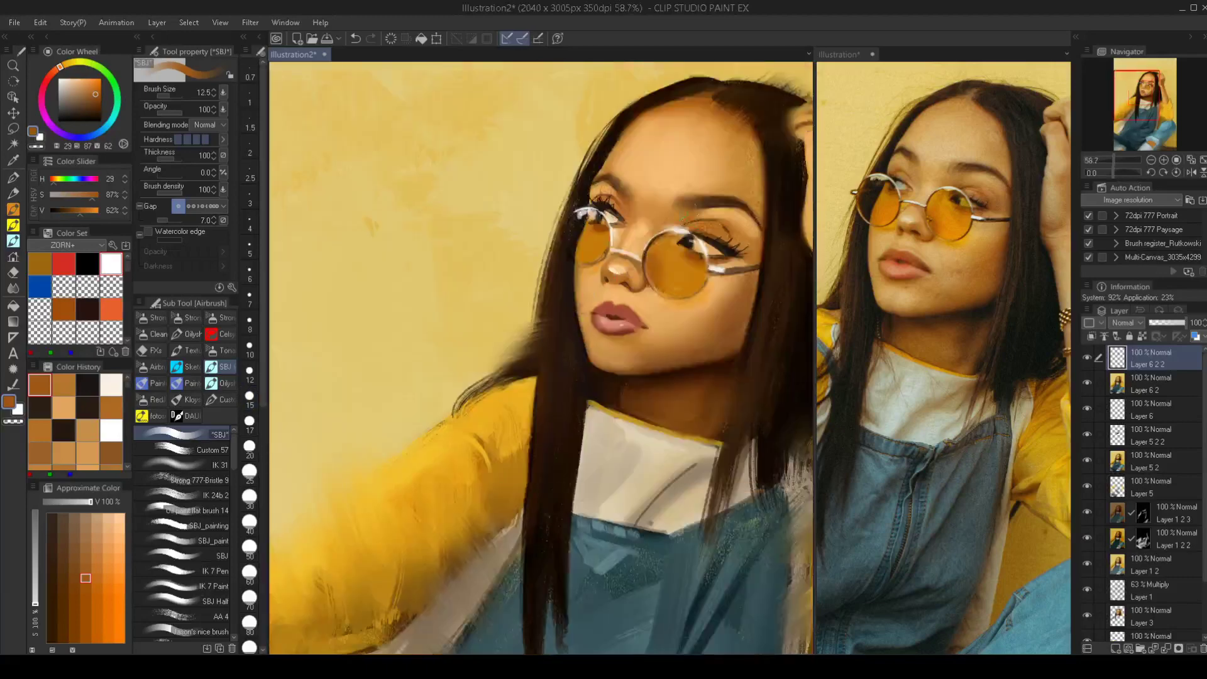
key("h")
key("h")
left_click_drag(654, 266, 586, 276)
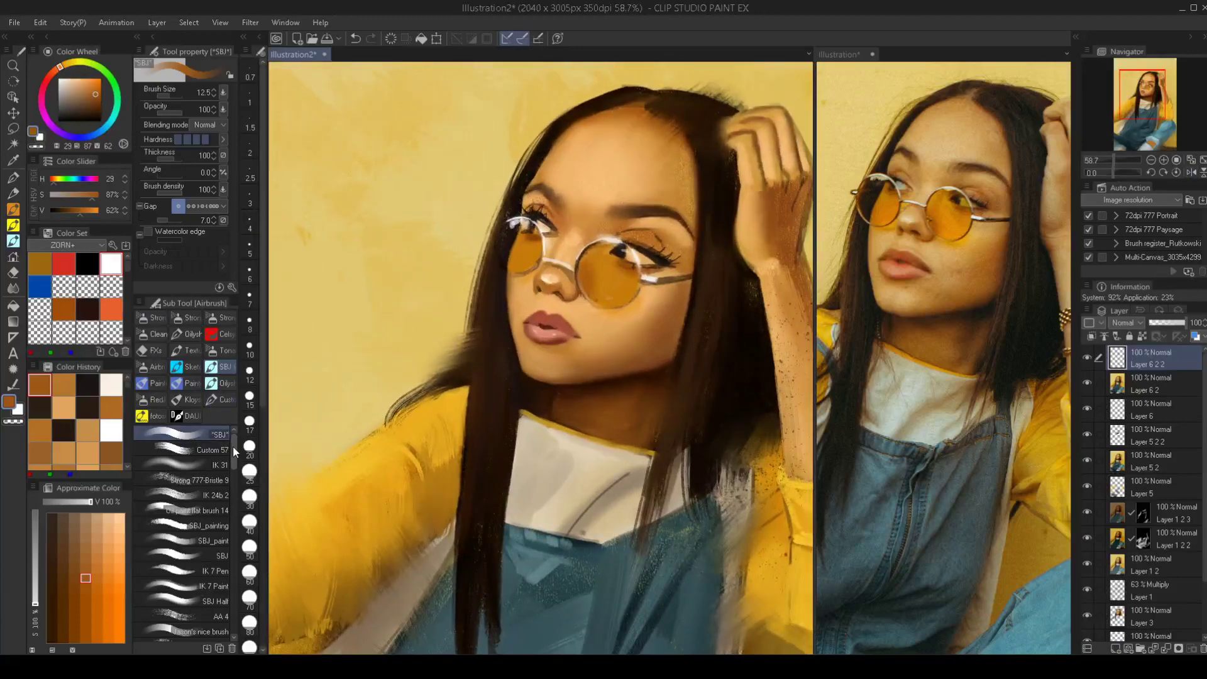
Try brightening the forehead with the AA brush at size 150 in a light skin tone of hue 31, saturation 32, value 93
mouse_move(232, 446)
left_mouse_down()
mouse_move(232, 496)
mouse_move(237, 476)
left_mouse_up()
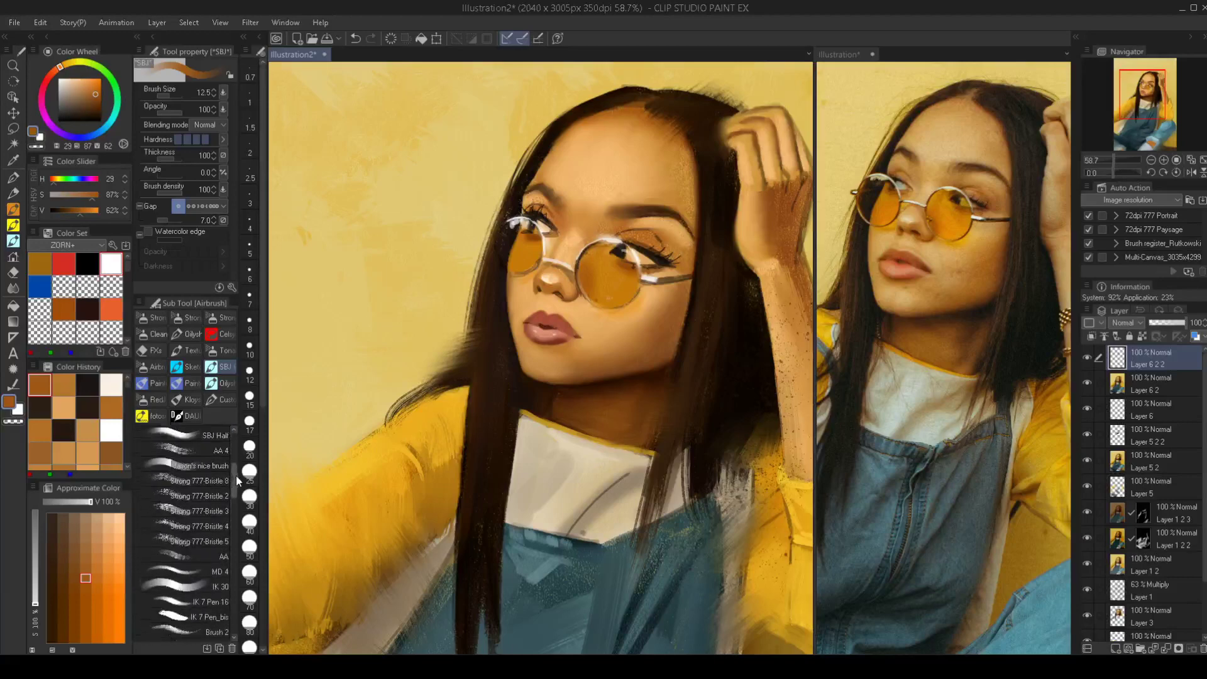
left_click(182, 556)
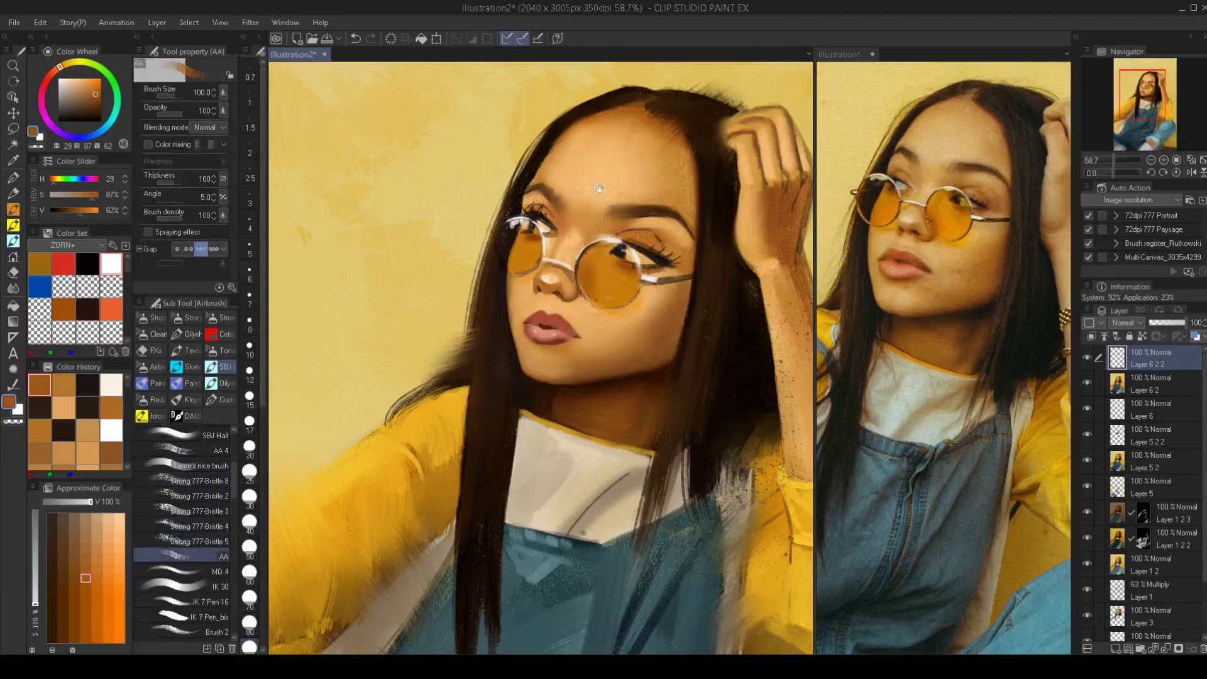
left_click_drag(597, 190, 592, 214)
left_click(601, 179, "alt")
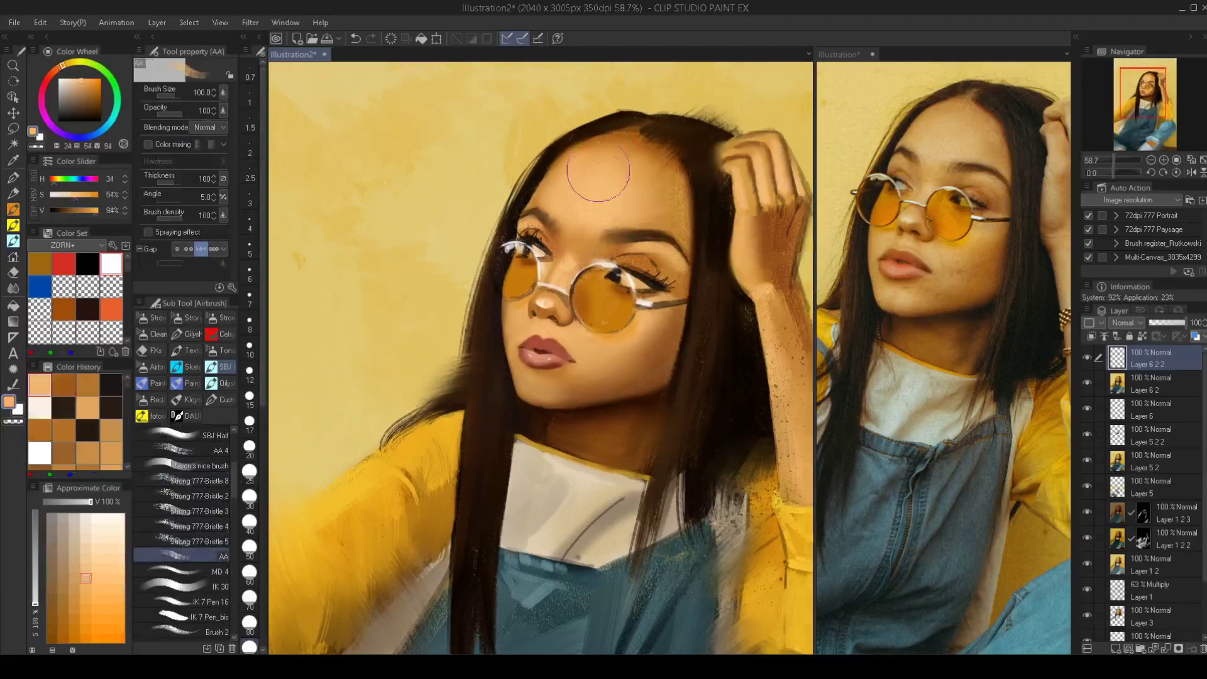
left_click(75, 80)
left_click(60, 66)
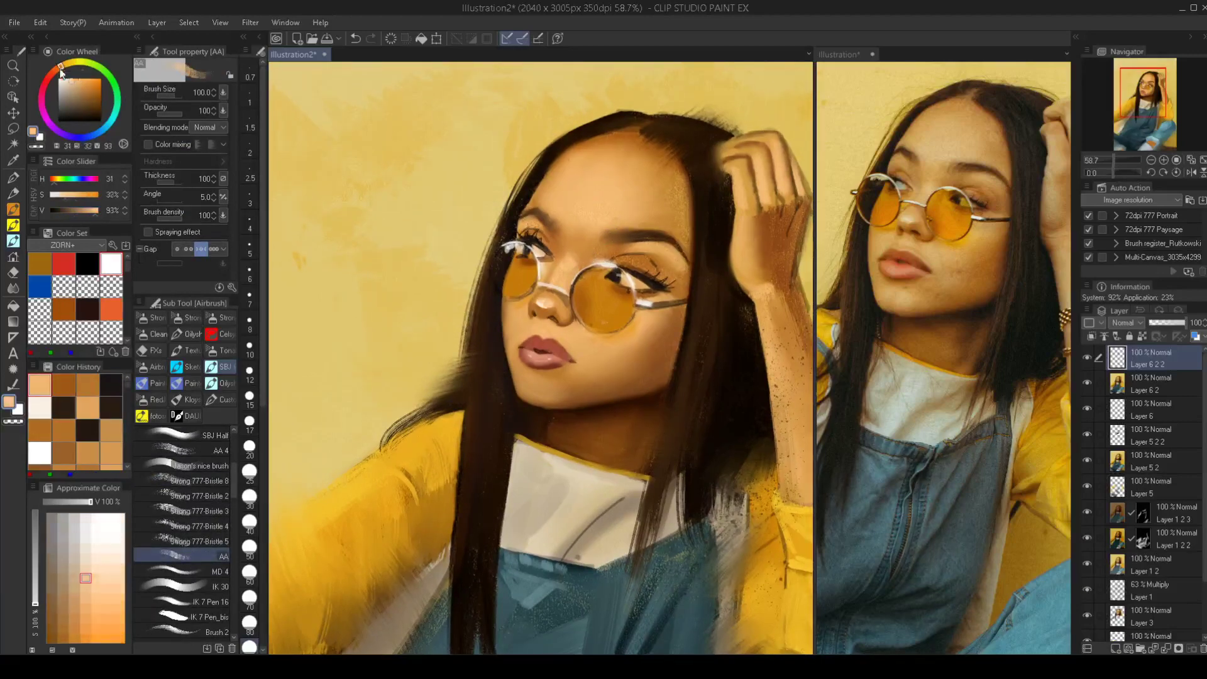
key("]")
key("]")
left_click_drag(586, 204, 597, 203)
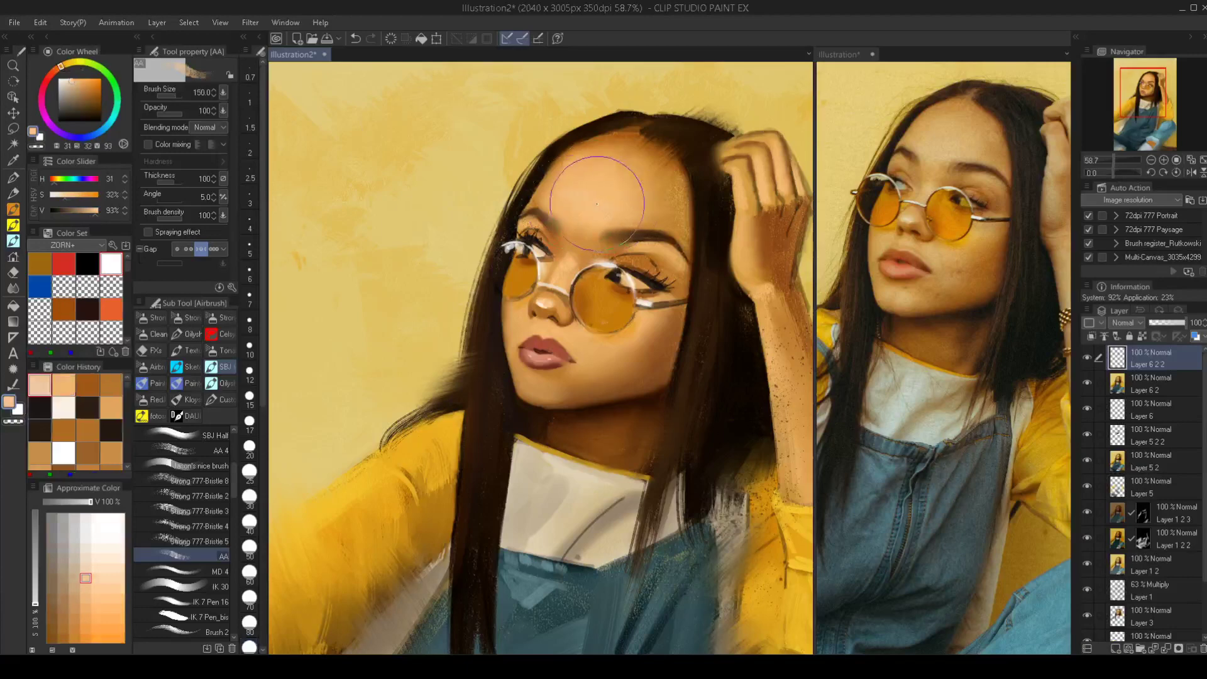
key("ctrl+z")
Try the light forehead stroke again with the AA brush, undo it and review the whole portrait
key("[")
key("[")
key("]")
key("]")
left_click_drag(576, 210, 600, 208)
key("ctrl+z")
key("[")
key("[")
scroll(612, 201, "down", 2)
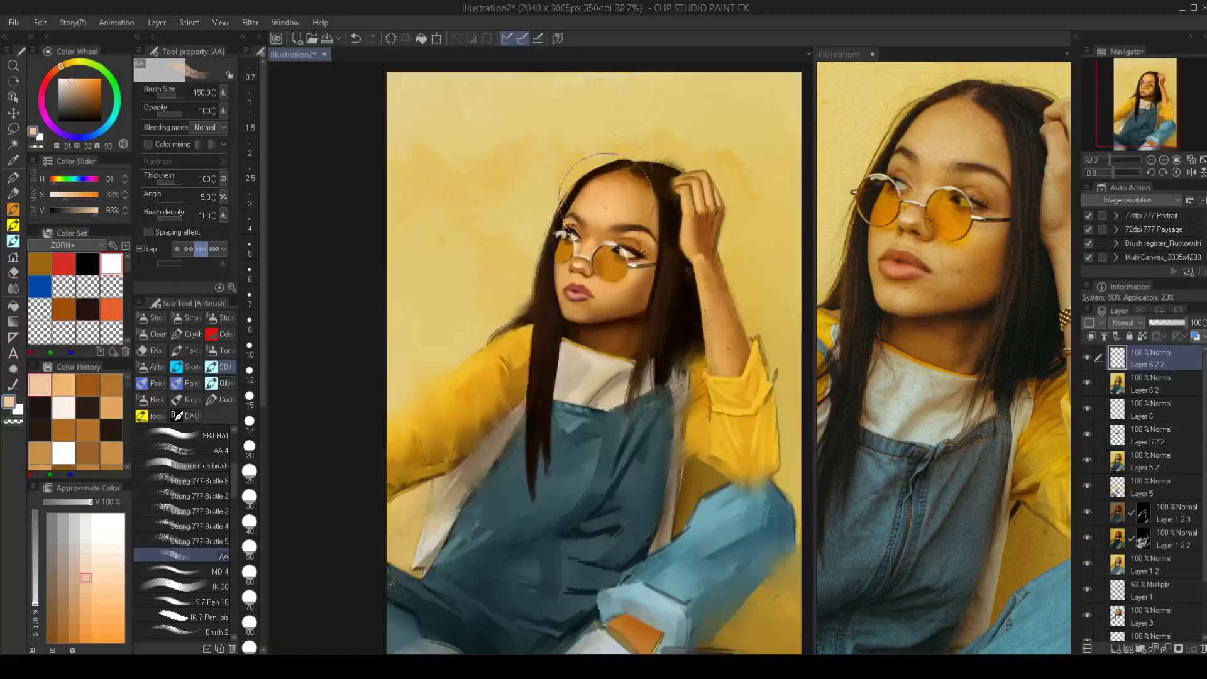
scroll(609, 313, "up", 2)
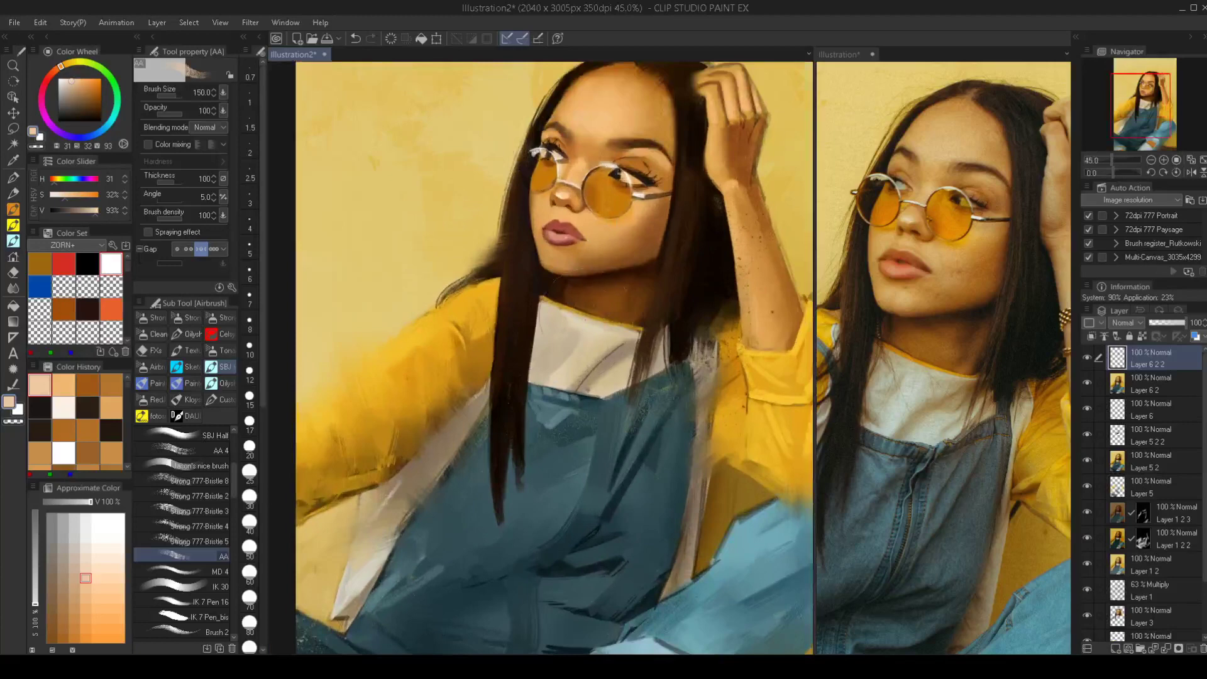
scroll(533, 355, "up", 3)
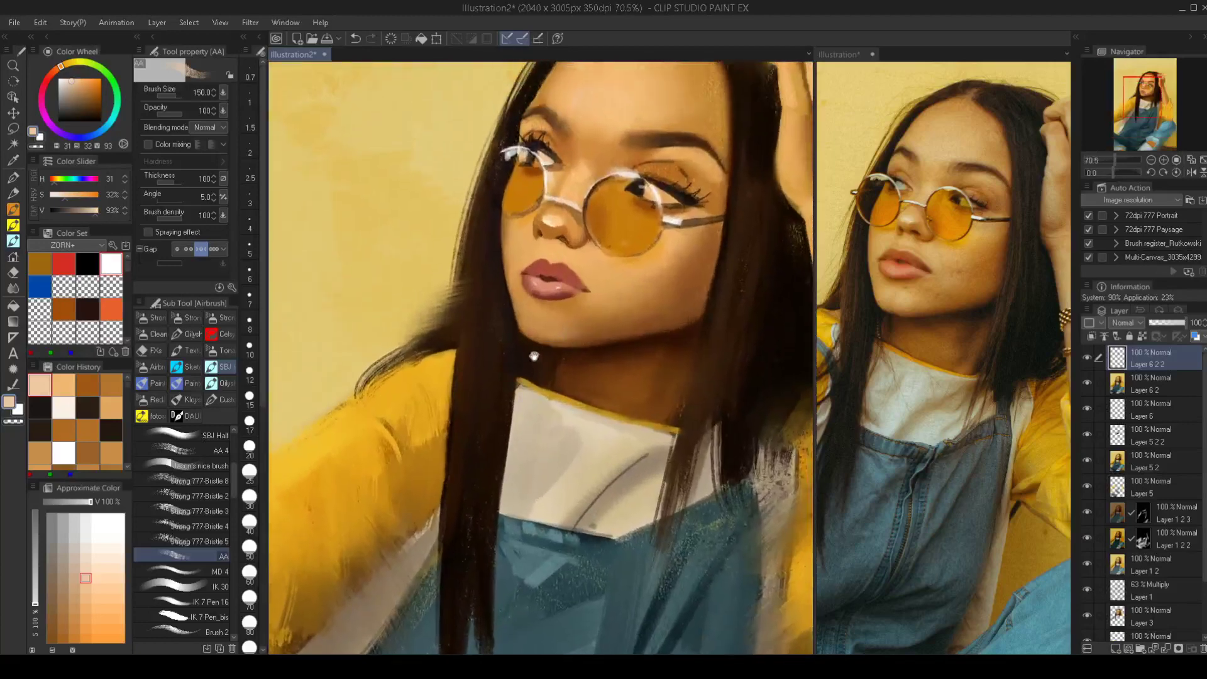
scroll(561, 326, "up", 1)
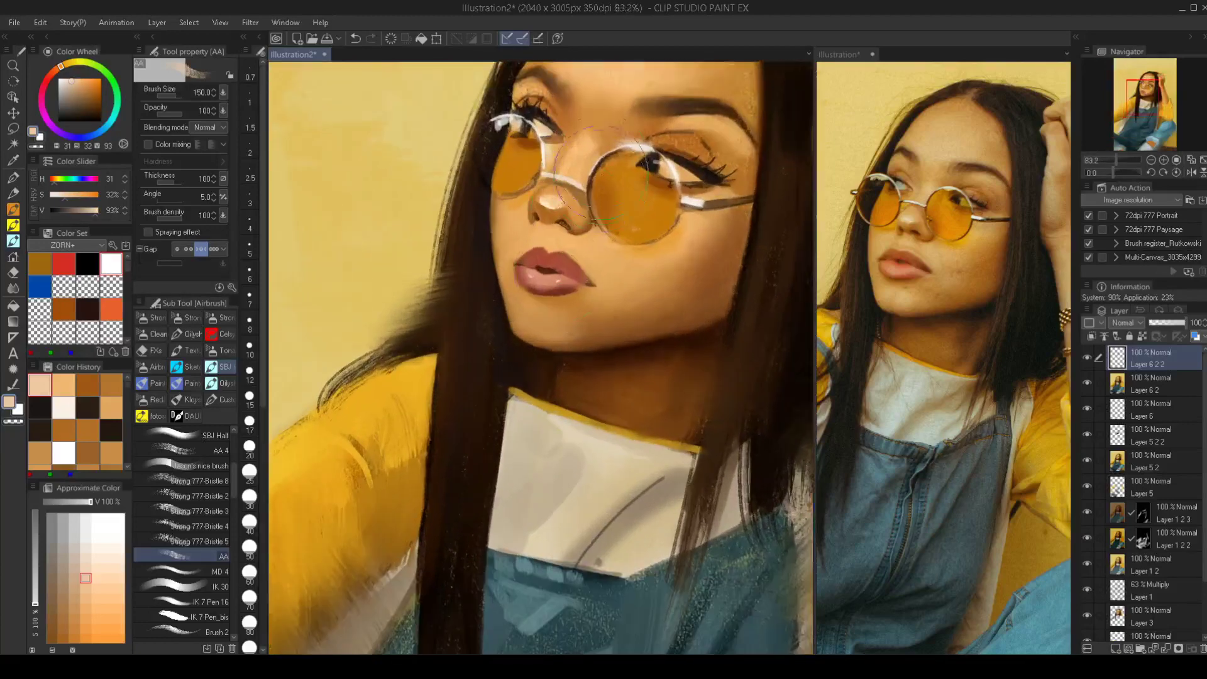
Refine the near corner of the mouth with the *SBJ* brush at size 8 in a dark red sampled from the lips
left_click(203, 435)
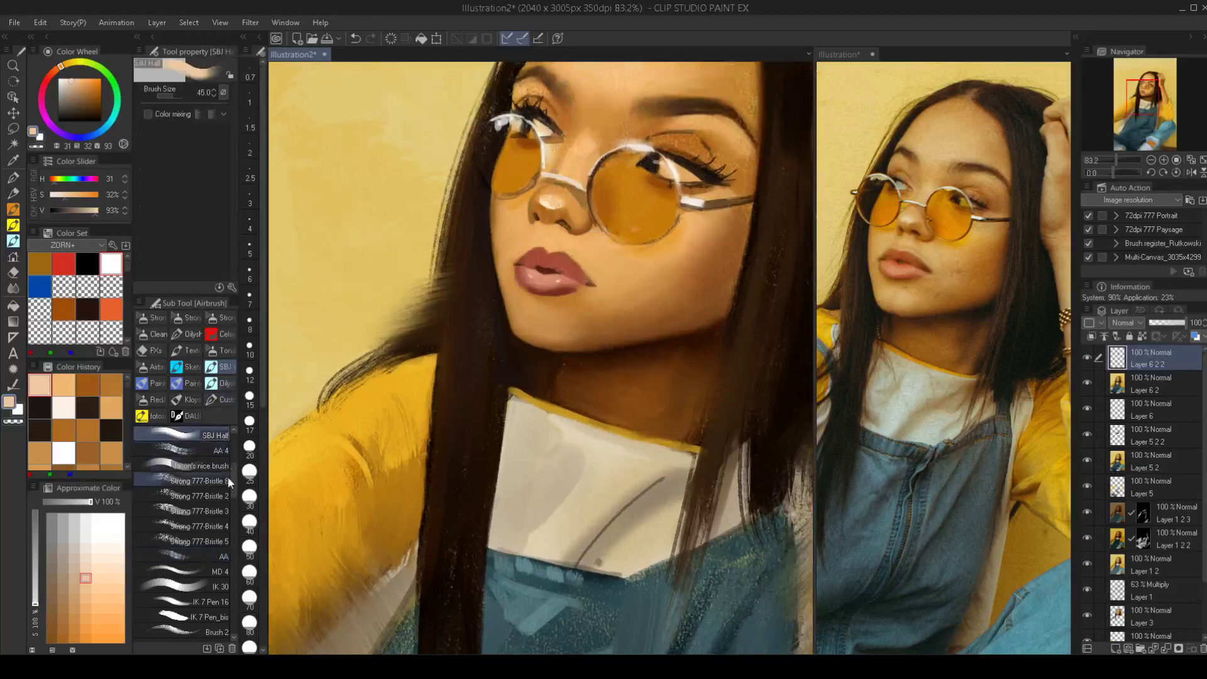
scroll(231, 458, "up", 4)
left_click(198, 432)
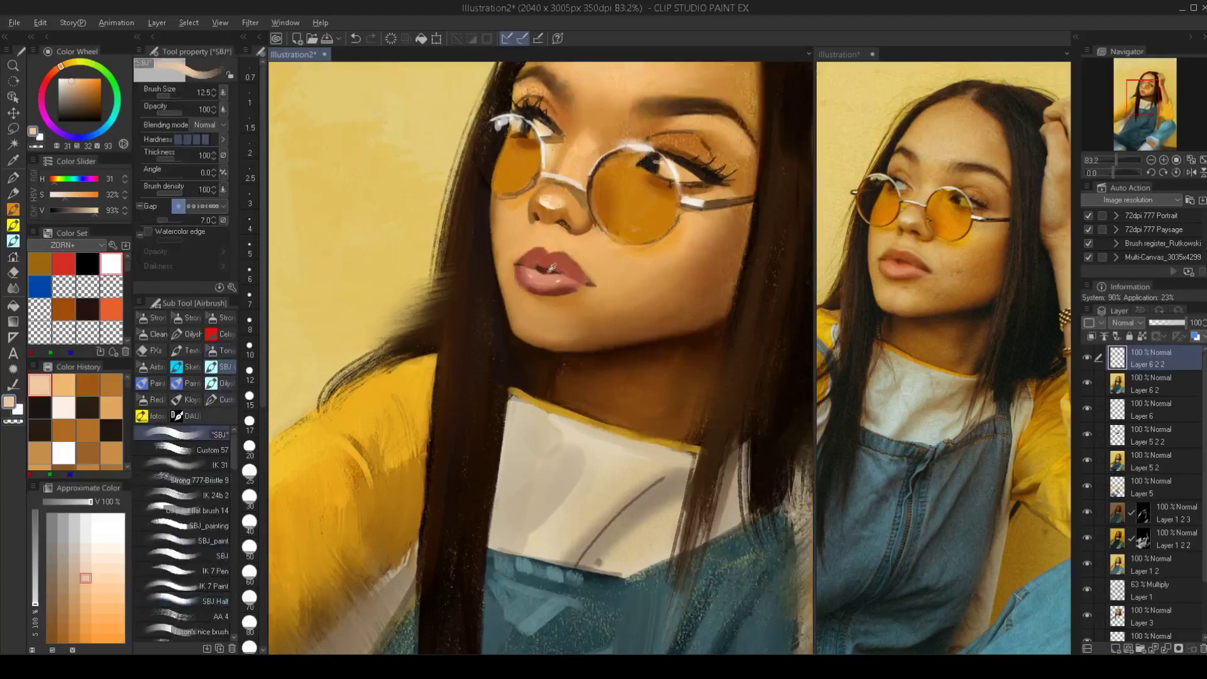
left_click(548, 273, "alt")
key("h")
left_click(497, 283, "alt")
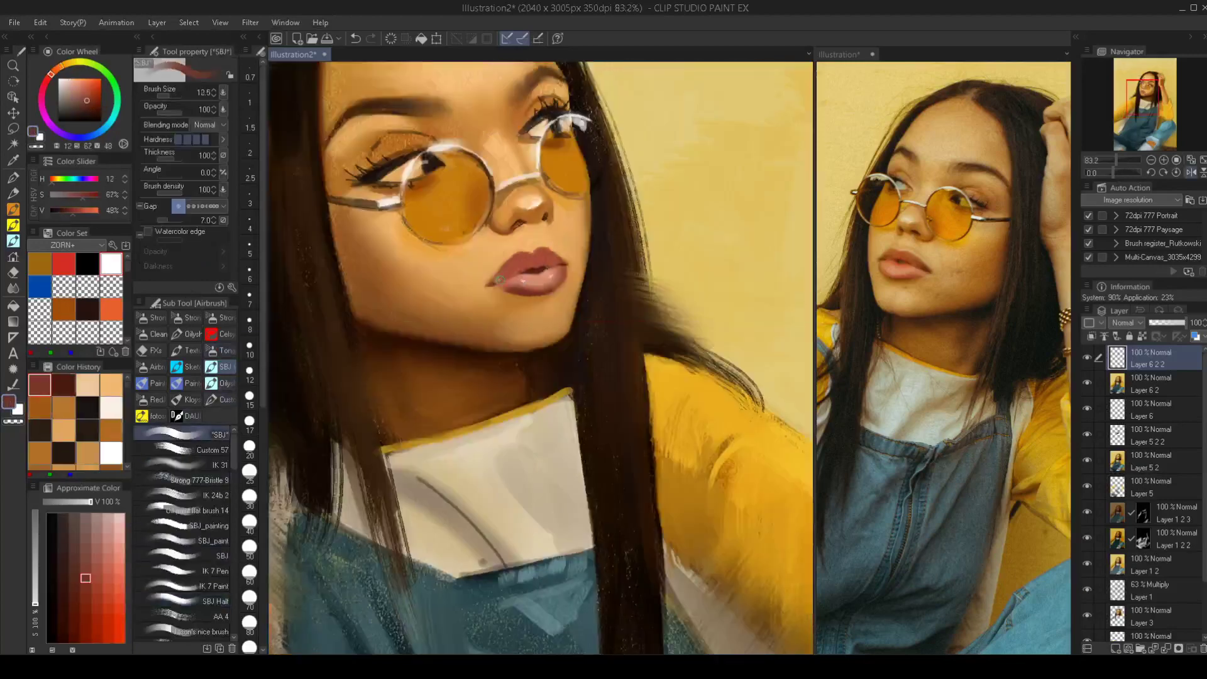
key("[")
key("[")
key("[")
key("[")
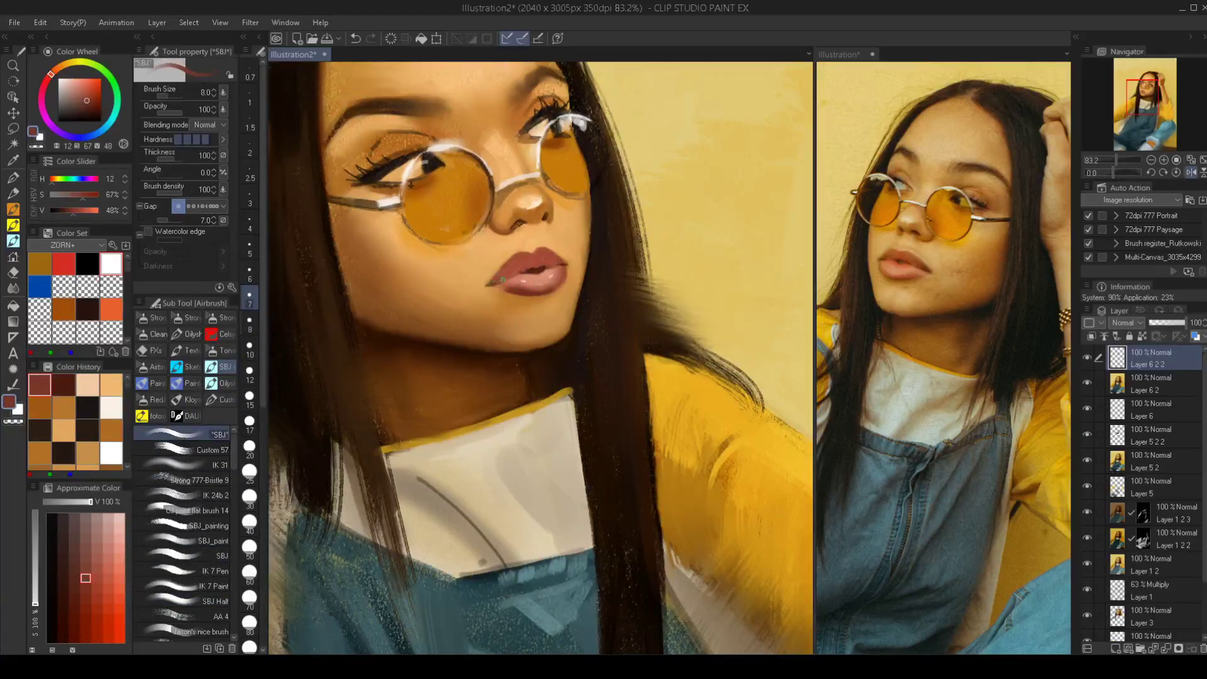
key("bracketright")
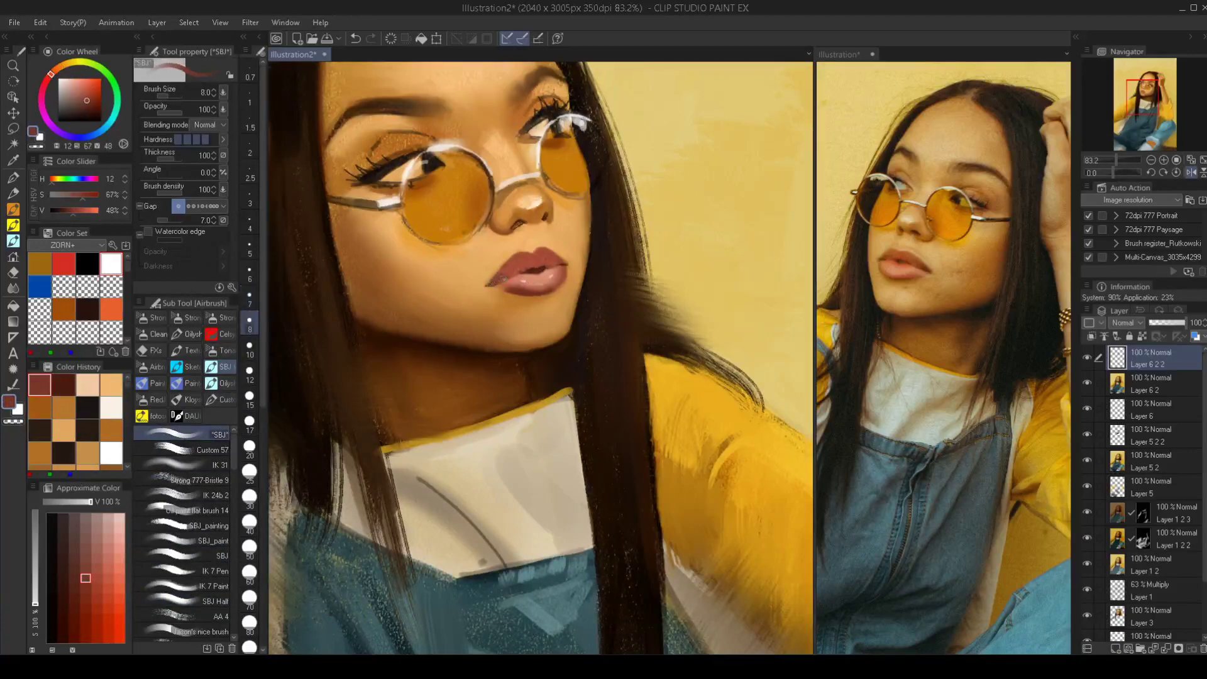
Return to the unmirrored view and refine the upper lip's edge at the mouth opening in dark red at brush sizes 6 and 7
key("h")
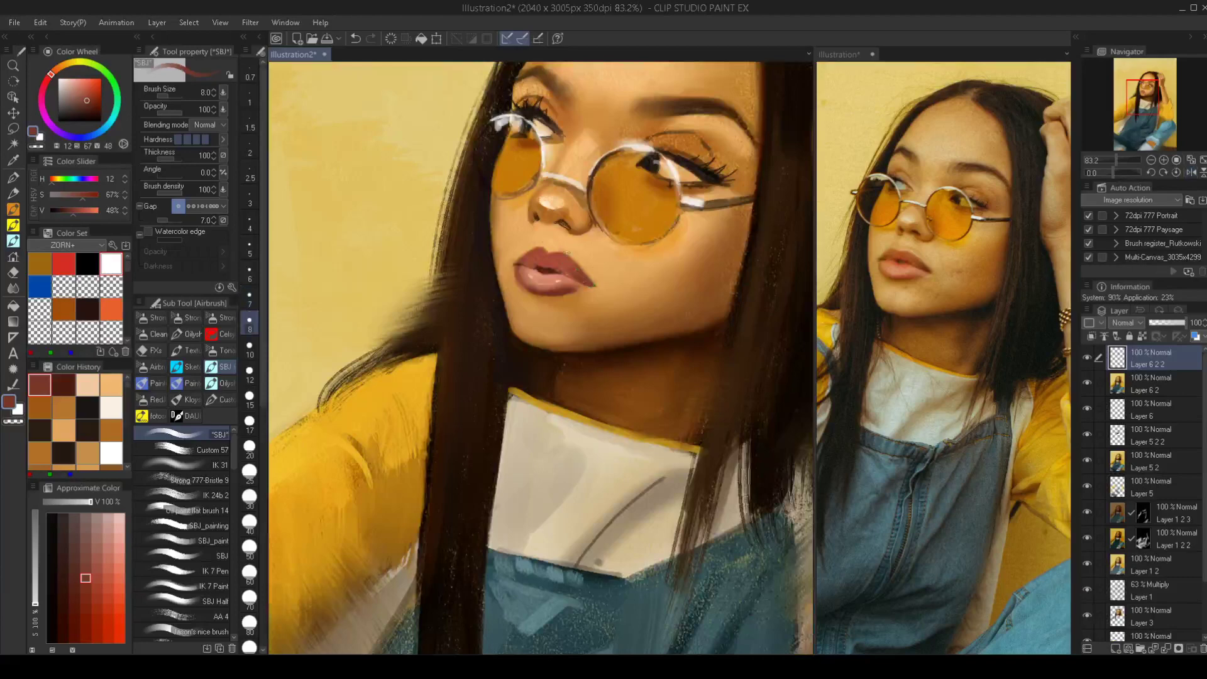
key("bracketleft")
key("bracketleft")
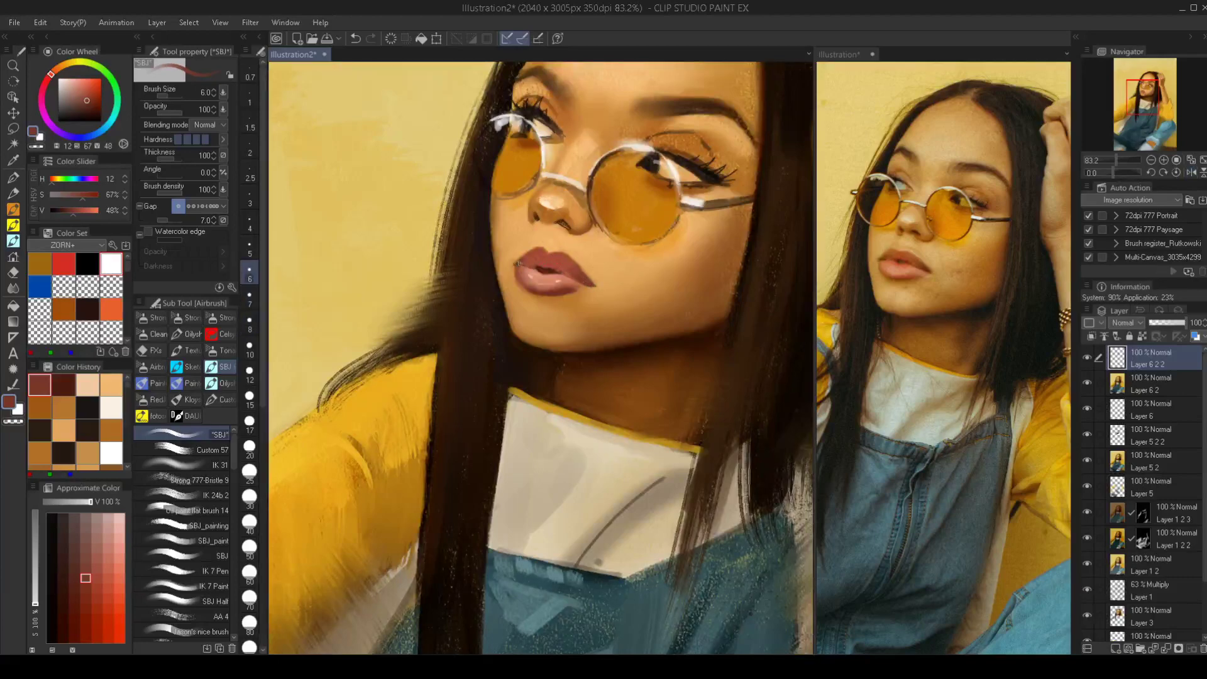
key("bracketright")
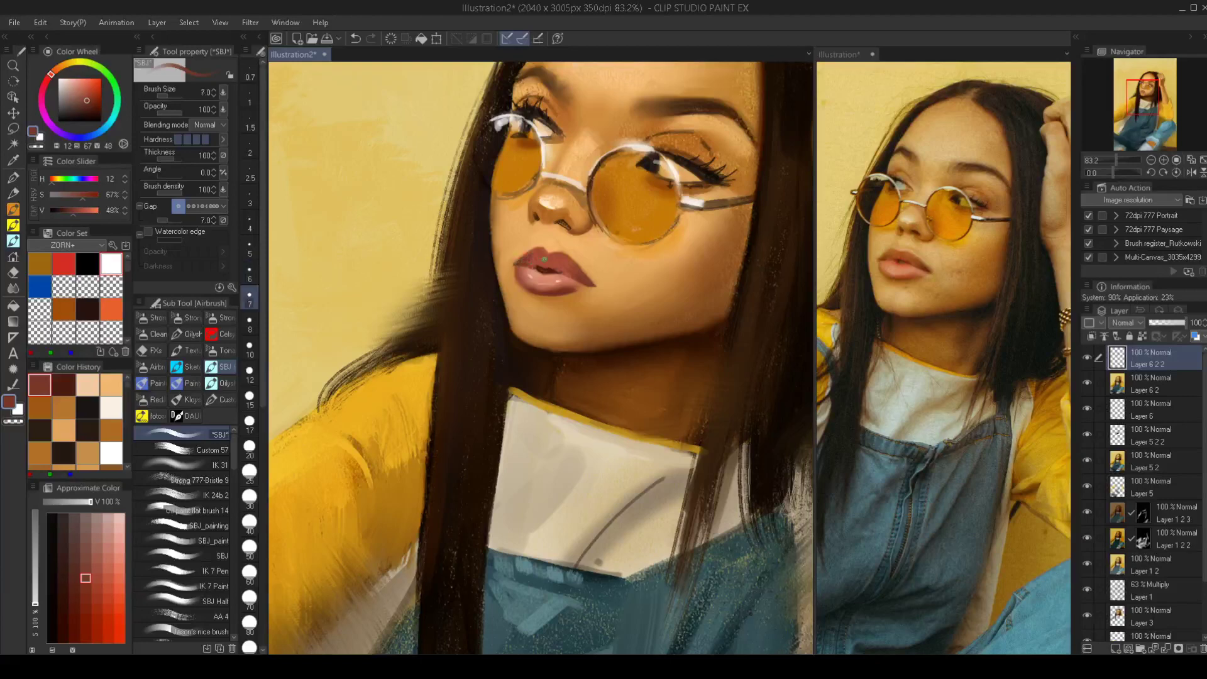
Blend the upper lip with reds sampled from its surface at brush sizes 9 and 10
left_click(546, 250, "alt")
key("bracketright")
key("bracketright")
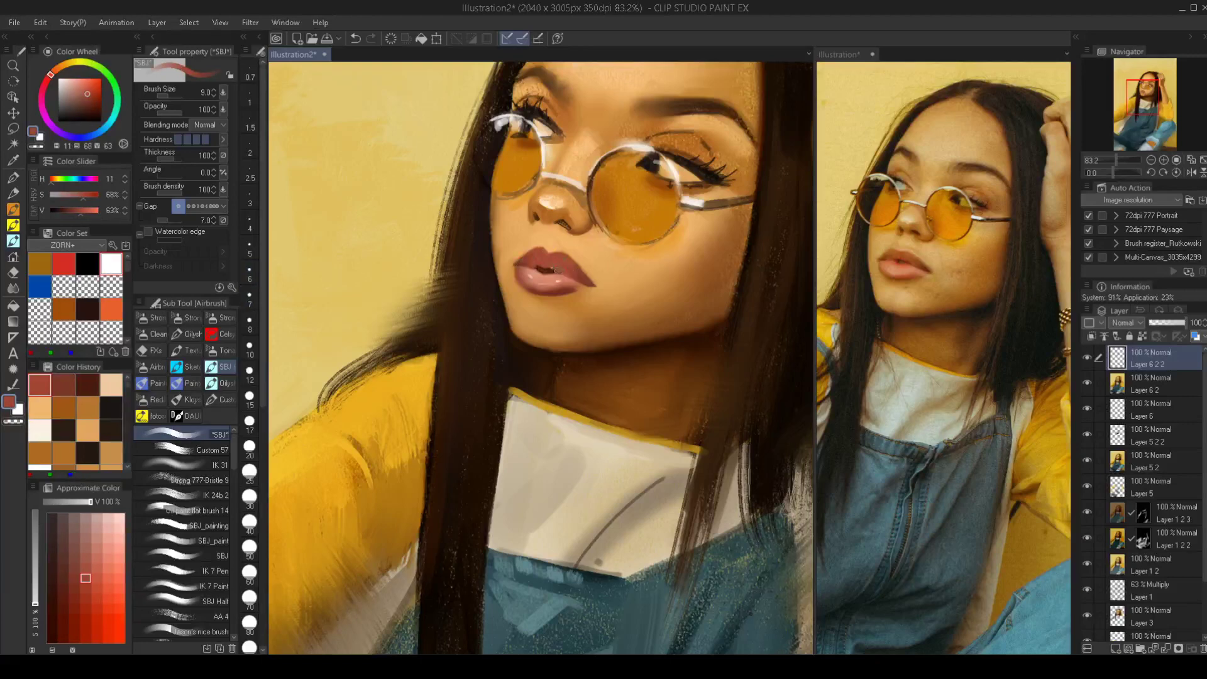
key("bracketleft")
left_click(530, 253, "alt")
key("bracketright")
key("bracketright")
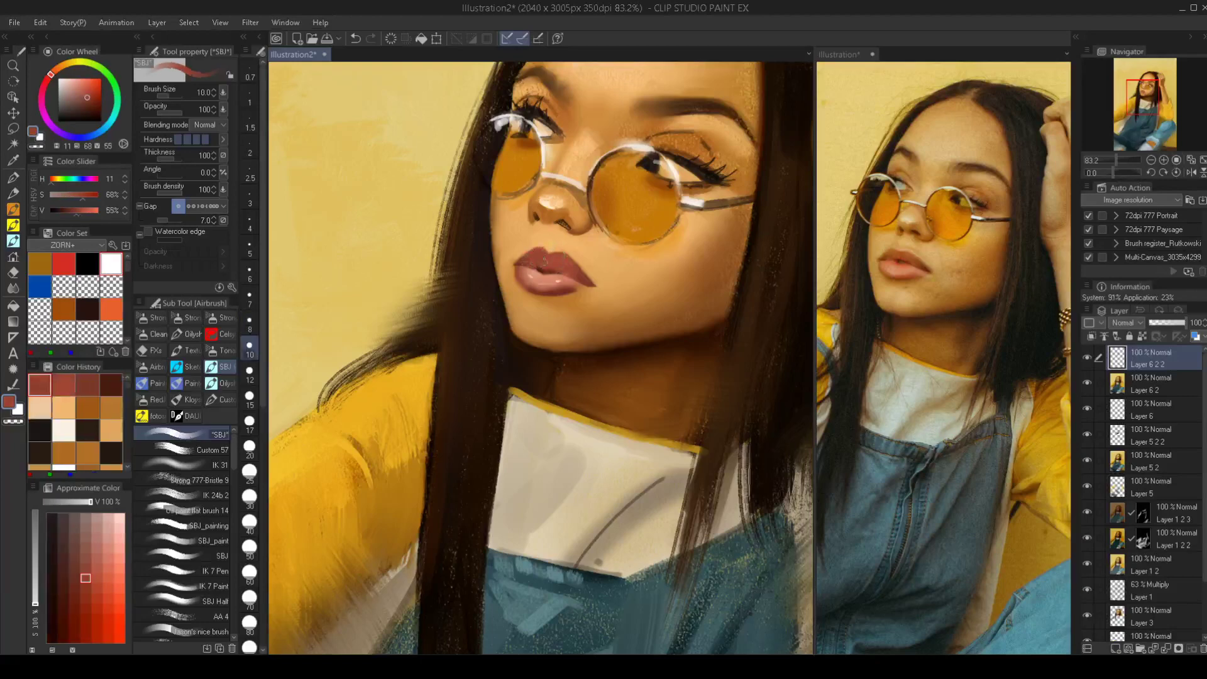
Merge all visible artwork into a new layer above the others and select the Finger tip 10 blending tool
scroll(554, 288, "down", 4)
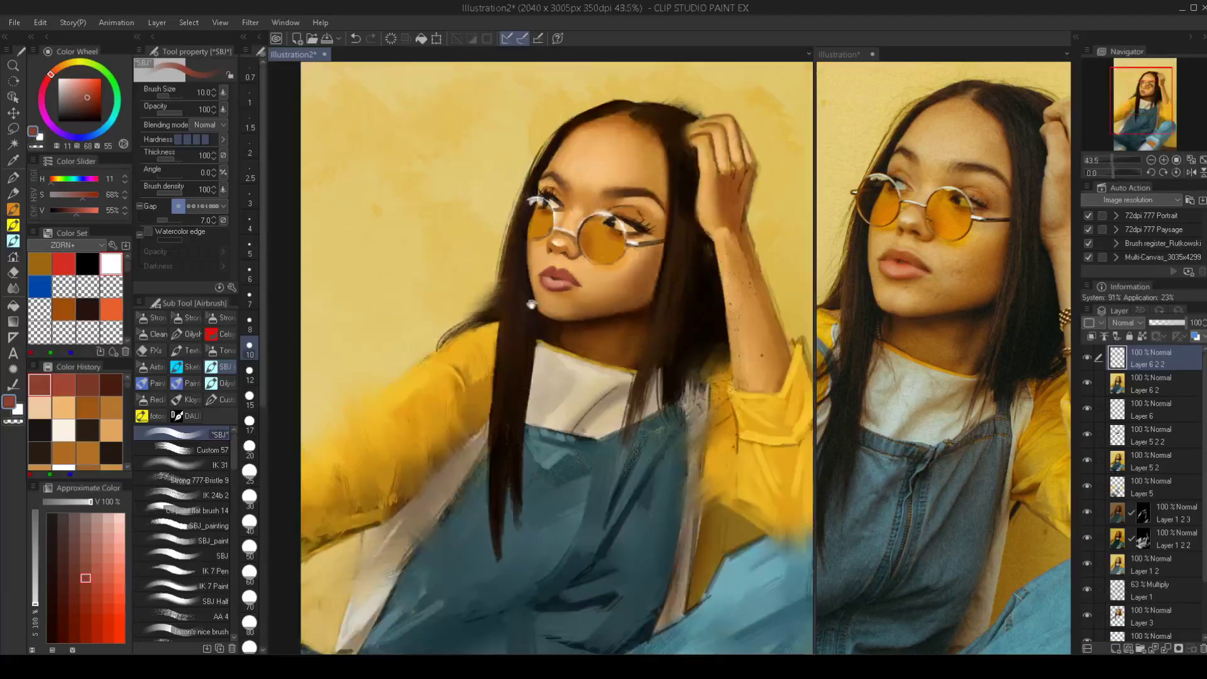
scroll(536, 311, "down", 3)
key("h")
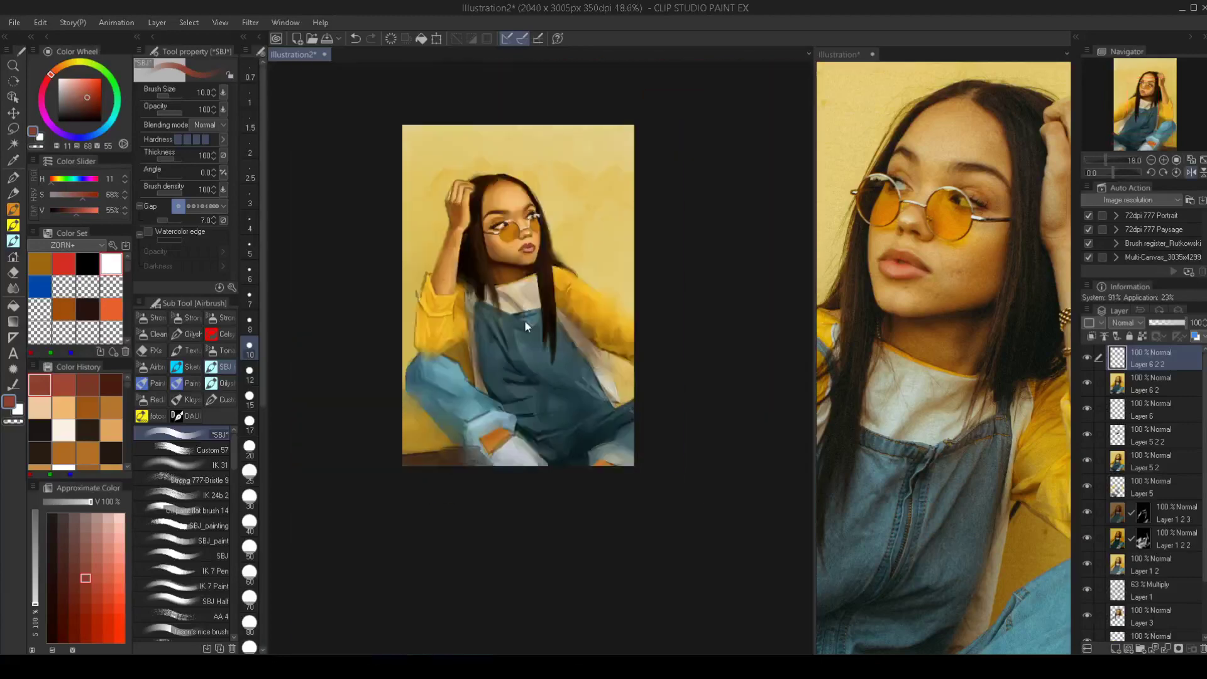
key("h")
scroll(602, 251, "up", 5)
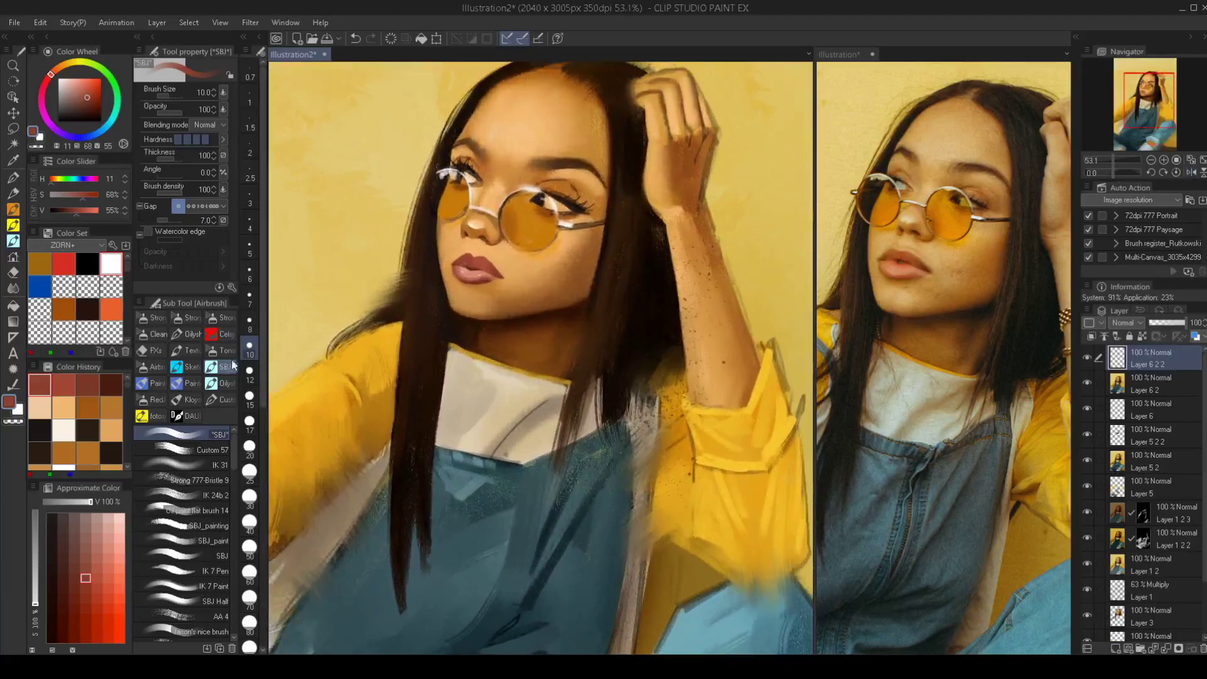
key("j")
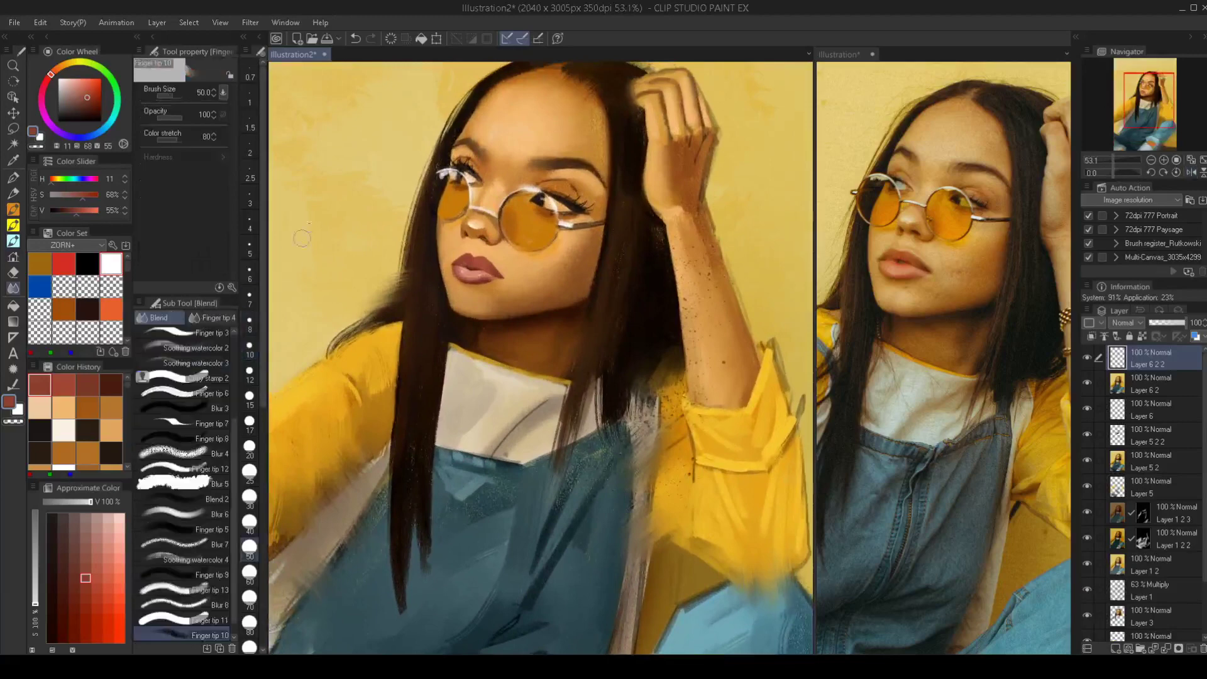
right_click(1141, 359)
left_click(1140, 343)
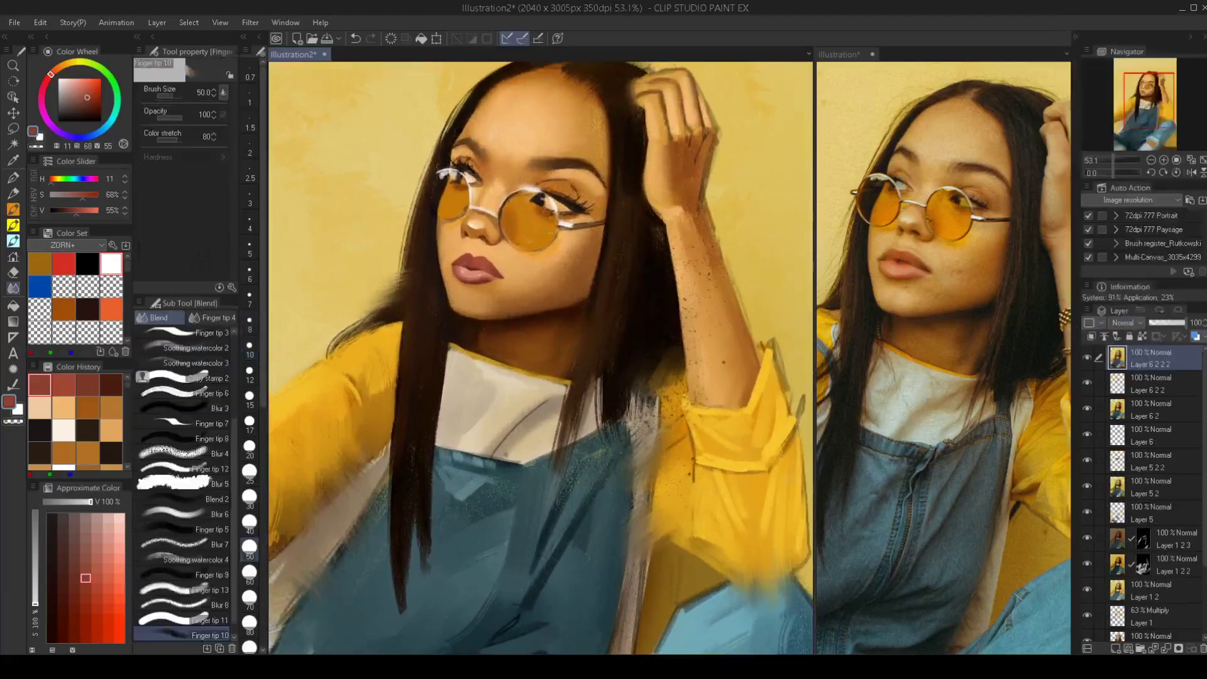
Smudge the woman's far cheek and jaw edge beside the hair with Finger tip 10 at size 70
key("bracketright")
key("bracketright")
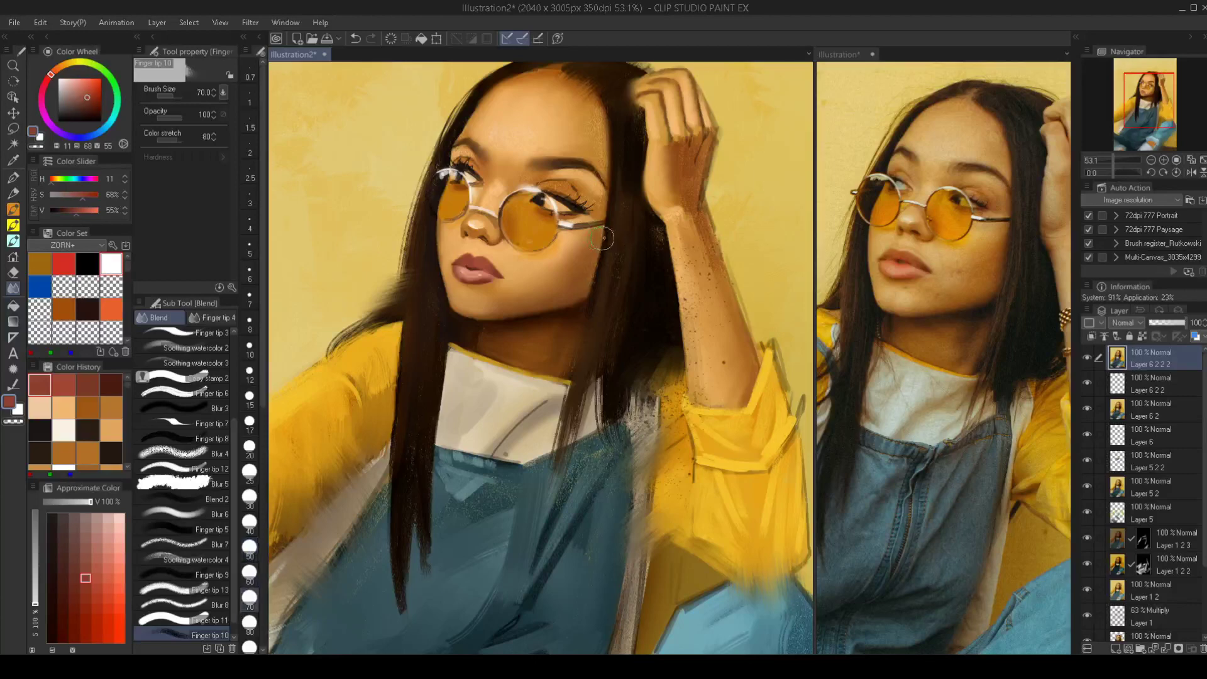
left_click_drag(602, 266, 583, 292)
left_click_drag(585, 310, 550, 324)
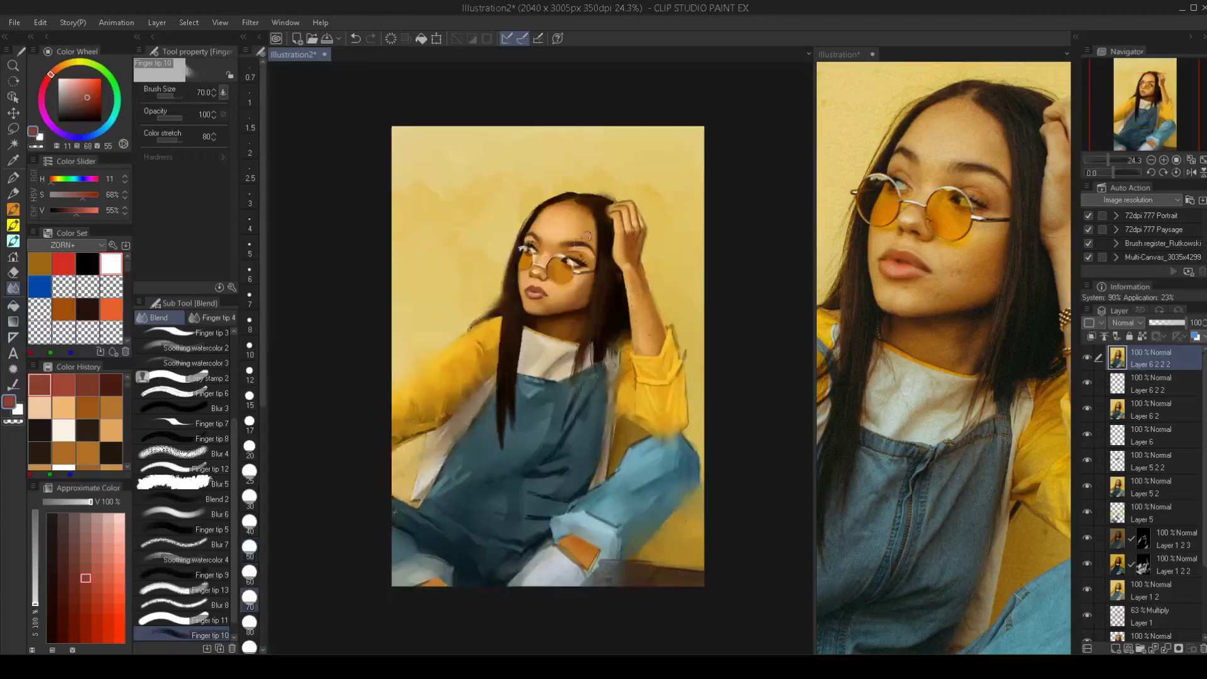
Refine the cheek and jaw edge with the blending tool at size 50, checking the portrait mirrored and unmirrored
scroll(586, 236, "up", 3)
key("bracketleft")
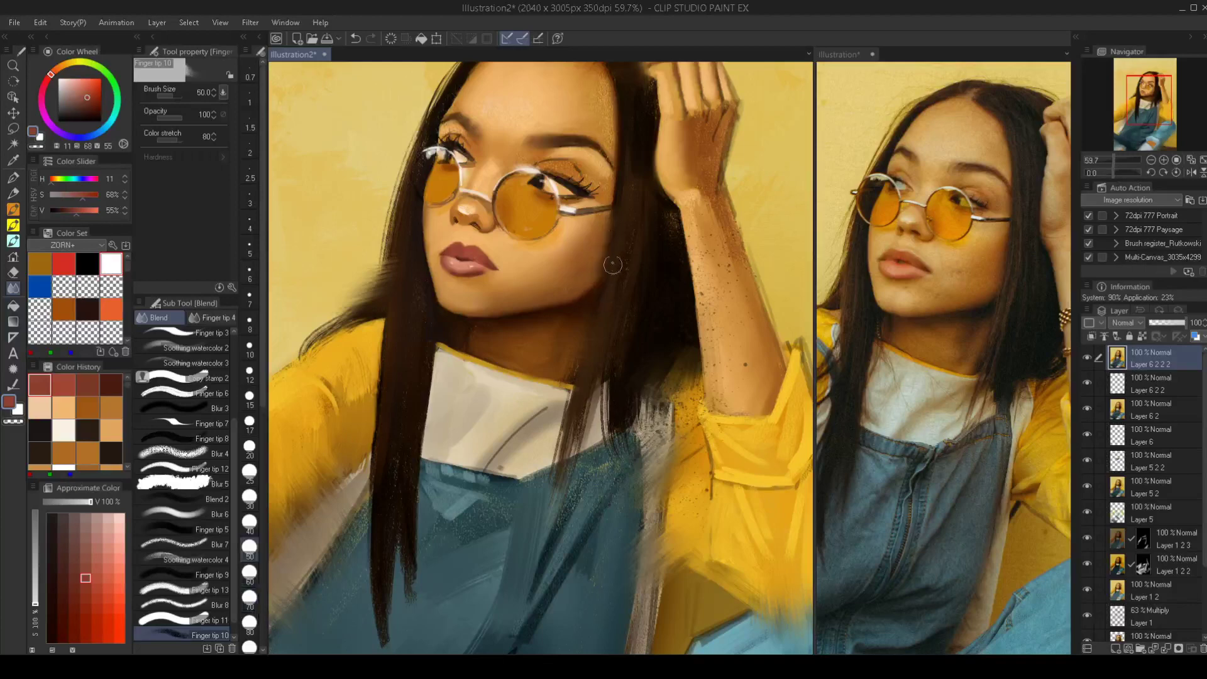
scroll(594, 308, "down", 3)
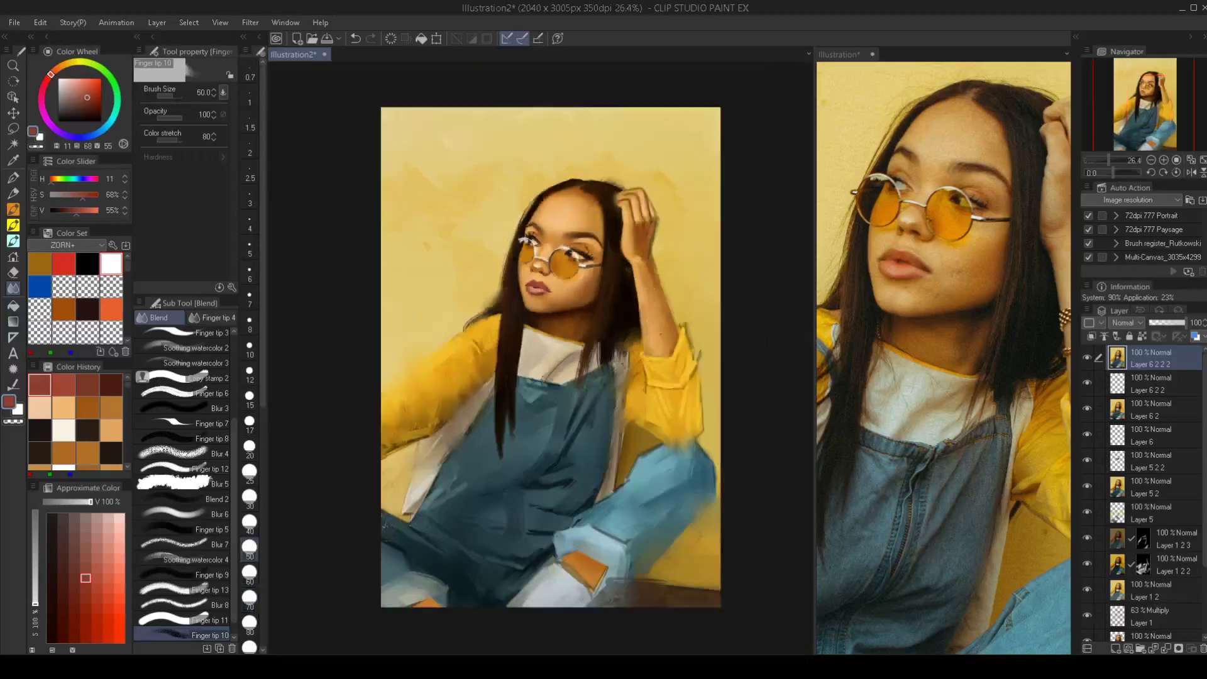
key("h")
key("h")
left_click_drag(600, 332, 579, 320)
scroll(633, 428, "up", 1)
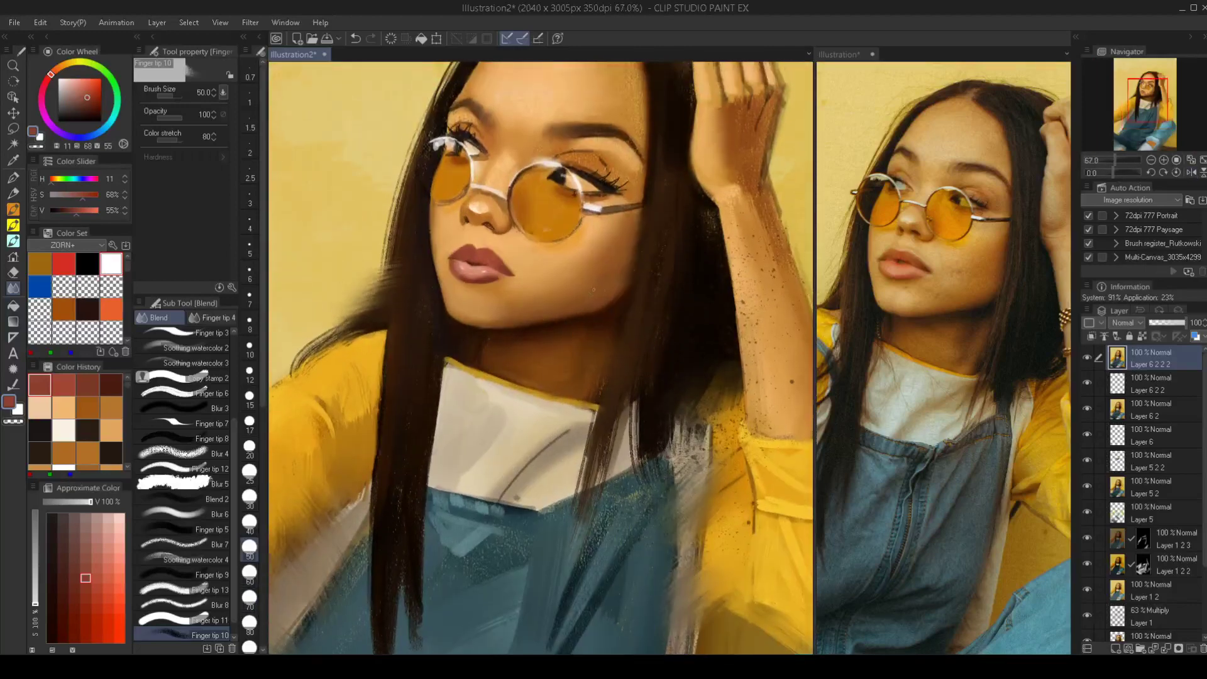
Lasso the chin and jawline and reshape them with a Mesh Transformation using 6 horizontal and 4 vertical points
key("m")
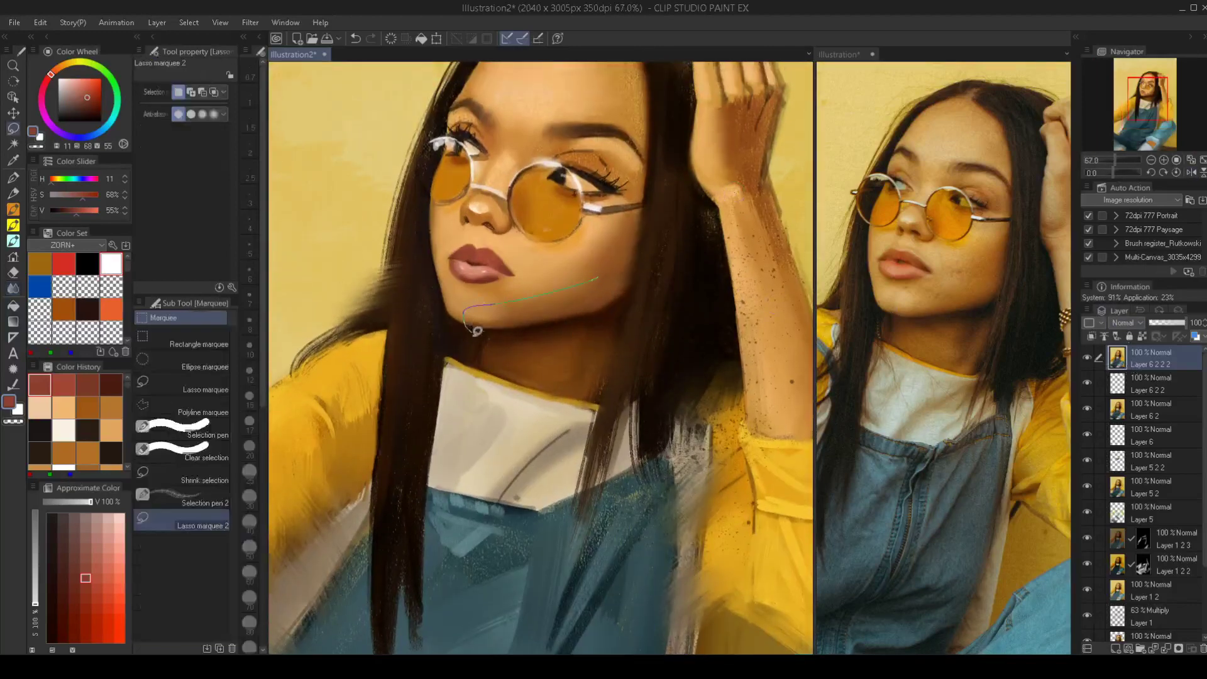
mouse_move(476, 331)
left_mouse_down()
mouse_move(493, 348)
mouse_move(538, 353)
mouse_move(594, 337)
mouse_move(633, 306)
mouse_move(648, 259)
mouse_move(607, 270)
left_mouse_up()
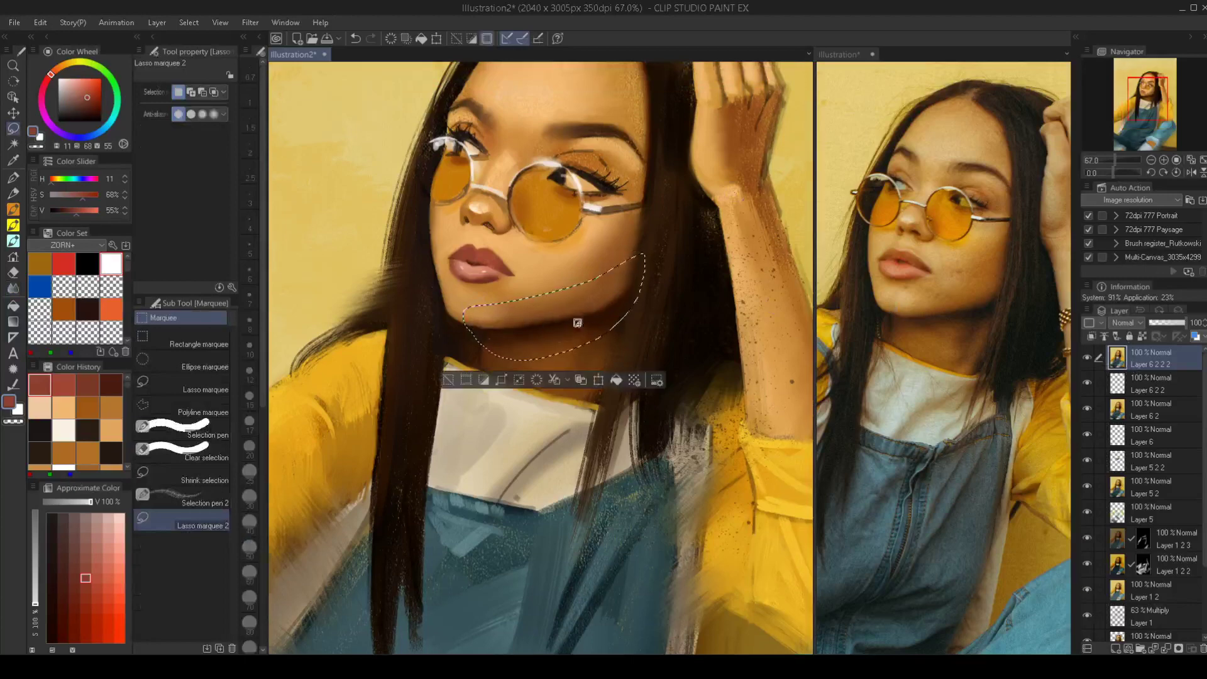
left_click(40, 22)
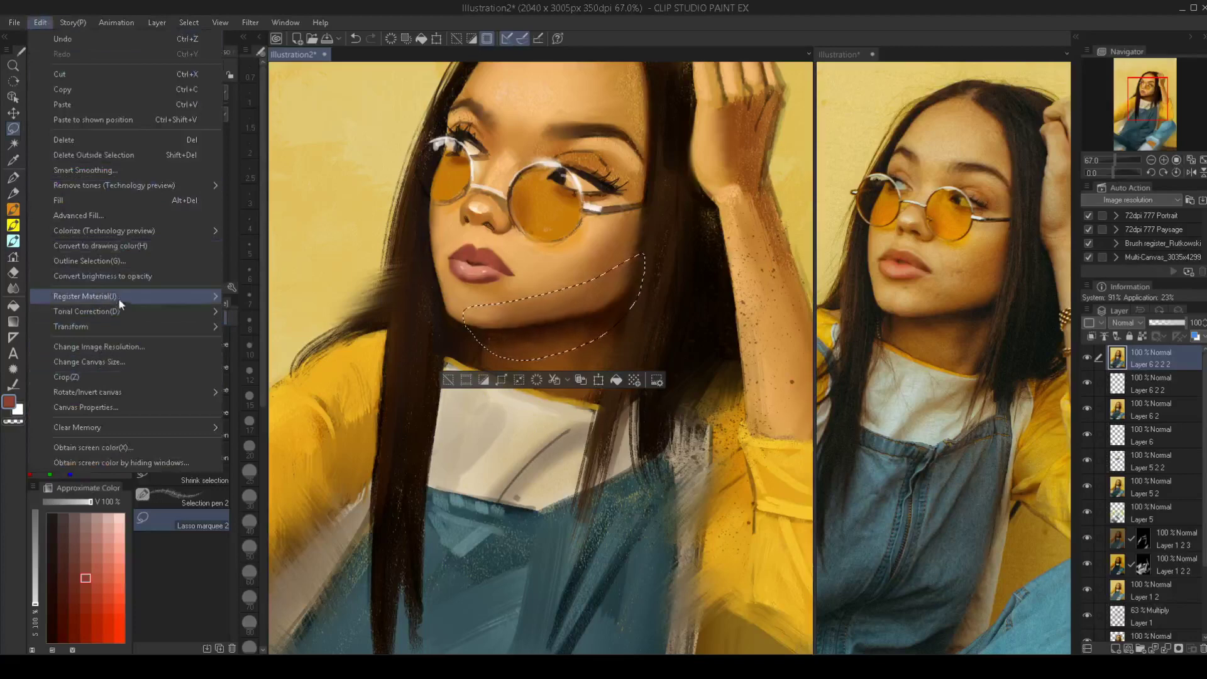
mouse_move(121, 324)
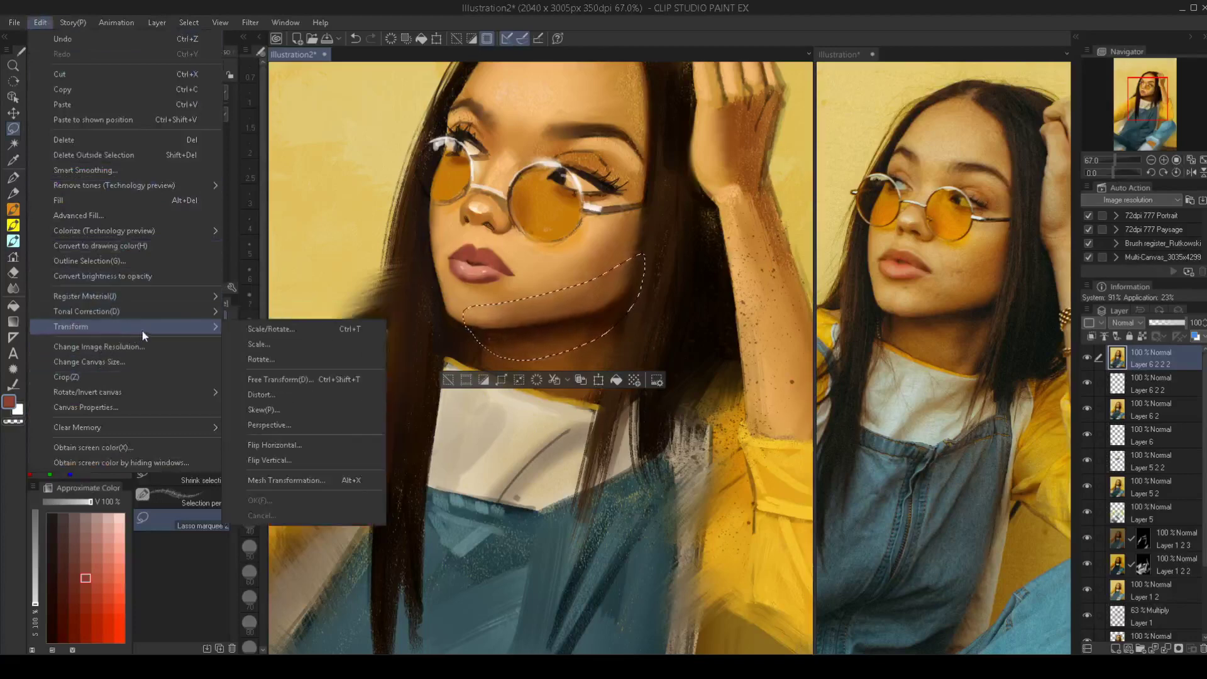
left_click(283, 479)
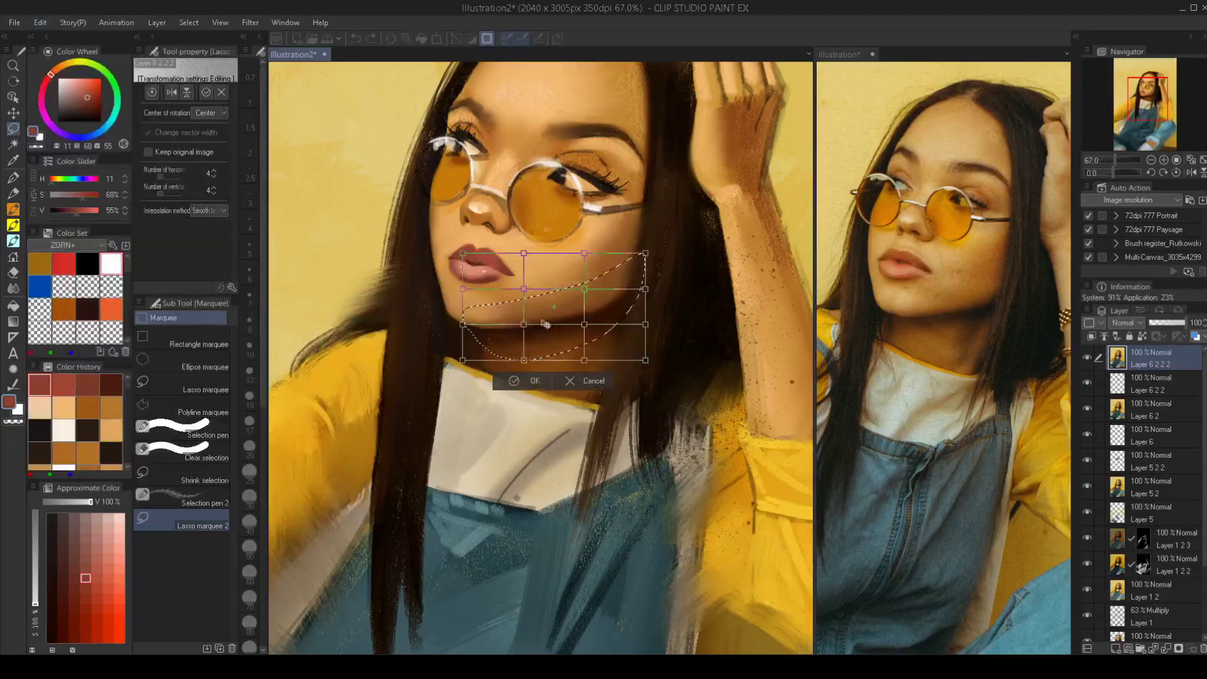
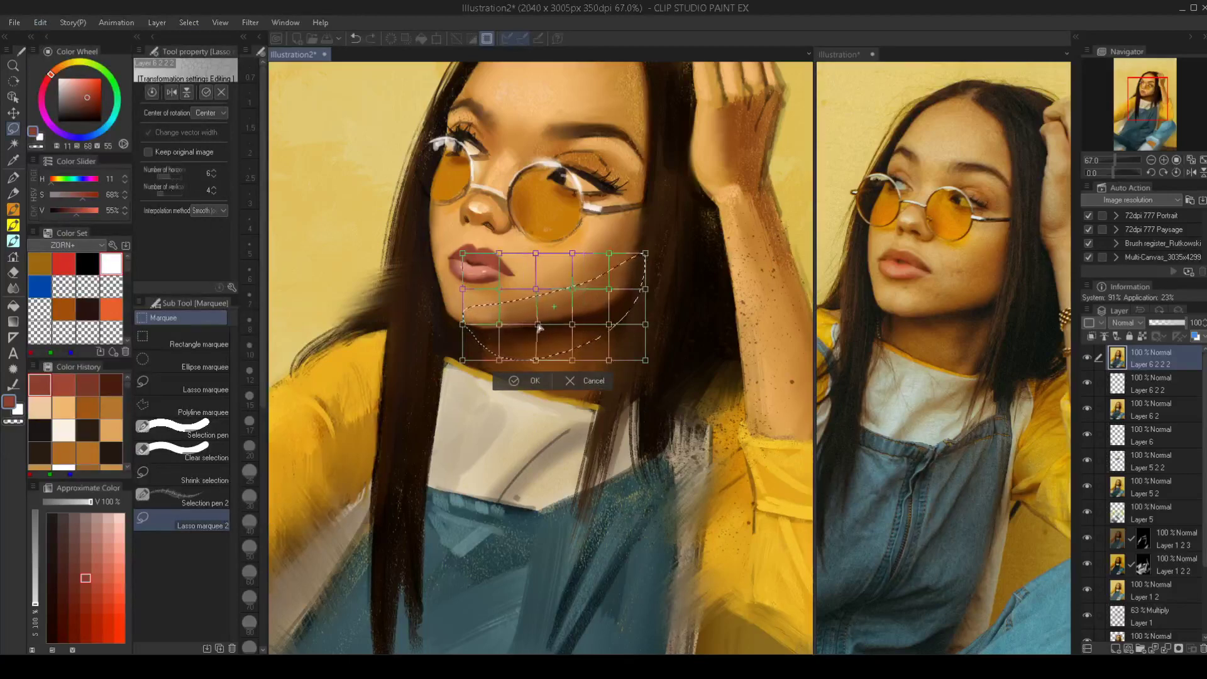
left_click_drag(538, 328, 538, 327)
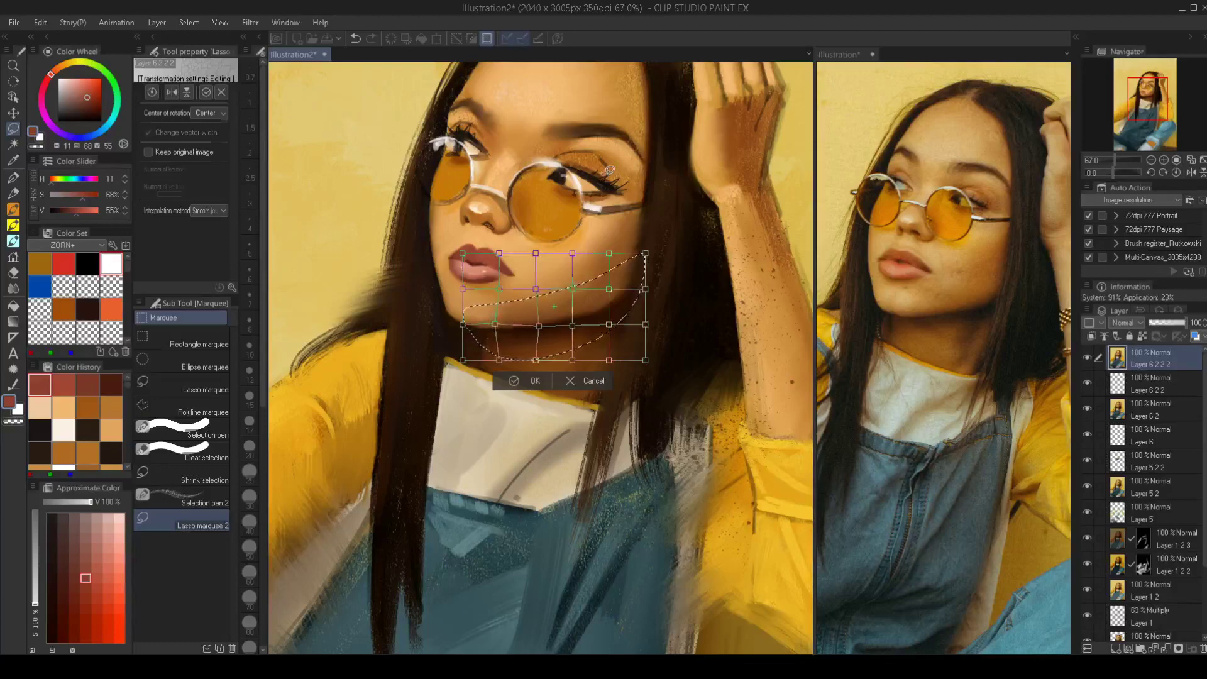
key("Return")
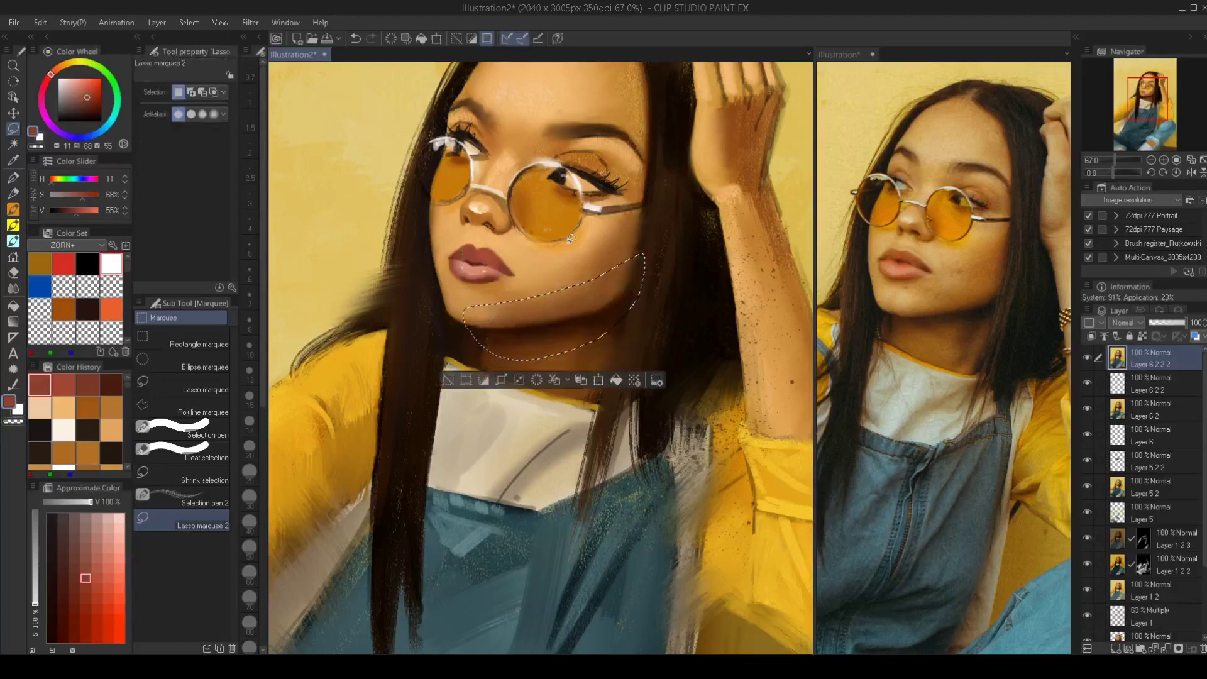
Adjust the selected jawline with another Mesh Transformation using 8 horizontal and 4 vertical points, and clear the selection
left_click(40, 22)
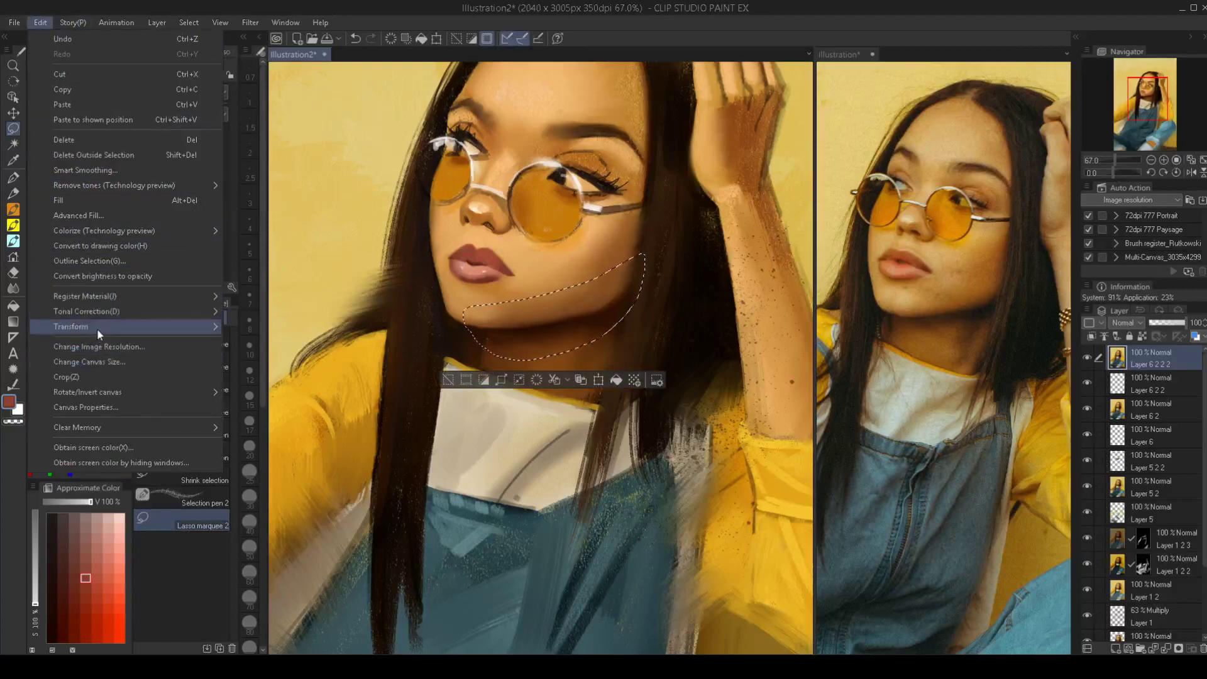
mouse_move(97, 328)
left_click(269, 480)
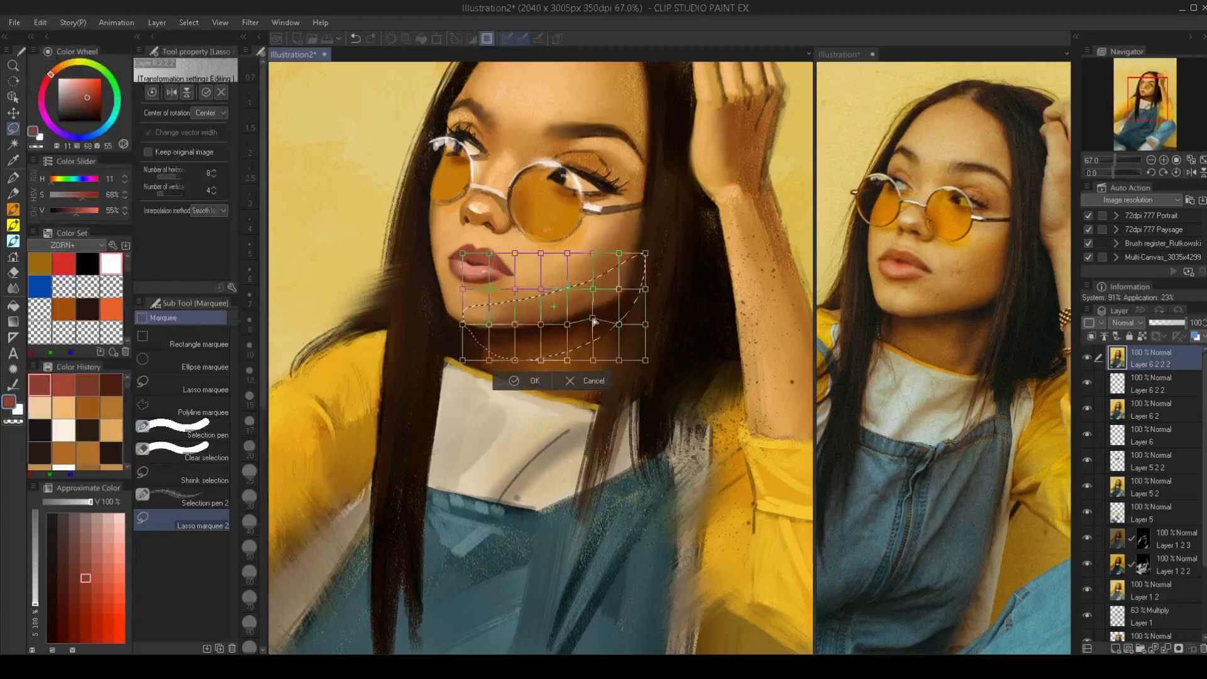
left_click_drag(592, 322, 592, 320)
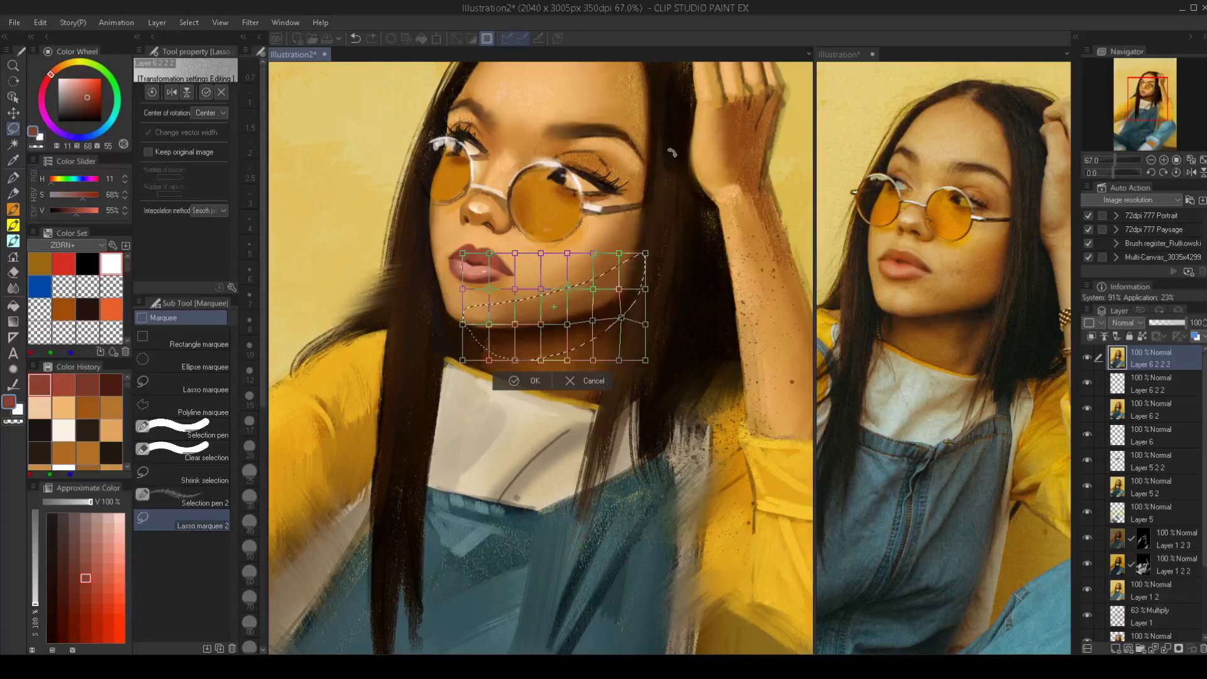
key("Return")
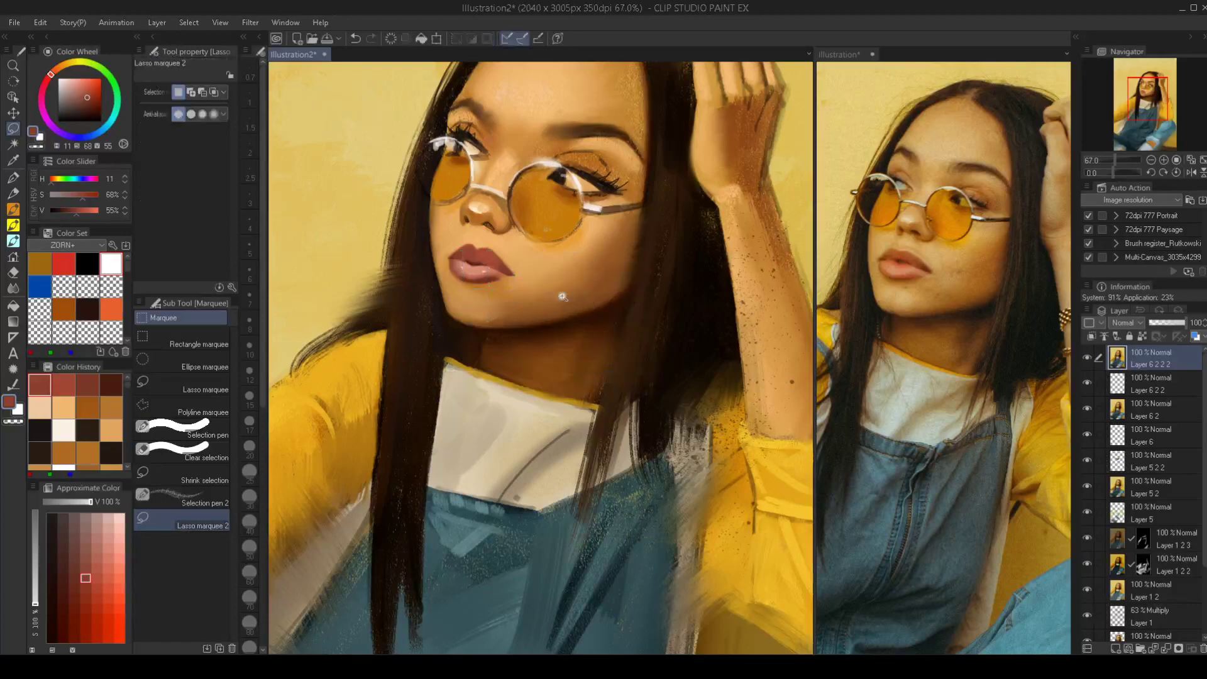
Check the whole painting mirrored and unmirrored, and fit the full reference photo in view for comparison
left_click_drag(562, 296, 354, 363)
key("h")
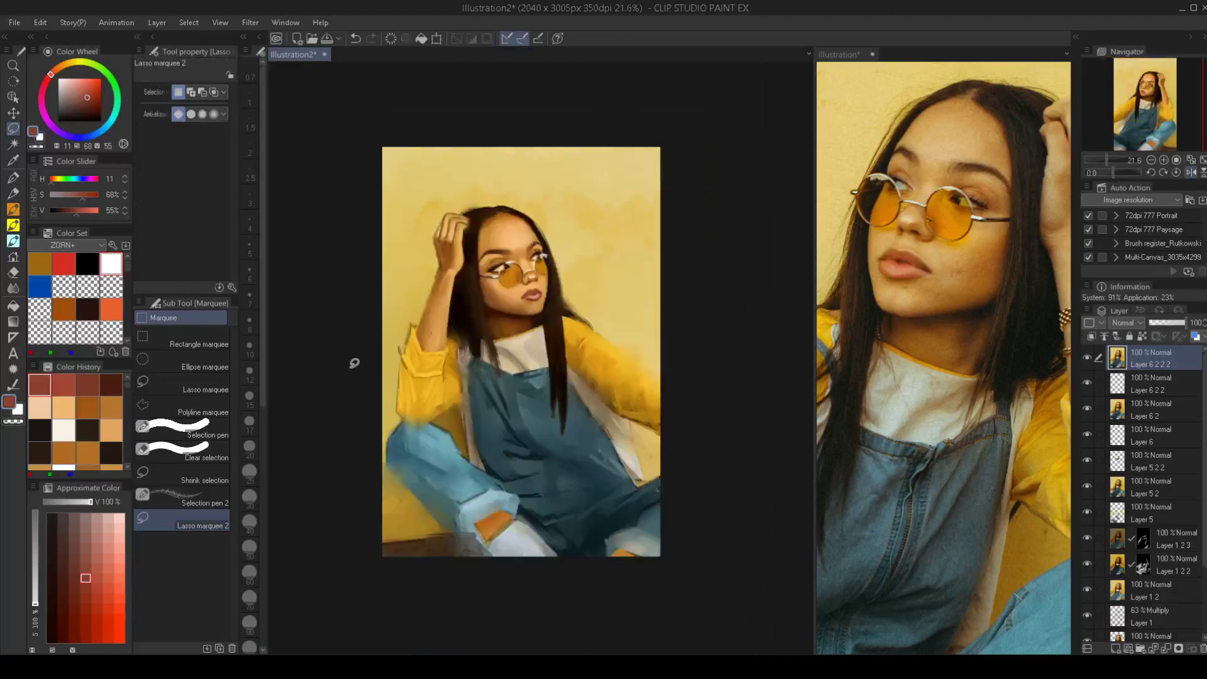
key("h")
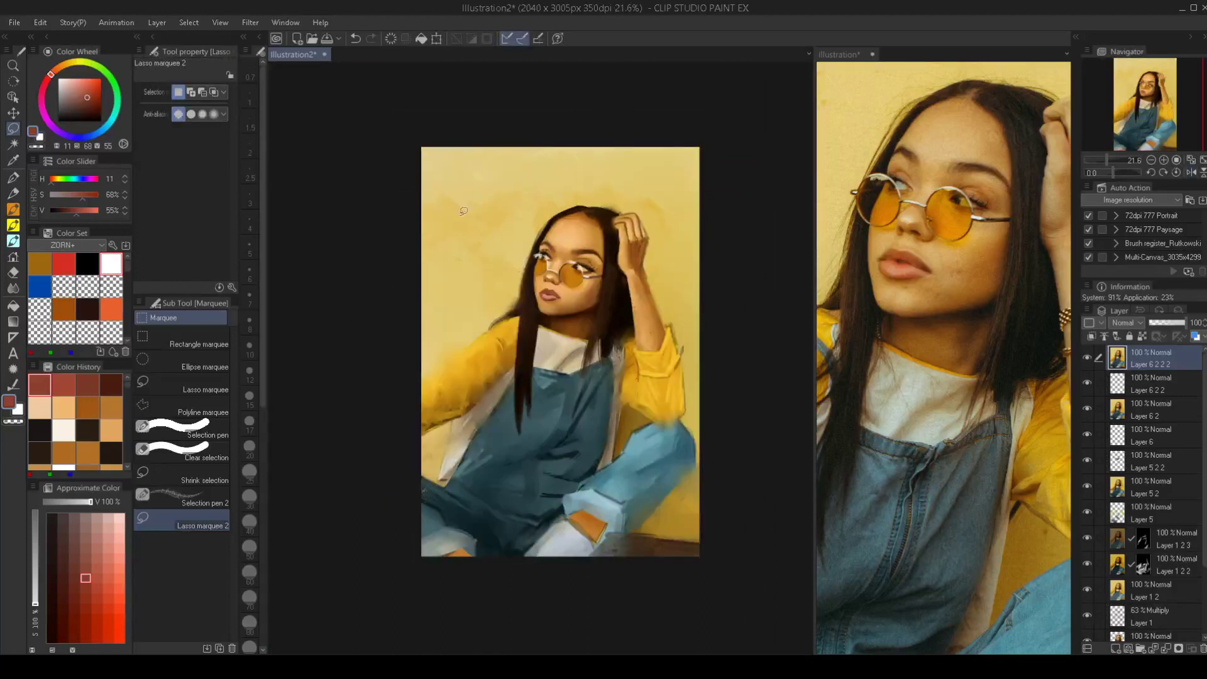
left_click_drag(549, 371, 555, 333)
left_click(929, 268)
left_click_drag(947, 267, 918, 300)
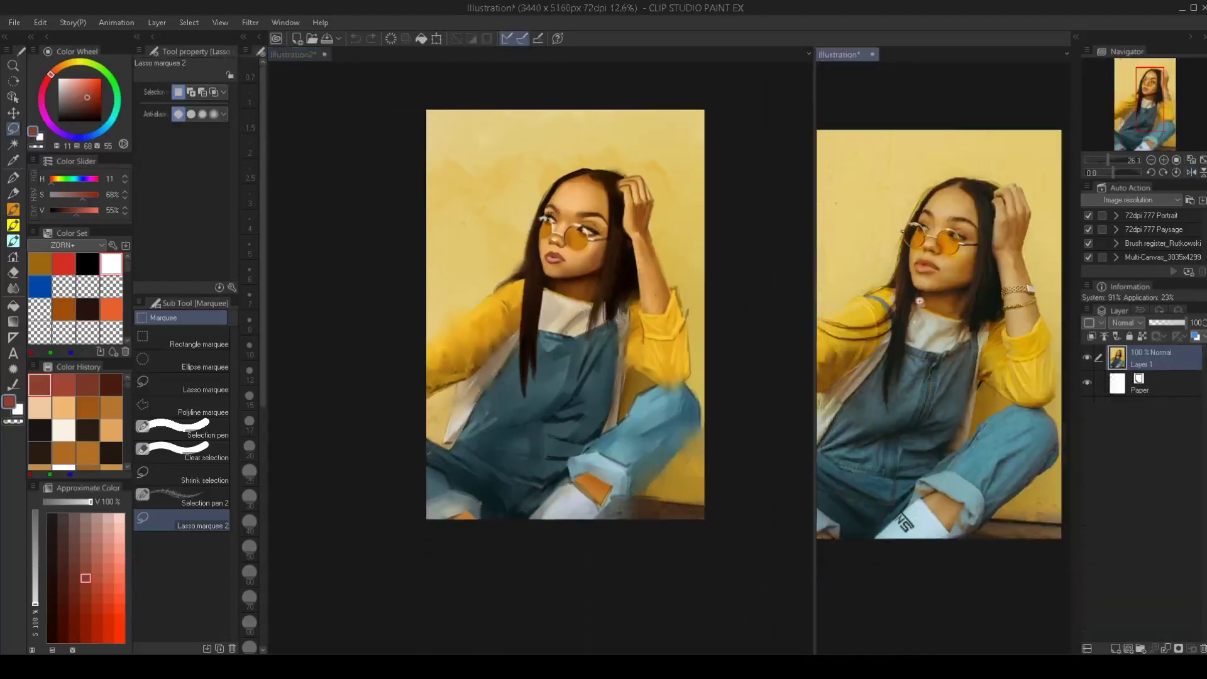
scroll(919, 301, "down", 2)
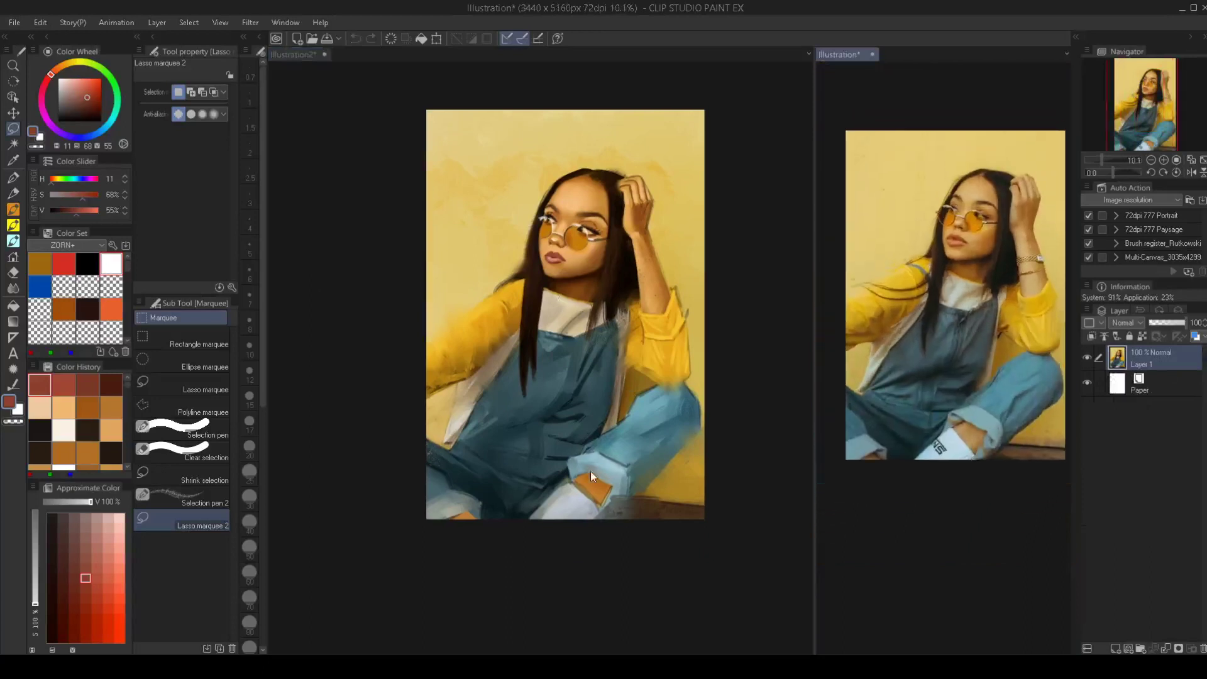
Add a new layer to the painting and paint a brown shadow on the ankle under the rolled cuff with *SBJ* at size 17
left_click(590, 470)
scroll(595, 427, "up", 5)
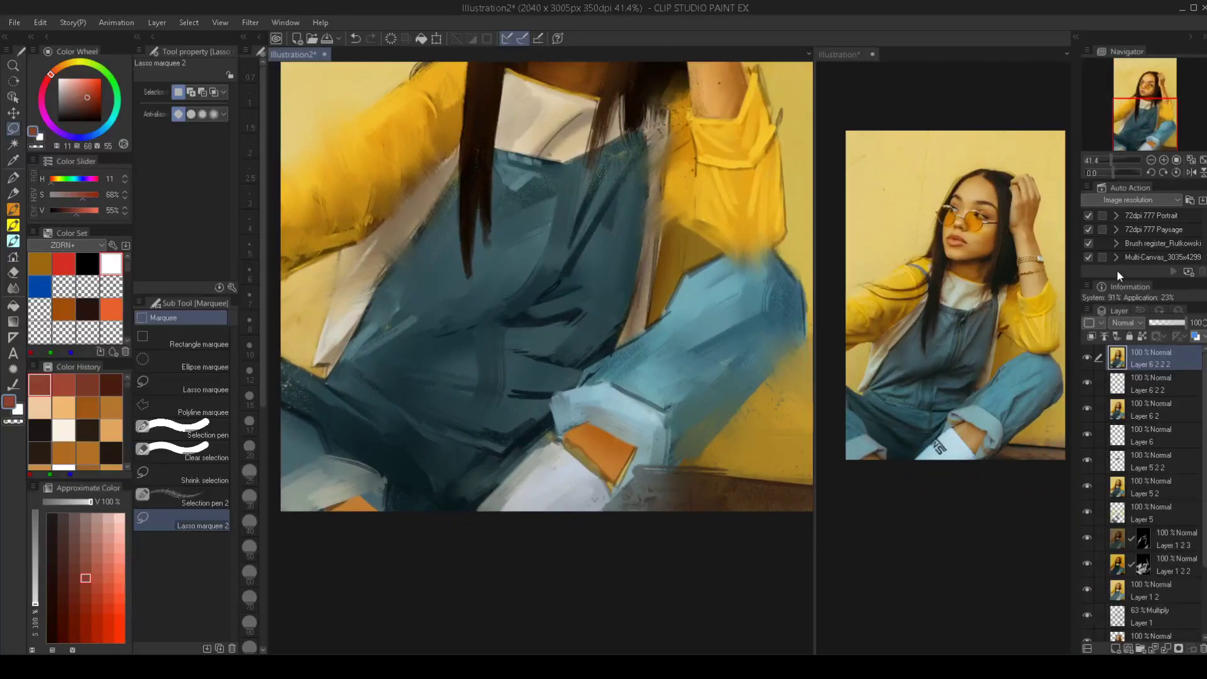
key("ctrl+shift+n")
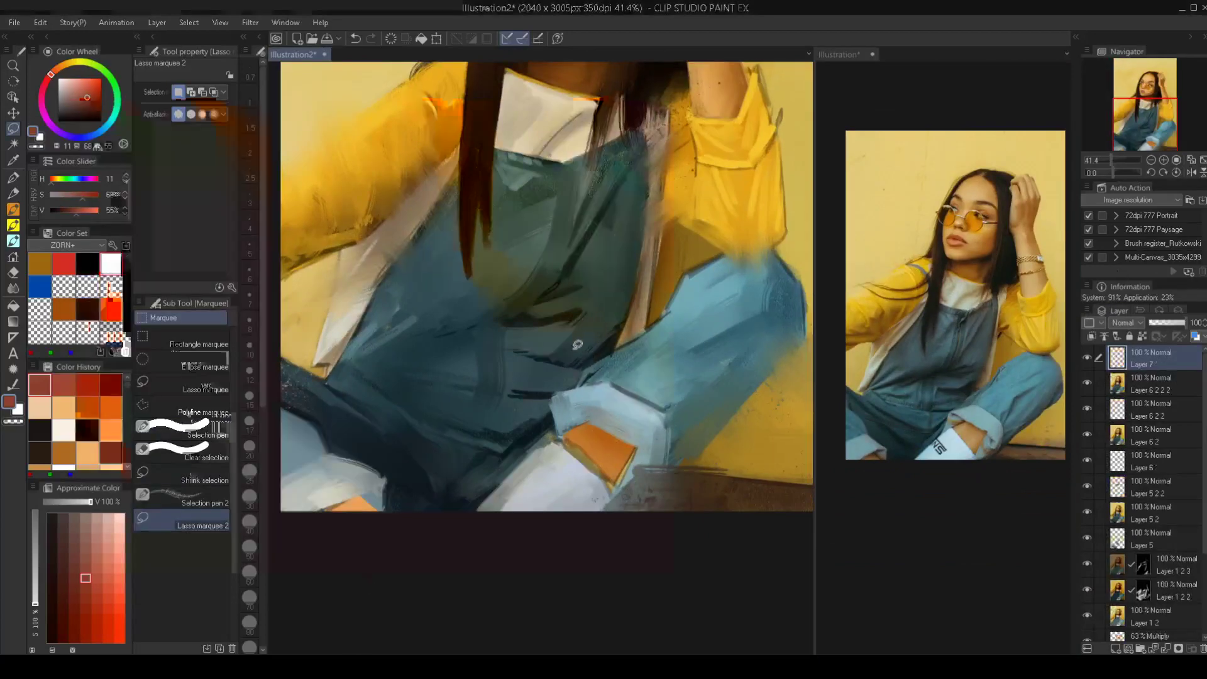
key("b")
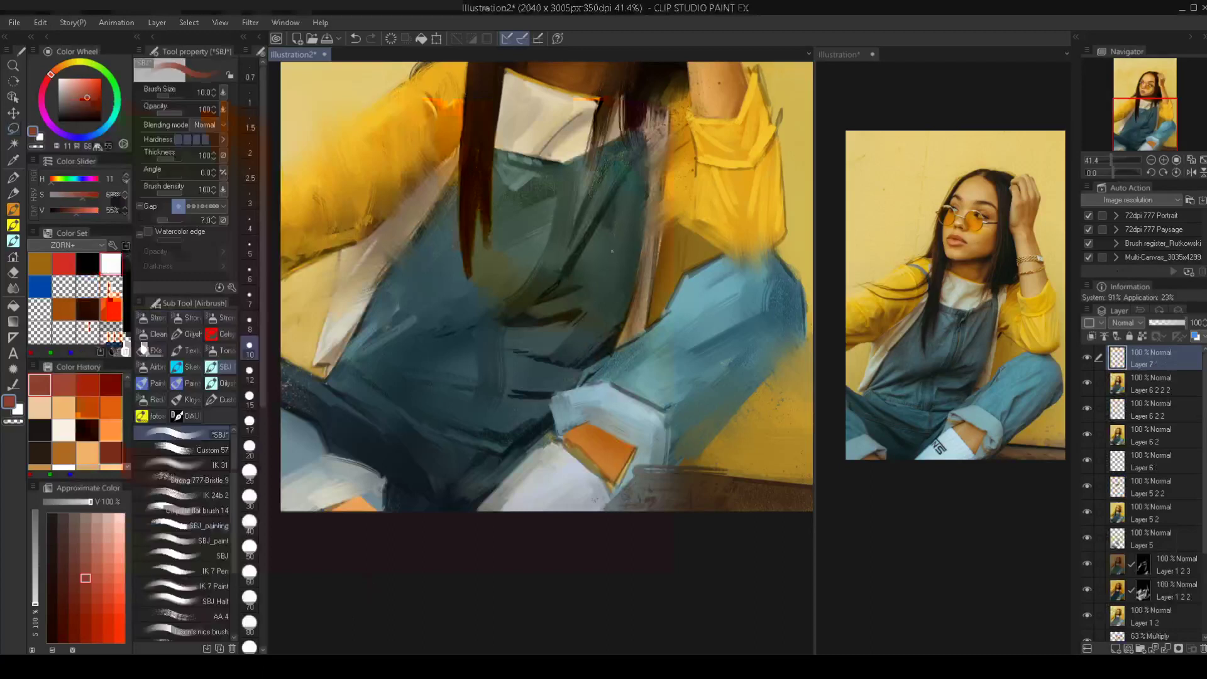
left_click(585, 80, "alt")
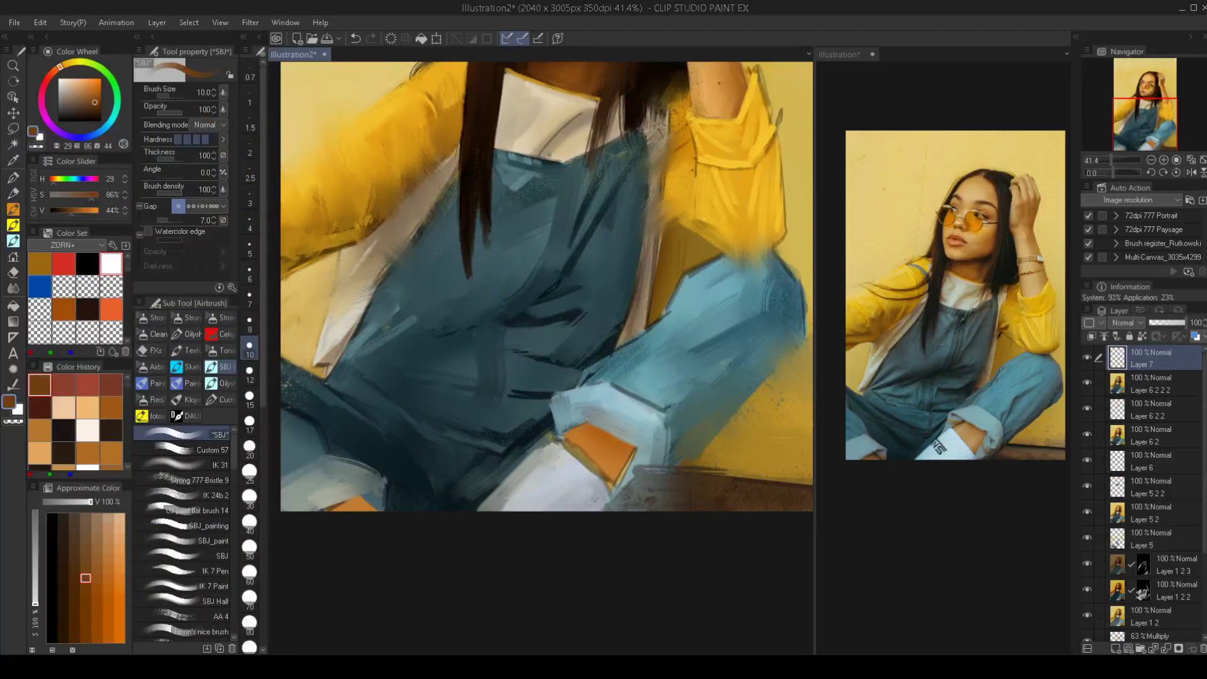
key("]")
key("]")
key("]")
mouse_move(561, 440)
left_mouse_down()
mouse_move(587, 428)
mouse_move(635, 450)
mouse_move(609, 483)
mouse_move(631, 456)
mouse_move(584, 429)
left_mouse_up()
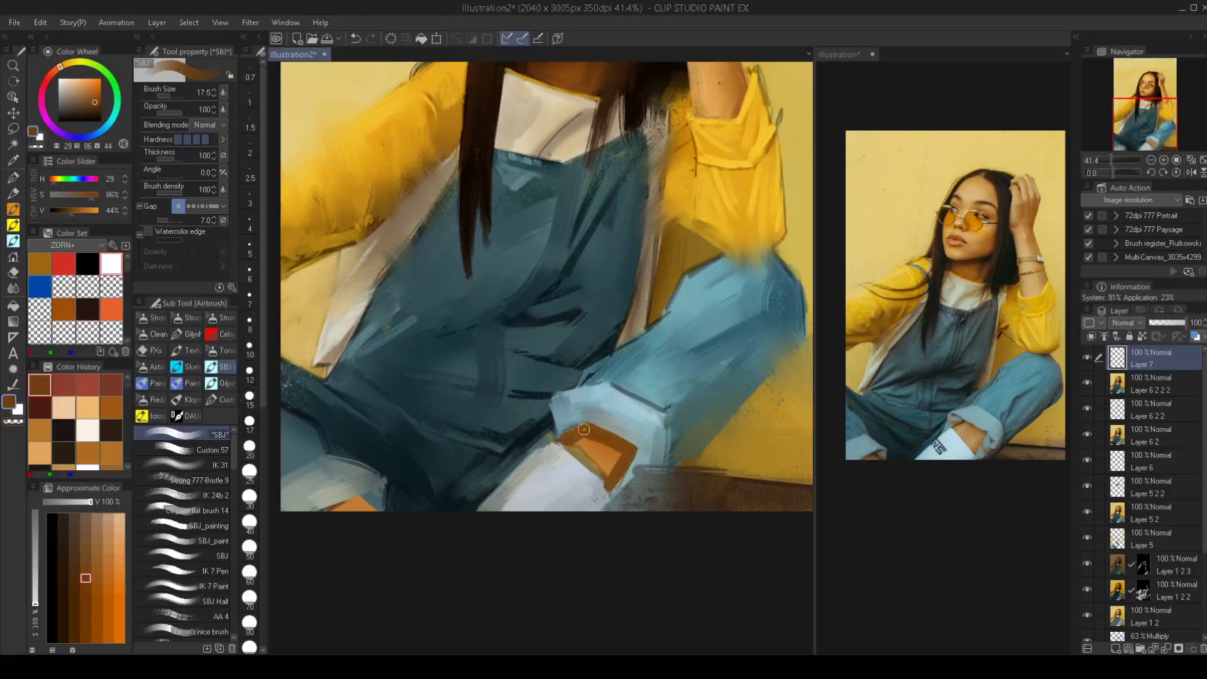
Soften the brown ankle shadow by erasing with the IK 31 brush in transparent colour at size 25
left_click(182, 465)
key("bracketright")
key("bracketright")
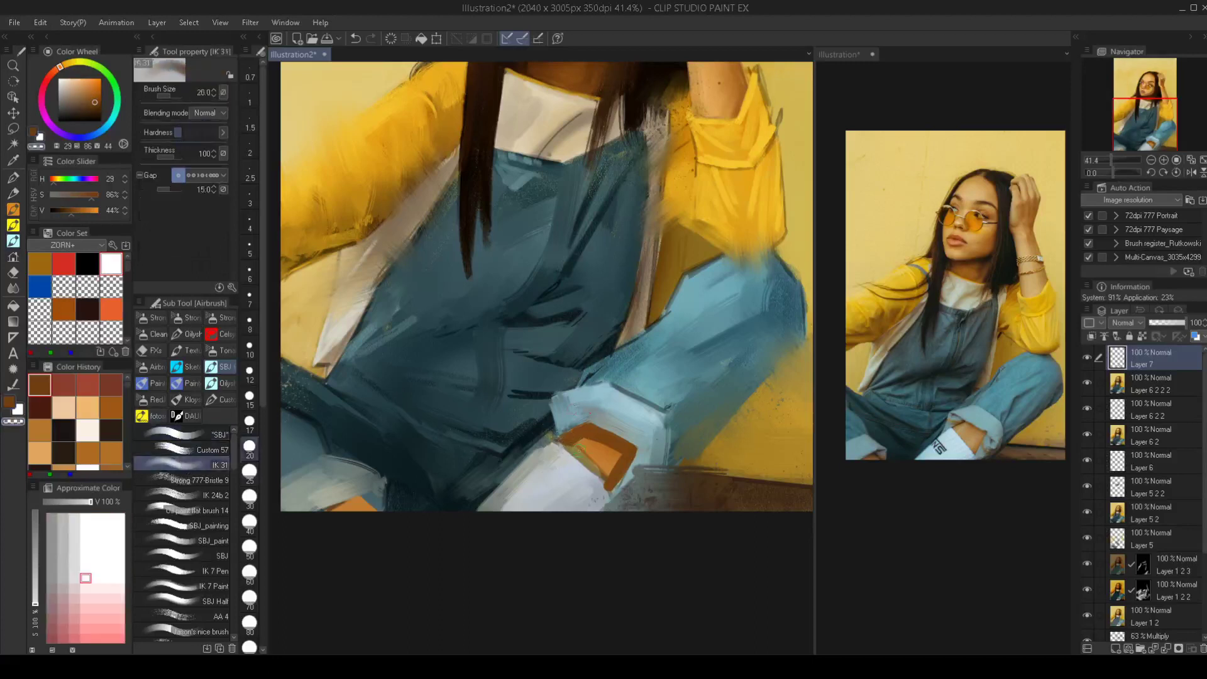
key("c")
mouse_move(597, 442)
left_mouse_down()
mouse_move(613, 448)
mouse_move(607, 485)
mouse_move(582, 441)
left_mouse_up()
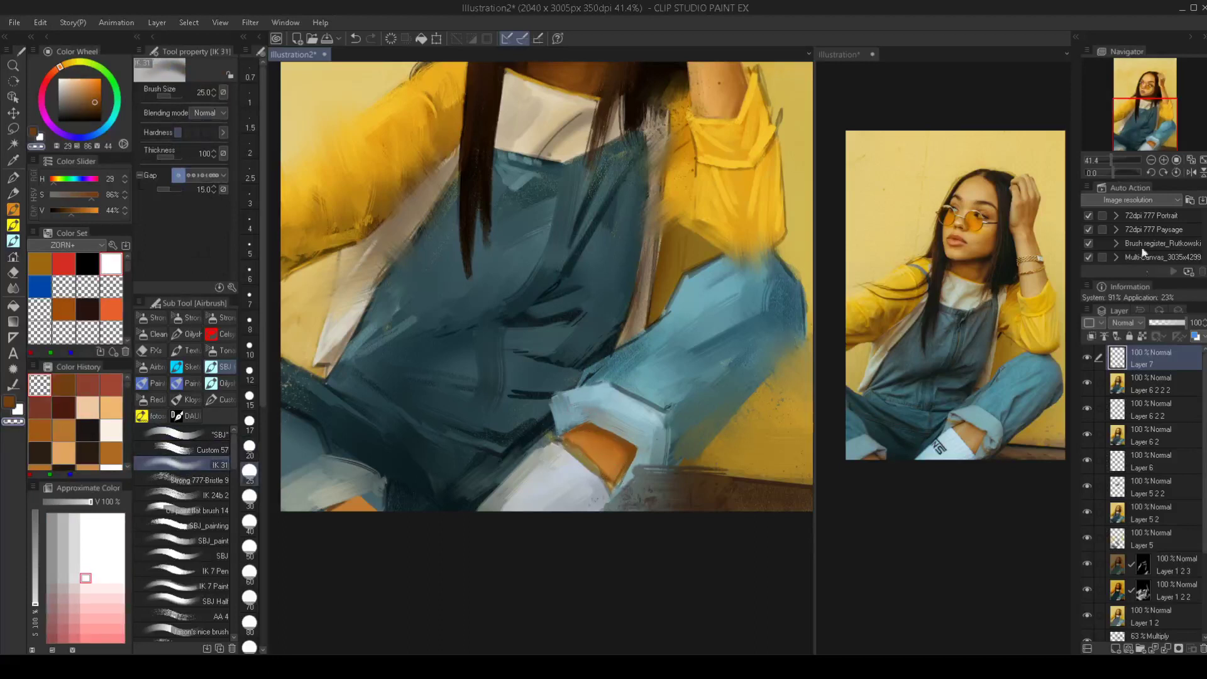
Set Layer 7 to Multiply and fade the ankle shadow further with the transparent IK 31 brush at size 35
left_click(1128, 322)
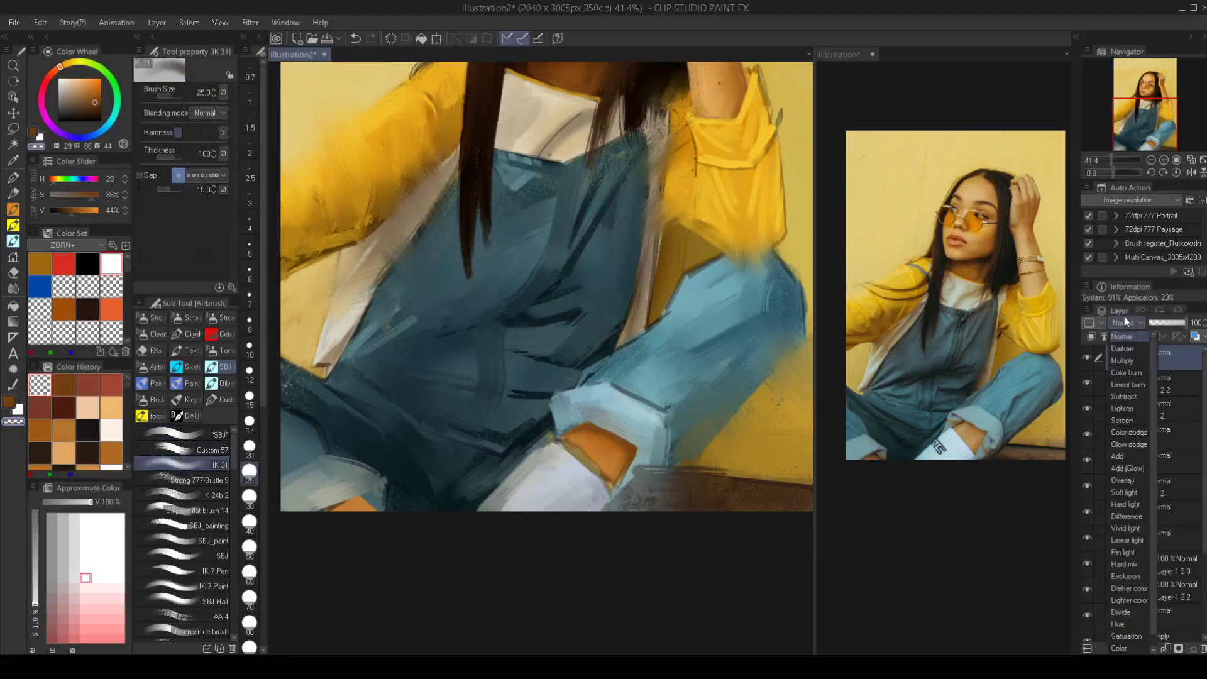
left_click(1122, 360)
key("]")
key("]")
mouse_move(593, 432)
left_mouse_down()
mouse_move(616, 452)
mouse_move(601, 486)
mouse_move(623, 459)
mouse_move(605, 443)
mouse_move(624, 451)
mouse_move(575, 425)
mouse_move(628, 446)
left_mouse_up()
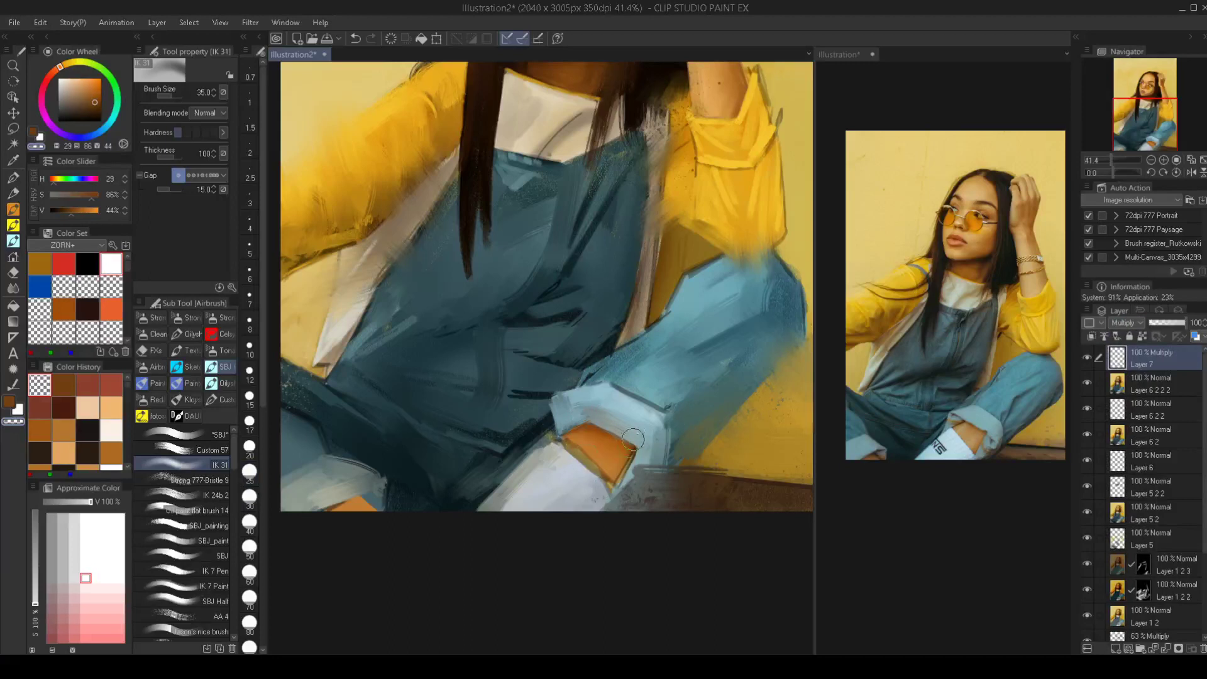
Examine the ankle shadow, the overalls and the whole figure at several zoom levels against the reference photo
scroll(629, 447, "down", 4)
left_click_drag(645, 404, 645, 432)
scroll(645, 431, "up", 1)
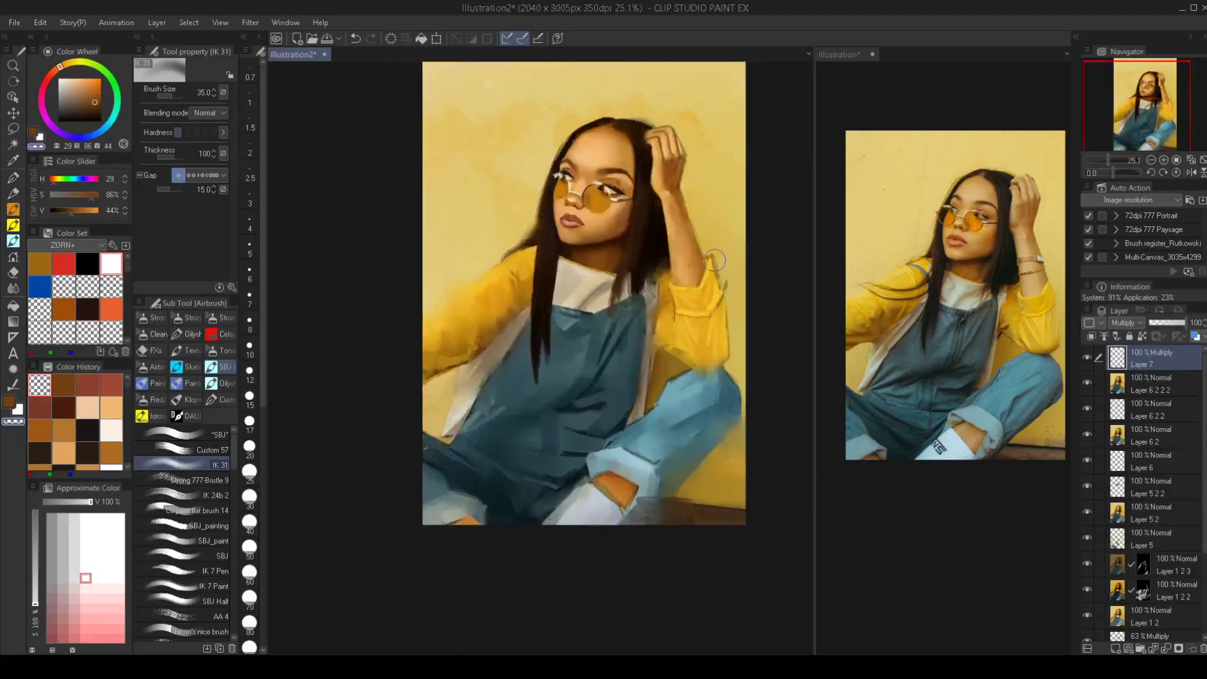
scroll(492, 431, "up", 1)
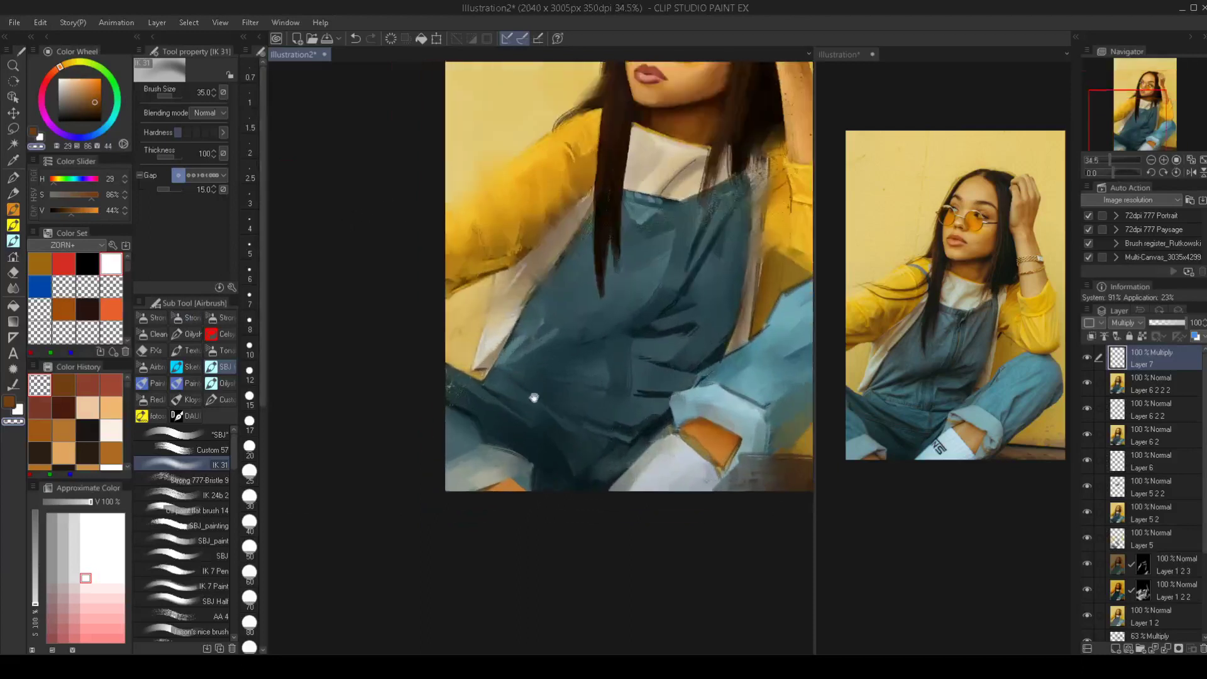
left_click_drag(564, 432, 625, 372)
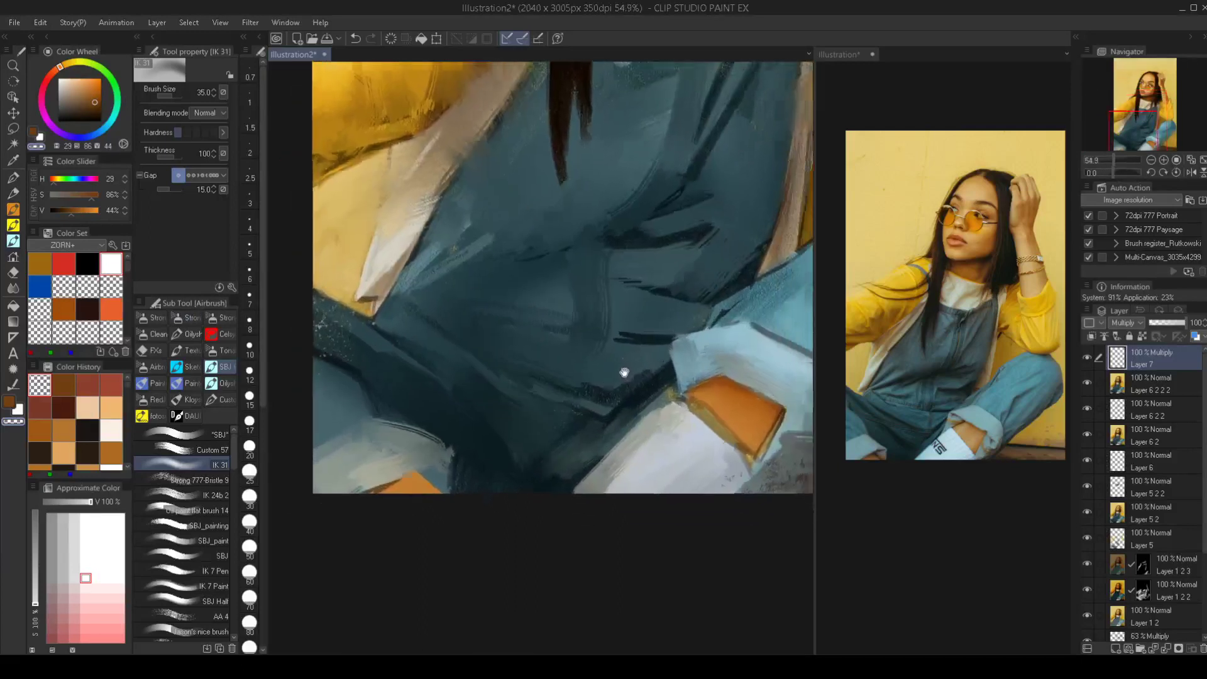
left_click_drag(609, 416, 628, 418)
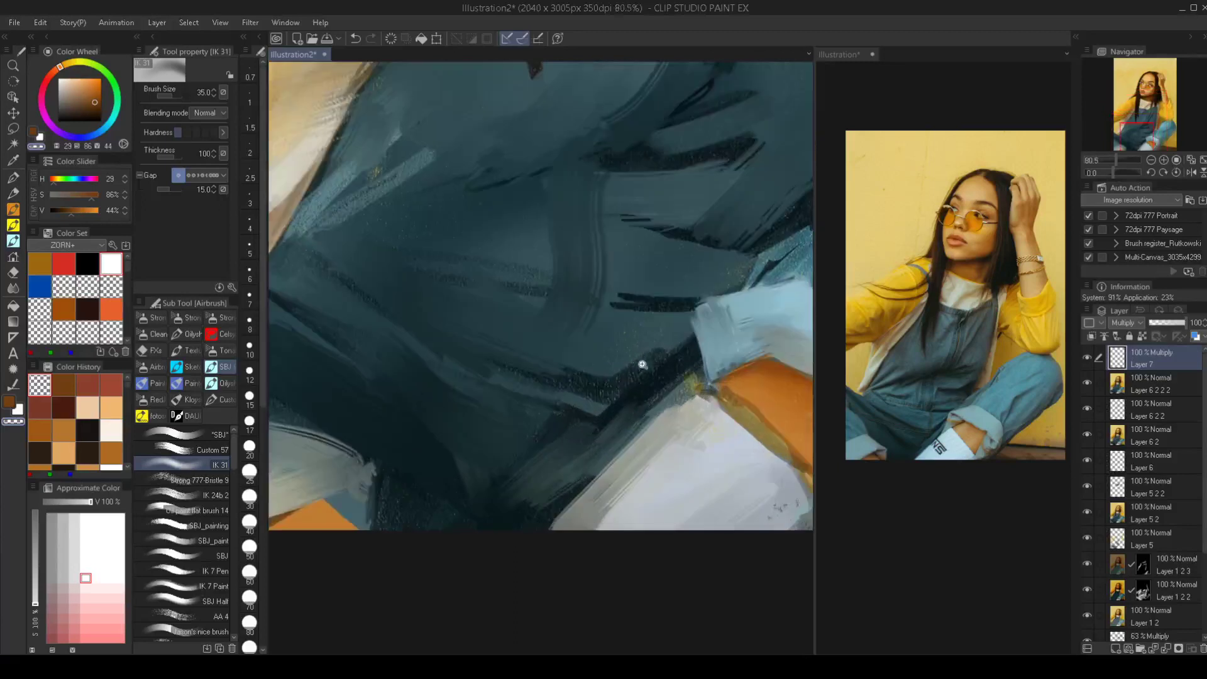
scroll(640, 359, "down", 1)
scroll(625, 370, "down", 2)
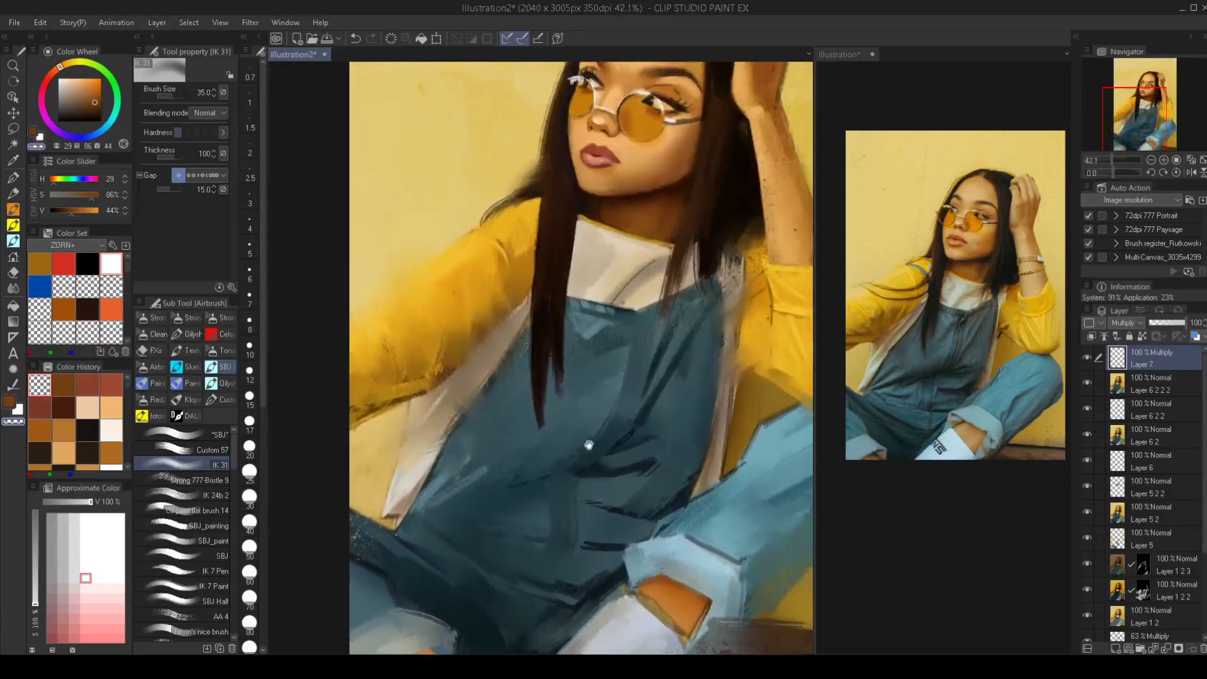
scroll(600, 390, "down", 1)
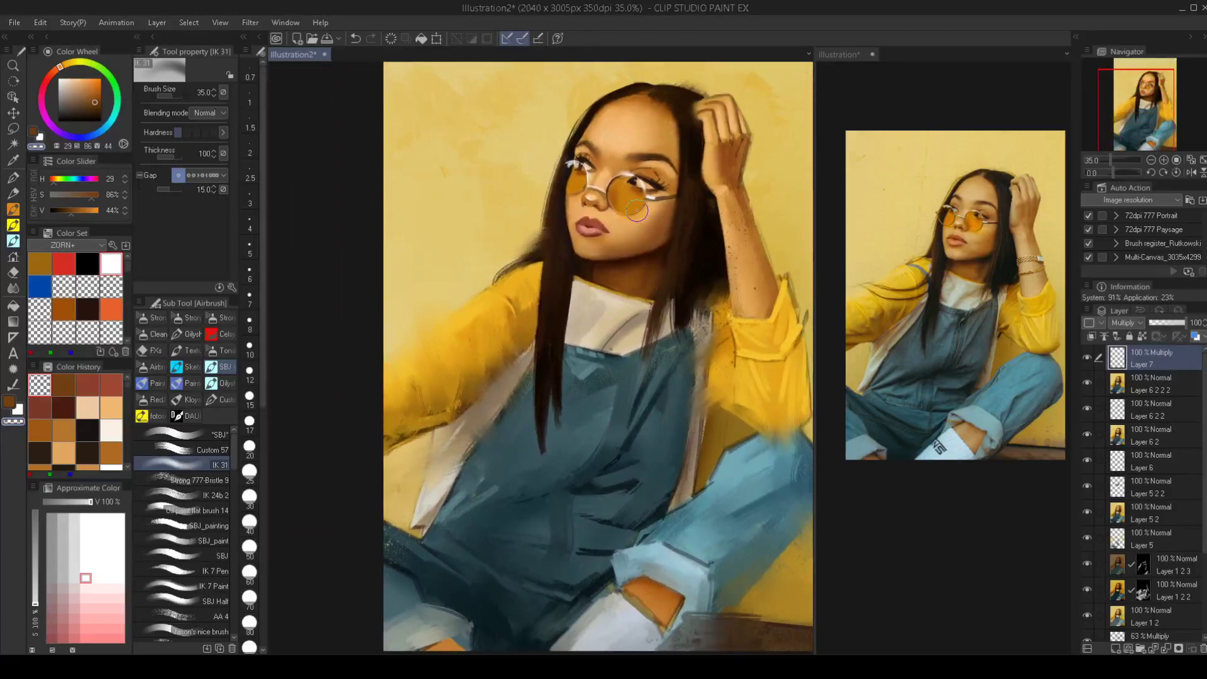
left_click_drag(624, 443, 601, 426)
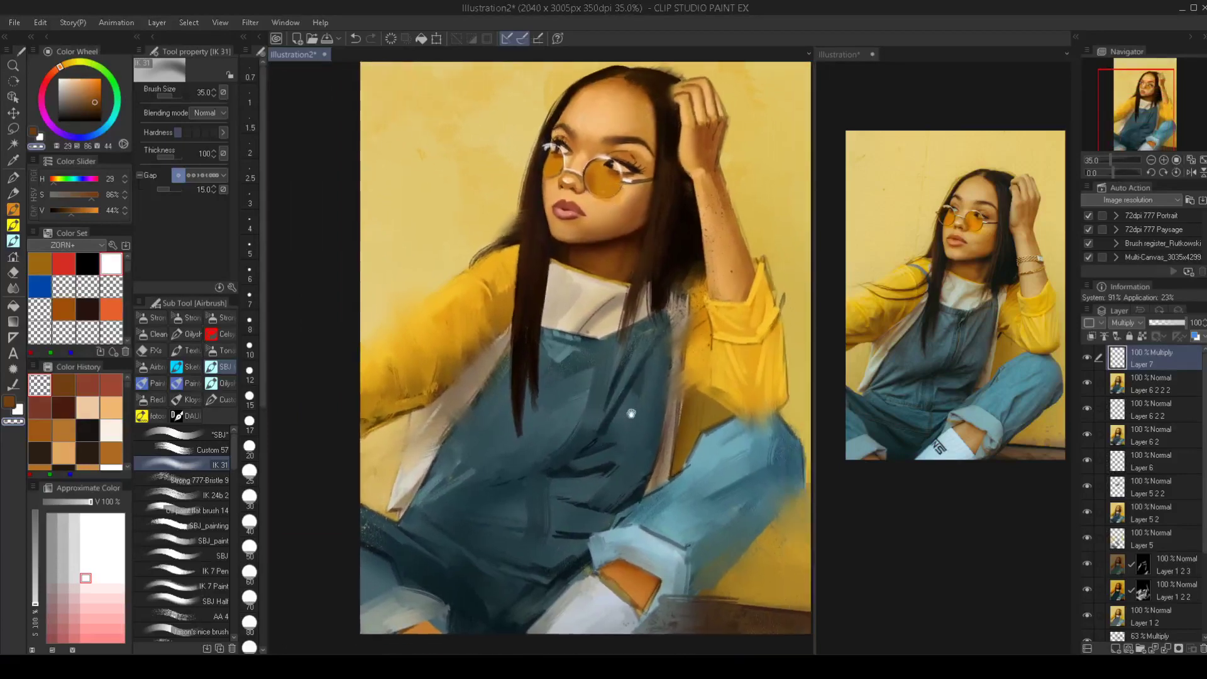
left_click_drag(656, 368, 649, 383)
scroll(646, 466, "up", 1)
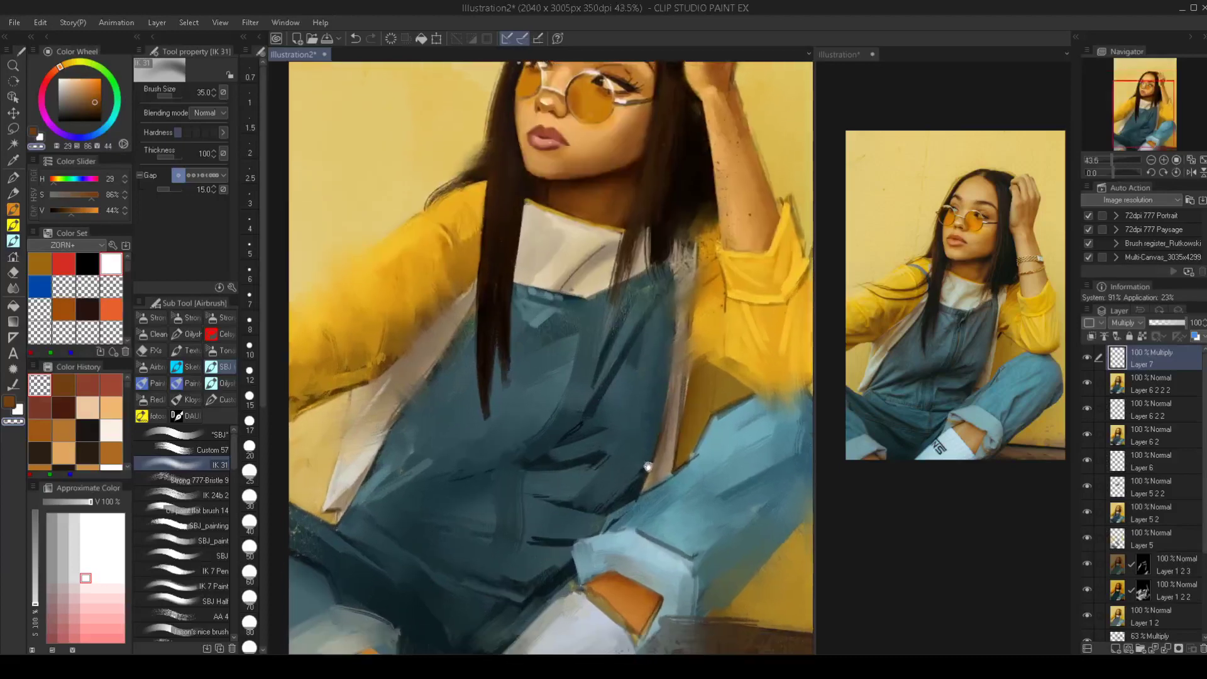
Add a new layer and paint dark teal fold strokes on the waist of the overalls with the *SBJ* brush
left_click(193, 435)
left_click(618, 479, "alt")
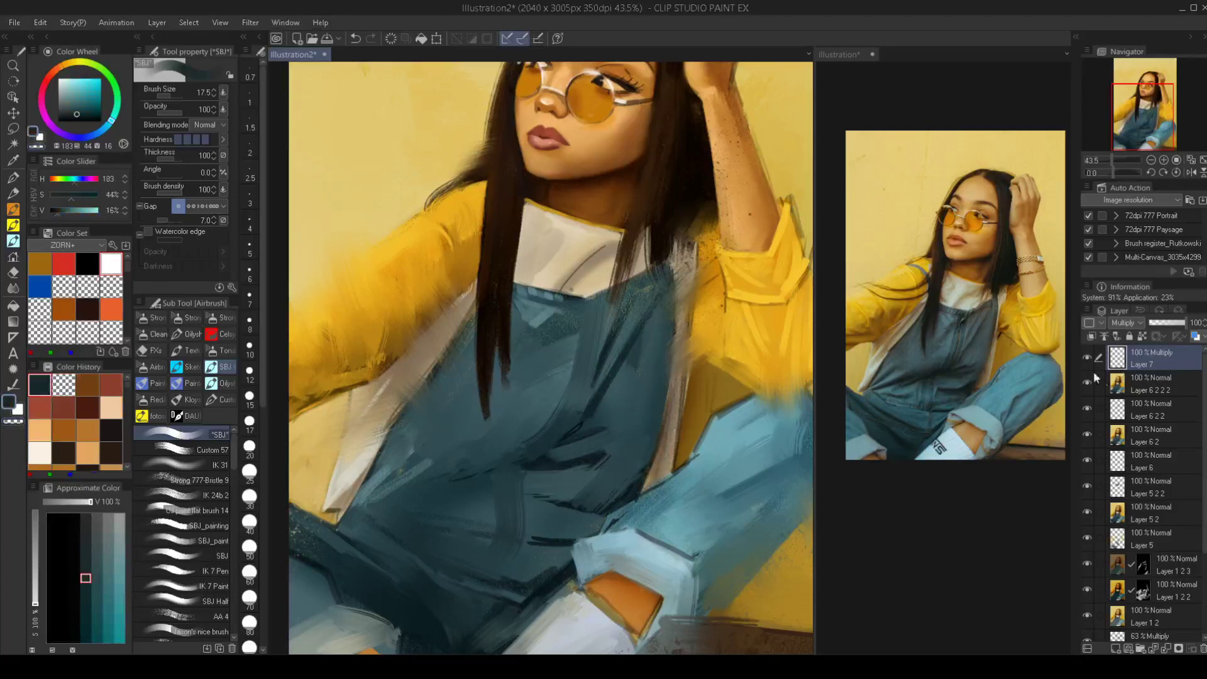
key("ctrl+shift+n")
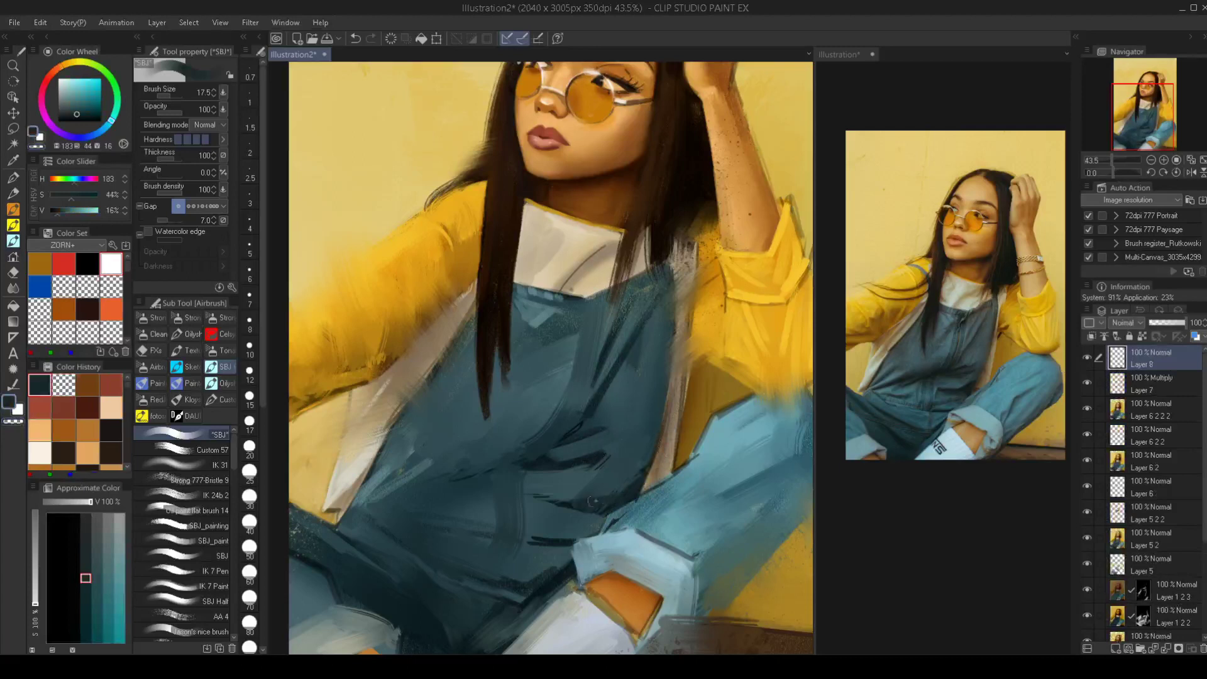
left_click(642, 490, "alt")
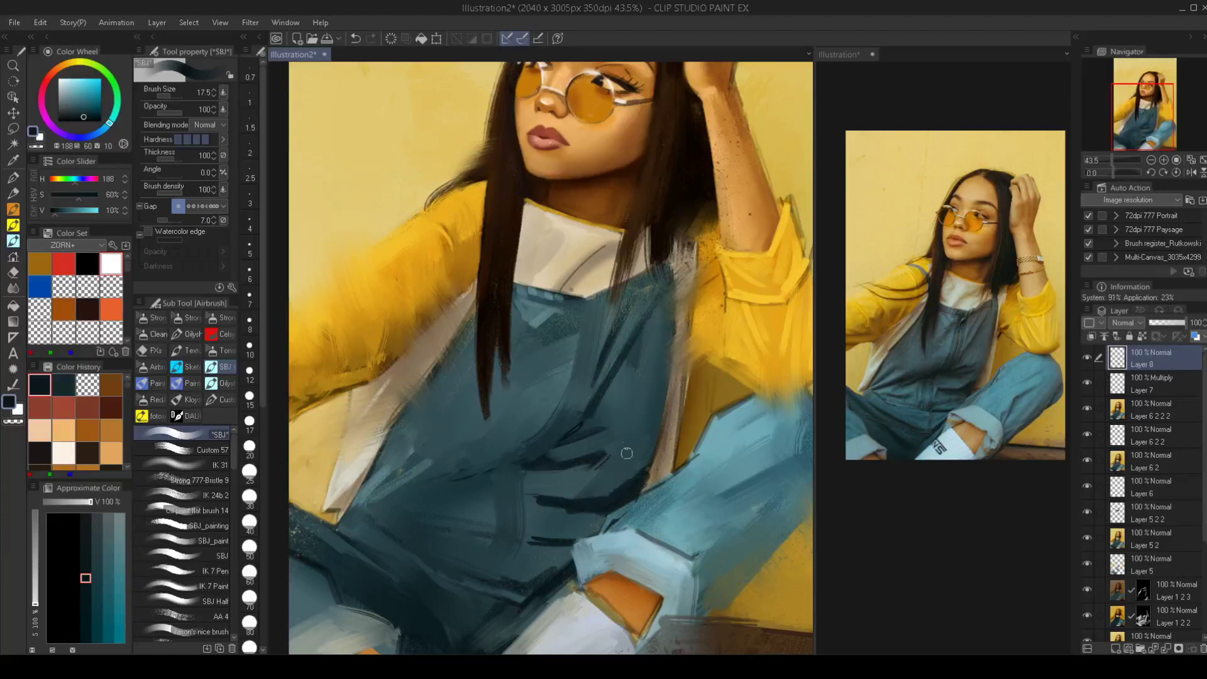
Soften the new dark folds on the overalls with the IK 31 brush in transparent colour at size 20
left_click(189, 463)
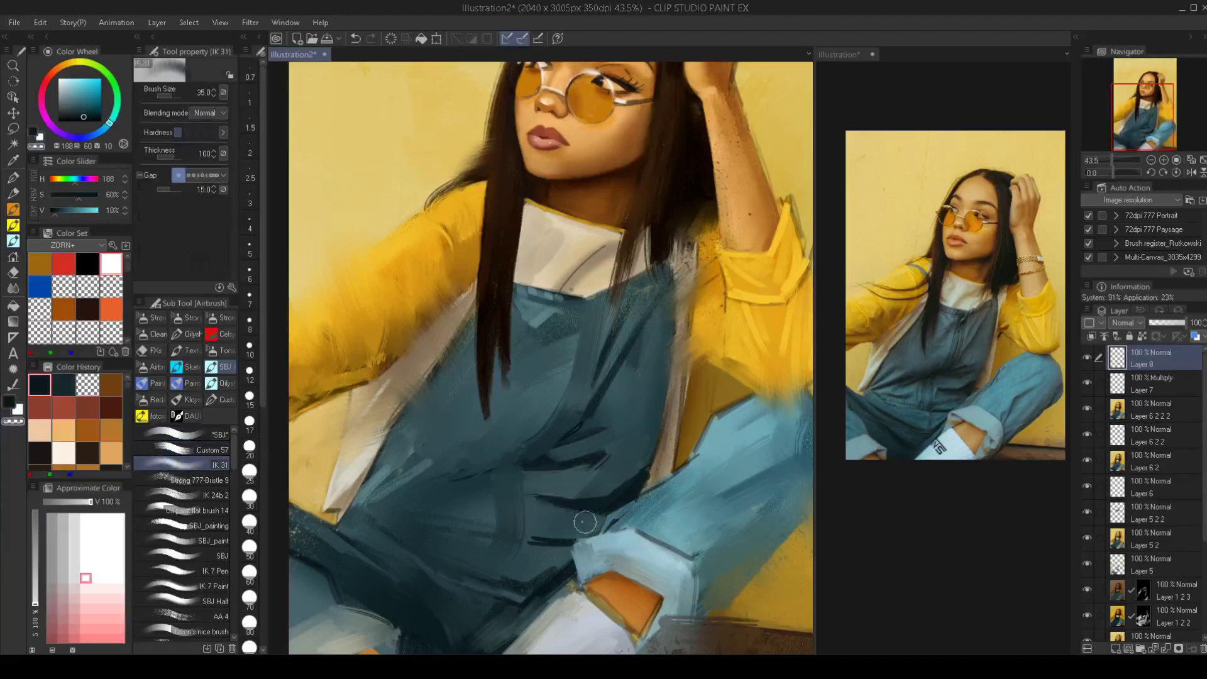
key("bracketleft")
key("bracketleft")
key("bracketleft")
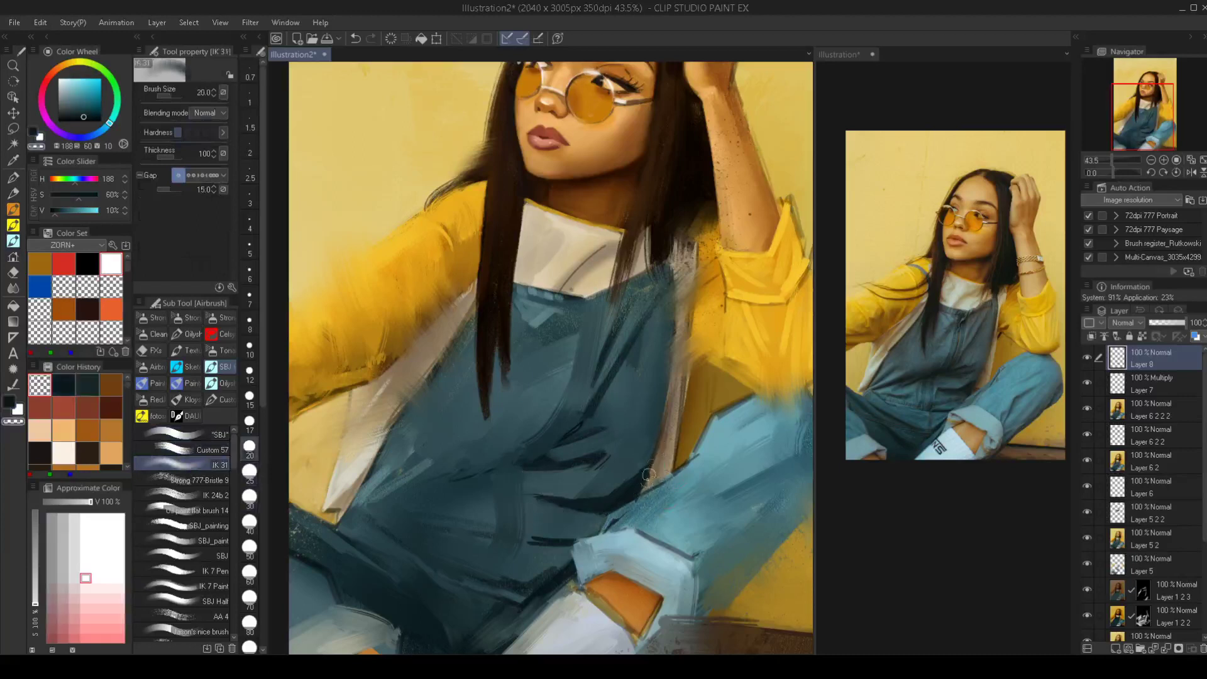
Create a merged copy of the visible layers and smudge the overalls' side edge above the knee with Finger tip 14 at size 60
right_click(1149, 352)
left_click(1146, 328)
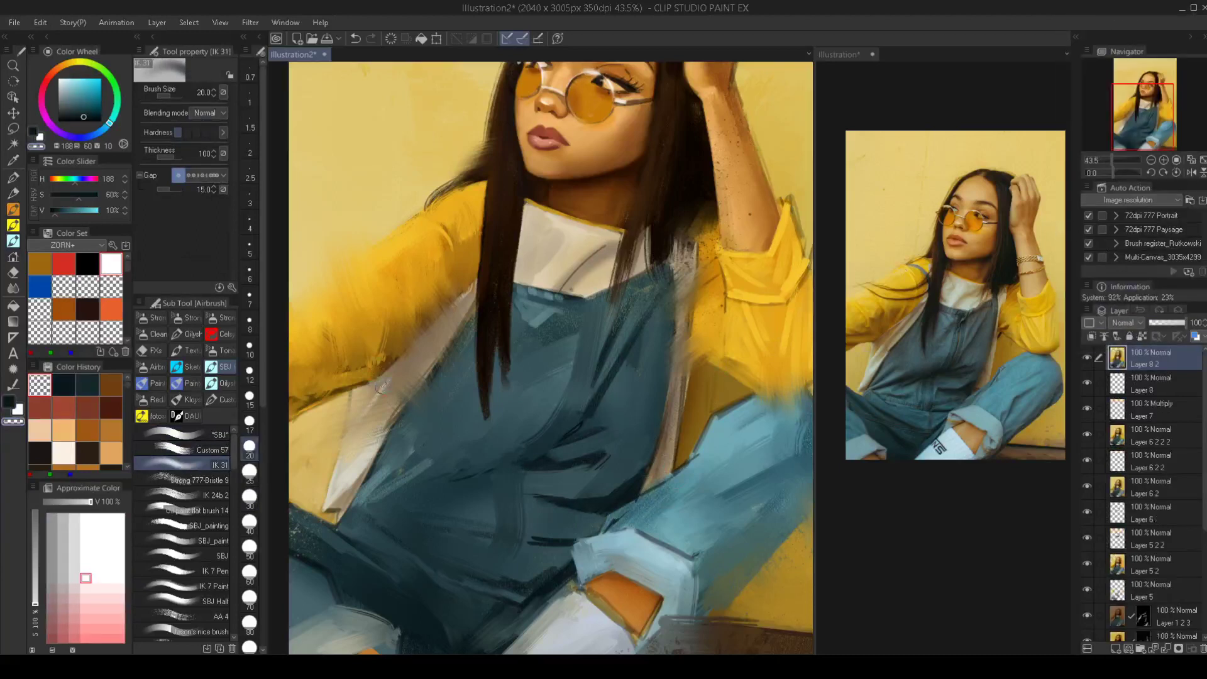
key("j")
scroll(233, 593, "down", 1)
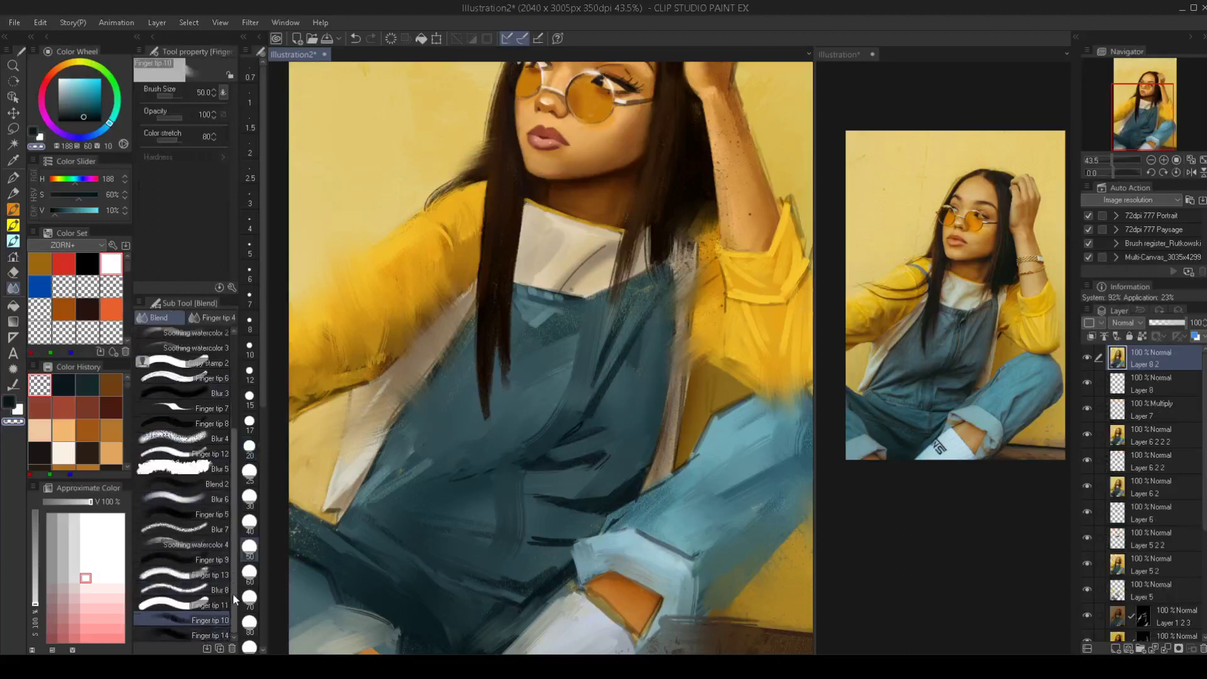
left_click(211, 634)
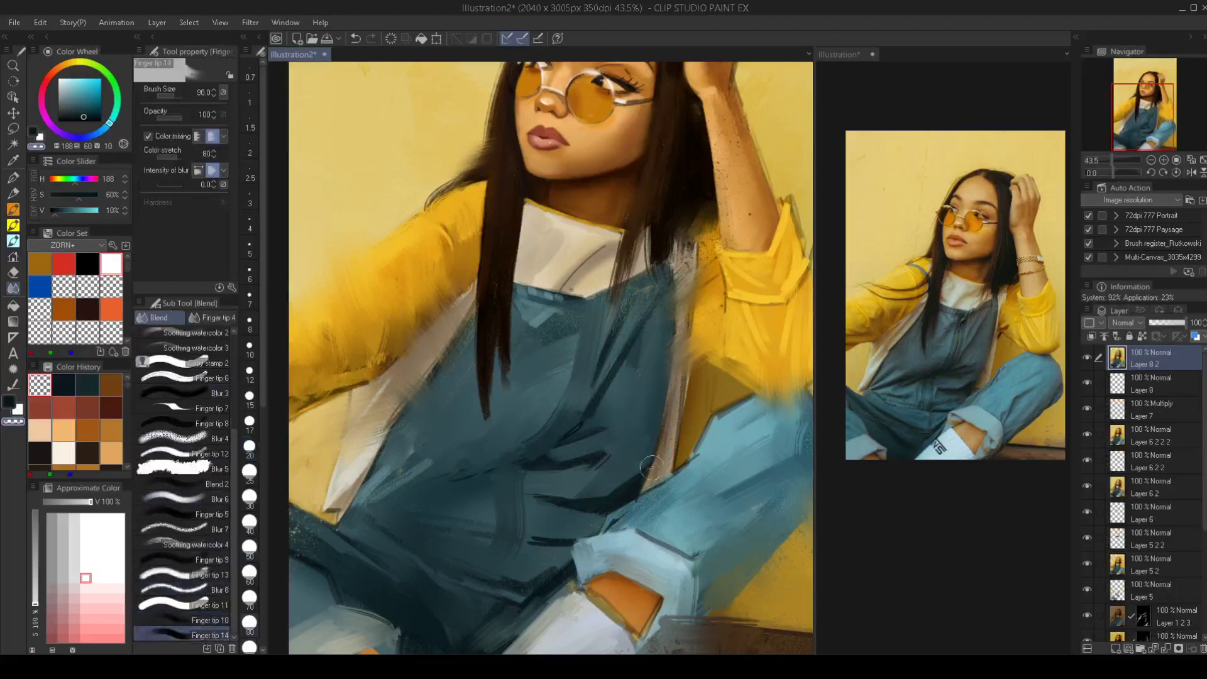
key("bracketleft")
key("bracketleft")
key("bracketleft")
left_click_drag(626, 494, 641, 475)
left_click(90, 383)
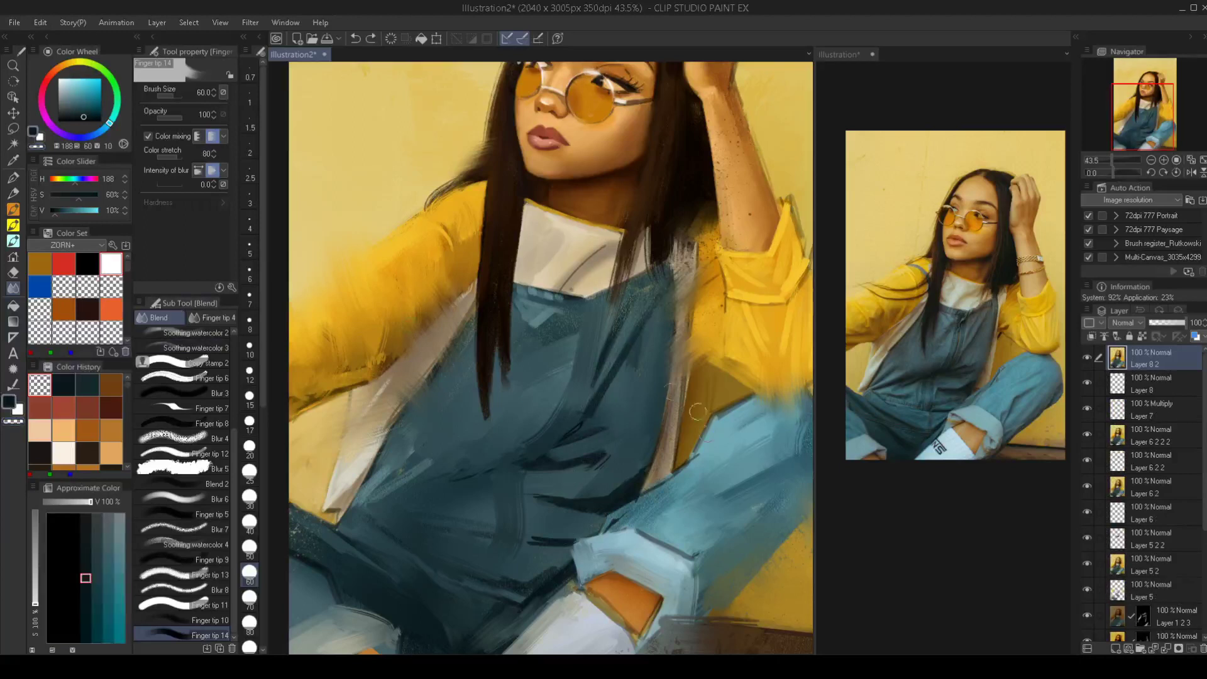
mouse_move(646, 478)
left_mouse_down()
mouse_move(639, 487)
mouse_move(649, 472)
left_mouse_up()
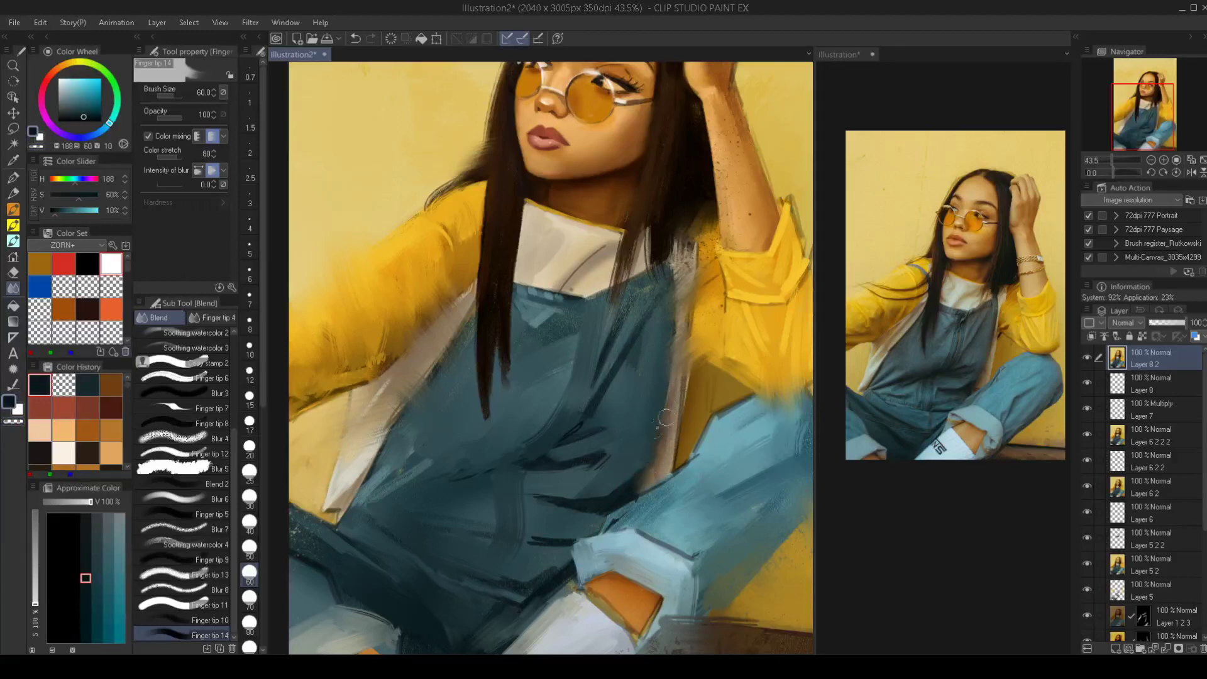
Add another layer above the merged copy and set its blending mode to Multiply
scroll(655, 455, "down", 3)
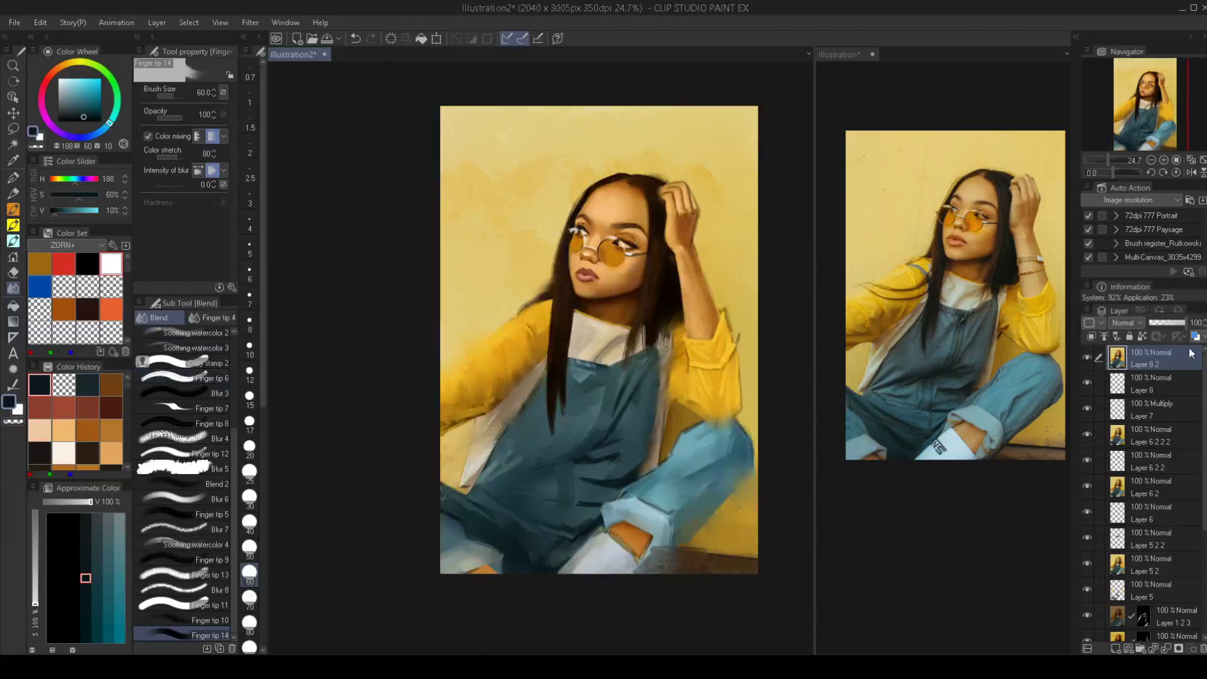
key("ctrl+shift+n")
left_click(1128, 323)
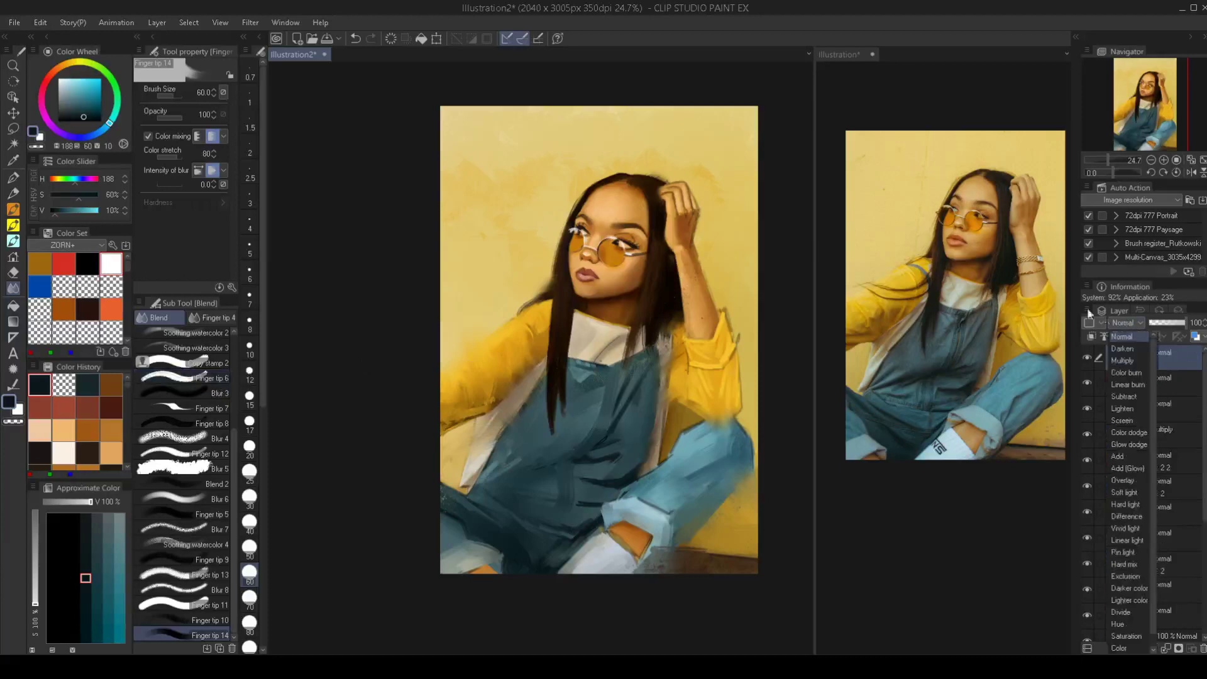
left_click(1116, 360)
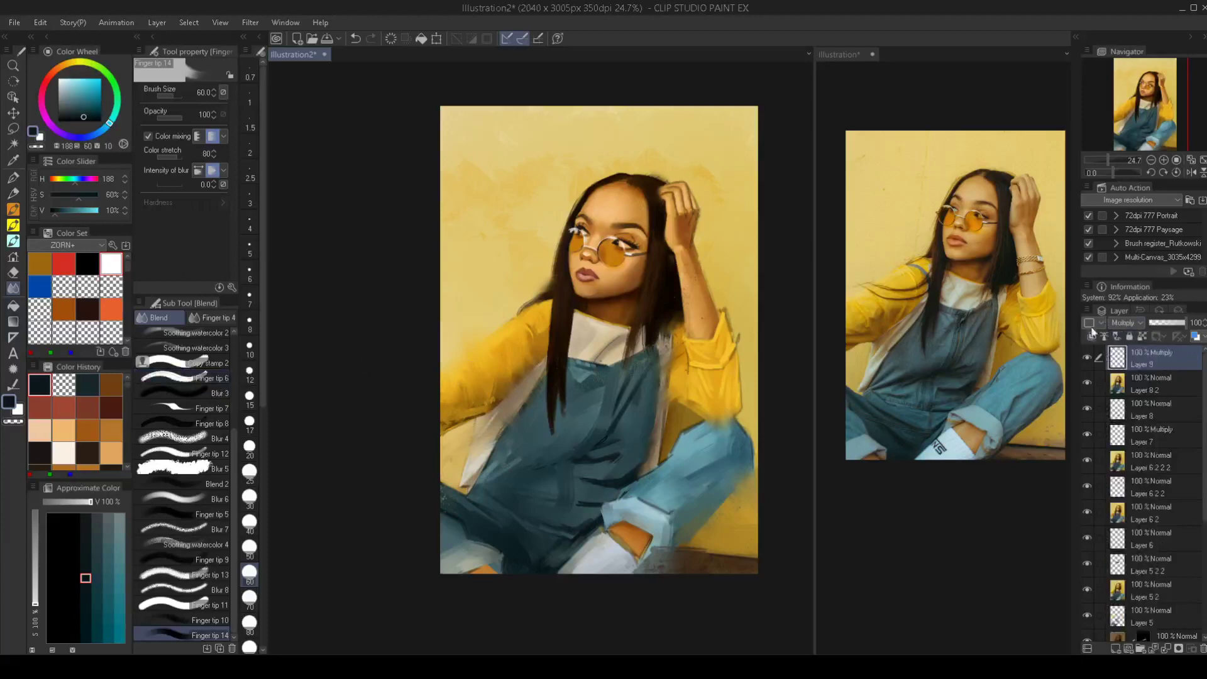
Darken the lower front of the overalls in a sampled teal with Strong 777-Bristle 9 at size 125
left_click(615, 470, "alt")
left_click(575, 488, "alt")
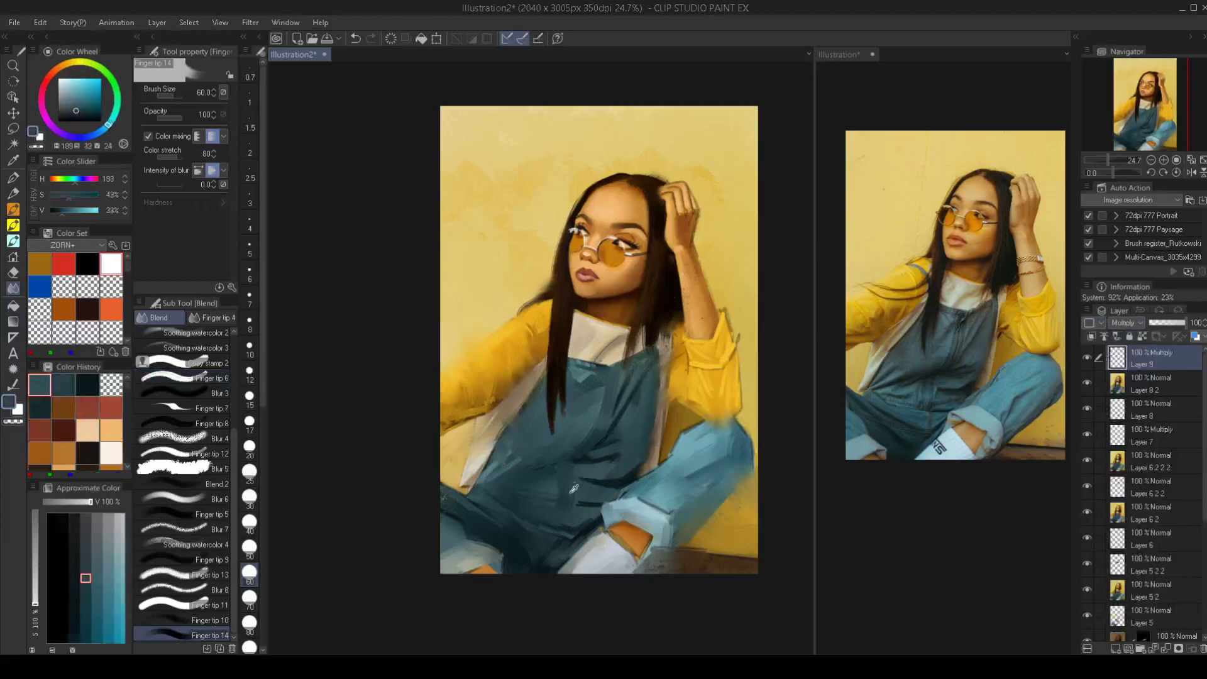
left_click(575, 489, "alt")
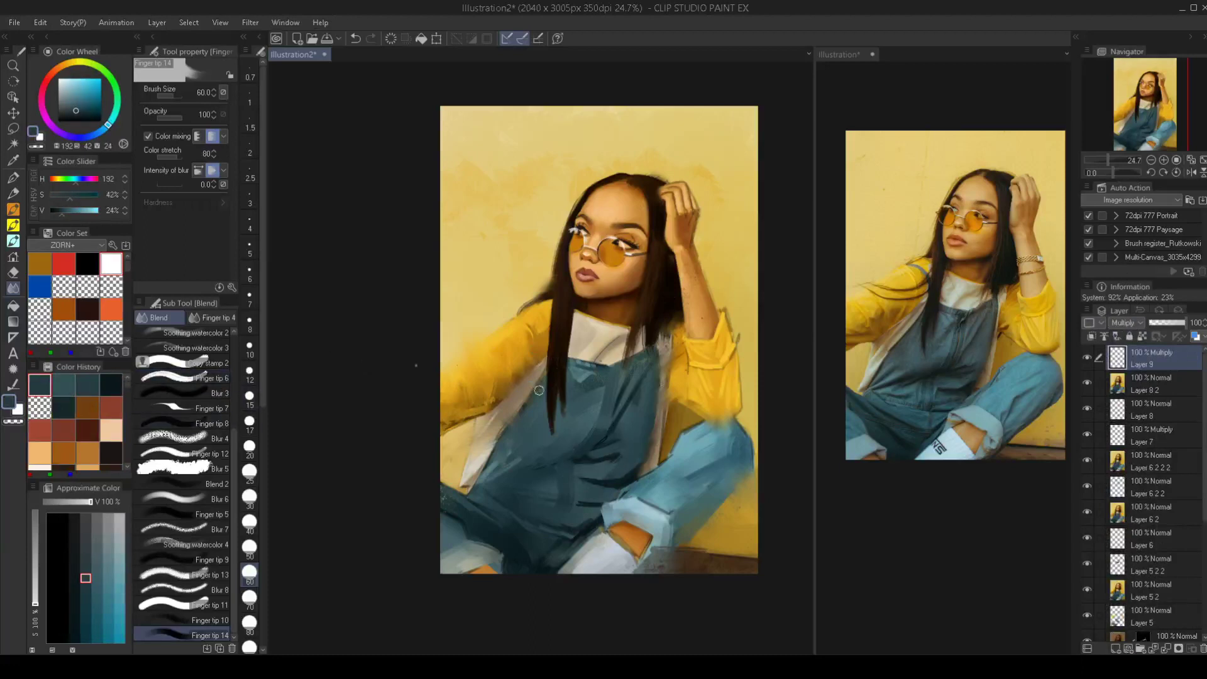
key("b")
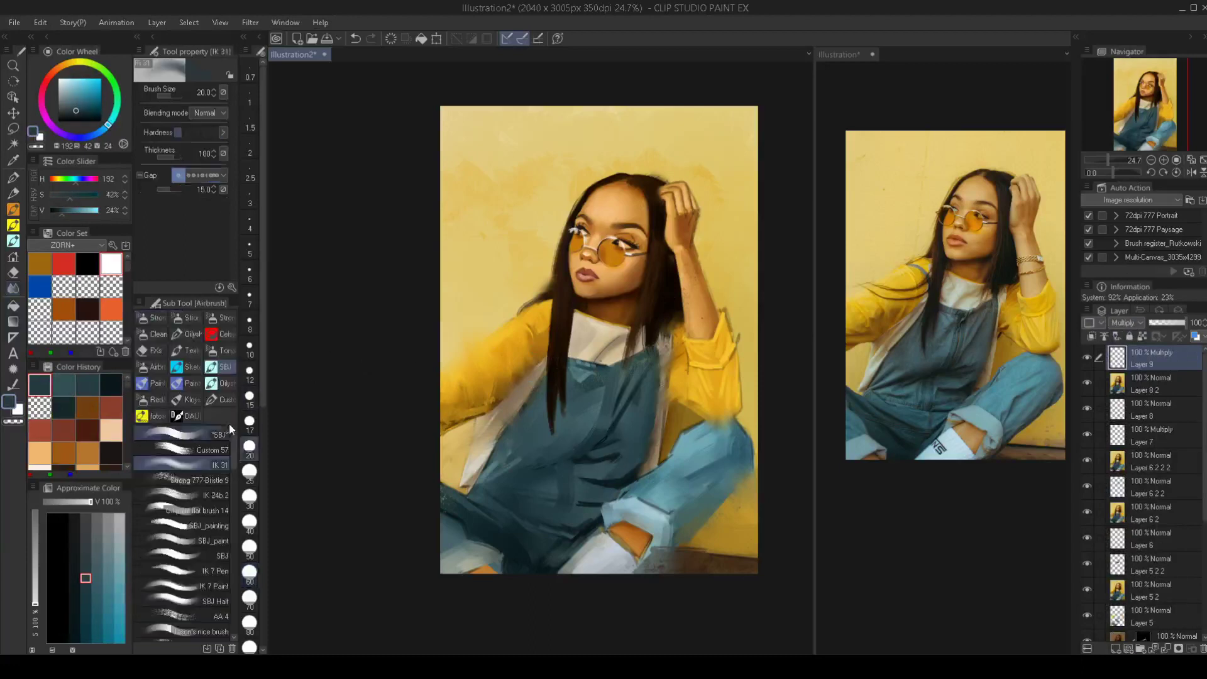
left_click(200, 479)
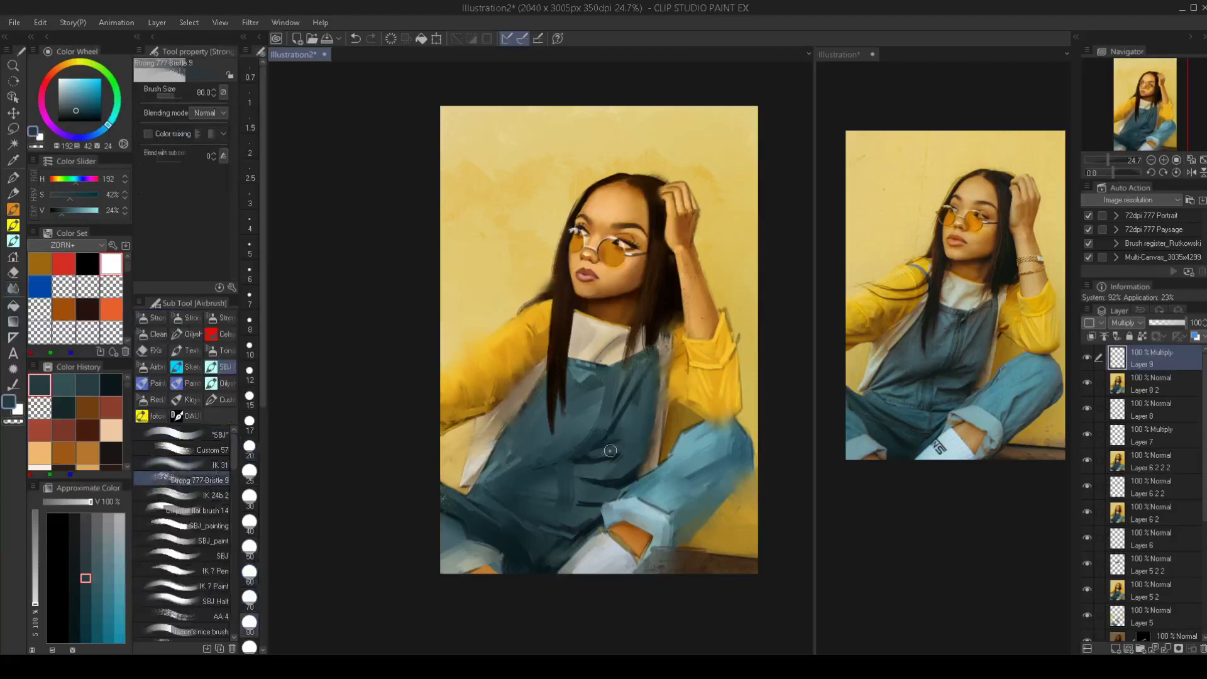
key("]")
key("]")
key("]")
left_click_drag(624, 437, 495, 477)
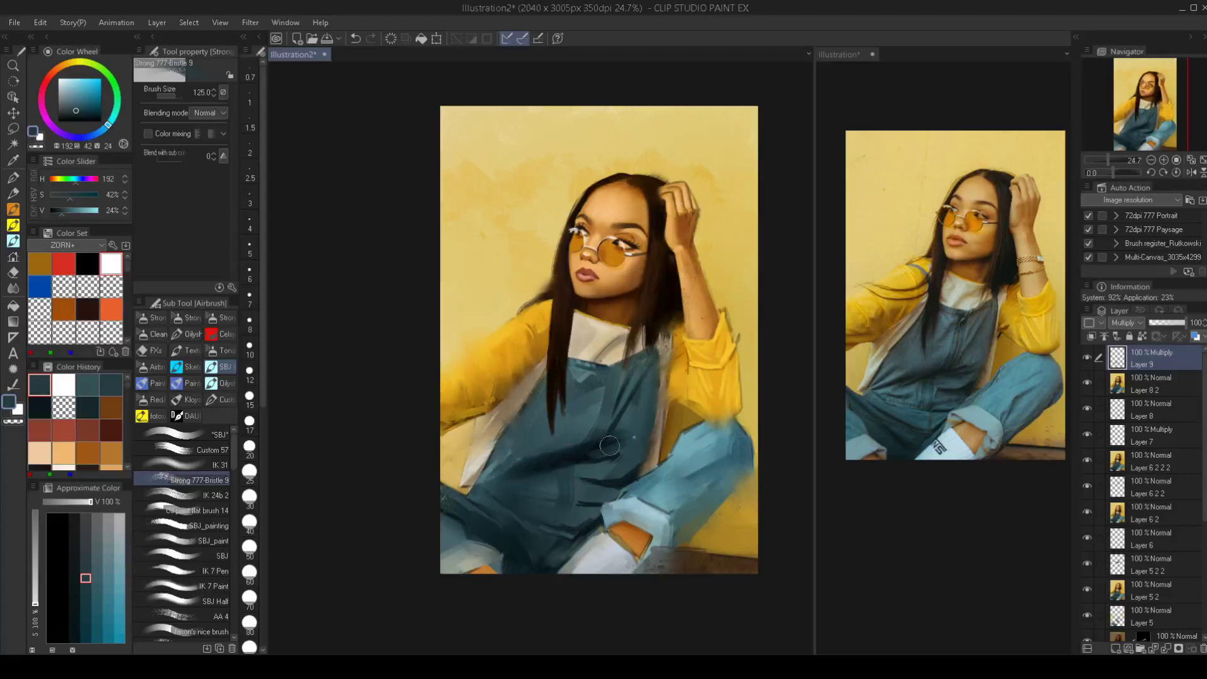
Refine the Multiply shading on the overalls, alternating transparent and teal strokes of the bristle brush
key("c")
left_click_drag(565, 437, 550, 445)
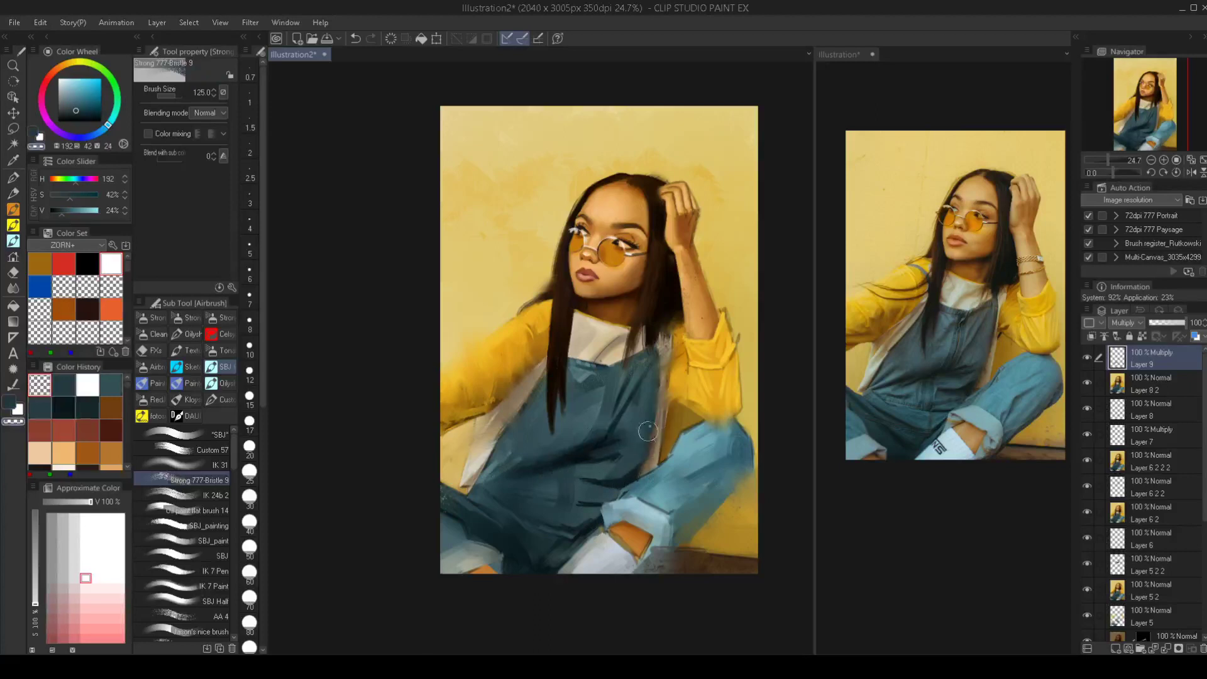
key("c")
mouse_move(629, 443)
left_mouse_down()
mouse_move(601, 450)
mouse_move(636, 419)
mouse_move(613, 451)
left_mouse_up()
key("c")
left_click_drag(579, 479, 598, 442)
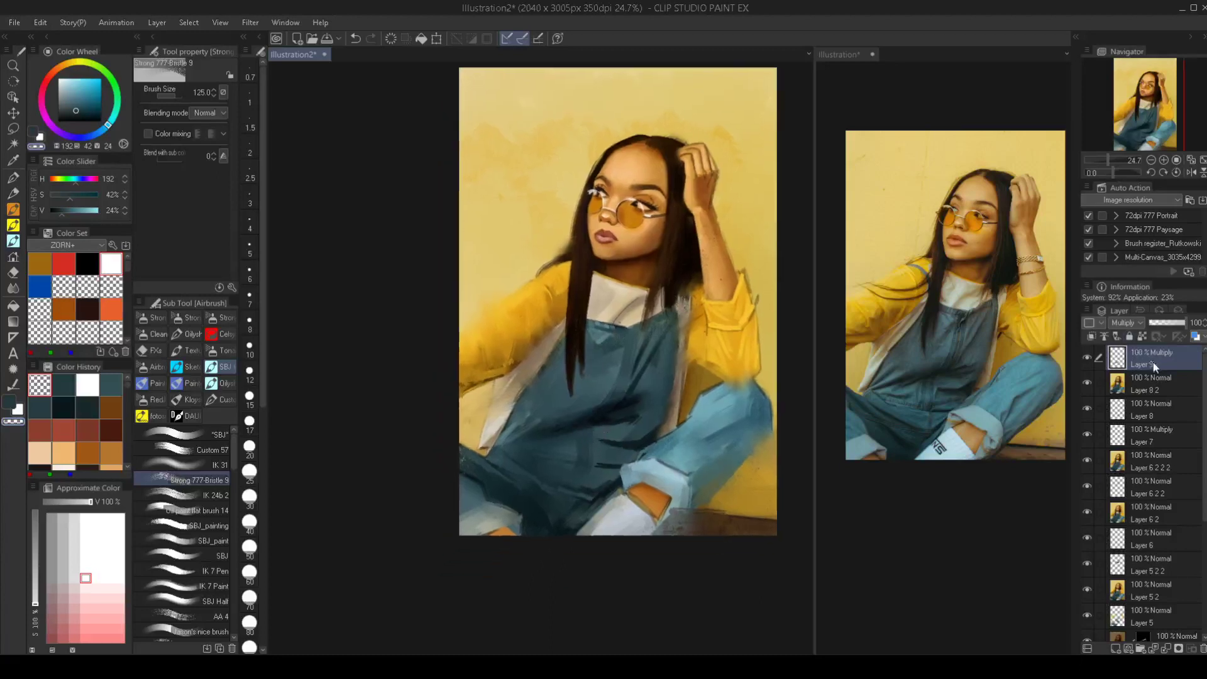
Add a new layer in Screen mode and brush sampled teal over the overalls to lighten them
key("ctrl+shift+n")
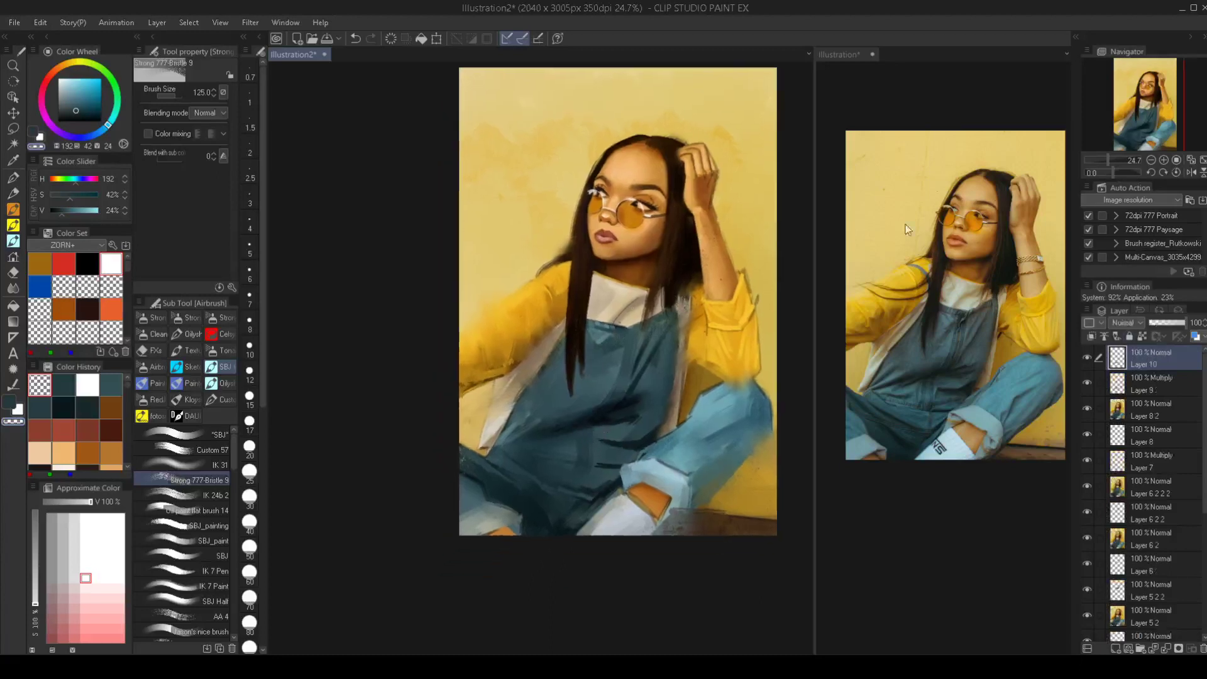
left_click(1124, 323)
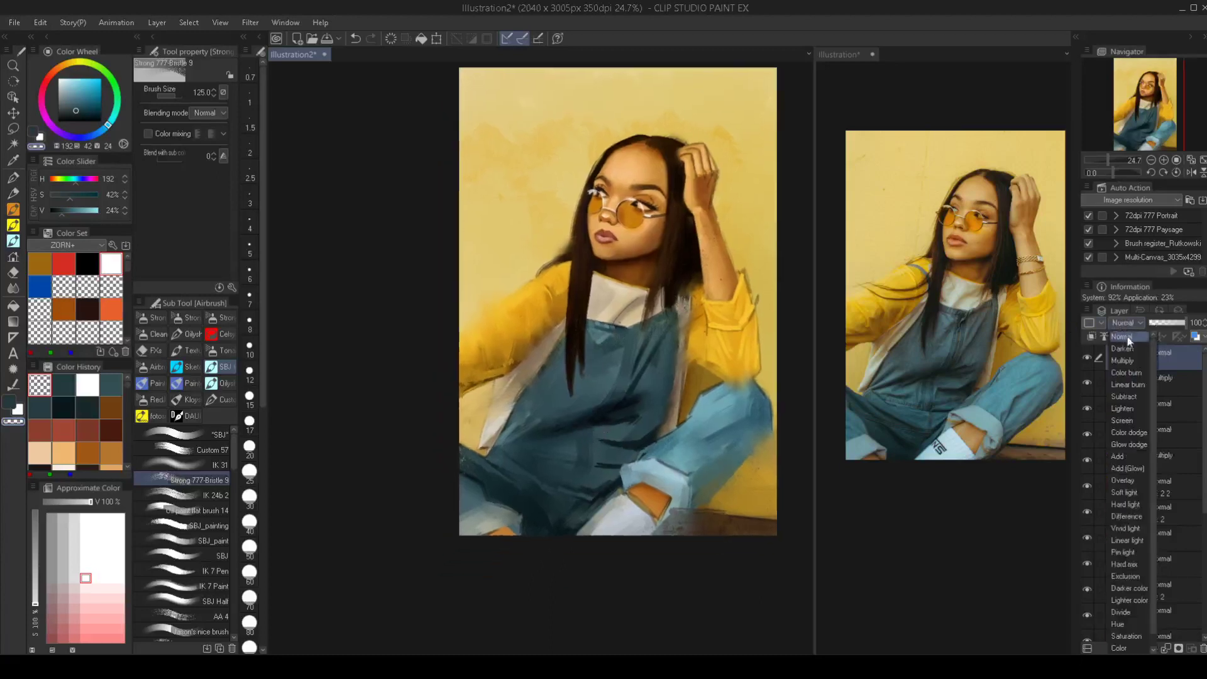
left_click(1124, 421)
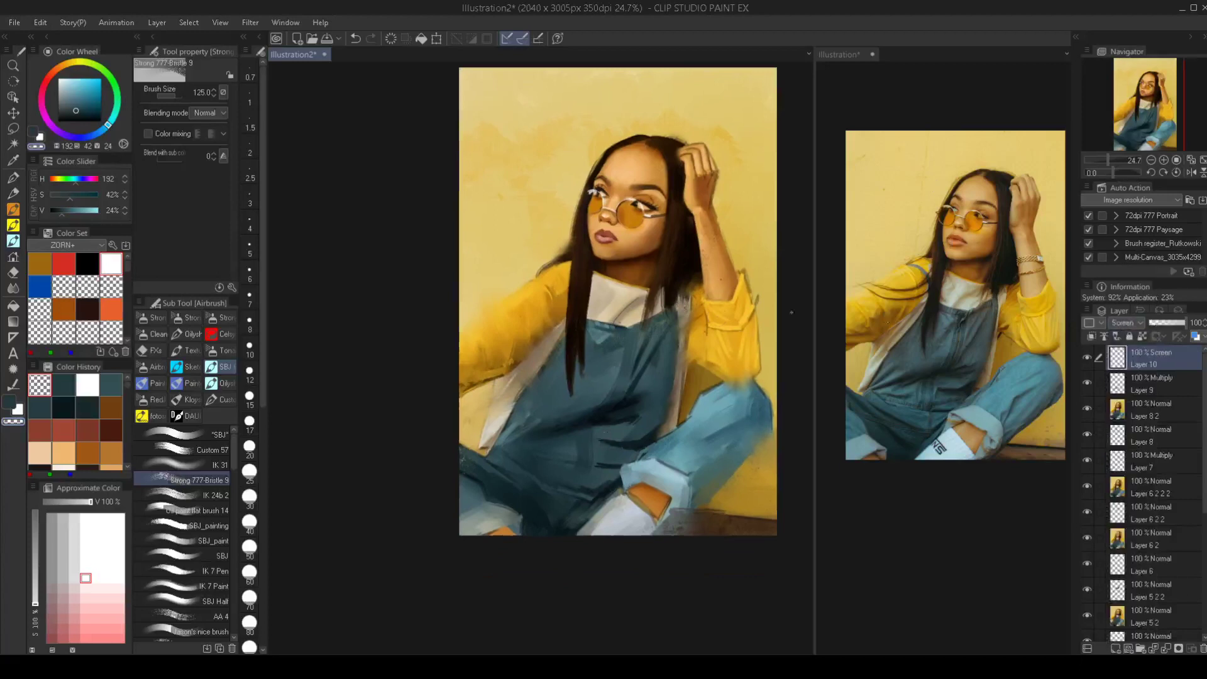
left_click(595, 471, "alt")
left_click_drag(596, 478, 522, 448)
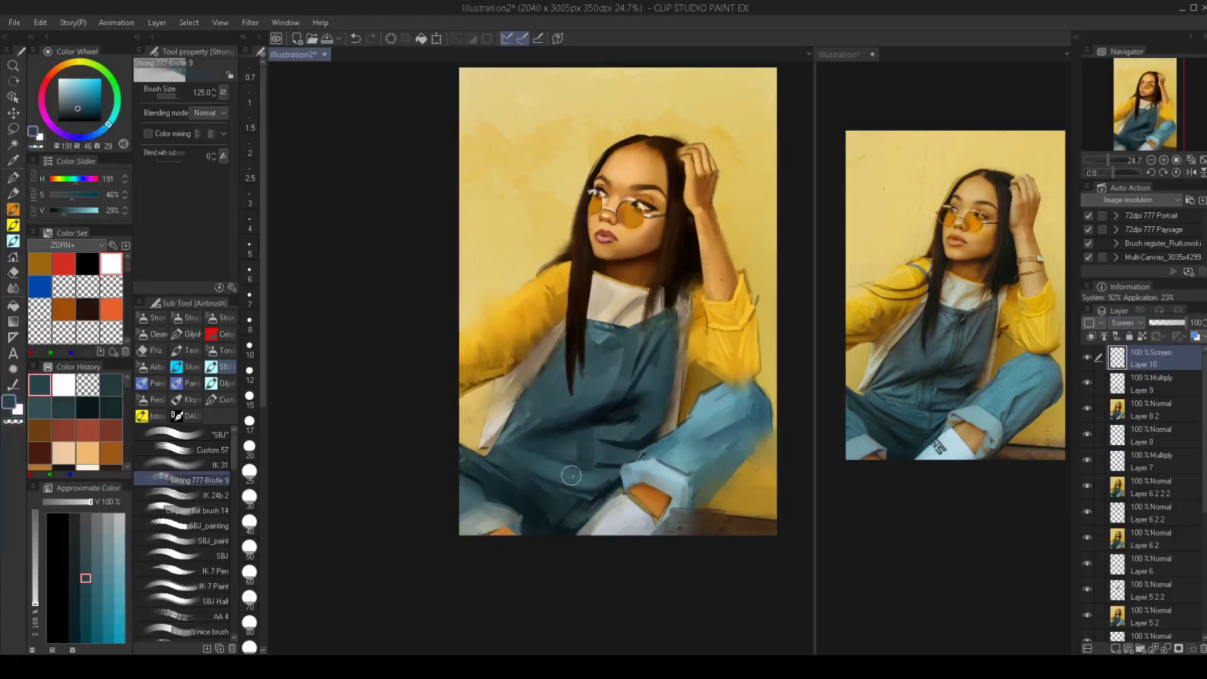
Reduce the bristle brush to size 60 and add smaller light strokes on the overalls near the rolled cuff and waist
key("bracketleft")
key("bracketleft")
key("bracketleft")
key("bracketleft")
key("bracketleft")
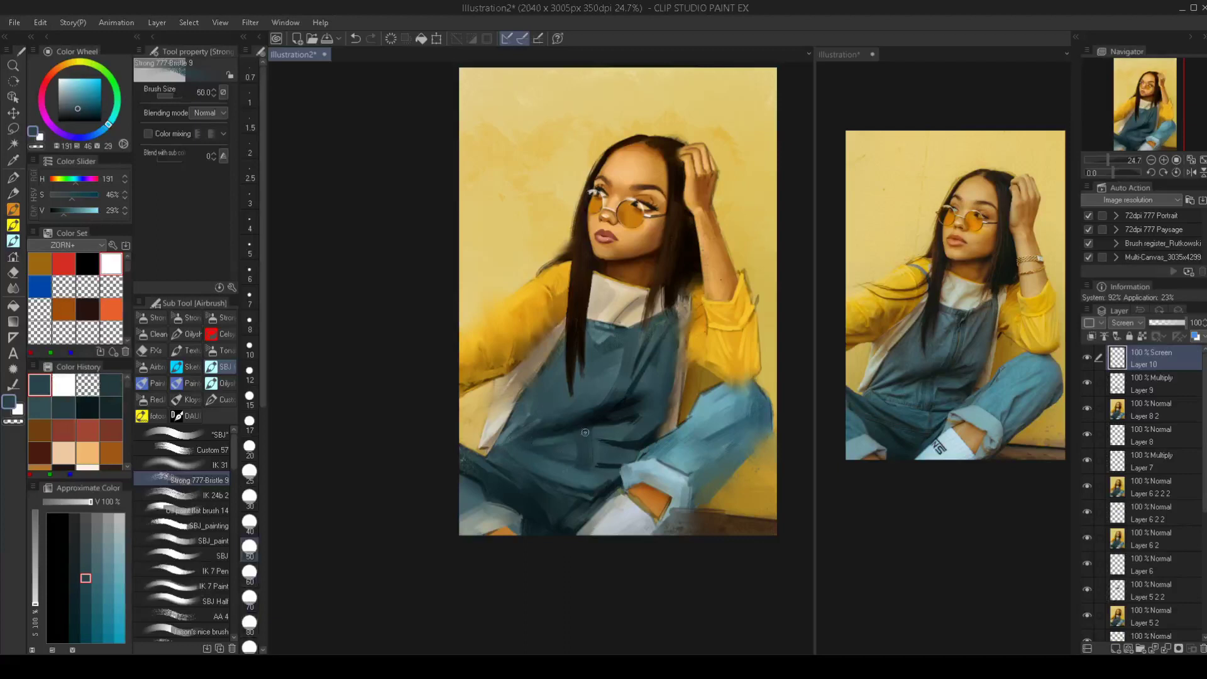
key("bracketright")
key("bracketright")
key("bracketright")
key("bracketleft")
key("bracketleft")
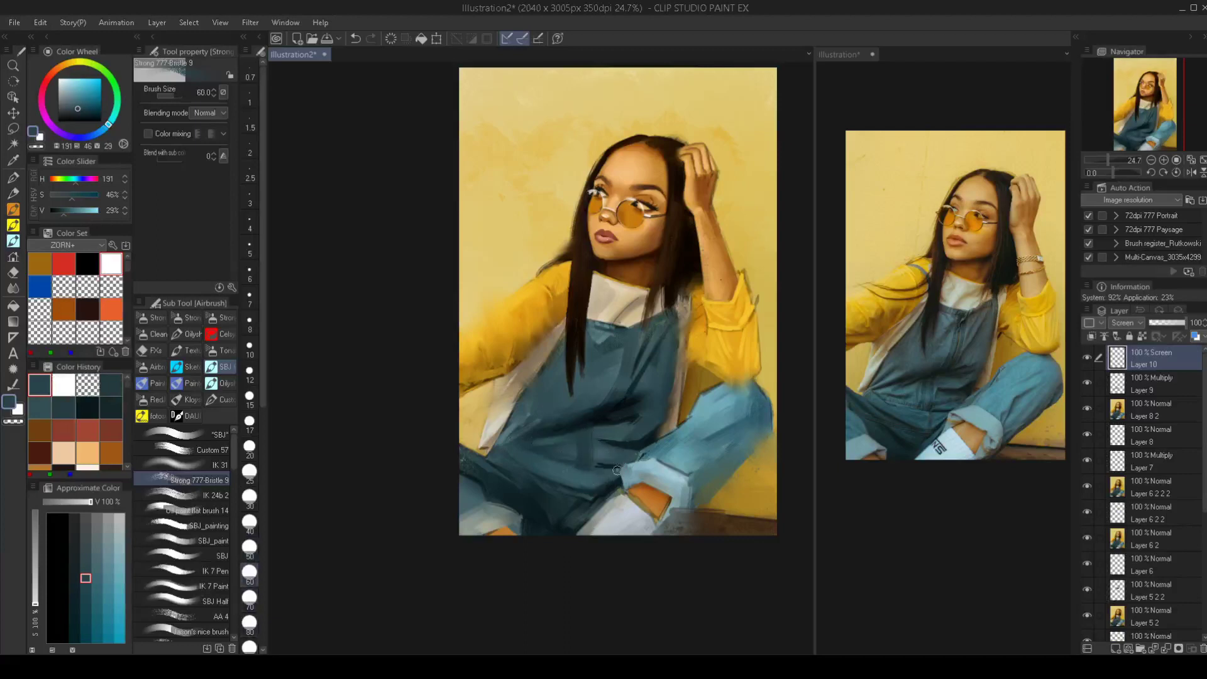
mouse_move(610, 462)
left_mouse_down()
mouse_move(581, 475)
mouse_move(592, 499)
mouse_move(625, 477)
left_mouse_up()
left_click_drag(641, 430, 627, 453)
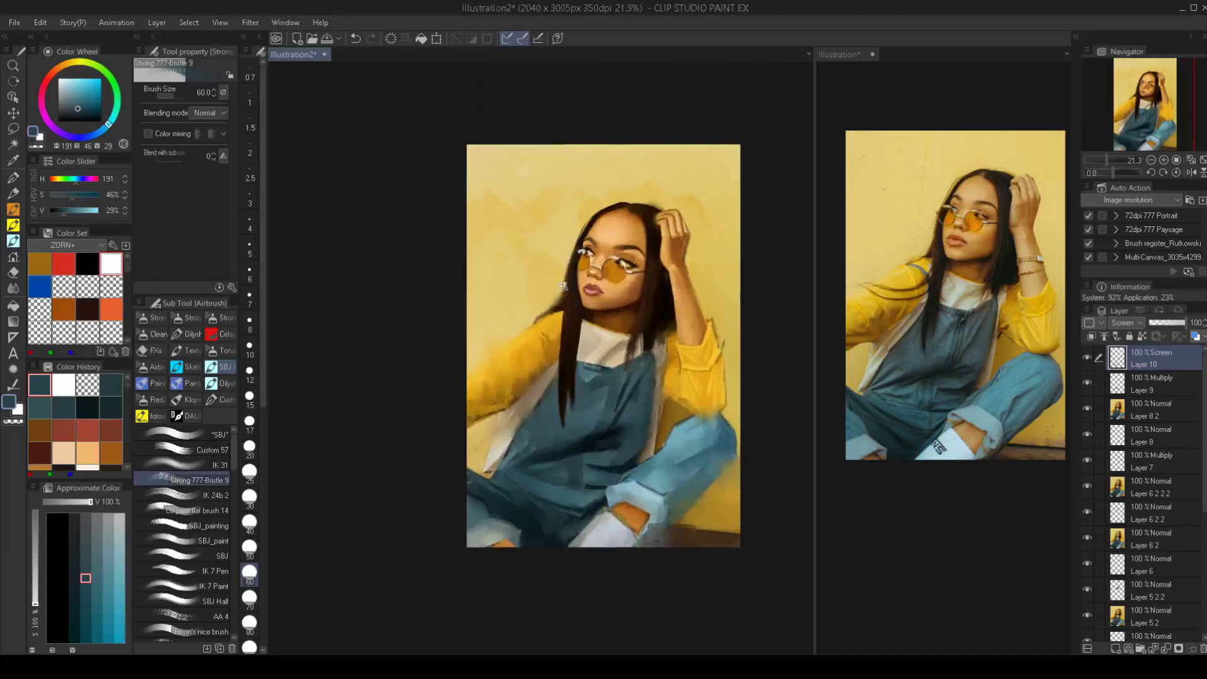
Merge a copy of all visible layers into a new top layer and clear the stray lasso selection
scroll(563, 285, "up", 3)
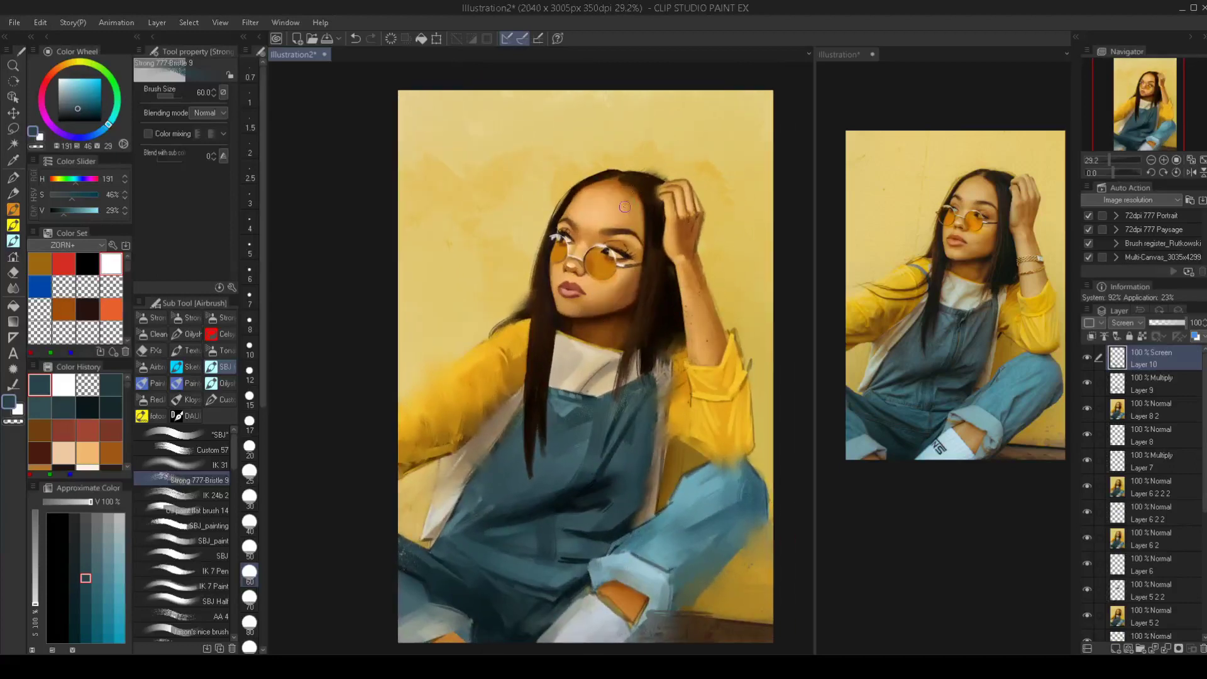
key("m")
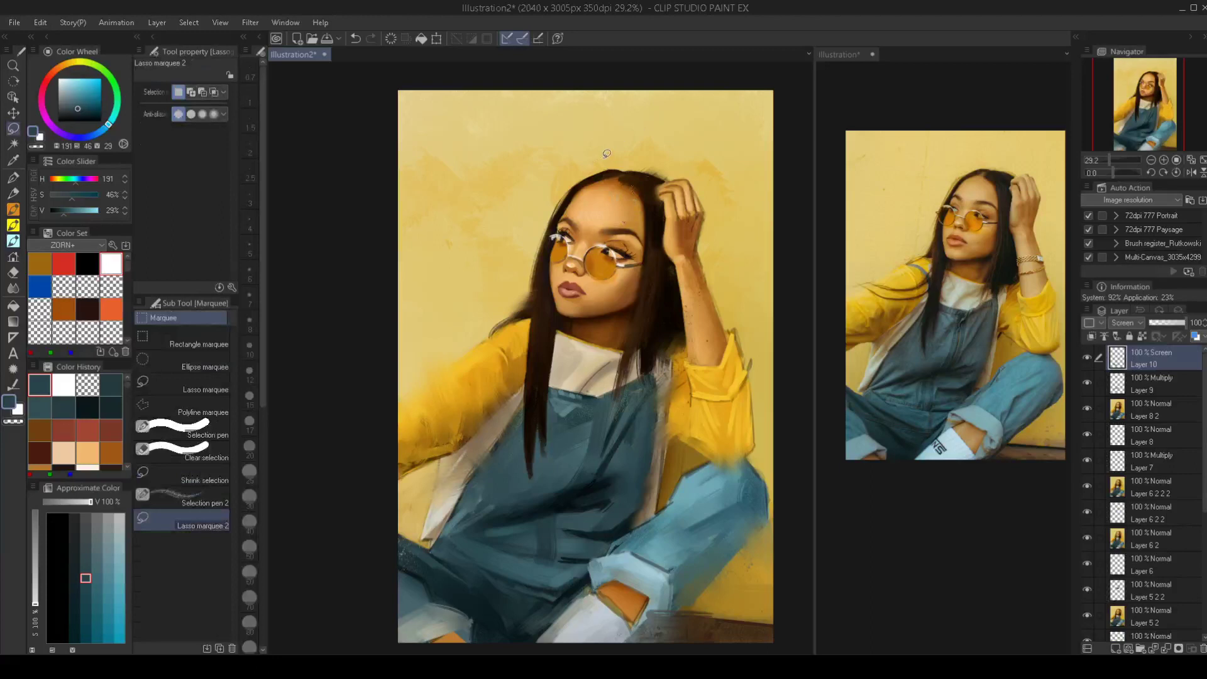
left_click_drag(547, 195, 544, 198)
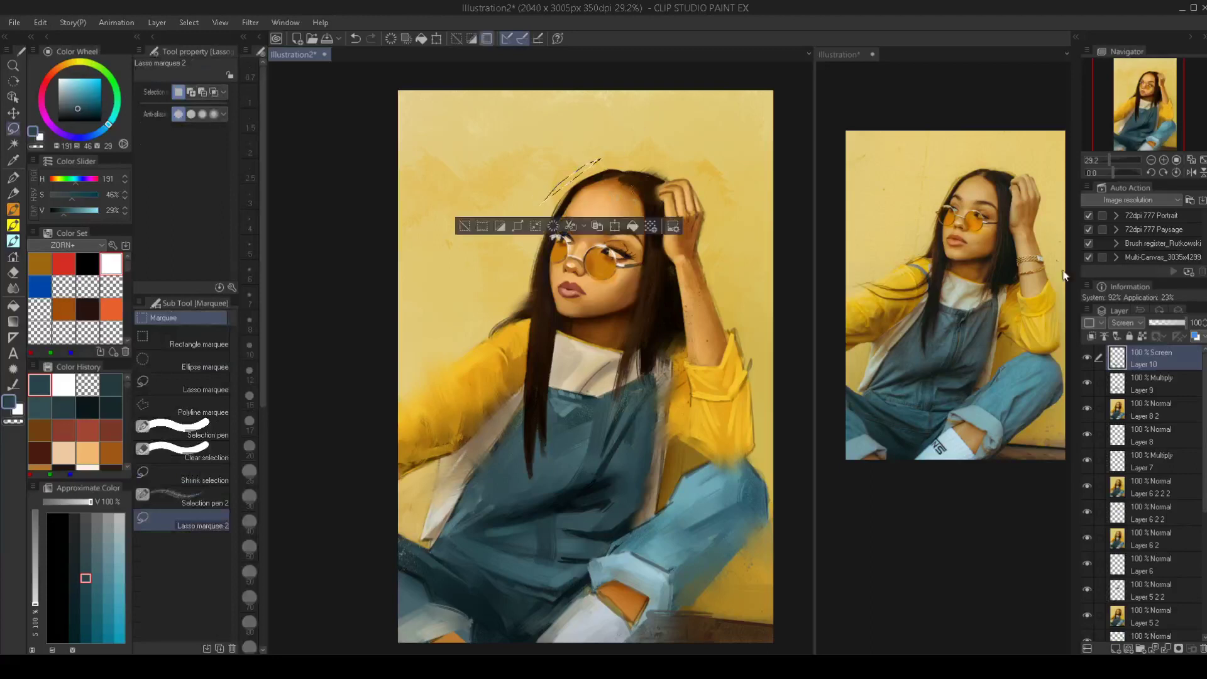
right_click(1144, 363)
left_click(1140, 325)
key("ctrl+d")
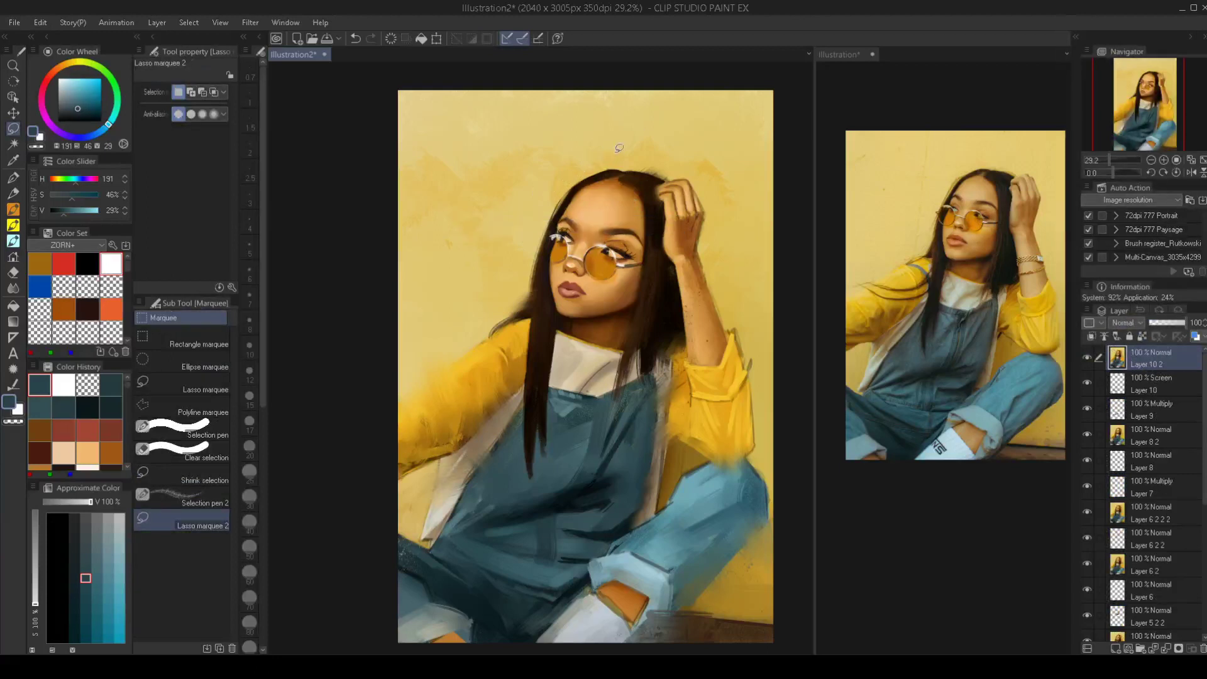
Lasso the woman's head, blur the selection border, and copy the head onto its own new layer
mouse_move(589, 158)
left_mouse_down()
mouse_move(555, 183)
mouse_move(532, 226)
left_mouse_up()
mouse_move(523, 306)
left_mouse_down()
mouse_move(526, 319)
mouse_move(629, 322)
mouse_move(657, 305)
mouse_move(654, 192)
mouse_move(619, 155)
left_mouse_up()
left_click(188, 22)
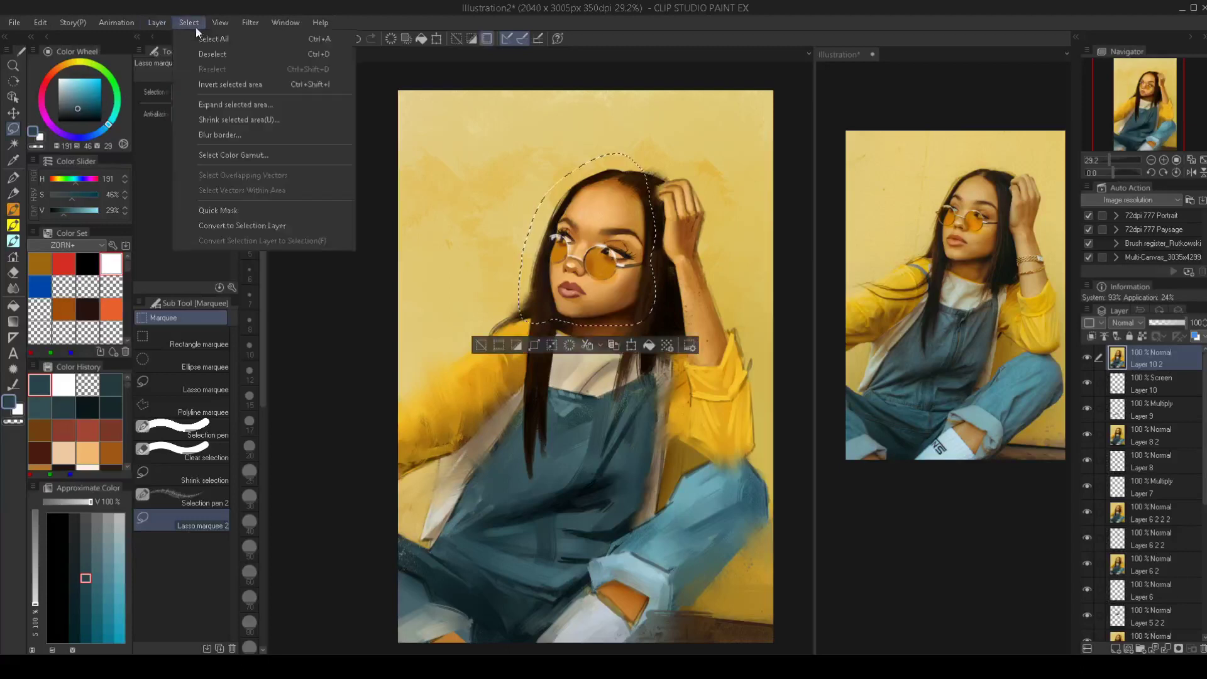
left_click(211, 135)
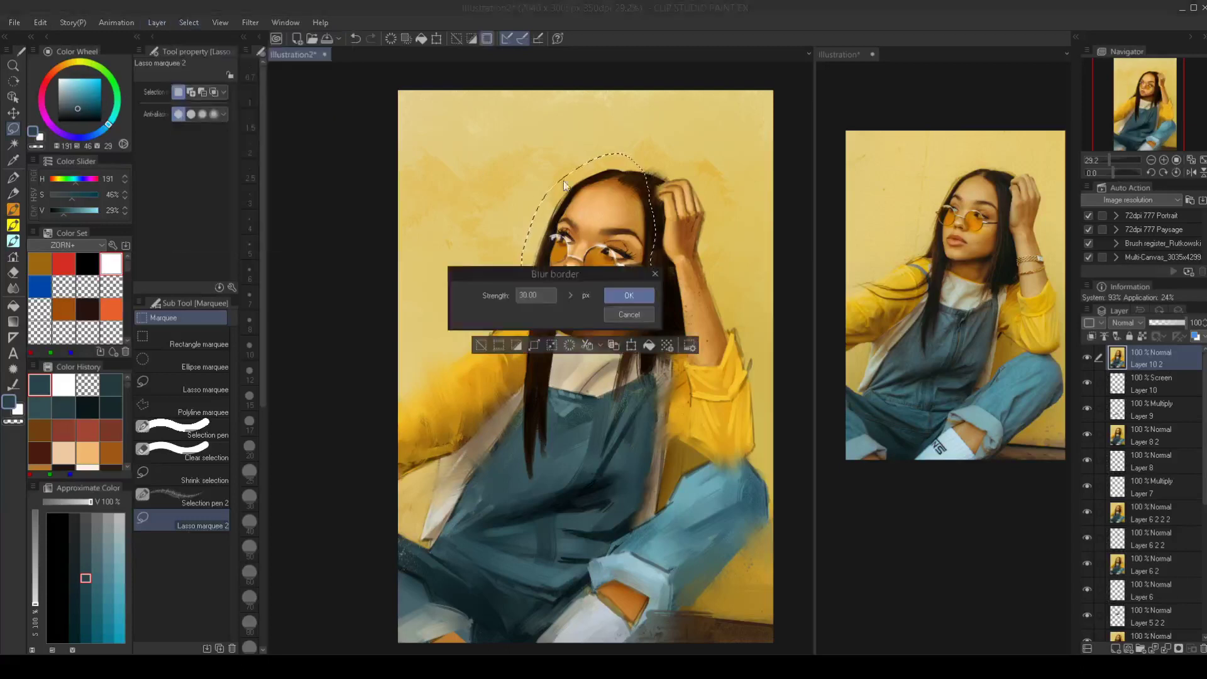
left_click(625, 289)
key("ctrl+c")
key("ctrl+v")
key("ctrl+d")
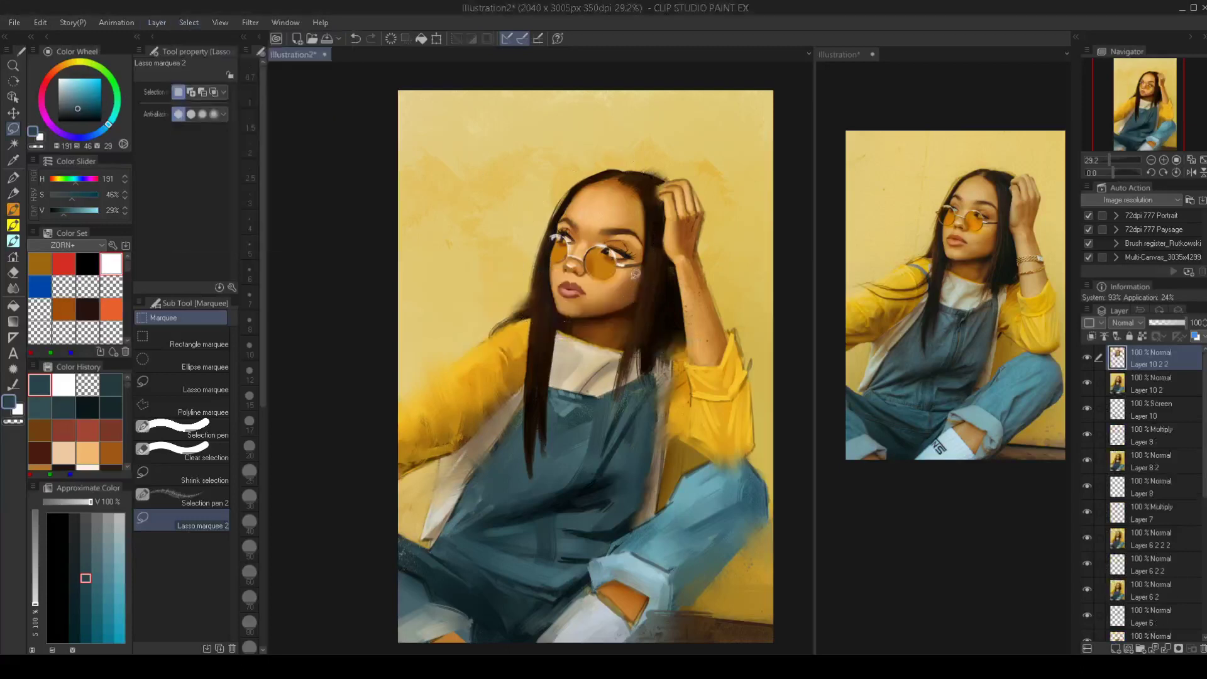
Narrow the copied head to 97% width and rotate it by about -1.3 degrees
key("ctrl+t")
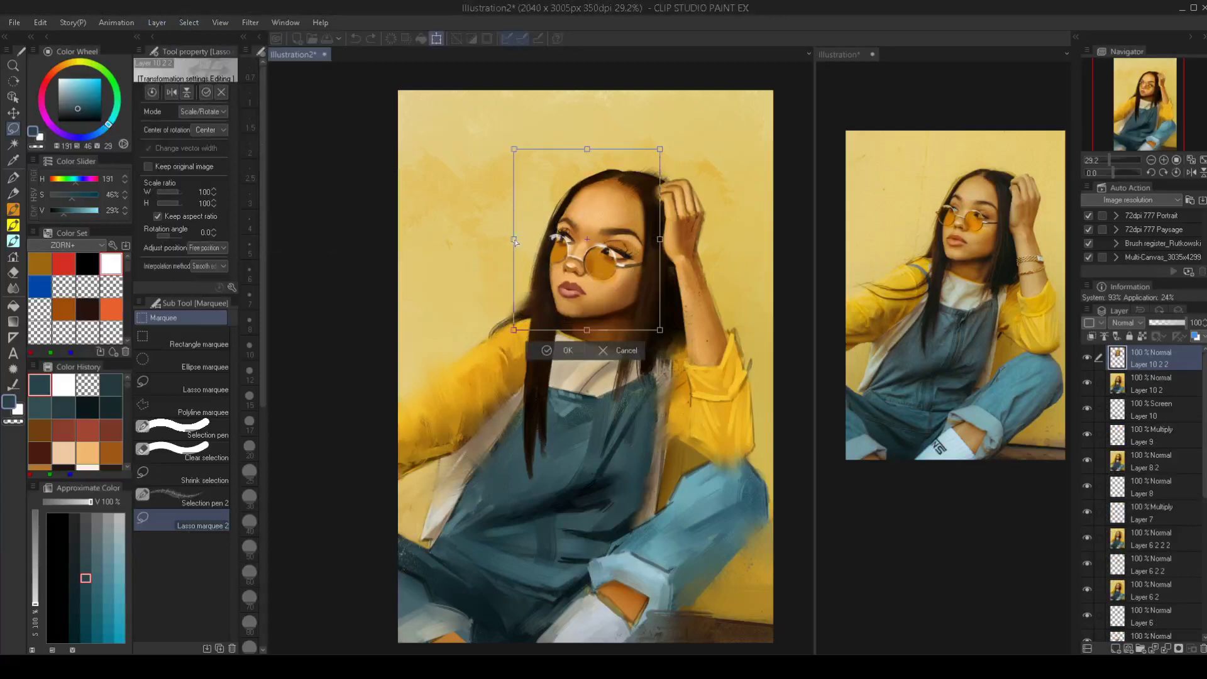
left_click_drag(515, 242, 519, 245)
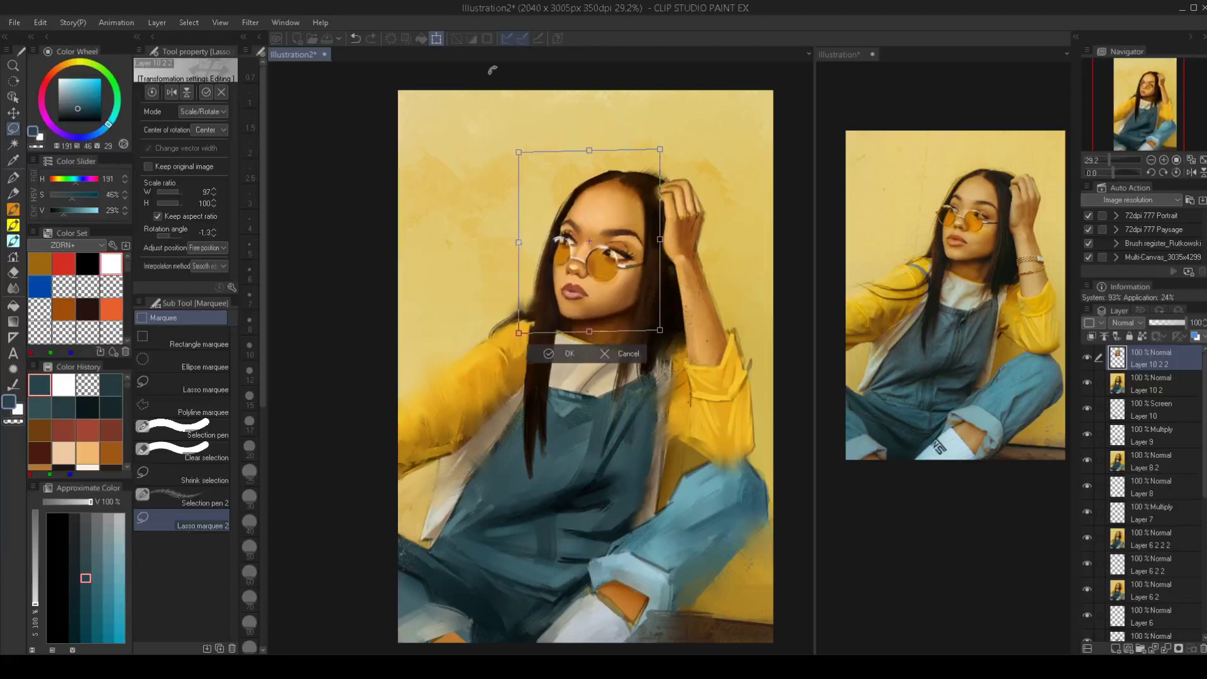
key("Return")
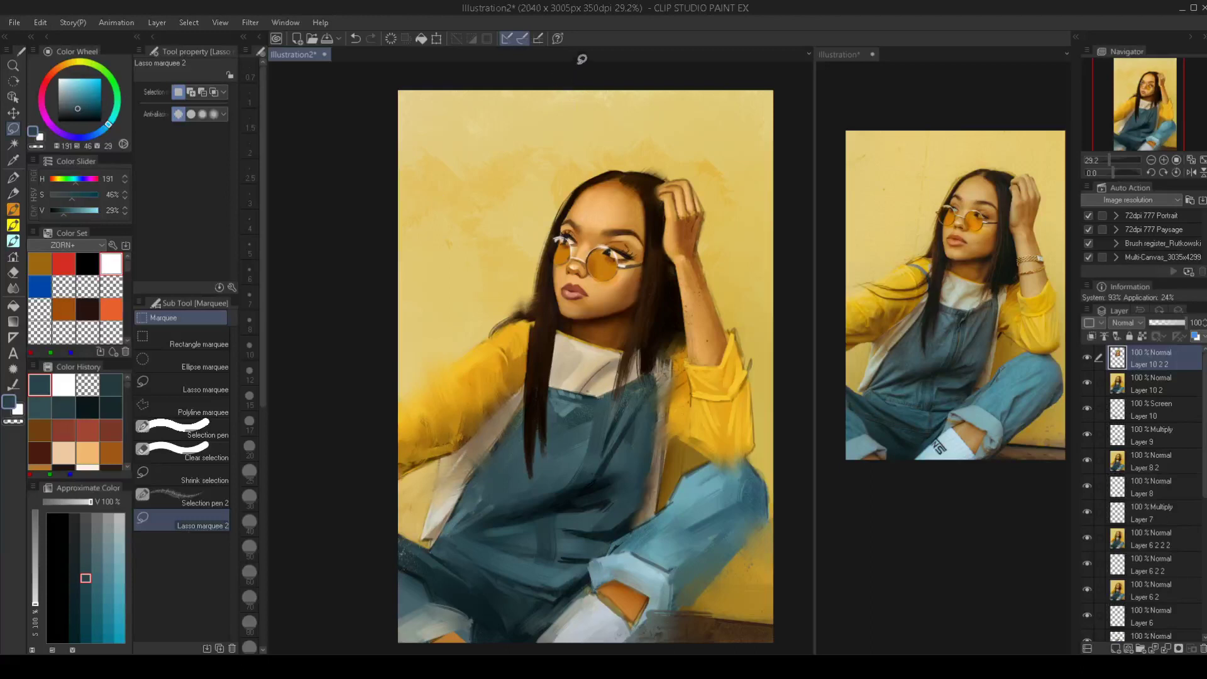
Nudge the copied head slightly upward with a Scale/Rotate transform and apply it
key("ctrl+t")
key("Up")
key("Up")
key("Up")
key("Up")
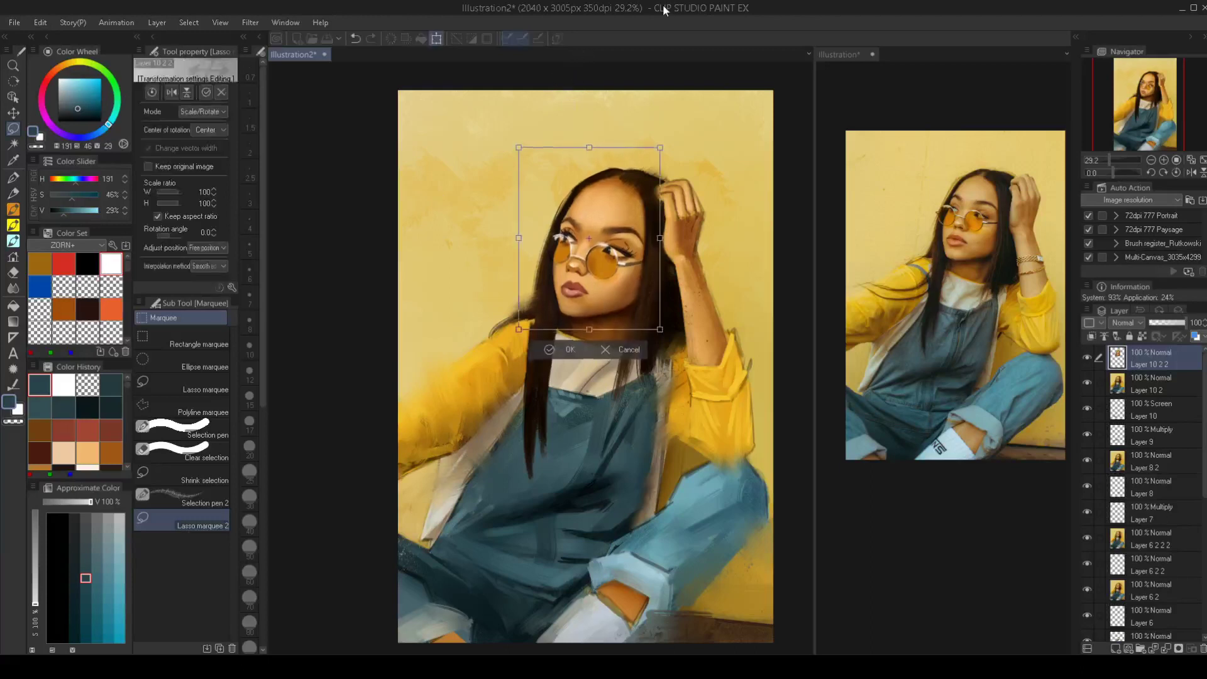
key("Up")
key("Up")
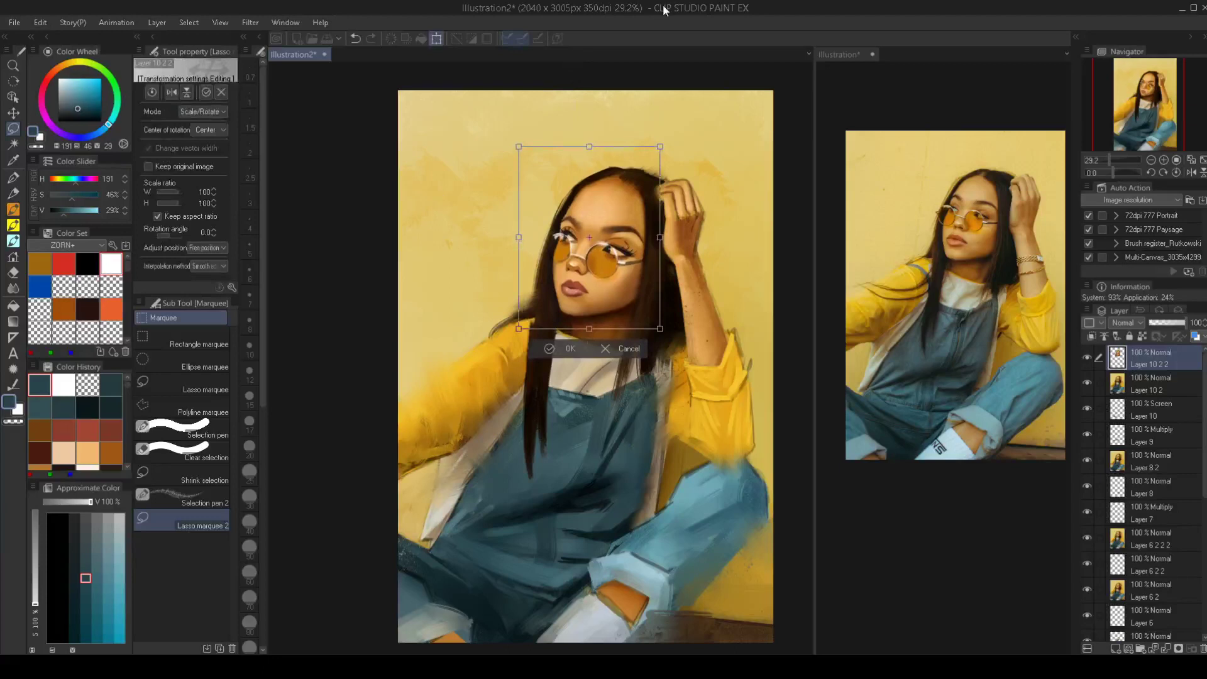
key("Return")
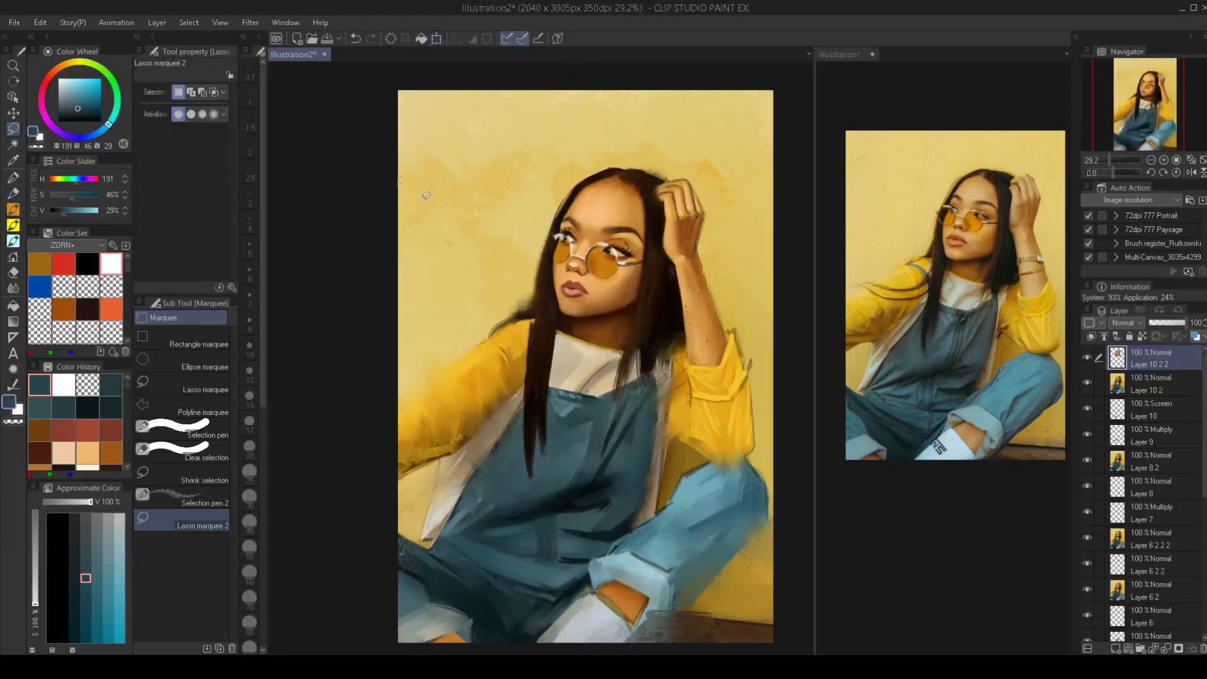
Mesh-transform the head layer with a 9 by 9 lattice, adjusting the eyebrow and glasses on the side nearer the raised hand
left_click(41, 22)
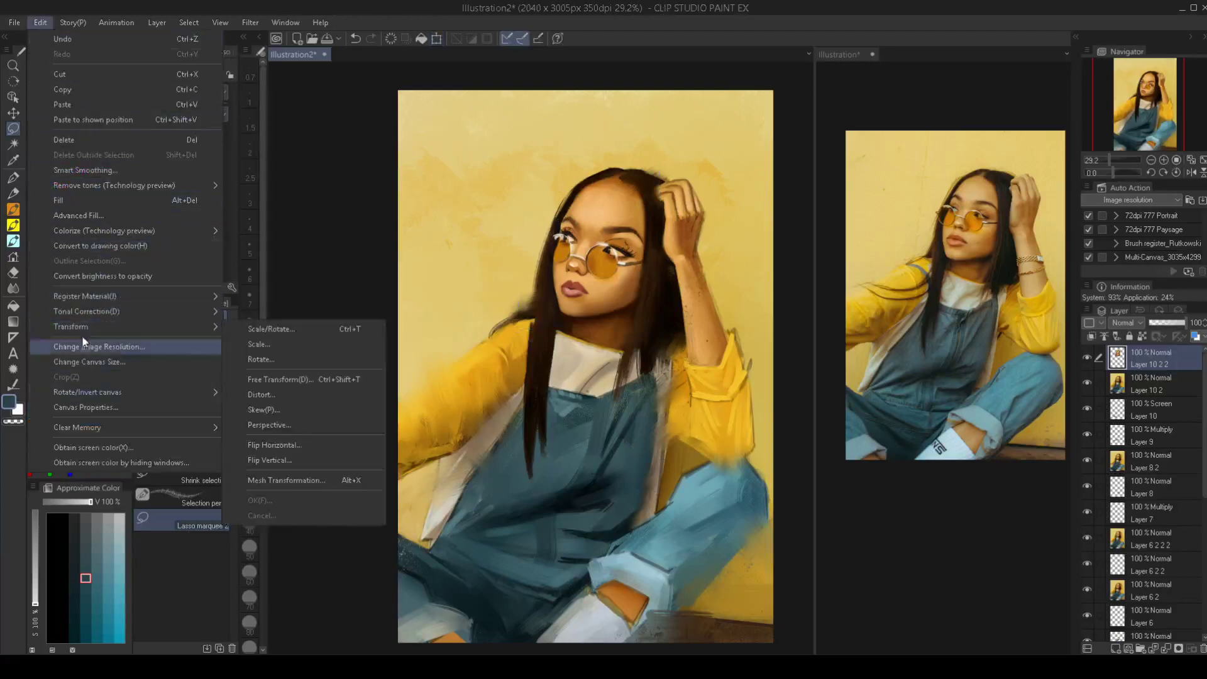
left_click(286, 479)
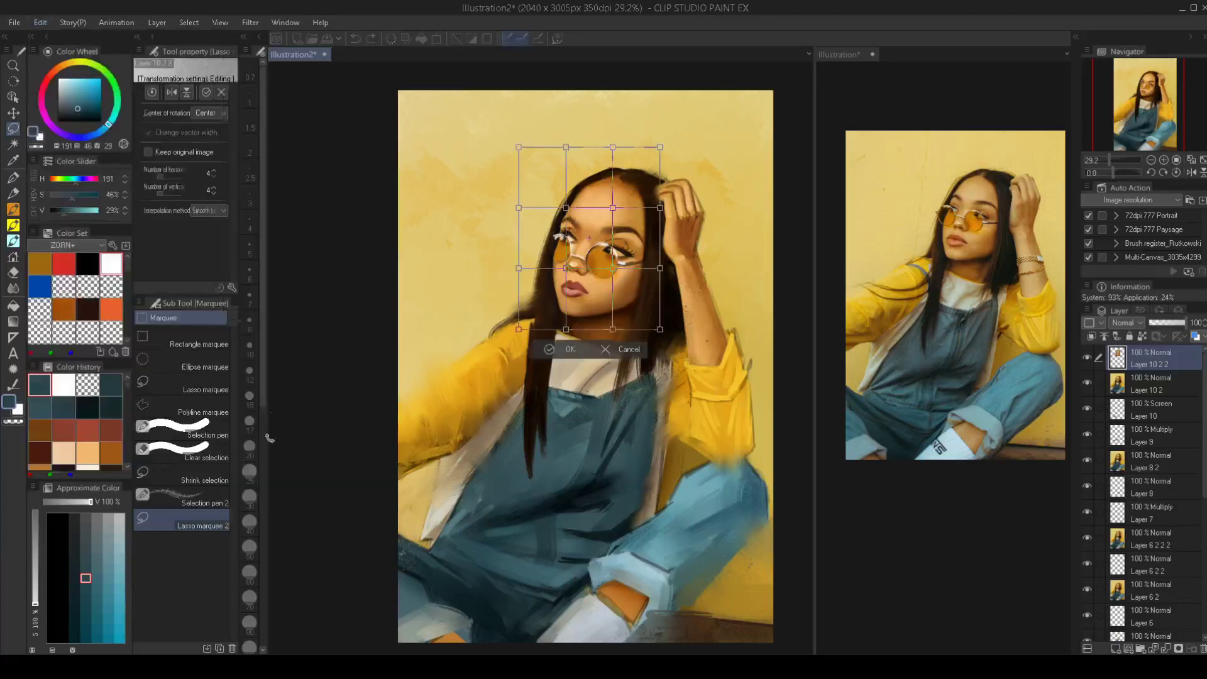
left_click_drag(171, 178, 180, 177)
left_click_drag(173, 192, 180, 192)
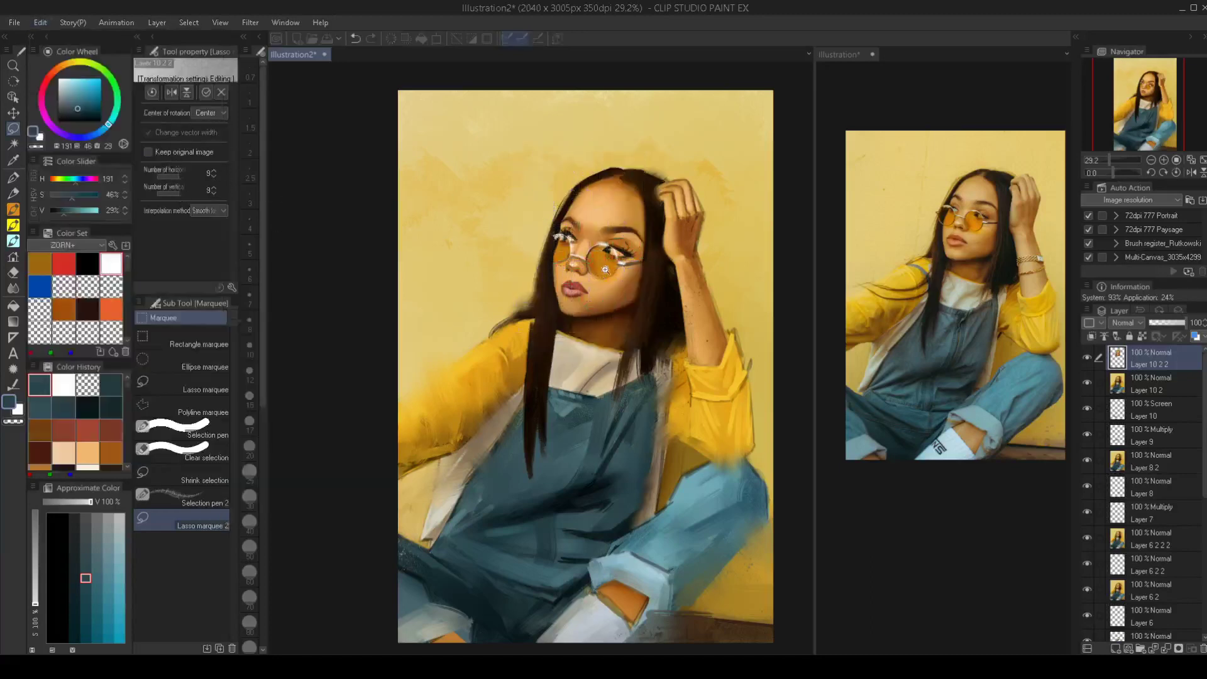
left_click_drag(607, 271, 626, 288)
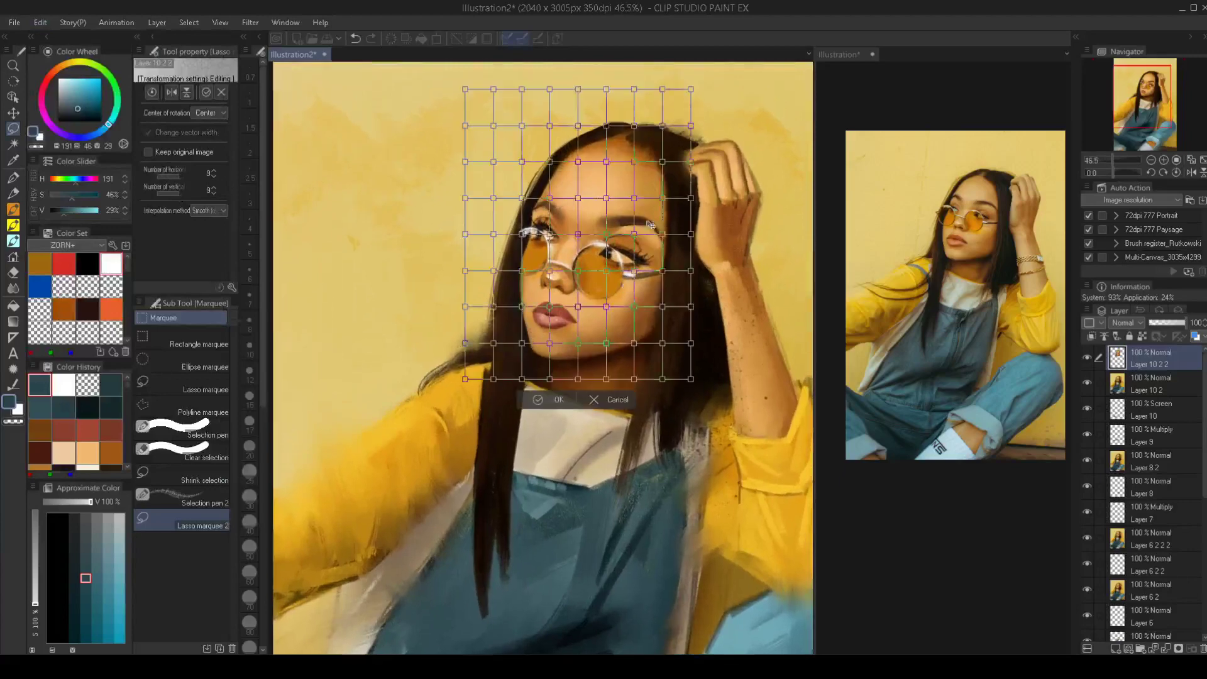
left_click_drag(634, 234, 633, 228)
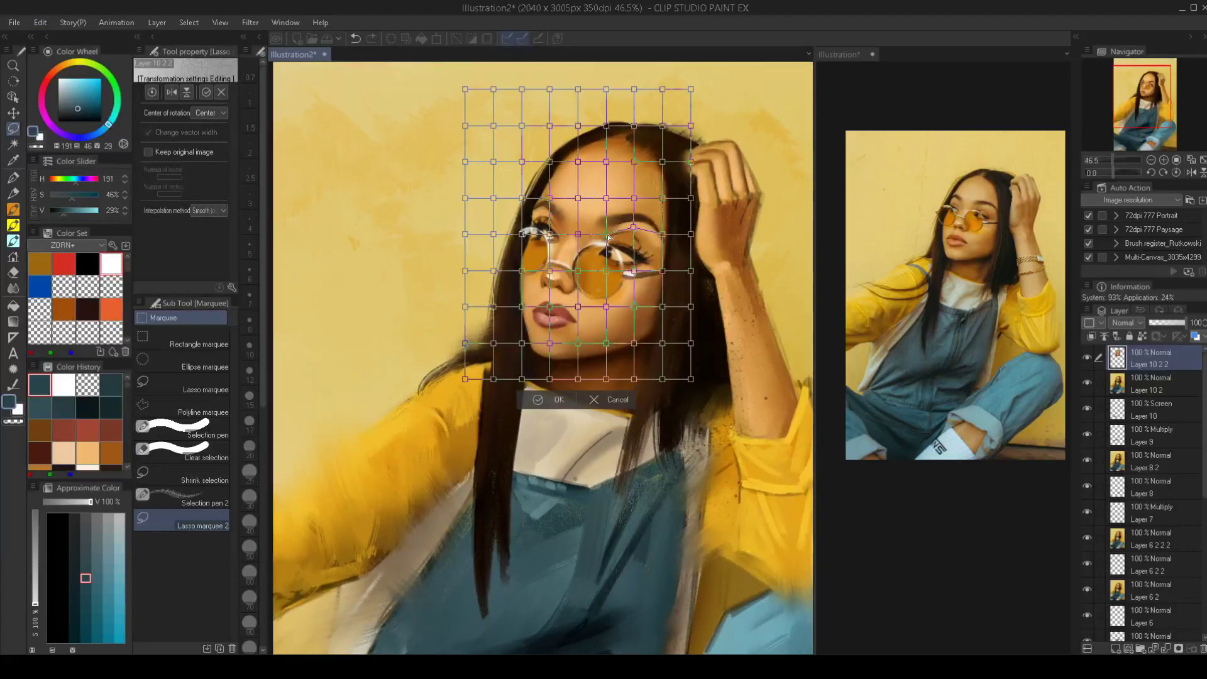
left_click_drag(607, 236, 634, 270)
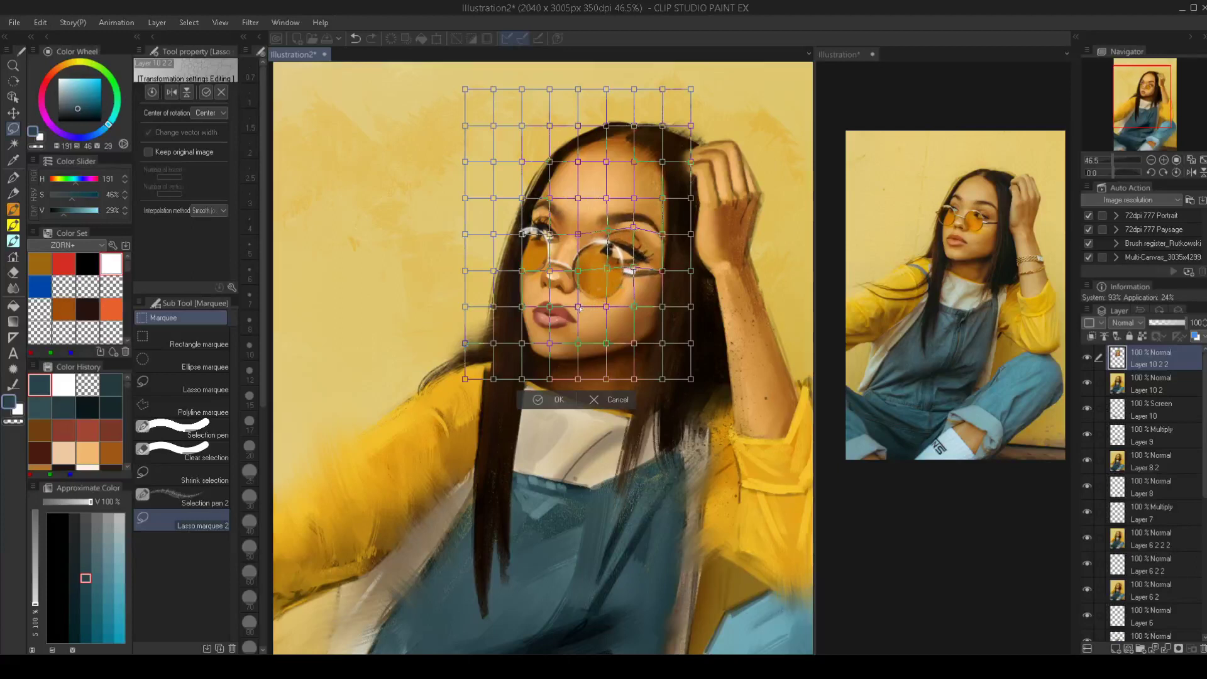
Warp the lattice around the mouth, nose and outer hair edge, and apply the mesh transformation
left_click_drag(579, 308, 581, 303)
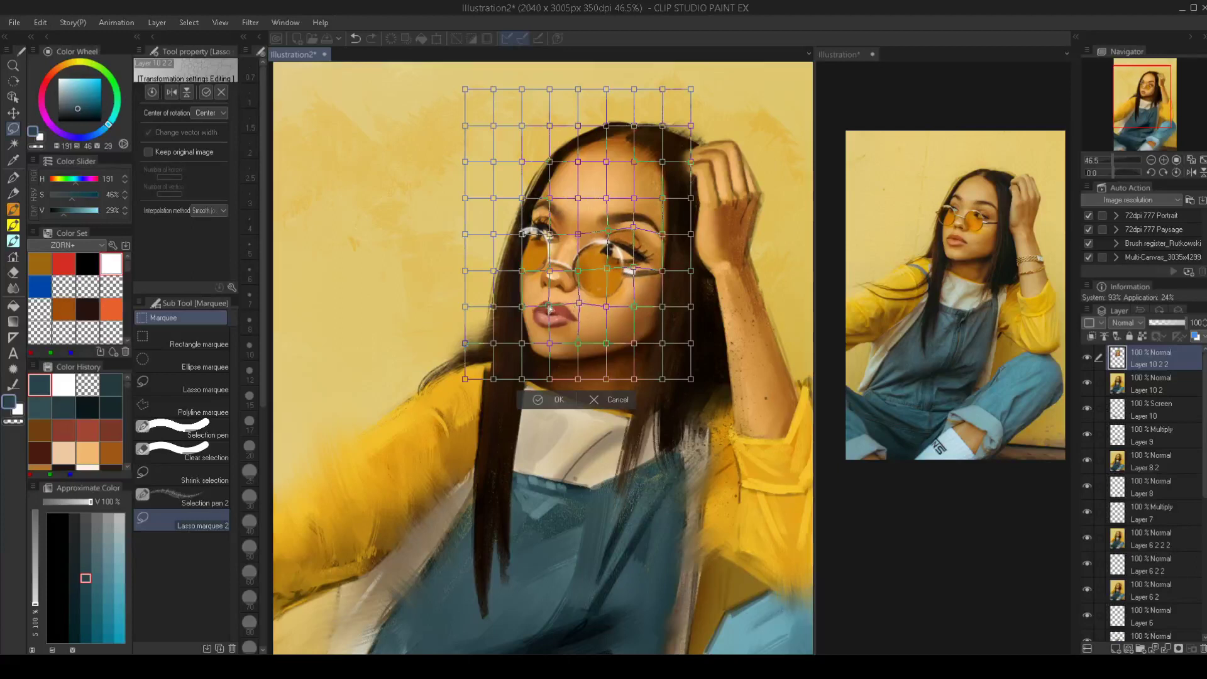
left_click_drag(522, 308, 547, 305)
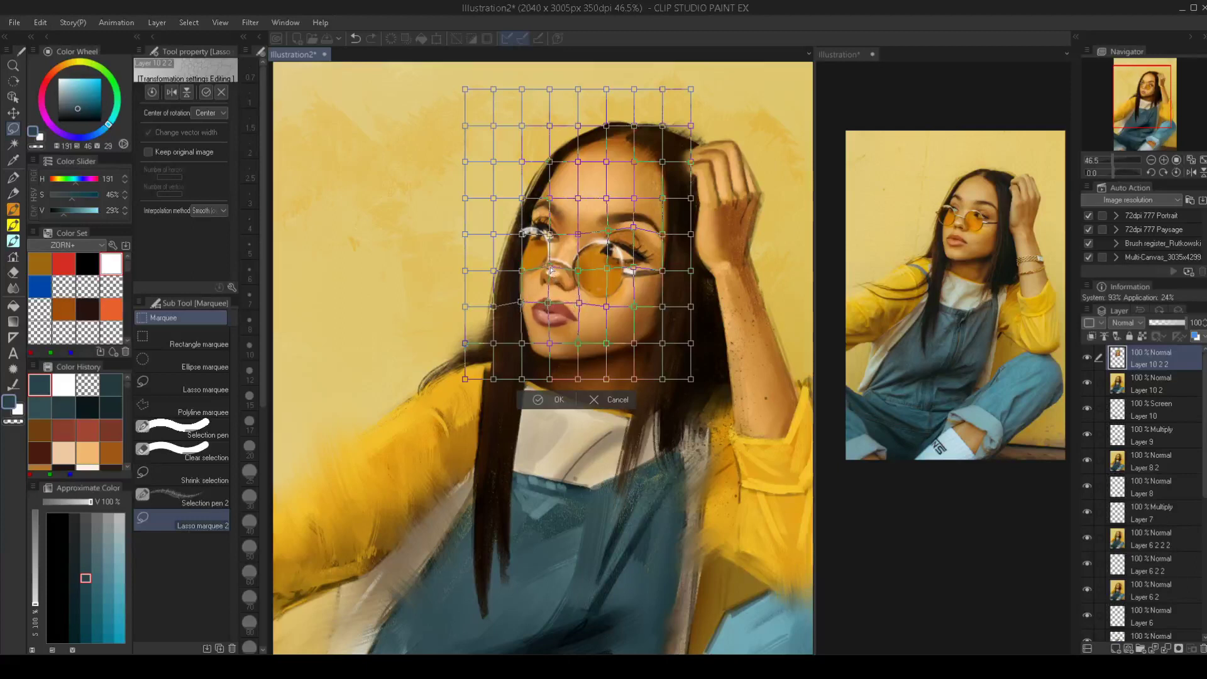
left_click_drag(551, 270, 549, 267)
left_click_drag(464, 198, 476, 373)
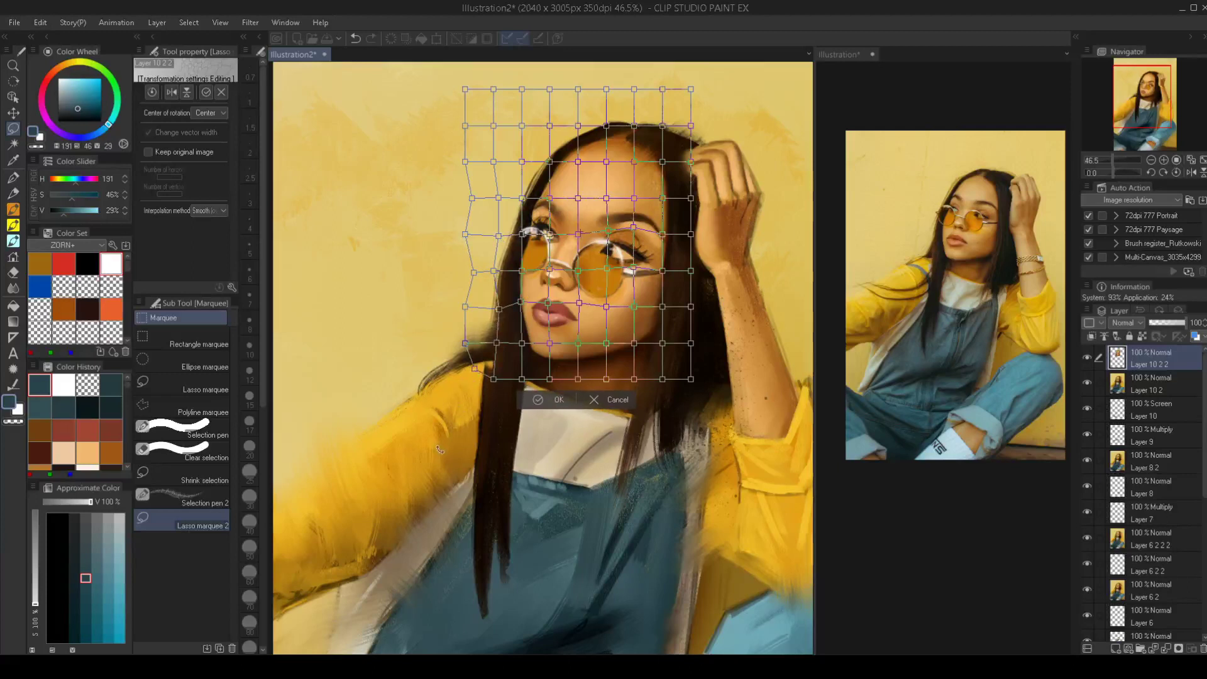
key("Return")
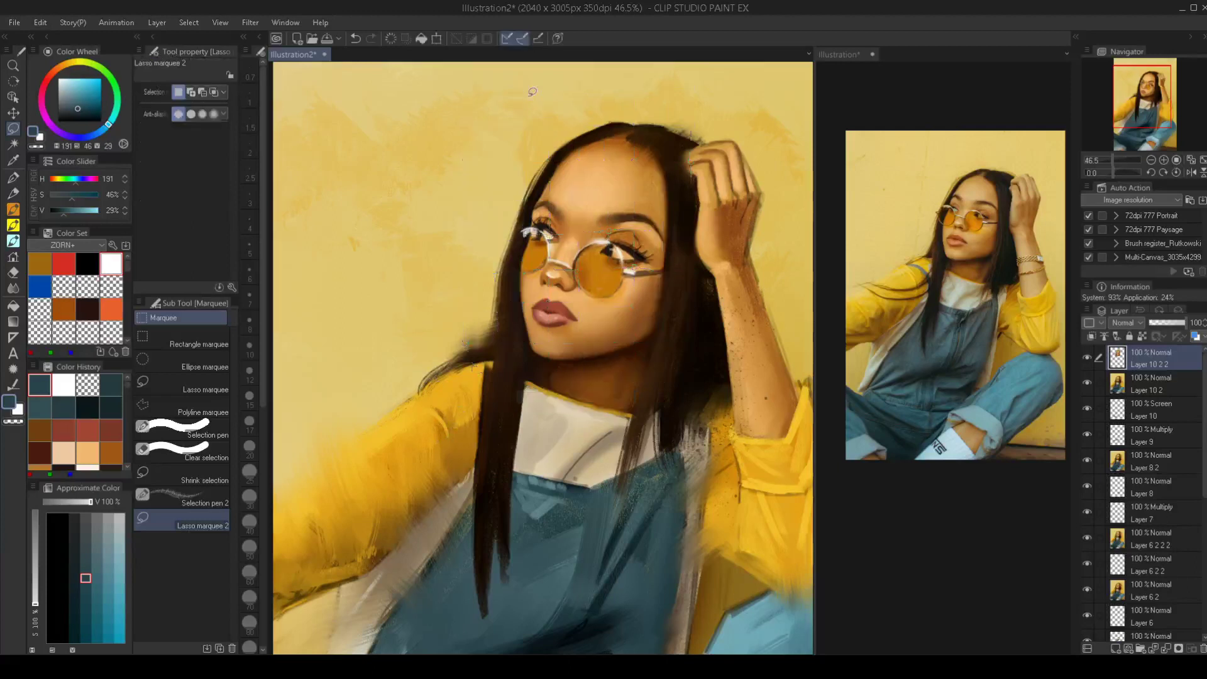
Compare the head before and after the reshaping by toggling its layer's visibility and flipping the view horizontally
left_click(1087, 357)
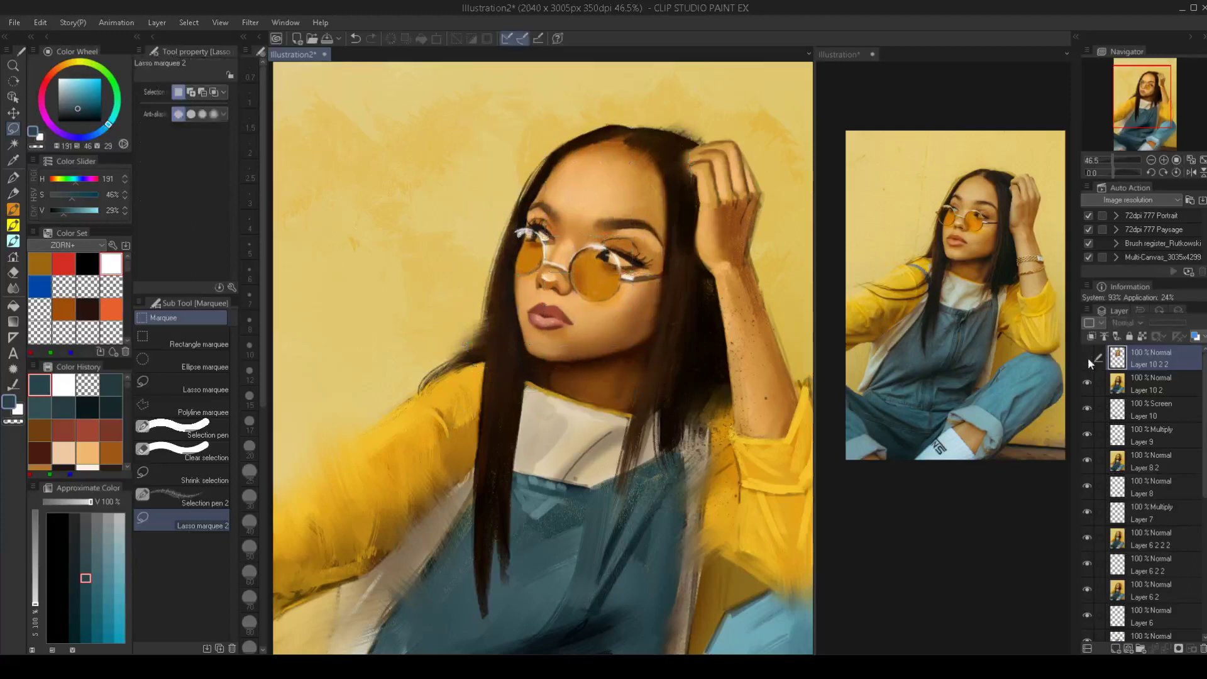
left_click(1088, 357)
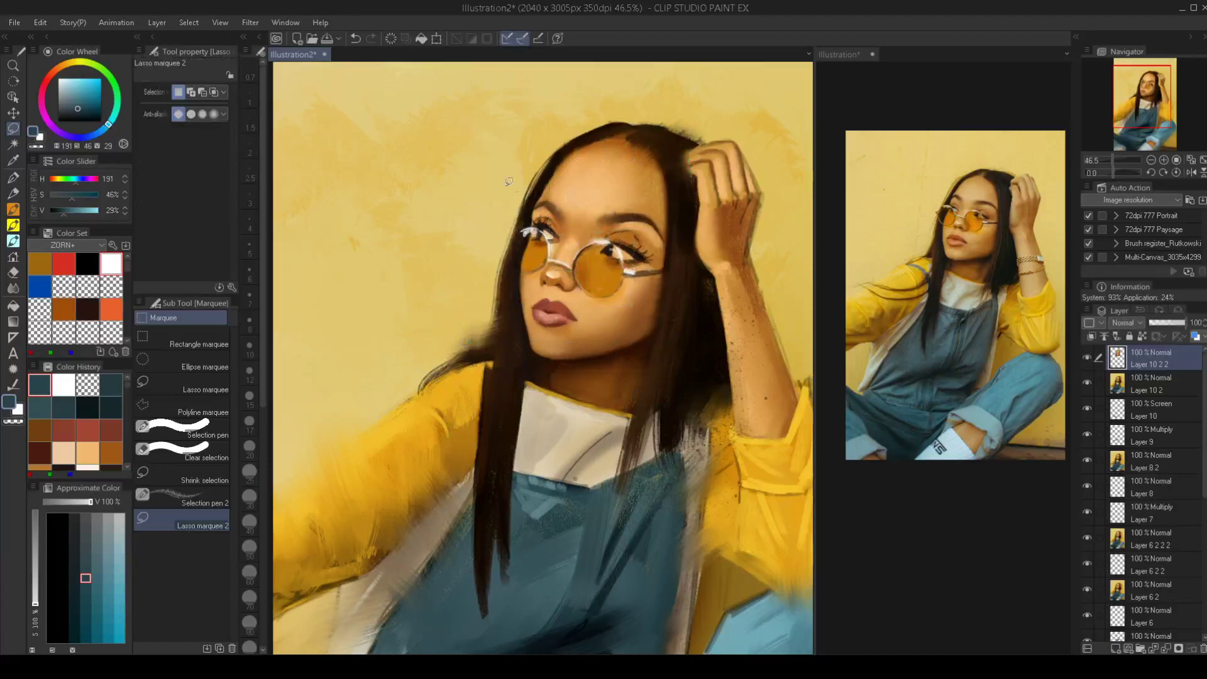
key("h")
key("h")
Sample the dark brown of the hair and switch from the bristle brush to Brush 8
key("b")
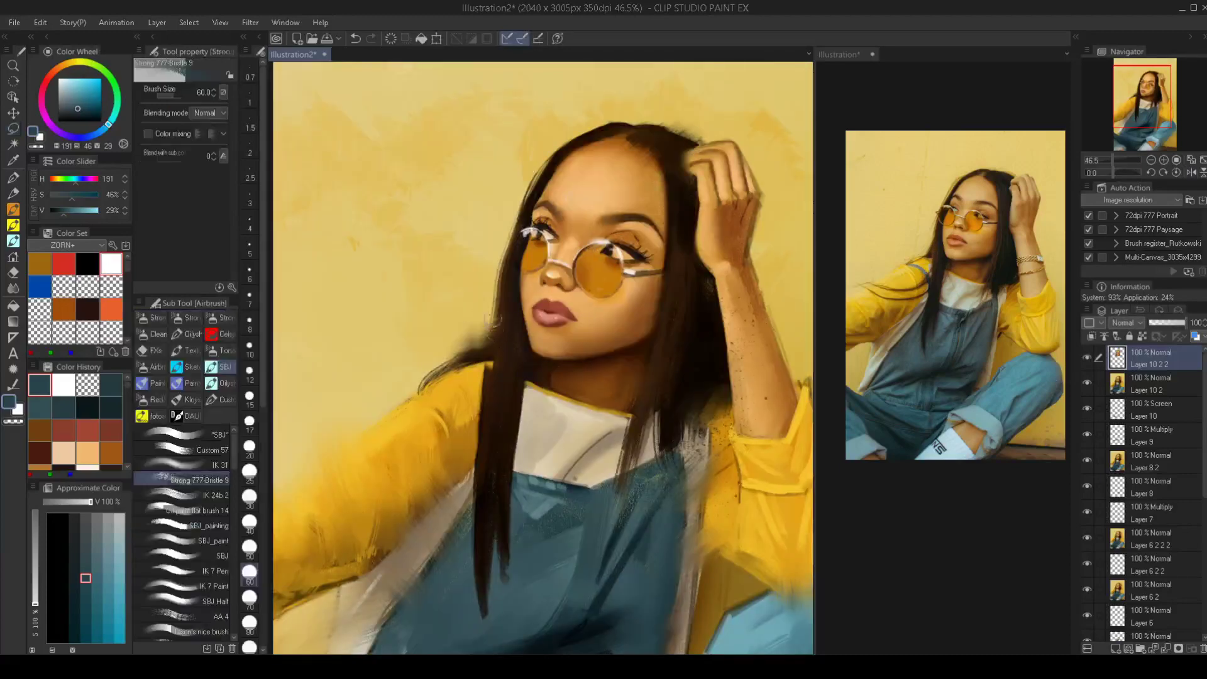
left_click(512, 327, "alt")
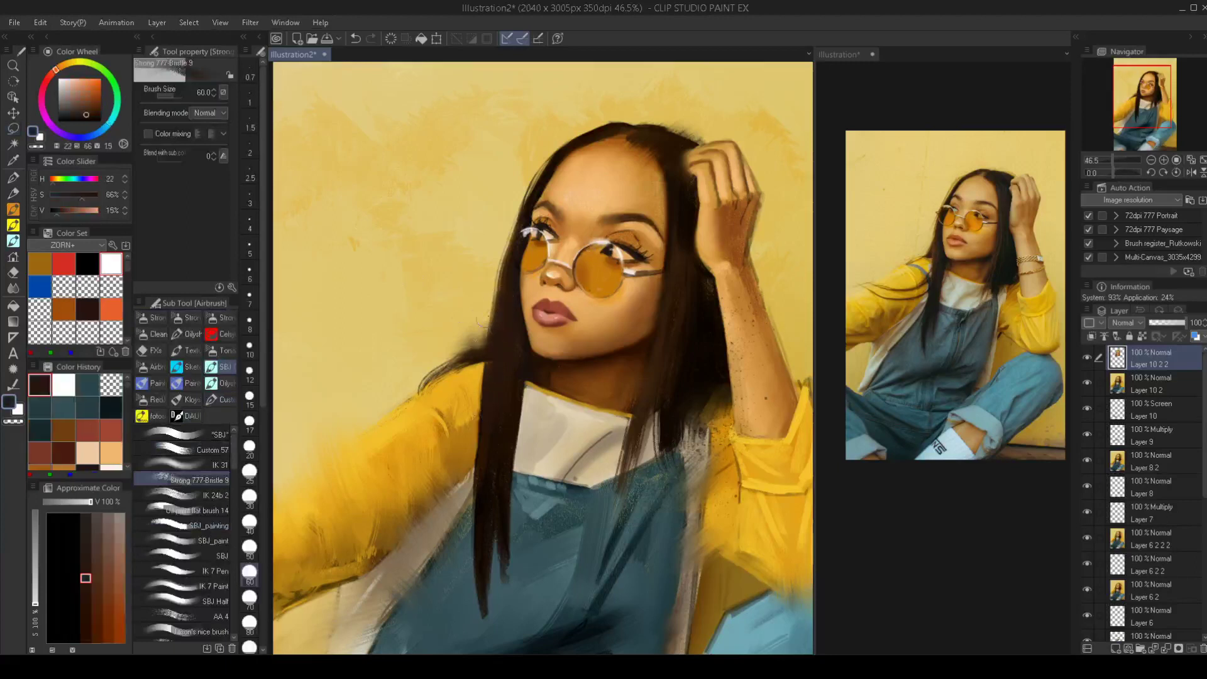
left_click_drag(479, 362, 503, 356, "ctrl+alt")
scroll(502, 352, "down", 2)
scroll(506, 377, "up", 1)
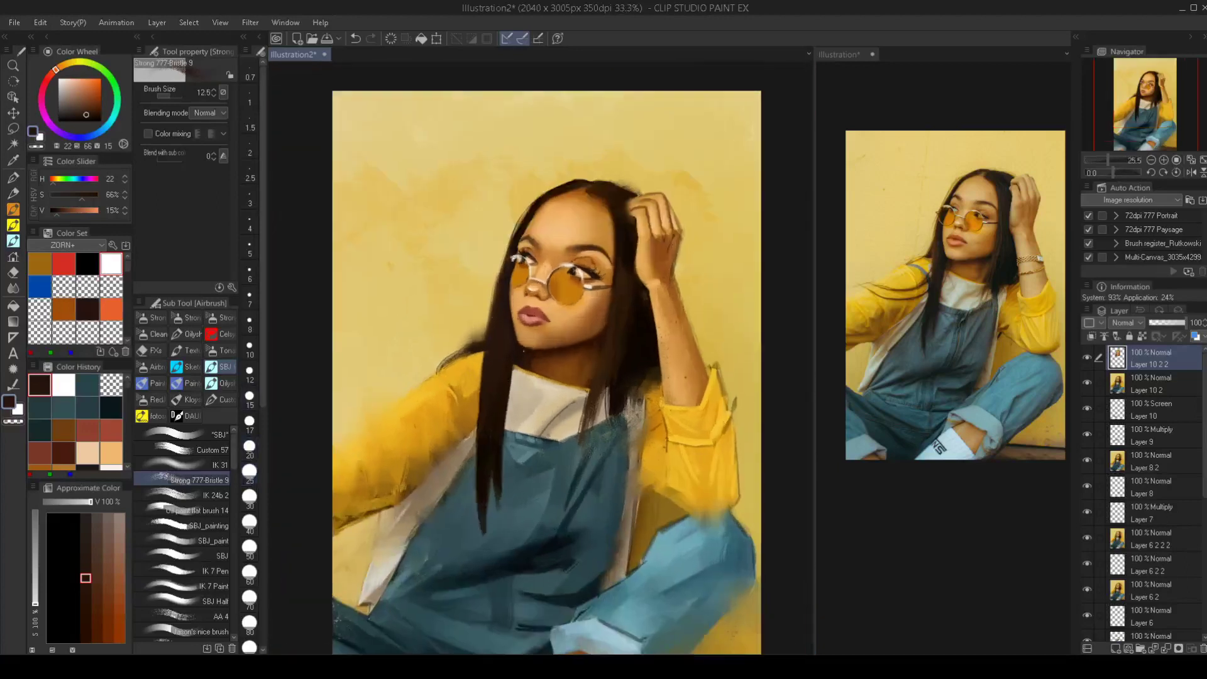
key("[")
left_click_drag(238, 449, 246, 604)
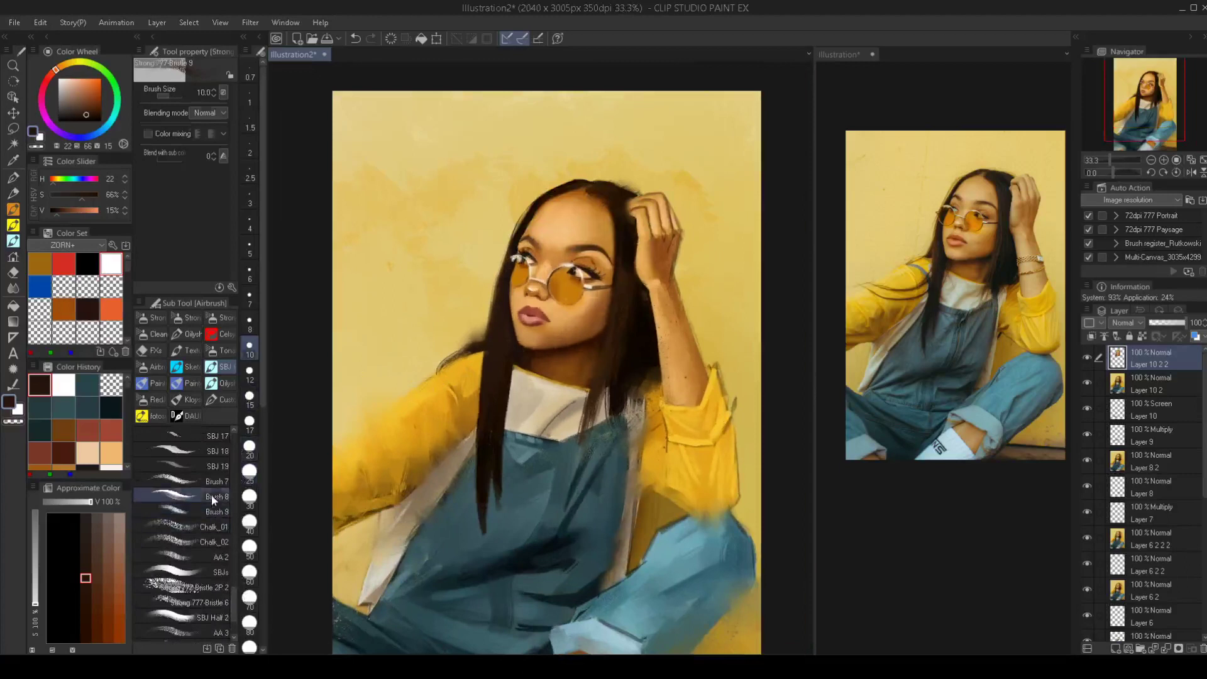
left_click(211, 494)
mouse_move(391, 401)
left_mouse_down()
mouse_move(426, 409)
mouse_move(474, 378)
left_mouse_up()
key("ctrl+z")
left_click_drag(405, 404, 482, 379)
key("ctrl+z")
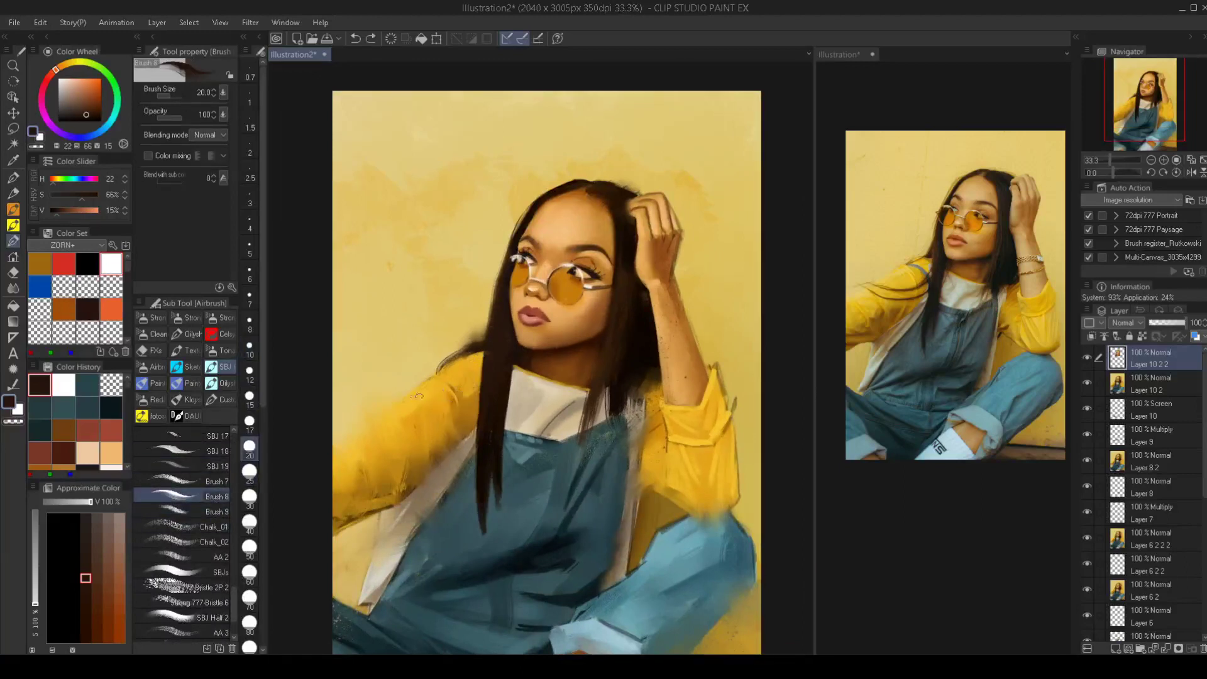
left_click_drag(385, 406, 477, 390)
key("ctrl+z")
Paint thin loose hair strands sweeping over the yellow shoulder with Brush 8, using sizes 20 and 25, and reduce the brush to 17.5
left_click_drag(384, 405, 481, 373)
key("bracketright")
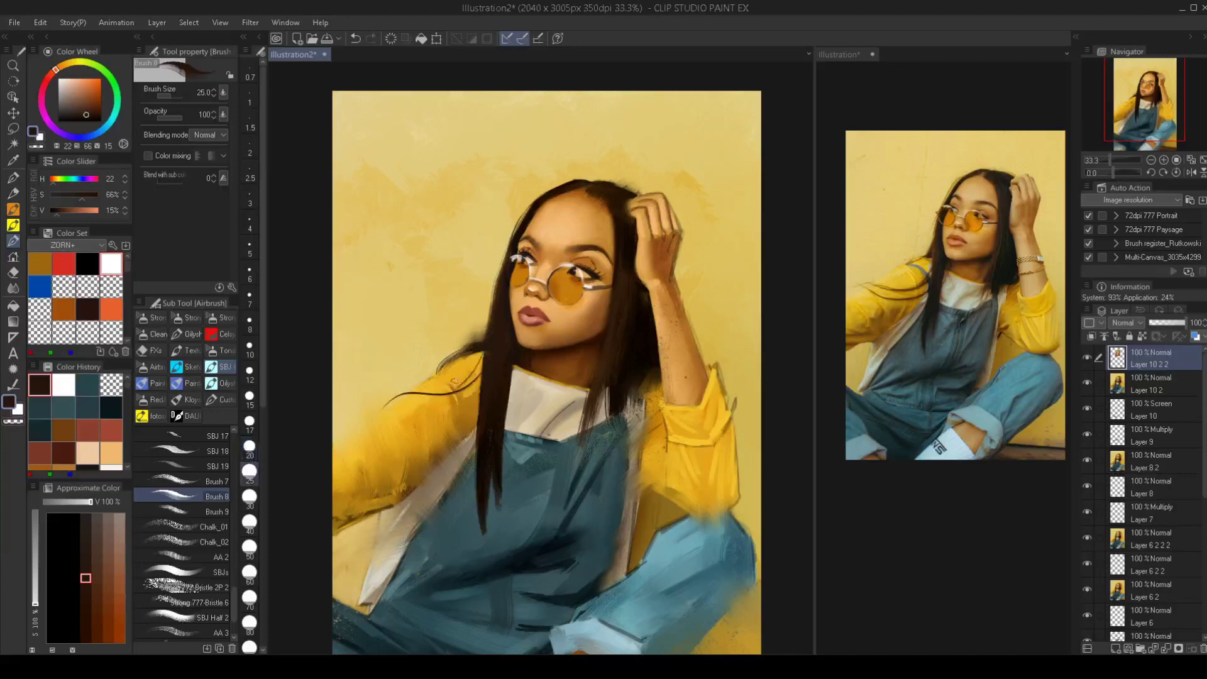
mouse_move(396, 410)
left_mouse_down()
mouse_move(481, 375)
mouse_move(490, 353)
left_mouse_up()
left_click_drag(375, 418, 486, 369)
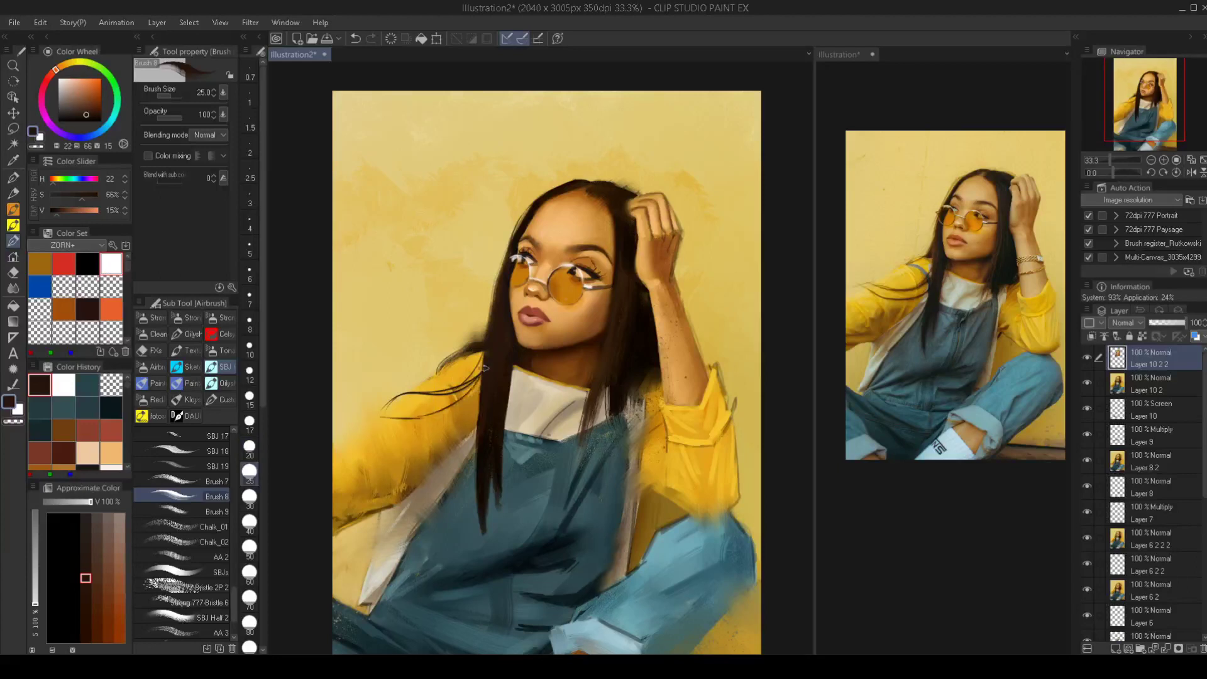
scroll(485, 408, "down", 1)
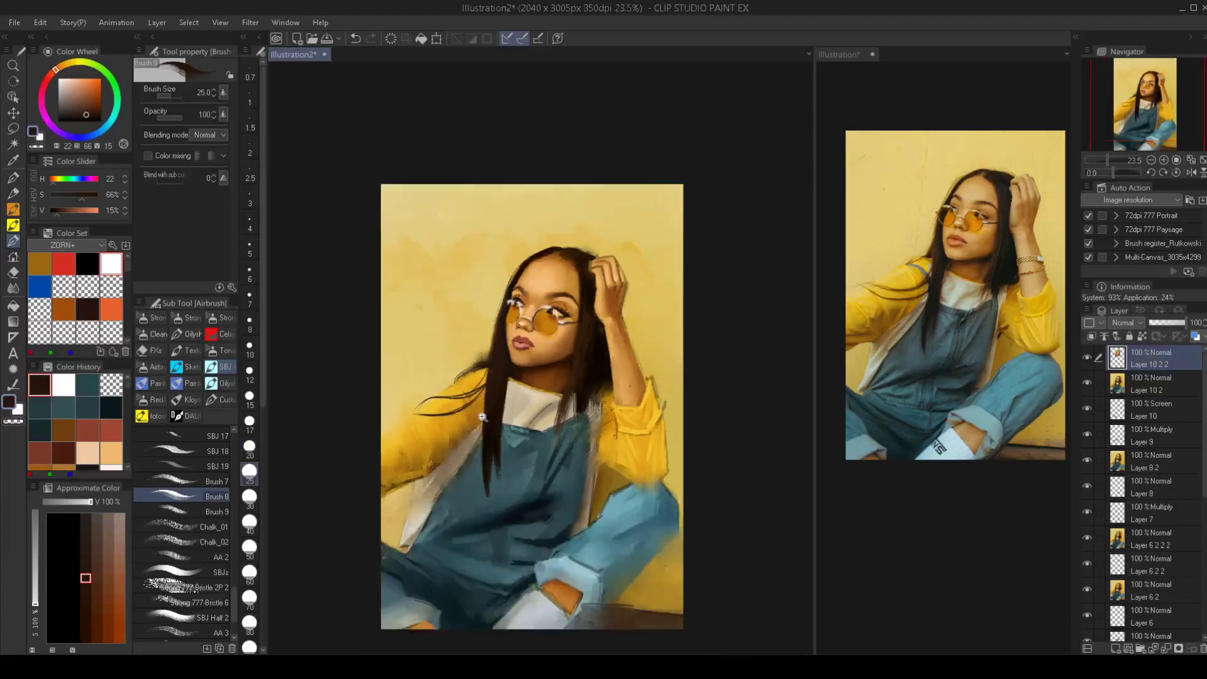
scroll(482, 417, "up", 2)
key("bracketleft")
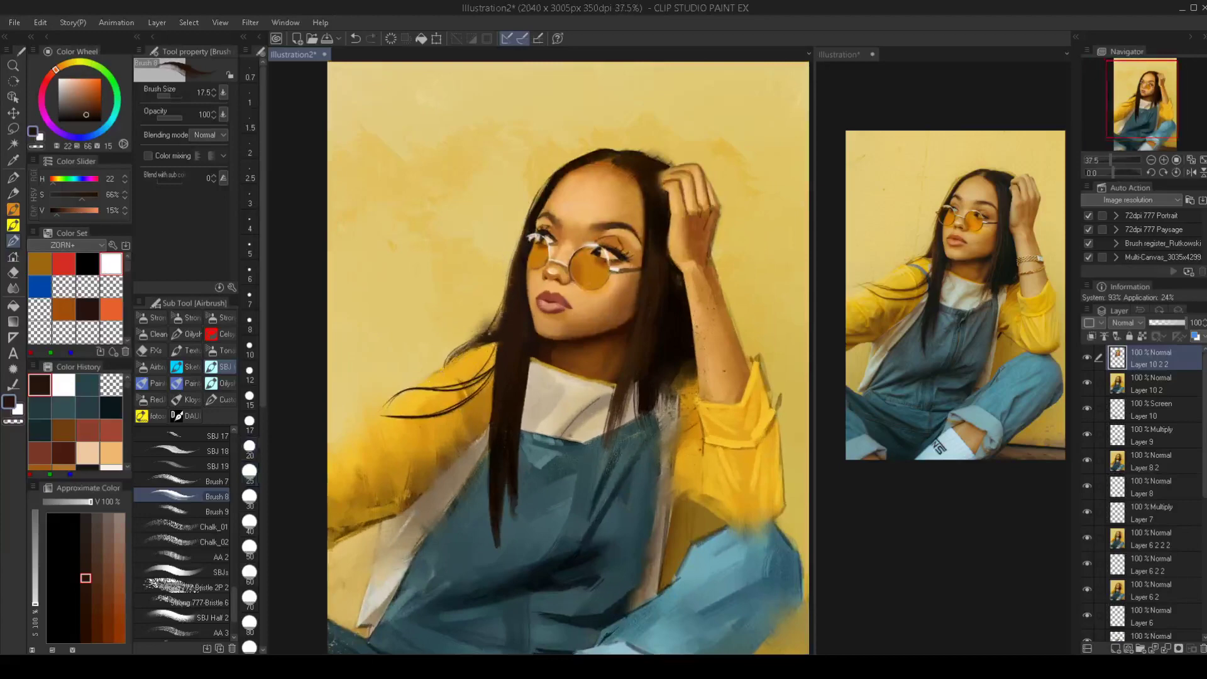
scroll(526, 345, "down", 1)
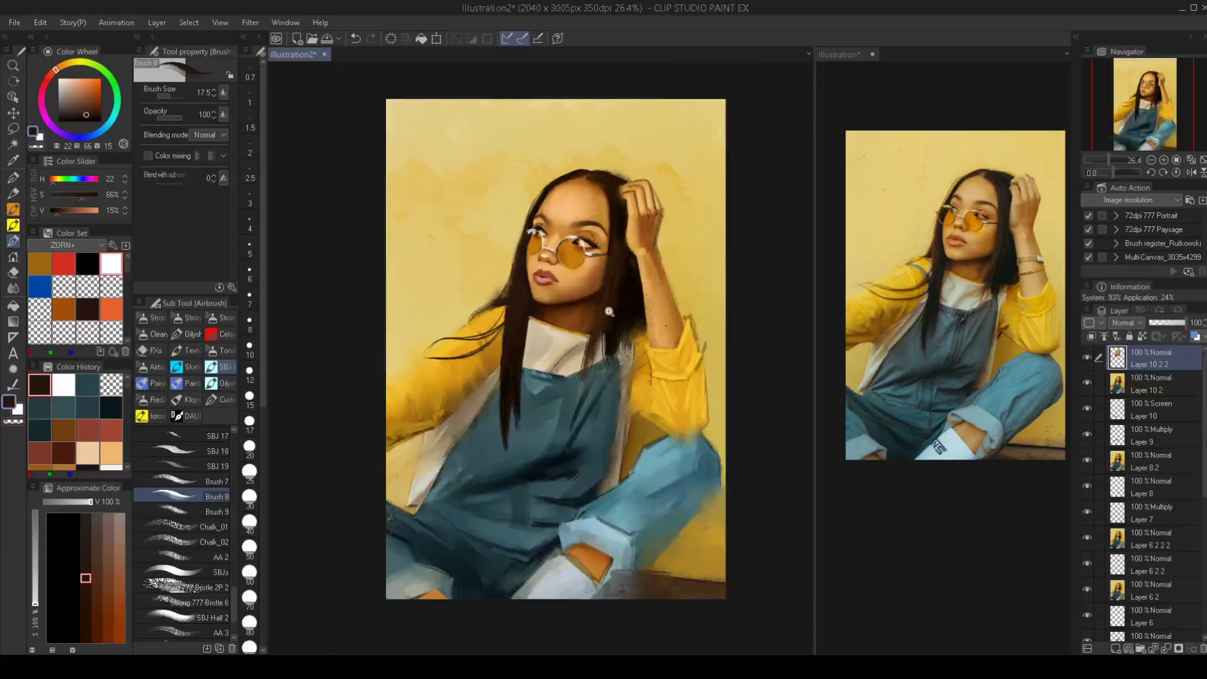
Switch to the IK 31 brush and add a new layer set to Multiply above the portrait layers
scroll(607, 308, "up", 2)
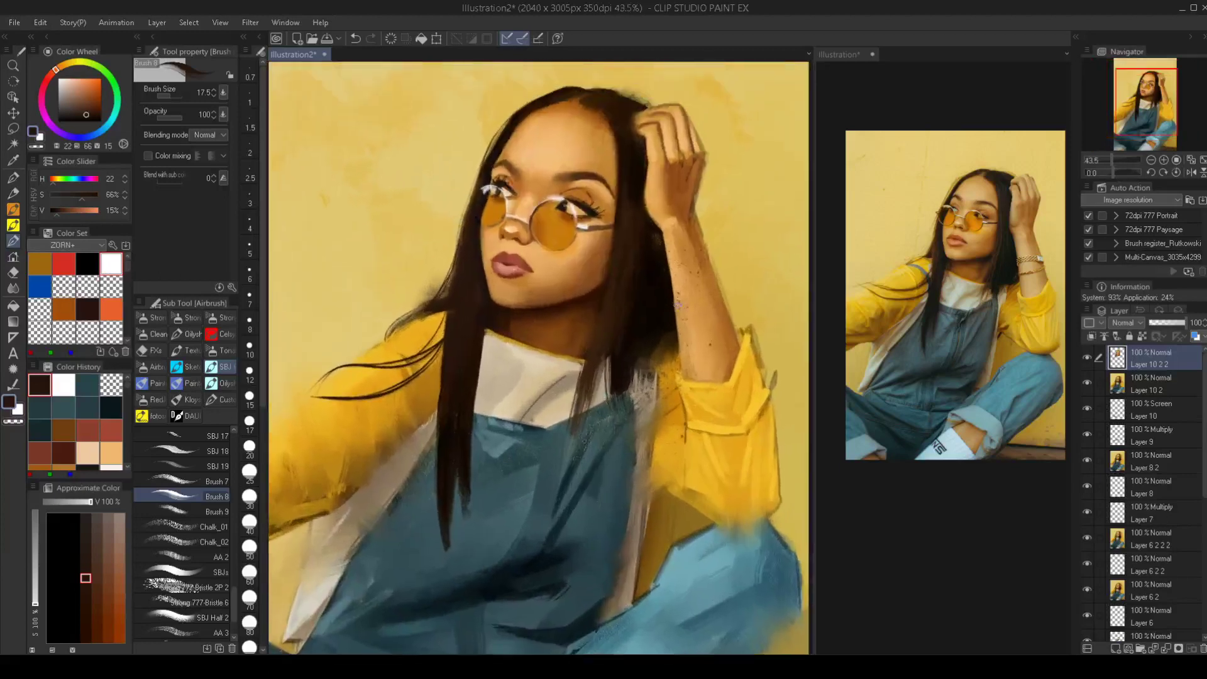
left_click_drag(657, 323, 653, 335)
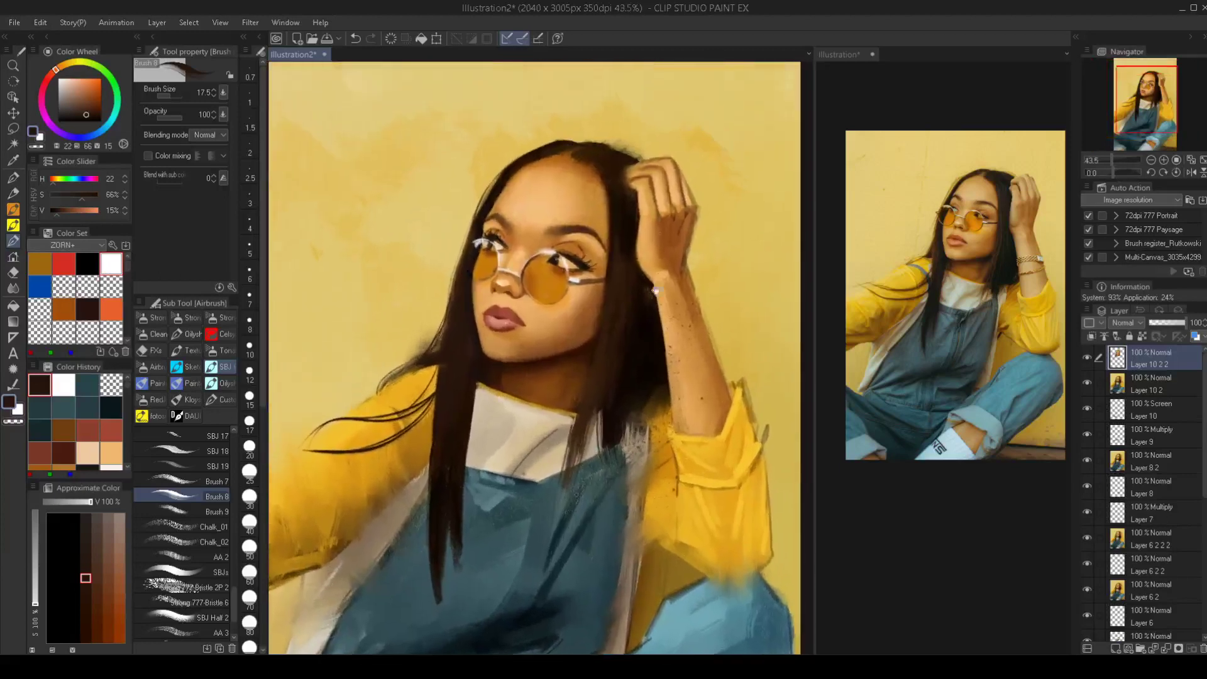
scroll(645, 283, "up", 1)
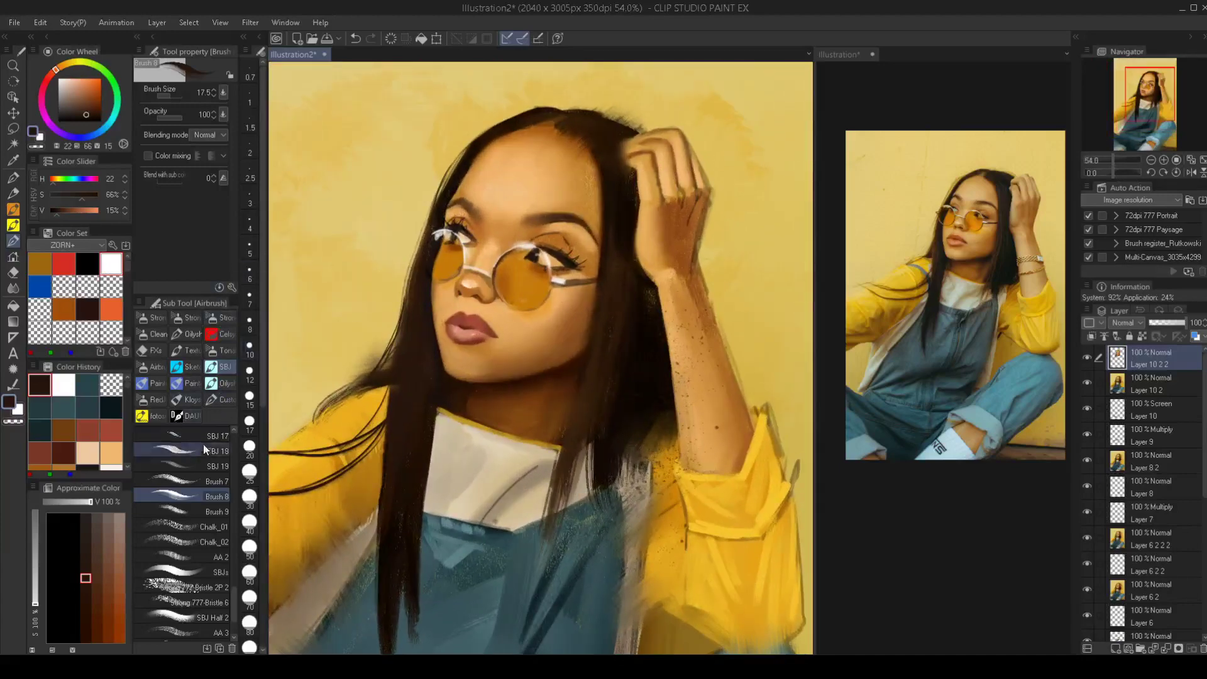
left_click_drag(230, 591, 235, 420)
left_click(197, 464)
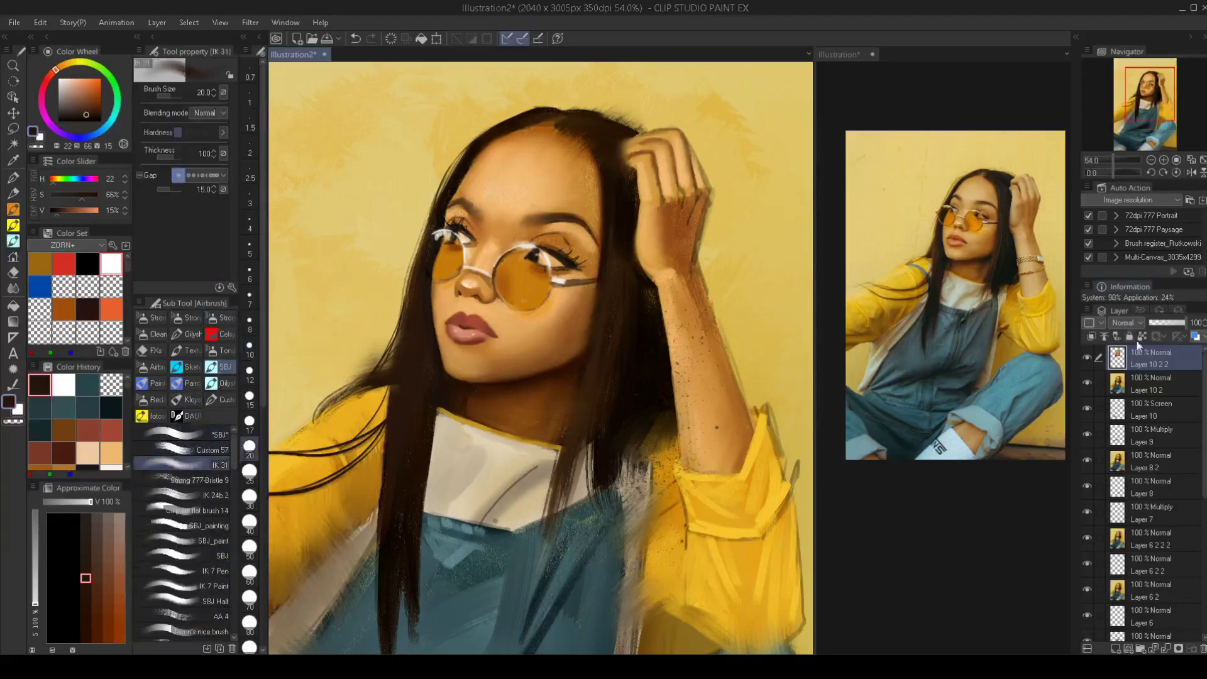
key("ctrl+shift+n")
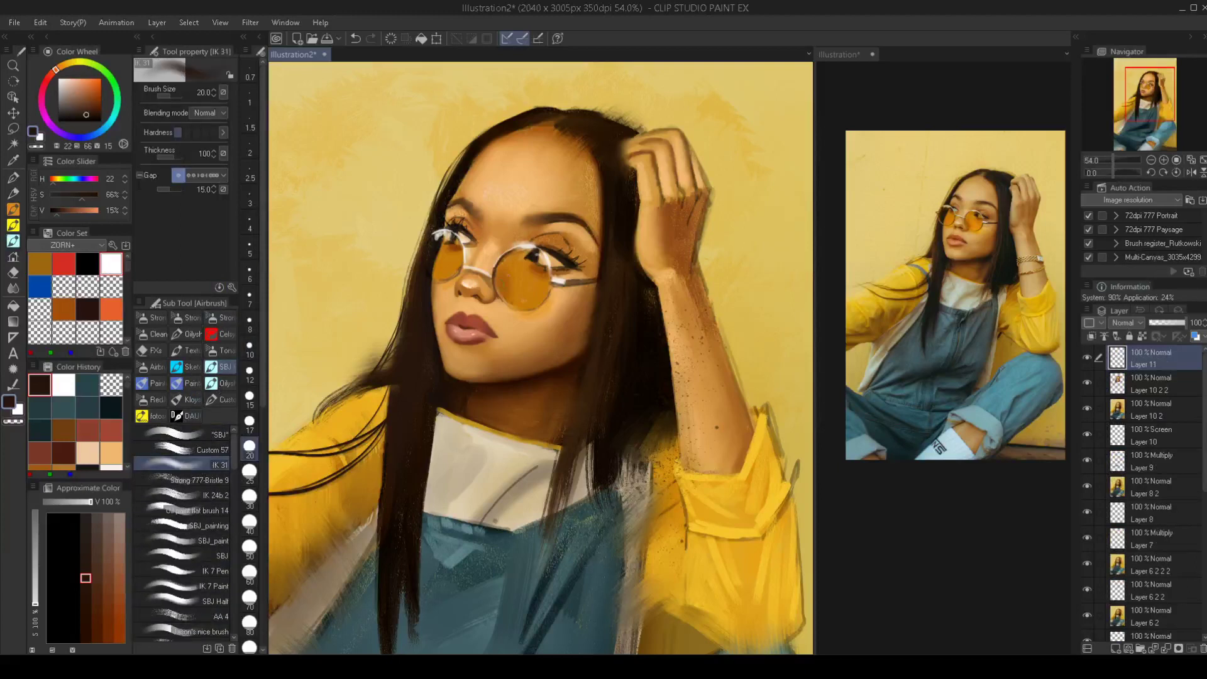
left_click(1125, 322)
left_click(1129, 362)
Sample the orange-brown skin tone of the raised hand and shade its lower part above the wrist, settling on brush size 30
scroll(644, 313, "up", 2)
left_click(638, 206, "alt")
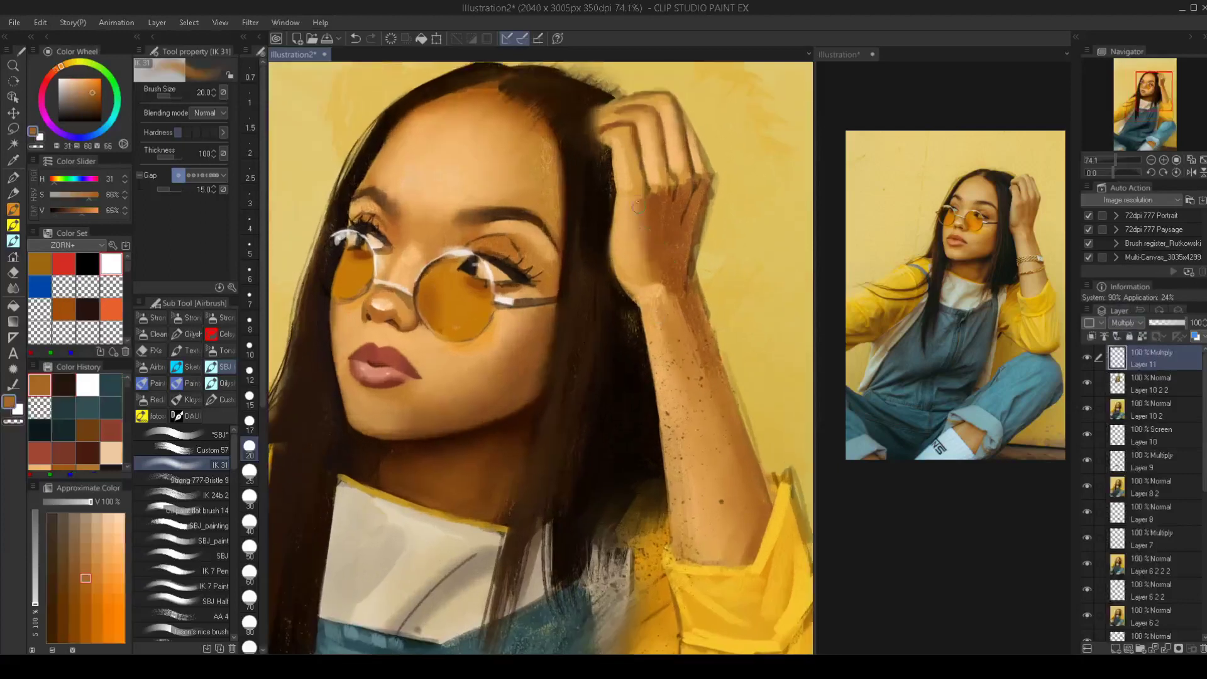
key("bracketright")
key("bracketright")
key("bracketright")
left_click_drag(616, 265, 657, 258)
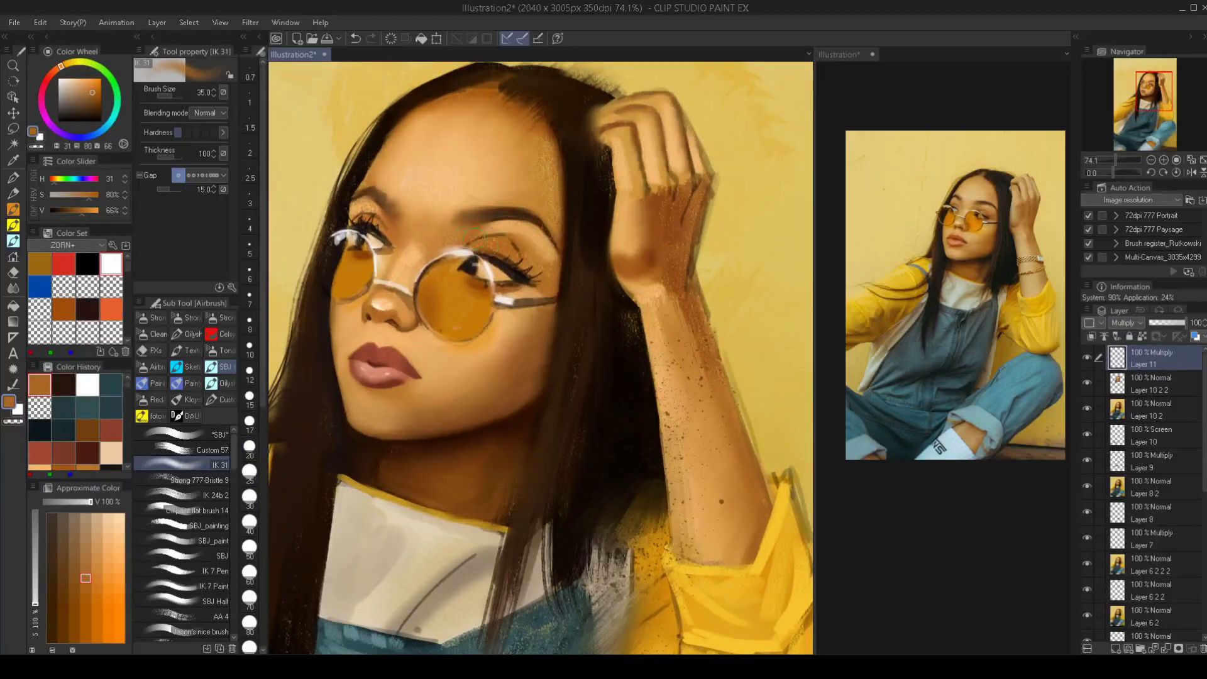
key("ctrl+z")
key("bracketleft")
left_click_drag(608, 261, 653, 250)
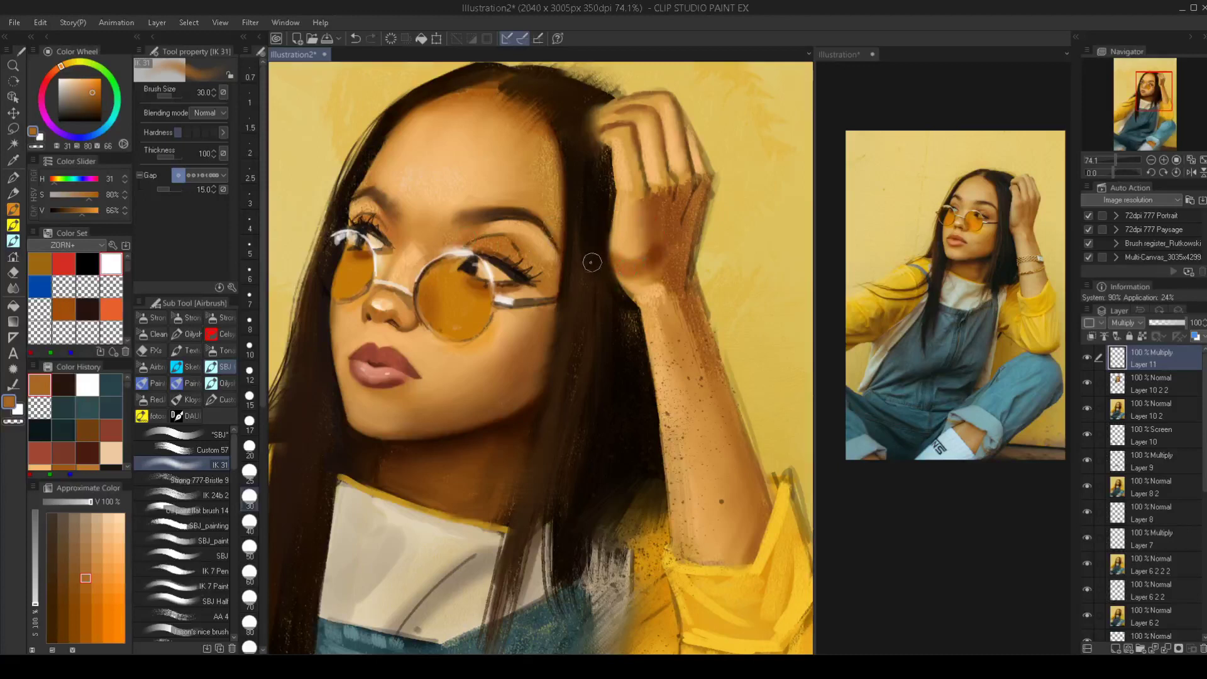
Erase excess shading around the wrist with the *SBJ* brush in transparent color, raising its size from 17.5 to 25
key("c")
left_click(188, 434)
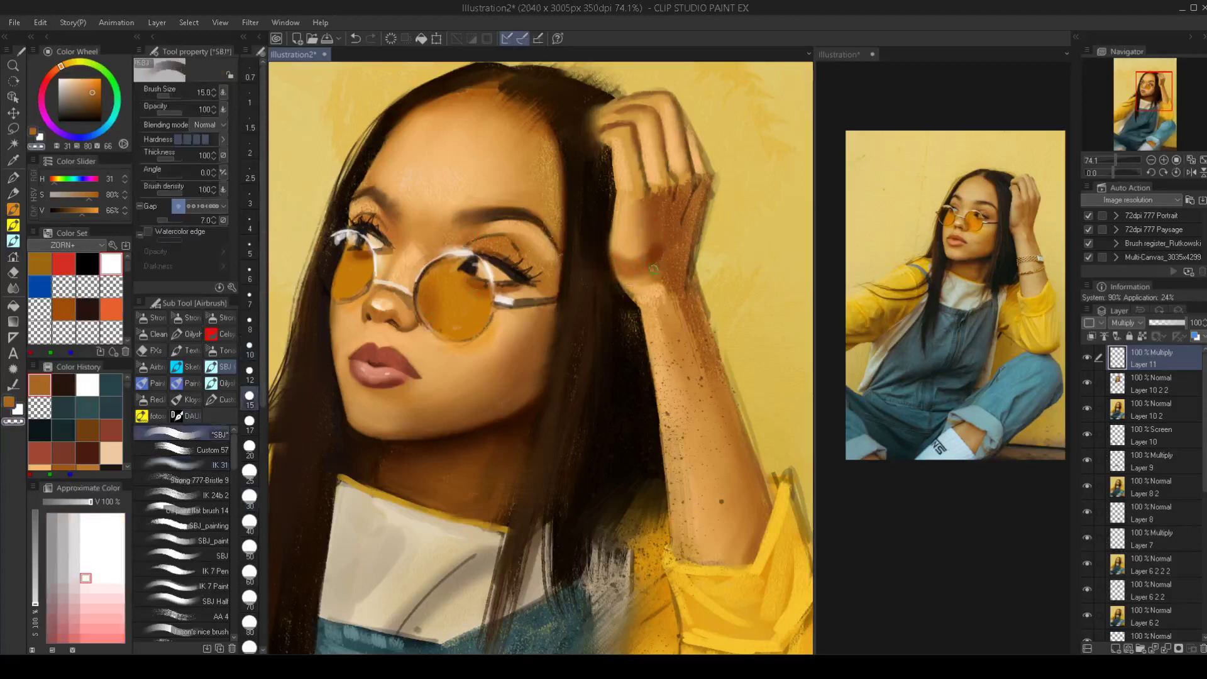
left_click_drag(630, 277, 610, 270)
key("ctrl+z")
key("]")
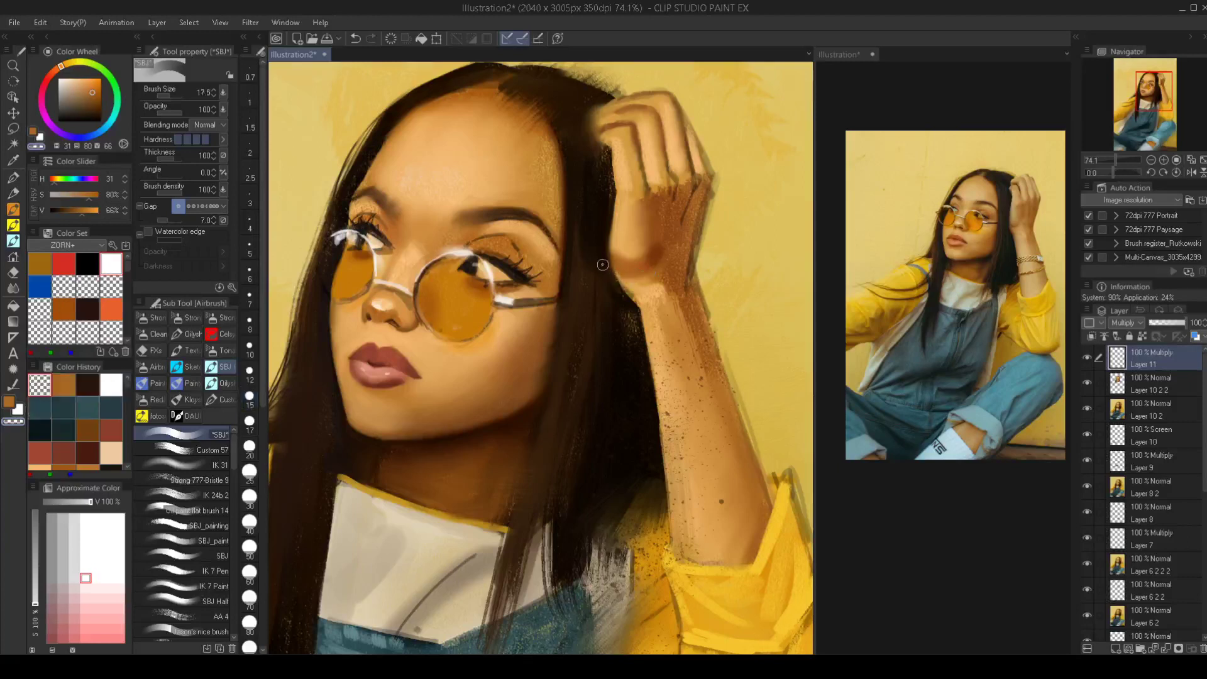
left_click_drag(648, 269, 668, 257)
key("bracketright")
key("bracketright")
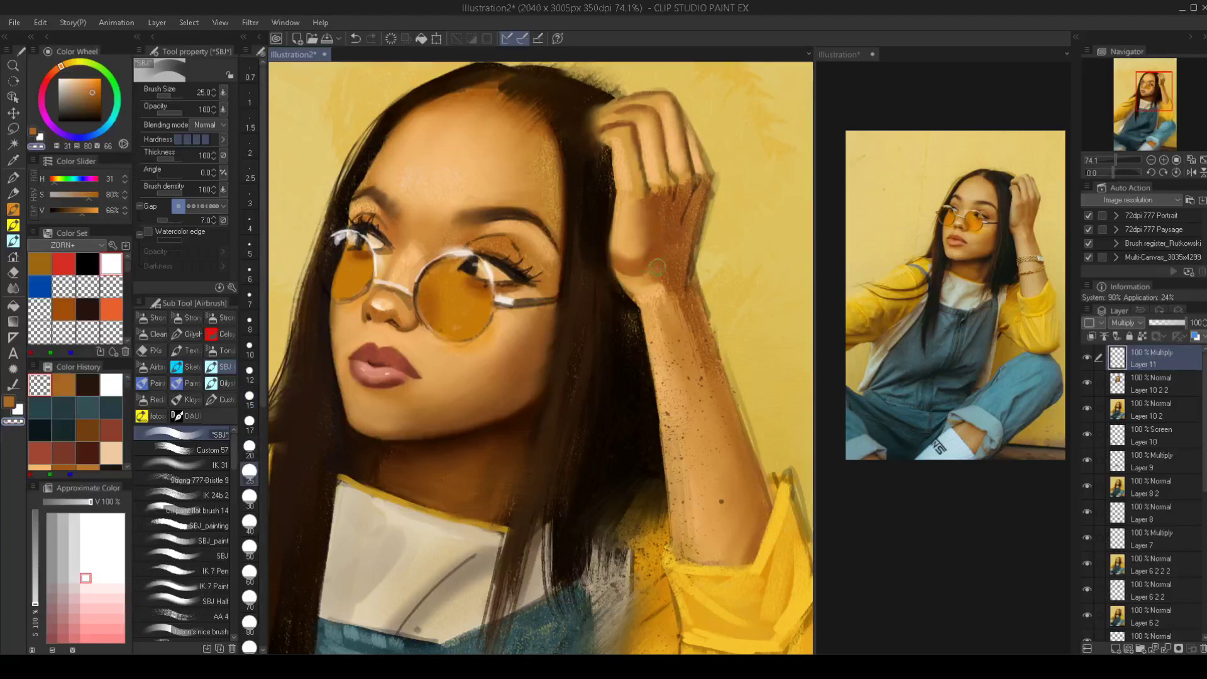
scroll(656, 264, "down", 4)
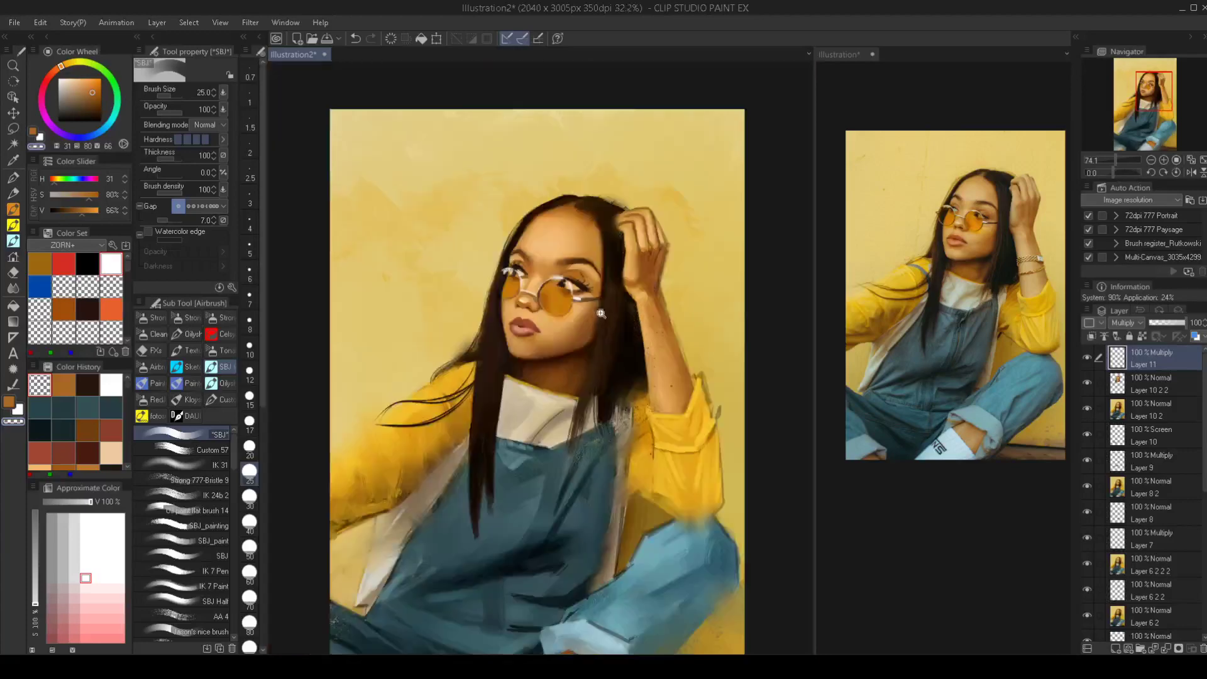
scroll(644, 317, "up", 4)
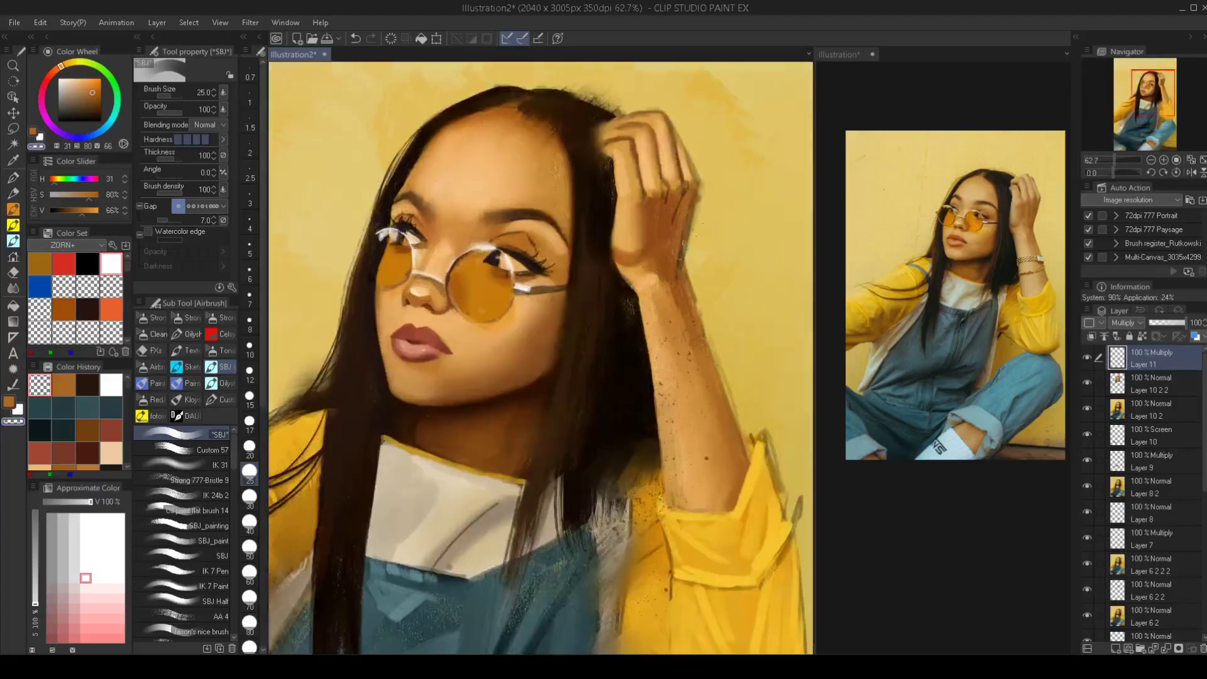
Soften the new shading where the wrist meets the hair with the Finger tip 14 blender at size 30
key("j")
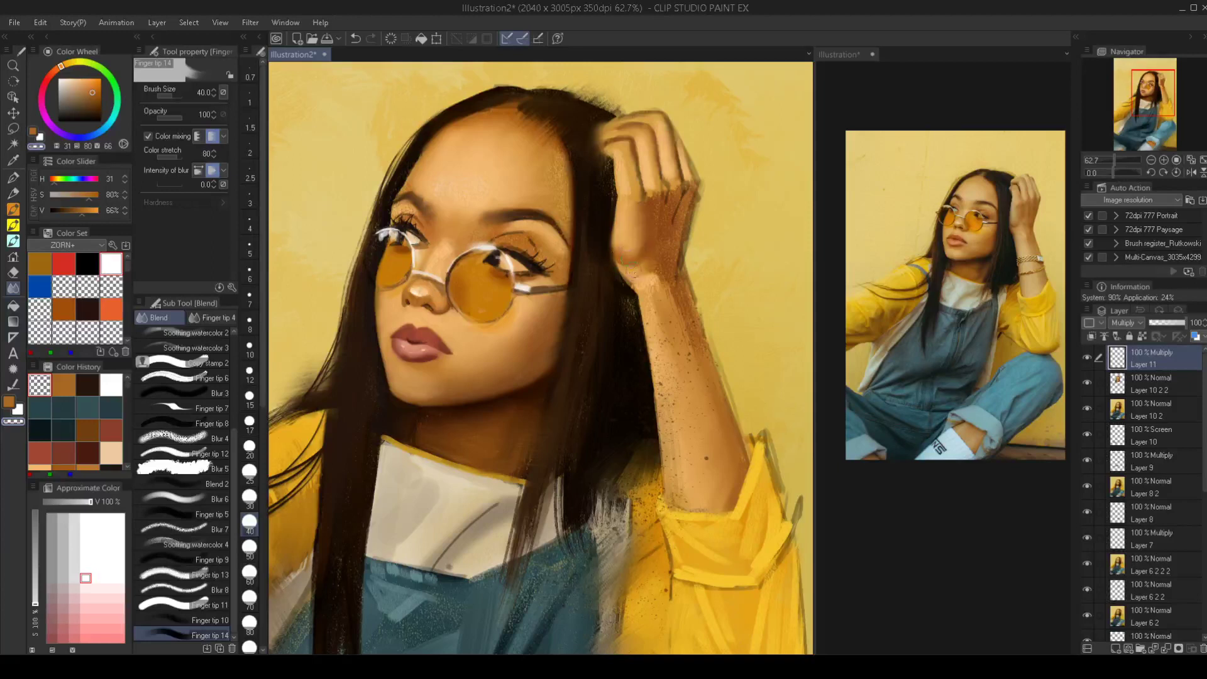
key("bracketleft")
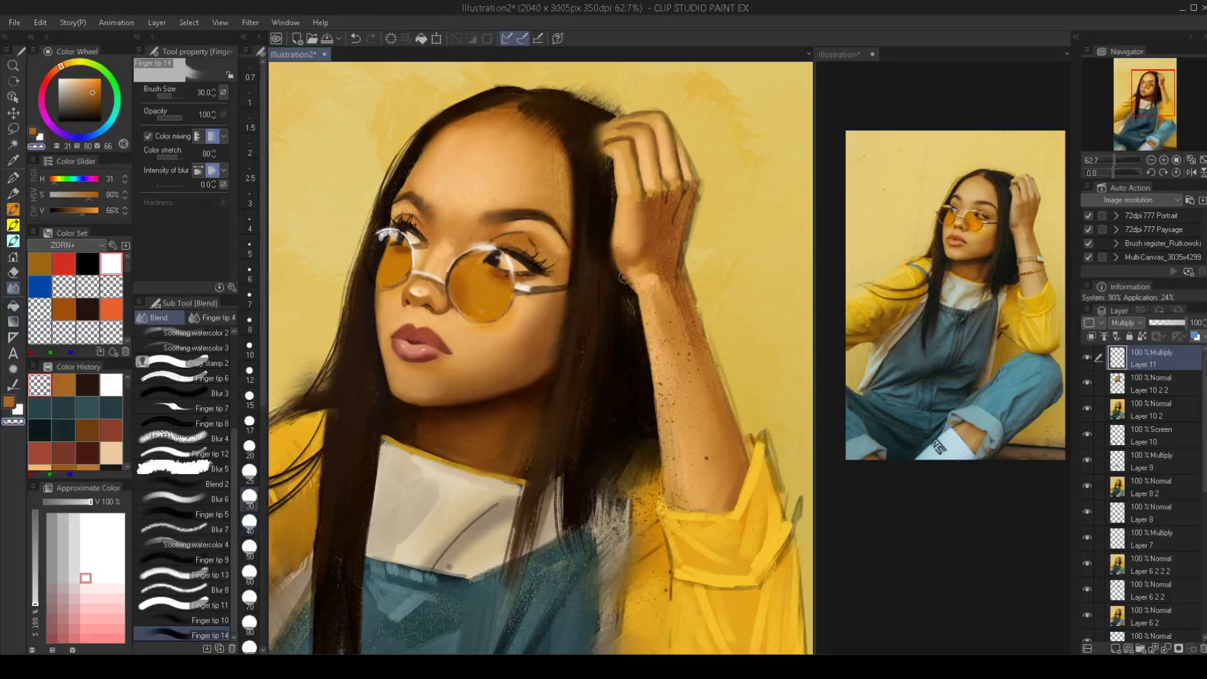
mouse_move(622, 277)
left_mouse_down()
mouse_move(636, 289)
mouse_move(641, 278)
left_mouse_up()
scroll(654, 291, "down", 4)
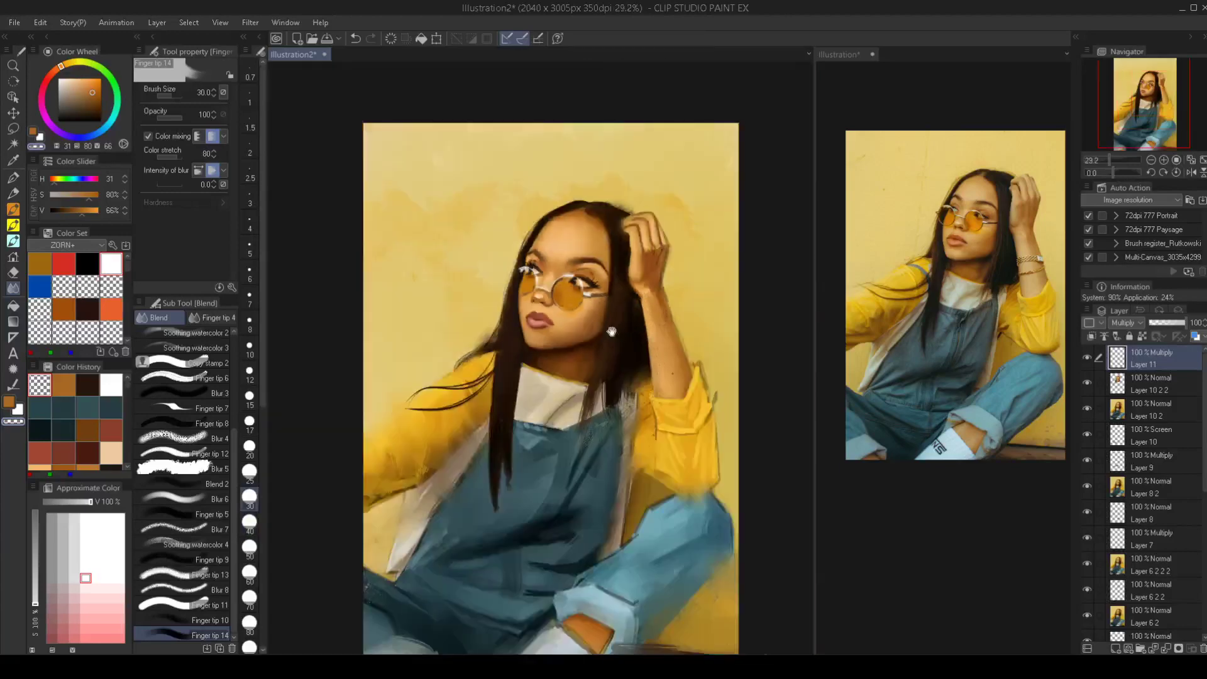
scroll(645, 339, "up", 1)
scroll(646, 339, "up", 3)
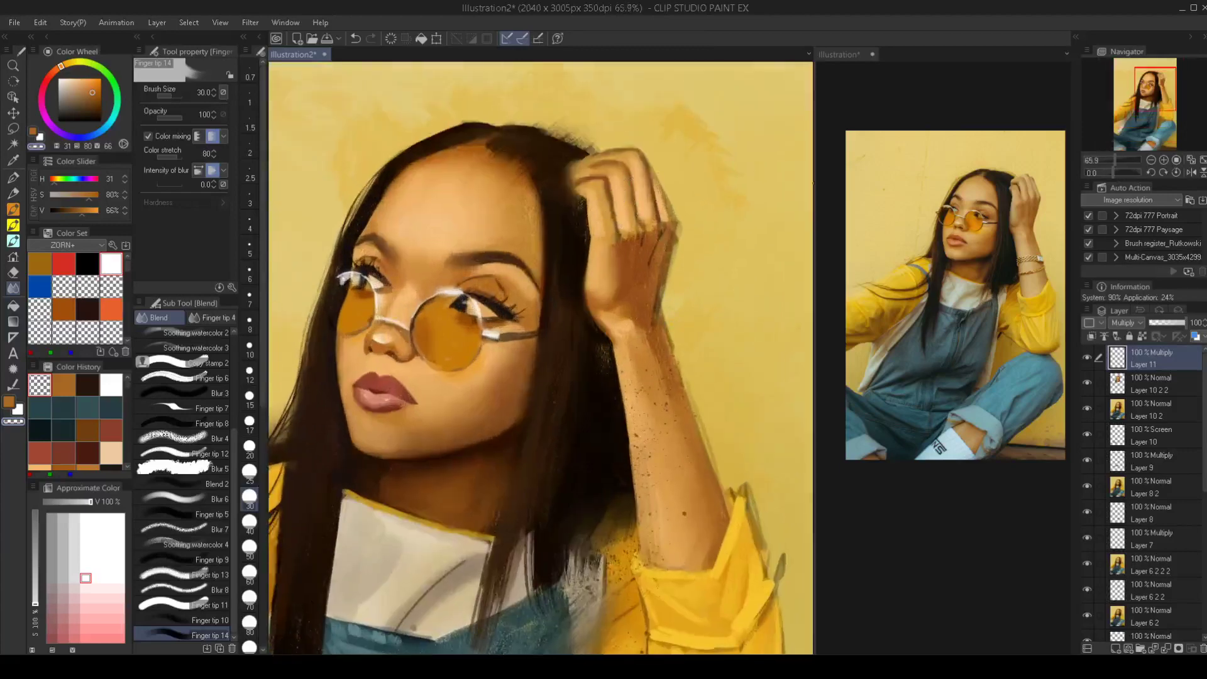
Merge the visible artwork to a new layer and paint sampled light skin tone over the knuckles with the *SBJ* brush at size 12.5
right_click(1148, 354)
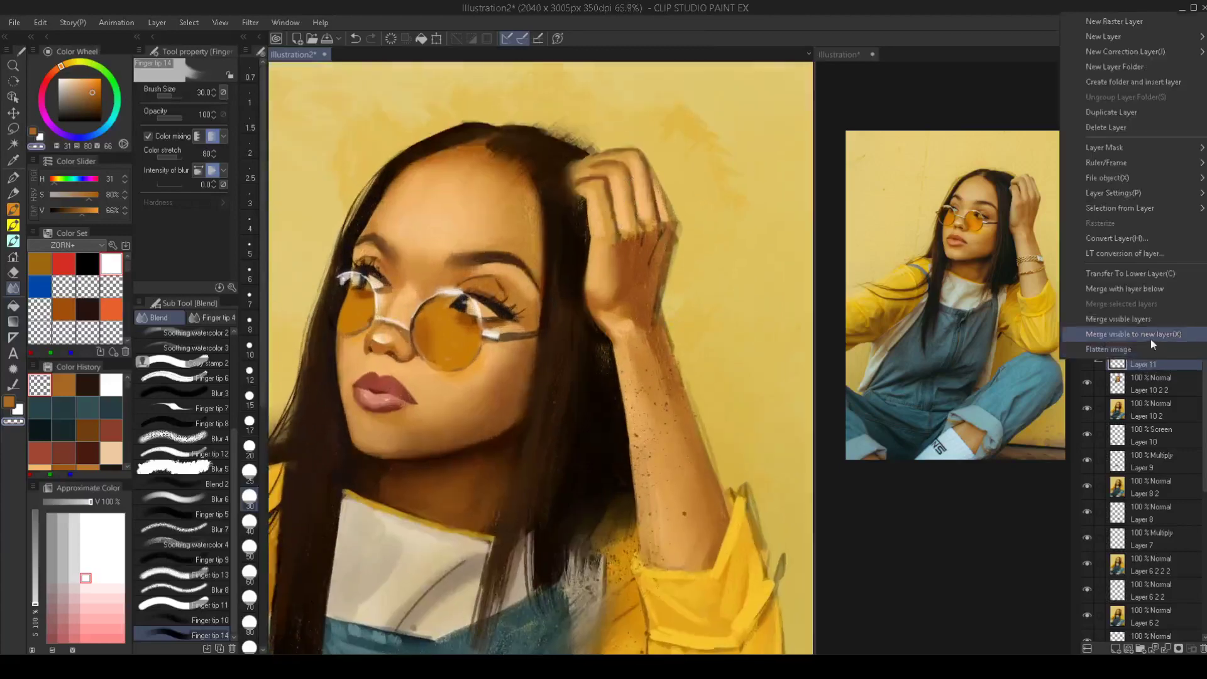
left_click(1150, 338)
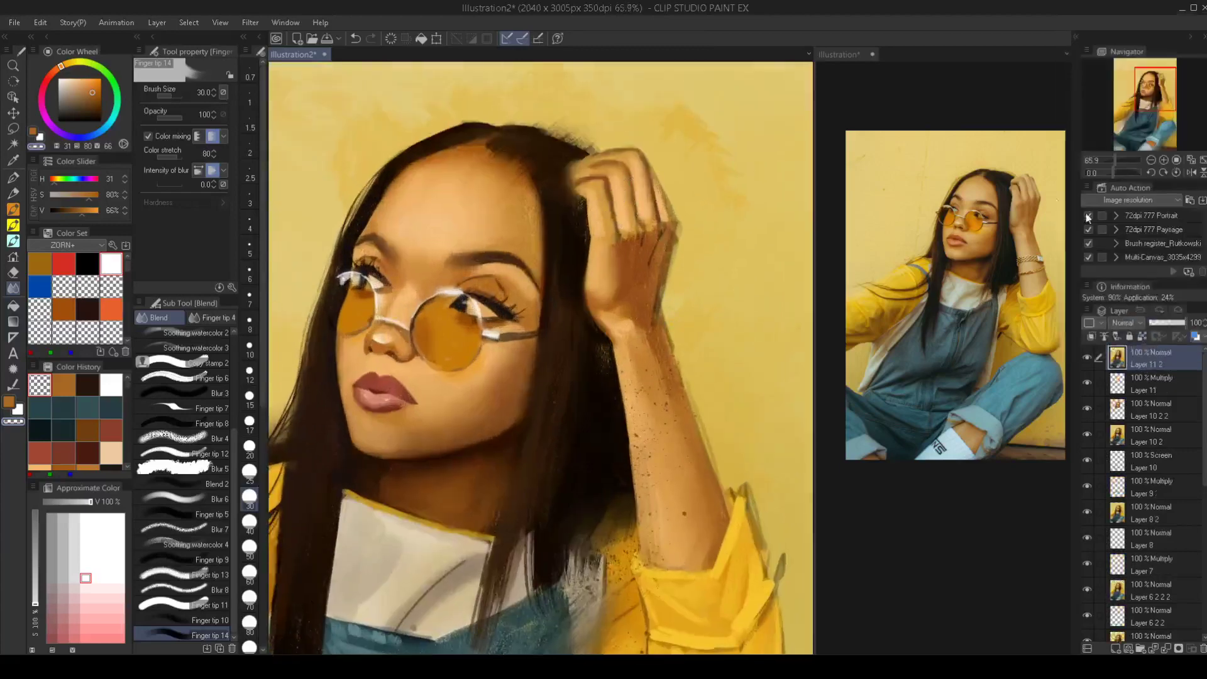
key("b")
left_click(629, 218, "alt")
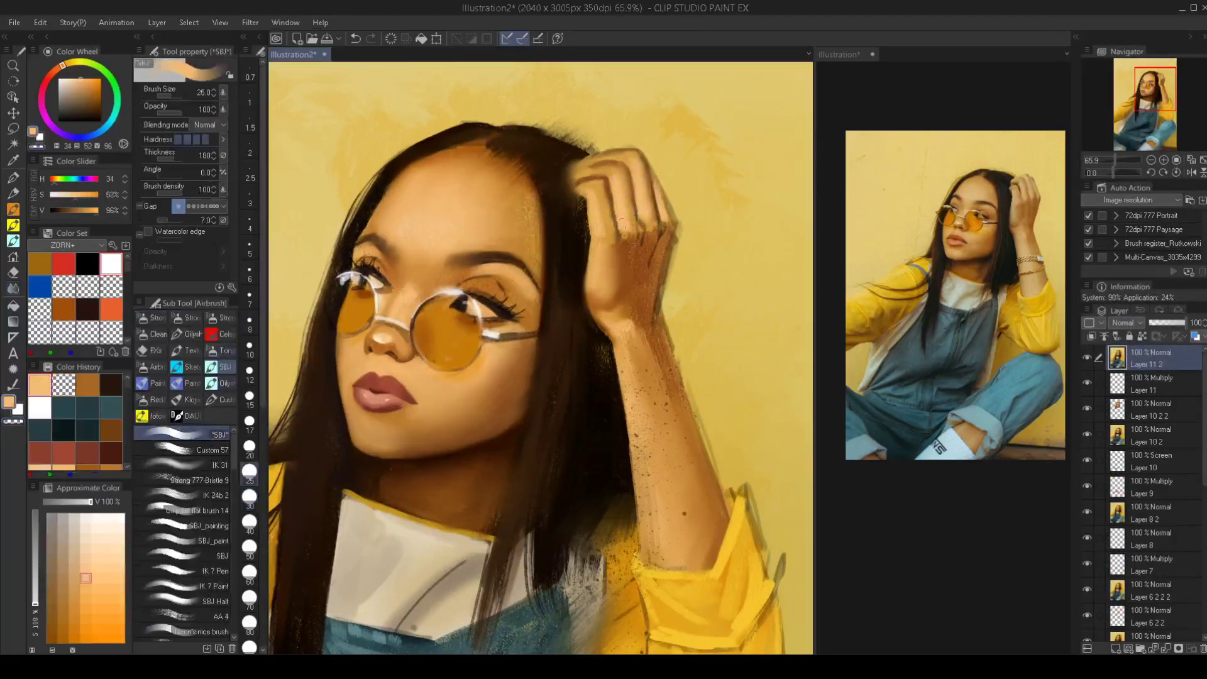
key("bracketleft")
key("bracketleft")
key("bracketleft")
key("bracketleft")
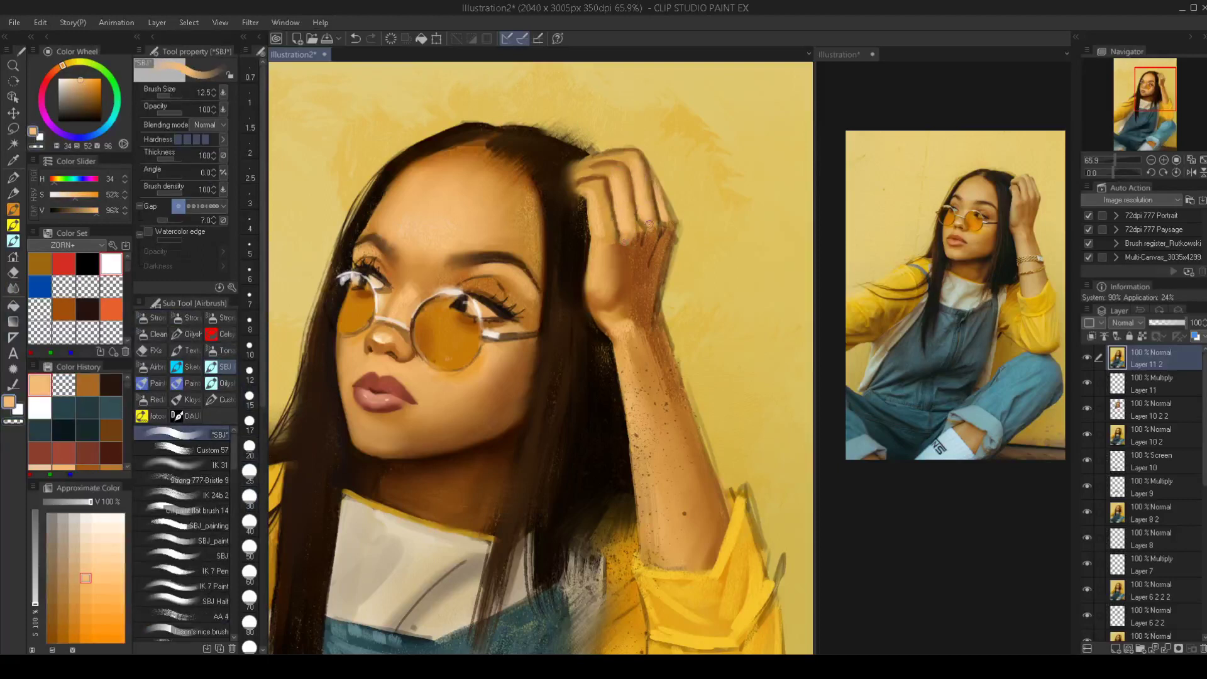
left_click(645, 234)
left_click_drag(644, 231, 639, 194)
left_click(634, 250)
left_click_drag(626, 245, 628, 230)
left_click_drag(669, 223, 664, 232)
Sample the yellow background and trim the hand's outer edge from the knuckle to the wrist at size 17.5
left_click(695, 227, "alt")
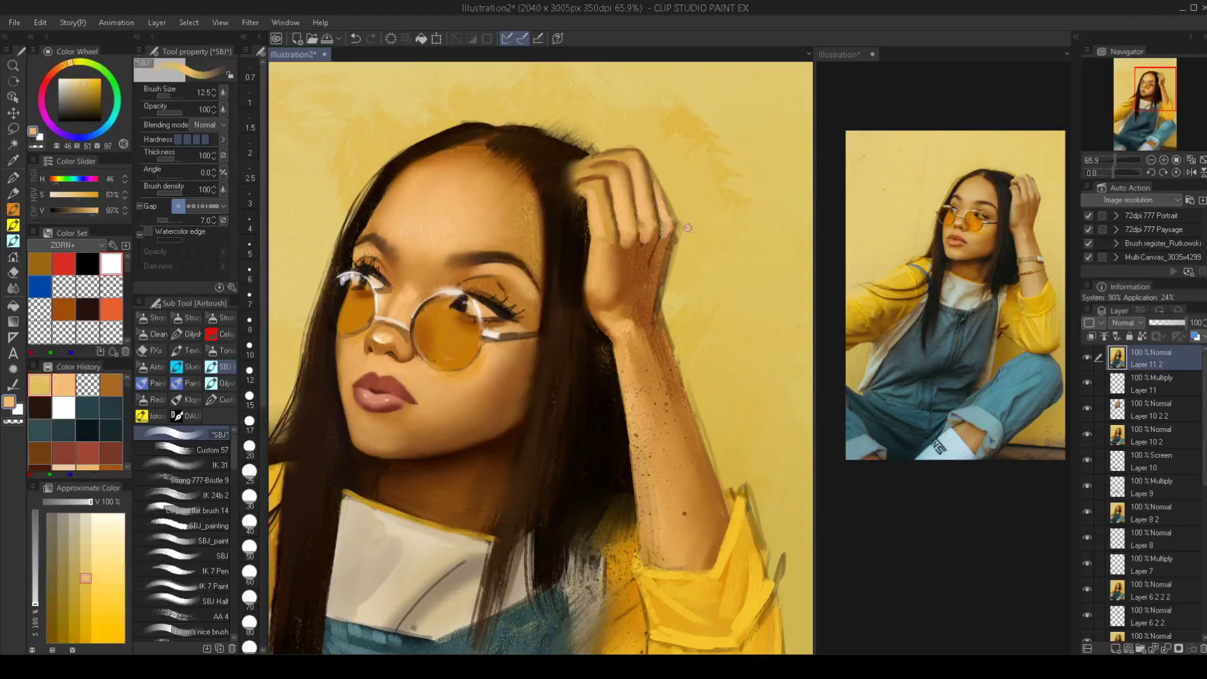
key("bracketright")
key("bracketright")
left_click_drag(684, 219, 666, 291)
Sample skin tones from the finger beside the hair and paint light strokes down to its knuckle at size 15
left_click(603, 233, "alt")
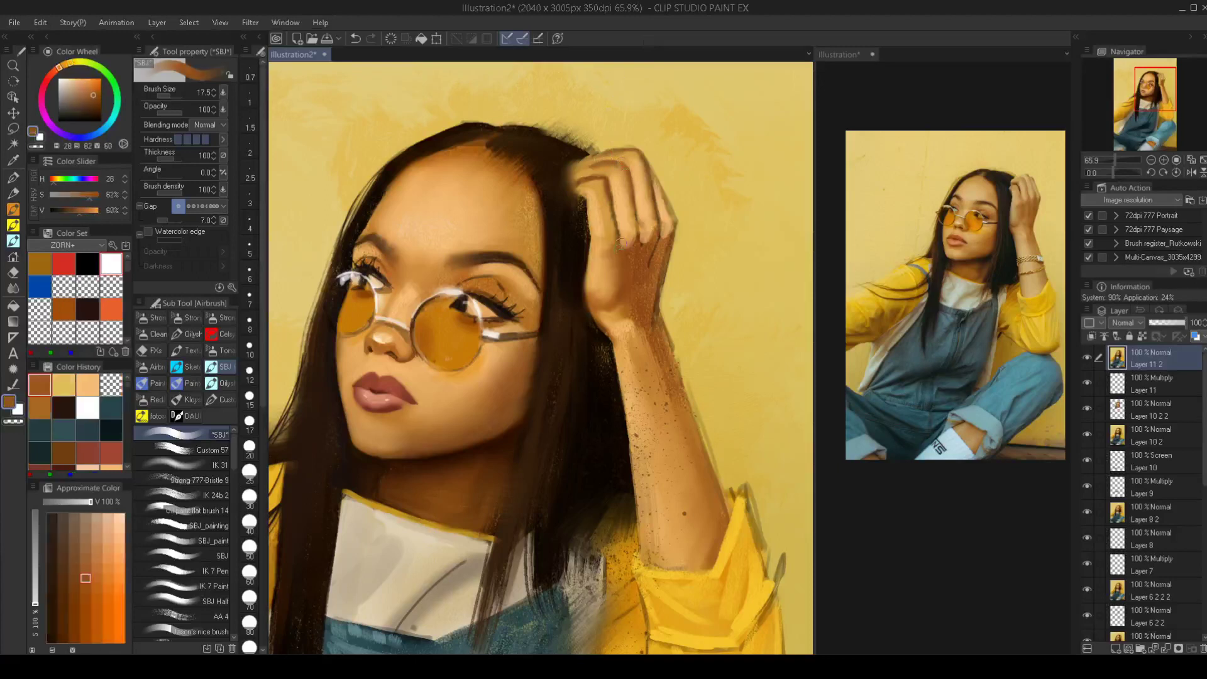
key("bracketleft")
left_click(604, 248, "alt")
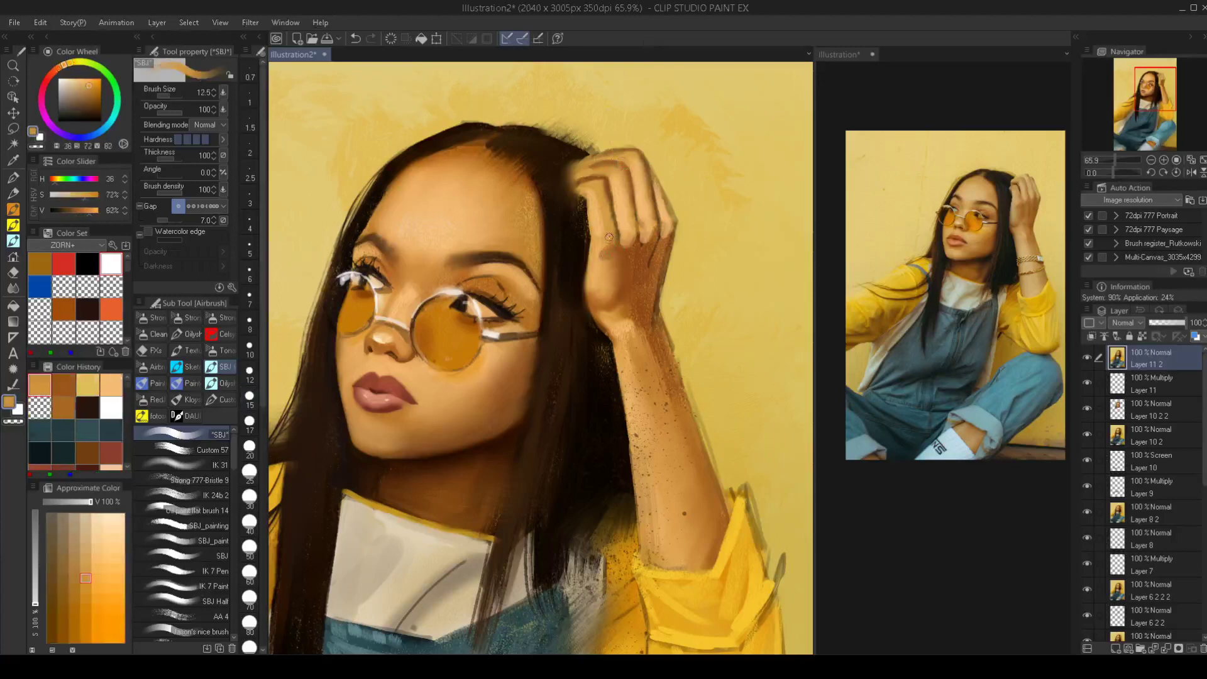
left_click(607, 223, "alt")
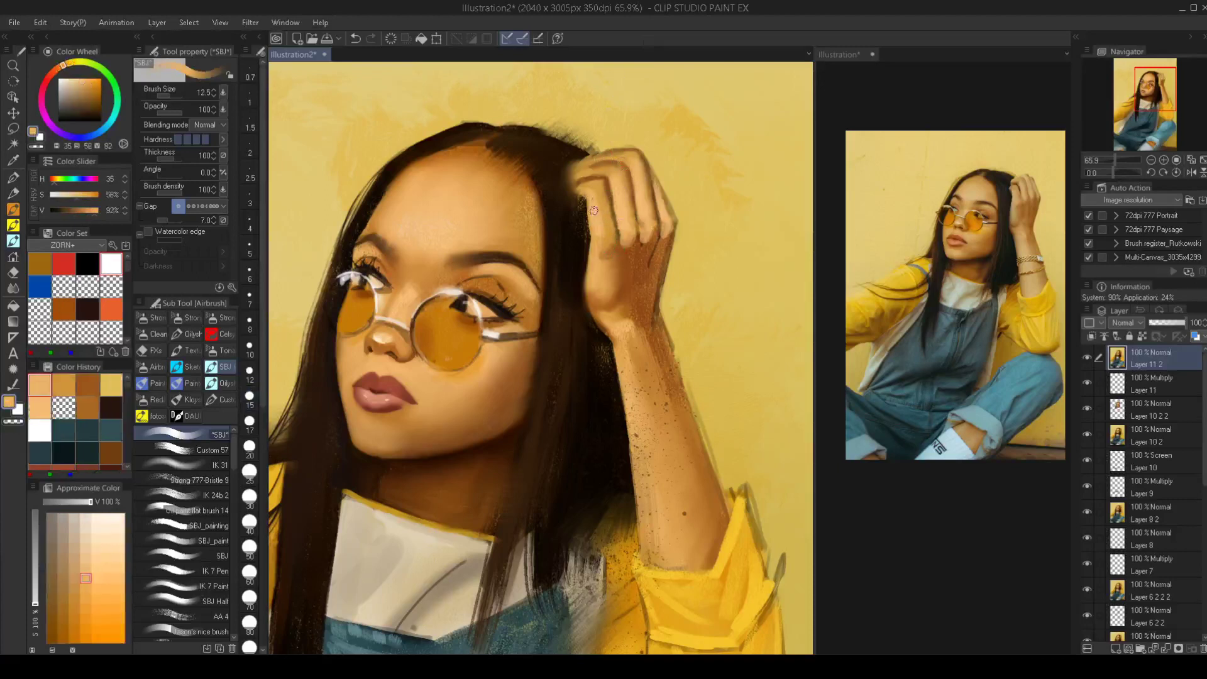
key("bracketright")
left_click_drag(611, 182, 620, 234)
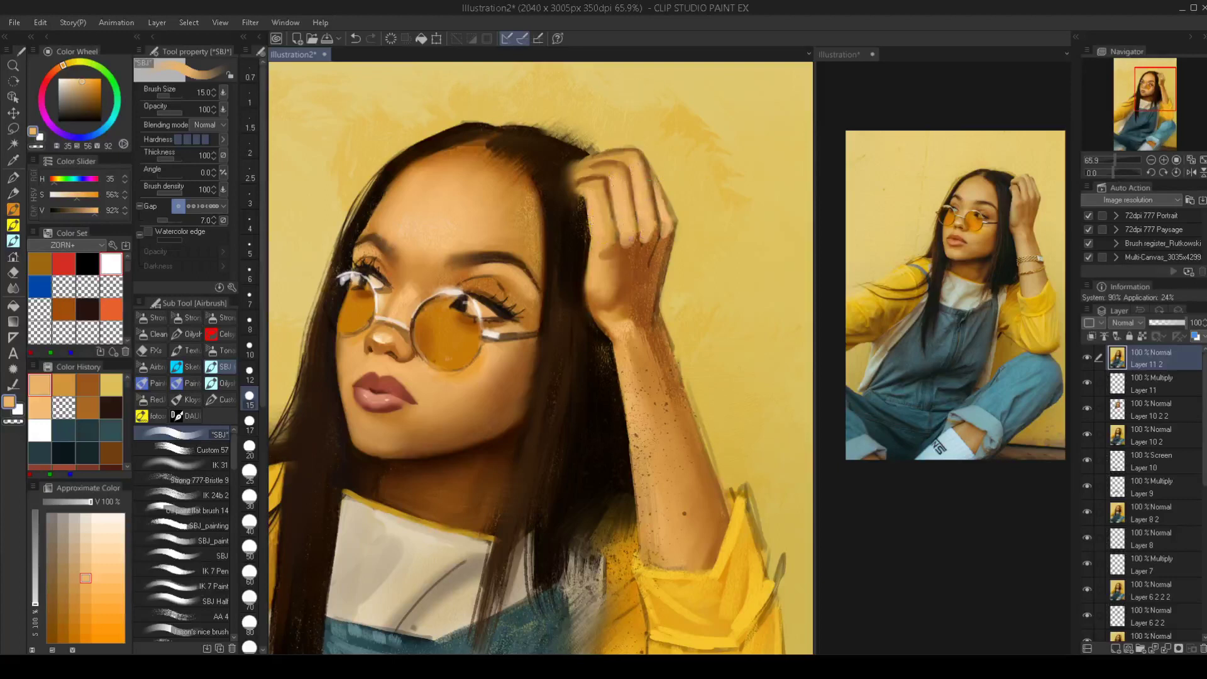
Paint light skin tone over the back of the hand toward the wrist at size 20, redoing the first stroke
key("bracketright")
key("bracketright")
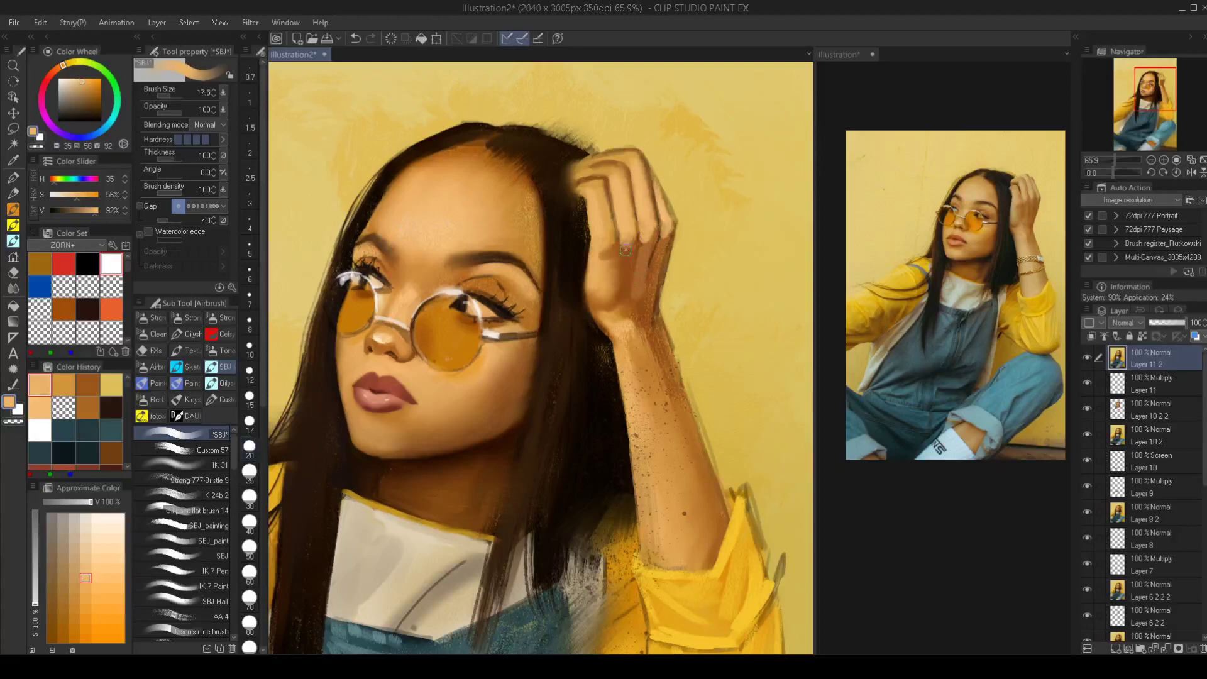
left_click_drag(626, 238, 626, 284)
key("ctrl+z")
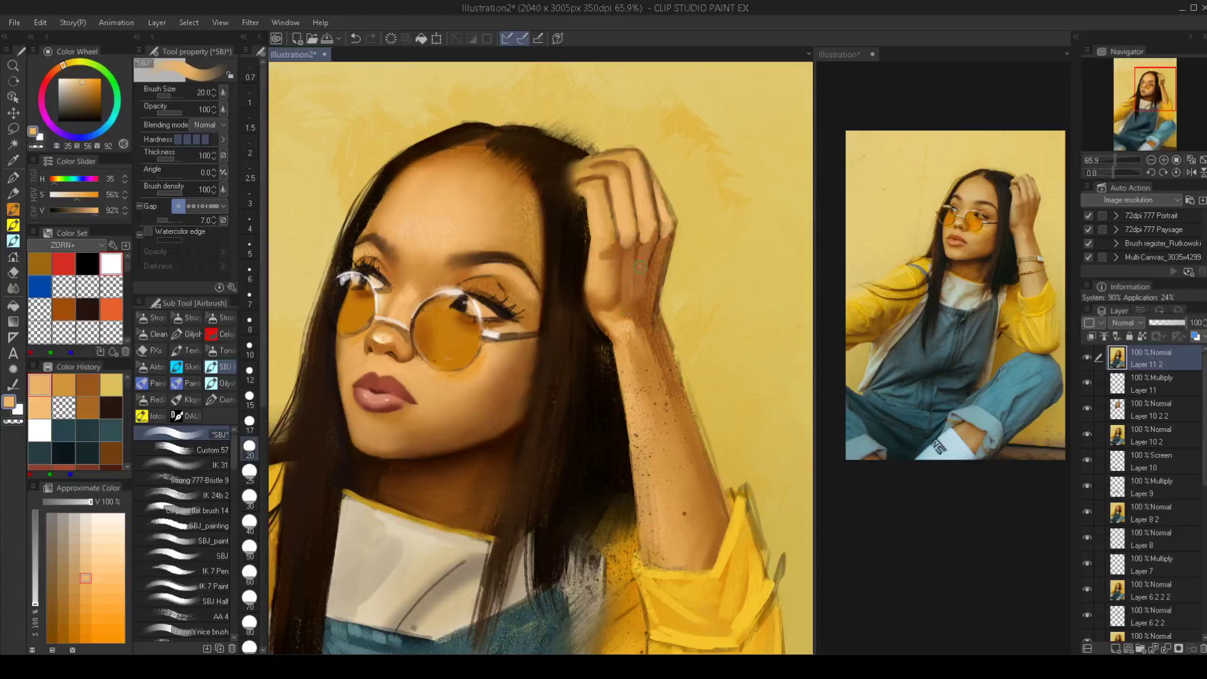
mouse_move(645, 233)
left_mouse_down()
mouse_move(639, 279)
mouse_move(626, 239)
mouse_move(630, 295)
left_mouse_up()
key("[")
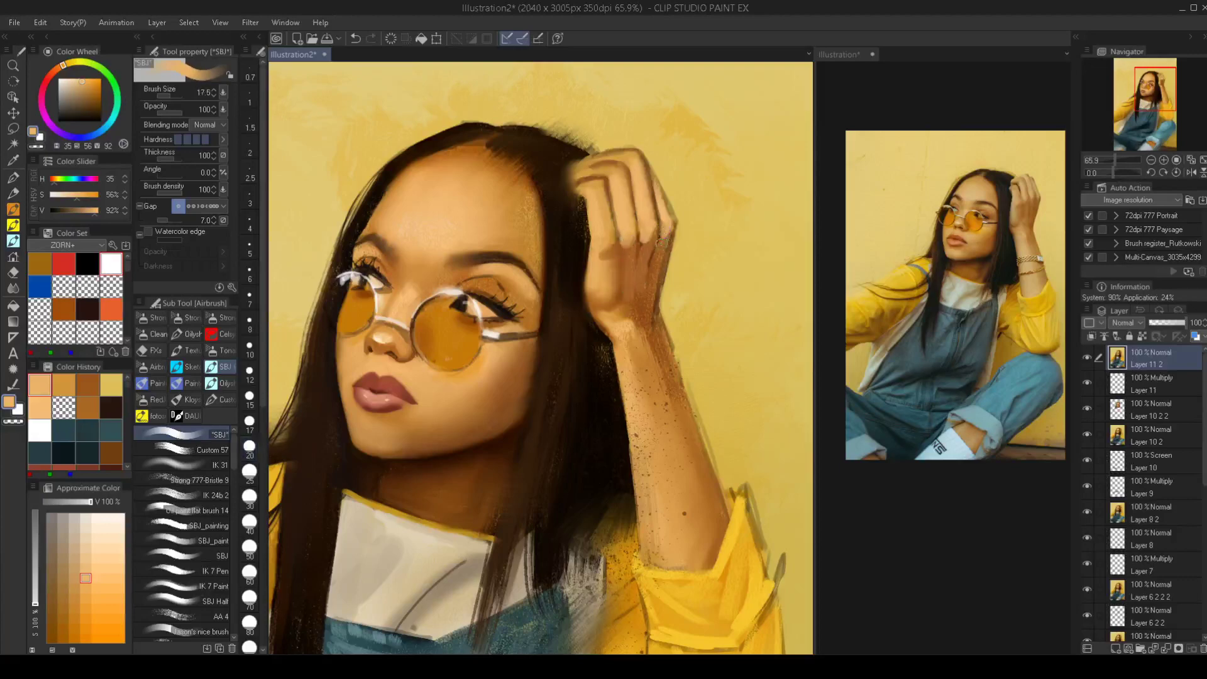
Sample the reddish brown of the hand's shadow side and darken its outer edge below the knuckles at size 17.5
scroll(634, 299, "down", 5)
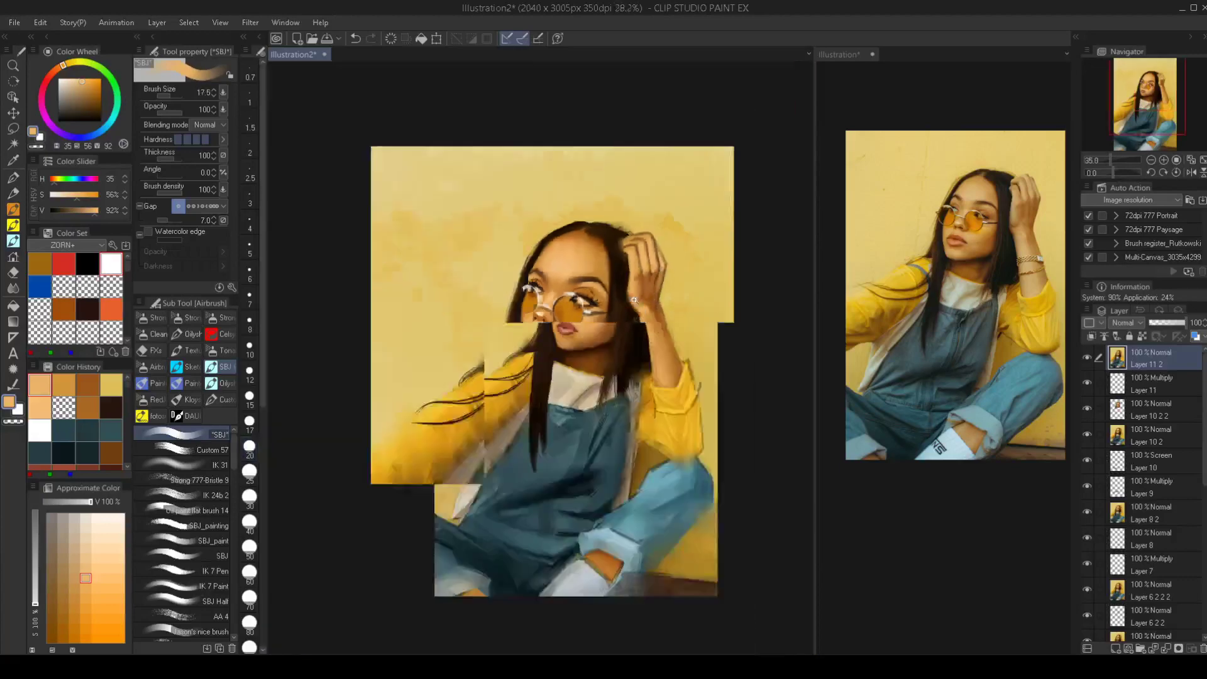
scroll(634, 300, "up", 4)
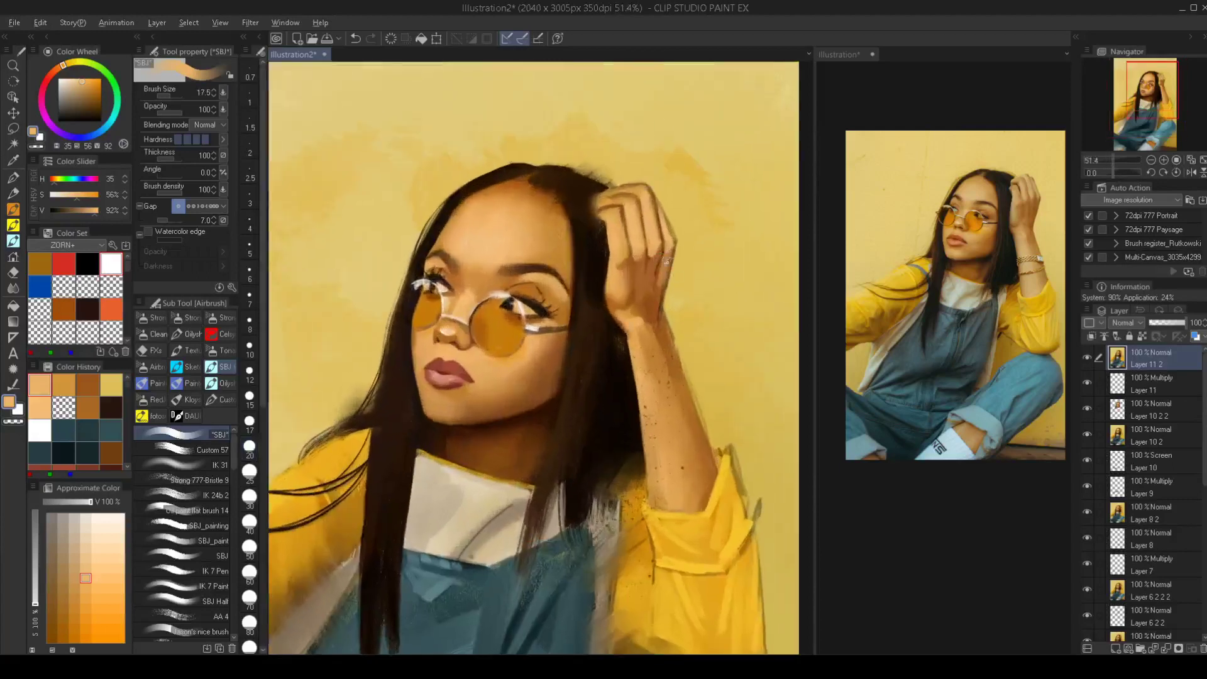
left_click(664, 267, "alt")
left_click(660, 272, "alt")
left_click_drag(664, 255, 658, 278)
key("[")
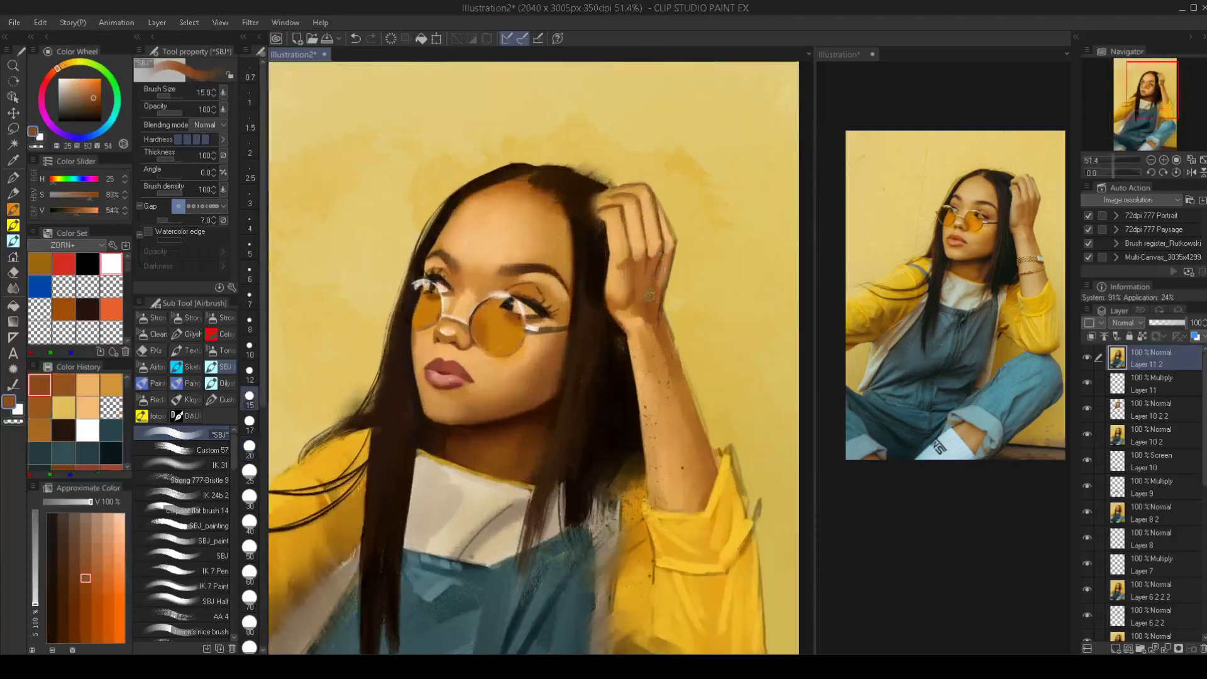
Sample brown skin and edge tones around the wrist and refine the hand's outer edge there at size 8
key("bracketleft")
key("bracketleft")
key("bracketleft")
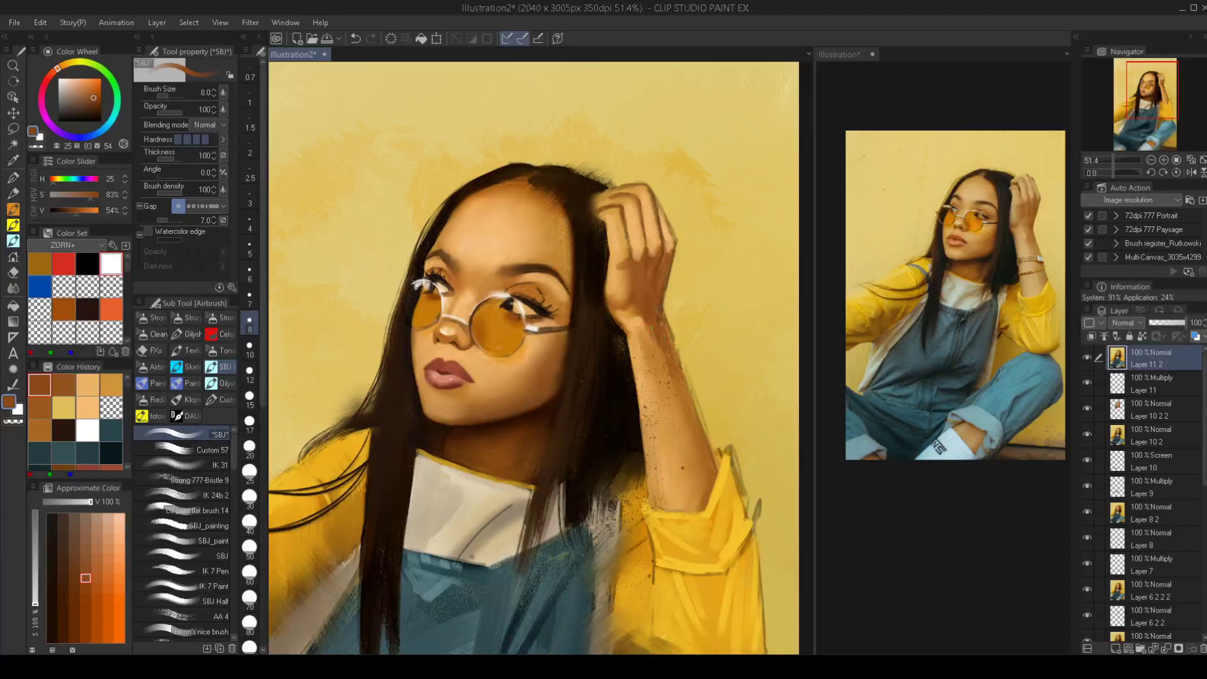
left_click(661, 307, "alt")
left_click(662, 295)
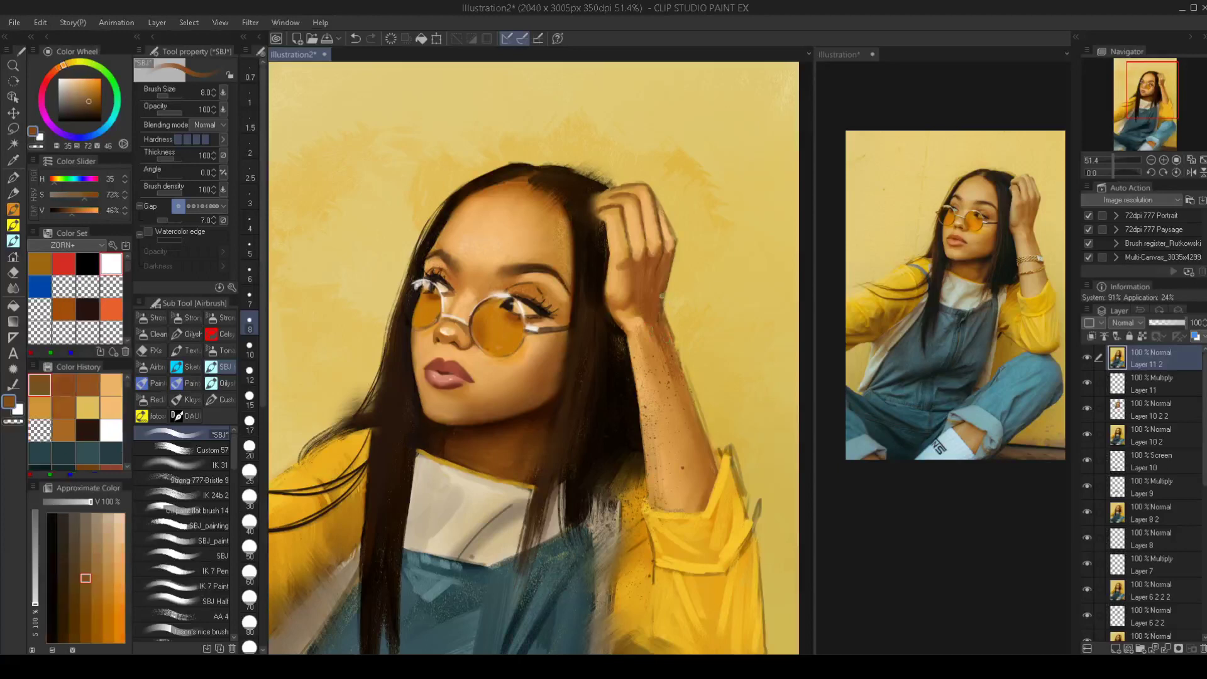
left_click(664, 305, "alt")
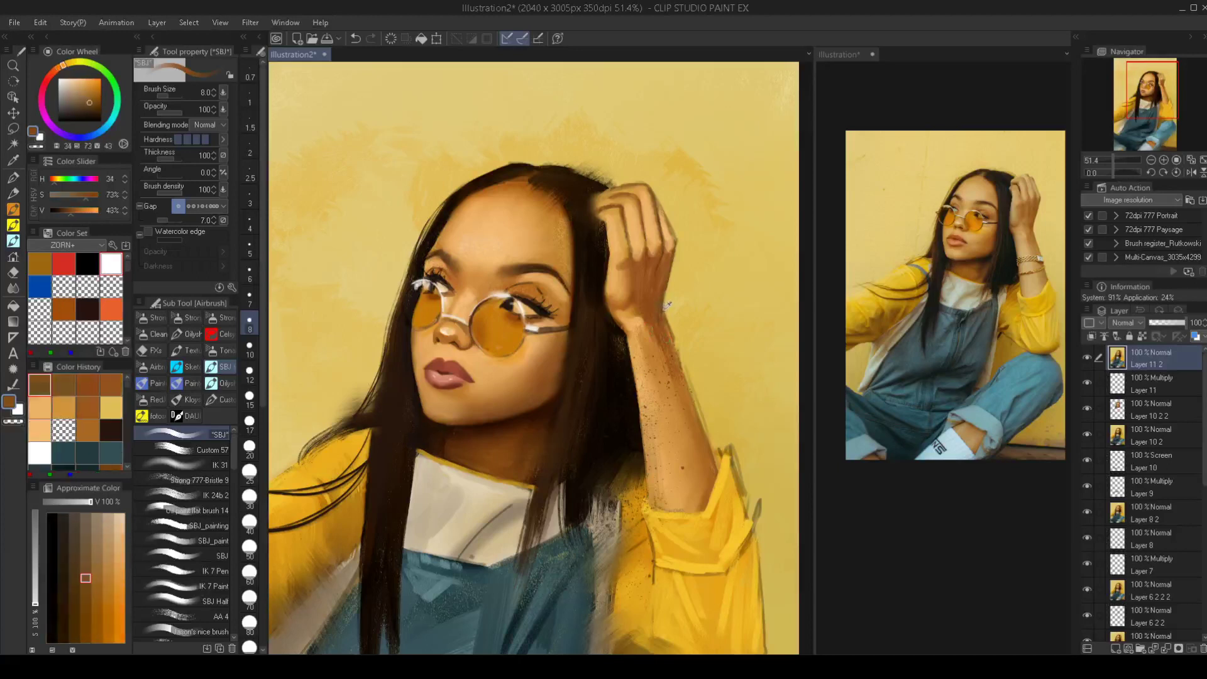
left_click(657, 309, "alt")
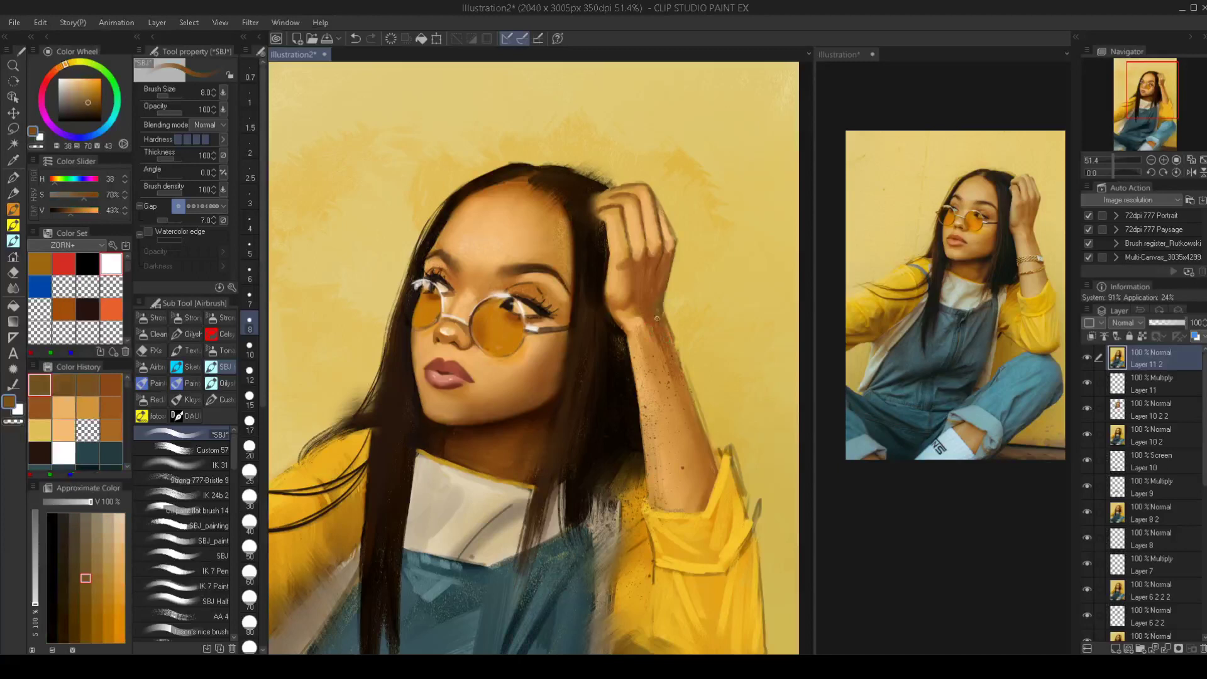
left_click(651, 311, "alt")
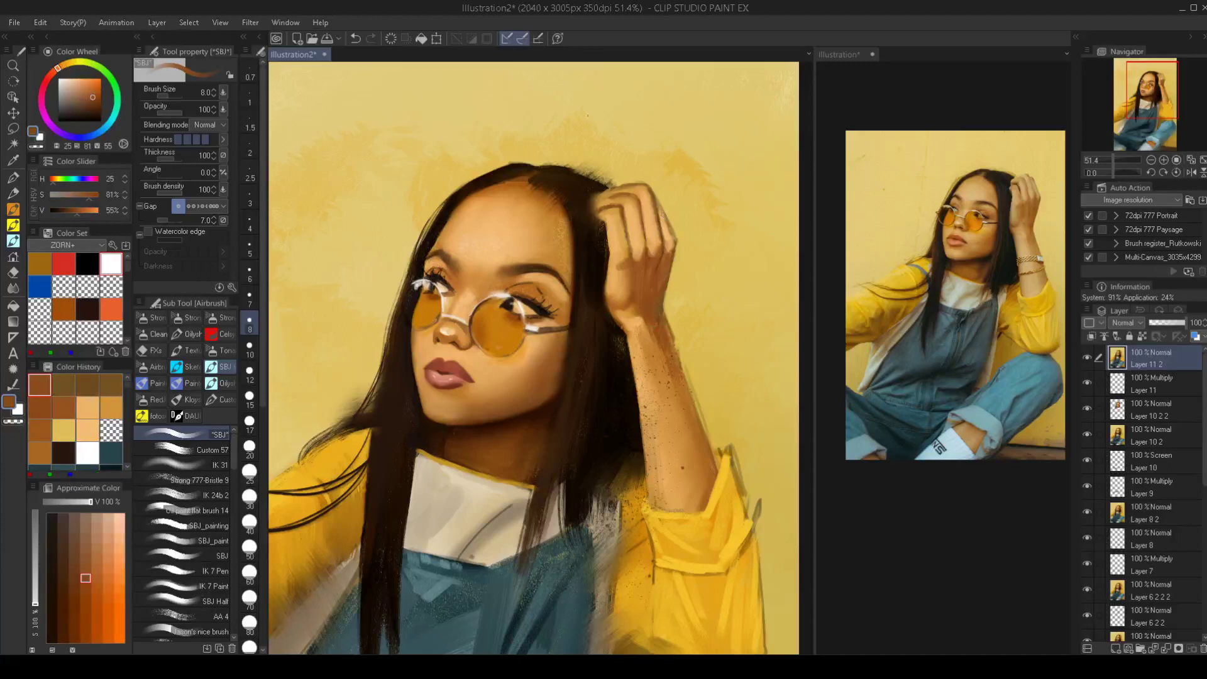
Sample skin and background yellow tones at the knuckle and refine the outer finger's edge down toward the hand at size 6
left_click(660, 206, "alt")
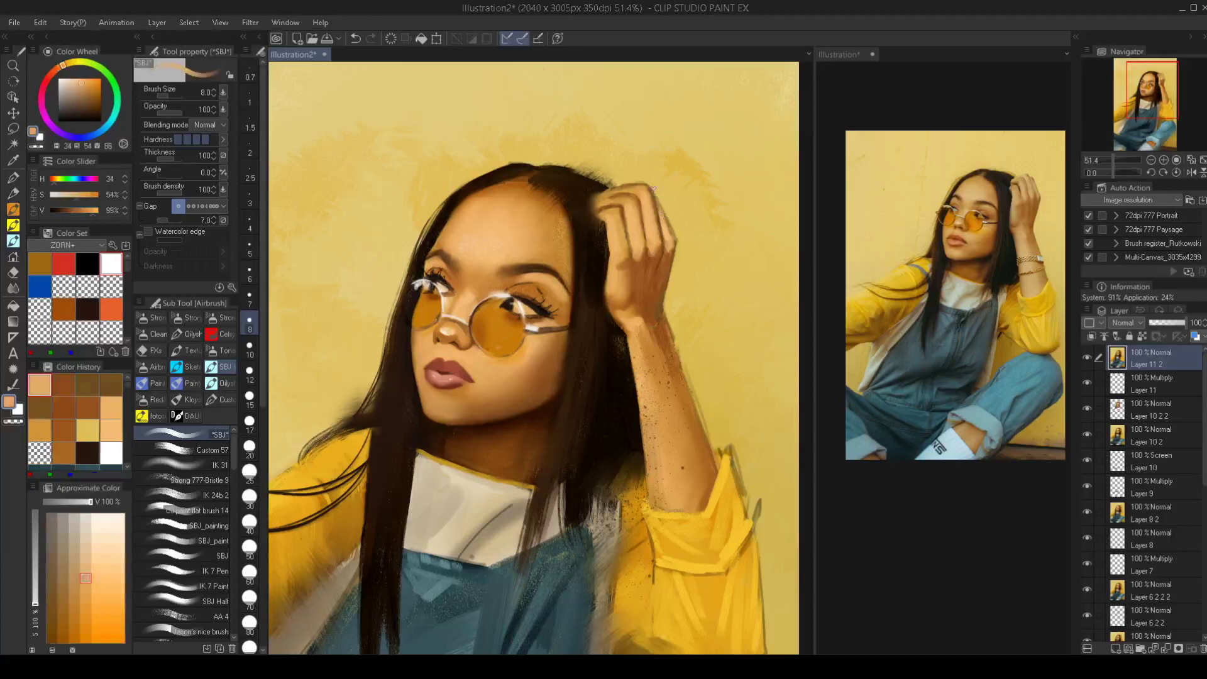
left_click(657, 191, "alt")
key("bracketleft")
key("bracketleft")
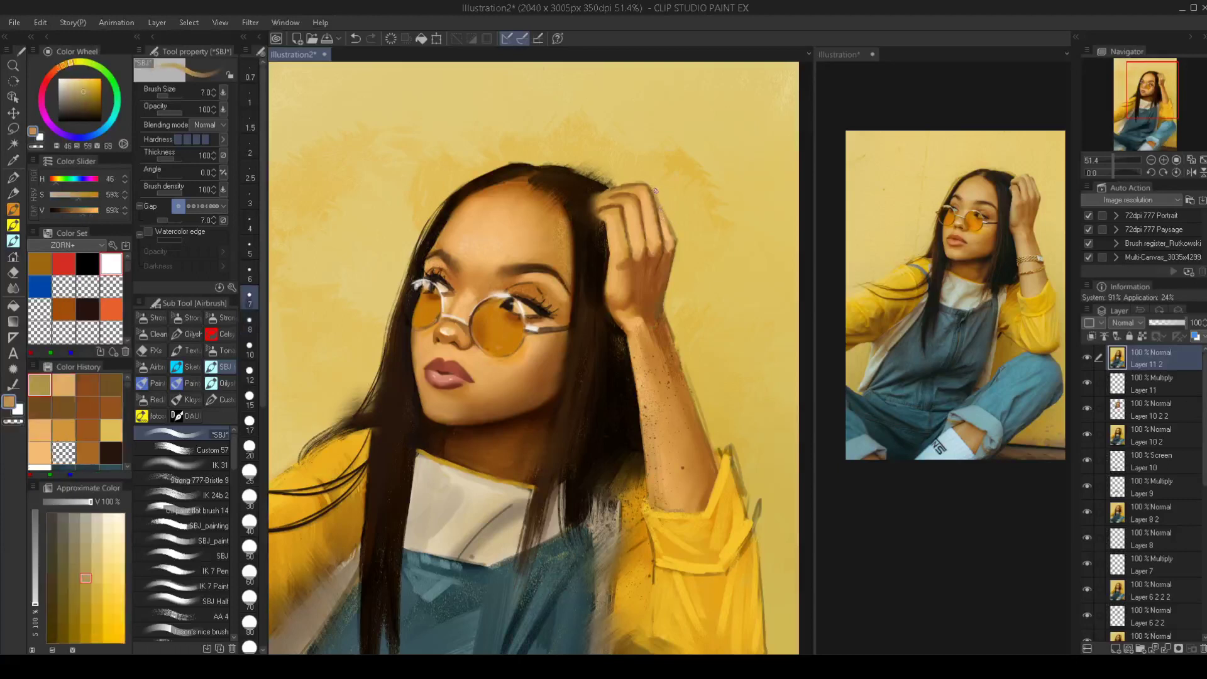
left_click(659, 197, "alt")
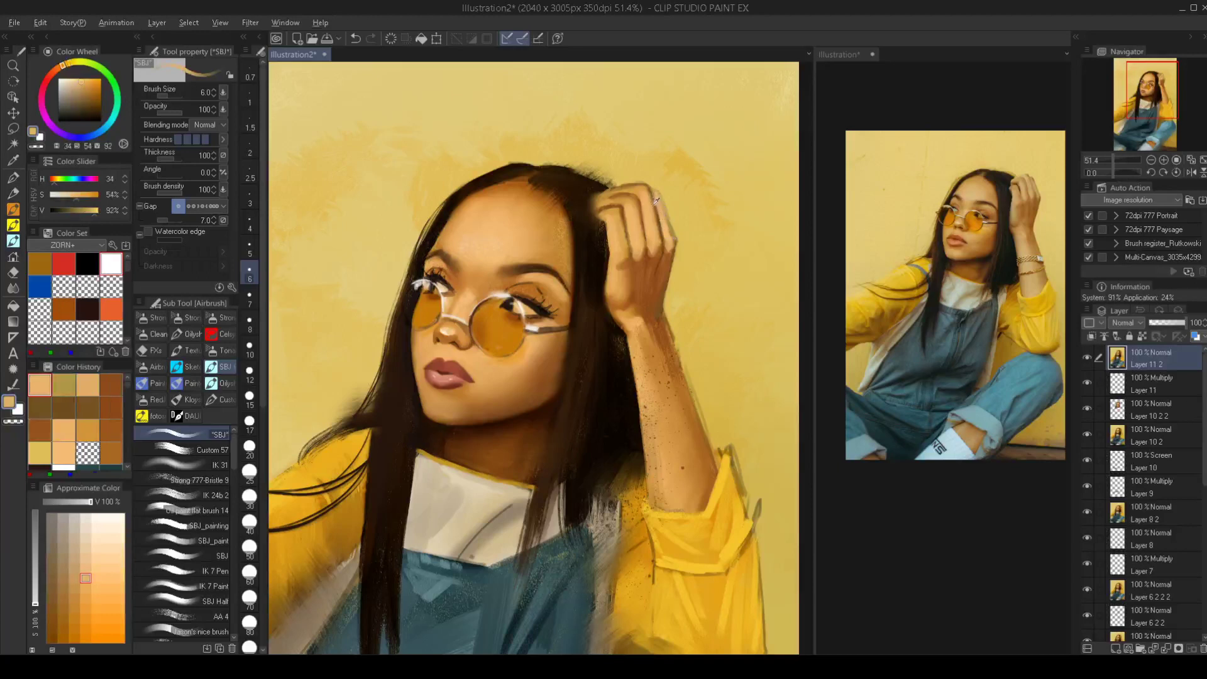
left_click(656, 192, "alt")
left_click_drag(658, 192, 672, 237)
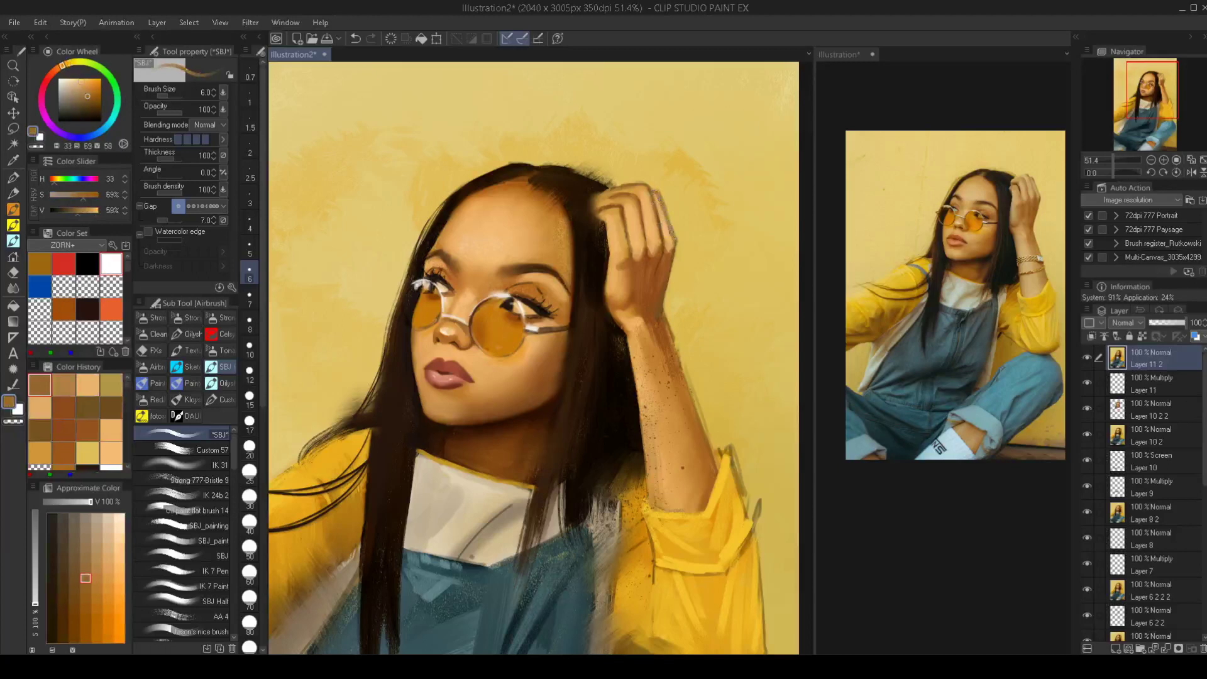
left_click(670, 196, "alt")
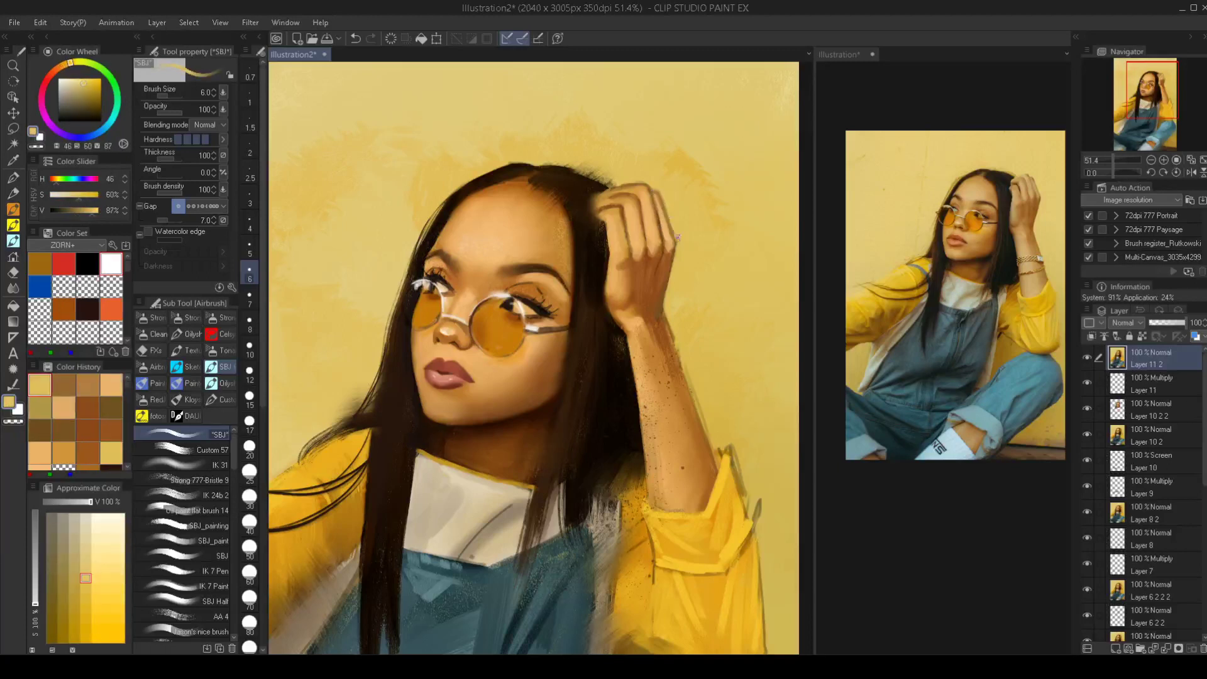
Try brightening the face with the Dodge brush at size 125, undo the stroke, and enlarge the brush to 200
key("ctrl+0")
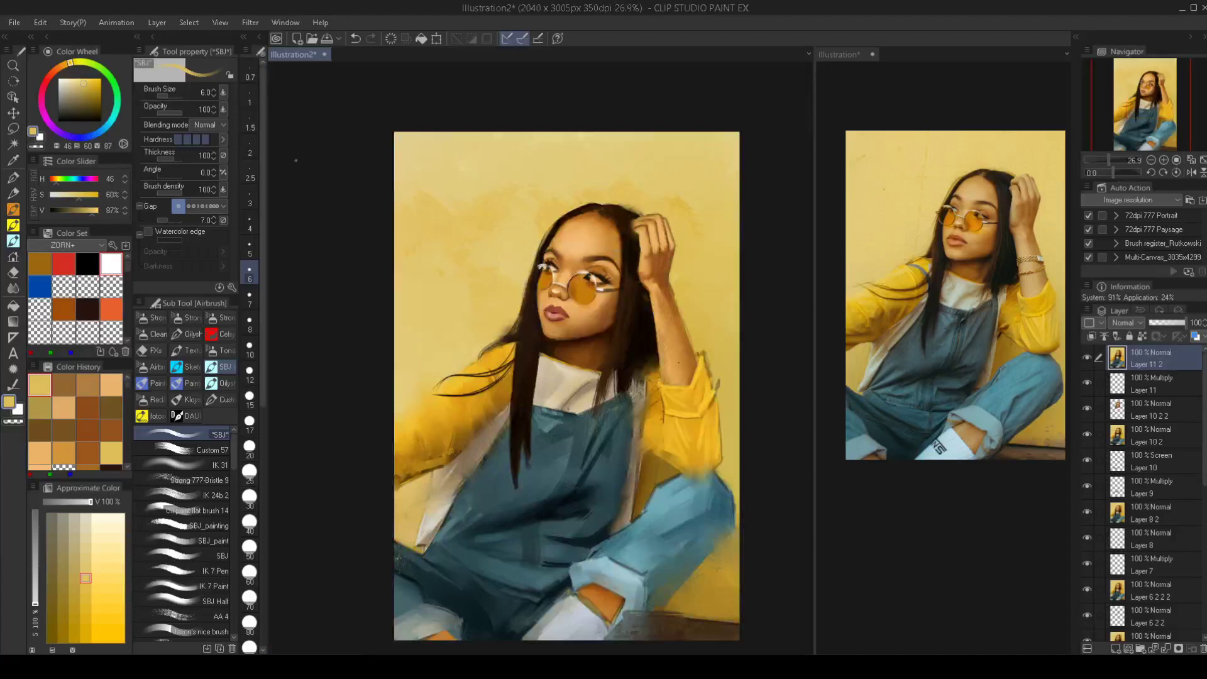
left_click_drag(534, 299, 520, 361)
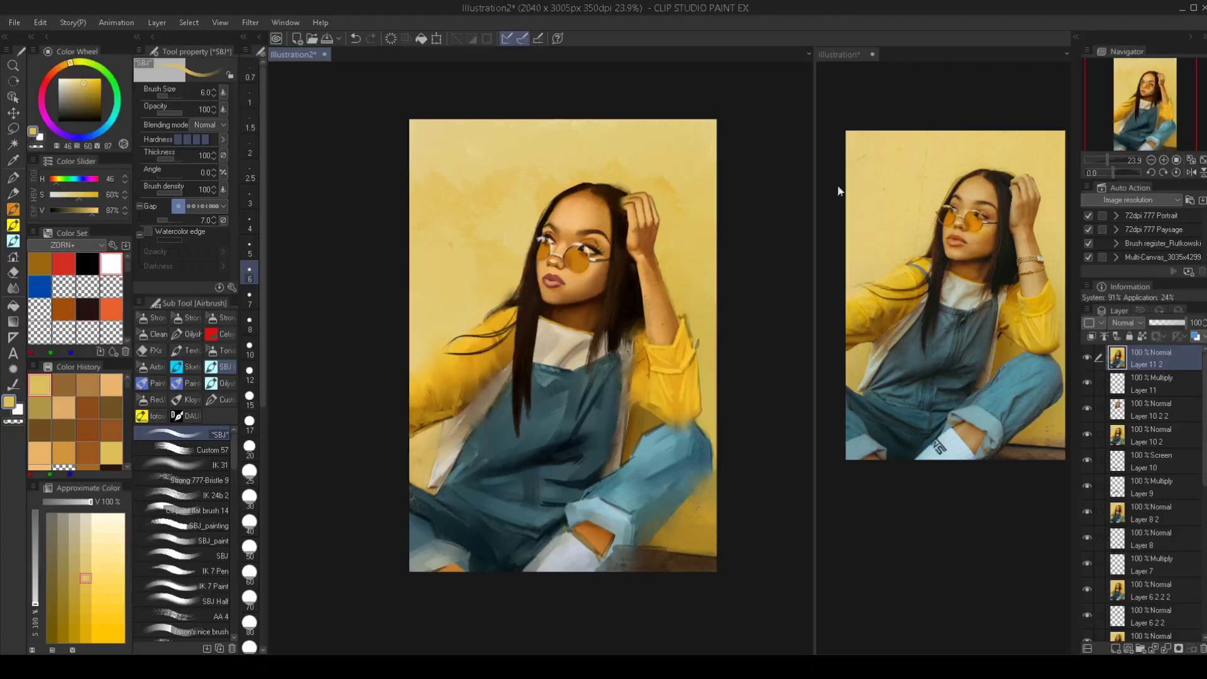
left_click(223, 351)
left_click_drag(566, 191, 604, 163, "ctrl+alt")
mouse_move(546, 242)
left_mouse_down()
mouse_move(587, 209)
mouse_move(566, 226)
left_mouse_up()
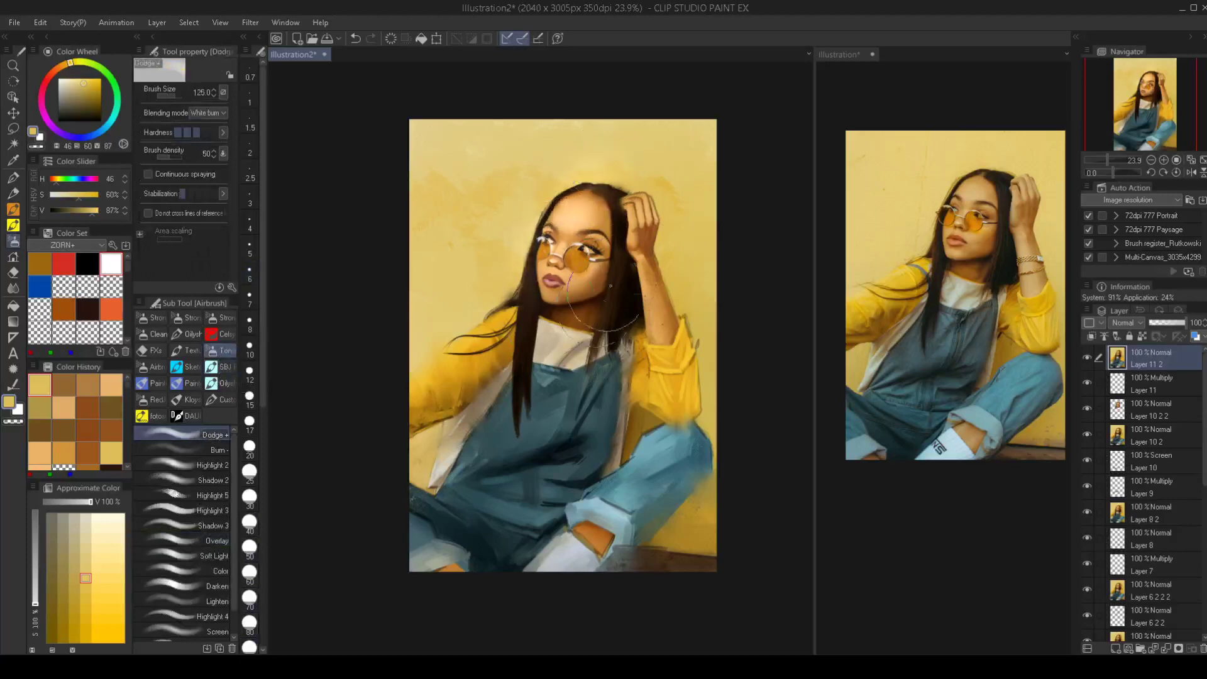
key("ctrl+z")
left_click_drag(594, 270, 580, 223, "ctrl+alt")
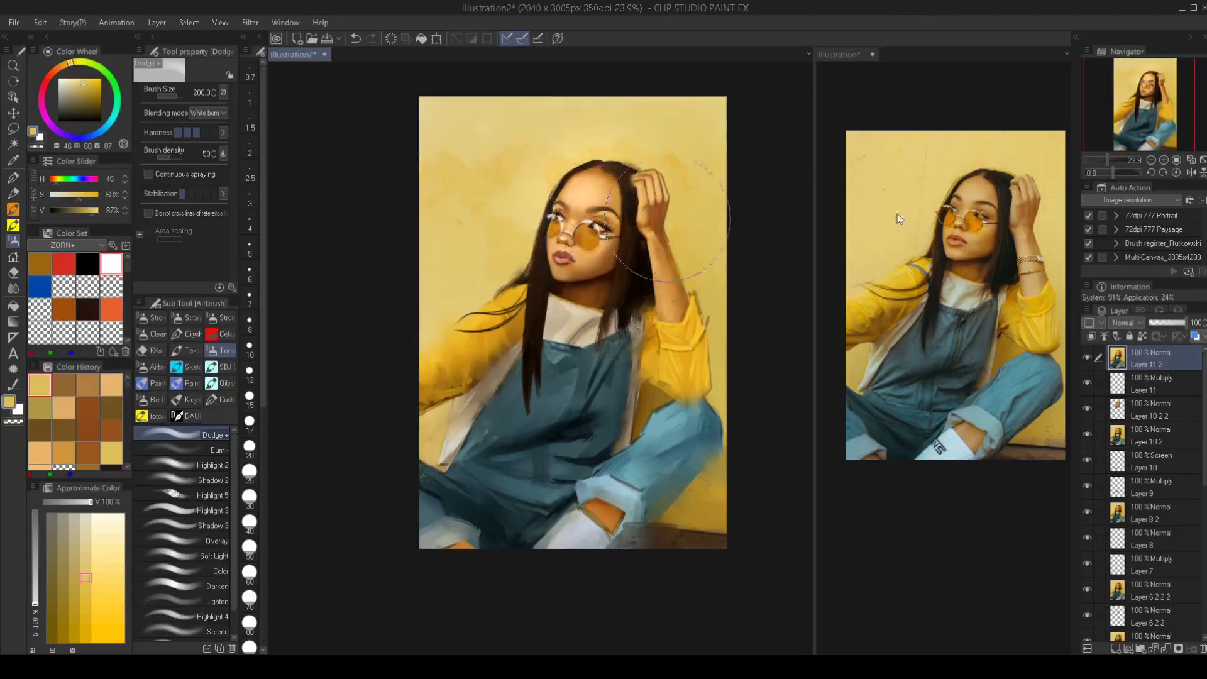
Sample the forehead skin, desaturate it to 43%, and tint the area beside the upper hair outline with the Darken brush at size 70
left_click(896, 214)
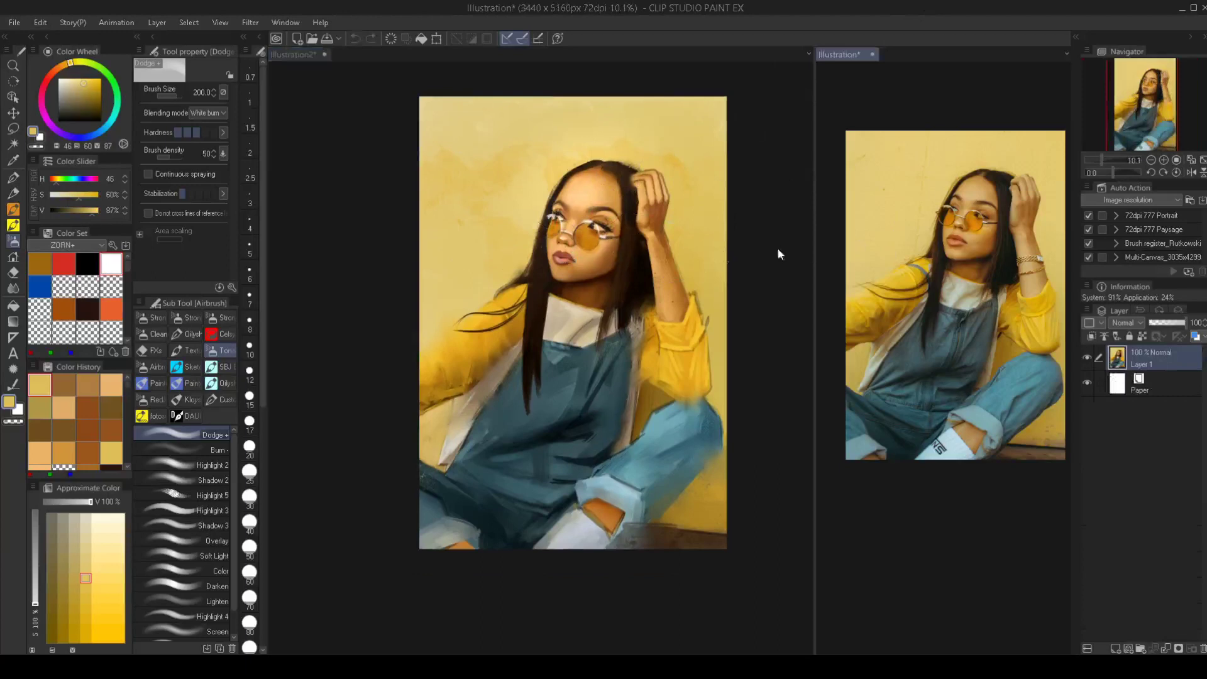
left_click(573, 301)
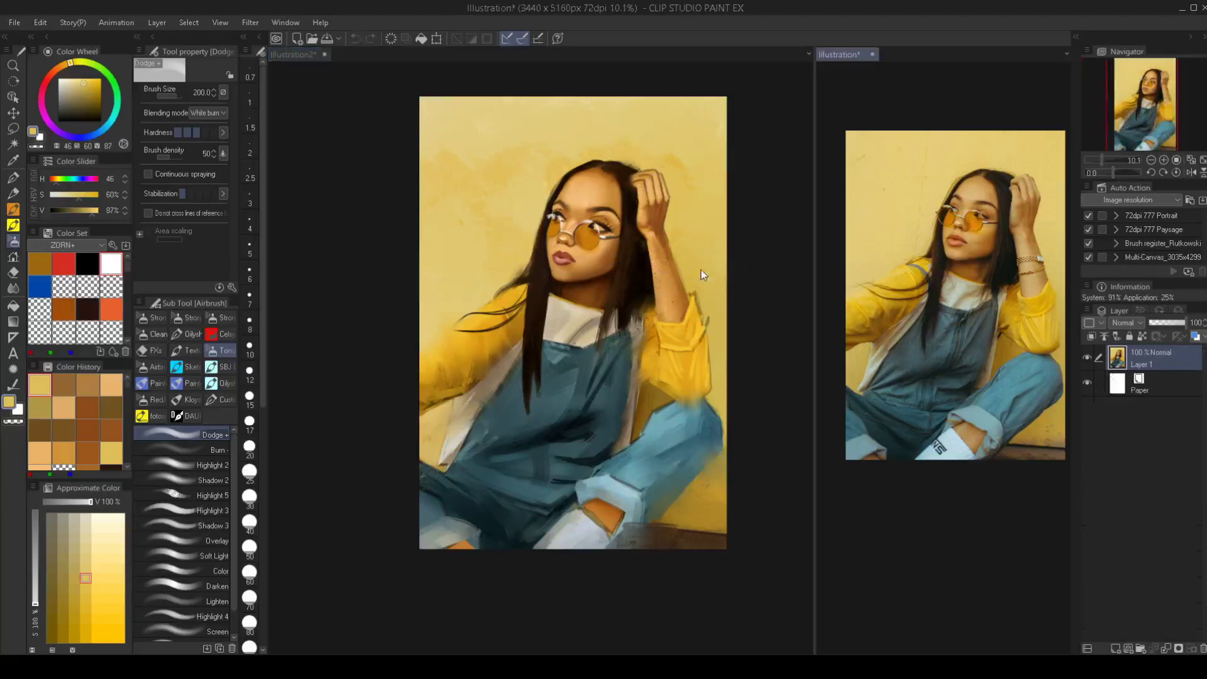
left_click(700, 270)
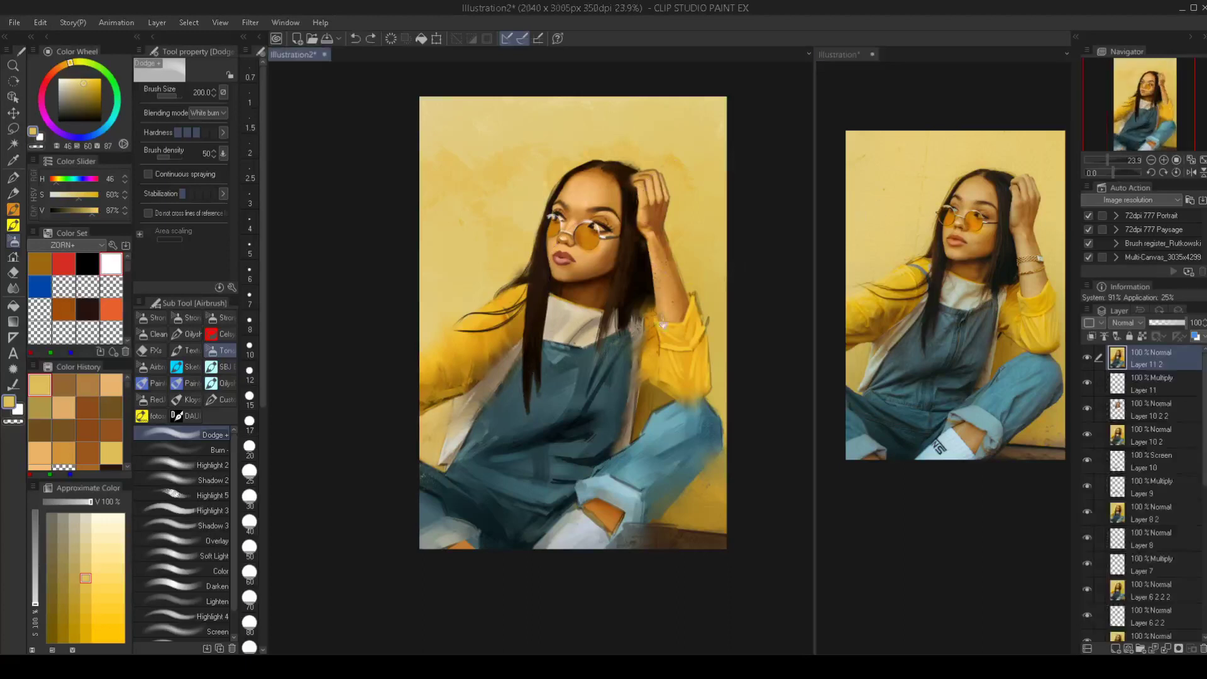
mouse_move(653, 318)
left_mouse_down()
mouse_move(649, 329)
mouse_move(648, 309)
left_mouse_up()
scroll(650, 324, "up", 1)
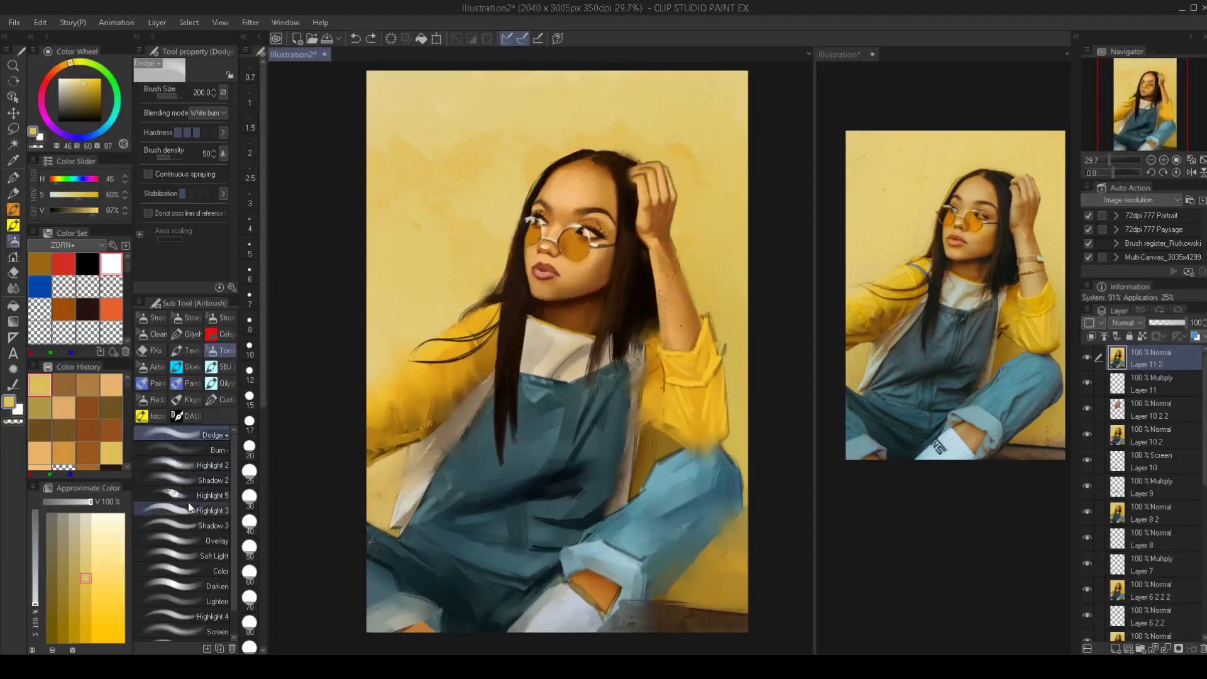
left_click(208, 585)
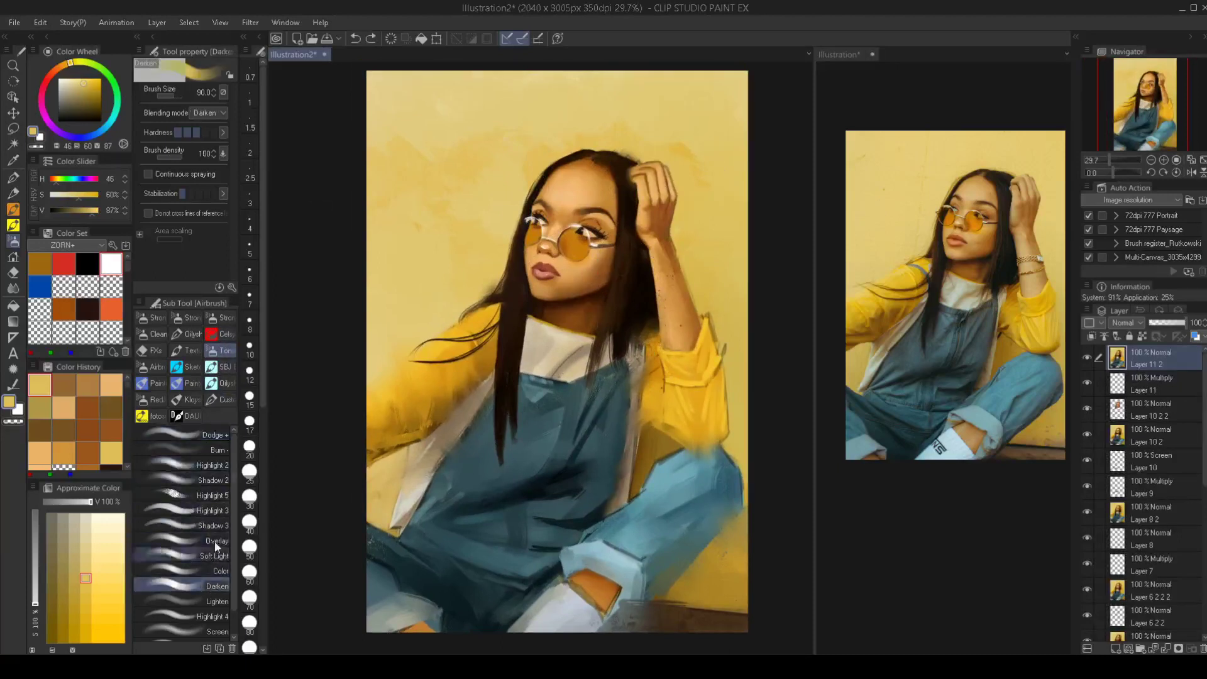
left_click(571, 175, "alt")
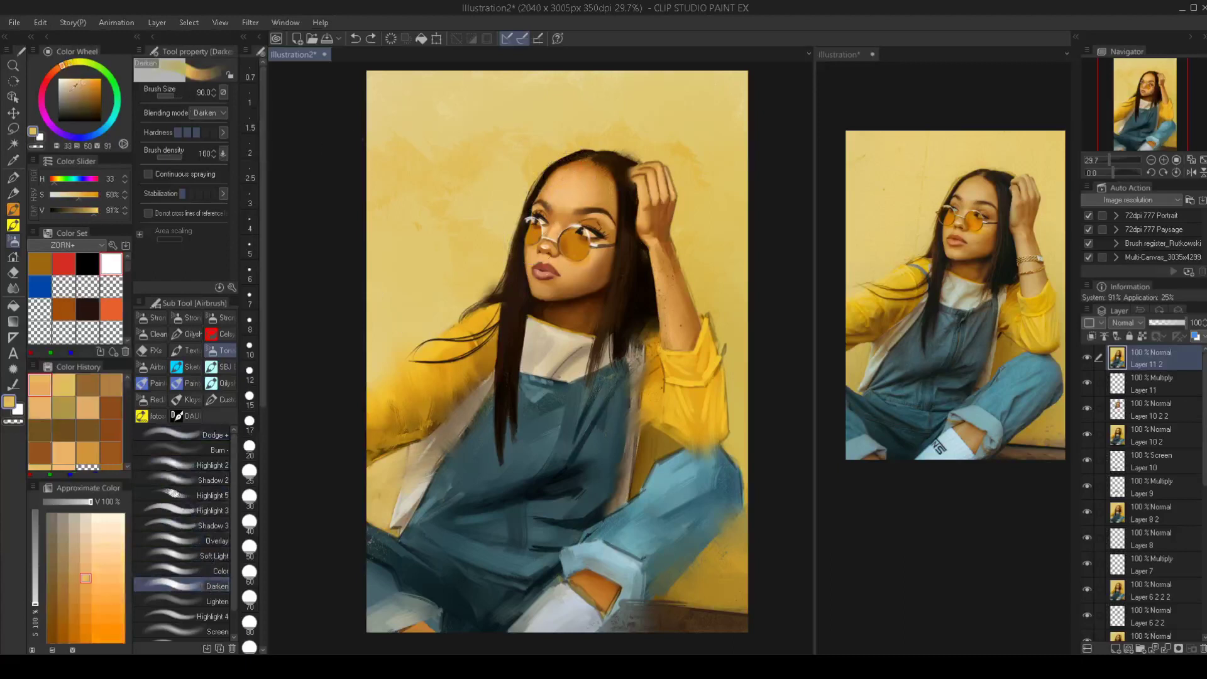
left_click(82, 85)
left_click_drag(82, 86, 76, 85)
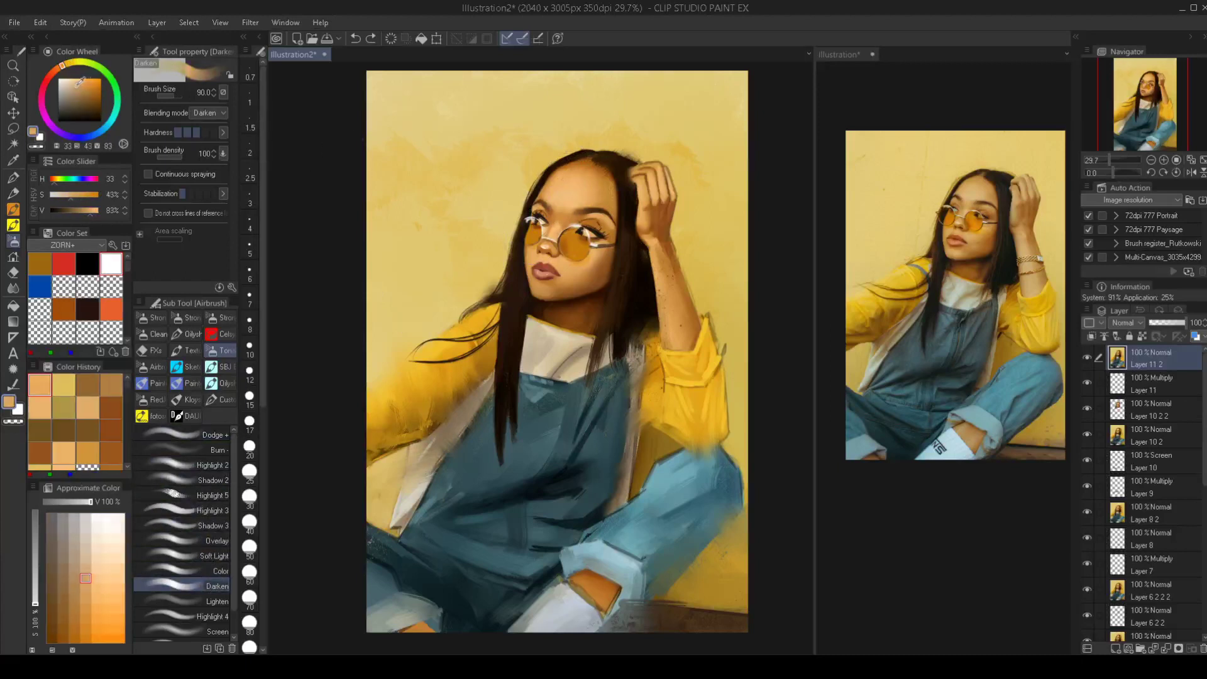
key("[")
key("[")
left_click_drag(553, 165, 528, 188)
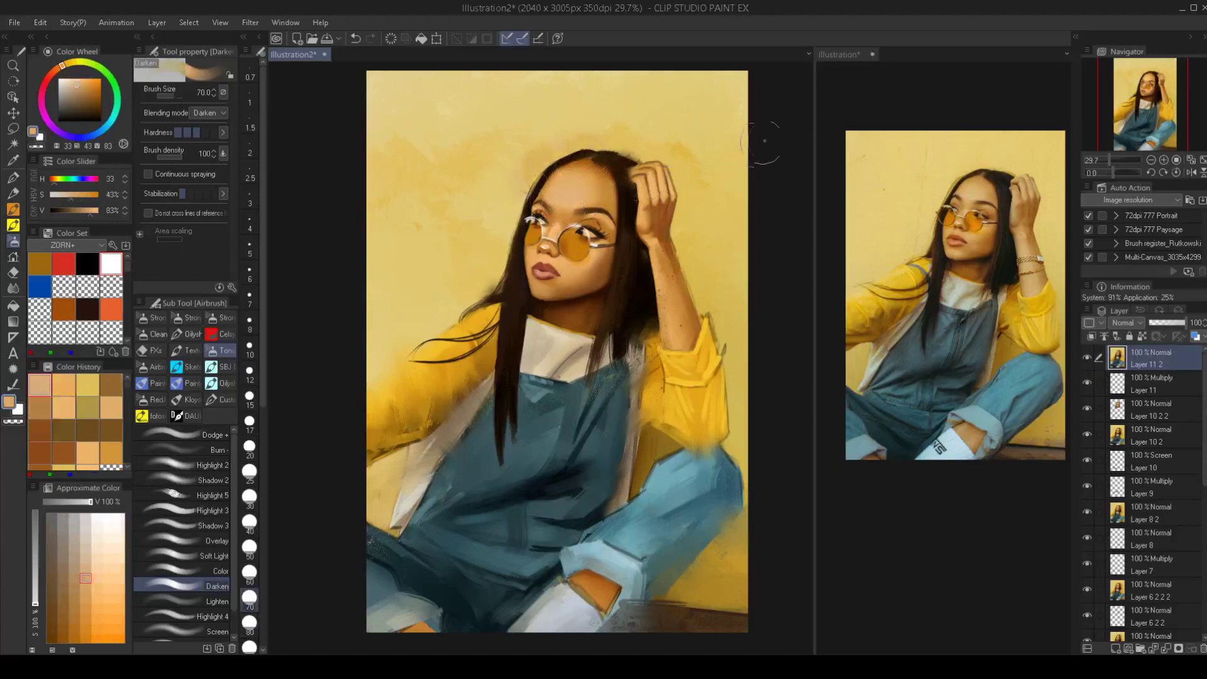
Compare the whole portrait with the reference photo, and examine the face closely in both images
left_click(874, 170)
left_click(641, 229)
left_click_drag(577, 326, 575, 300)
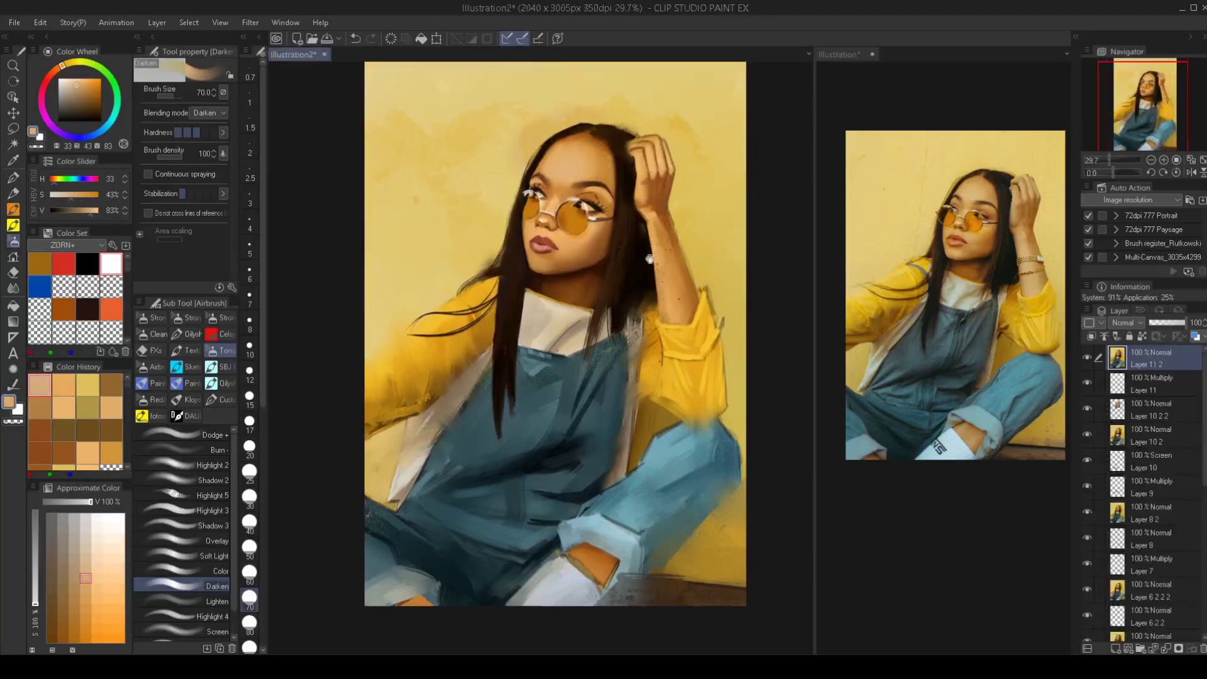
left_click(888, 182)
left_click(571, 314)
scroll(568, 321, "down", 4)
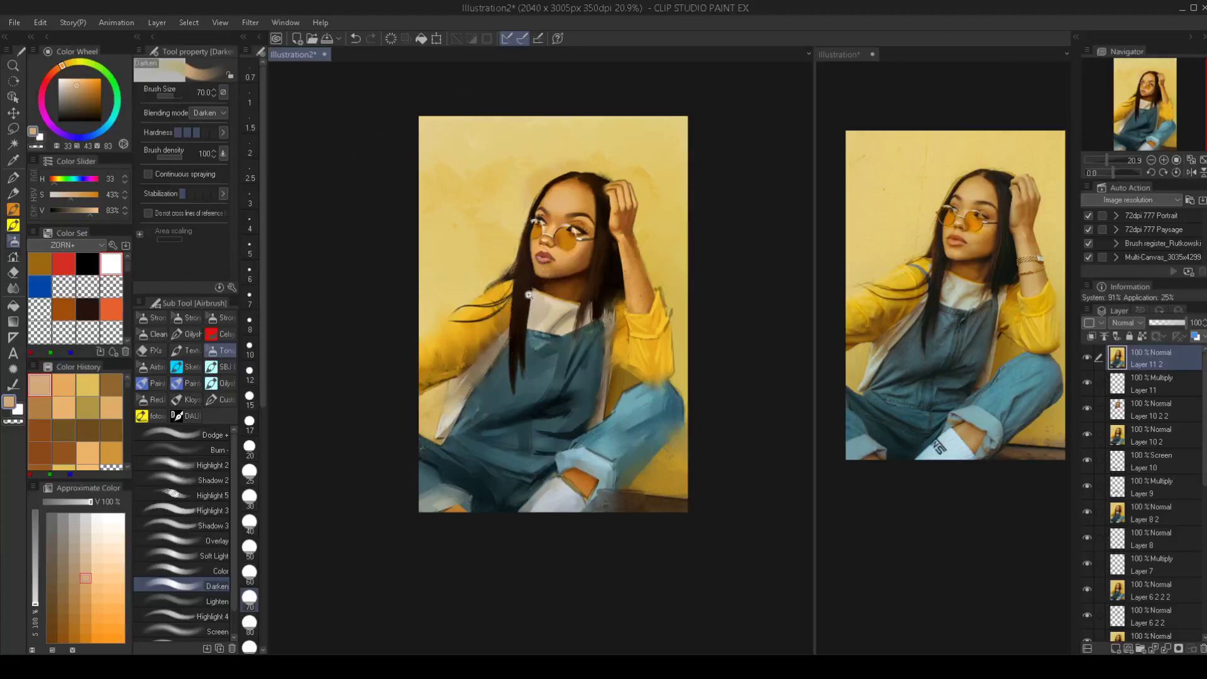
scroll(539, 284, "up", 2)
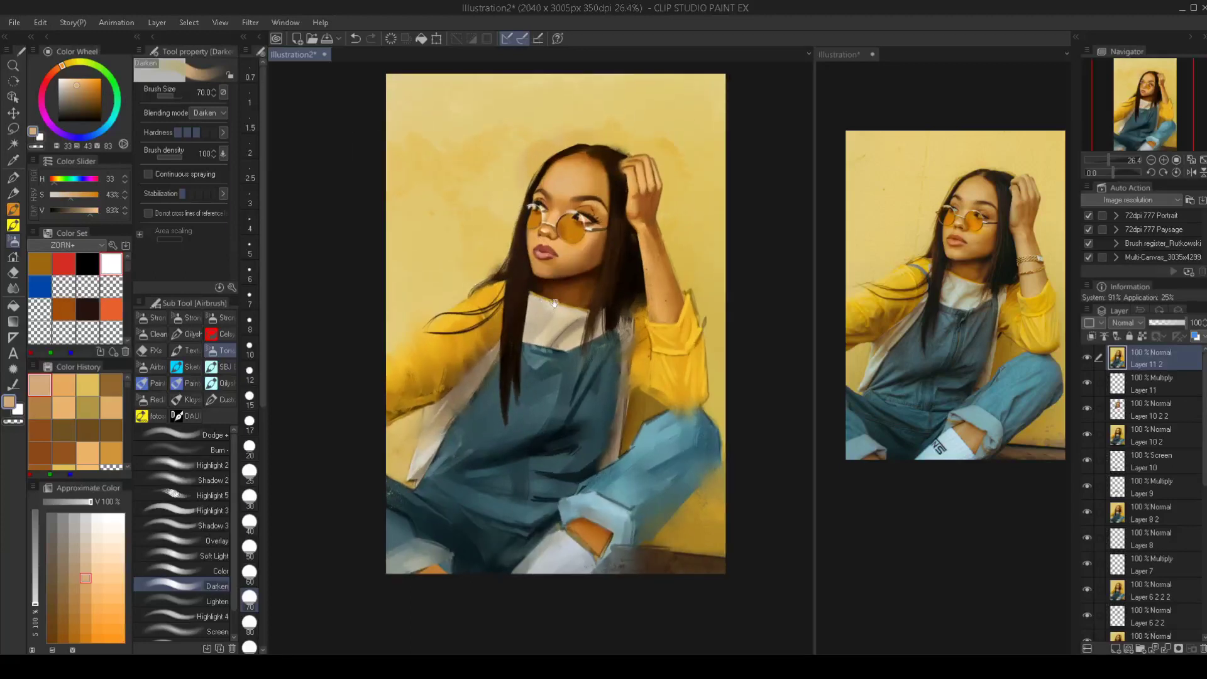
left_click_drag(558, 285, 564, 291)
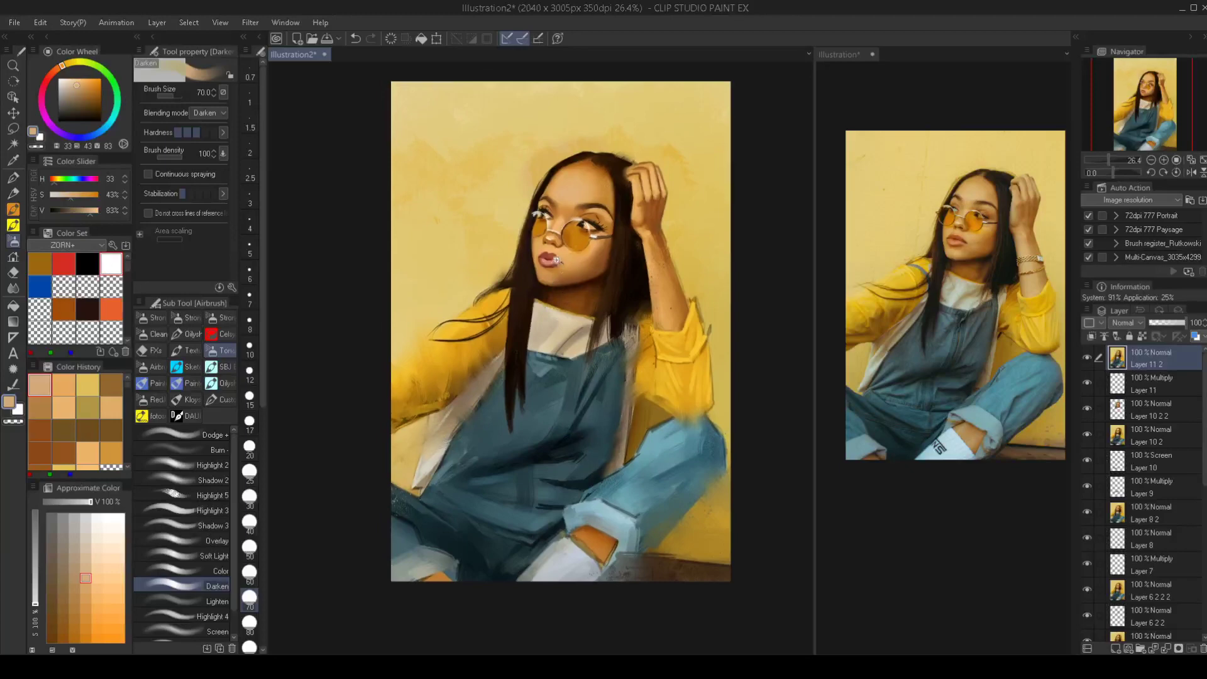
scroll(556, 260, "up", 3)
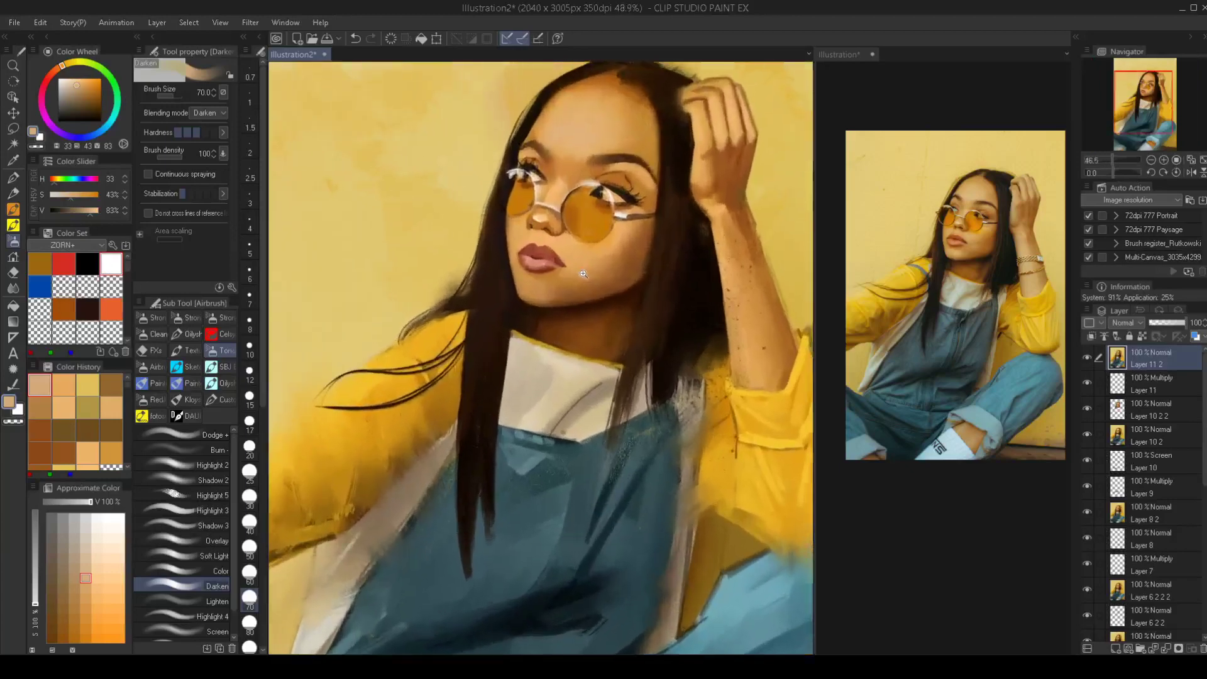
left_click(927, 197)
scroll(941, 245, "up", 2)
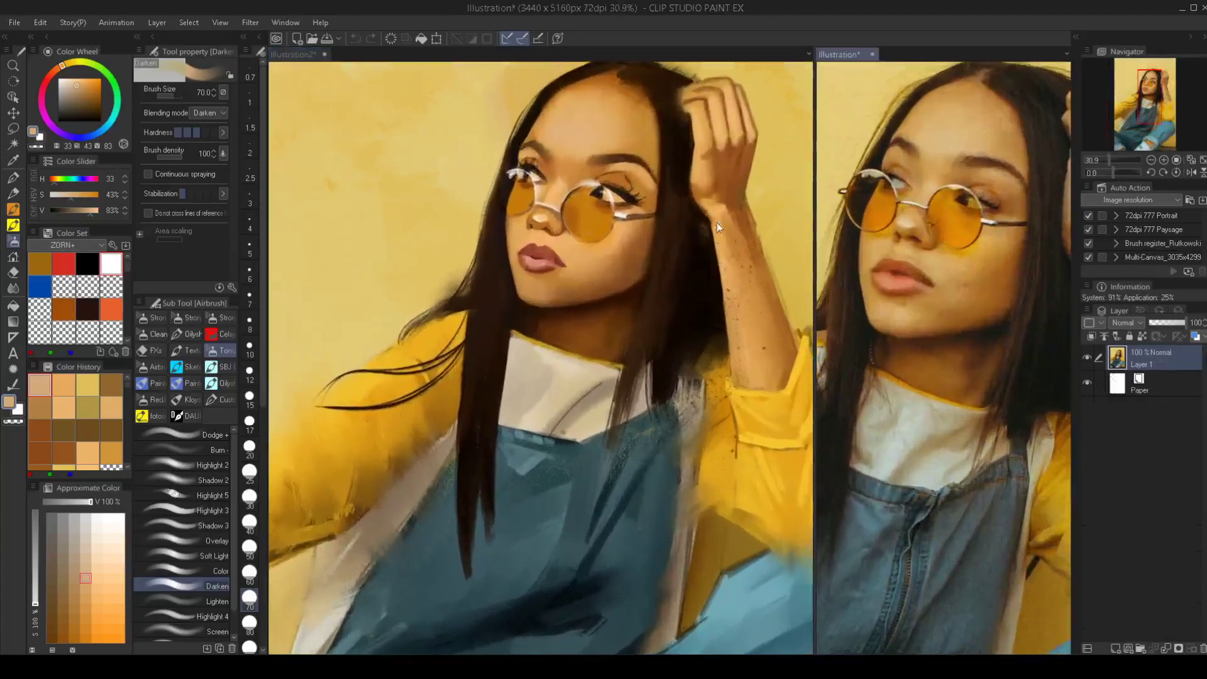
left_click(572, 226)
scroll(566, 220, "up", 2)
left_click_drag(558, 212, 570, 254)
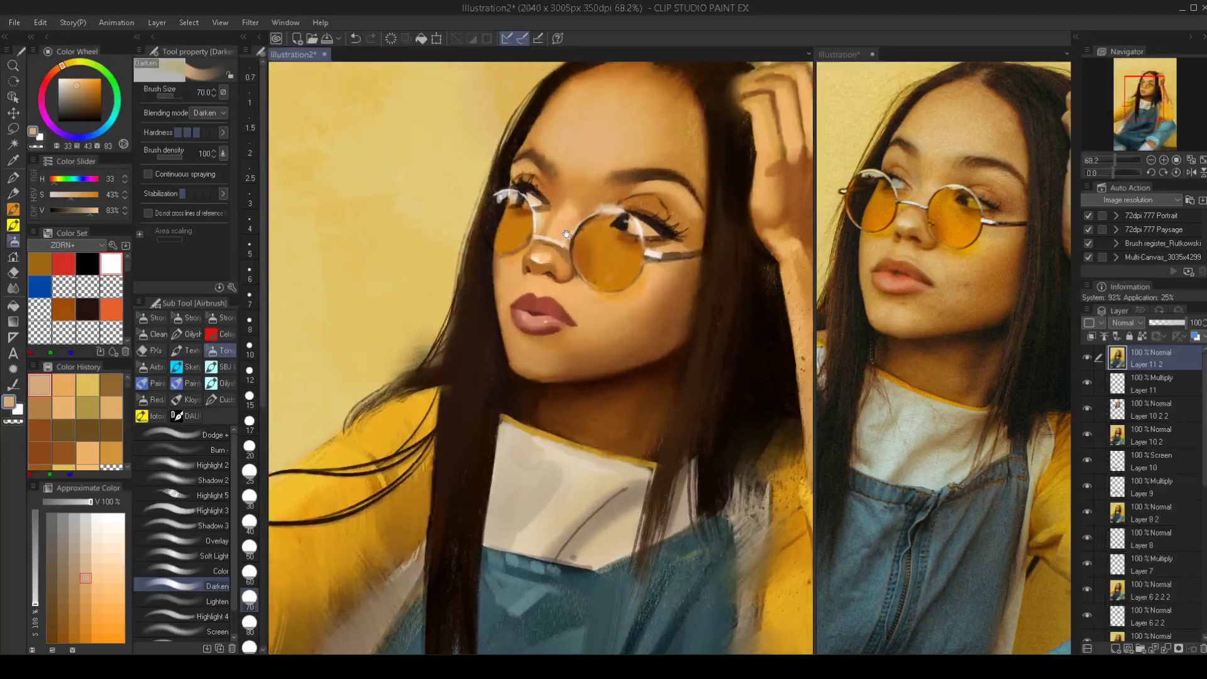
Sample skin tones around the nose bridge and refine the area between the eyes with the SBJ brush, raising its size to 9
left_click(222, 369)
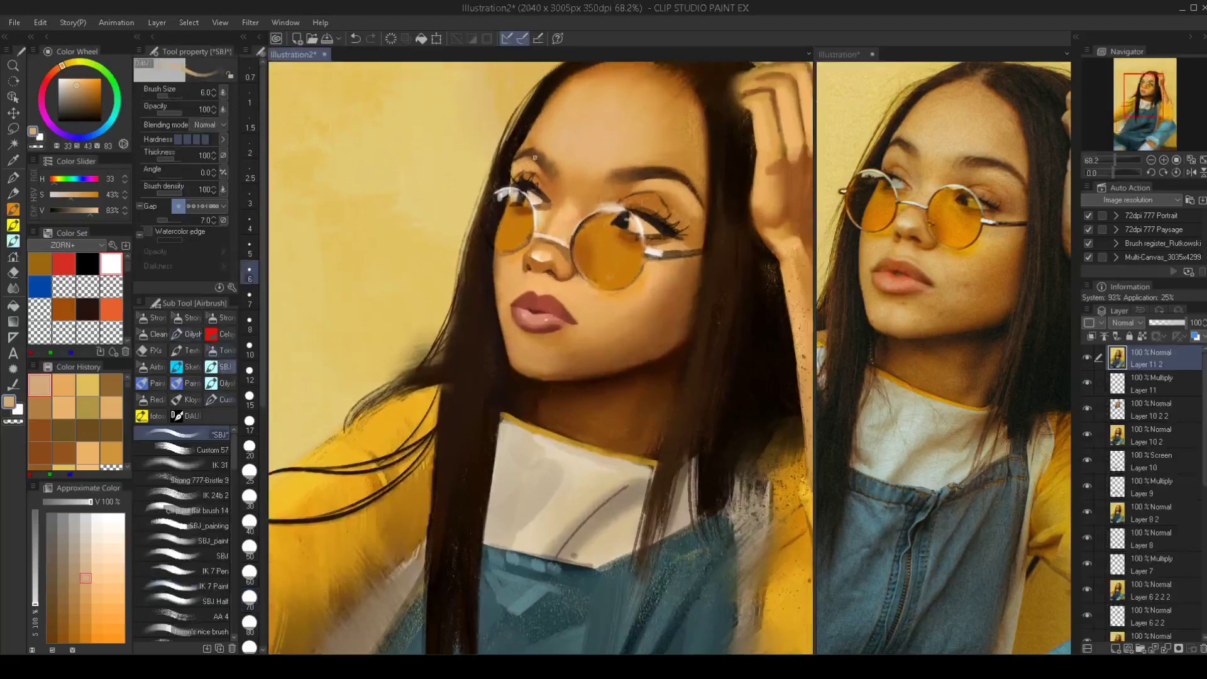
left_click(544, 218, "alt")
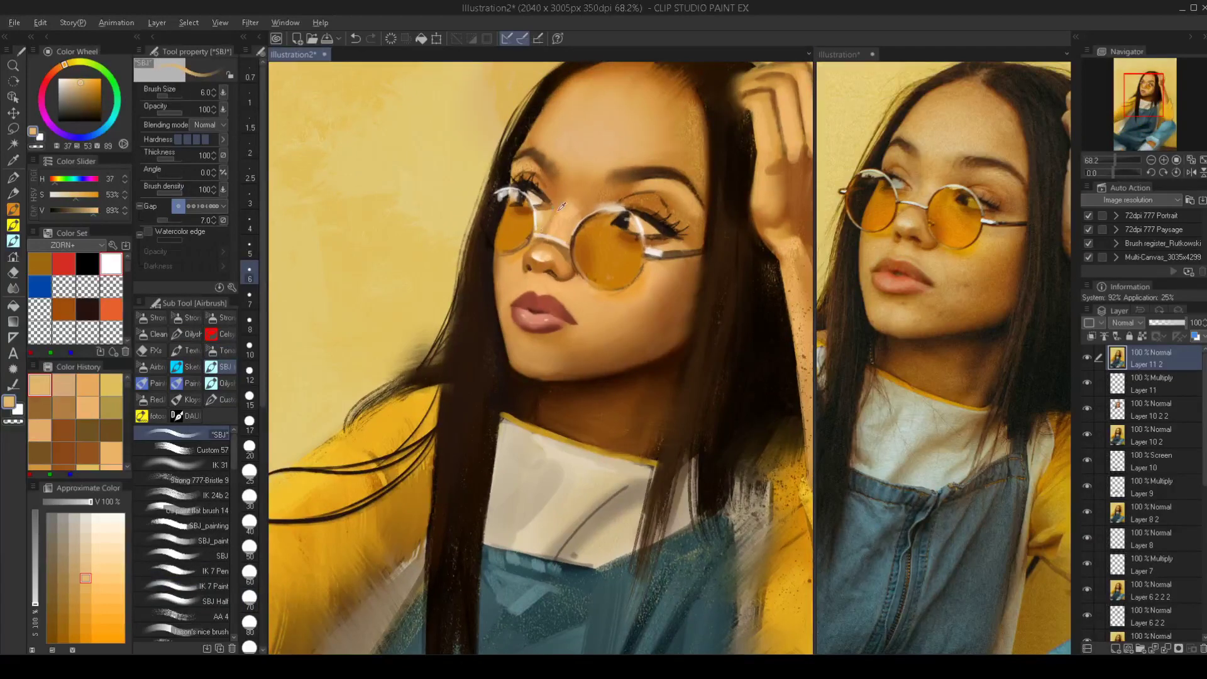
left_click(562, 206, "alt")
key("]")
key("]")
key("]")
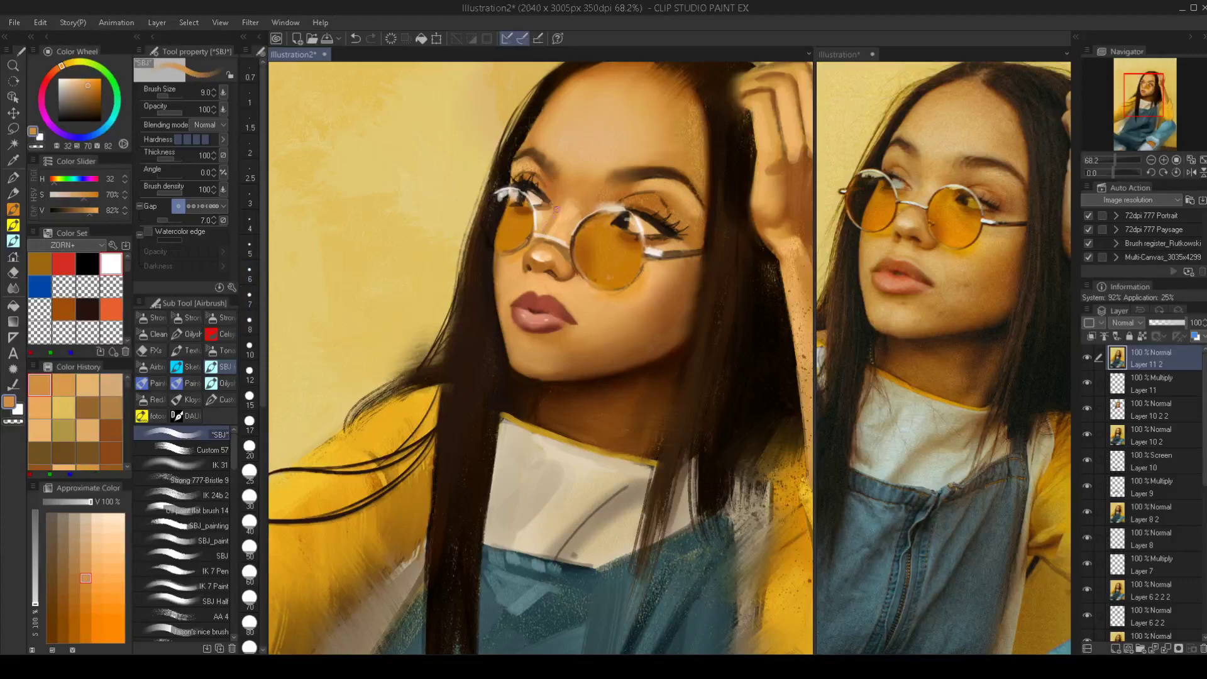
Sample a light skin tone beside the nose bridge and reduce the SBJ brush to size 6 for fine face touch-ups
left_click(551, 212, "alt")
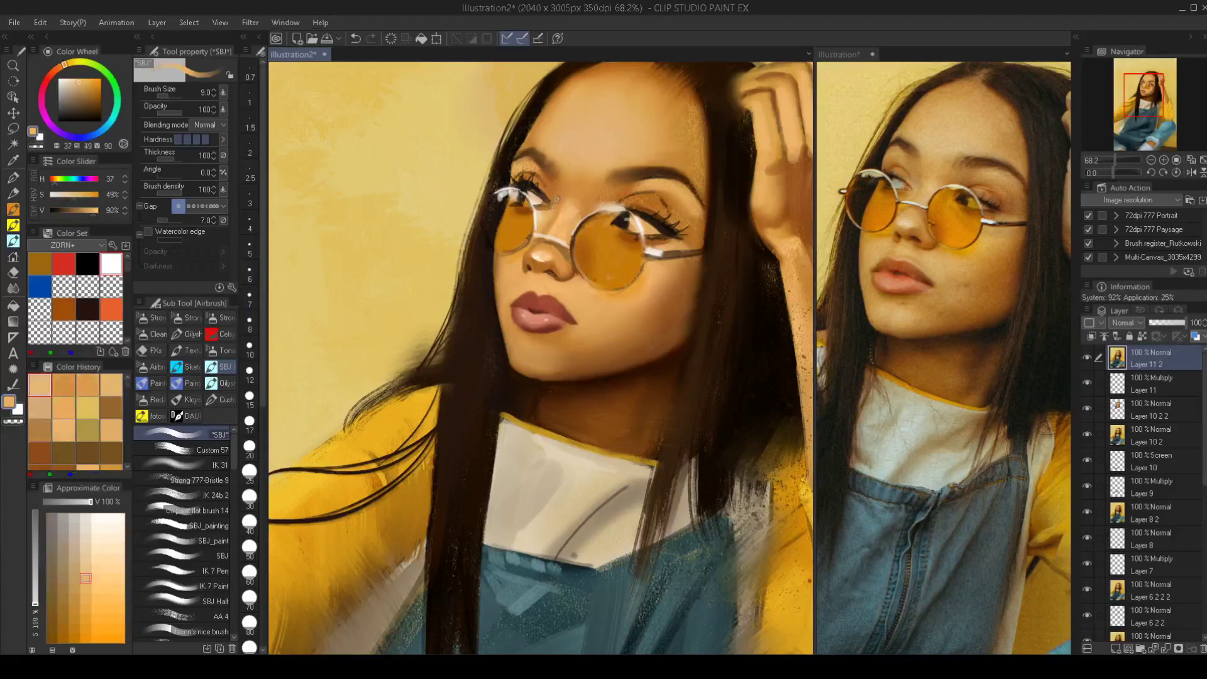
key("bracketleft")
key("bracketleft")
key("bracketleft")
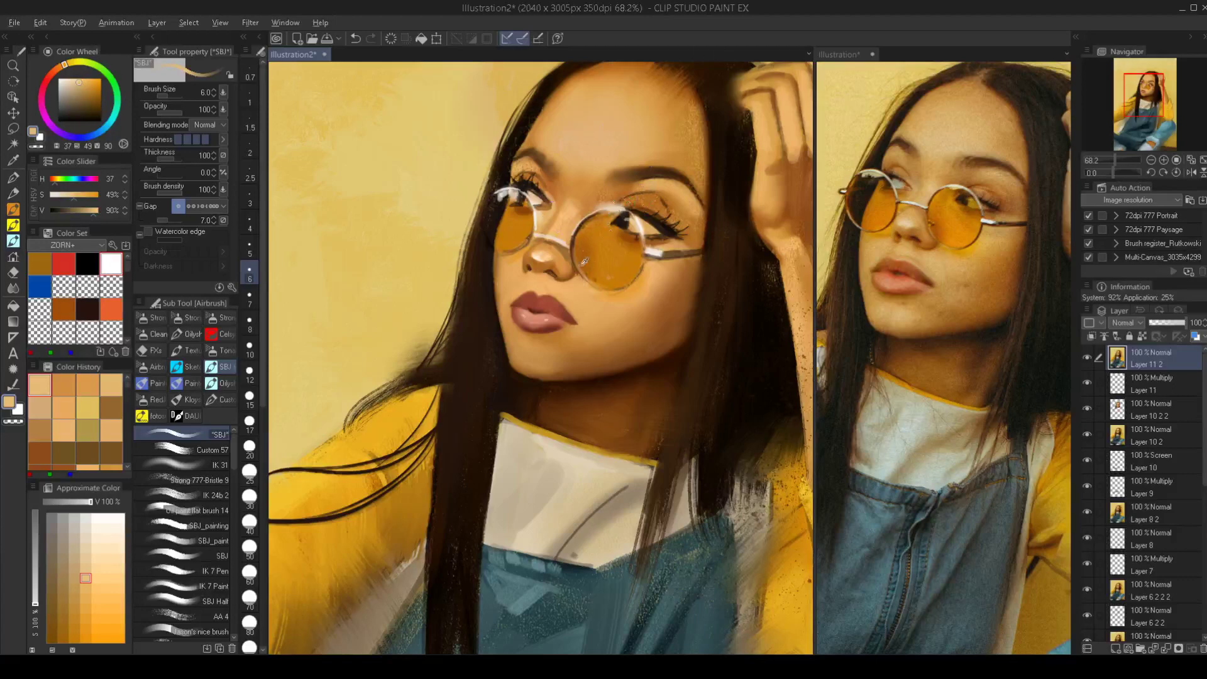
Sample the eyelid shadow, shift it to a dark reddish brown, and define the eyelid above the larger lens at sizes 4 and 3
left_click(644, 202, "alt")
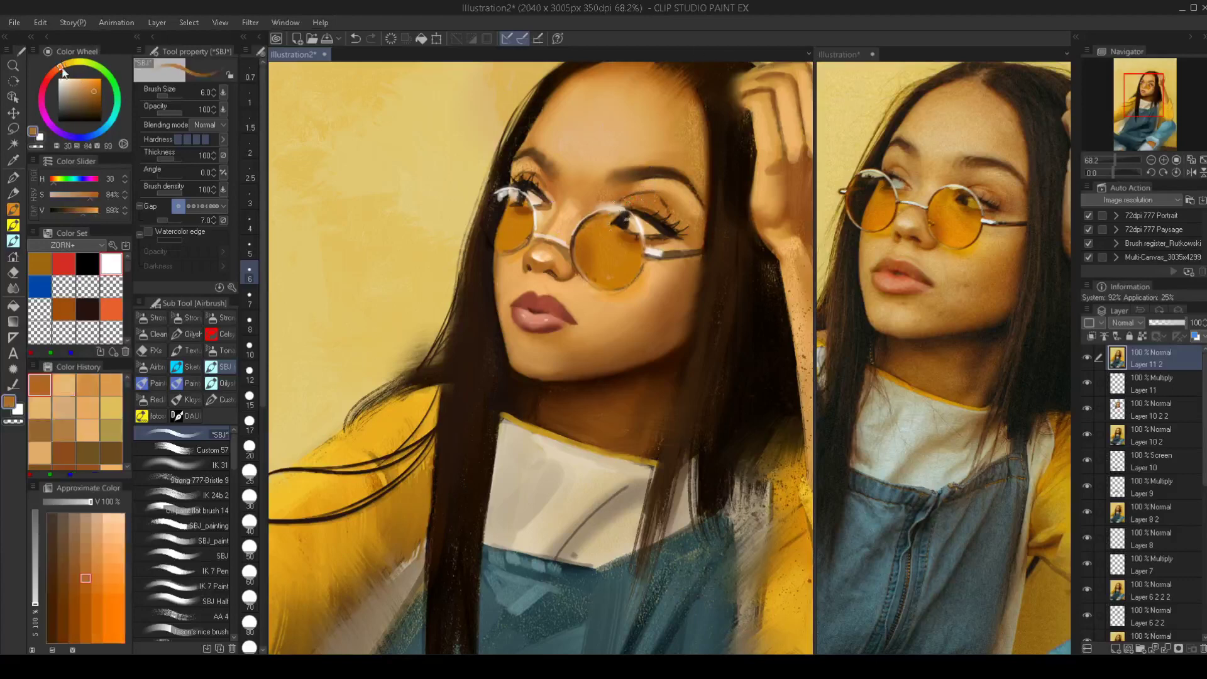
left_click_drag(64, 72, 98, 103)
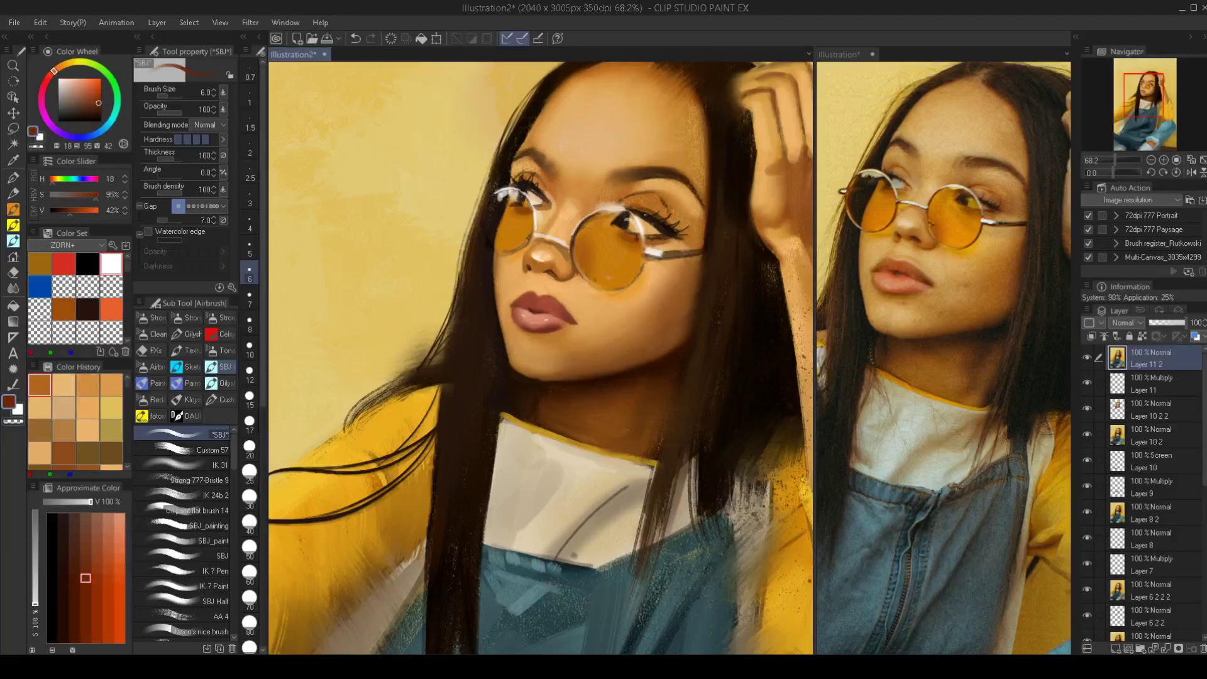
key("bracketleft")
key("bracketleft")
left_click_drag(623, 197, 636, 192)
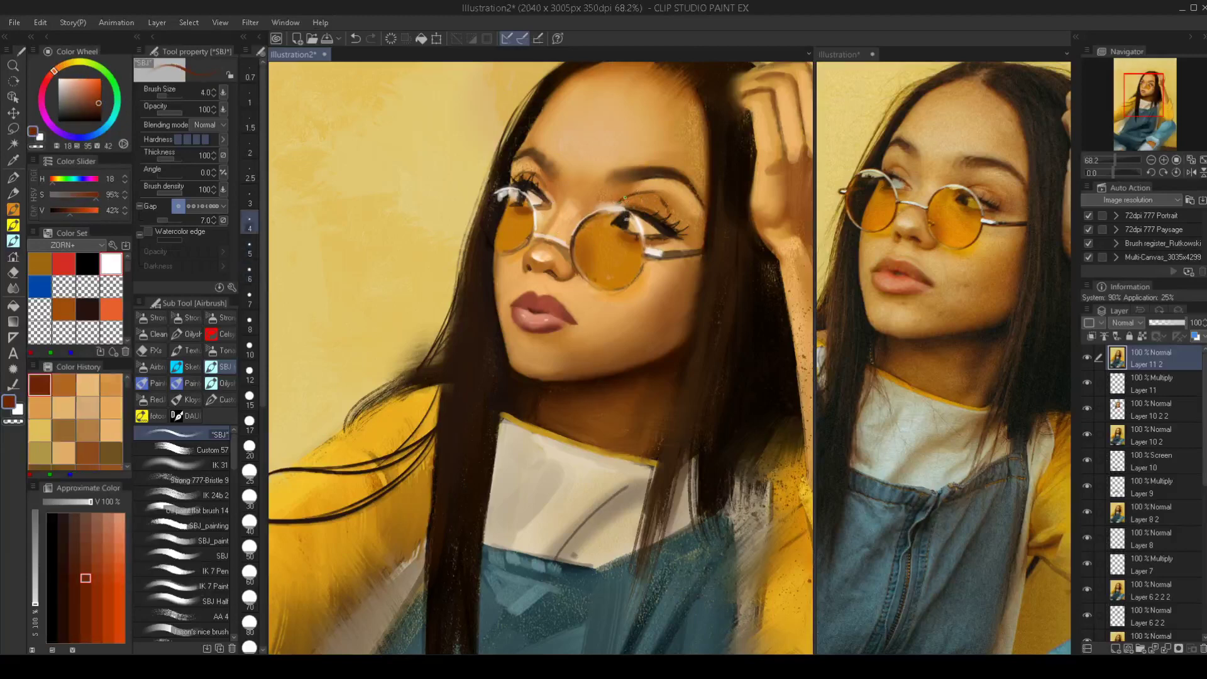
key("bracketleft")
key("bracketleft")
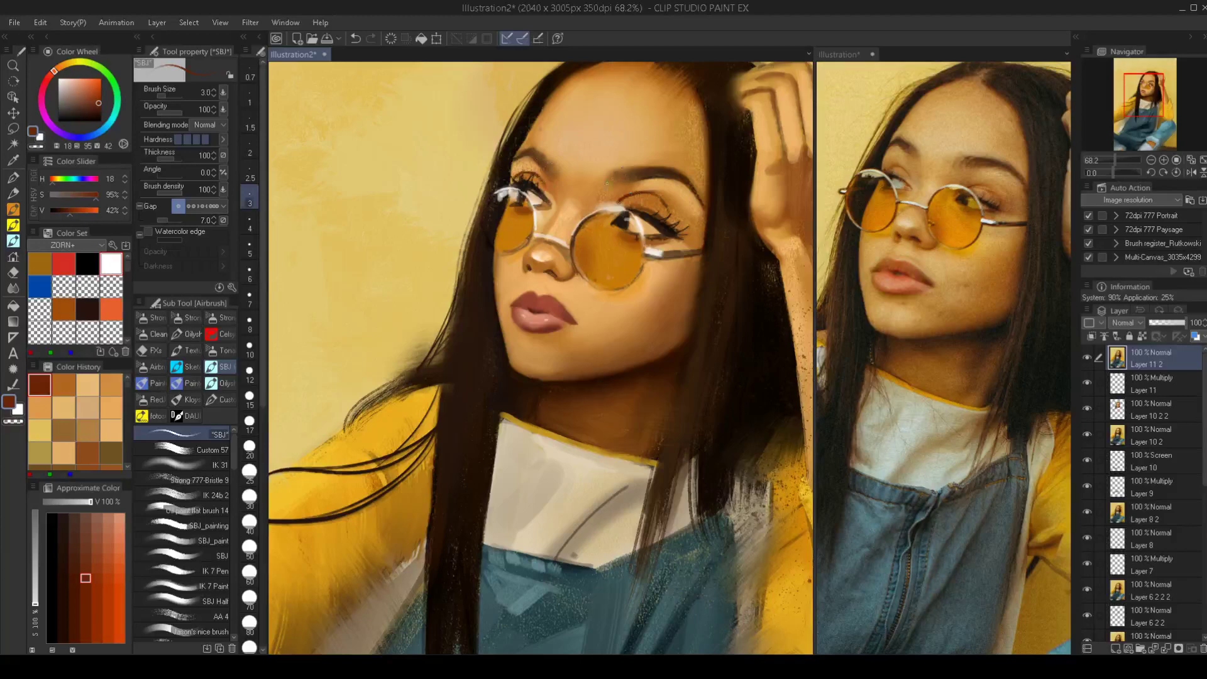
Soften the eye details behind the larger lens with the Finger tip 14 blend brush at sizes 15 and 12.5
scroll(657, 205, "down", 3)
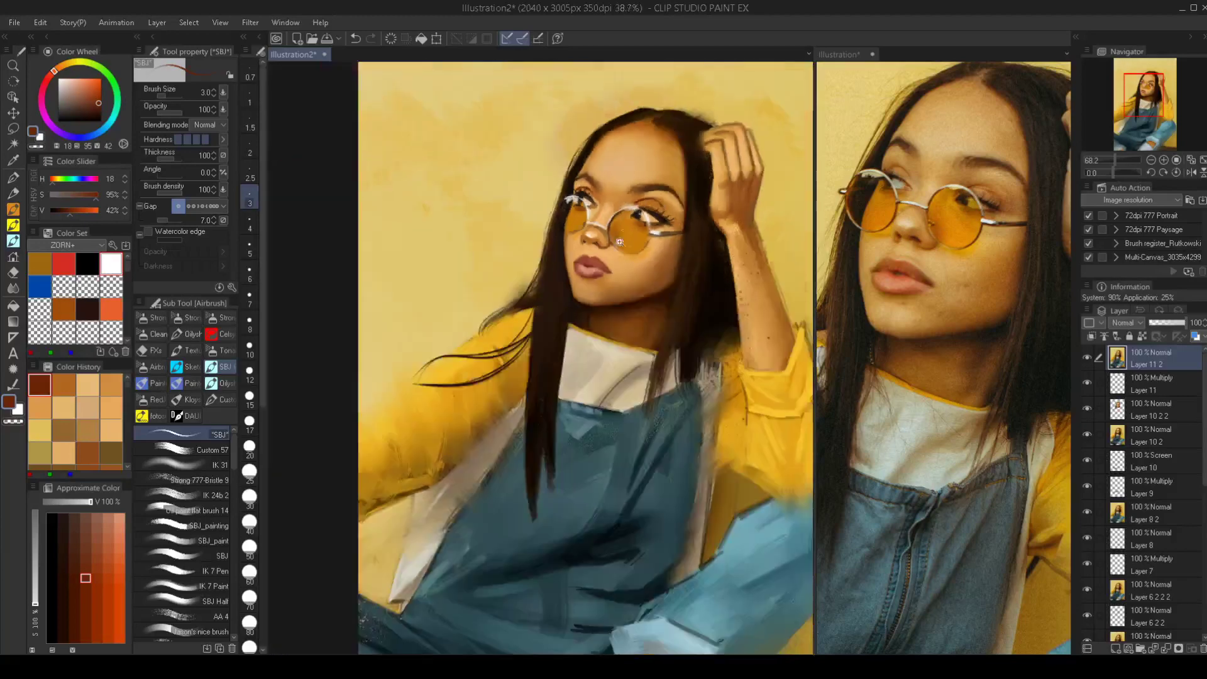
key("h")
key("h")
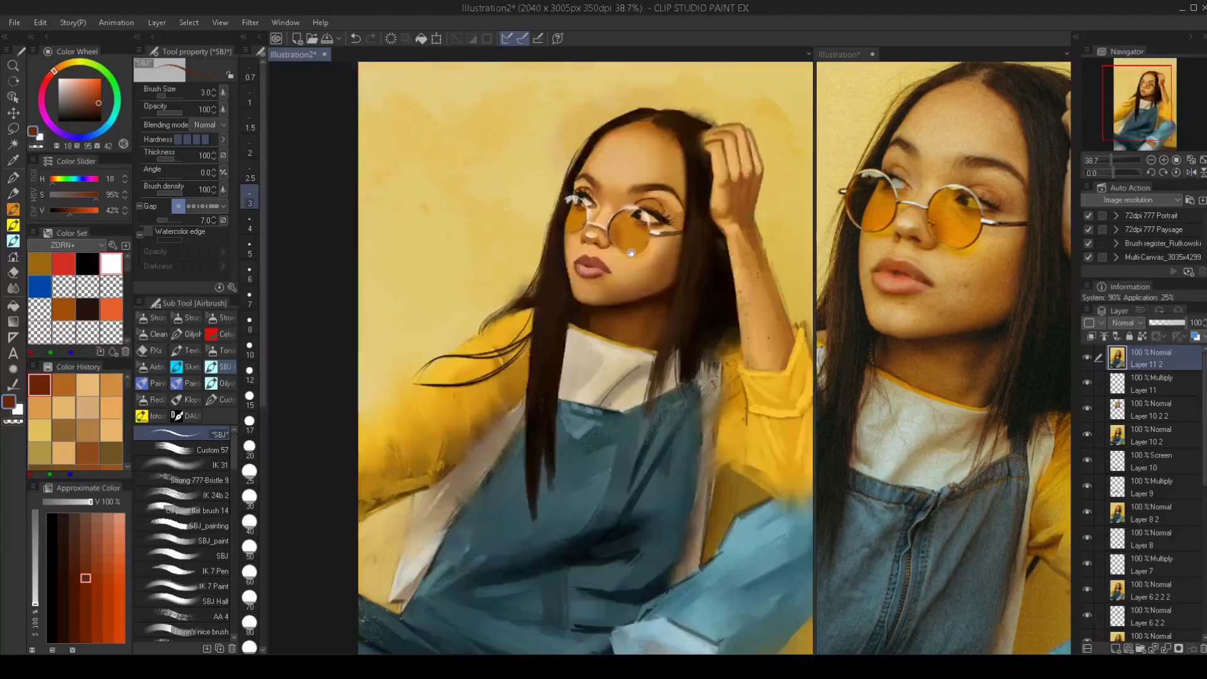
scroll(668, 231, "up", 3)
scroll(667, 231, "up", 2)
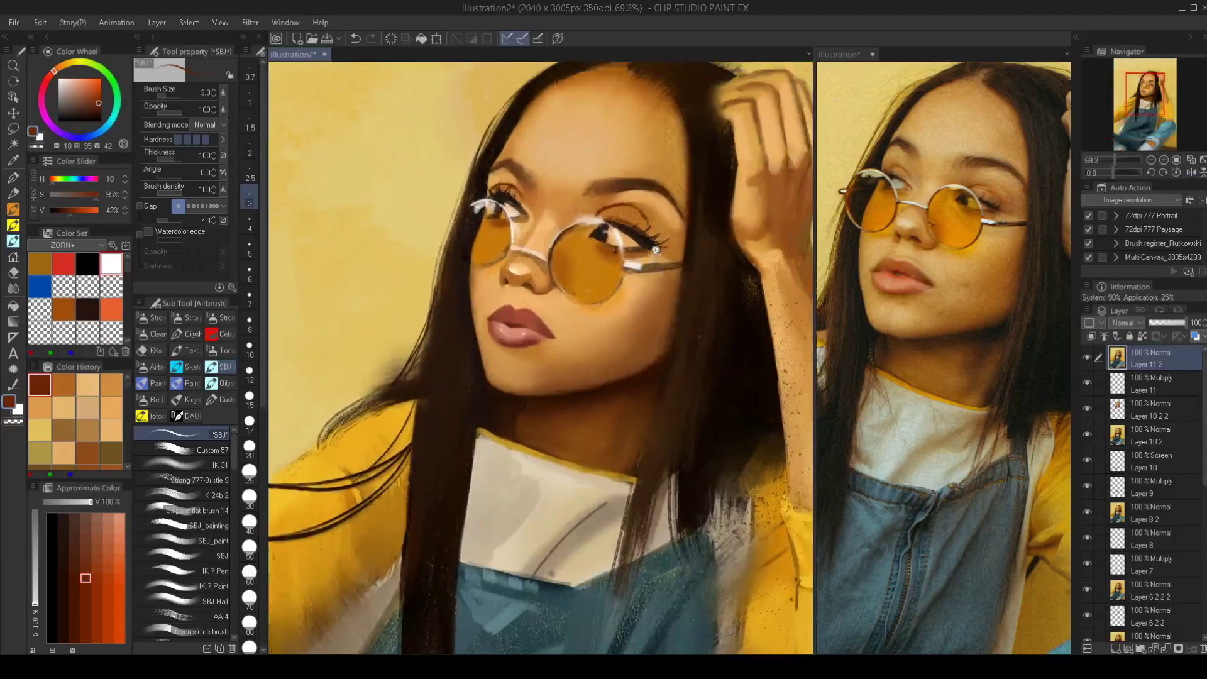
key("j")
key("bracketleft")
key("bracketleft")
key("bracketleft")
key("bracketleft")
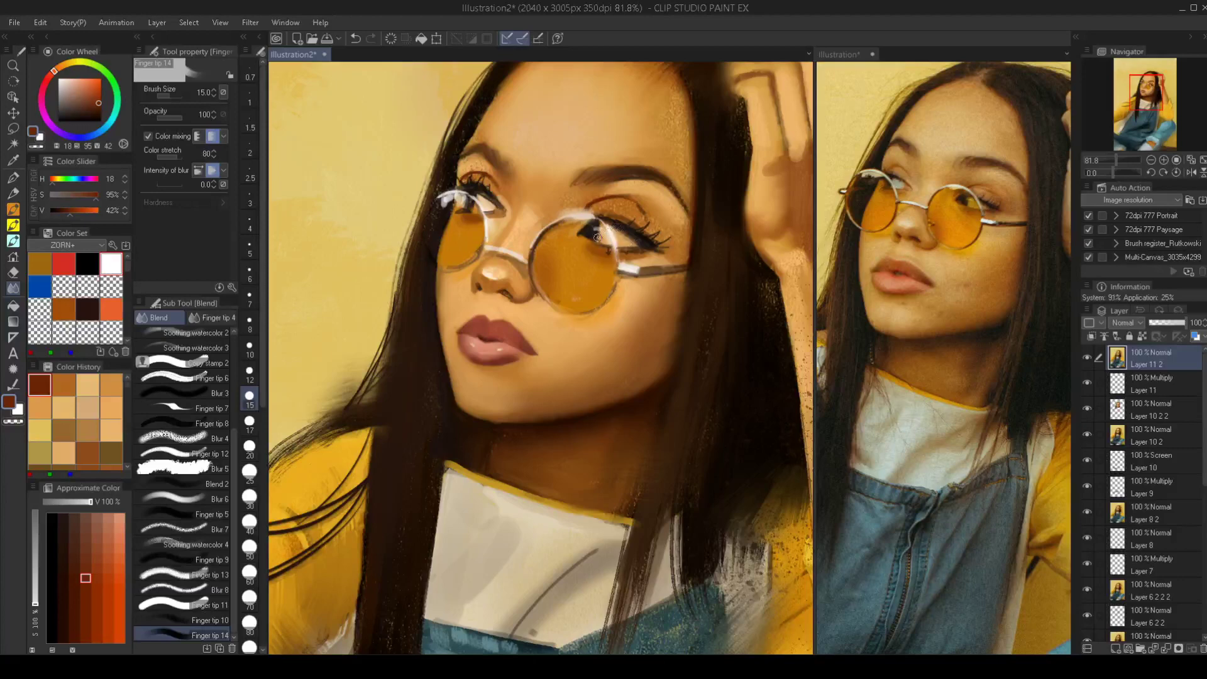
key("bracketleft")
Compare the whole painting with the full reference photo, and examine the overalls and the bent leg
scroll(492, 206, "down", 4)
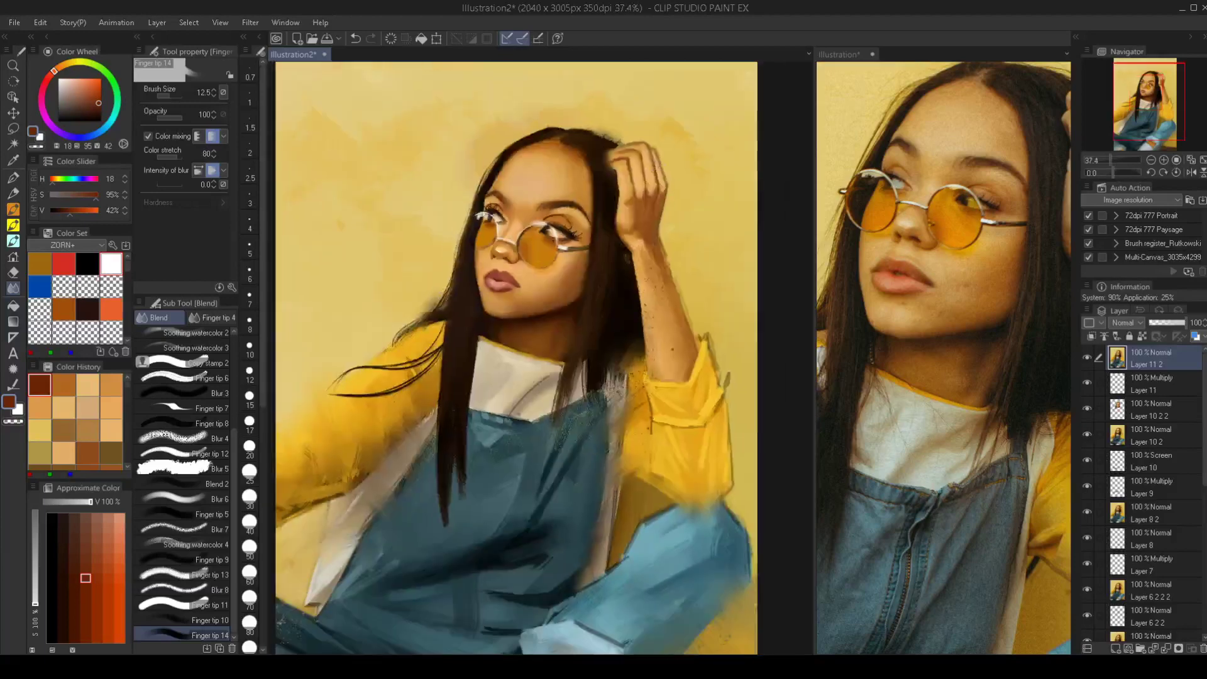
key("h")
key("h")
left_click_drag(536, 286, 589, 283)
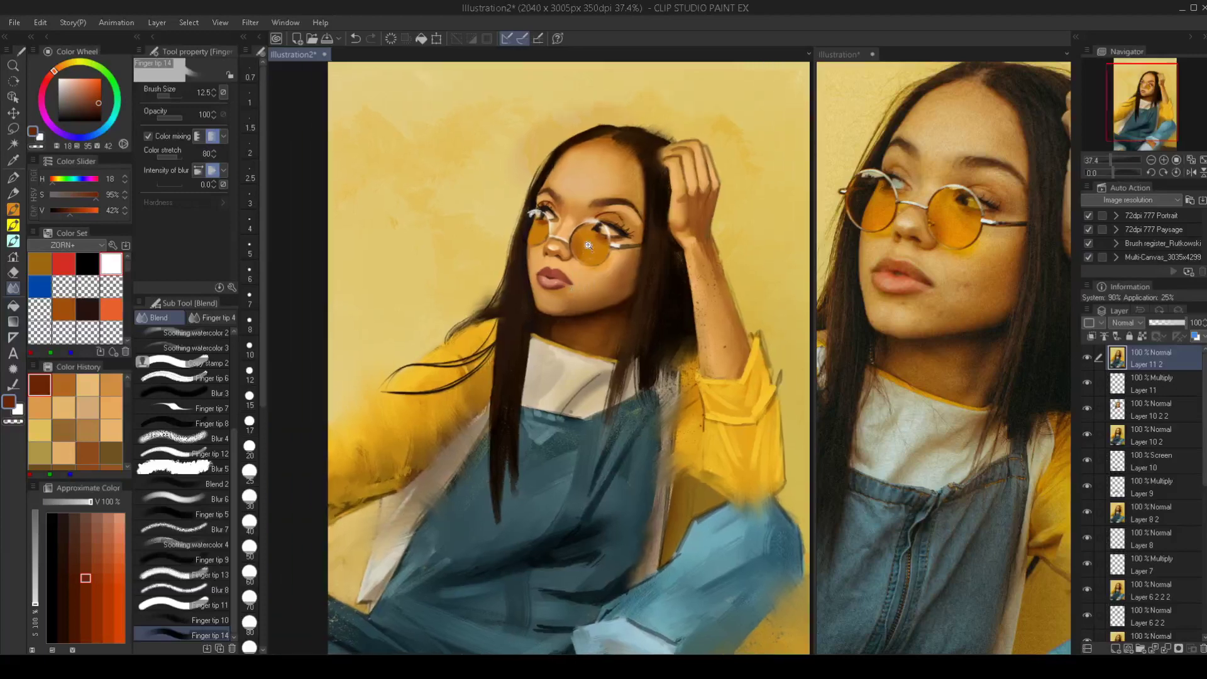
scroll(589, 245, "up", 1)
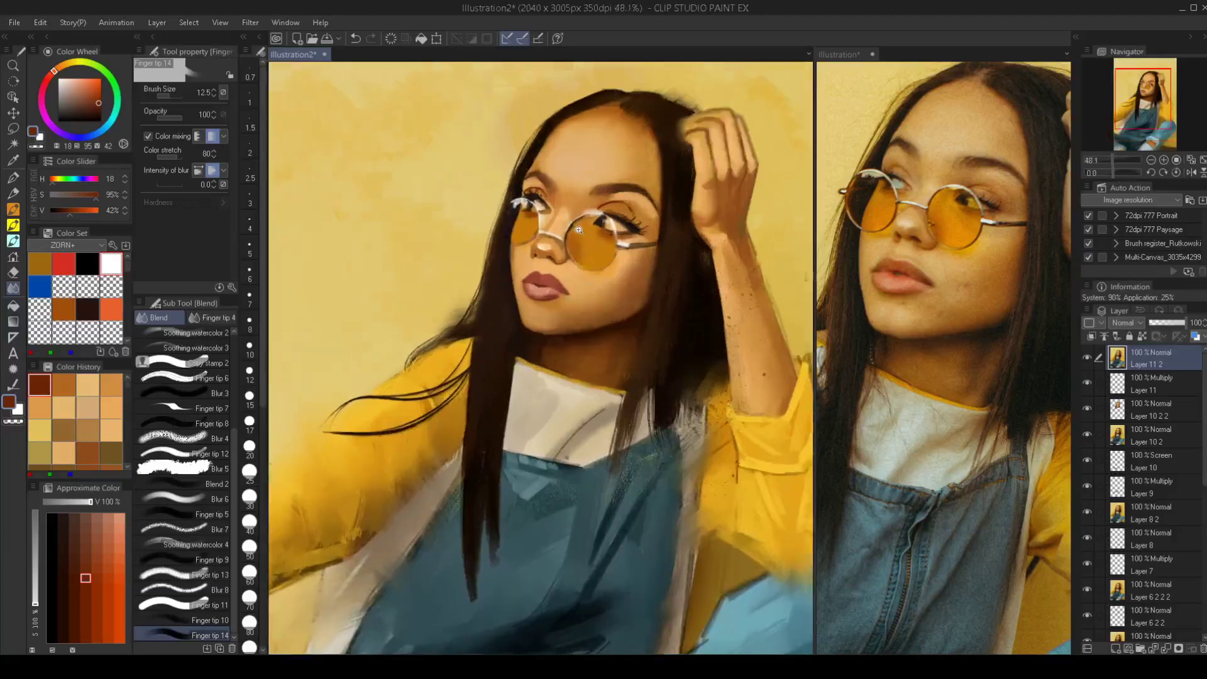
scroll(548, 294, "down", 4)
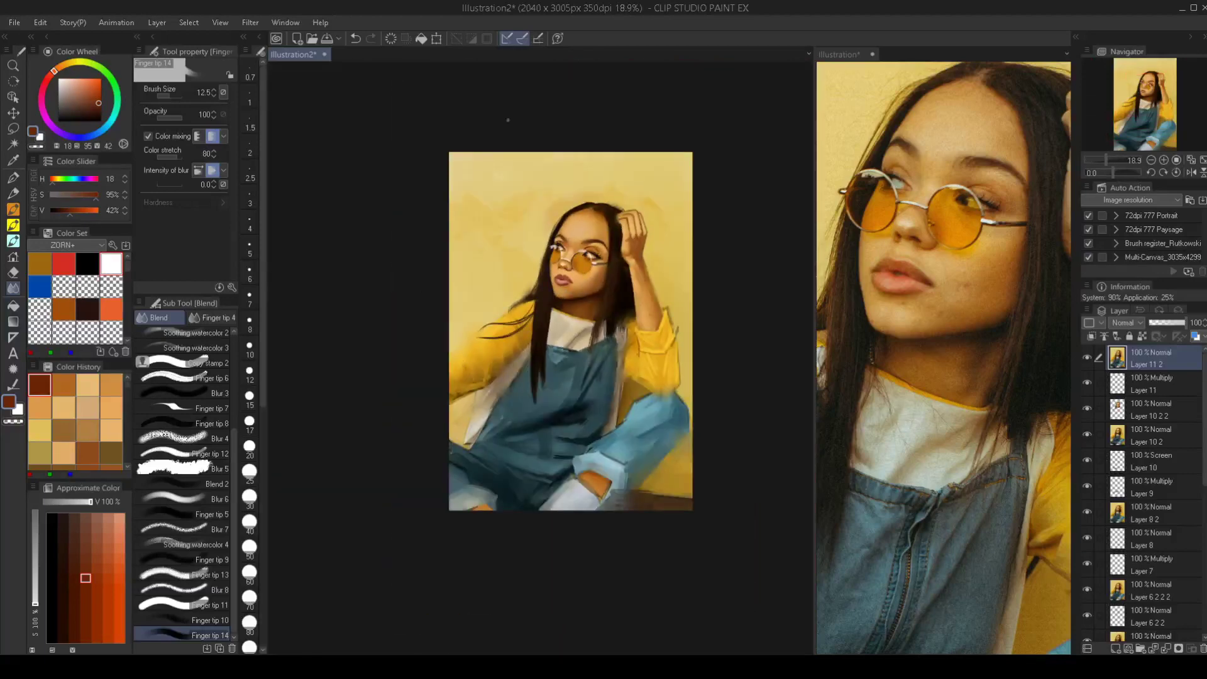
left_click_drag(591, 296, 596, 303)
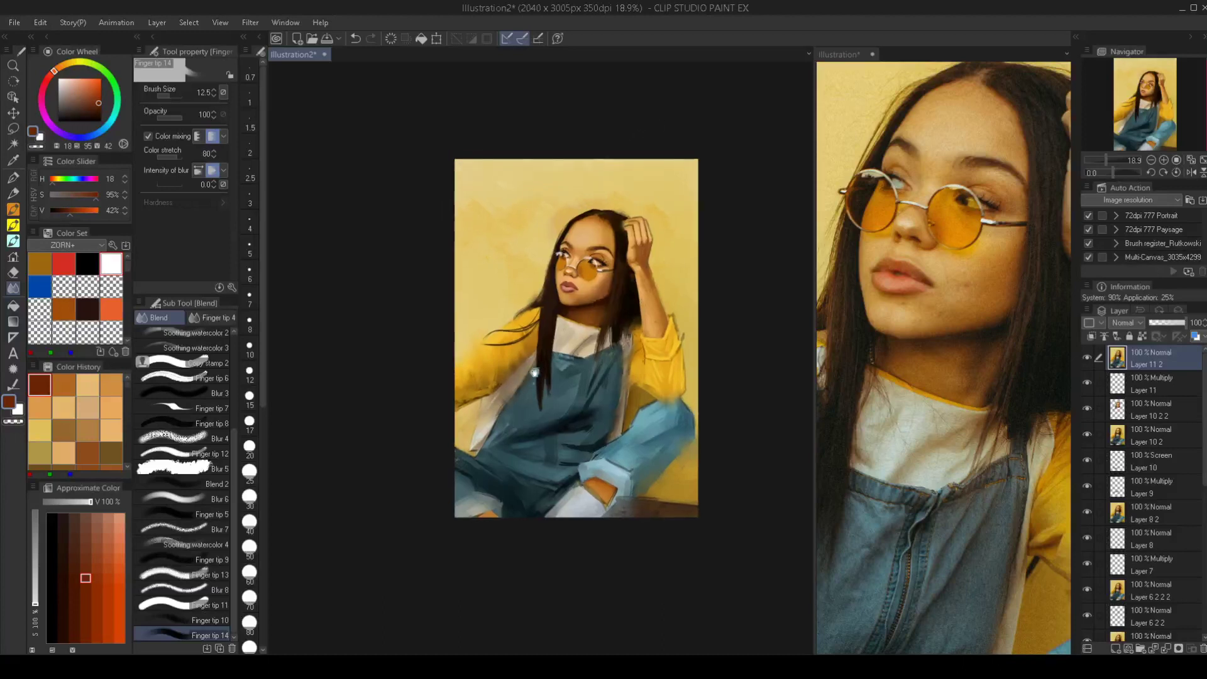
left_click_drag(949, 254, 880, 260)
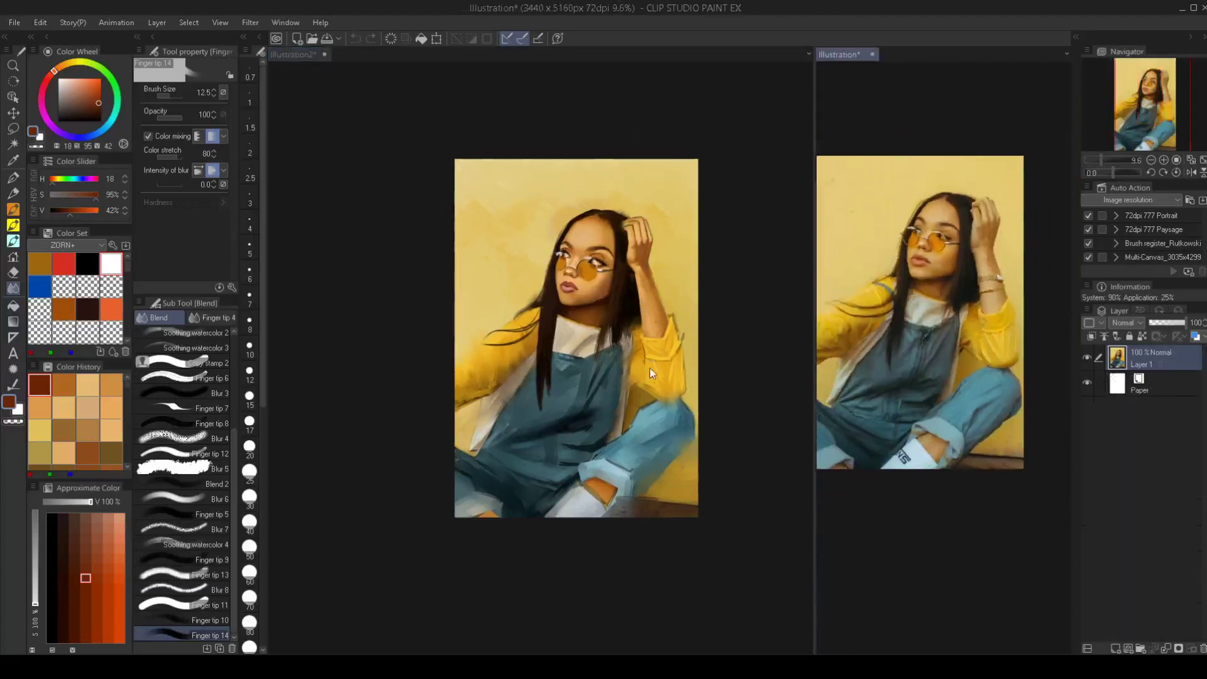
left_click_drag(632, 393, 636, 362)
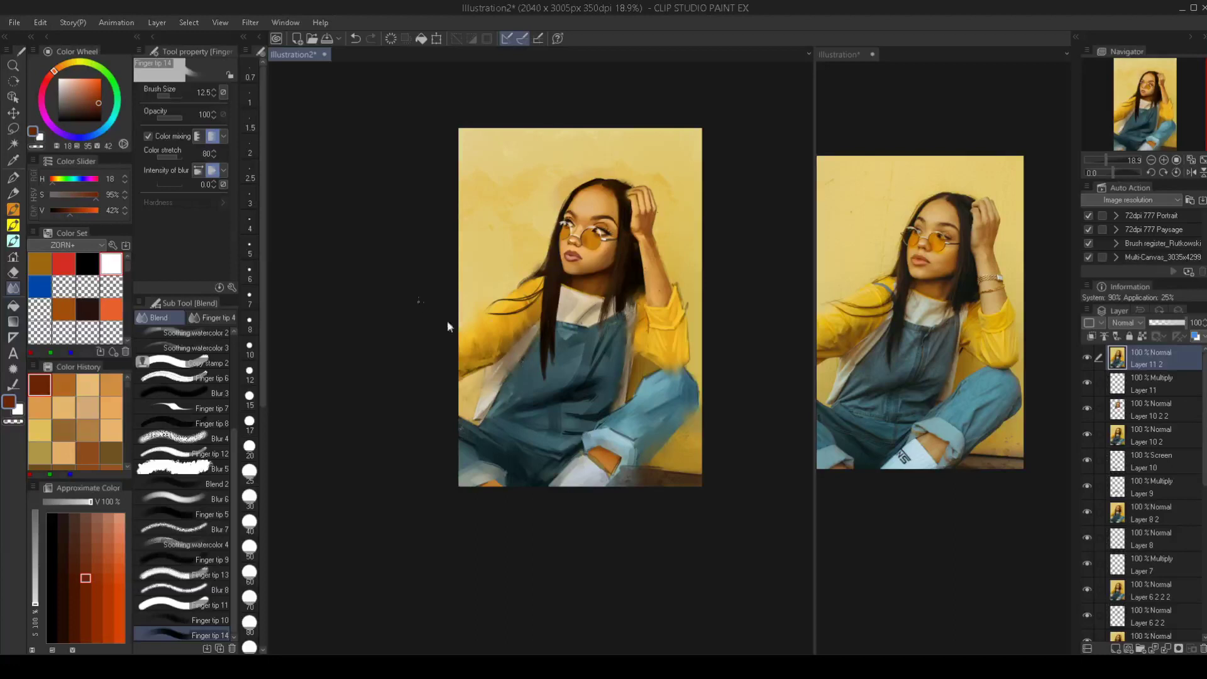
left_click_drag(627, 438, 660, 433)
left_click_drag(660, 434, 635, 445)
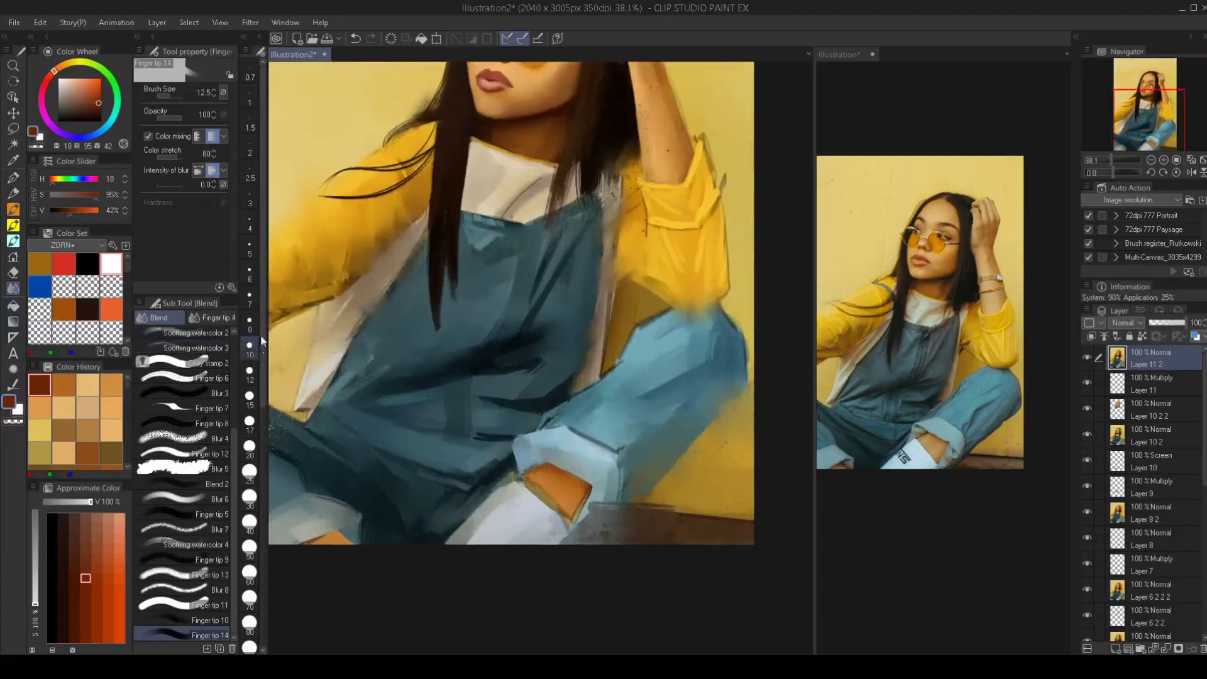
Sample the denim blue of the bent leg, darken it to 60% saturation and 21% value, and paint with the SBJ brush at size 7
key("b")
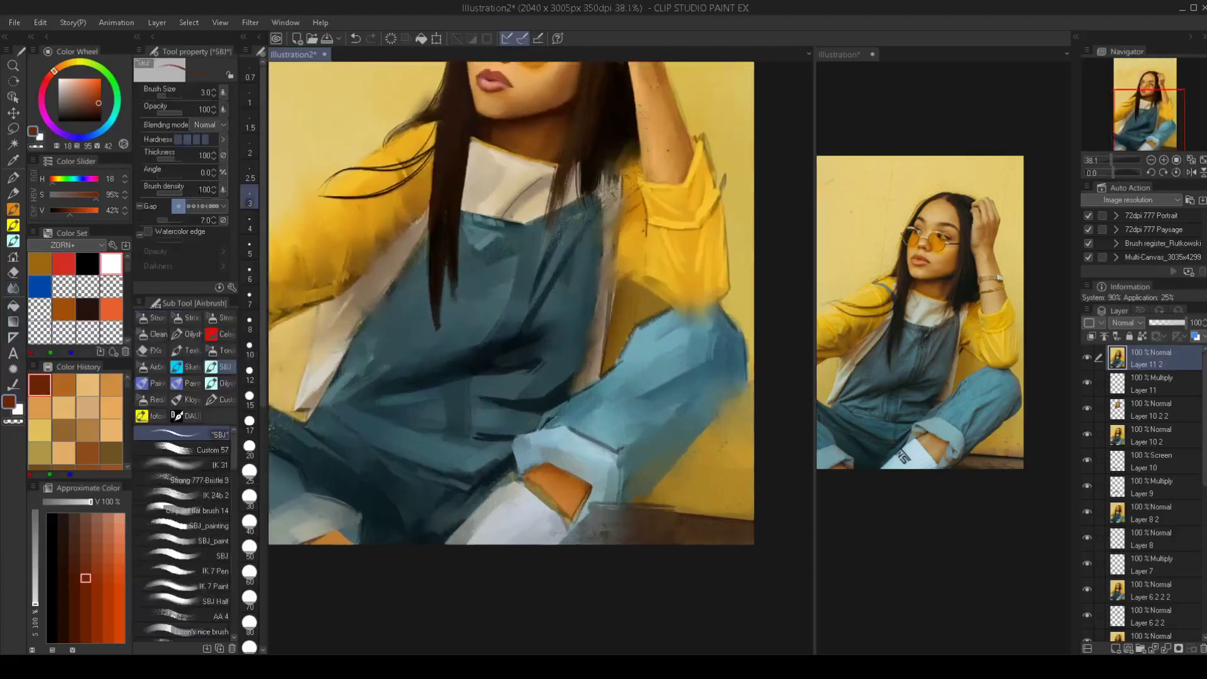
left_click(644, 300, "alt")
key("bracketright")
key("bracketright")
key("bracketright")
key("bracketright")
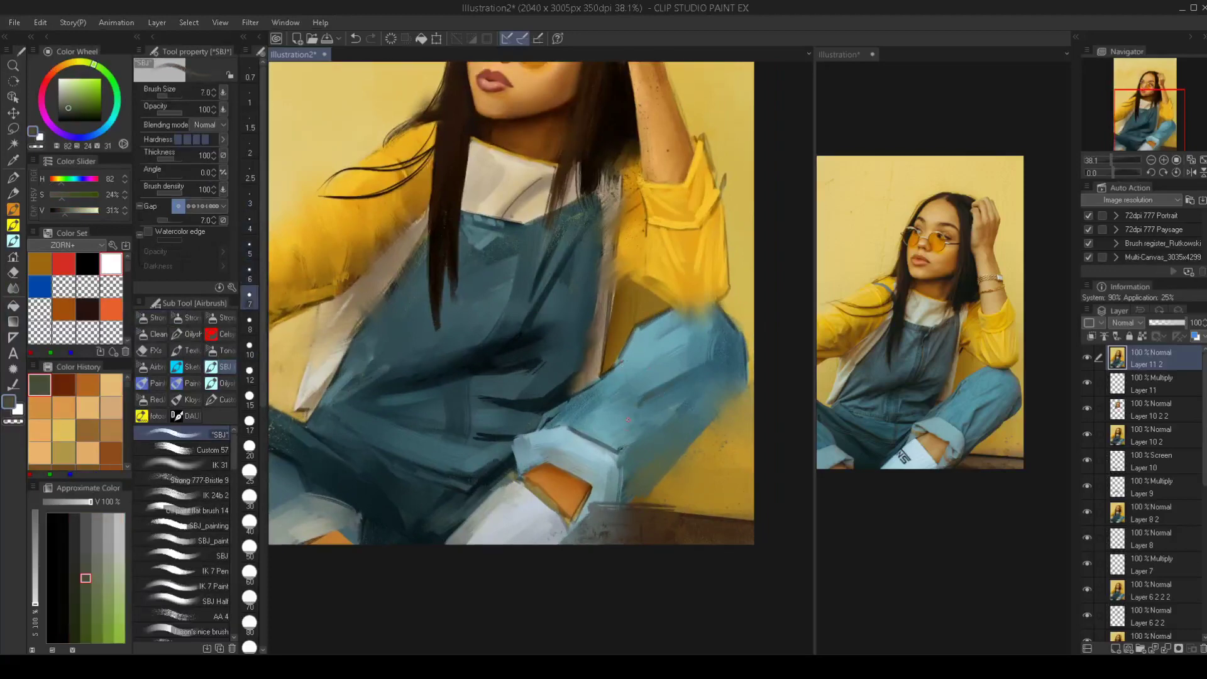
left_click(665, 382, "alt")
left_click(85, 107)
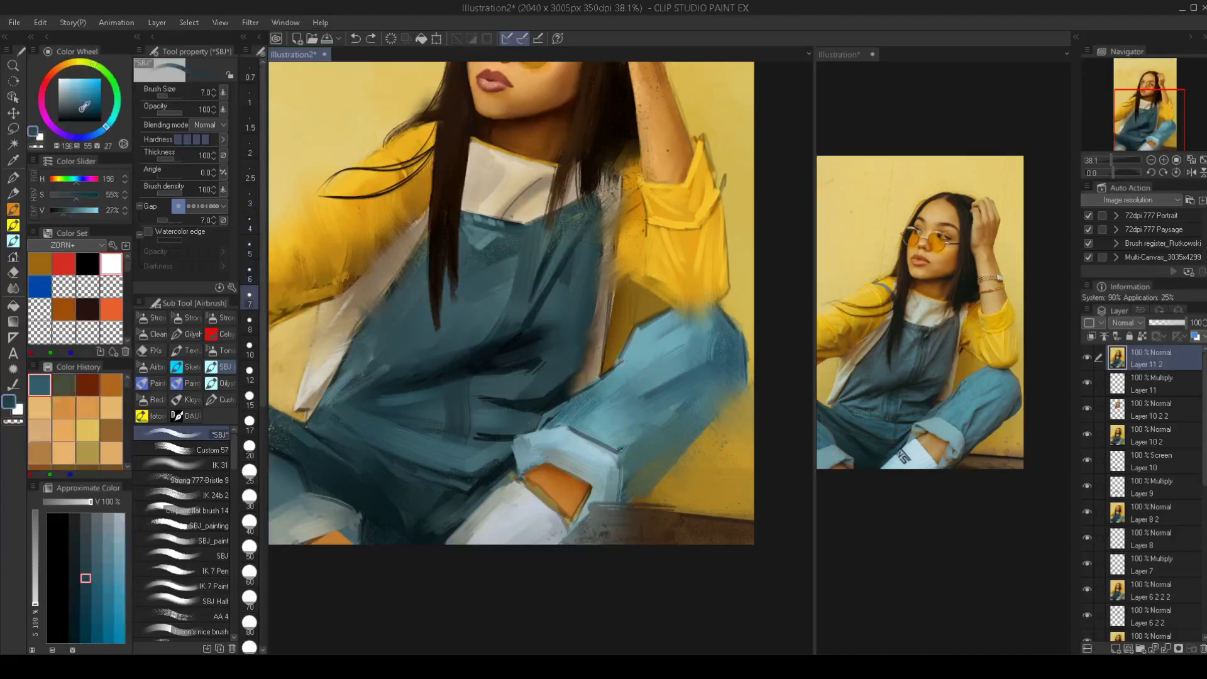
left_click_drag(85, 107, 83, 112)
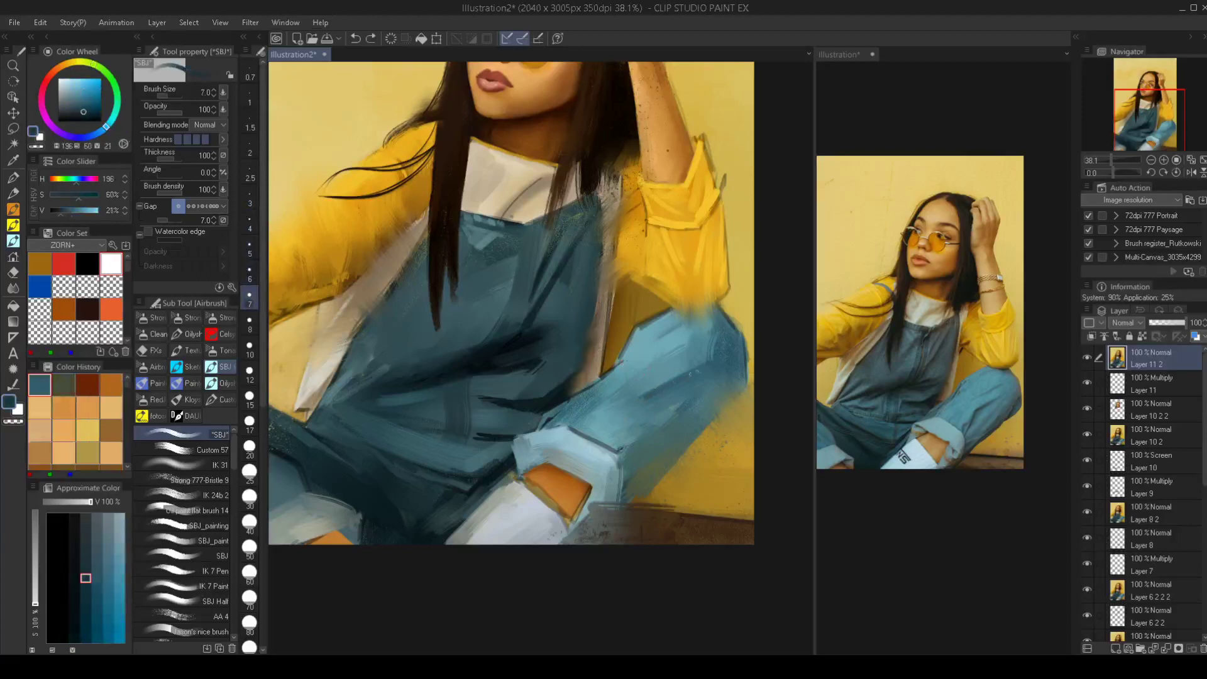
mouse_move(692, 373)
left_mouse_down()
mouse_move(637, 402)
mouse_move(620, 452)
mouse_move(635, 409)
mouse_move(685, 376)
mouse_move(641, 401)
mouse_move(623, 446)
left_mouse_up()
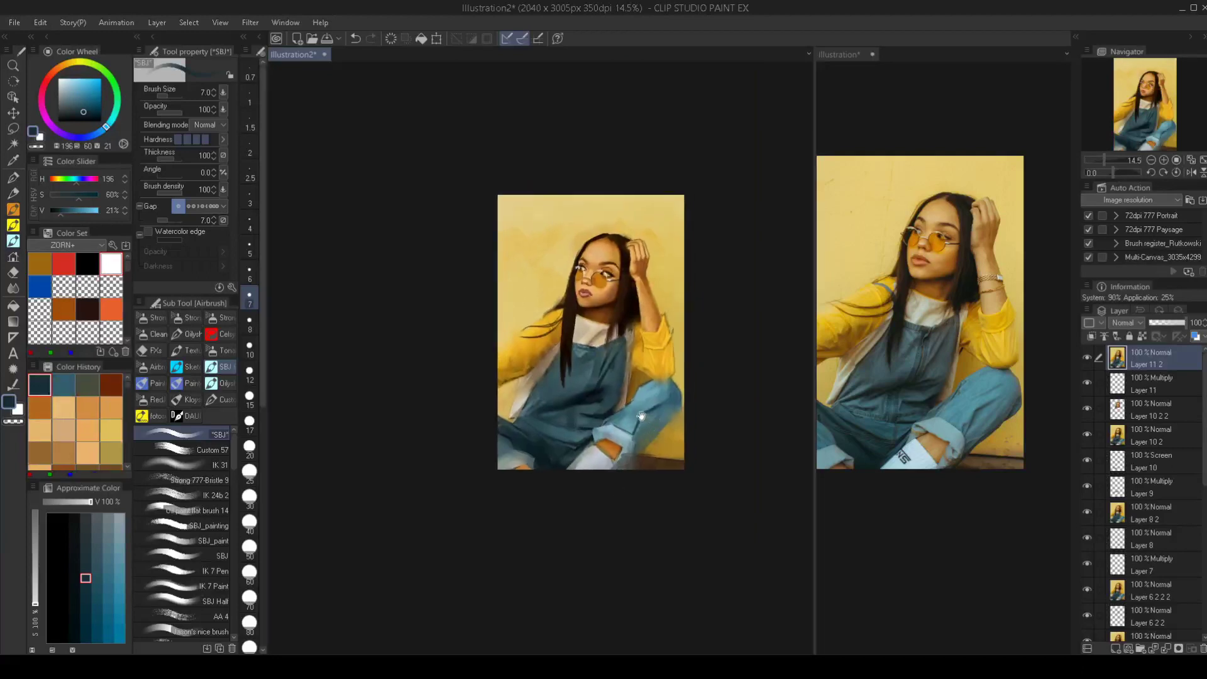
Sample the dark denim of the lowered thigh and paint its outer edge at the canvas border with the SBJ brush at size 30
scroll(585, 442, "up", 2)
scroll(599, 461, "up", 2)
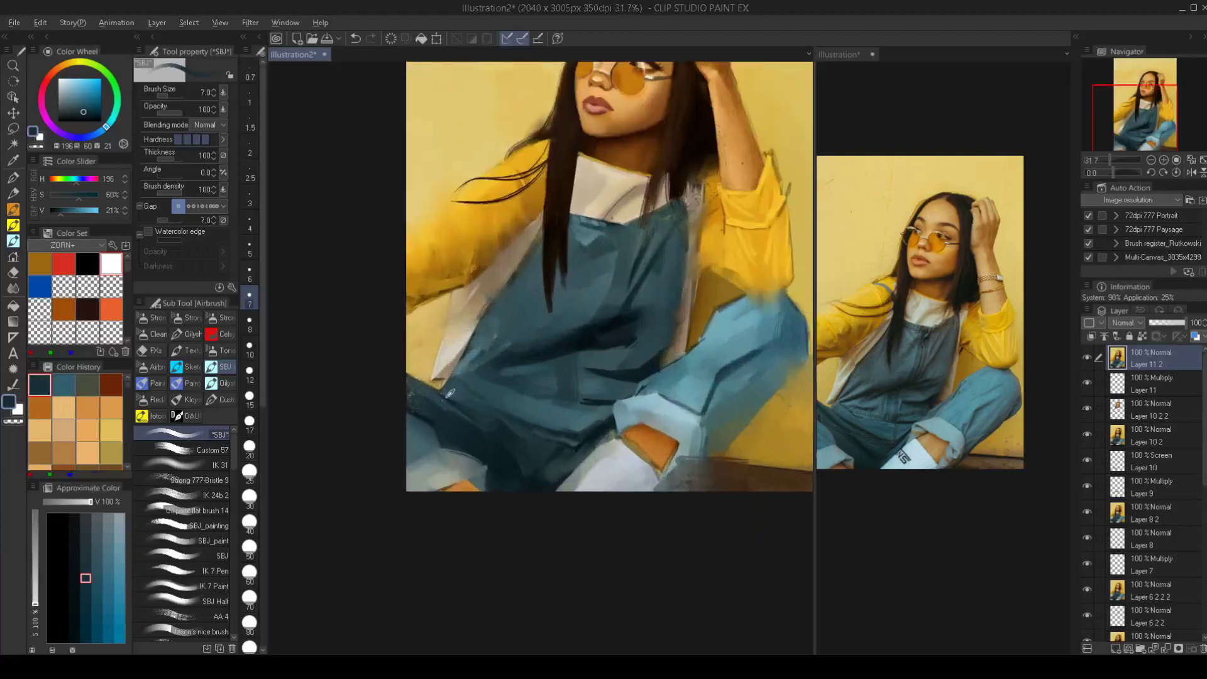
left_click(446, 397, "alt")
key("bracketright")
key("bracketright")
key("bracketright")
key("bracketright")
key("bracketright")
key("bracketright")
key("bracketright")
key("bracketright")
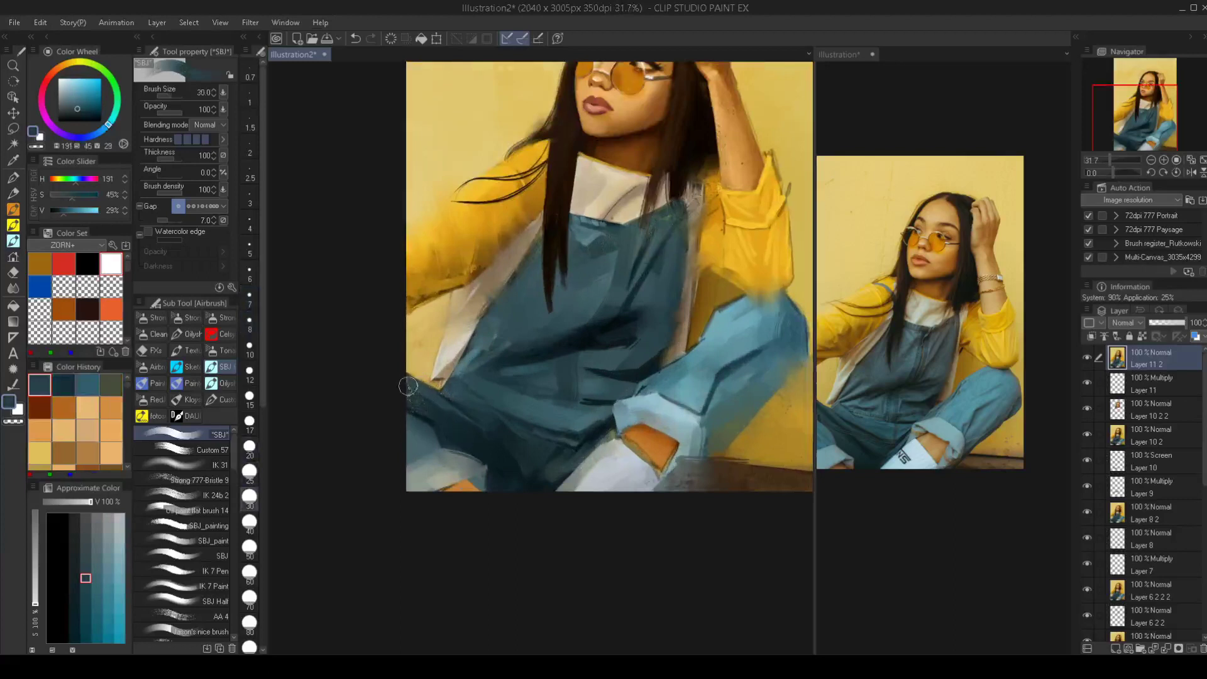
Sample the grey tones around the lowered leg's rolled cuff and refine the cuff with the SBJ brush at size 25
scroll(476, 421, "down", 3)
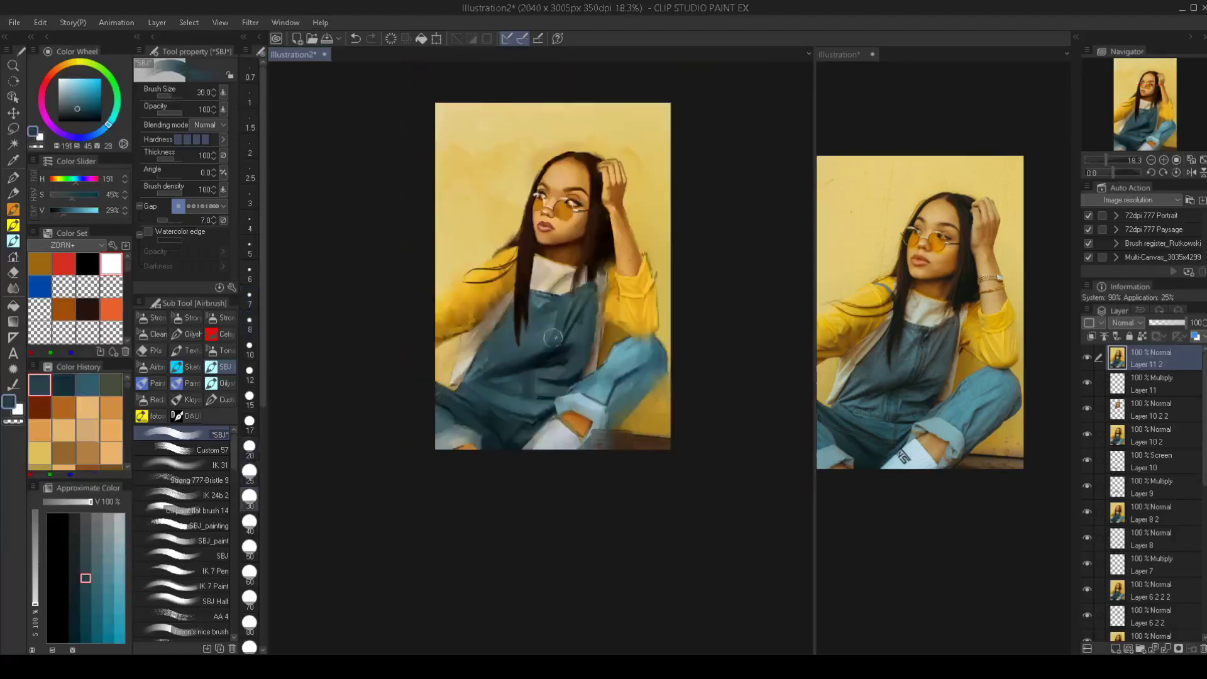
scroll(527, 412, "up", 3)
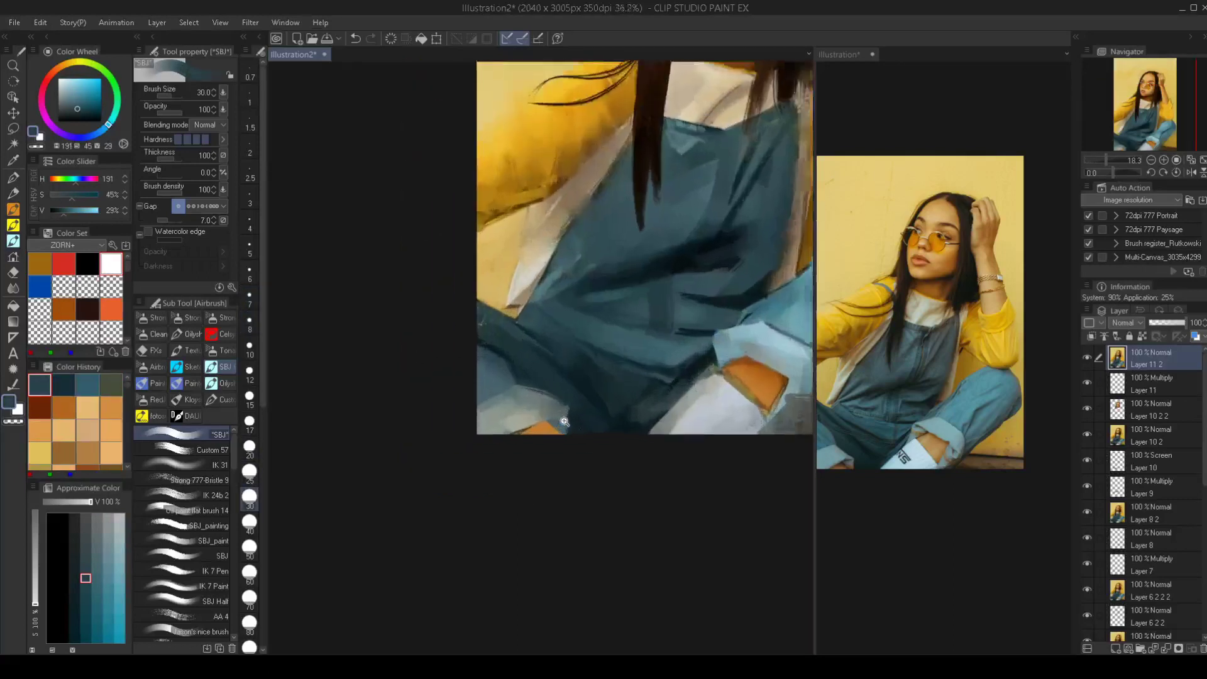
scroll(564, 422, "up", 1)
left_click(538, 391, "alt")
key("bracketleft")
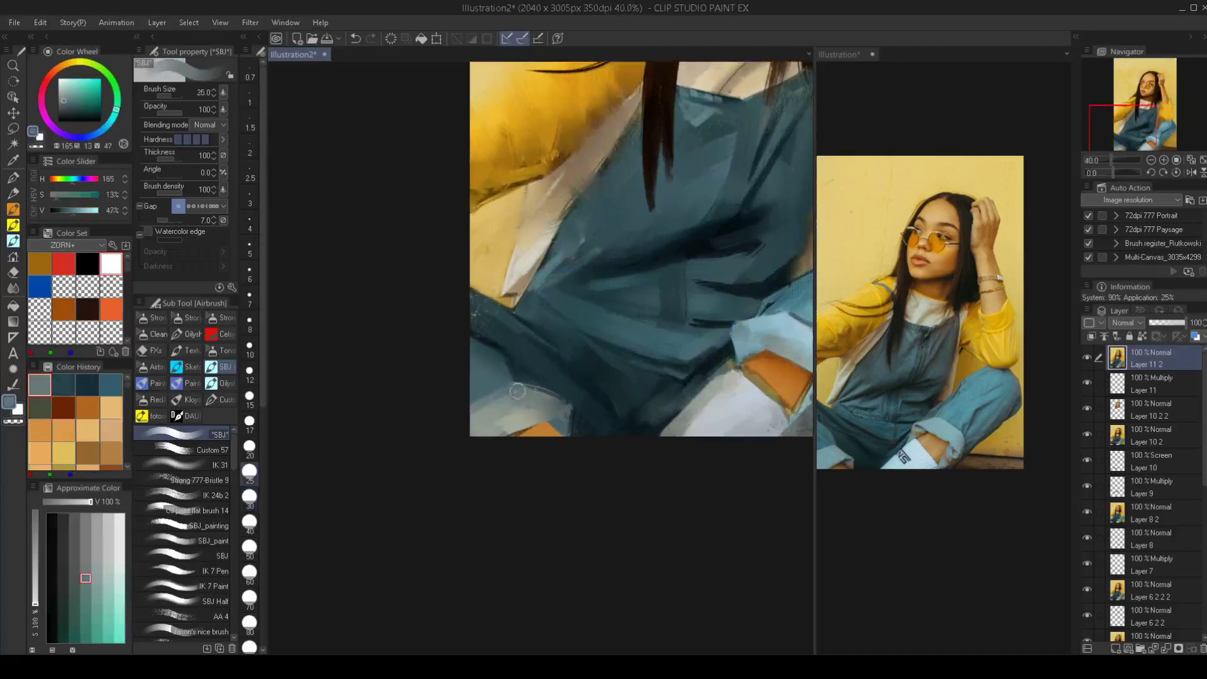
left_click(516, 413, "alt")
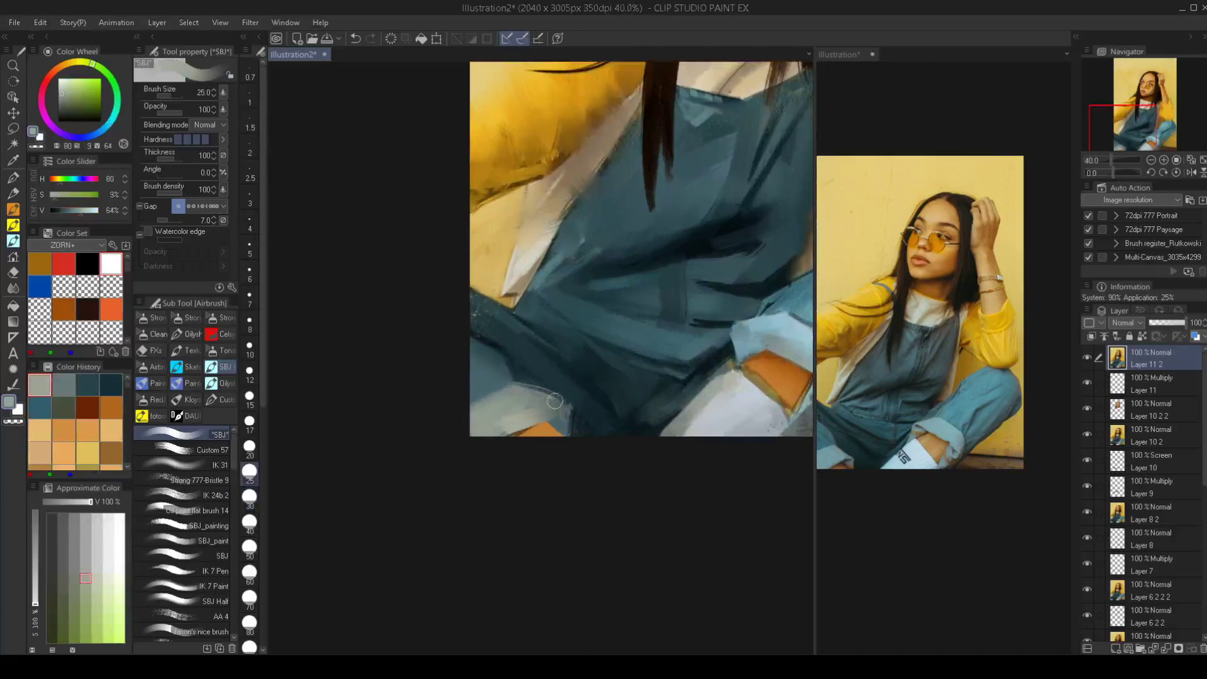
Sample the pale yellow of the wall and smooth the background beside the head with the SBJ brush at size 90
scroll(553, 399, "down", 3)
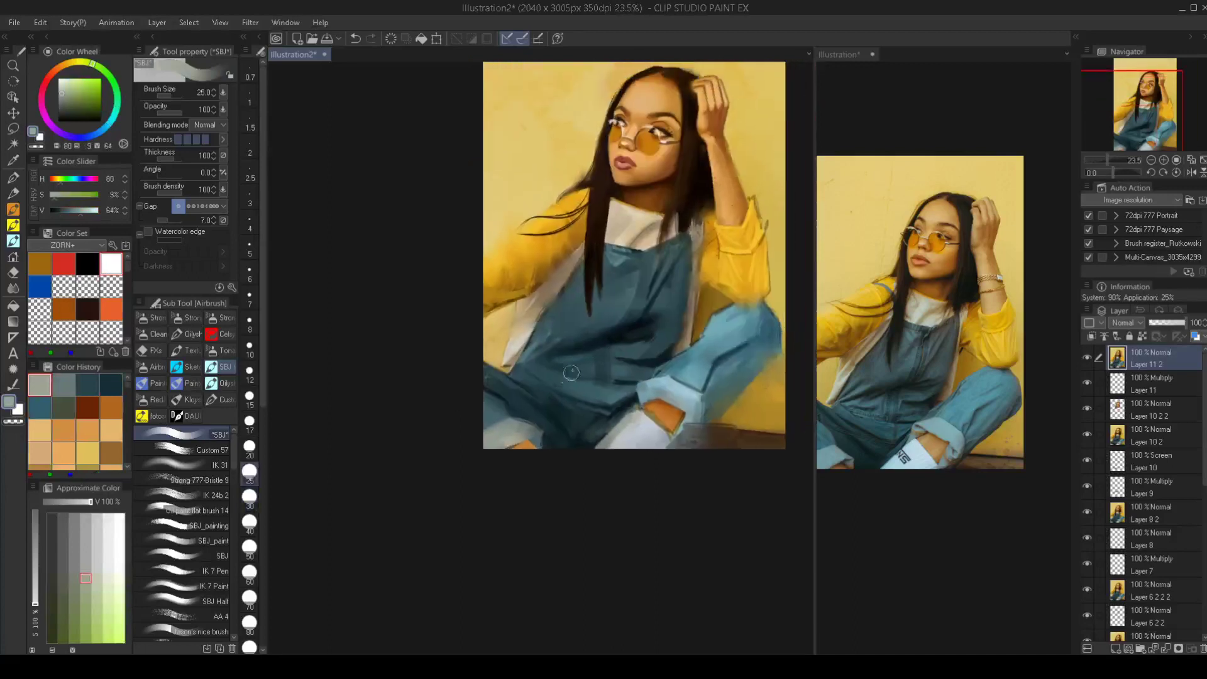
left_click_drag(572, 377, 508, 441)
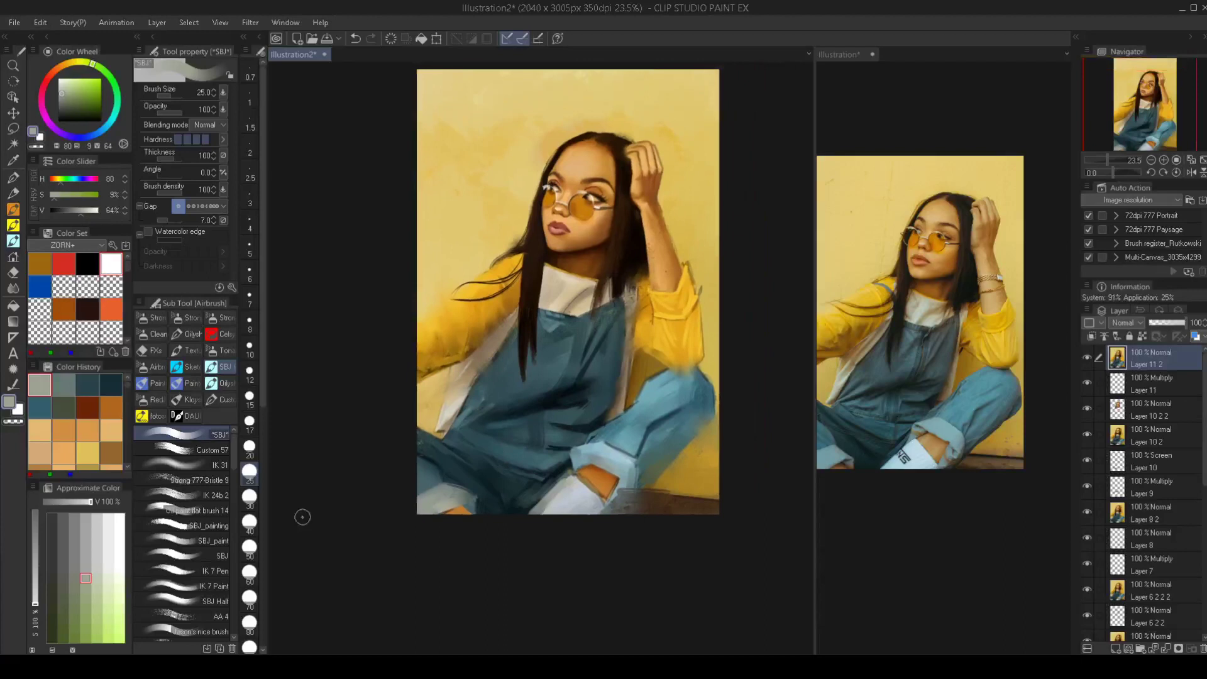
left_click_drag(585, 362, 584, 412)
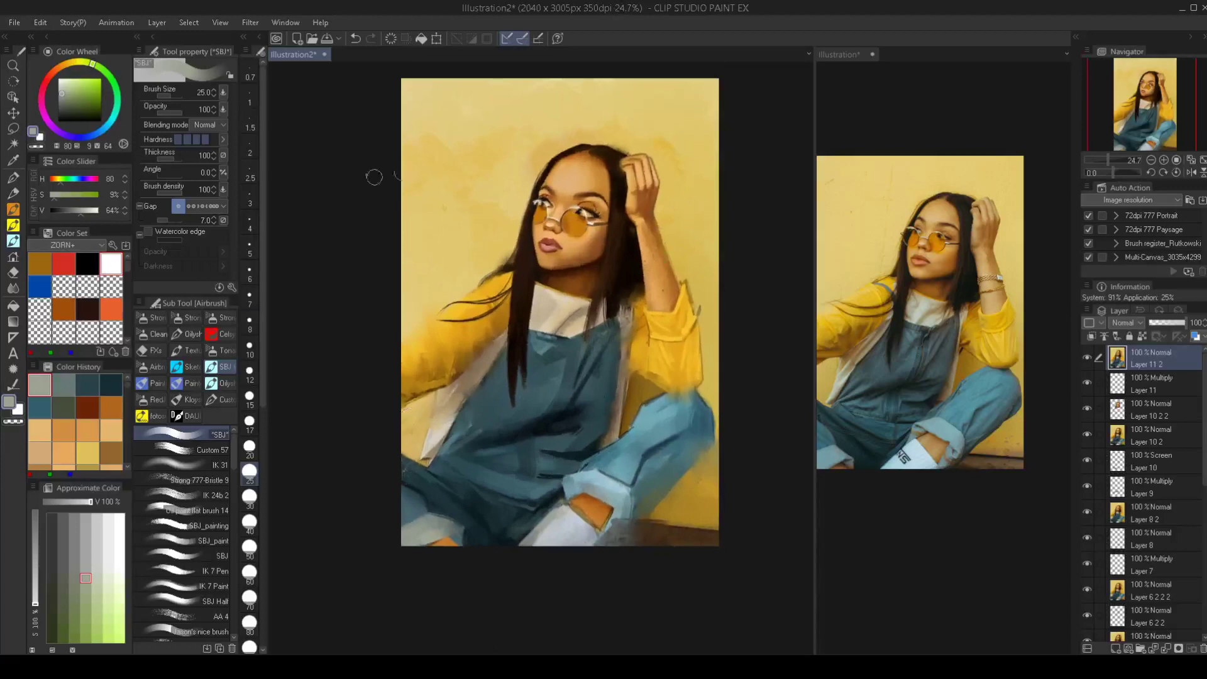
left_click(465, 115, "alt")
key("bracketright")
key("bracketright")
key("bracketright")
key("bracketright")
key("bracketright")
key("bracketright")
key("bracketright")
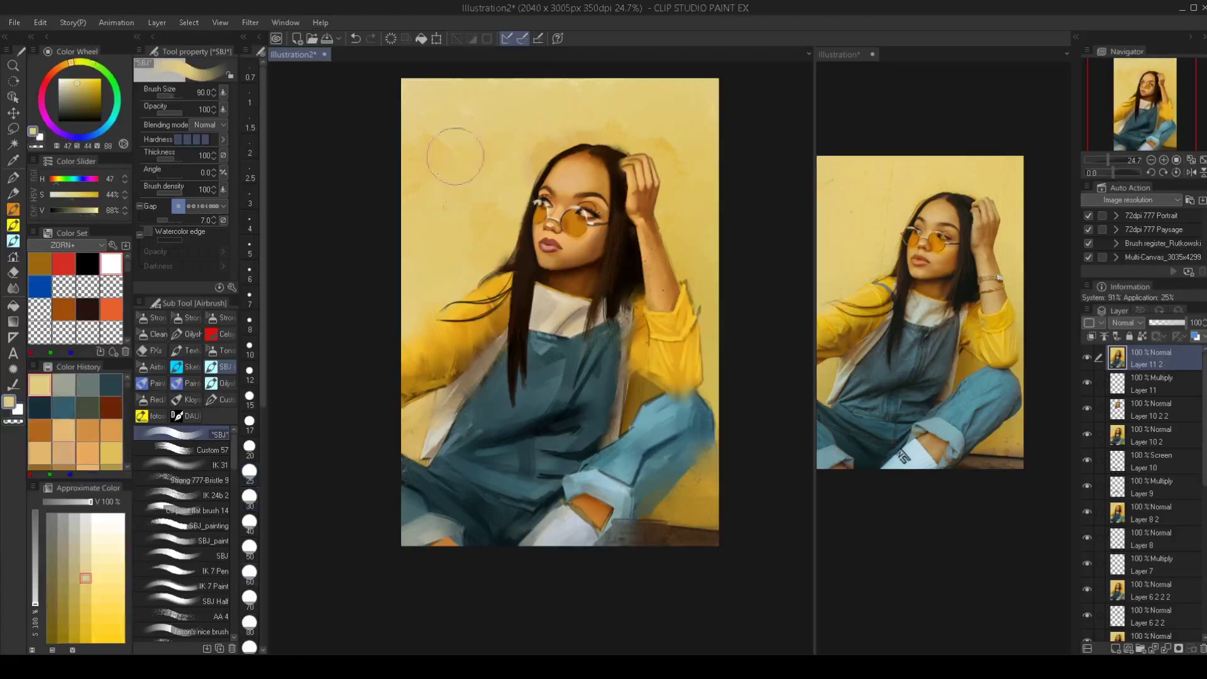
mouse_move(455, 157)
left_mouse_down()
mouse_move(423, 164)
mouse_move(501, 205)
mouse_move(432, 270)
mouse_move(449, 136)
mouse_move(563, 112)
mouse_move(515, 155)
mouse_move(660, 107)
mouse_move(685, 129)
mouse_move(560, 94)
mouse_move(446, 140)
left_mouse_up()
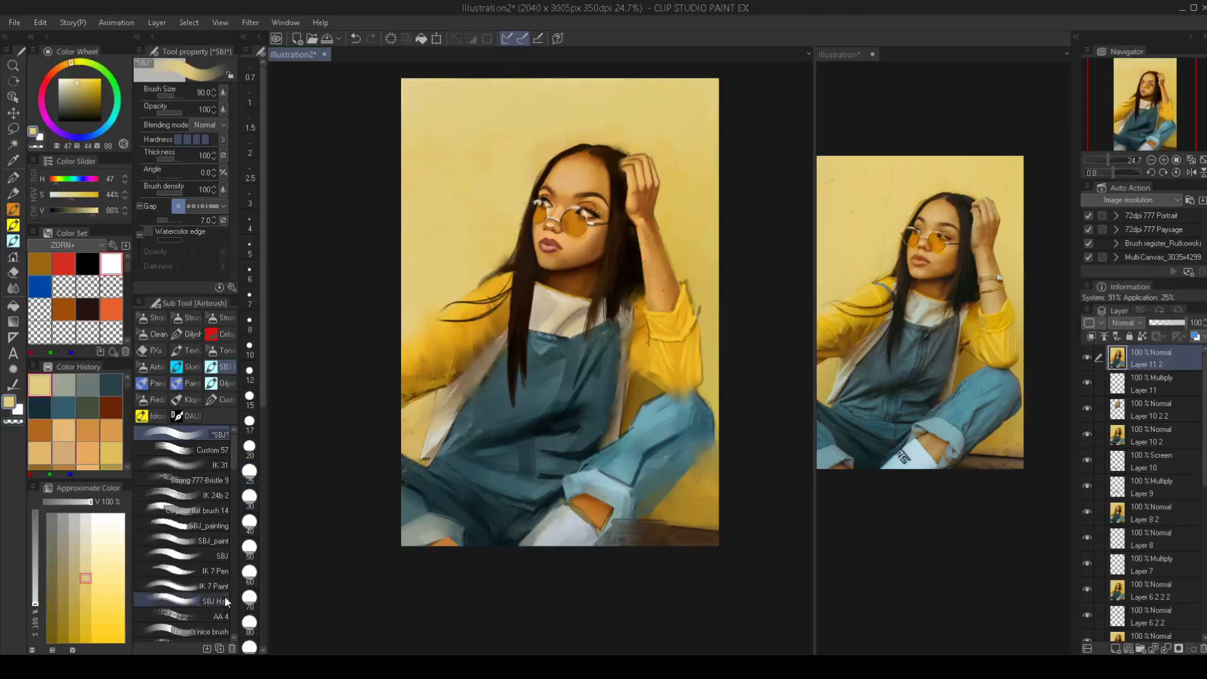
Brighten the raised arm's yellow sleeve with the Overlay airbrush in light yellow (saturation 54%, value 100%), undoing the last stroke
mouse_move(538, 349)
left_mouse_down()
mouse_move(529, 359)
mouse_move(558, 360)
left_mouse_up()
left_click(221, 350)
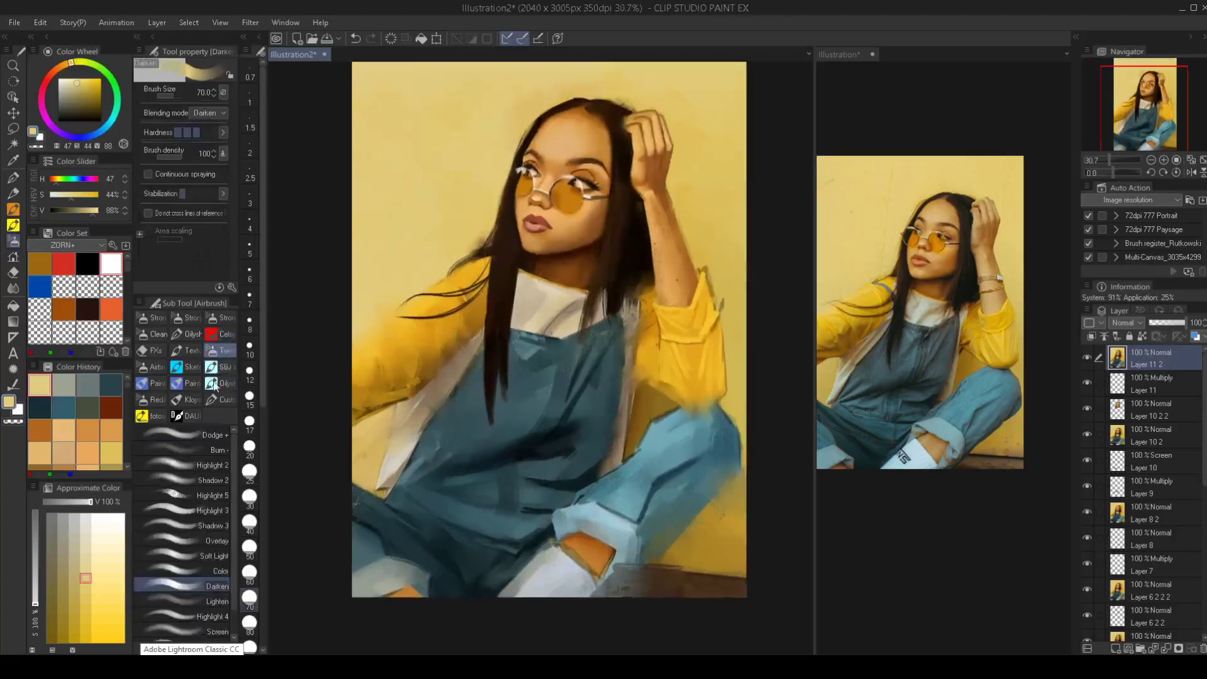
left_click(211, 539)
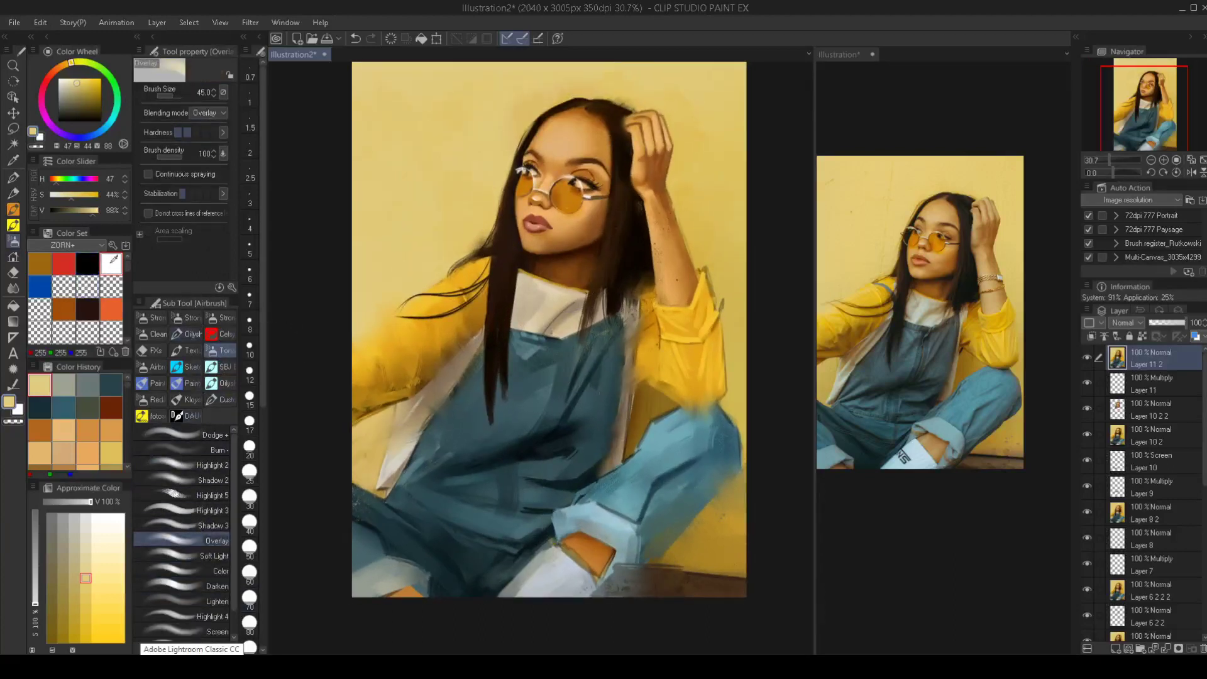
left_click(80, 78)
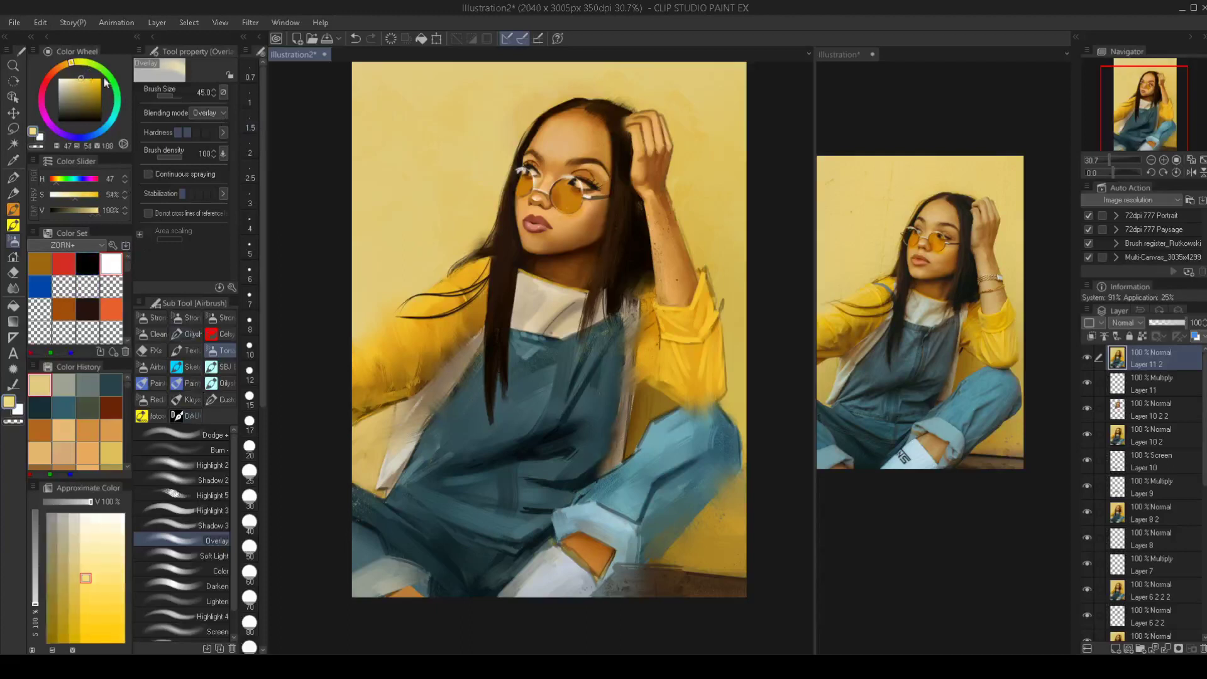
mouse_move(668, 319)
left_mouse_down()
mouse_move(704, 409)
mouse_move(732, 390)
left_mouse_up()
key("bracketright")
key("bracketright")
key("ctrl+z")
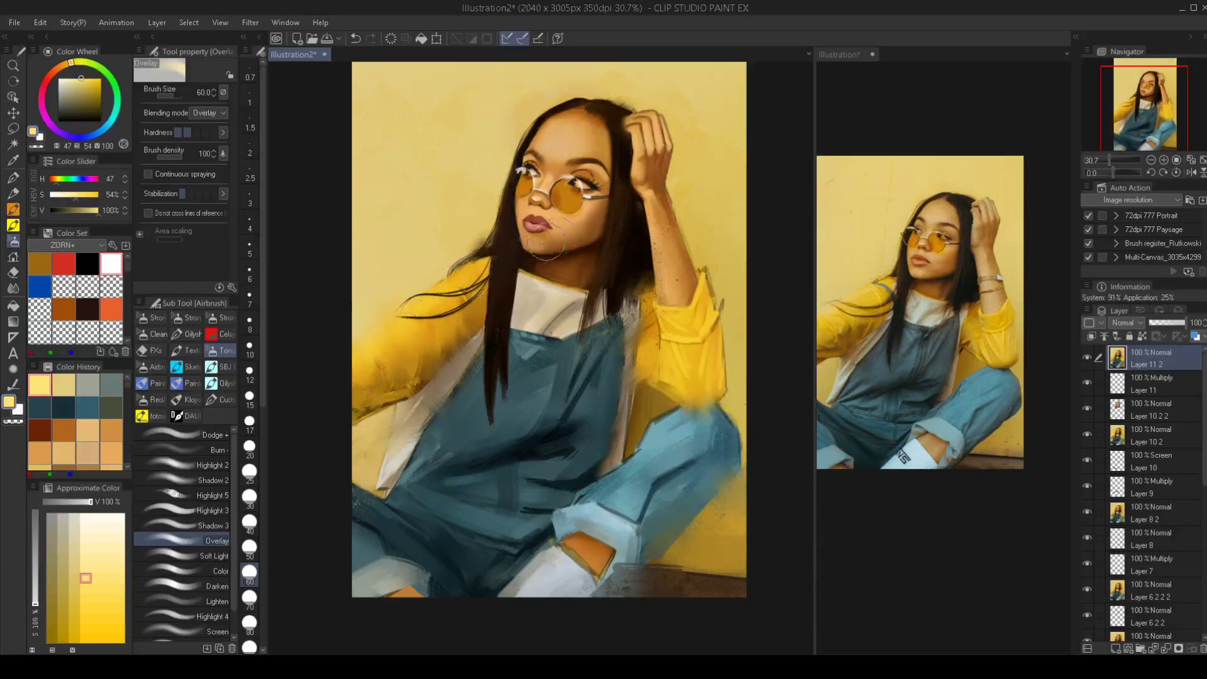
left_click_drag(512, 355, 519, 348)
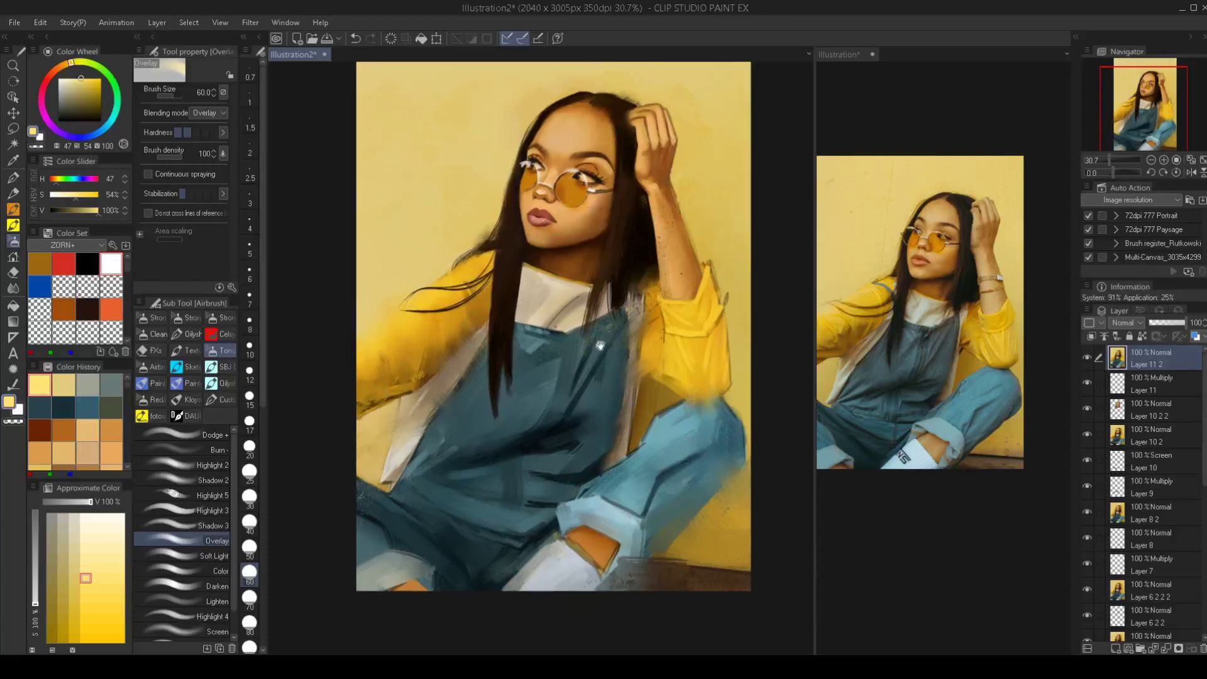
left_click_drag(599, 345, 599, 362)
scroll(599, 371, "down", 2)
left_click_drag(503, 471, 498, 464)
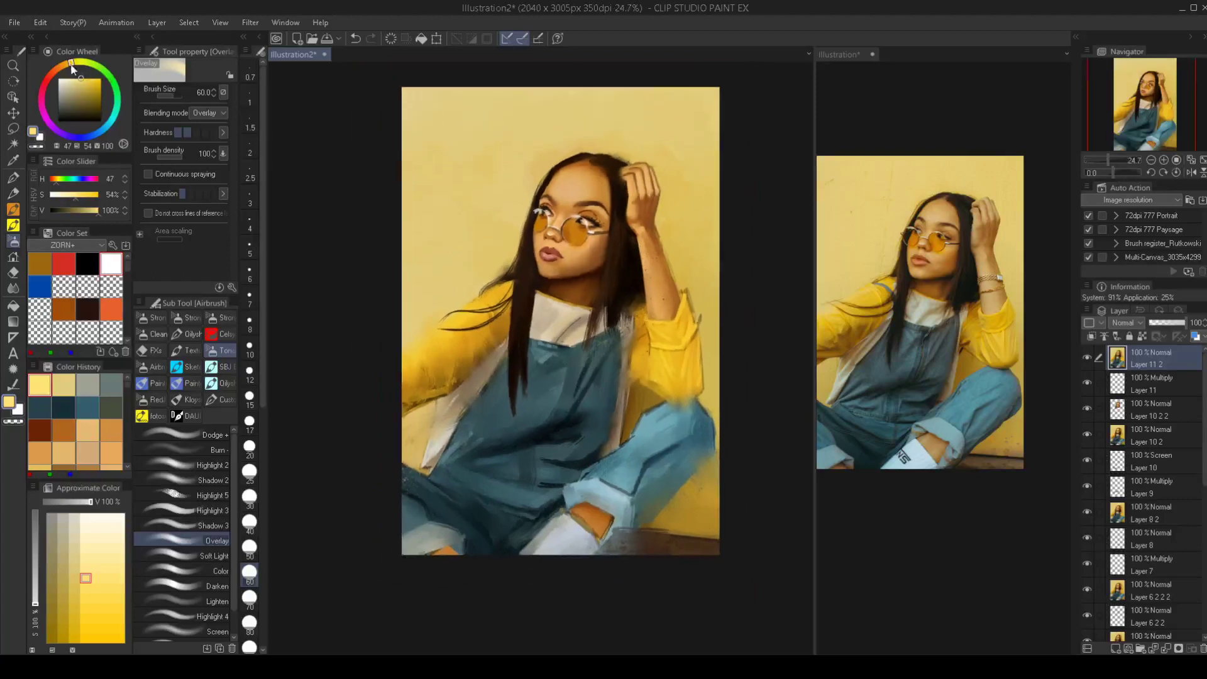
Mix a dark orange with hue 35, saturation 92% and value 65%, and tint the near sunglass lens with the Overlay airbrush at size 50
left_click_drag(72, 69, 63, 68)
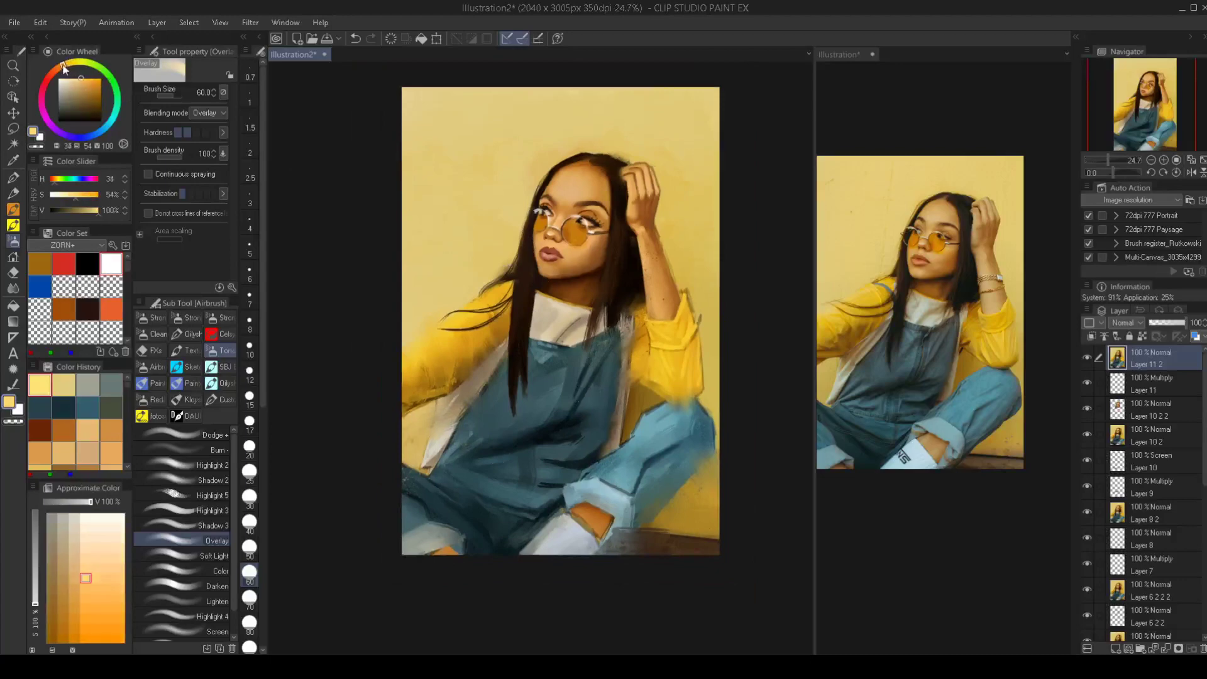
left_click(97, 93)
scroll(600, 252, "up", 3)
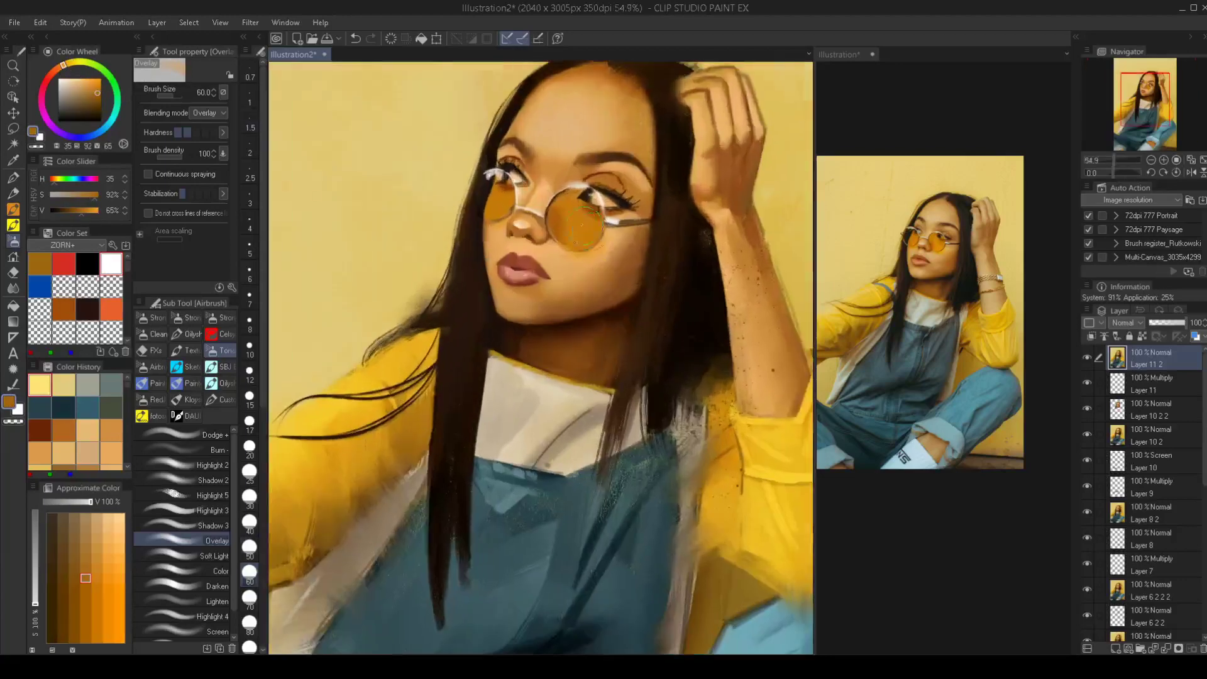
key("bracketleft")
left_click_drag(581, 223, 584, 233)
Brighten both sunglass lenses with the Overlay airbrush in orange (hue 35, saturation 73%, value 100%), using size 45 for the far lens
left_click(88, 78)
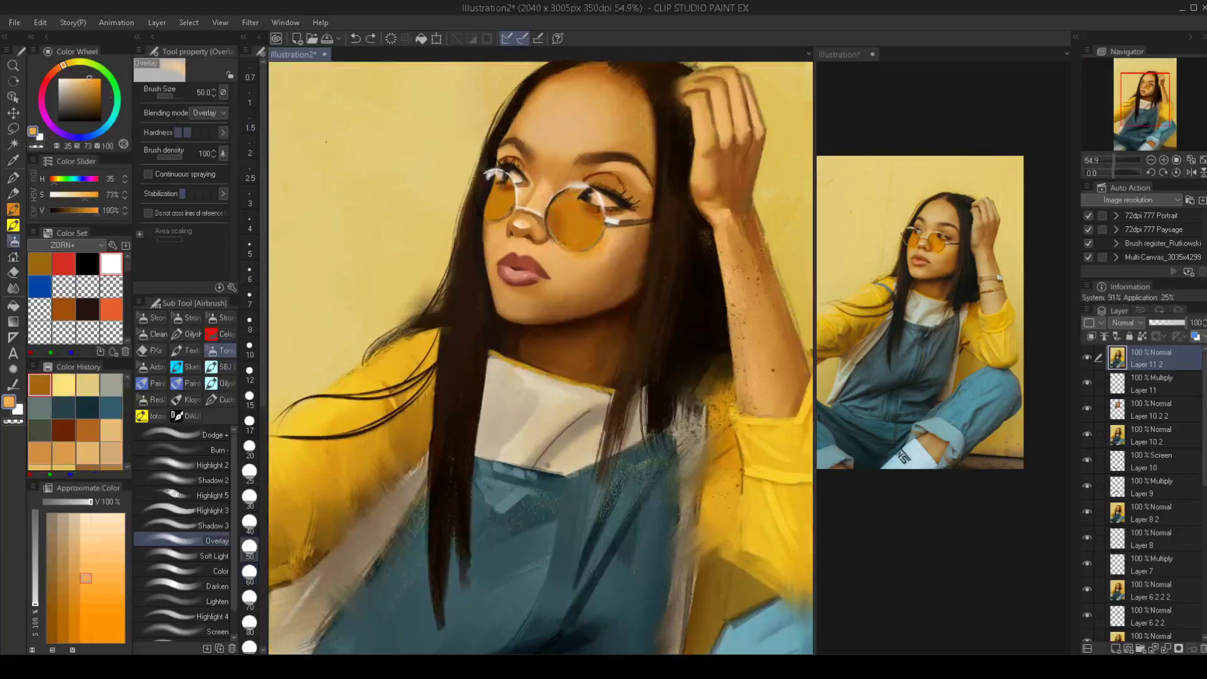
key("bracketright")
key("bracketright")
mouse_move(581, 204)
left_mouse_down()
mouse_move(585, 255)
mouse_move(580, 217)
left_mouse_up()
key("bracketleft")
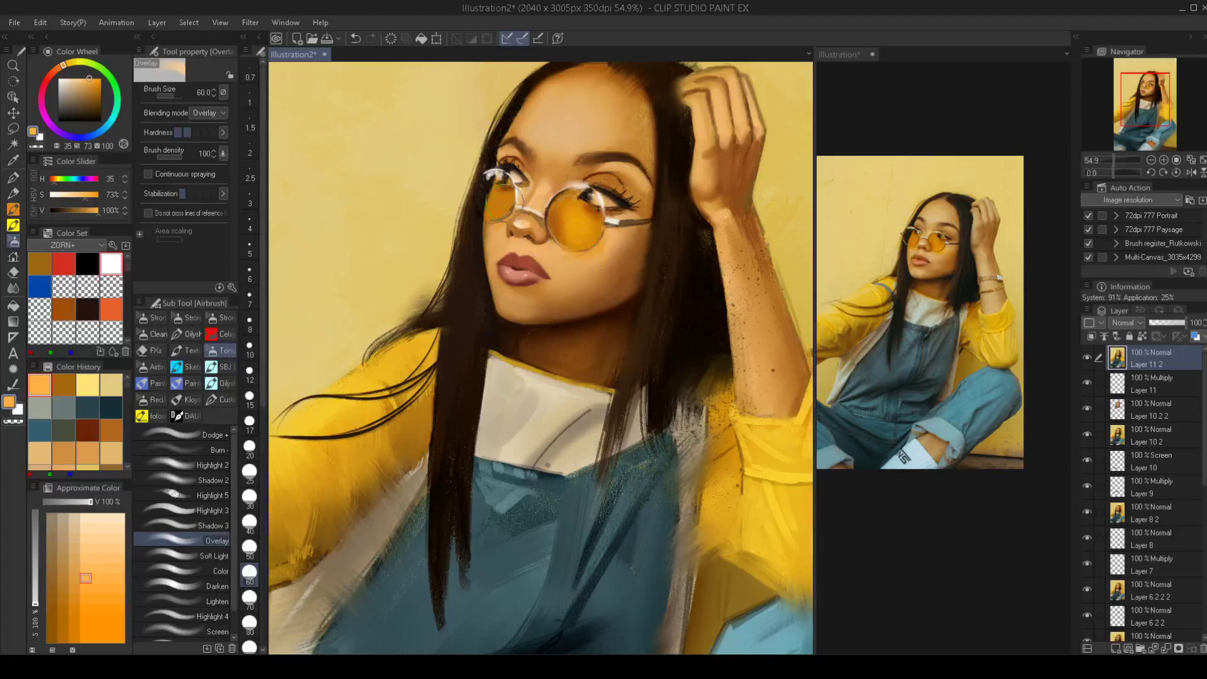
key("bracketleft")
key("bracketleft")
left_click_drag(501, 200, 486, 217)
mouse_move(512, 256)
left_mouse_down()
mouse_move(487, 275)
mouse_move(560, 289)
left_mouse_up()
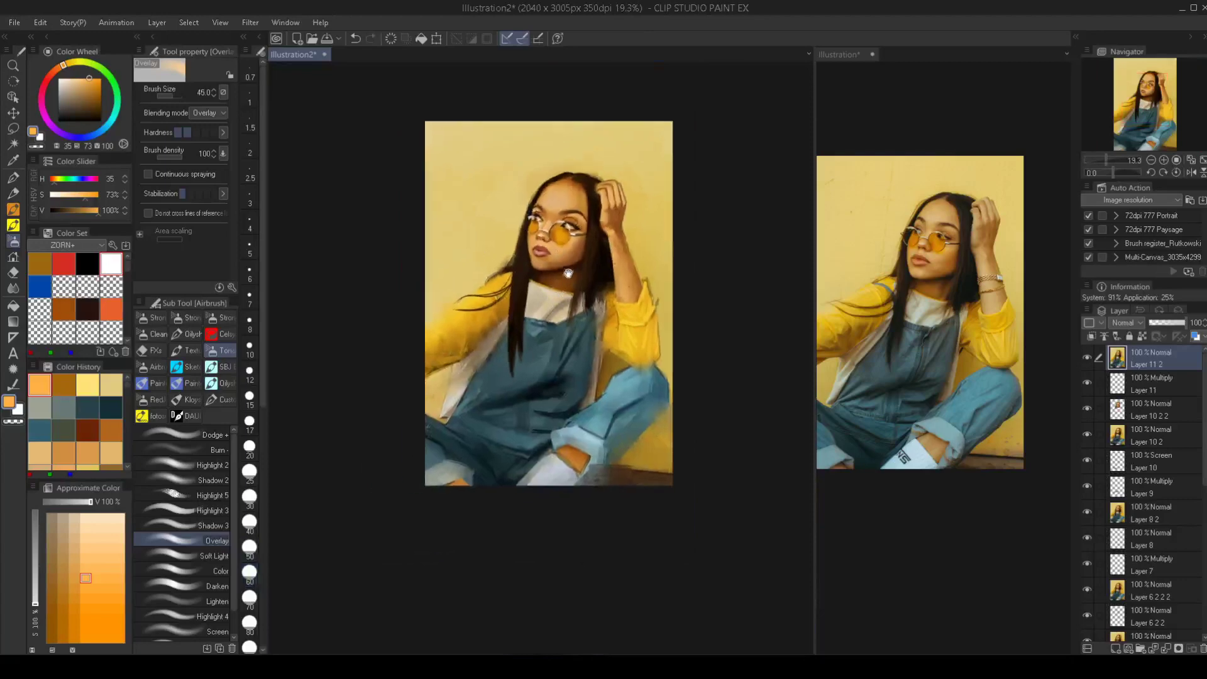
scroll(579, 243, "up", 2)
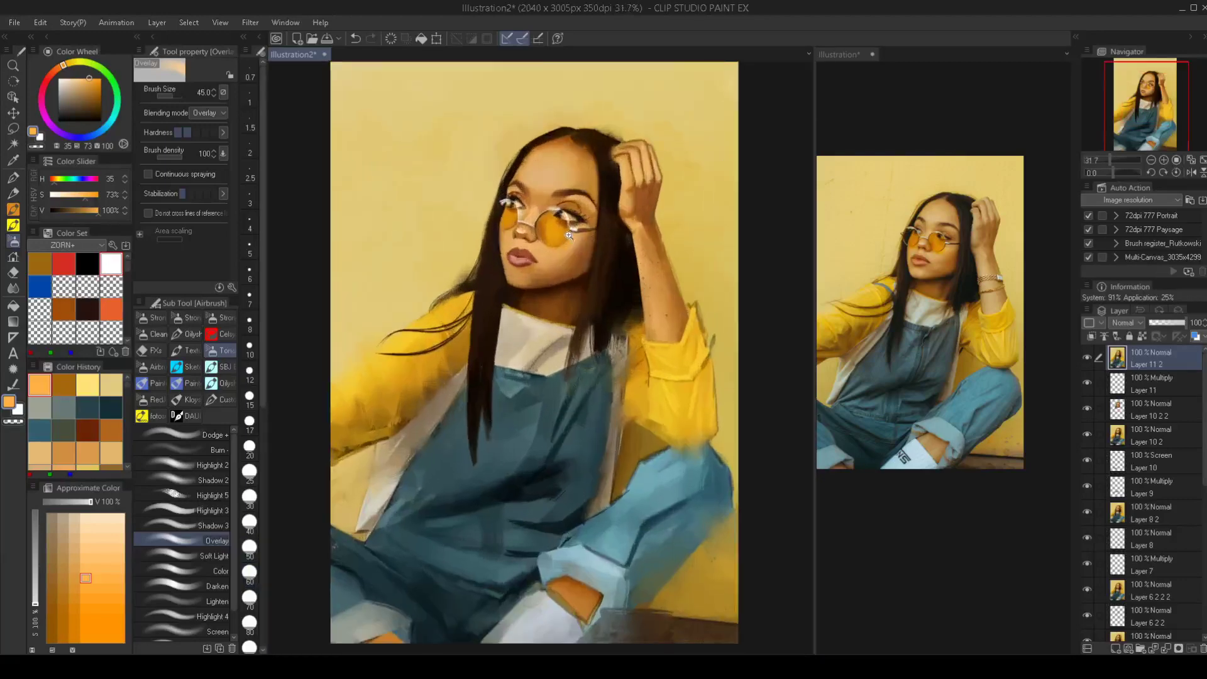
scroll(564, 216, "up", 3)
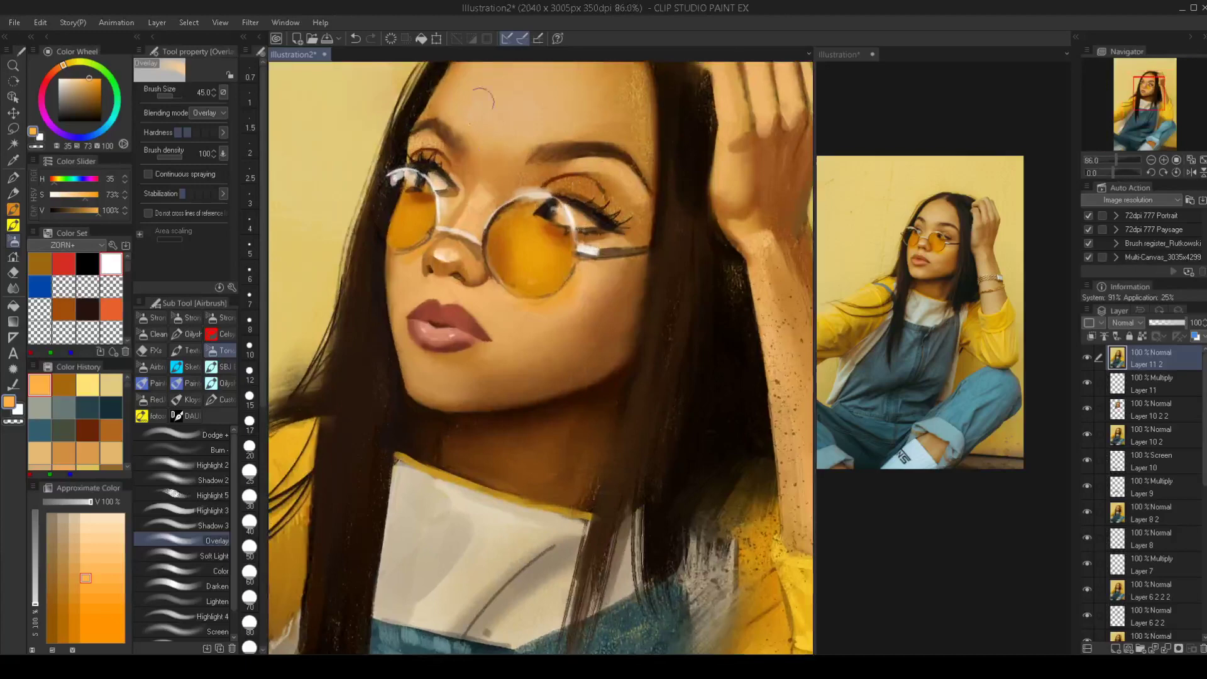
Sample the dark brown of the near eye and paint its iris above the lens with the SBJ brush at size 17.5
left_click(220, 366)
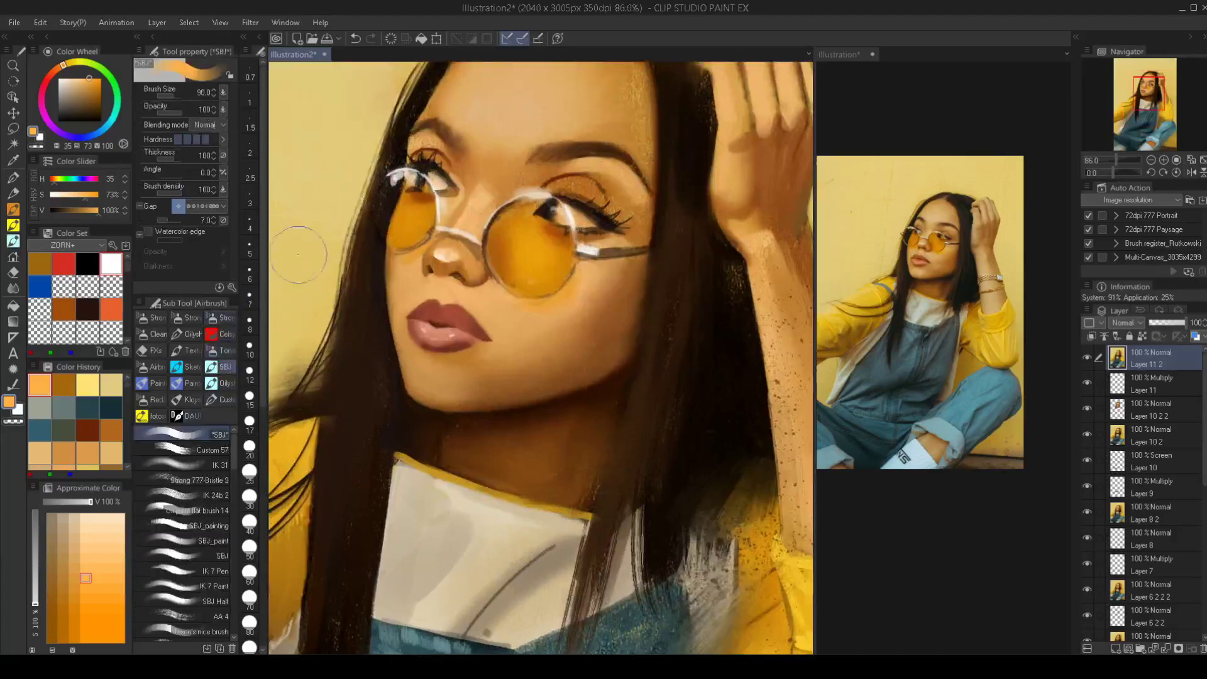
left_click(544, 210, "alt")
key("bracketleft")
key("bracketleft")
key("bracketleft")
key("bracketleft")
key("bracketleft")
key("bracketleft")
key("bracketleft")
key("bracketleft")
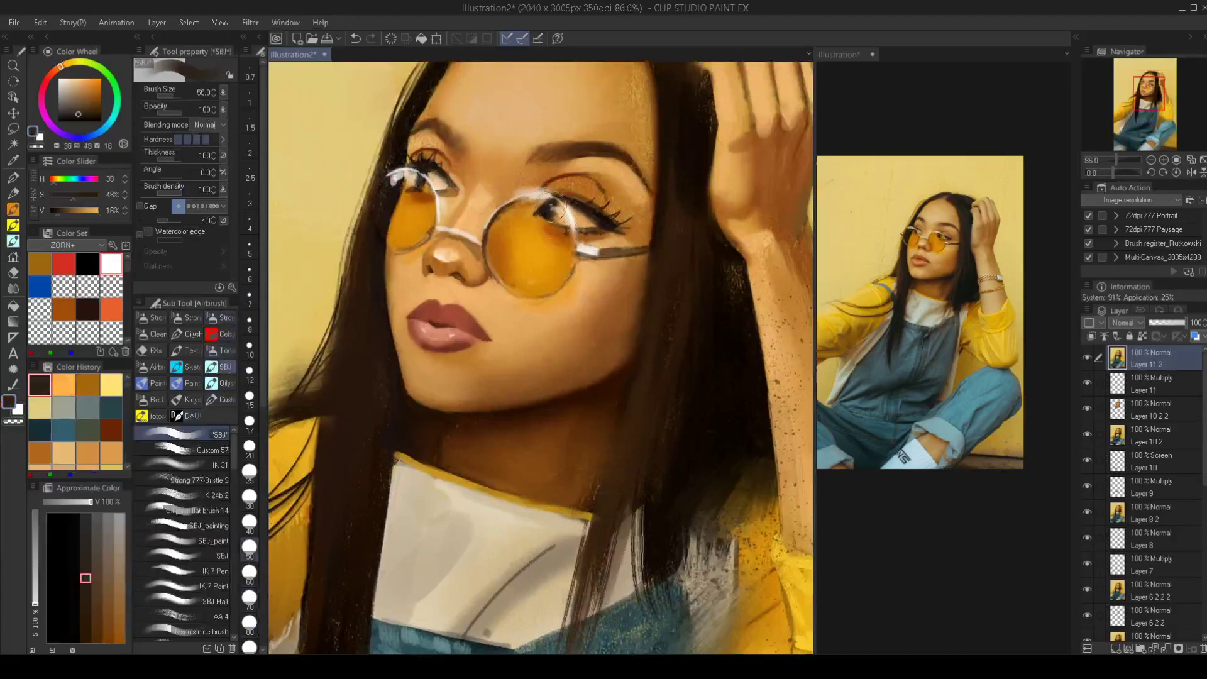
key("bracketleft")
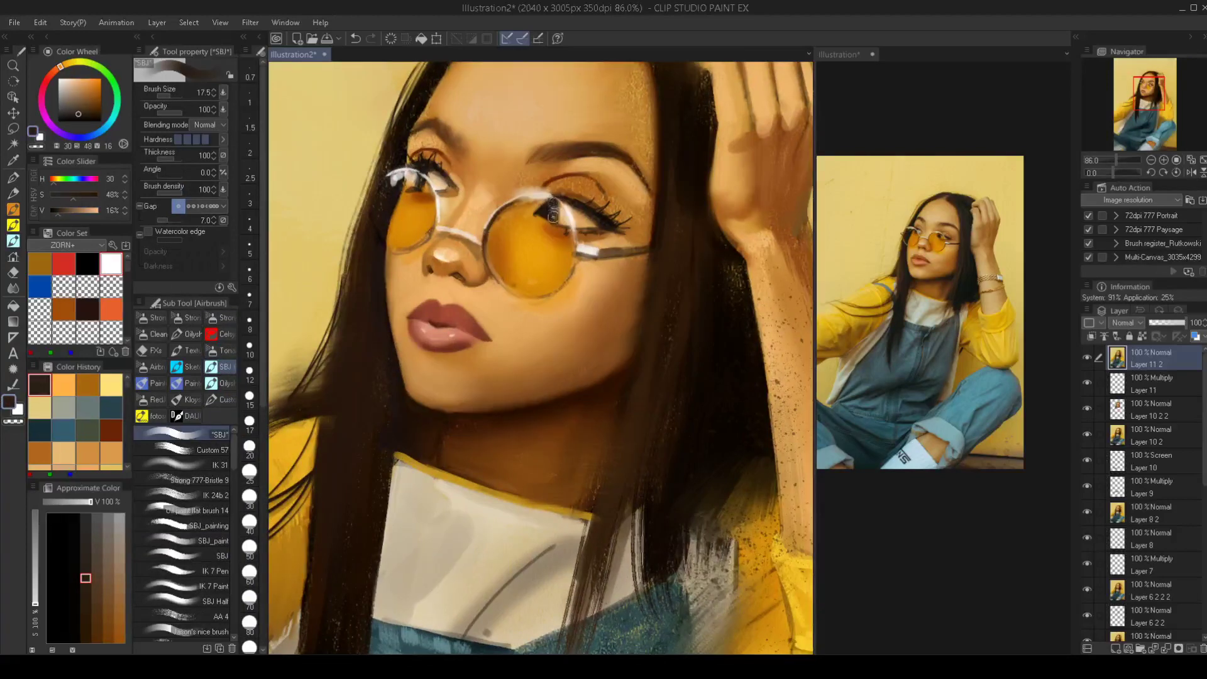
Sample the light skin tone beside the near iris and refine the eye's light area with the SBJ brush at size 8
left_click(564, 214, "alt")
key("bracketleft")
key("bracketleft")
key("bracketleft")
key("bracketleft")
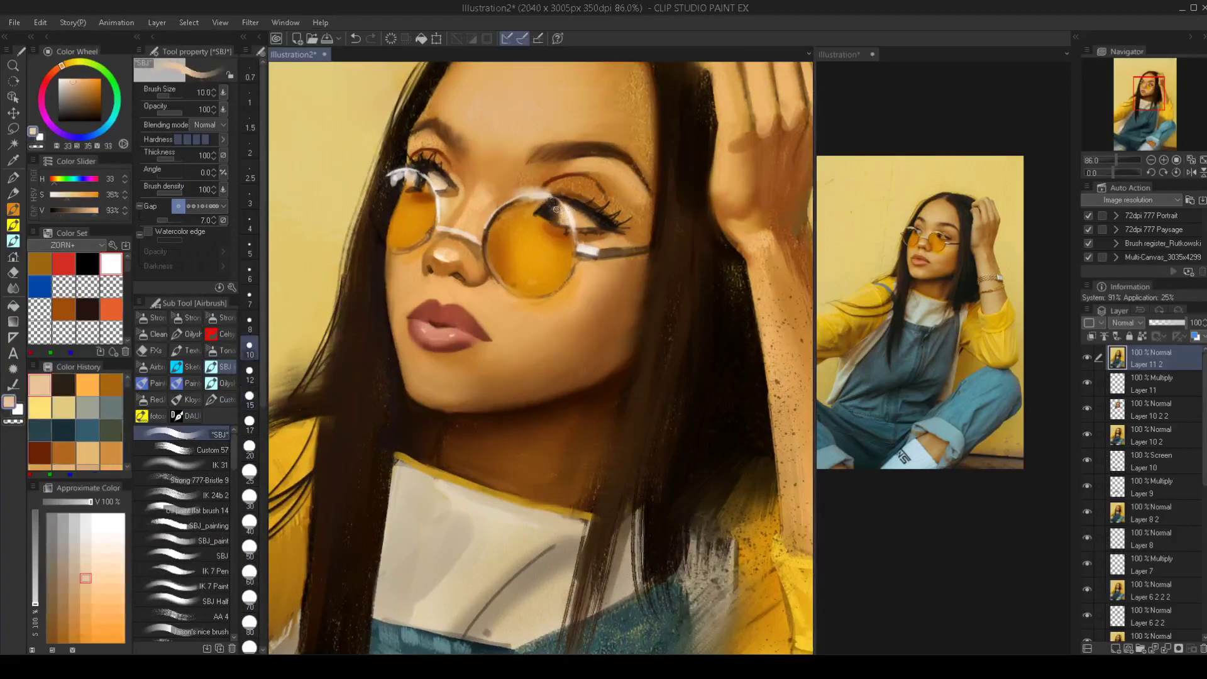
mouse_move(548, 235)
left_mouse_down()
mouse_move(530, 292)
mouse_move(544, 267)
mouse_move(585, 247)
left_mouse_up()
scroll(581, 247, "up", 4)
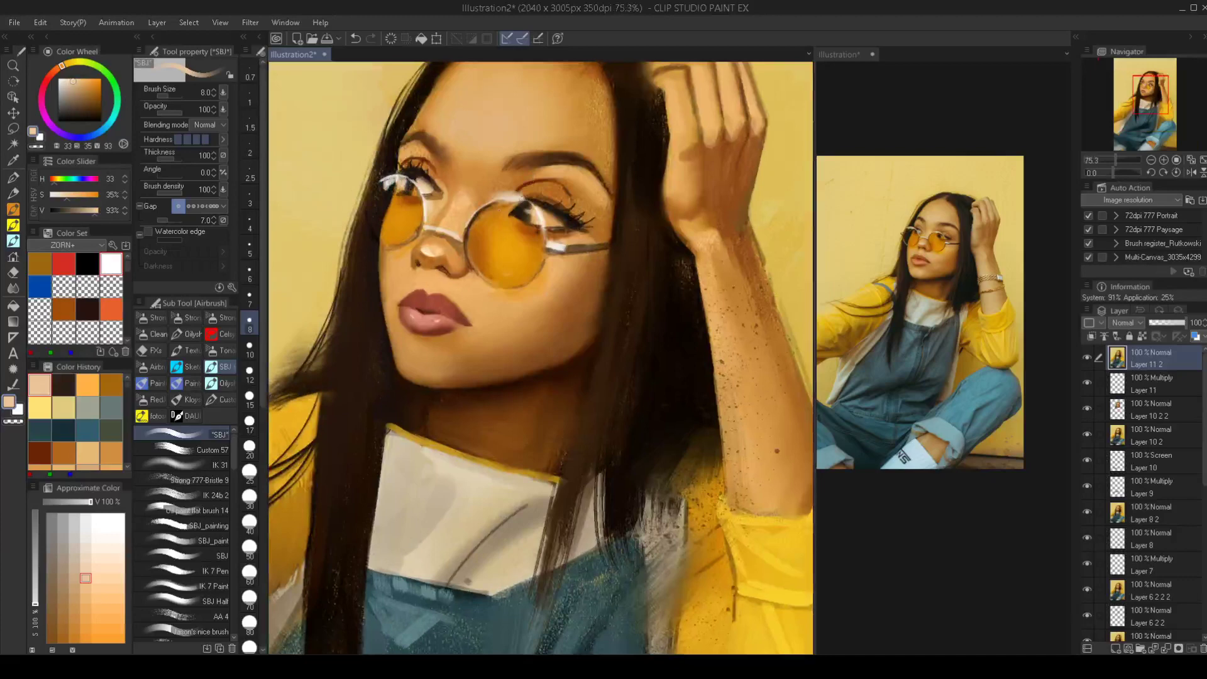
Undo the last stroke and rework the near eye's upper lash line and eyelid in sampled dark brown and orange-brown, using SBJ at size 7
left_click(554, 201, "alt")
key("bracketleft")
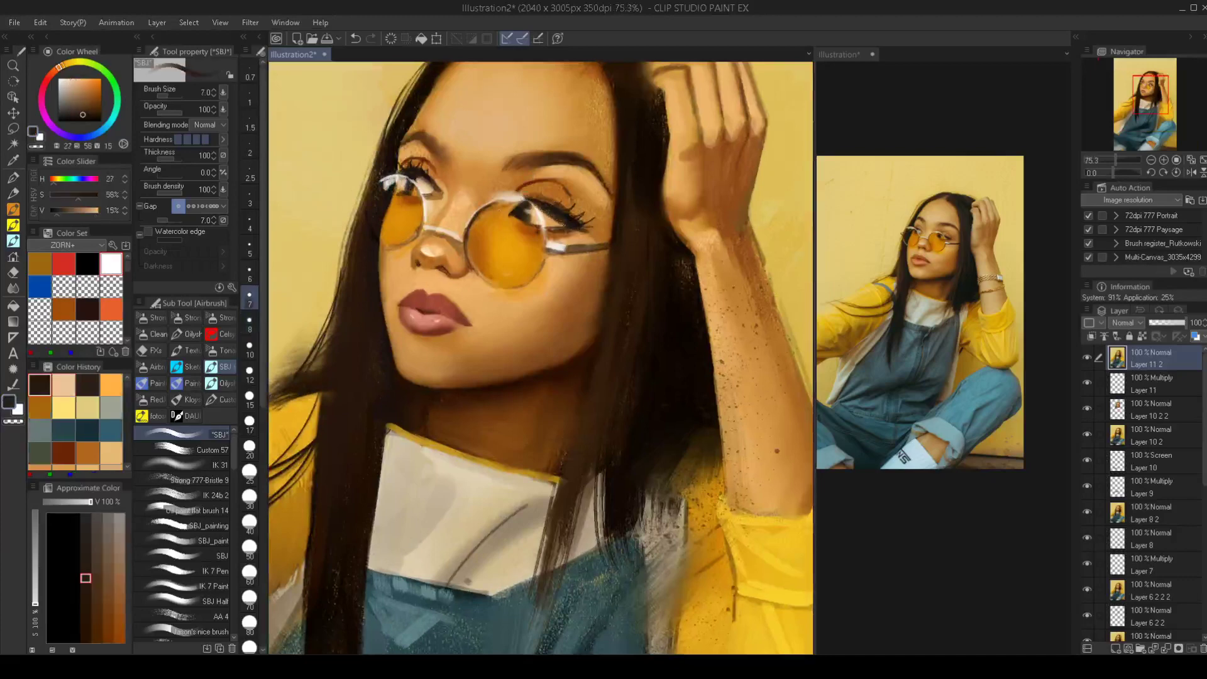
key("ctrl+z")
left_click_drag(544, 210, 568, 227)
left_click(540, 195, "alt")
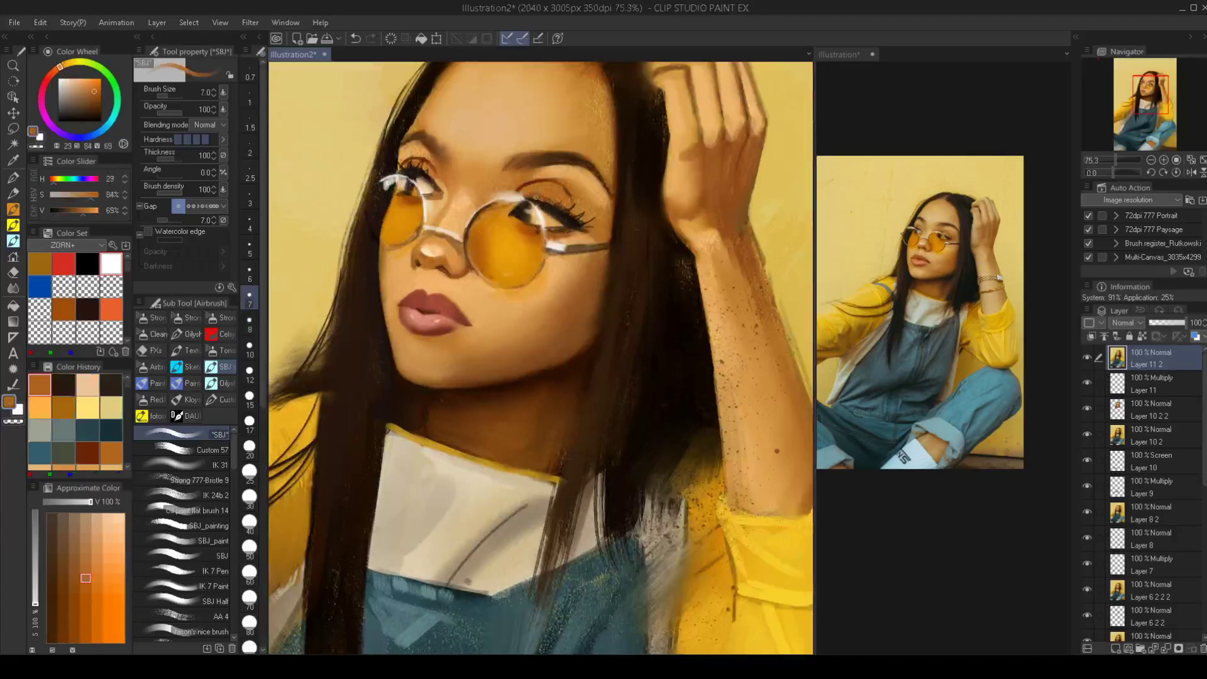
mouse_move(546, 203)
left_mouse_down()
mouse_move(559, 209)
mouse_move(535, 195)
left_mouse_up()
scroll(582, 246, "down", 5)
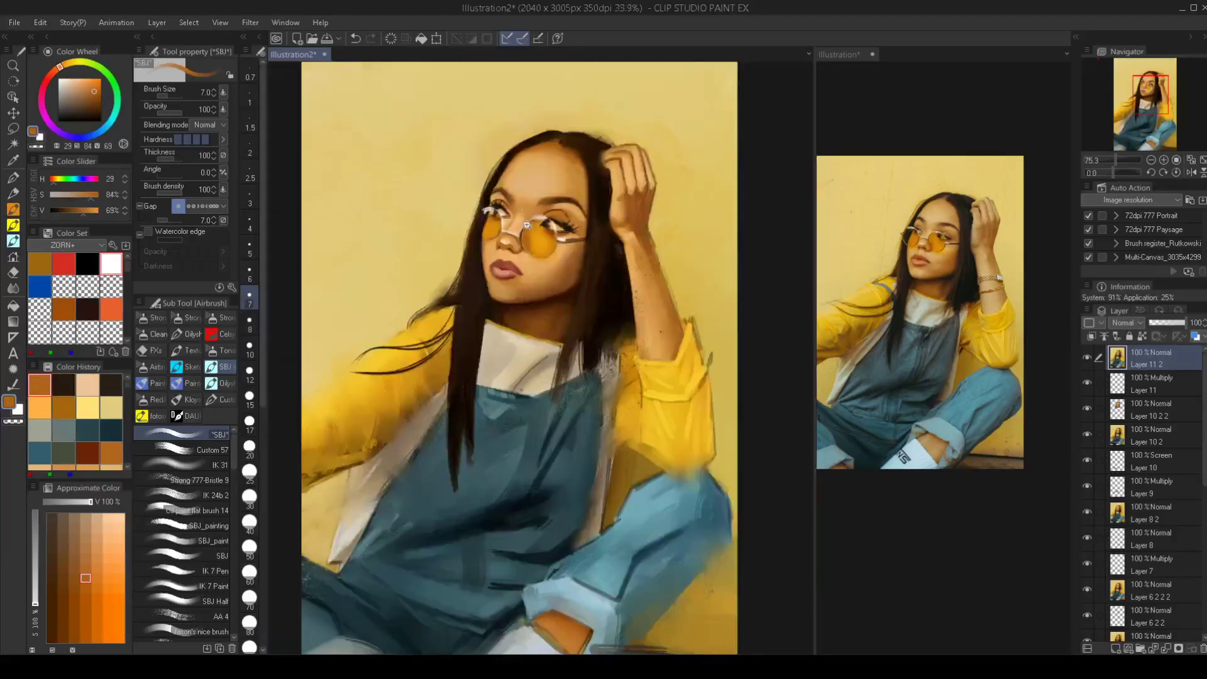
Sample the near eye's dark brown, enlarge the reference around the face, and refine the pupil with the SBJ brush at size 5
scroll(549, 244, "up", 5)
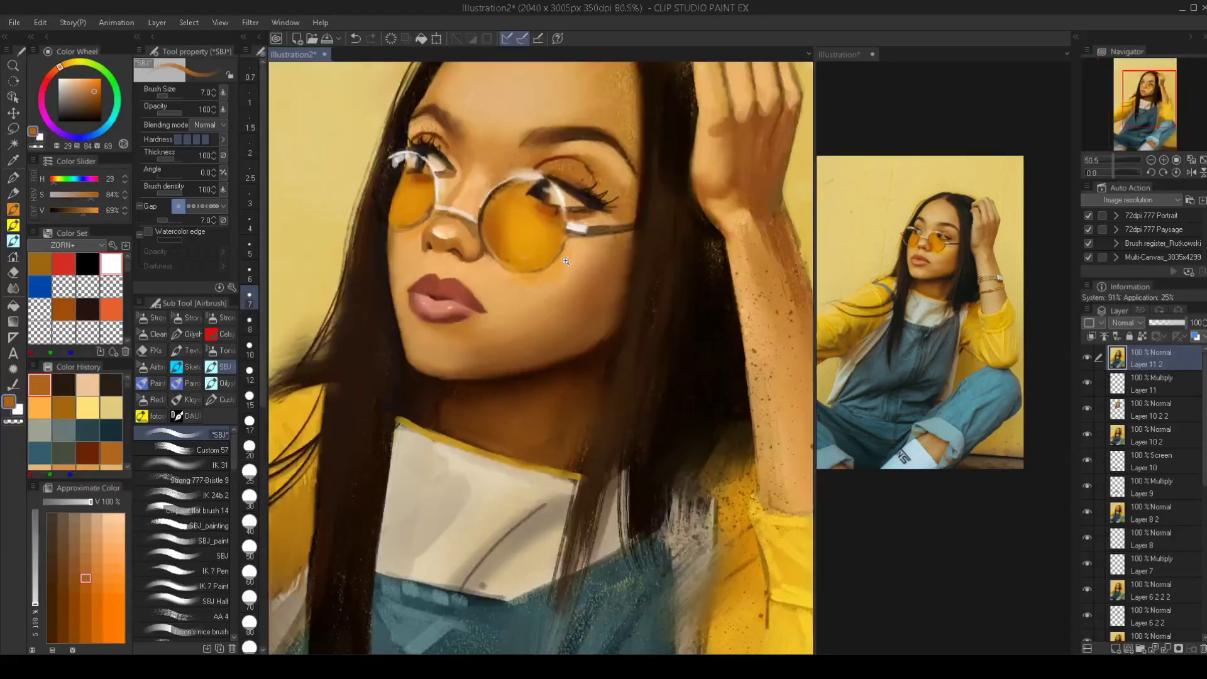
left_click(548, 182, "alt")
key("bracketleft")
key("bracketleft")
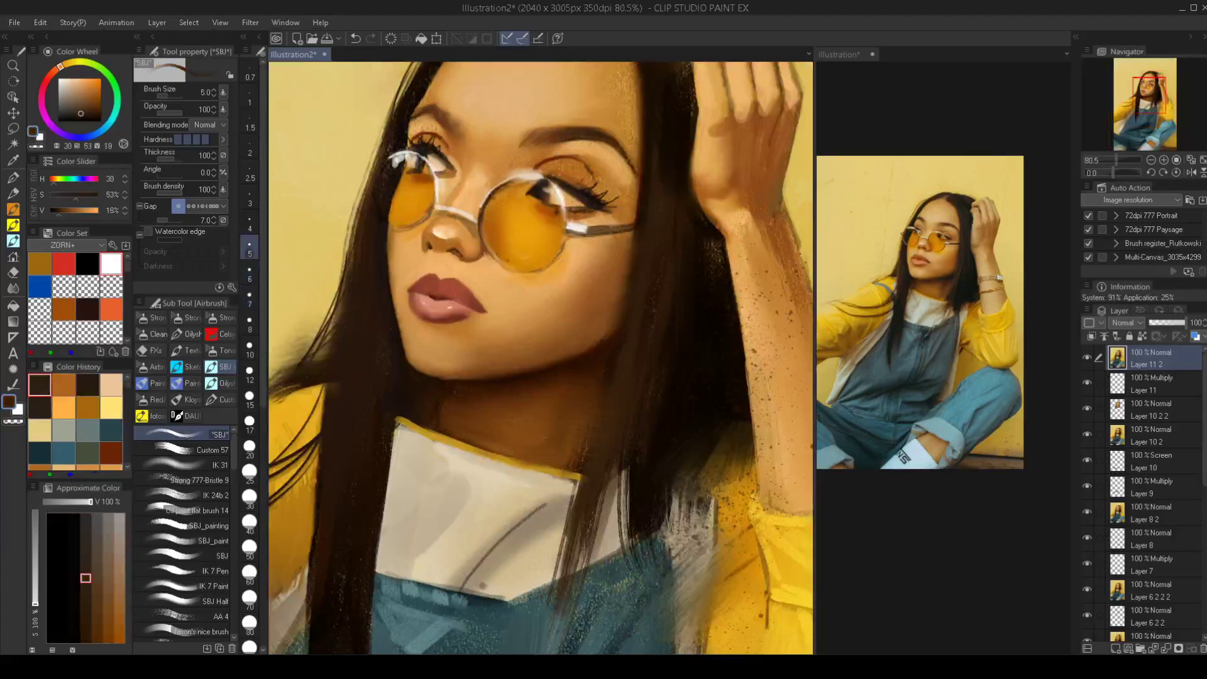
left_click(945, 241)
left_click_drag(946, 242, 971, 257)
scroll(971, 258, "up", 1)
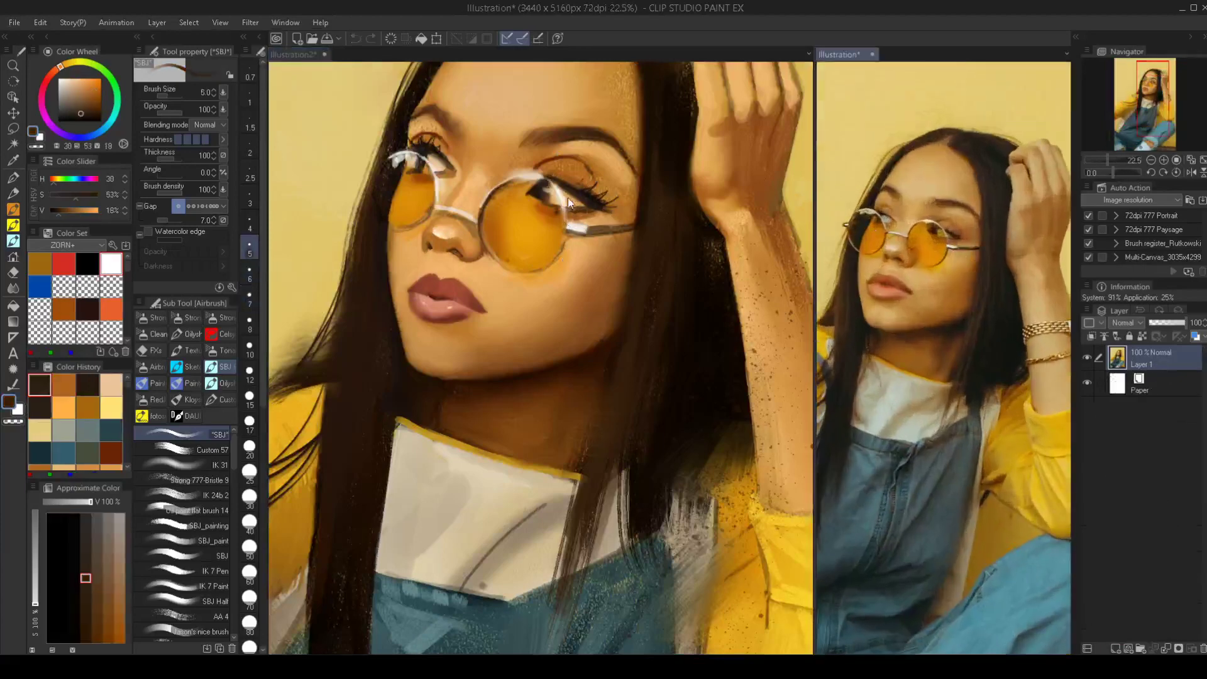
left_click(542, 193)
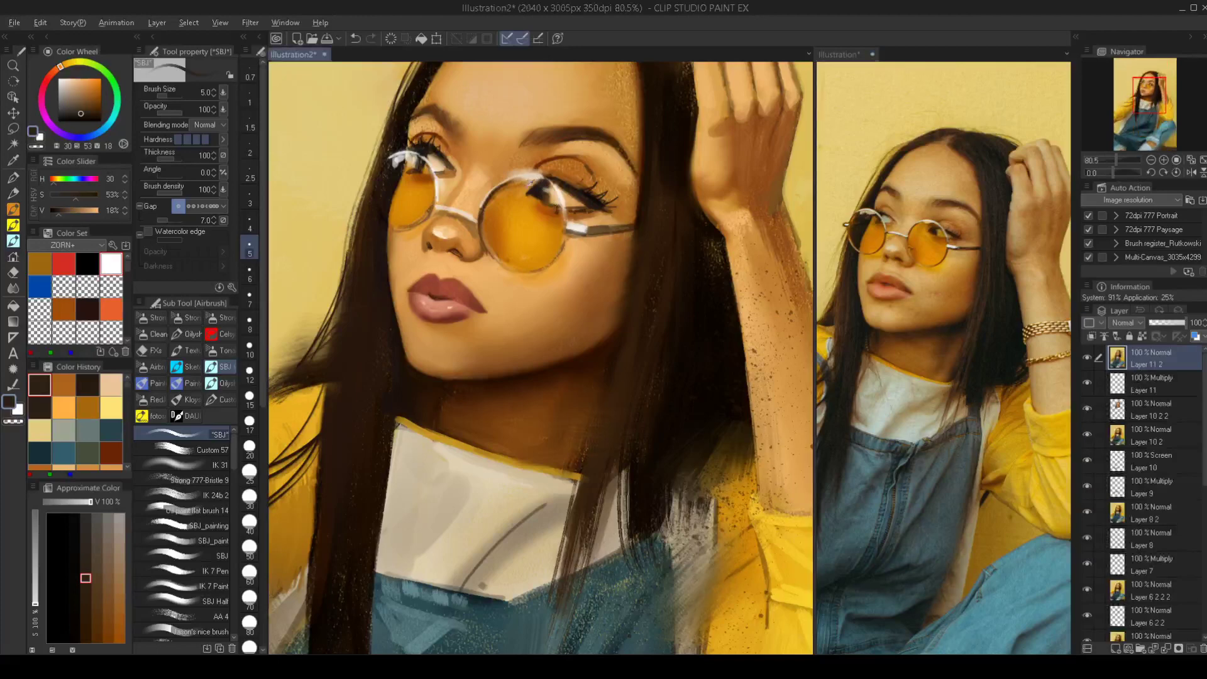
Sample the orange and brown tones around the near eyelid and refine the eye's edges with the SBJ brush at size 4
left_click(529, 182, "alt")
key("bracketleft")
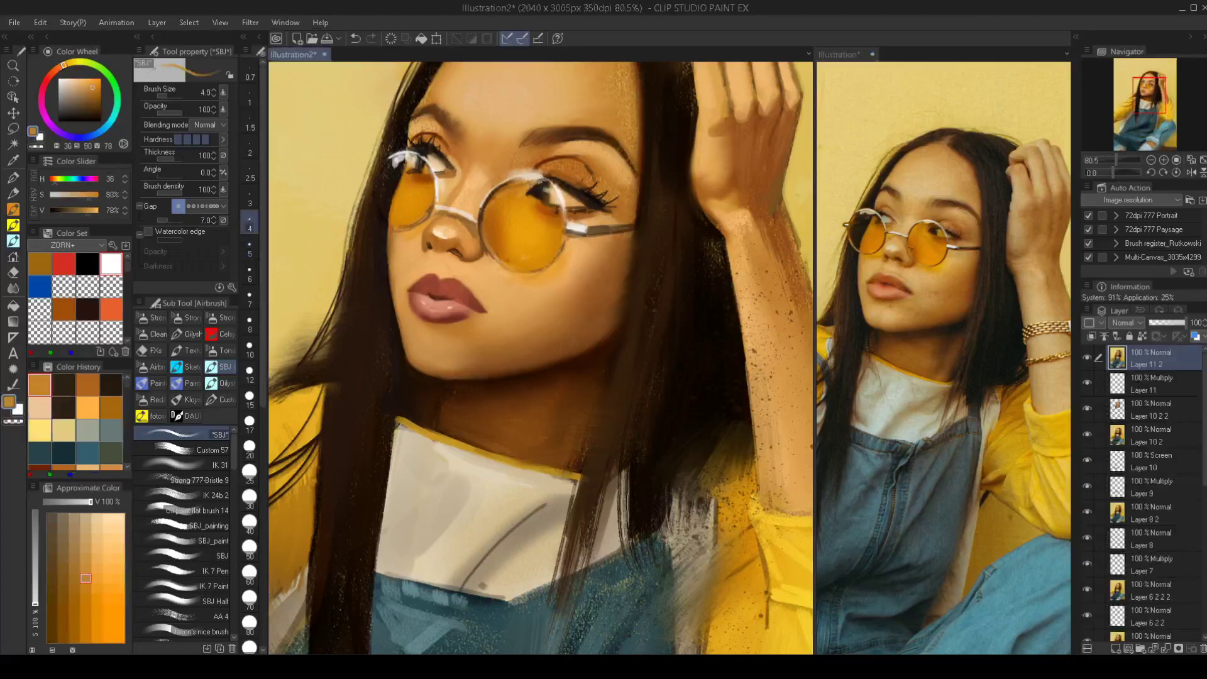
left_click(565, 170, "alt")
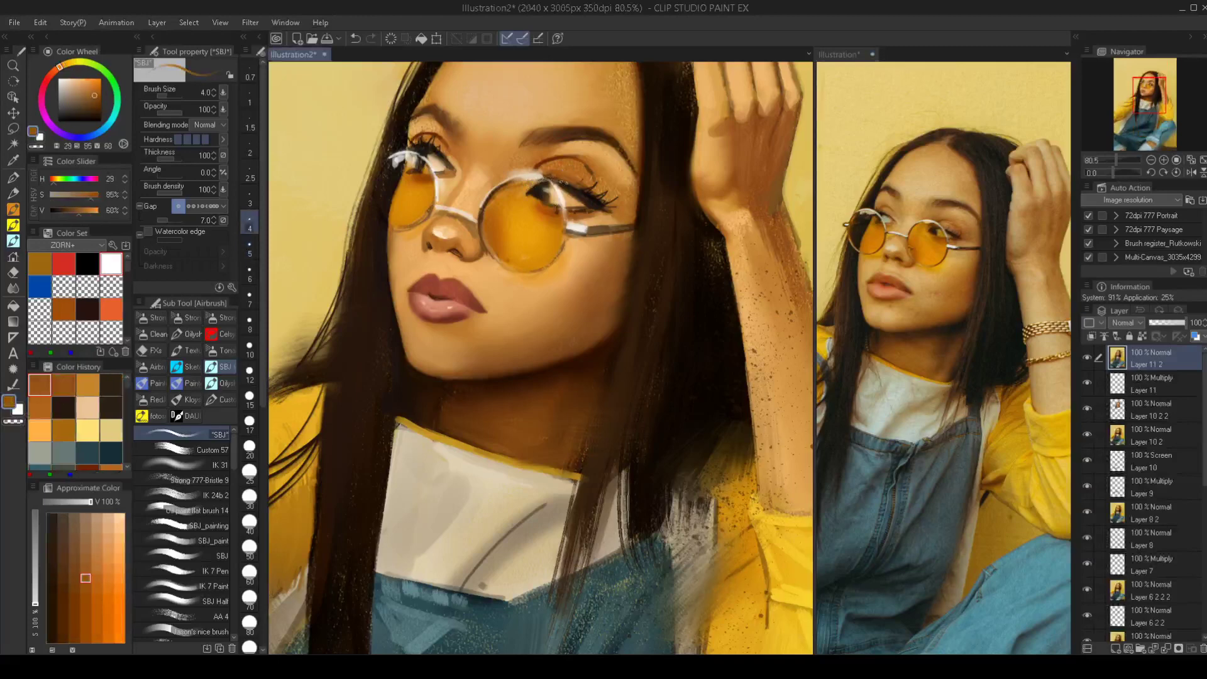
left_click(573, 184, "alt")
scroll(572, 216, "down", 5)
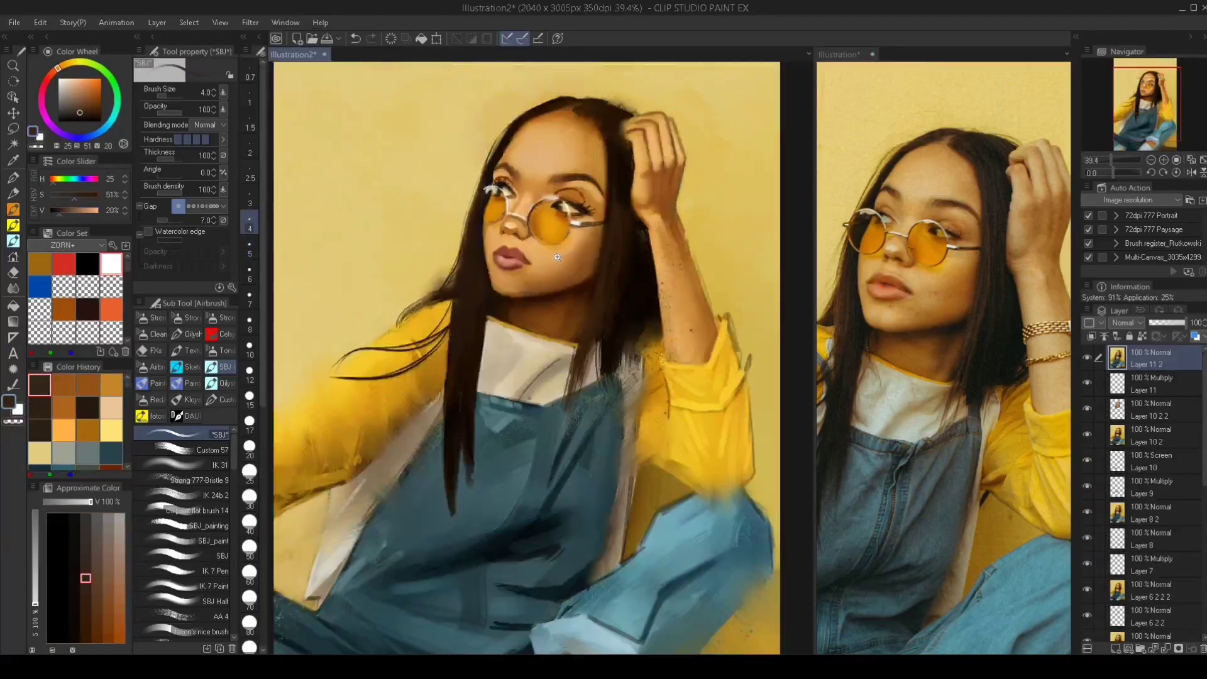
left_click_drag(573, 250, 553, 243)
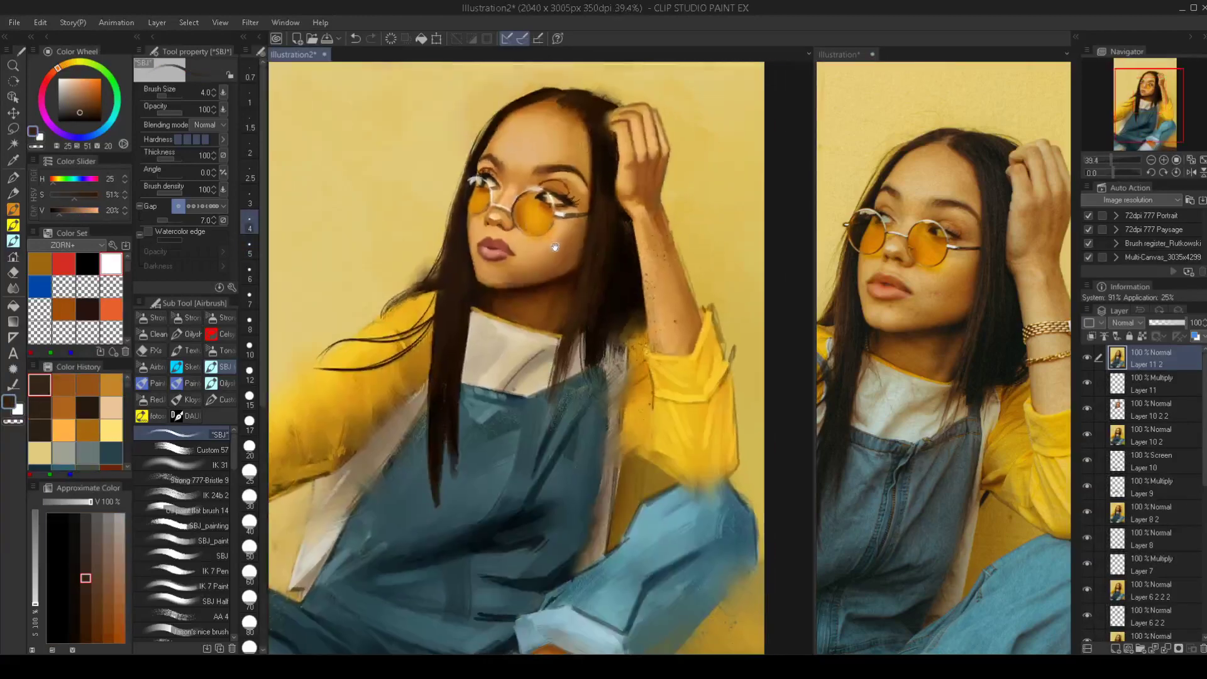
scroll(551, 234, "down", 1)
Sample the dark brown of the far eye, refine it with the SBJ brush at size 4, and check the portrait in a mirrored view
scroll(533, 218, "up", 3)
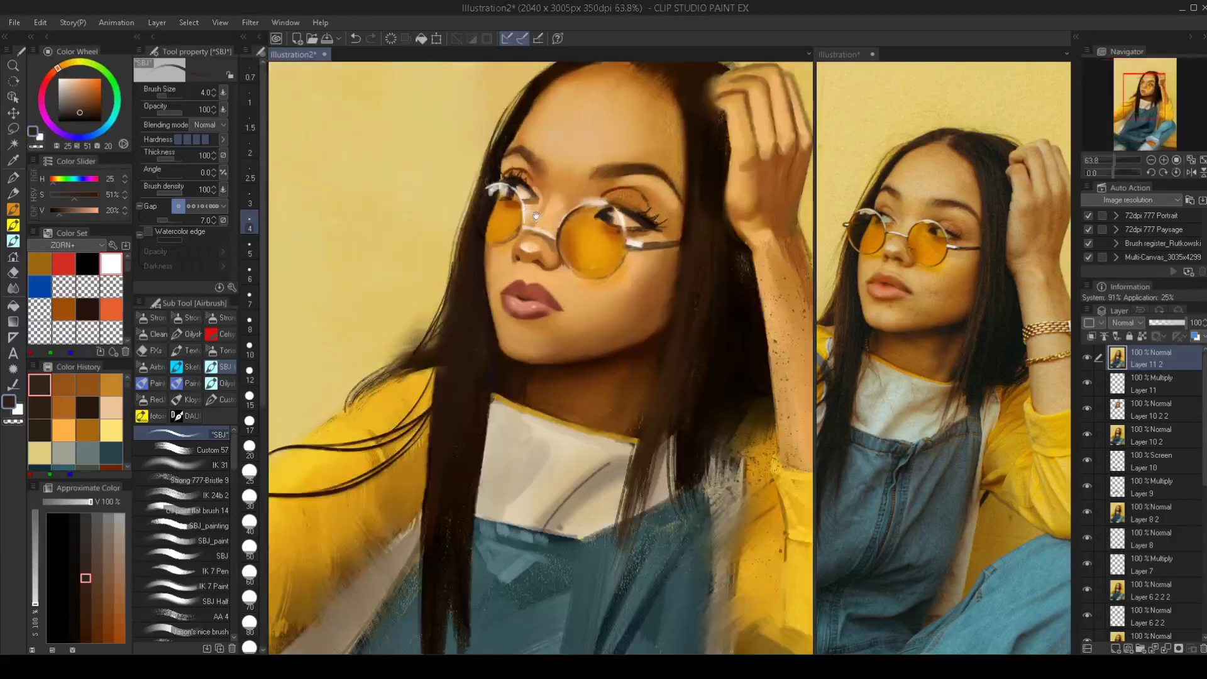
scroll(527, 213, "up", 1)
left_click(510, 195, "alt")
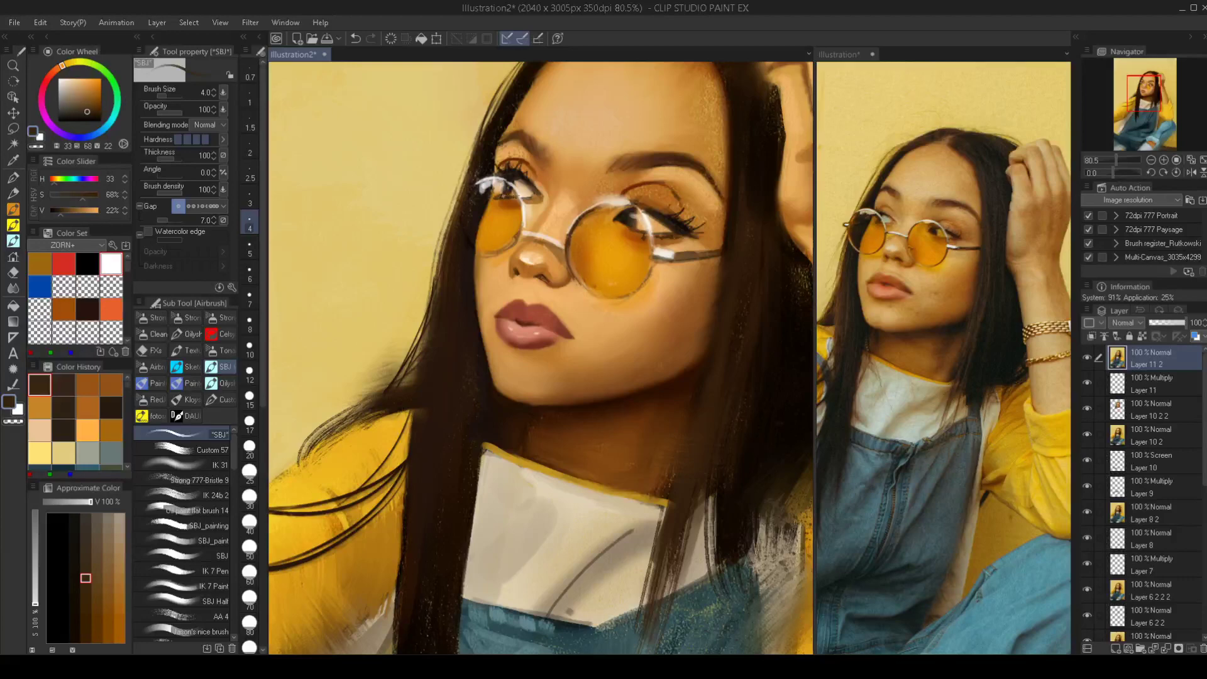
scroll(532, 209, "down", 4)
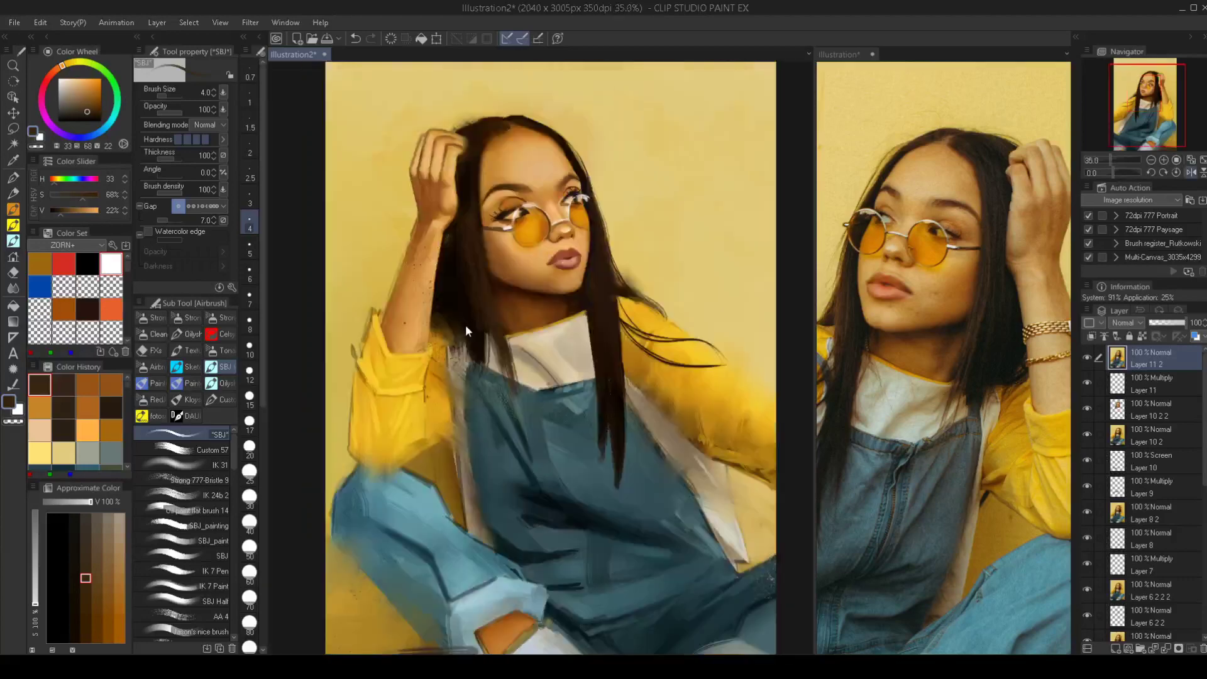
key("h")
left_click_drag(515, 290, 533, 303)
Lasso a loose selection around the lips and blur the selection's border
scroll(532, 300, "up", 3)
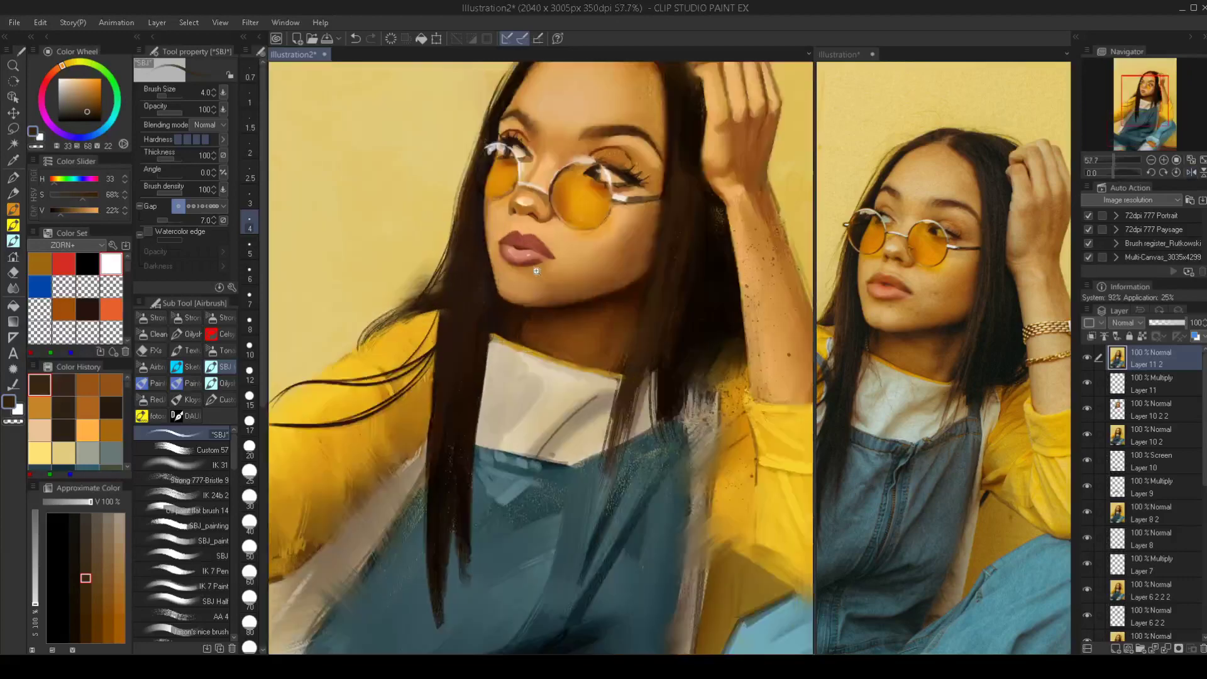
left_click_drag(543, 277, 545, 287)
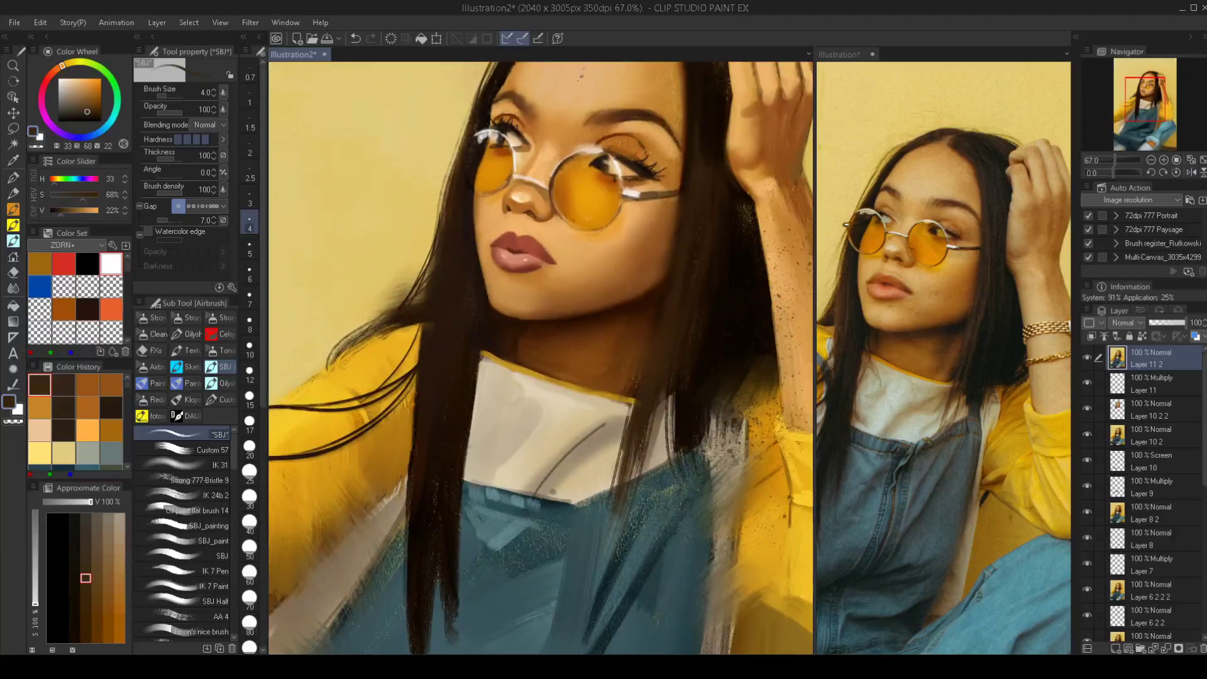
key("m")
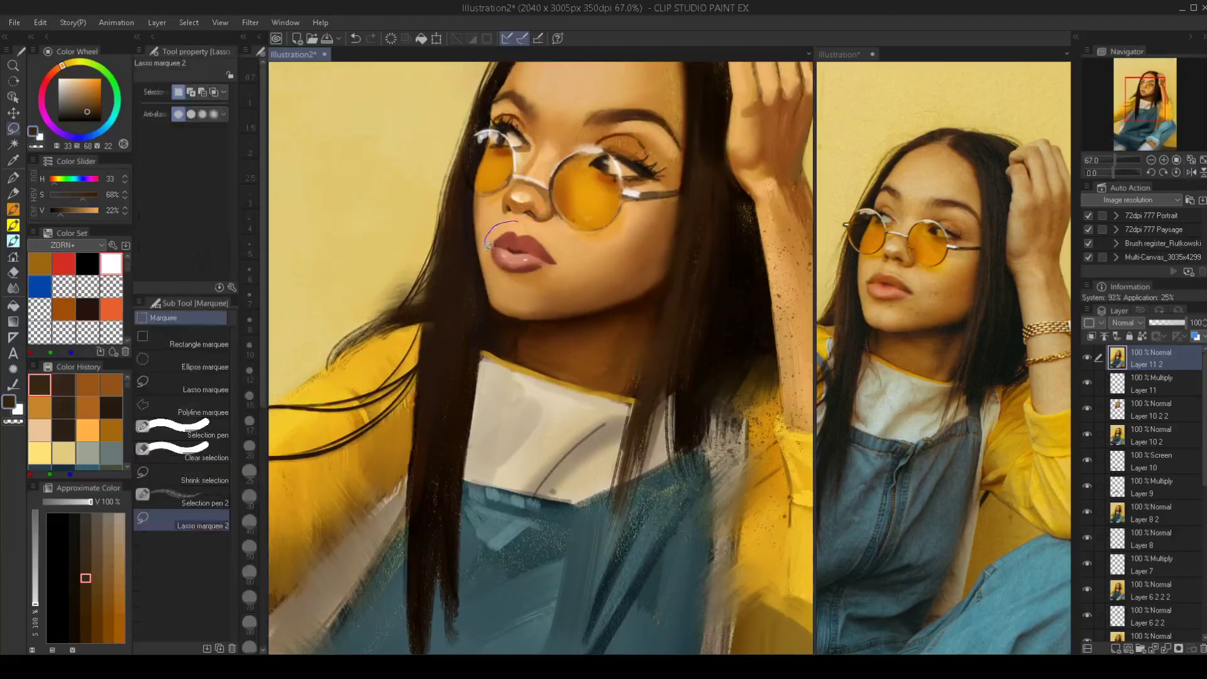
left_click_drag(488, 245, 523, 283)
left_click_drag(560, 237, 540, 224)
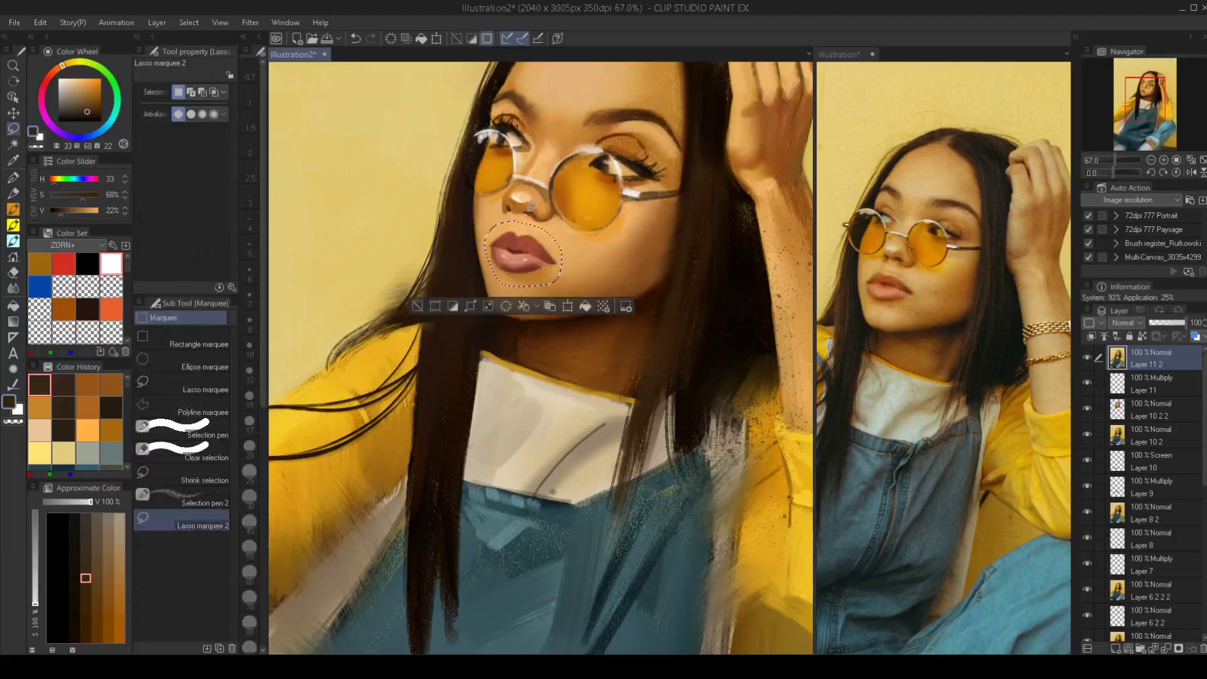
left_click(191, 22)
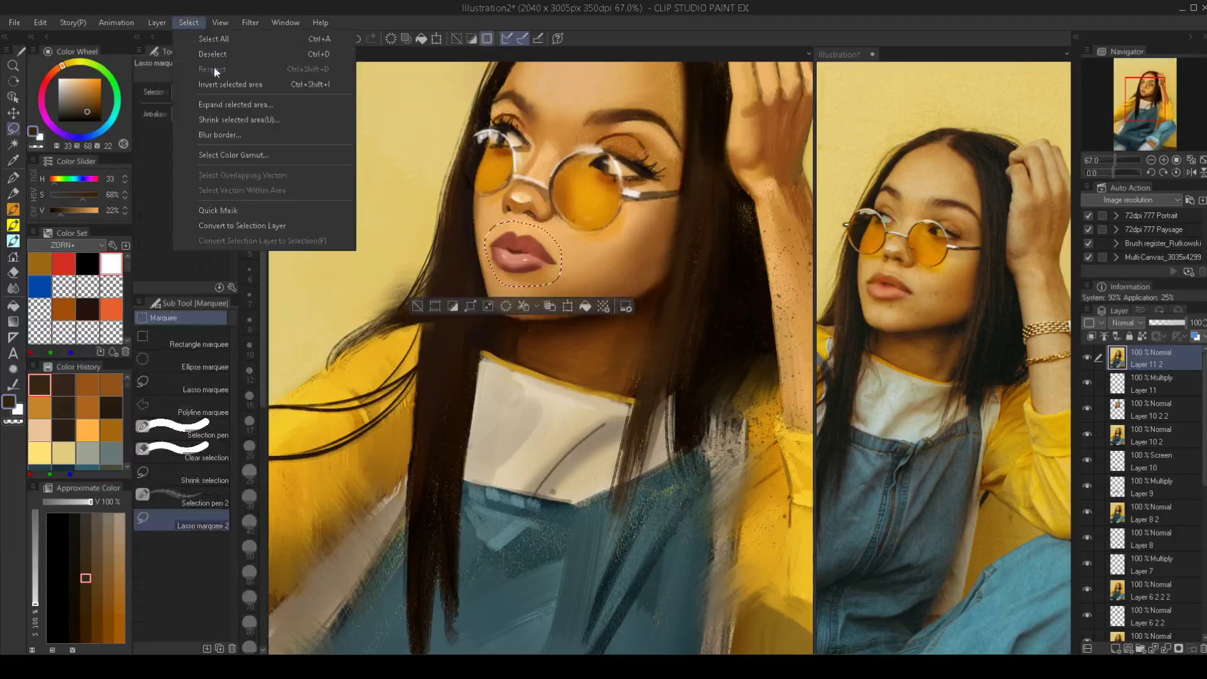
left_click(213, 134)
left_click(628, 295)
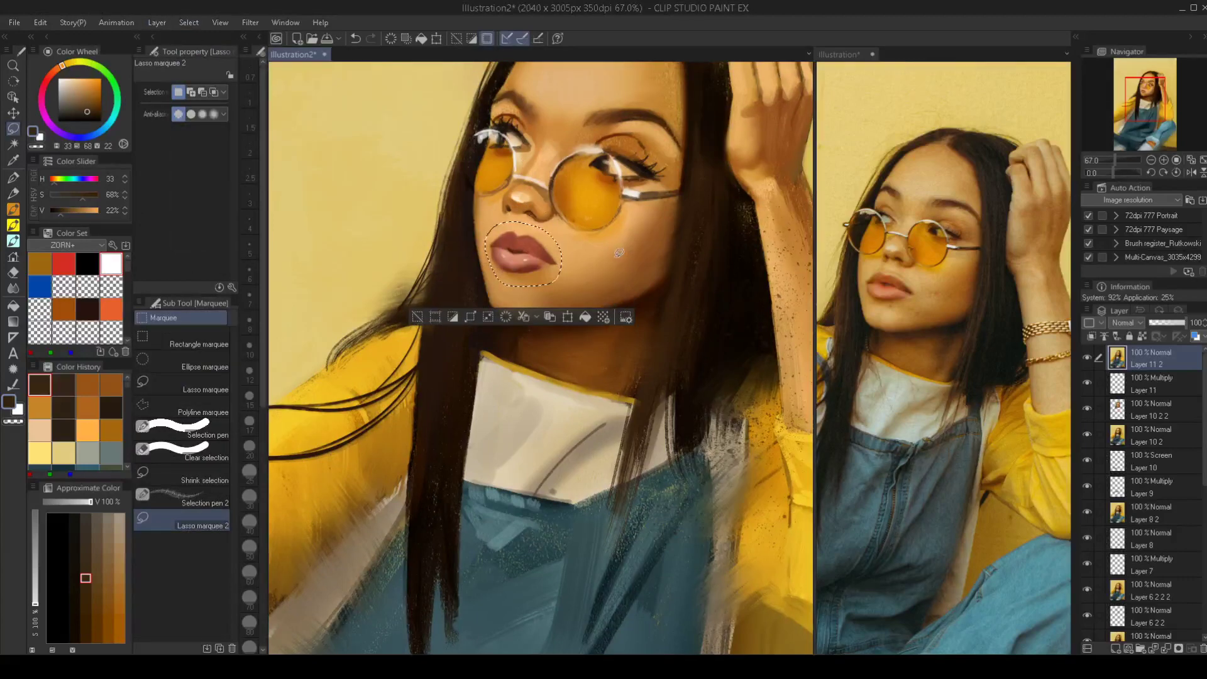
Copy the lips to a new layer, scale them to 105% width with a 1.1° rotation, and merge them down
key("ctrl+c")
key("ctrl+v")
key("ctrl+d")
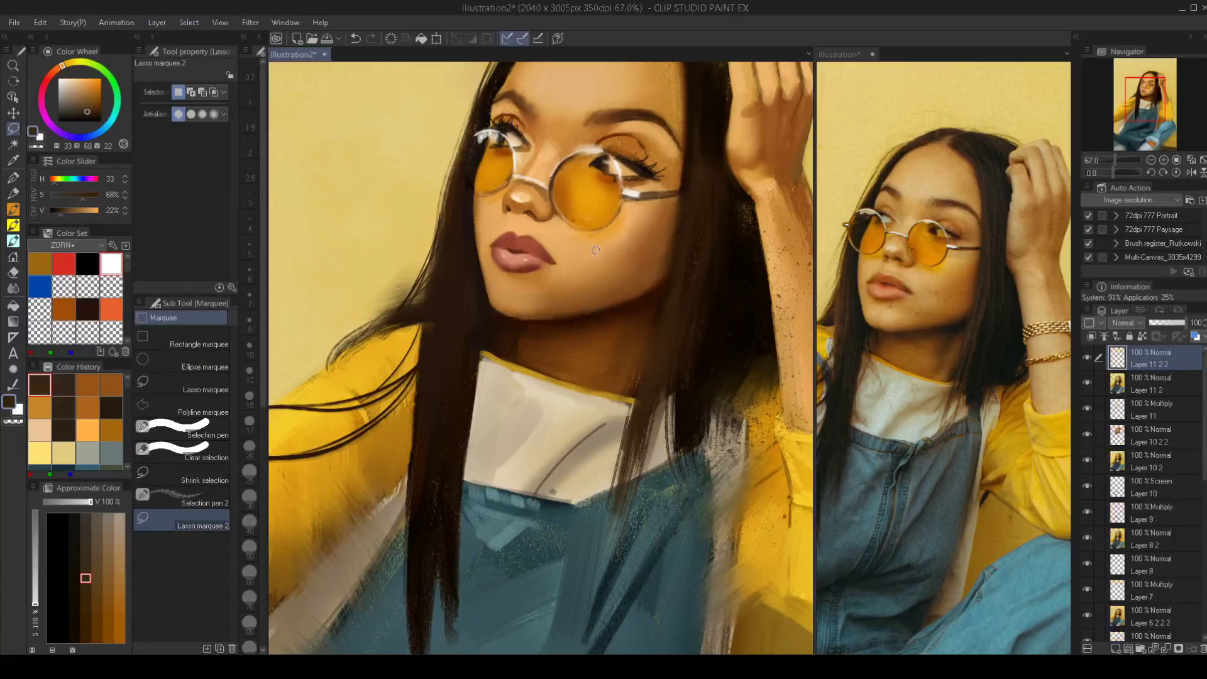
key("ctrl+t")
left_click_drag(572, 255, 576, 258)
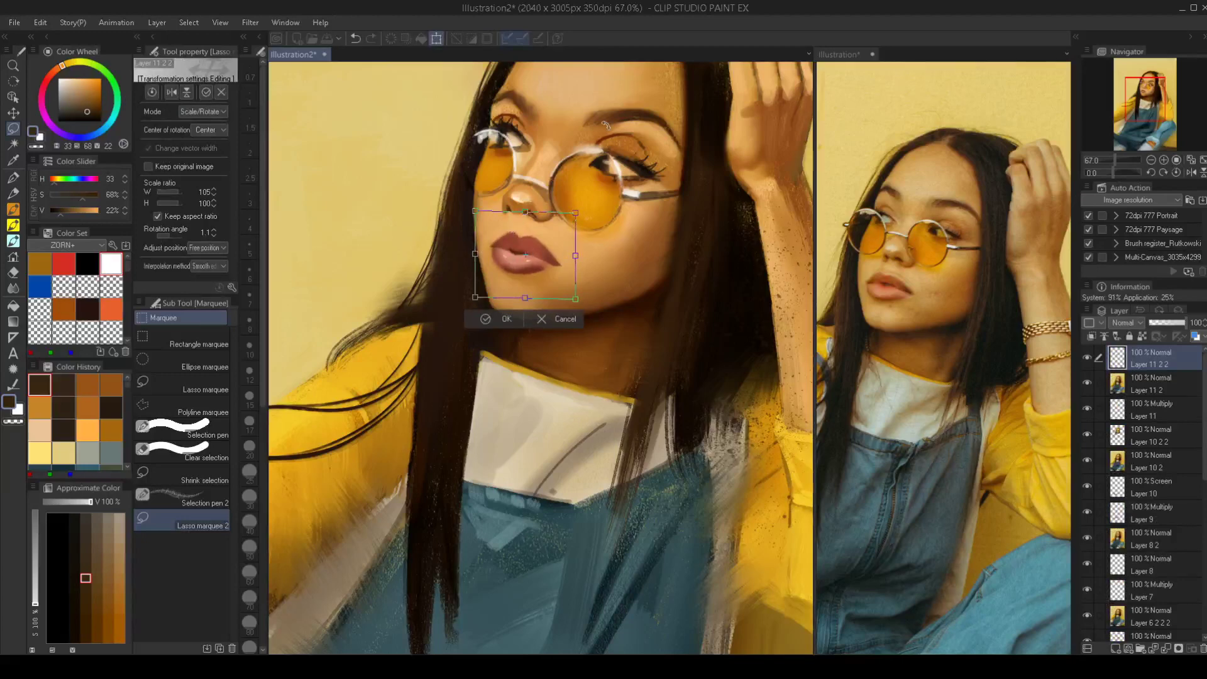
key("Return")
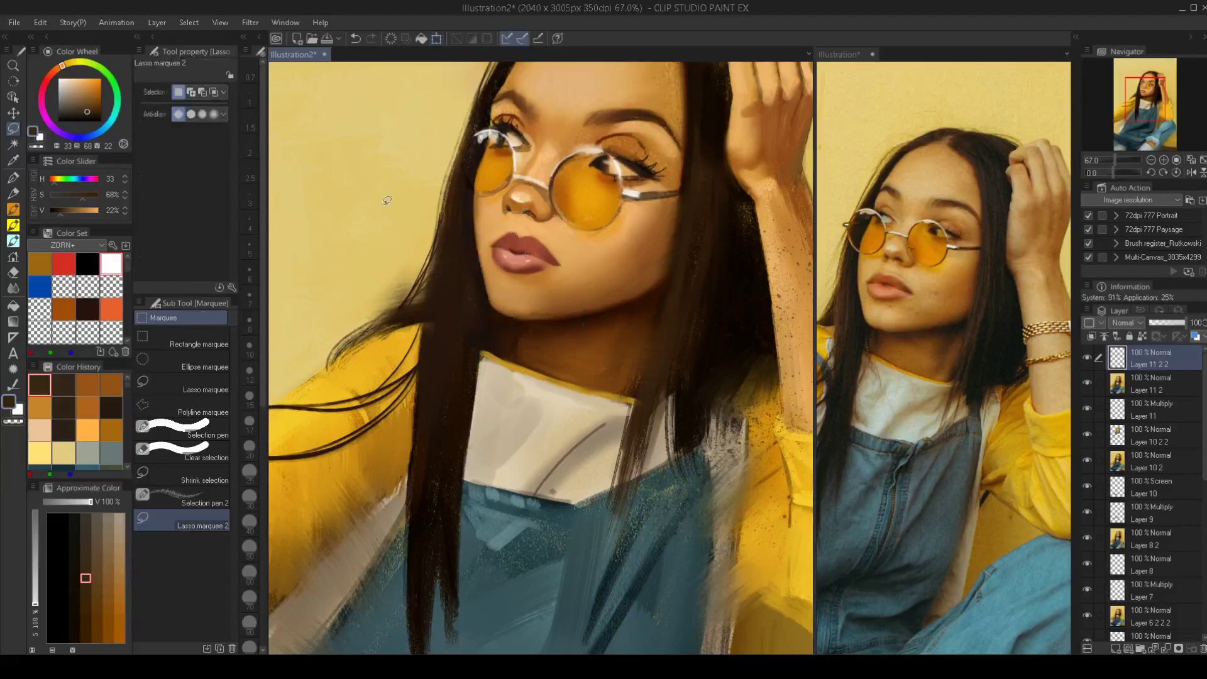
key("ctrl+e")
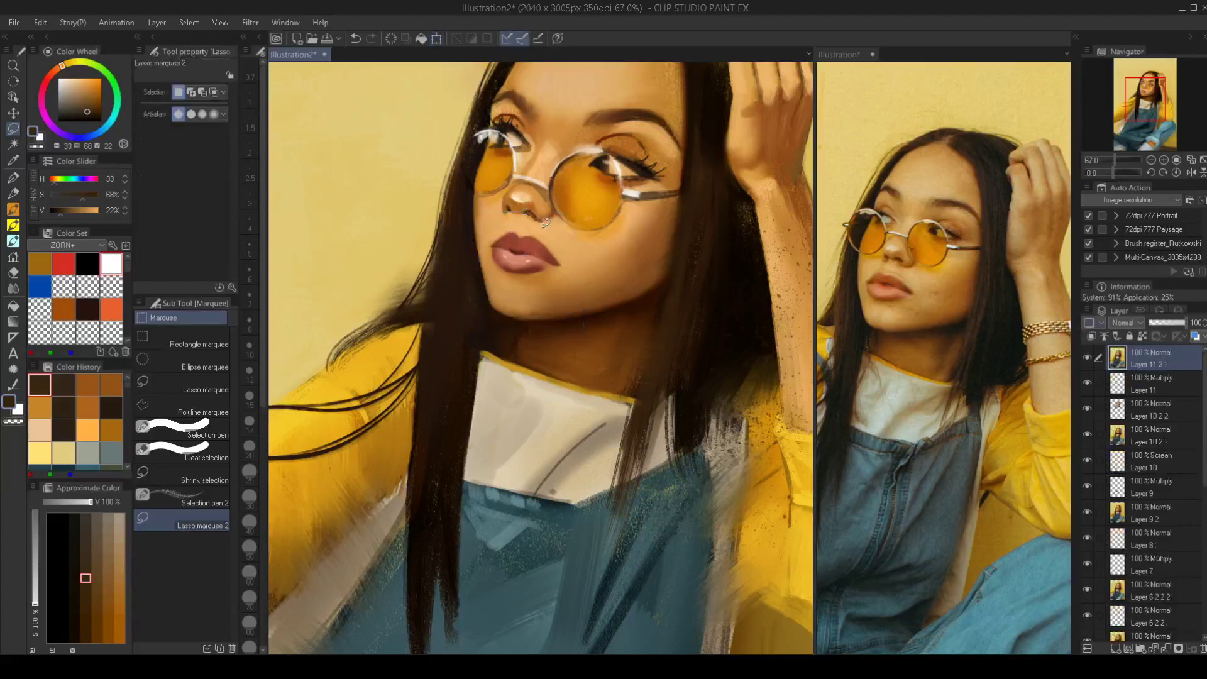
Lasso the mouth and chin, blur the selection's border, and copy the area to a new layer
mouse_move(552, 225)
left_mouse_down()
mouse_move(506, 213)
mouse_move(549, 227)
mouse_move(477, 227)
mouse_move(469, 244)
mouse_move(490, 307)
mouse_move(514, 324)
mouse_move(566, 325)
mouse_move(609, 271)
left_mouse_up()
key("ctrl+z")
left_click_drag(559, 228, 556, 228)
left_click(188, 22)
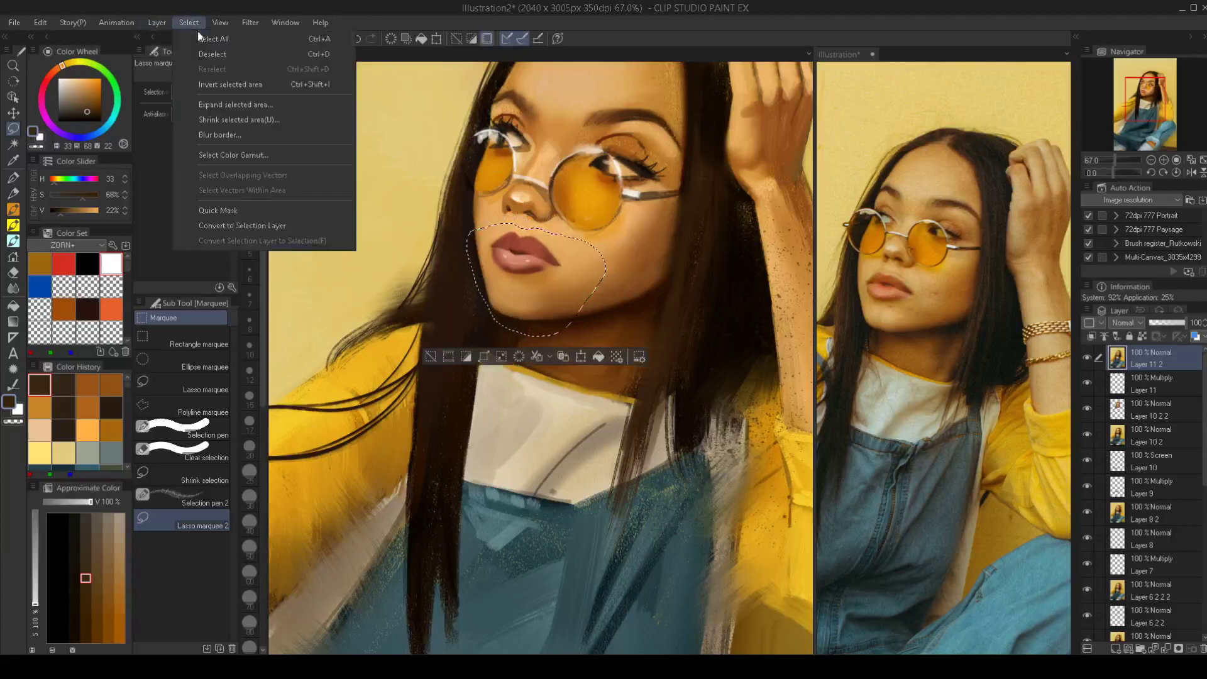
left_click(214, 135)
left_click(629, 297)
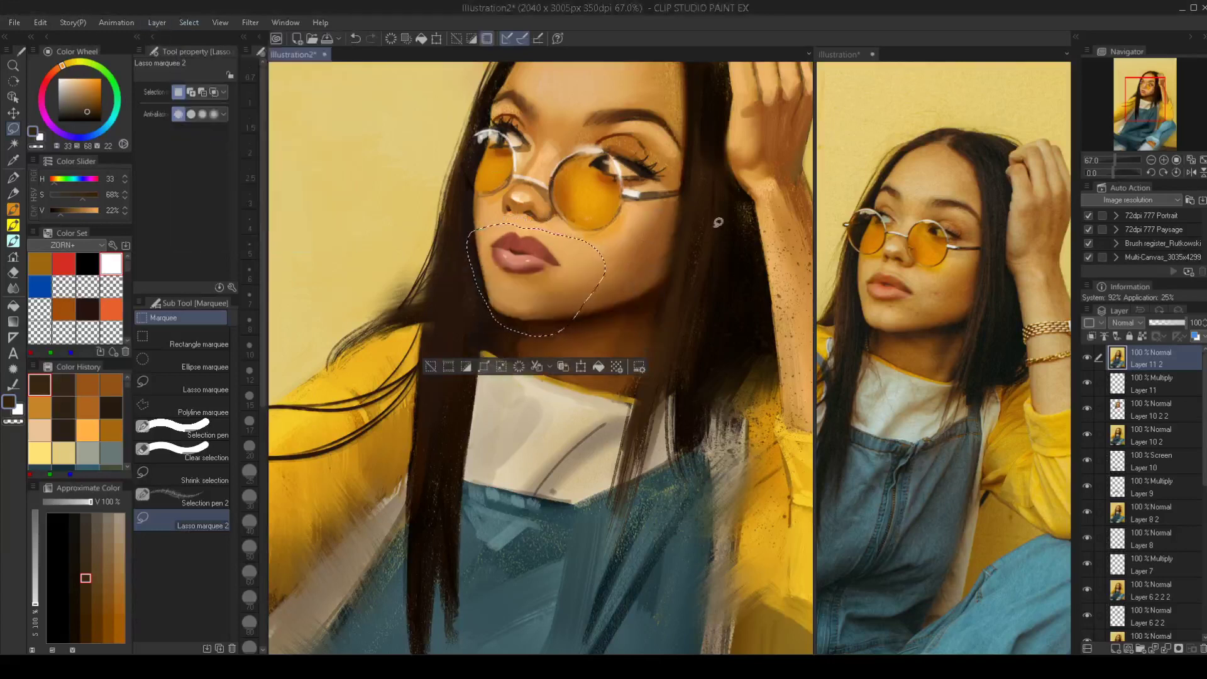
key("ctrl+c")
key("ctrl+v")
key("ctrl+d")
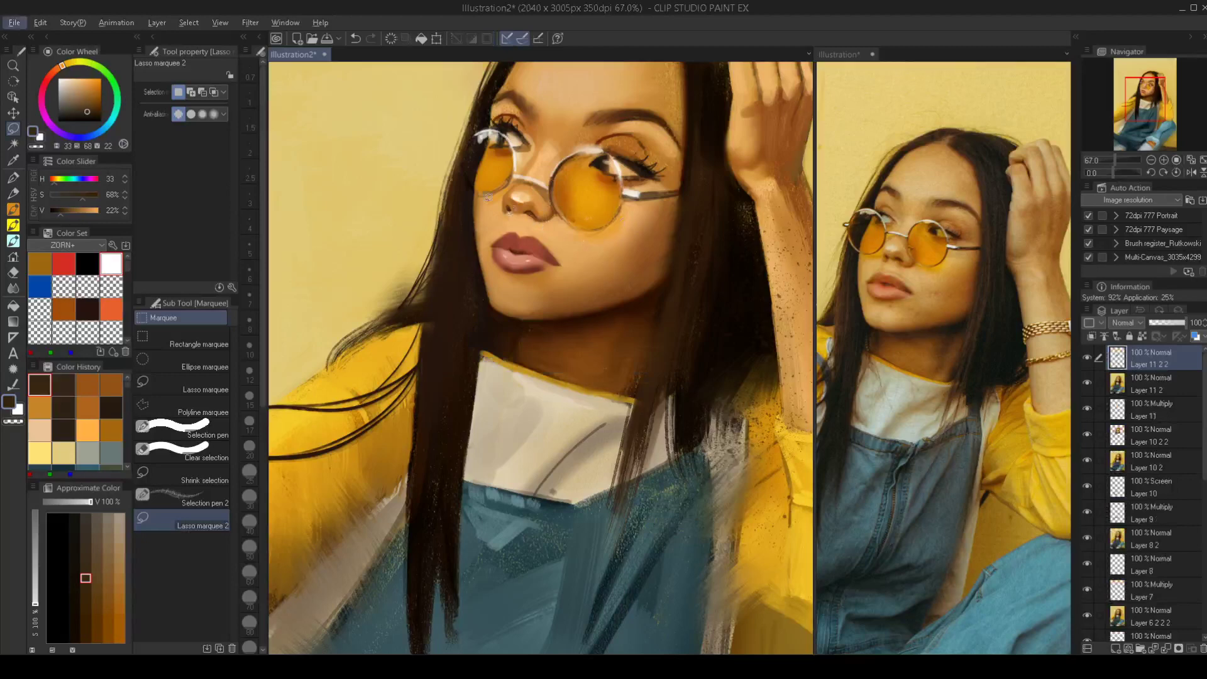
Reshape the copied mouth and far jaw edge with a mesh transformation, shifting the lips slightly toward the far cheek
key("ctrl+t")
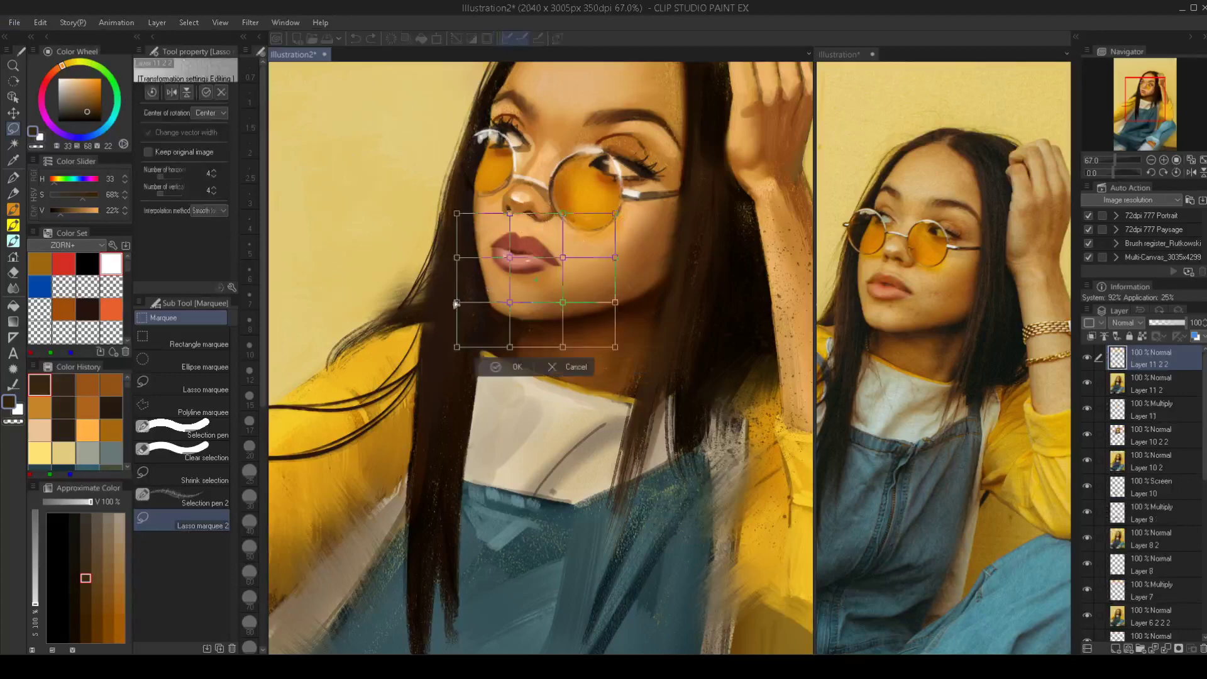
left_click_drag(456, 303, 454, 259)
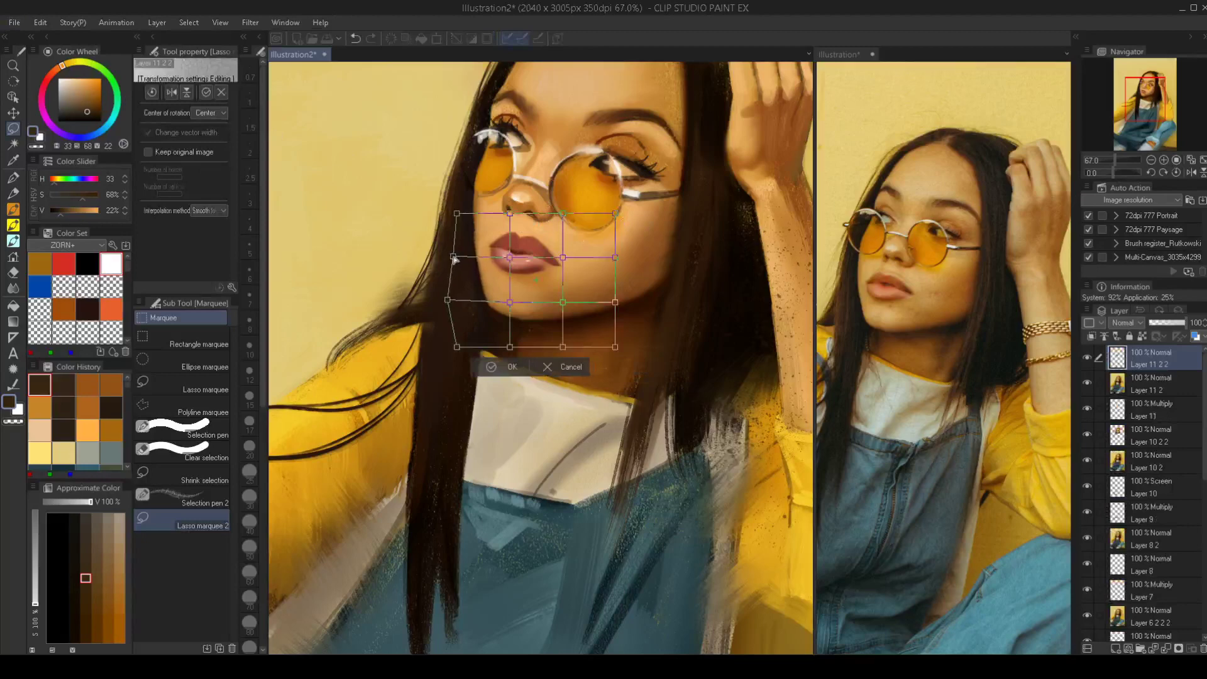
left_click_drag(509, 303, 503, 303)
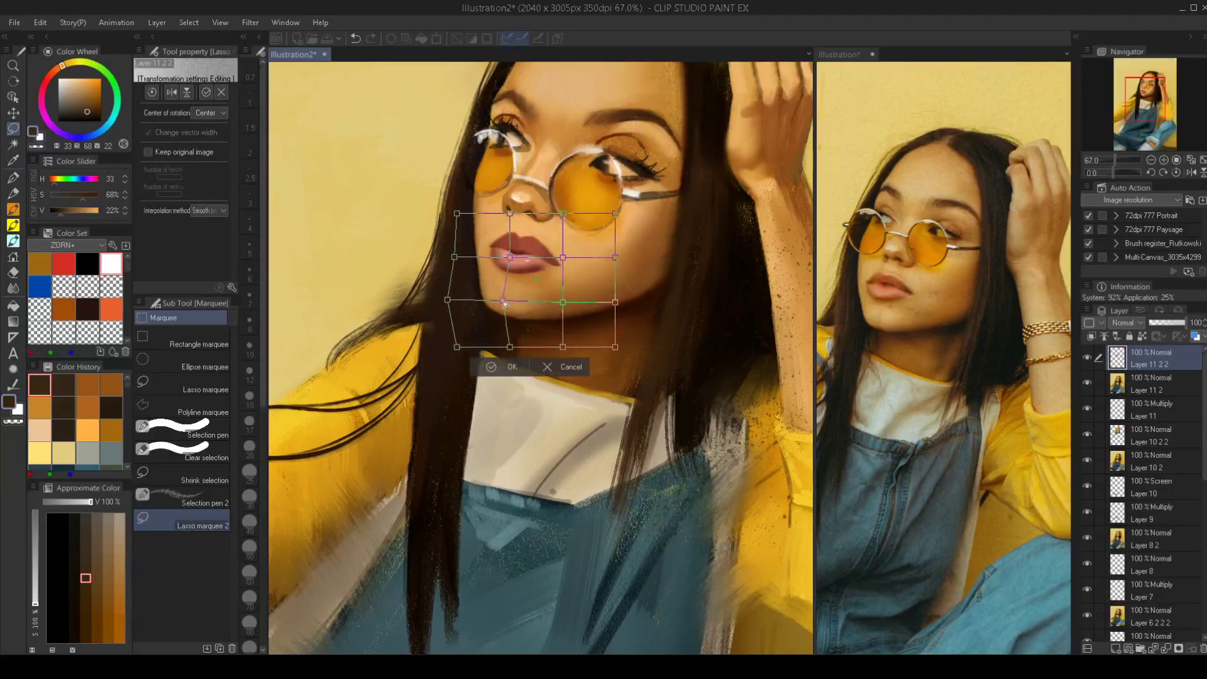
left_click_drag(510, 257, 510, 262)
left_click_drag(510, 214, 505, 213)
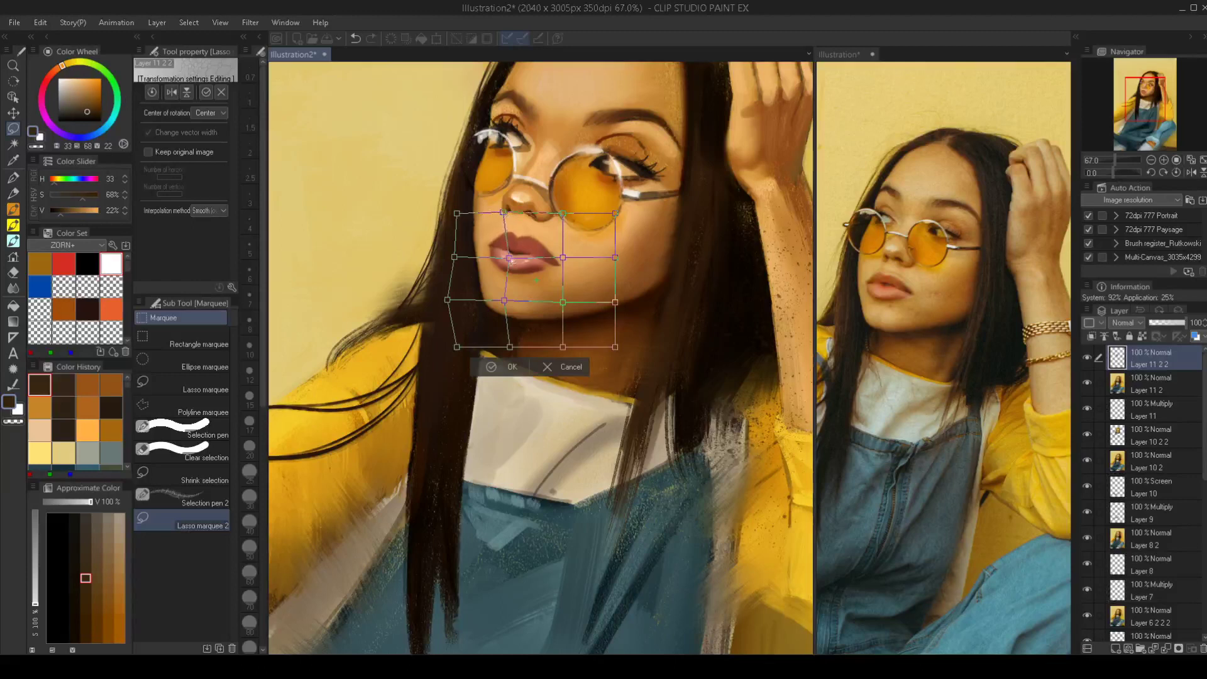
left_click_drag(509, 257, 504, 255)
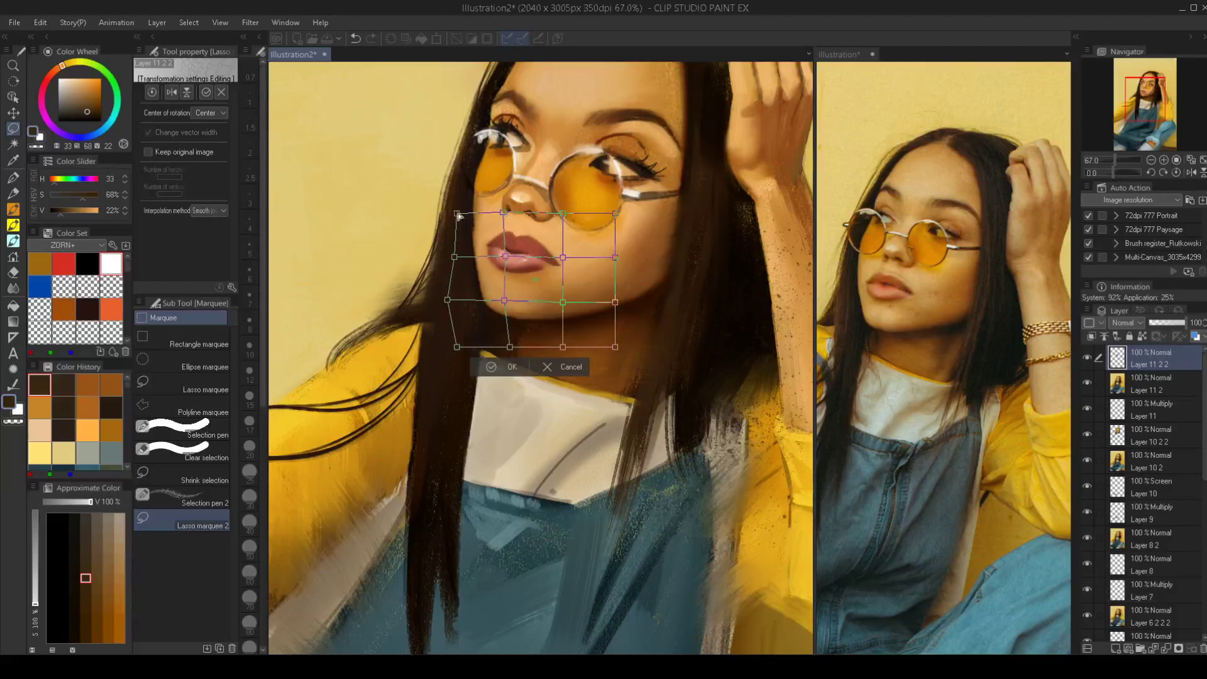
left_click_drag(457, 213, 461, 213)
left_click_drag(459, 256, 458, 259)
left_click_drag(447, 301, 455, 303)
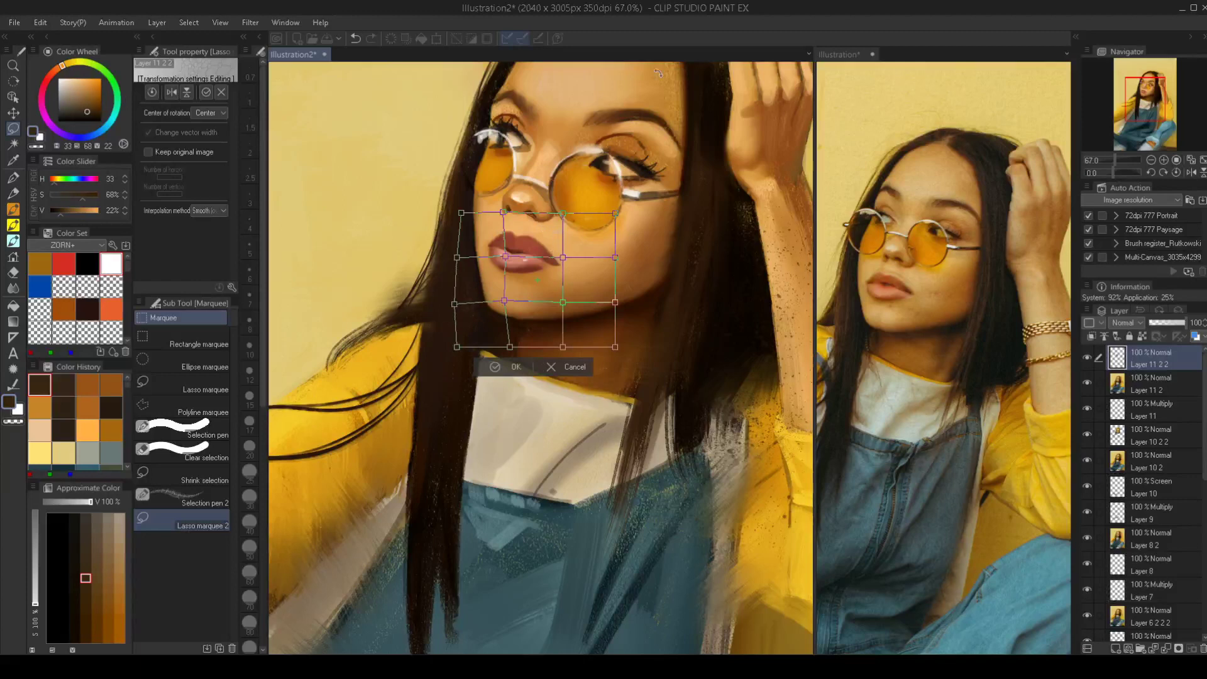
left_click_drag(566, 260, 565, 257)
key("Return")
Examine the reshaped mouth and jaw at full-portrait size and in a mirrored view
key("ctrl+0")
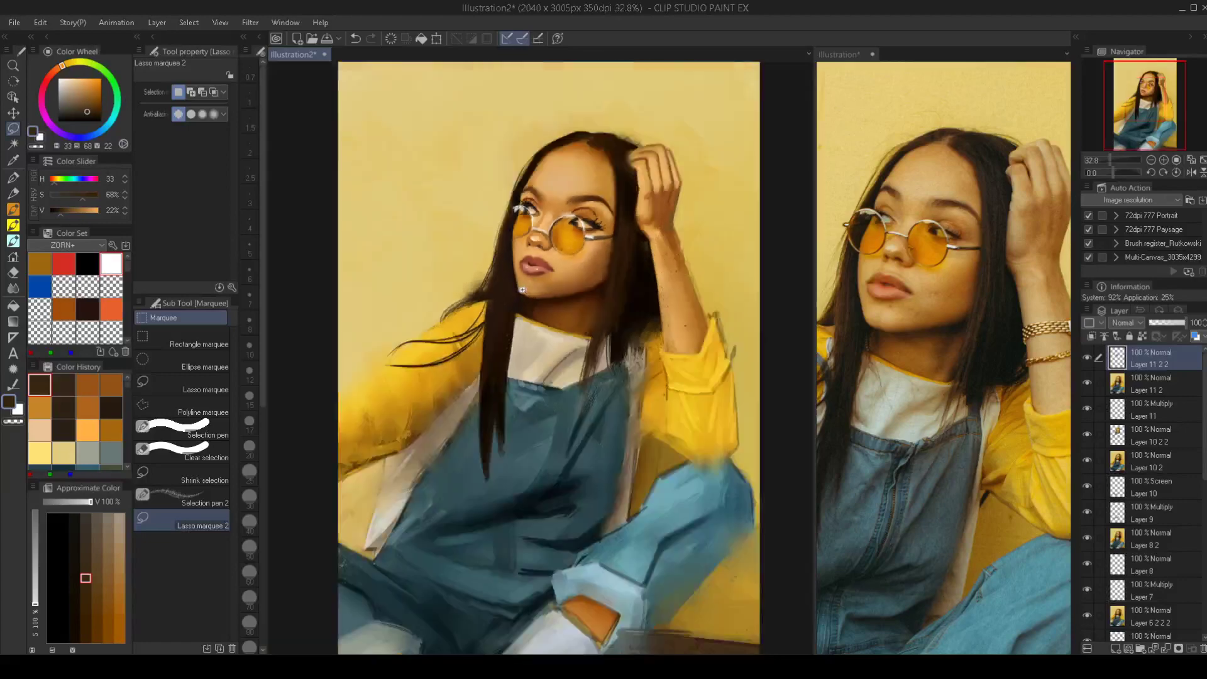
scroll(527, 284, "up", 2)
scroll(558, 283, "down", 1)
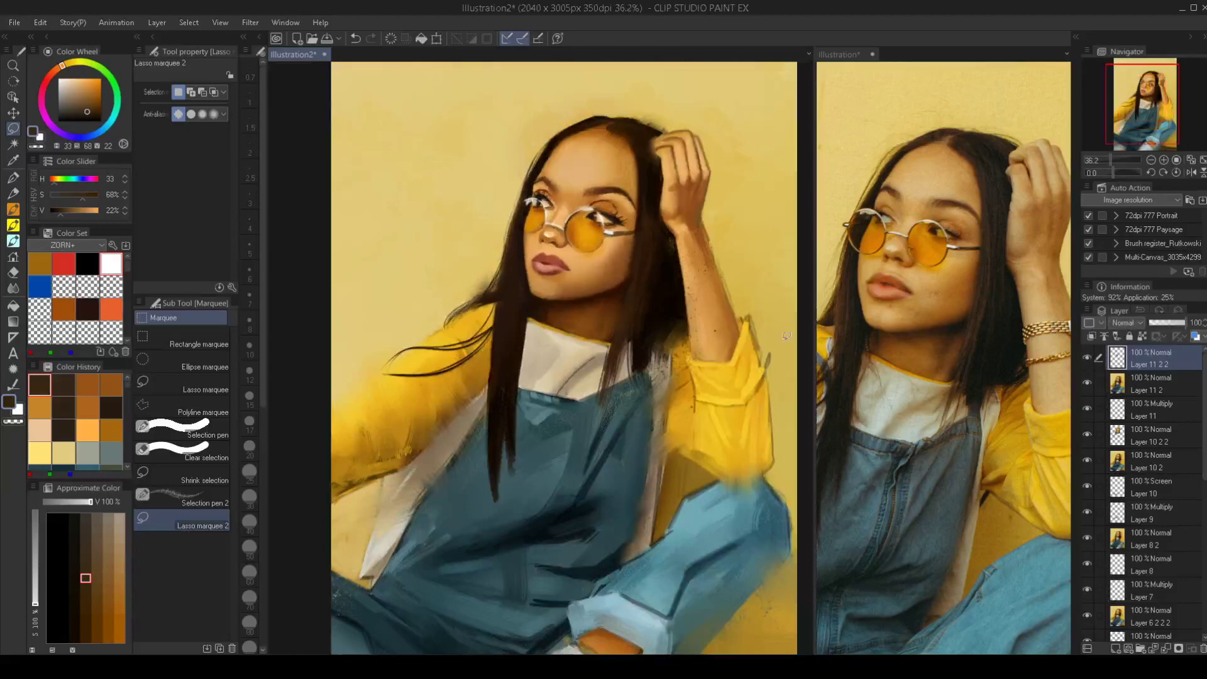
key("h")
key("h")
Sample skin and dark hair tones beside the far cheek and refine its edge with the SBJ brush at size 7
scroll(556, 261, "up", 4)
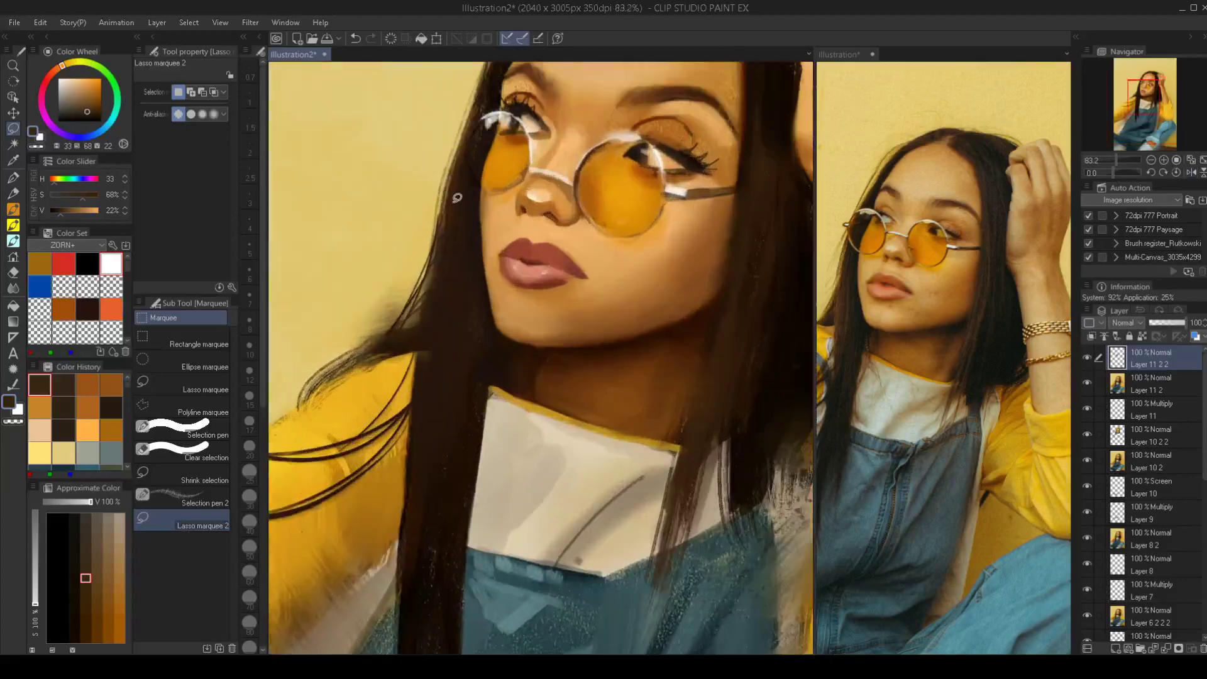
key("b")
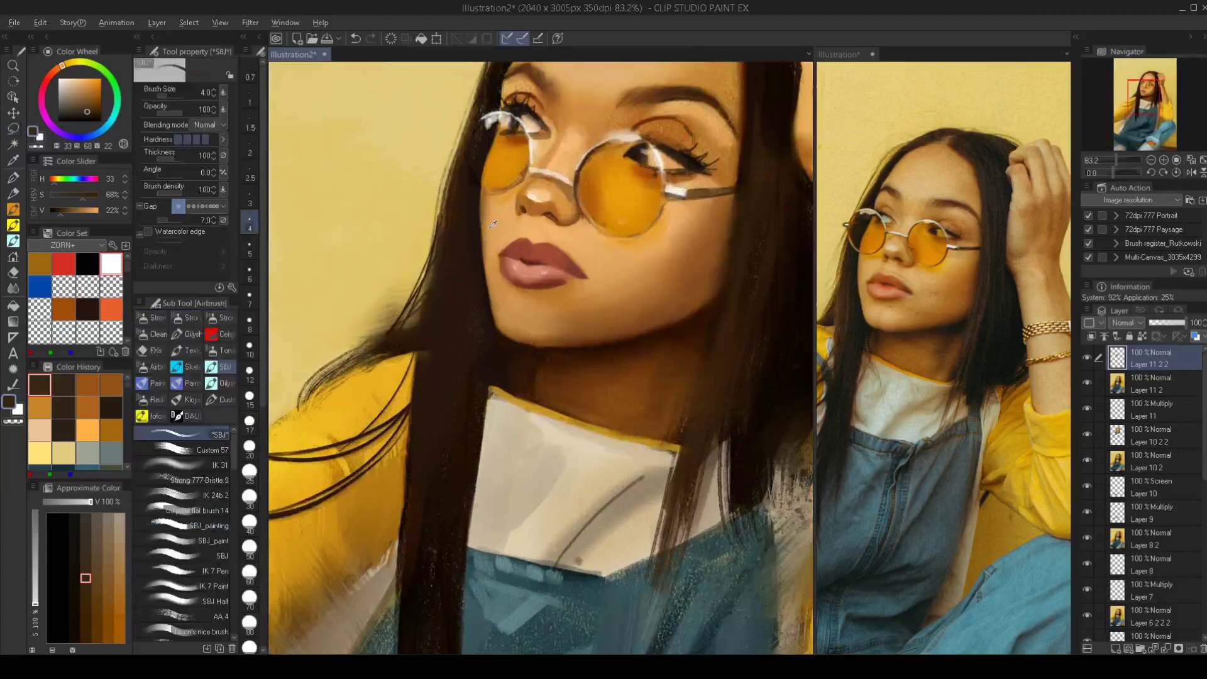
left_click(493, 225, "alt")
key("bracketright")
key("bracketright")
key("bracketright")
left_click(488, 224, "alt")
left_click_drag(482, 222, 482, 258)
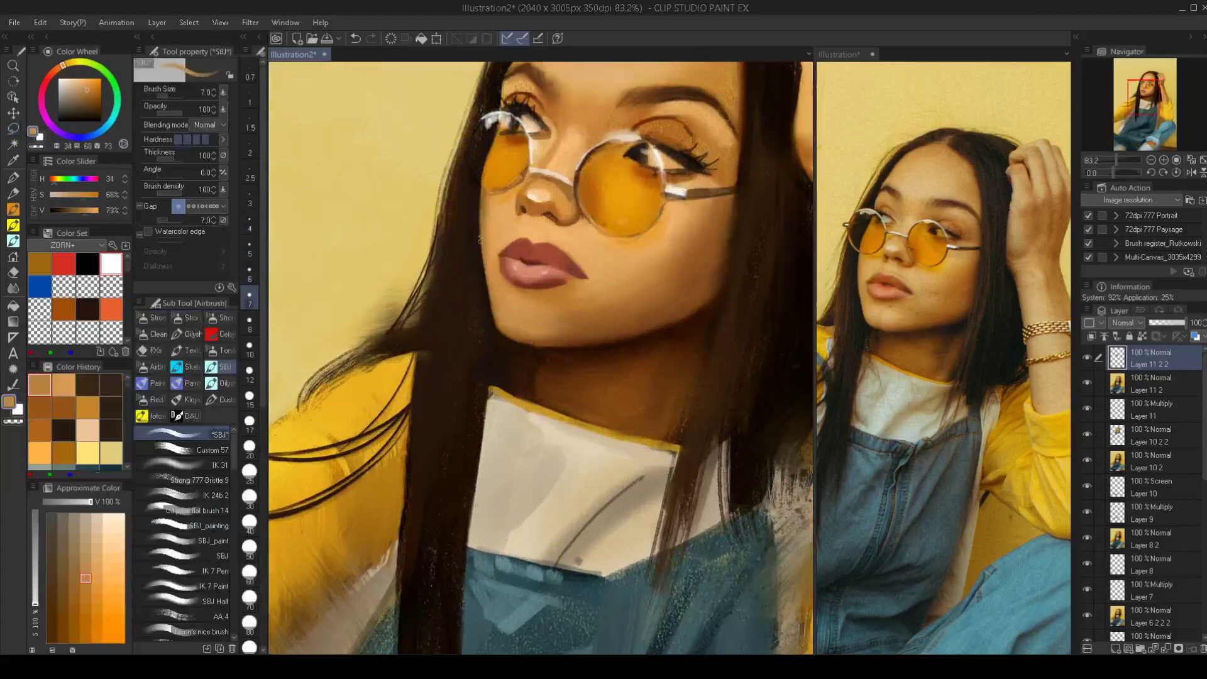
left_click(478, 198, "alt")
left_click(485, 218, "alt")
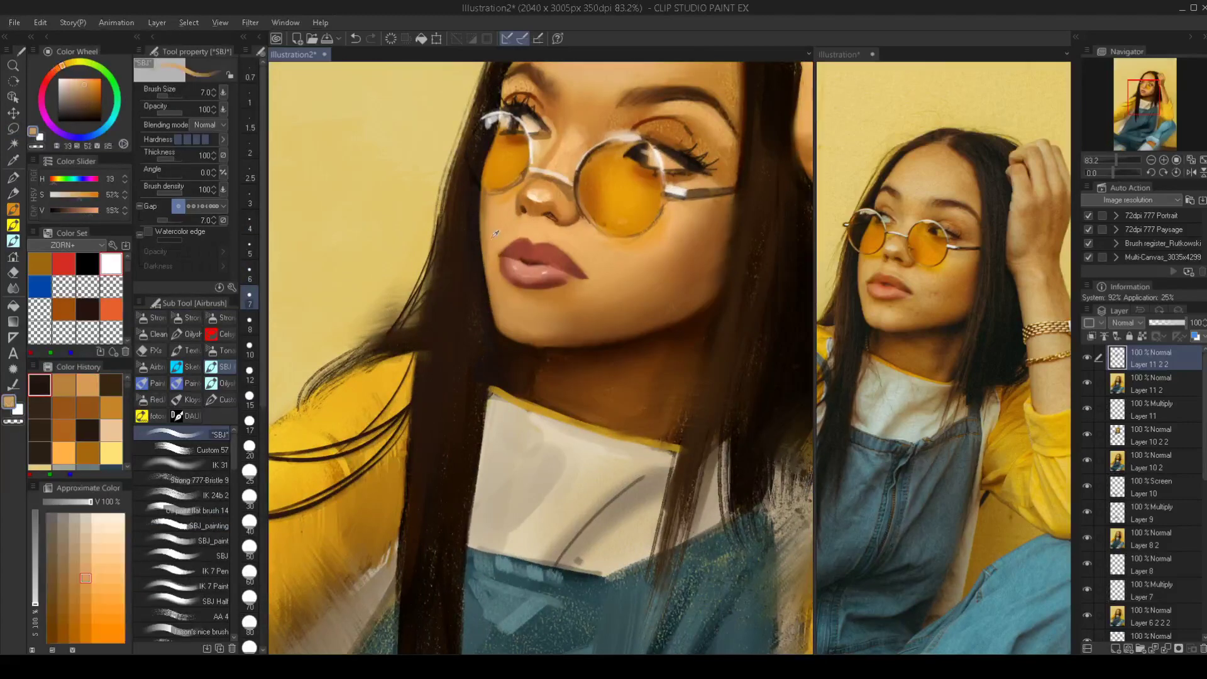
scroll(492, 247, "down", 5)
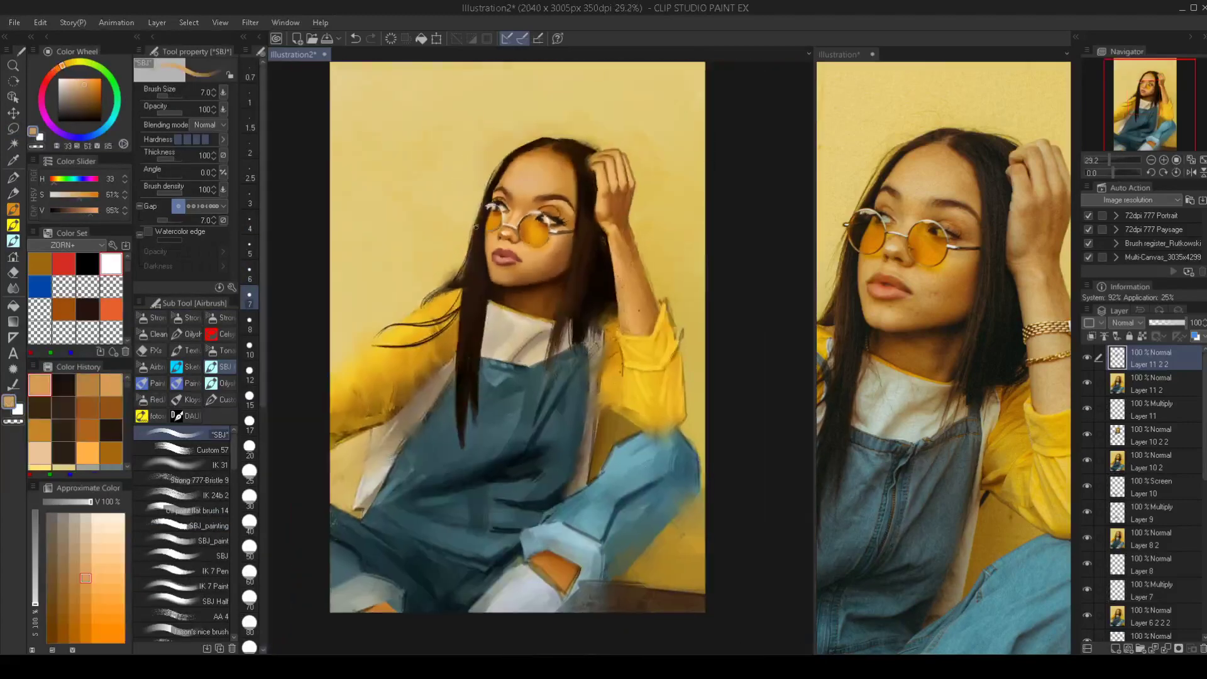
Tint the nostrils dark red (H 12, S 96, V 39) with the Overlay airbrush at size 15 and merge the layer down
scroll(513, 251, "up", 6)
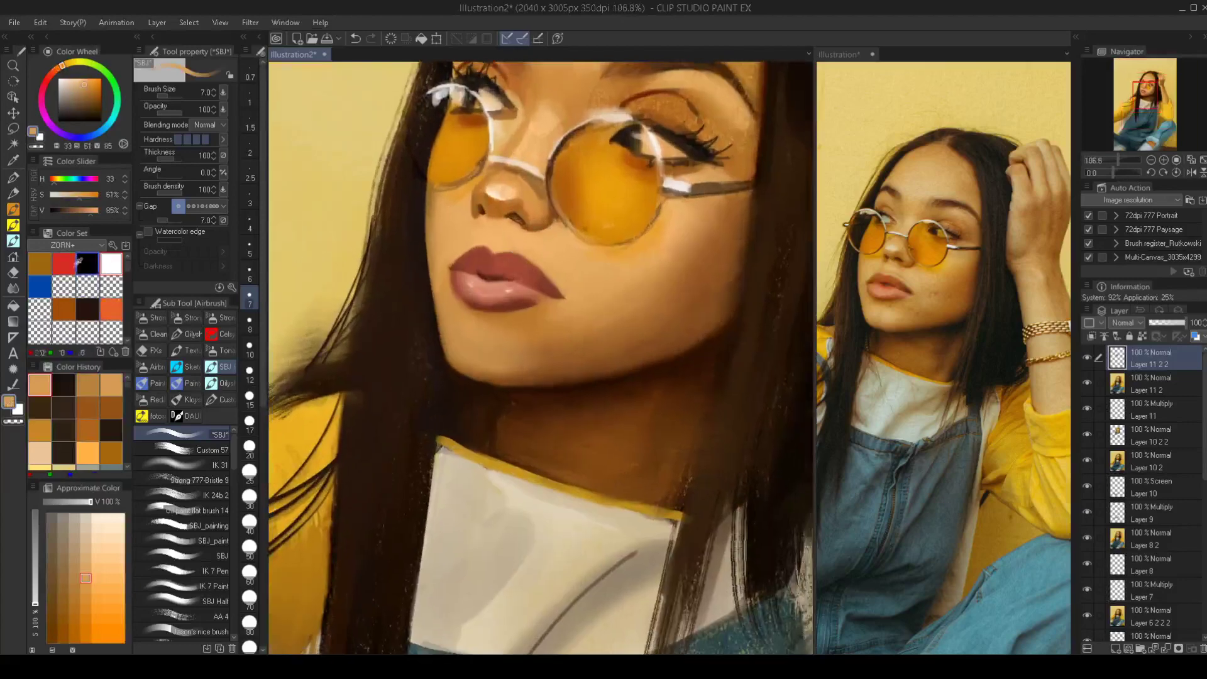
left_click(485, 205, "alt")
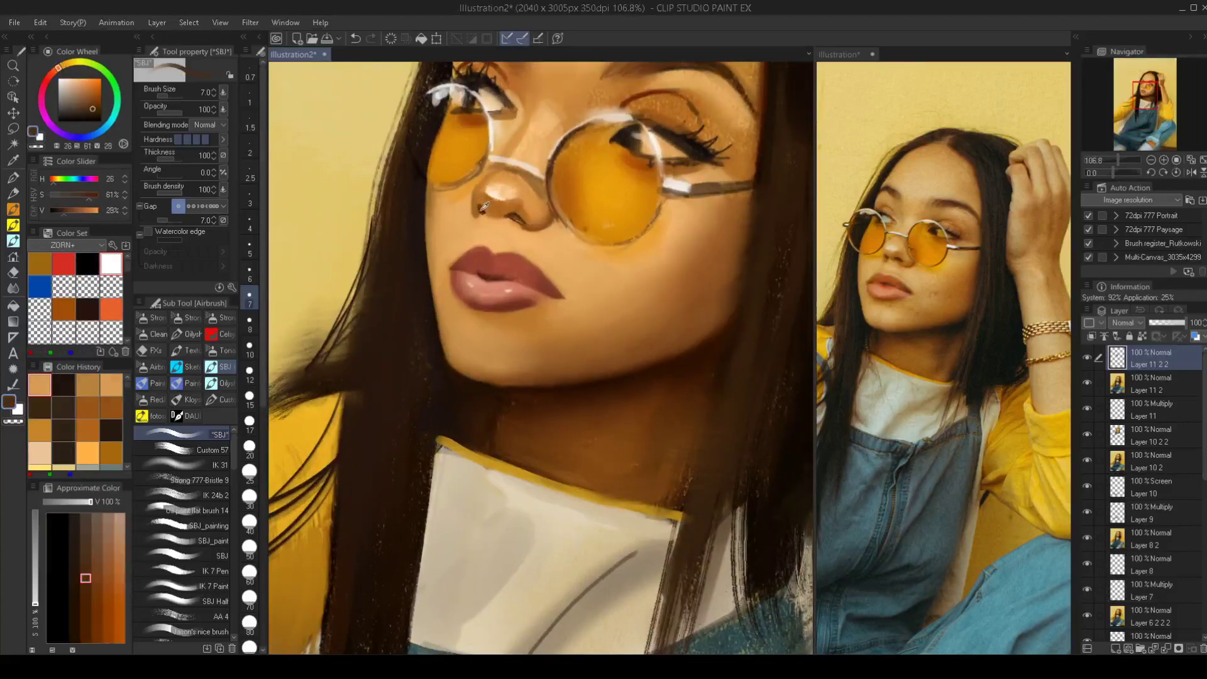
left_click_drag(56, 73, 51, 74)
left_click(100, 101)
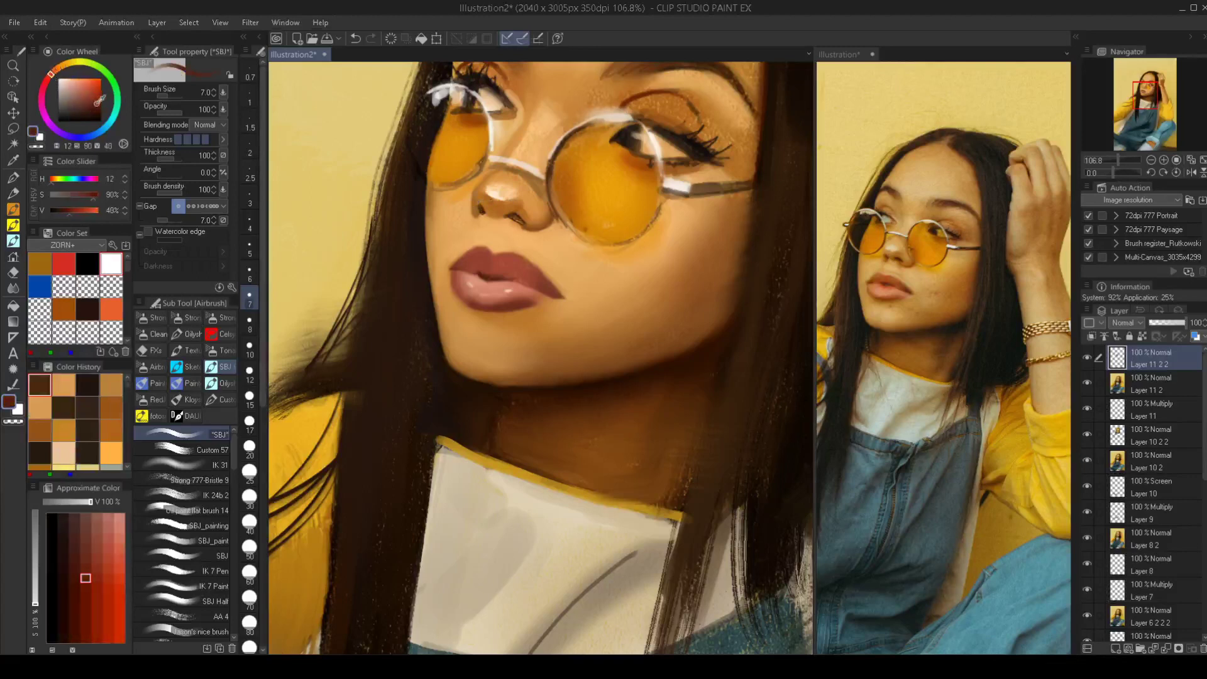
left_click(225, 351)
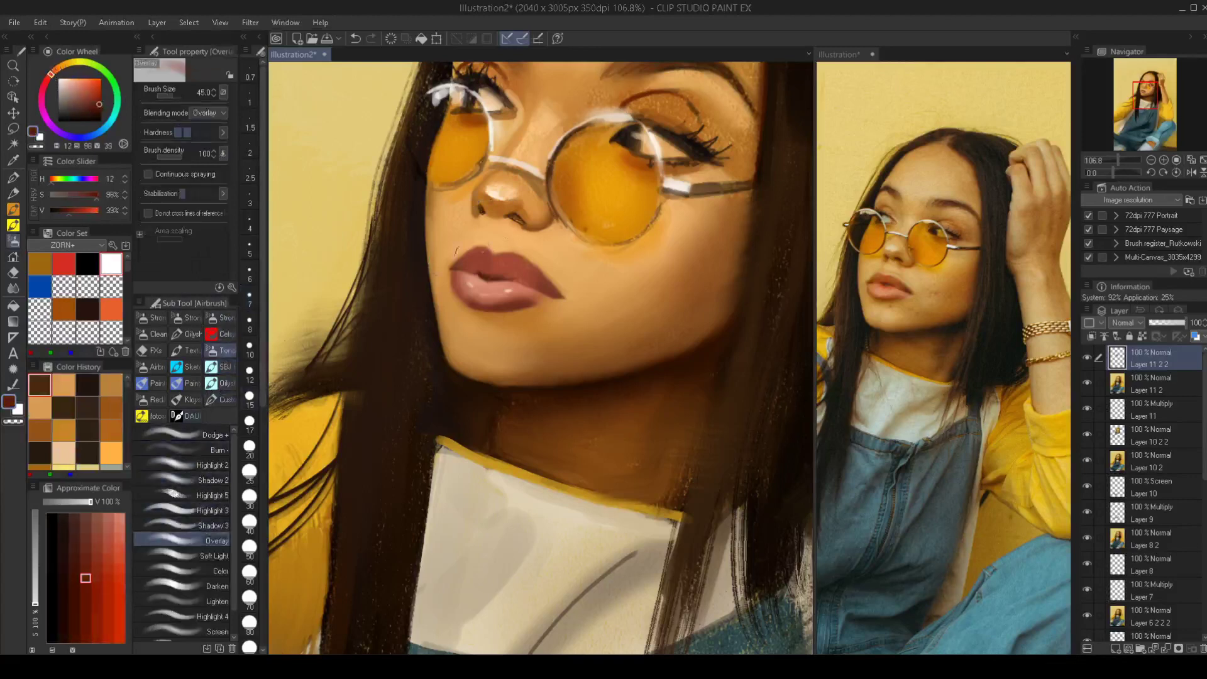
left_click(250, 345)
left_click(482, 208)
key("bracketright")
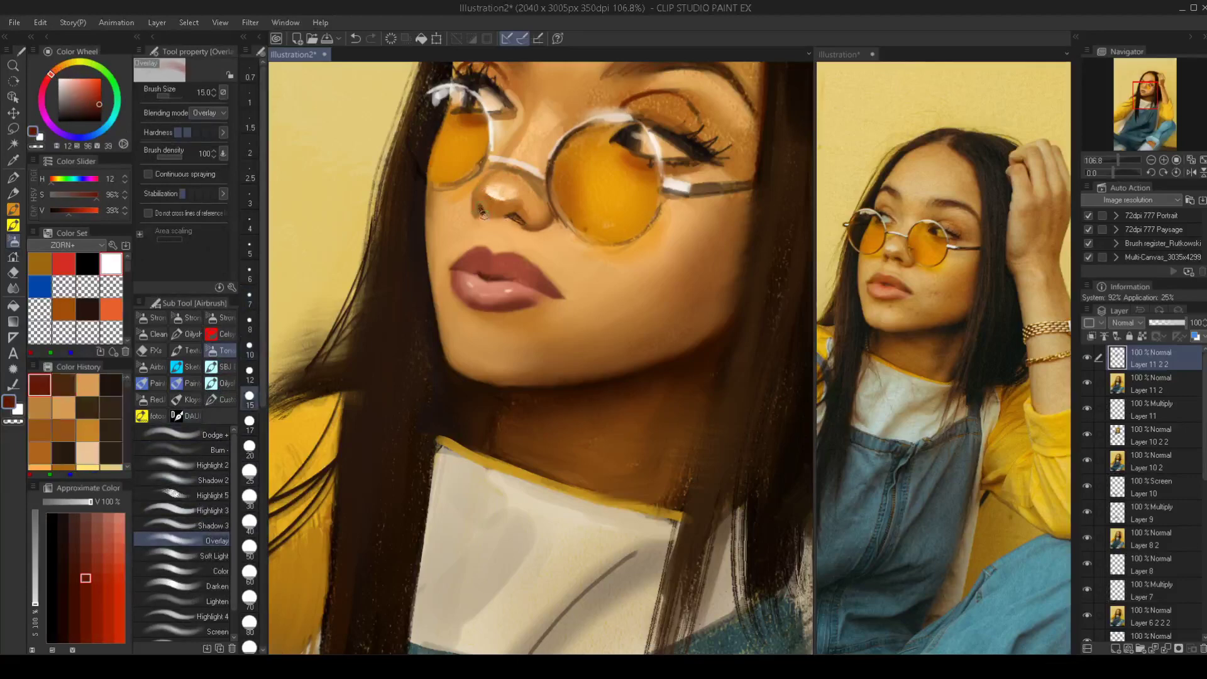
left_click(483, 212)
left_click_drag(521, 223, 517, 225)
key("ctrl+e")
Deepen the red shading along the nose's underside with the Overlay airbrush at sizes 17 and 10, and check the whole portrait
key("bracketright")
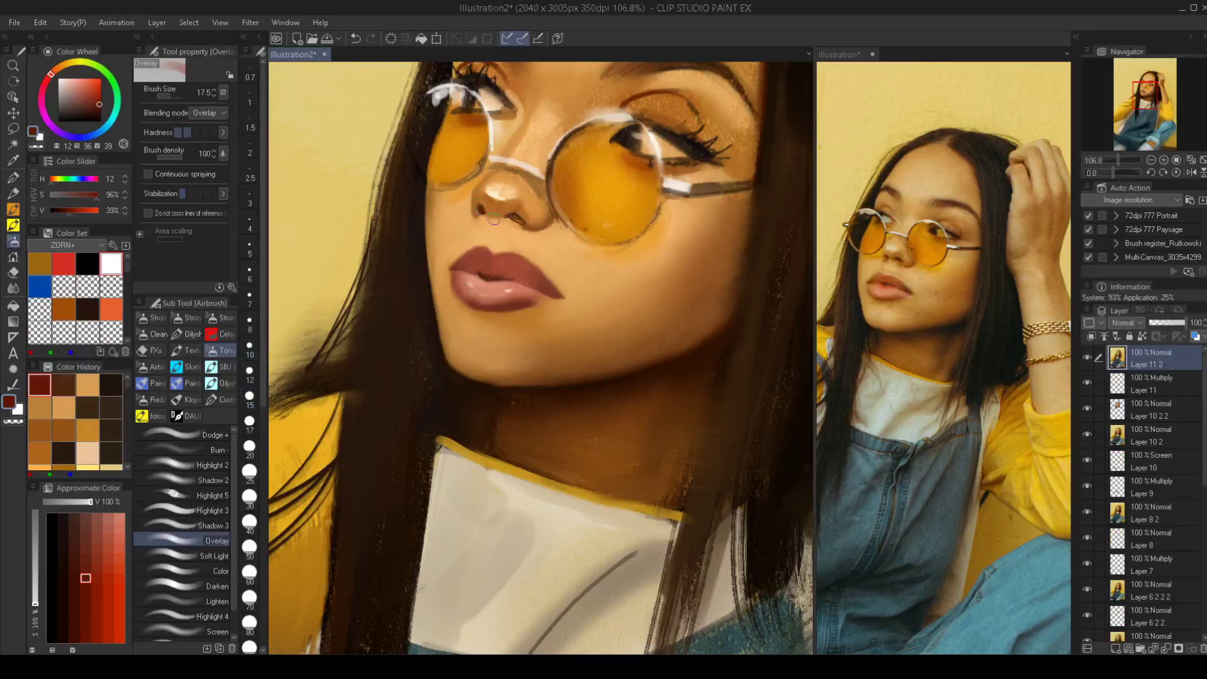
left_click_drag(501, 218, 518, 219)
key("bracketleft")
key("bracketleft")
key("bracketleft")
left_click_drag(480, 209, 519, 220)
scroll(492, 233, "down", 3)
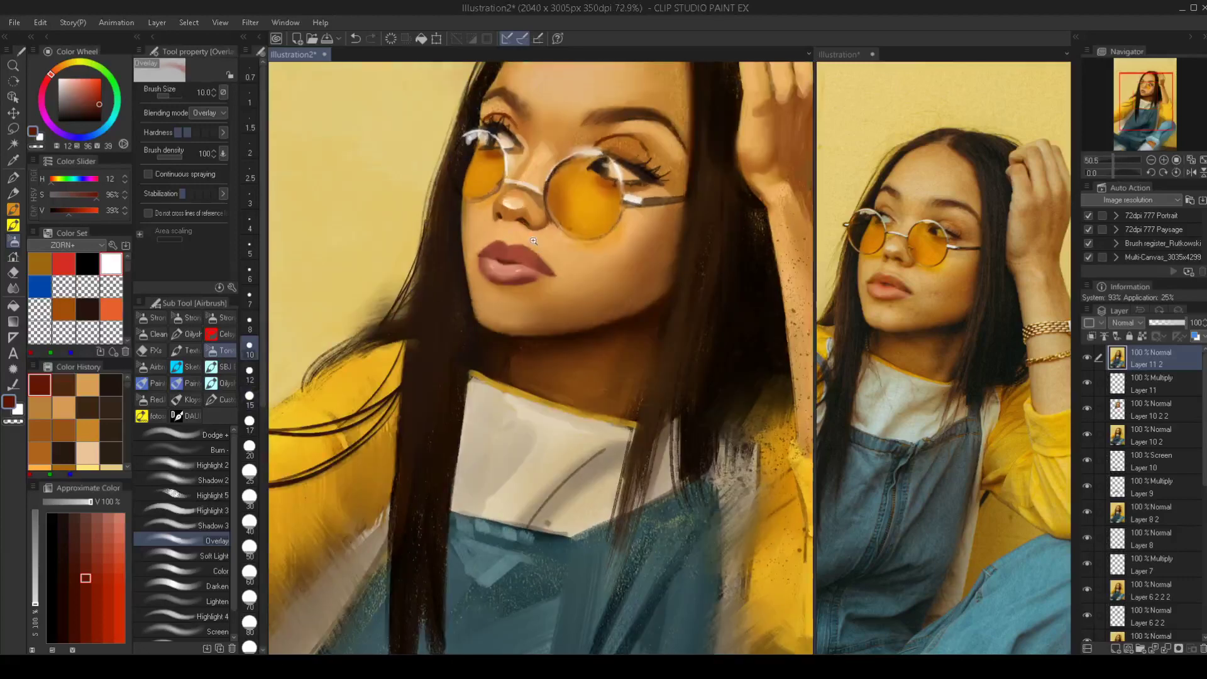
scroll(528, 242, "up", 2)
scroll(523, 233, "down", 3)
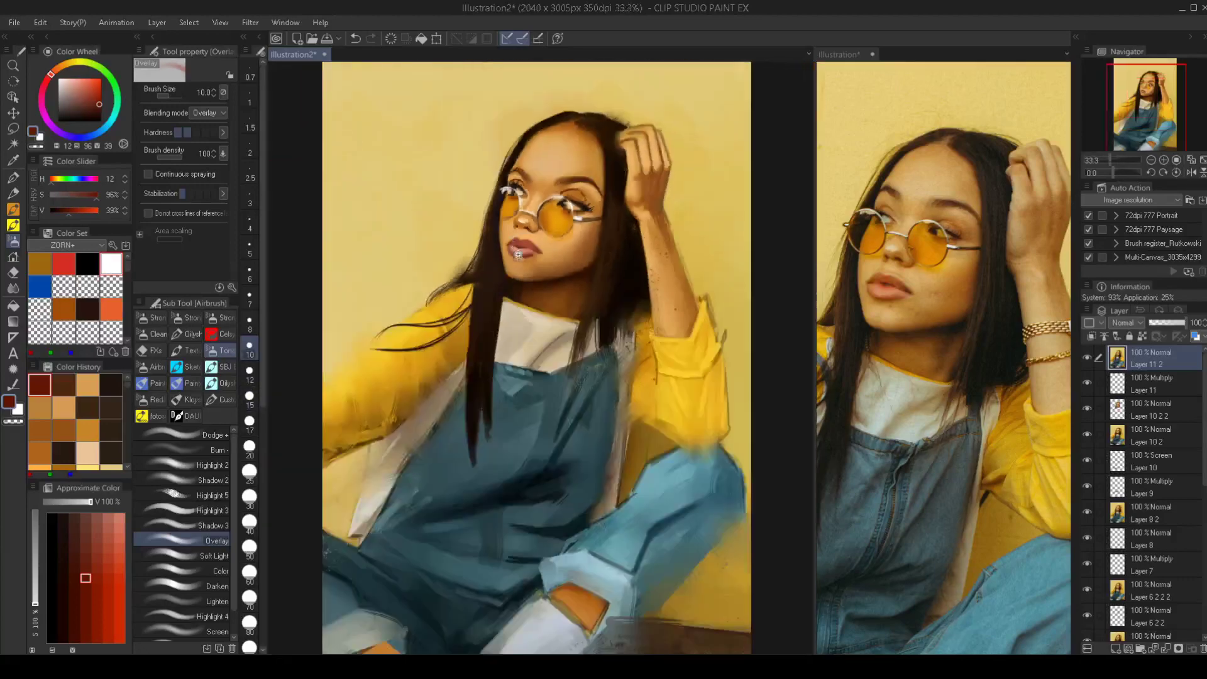
scroll(740, 123, "down", 1)
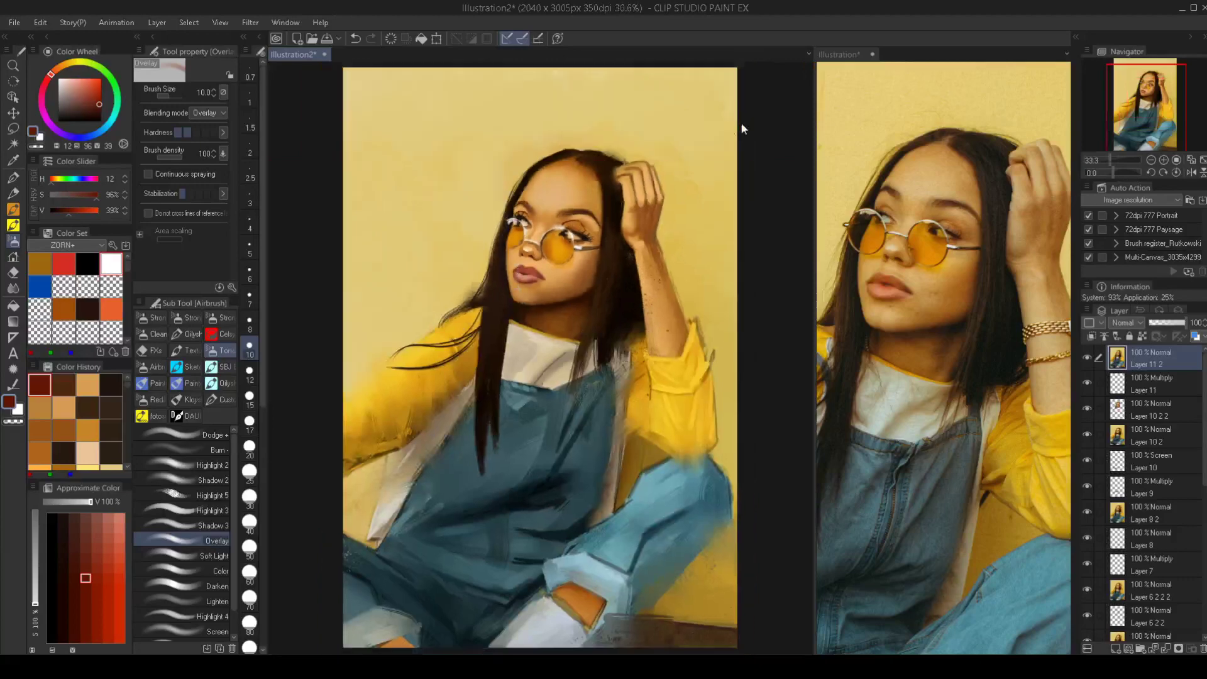